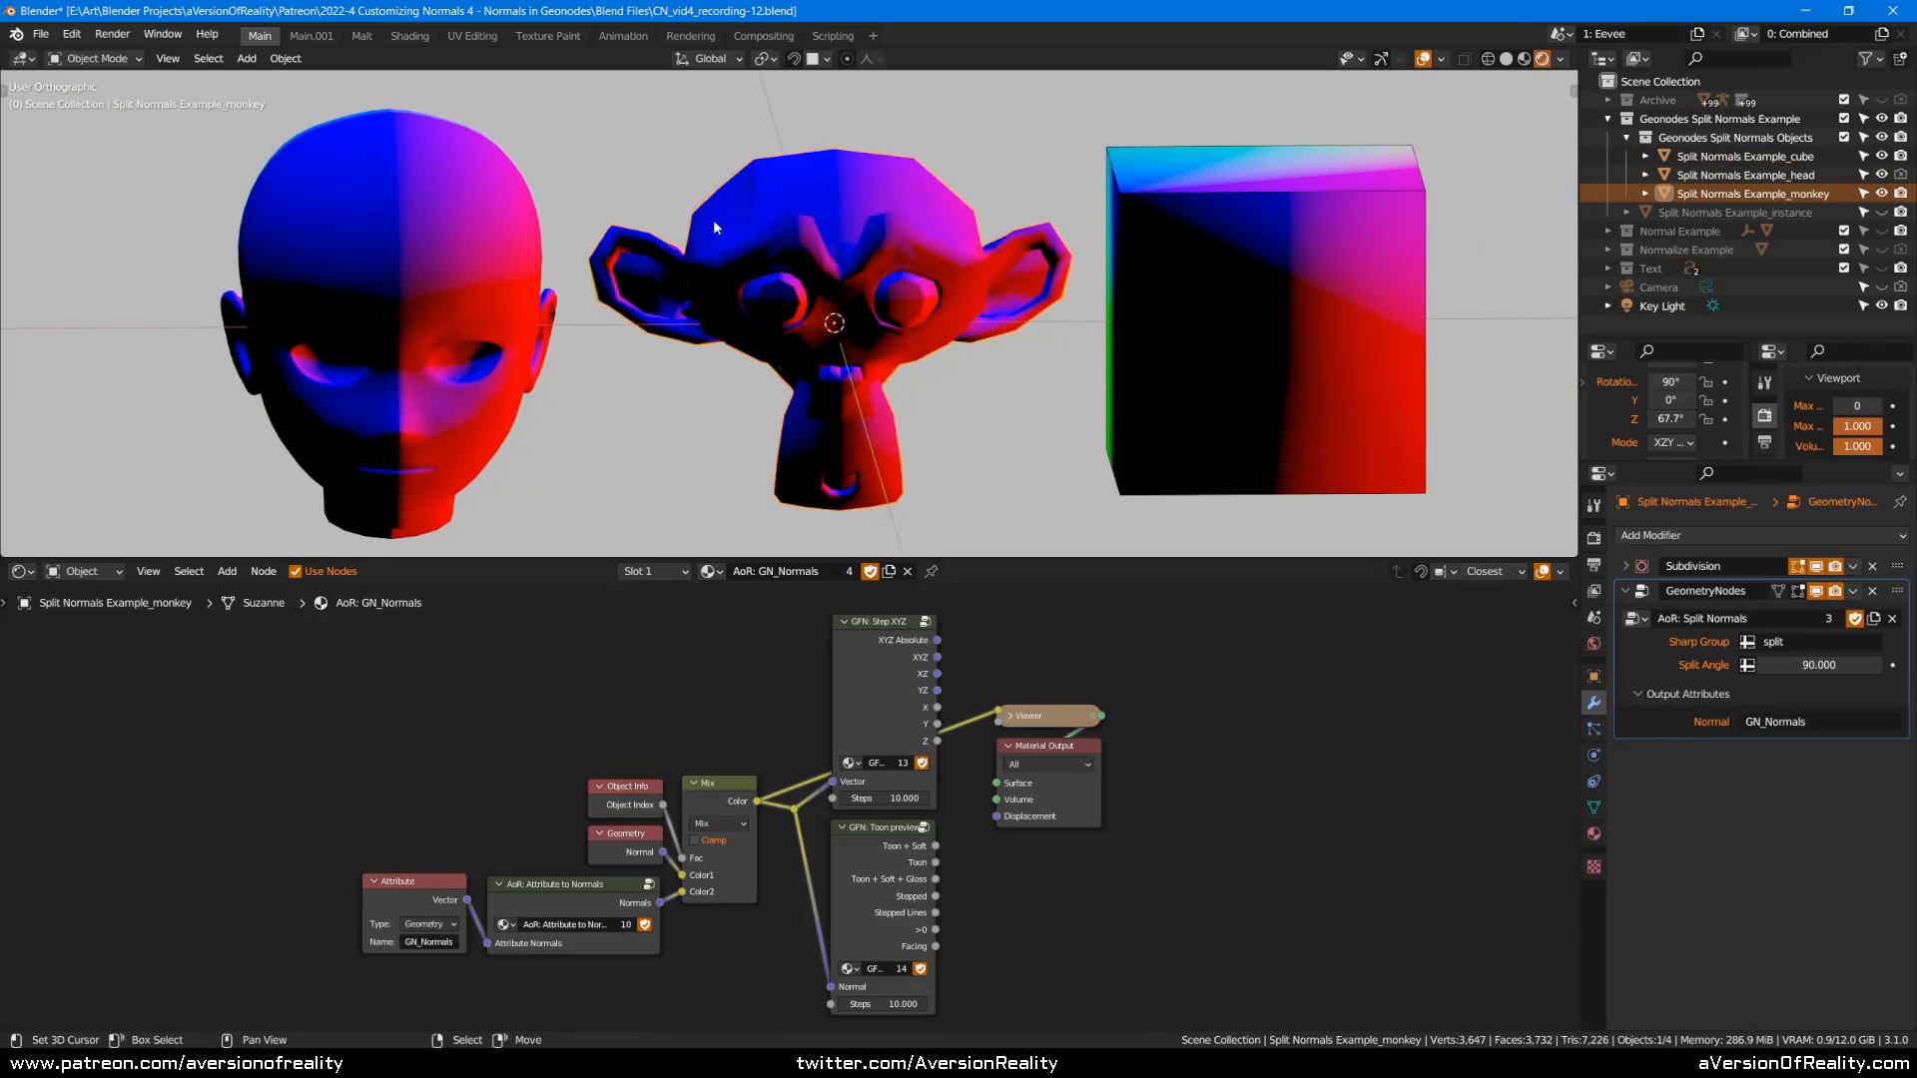
Check the monkey mesh's GN_Normals attribute in its object data and return to its modifiers.
right_click(424, 236)
middle_click_drag(846, 319, 865, 303)
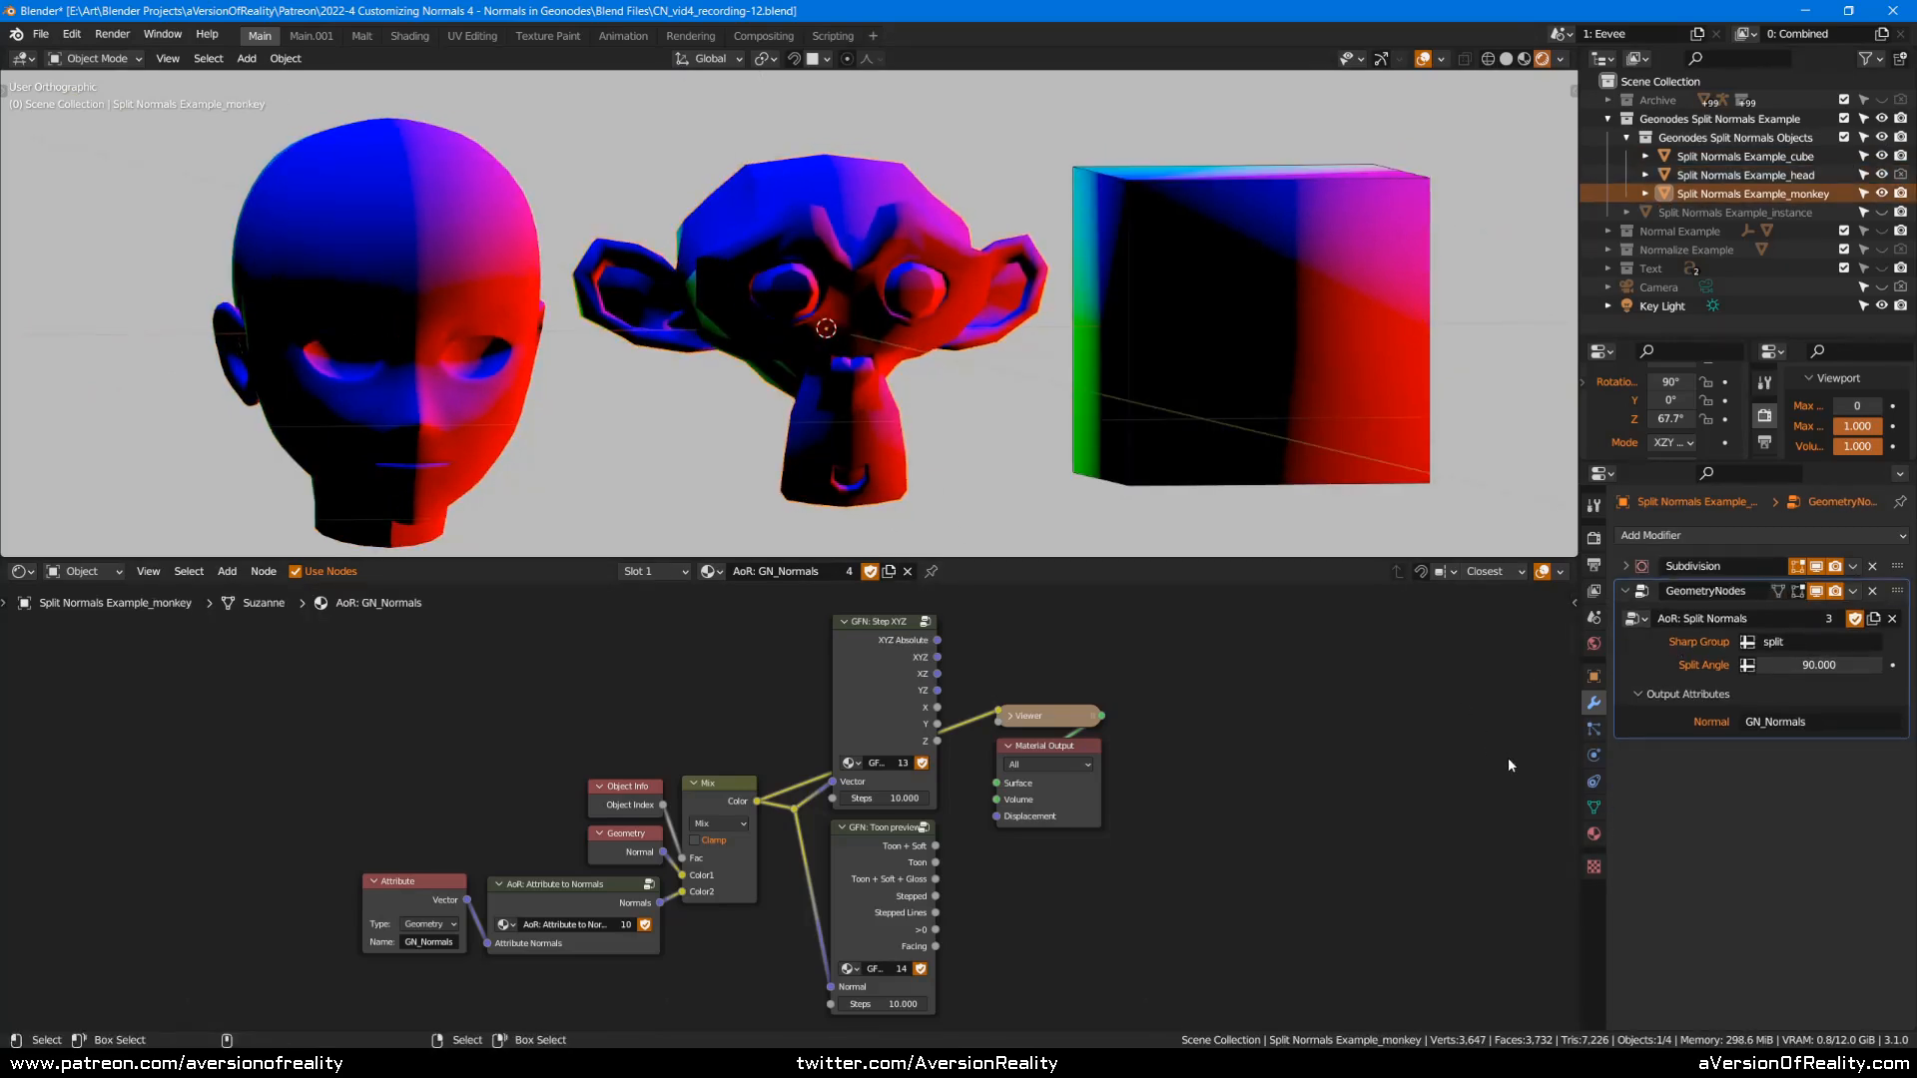
left_click(1595, 806)
scroll(1623, 855, "down", 5)
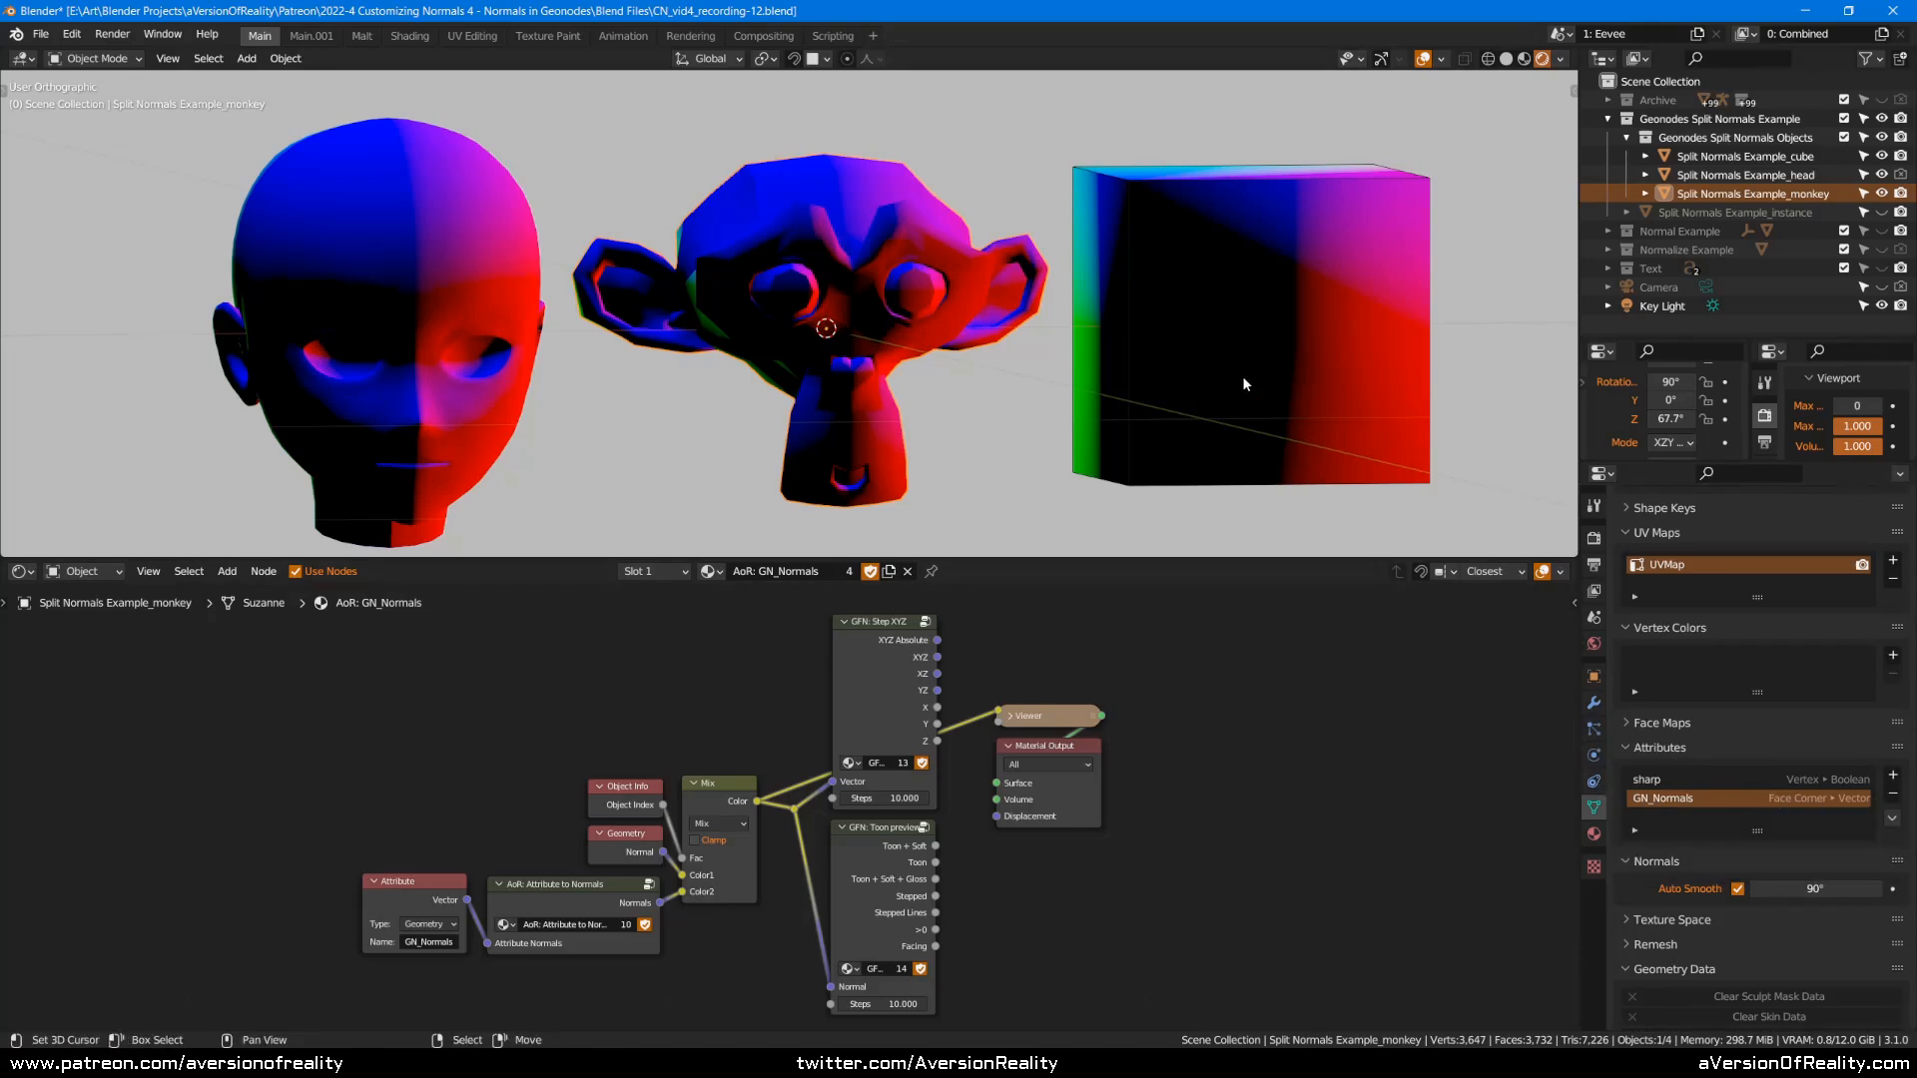
left_click(1594, 702)
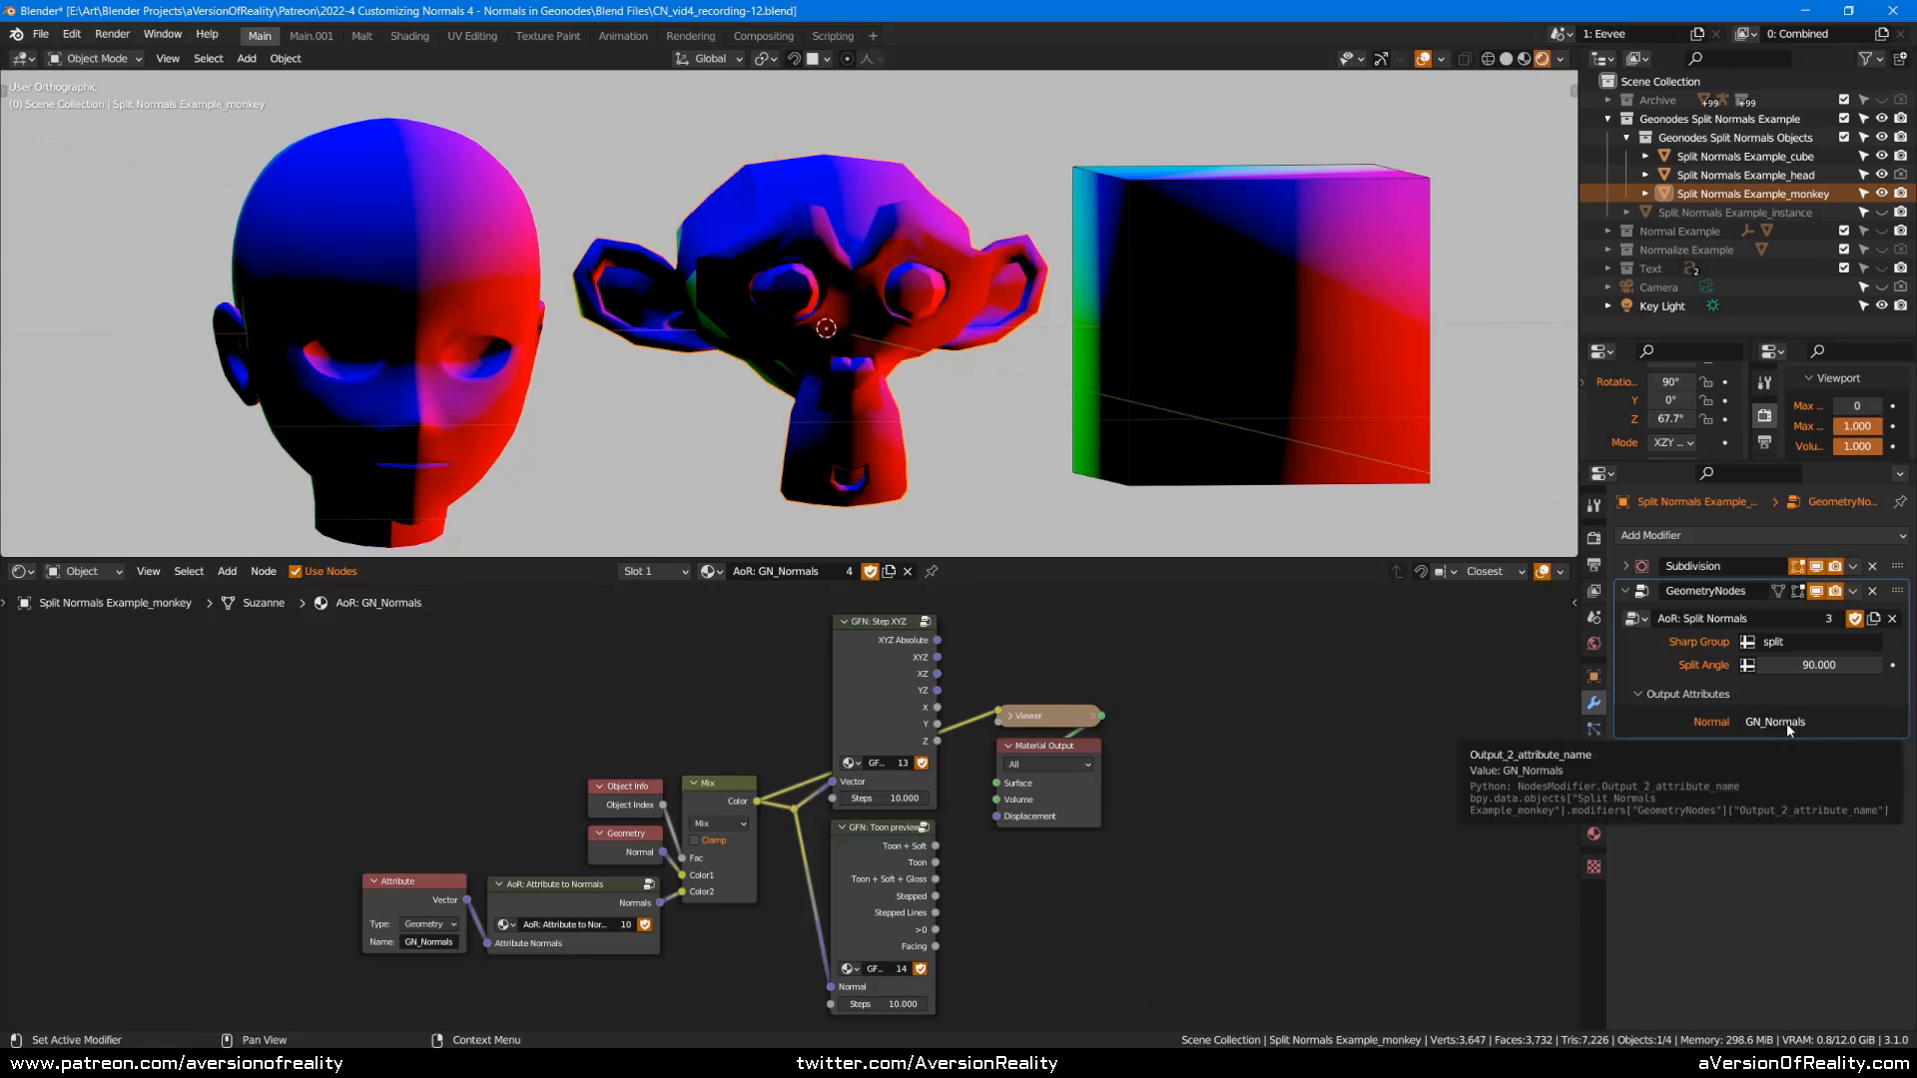
Inspect the GN_Normals Attribute node and the nodes inside the AoR: Attribute to Normals group.
scroll(789, 807, "up", 1)
left_click(363, 905)
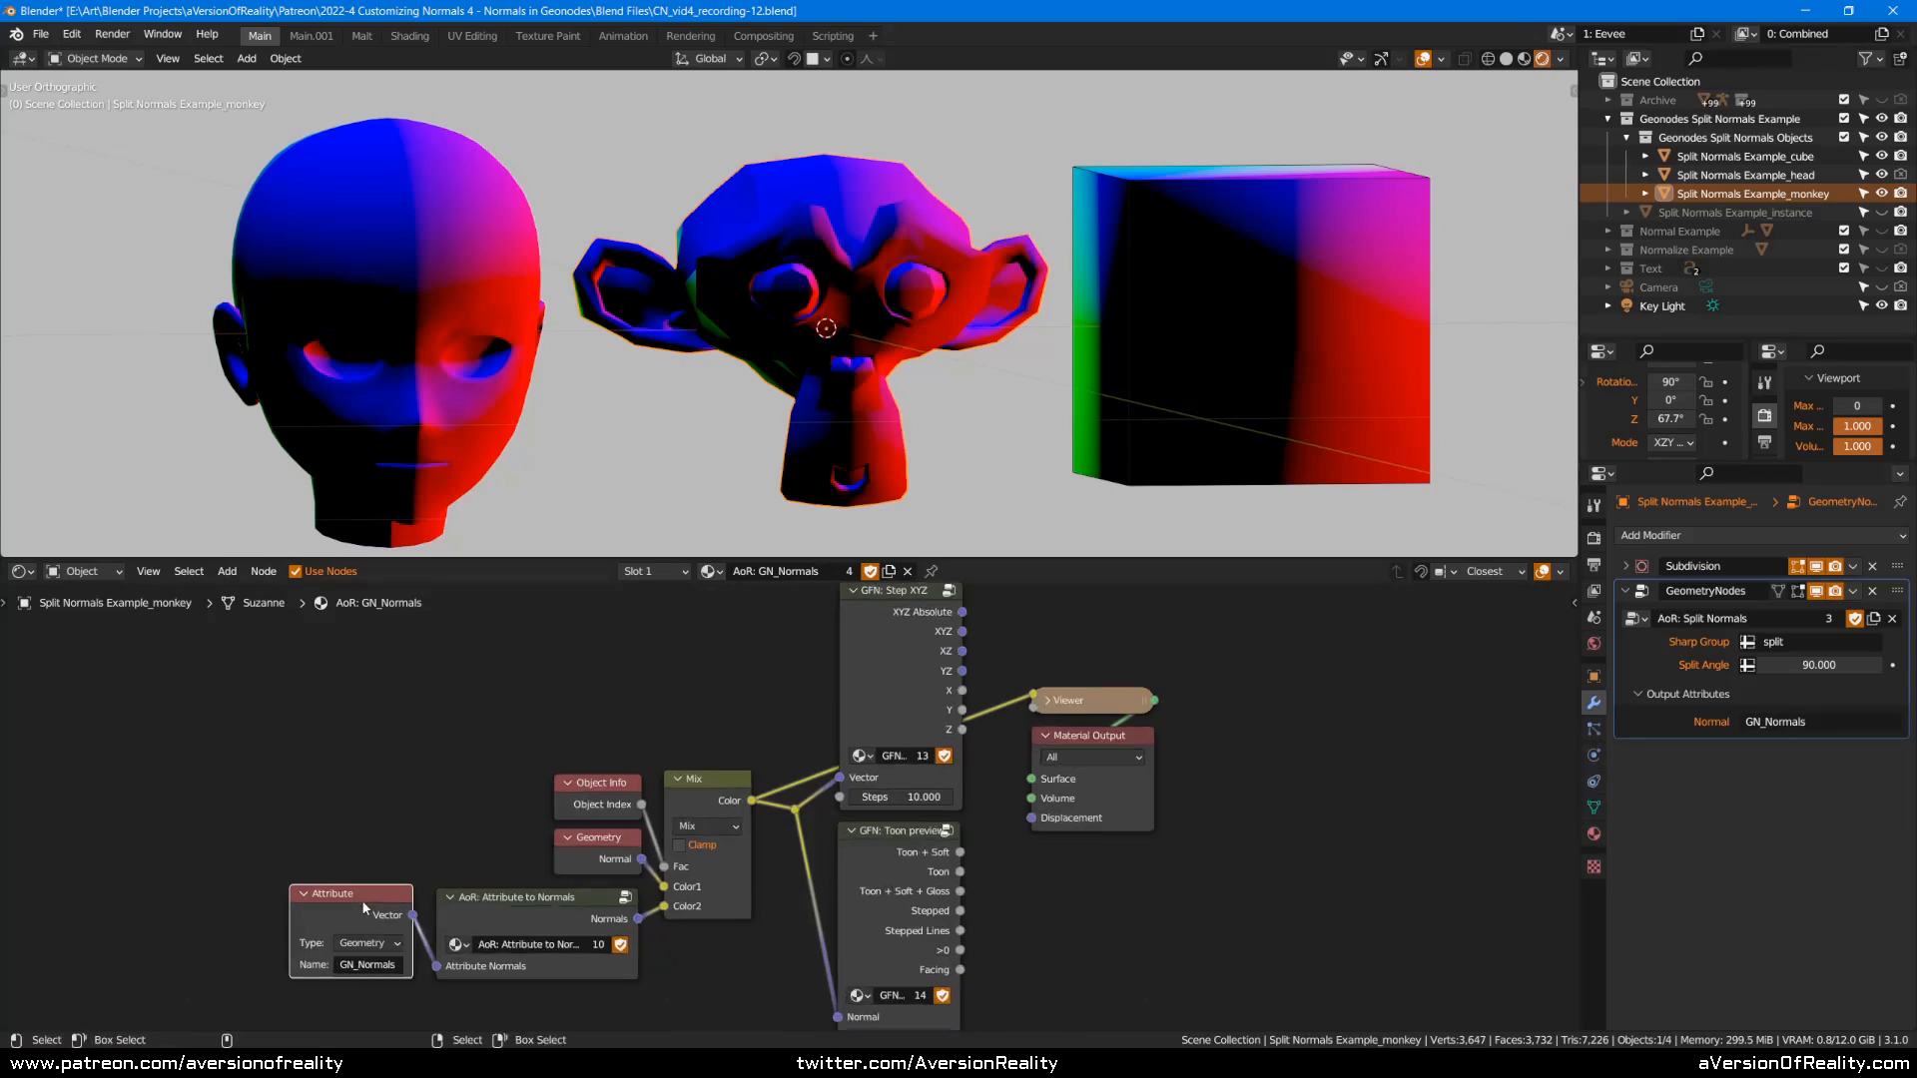
left_click(552, 919)
key("Tab")
scroll(898, 779, "up", 3)
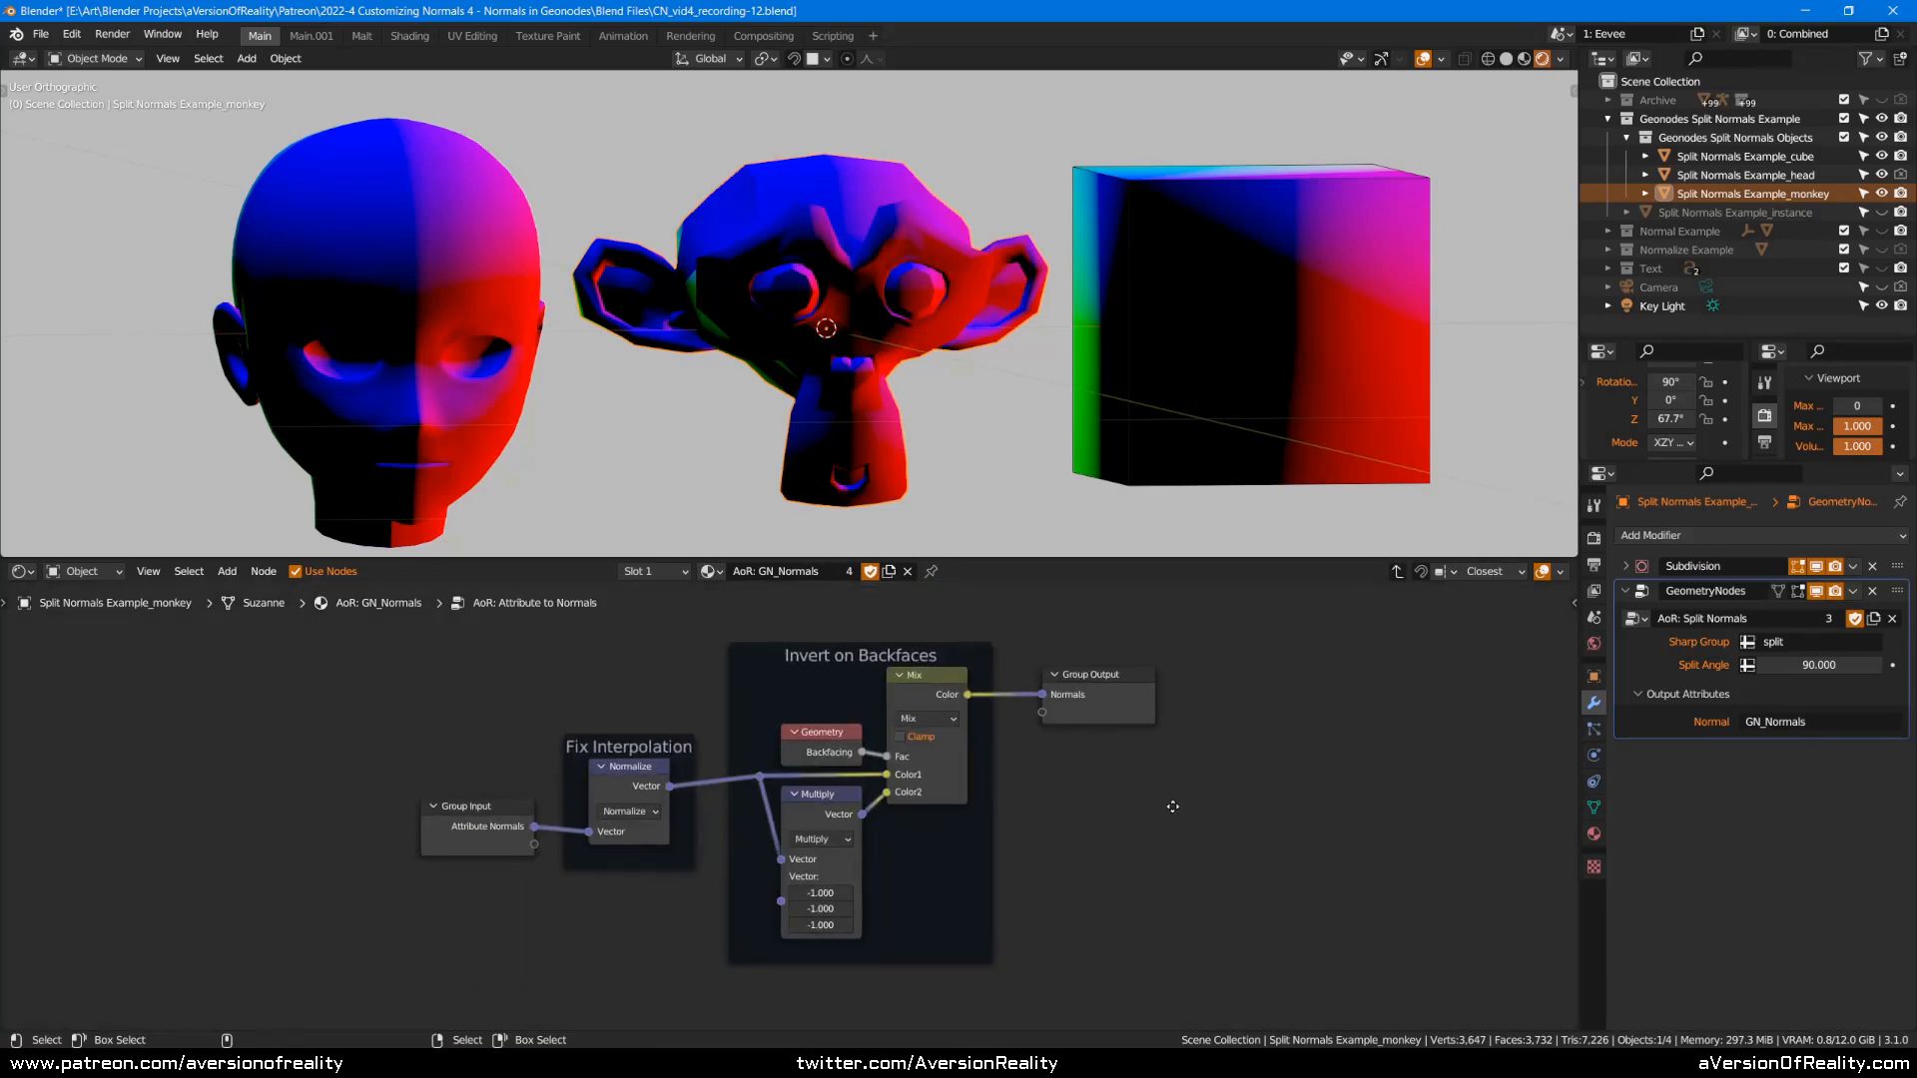
left_click(565, 764)
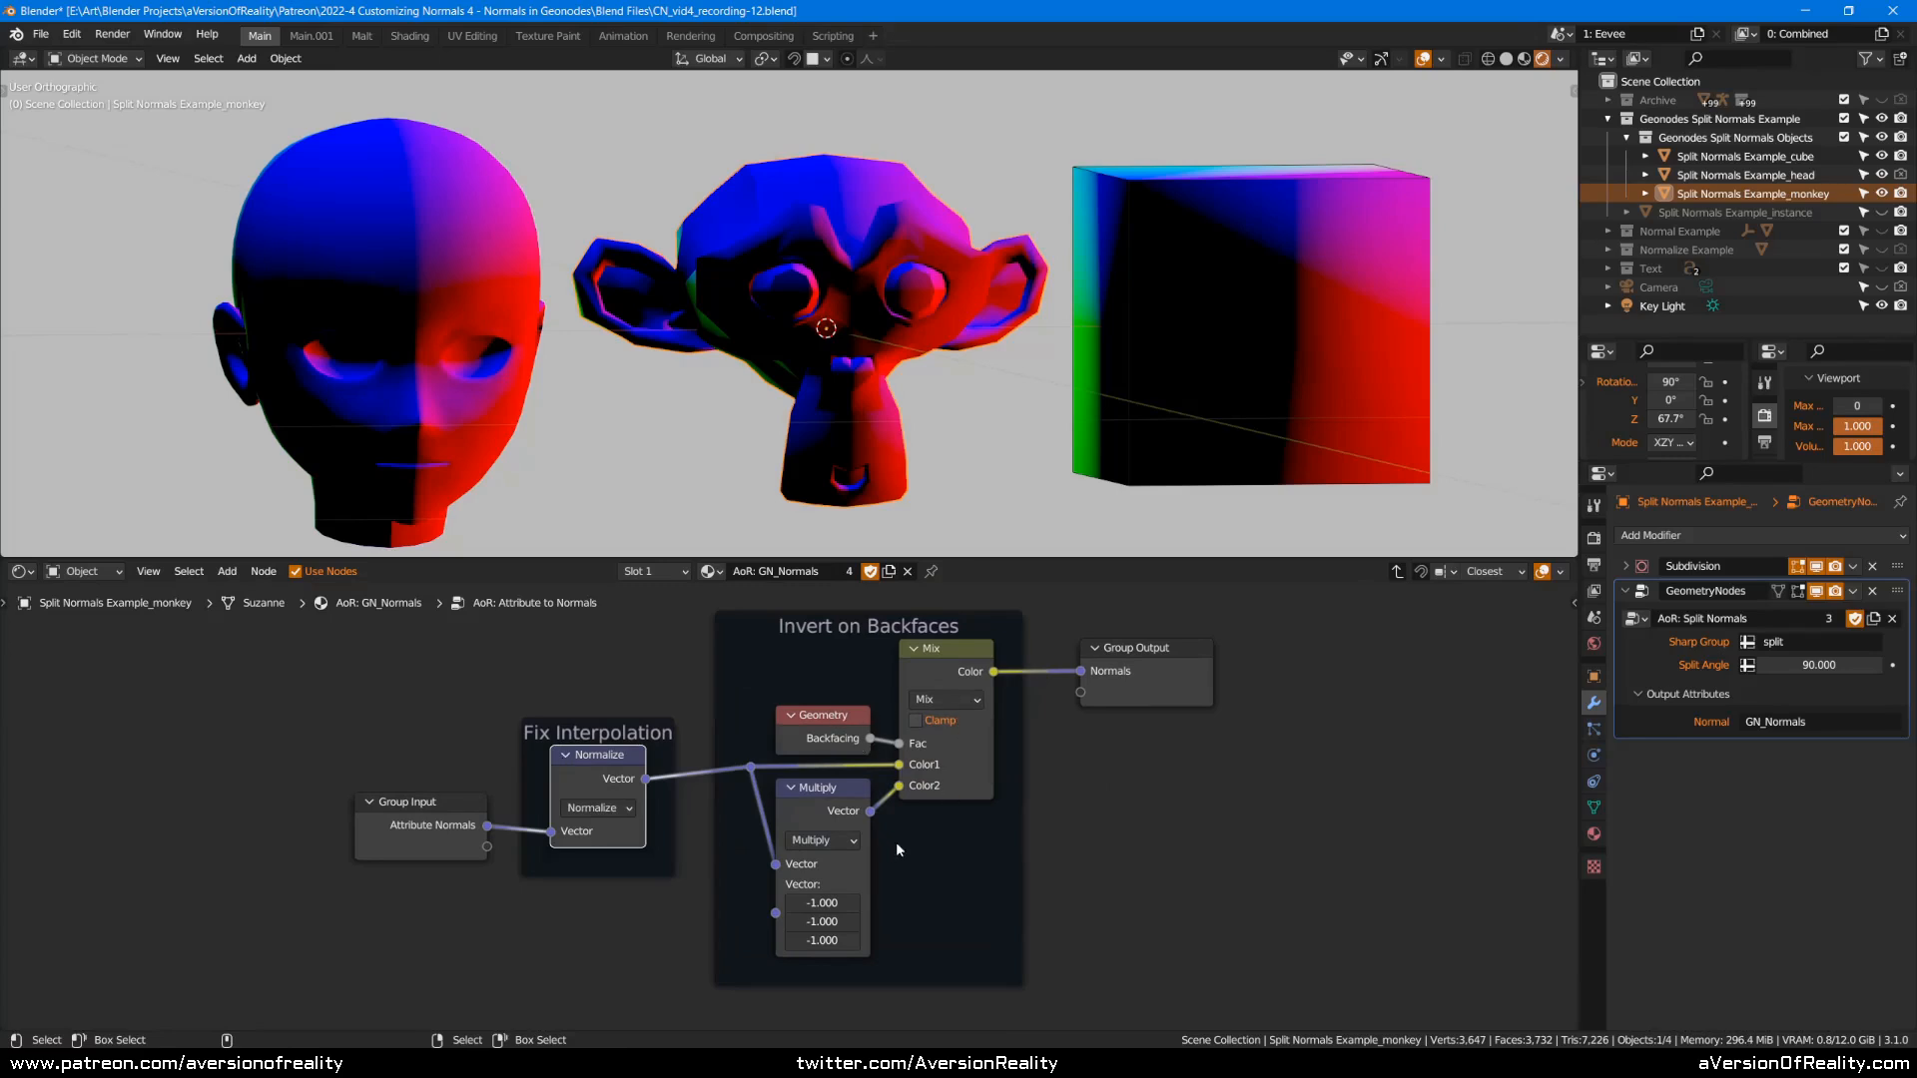
left_click(1116, 667)
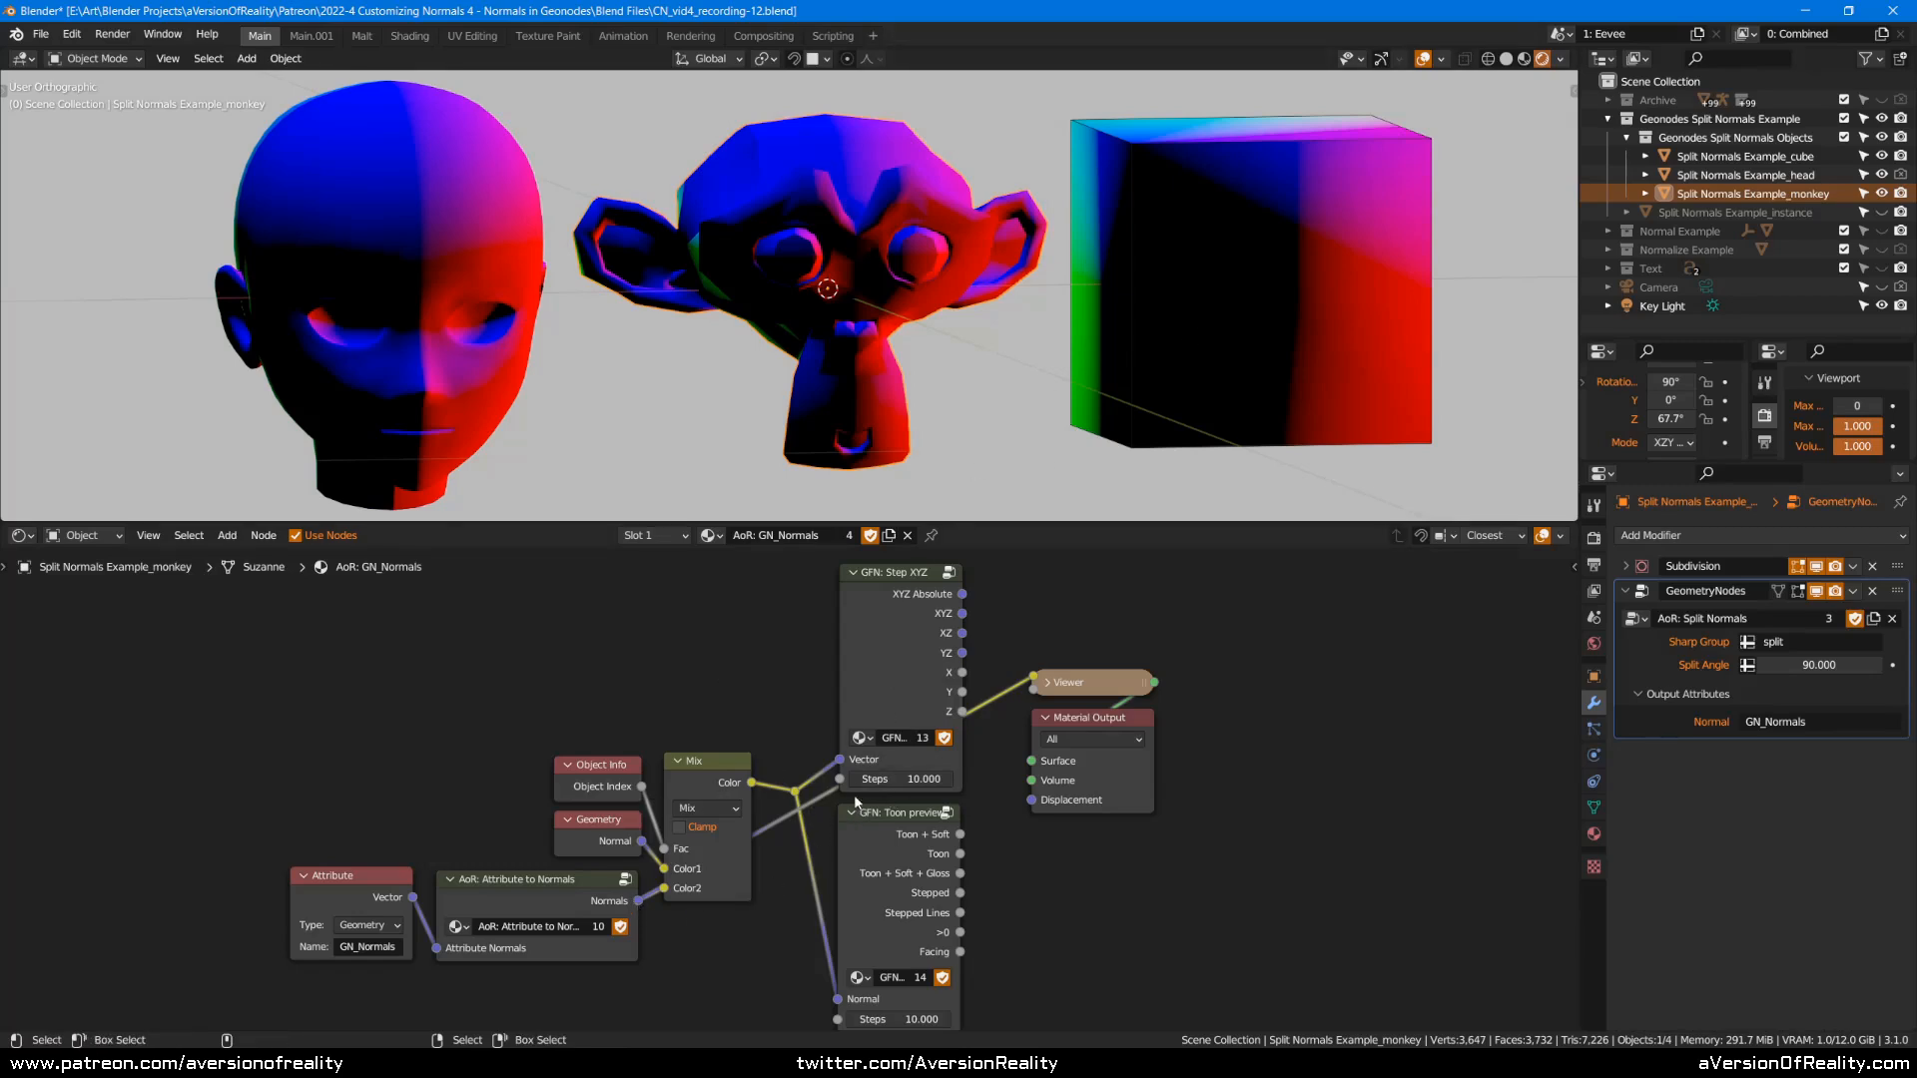
Preview the XYZ Absolute output of the GFN: Step XYZ node on the models.
left_click(897, 621, "ctrl+shift")
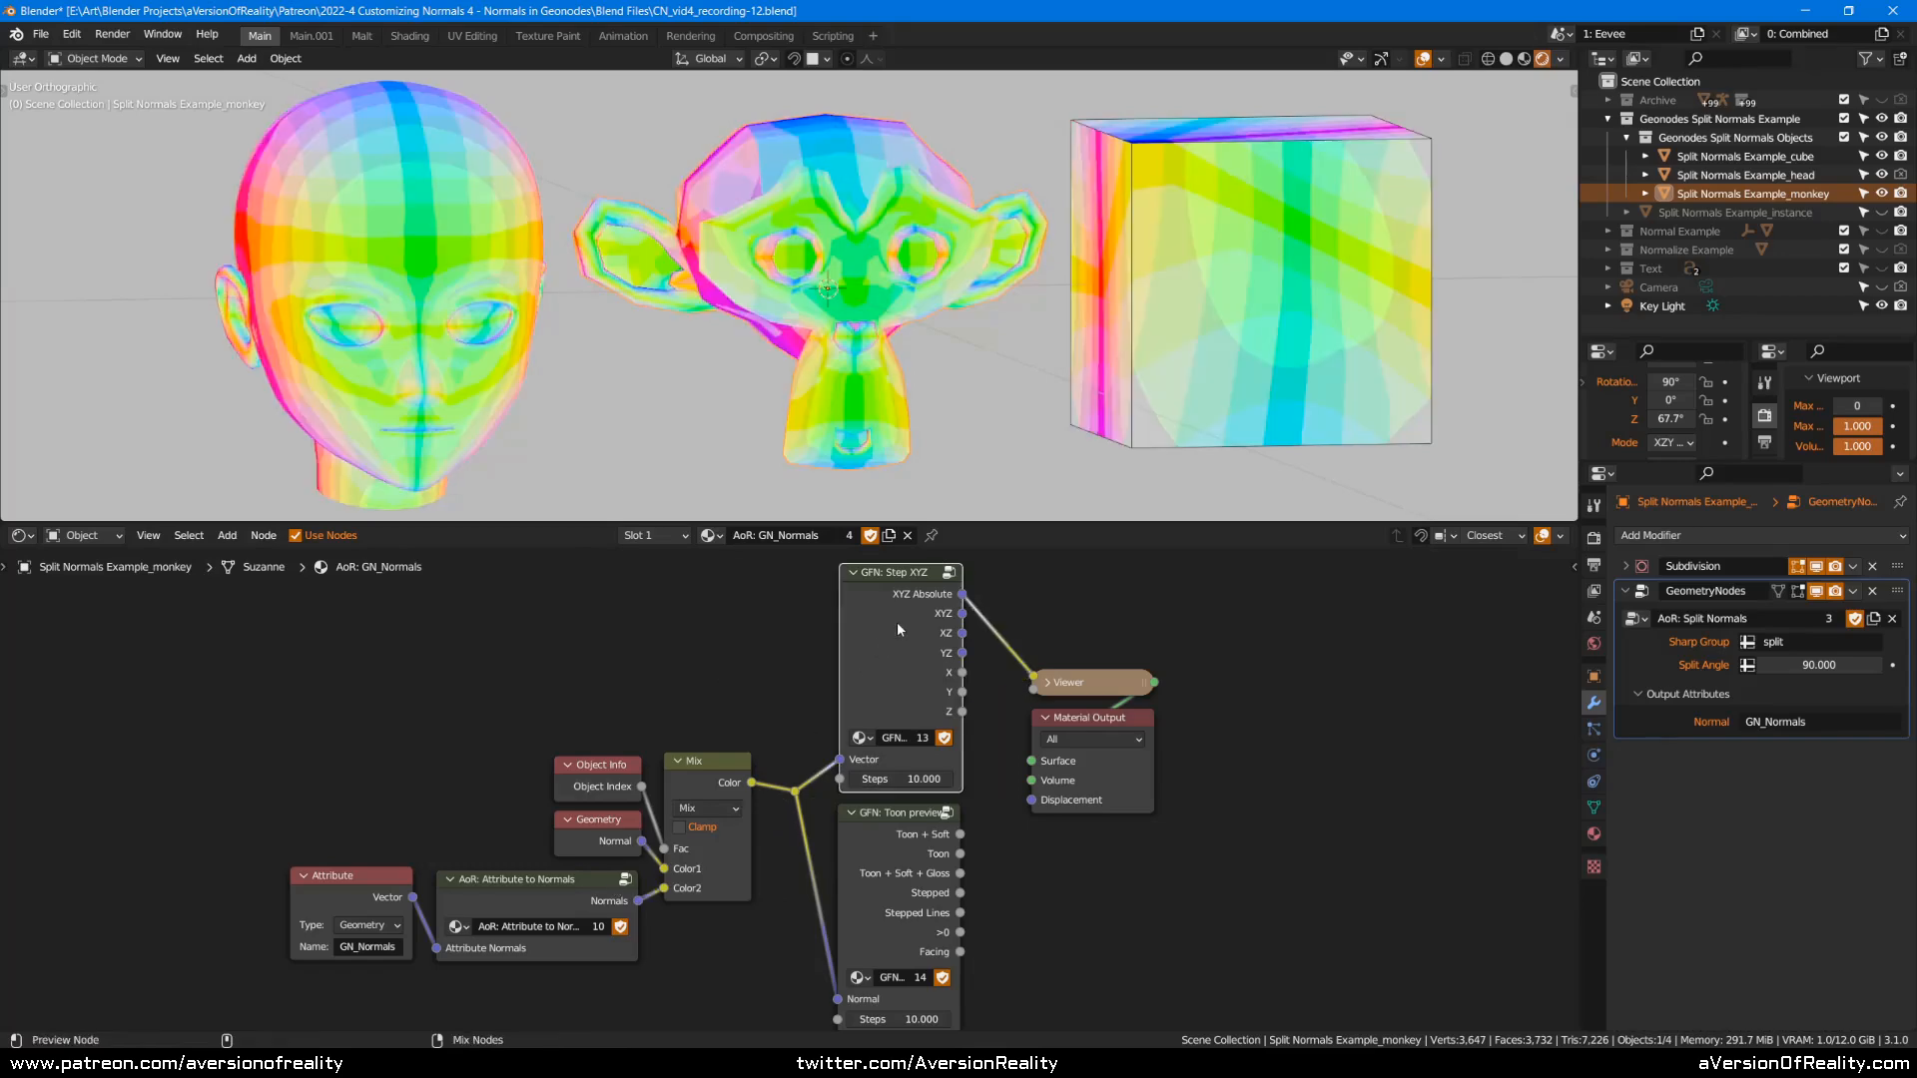
middle_click_drag(1059, 379, 1245, 458)
scroll(1083, 416, "up", 3)
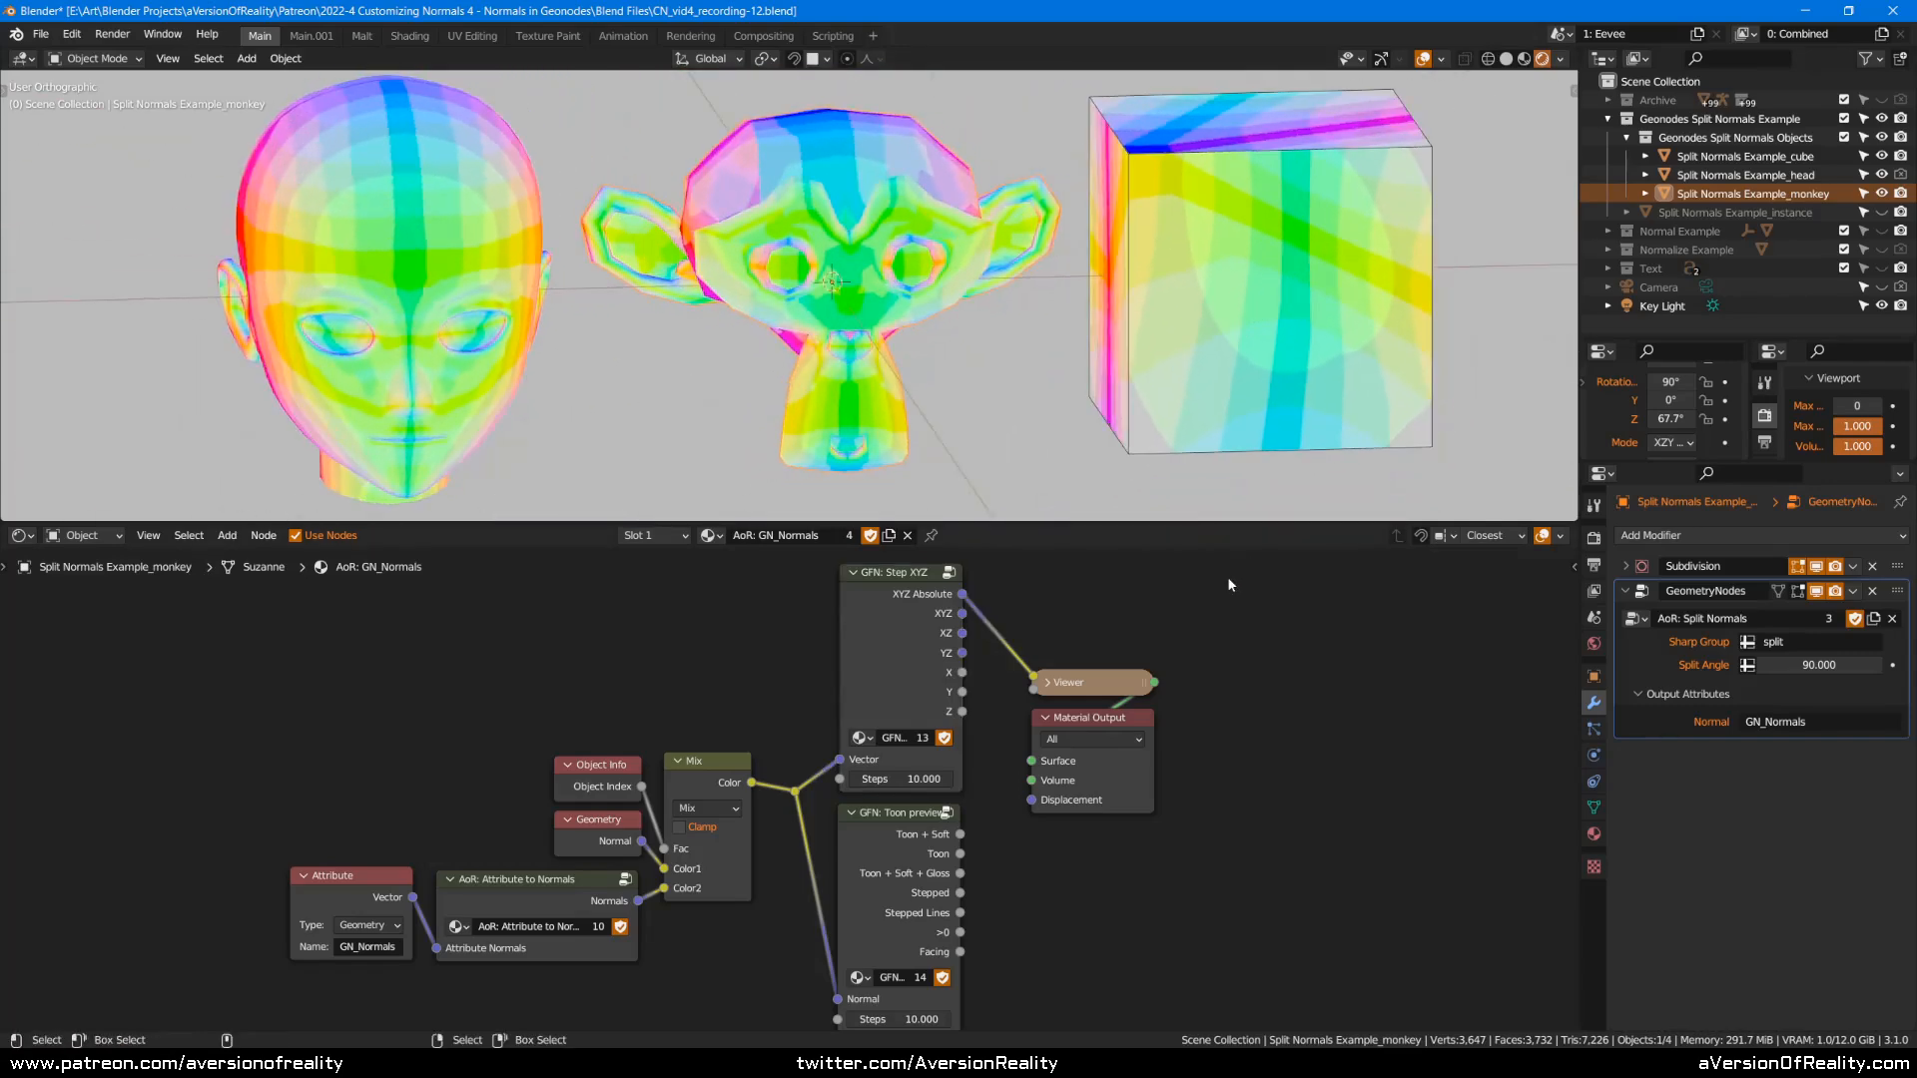
Mute the AoR: Attribute to Normals node to compare the shading on the cube, and unmute it.
left_click(500, 883)
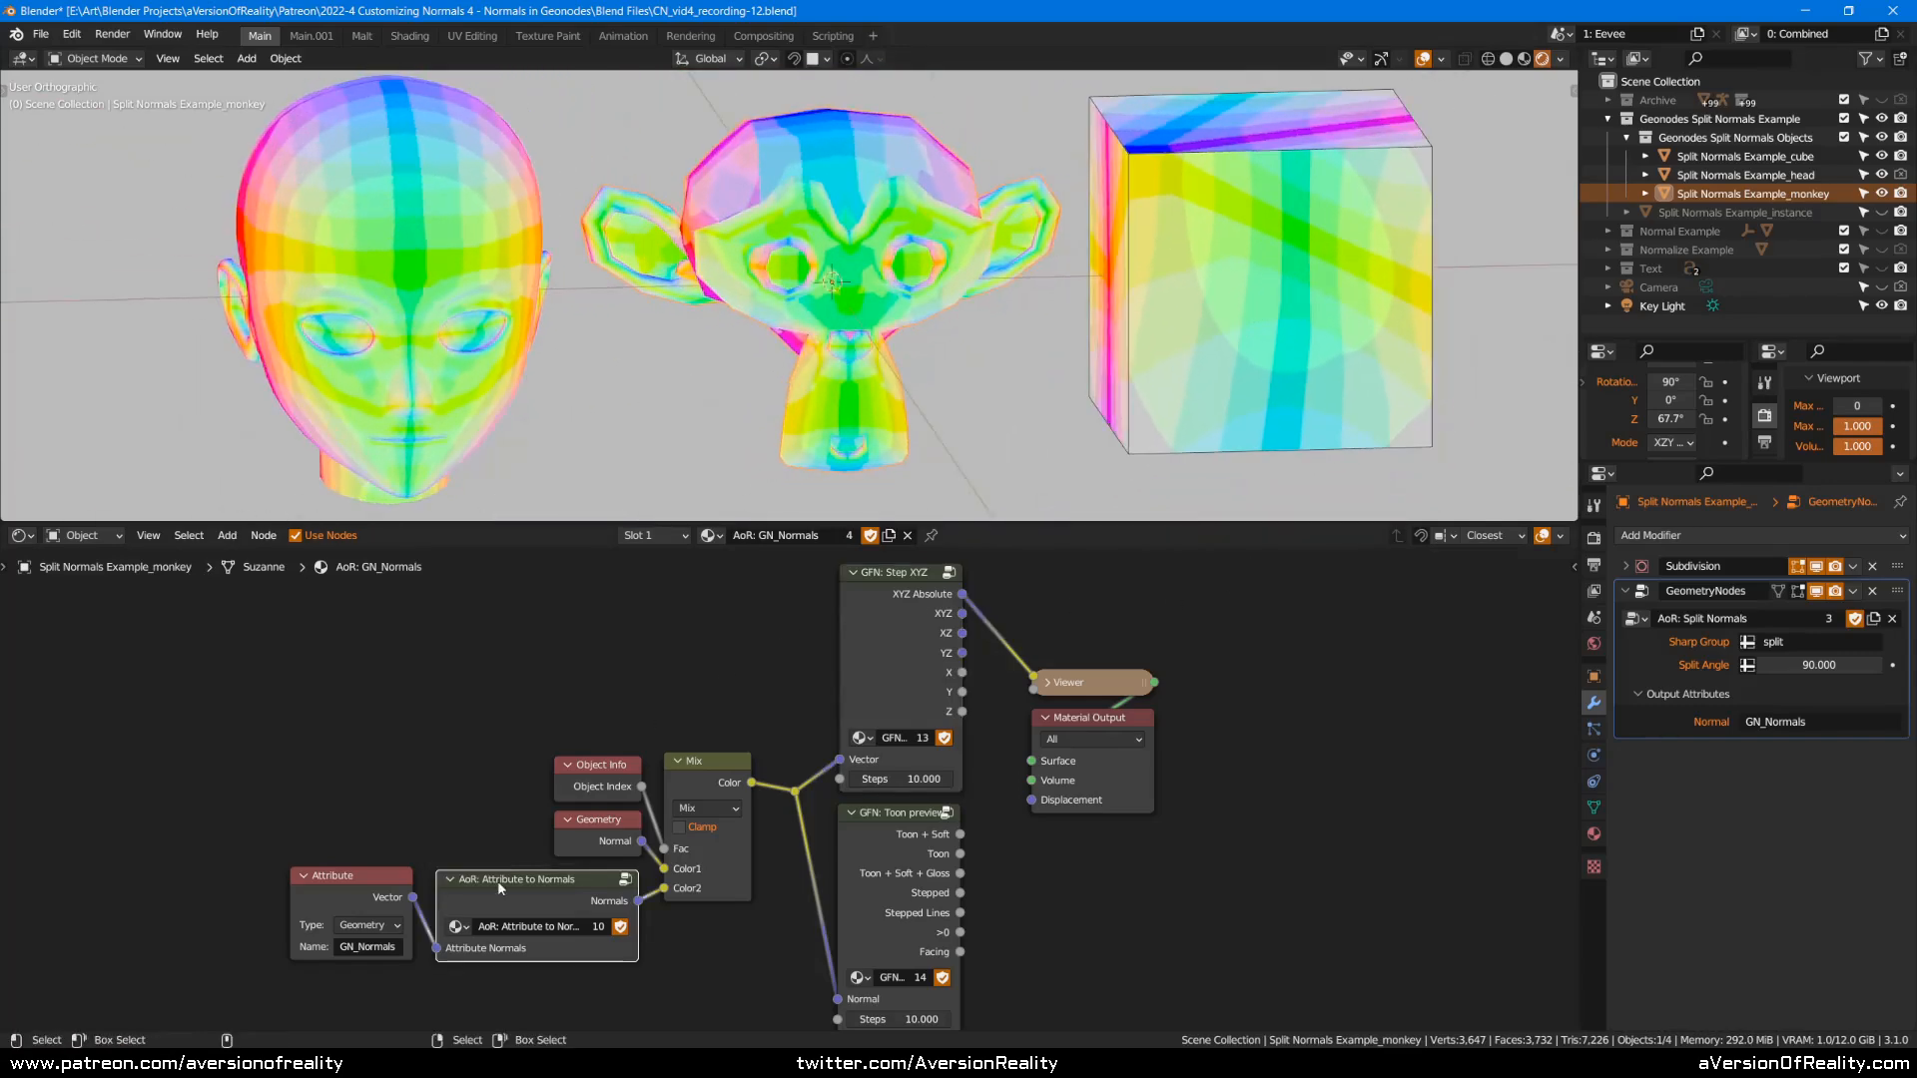
key("m")
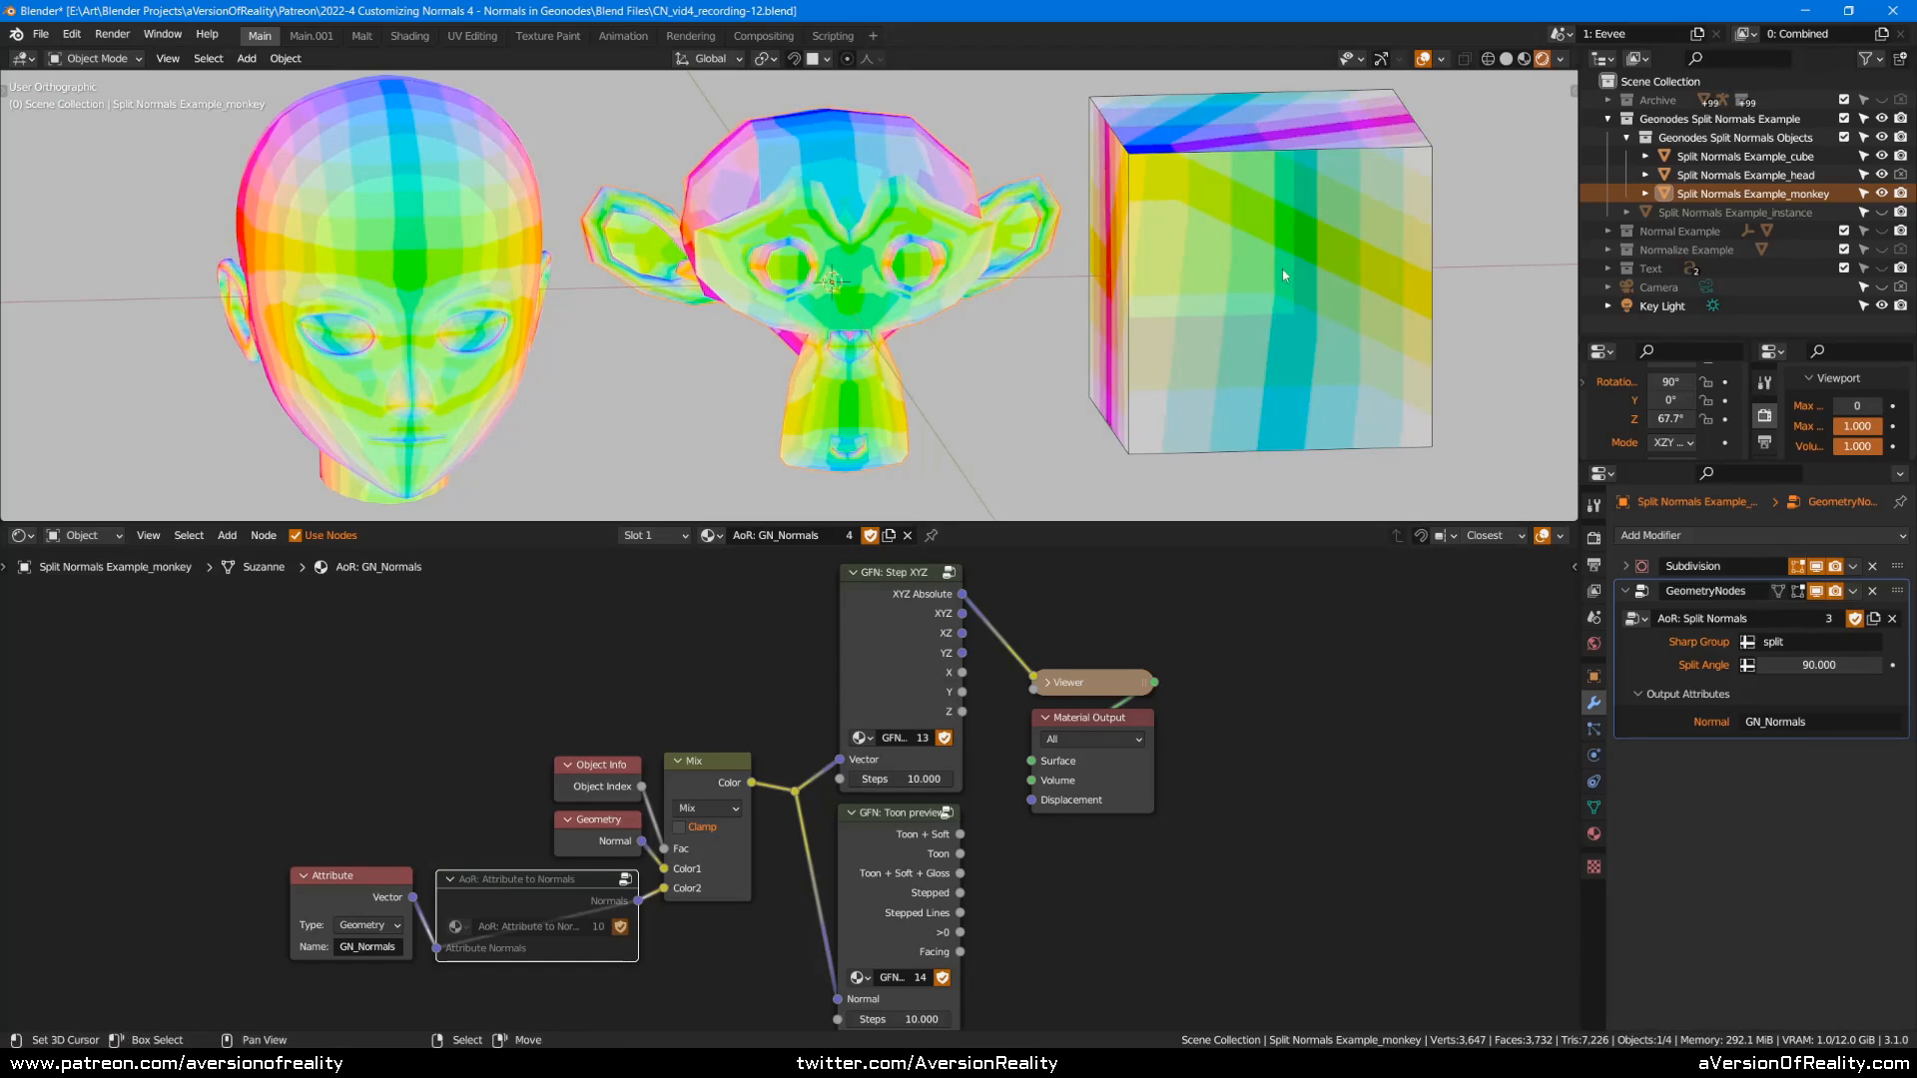
middle_click_drag(1283, 267, 1269, 239)
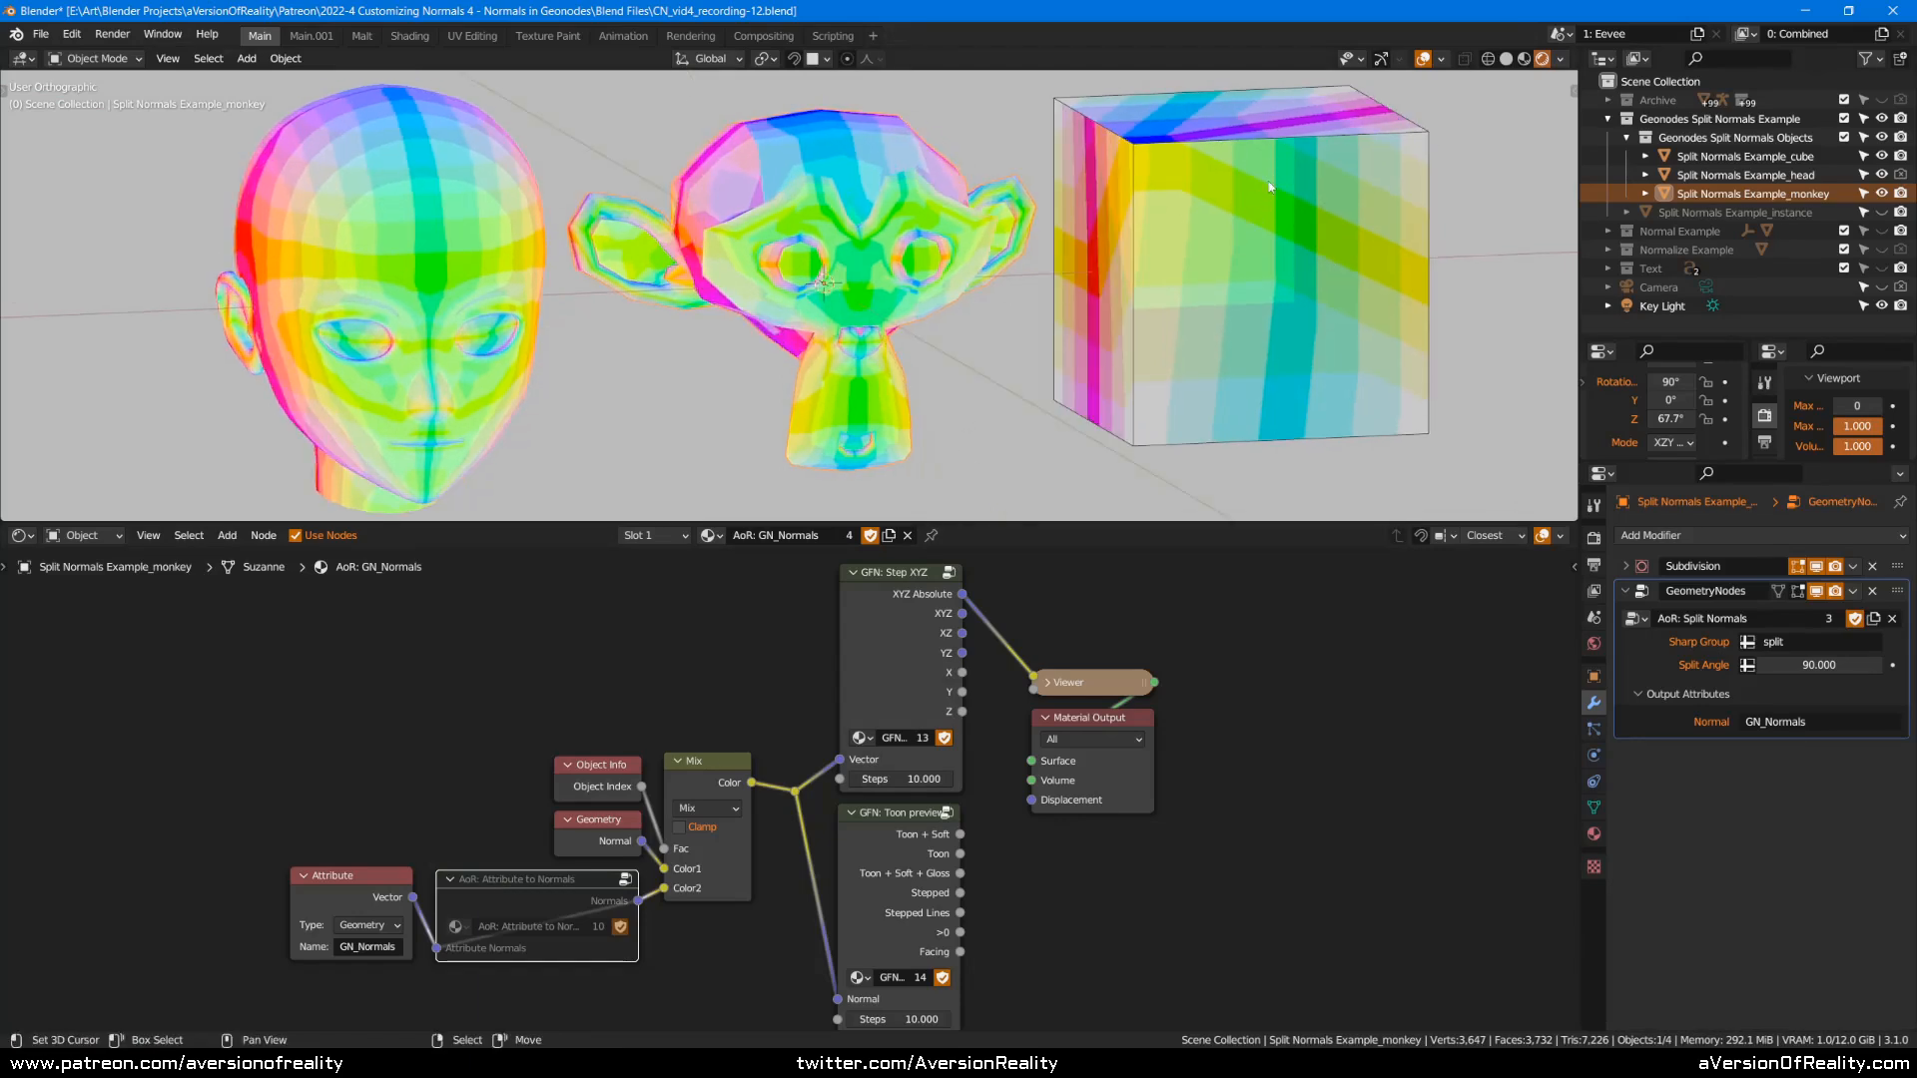
key("m")
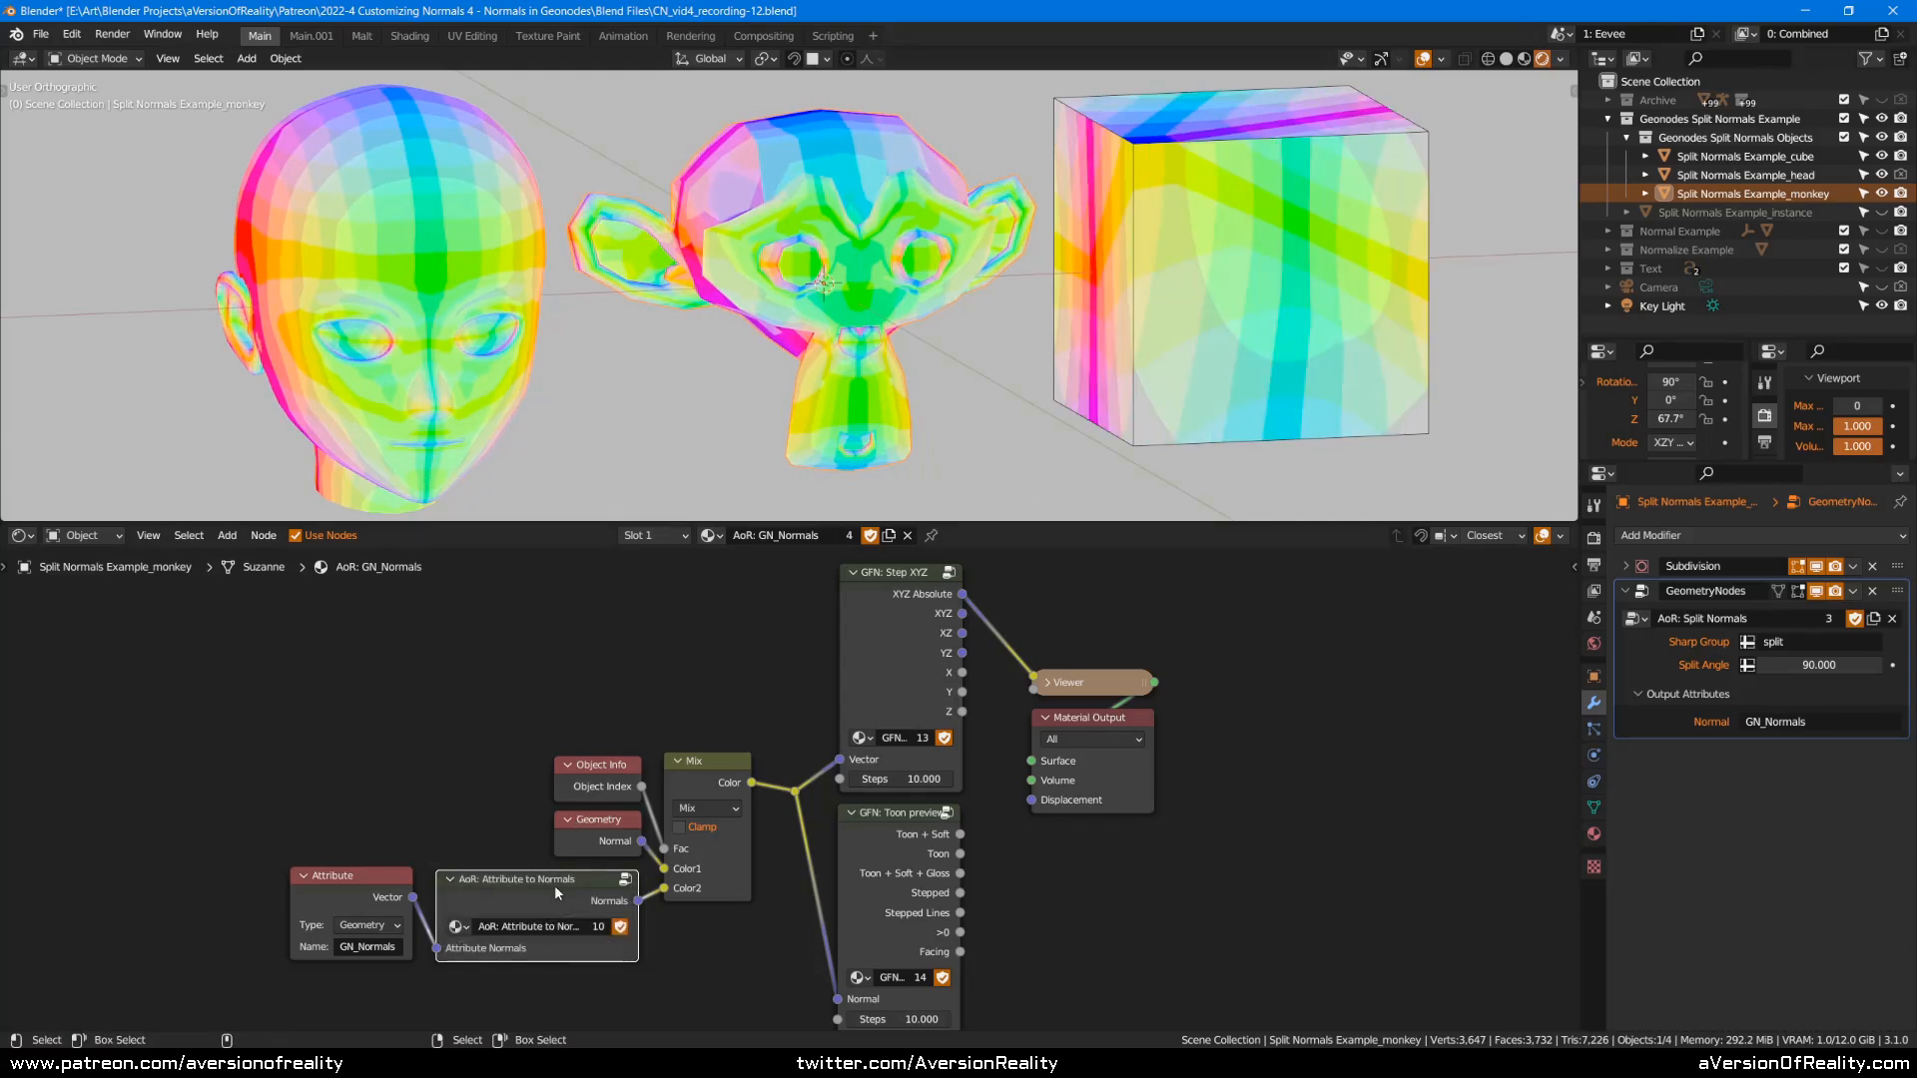
Inspect the Object Info and Geometry nodes that feed the Mix node of the GN_Normals material.
middle_click_drag(1158, 414, 914, 237)
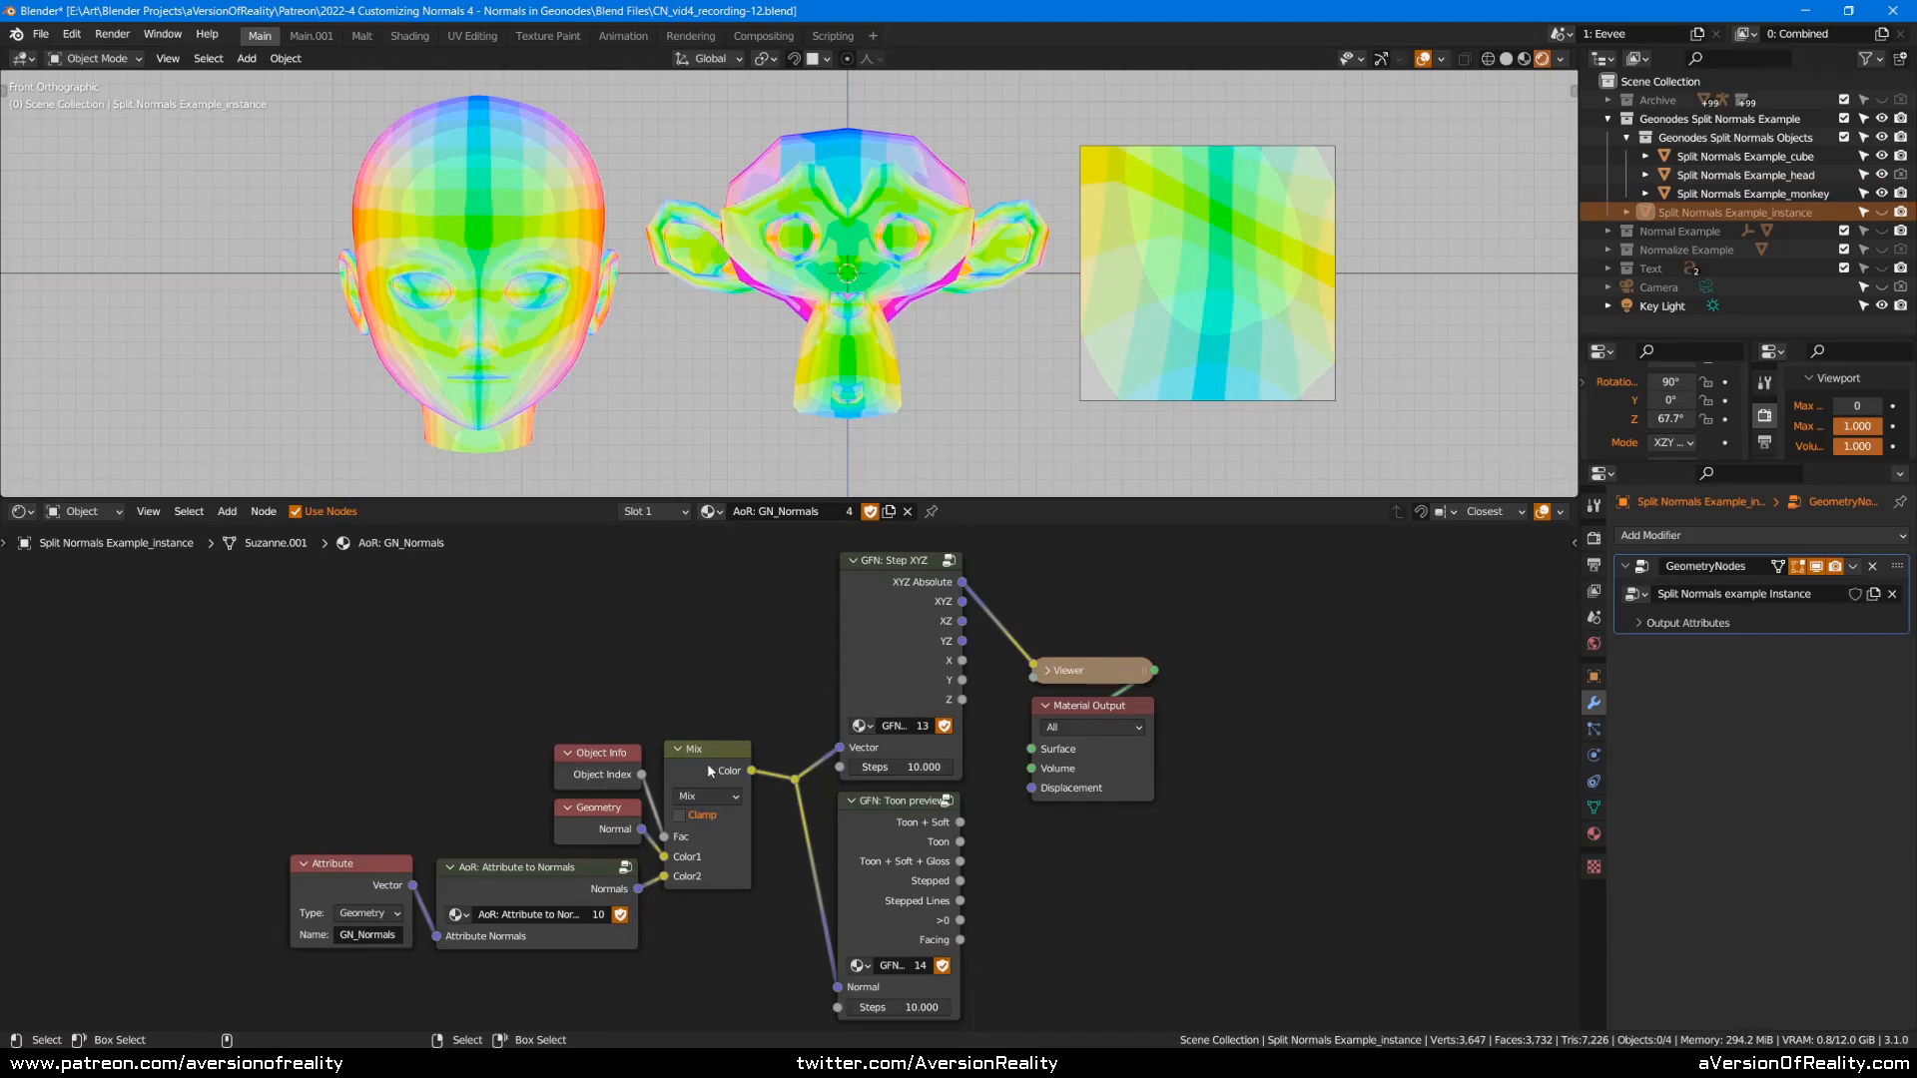
left_click(611, 779)
left_click(615, 821)
left_click(617, 756)
left_click(617, 827)
Unhide the Split Normals Example_instance object and save the file with the monkey selected.
left_click(1882, 212)
scroll(1201, 254, "down", 1)
middle_click_drag(1202, 254, 1021, 331)
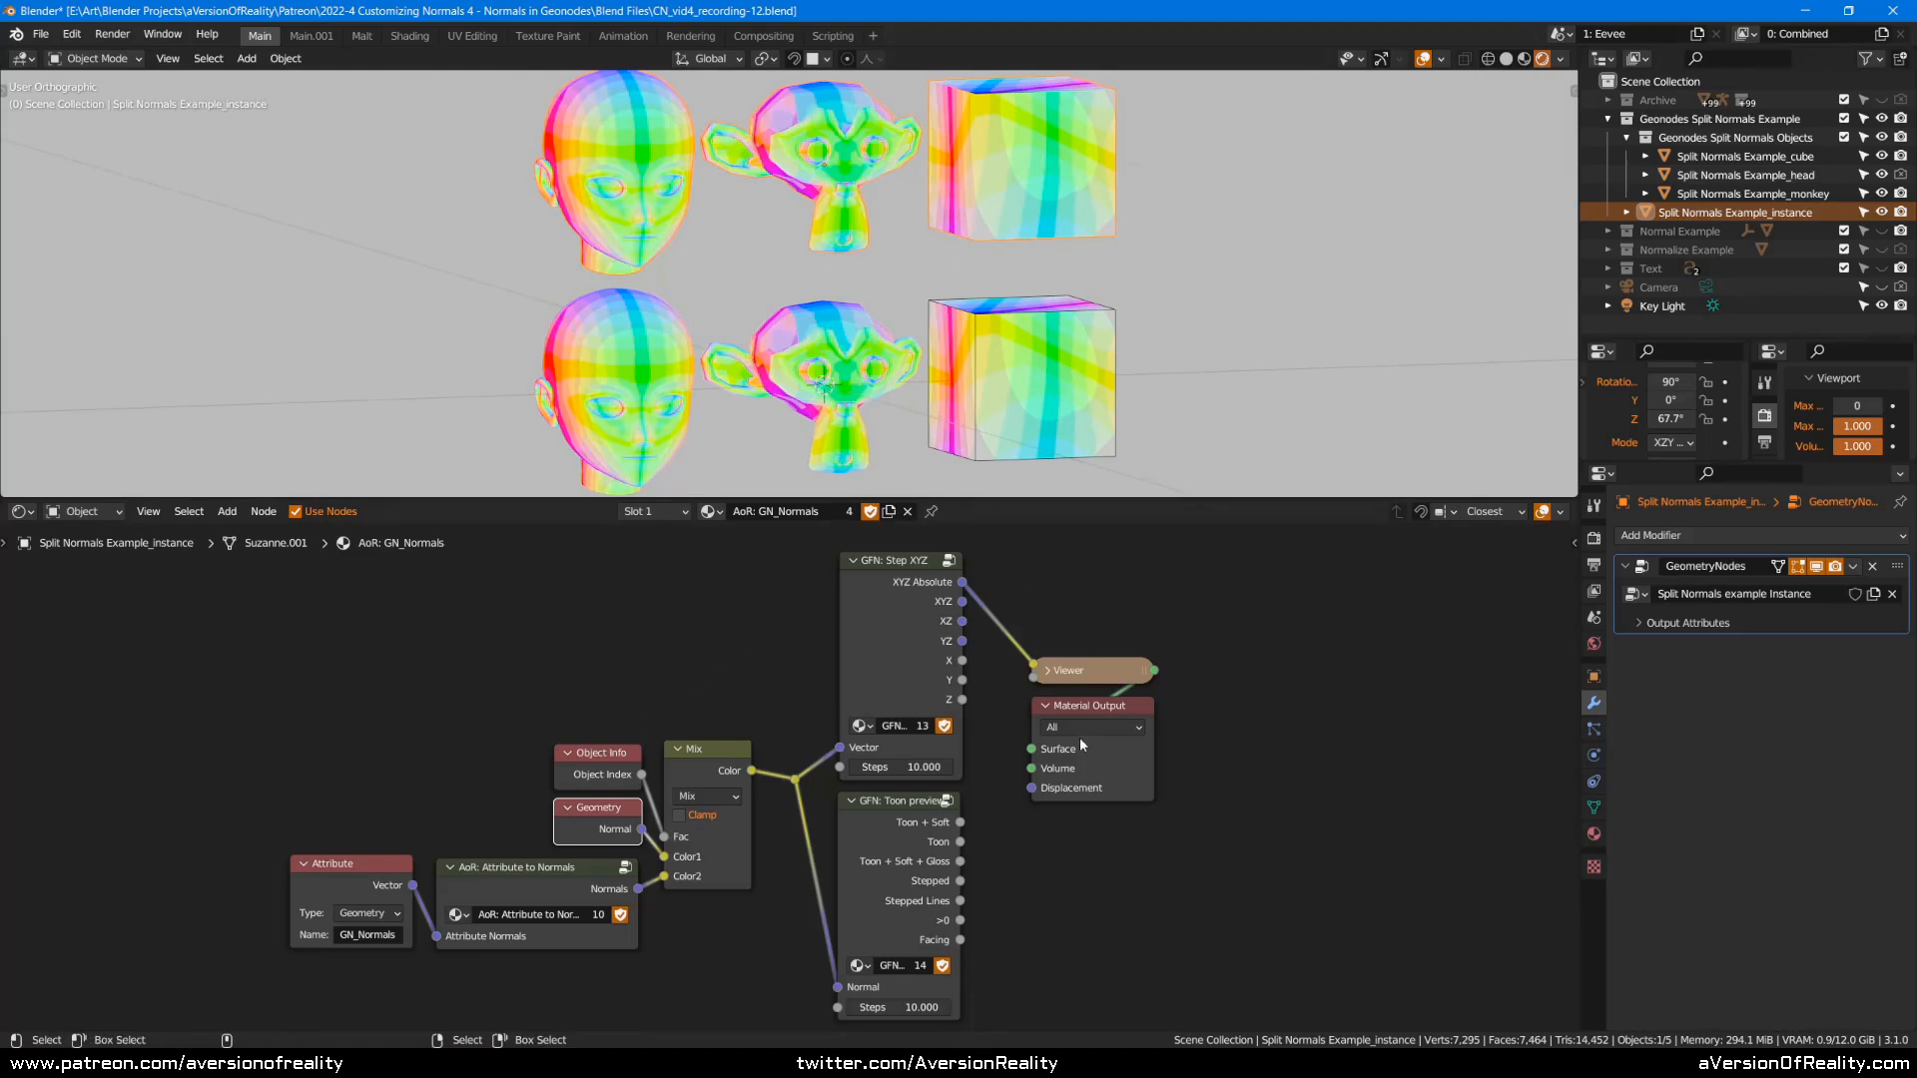
left_click(1082, 363)
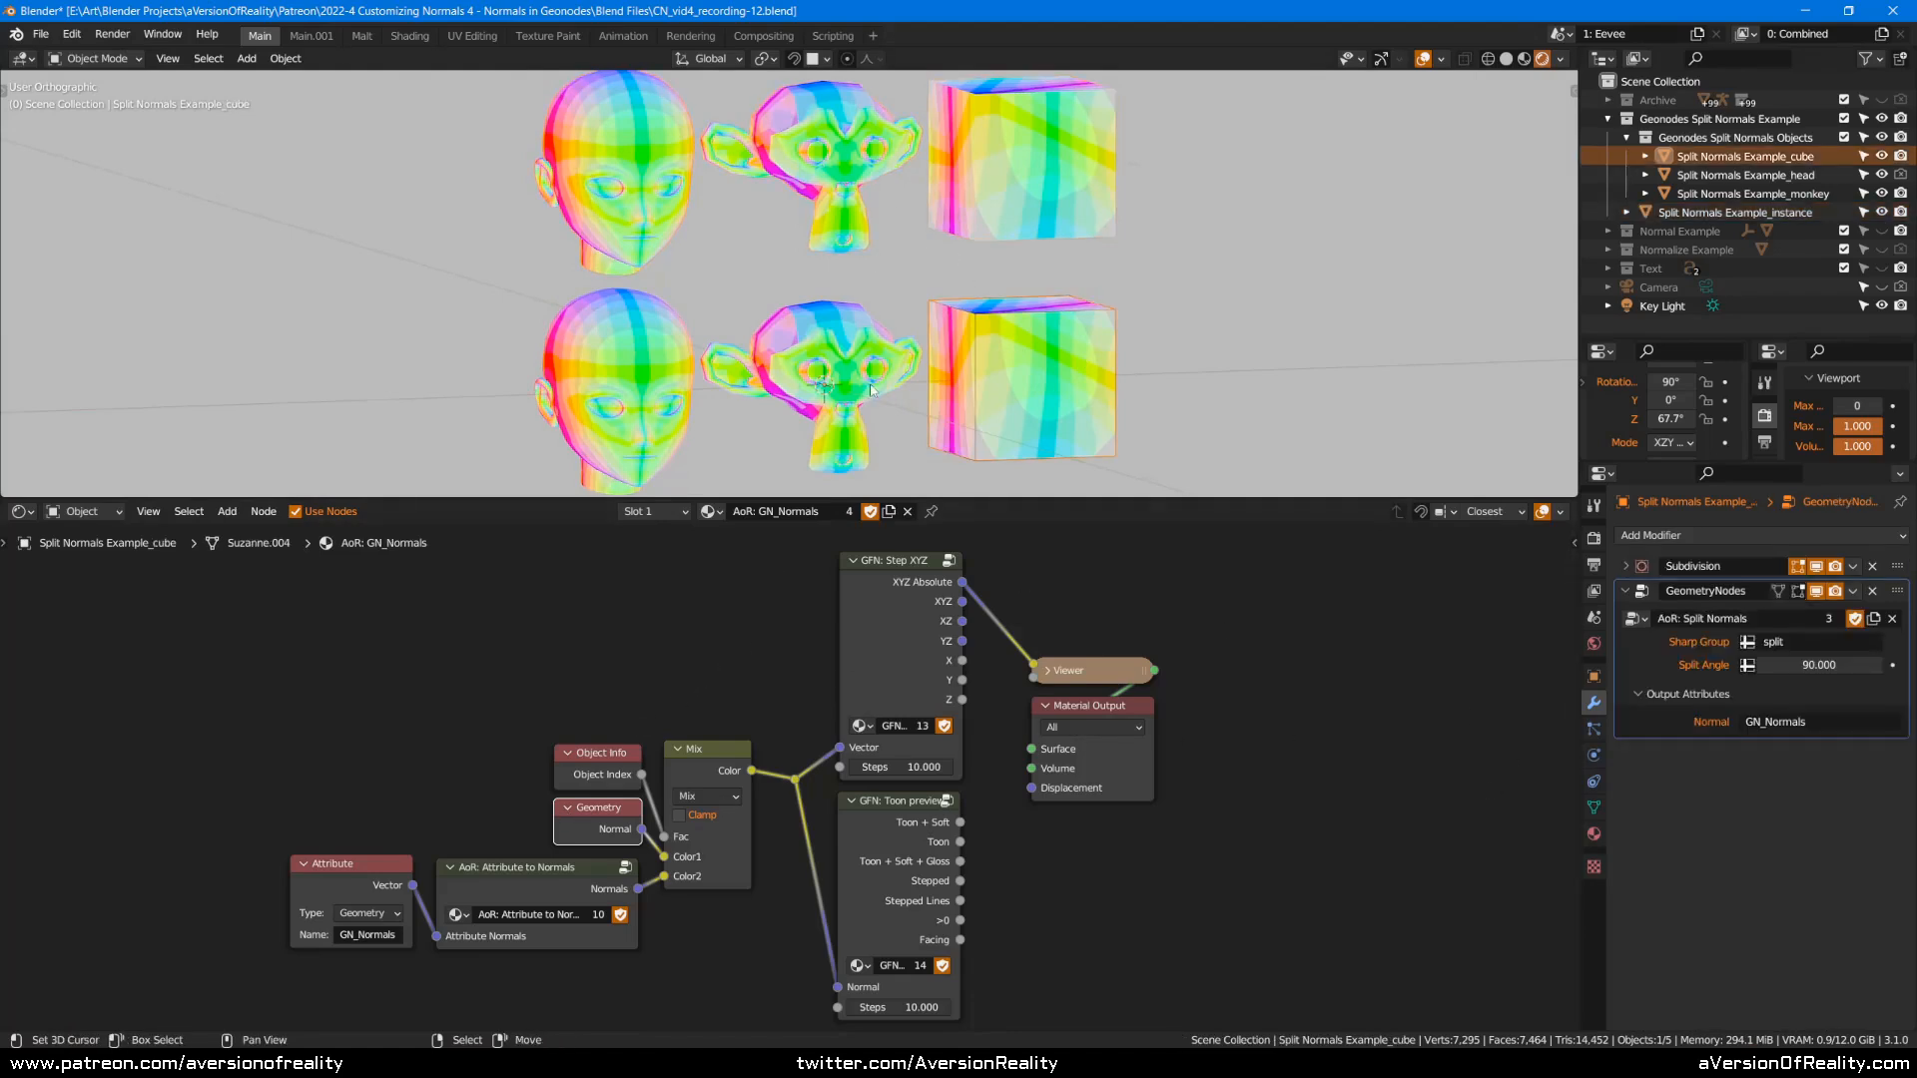
left_click(872, 389)
key("ctrl+s")
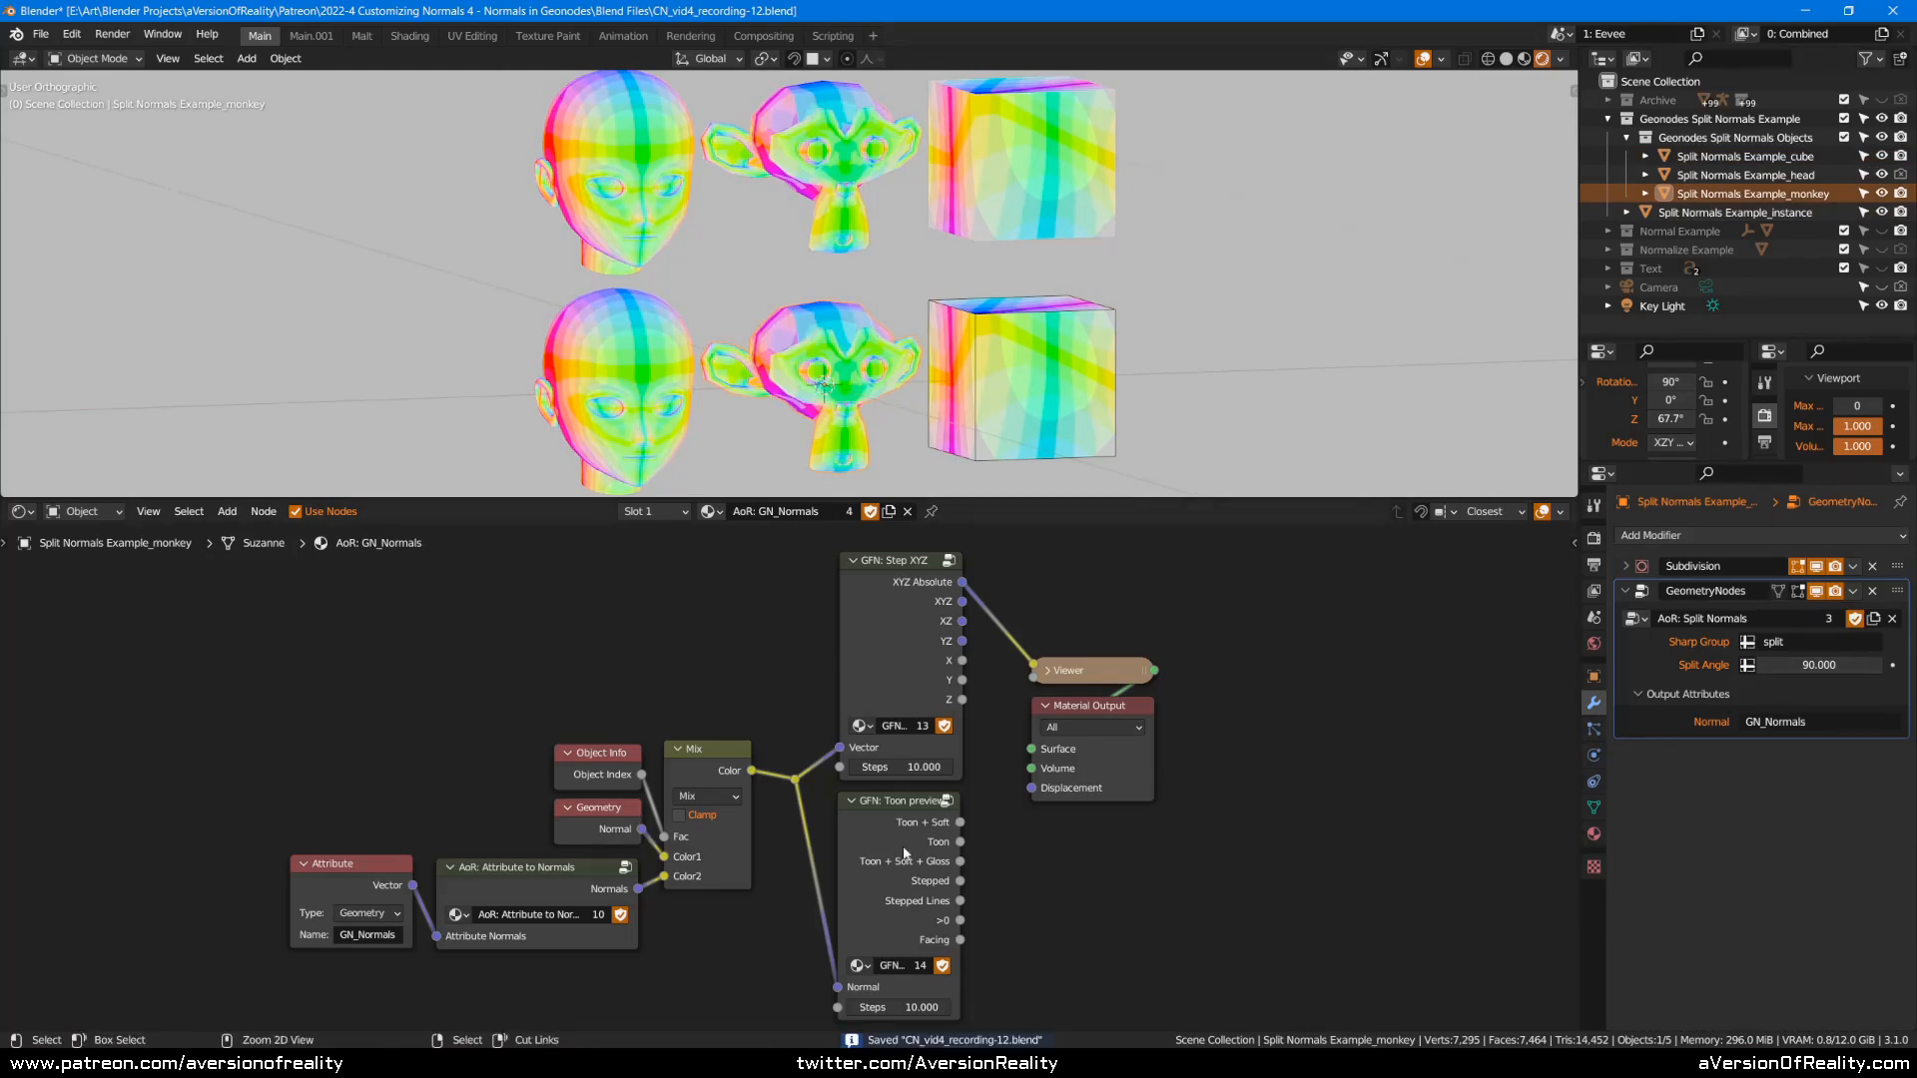
Preview the Toon + Soft output of the GFN: Toon preview node and set the pinned object's Z rotation to 74.2°.
left_click(926, 837, "ctrl+shift")
middle_click_drag(1123, 304, 1117, 310)
mouse_move(1670, 419)
left_mouse_down()
mouse_move(1707, 418)
mouse_move(1623, 415)
left_mouse_up()
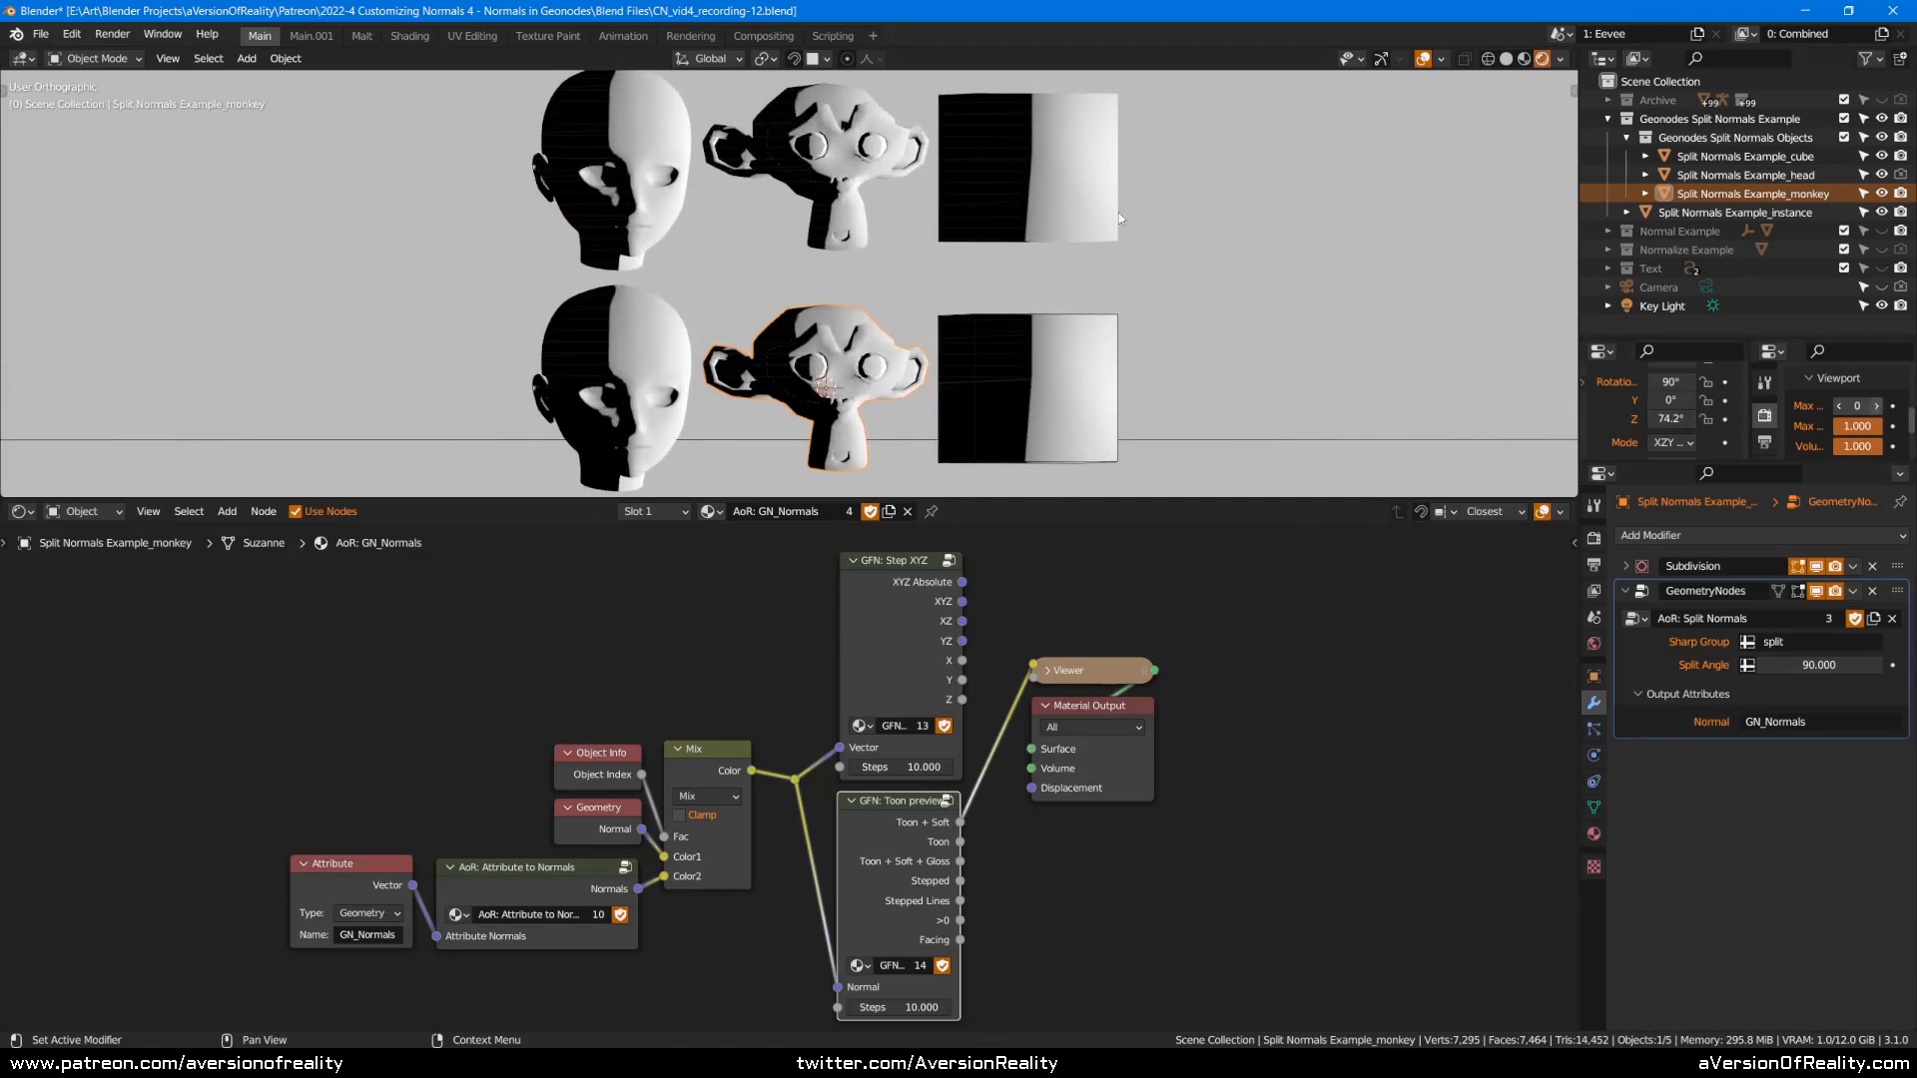
middle_click_drag(1243, 194, 1244, 214)
middle_click_drag(1126, 218, 1210, 205)
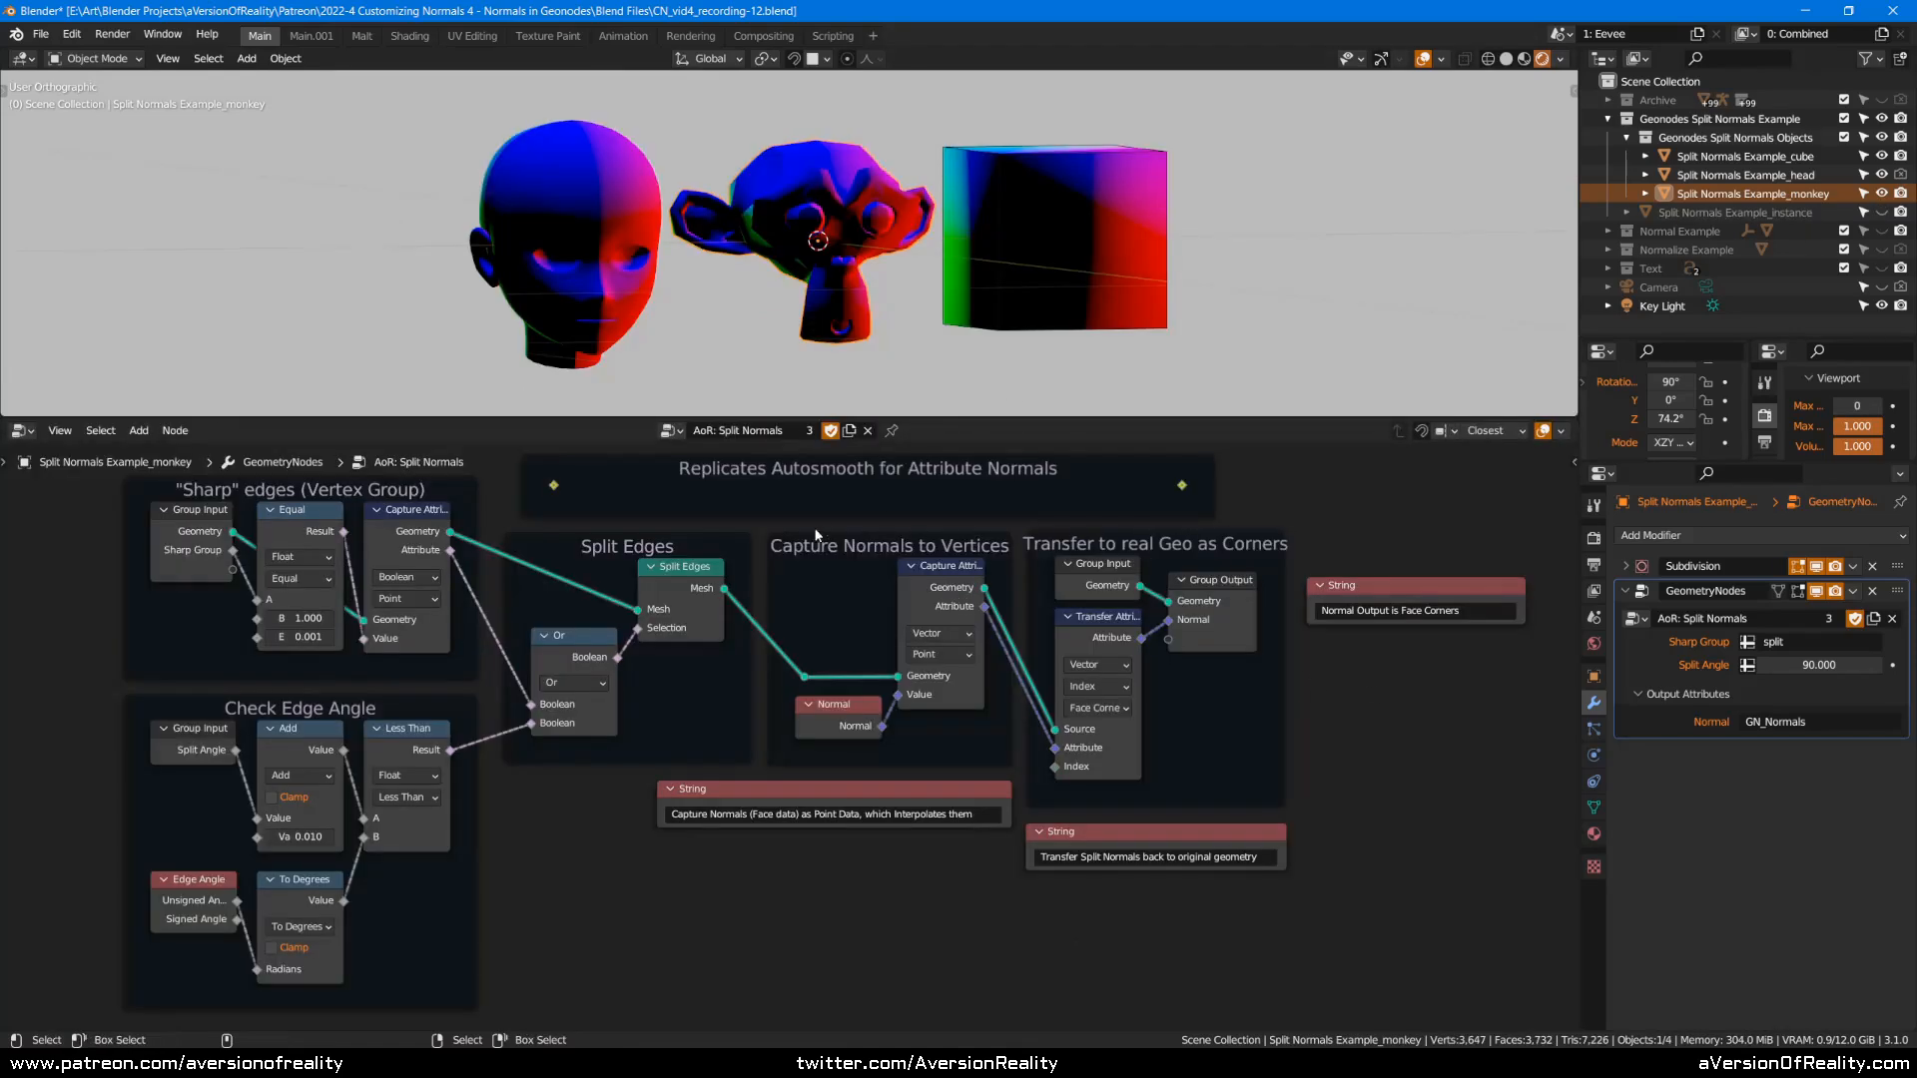
Review the AoR: Split Normals node tree and check the monkey mesh's attributes and Auto Smooth settings.
scroll(805, 559, "up", 2)
middle_click_drag(847, 567, 821, 639)
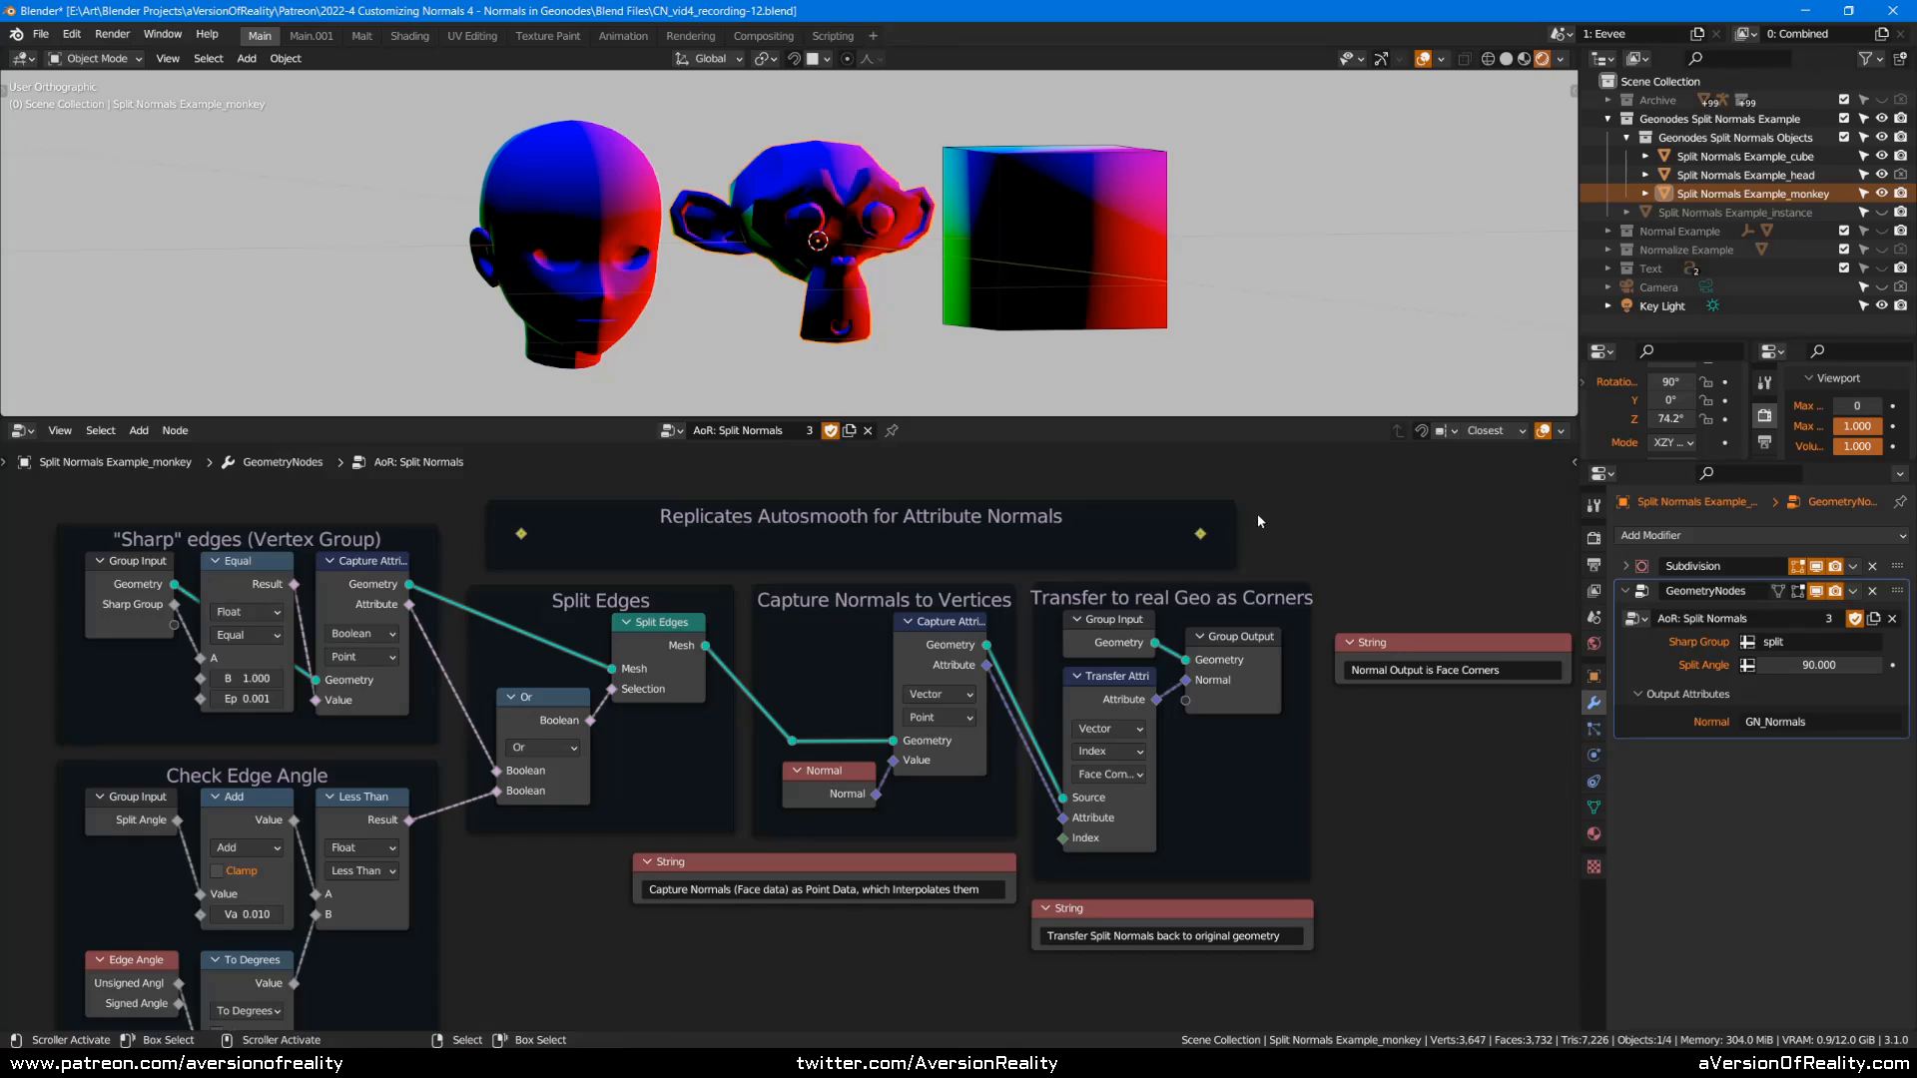
middle_click_drag(1262, 519, 1336, 507)
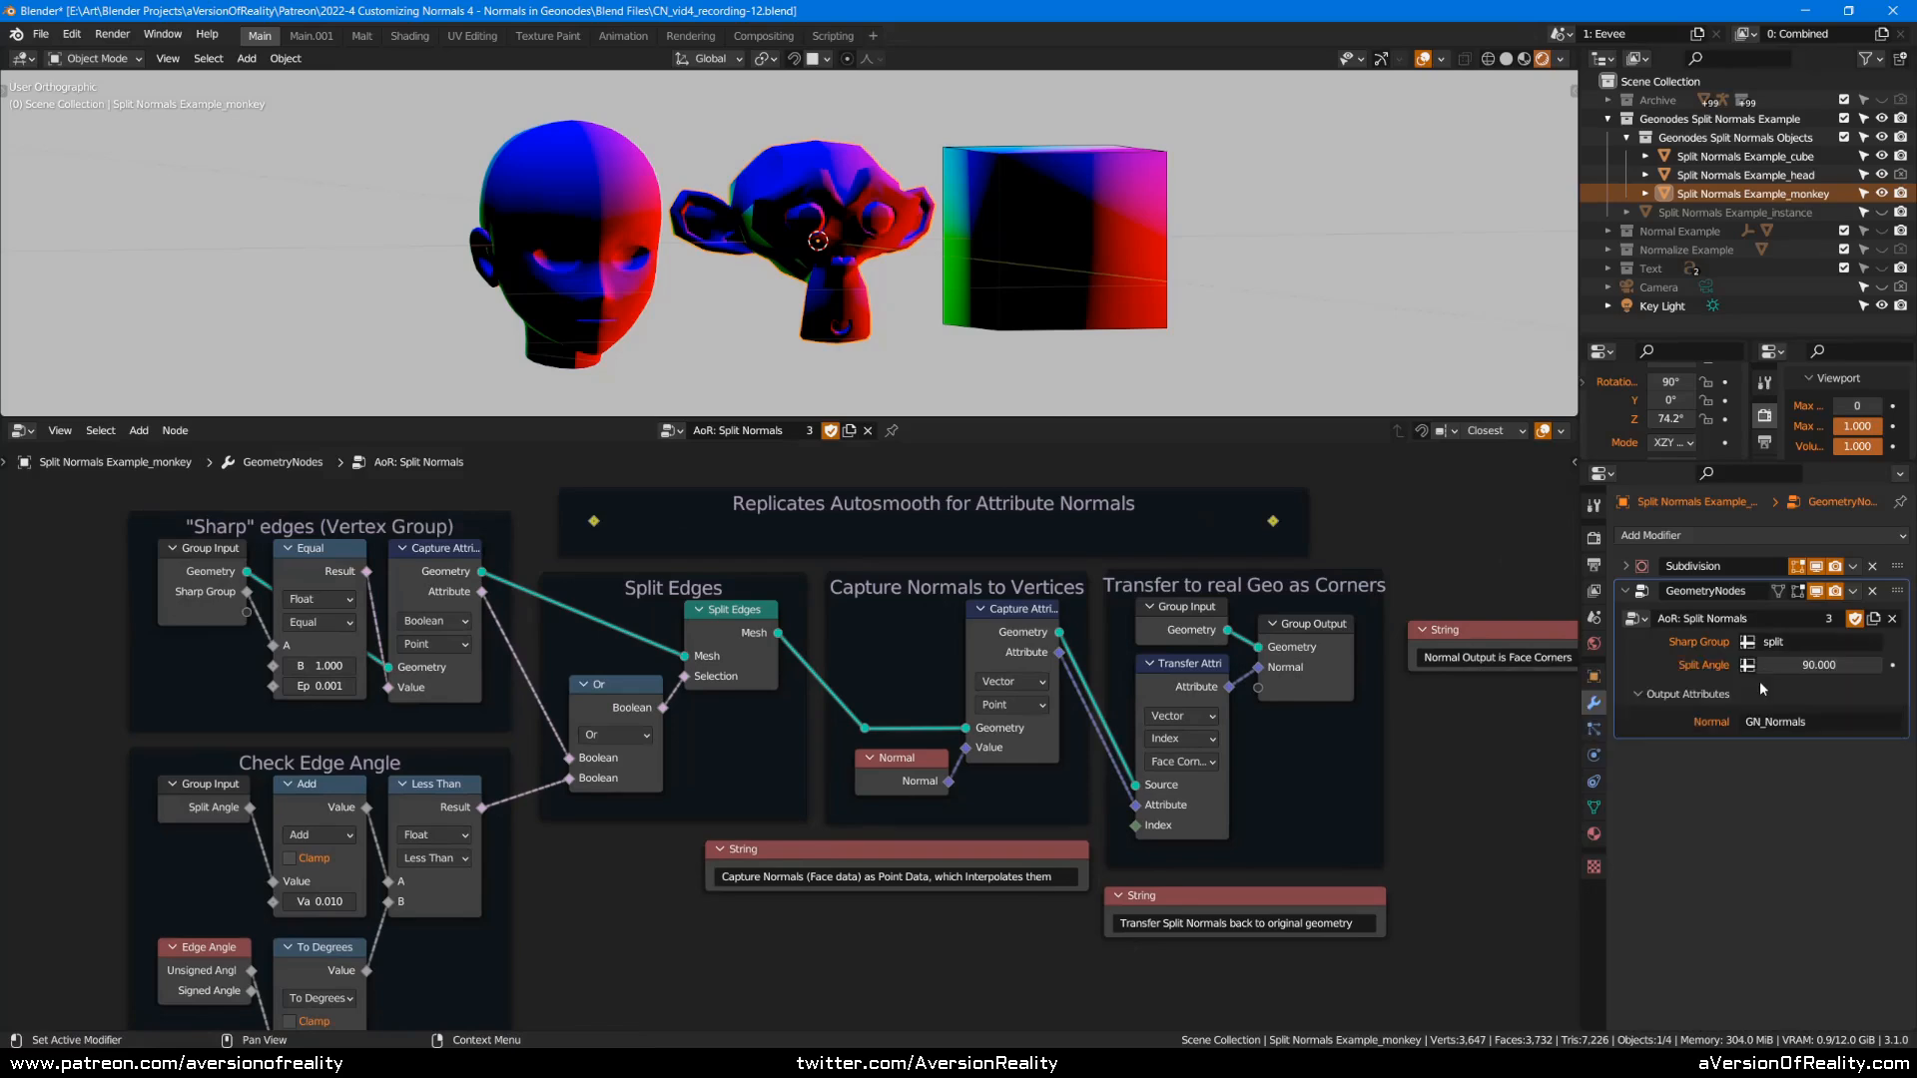
left_click(1594, 808)
scroll(1748, 799, "down", 8)
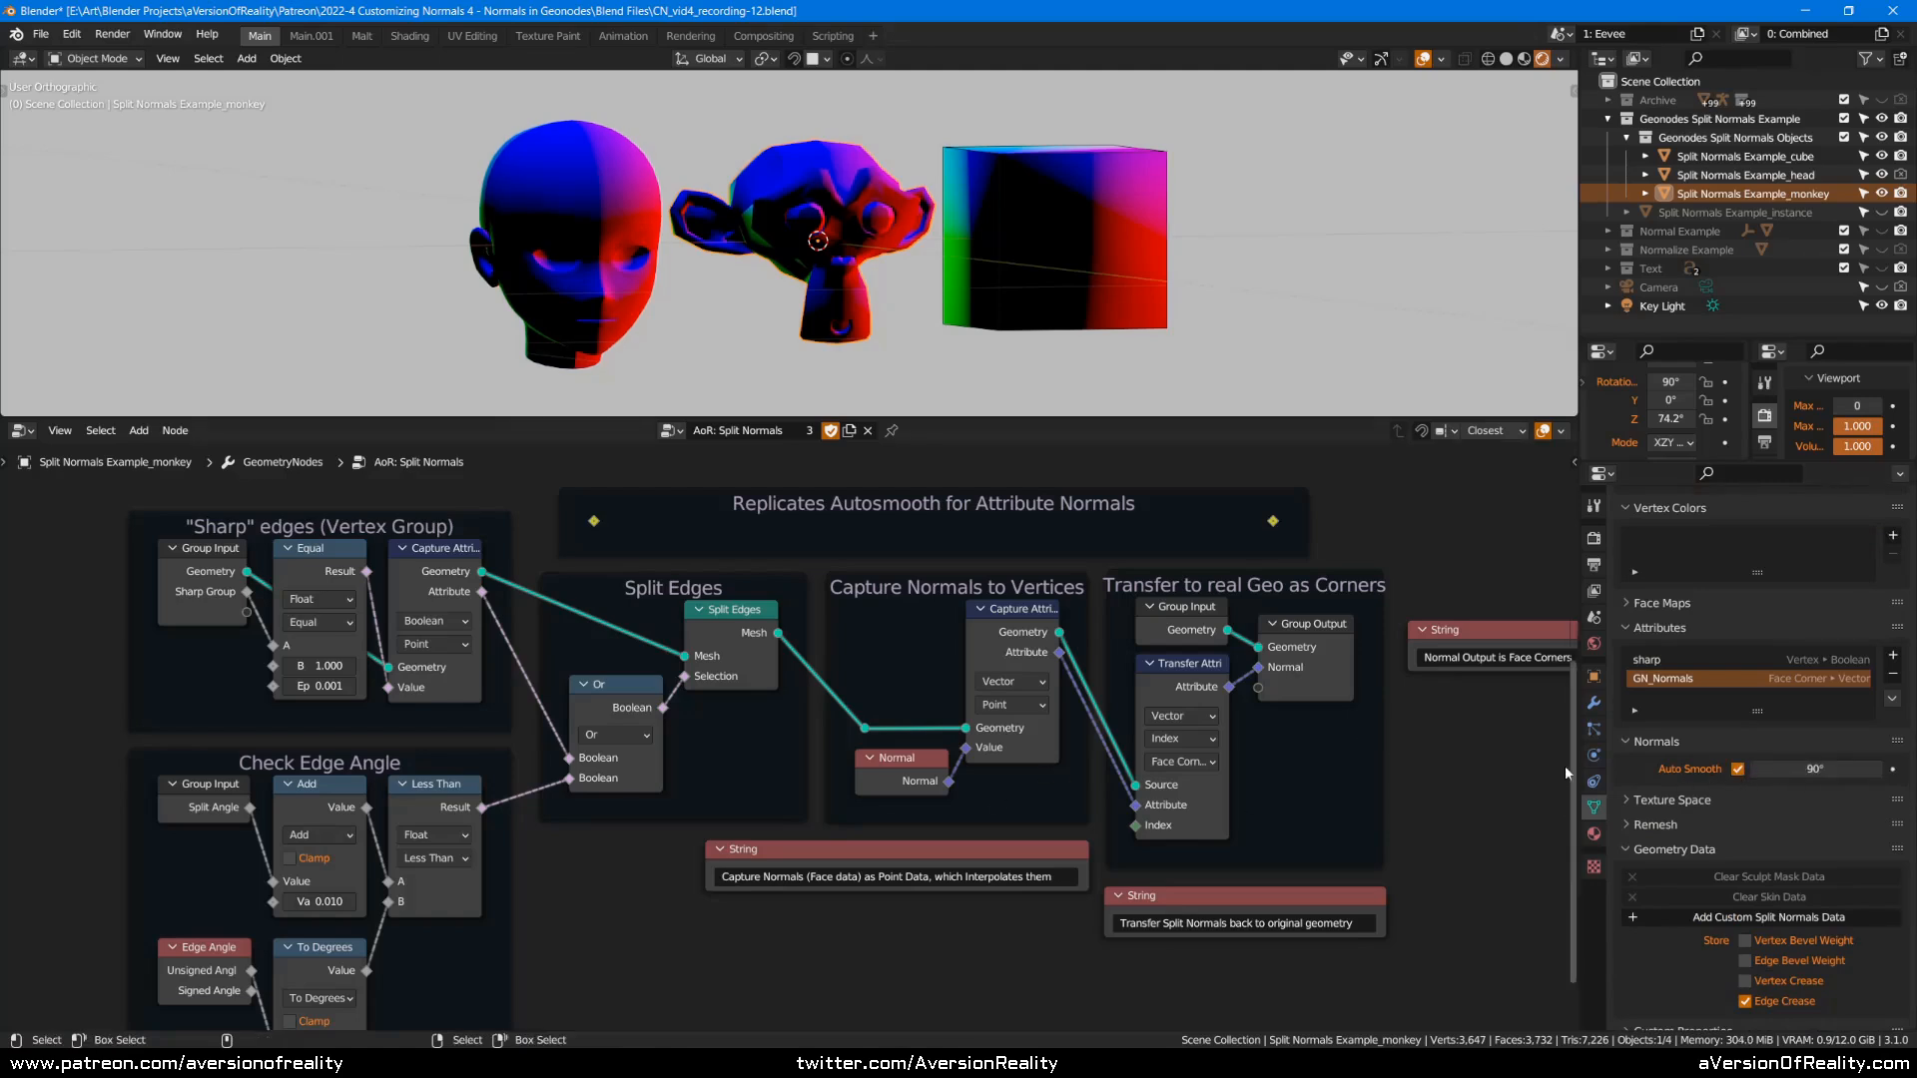
left_click(1593, 703)
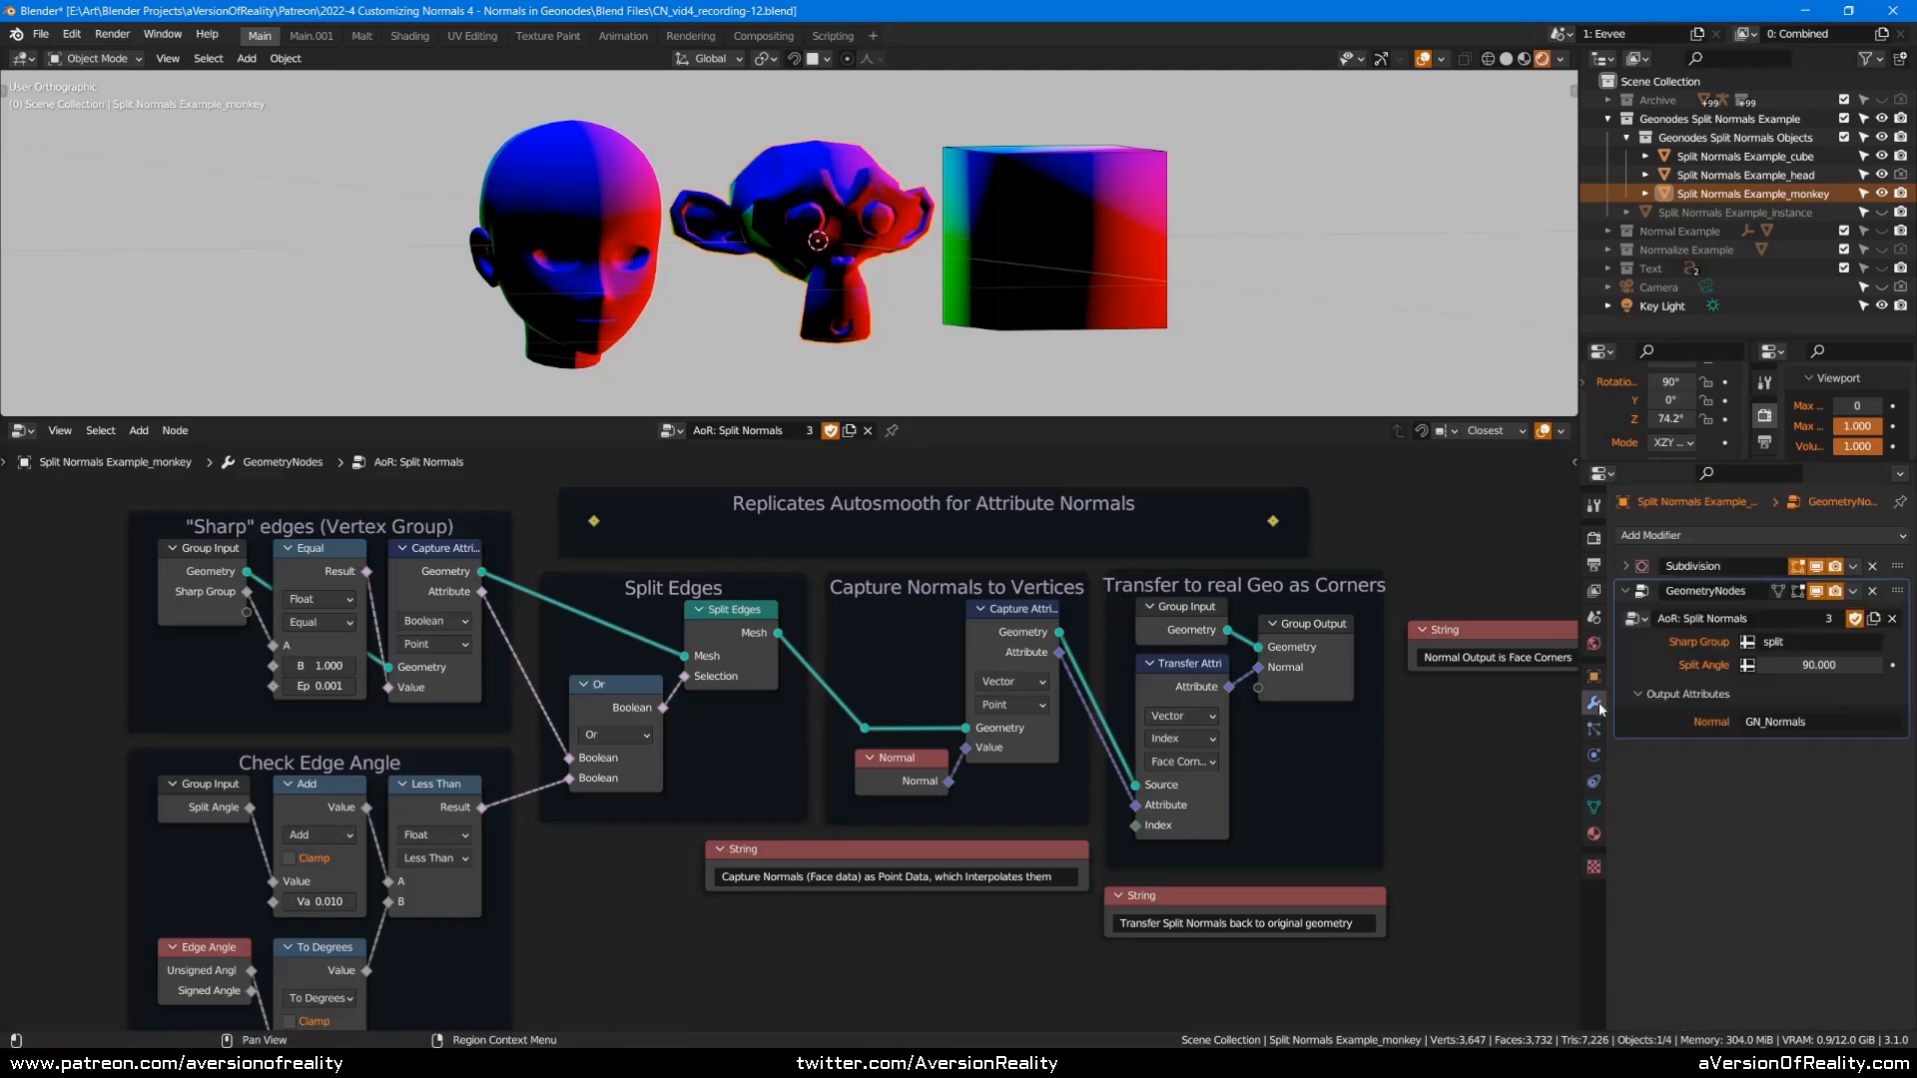
Examine the "Sharp" edges (Vertex Group) and Check Edge Angle frames, including the Group Input, Equal and Add nodes.
scroll(822, 581, "up", 1)
middle_click_drag(613, 599, 880, 609)
left_click(371, 541)
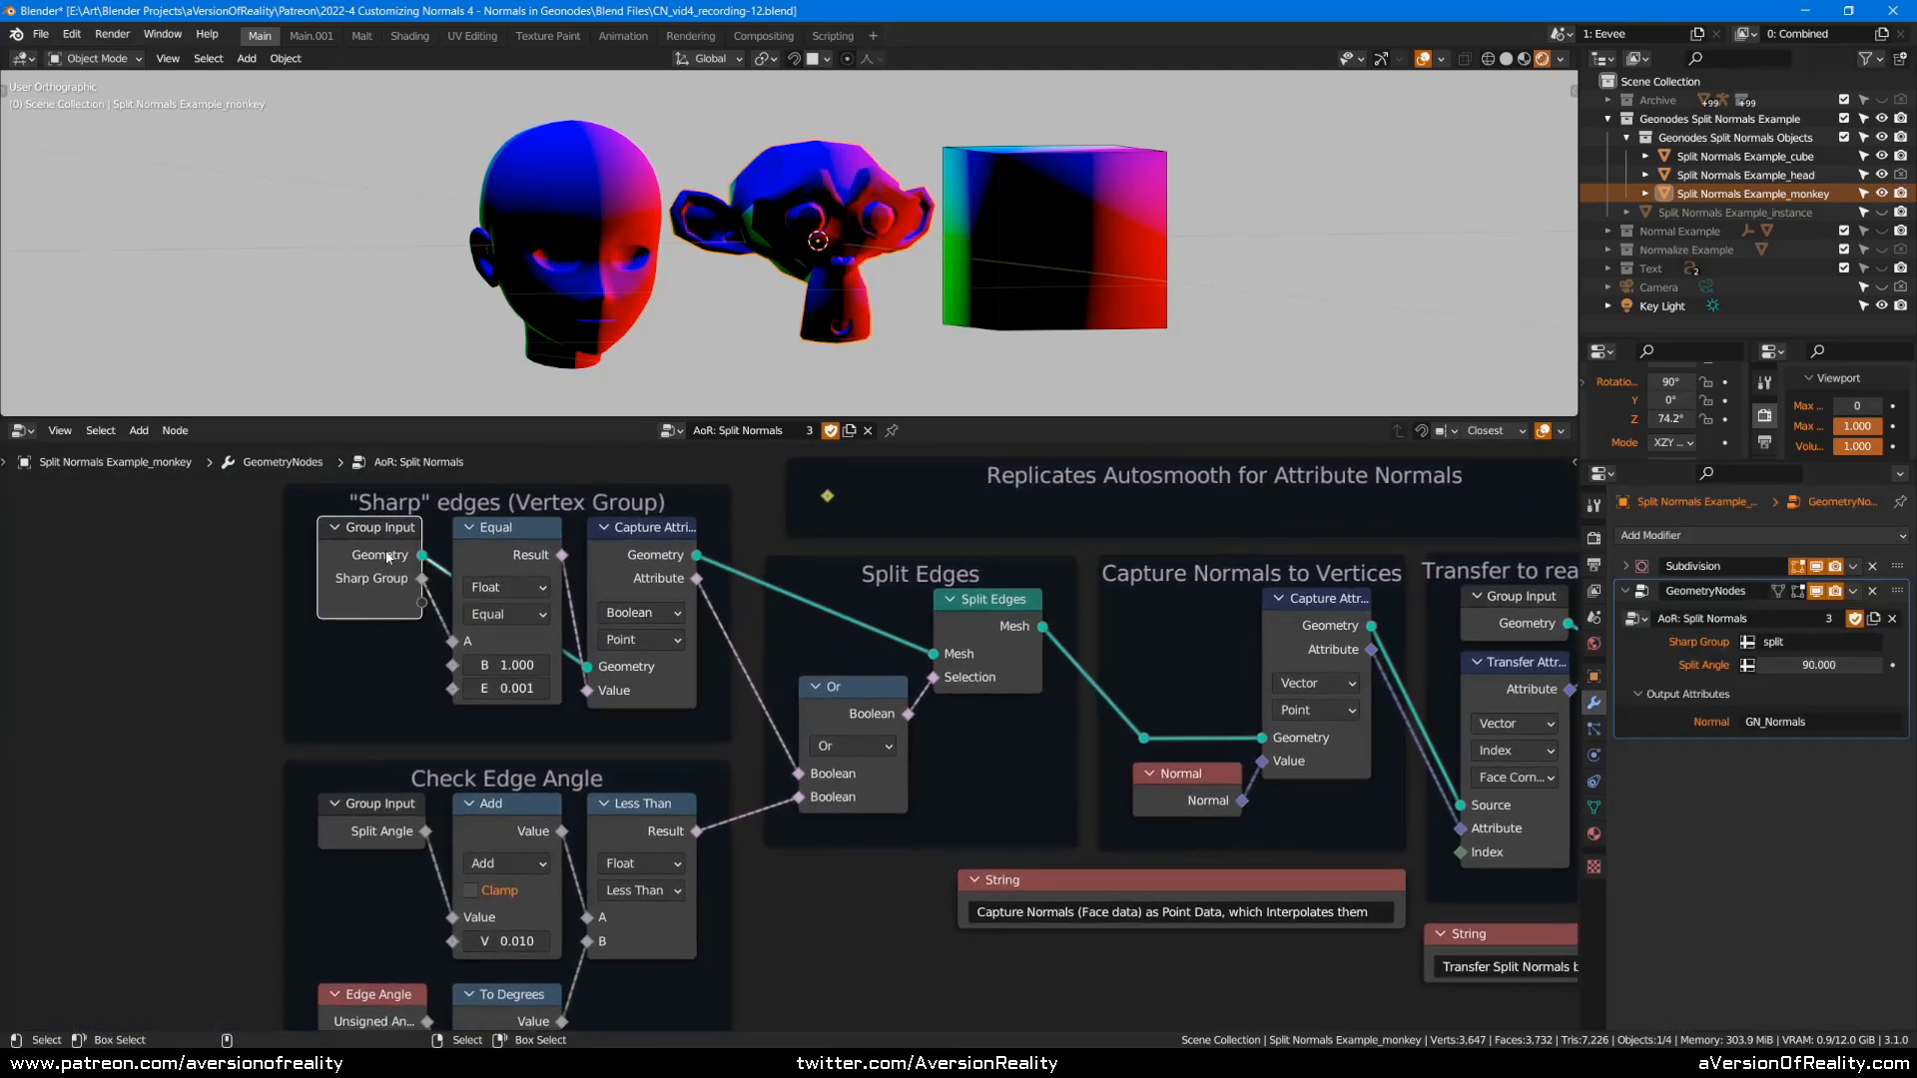
middle_click_drag(507, 617, 458, 599)
left_click(488, 544)
left_click(556, 535)
left_click(493, 529)
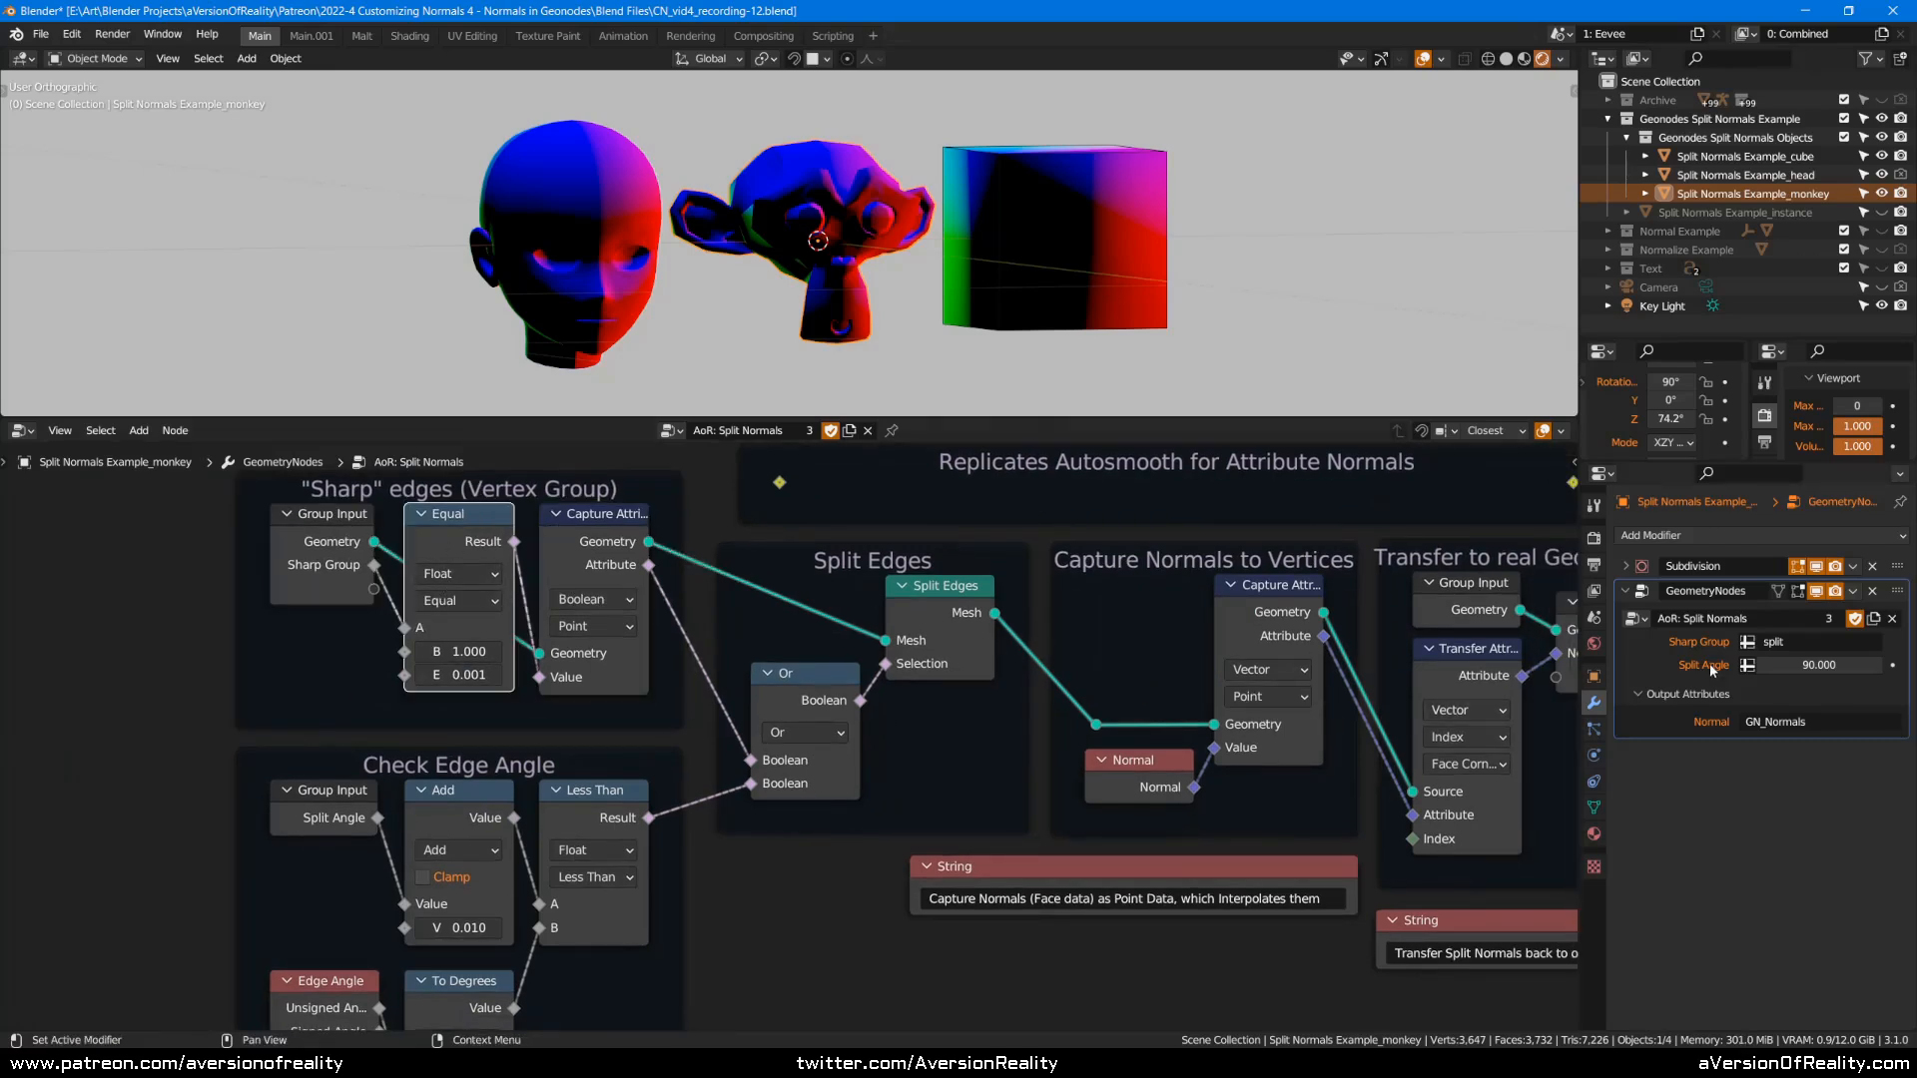
left_click(485, 816)
Examine the Normal and Capture Attribute nodes in the Capture Normals to Vertices frame.
middle_click_drag(1292, 659, 692, 683)
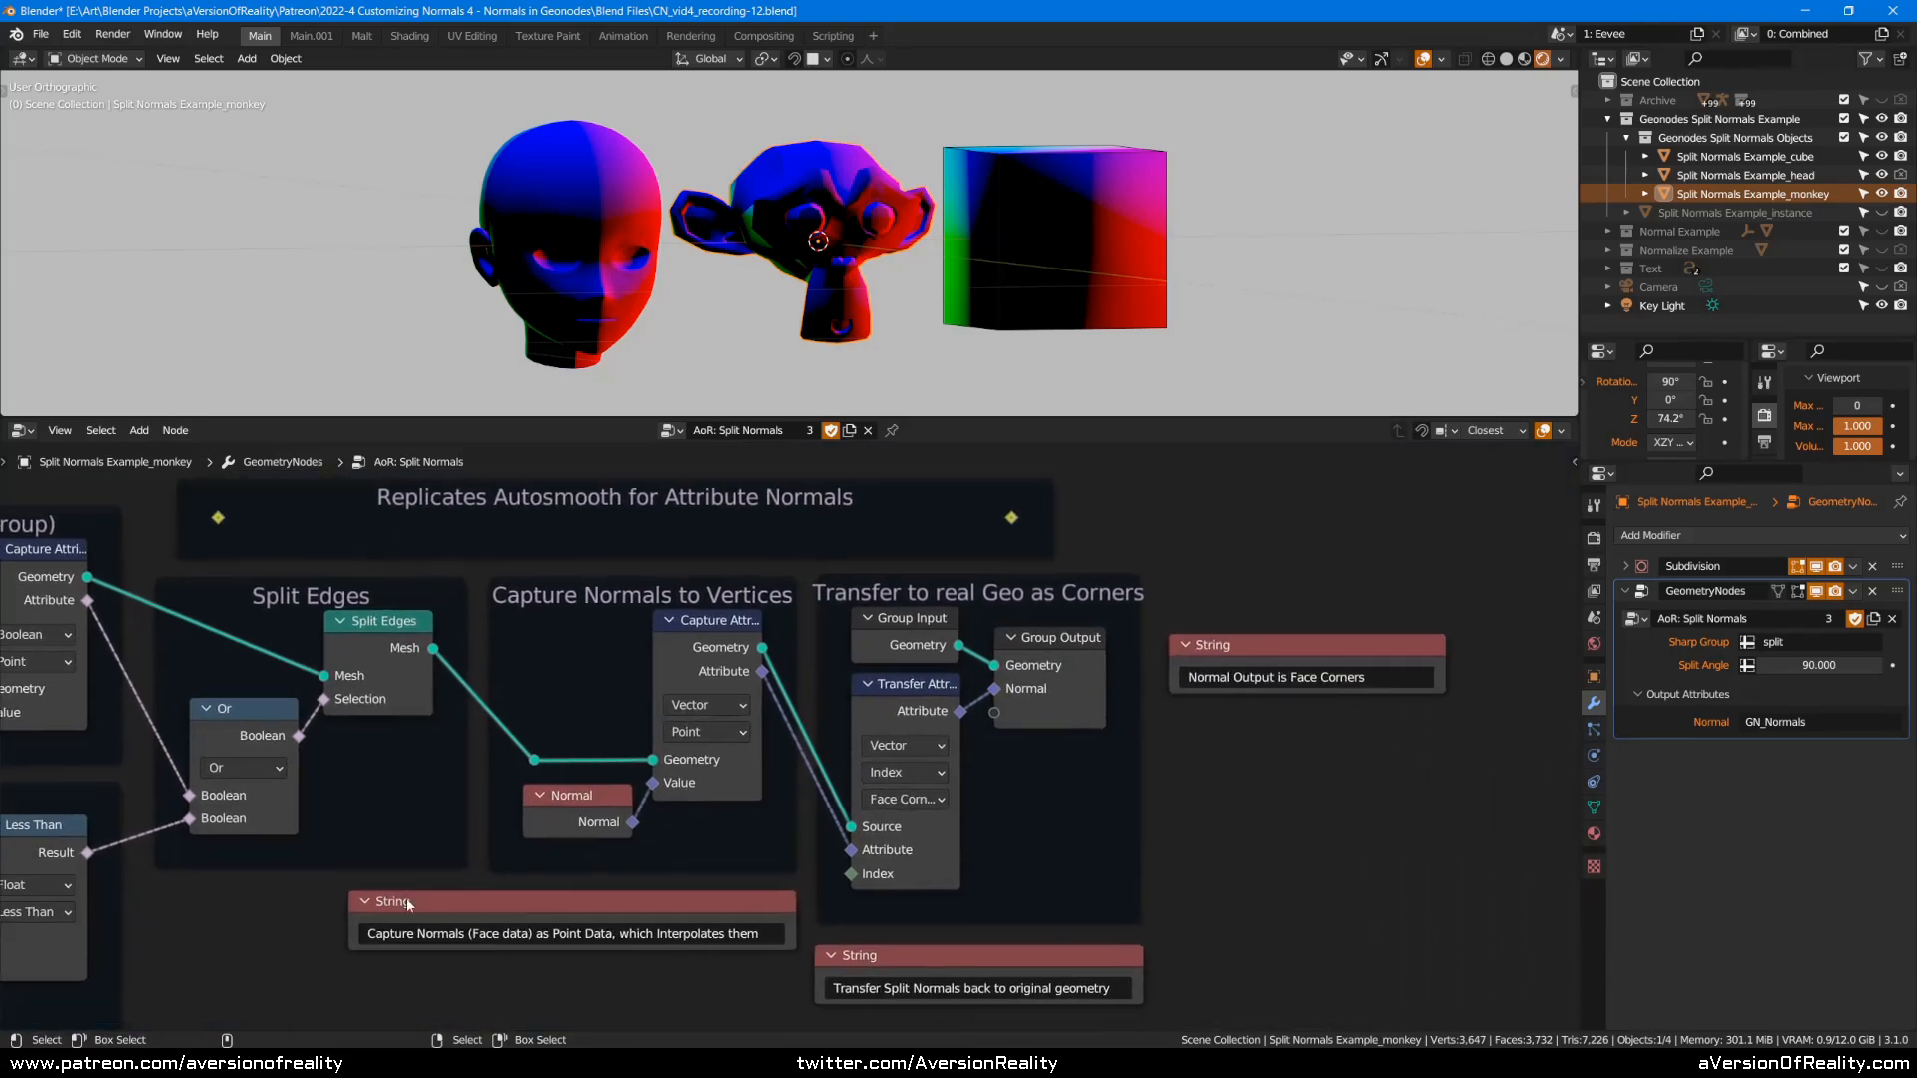
left_click(692, 681)
left_click(567, 806)
left_click(693, 675)
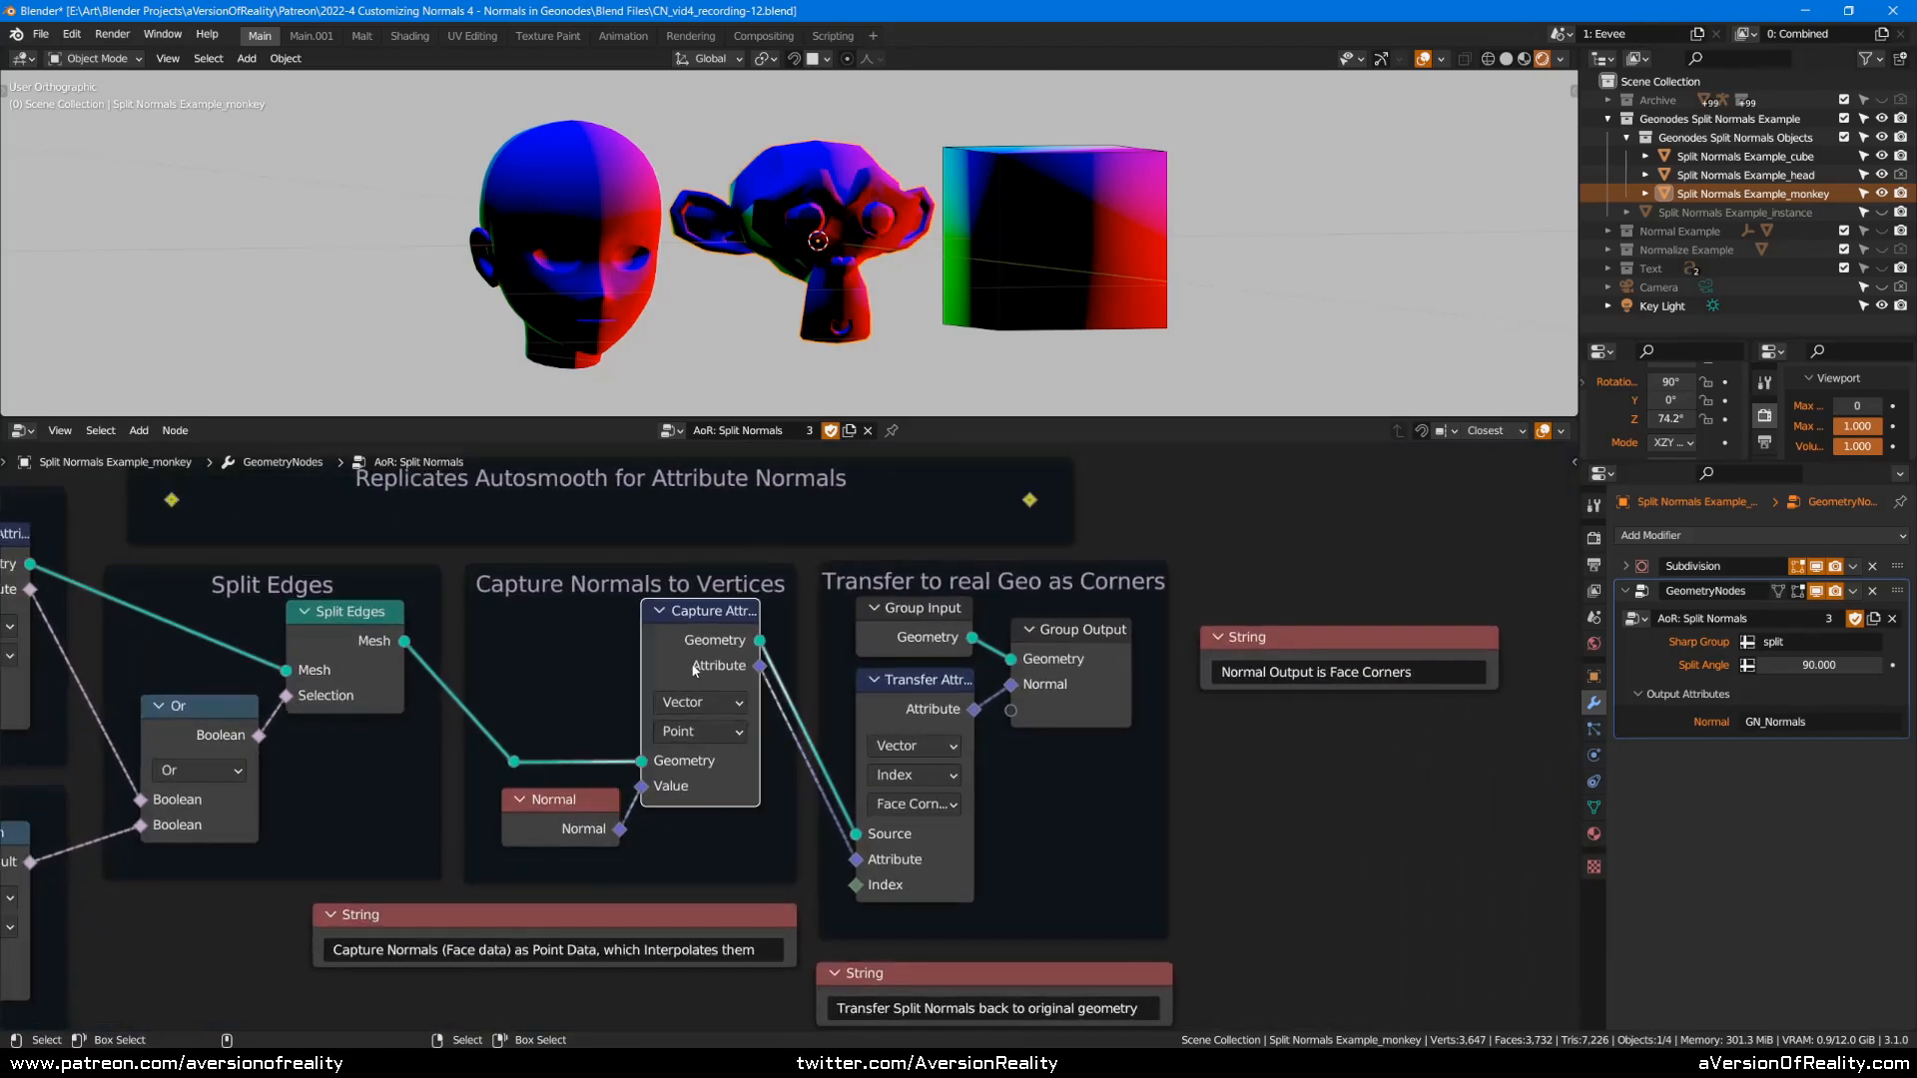
left_click(577, 828)
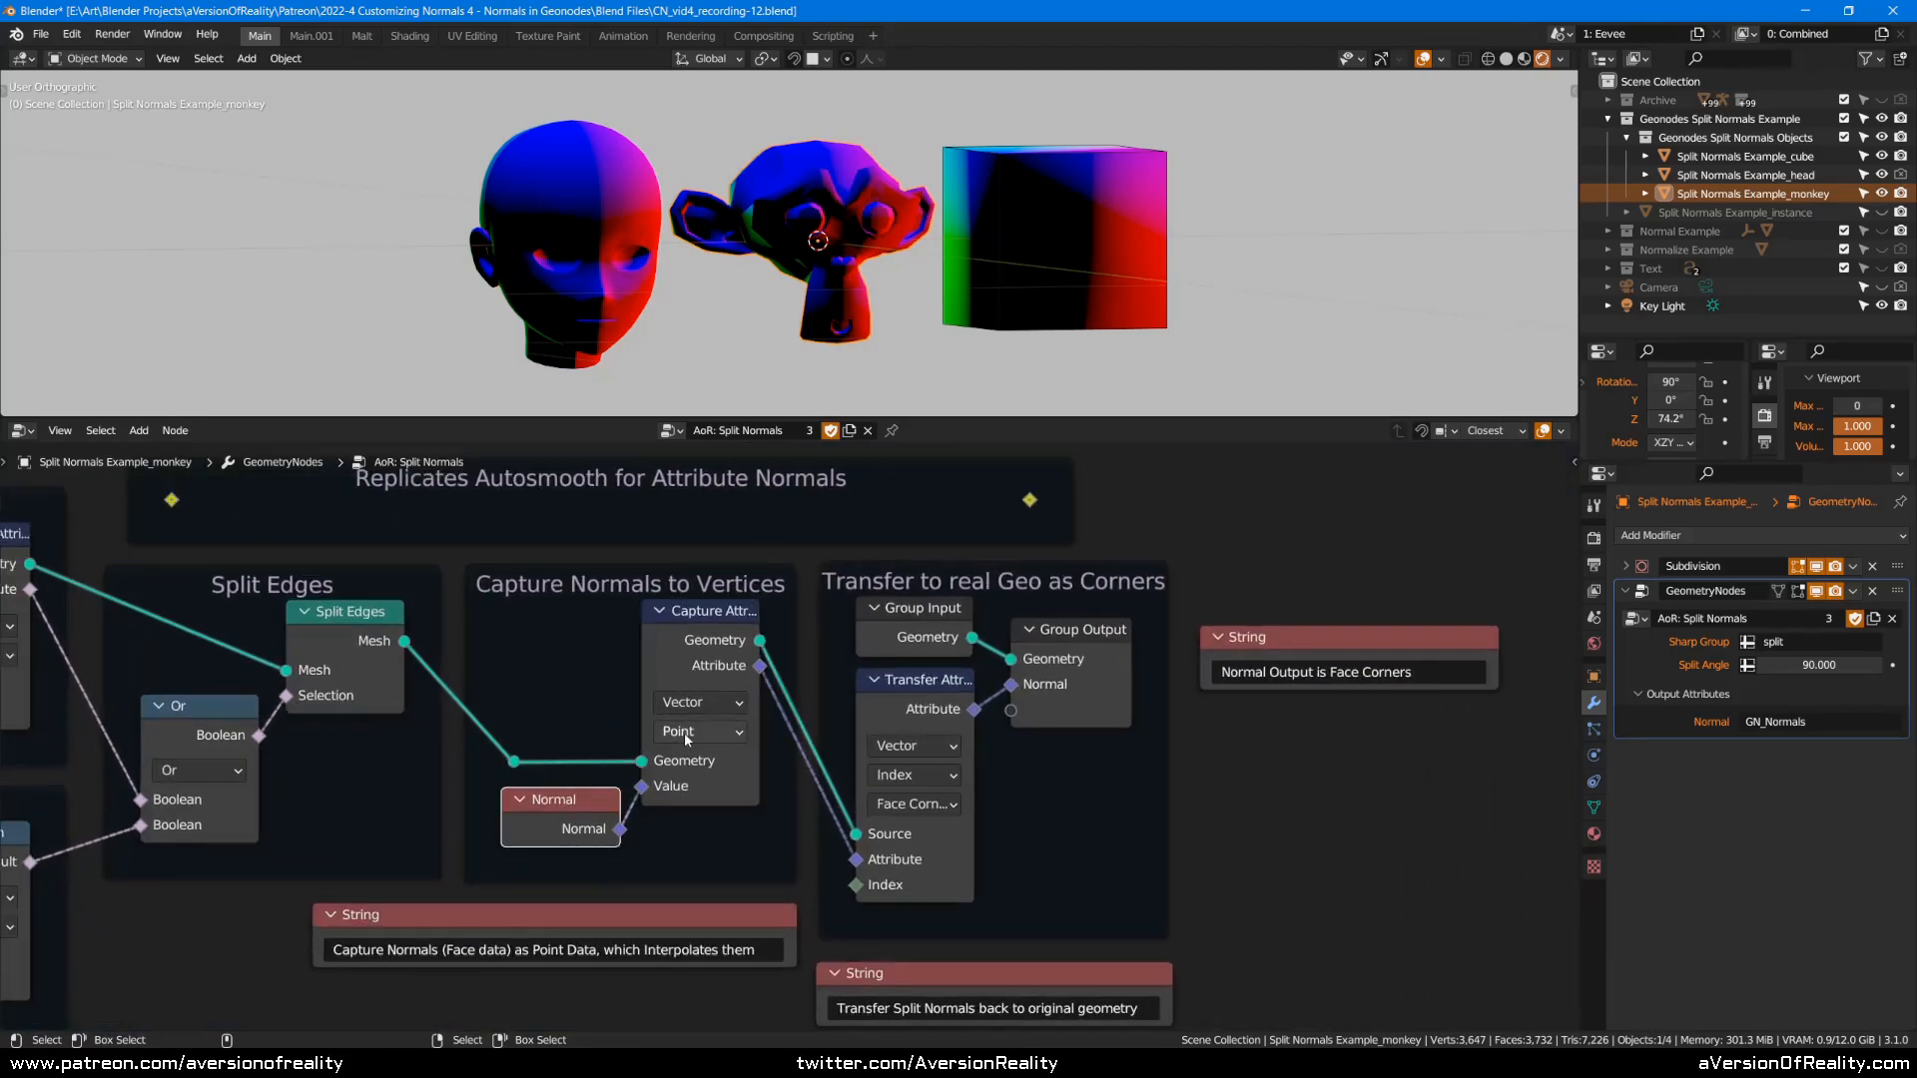
Examine the Transfer Attribute and Group Input nodes in the Transfer to real Geo as Corners frame.
left_click(1363, 554)
middle_click_drag(1363, 554, 1171, 567)
left_click(781, 711)
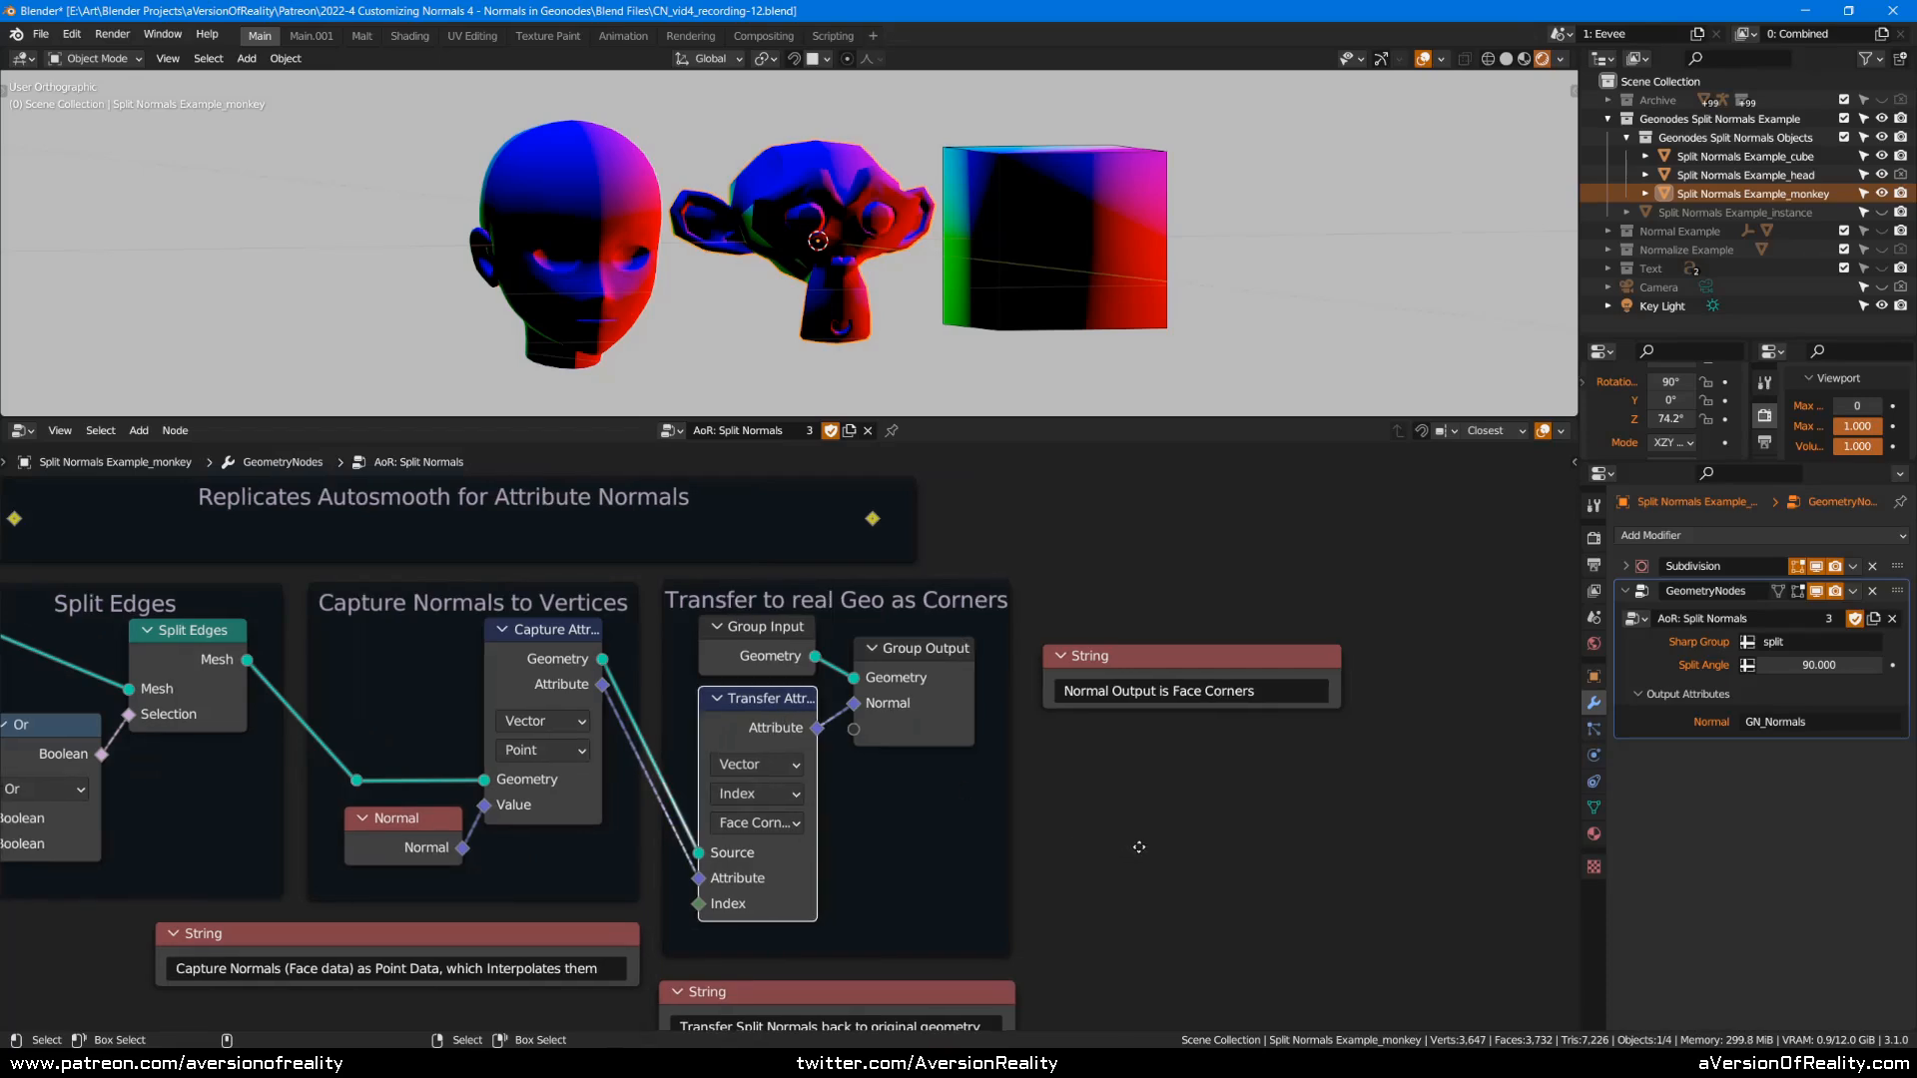
middle_click_drag(1127, 852, 1172, 807)
left_click(829, 605)
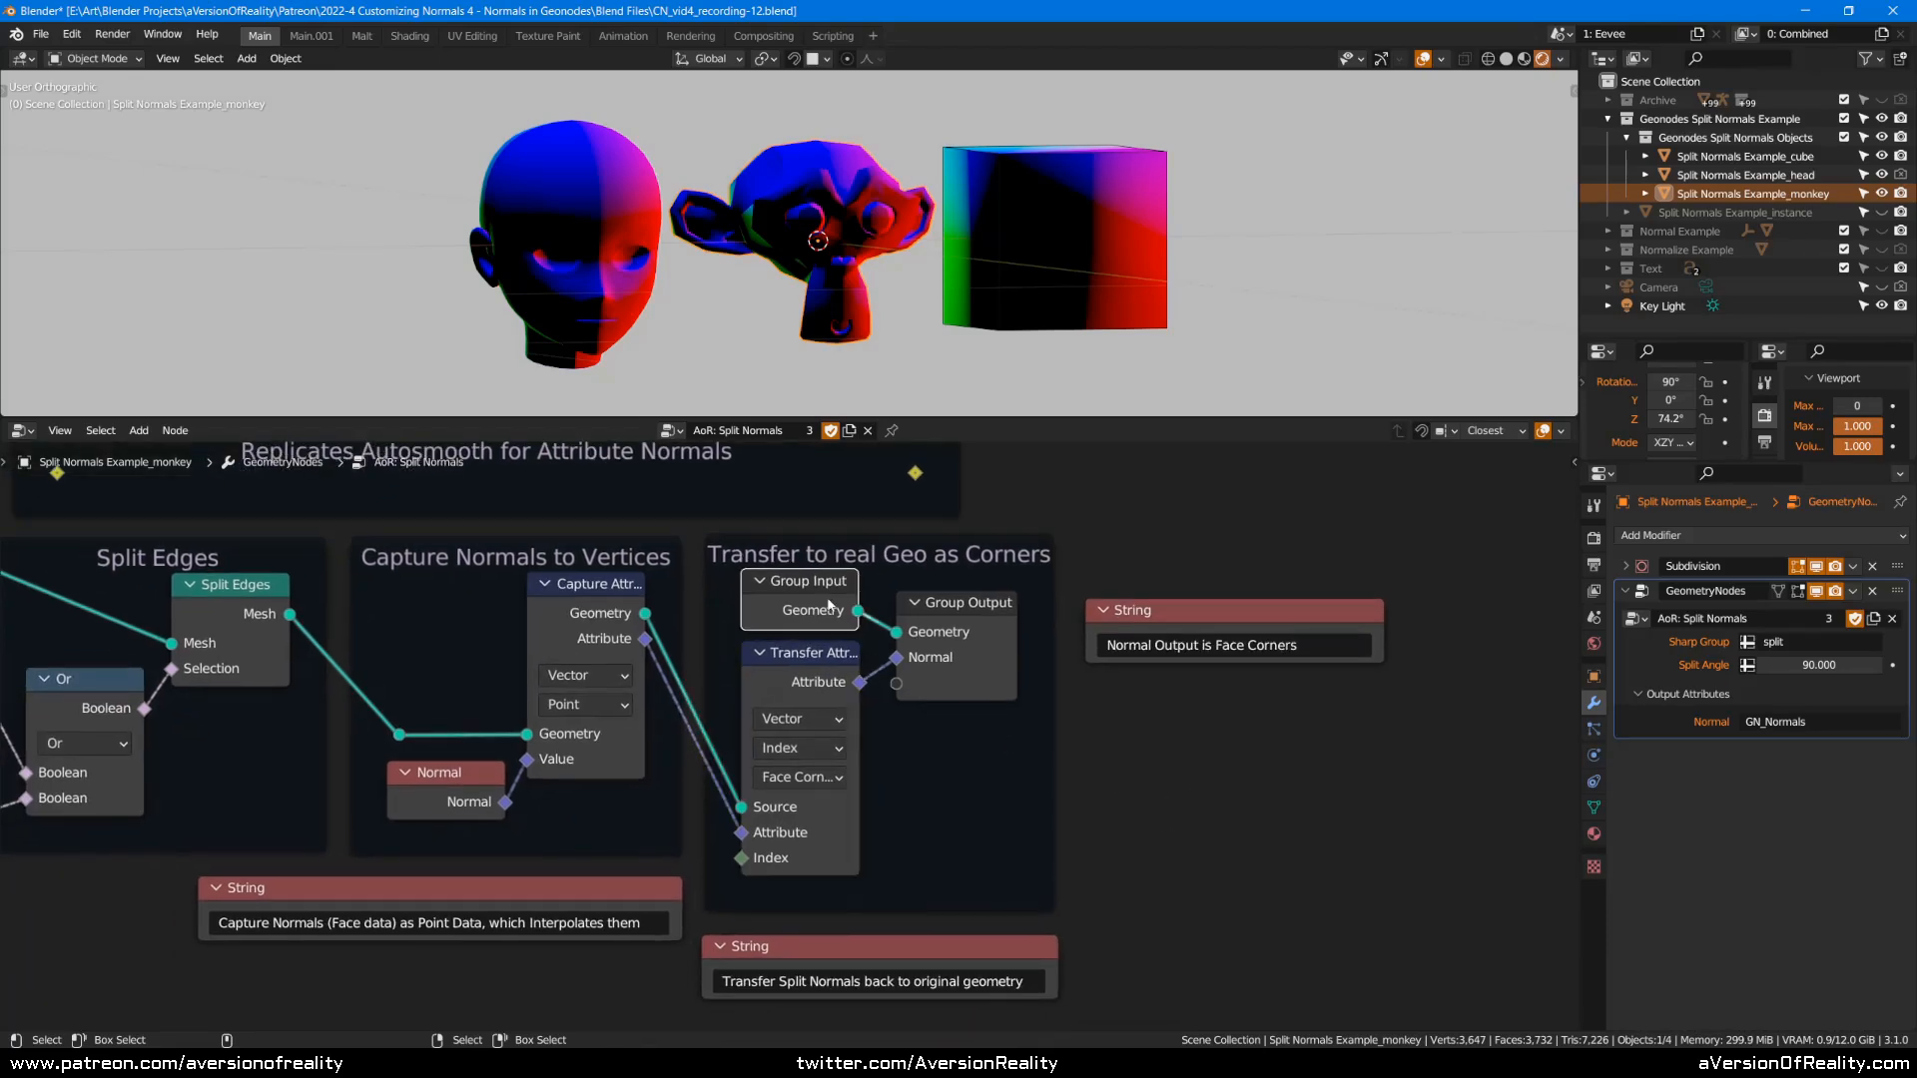
Show the node group's output settings and check the Normal output's attribute domain alongside the Normal and Capture Attribute nodes.
key("n")
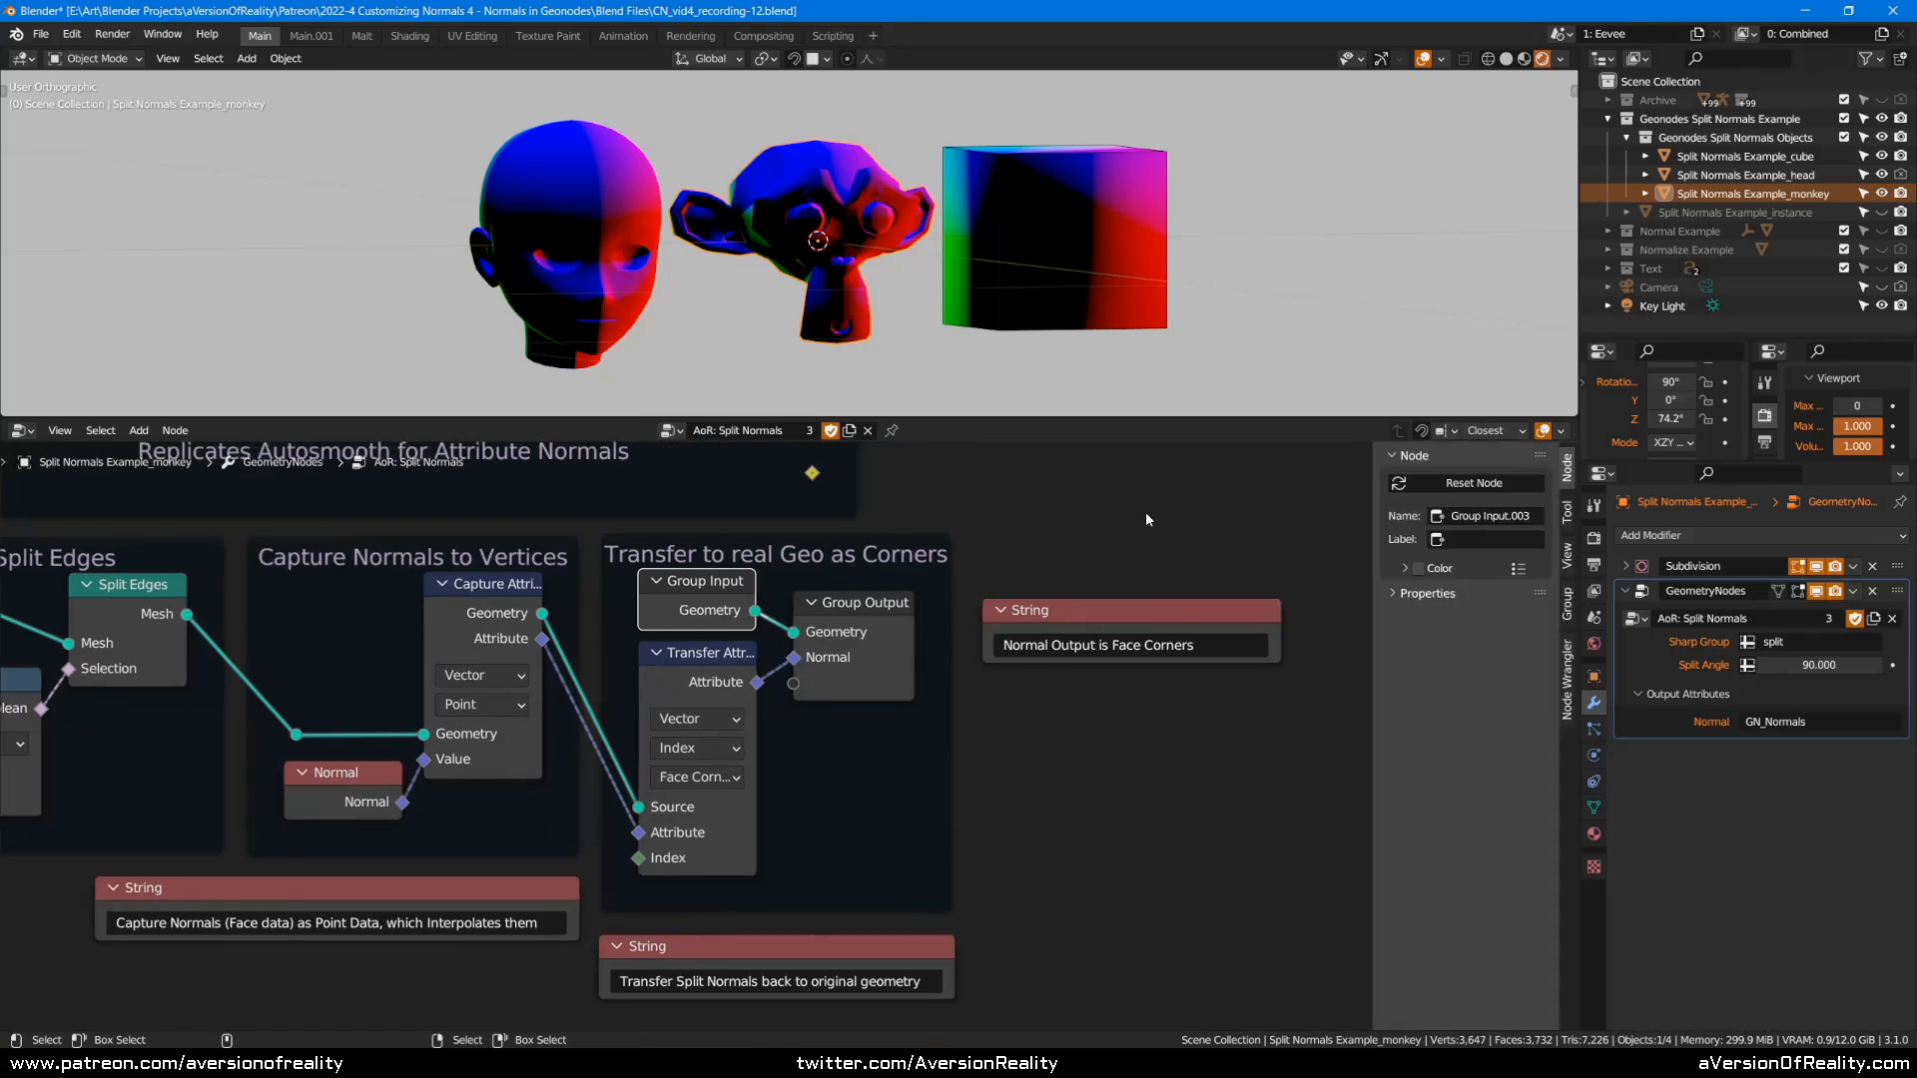
scroll(1434, 796, "down", 2)
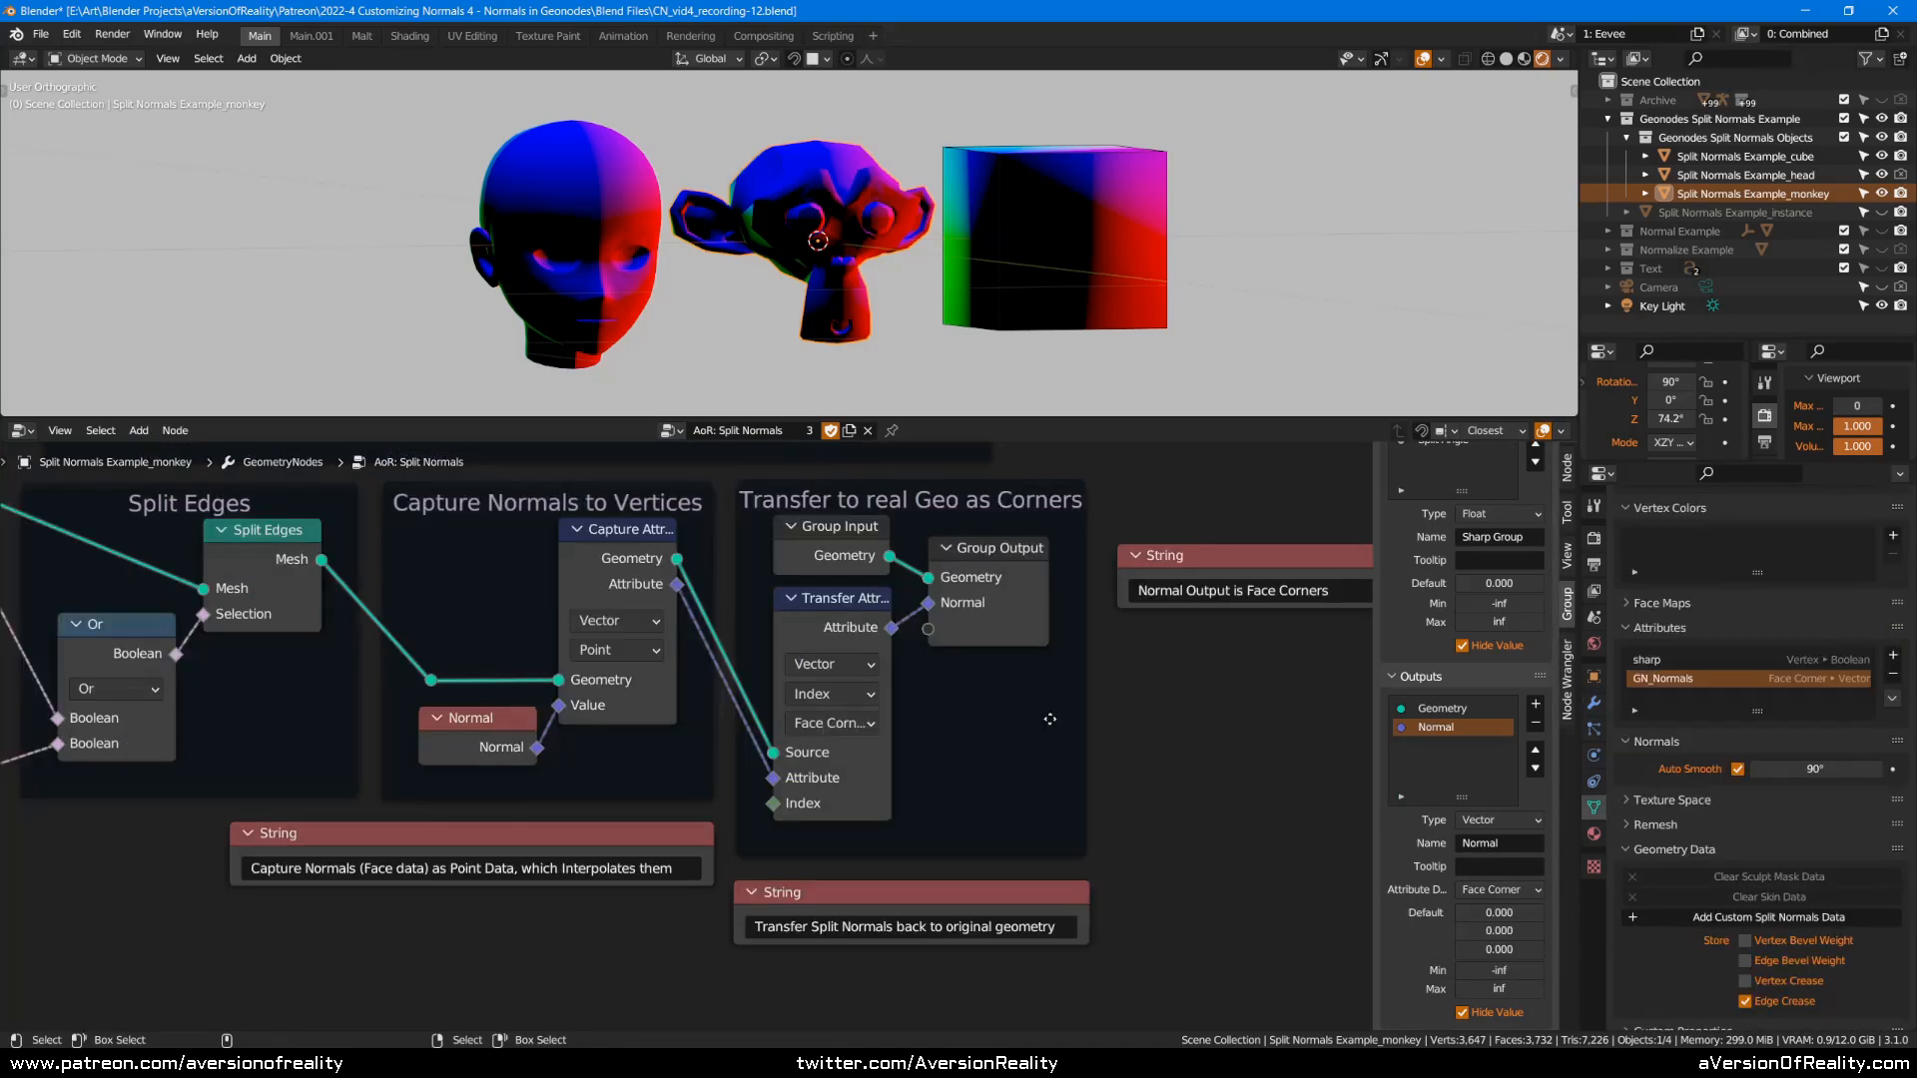
left_click(532, 747)
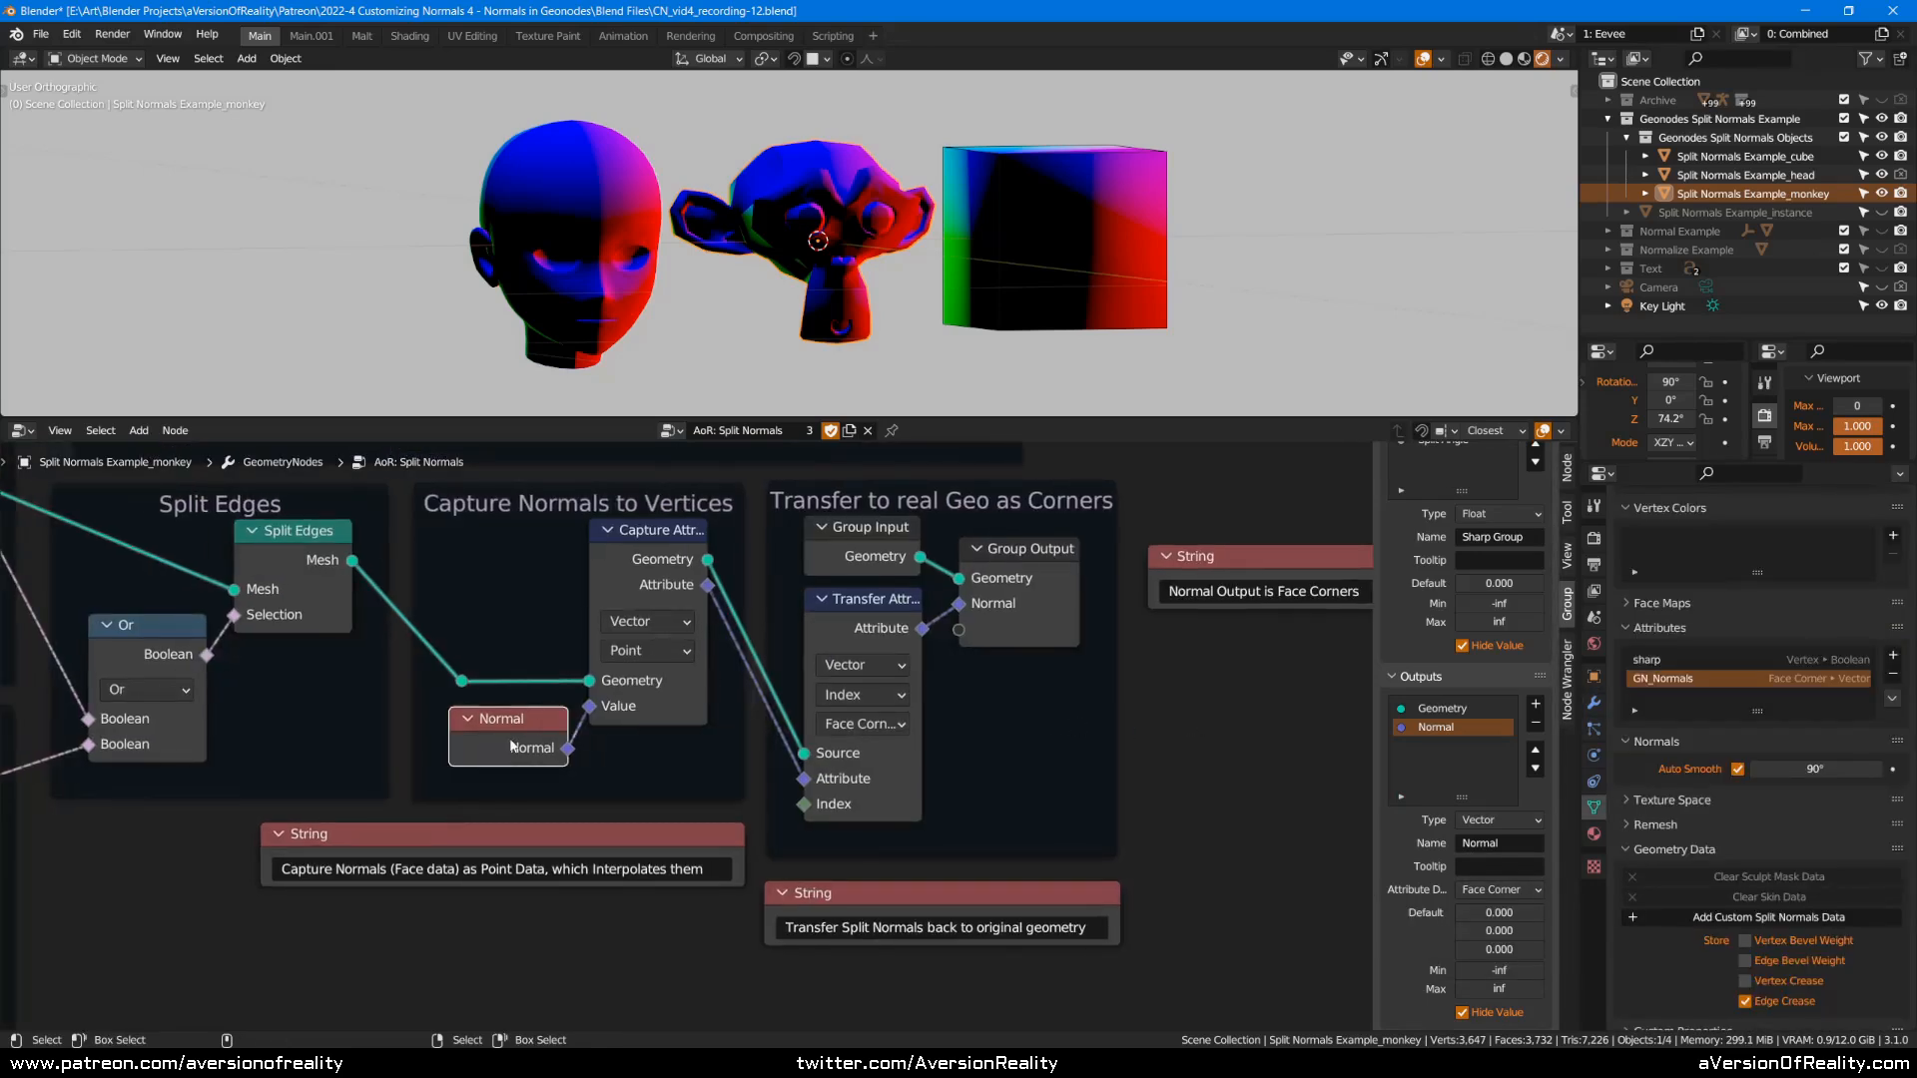
left_click(609, 653)
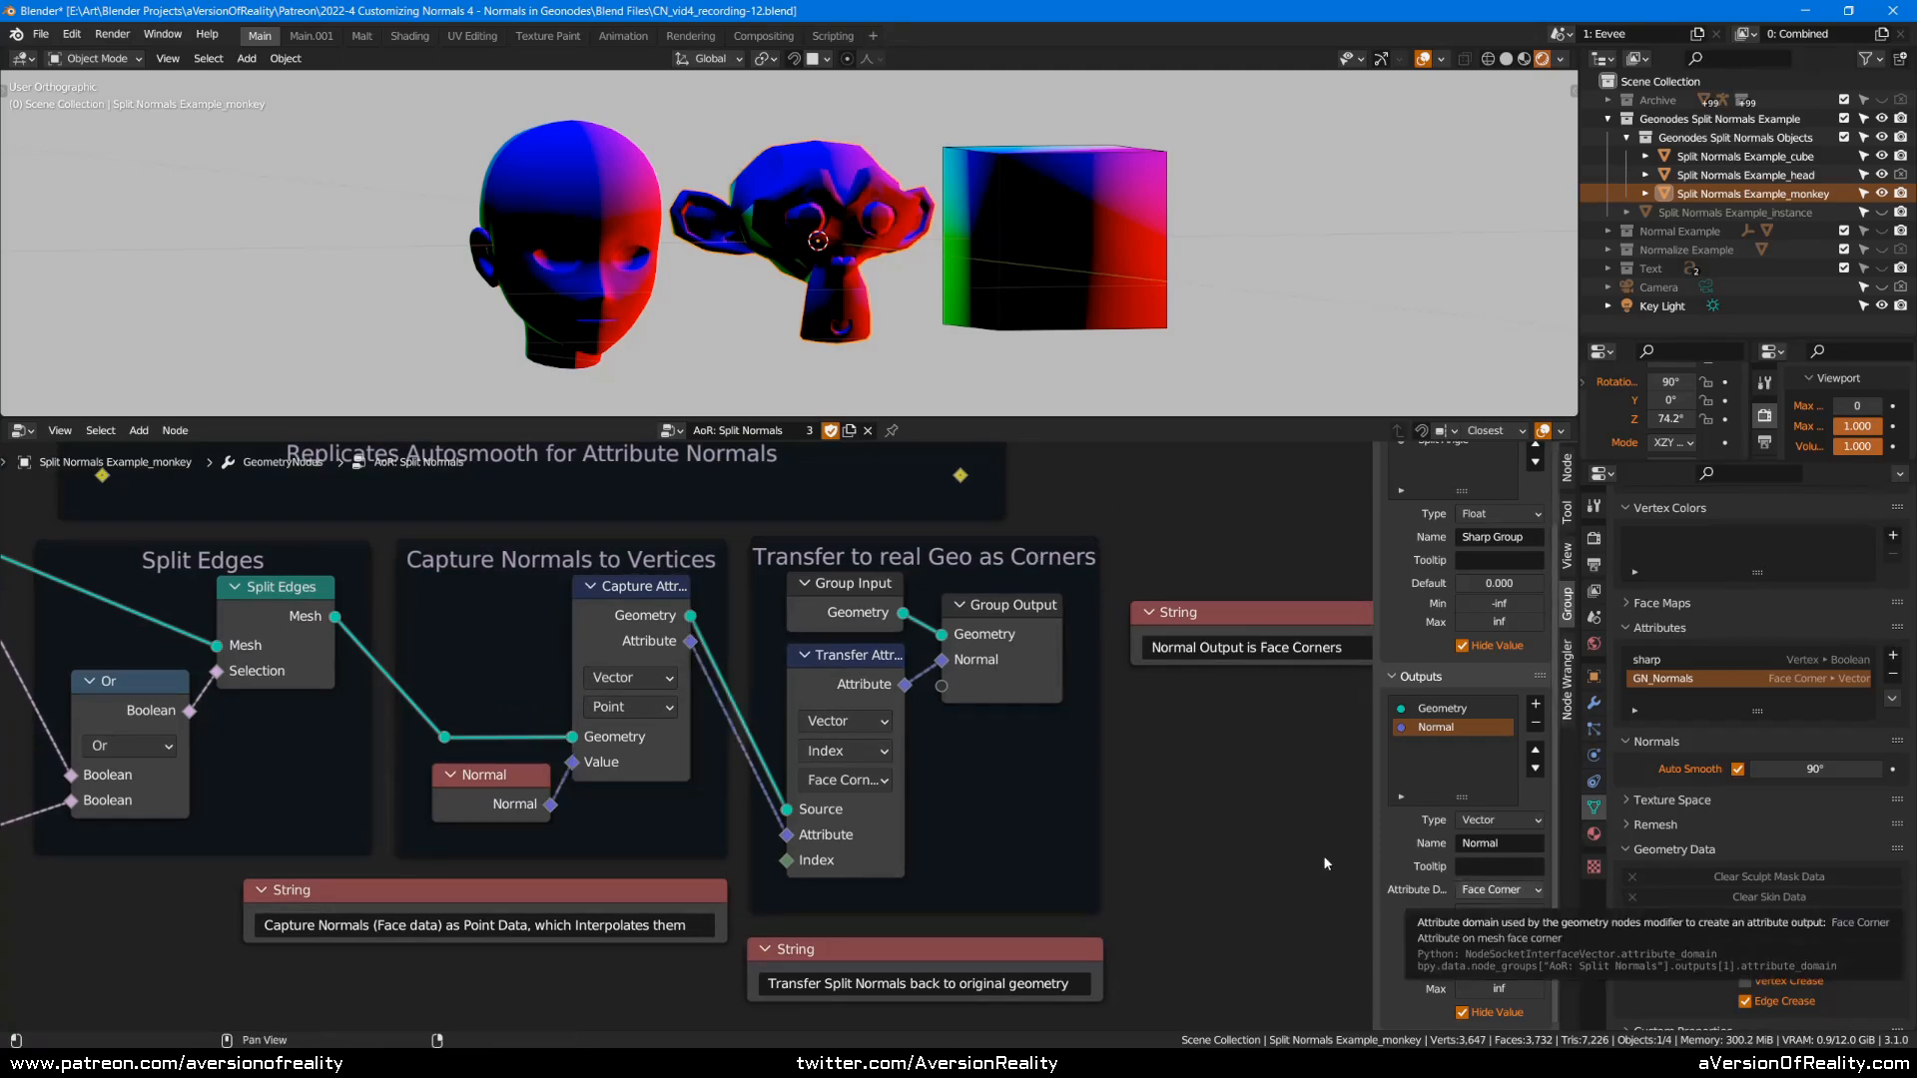
scroll(1148, 779, "down", 2)
scroll(606, 737, "up", 1)
left_click(626, 655)
left_click(520, 805)
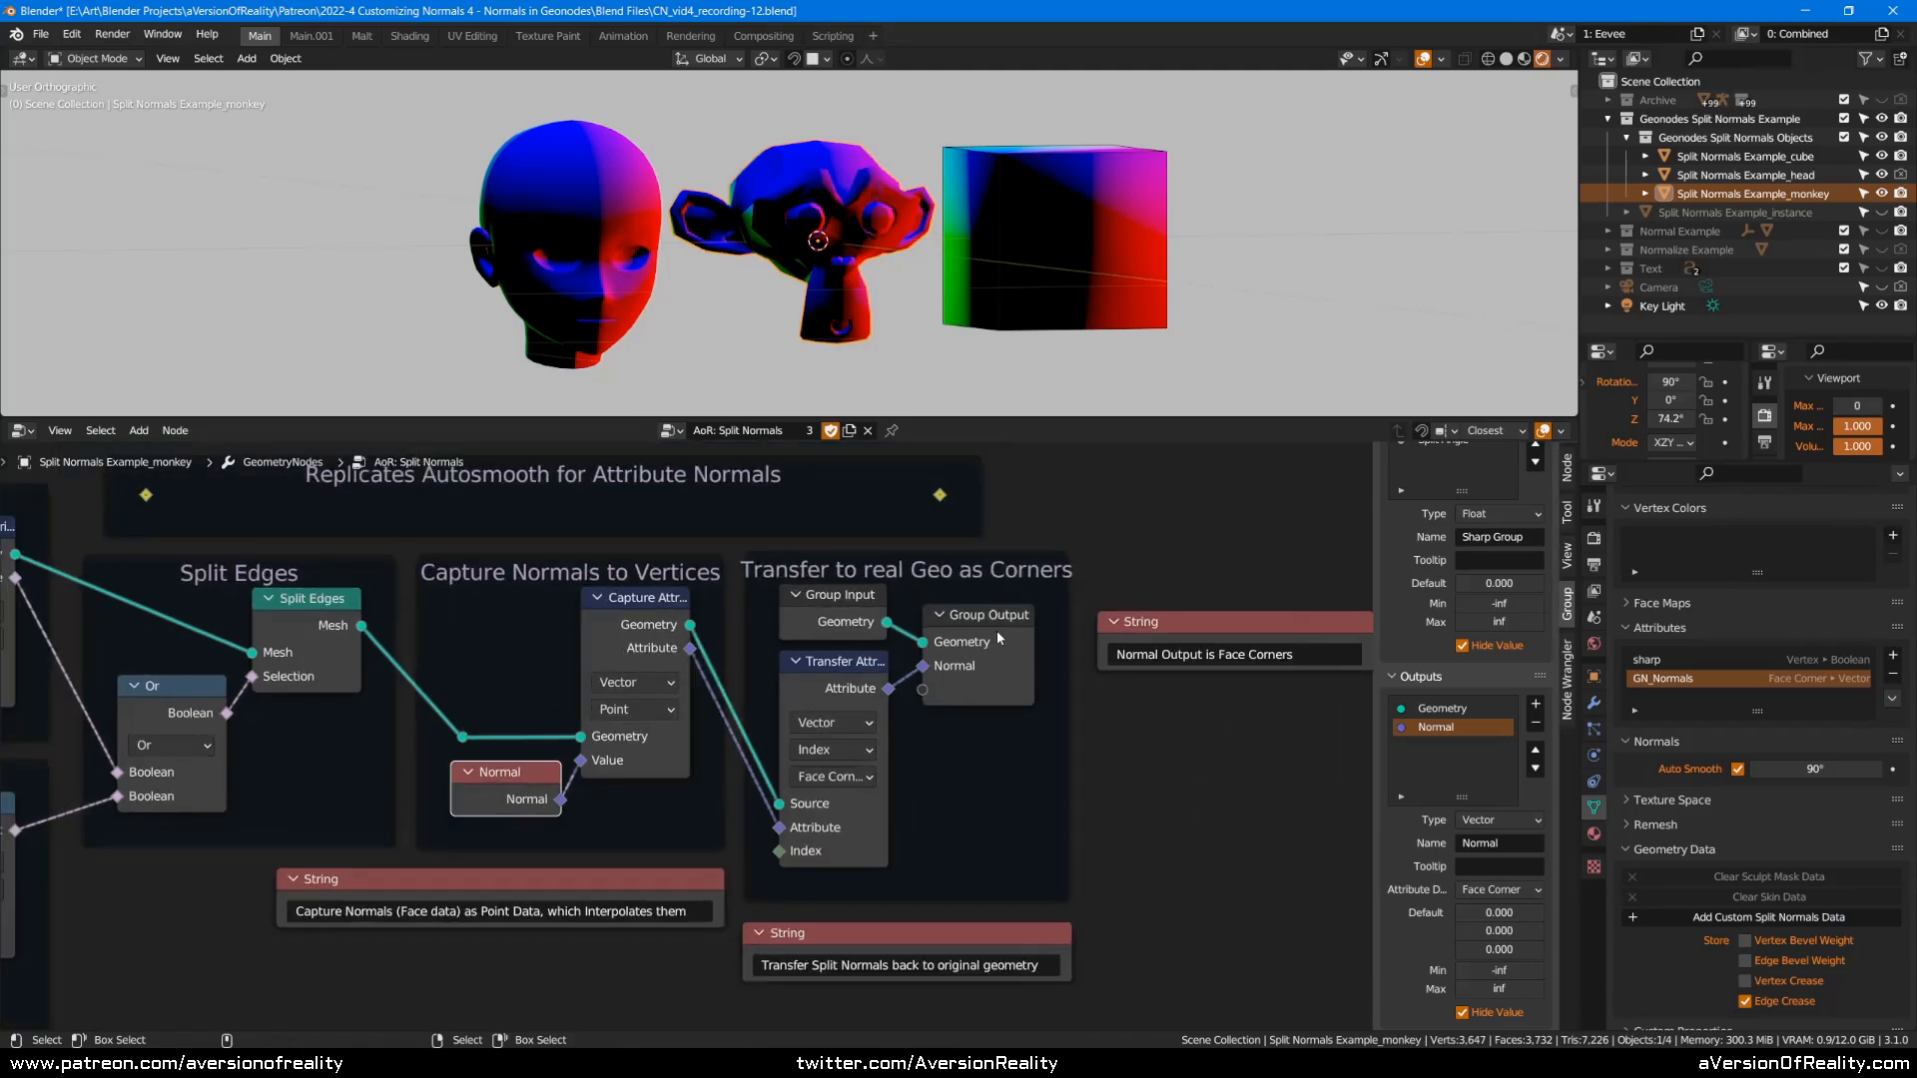
Examine the Capture Attribute node in the Capture Normals to Vertices frame and the nodes that feed it.
left_click(623, 649)
middle_click_drag(449, 654, 1143, 570)
scroll(603, 643, "down", 1)
left_click(632, 678)
scroll(856, 633, "up", 1)
middle_click_drag(699, 564, 699, 682)
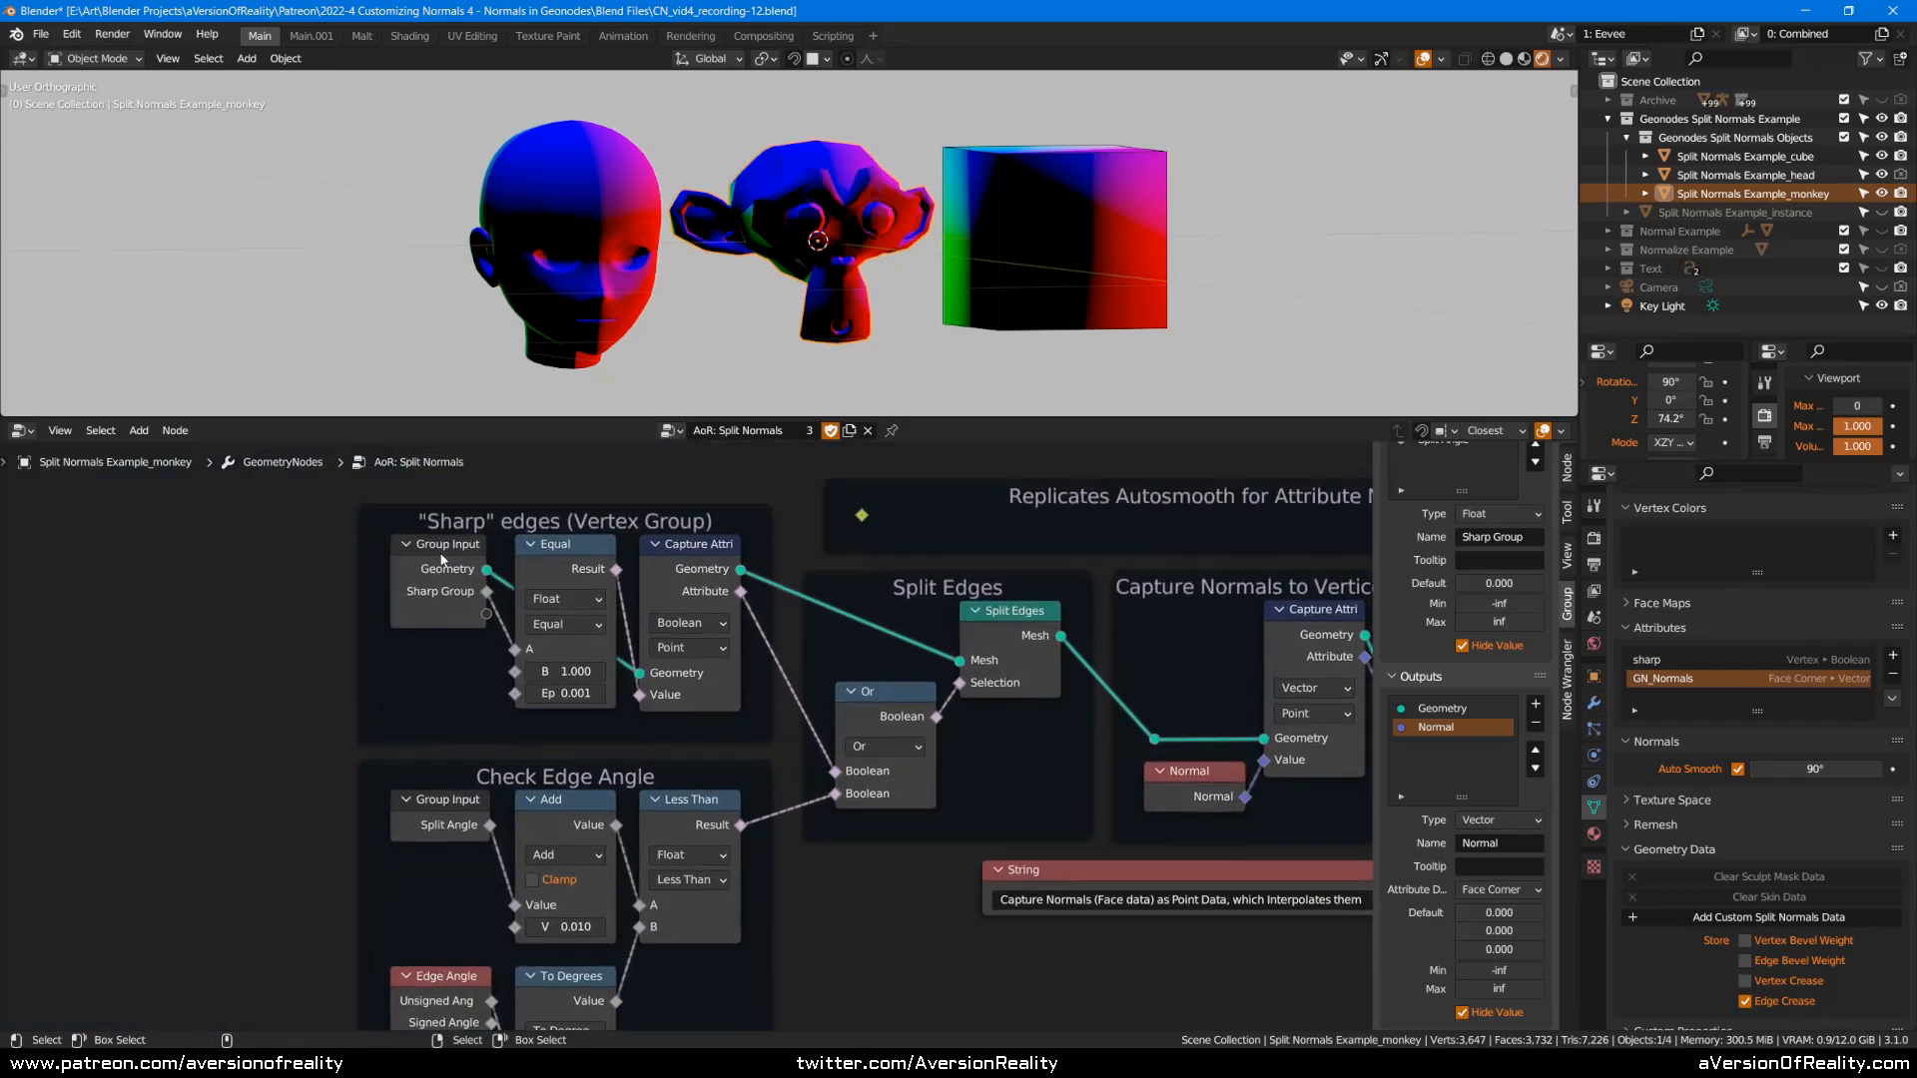
Examine the Group Input, Equal and Capture Attribute nodes in the "Sharp" edges (Vertex Group) frame.
left_click(455, 607)
scroll(453, 602, "up", 1)
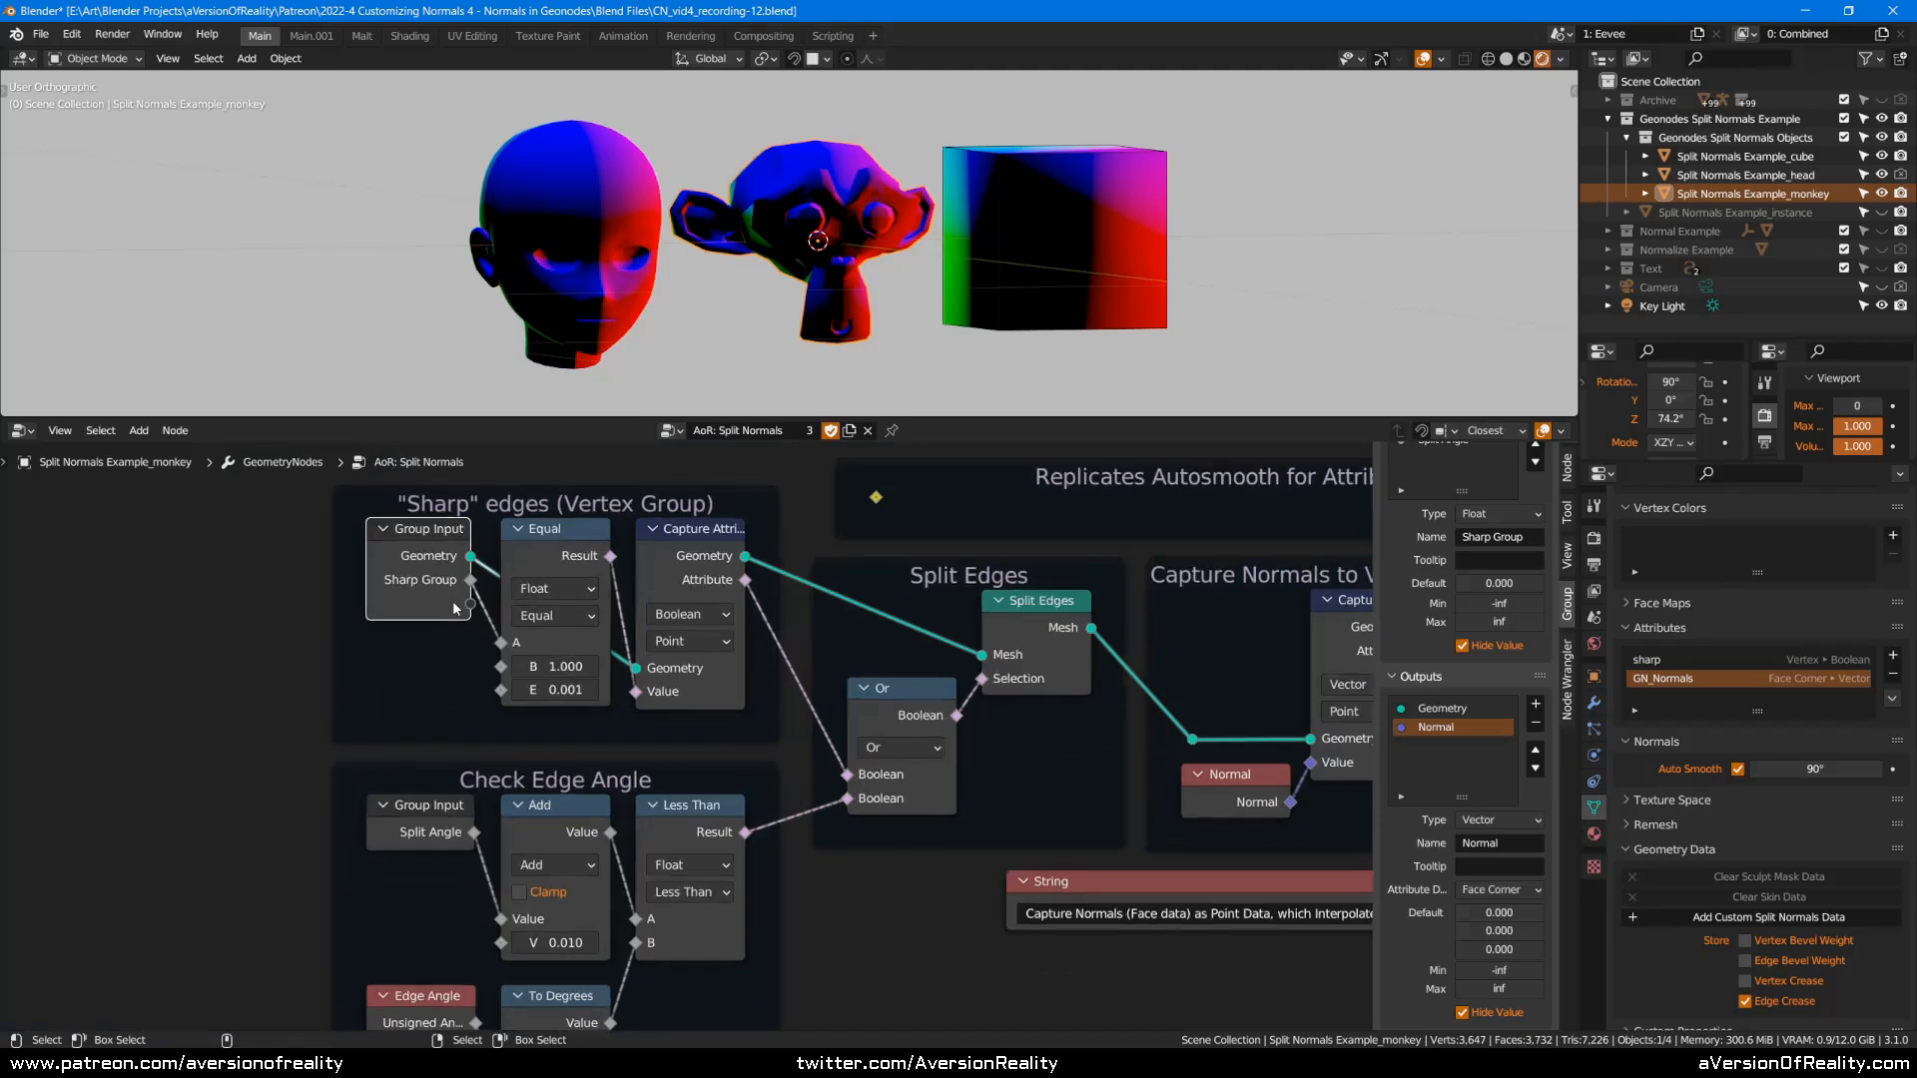
middle_click_drag(453, 603, 434, 632)
scroll(435, 632, "up", 1)
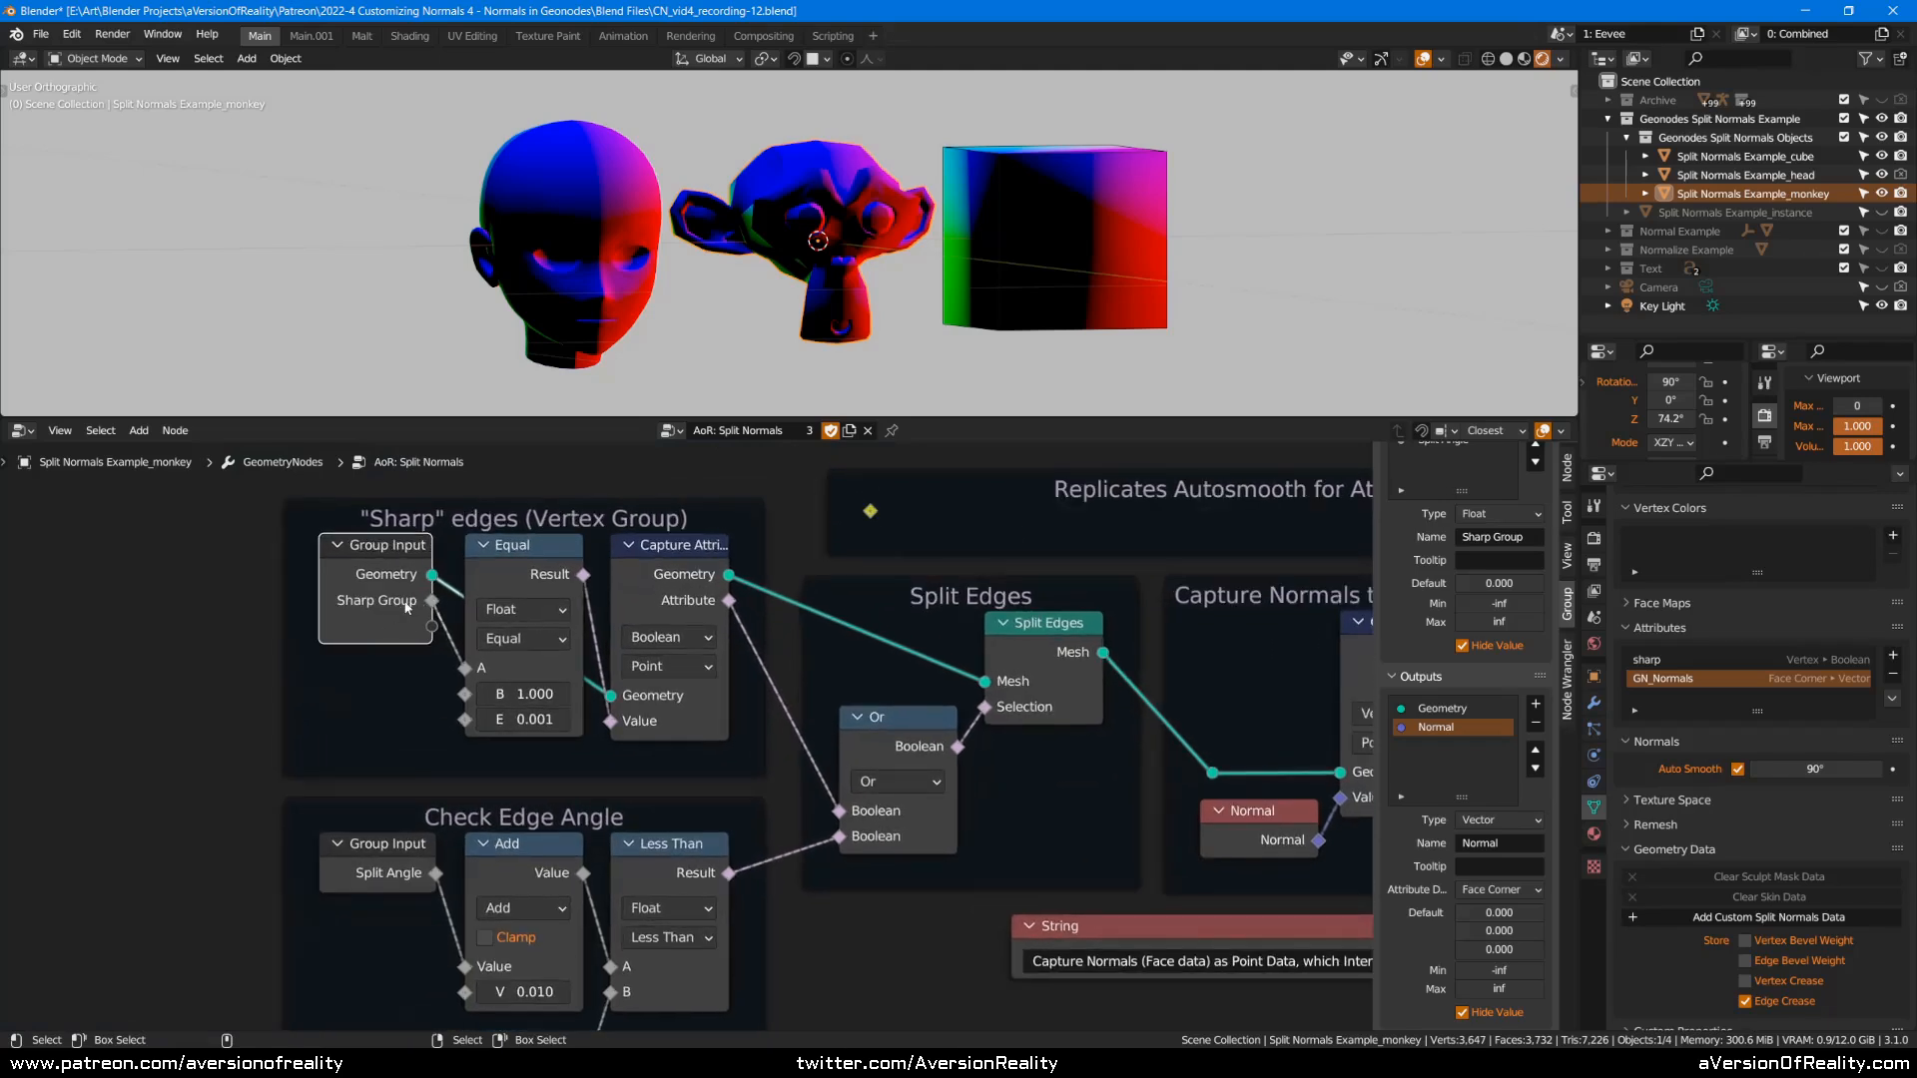
left_click(659, 575)
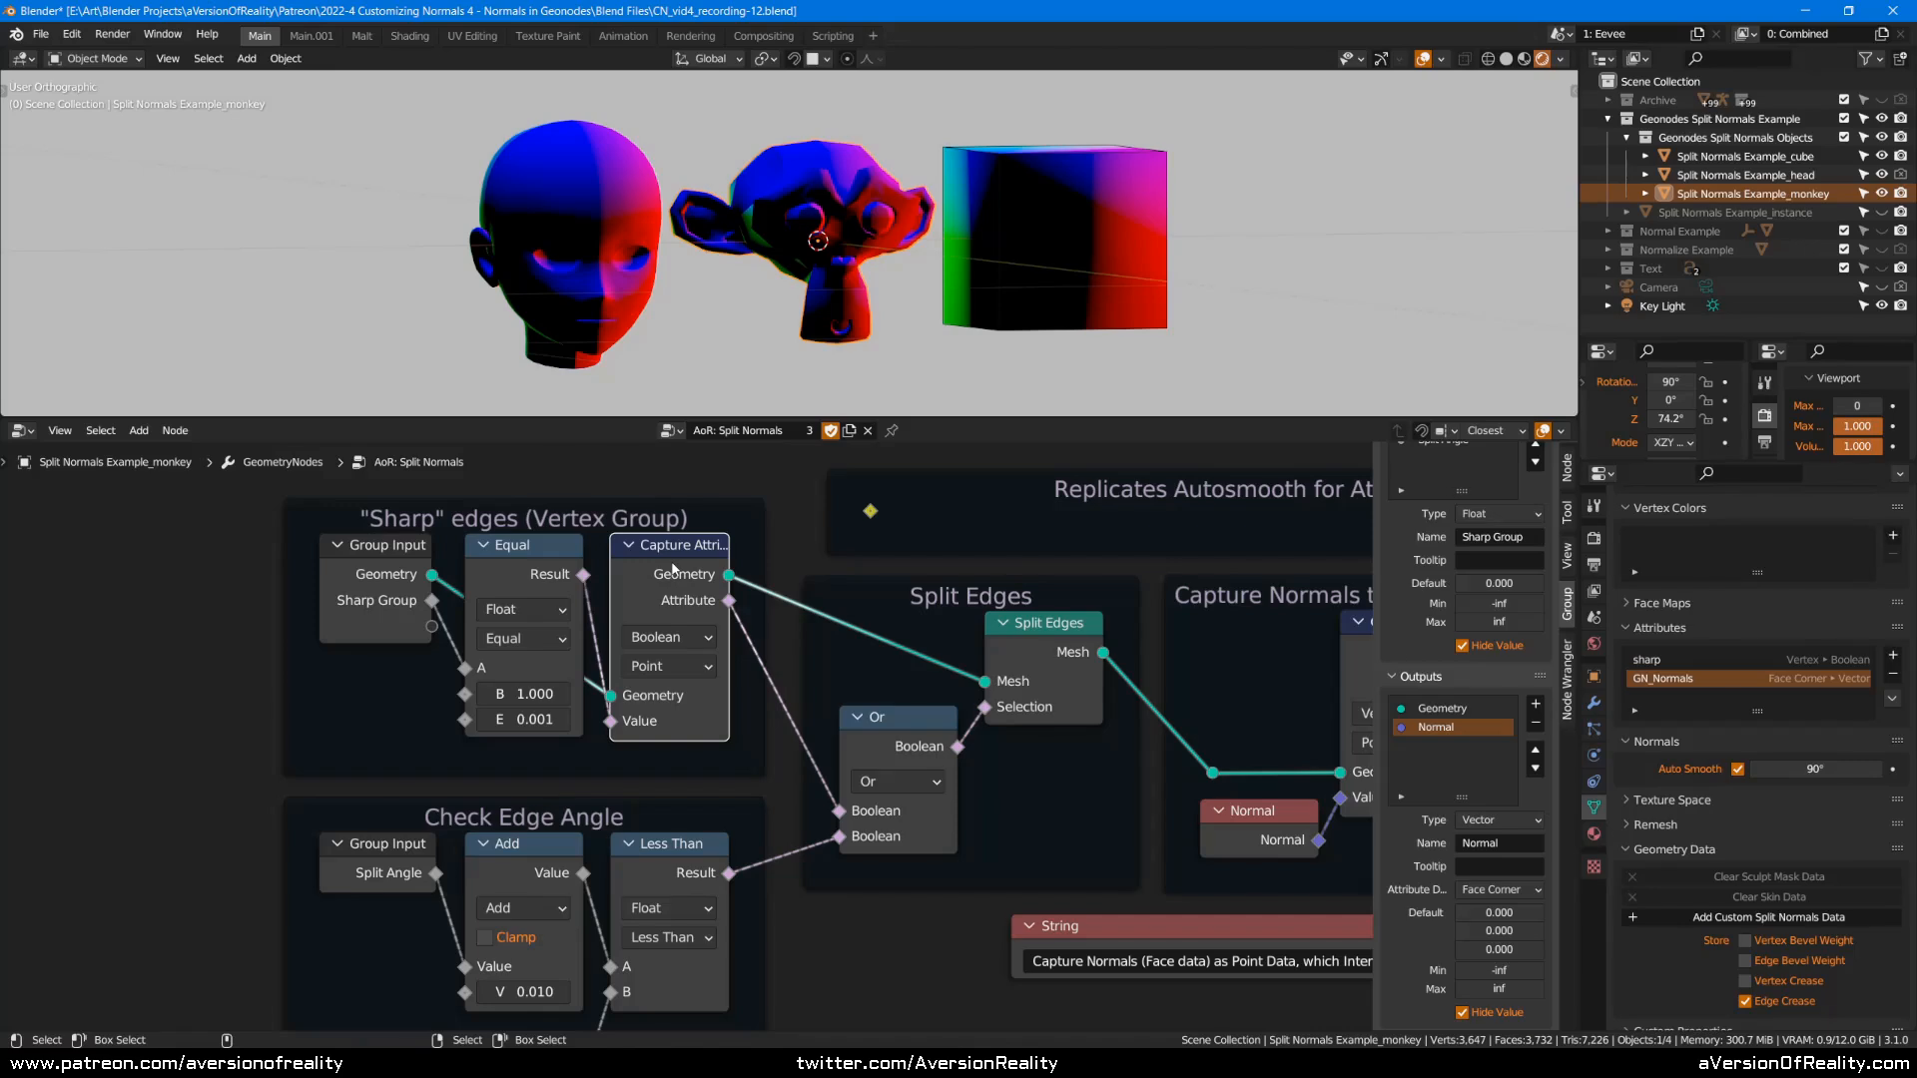
left_click(513, 571)
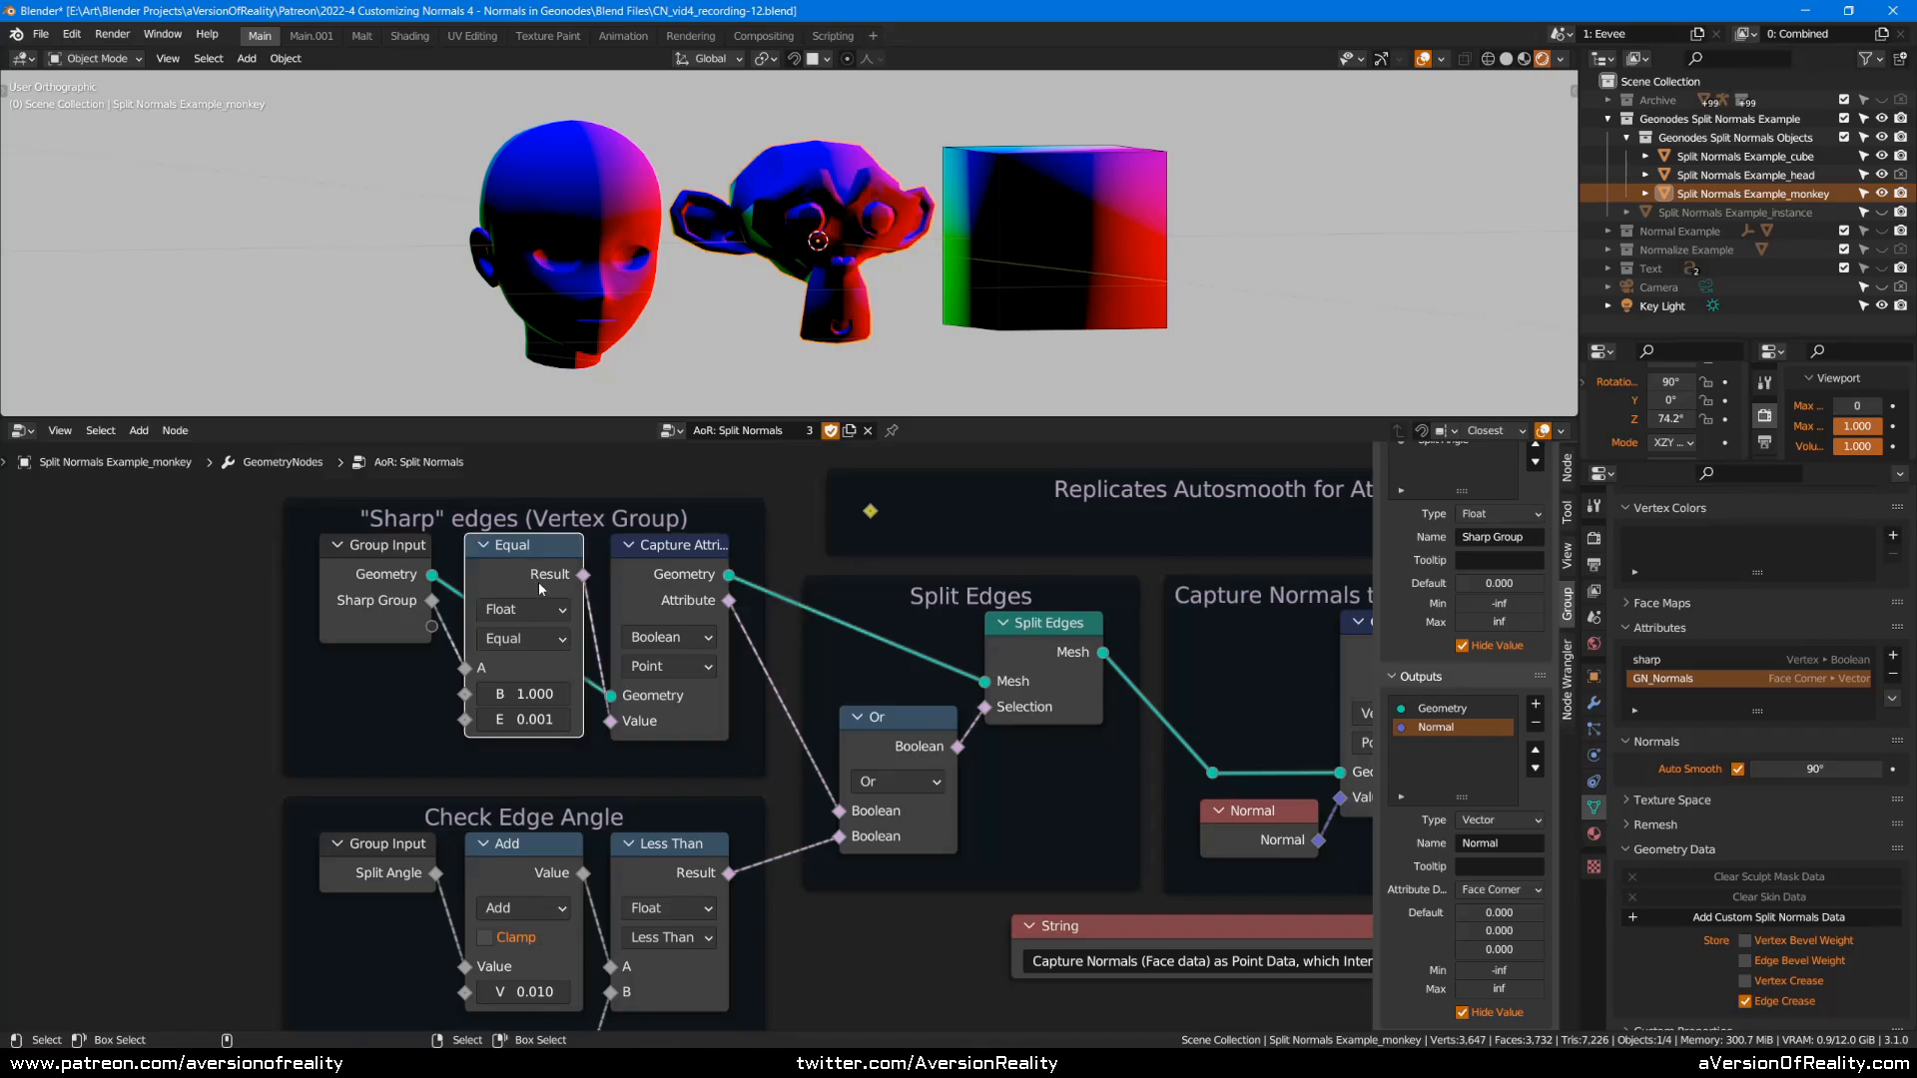
left_click(384, 617)
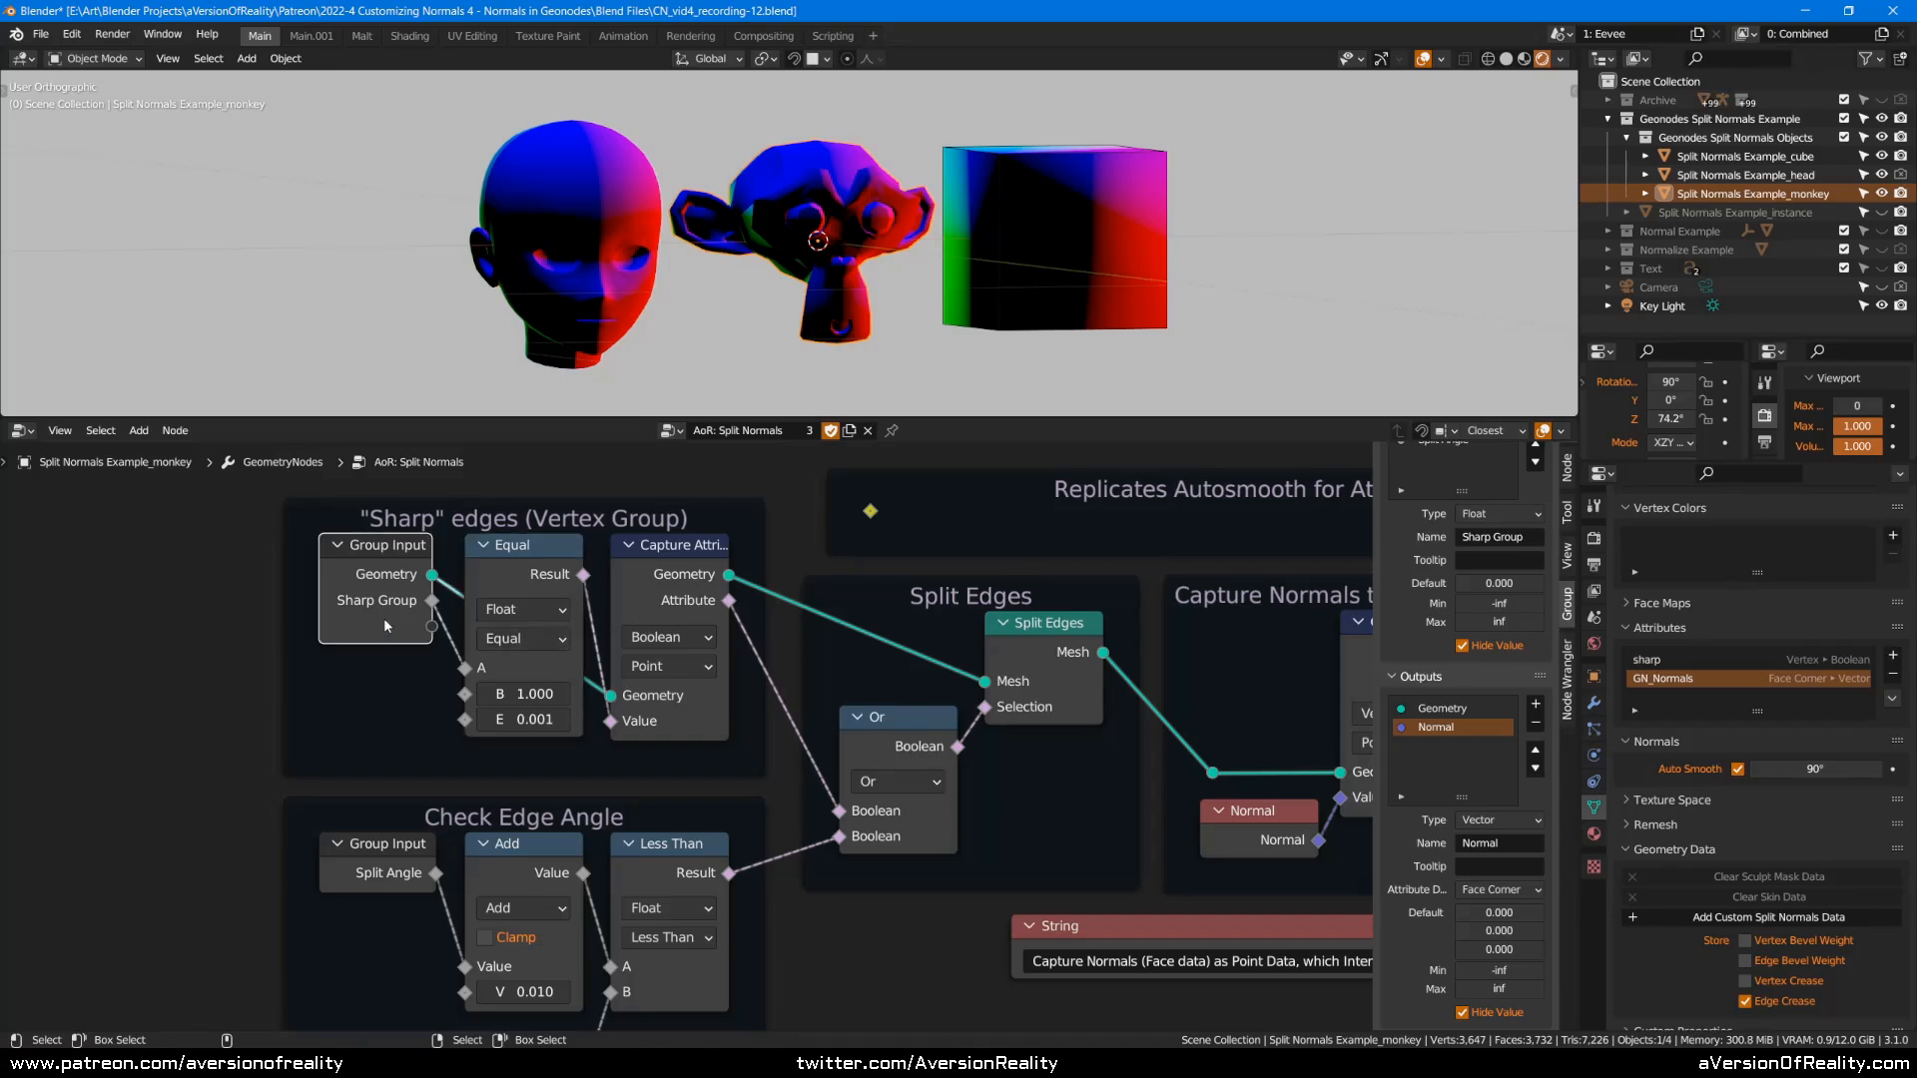
left_click(702, 584)
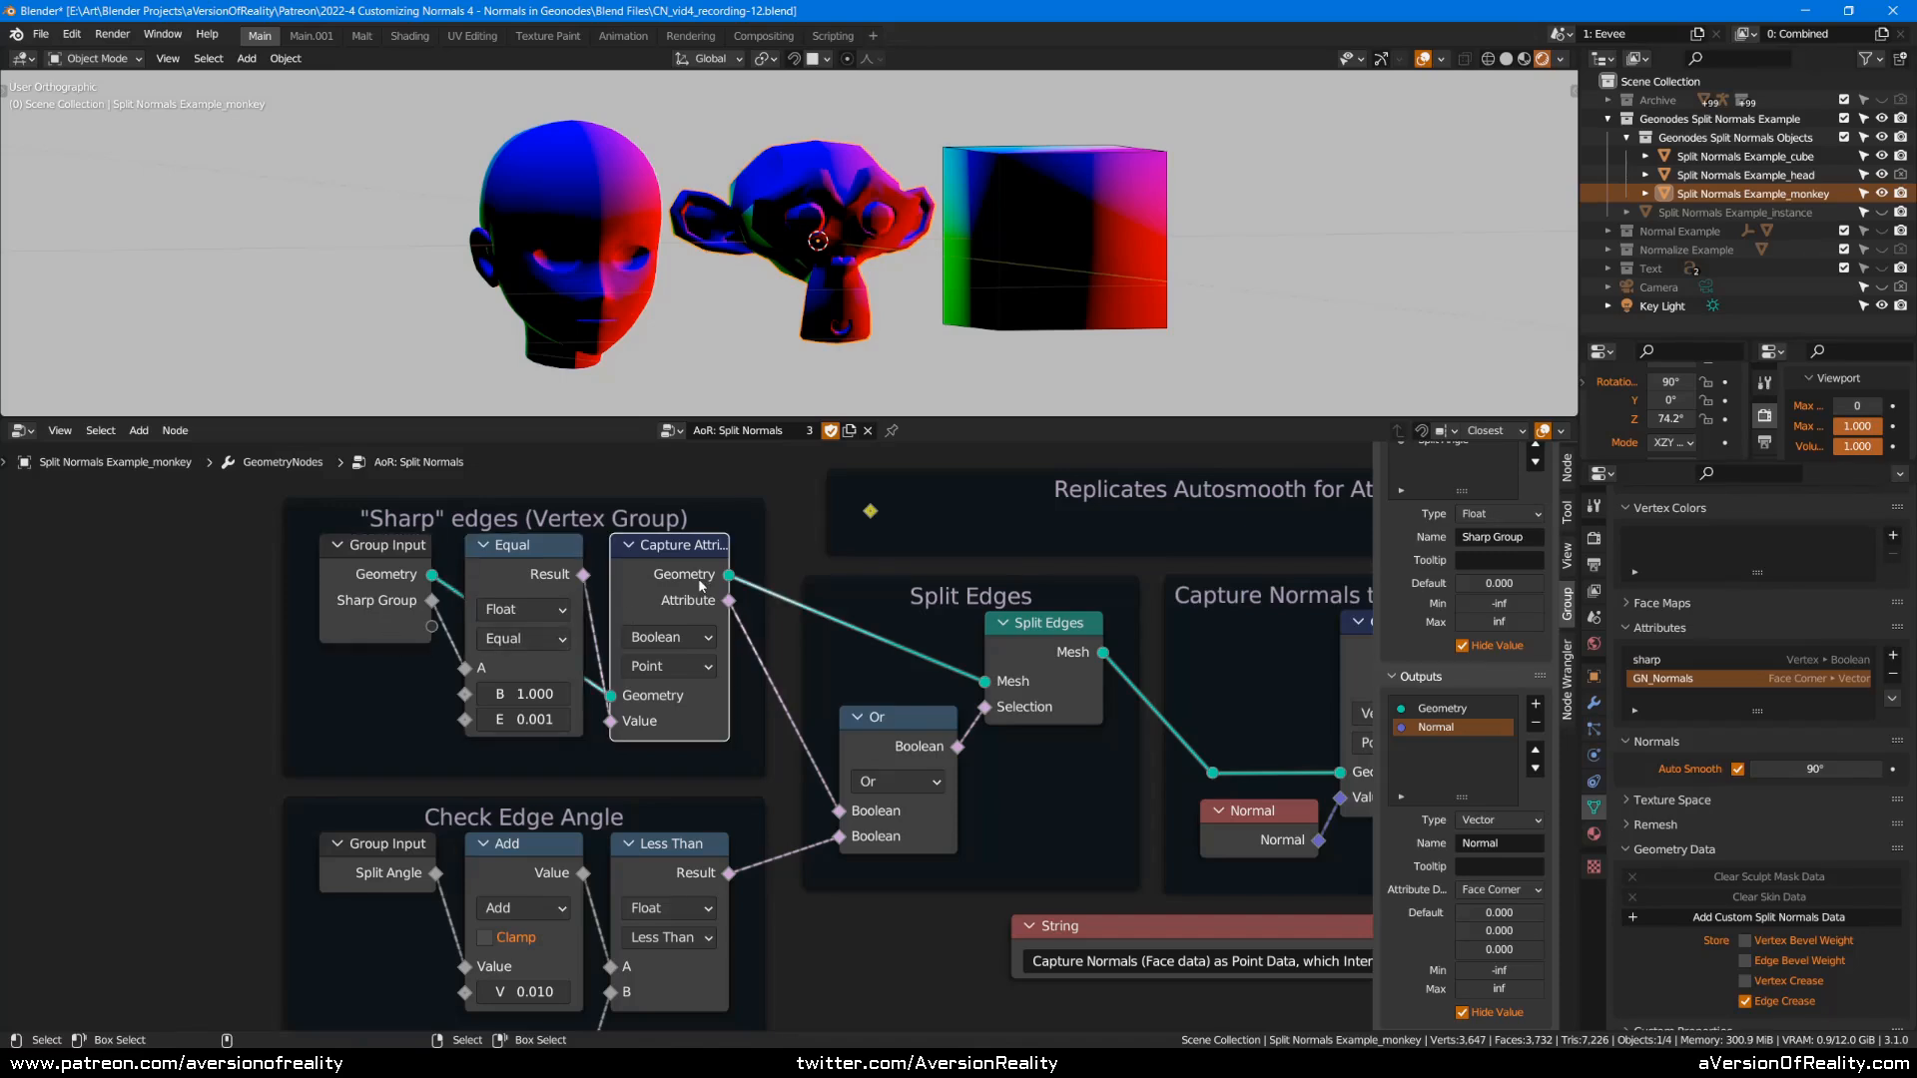
left_click(548, 560)
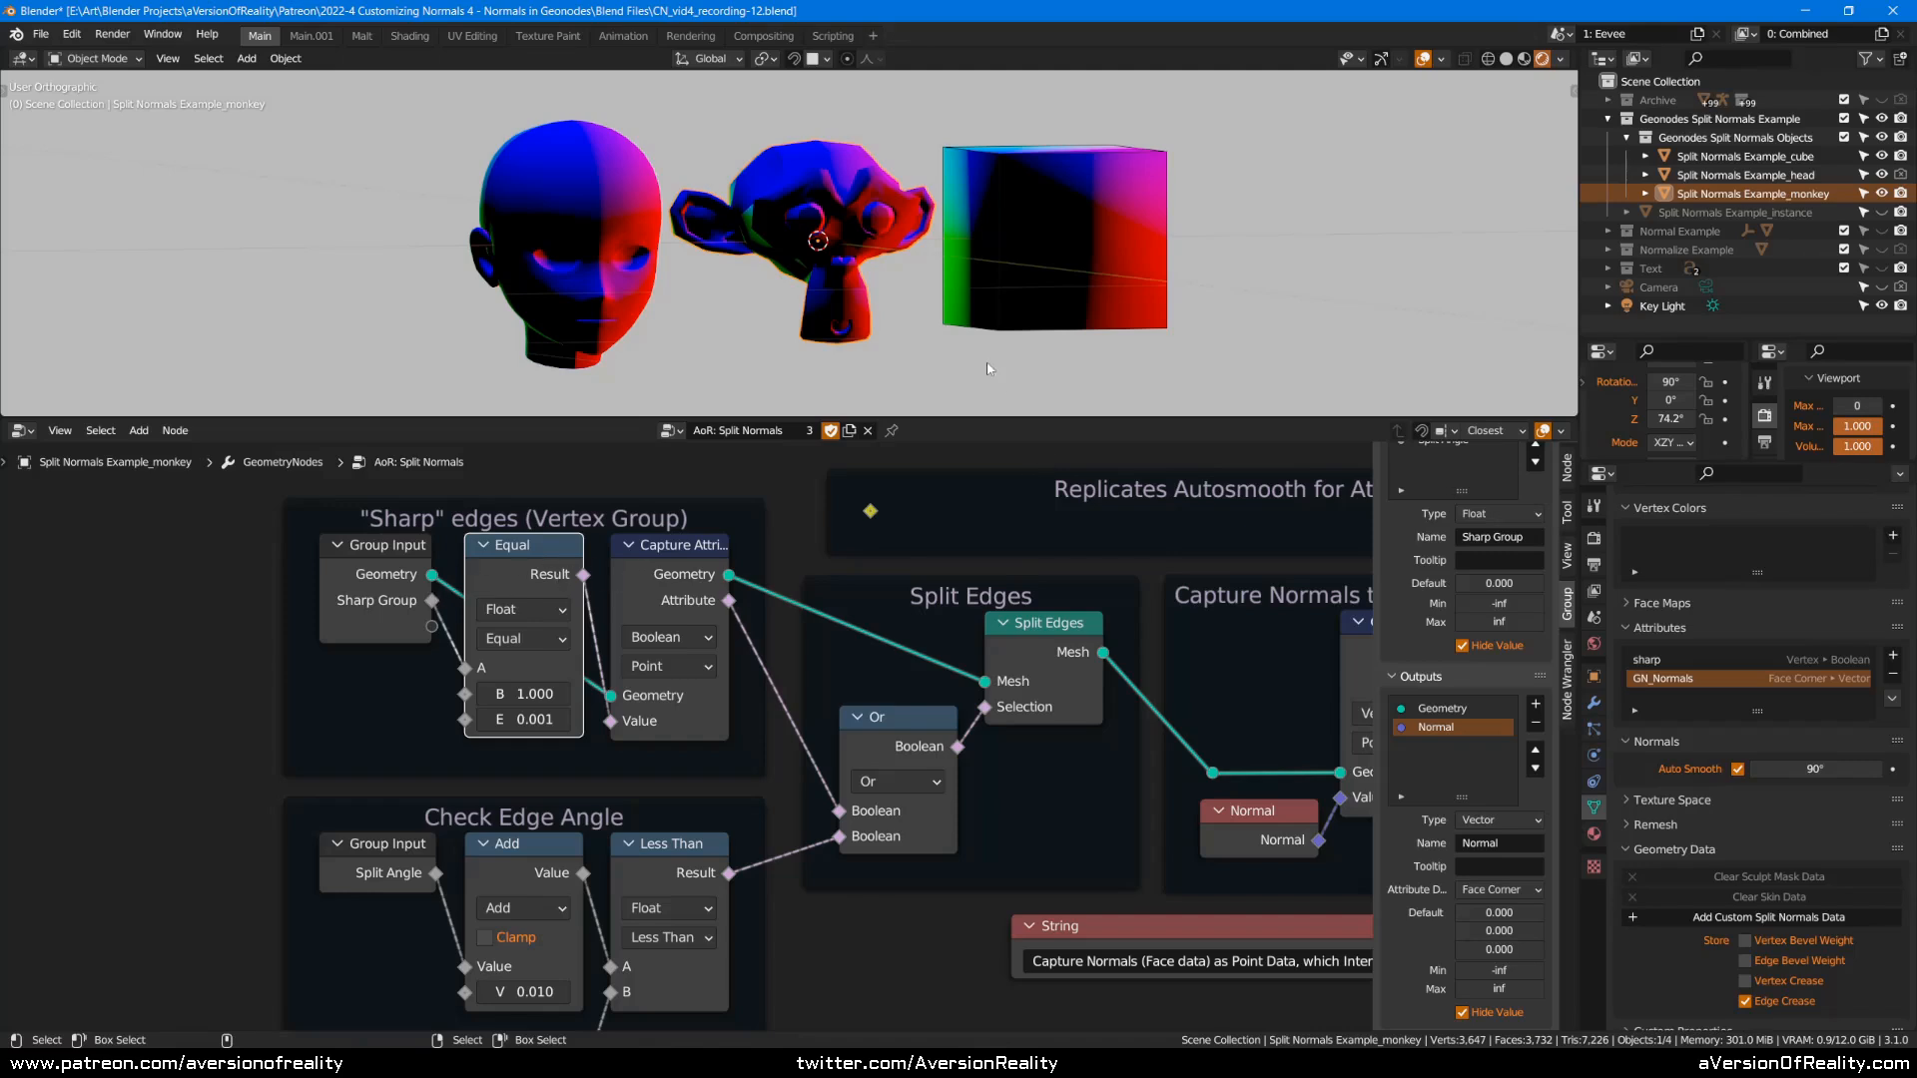
Examine the Add node and its 0.010 value in the Check Edge Angle frame.
middle_click_drag(817, 942, 956, 733)
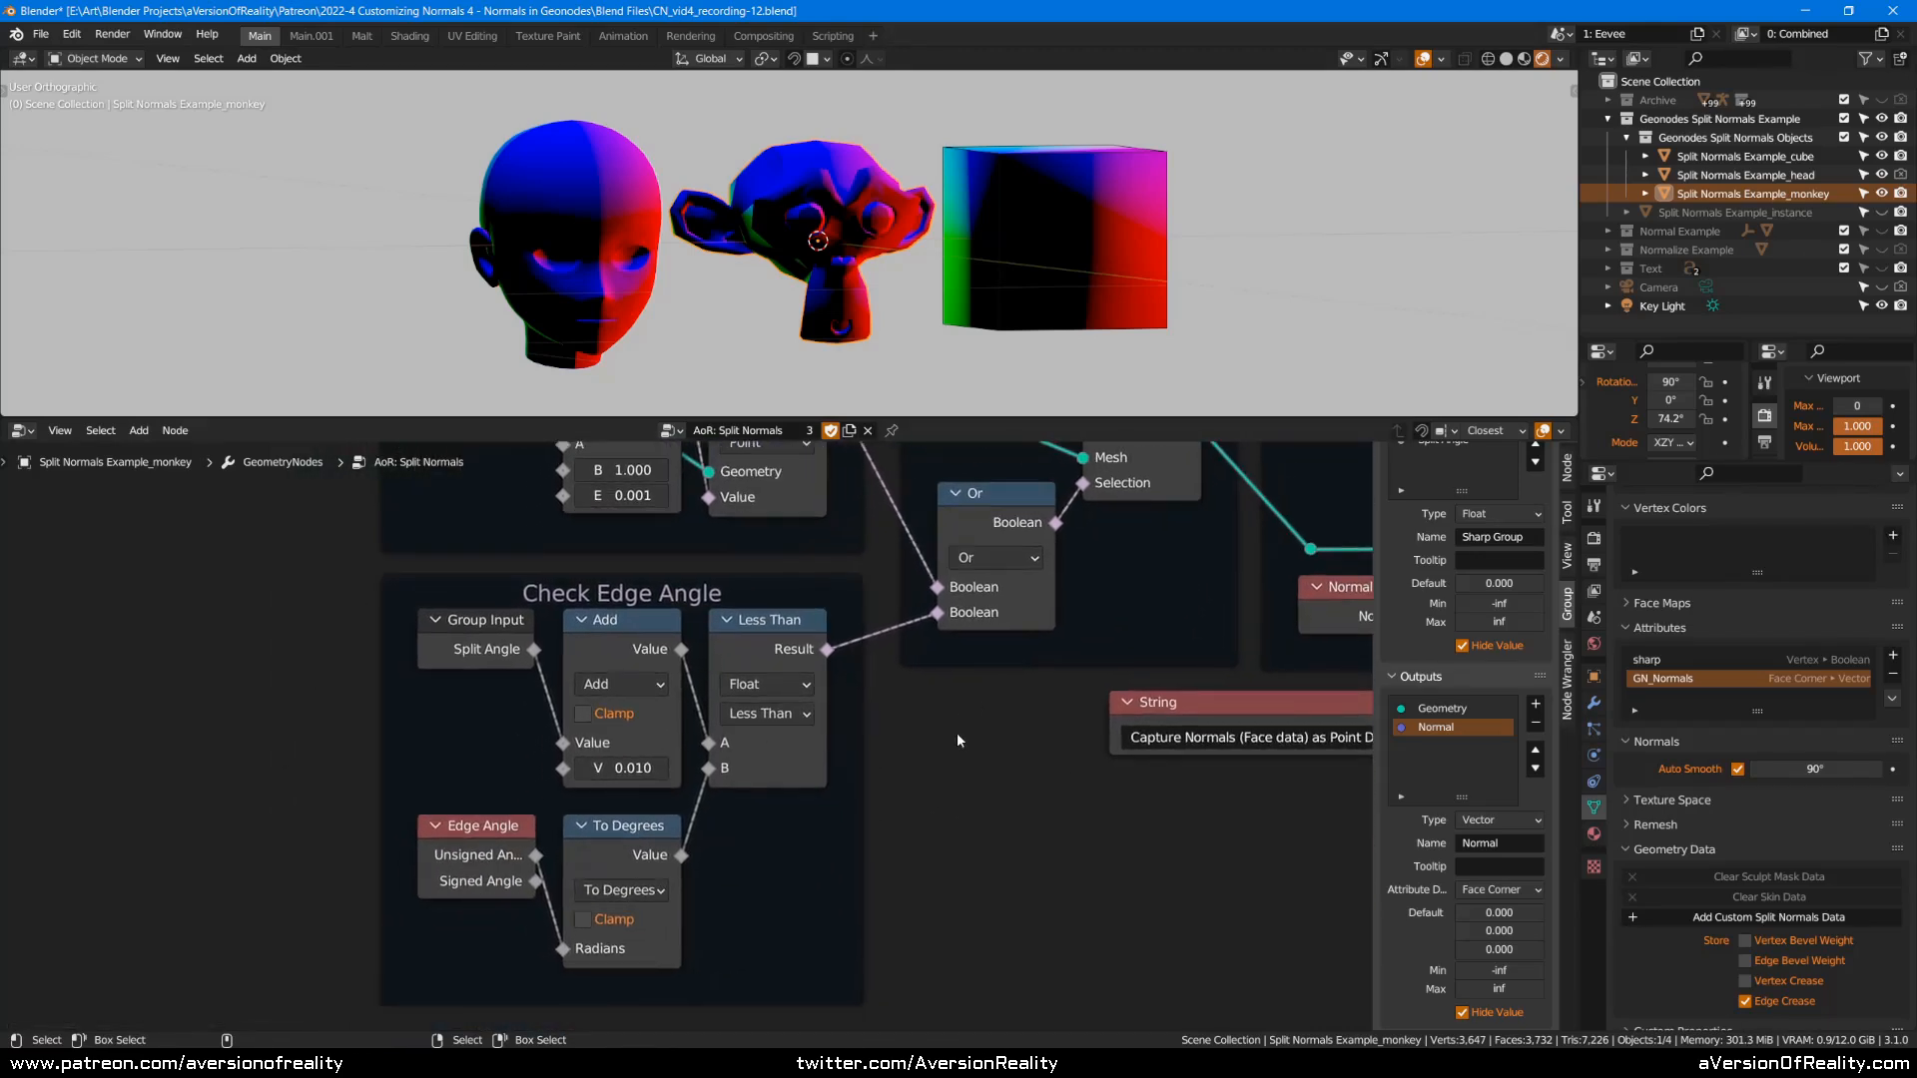
left_click(635, 650)
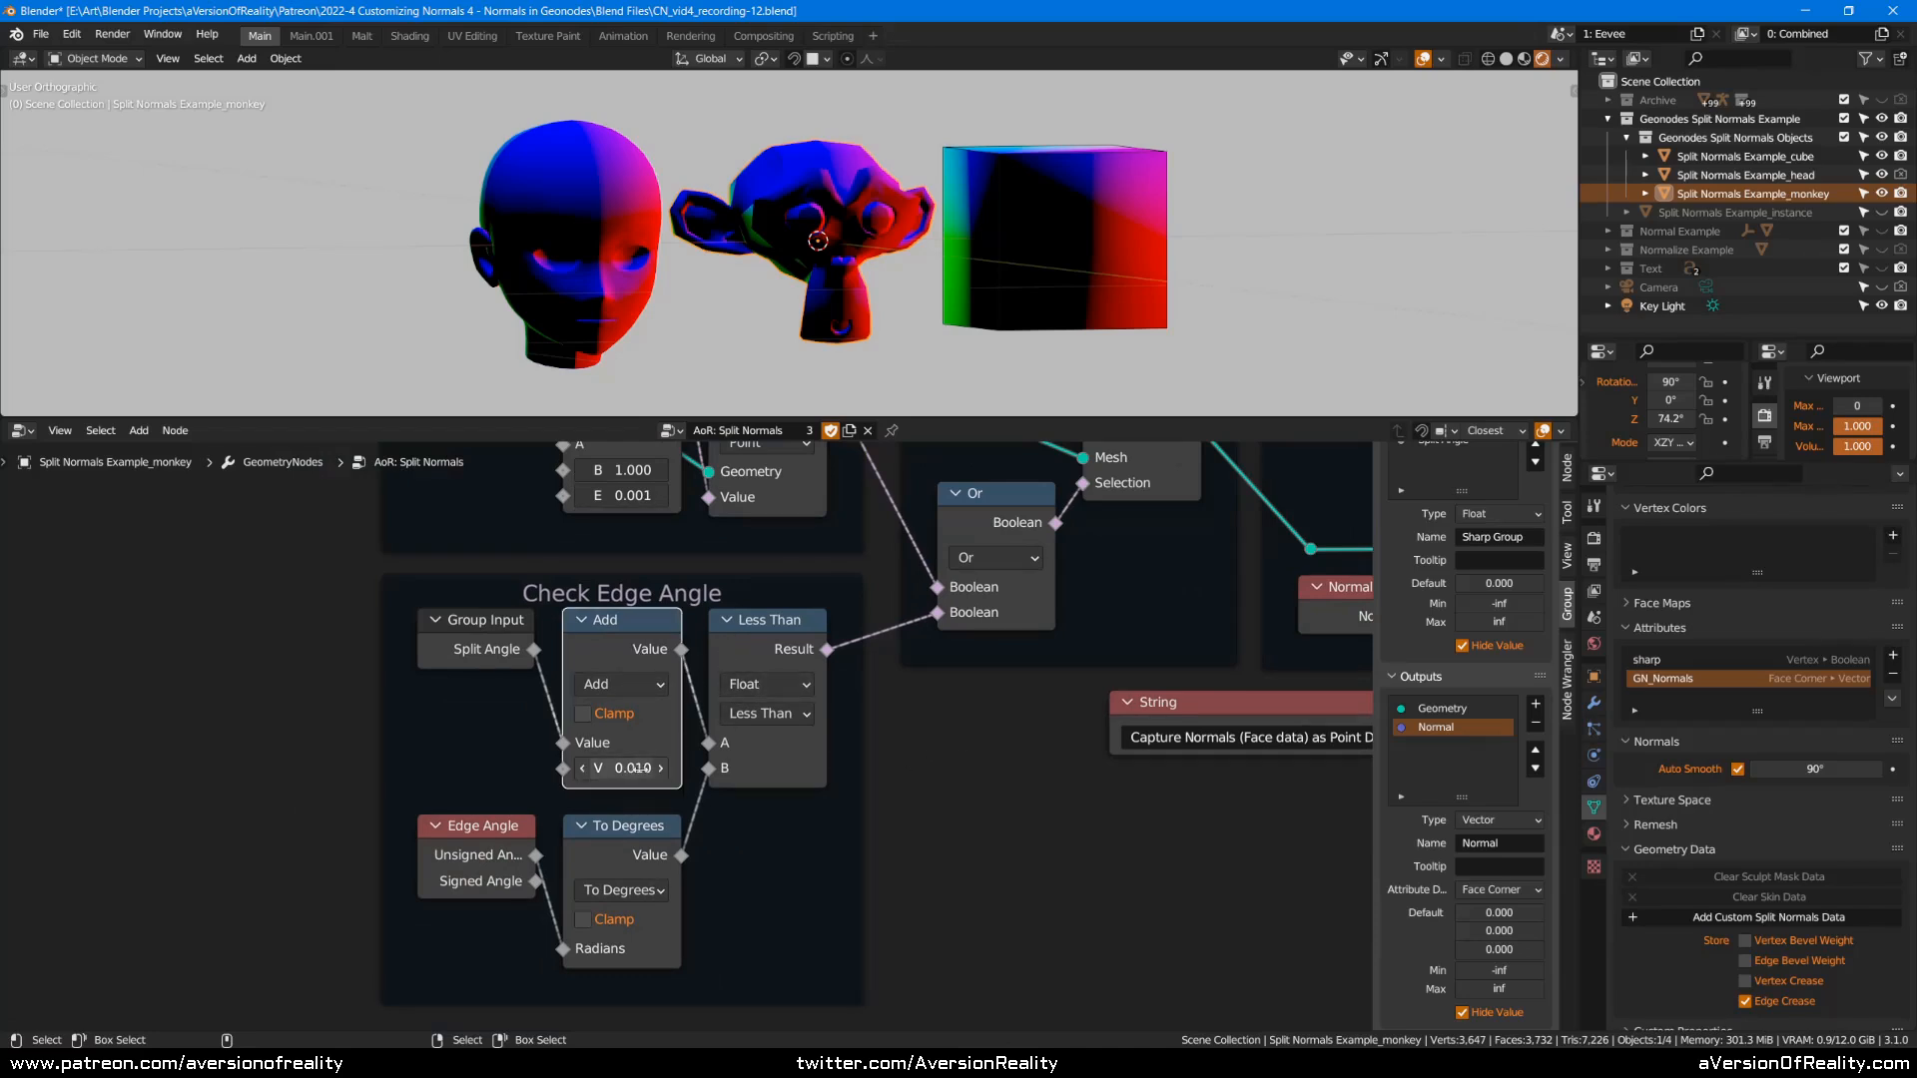
left_click(938, 791)
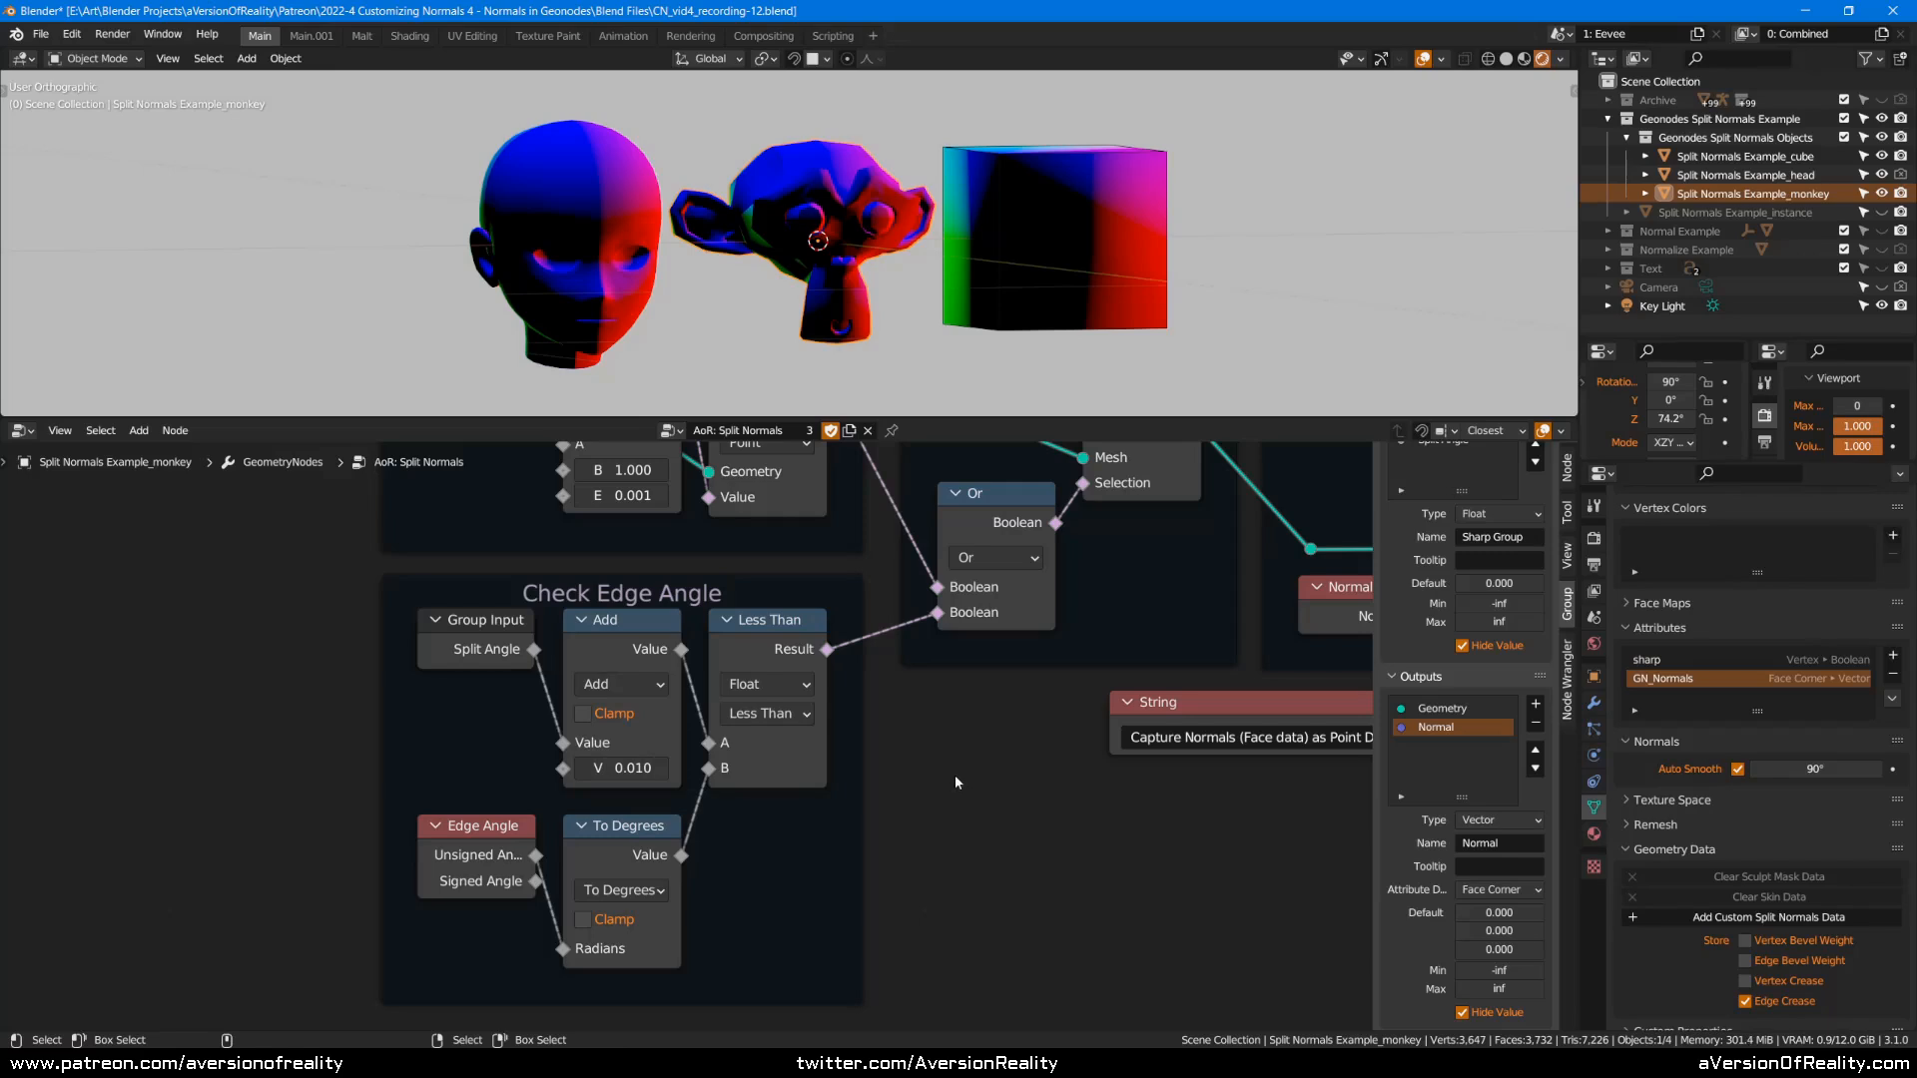
Show the monkey's Subdivision modifier settings and switch off Use Custom Normals.
left_click(1594, 703)
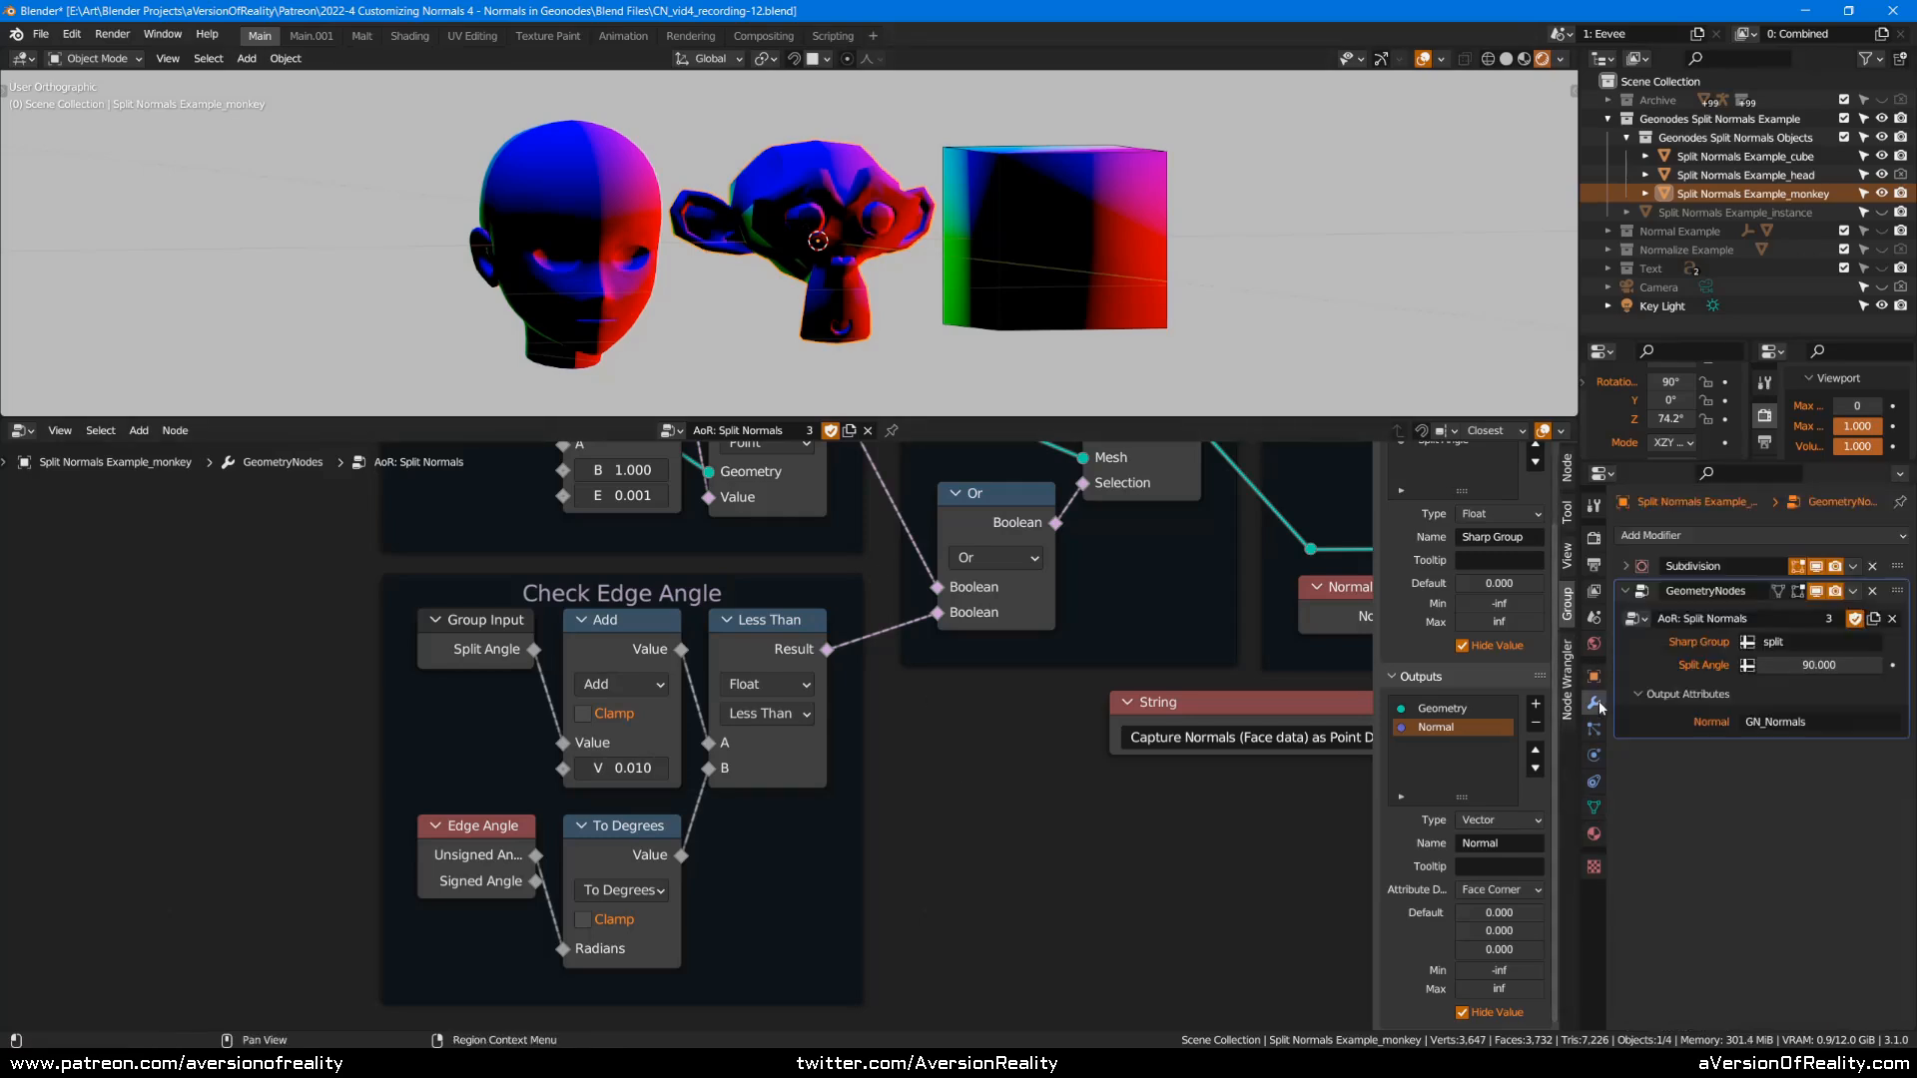
scroll(1735, 831, "up", 4)
left_click(1737, 831)
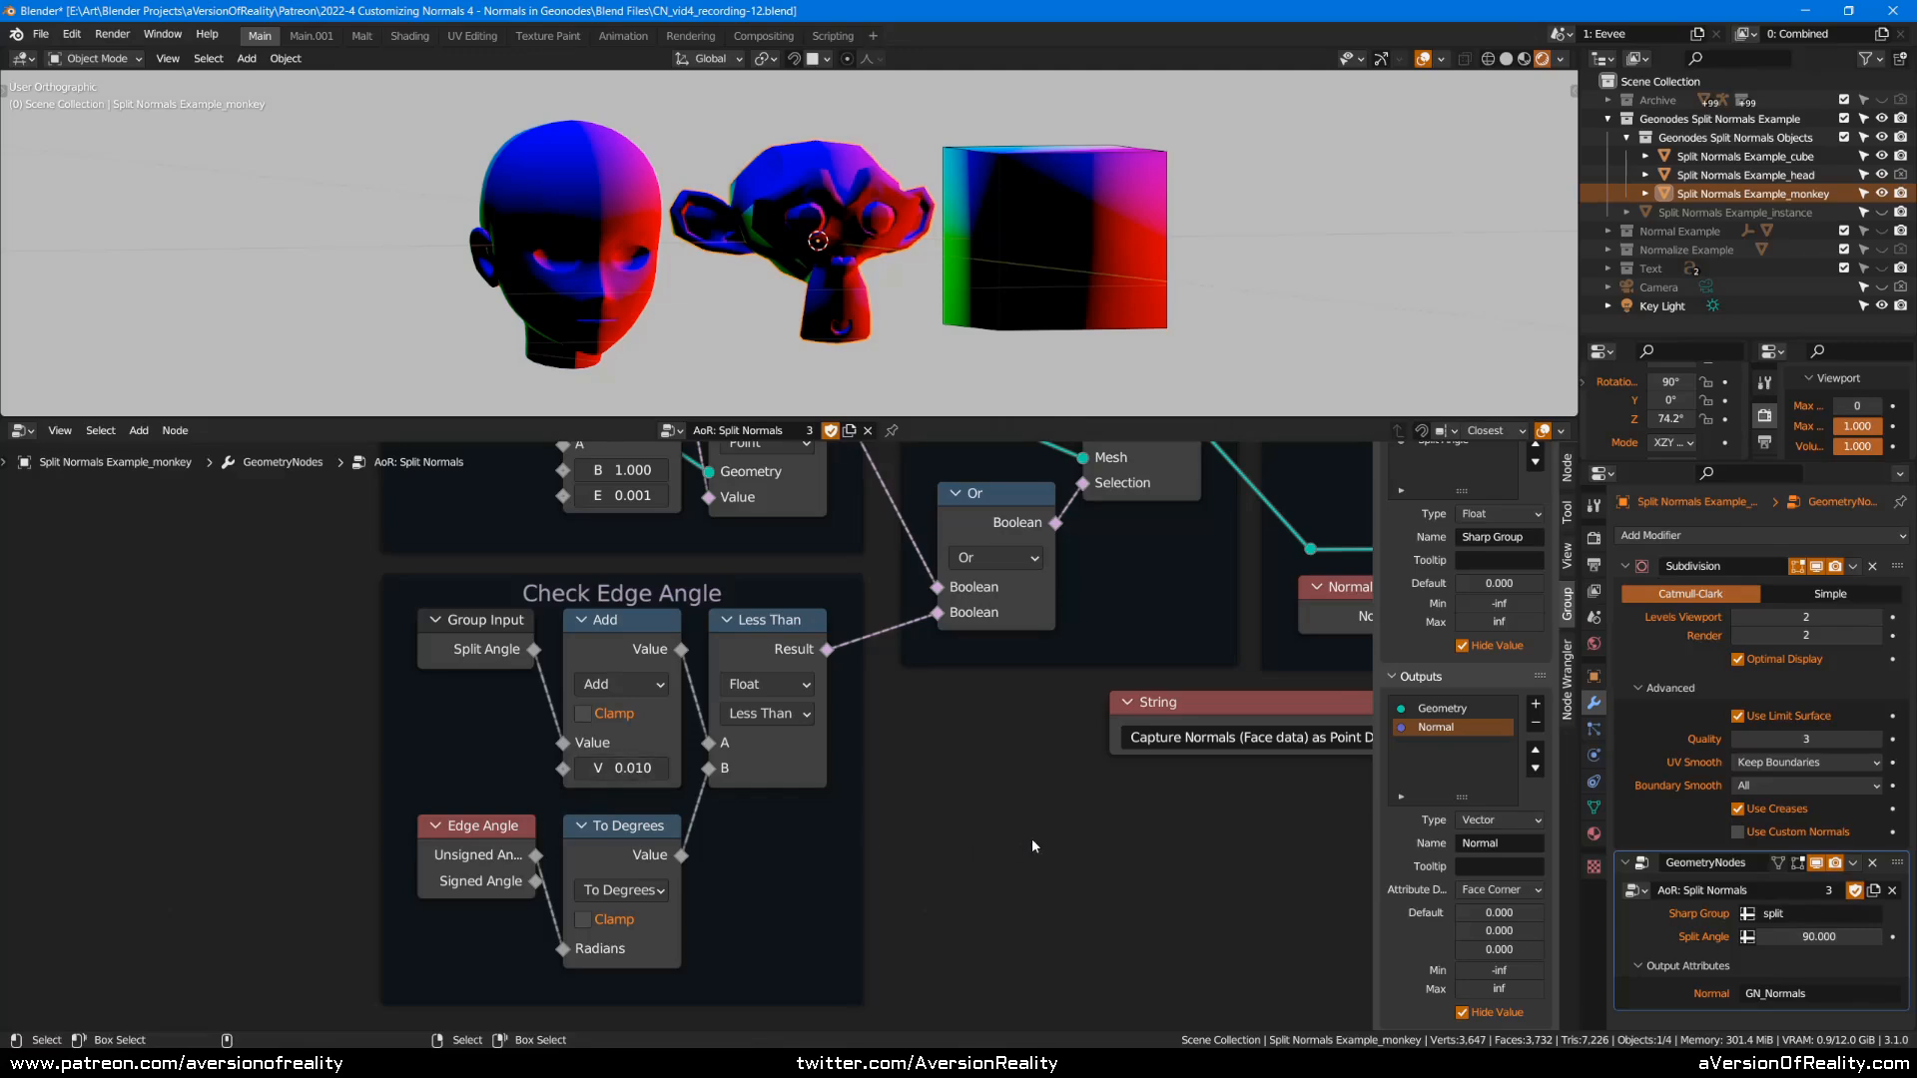
View the complete Split Normals node tree and examine the Sharp Group input and Equal node within it.
key("Home")
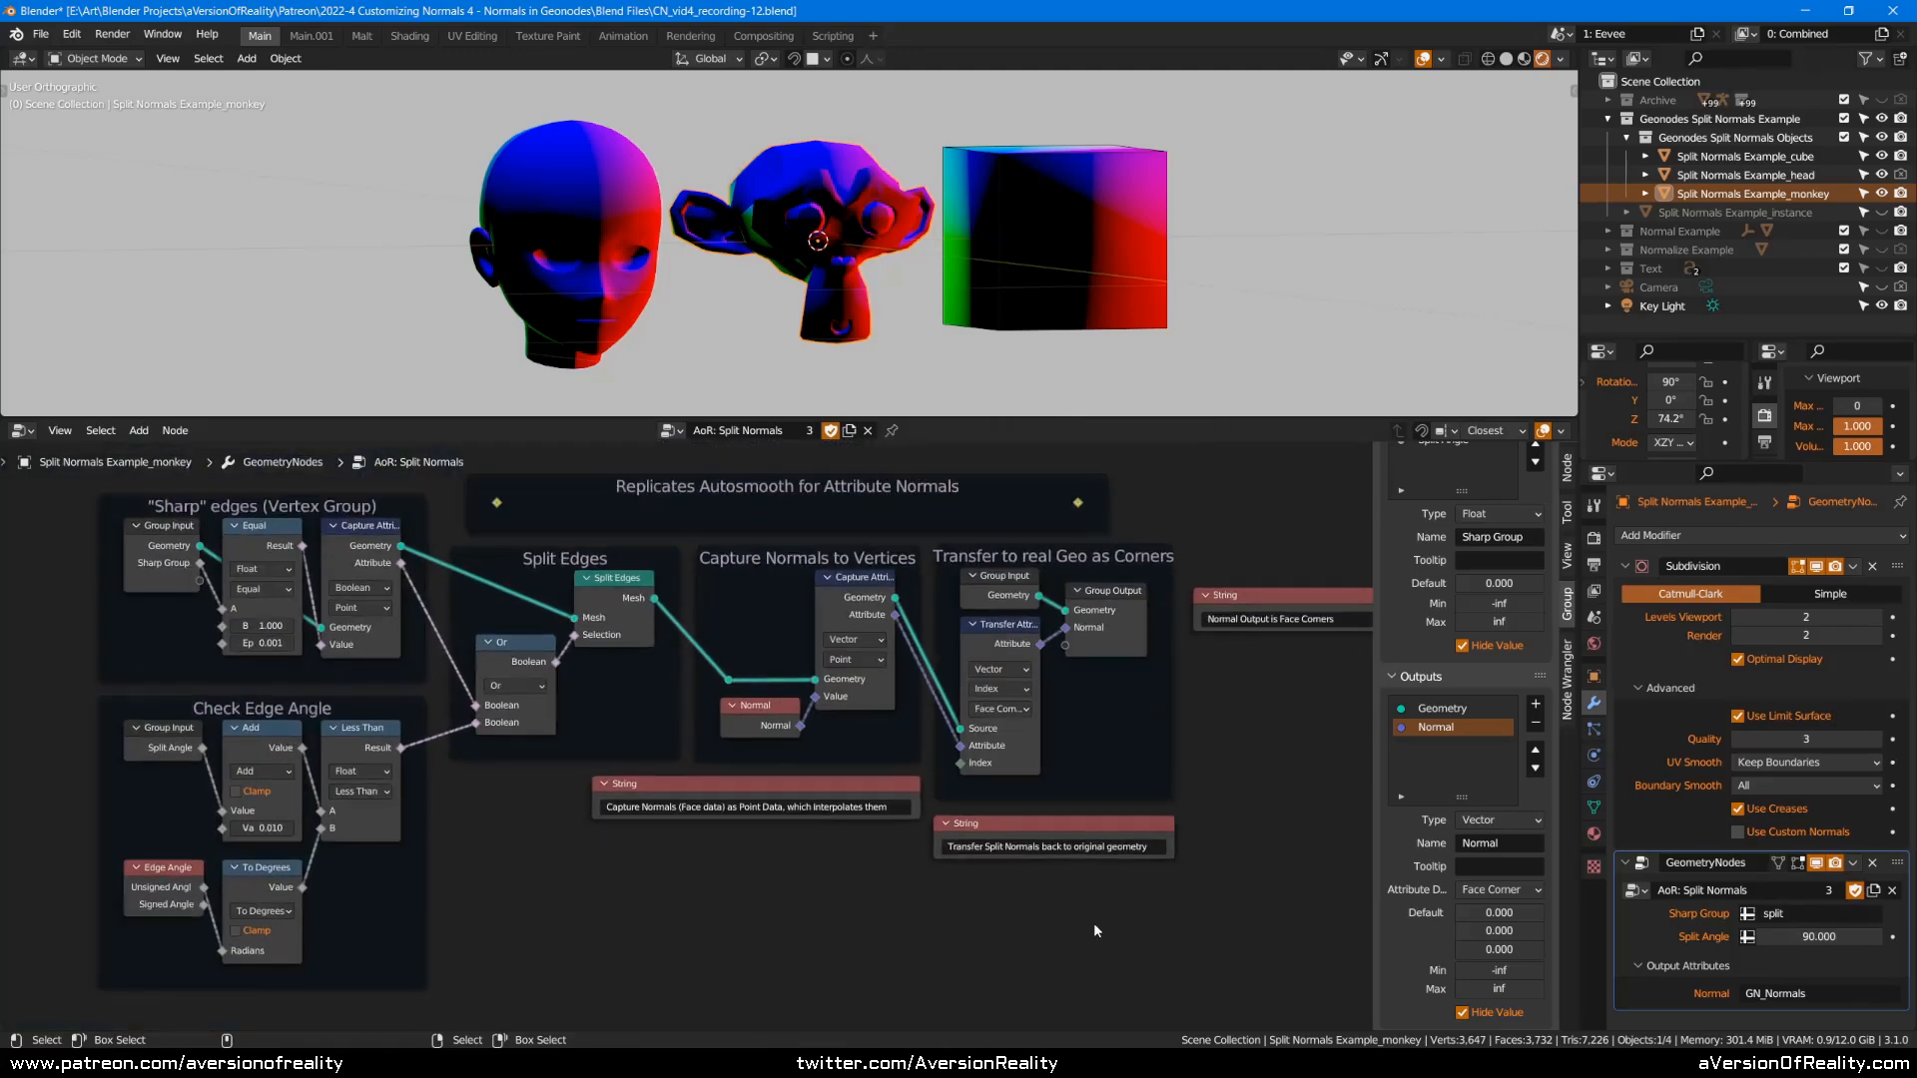
key("Home")
left_click(300, 529)
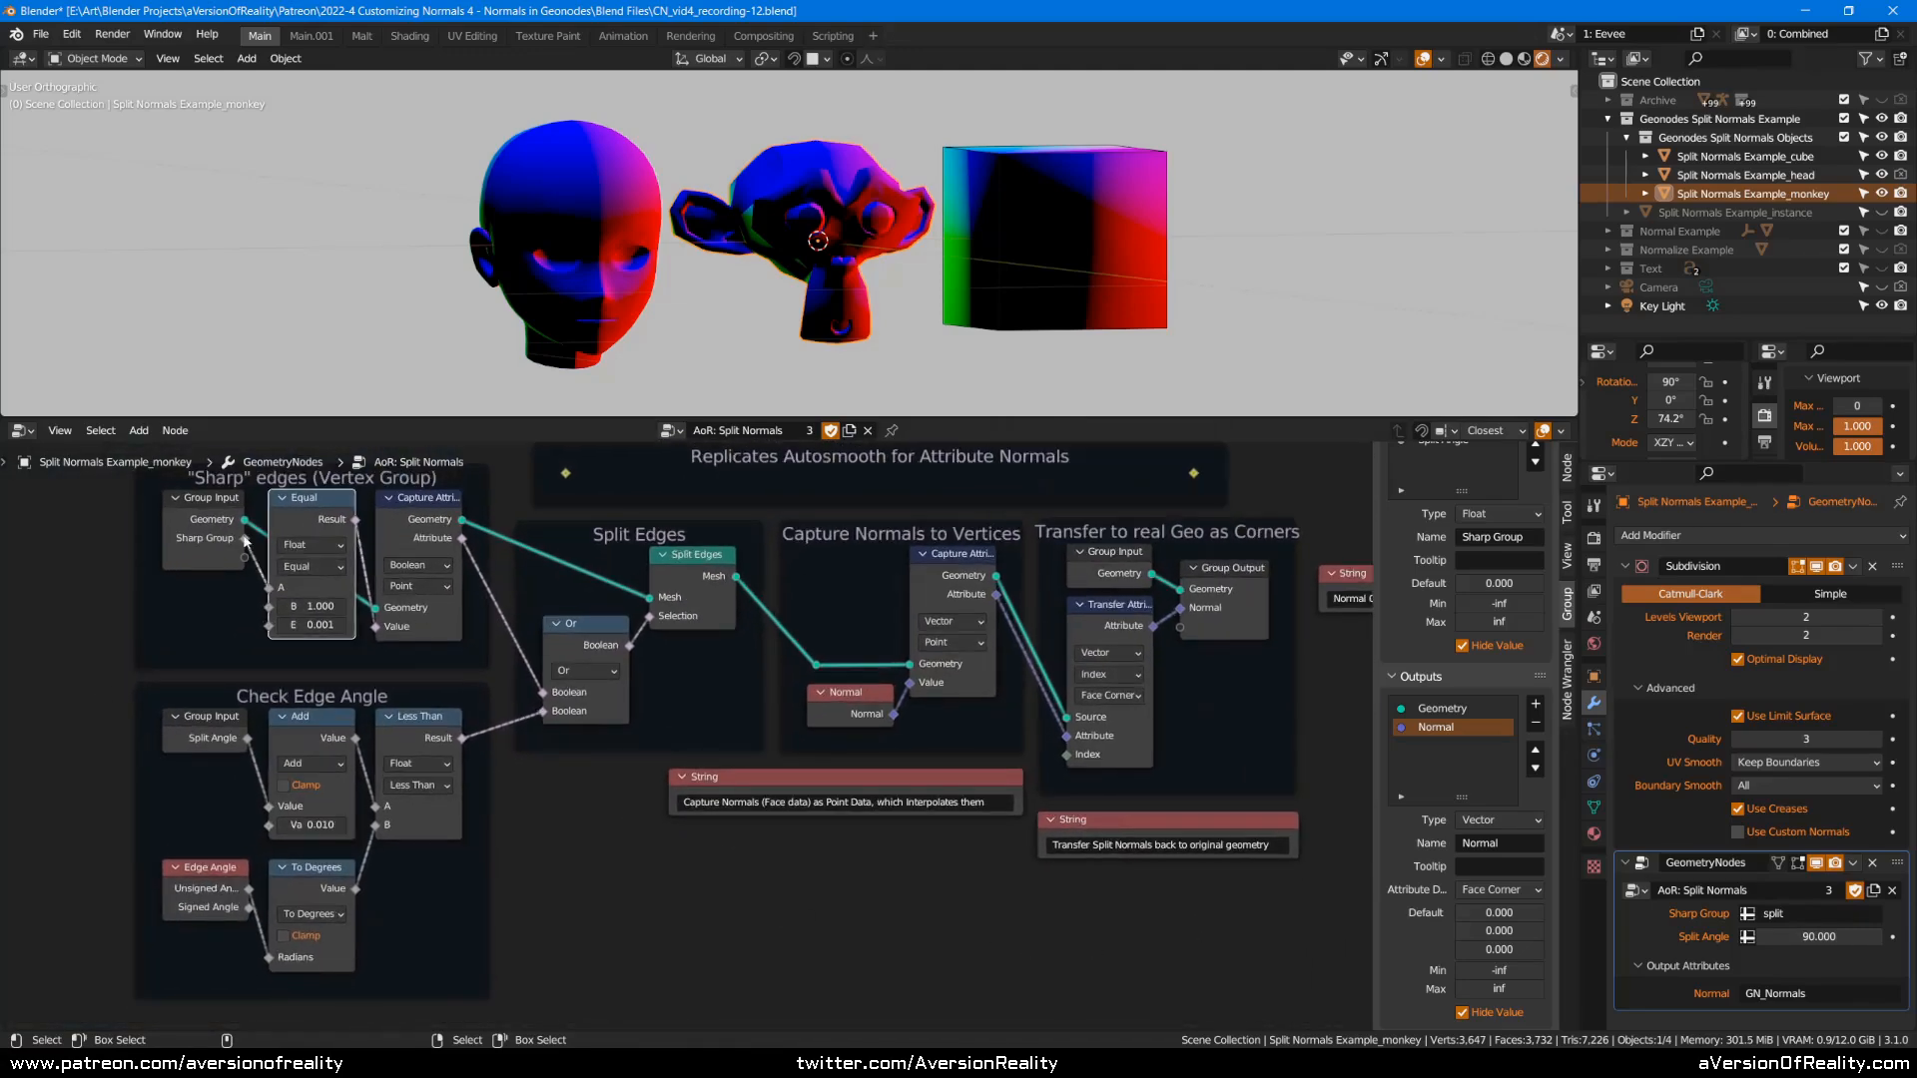
left_click(212, 540)
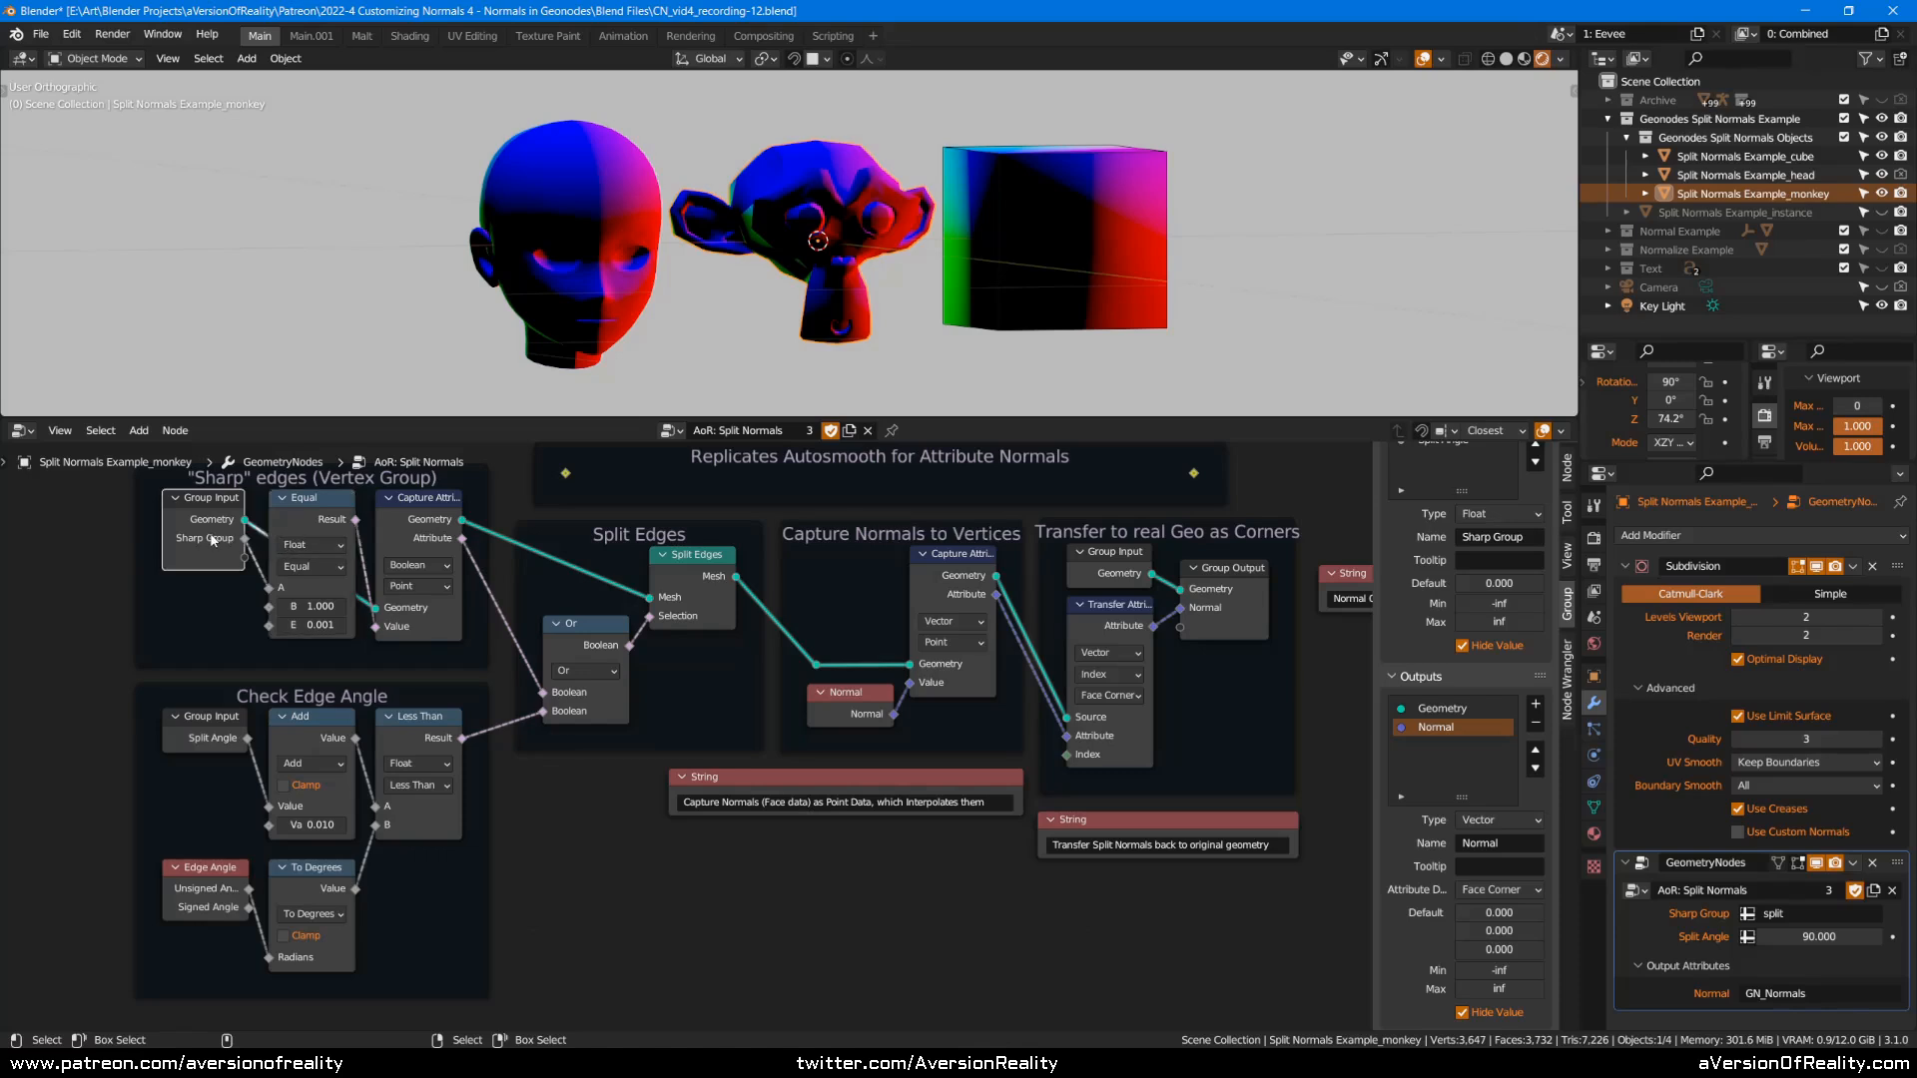
left_click(289, 501)
left_click(651, 847)
middle_click_drag(566, 823, 587, 834)
middle_click_drag(760, 907, 687, 907)
Save the file and hide the node editor's sidebar, keeping the whole Split Normals tree in view.
key("ctrl+s")
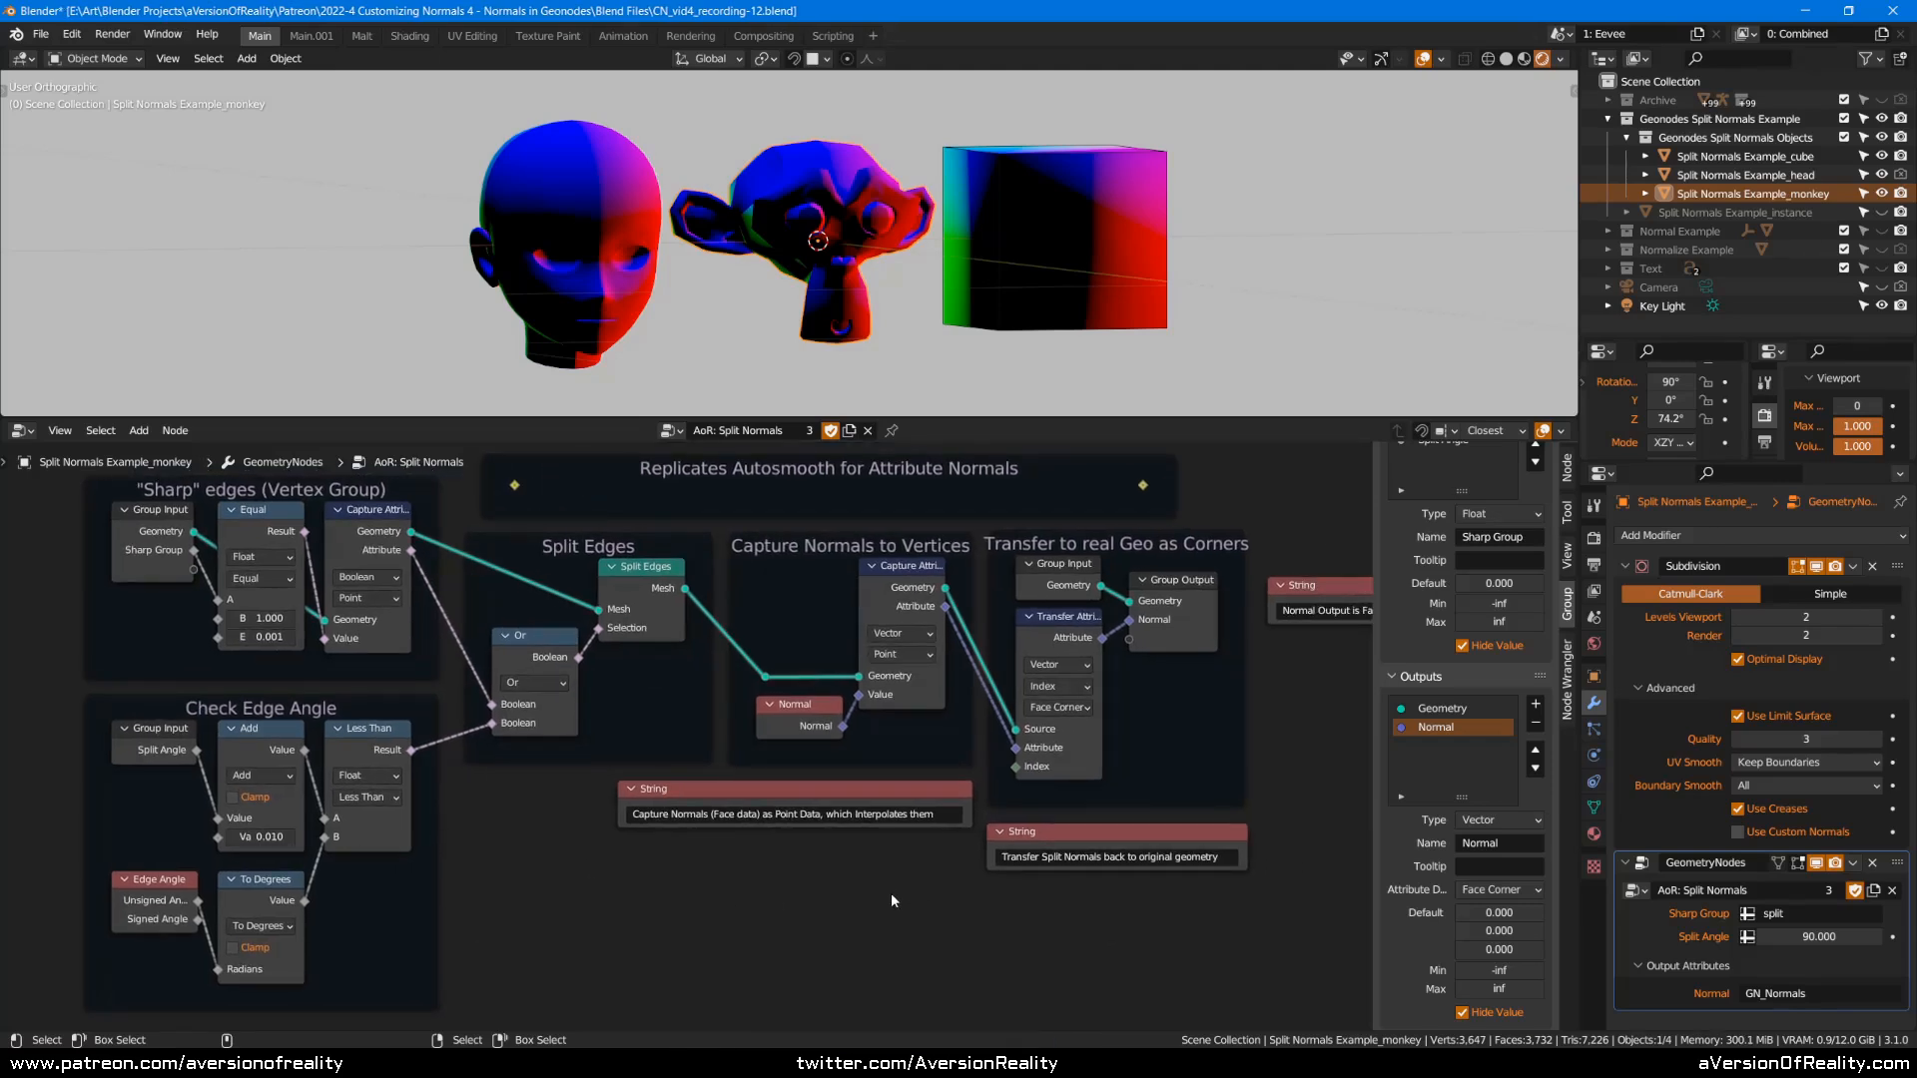
key("n")
middle_click_drag(1426, 755, 1396, 774)
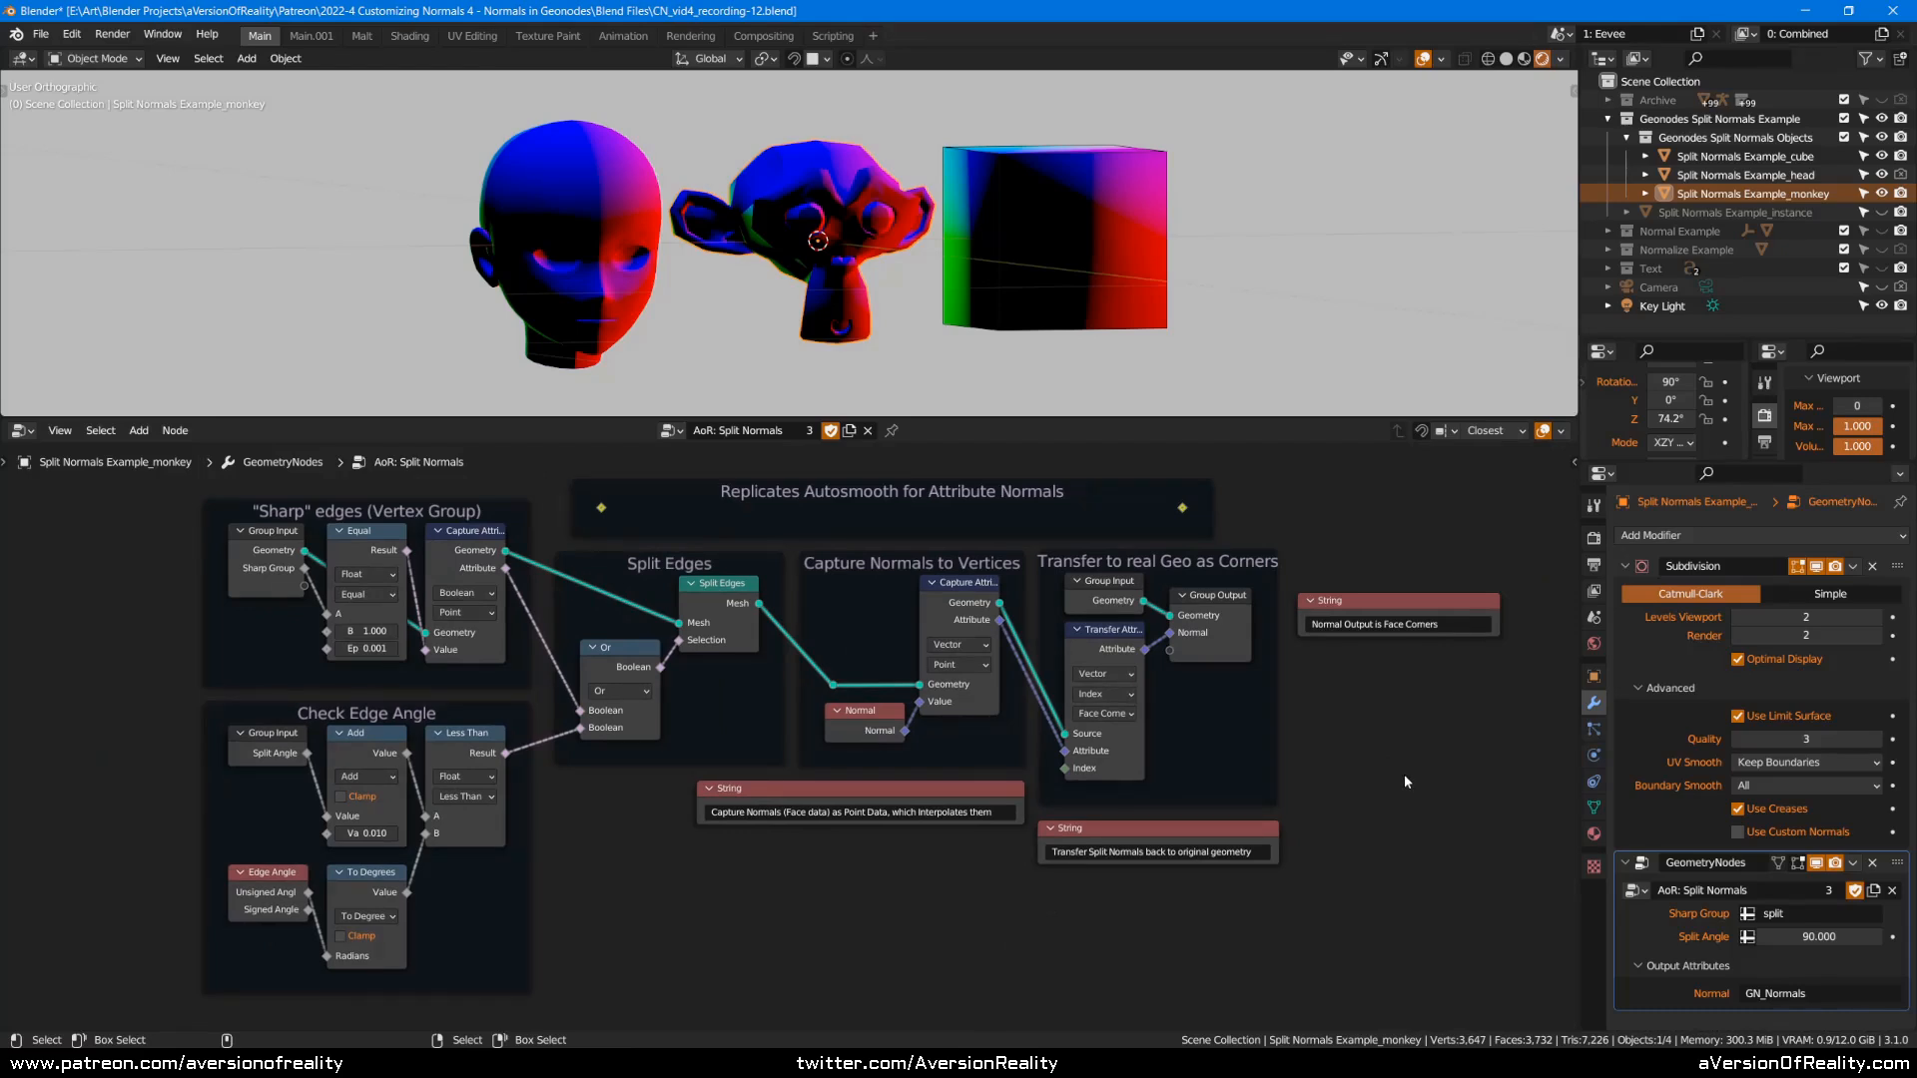
middle_click_drag(1404, 775, 1374, 730)
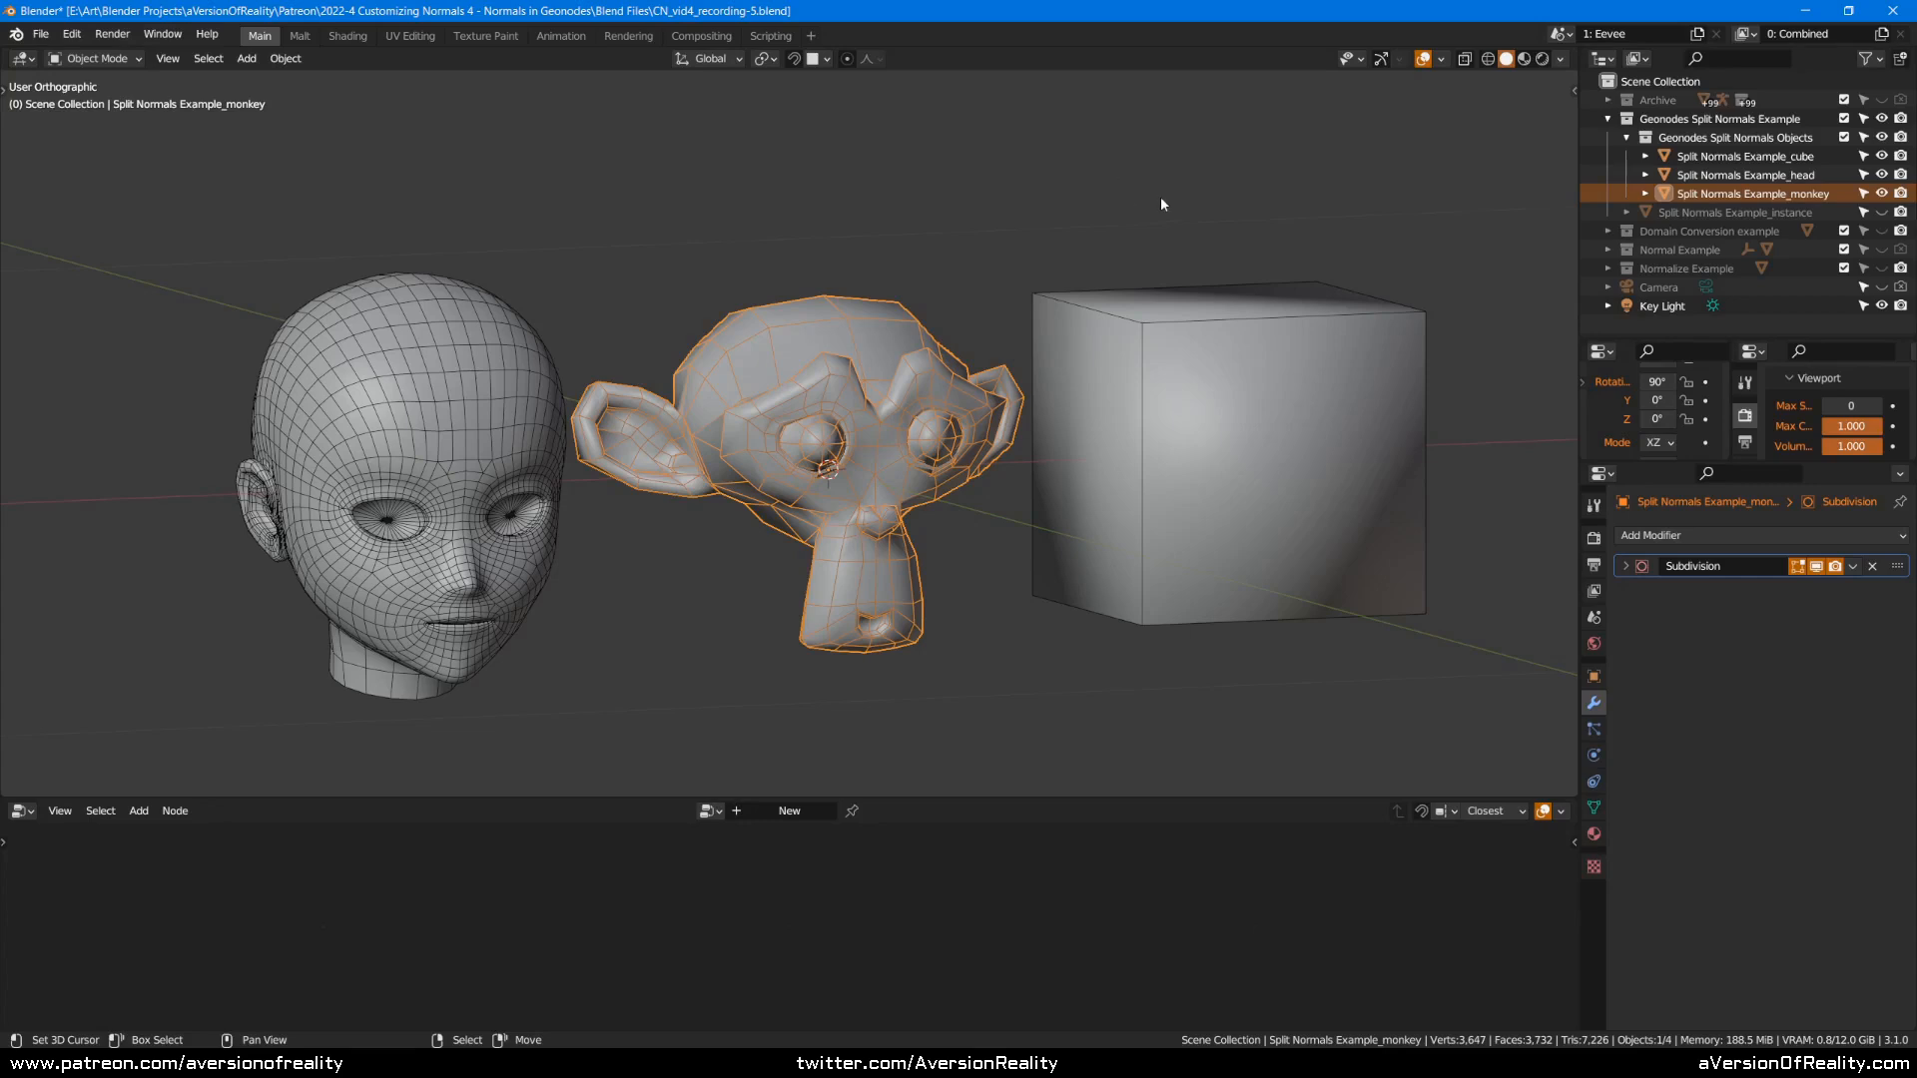
Add a Geometry Nodes modifier below Subdivision on the Split Normals Example_monkey object.
mouse_move(1160, 205)
middle_mouse_down()
mouse_move(1129, 201)
mouse_move(1149, 211)
middle_mouse_up()
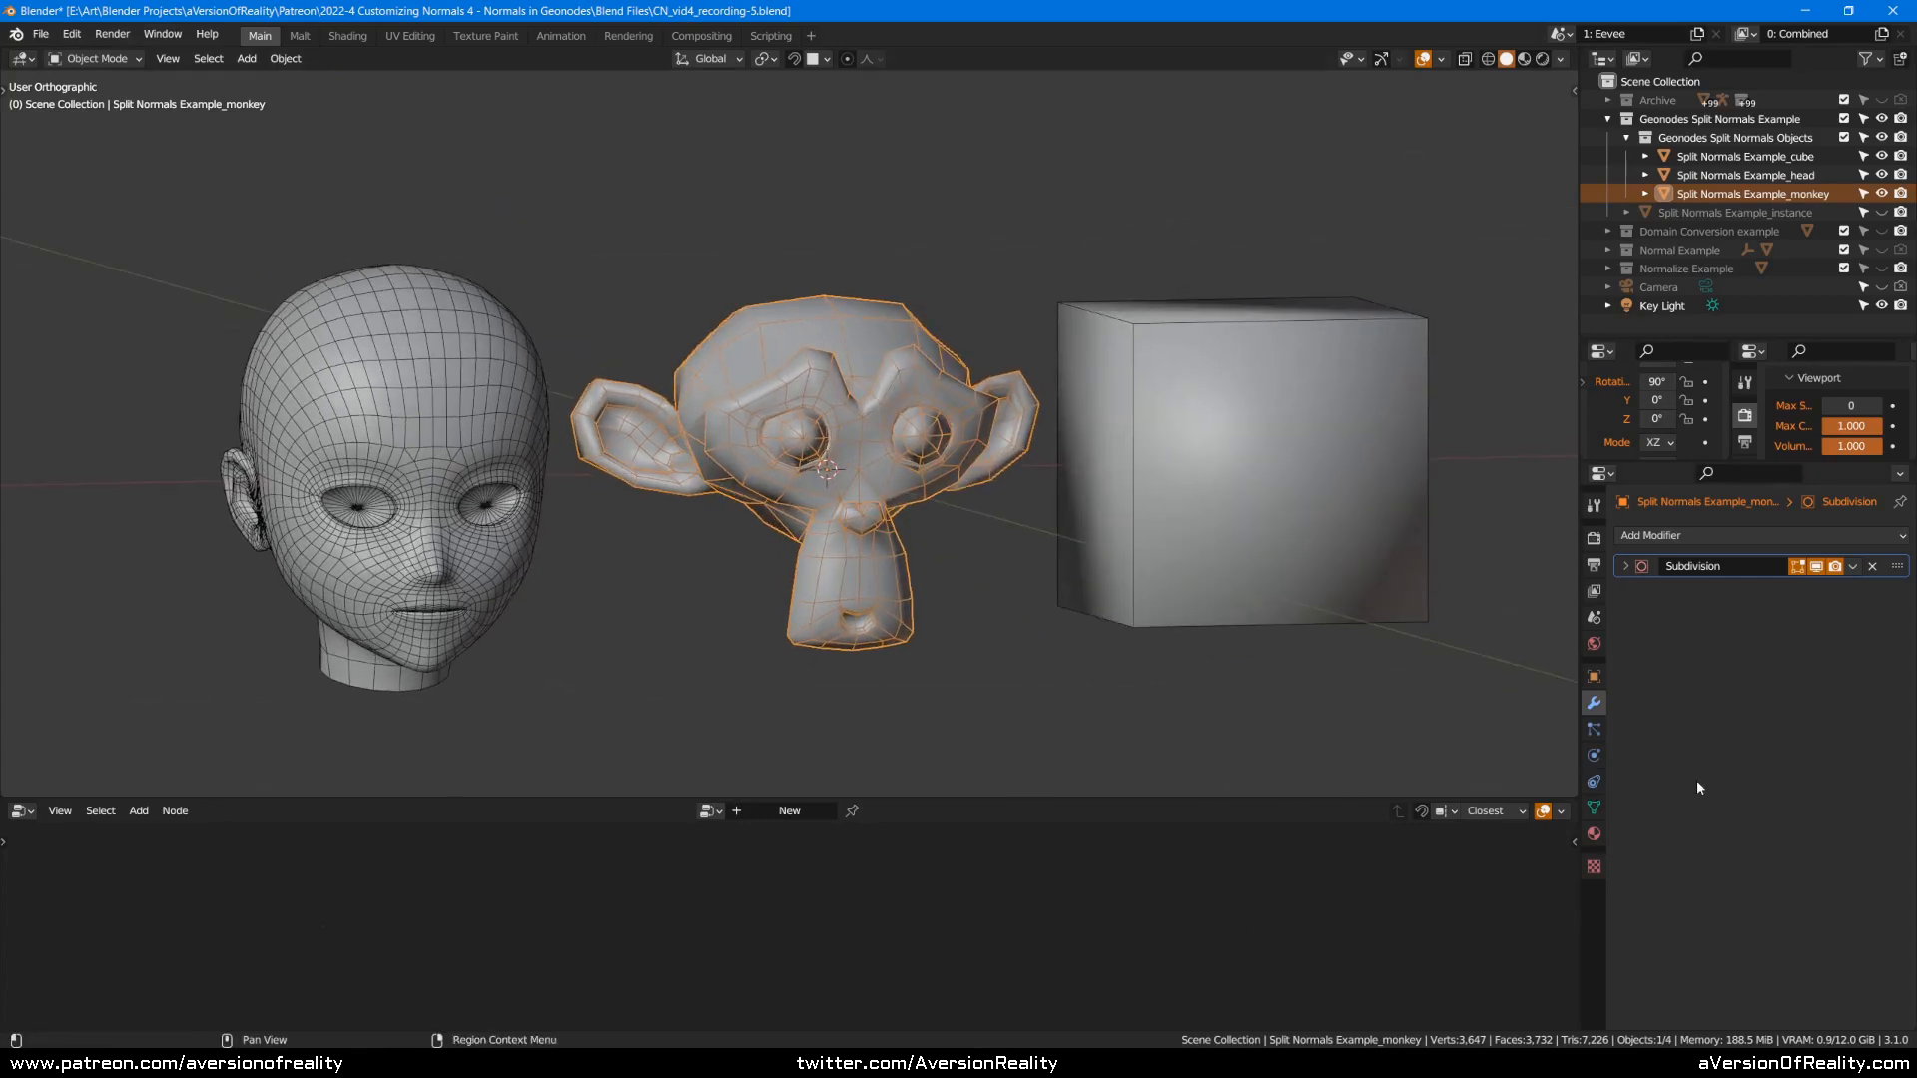
left_click(1716, 536)
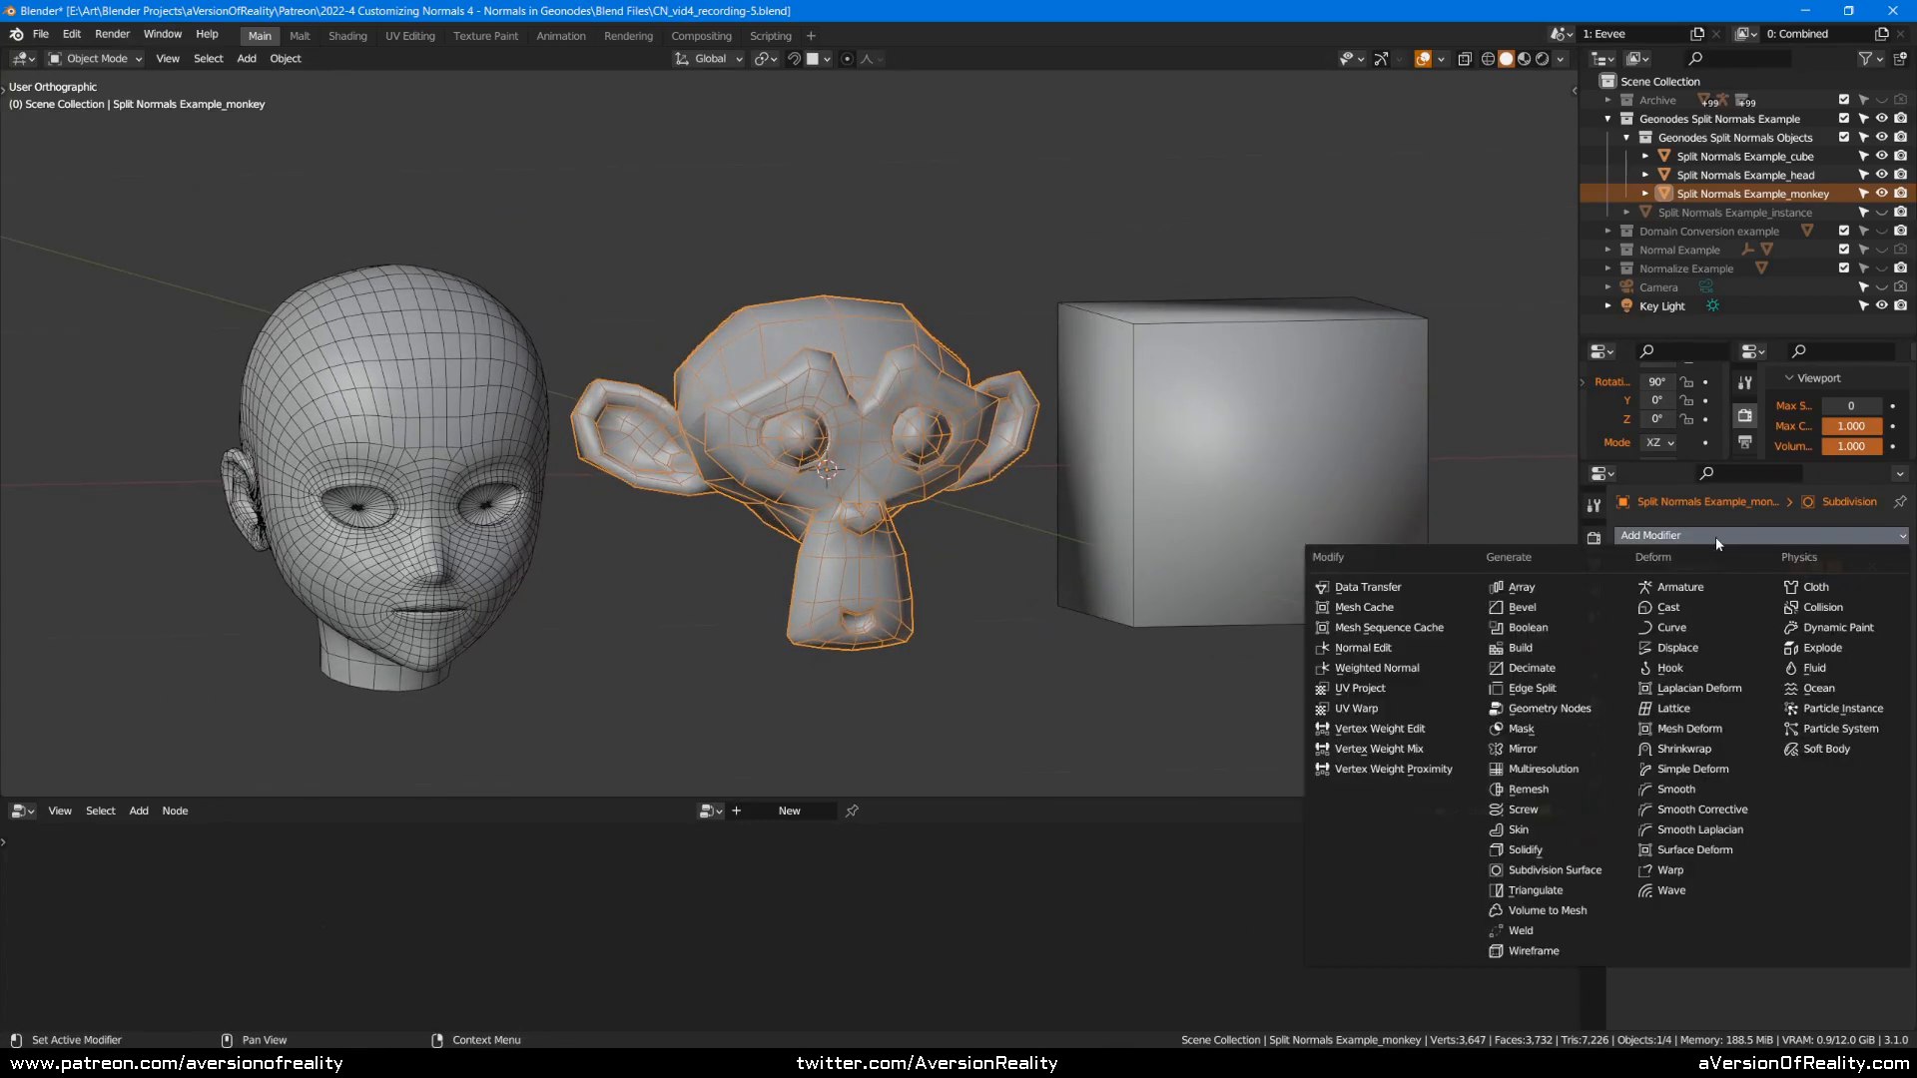
left_click(1567, 710)
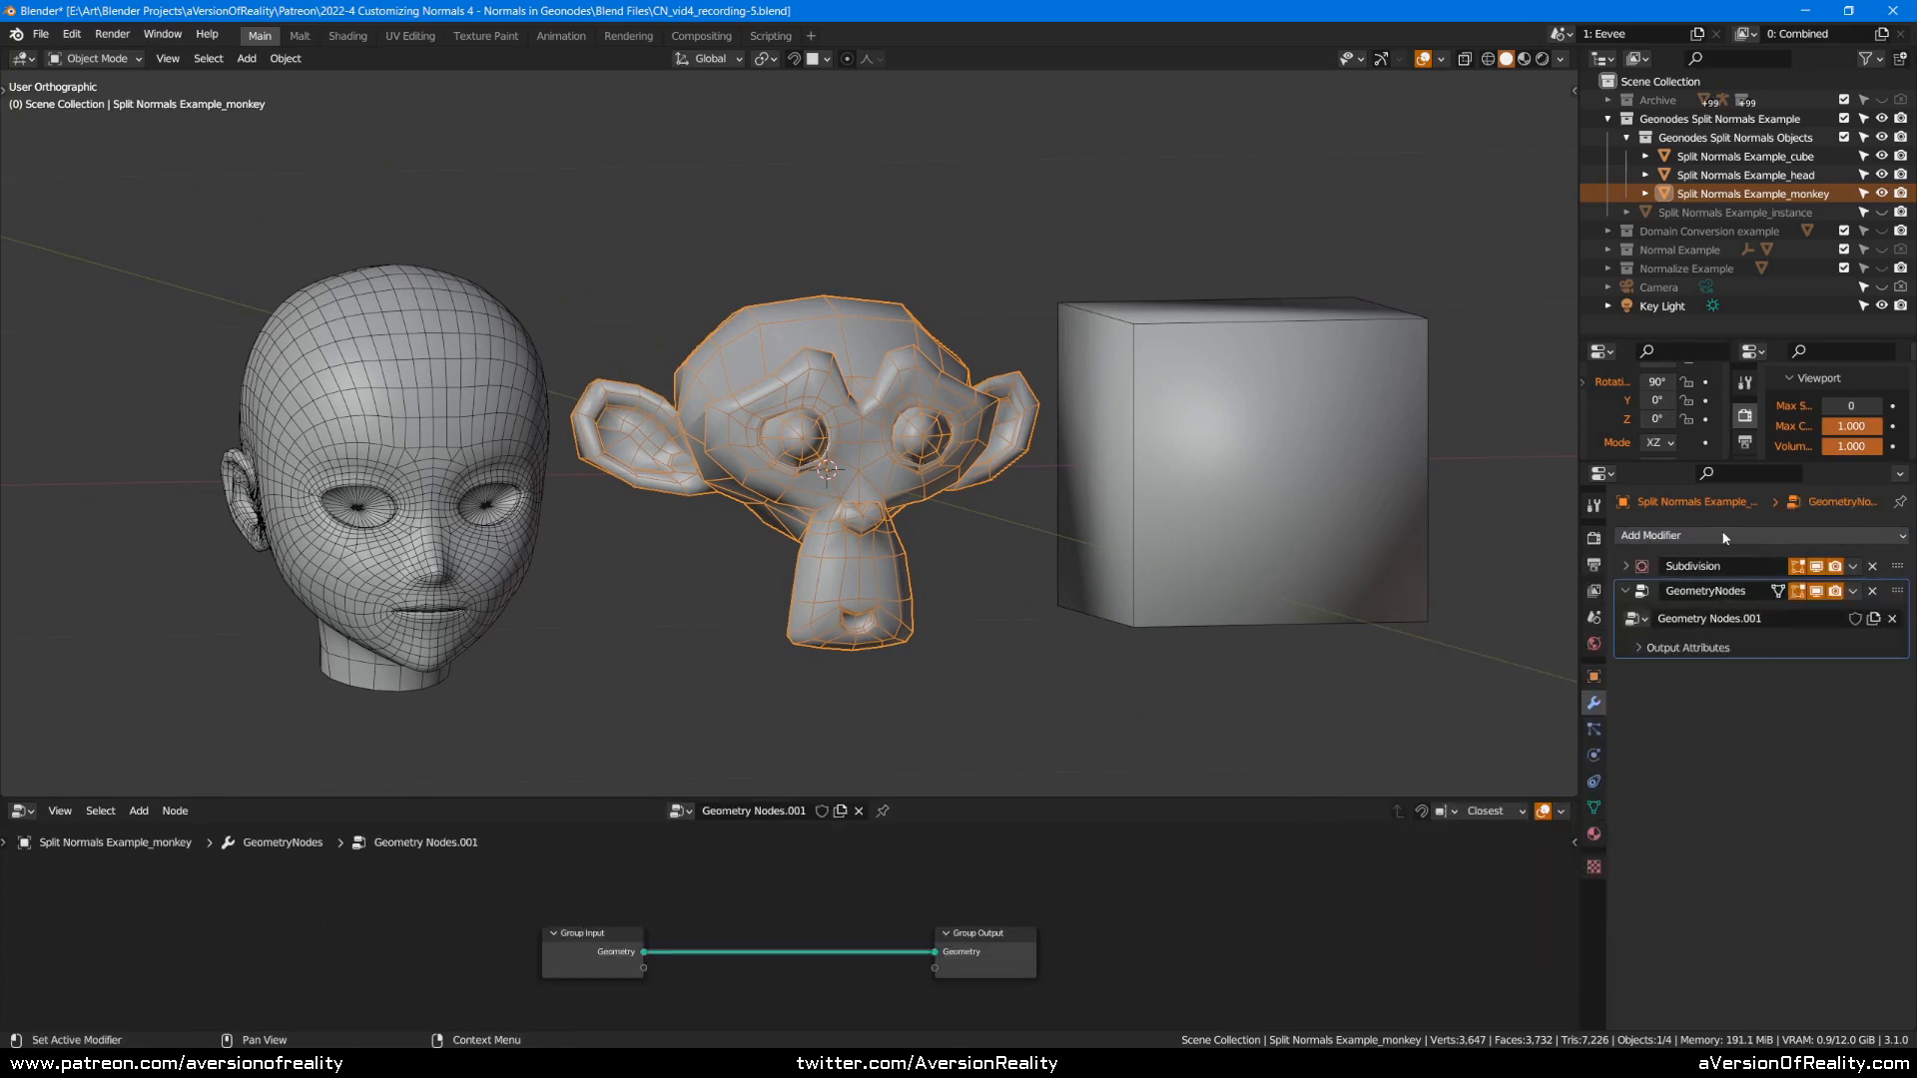
left_click_drag(1897, 590, 1886, 661)
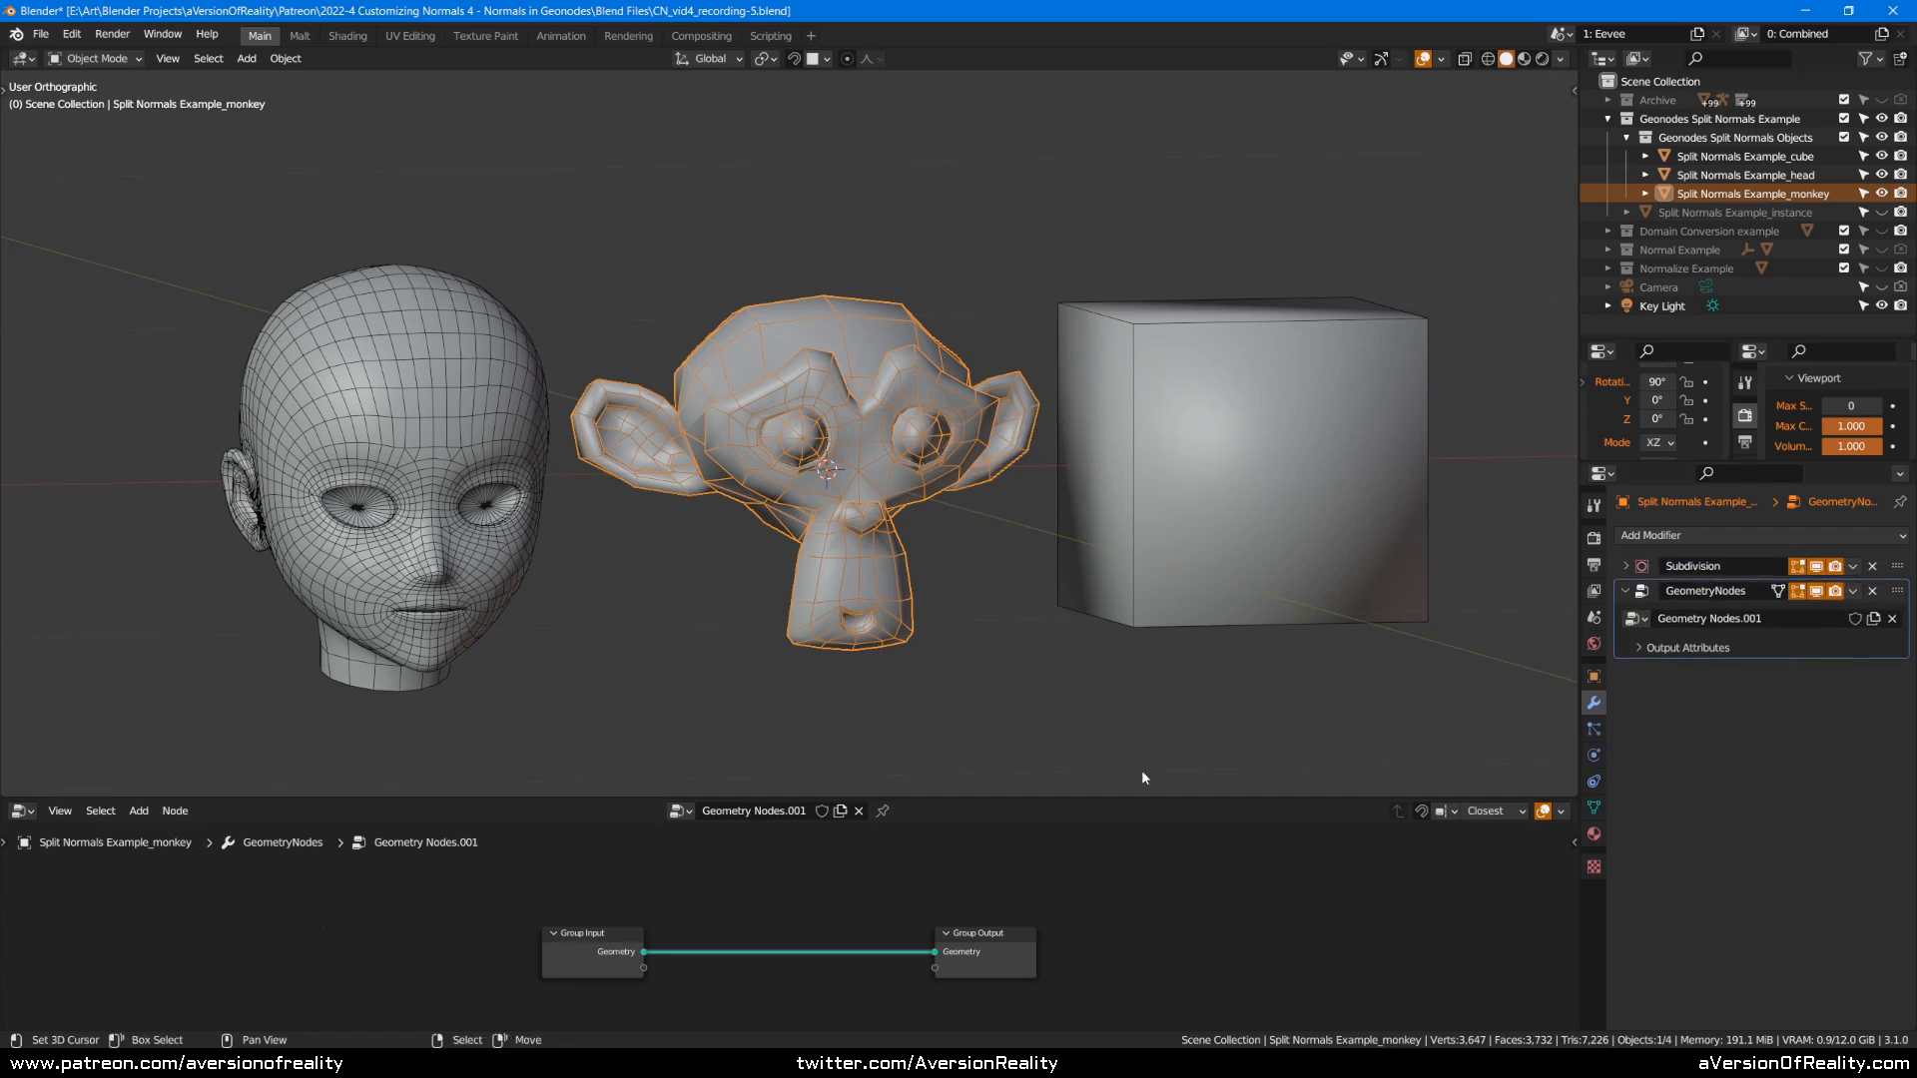
Enlarge the lower area as a Geometry Node Editor and frame the new node tree in it.
left_click_drag(1132, 799, 1148, 622)
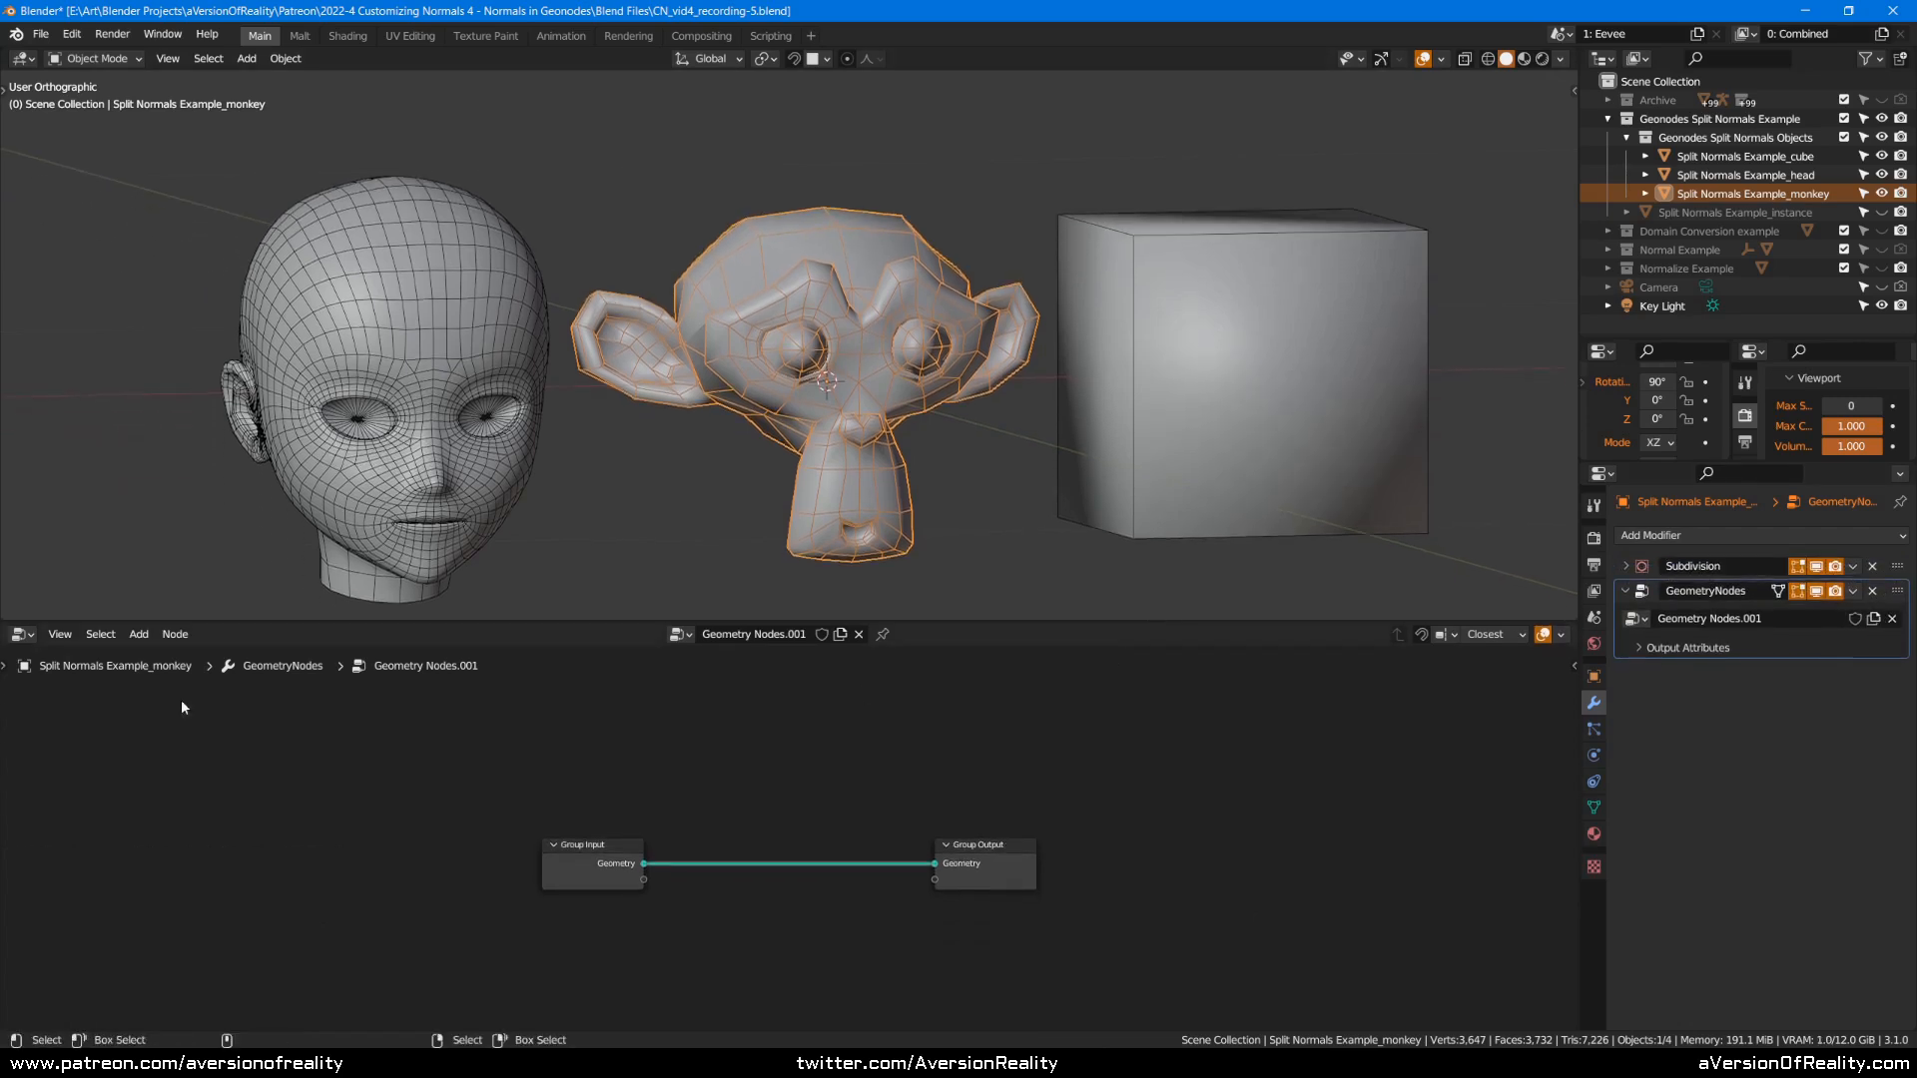
left_click(24, 635)
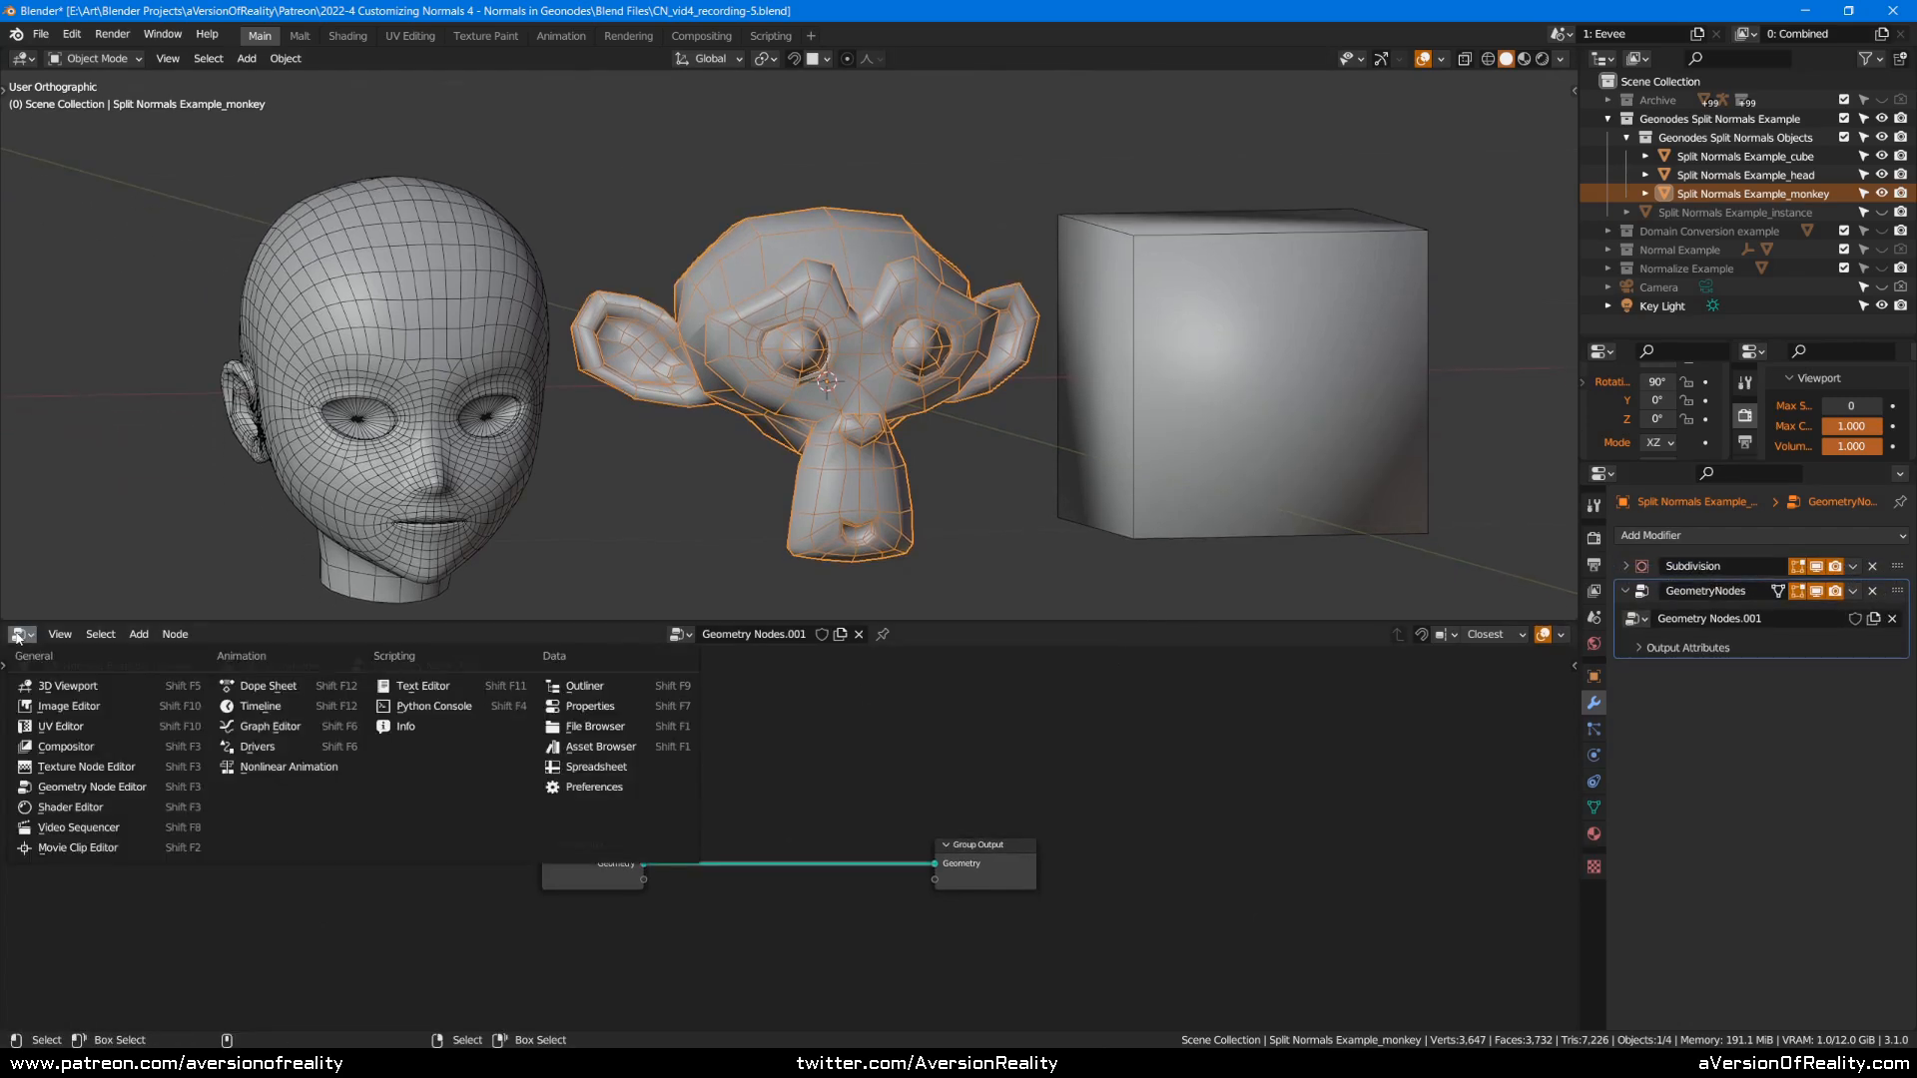
left_click(117, 789)
key("Home")
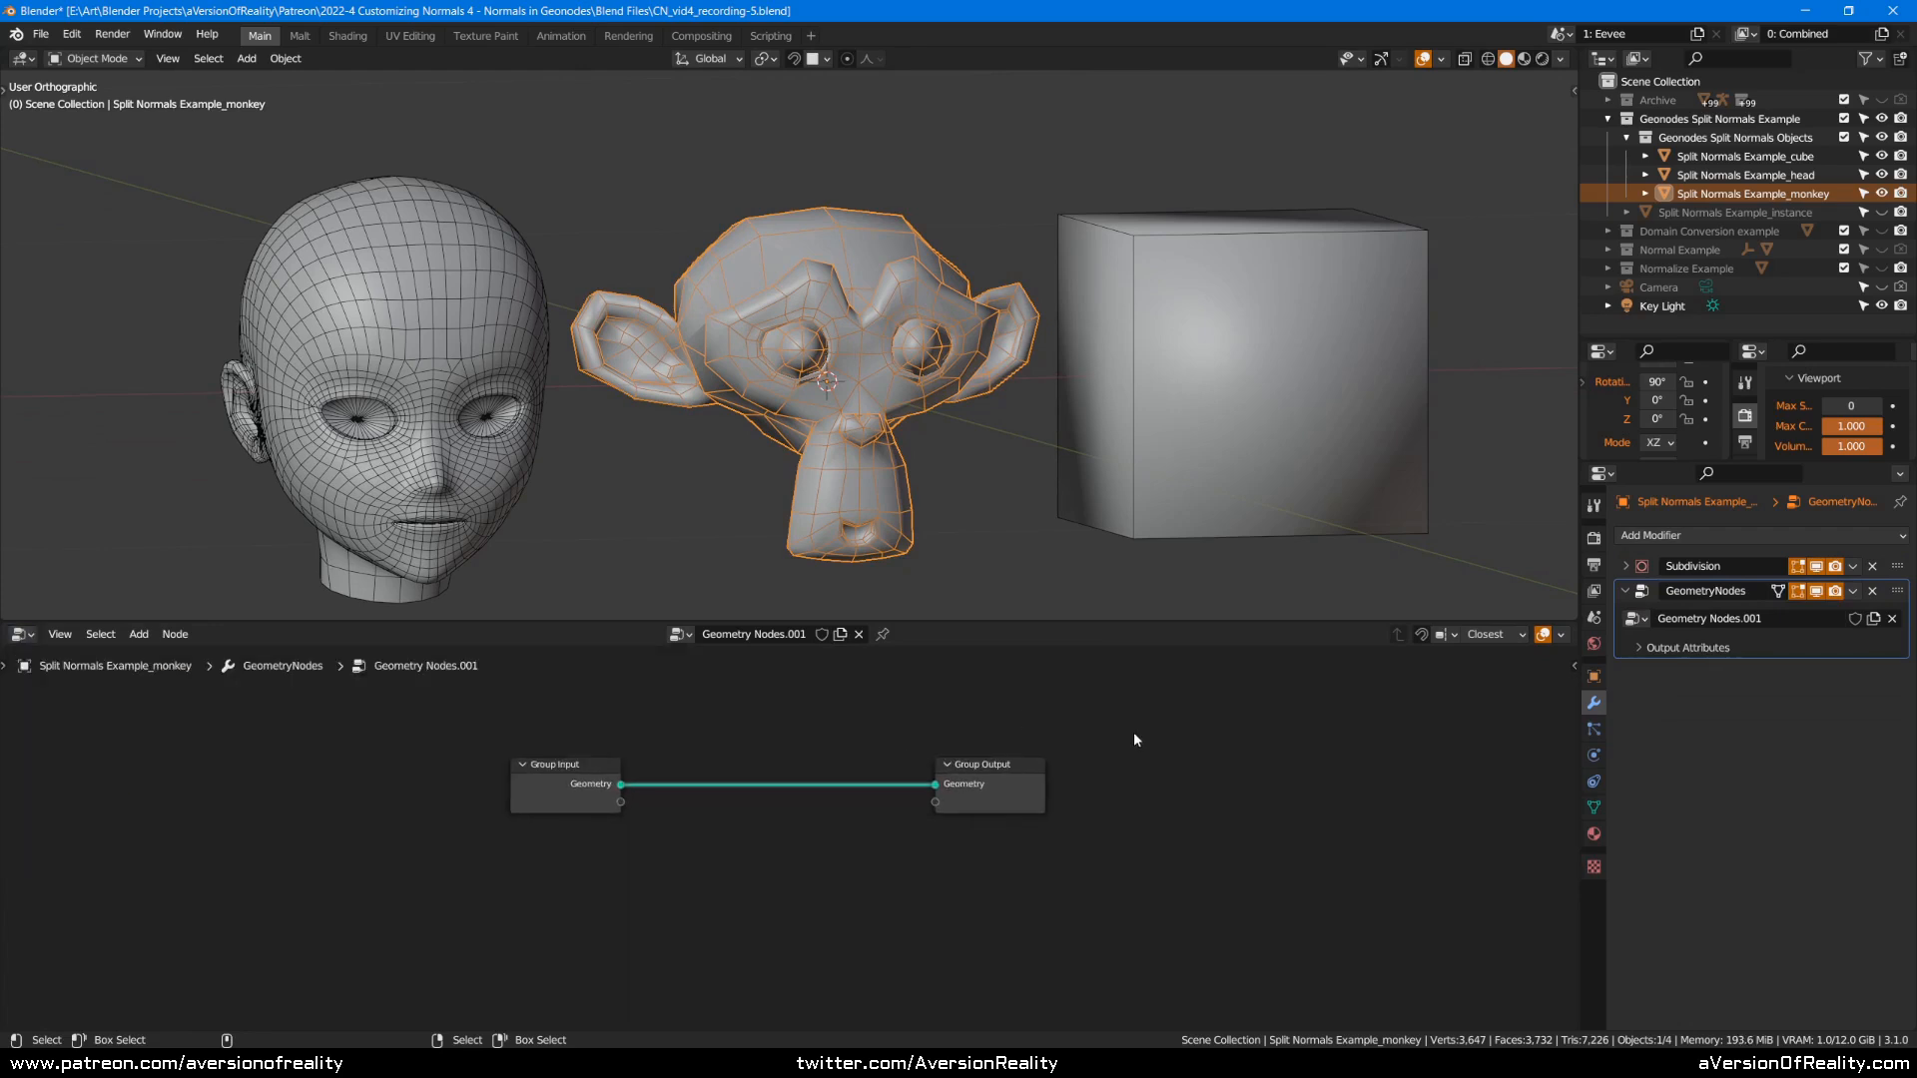
Show the new node tree's group inputs and outputs beside the nodes and save the file.
scroll(1123, 770, "up", 1)
key("n")
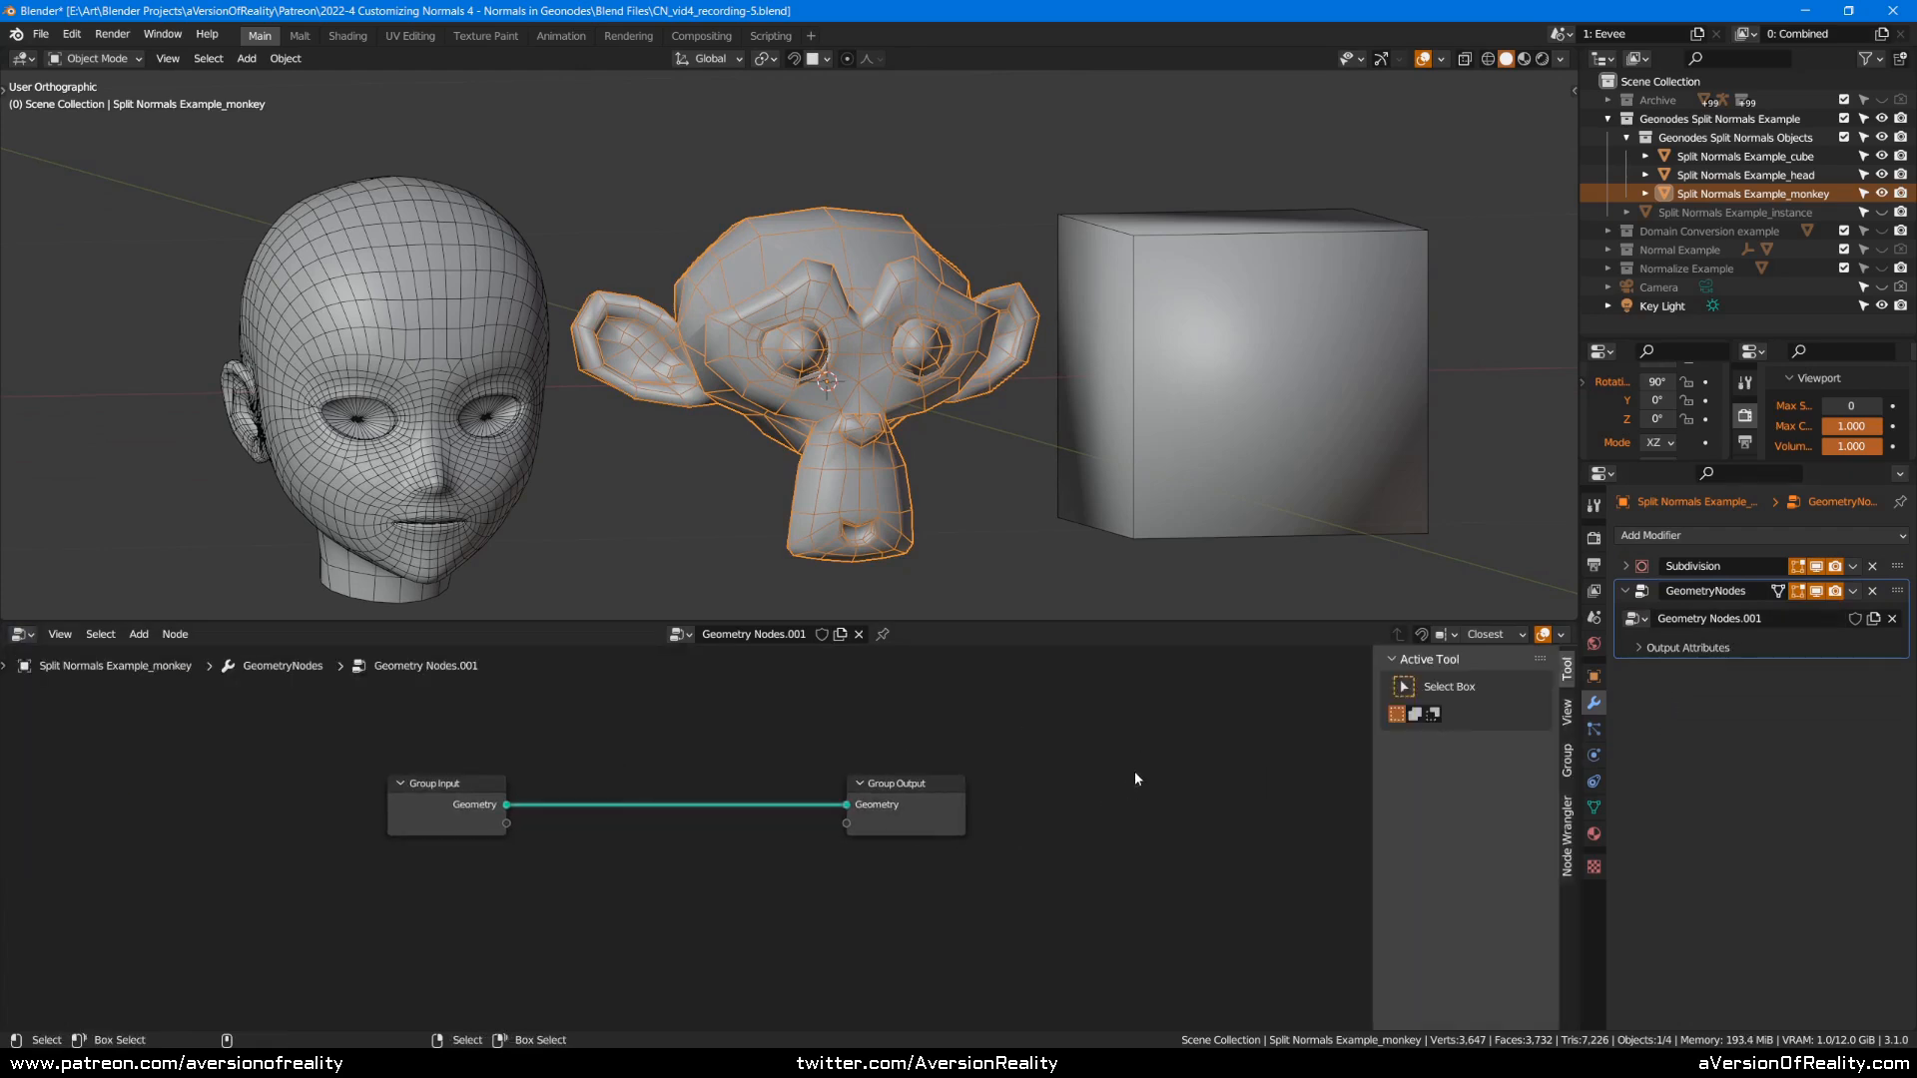
left_click(1567, 754)
key("ctrl+s")
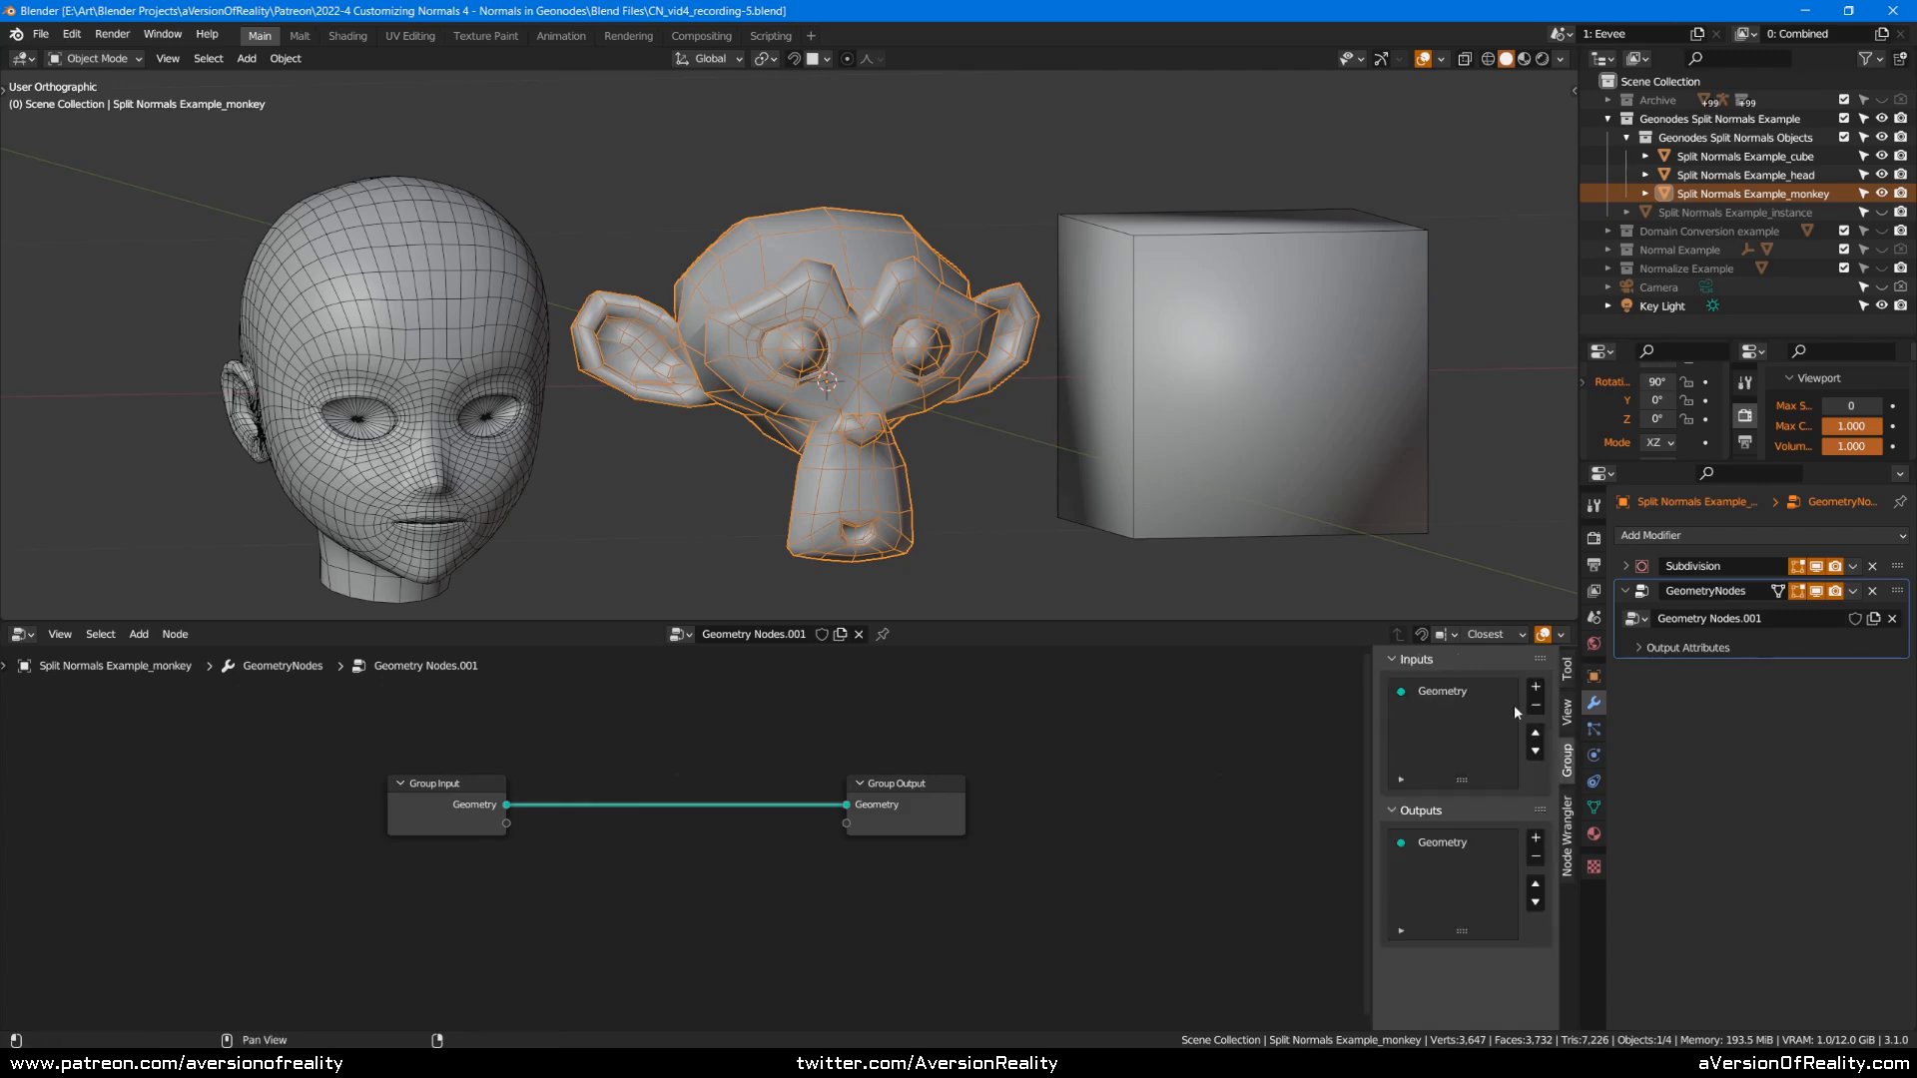
Move the Group Input node farther from the Group Output node to make room between them.
left_click(531, 799)
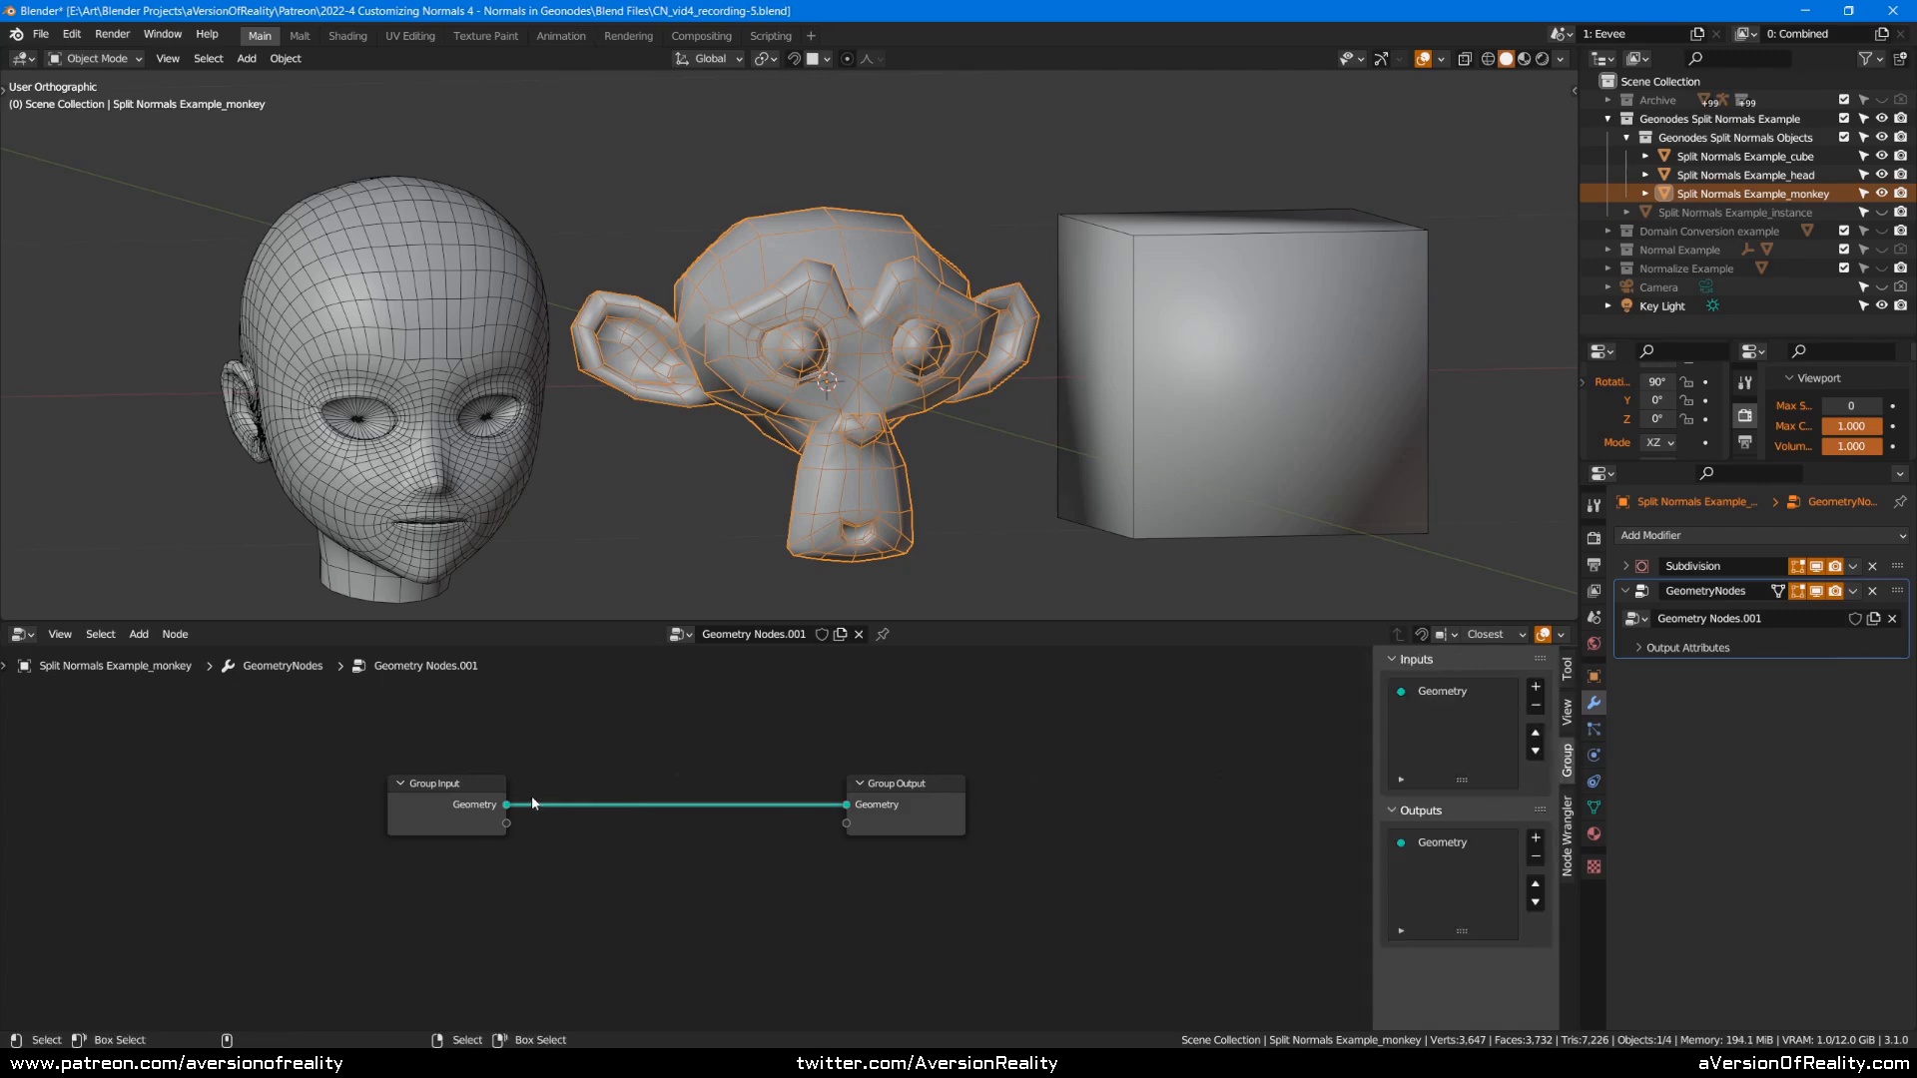
middle_click_drag(874, 701, 901, 682)
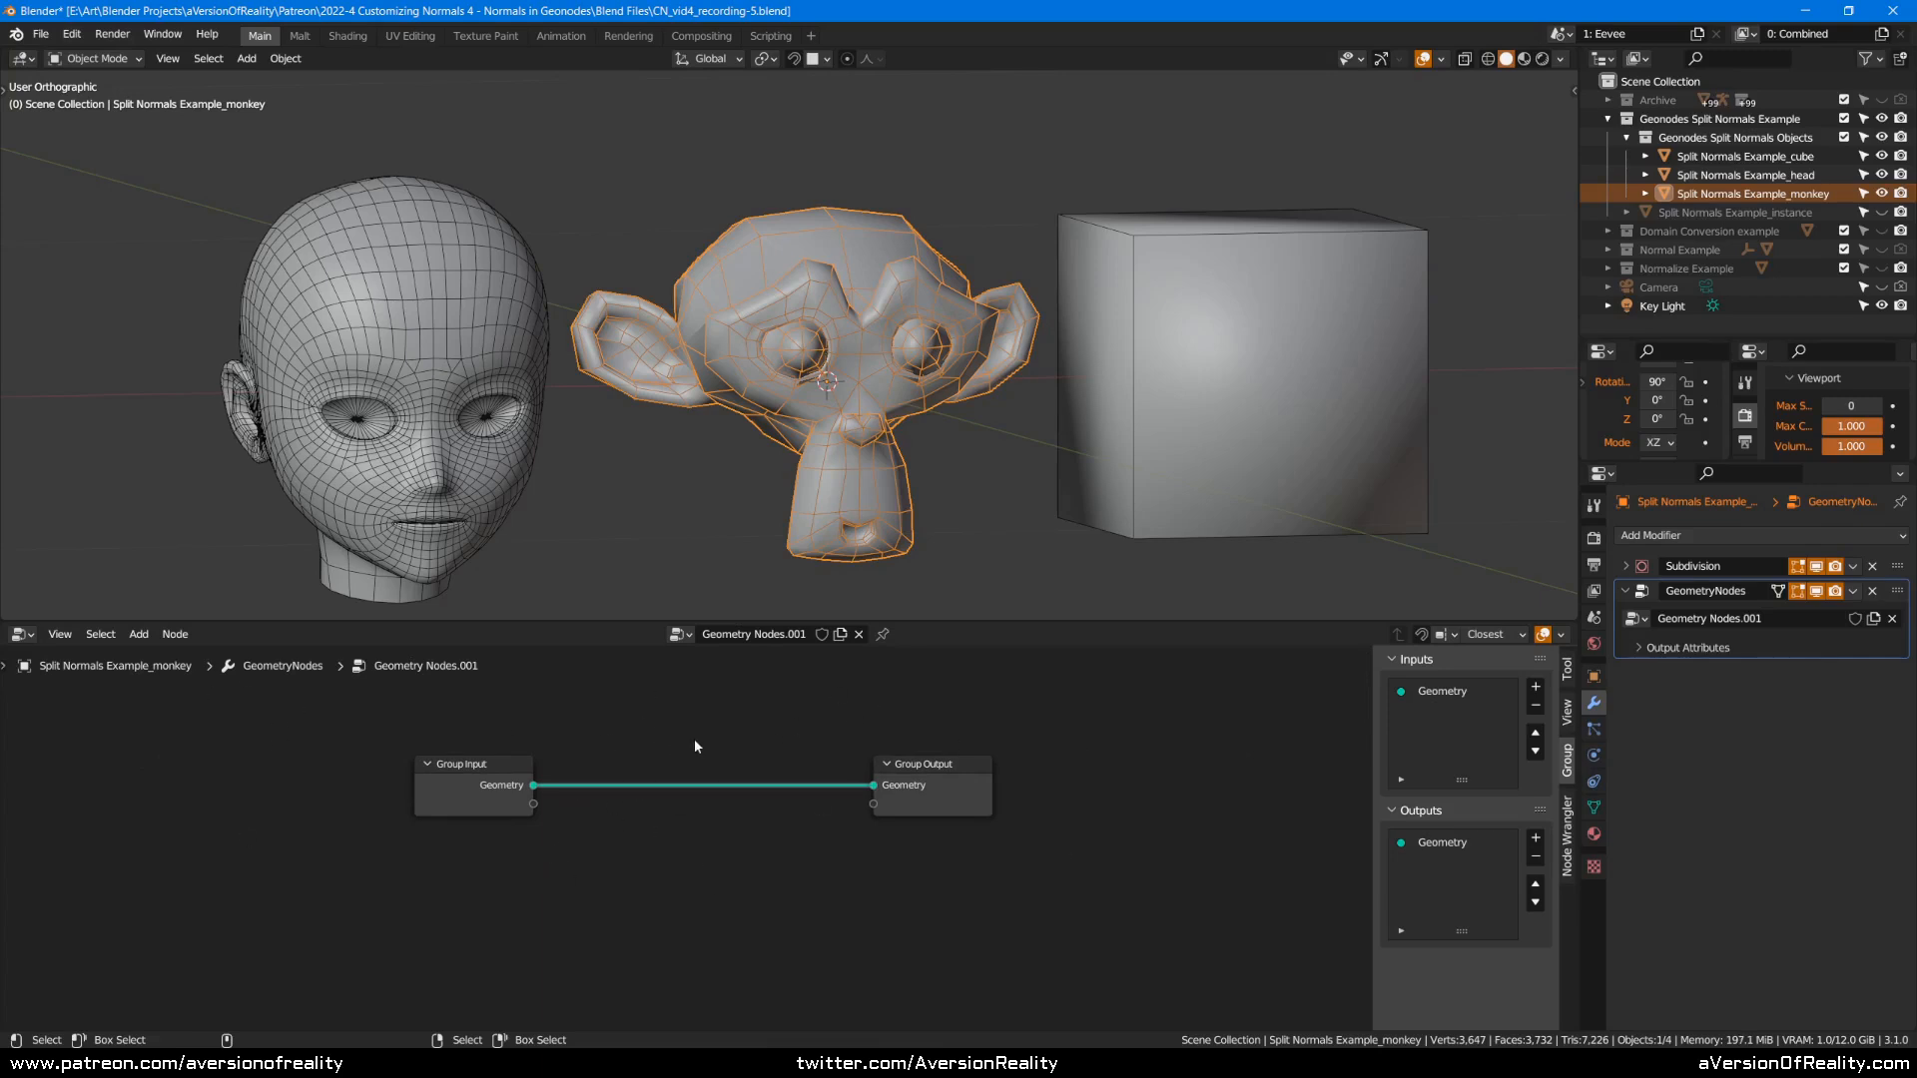
middle_click_drag(693, 739, 747, 651)
scroll(761, 716, "up", 1)
middle_click_drag(761, 716, 795, 687)
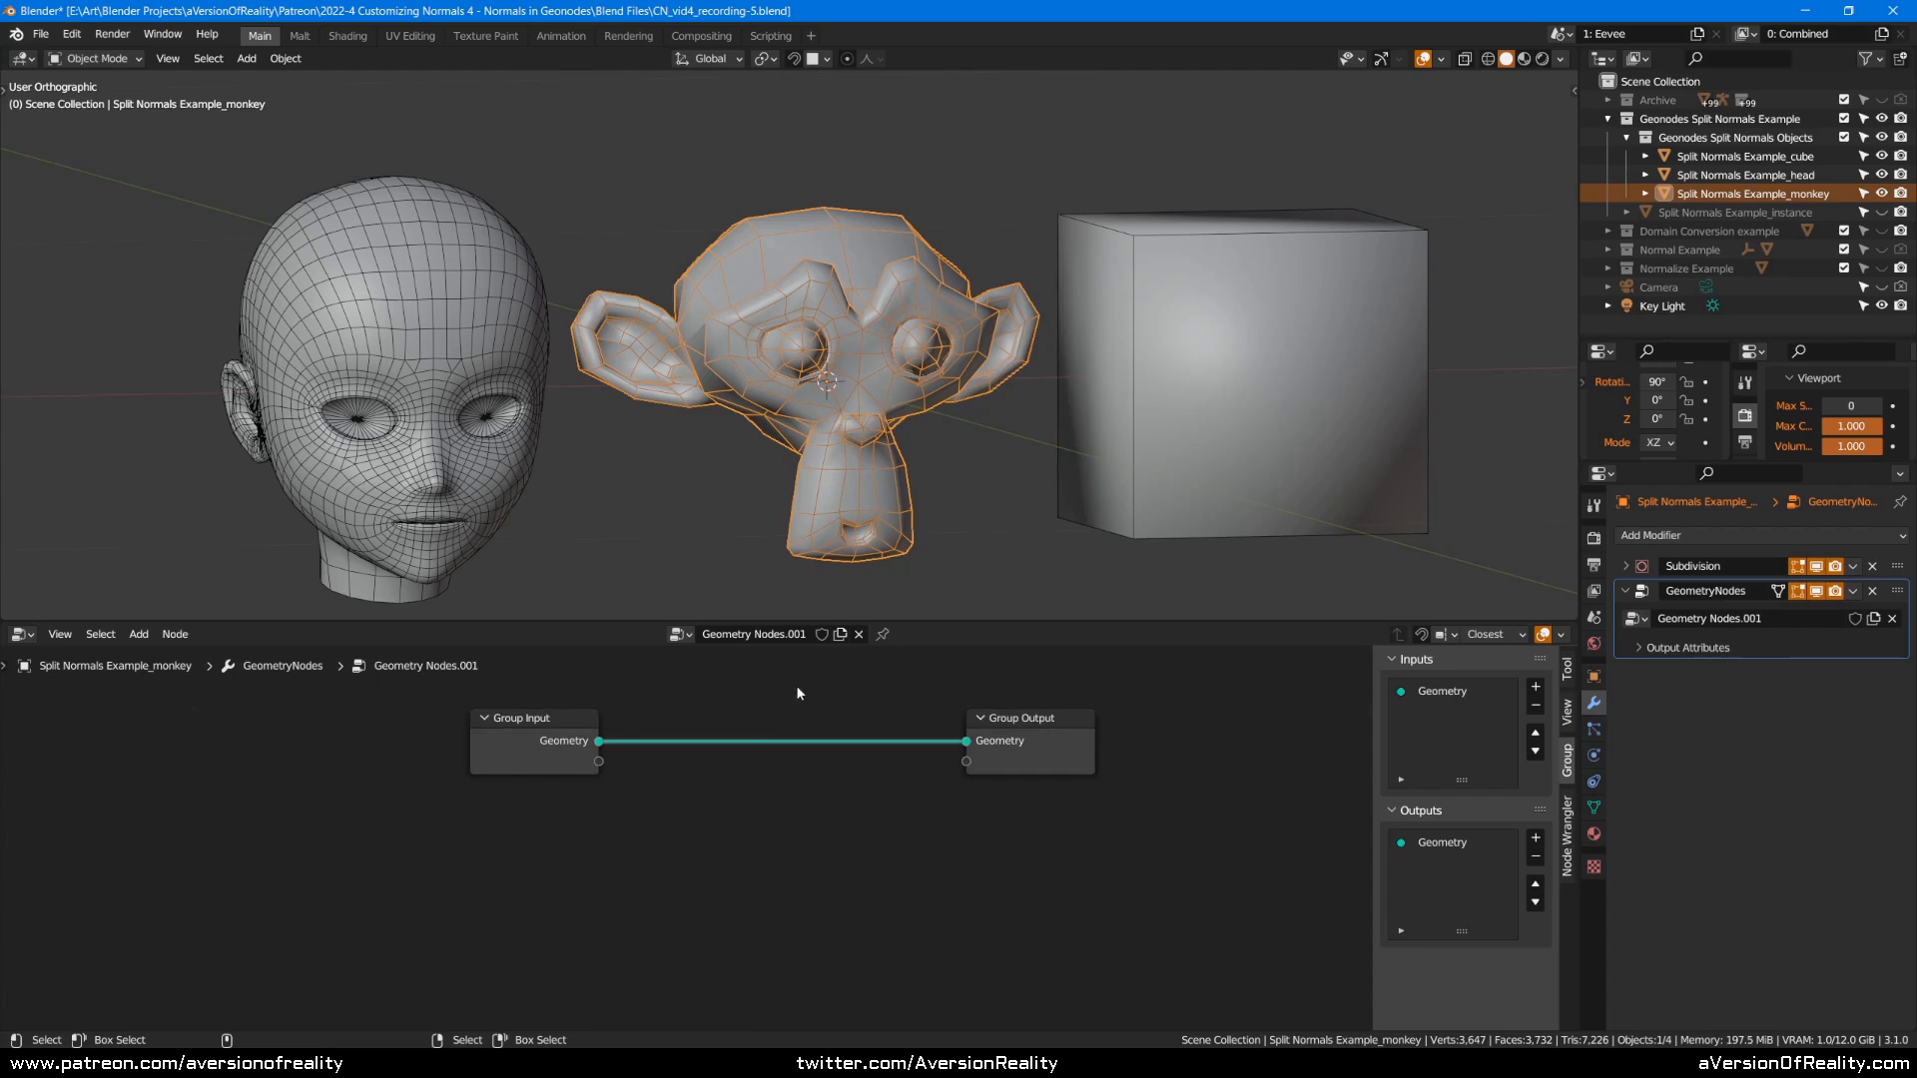
left_click_drag(484, 719, 425, 726)
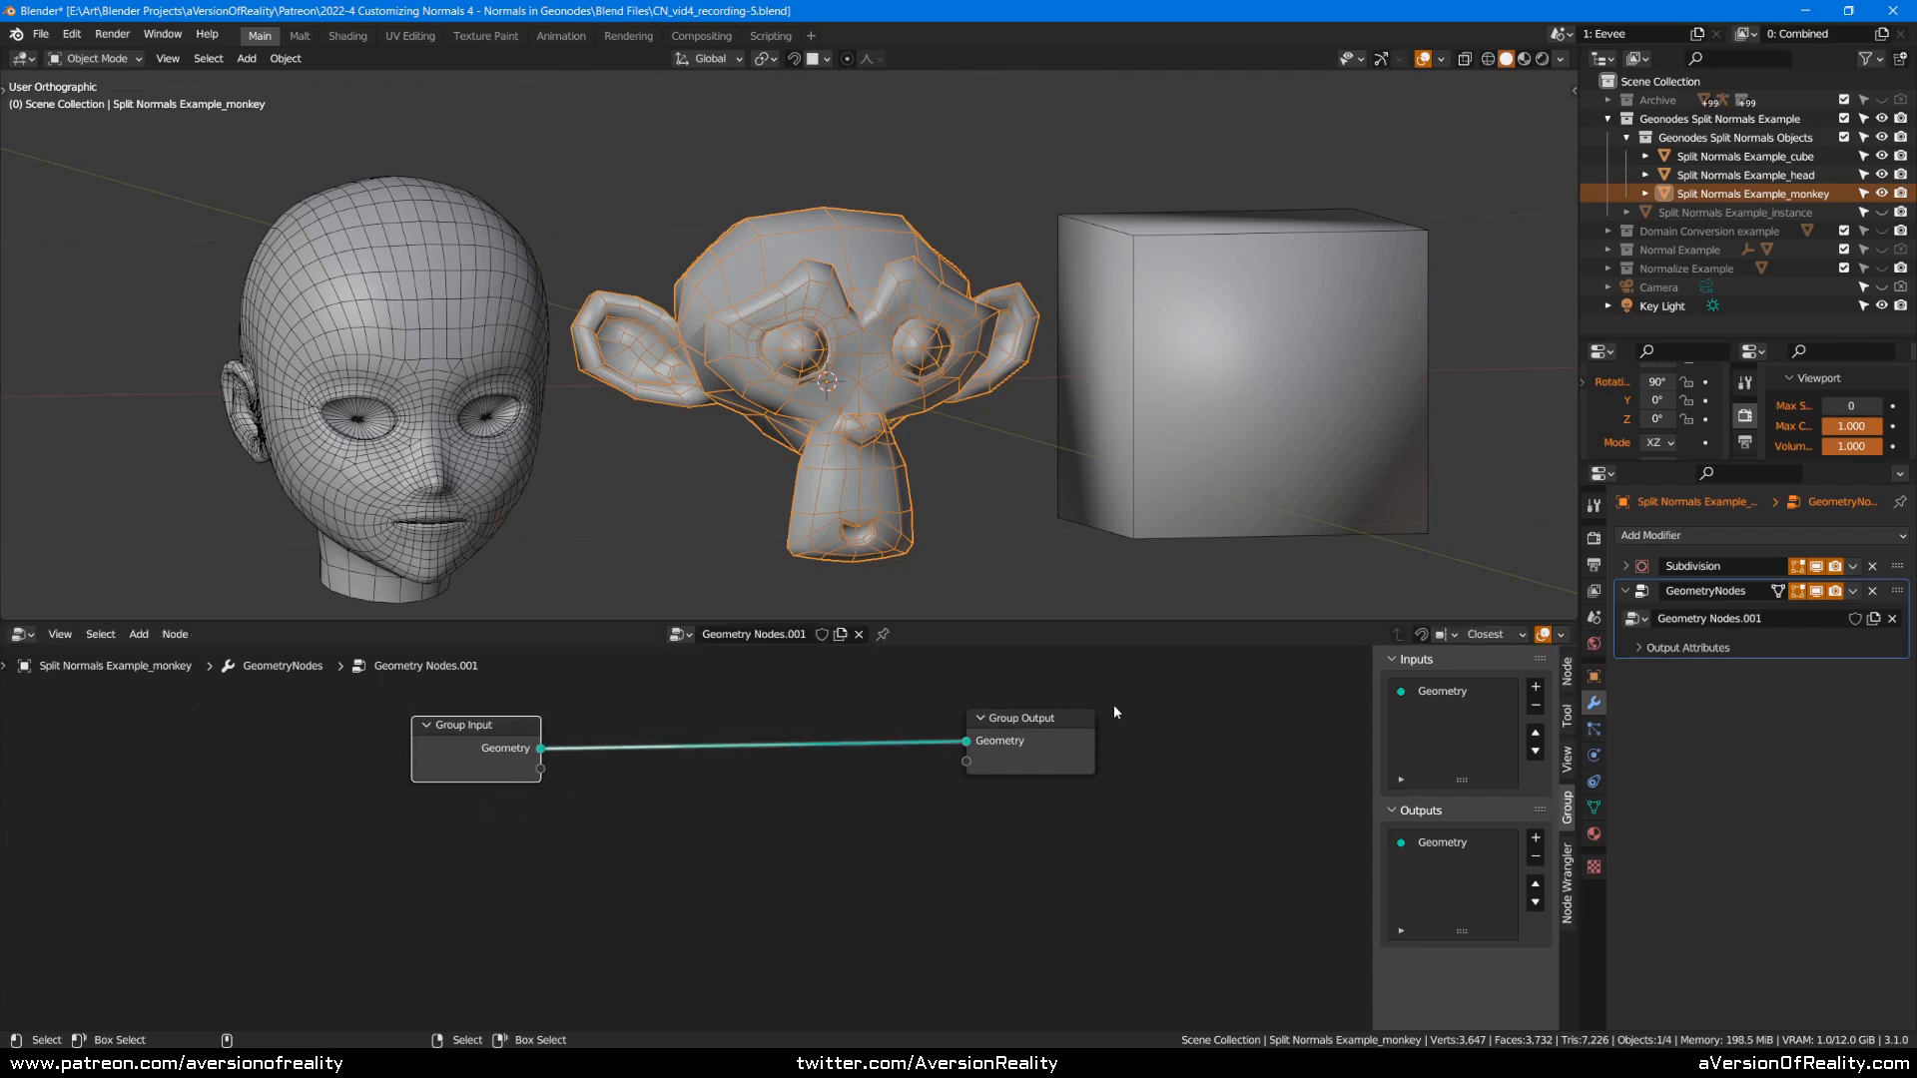
left_click(680, 634)
left_click(680, 634)
left_click(680, 634)
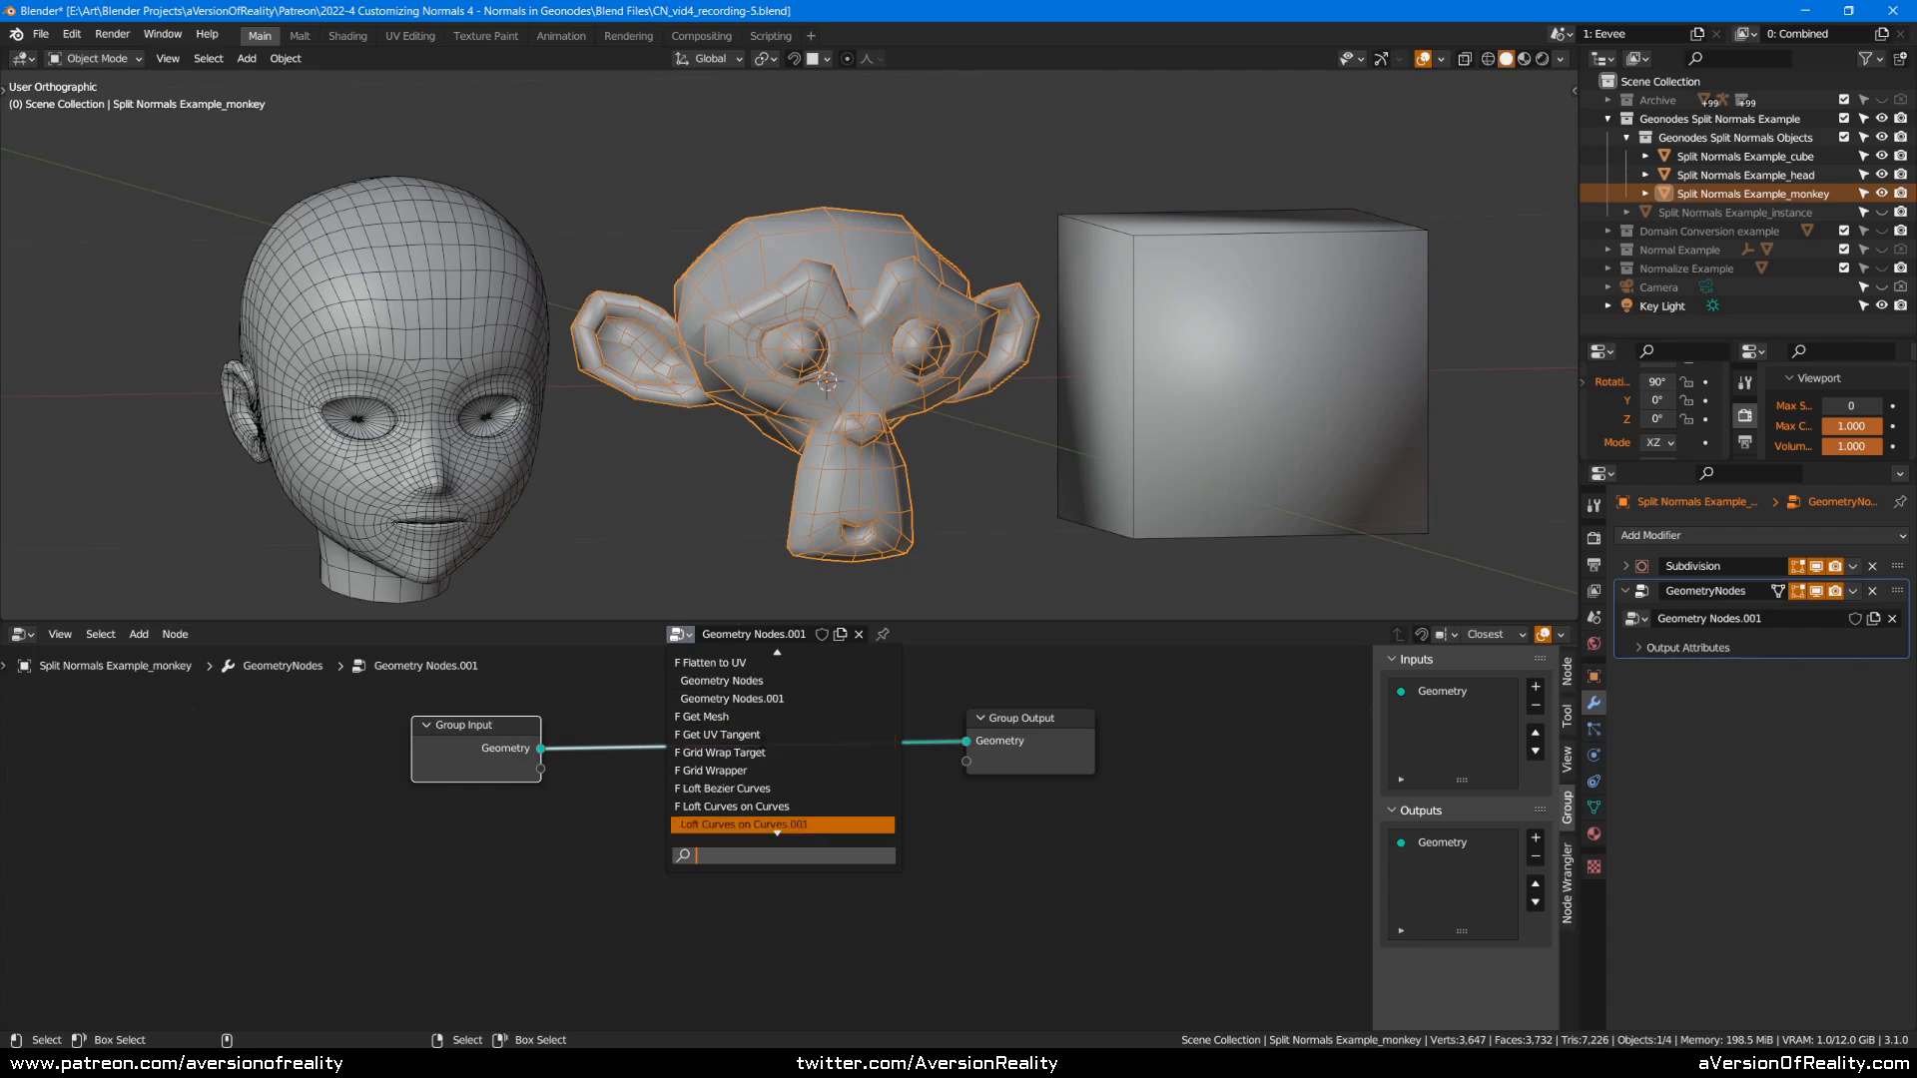
key("shift+a")
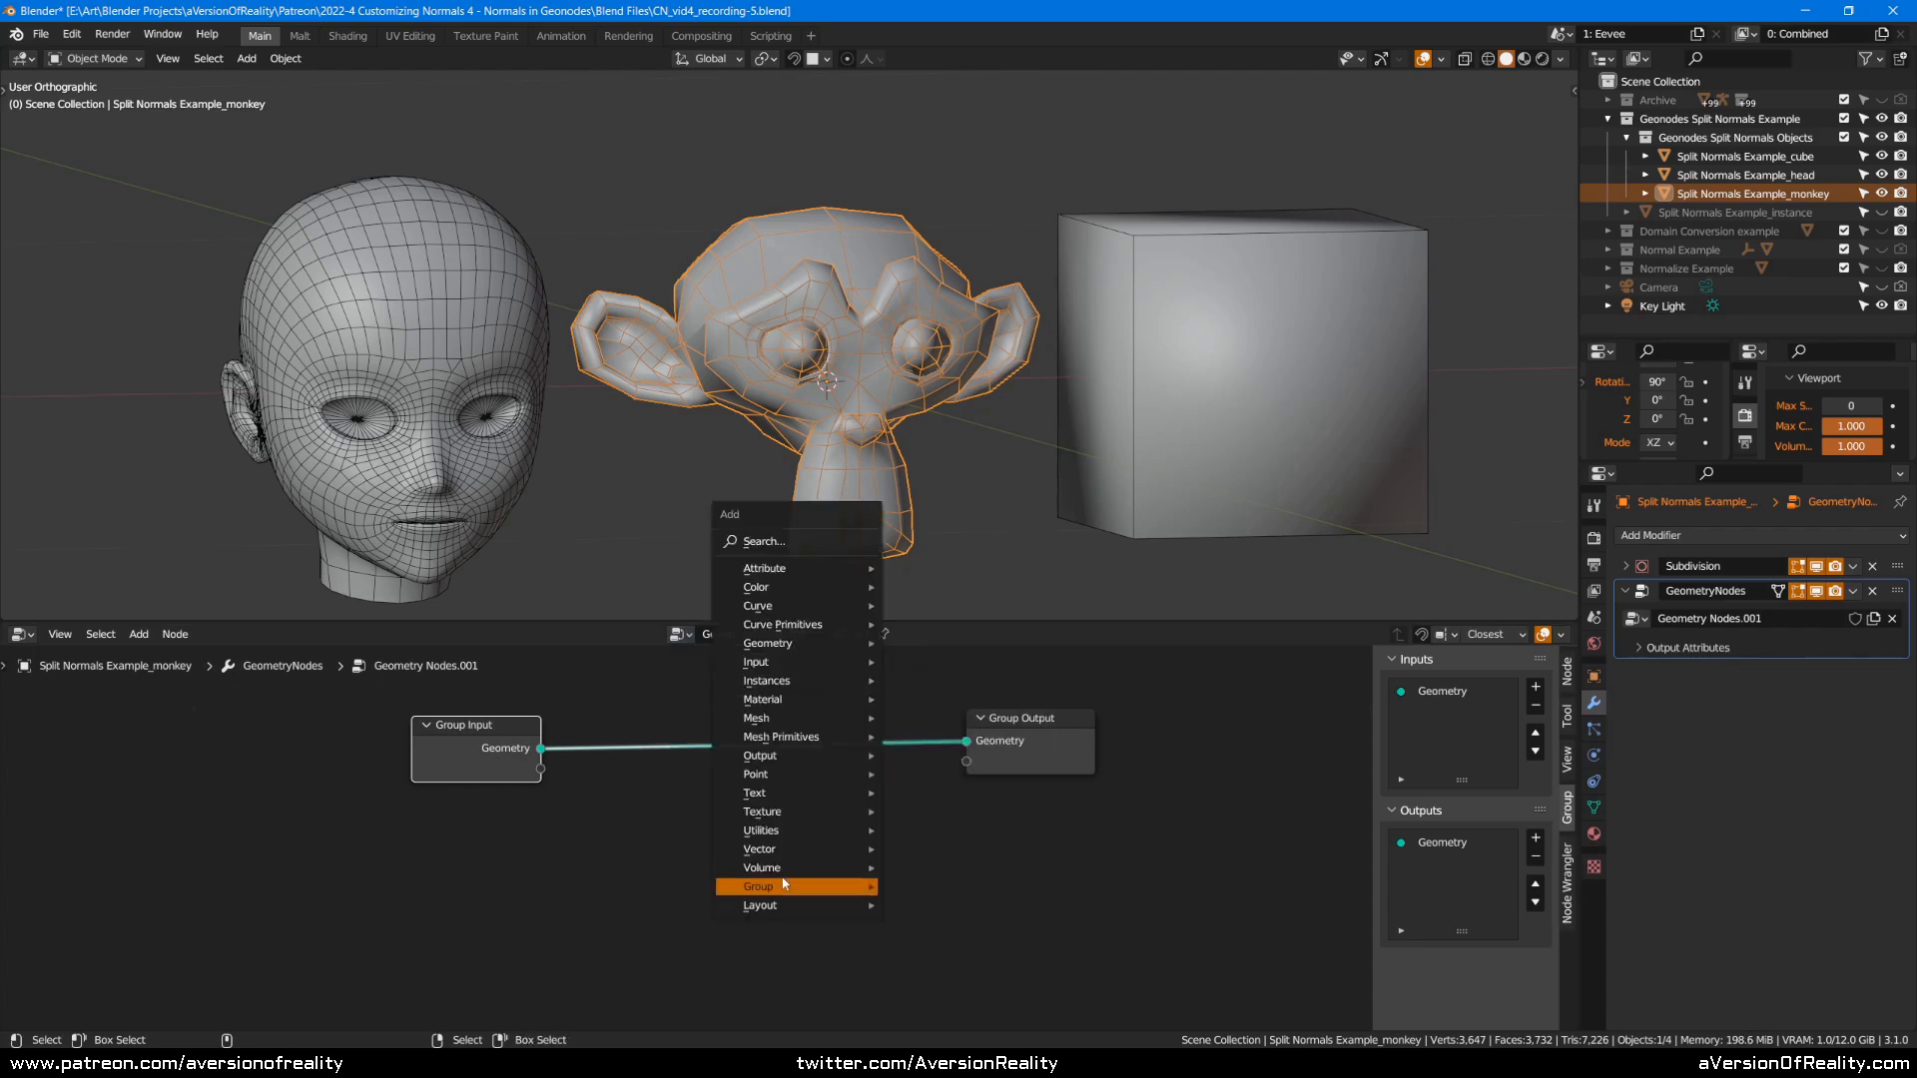
mouse_move(848, 882)
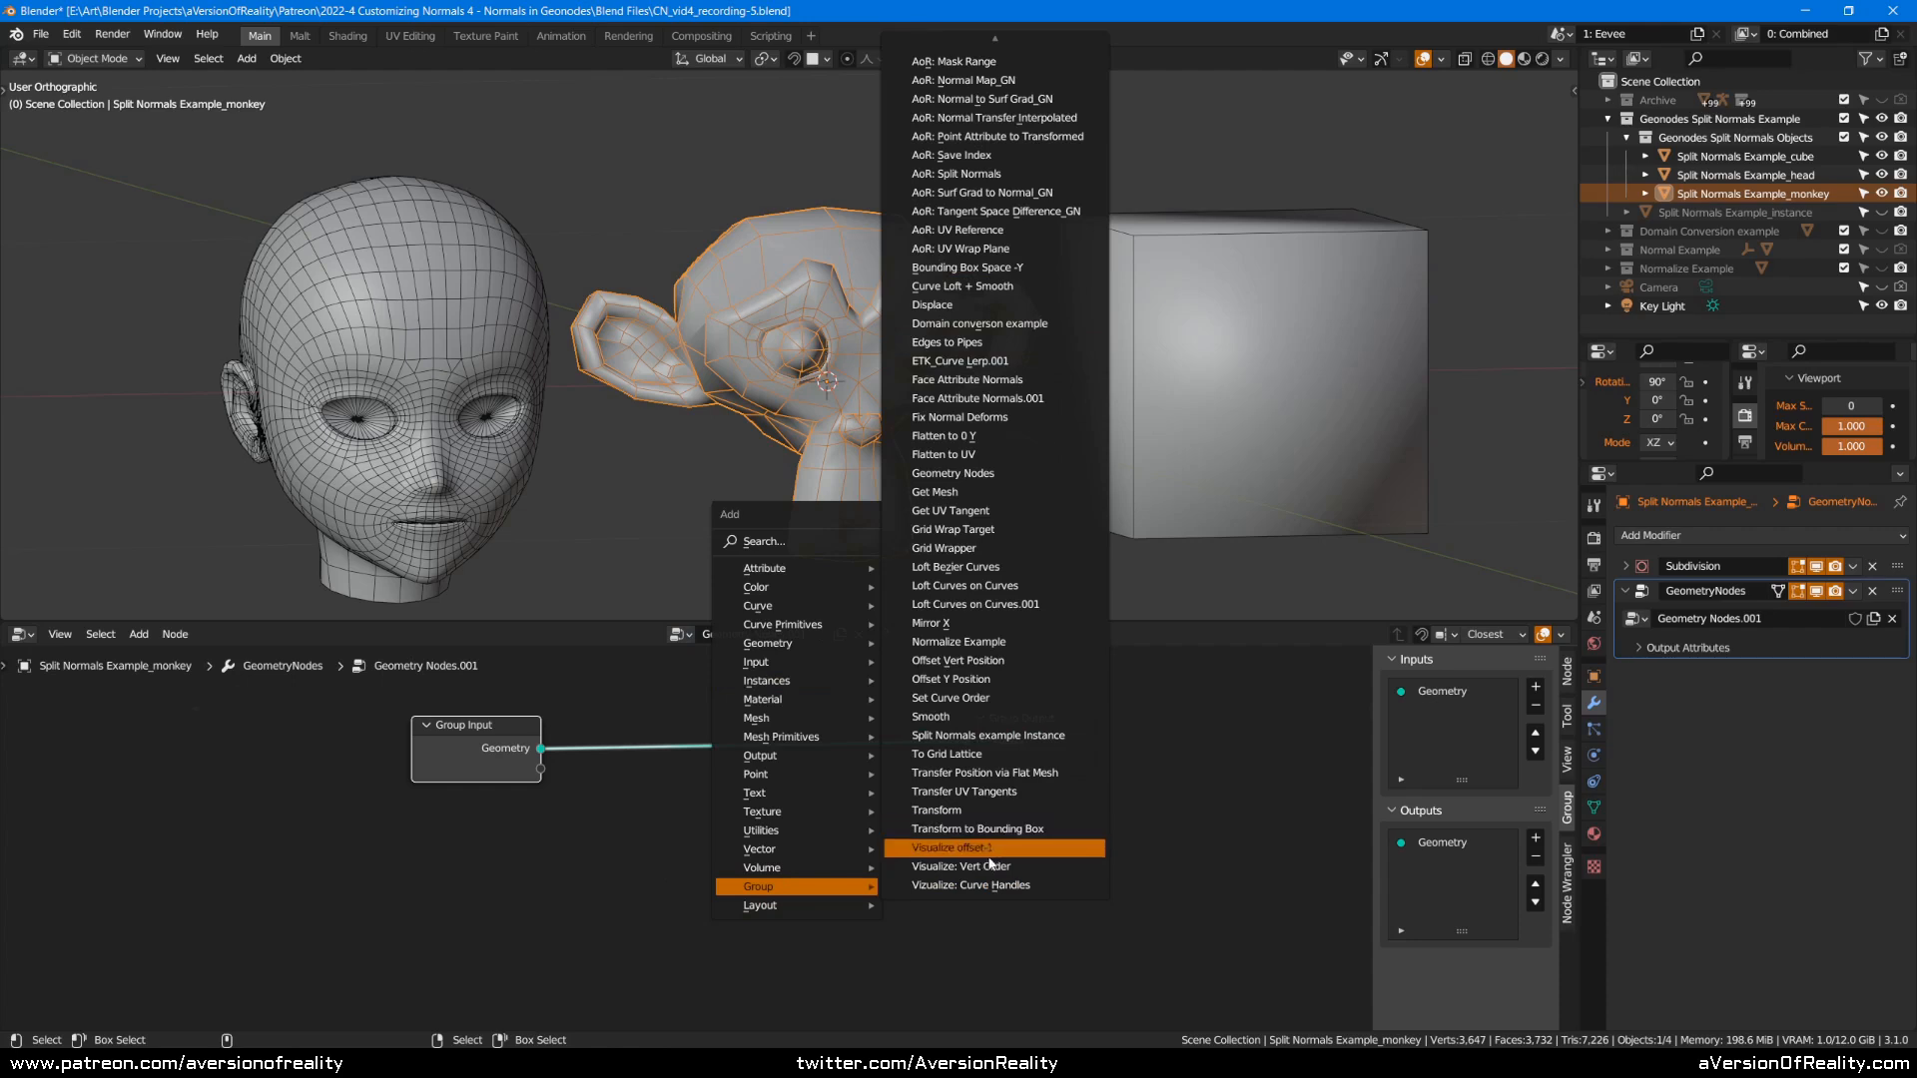
left_click(1634, 620)
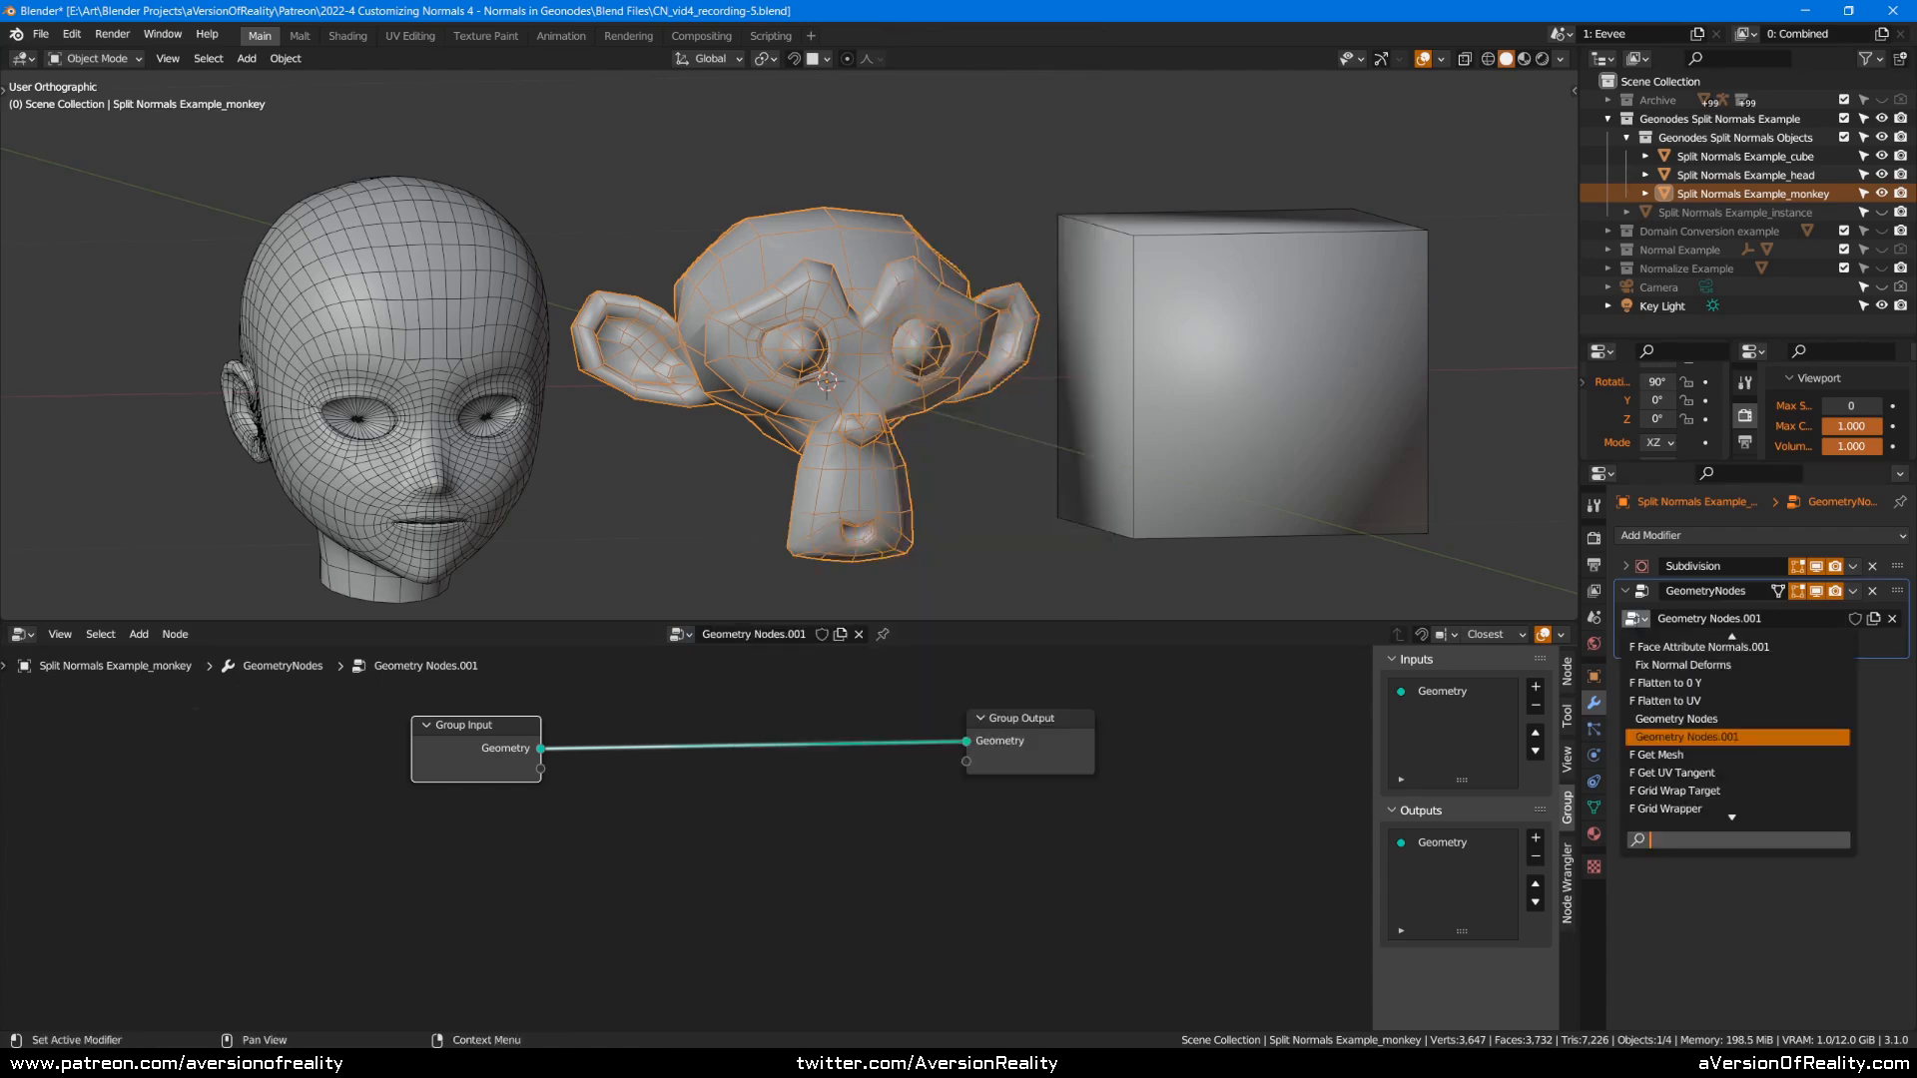
Rename the monkey modifier's node tree as test-1.
double_click(1762, 619)
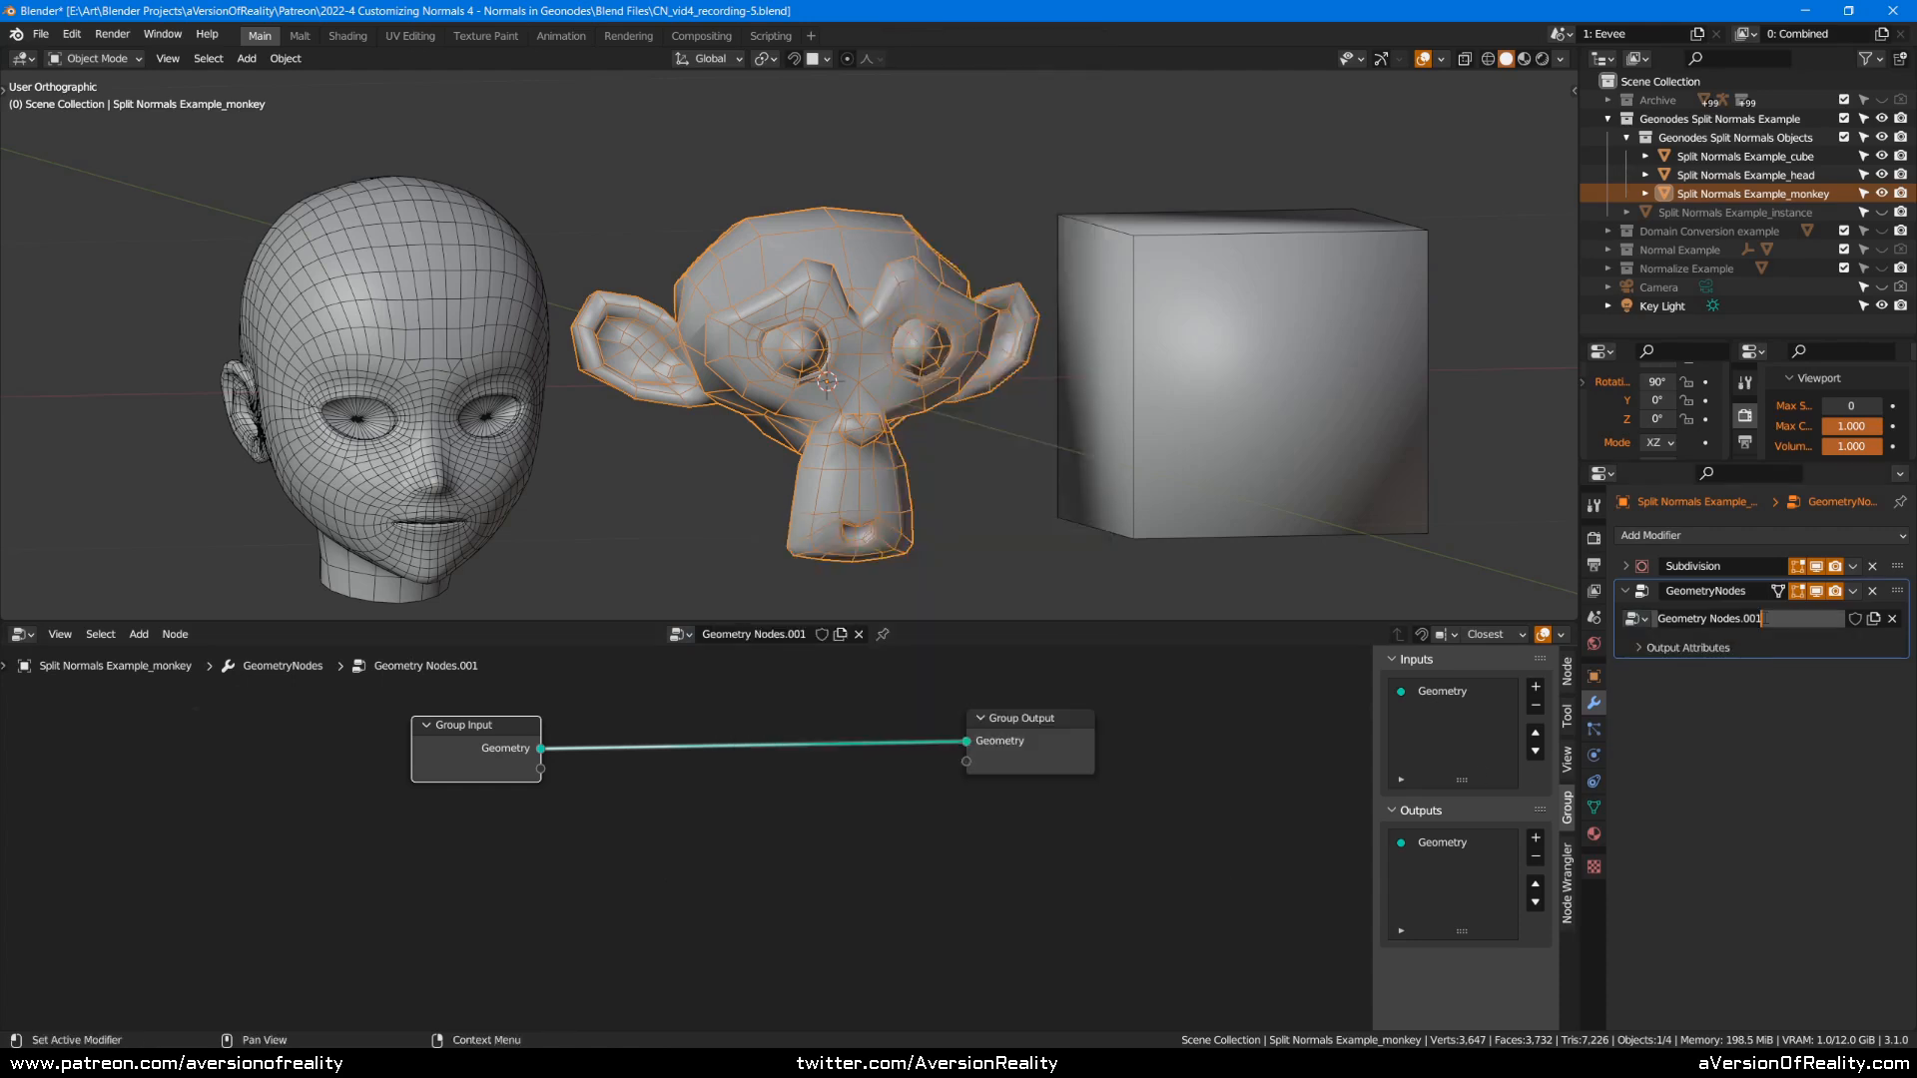
key("ctrl+a")
type("test-1")
key("Return")
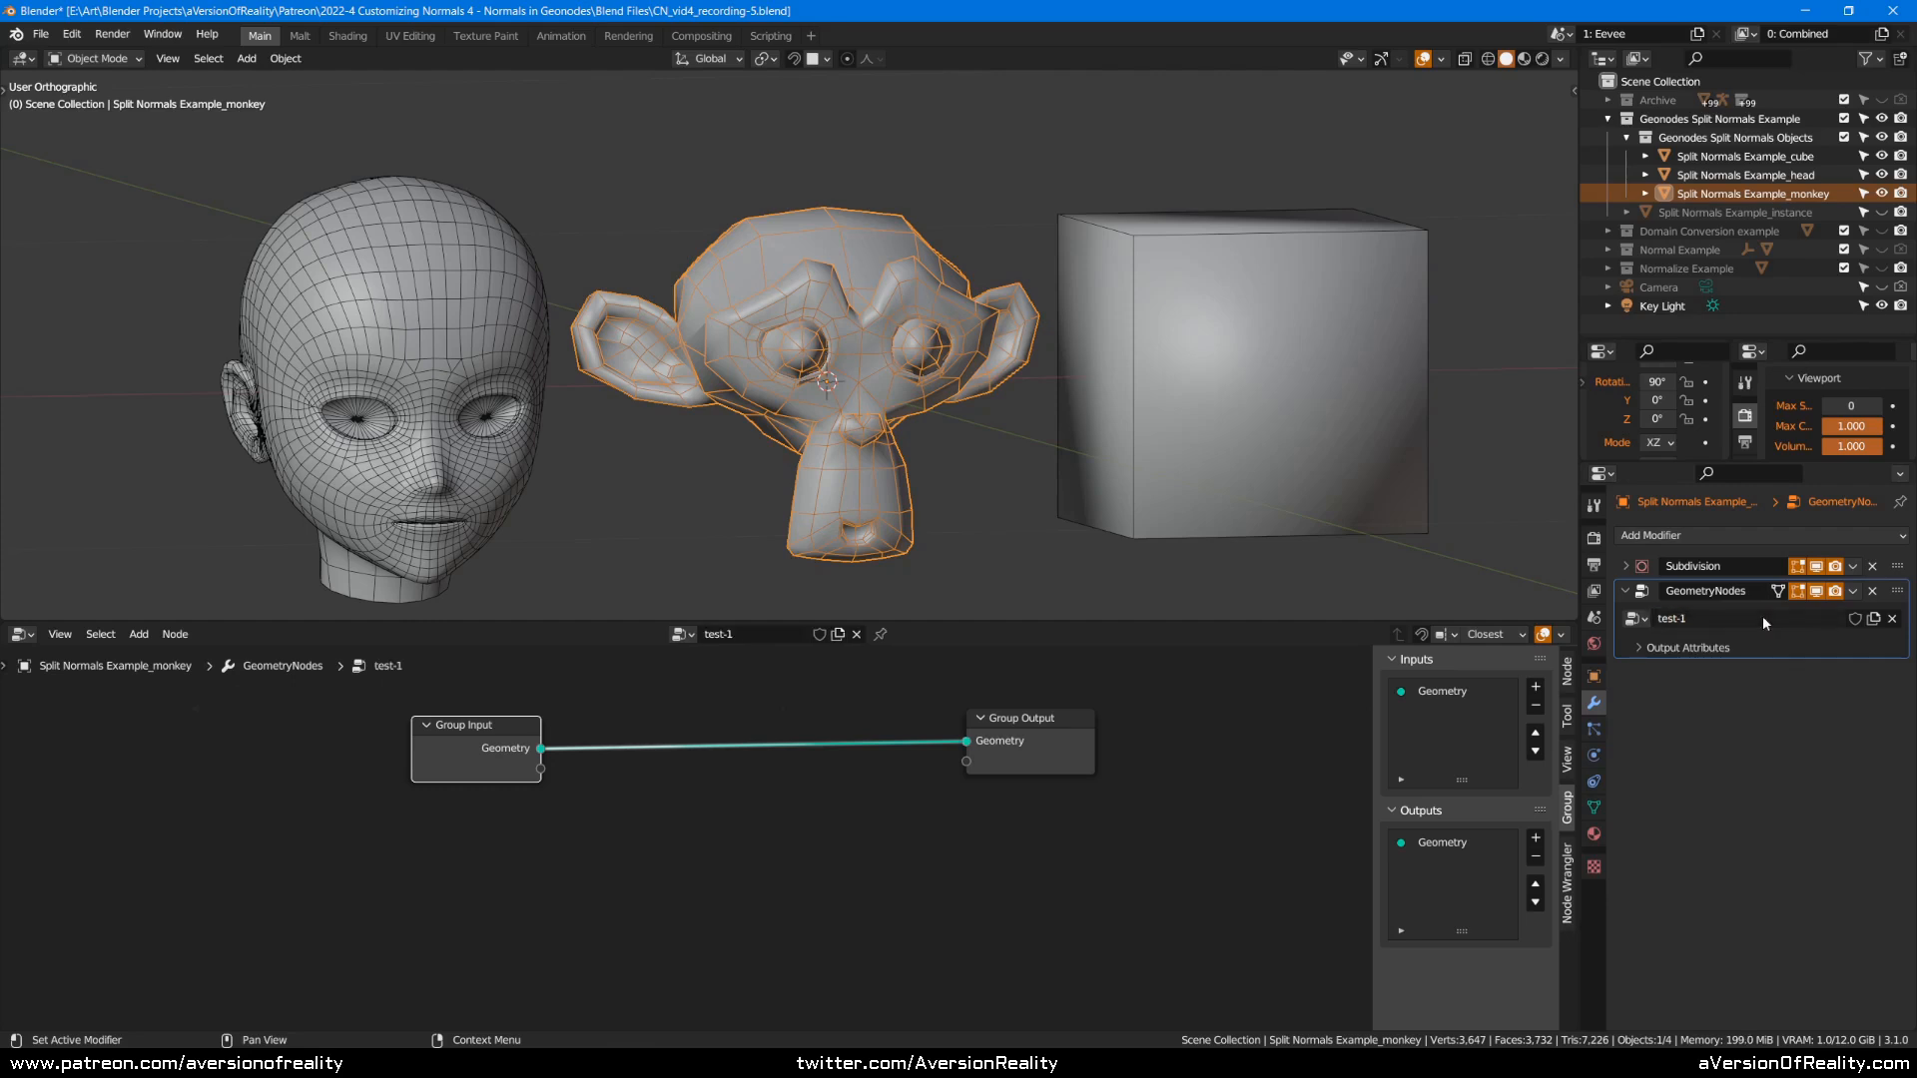
left_click(759, 713)
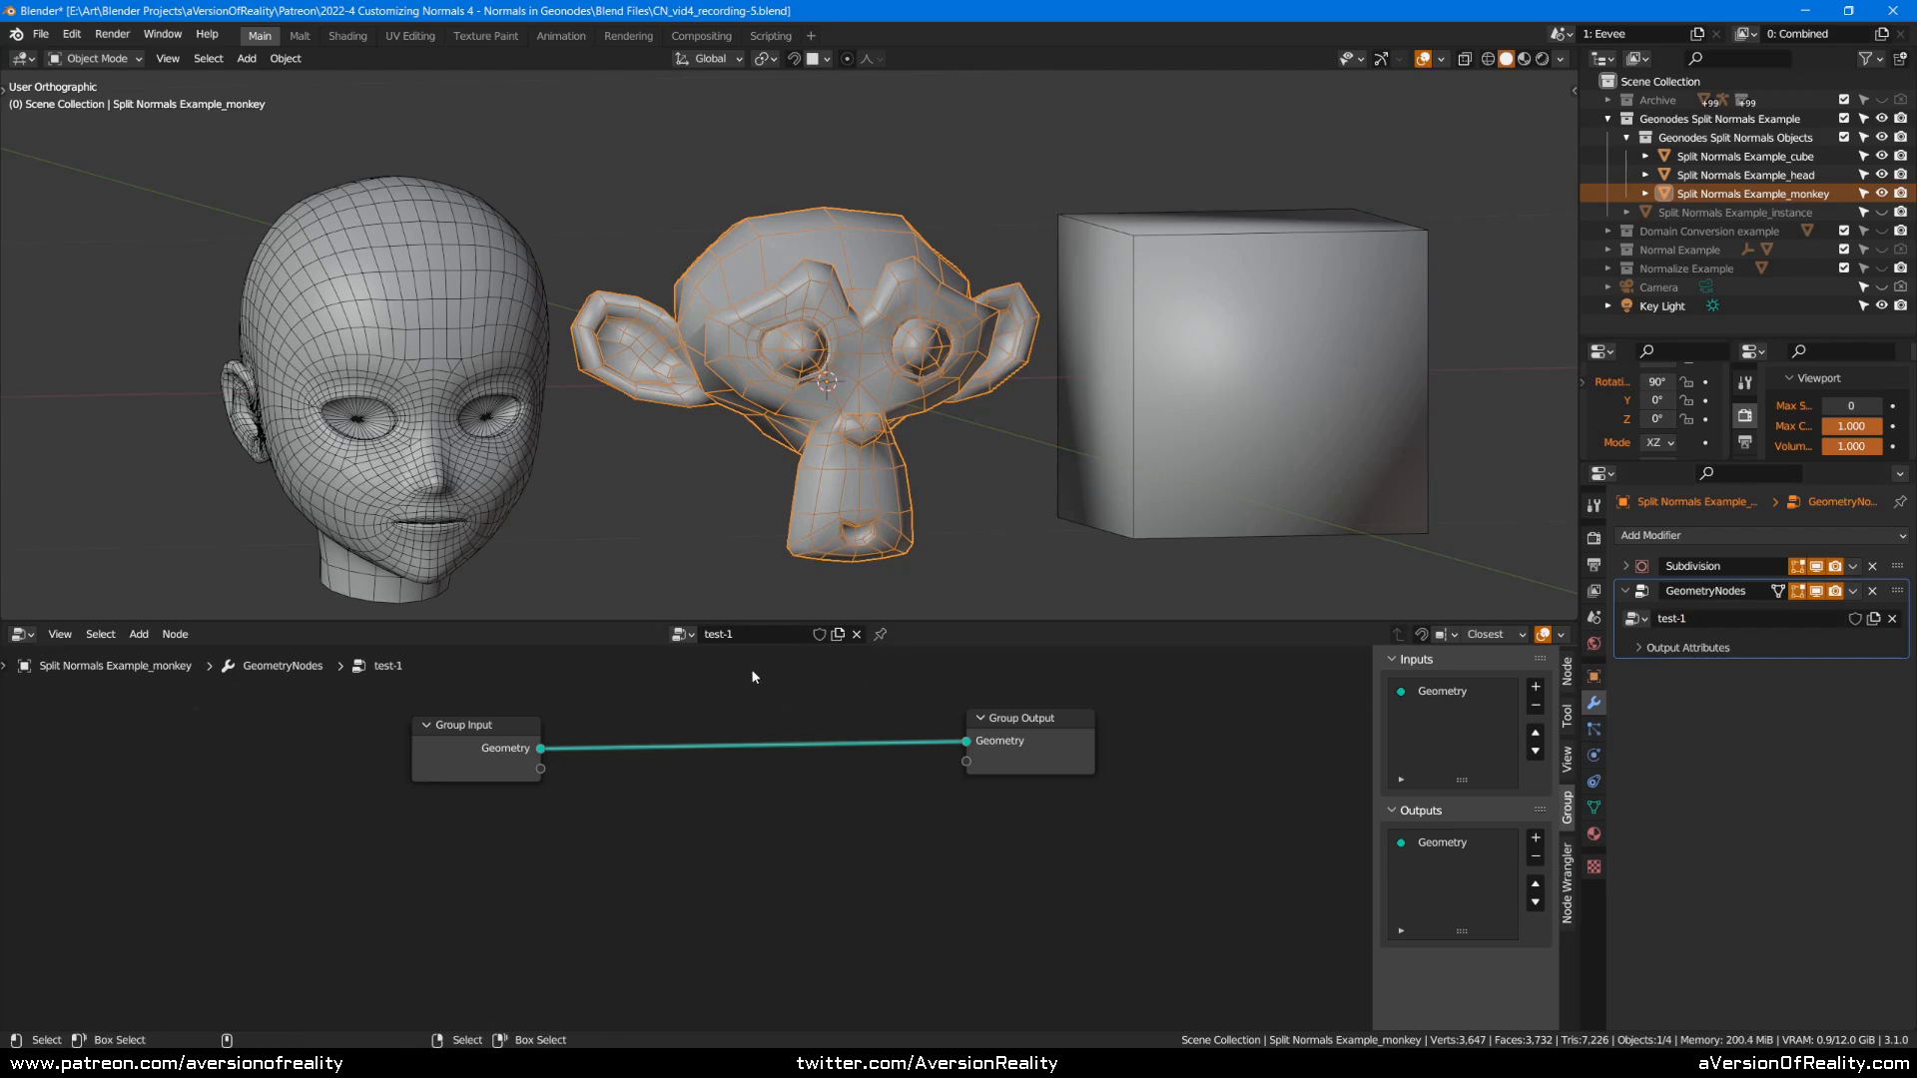
Give the modifier a new node tree and place the test-1 group as a node below its input and output nodes.
key("shift+a")
mouse_move(702, 882)
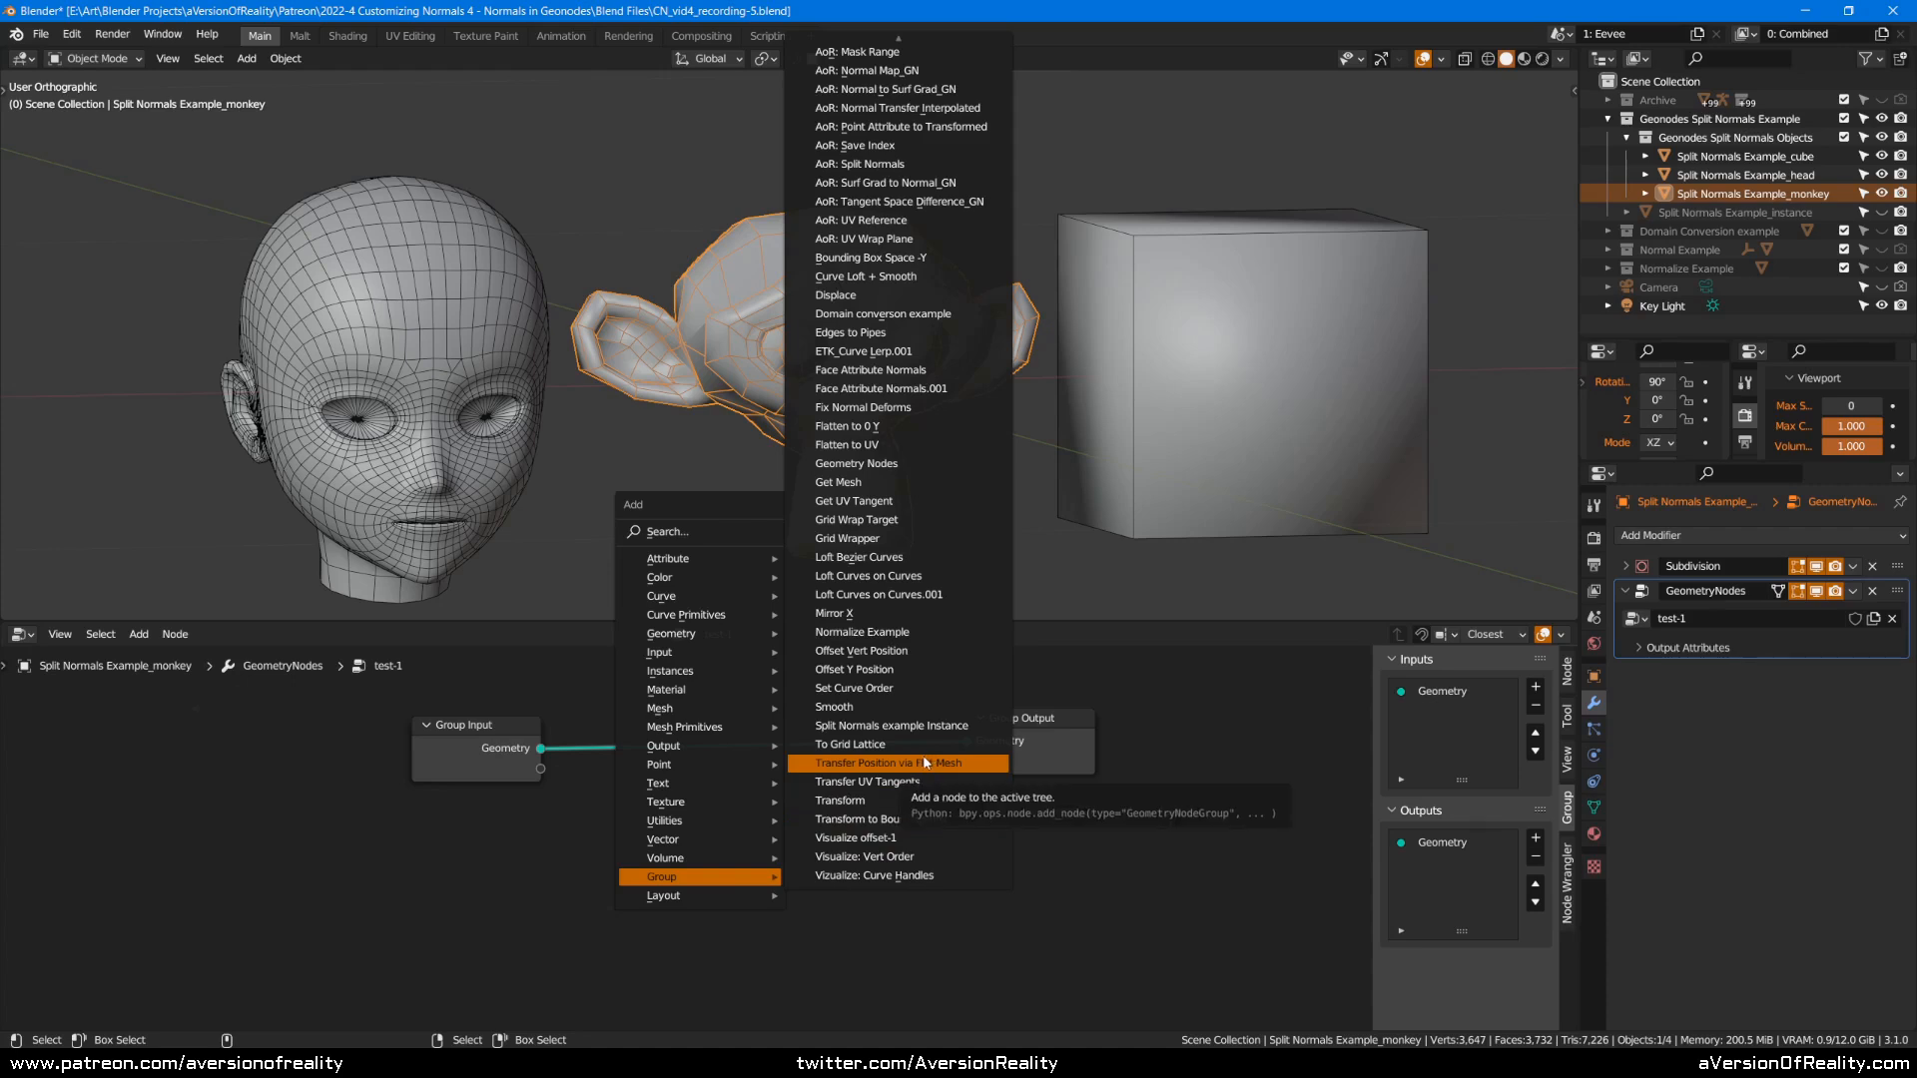
left_click(1874, 619)
key("shift+a")
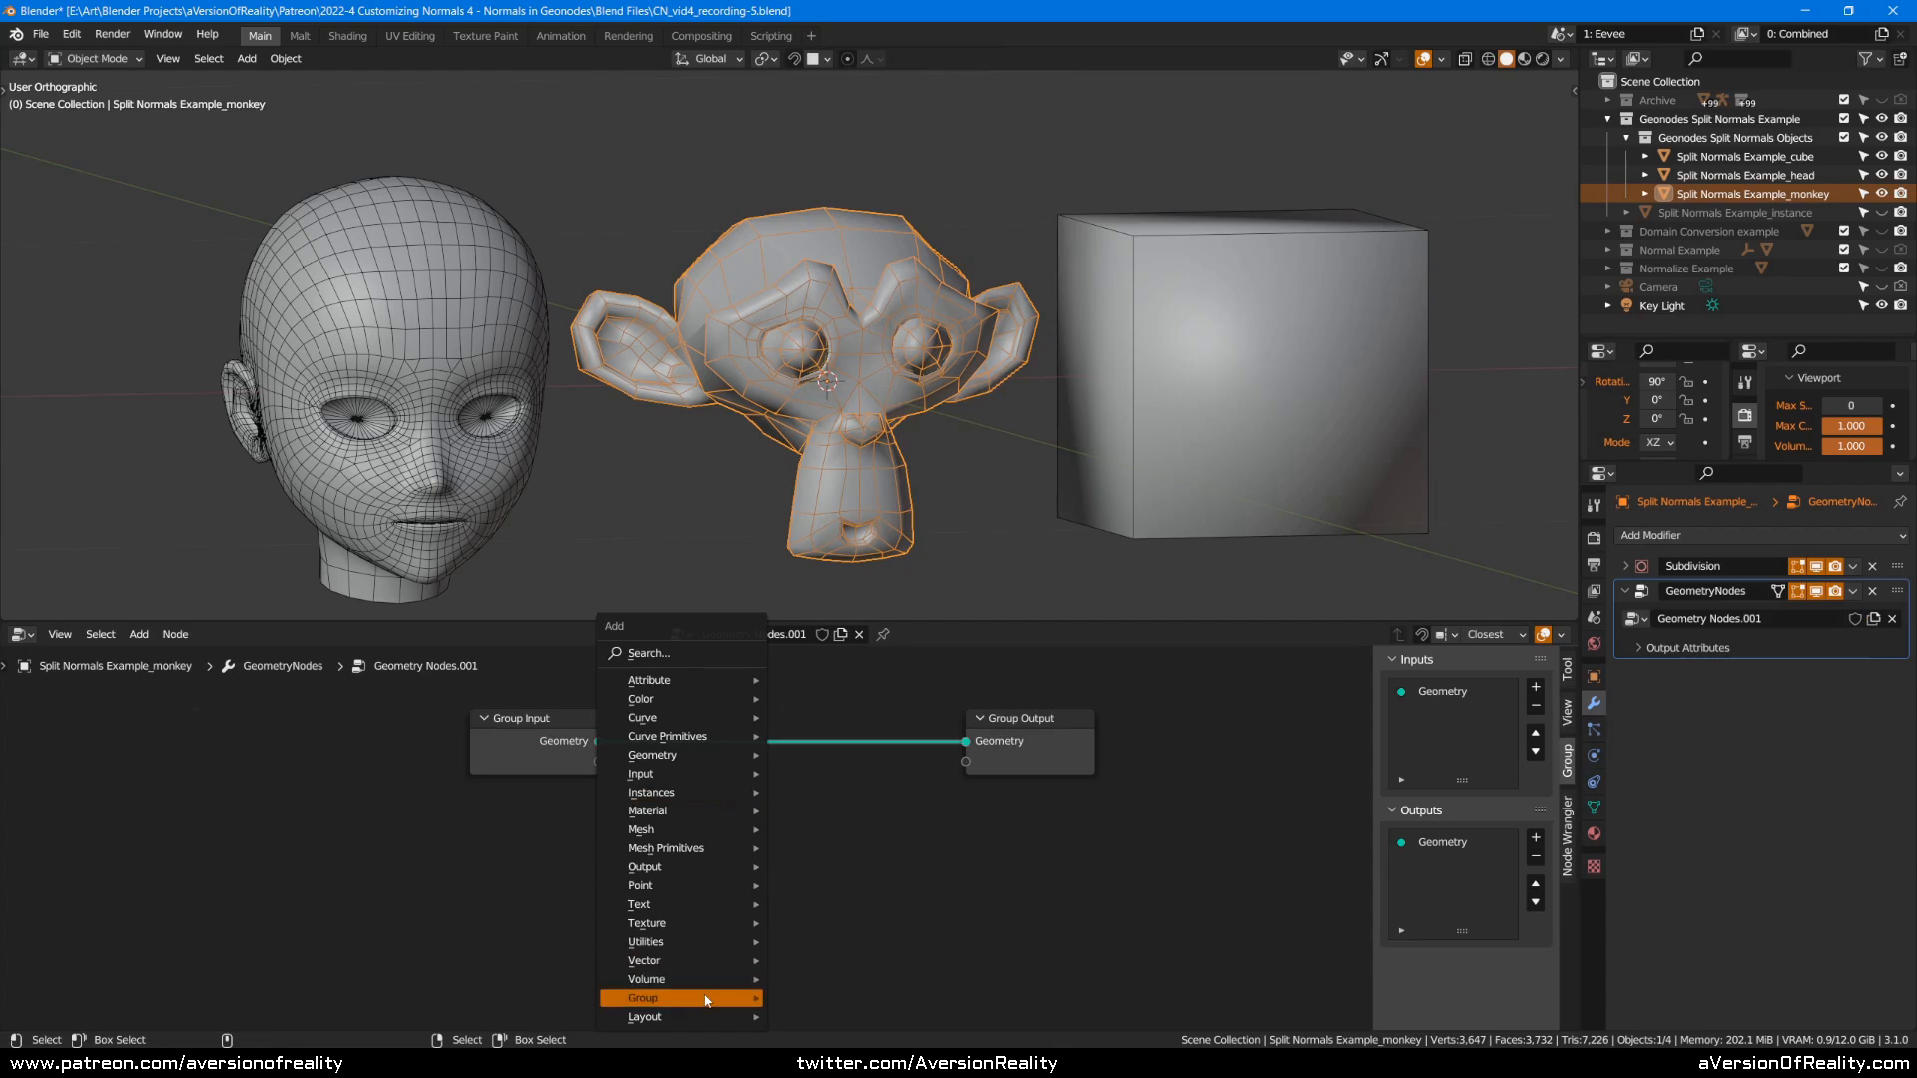
mouse_move(705, 999)
left_click(830, 844)
left_click(829, 847)
left_click(911, 873)
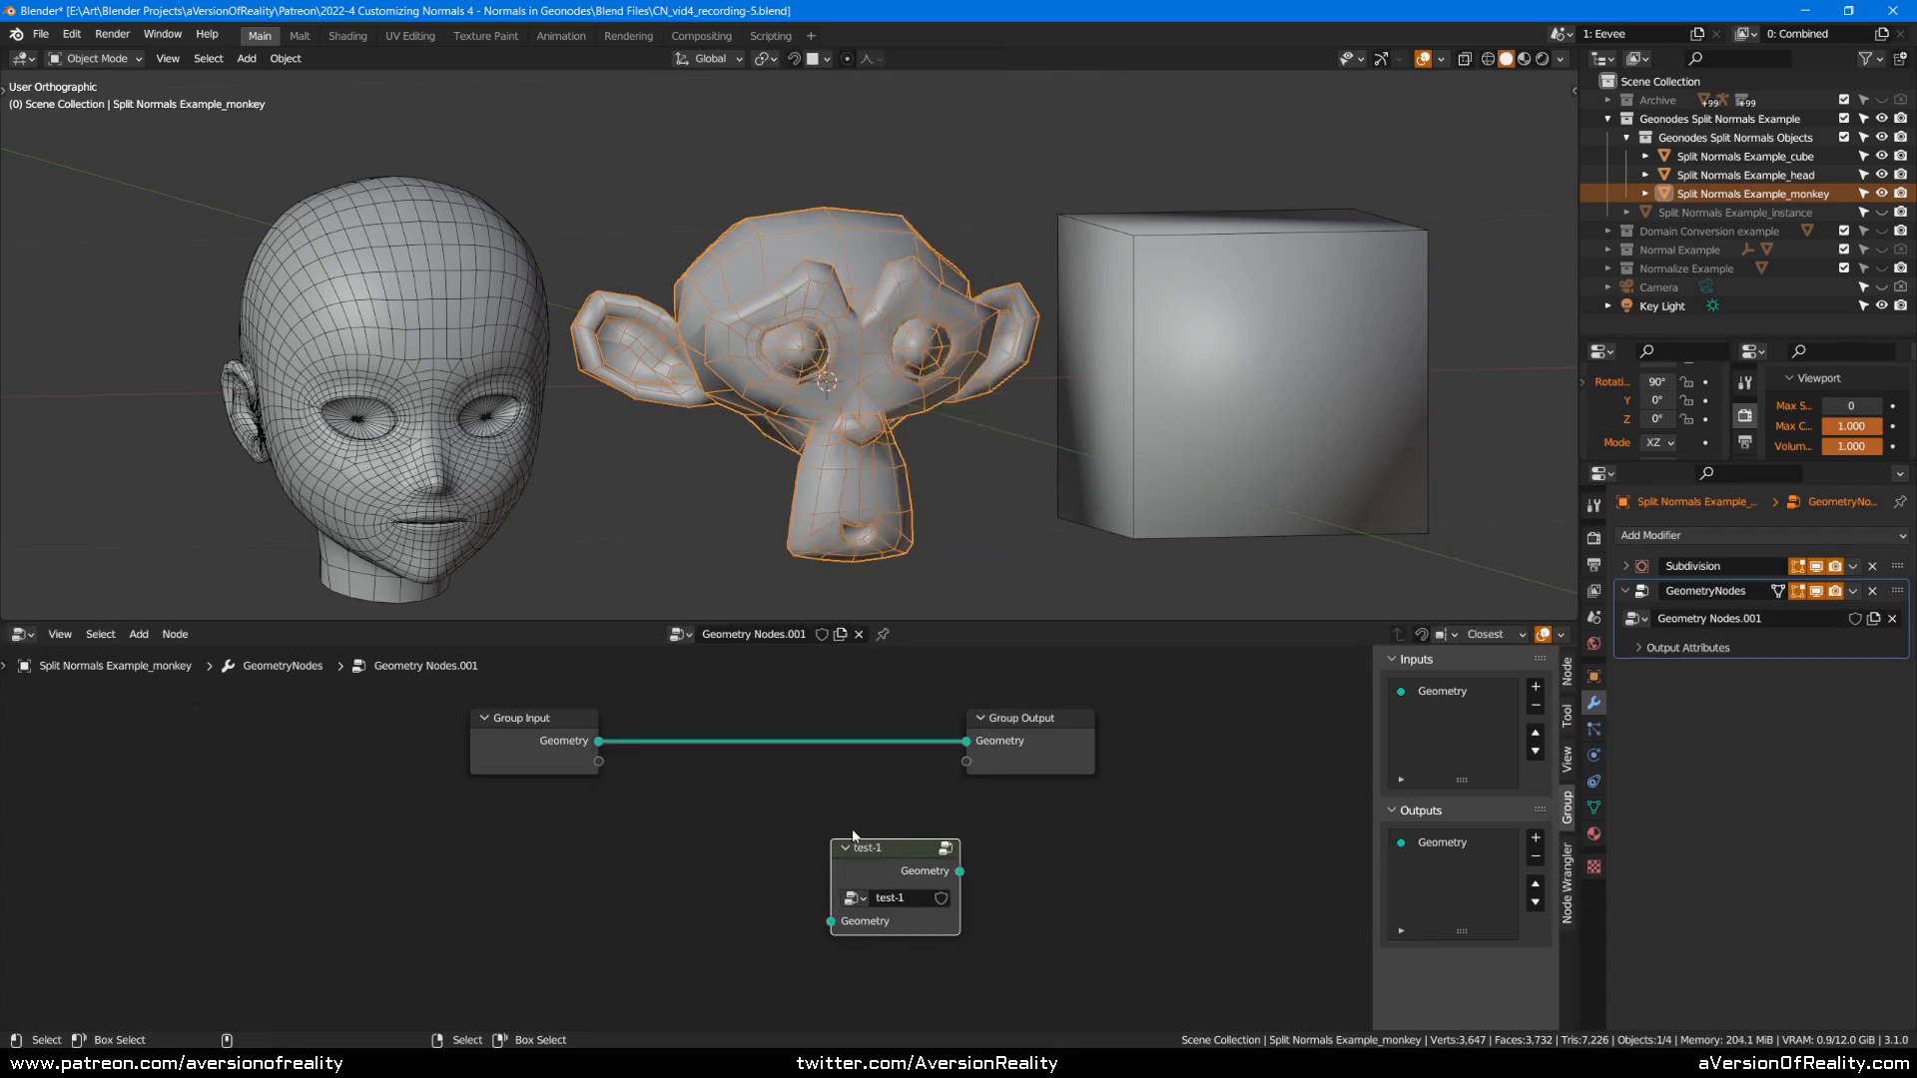
Delete the test-1 group node and make the node editor area taller.
key("x")
middle_click_drag(801, 835, 795, 813)
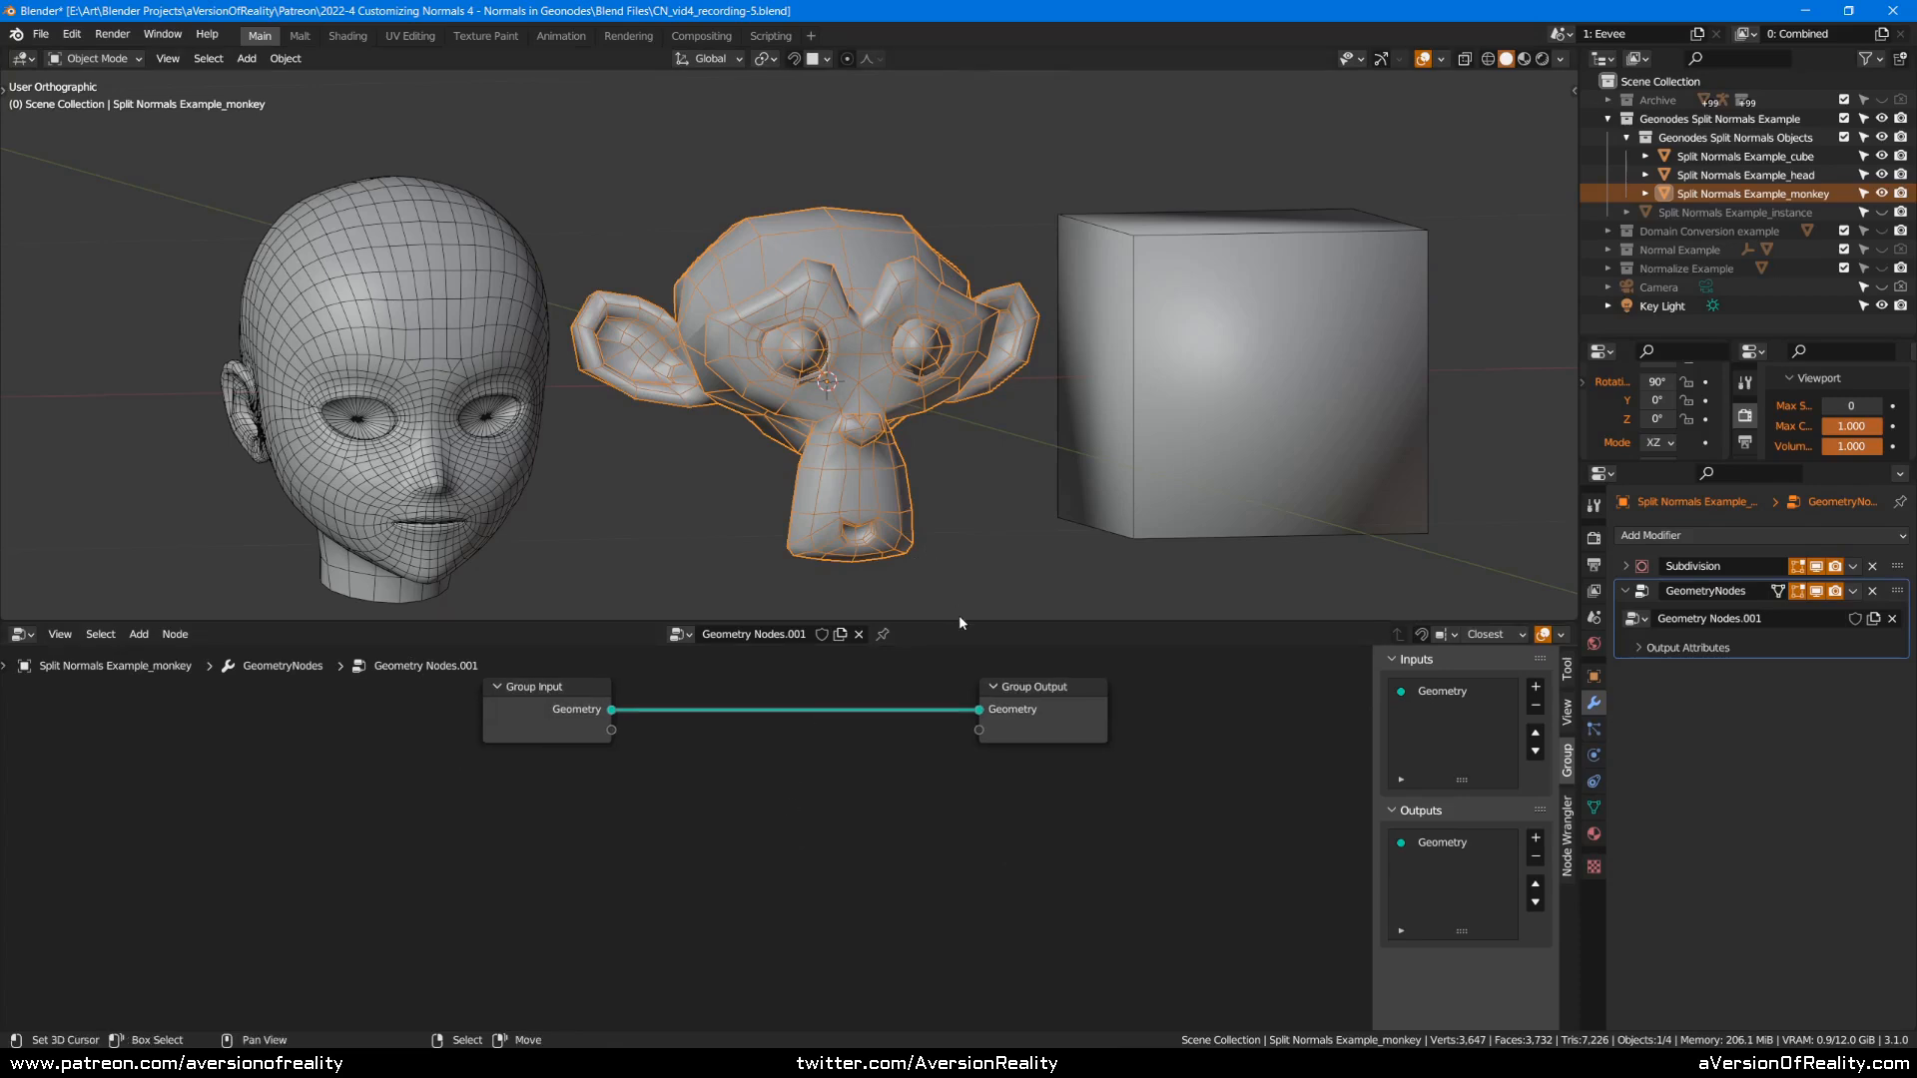
left_click_drag(959, 623, 939, 499)
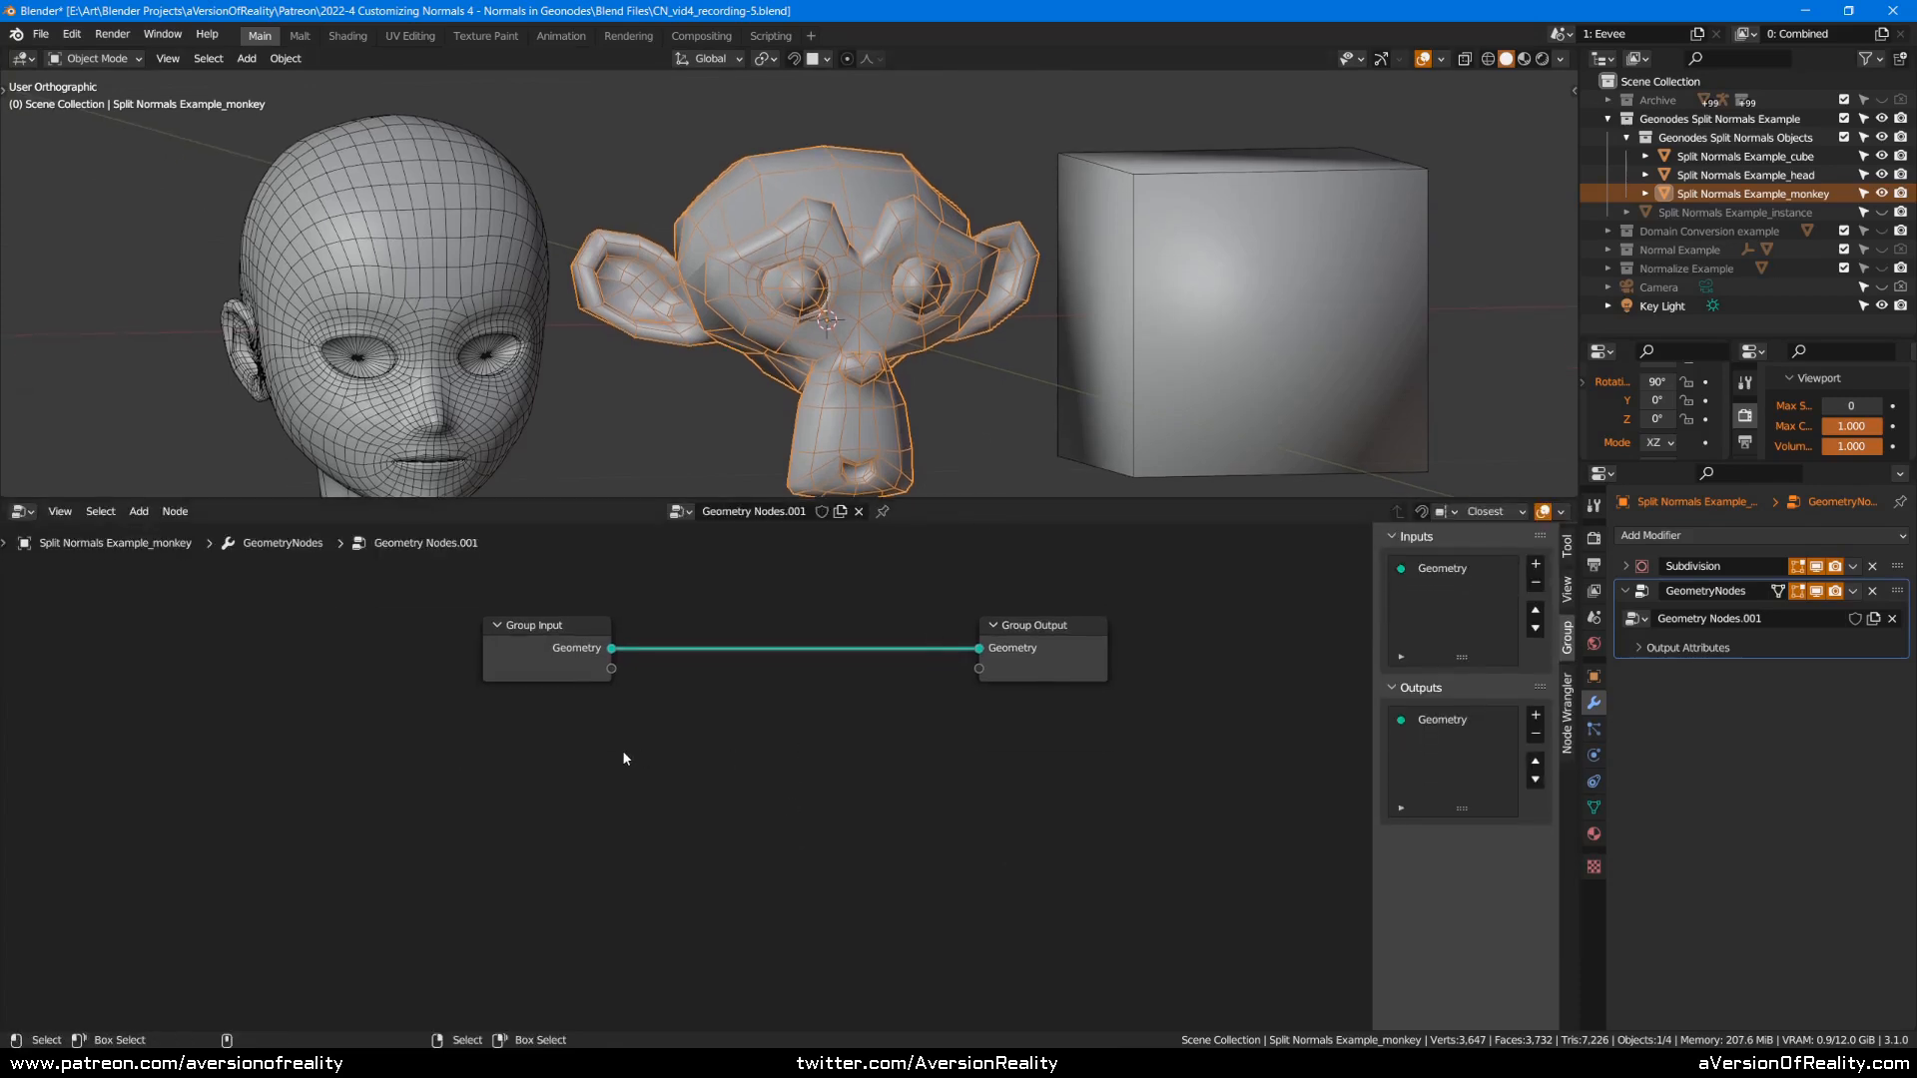
Add a Normal input node and create linked Normal sockets on the Group Input and Group Output nodes, selecting the new Normal input.
key("shift+a")
key("shift+a")
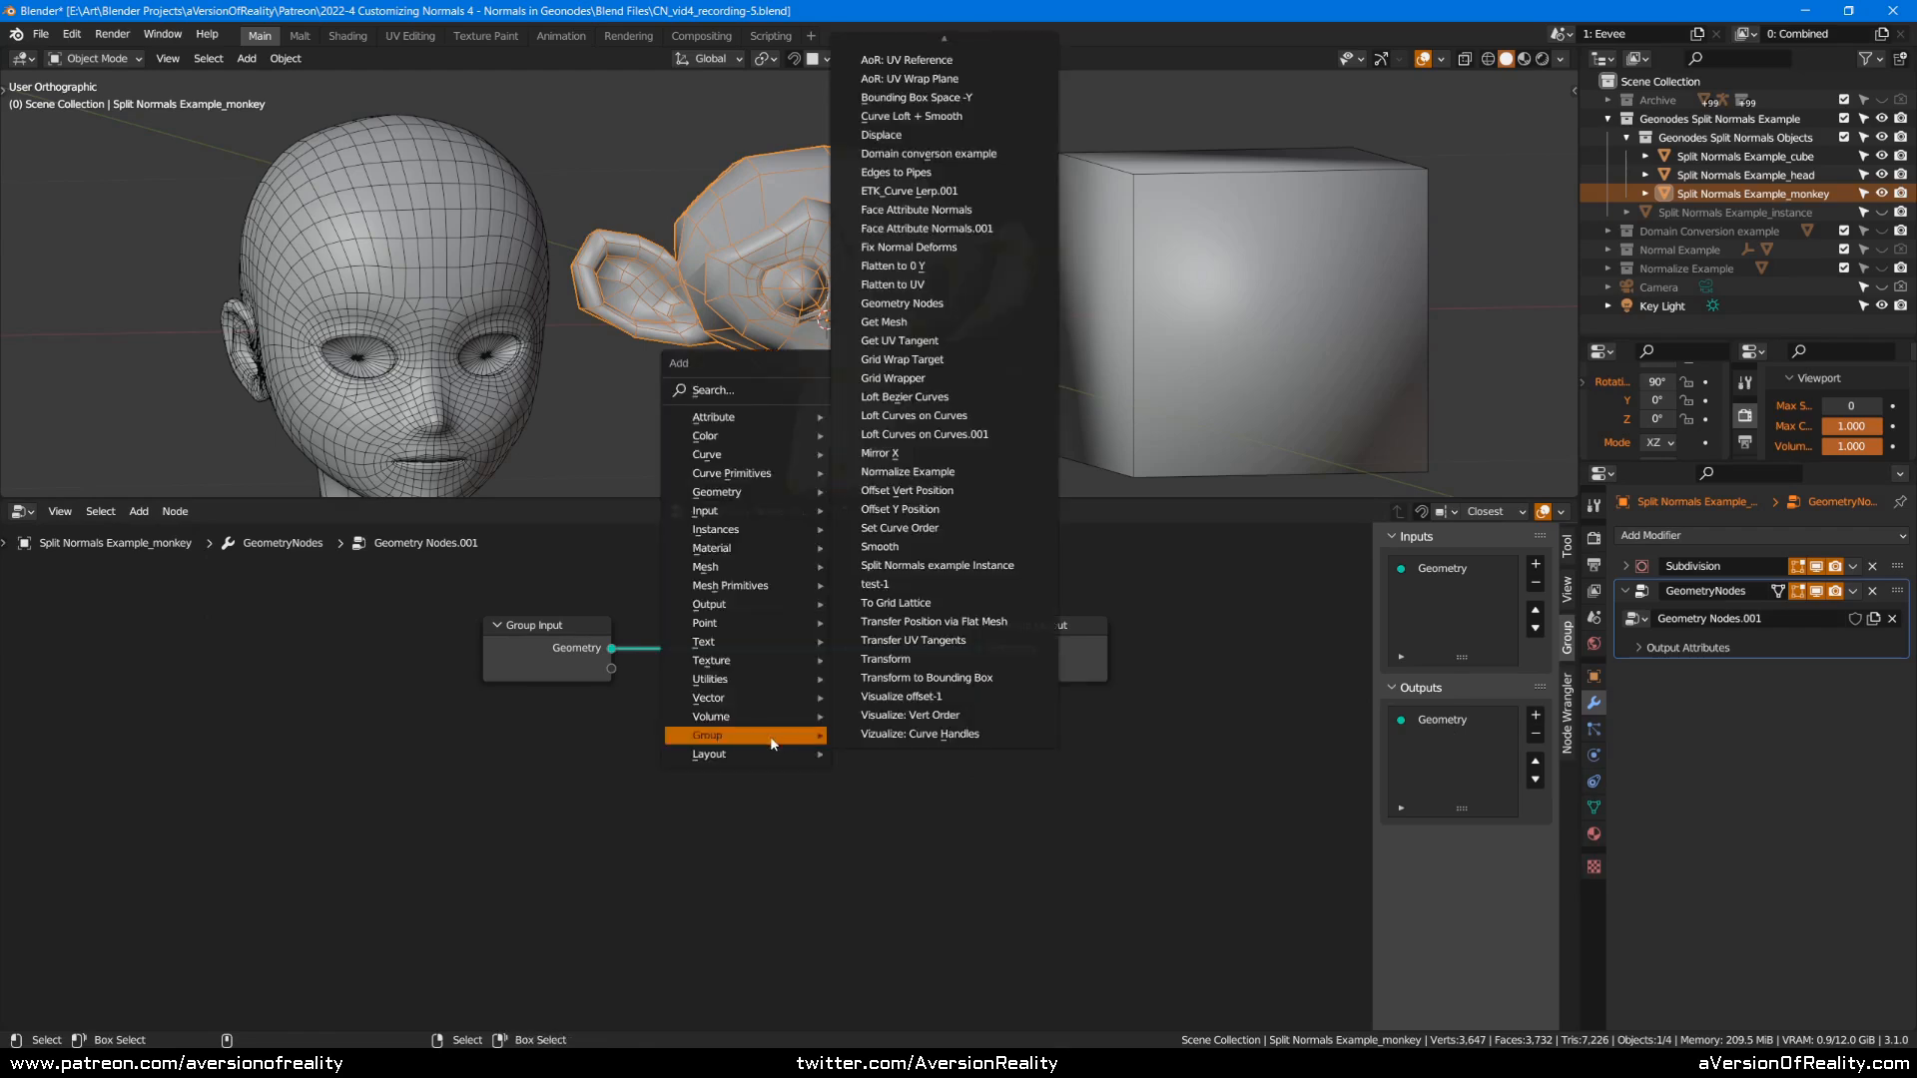
mouse_move(774, 510)
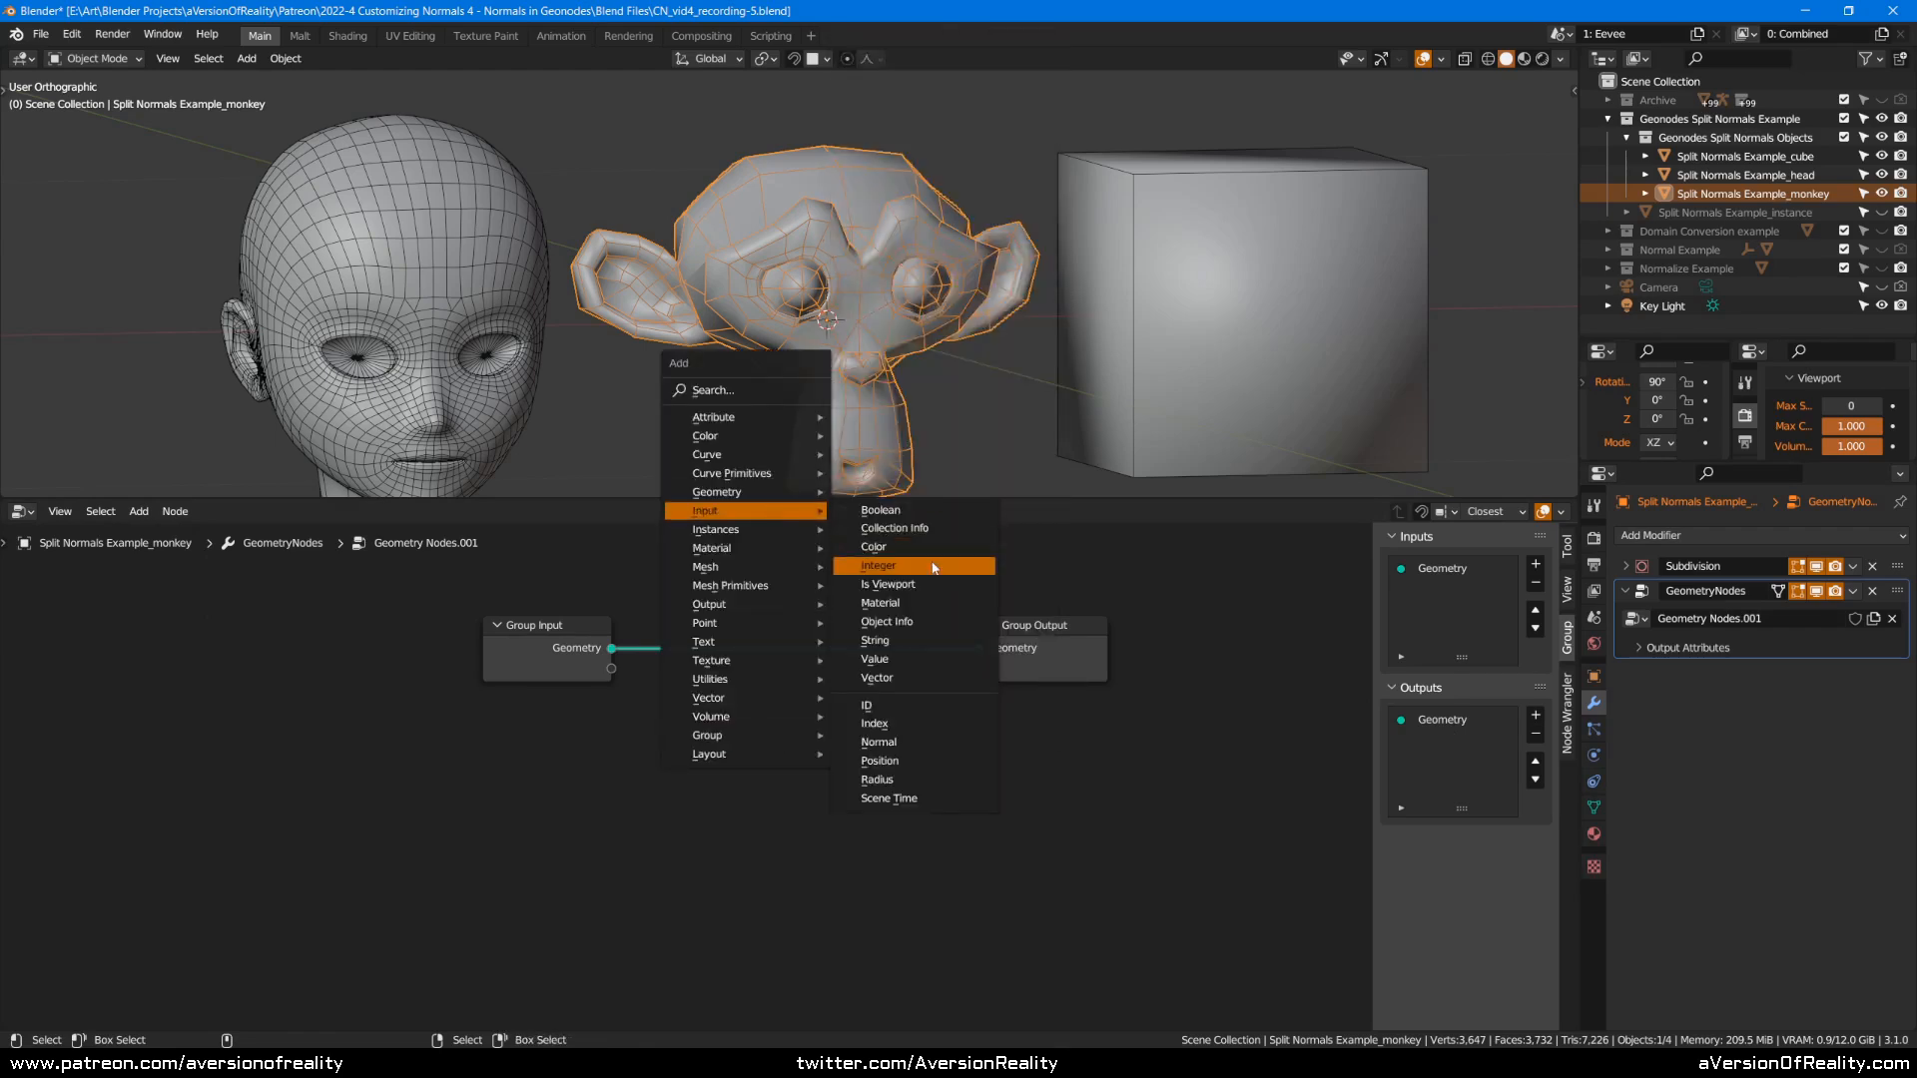
left_click(915, 741)
left_click(767, 777)
left_click_drag(765, 767, 980, 699)
left_click(1464, 590)
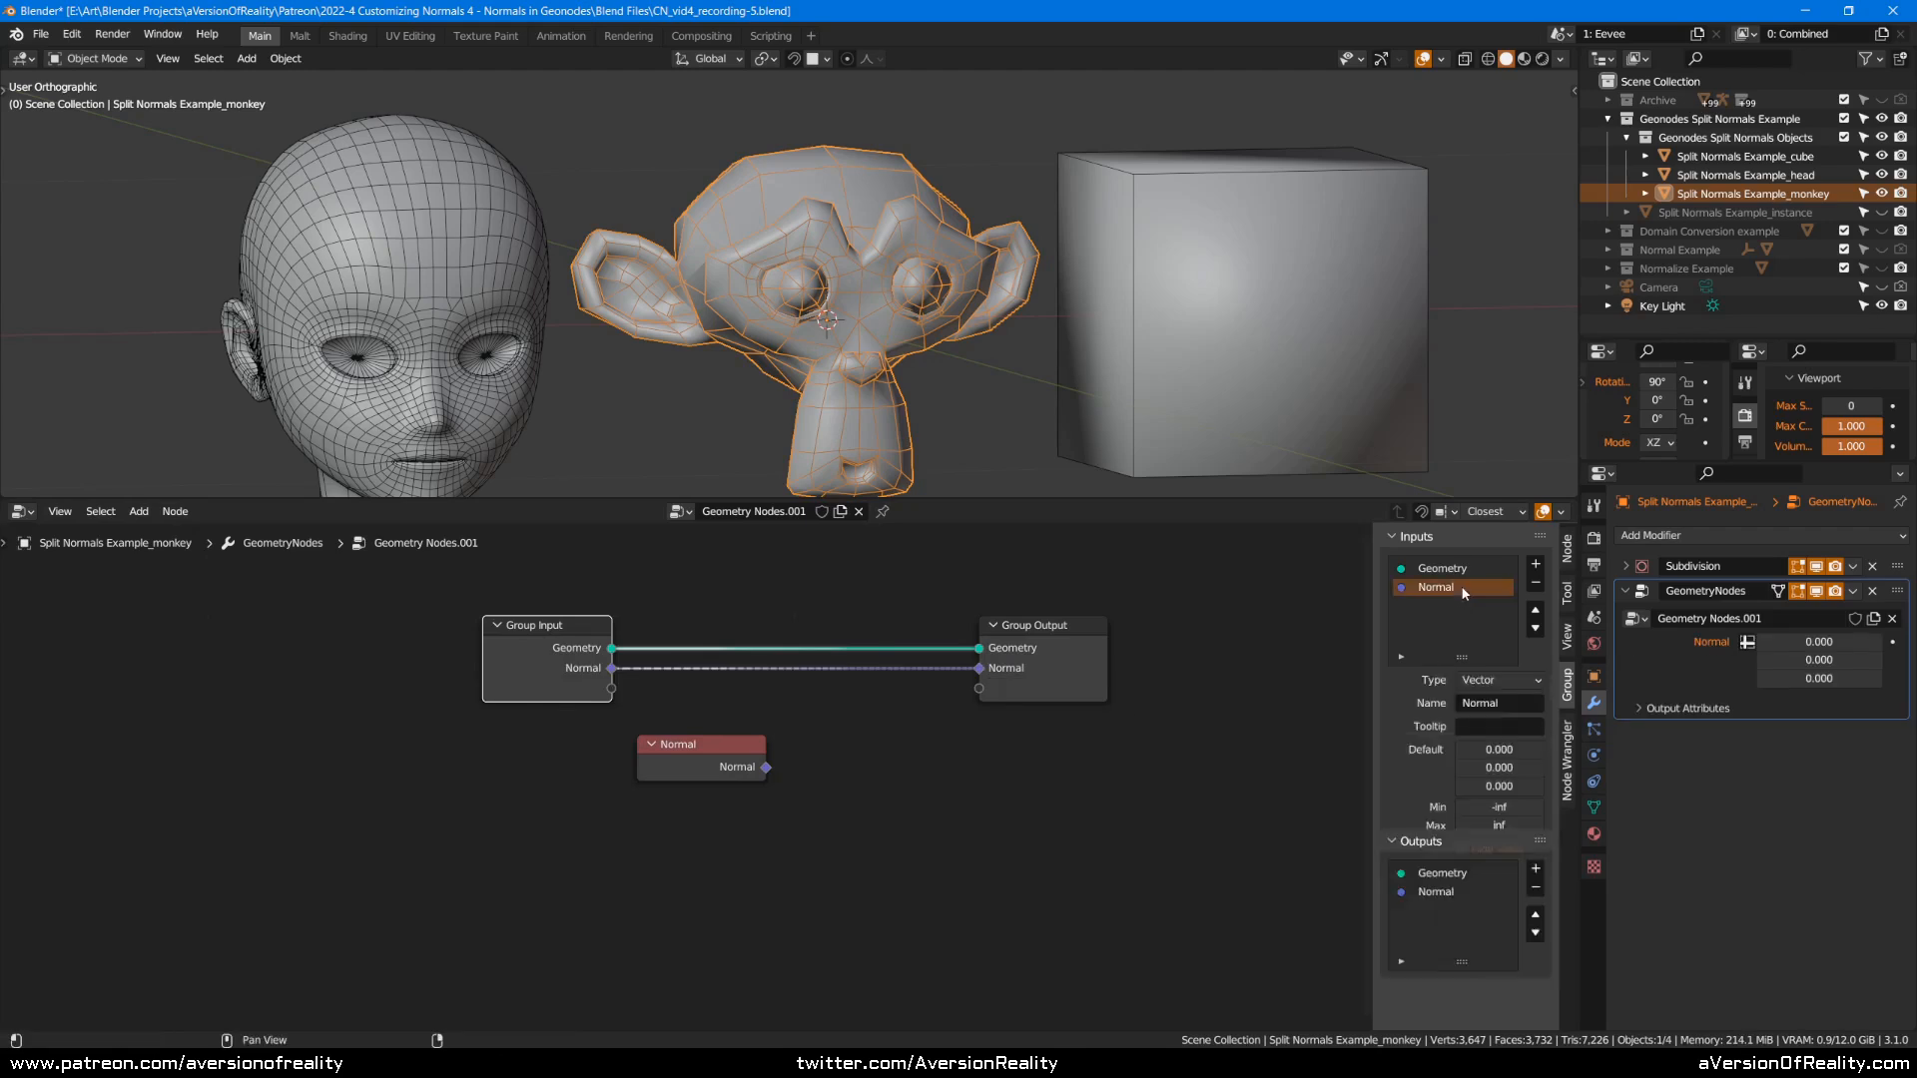
Show the modifier's output attributes and move the Normal node to the far side of Group Input.
left_click(1643, 708)
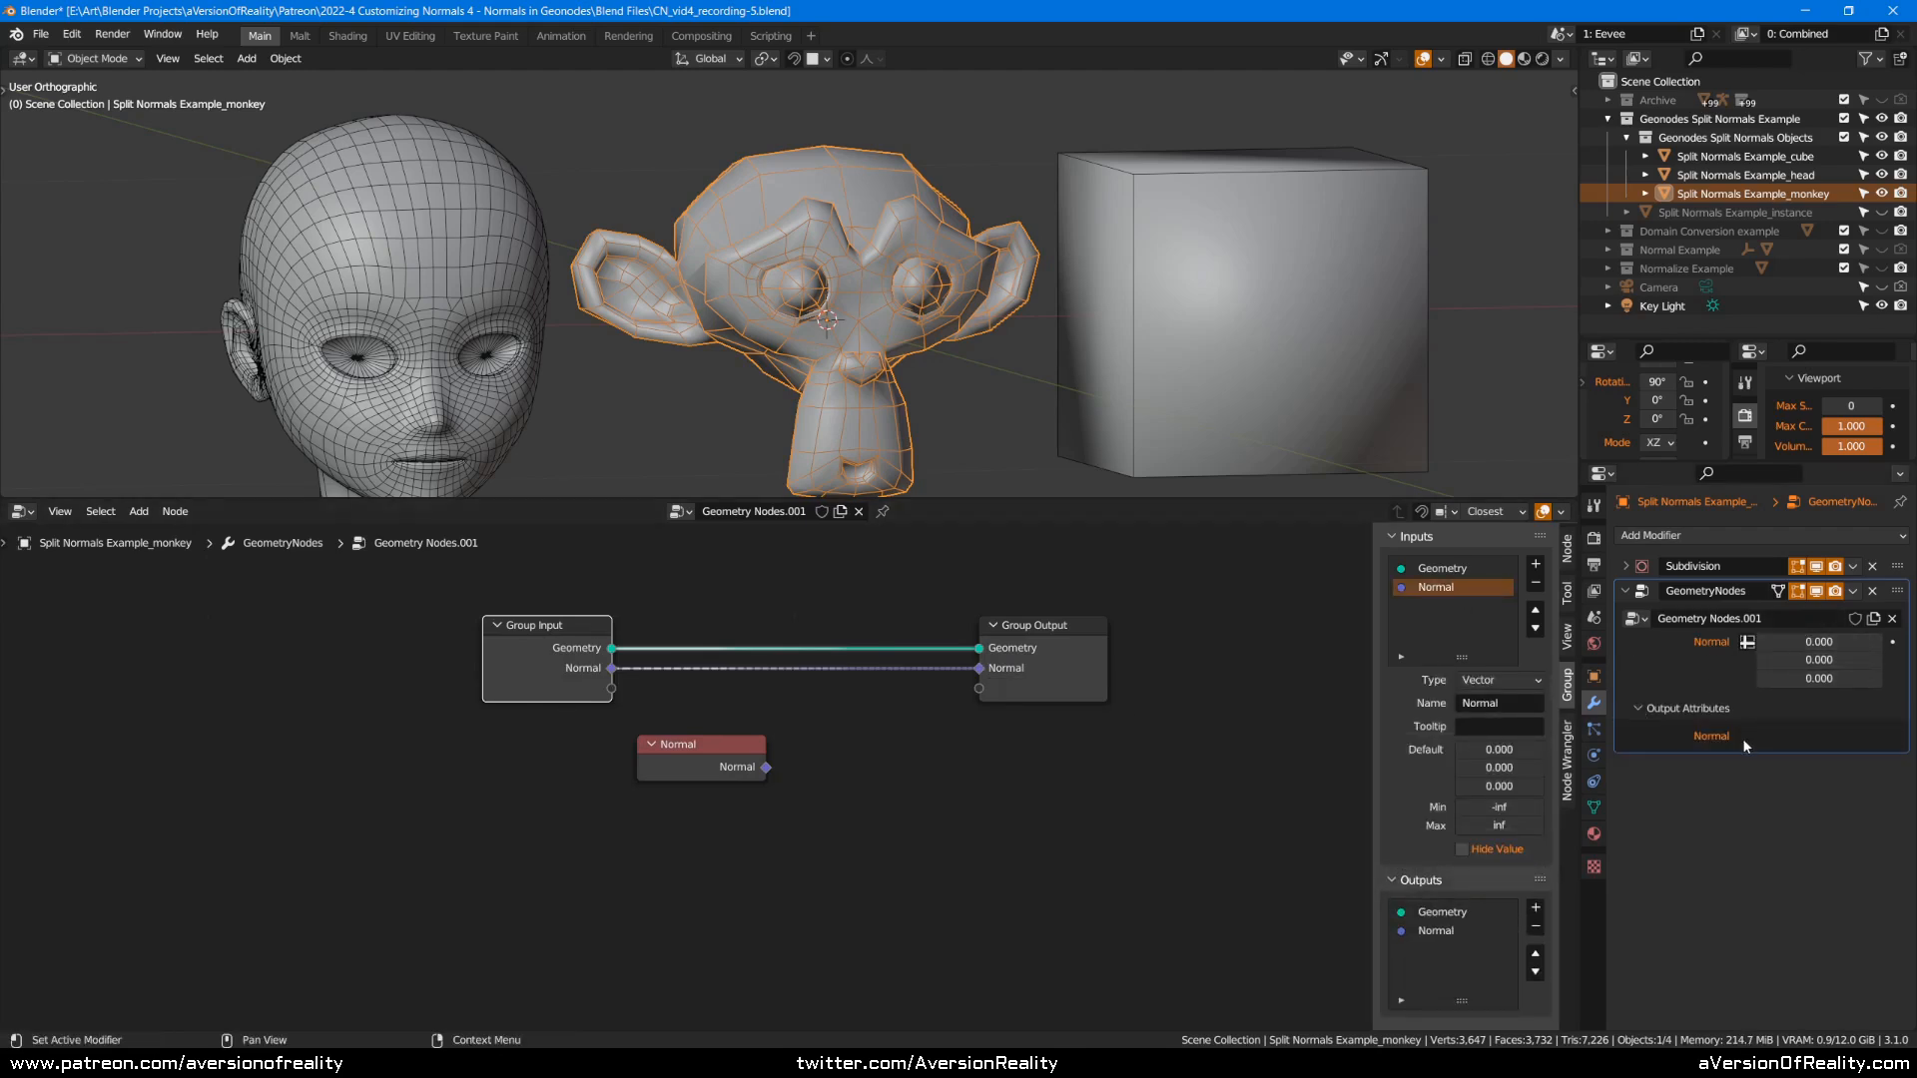
left_click(1136, 680)
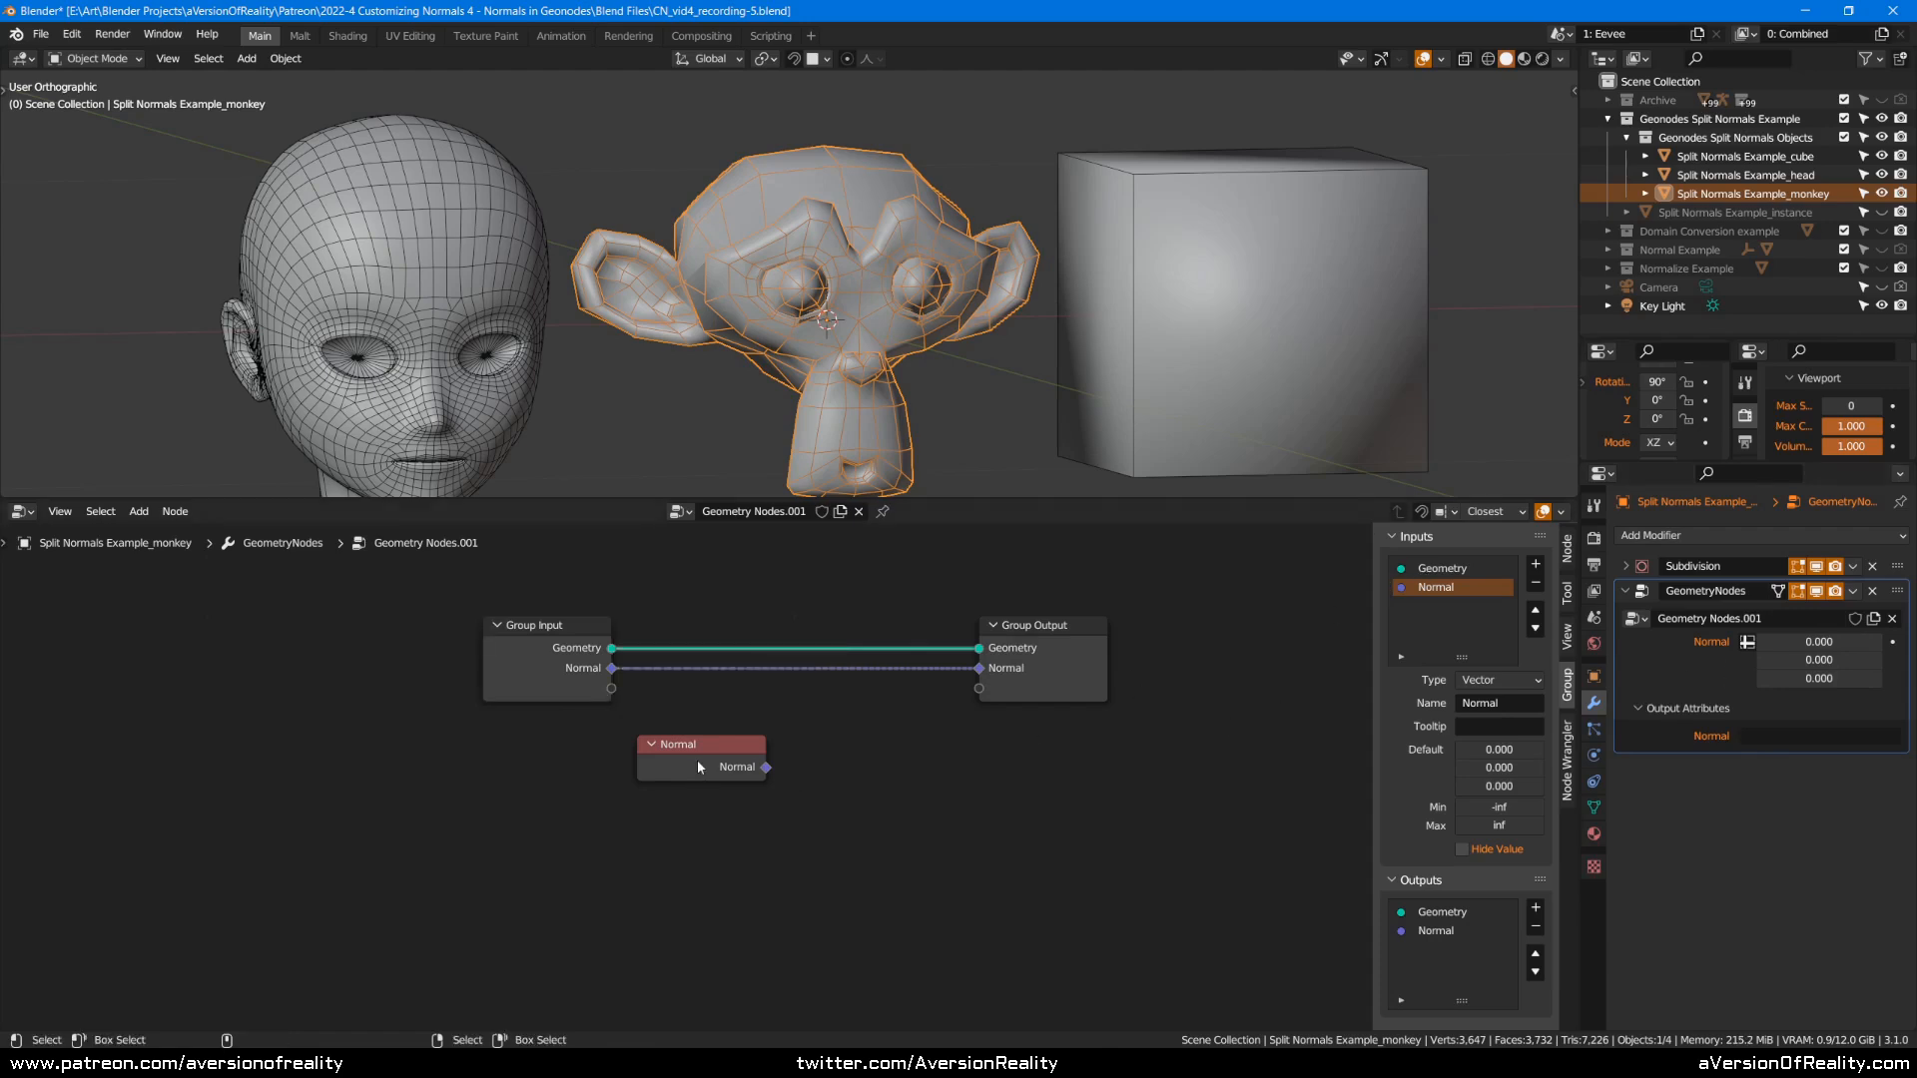
left_click_drag(696, 772, 342, 749)
Add a second Geometry input to the node group.
left_click(1517, 569)
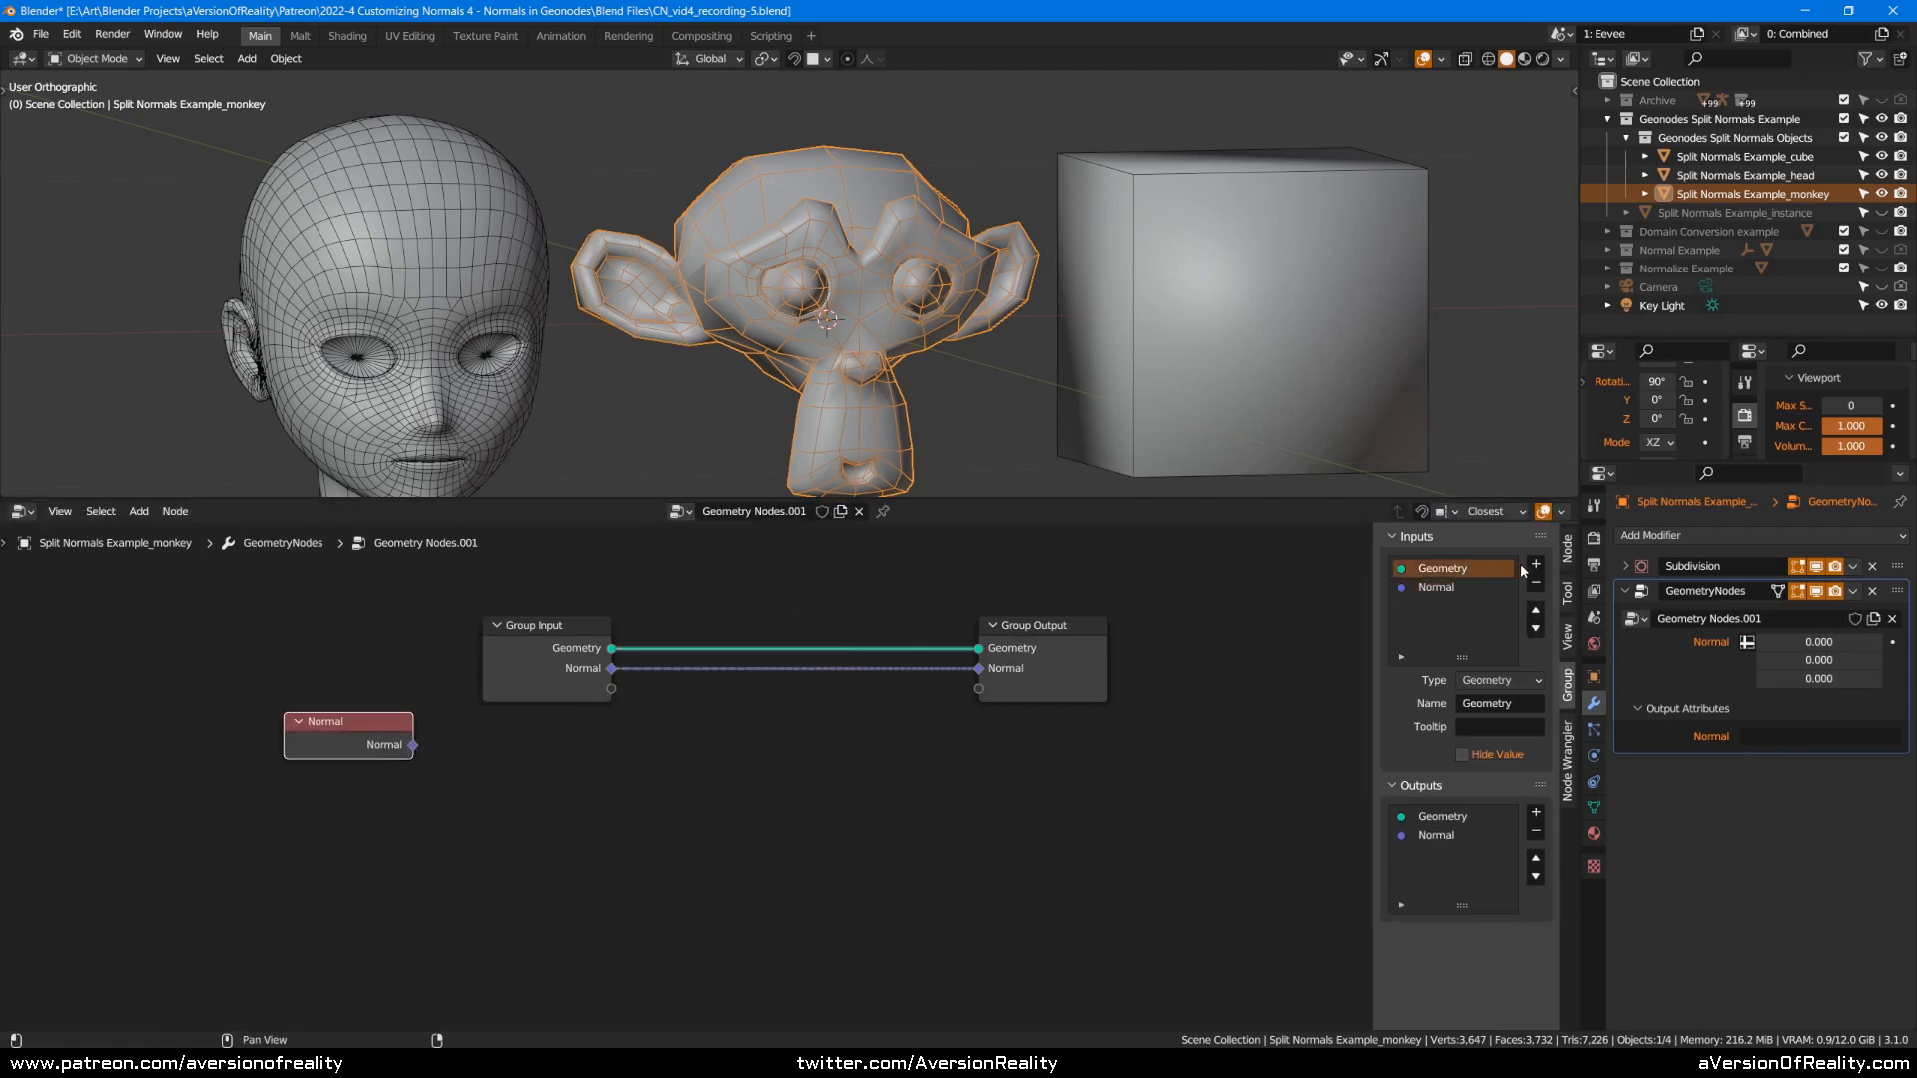
left_click(1535, 567)
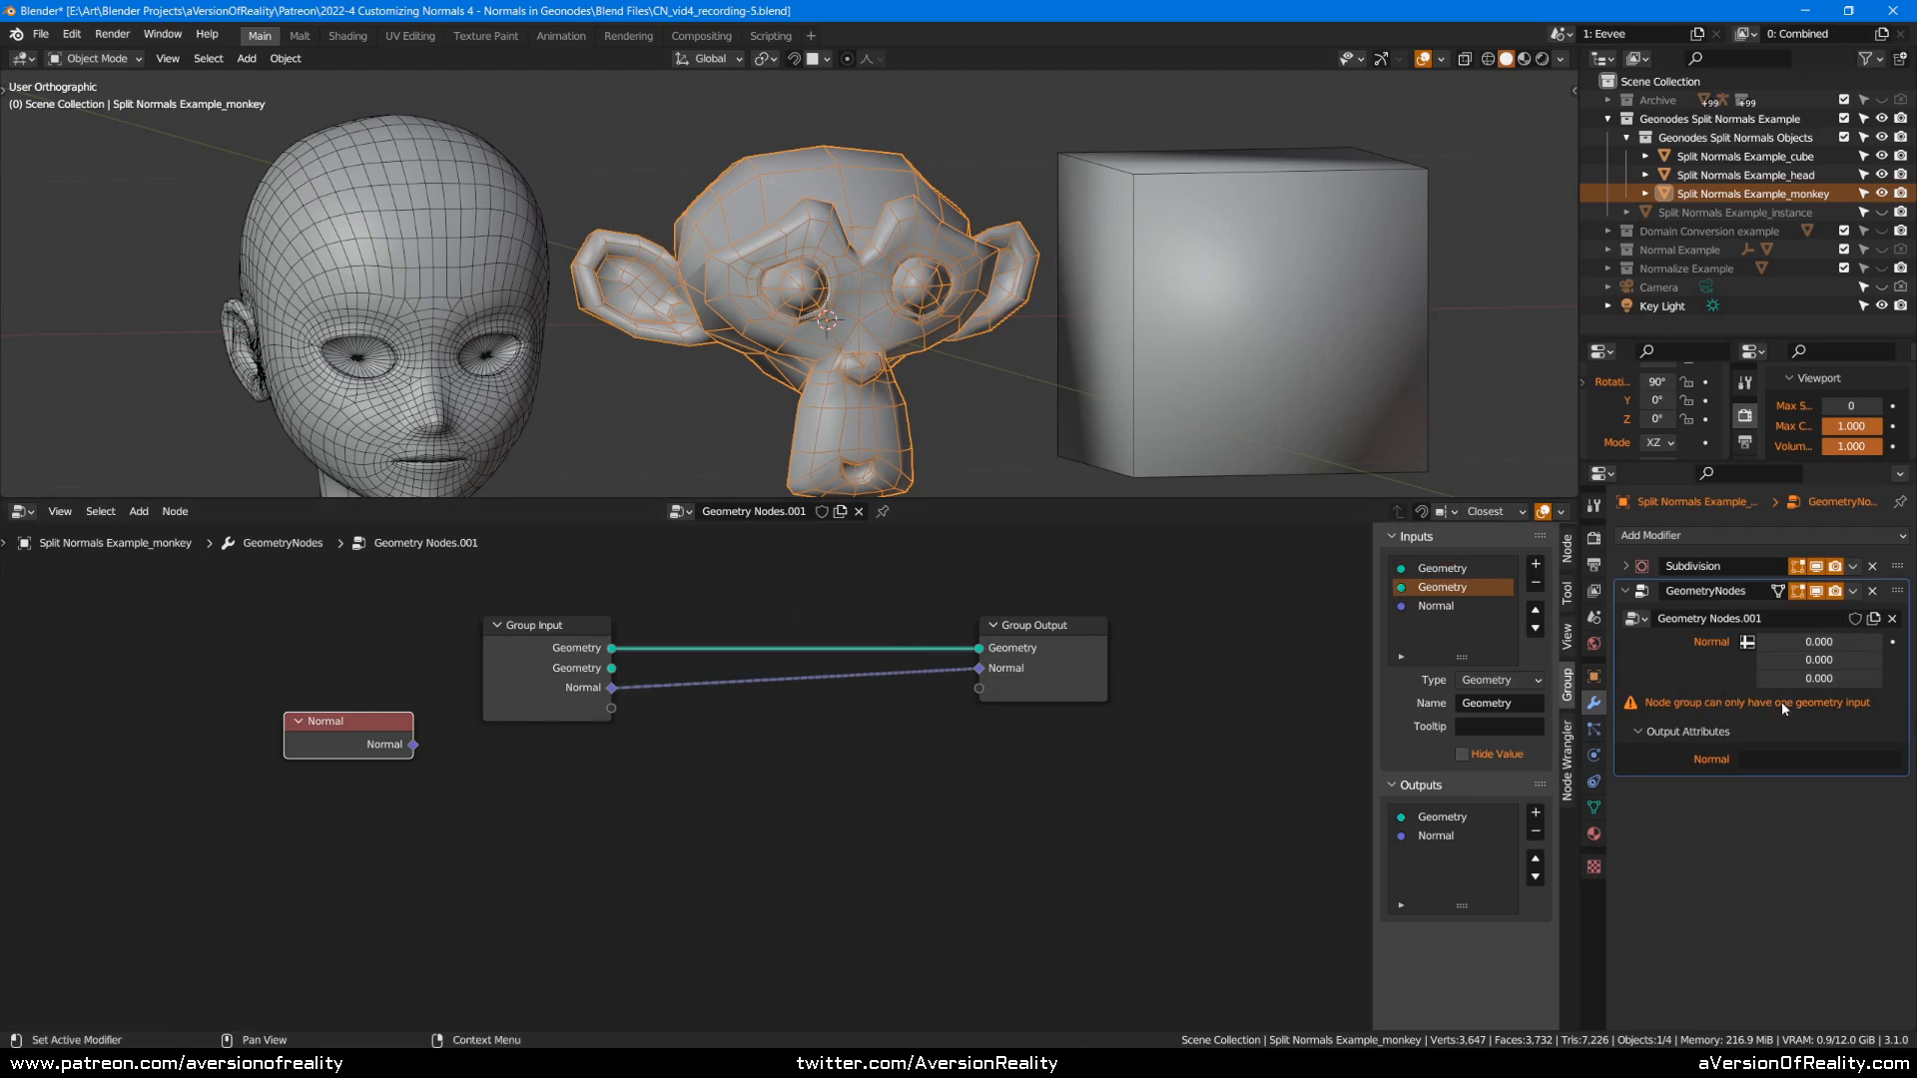
left_click(1262, 717)
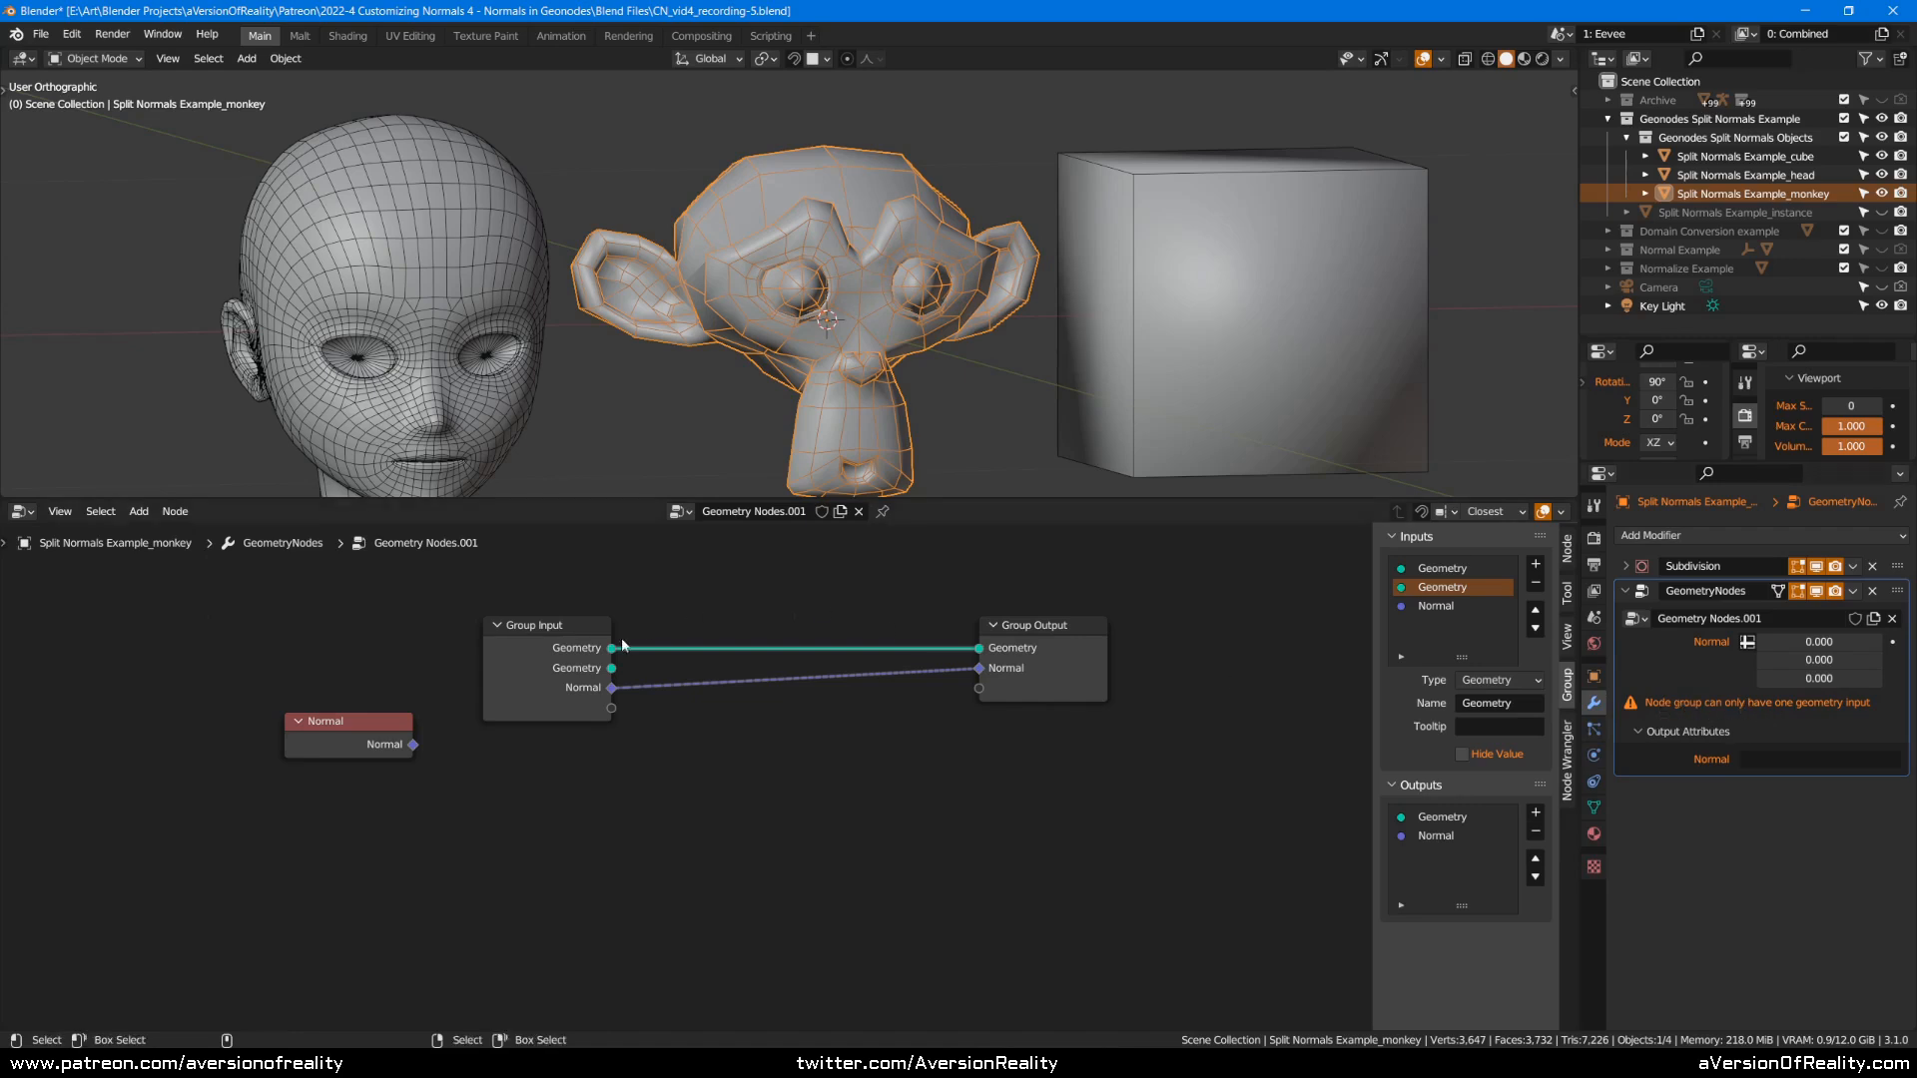
Rename this node tree as test 2.
middle_click_drag(747, 802, 745, 794)
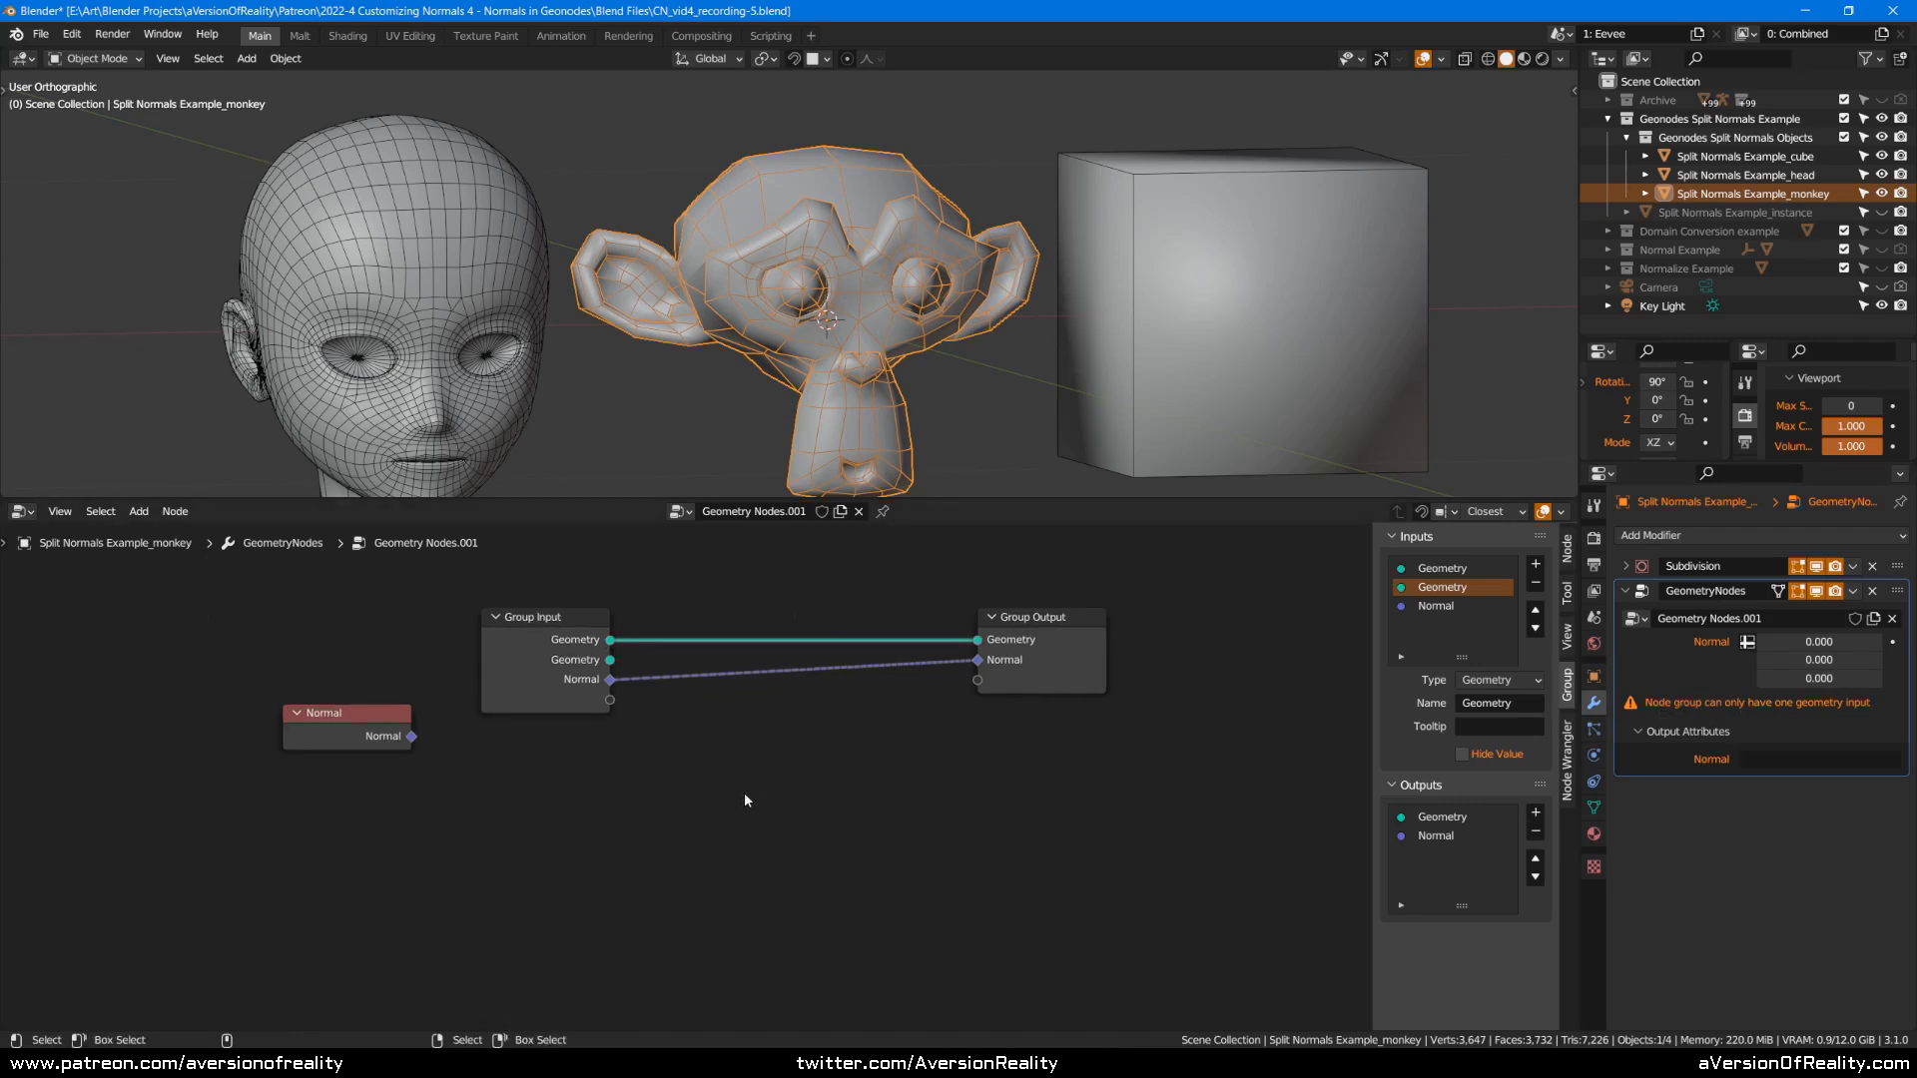
double_click(1796, 619)
type("test 2")
key("Return")
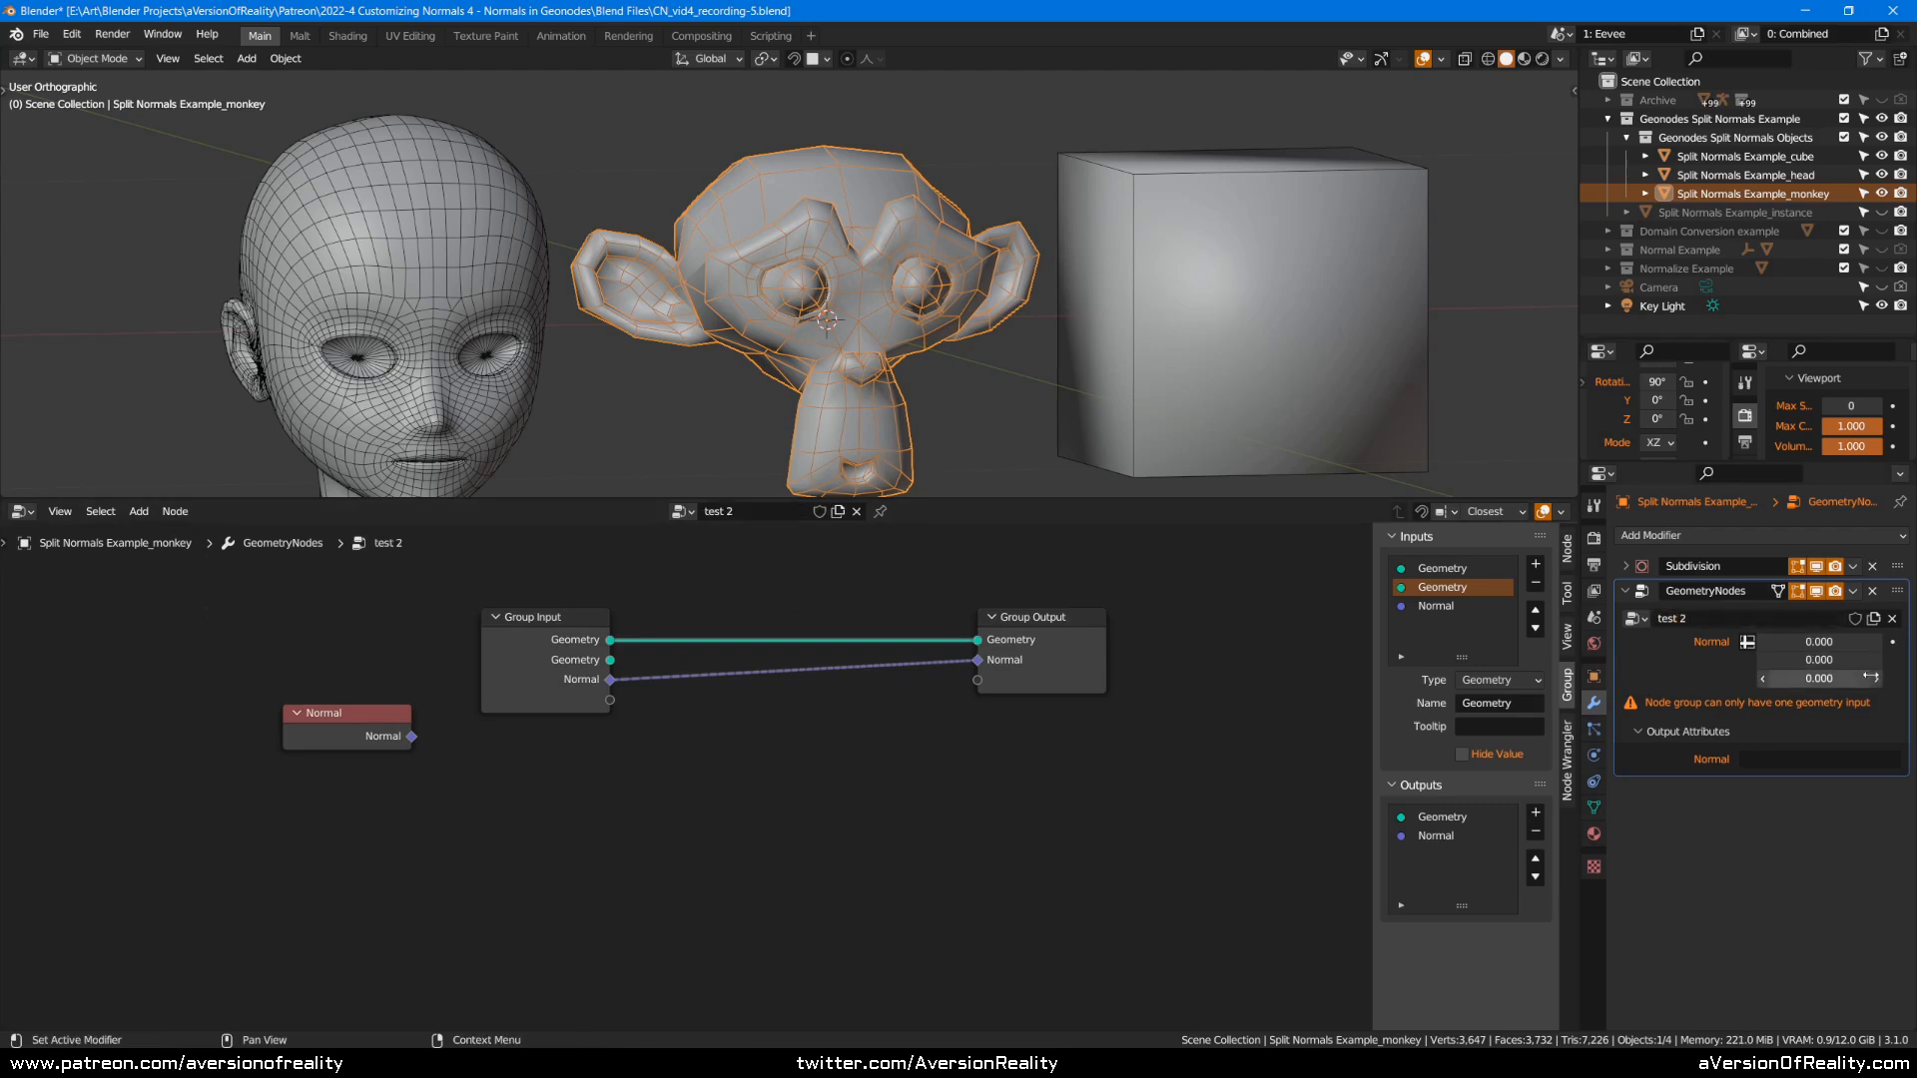
Start another new node tree in the modifier, try the test 2 group as a slightly widened node in it, and remove that node.
key("ctrl+z")
key("shift+a")
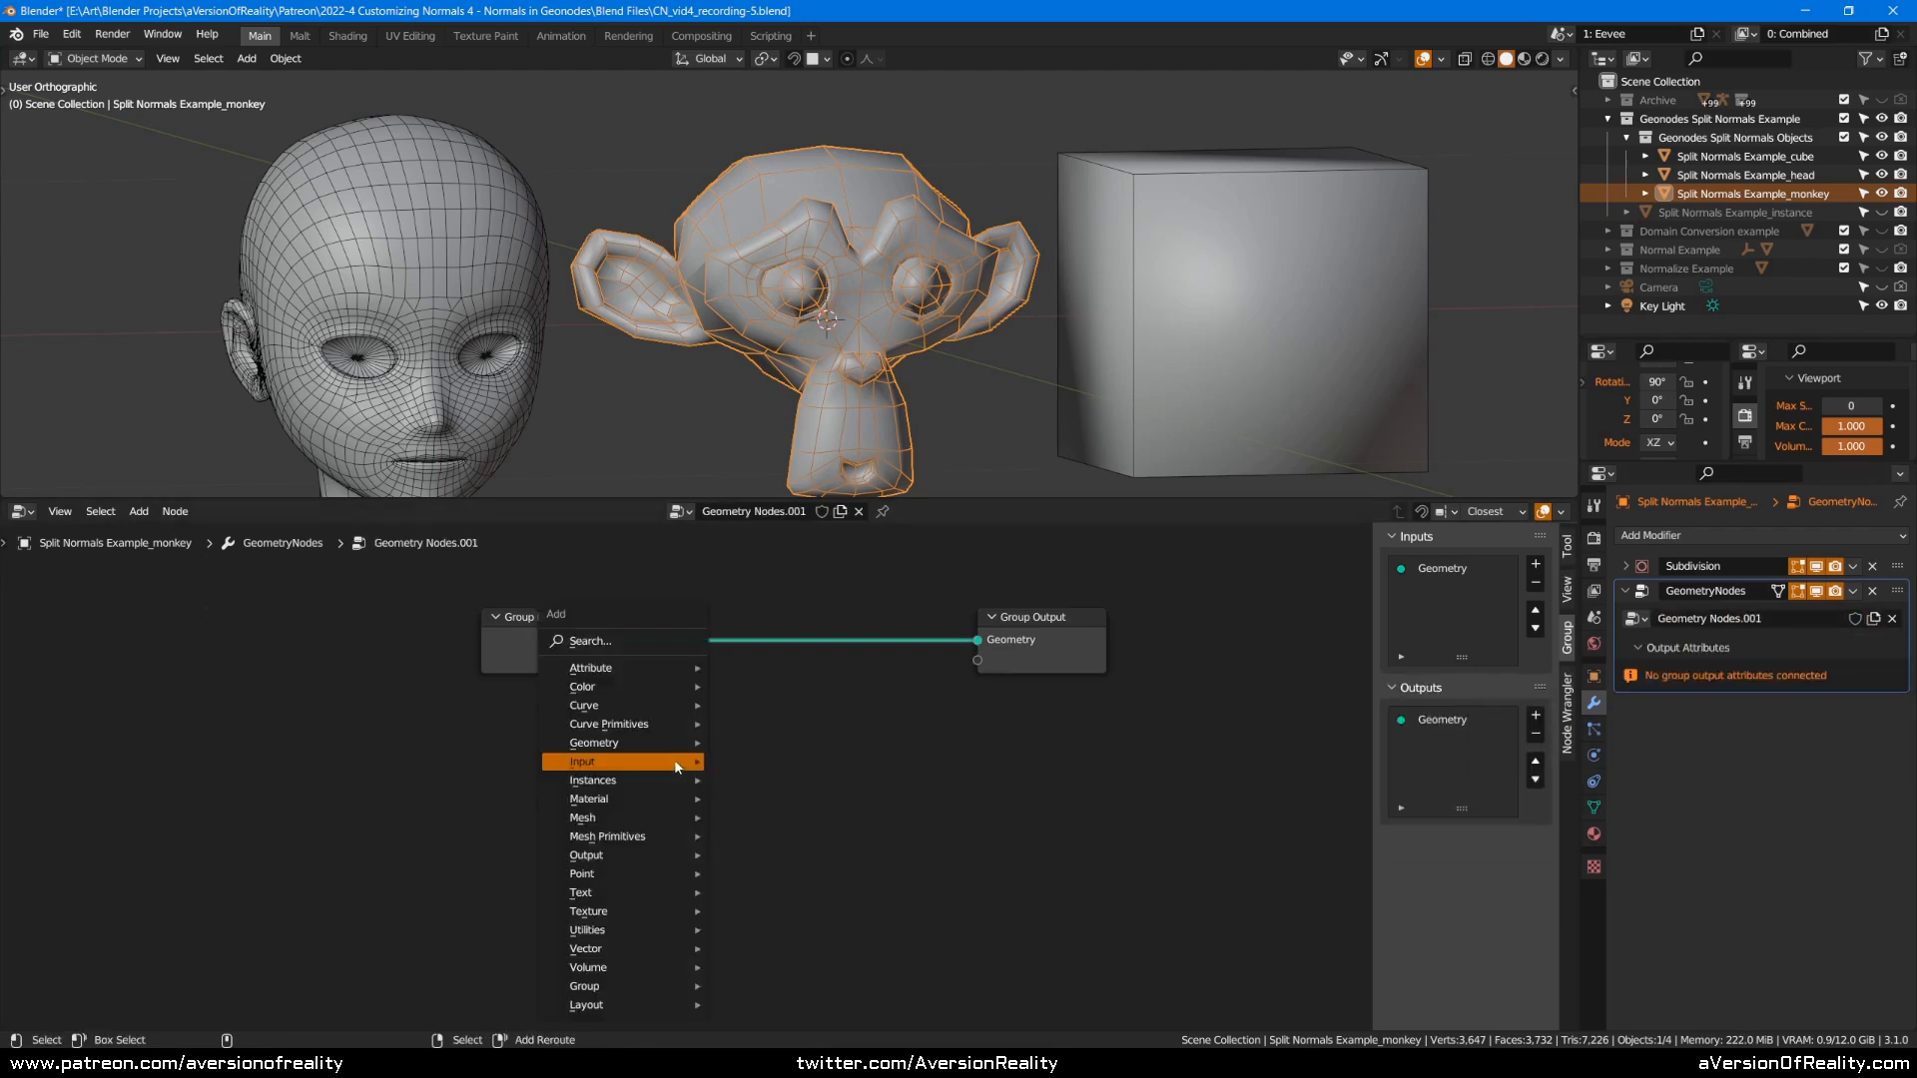
mouse_move(639, 986)
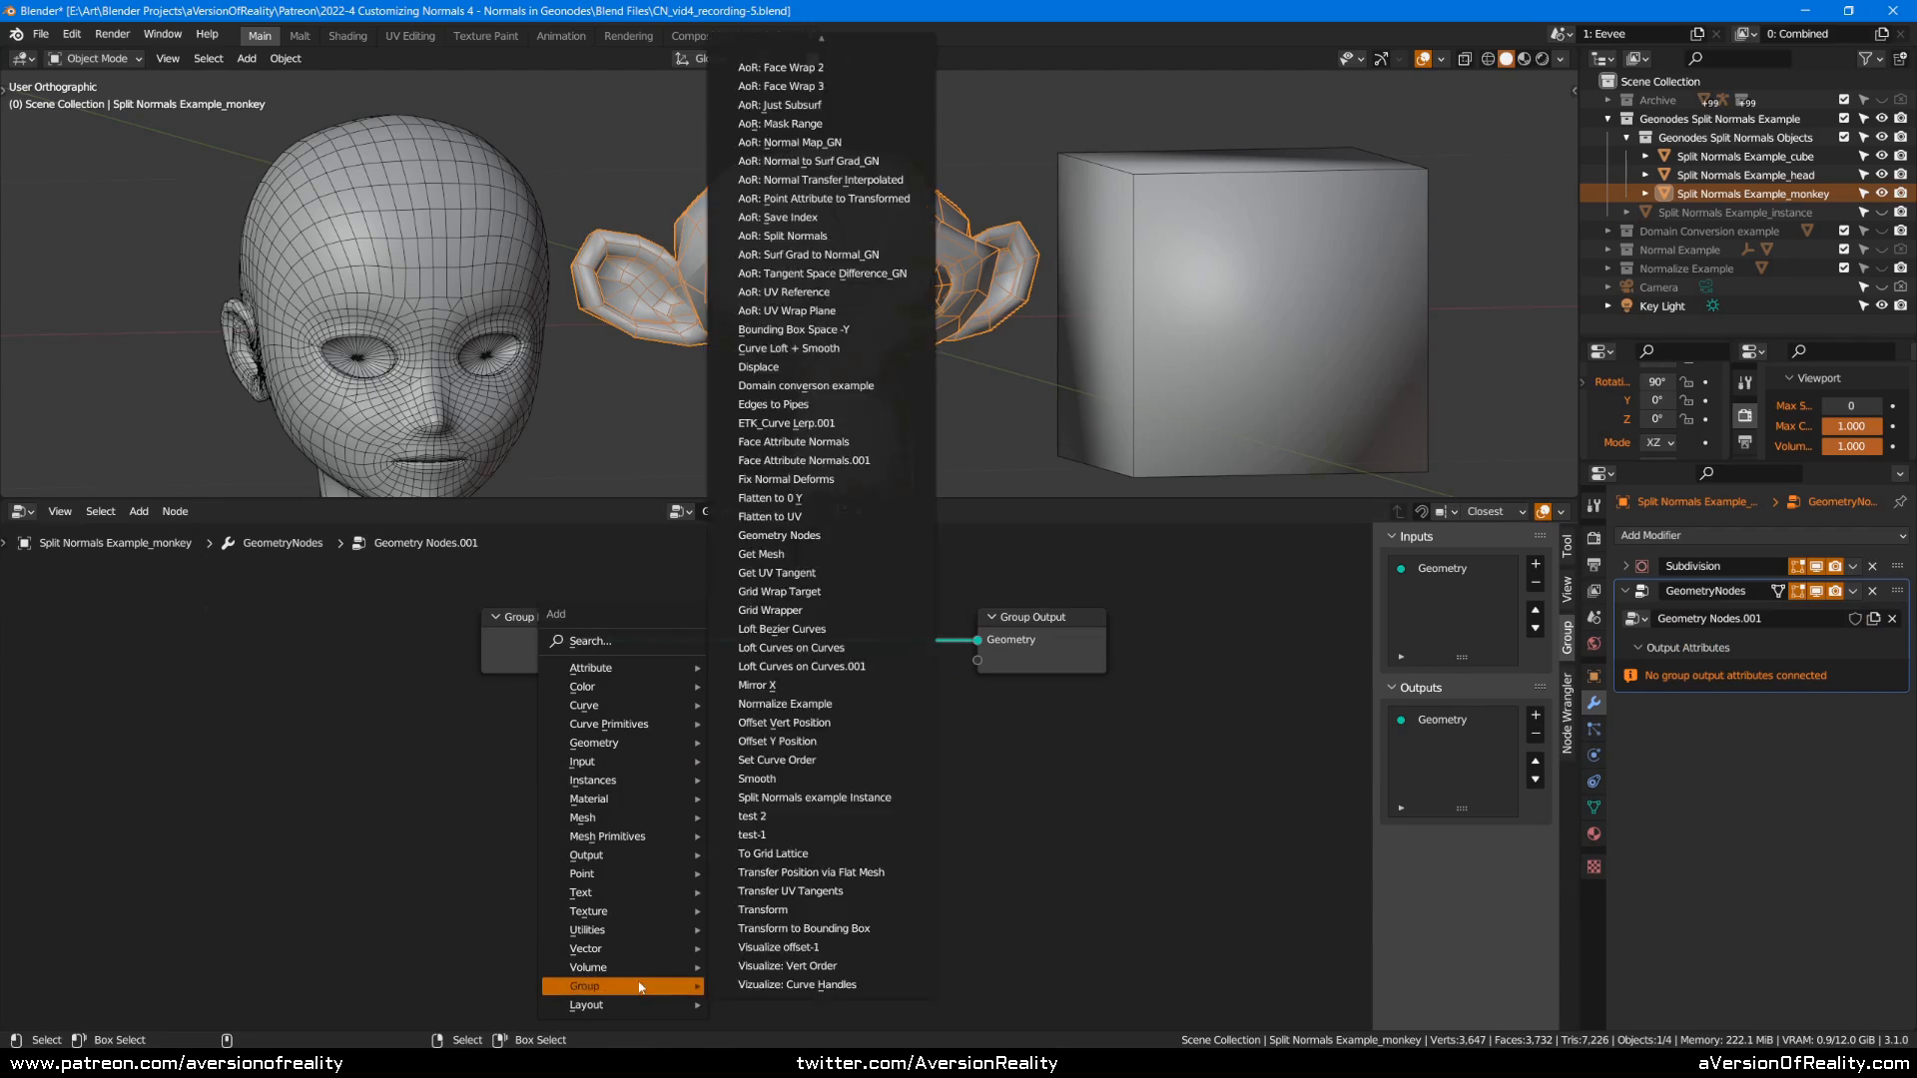
left_click(839, 816)
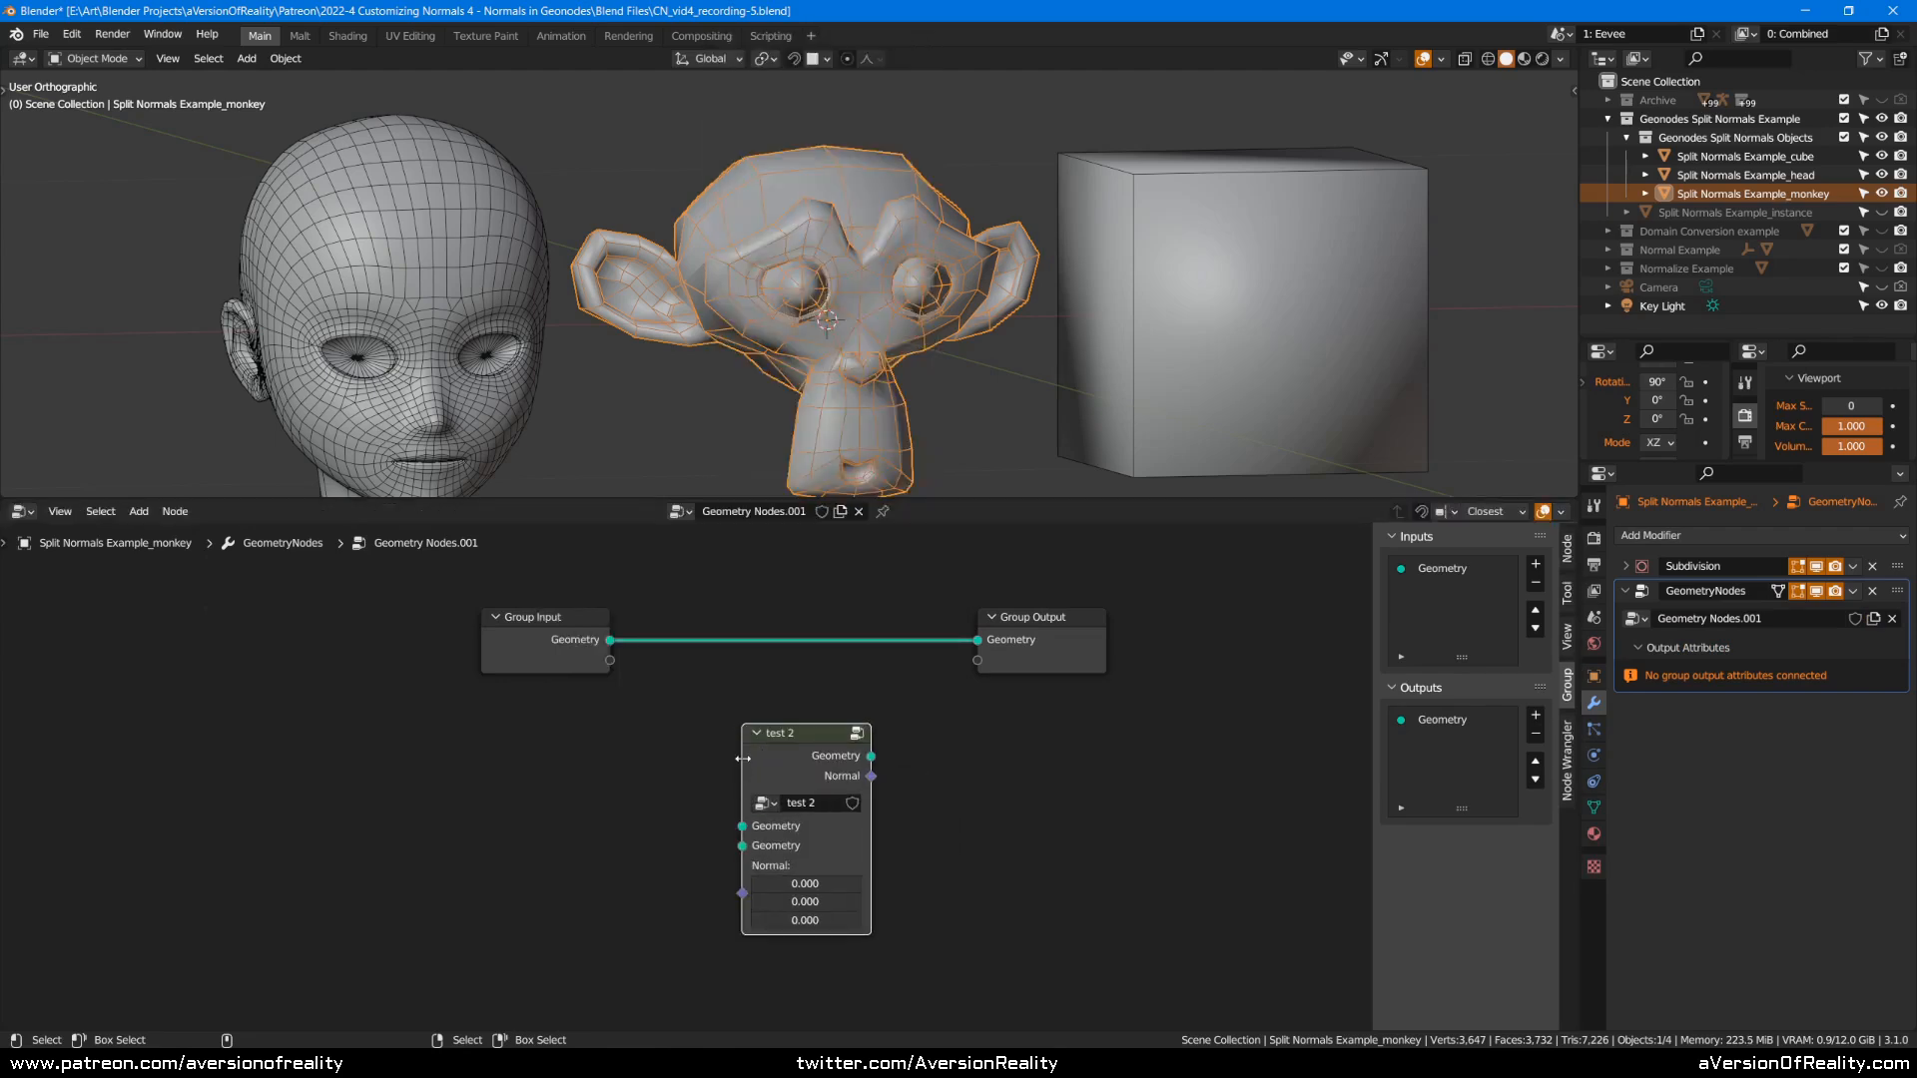
left_click_drag(743, 767, 726, 768)
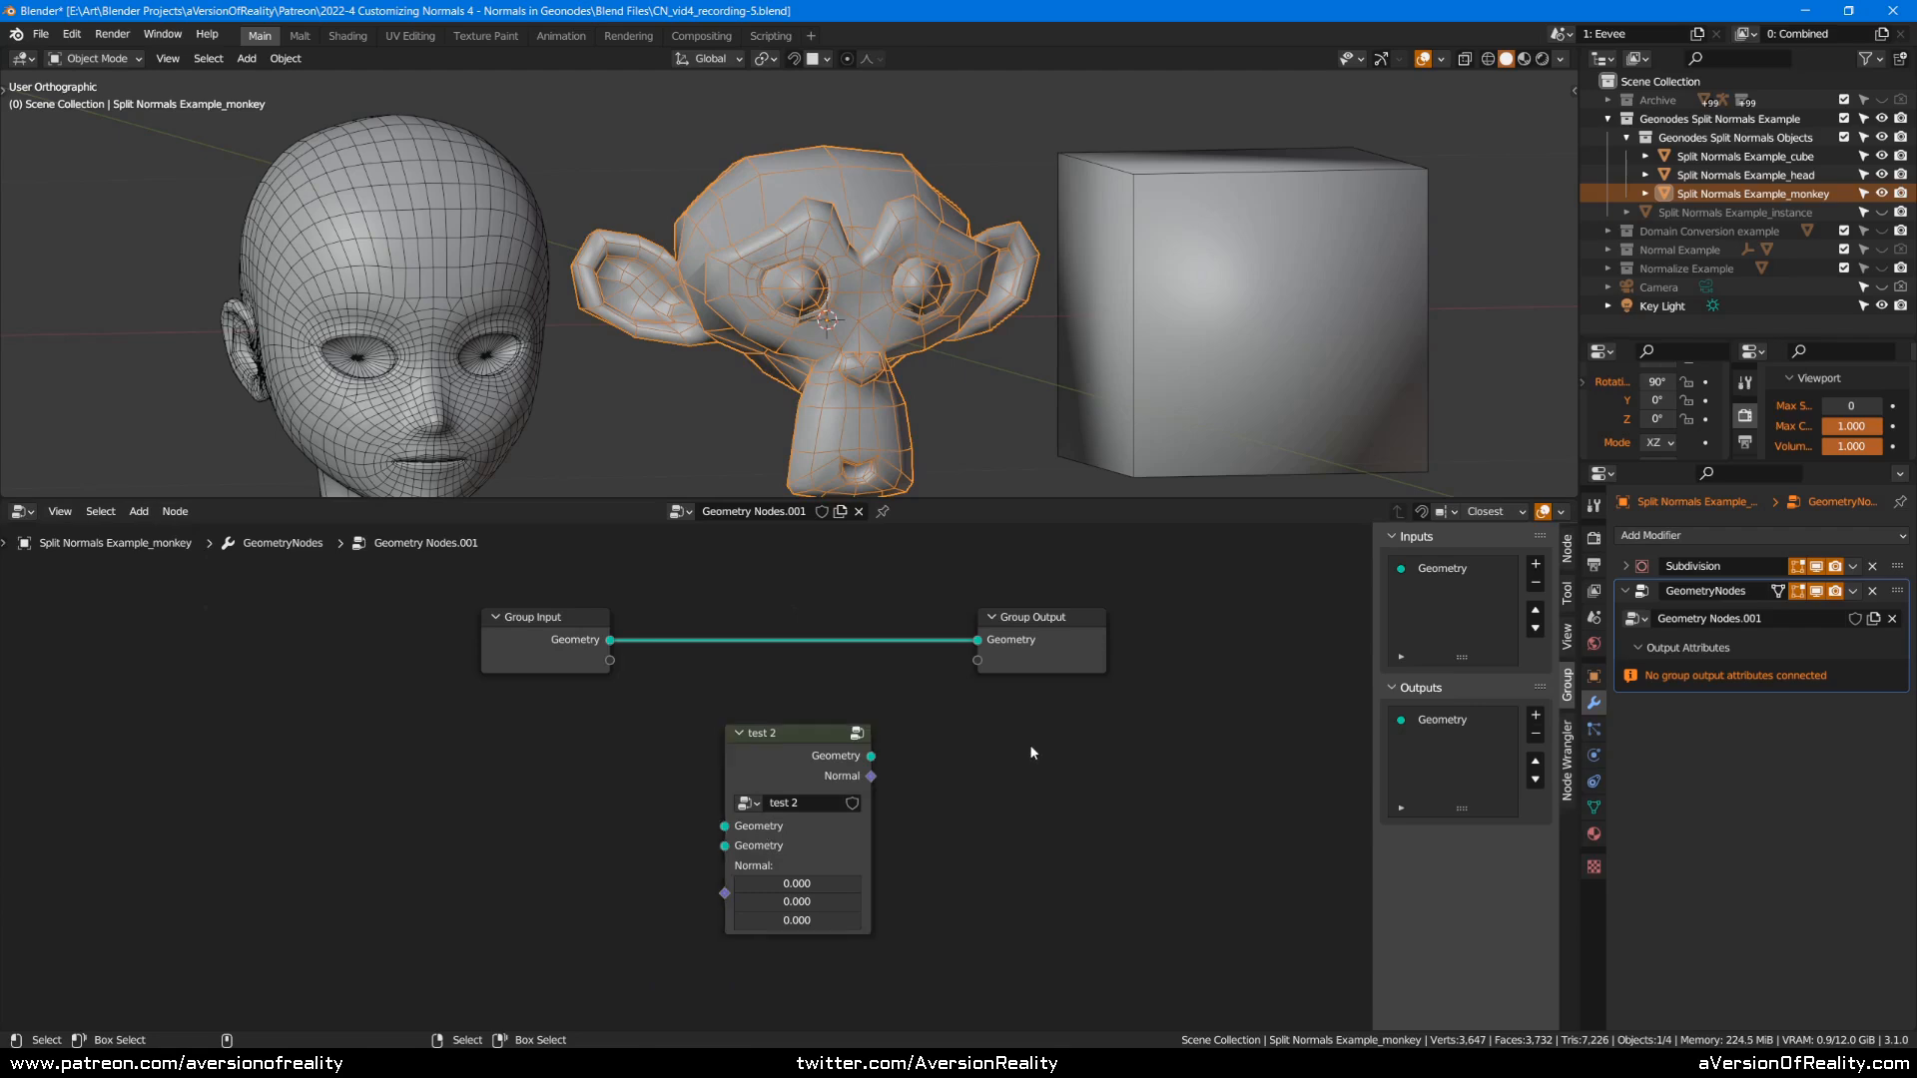
key("ctrl+z")
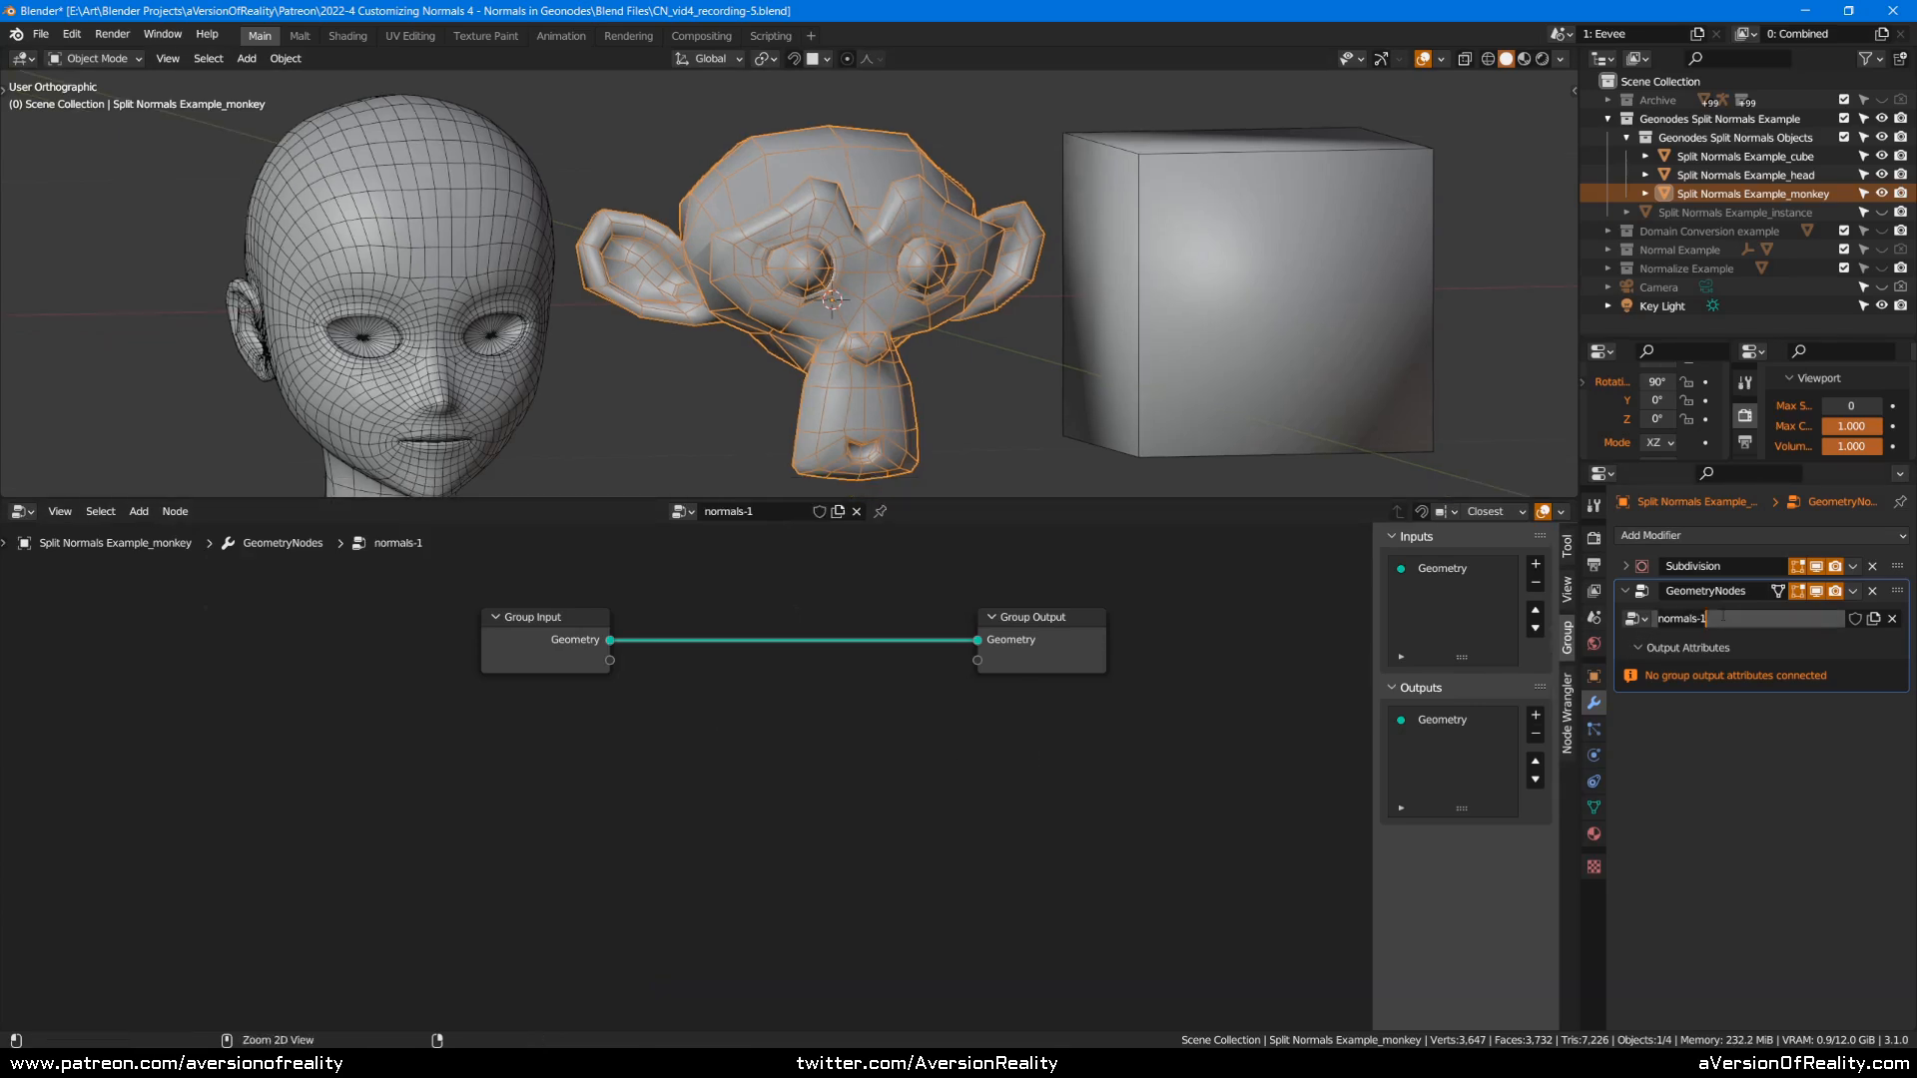
Assign the normals-1 node tree to the Geometry Nodes modifiers of the cube and the head.
left_click(1347, 288)
left_click(1636, 618)
type("normals-1")
key("Return")
left_click(544, 284)
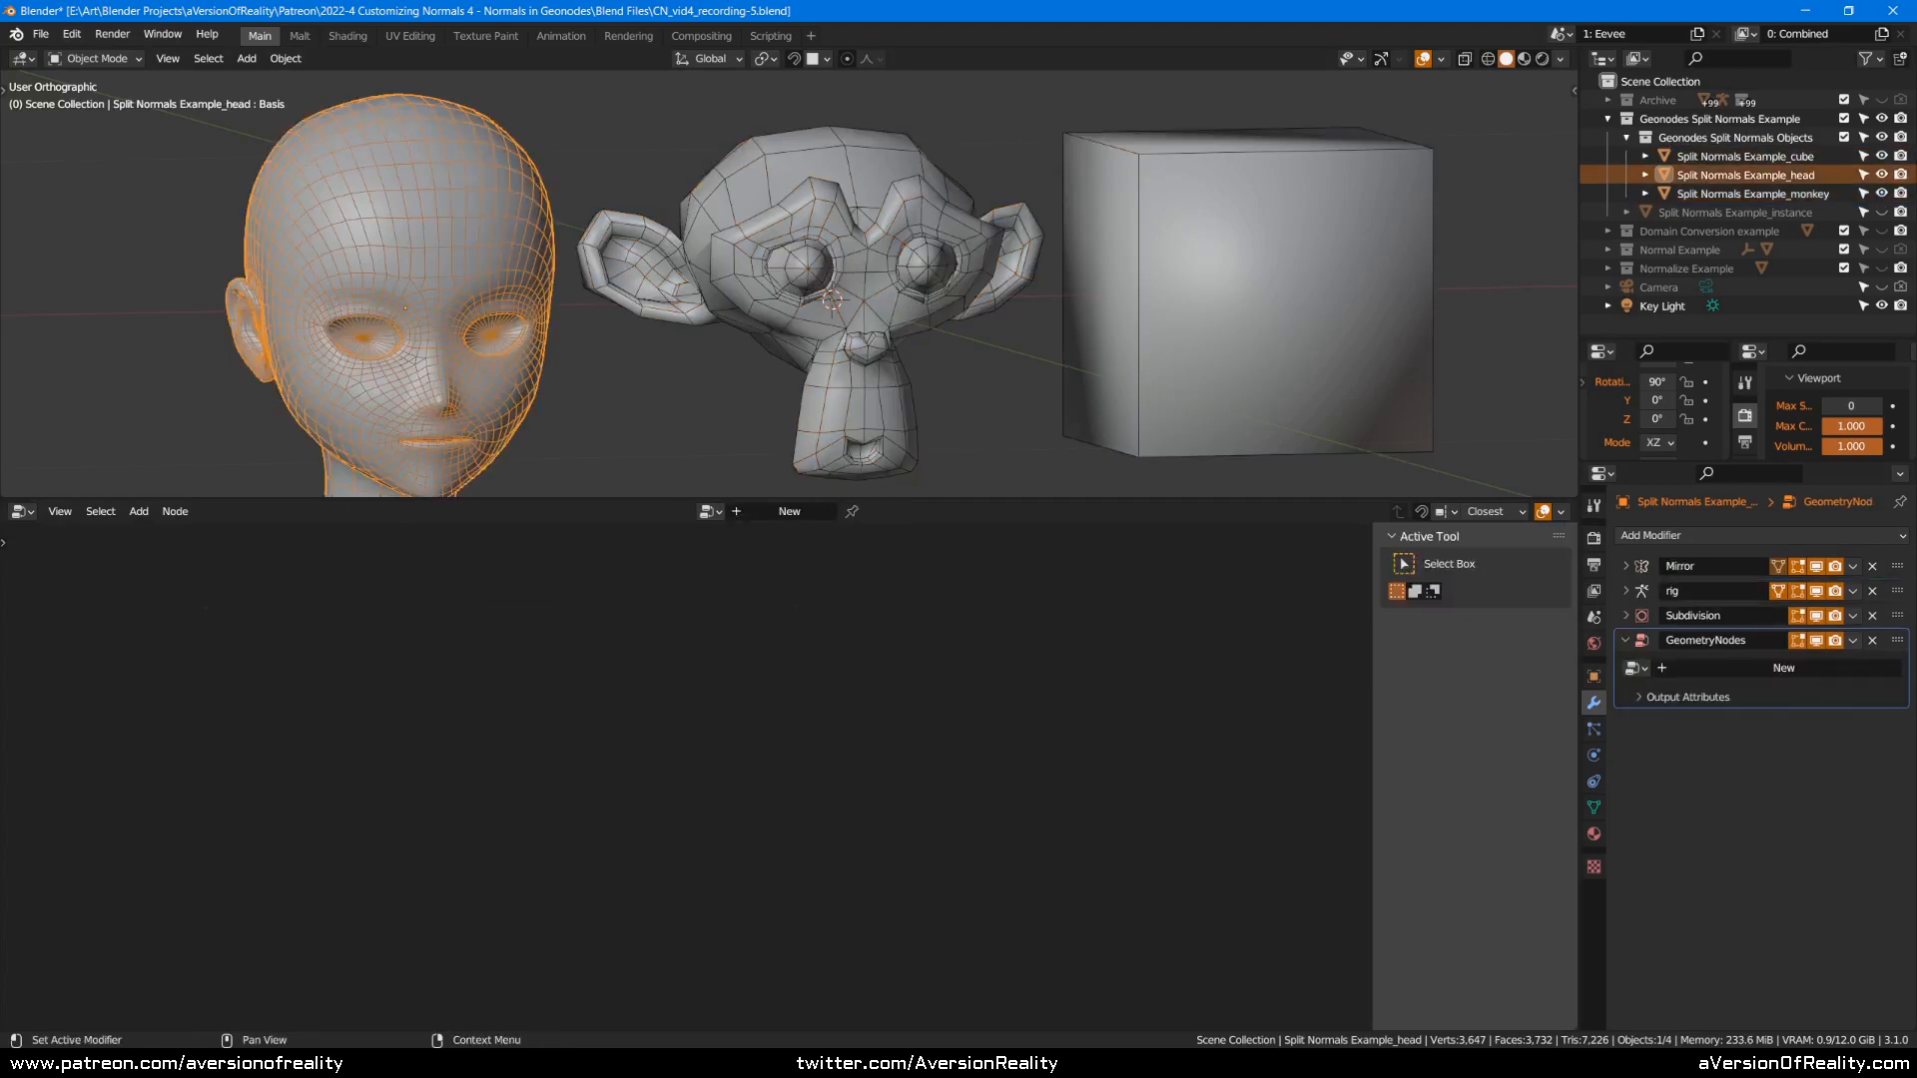
left_click(1635, 668)
type("normals-1")
key("Return")
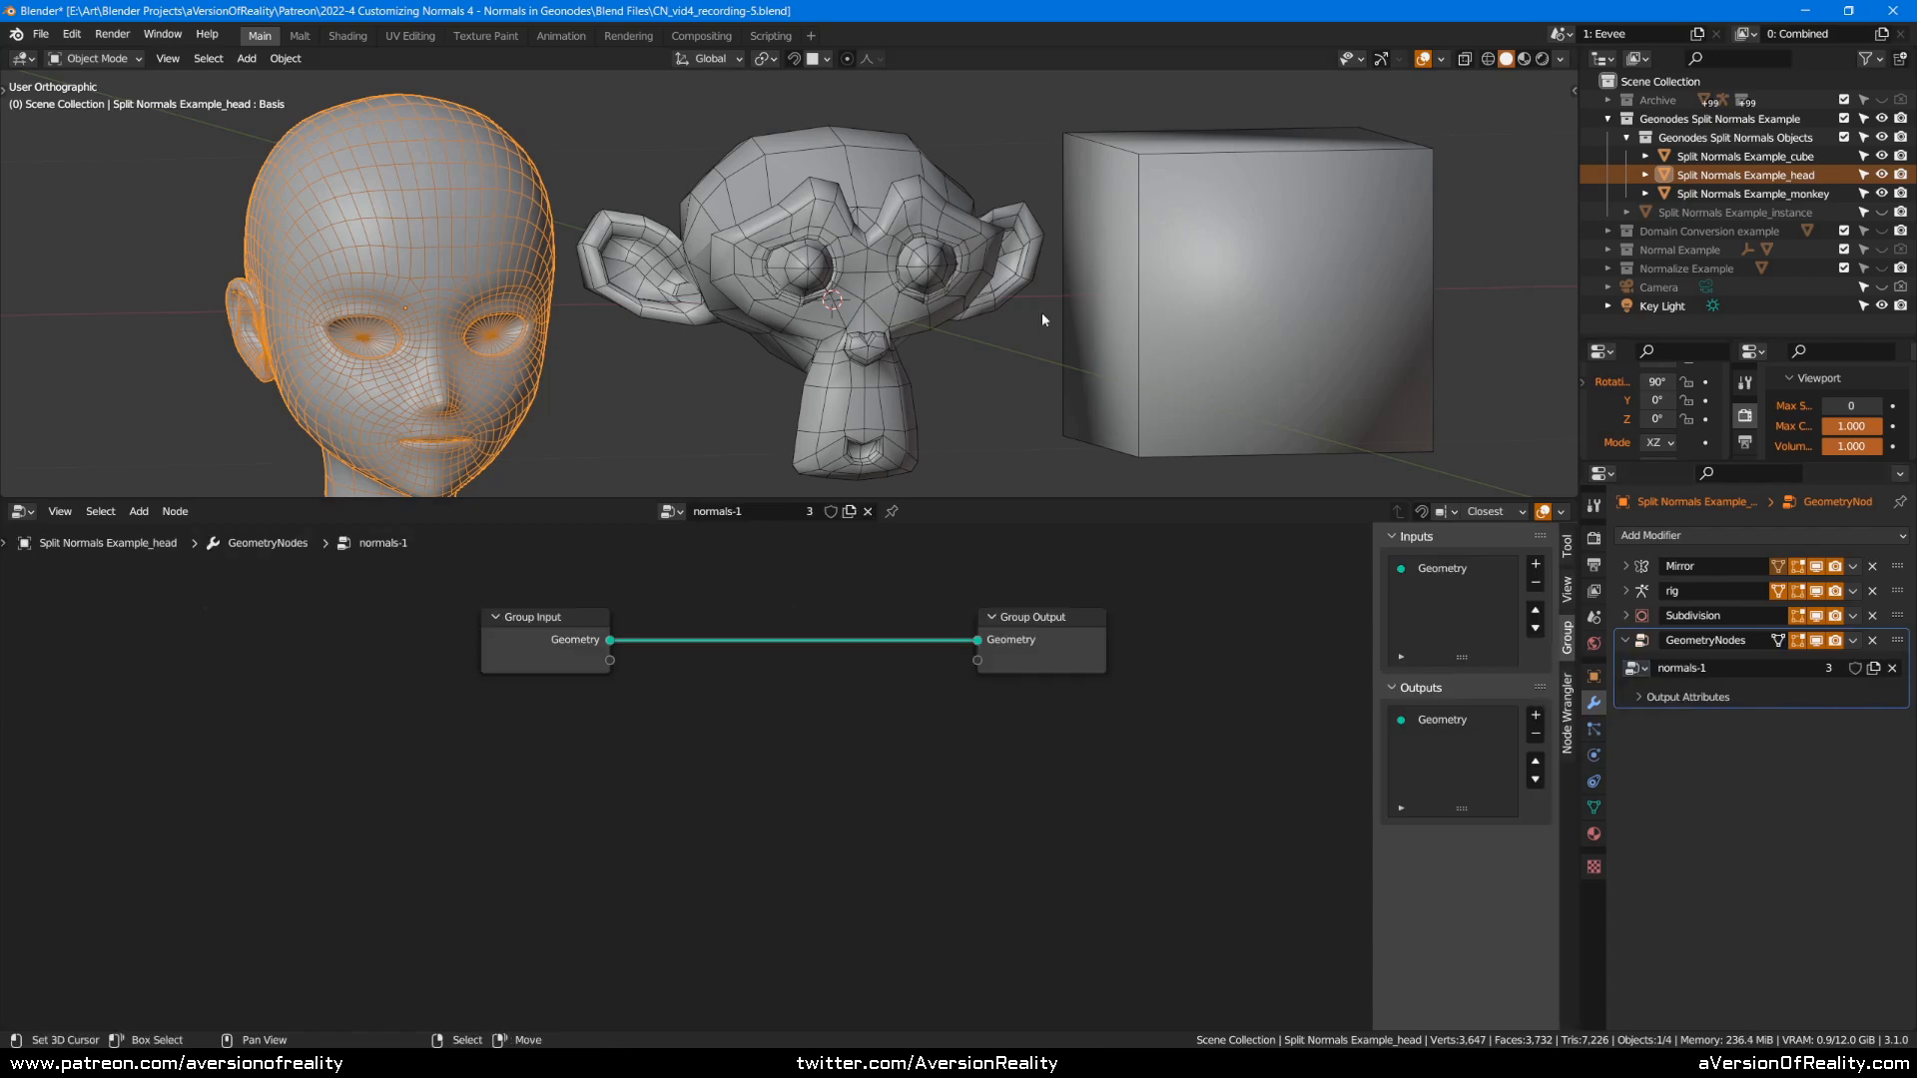
Select the monkey again and pin the normals-1 tree in the node editor.
left_click(962, 292)
left_click(891, 511)
left_click(1013, 656)
left_click(821, 723)
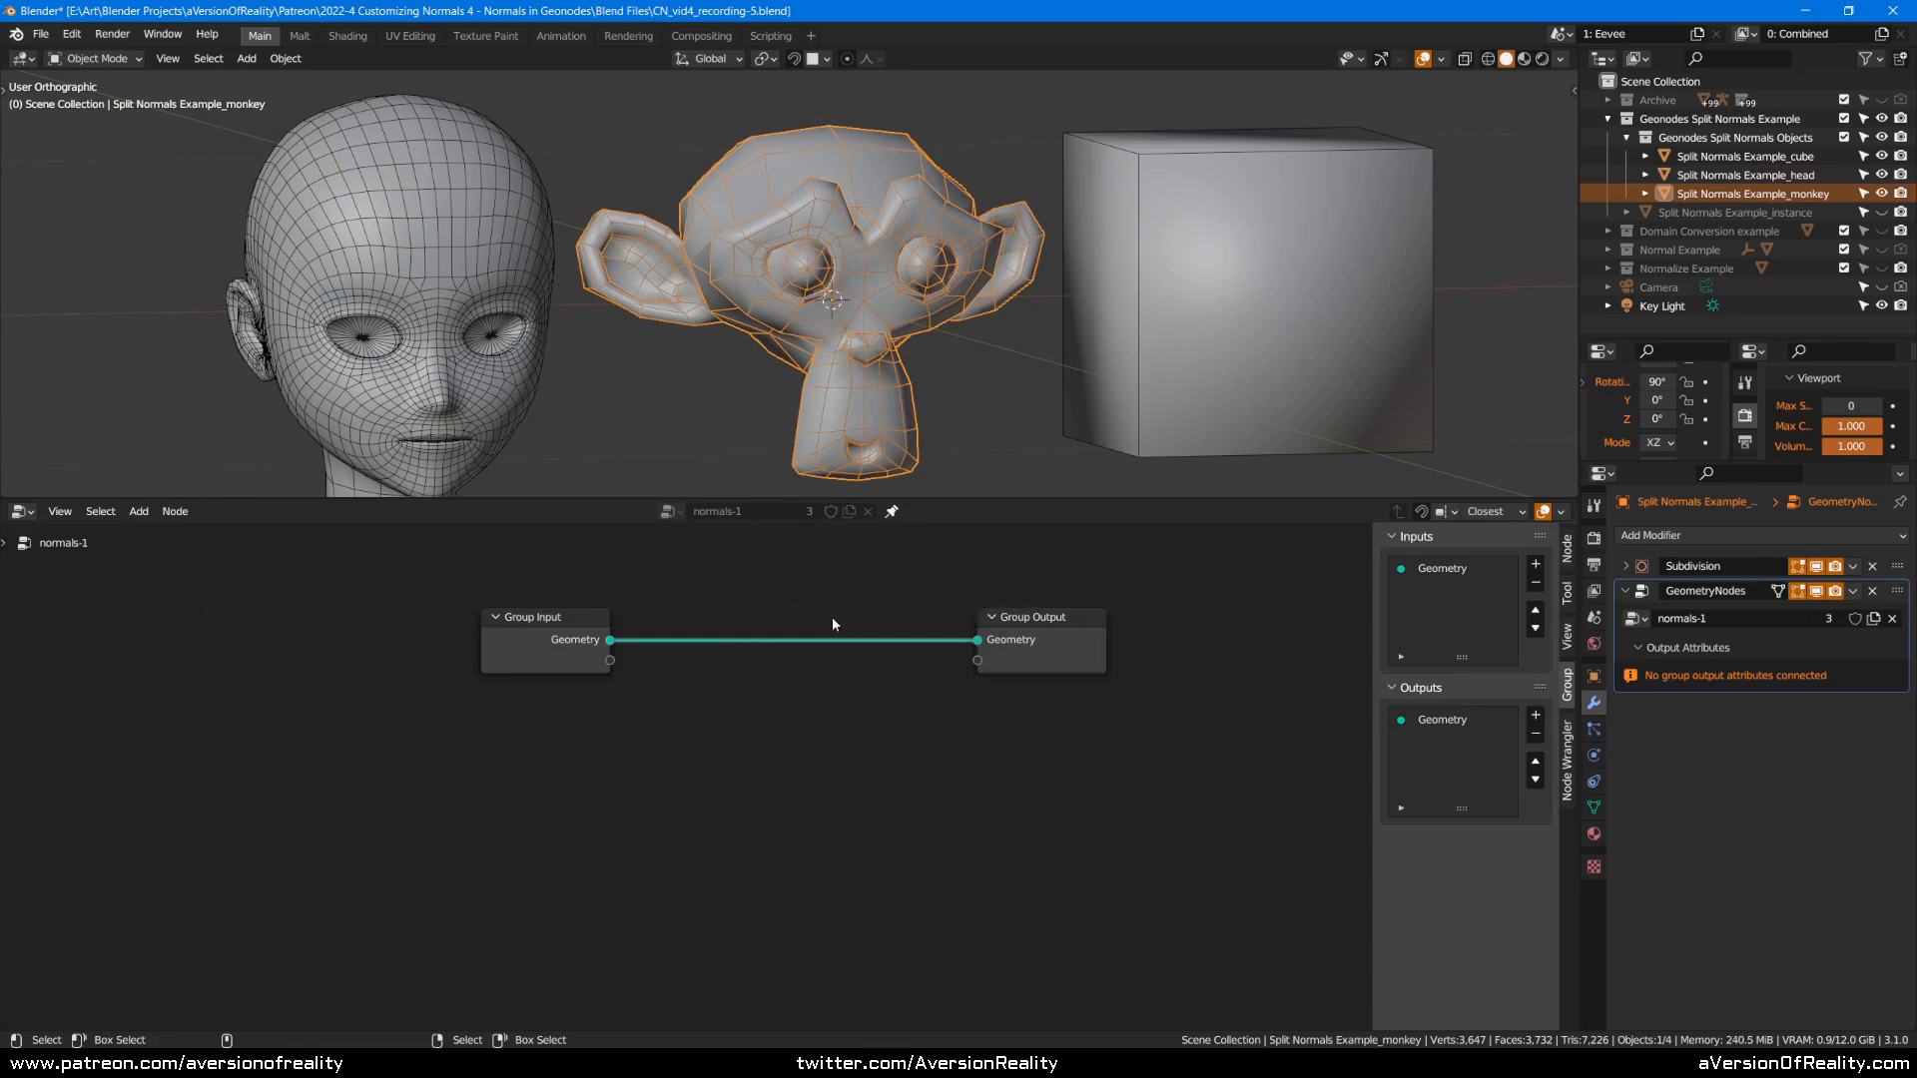
Move the Group Output and Group Input nodes slightly farther apart.
left_click_drag(1061, 647, 1090, 643)
left_click(879, 668)
left_click_drag(560, 654, 556, 654)
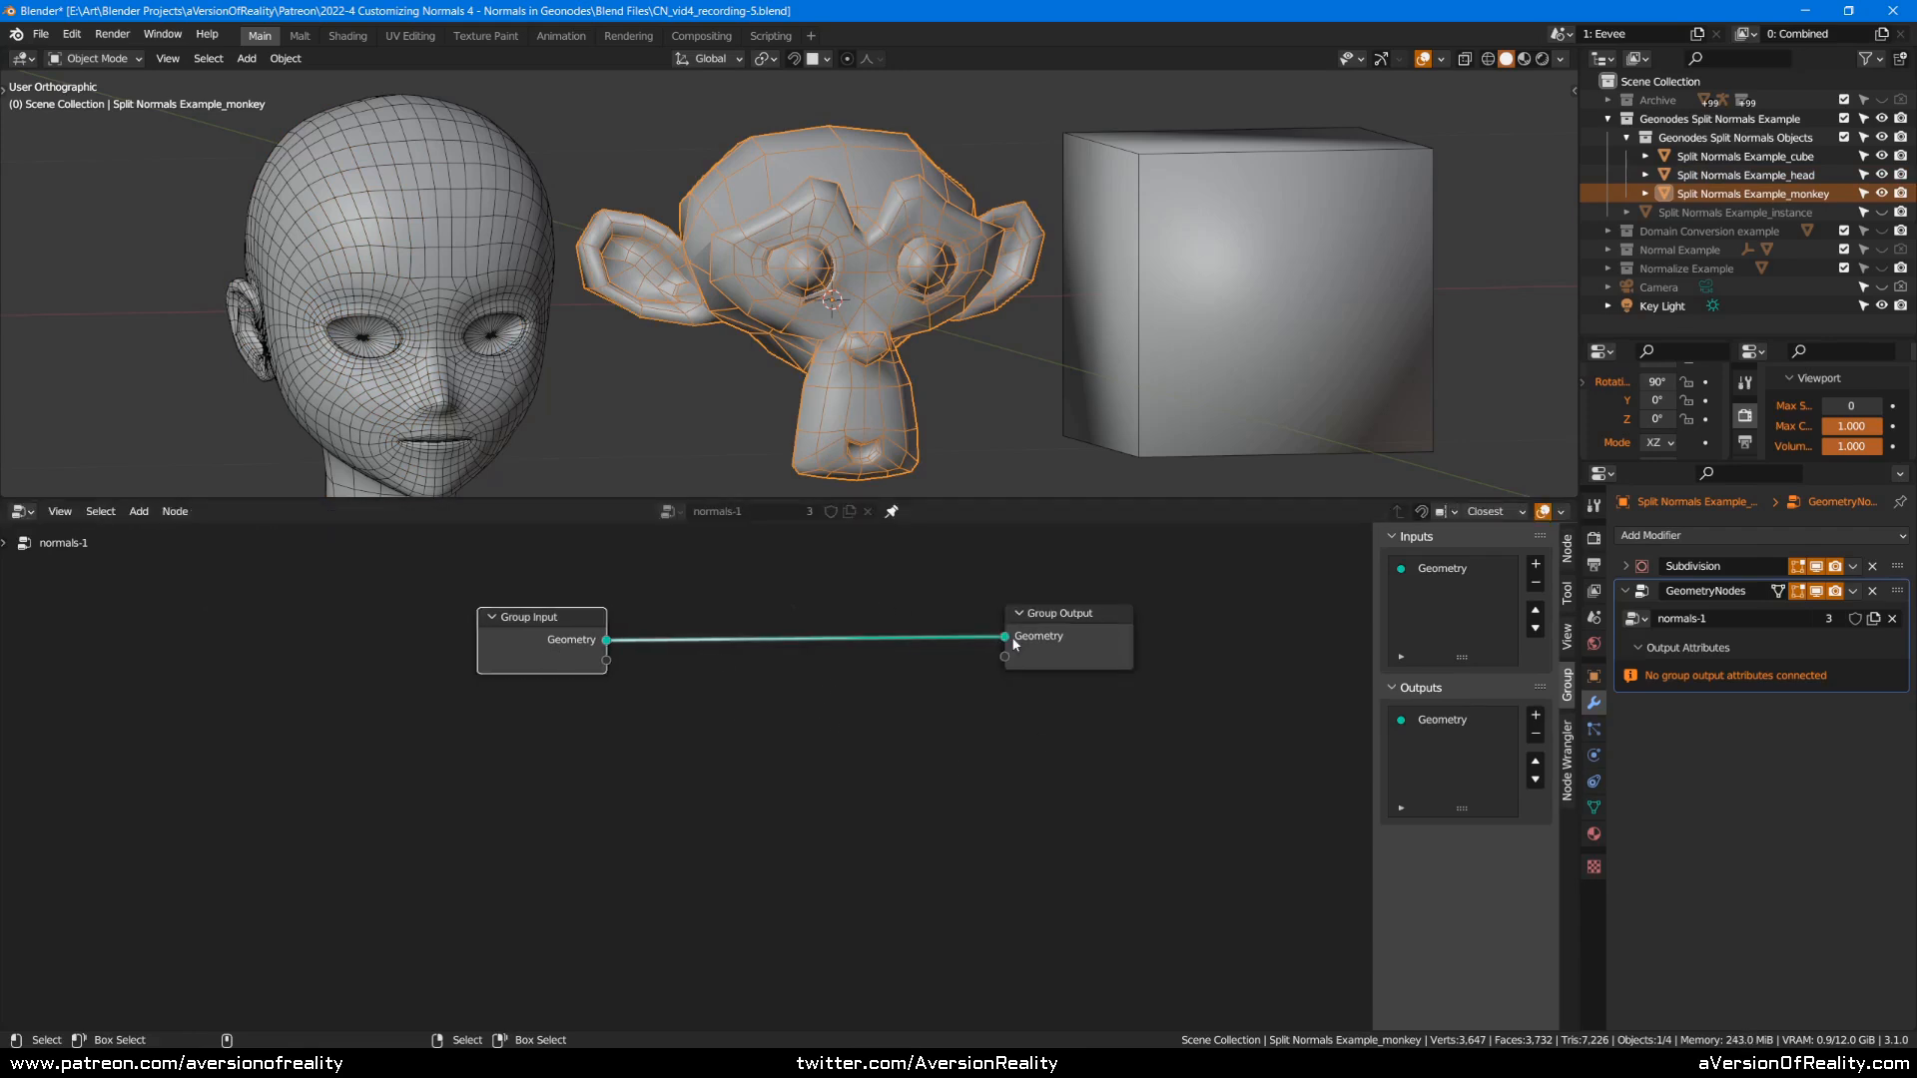
left_click(1051, 637)
Cut the Geometry link between Group Input and Group Output and reconnect the two sockets.
right_click_drag(869, 584, 827, 774, "ctrl")
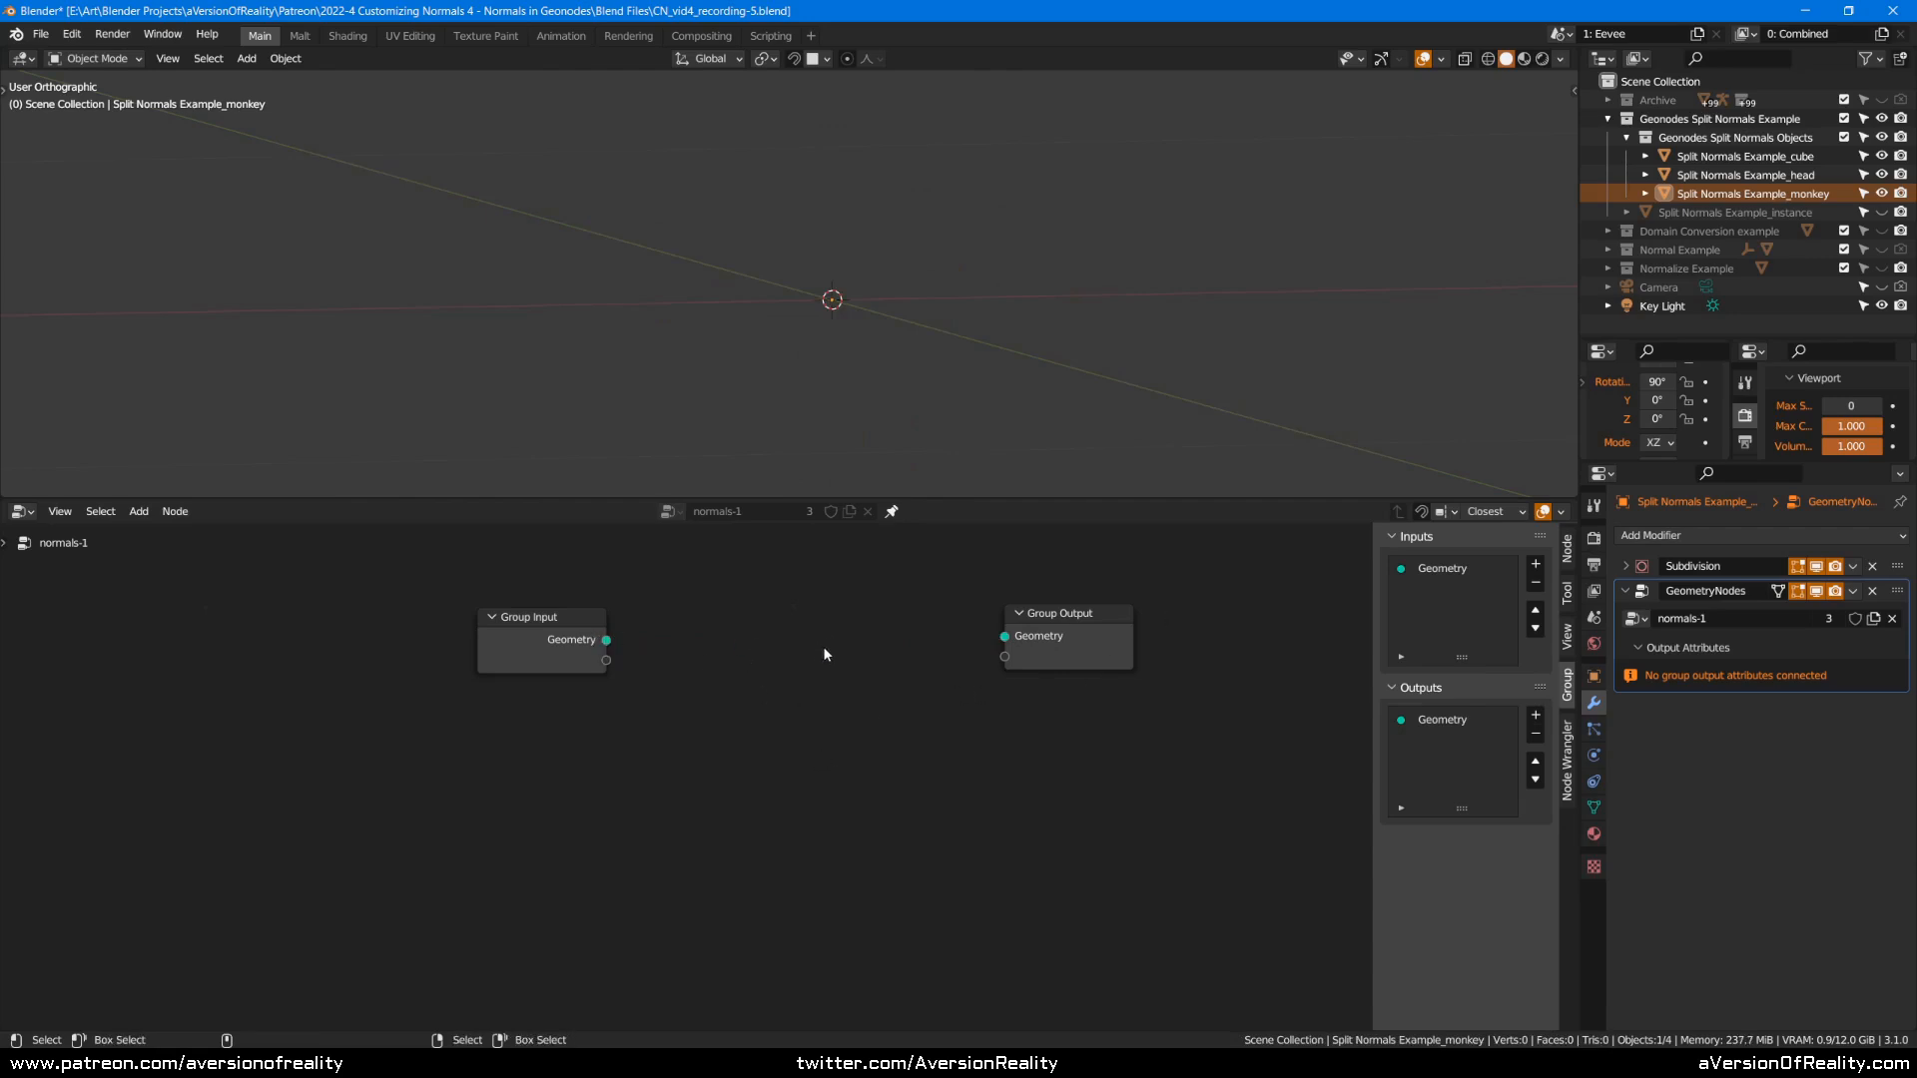
left_click(1567, 758)
left_click(1567, 687)
left_click_drag(606, 641, 1004, 636)
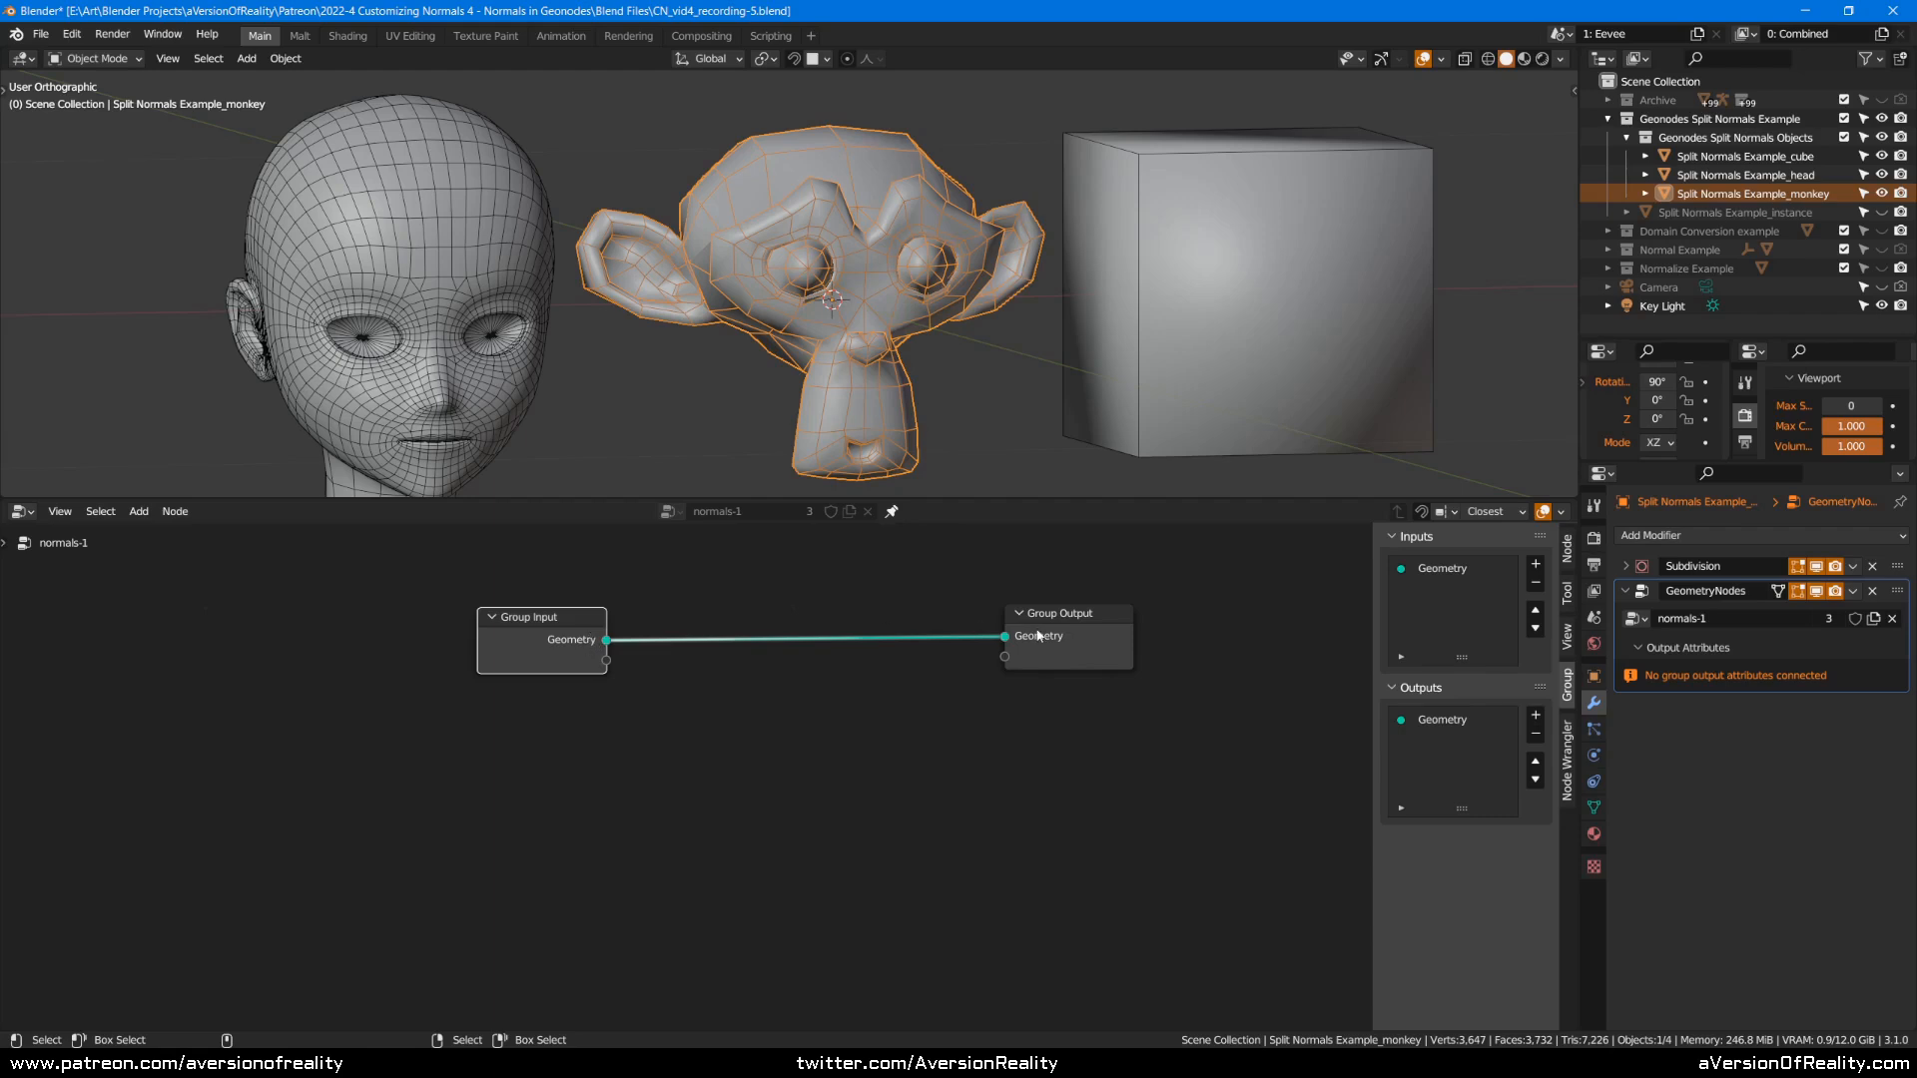
Cut the Geometry link once more and undo the cut.
left_click(724, 714)
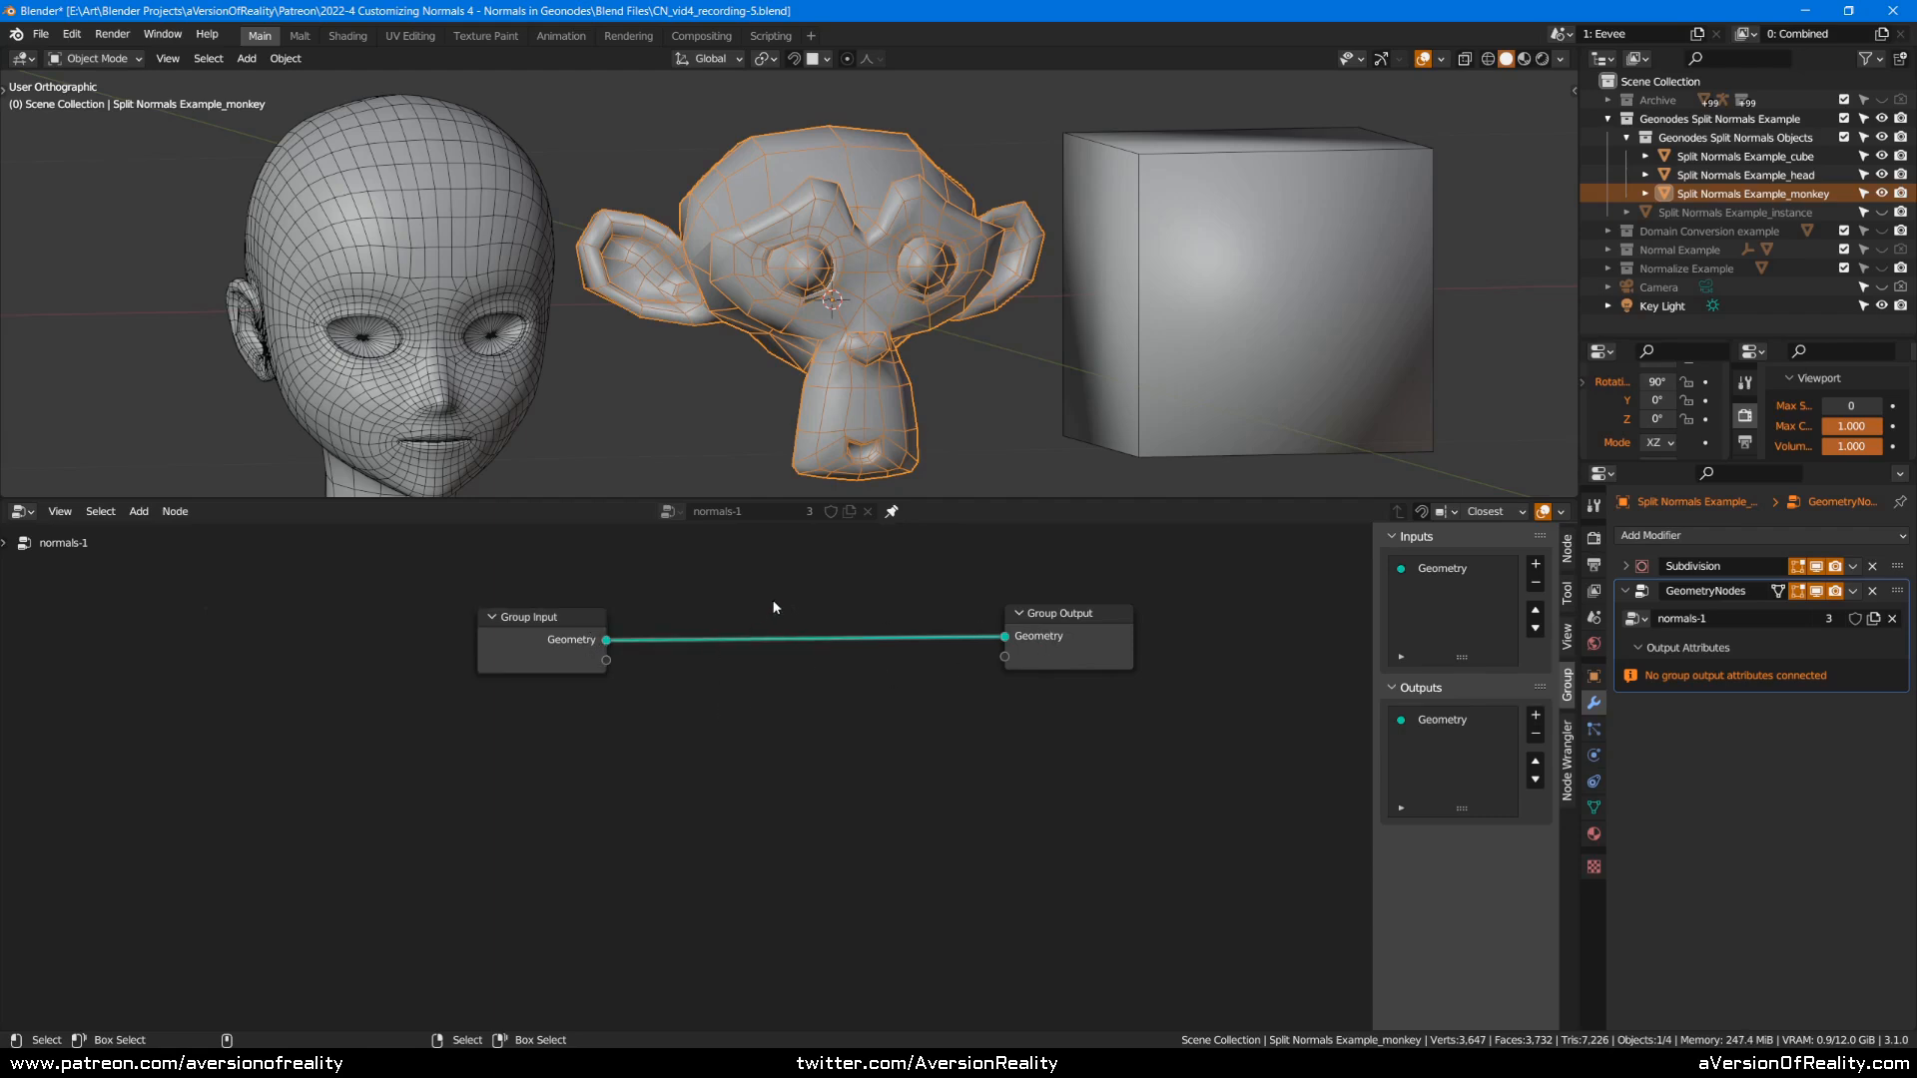
right_click_drag(787, 577, 800, 735, "ctrl")
key("ctrl+z")
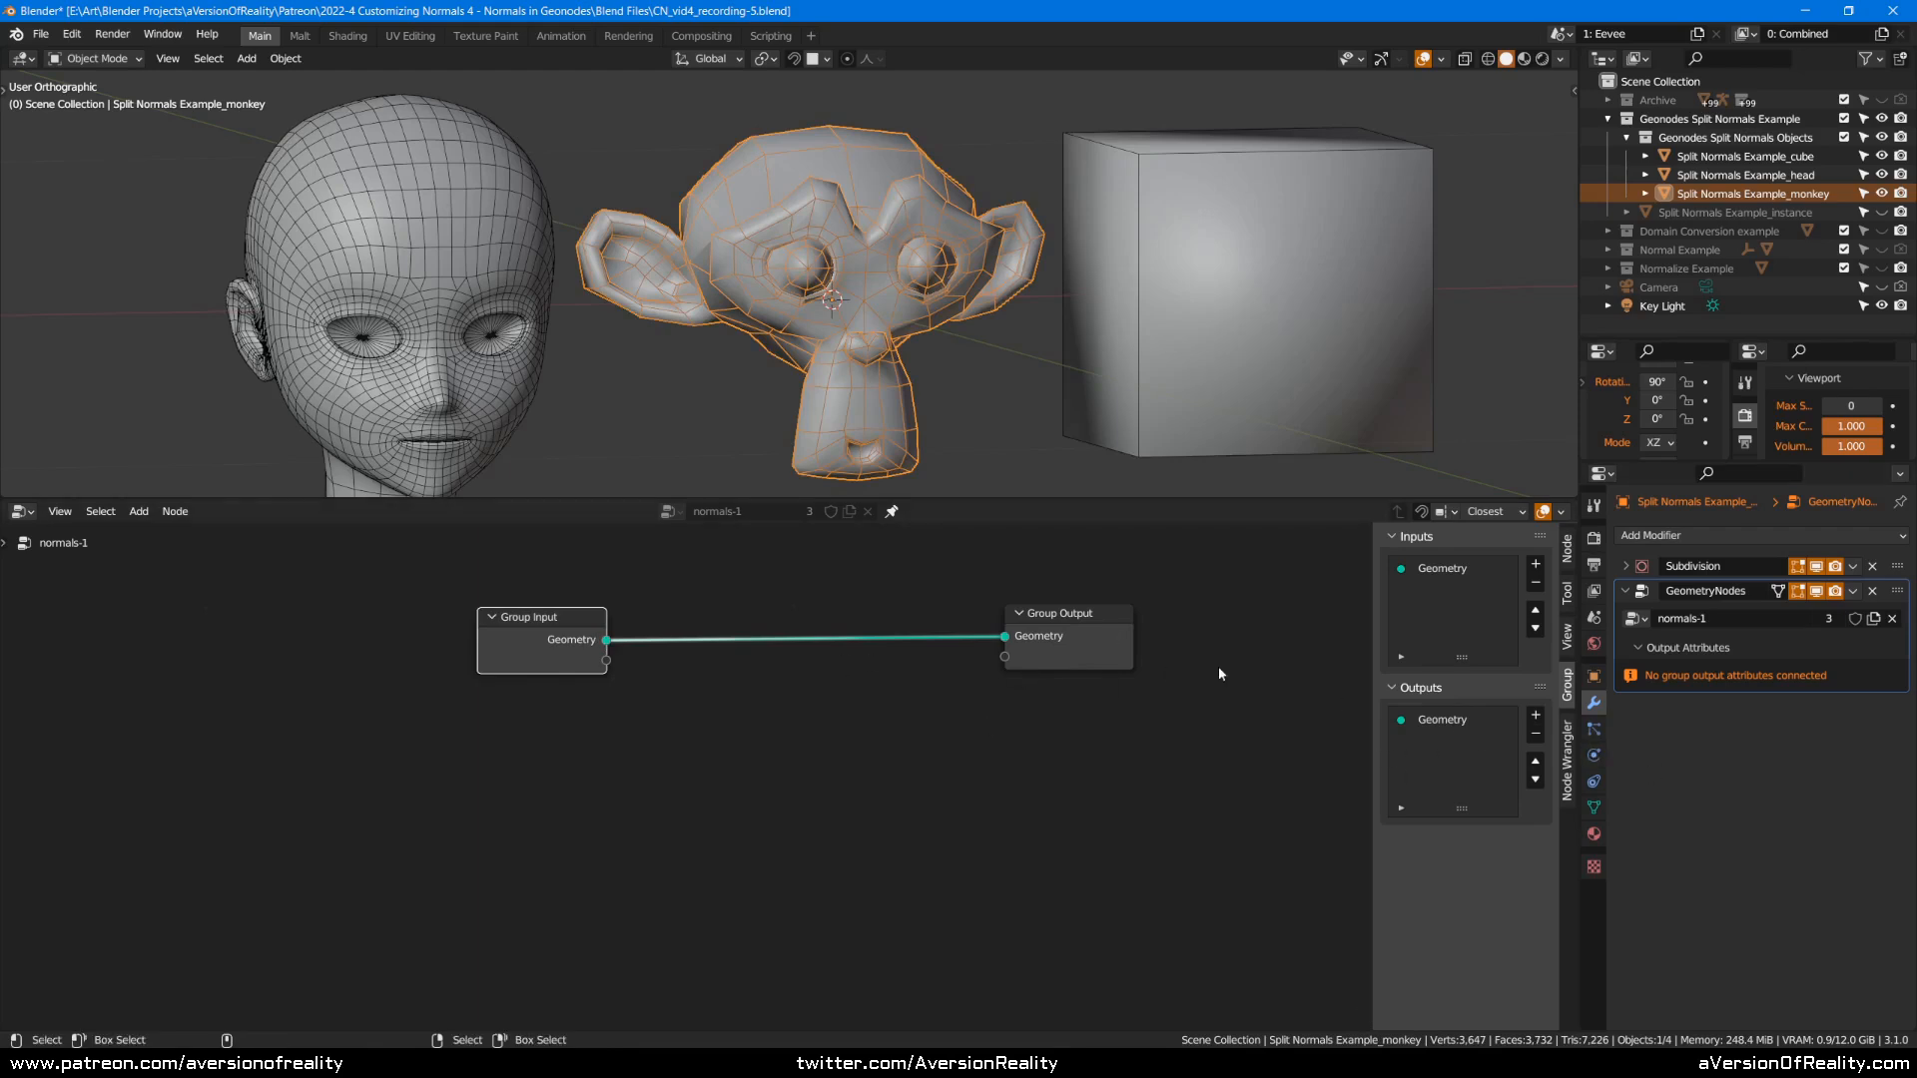
left_click(1563, 749)
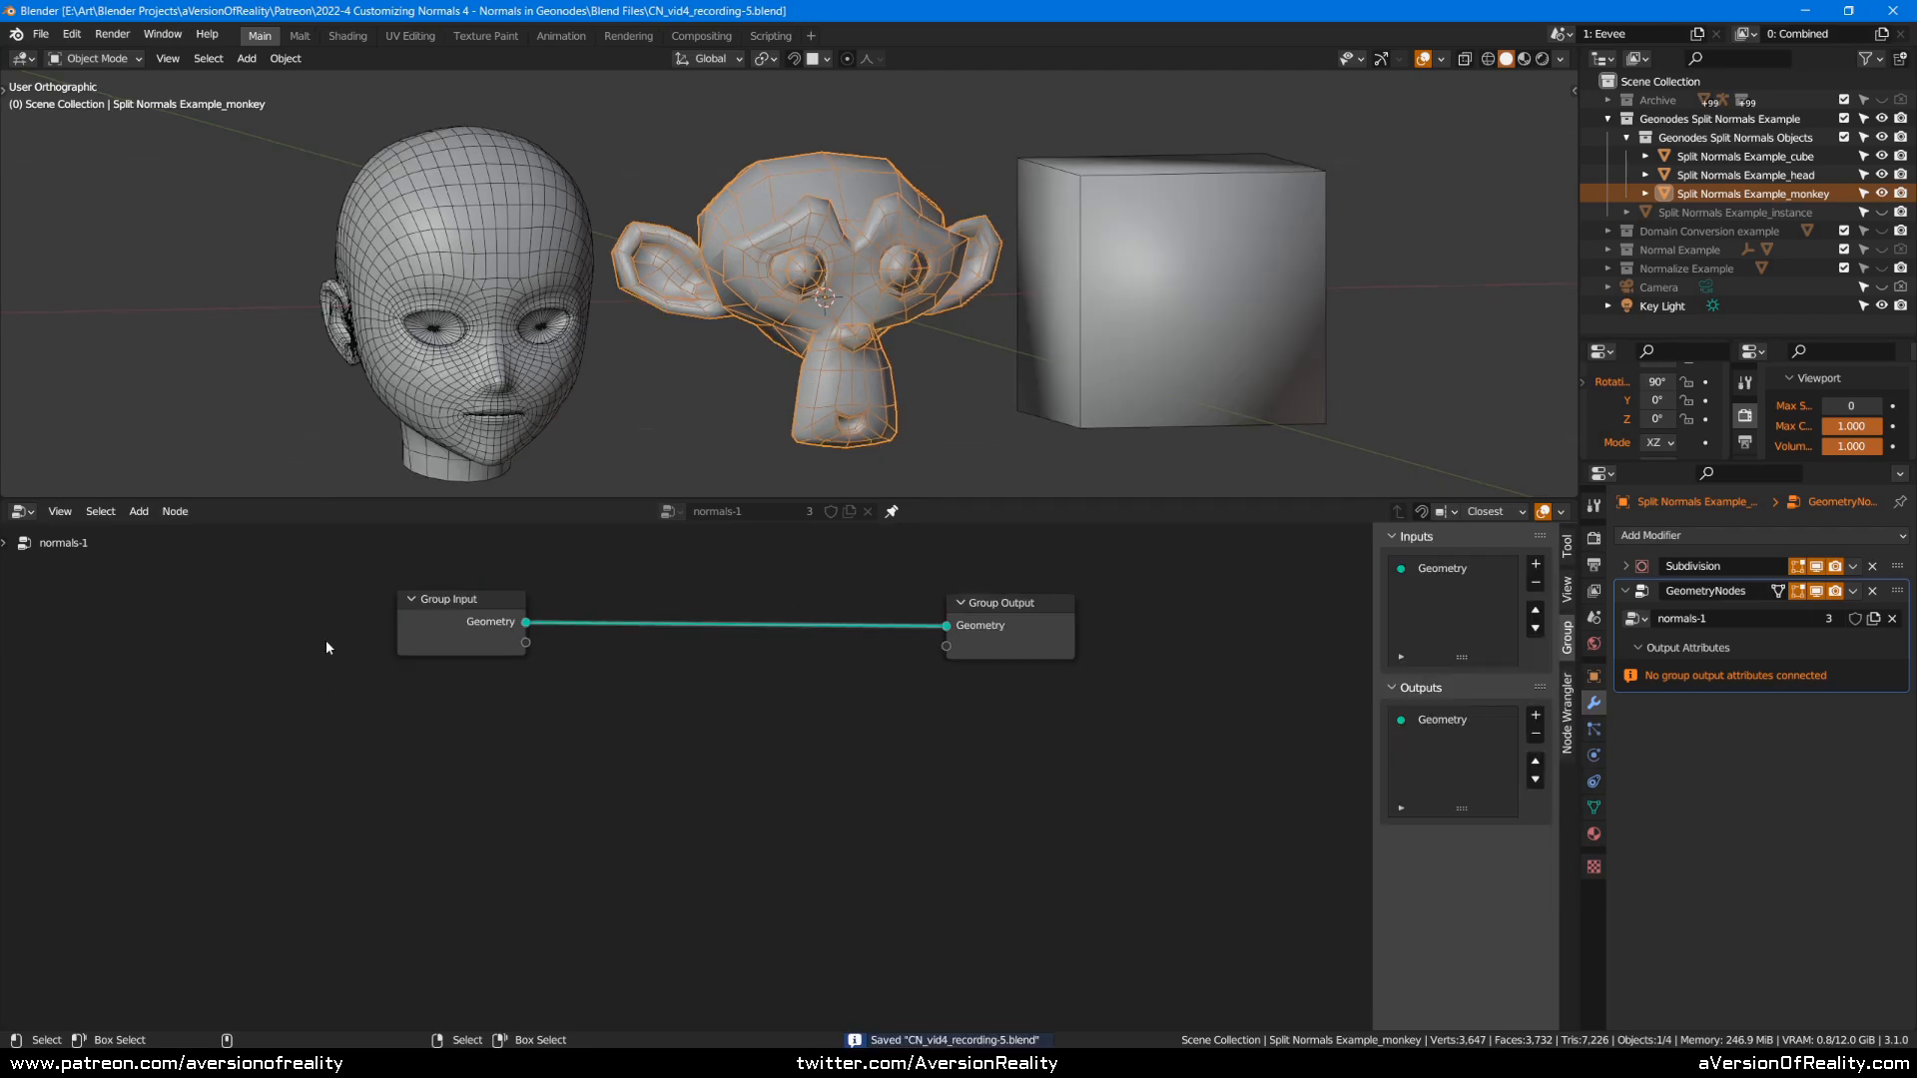
Add a Cylinder mesh primitive node and connect its Mesh output to the Group Output's Geometry.
key("shift+a")
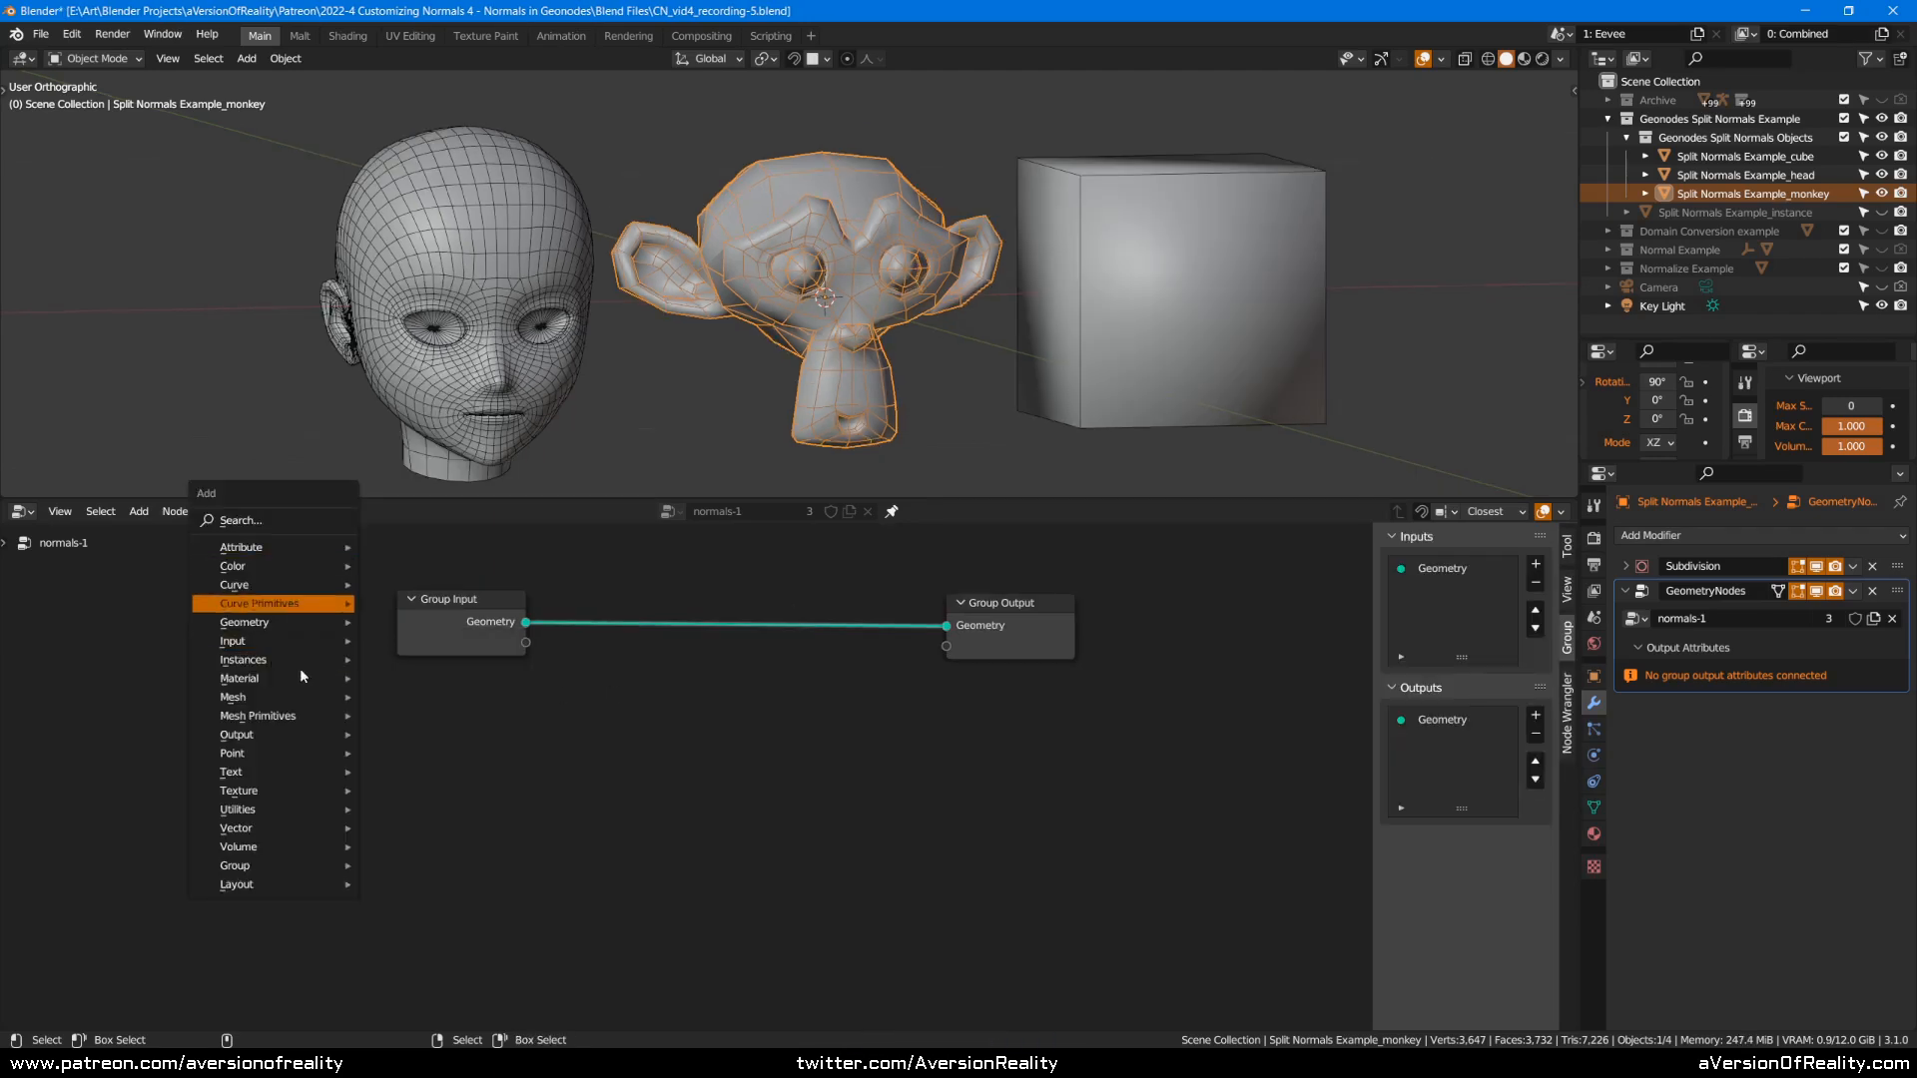
mouse_move(300, 716)
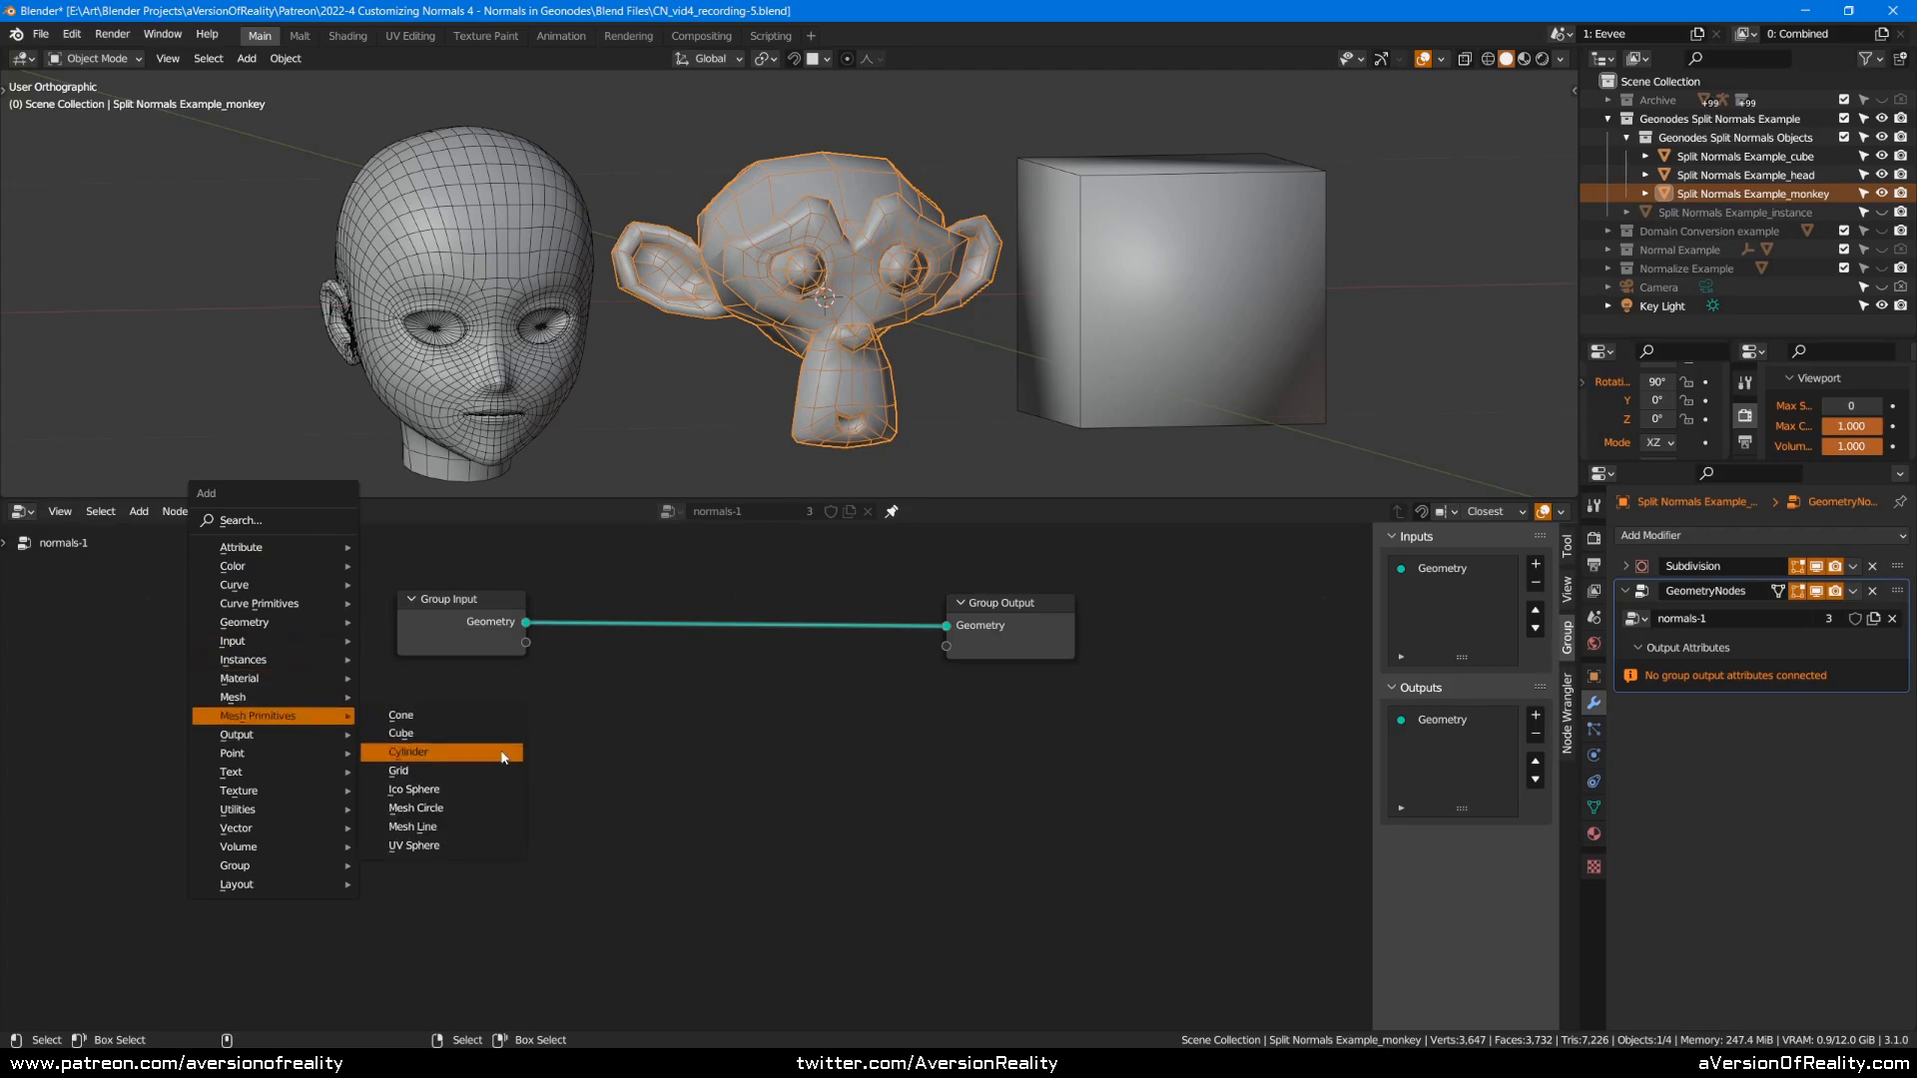
left_click(503, 756)
left_click(585, 751)
left_click(585, 751, "ctrl+shift")
scroll(866, 290, "down", 6)
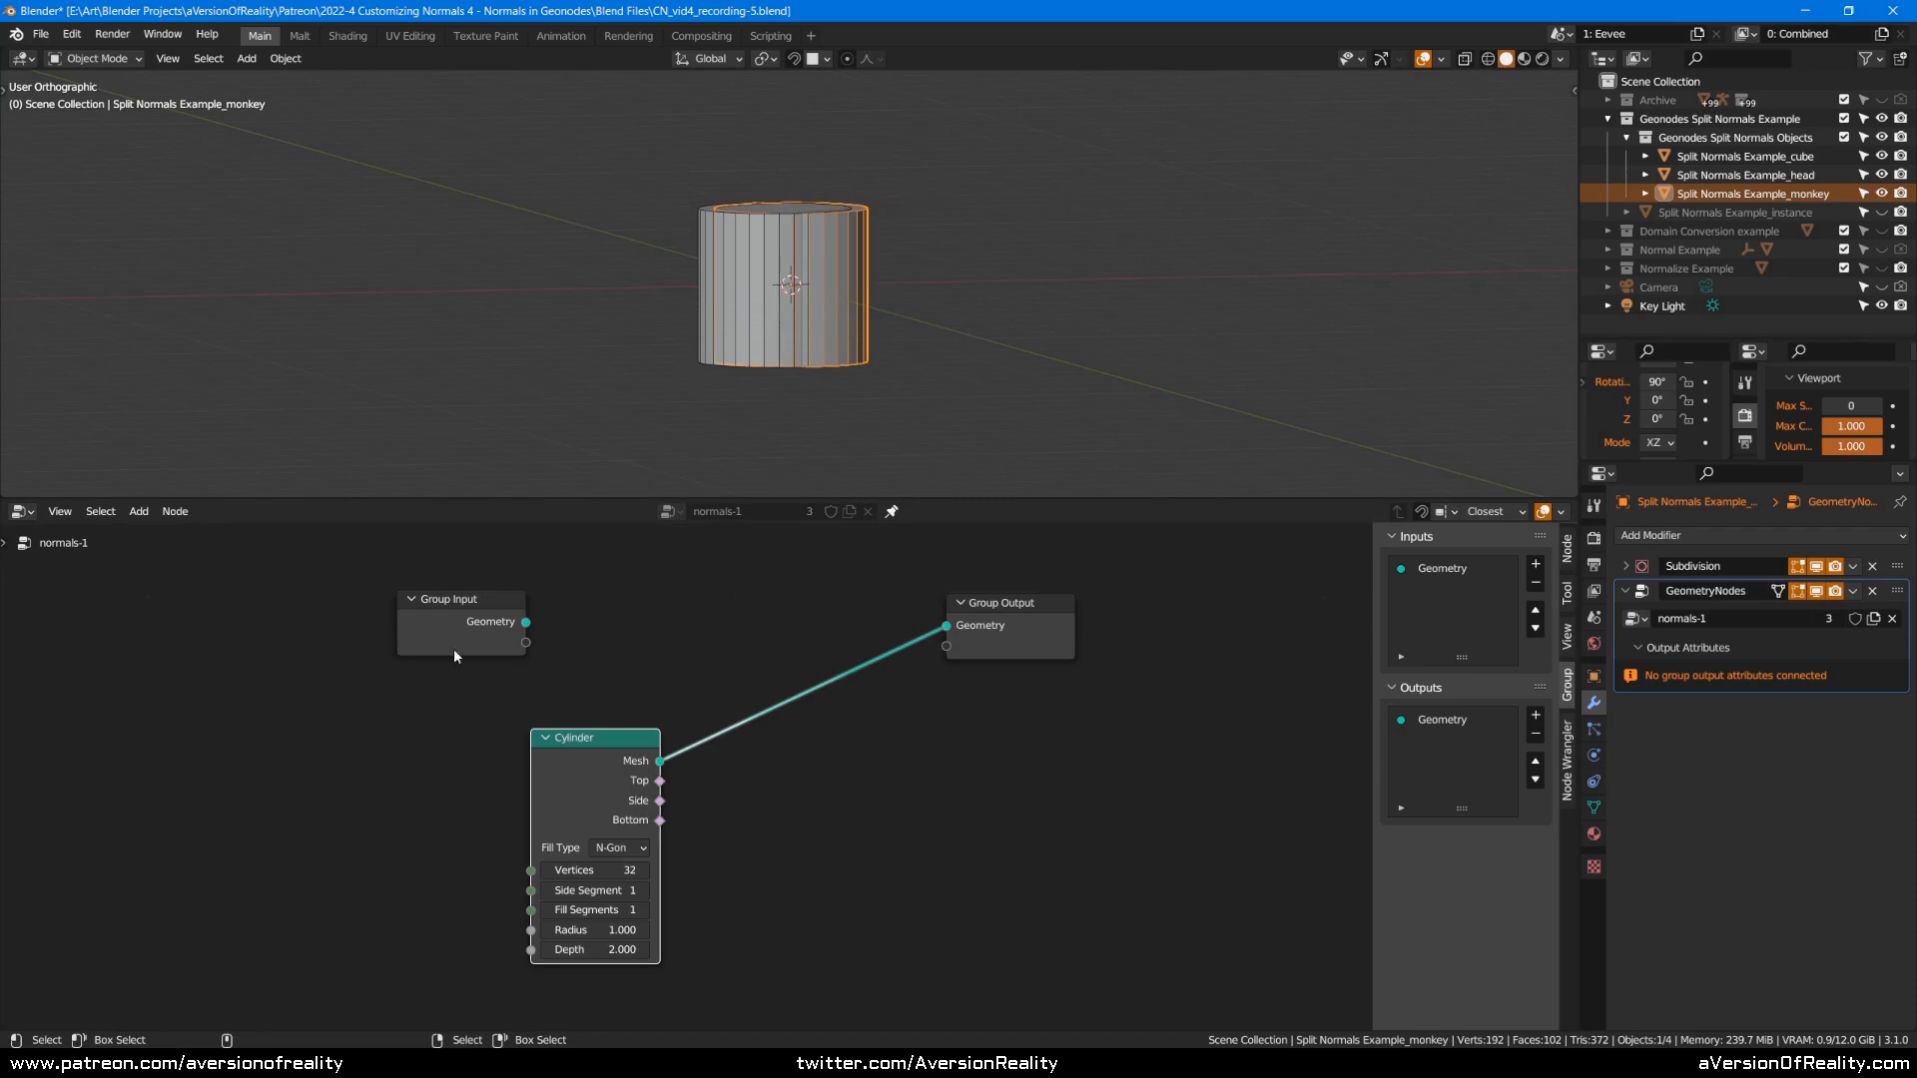
Reconnect the Group Input's Geometry to the Group Output and delete the Cylinder node.
left_click(494, 640, "ctrl+shift")
left_click(615, 787)
key("x")
scroll(821, 222, "up", 12)
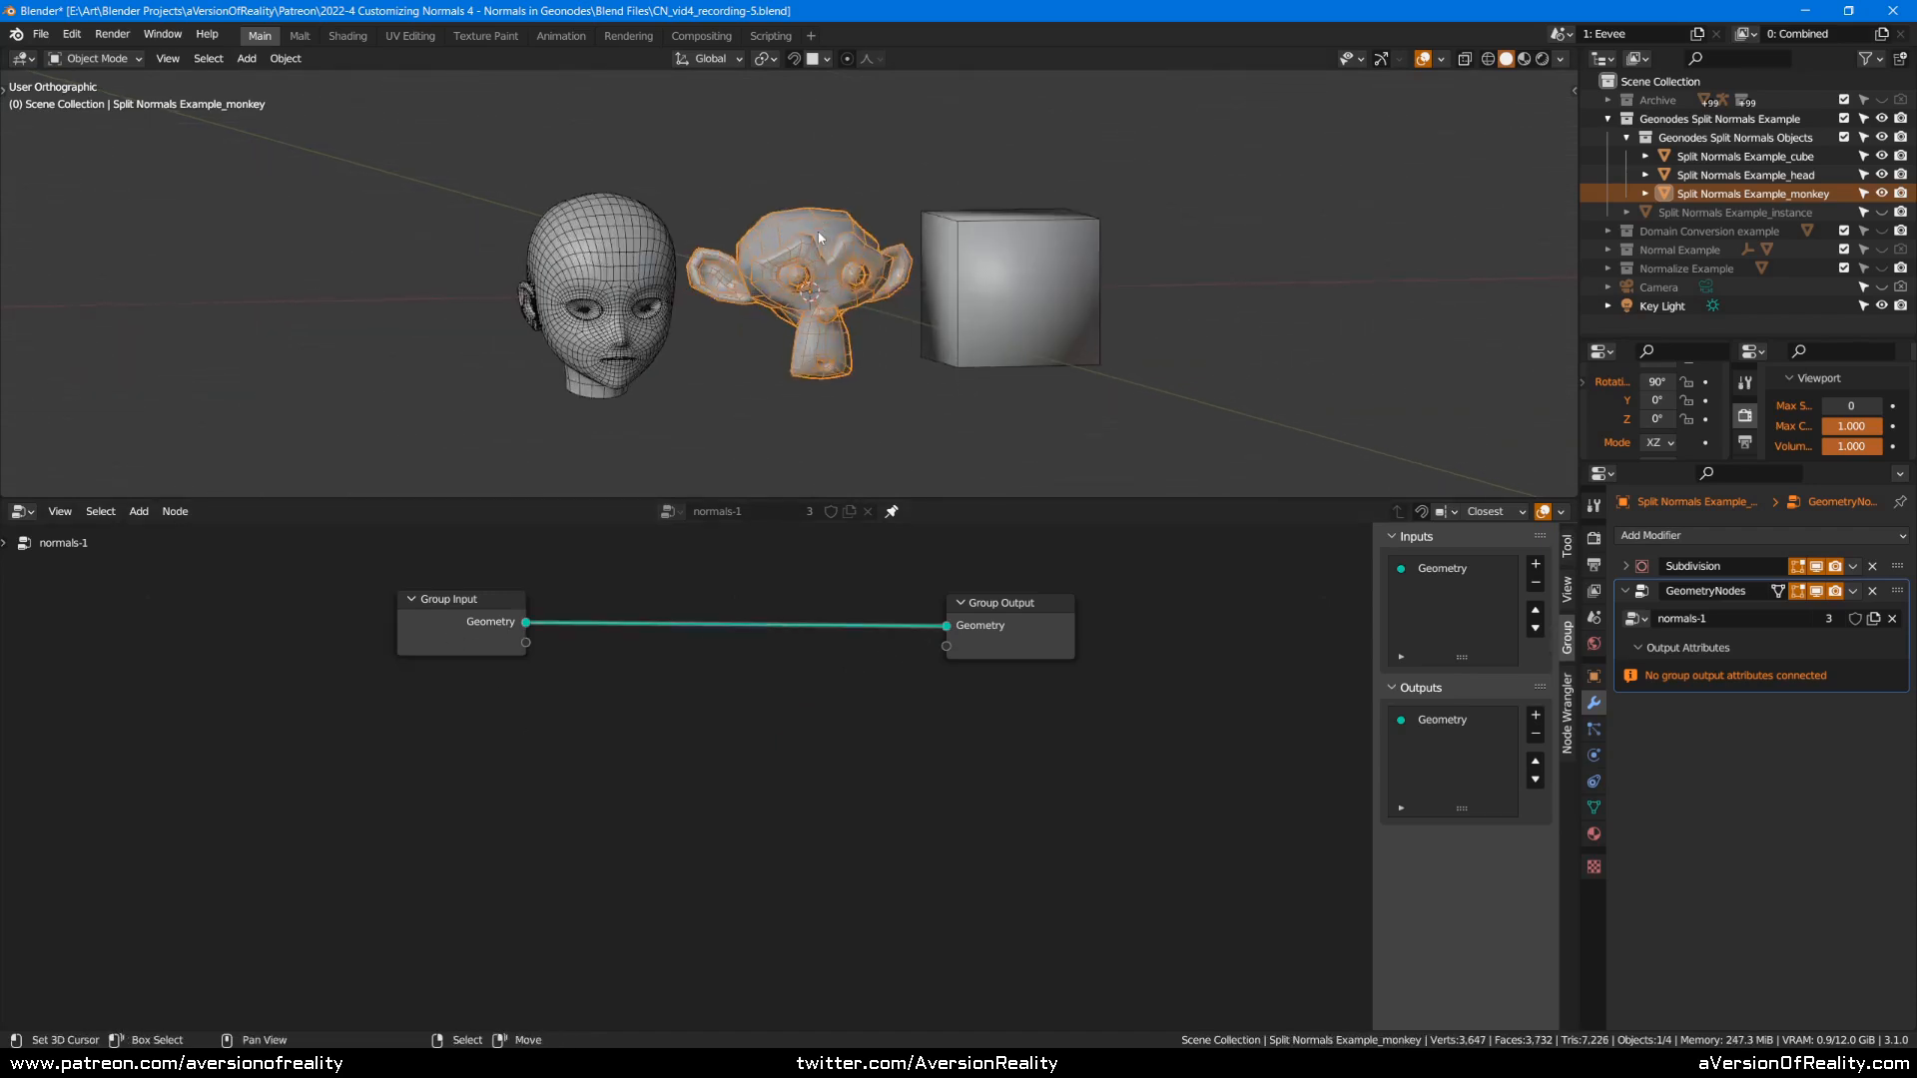
scroll(819, 237, "up", 1)
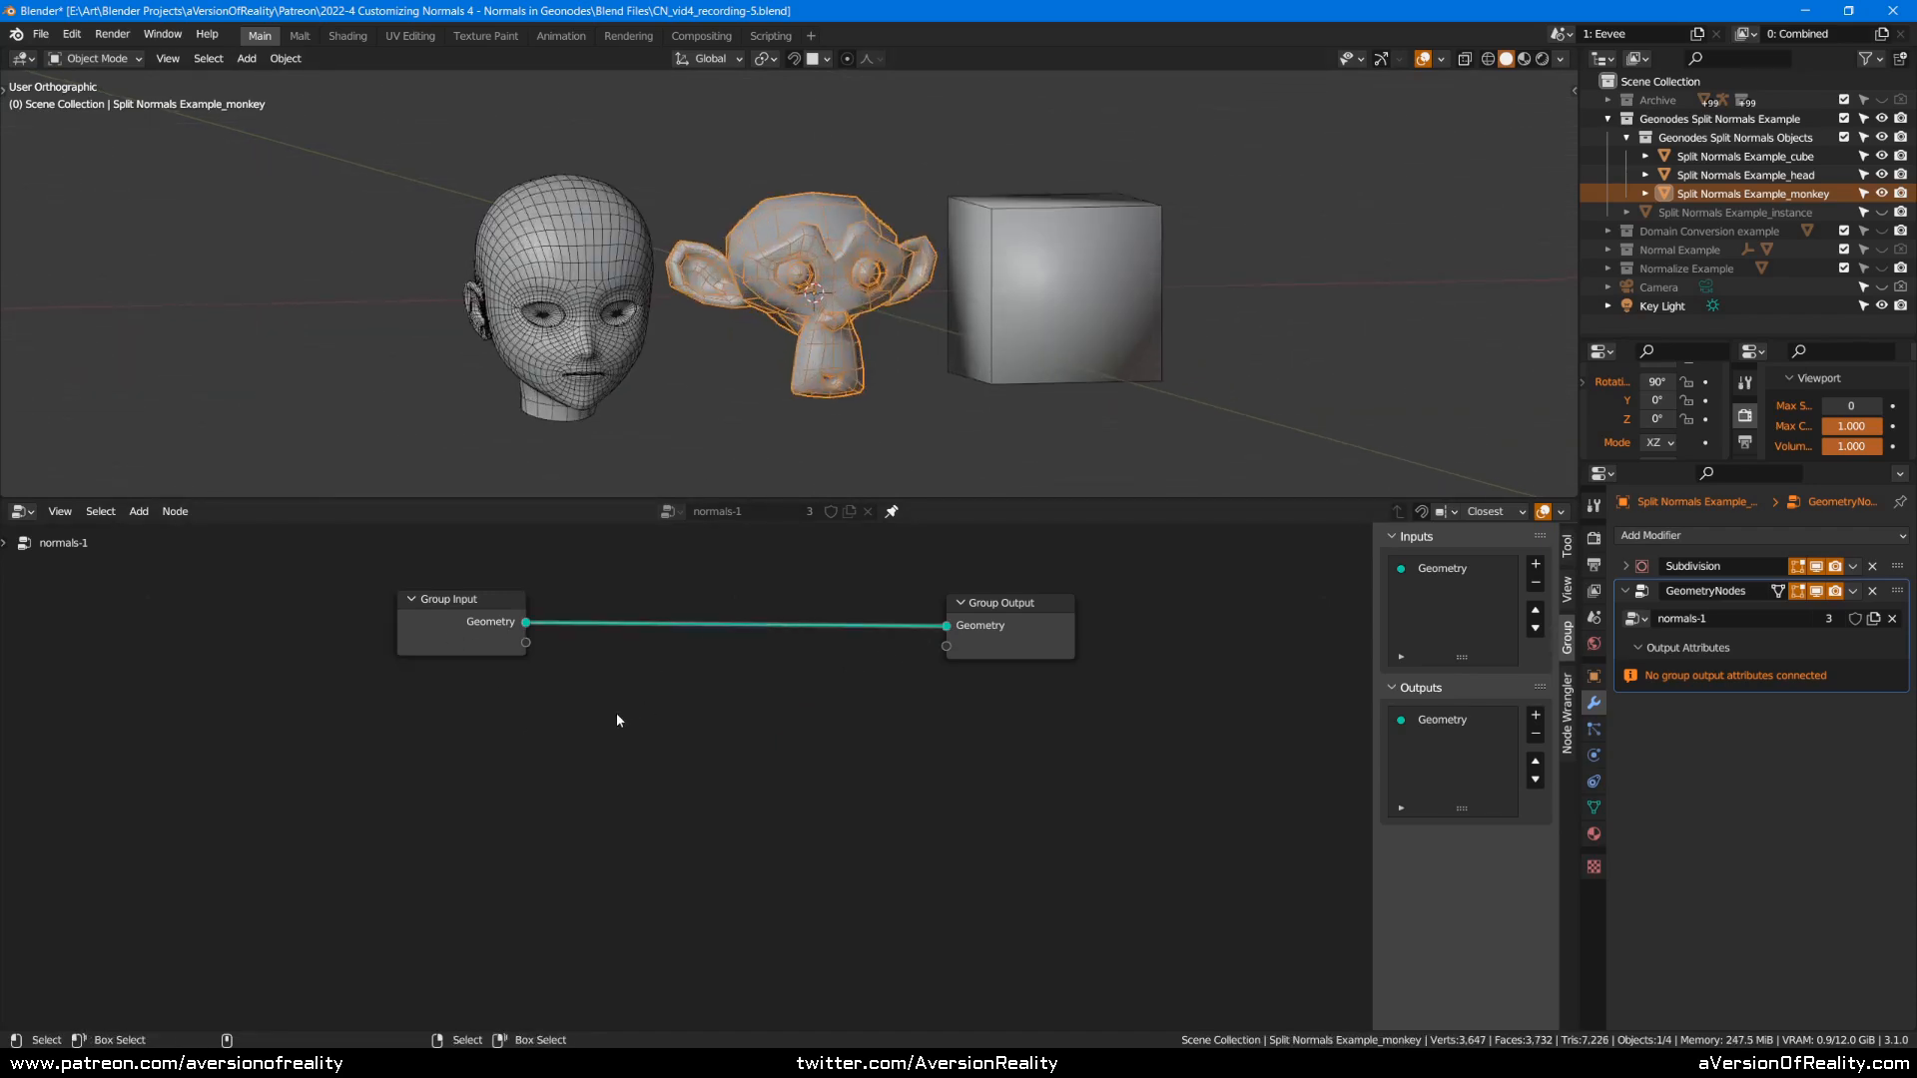
Add a Normal input node below the Group Input, connect it to a new Group Output socket and save the file.
left_click_drag(483, 615, 468, 593)
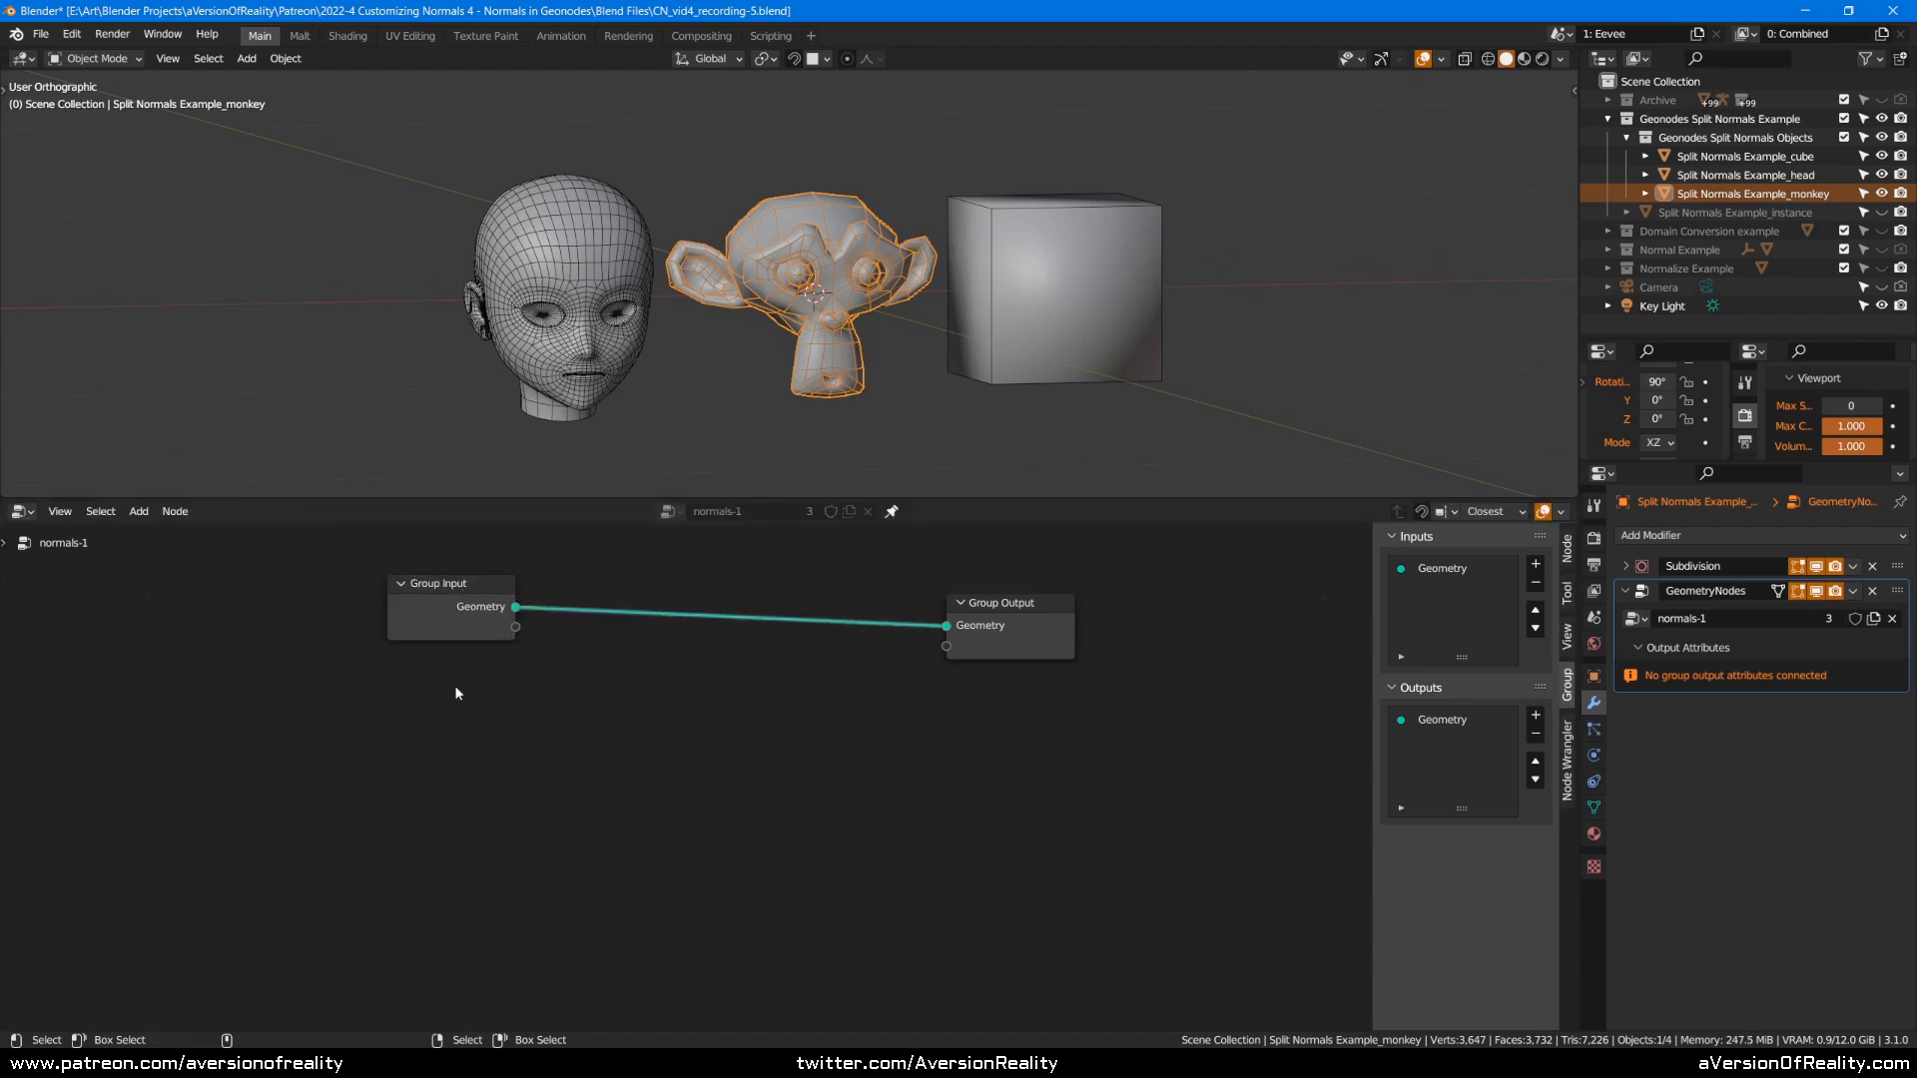
key("shift+a")
mouse_move(431, 612)
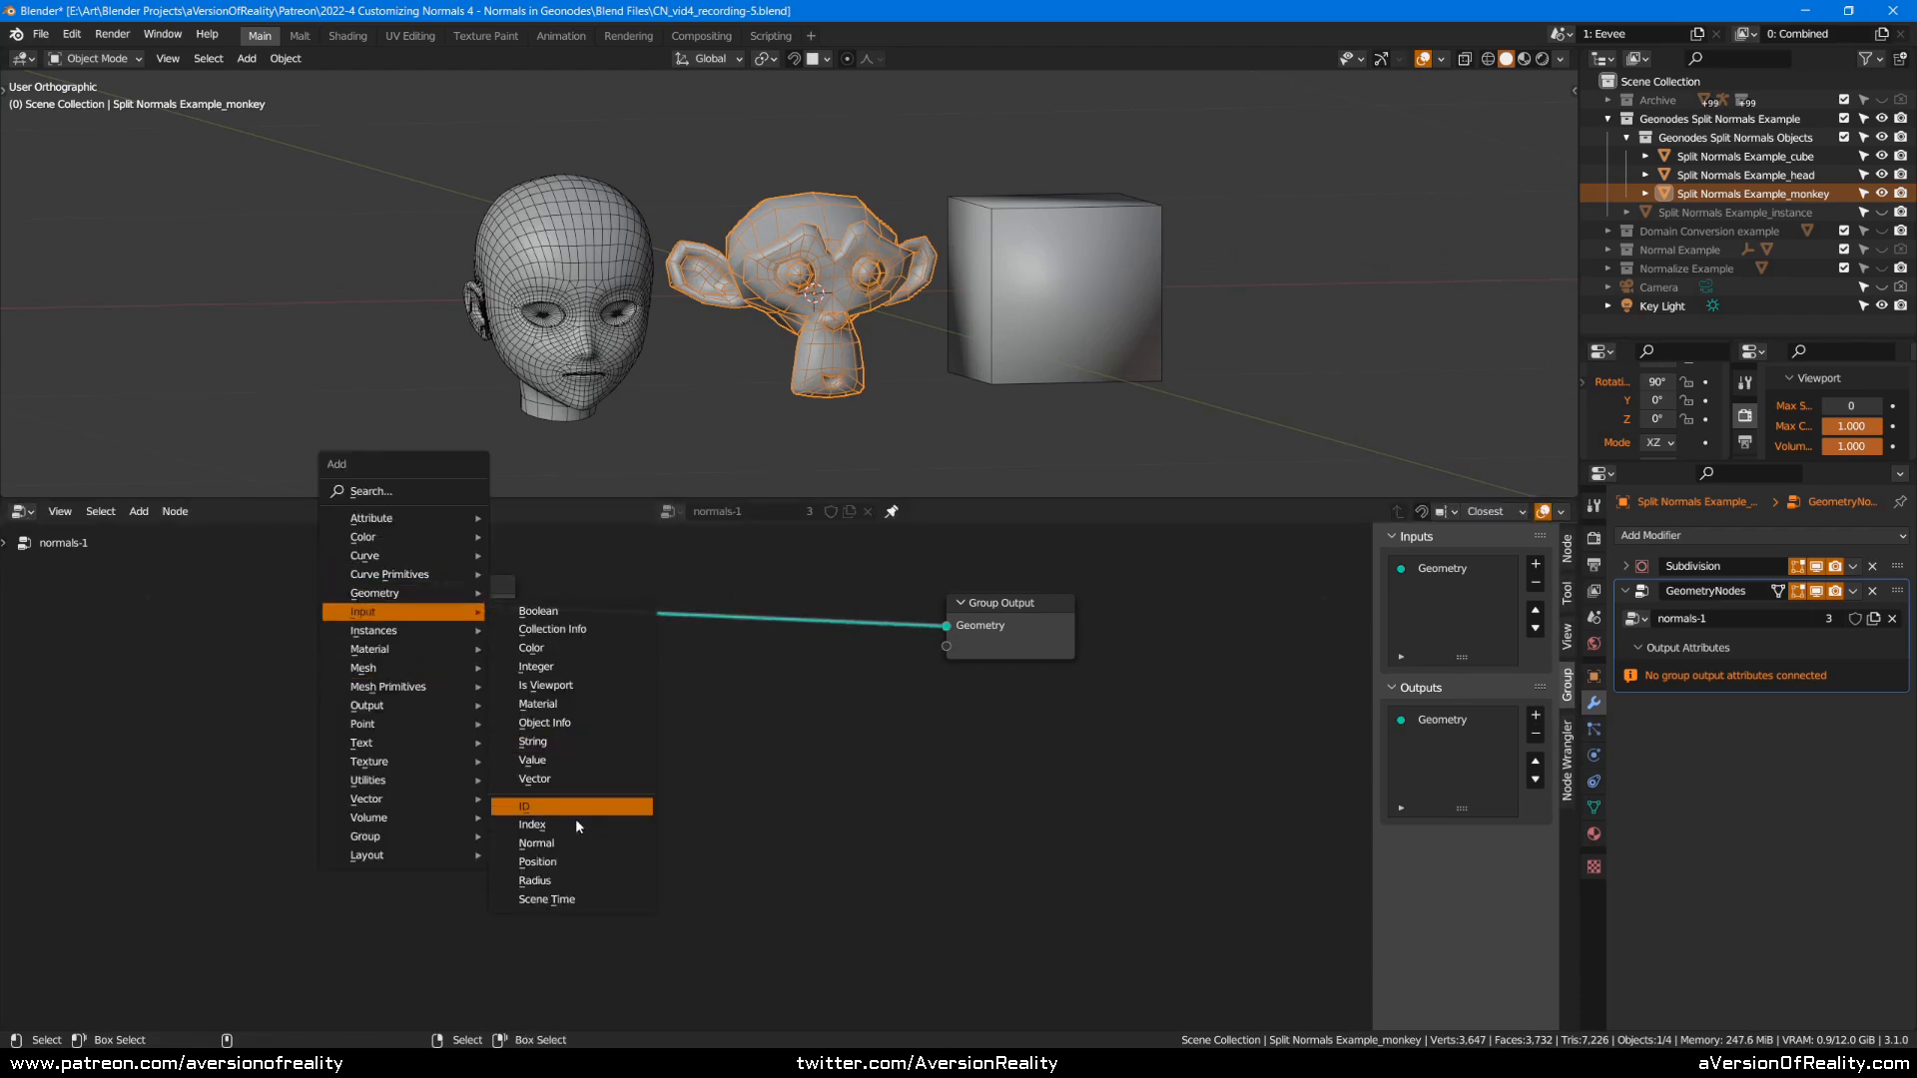
left_click(536, 842)
left_click(643, 740)
left_click_drag(640, 776, 947, 647)
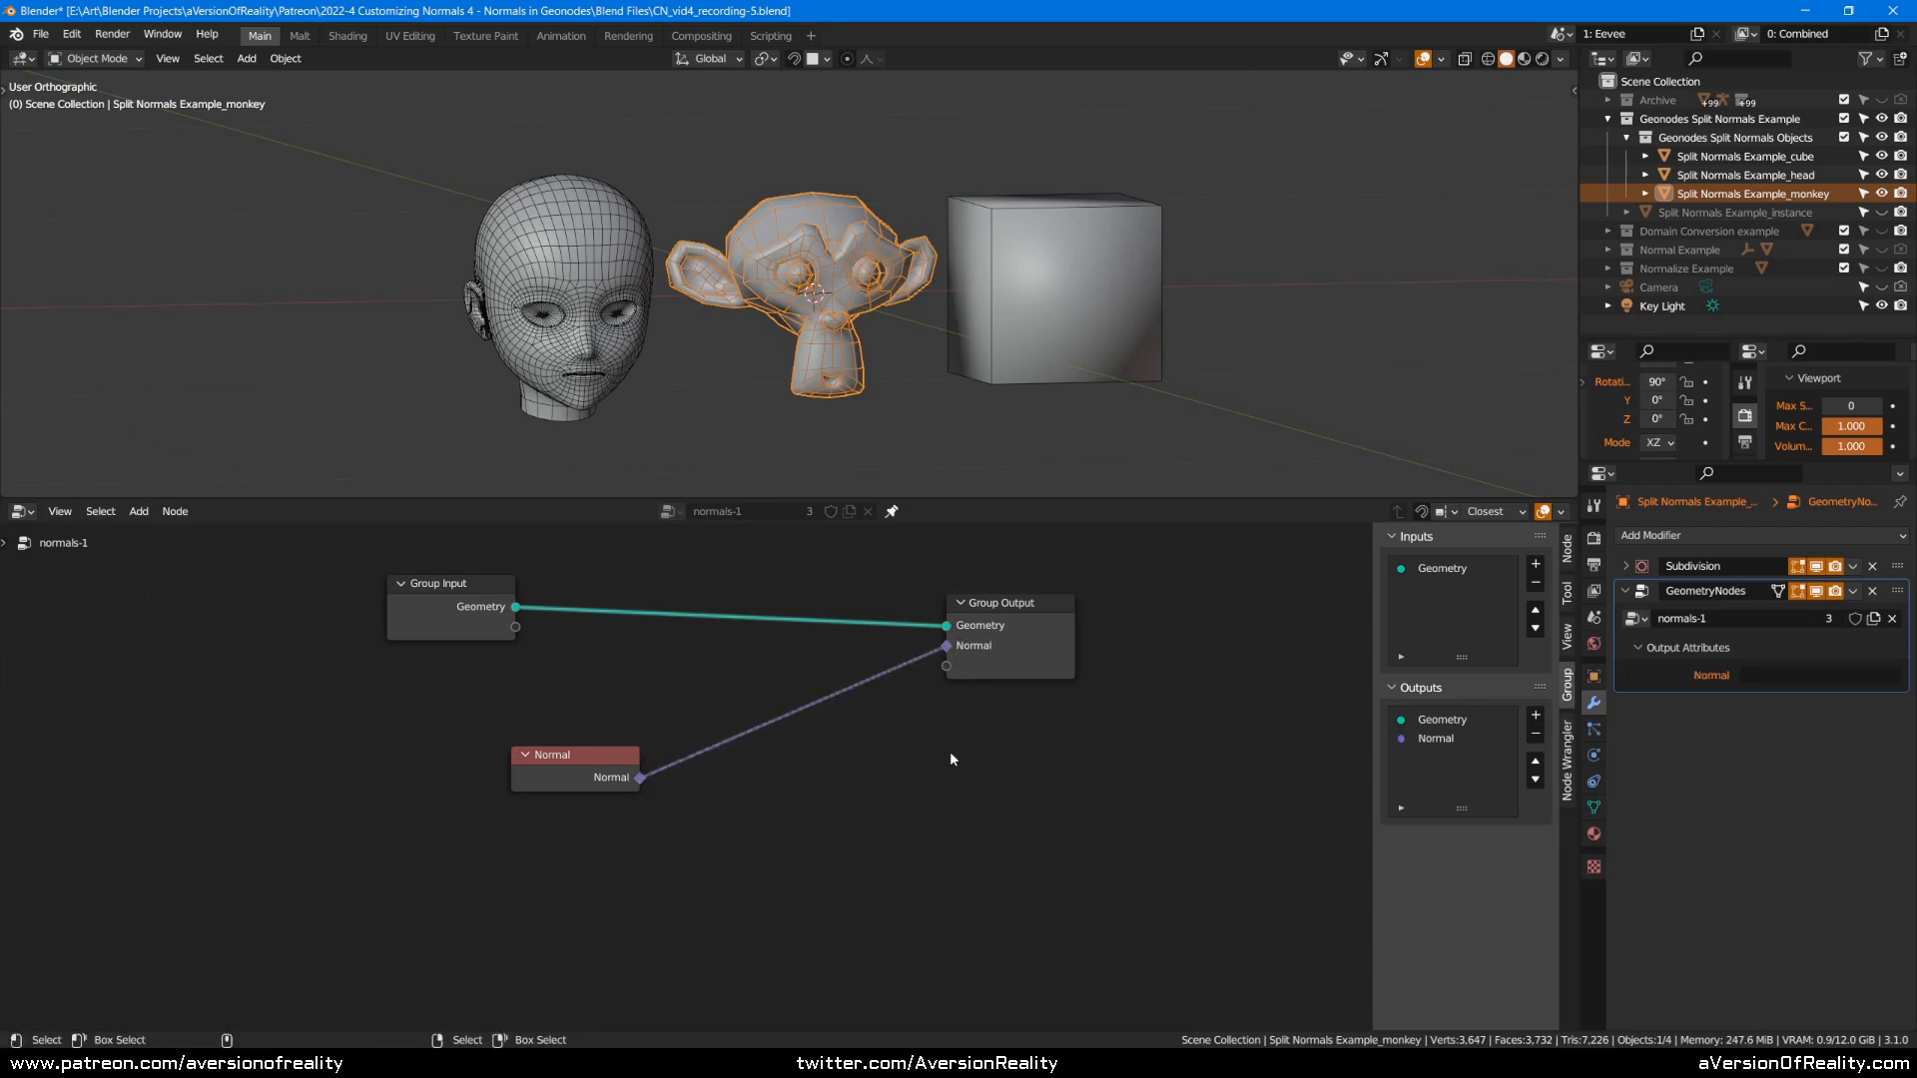
middle_click_drag(949, 759, 988, 752)
key("ctrl+s")
Bring the Shading window into view and examine the whole GN_Normals material node tree.
mouse_move(0, 69)
left_mouse_down()
mouse_move(198, 136)
mouse_move(637, 63)
left_mouse_up()
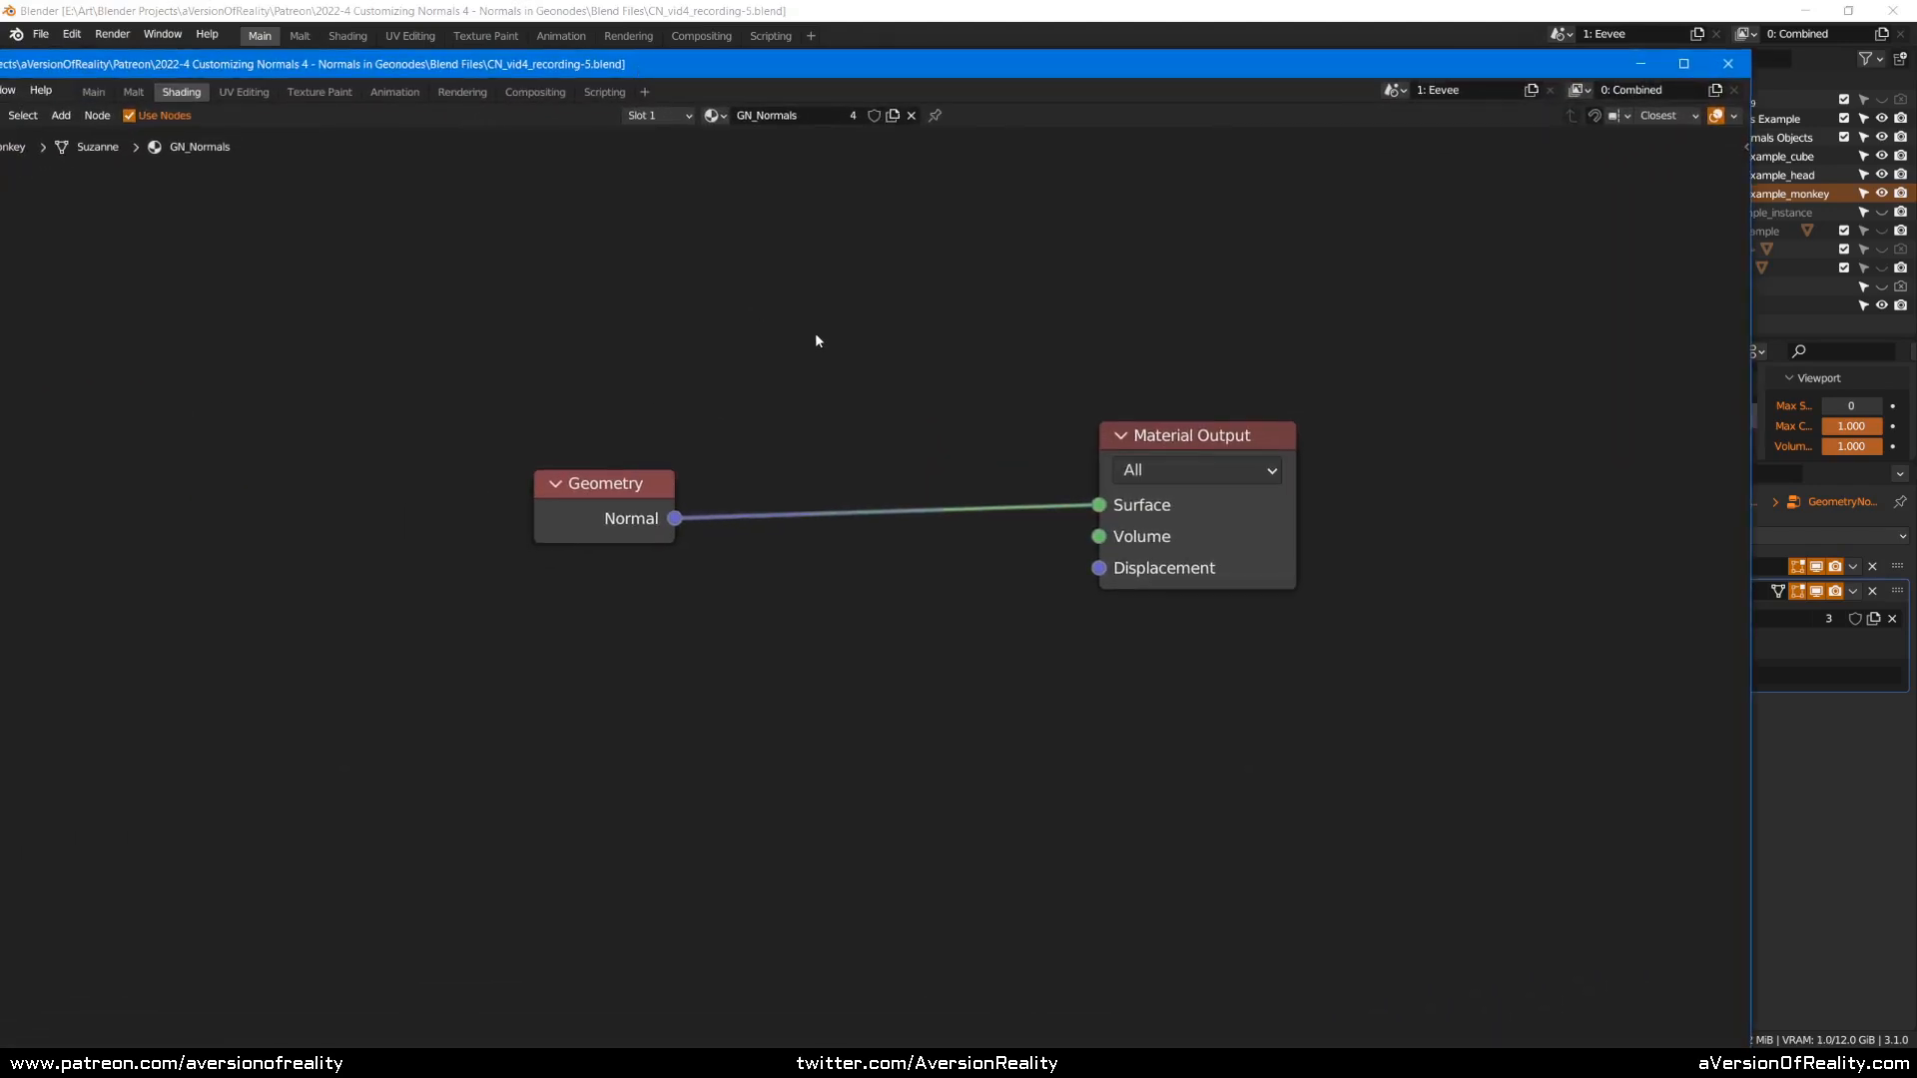
key("Home")
left_click_drag(1060, 52, 1059, 301)
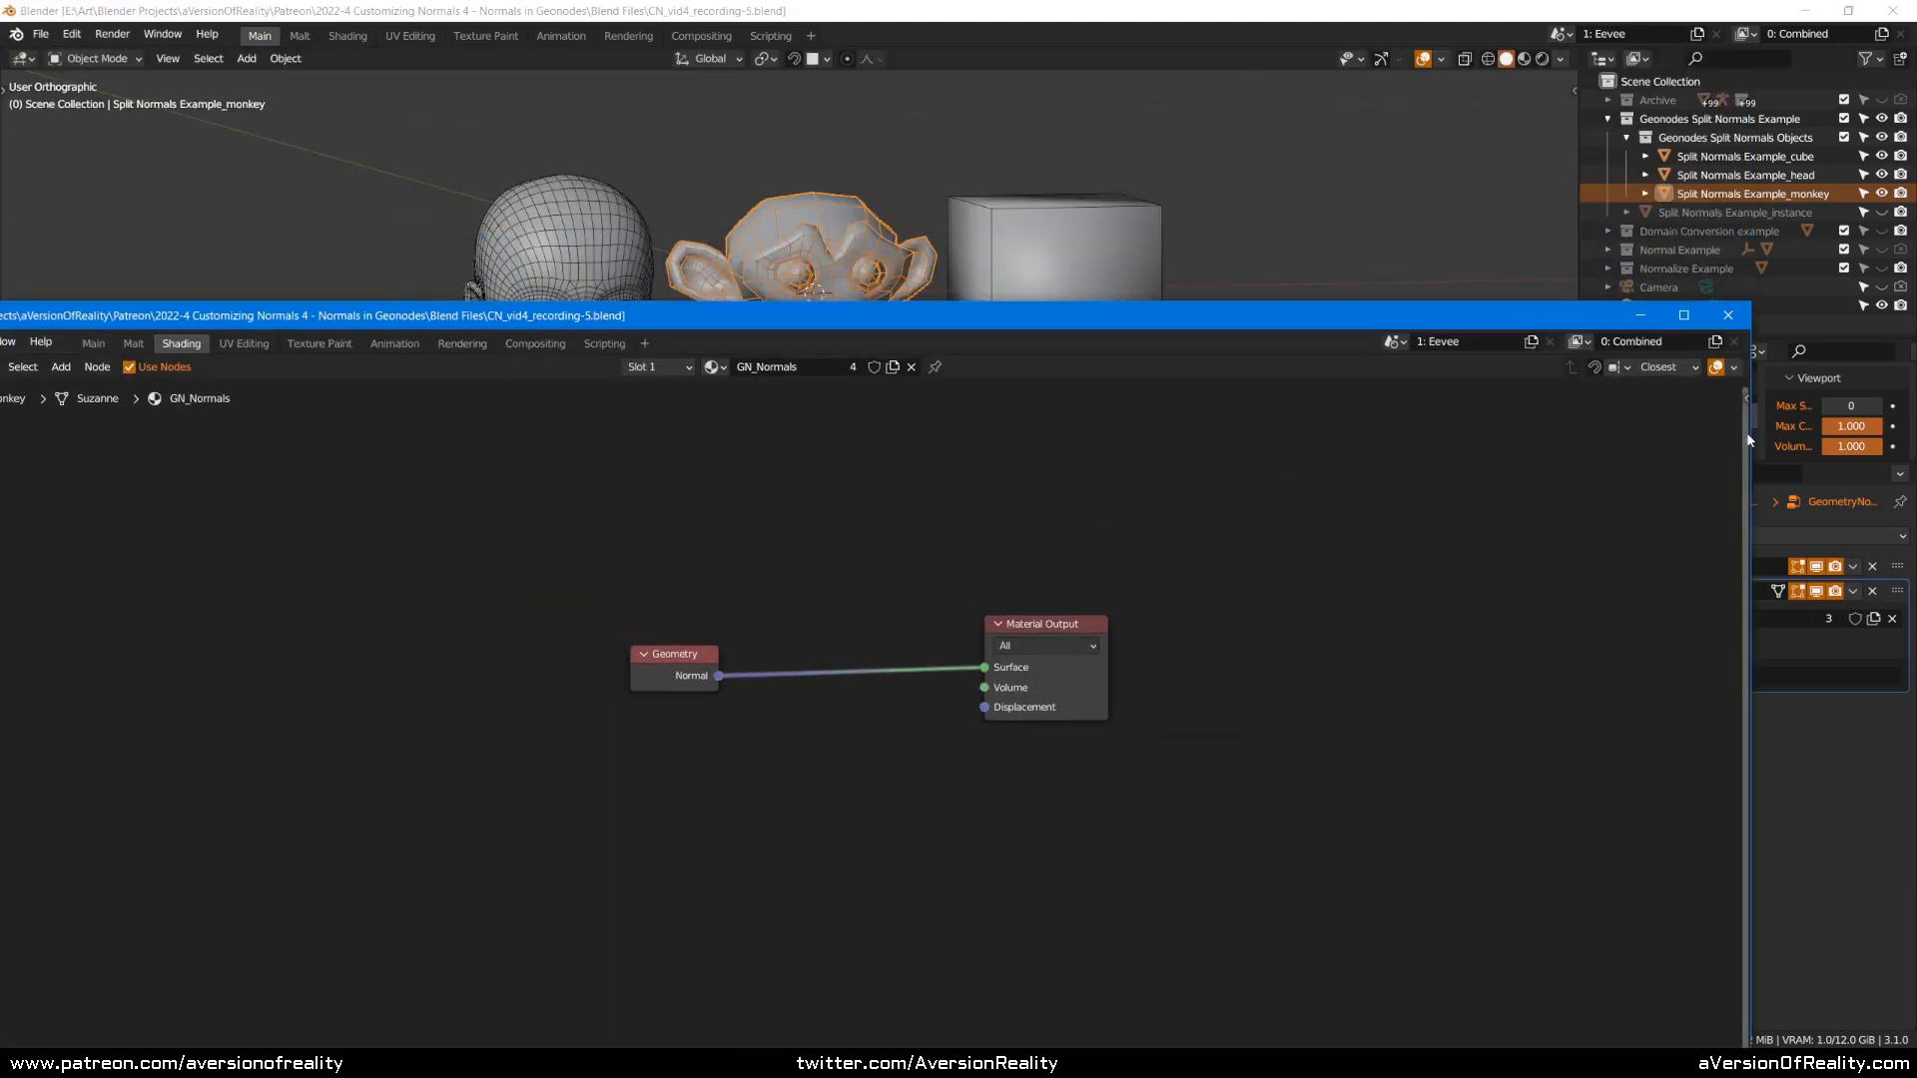
mouse_move(1380, 315)
left_mouse_down()
mouse_move(490, 299)
mouse_move(0, 180)
left_mouse_up()
View the three objects in rendered shading with the viewport overlays hidden.
left_click(793, 6)
key("z")
left_click(949, 231)
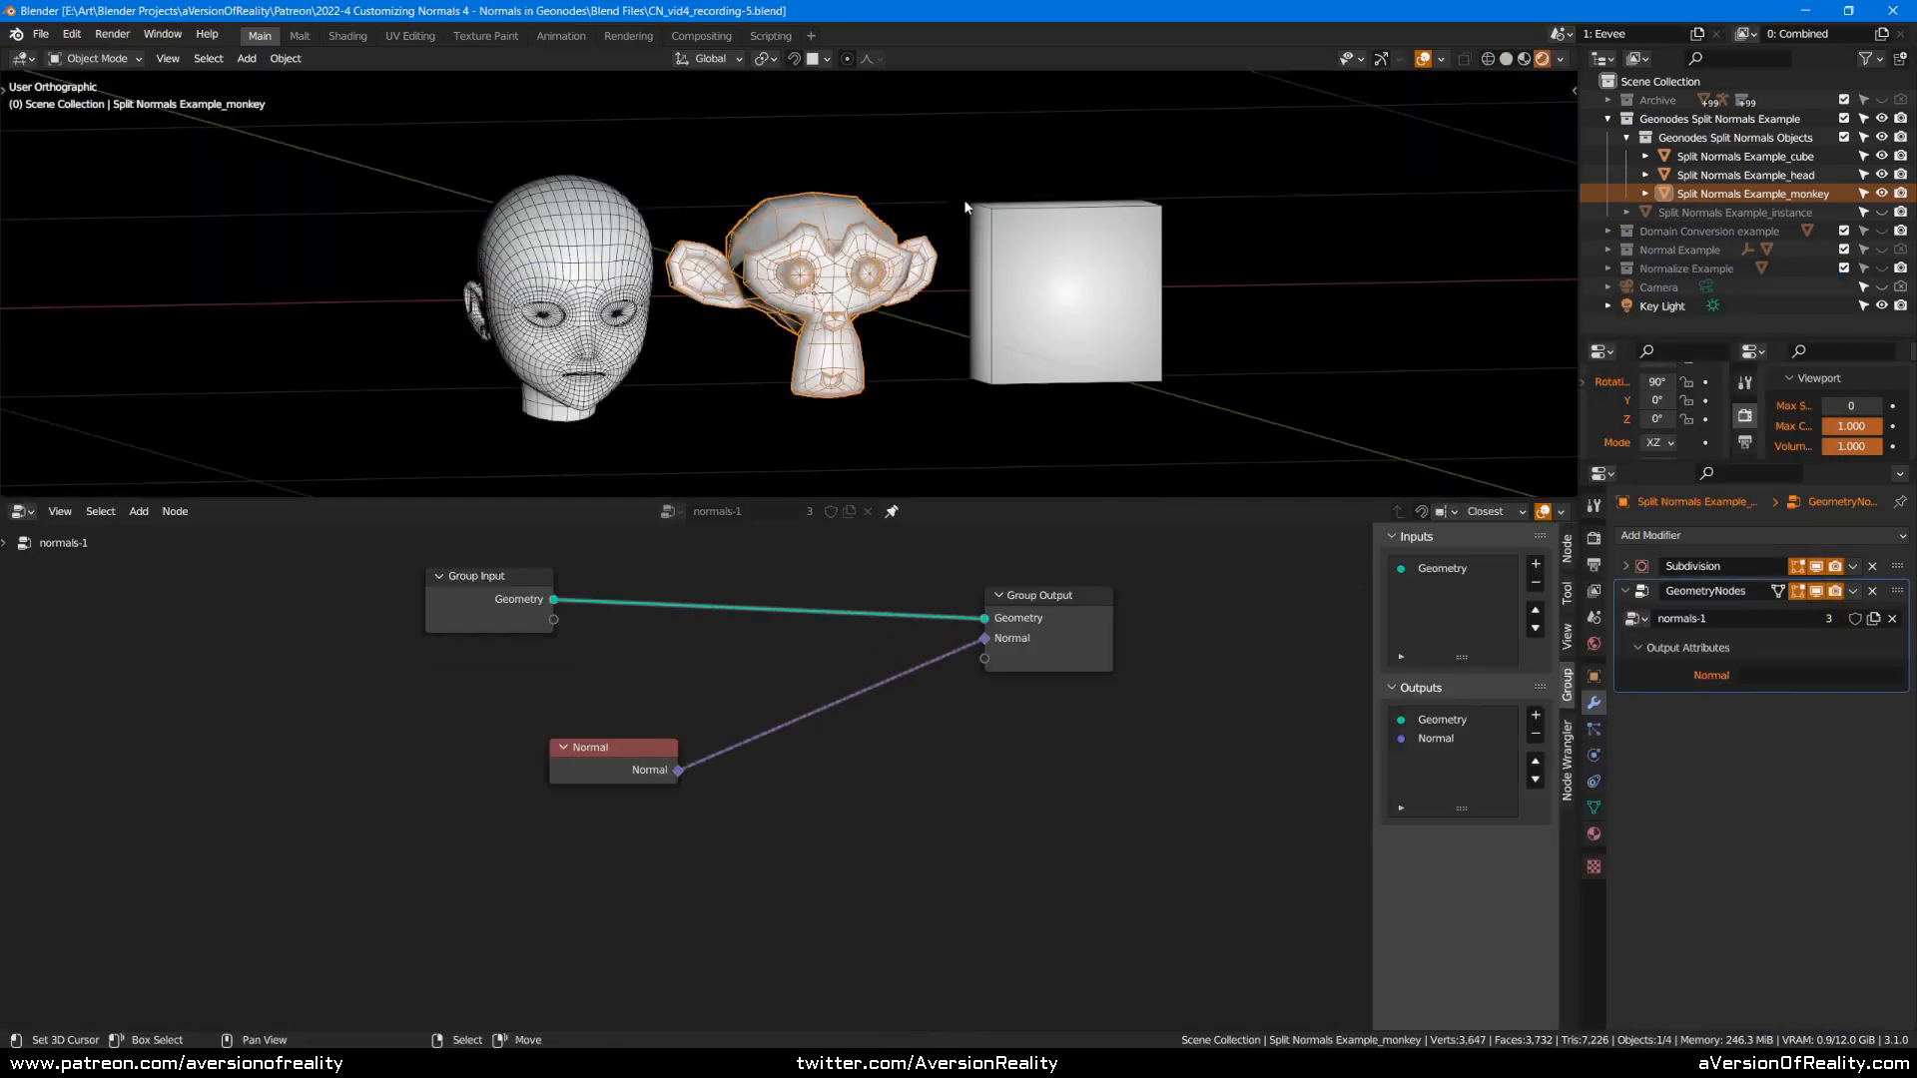
scroll(957, 220, "up", 1)
key("alt+shift+z")
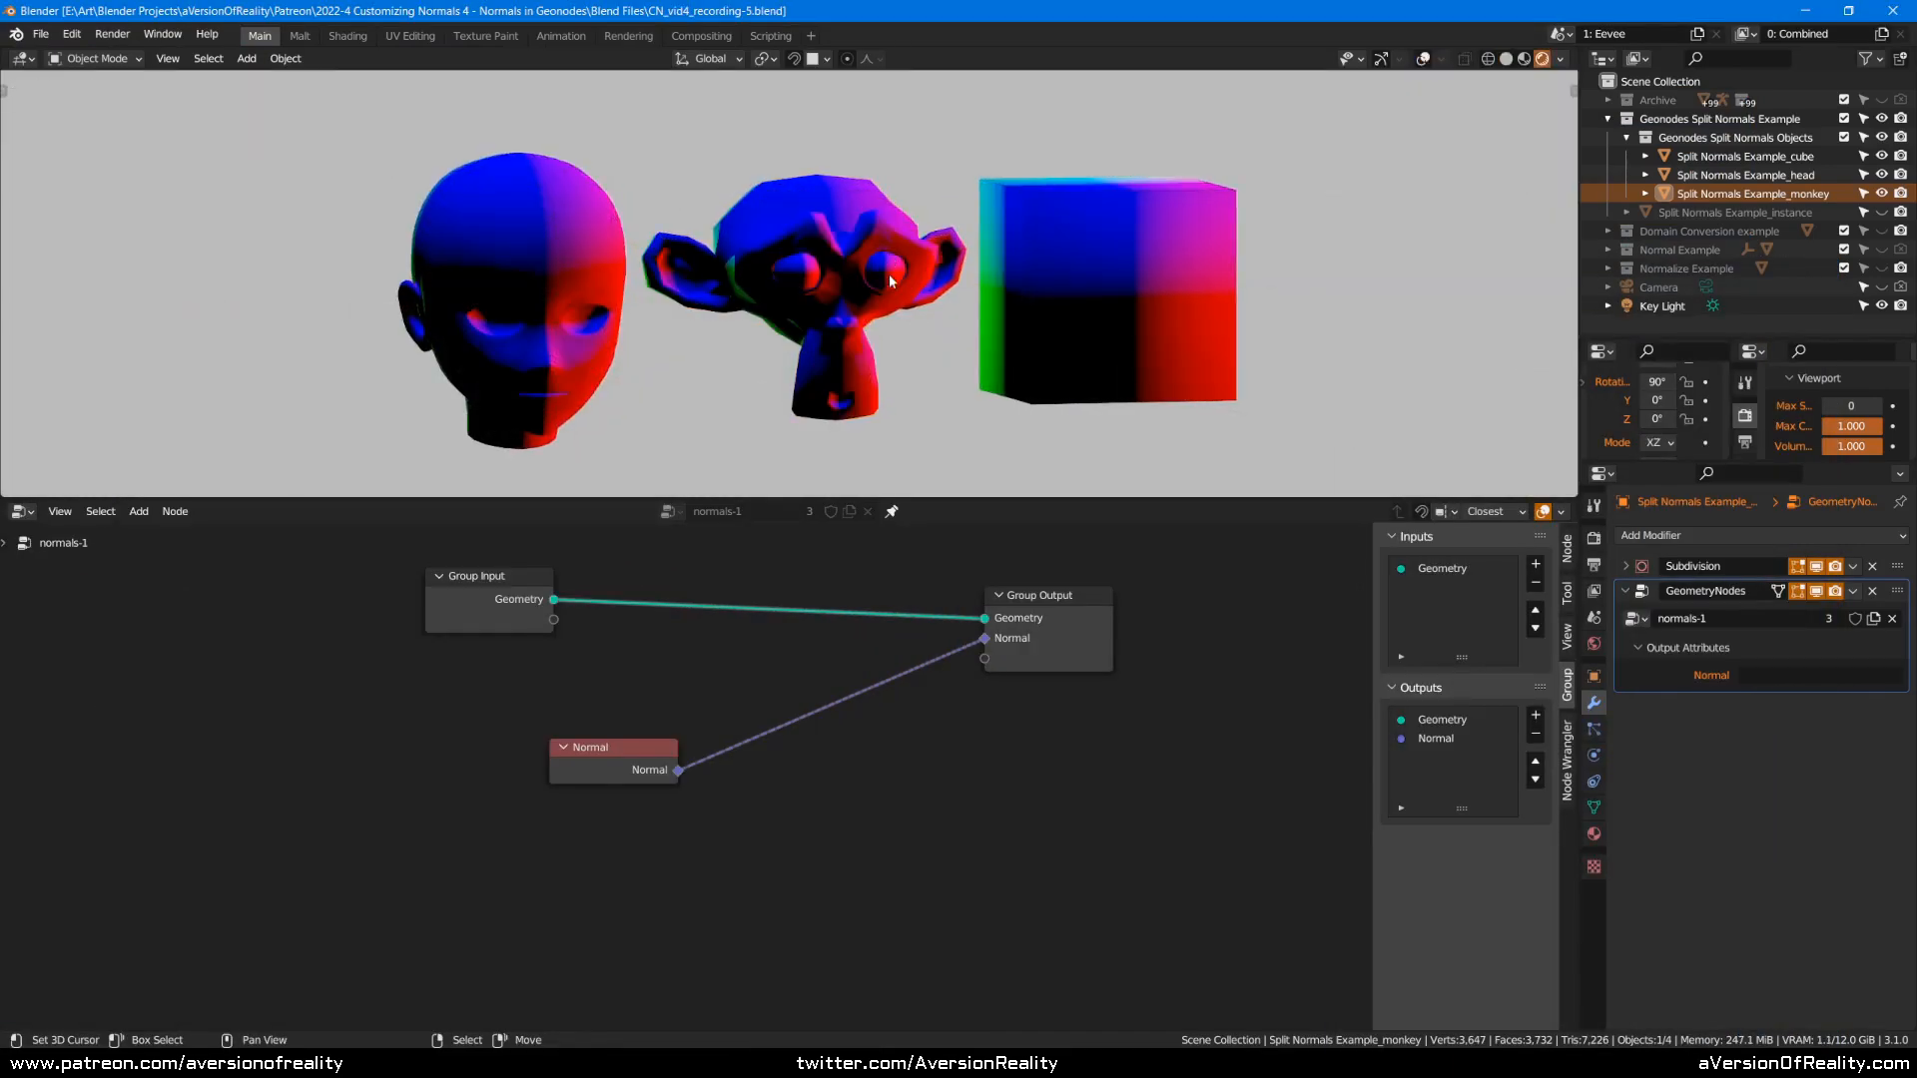
Cut and reconnect the Normal link to the Group Output, and select Normal among the group's outputs.
right_click_drag(855, 671, 881, 747, "ctrl")
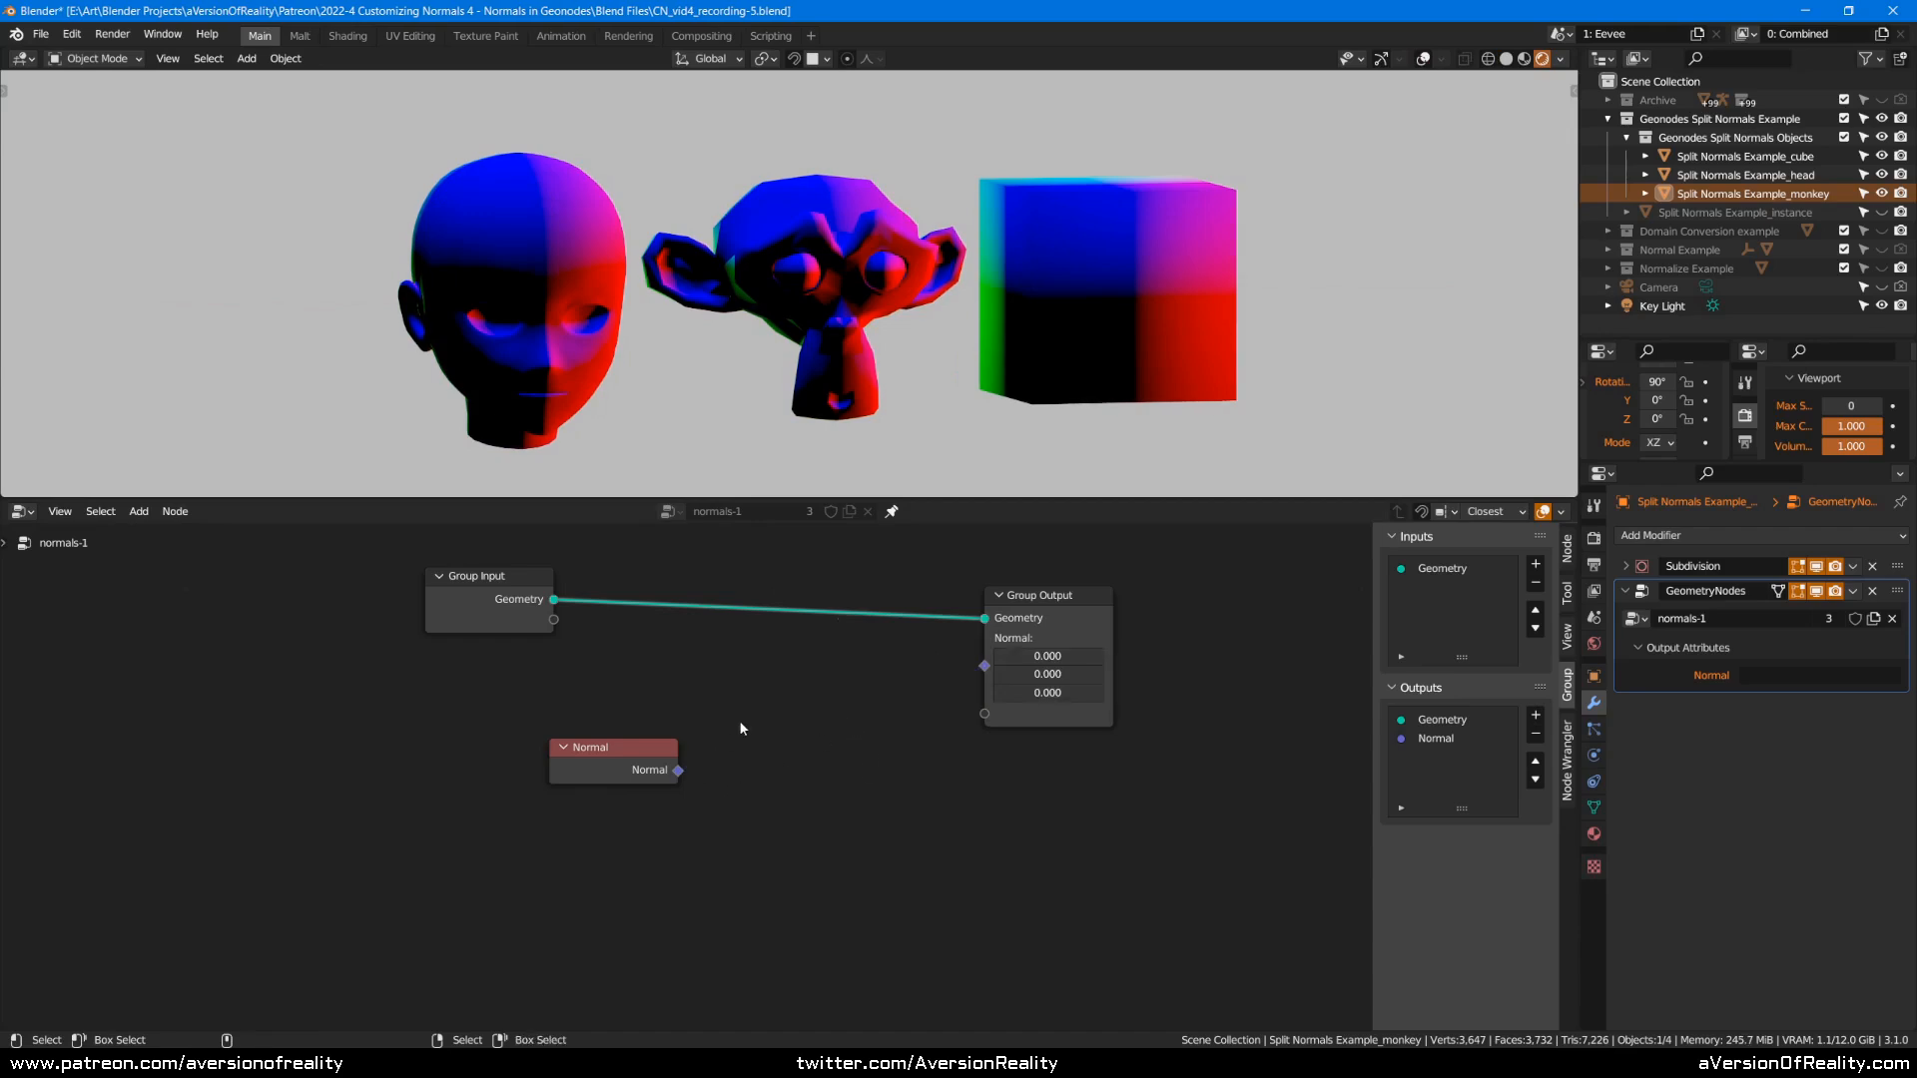
left_click_drag(678, 770, 994, 641)
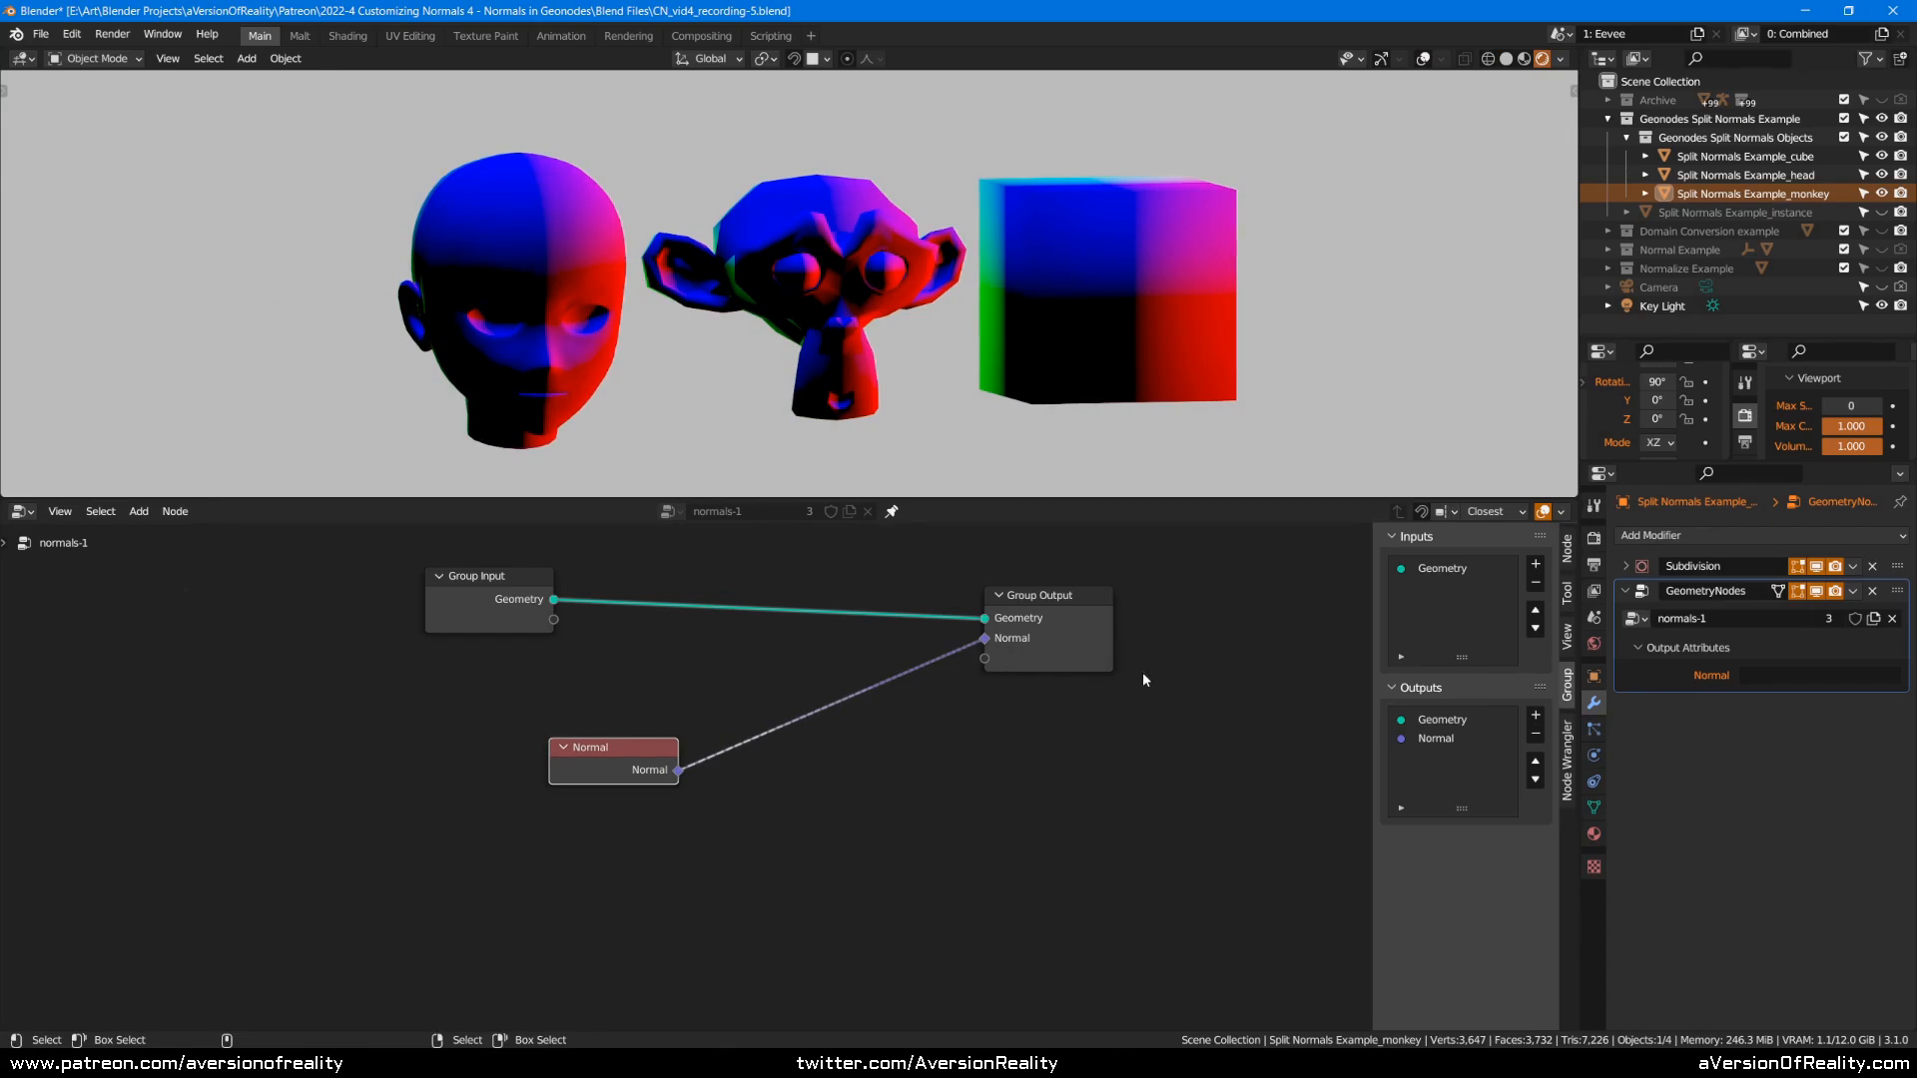
left_click(1423, 737)
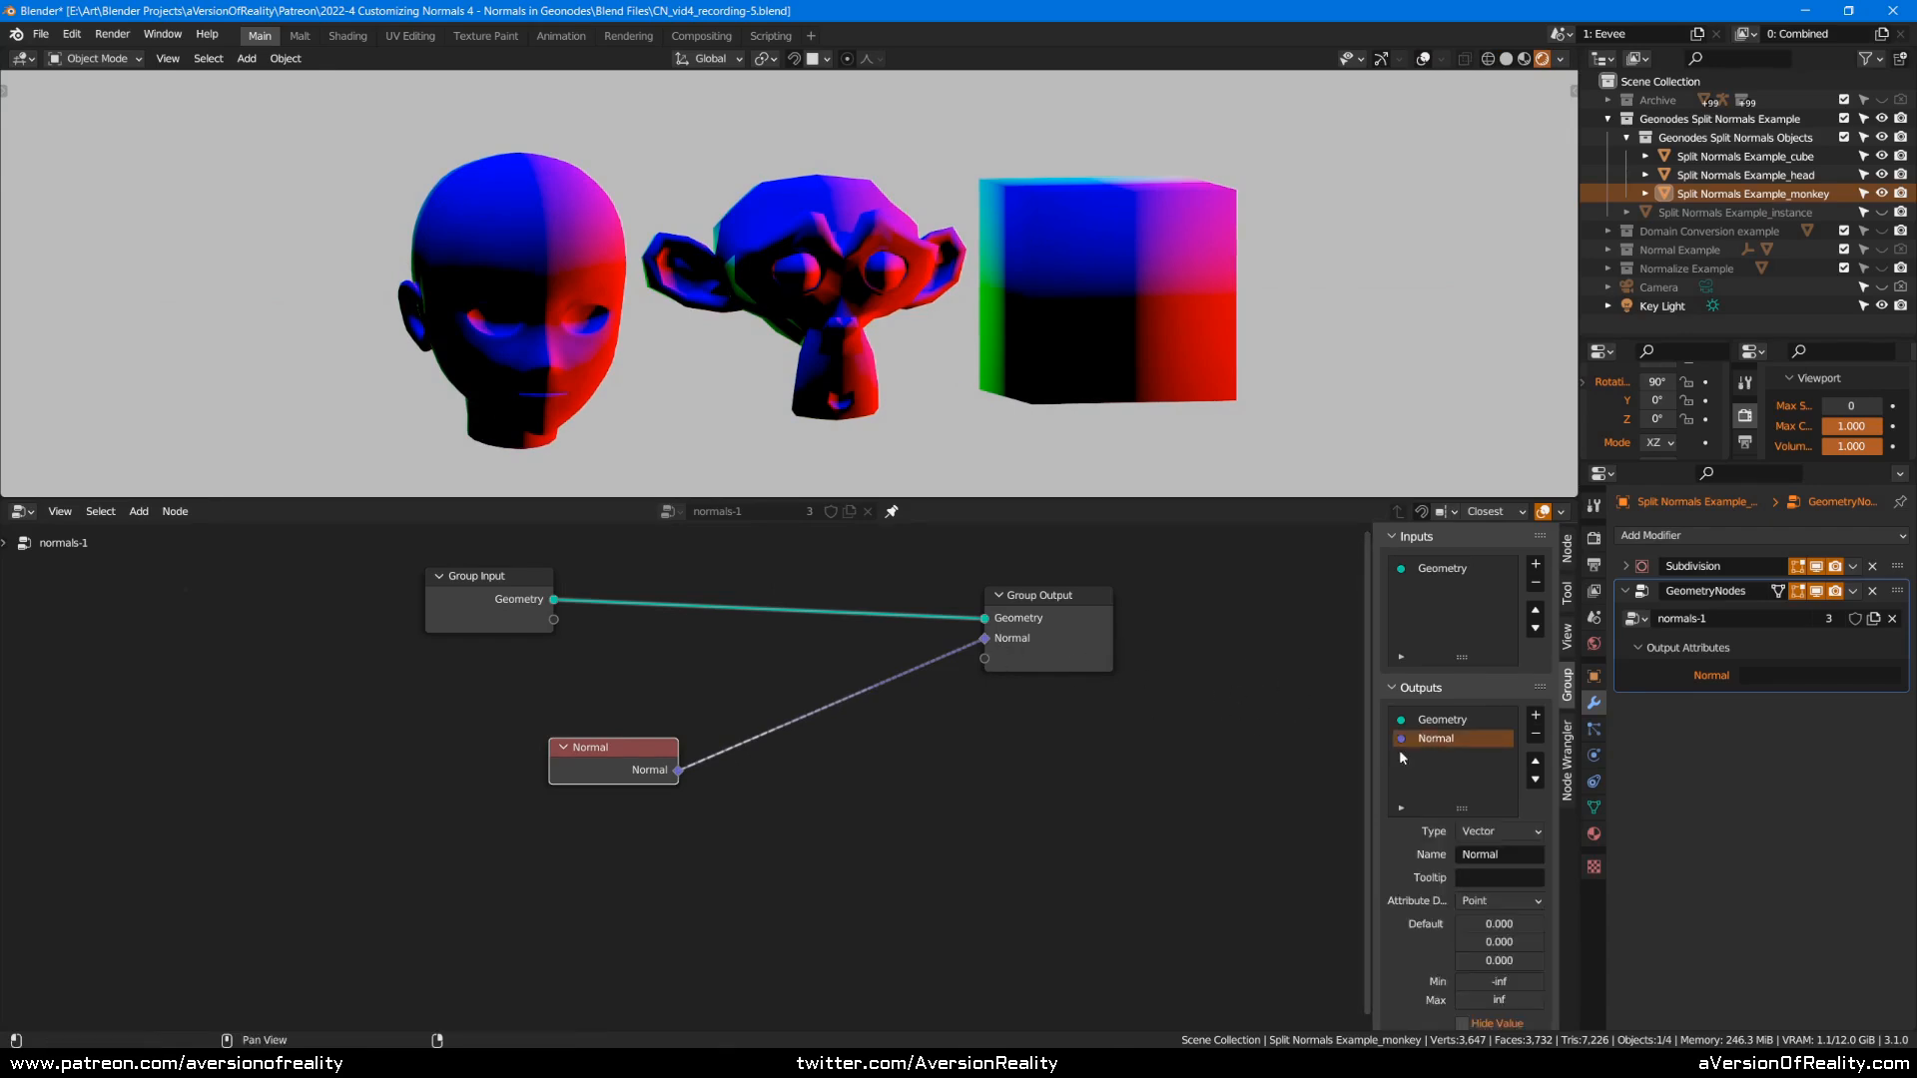
In the GN_Normals material, move the Geometry node away from the Material Output and unhide its unused sockets.
mouse_move(0, 117)
left_mouse_down()
mouse_move(588, 82)
mouse_move(554, 136)
left_mouse_up()
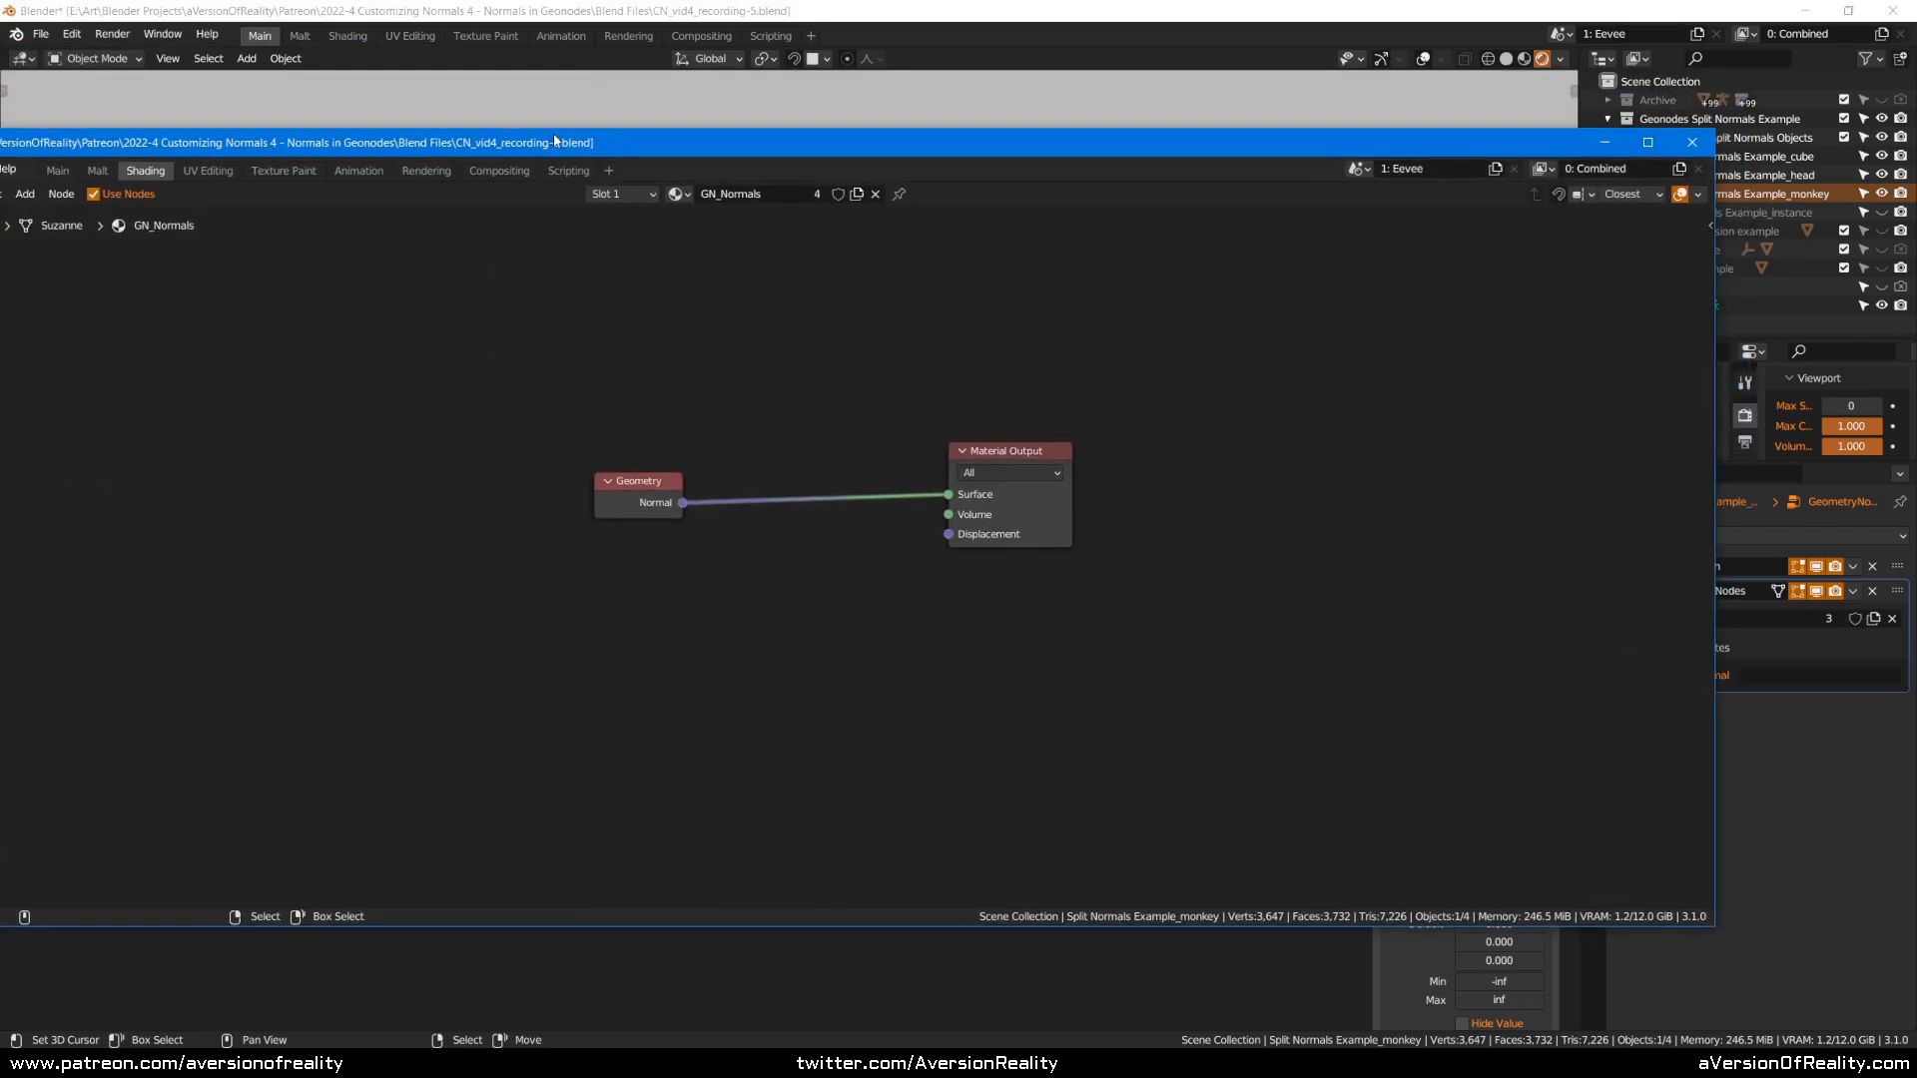
left_click_drag(633, 505, 556, 464)
key("ctrl+h")
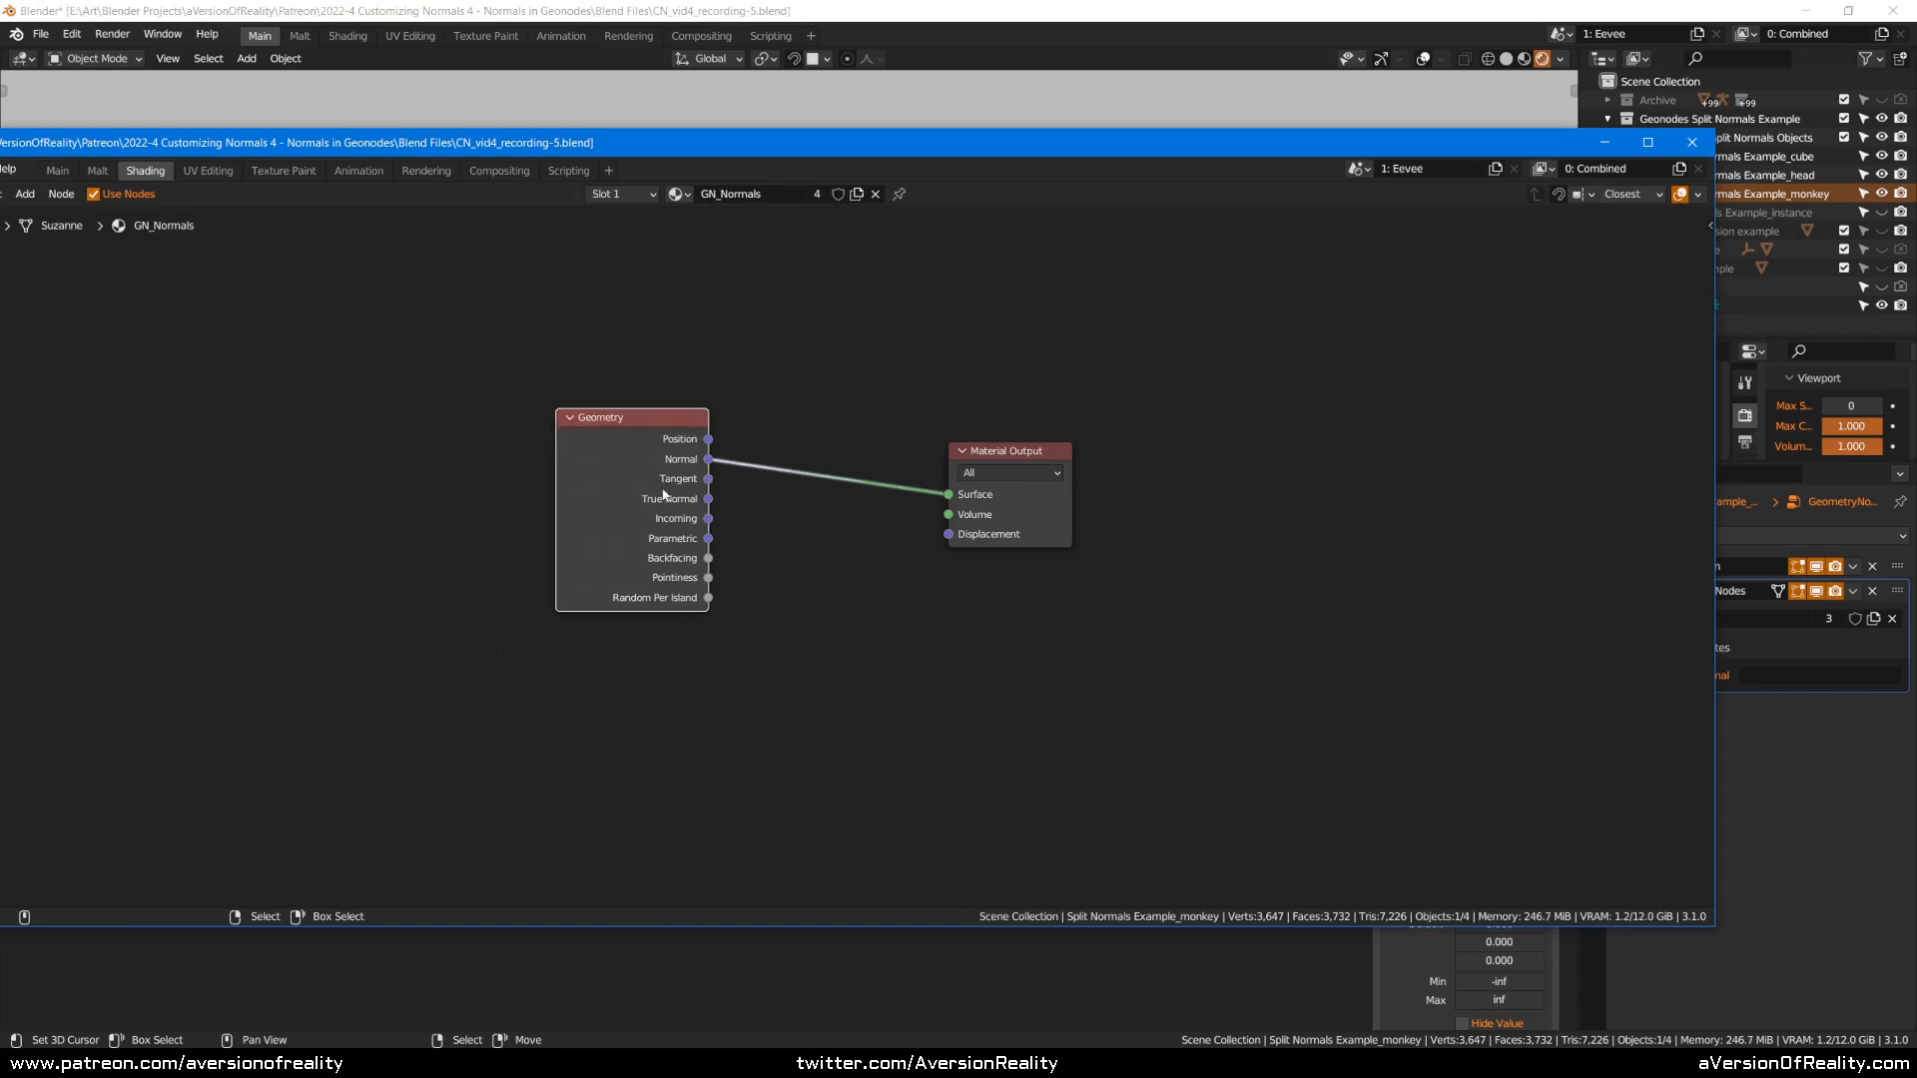
left_click_drag(804, 143, 0, 158)
Arrange the normals-1 nodes closer together, with the Normal node directly below the Group Input.
left_click(927, 699)
left_click_drag(910, 649, 973, 649)
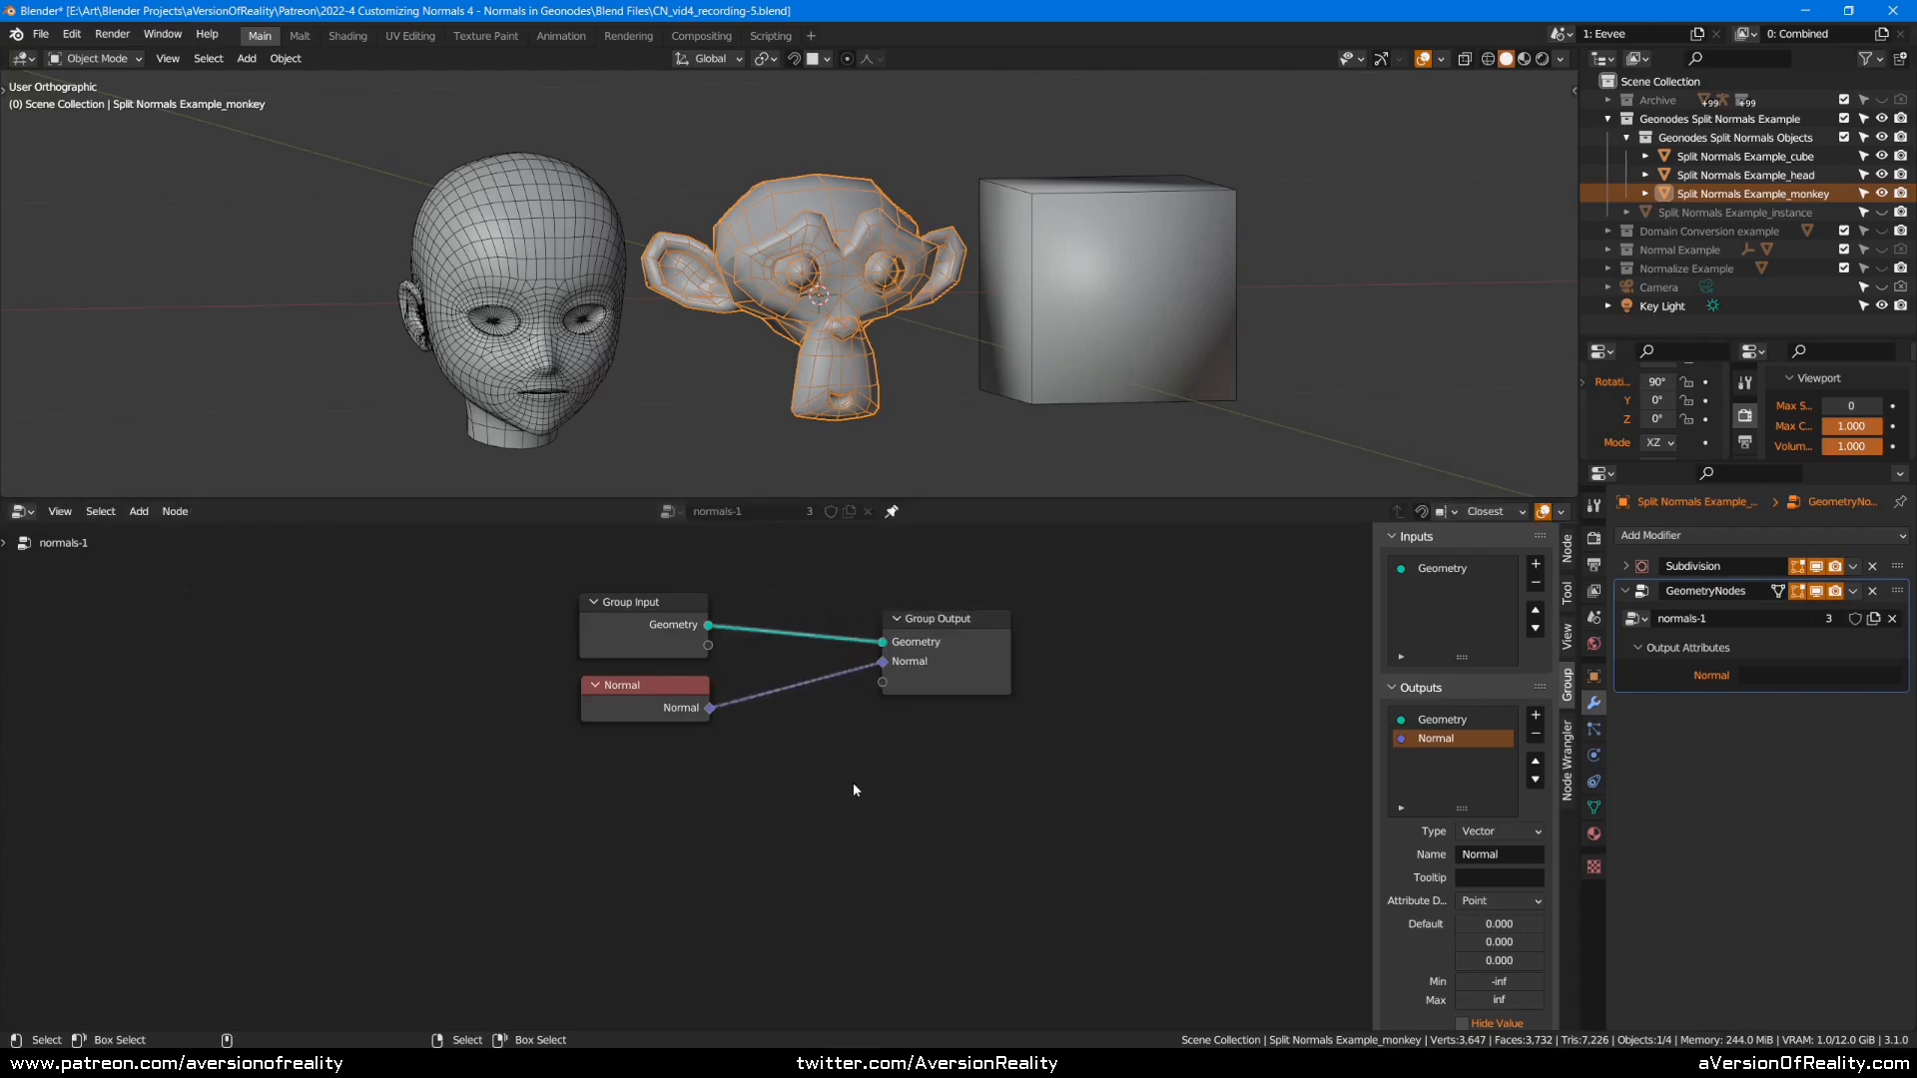
left_click(676, 687)
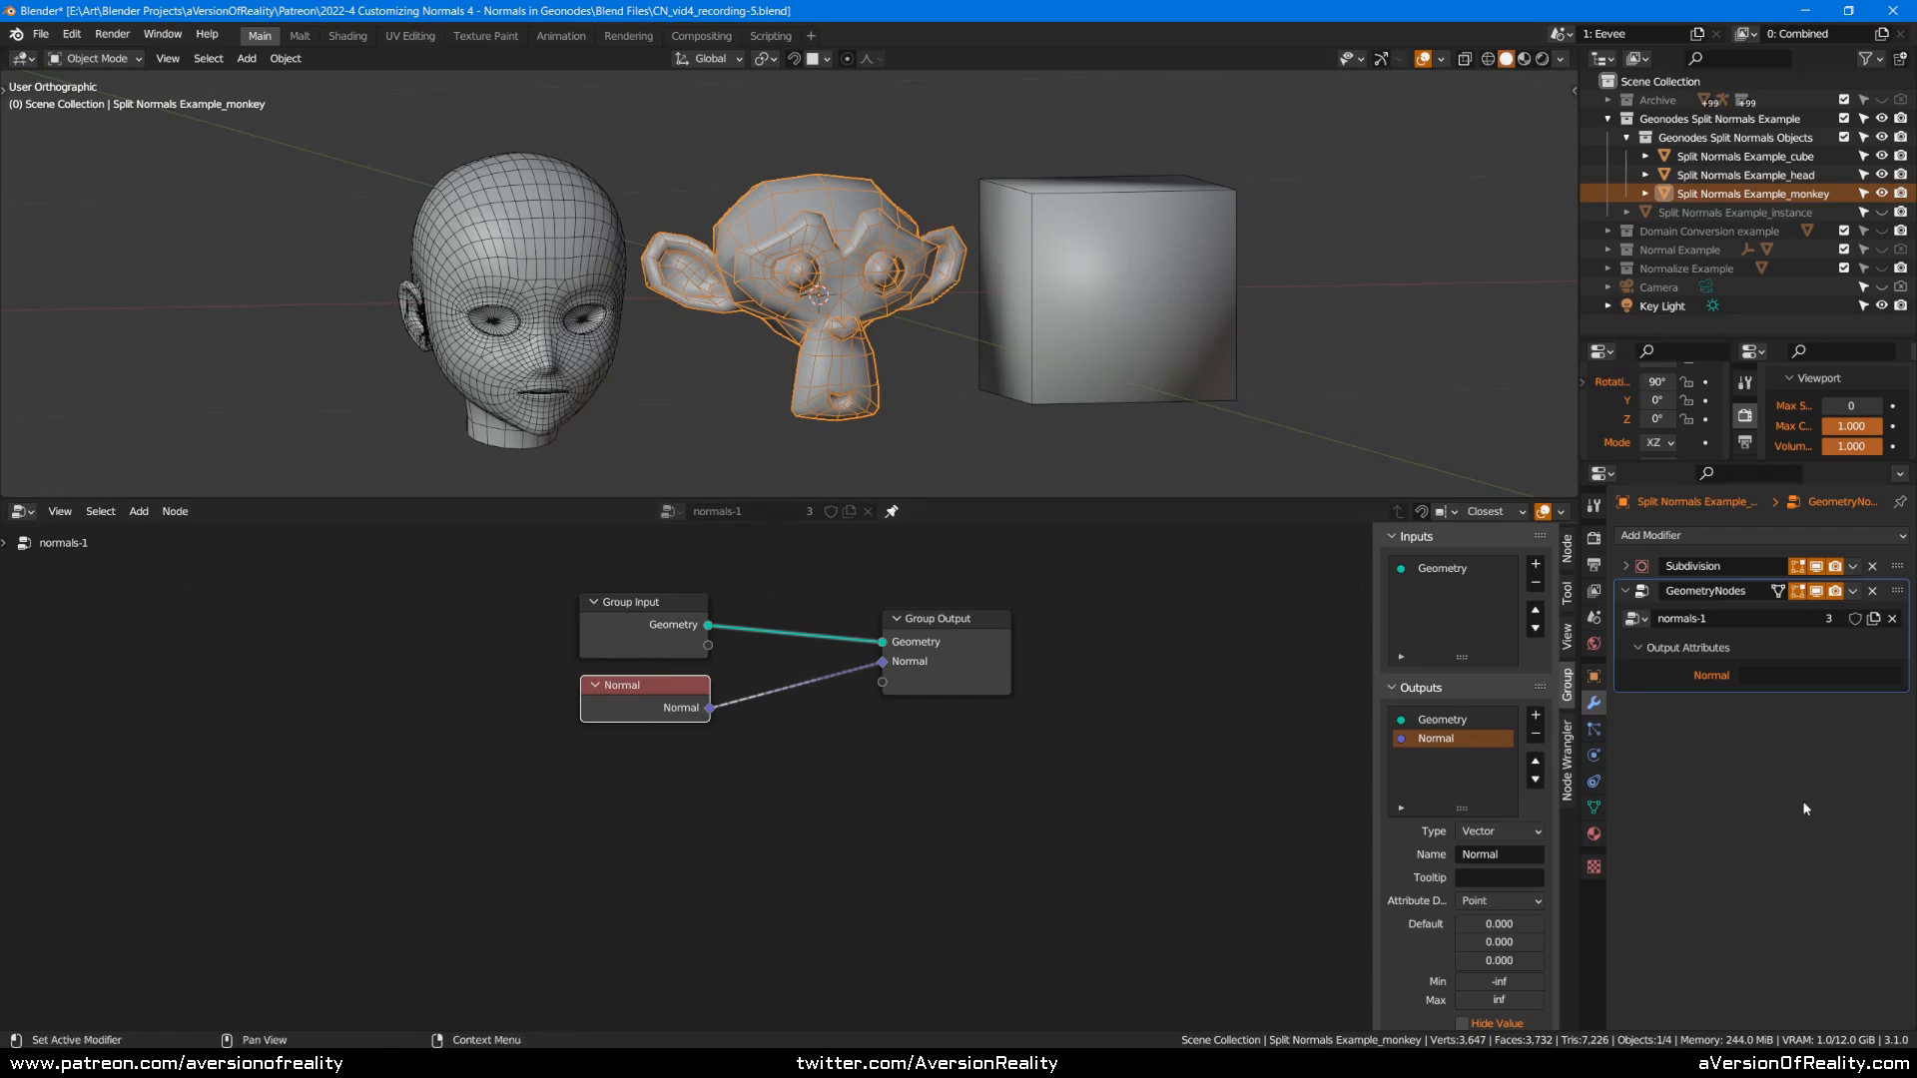
Examine the monkey's mesh data properties: vertex groups, UV maps, vertex colors, attributes and normals.
left_click(1593, 806)
scroll(1653, 904, "down", 2)
scroll(1654, 896, "down", 1)
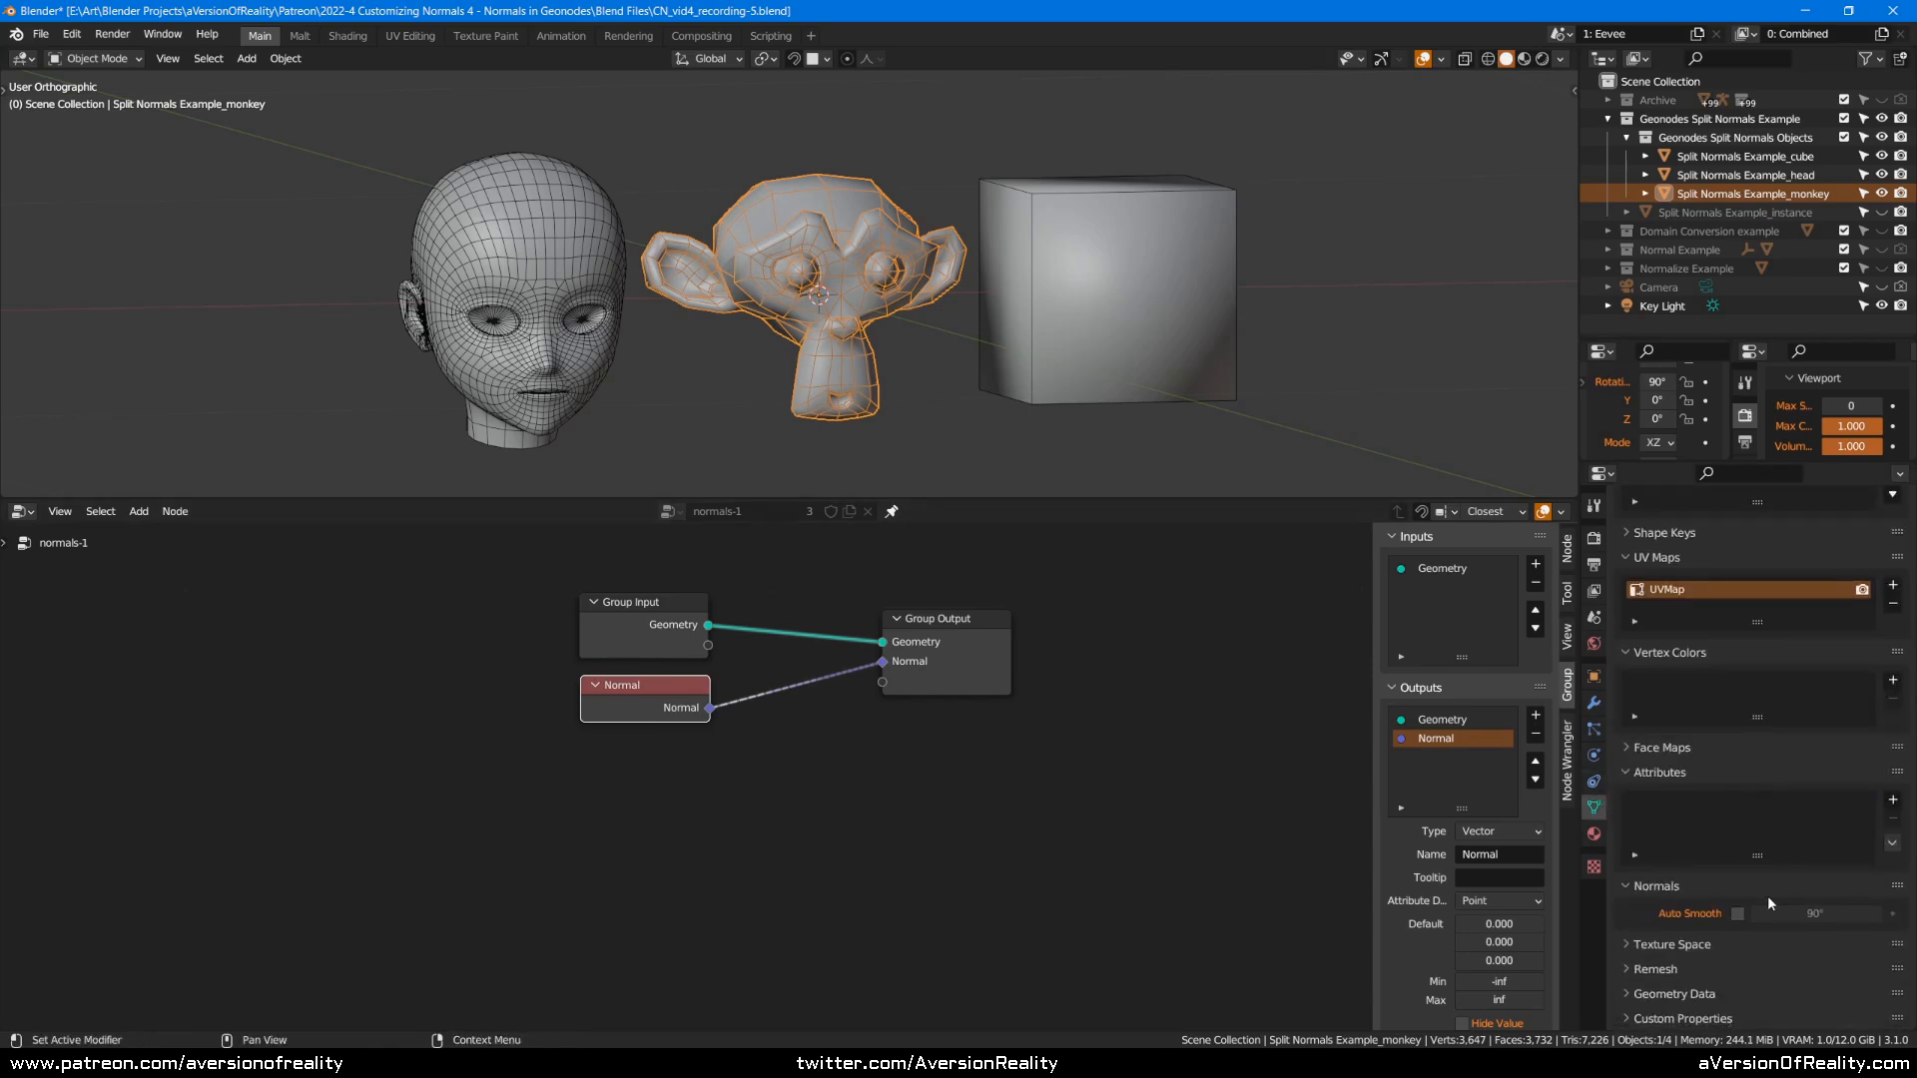
left_click(1090, 647)
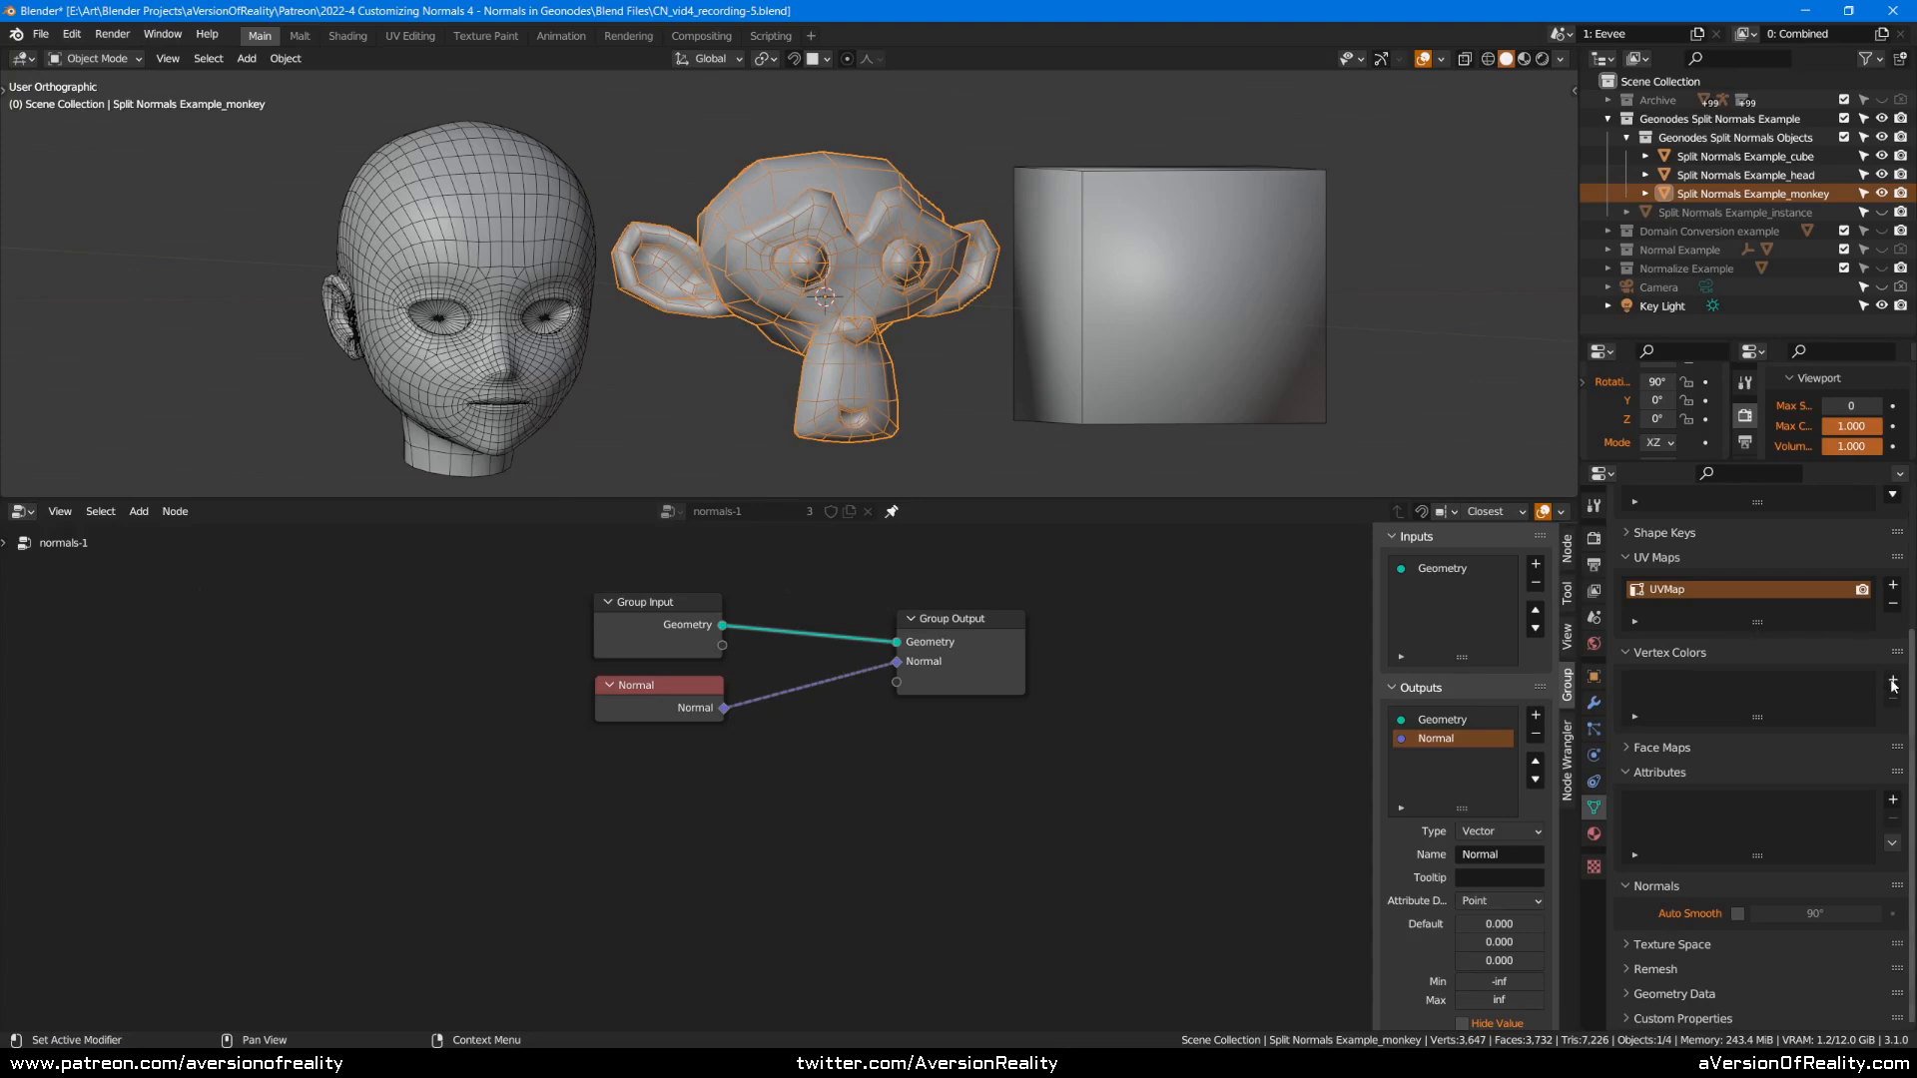
scroll(1894, 683, "up", 5)
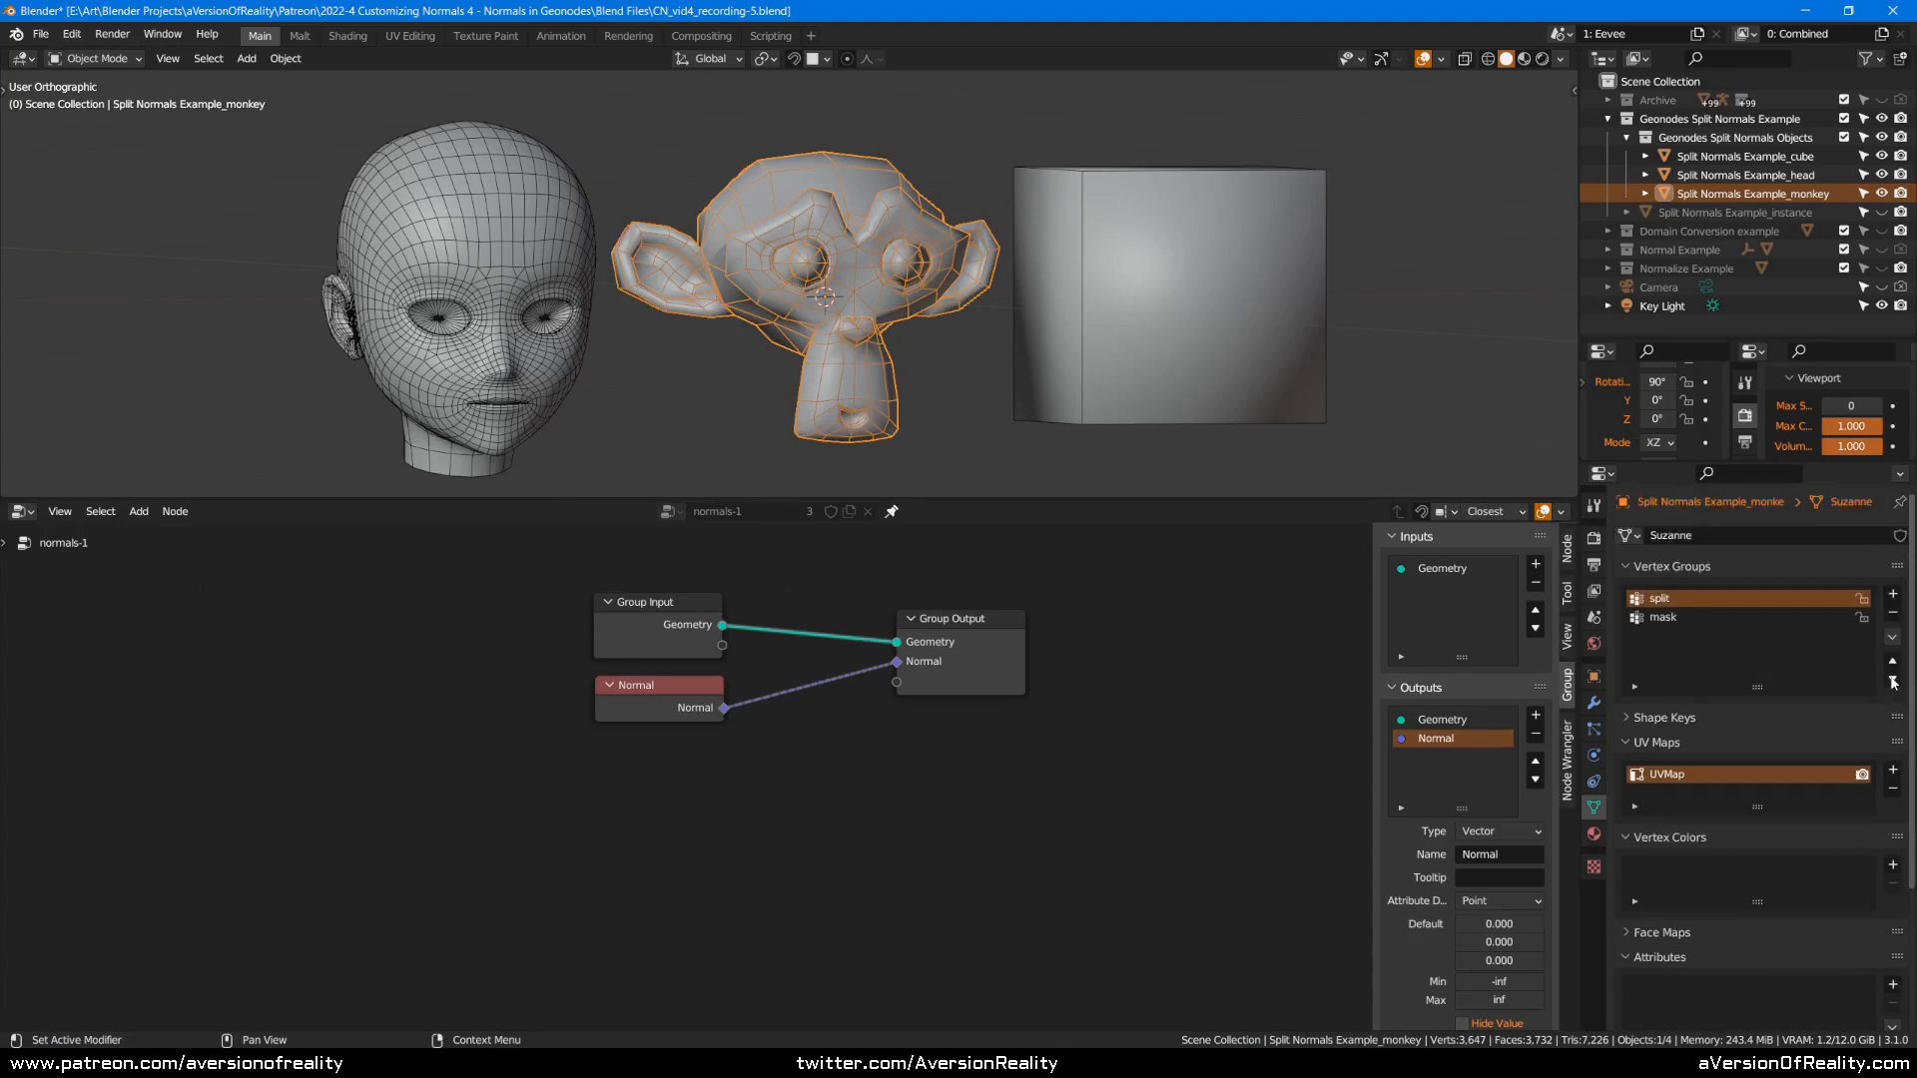
scroll(1895, 683, "down", 5)
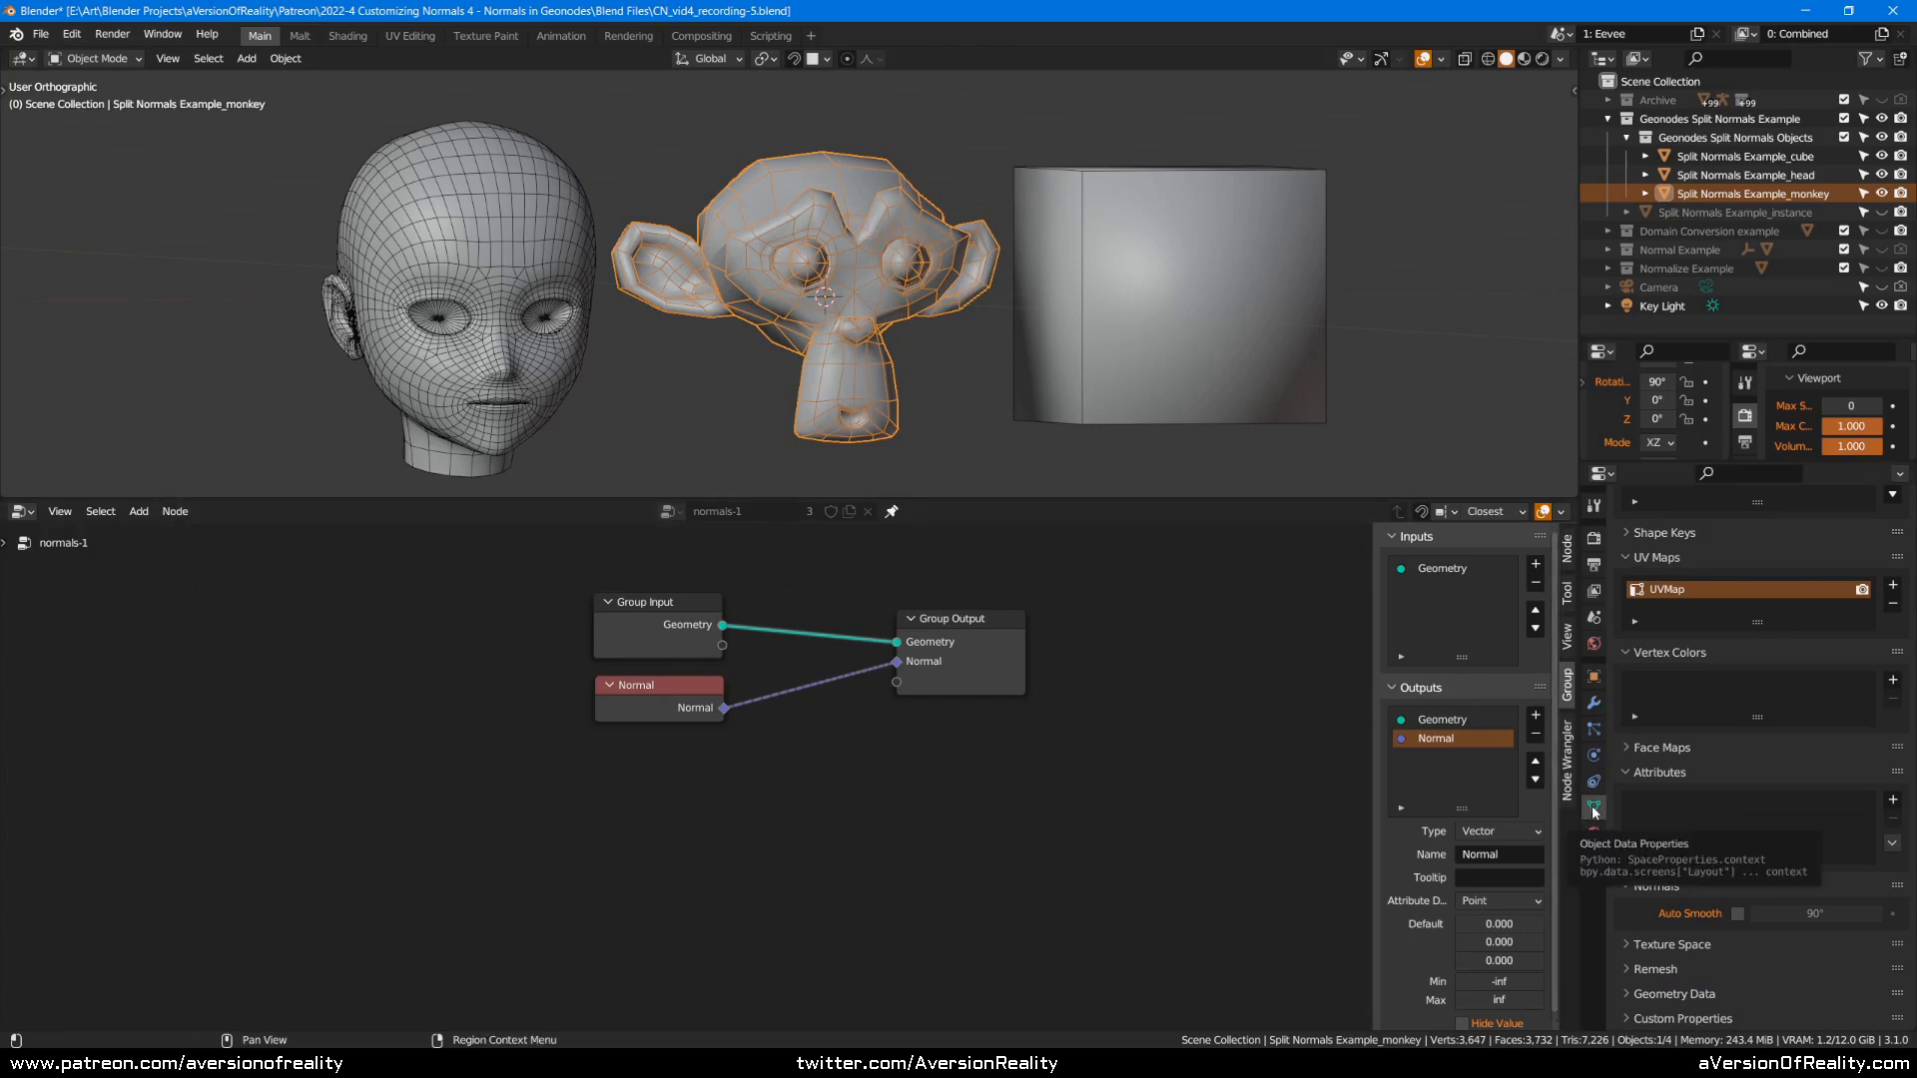
scroll(1766, 835, "up", 5)
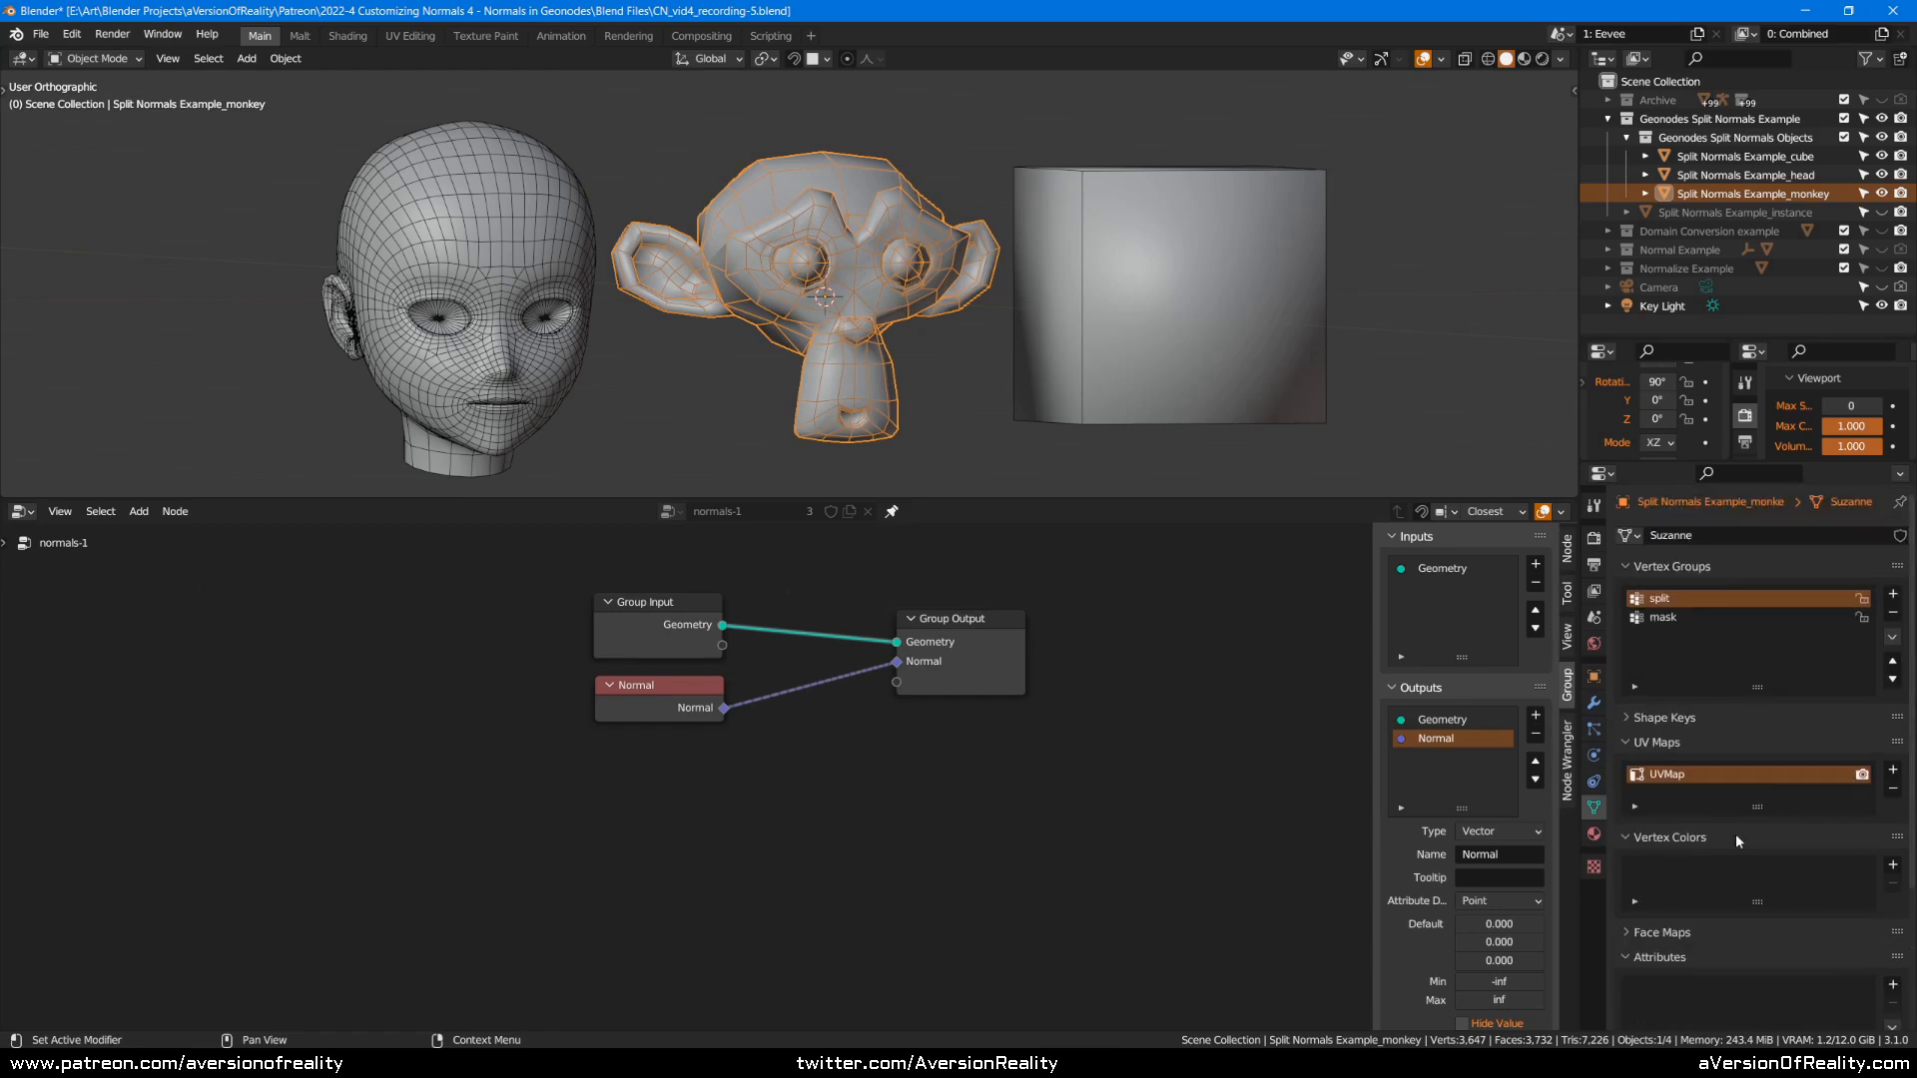
scroll(1692, 741, "down", 4)
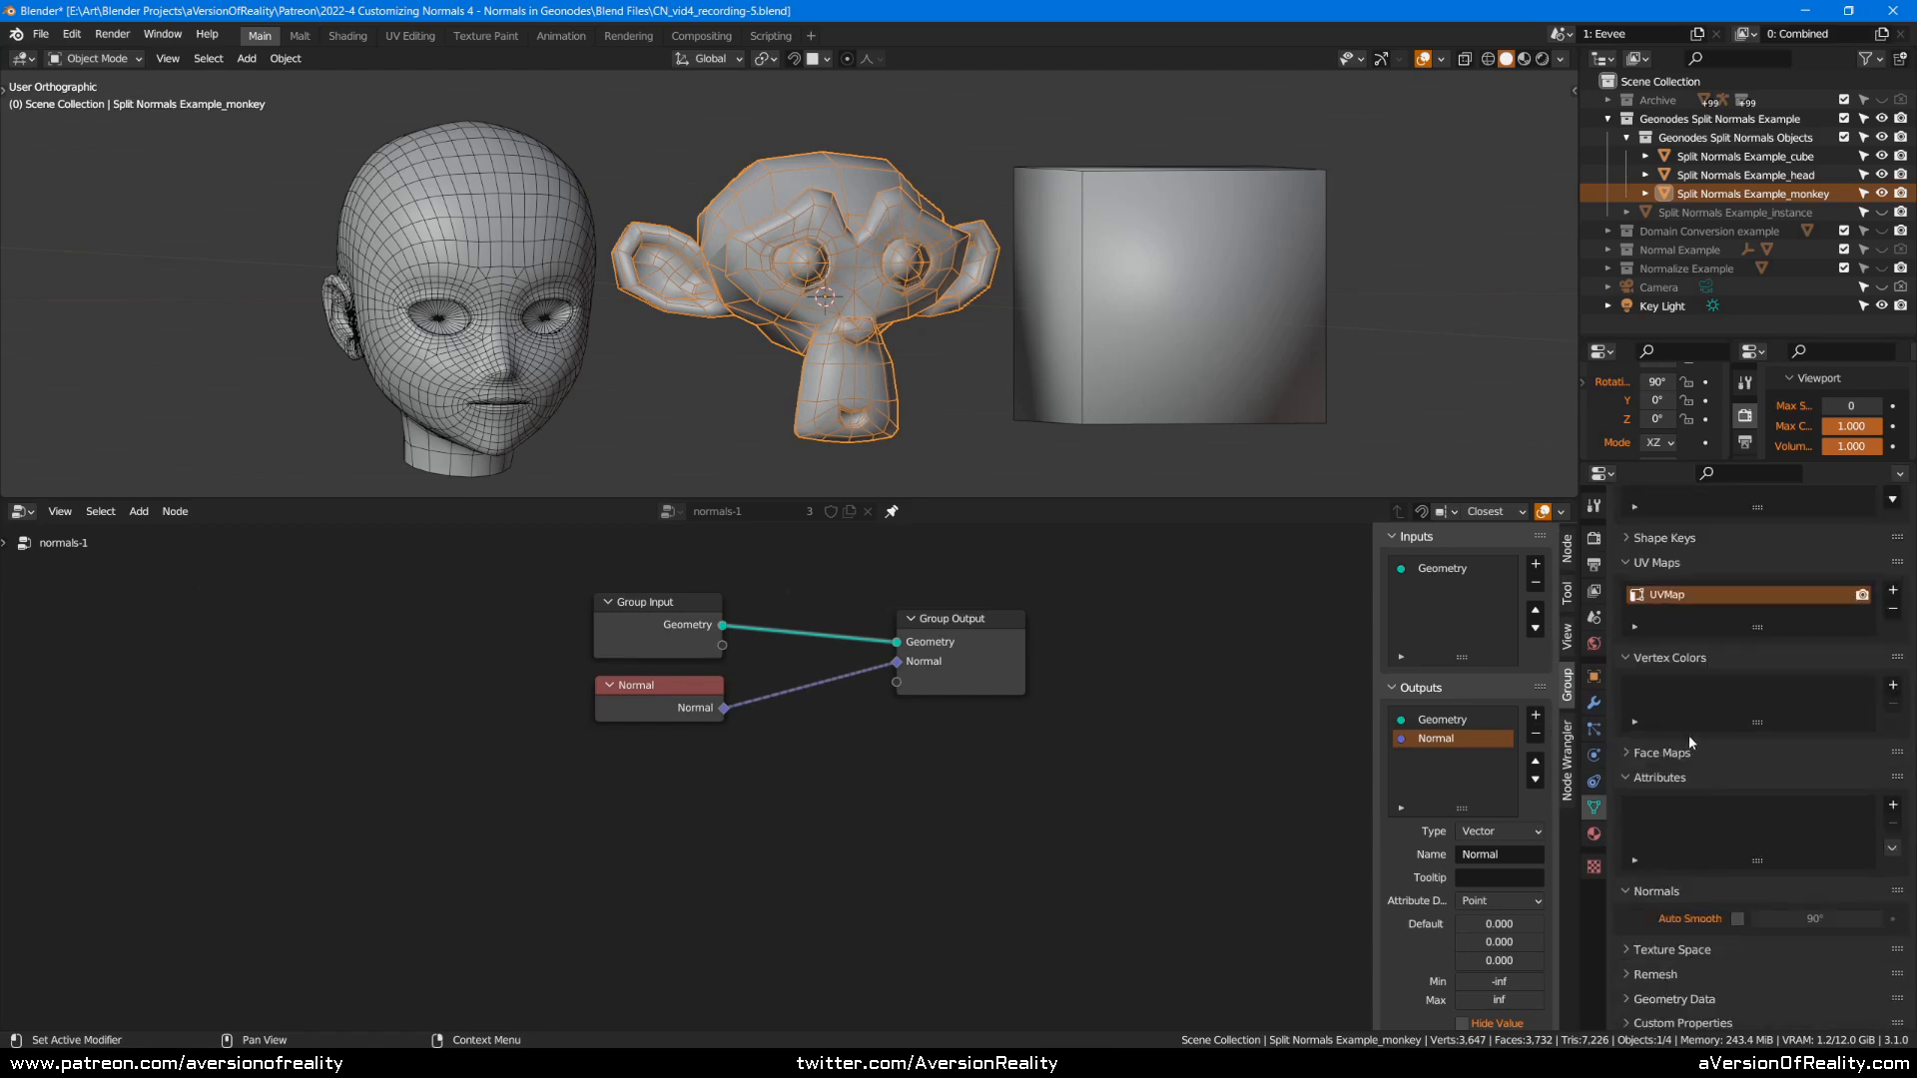
scroll(1677, 799, "down", 1)
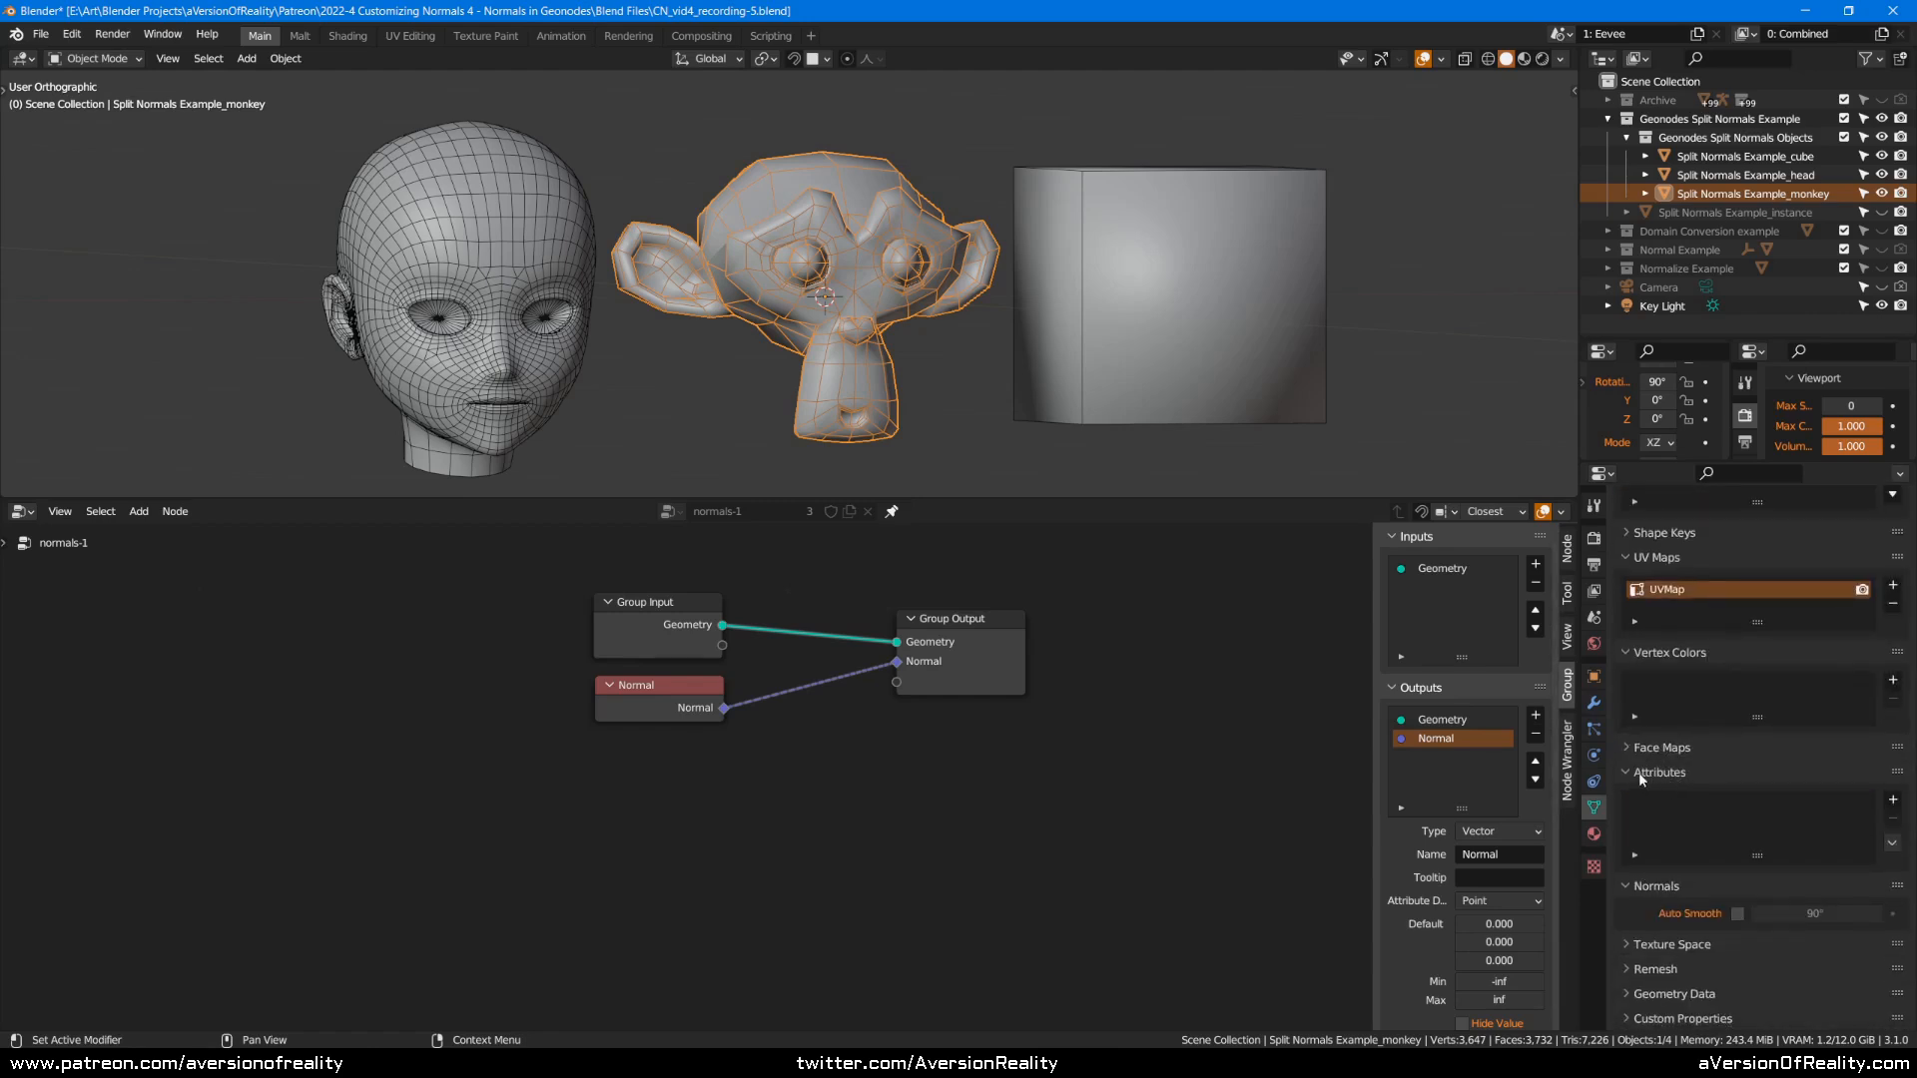
scroll(1648, 771, "up", 3)
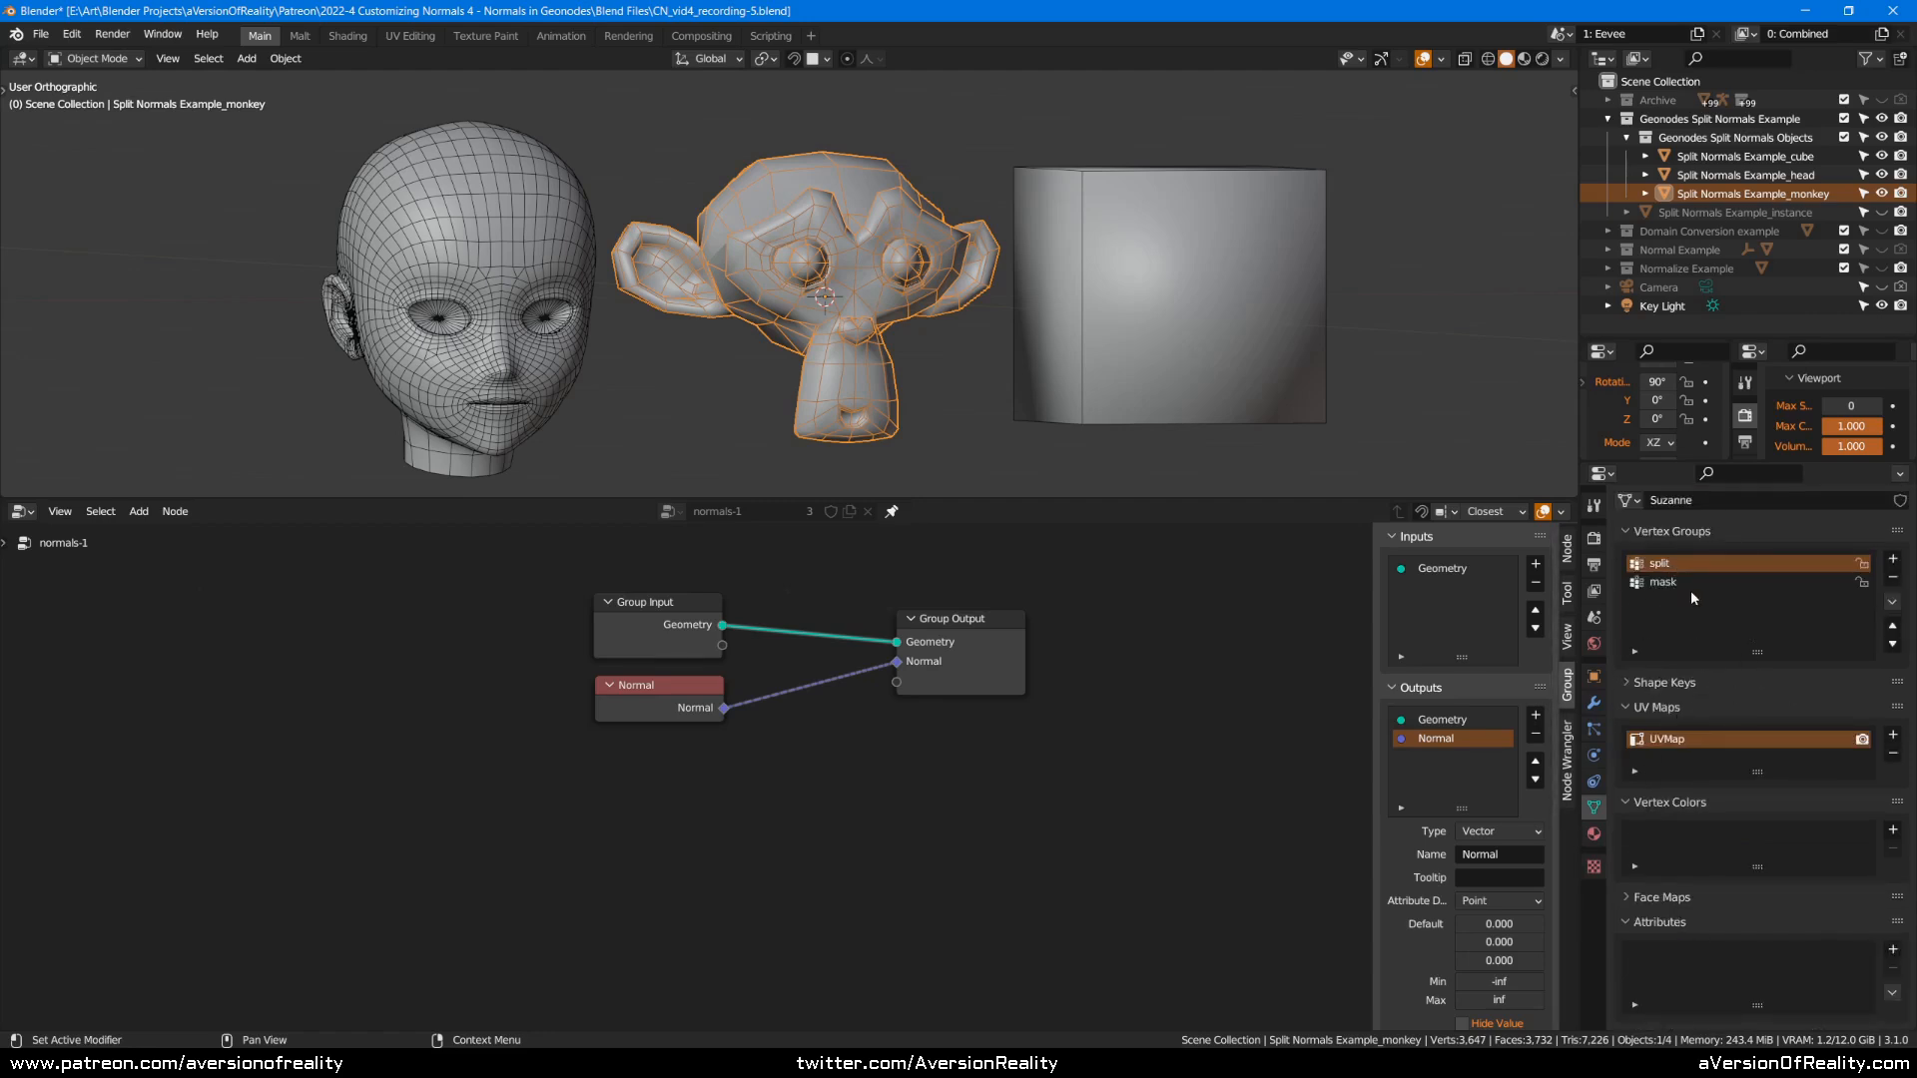
scroll(1691, 590, "down", 3)
Save the file and split the node editor, turning the new area beside it into a Spreadsheet.
key("ctrl+s")
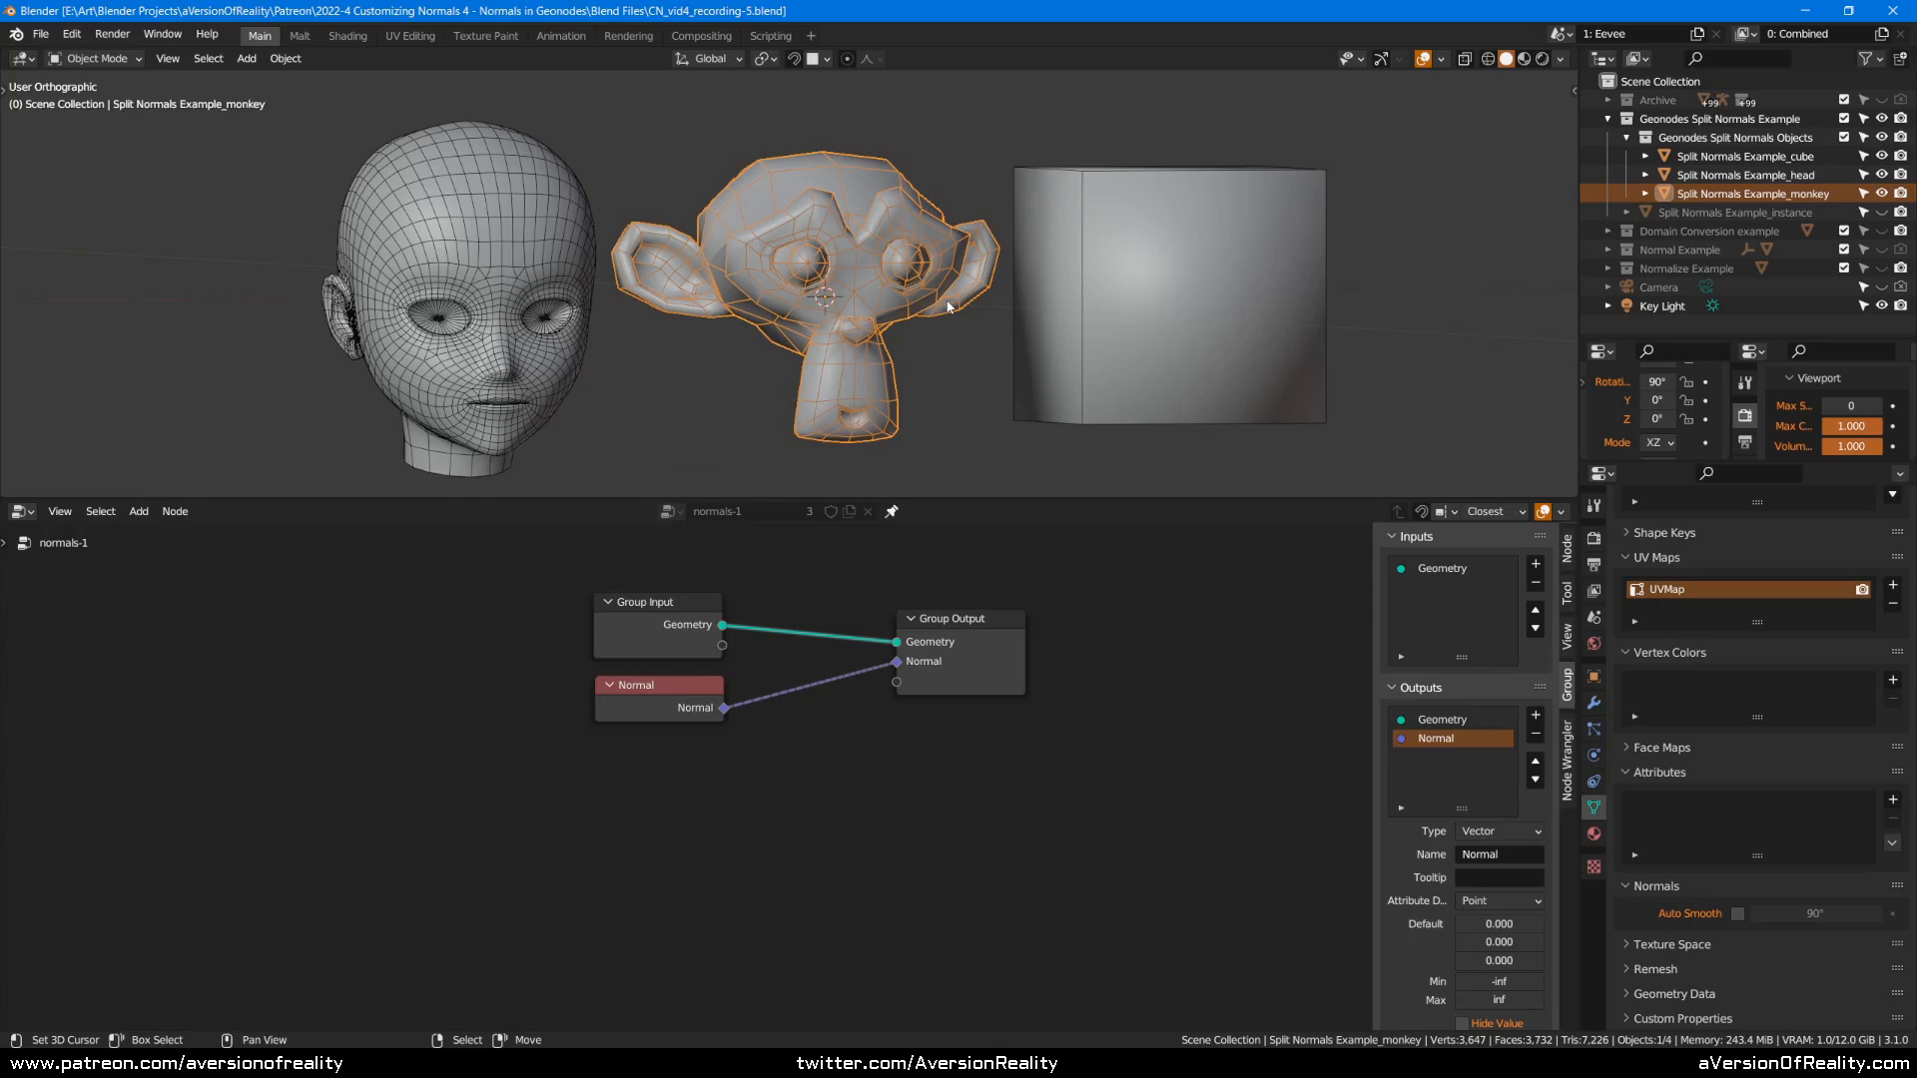
left_click(1637, 60)
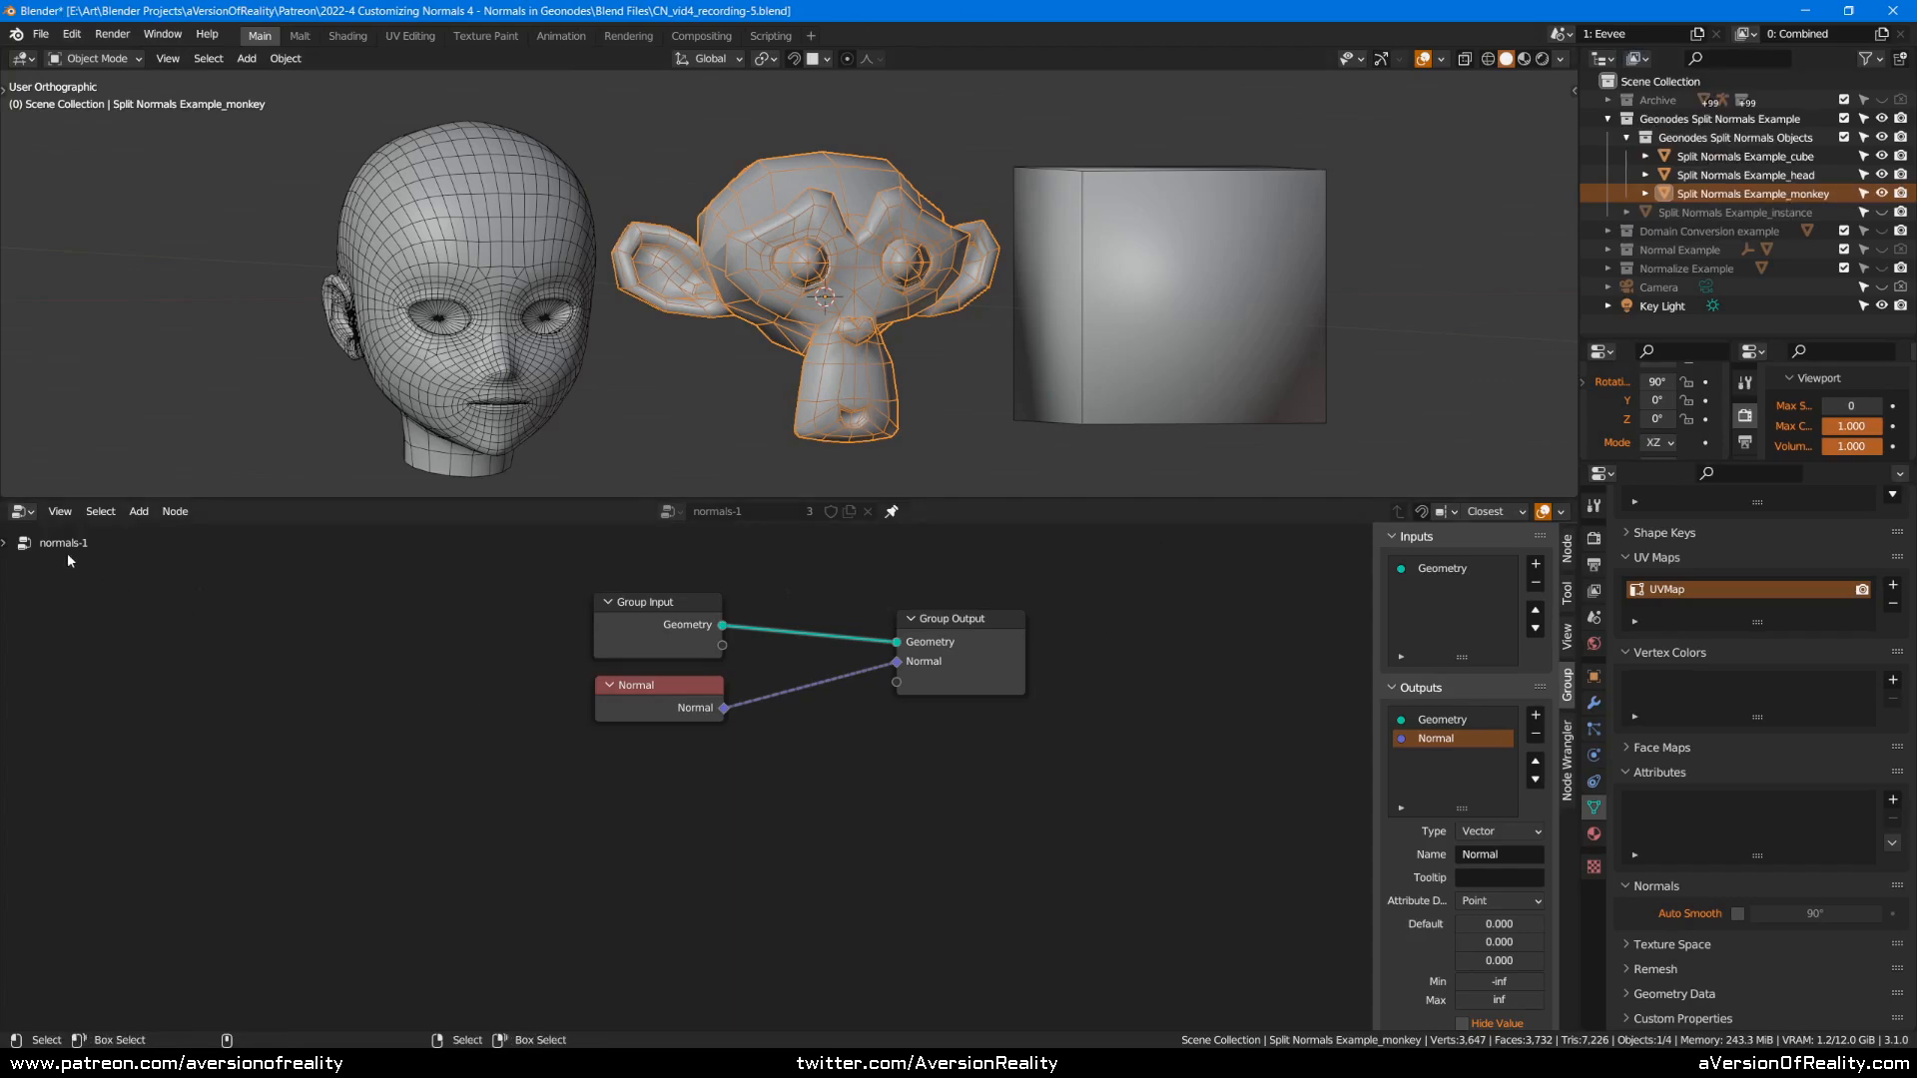
key("n")
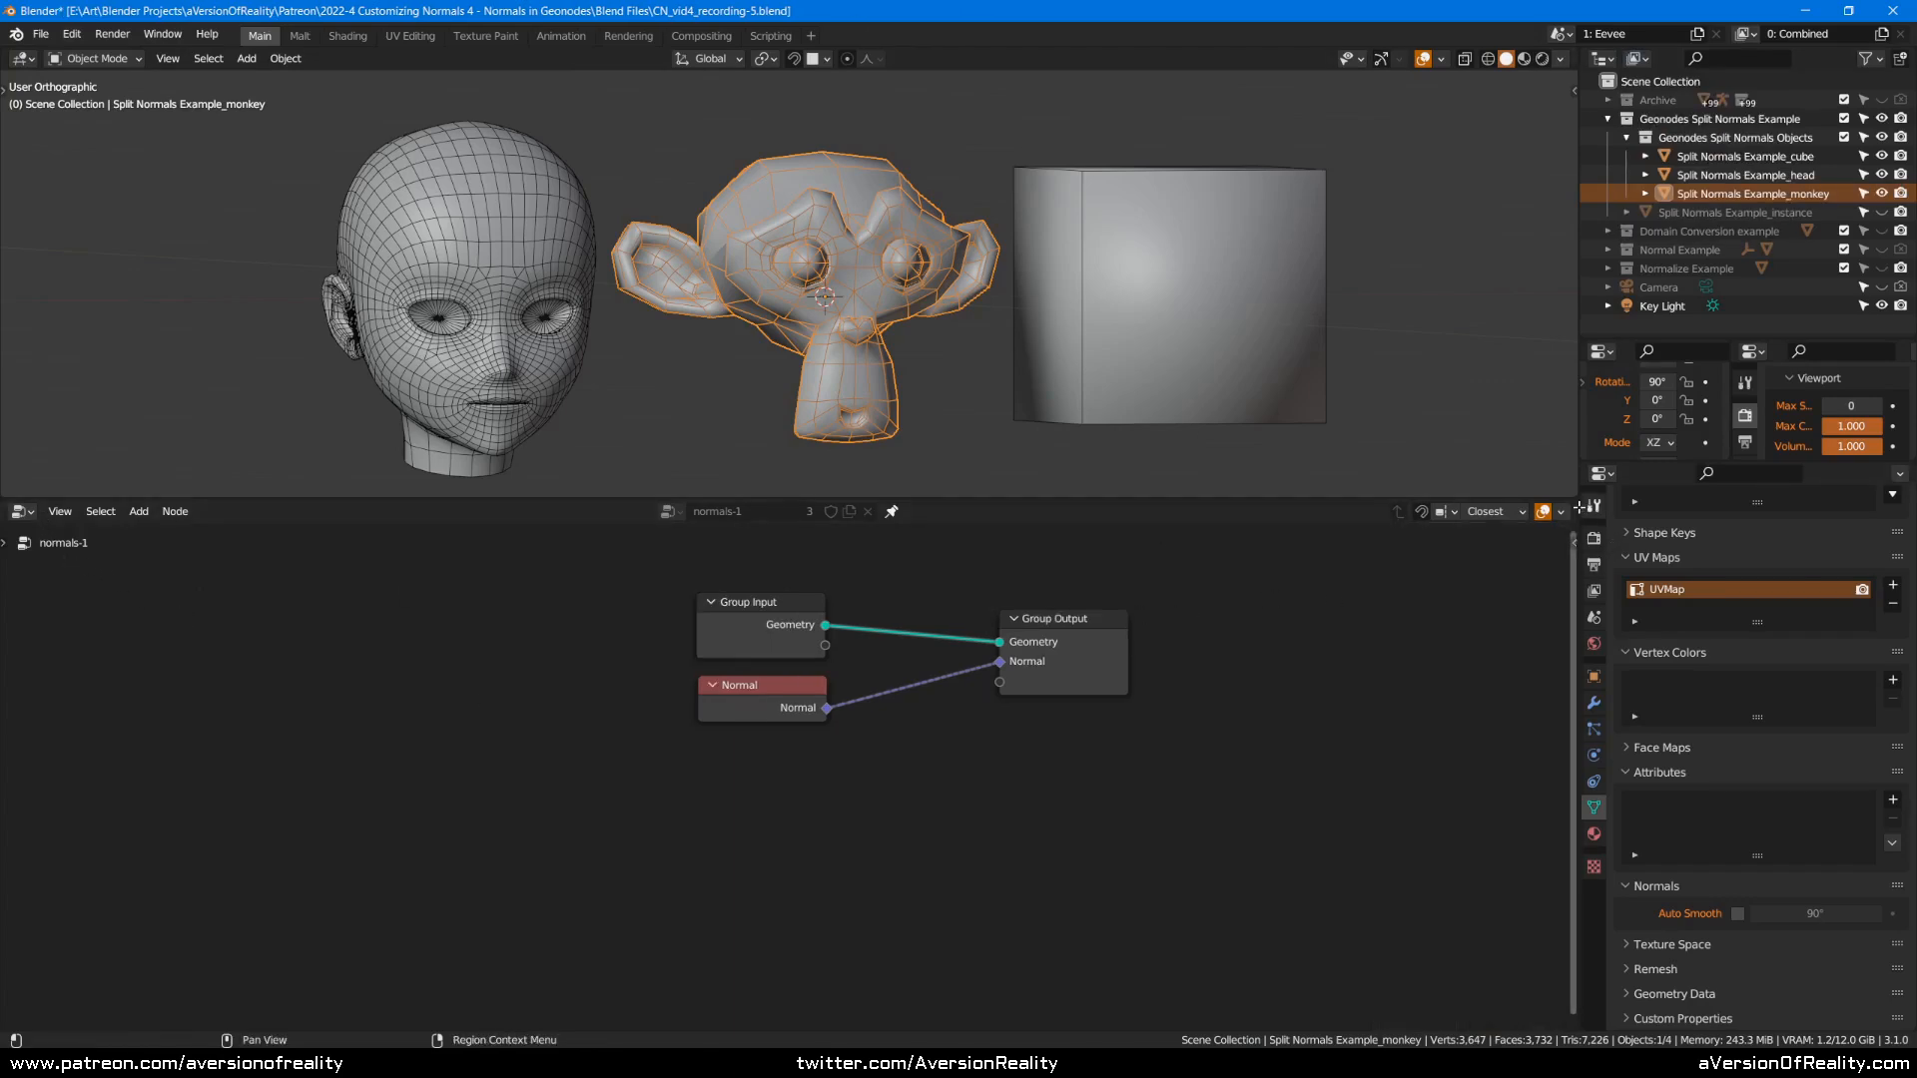
left_click_drag(1566, 507, 668, 511)
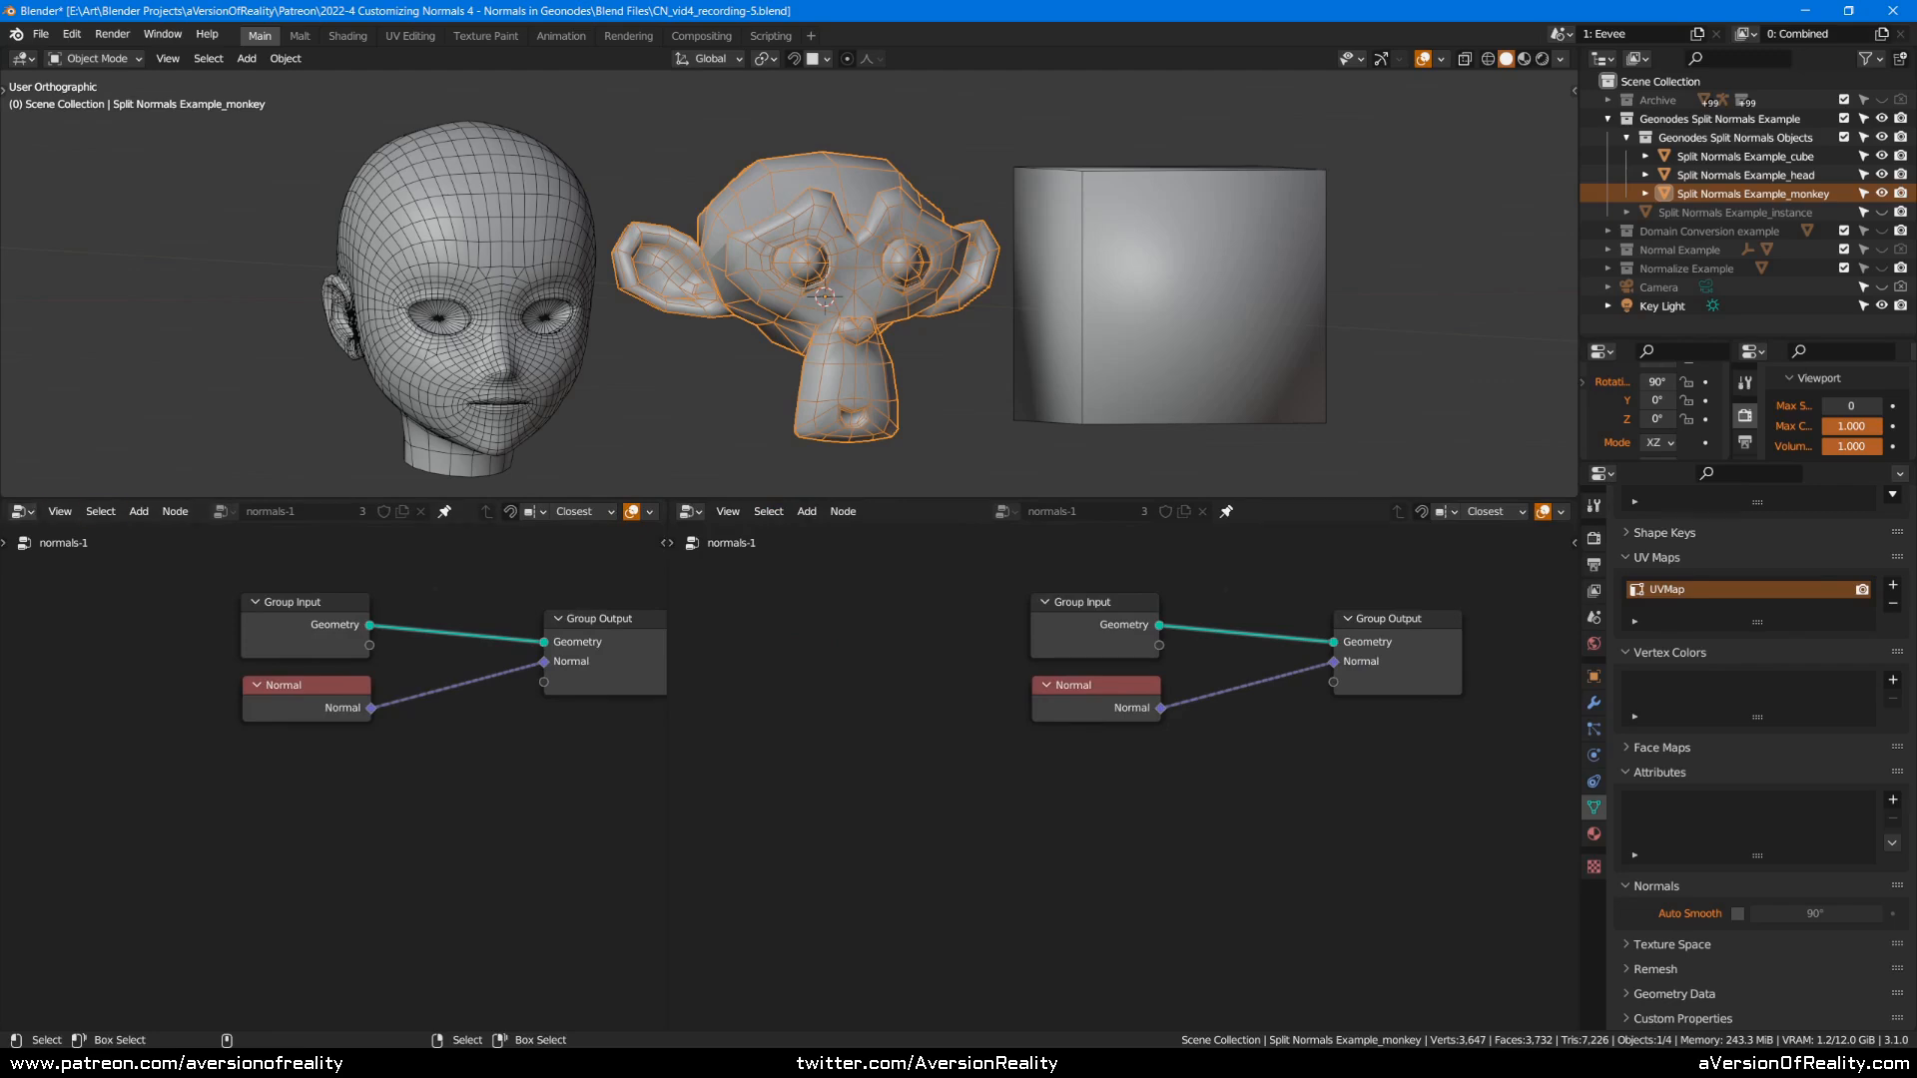
left_click(22, 511)
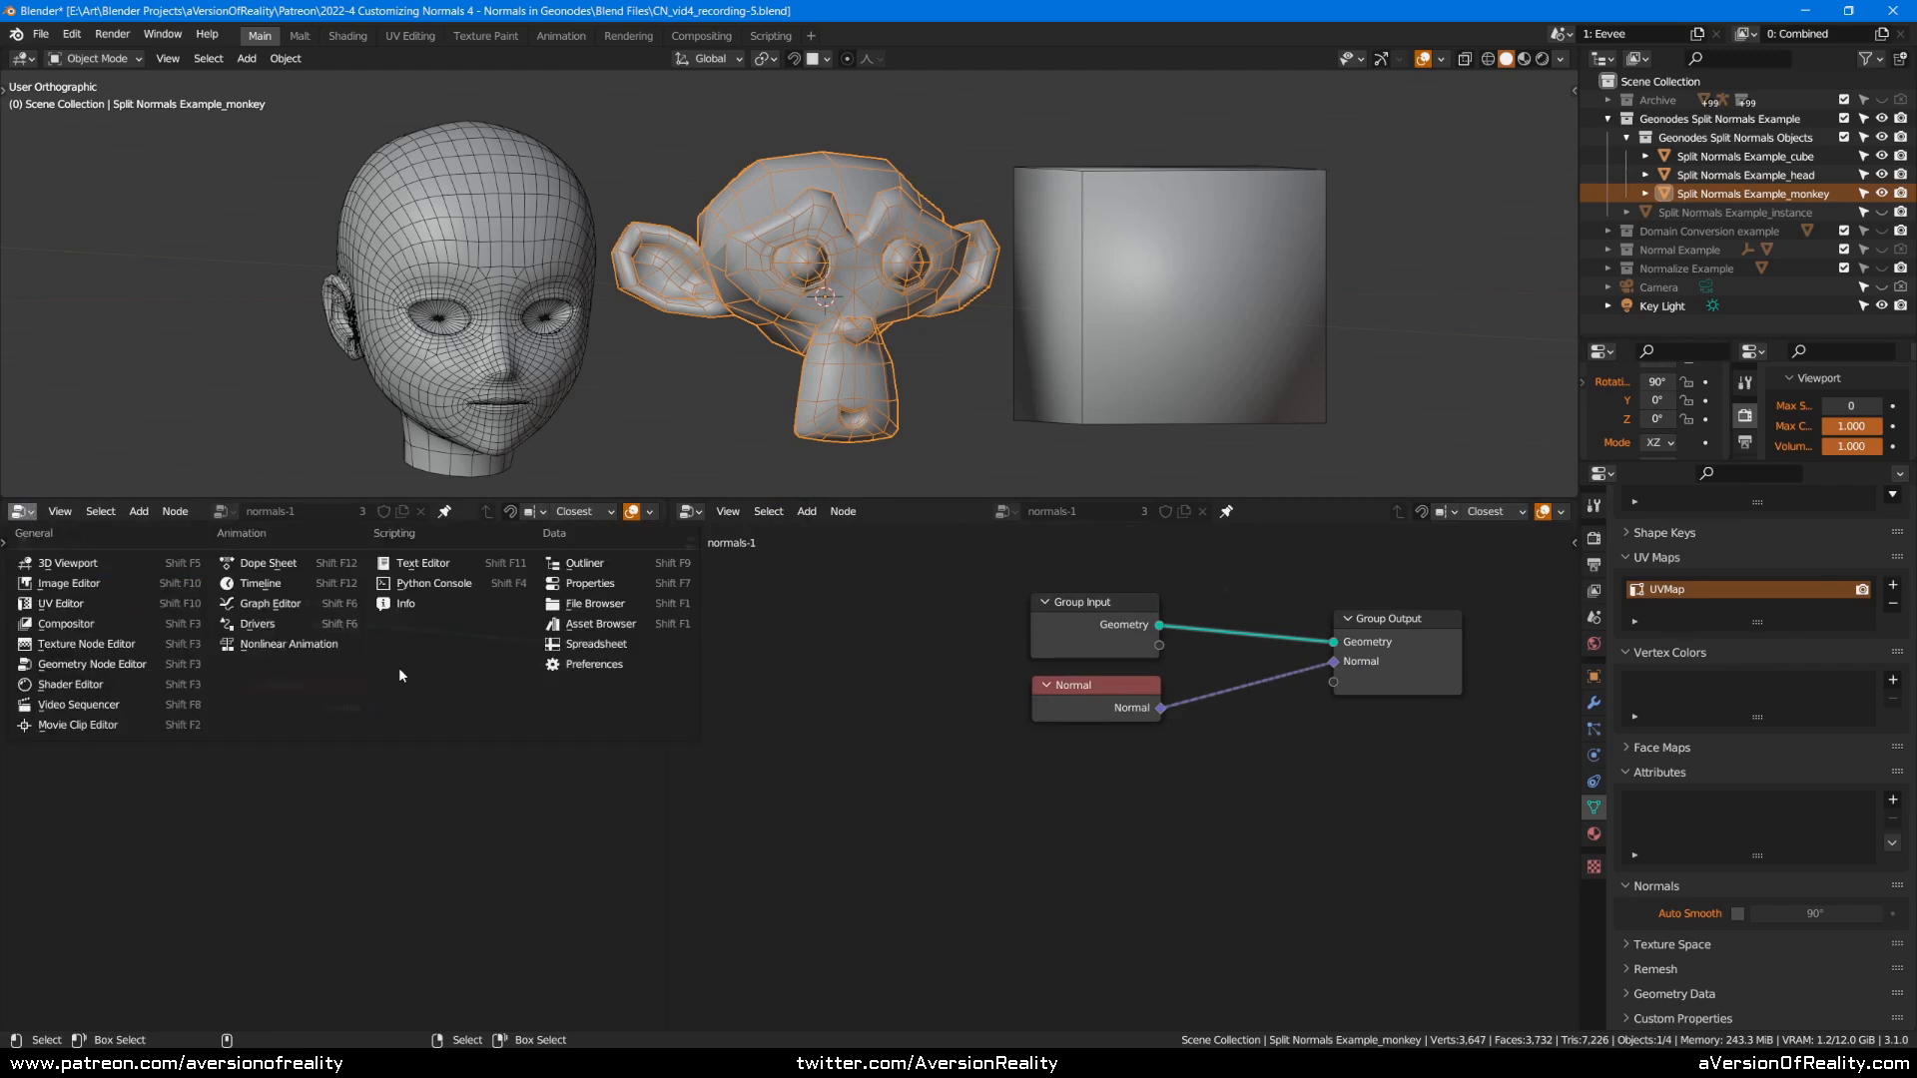
left_click(616, 651)
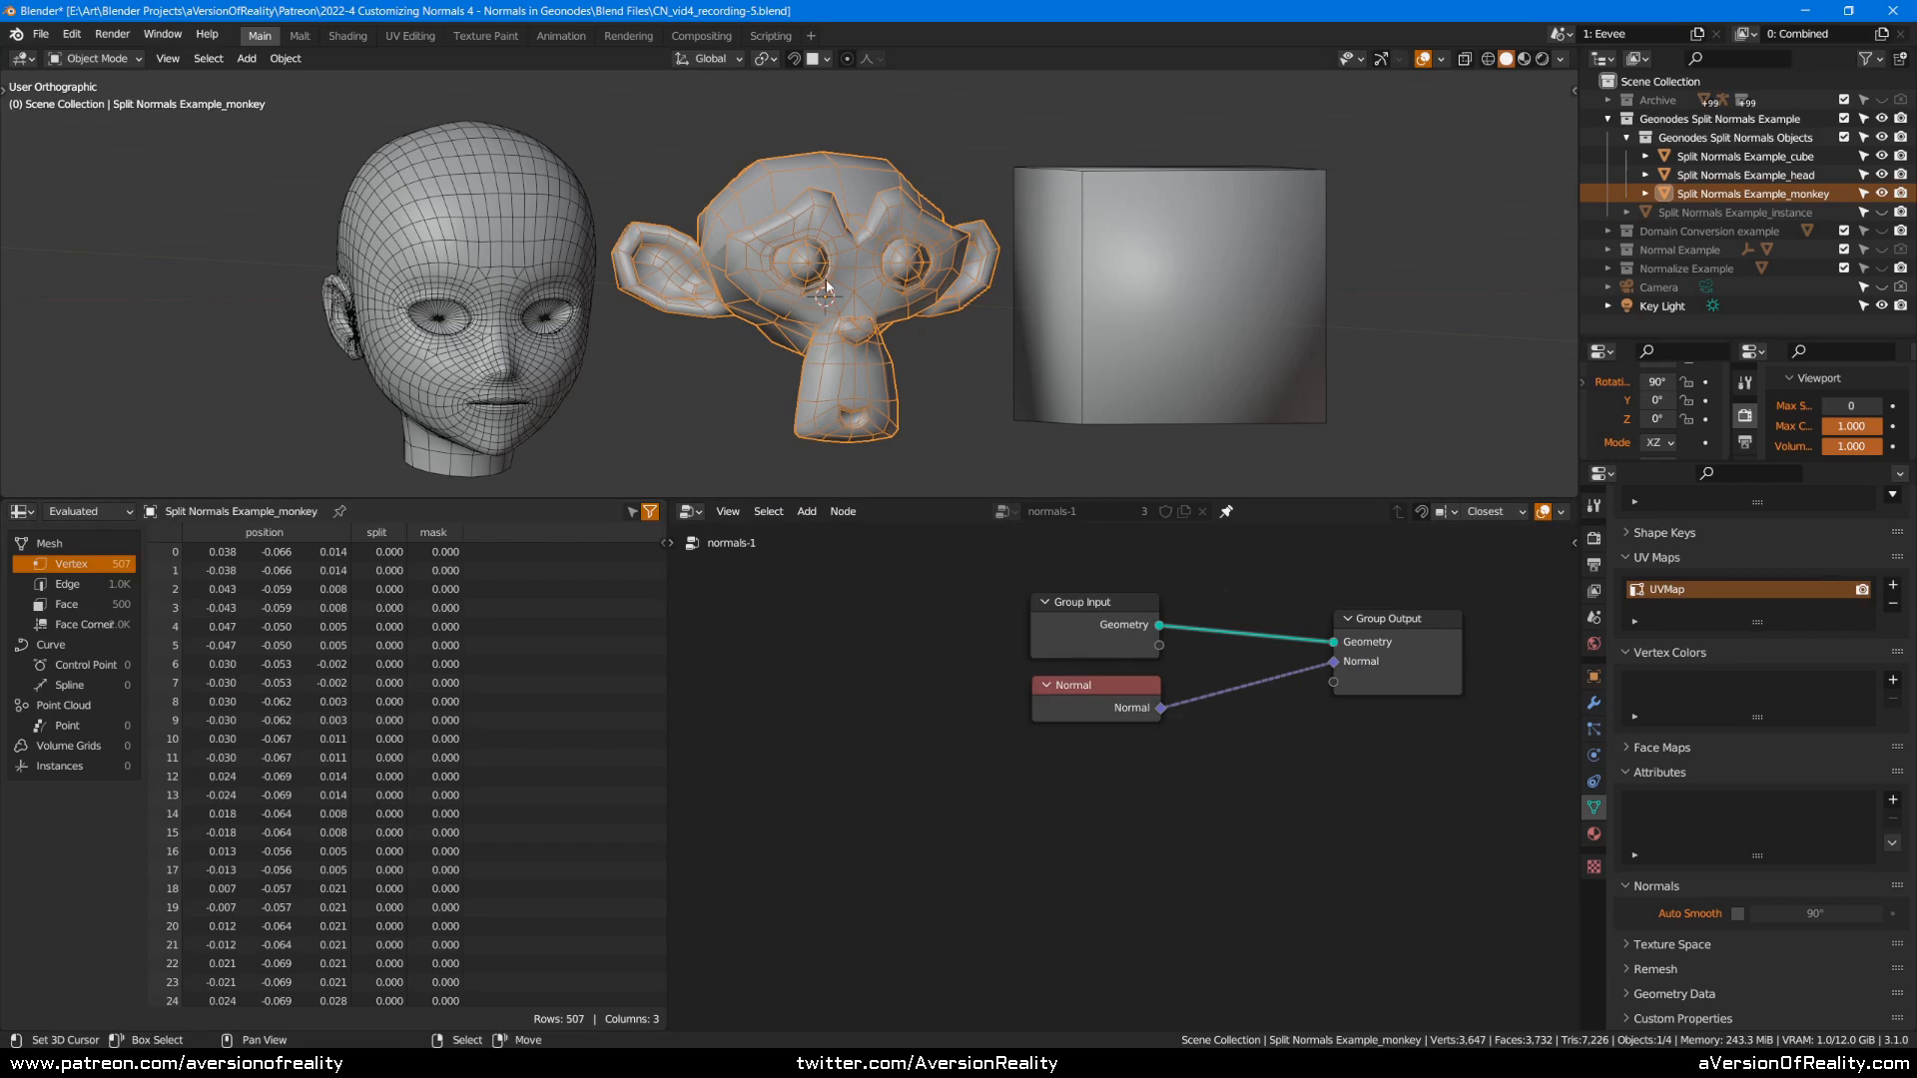
Cut the links into the Group Output and reconnect only the Group Input's geometry, leaving the Normal node disconnected.
left_click(112, 513)
right_click_drag(1274, 577, 1295, 769, "ctrl")
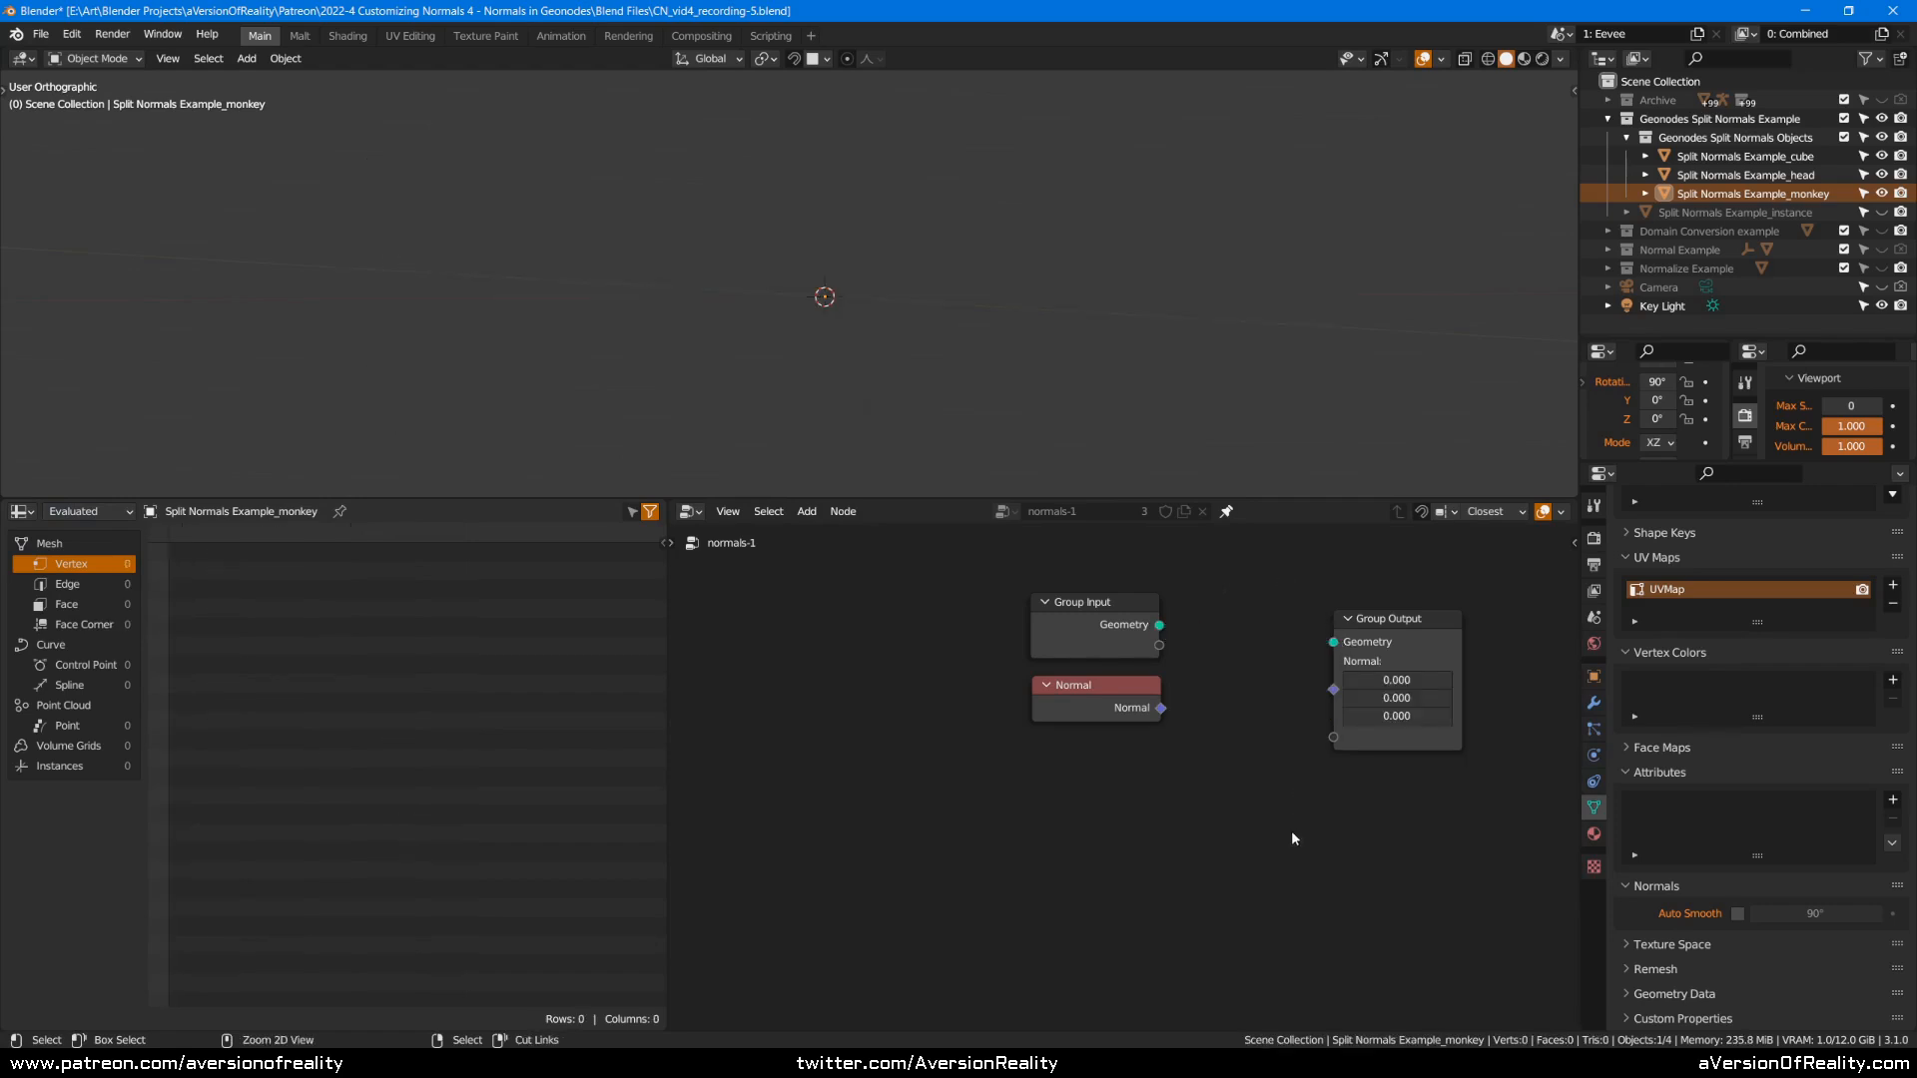
left_click(1127, 625, "ctrl+shift")
Set the spreadsheet to Viewer Node and feed the geometry and Normal output into a Viewer node, spacing the nodes apart.
left_click(110, 511)
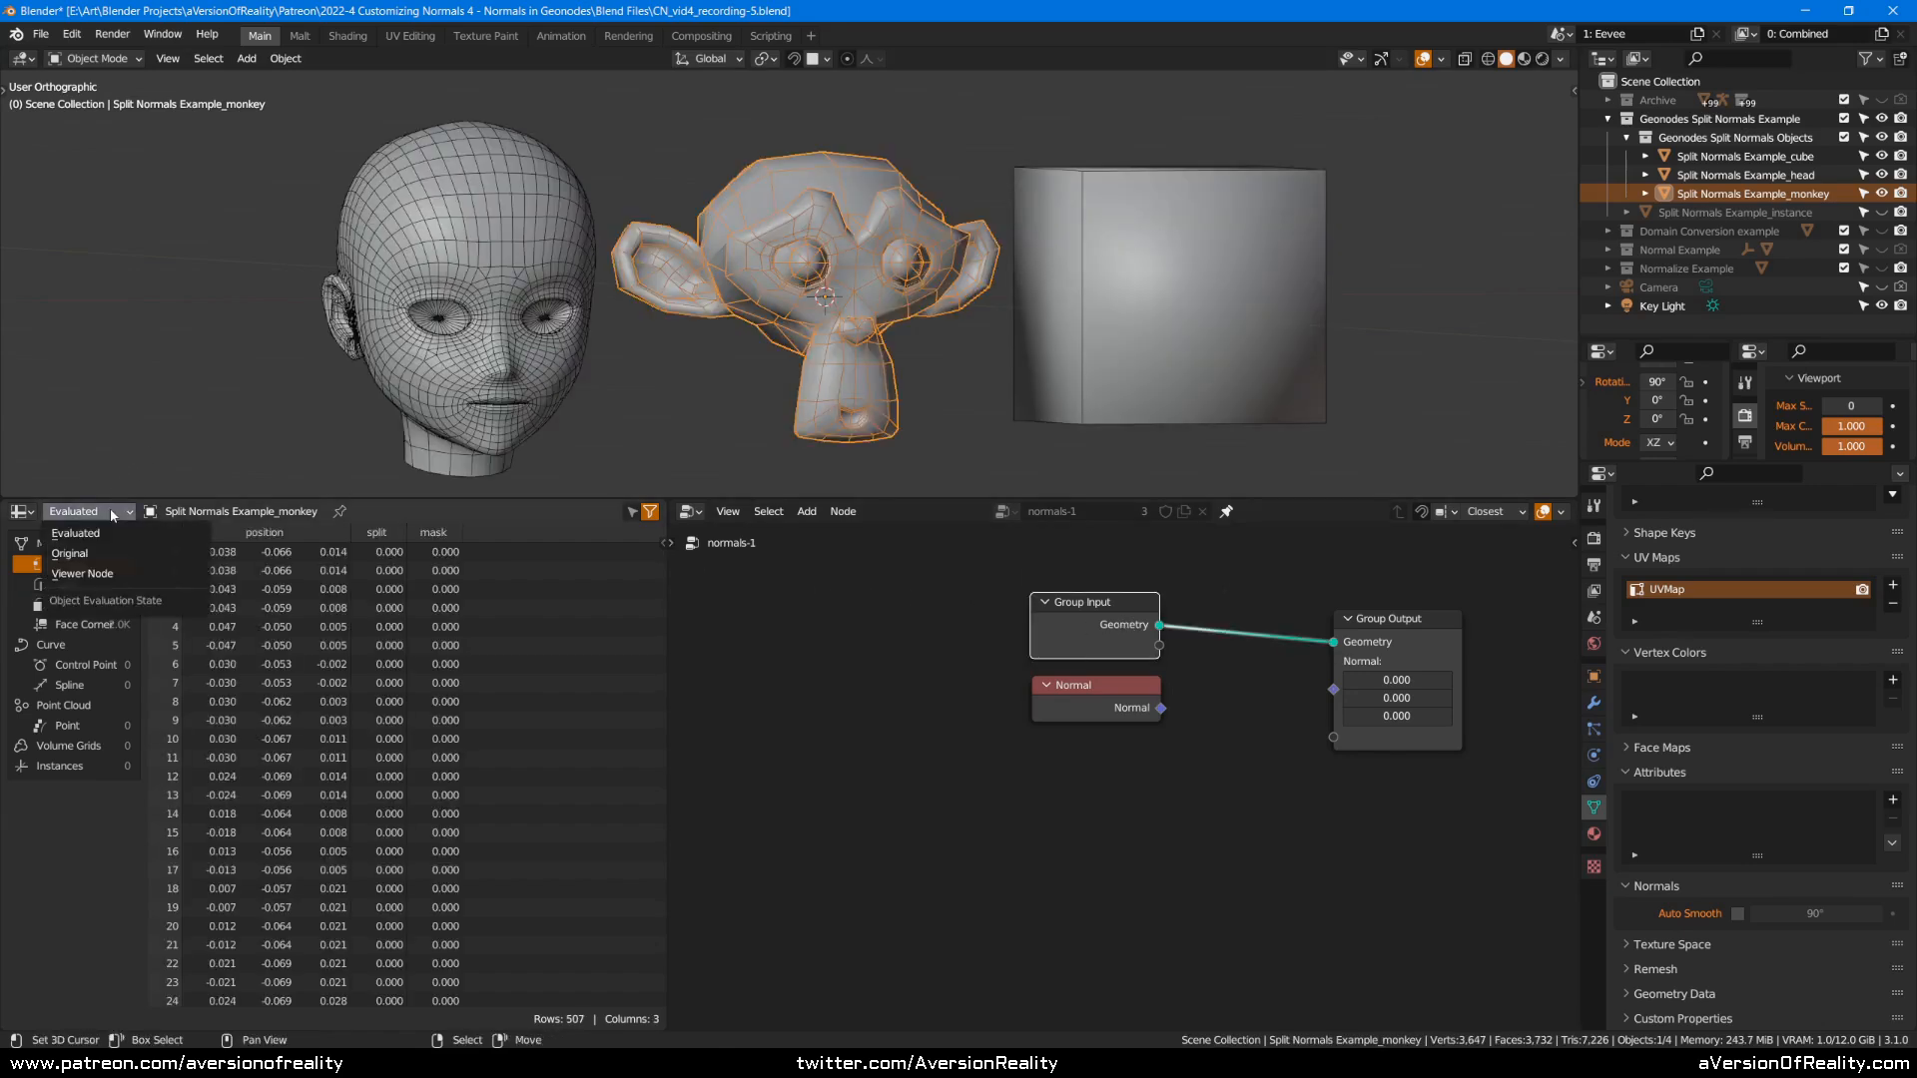
left_click(104, 577)
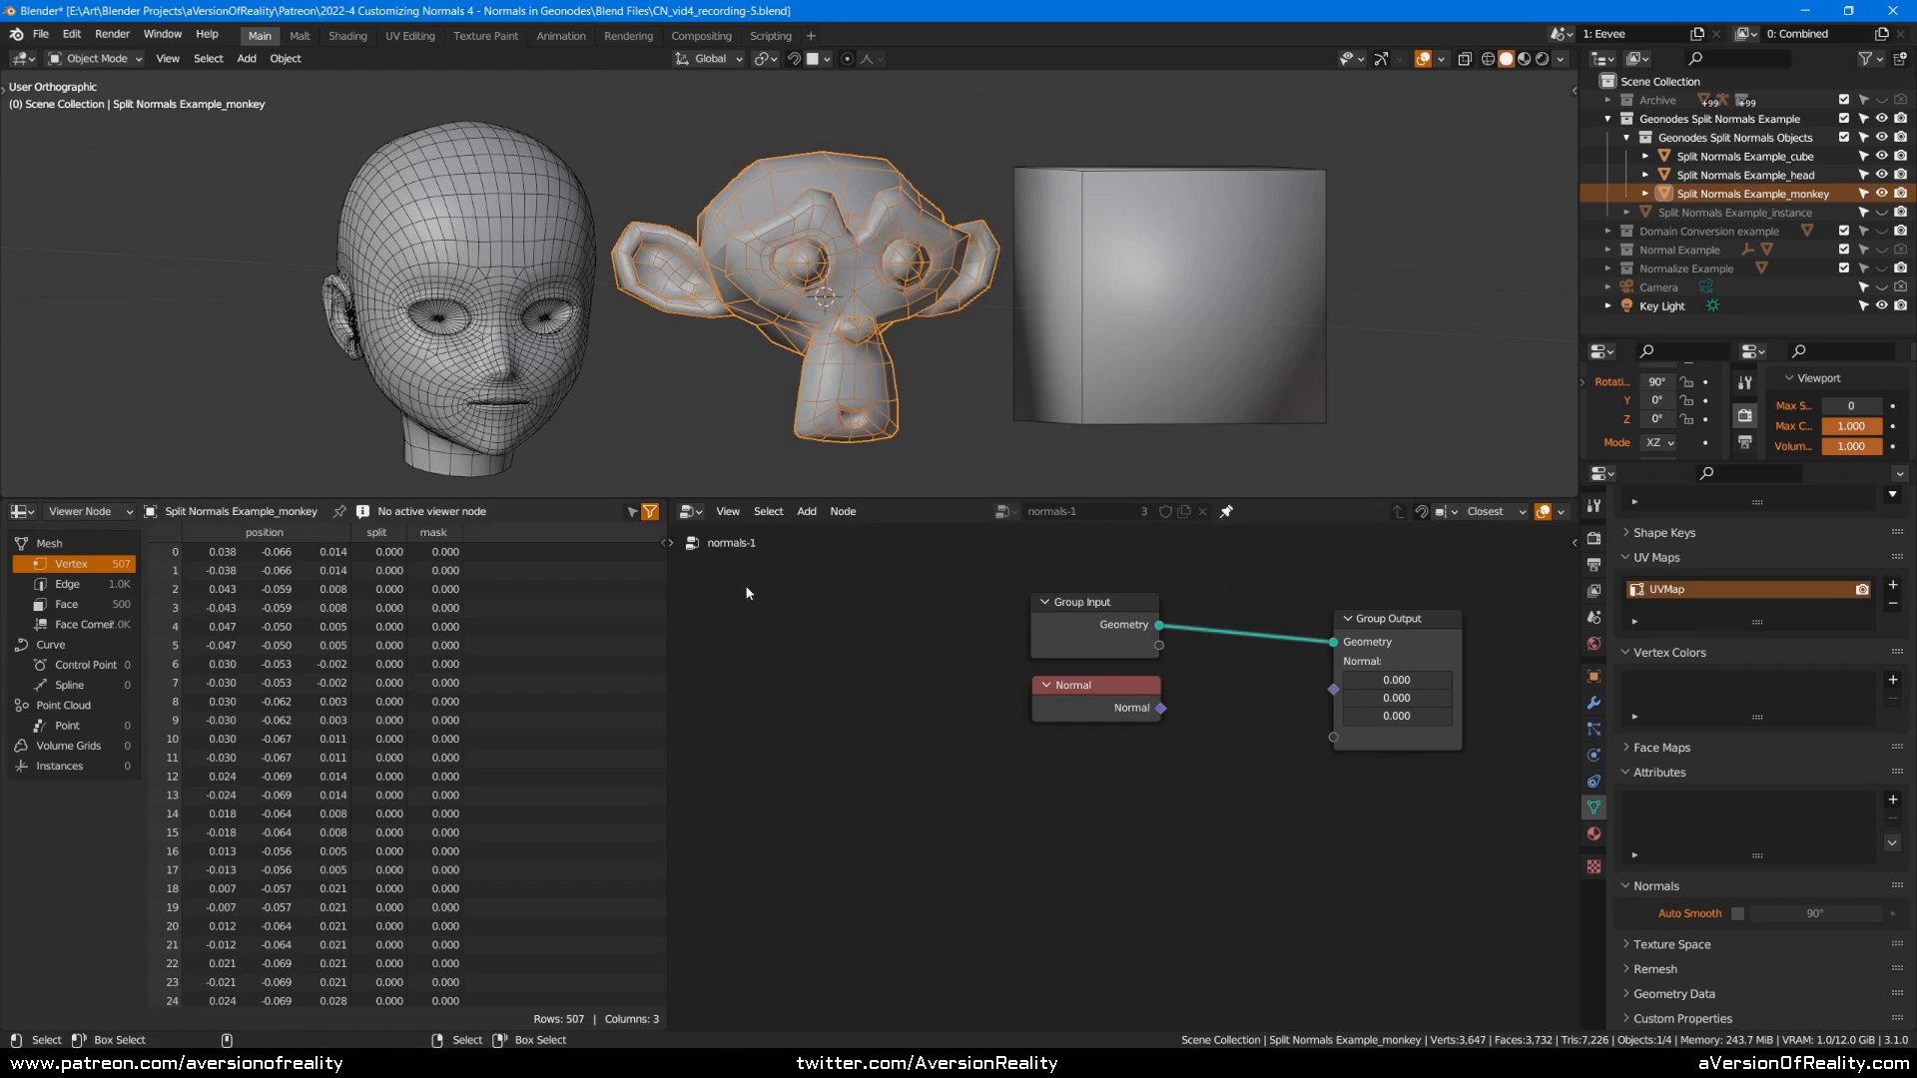
left_click(1090, 627, "ctrl+shift")
left_click(1102, 711, "ctrl+shift")
left_click_drag(1131, 685, 1041, 732)
left_click_drag(1052, 617, 949, 613)
left_click_drag(1260, 656, 1223, 757)
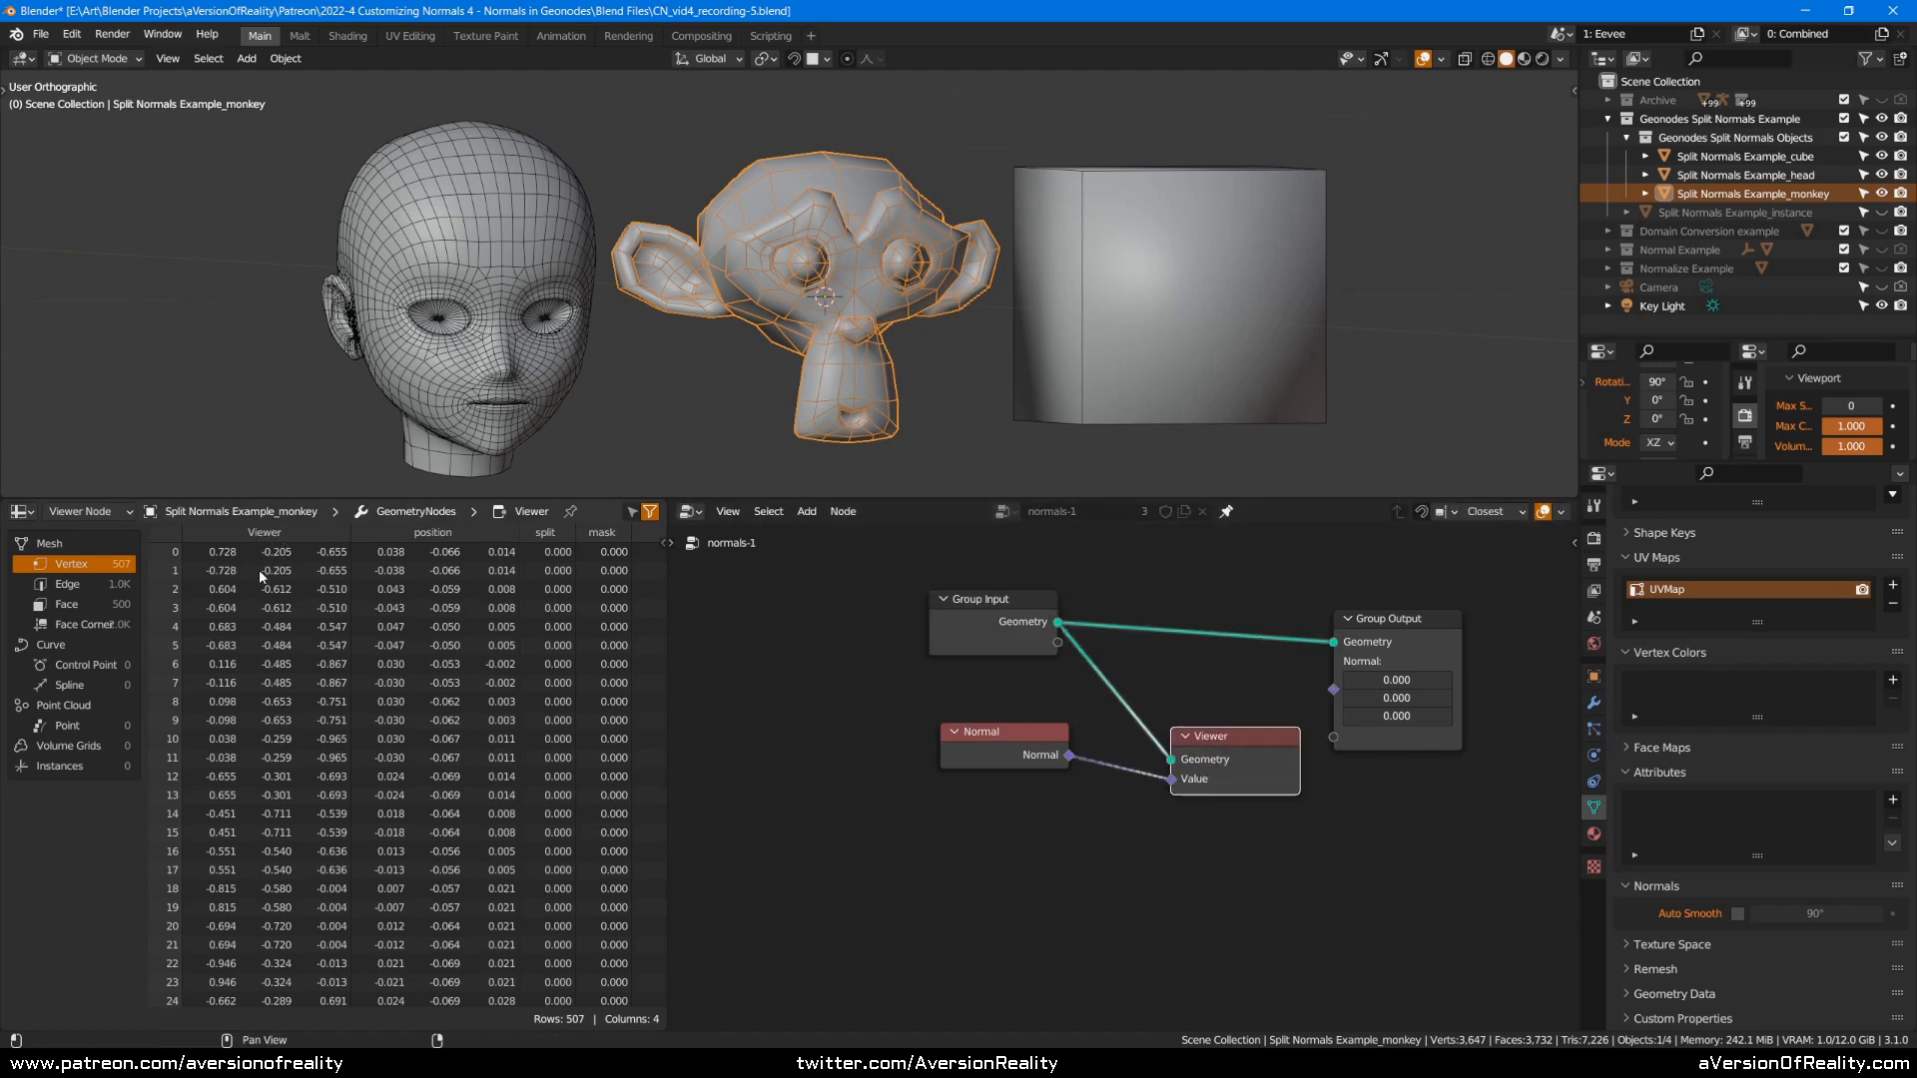
Set the spreadsheet back to Evaluated and examine the monkey's edge, face and face corner data against its mesh properties.
left_click(712, 635)
left_click(92, 512)
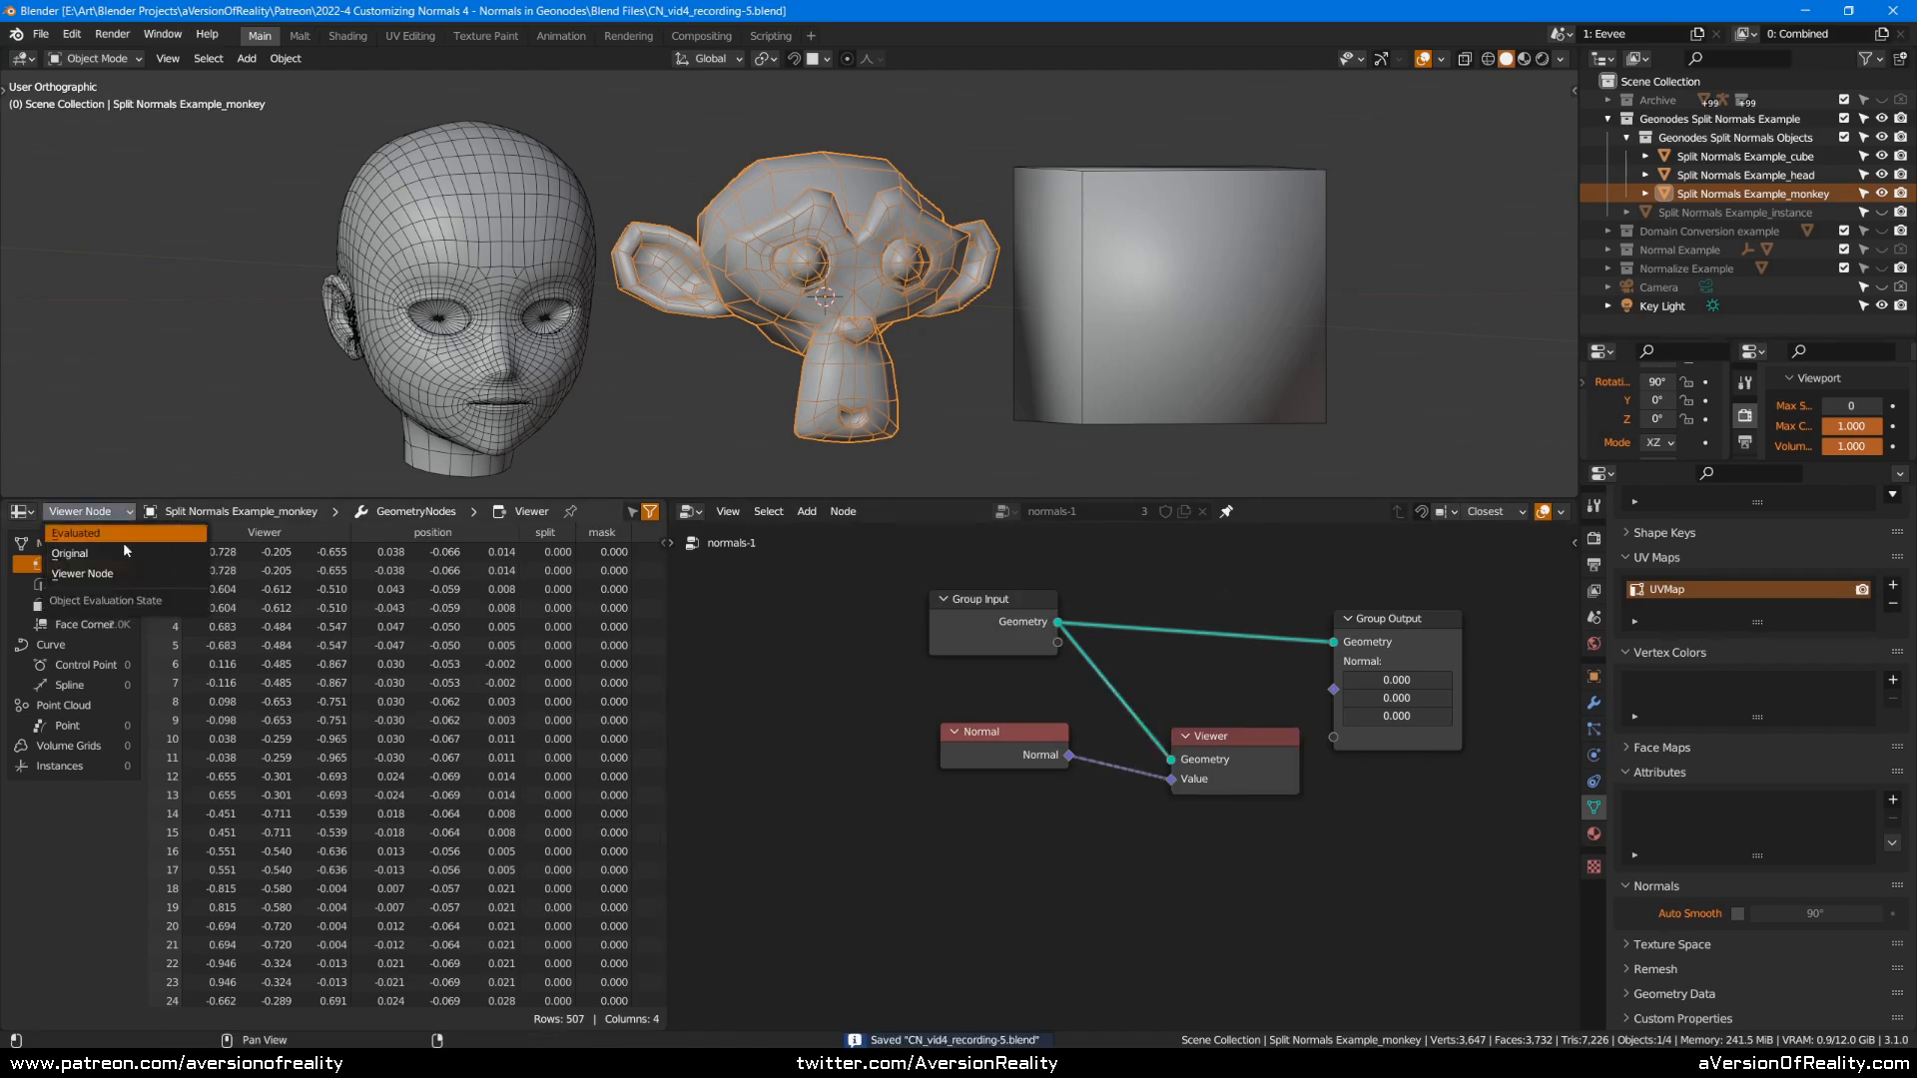
left_click(126, 539)
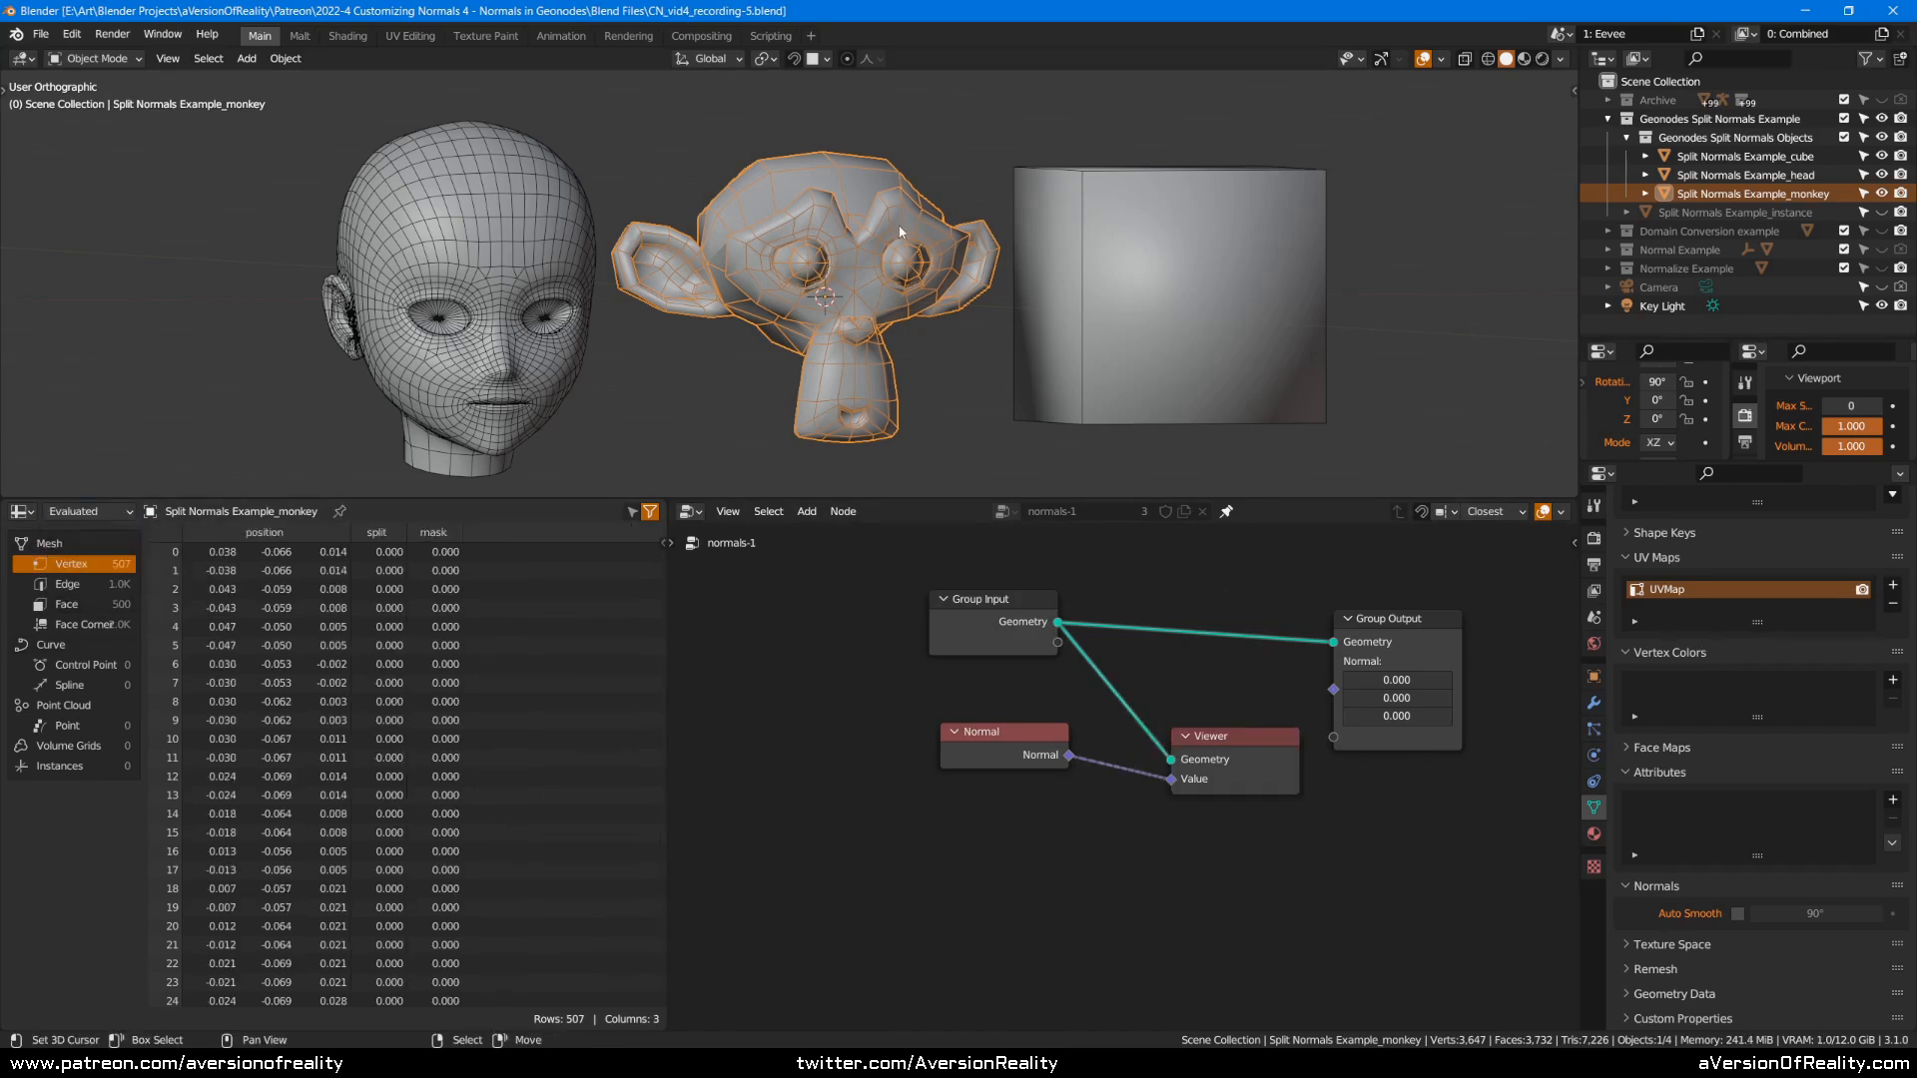
left_click(86, 585)
left_click(94, 605)
left_click(104, 627)
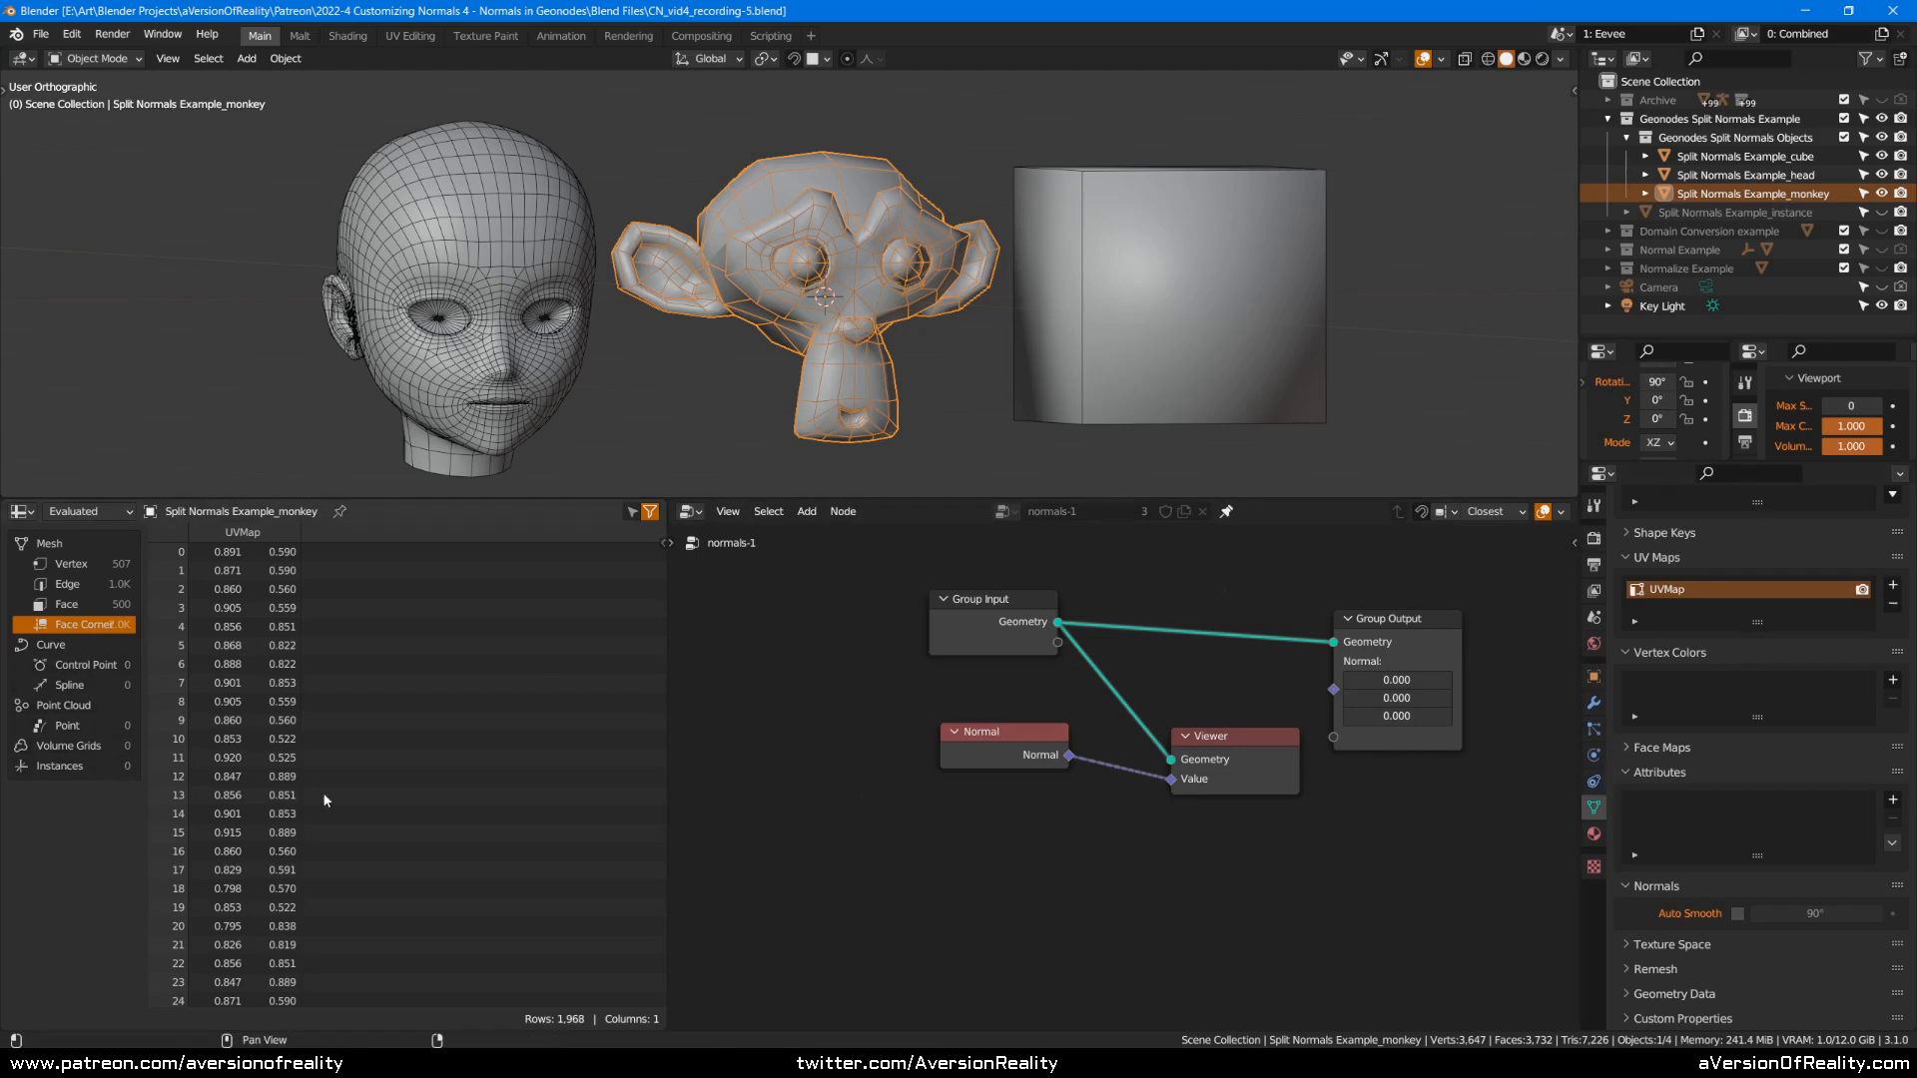
scroll(1712, 707, "up", 4)
scroll(1718, 719, "up", 1)
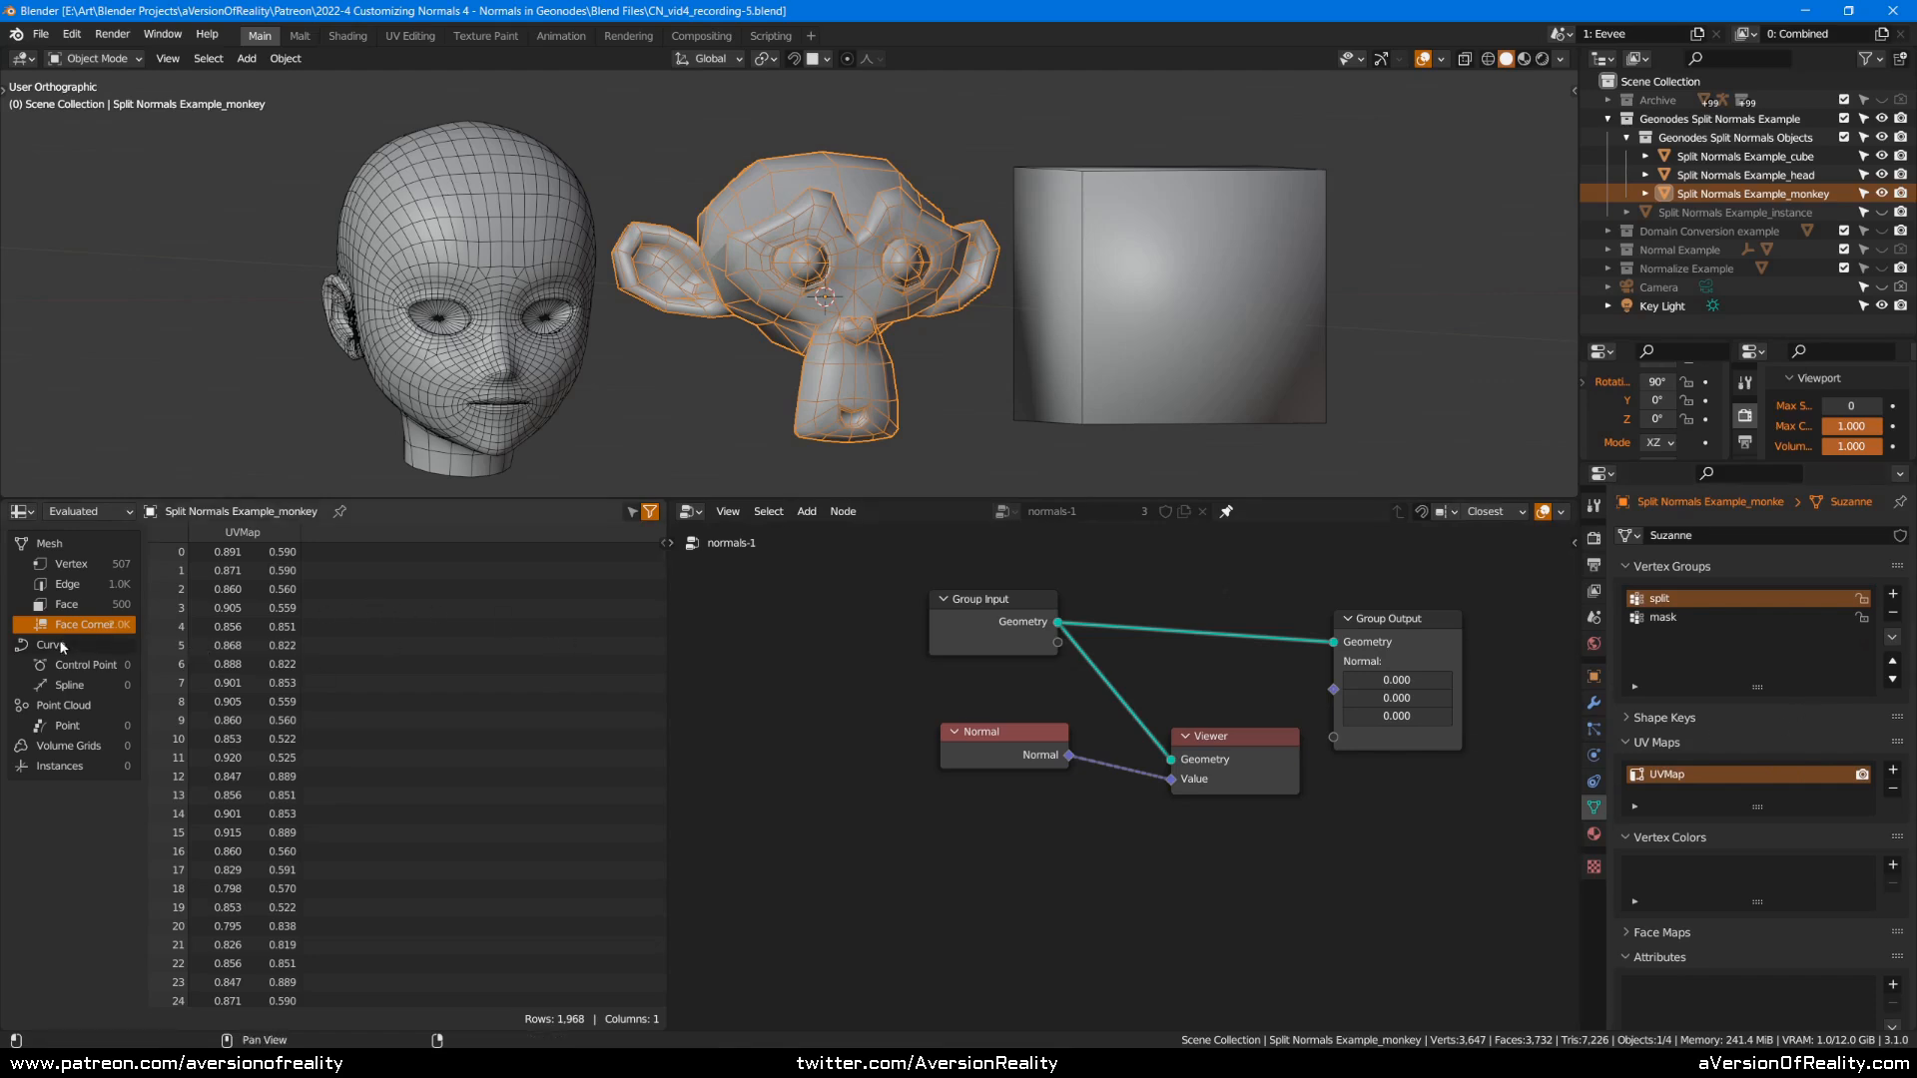
Show the cube's vertex data in the spreadsheet and turn on the Vertex Group Weights and Indices overlays in Edit Mode.
left_click(1238, 271)
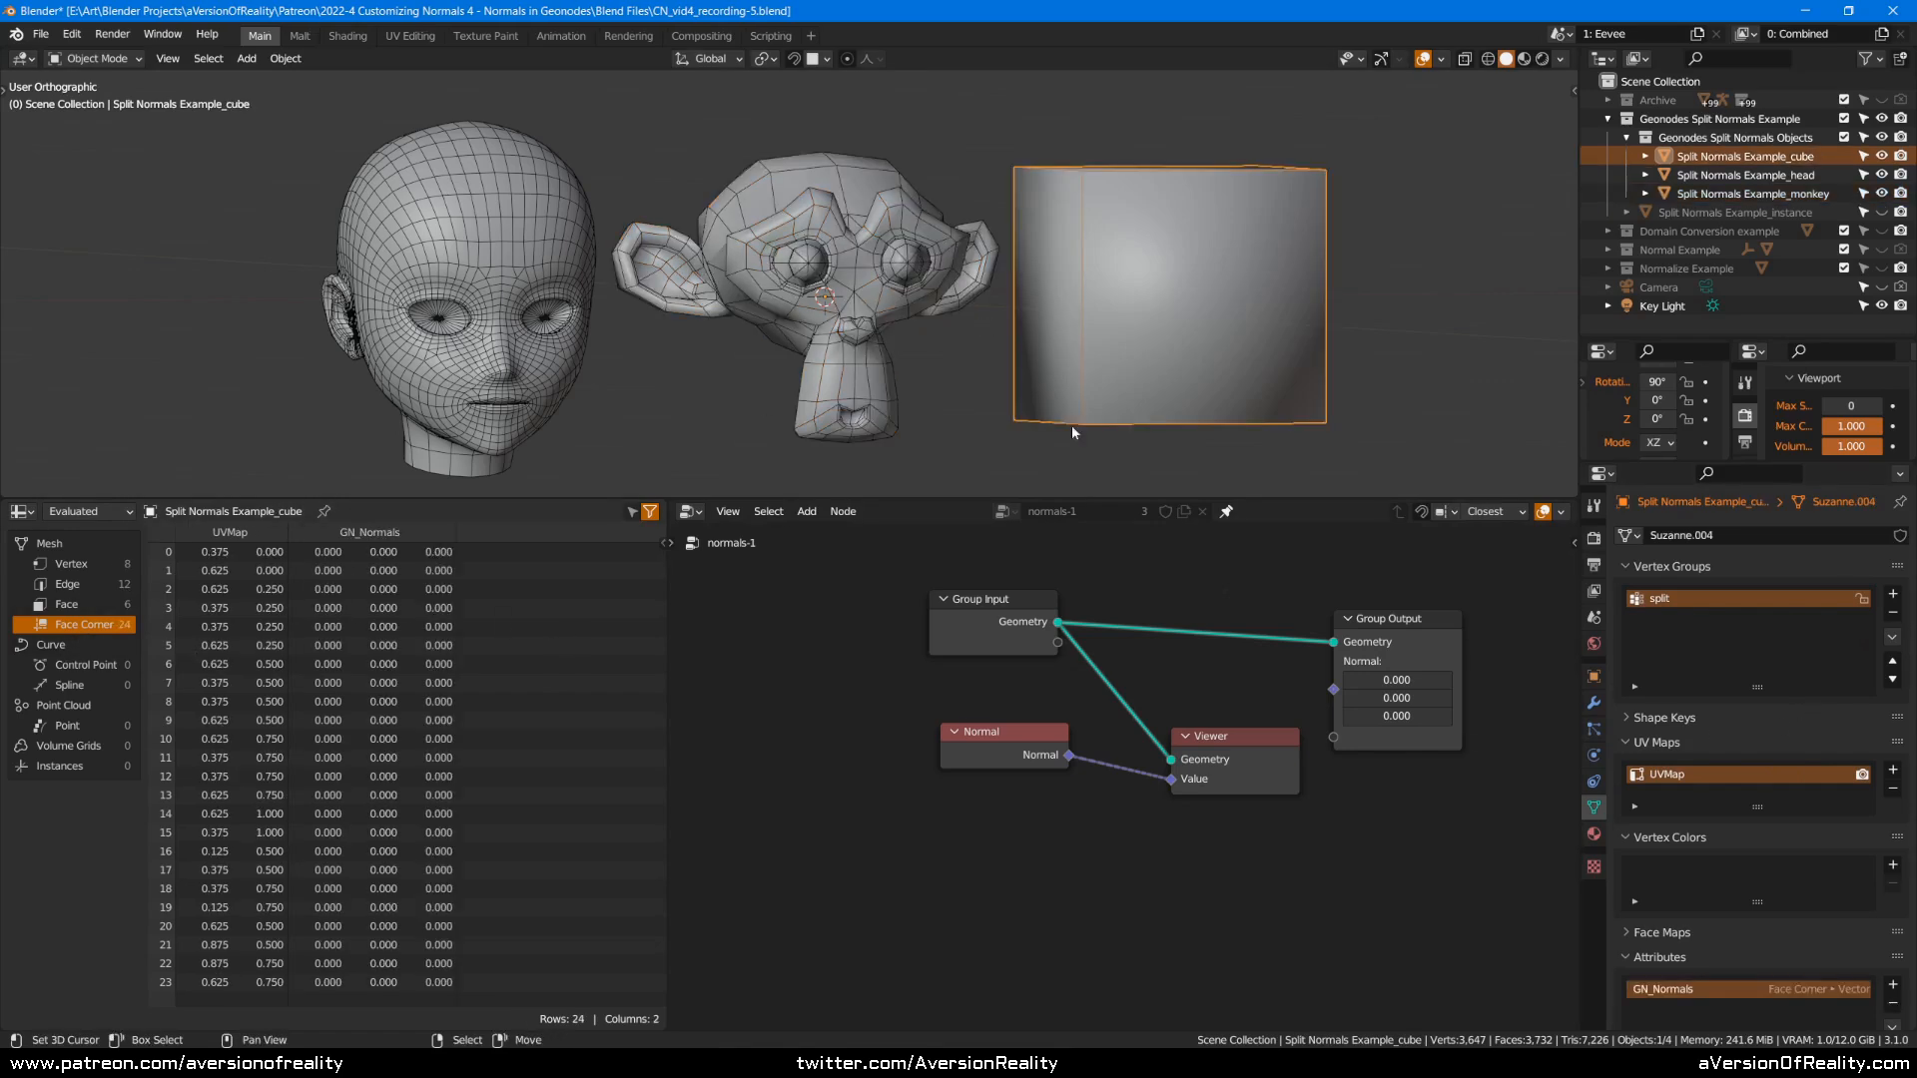
left_click(71, 564)
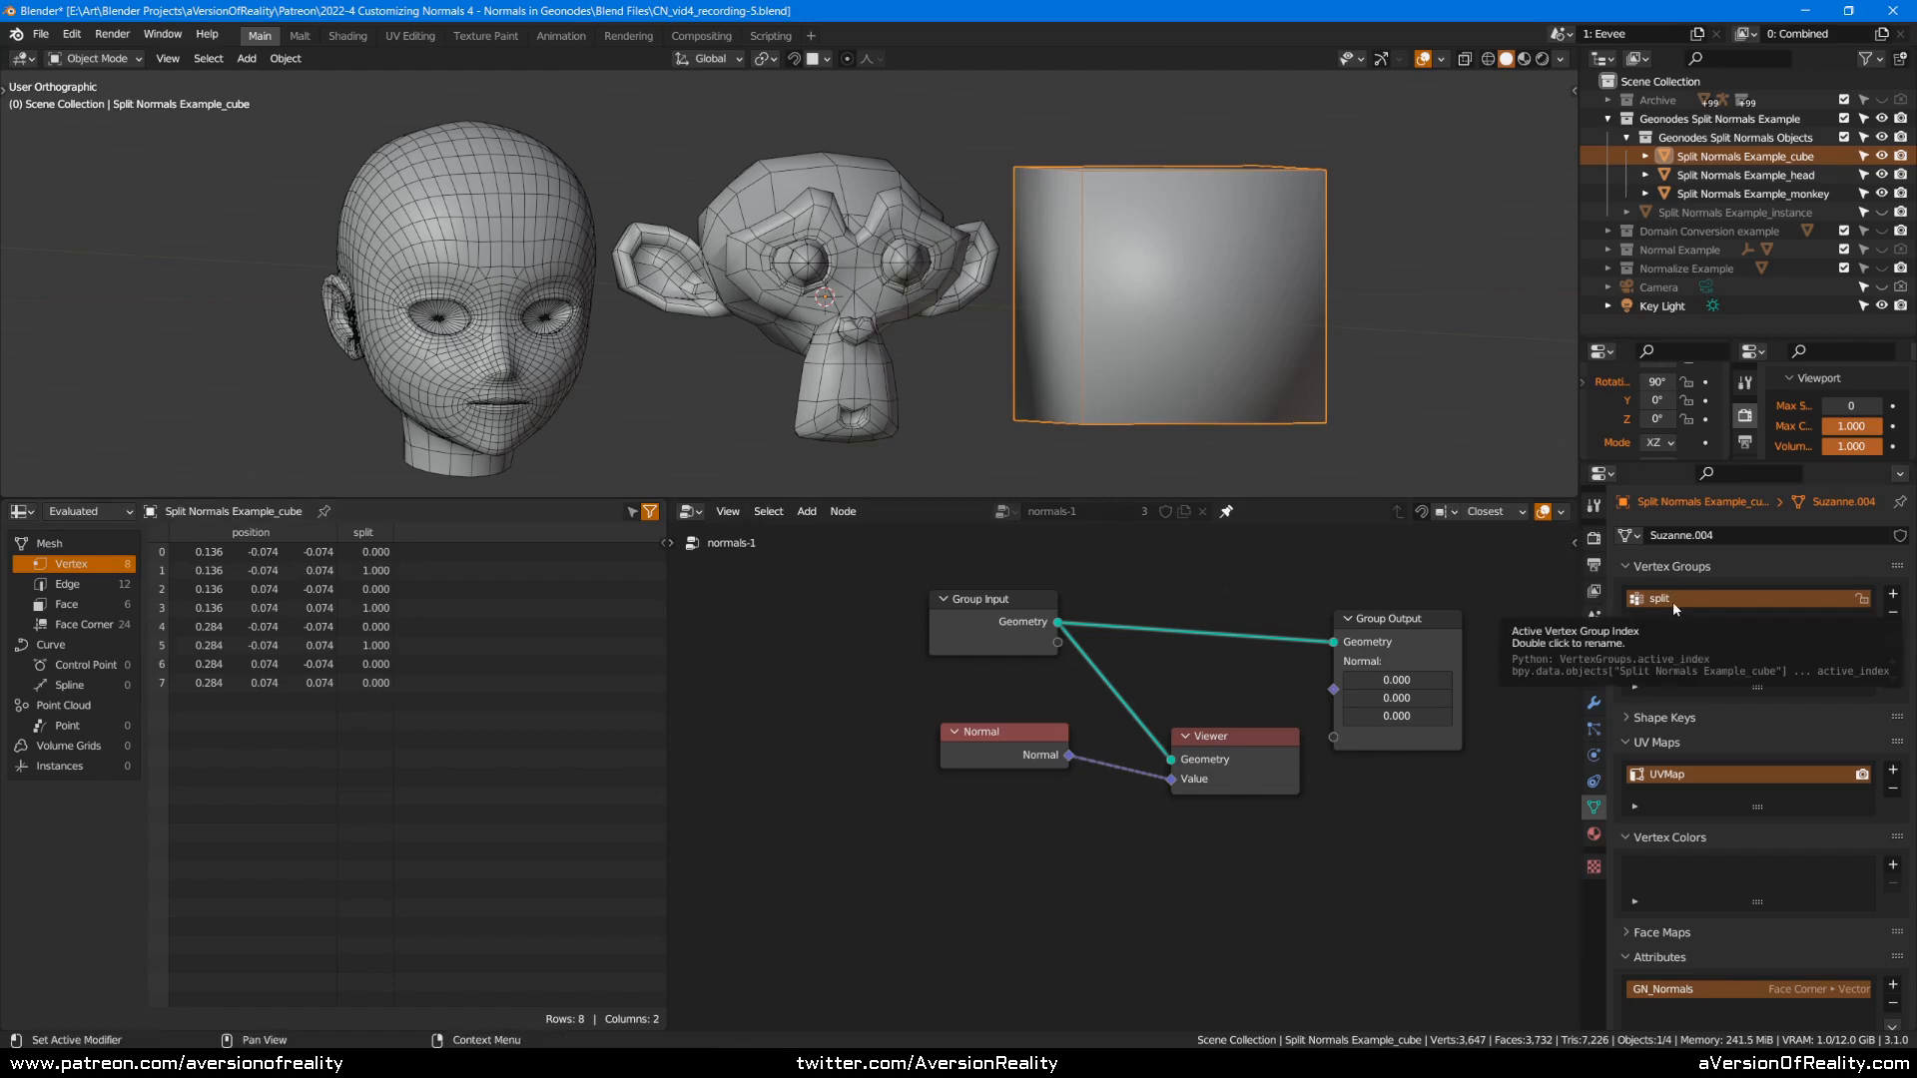
key("Tab")
left_click(1441, 58)
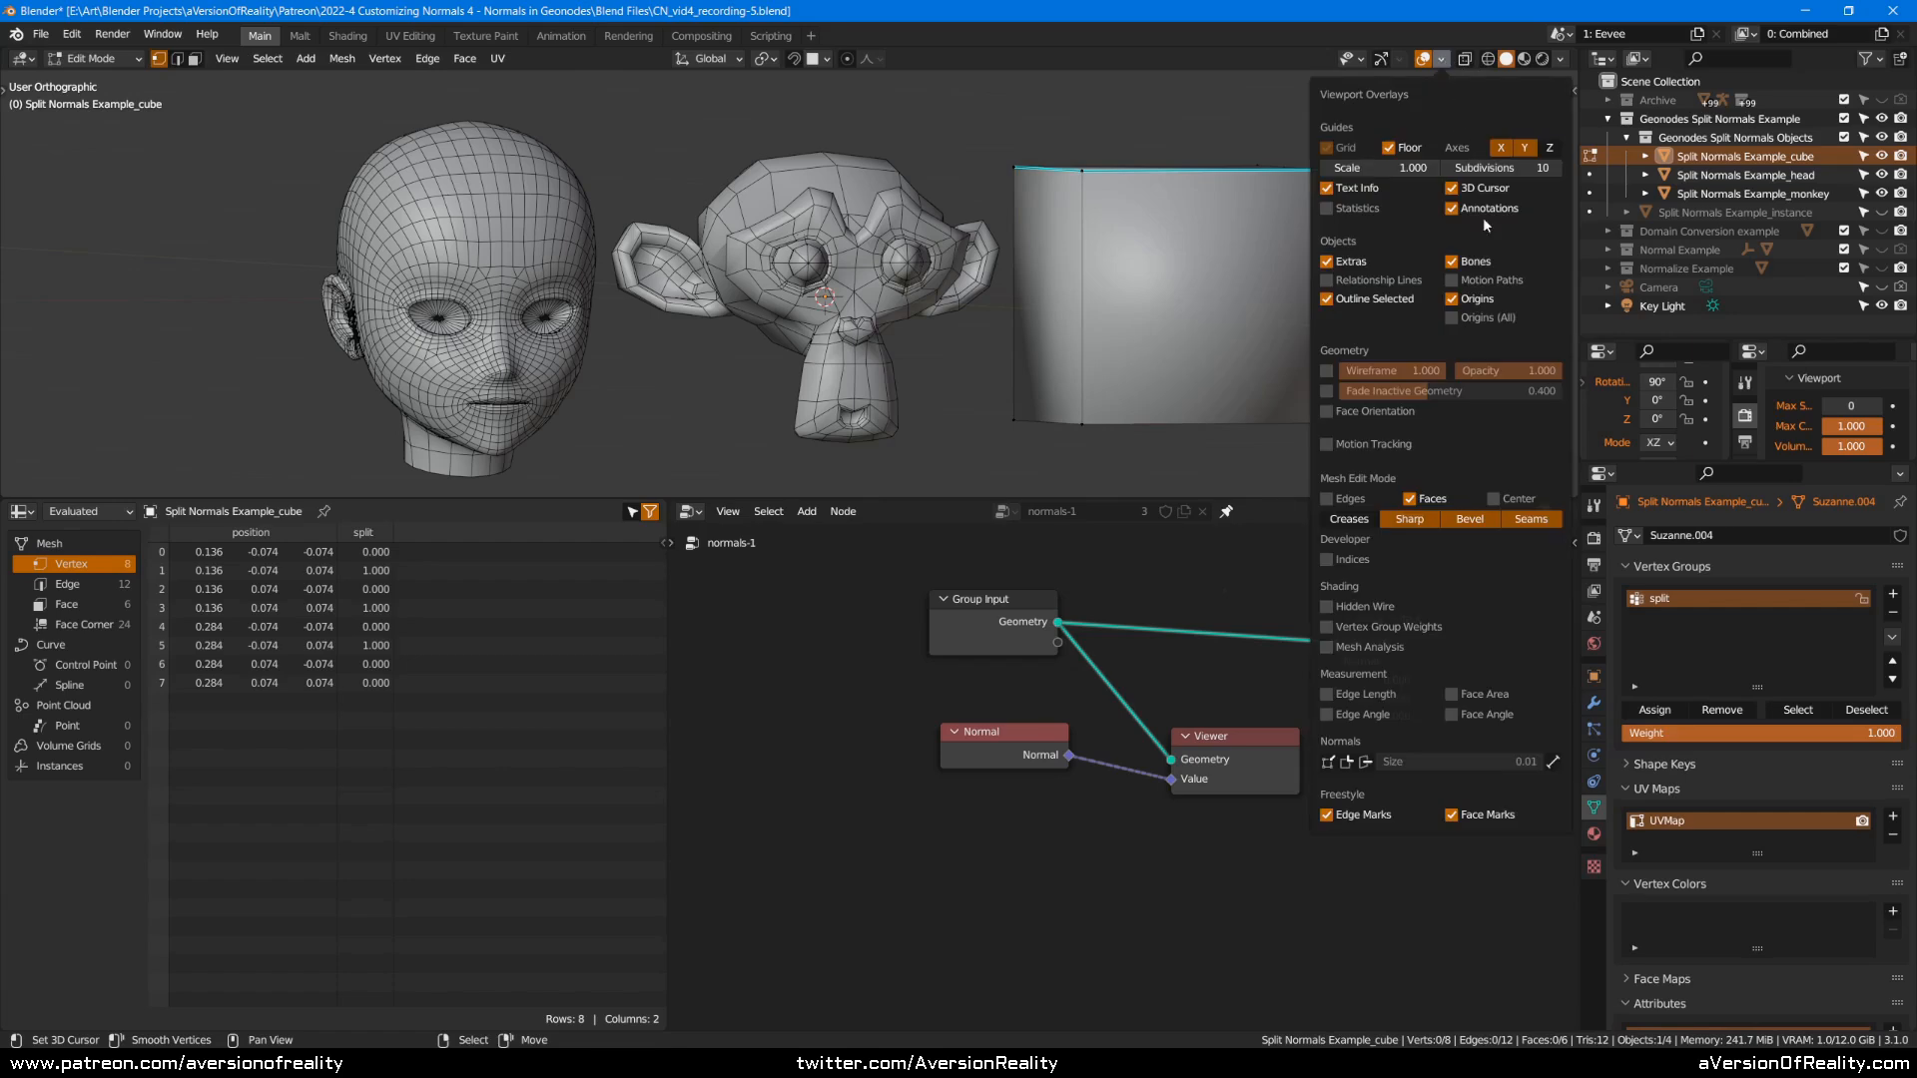
left_click(1379, 627)
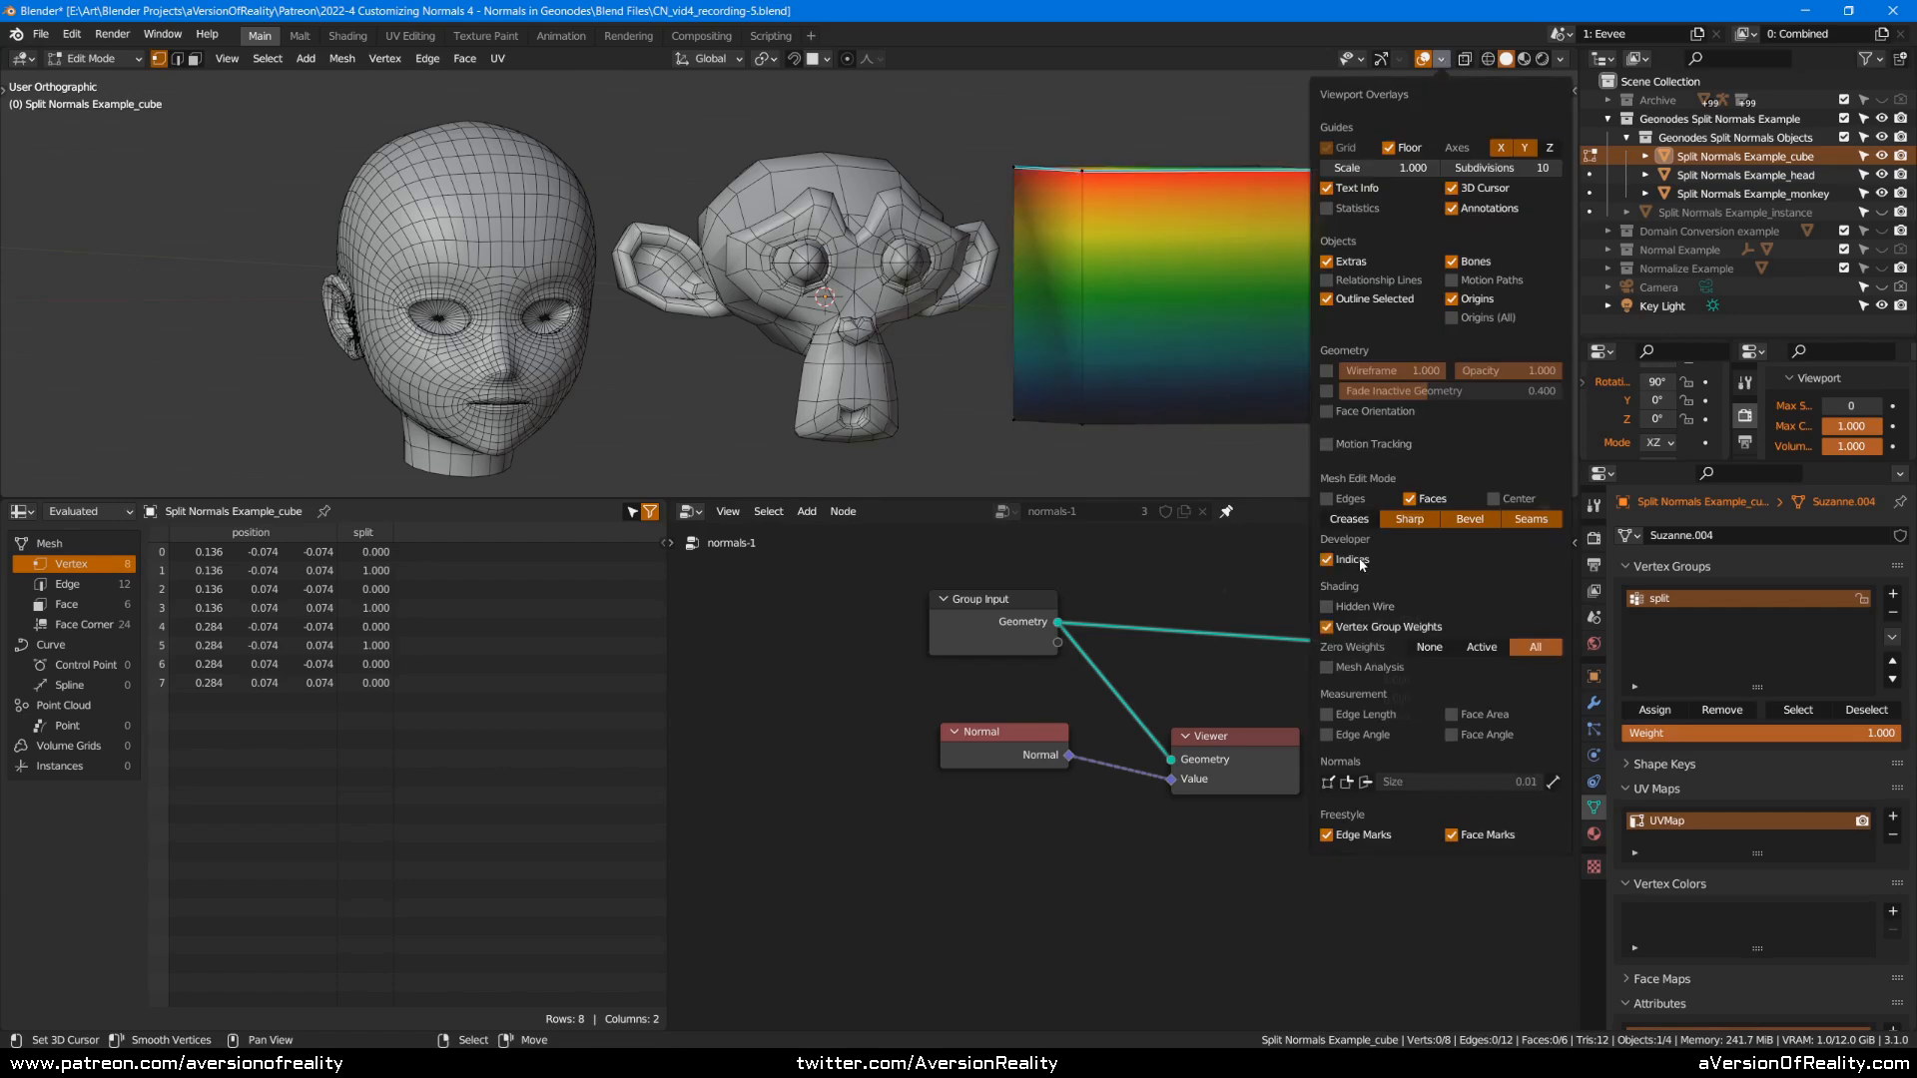
Select the cube's upper front corner vertex and examine its weight shading closely against the split column in the spreadsheet.
left_click(1083, 185)
mouse_move(1084, 185)
middle_mouse_down()
mouse_move(1298, 260)
mouse_move(1159, 335)
mouse_move(1120, 321)
mouse_move(1176, 311)
middle_mouse_up()
scroll(1369, 288, "up", 5)
scroll(1158, 334, "up", 2)
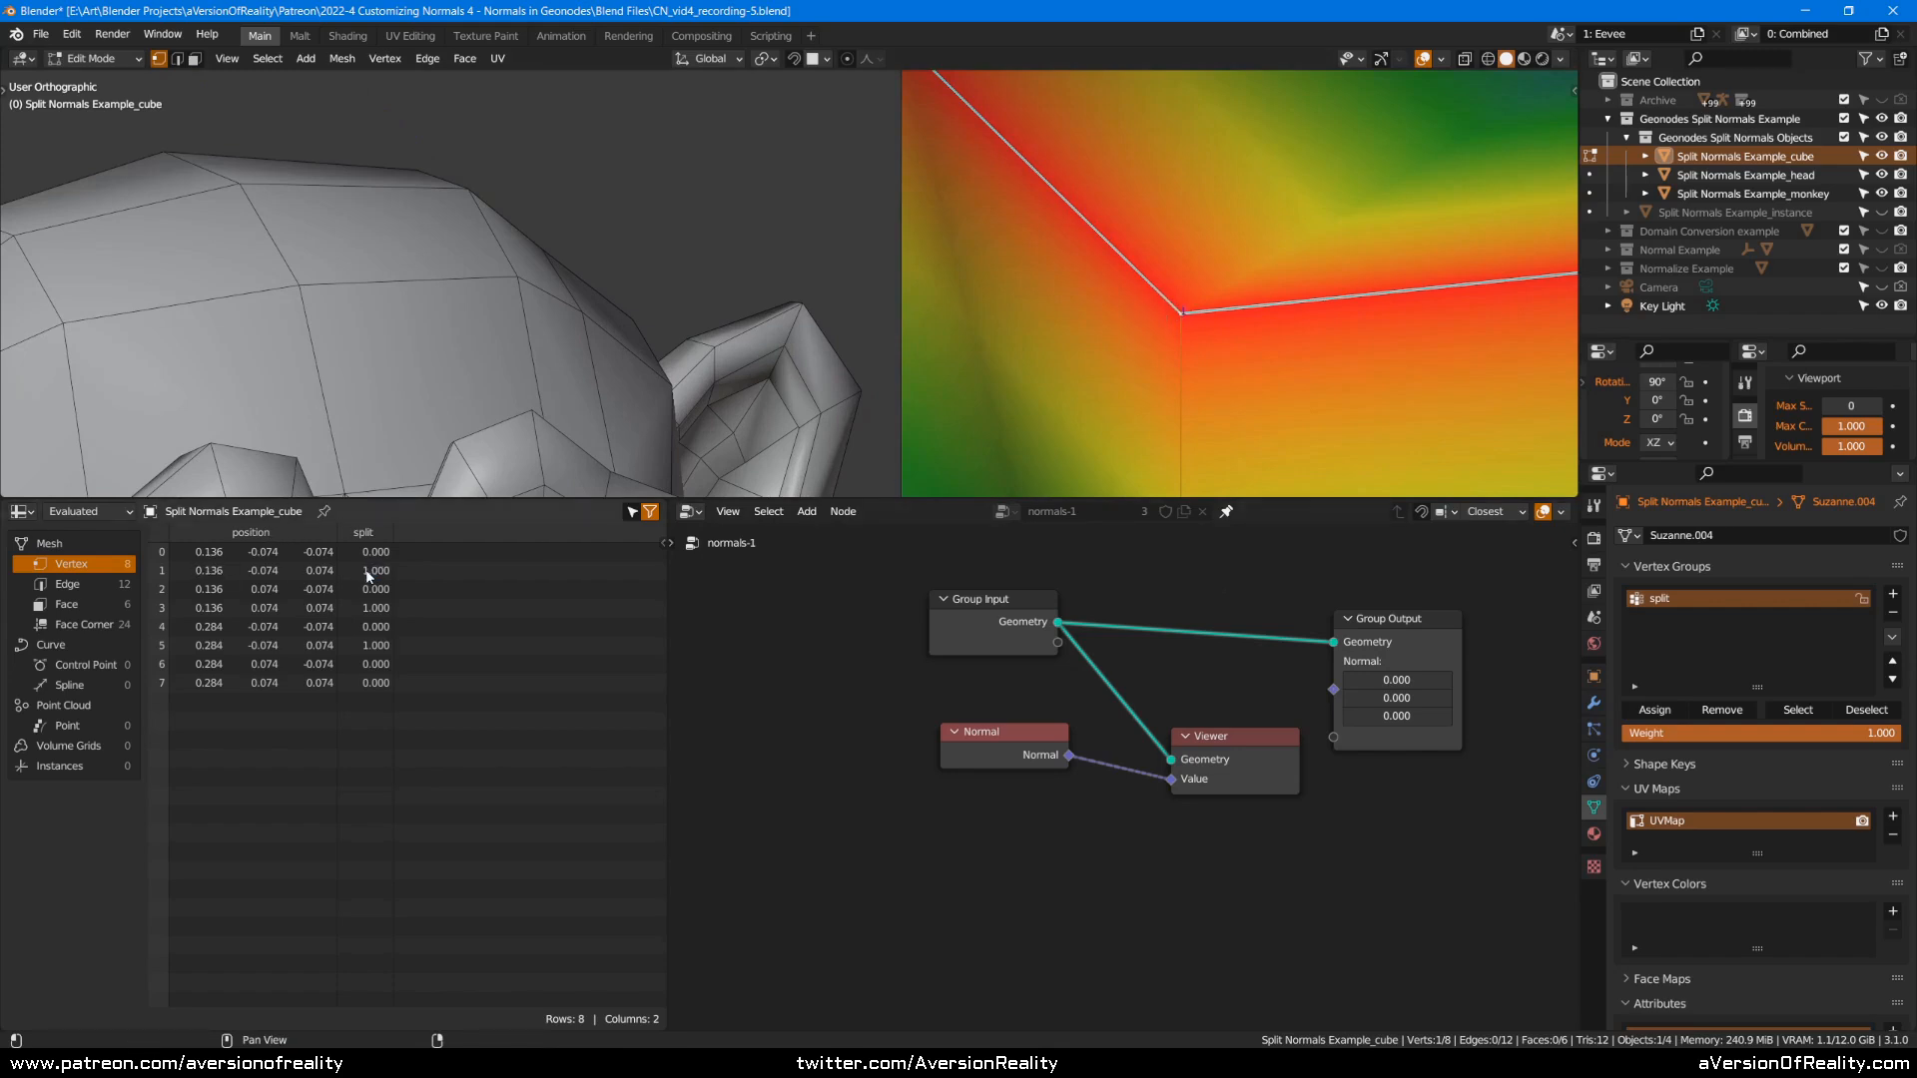
scroll(895, 334, "down", 3)
scroll(895, 335, "down", 4)
middle_click_drag(895, 335, 1098, 299)
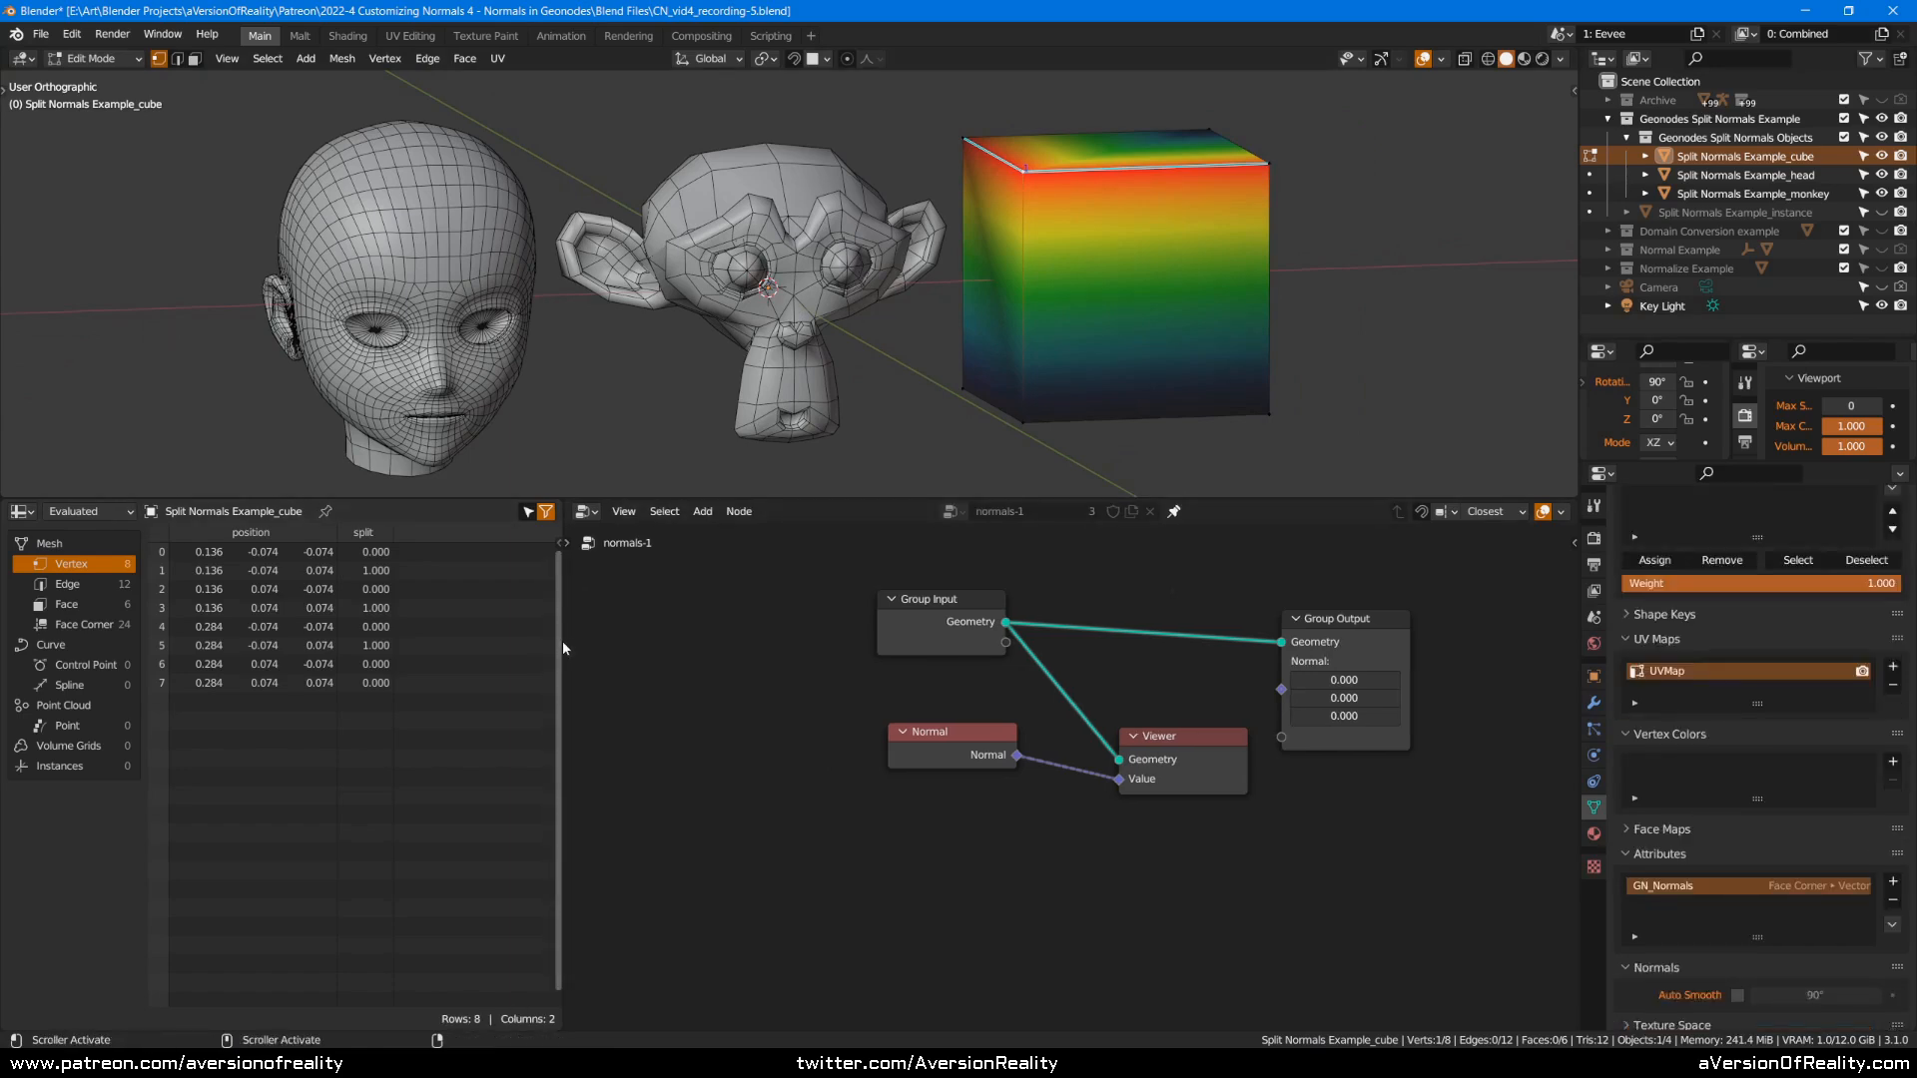
Return to Object Mode, select the head and examine its vertex, edge, face and face corner data in a widened spreadsheet.
key("Tab")
left_click(493, 254)
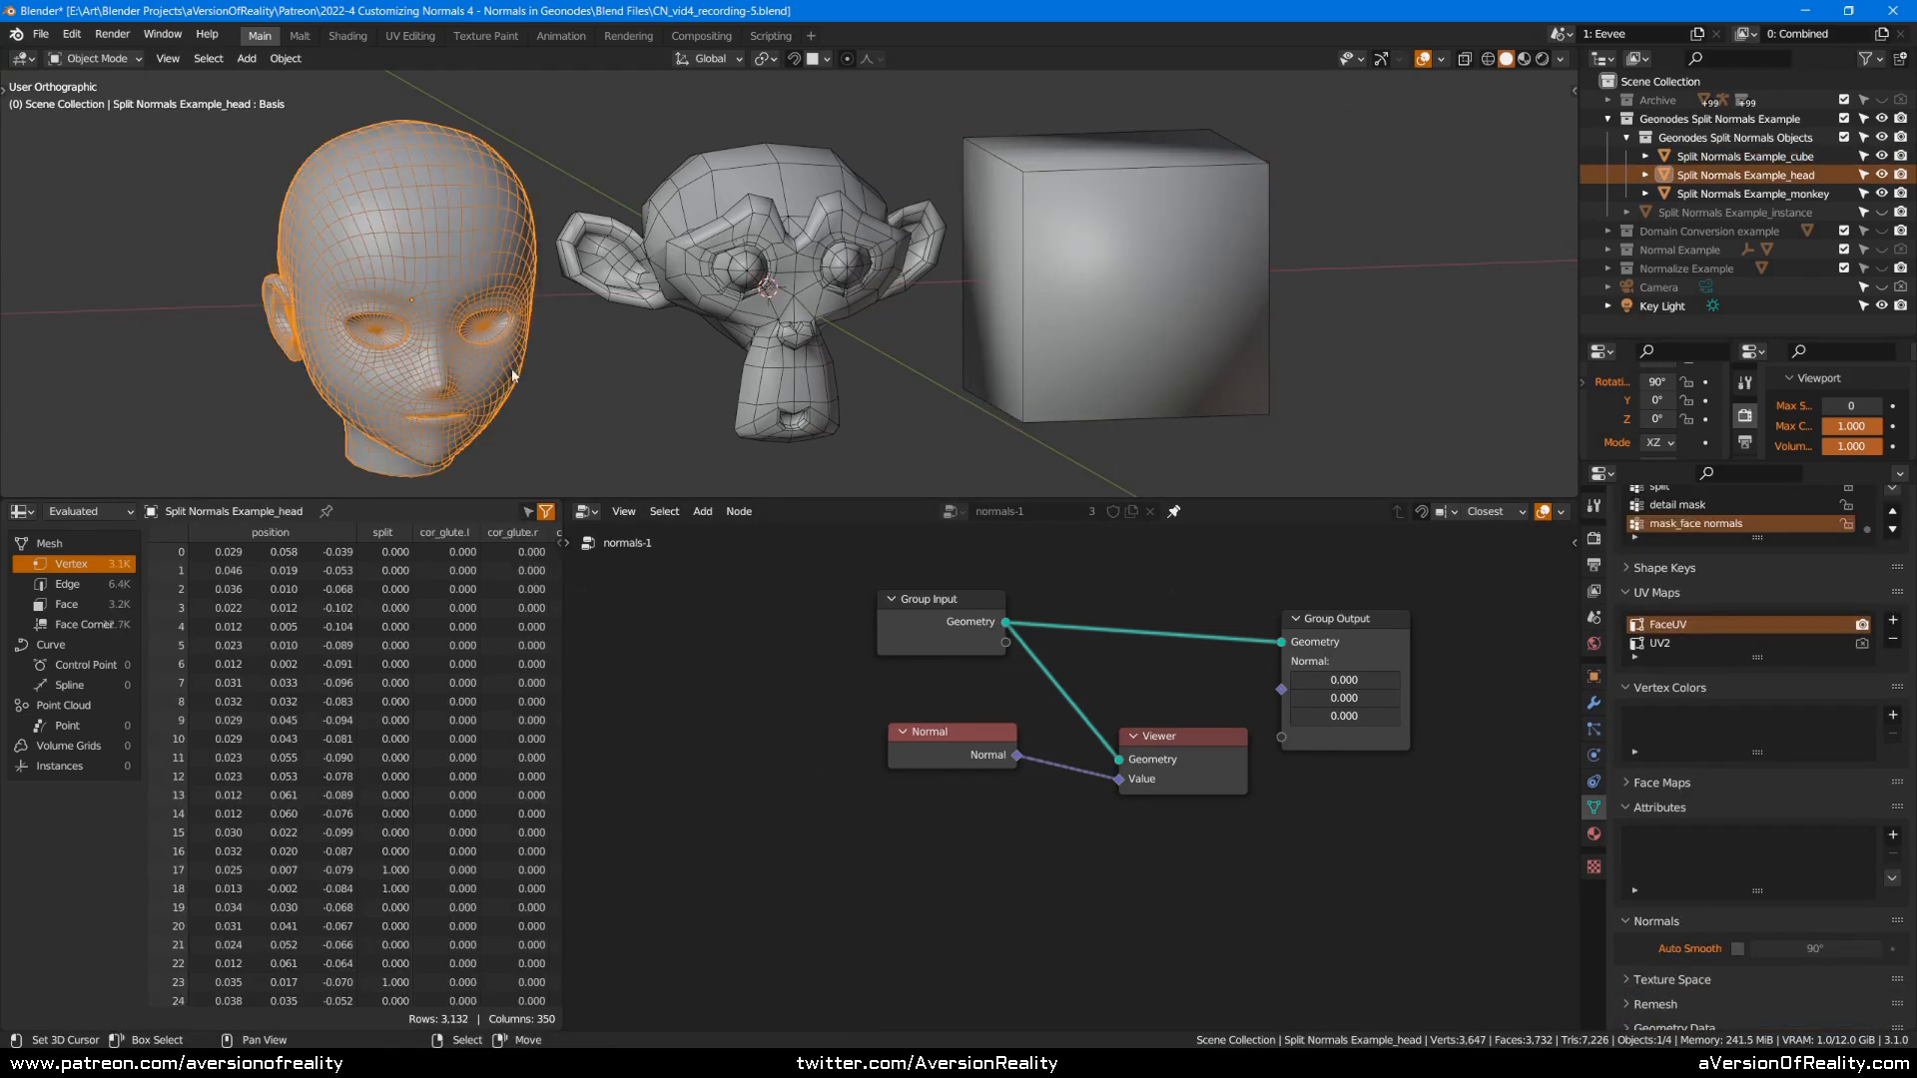
left_click_drag(565, 596, 1353, 597)
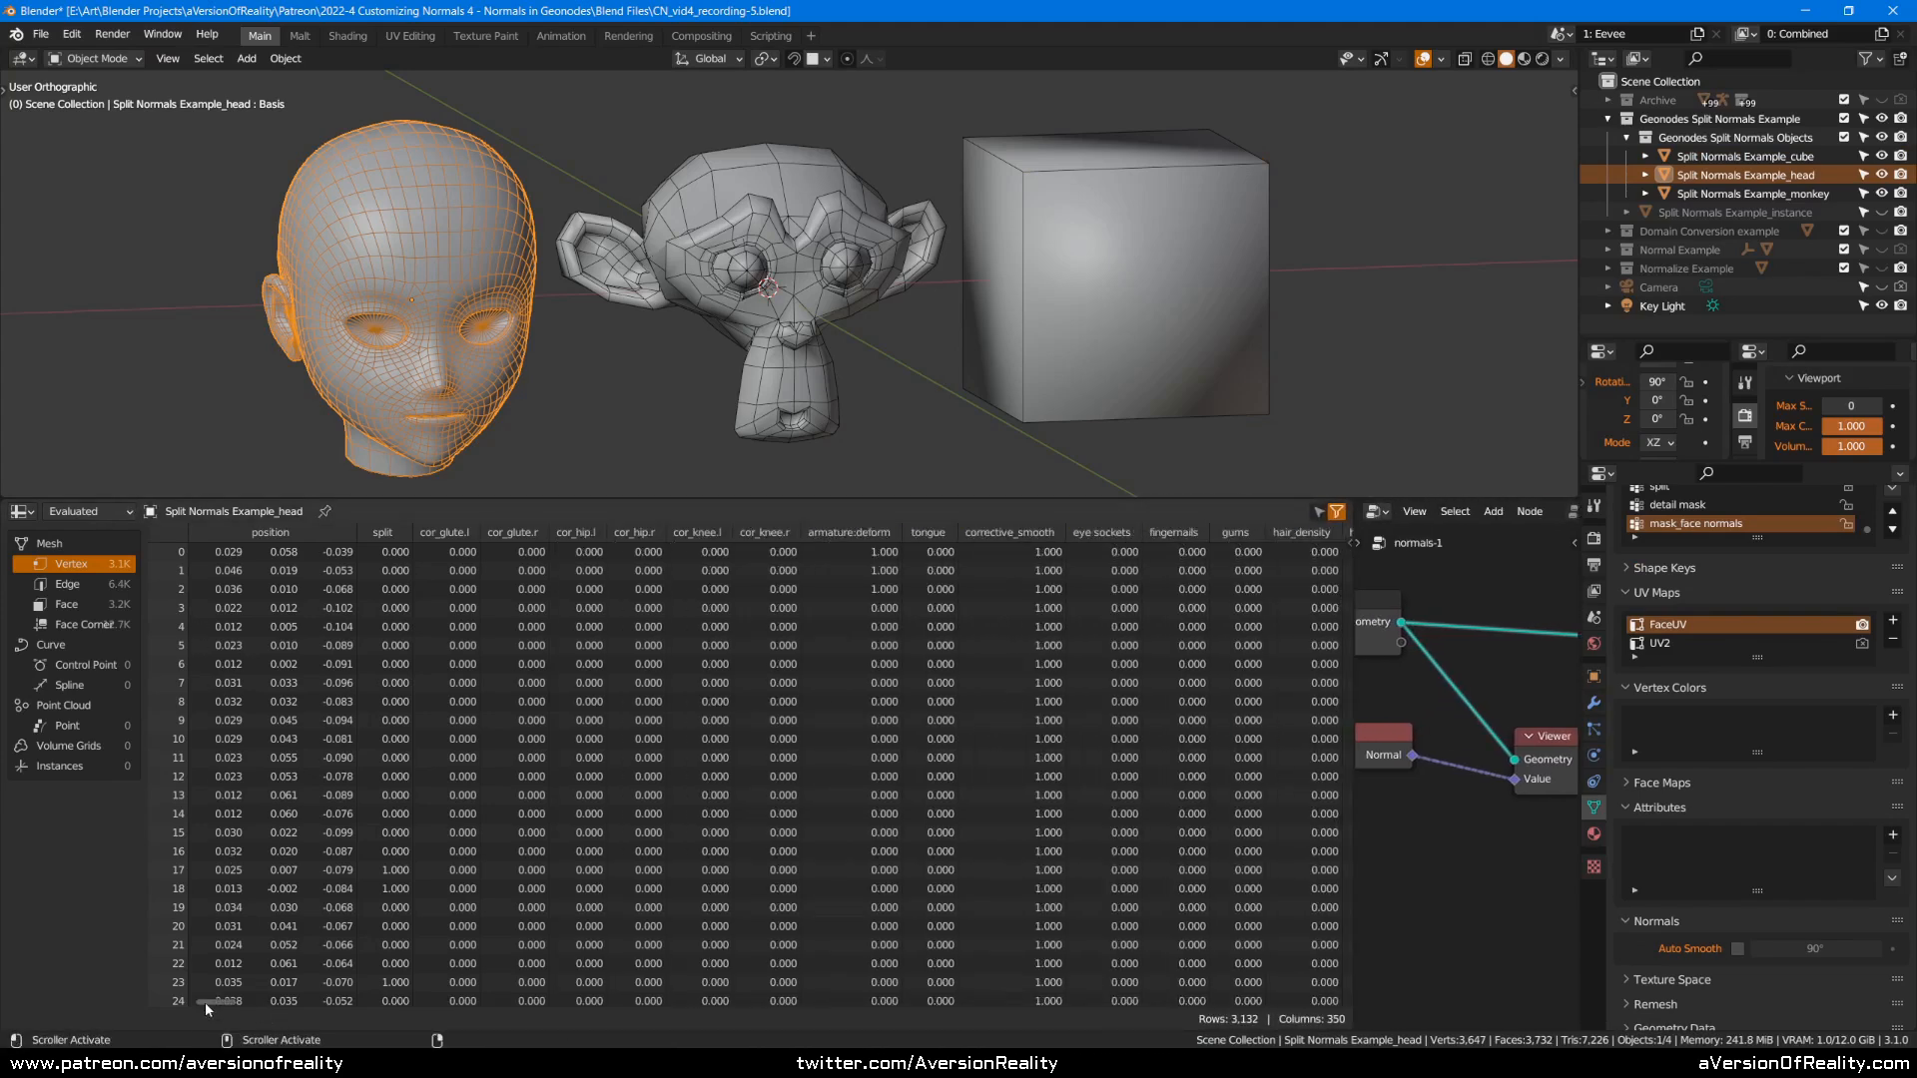
left_click_drag(243, 1003, 195, 1003)
left_click(71, 585)
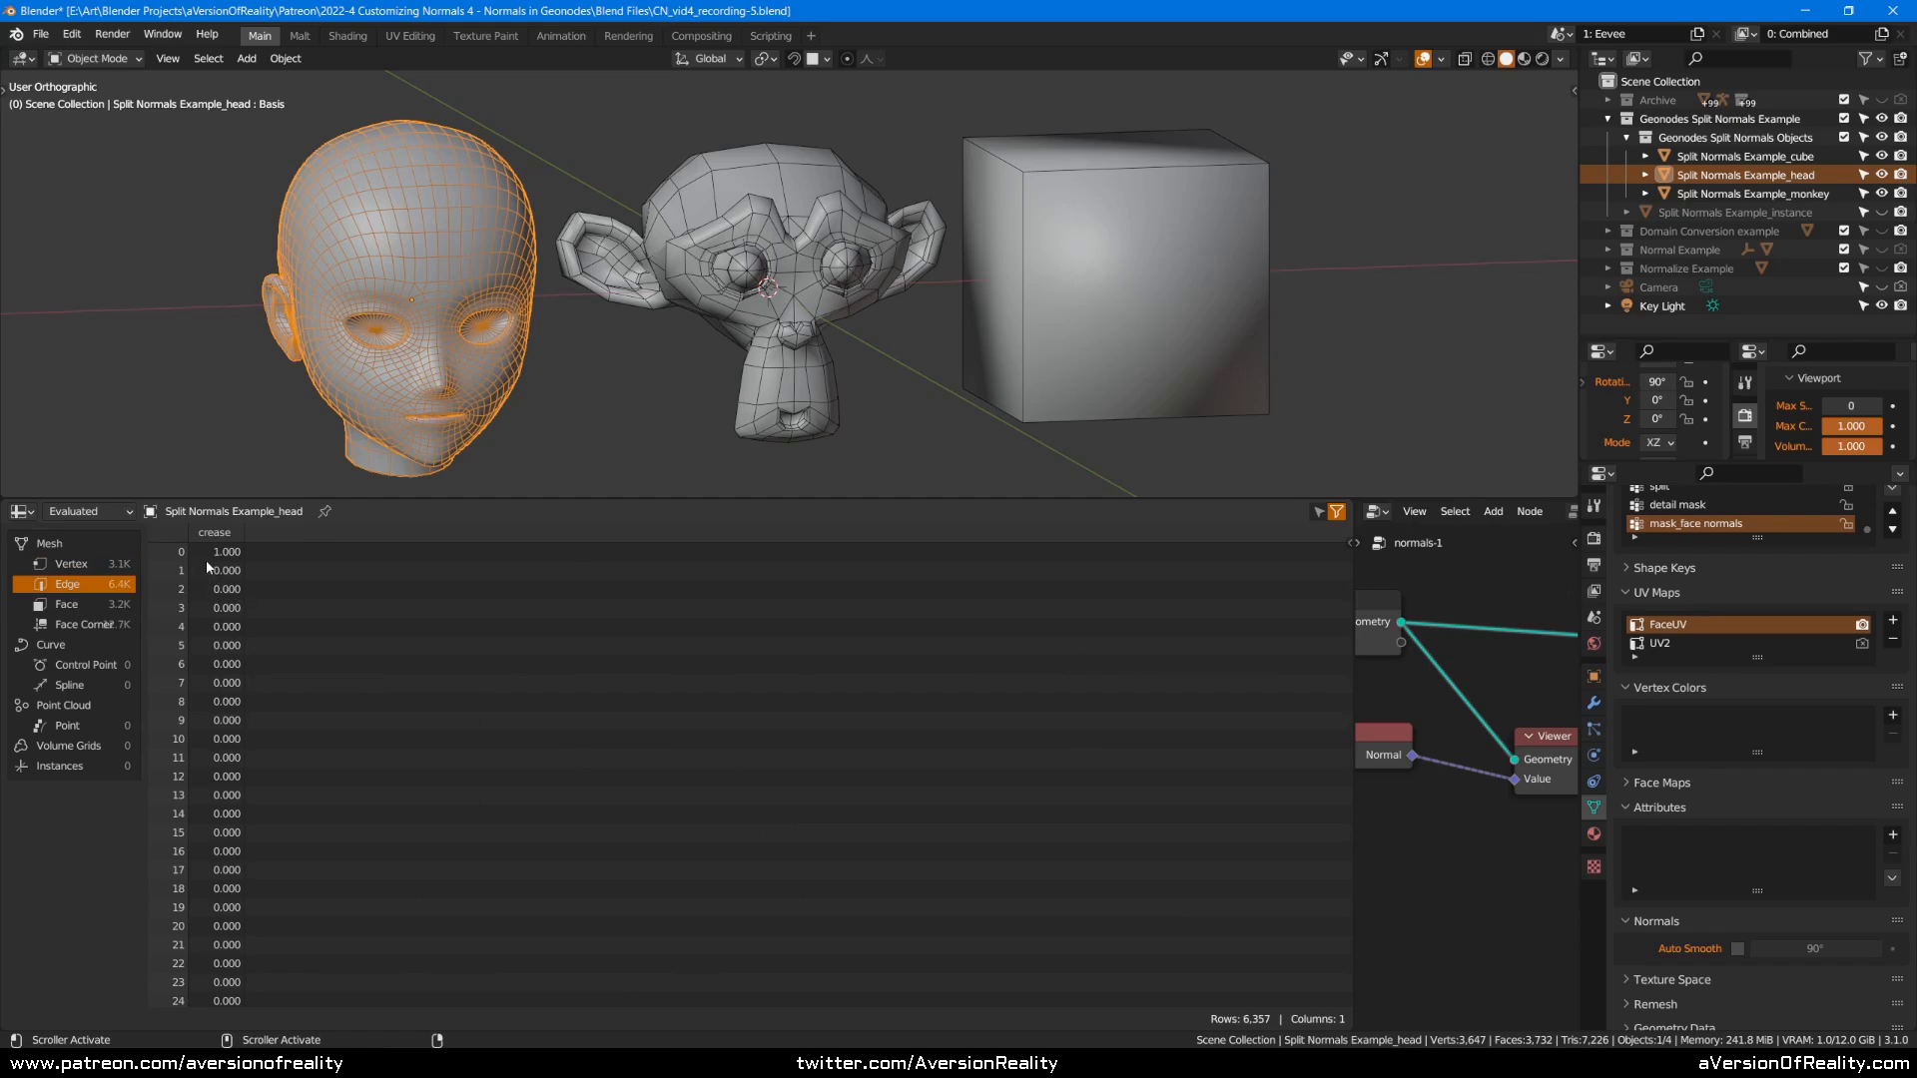
left_click(70, 605)
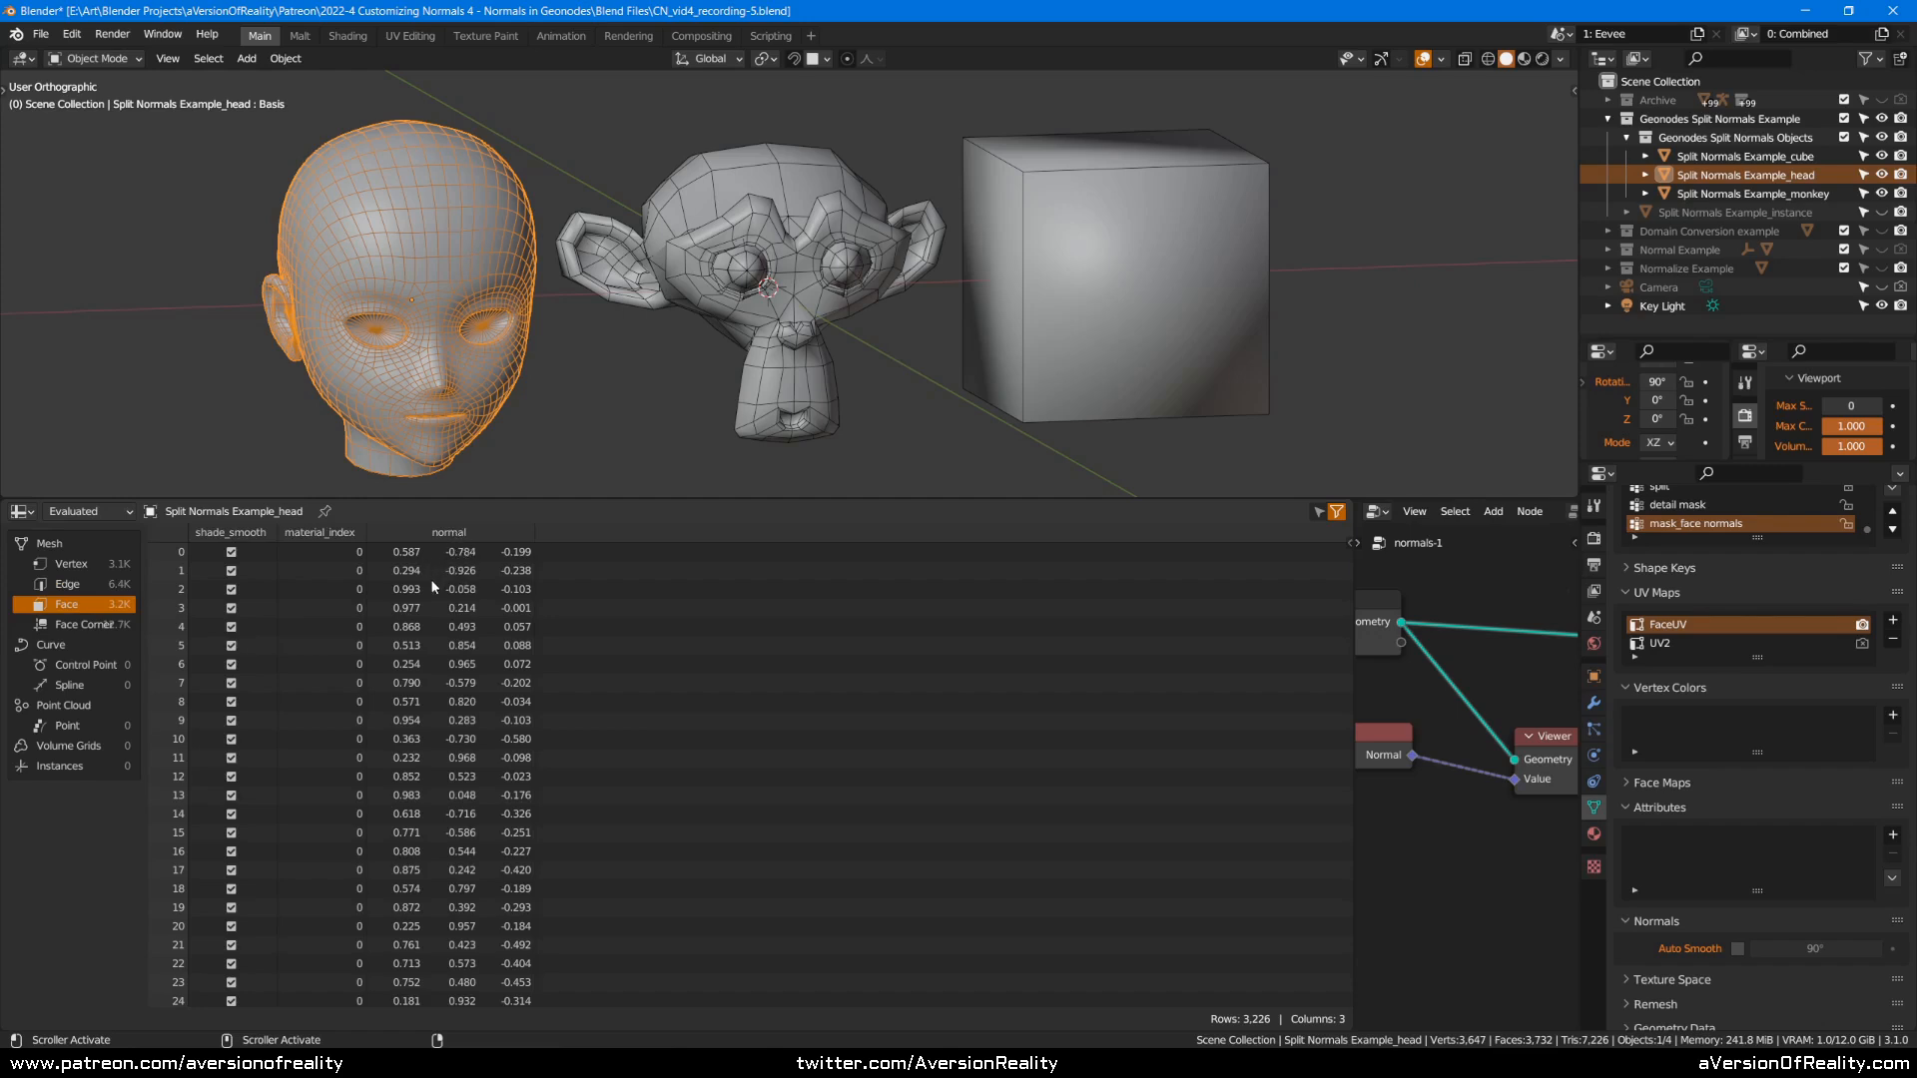
left_click(78, 625)
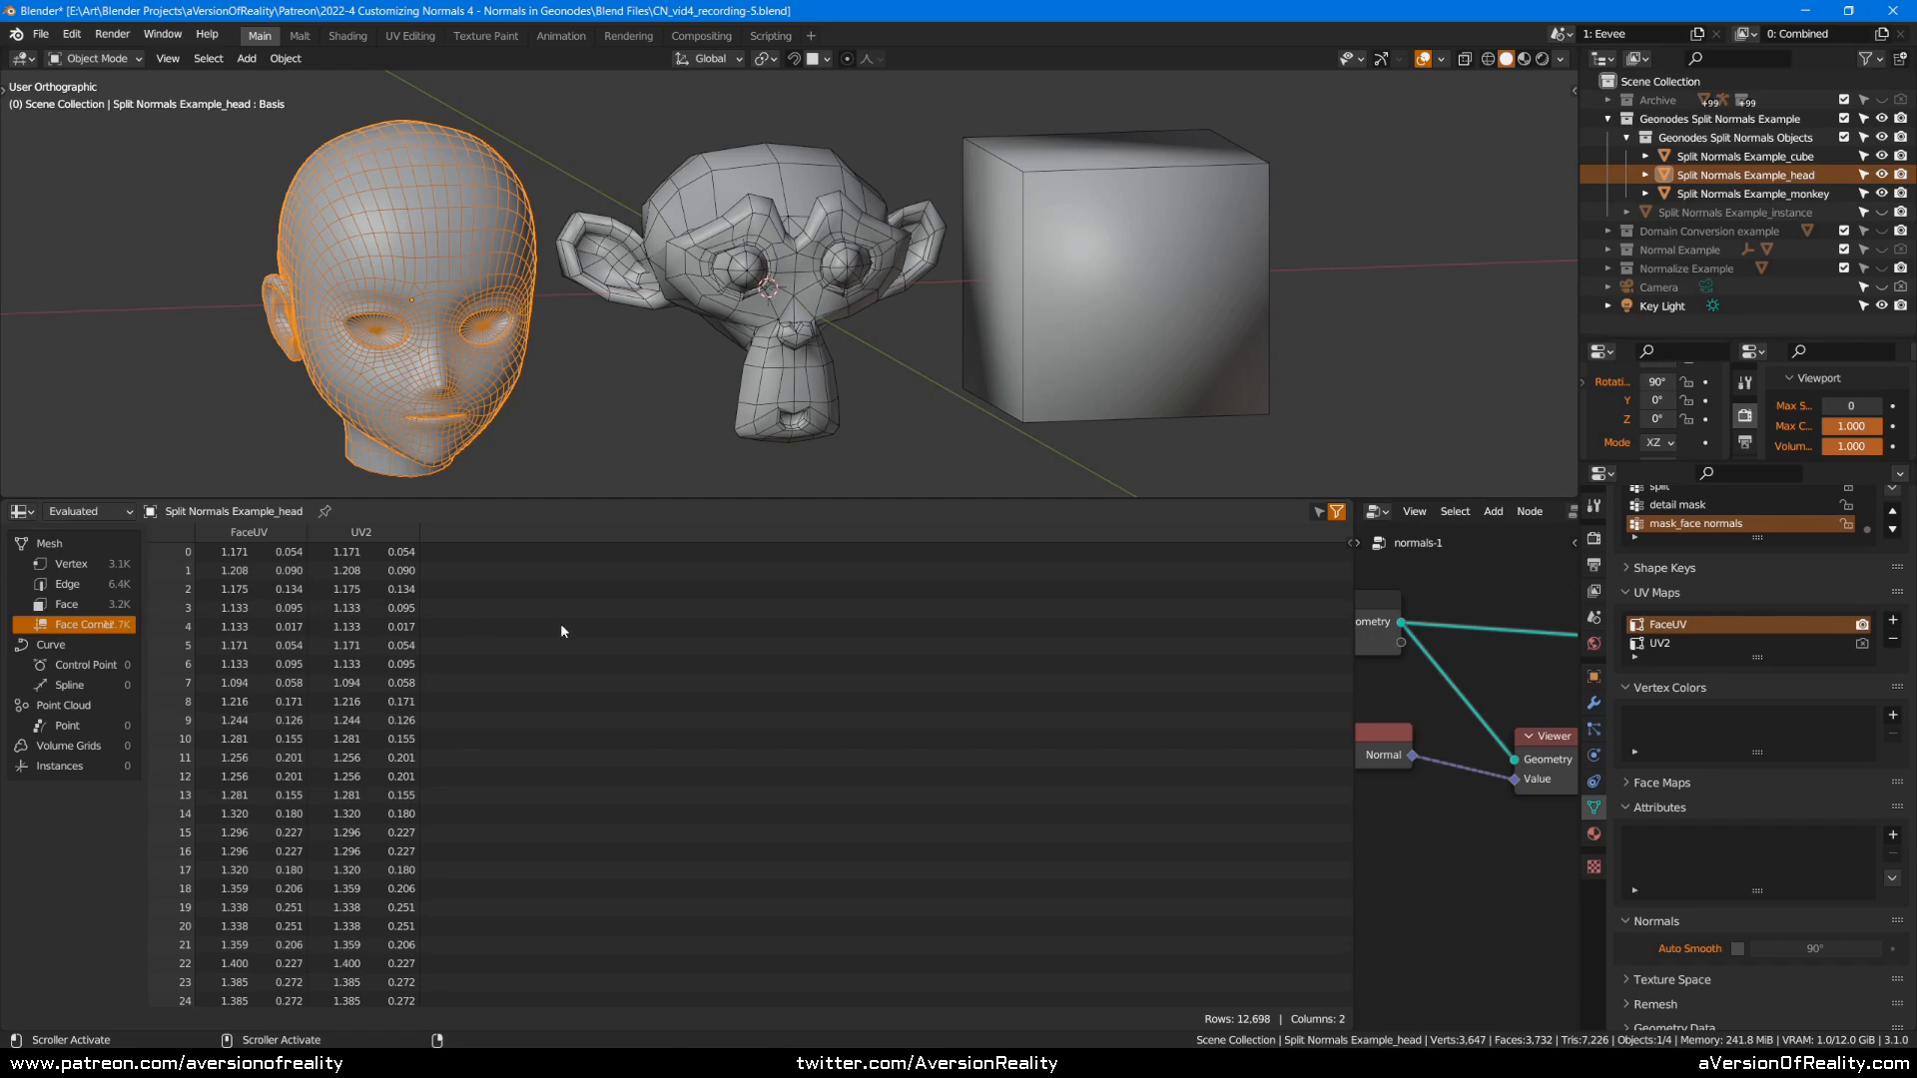
Narrow the spreadsheet again to enlarge the node editor, and fit the normals-1 nodes within it.
left_click_drag(1353, 615, 545, 615)
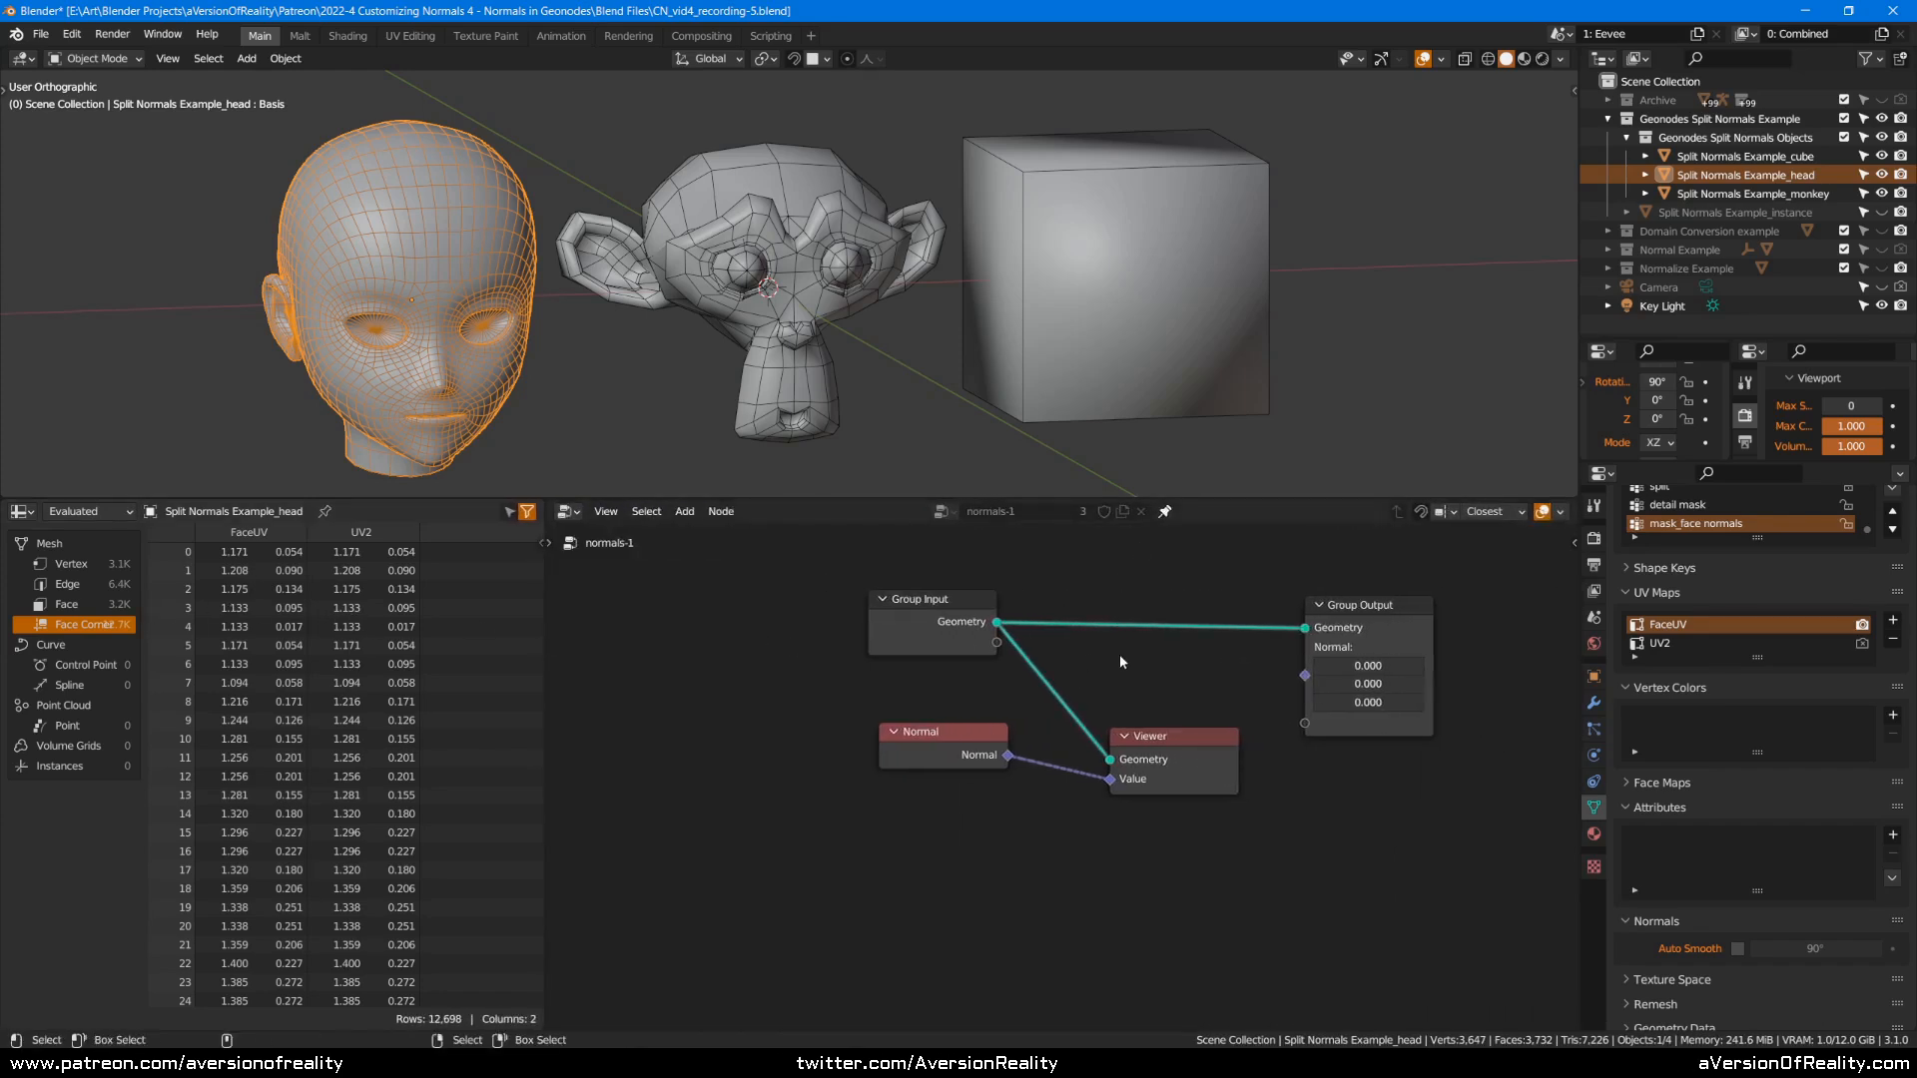
key("Home")
scroll(1119, 702, "up", 1)
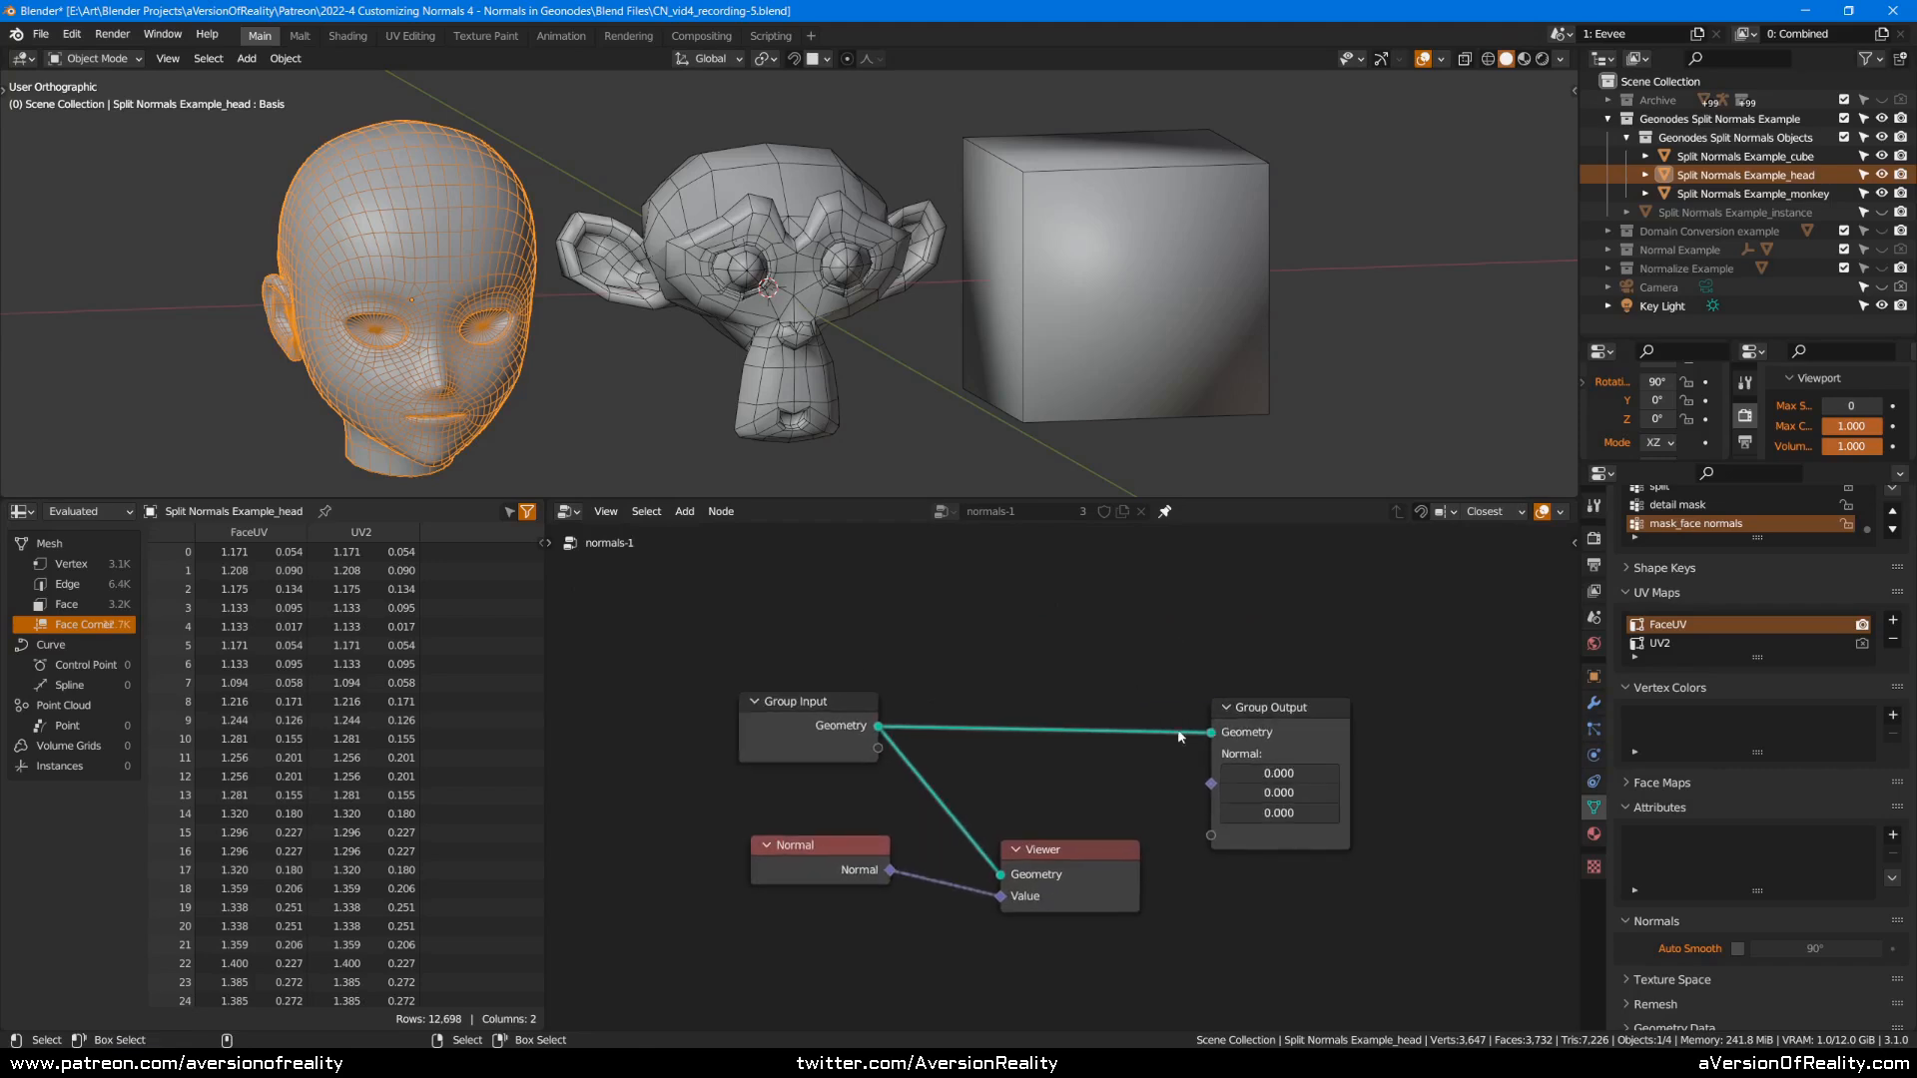
middle_click_drag(1195, 672, 1139, 617)
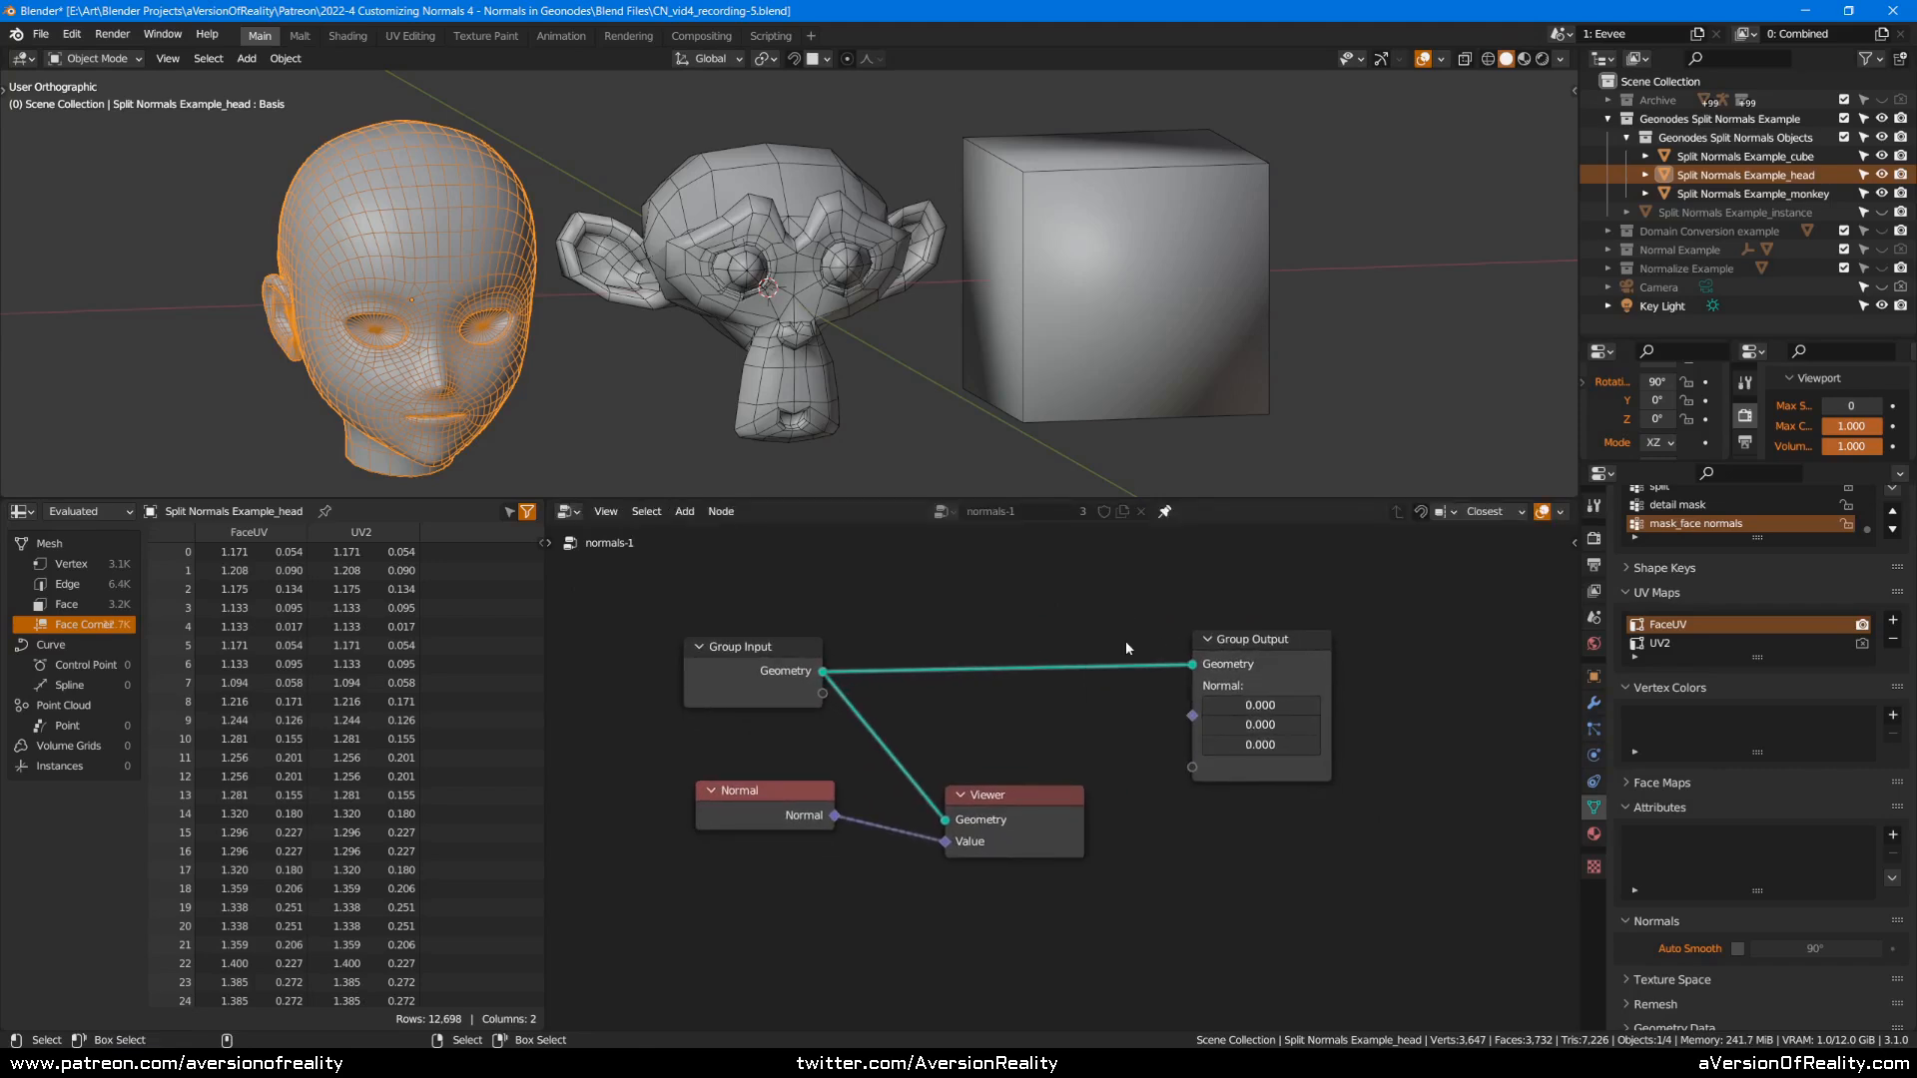
Add a temporary Displace modifier to the monkey, look at its vertex group choices without picking one, and remove the modifier.
left_click(1594, 703)
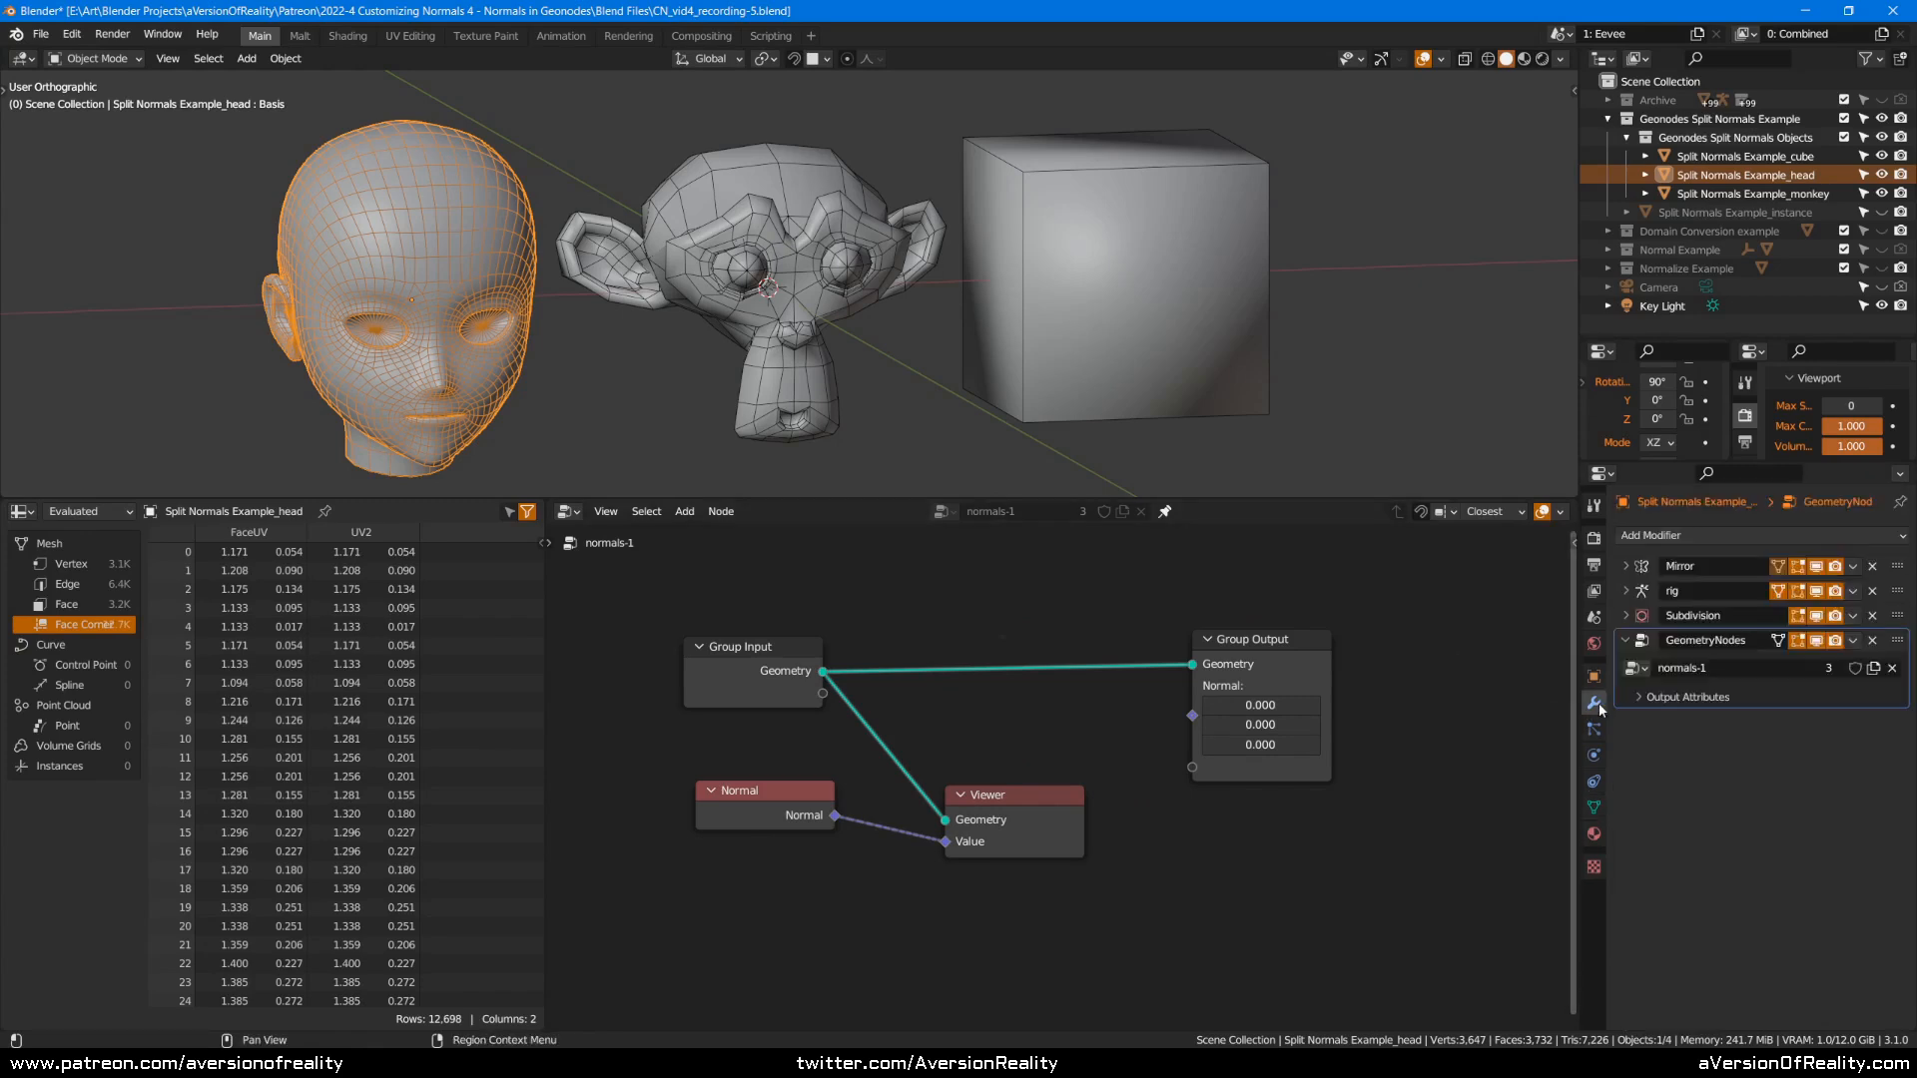
left_click(891, 254)
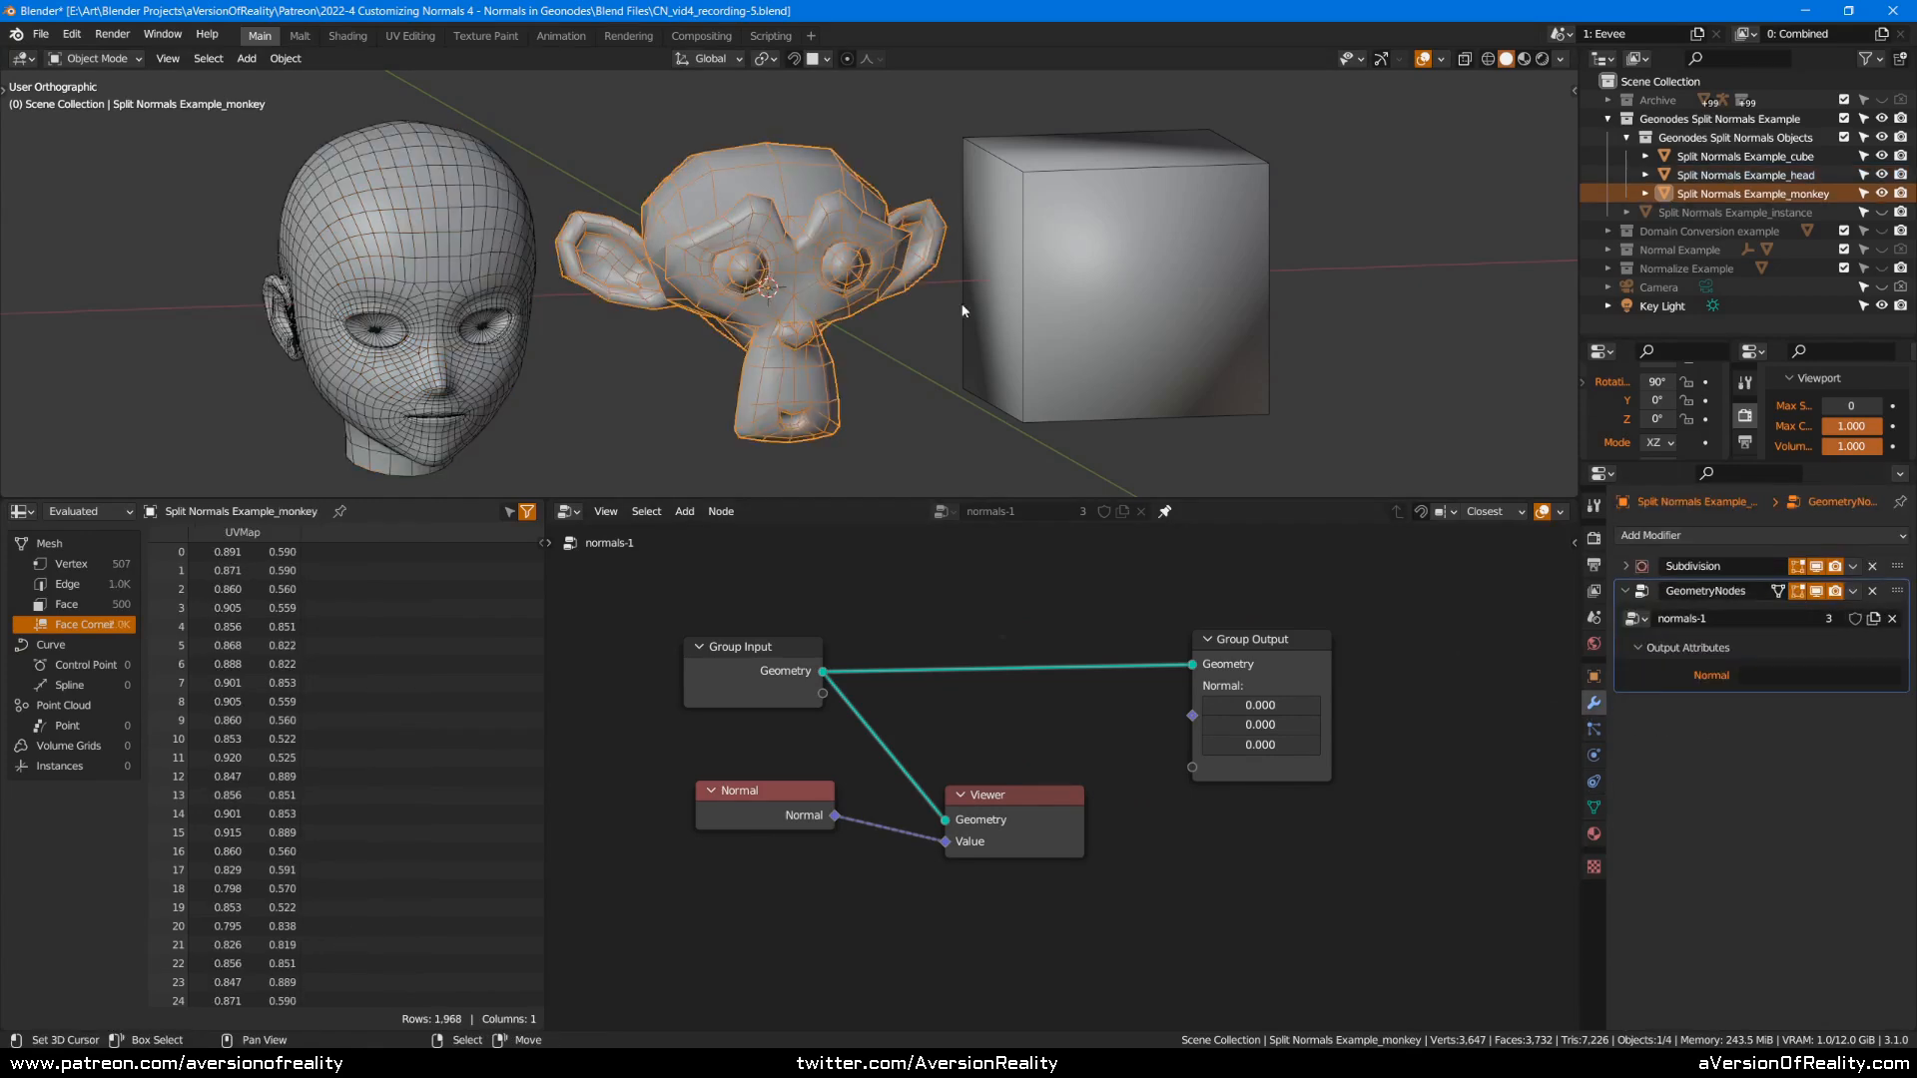
left_click(1633, 539)
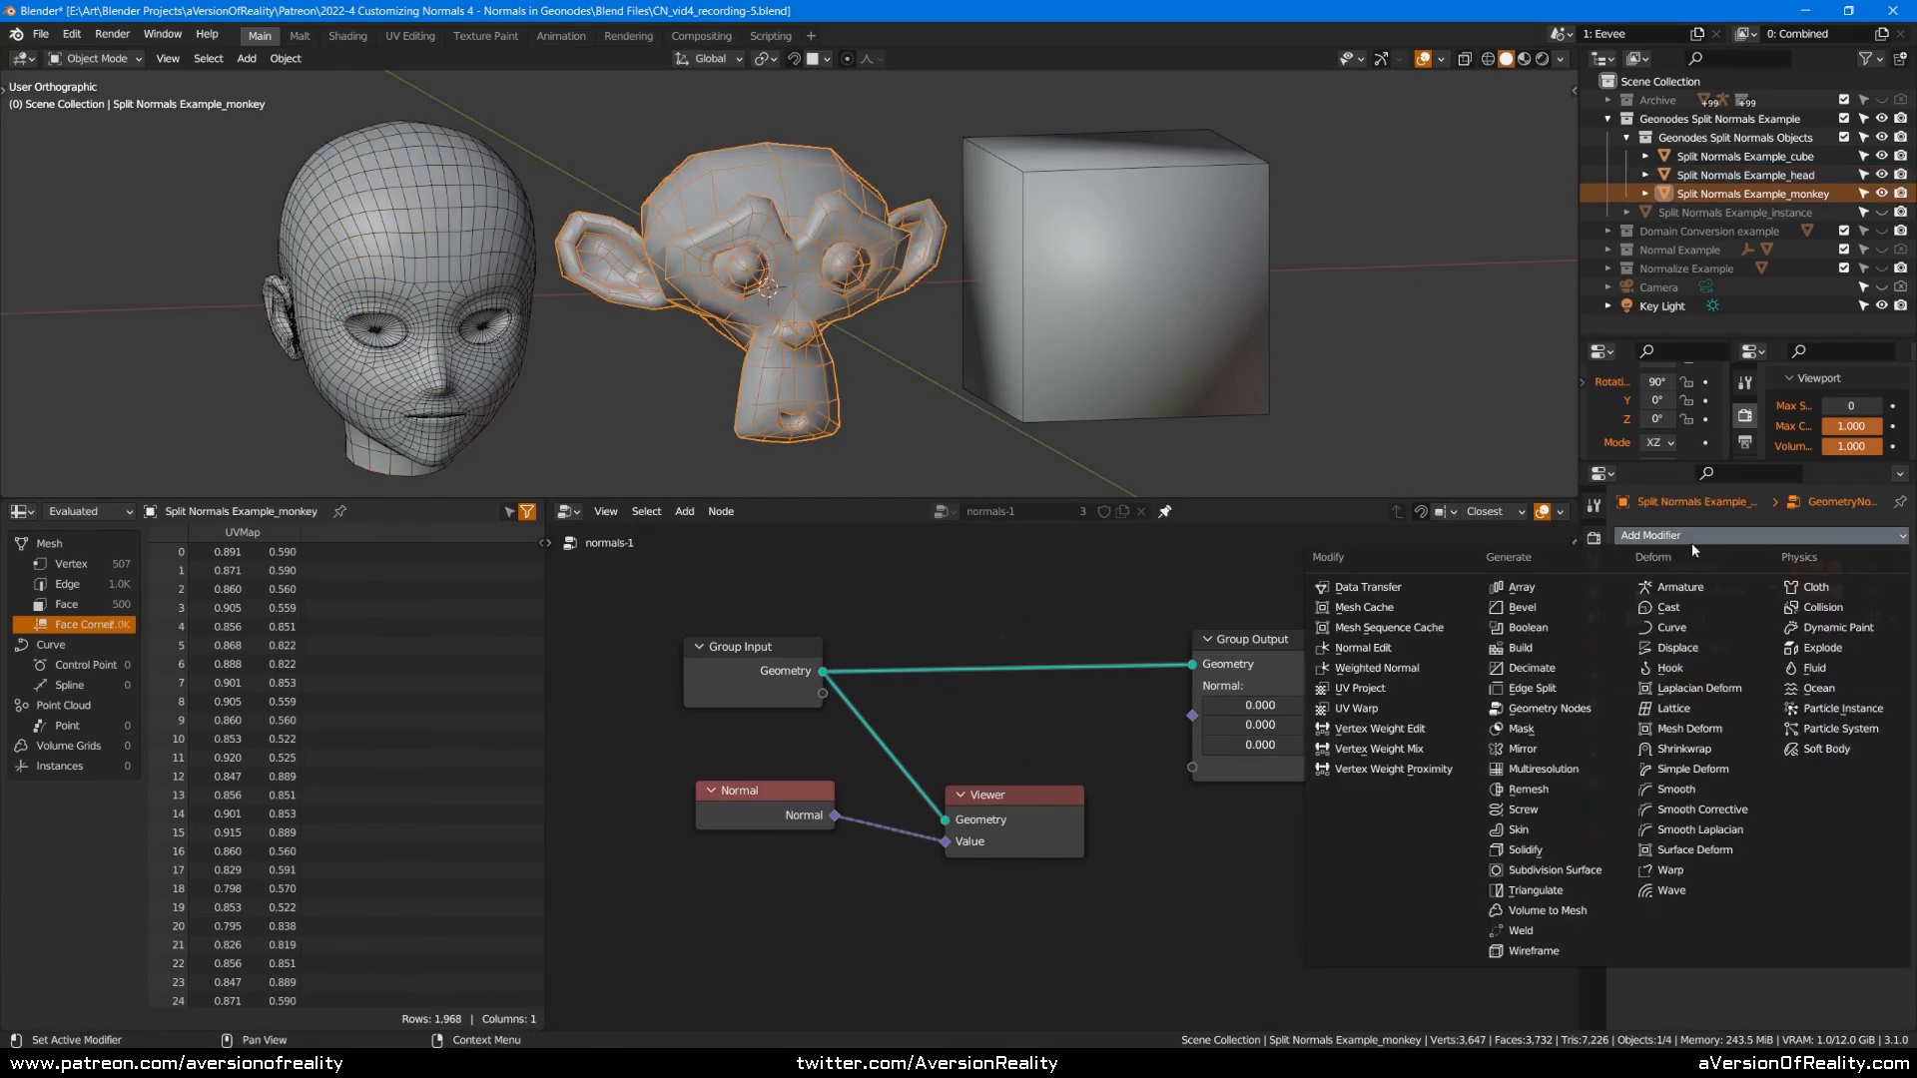
left_click(1712, 645)
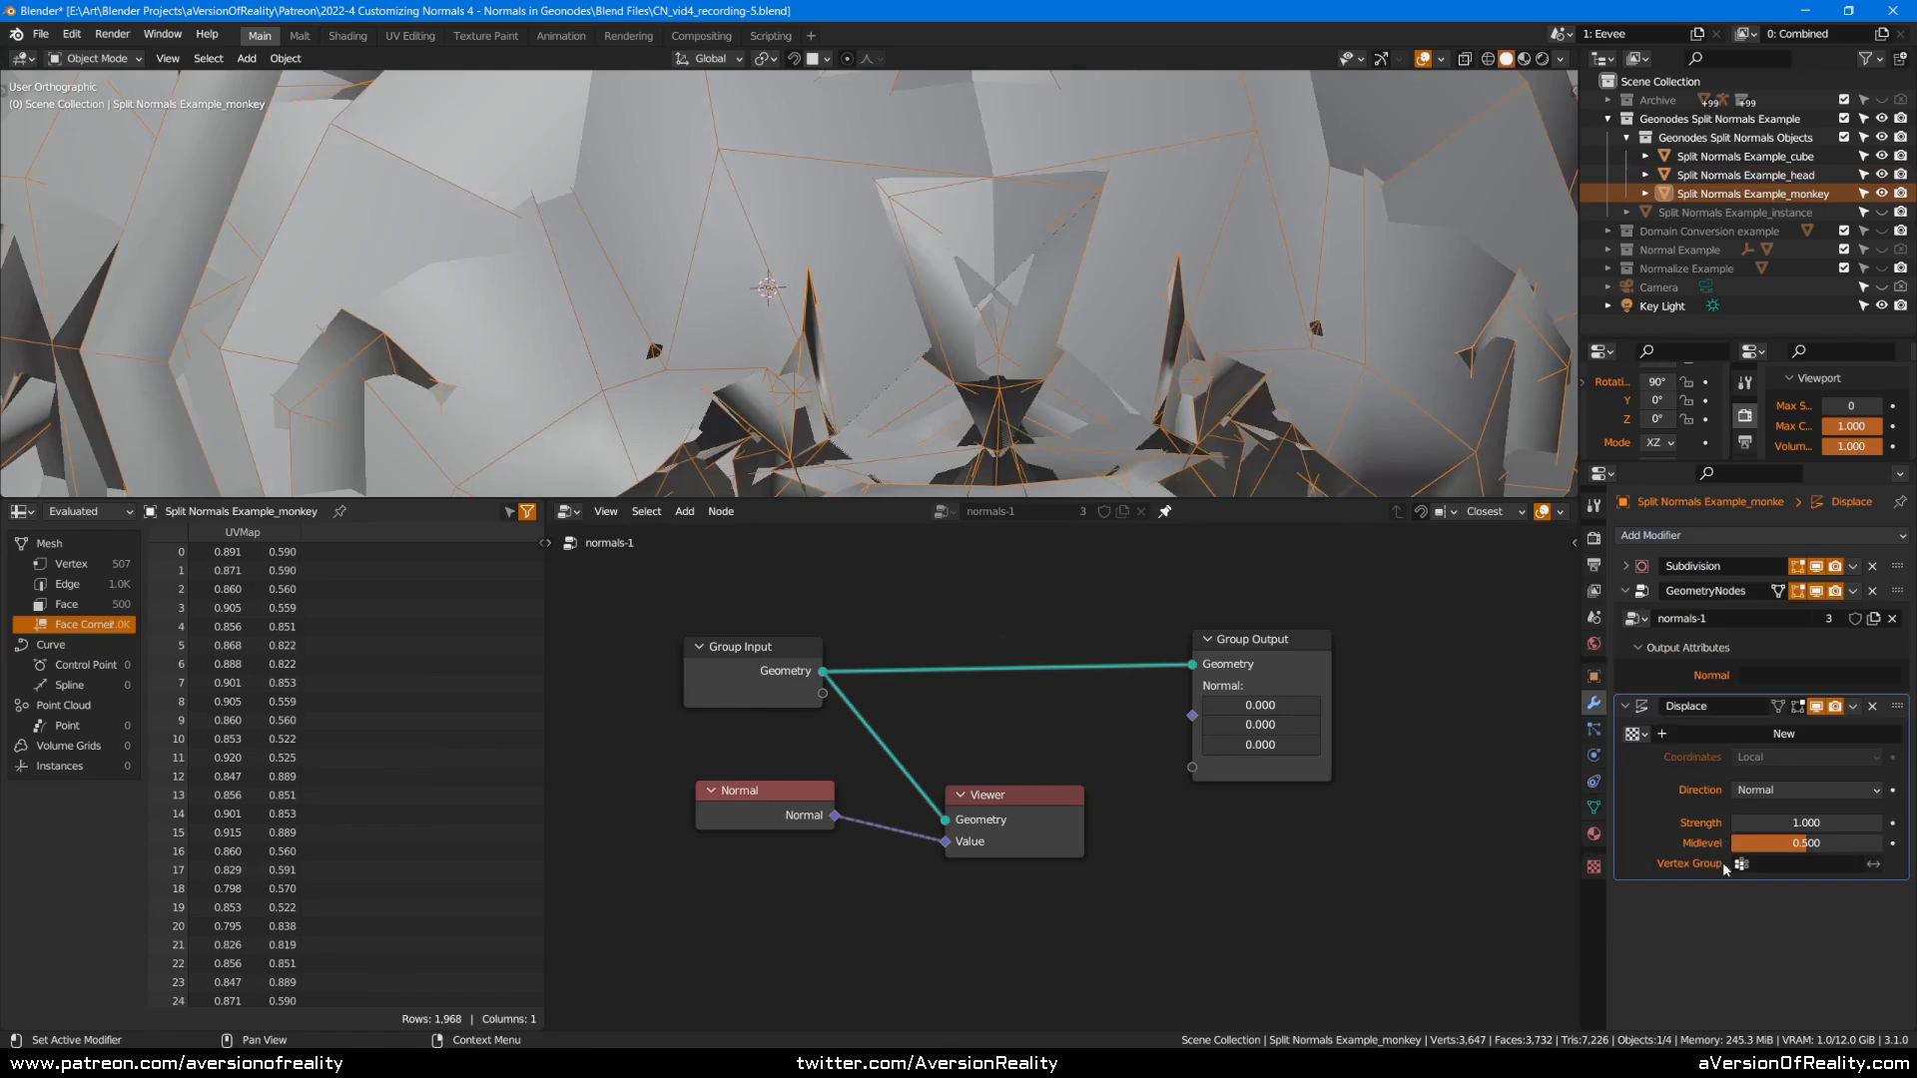
left_click(1774, 865)
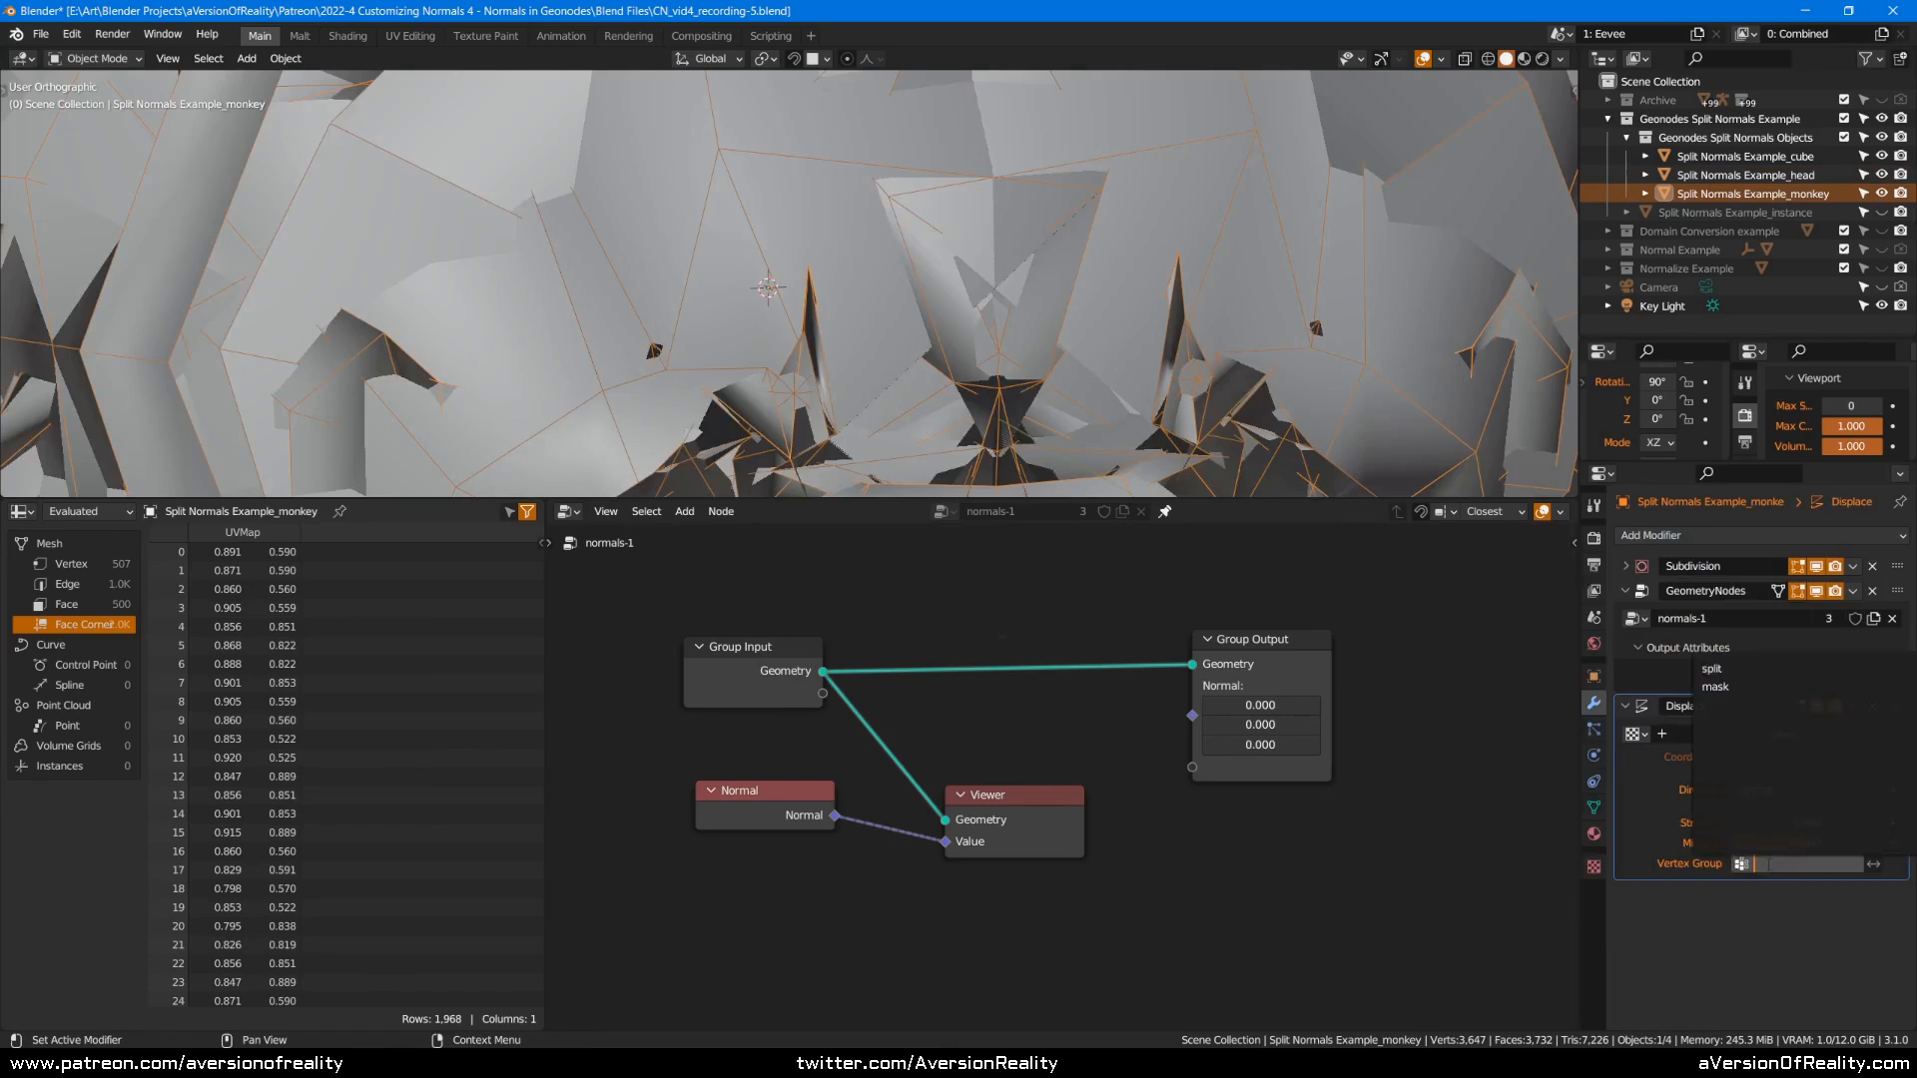
left_click(1769, 913)
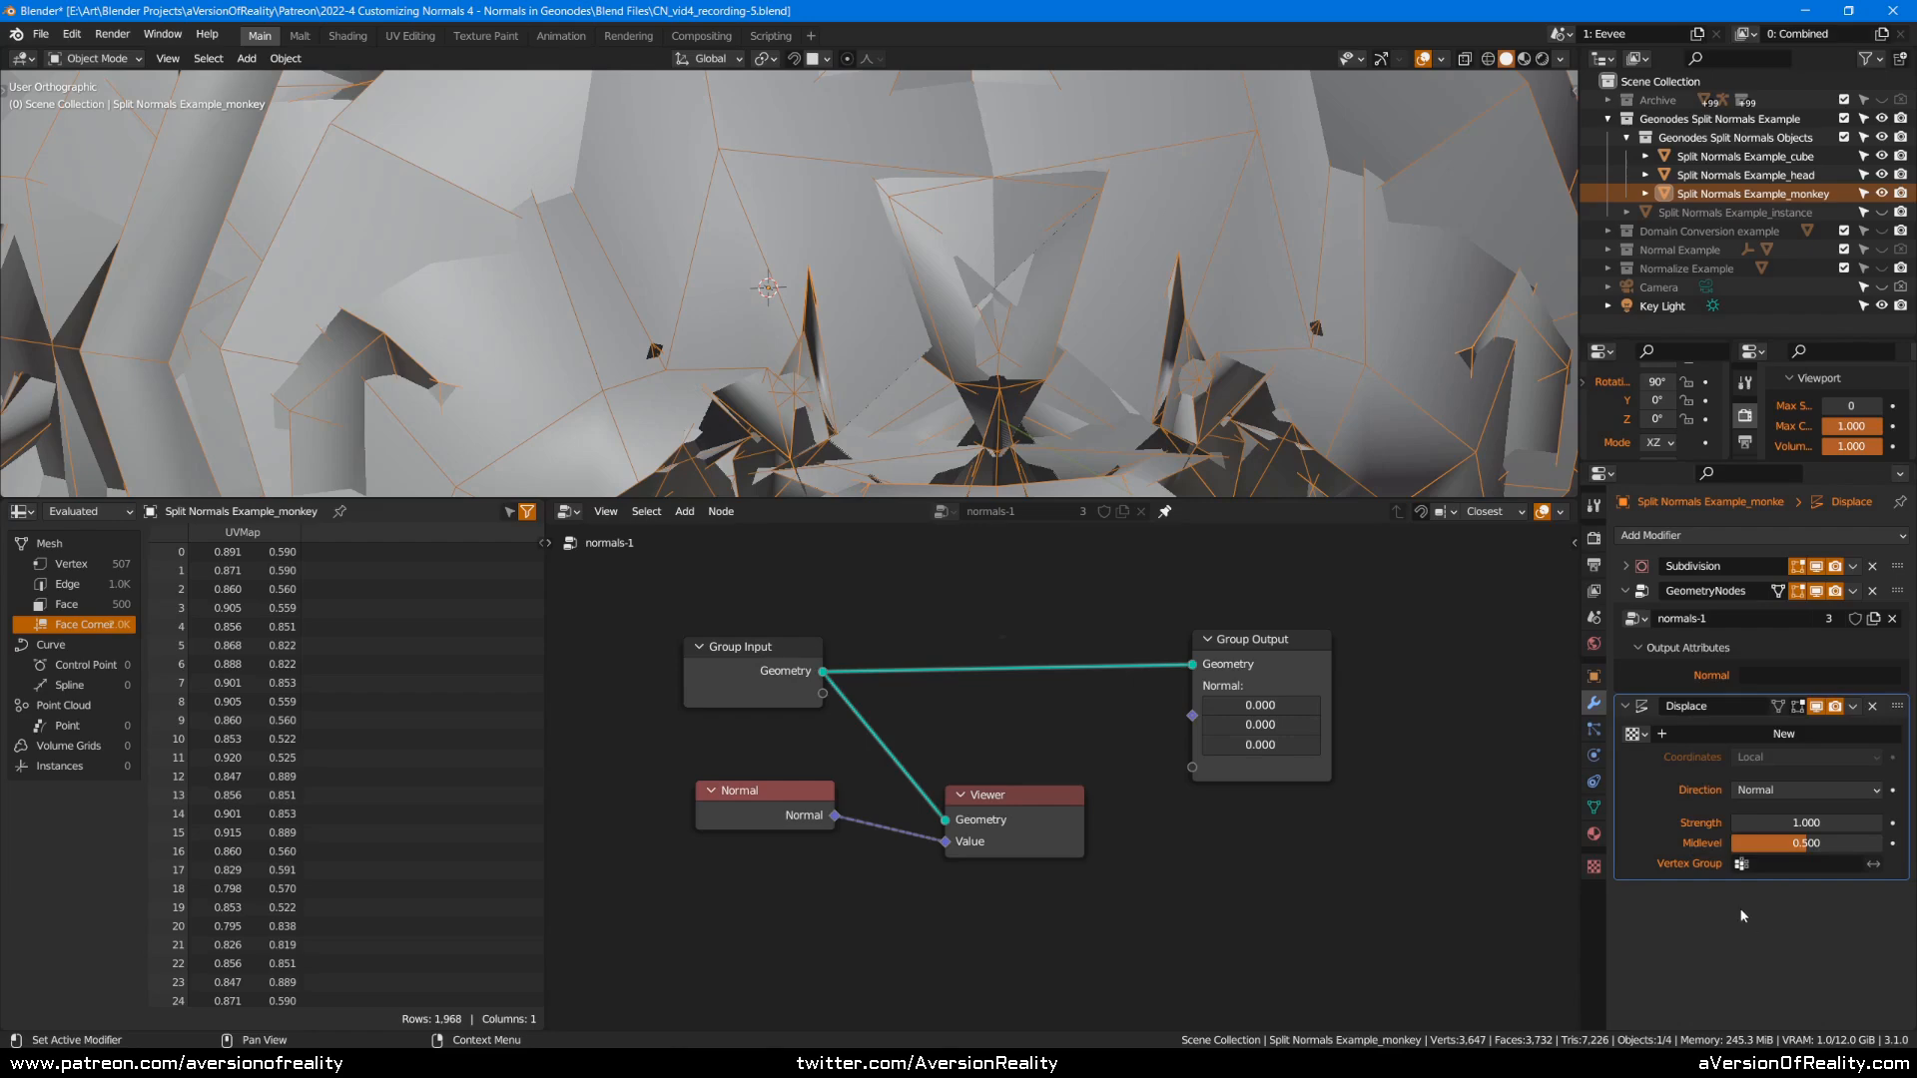
left_click(1872, 706)
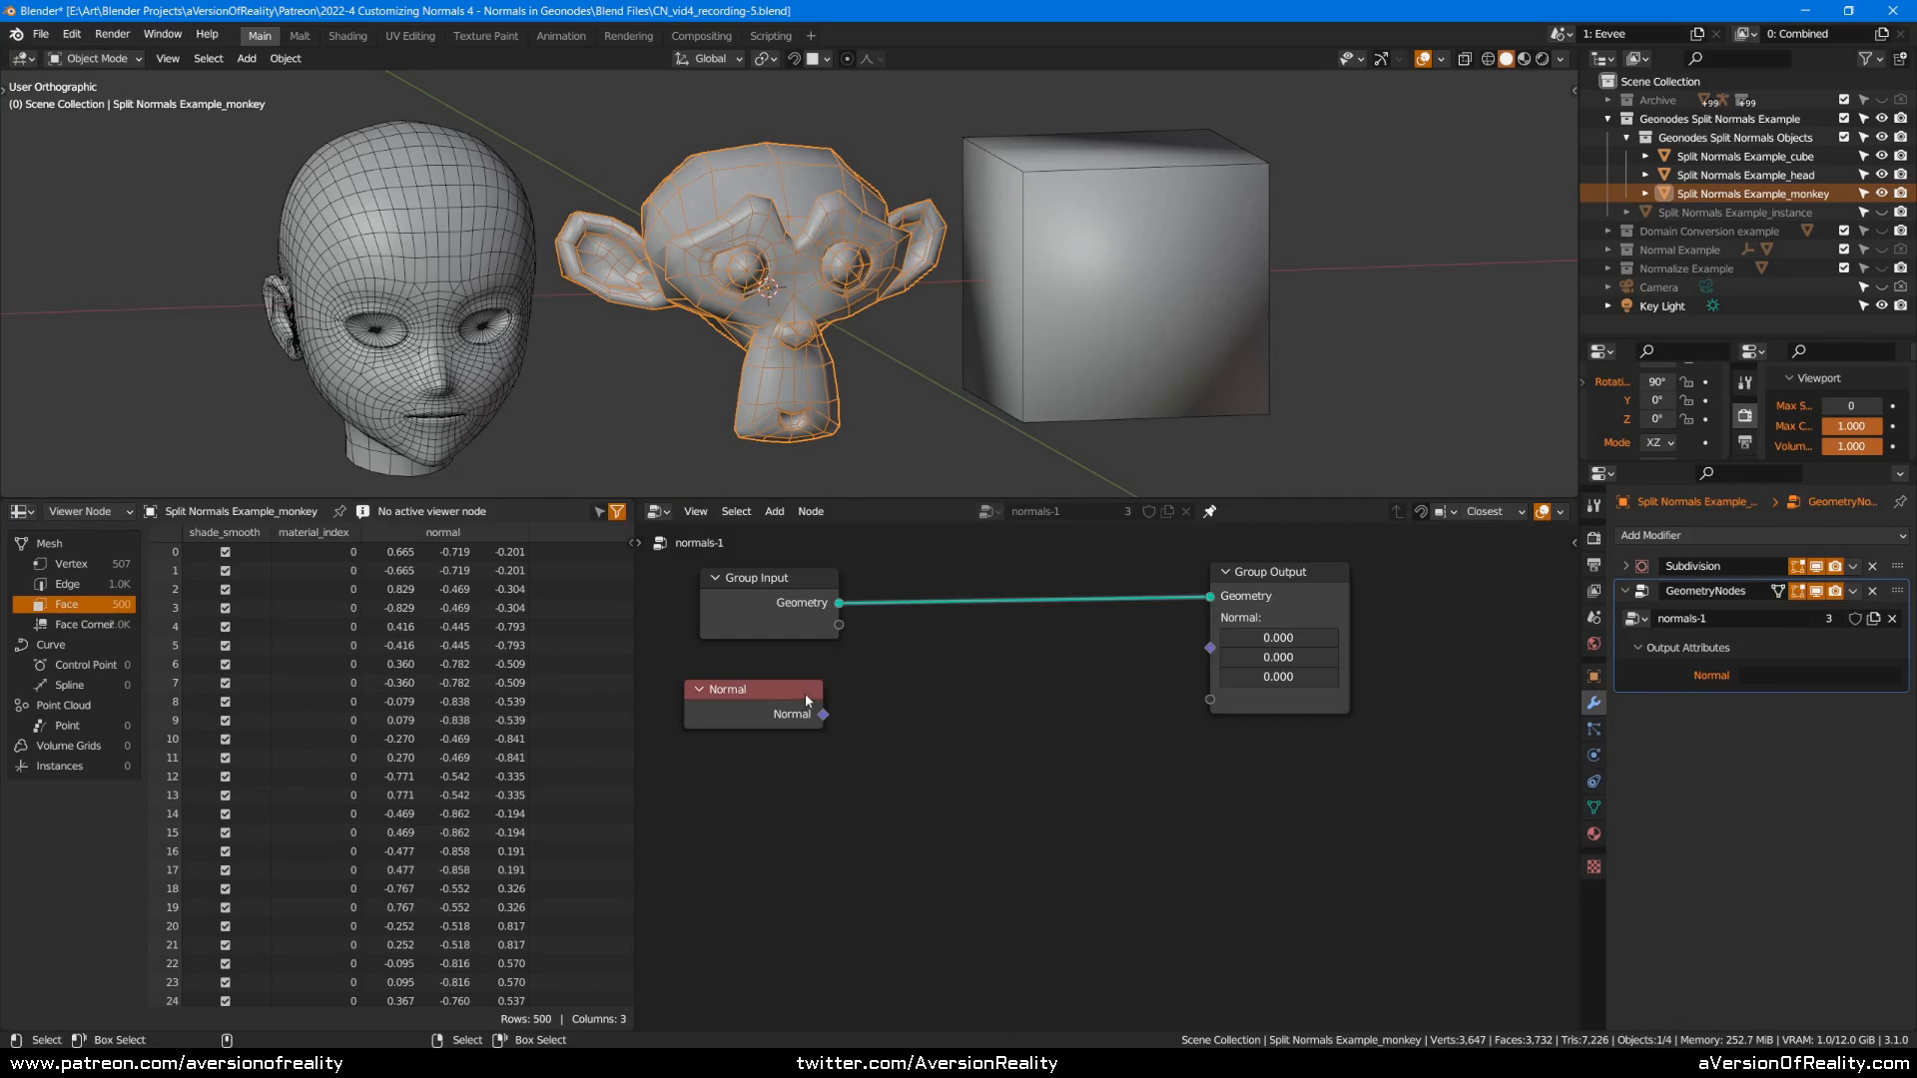
Reposition the Normal node so it sits just below the Group Input node.
left_click_drag(805, 701, 825, 723)
middle_click_drag(987, 668, 1007, 691)
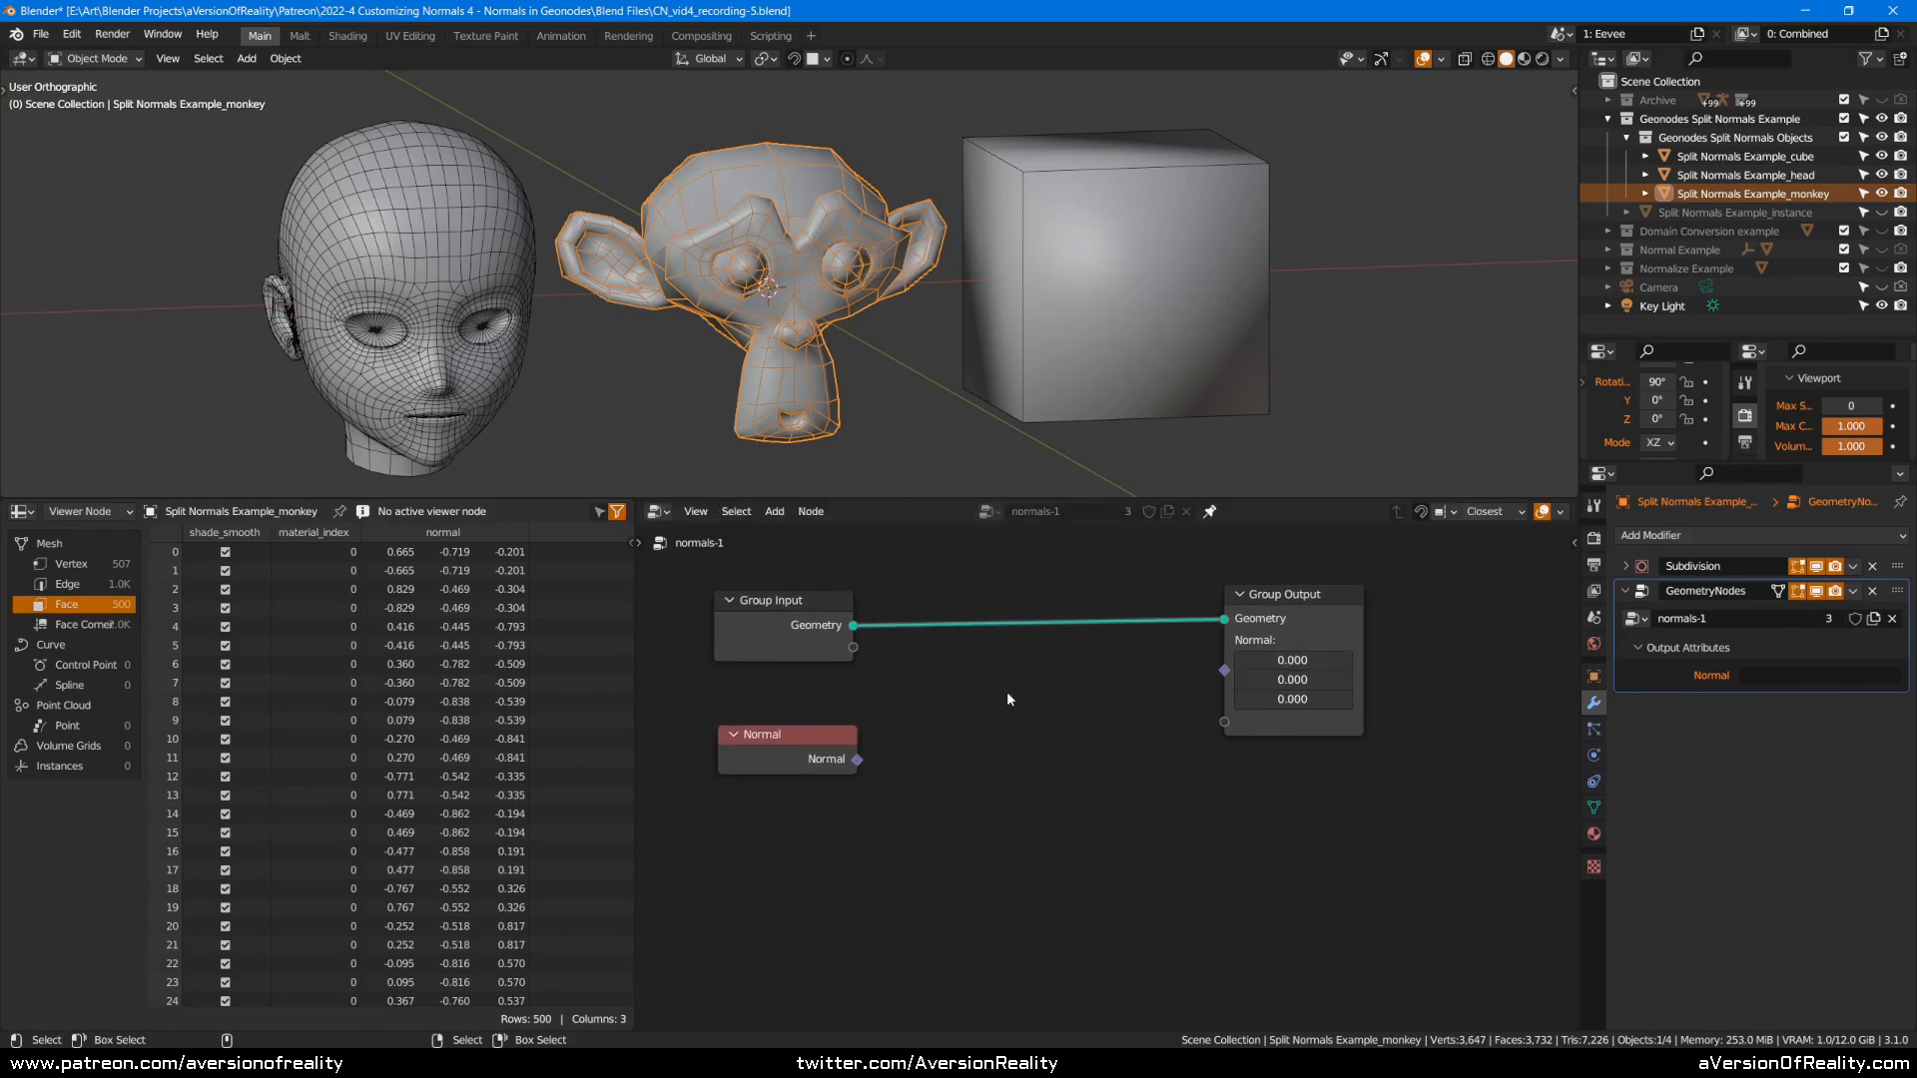
left_click_drag(812, 747, 810, 737)
Try adding a Value node between the Normal node and Group Output, undo it, and look through the available input nodes.
left_click(945, 698)
key("shift+a")
mouse_move(921, 691)
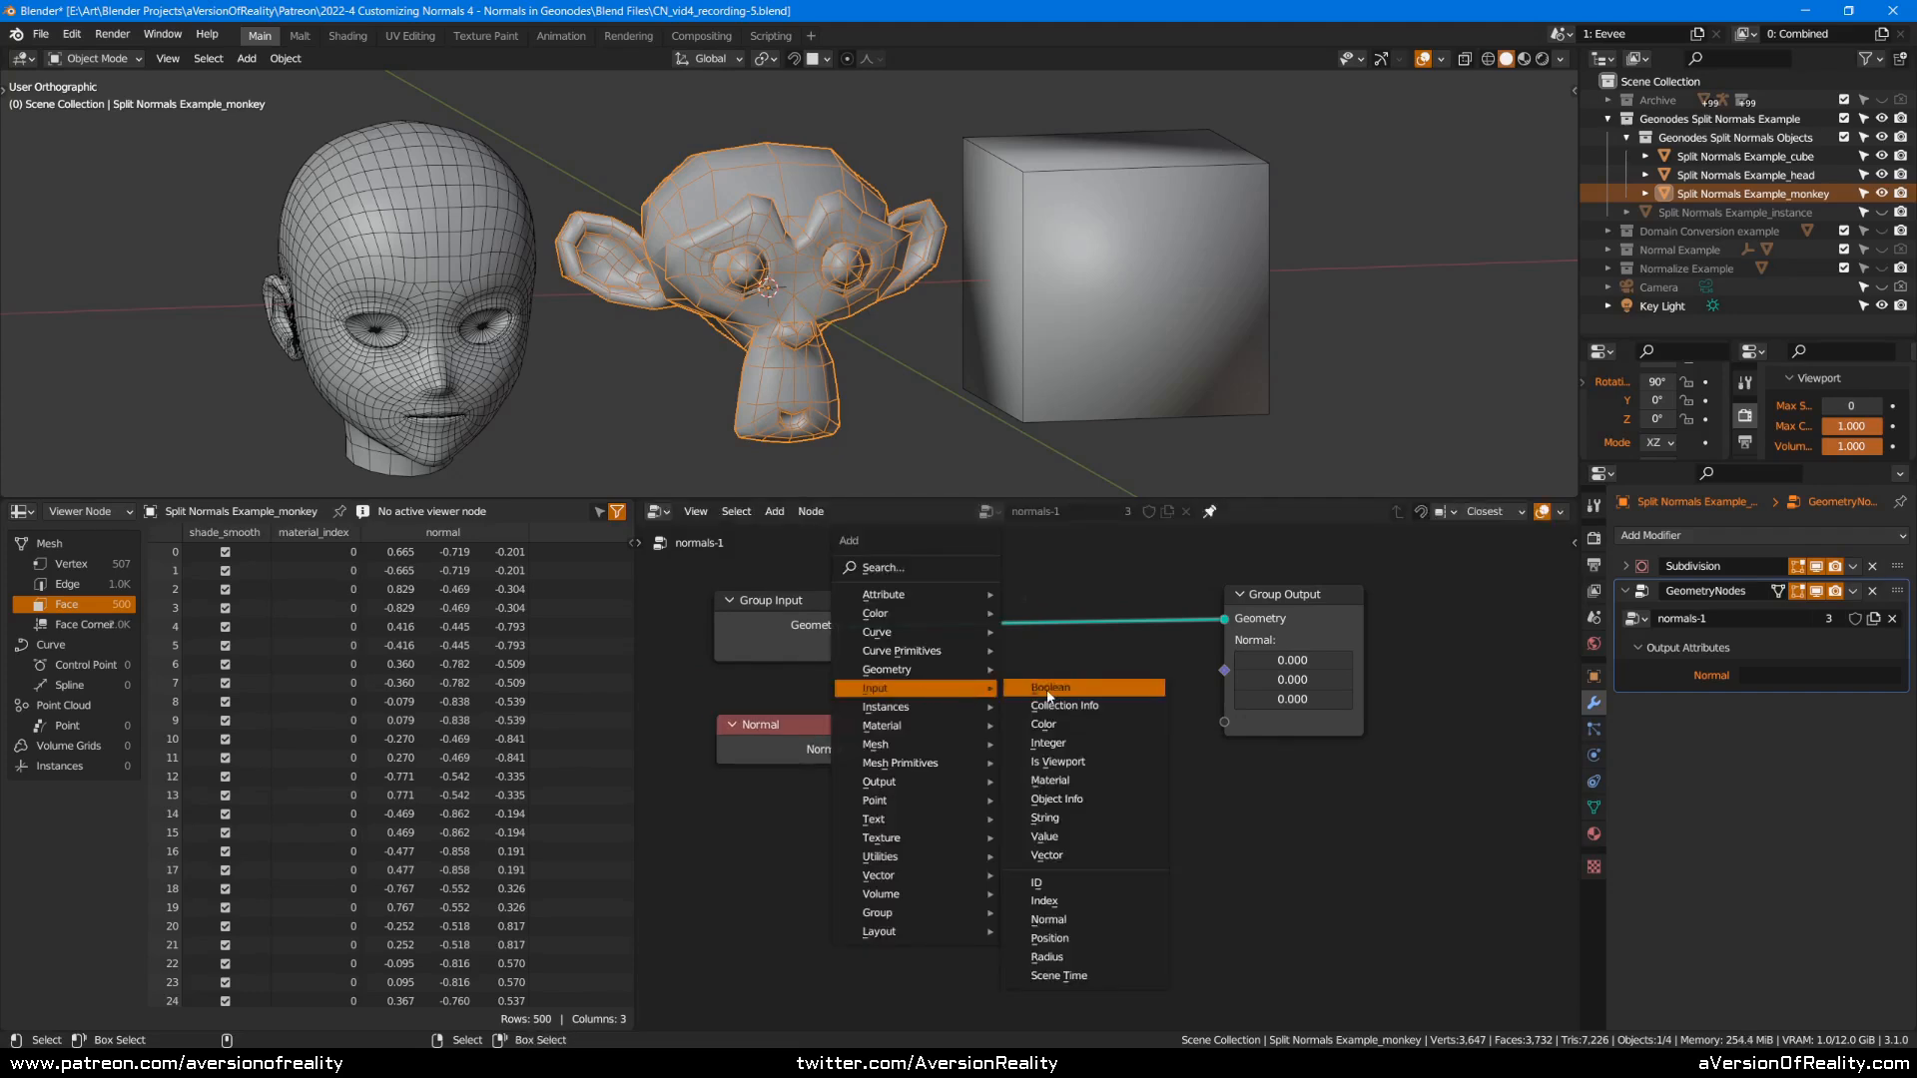
left_click(1067, 847)
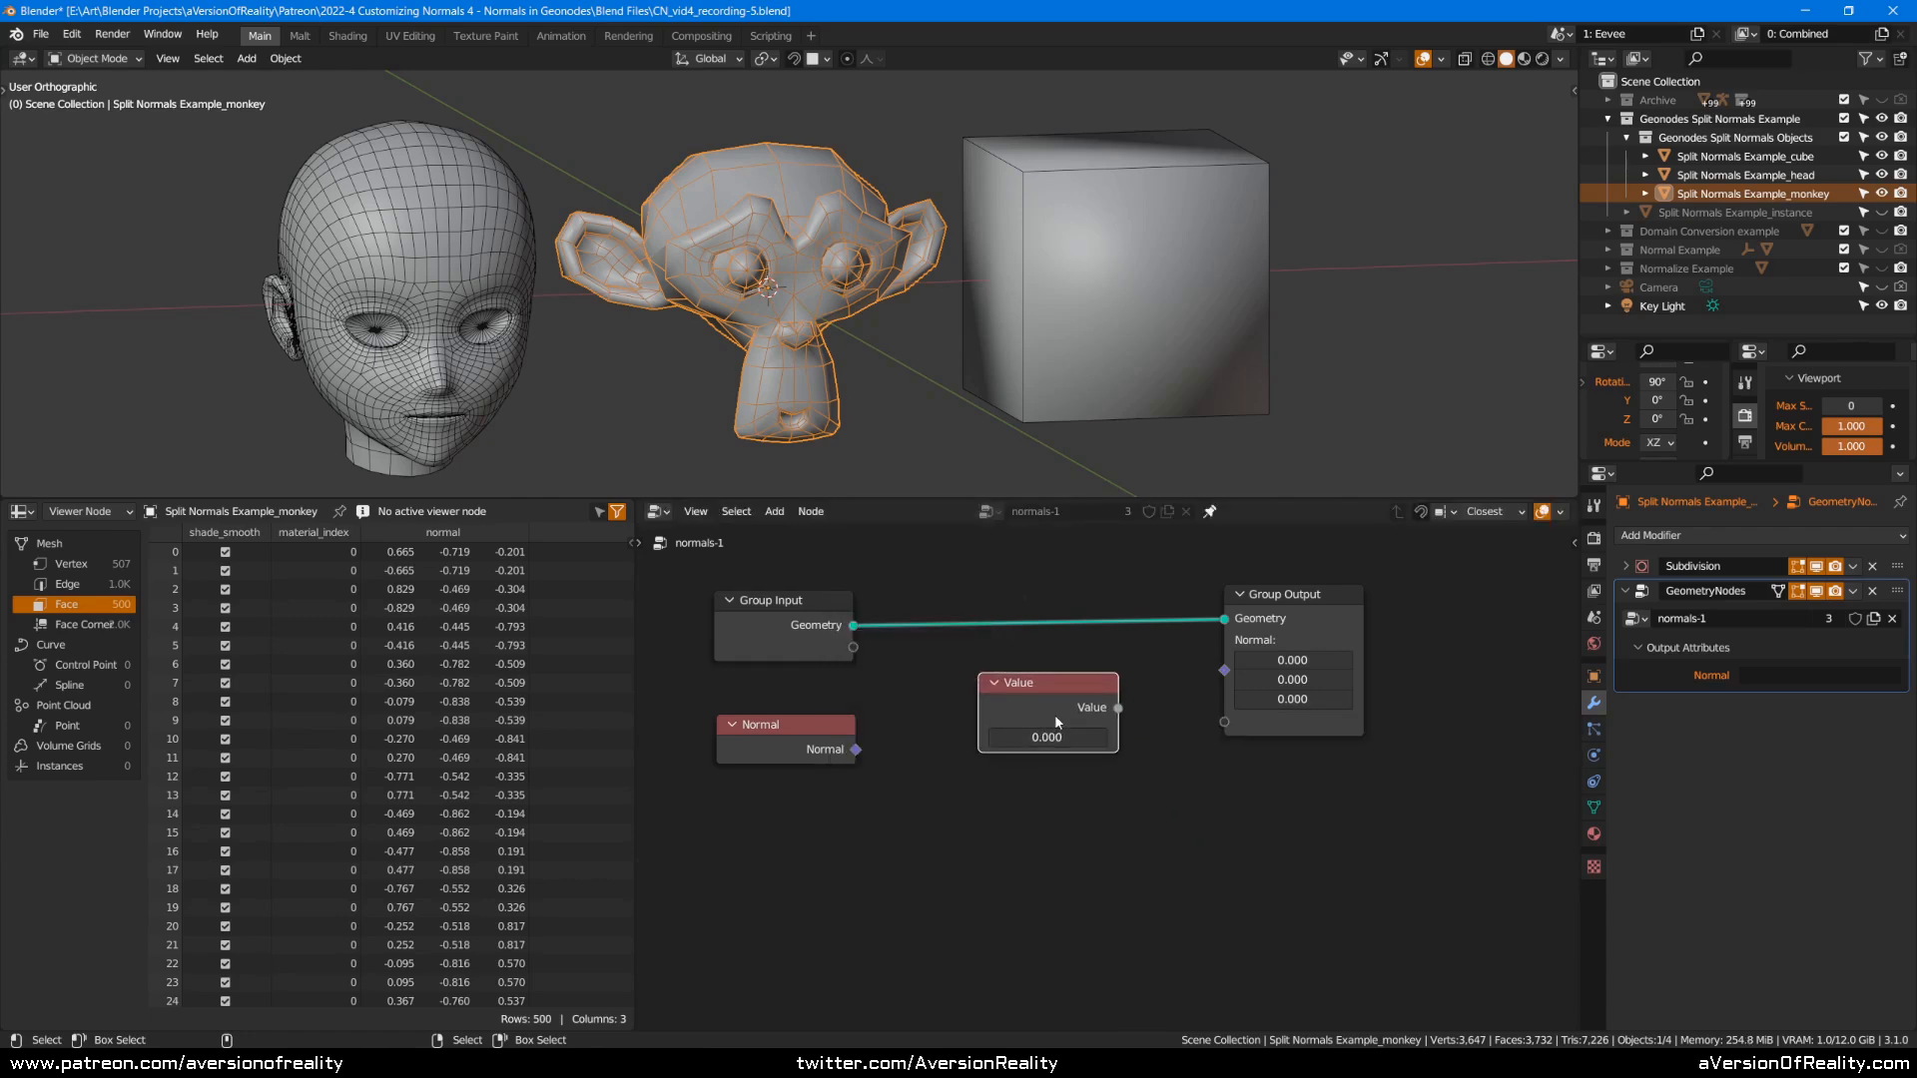
key("ctrl+z")
key("shift+a")
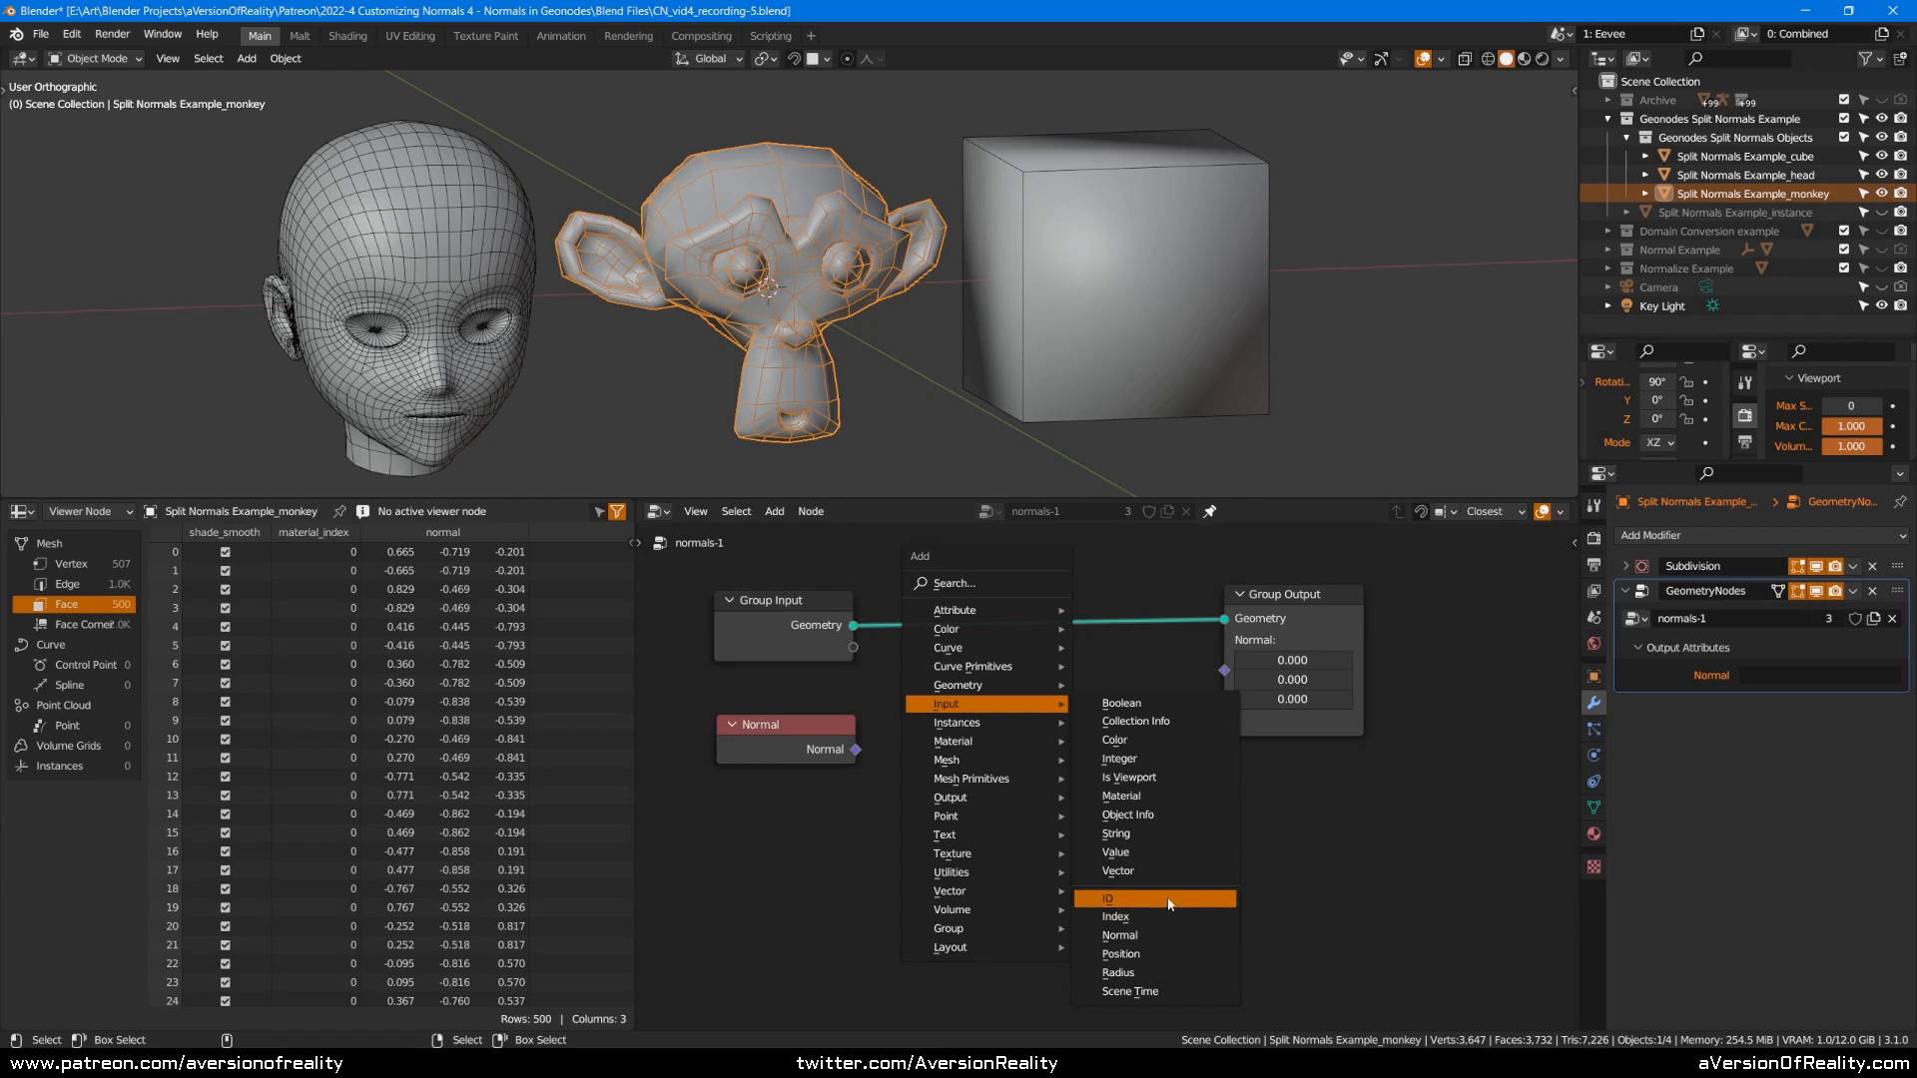
Show the node group's input and output settings, save the file, and display the monkey's mesh properties and face corner data.
key("n")
key("ctrl+s")
left_click(1593, 807)
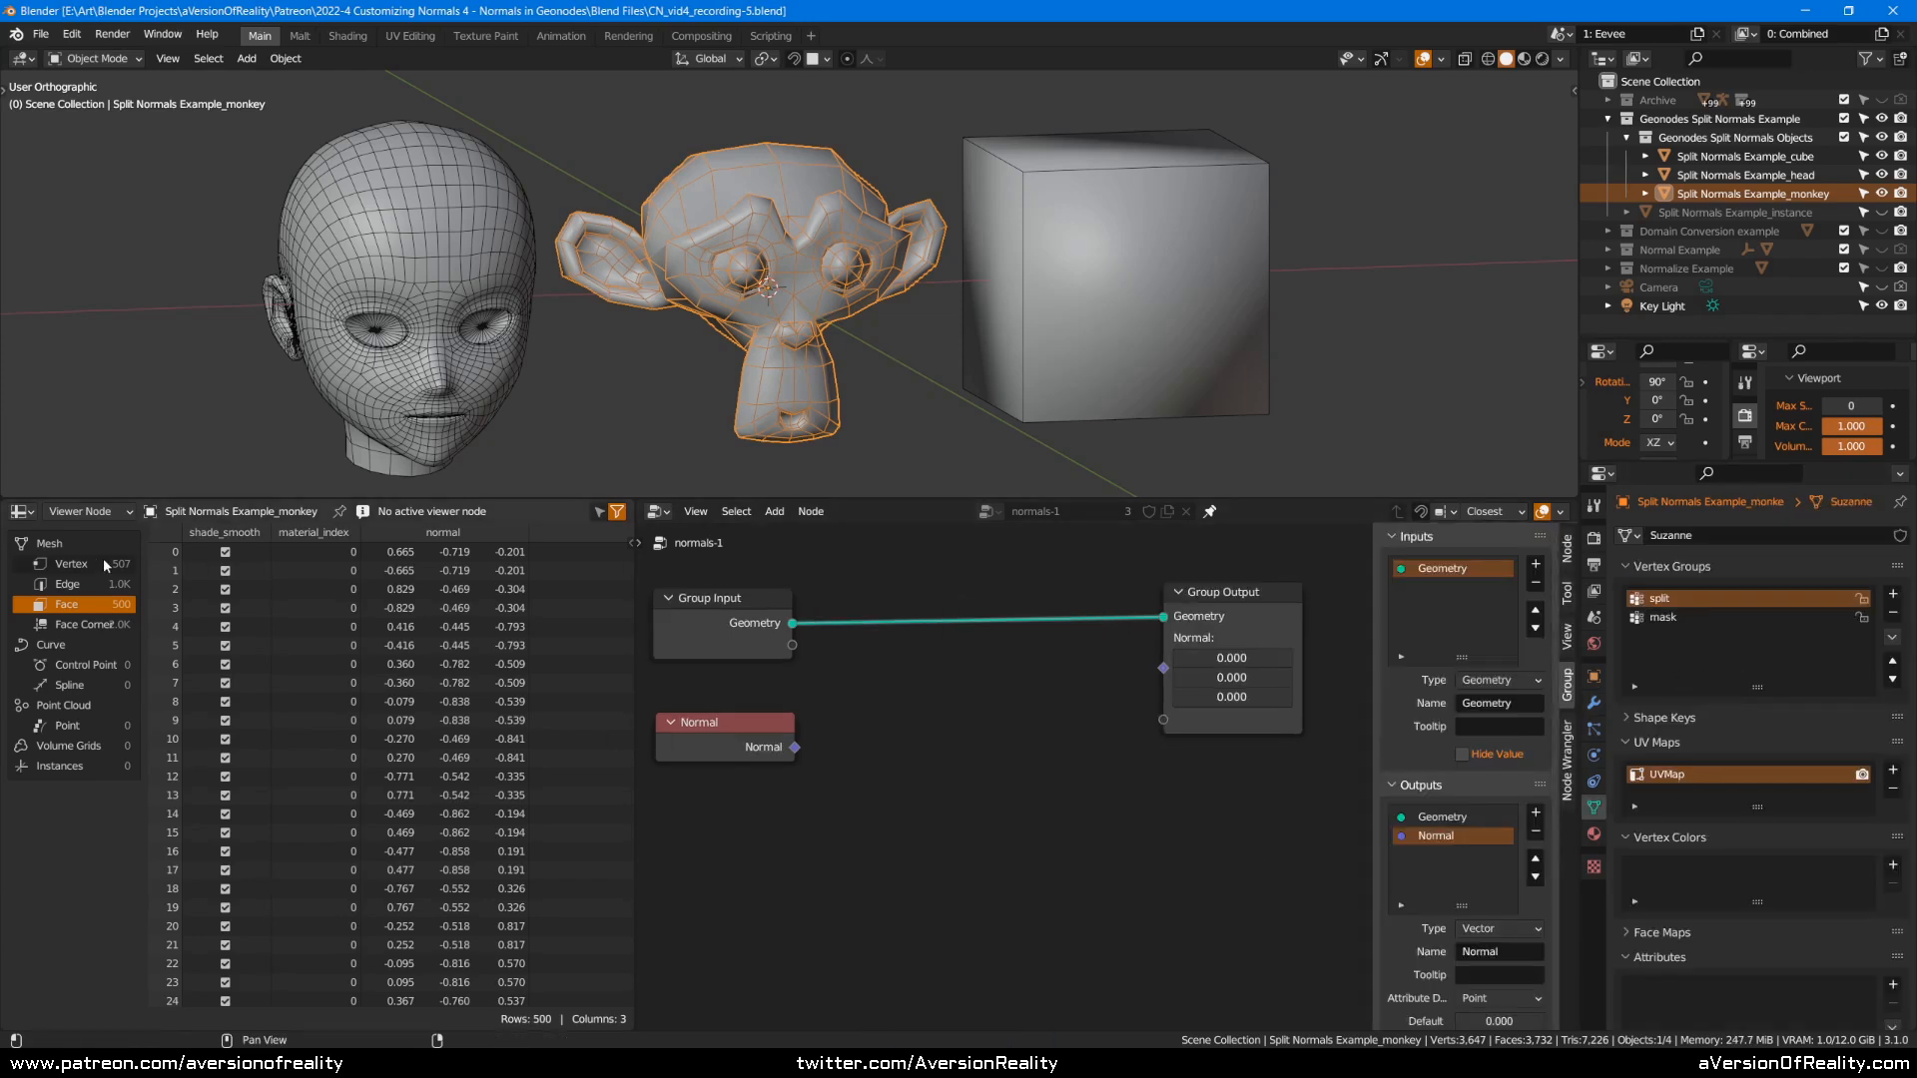
left_click(86, 623)
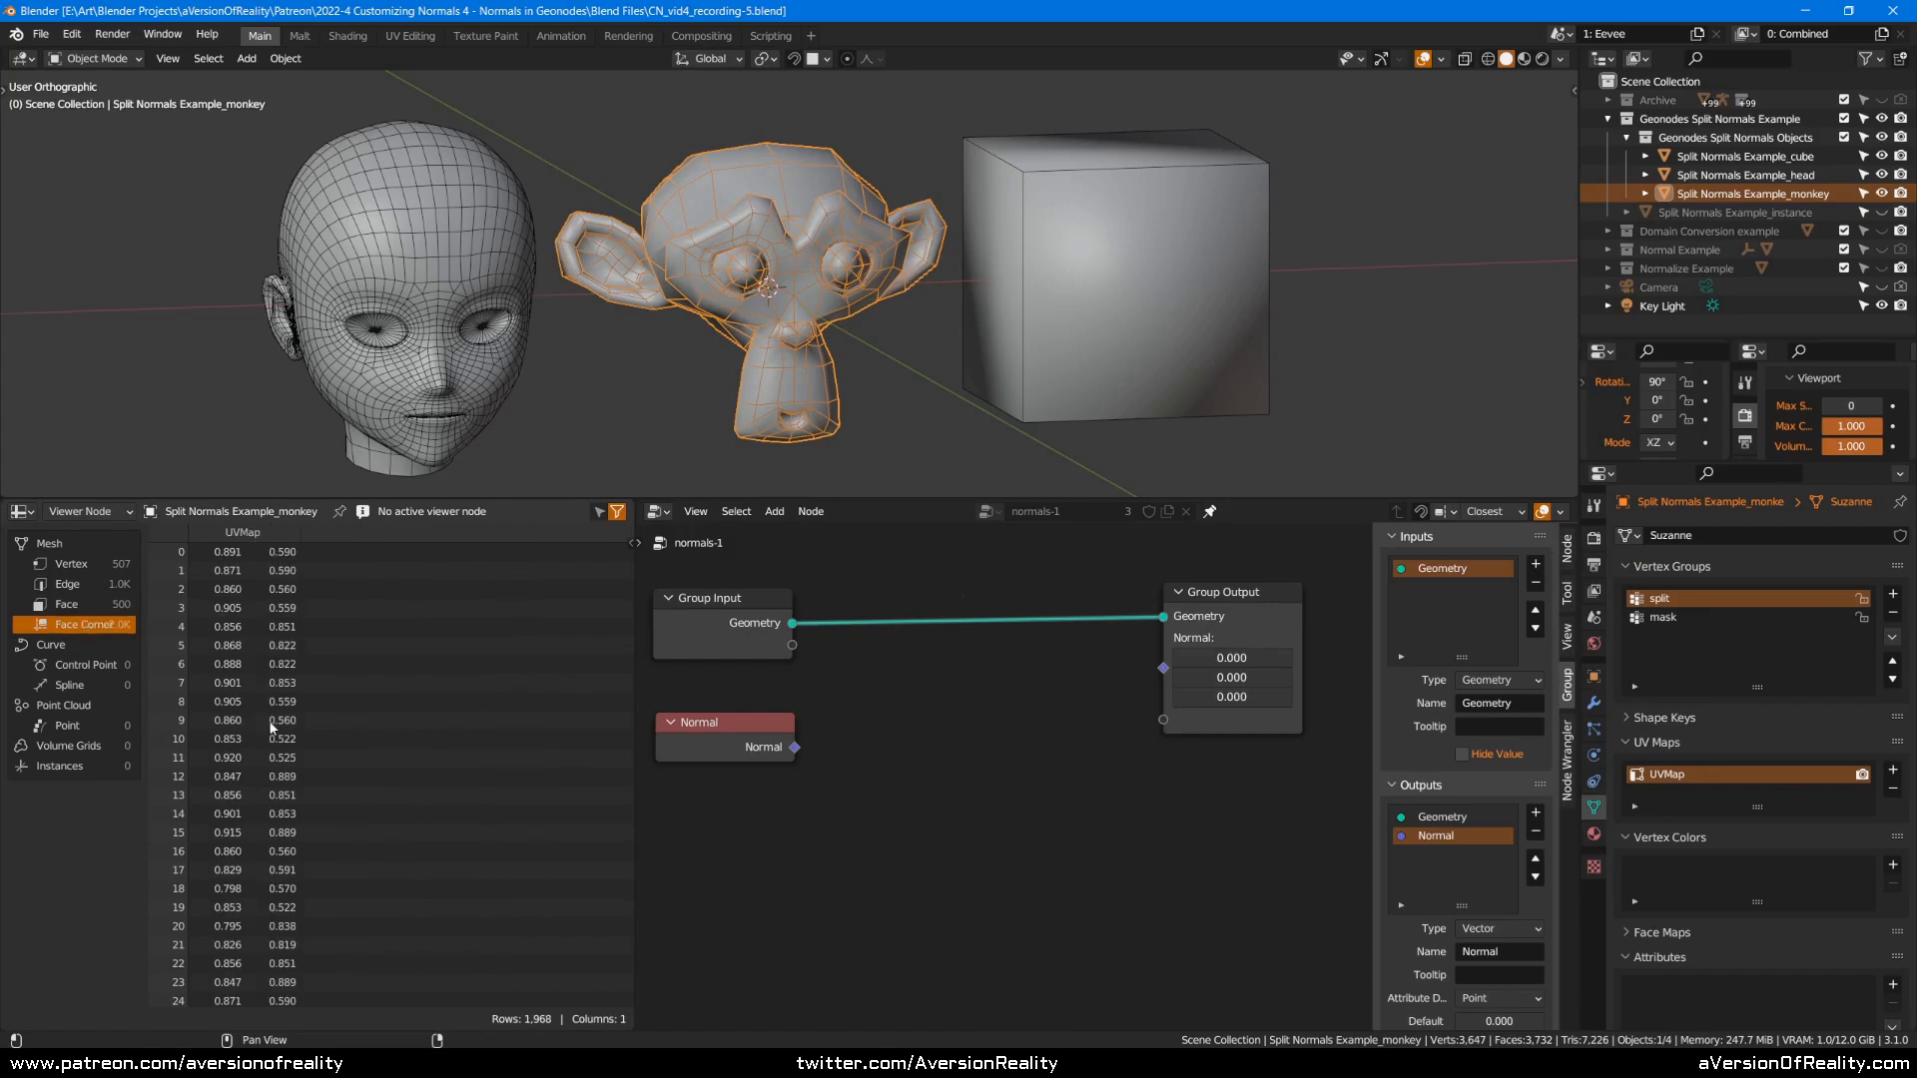
Show the monkey's modifiers and add a Vector input named UV to the normals-1 node group.
left_click(961, 701)
left_click(1593, 703)
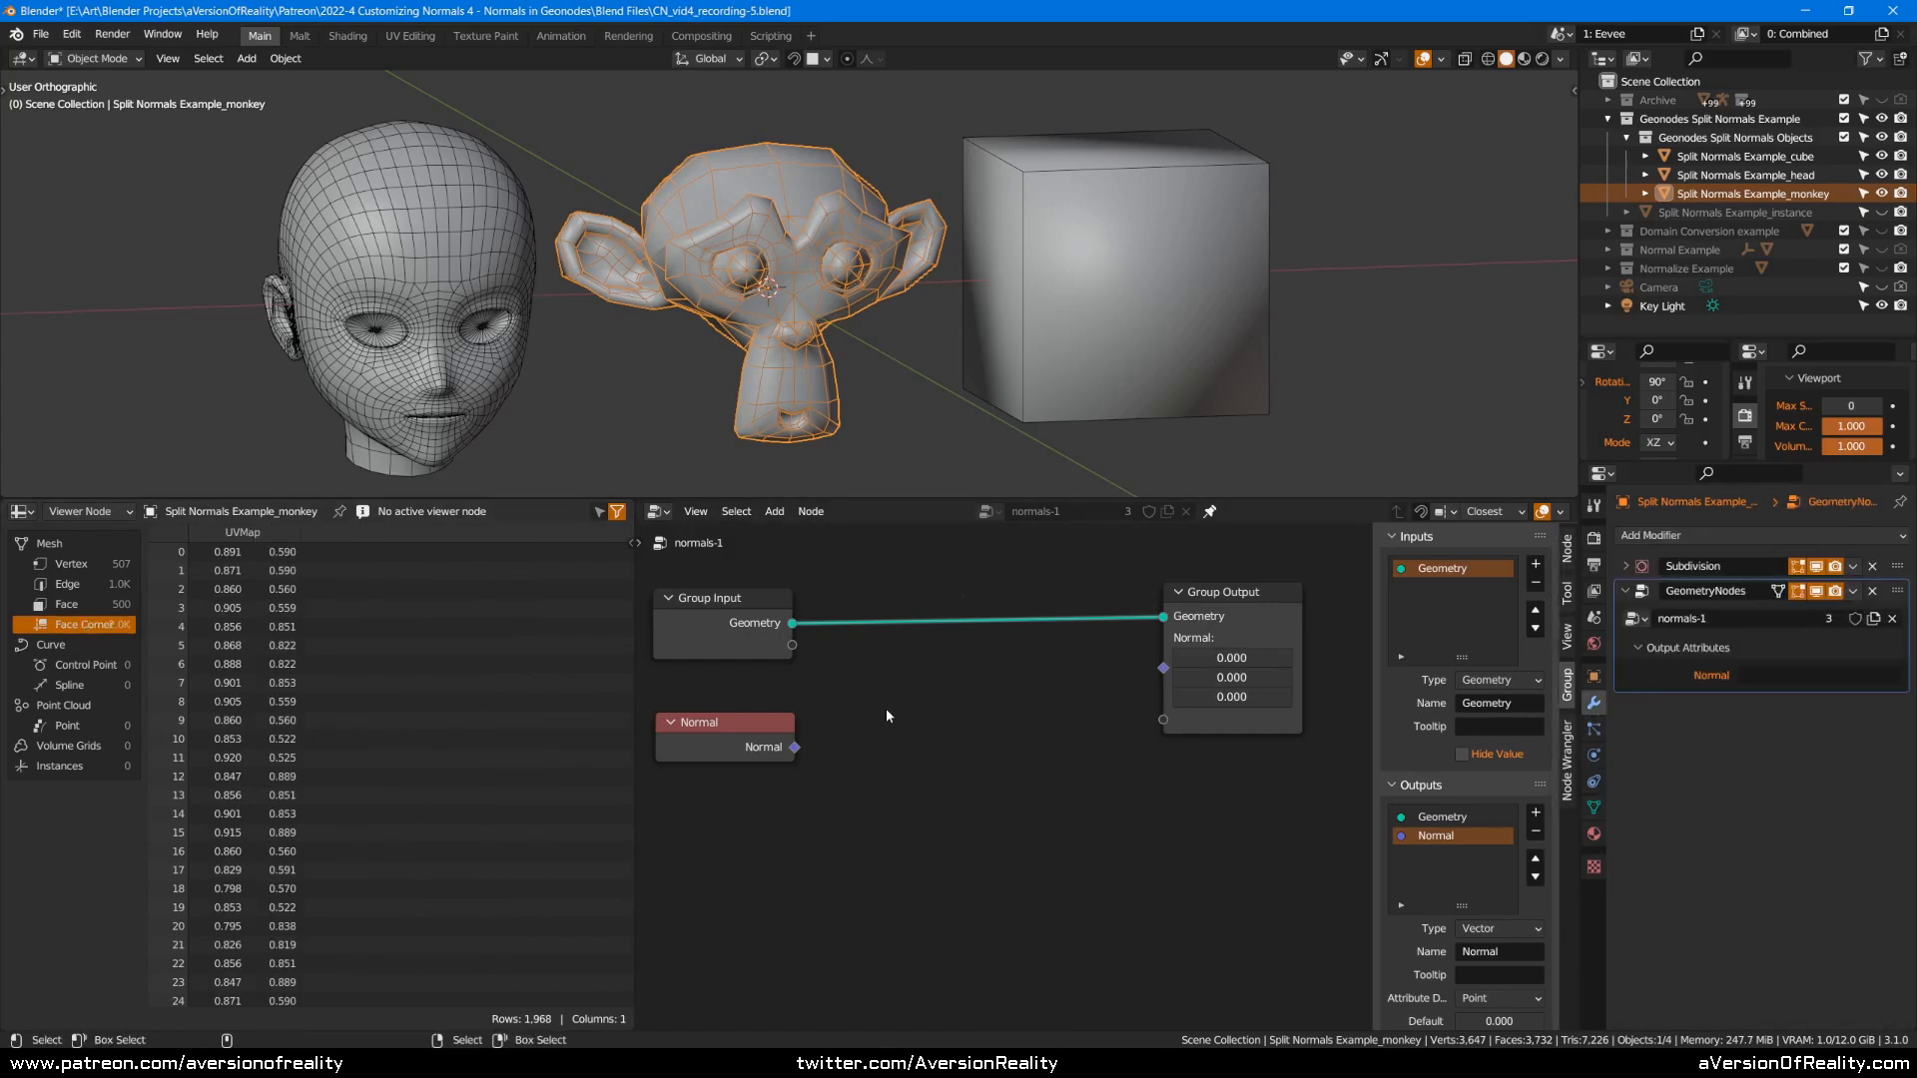
left_click(751, 630)
left_click(1536, 564)
left_click(1477, 568)
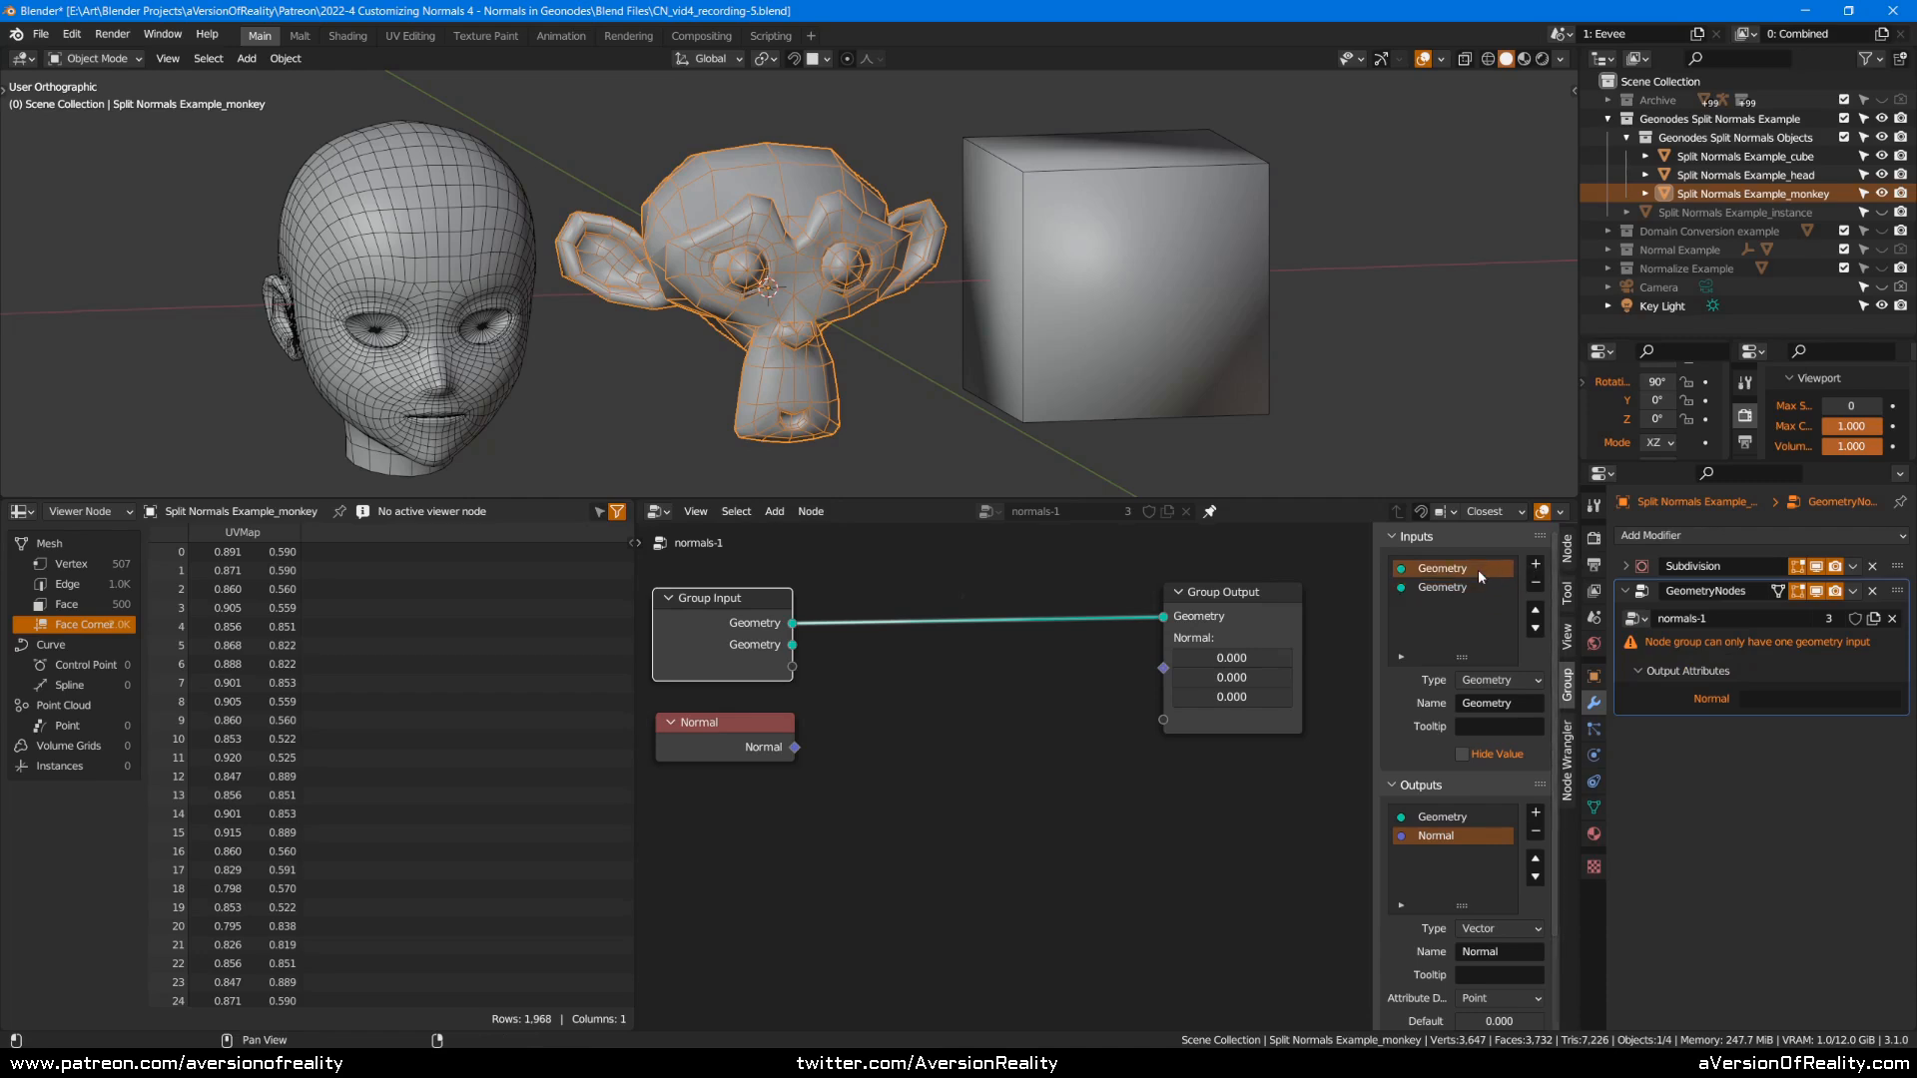
left_click(1468, 589)
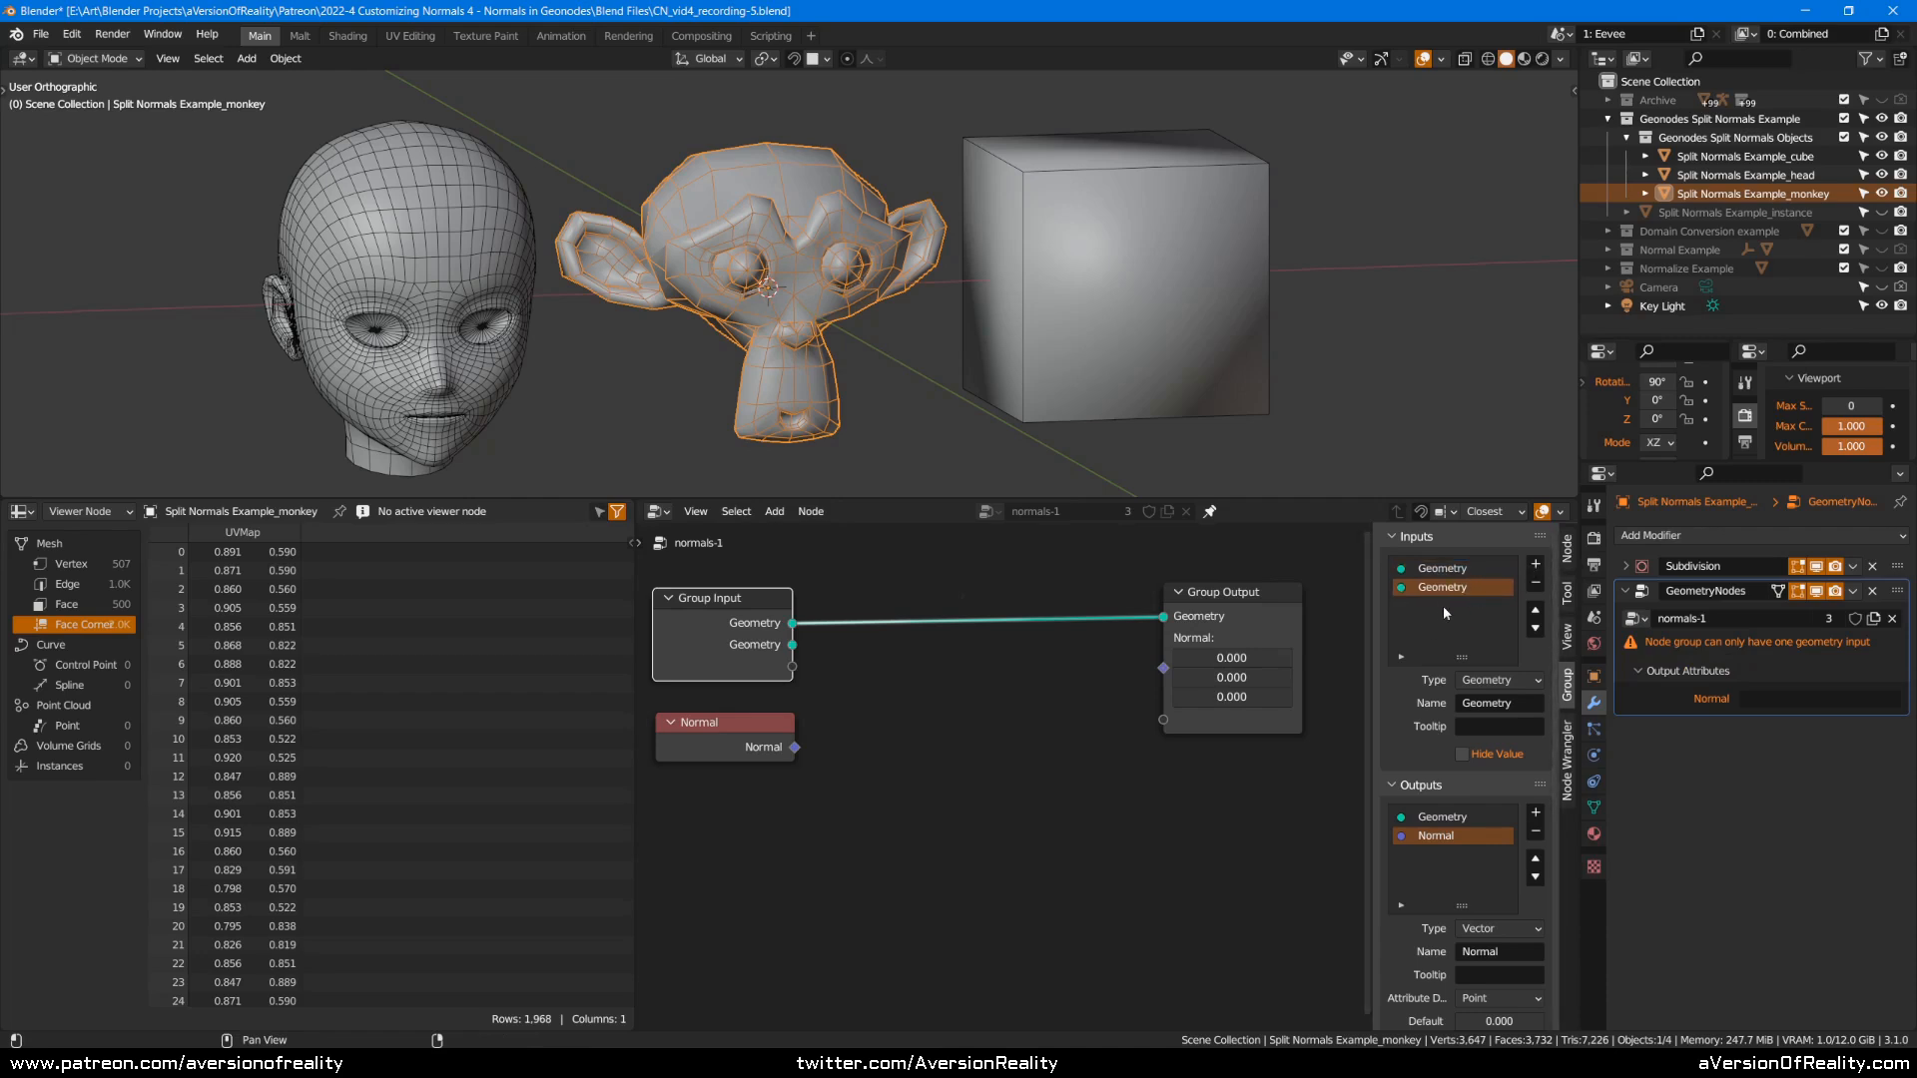
left_click(1491, 683)
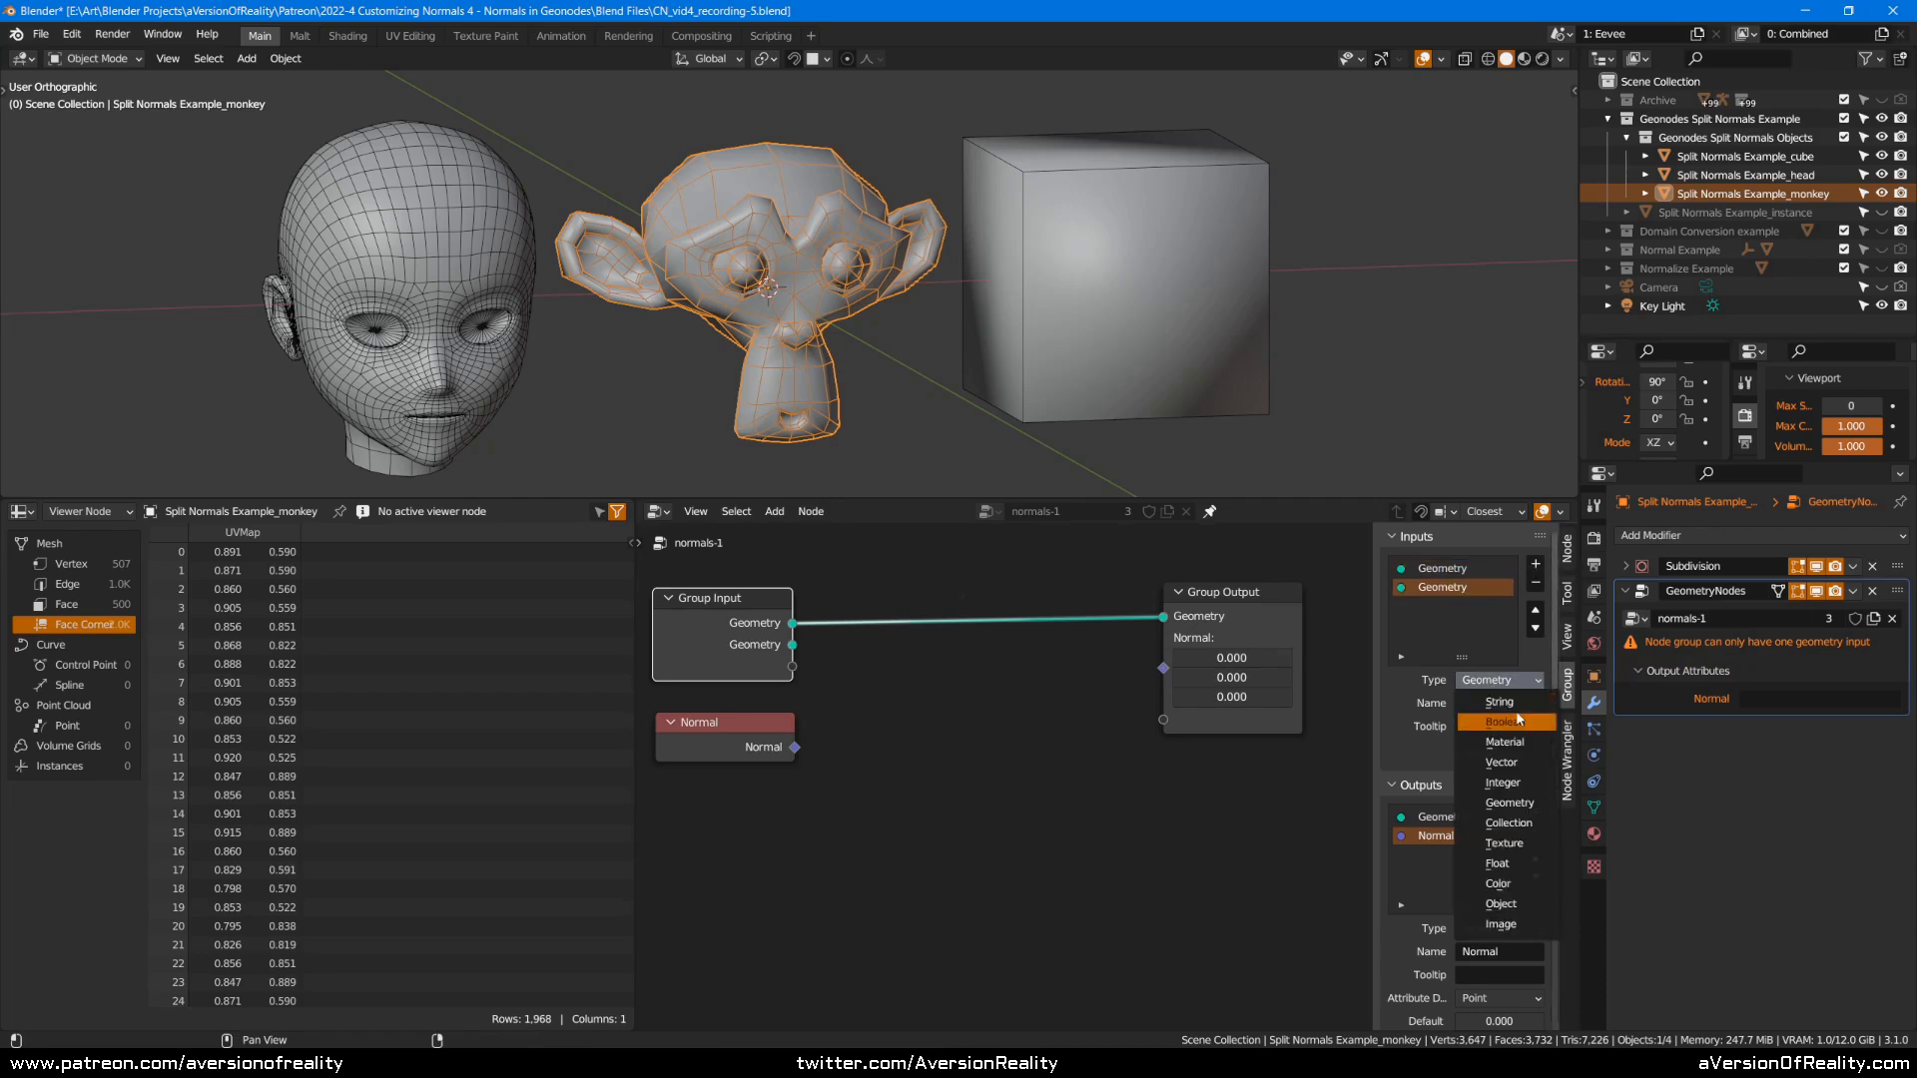
left_click(1524, 764)
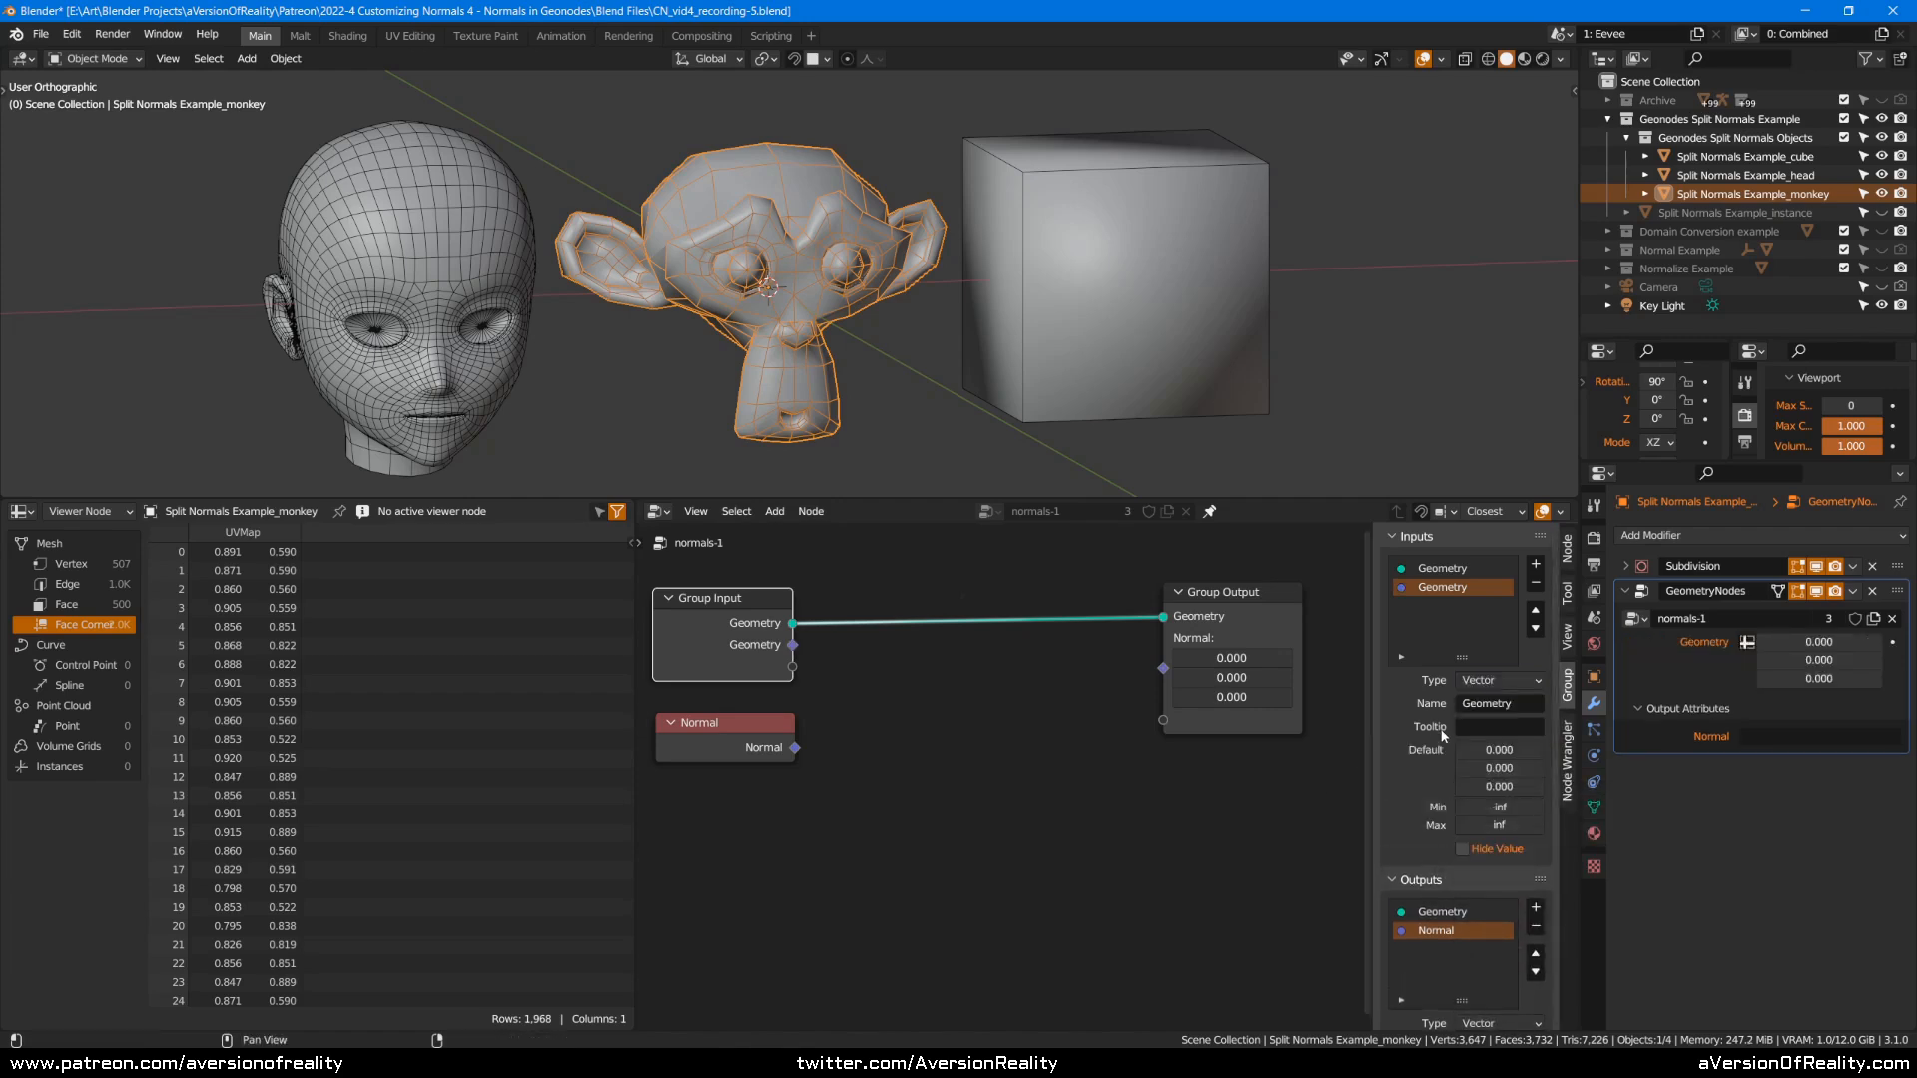
type("UV")
key("Return")
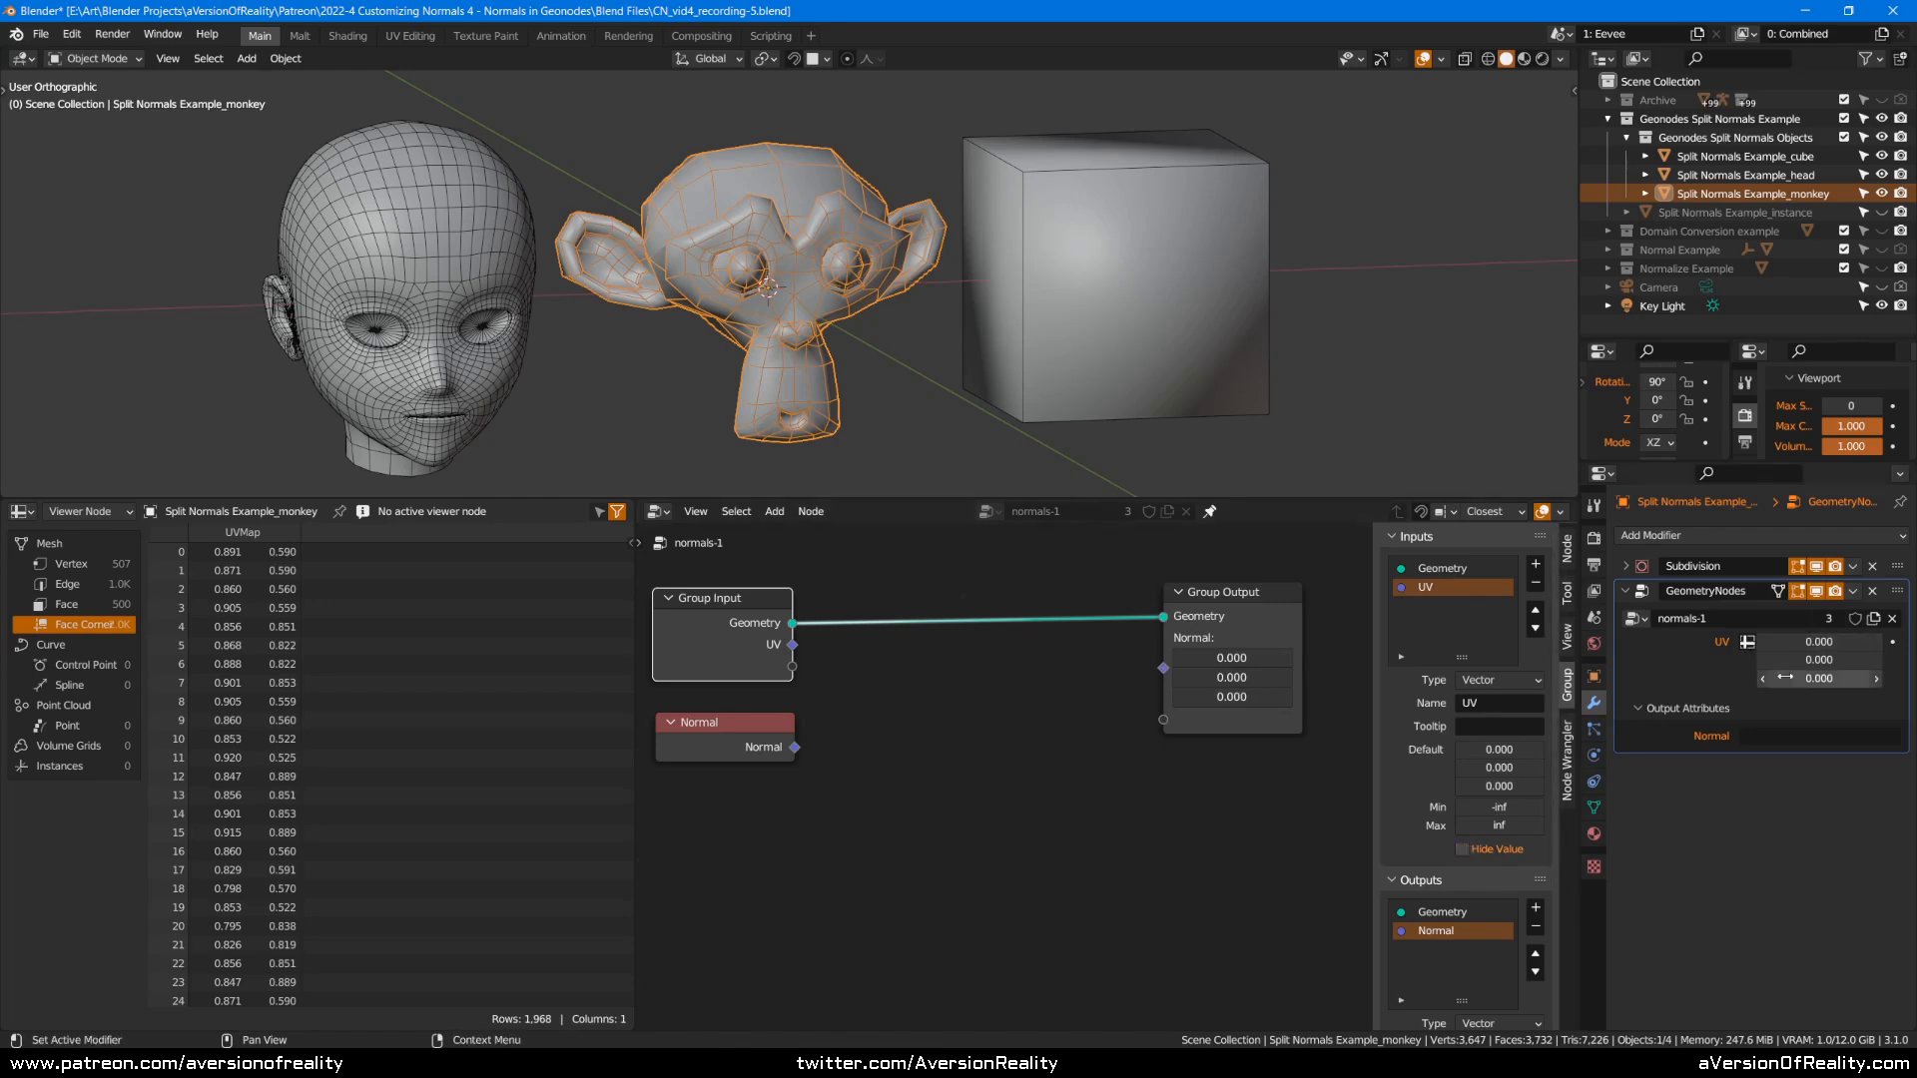
Feed the Group Input's geometry and UV into a Viewer node, setting the modifier's UV vector to about 4.221, 0.243, 0.
left_click(1040, 697)
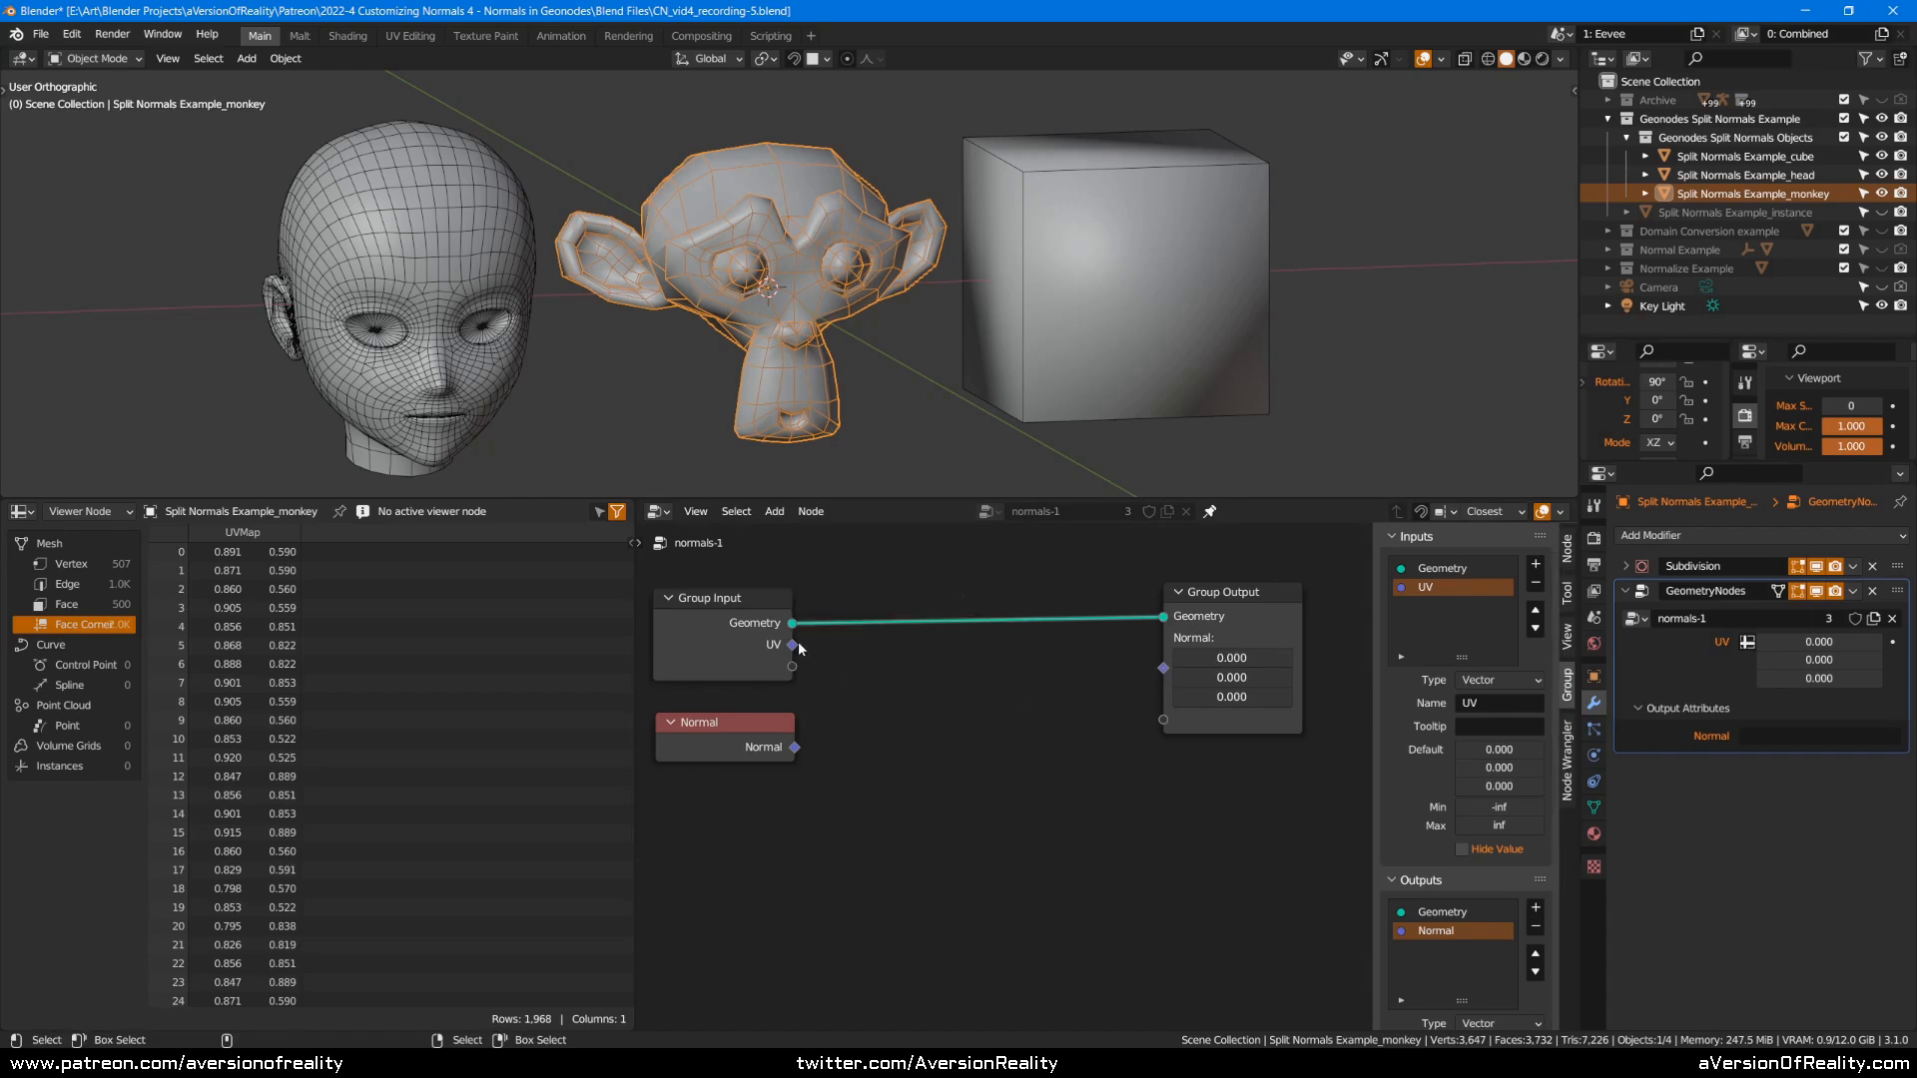
mouse_move(796, 649)
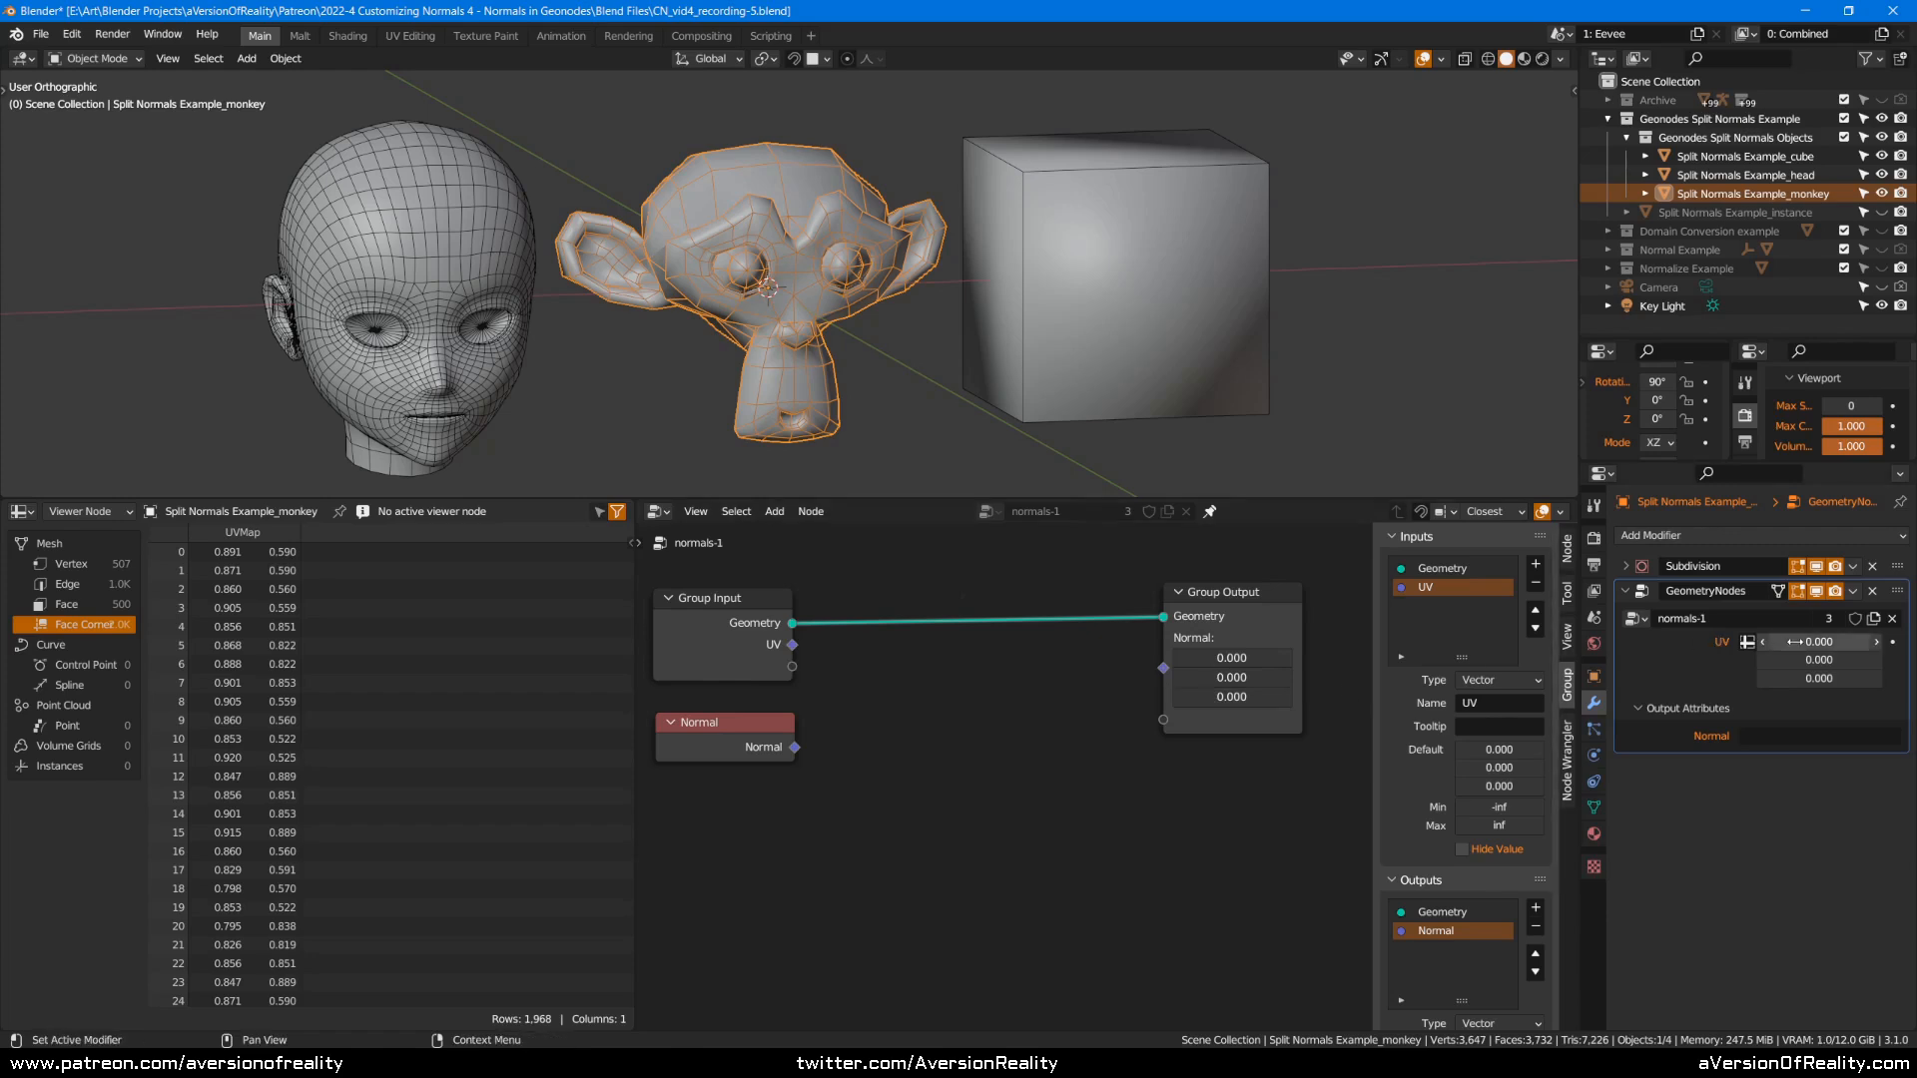
mouse_move(1796, 641)
left_mouse_down()
mouse_move(1859, 641)
mouse_move(1818, 656)
left_mouse_up()
left_click(739, 634, "ctrl+shift")
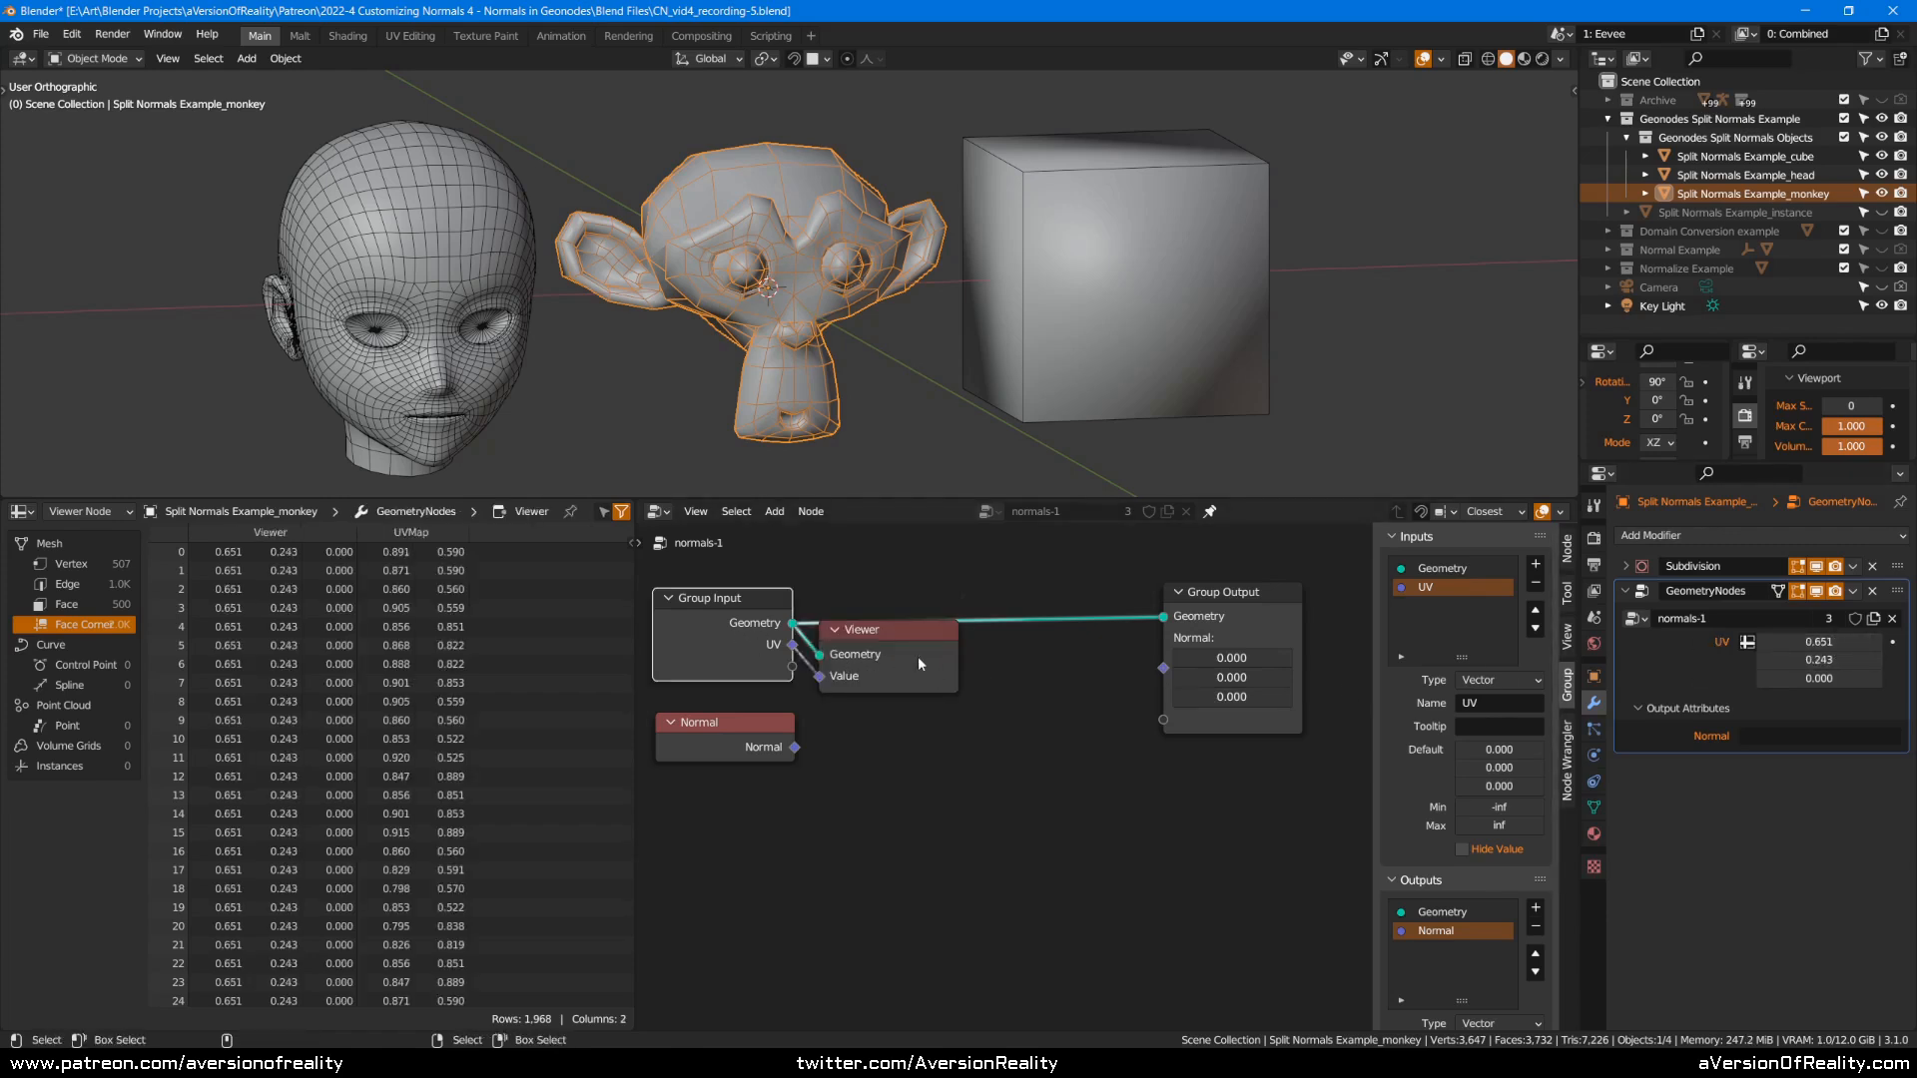
left_click_drag(921, 666, 1038, 756)
left_click_drag(1797, 642, 435, 642)
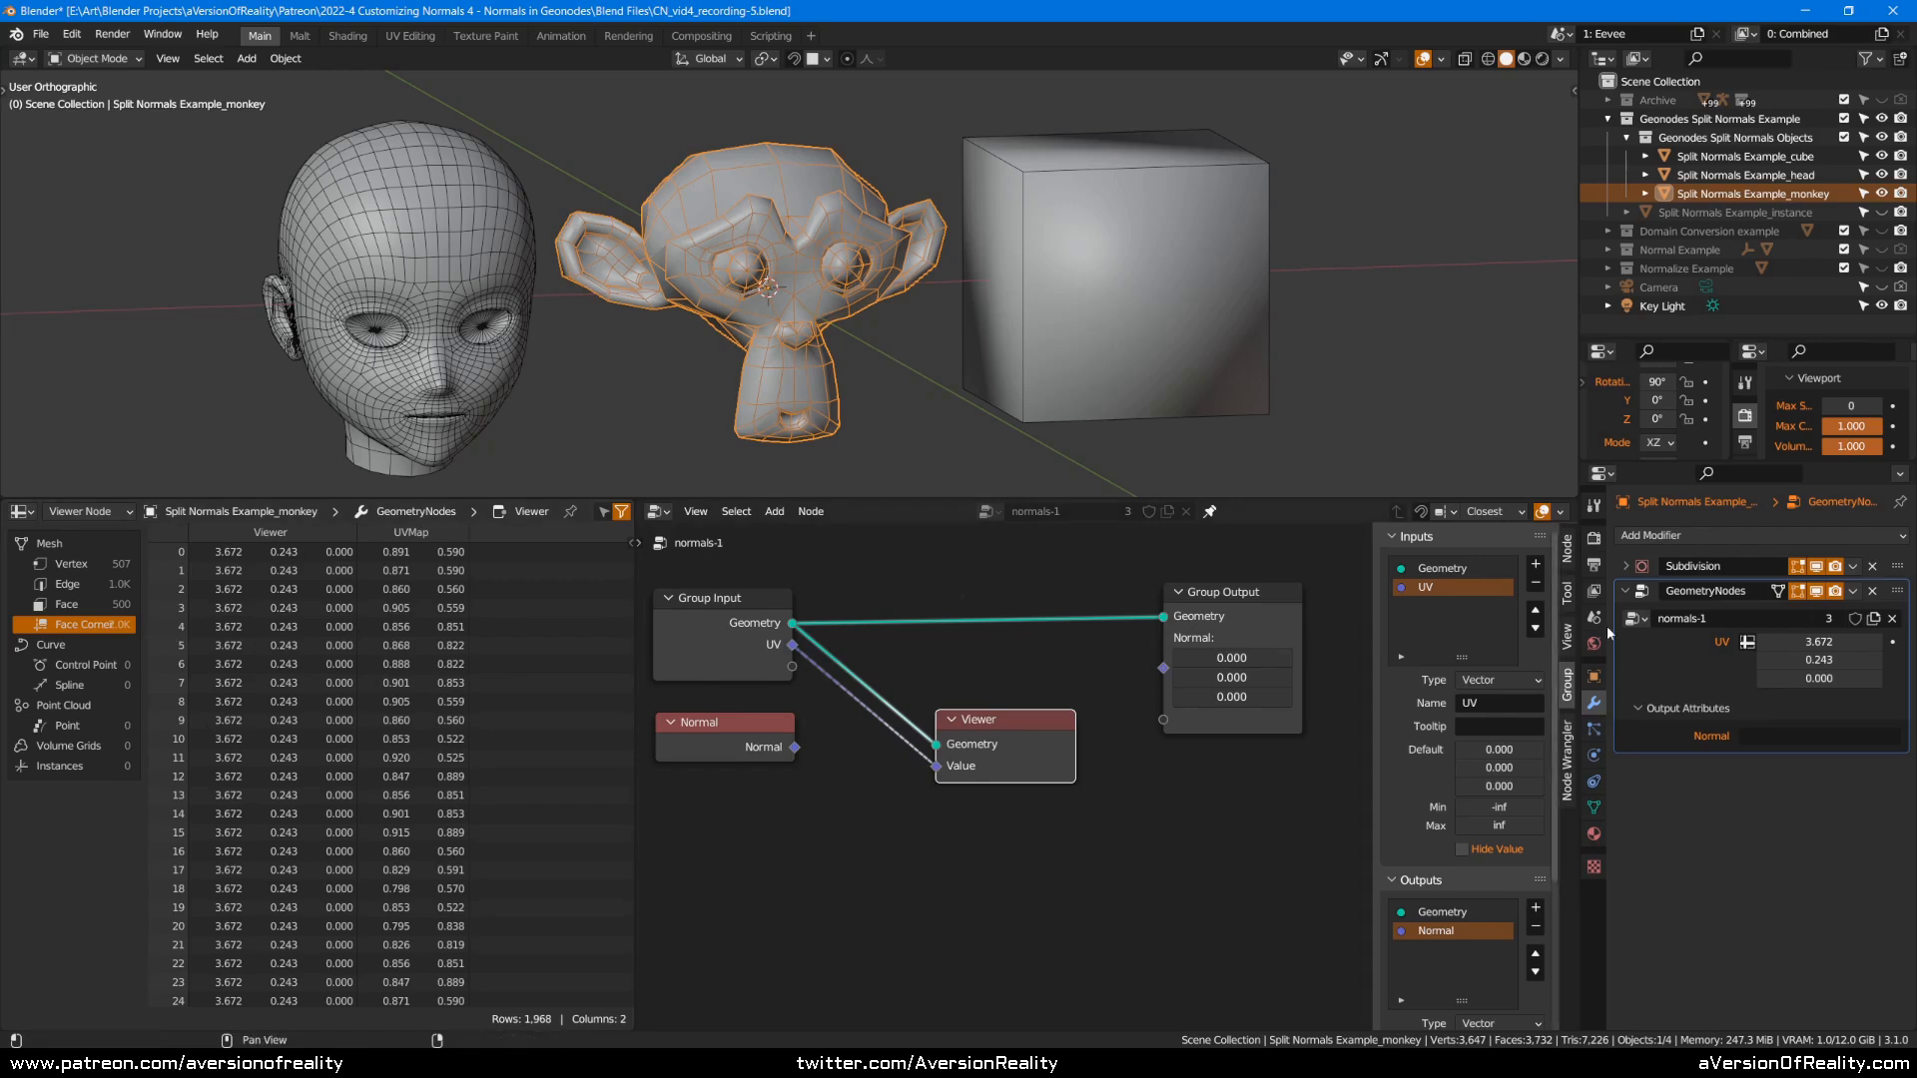
left_click_drag(1833, 642, 1862, 642)
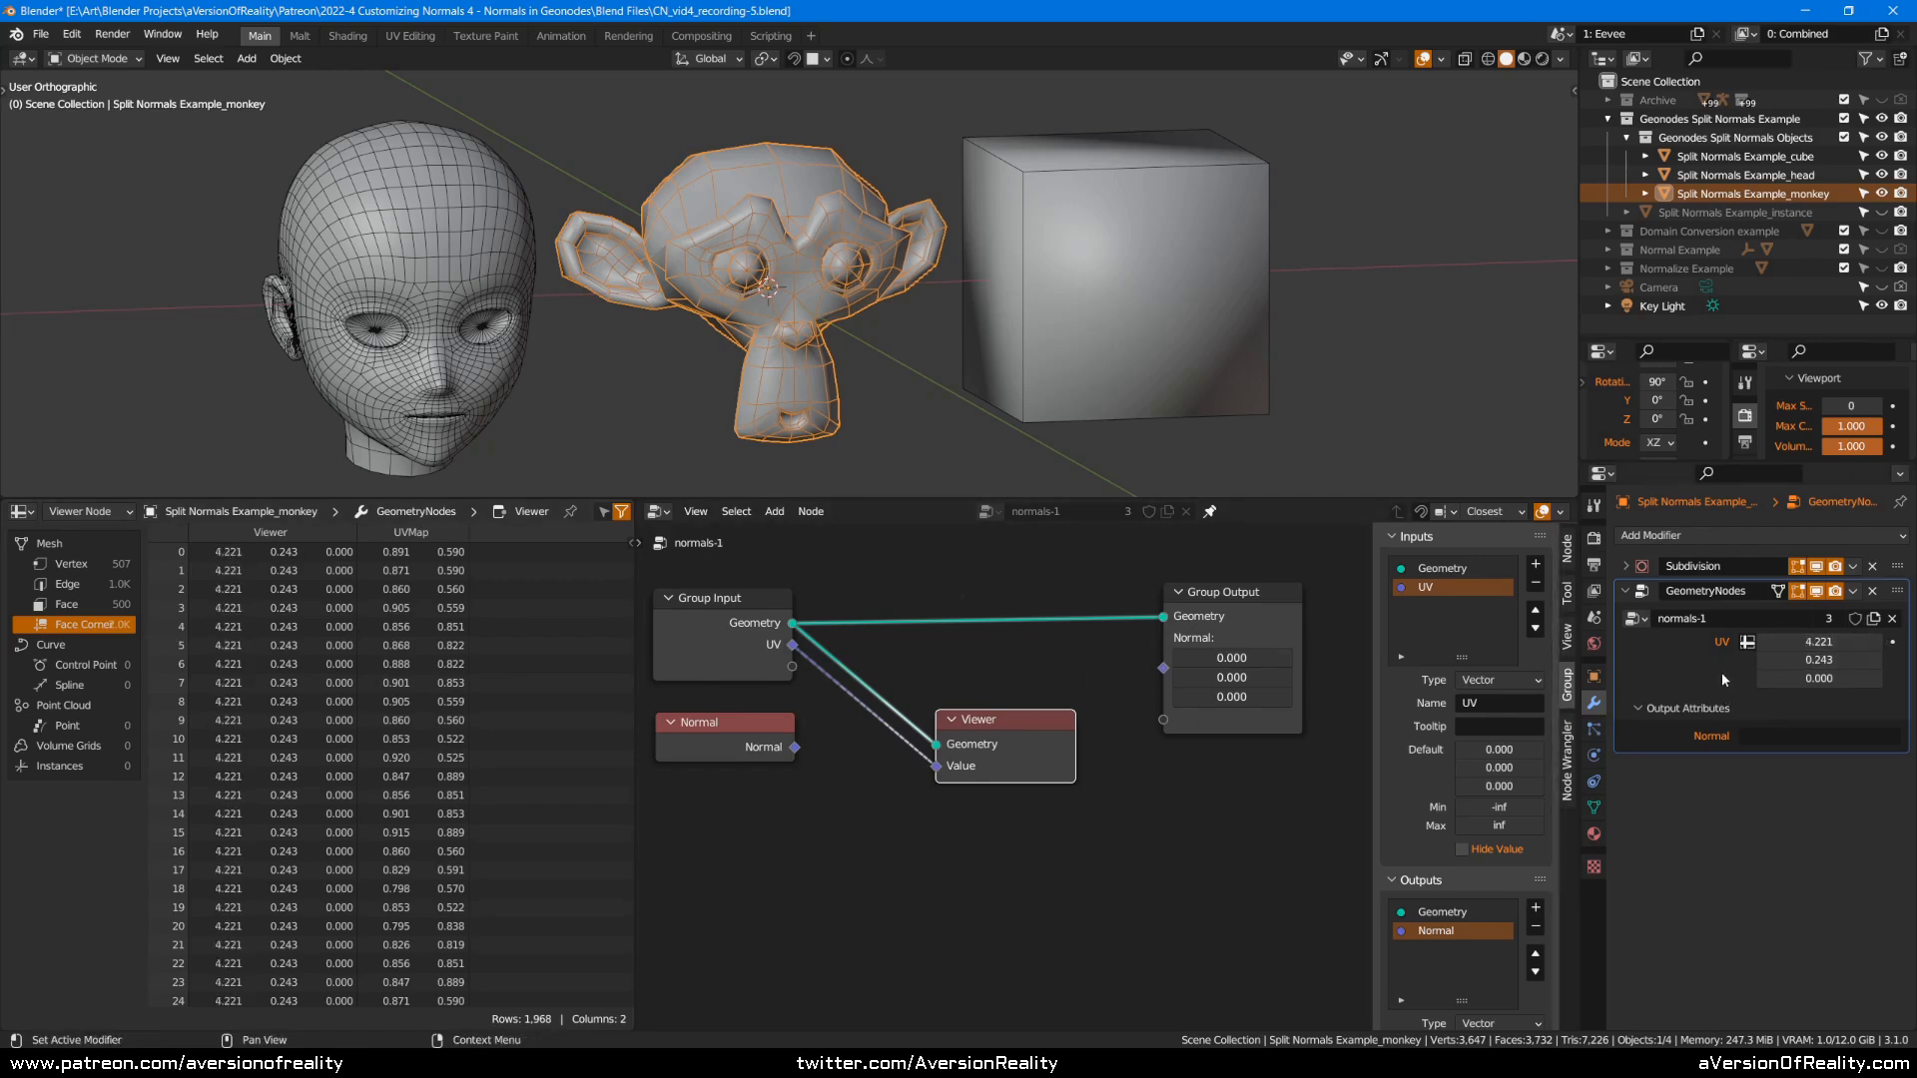
Switch the monkey's UV modifier input from fixed values to an attribute and choose UVMap.
left_click(1747, 642)
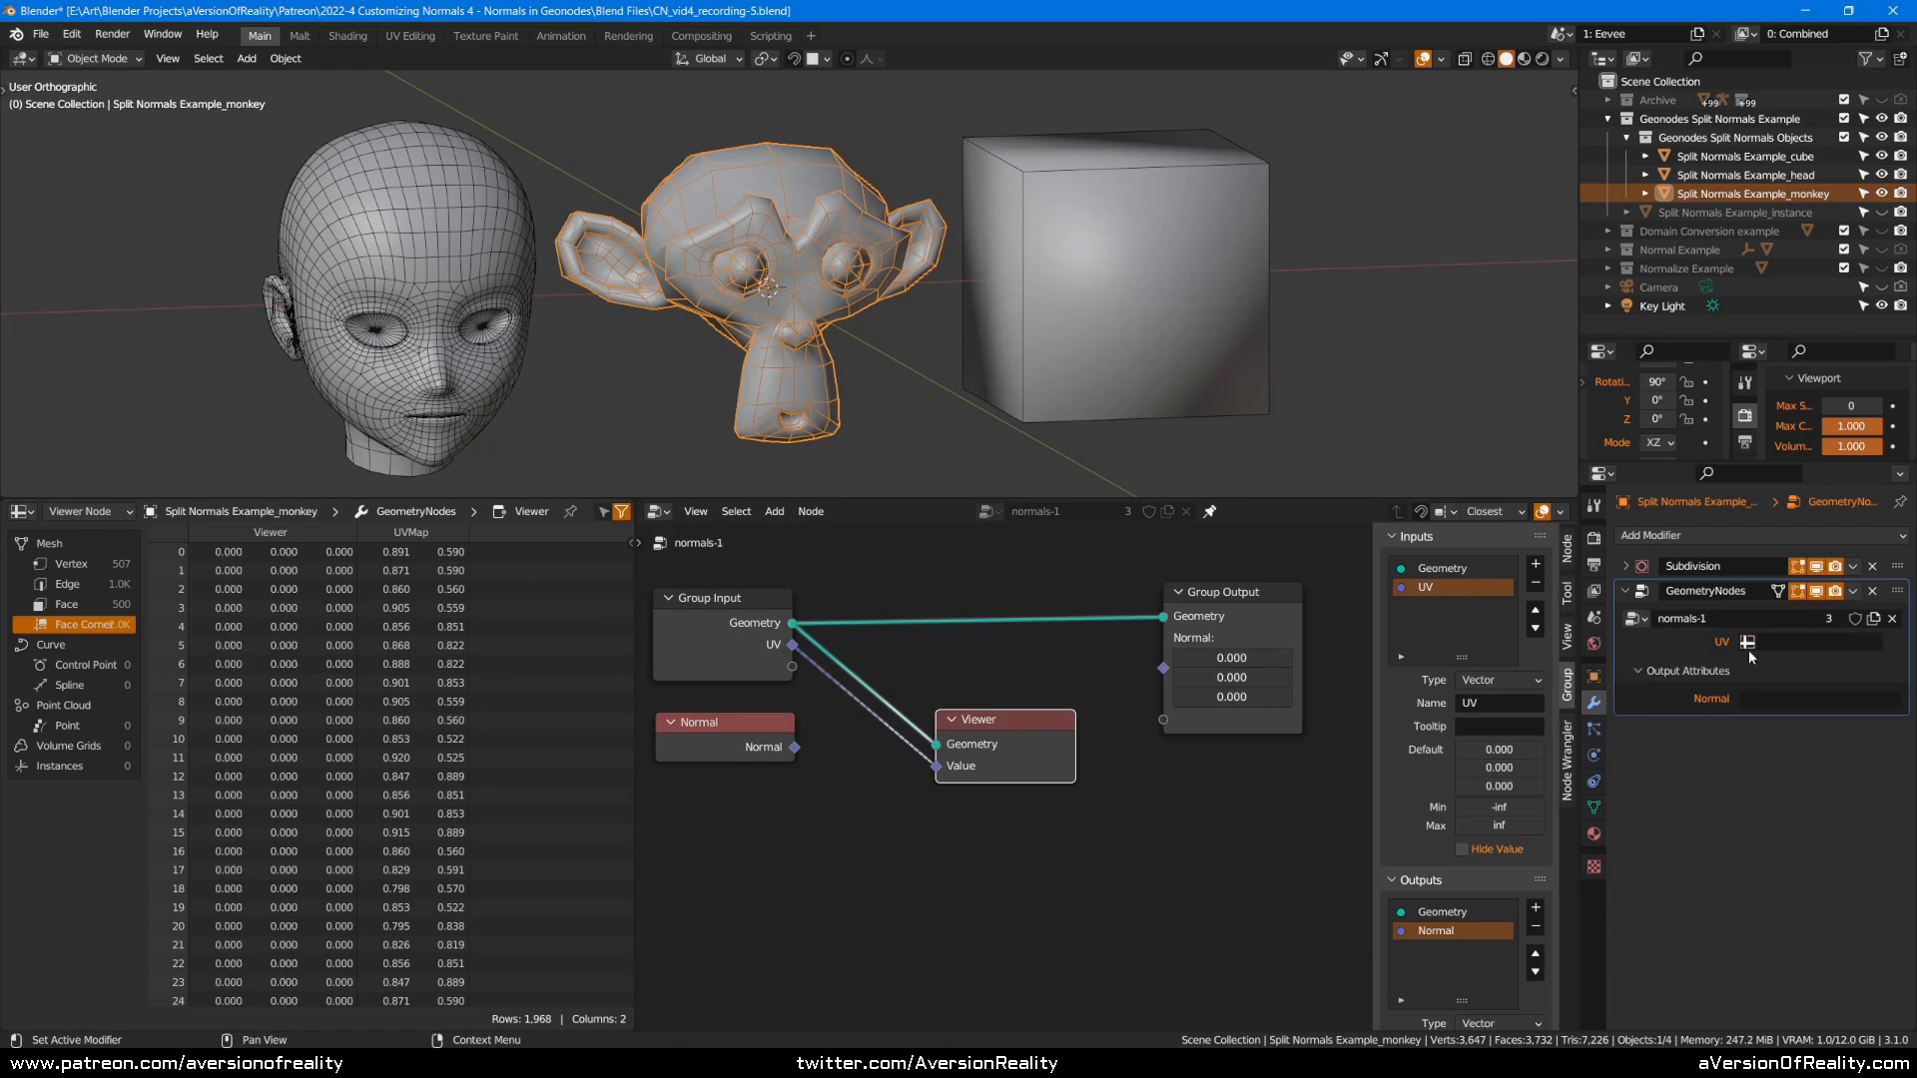
left_click(1819, 643)
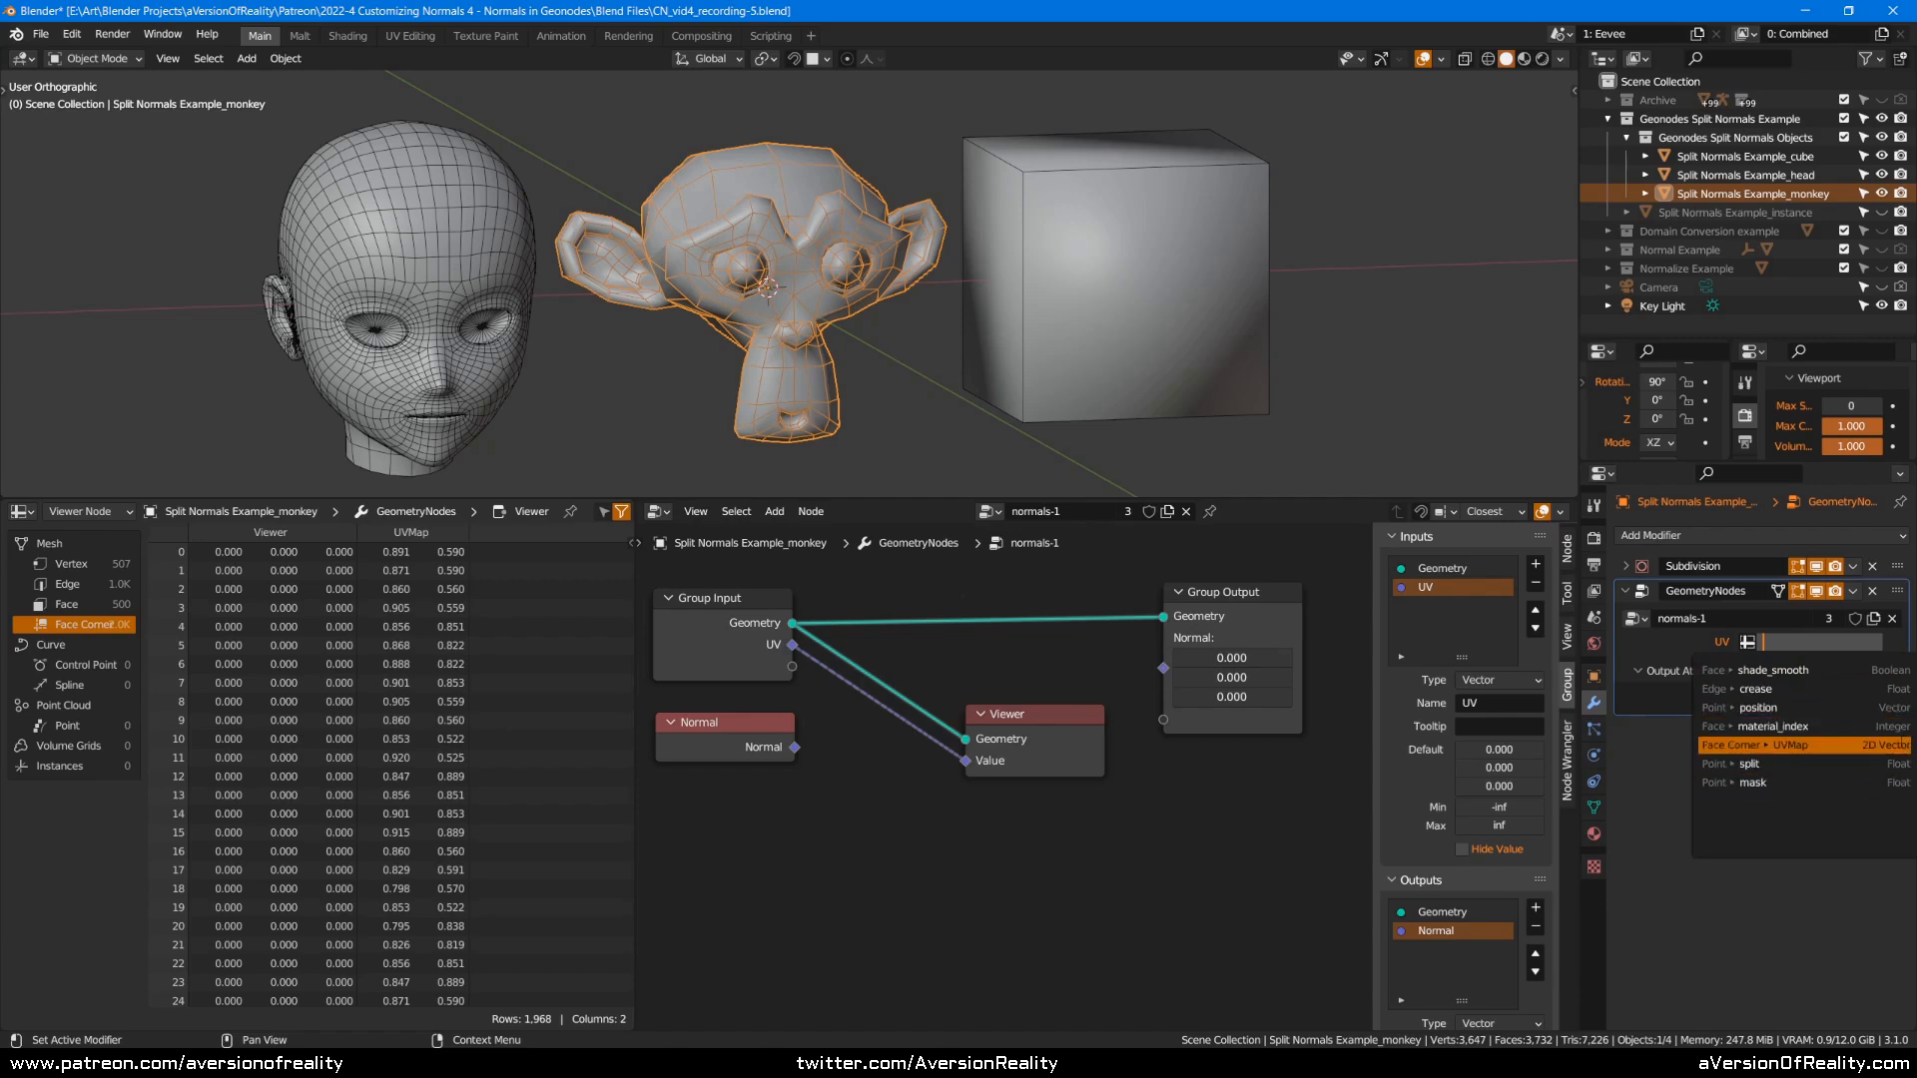
left_click(1901, 745)
left_click(680, 615)
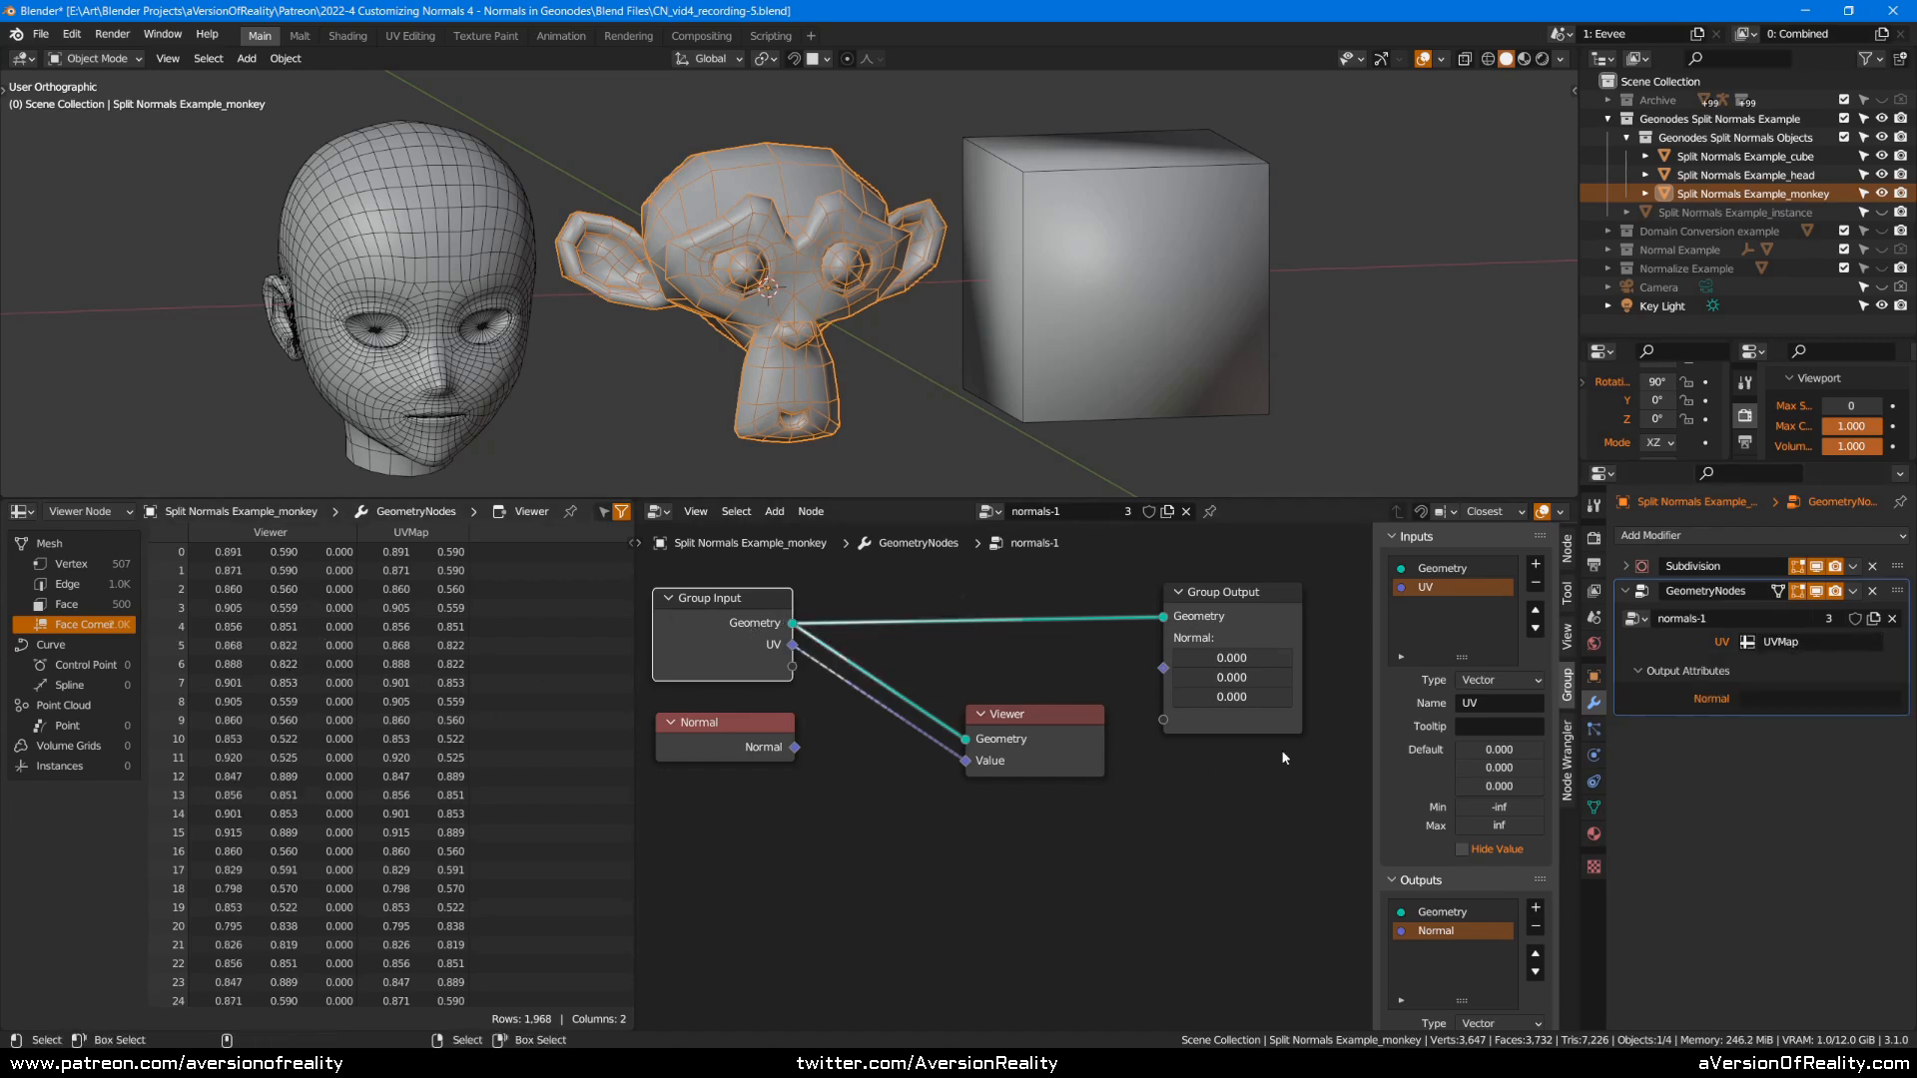
Assign the split attribute to the monkey's UV input and examine the Viewer values across the face corner rows.
left_click(1847, 644)
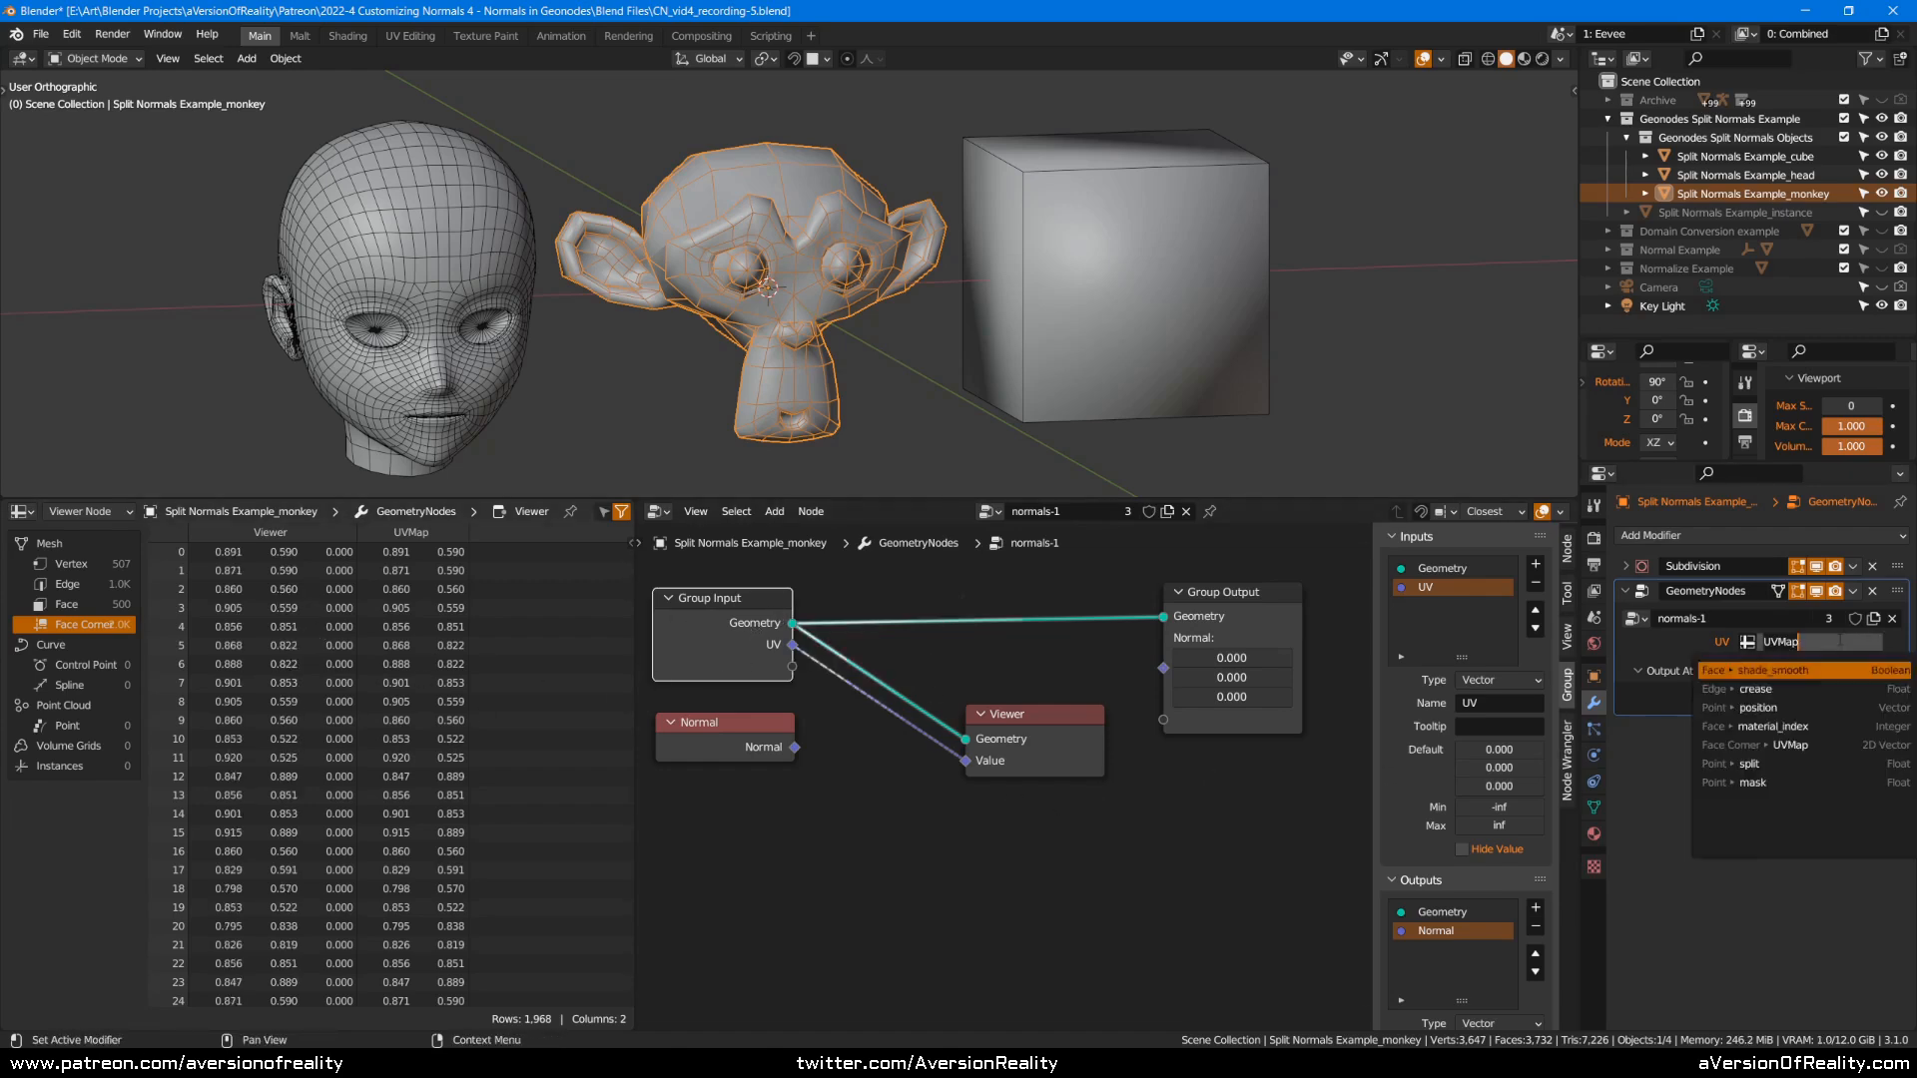
left_click(1838, 764)
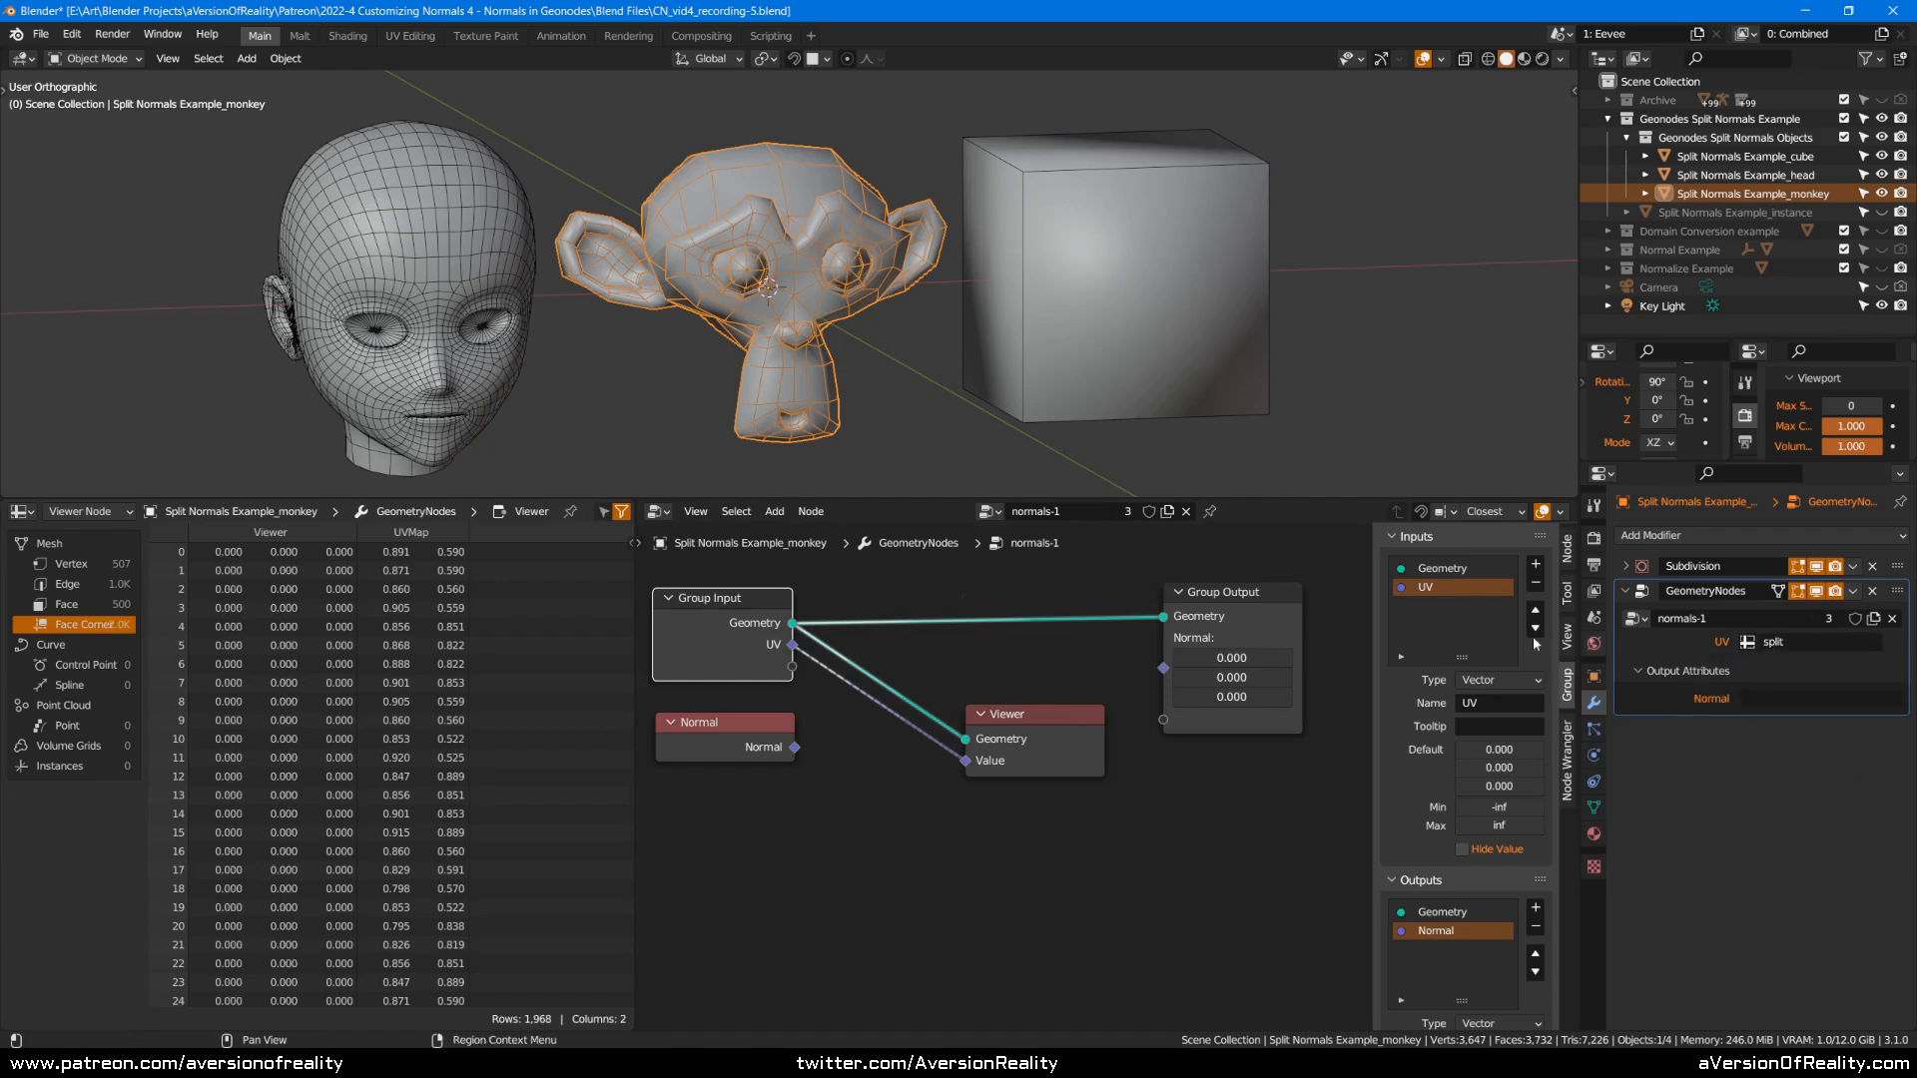
scroll(361, 650, "down", 3)
scroll(340, 650, "down", 10)
scroll(470, 639, "down", 5)
left_click_drag(625, 581, 637, 651)
scroll(278, 678, "down", 4)
scroll(282, 681, "up", 3)
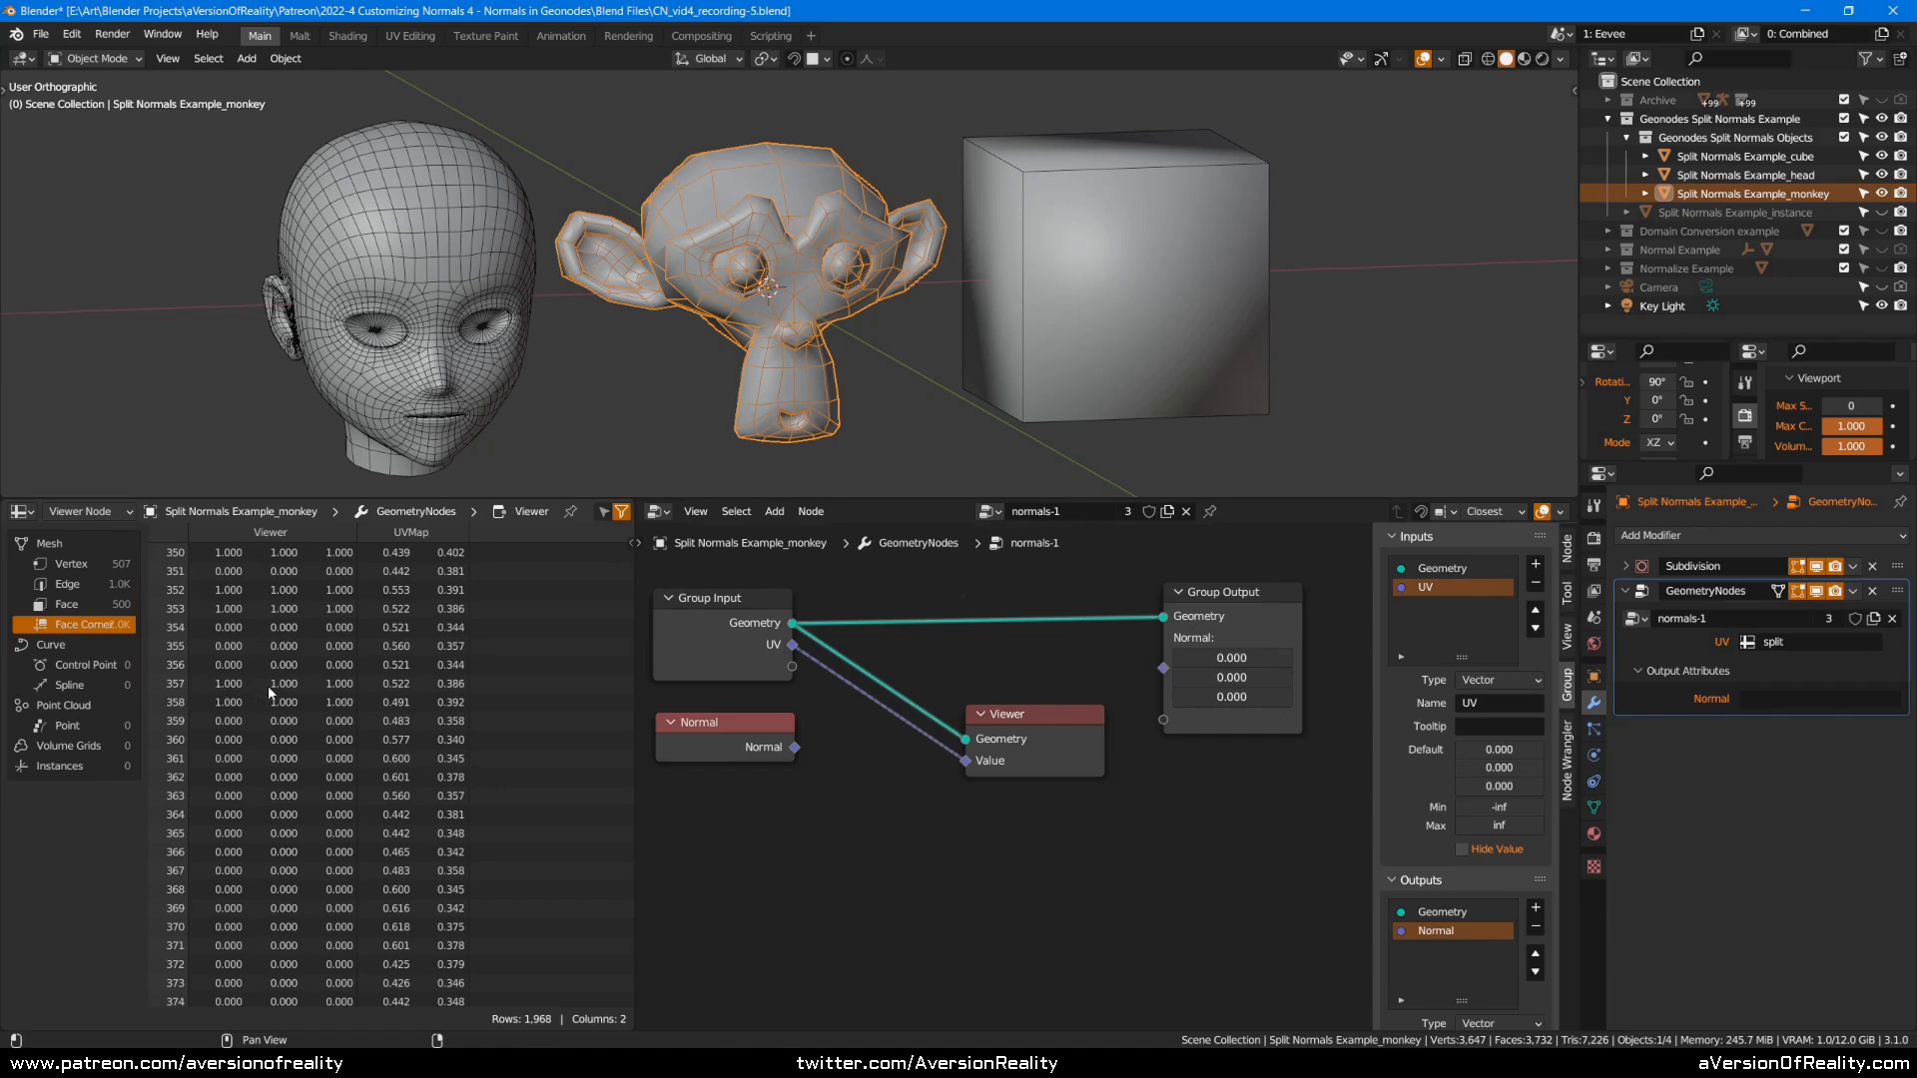
Try the group's UV input as a Float, and return its type to Vector.
left_click(775, 649)
left_click(1501, 680)
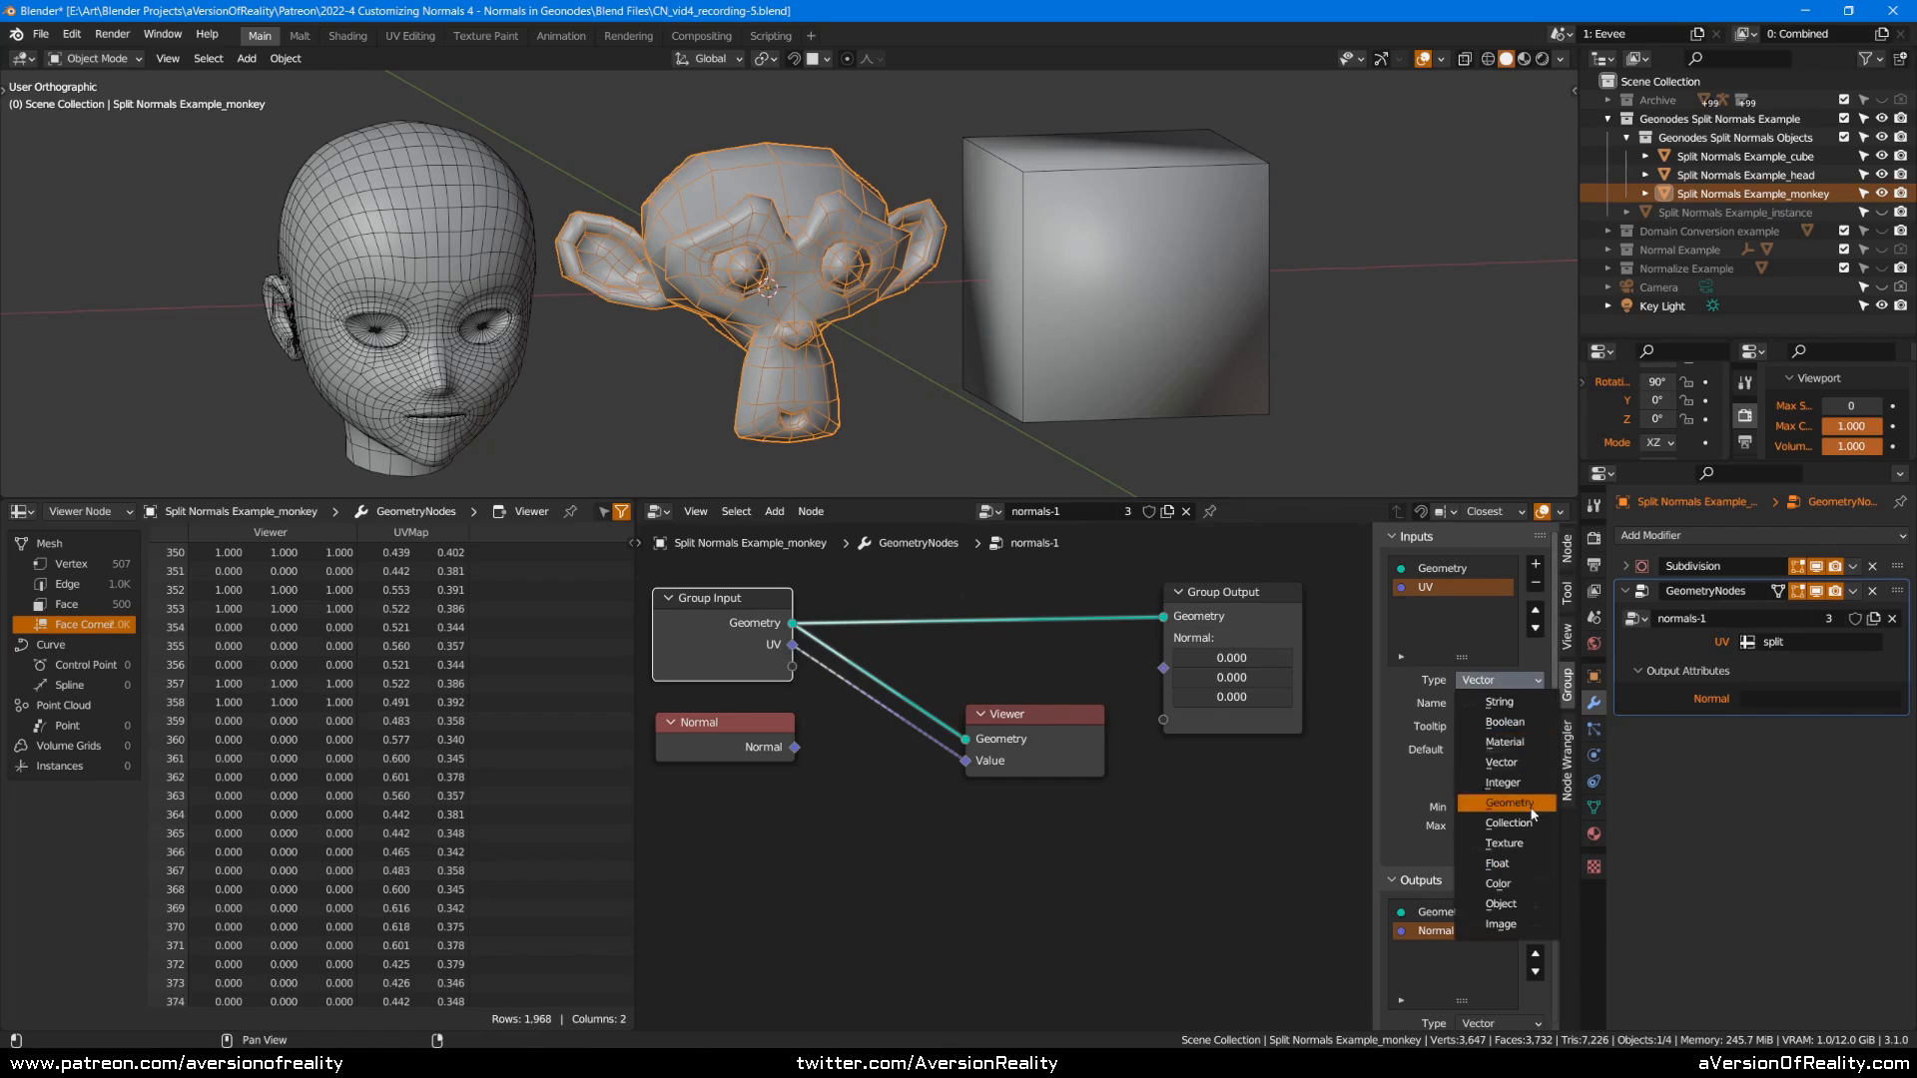
left_click(1498, 864)
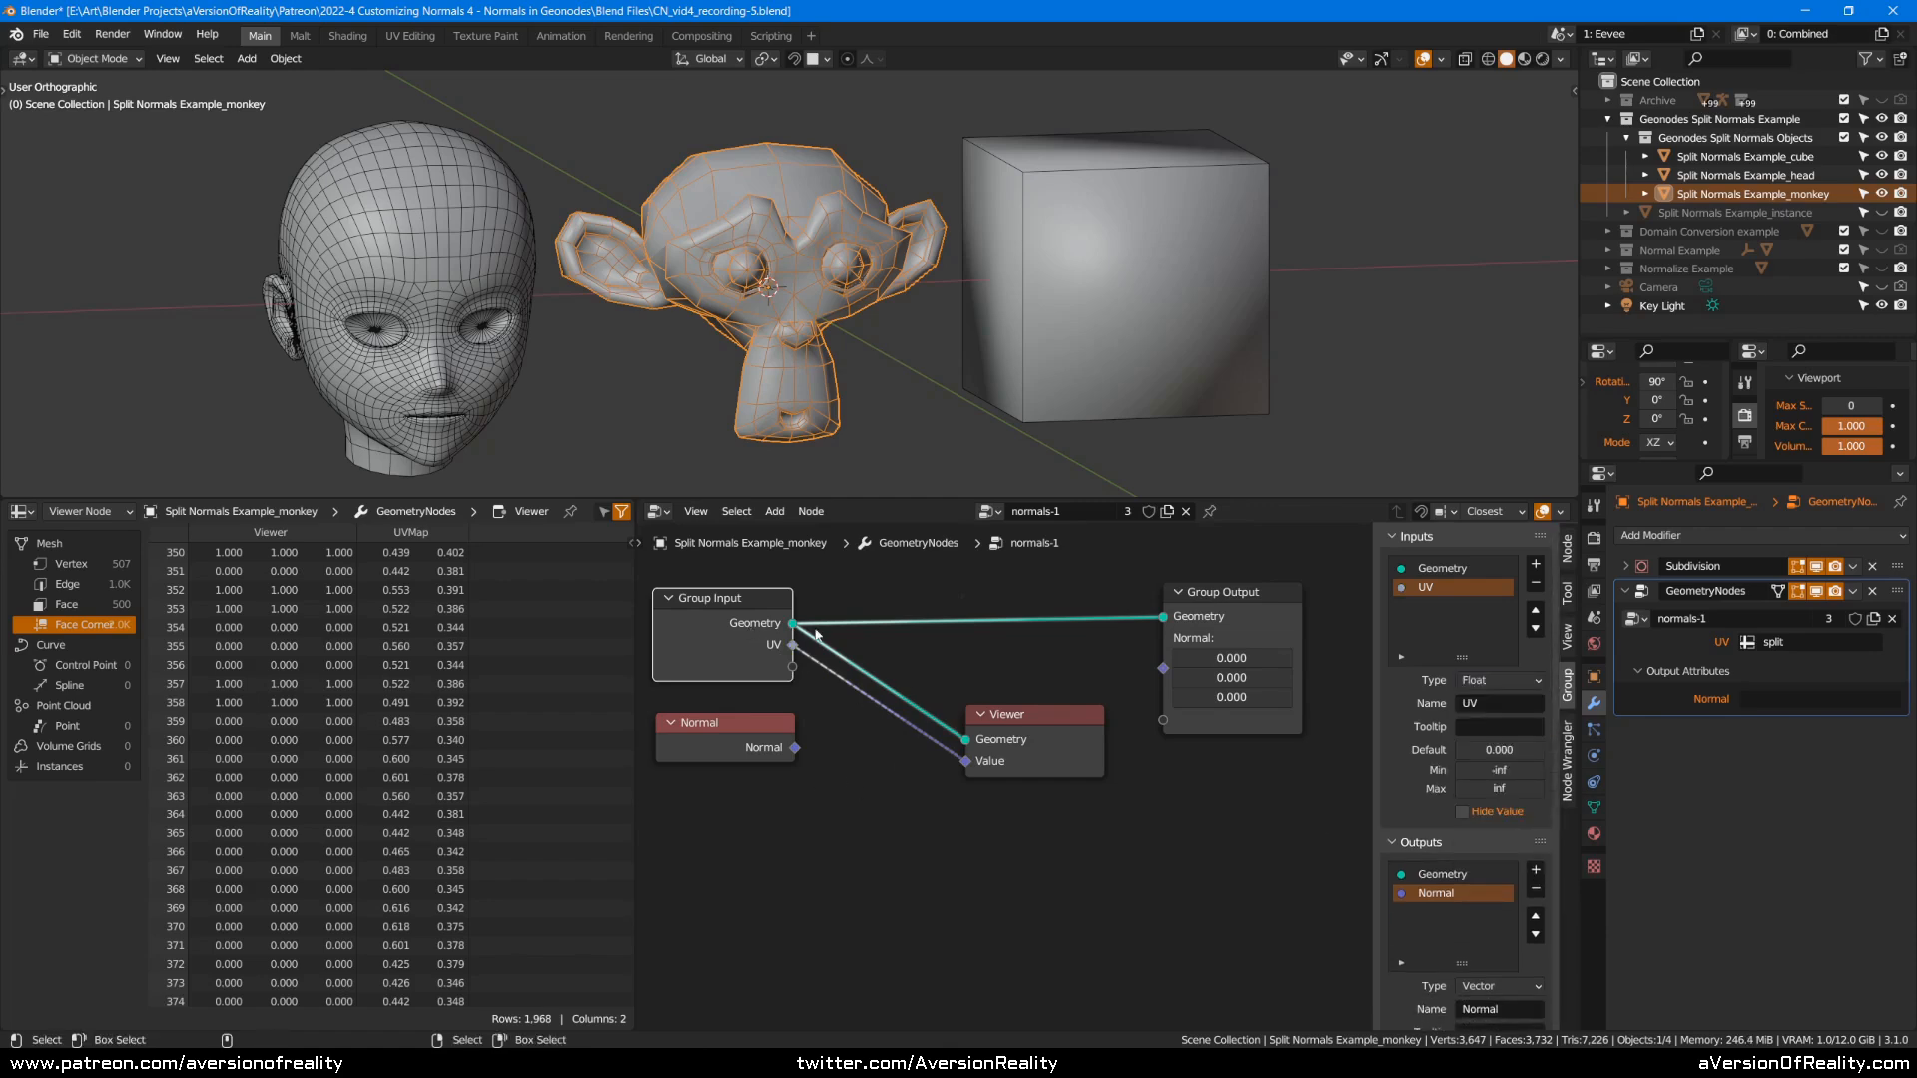
left_click(1483, 681)
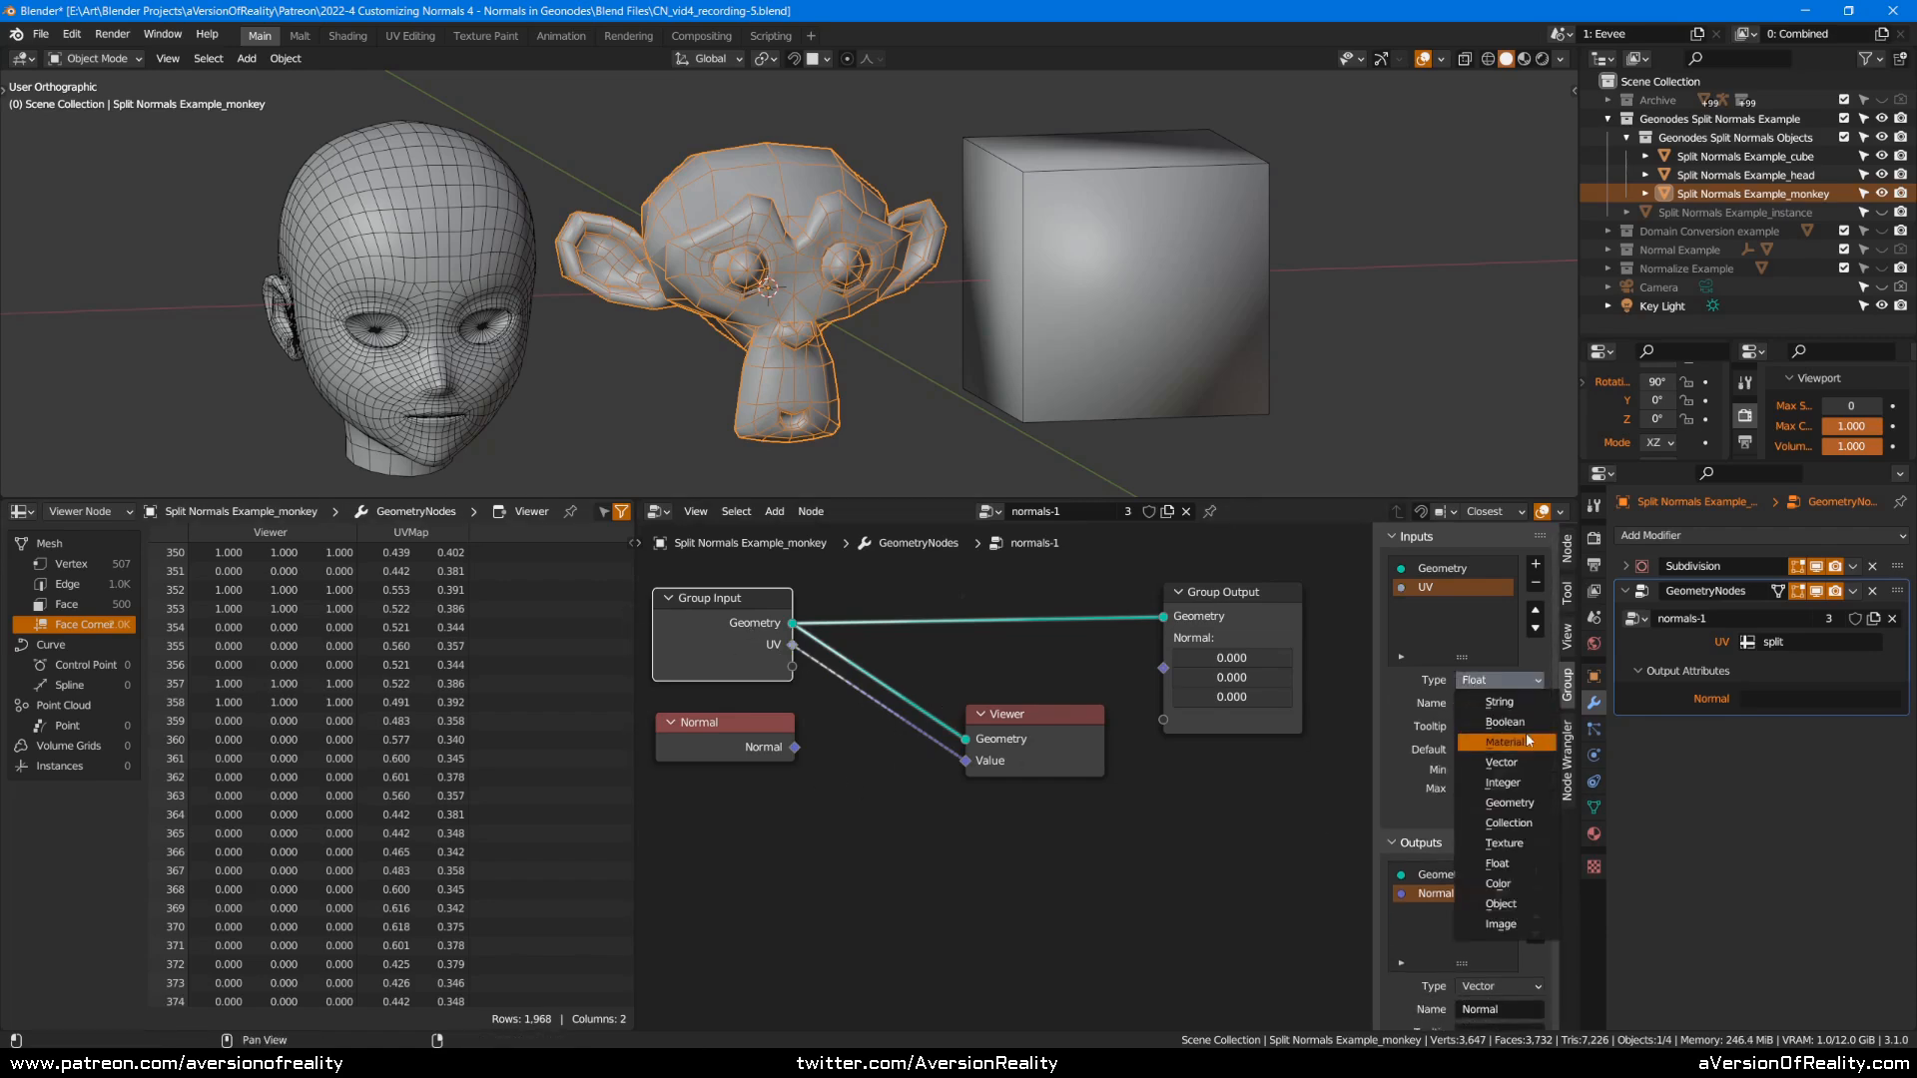
left_click(1501, 762)
left_click(914, 659)
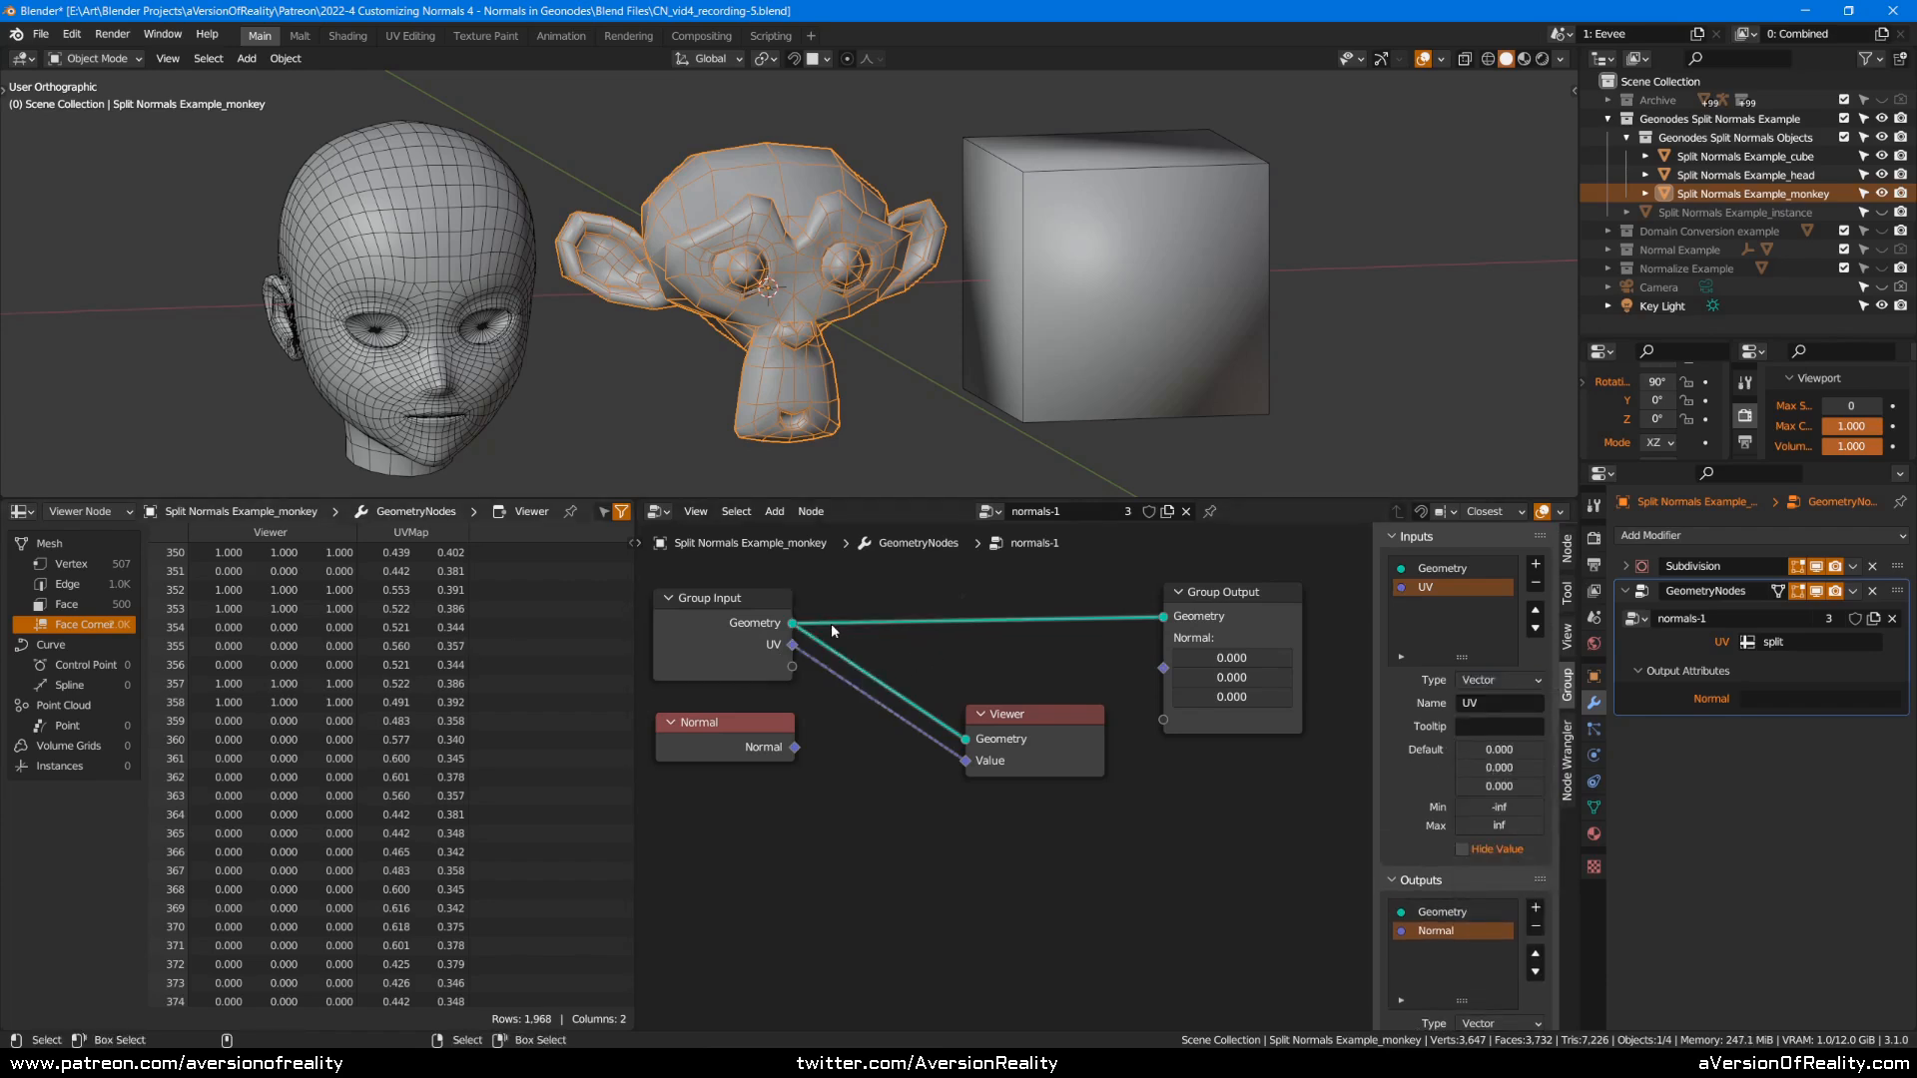
Save the file and set the monkey's UV modifier input to the UVMap attribute.
left_click(778, 645)
left_click(997, 696)
left_click(751, 631)
left_click(984, 686)
key("ctrl+s")
left_click(1814, 641)
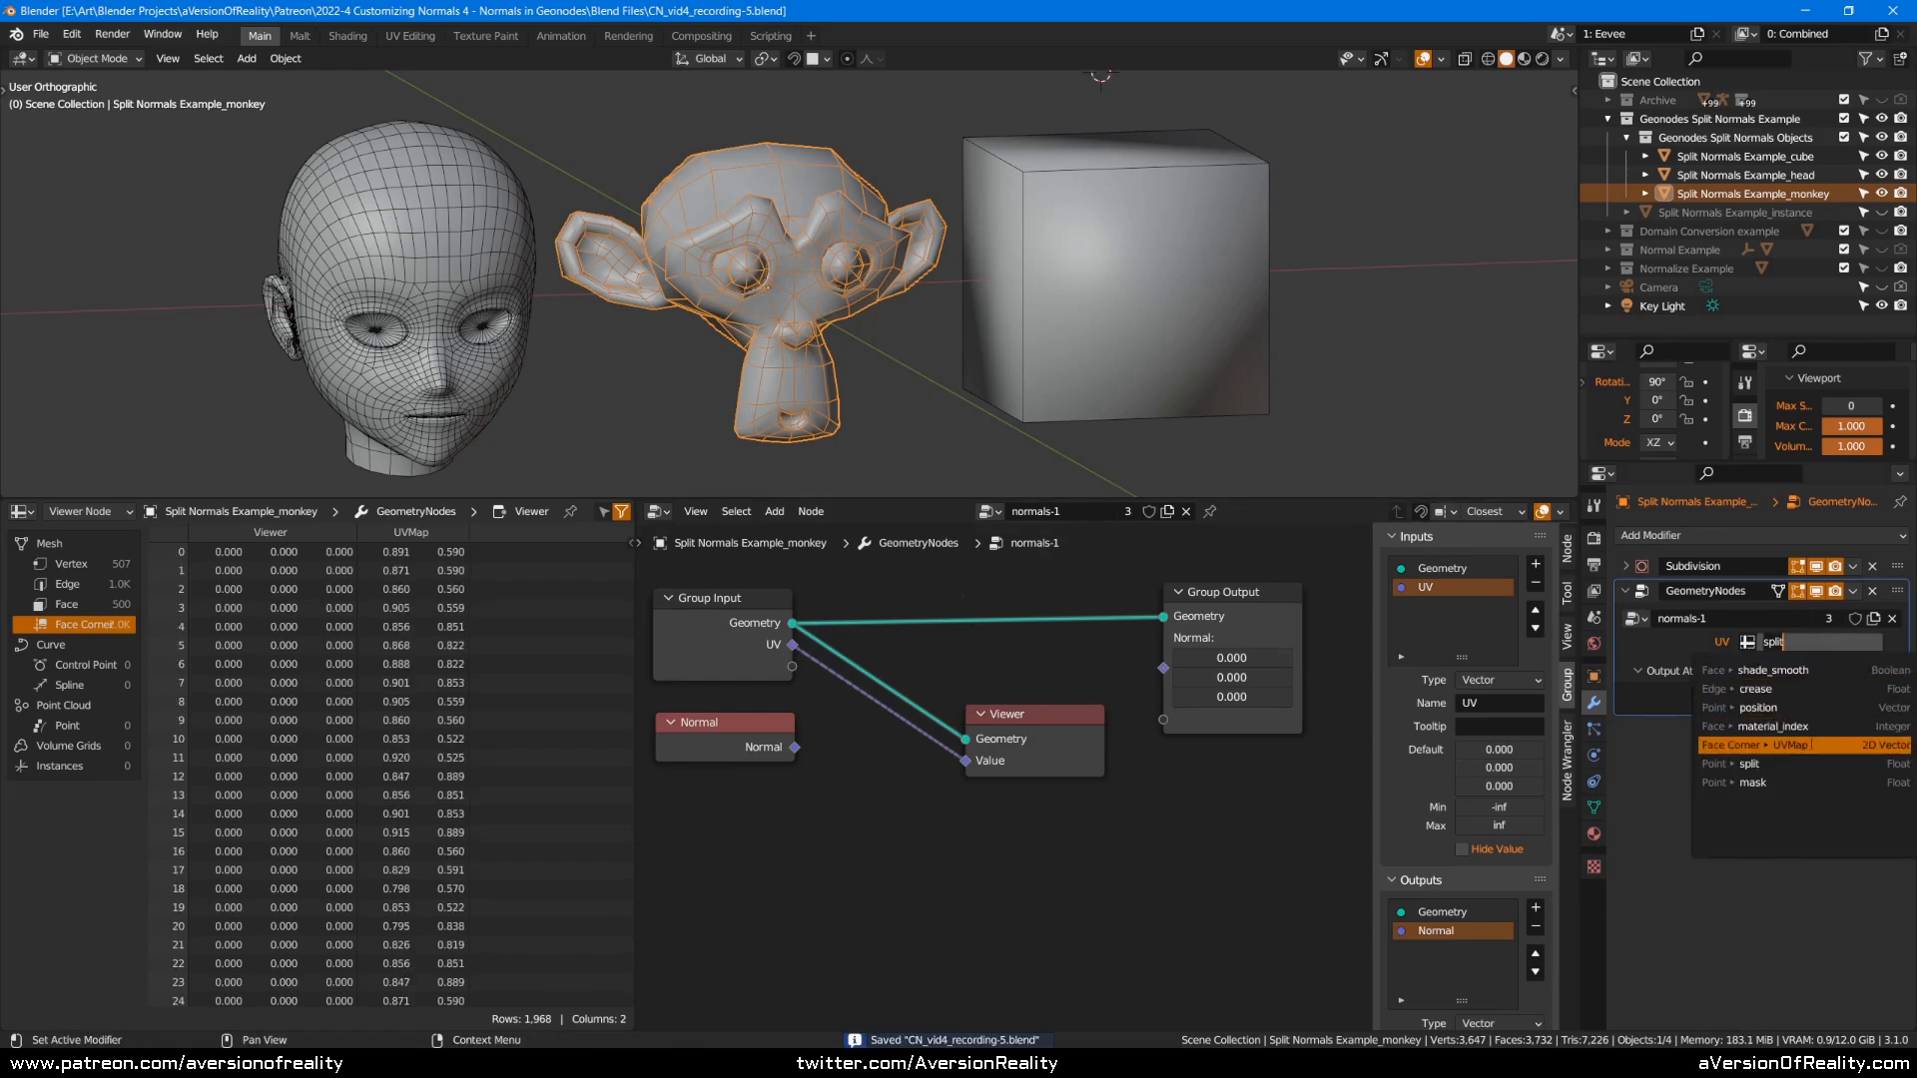
left_click(1788, 745)
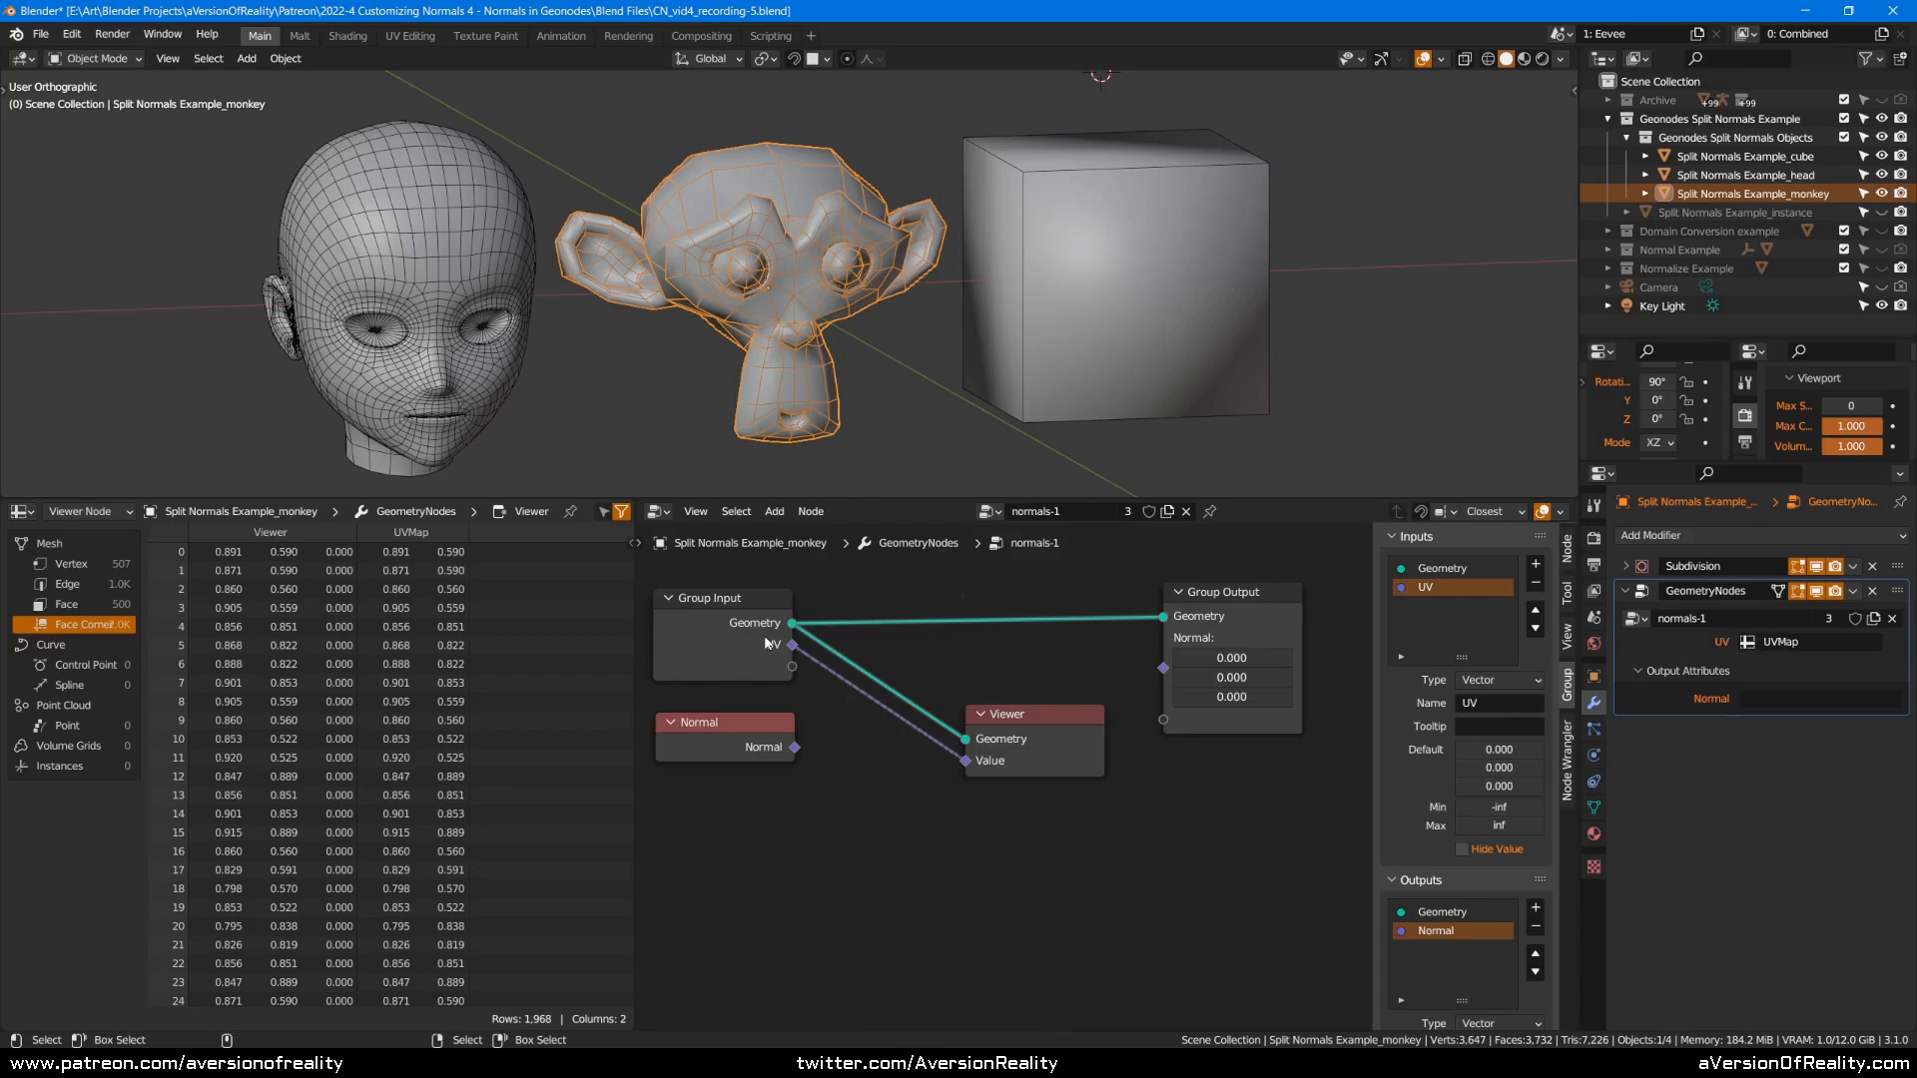
Compare the UV modifier inputs of the cube and head, and switch the head's UV input to attribute mode.
left_click(1112, 195)
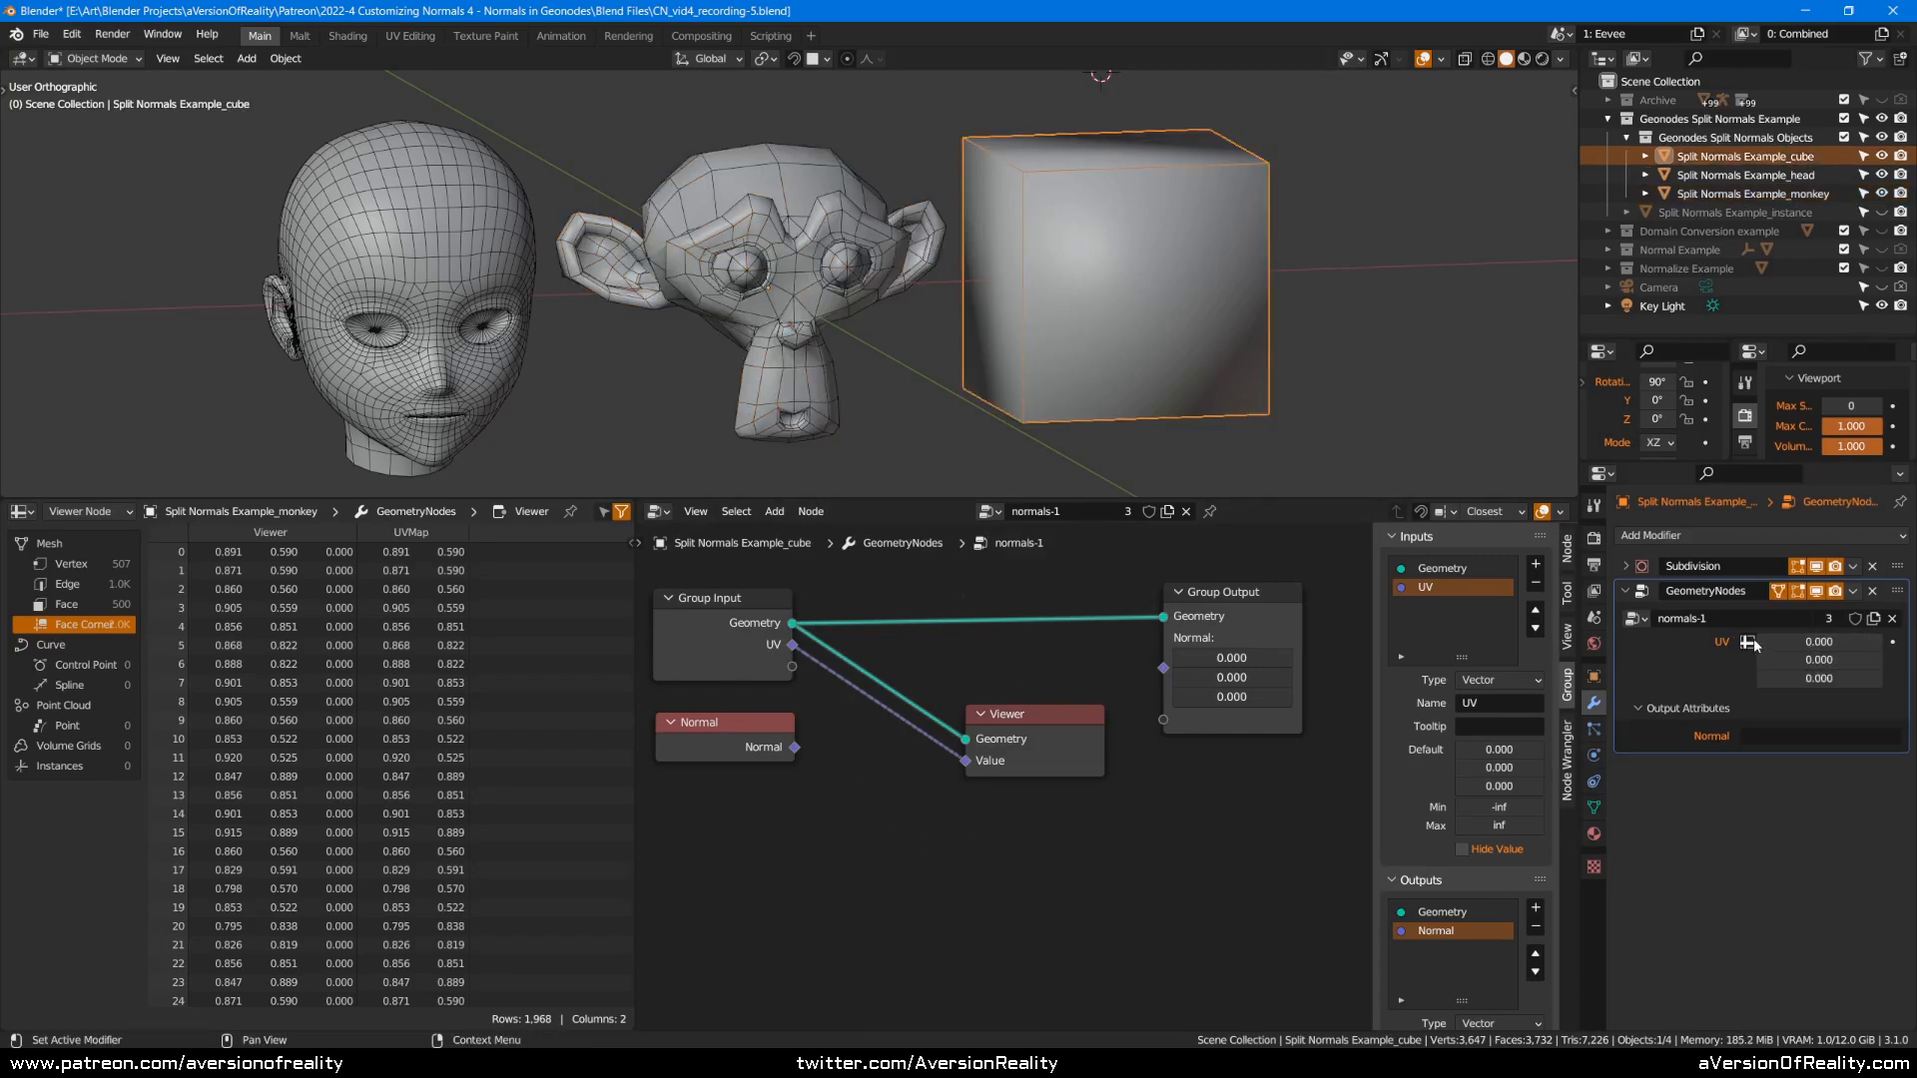
left_click(433, 252)
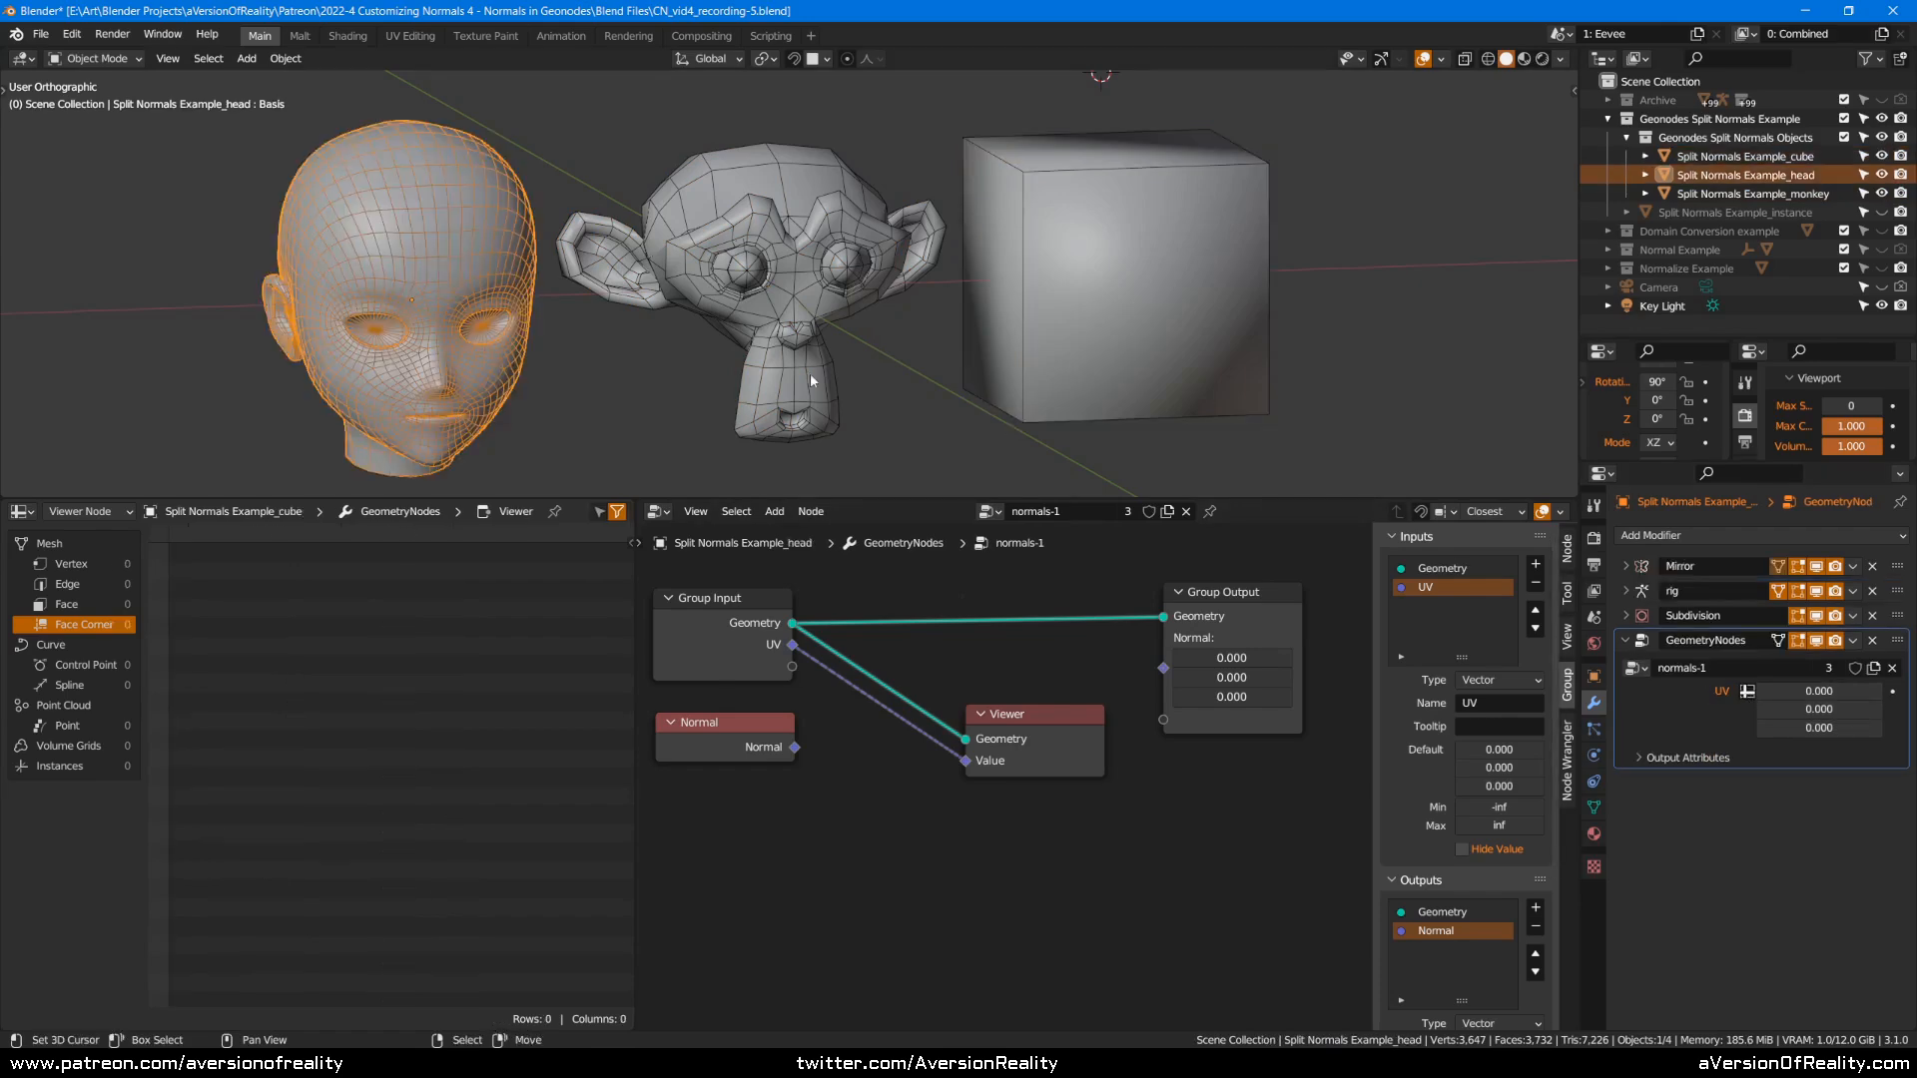
left_click(999, 220)
left_click(420, 279)
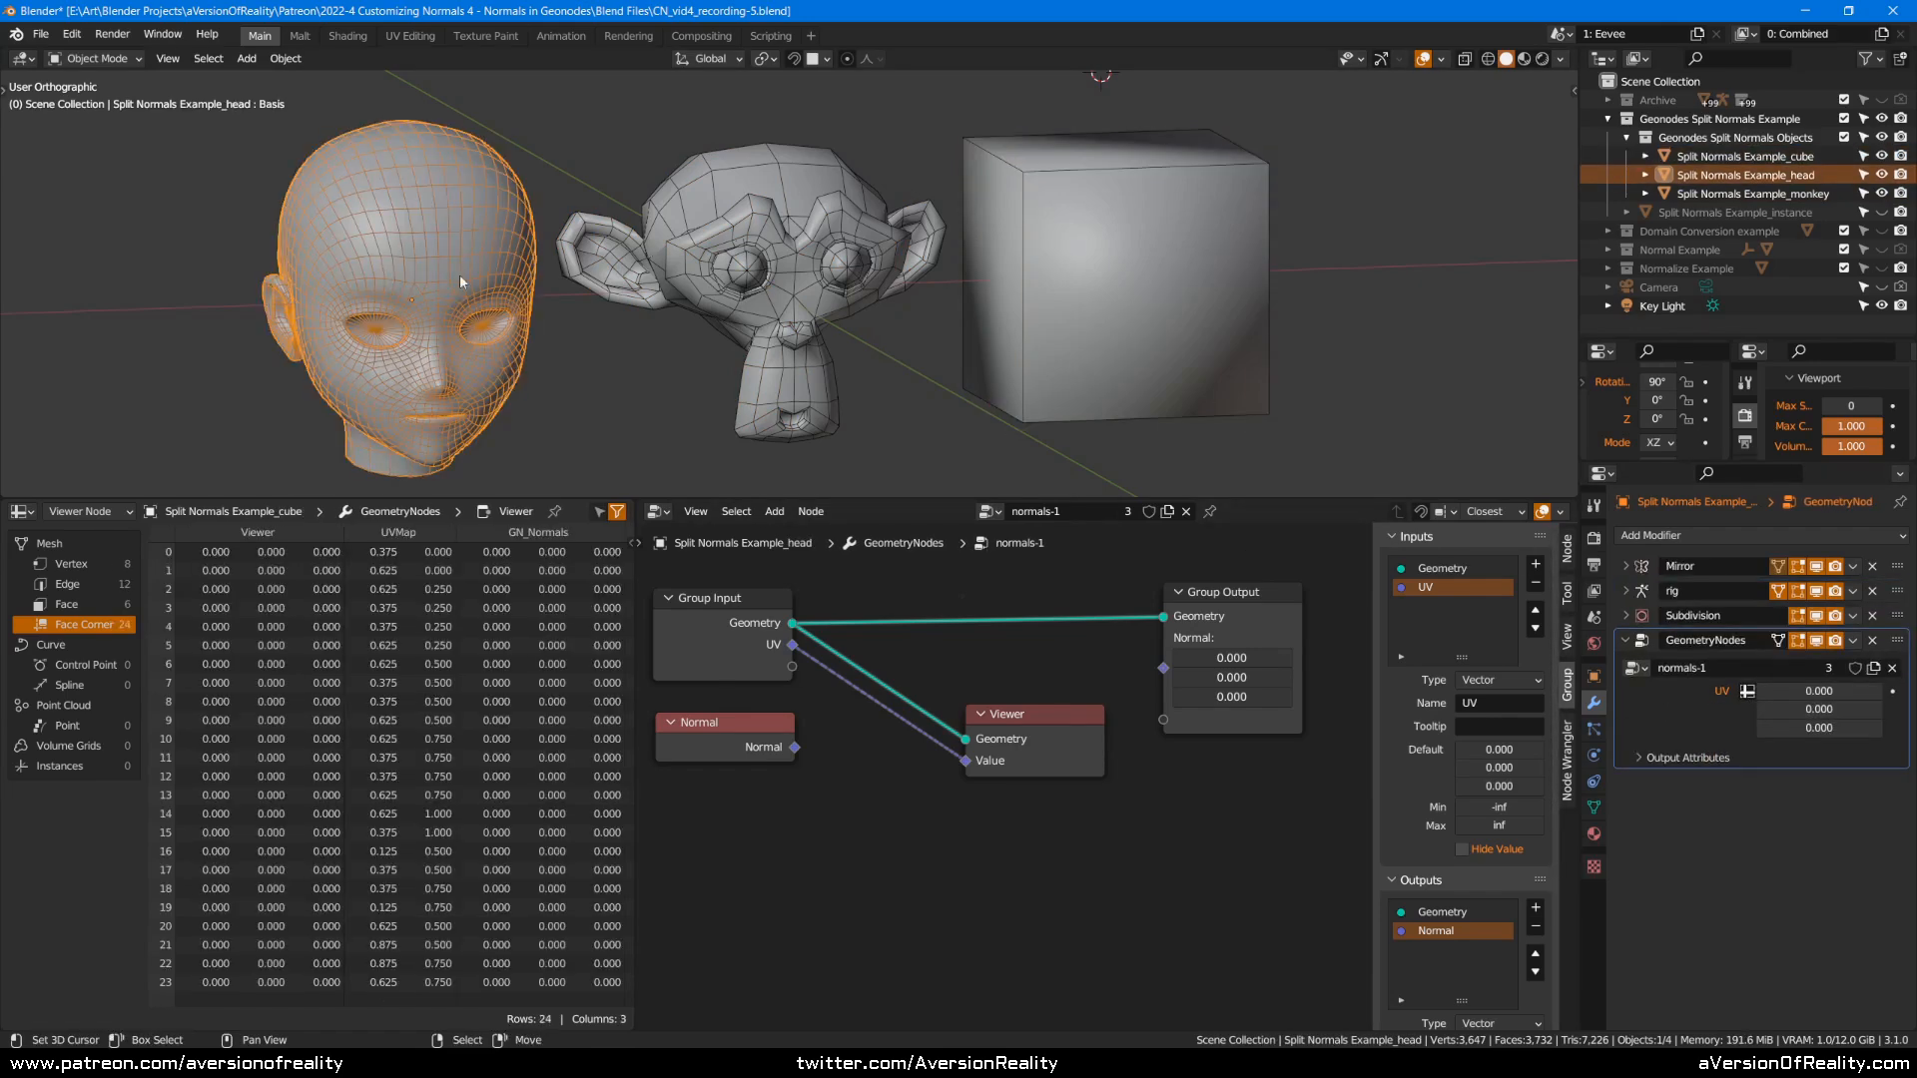
left_click(1789, 692)
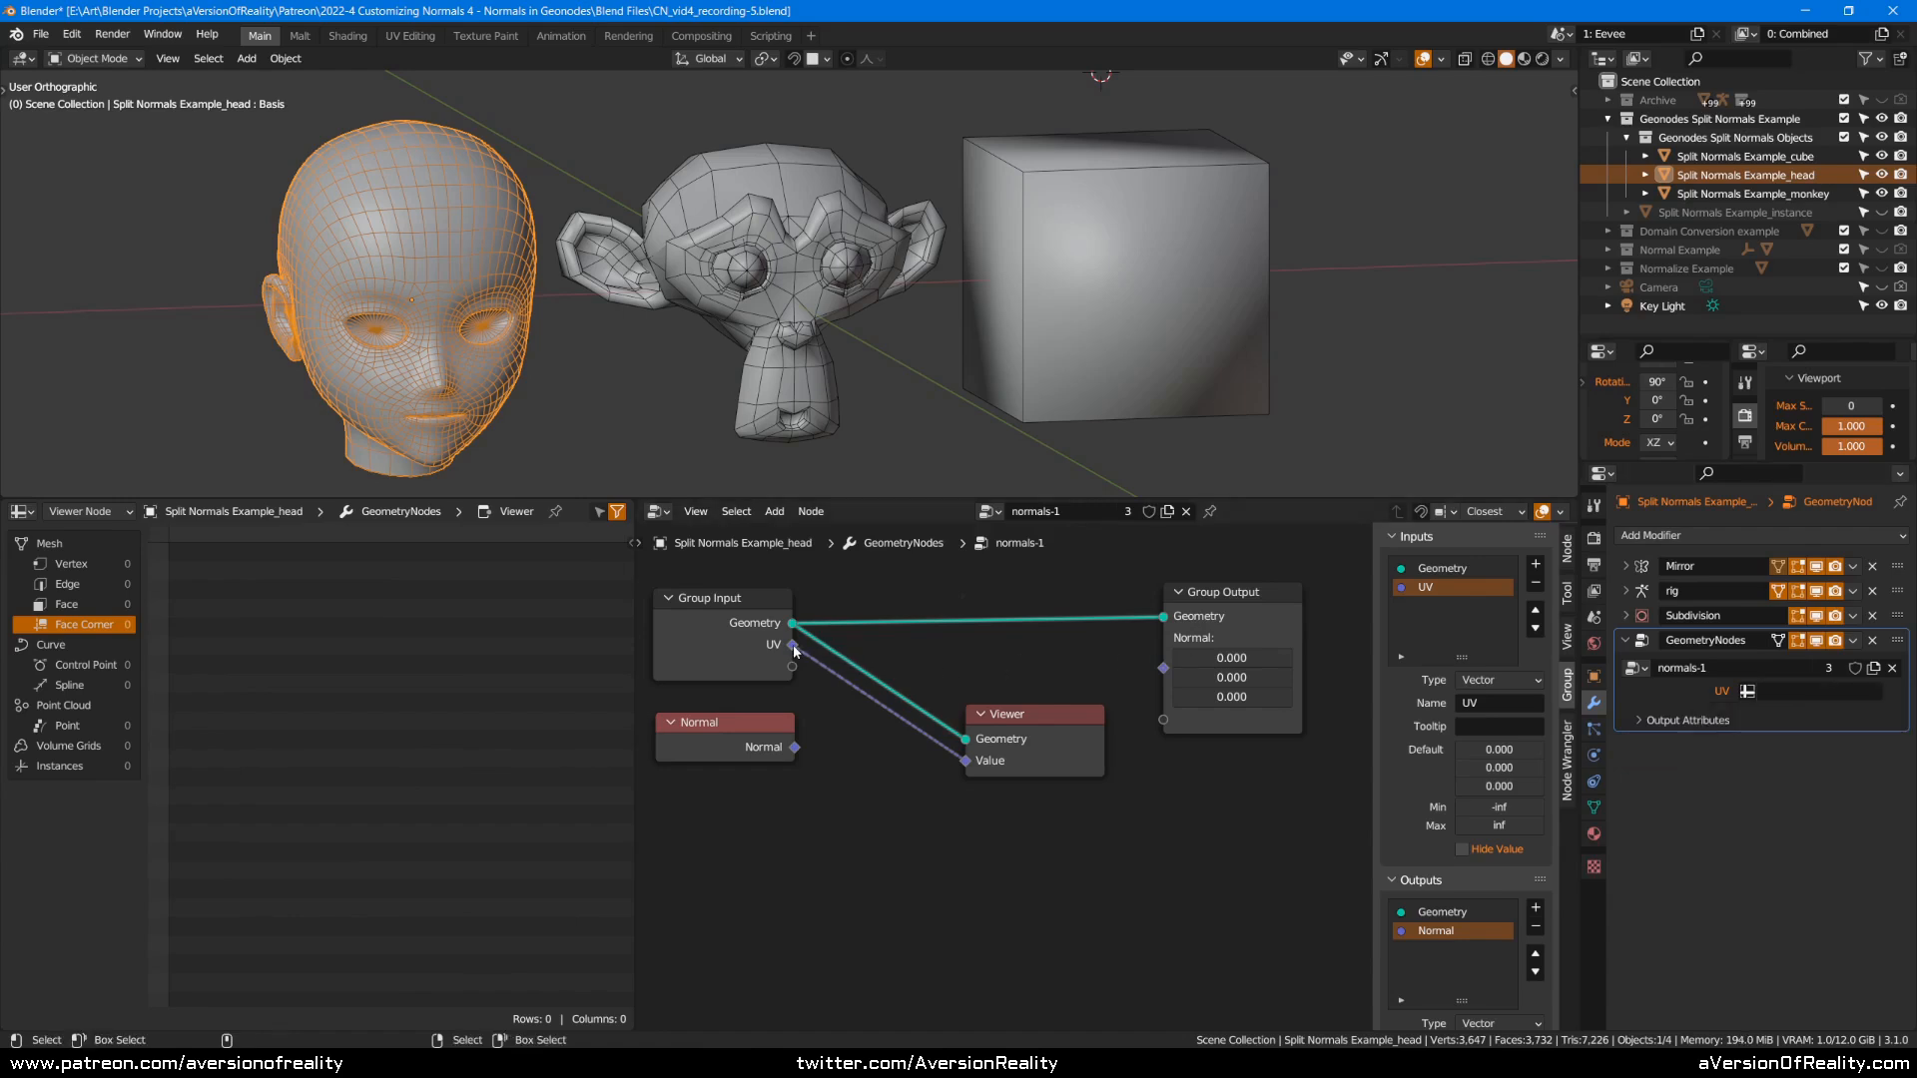
Examine the UV modifier input and spreadsheet data of the cube, monkey and head in turn.
left_click(1089, 289)
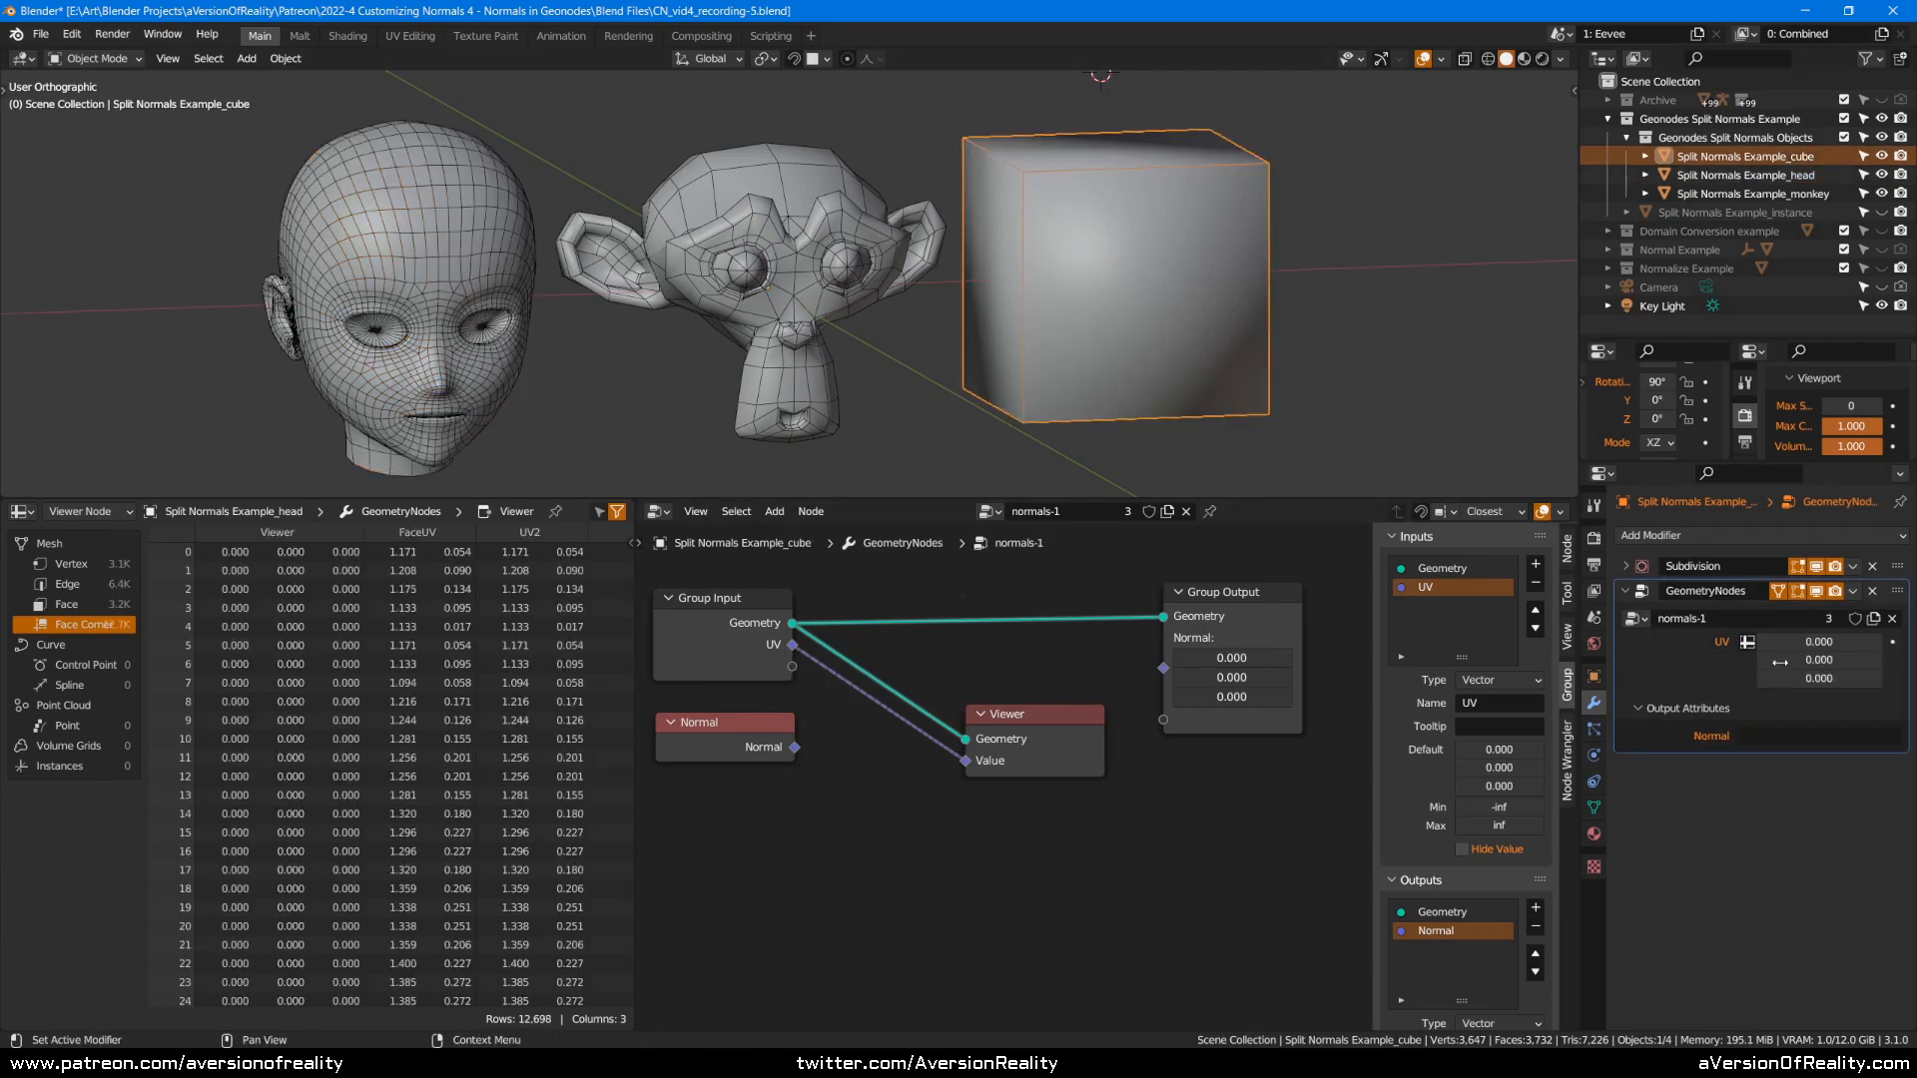
left_click(1752, 194)
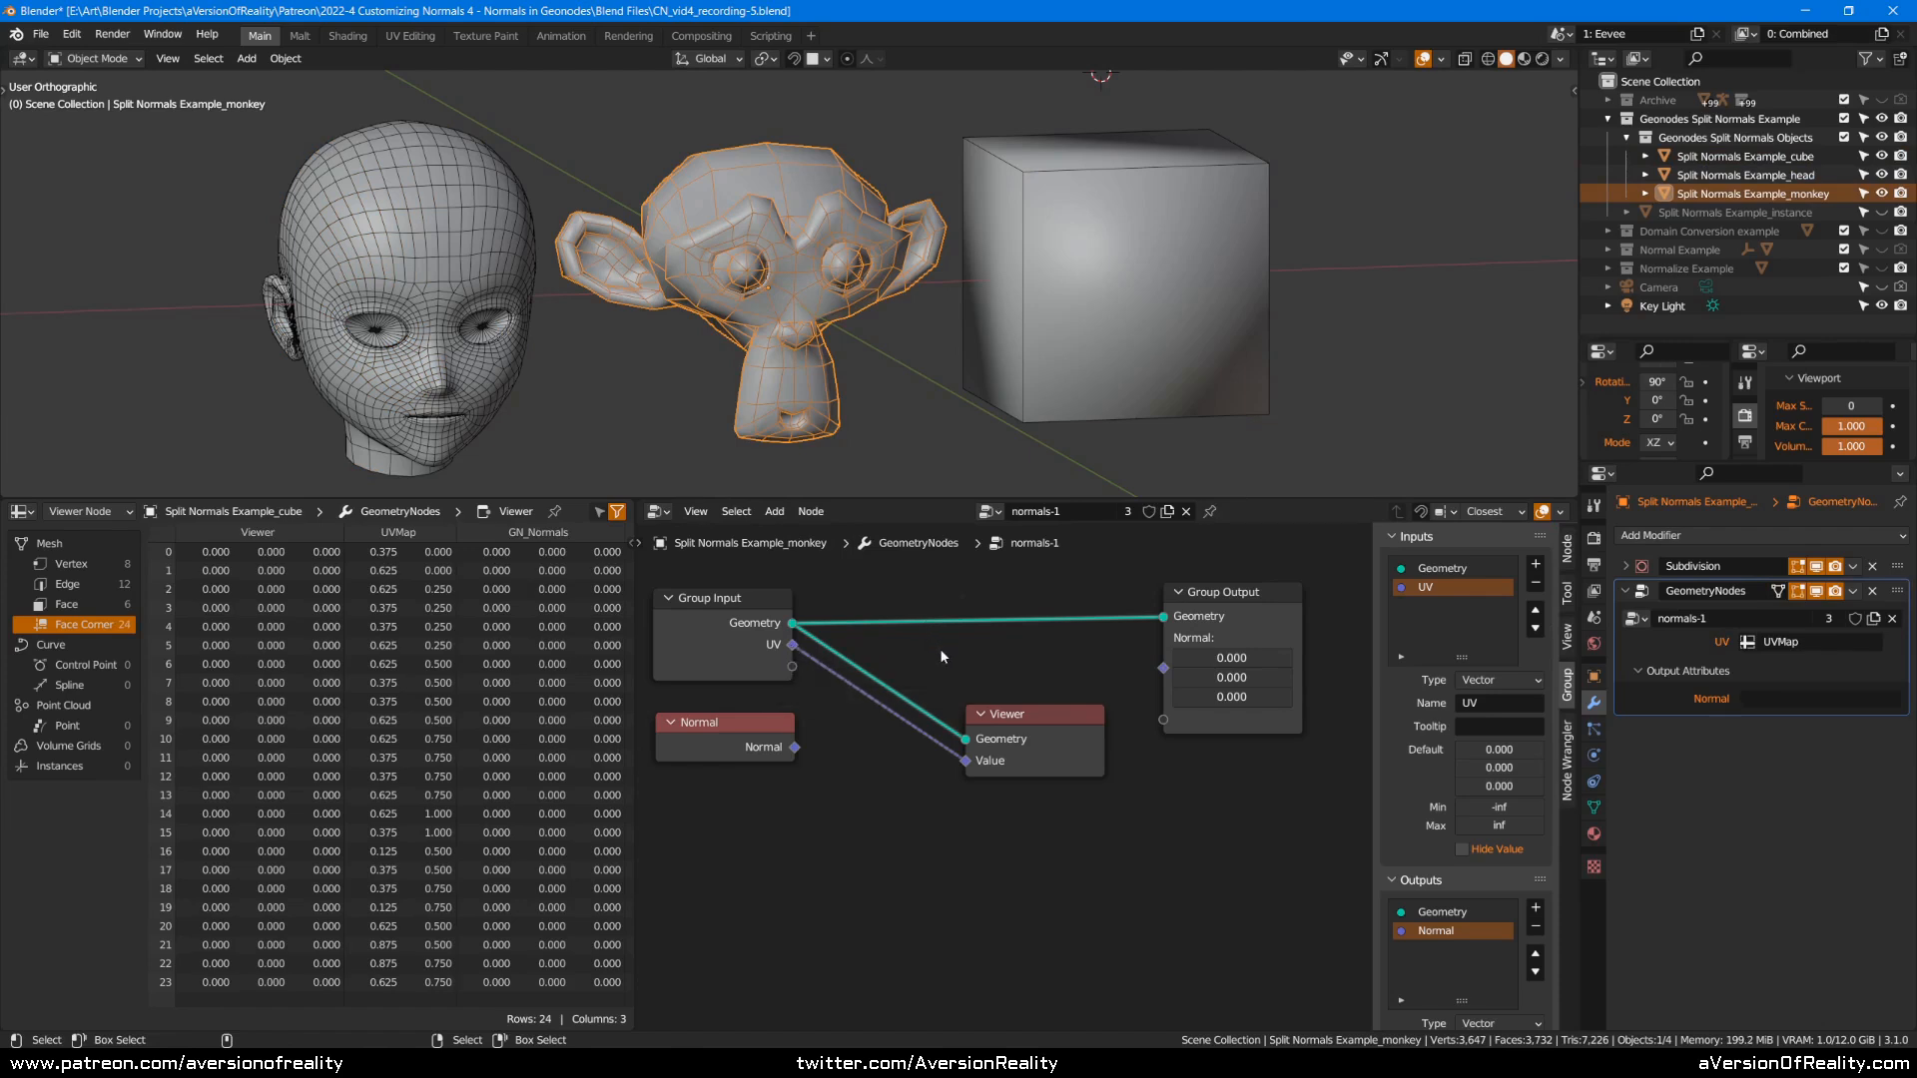
left_click(1067, 270)
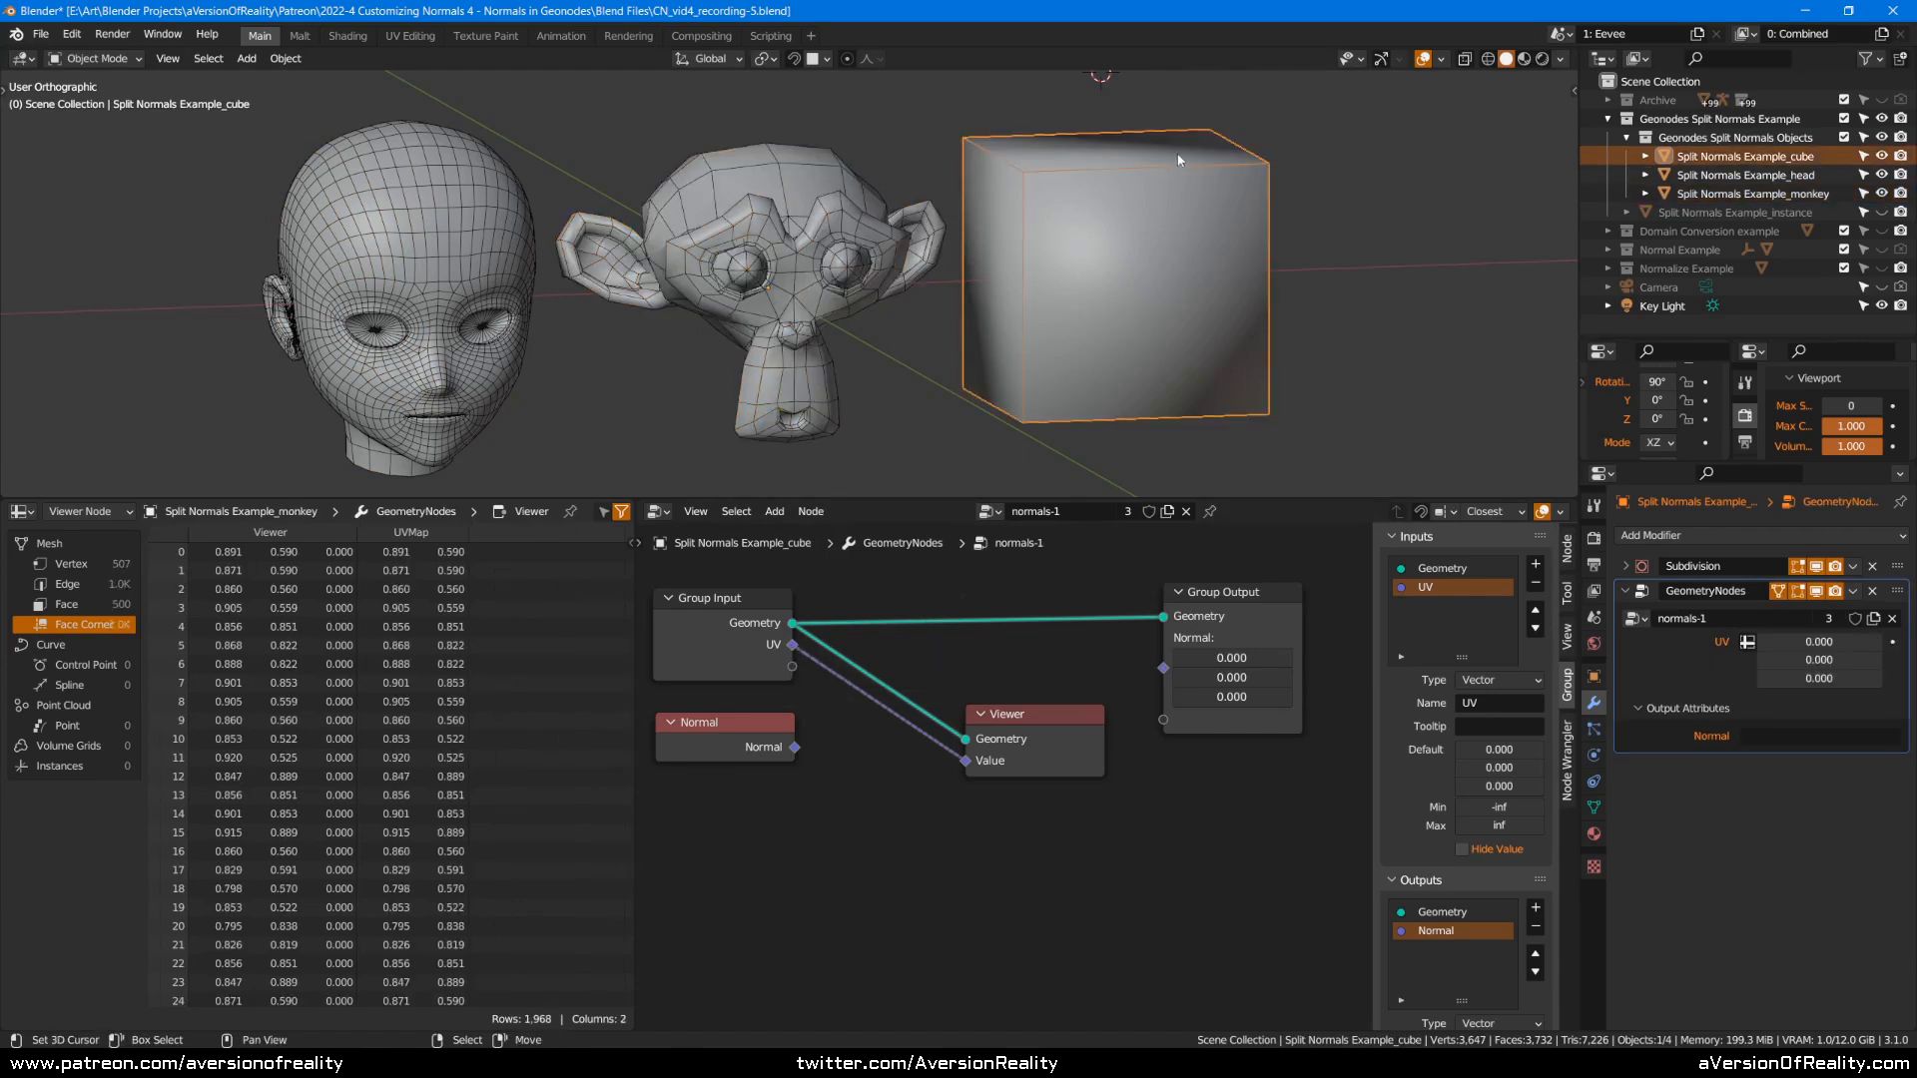
left_click(527, 277)
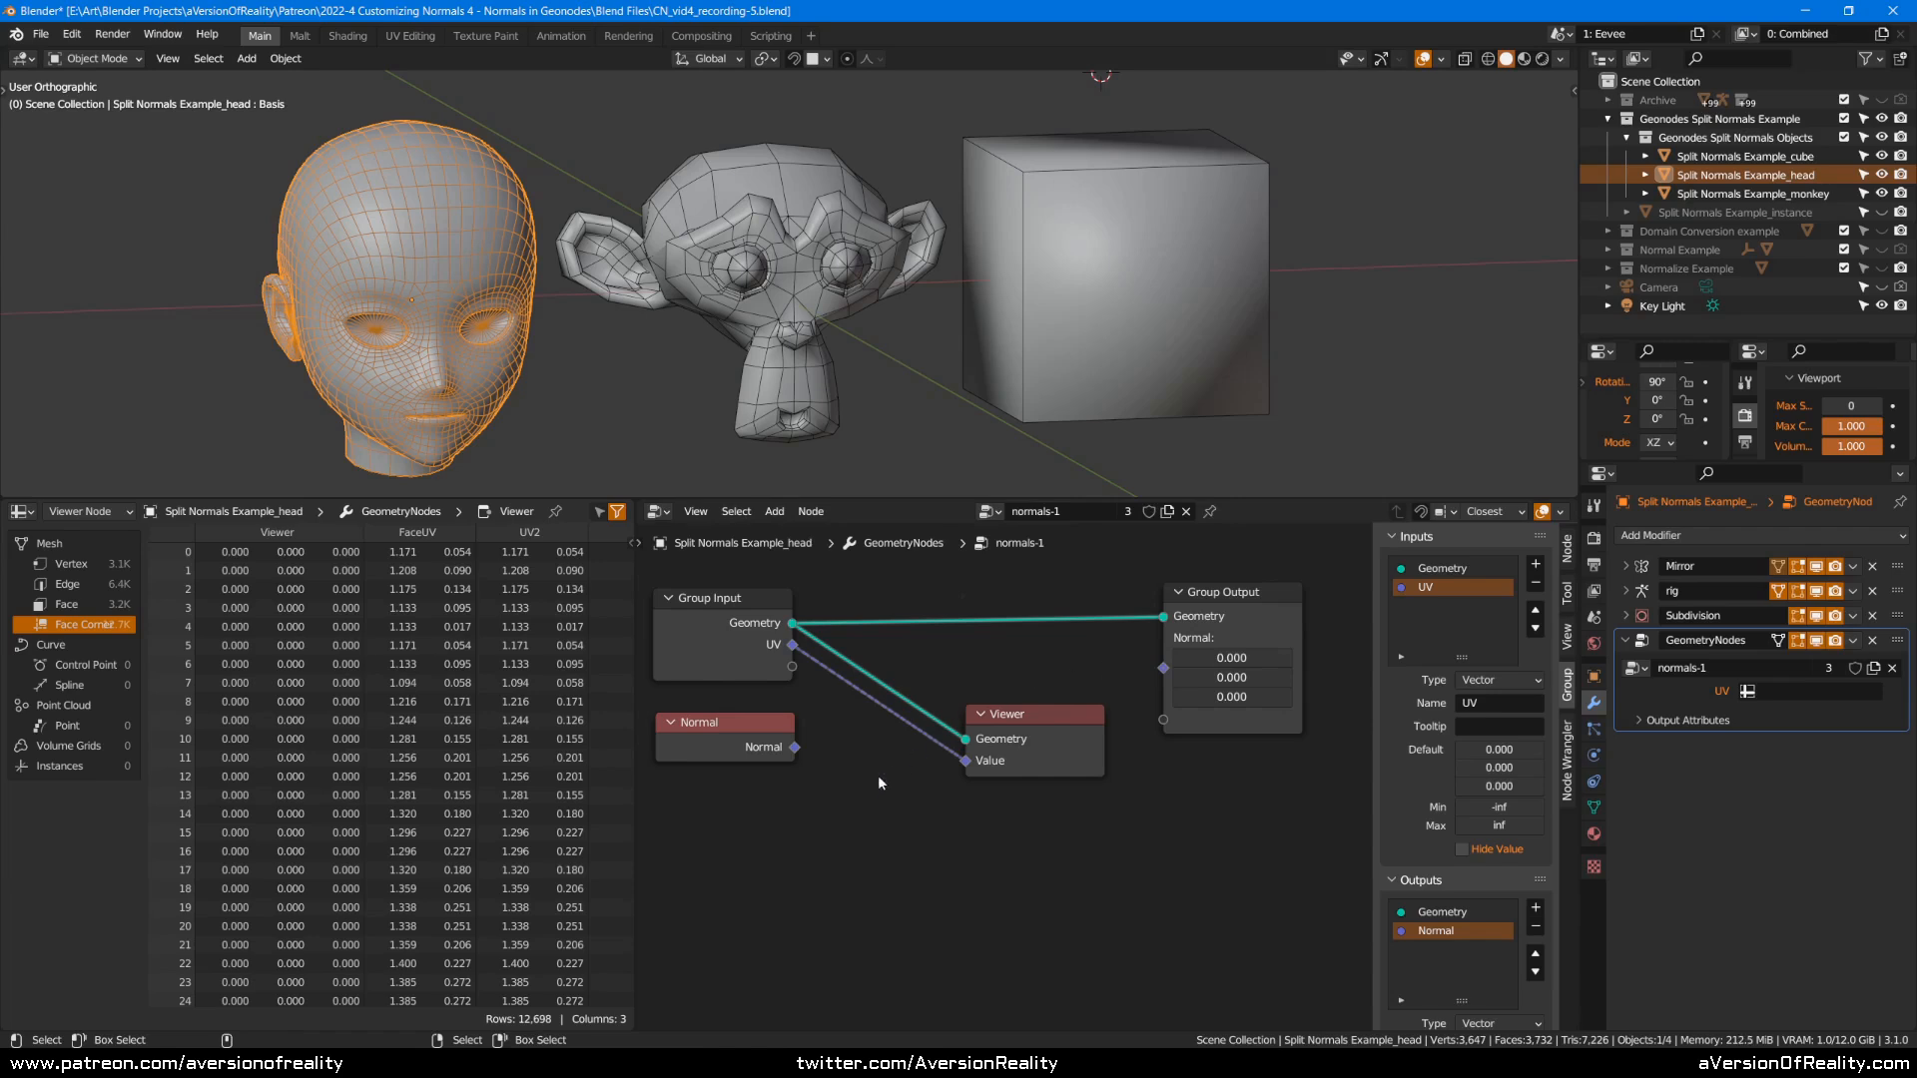
key("shift+a")
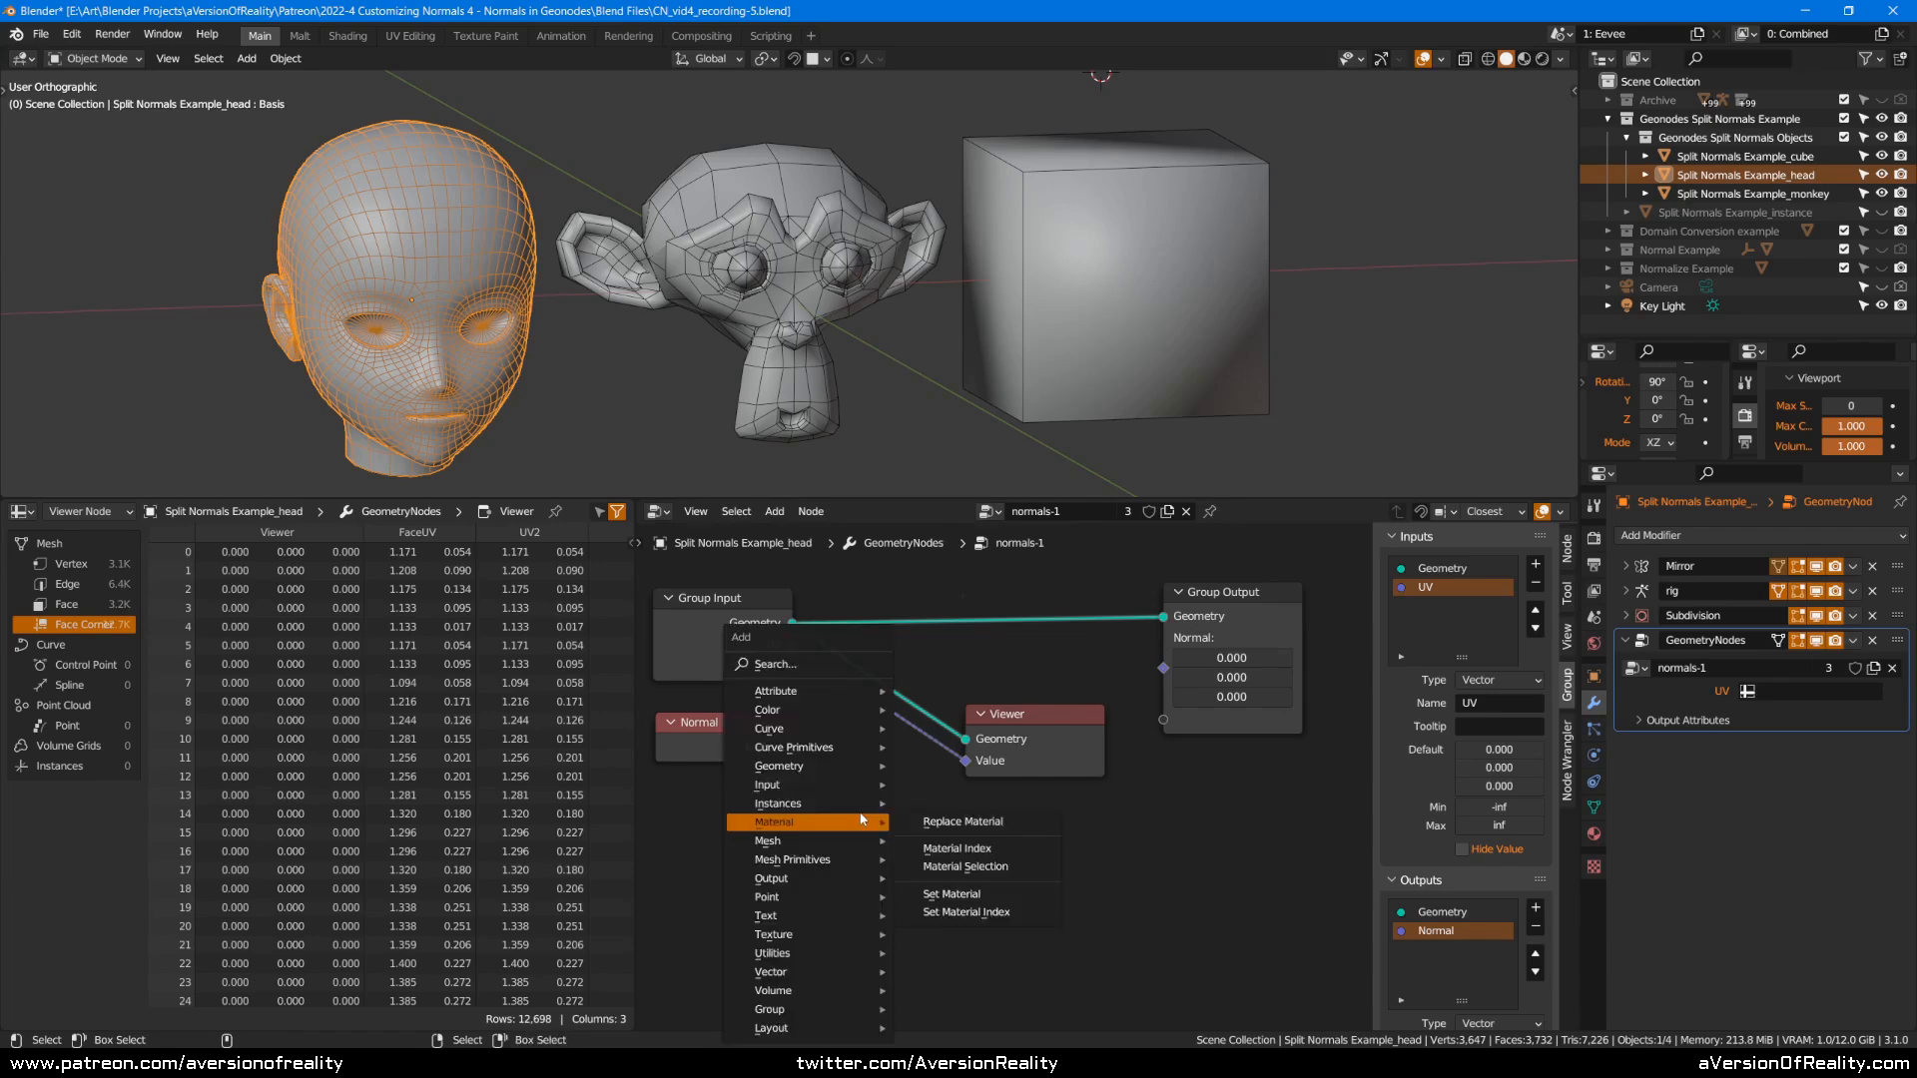
mouse_move(855, 687)
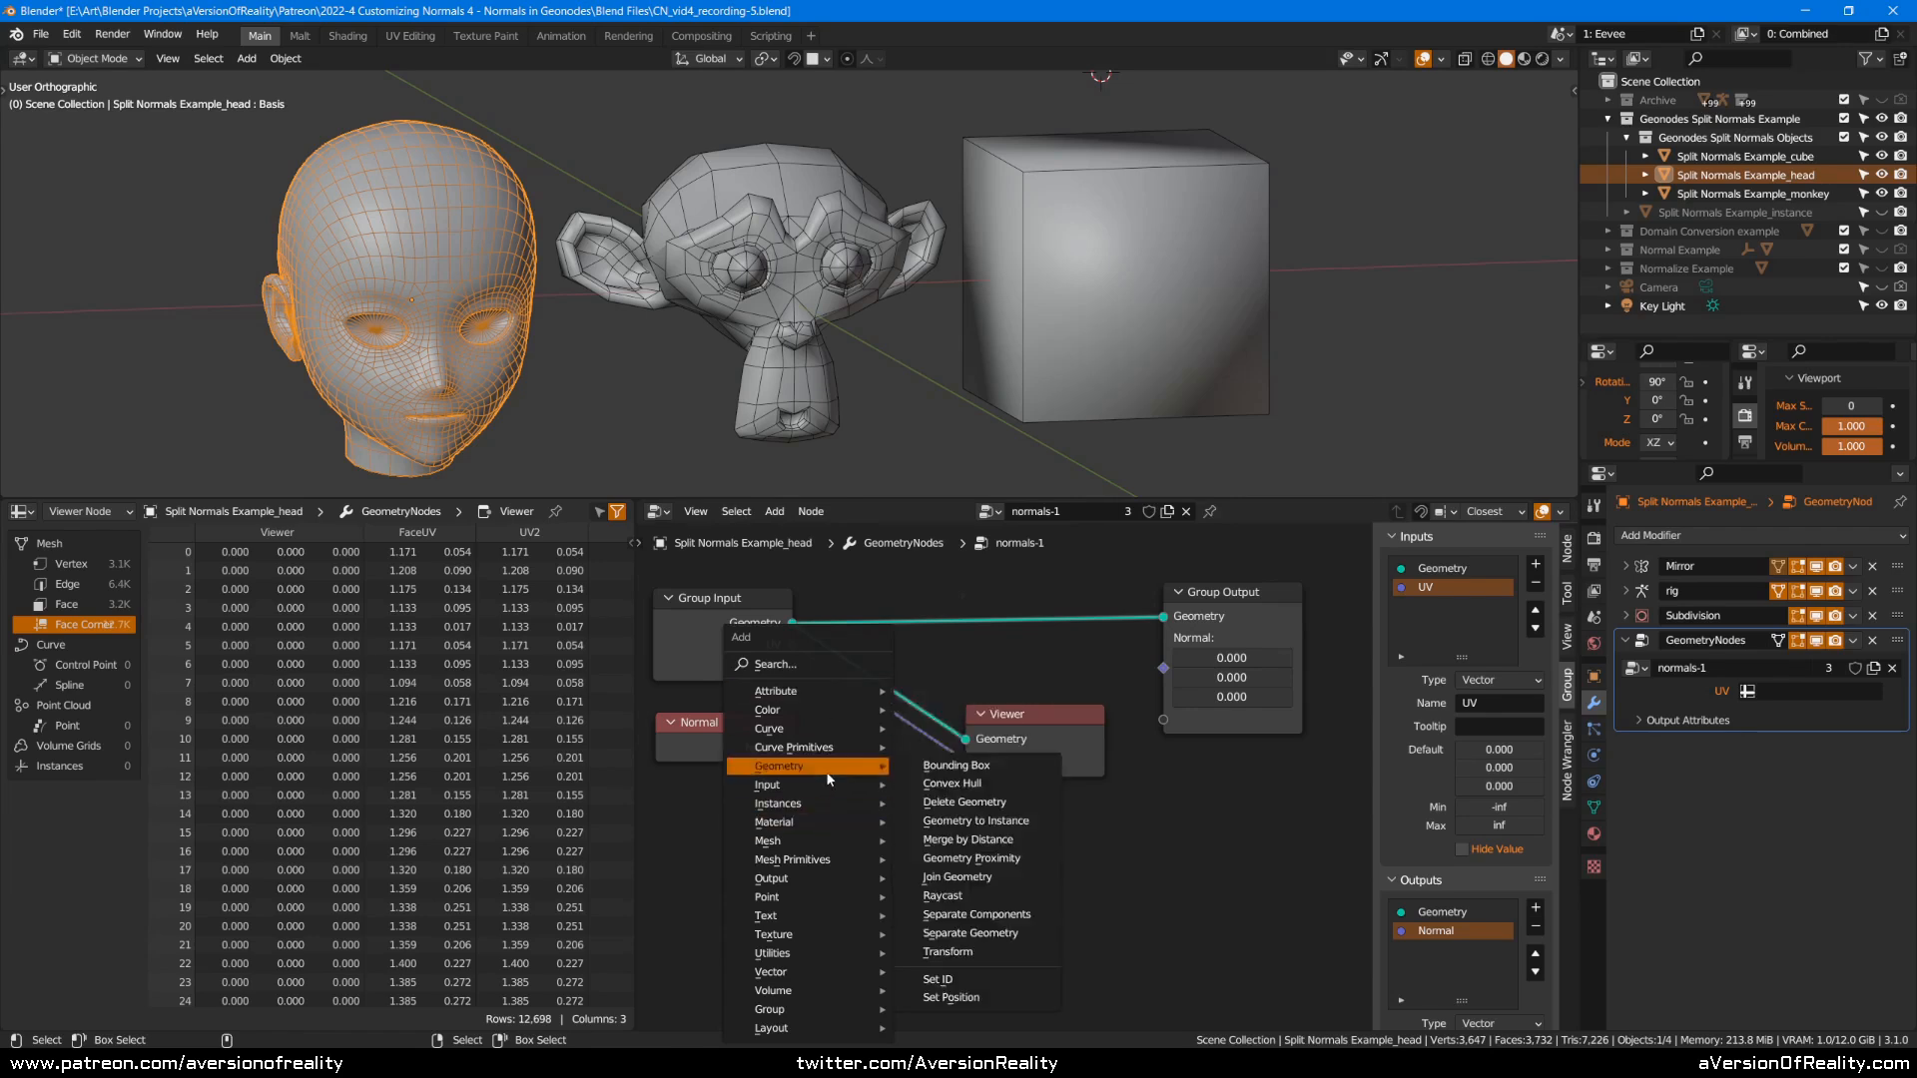
mouse_move(829, 787)
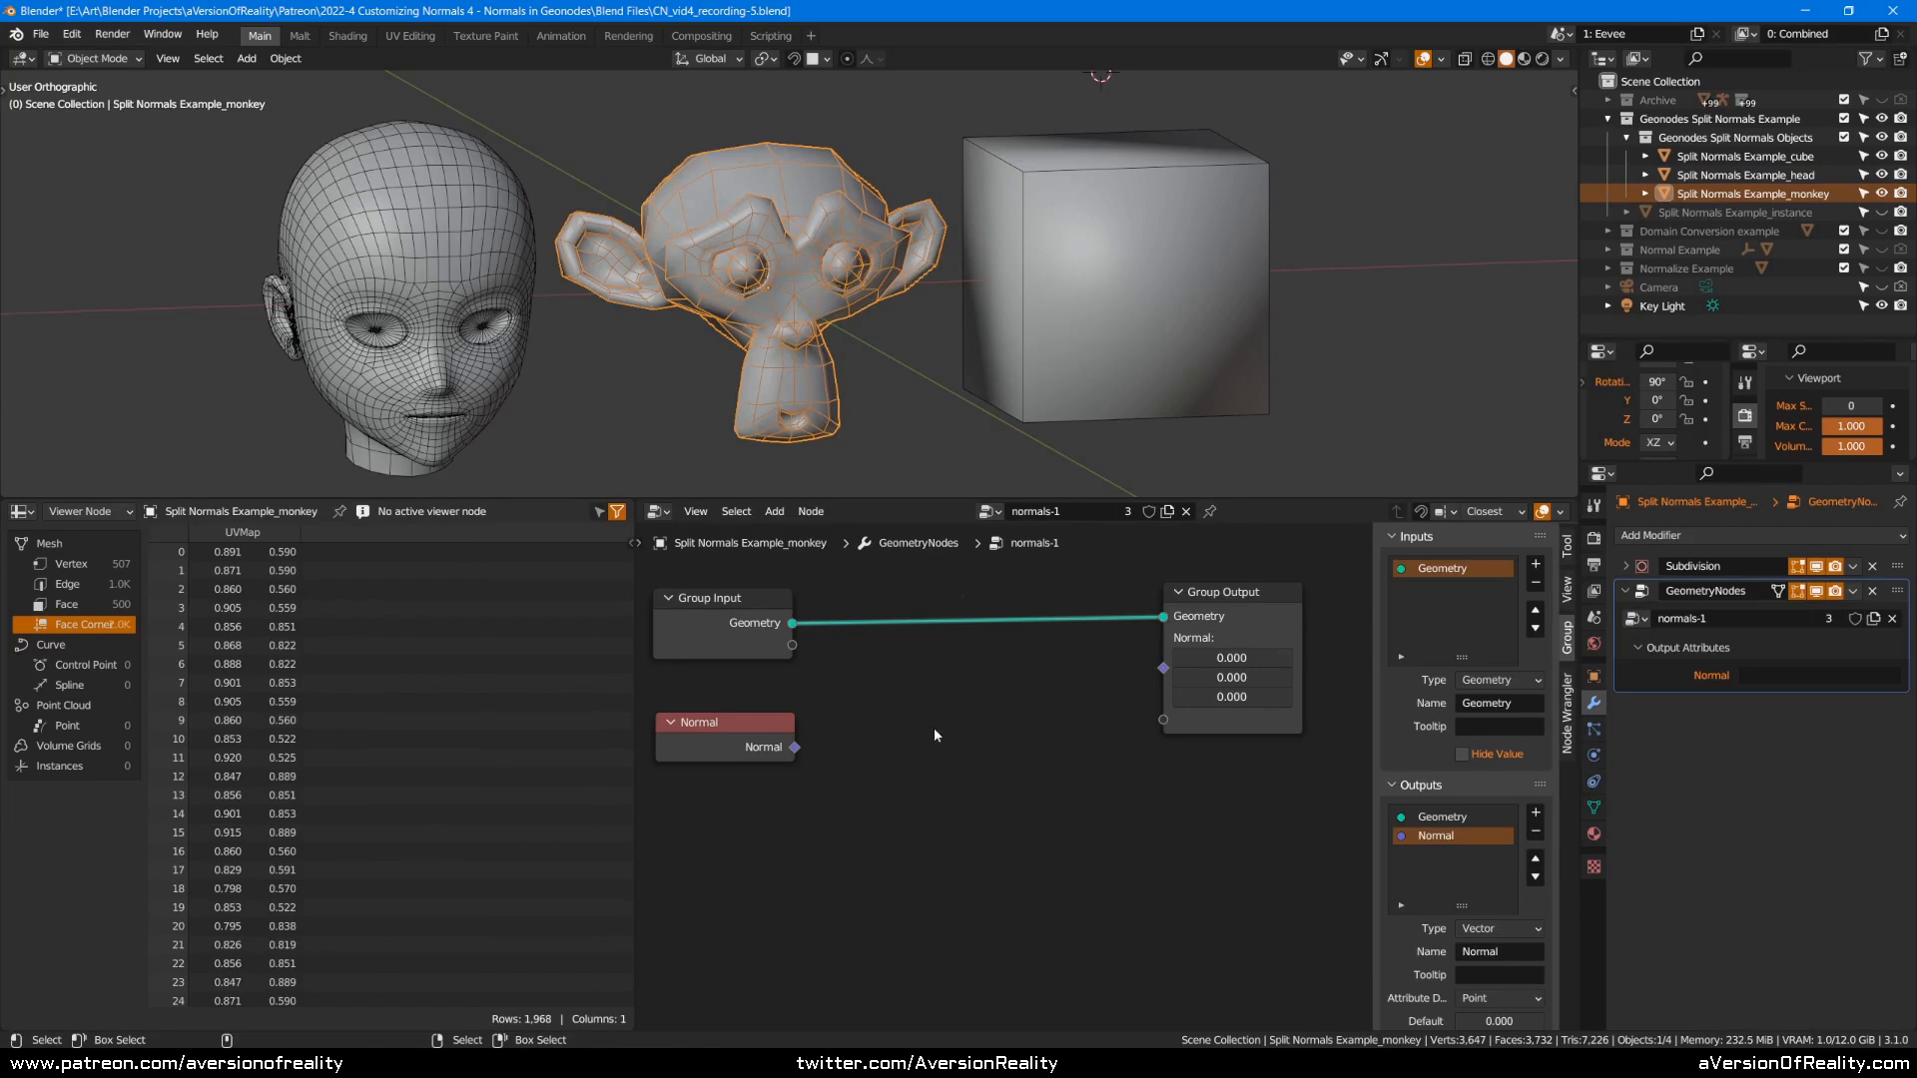
Connect the Normal node's output to the Normal socket of the Group Output.
left_click_drag(794, 748, 1163, 667)
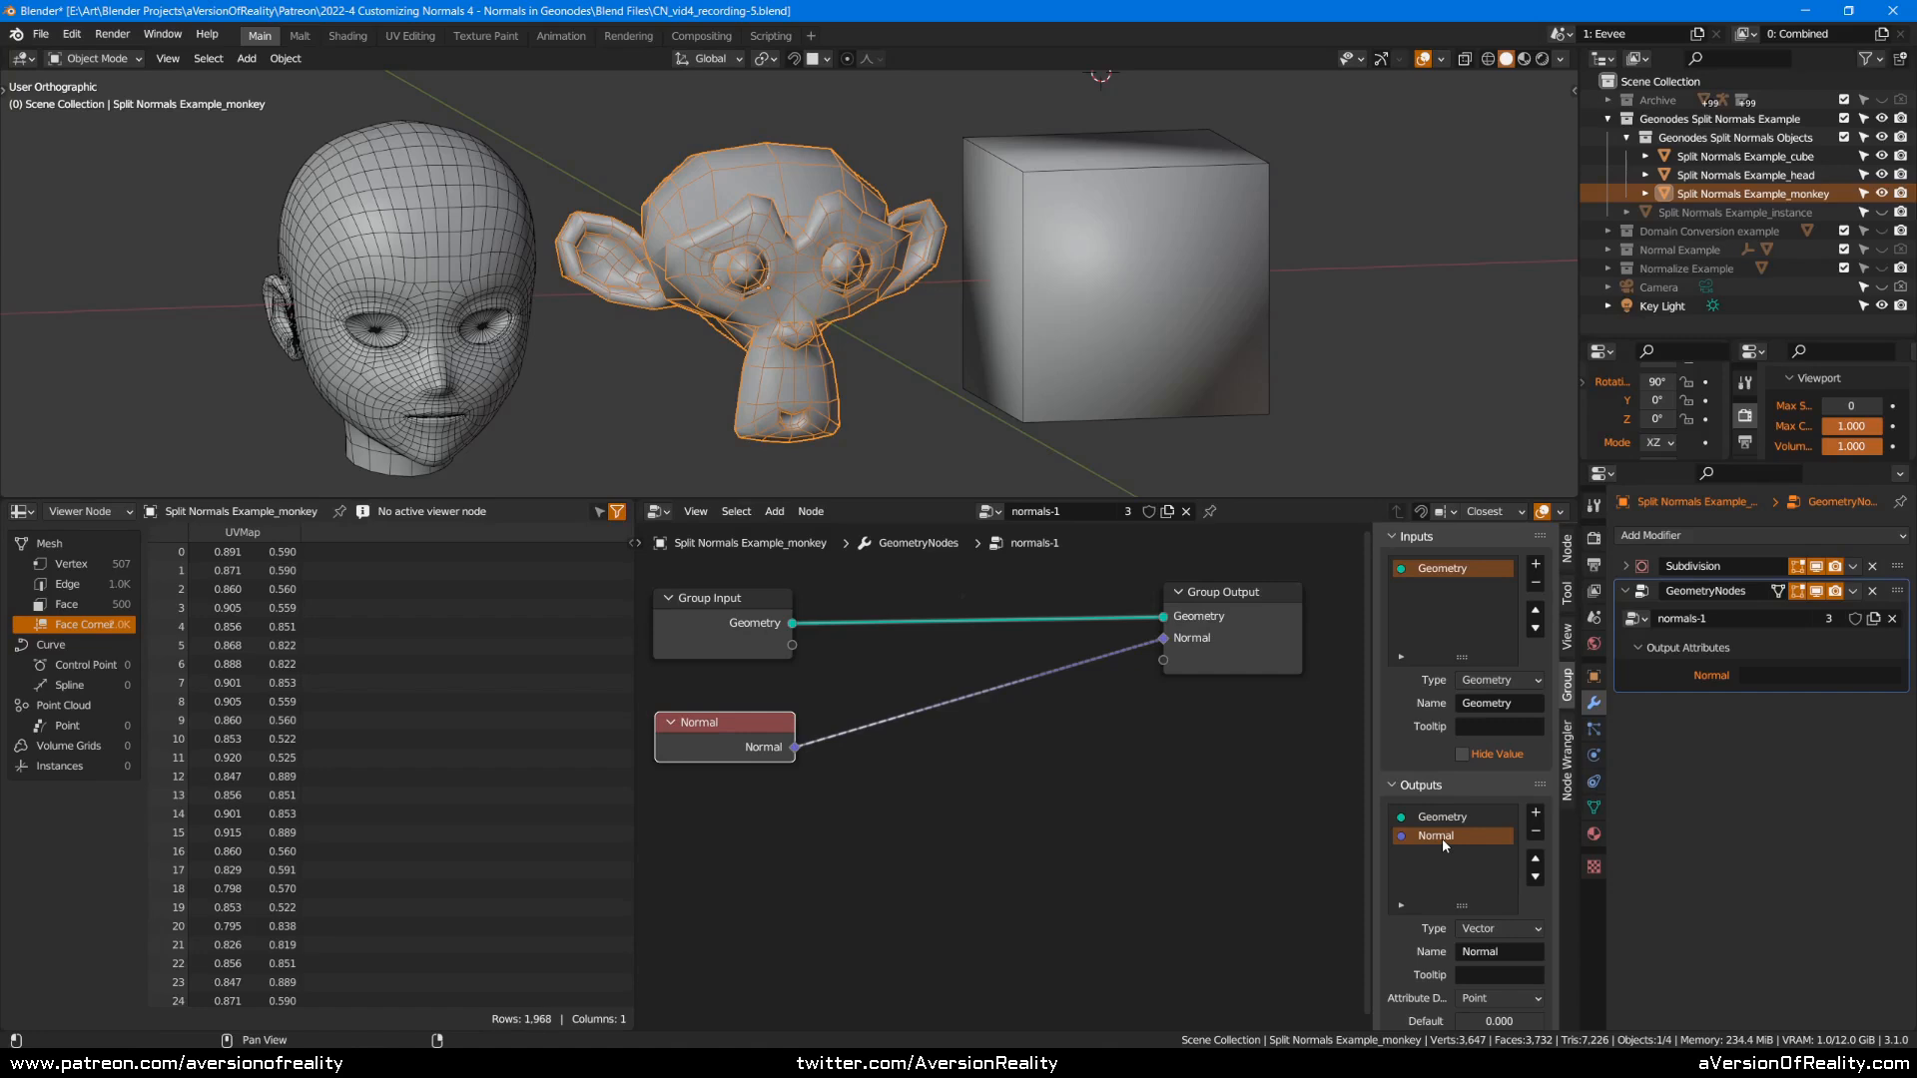
Rearrange the Normal and Group Output nodes so they sit closer together.
left_click_drag(767, 728, 774, 716)
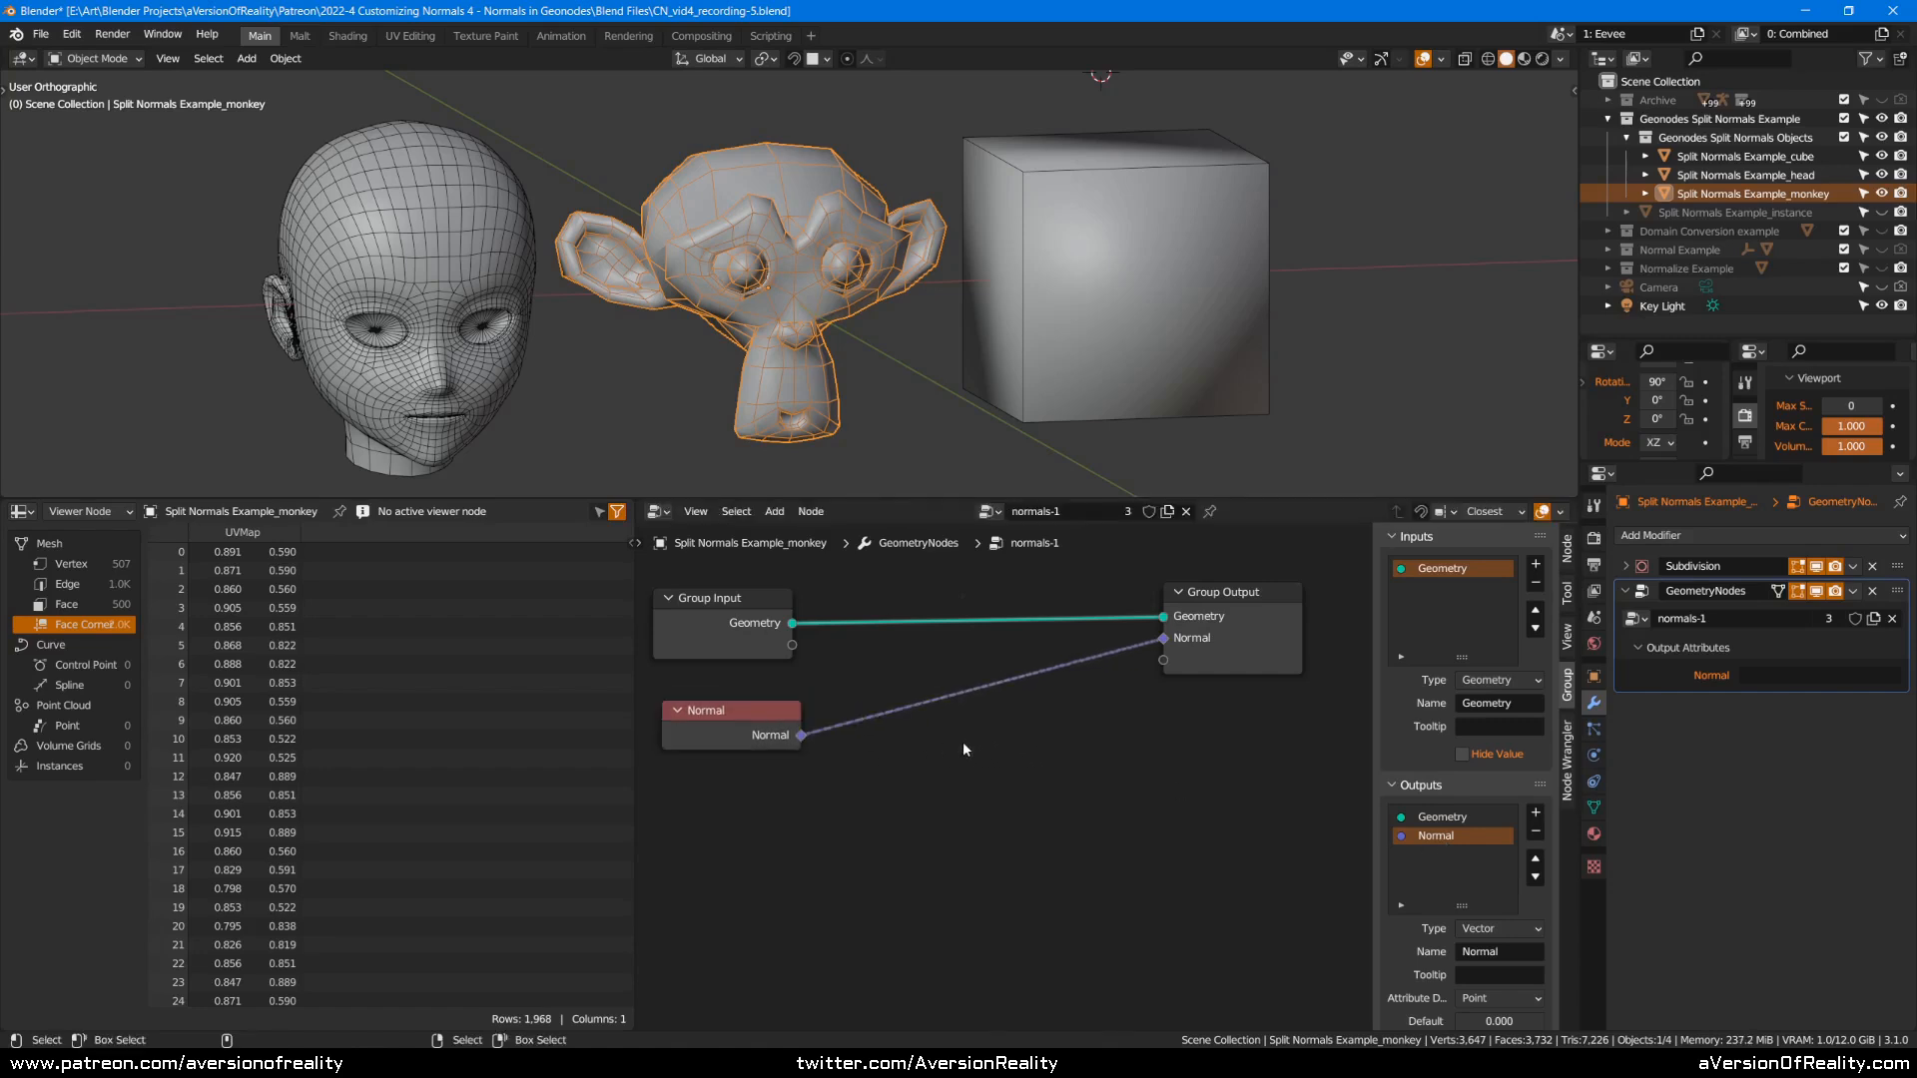
left_click_drag(1244, 627, 1114, 656)
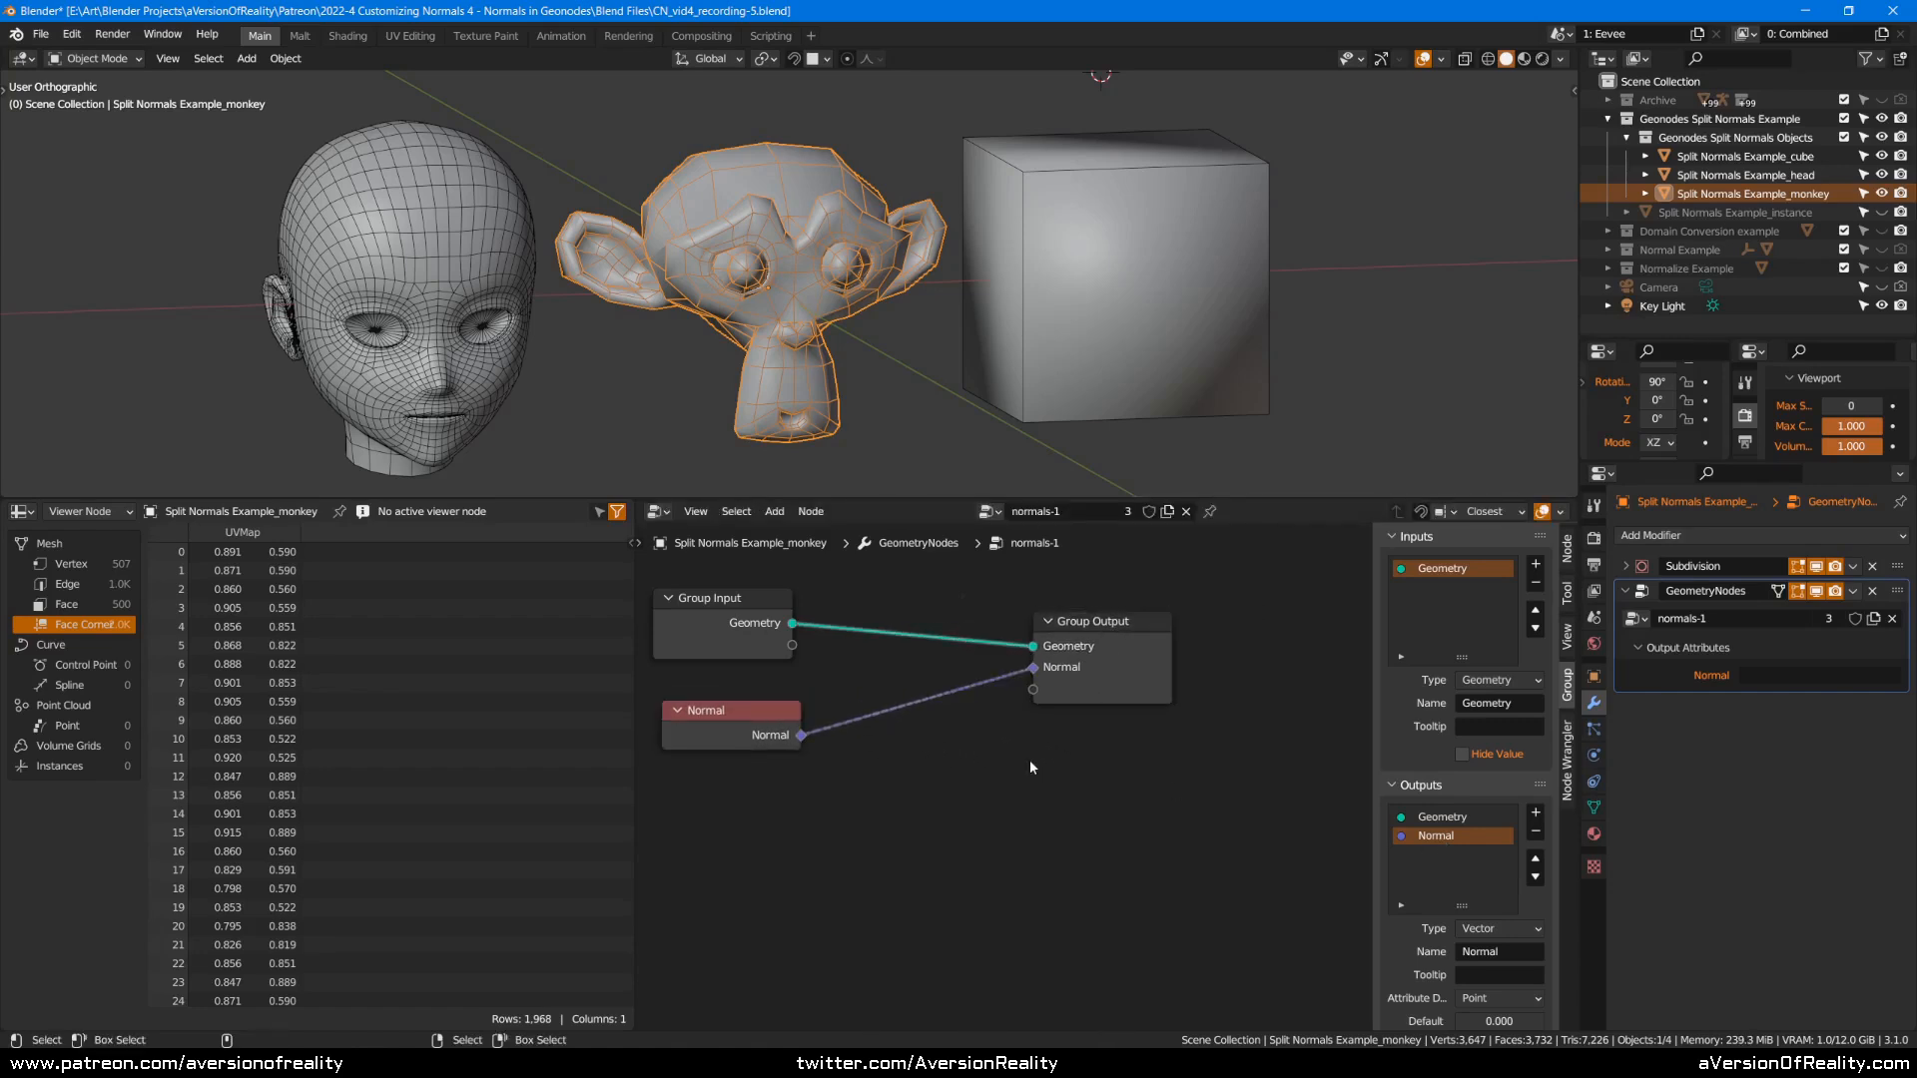
Check the attributes offered for the modifier's Normal output and review the monkey's mesh data lists.
left_click(1773, 677)
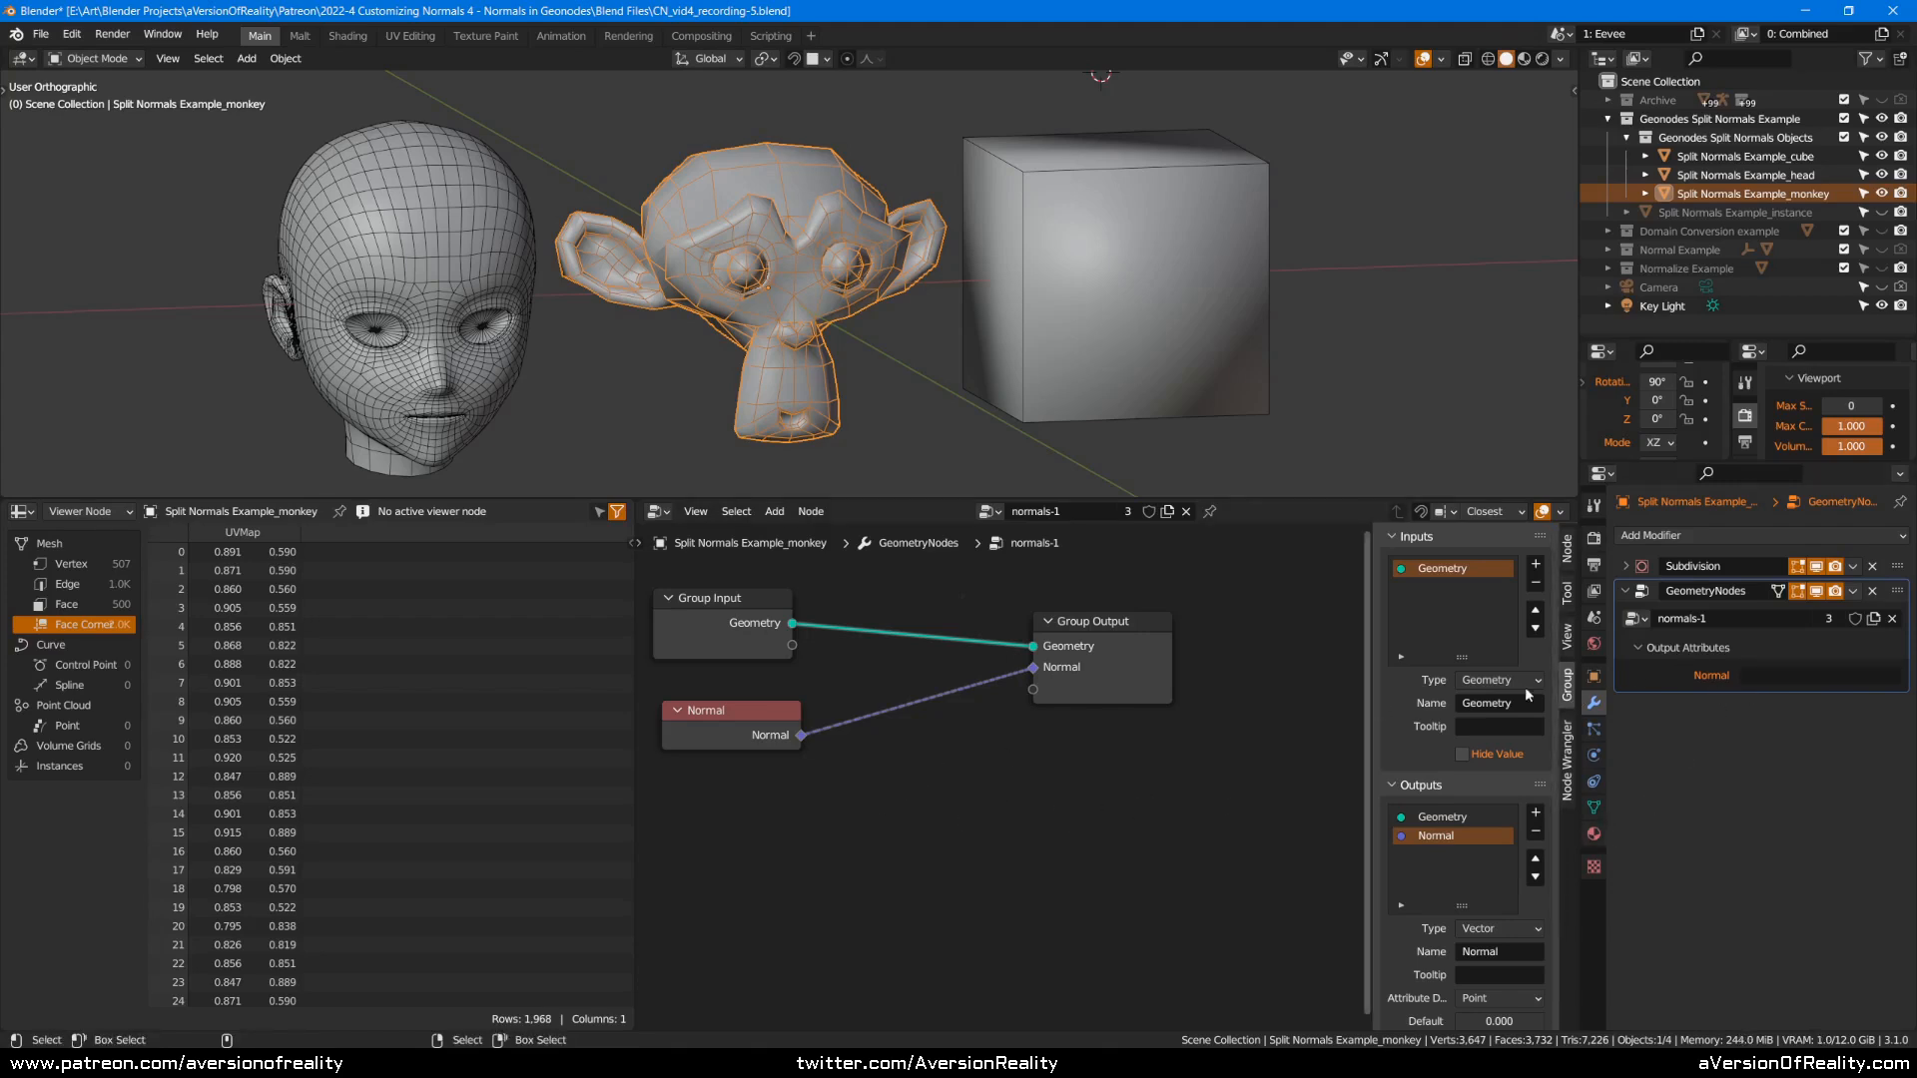
left_click(1784, 675)
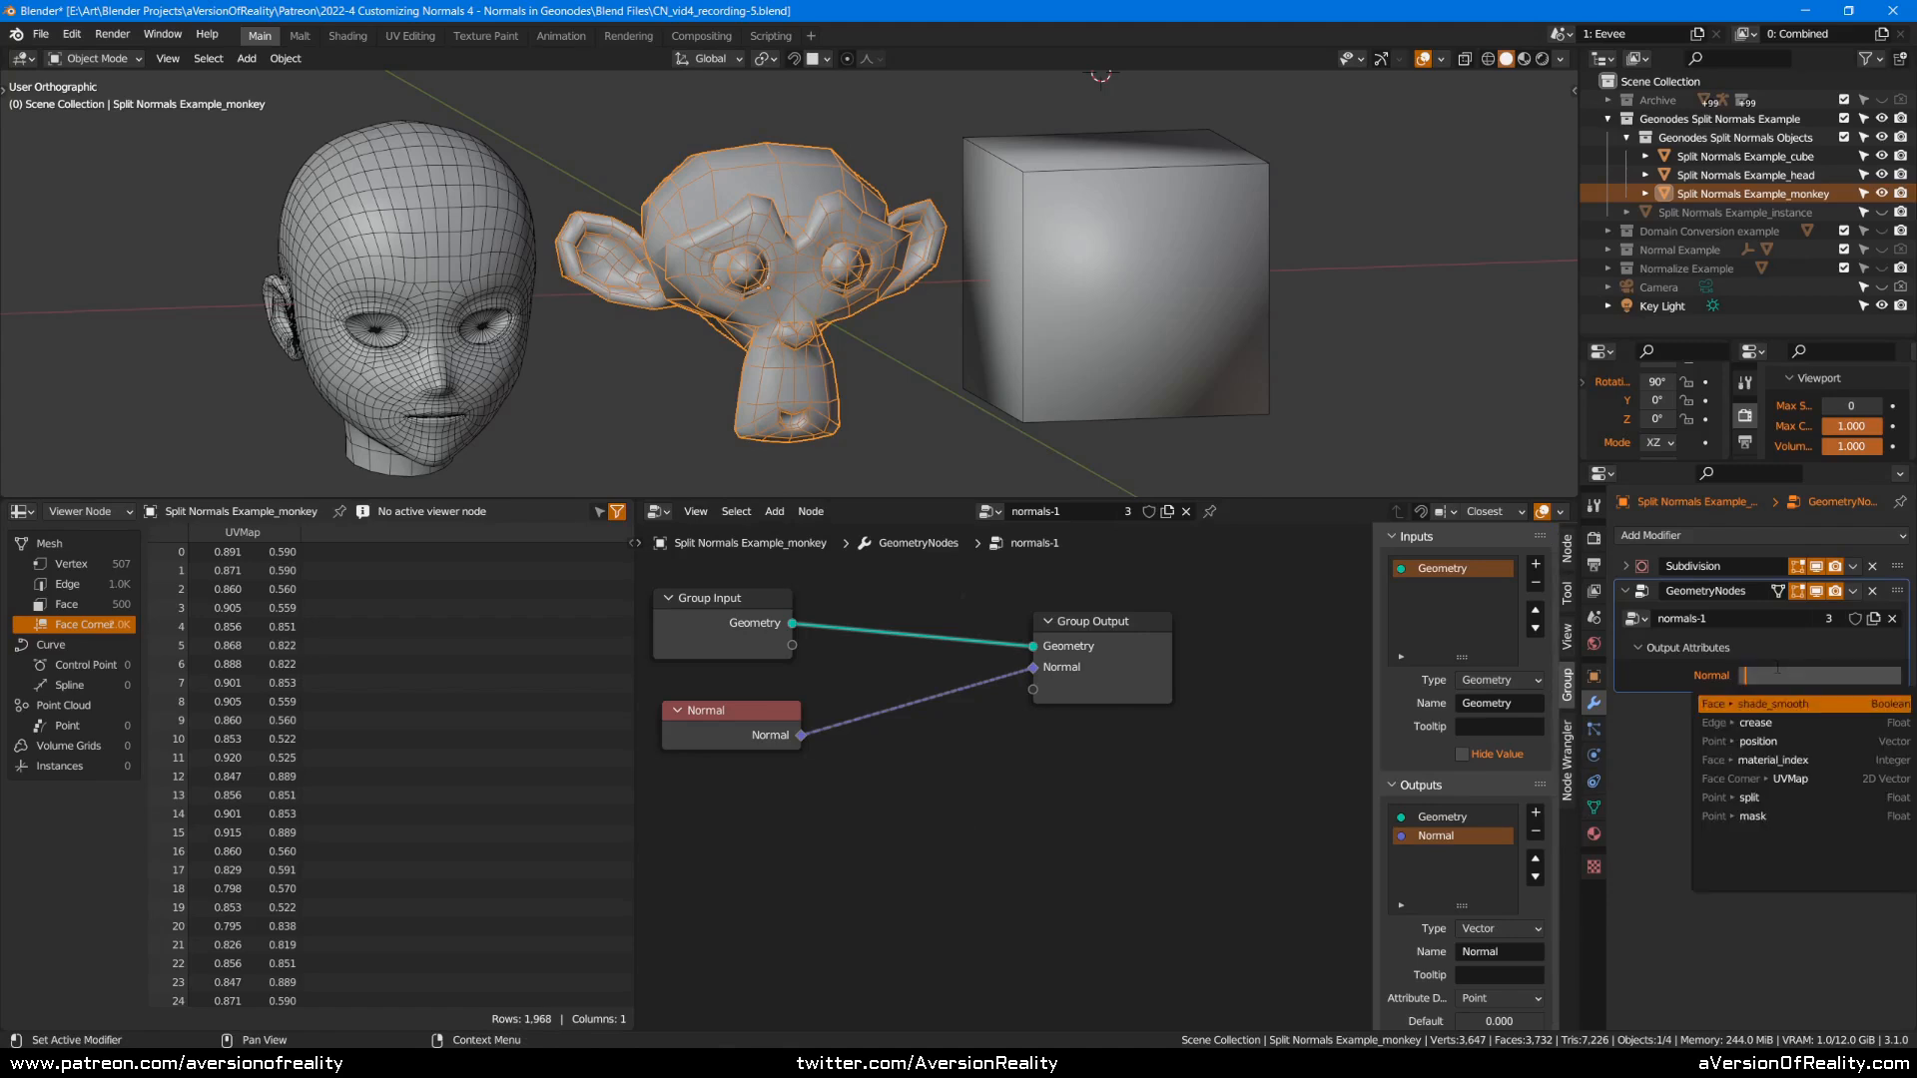
left_click(1595, 807)
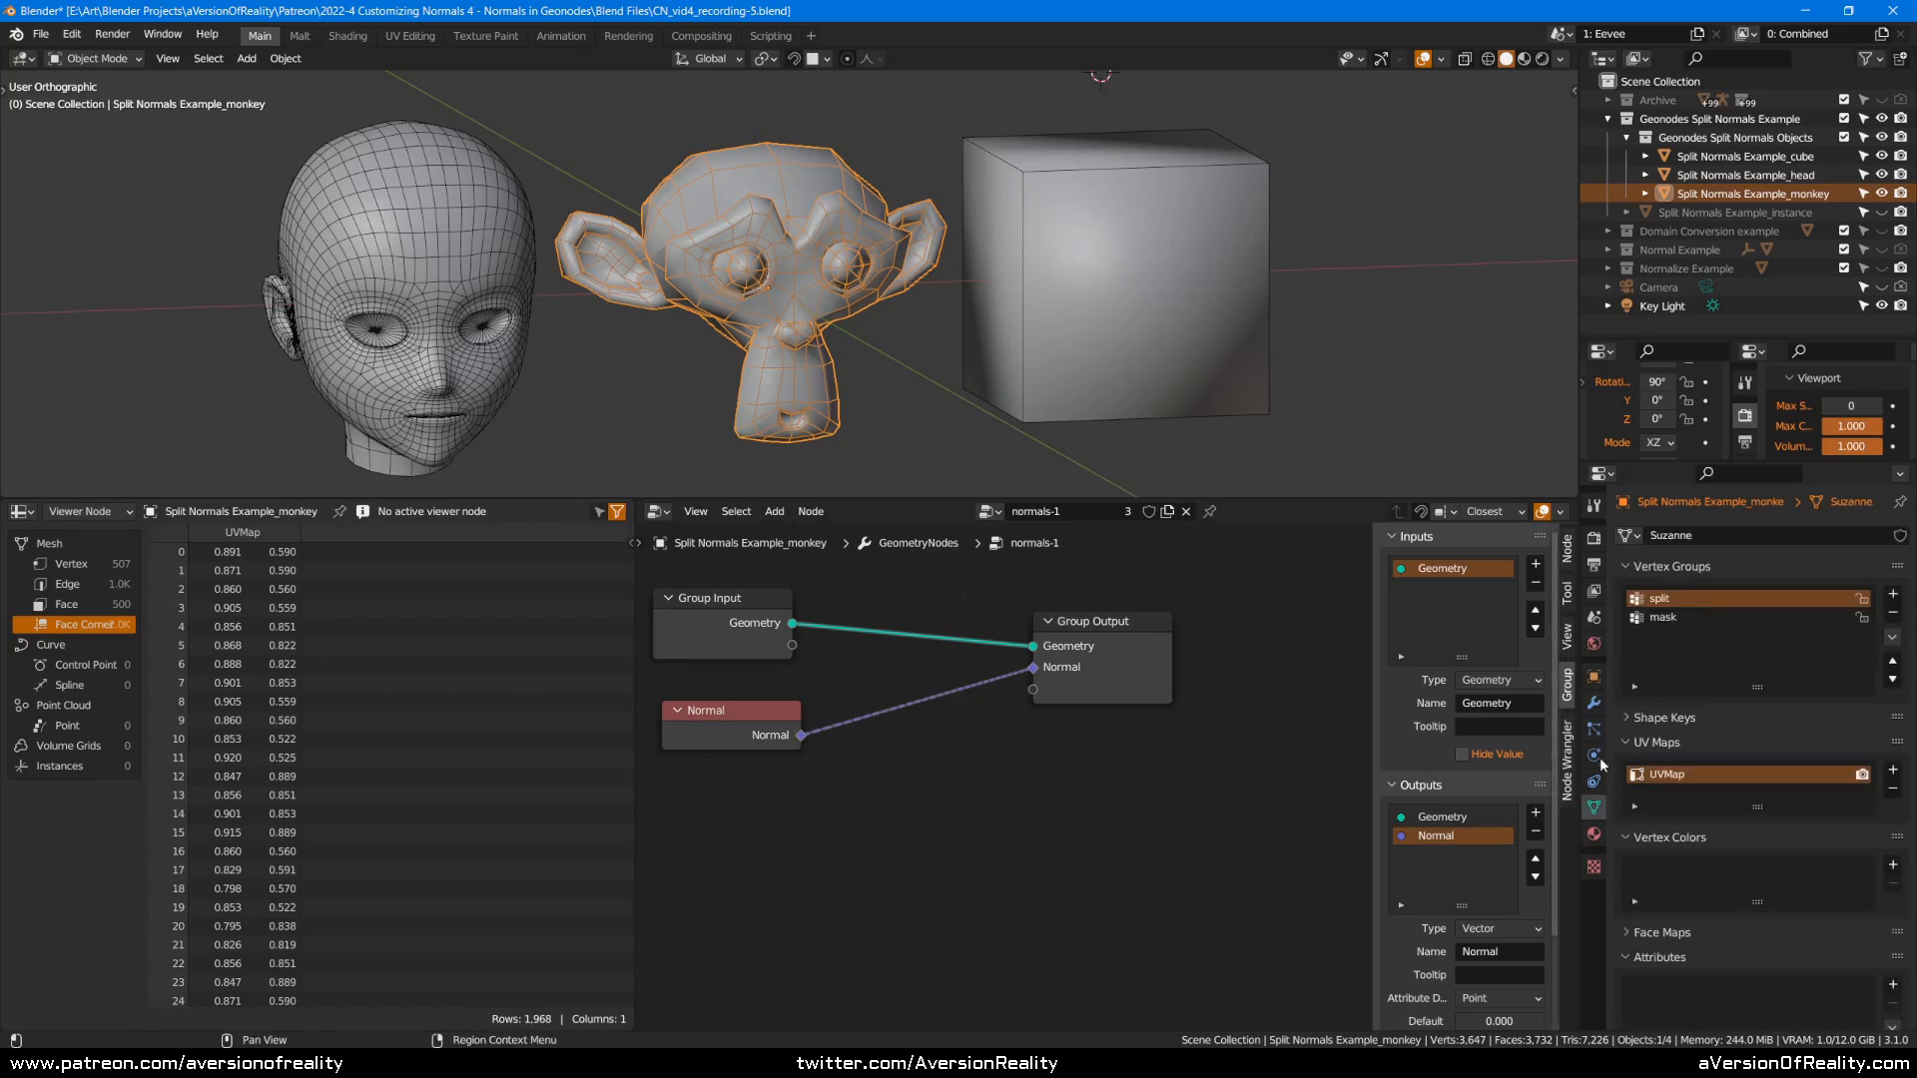
scroll(1828, 689, "down", 5)
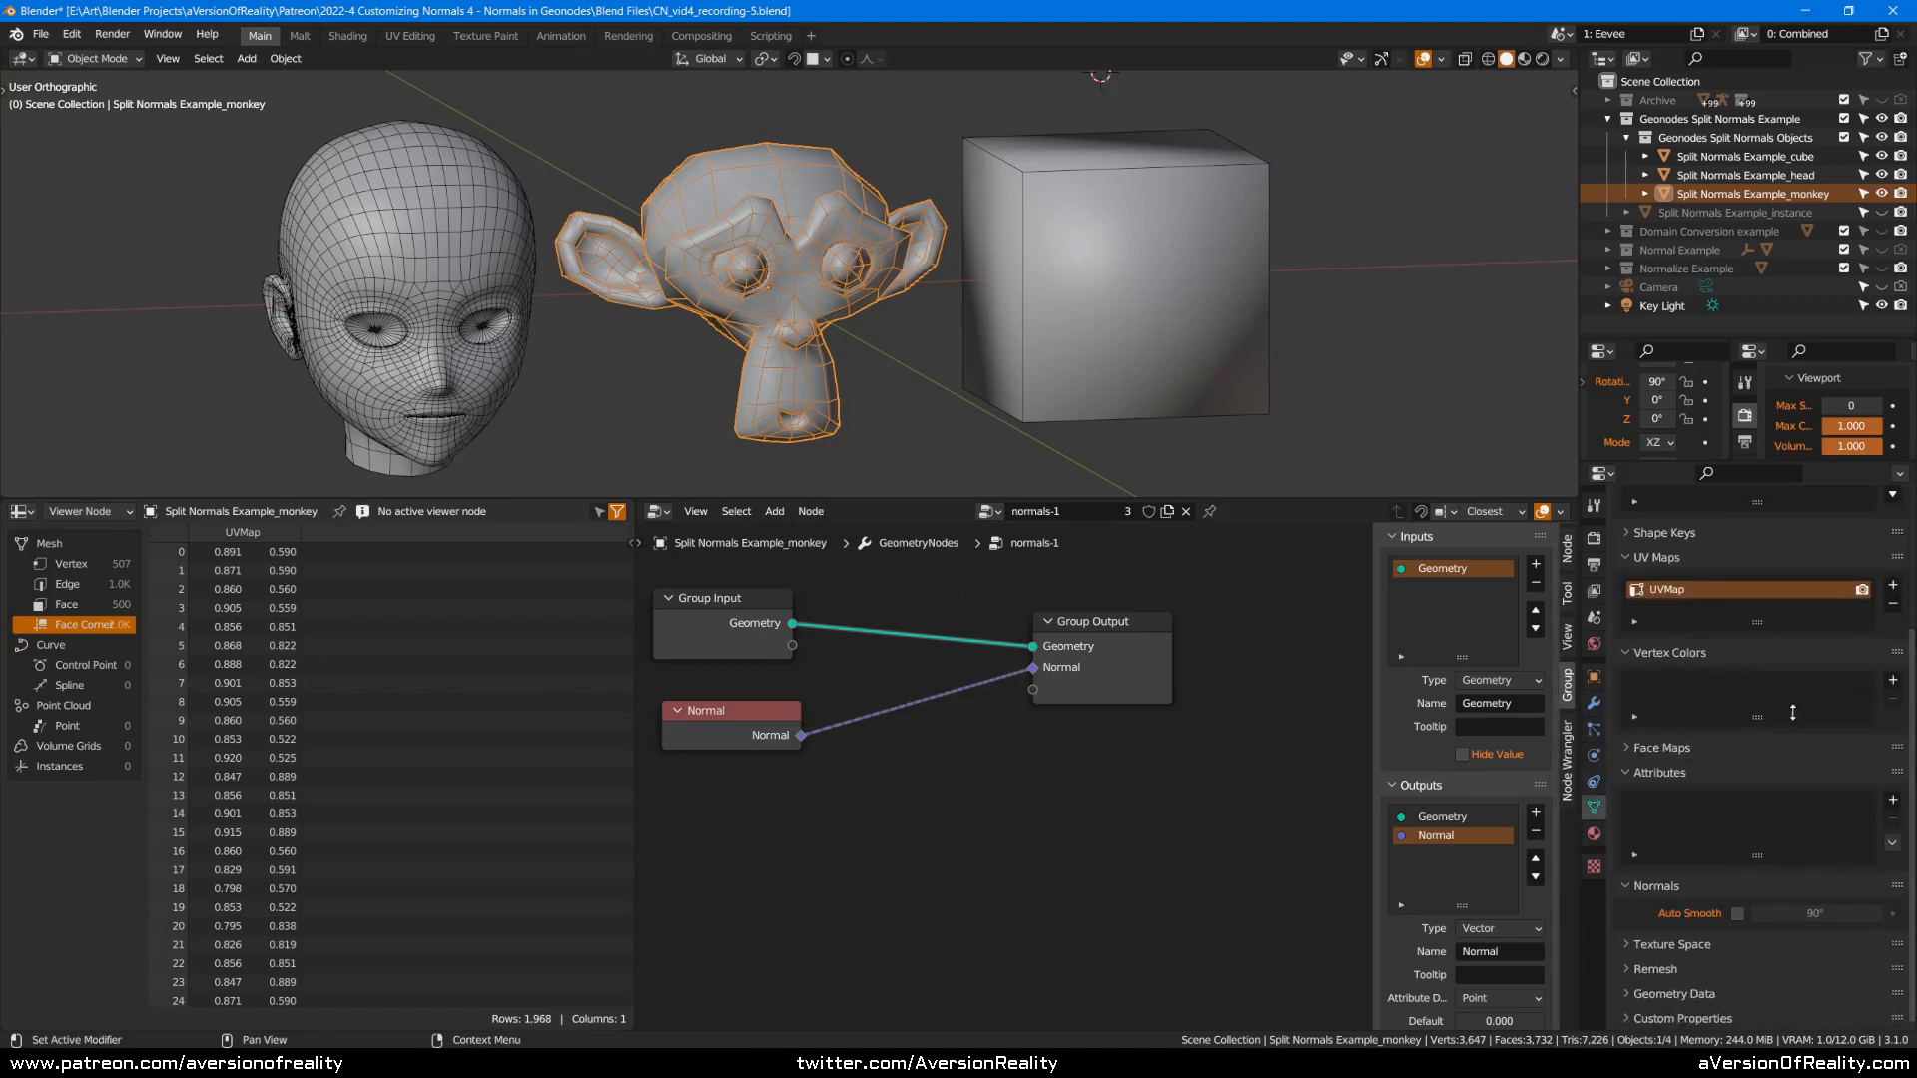
scroll(1890, 763, "up", 3)
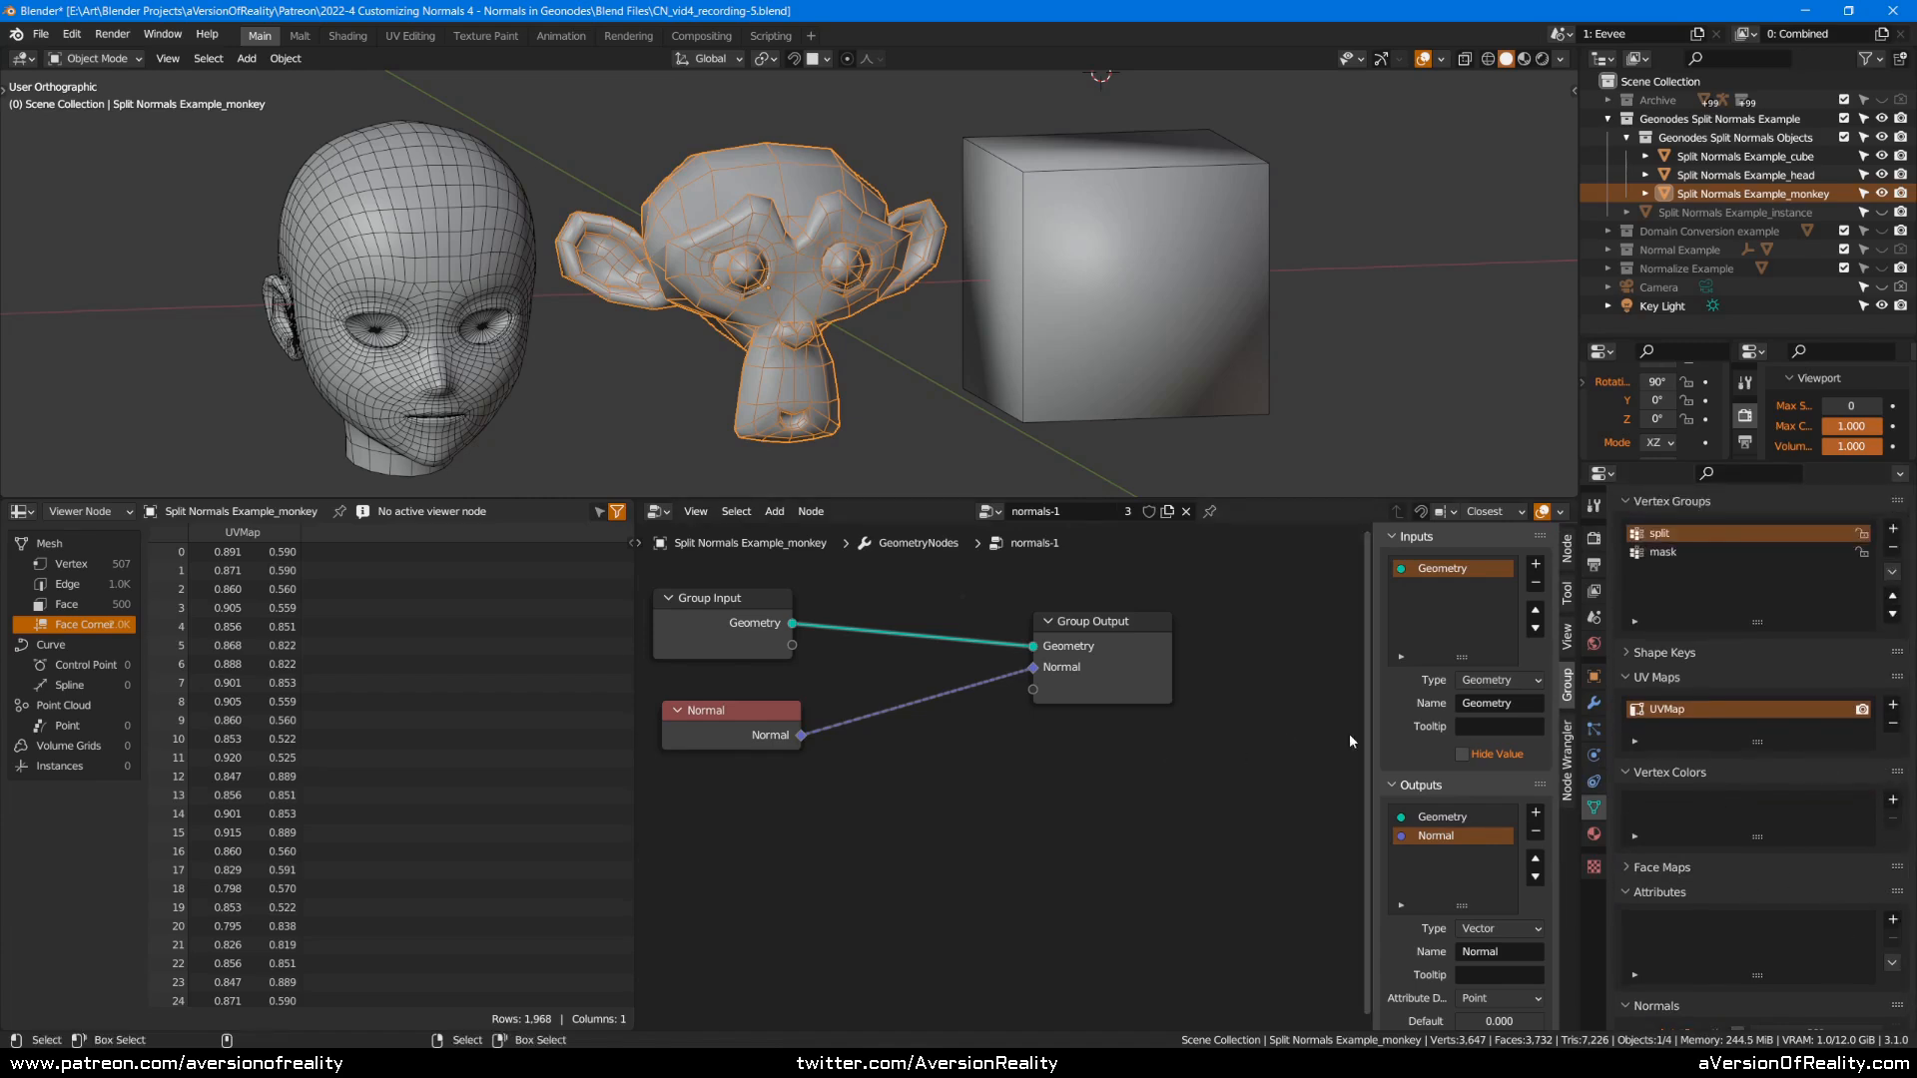
Add a Set Position node and a Position input node to the normals-1 tree.
key("shift+a")
mouse_move(881, 749)
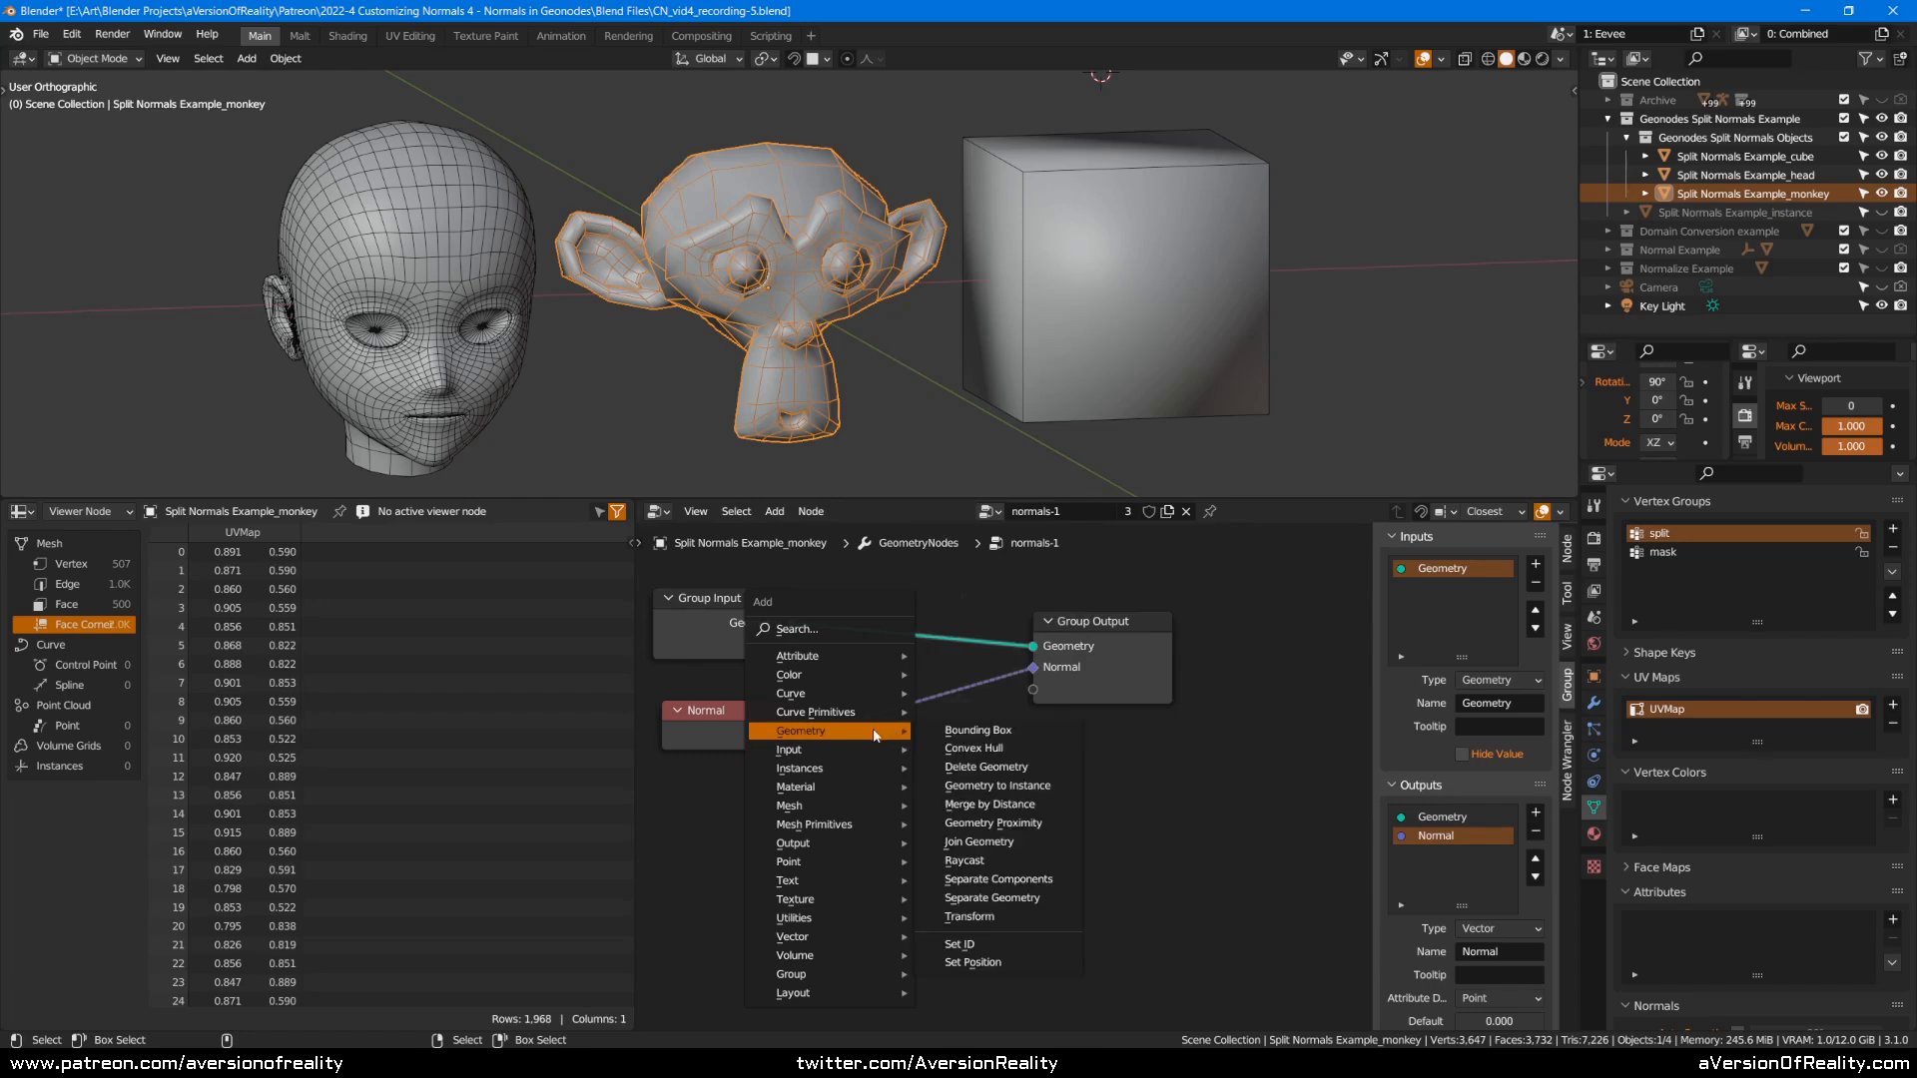
left_click(1044, 962)
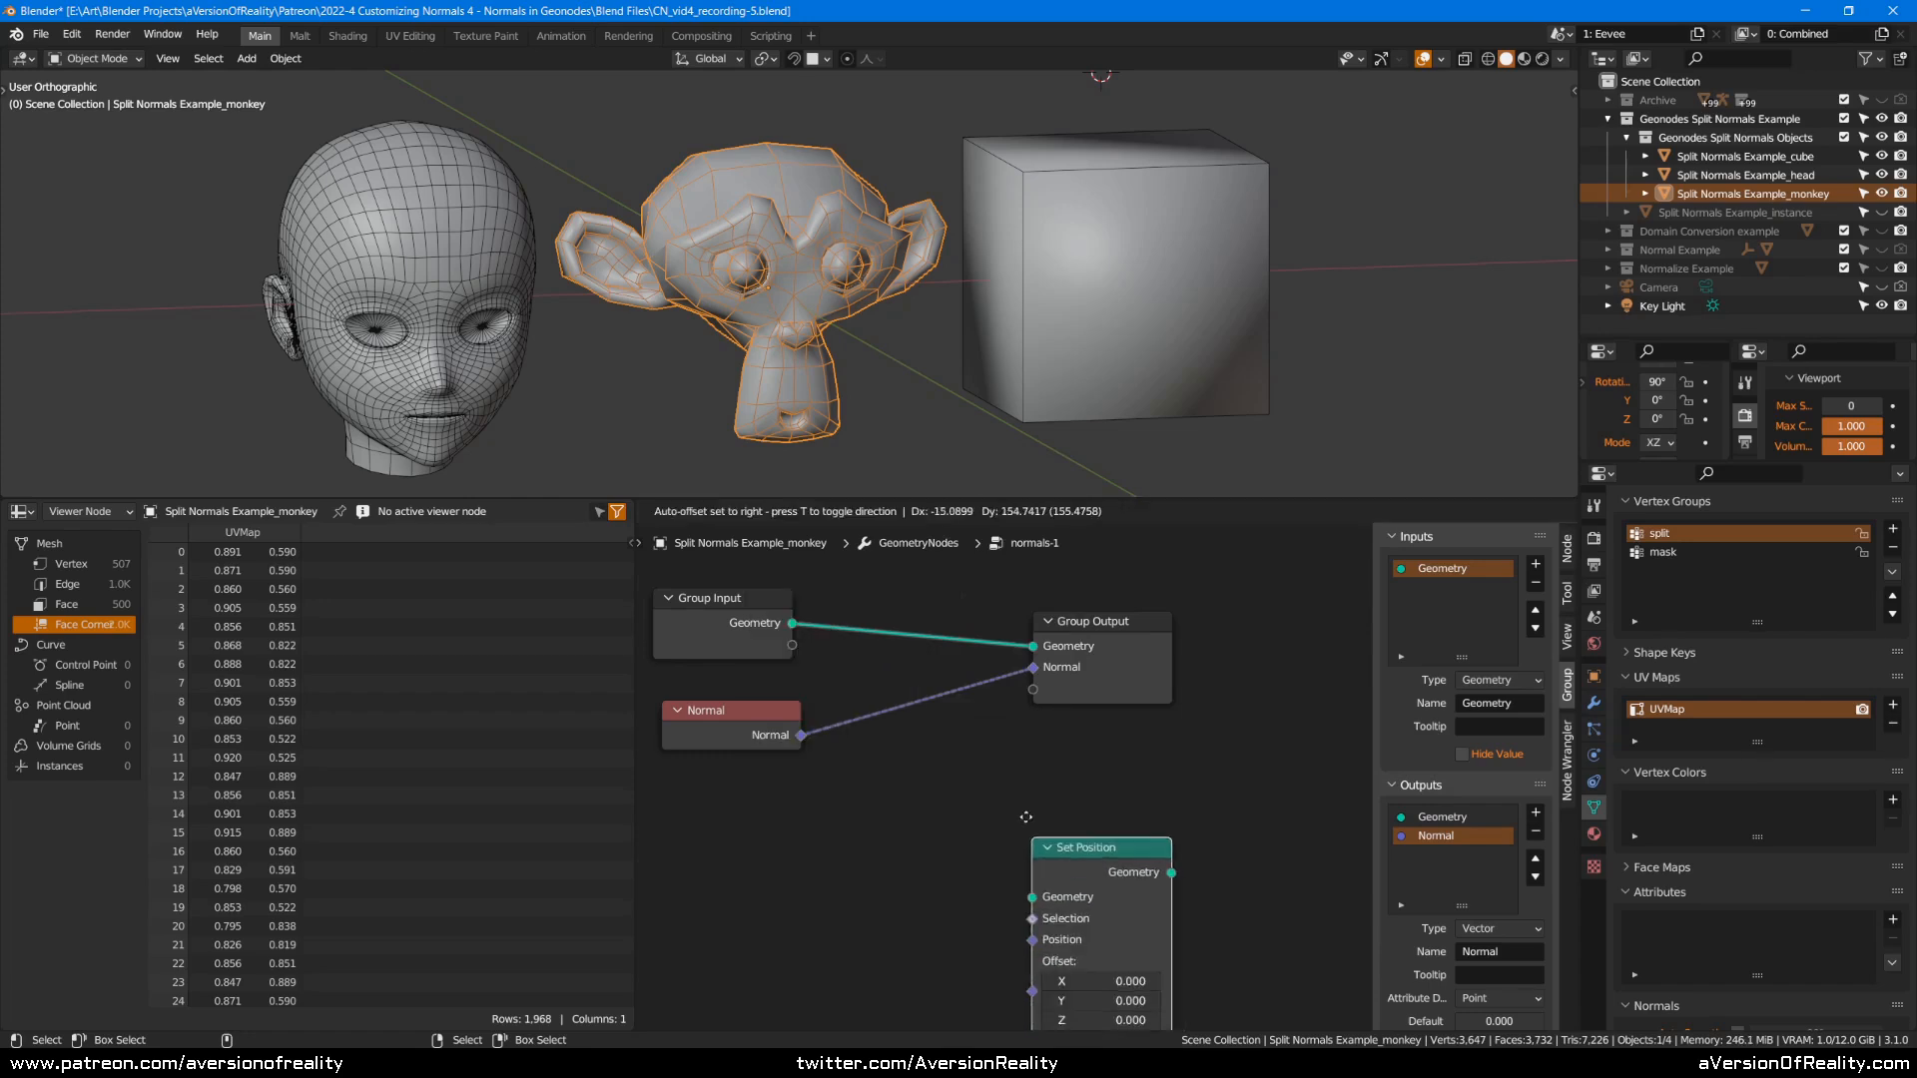
left_click(1004, 730)
middle_click_drag(807, 849, 852, 813)
key("shift+a")
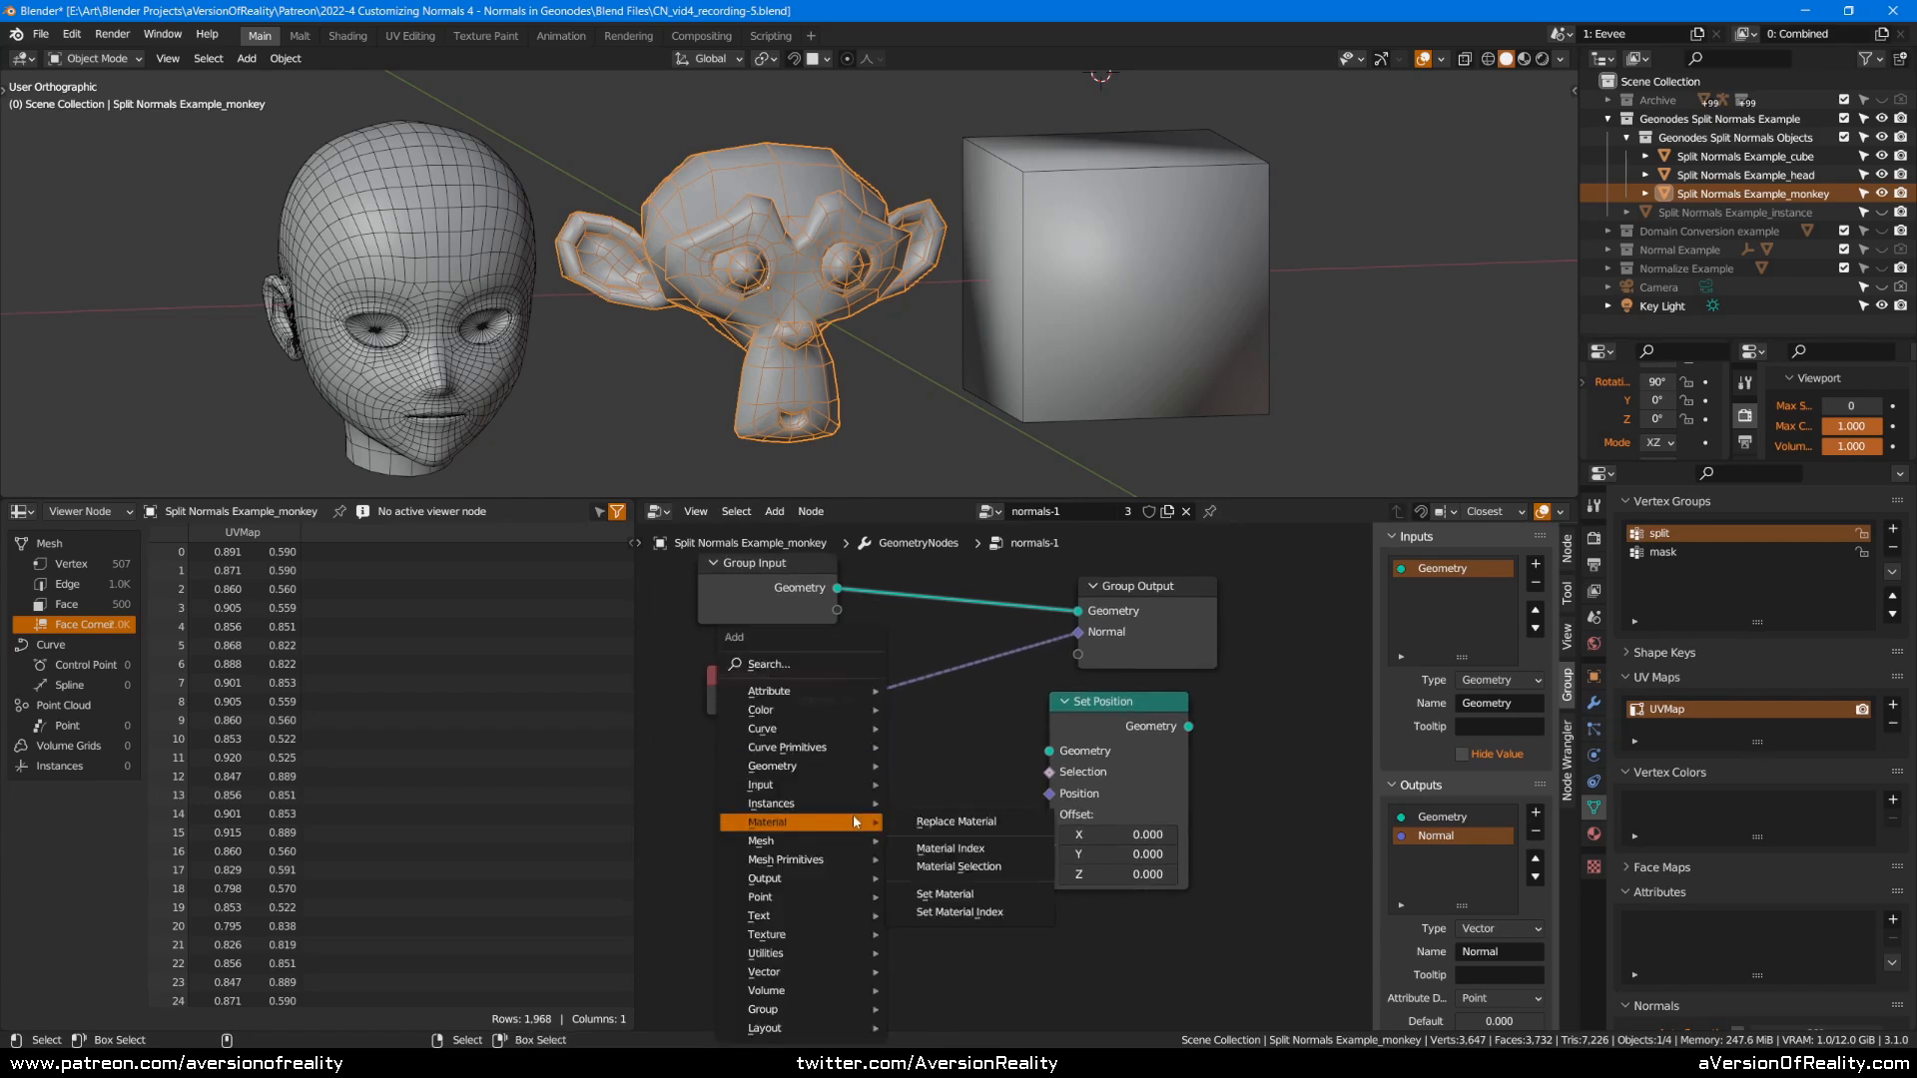
mouse_move(784, 787)
left_click(934, 746)
left_click(715, 775)
Insert Set Position into the geometry link, remove the Normal link, and connect the Position node to Set Position's Position socket.
left_click_drag(1118, 739, 1086, 601)
middle_click_drag(999, 680, 968, 728)
mouse_move(1036, 752)
left_mouse_down()
mouse_move(1038, 784)
mouse_move(1099, 770)
mouse_move(1045, 767)
left_mouse_up()
key("ctrl+z")
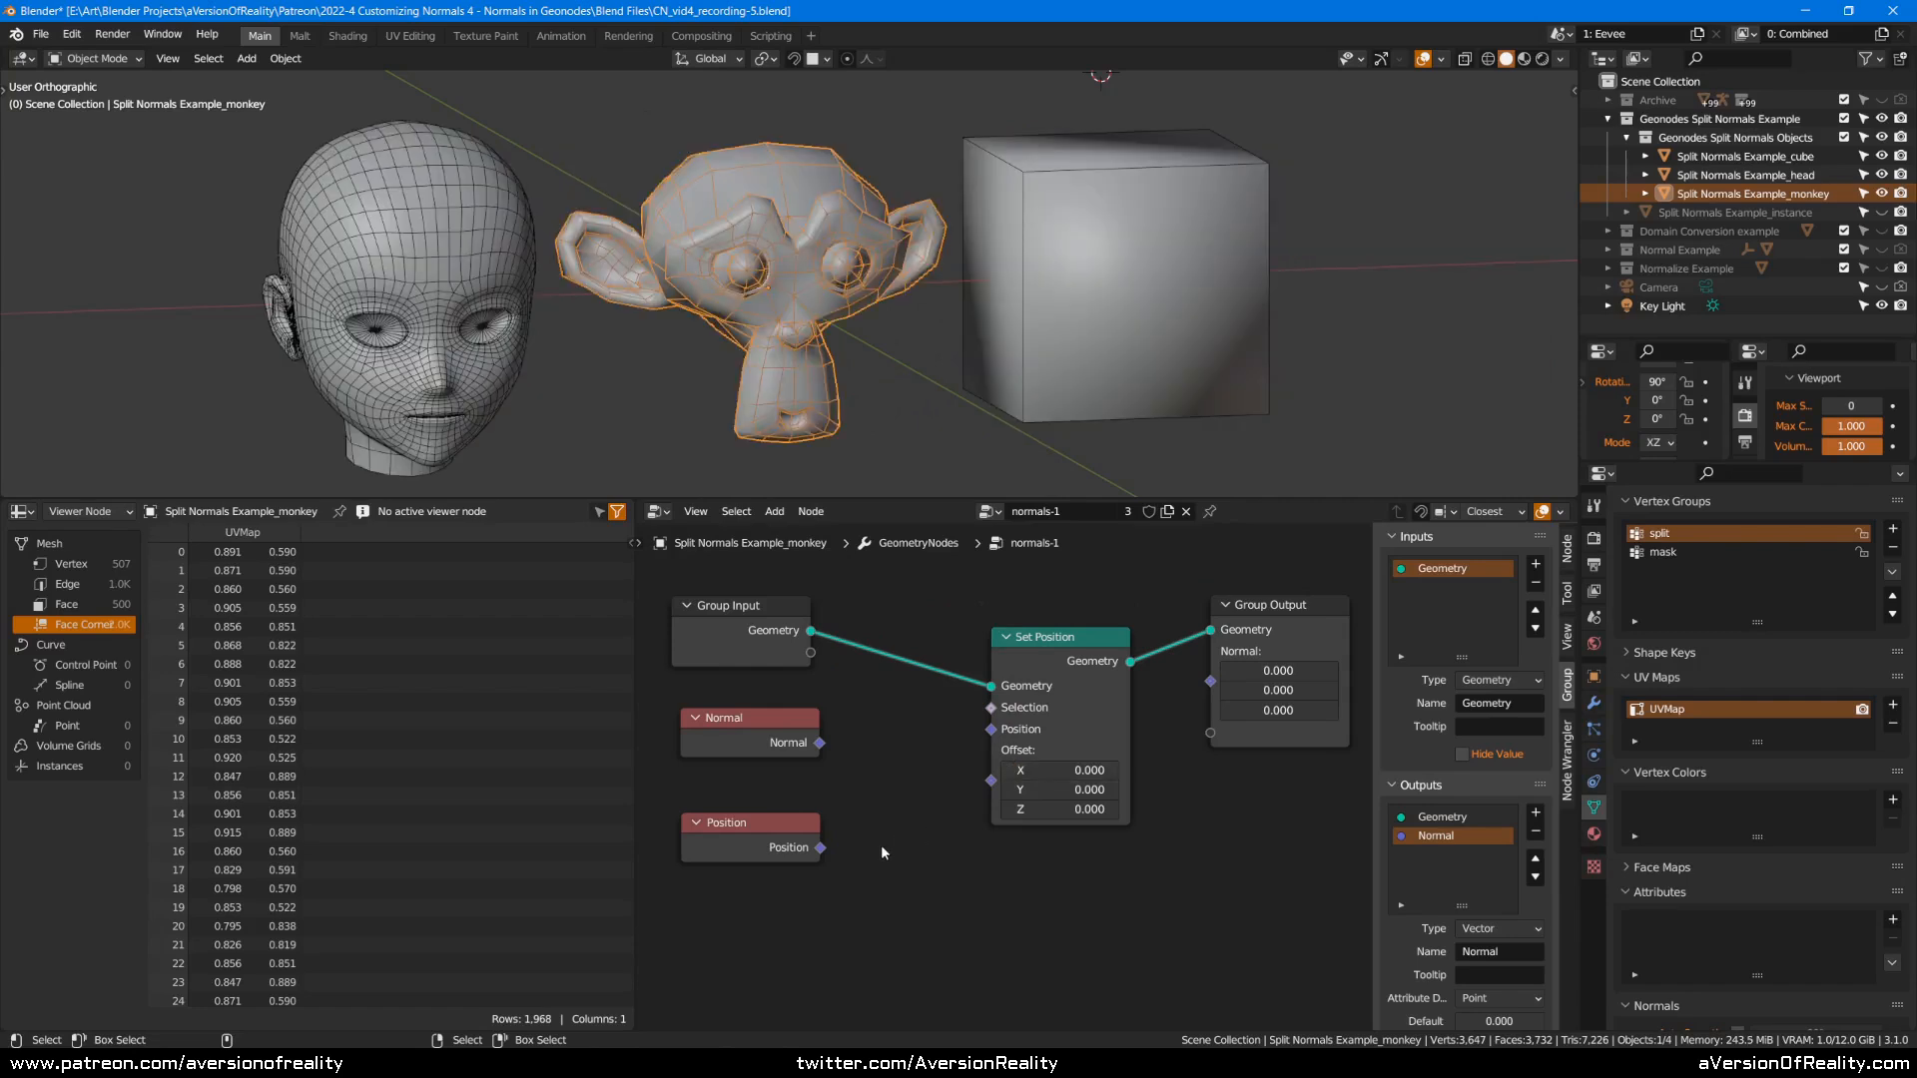
left_click_drag(821, 848, 992, 729)
left_click_drag(1059, 654, 1117, 630)
Insert a Vector Math node between Position and Set Position, trying its first vector component and resetting it to 0.
key("shift+a")
mouse_move(1017, 861)
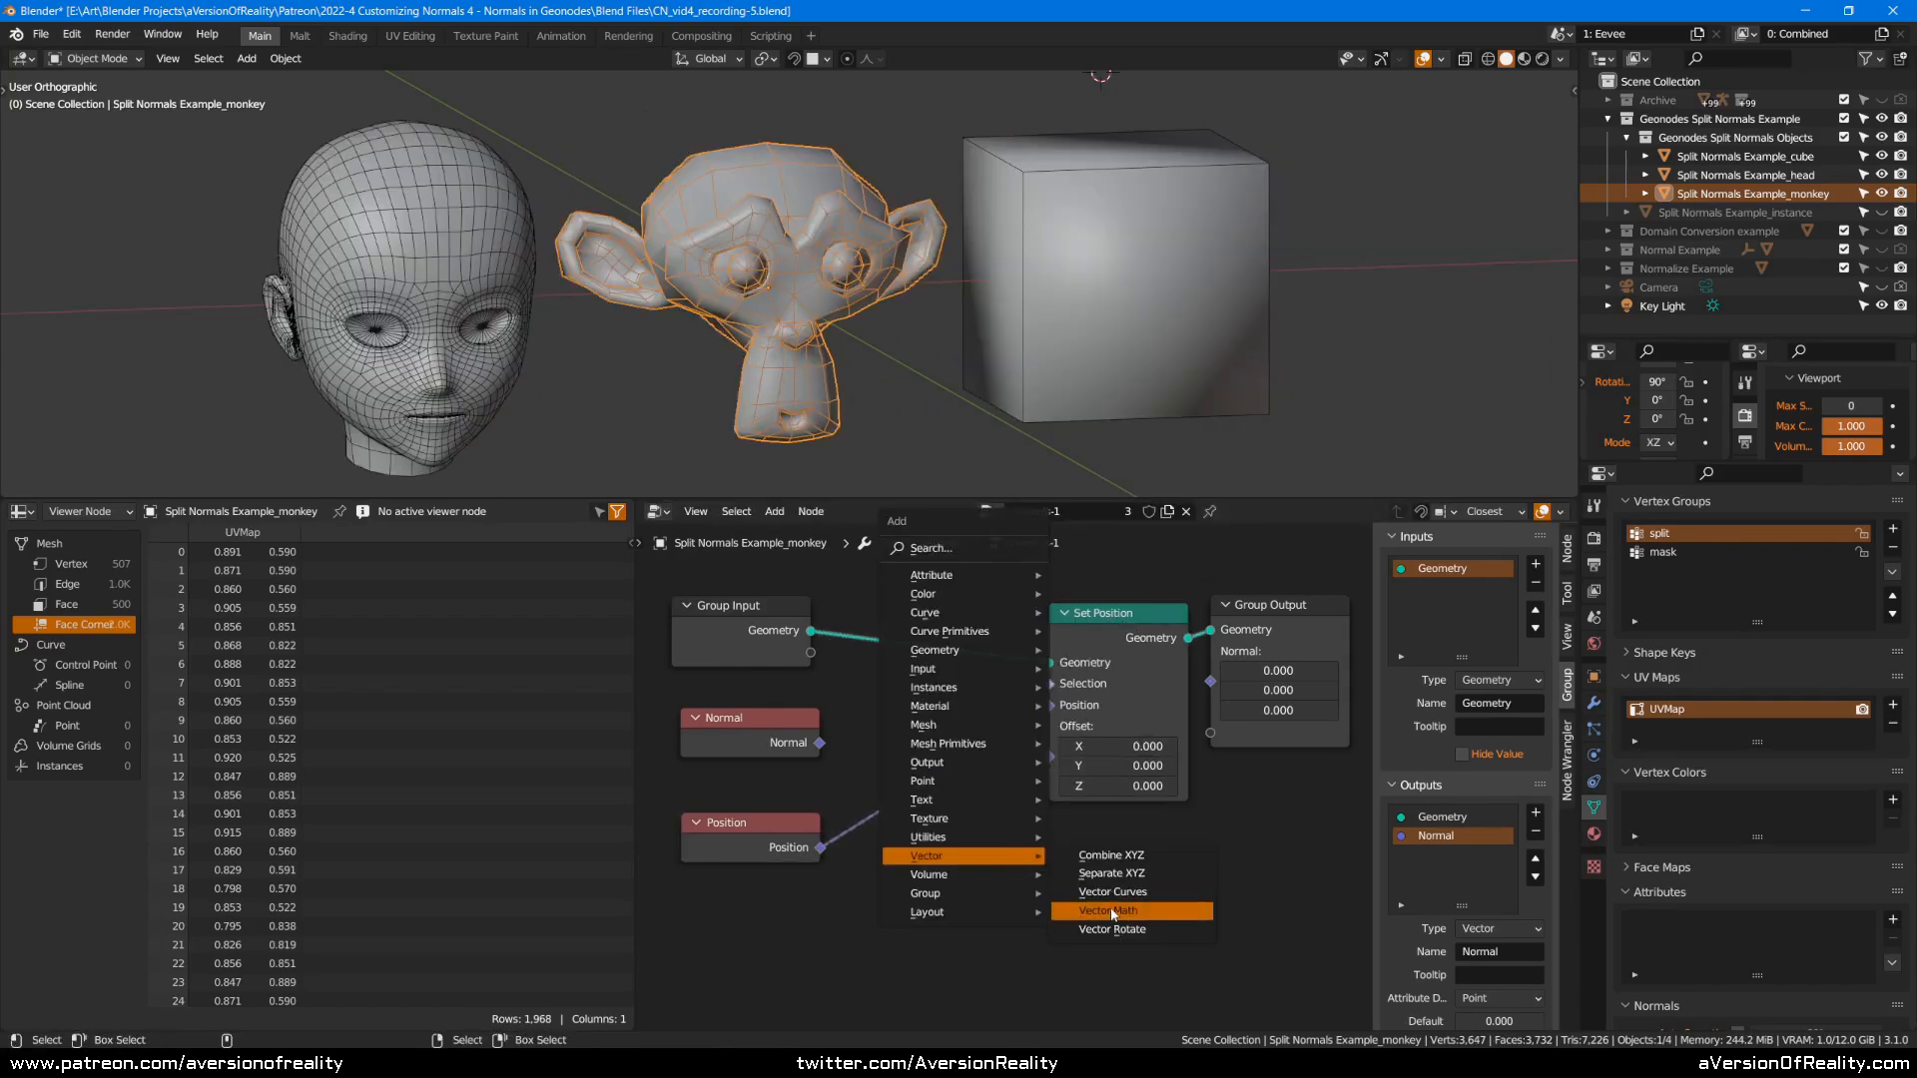
left_click(1112, 910)
left_click(978, 847)
mouse_move(977, 849)
left_mouse_down()
mouse_move(1015, 850)
mouse_move(969, 851)
mouse_move(1000, 851)
left_mouse_up()
left_click(973, 852)
type("0")
key("Return")
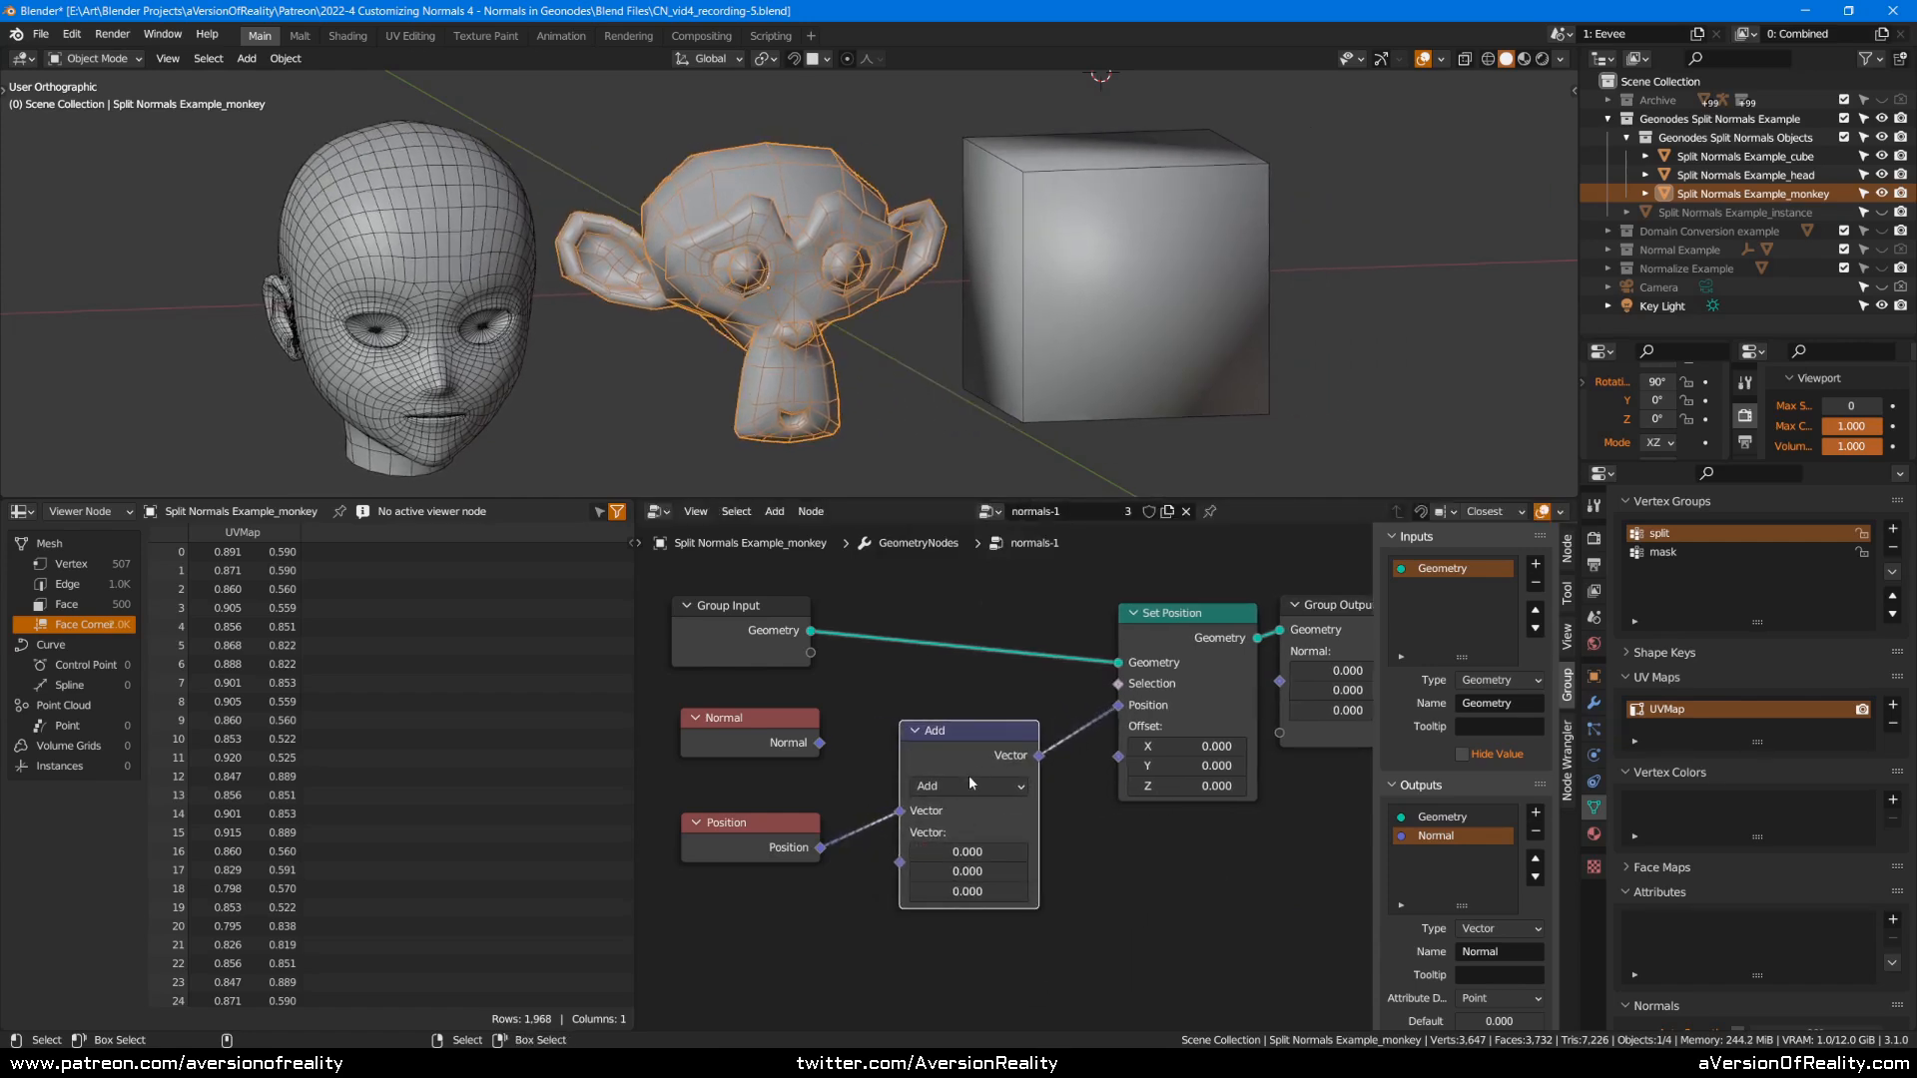
Switch the Vector Math node to Scale and set its scale factor to 0.396.
left_click(969, 785)
left_click(975, 463)
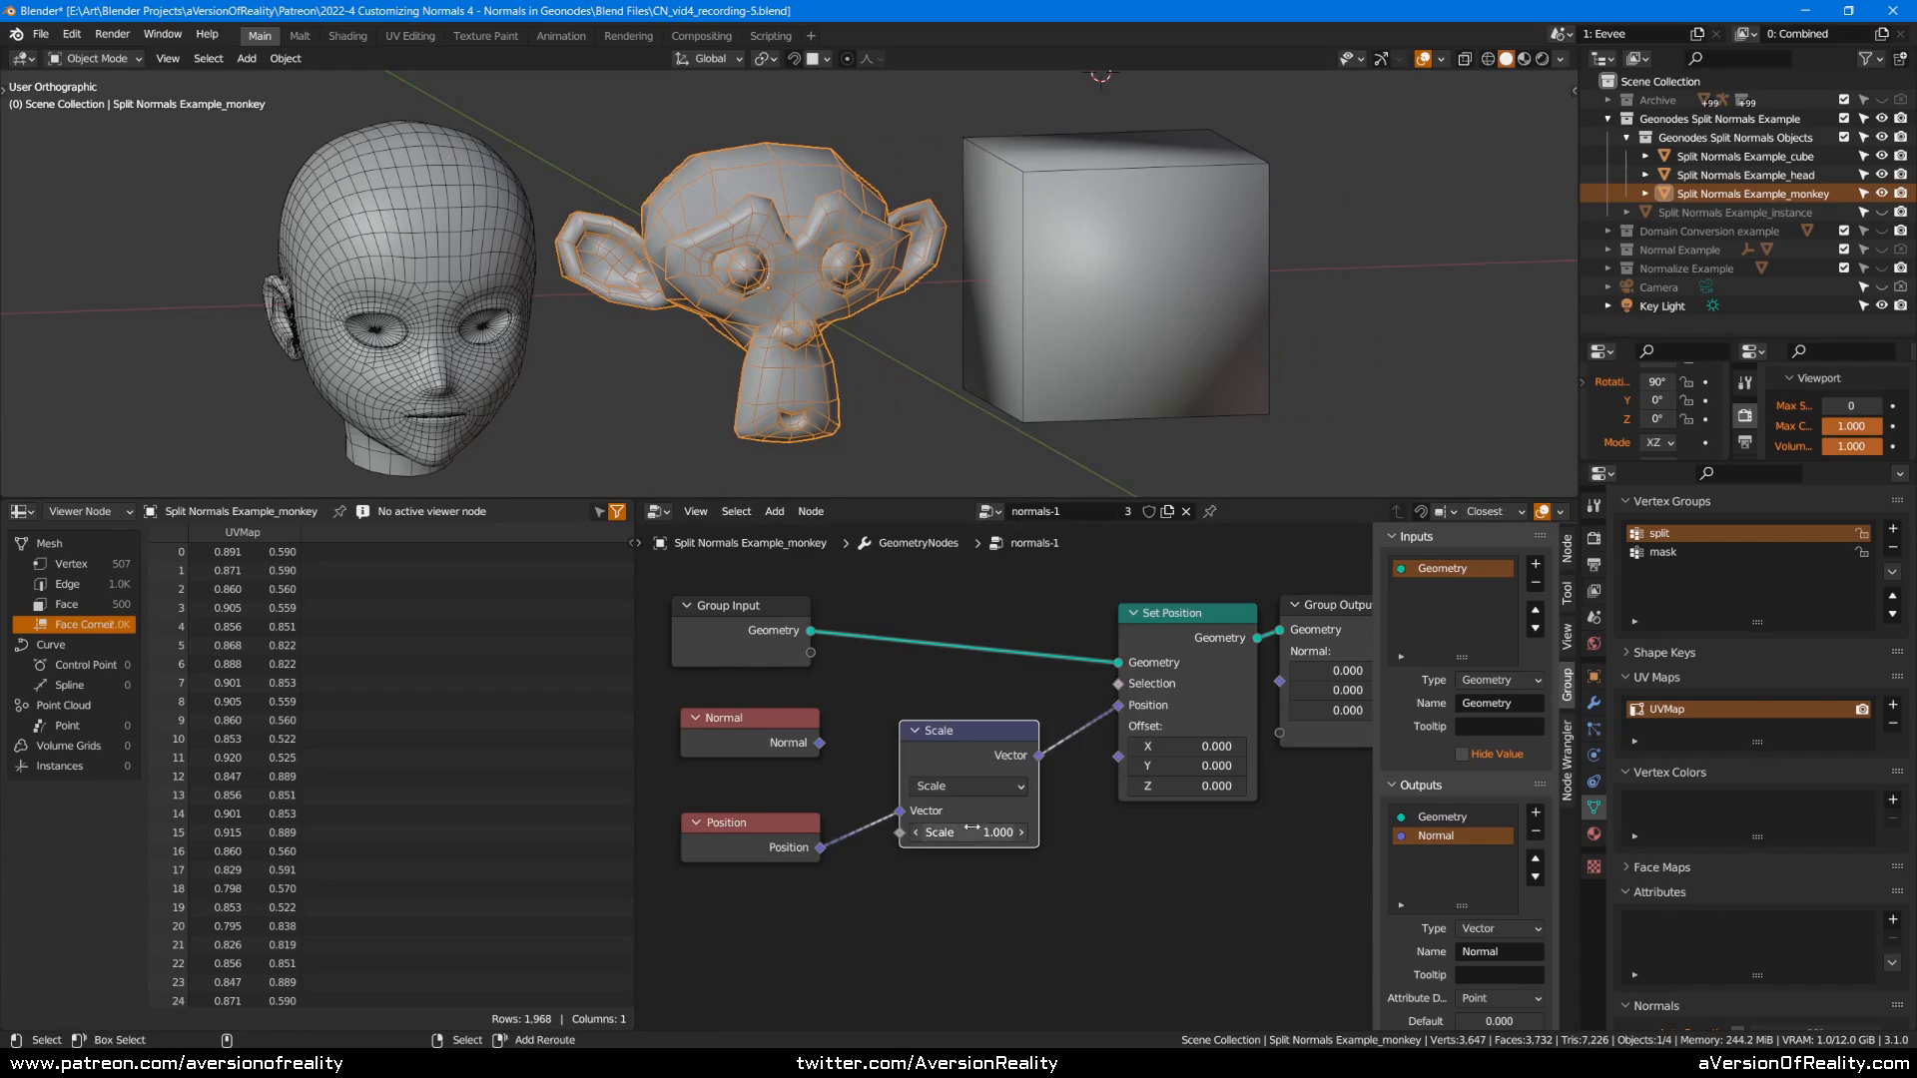
mouse_move(960, 831)
left_mouse_down()
mouse_move(918, 833)
mouse_move(939, 832)
left_mouse_up()
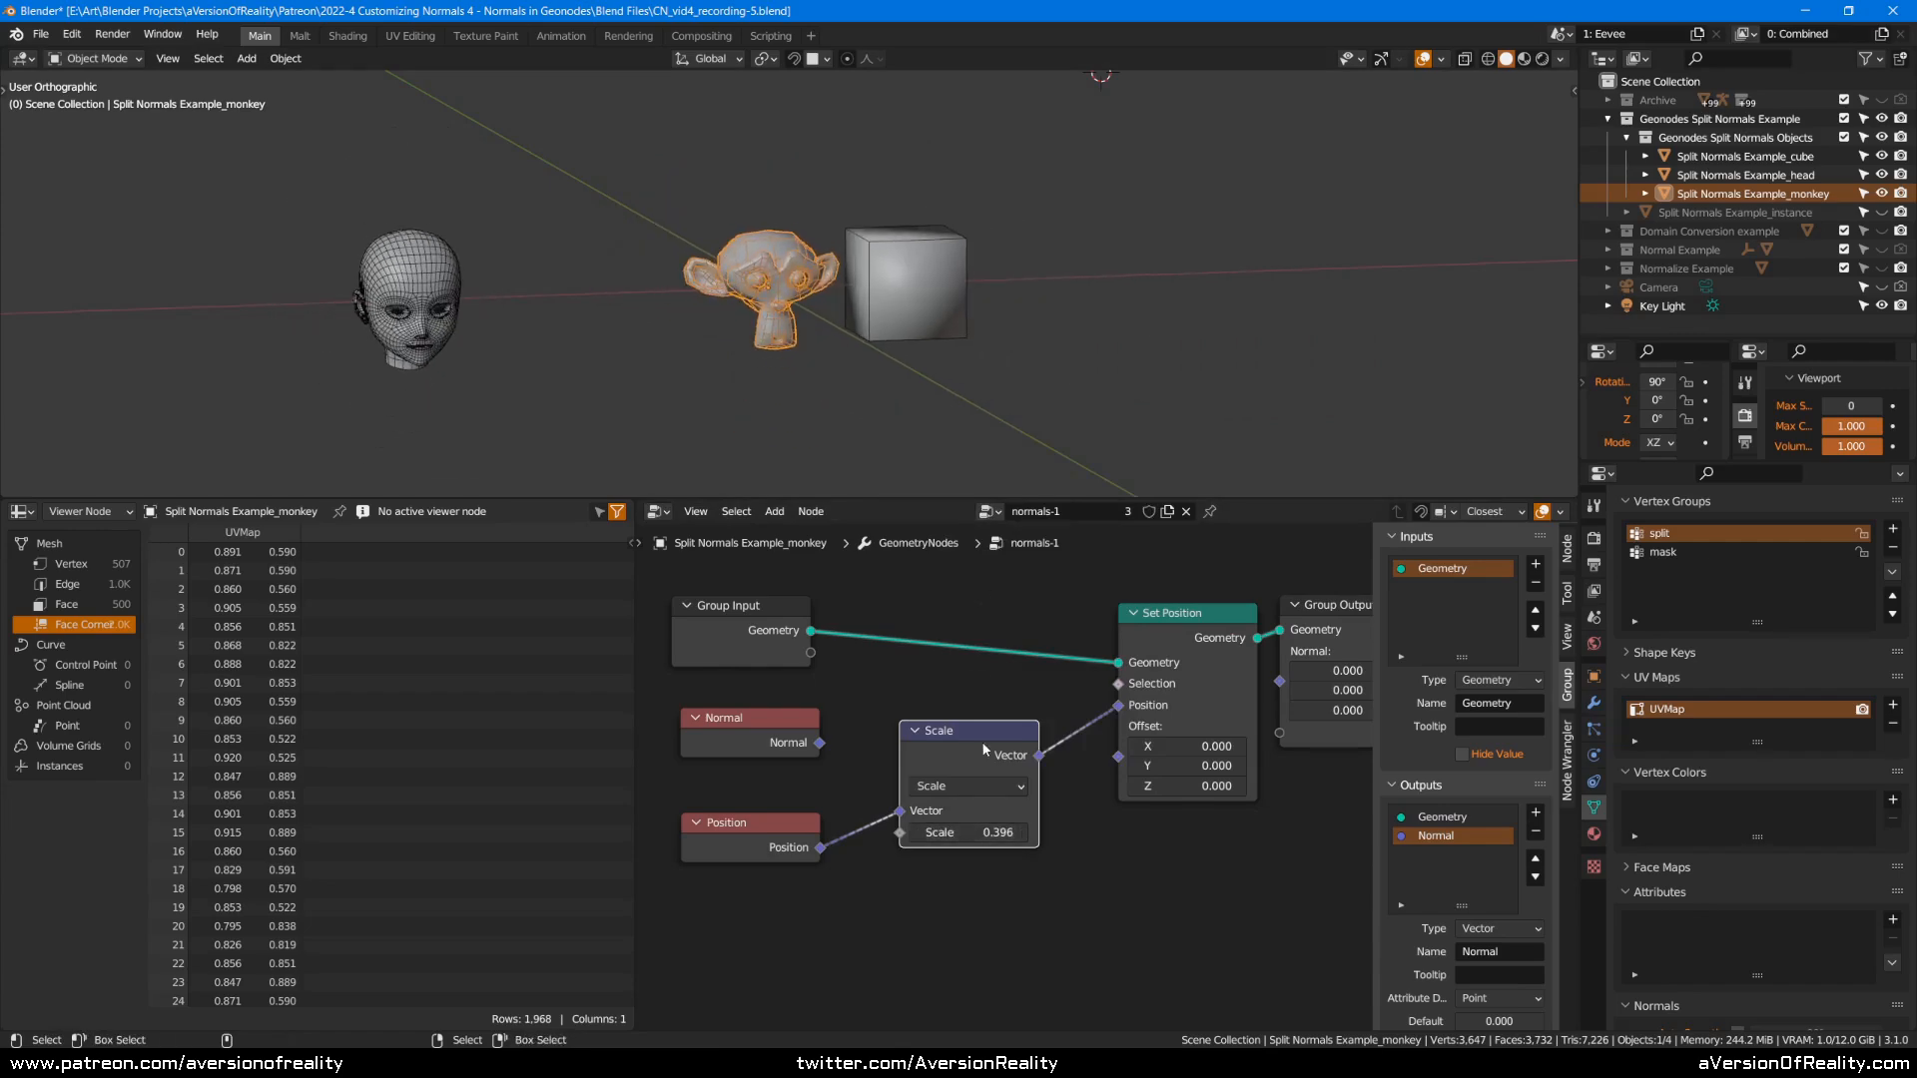
Dissolve the Scale and Set Position nodes, keeping the geometry link intact.
key("ctrl+x")
left_click_drag(1168, 625, 1095, 616)
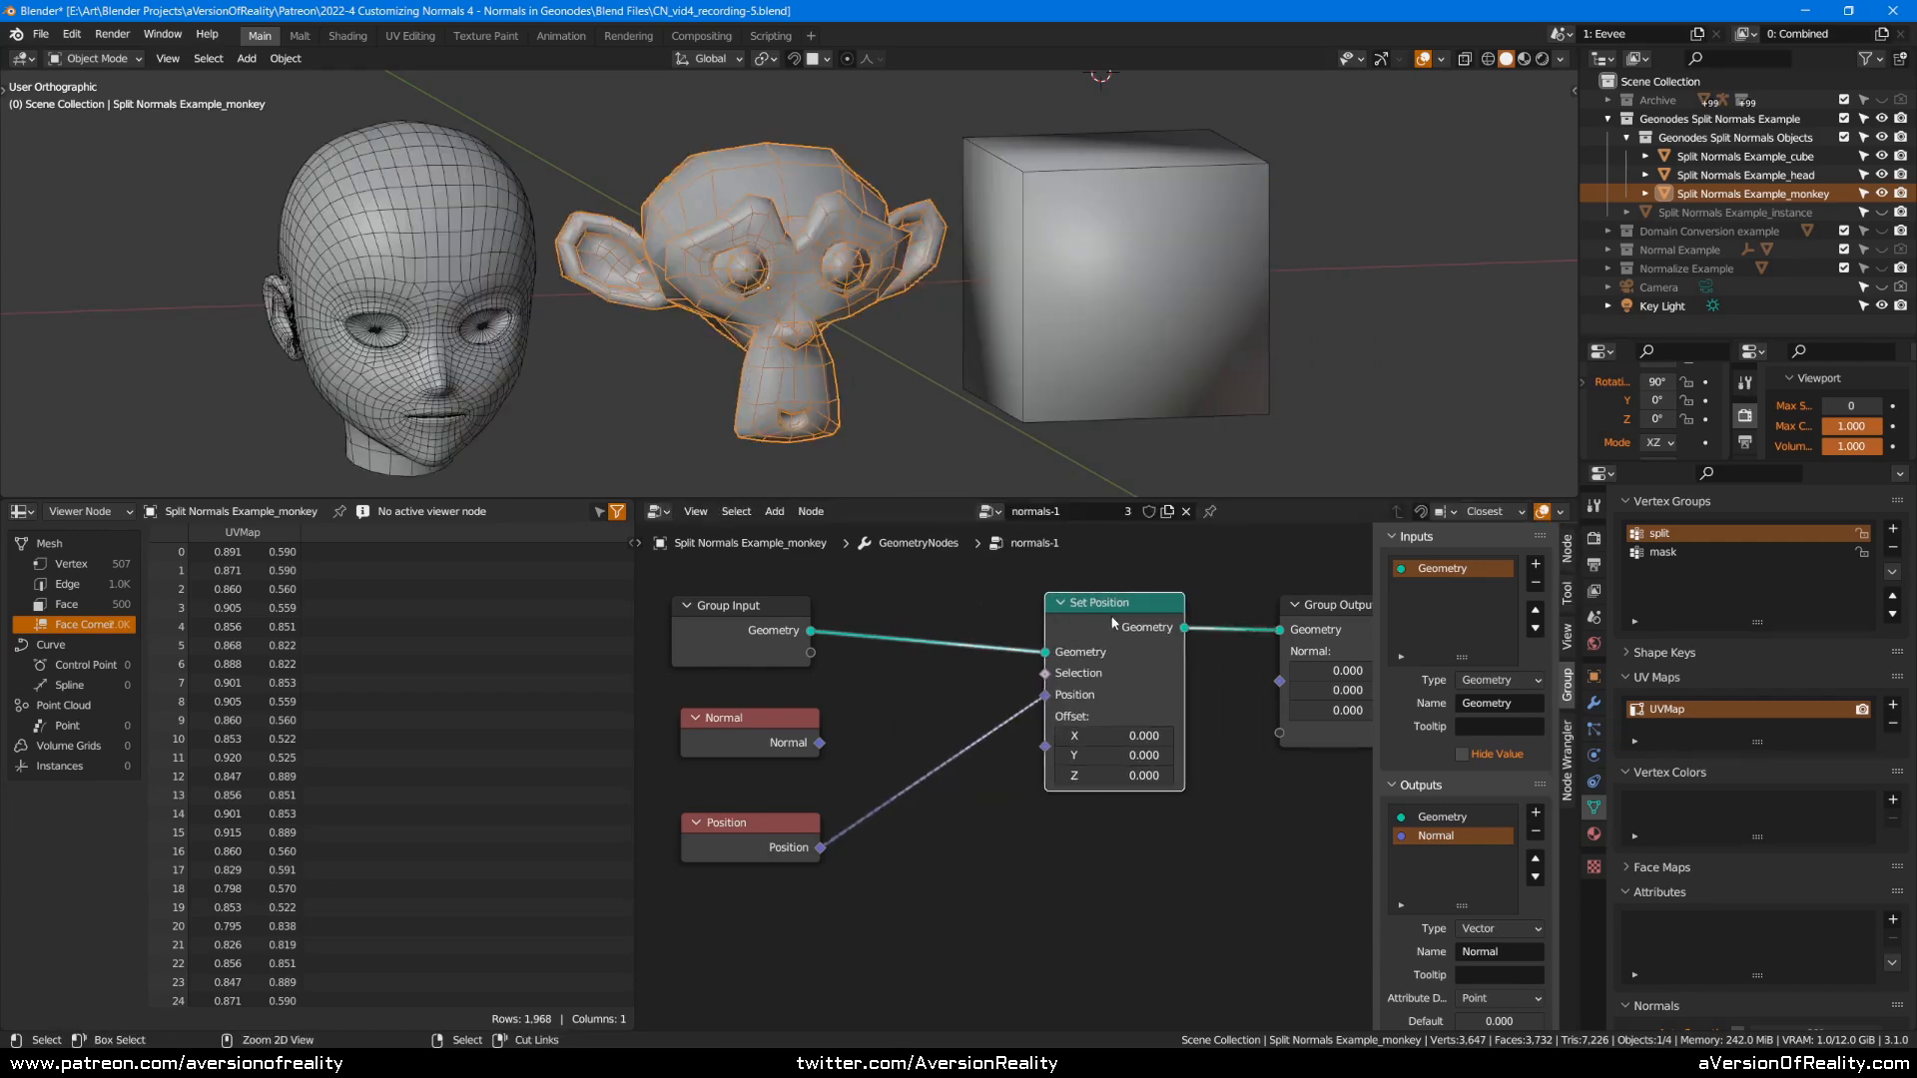
key("ctrl+x")
key("Home")
key("shift+a")
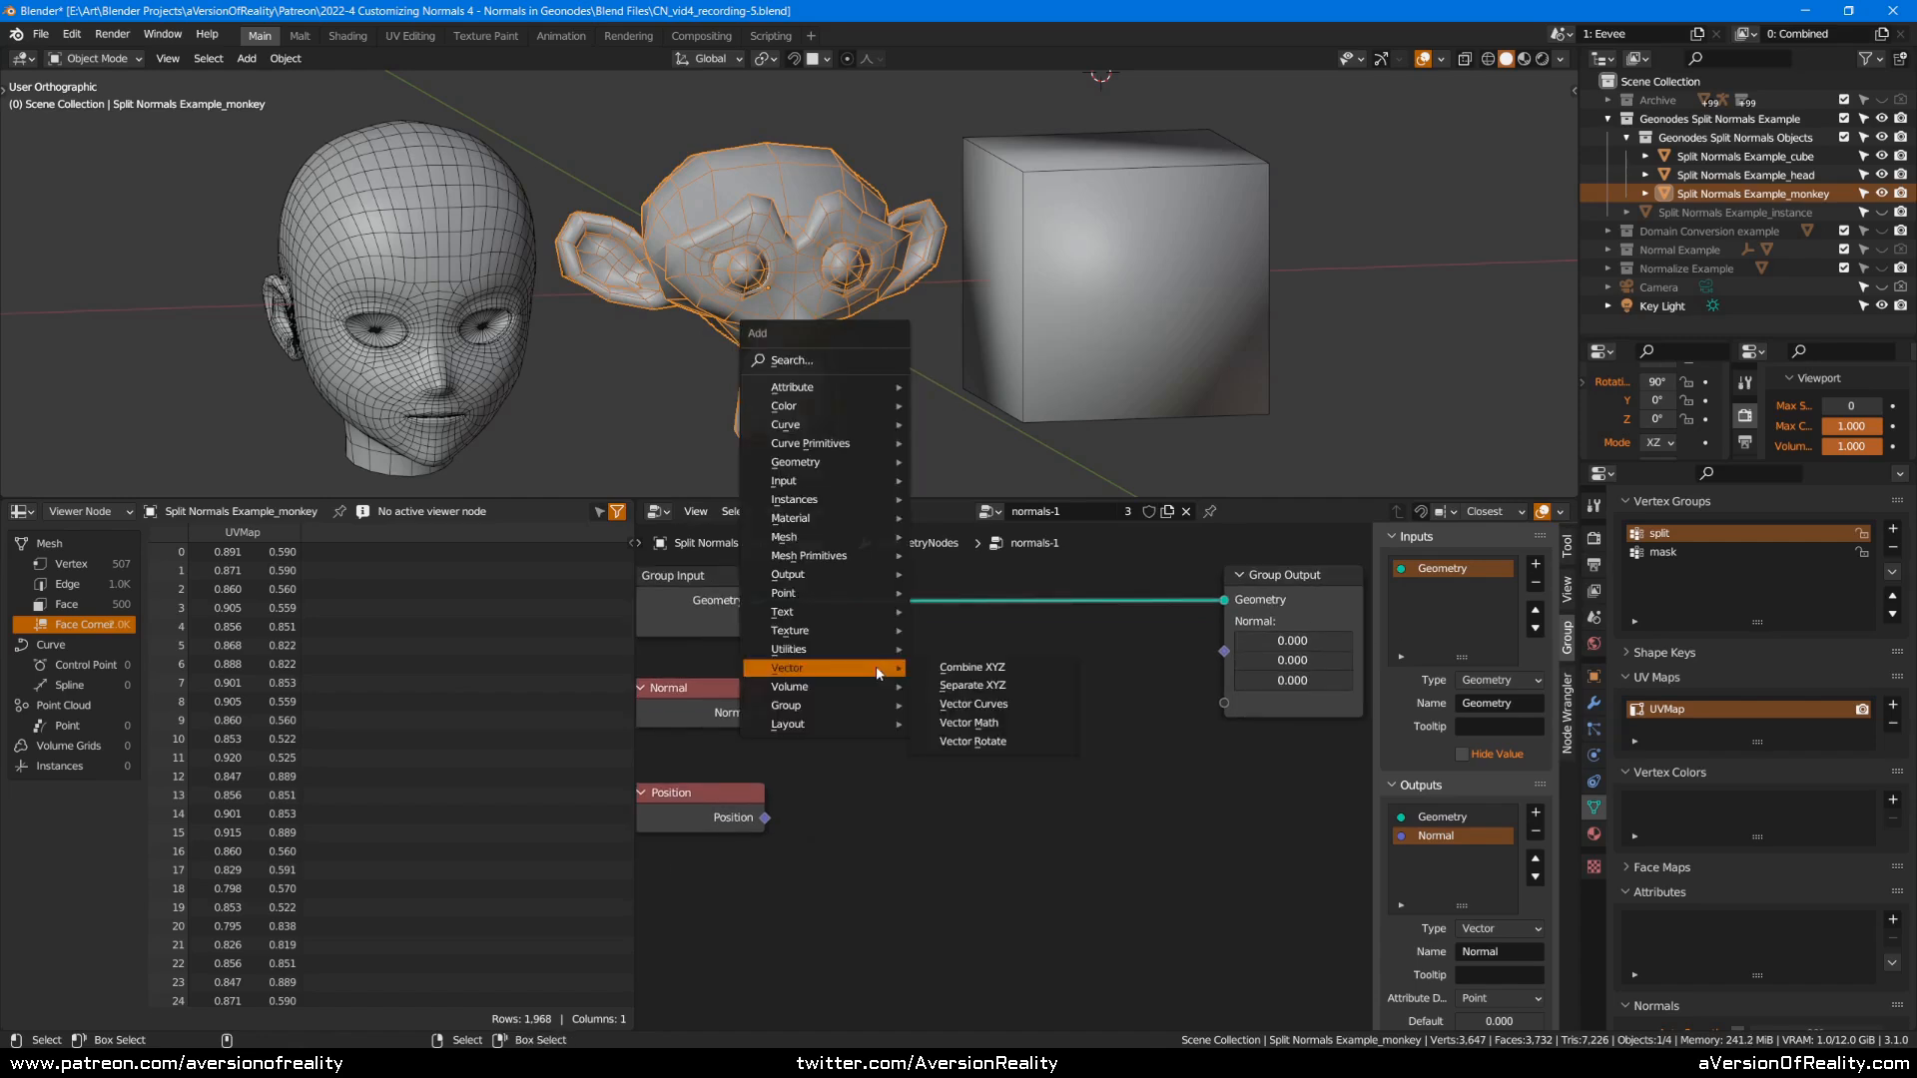
mouse_move(867, 479)
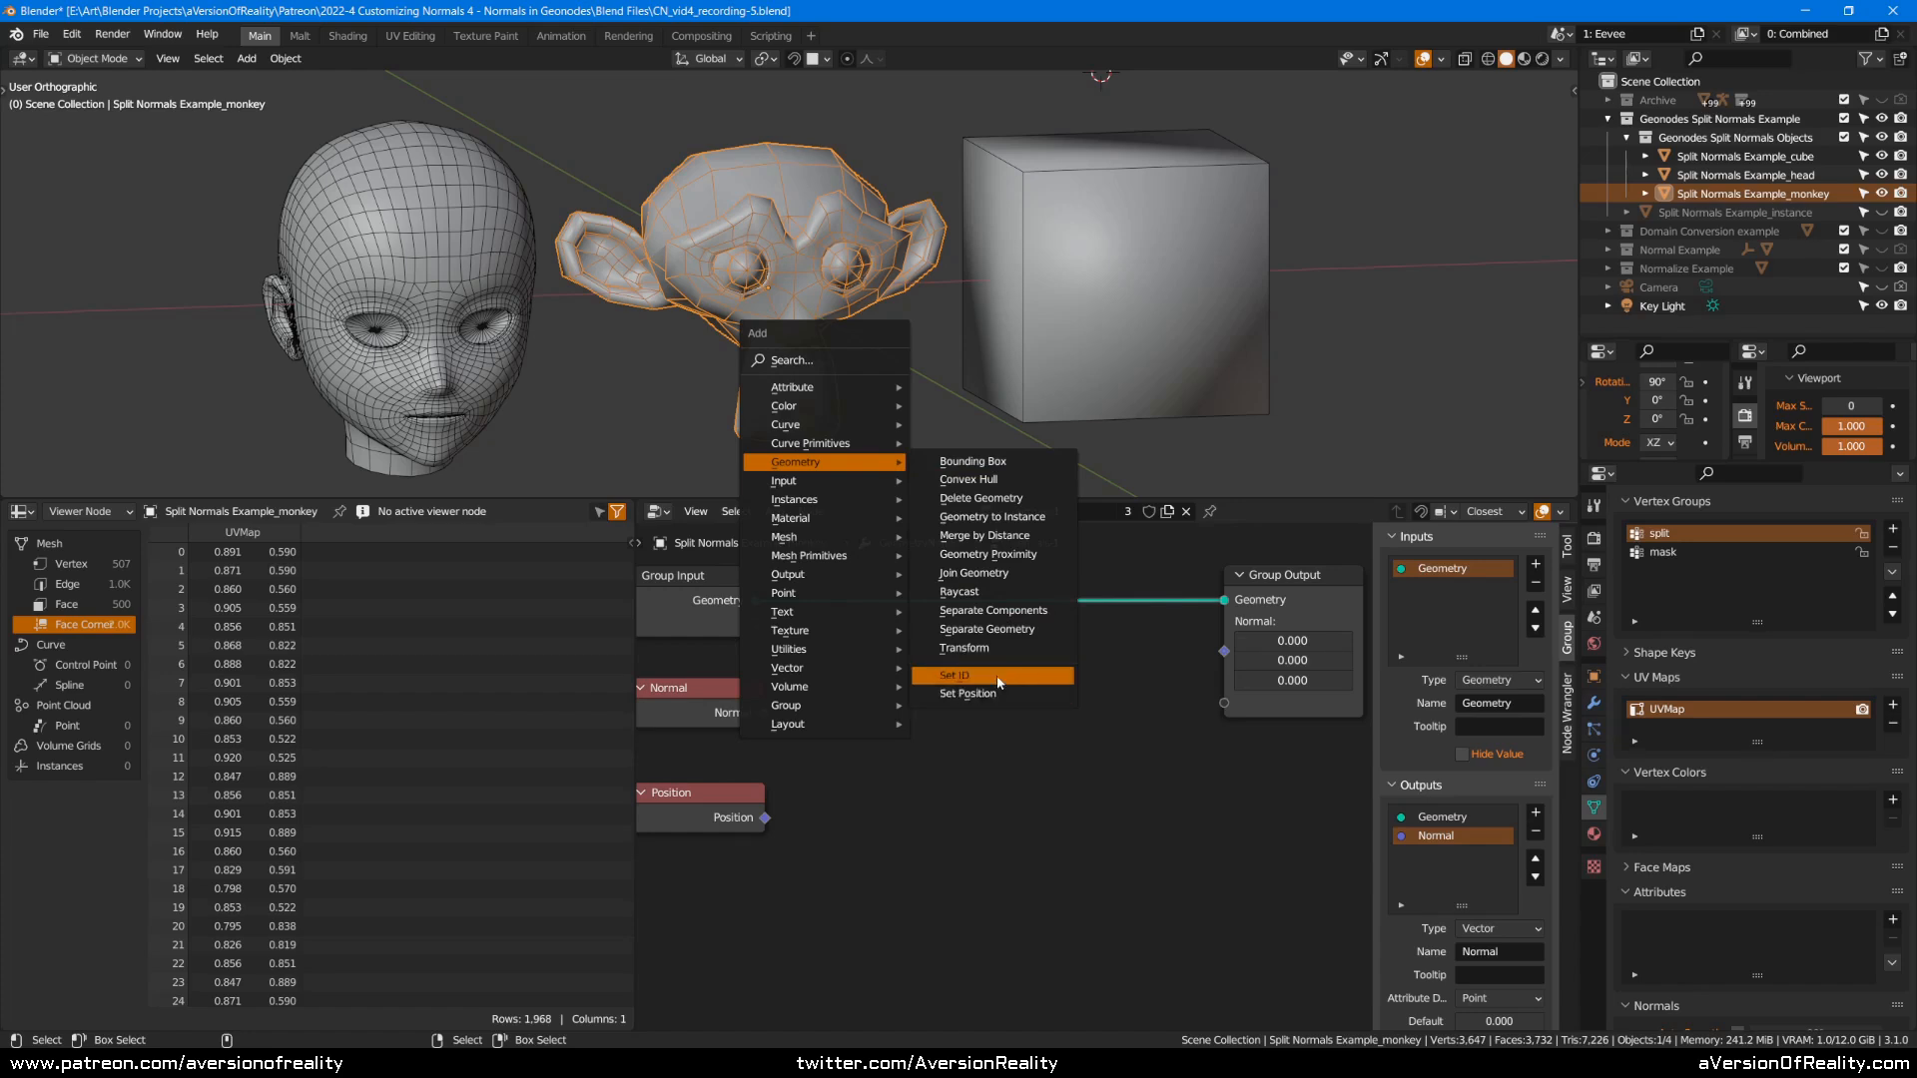
middle_click_drag(1098, 806, 1123, 818)
Save the file and widen the node editor at the spreadsheet's expense.
key("ctrl+s")
middle_click_drag(1038, 687, 1027, 697)
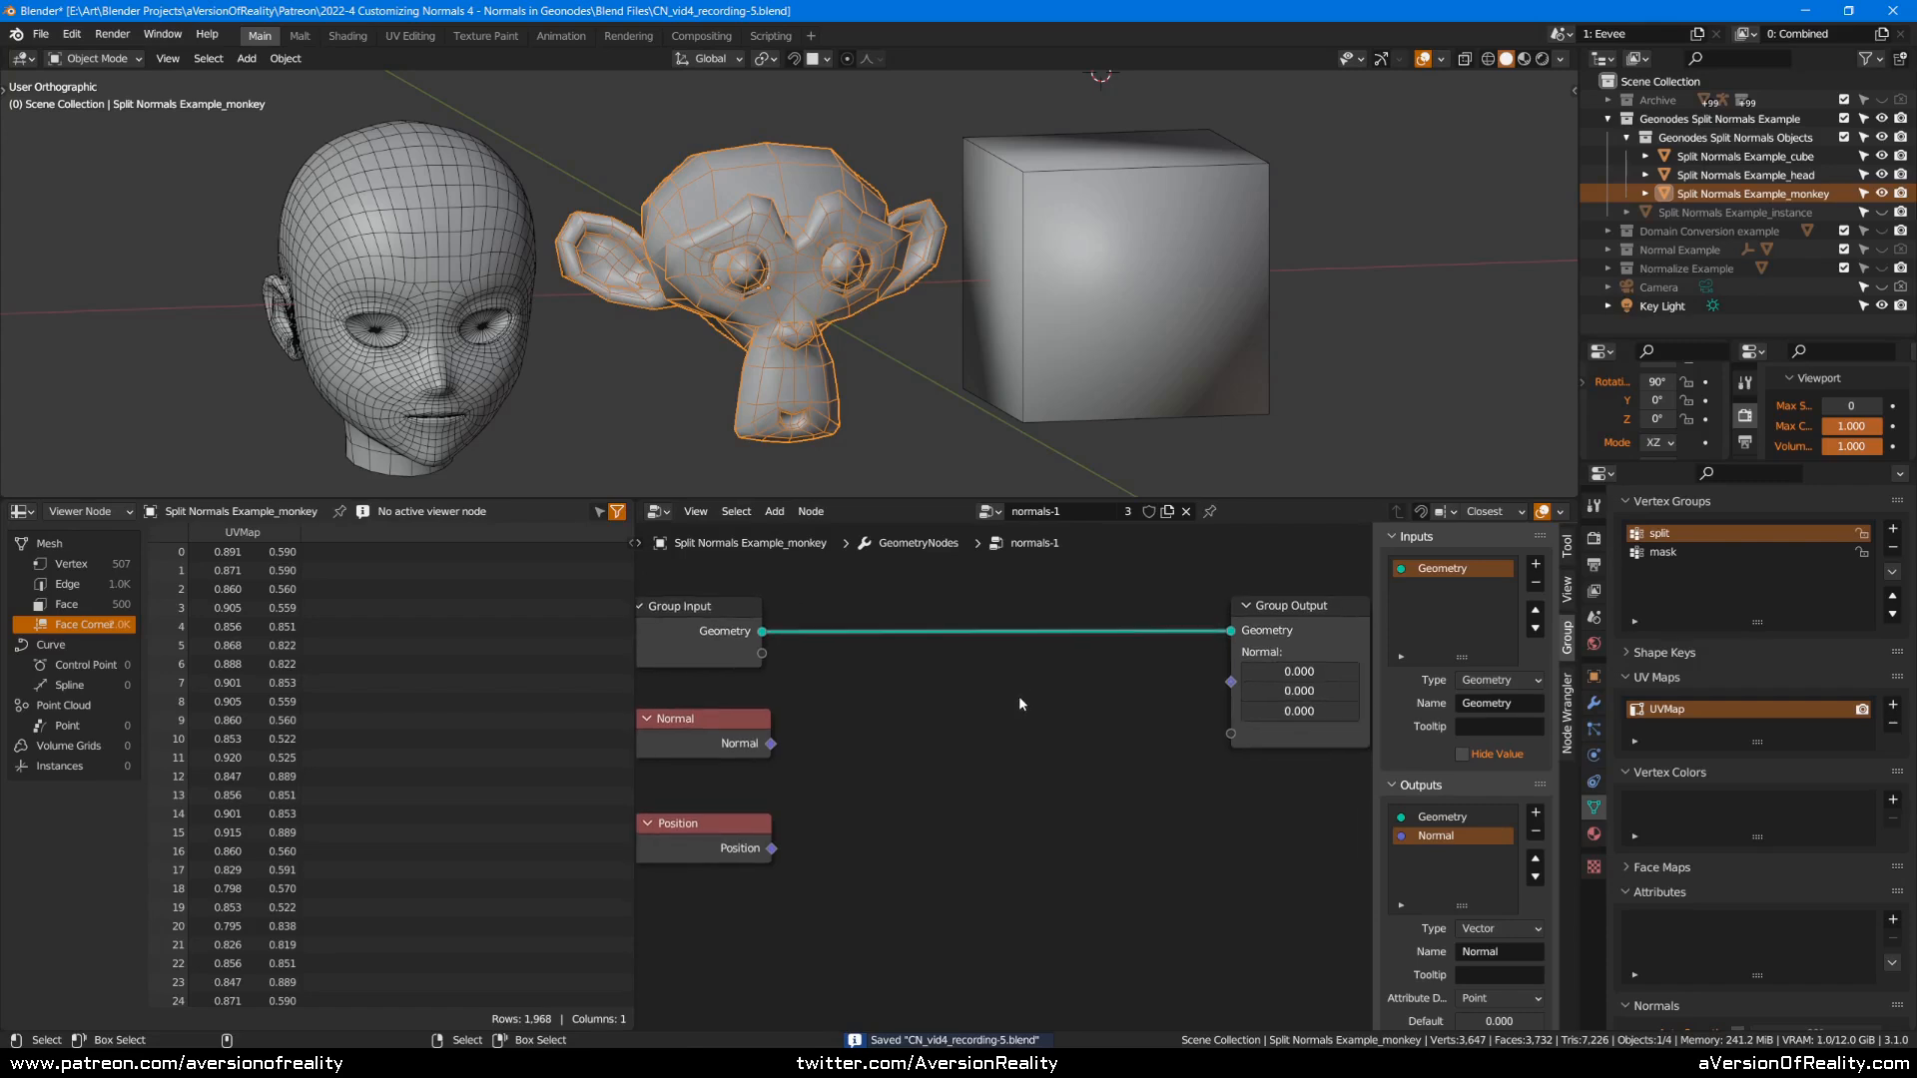
left_click_drag(635, 685, 516, 682)
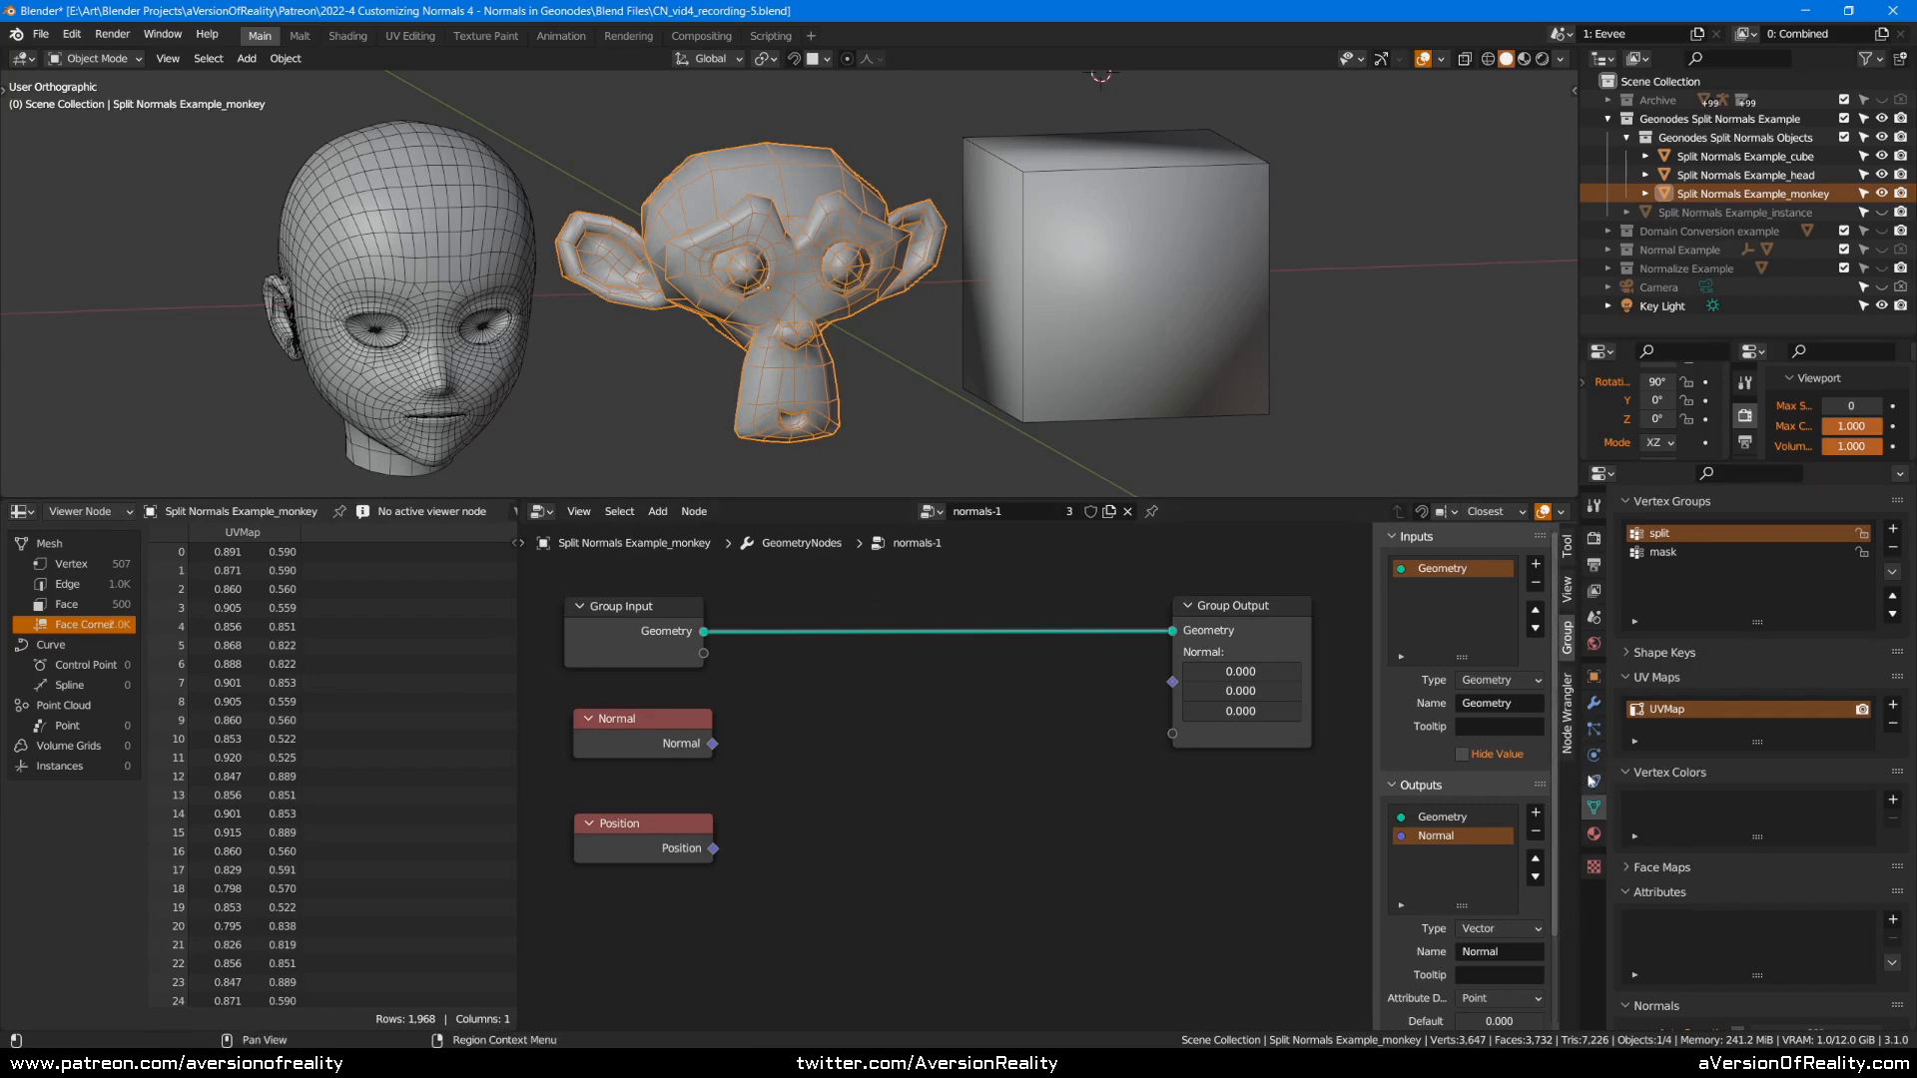
Expand the monkey mesh's Geometry Data section and enable Auto Smooth.
scroll(1738, 847, "down", 3)
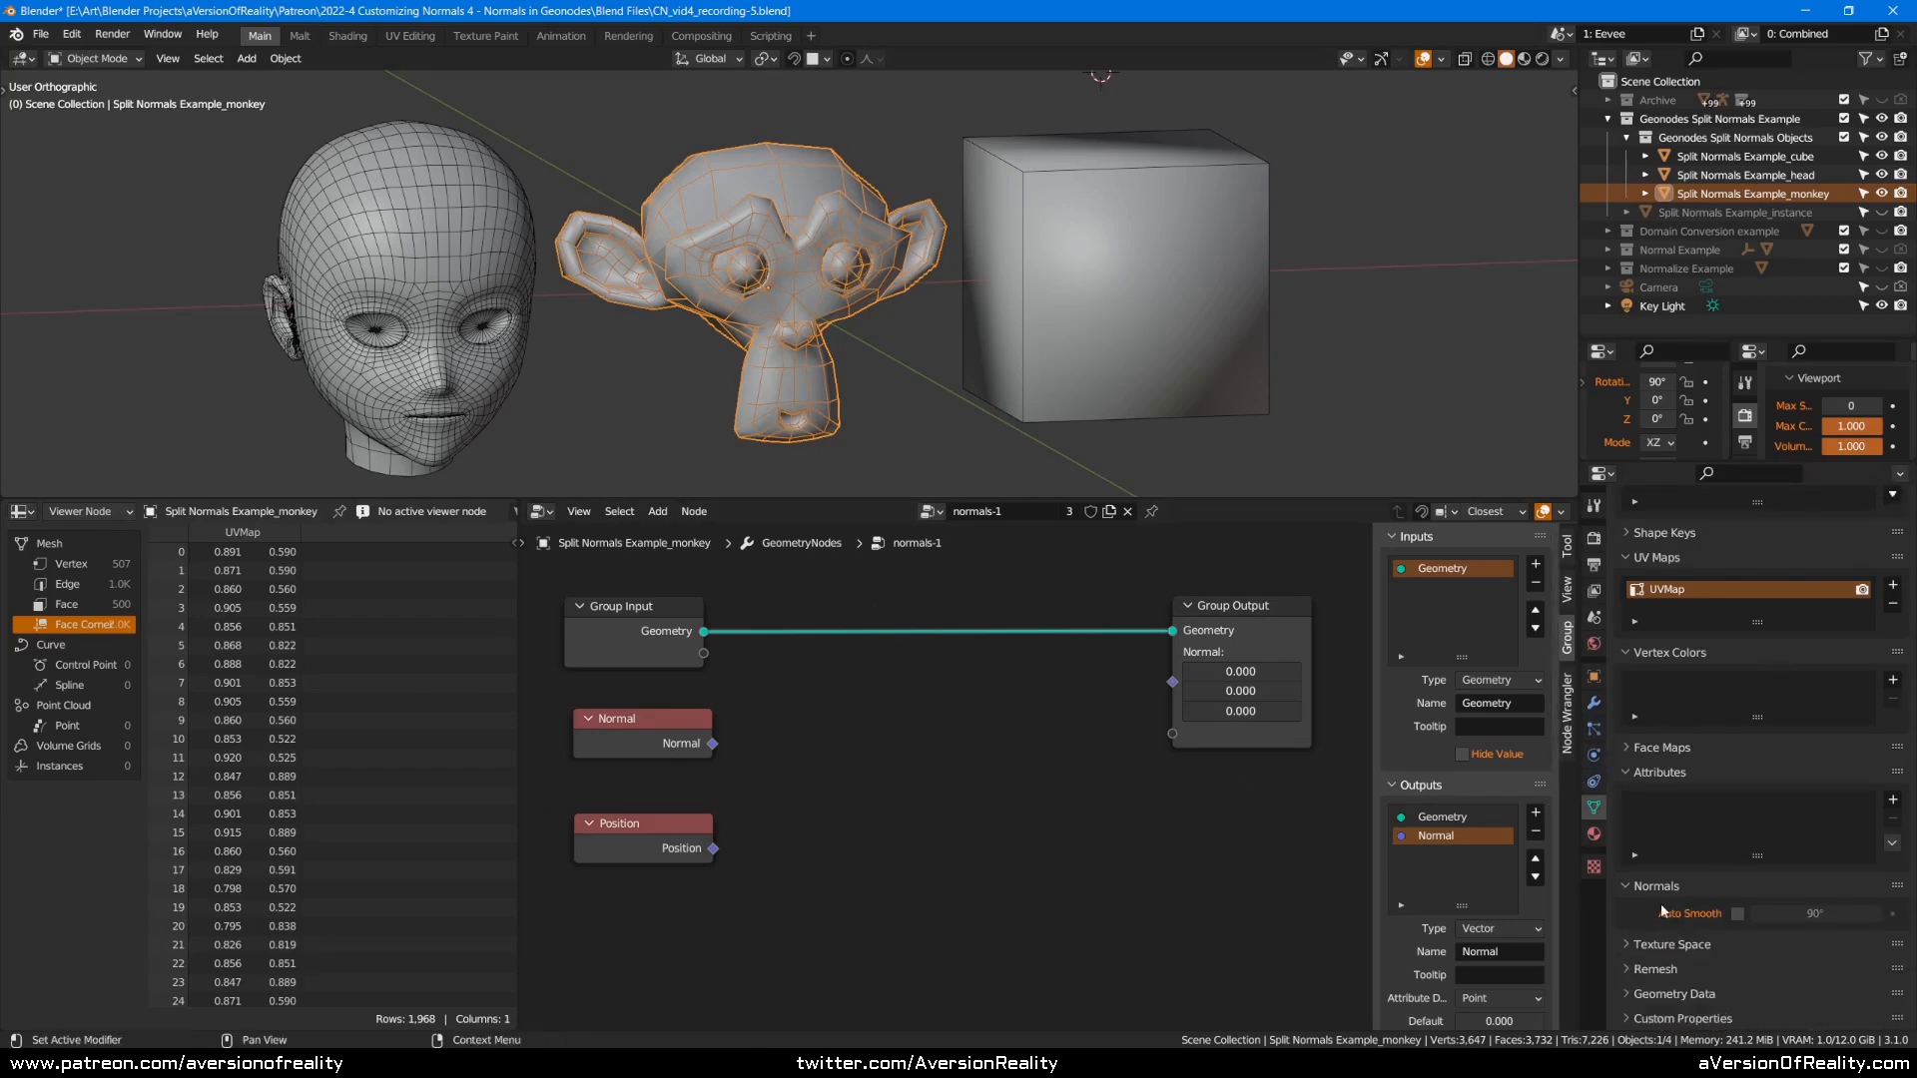
left_click(1738, 914)
left_click(1737, 913)
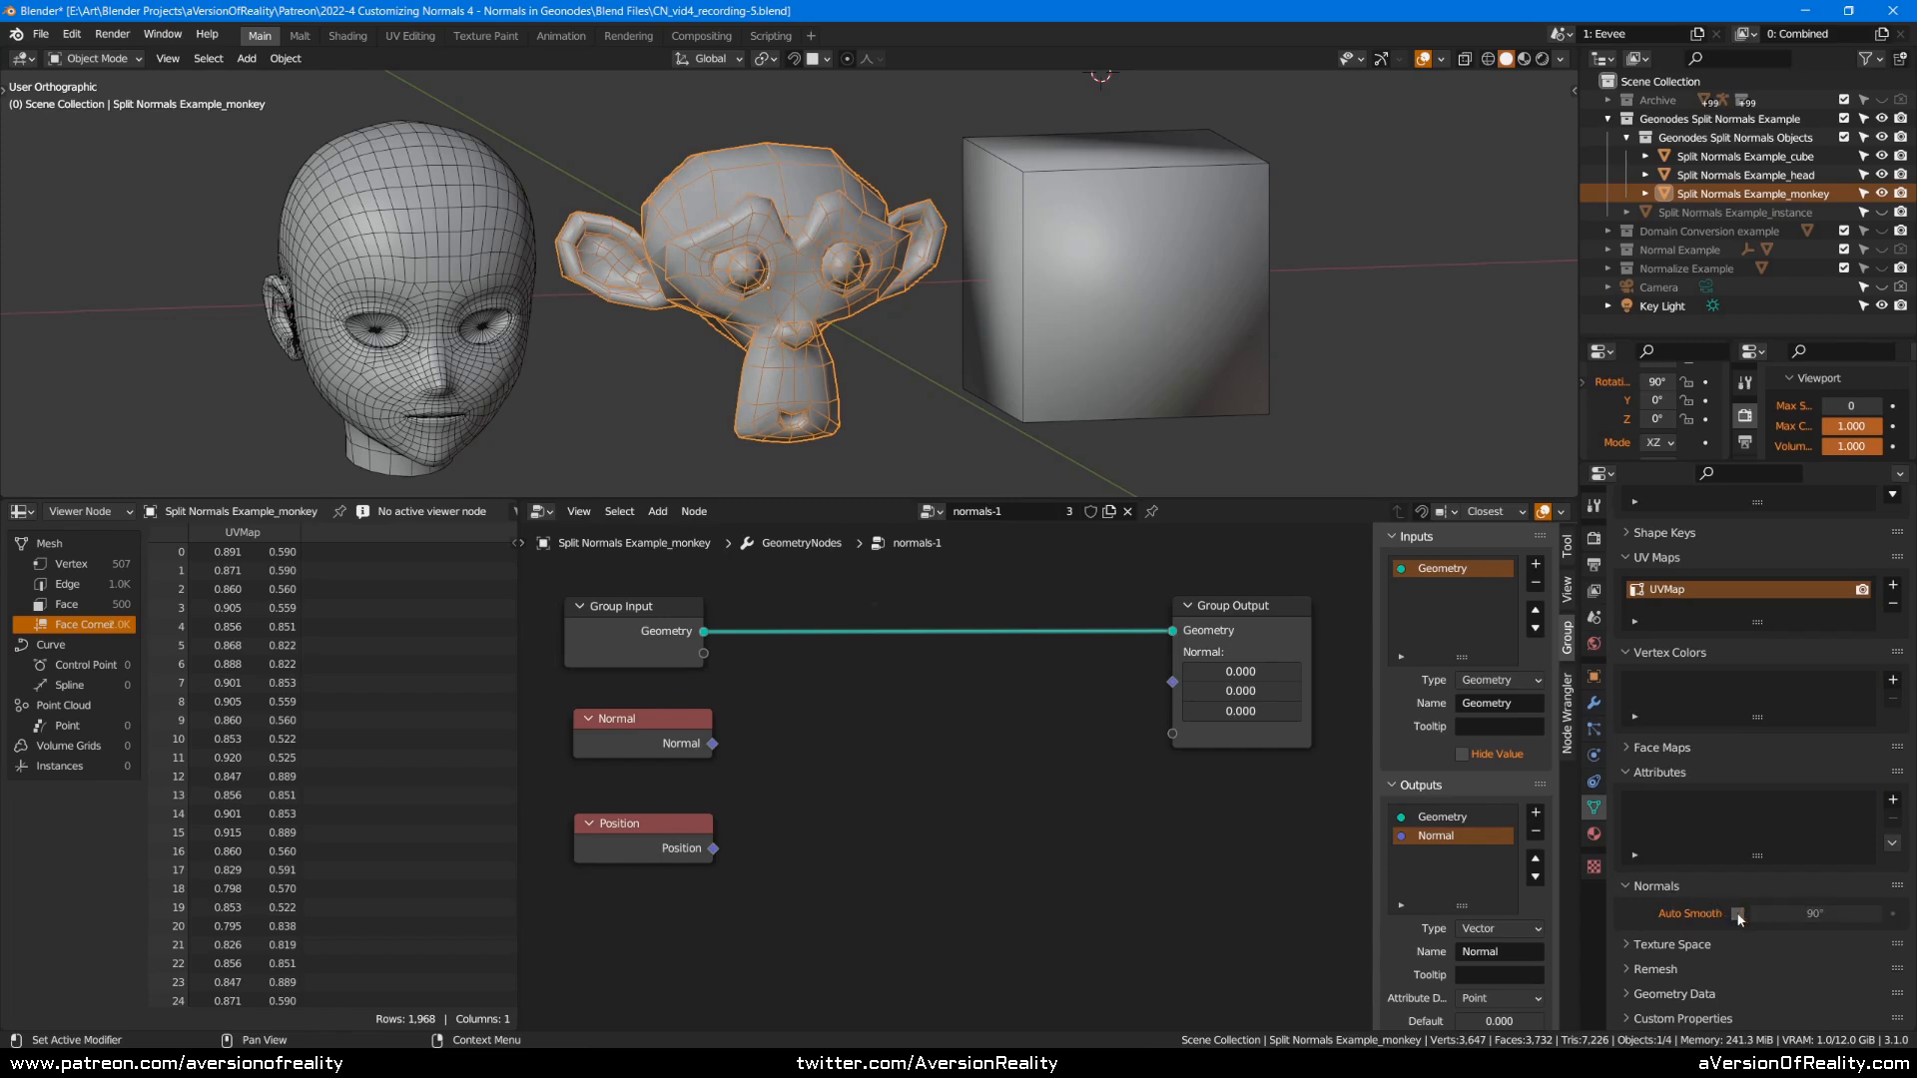
left_click(1678, 994)
scroll(1695, 927, "down", 4)
left_click(1737, 756)
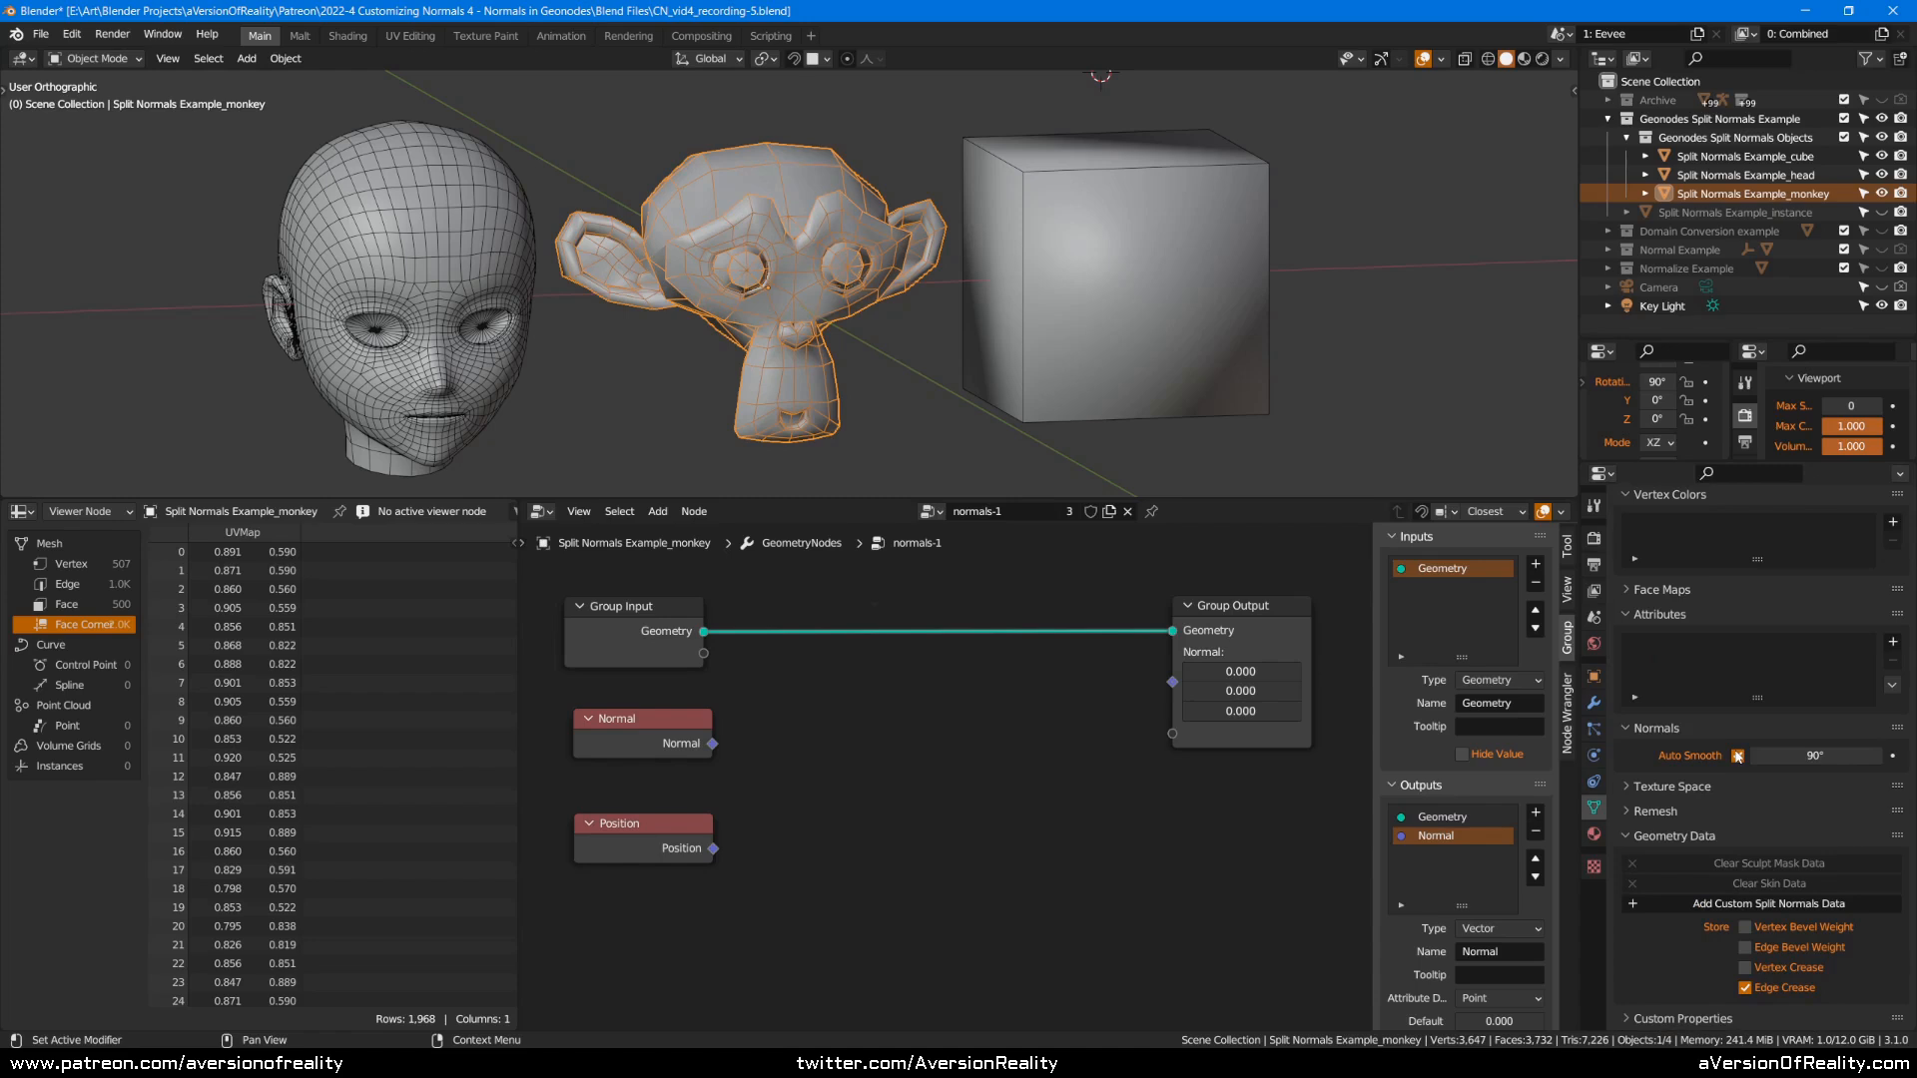
Add a Normal Edit modifier to the monkey and apply it.
left_click(1594, 703)
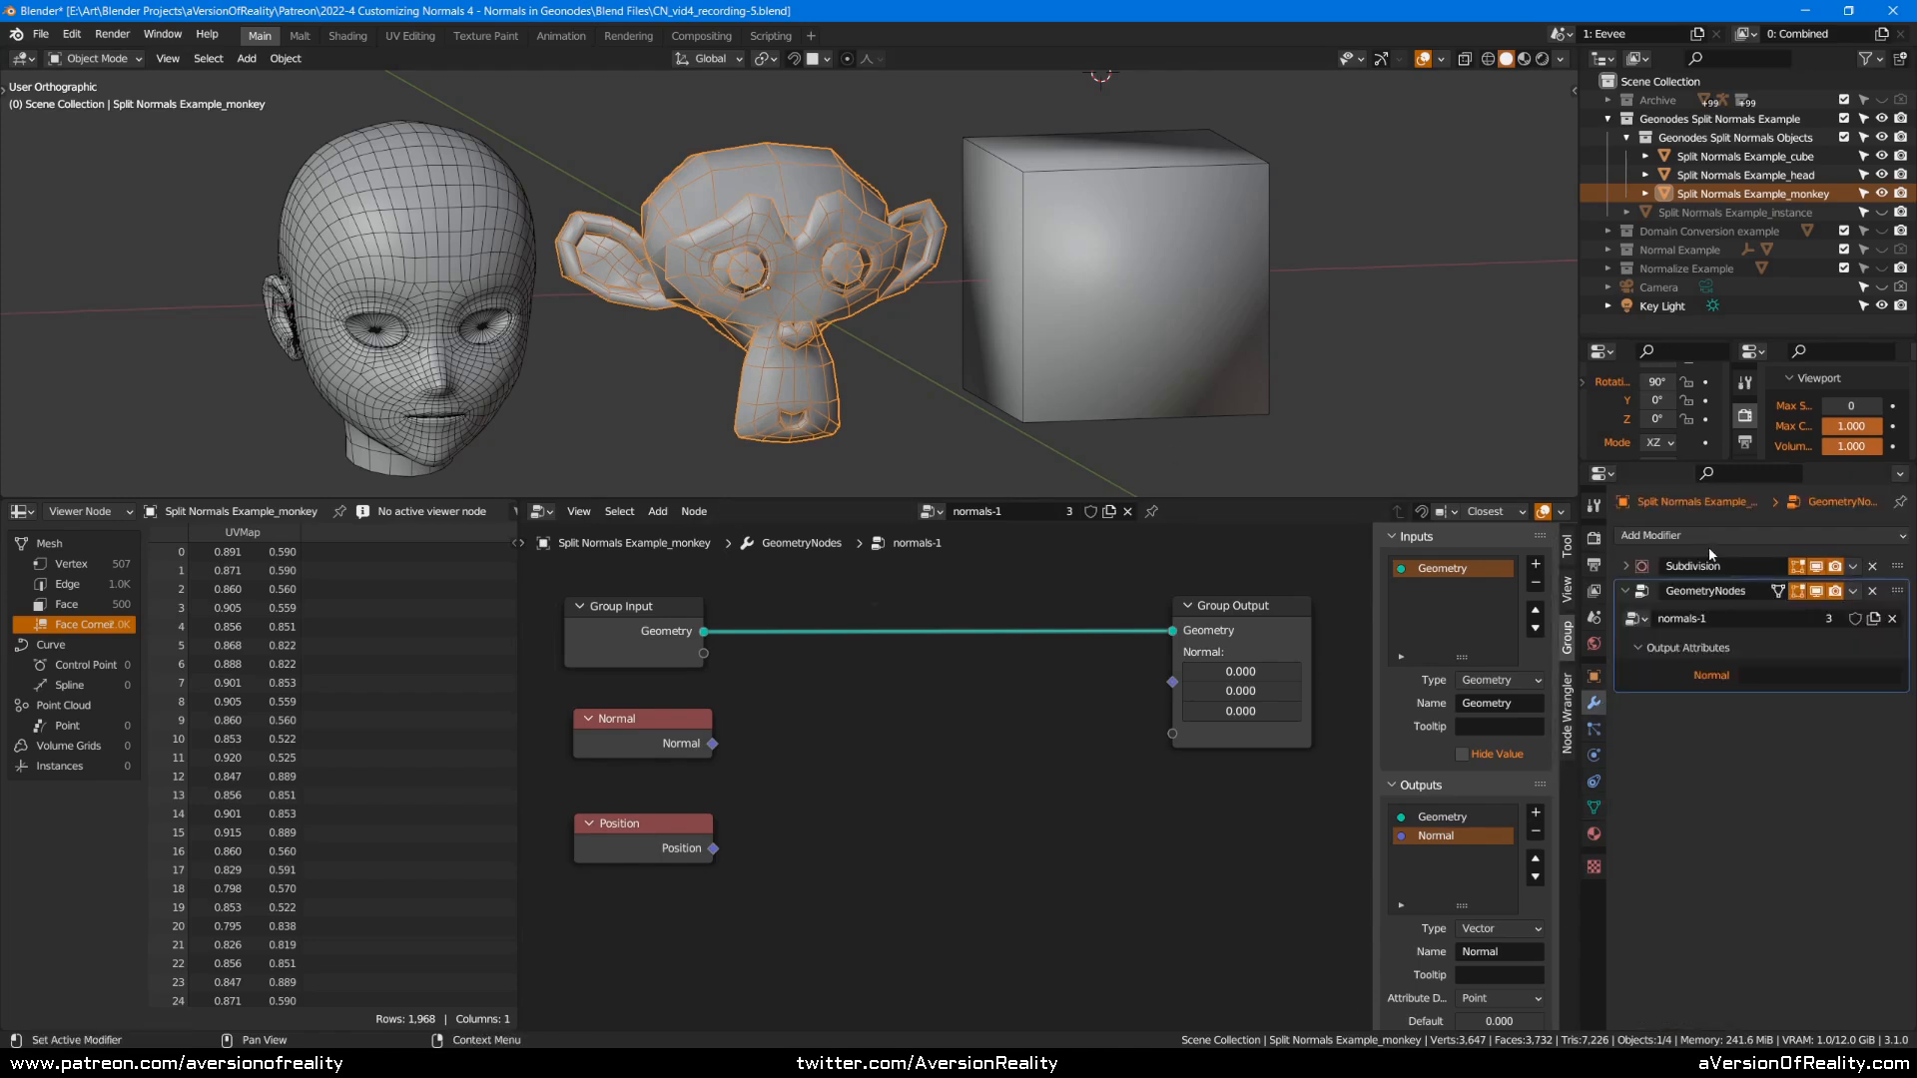
left_click(1710, 539)
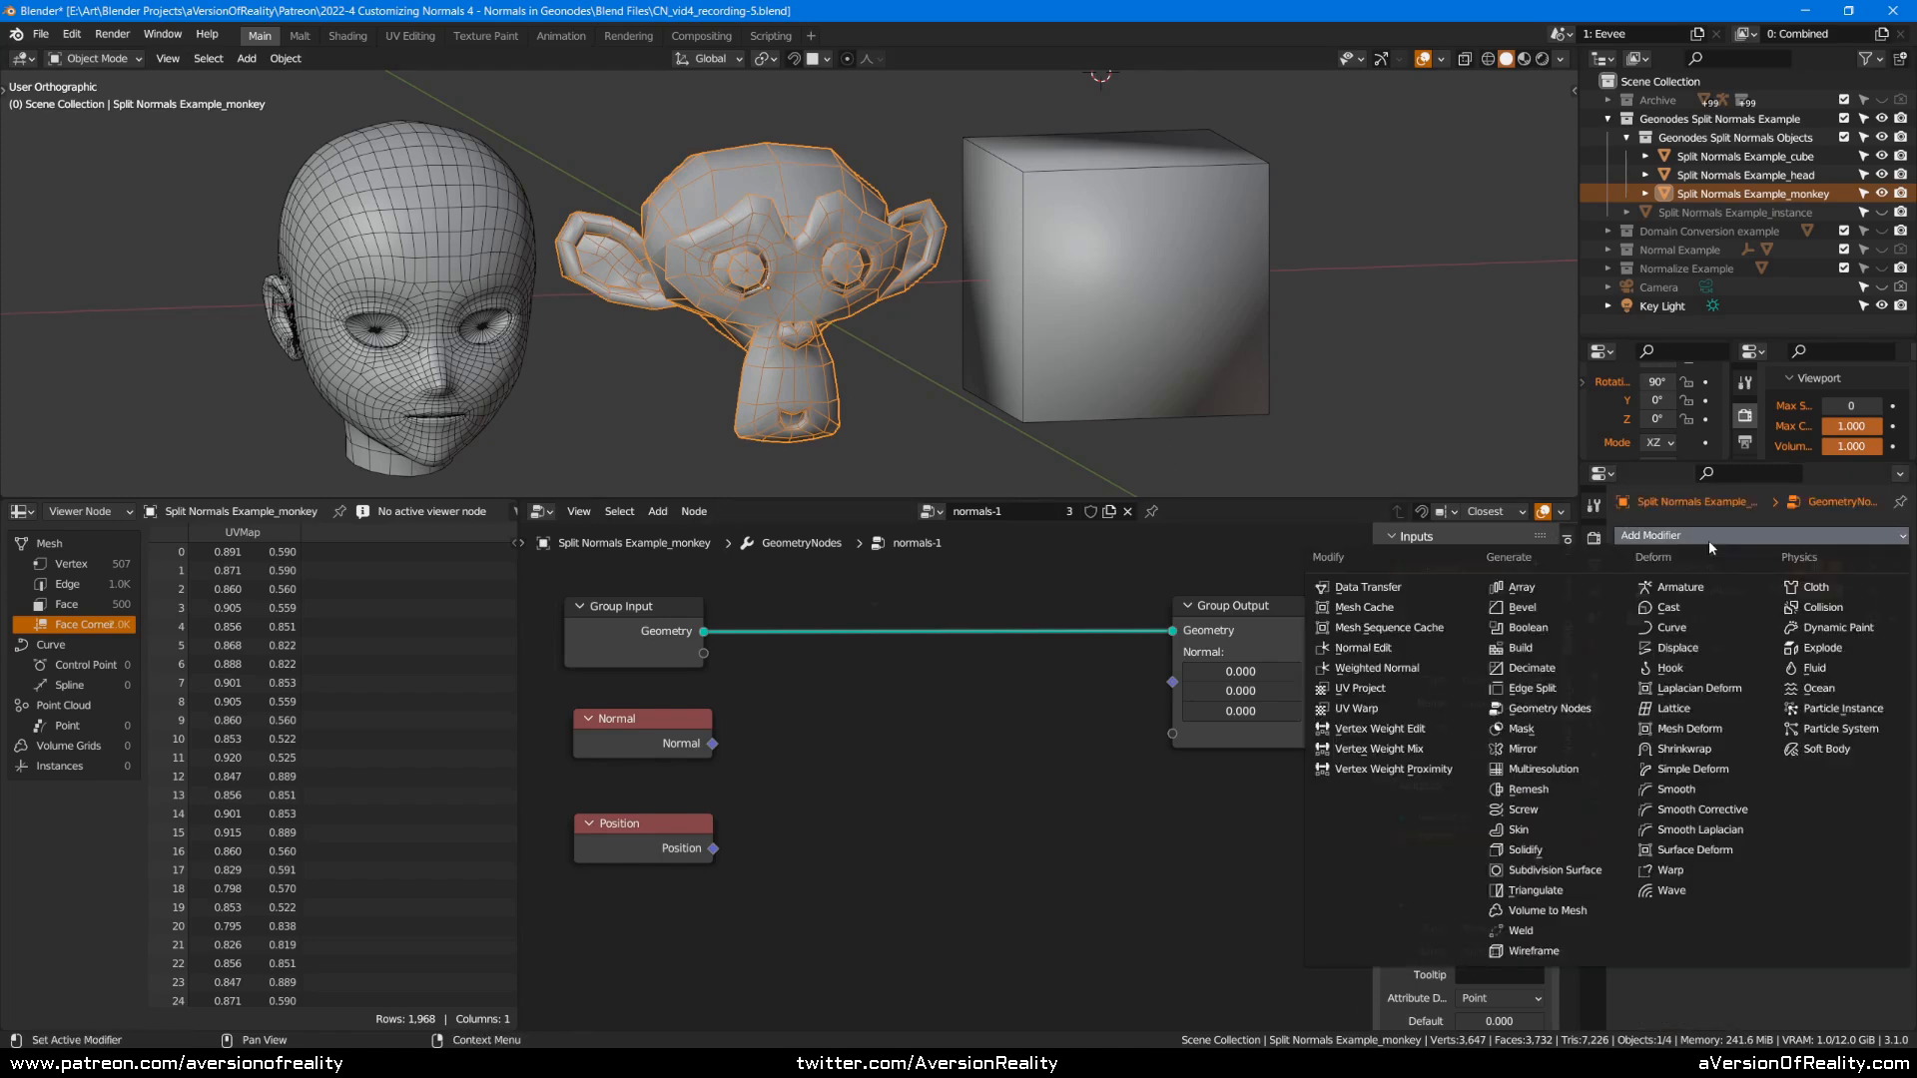
left_click(1428, 654)
left_click(1854, 706)
left_click(1788, 728)
Clear the monkey's custom split normals data and disable Auto Smooth.
left_click(1595, 809)
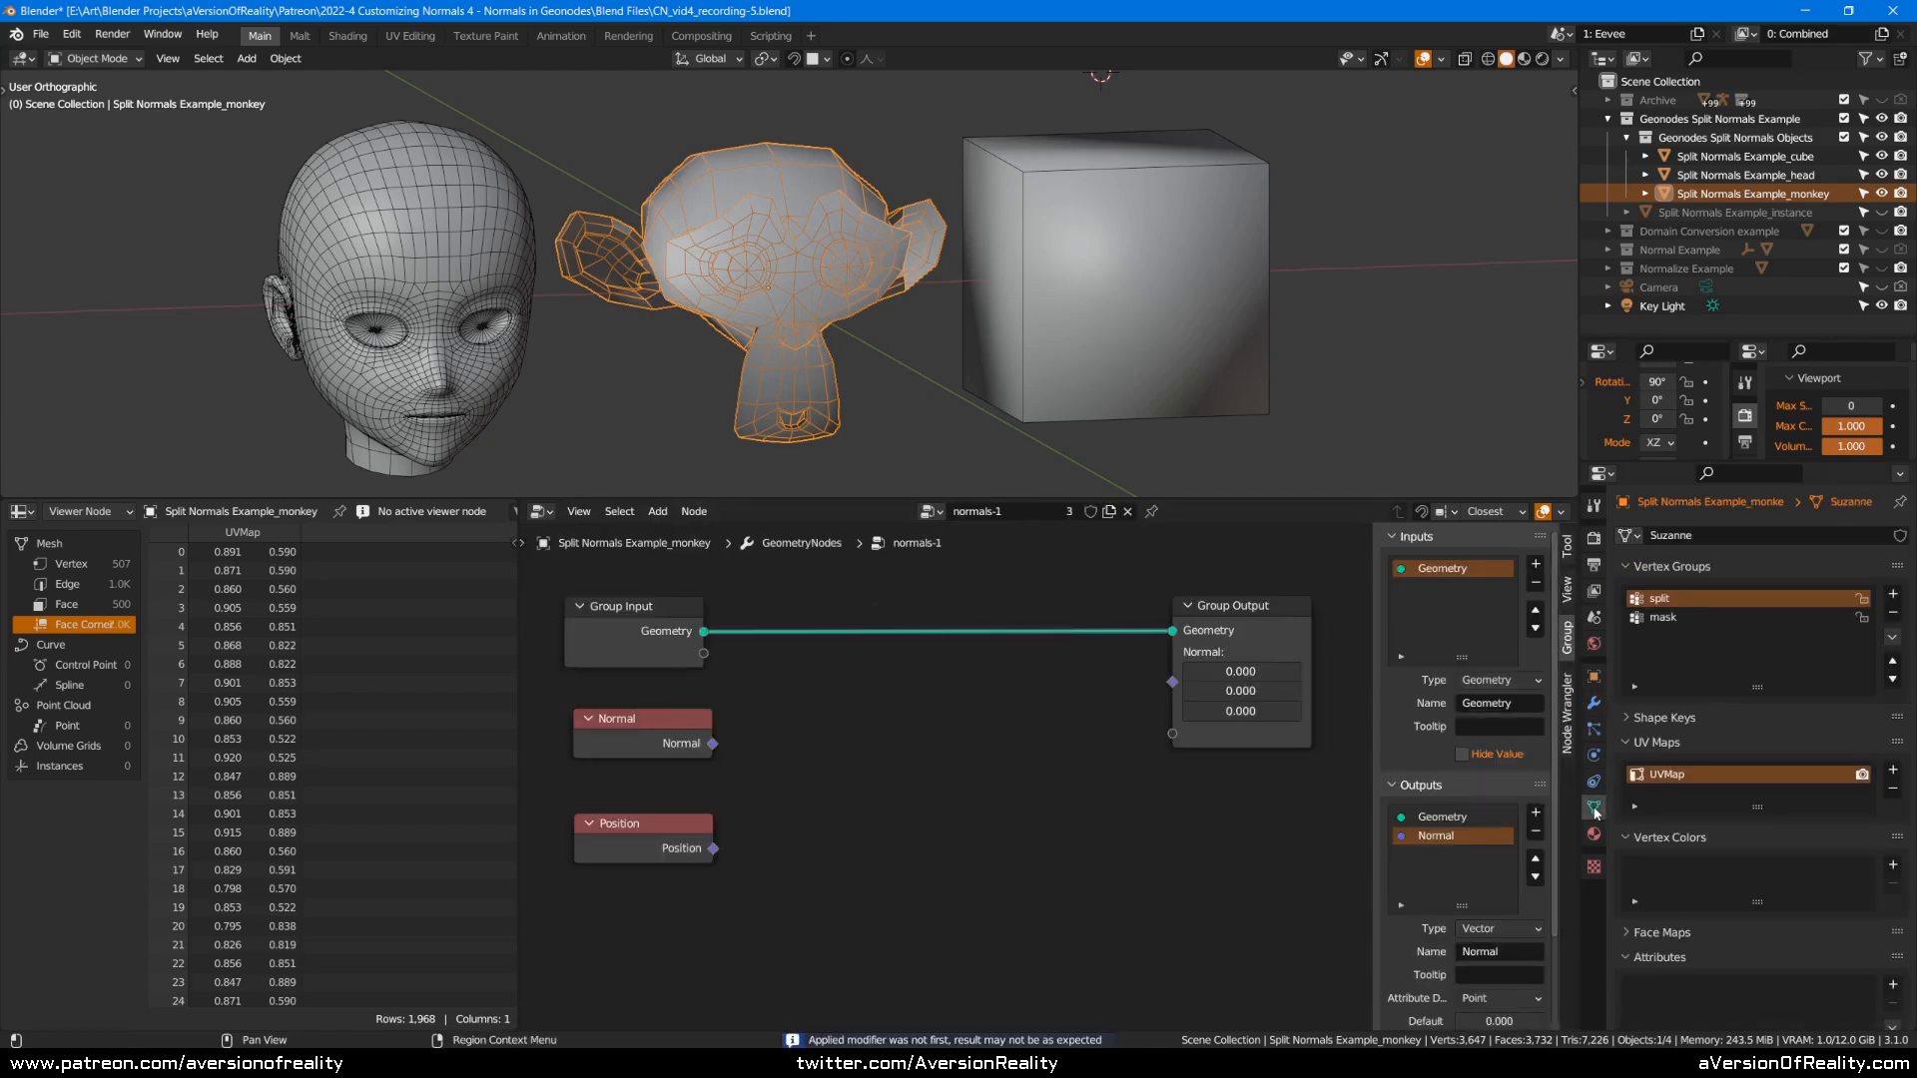
scroll(1662, 865, "down", 7)
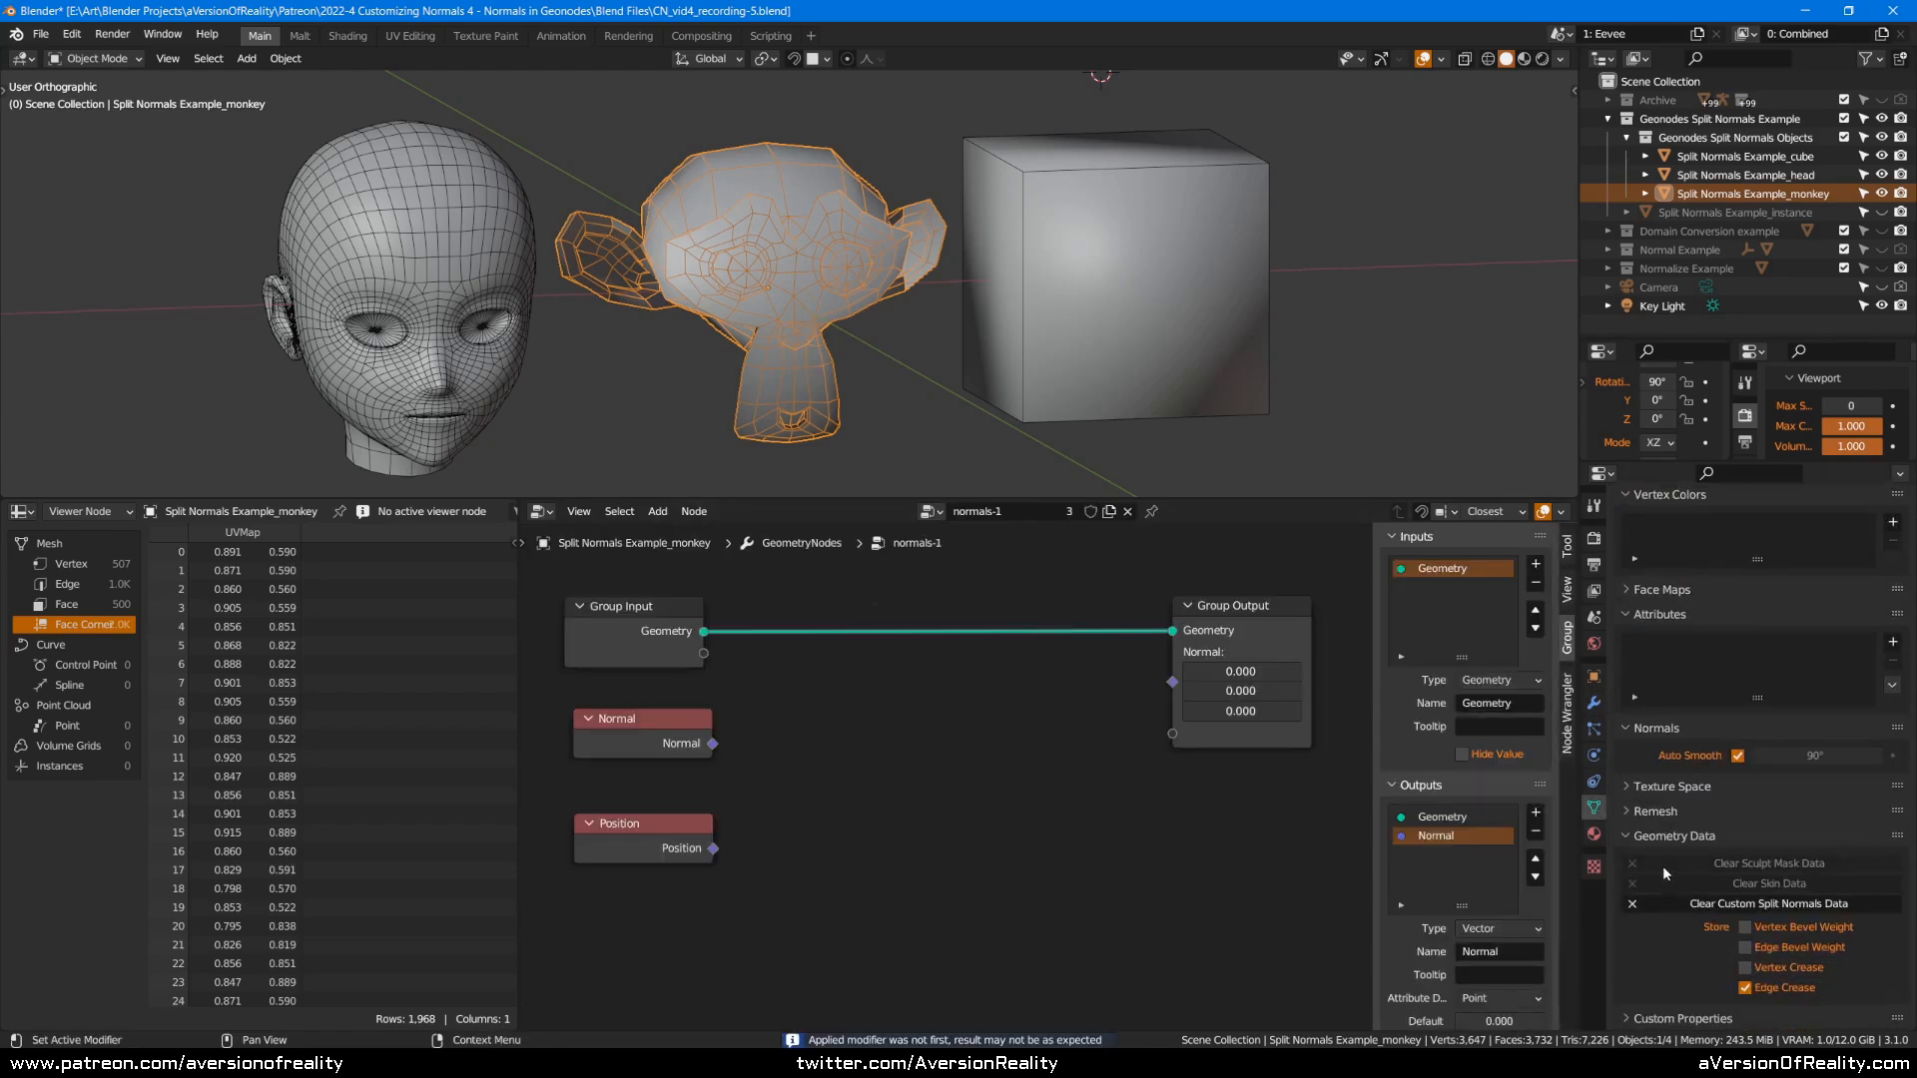
left_click(1775, 902)
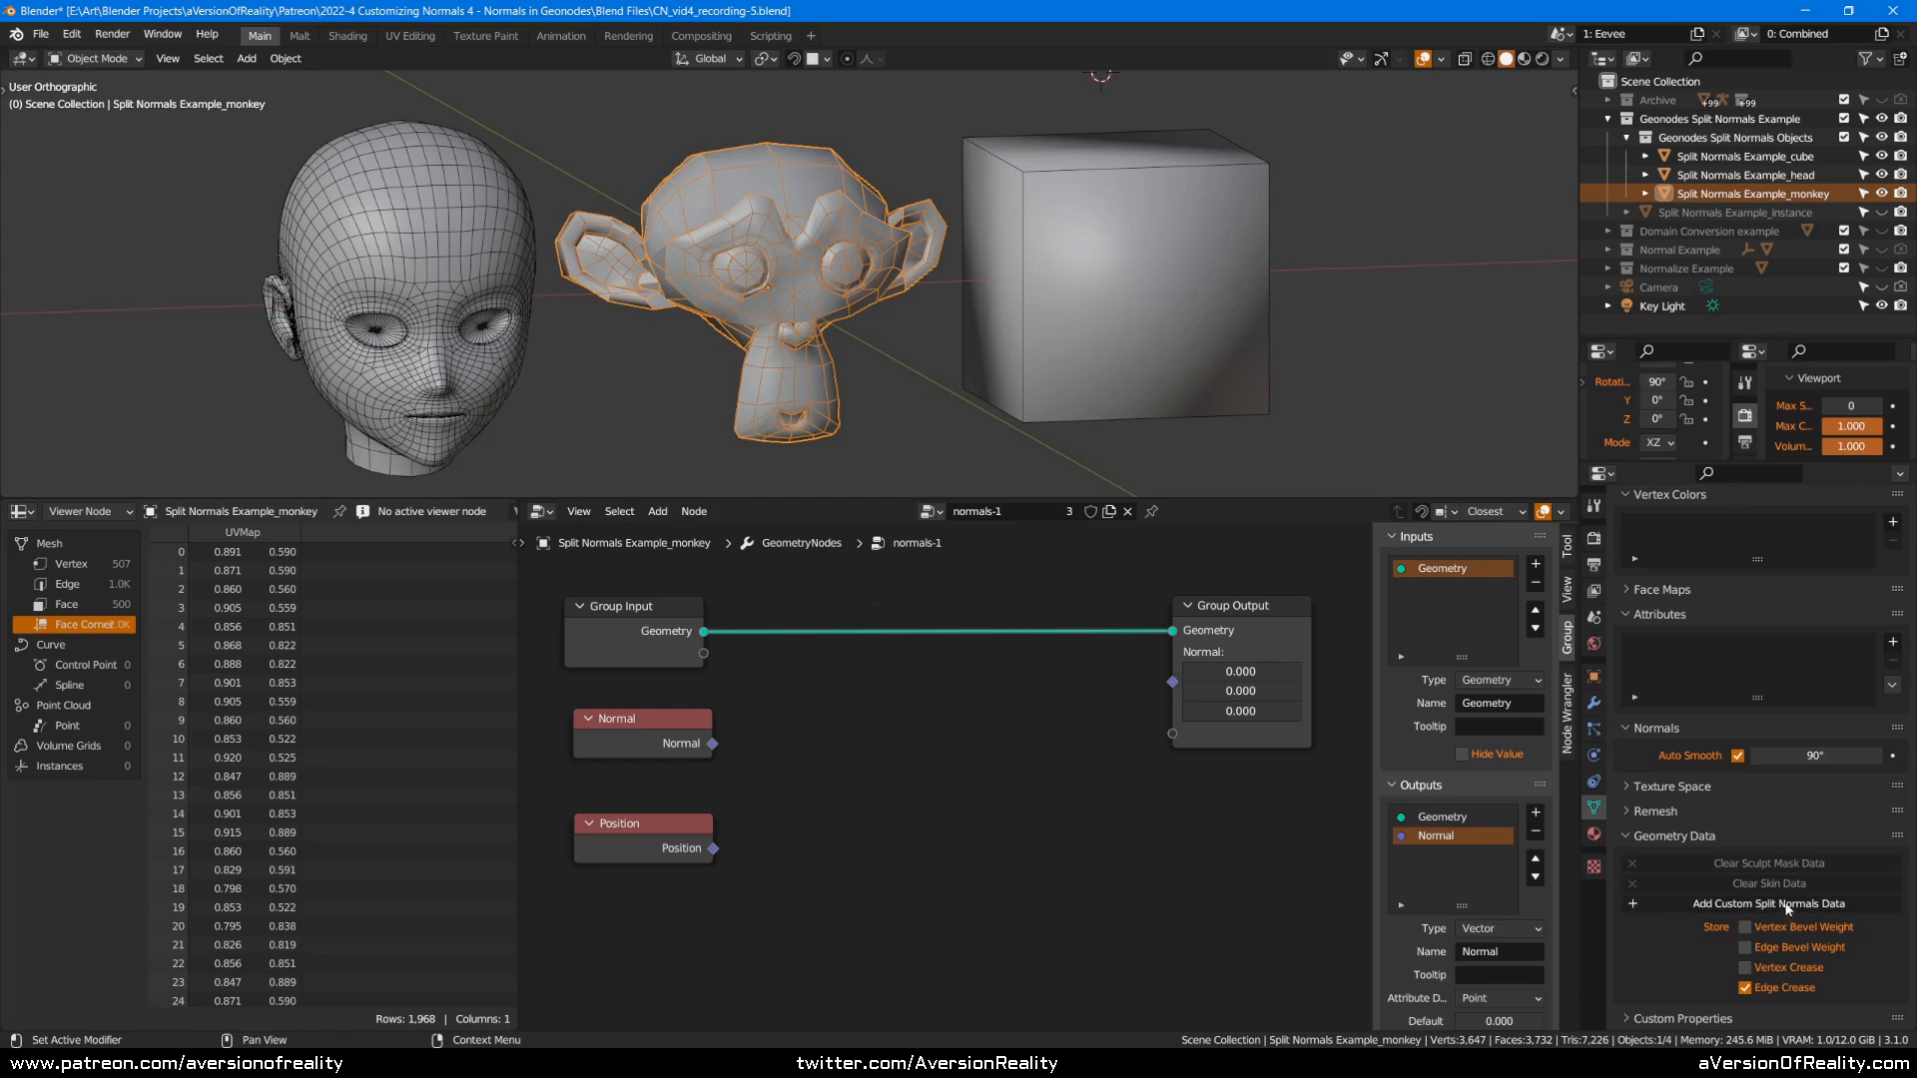
left_click(1740, 765)
Delete the Position node and reposition the Normal node below Group Input.
left_click(636, 837)
key("Delete")
mouse_move(672, 731)
left_mouse_down()
mouse_move(652, 728)
mouse_move(671, 717)
left_mouse_up()
Show the Face domain in the spreadsheet and save the file.
left_click(74, 600)
left_click(807, 726)
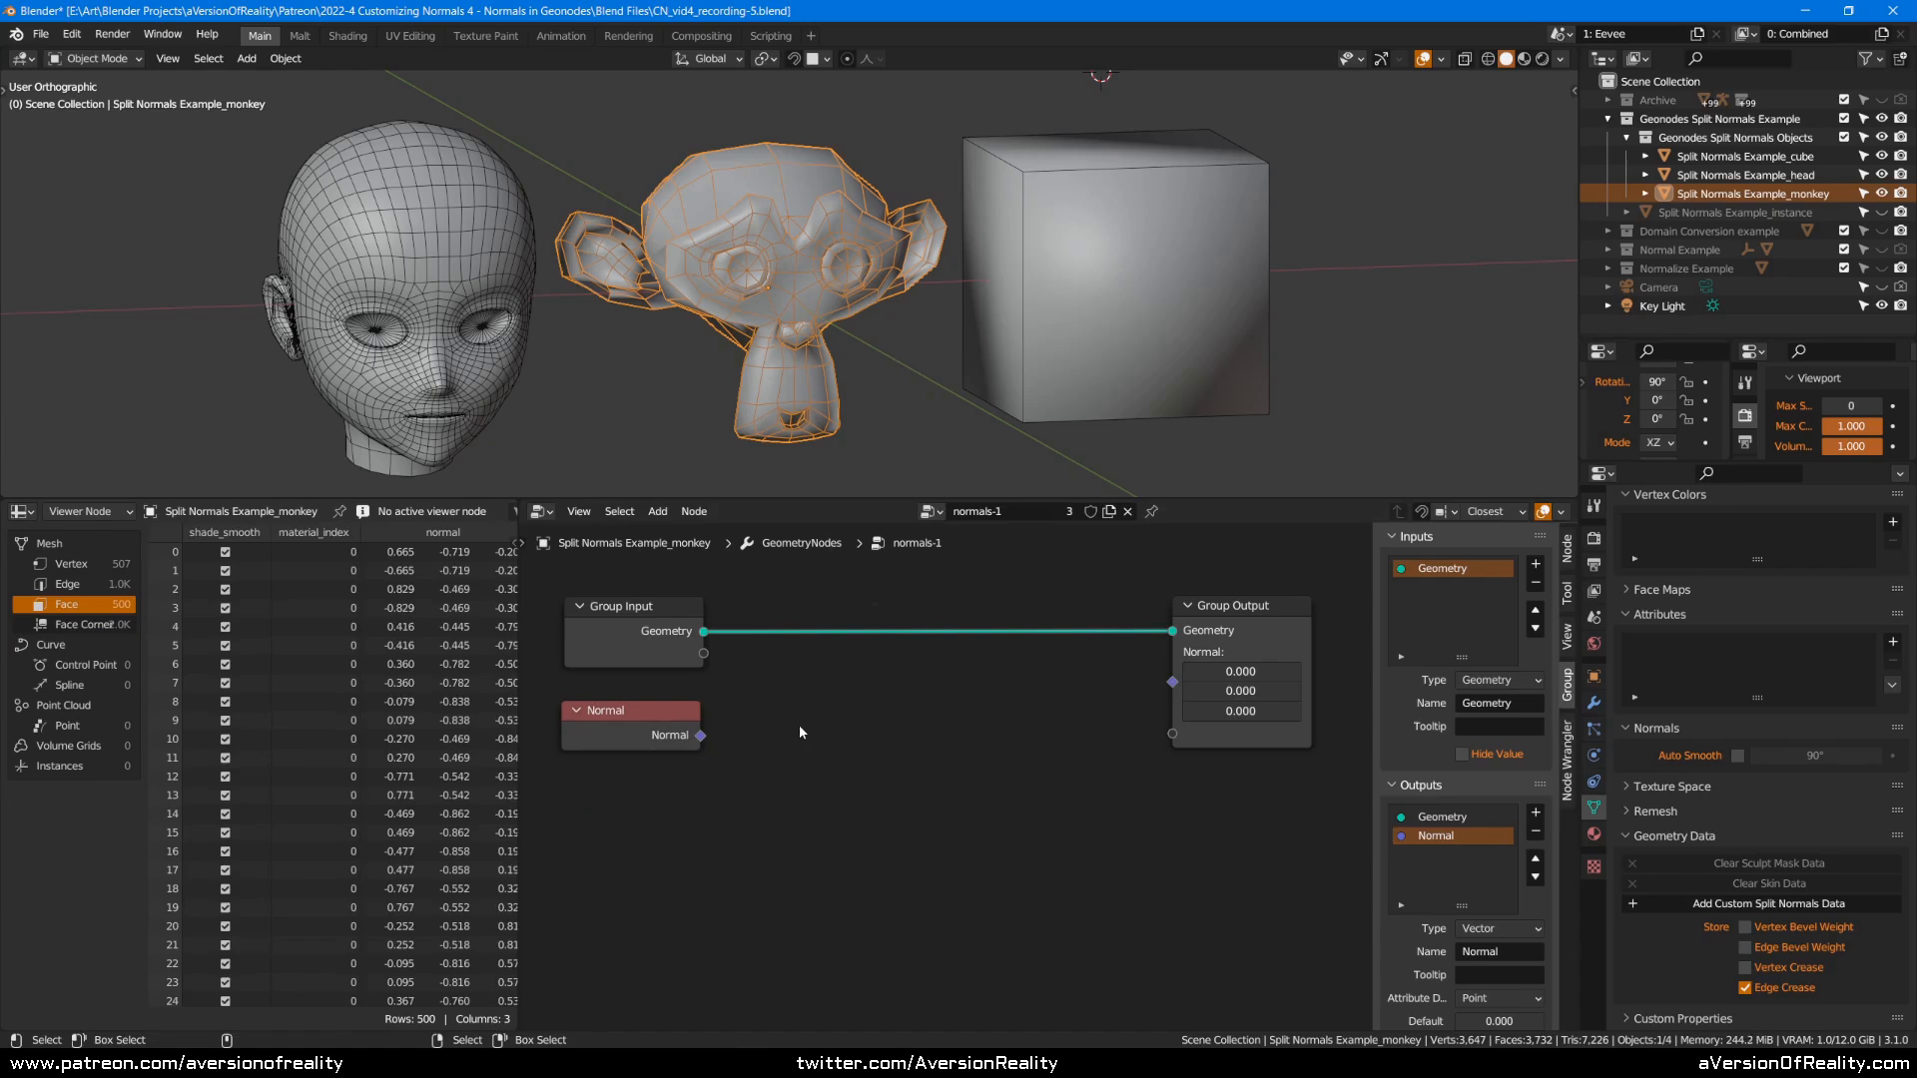
key("ctrl+s")
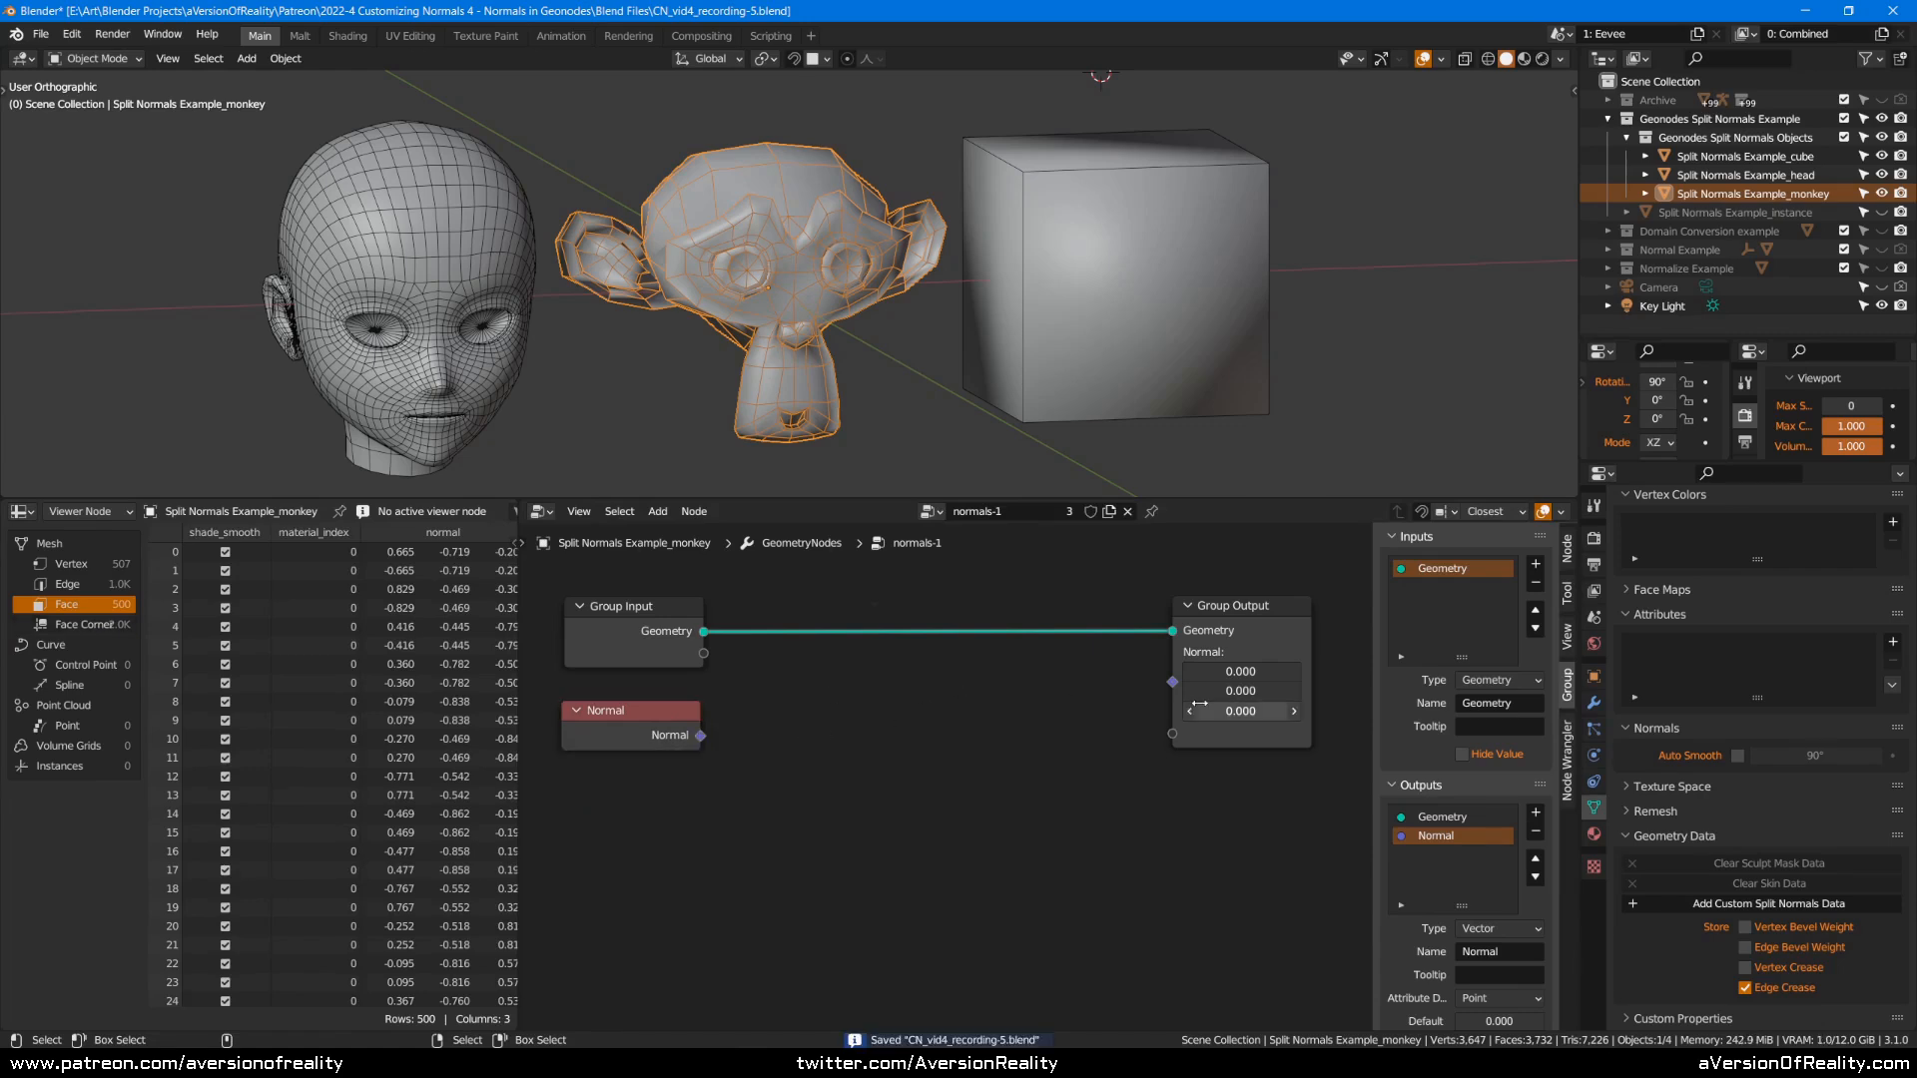
Connect the Normal node to the Group Output's Normal socket and check the attributes offered for the modifier's Normal output.
left_click_drag(701, 736, 1172, 682)
left_click_drag(1254, 621, 1089, 632)
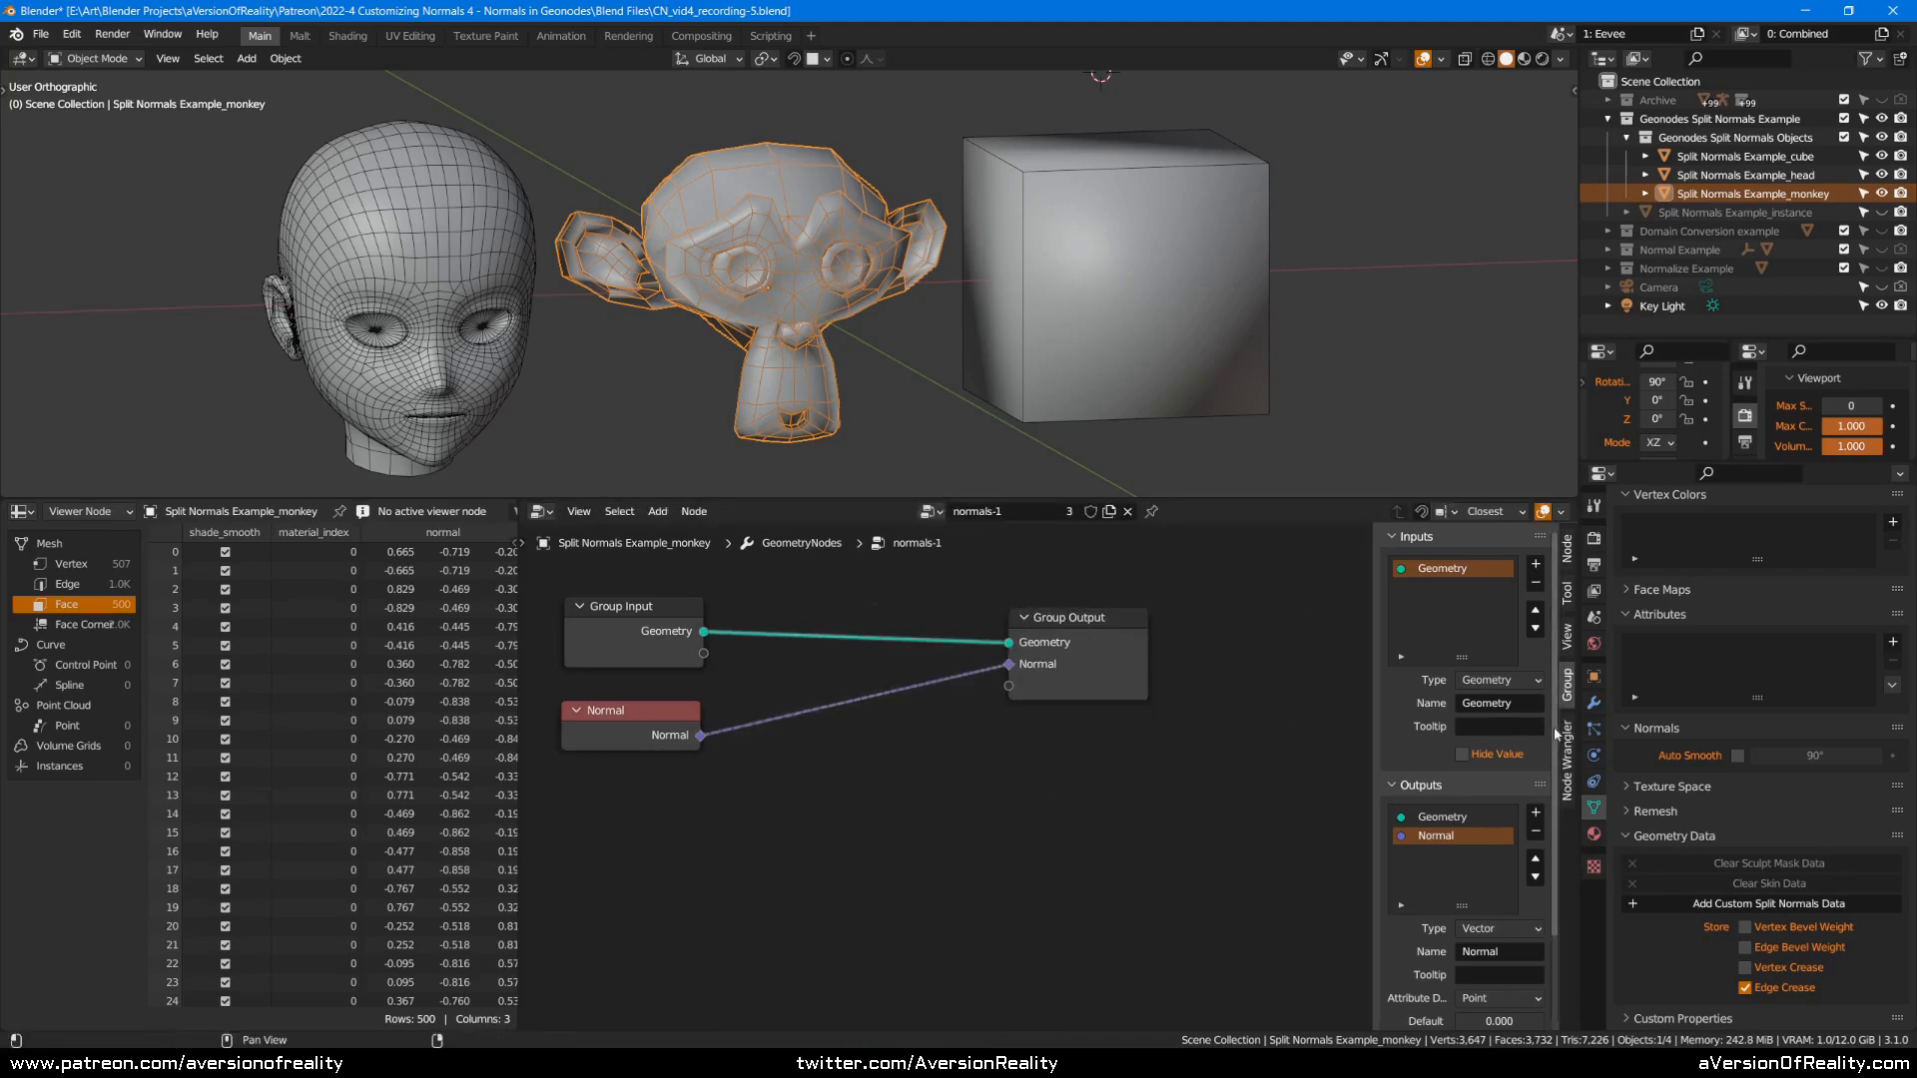
left_click(1594, 704)
left_click(1810, 675)
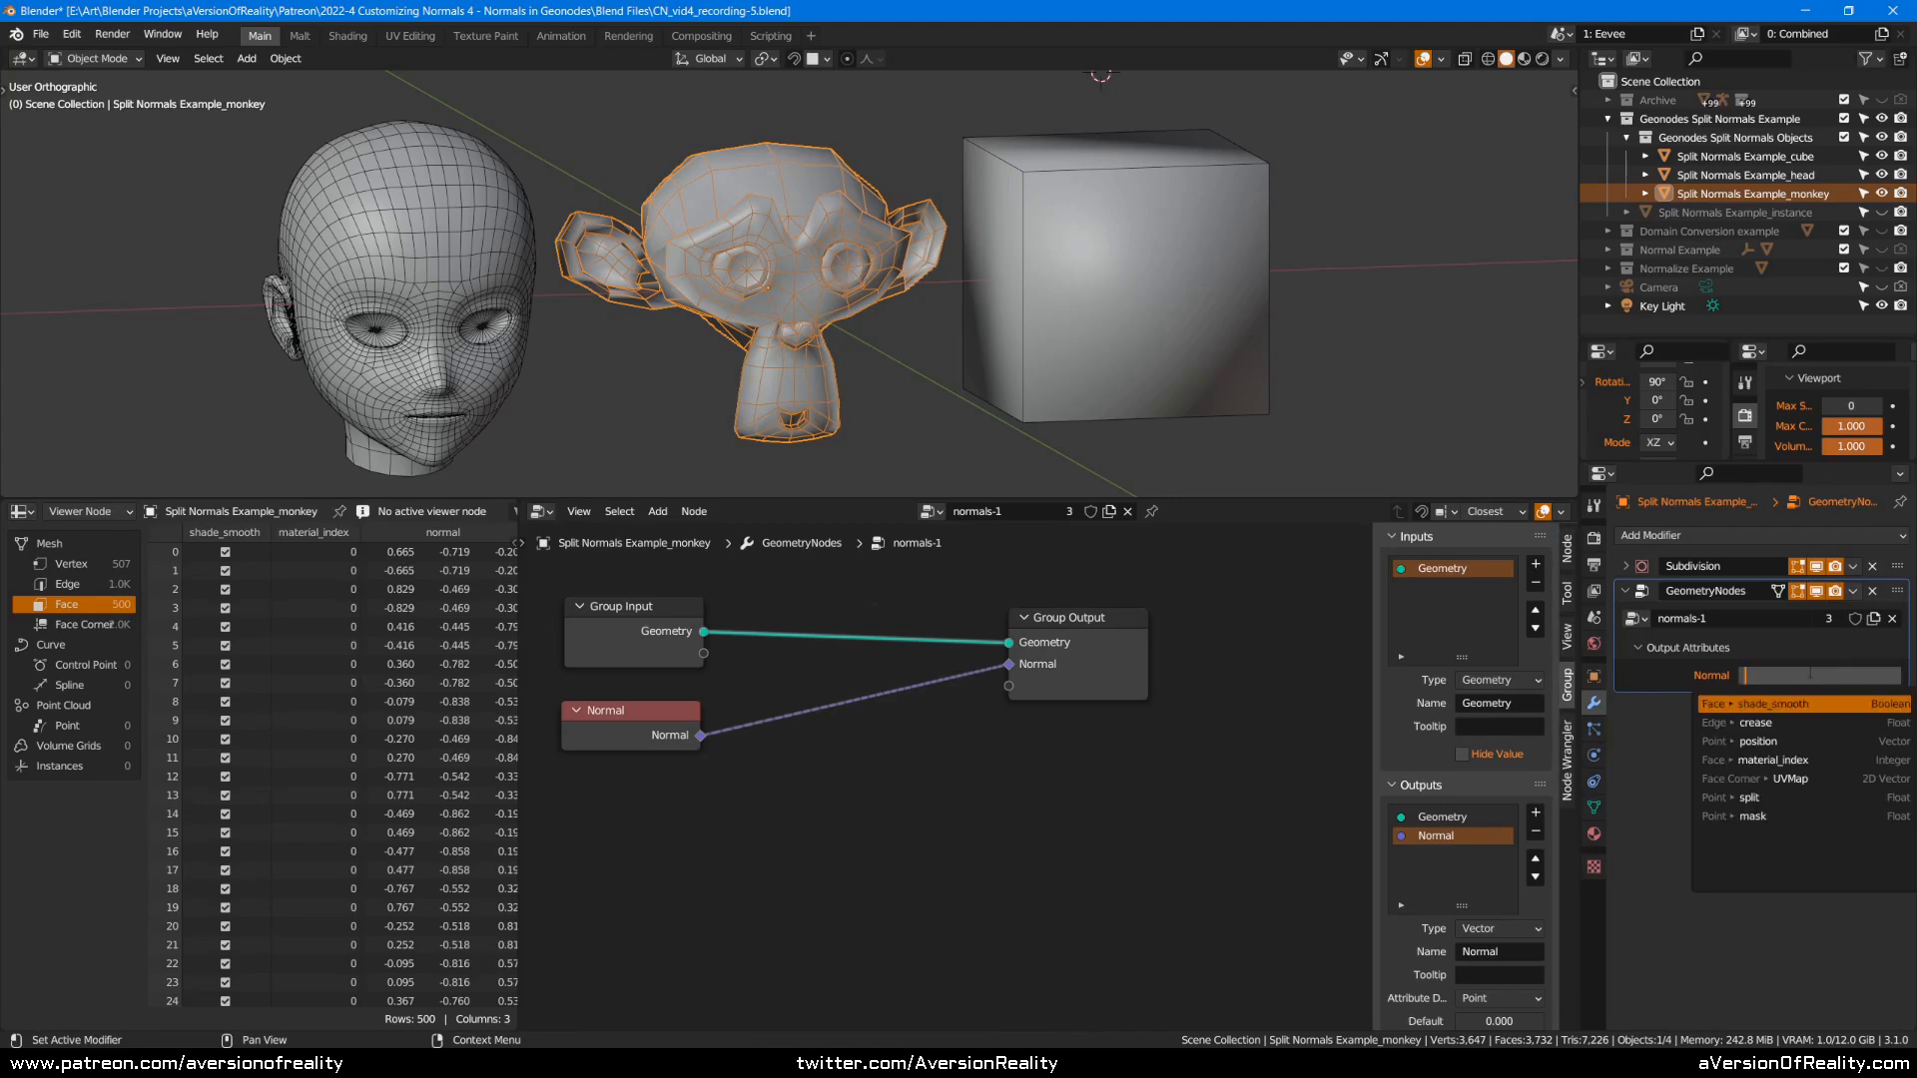
Save the file and add a GN_Normals attribute to the monkey mesh with Face Corner domain and Vector data type.
left_click(1594, 807)
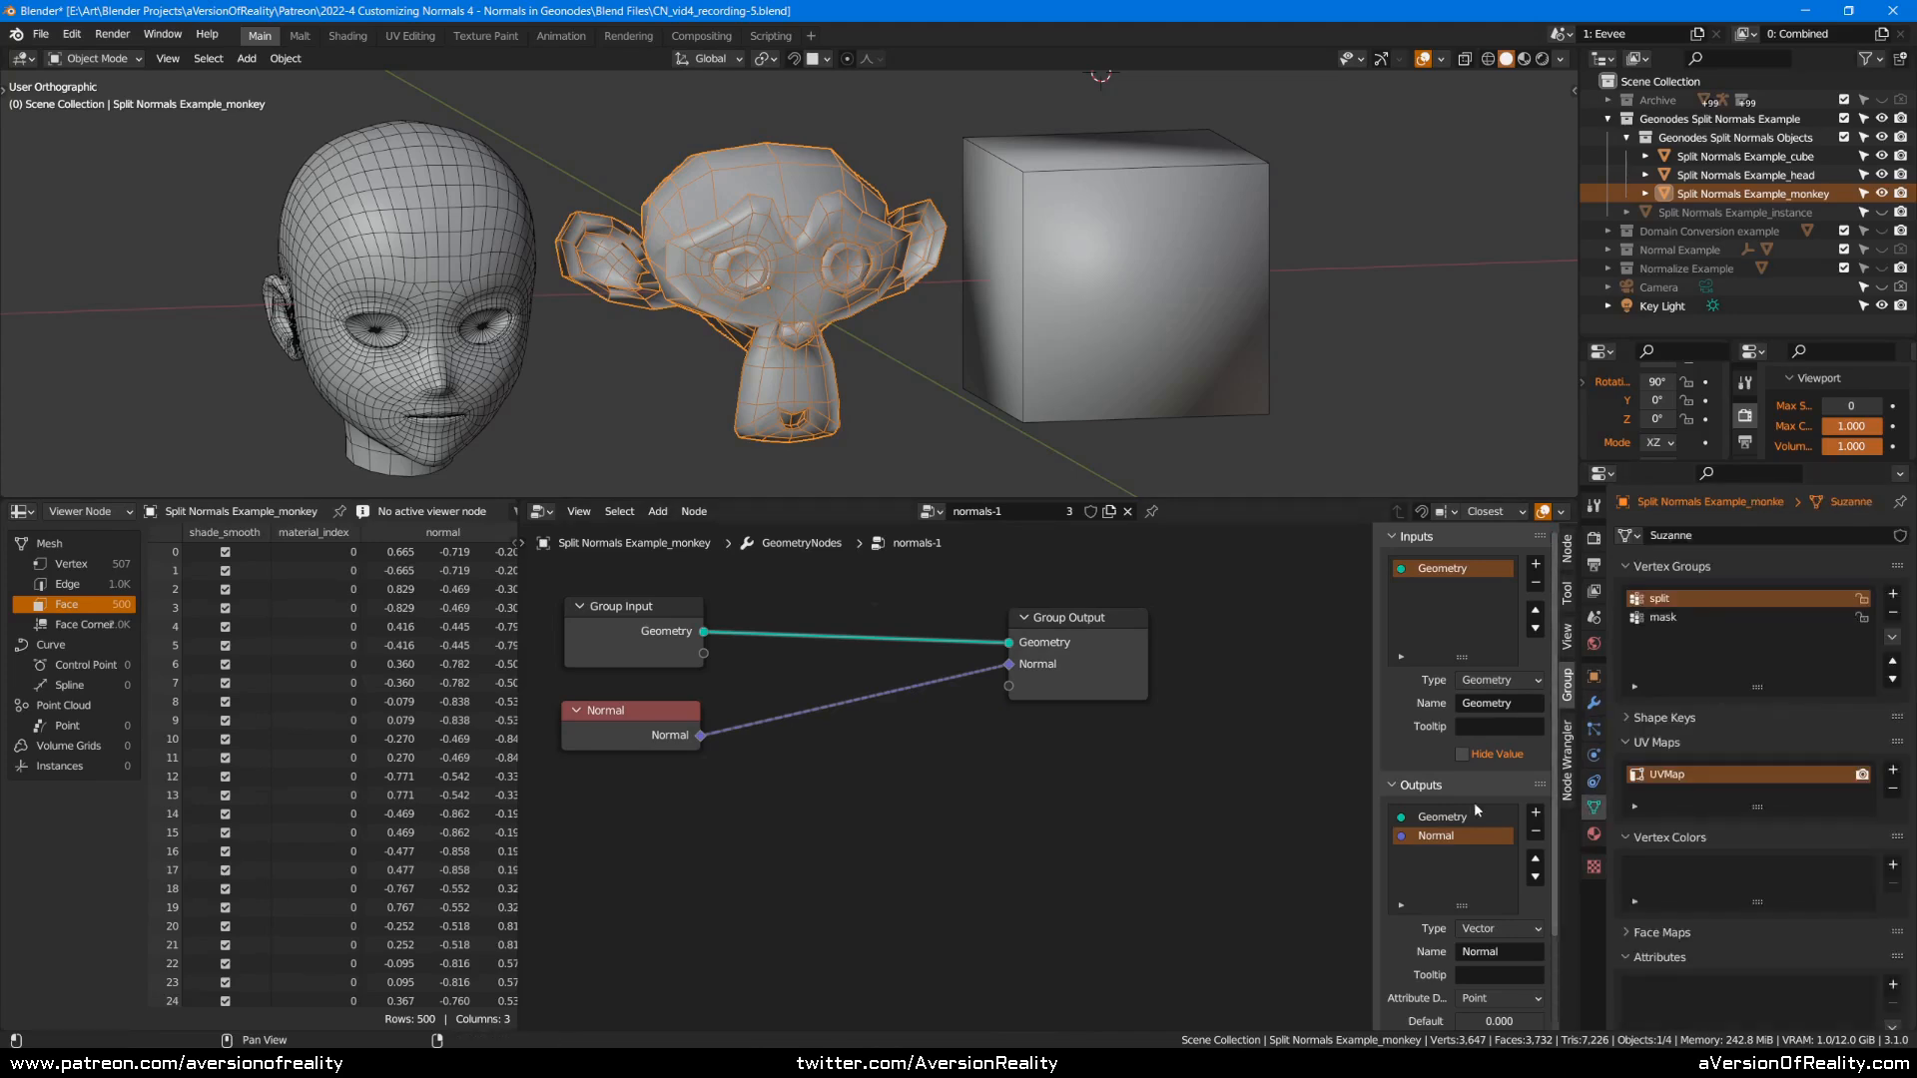
key("ctrl+s")
scroll(1810, 674, "down", 6)
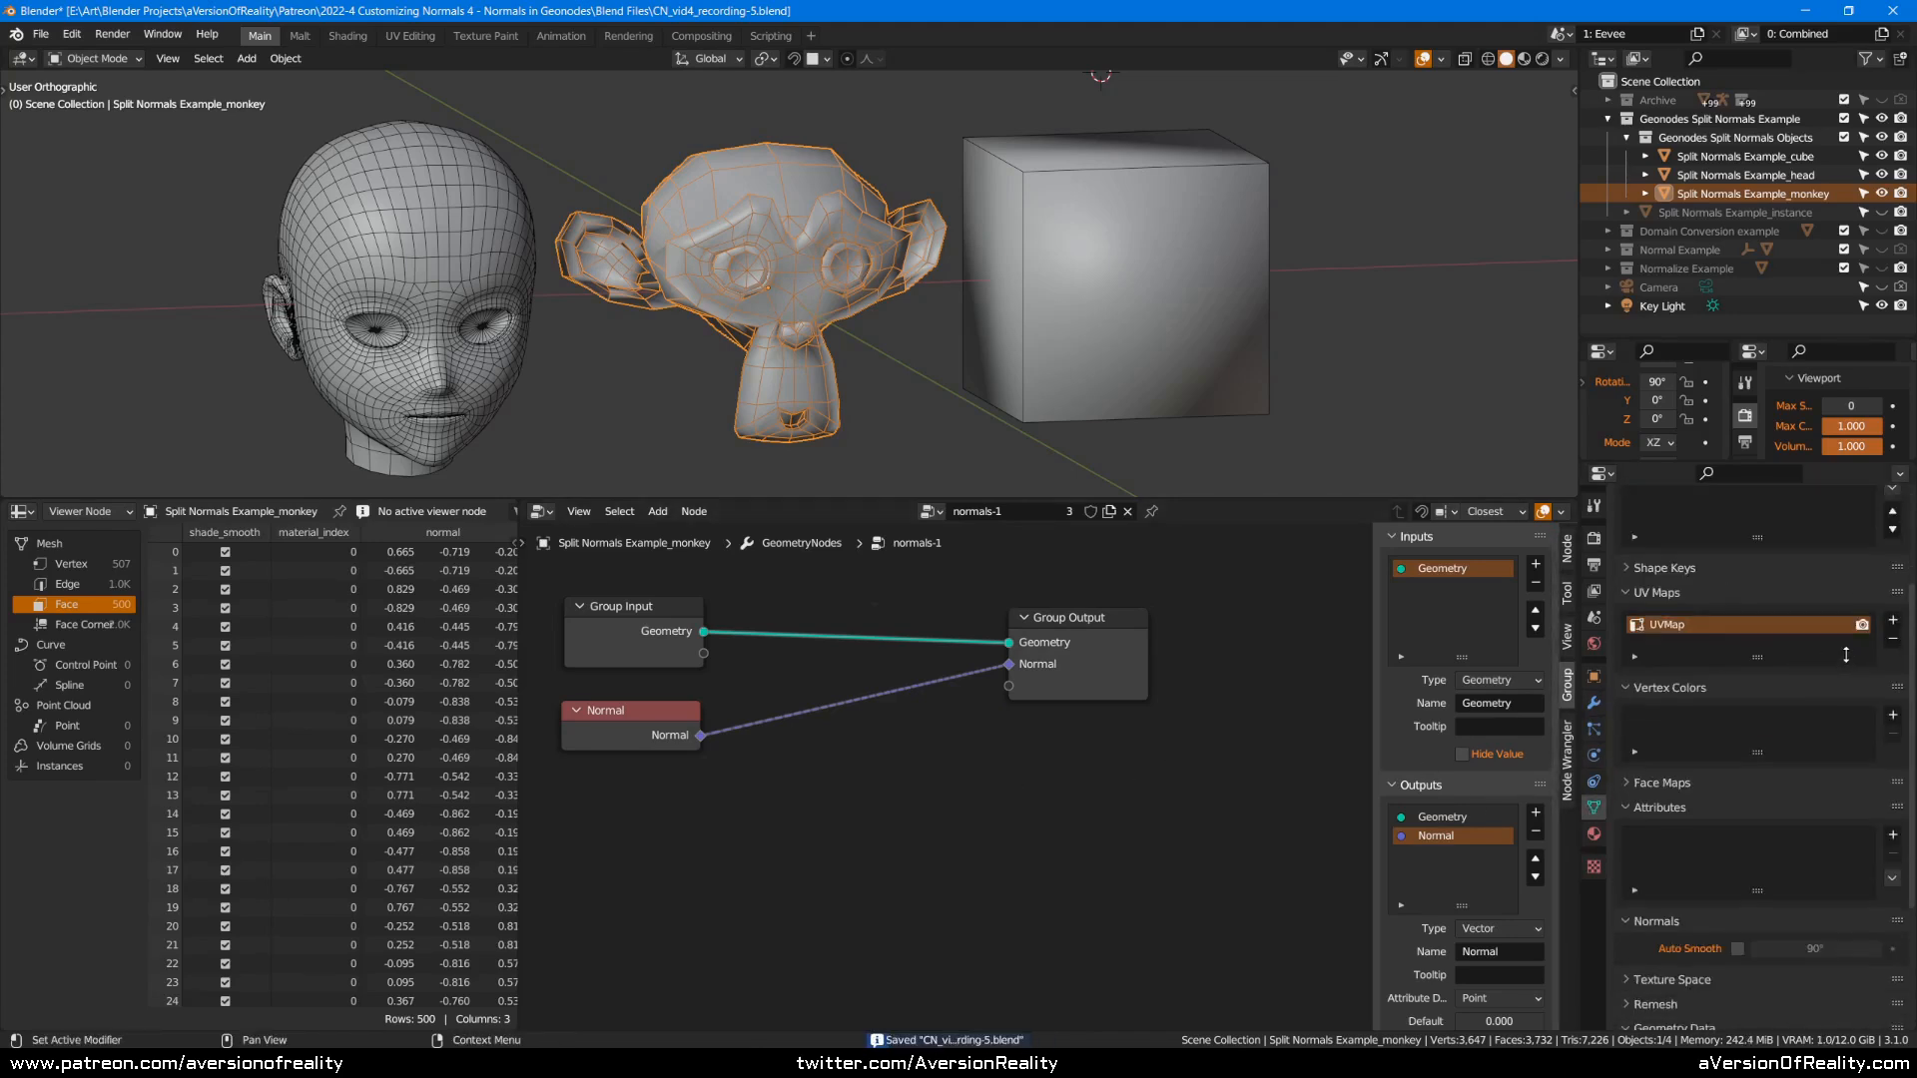
left_click(1892, 686)
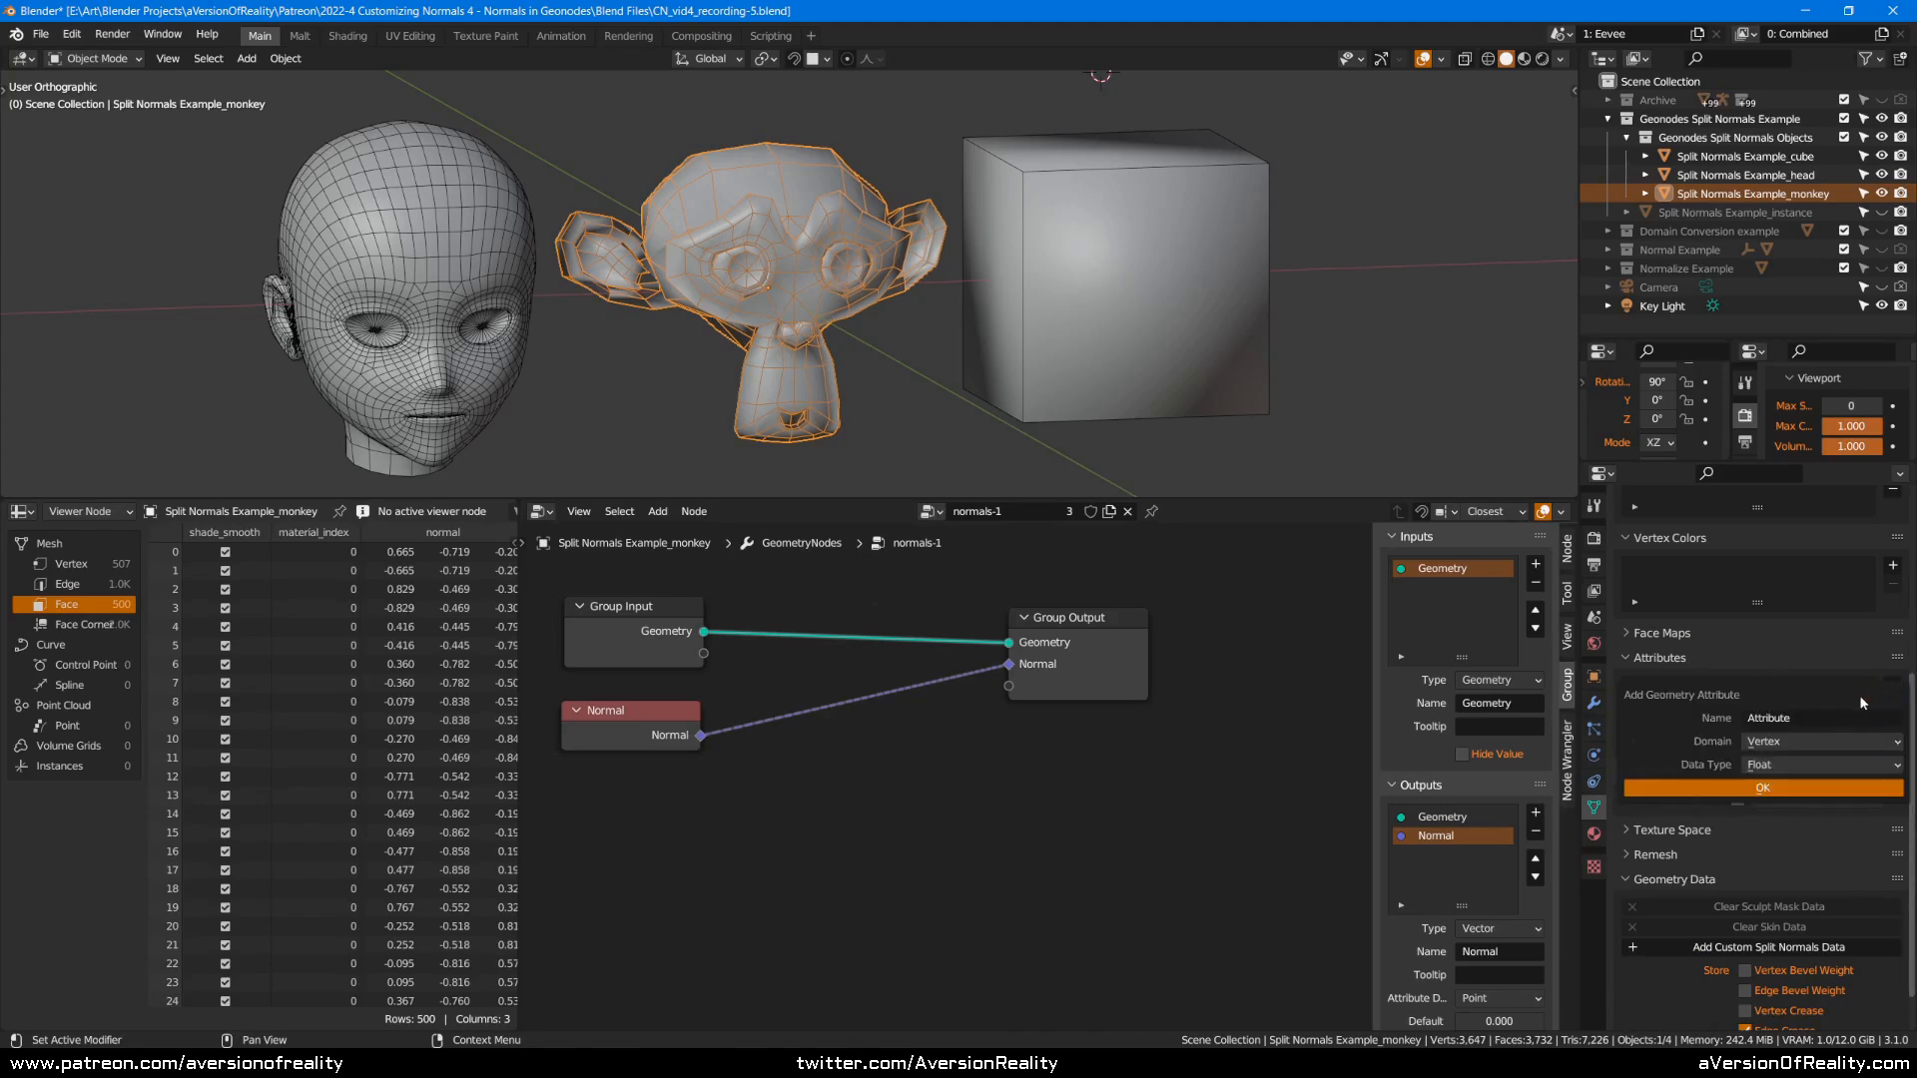
left_click(1819, 718)
type("GN_Normals")
left_click(1816, 741)
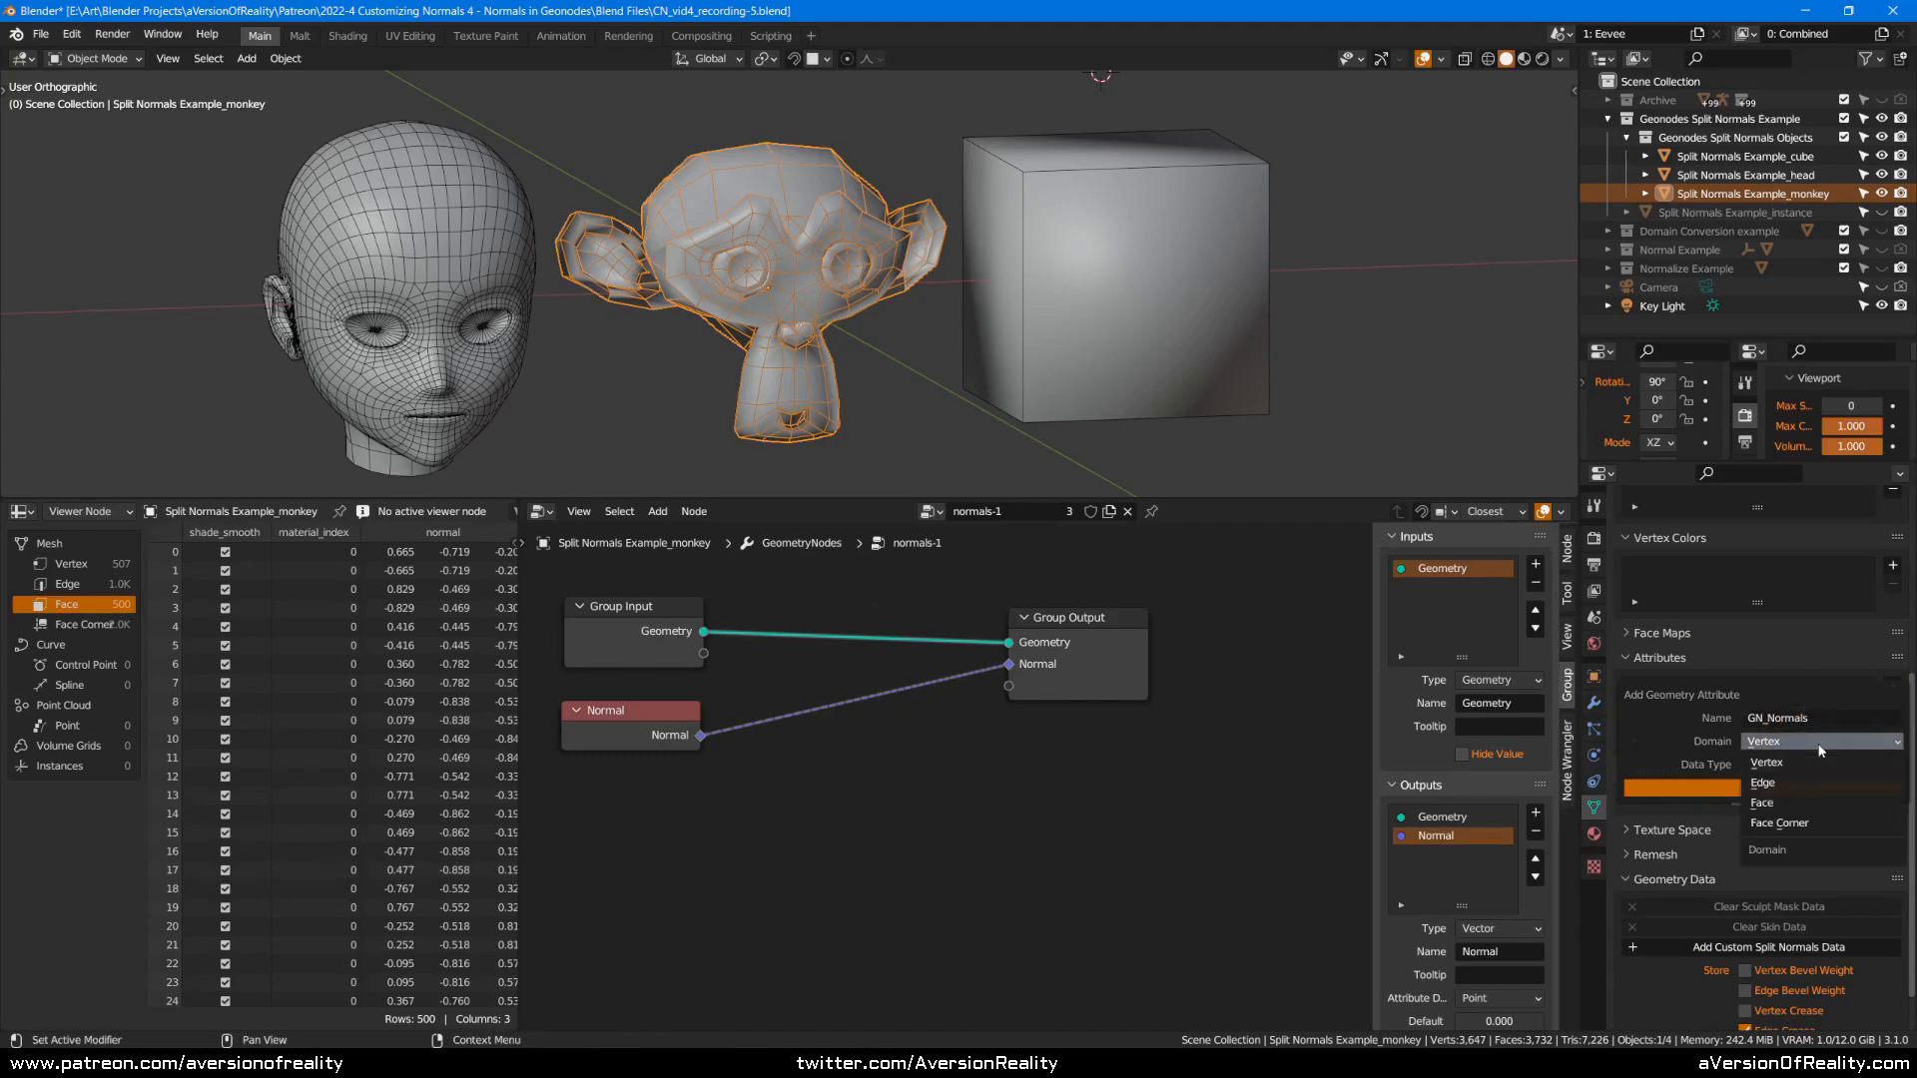
left_click(1807, 824)
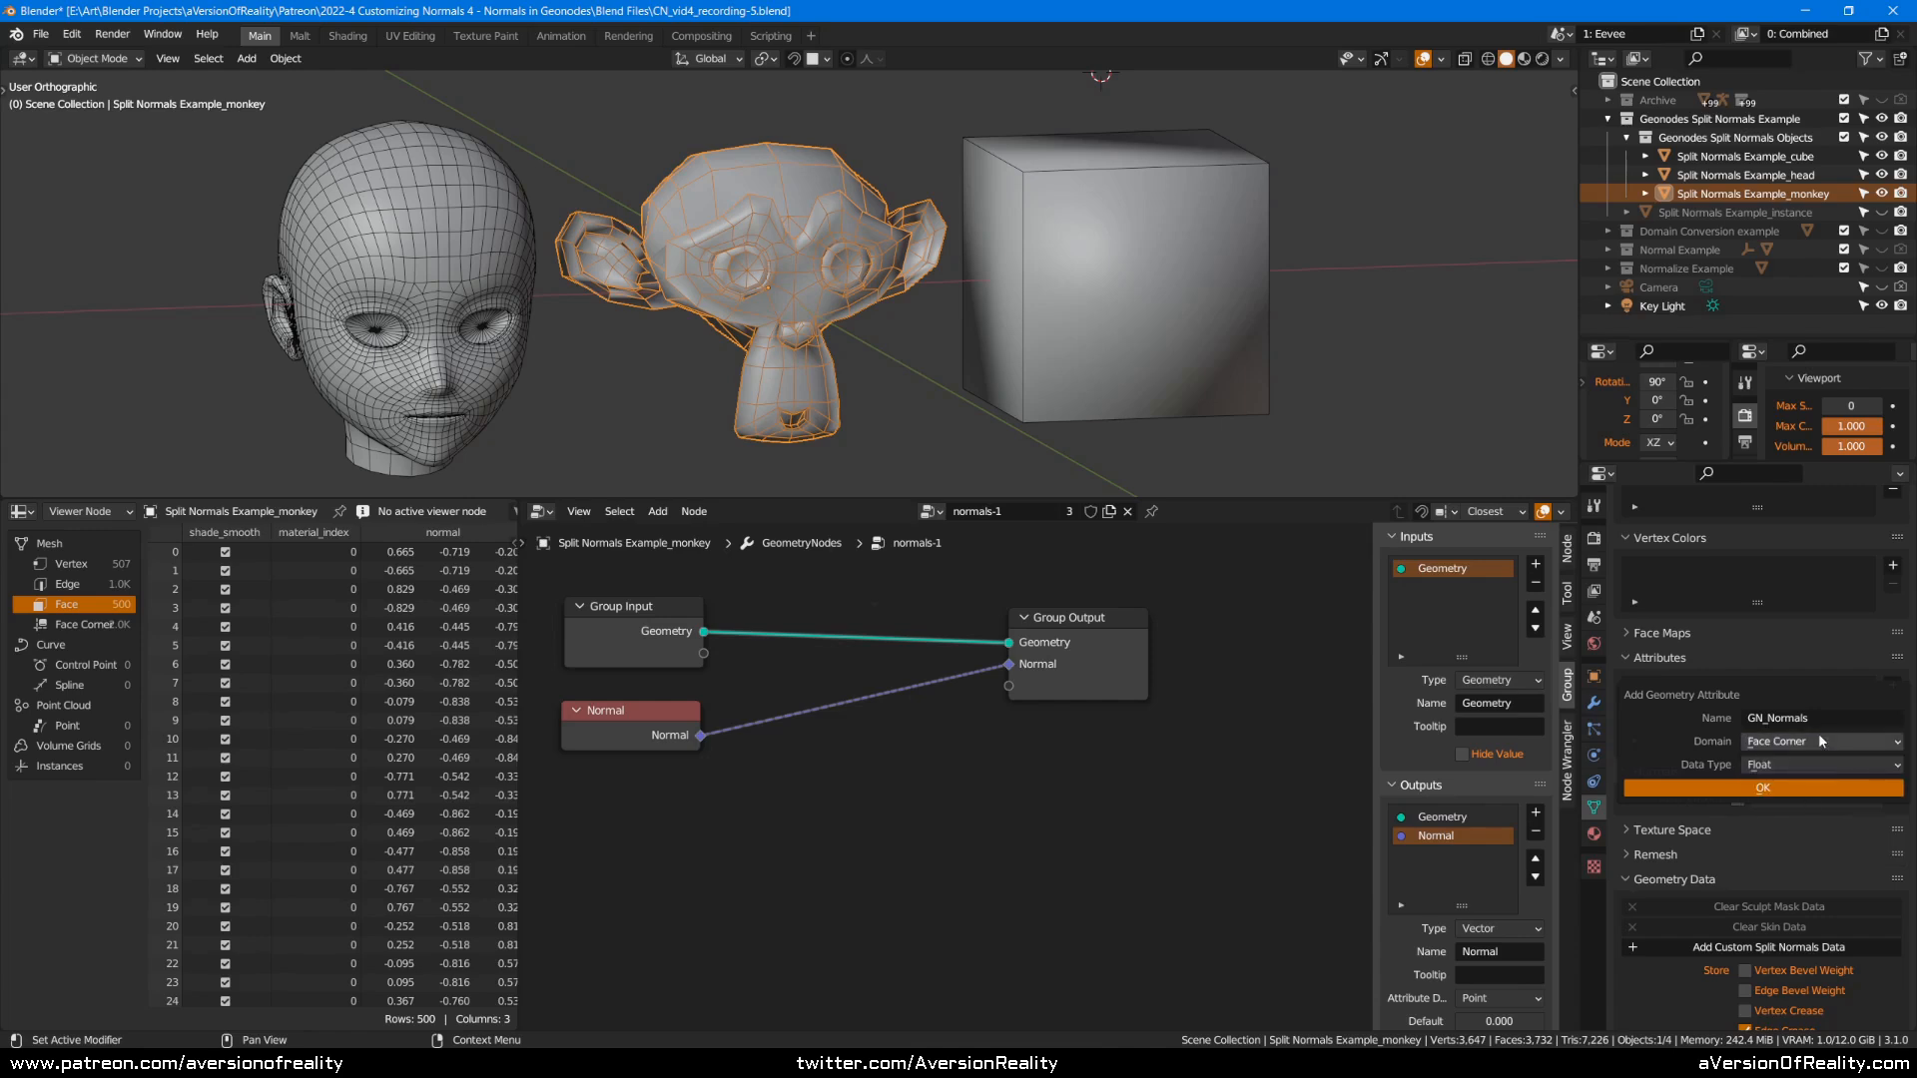
left_click(1794, 766)
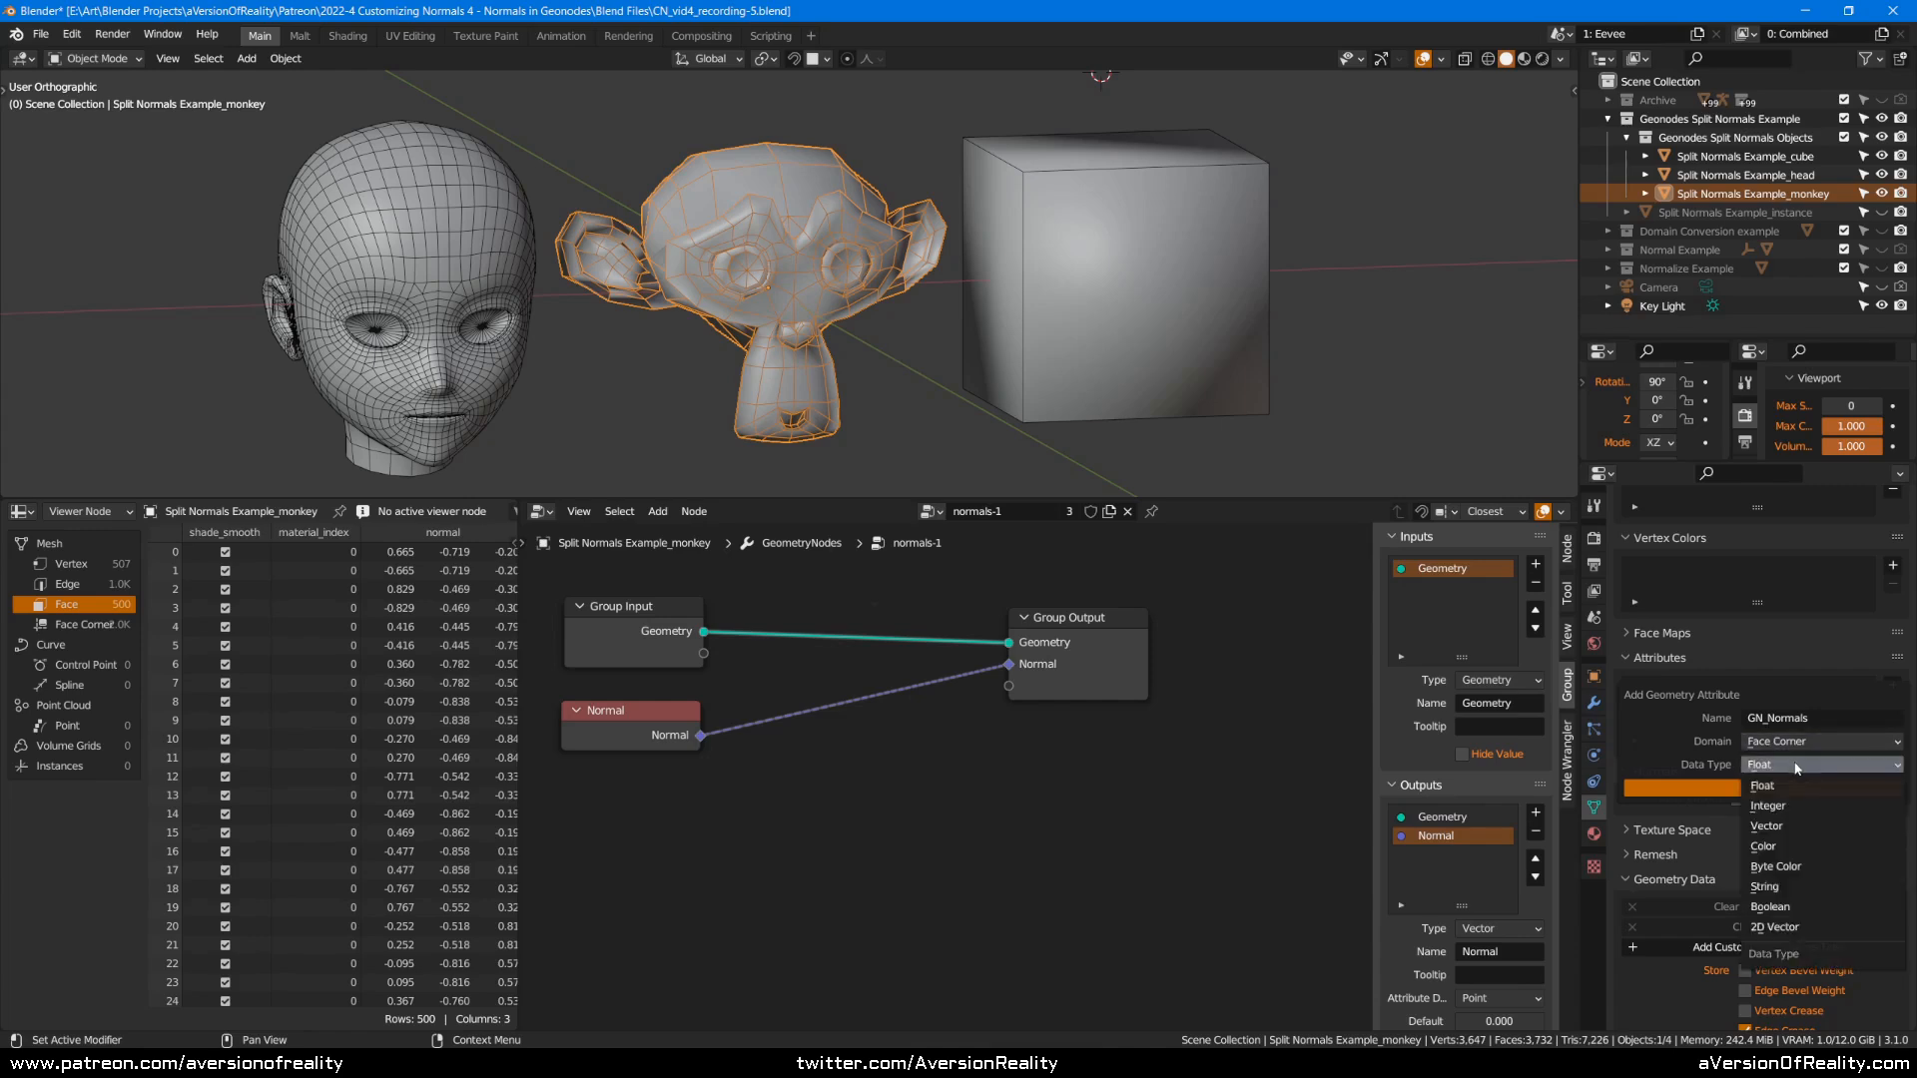
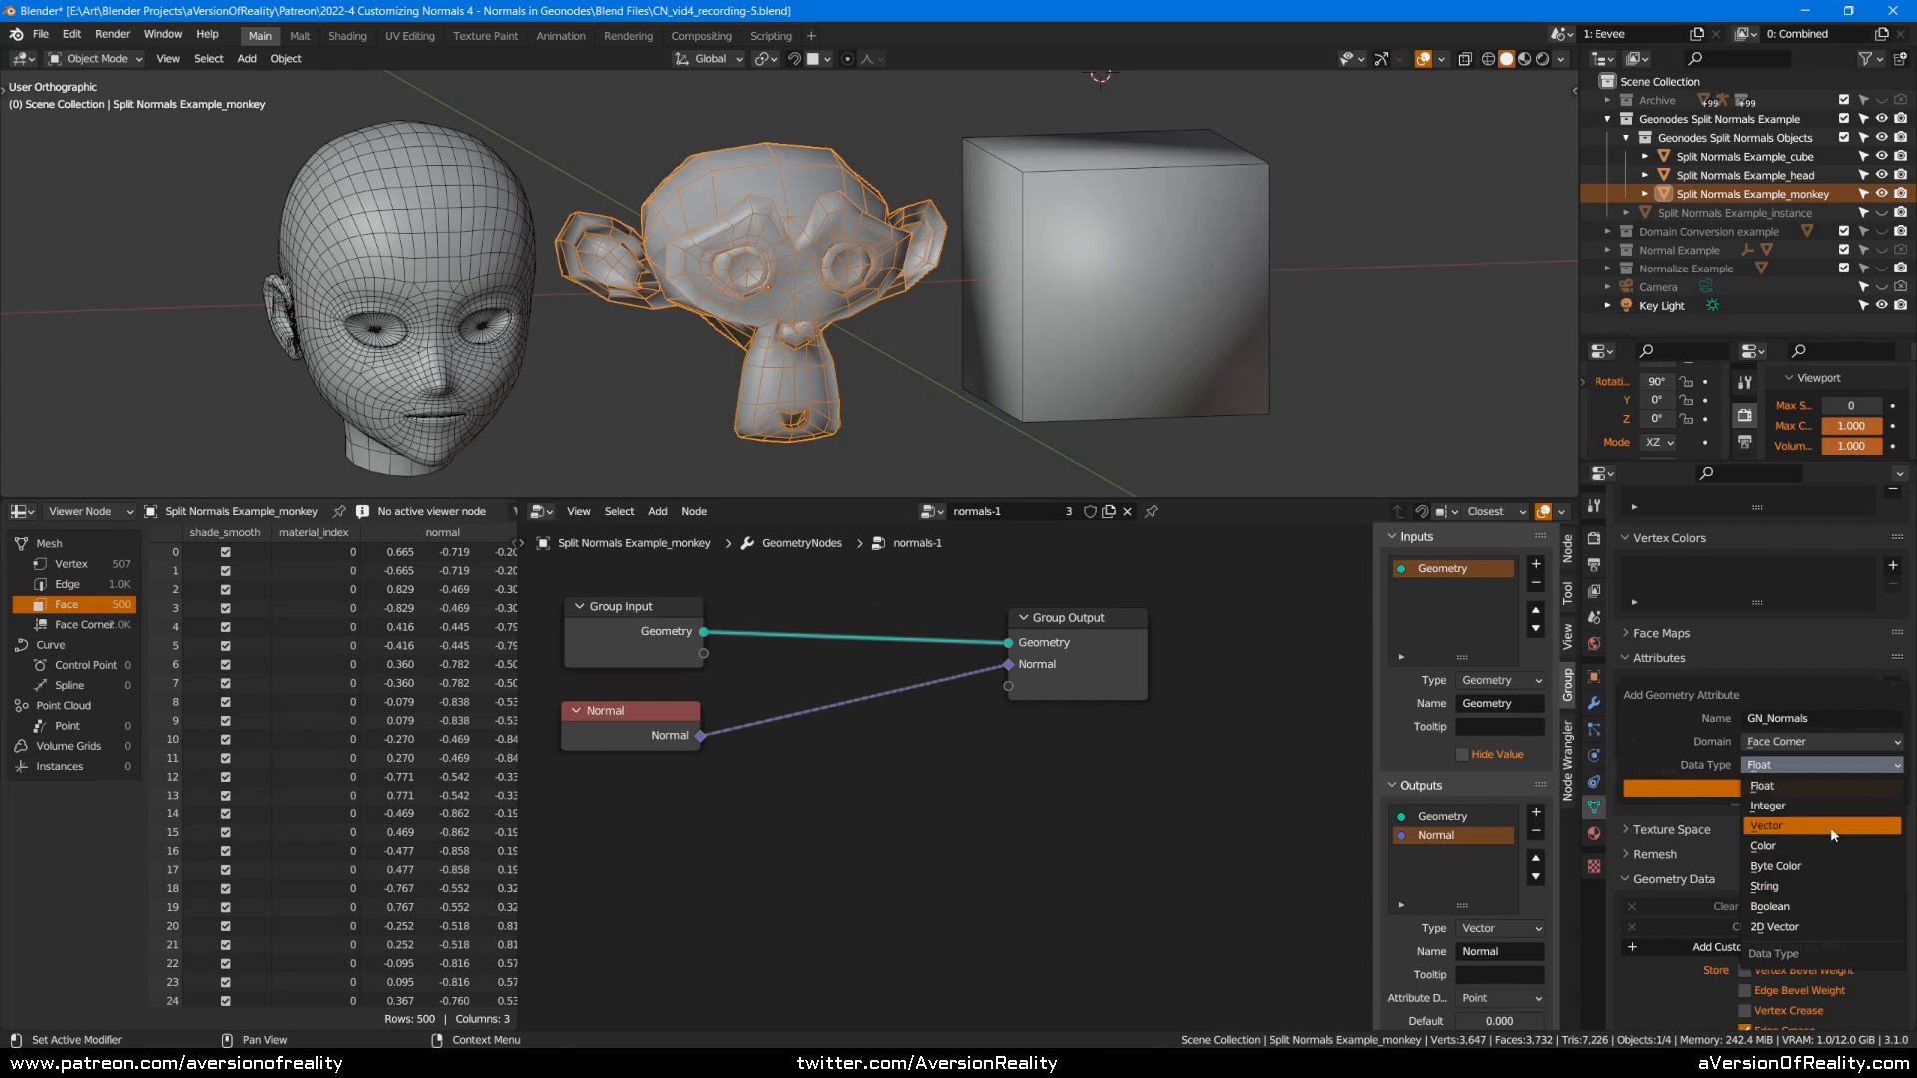
left_click(1835, 828)
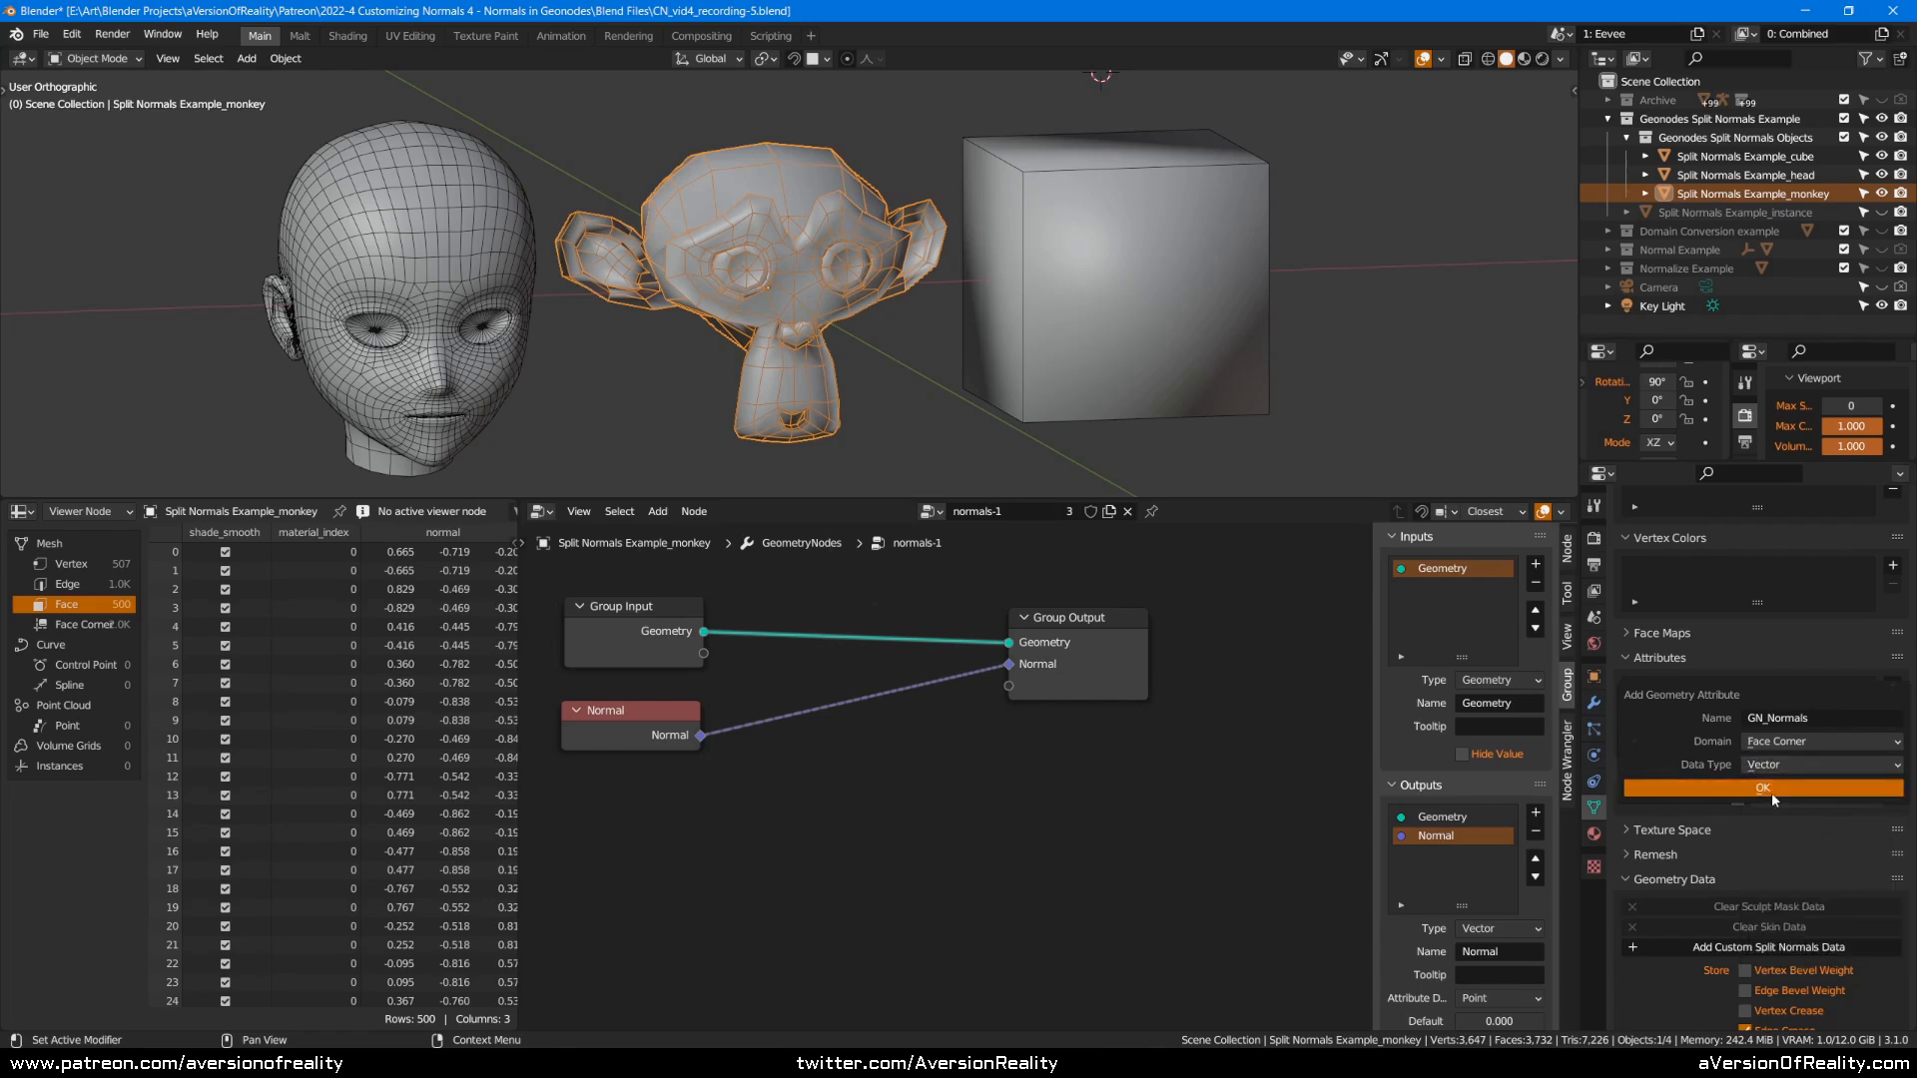
left_click(1771, 792)
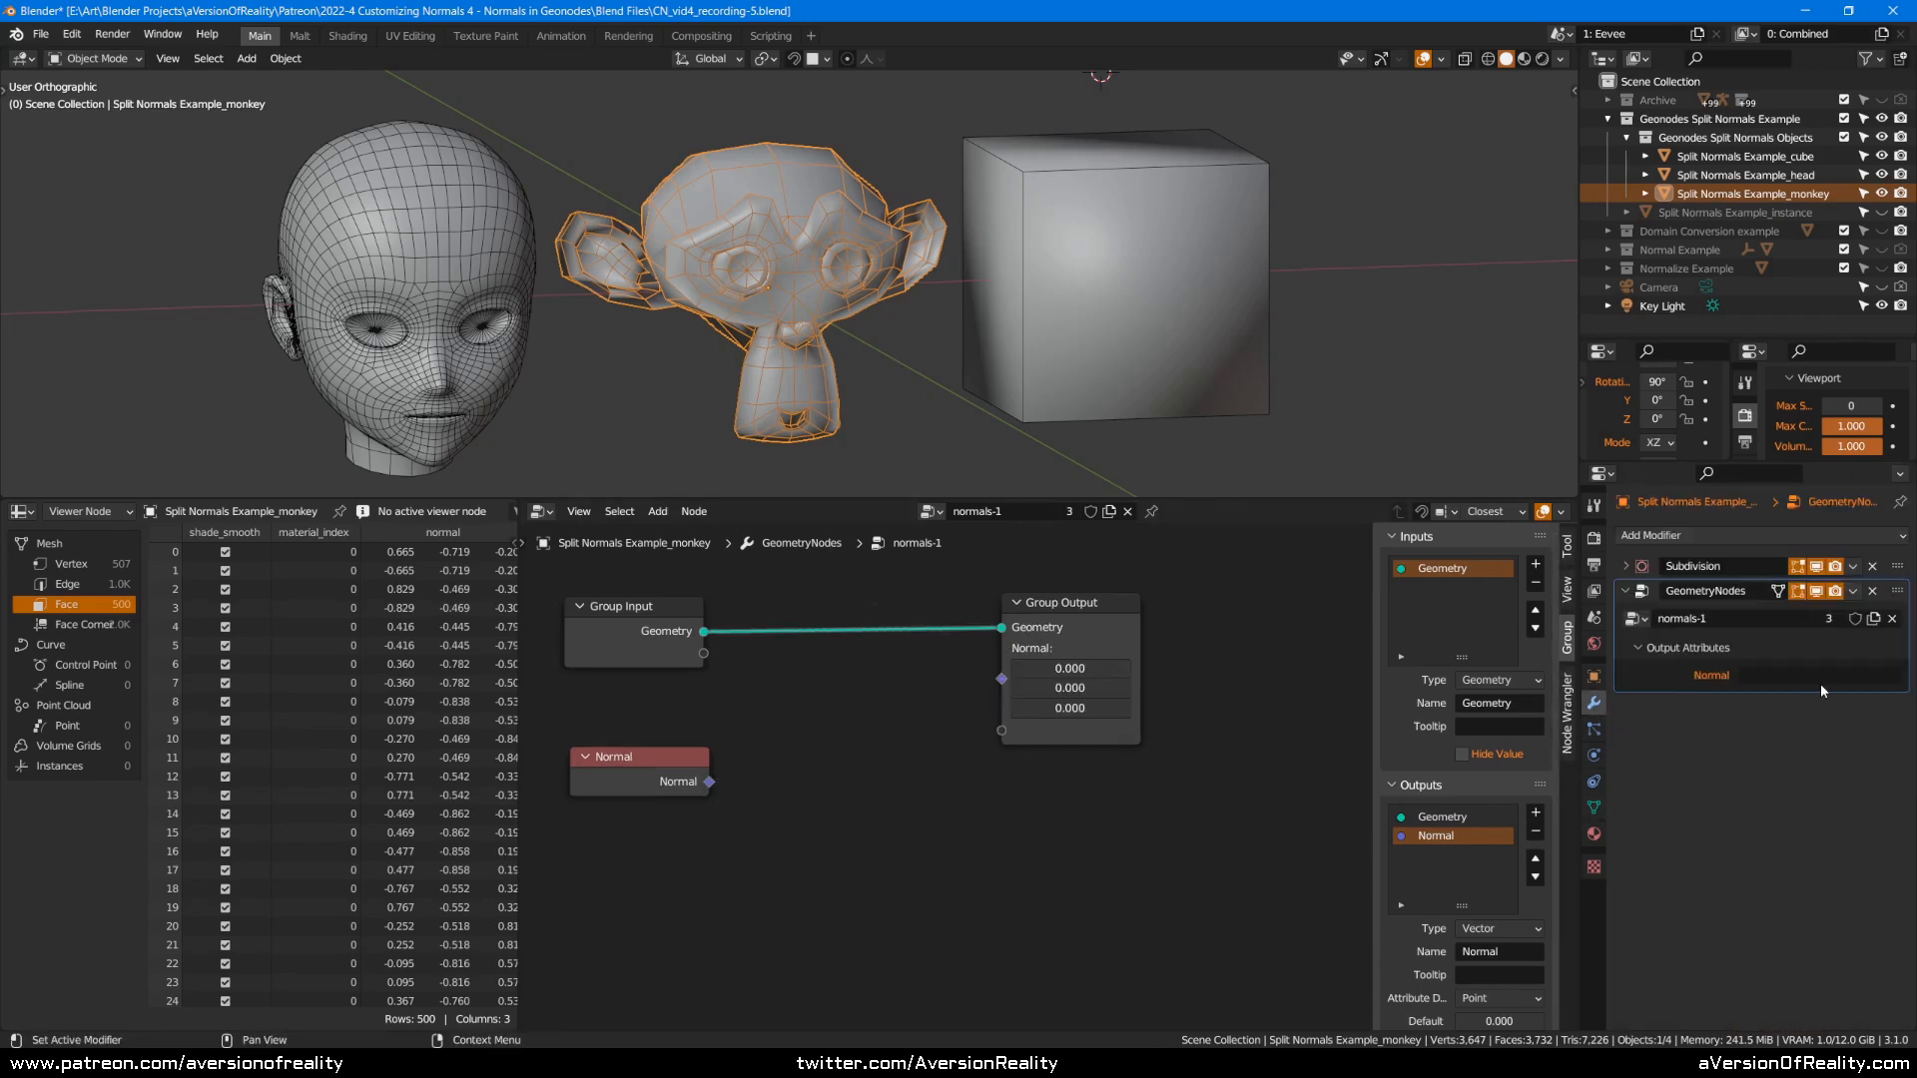
Assign GN_Normals to the modifier's Normal output and connect the Normal node to the Group Output's Normal socket.
left_click(1820, 679)
left_click(1810, 797)
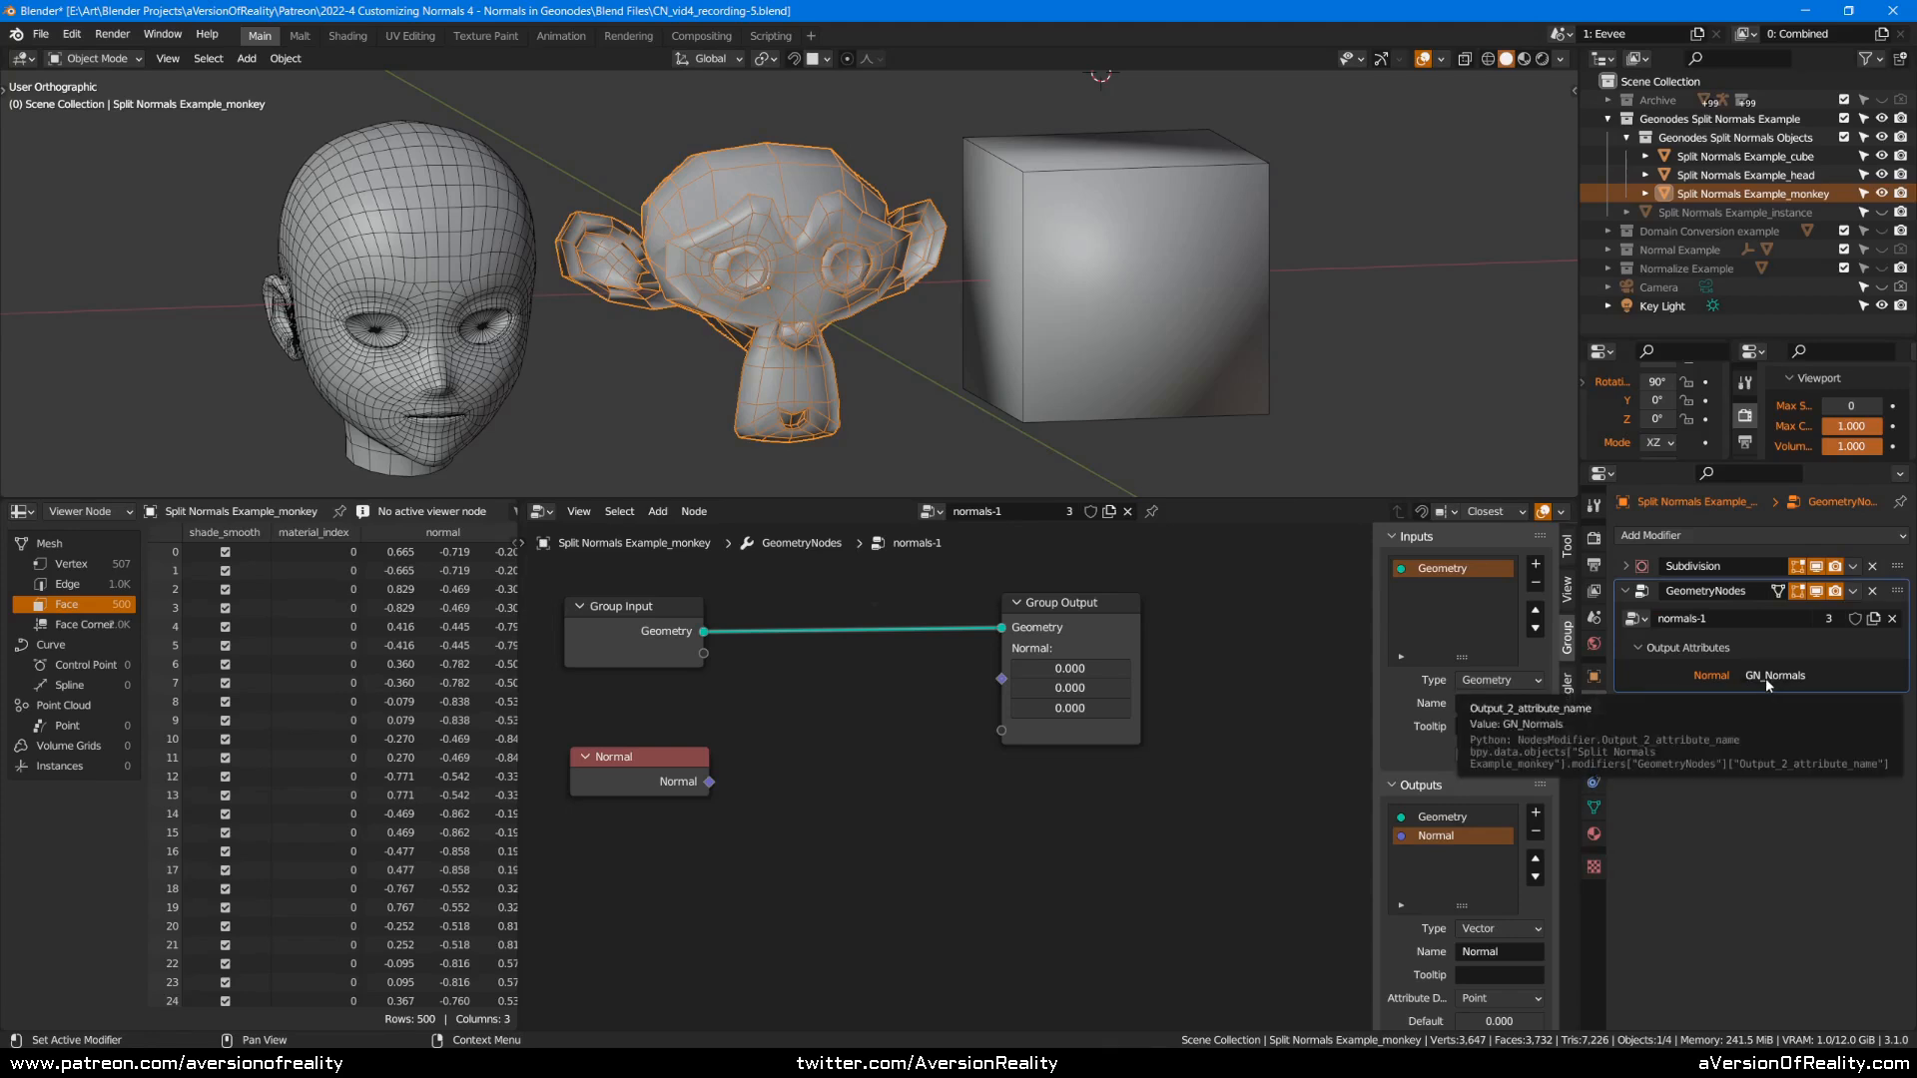
left_click_drag(709, 781, 1002, 679)
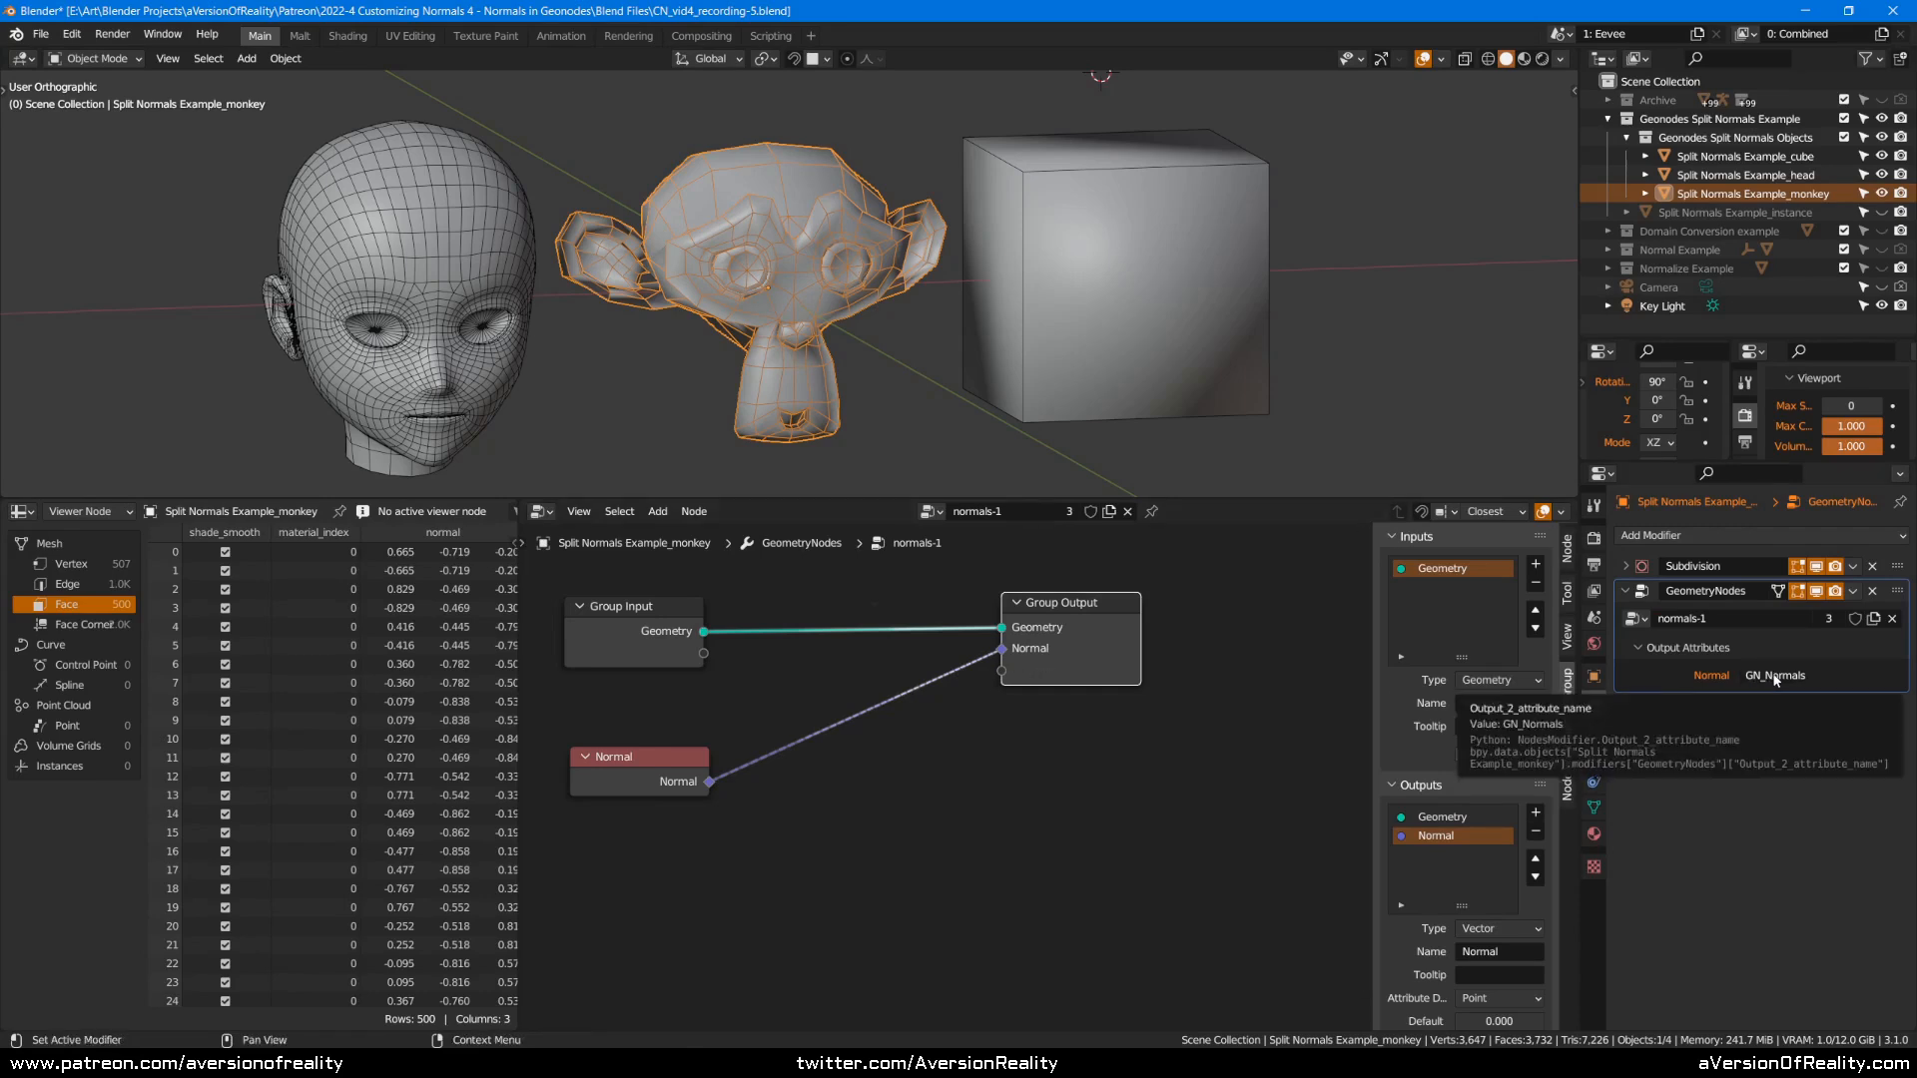
left_click(1152, 787)
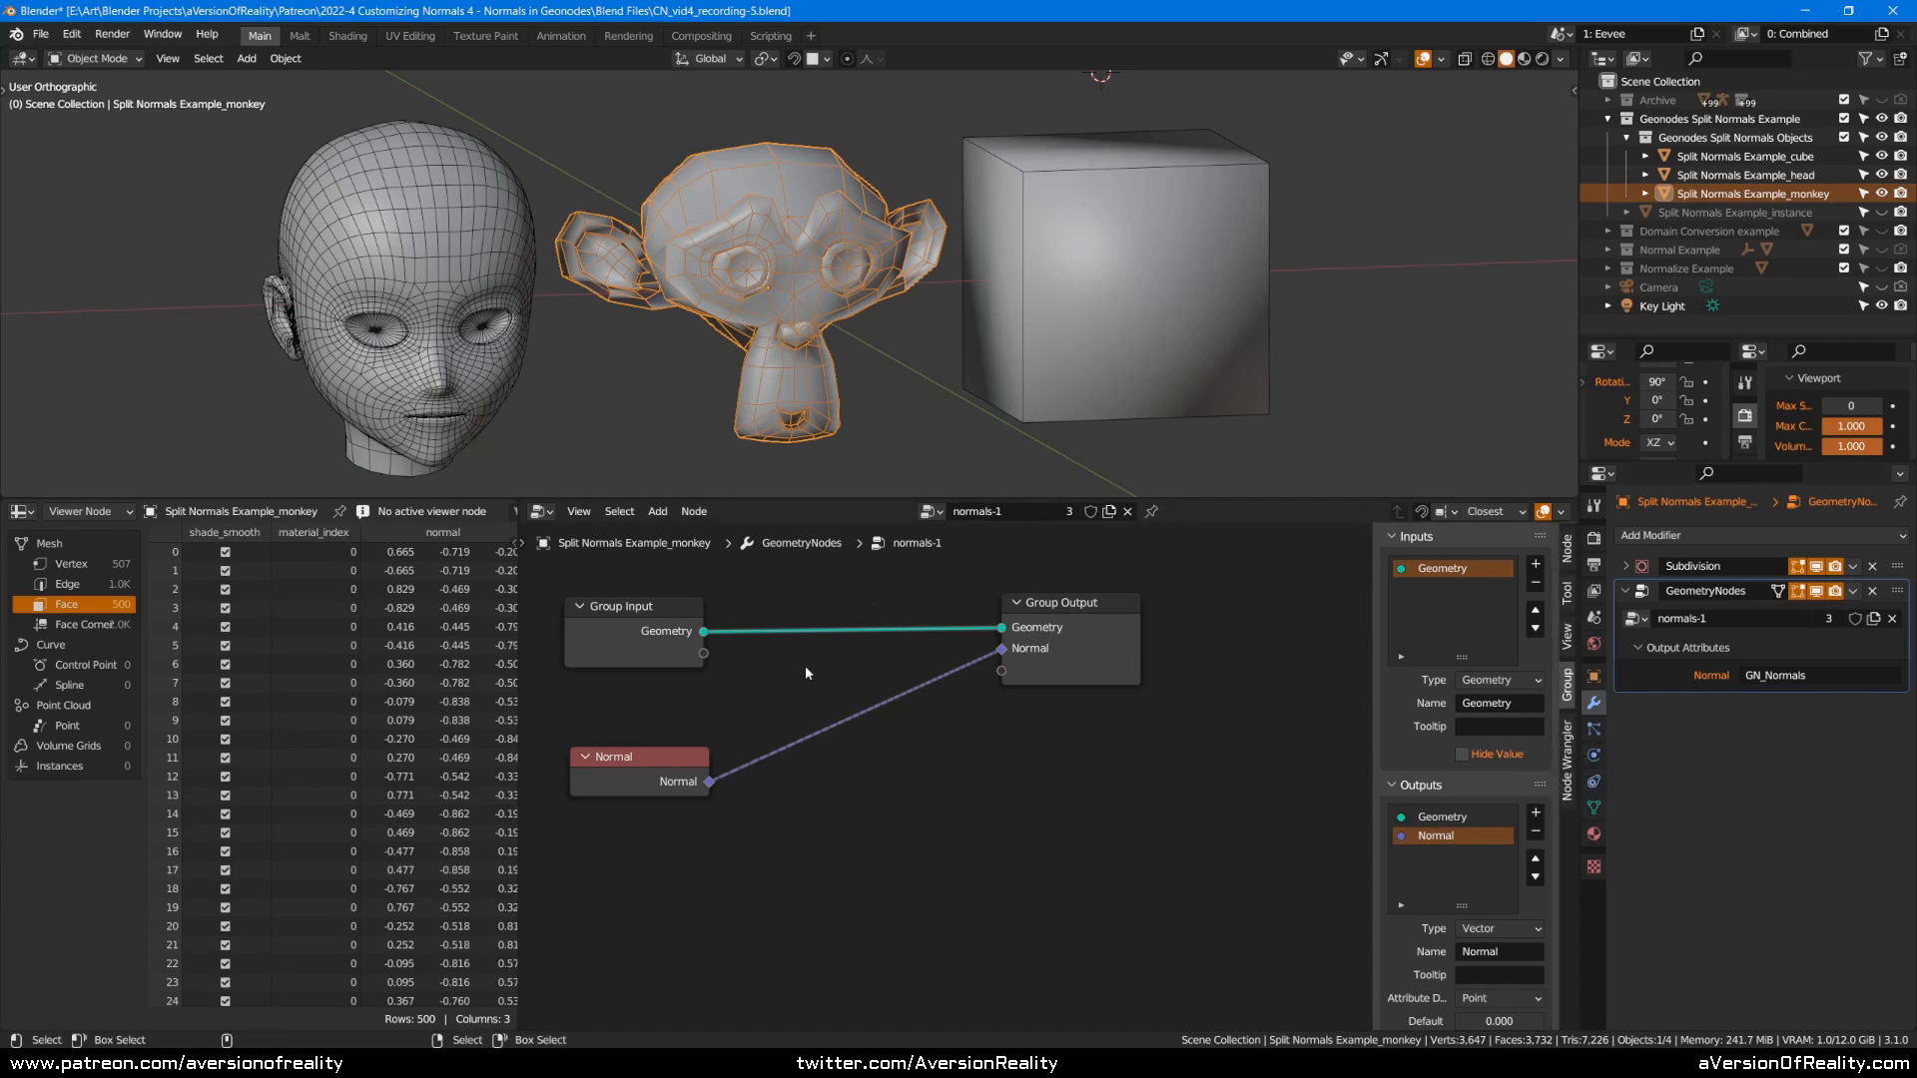
Expose a Normal group input linked to the Group Output's Normal socket, and source it from the GN_Normals attribute.
left_click_drag(707, 654, 1002, 649)
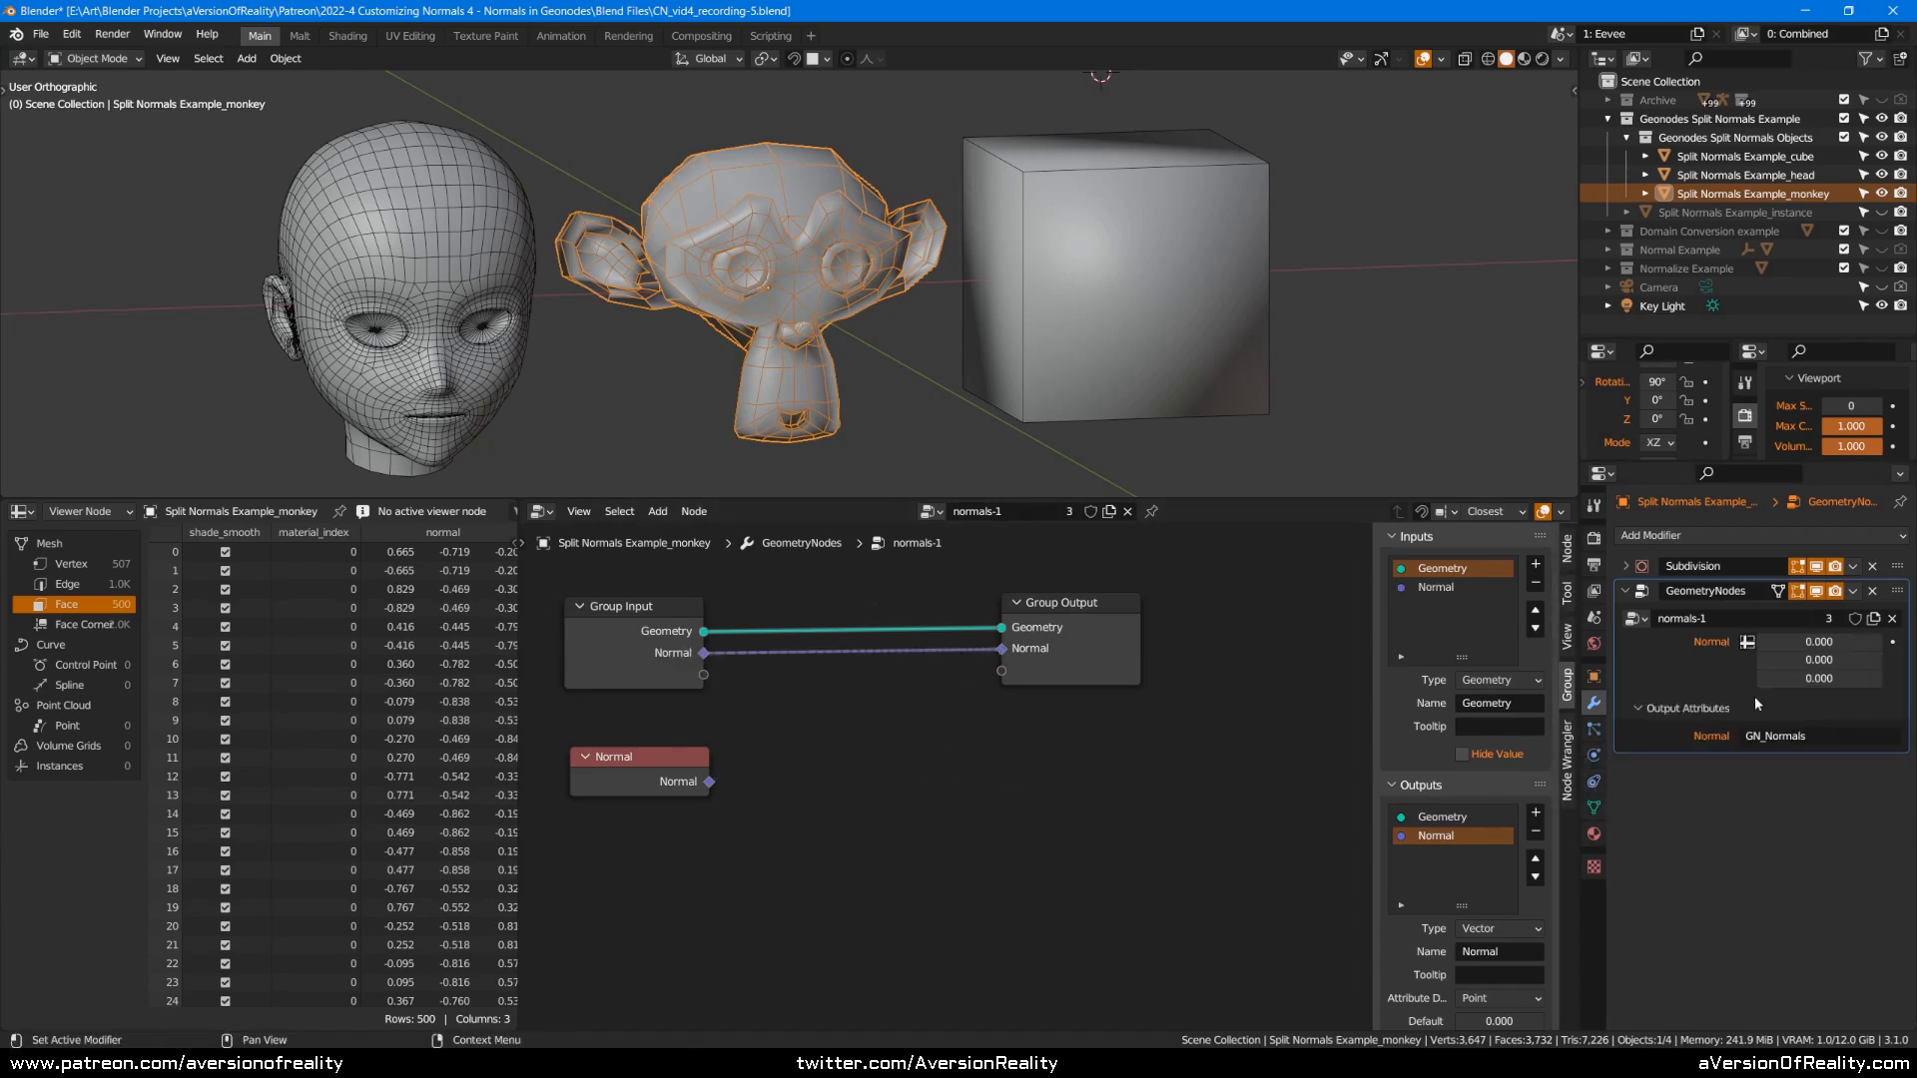
left_click(1749, 643)
left_click(1788, 644)
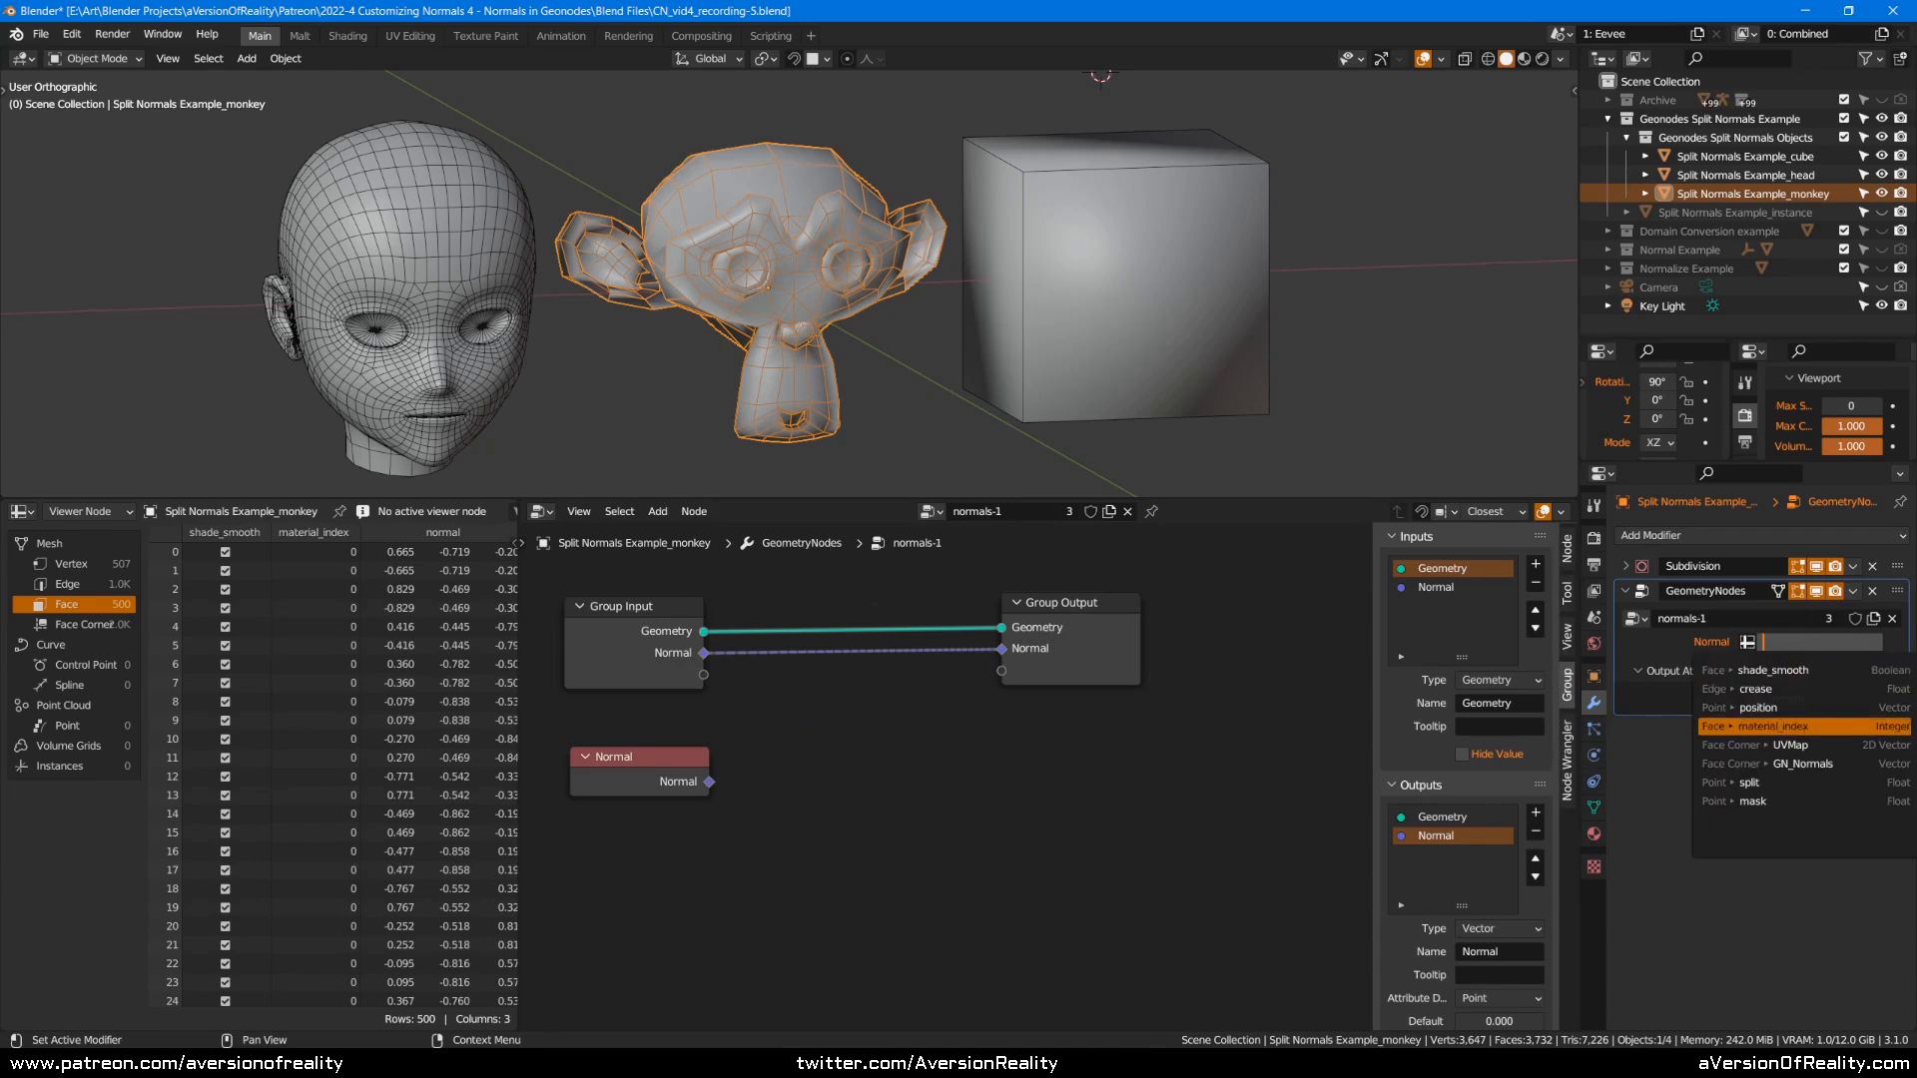
left_click(1811, 764)
left_click(1811, 699)
left_click(1788, 824)
Preview the Group Input's Normal in a Viewer node below Group Output and reconnect the Normal node to the Normal output.
left_click(649, 667, "ctrl+shift")
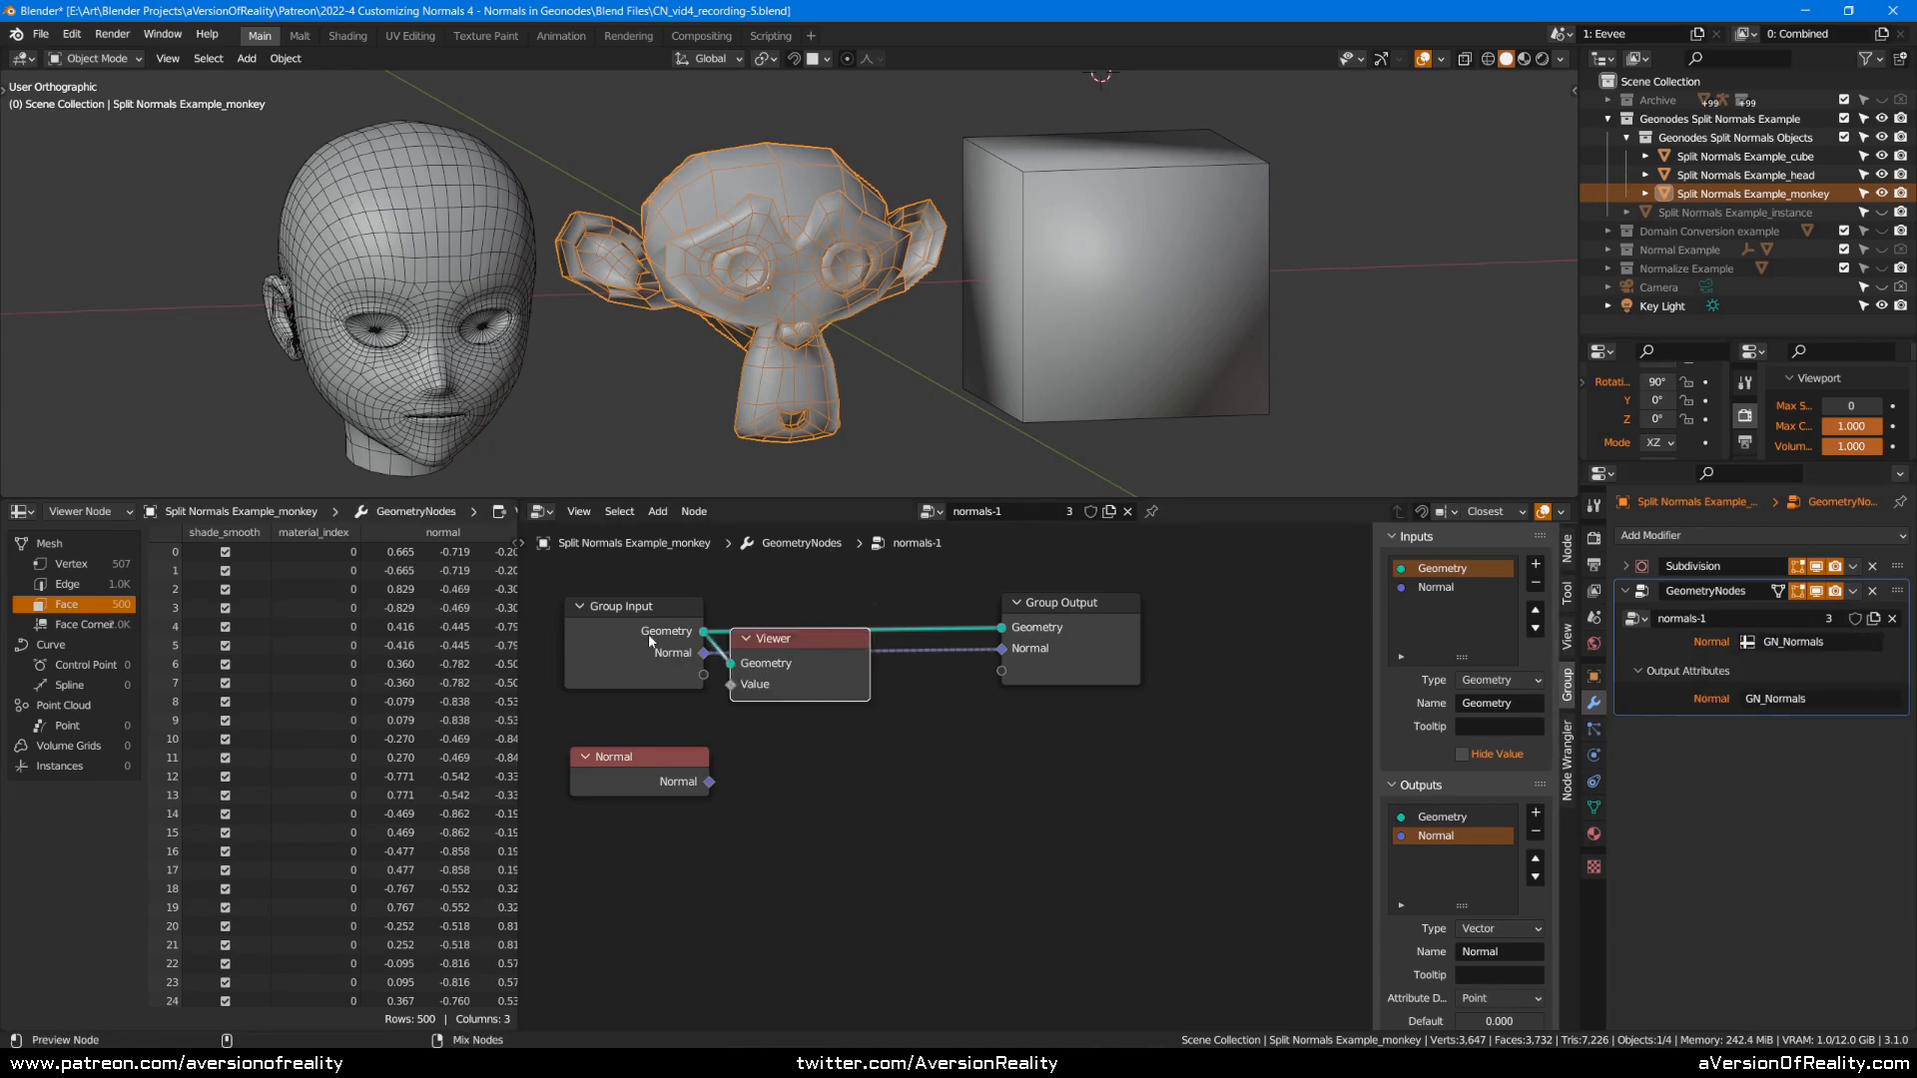
left_click_drag(825, 676, 1102, 816)
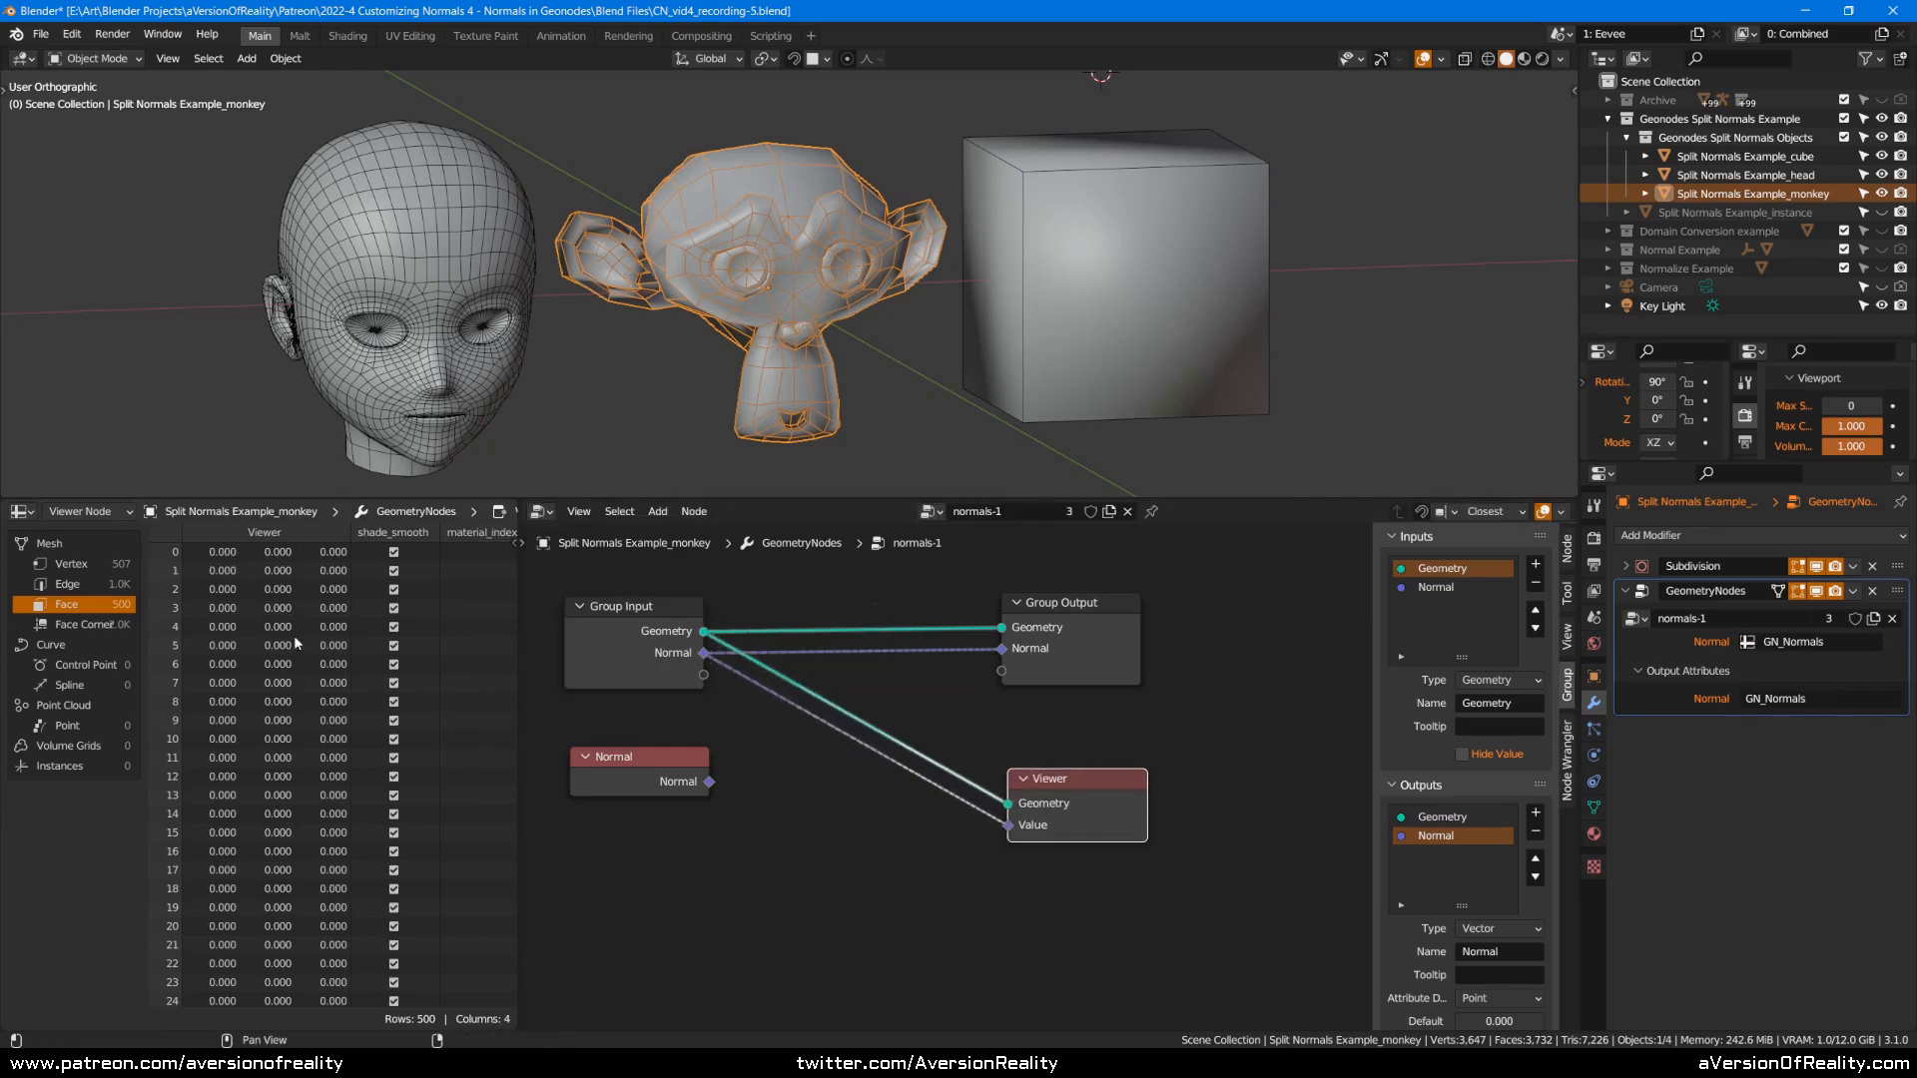
key("ctrl+s")
left_click_drag(707, 782, 1002, 649)
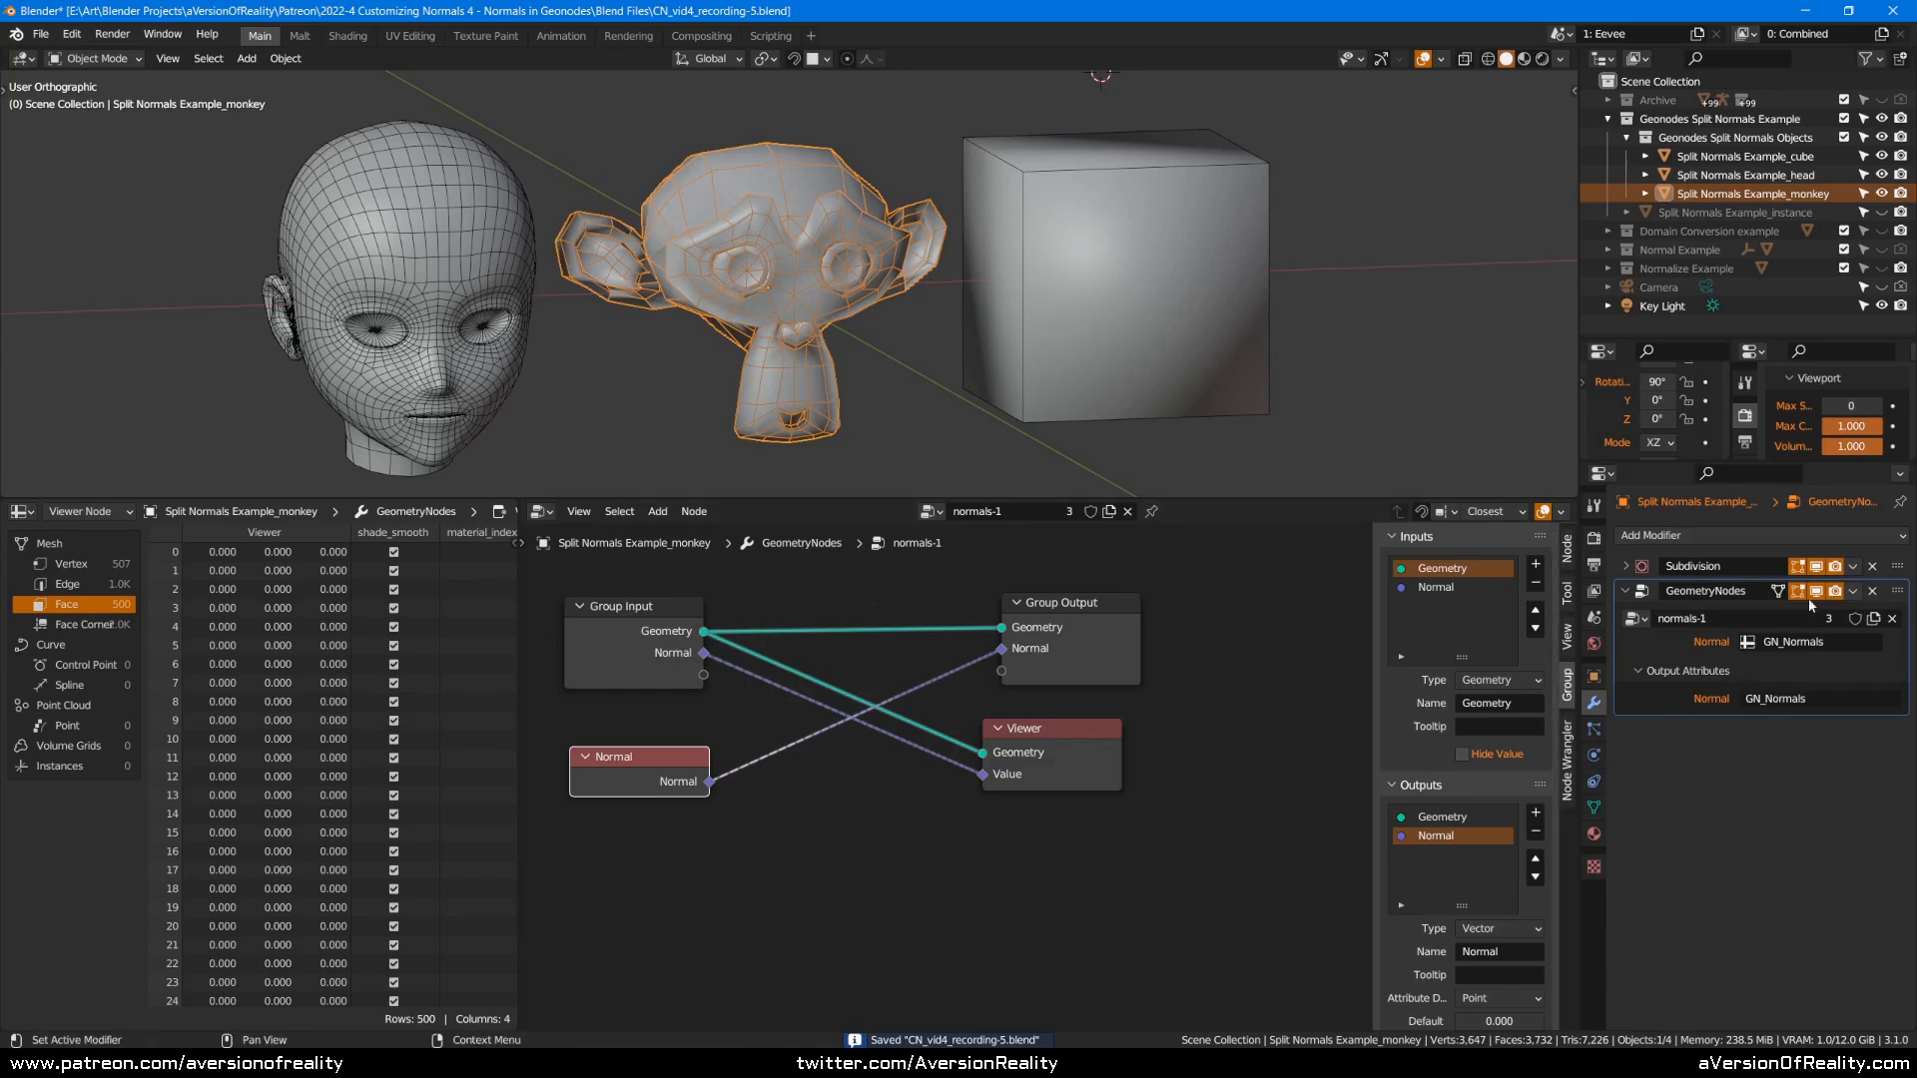
Duplicate the GeometryNodes modifier, apply the copy with the original disabled, and re-enable the original.
left_click(1853, 592)
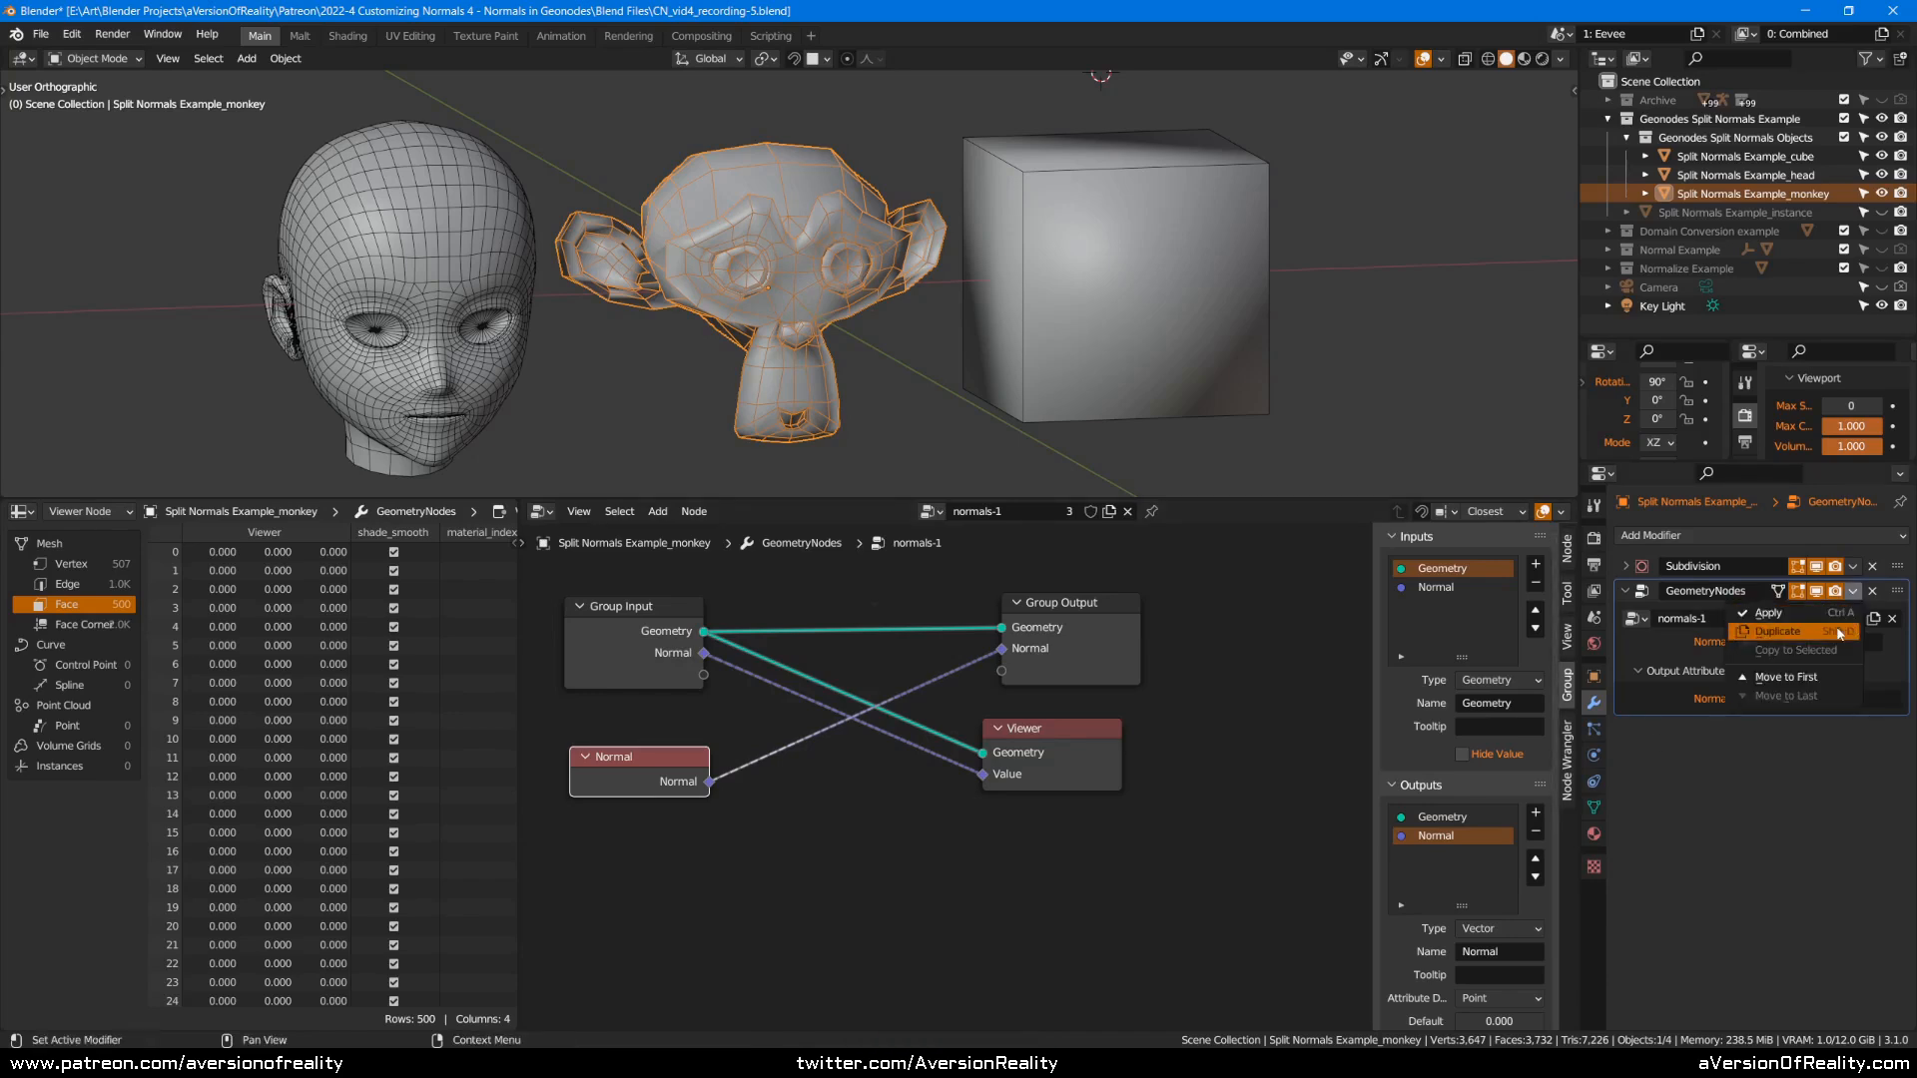
left_click(1843, 631)
left_click_drag(1836, 591, 1817, 591)
left_click(1853, 729)
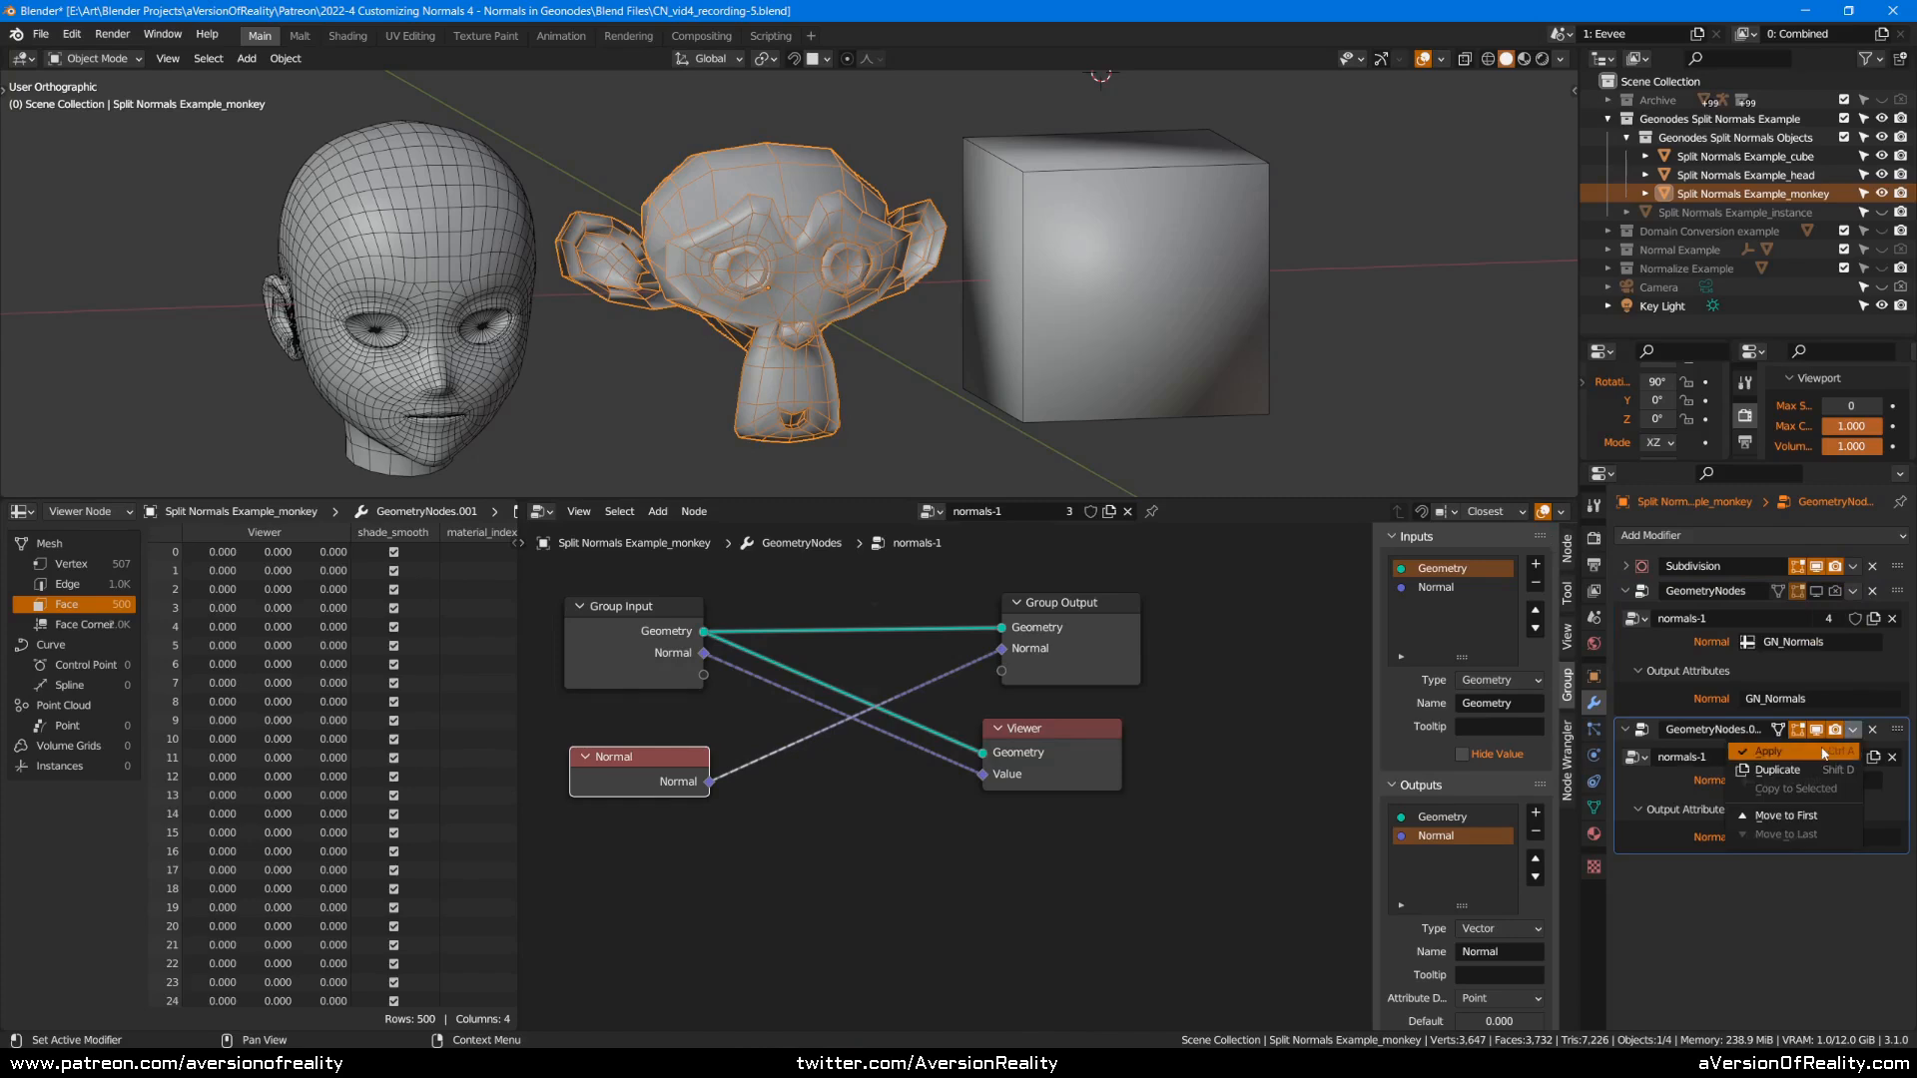
left_click(1822, 751)
left_click(1817, 591)
left_click(1835, 591)
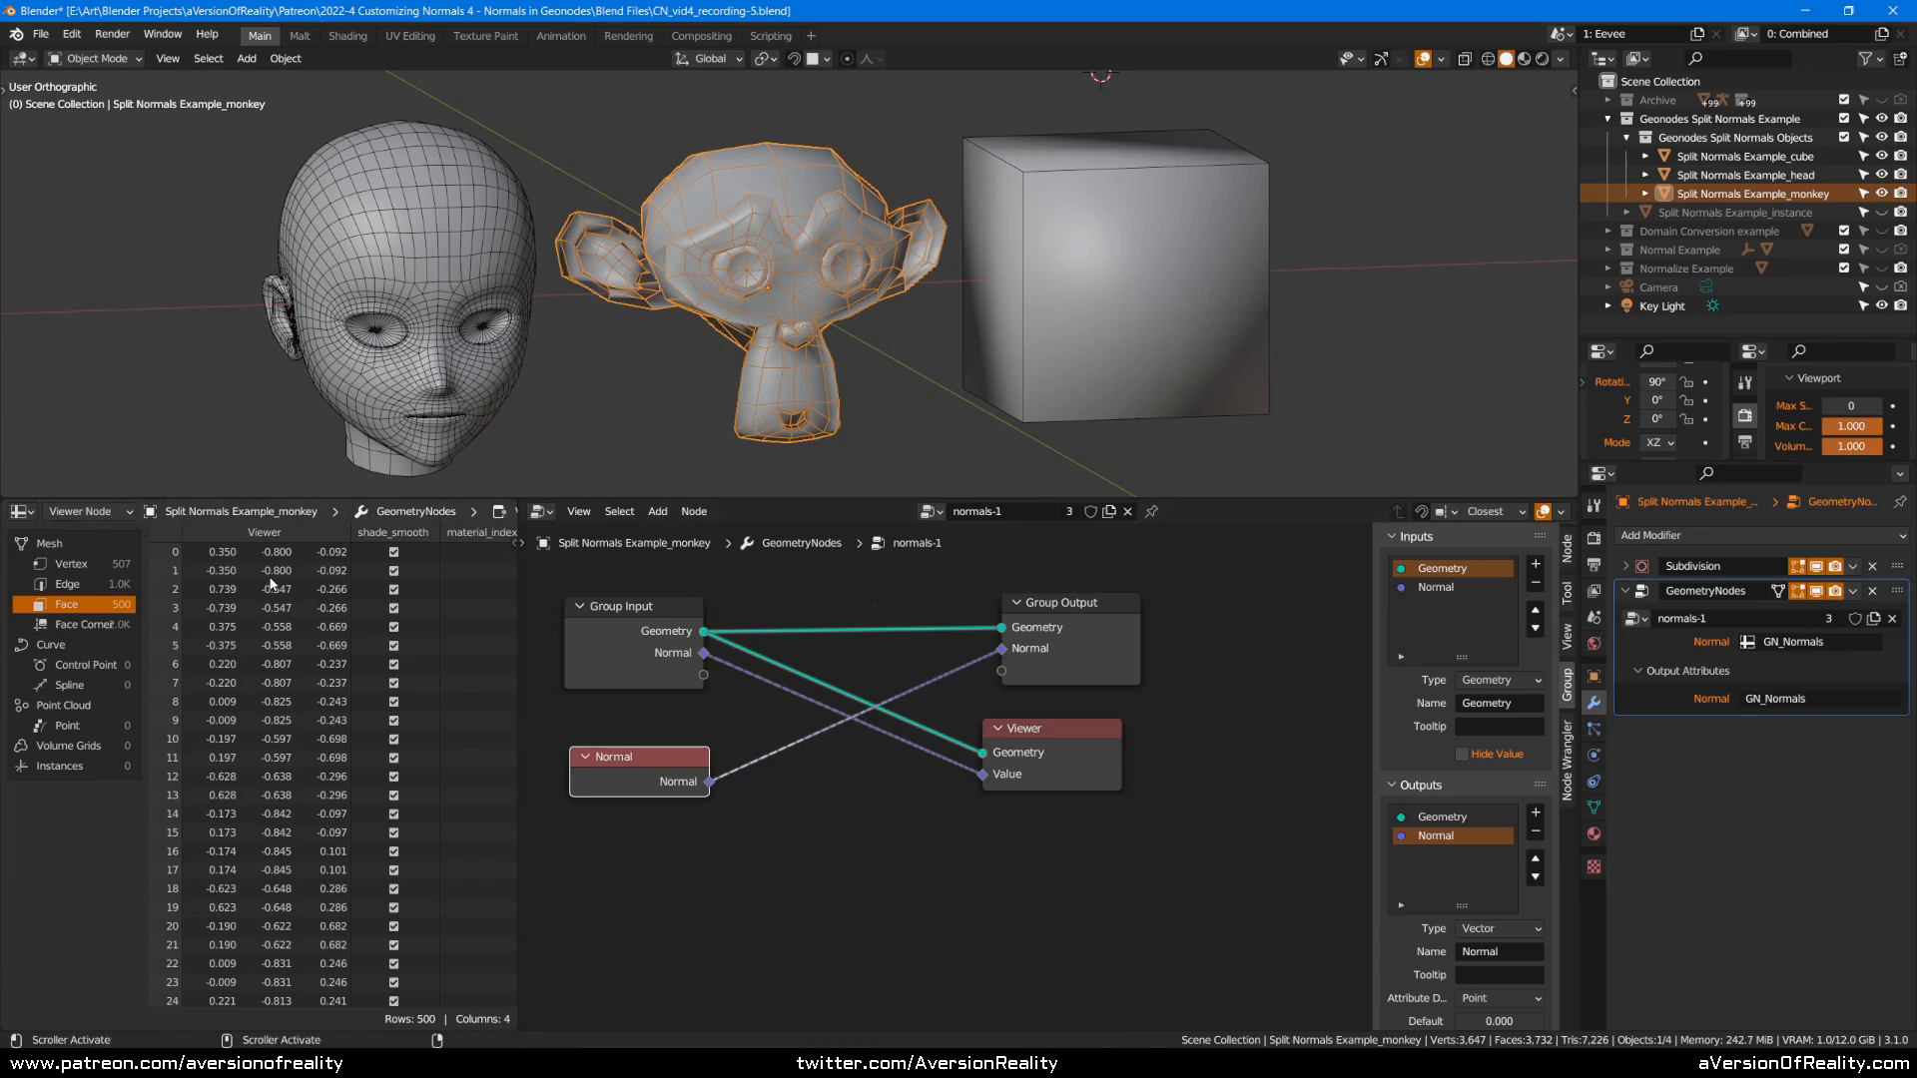
Move the Normal node closer to Group Input and duplicate the GeometryNodes modifier again.
left_click(1185, 733)
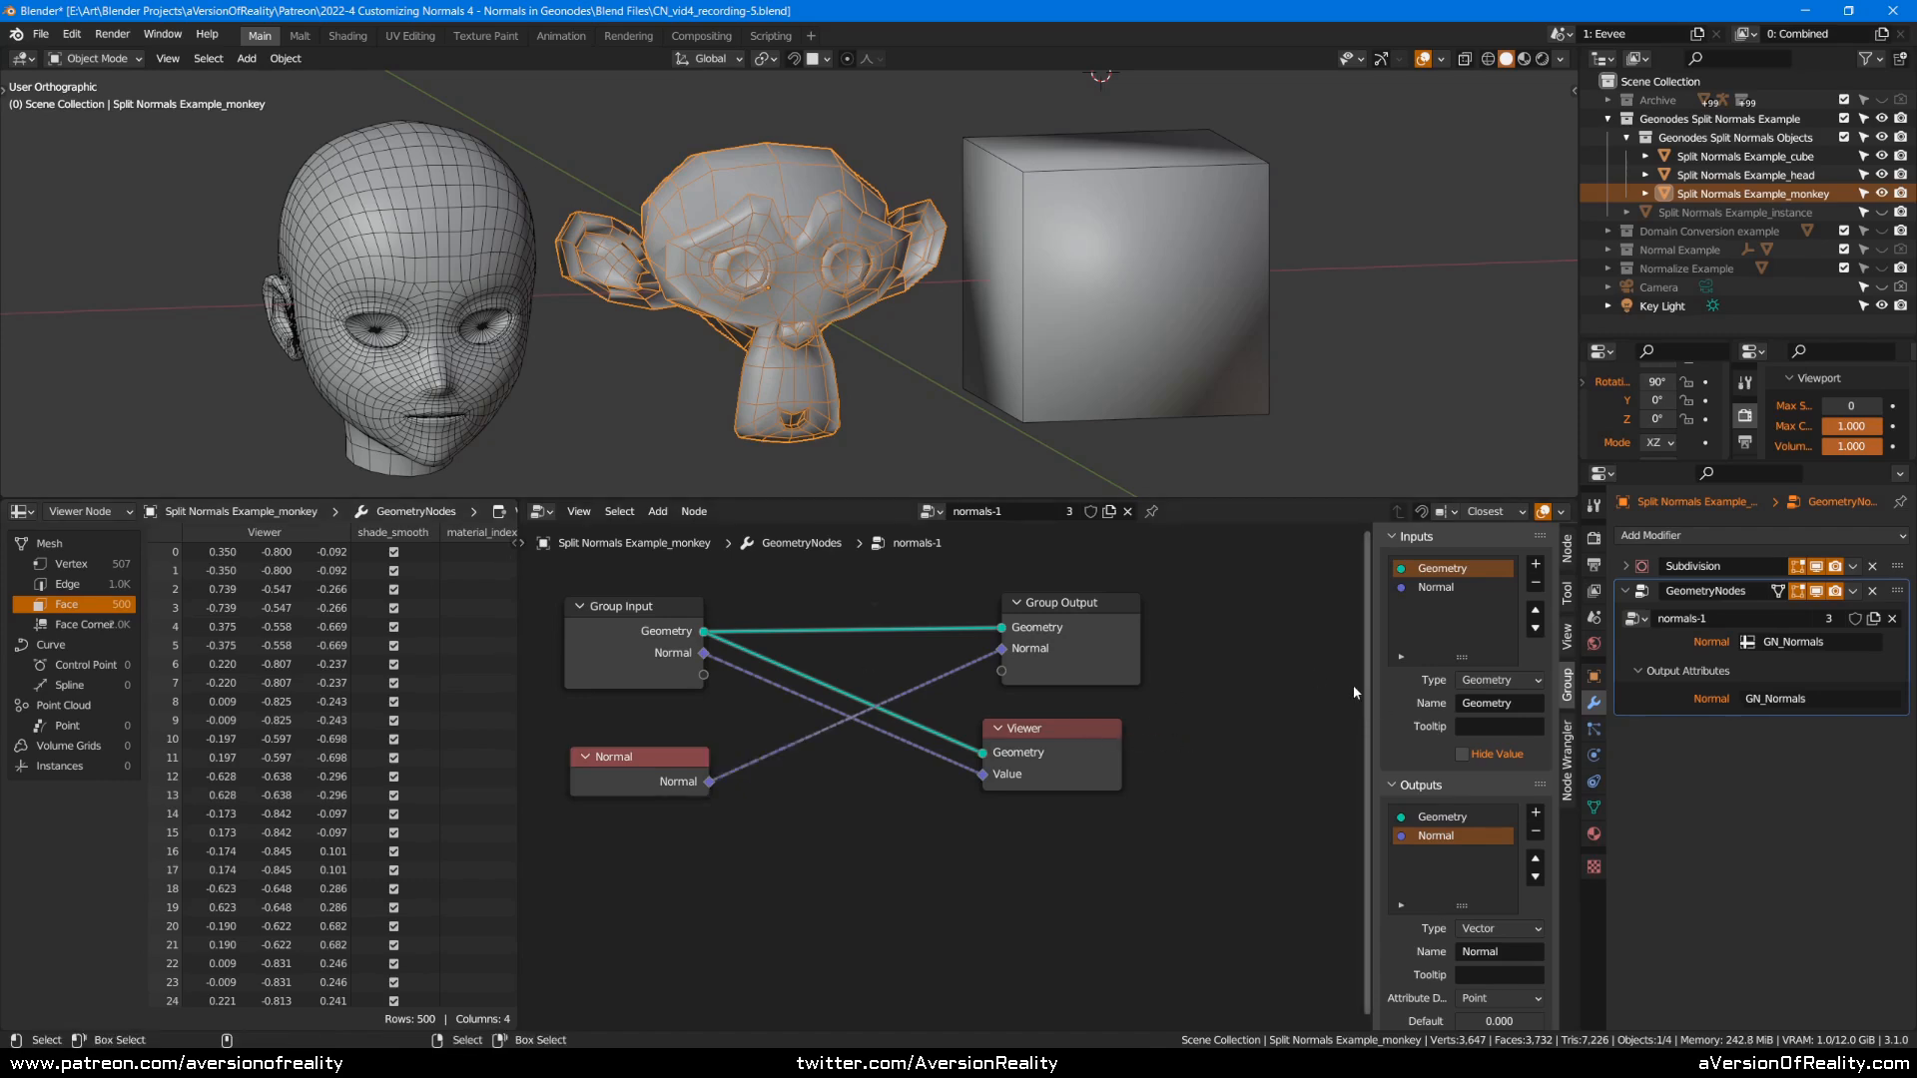
left_click_drag(652, 778, 675, 745)
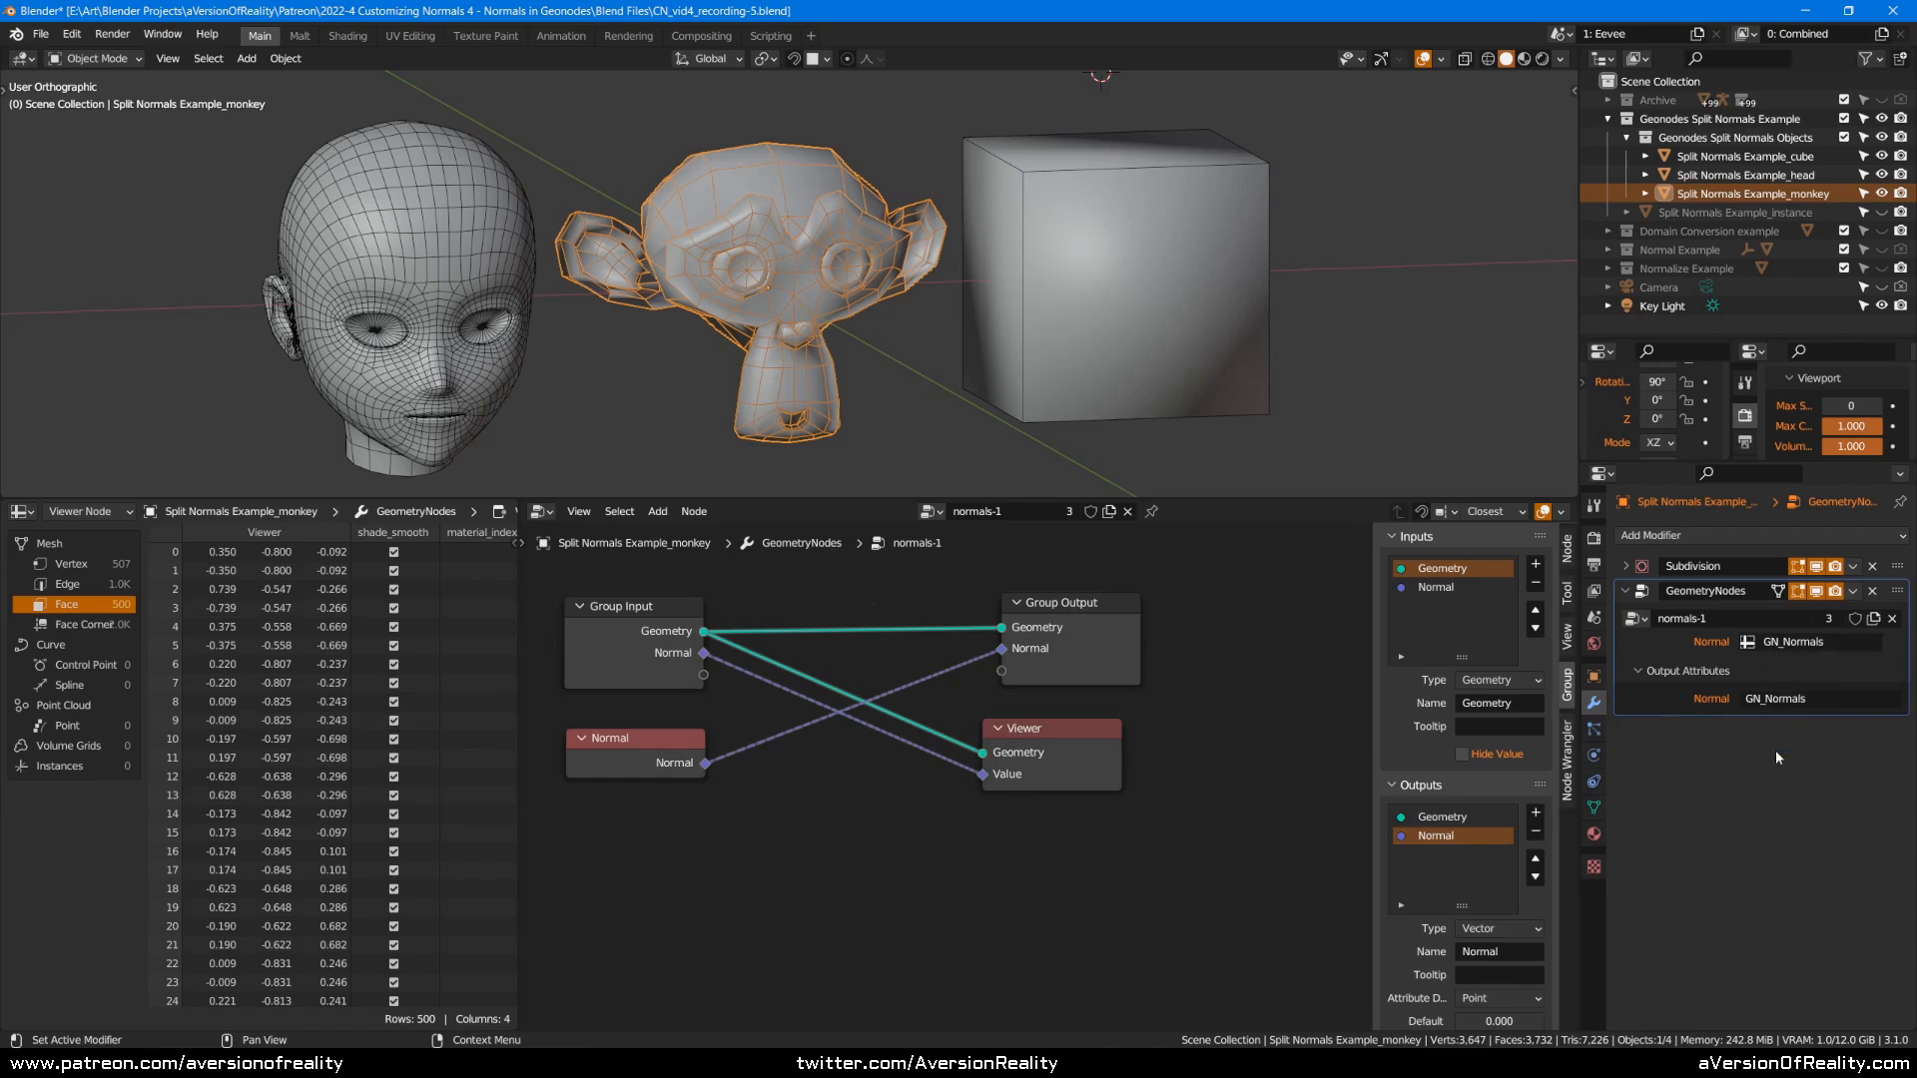
left_click(1853, 591)
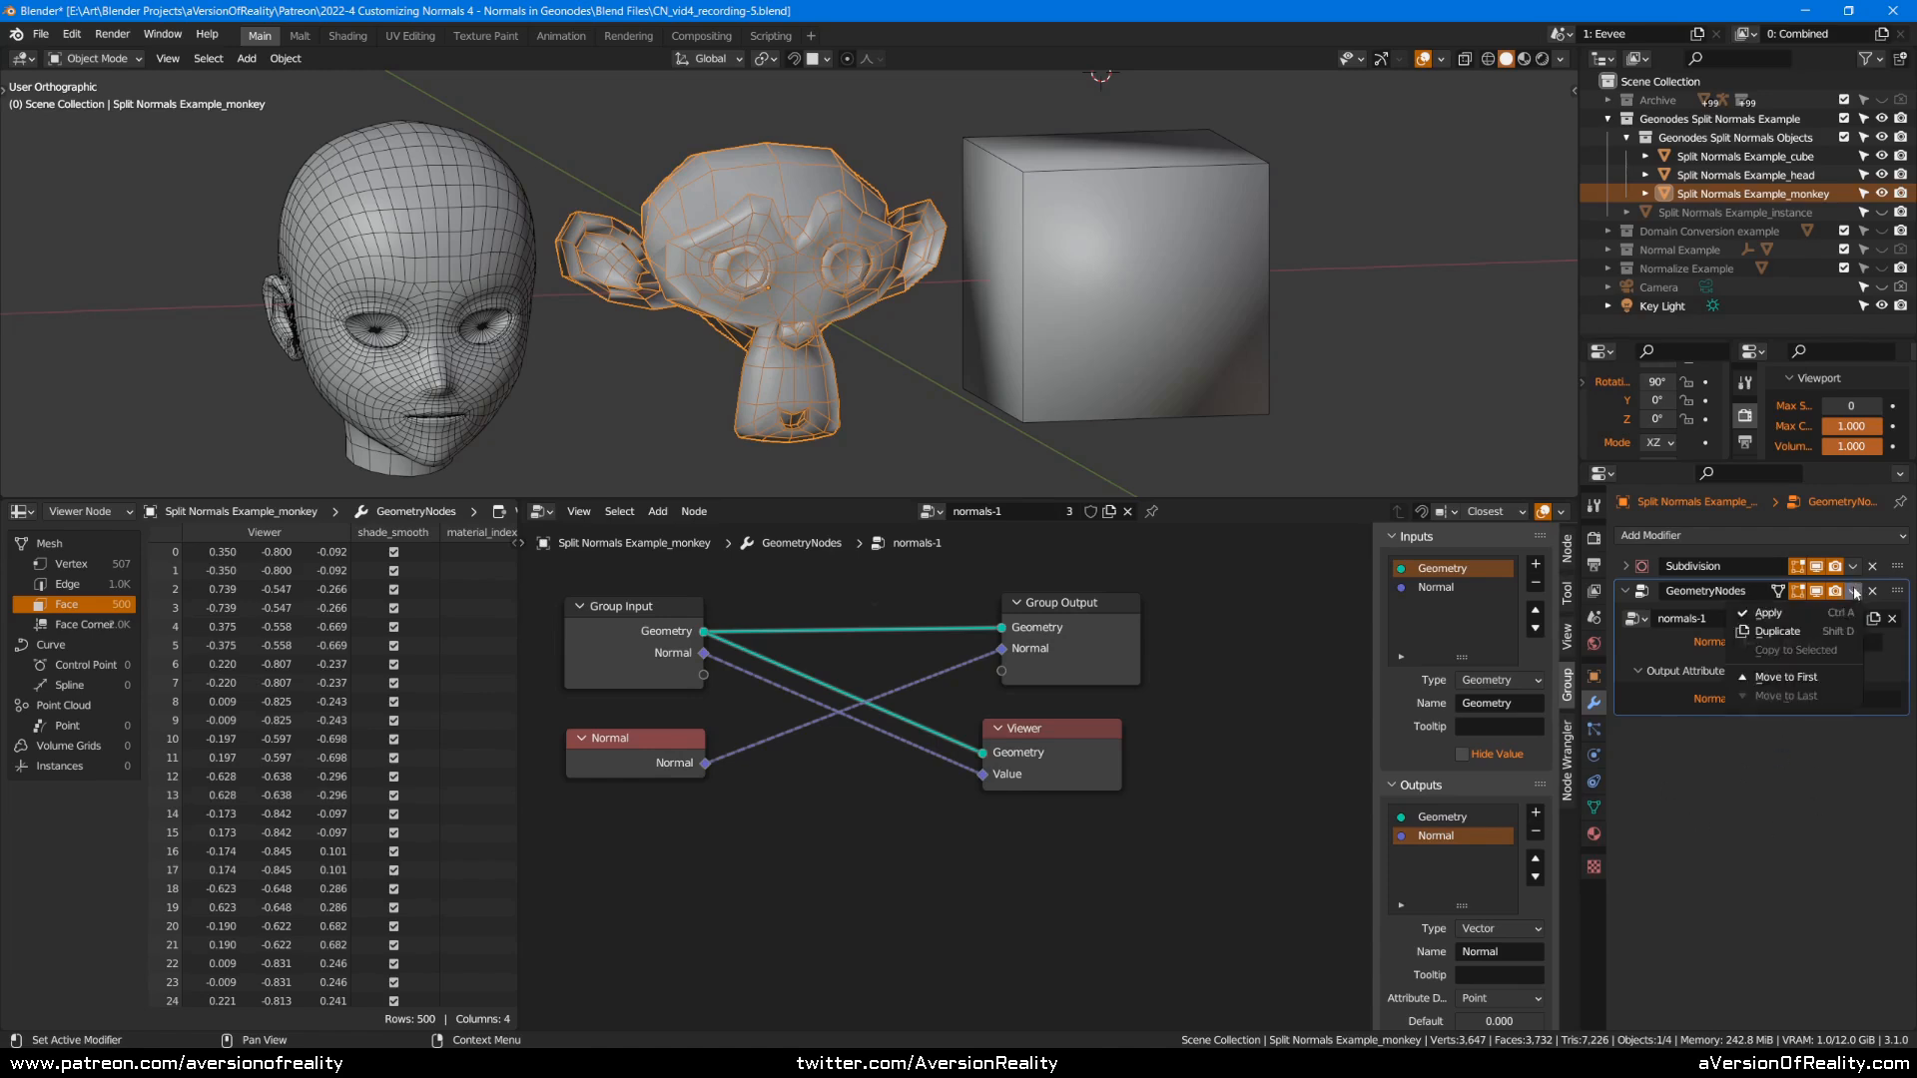
left_click(1823, 633)
Replace the mesh's Vertex-domain GN_Normals attribute with a new GN_Normals attribute of Face Corner domain and Vector type.
left_click(1594, 807)
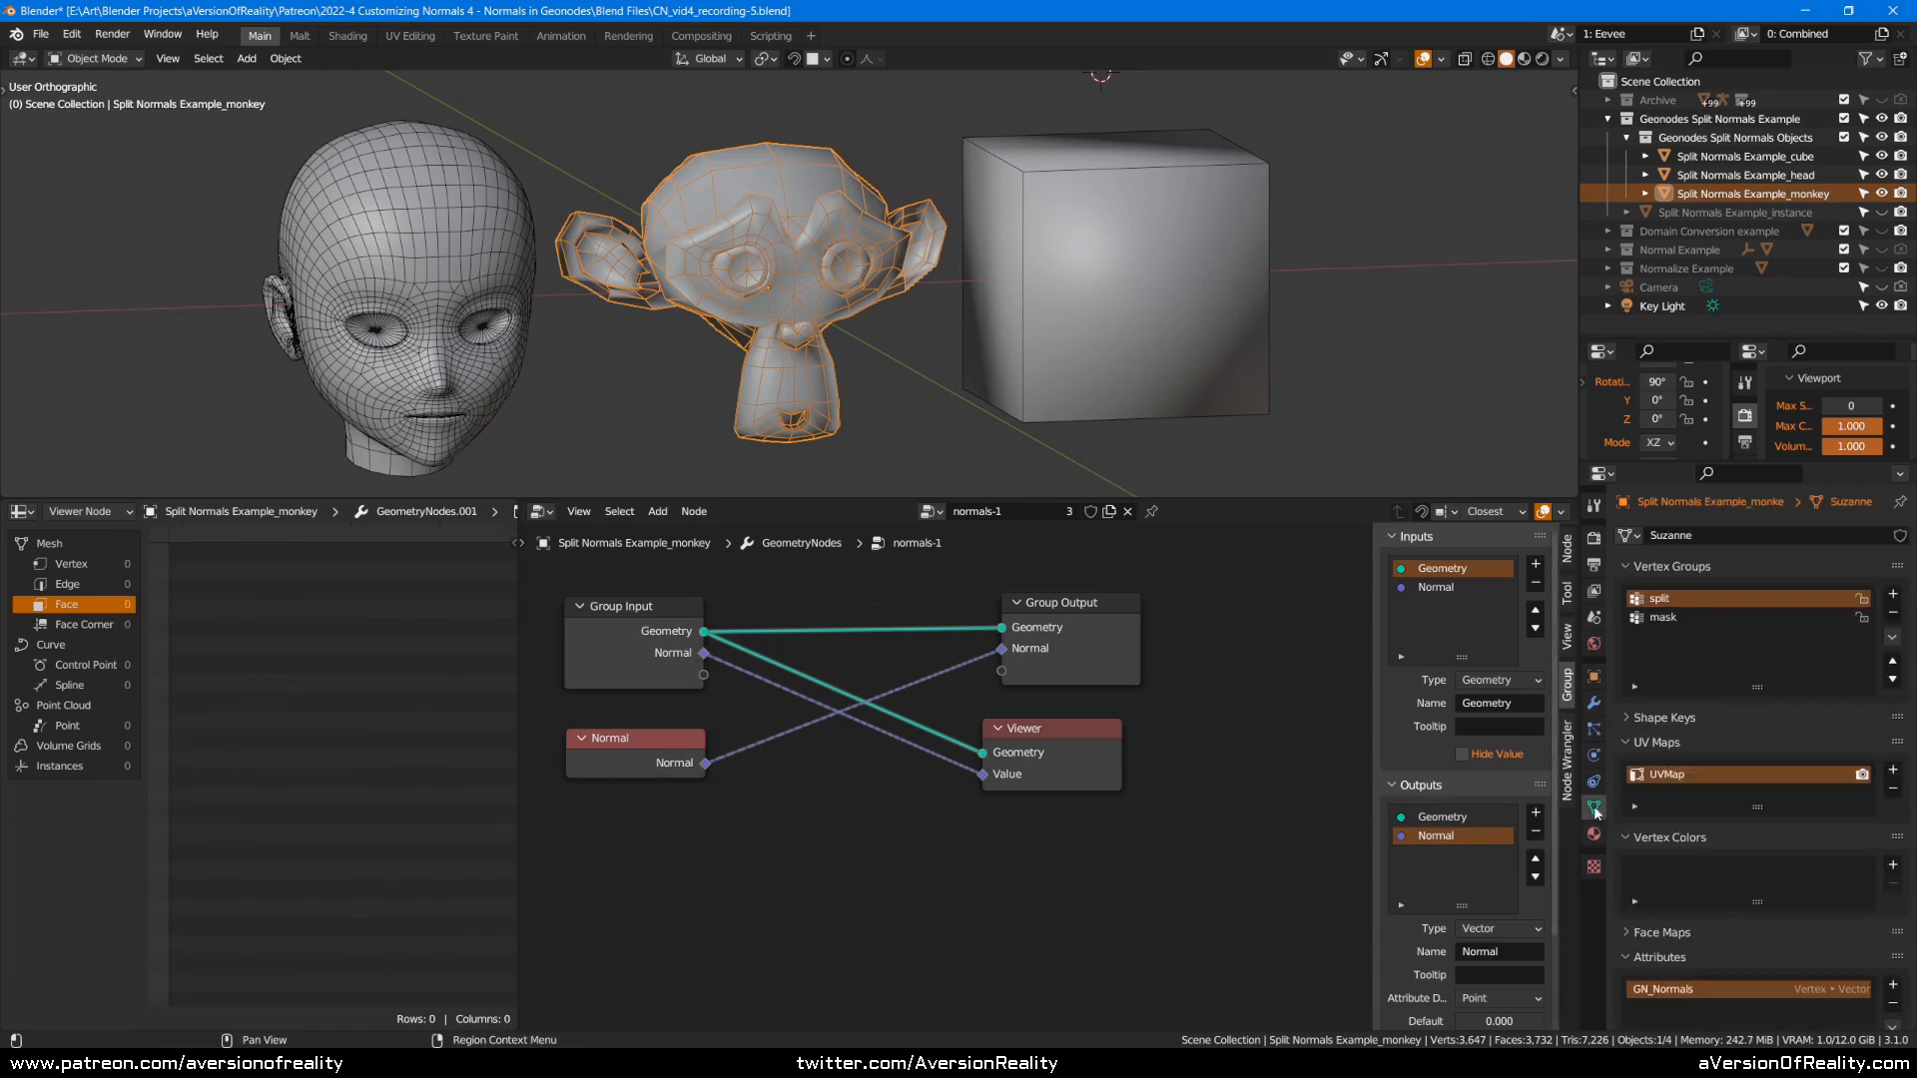
scroll(1787, 939, "down", 4)
double_click(1655, 871)
left_click(1661, 871)
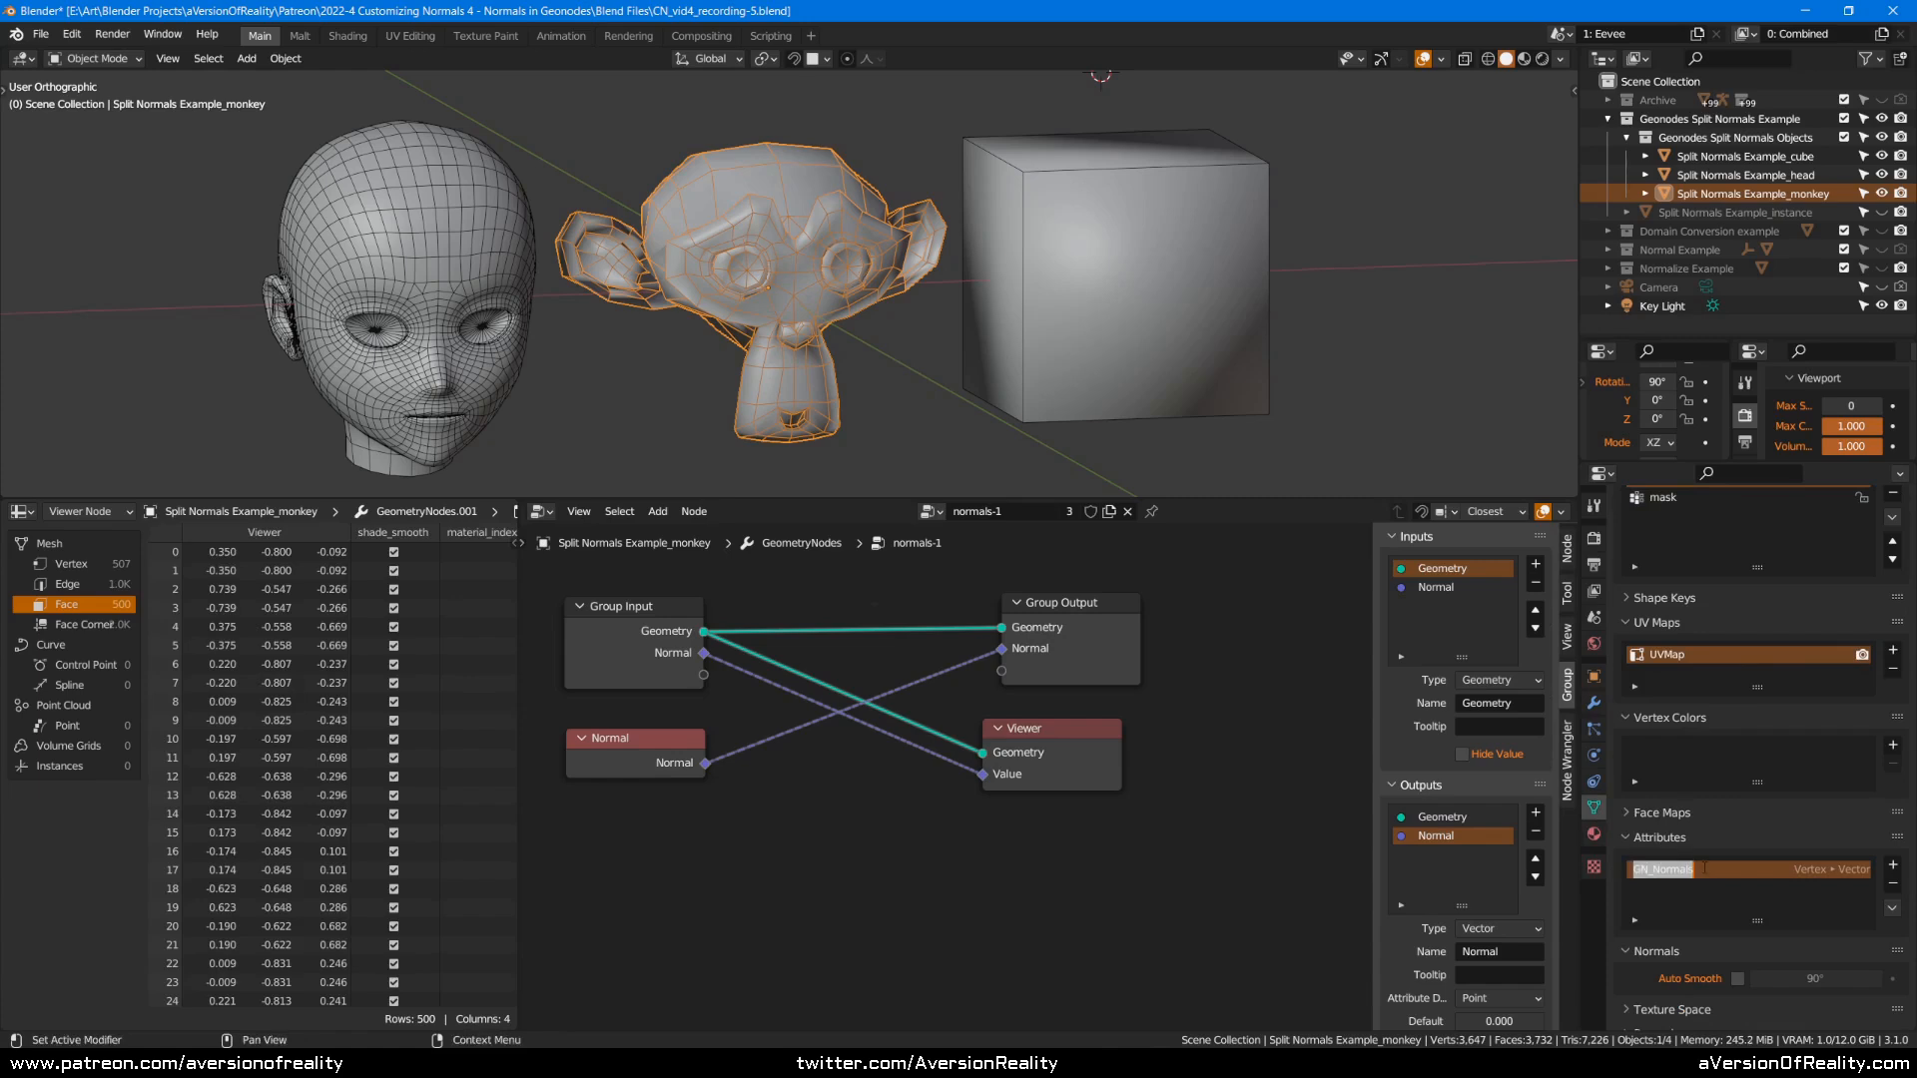
left_click(1893, 883)
left_click(1892, 868)
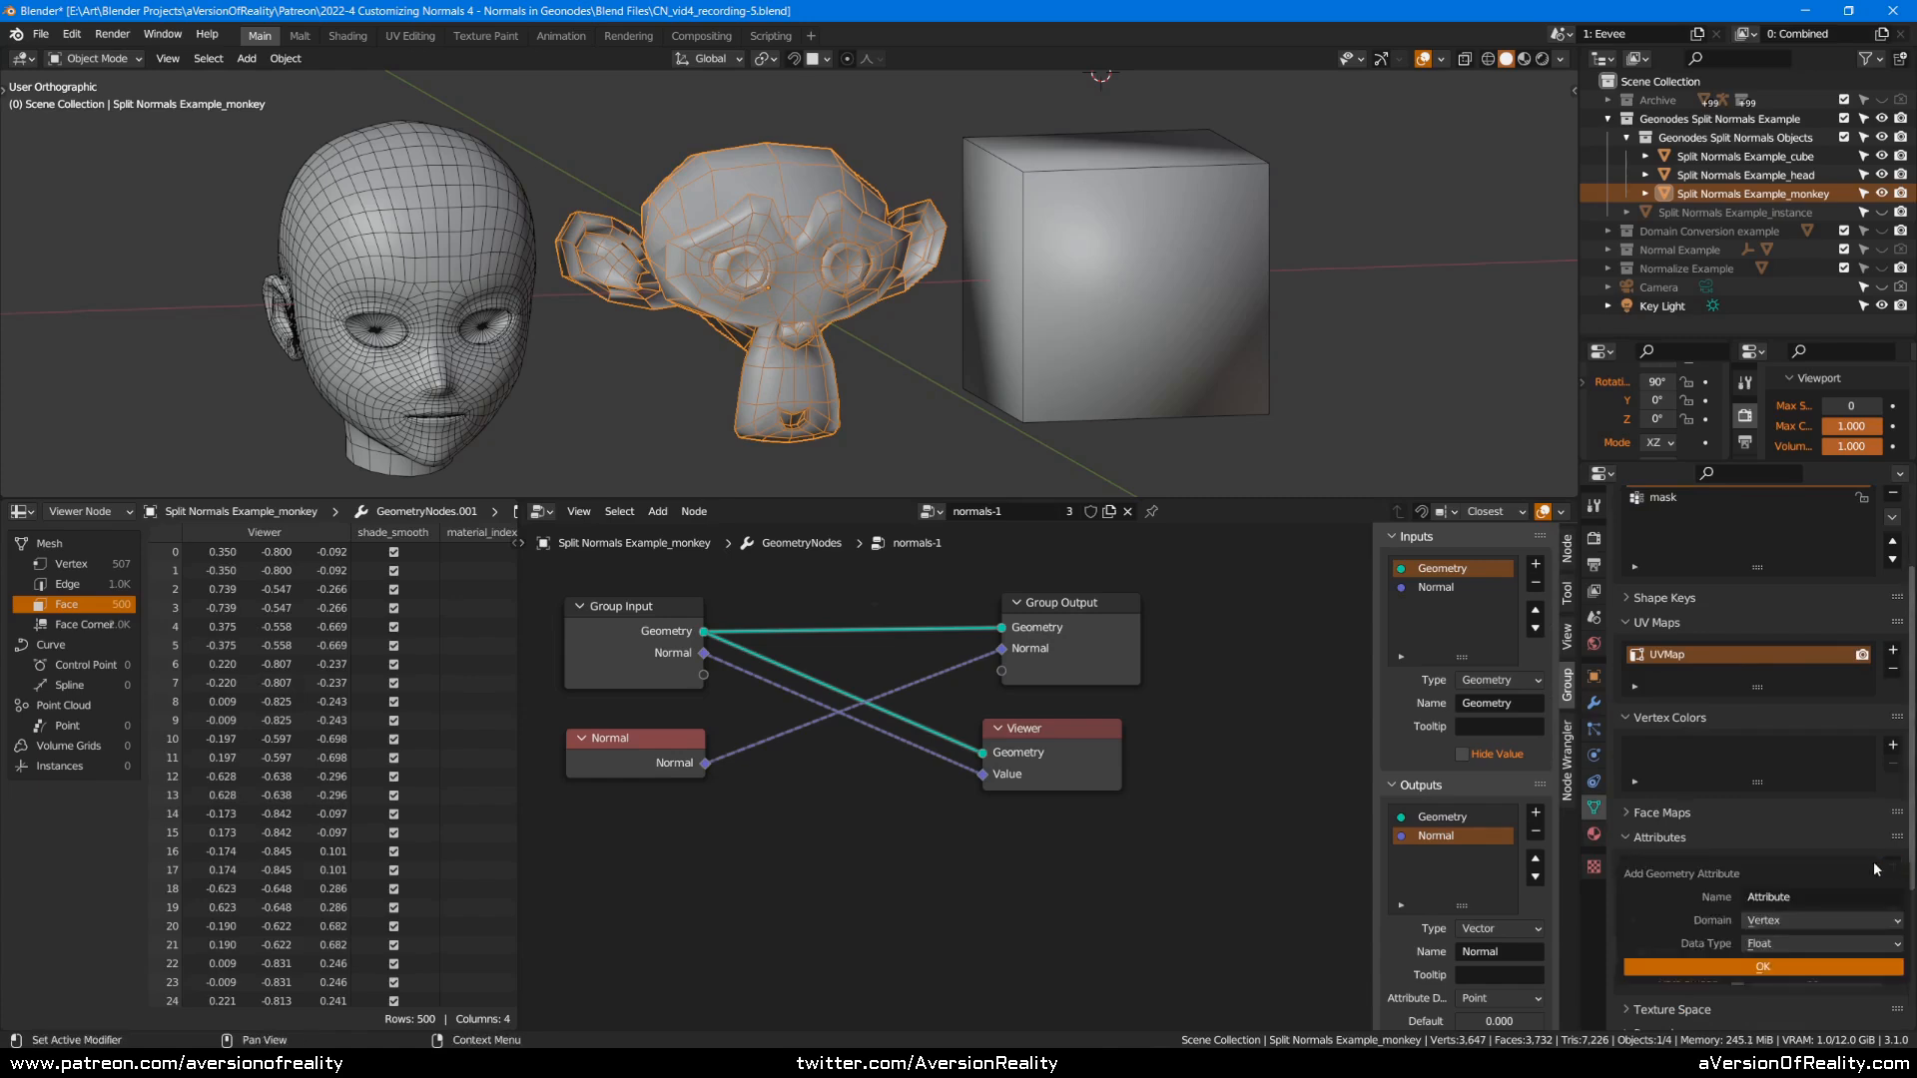
left_click(1795, 943)
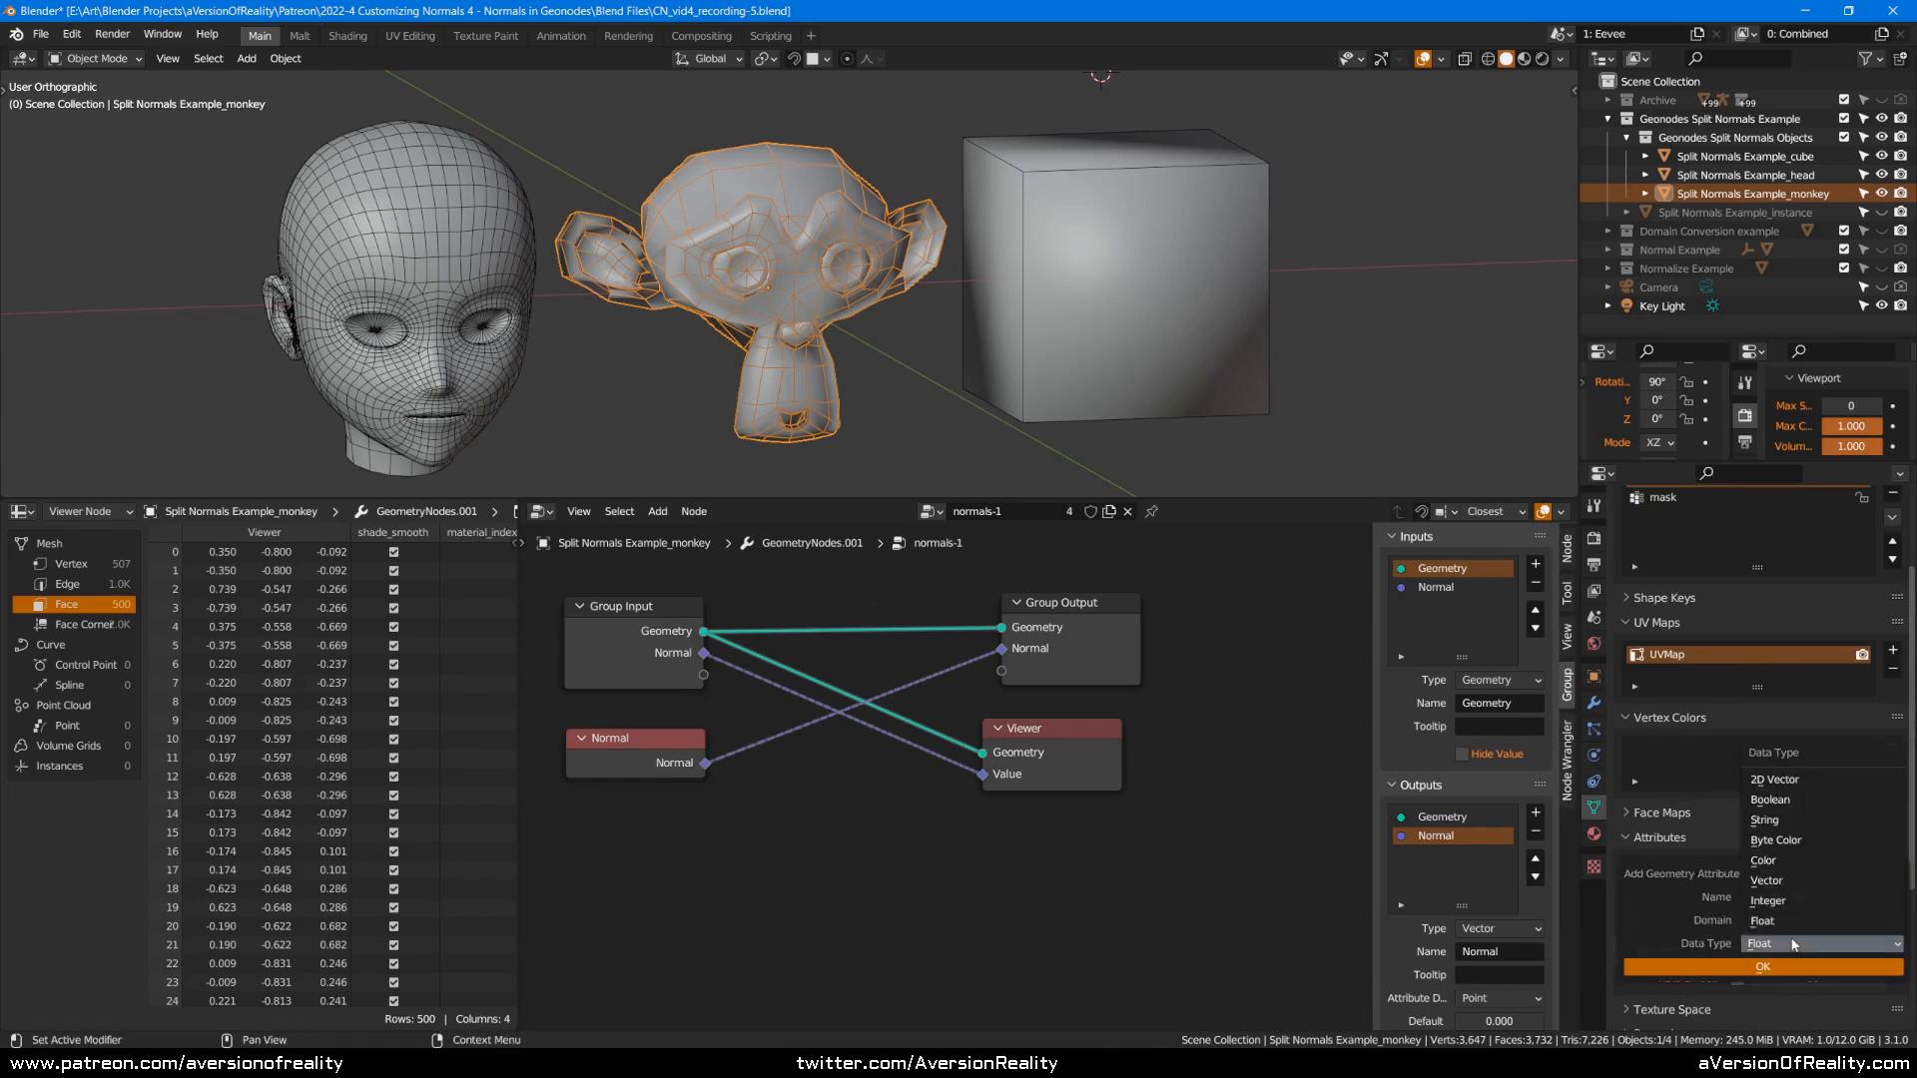
left_click(1773, 881)
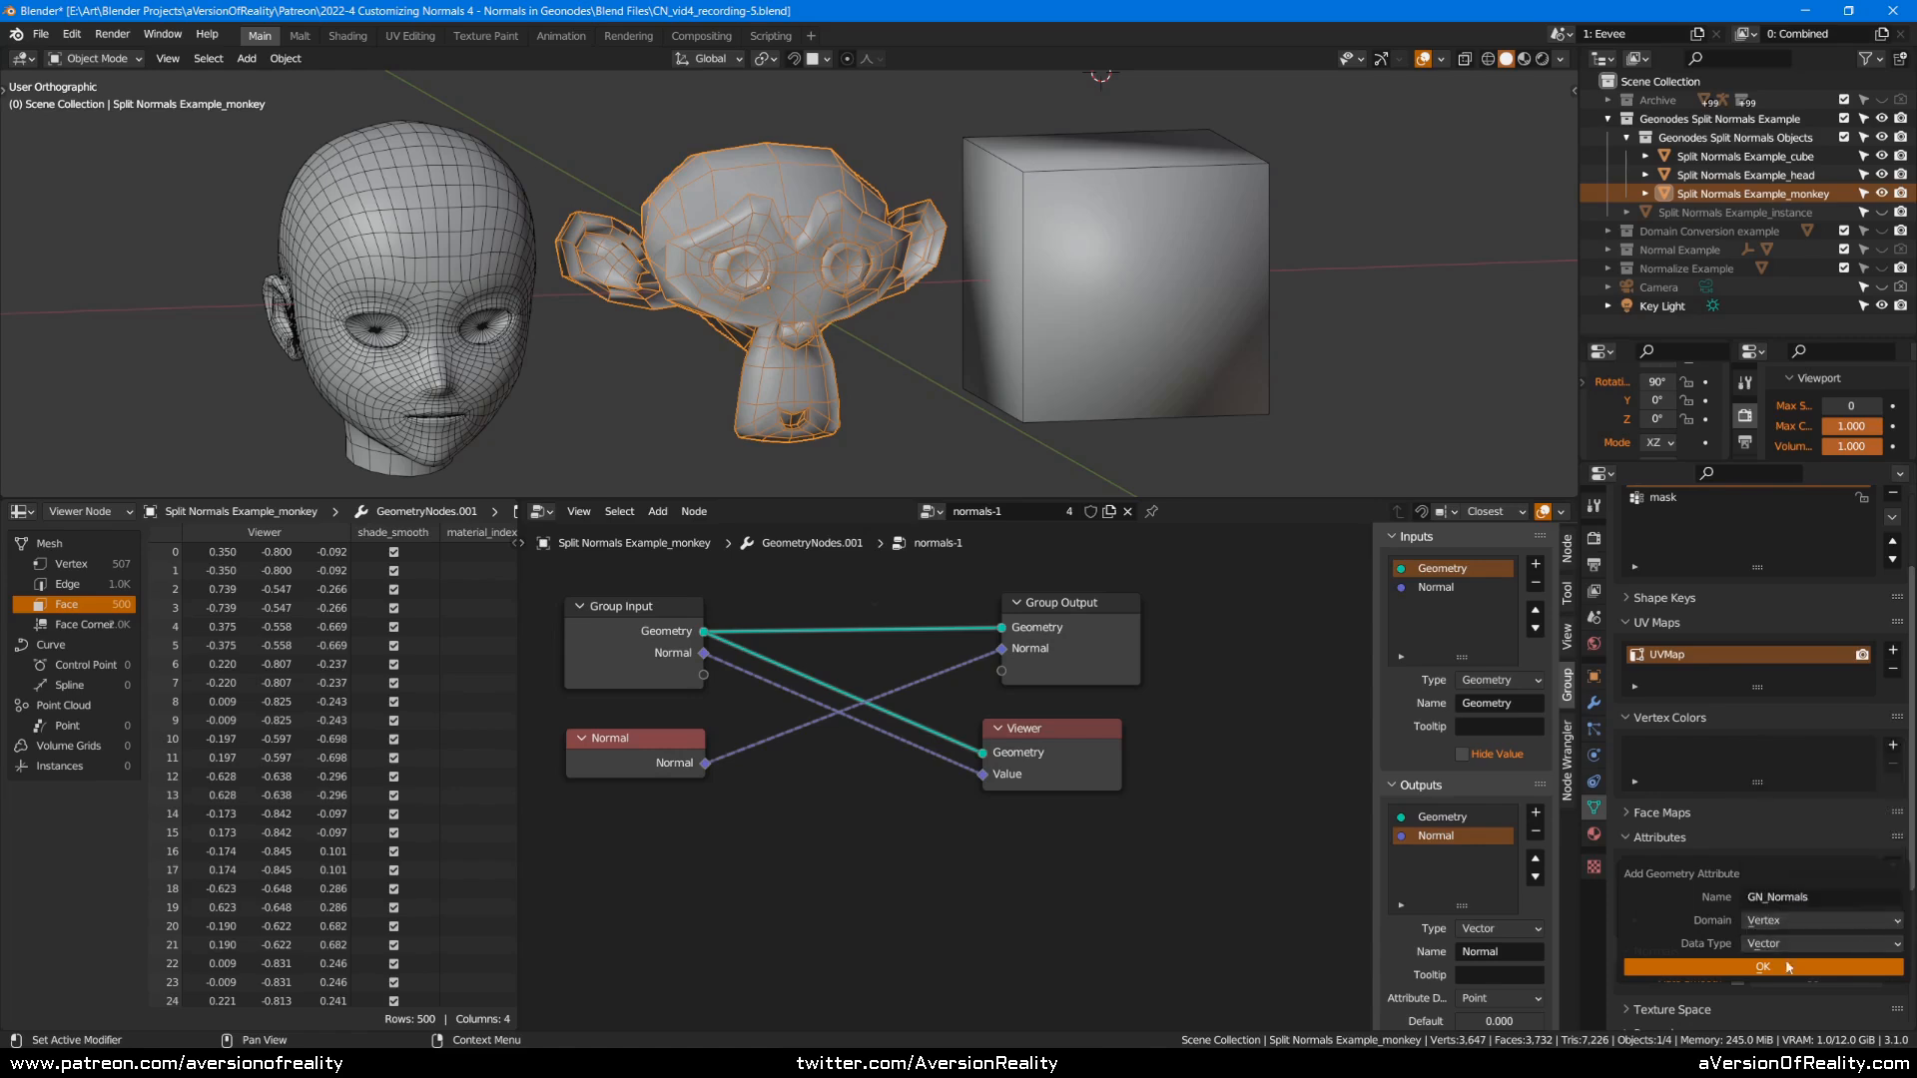
left_click(1781, 925)
left_click(1791, 1003)
left_click(1749, 968)
left_click(1594, 702)
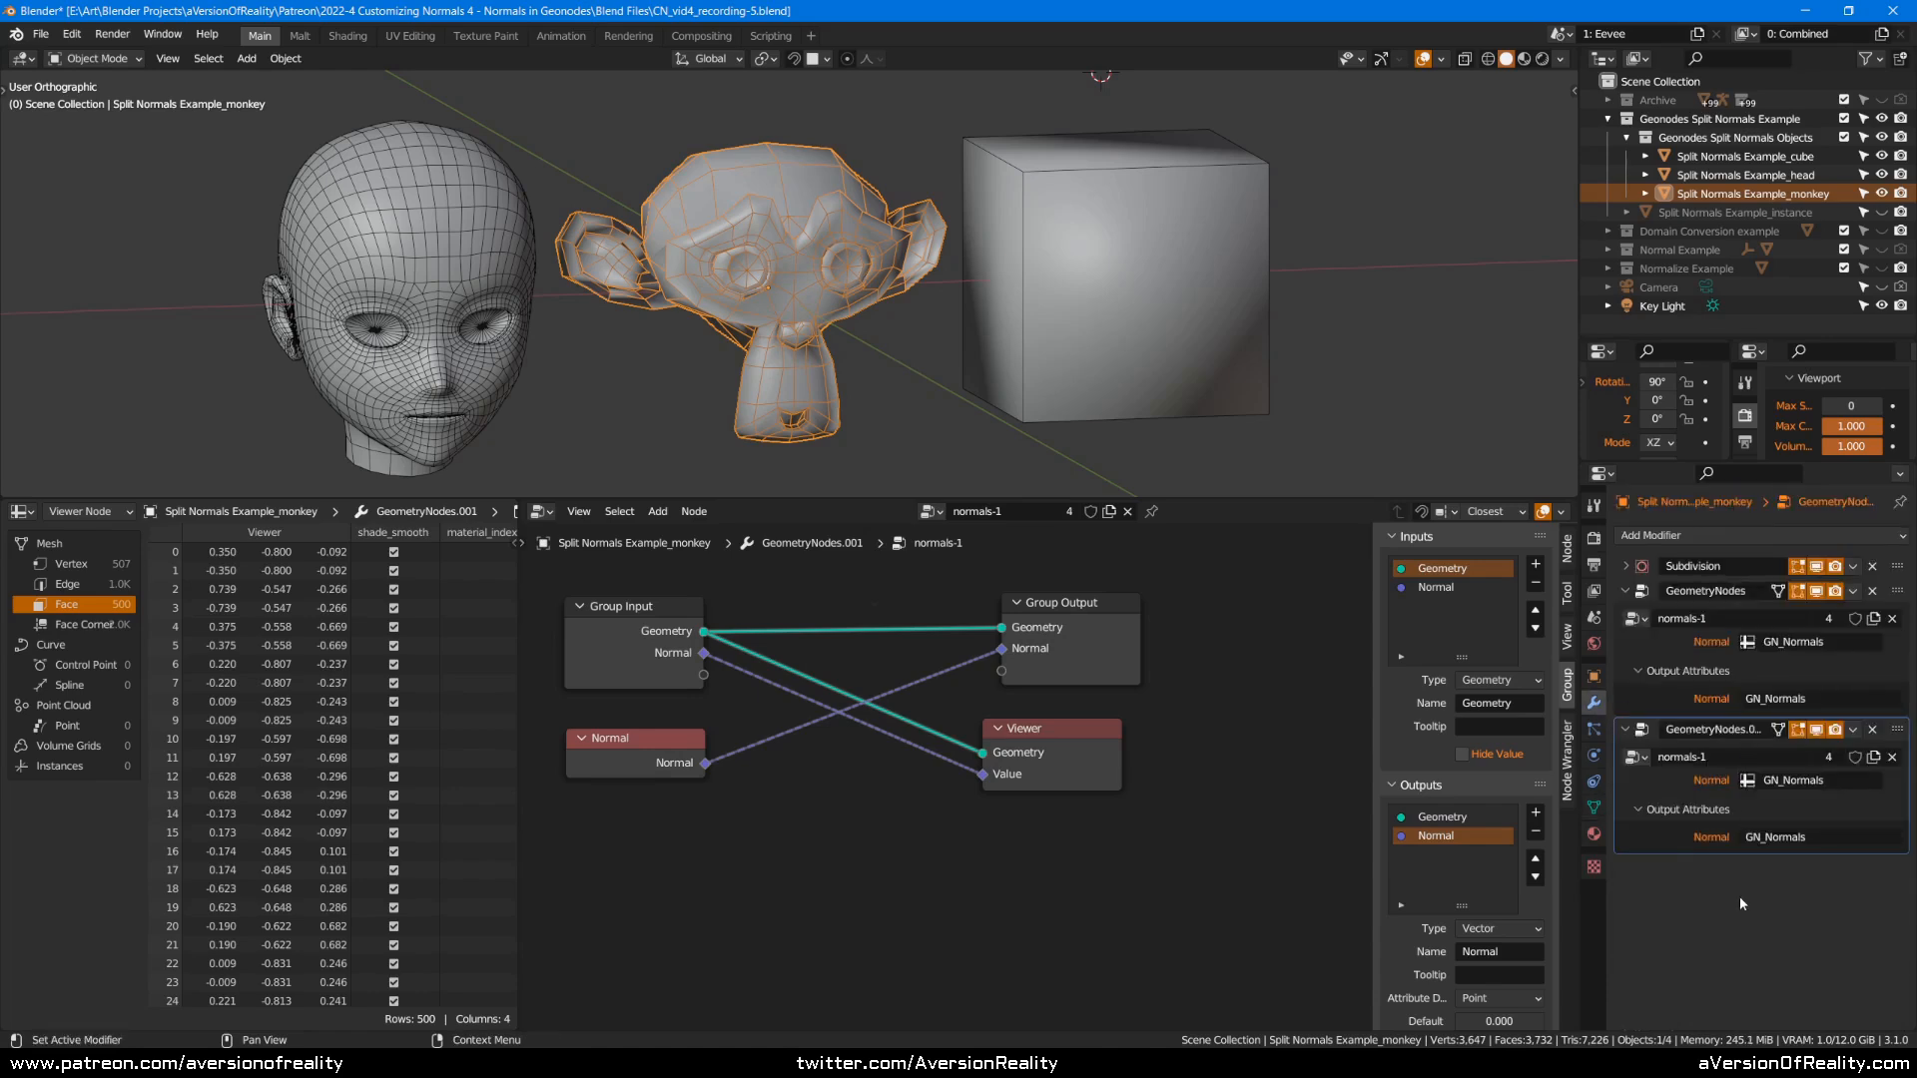
Compare the Group Input's previewed Normal data in the spreadsheet for each of the two GeometryNodes modifiers.
left_click(1861, 675)
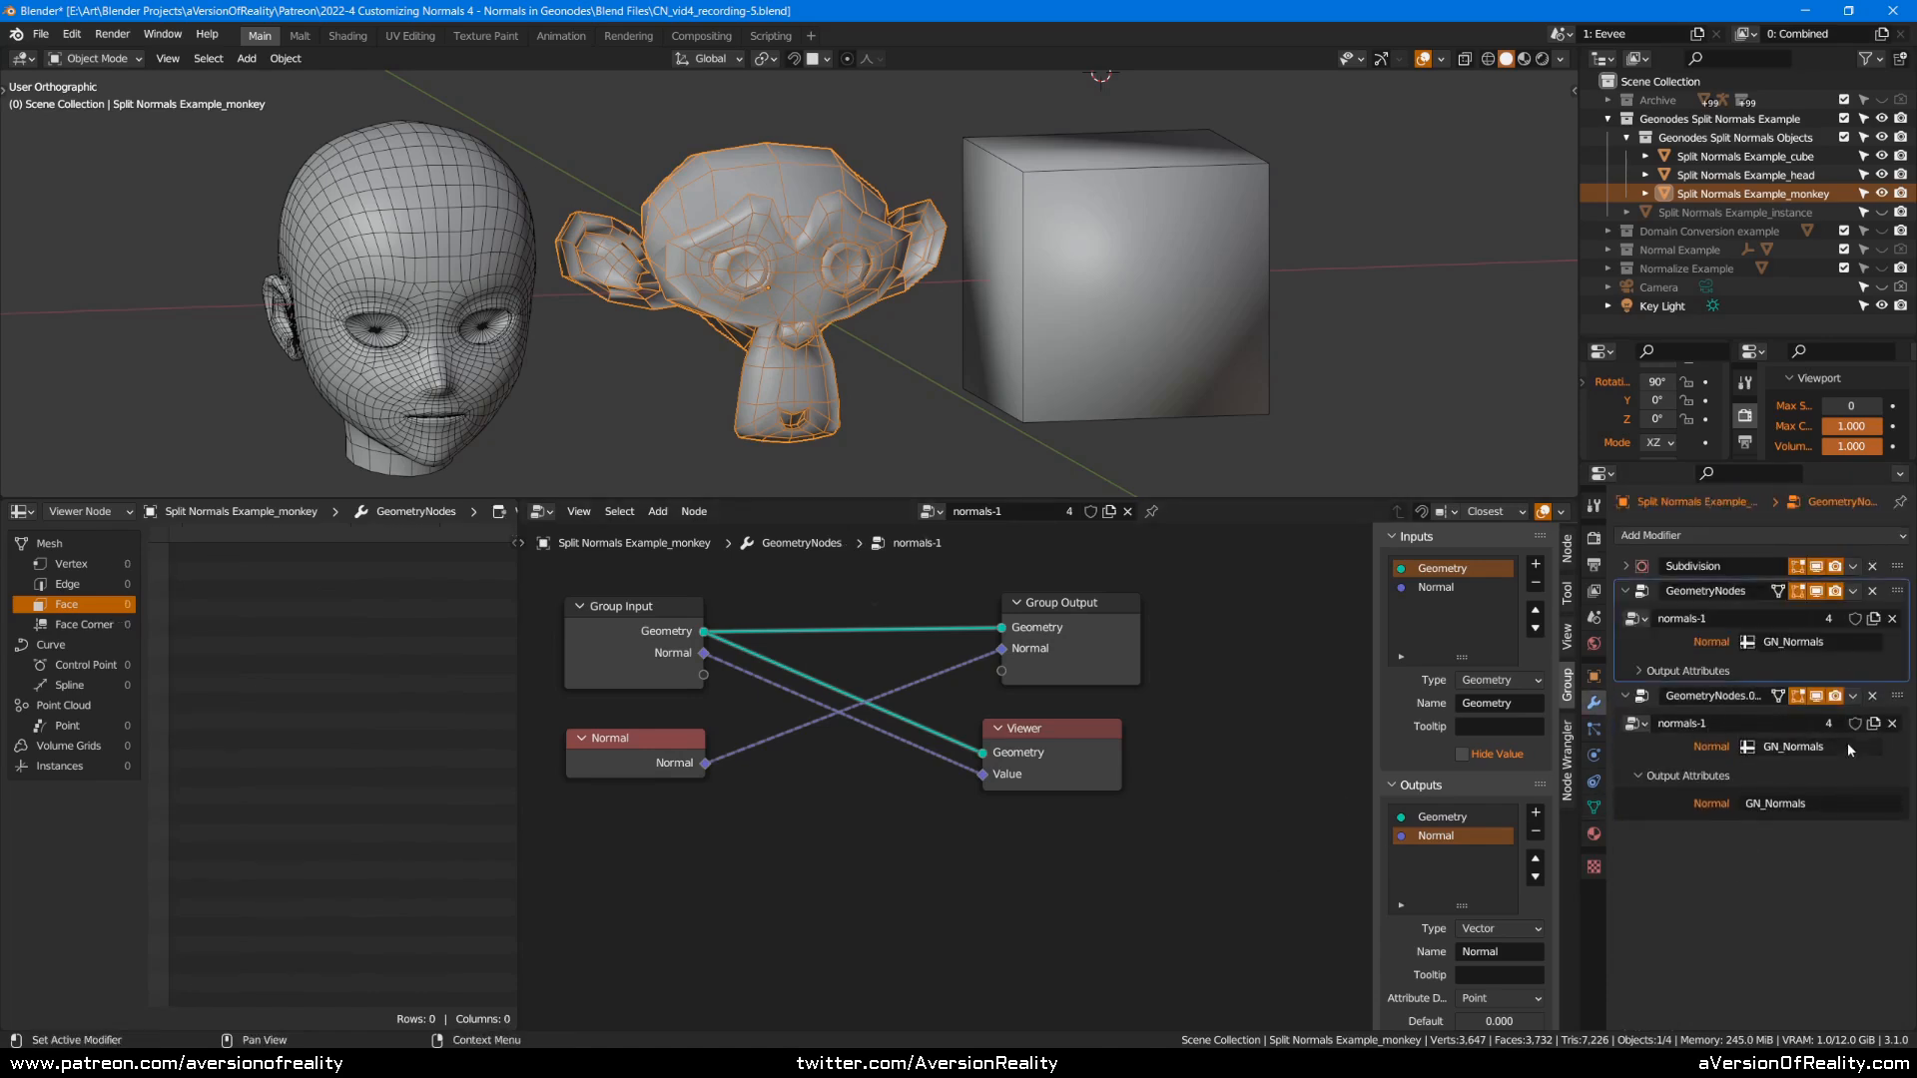
left_click(1660, 758)
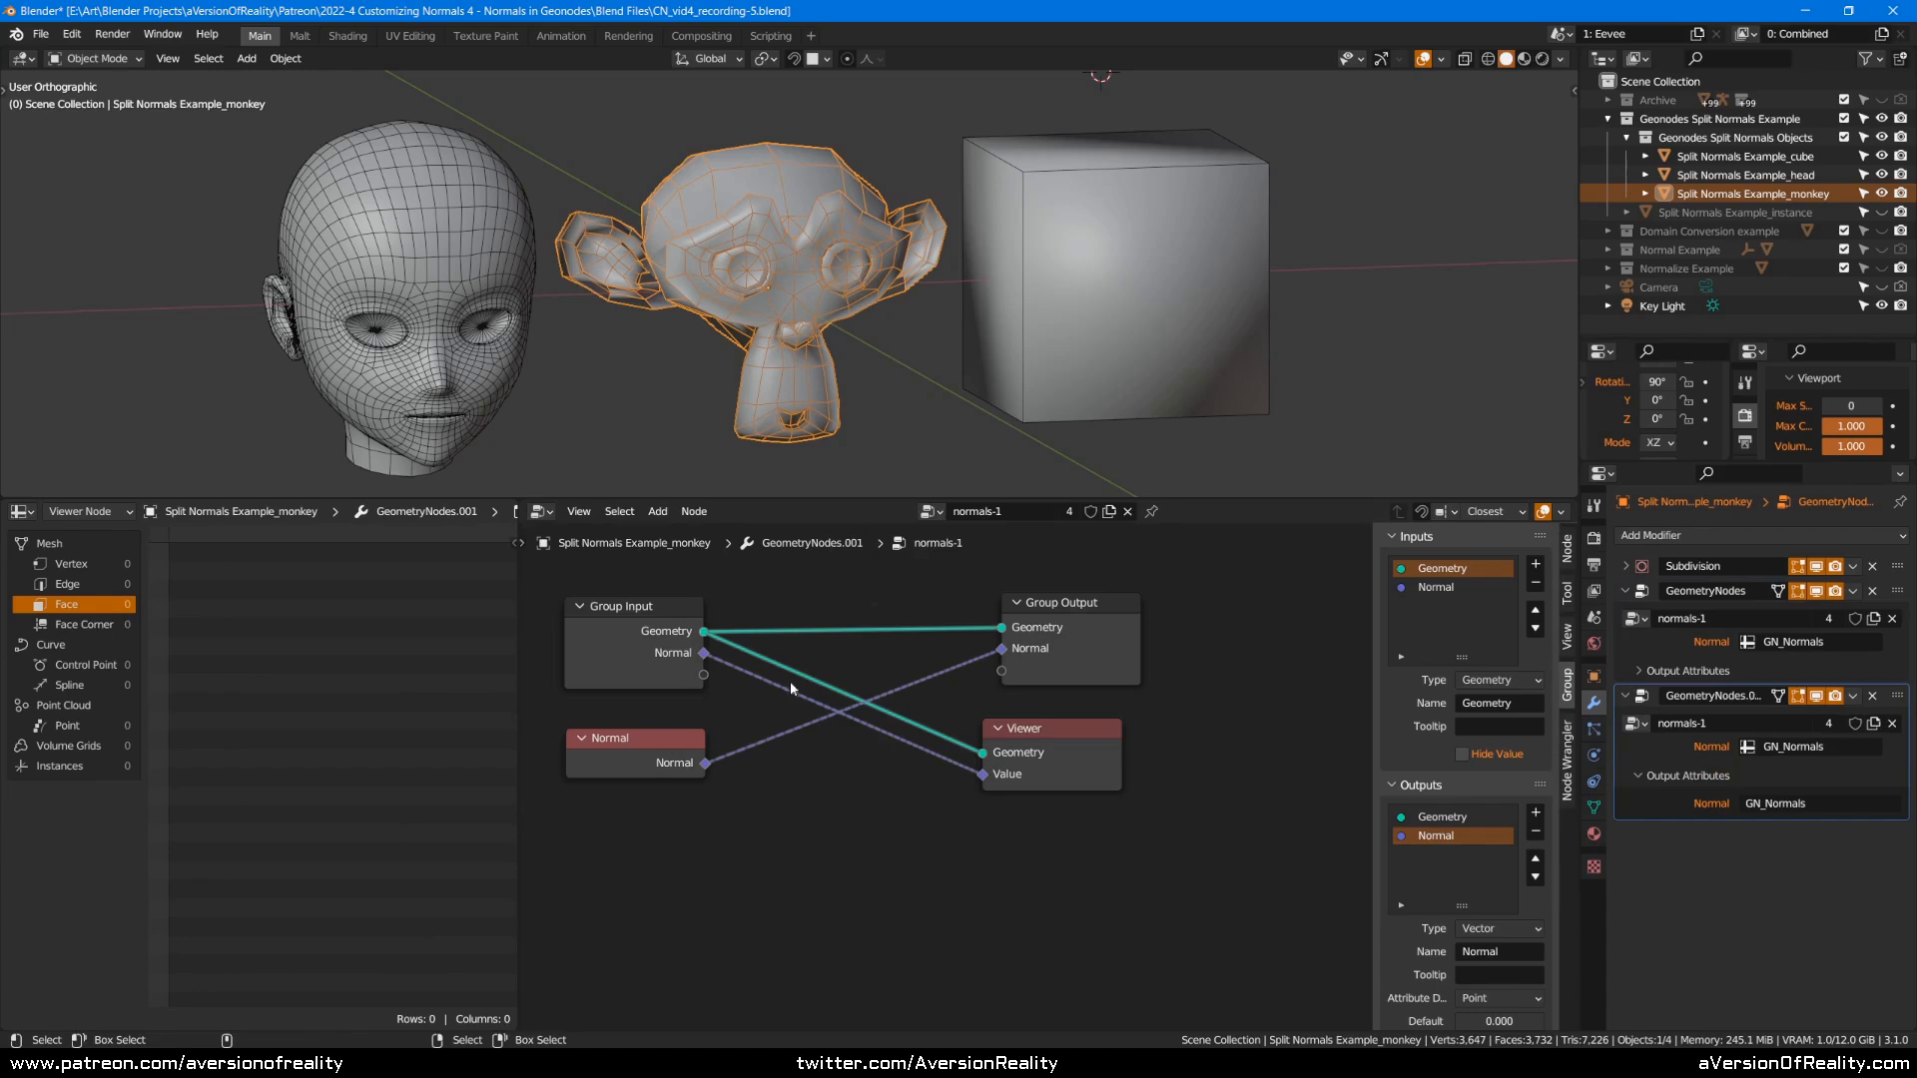
left_click(688, 642, "ctrl+shift")
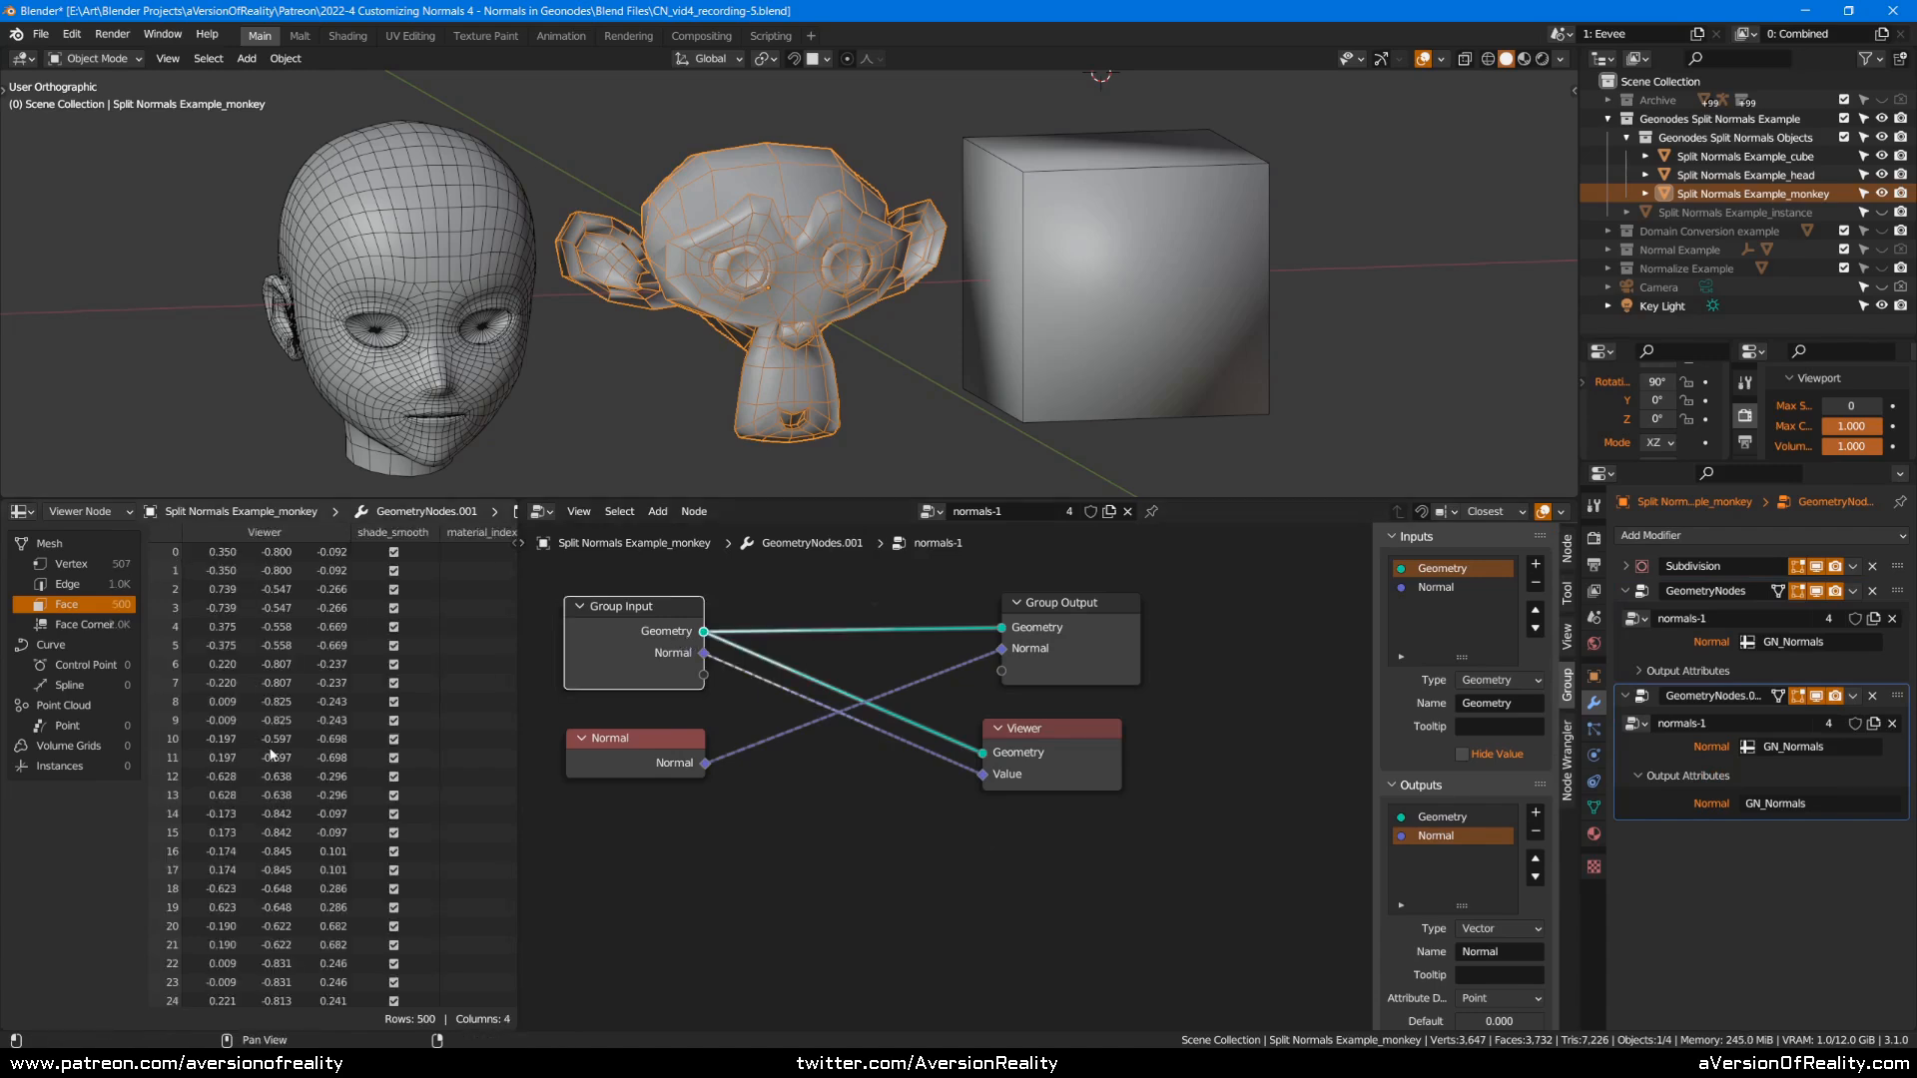
left_click(1652, 645)
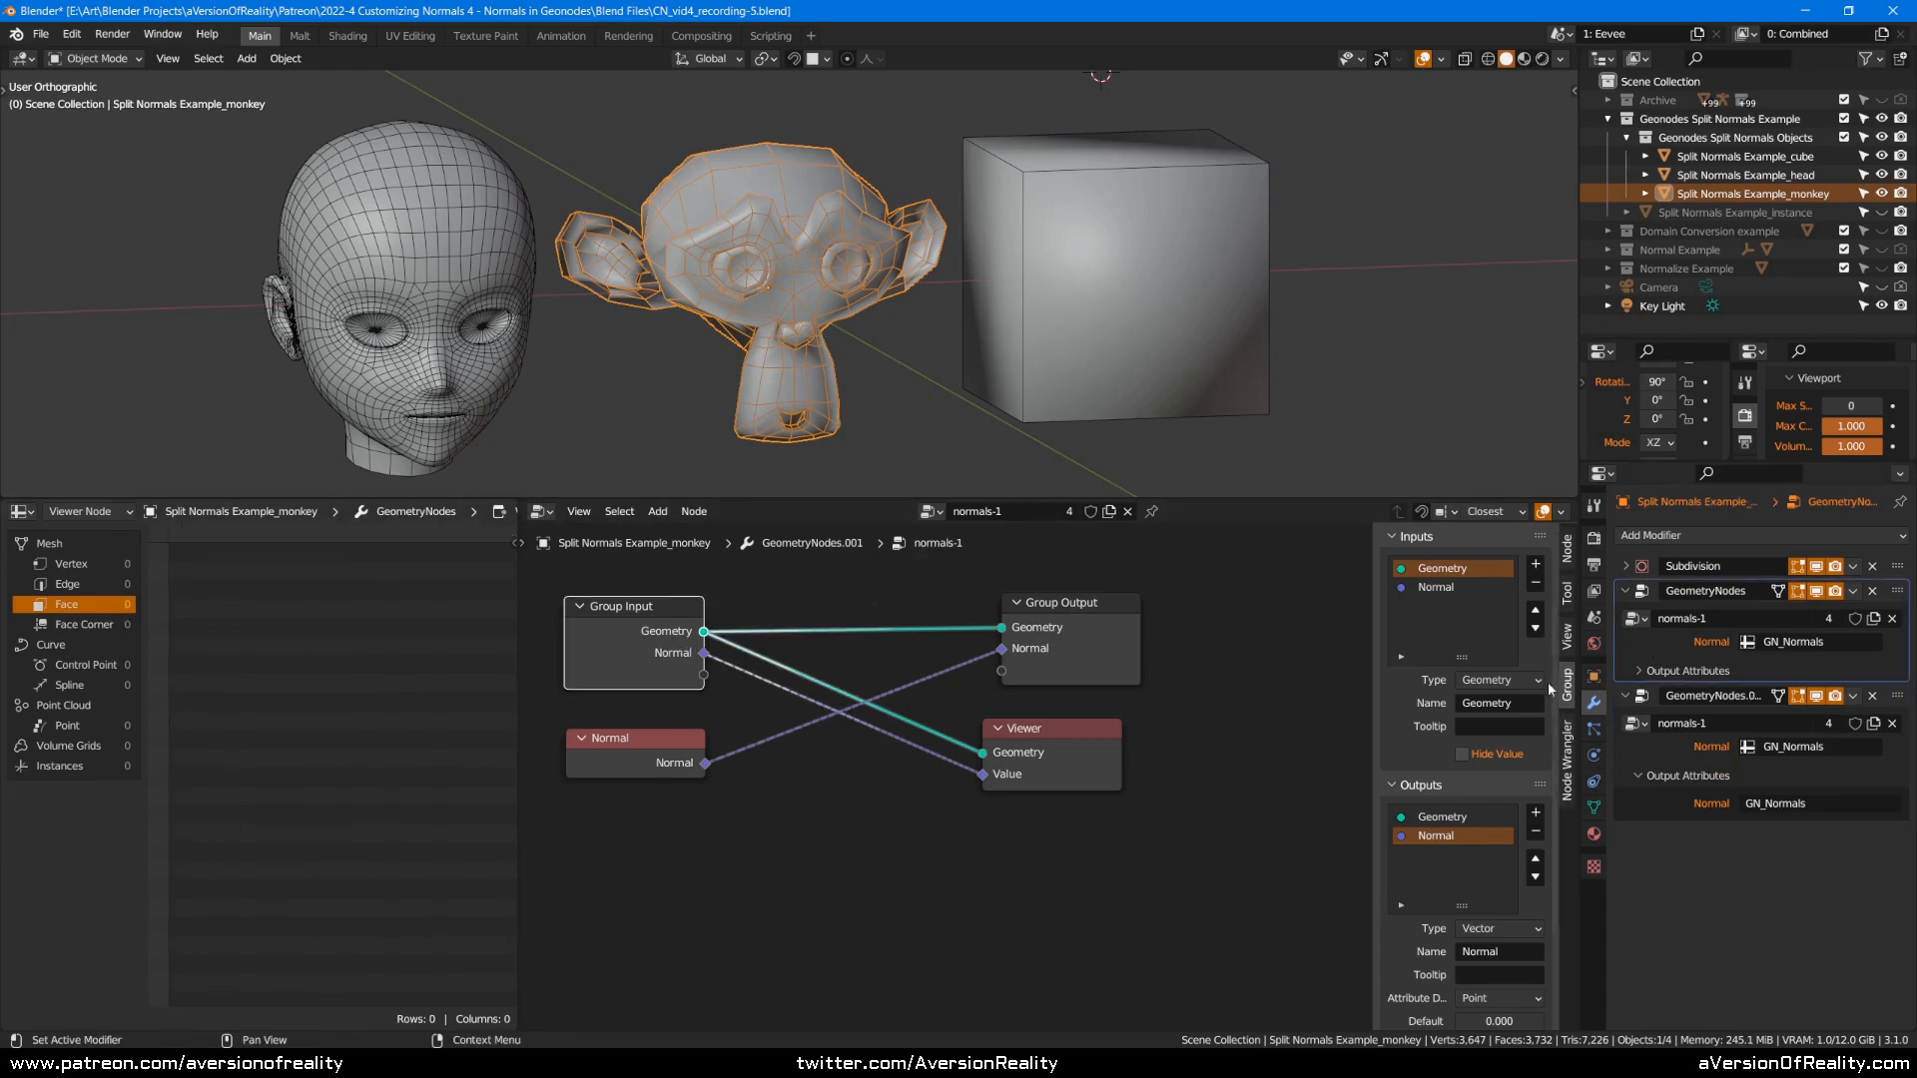
left_click(658, 627, "ctrl+shift")
left_click(632, 751)
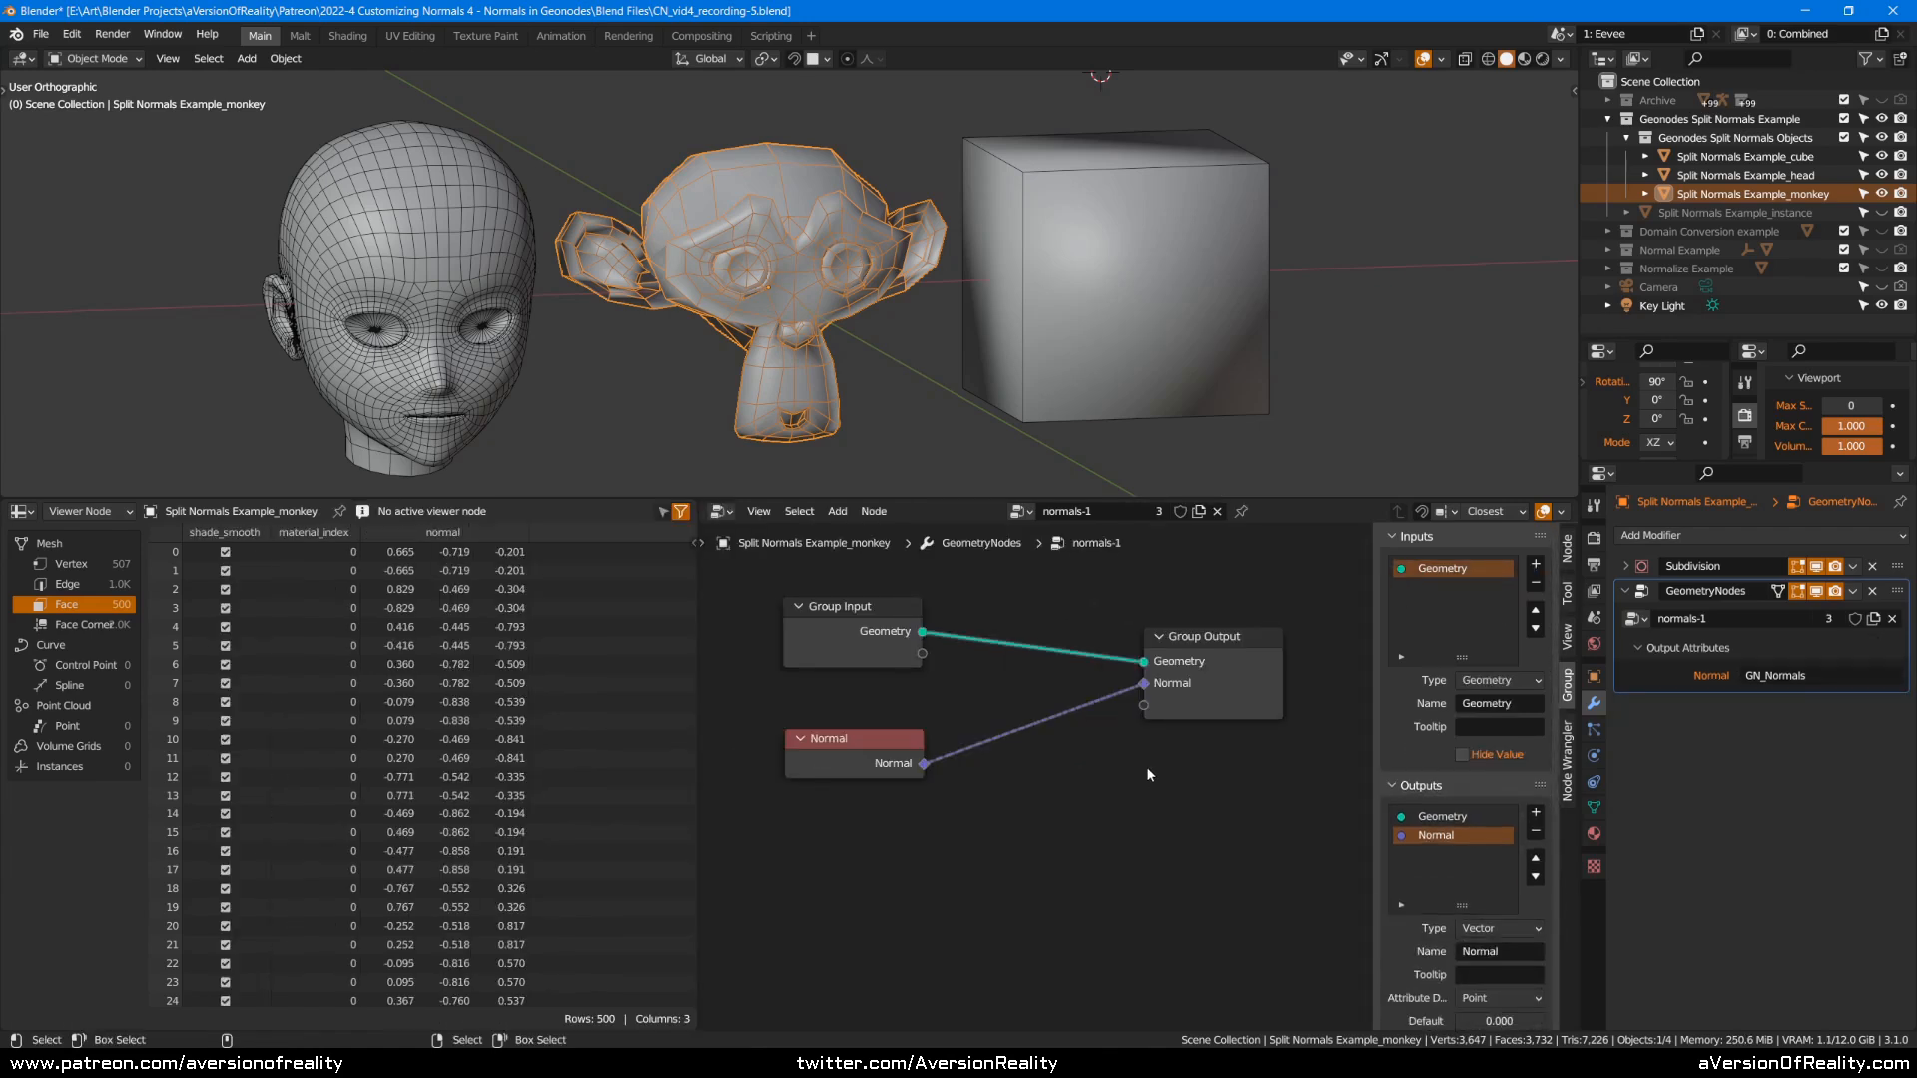
Move the Group Output node closer to the other nodes and show the monkey mesh's attributes.
left_click_drag(1188, 689, 1142, 688)
left_click(1595, 806)
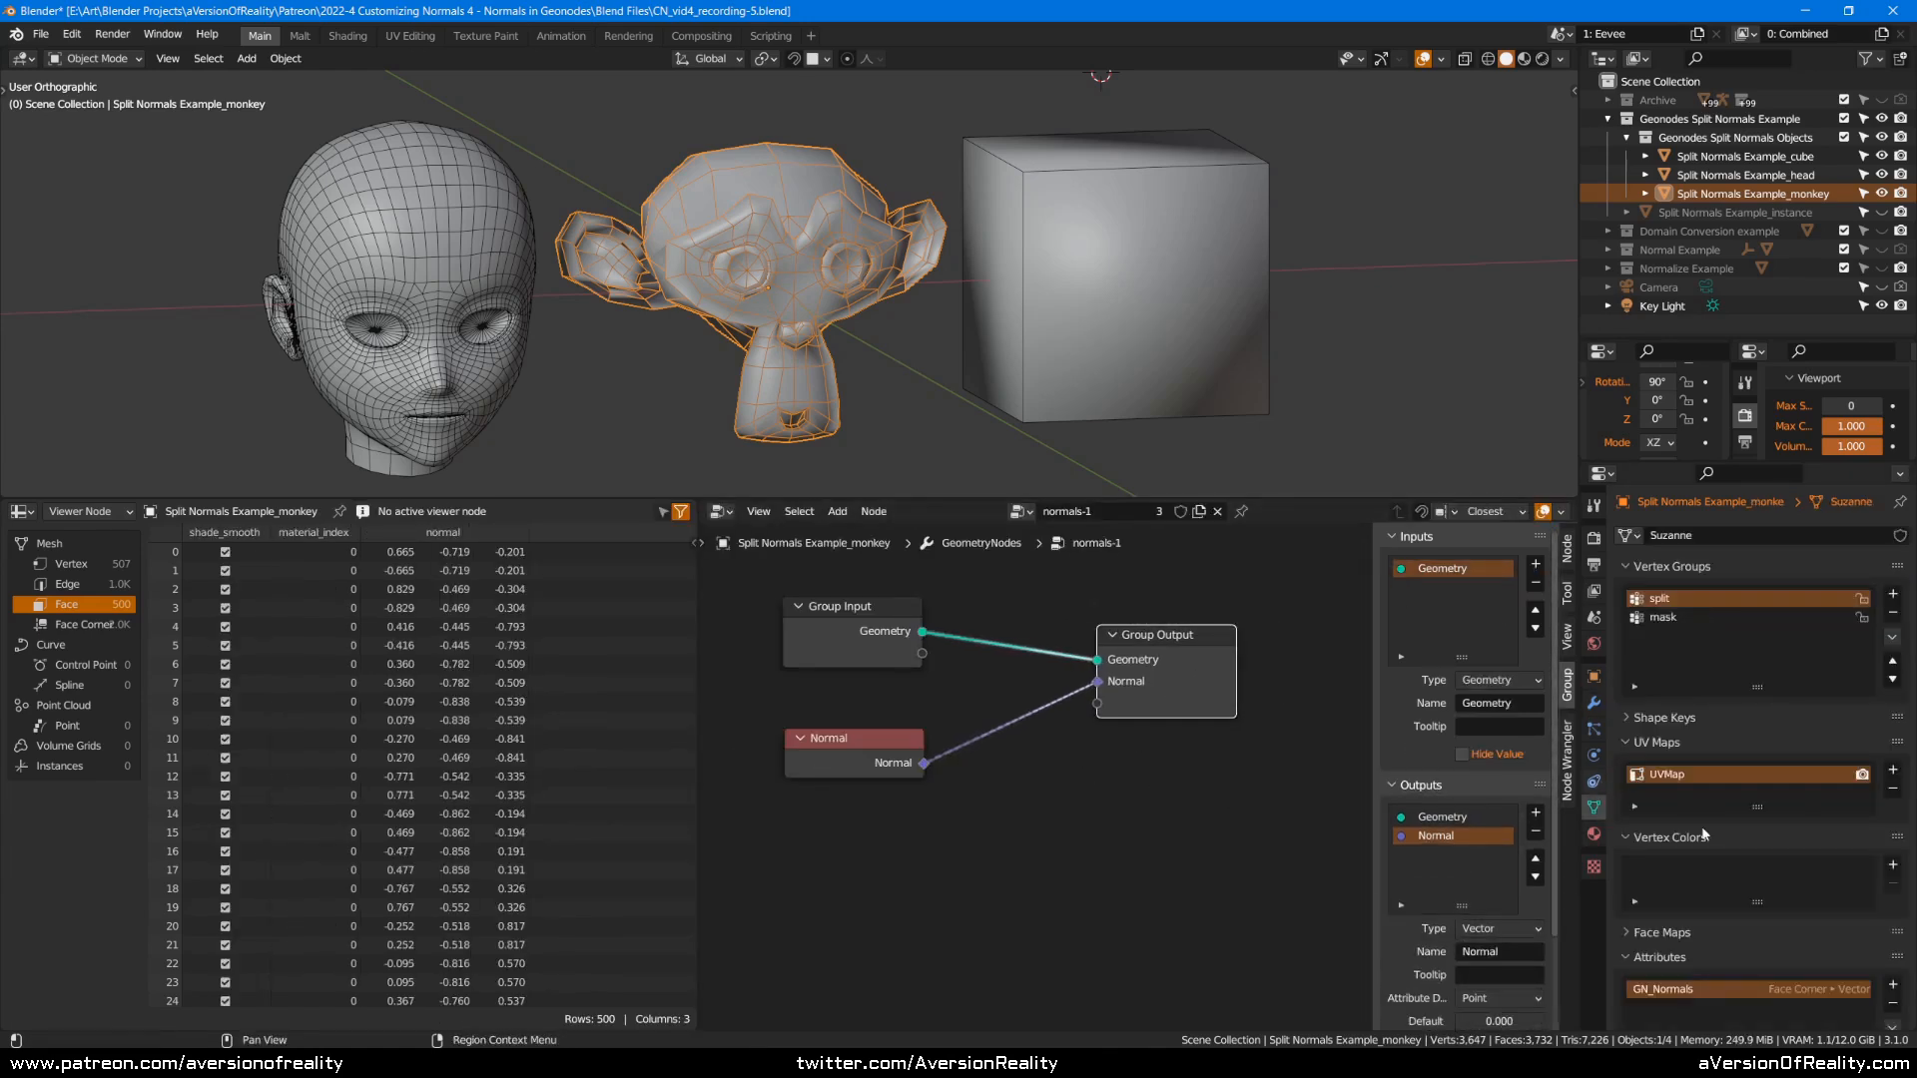
Move the Group Output node slightly, replace the spreadsheet with the Shader Editor, and set the viewport to rendered shading.
left_click_drag(1213, 643, 1243, 636)
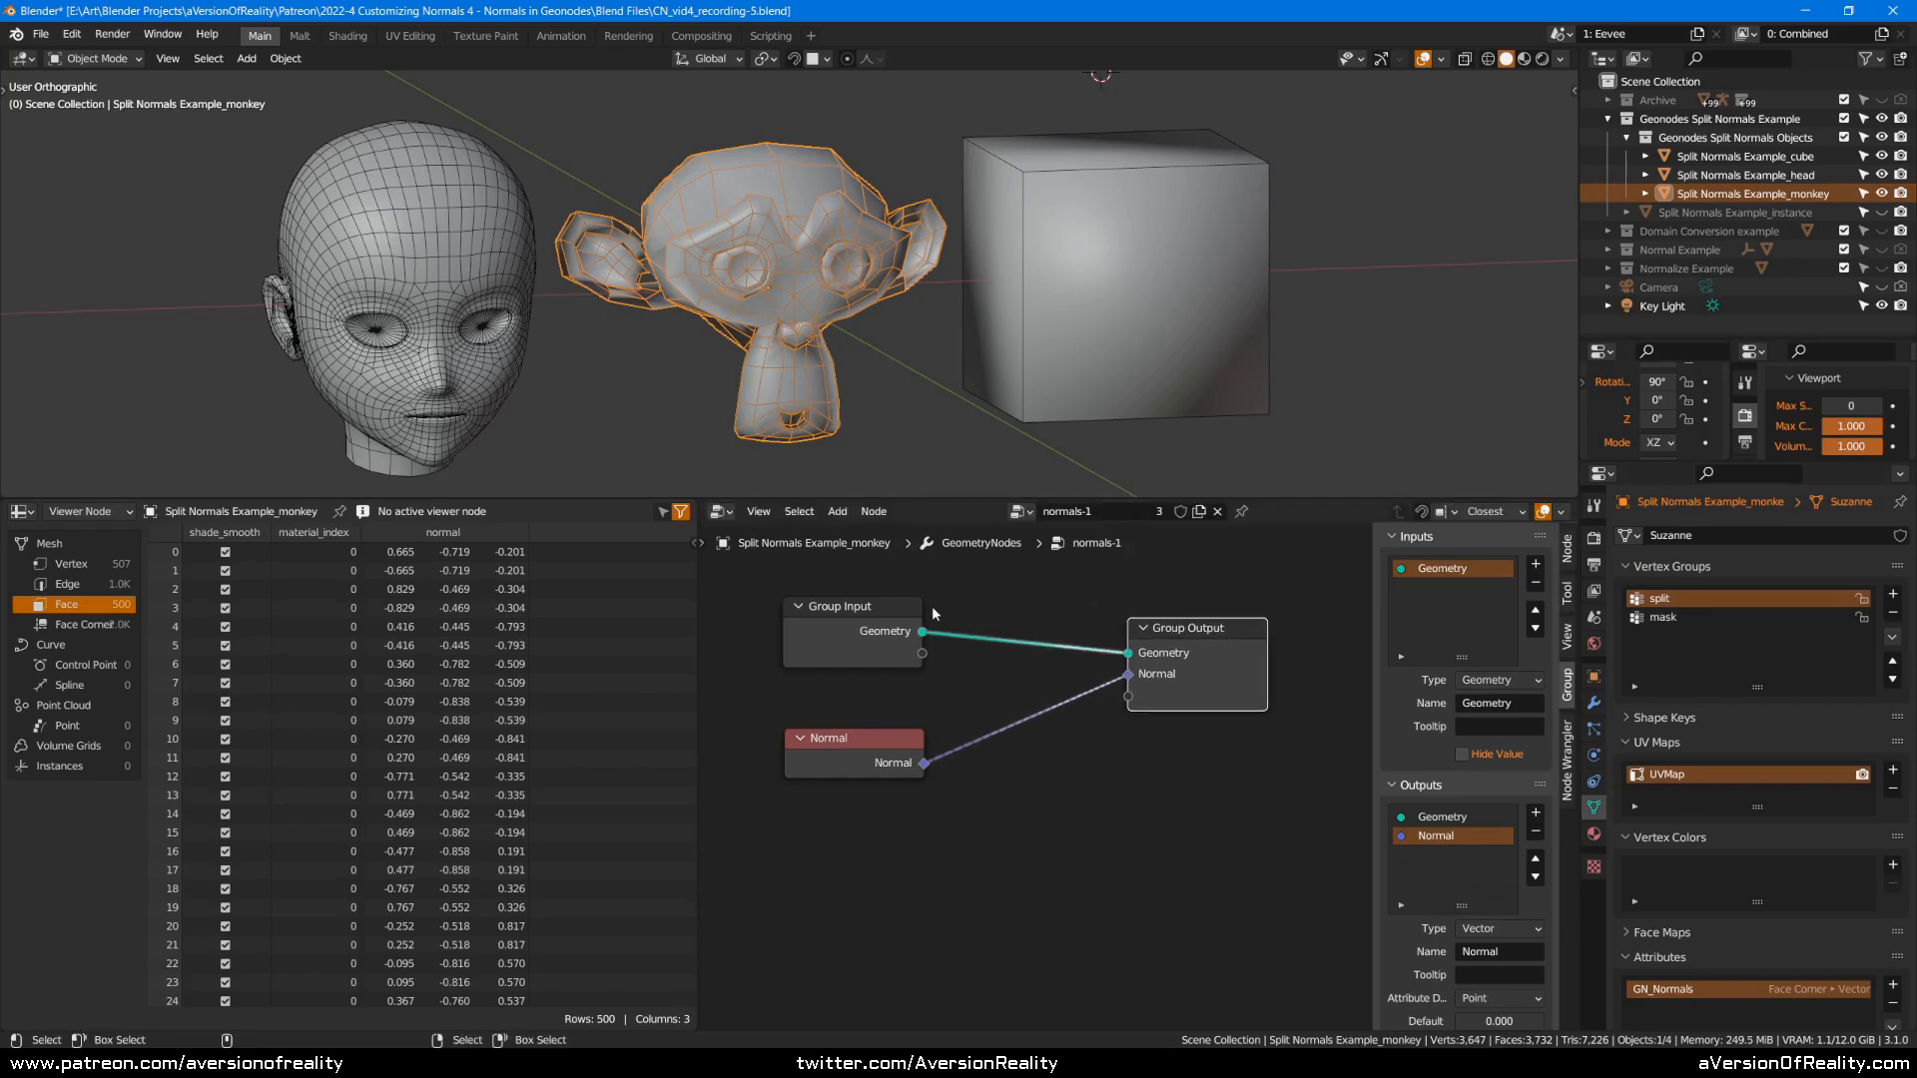
left_click(22, 511)
left_click(78, 684)
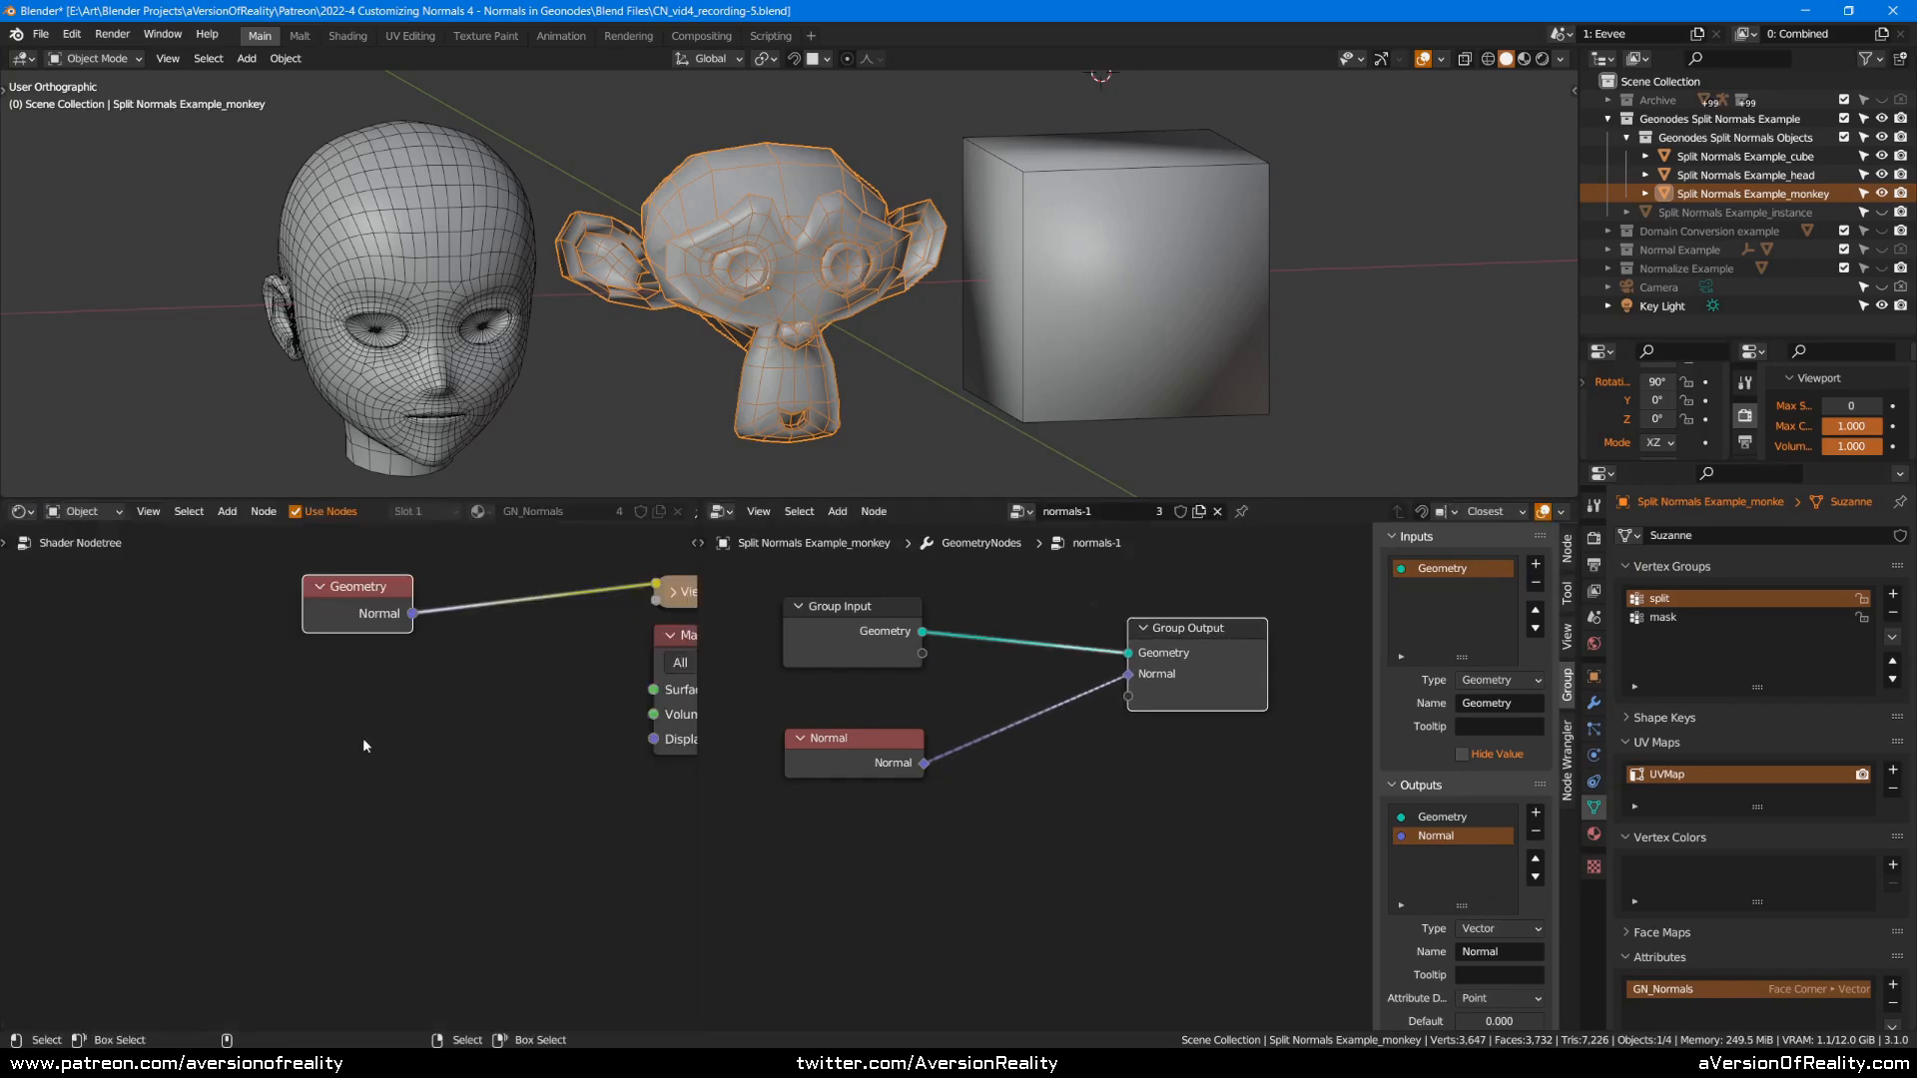
middle_click_drag(432, 719, 231, 784)
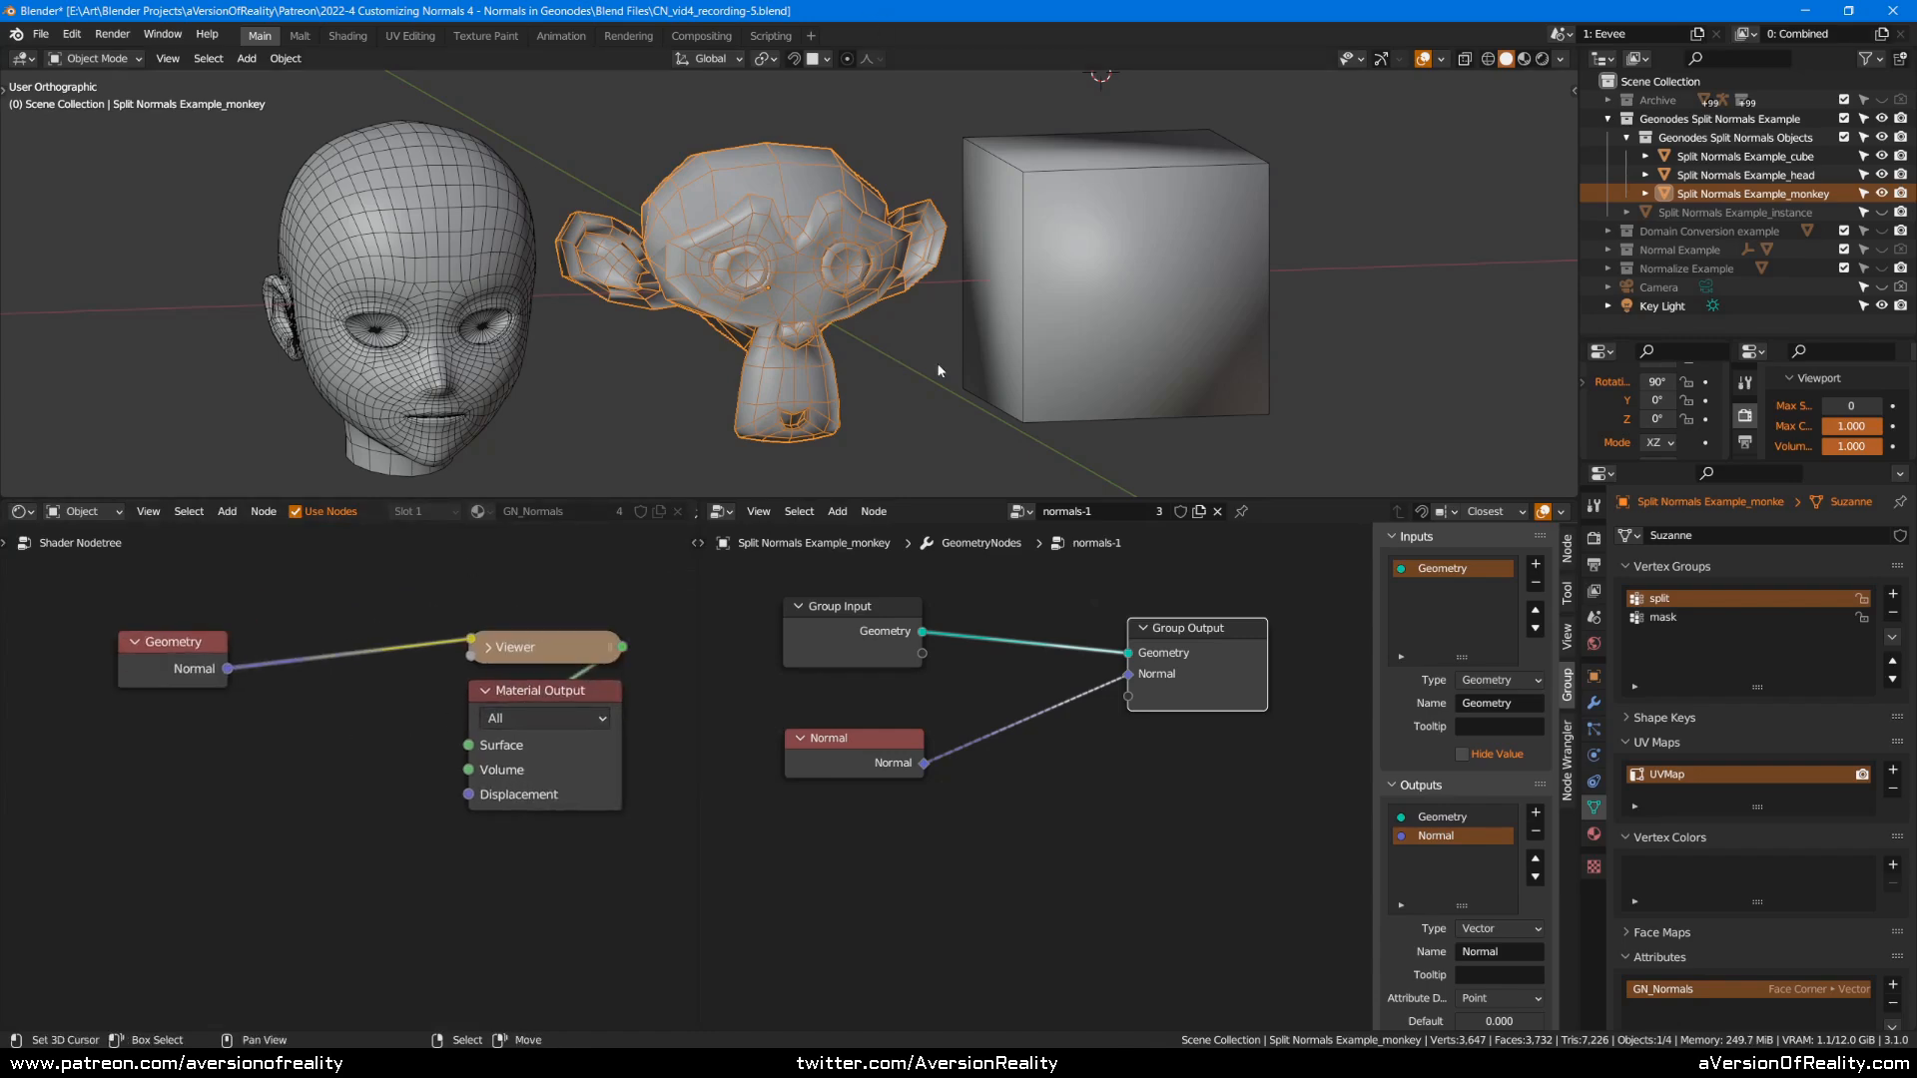
key("z")
left_click(955, 263)
Cut the Geometry node's link to the Viewer and connect the Vector of a new GN_Normals Attribute node to the Material Output's Surface.
right_click_drag(389, 707, 385, 623, "ctrl")
middle_click_drag(293, 781, 335, 754)
key("shift+a")
left_click(103, 725)
left_click(181, 889)
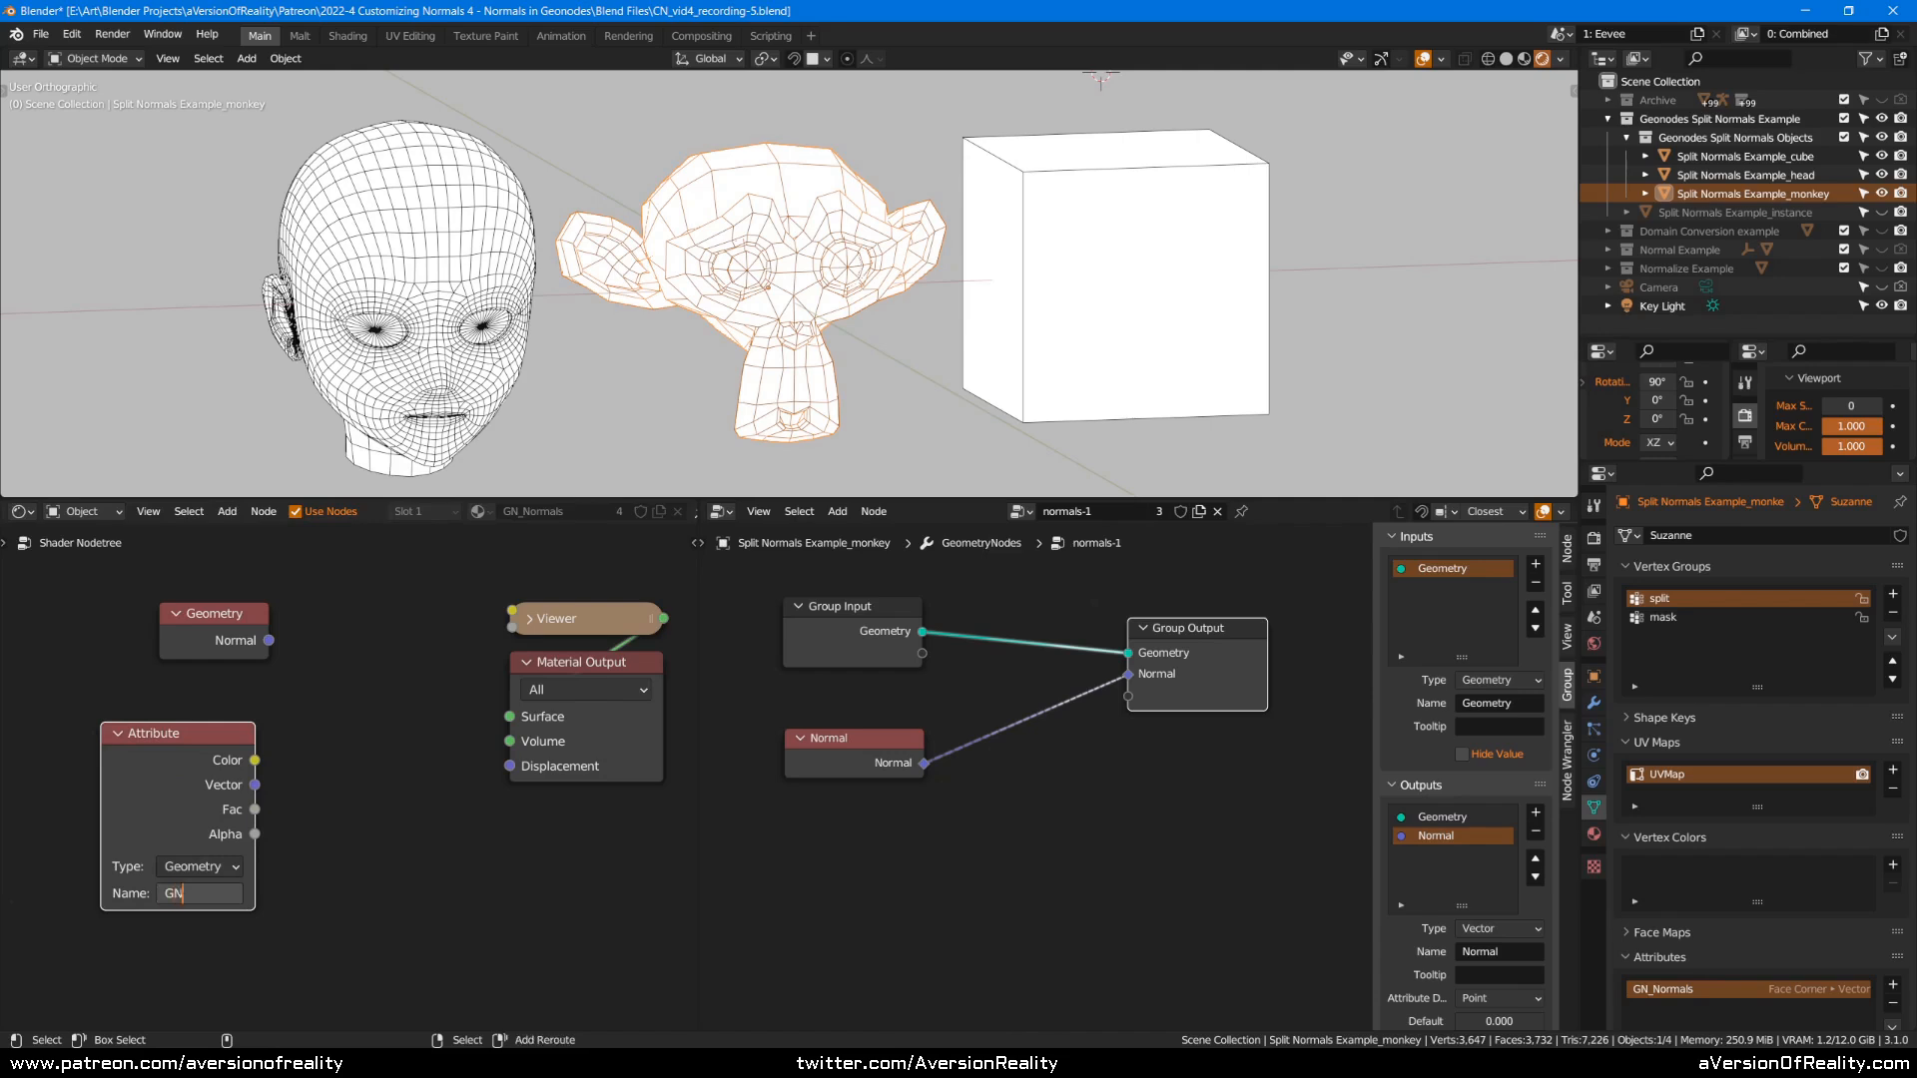
key("Return")
left_click_drag(257, 788, 513, 721)
left_click(952, 746)
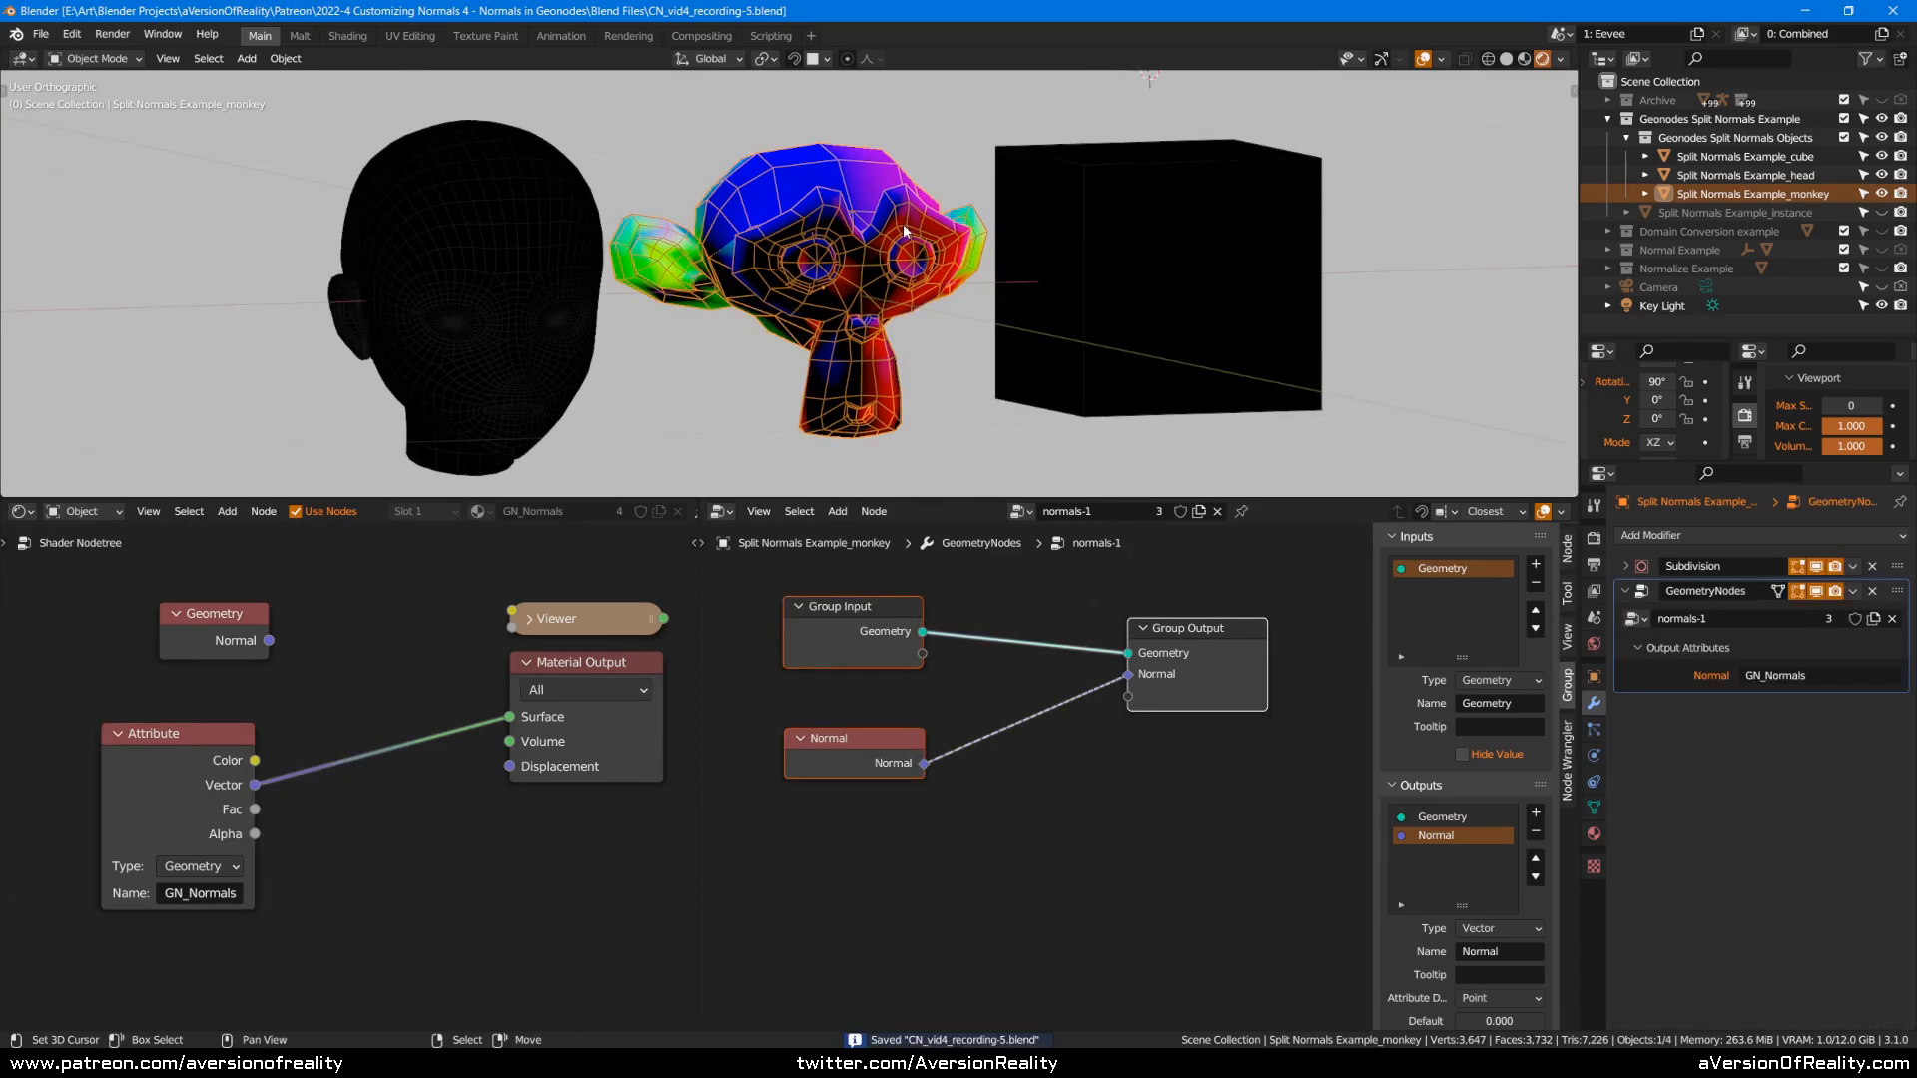
Set the Normal output attribute to GN_Normals in the GeometryNodes modifiers of the cube and the head.
left_click(1160, 204)
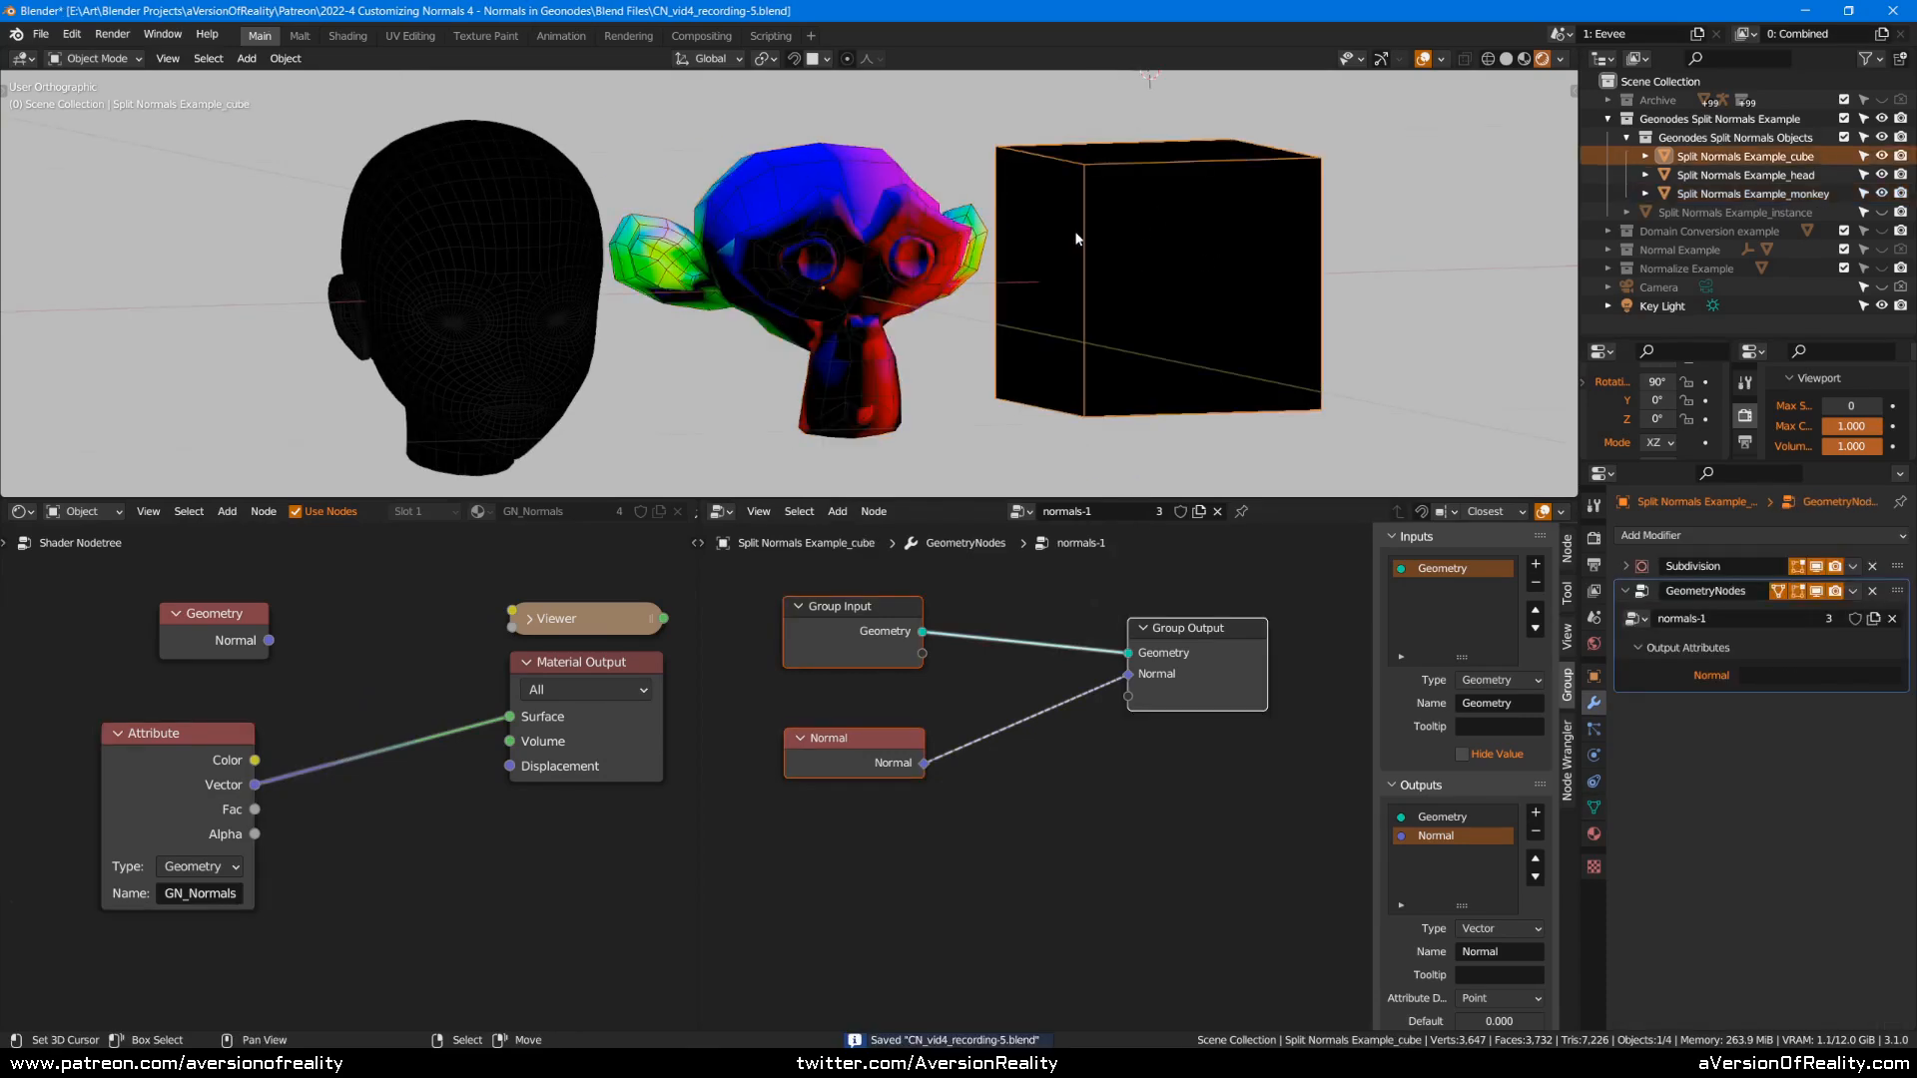
left_click(1769, 676)
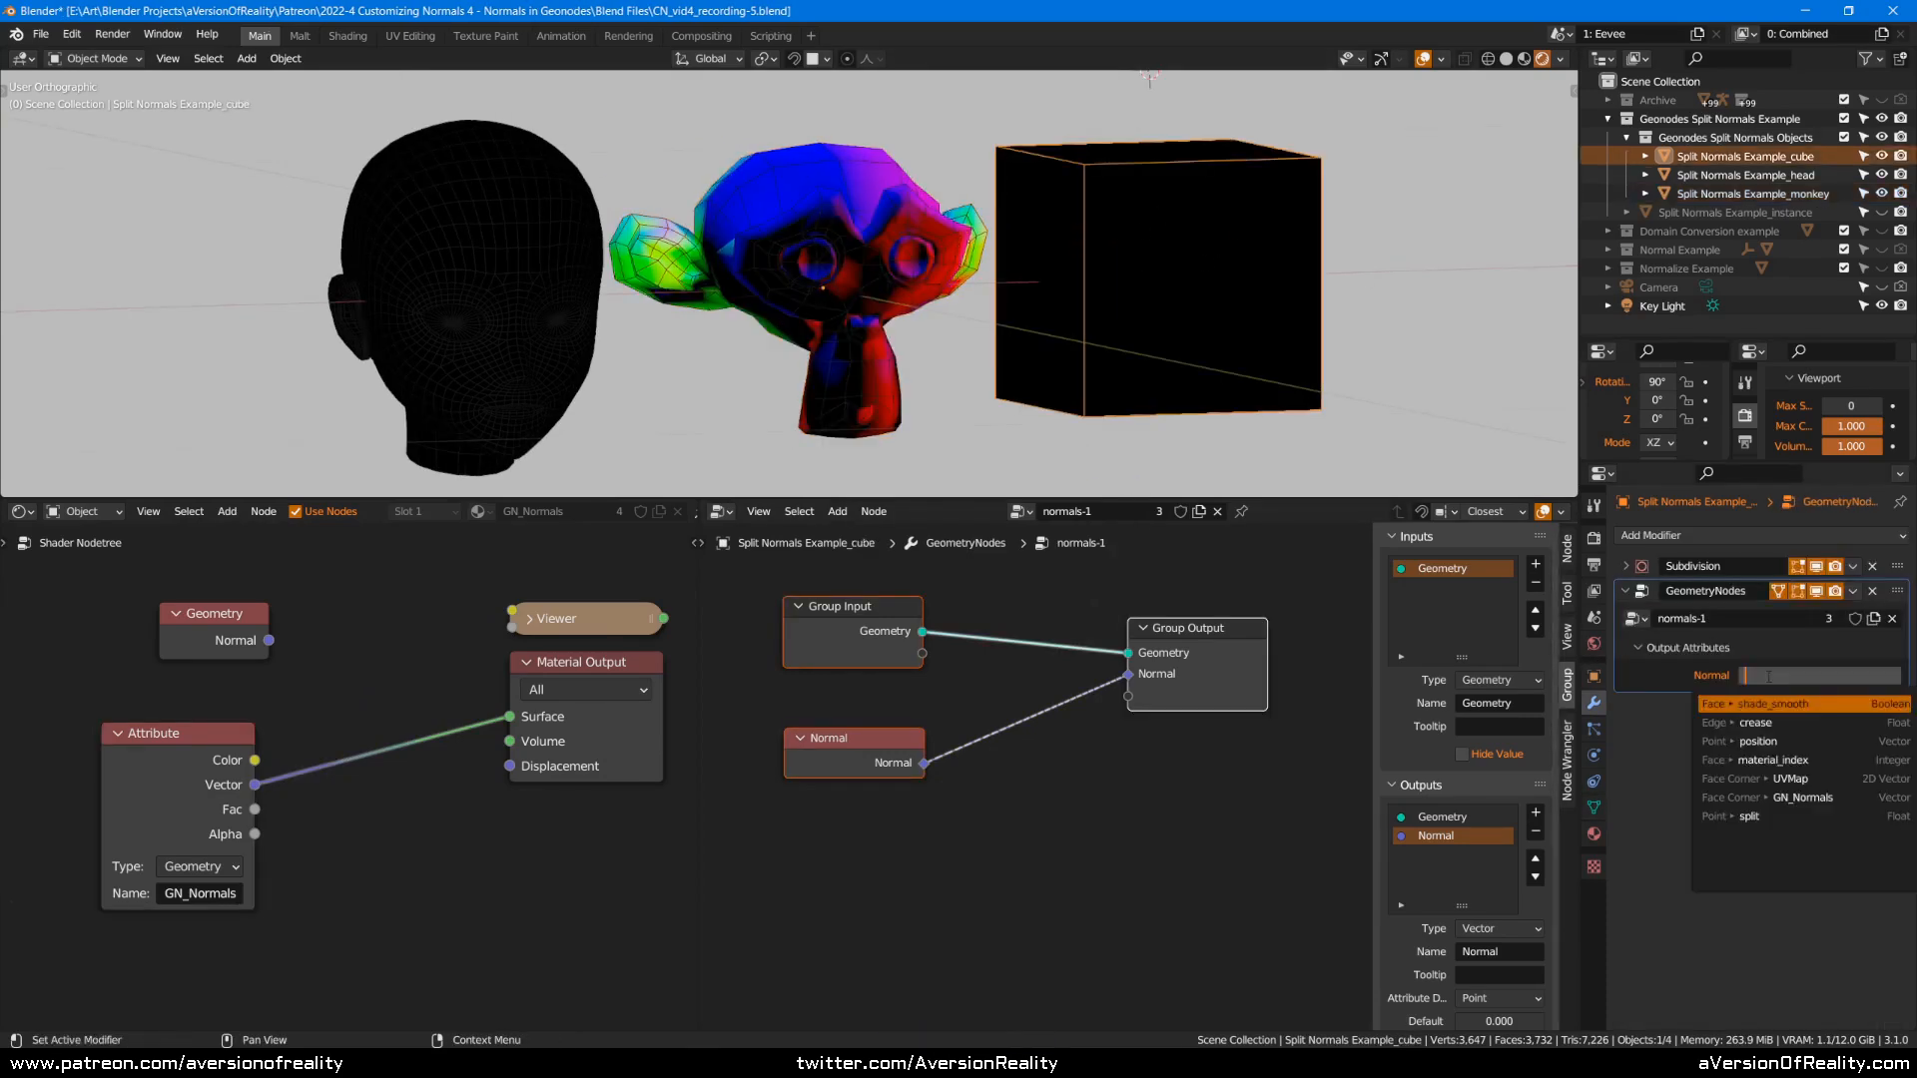
left_click(1829, 798)
left_click(507, 320)
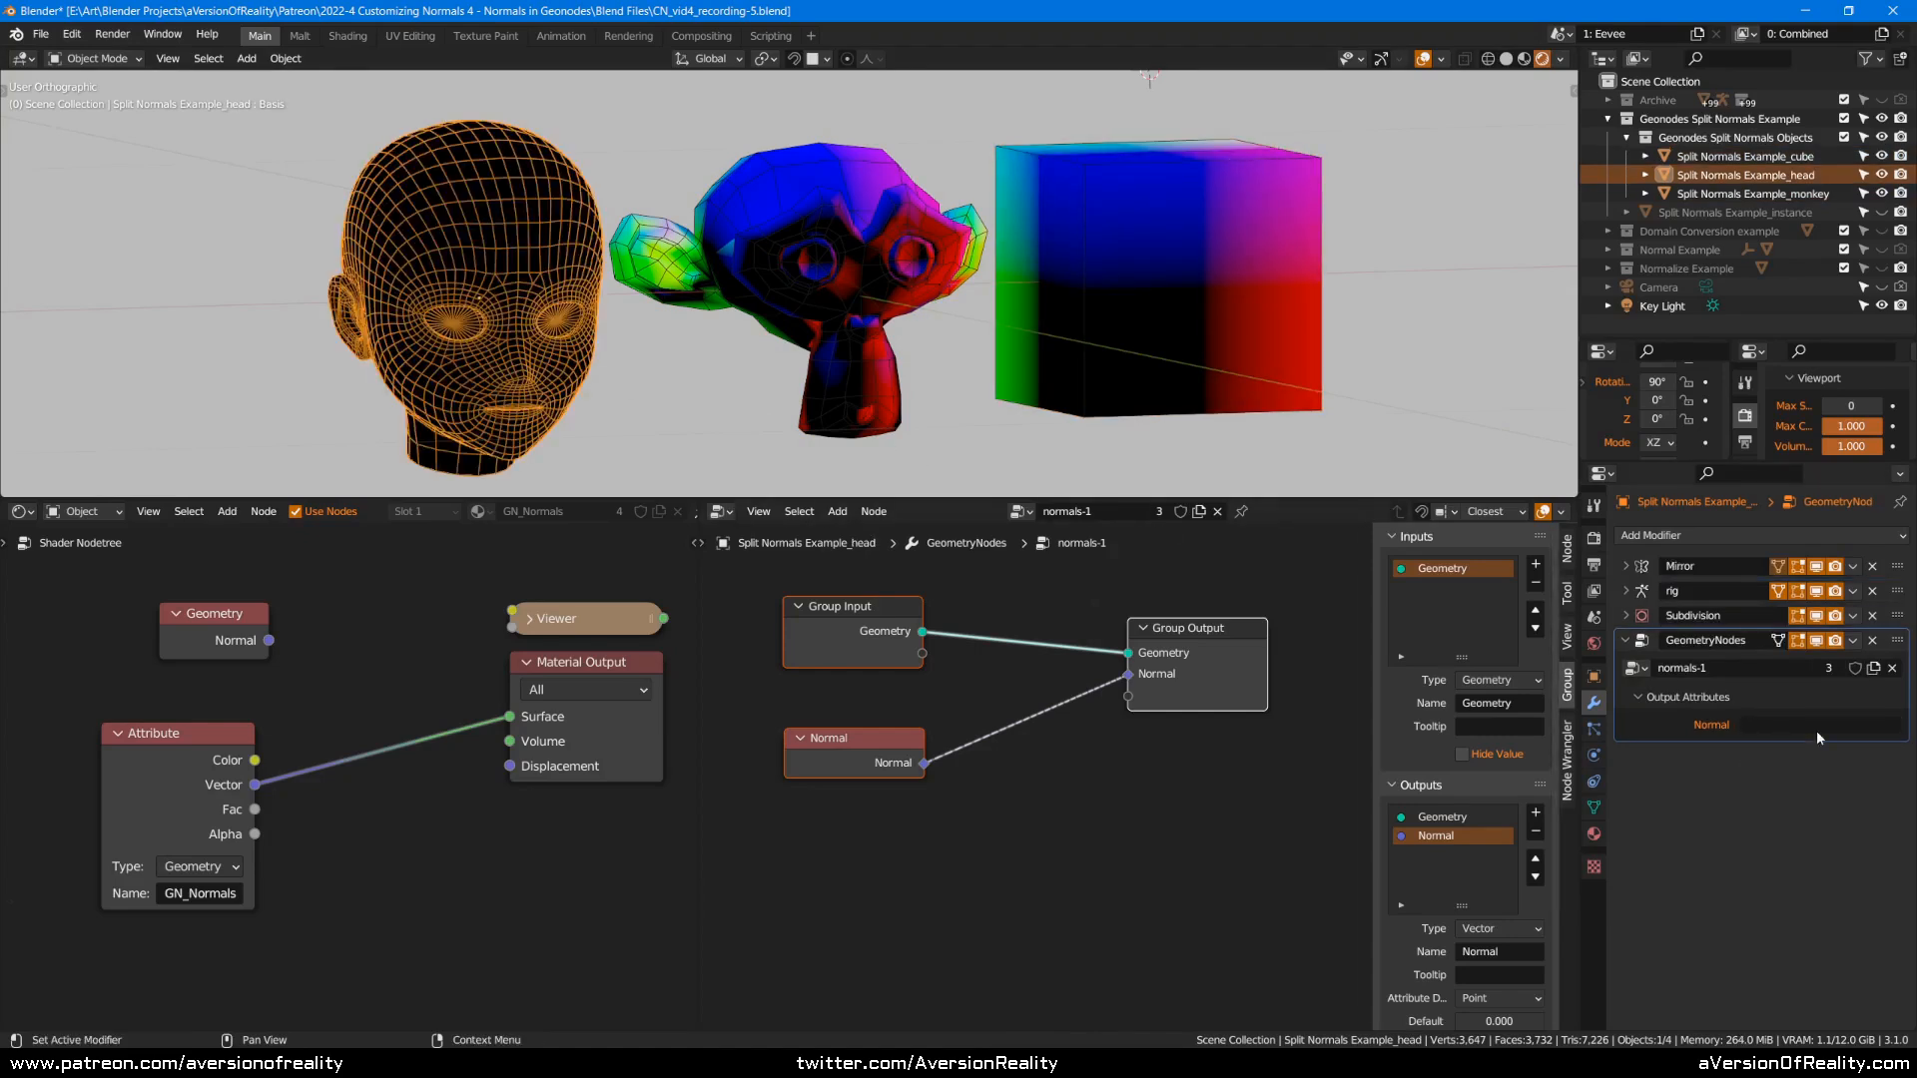
left_click(1769, 725)
left_click(1824, 867)
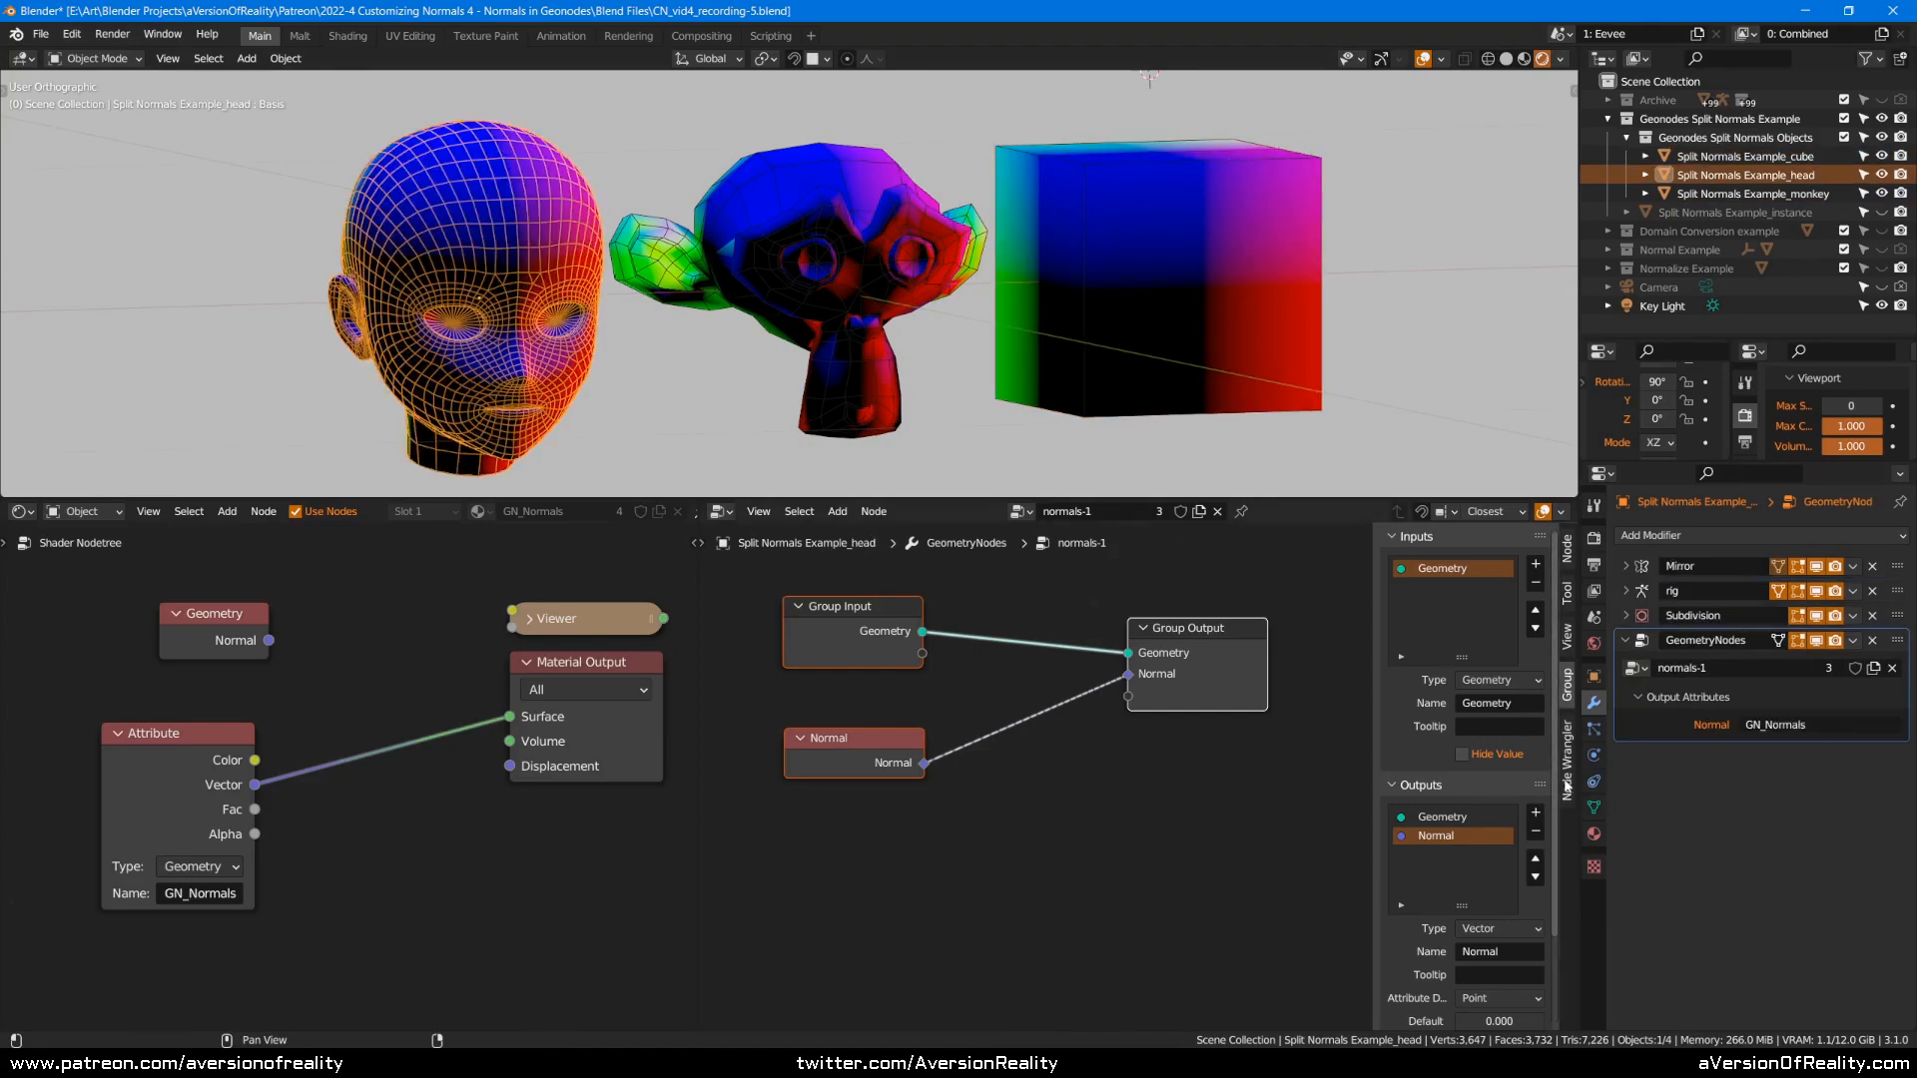
Check the head's mesh attributes, its modifier's output attribute and the name used in the shader's Attribute node.
left_click(1594, 808)
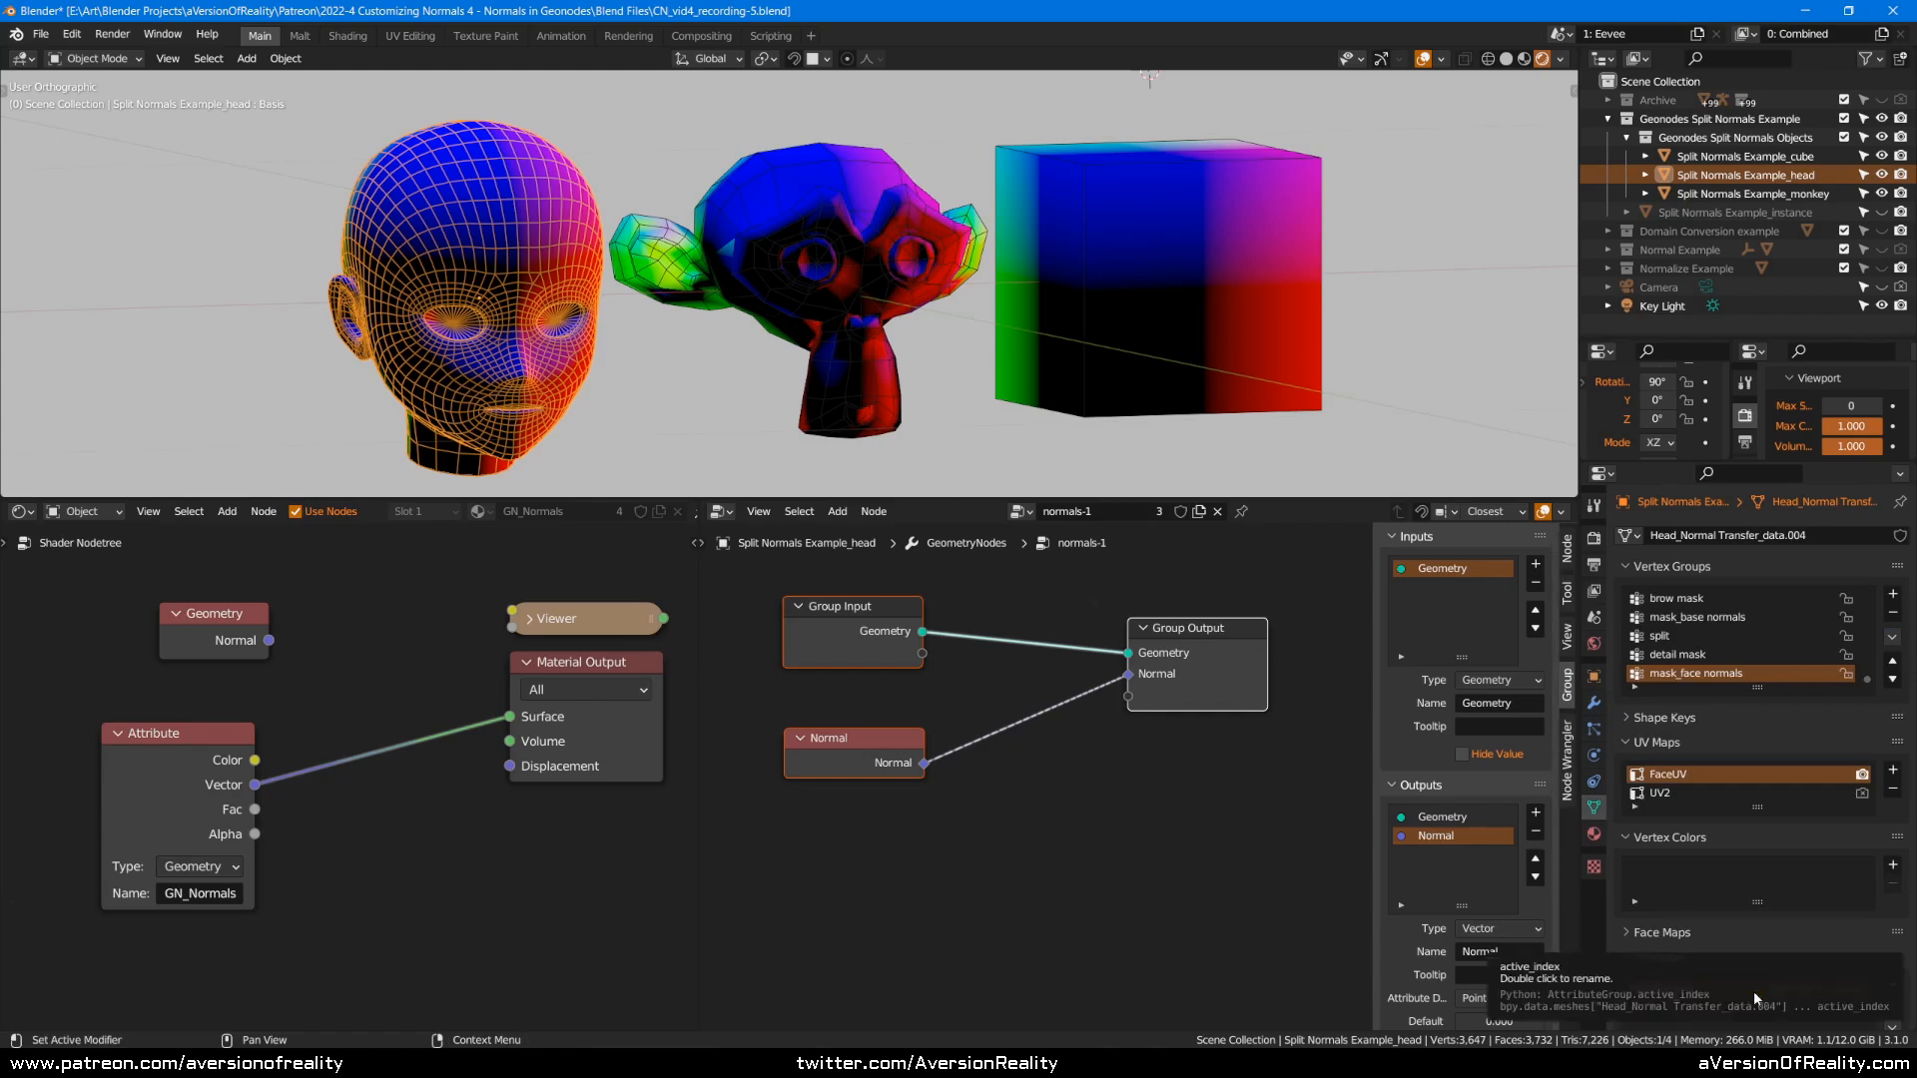
left_click(1594, 709)
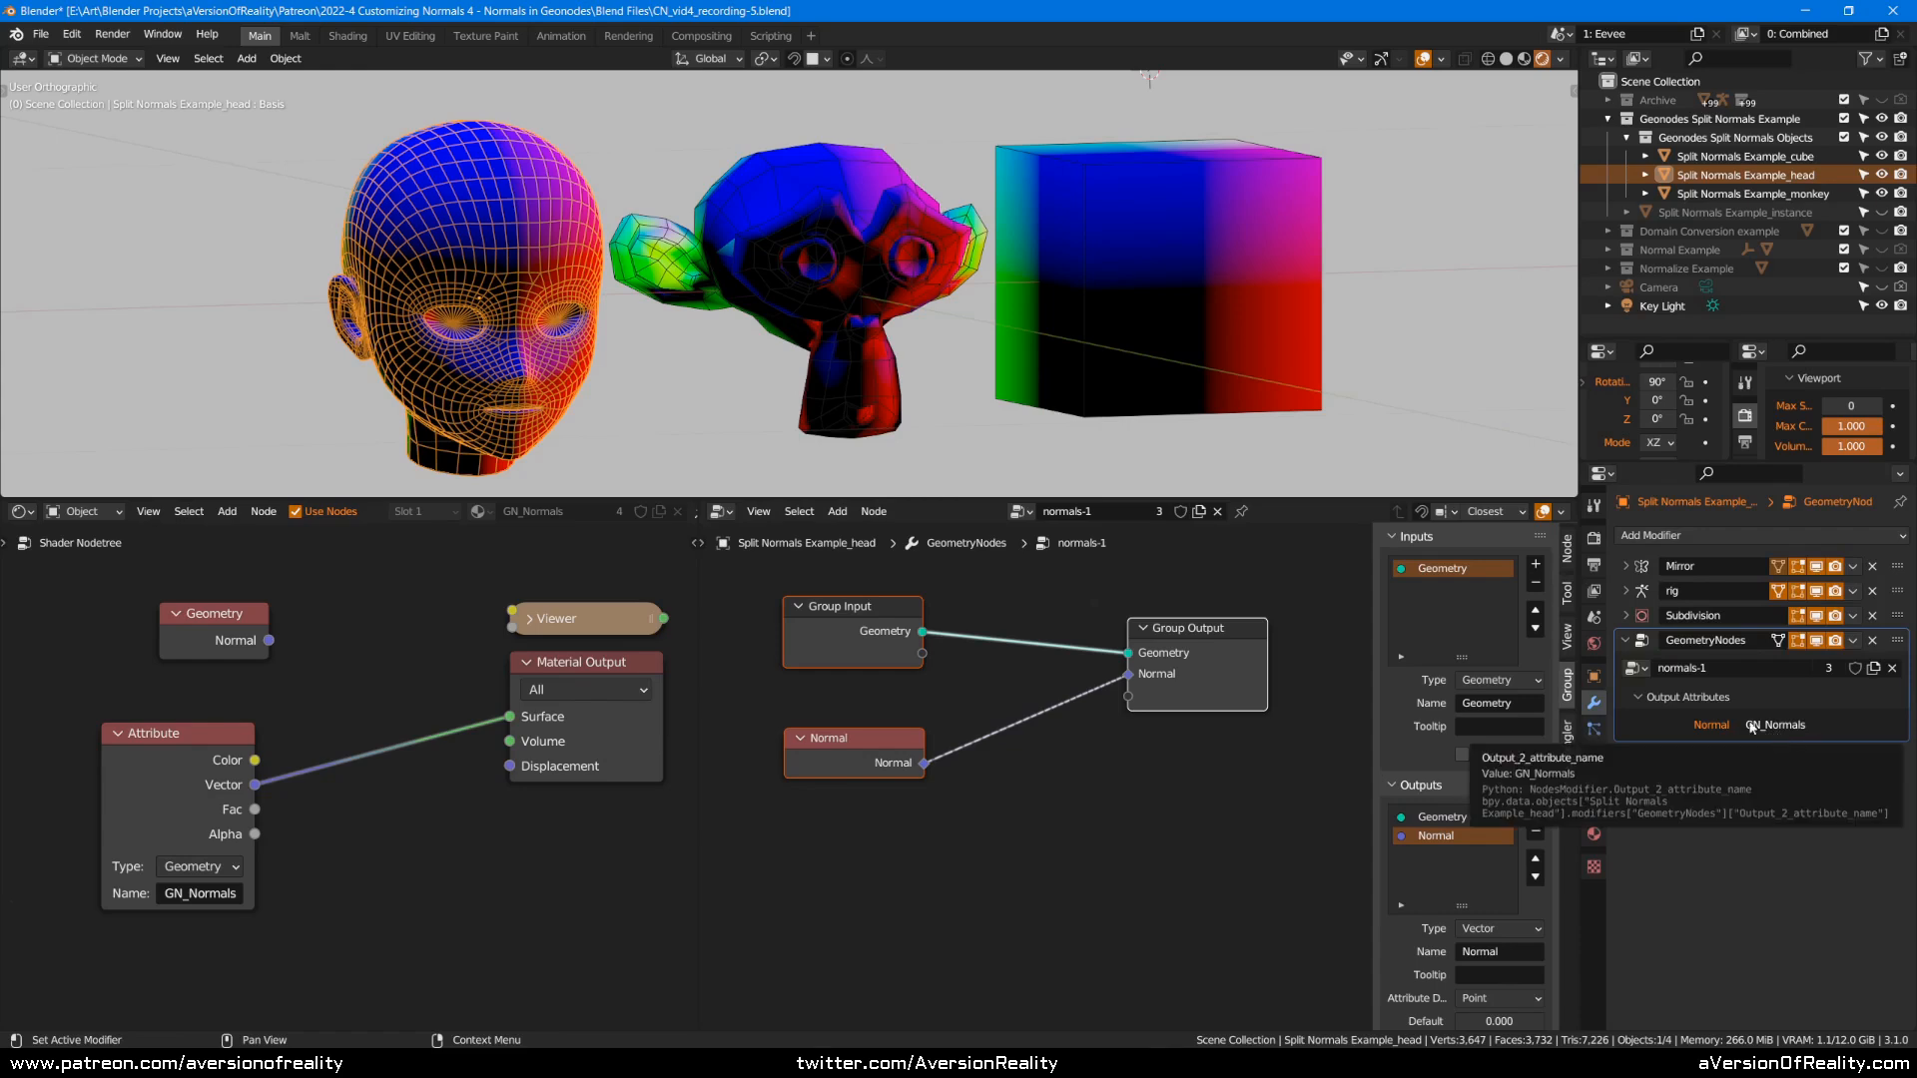
left_click(134, 800)
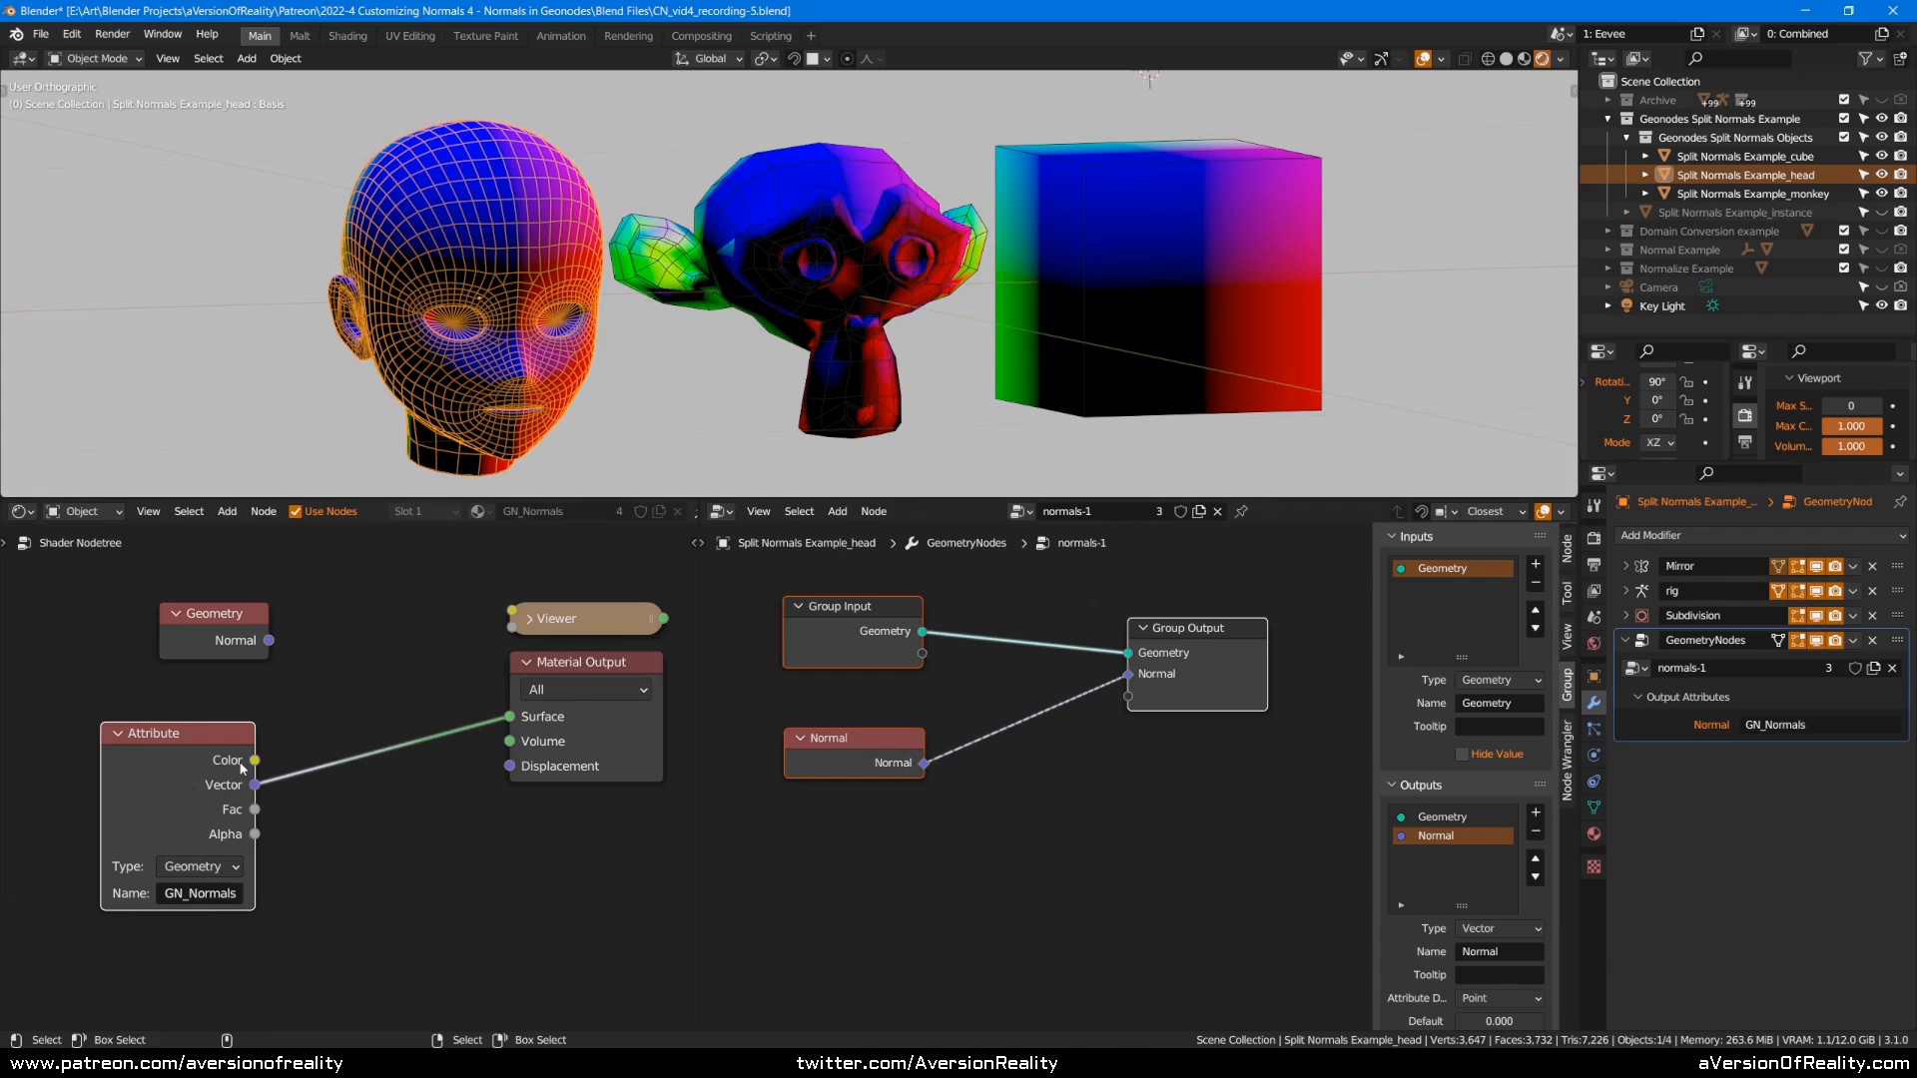
middle_click_drag(154, 857, 167, 726)
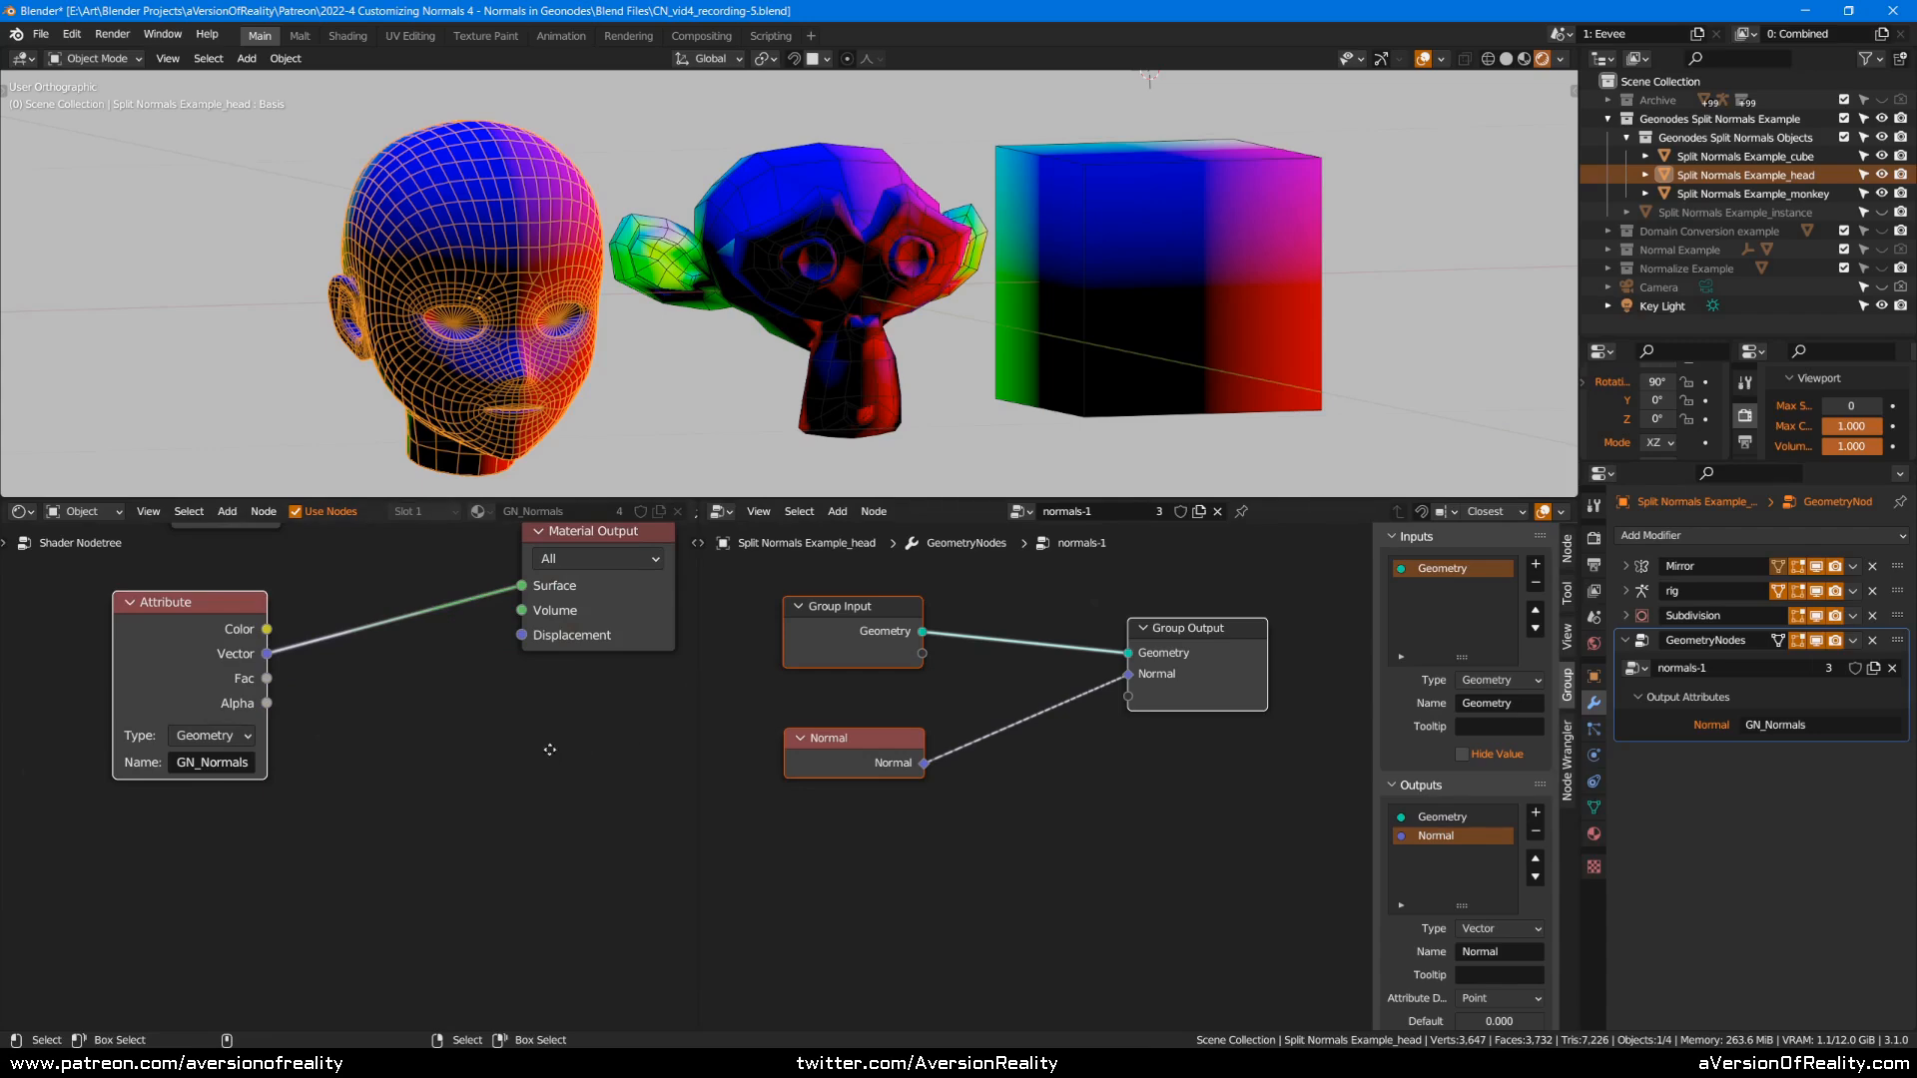
middle_click_drag(549, 753, 496, 868)
Hide the viewport overlays and examine the GN_Normals colours on the three meshes from different angles.
key("shift+alt+z")
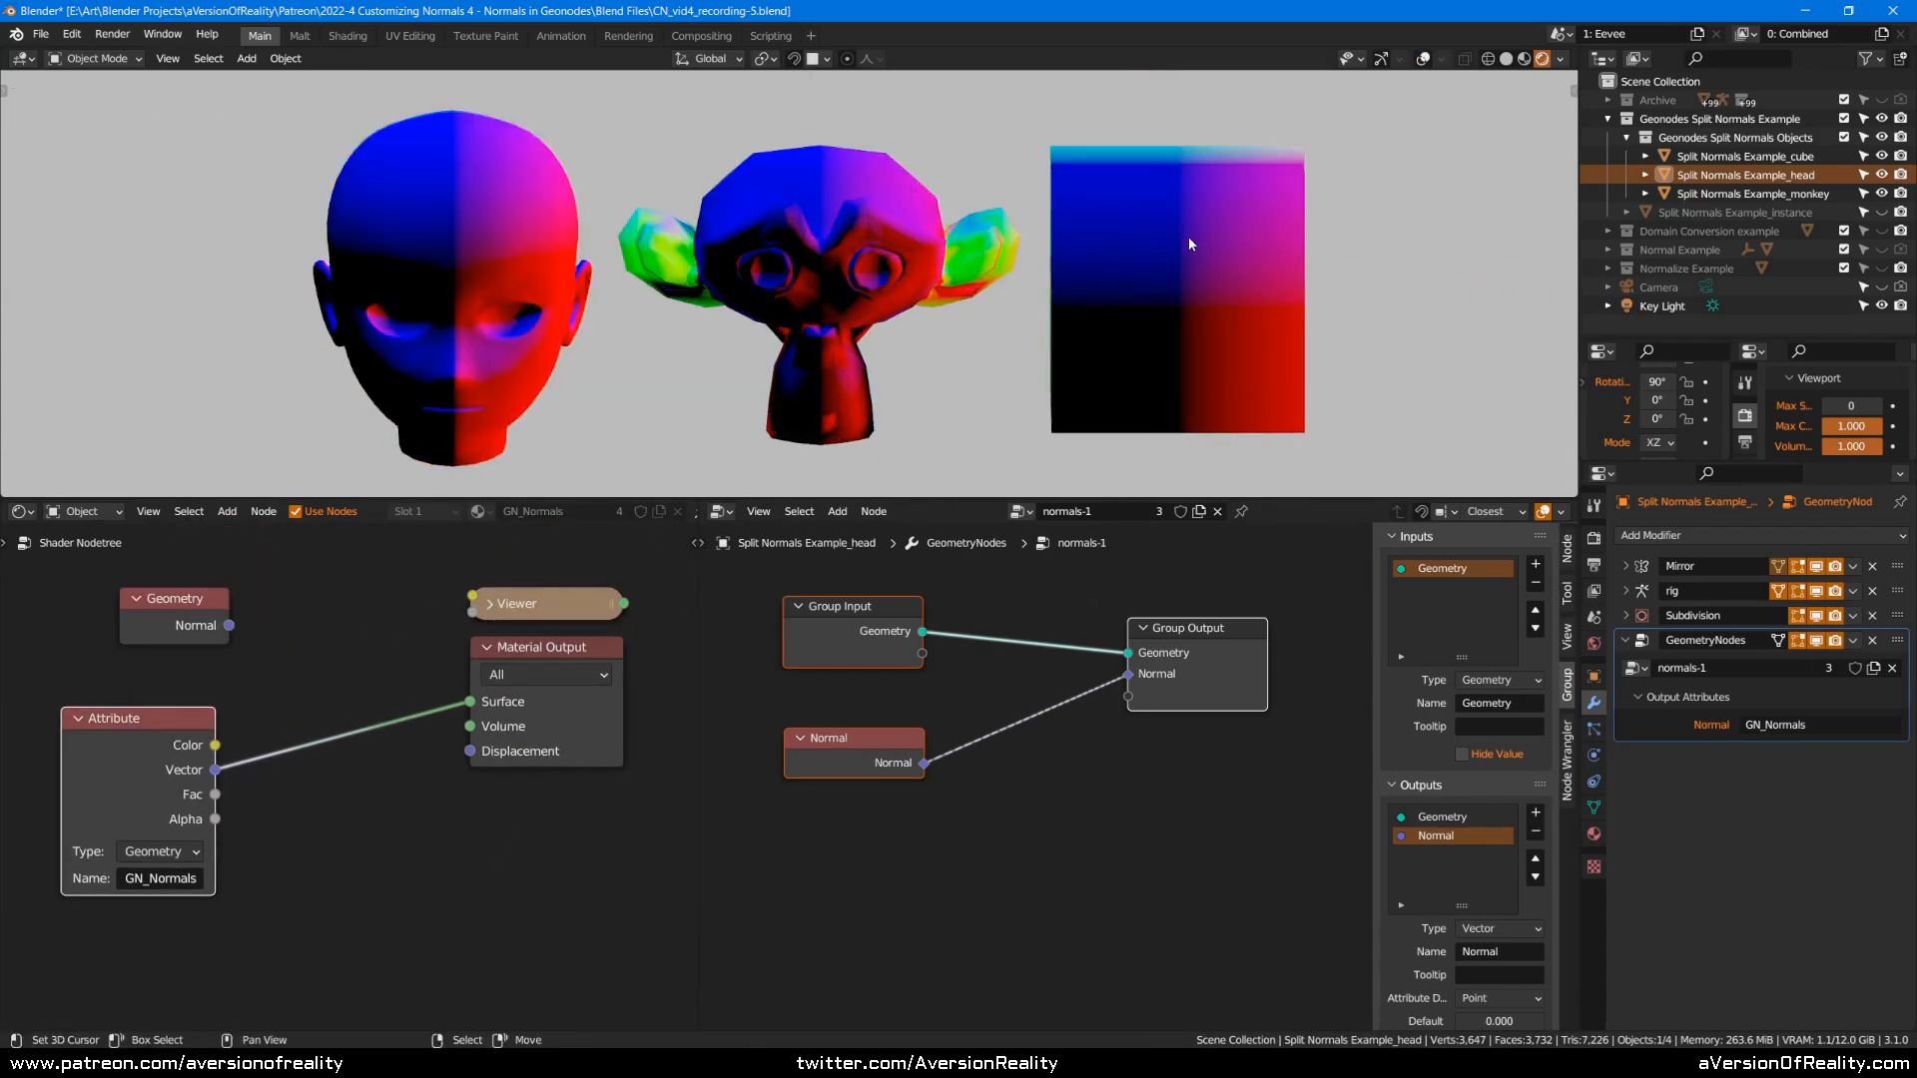
key("KP_5")
key("KP_5")
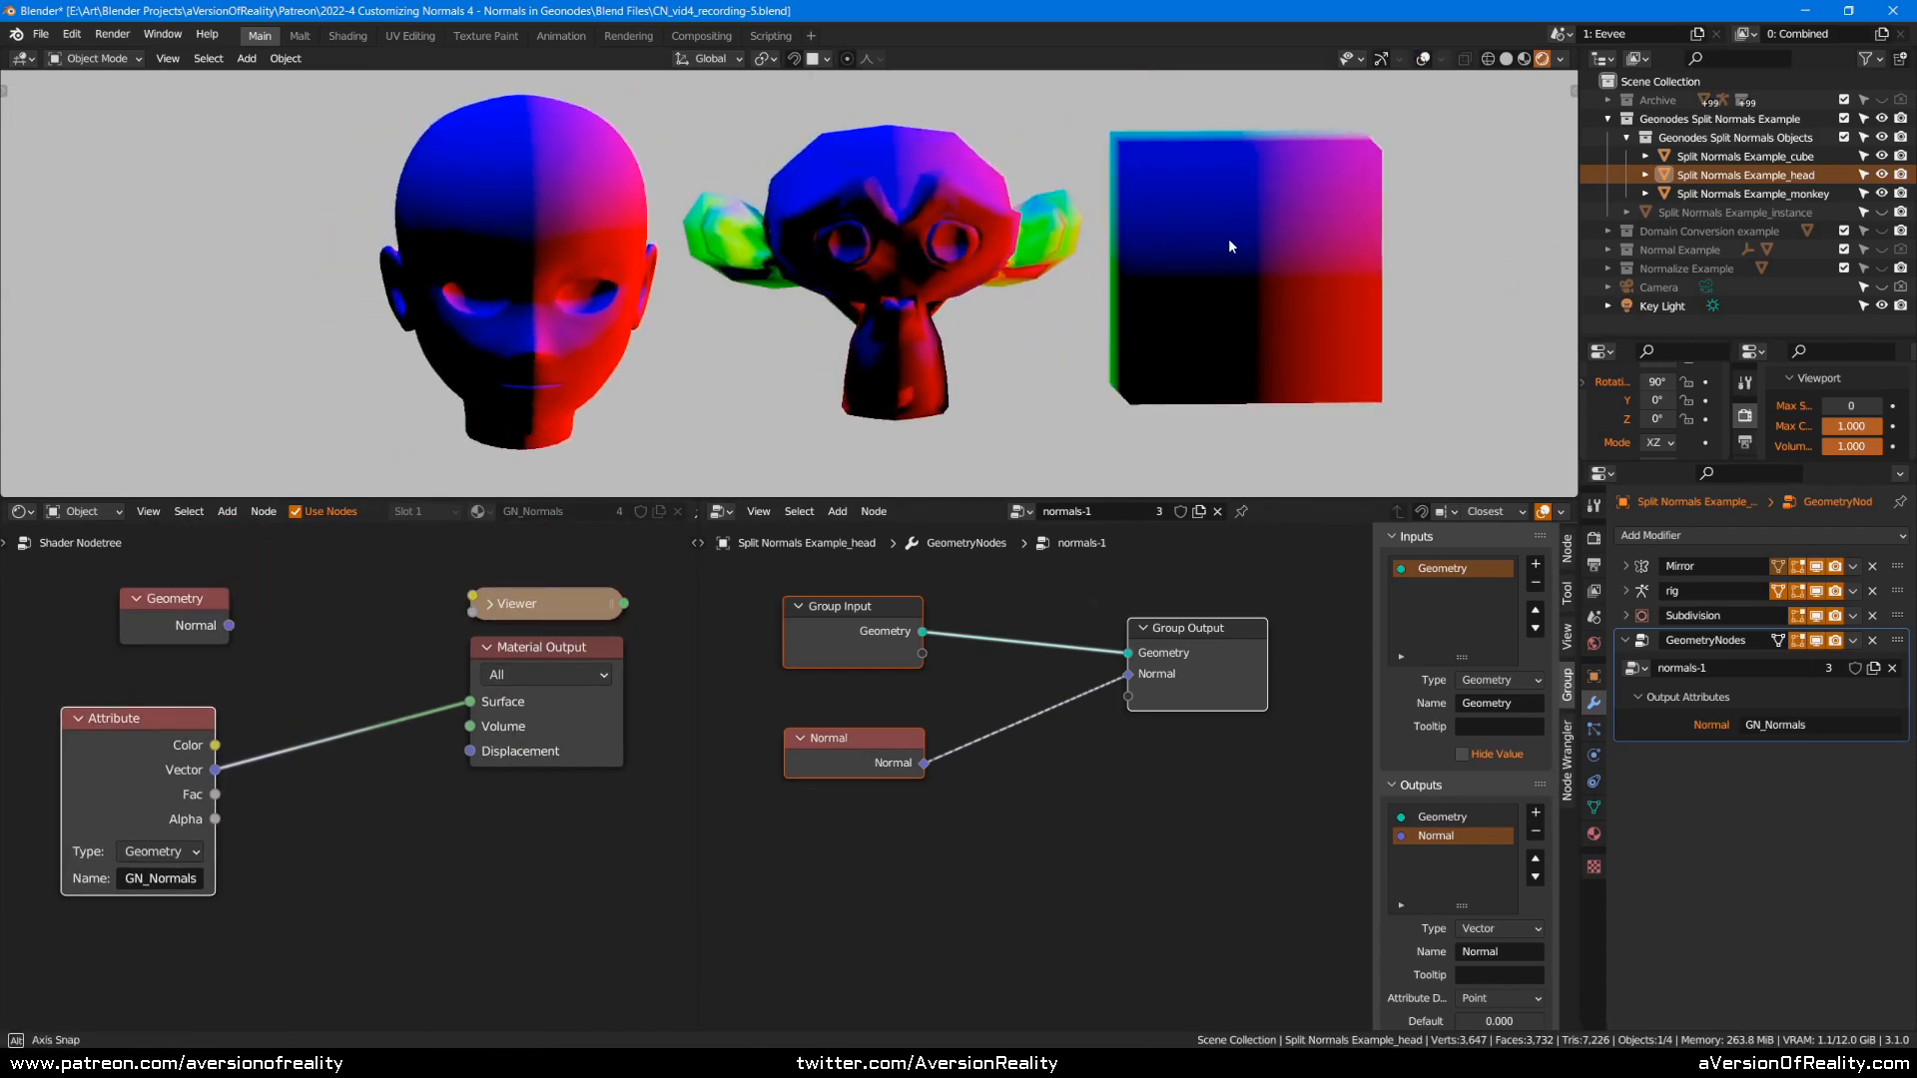
key("shift+alt+z")
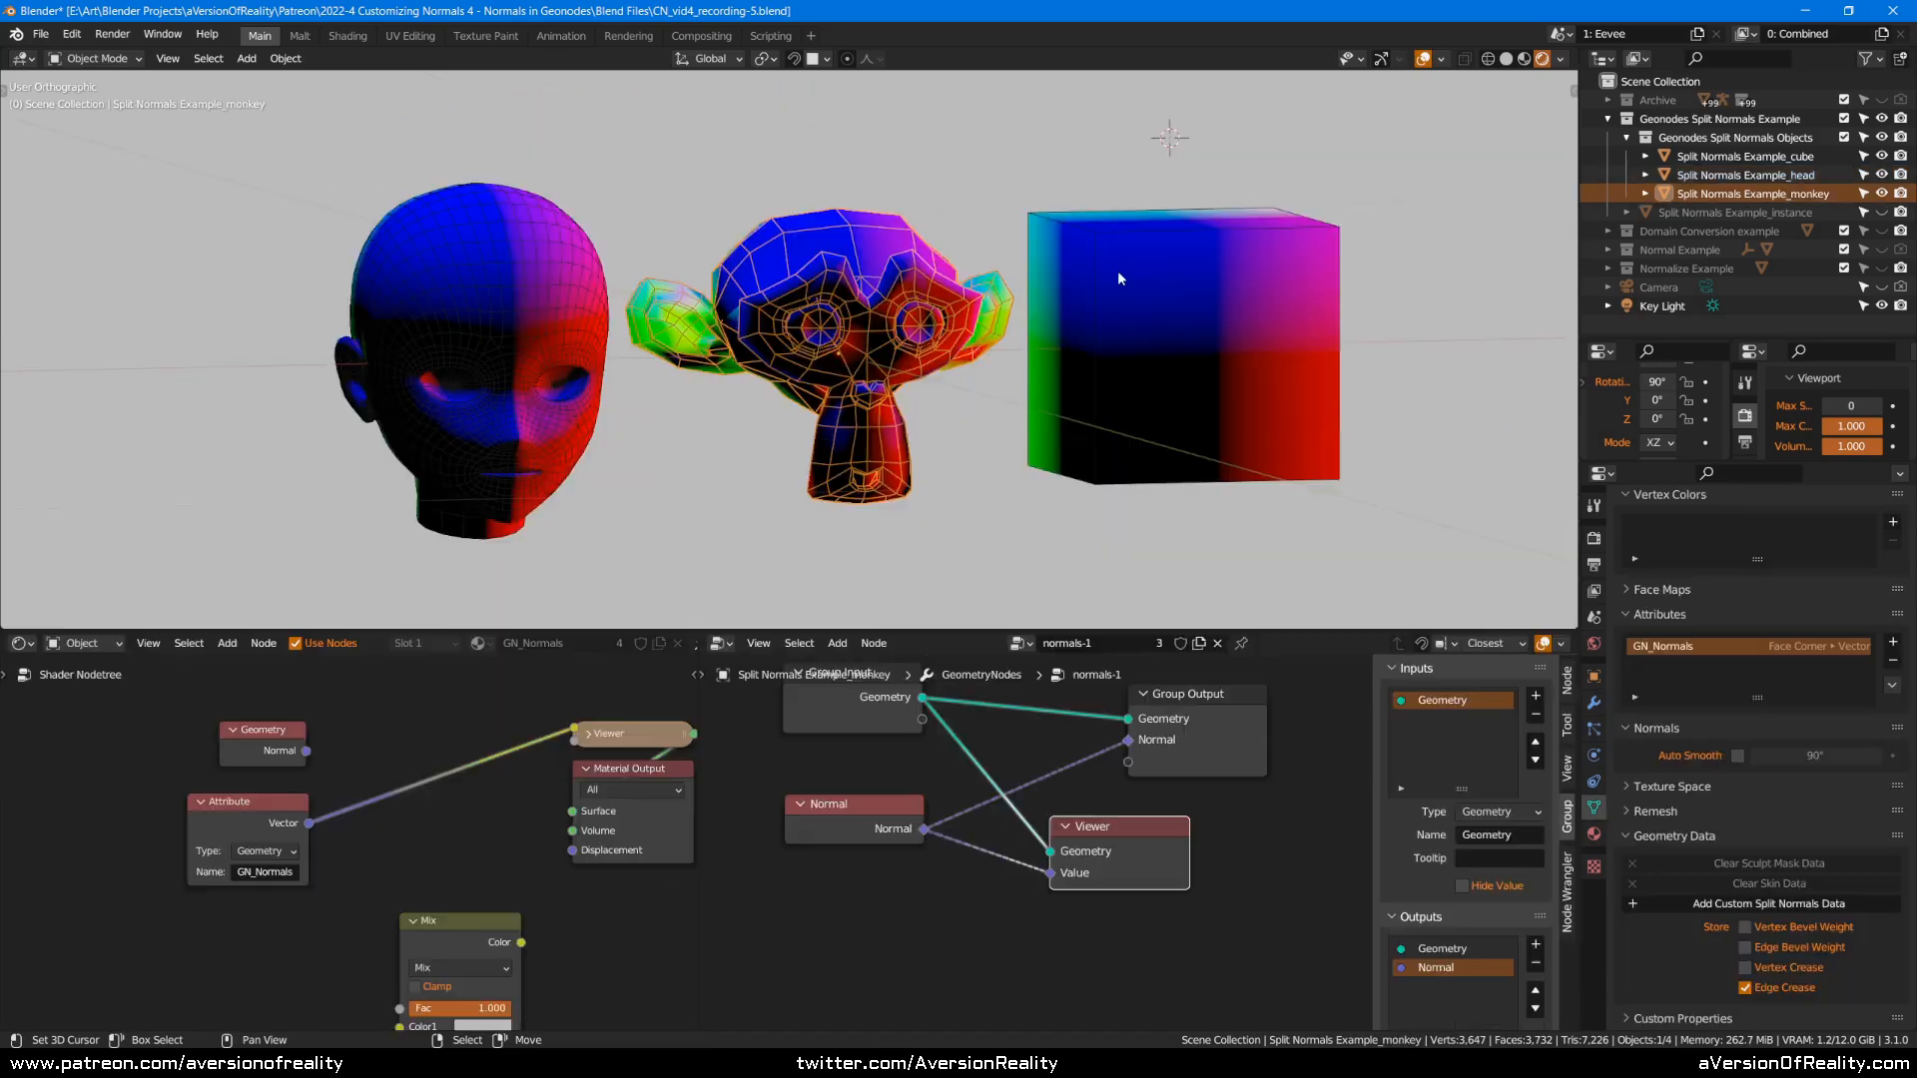
key("KP_5")
key("shift+alt+z")
middle_click_drag(1186, 290, 1254, 261)
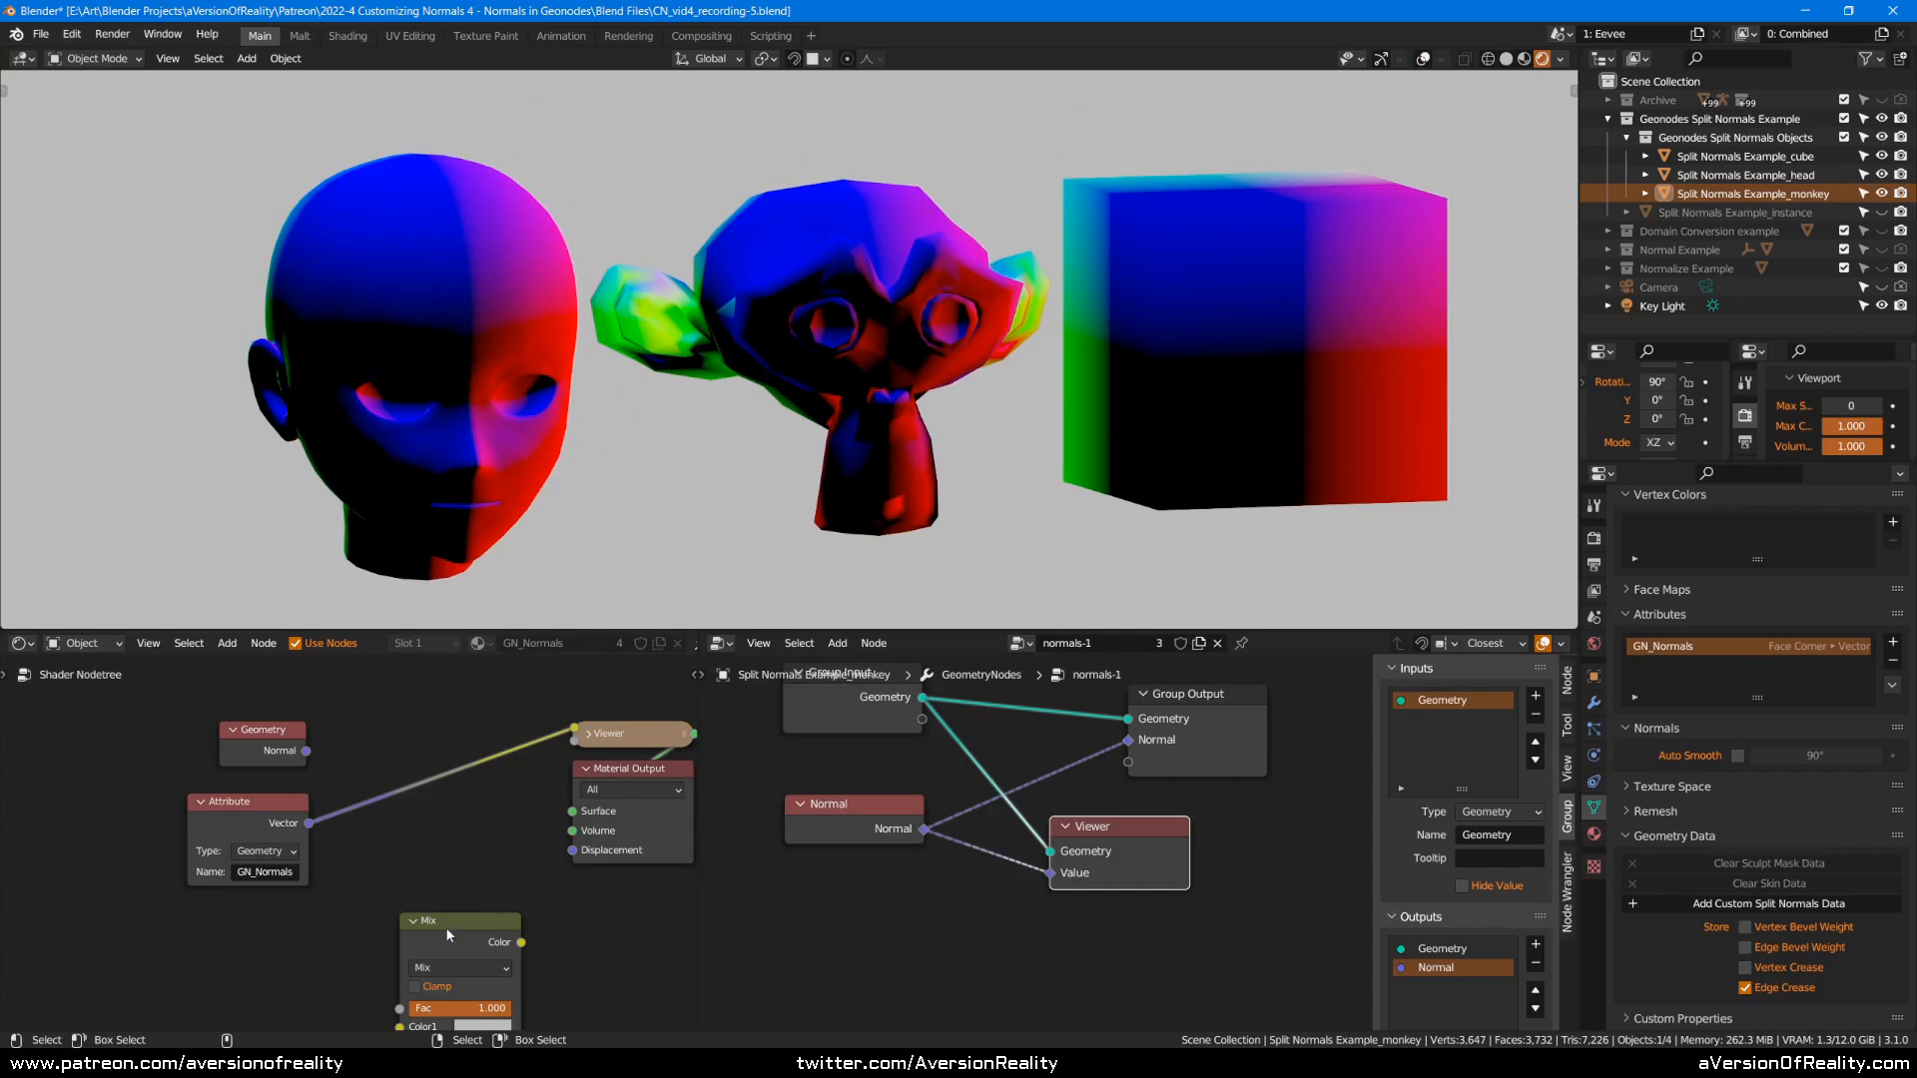
Insert the Mix node before the Viewer, feeding the Geometry Normal into Color1 and the Attribute Vector into Color2.
left_click_drag(448, 934, 429, 689)
left_click_drag(305, 751, 383, 784)
left_click_drag(453, 680, 433, 742)
mouse_move(459, 825)
left_mouse_down()
mouse_move(283, 834)
mouse_move(549, 844)
mouse_move(499, 844)
left_mouse_up()
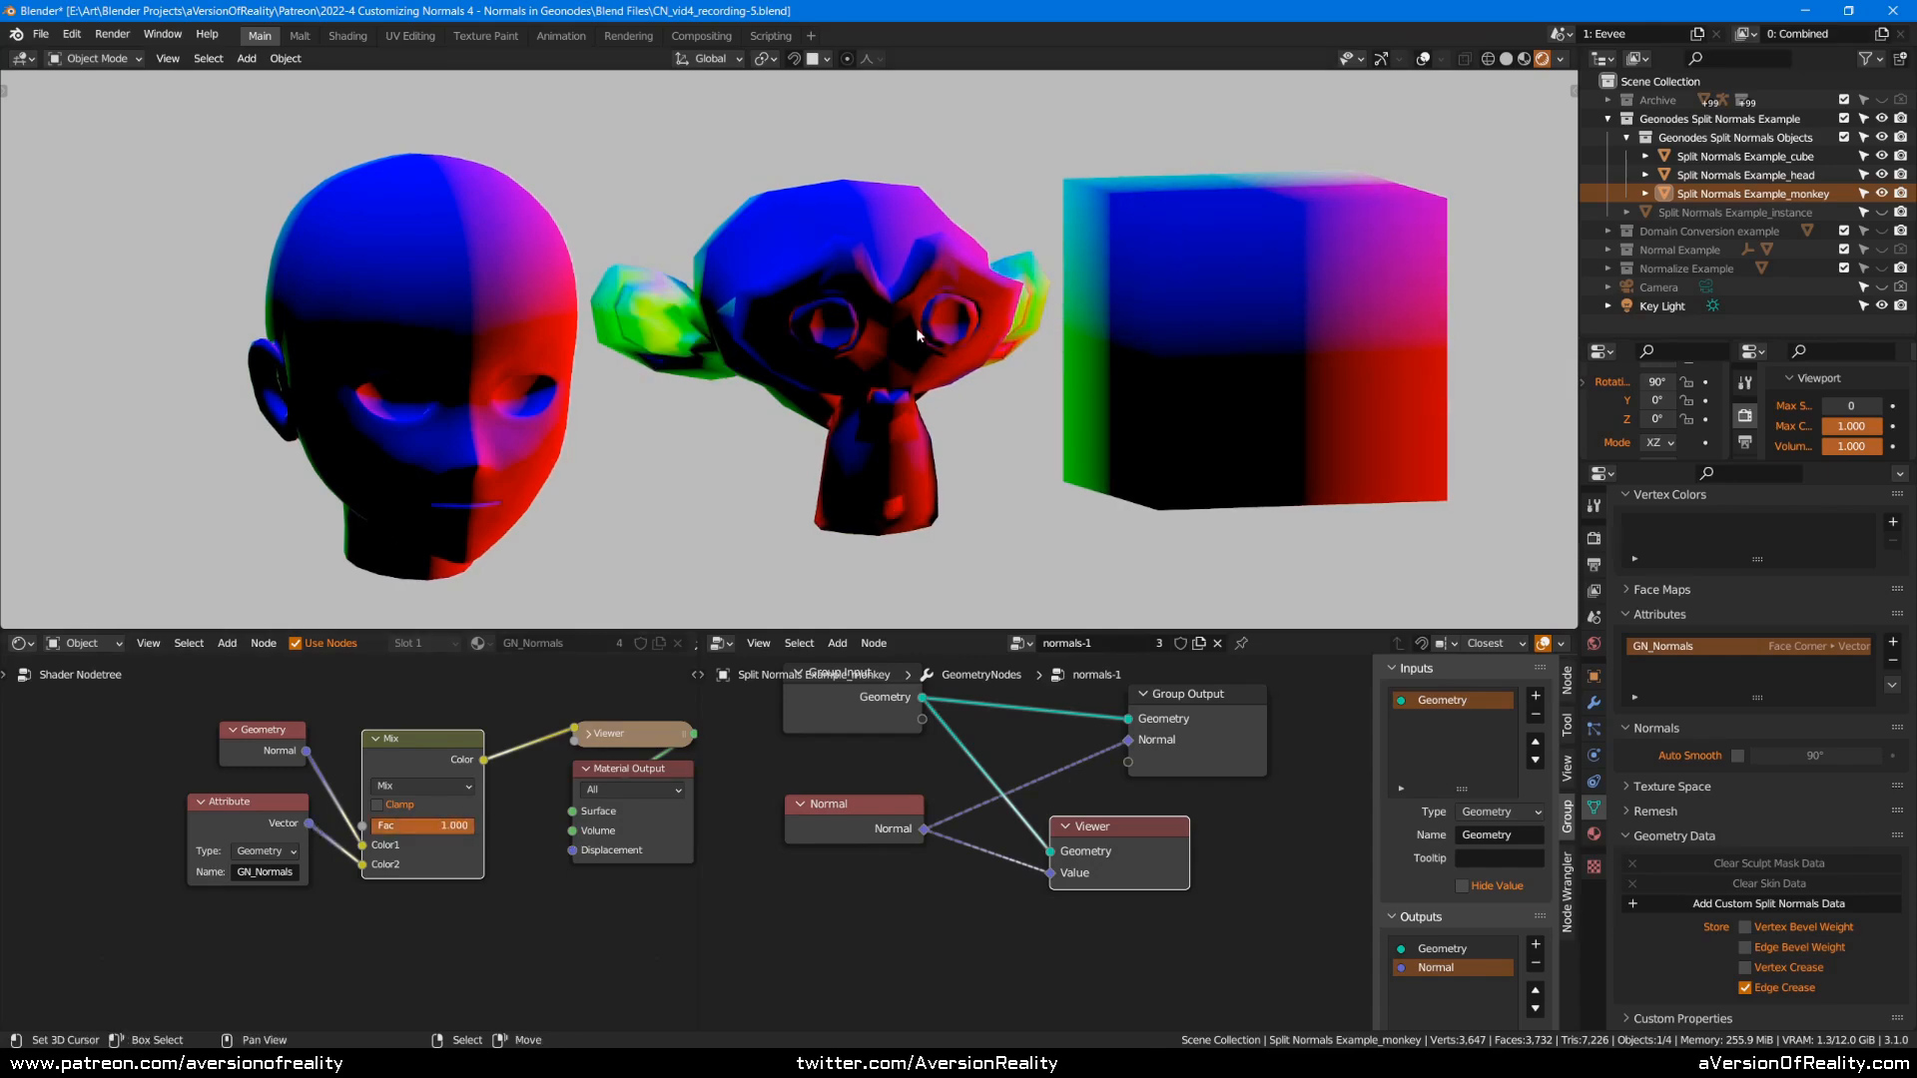
Show the overlays, enter Edit Mode on the monkey mesh, and turn off the face index labels.
key("shift+alt+z")
scroll(987, 337, "up", 5)
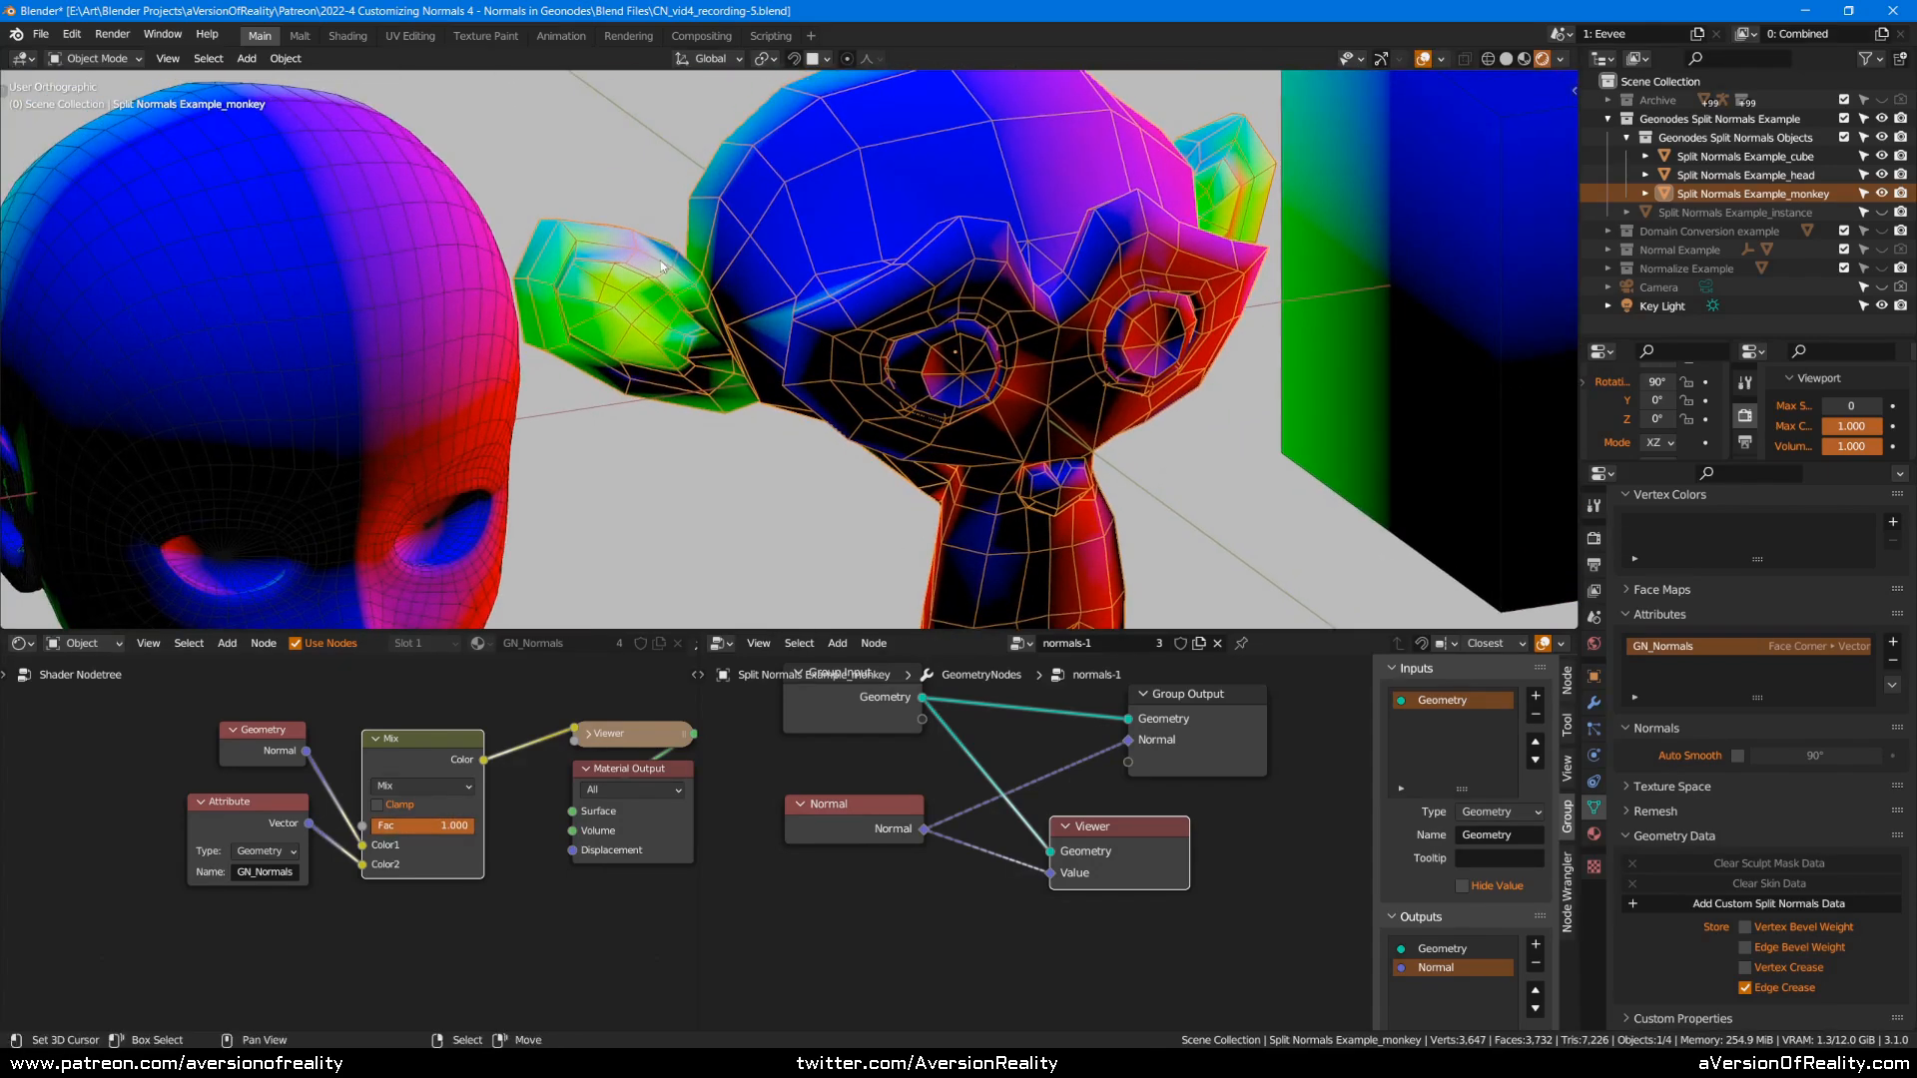
key("Tab")
scroll(889, 304, "up", 2)
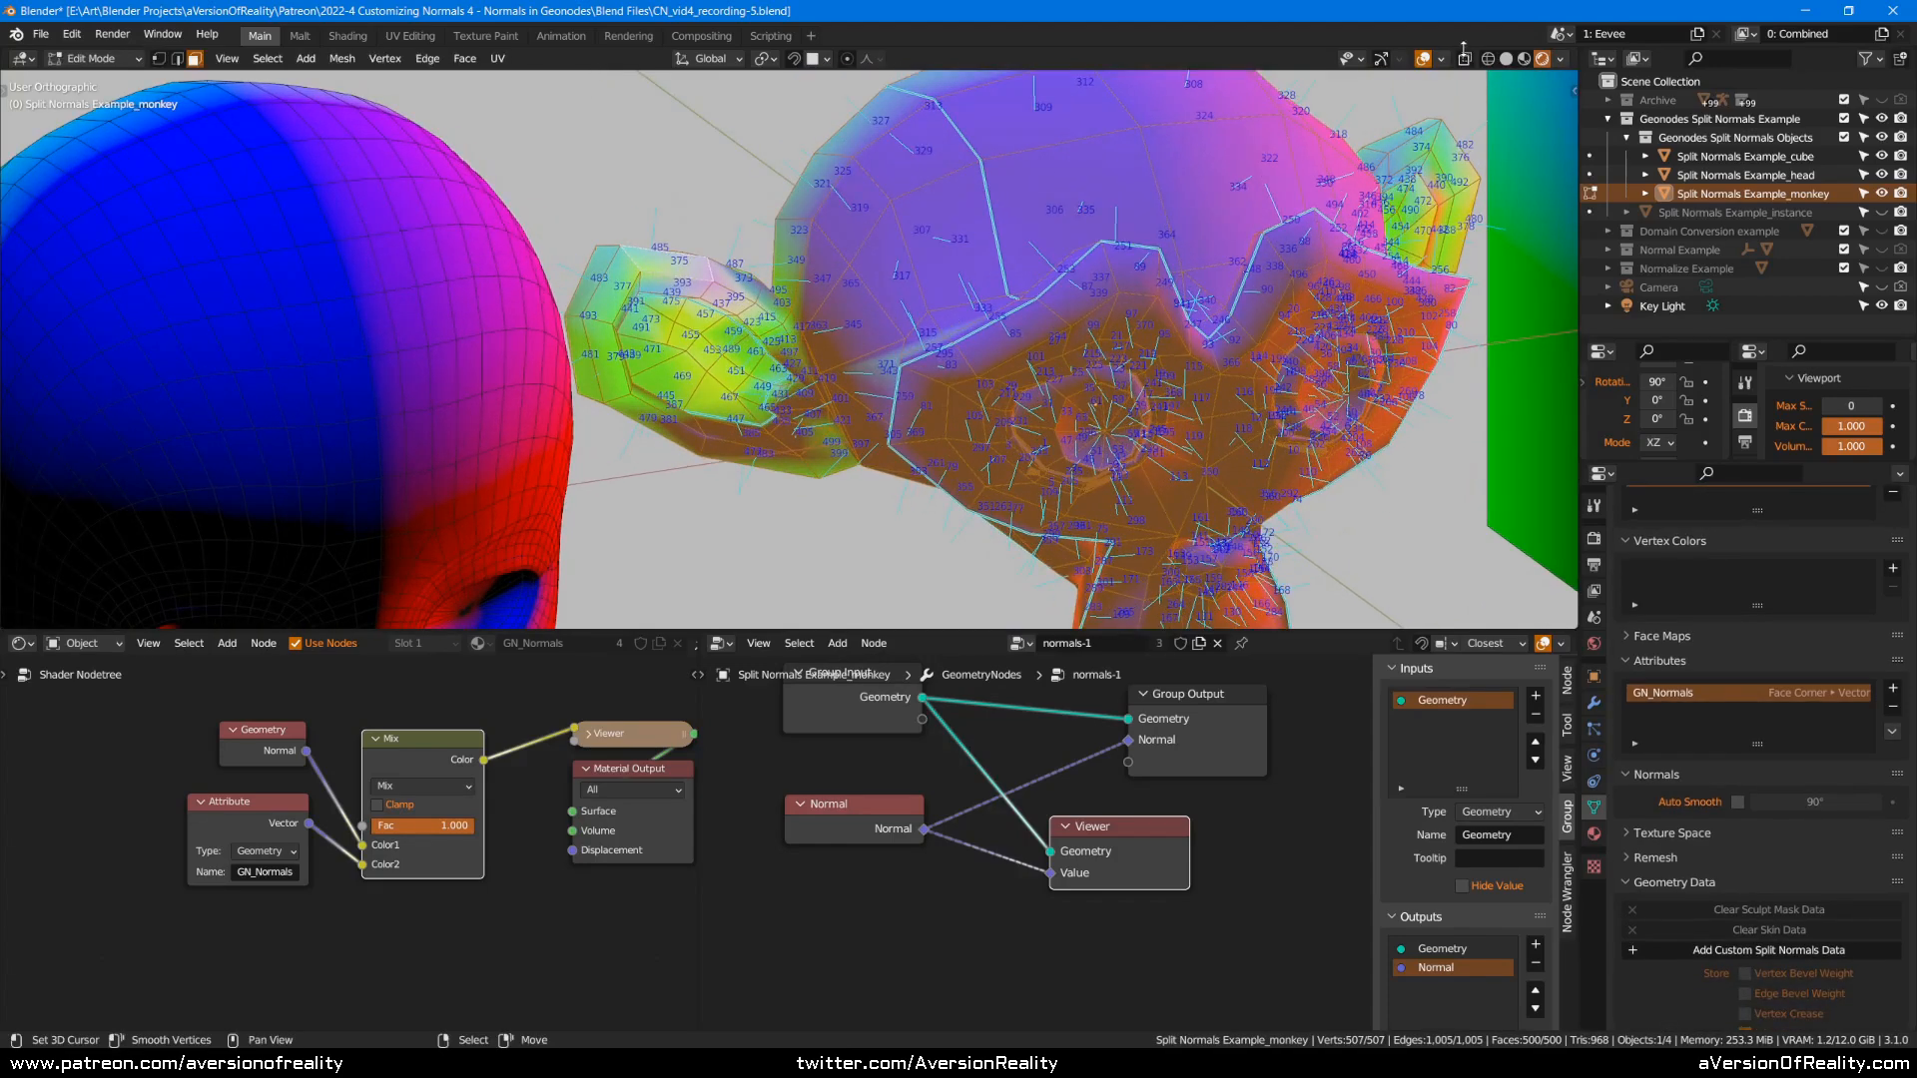
left_click(1442, 60)
left_click(1356, 561)
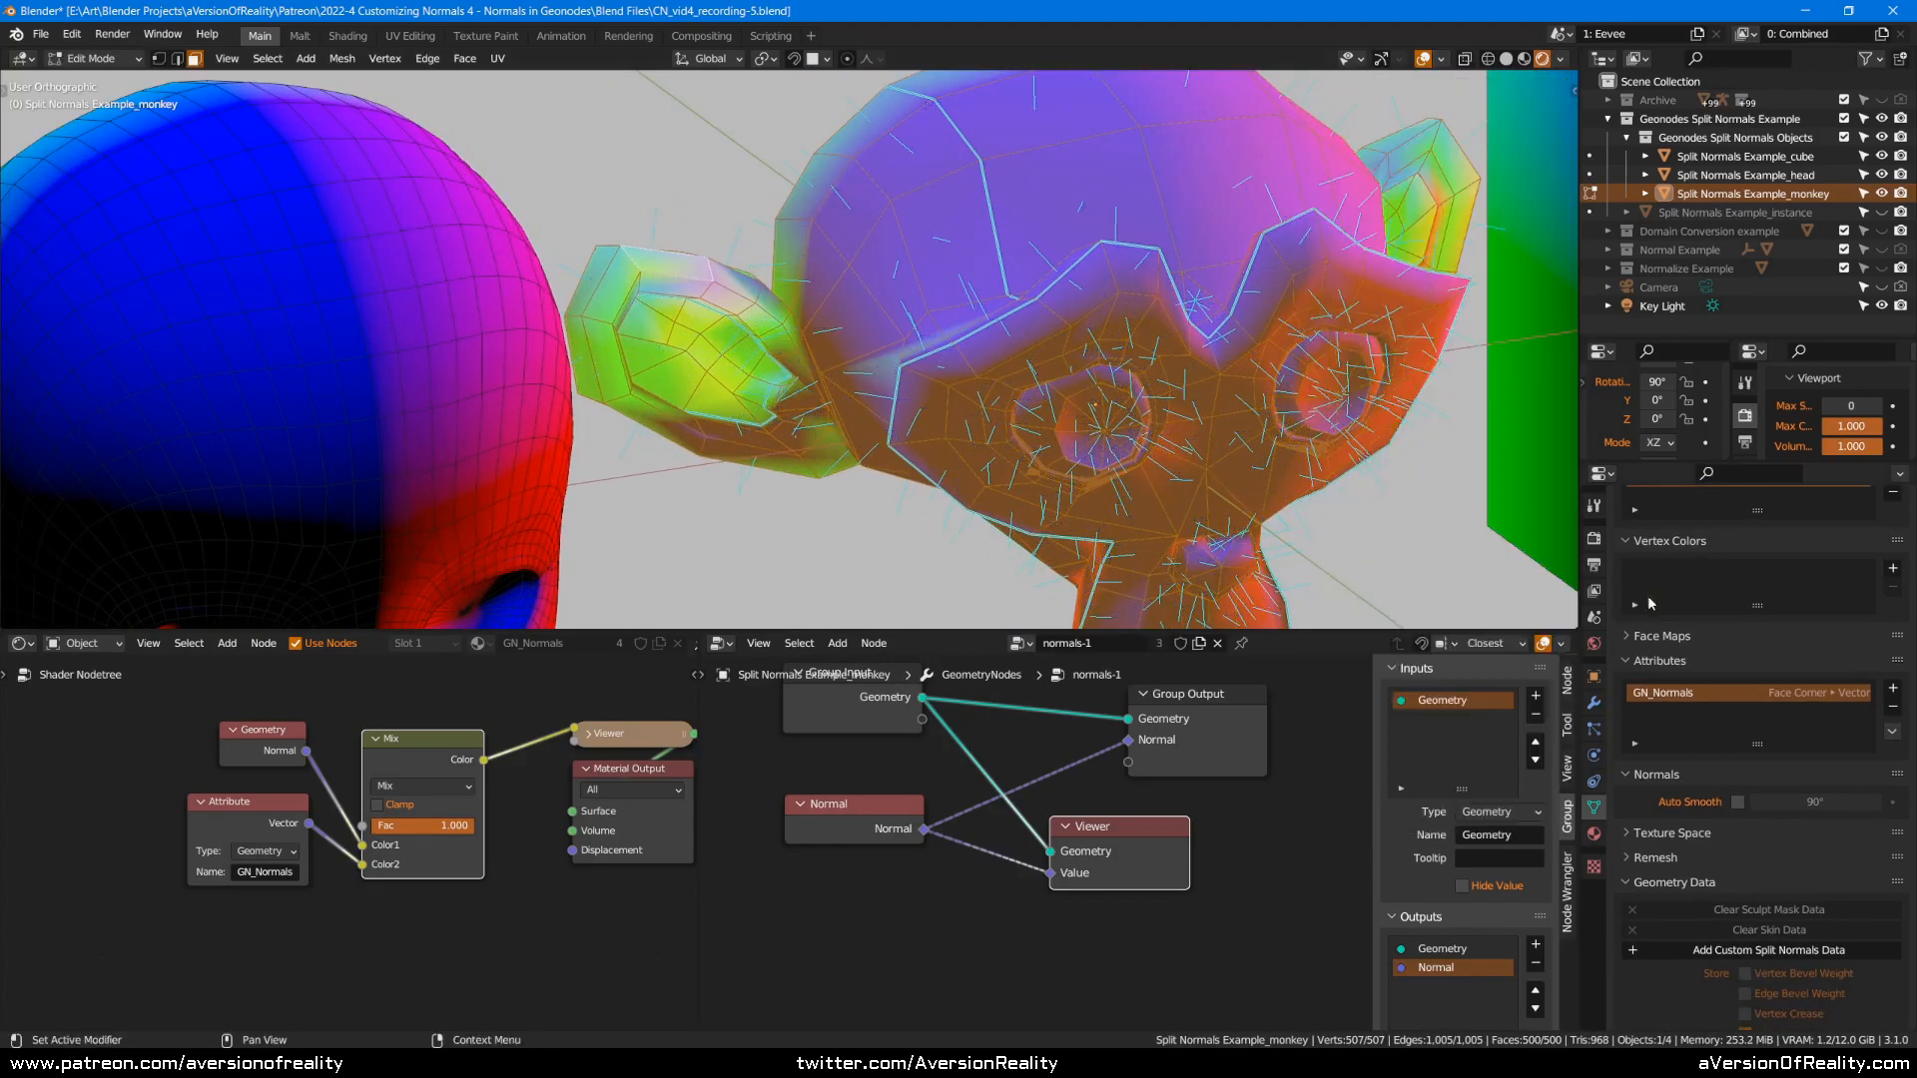
mouse_move(1356, 564)
middle_mouse_down()
mouse_move(1338, 570)
mouse_move(1353, 576)
middle_mouse_up()
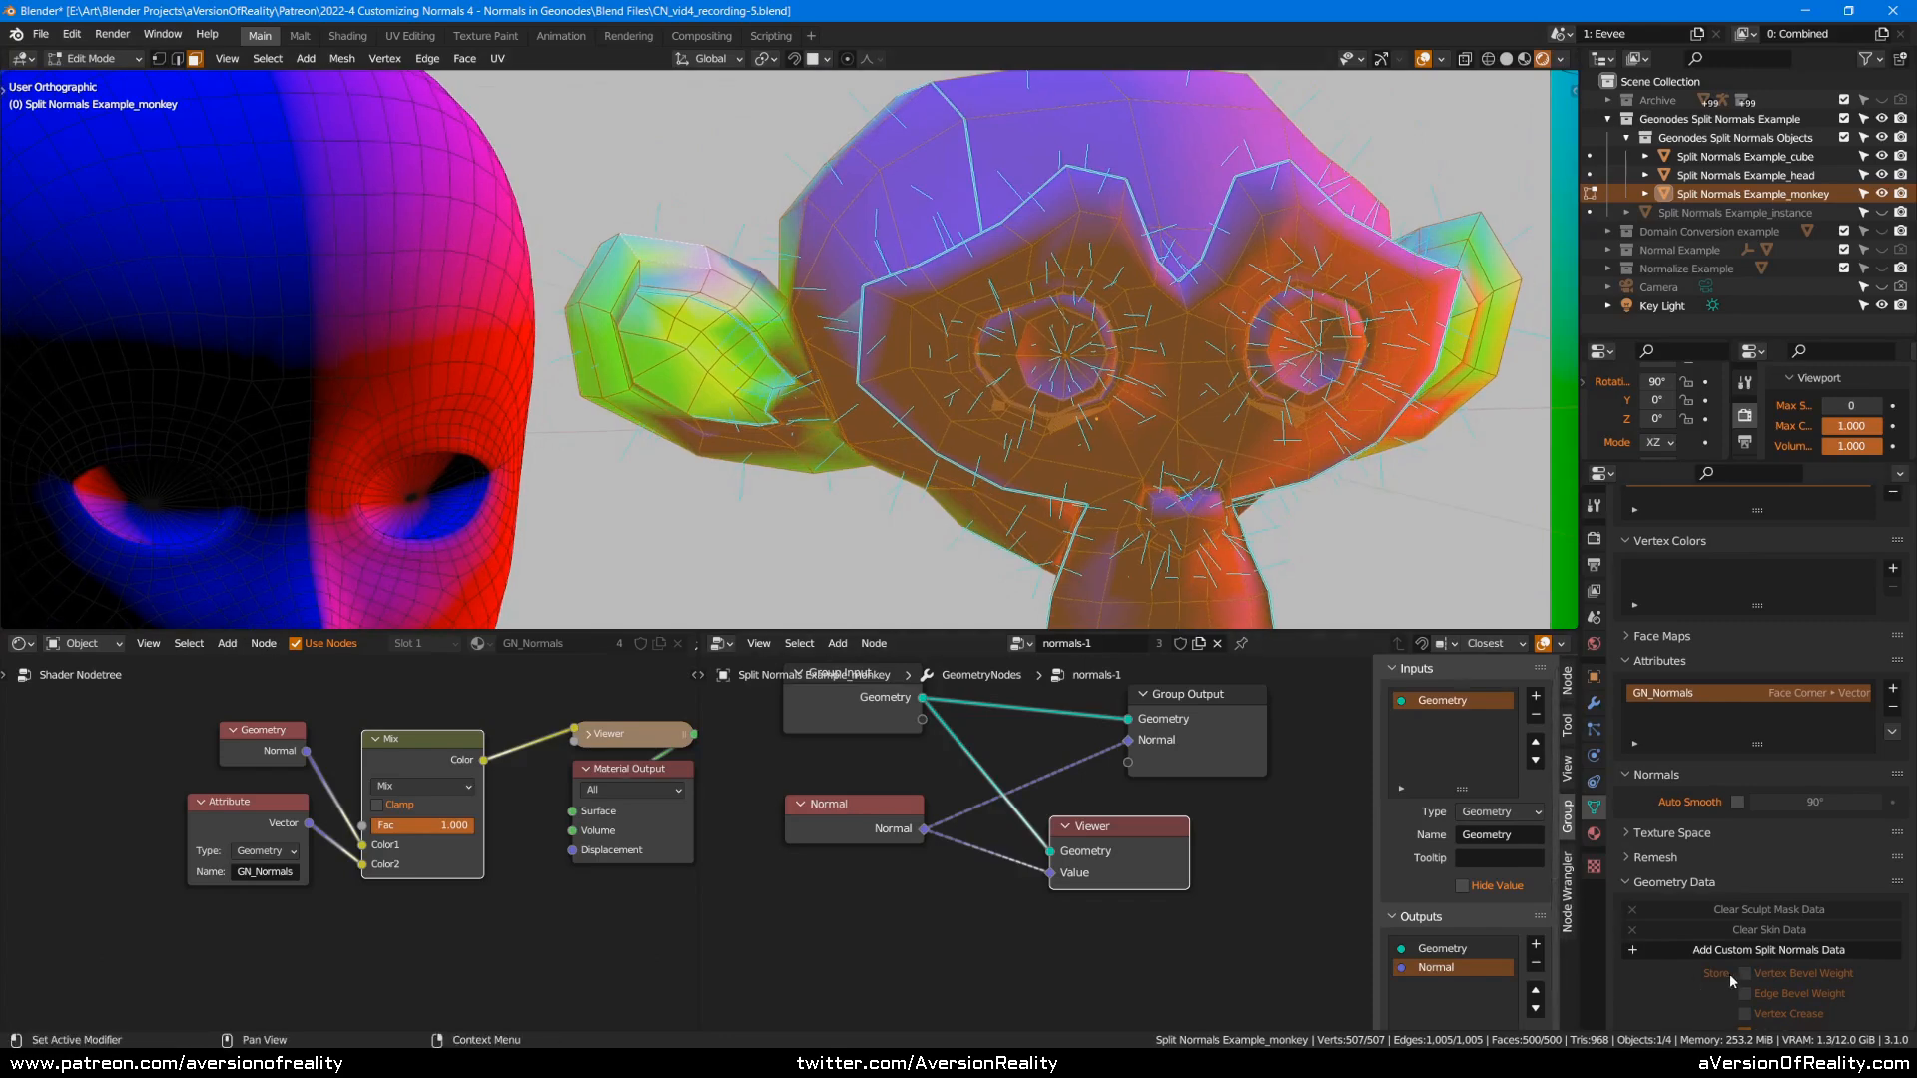
Recalculate the monkey mesh's normals to face outside.
left_click(343, 60)
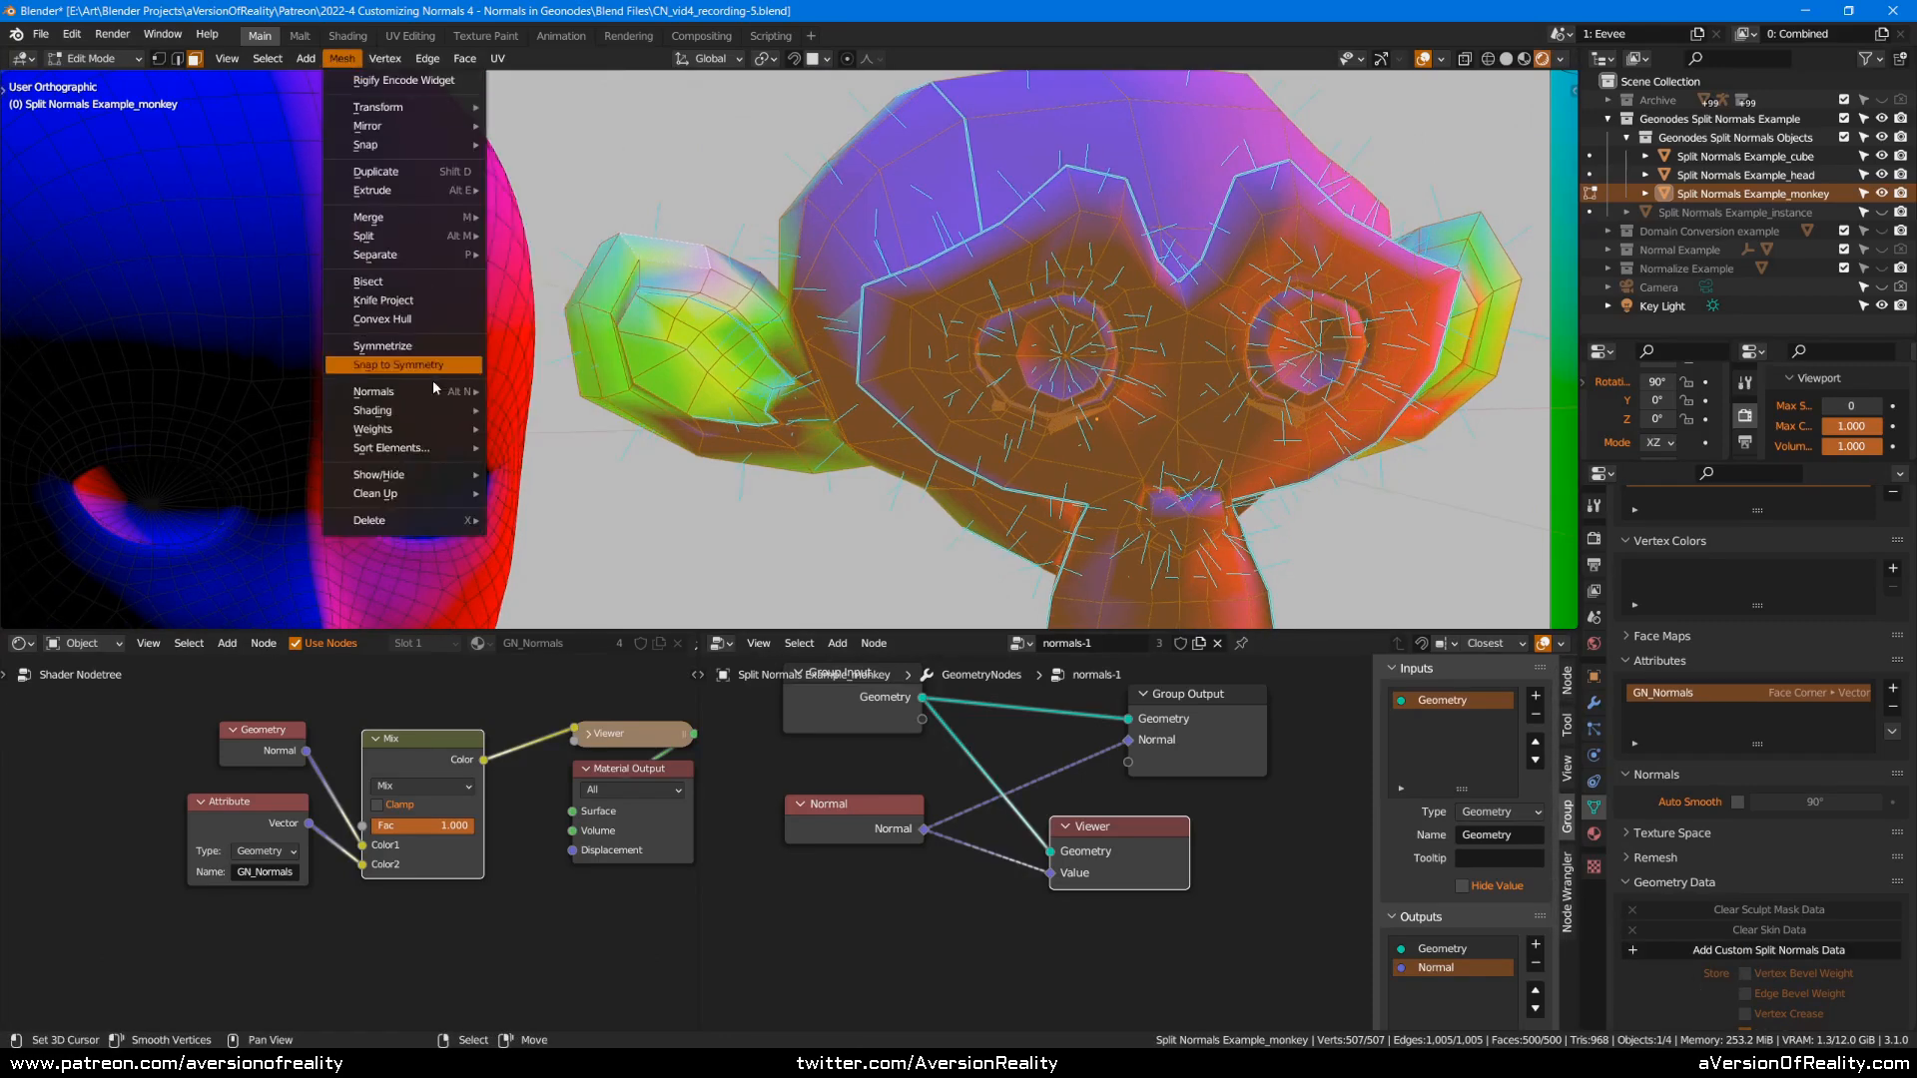
mouse_move(445, 412)
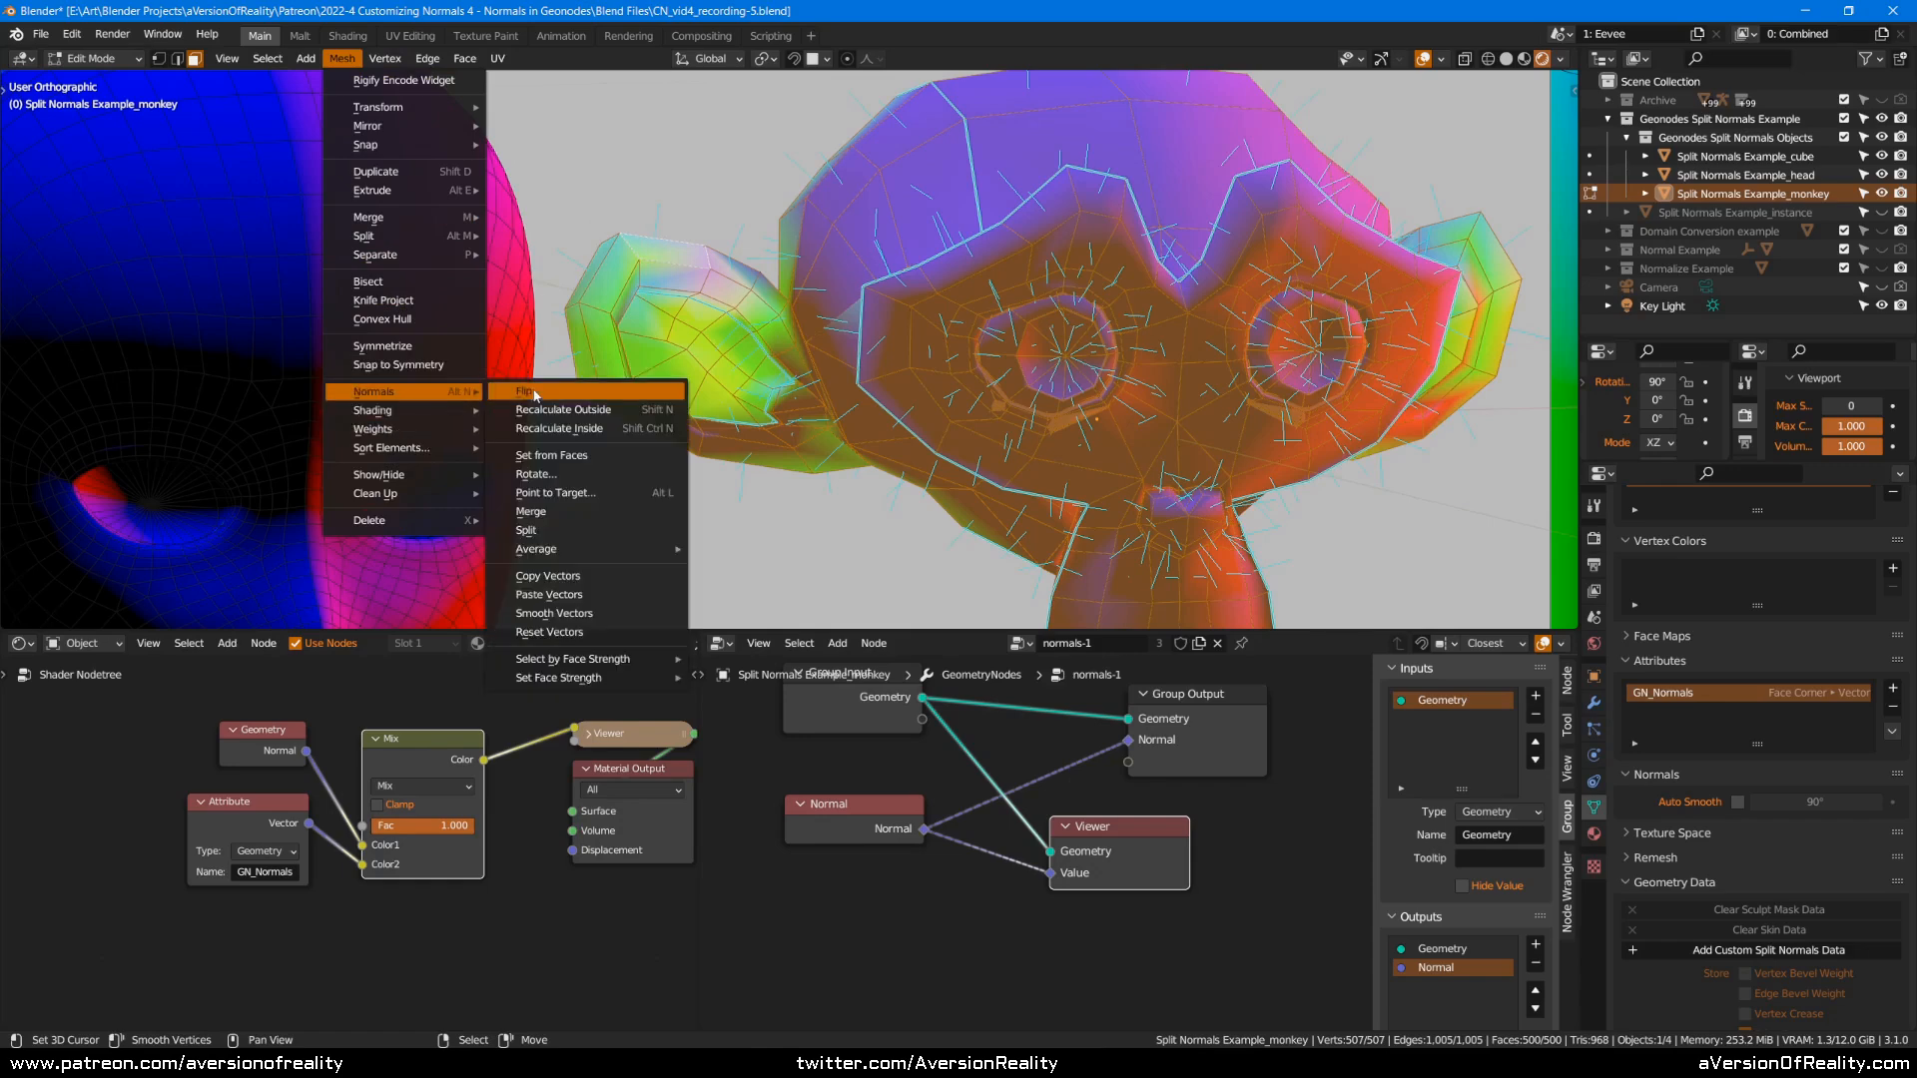
left_click(600, 411)
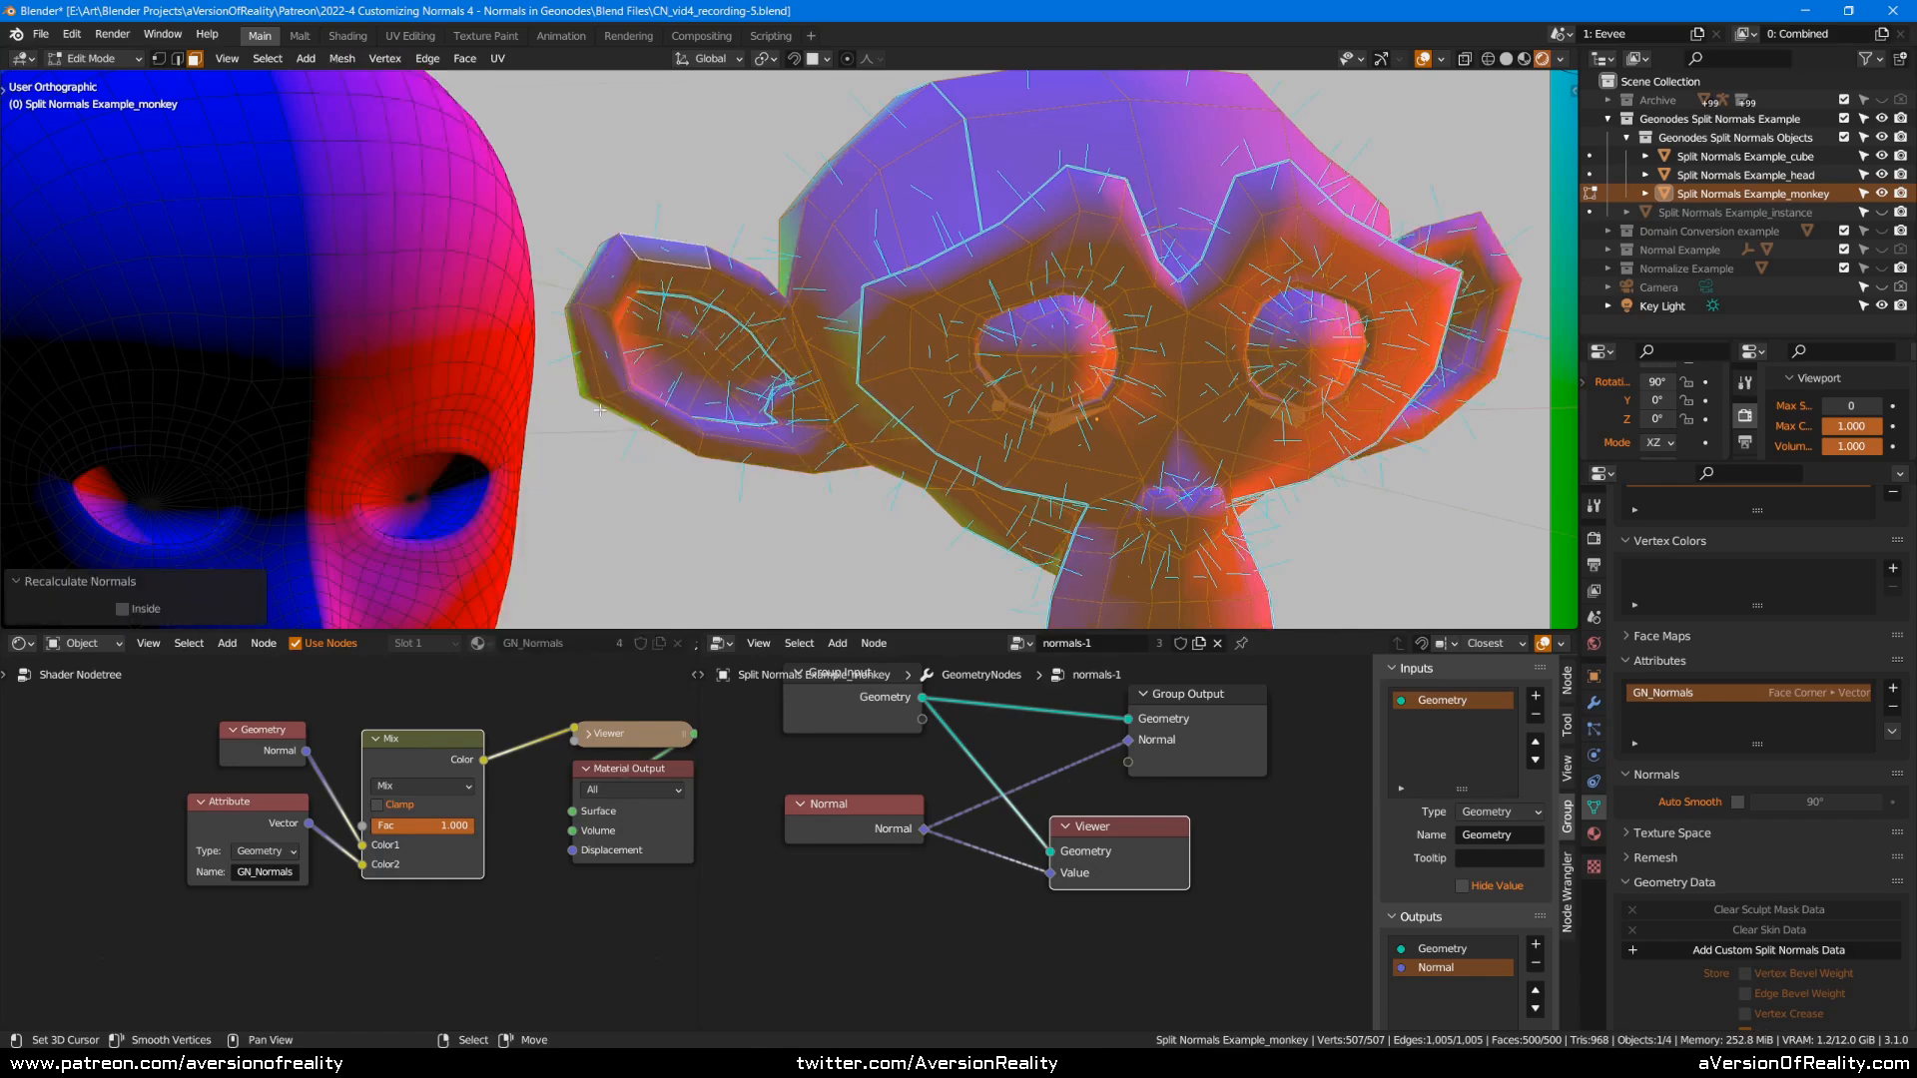
scroll(780, 256, "up", 3)
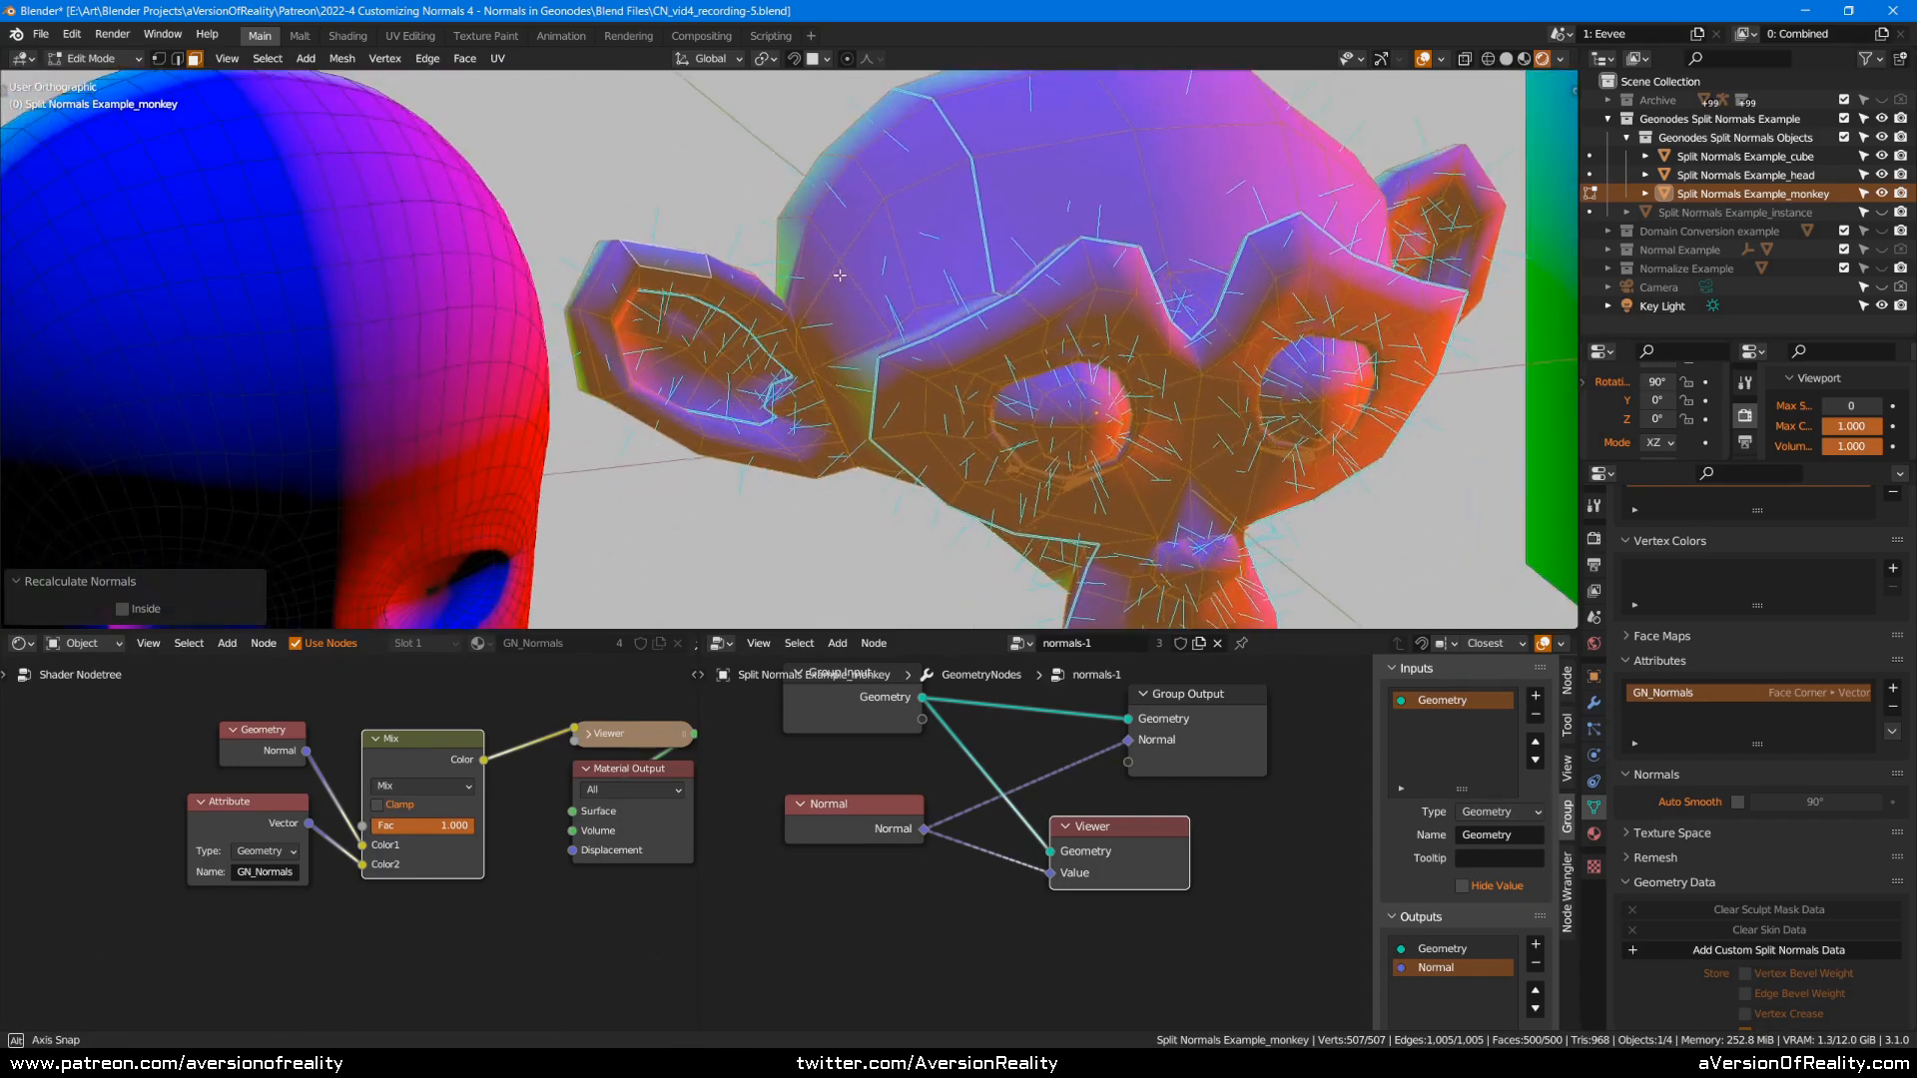
Examine the monkey's recalculated normals while adjusting the Mix factor toward the GN_Normals attribute.
left_click(879, 830)
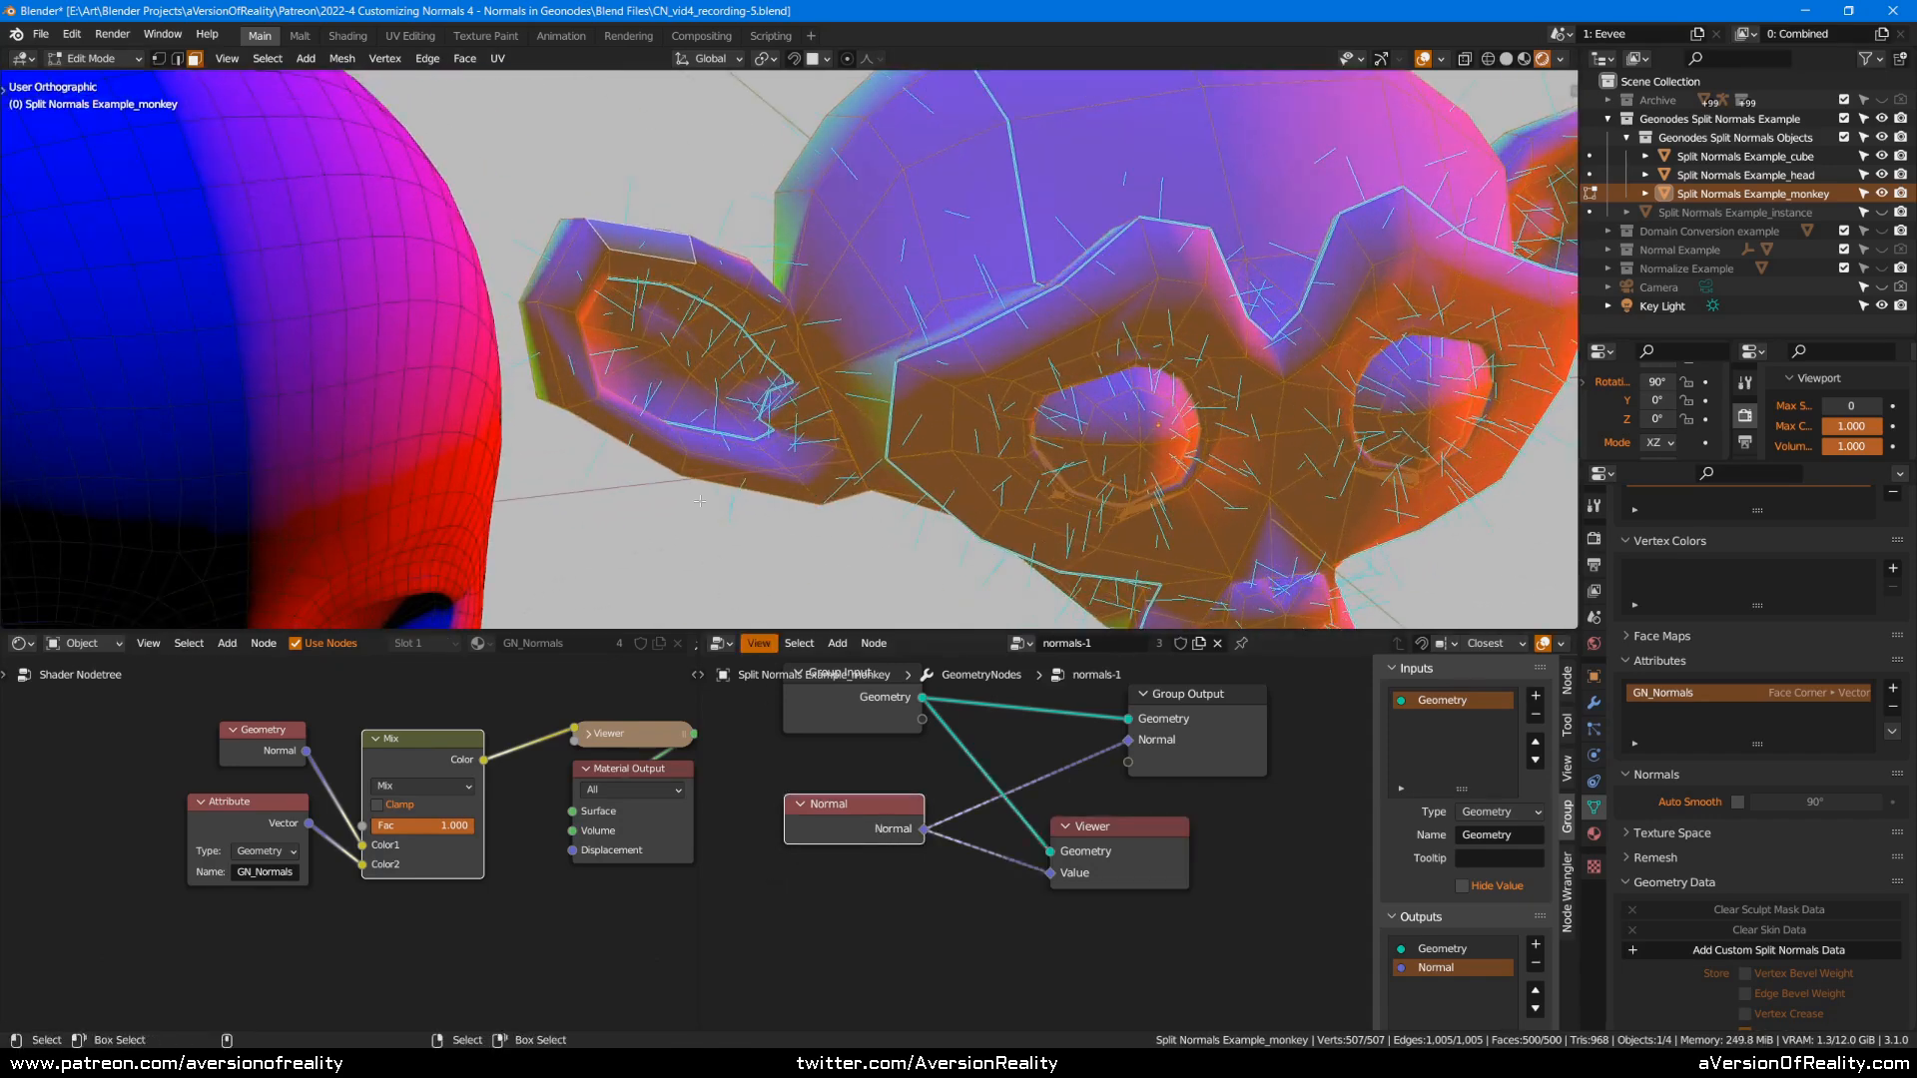
left_click_drag(461, 830, 697, 850)
scroll(1007, 388, "down", 2)
scroll(1007, 389, "down", 1)
middle_click_drag(1006, 389, 881, 288)
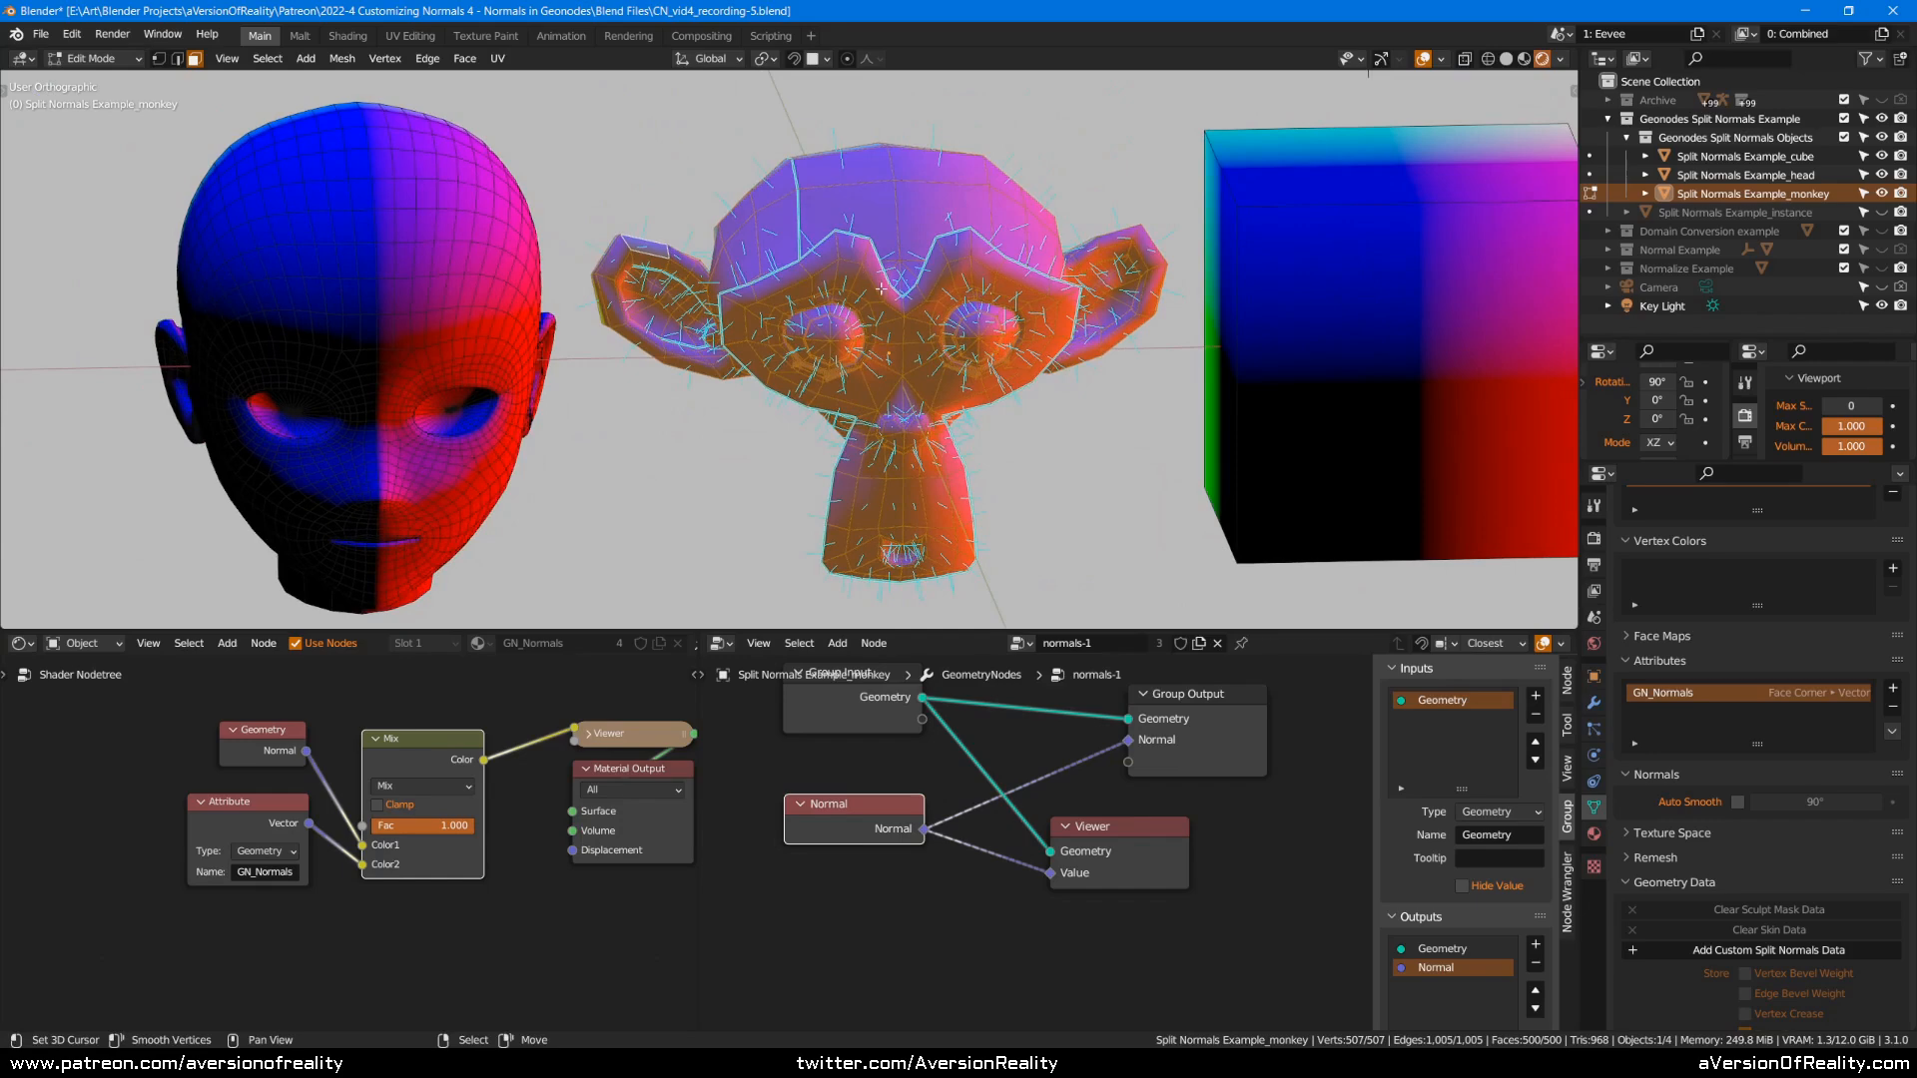
Turn off the monkey's normal line display, return to Object Mode, and hide the viewport overlays.
left_click(1445, 60)
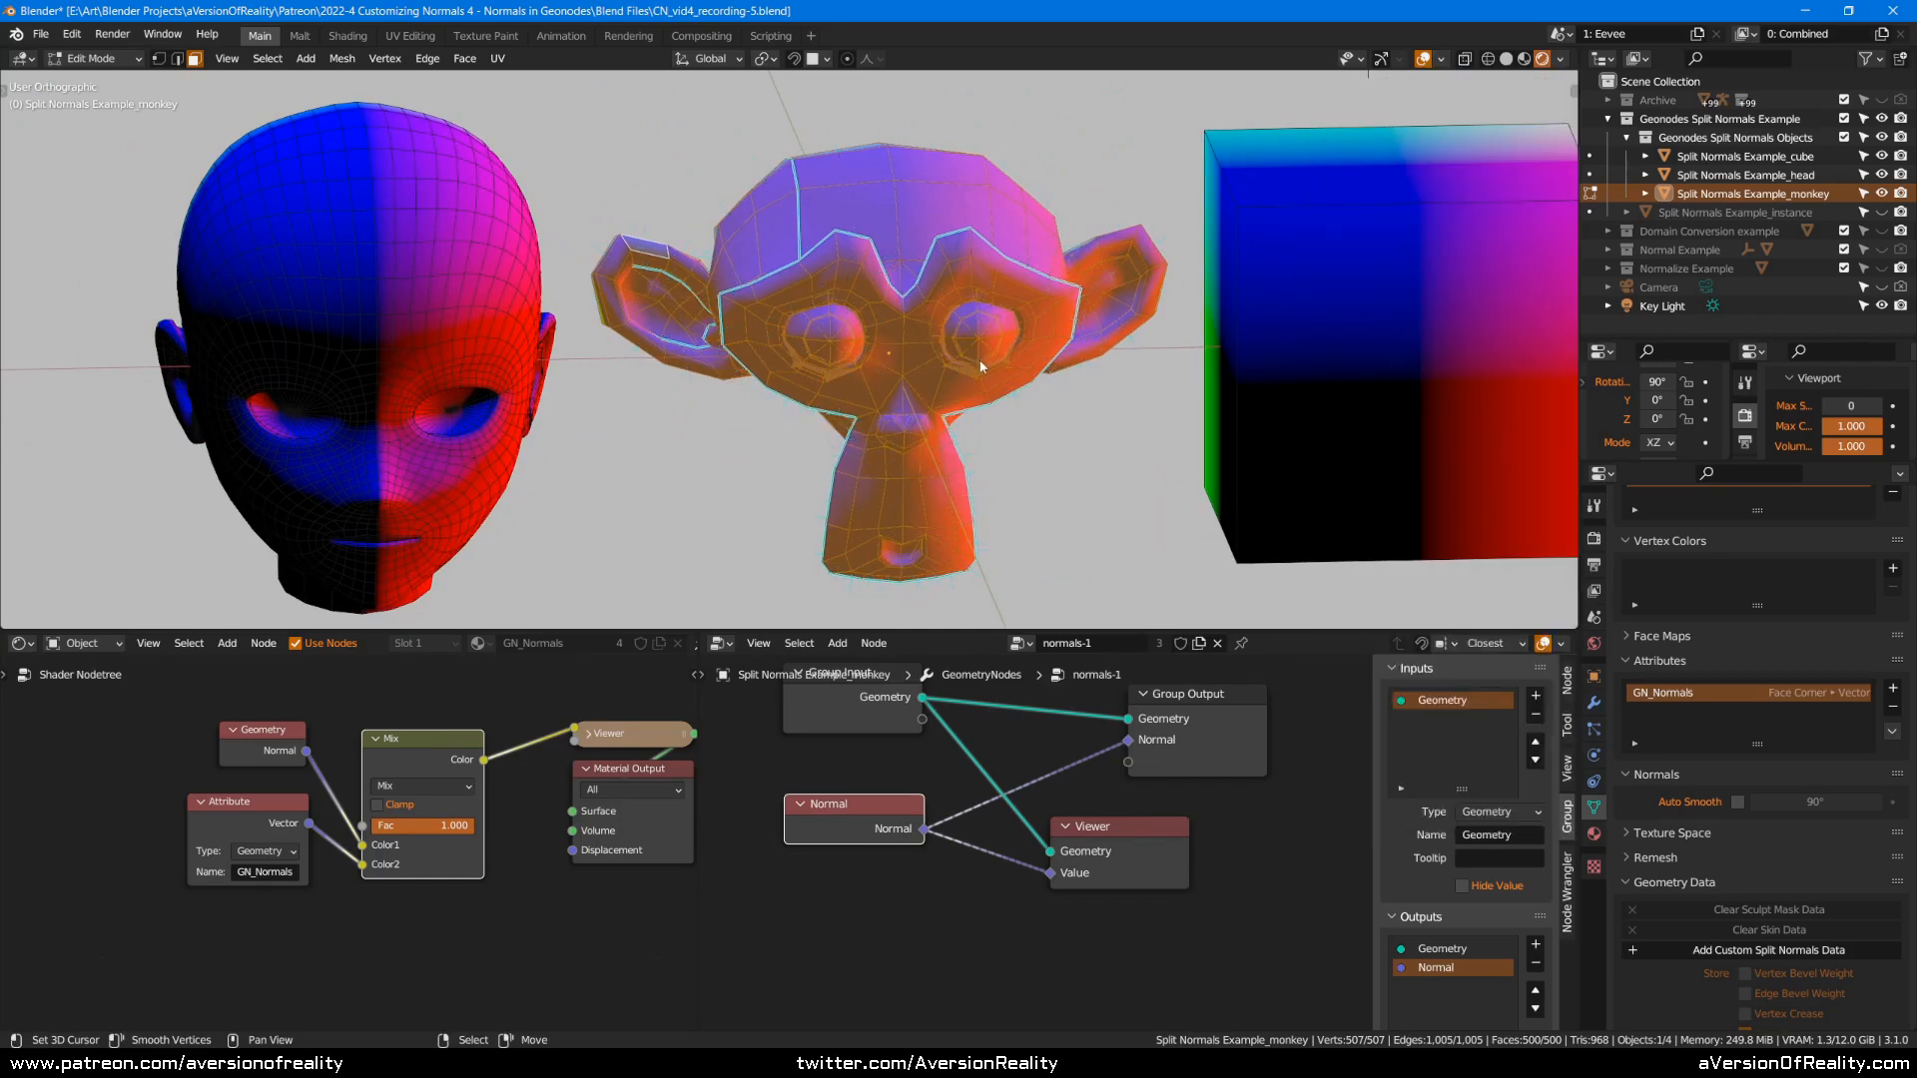
key("Tab")
key("shift+alt+z")
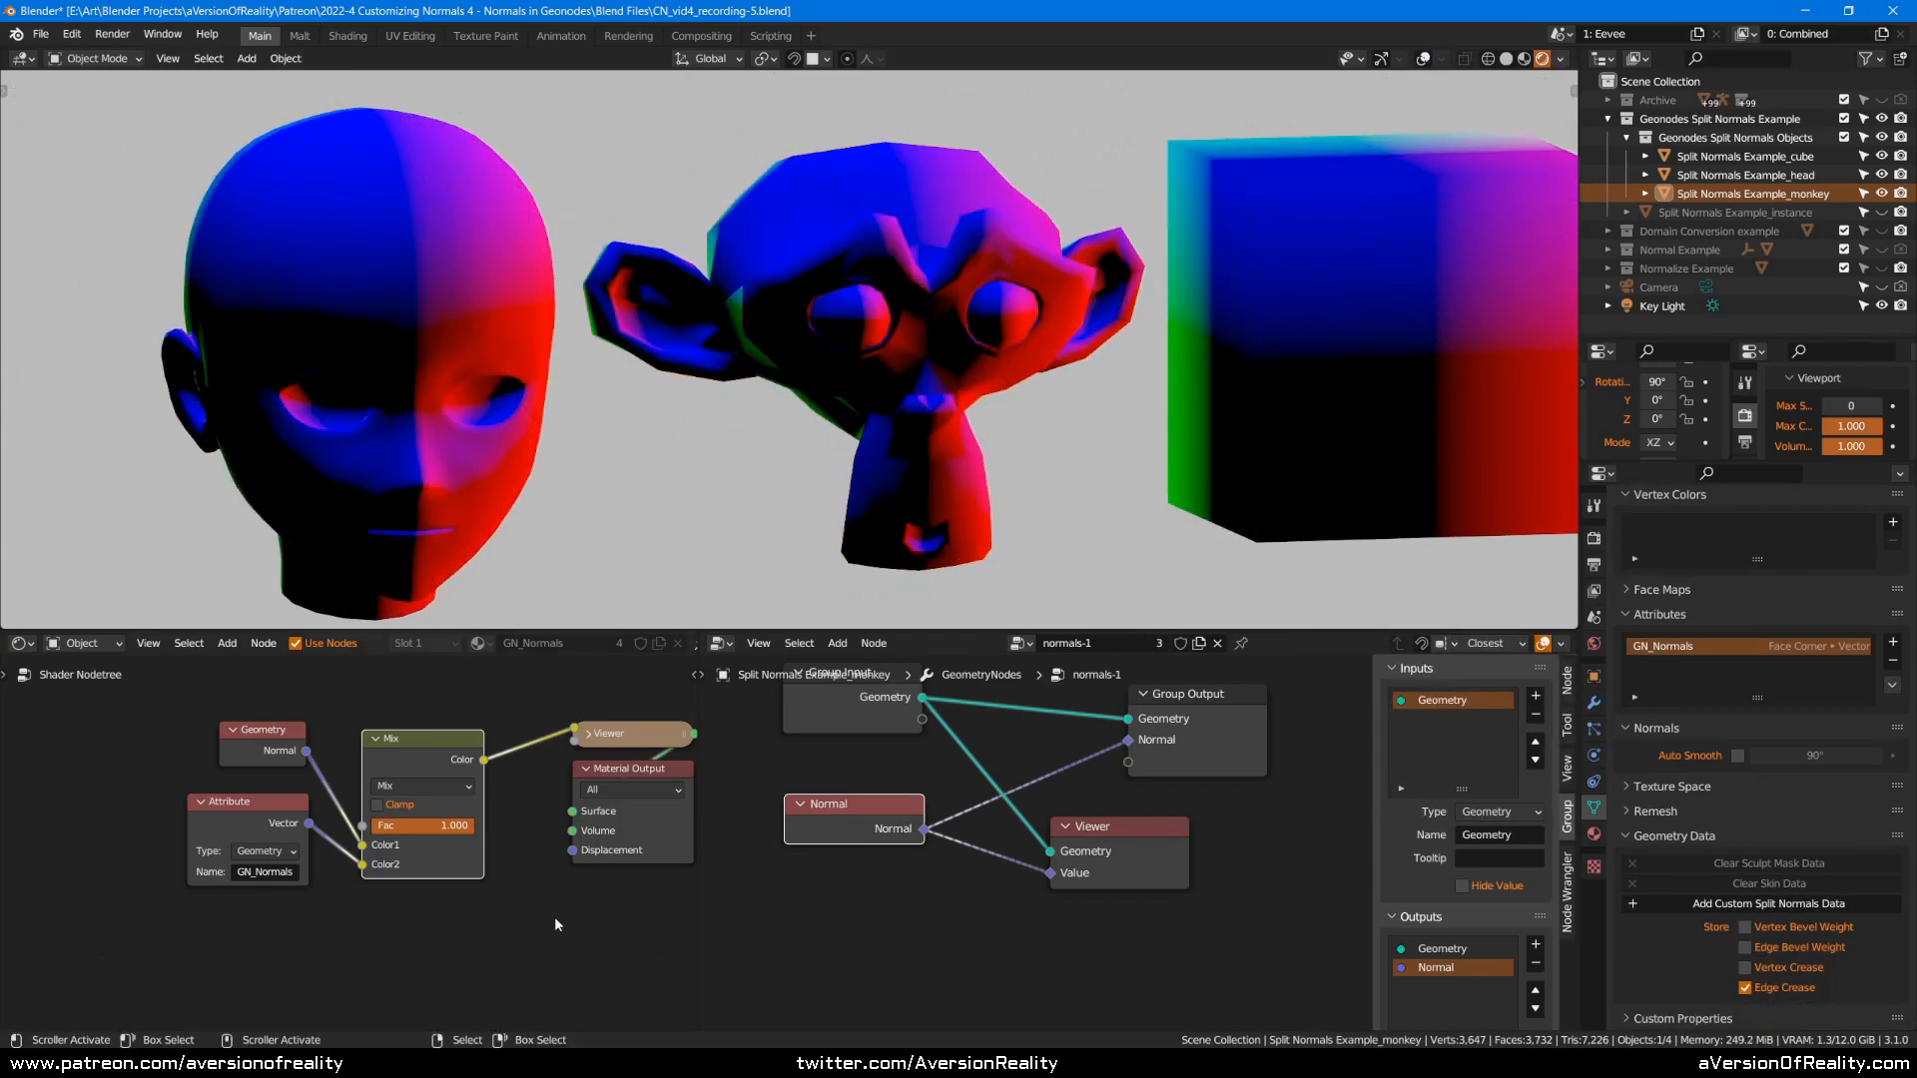
Compare the Geometry node's normals with GN_Normals on the meshes by changing the Mix factor between 0 and 1.
mouse_move(461, 829)
left_mouse_down()
mouse_move(297, 840)
mouse_move(579, 842)
mouse_move(300, 851)
left_mouse_up()
scroll(774, 441, "up", 6)
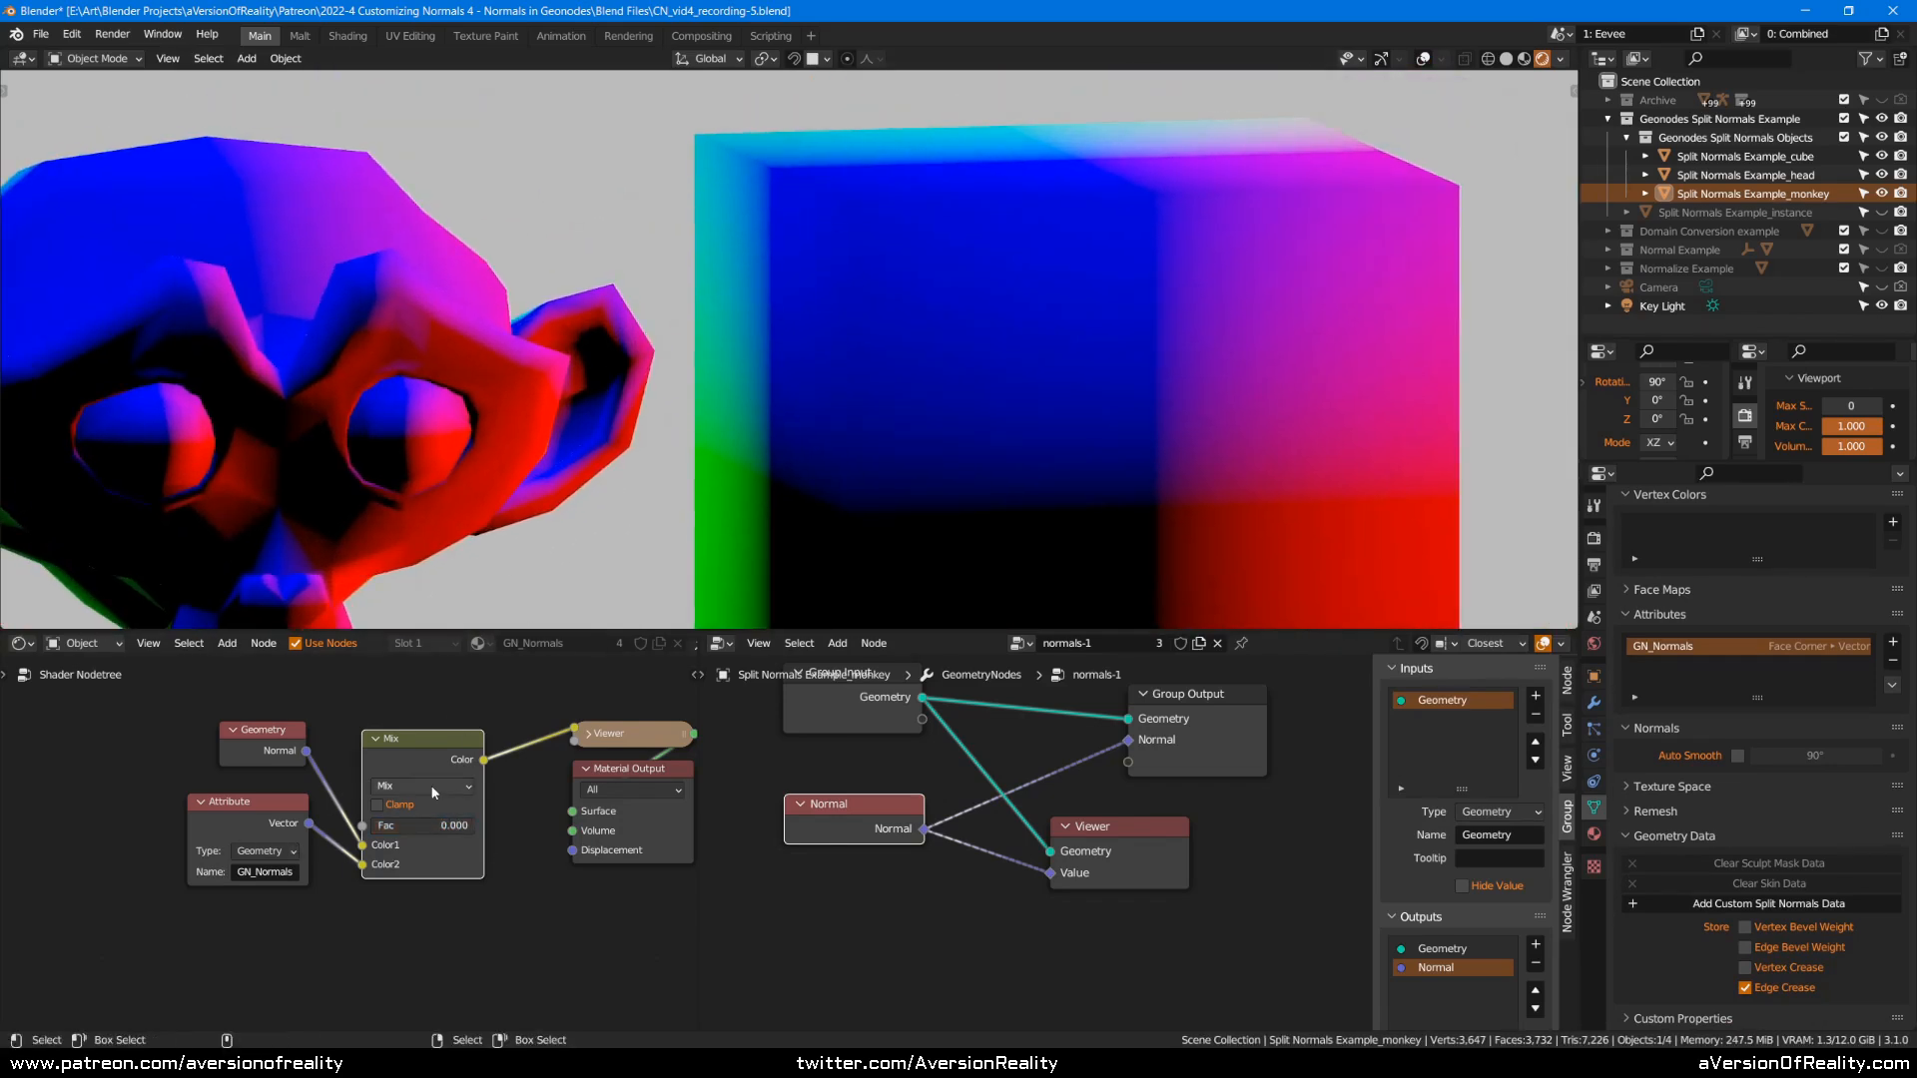
mouse_move(437, 825)
left_mouse_down()
mouse_move(590, 831)
mouse_move(362, 828)
left_mouse_up()
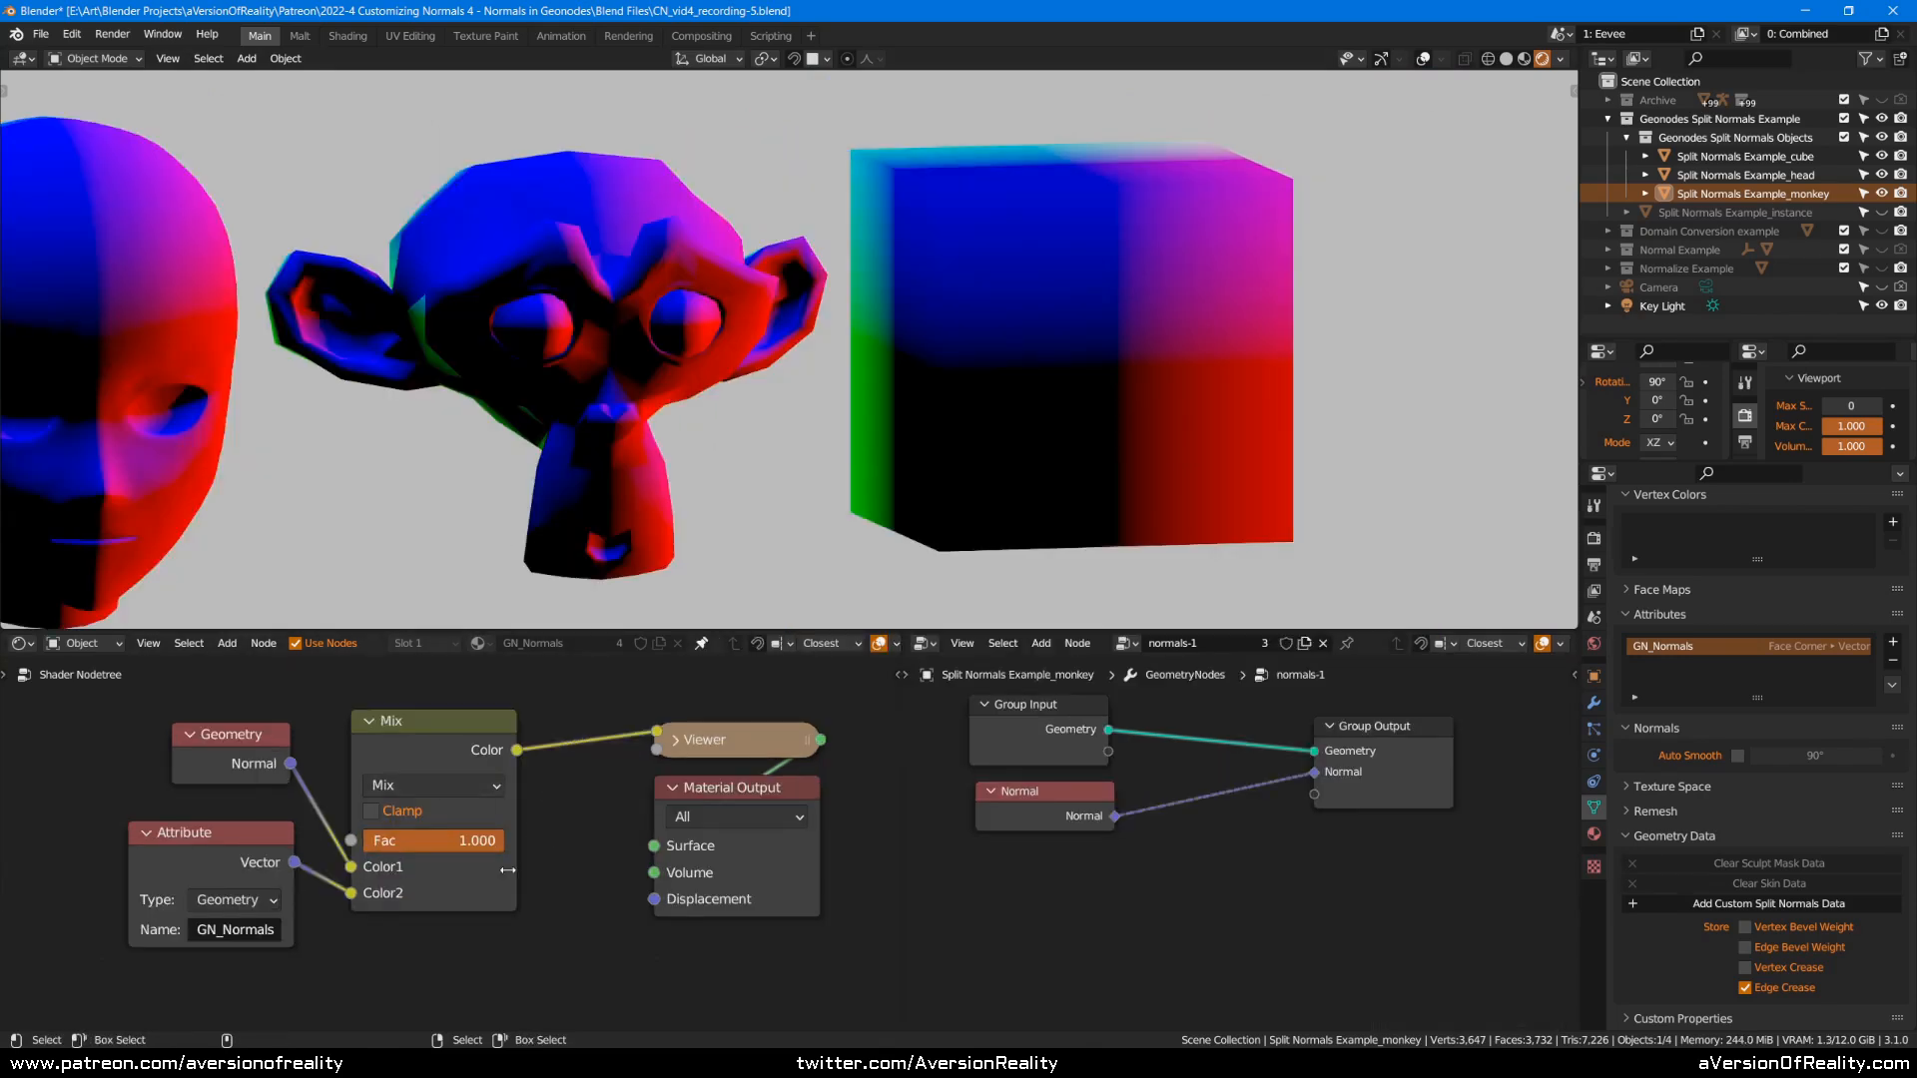
Set the Mix node's blending mode to Difference to contrast the Geometry normals with the GN_Normals attribute.
left_click(457, 788)
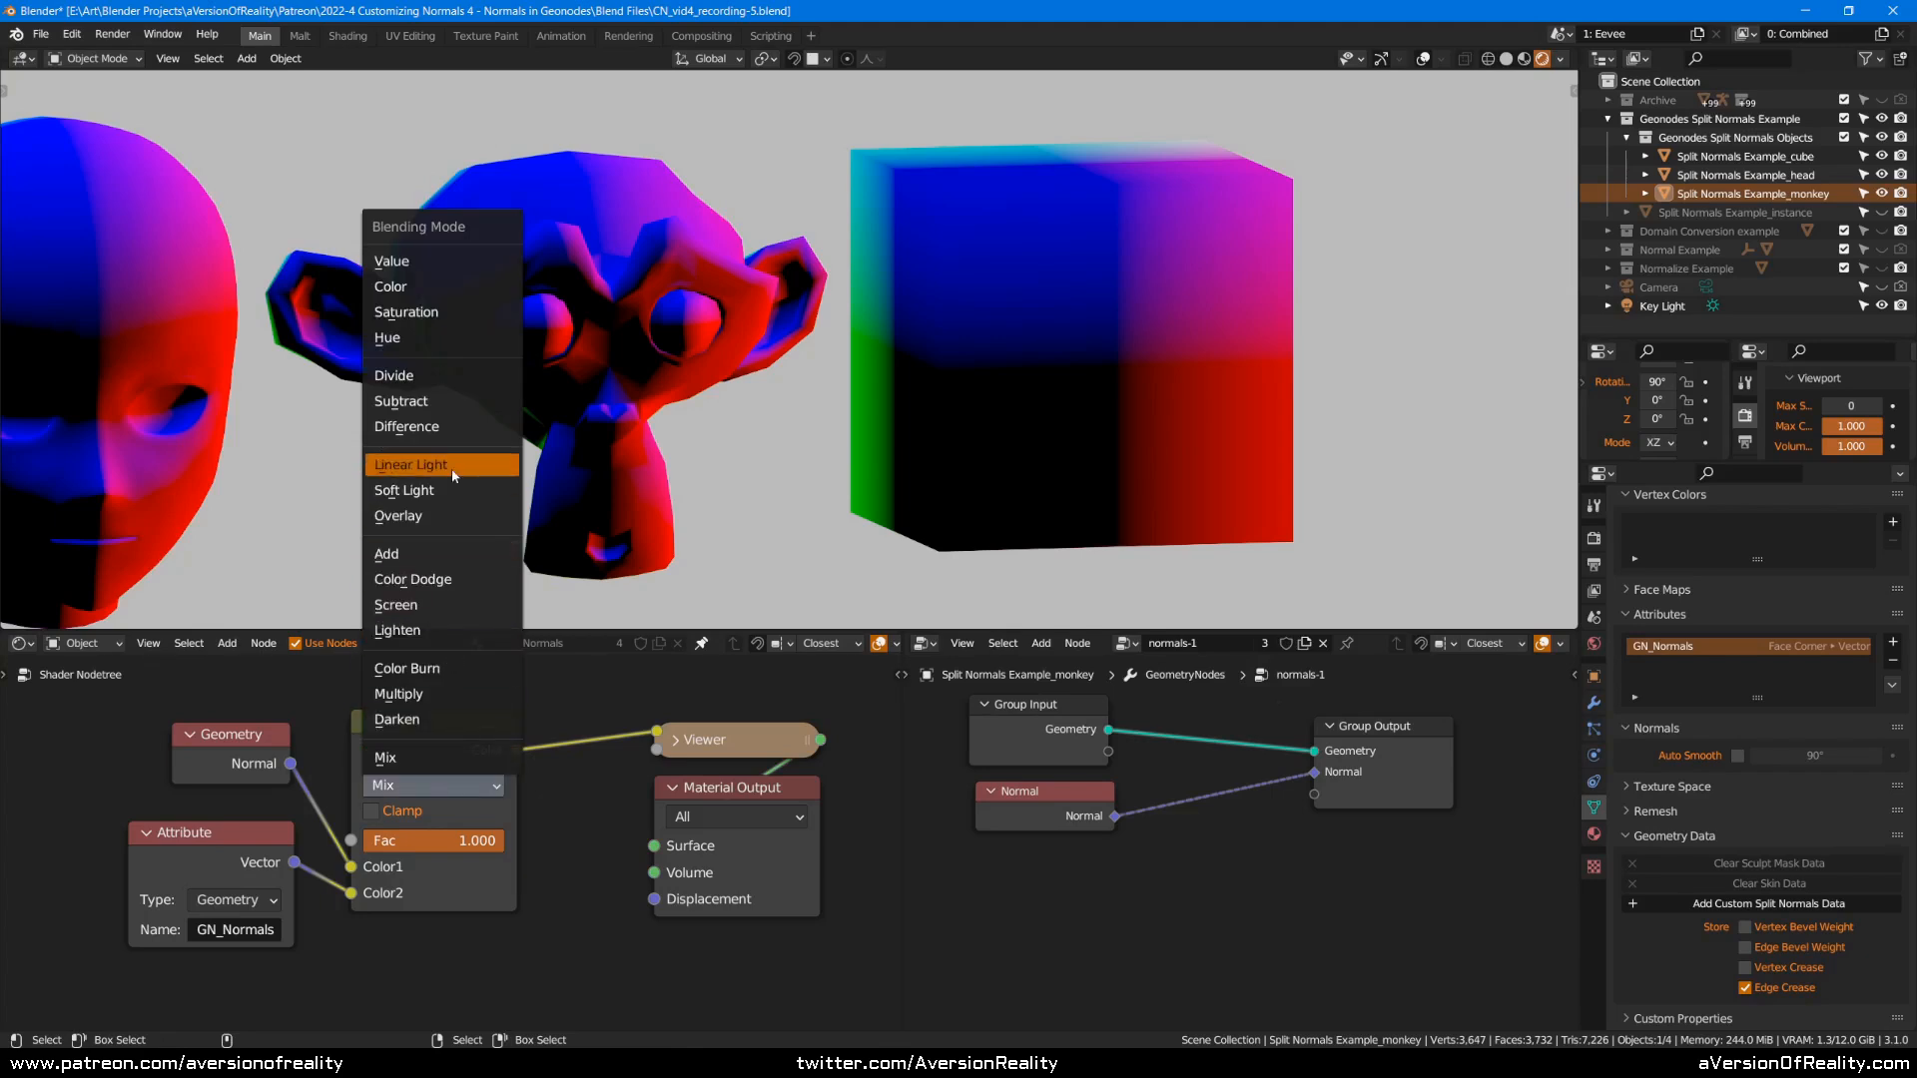
left_click(451, 429)
middle_click_drag(852, 419, 956, 404, "shift")
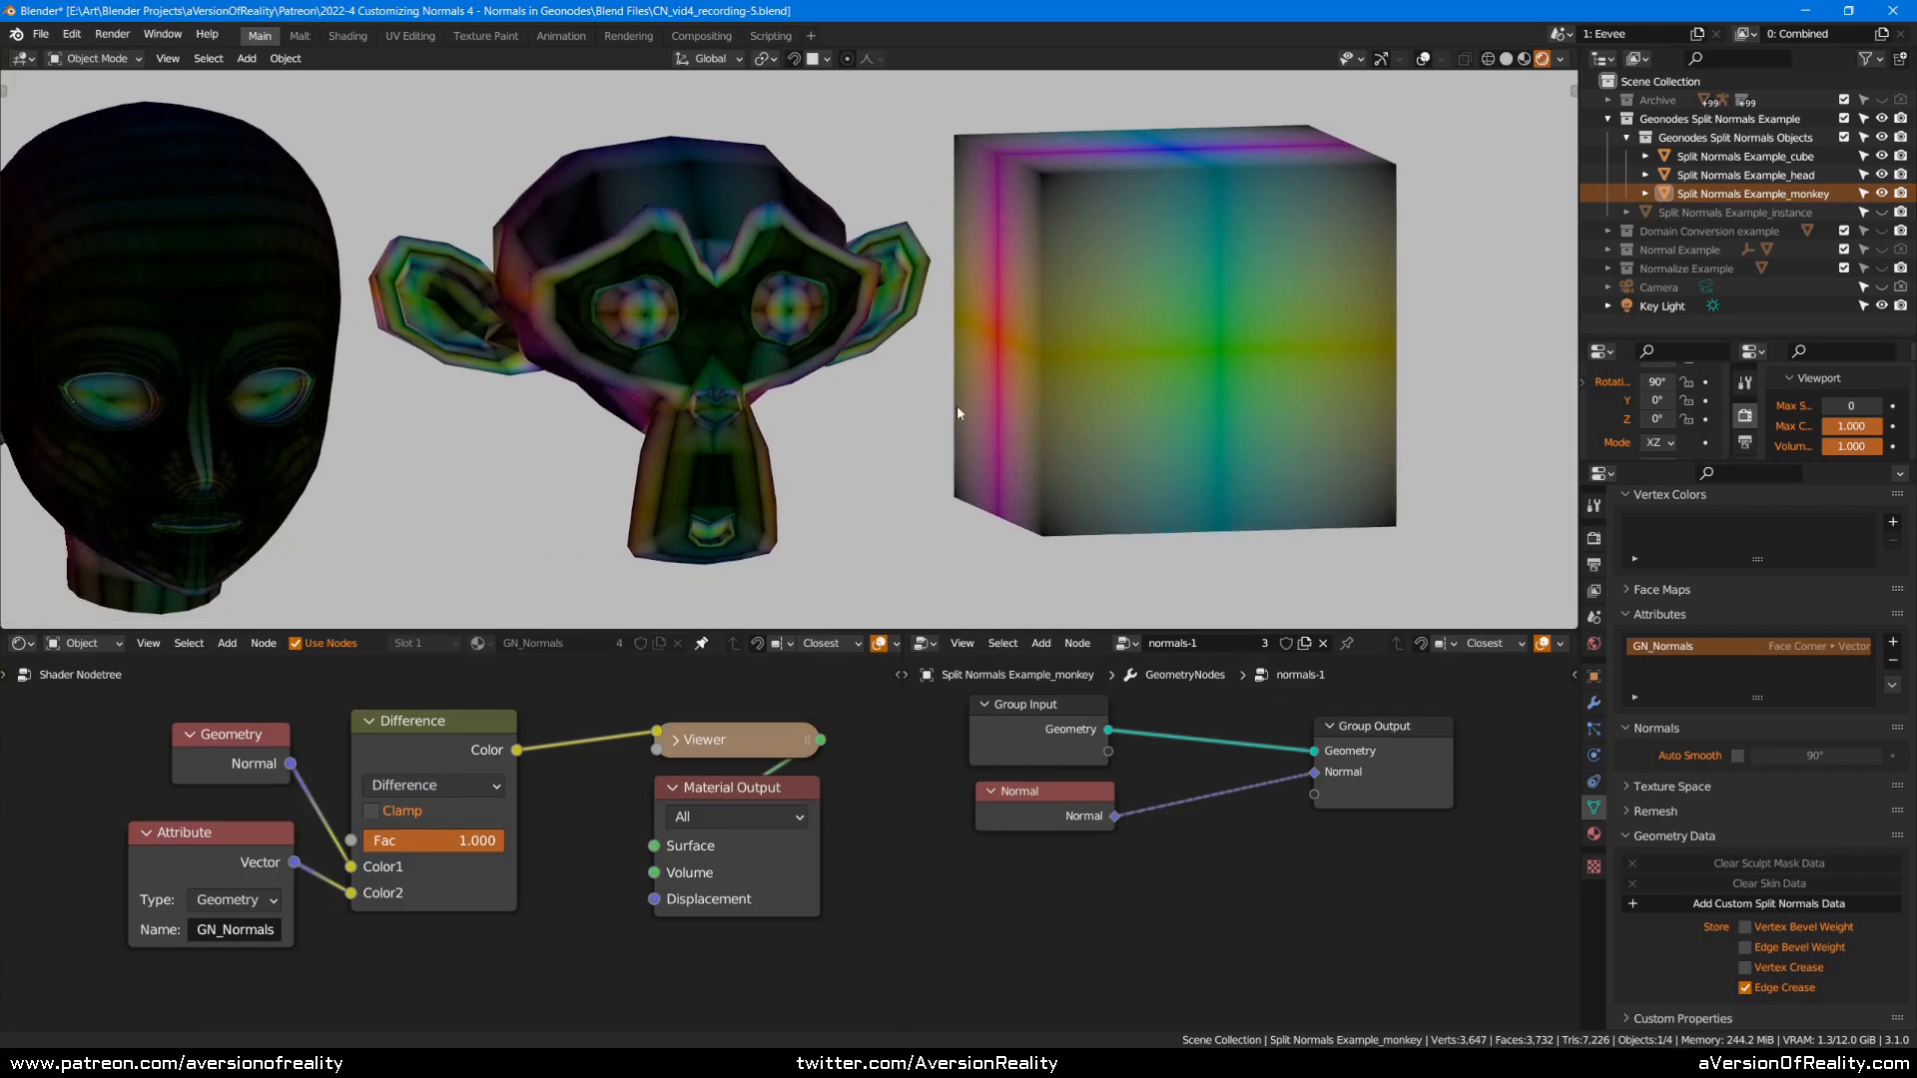
scroll(526, 702, "down", 2)
middle_click_drag(414, 738, 508, 716)
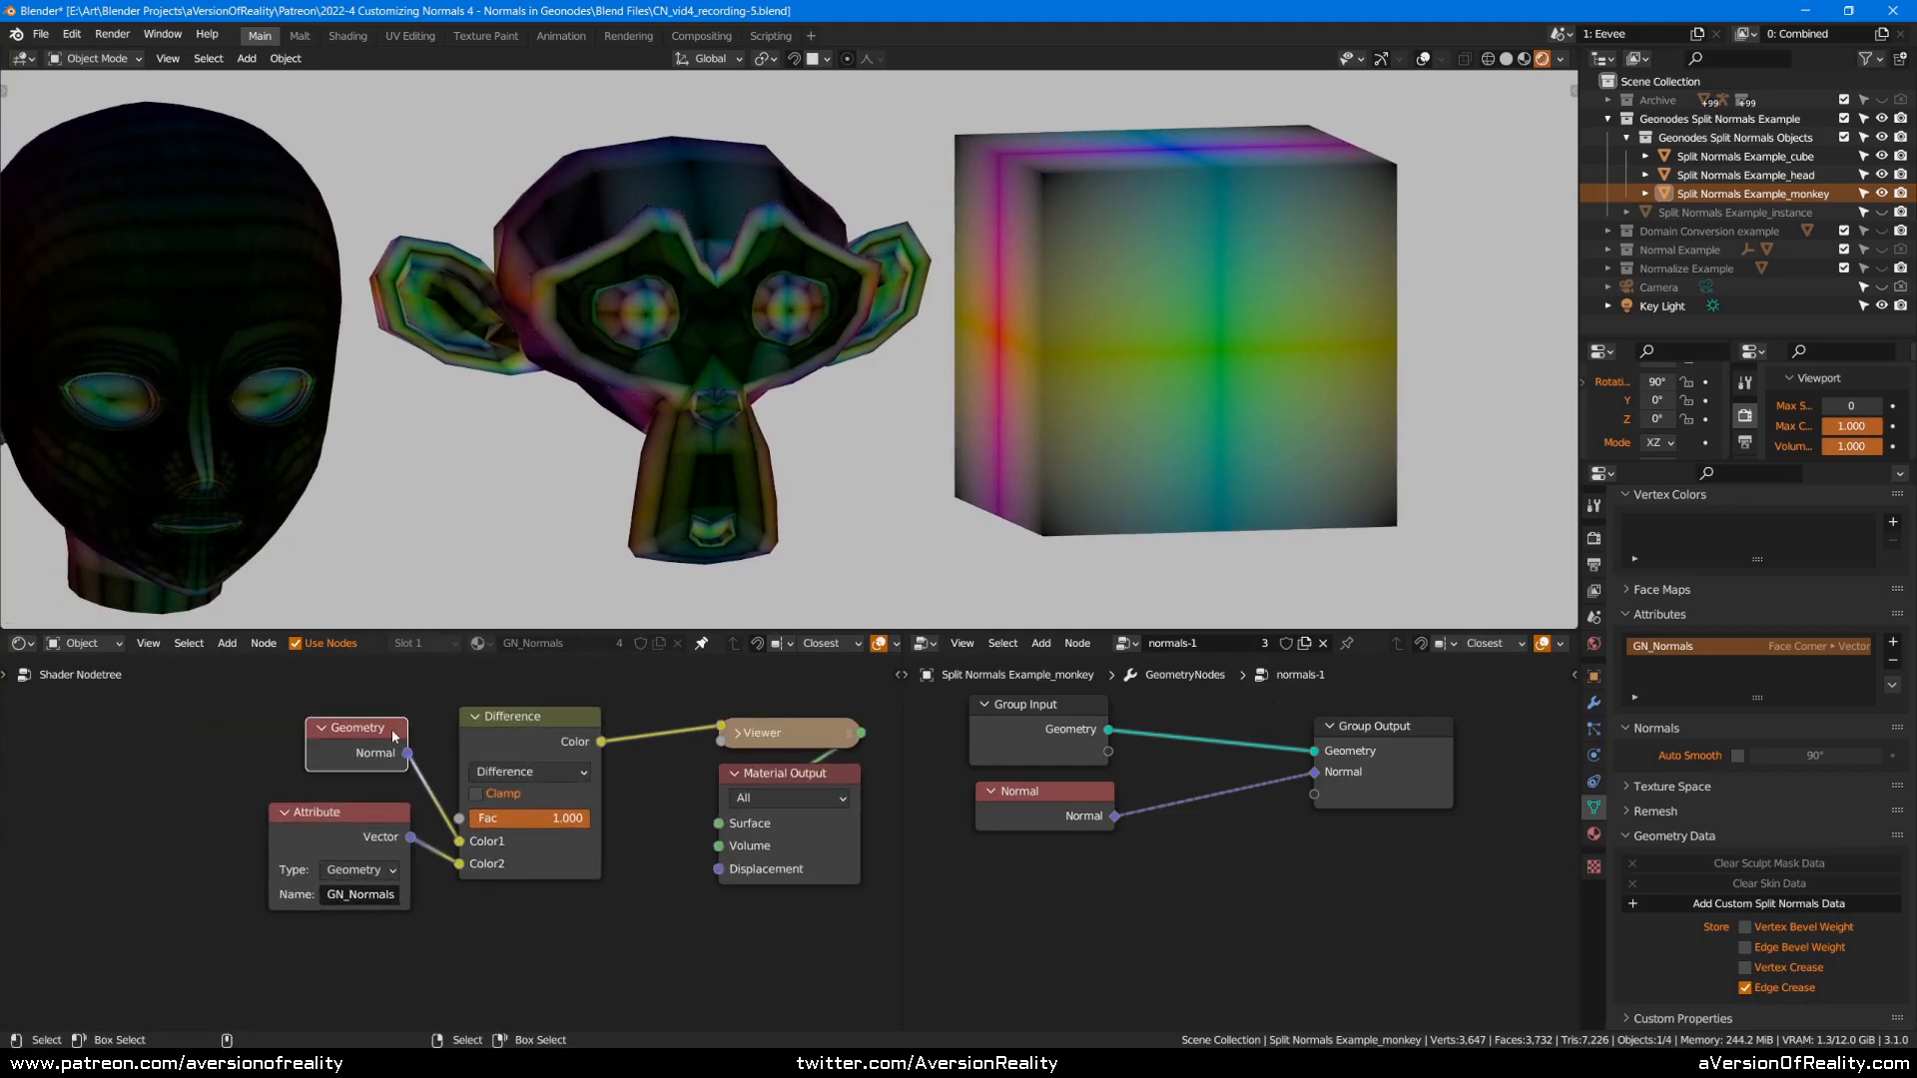
Spread out the shader nodes by moving the Geometry, Attribute and Difference nodes farther from the Material Output.
left_click(312, 844, "shift")
left_click_drag(339, 764, 235, 819)
left_click_drag(550, 729, 480, 748)
middle_click_drag(480, 778, 512, 728)
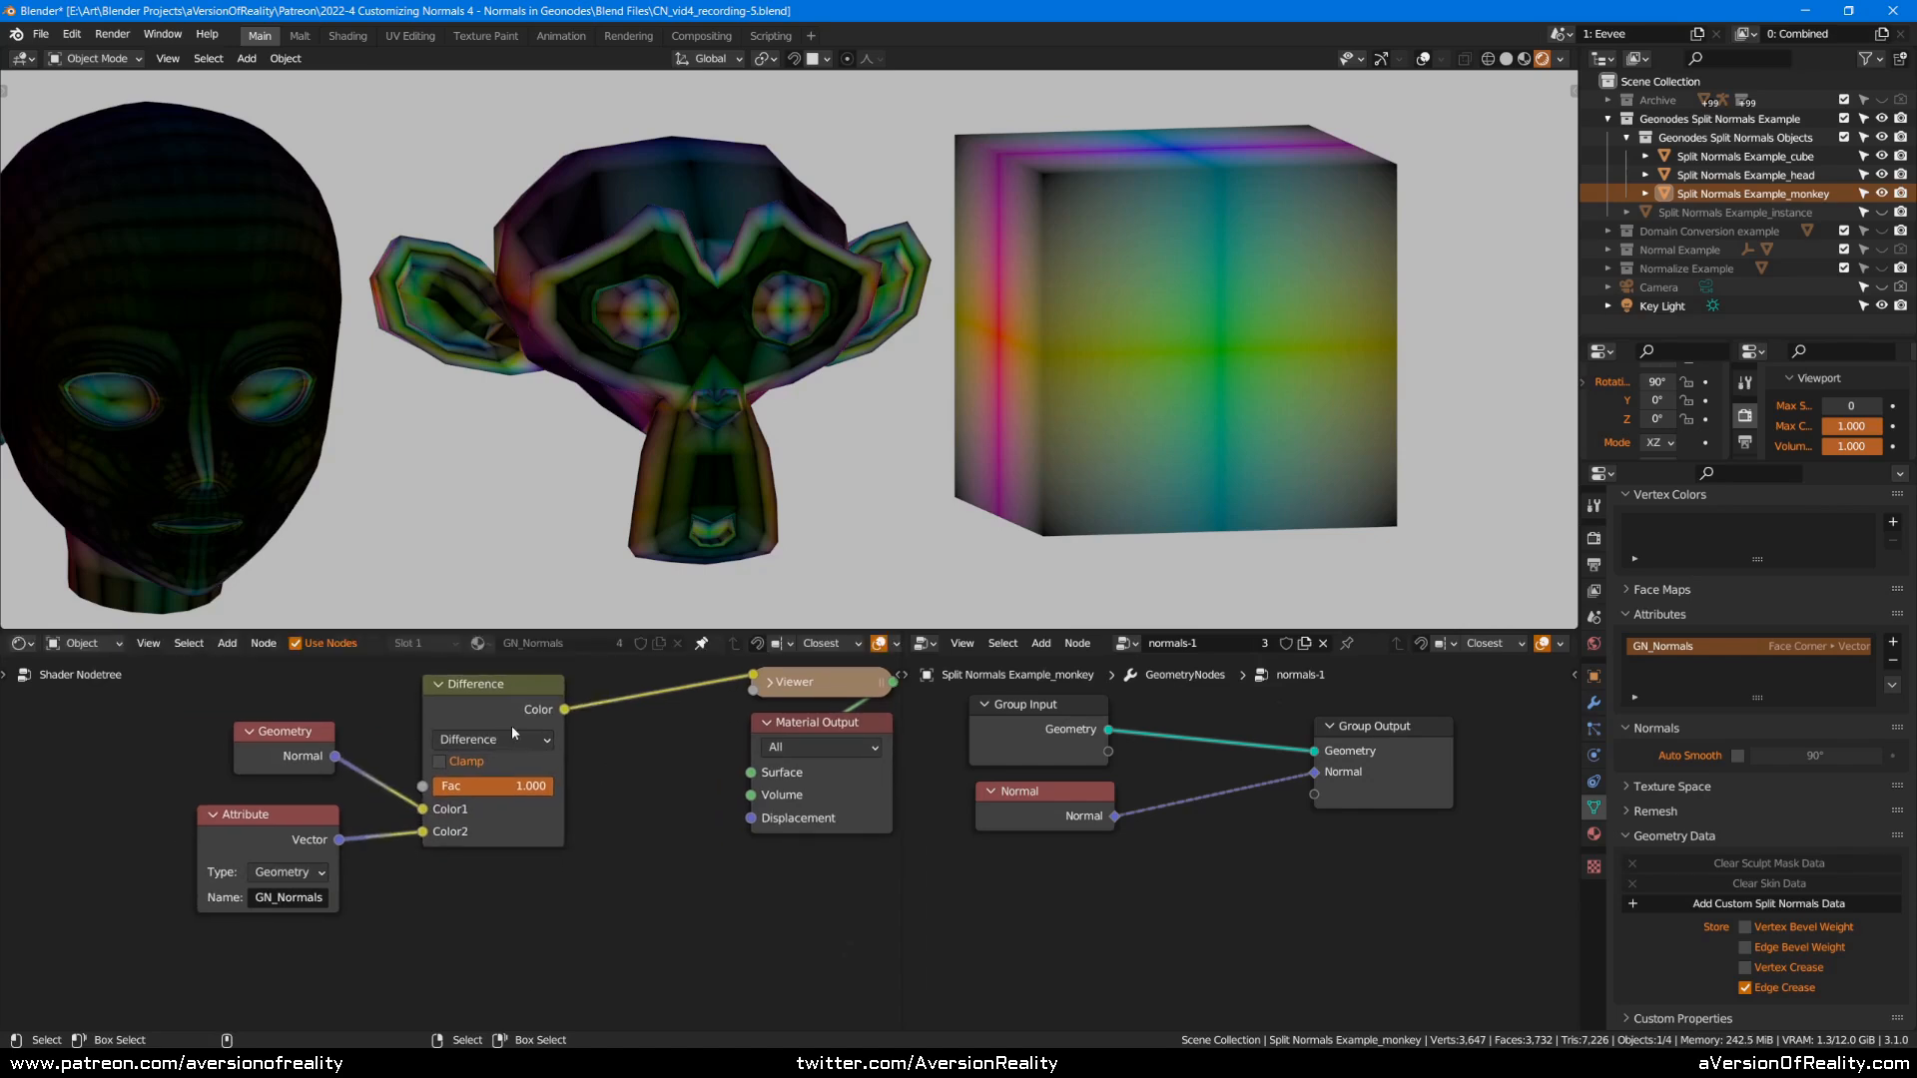
scroll(519, 692, "down", 1)
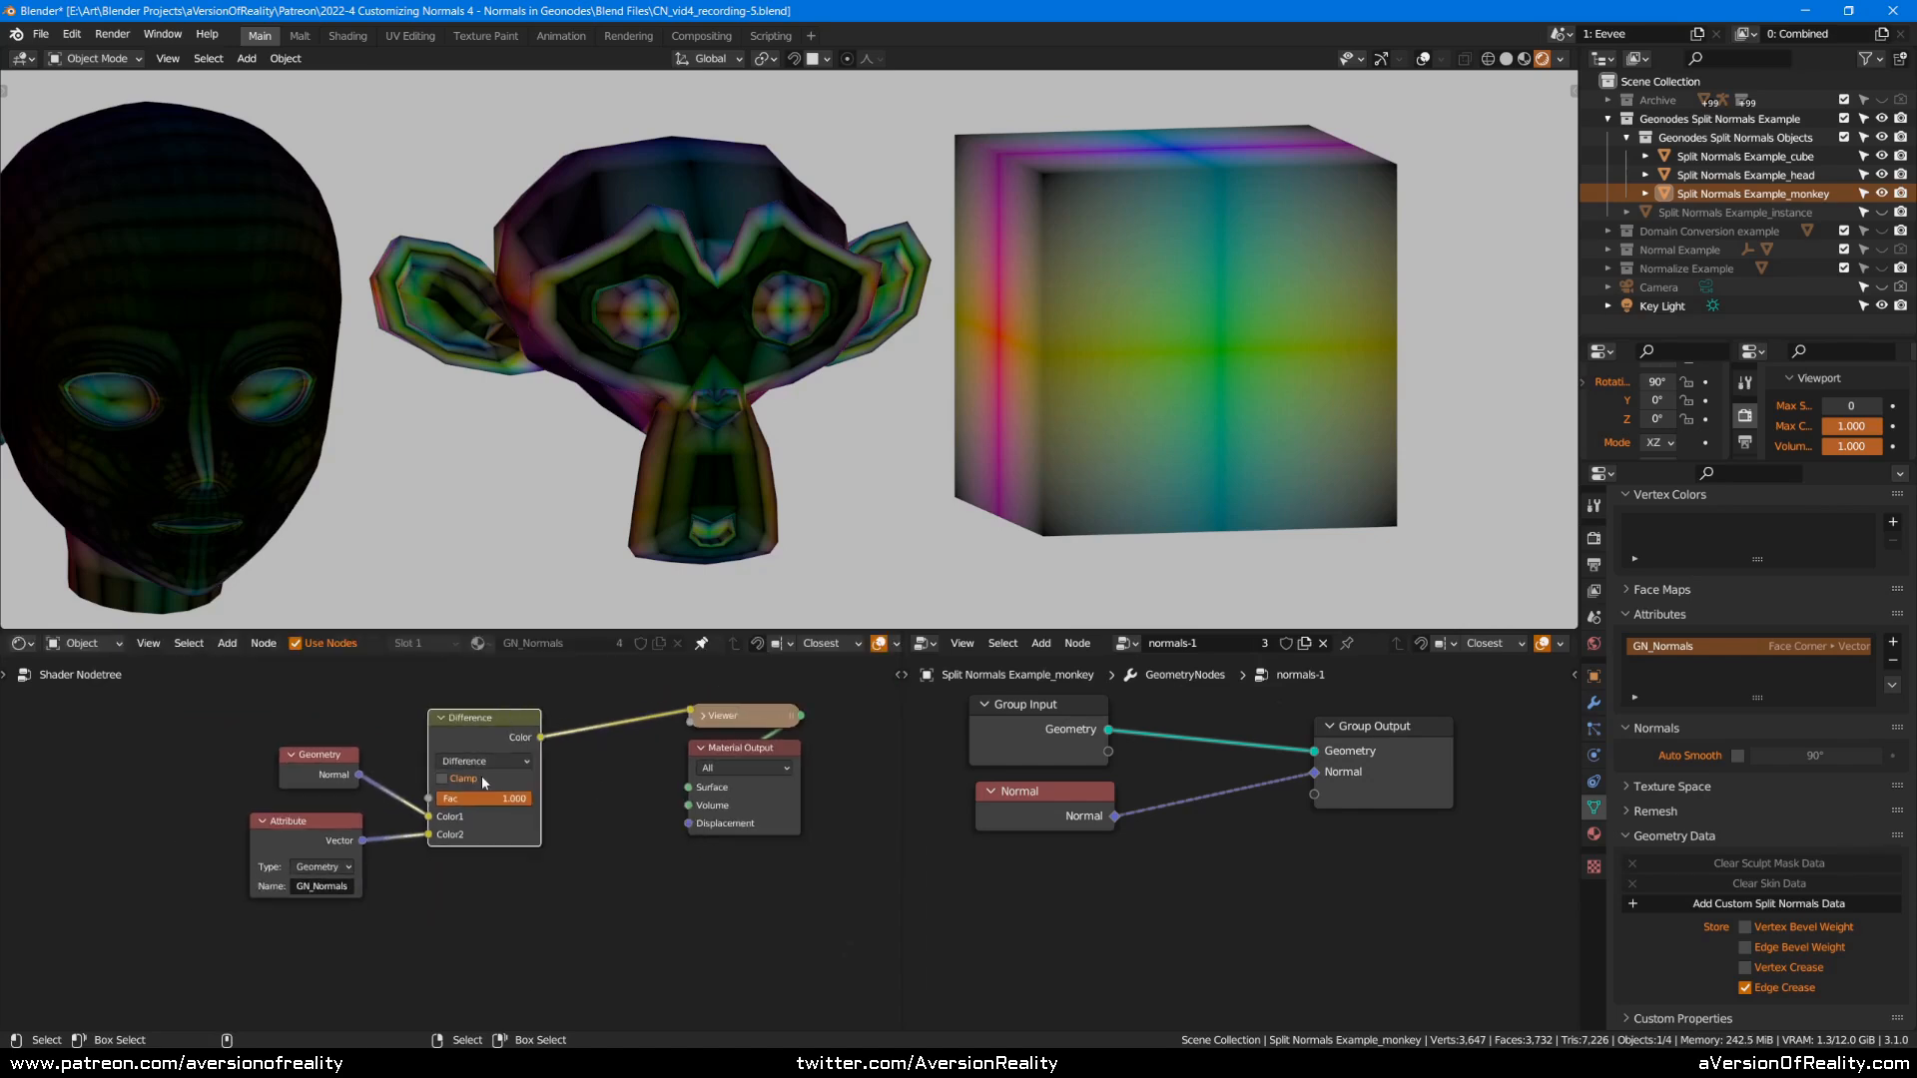
Detach the Difference node from the Geometry and Attribute links and move it out of the chain.
left_click(489, 759)
left_click(500, 737)
middle_click_drag(537, 729, 554, 852)
left_click_drag(516, 839, 530, 651, "alt")
middle_click_drag(520, 960, 504, 846)
scroll(504, 846, "up", 1)
Add a Vector Math node on the Geometry Normal link and set its operation to Distance.
key("shift+a")
mouse_move(480, 884)
left_click(569, 862)
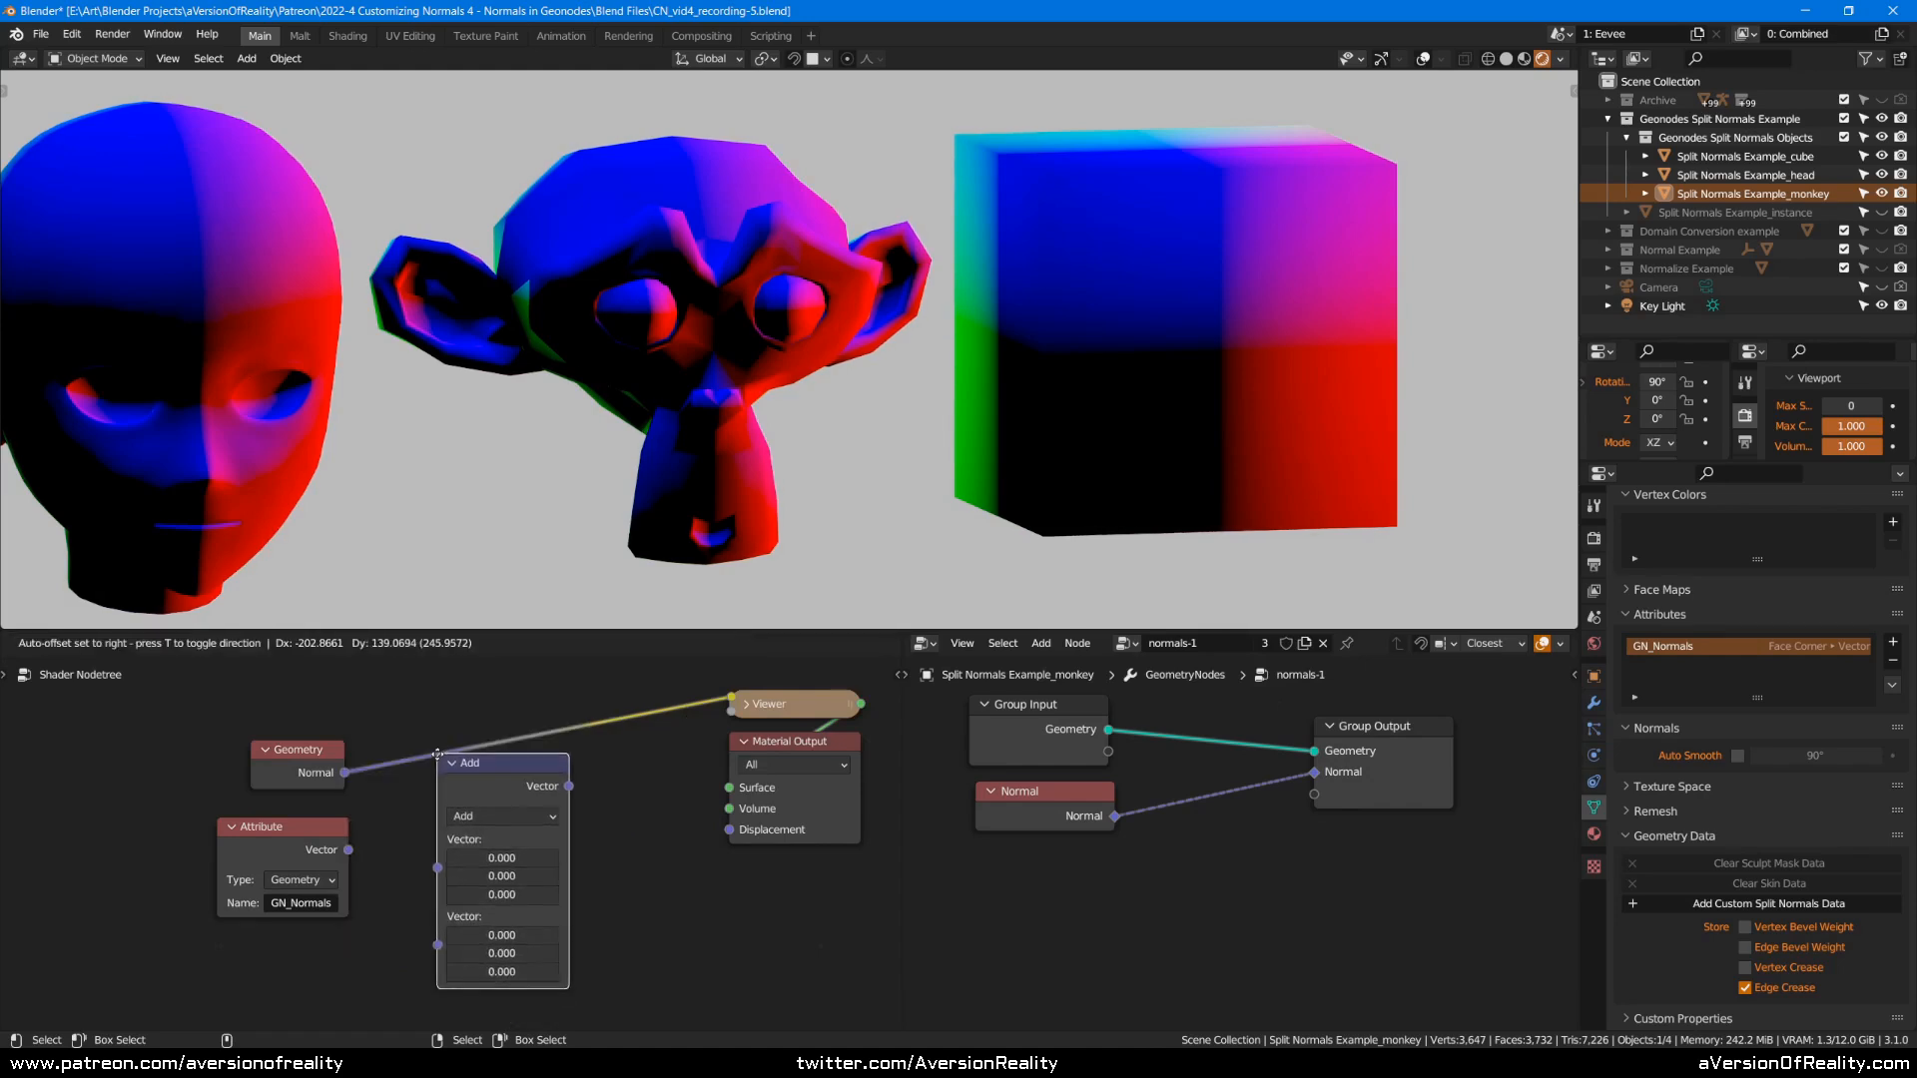
left_click(505, 762)
left_click(504, 760)
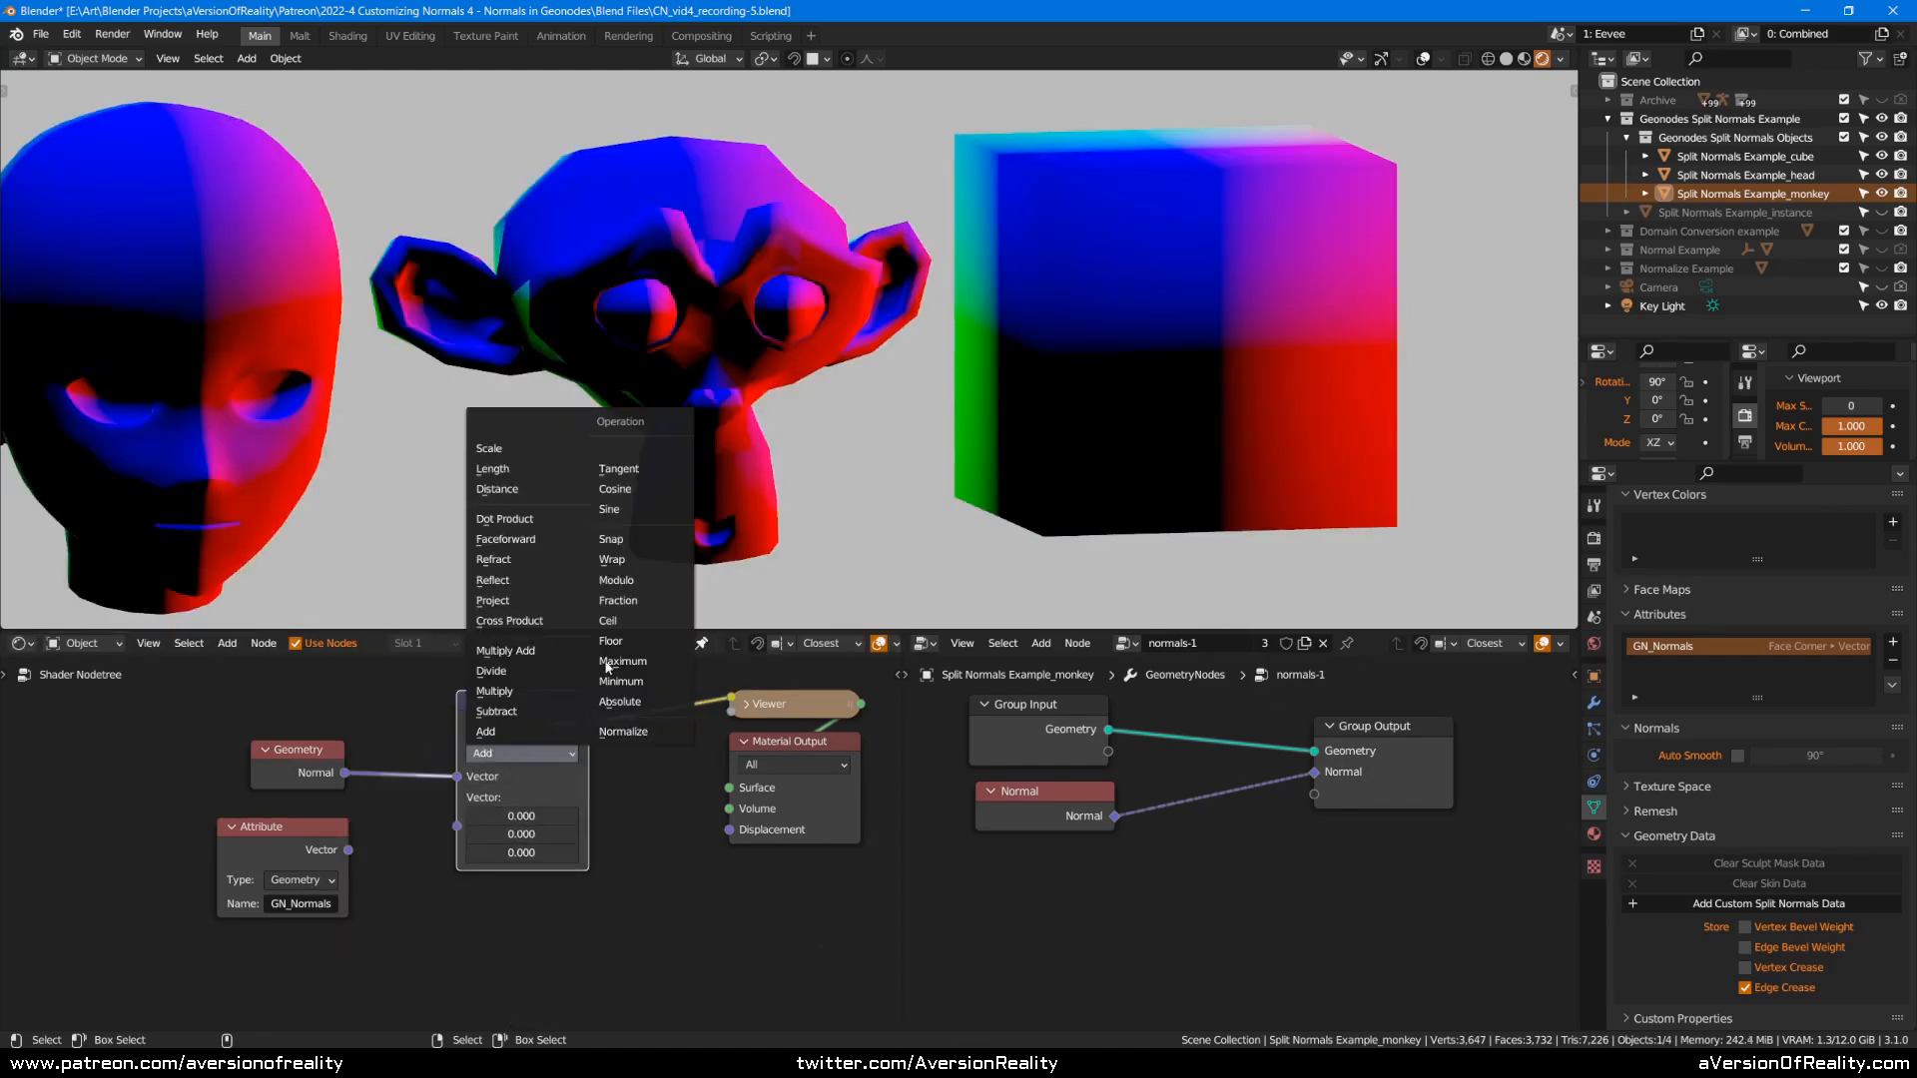
left_click(575, 491)
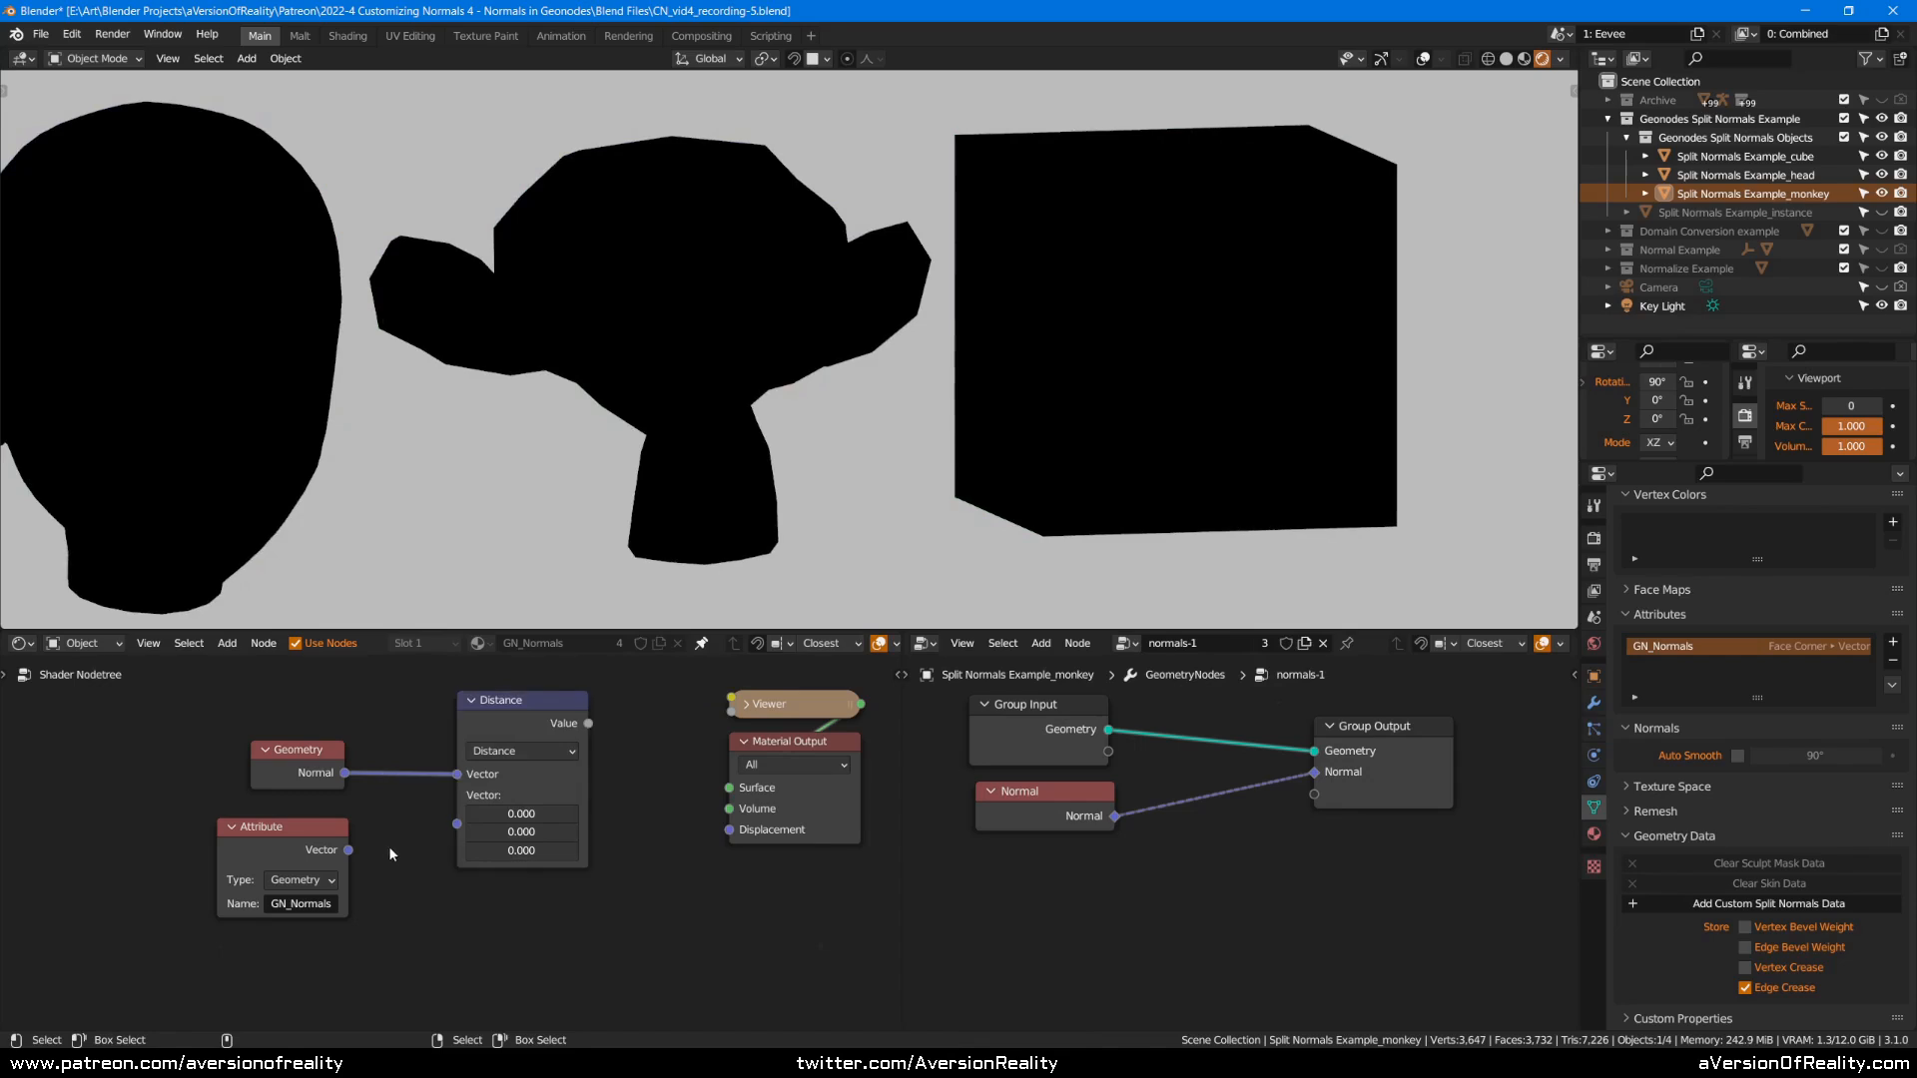
Connect the GN_Normals Attribute to the Distance node's second vector input and preview the Distance result on the meshes.
left_click_drag(348, 850, 456, 824)
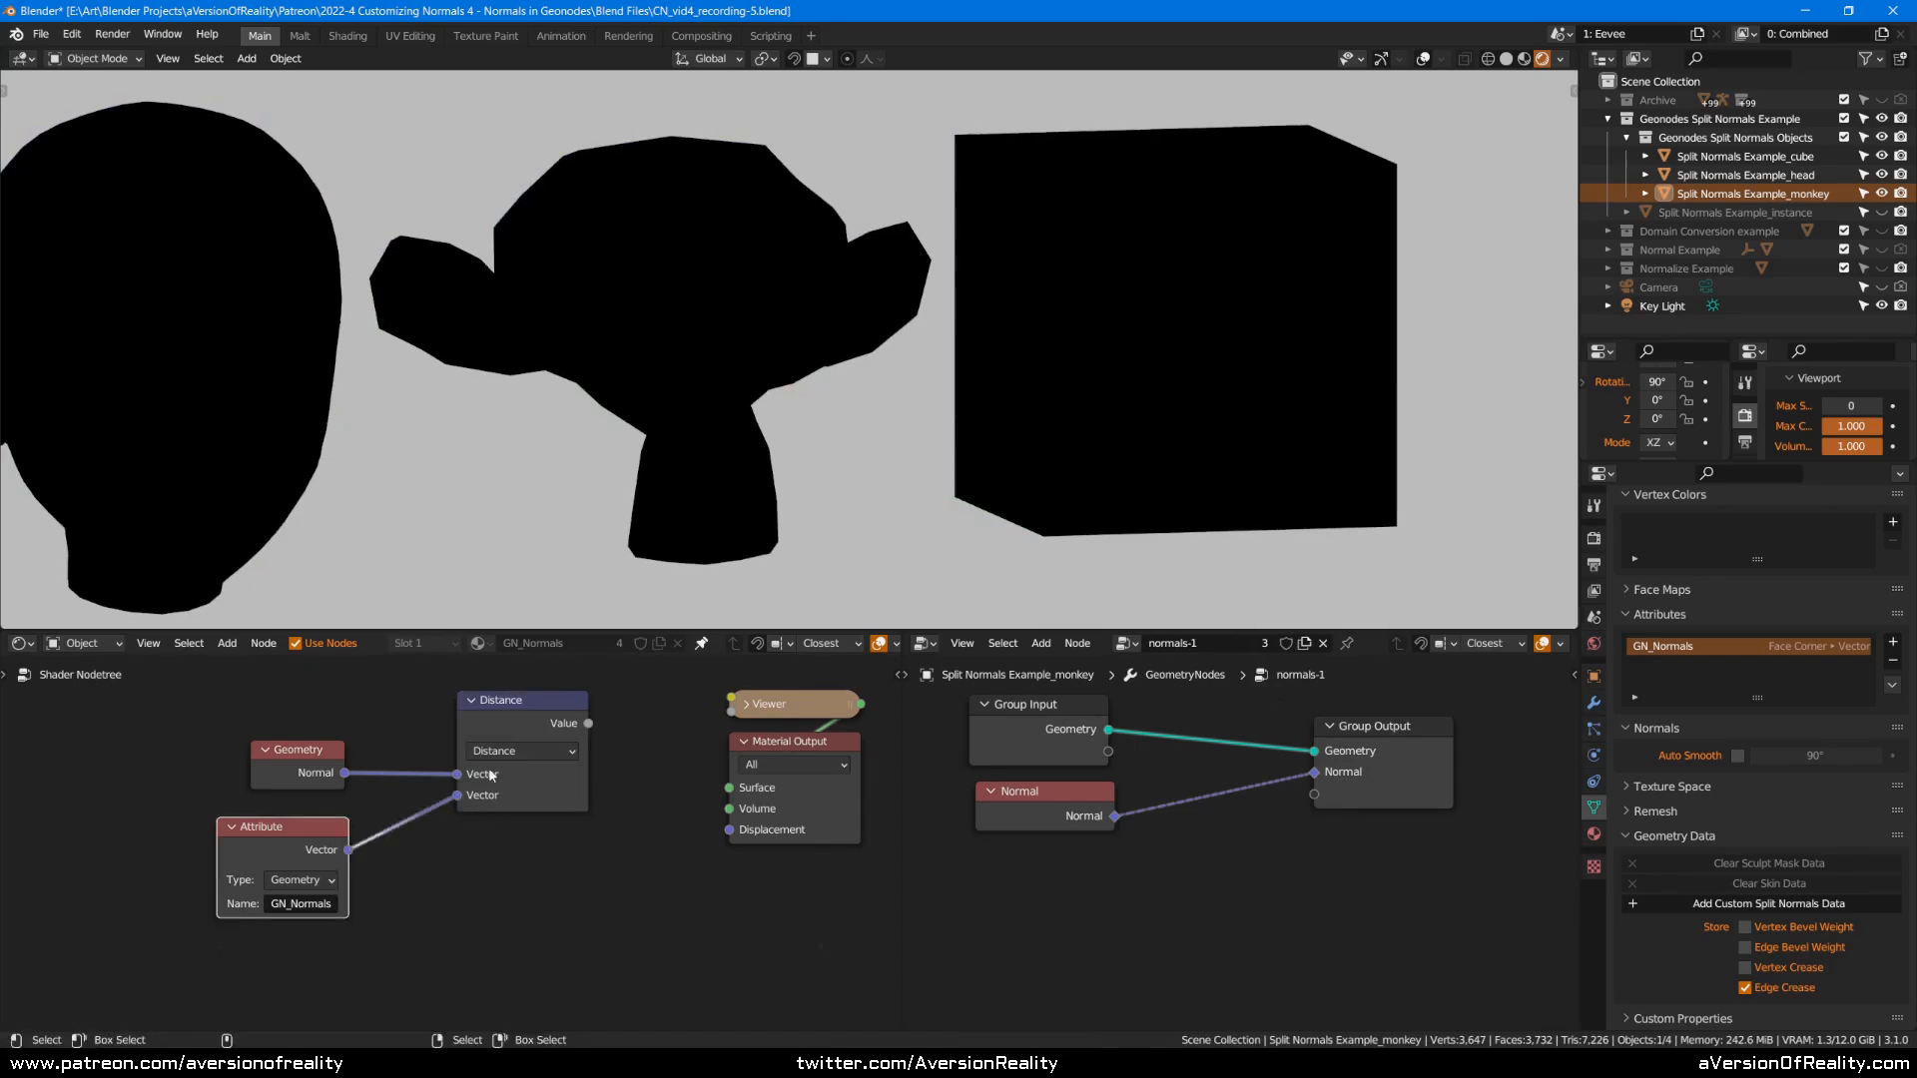
left_click(533, 707, "ctrl+shift")
left_click_drag(587, 704, 476, 768)
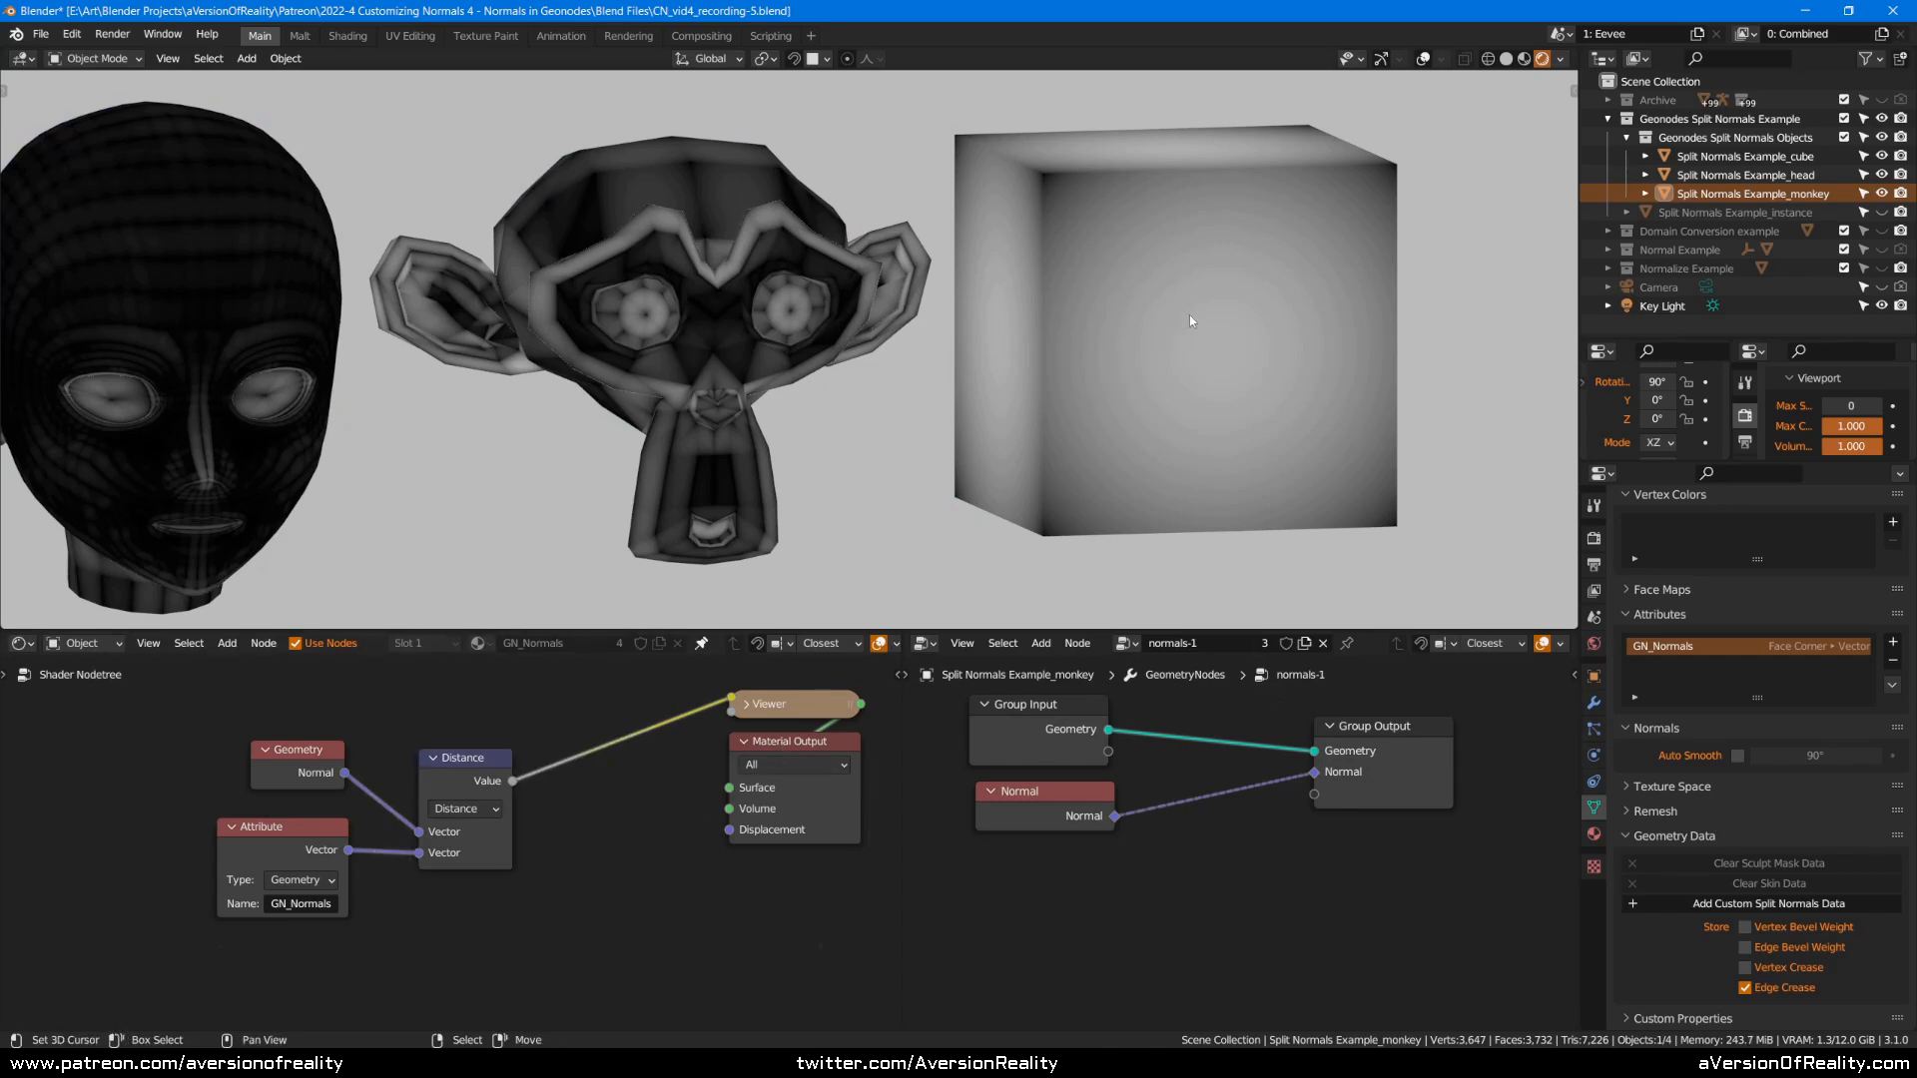
middle_click_drag(1190, 315, 1199, 337)
Tidy the Geometry and Distance nodes beside the Attribute node and inspect the distance shading on the meshes.
left_click_drag(463, 775, 462, 762)
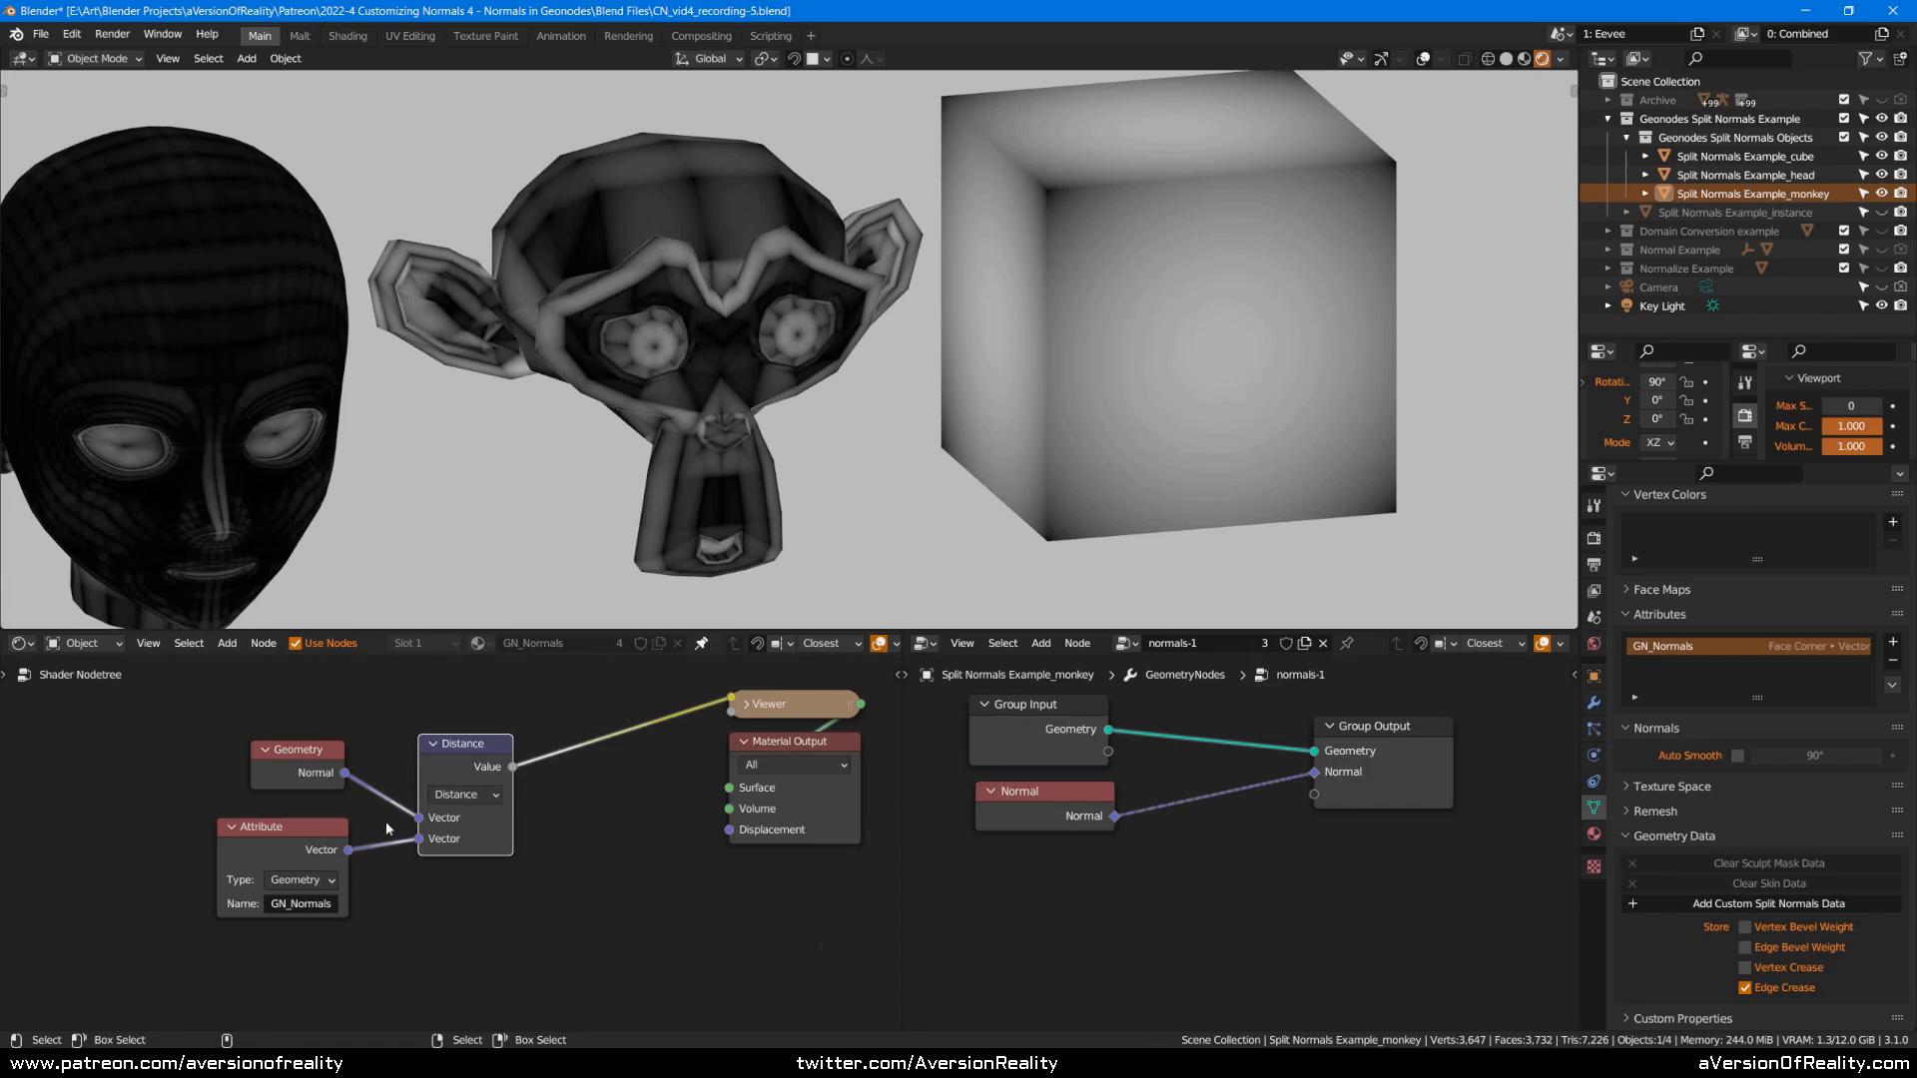
left_click_drag(324, 759, 330, 763)
left_click(321, 835)
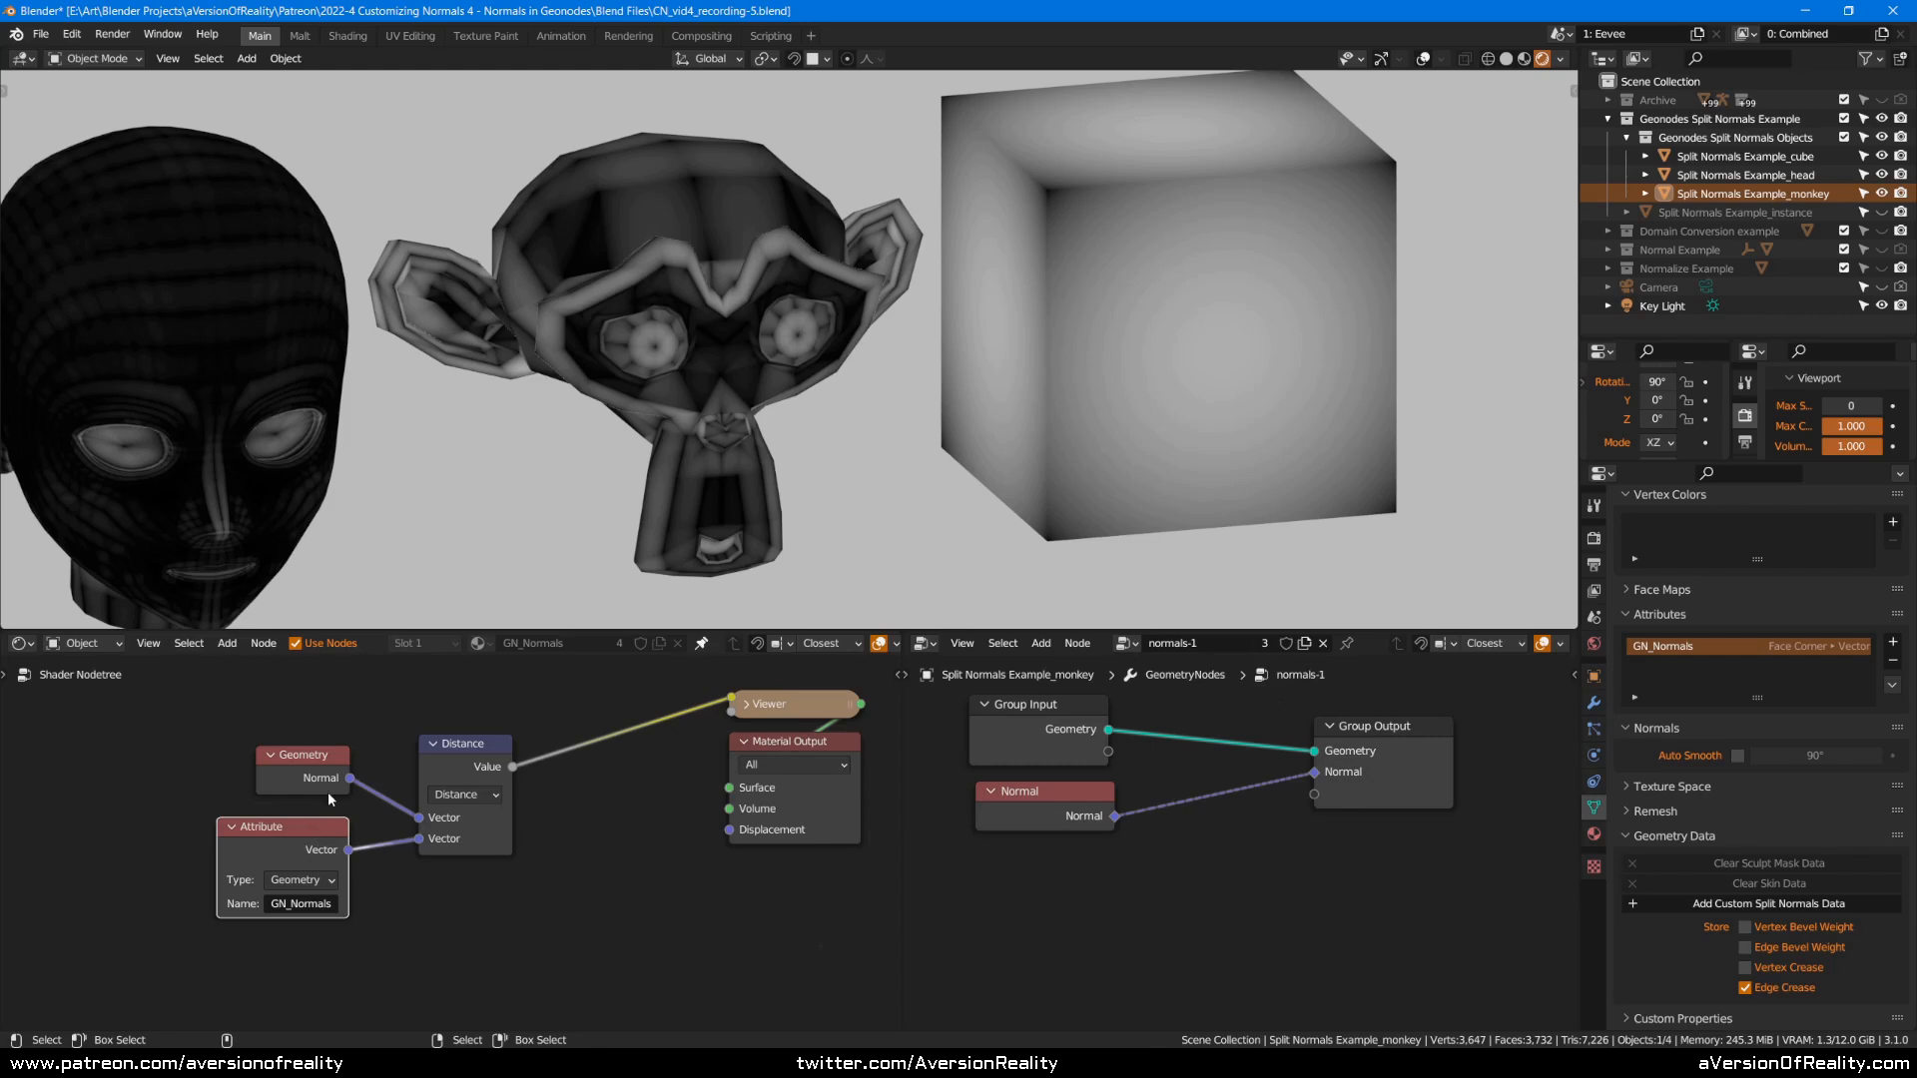
left_click(492, 775)
left_click_drag(492, 775, 460, 783)
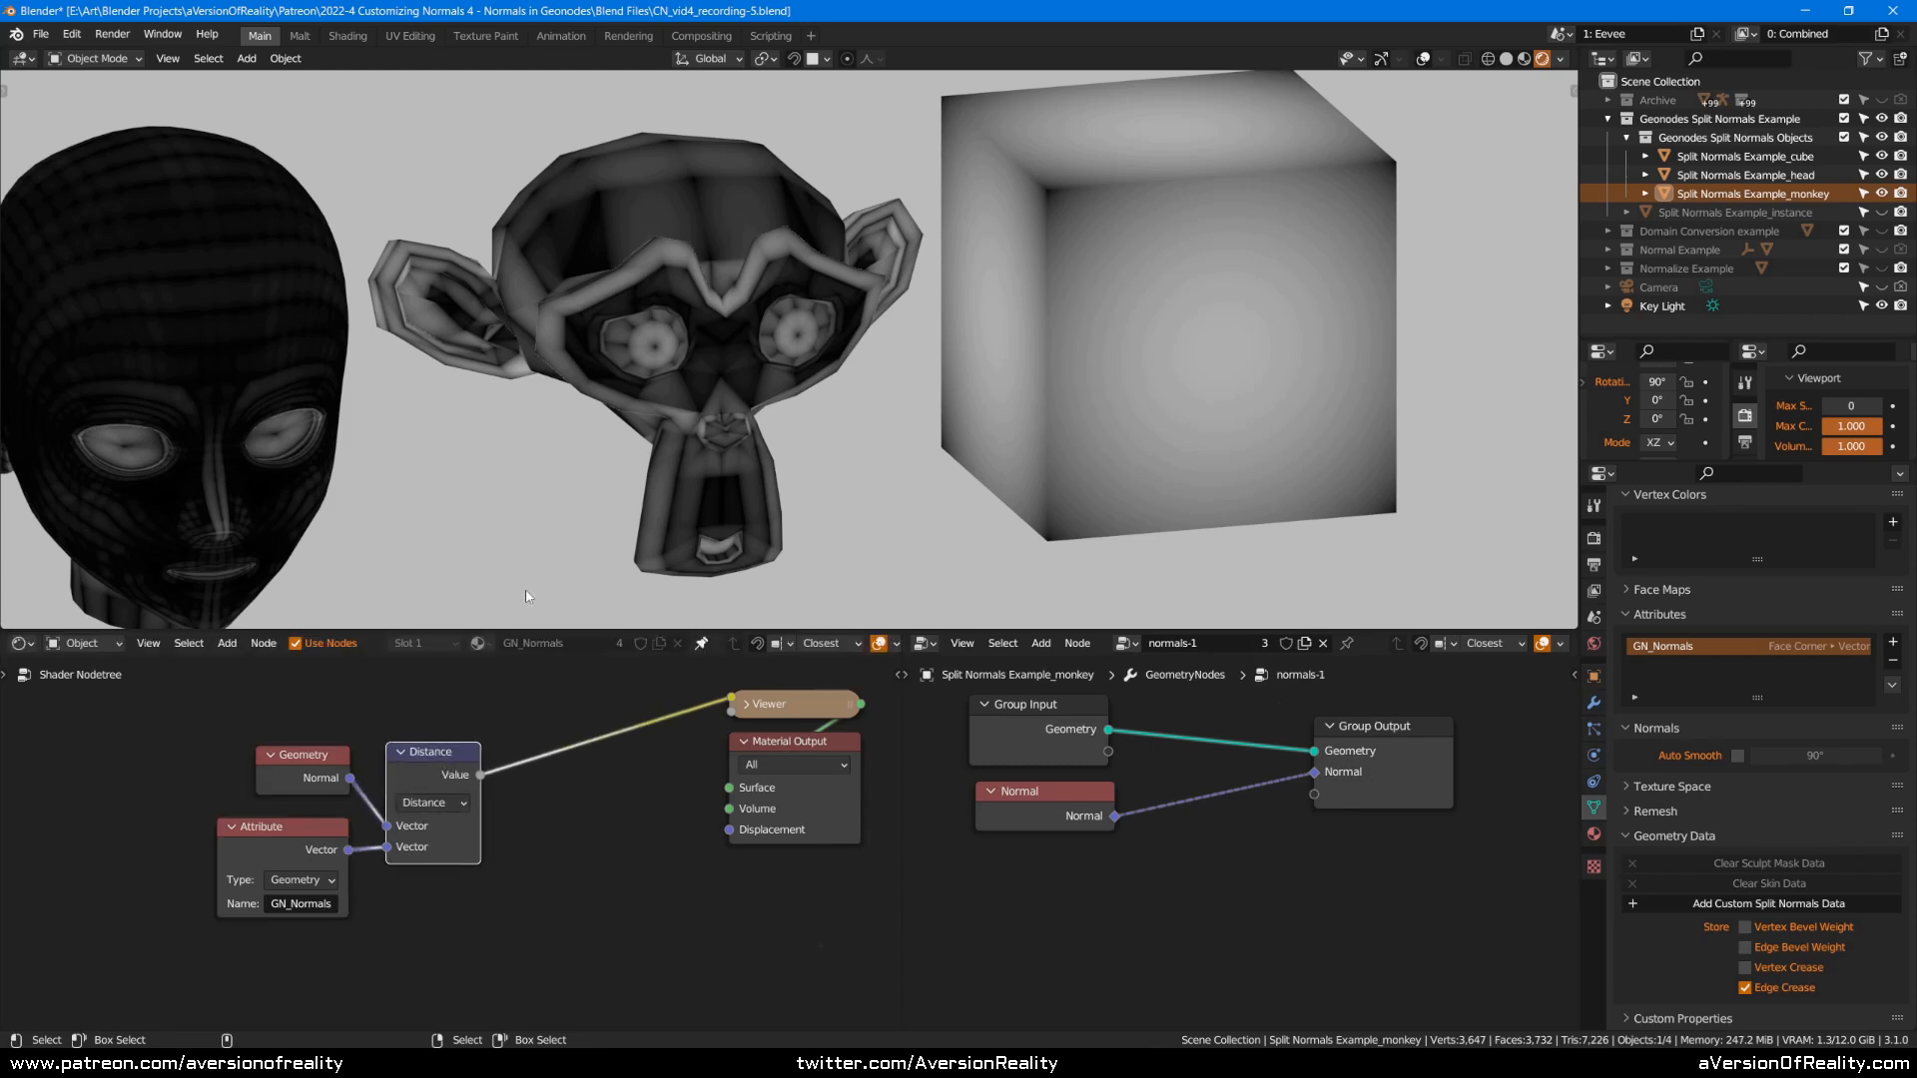
middle_click_drag(996, 330, 998, 254)
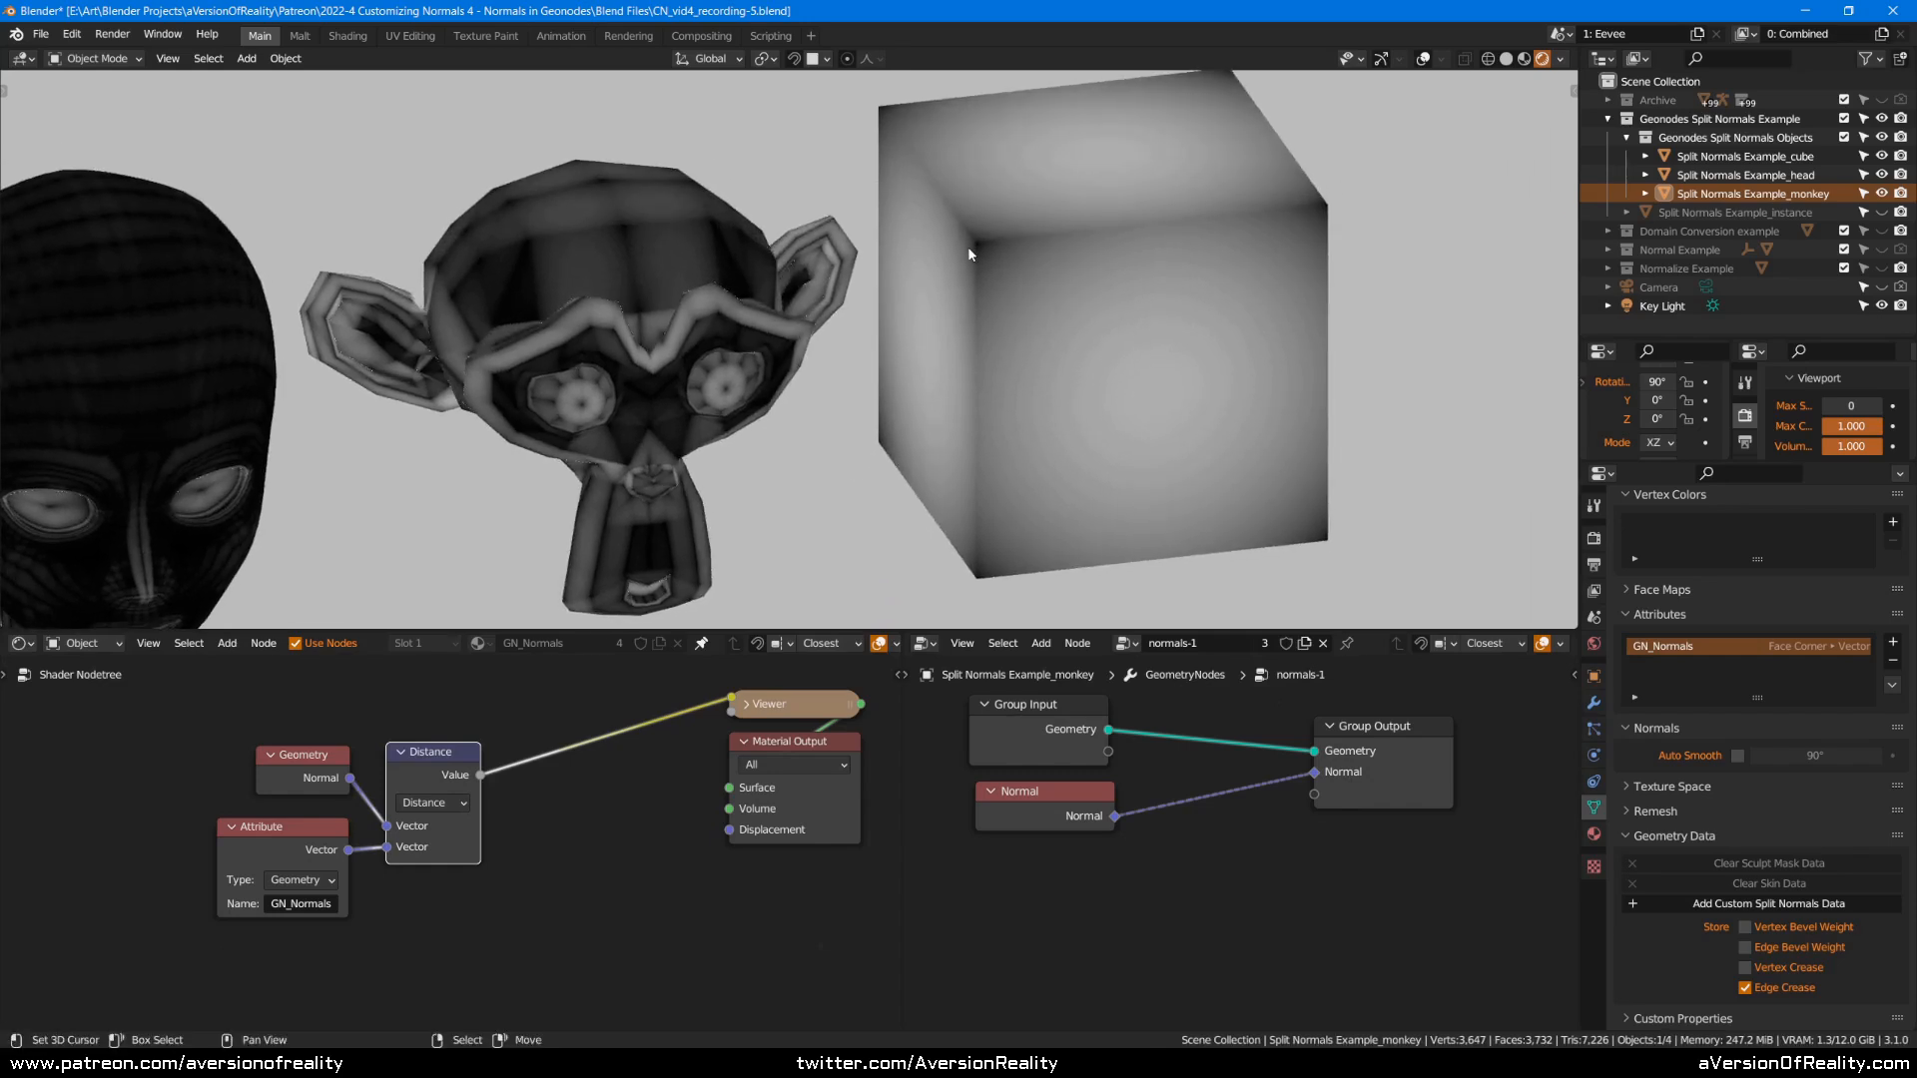
mouse_move(1126, 347)
middle_mouse_down()
mouse_move(1104, 385)
mouse_move(1136, 356)
middle_mouse_up()
middle_click_drag(958, 360, 1069, 308)
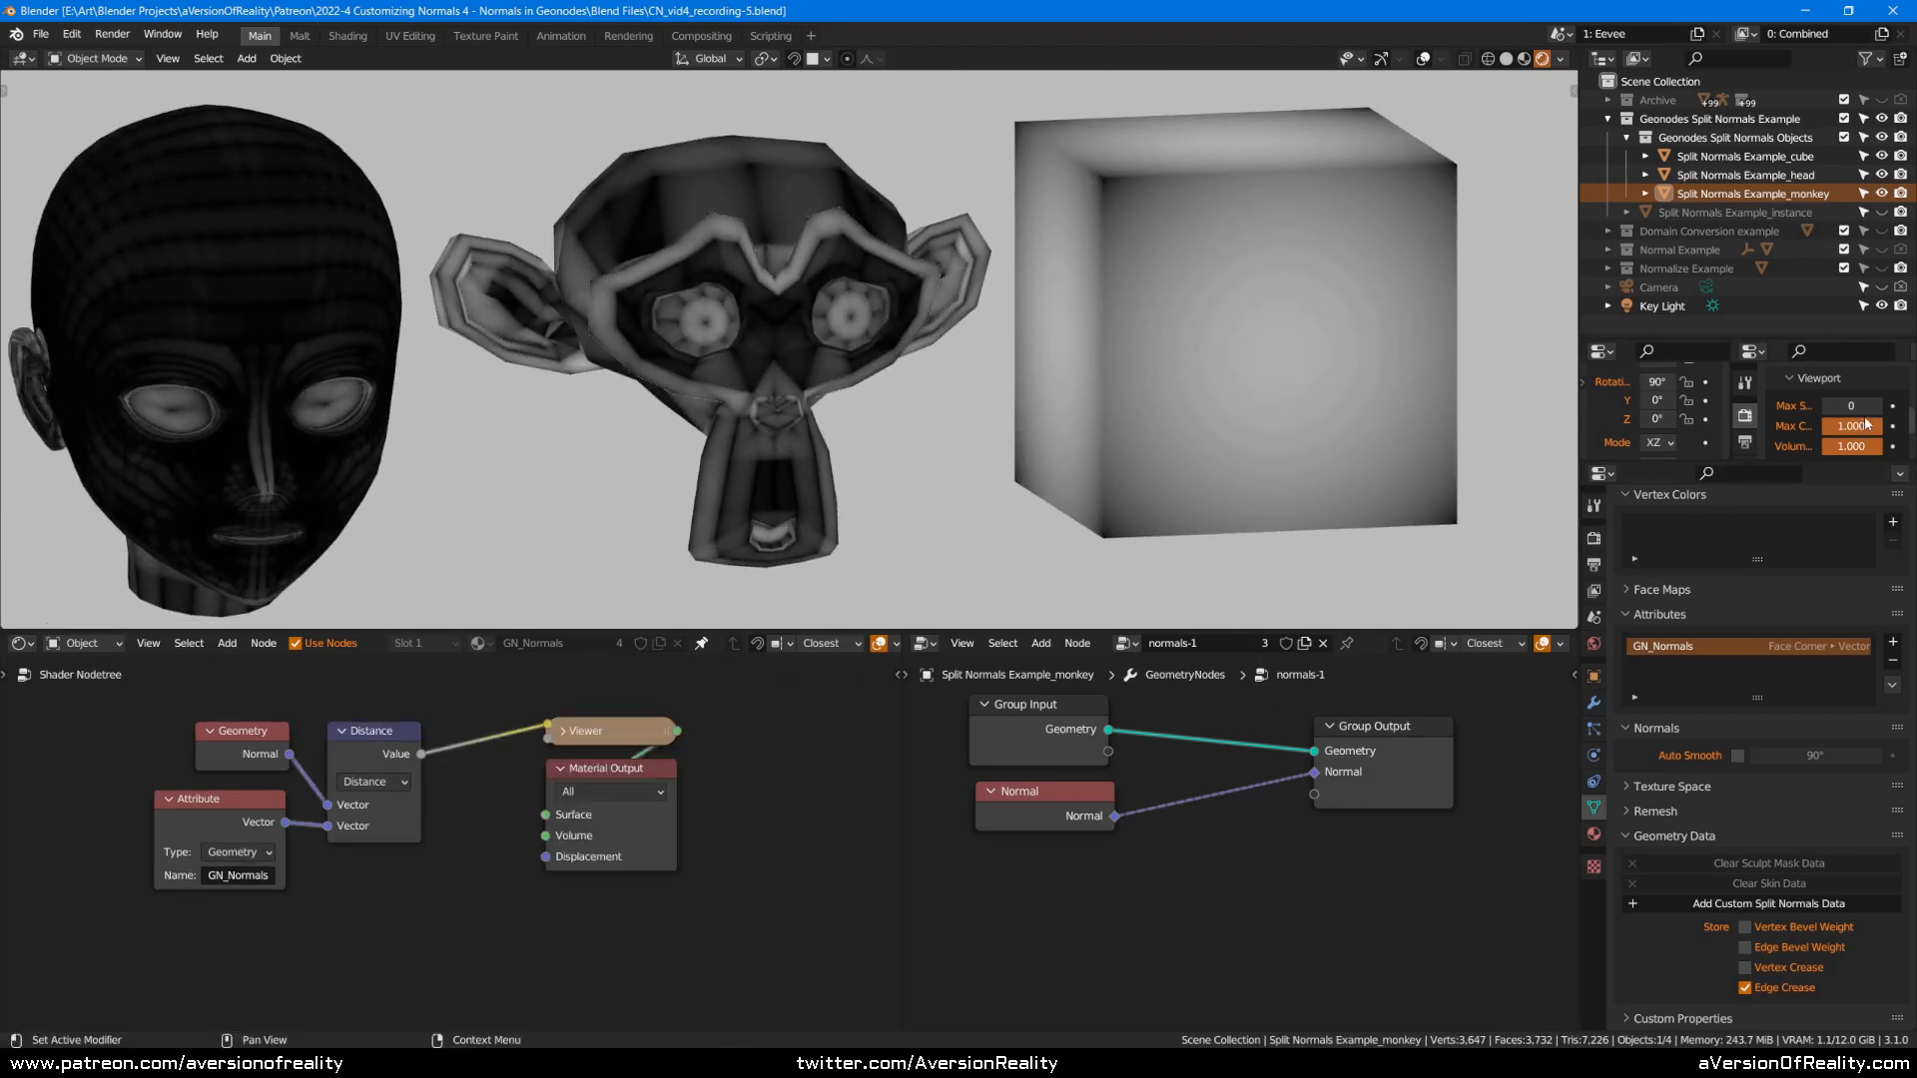
Raise the viewport Simplify max subdivision to 2 and inspect the distance shading on the monkey's brow.
left_click(1879, 406)
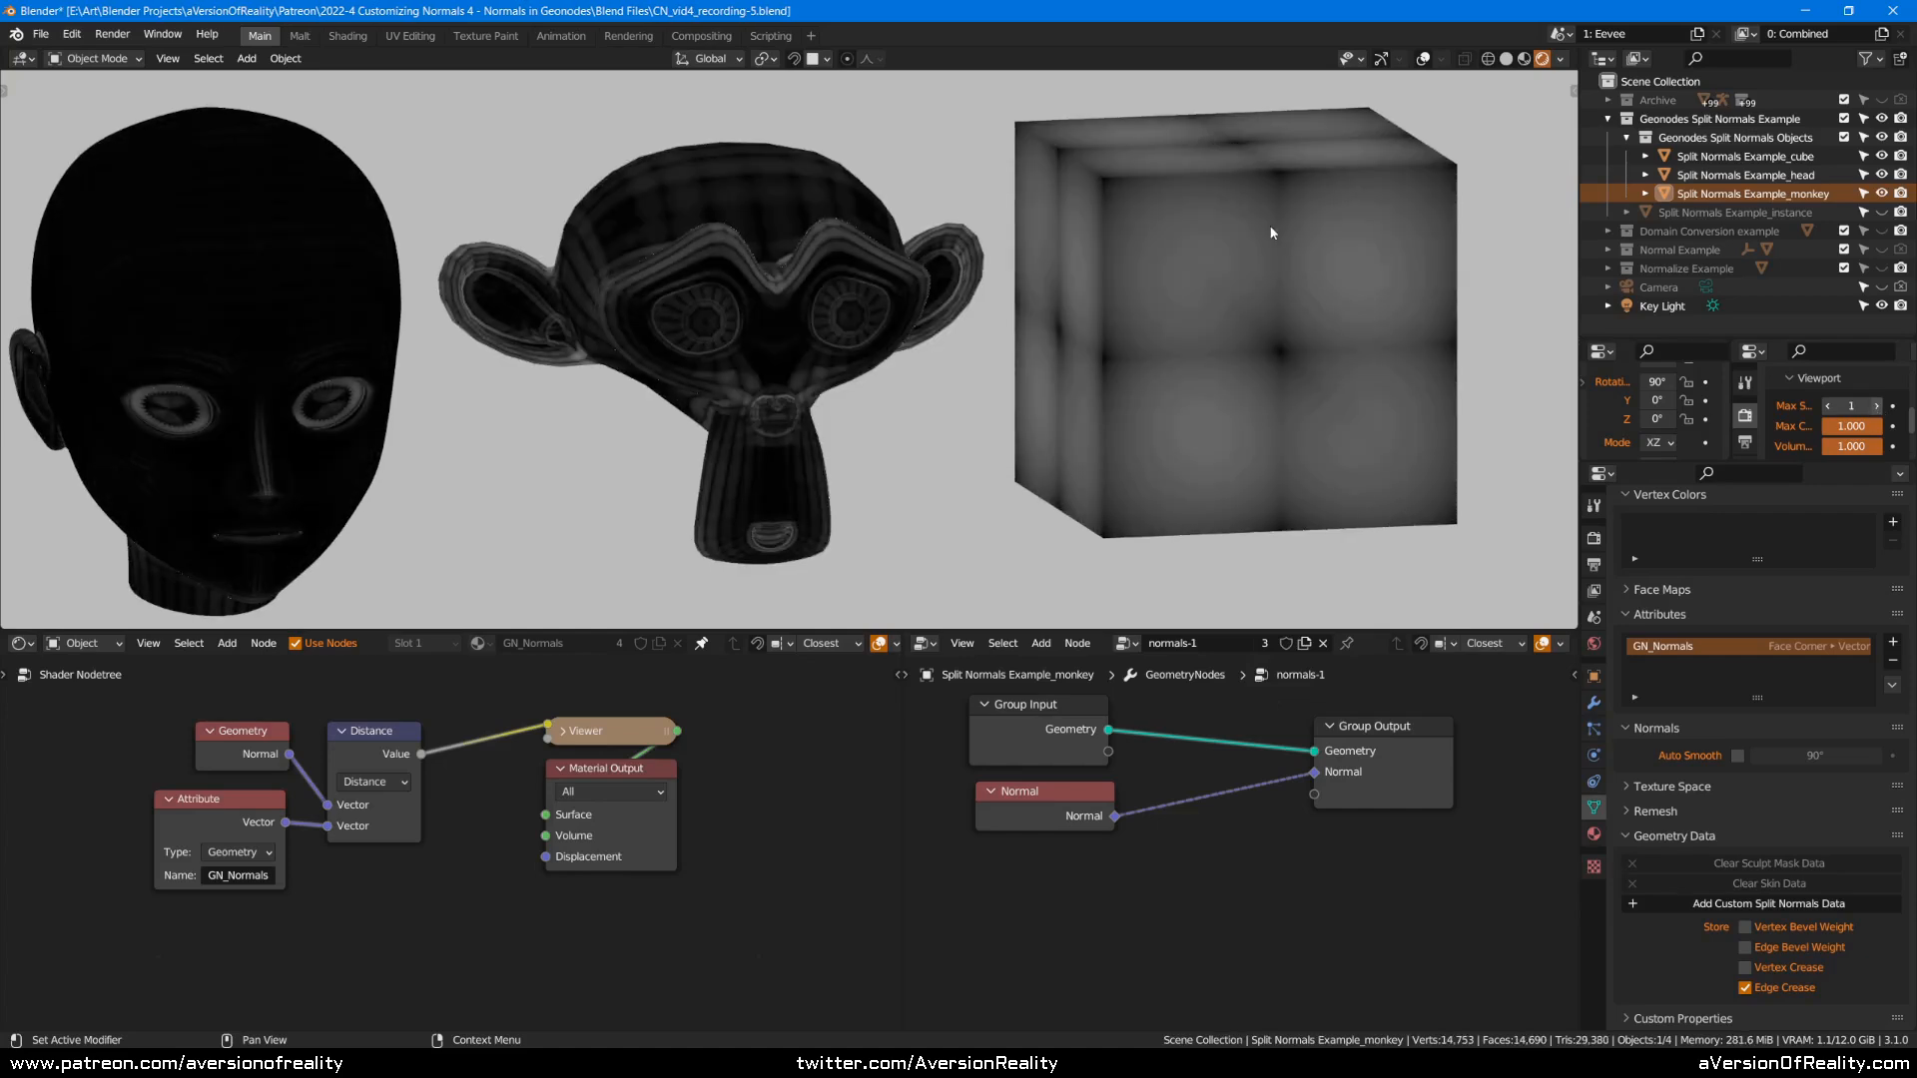
scroll(1136, 250, "up", 2)
scroll(788, 189, "up", 4)
scroll(883, 195, "up", 5)
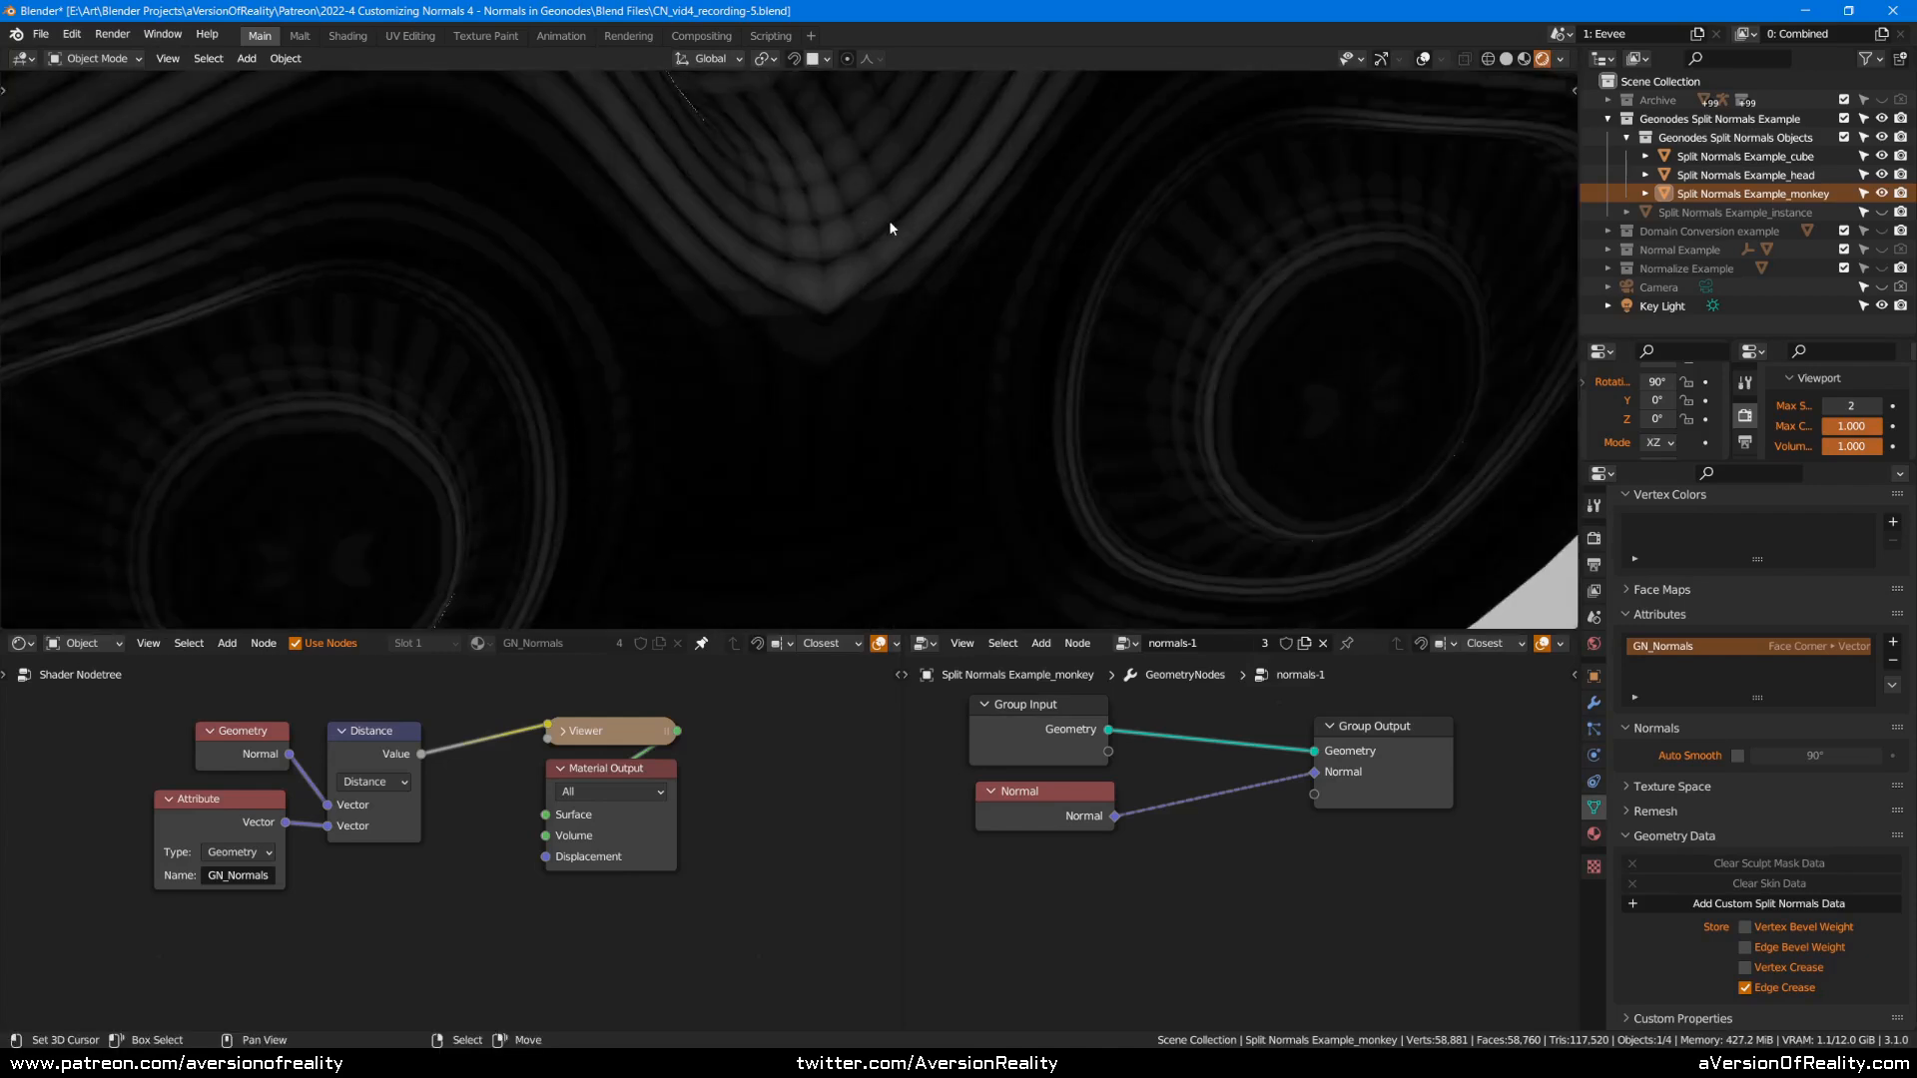
scroll(884, 227, "up", 5)
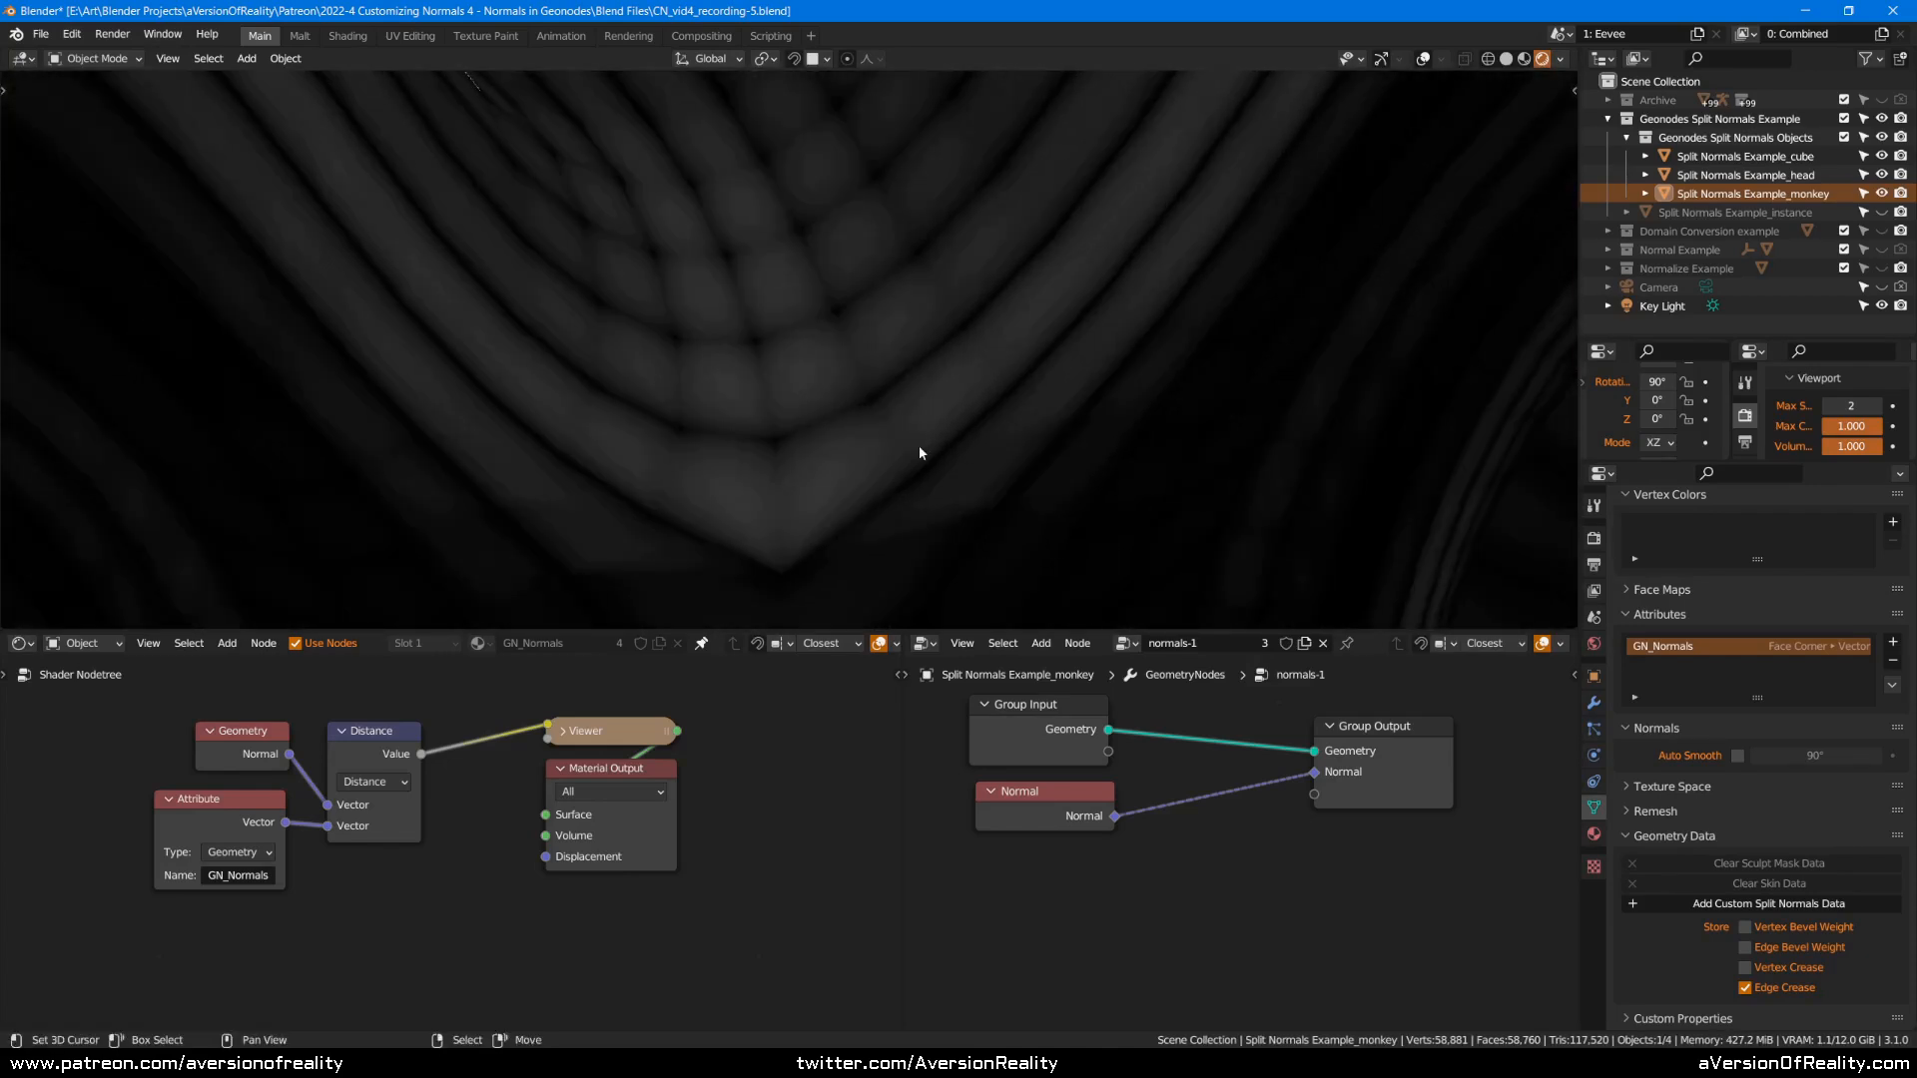
Examine the subdivided cube, the head's eye and the monkey for differences between the two sets of normals.
scroll(825, 469, "down", 15)
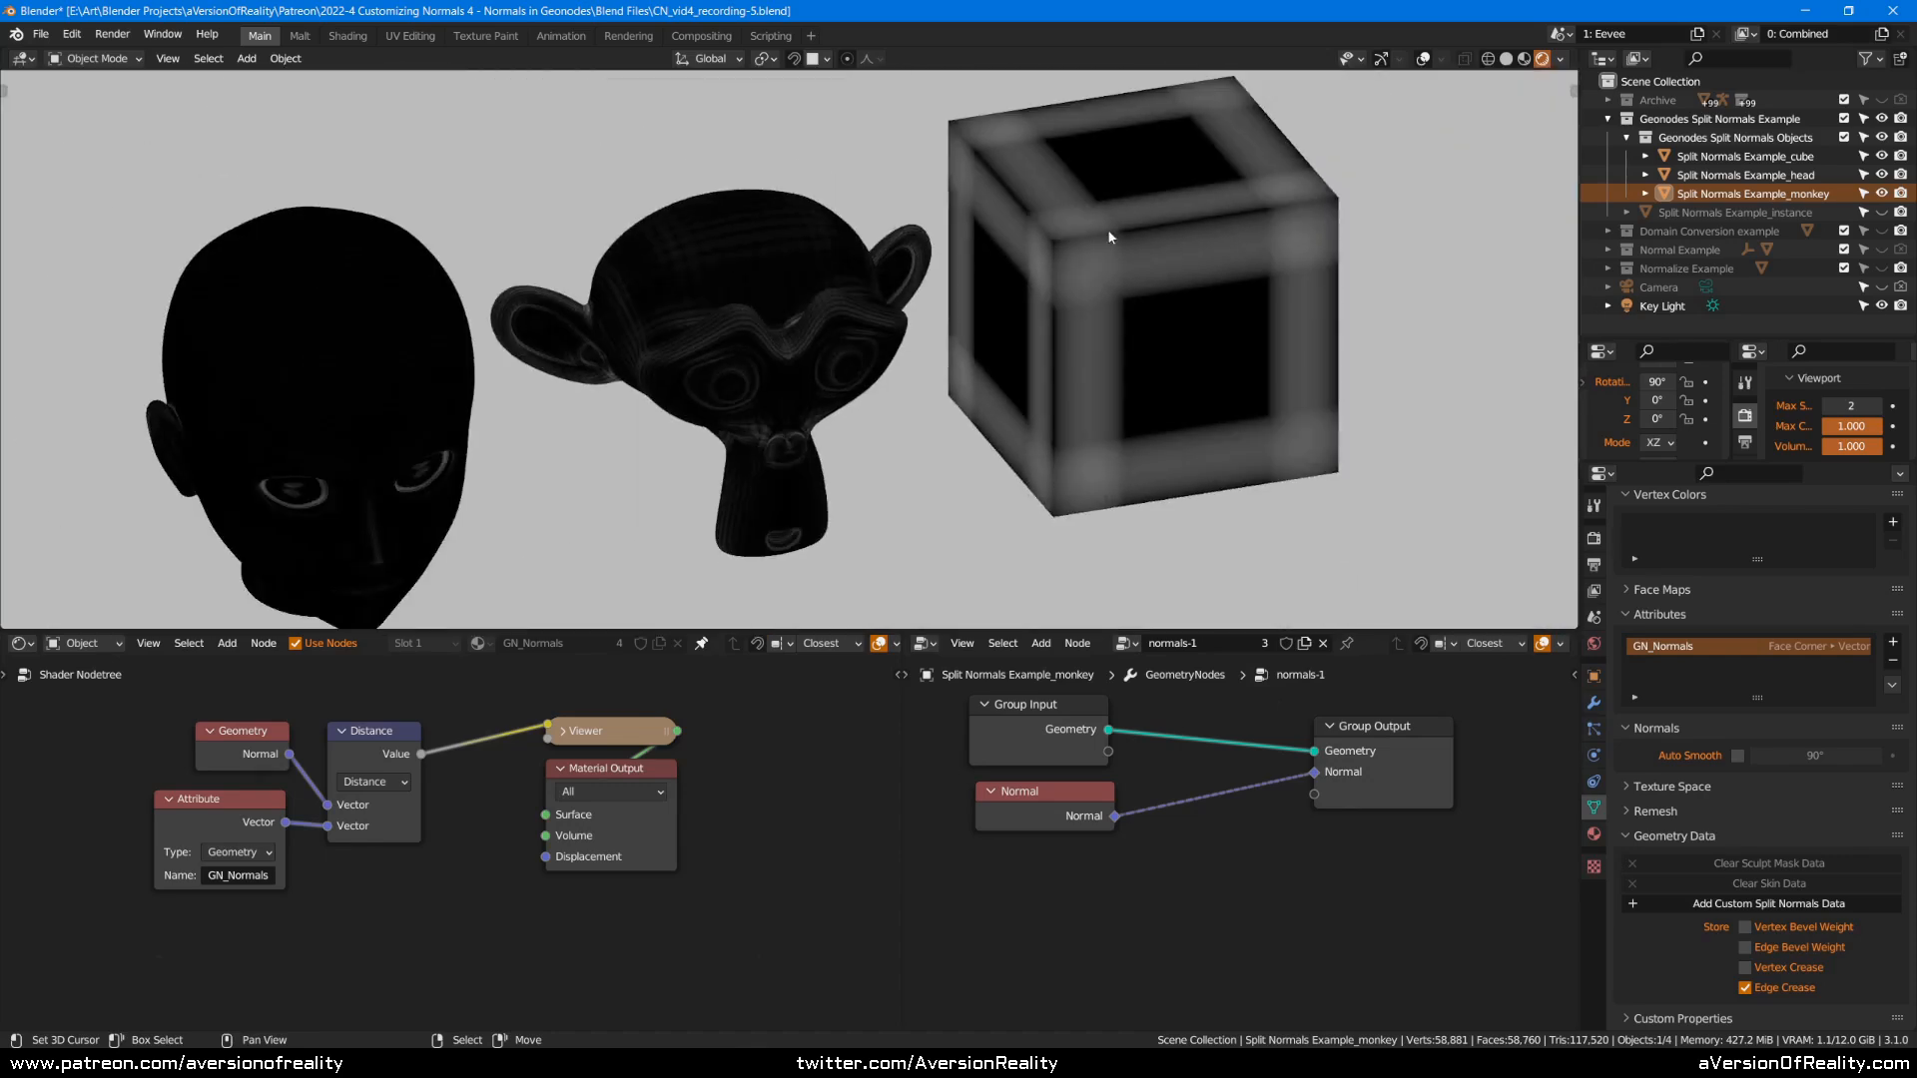
middle_click_drag(1229, 227, 1213, 170)
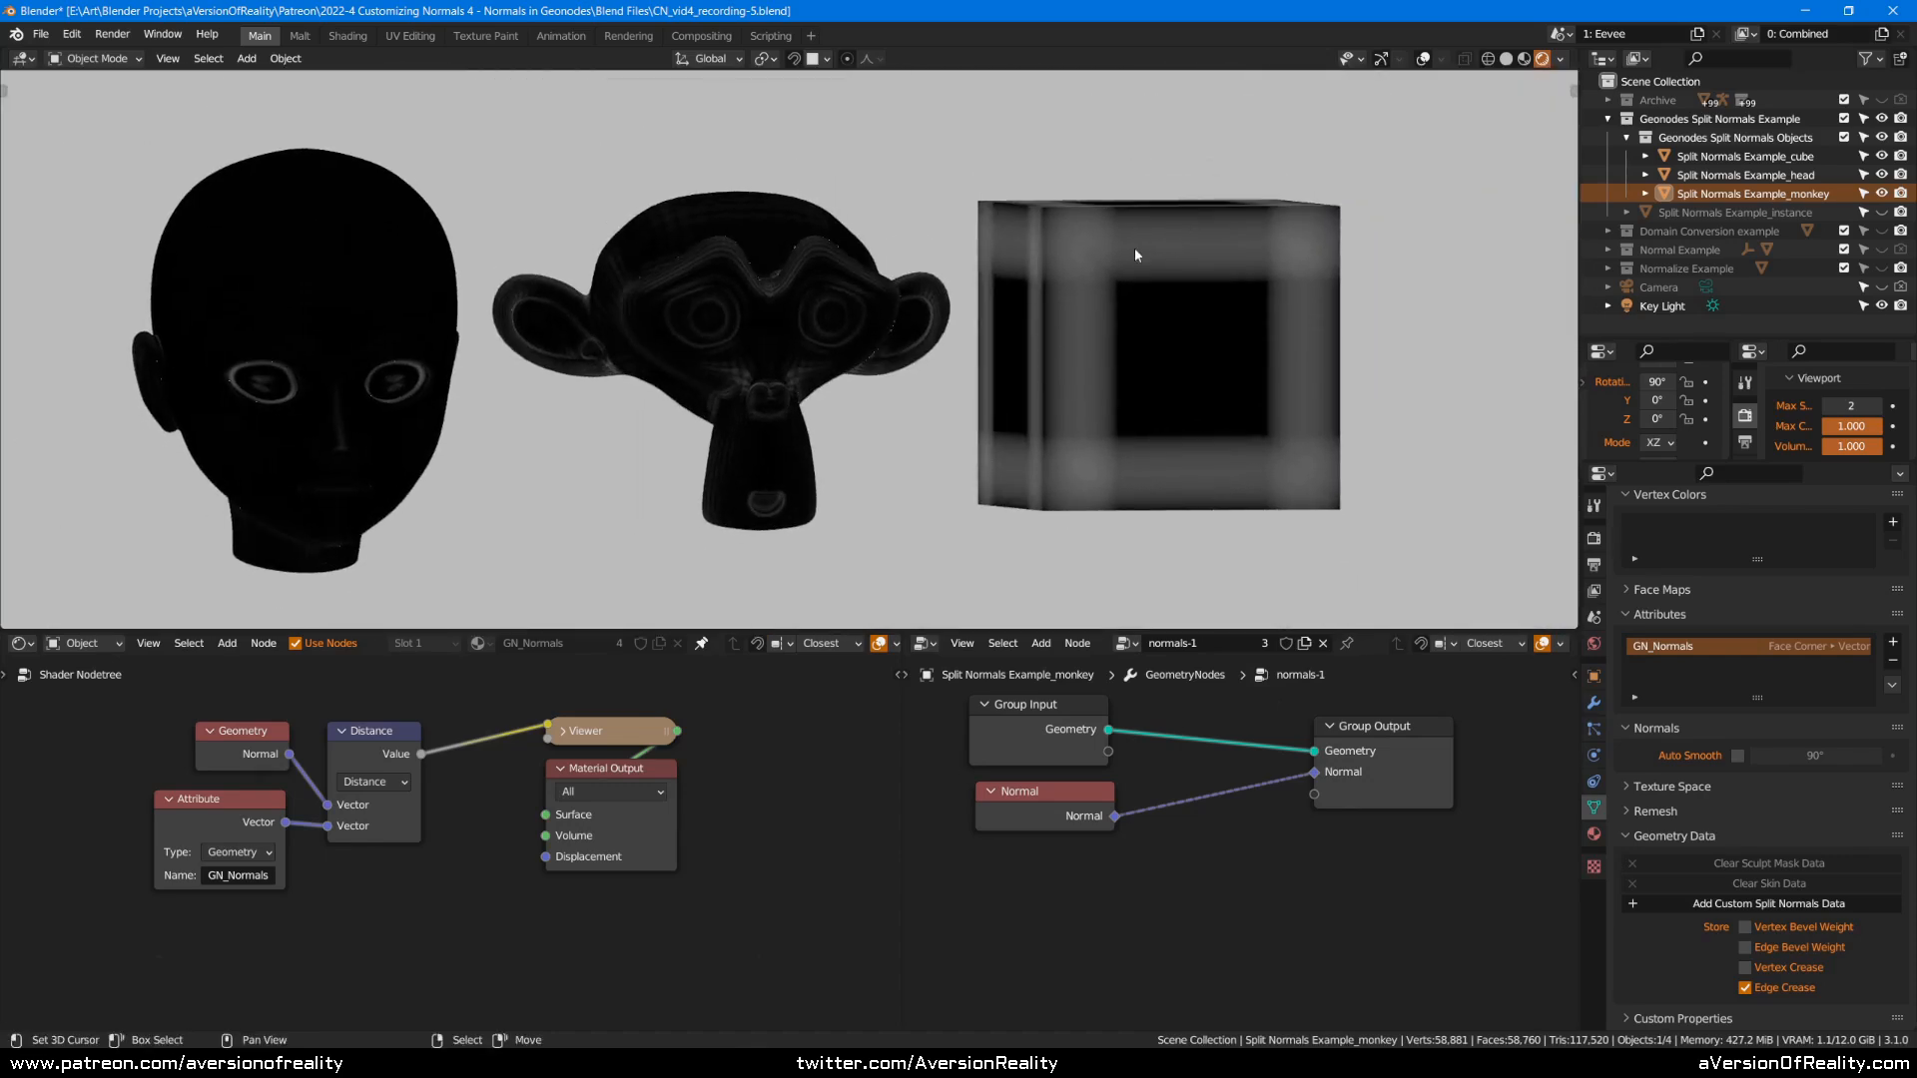
middle_click_drag(761, 275, 1127, 246, "shift")
scroll(904, 290, "up", 10)
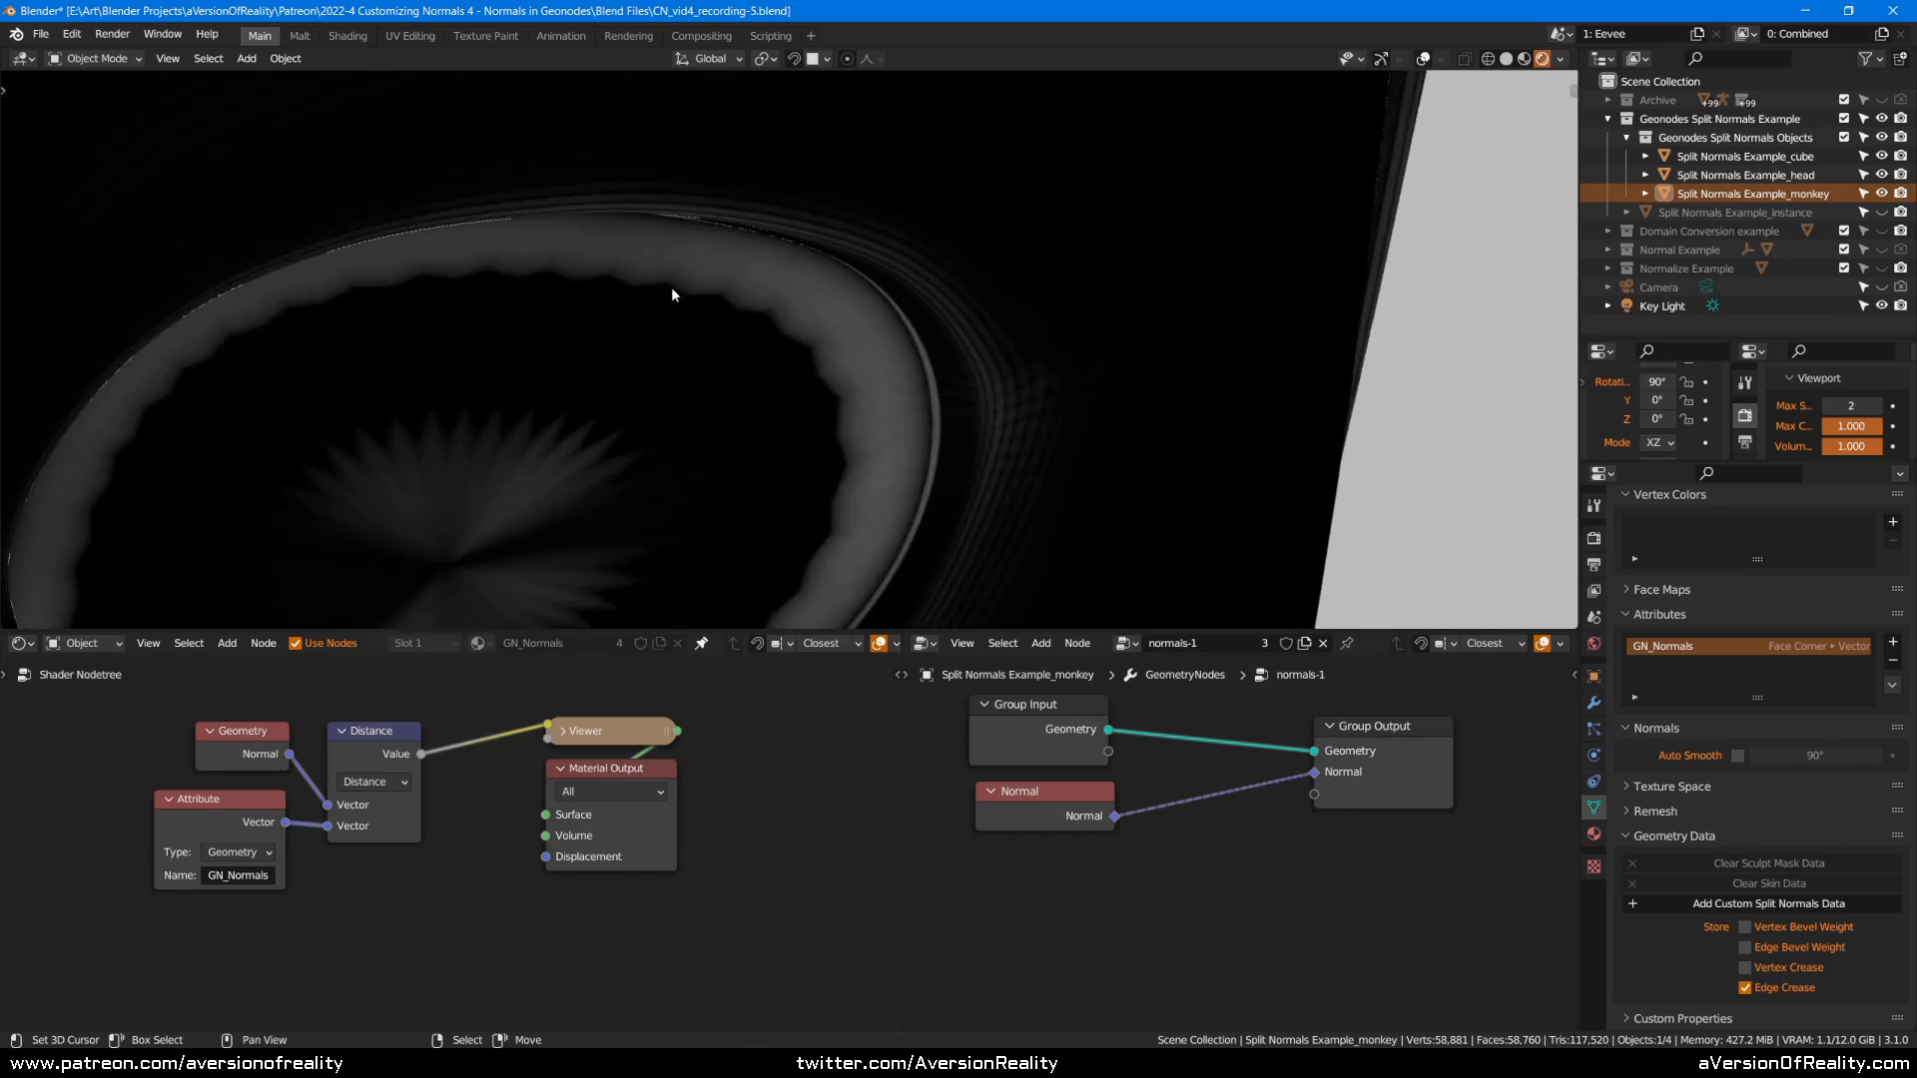
scroll(840, 397, "down", 10)
key("KP_Decimal")
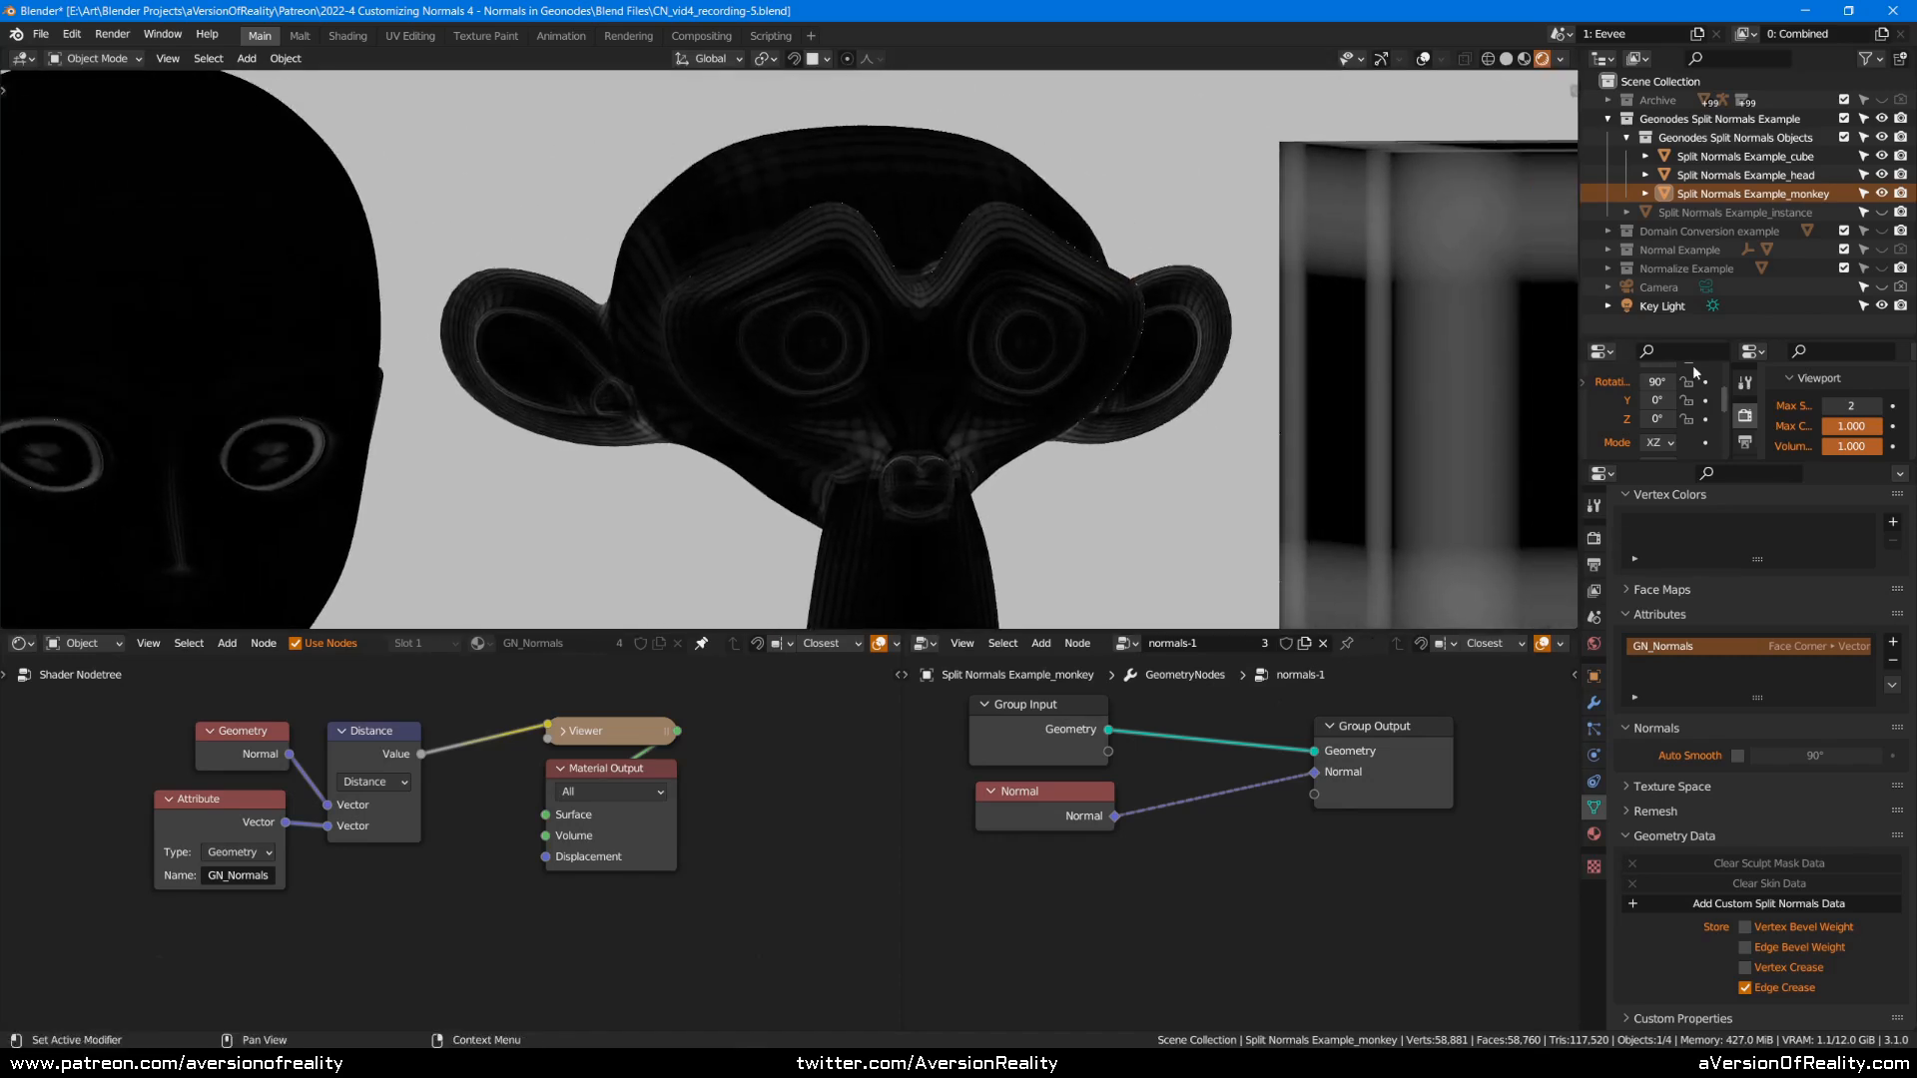
Set the viewport Simplify max subdivision to 0.
left_click(1829, 406)
scroll(1398, 260, "down", 4)
scroll(1477, 243, "up", 2)
left_click(1822, 405)
middle_click_drag(1350, 304, 1328, 297)
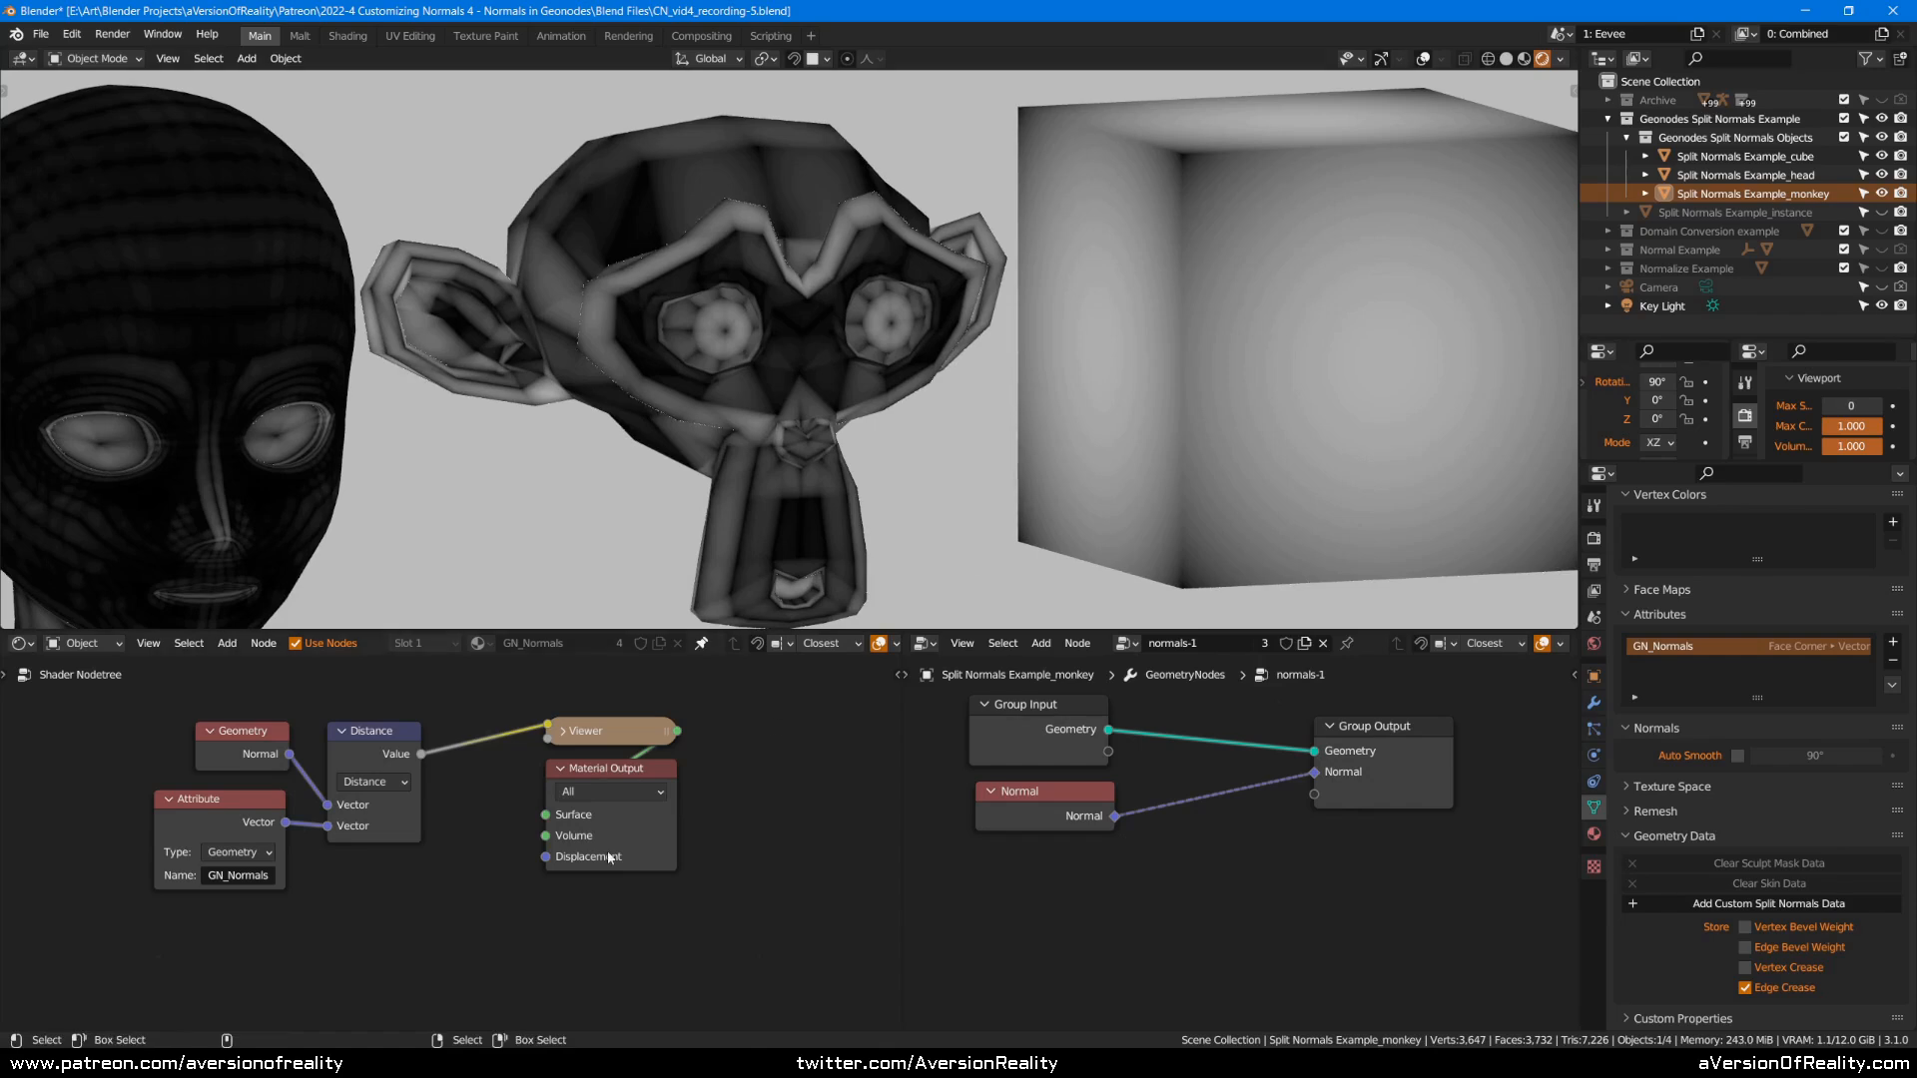
Move the Attribute node aside, duplicate the Distance node below the chain and set the copy's operation to Normalize.
middle_click_drag(501, 874, 677, 845)
scroll(675, 845, "up", 3)
left_click_drag(413, 763, 299, 817)
left_click(600, 700)
key("shift+d")
left_click(519, 884)
left_click(504, 907)
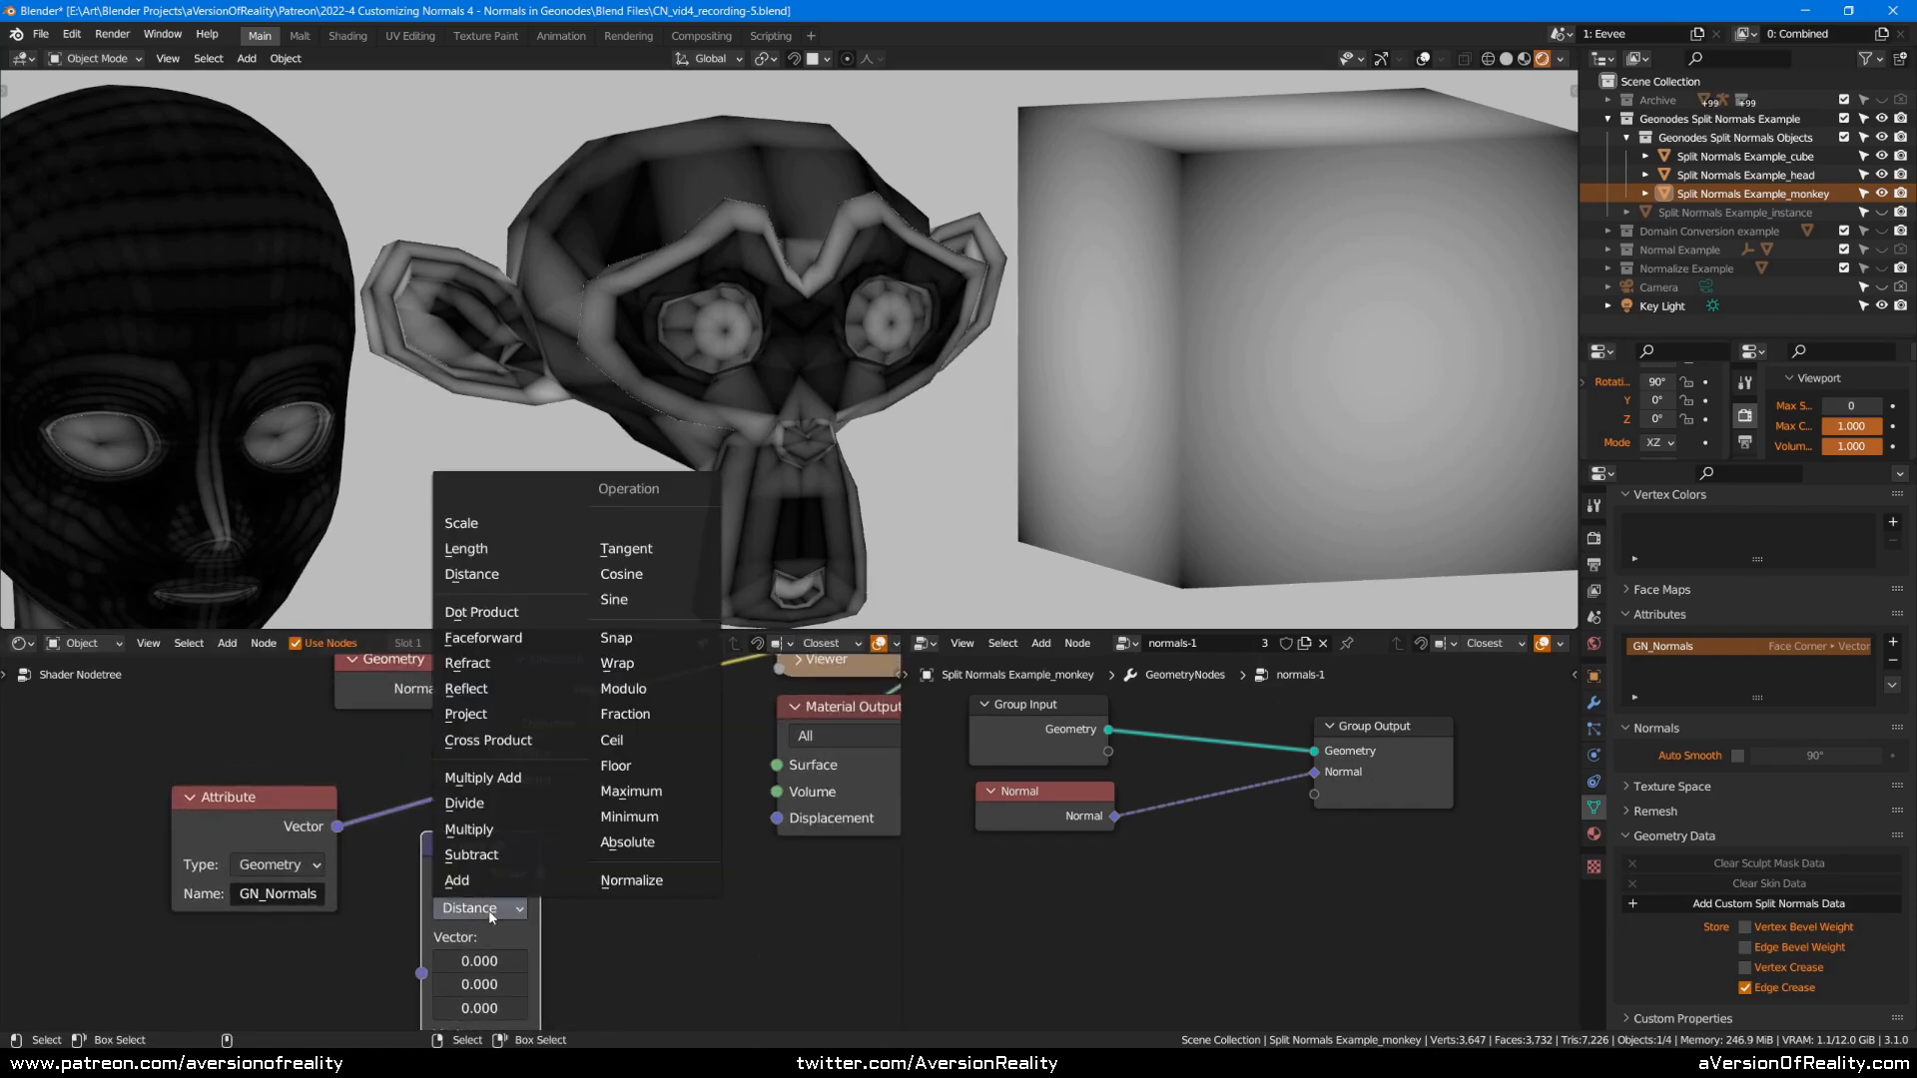
left_click(629, 880)
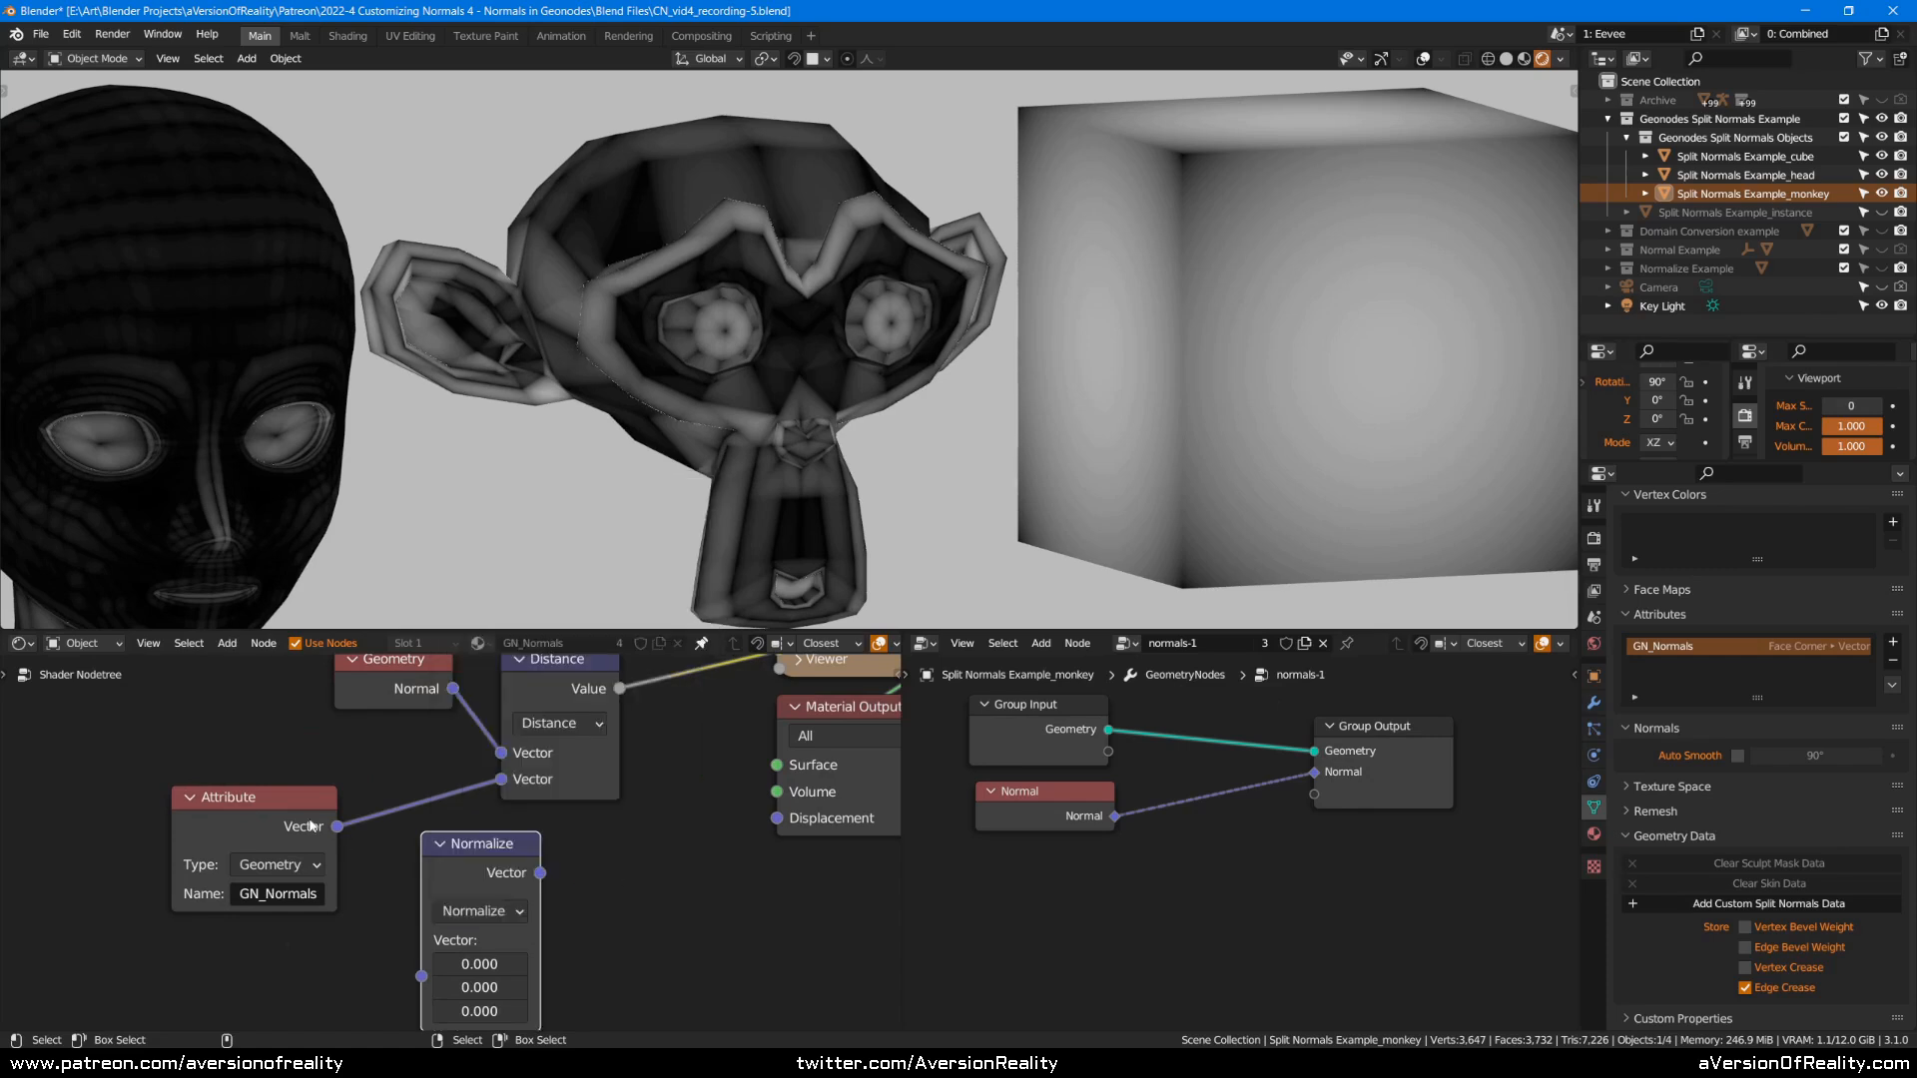
Insert the Normalize node between the GN_Normals Attribute and the Distance node and check the distance shading from several angles.
left_click_drag(311, 827, 248, 830)
left_click_drag(479, 878, 365, 827)
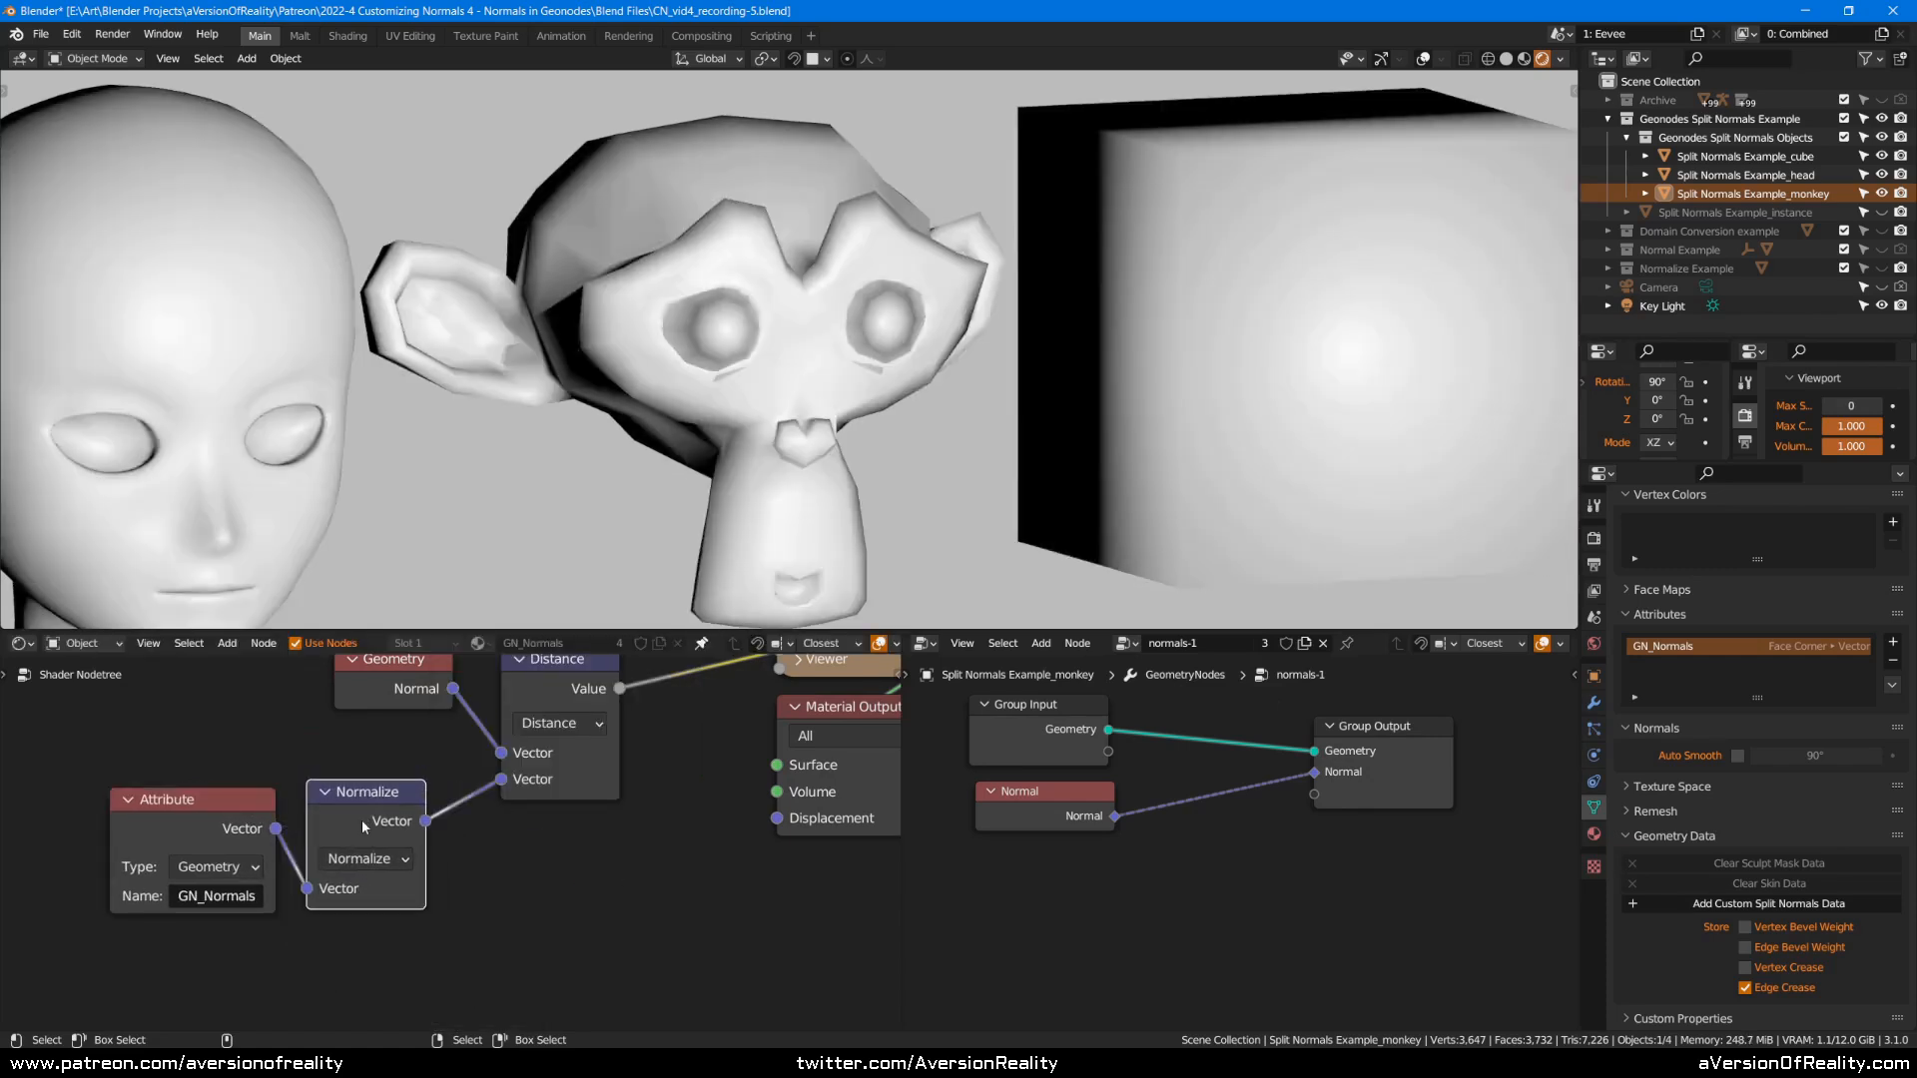
scroll(1104, 296, "down", 4)
scroll(1190, 278, "up", 1)
middle_click_drag(1110, 298, 986, 420)
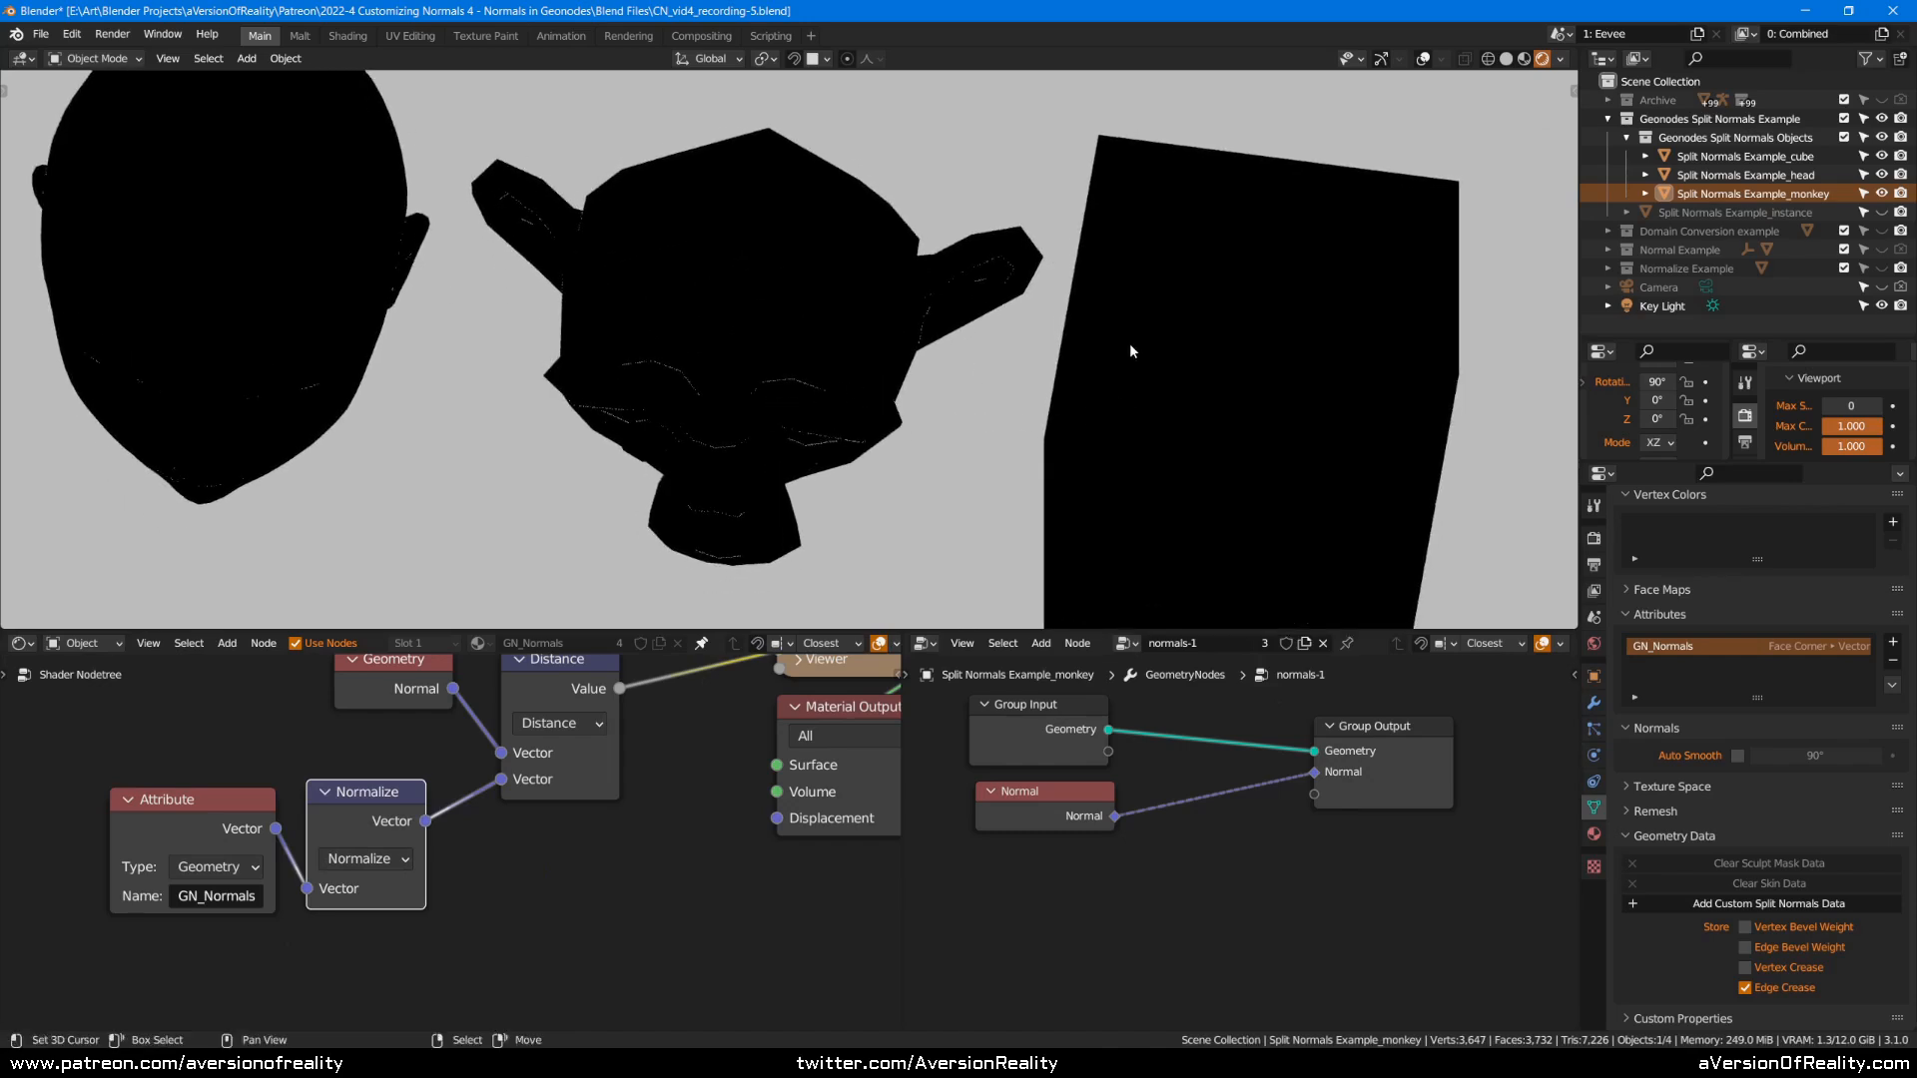
scroll(1149, 310, "down", 4)
middle_click_drag(1198, 261, 1155, 263)
scroll(1153, 266, "up", 1)
Move the Attribute and Normalize nodes together closer to the Distance node.
left_click(603, 826)
left_click(252, 844, "shift")
left_click(329, 850, "shift")
left_click_drag(348, 847, 367, 831)
left_click(310, 841)
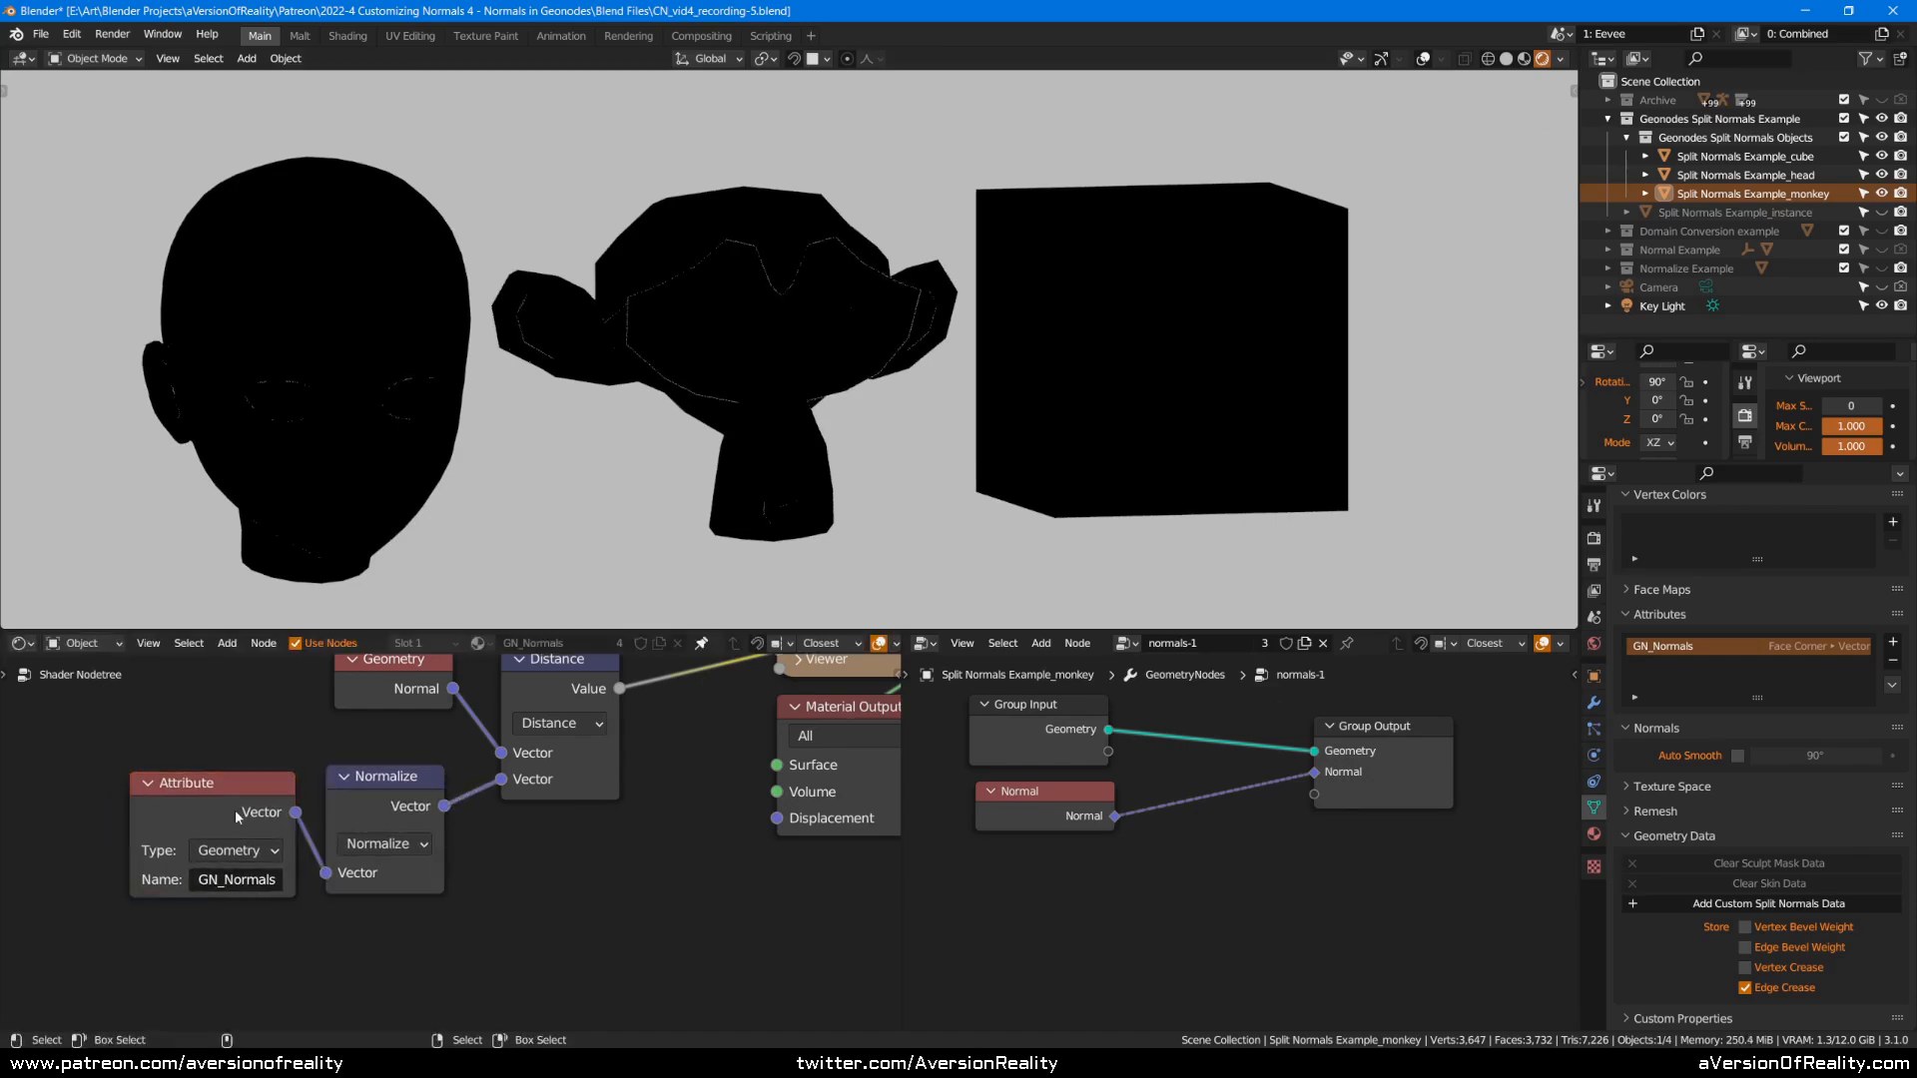
middle_click_drag(486, 787, 450, 847)
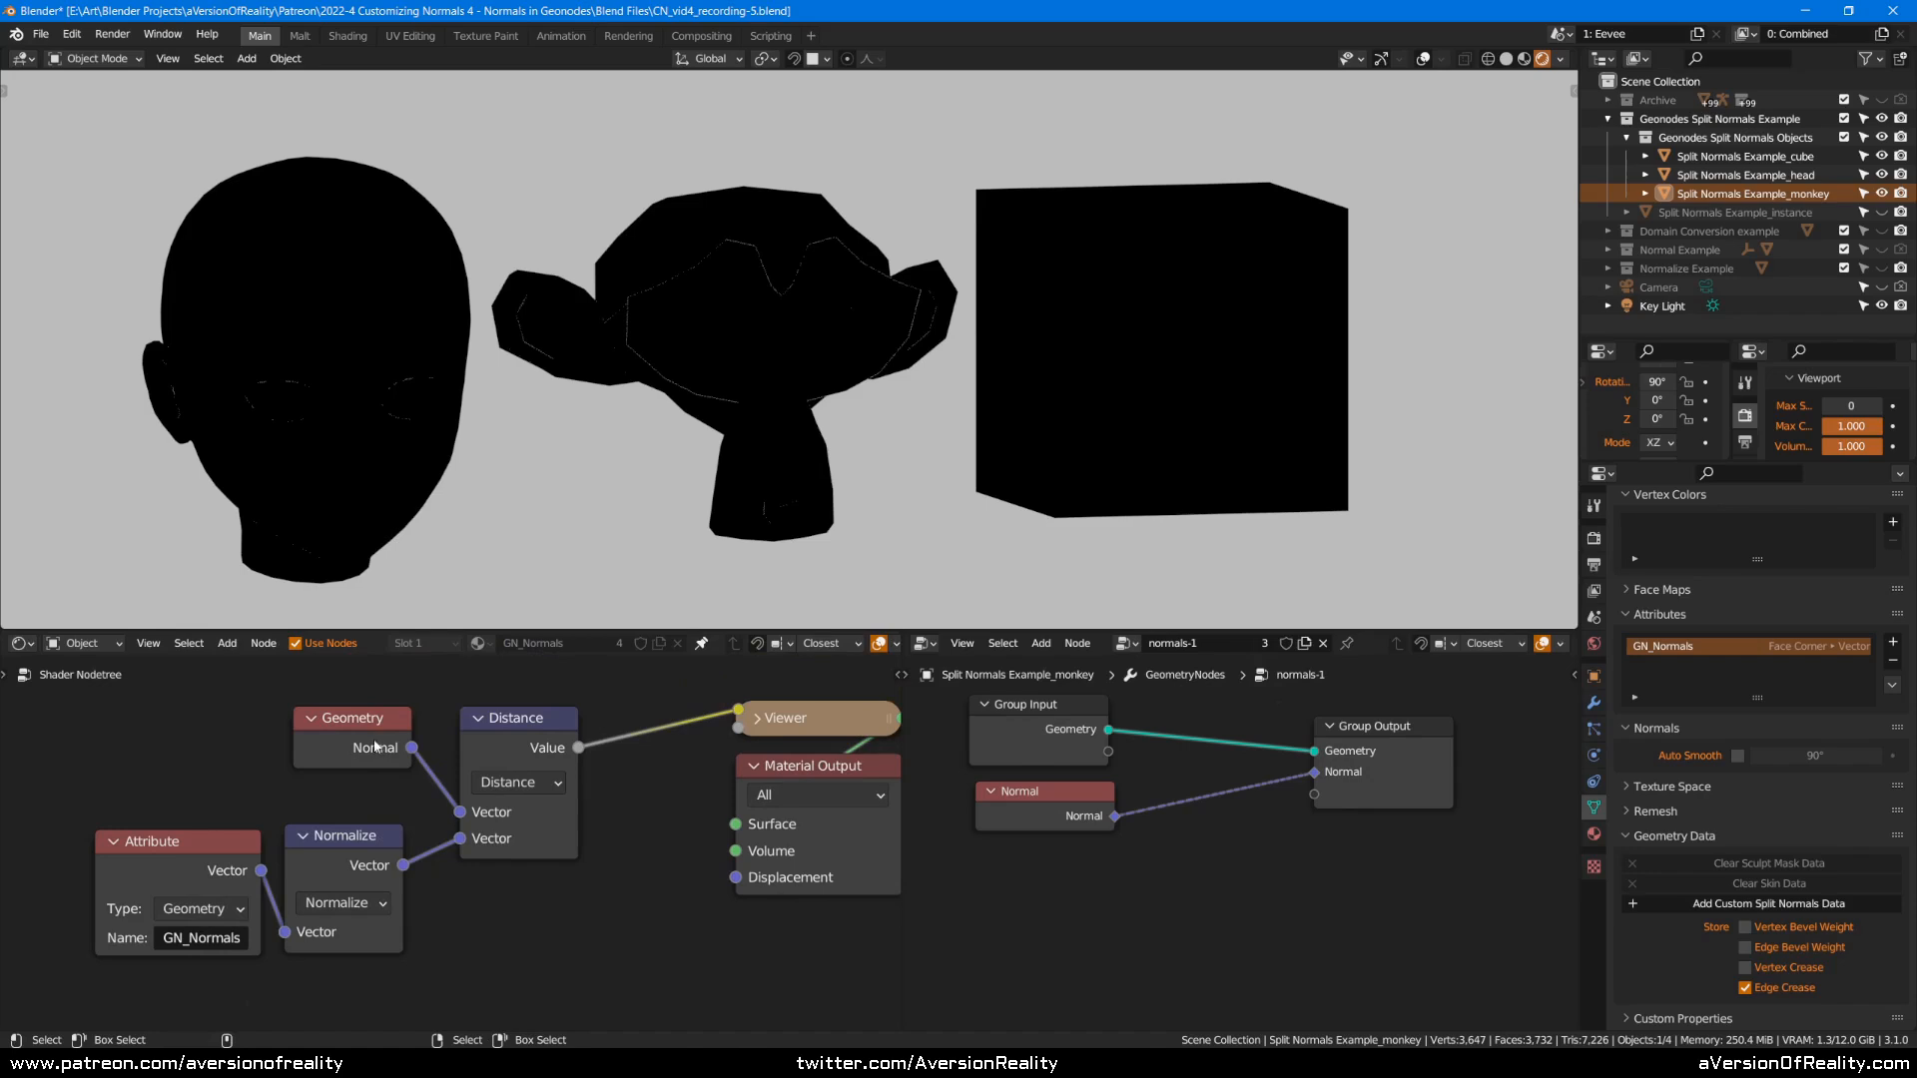
Compare the previews of the normalized GN_Normals and the Geometry normals, and finish with the Distance node previewed.
left_click(375, 856, "ctrl+shift")
left_click(359, 748, "ctrl+shift")
left_click(356, 858, "ctrl+shift")
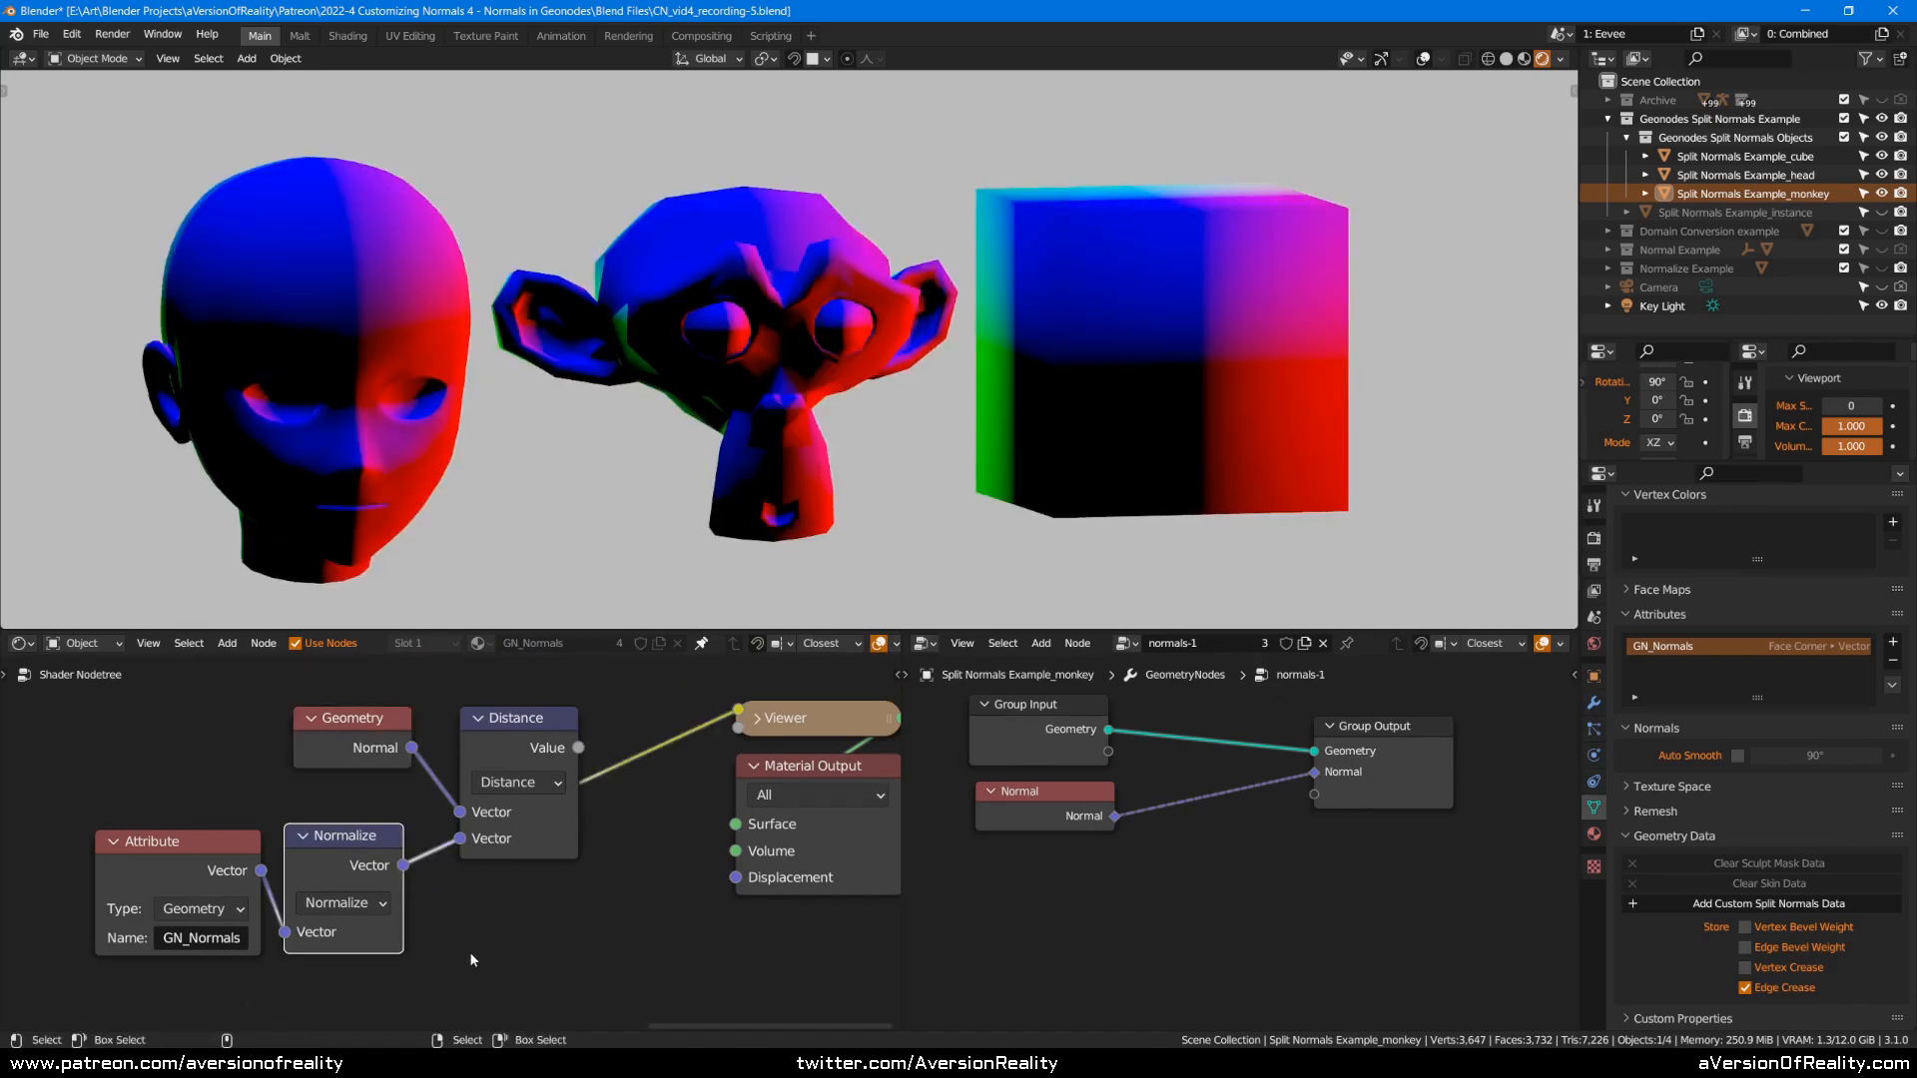
left_click_drag(315, 855, 323, 857)
left_click(509, 925)
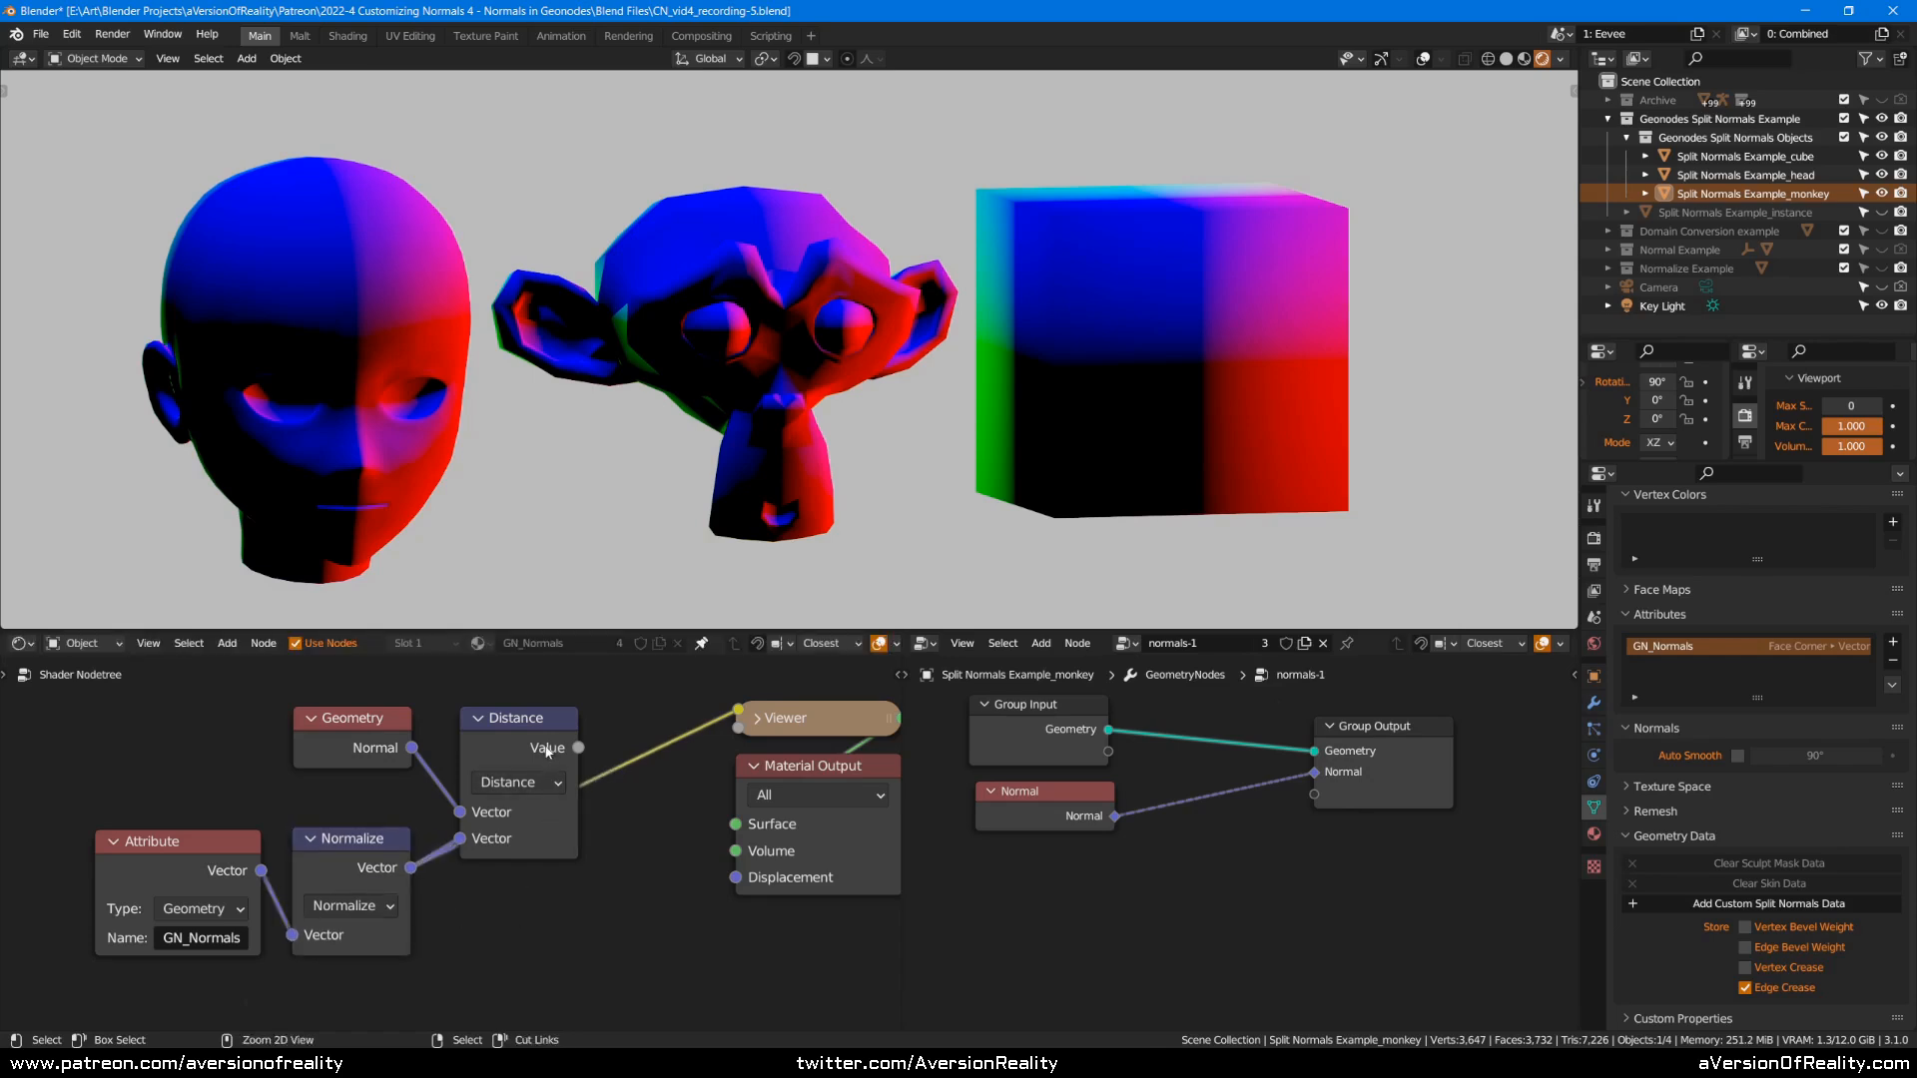
left_click(548, 752, "ctrl+shift")
left_click(554, 934)
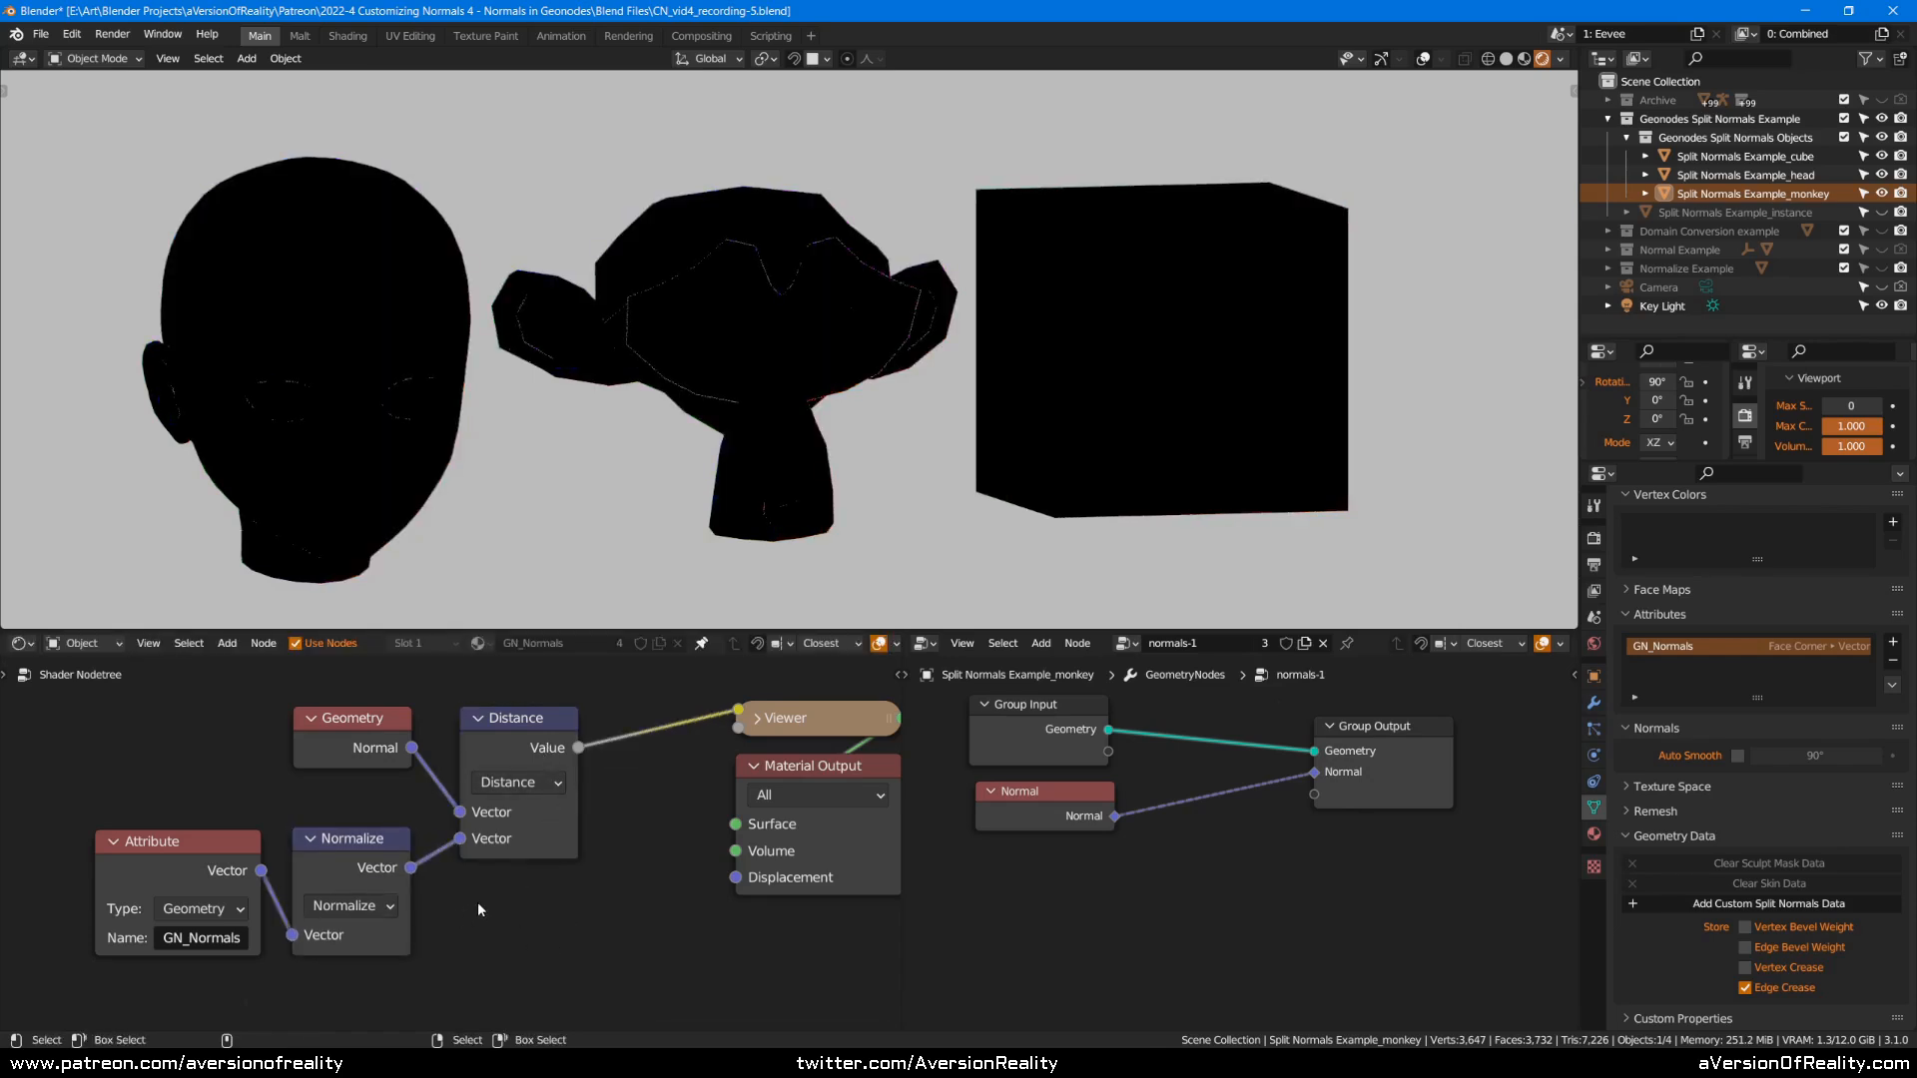
Reposition the Normal node below the Group Input in the normals-1 tree.
middle_click_drag(1171, 920, 1203, 943)
left_click(1142, 830)
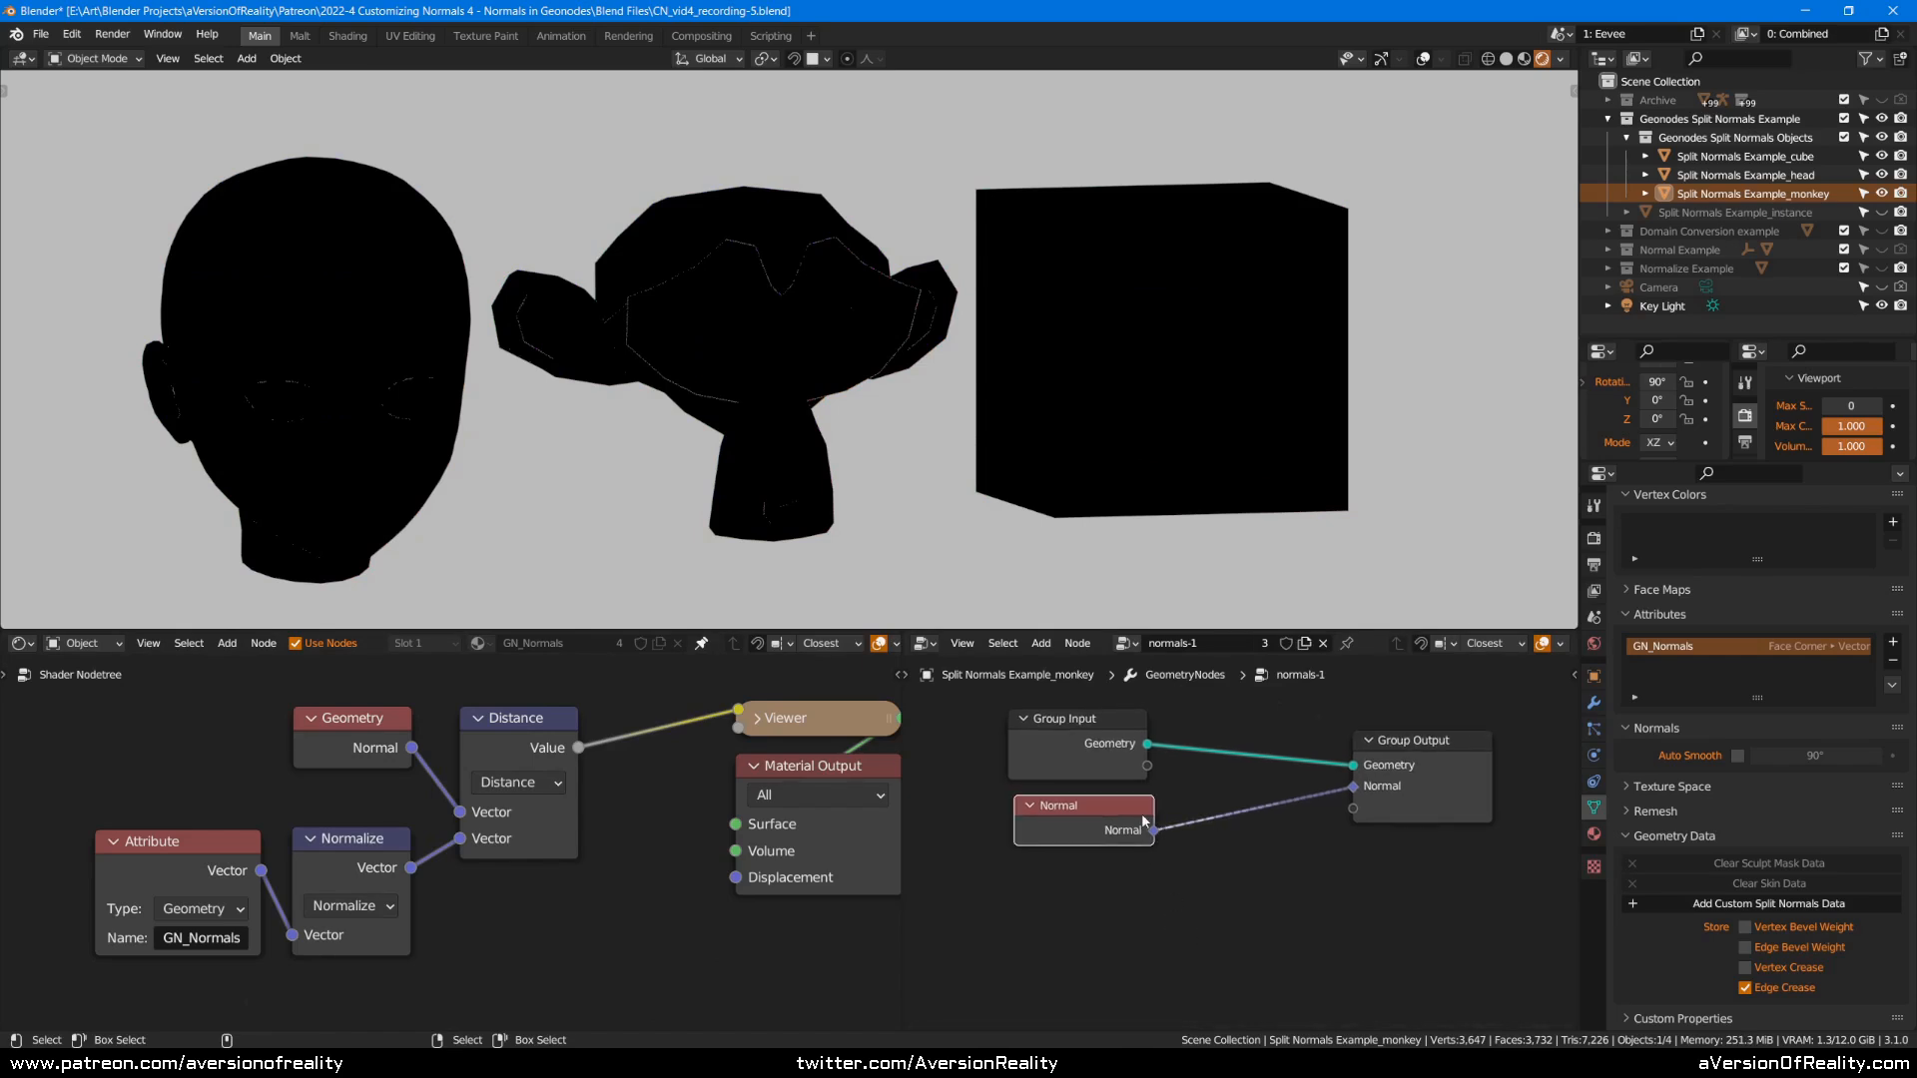
left_click(1255, 872)
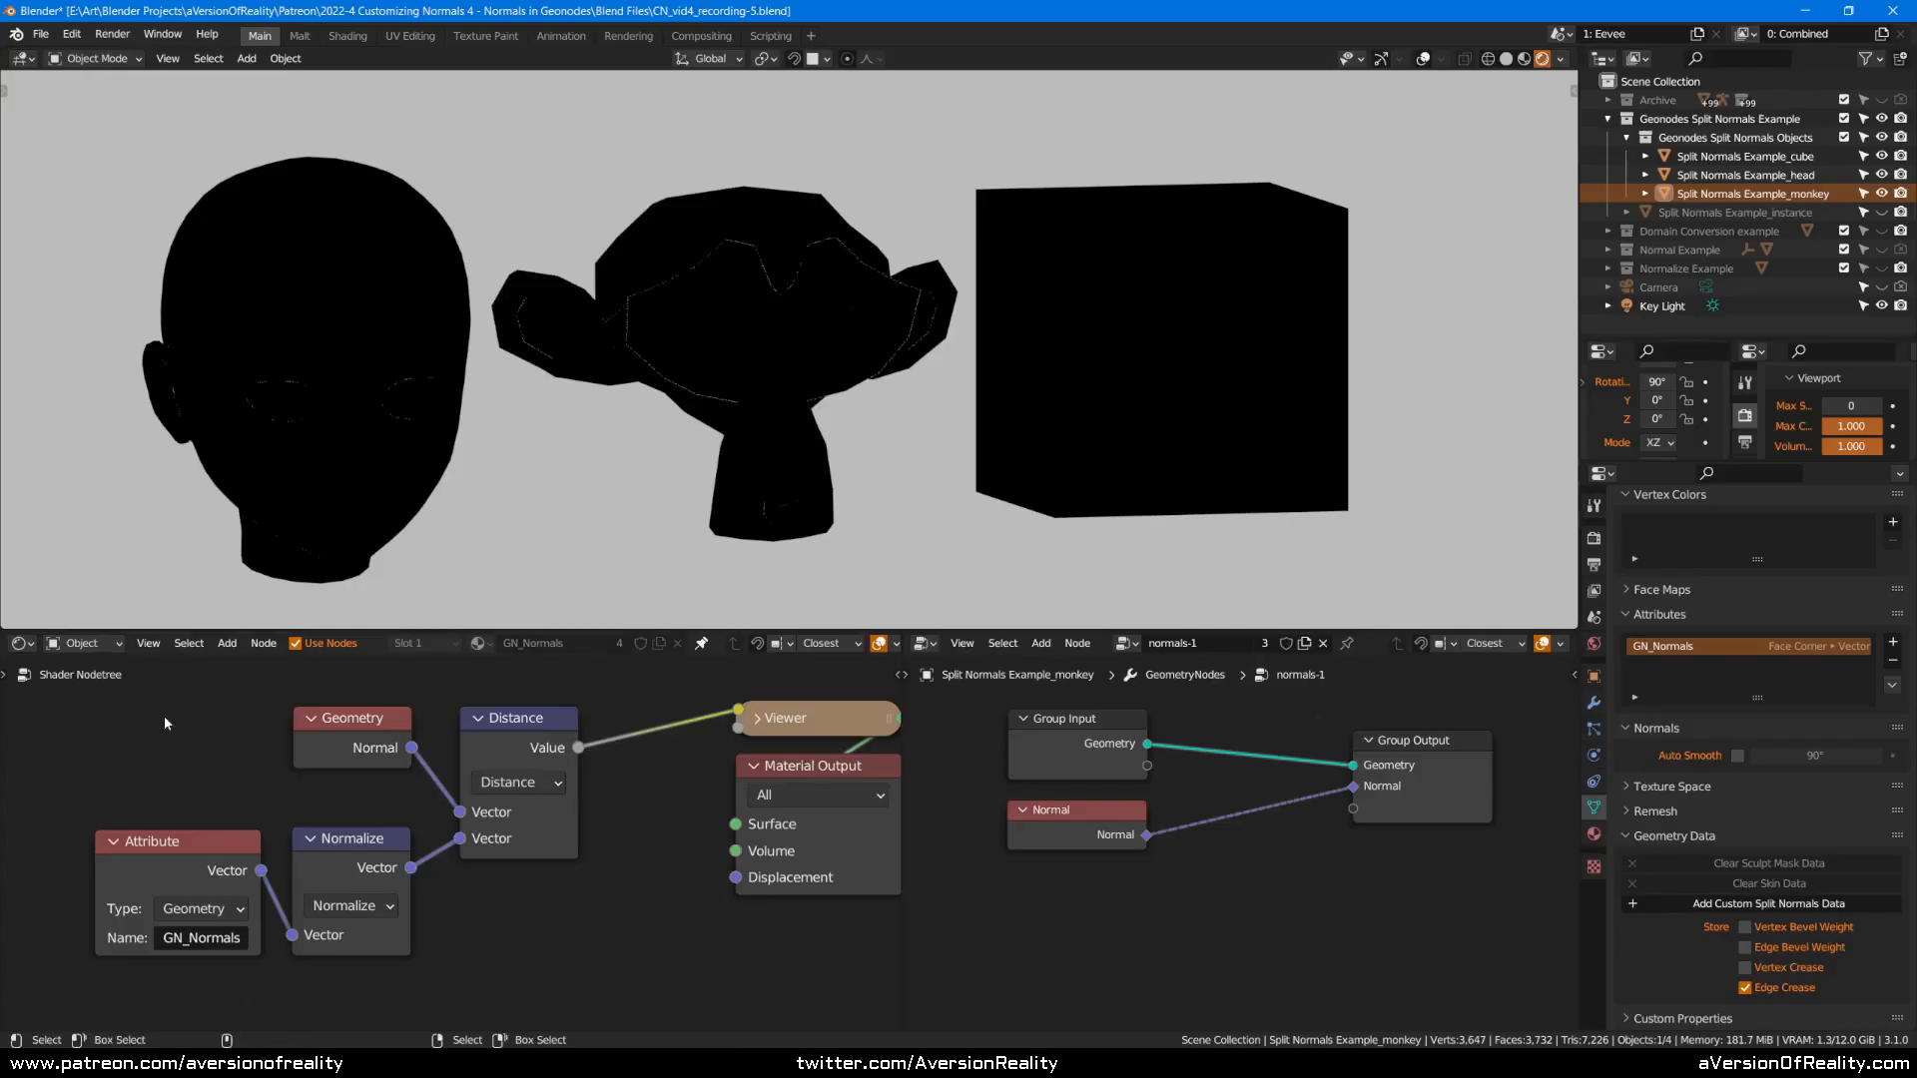
Switch the shader node area to a Spreadsheet and narrow it to give the geometry node tree more room.
left_click(22, 643)
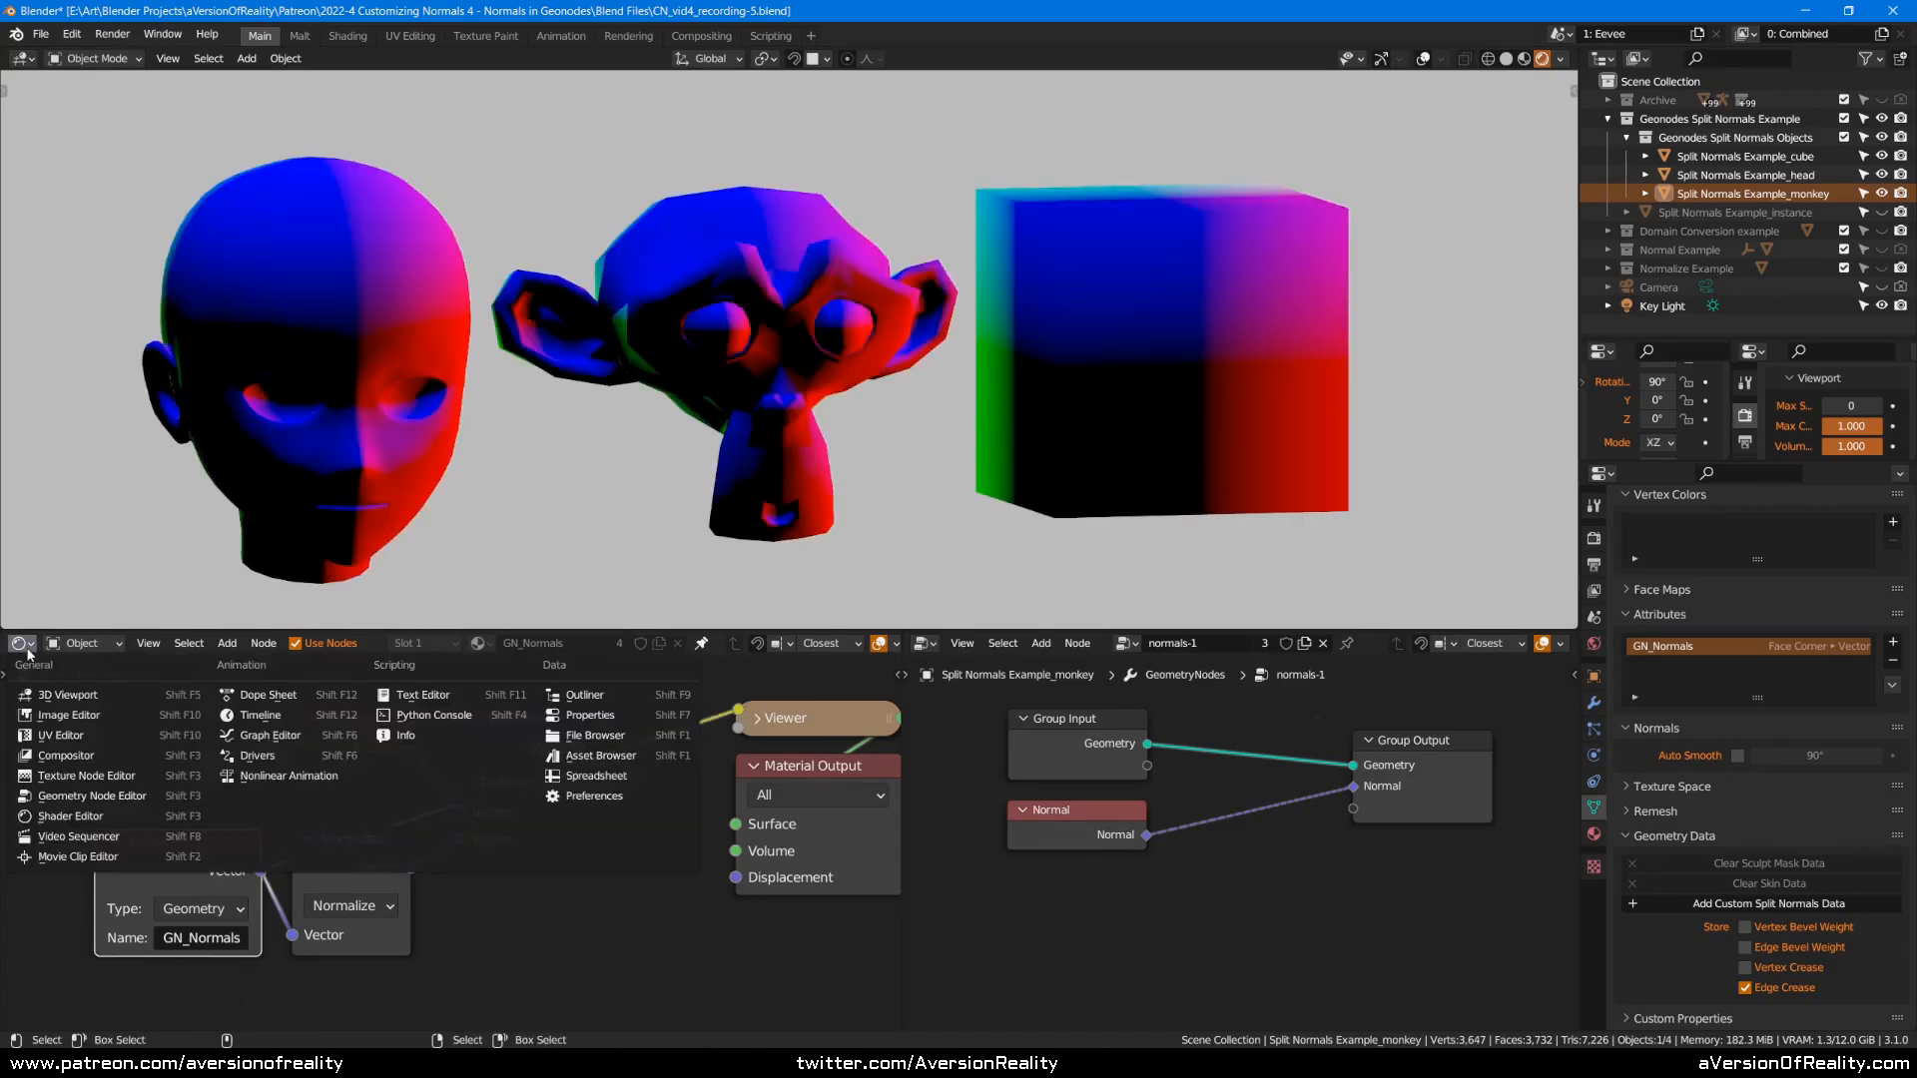
left_click(577, 797)
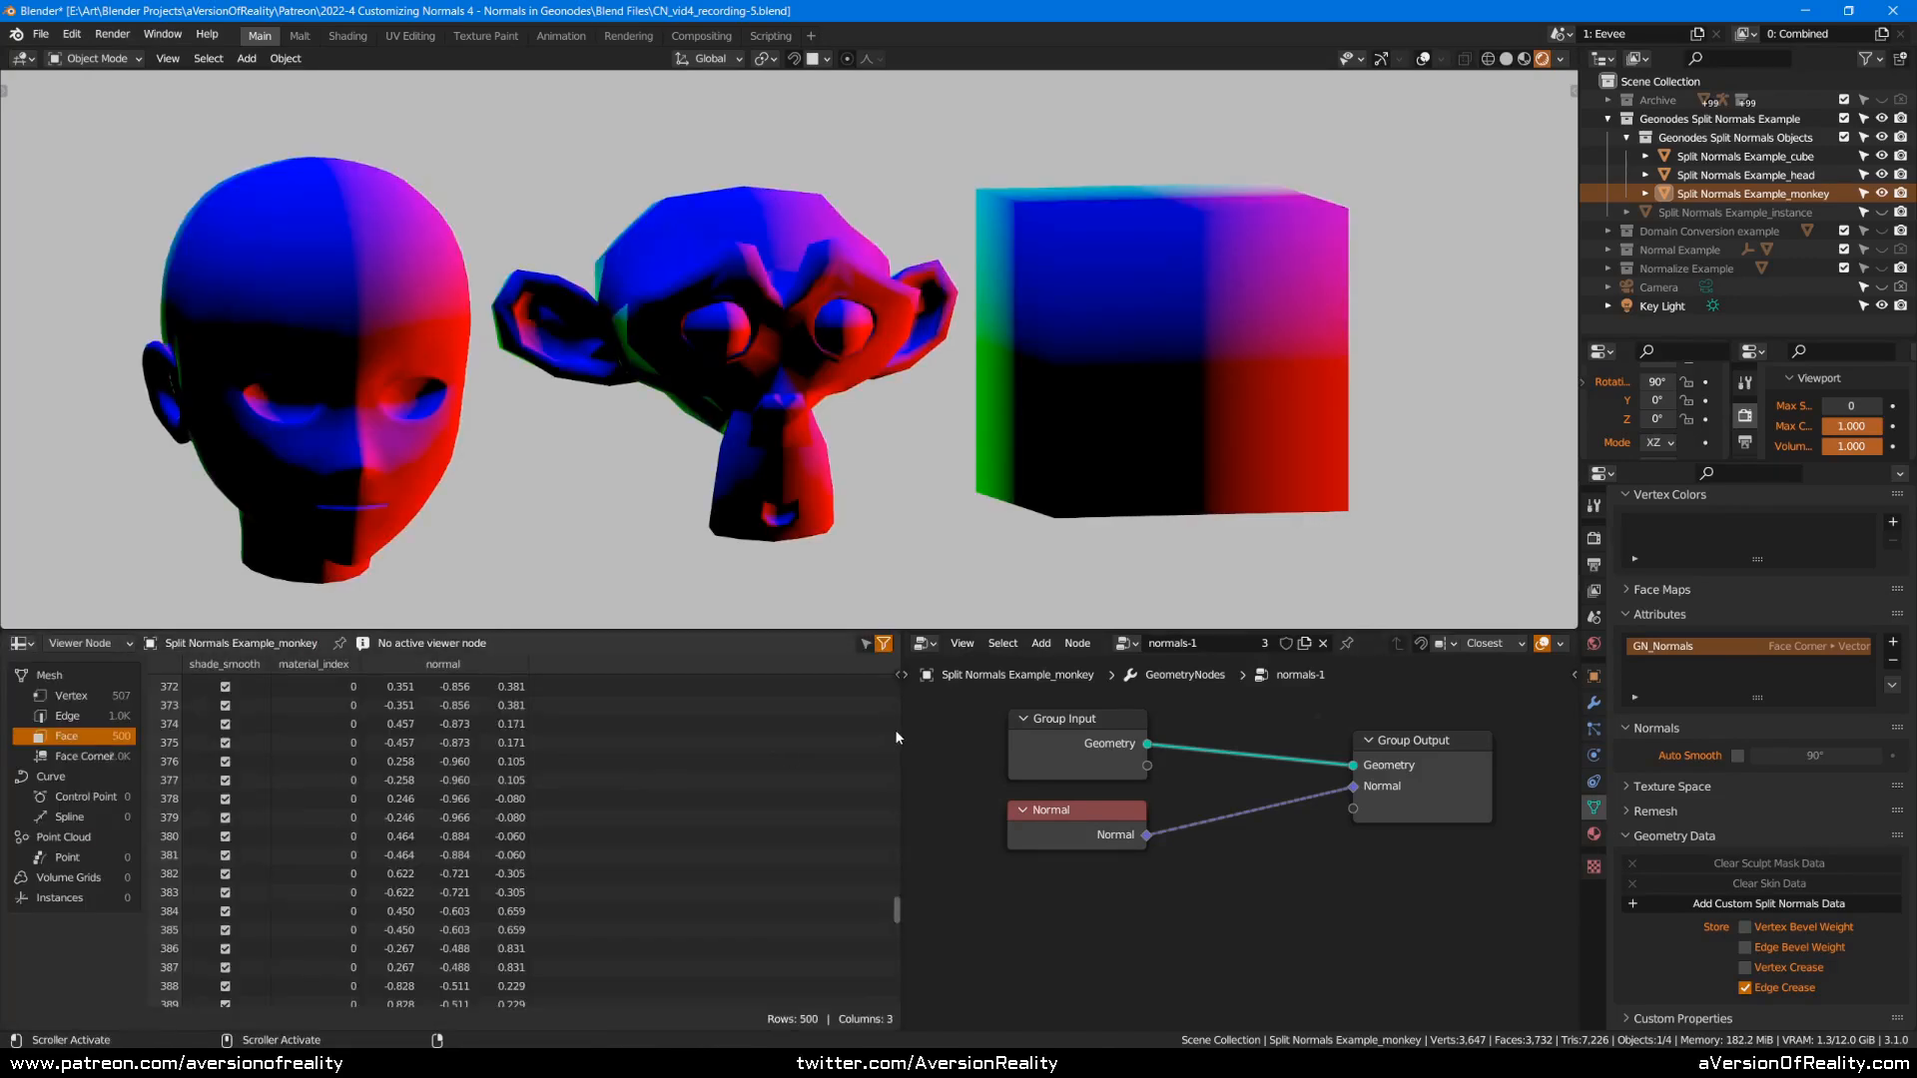
left_click_drag(902, 727, 694, 734)
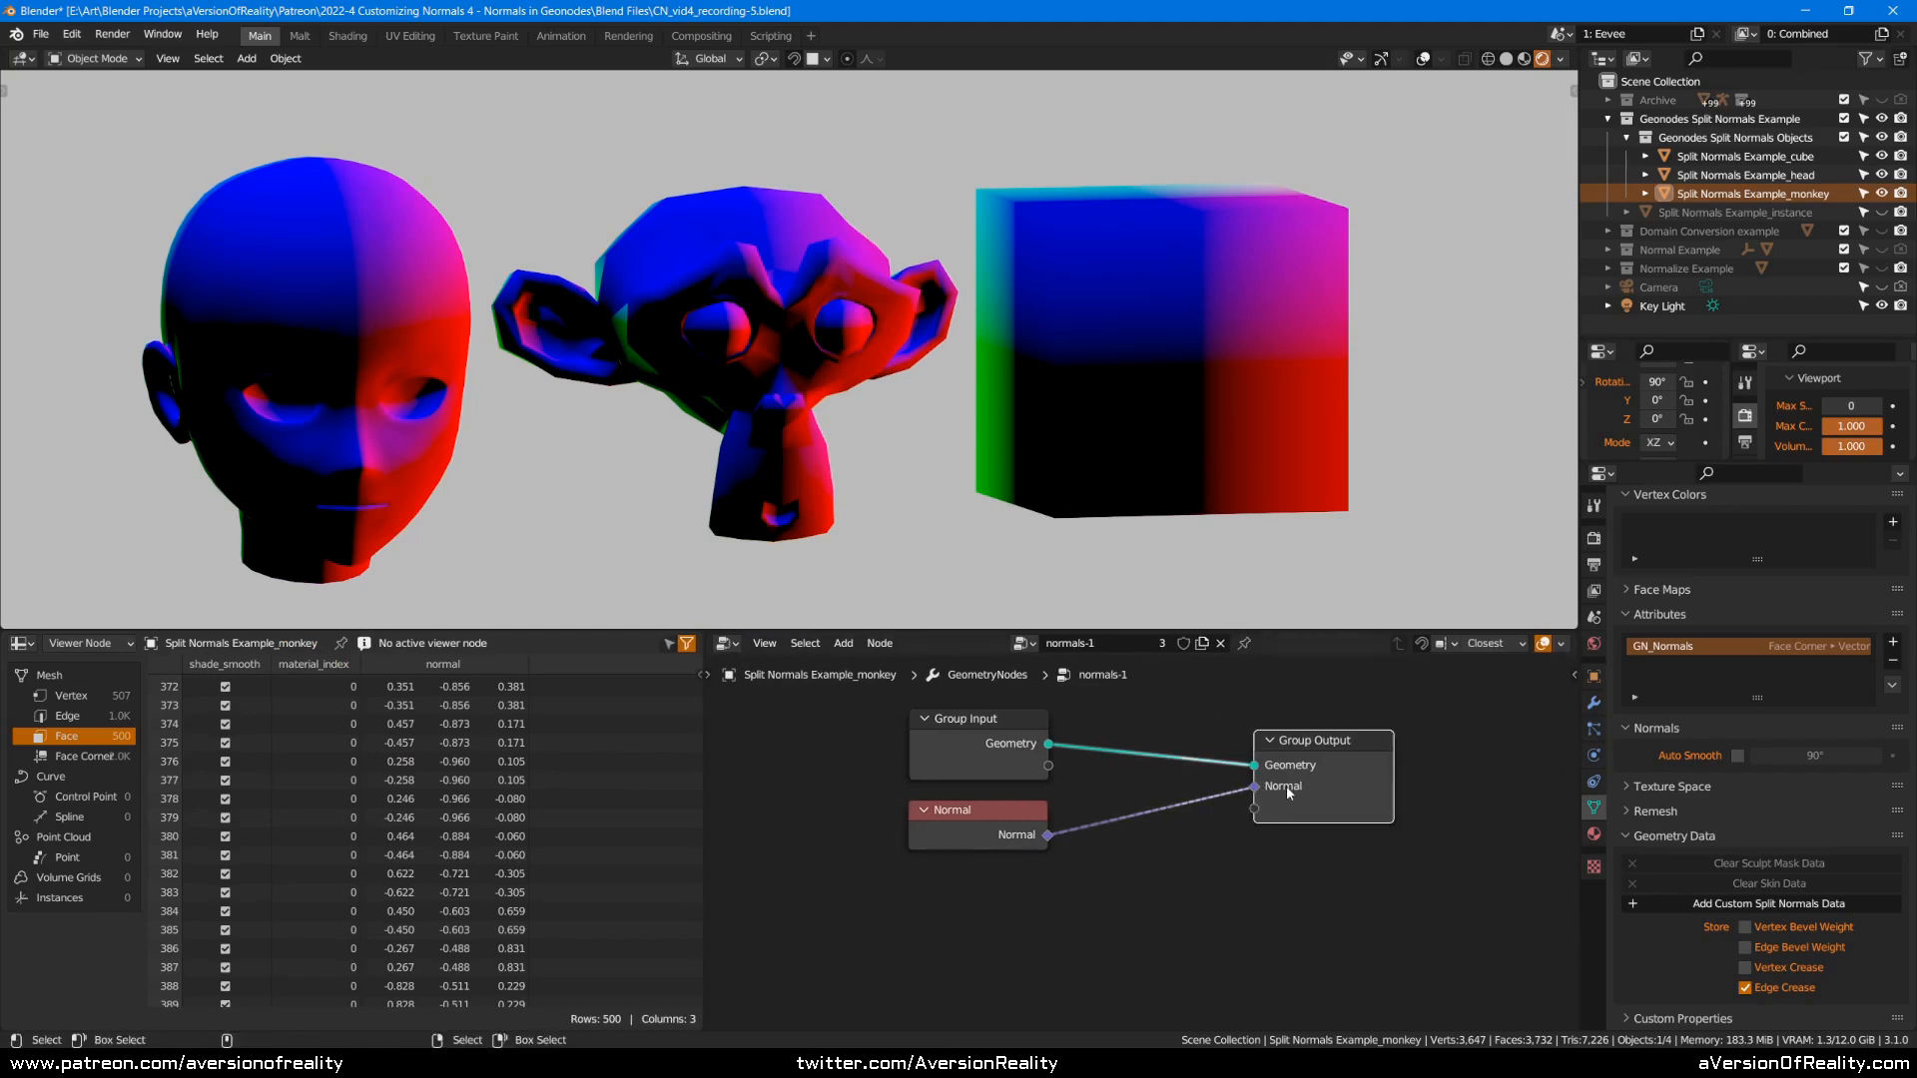
middle_click_drag(1245, 886, 1238, 863)
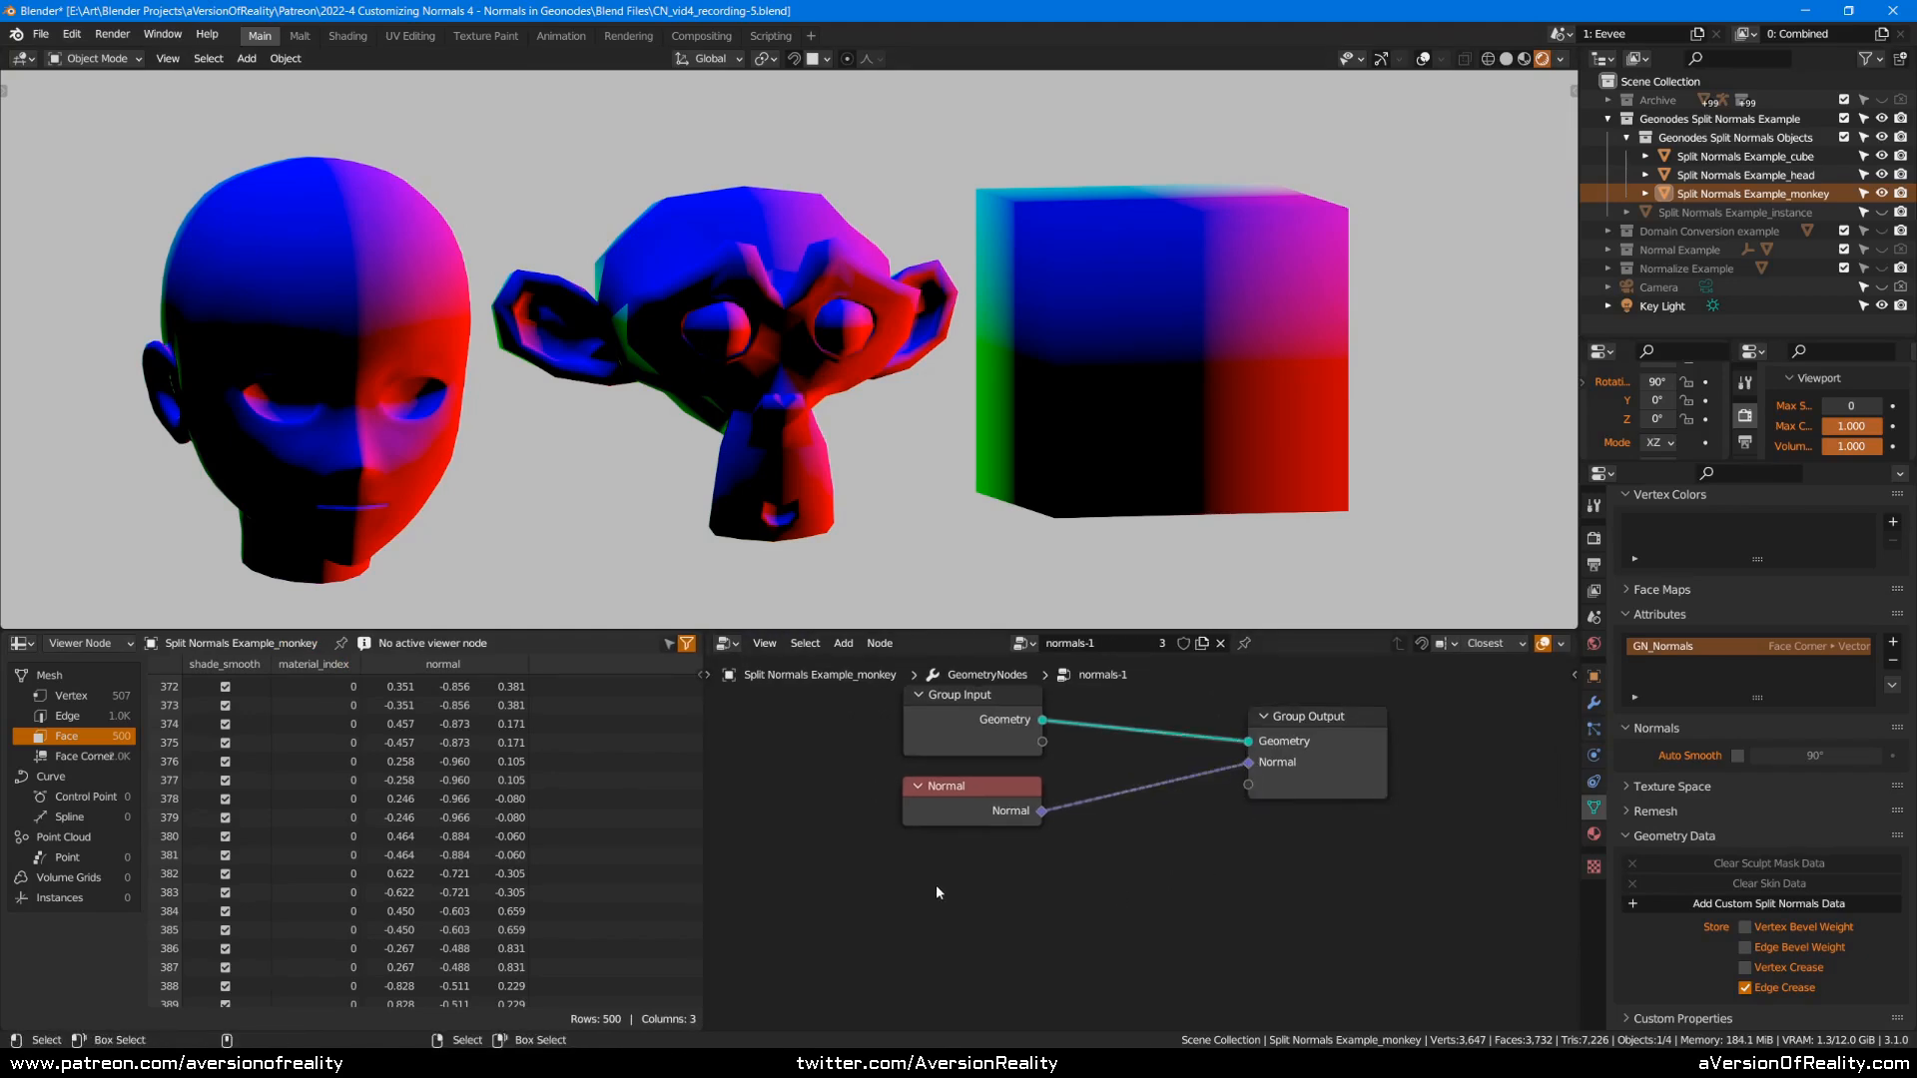
Feed the Group Output's Normal input from a new Color node set to red.
key("shift+a")
mouse_move(939, 887)
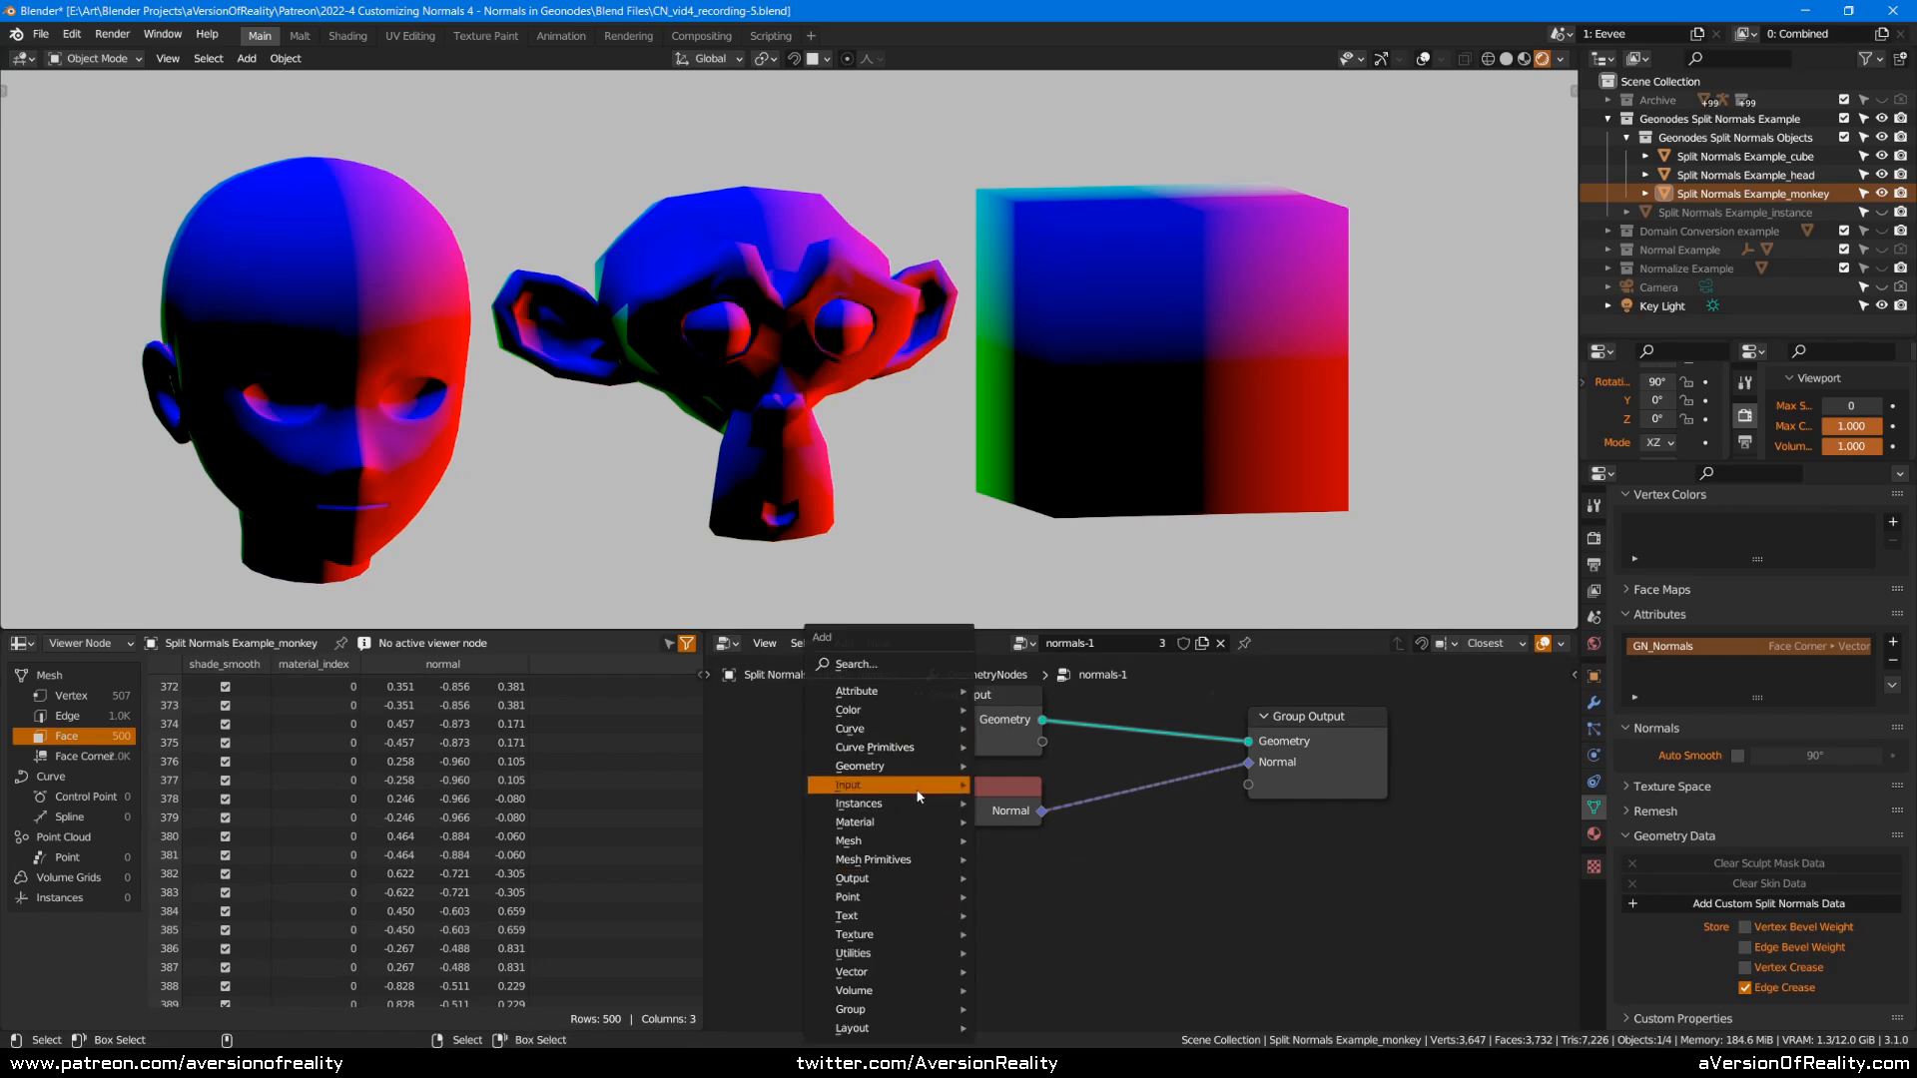
mouse_move(943, 785)
left_click(1016, 532)
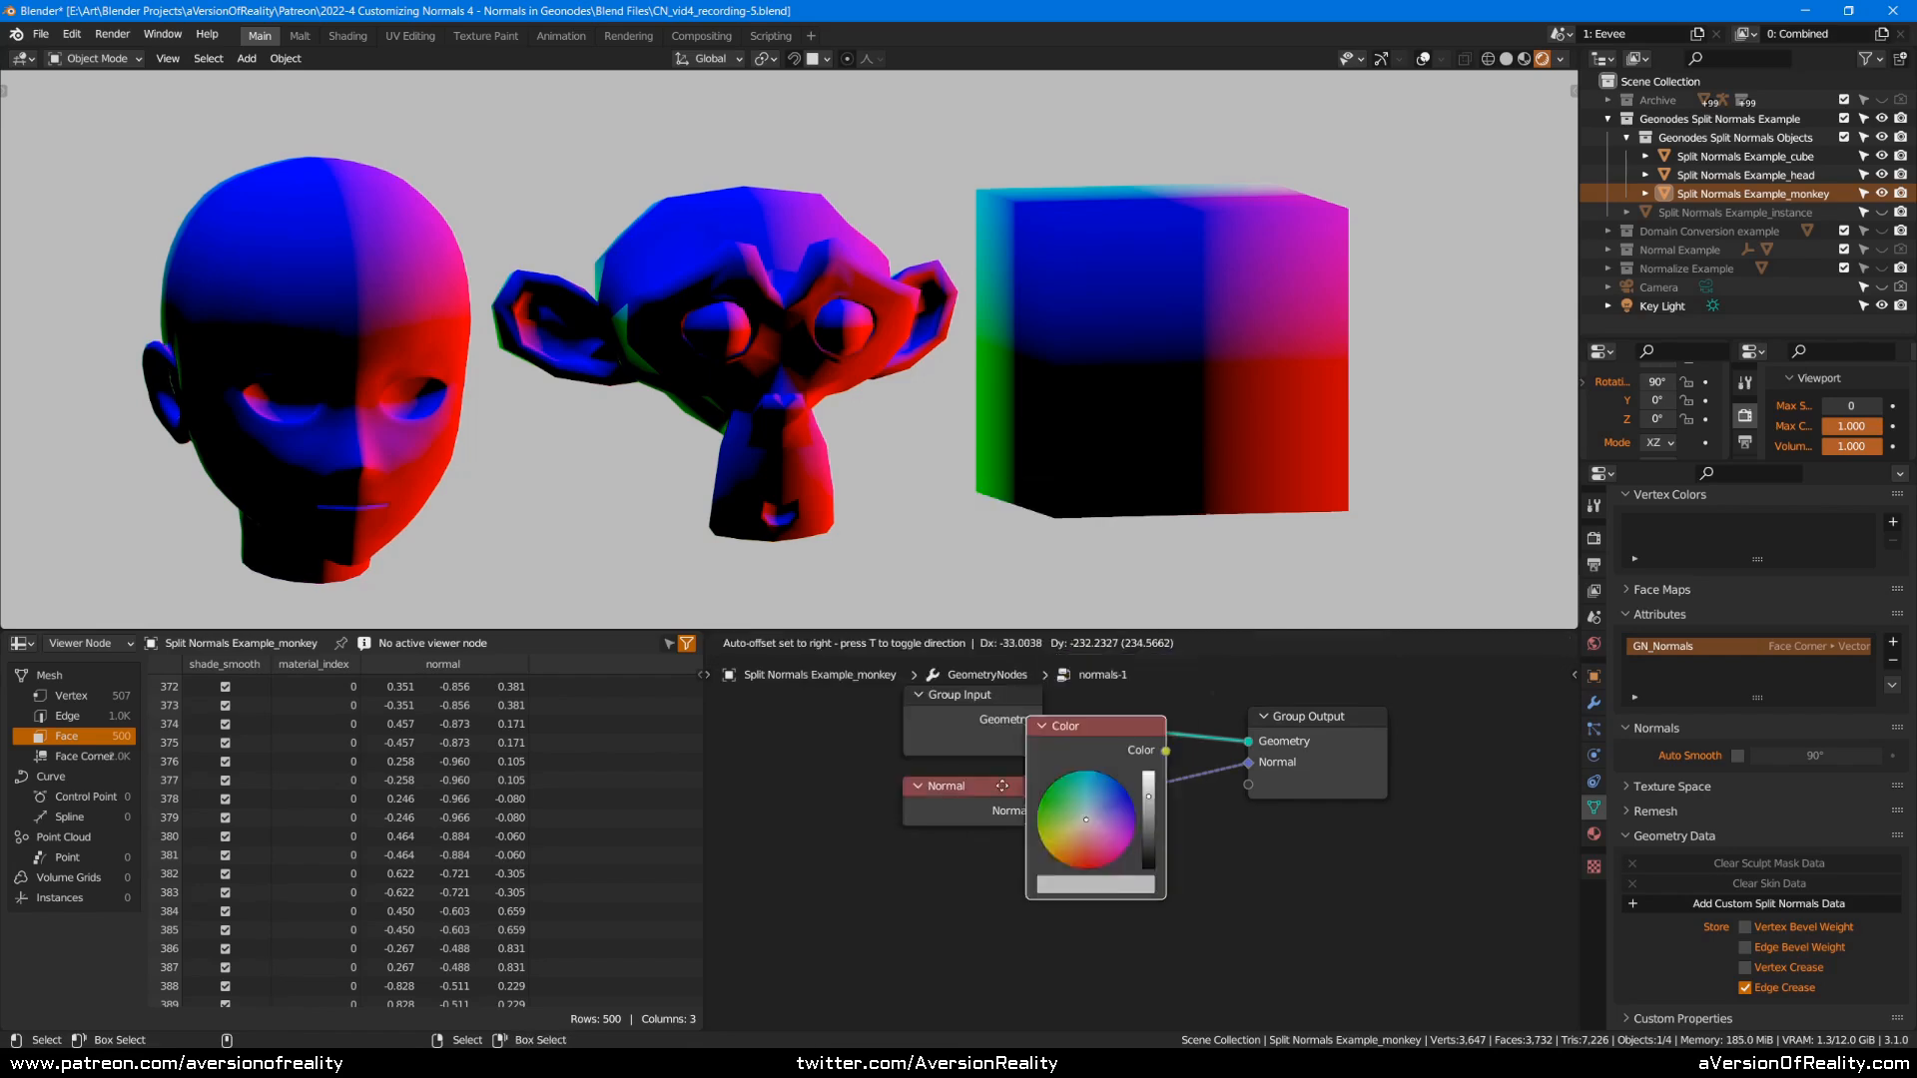
left_click_drag(1063, 880, 1249, 763)
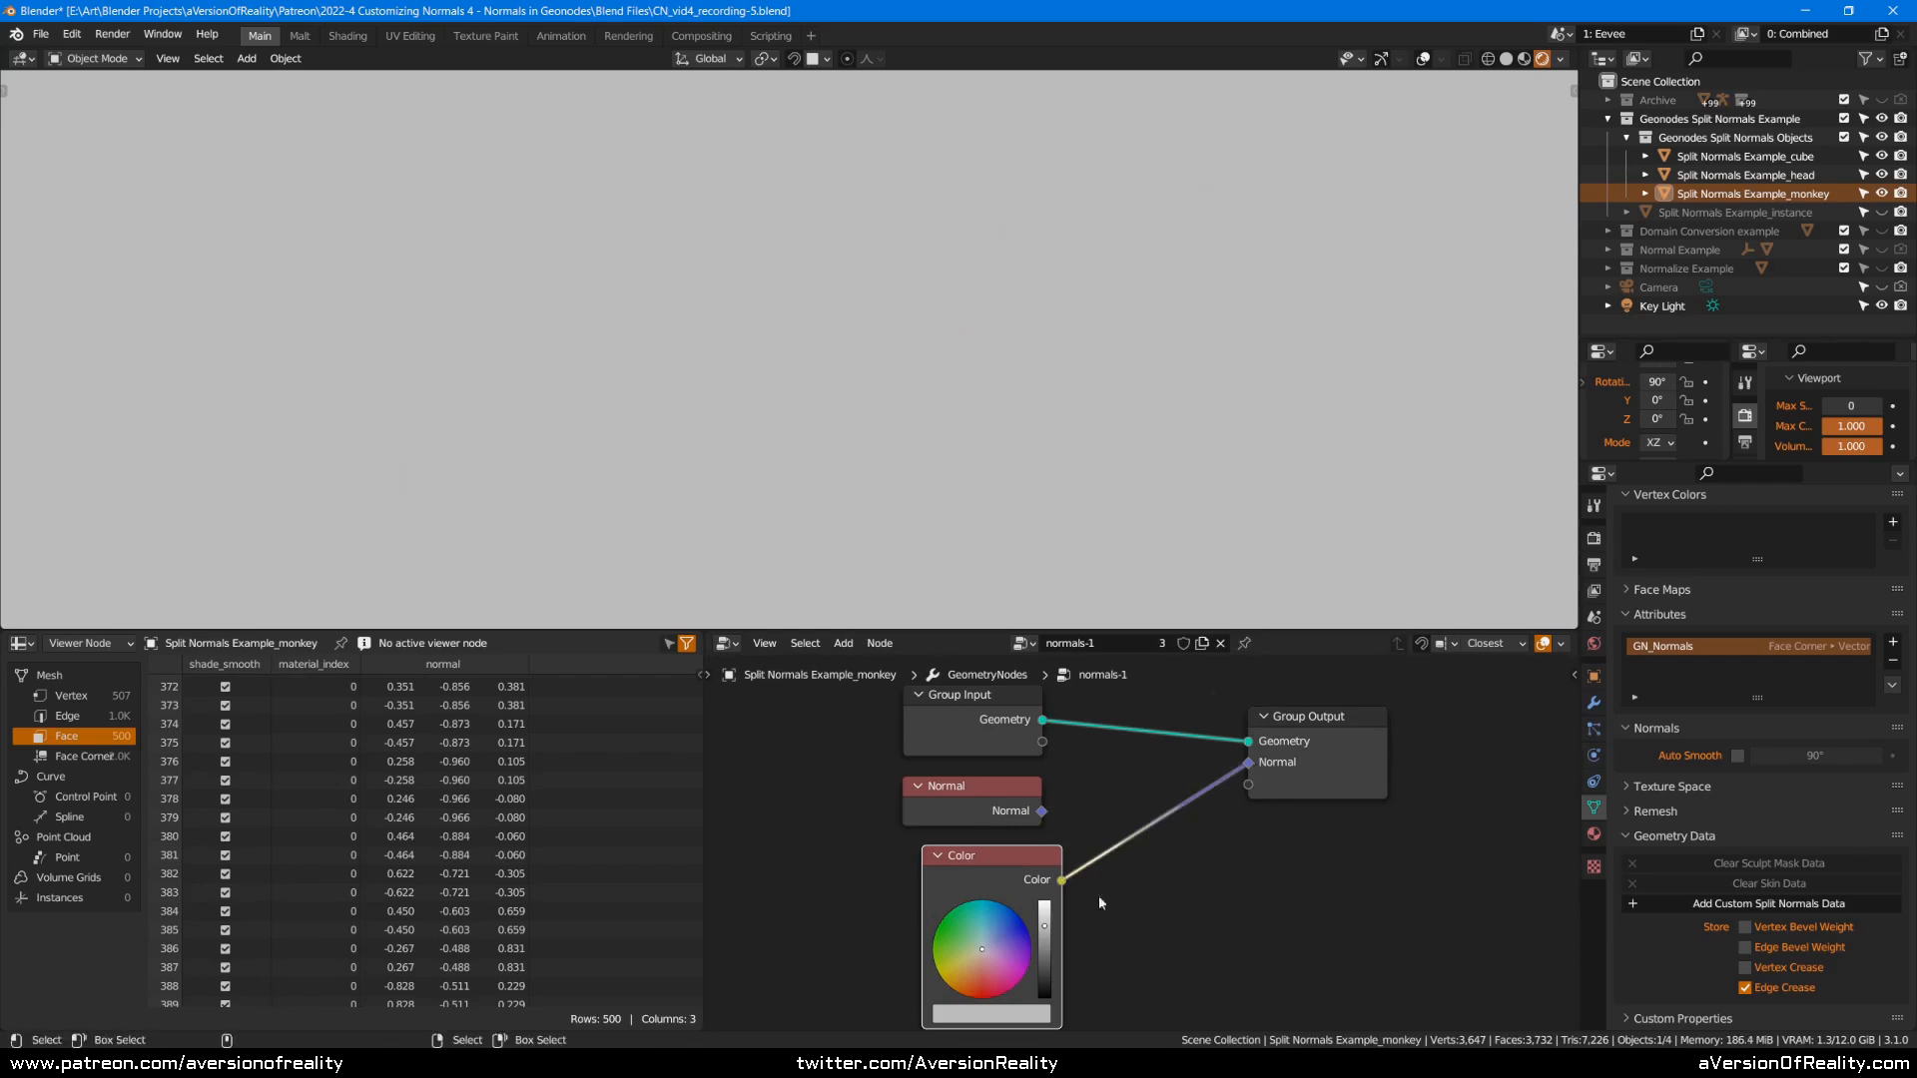
left_click(1019, 928)
left_click_drag(1014, 932, 975, 997)
Disconnect the Color node and set the Group Output's Normal values to 2.520, -5.140 and 2.060.
right_click_drag(1176, 825, 1198, 769, "ctrl")
left_click_drag(1298, 783, 1522, 820)
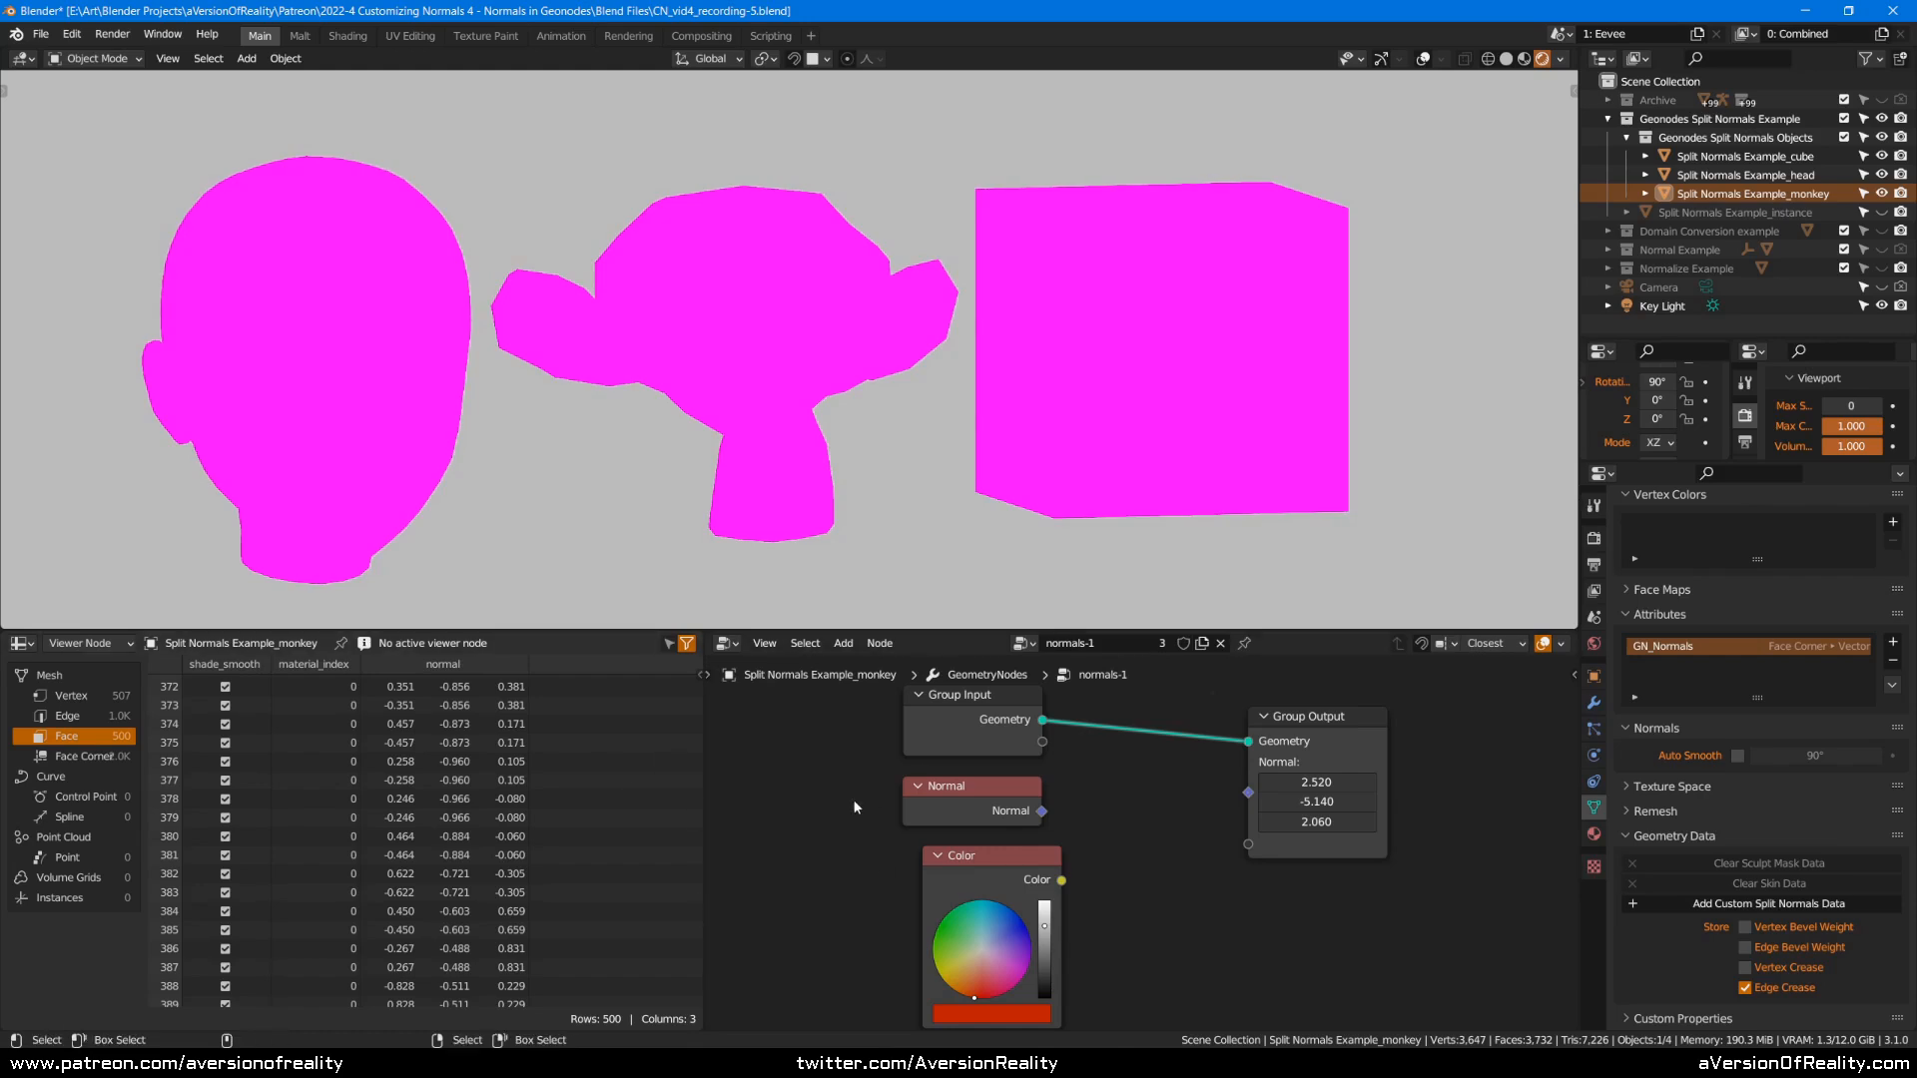
Delete the unconnected Color node from the geometry node tree.
left_click_drag(1042, 873, 1022, 868)
left_click(1070, 860)
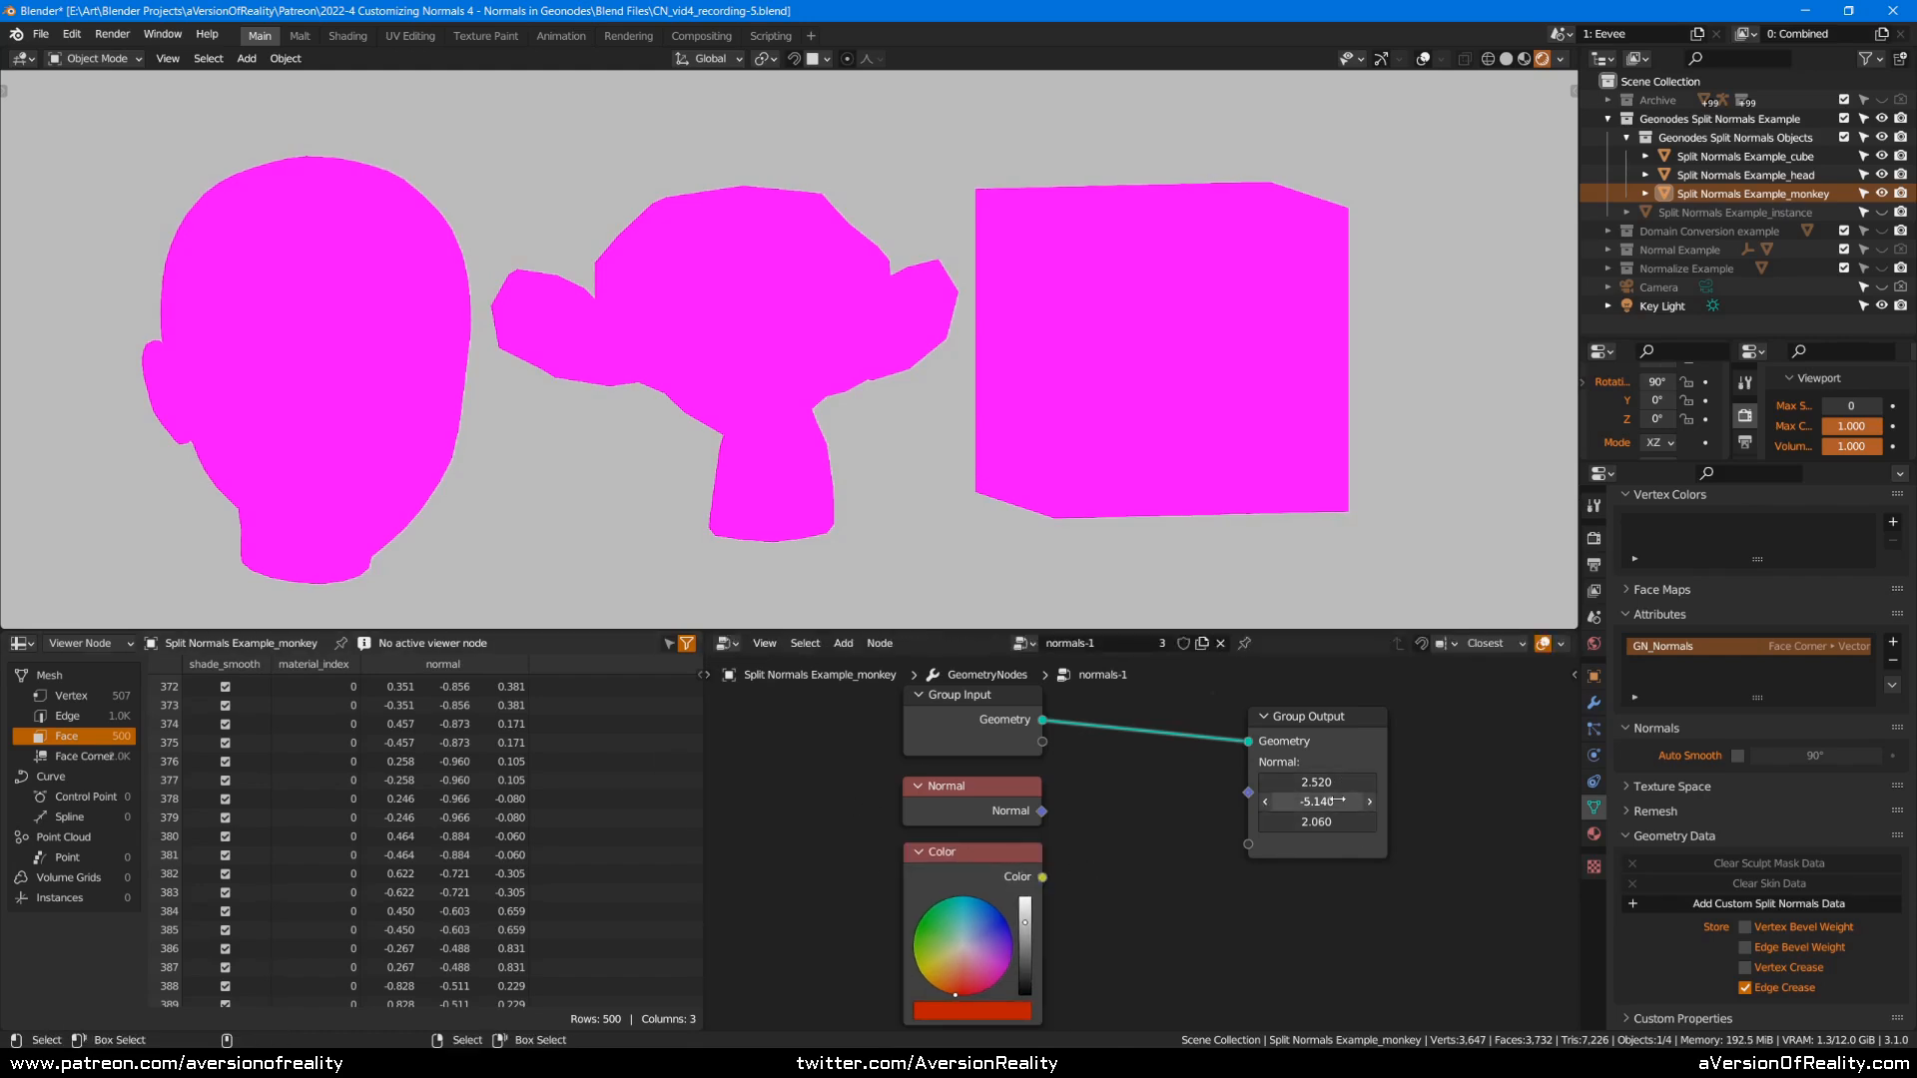
left_click(979, 870)
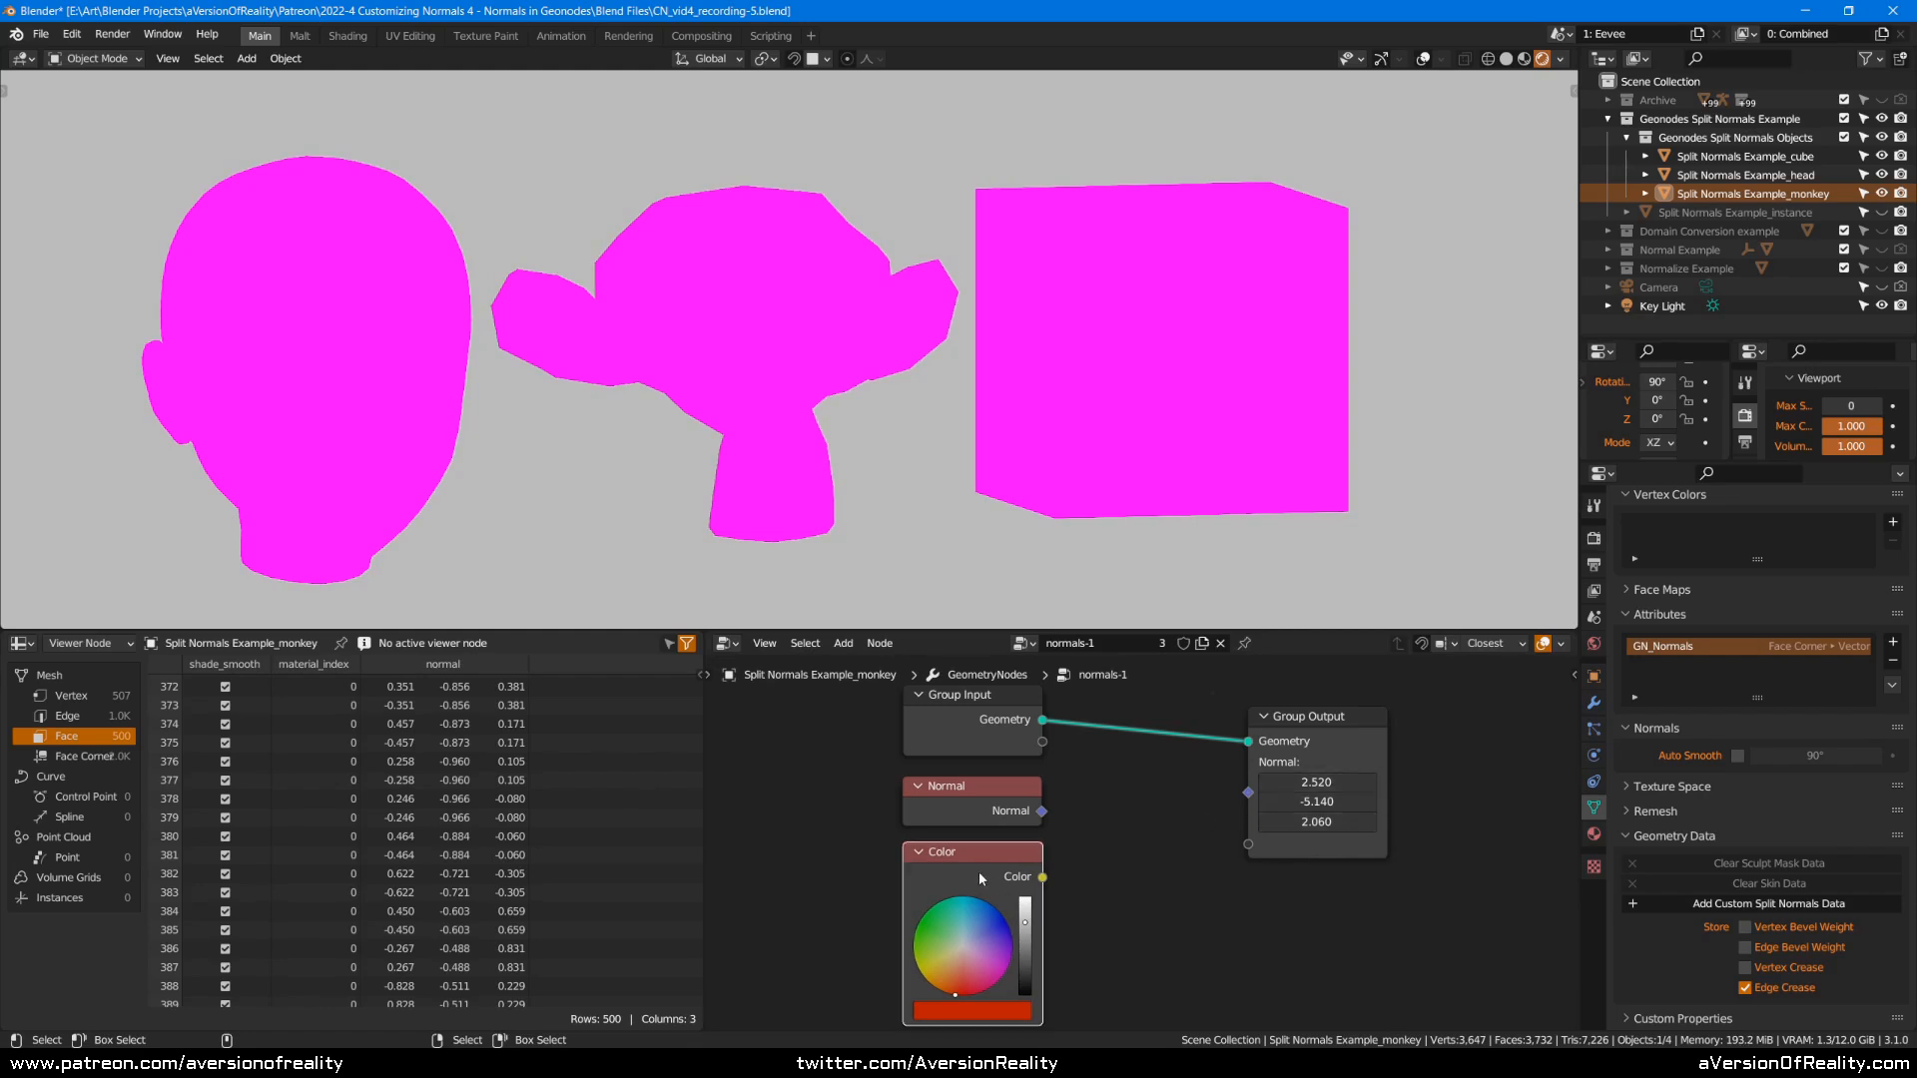
key("x")
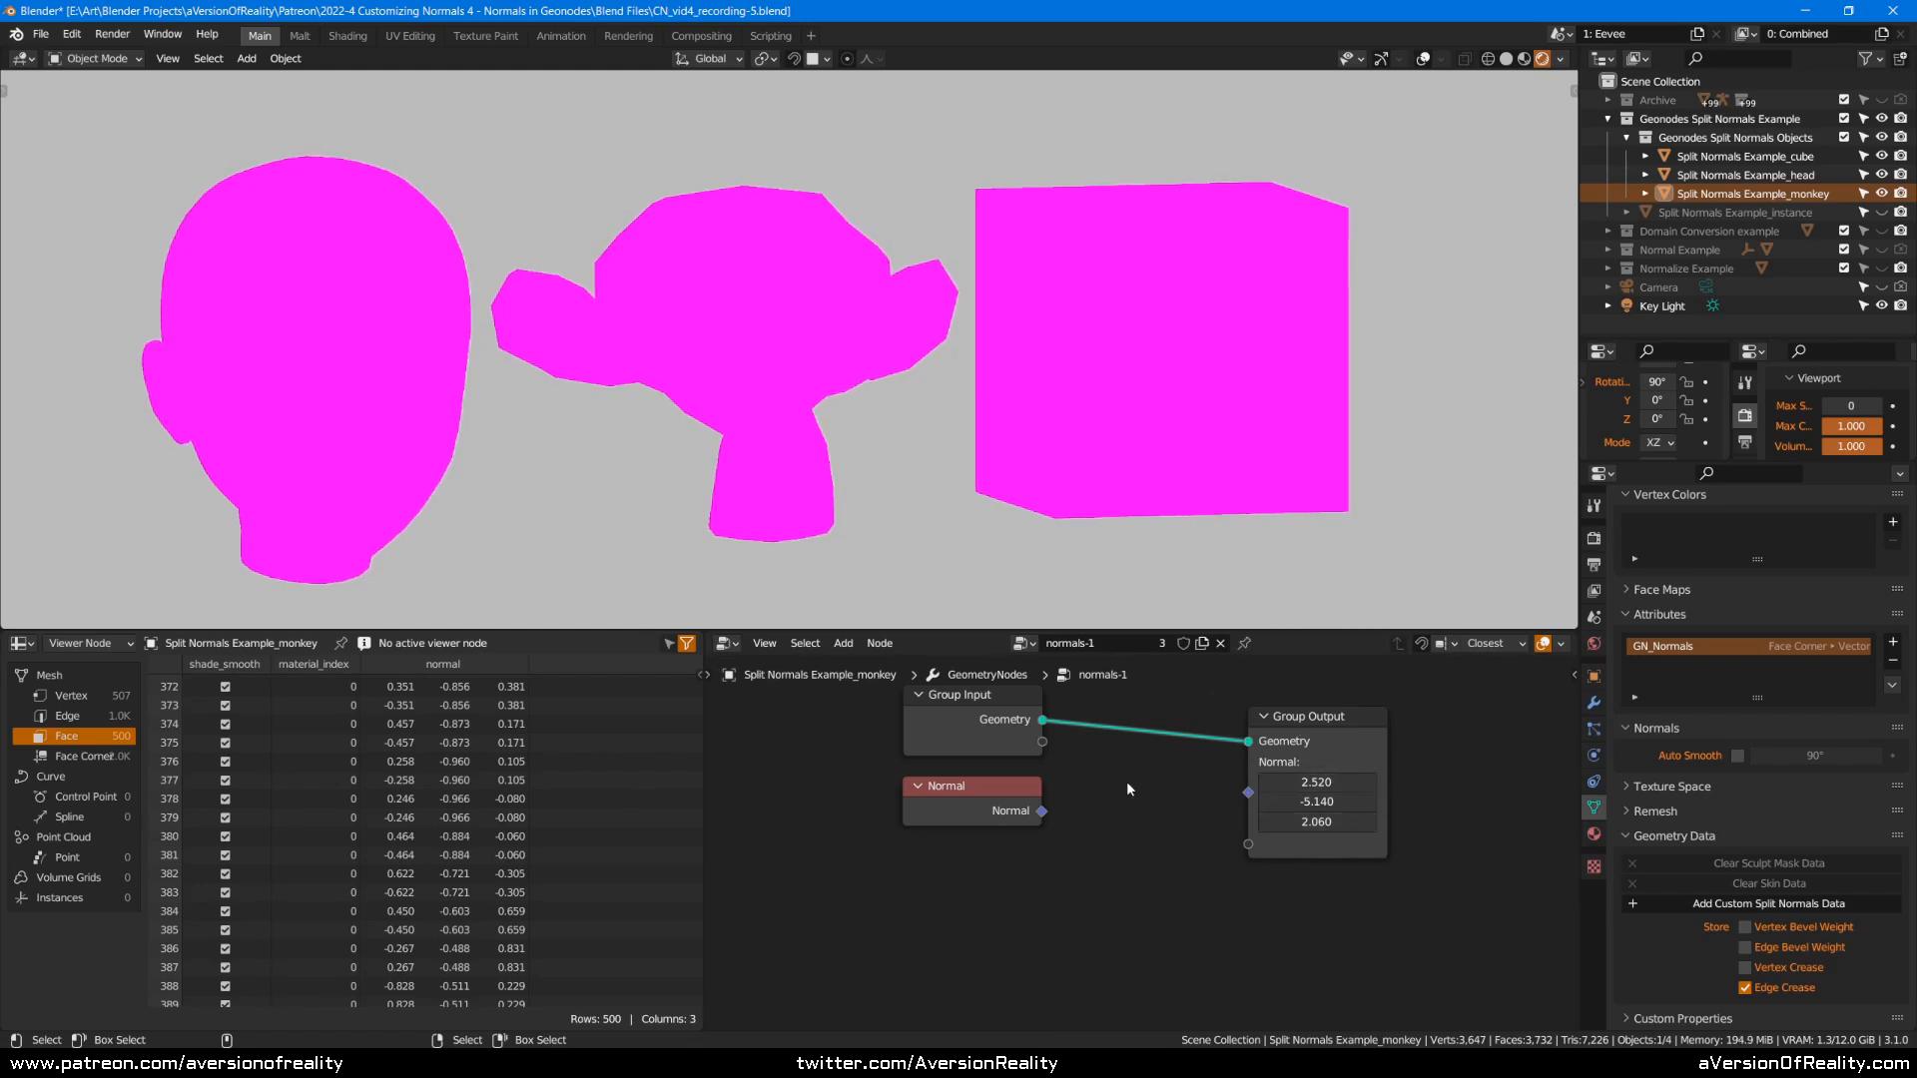
Display the node group's output settings and review the attribute domain options for the Normal output.
left_click(1309, 737)
key("n")
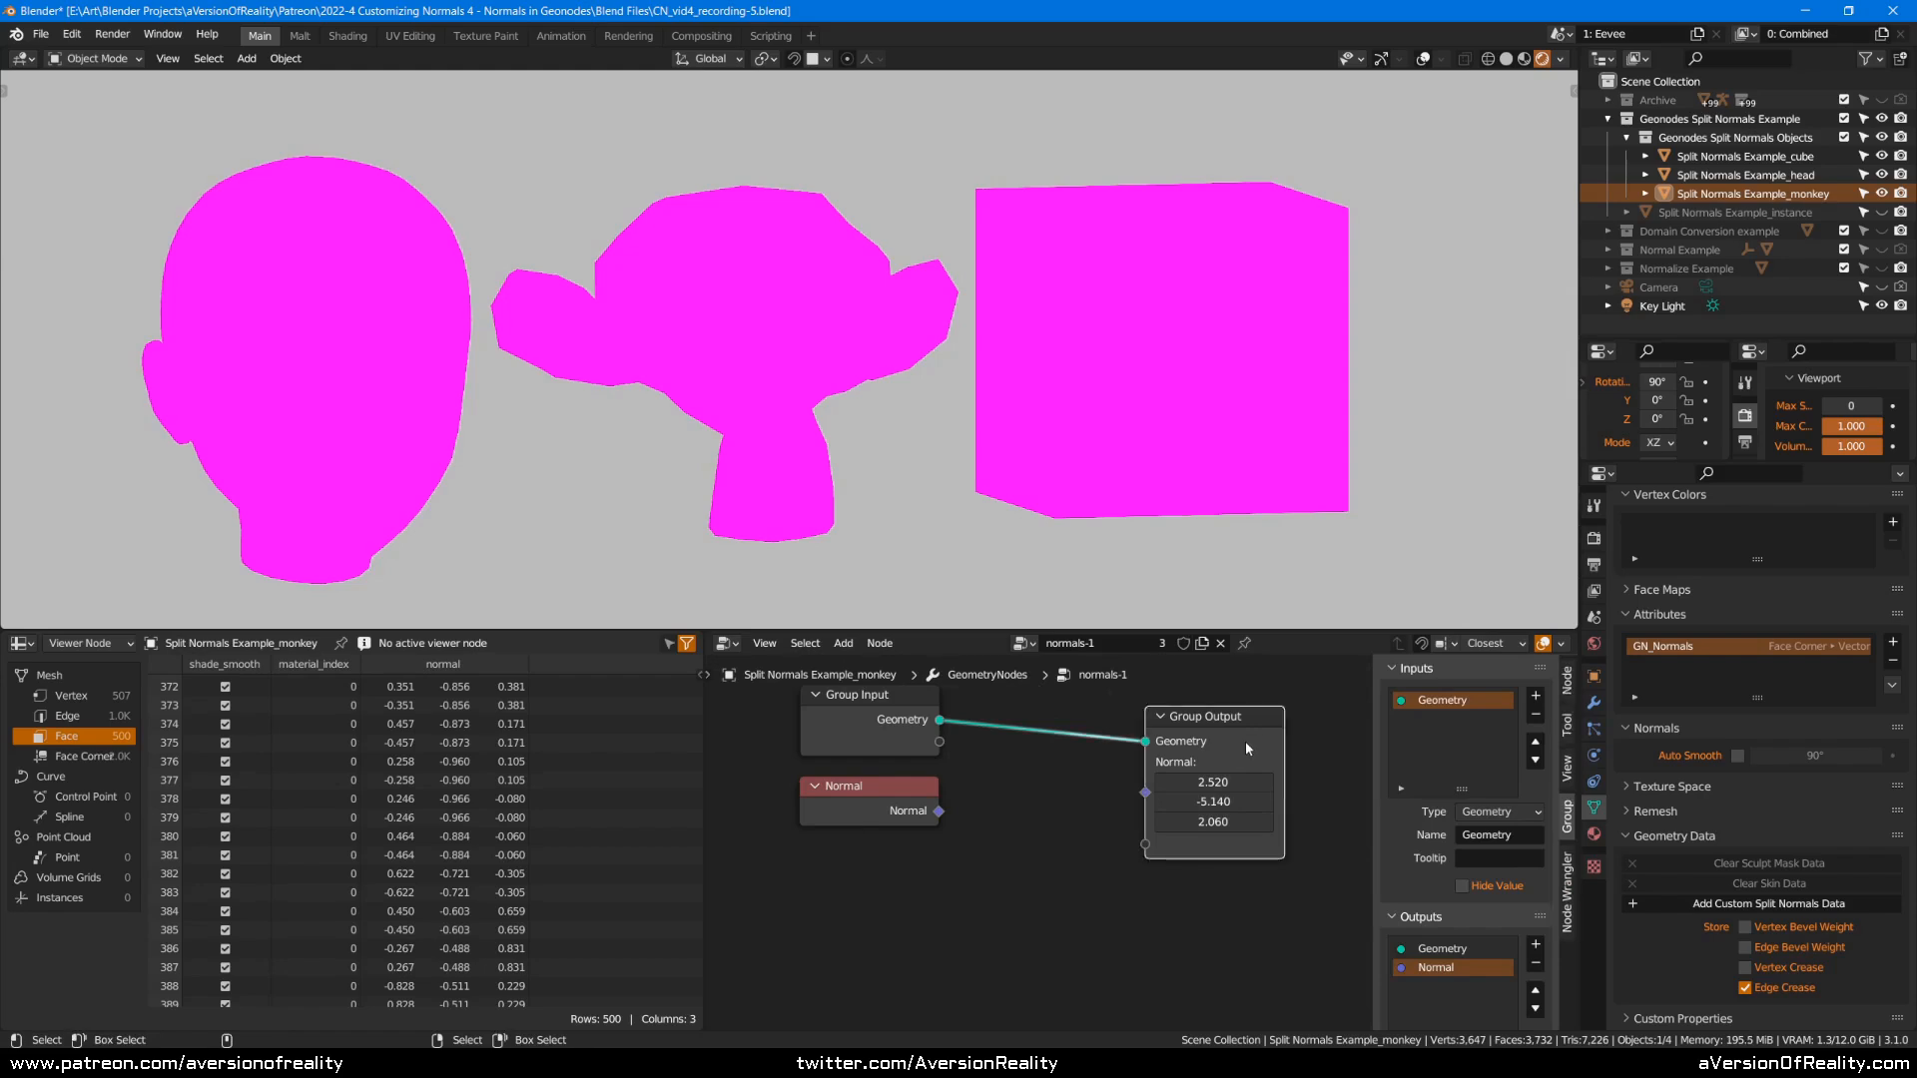
scroll(1528, 923, "down", 5)
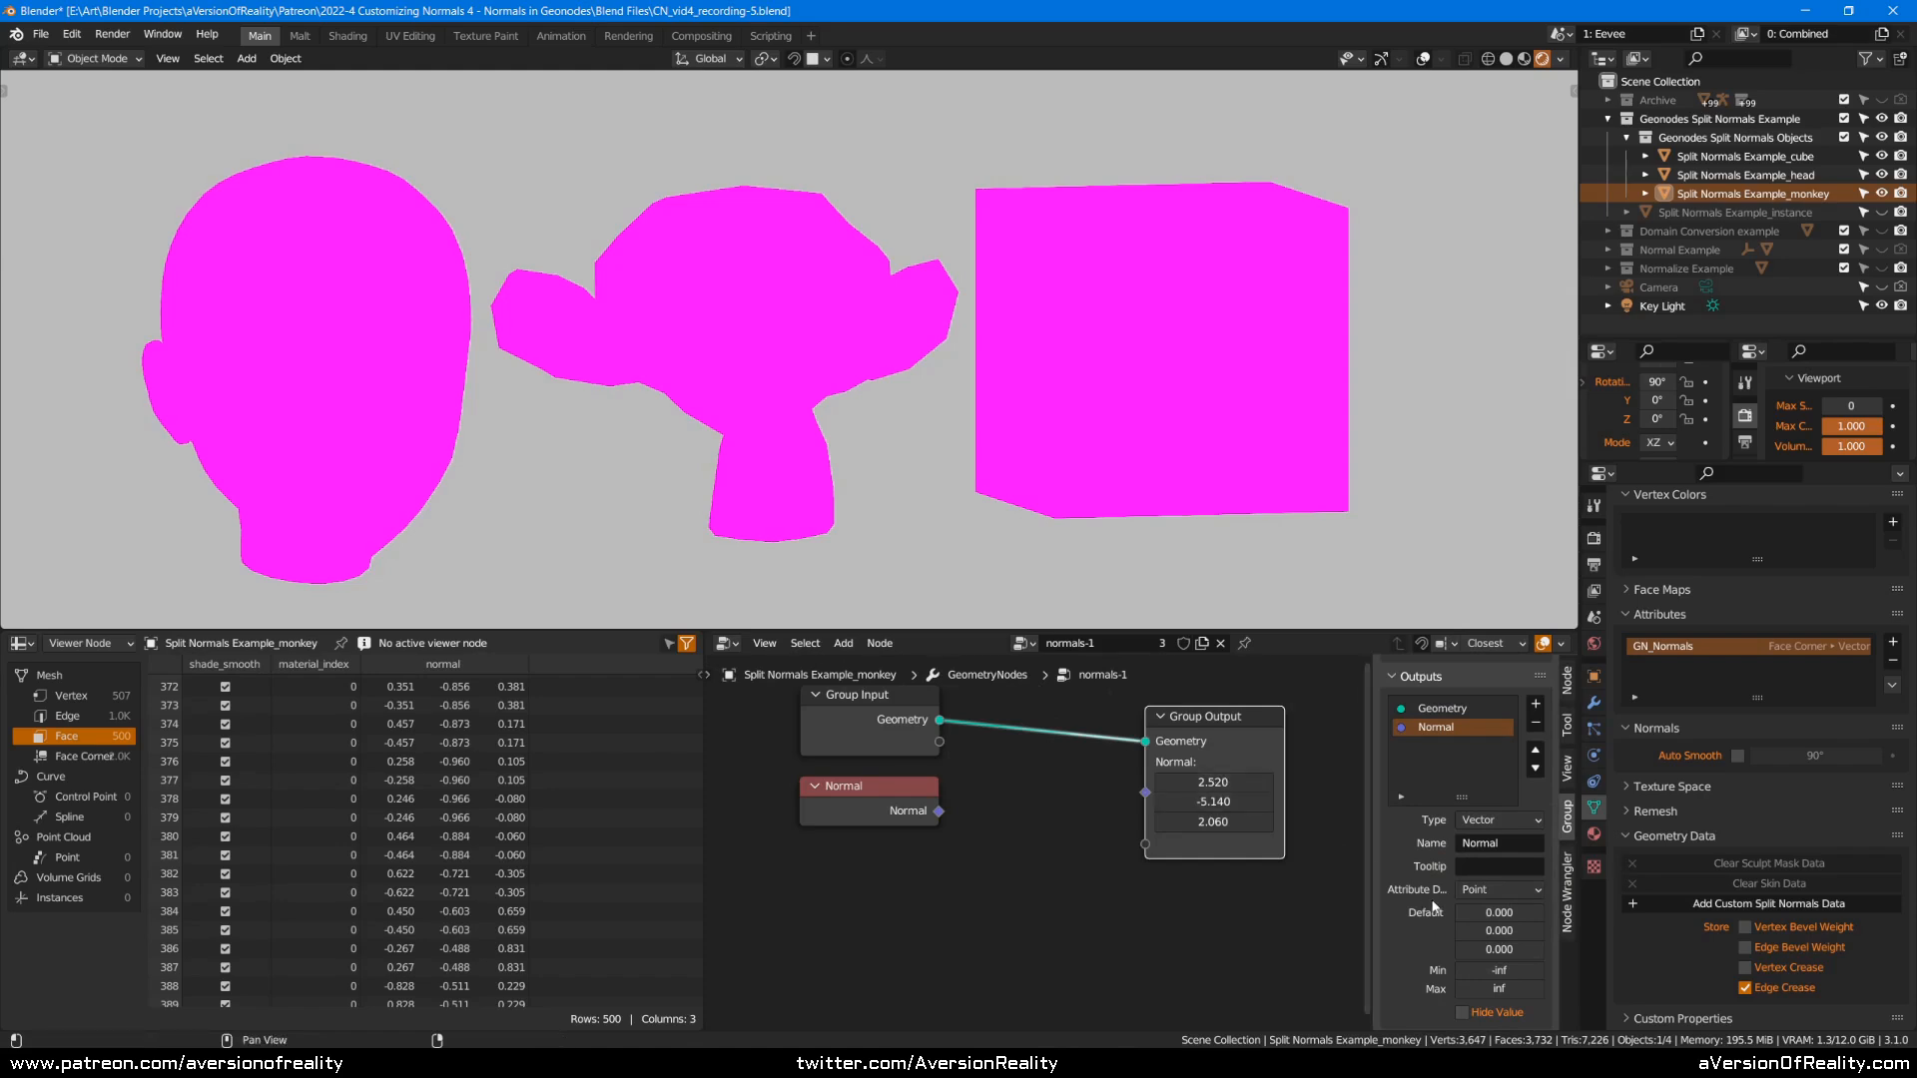
left_click(1503, 891)
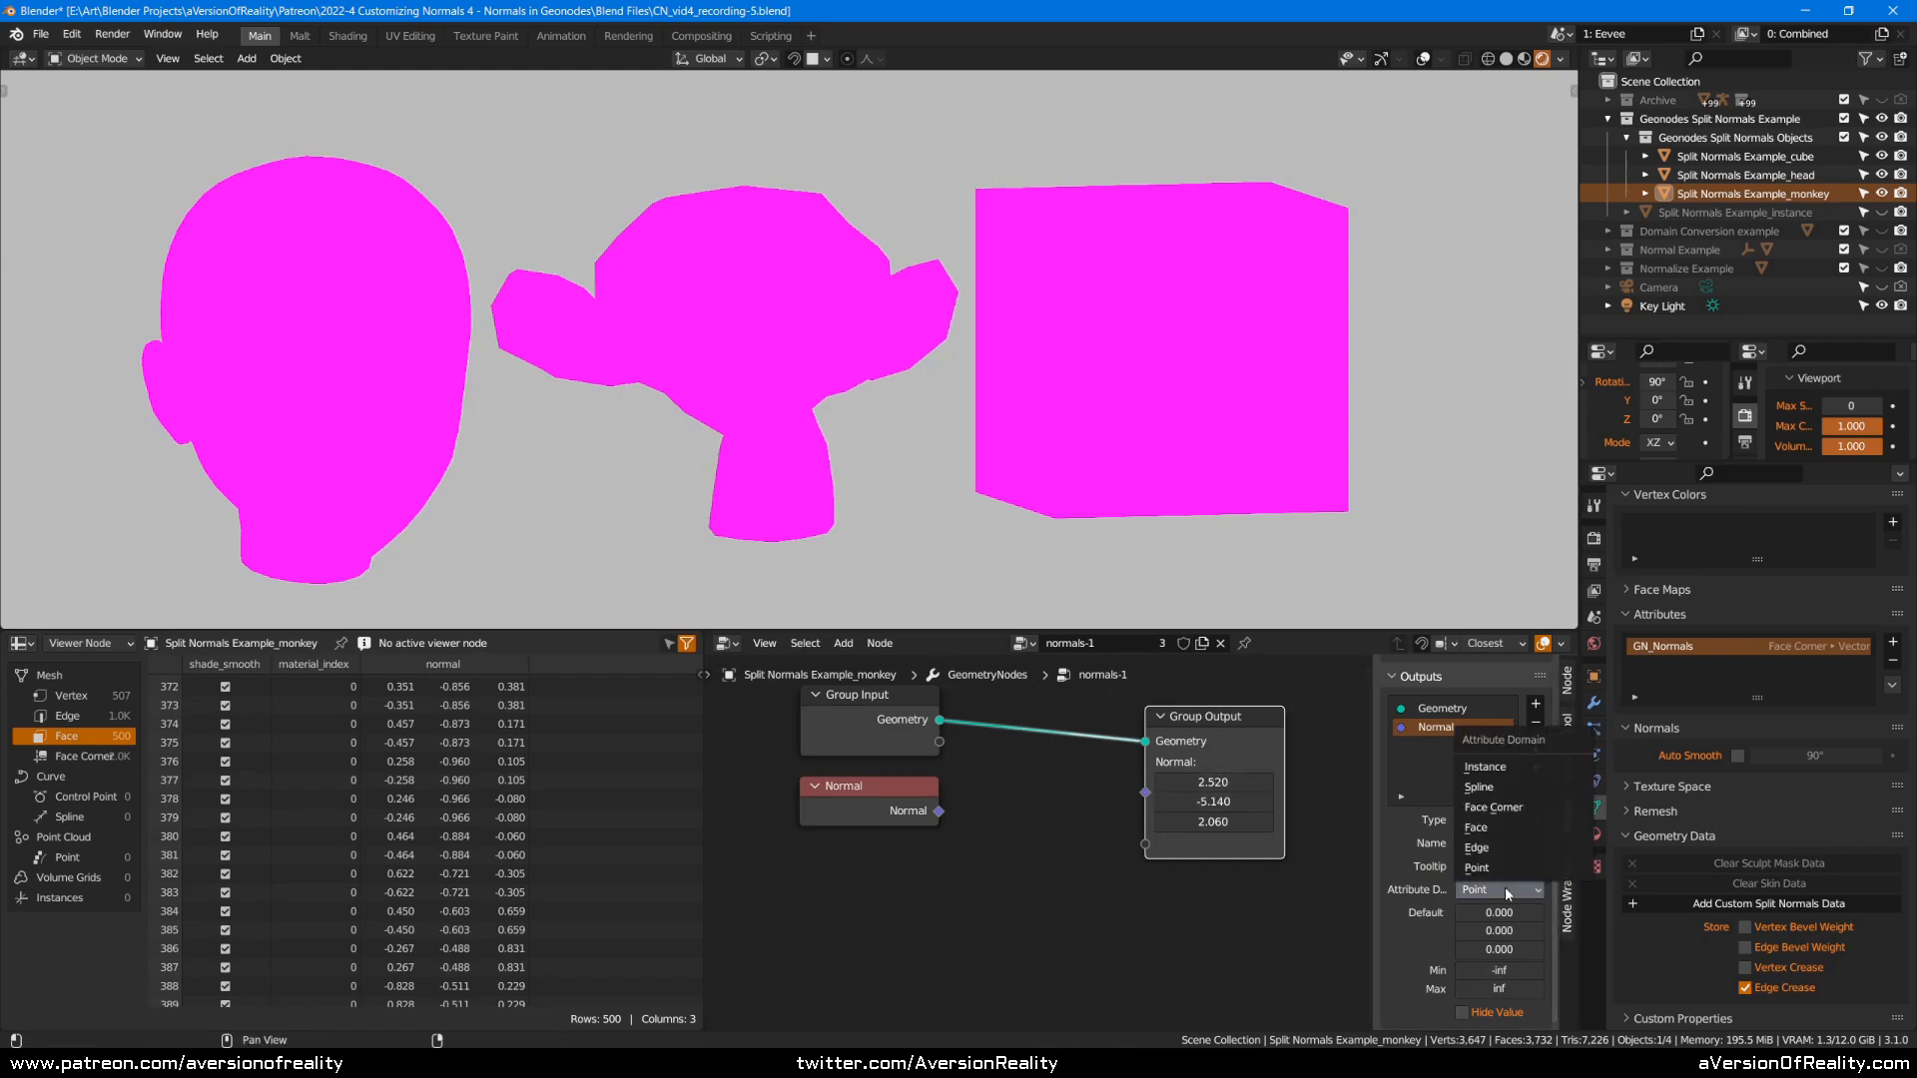
left_click(1506, 887)
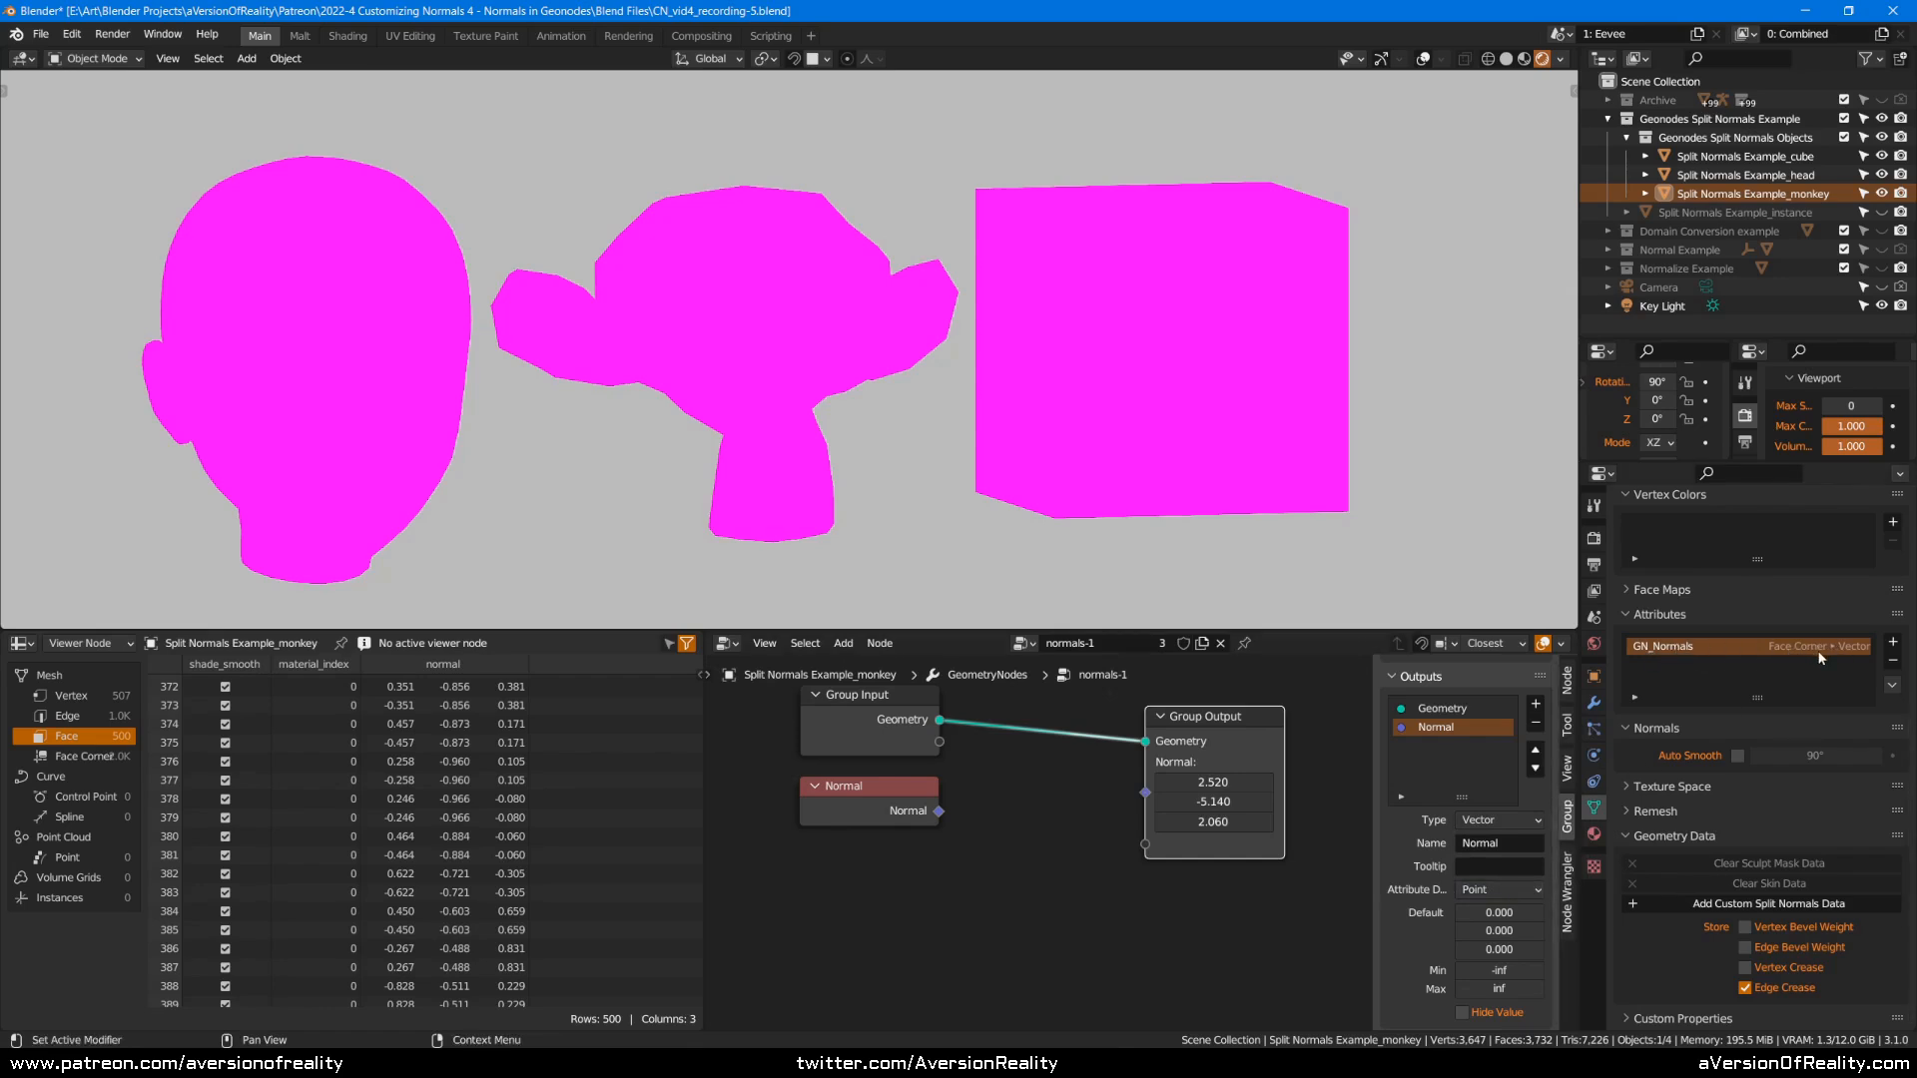
Undo the manually entered Normal values on the Group Output.
left_click(1005, 780)
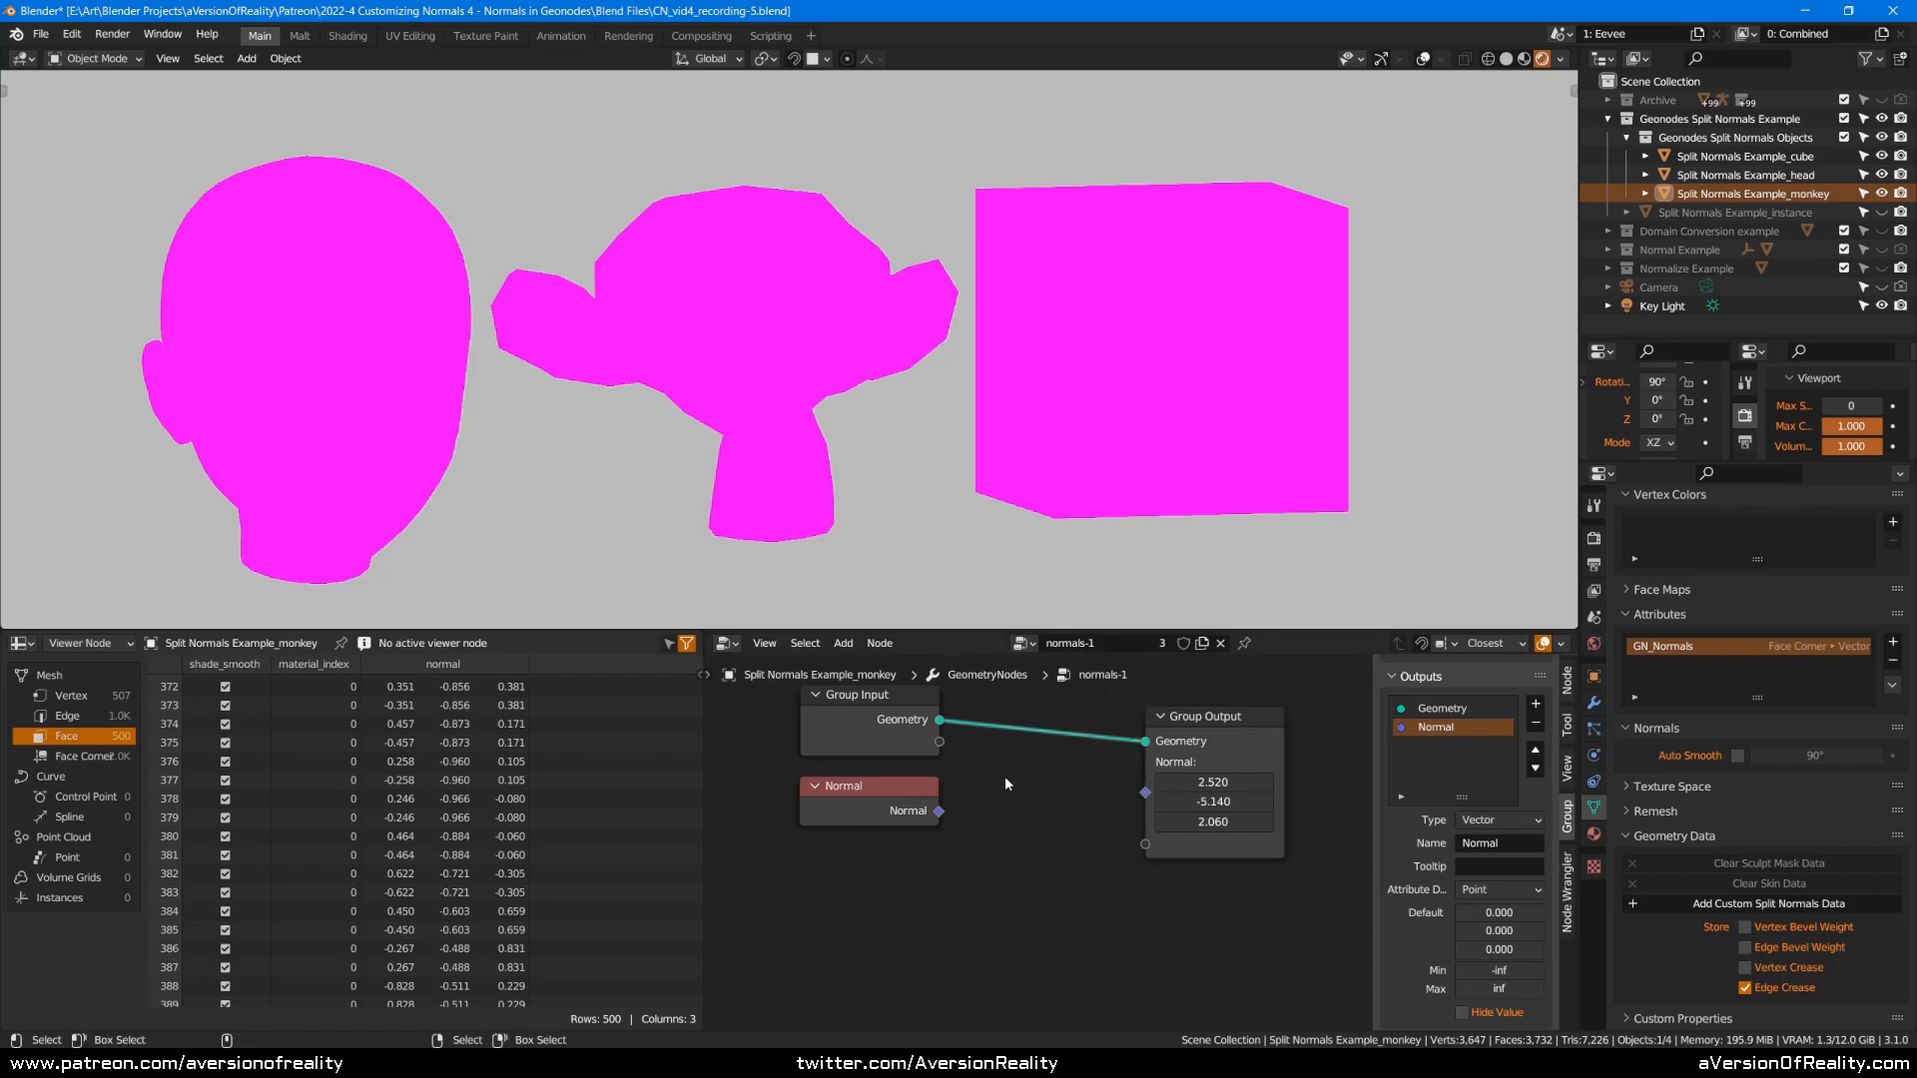
key("ctrl+z")
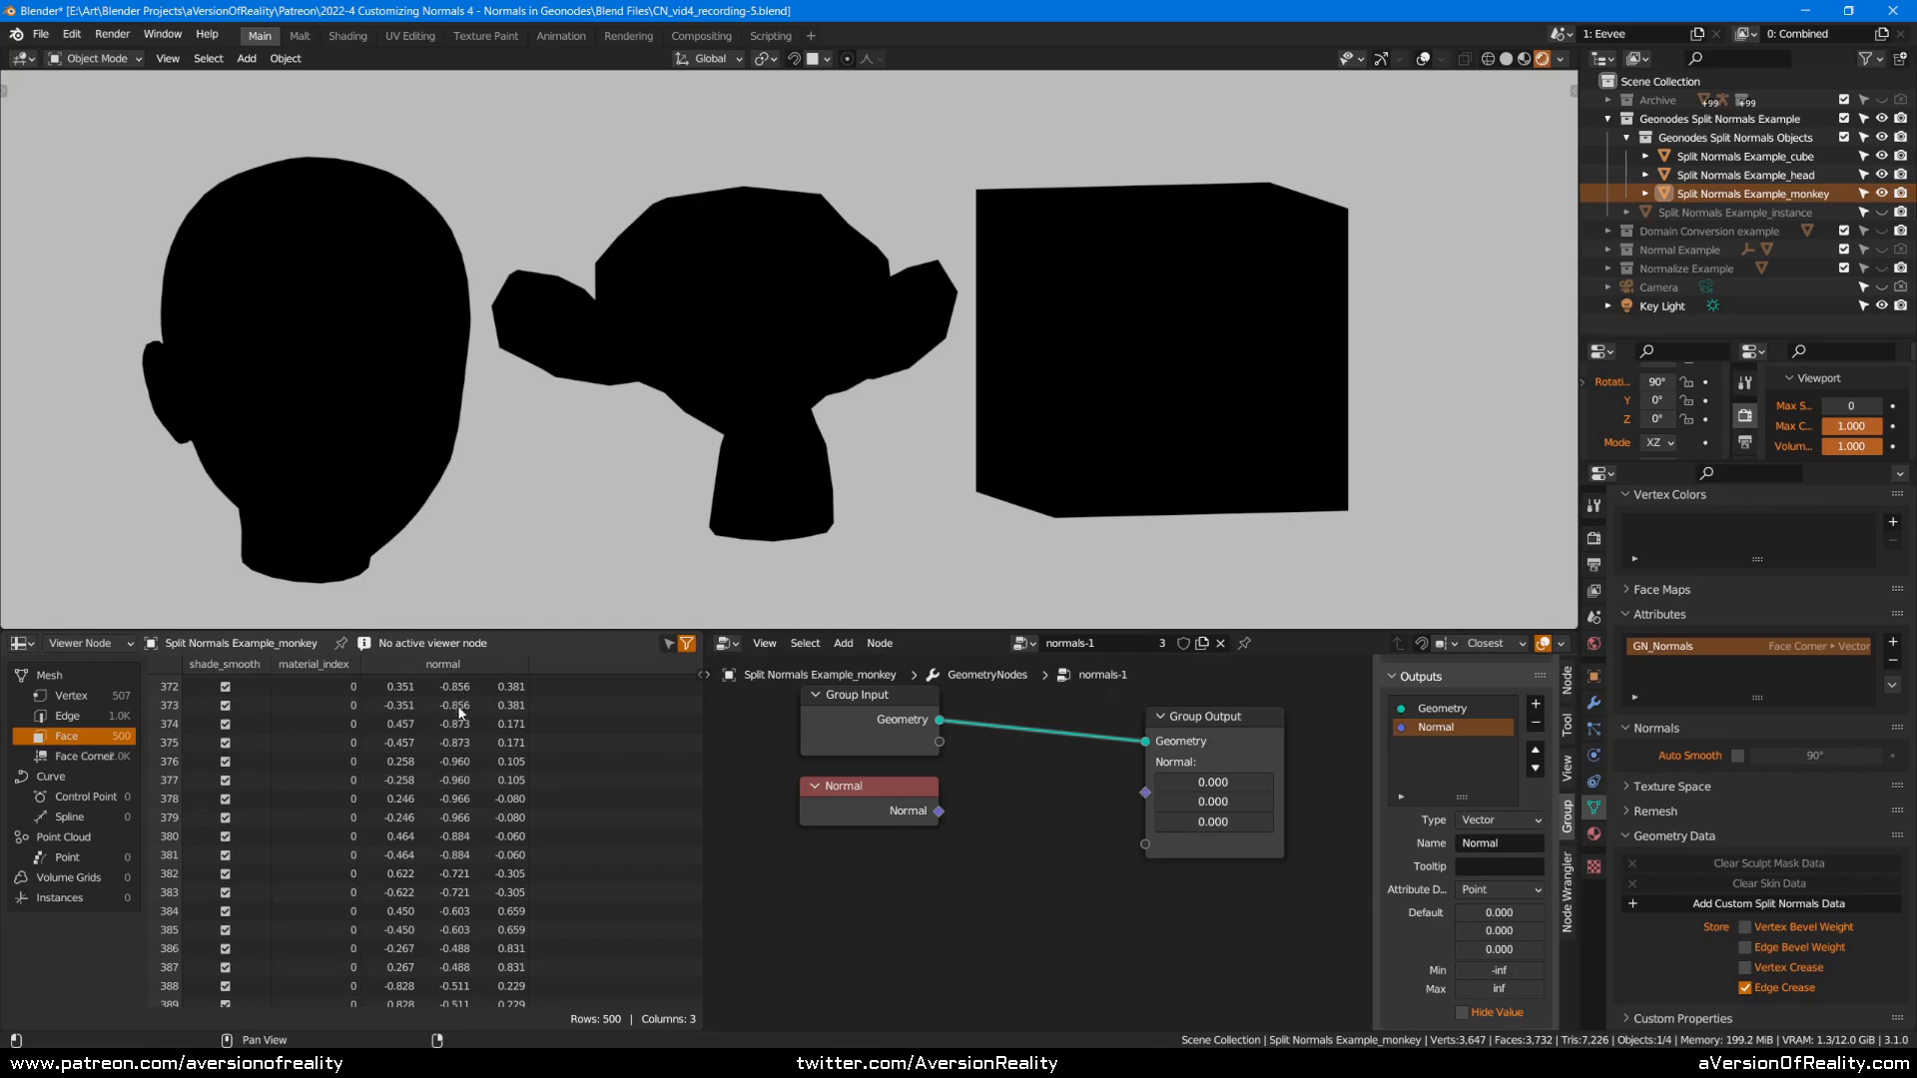
Compare the monkey's spreadsheet attributes across the Vertex, Edge, Face Corner and Face domains.
left_click(60, 695)
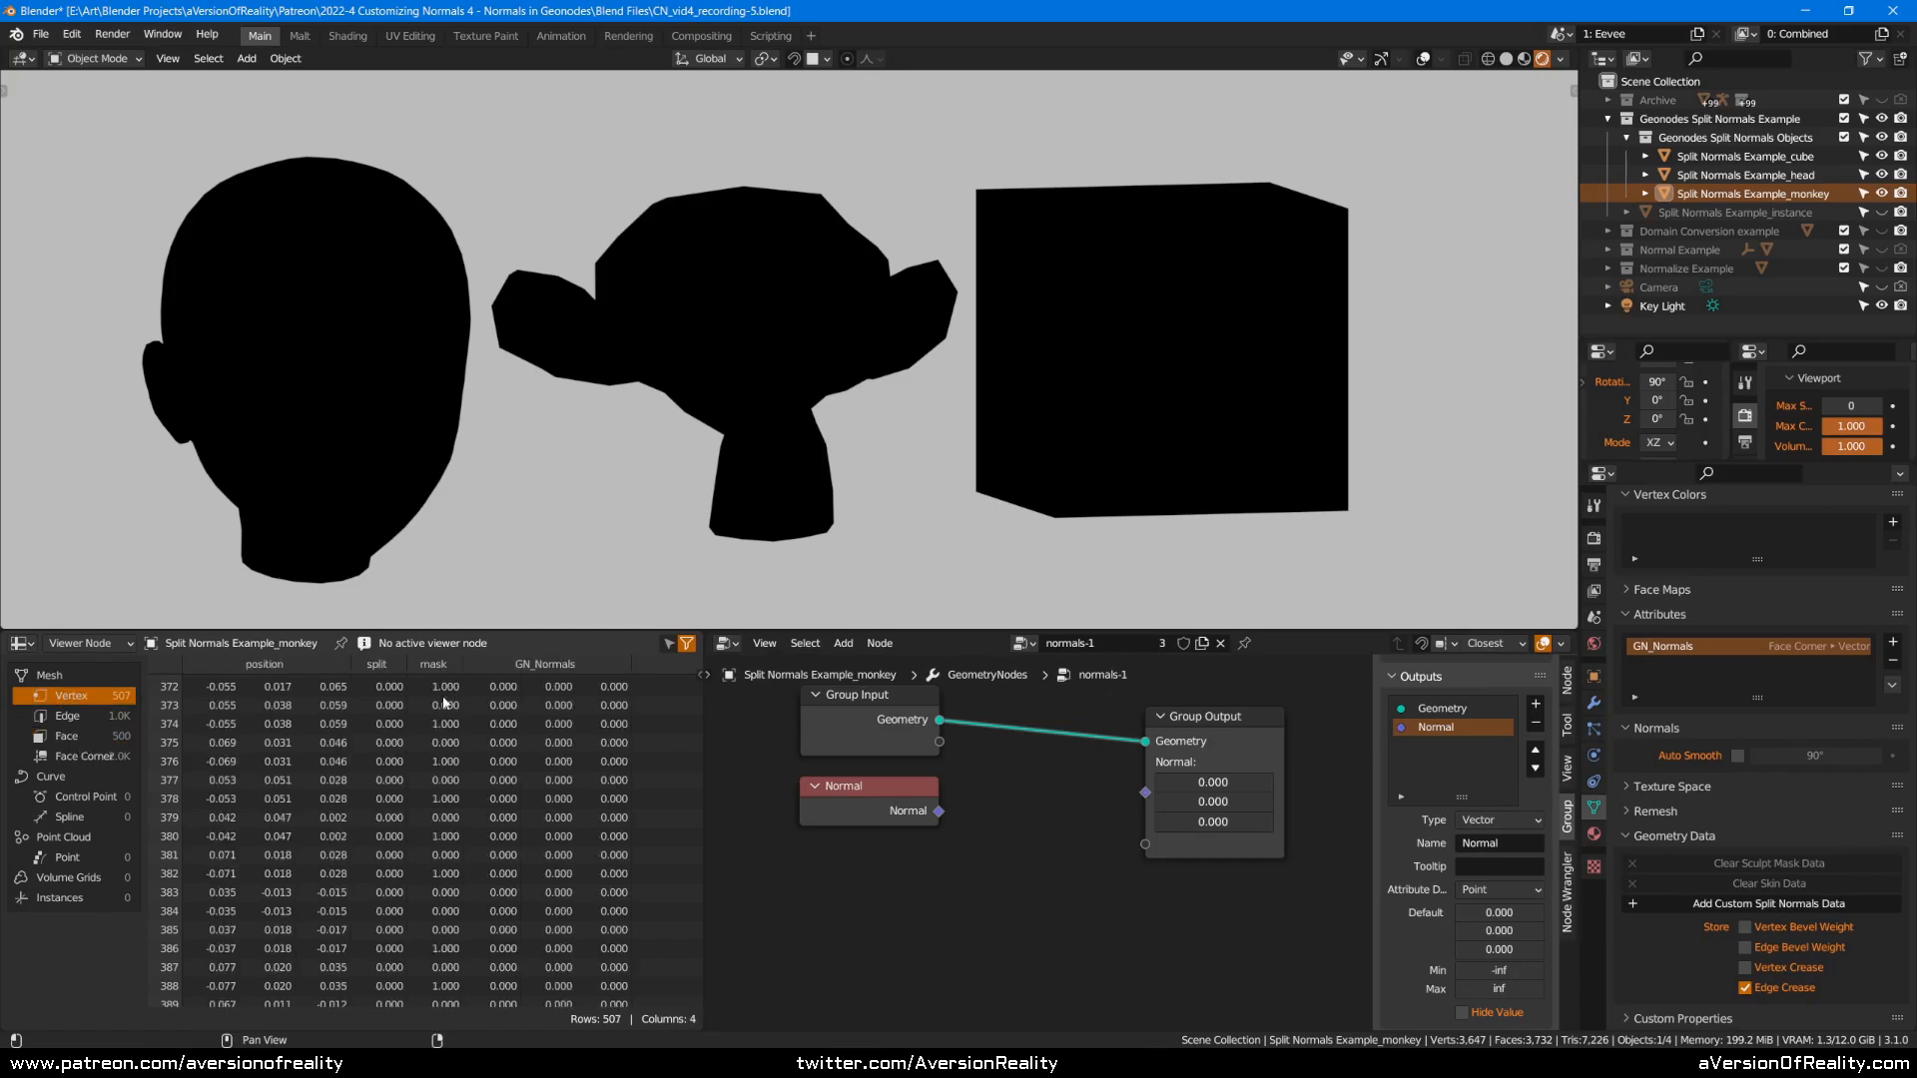
left_click(68, 718)
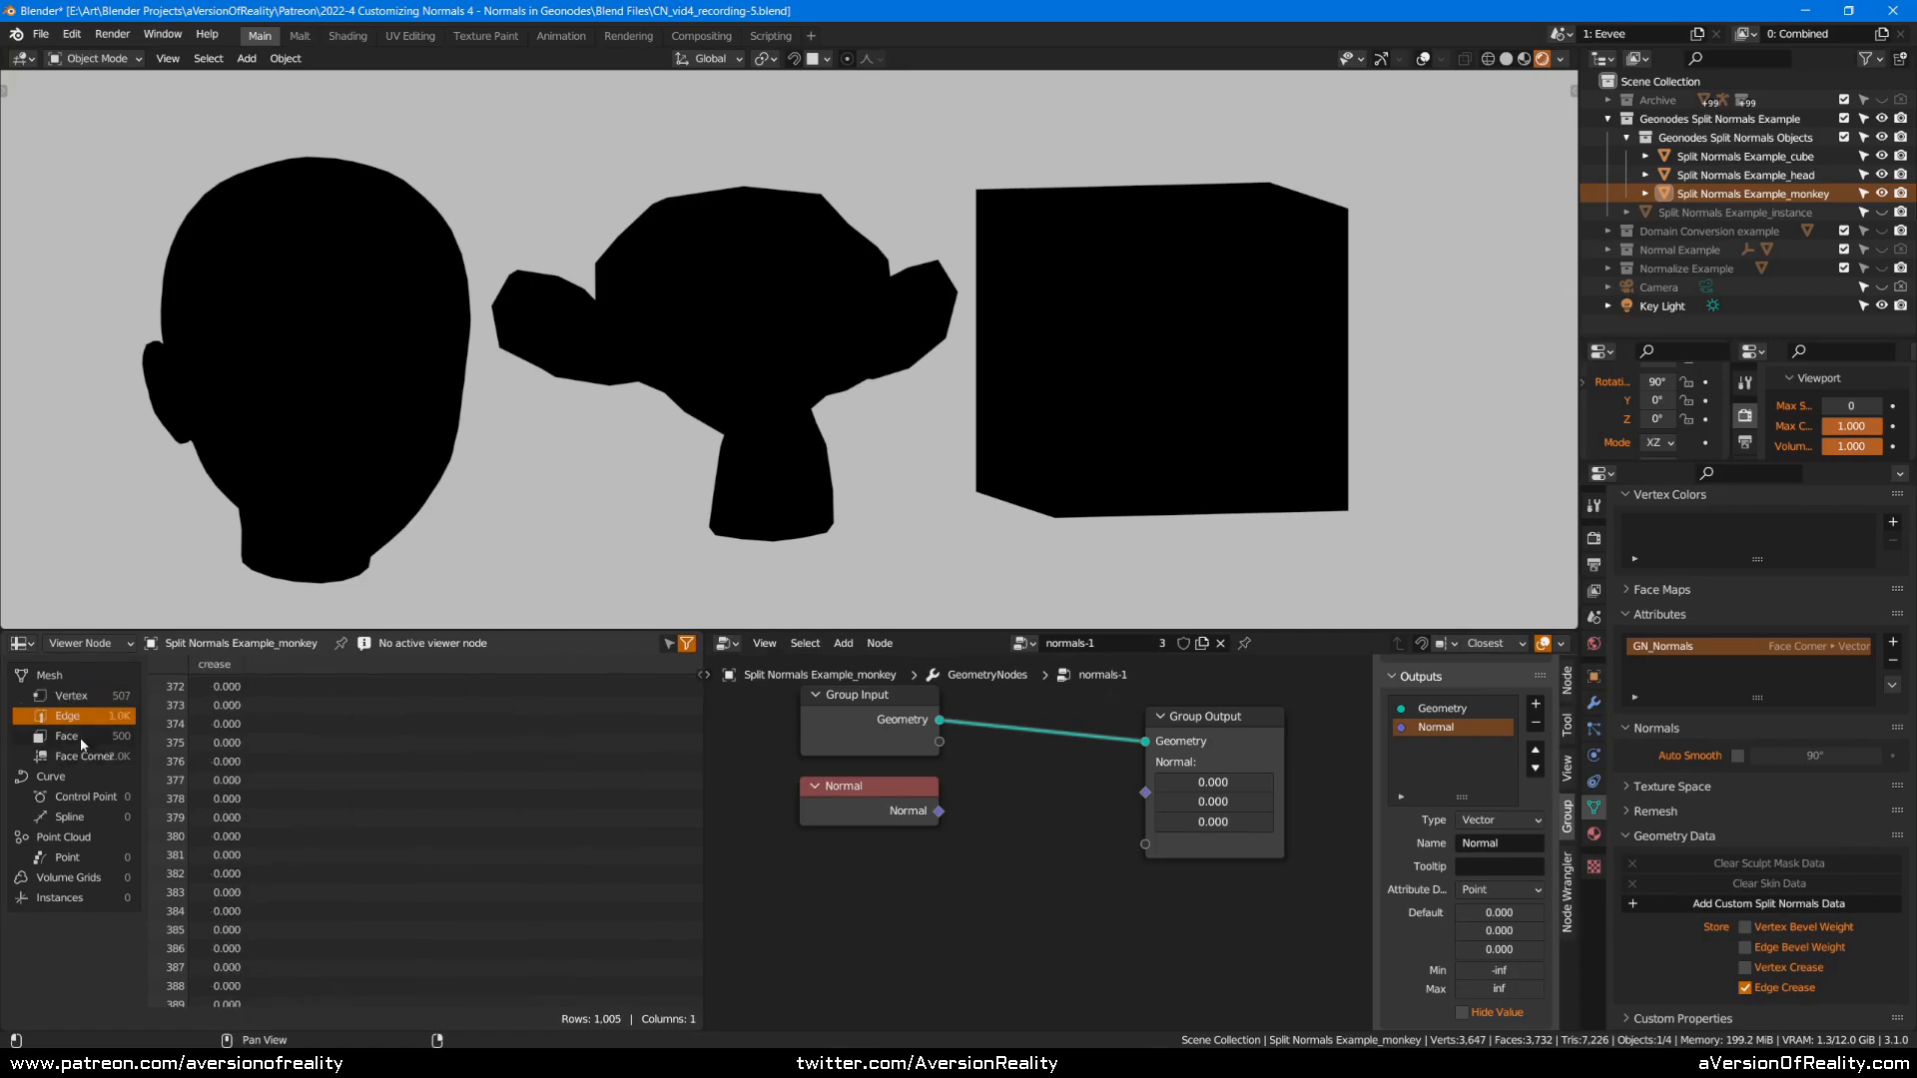
left_click(76, 756)
left_click(70, 737)
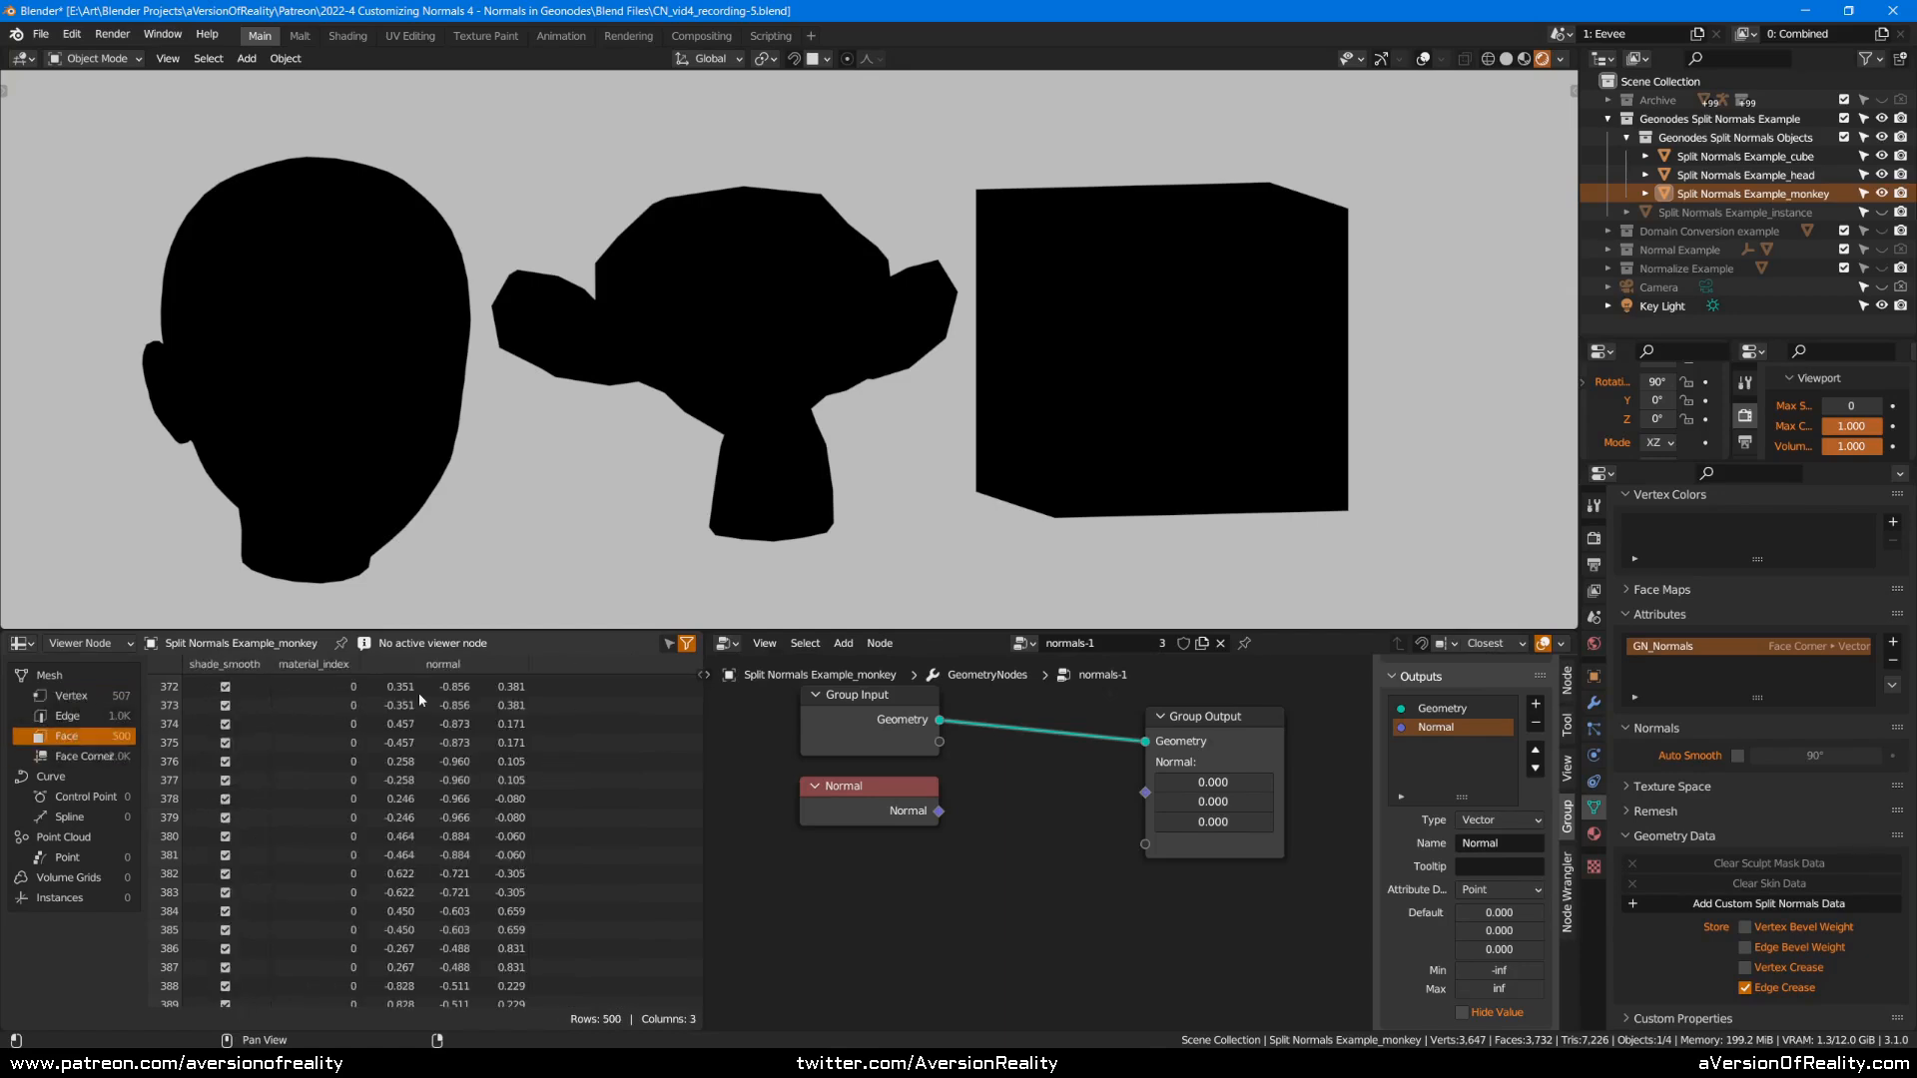
Set the Normal output's attribute domain to Face and connect the Normal node to the Group Output's Normal input.
middle_click_drag(1057, 813, 926, 843)
left_click_drag(1106, 754, 1126, 736)
middle_click_drag(895, 812, 955, 787)
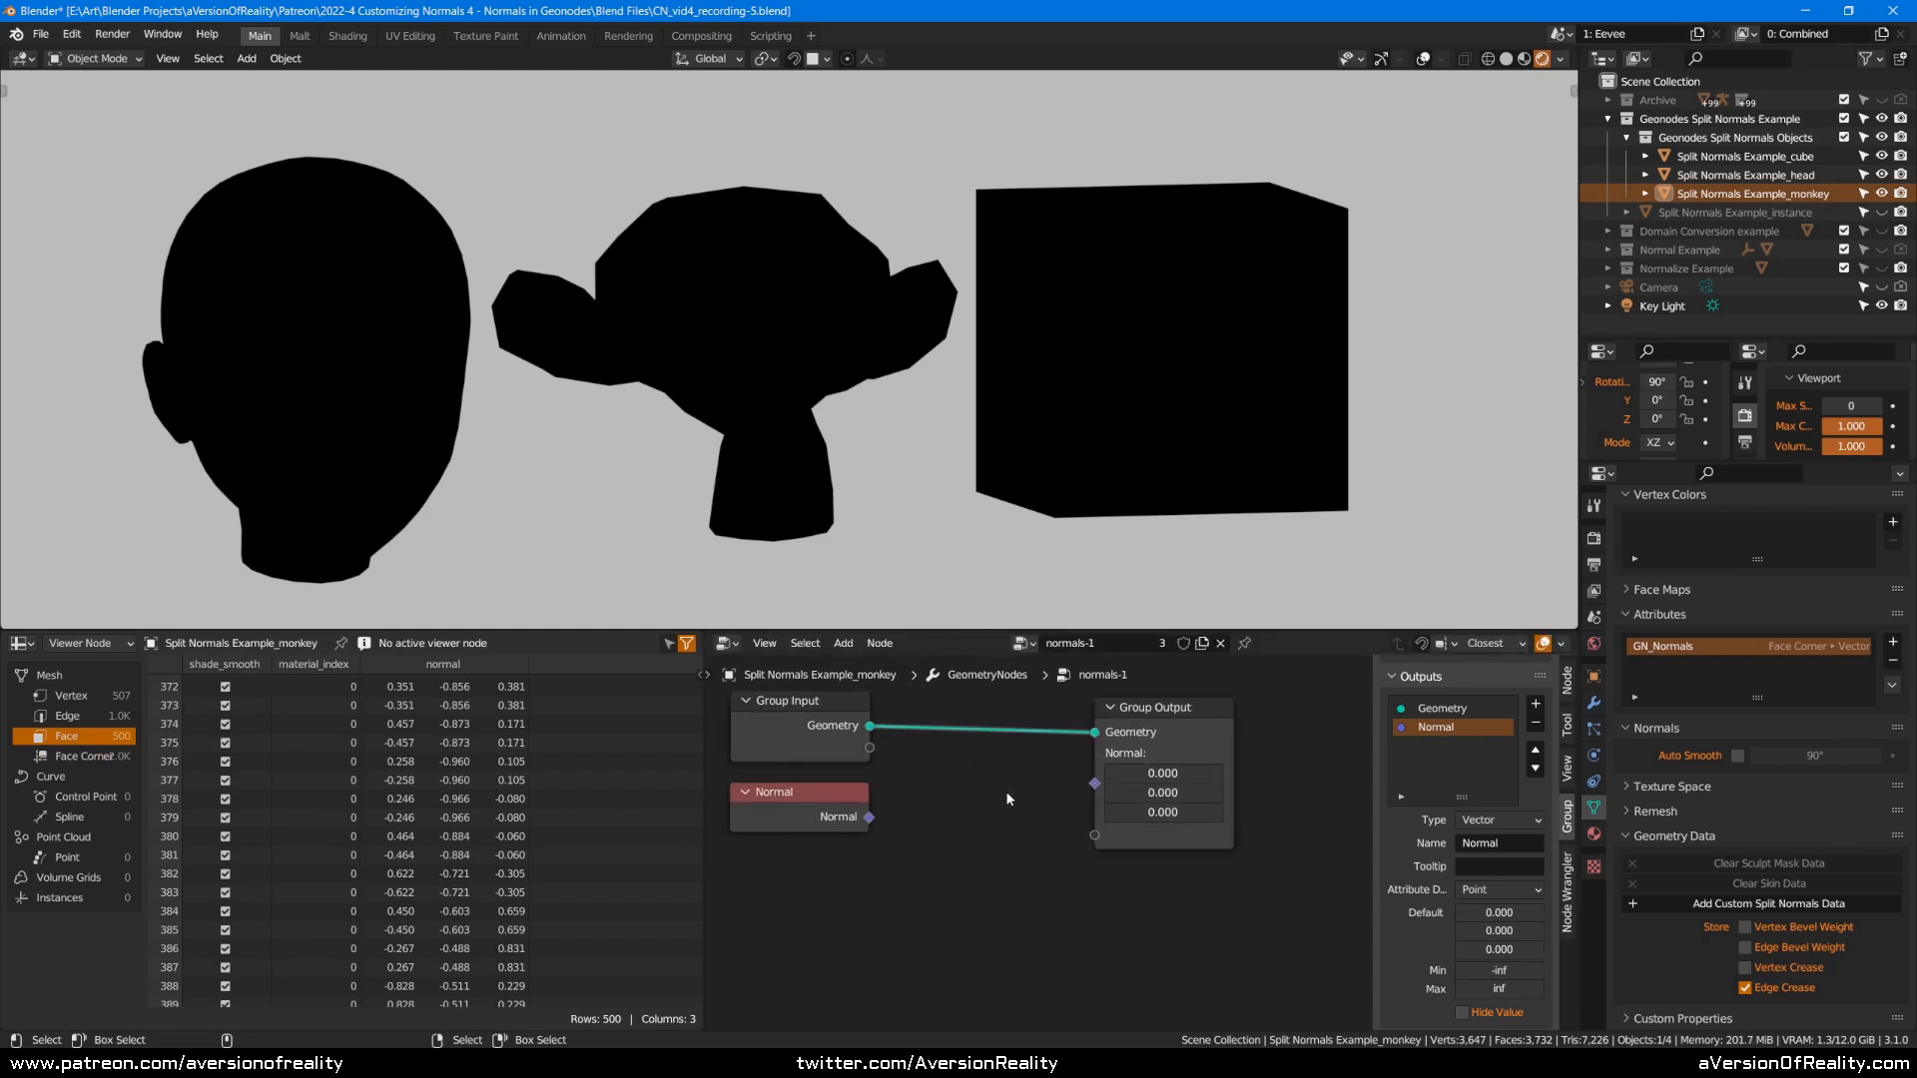
left_click(844, 820)
left_click(932, 810)
left_click(1480, 891)
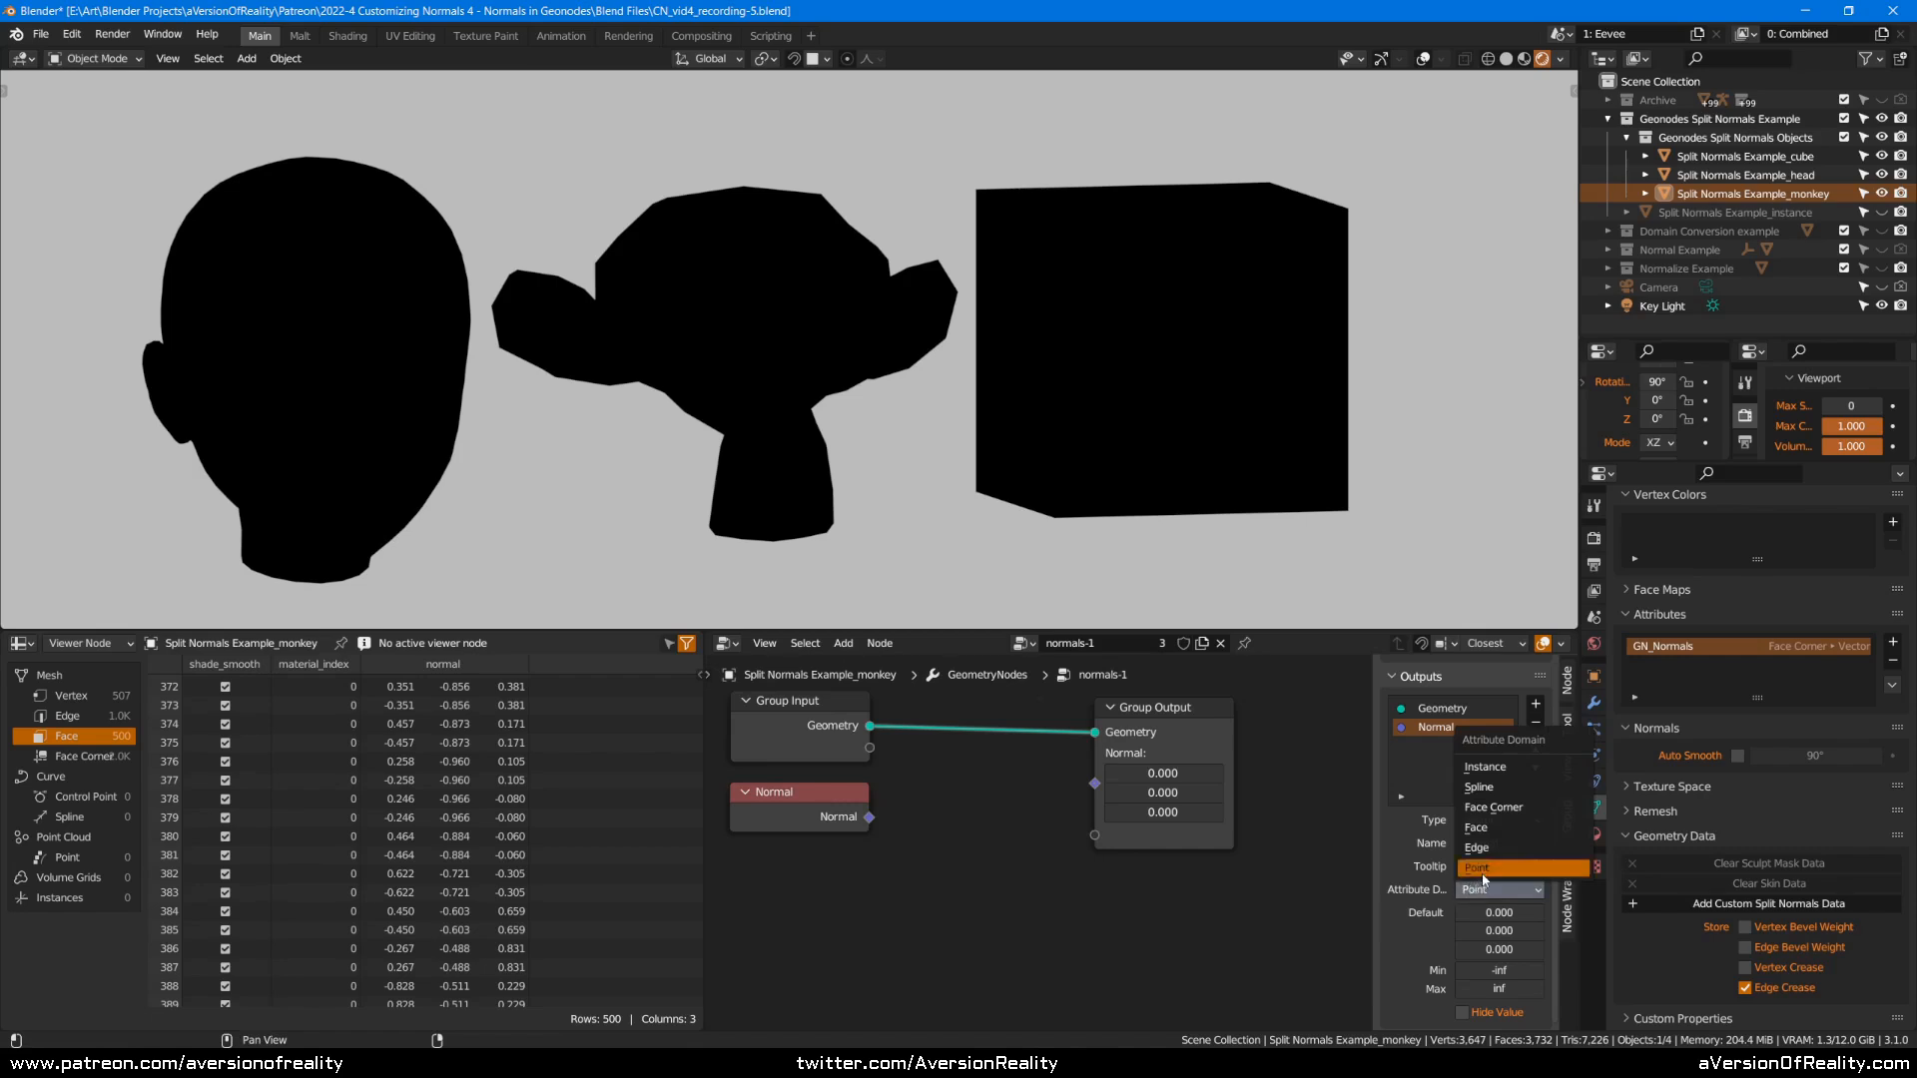
left_click(1496, 829)
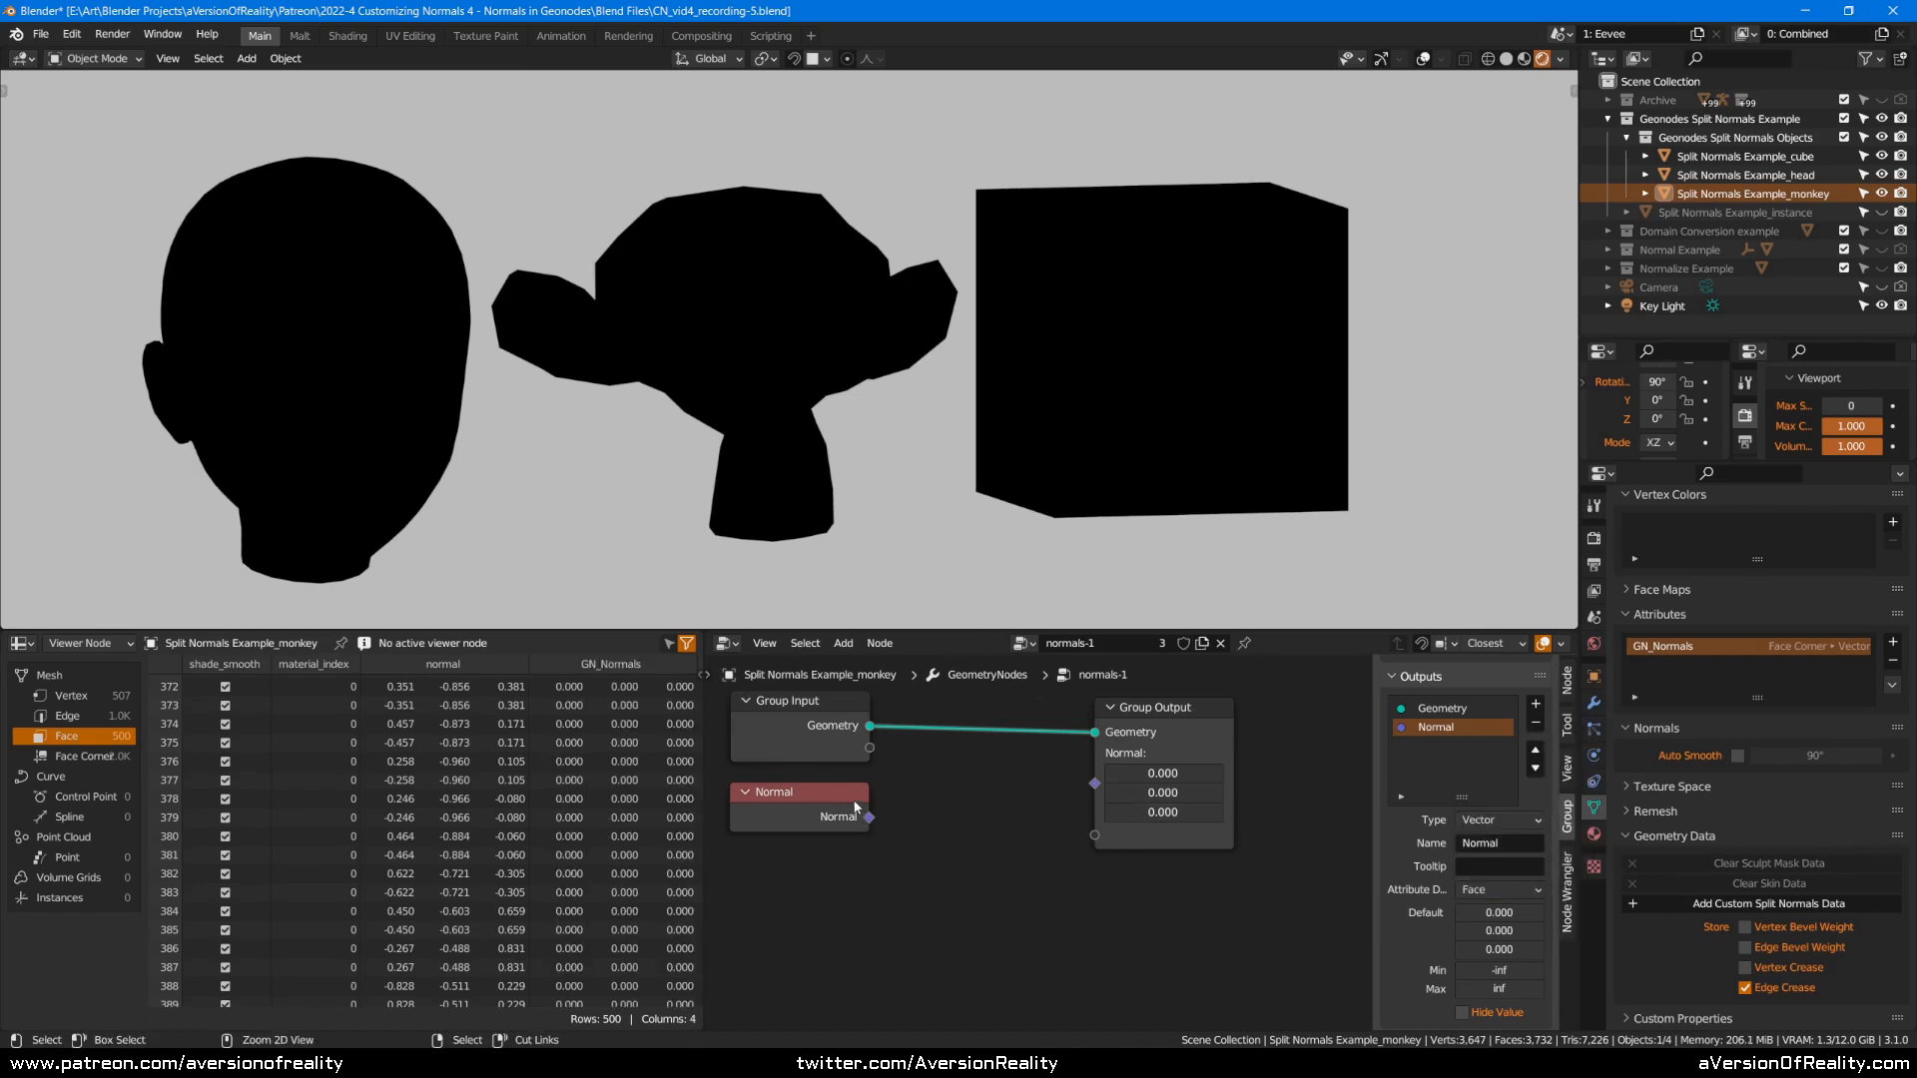
left_click_drag(868, 816, 1094, 783)
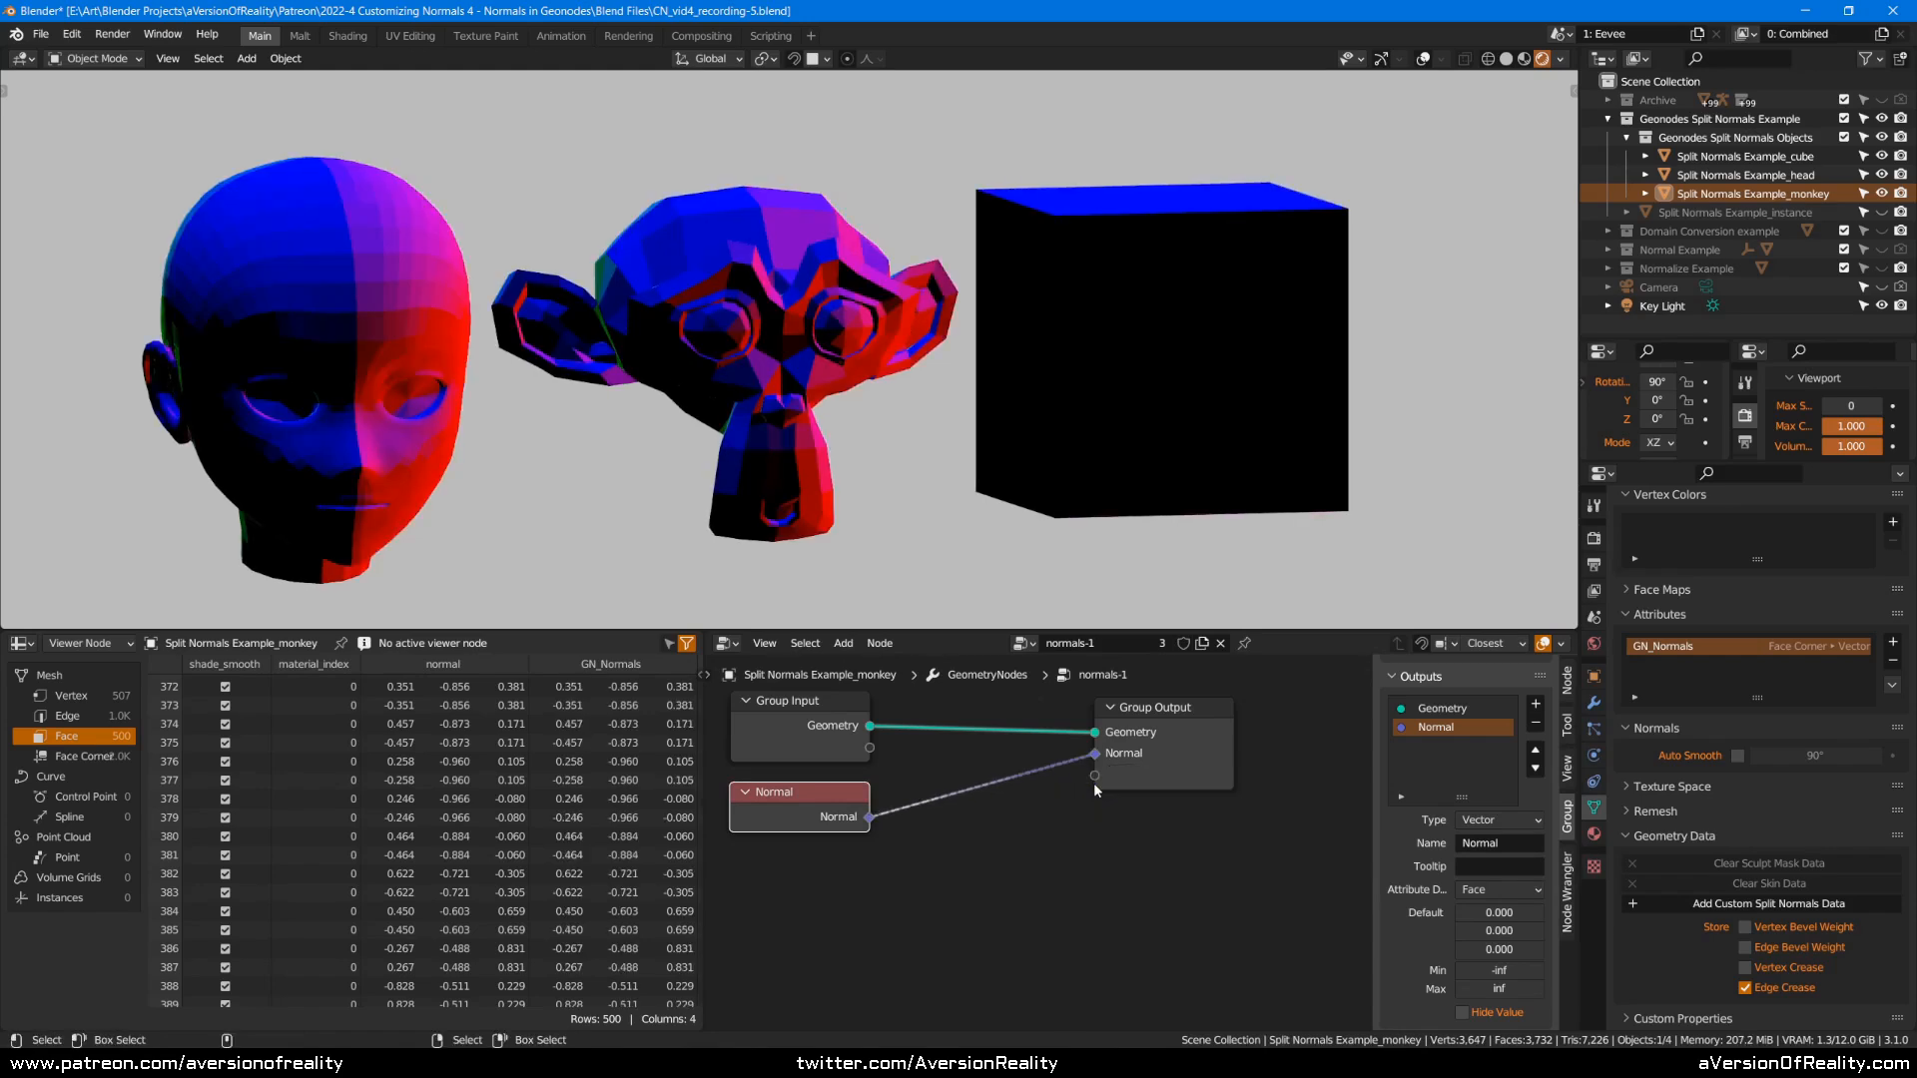
Show the viewport overlays and apply Shade Flat to the monkey.
middle_click_drag(1144, 345, 809, 323)
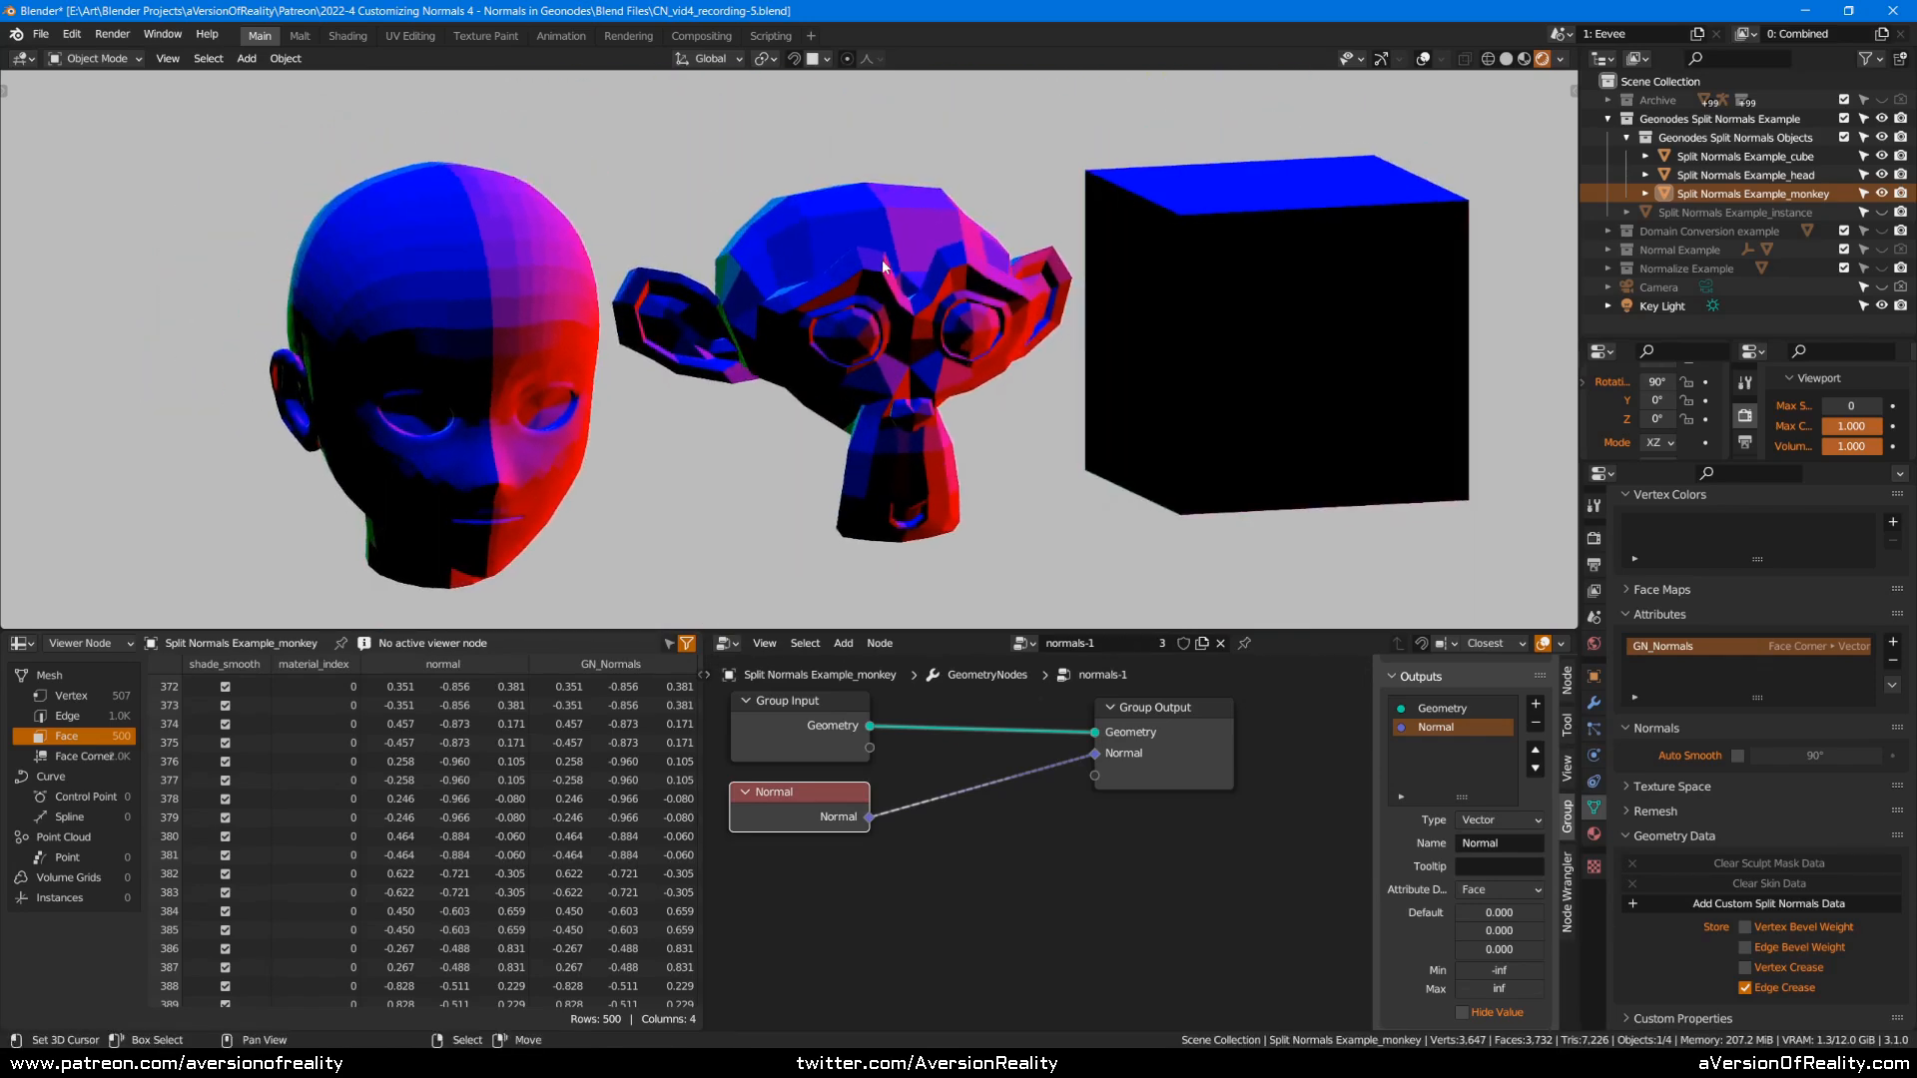
key("shift+alt+z")
right_click(864, 286)
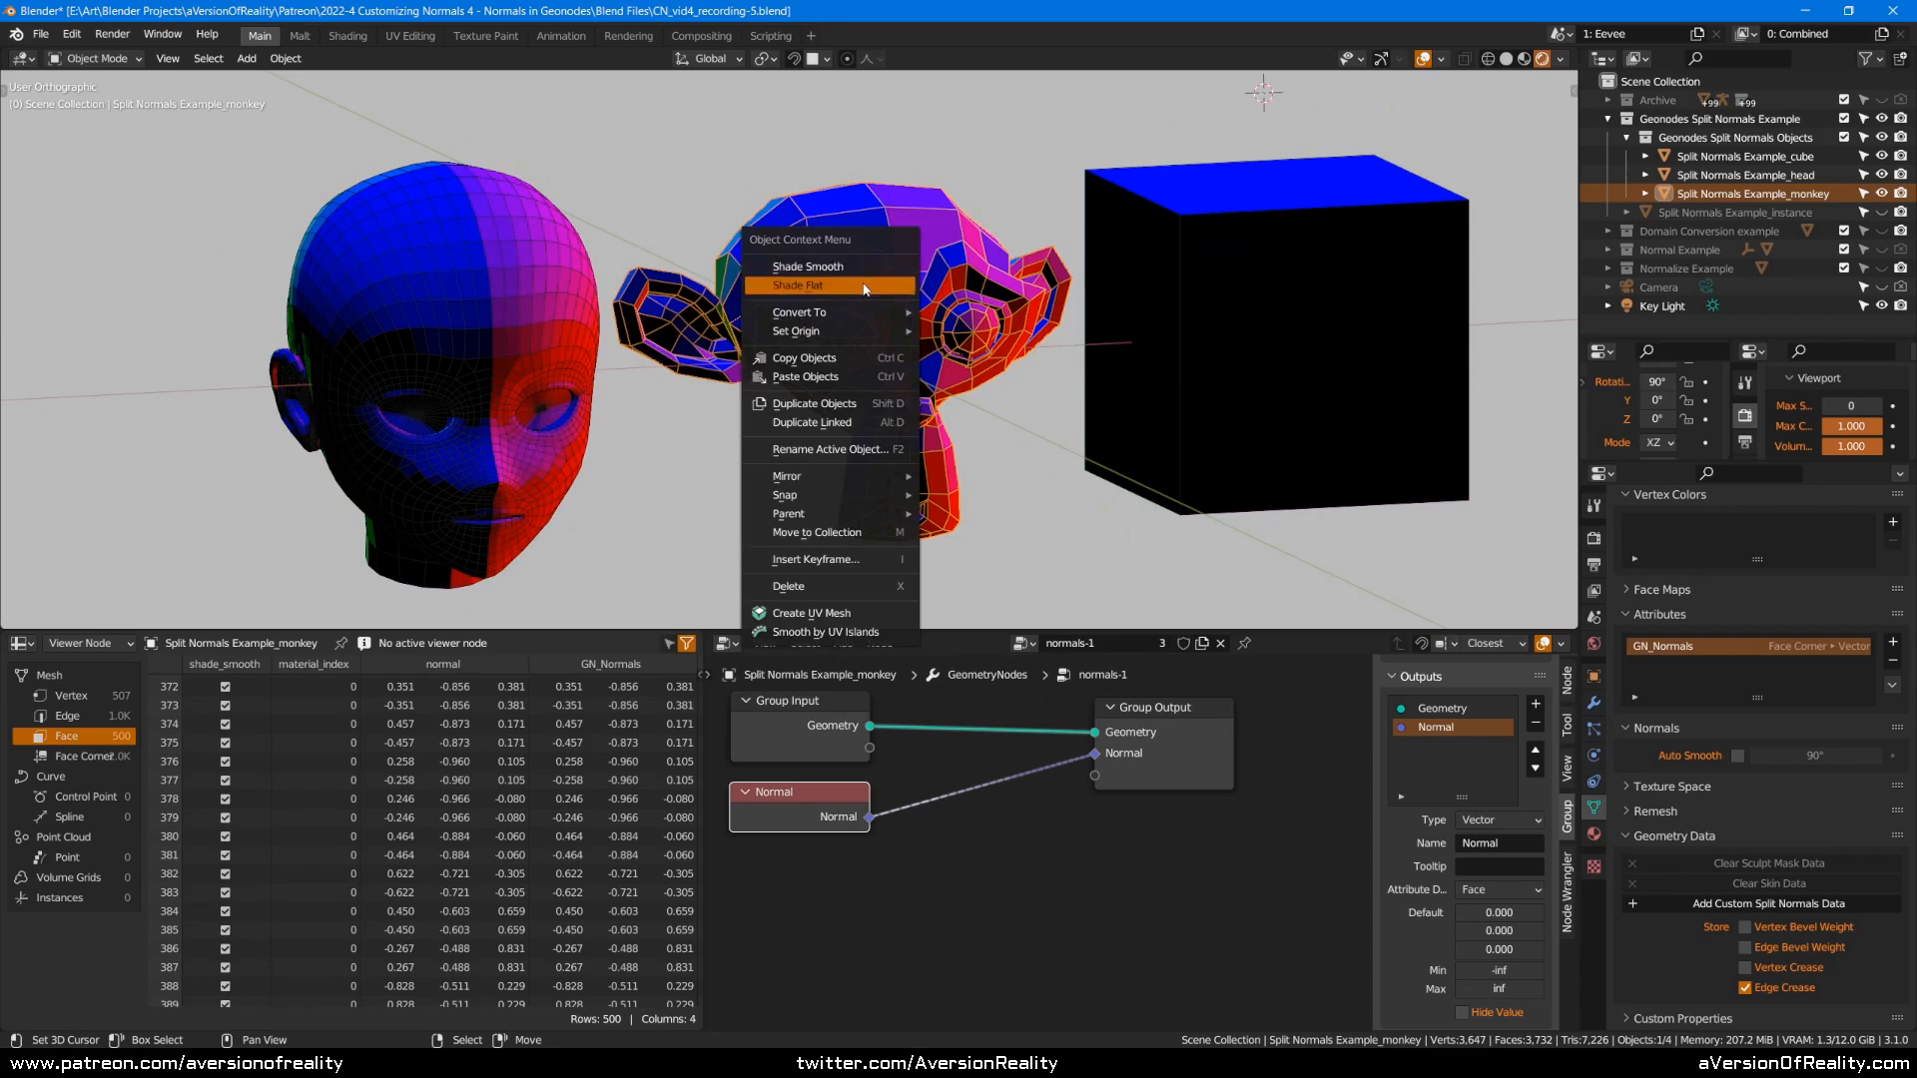
left_click(865, 286)
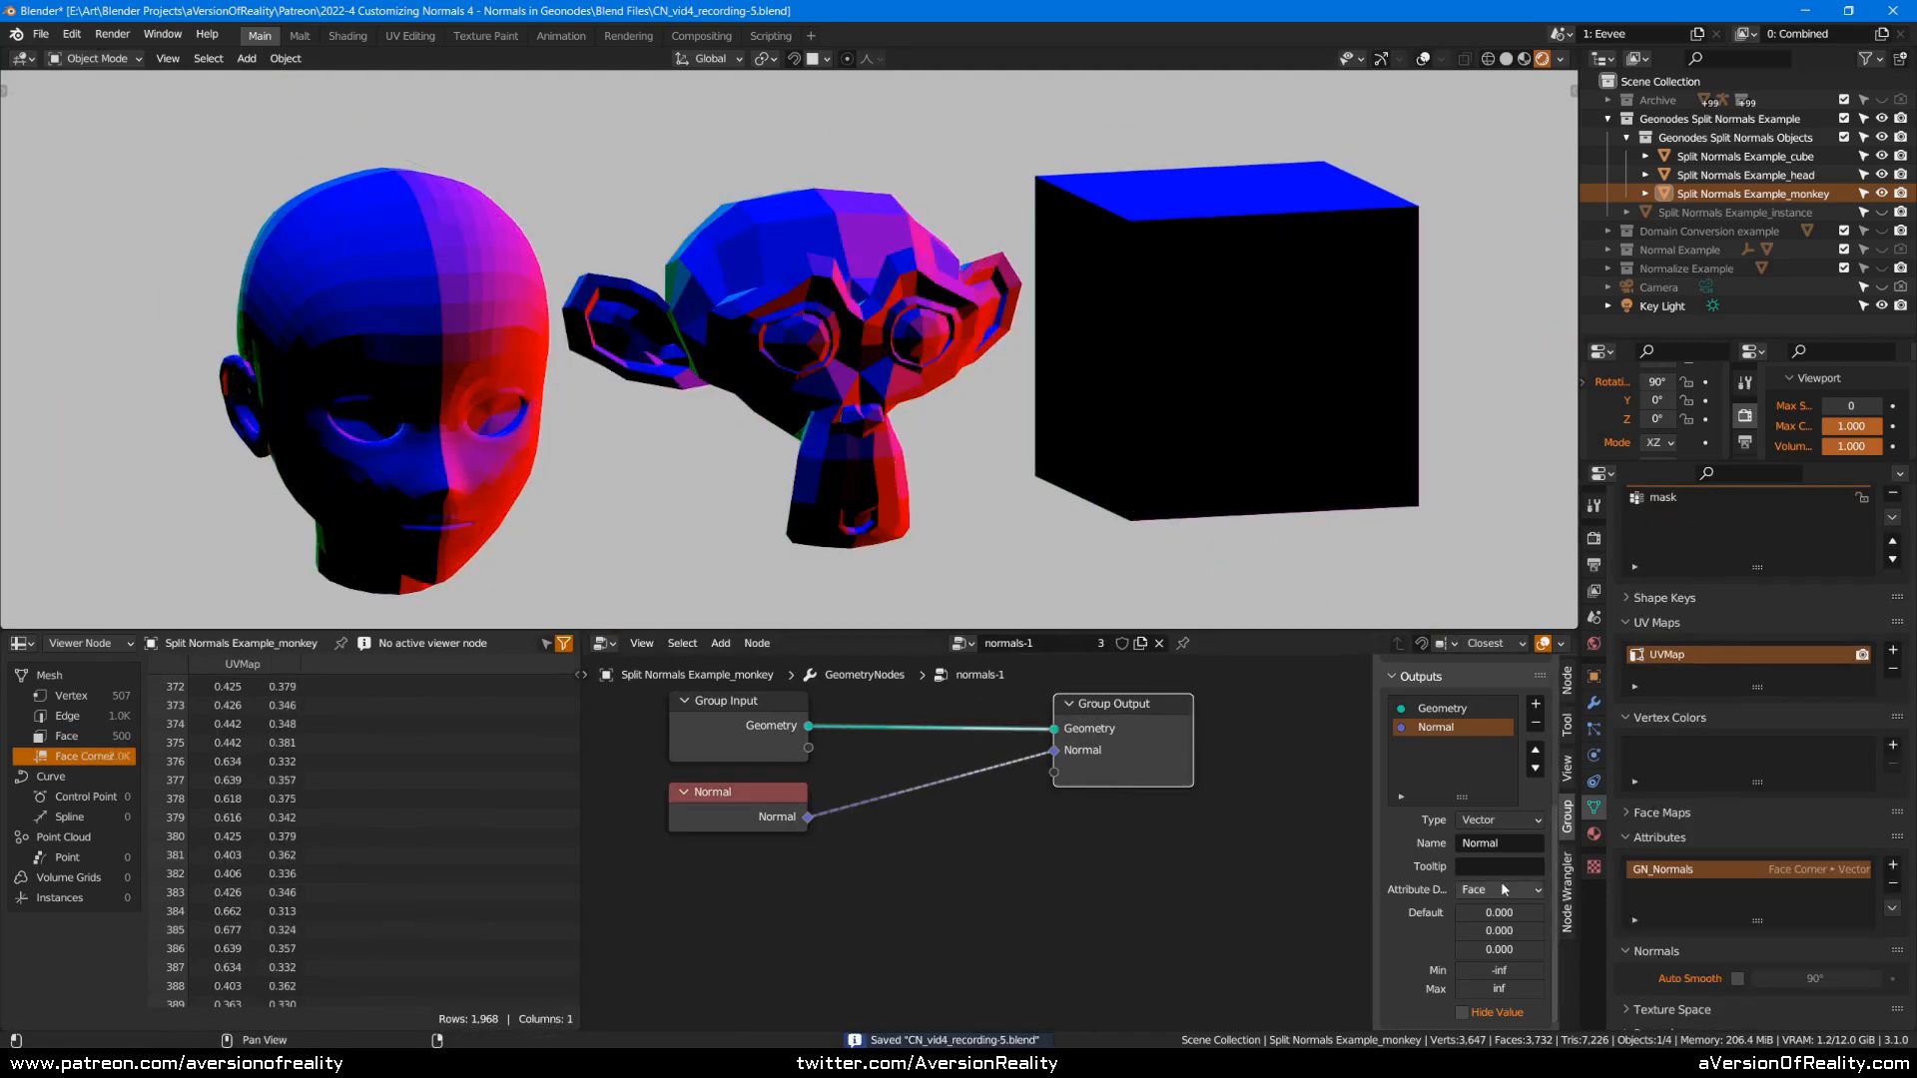
Set the Normal output's attribute domain to Point.
left_click(1502, 886)
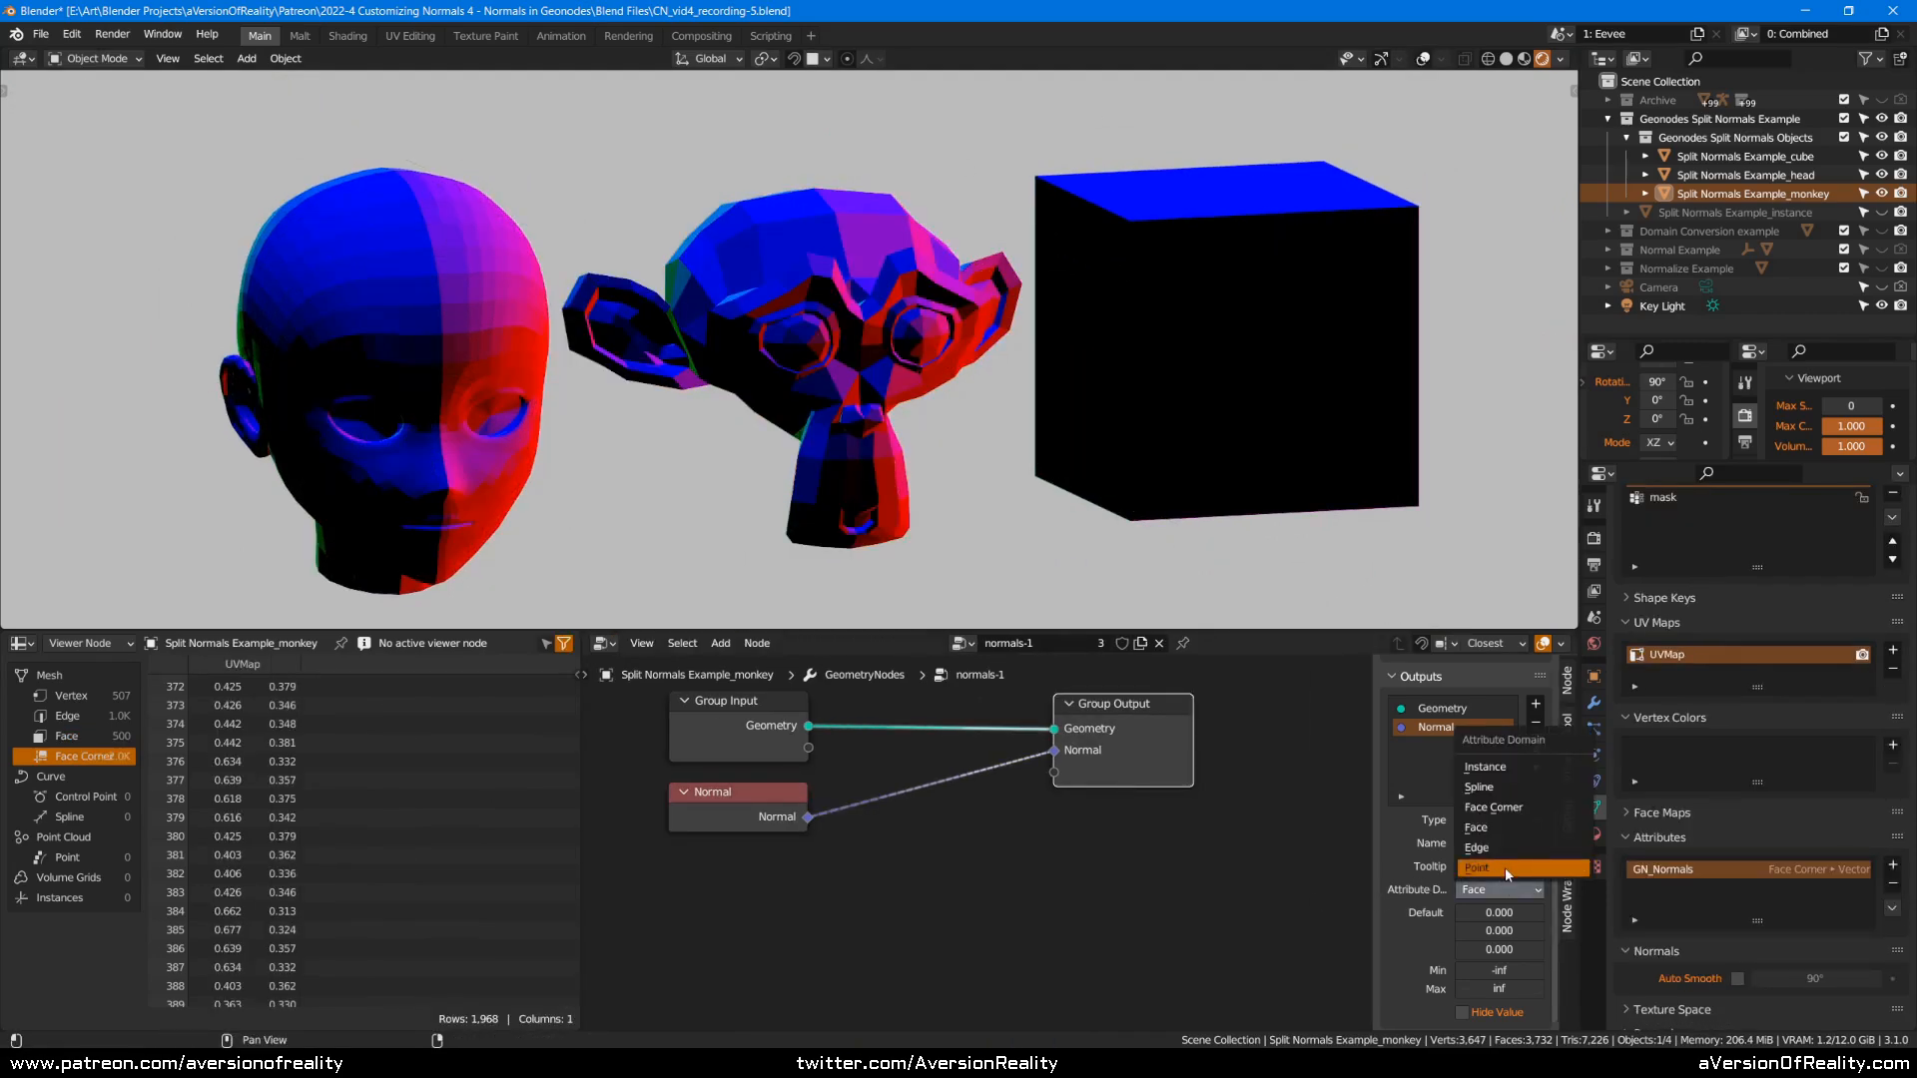
left_click(1506, 866)
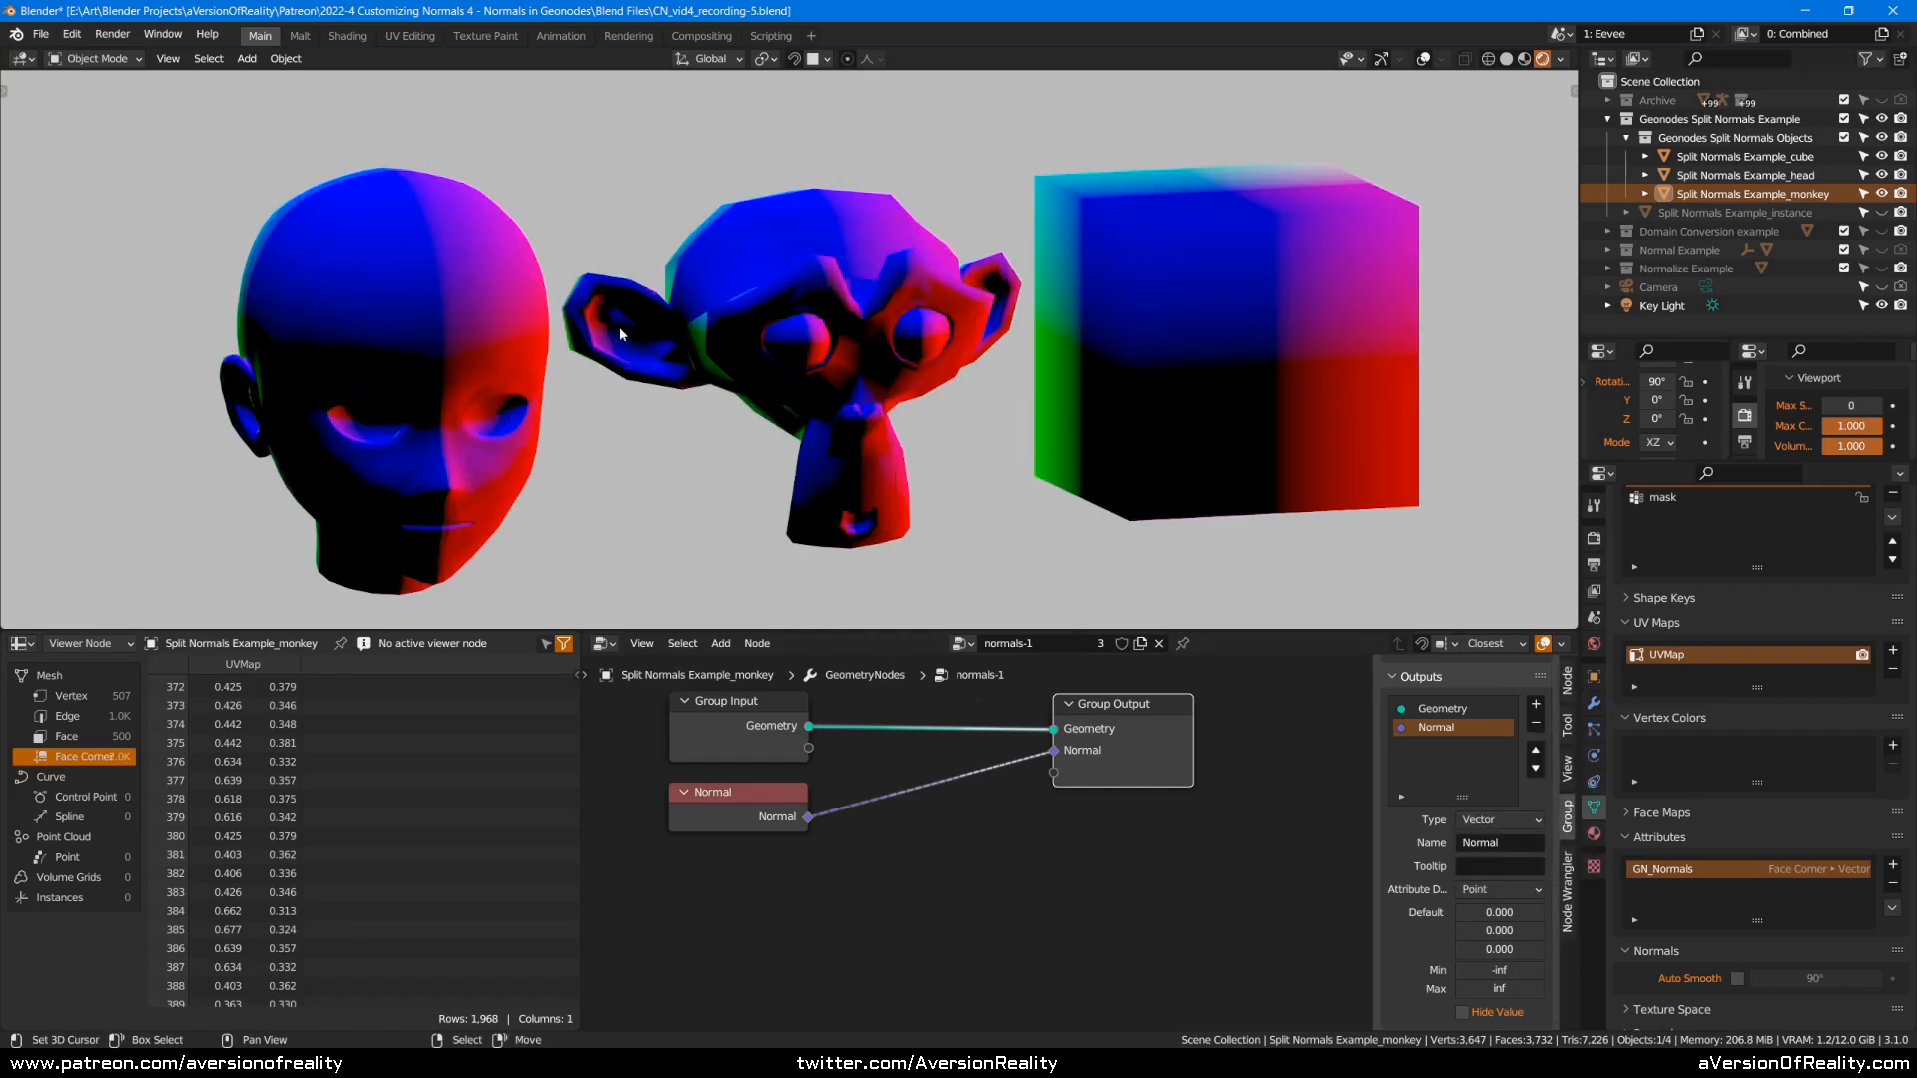
Show the viewport overlays, select the cube and examine how its normals blend around the corner vertices.
key("shift+alt+z")
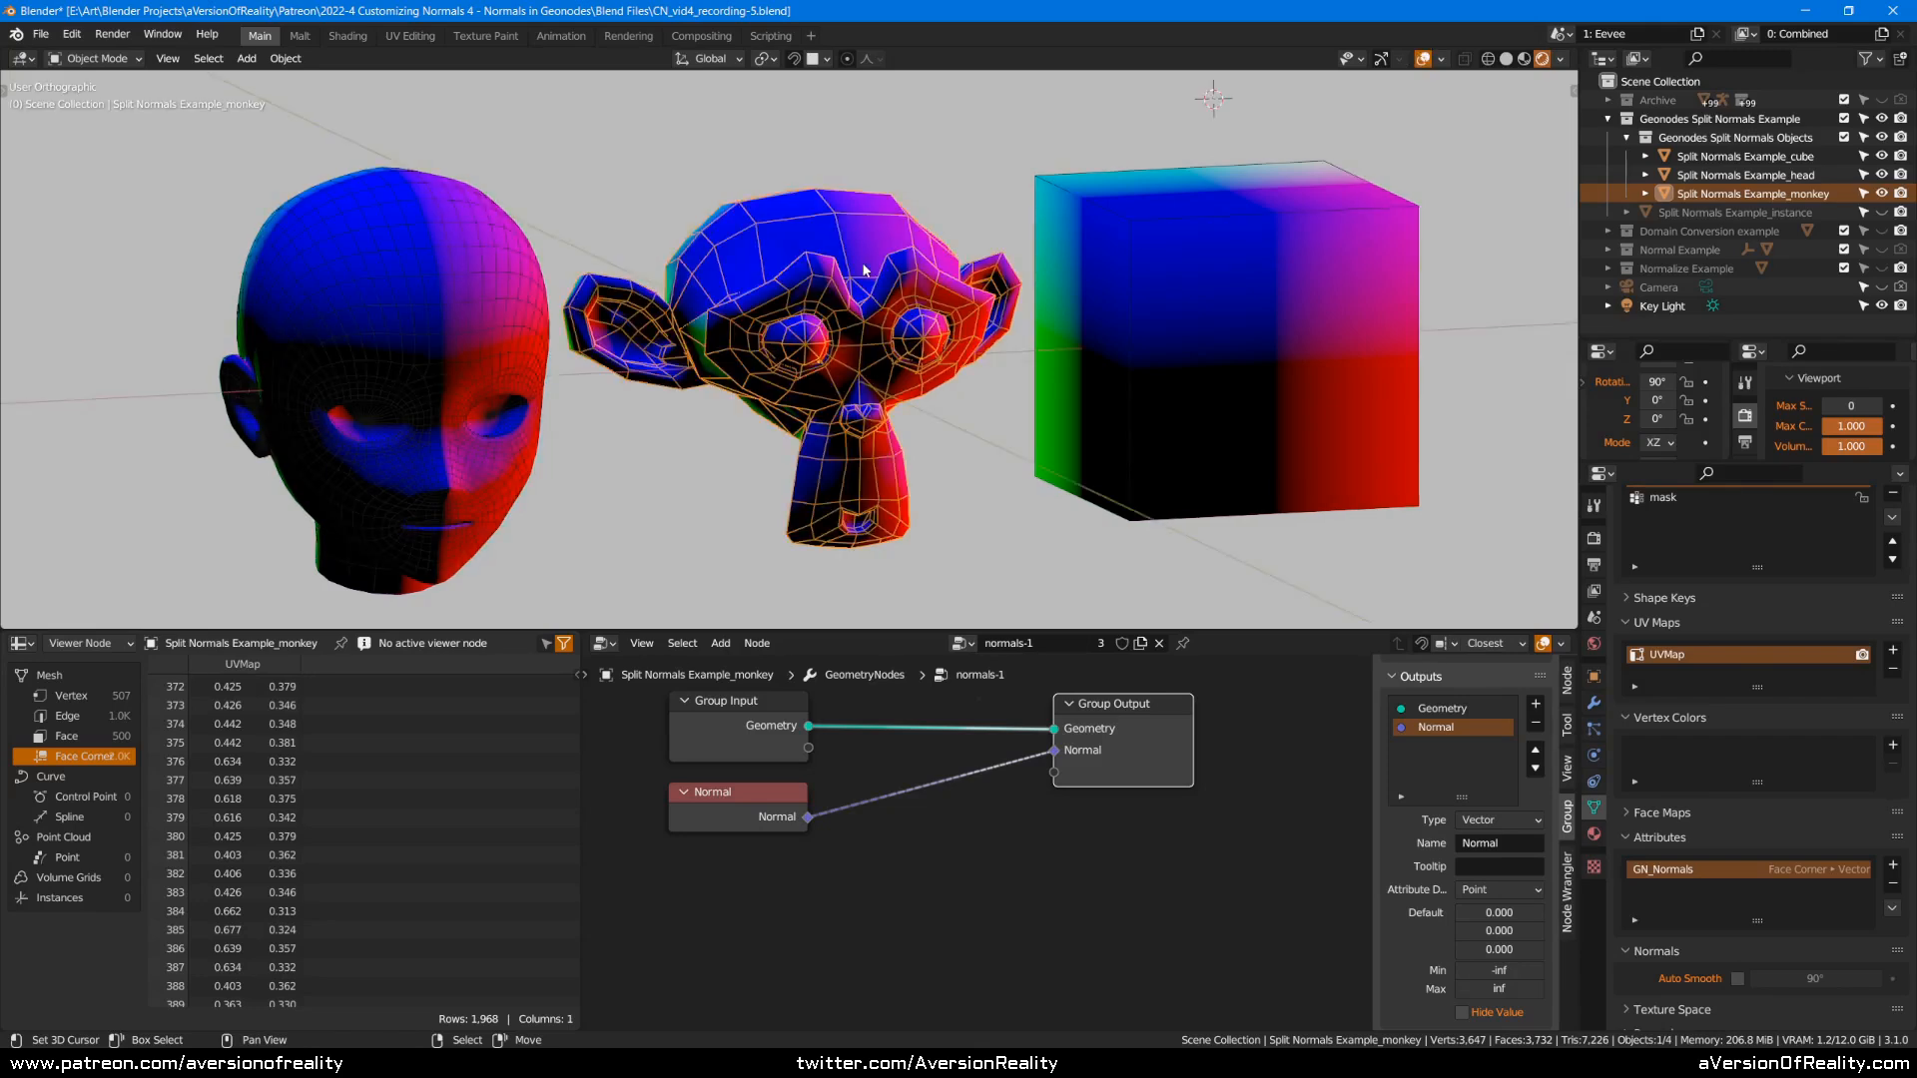
scroll(865, 269, "up", 1)
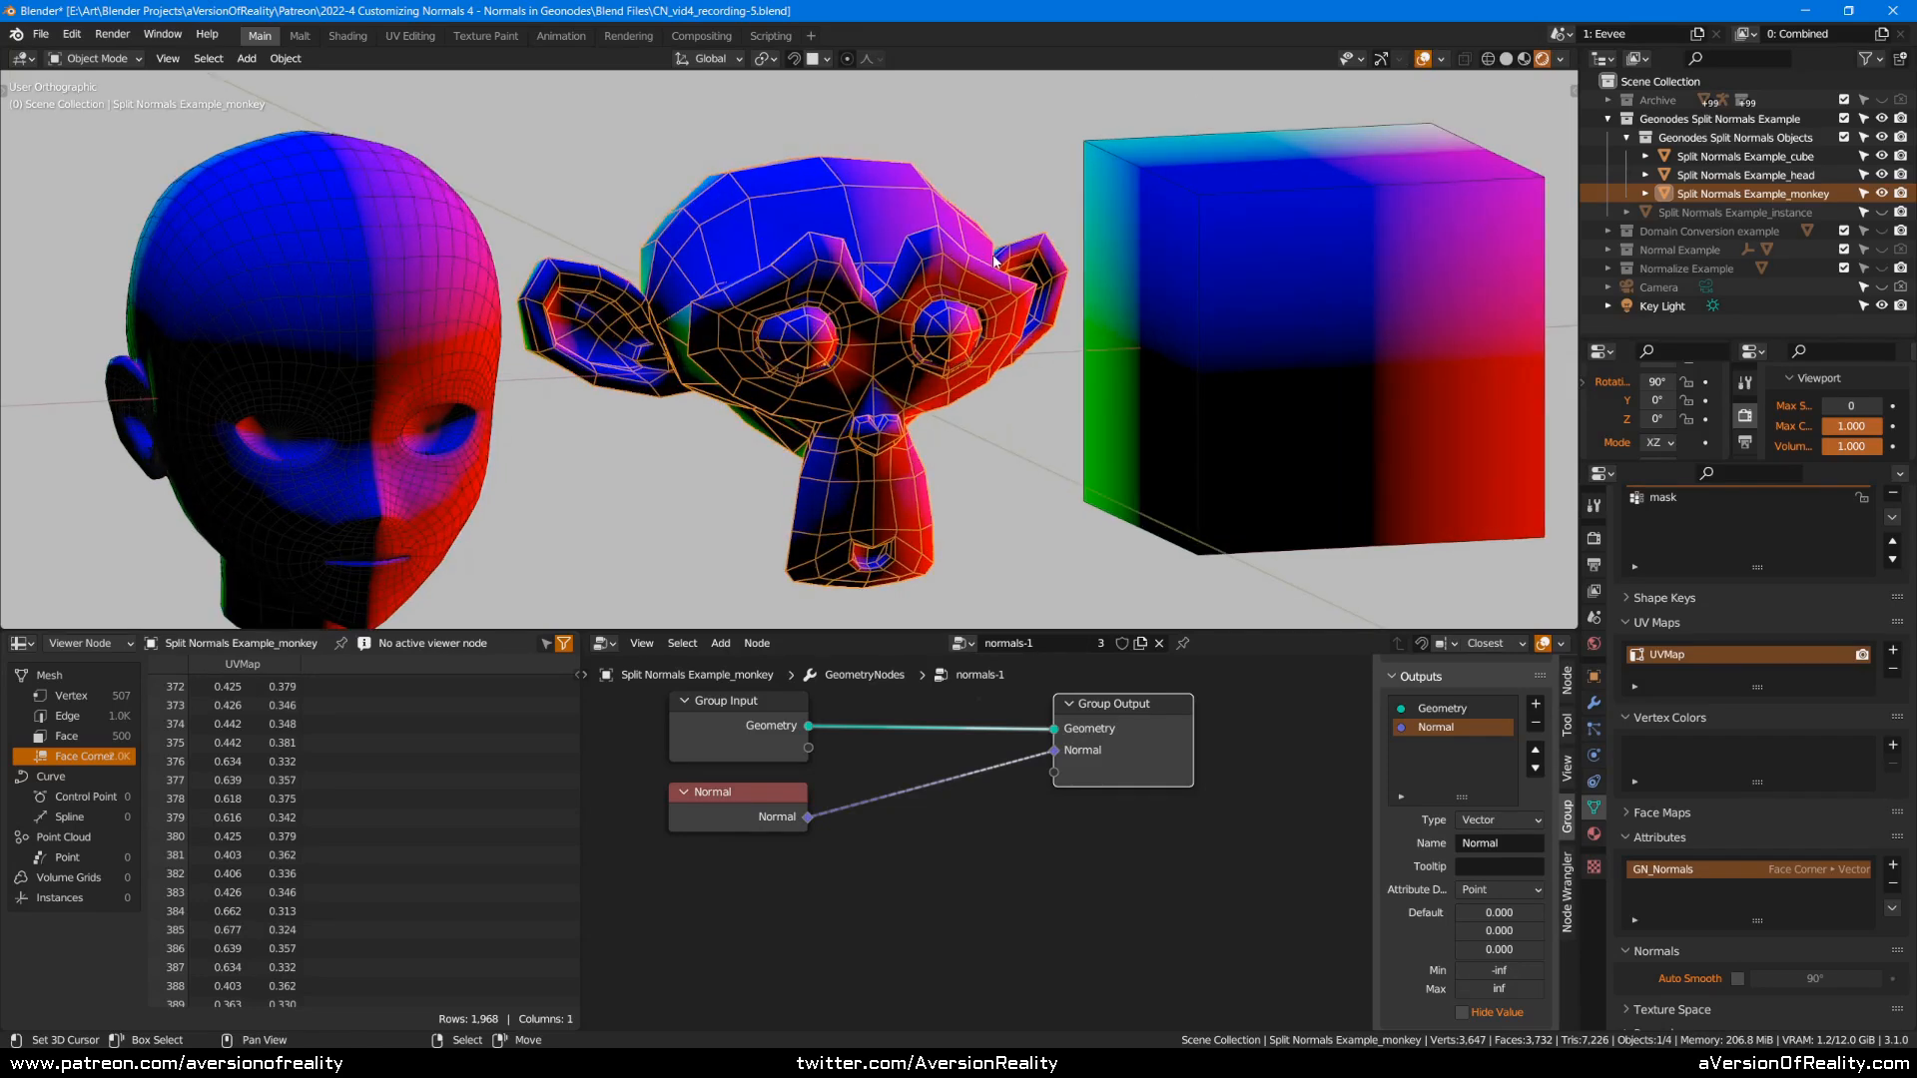
scroll(864, 332, "up", 2)
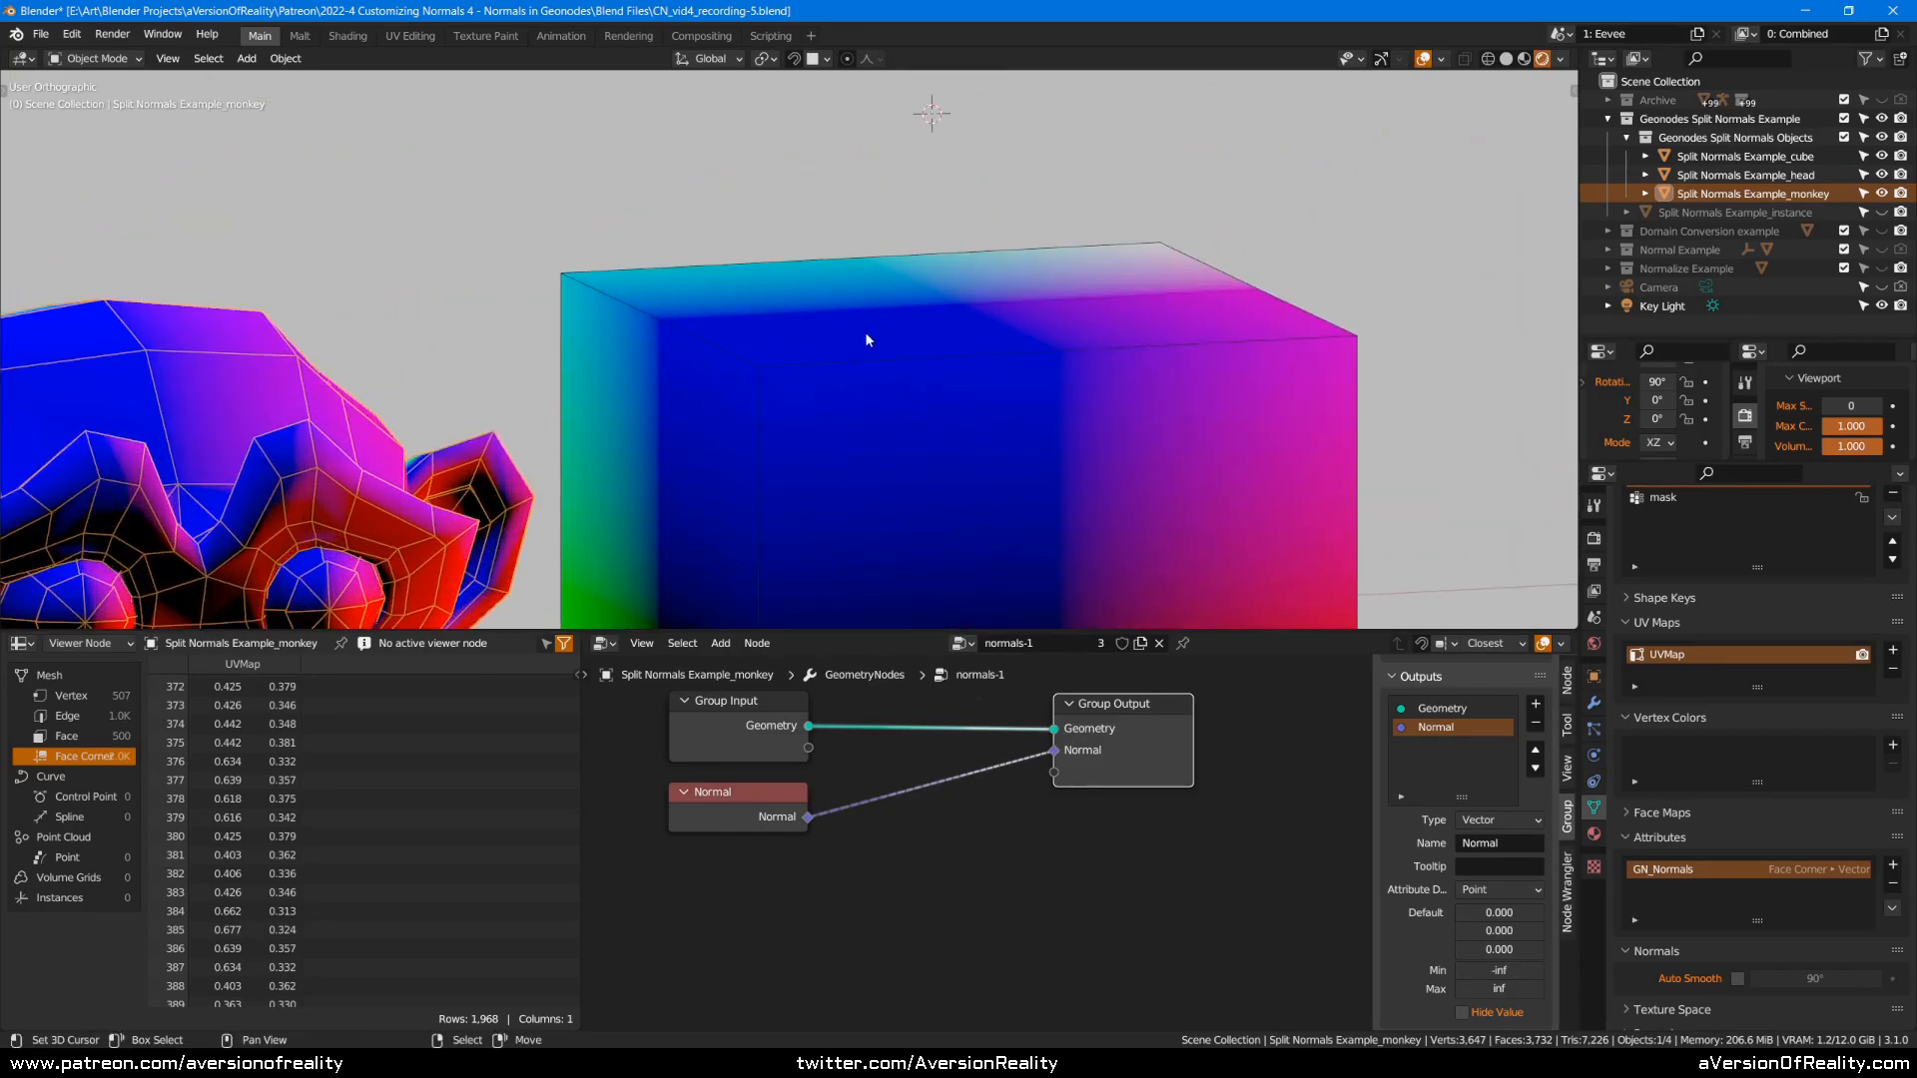
left_click(865, 332)
scroll(1062, 398, "up", 1)
middle_click_drag(1177, 360, 1142, 230)
middle_click_drag(936, 251, 969, 286, "shift")
scroll(929, 233, "up", 2)
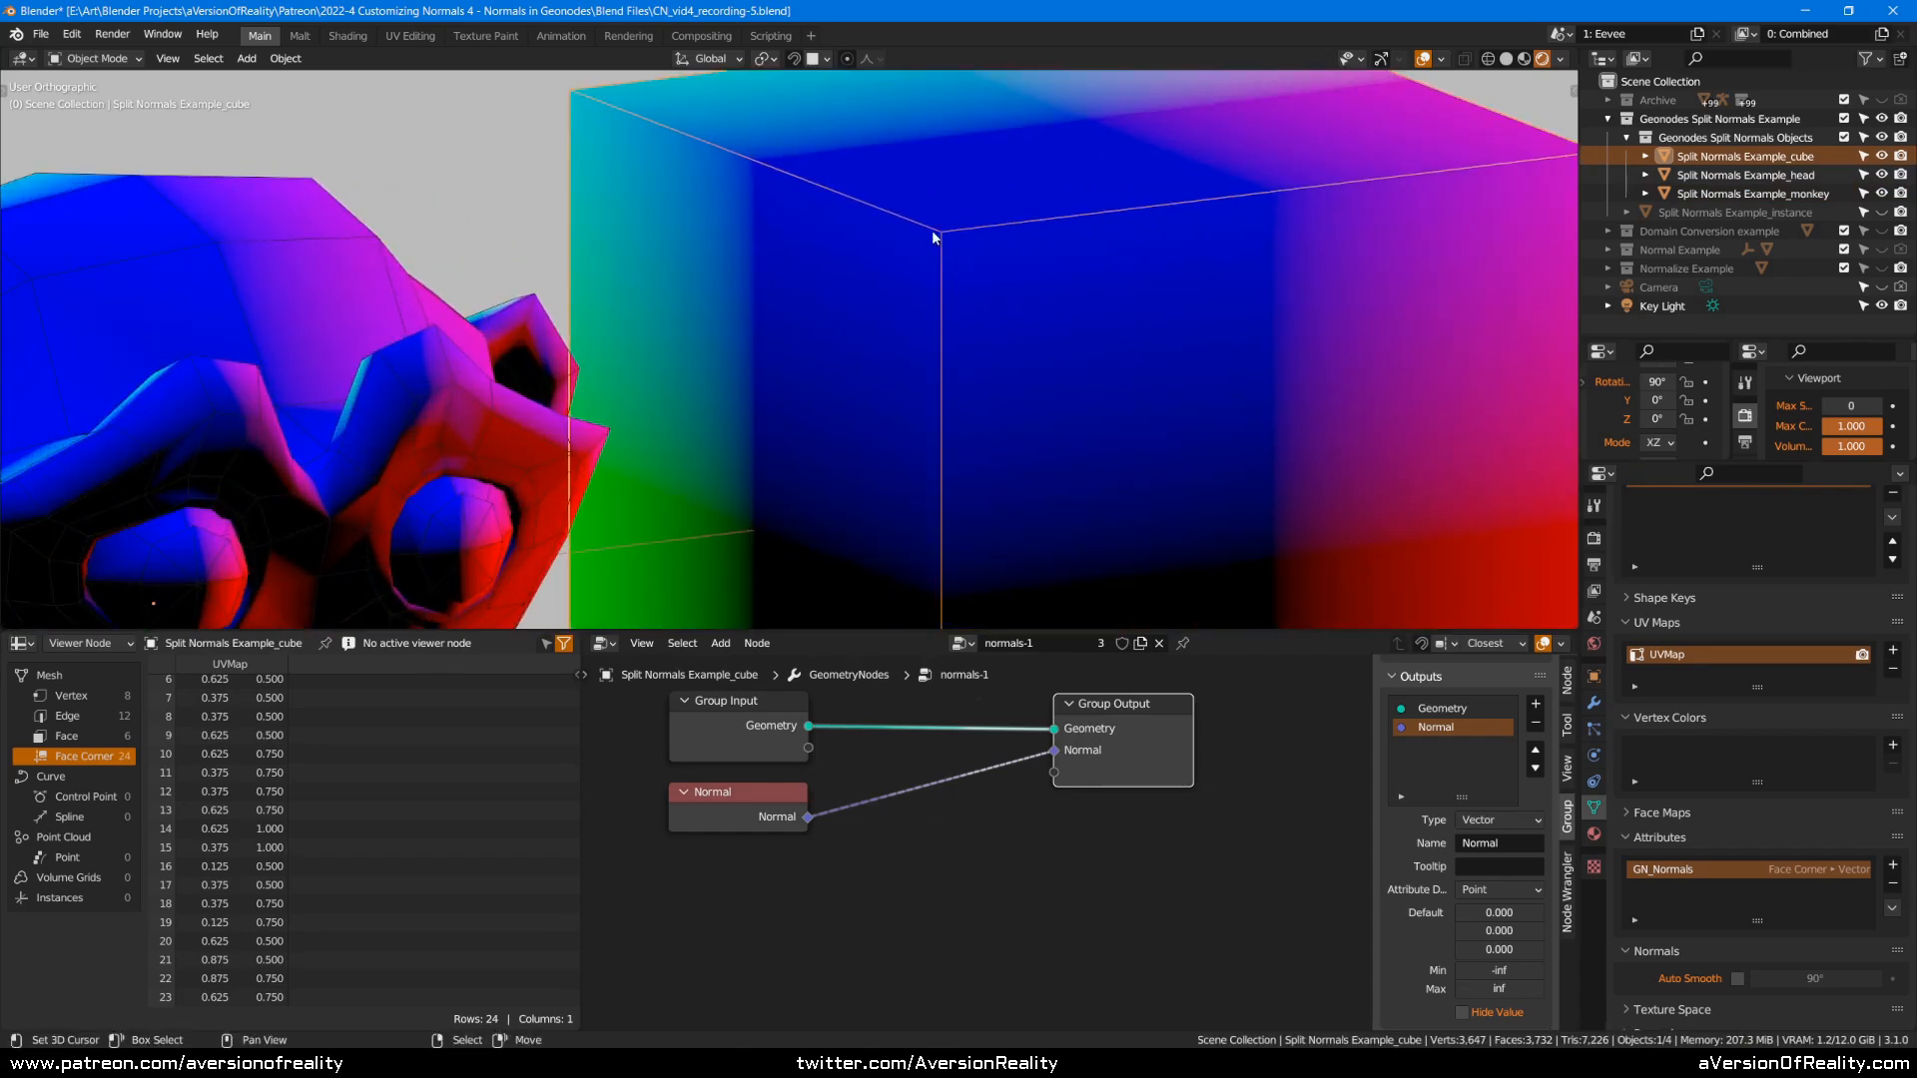
Reselect the monkey and hide the viewport overlays with all three objects in view.
scroll(939, 232, "down", 1)
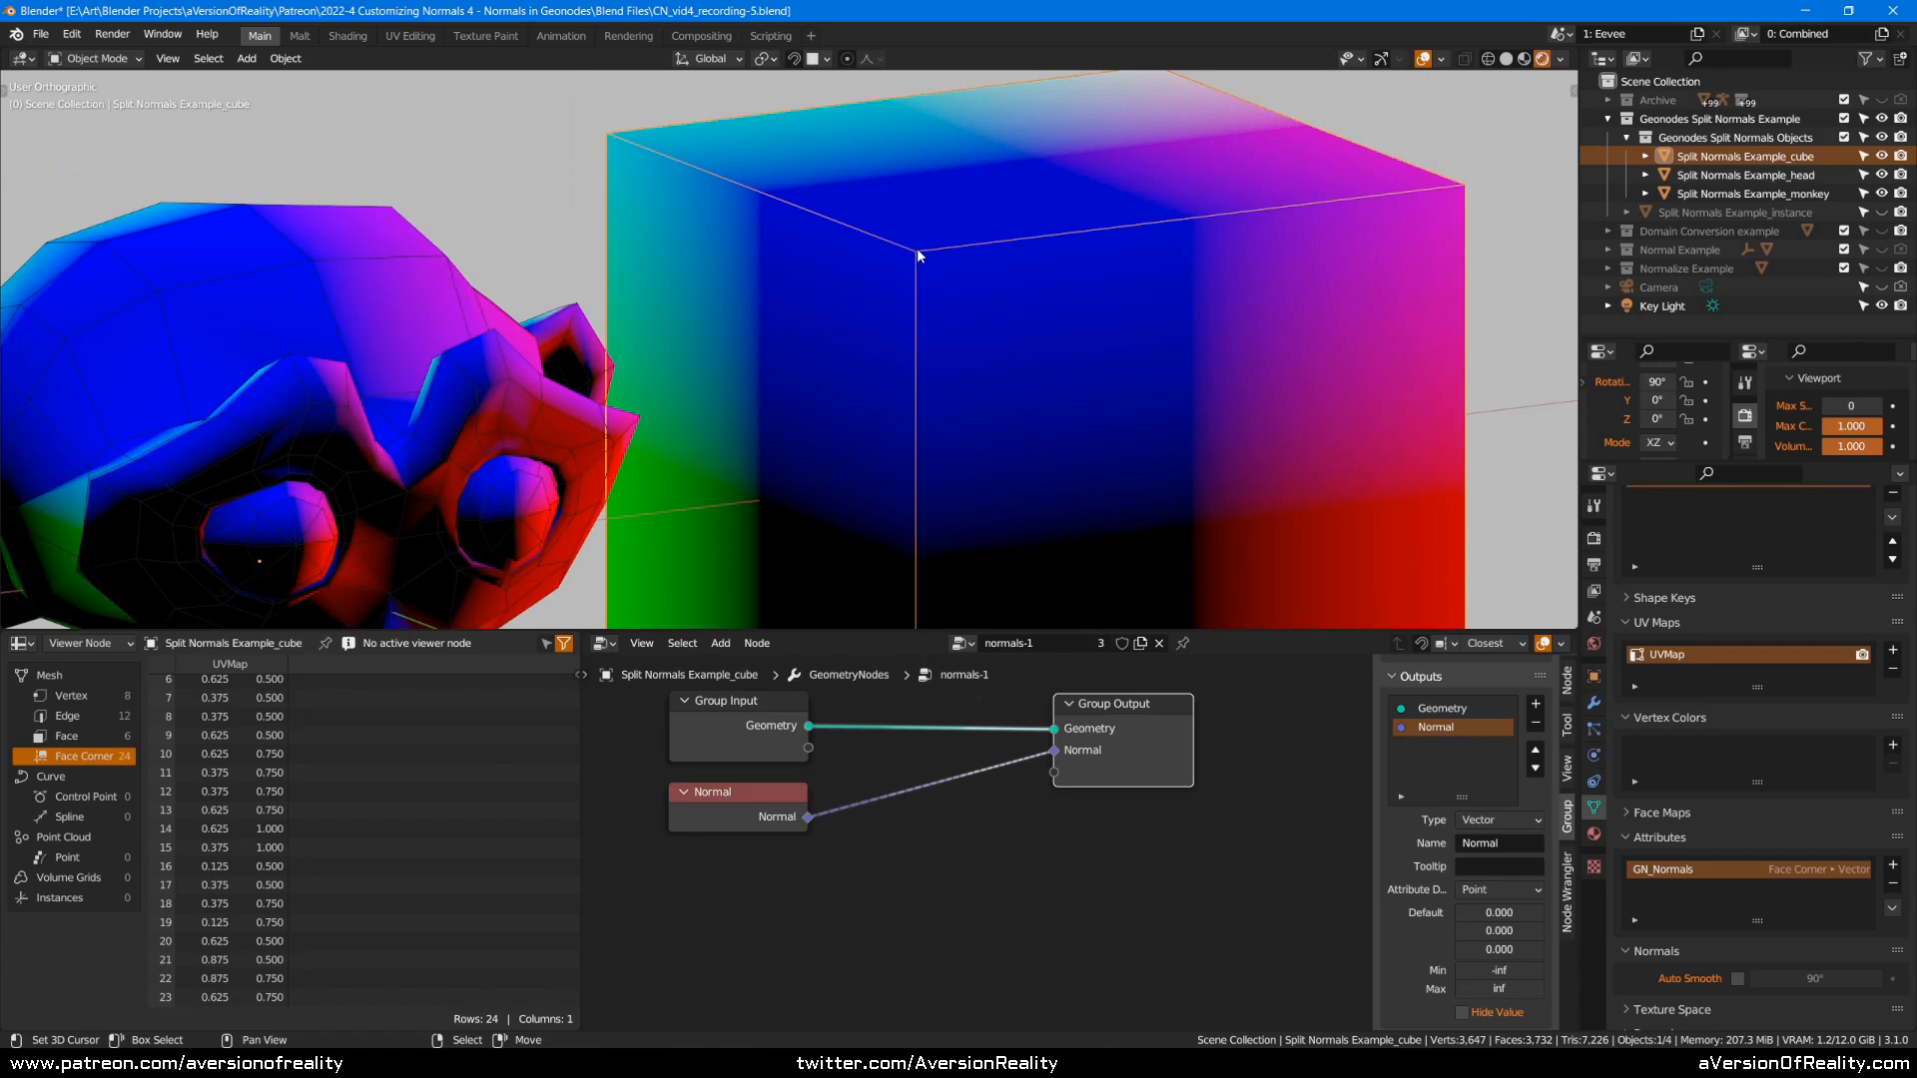
scroll(917, 248, "down", 3)
middle_click_drag(917, 248, 995, 306)
left_click(961, 302)
key("shift+alt+z")
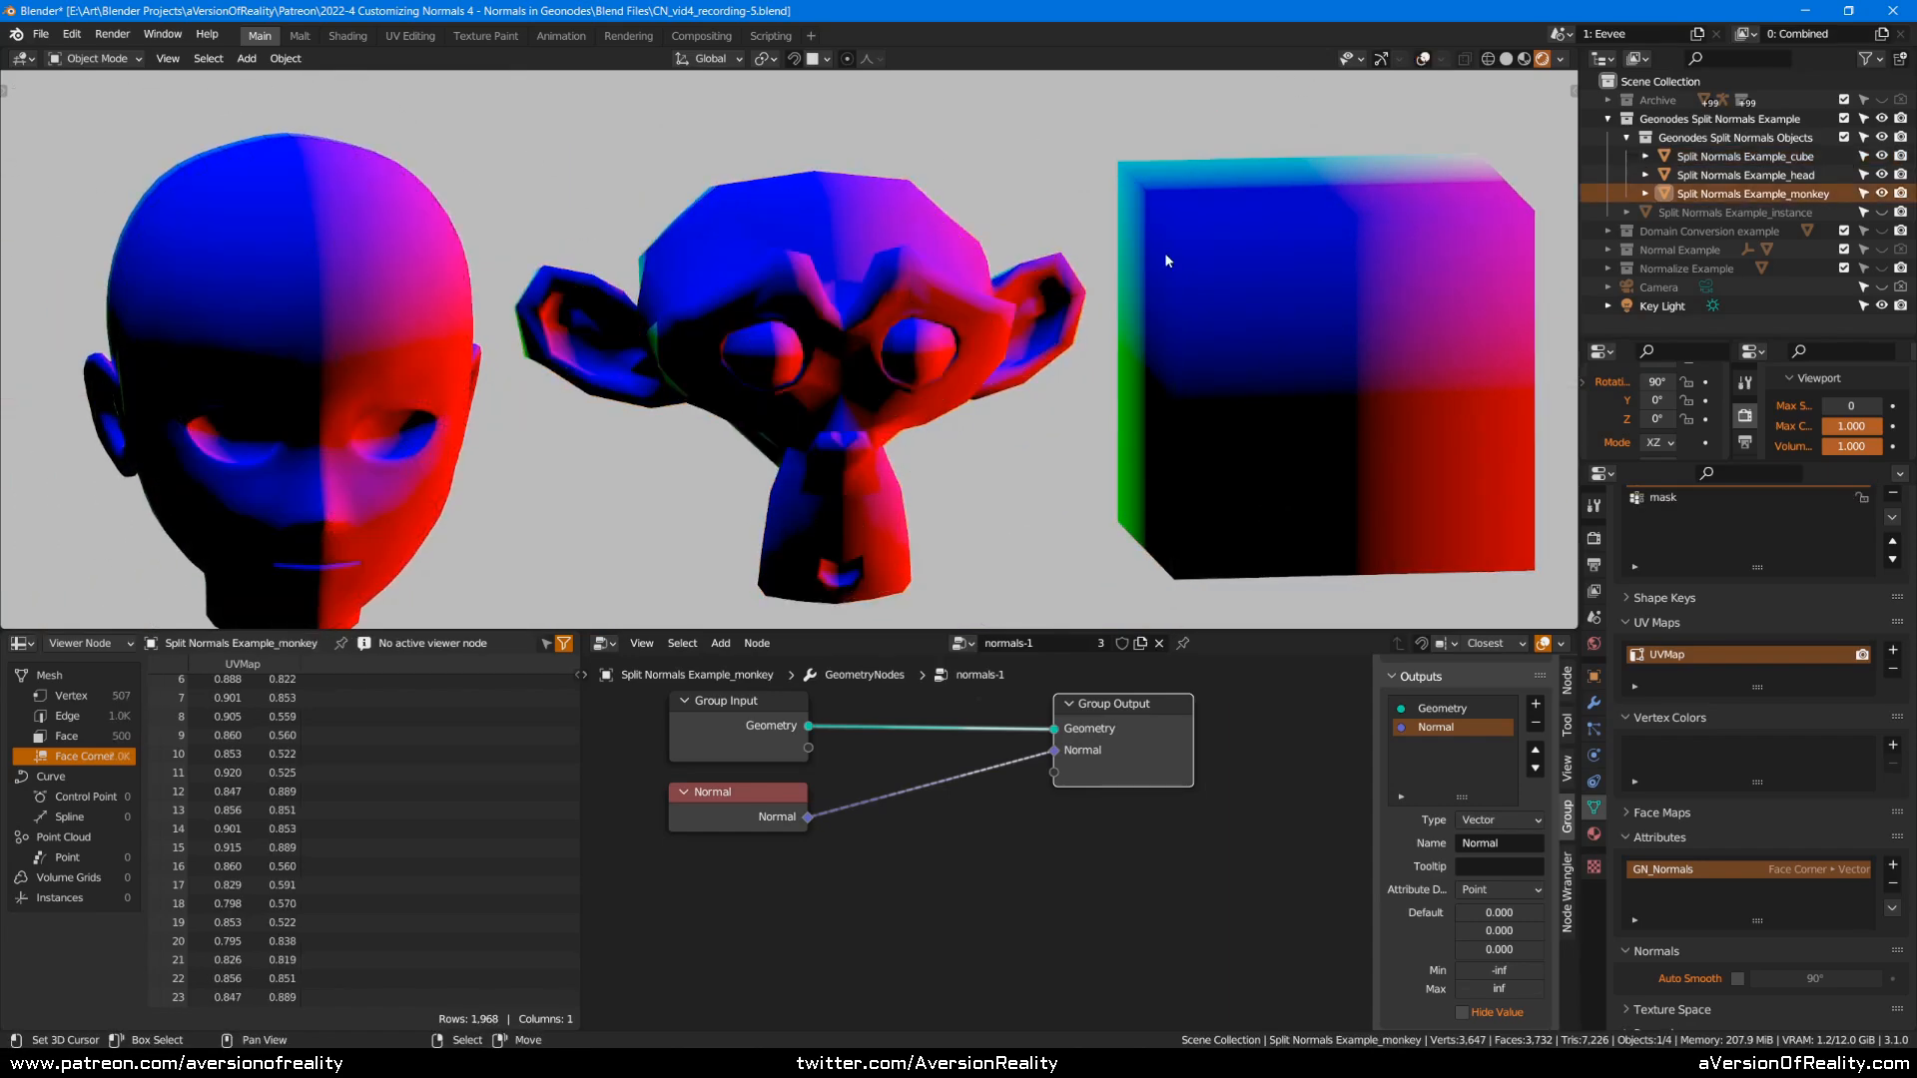
Set the Normal output's attribute domain to Face Corner, with the viewport overlays hidden.
scroll(1166, 261, "down", 1)
key("shift+alt+z")
left_click(720, 809)
left_click(1119, 783)
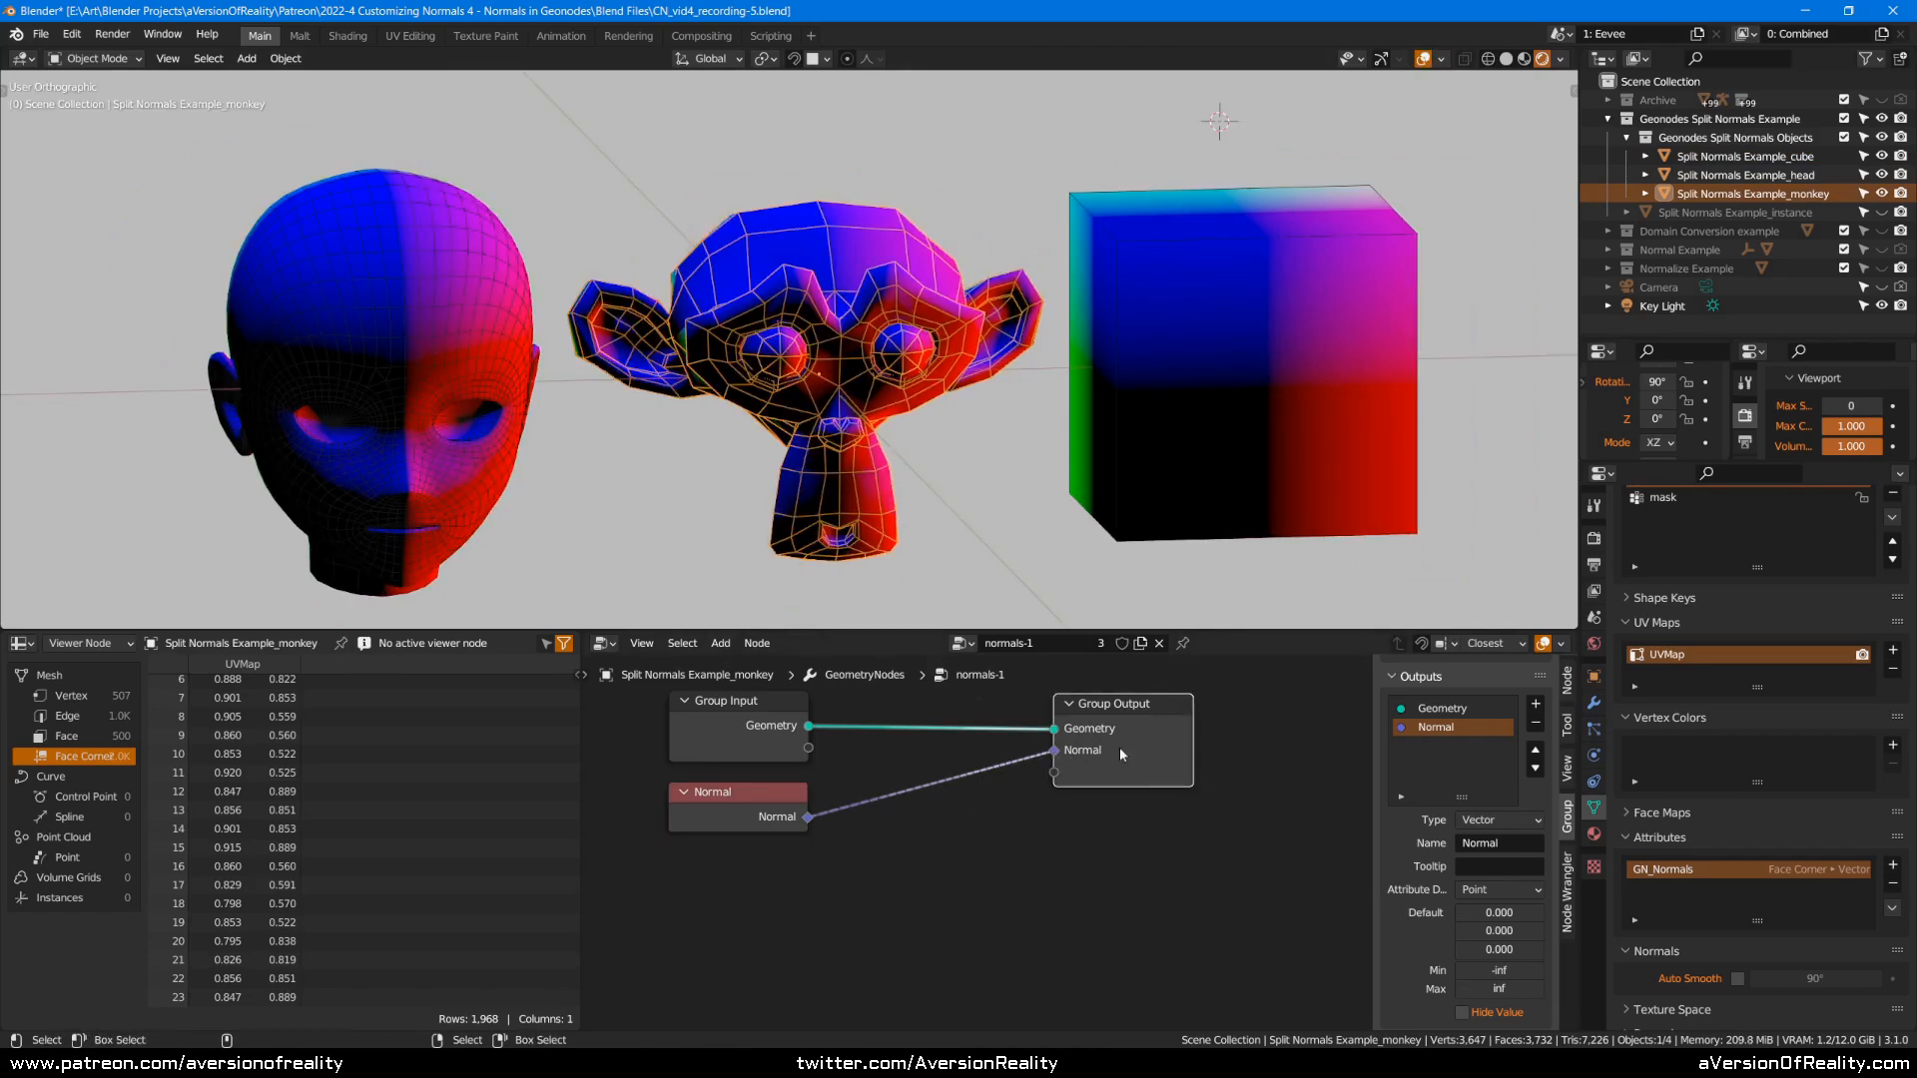
left_click(1503, 890)
left_click(1504, 890)
left_click(1498, 890)
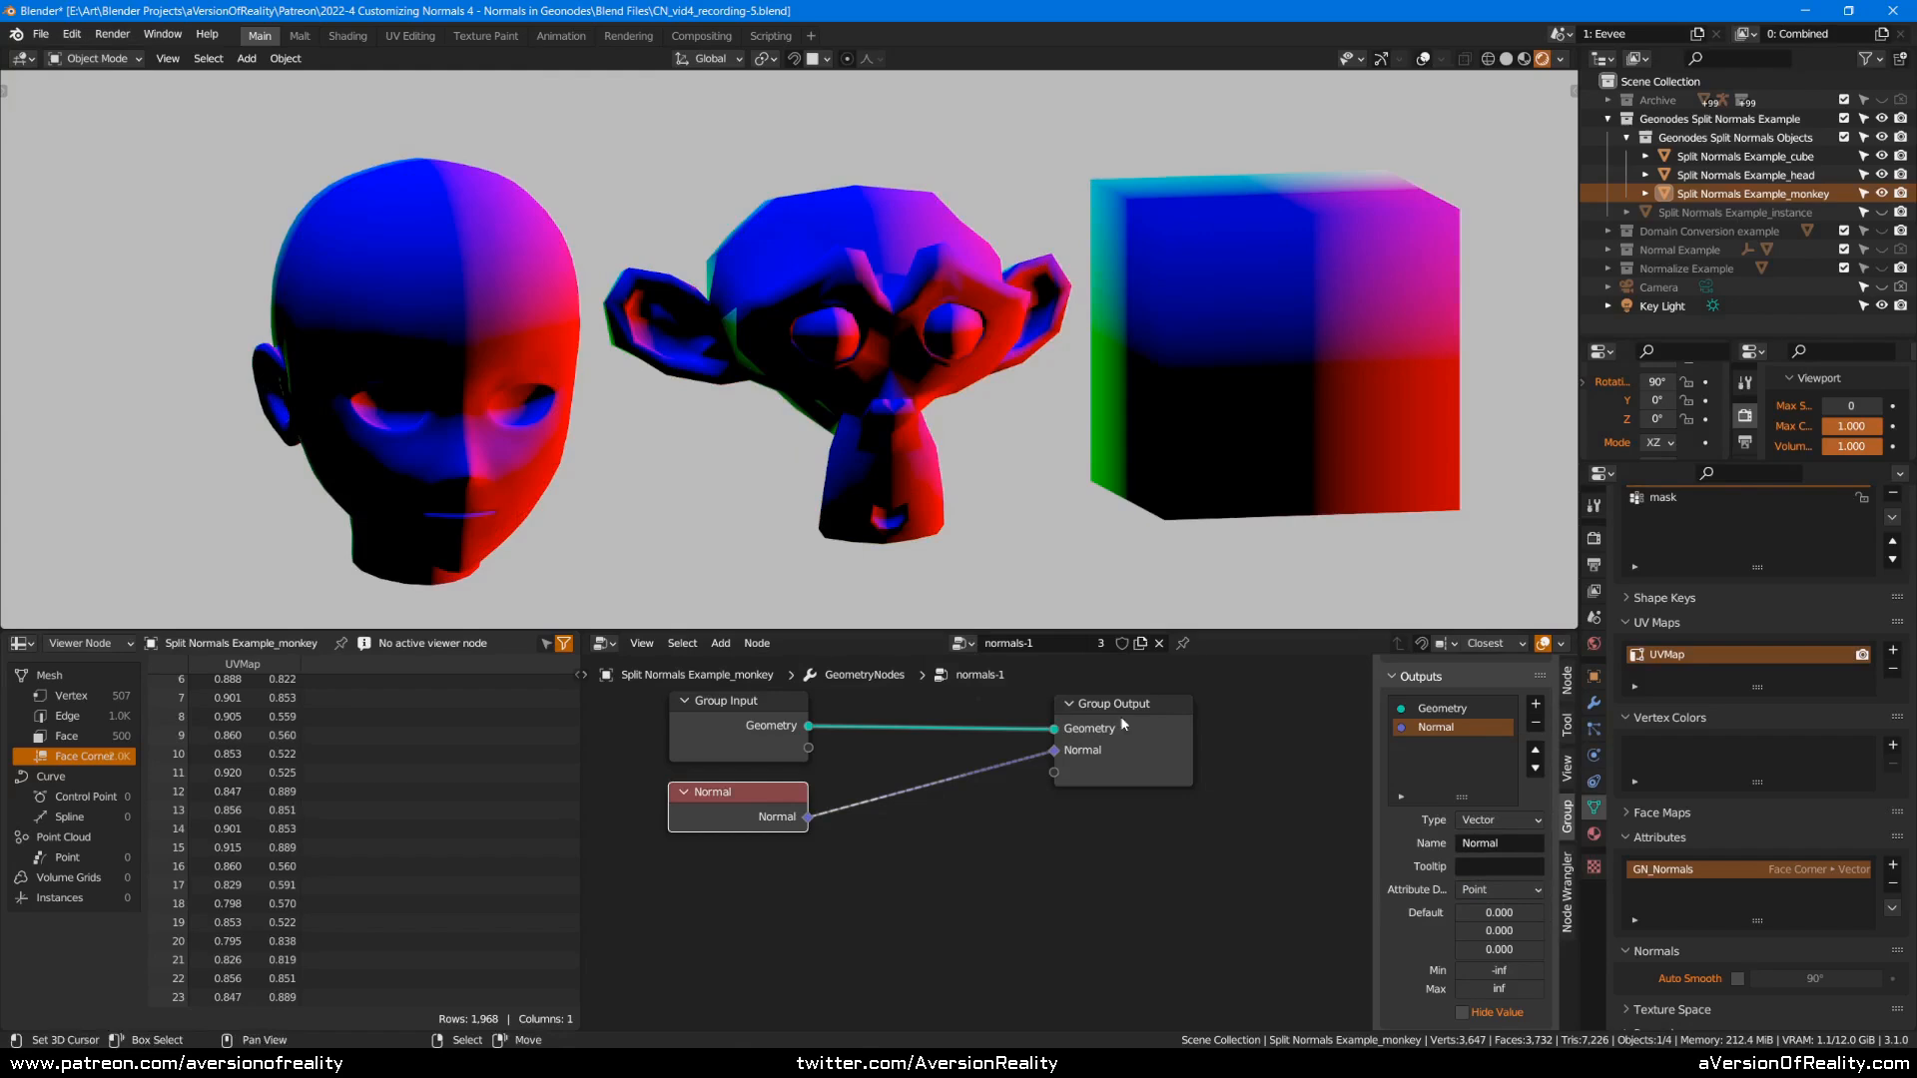
left_click(1498, 889)
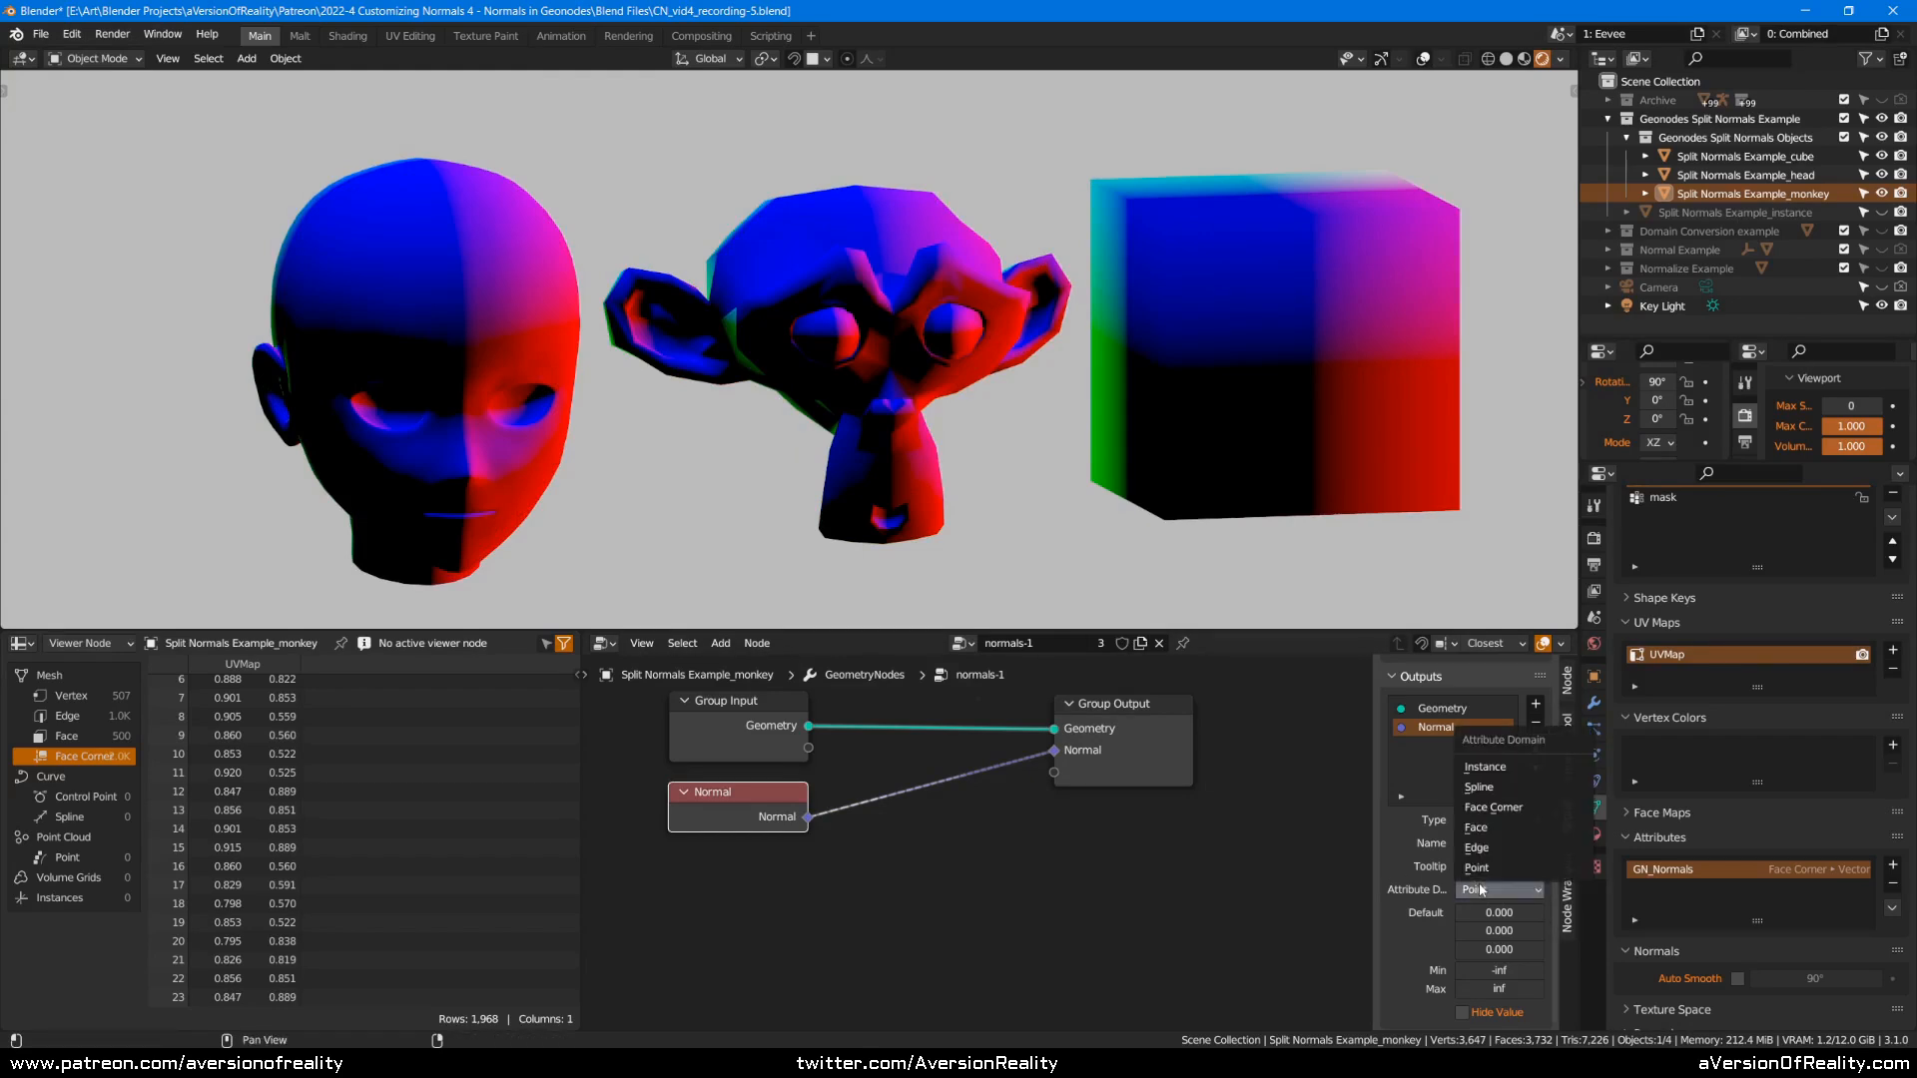
left_click(1494, 804)
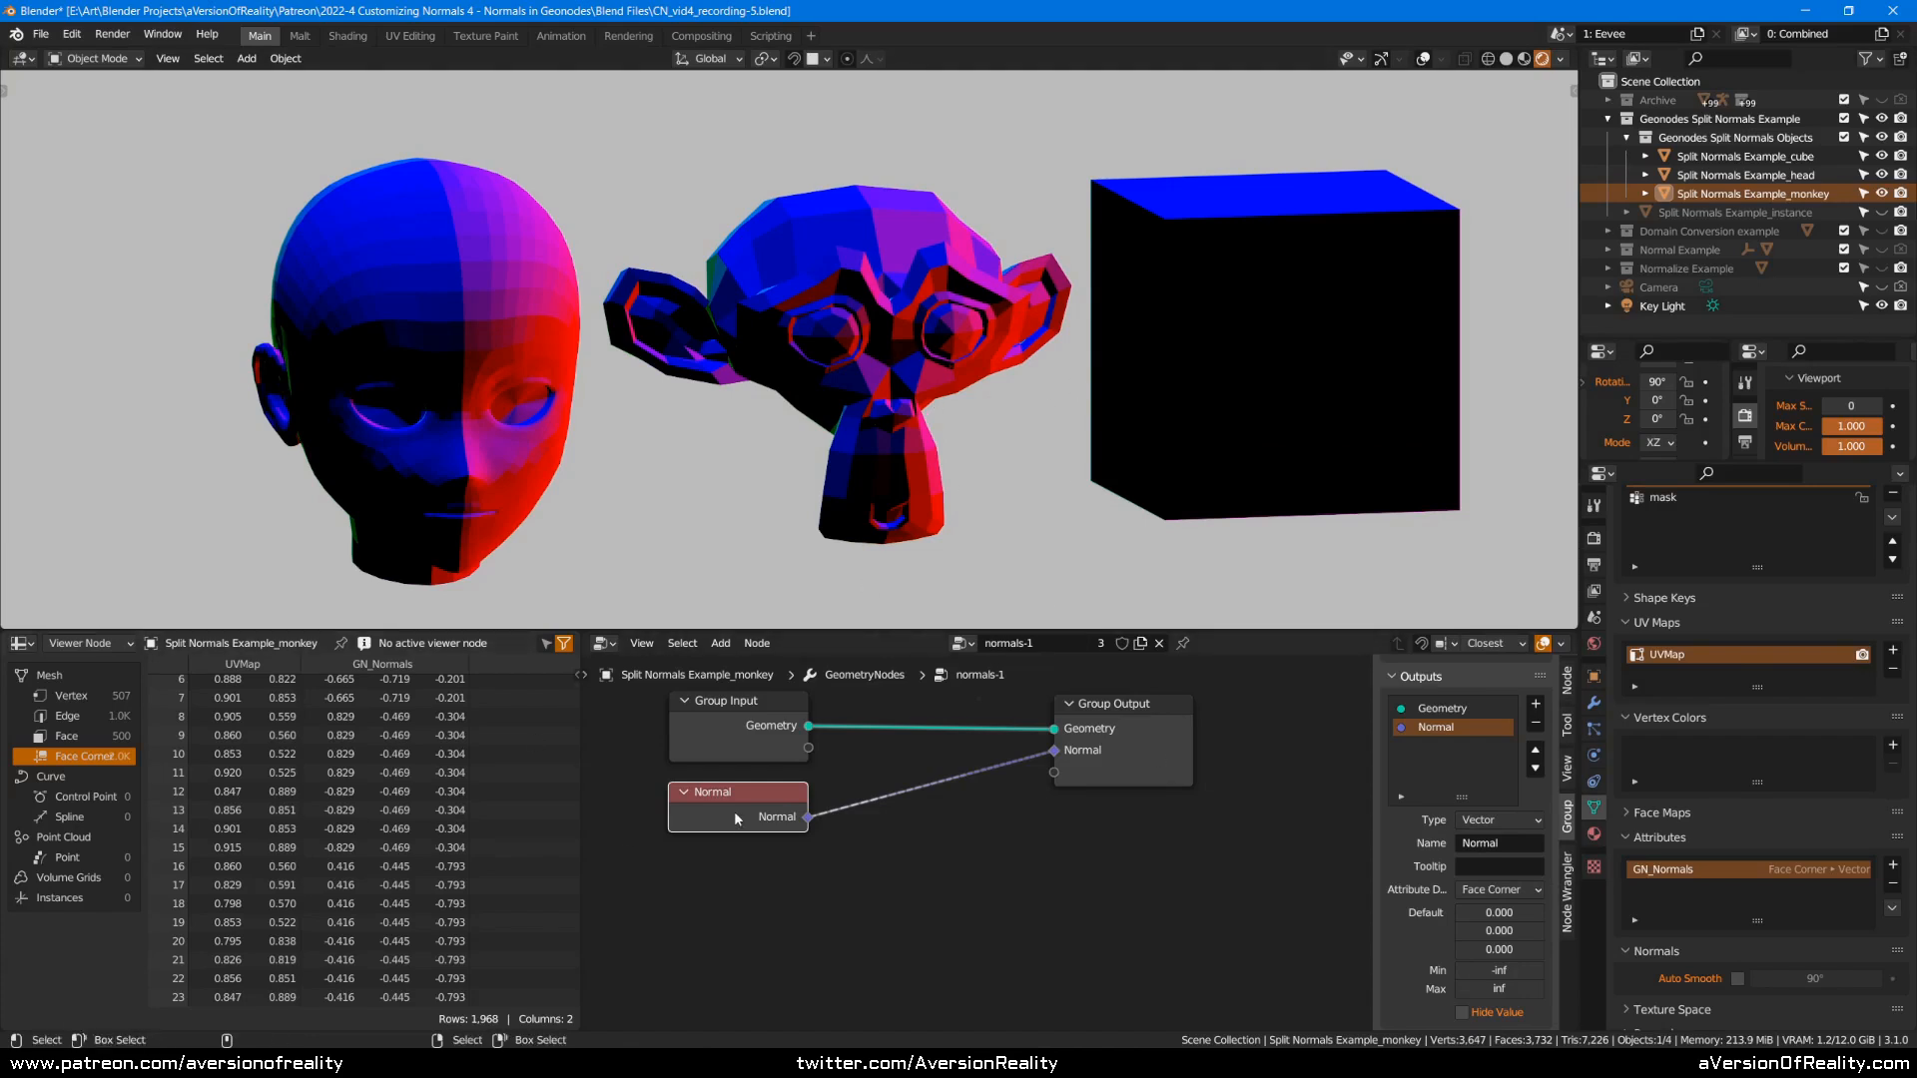
left_click(913, 766)
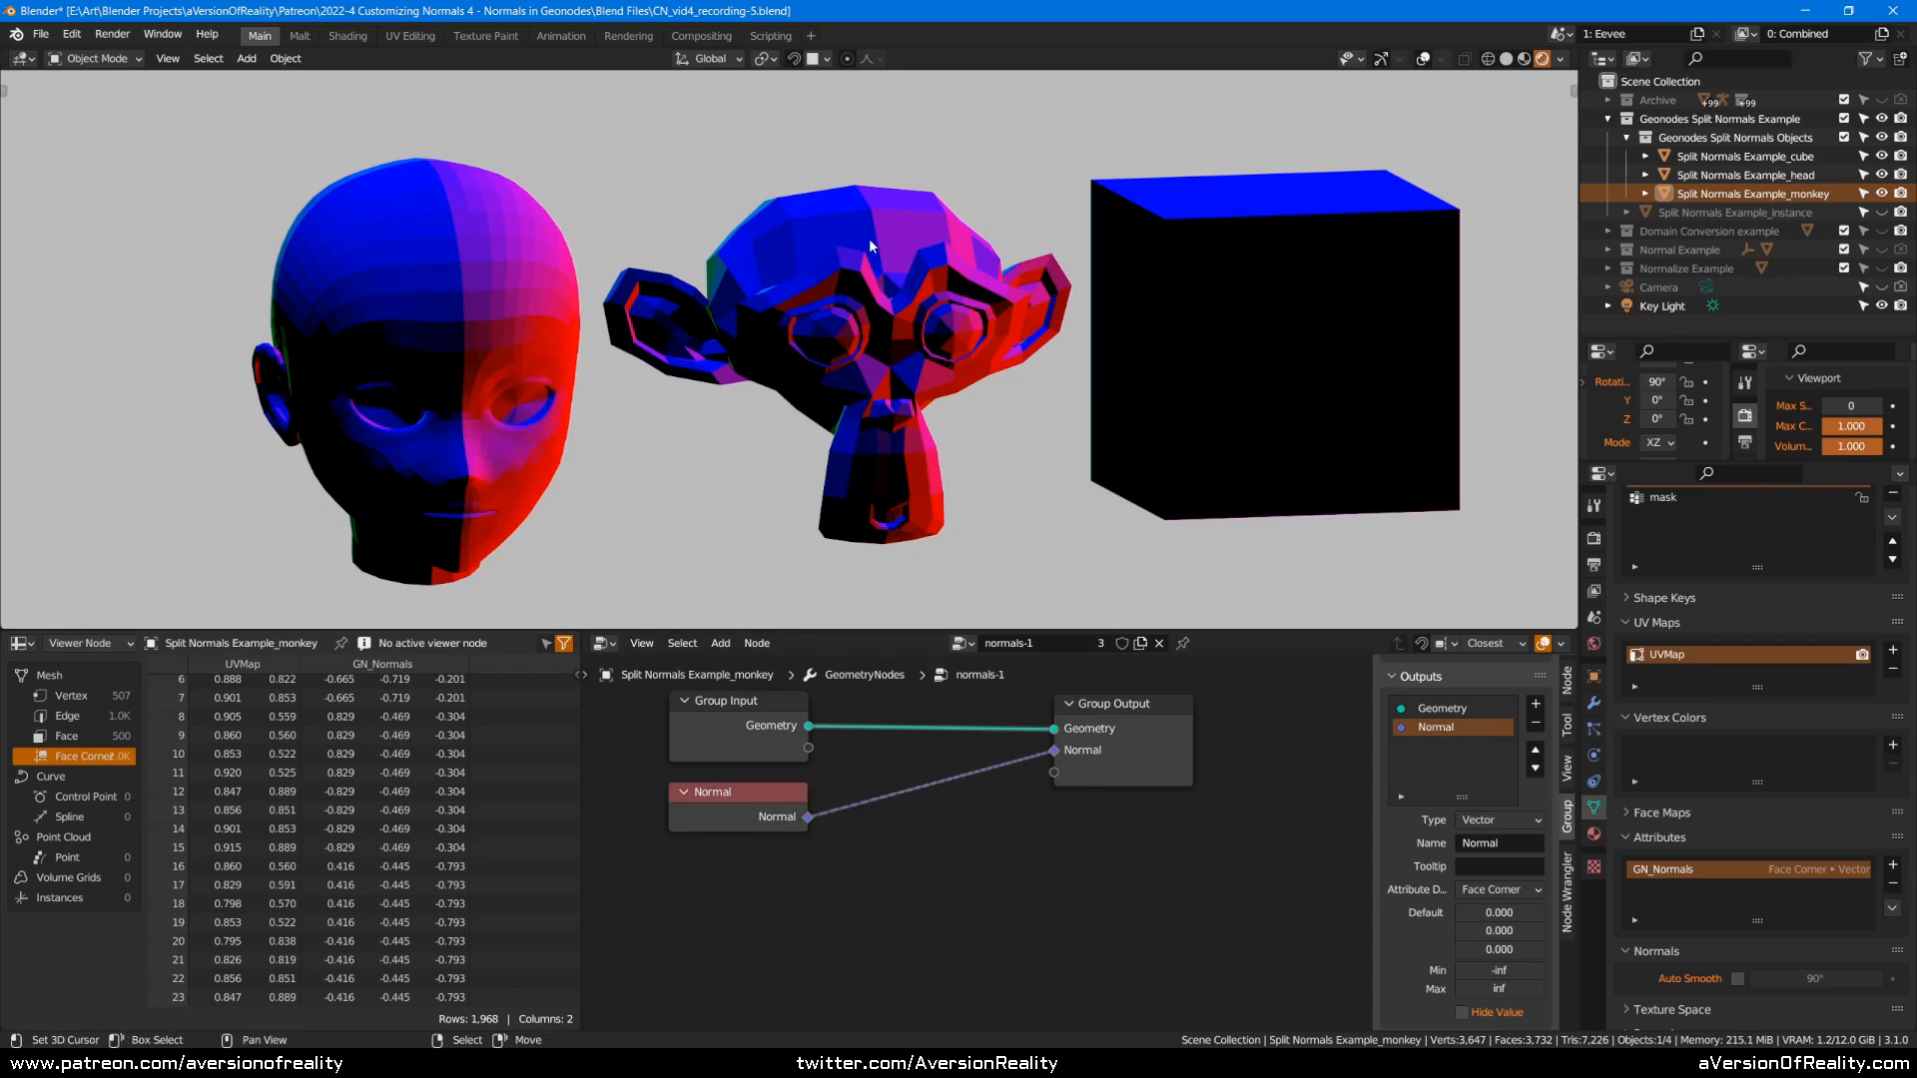
Set the Normal output's attribute domain to Edge and examine the shading on the monkey and cube with and without overlays.
left_click(1511, 891)
left_click(1515, 848)
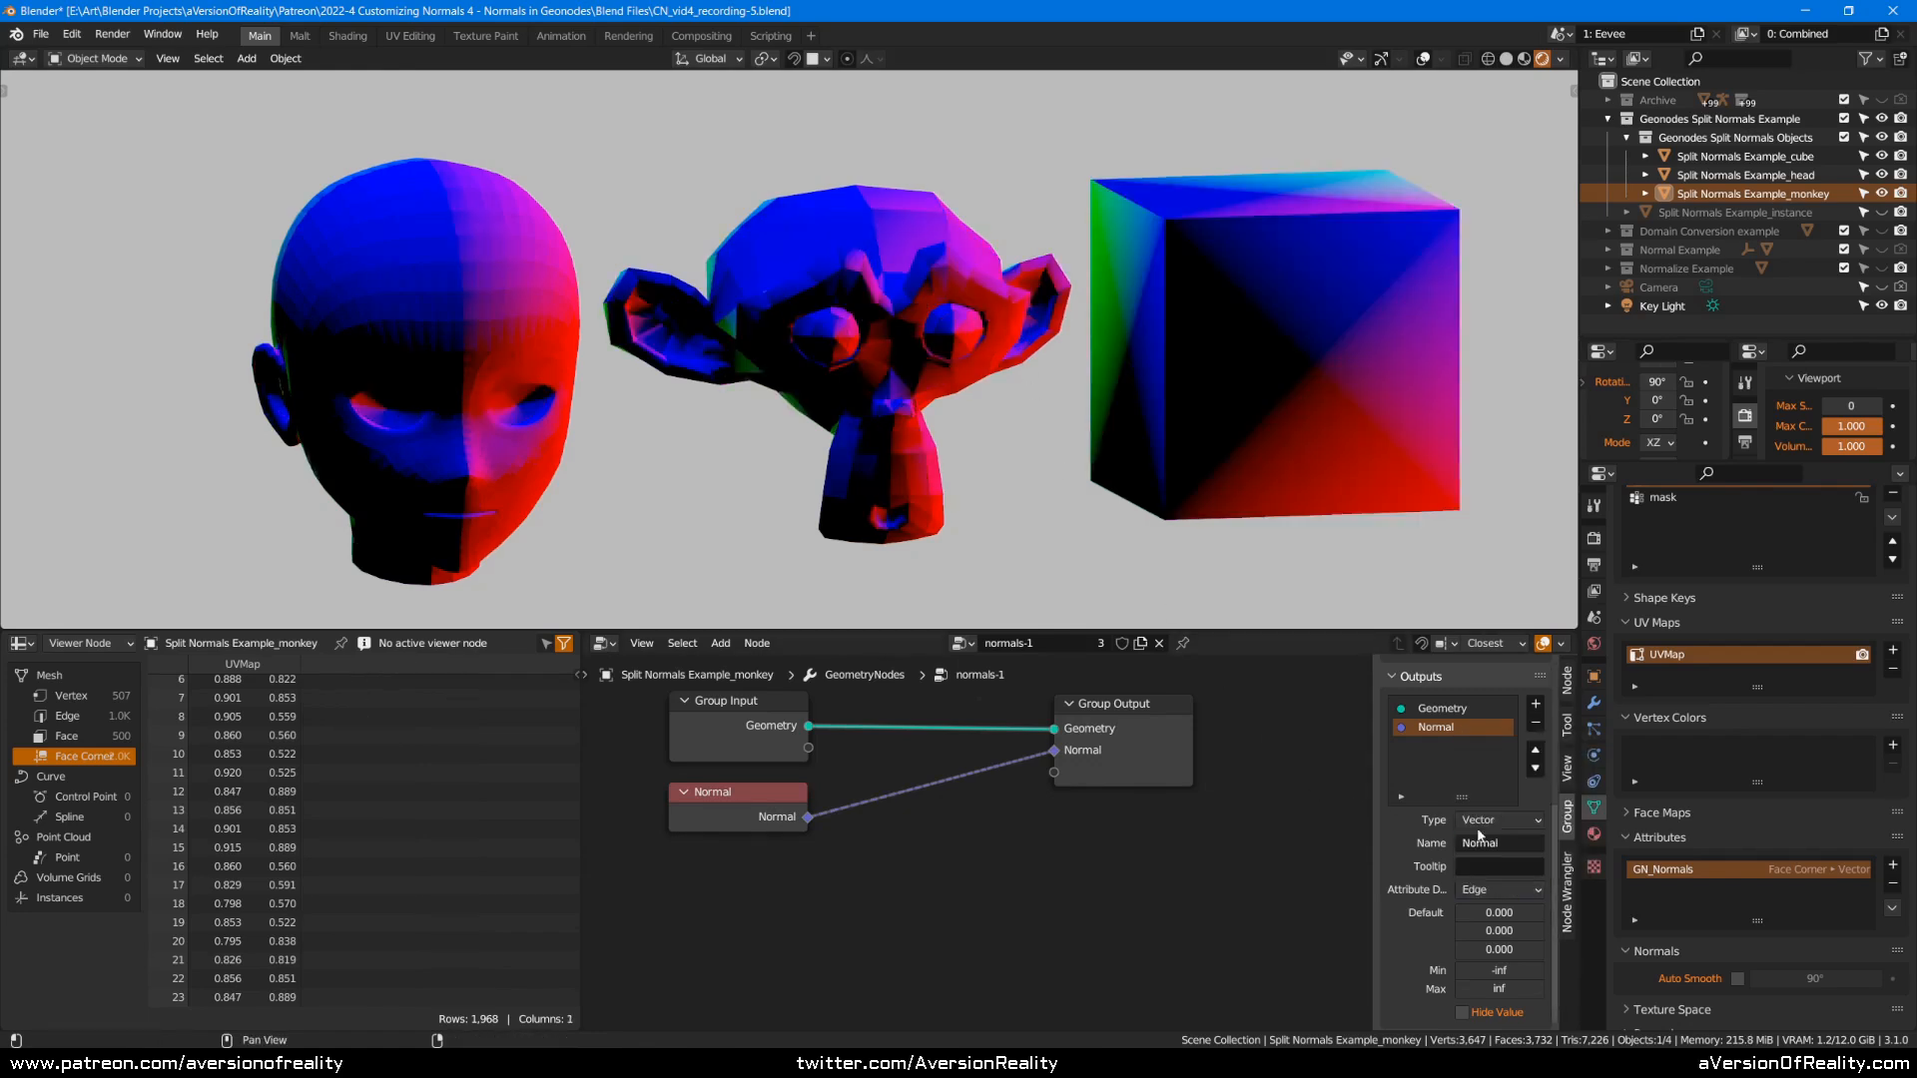
middle_click_drag(1197, 473, 1182, 391)
middle_click_drag(1185, 259, 1166, 429)
key("shift+alt+z")
key("shift+alt+z")
scroll(836, 285, "up", 6)
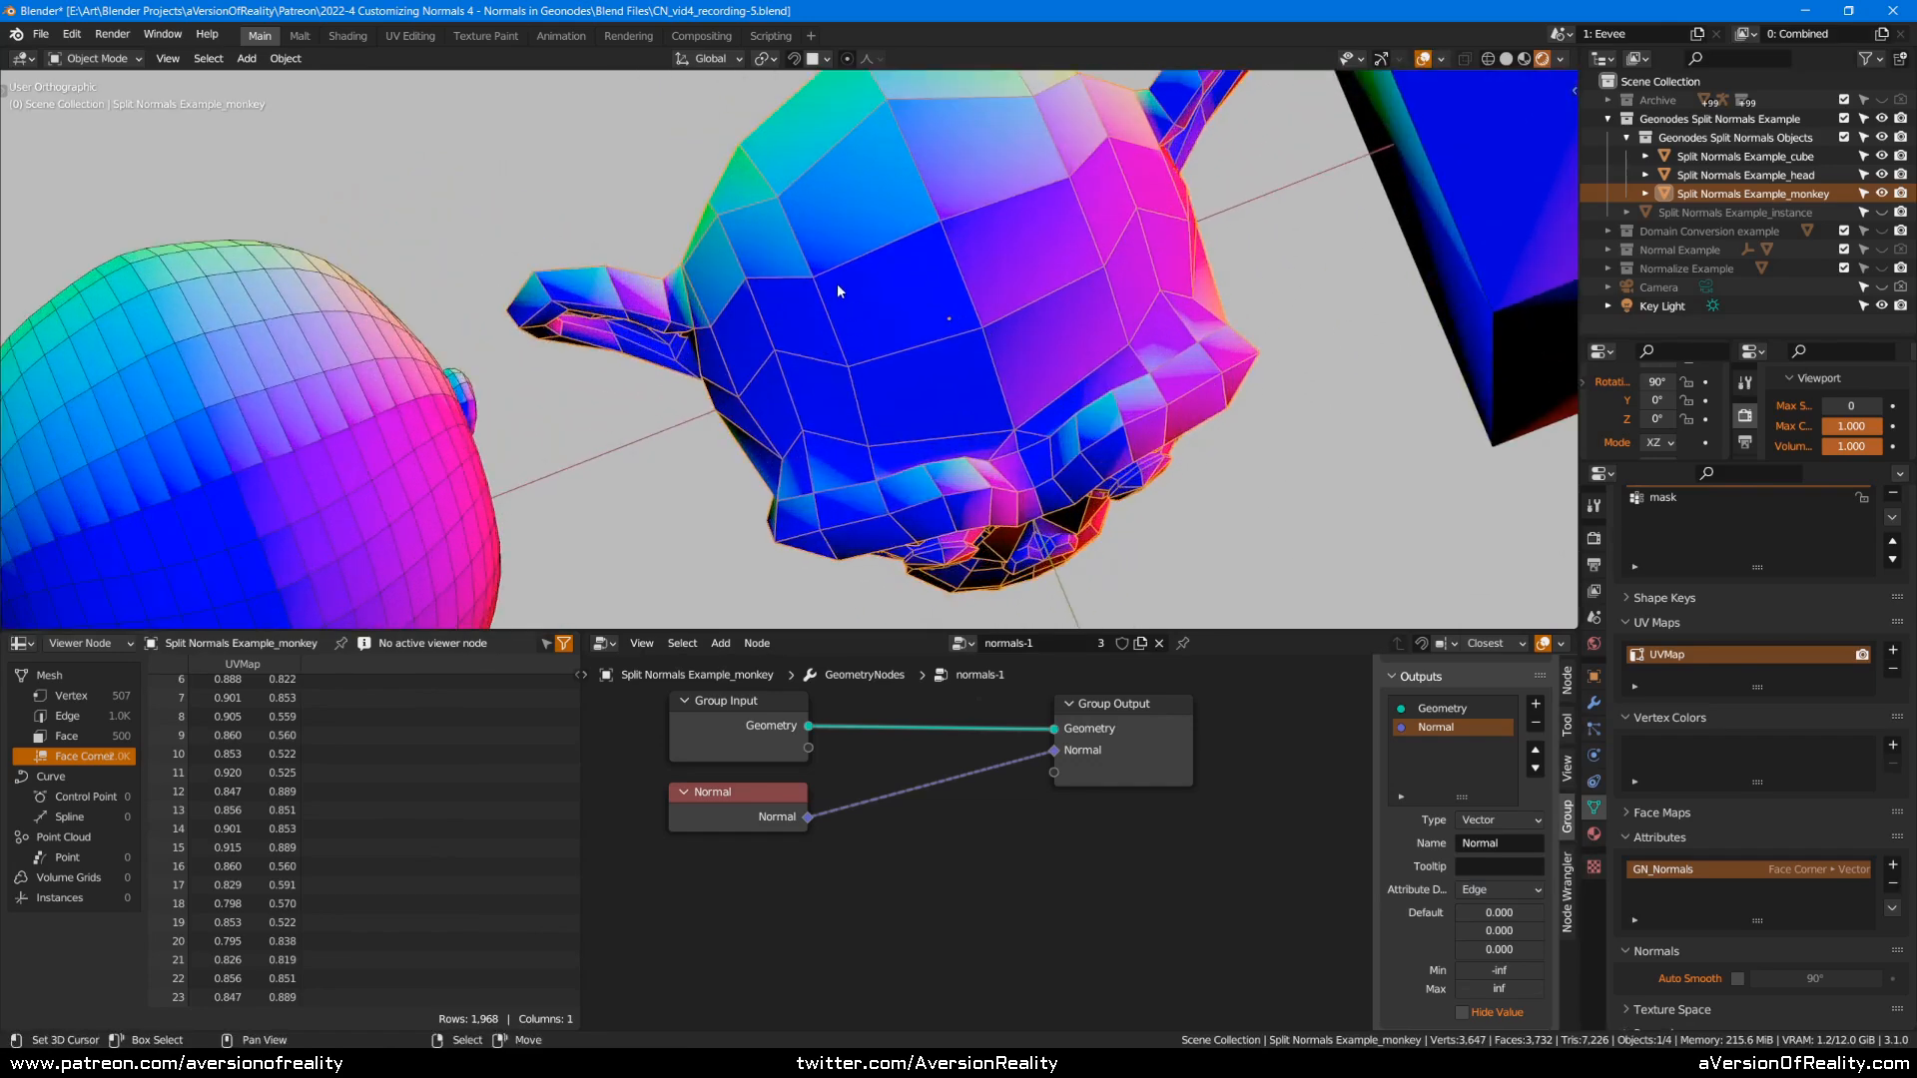
scroll(972, 135, "down", 6)
middle_click_drag(1024, 223, 1218, 210)
scroll(1118, 155, "up", 2)
scroll(1232, 242, "down", 1)
scroll(1195, 234, "up", 1)
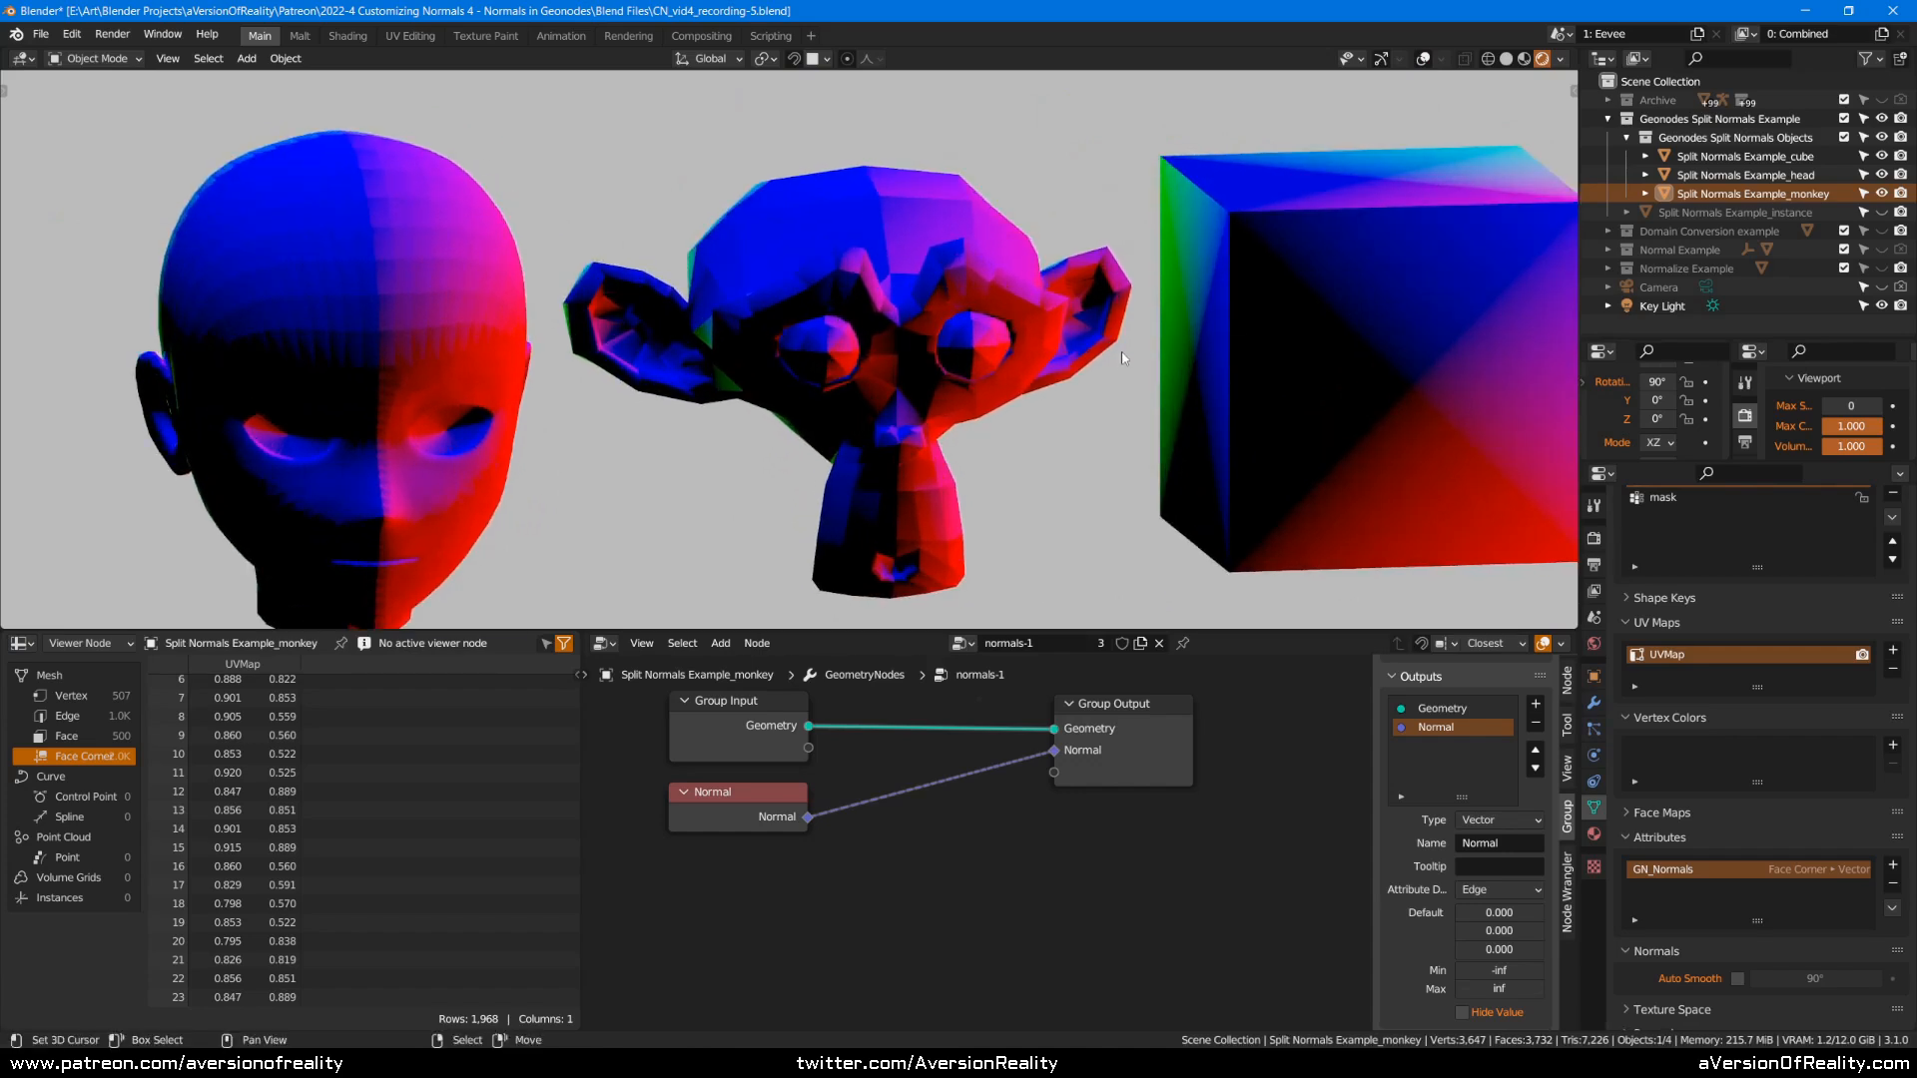
Show the viewport overlays and switch the Normal output's attribute domain to Point and back to Face Corner.
key("shift+alt+z")
left_click(1508, 890)
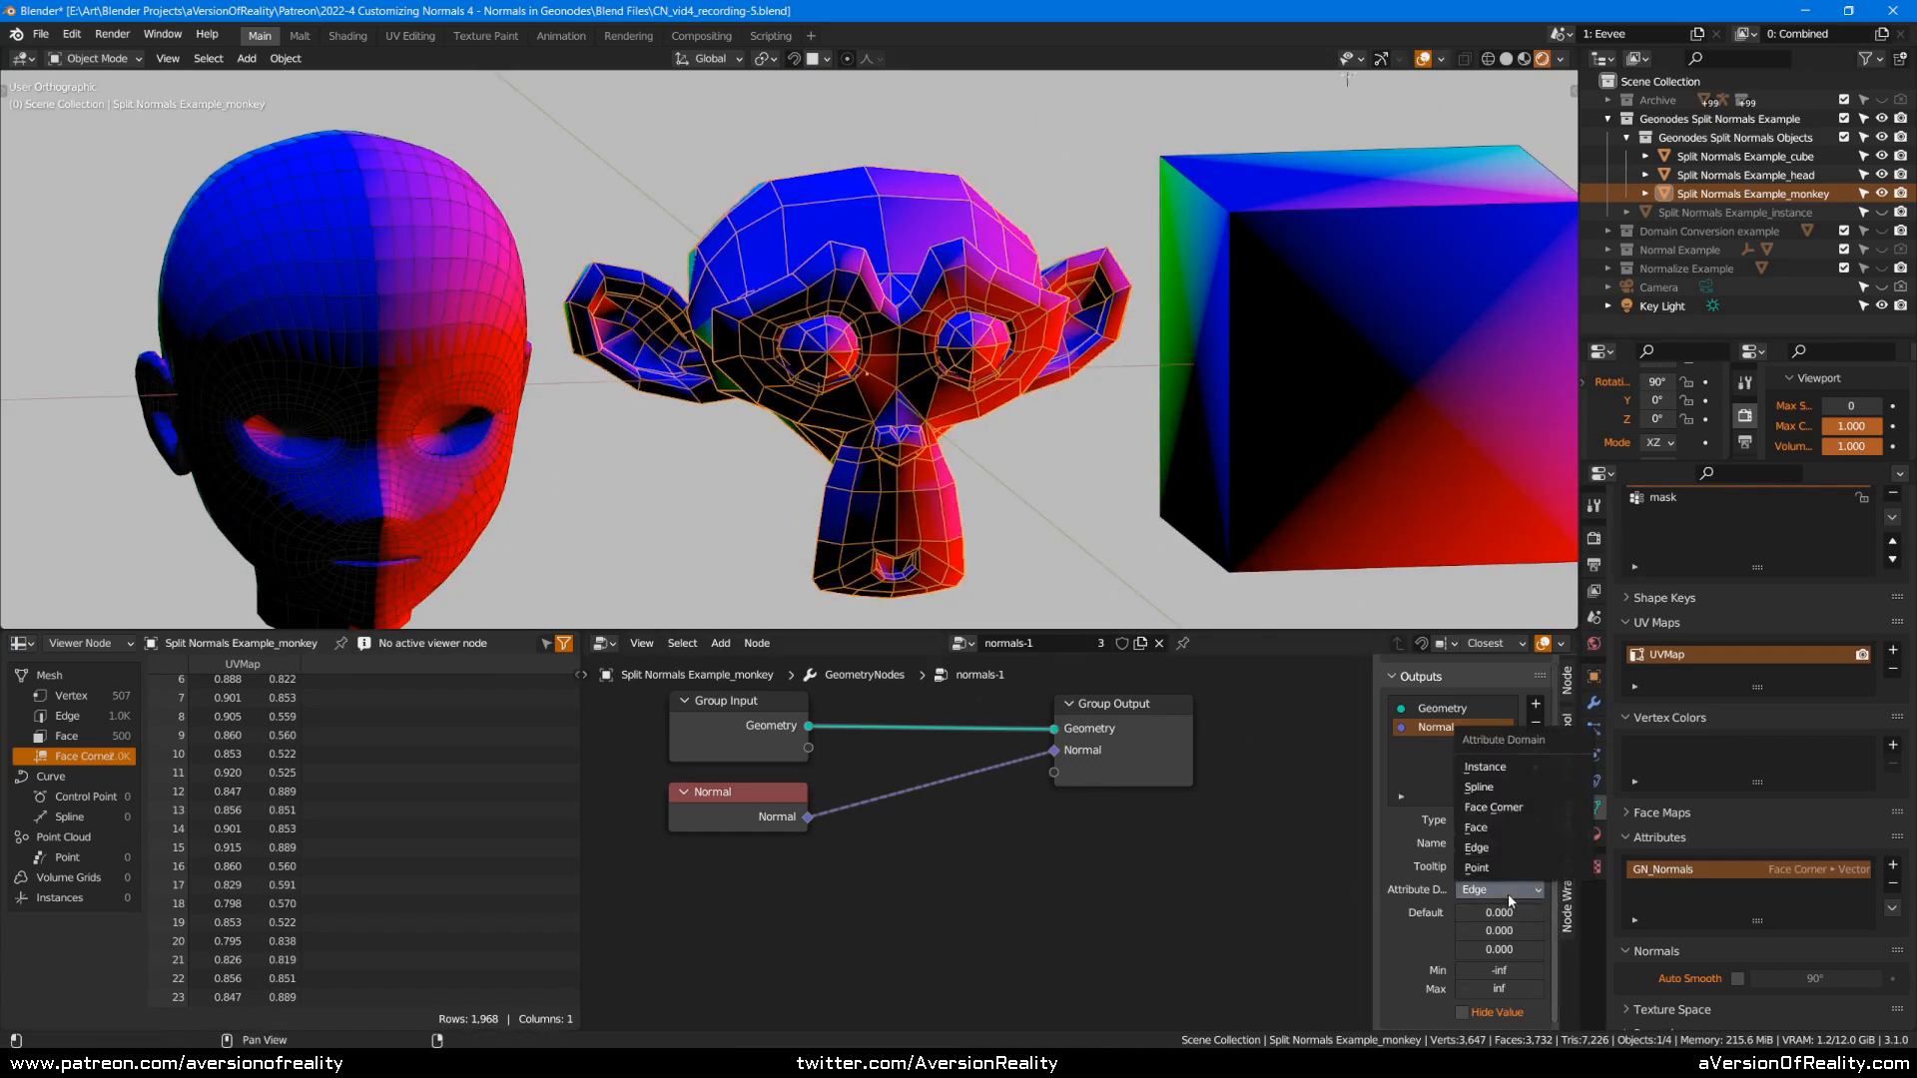
left_click(1524, 870)
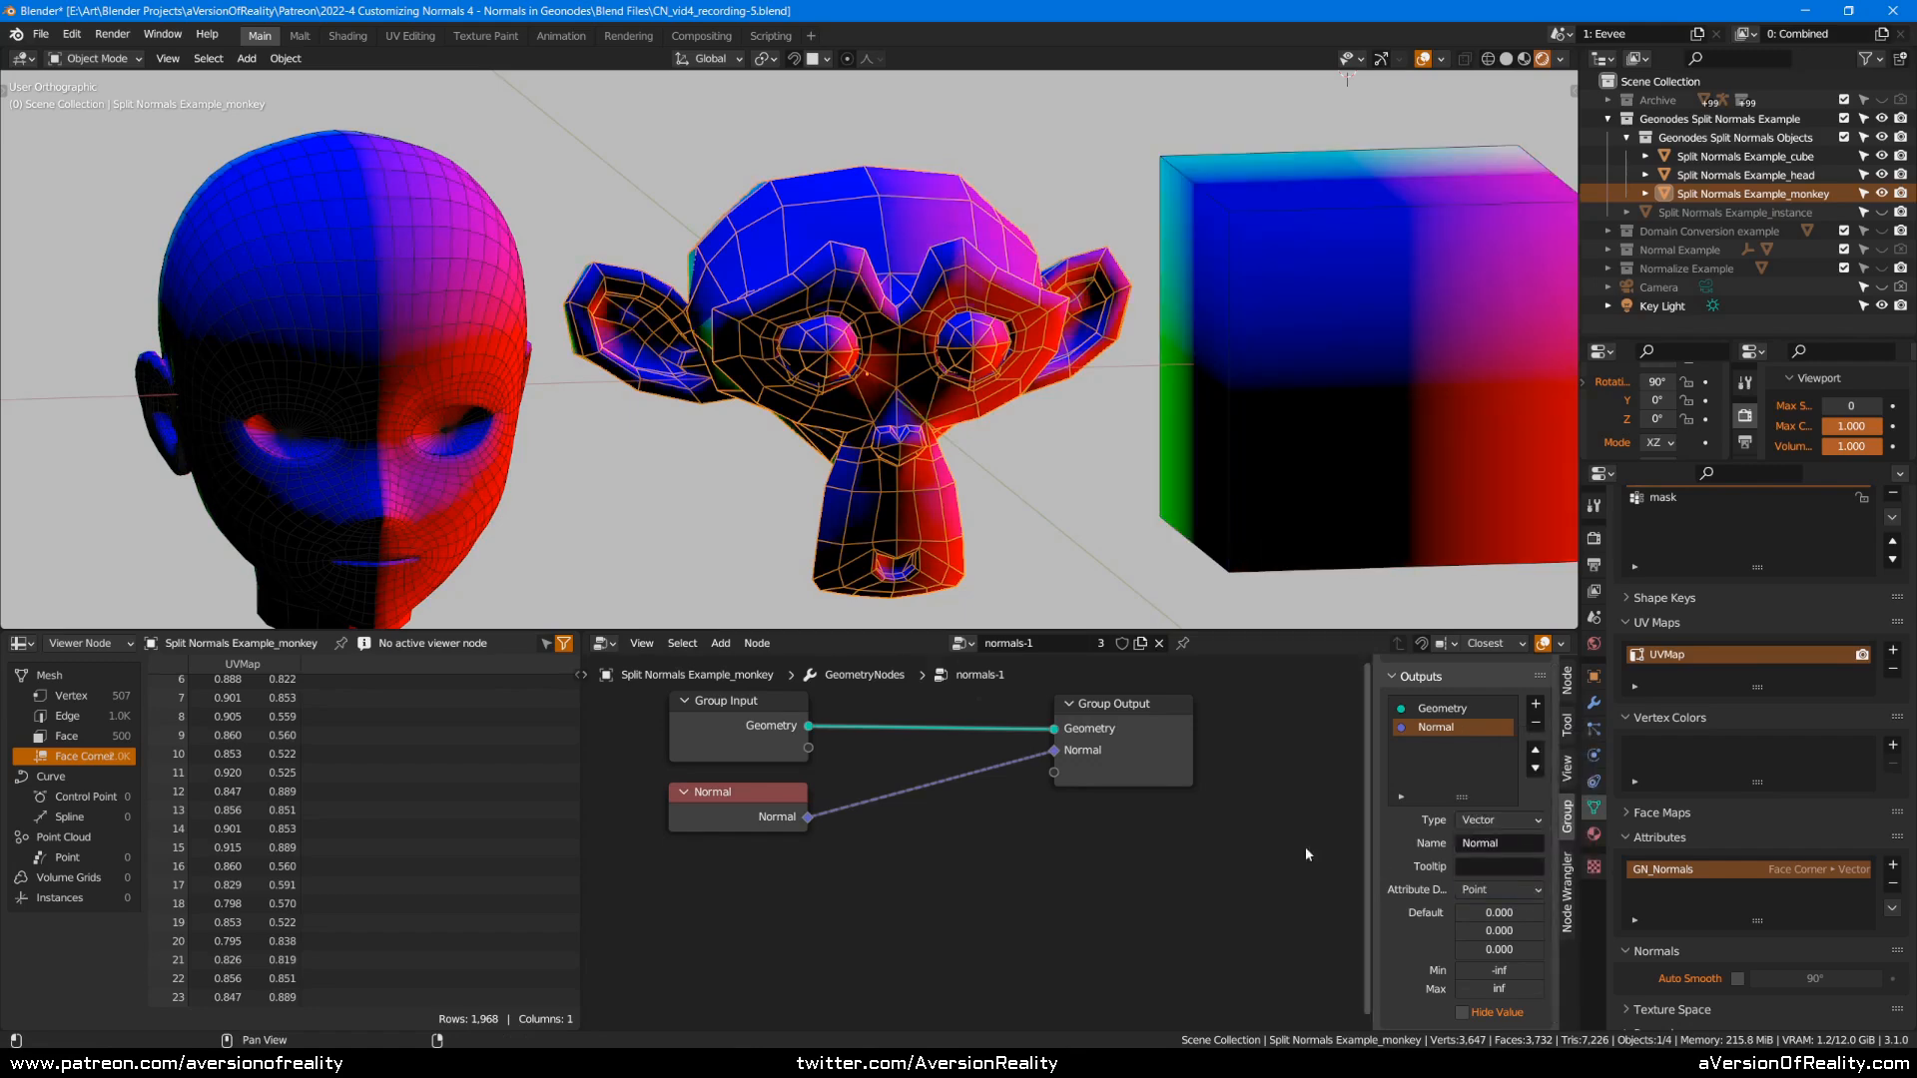
left_click(1464, 891)
left_click(1514, 808)
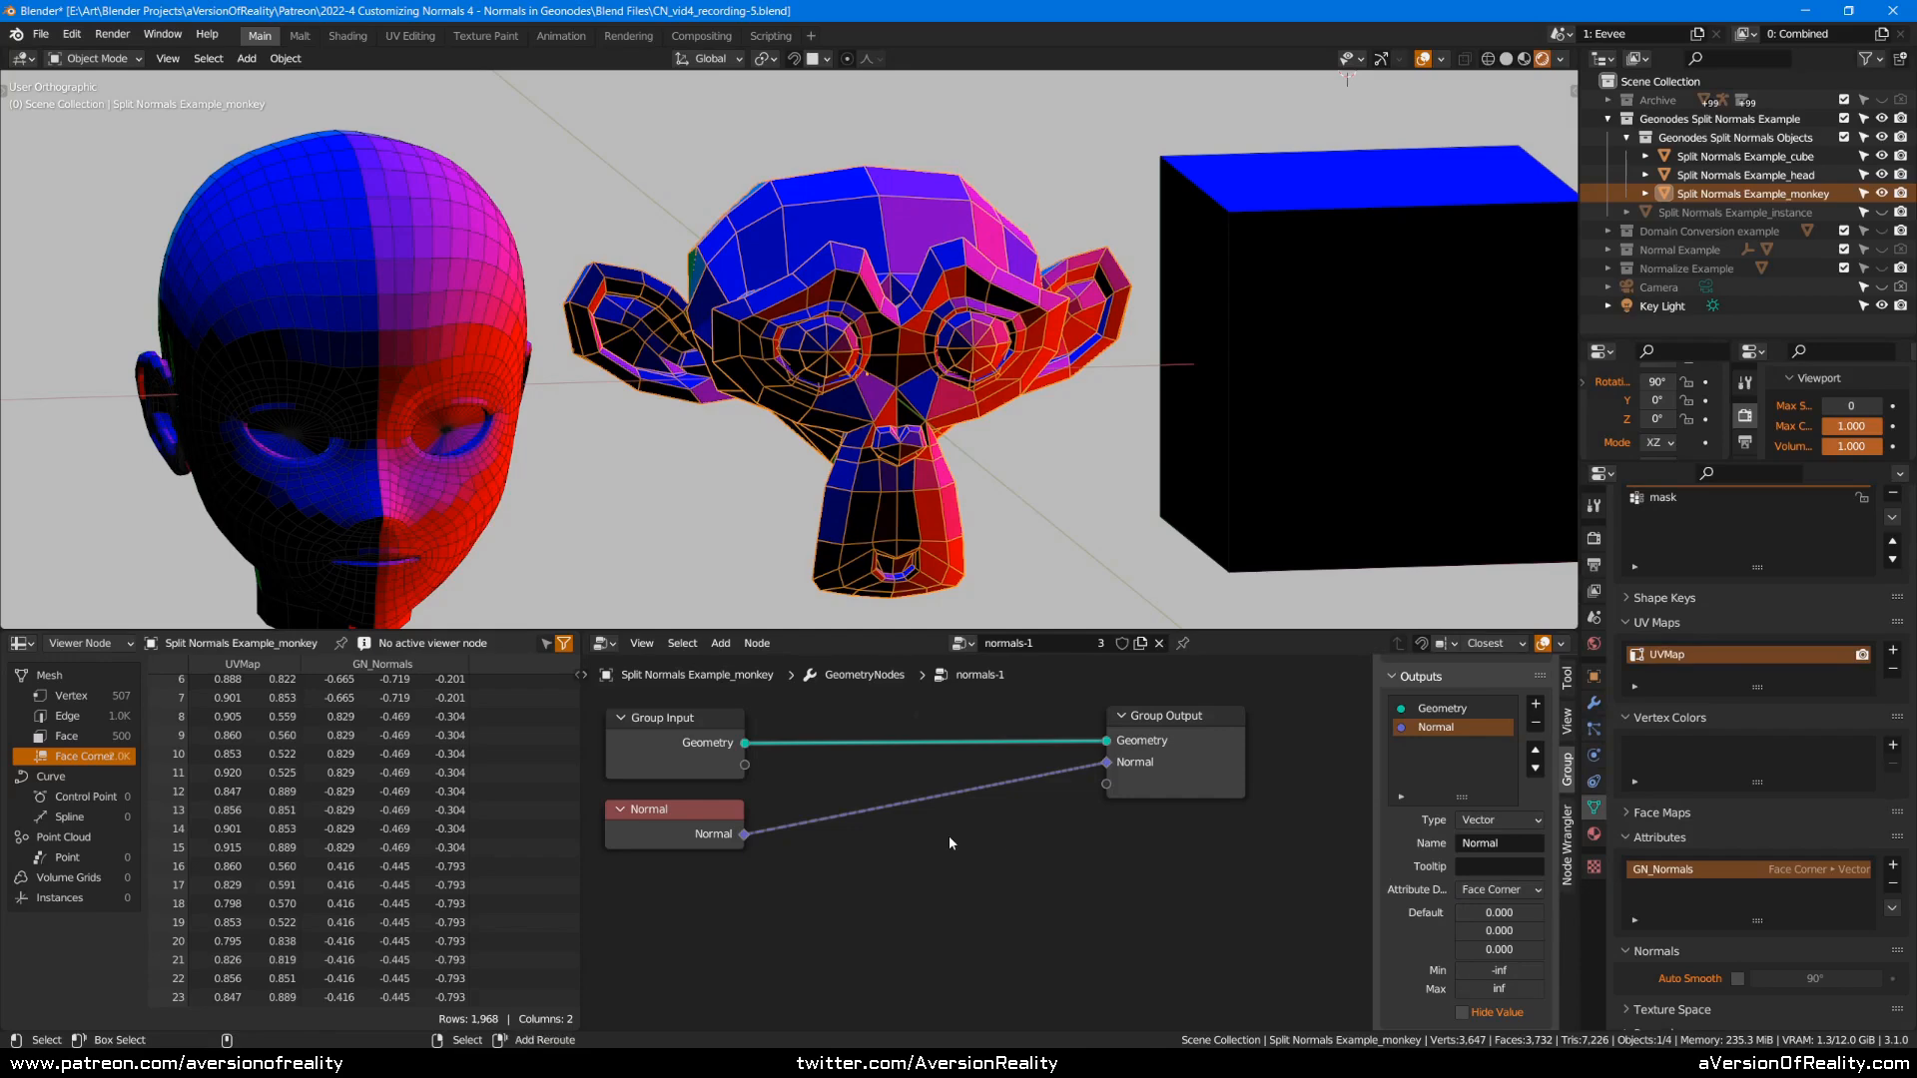
Add a Split Edges node below the Group Output node, leaving it unconnected.
key("shift+a")
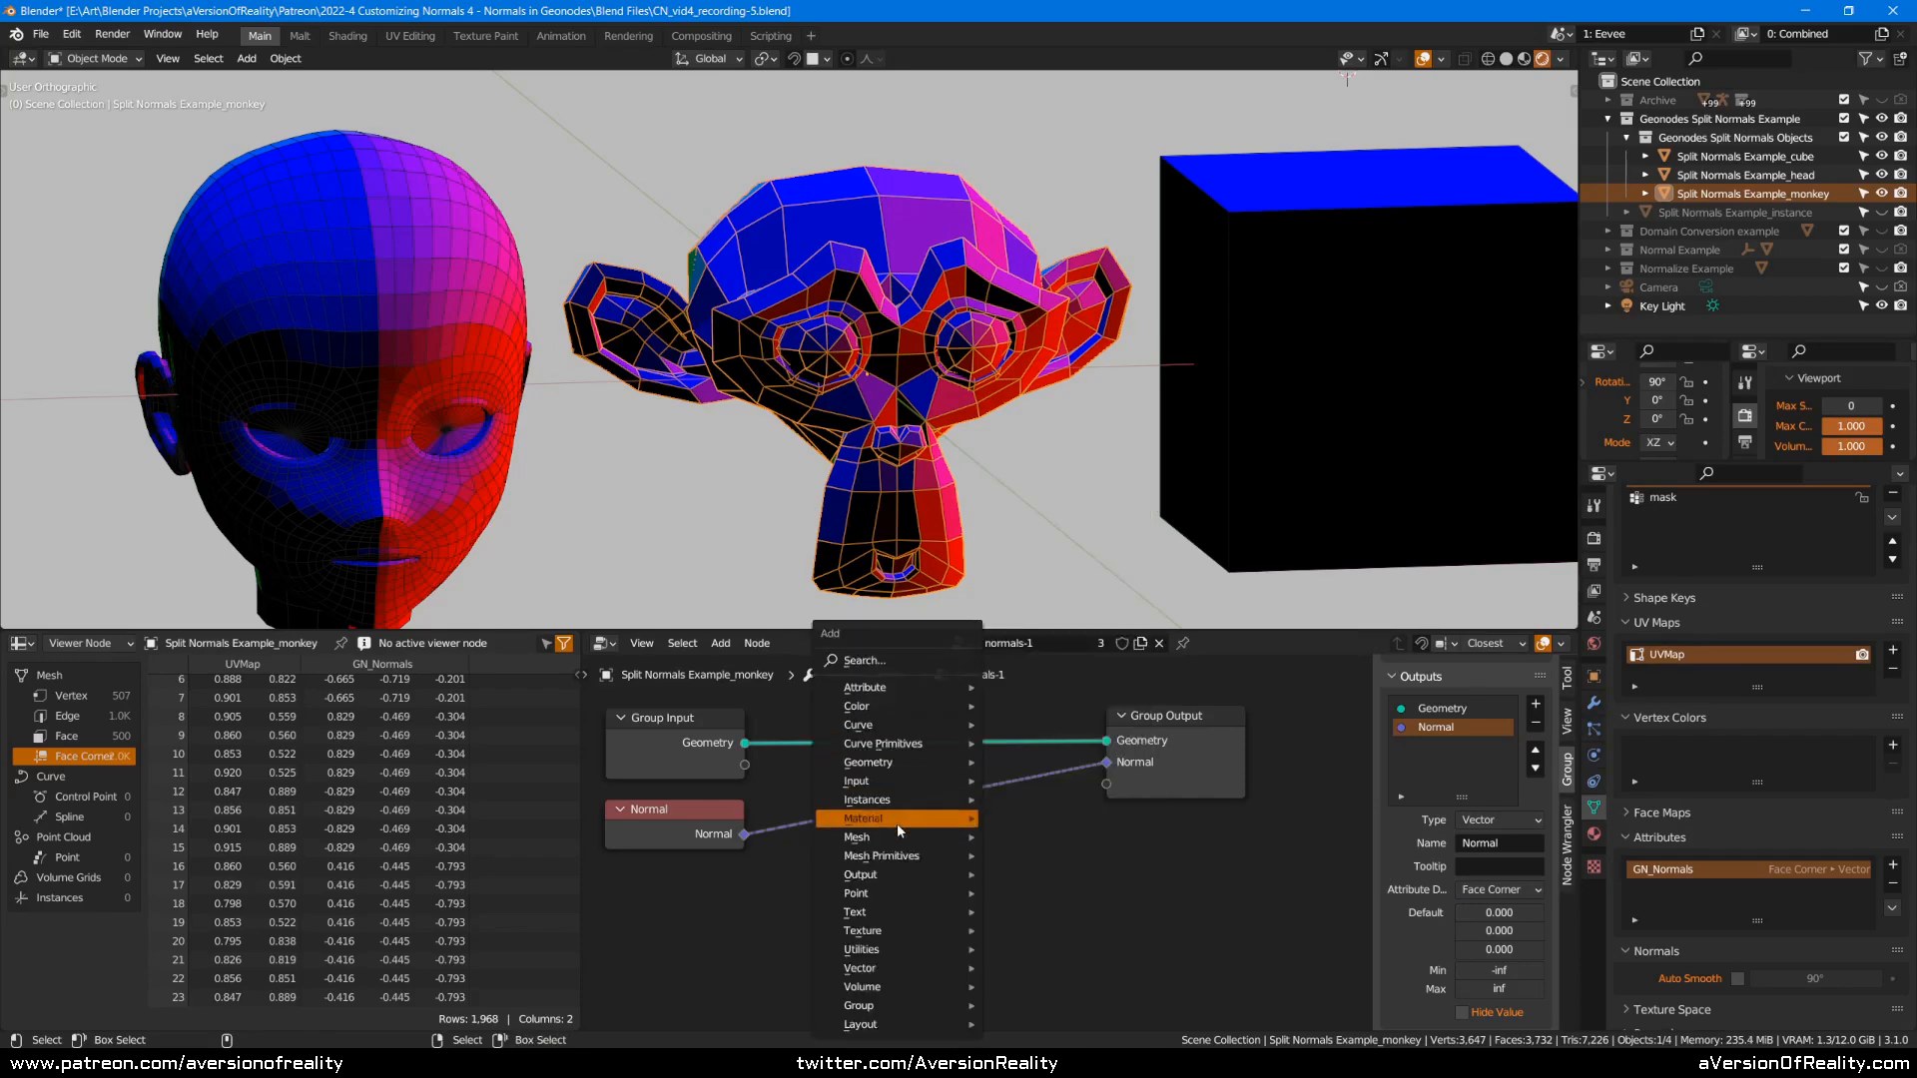
mouse_move(895, 840)
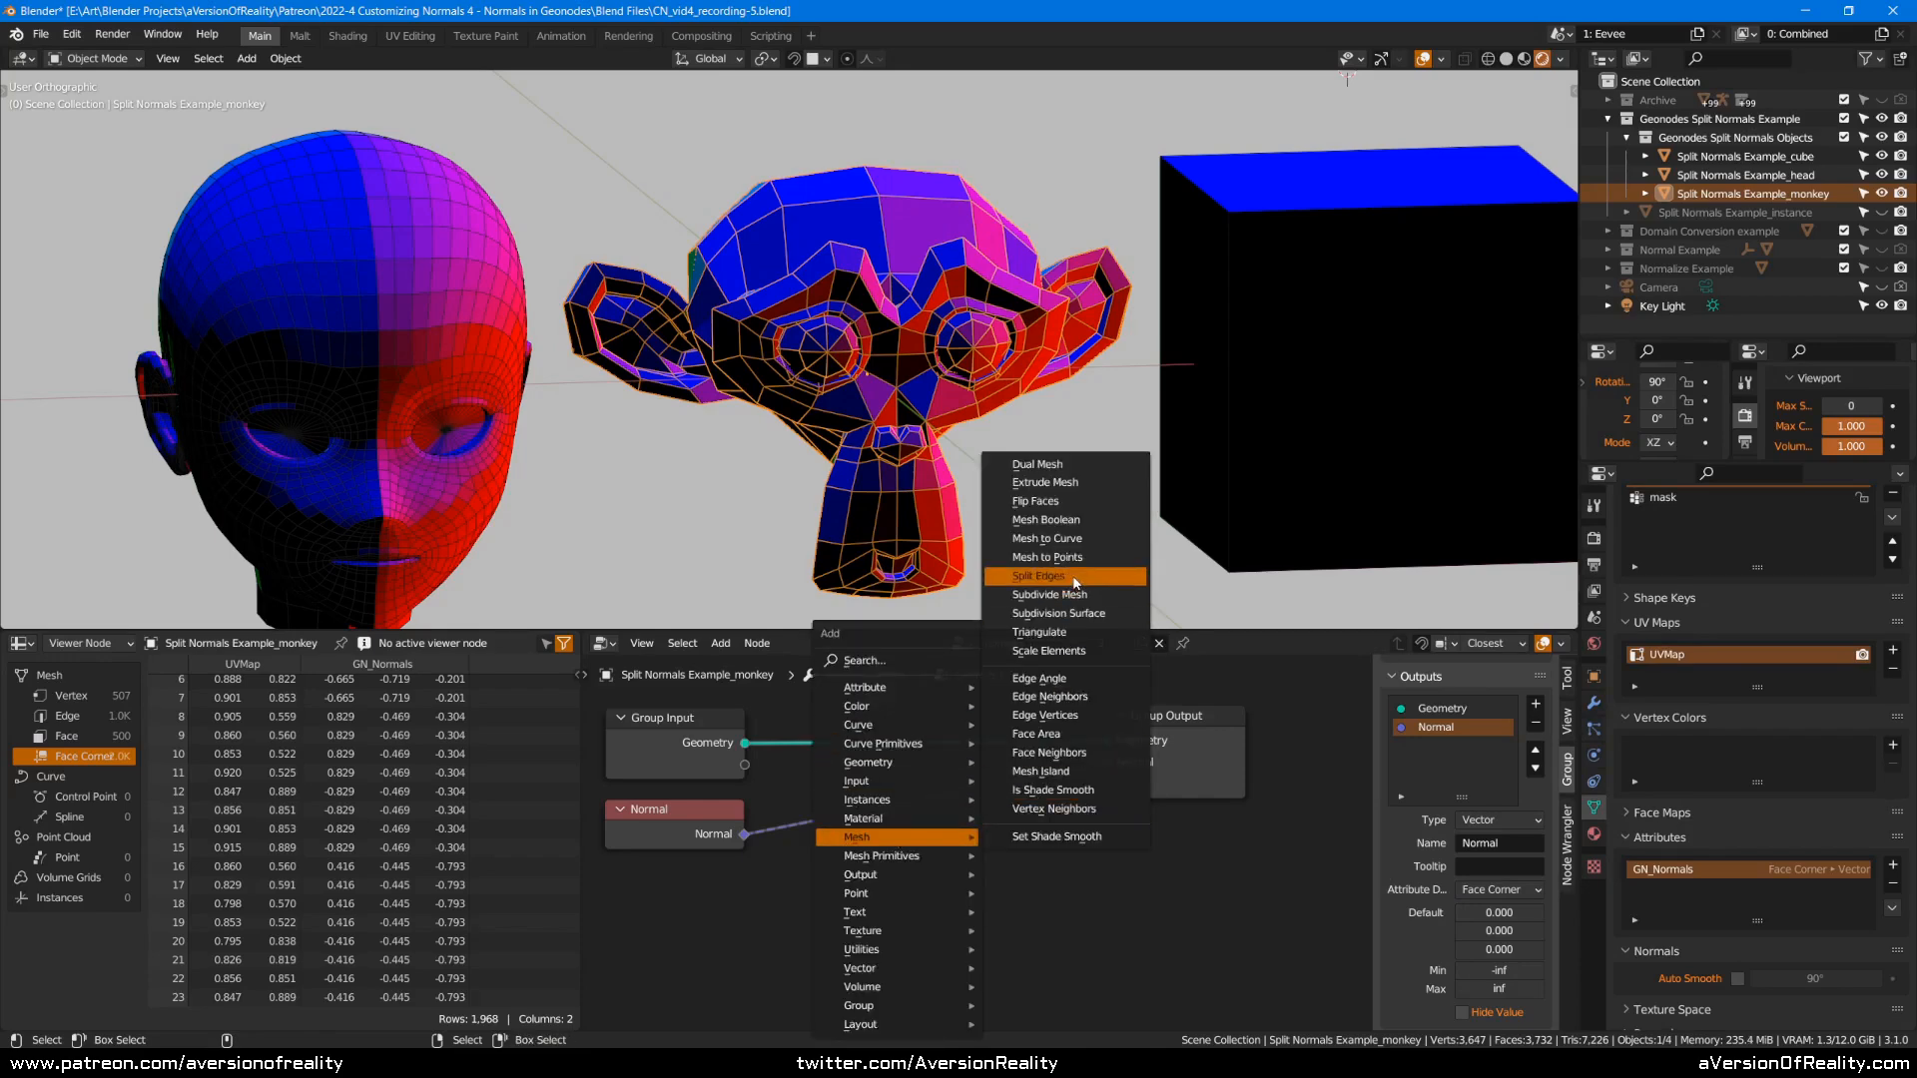
left_click(1071, 576)
left_click_drag(1024, 880, 1057, 837)
left_click(917, 871)
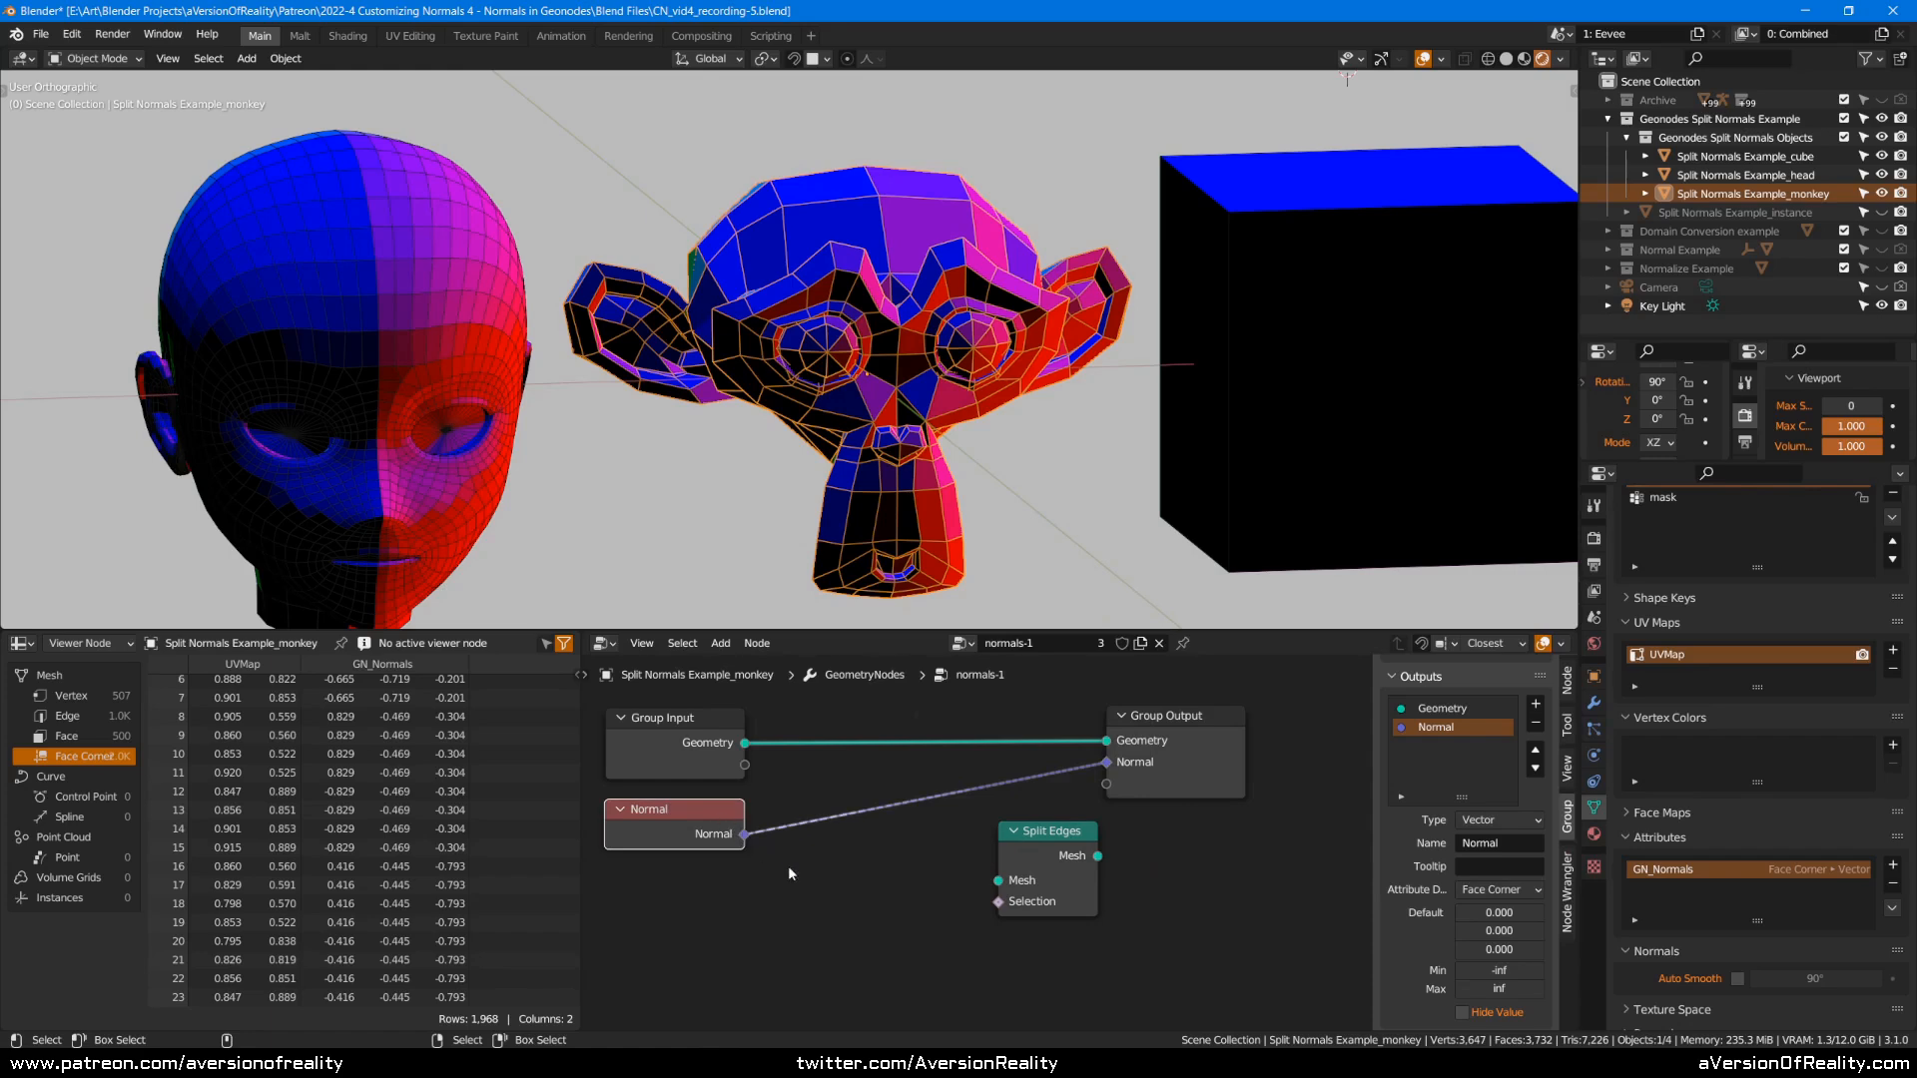
left_click_drag(1004, 871, 1099, 865)
left_click(946, 864)
key("ctrl+s")
left_click(967, 847)
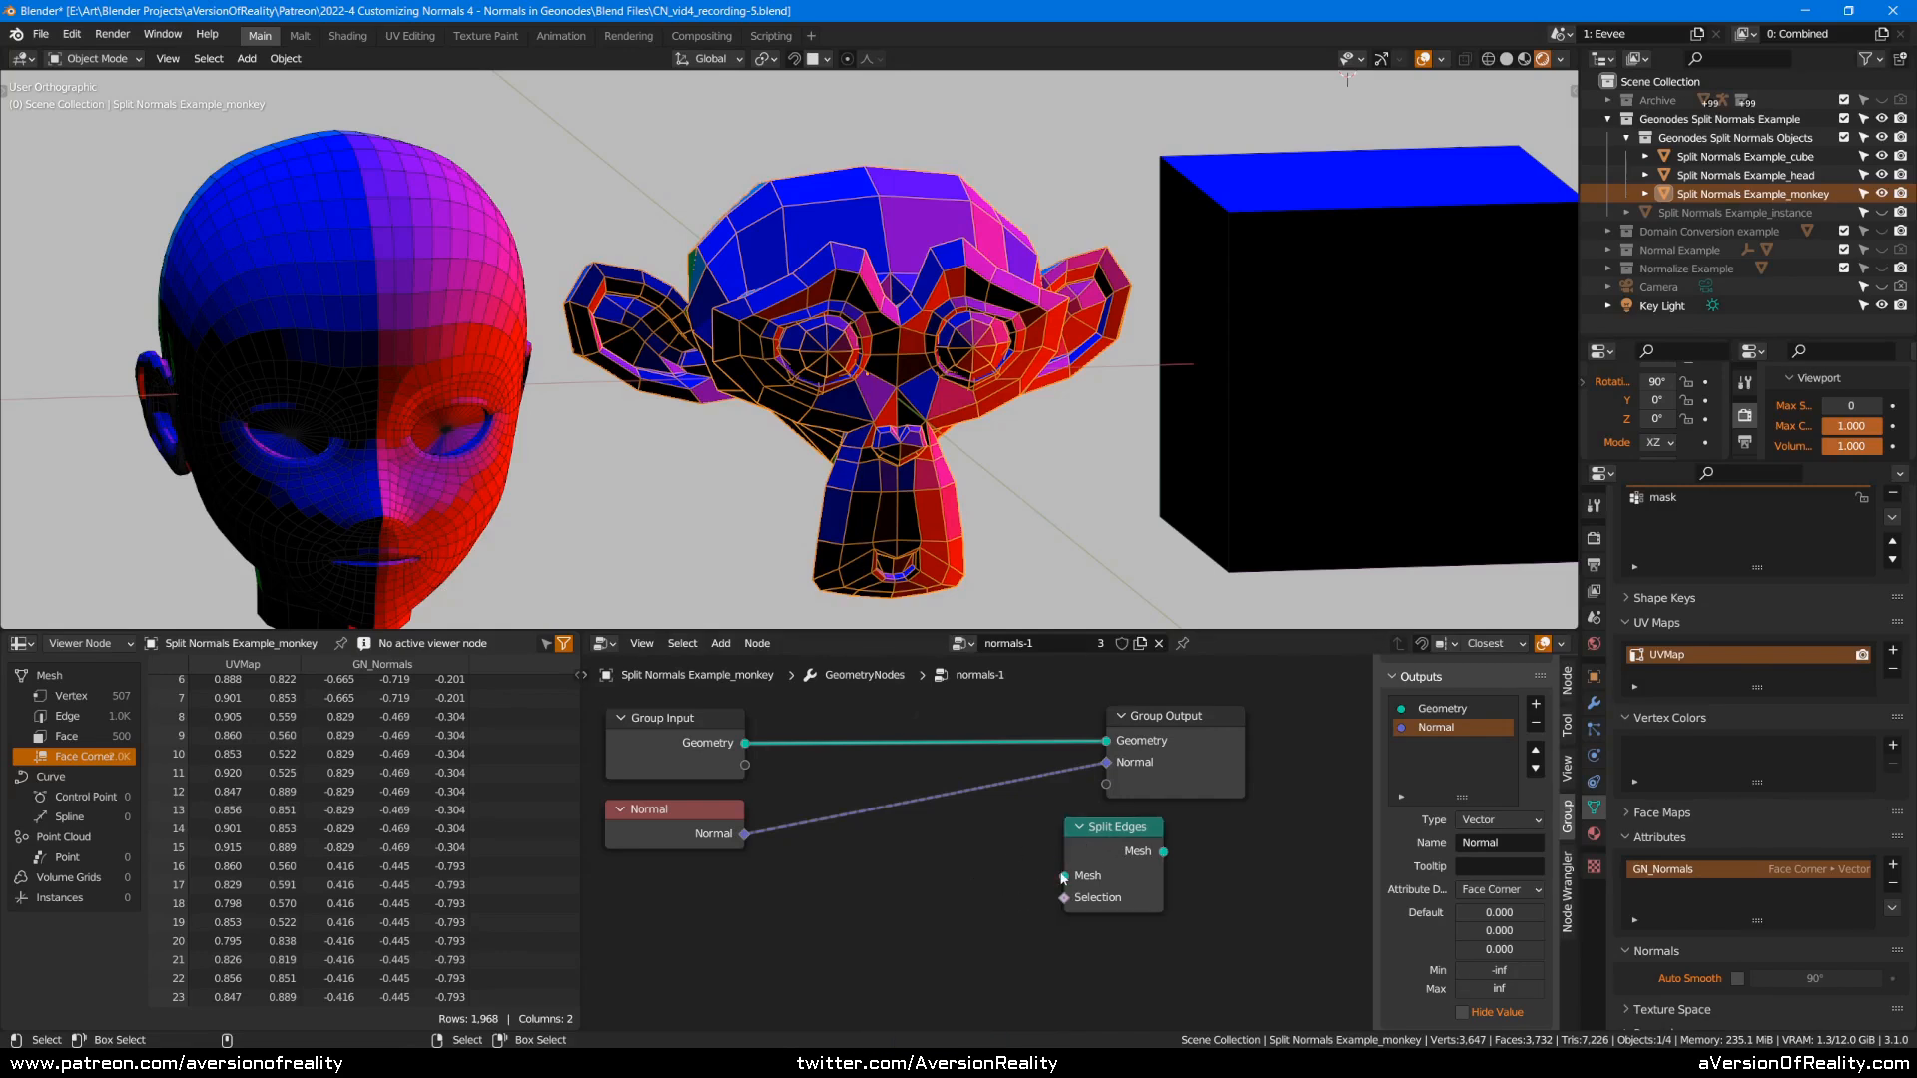
mouse_move(1065, 900)
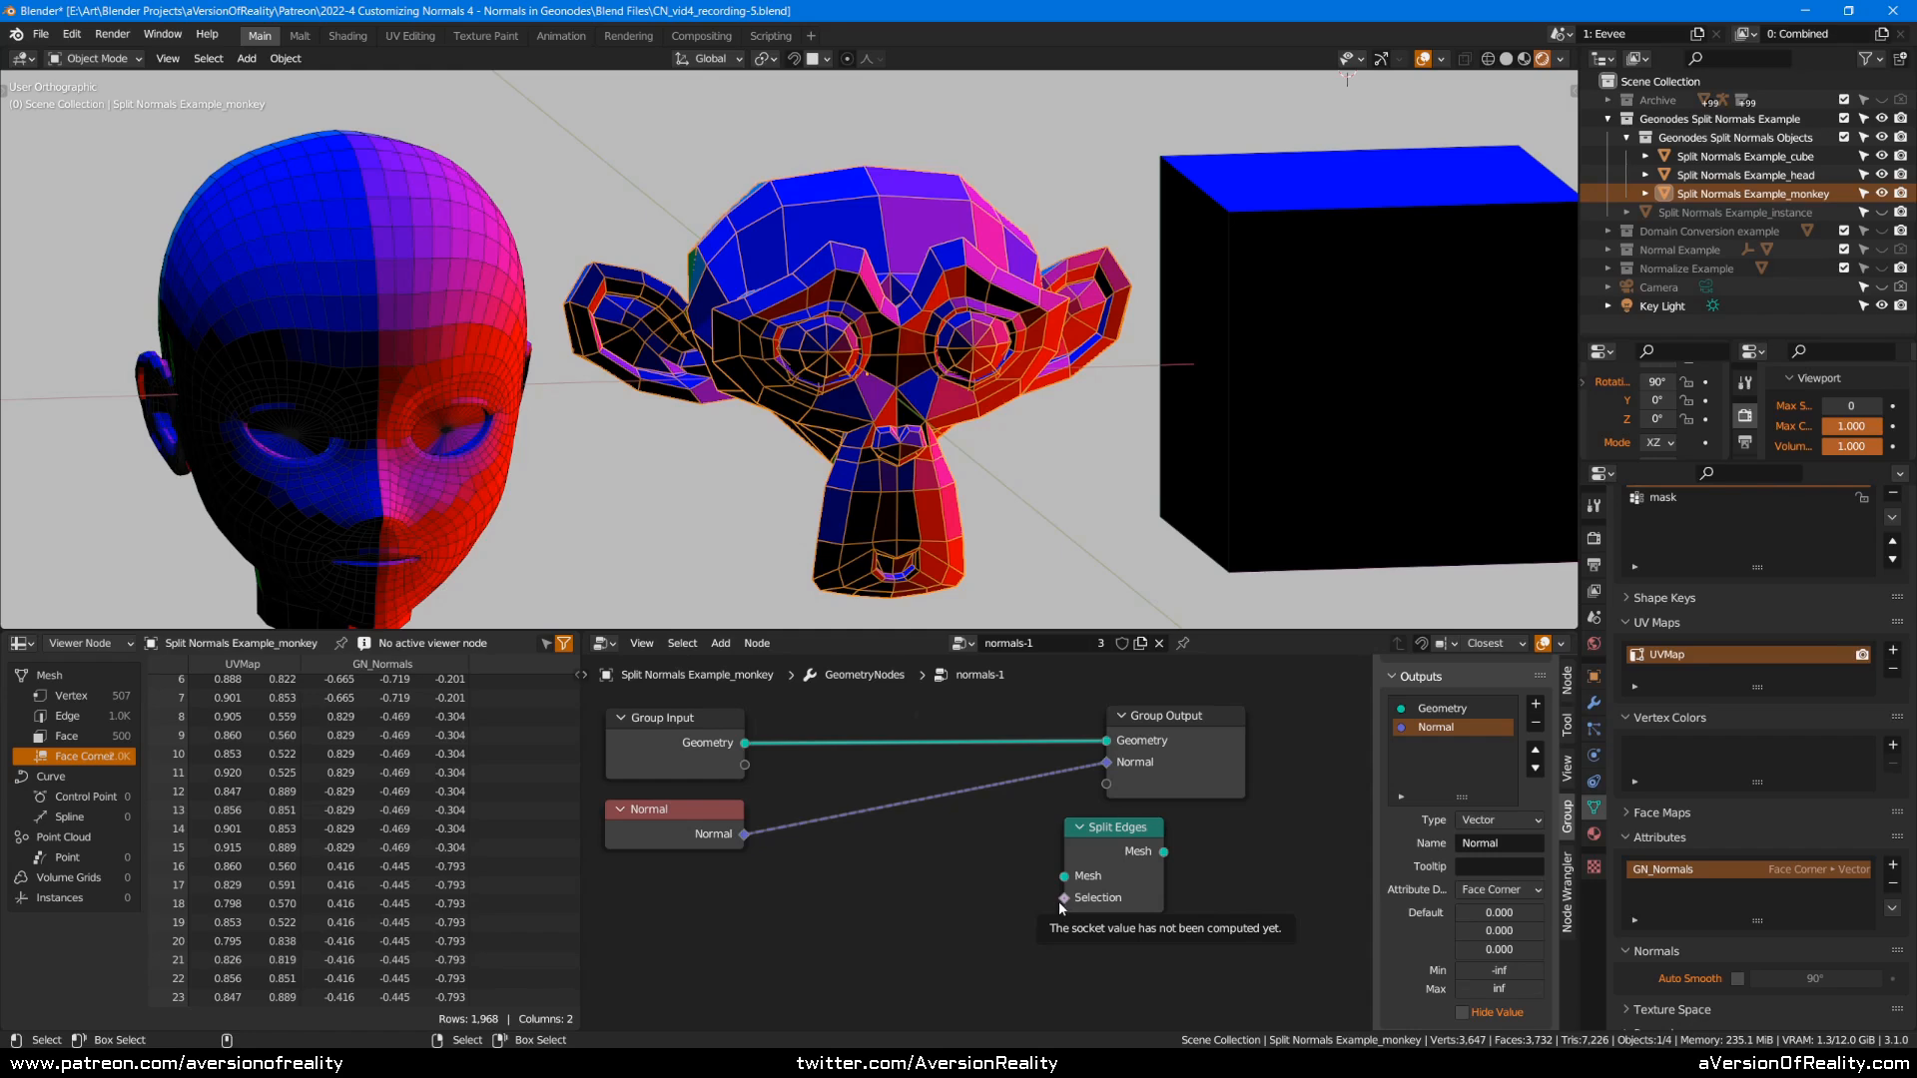
left_click(1097, 904)
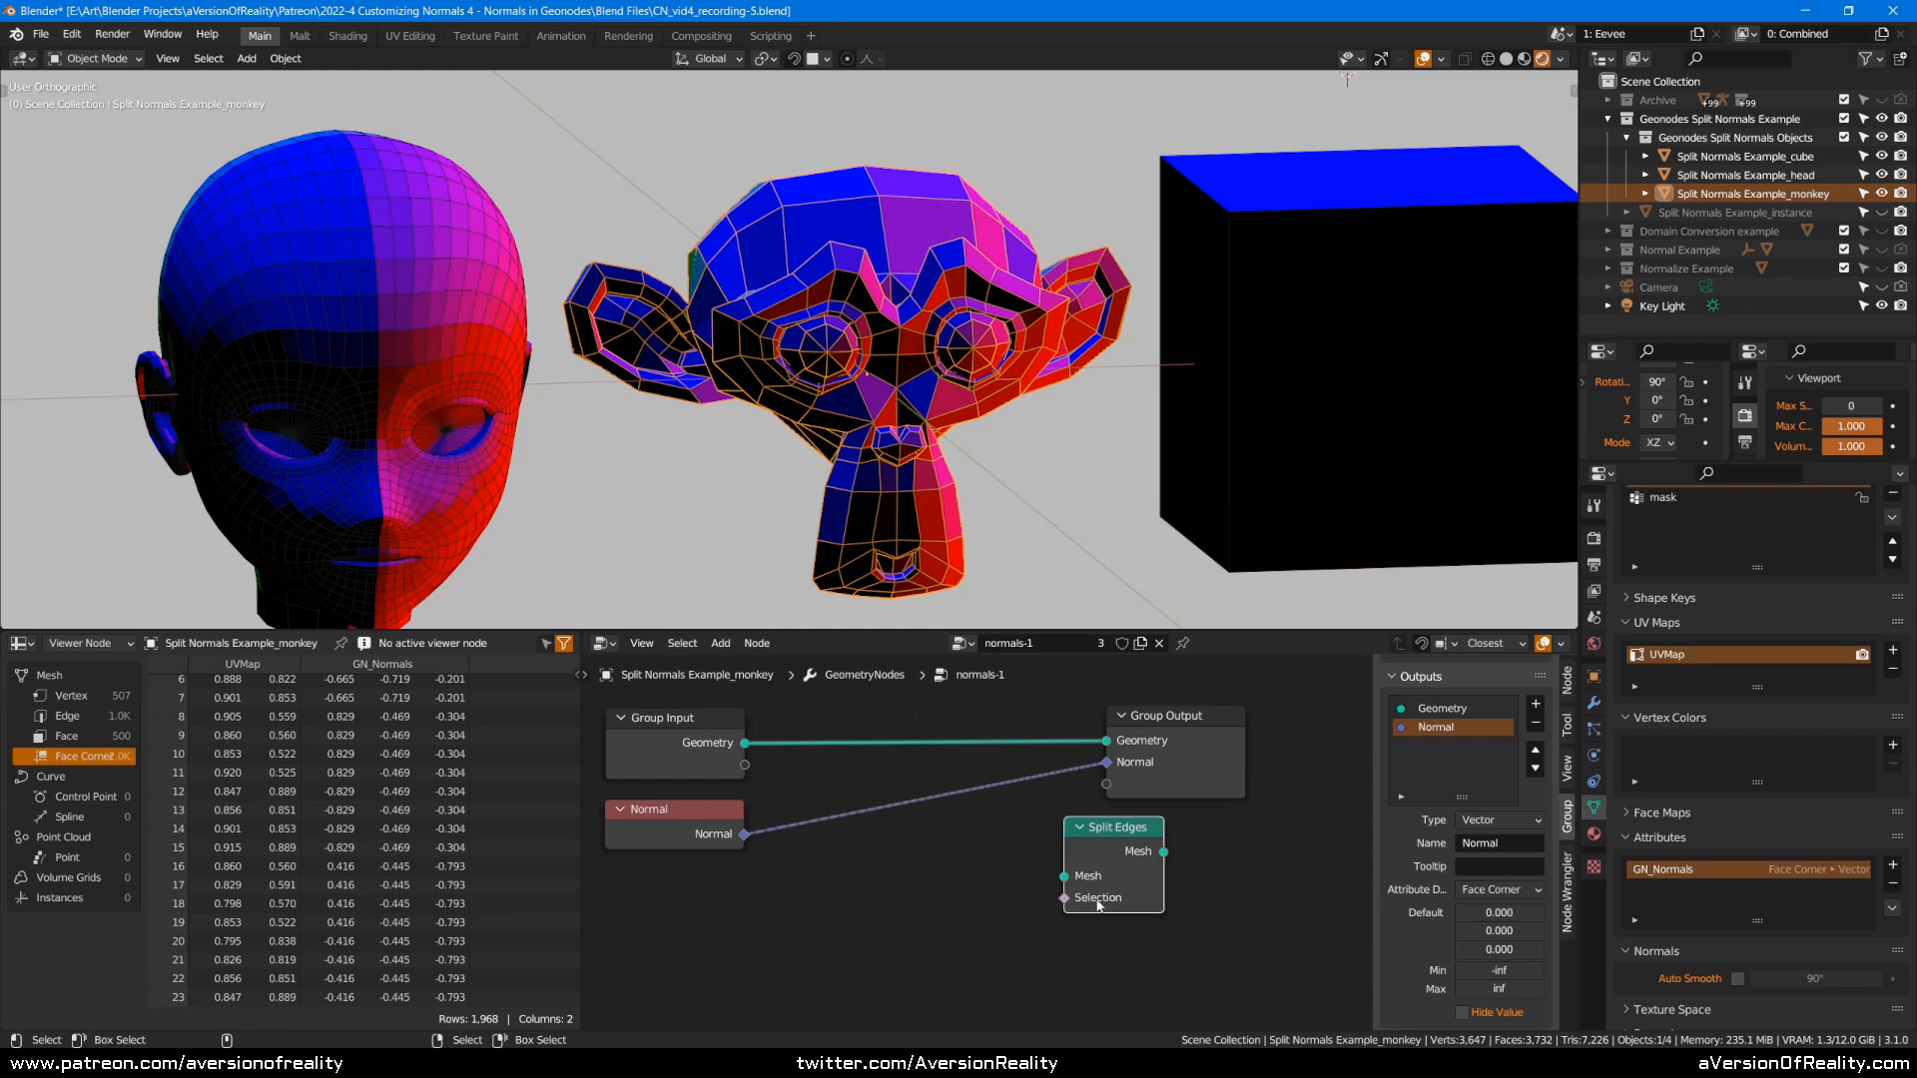
left_click(884, 898)
left_click_drag(1111, 836, 1147, 828)
middle_click_drag(1023, 846, 1007, 857)
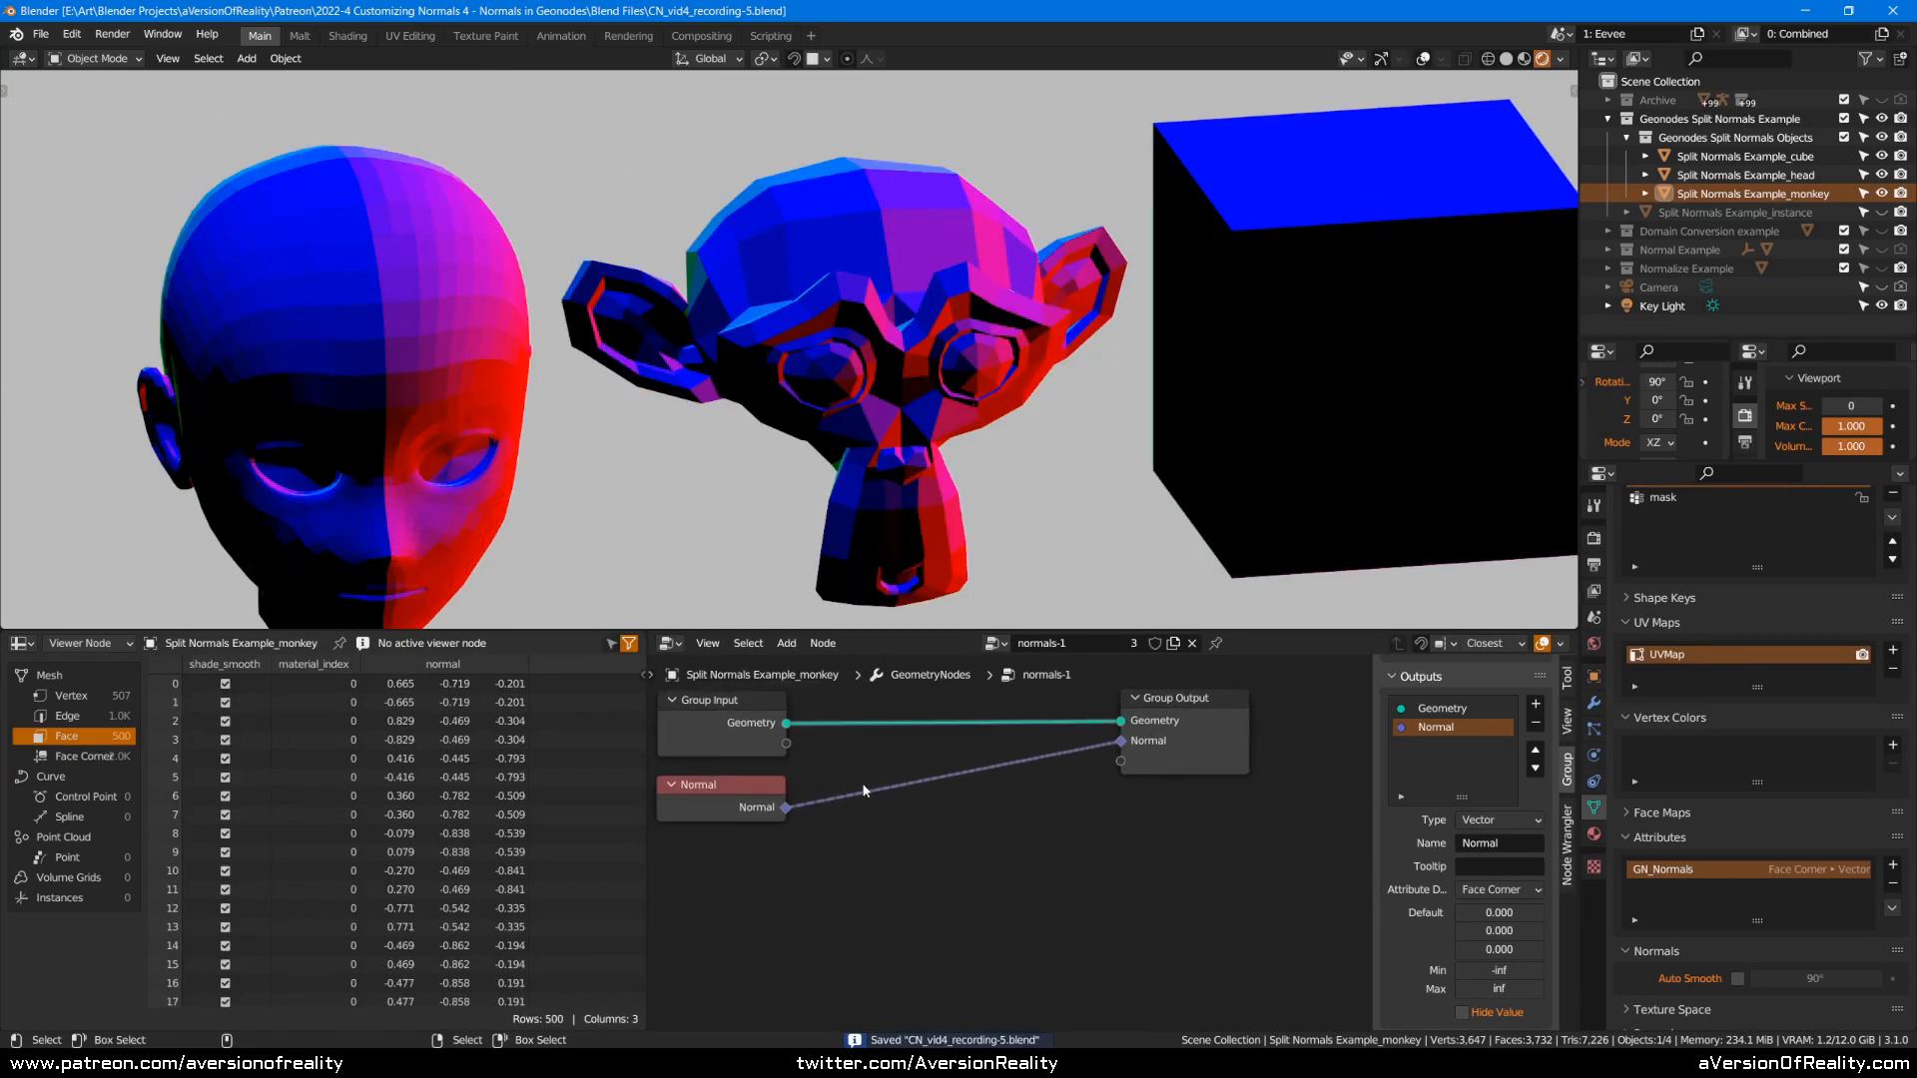
Connect the Group Input geometry and the Normal node to a Viewer node and widen the spreadsheet.
left_click(759, 717, "ctrl+shift")
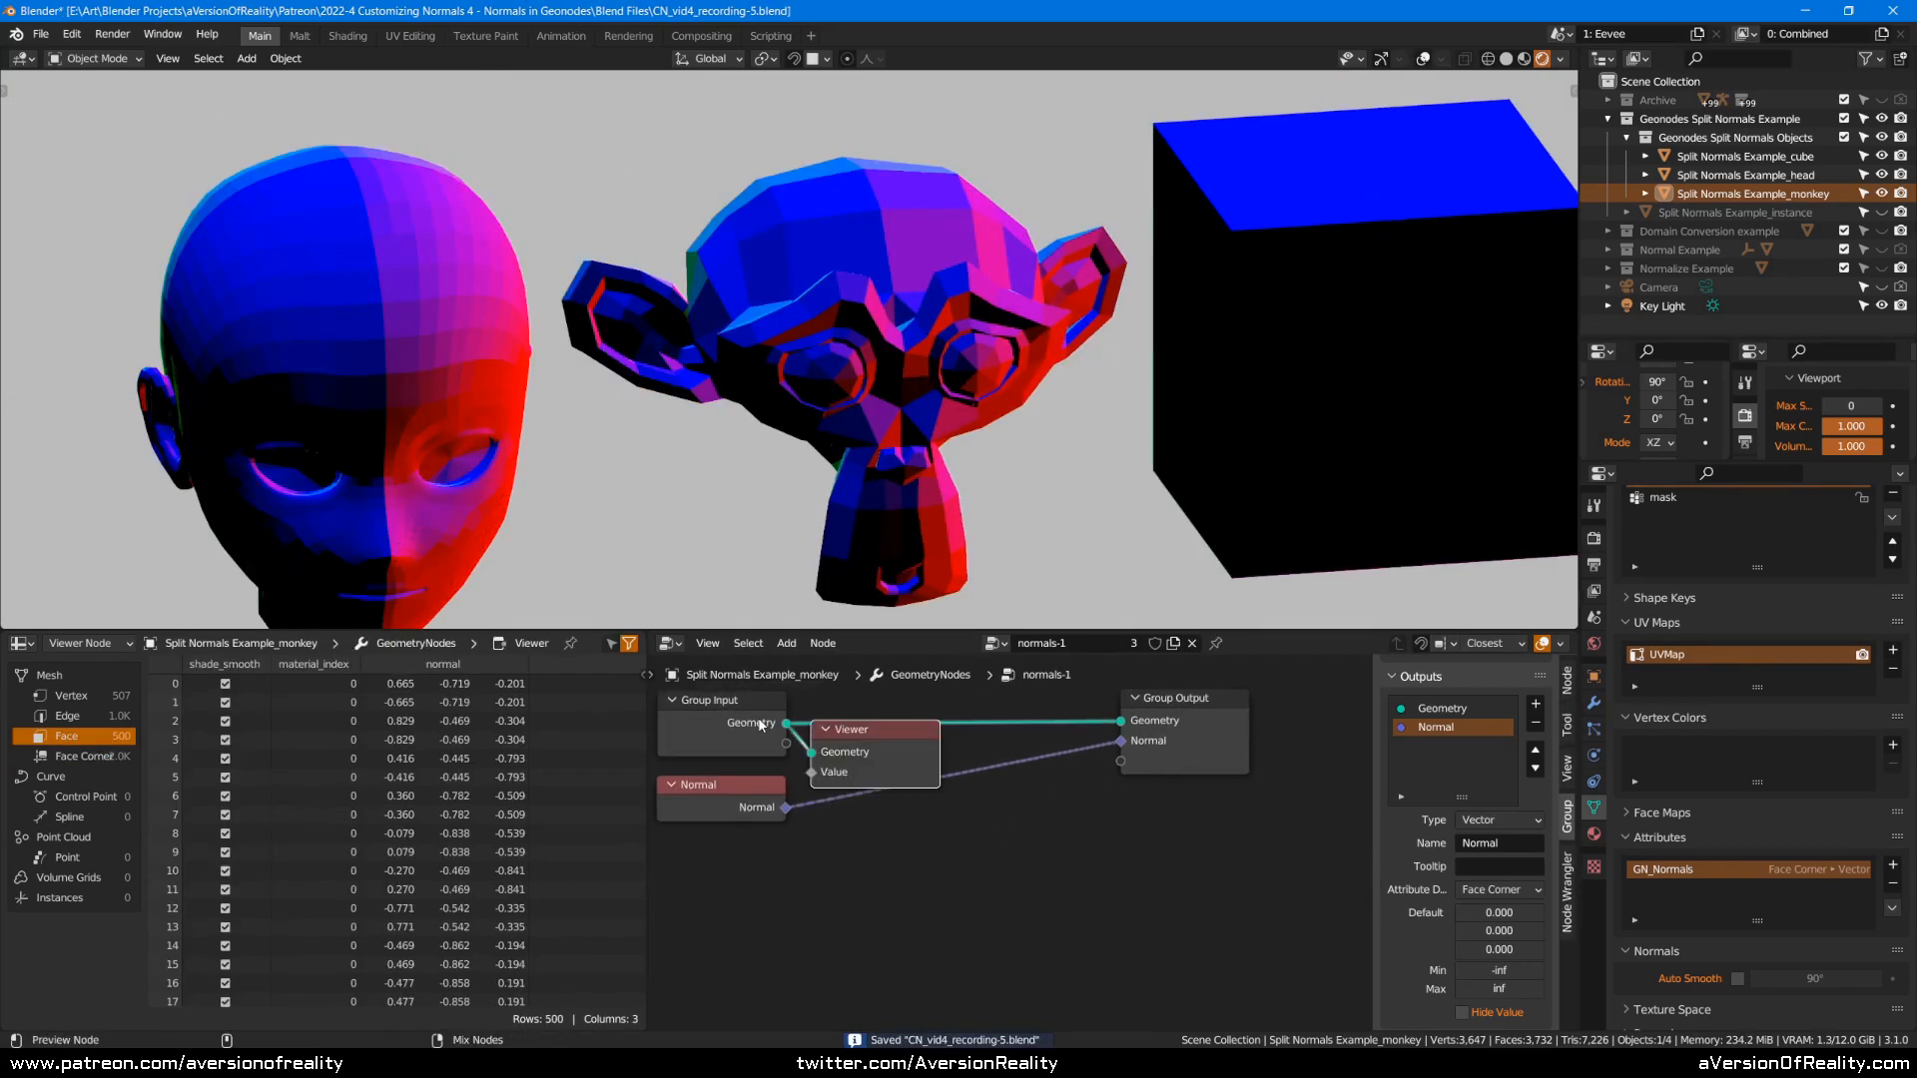
left_click(734, 796, "ctrl+shift")
left_click_drag(884, 744, 1059, 805)
left_click(749, 816)
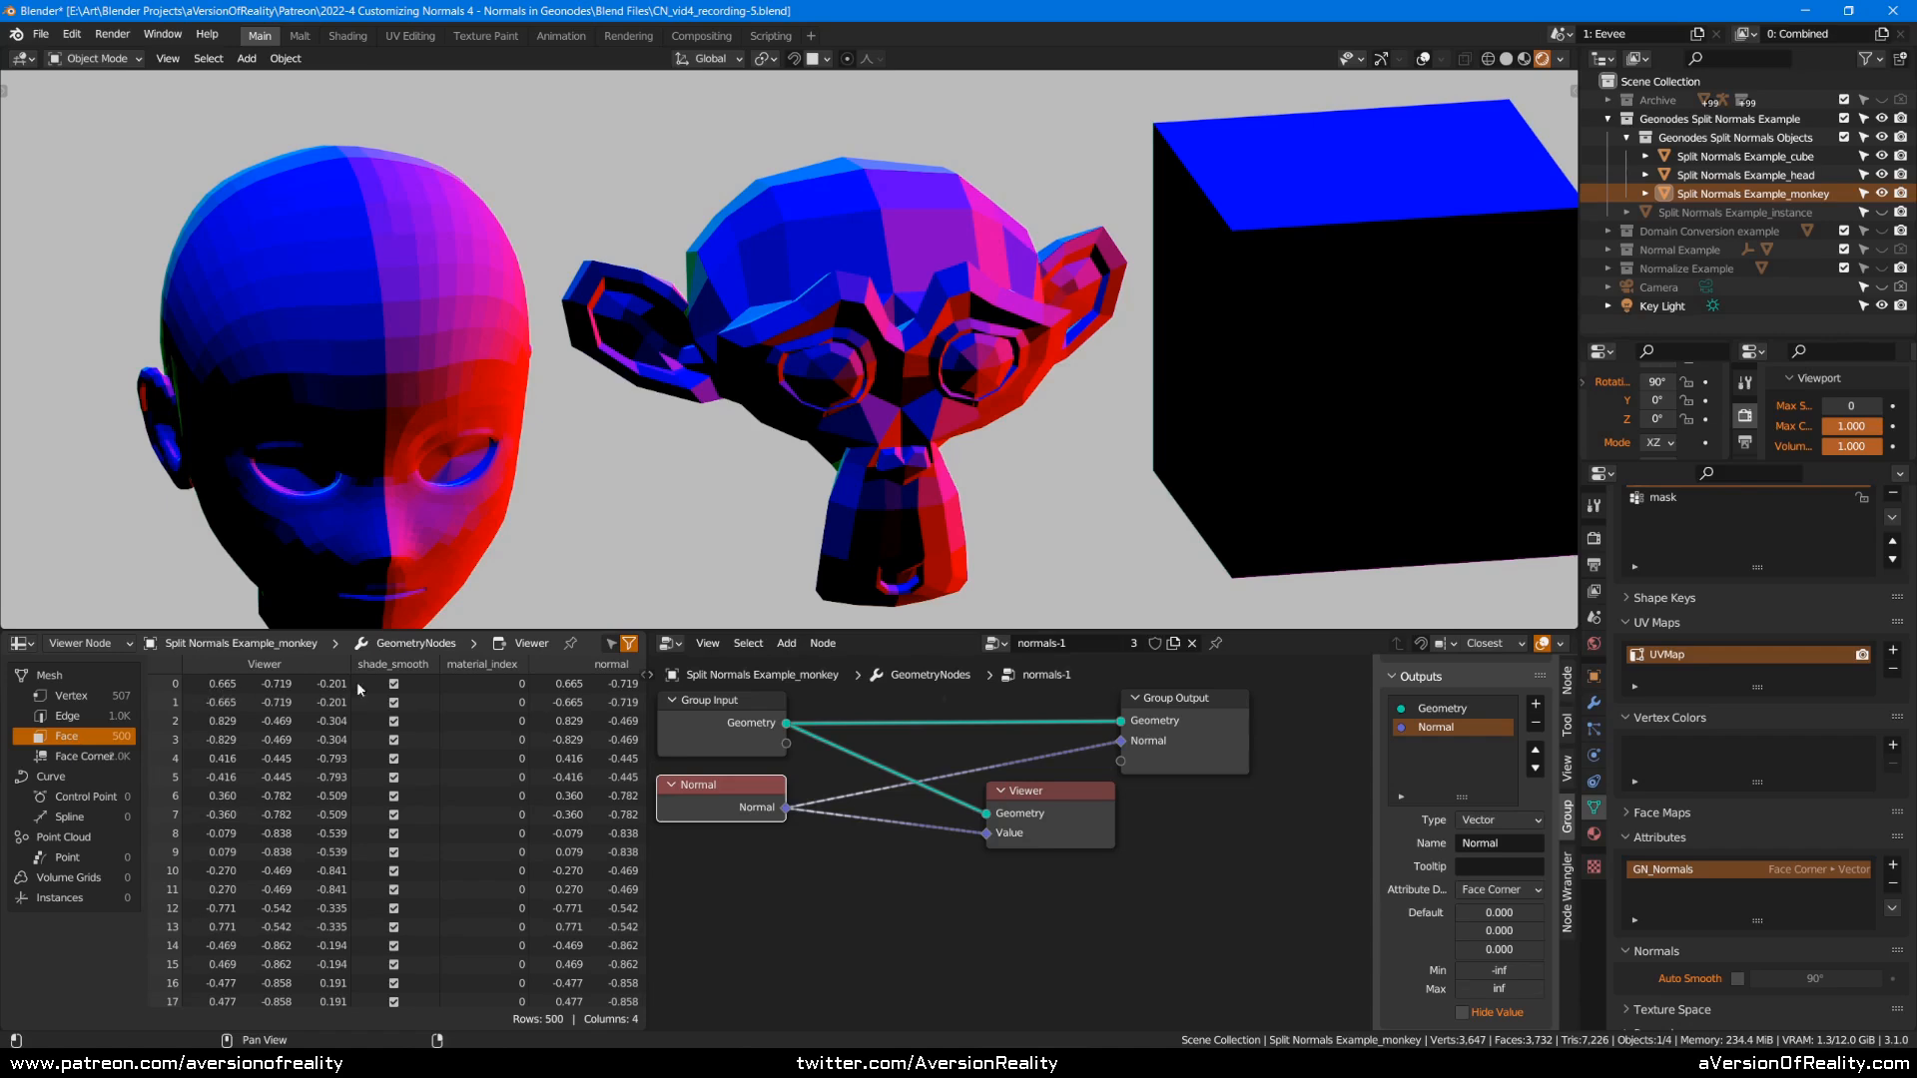
left_click(647, 757)
left_click_drag(647, 757, 751, 757)
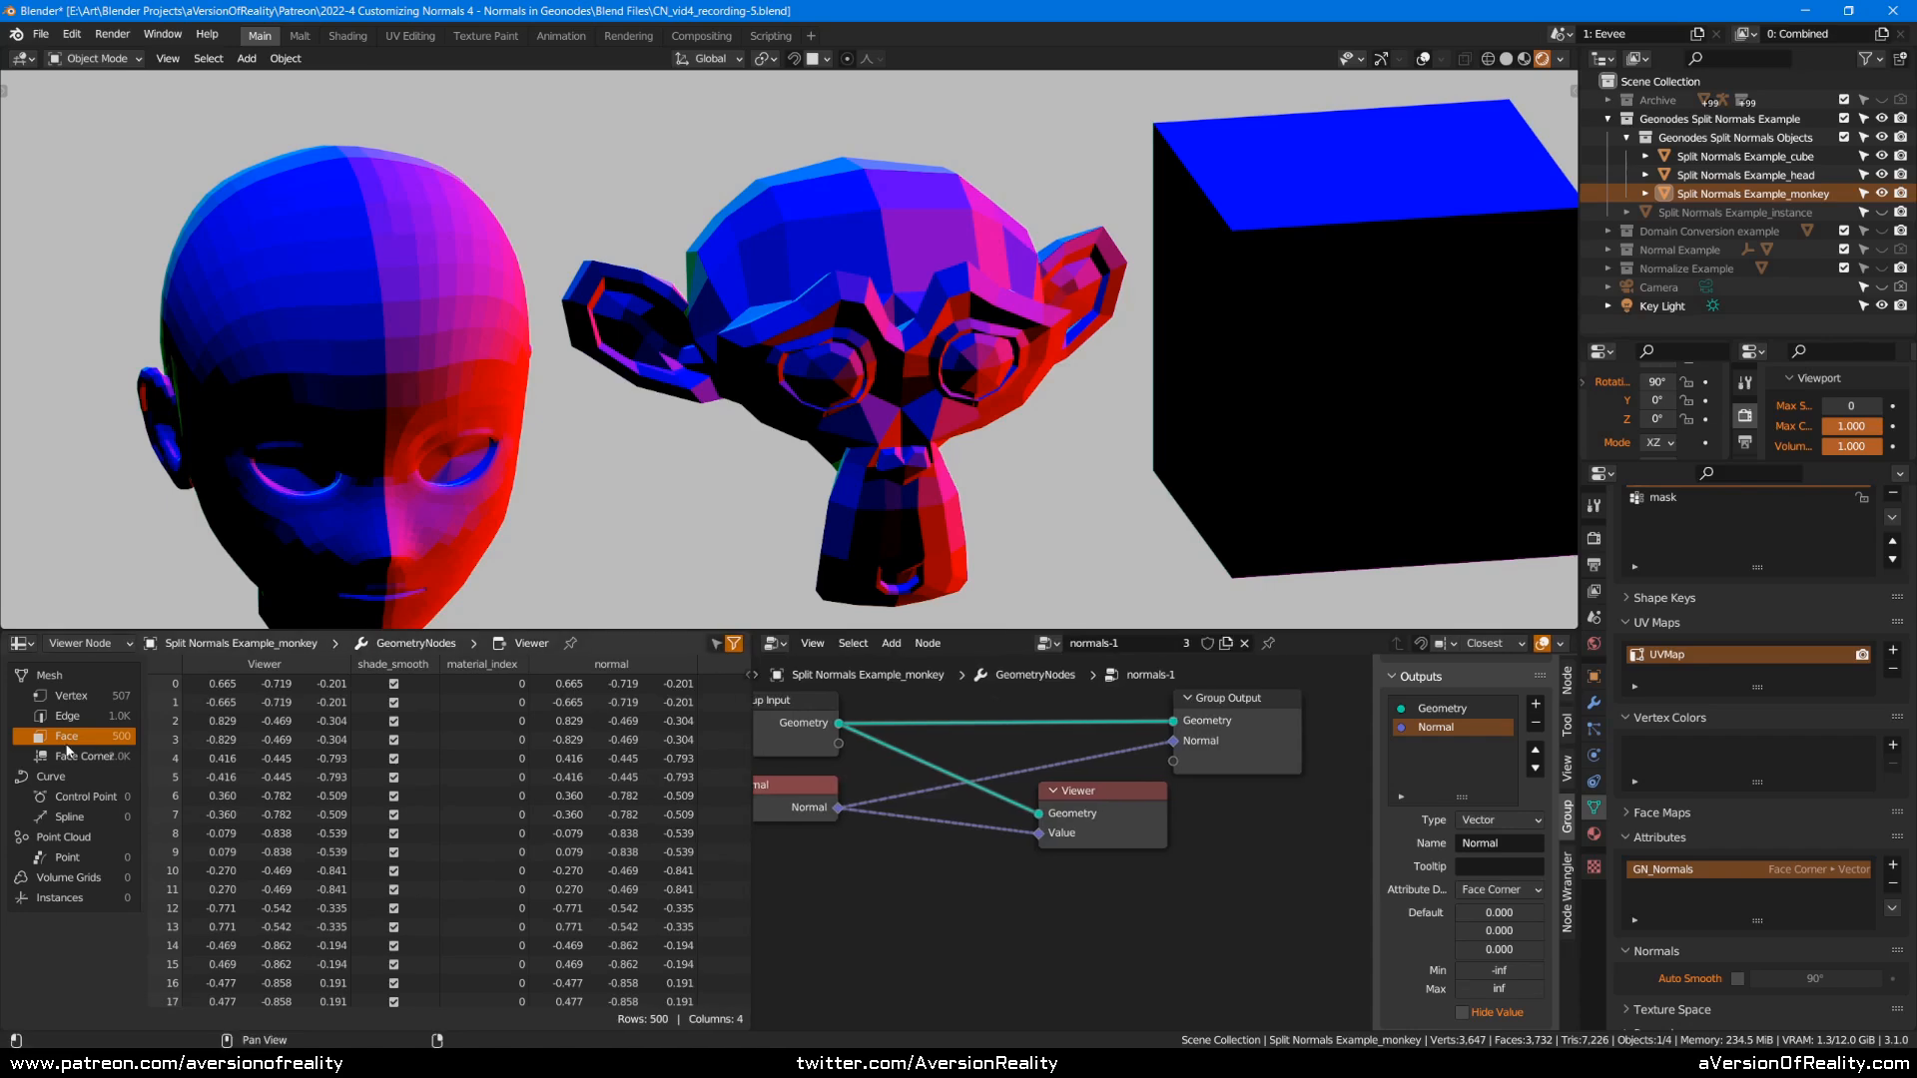
Compare the Viewer's normal values in the spreadsheet across the Vertex, Edge, Face and Face Corner domains.
left_click(72, 696)
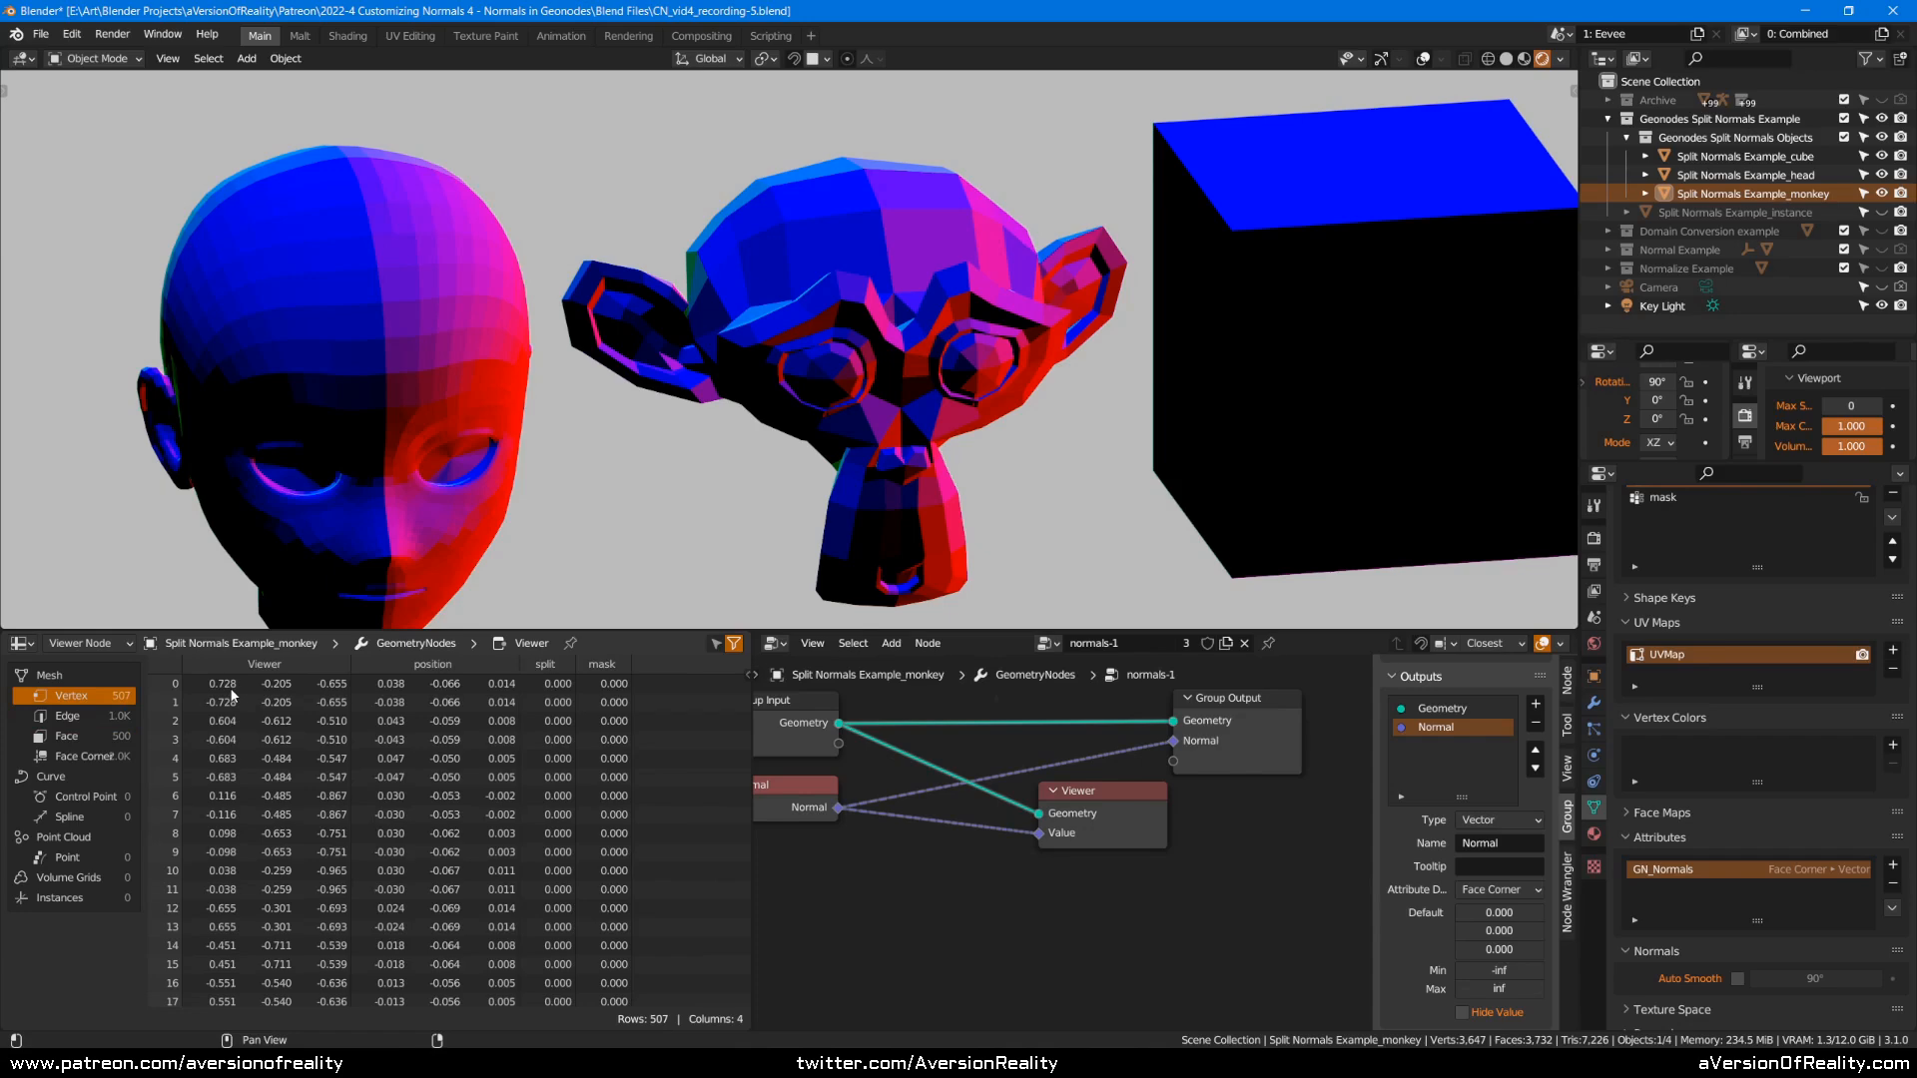
left_click(68, 716)
left_click(104, 736)
left_click(100, 756)
left_click(101, 741)
left_click(101, 756)
left_click(102, 739)
left_click(103, 756)
left_click(103, 740)
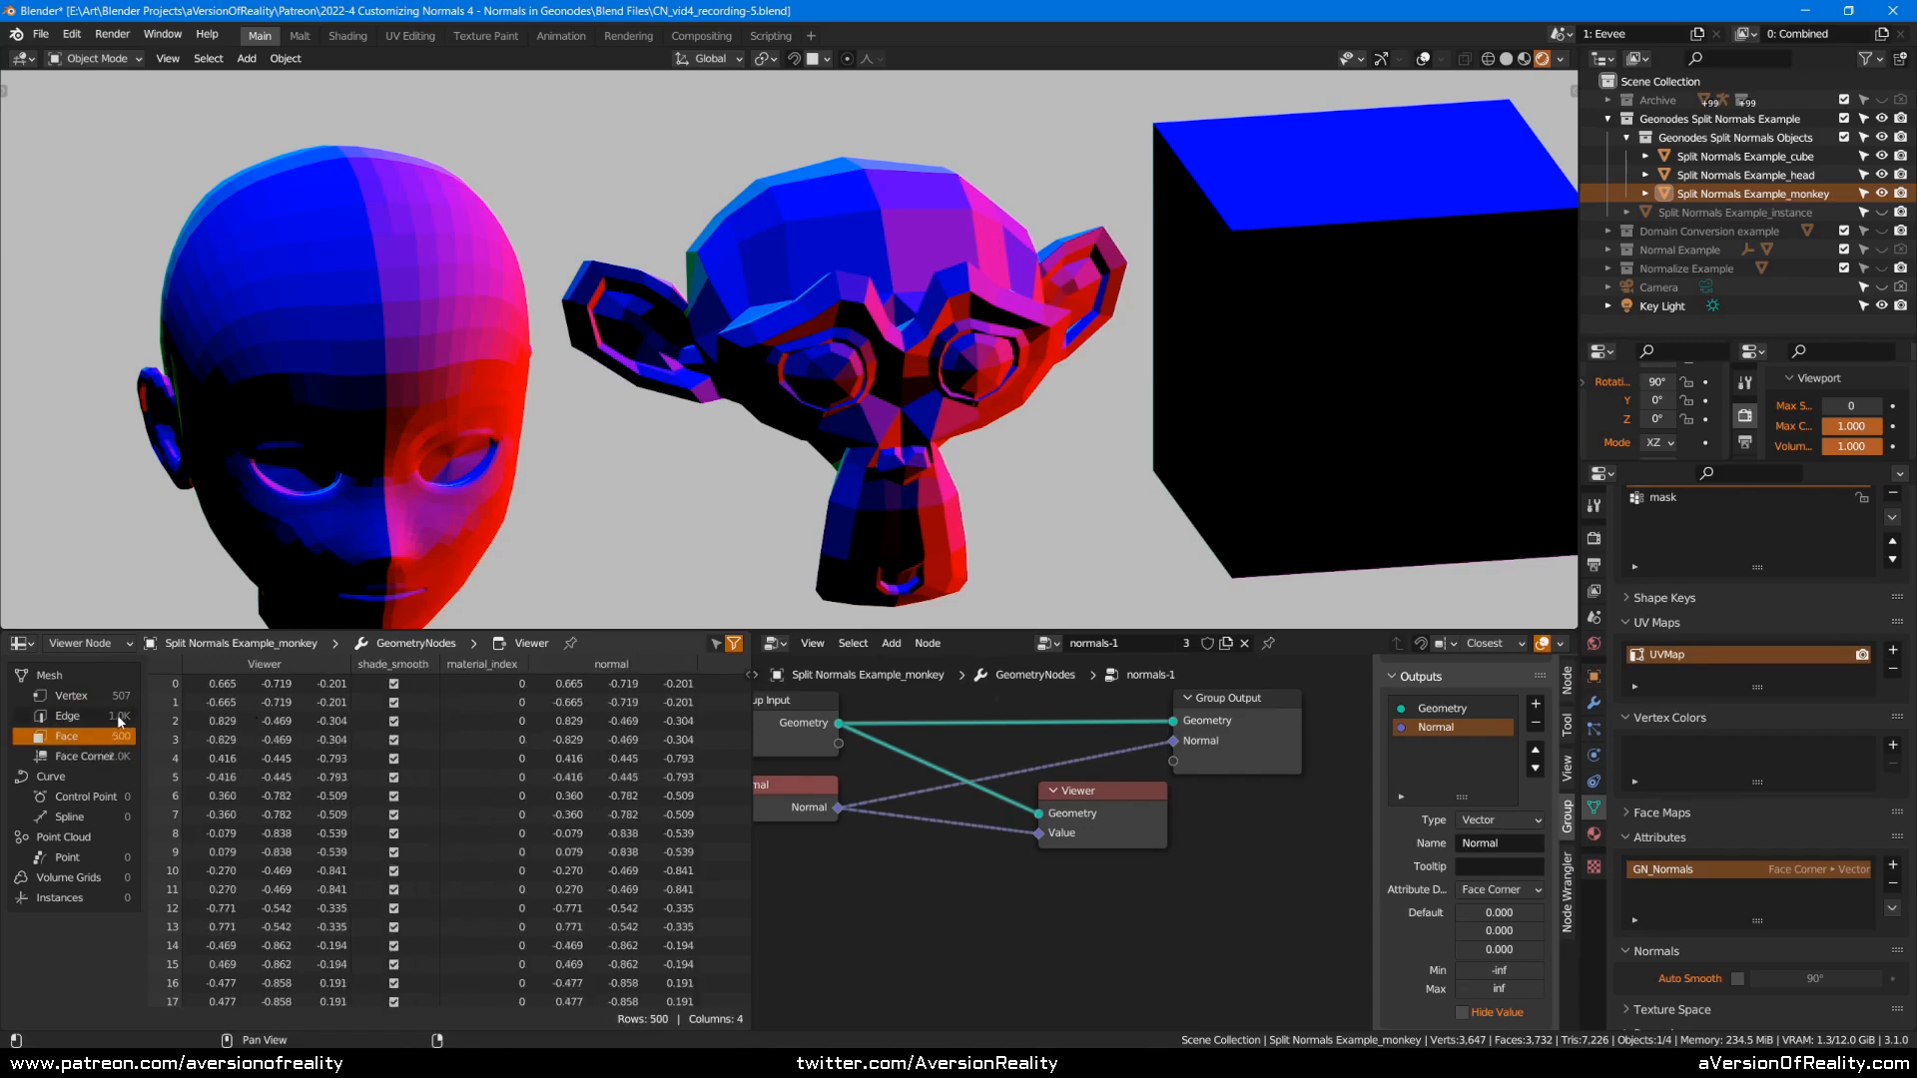
Save the file and move the Viewer node directly beneath the Group Output node.
key("ctrl+s")
left_click(1128, 831)
left_click_drag(1118, 813, 1253, 815)
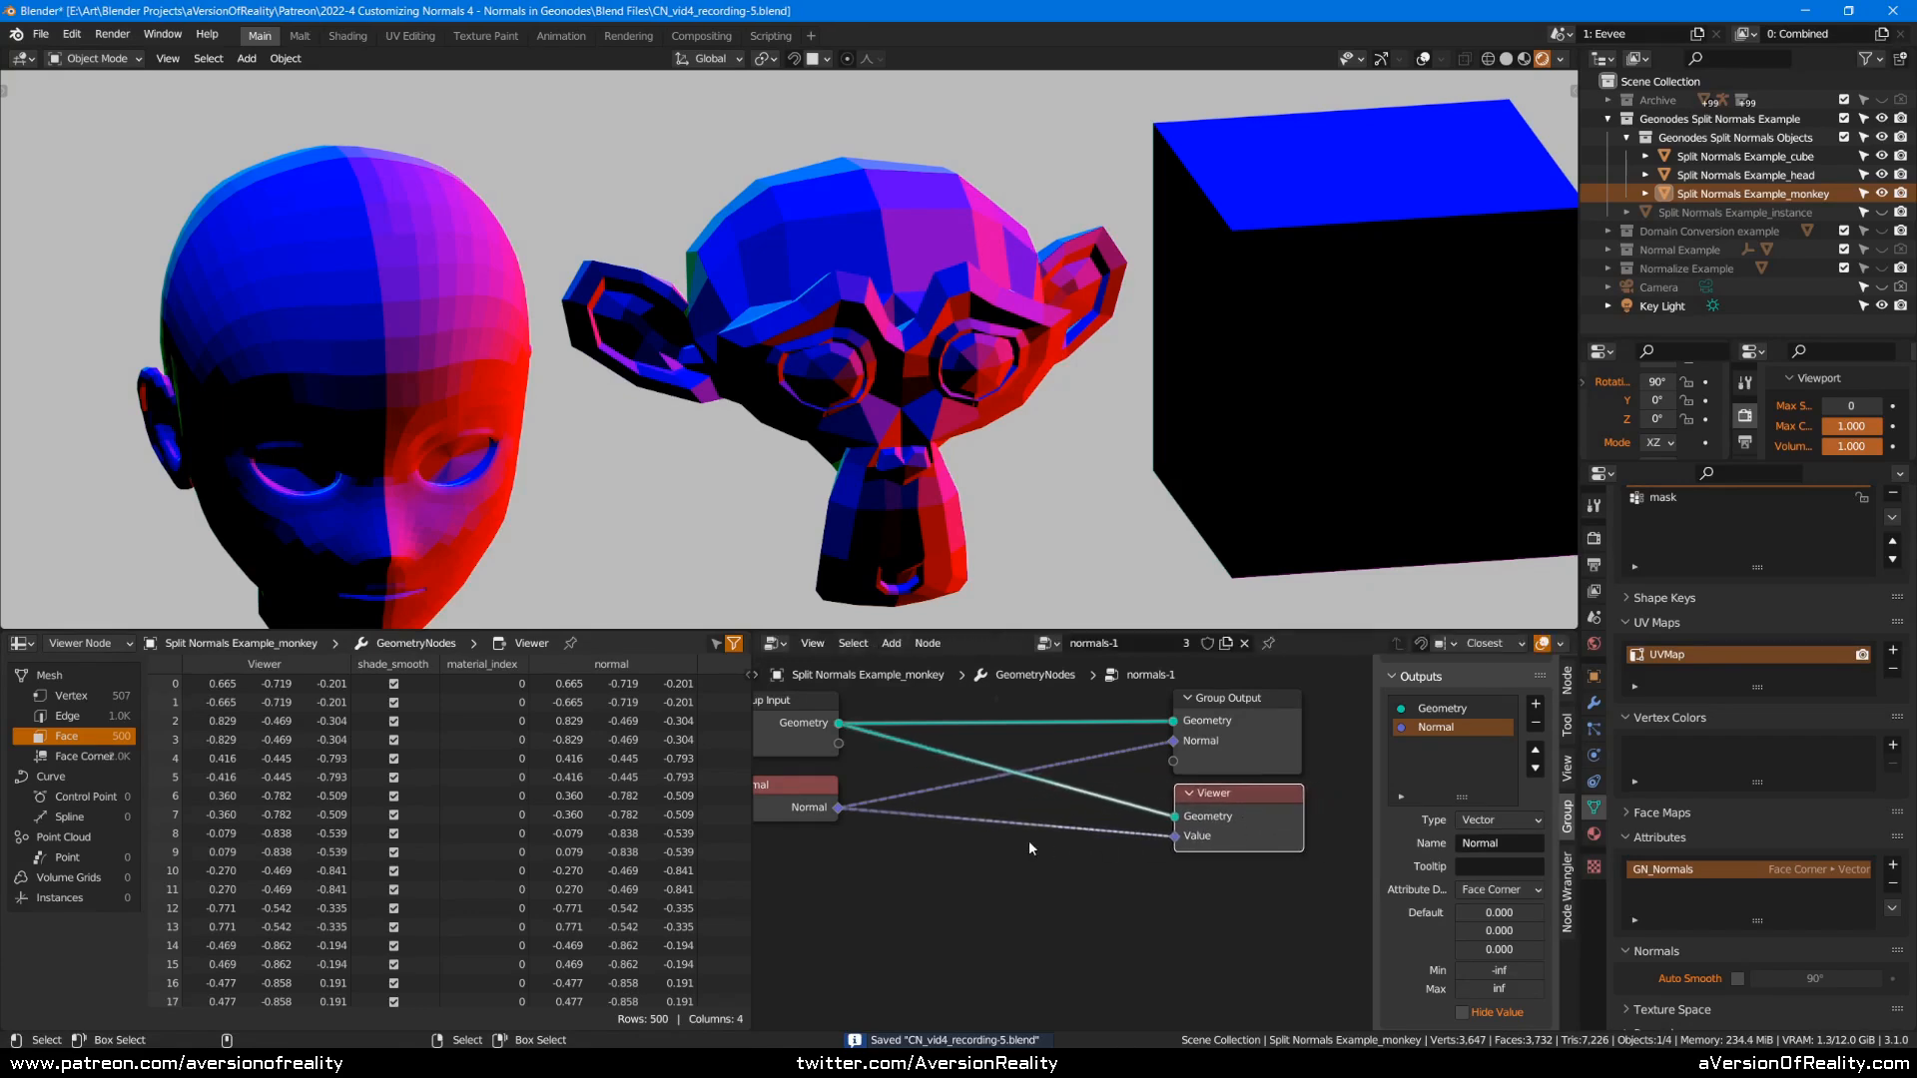
Add a Vector Math node set to Add and route the Normal node through it into the Group Output's Normal input.
key("shift+a")
mouse_move(984, 859)
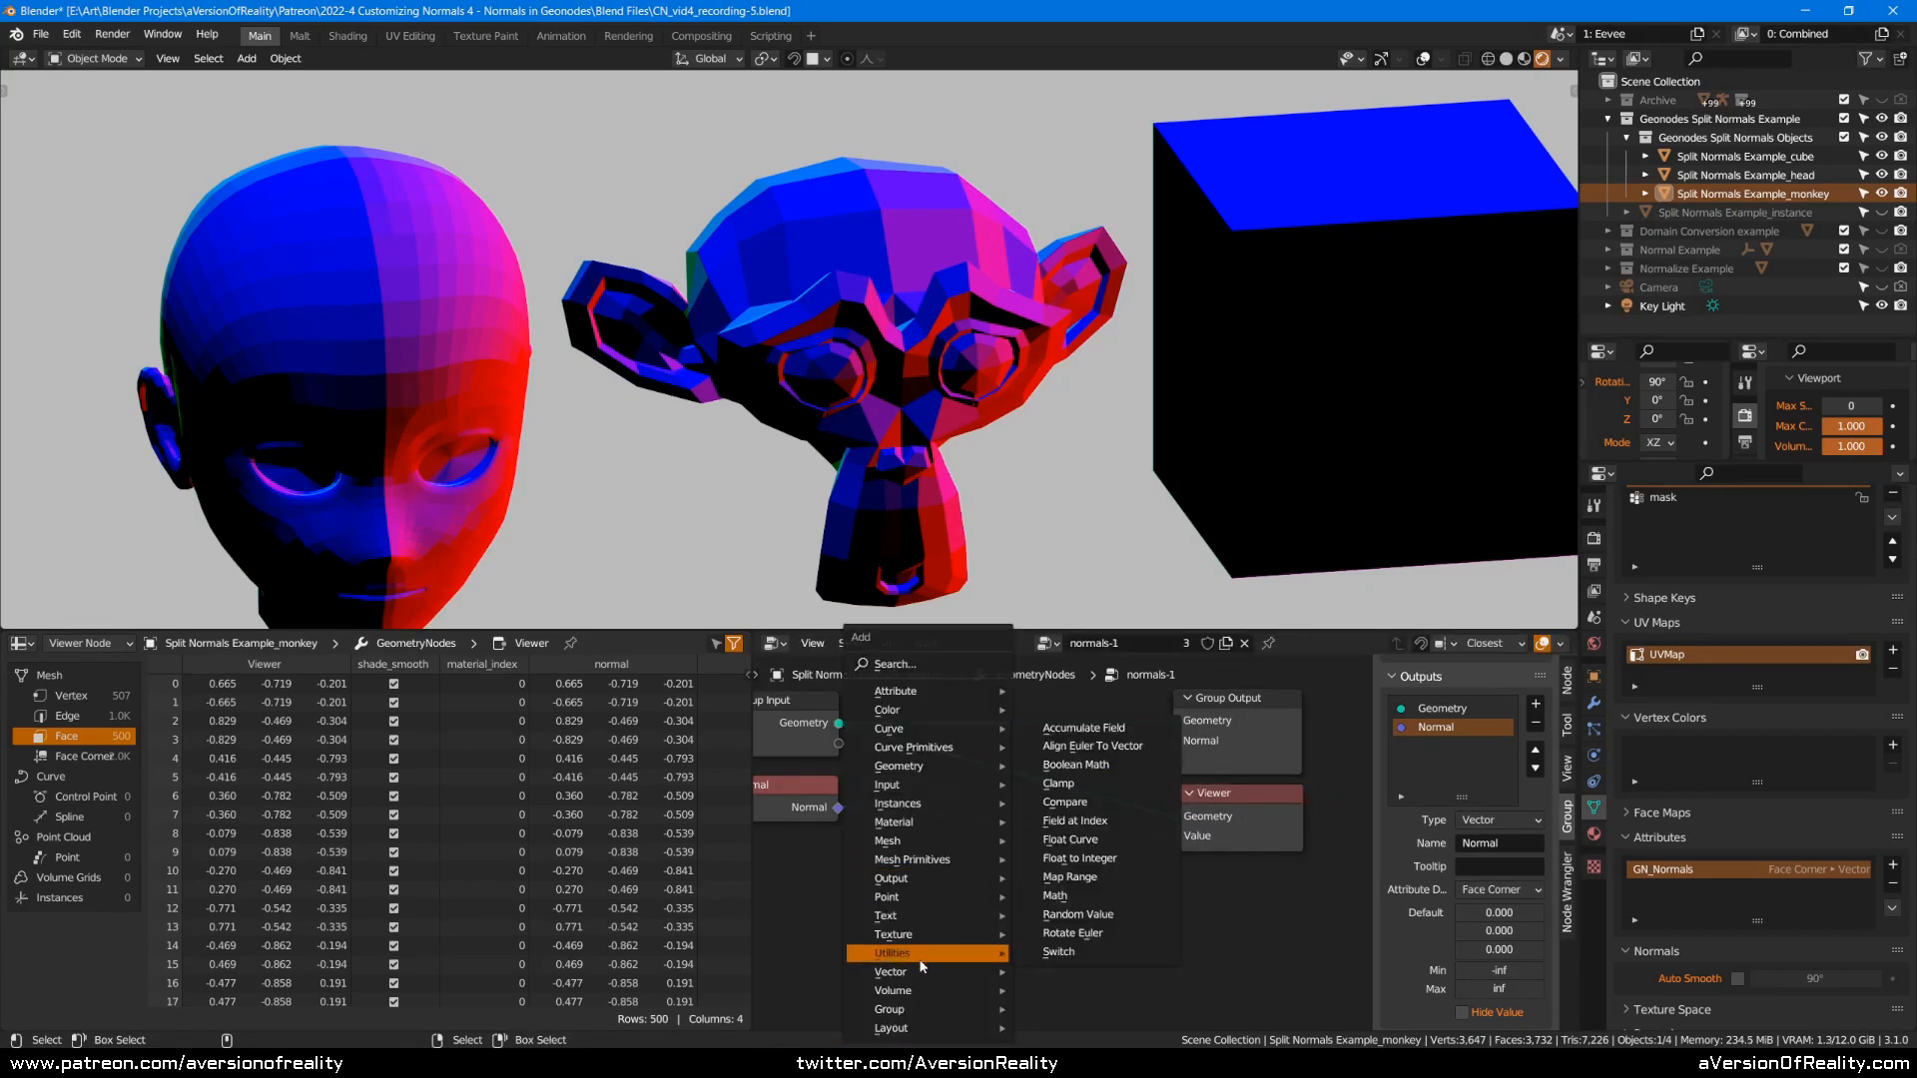
mouse_move(939, 971)
left_click(1074, 952)
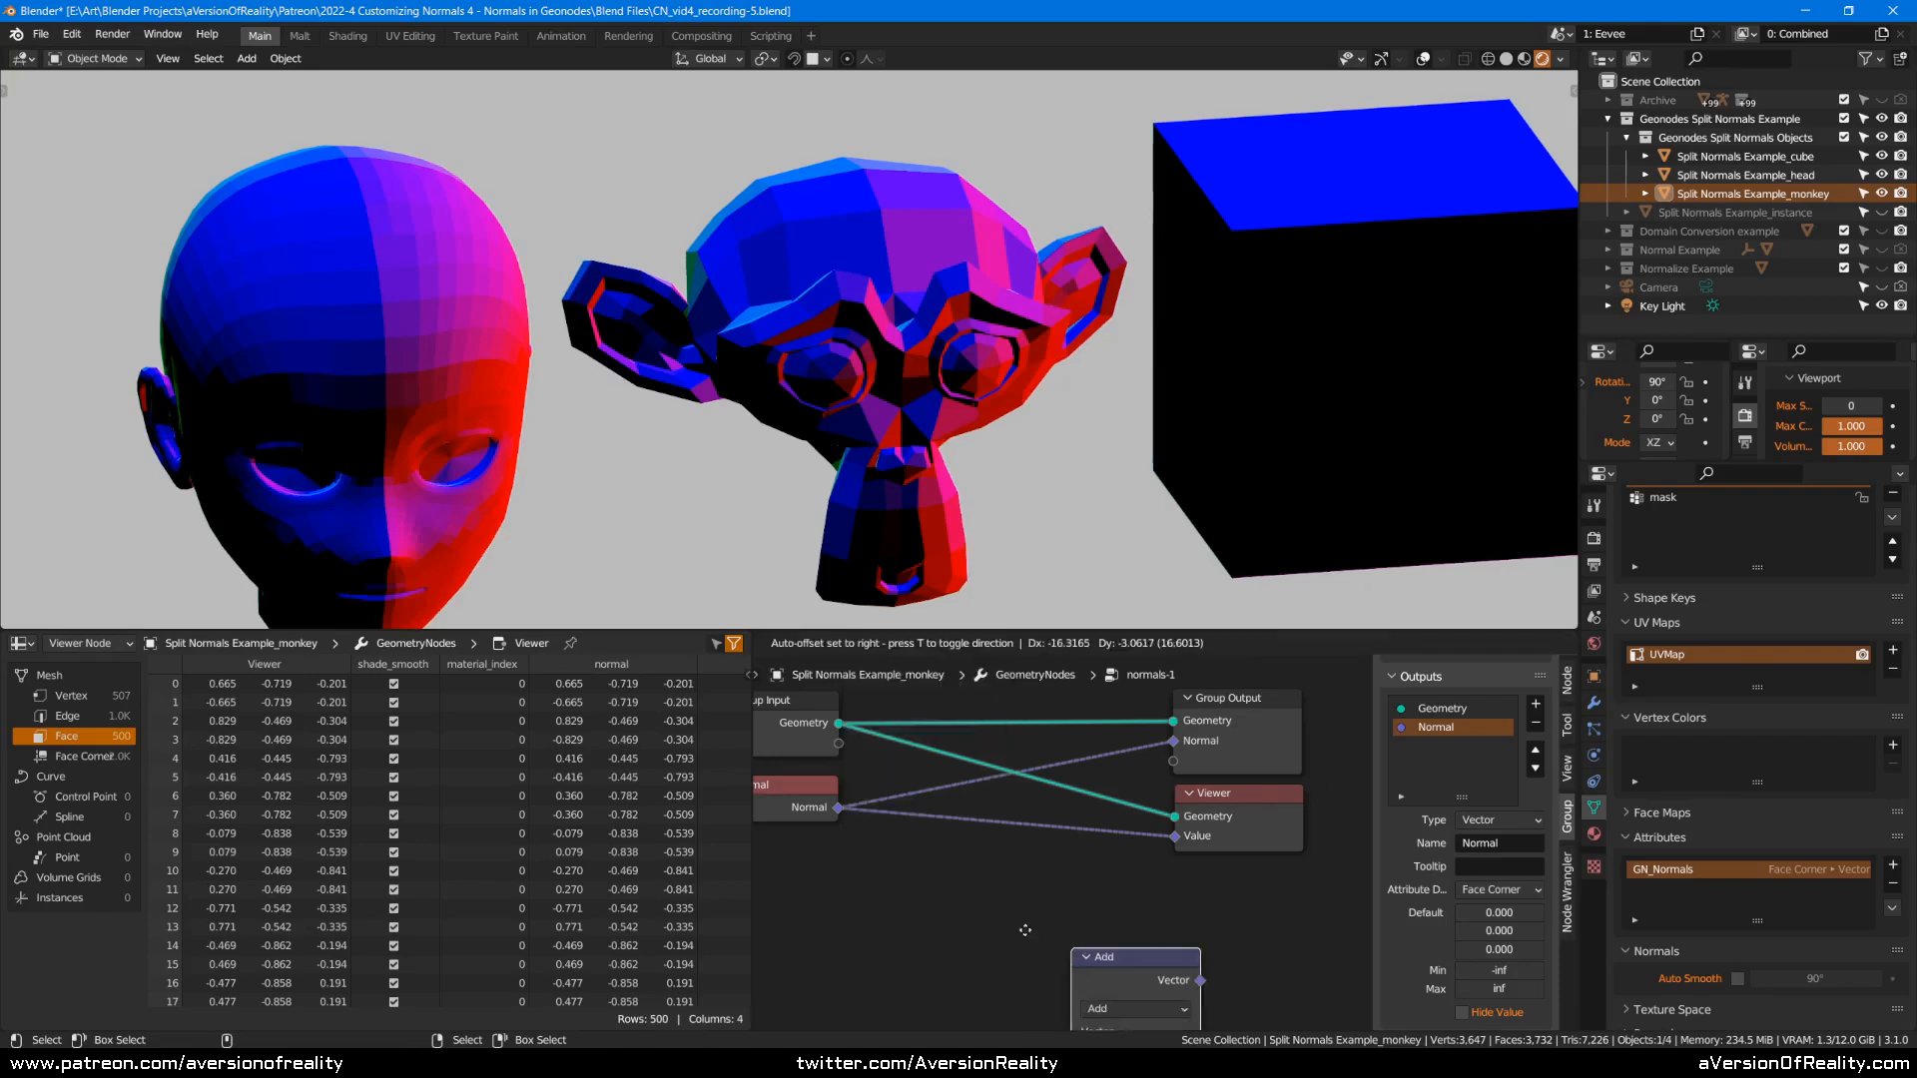
left_click(878, 901)
middle_click_drag(879, 902, 923, 807)
left_click_drag(877, 717, 979, 879)
left_click_drag(1079, 816, 1056, 815)
middle_click_drag(1136, 819, 1135, 858)
left_click_drag(1084, 840, 1211, 745)
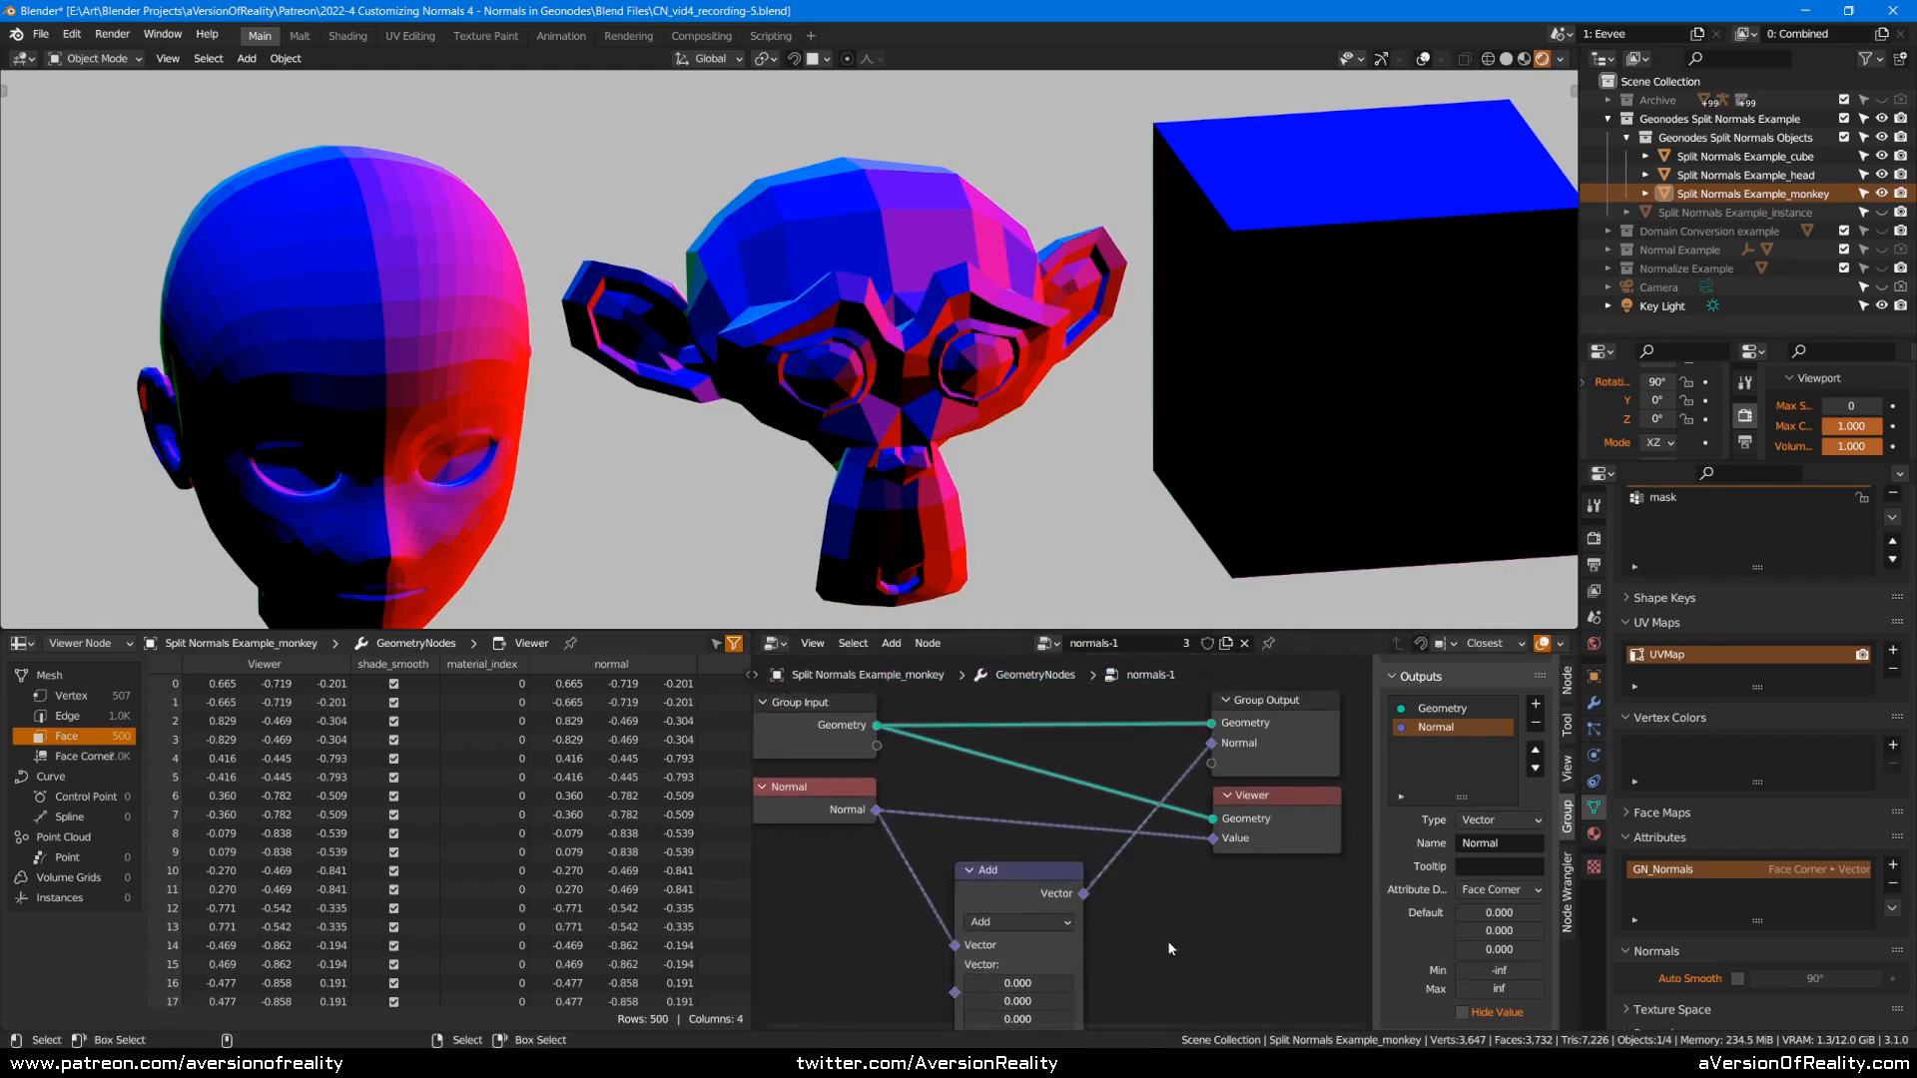
Set the X component of the Add node's second vector to 0.949 and reposition the node.
middle_click_drag(1051, 959, 1081, 872)
mouse_move(1053, 896)
left_mouse_down()
mouse_move(1077, 891)
mouse_move(1056, 892)
mouse_move(1065, 838)
left_mouse_up()
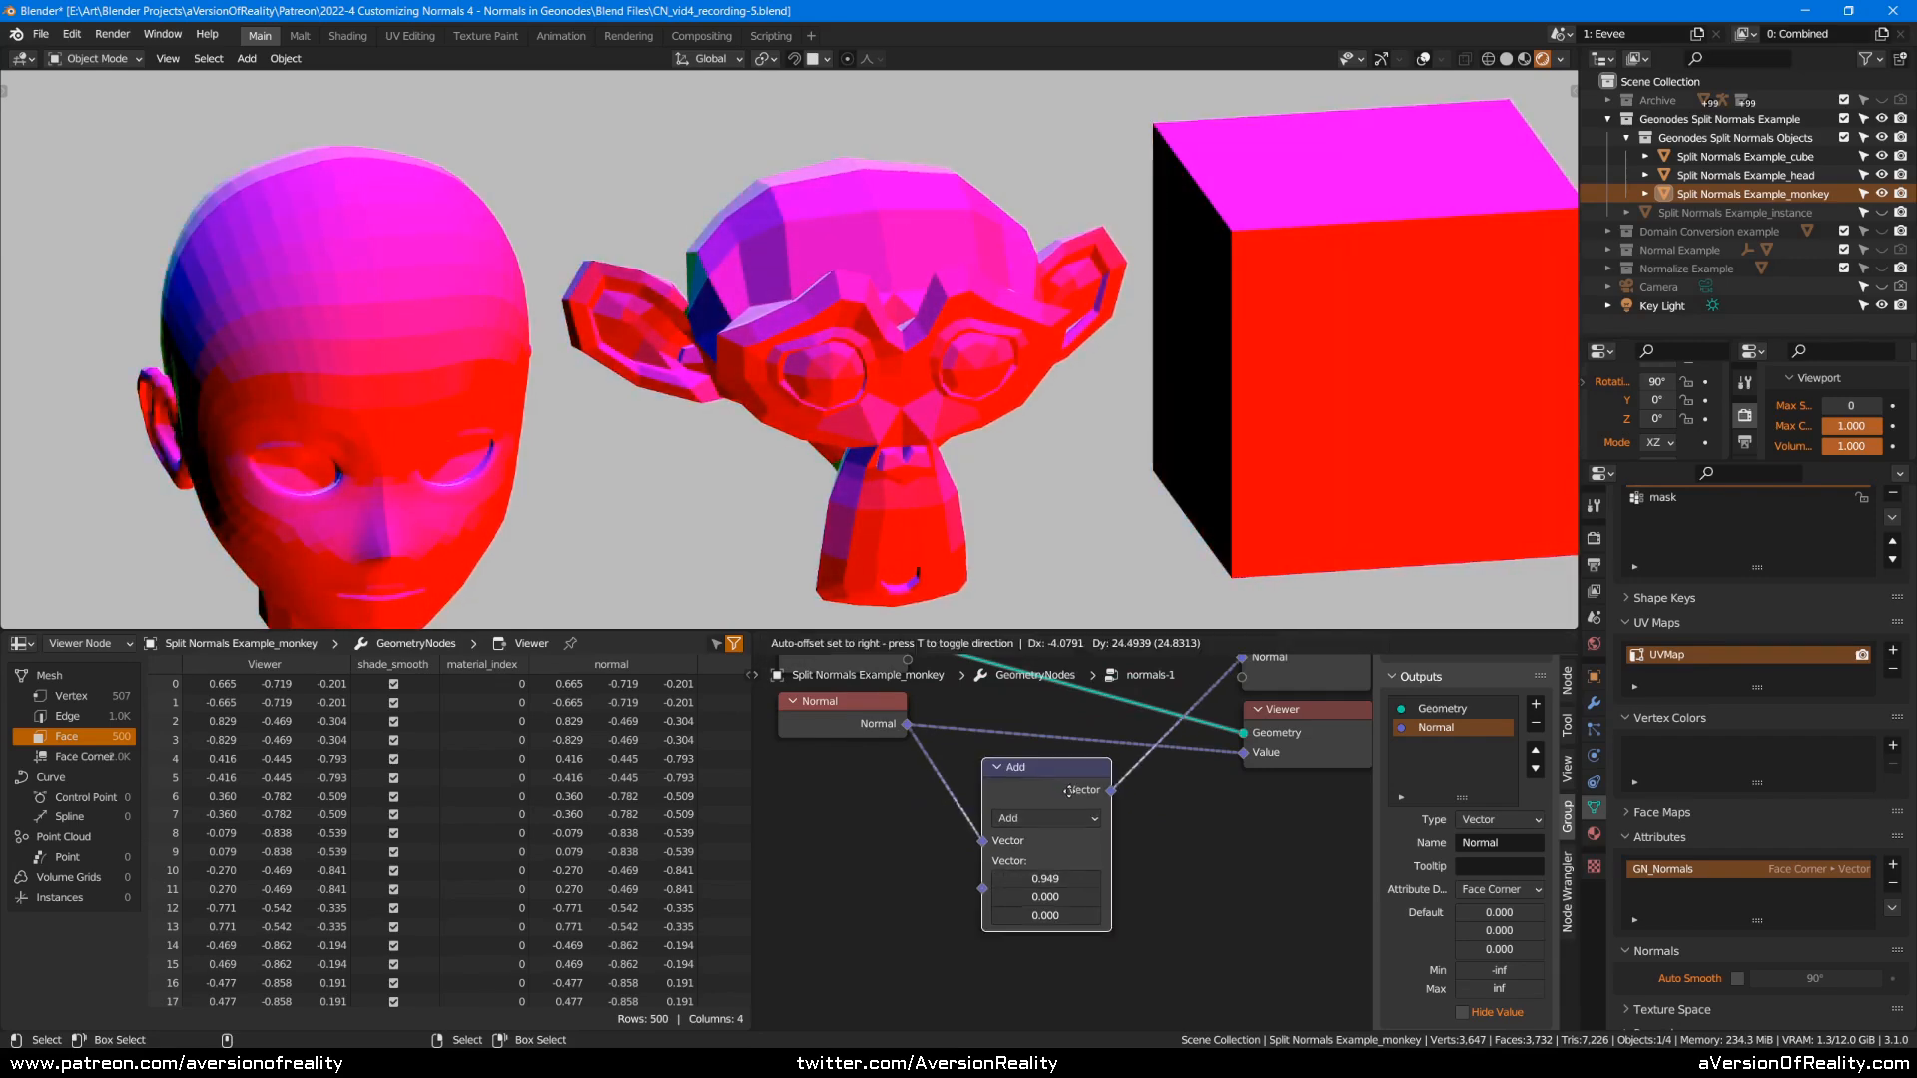
left_click(1171, 841)
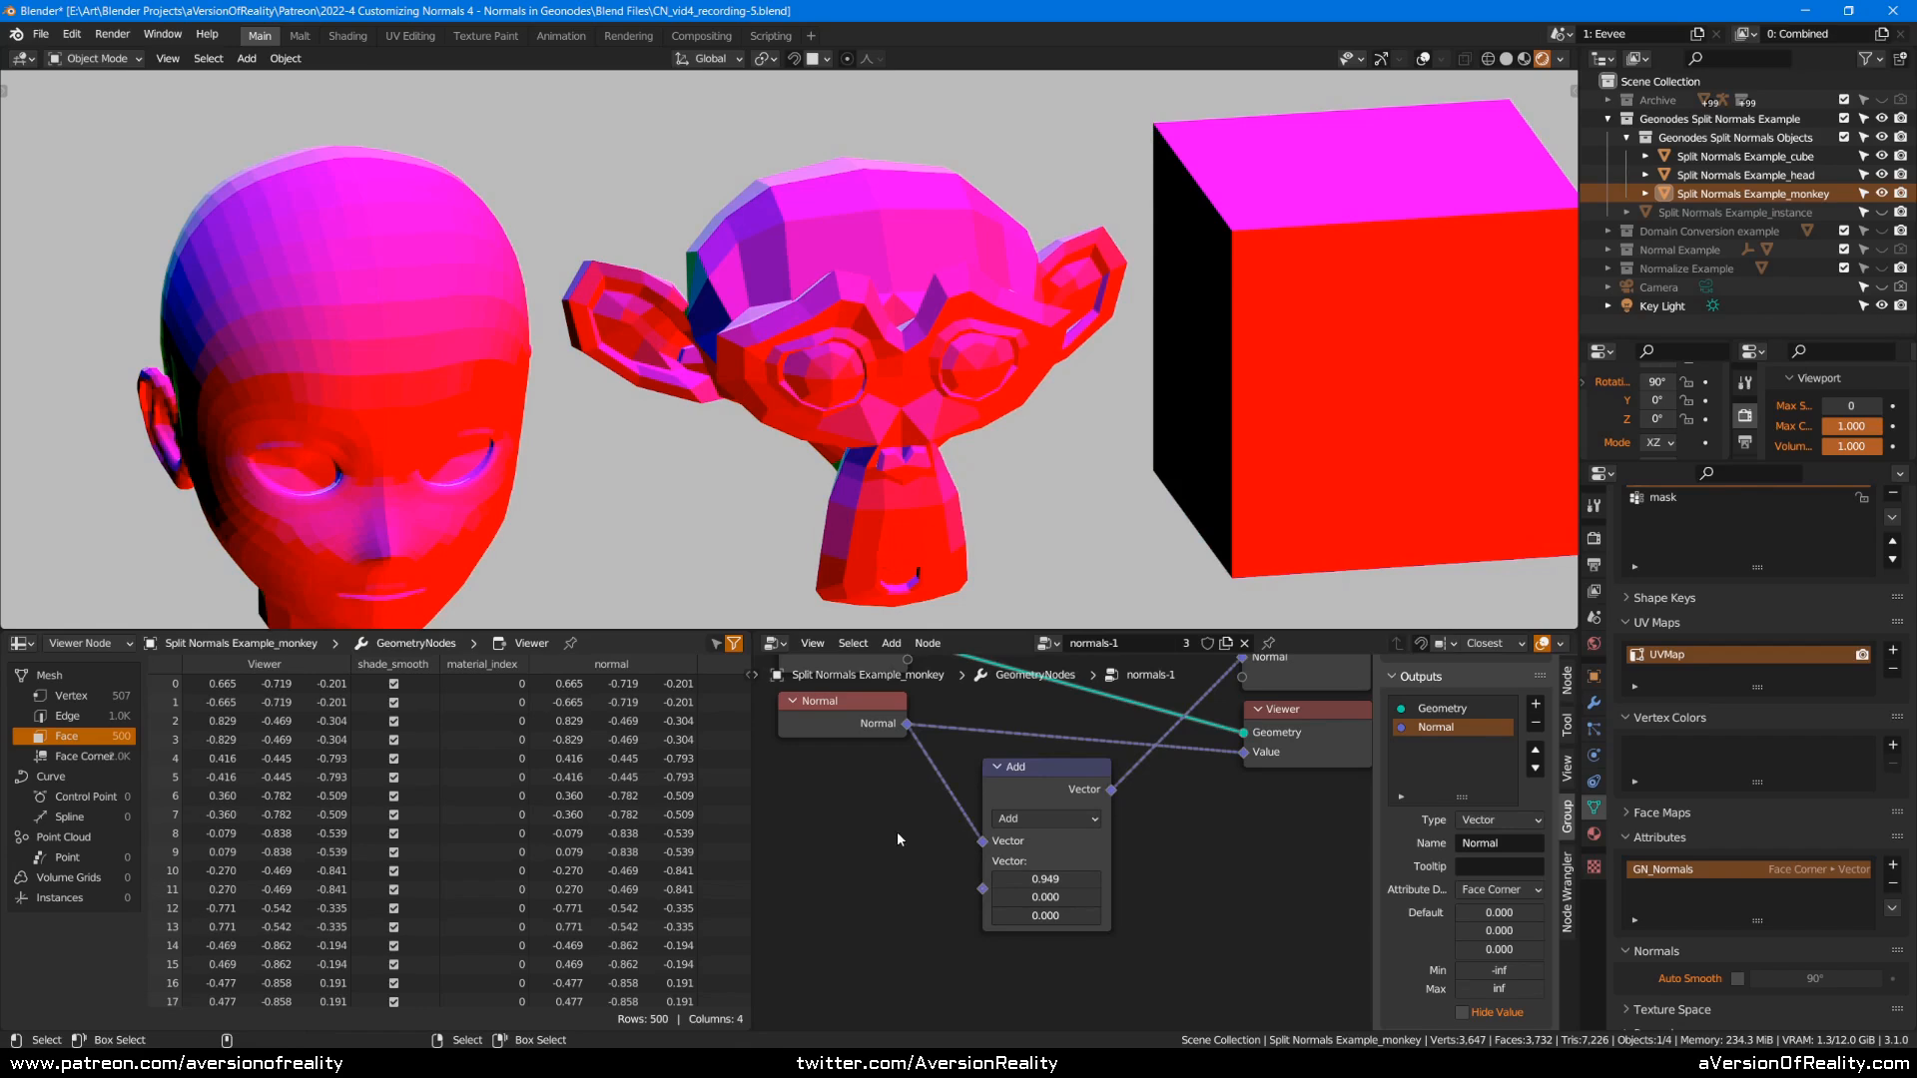
Add a Position node, show the Vertex domain in the spreadsheet and connect Position to the Add node's second vector.
key("shift+a")
mouse_move(809, 636)
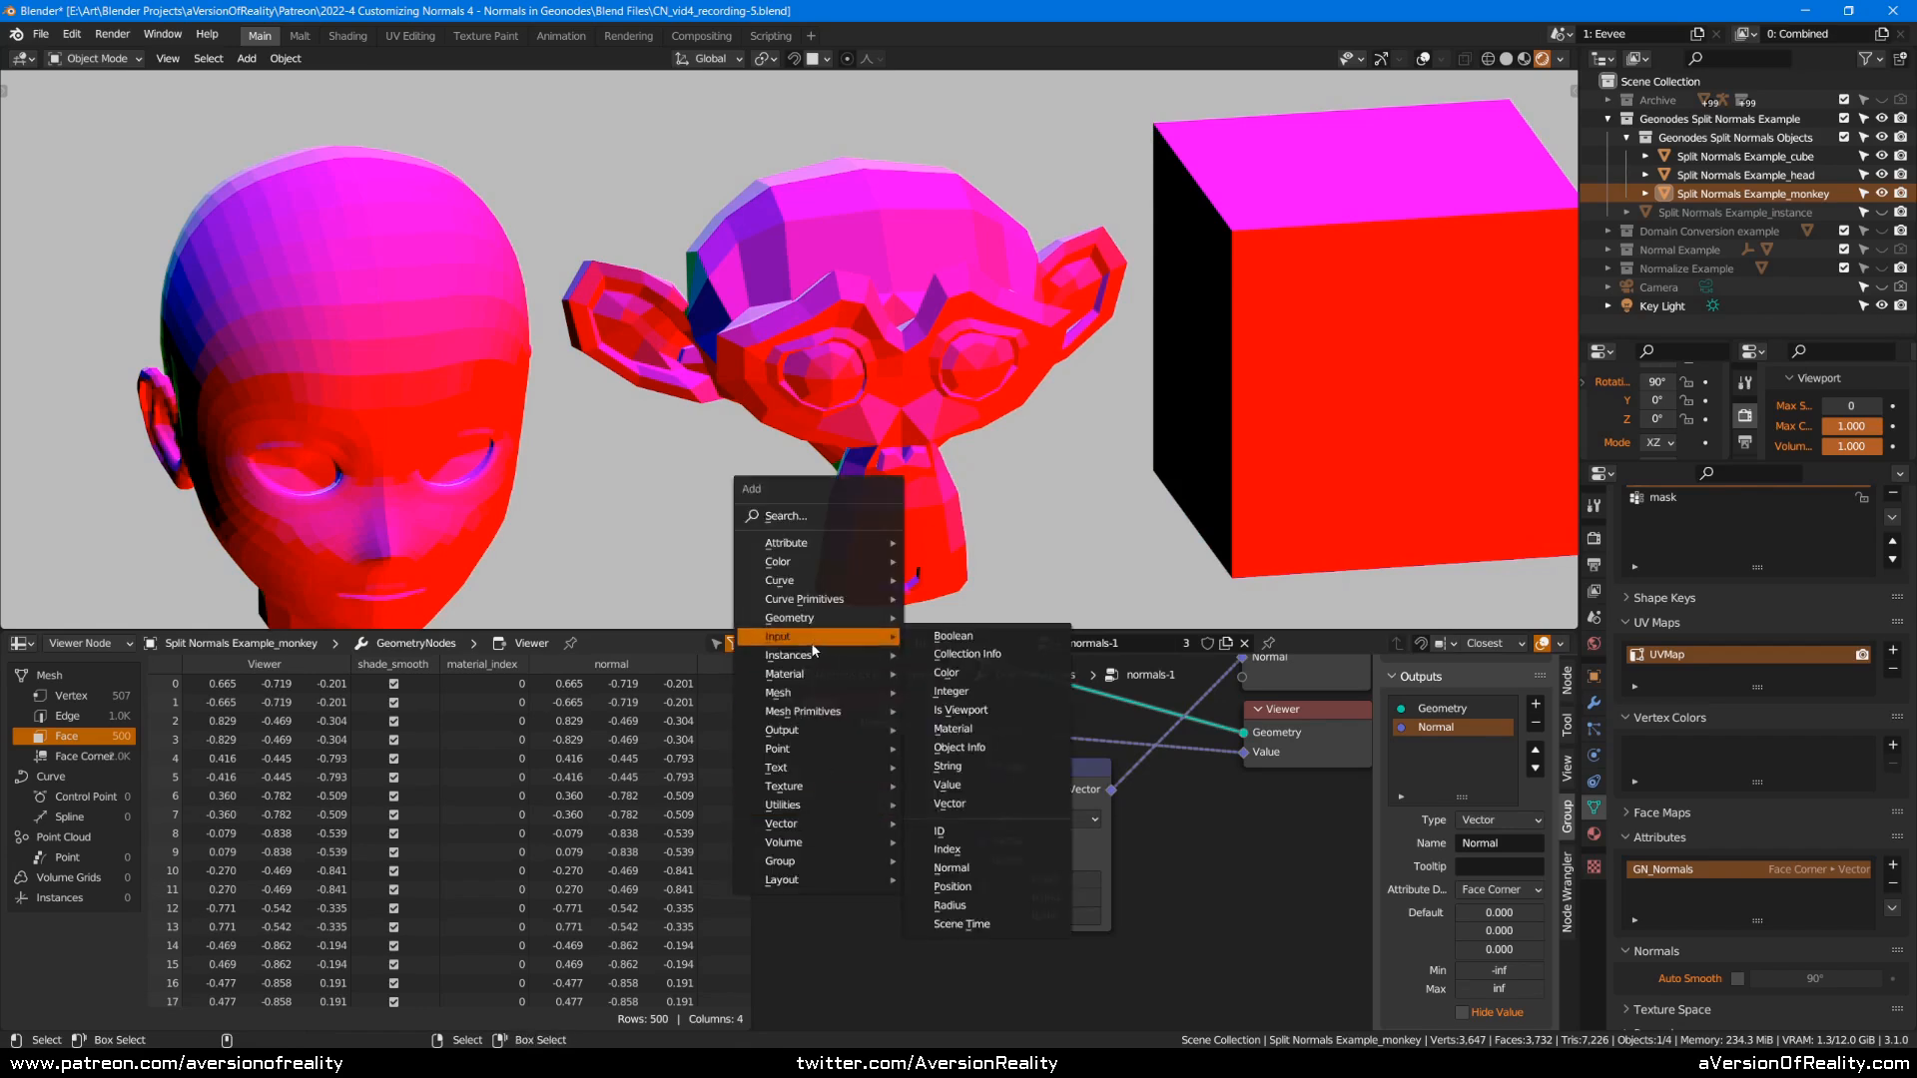
left_click(952, 886)
left_click(837, 870)
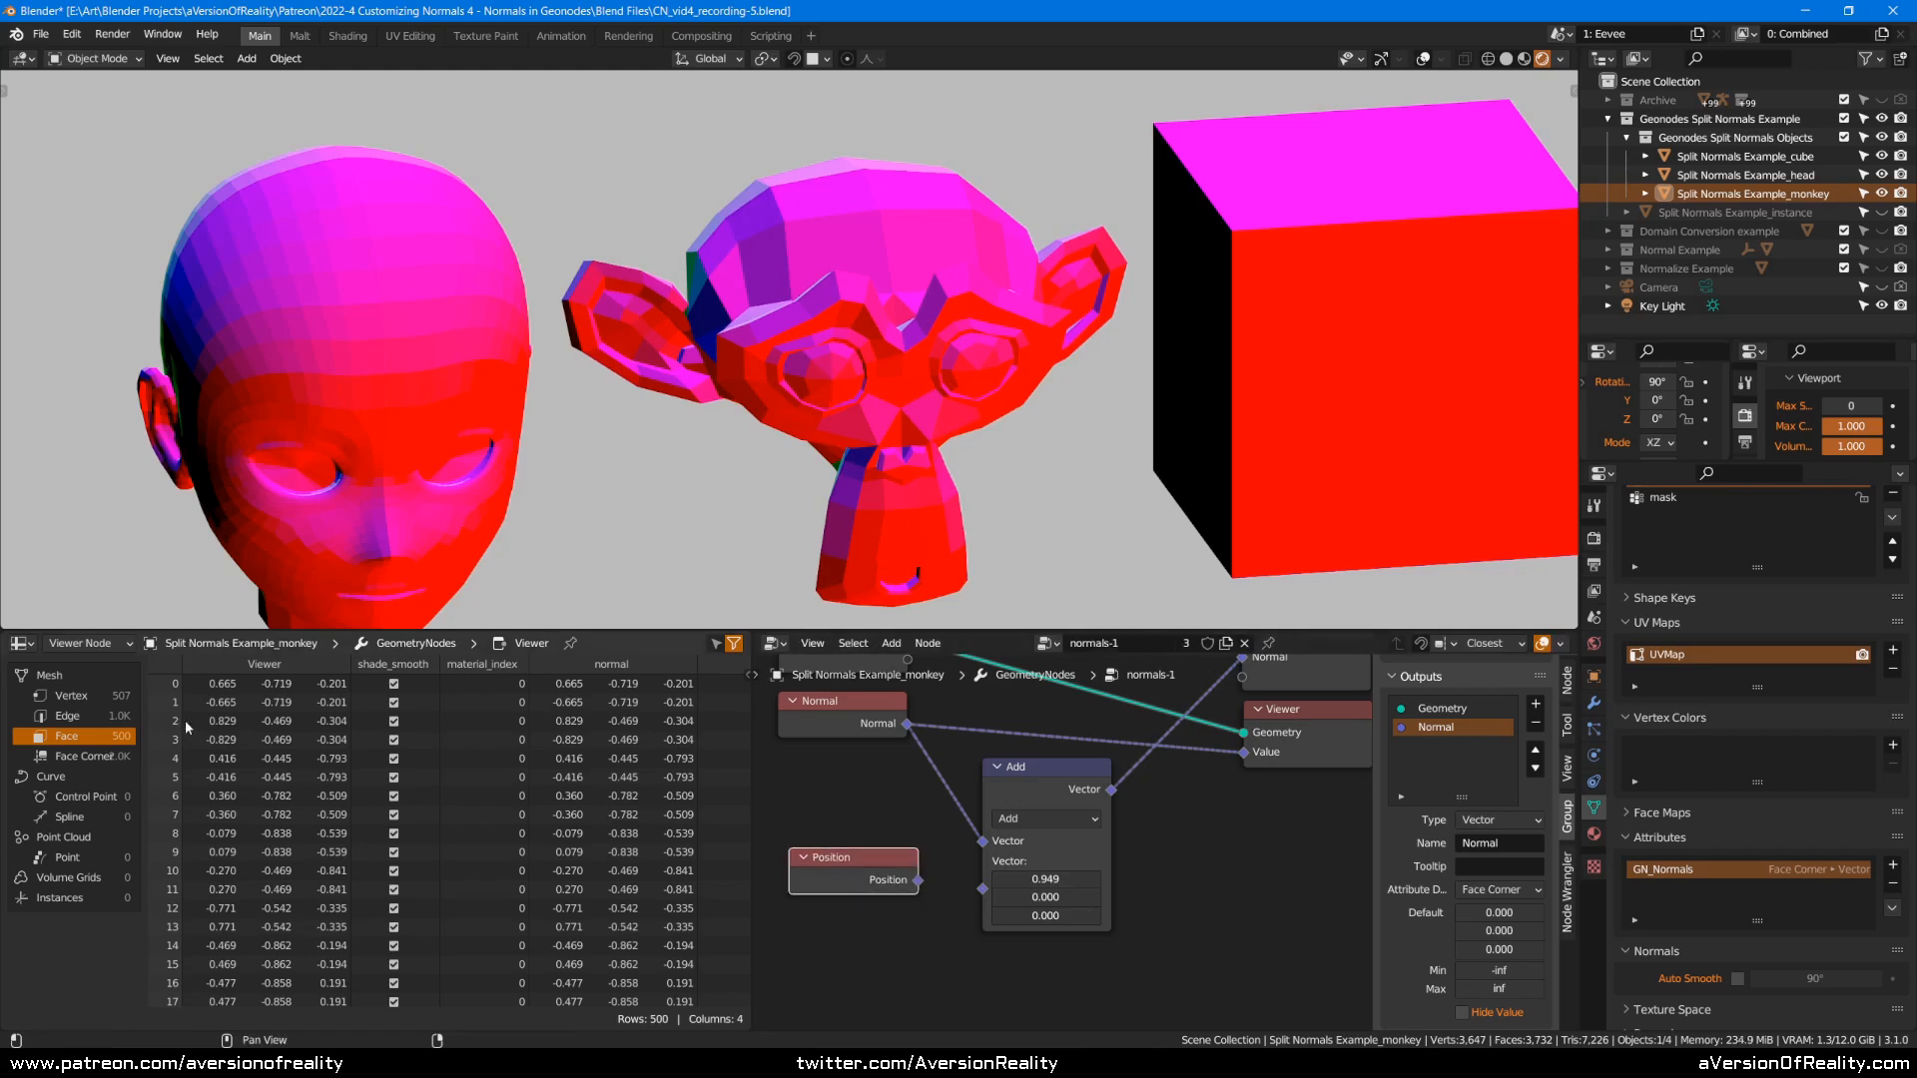
left_click(128, 699)
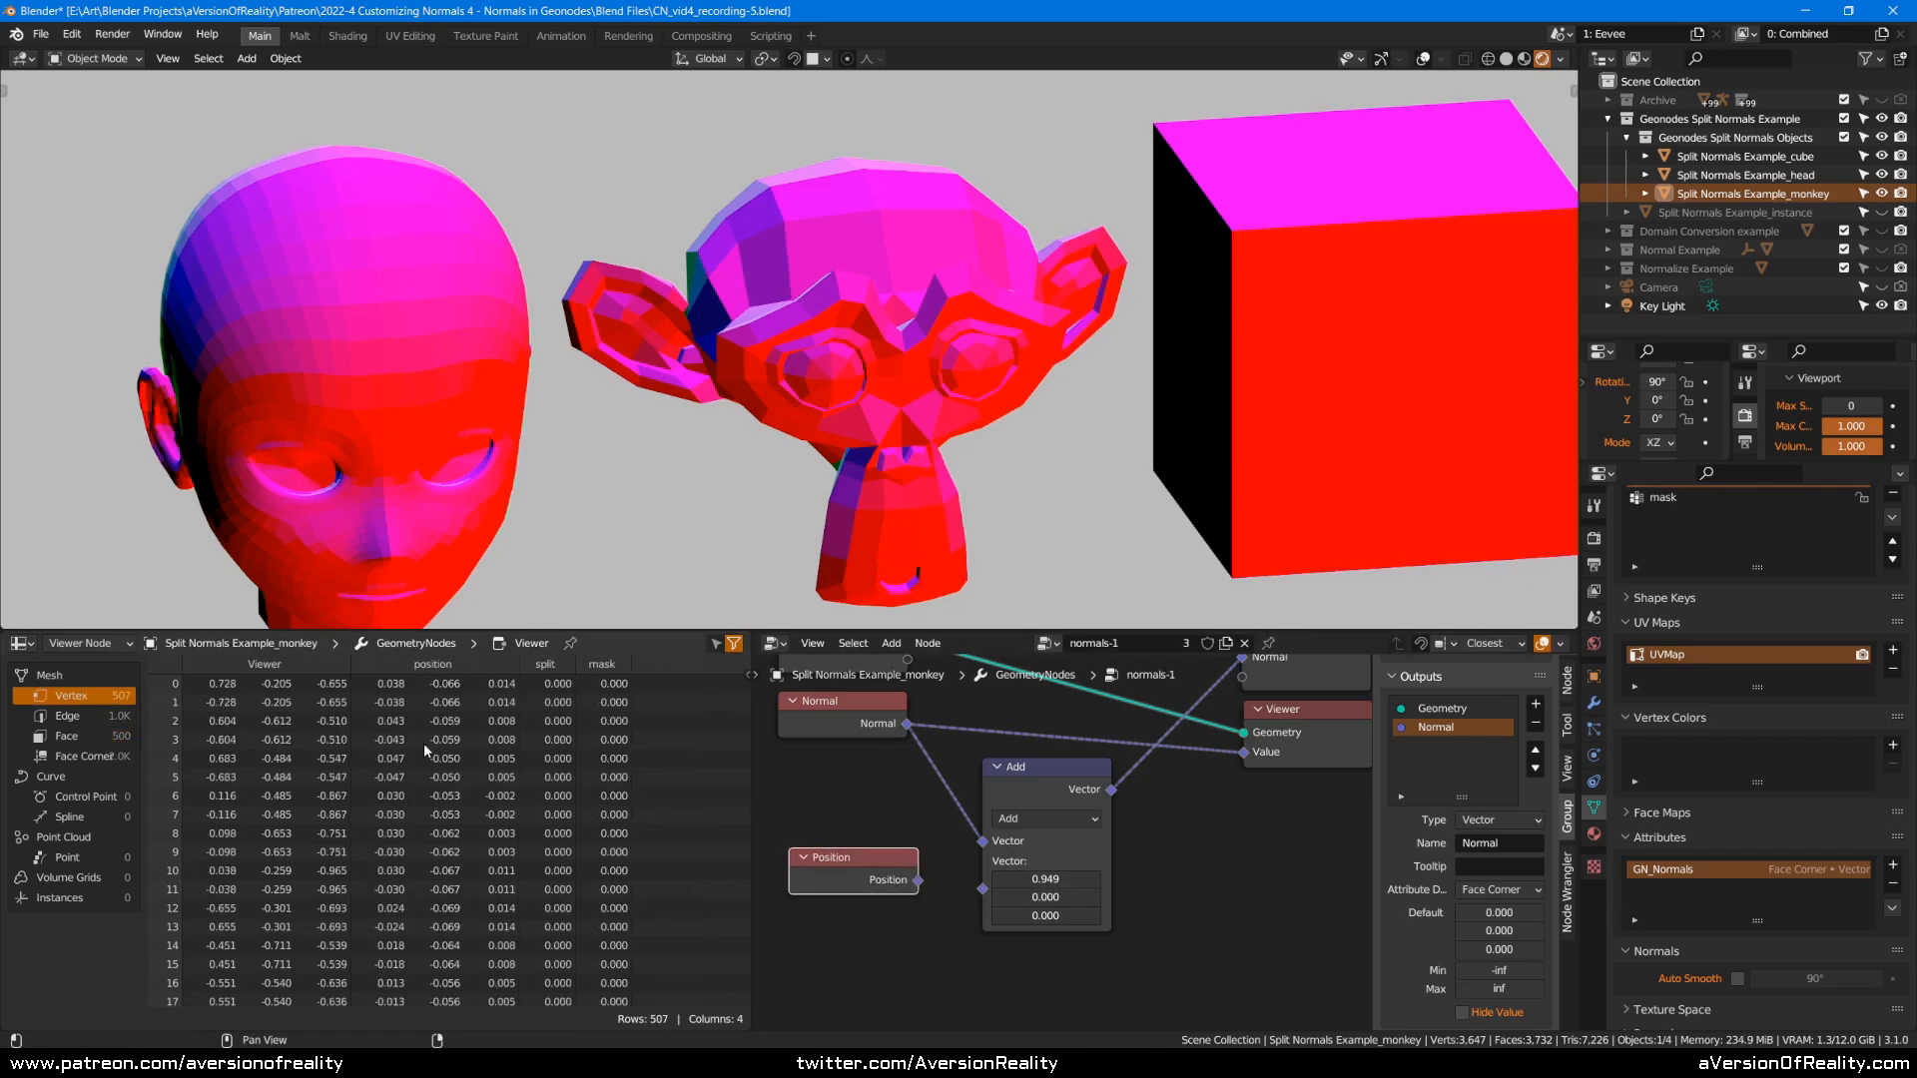
left_click_drag(917, 881, 986, 890)
Narrow the Add node, arrange it and the Position node neatly, and leave the Add node selected.
left_click_drag(1111, 773, 1051, 774)
left_click_drag(882, 866, 881, 821)
left_click_drag(1043, 761, 1019, 737)
left_click(1198, 826)
middle_click_drag(1231, 830, 1063, 896)
middle_click_drag(1243, 475, 1256, 482)
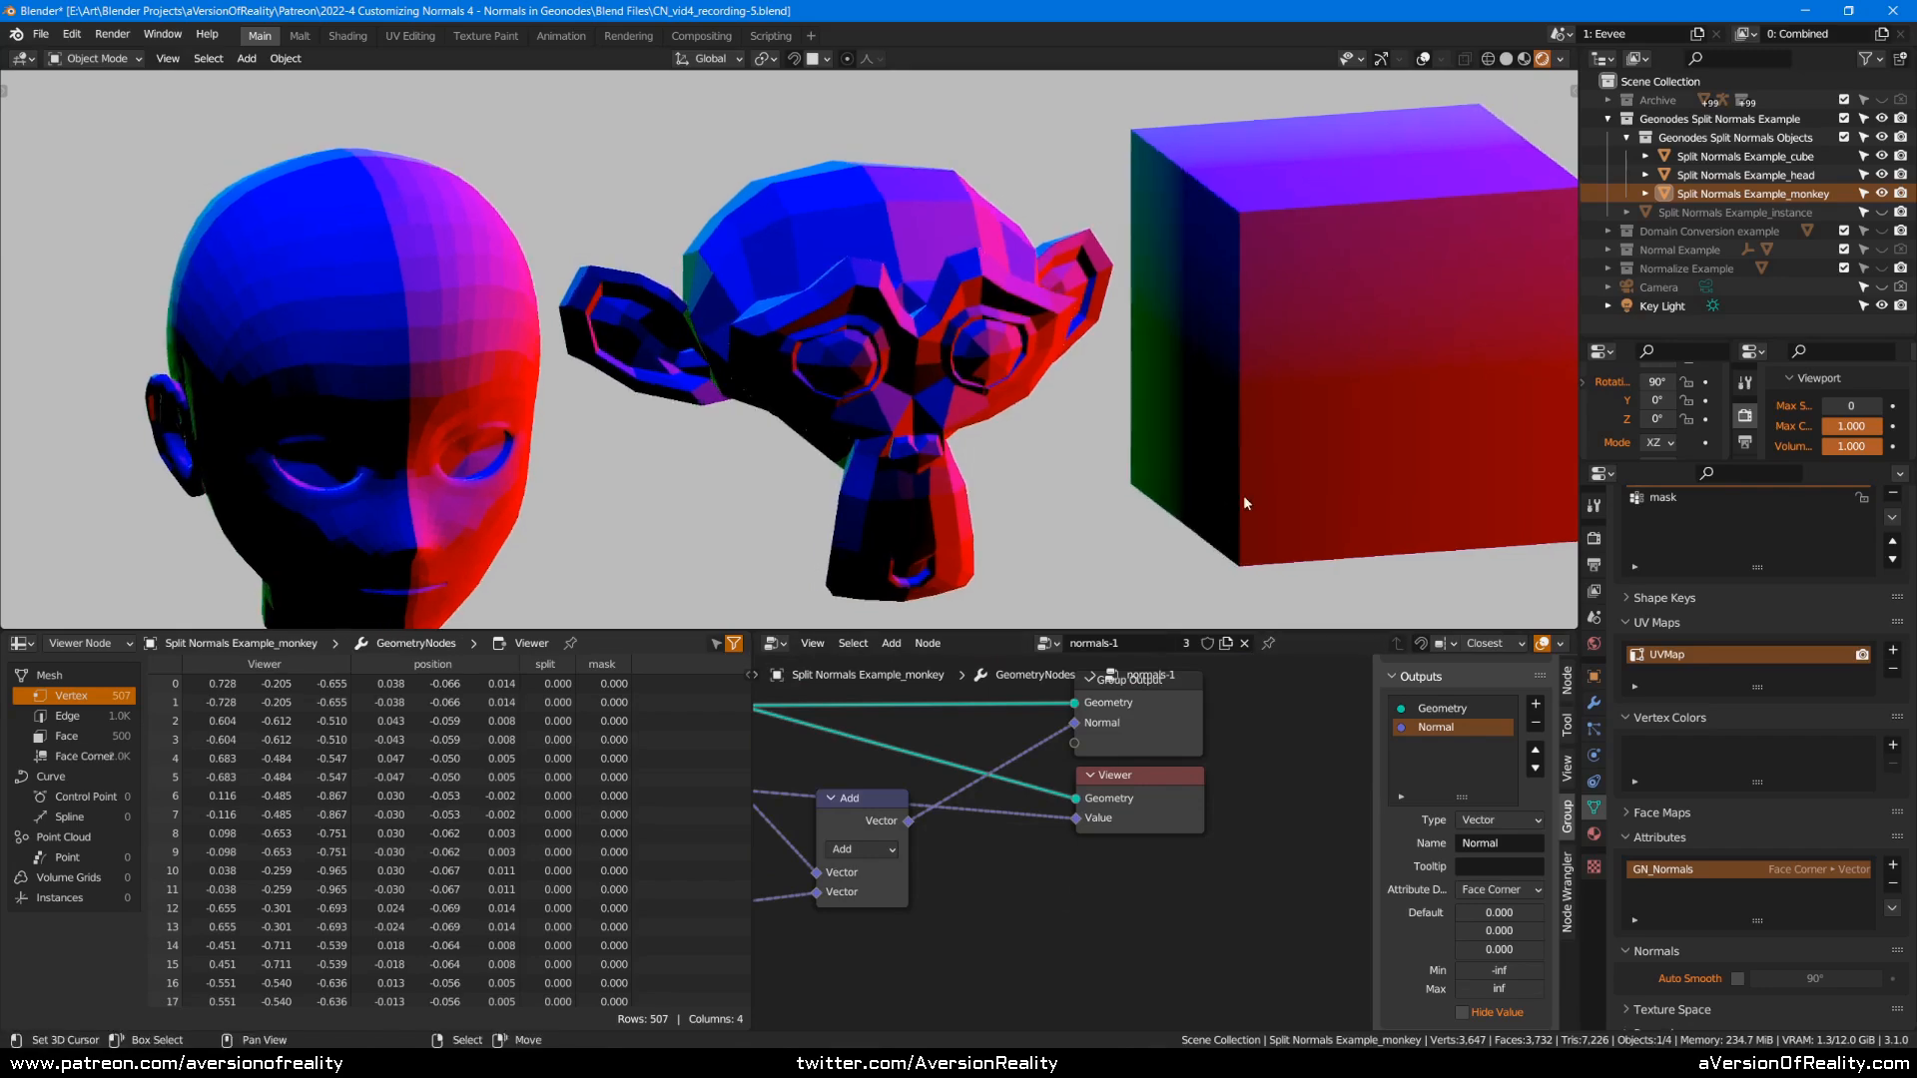
middle_click_drag(942, 836, 1114, 839)
middle_click_drag(1193, 420, 1145, 416)
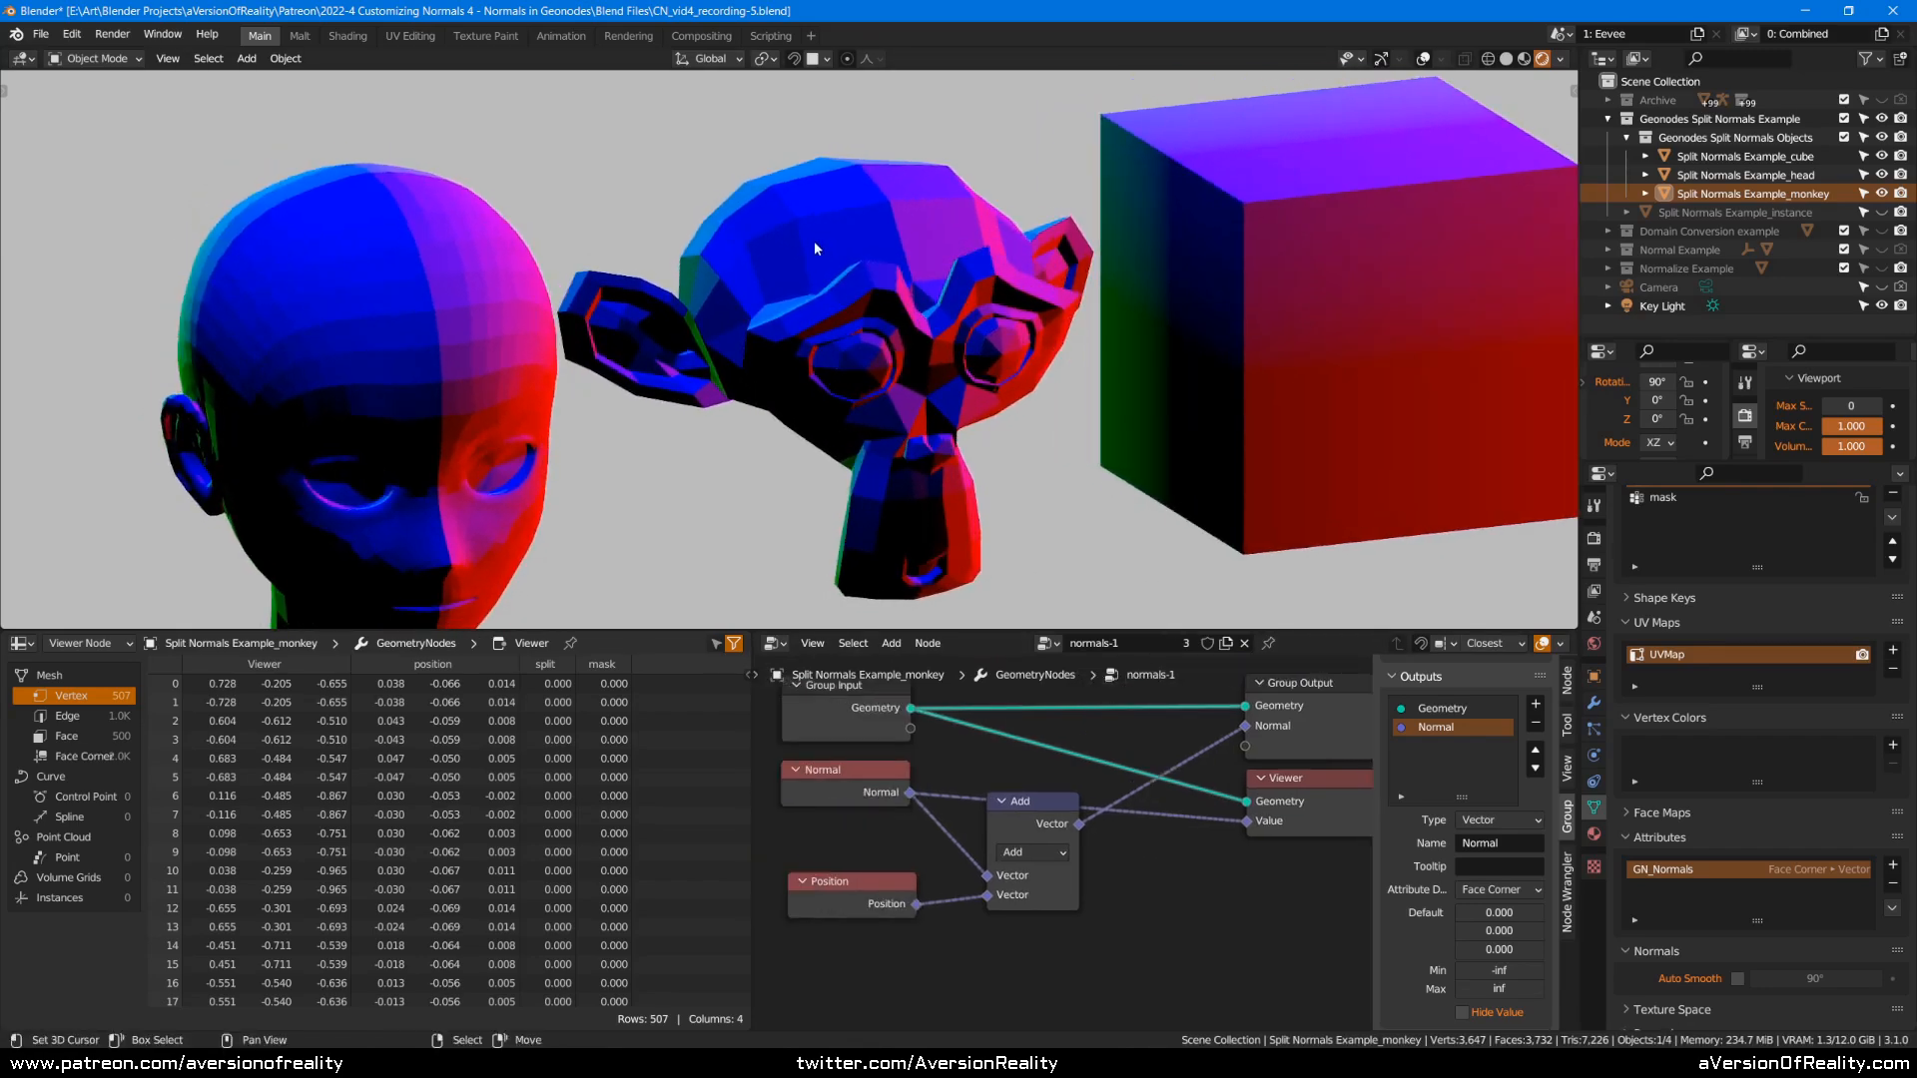
left_click(1035, 821)
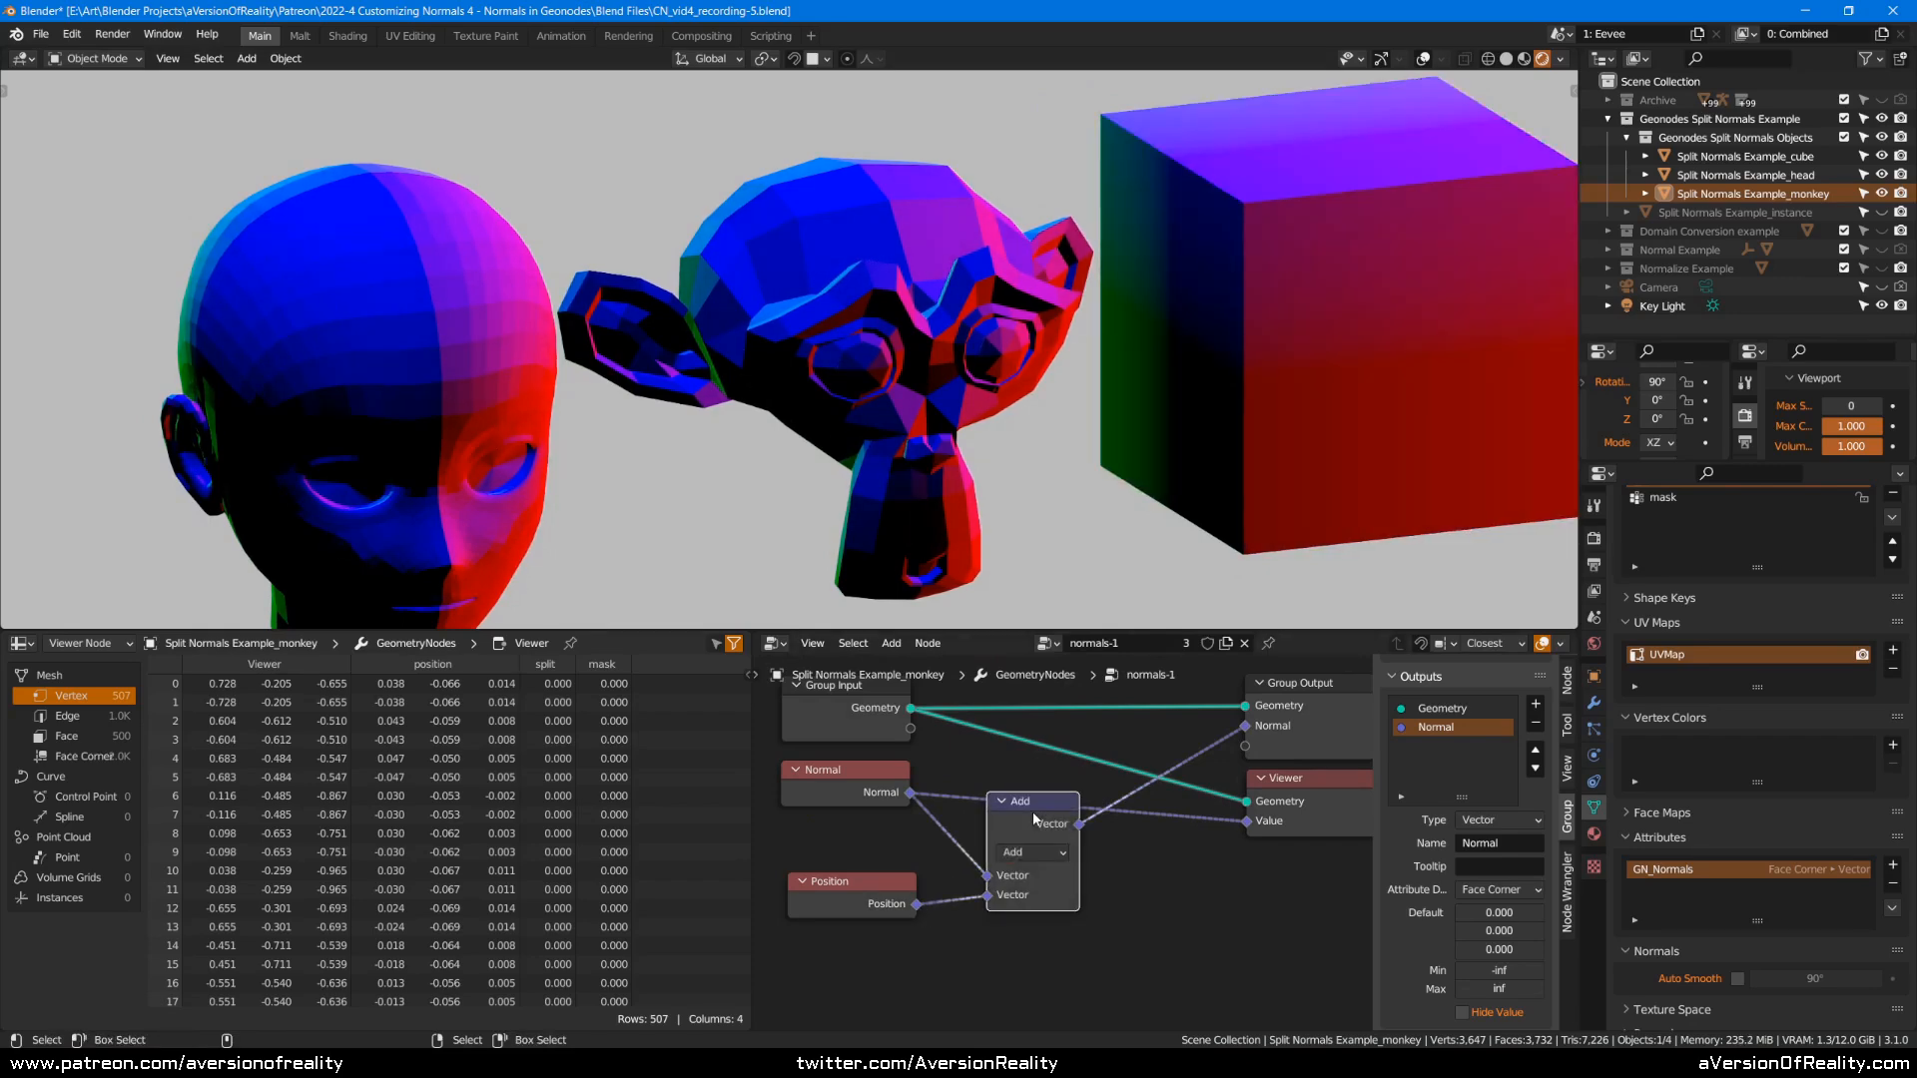
Mute the Add node to compare the shading, then unmute and deselect it.
key("m")
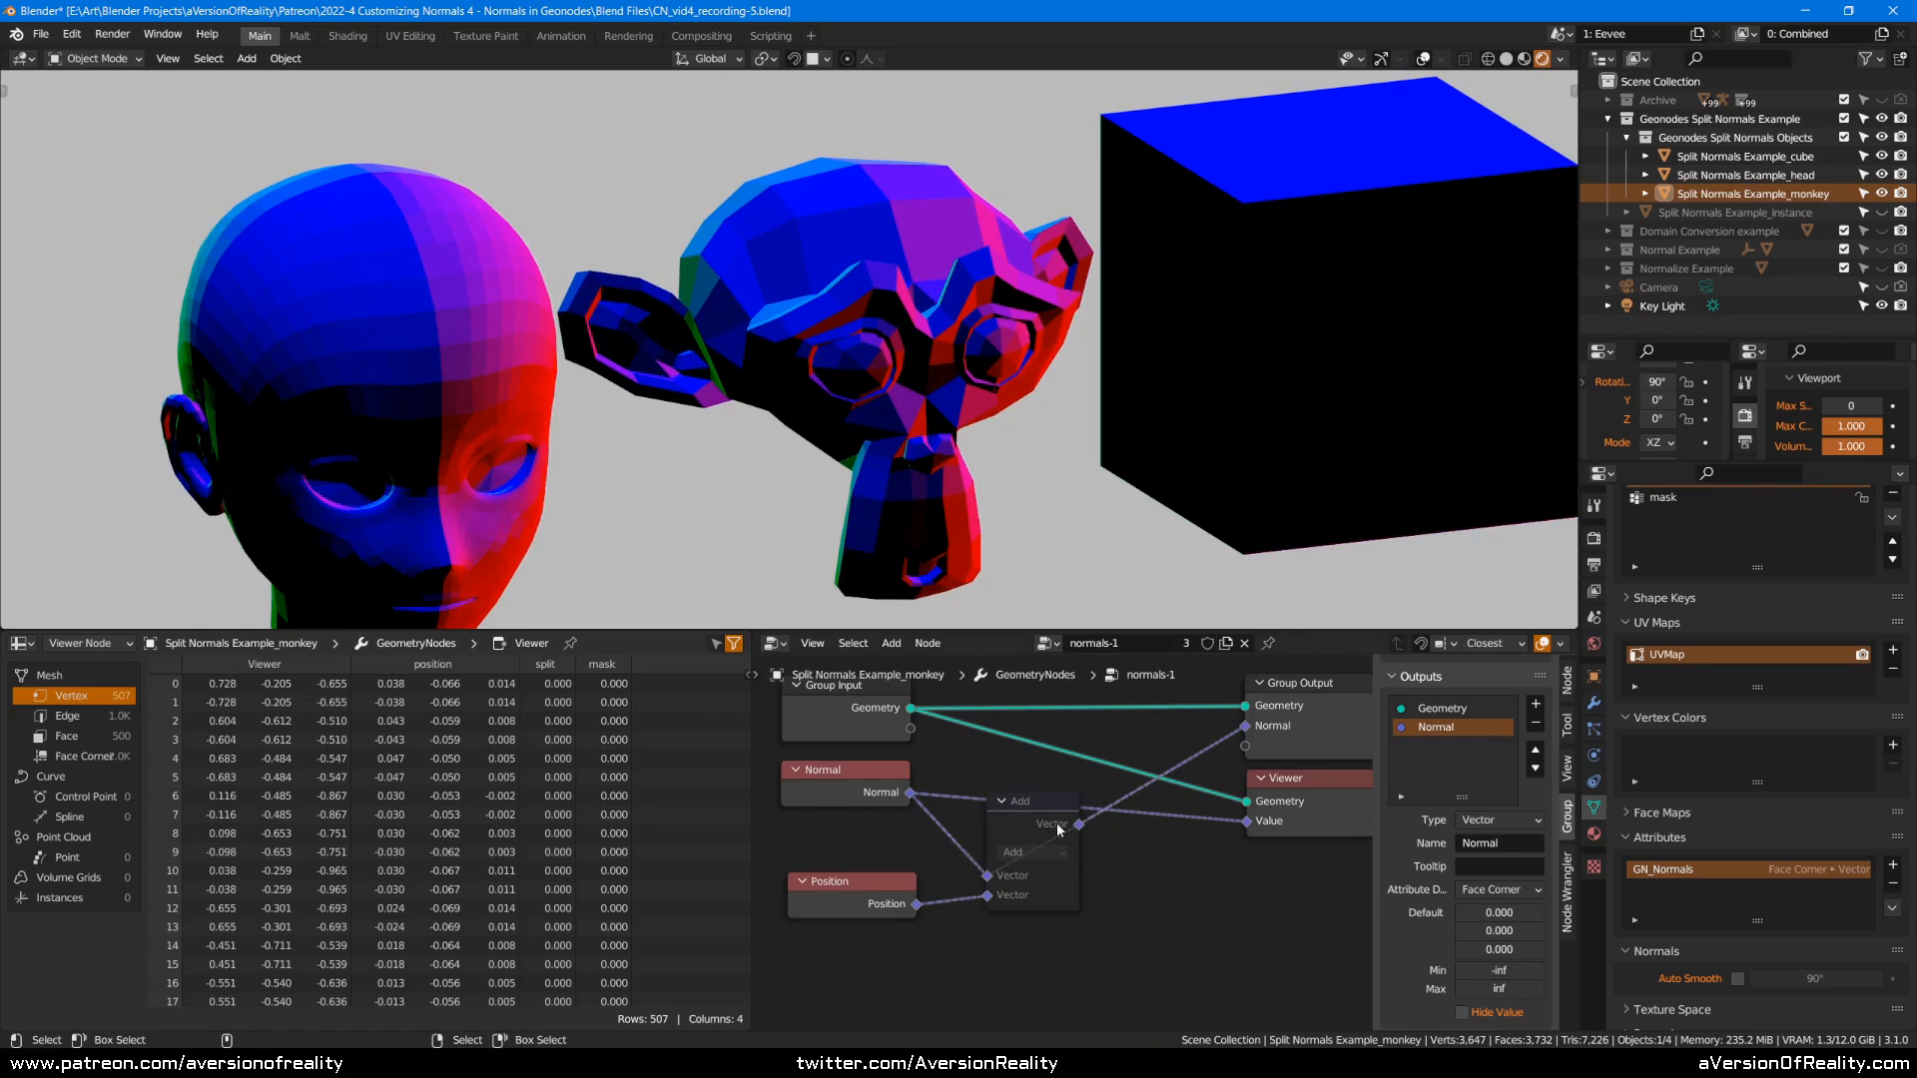
key("m")
left_click(1150, 858)
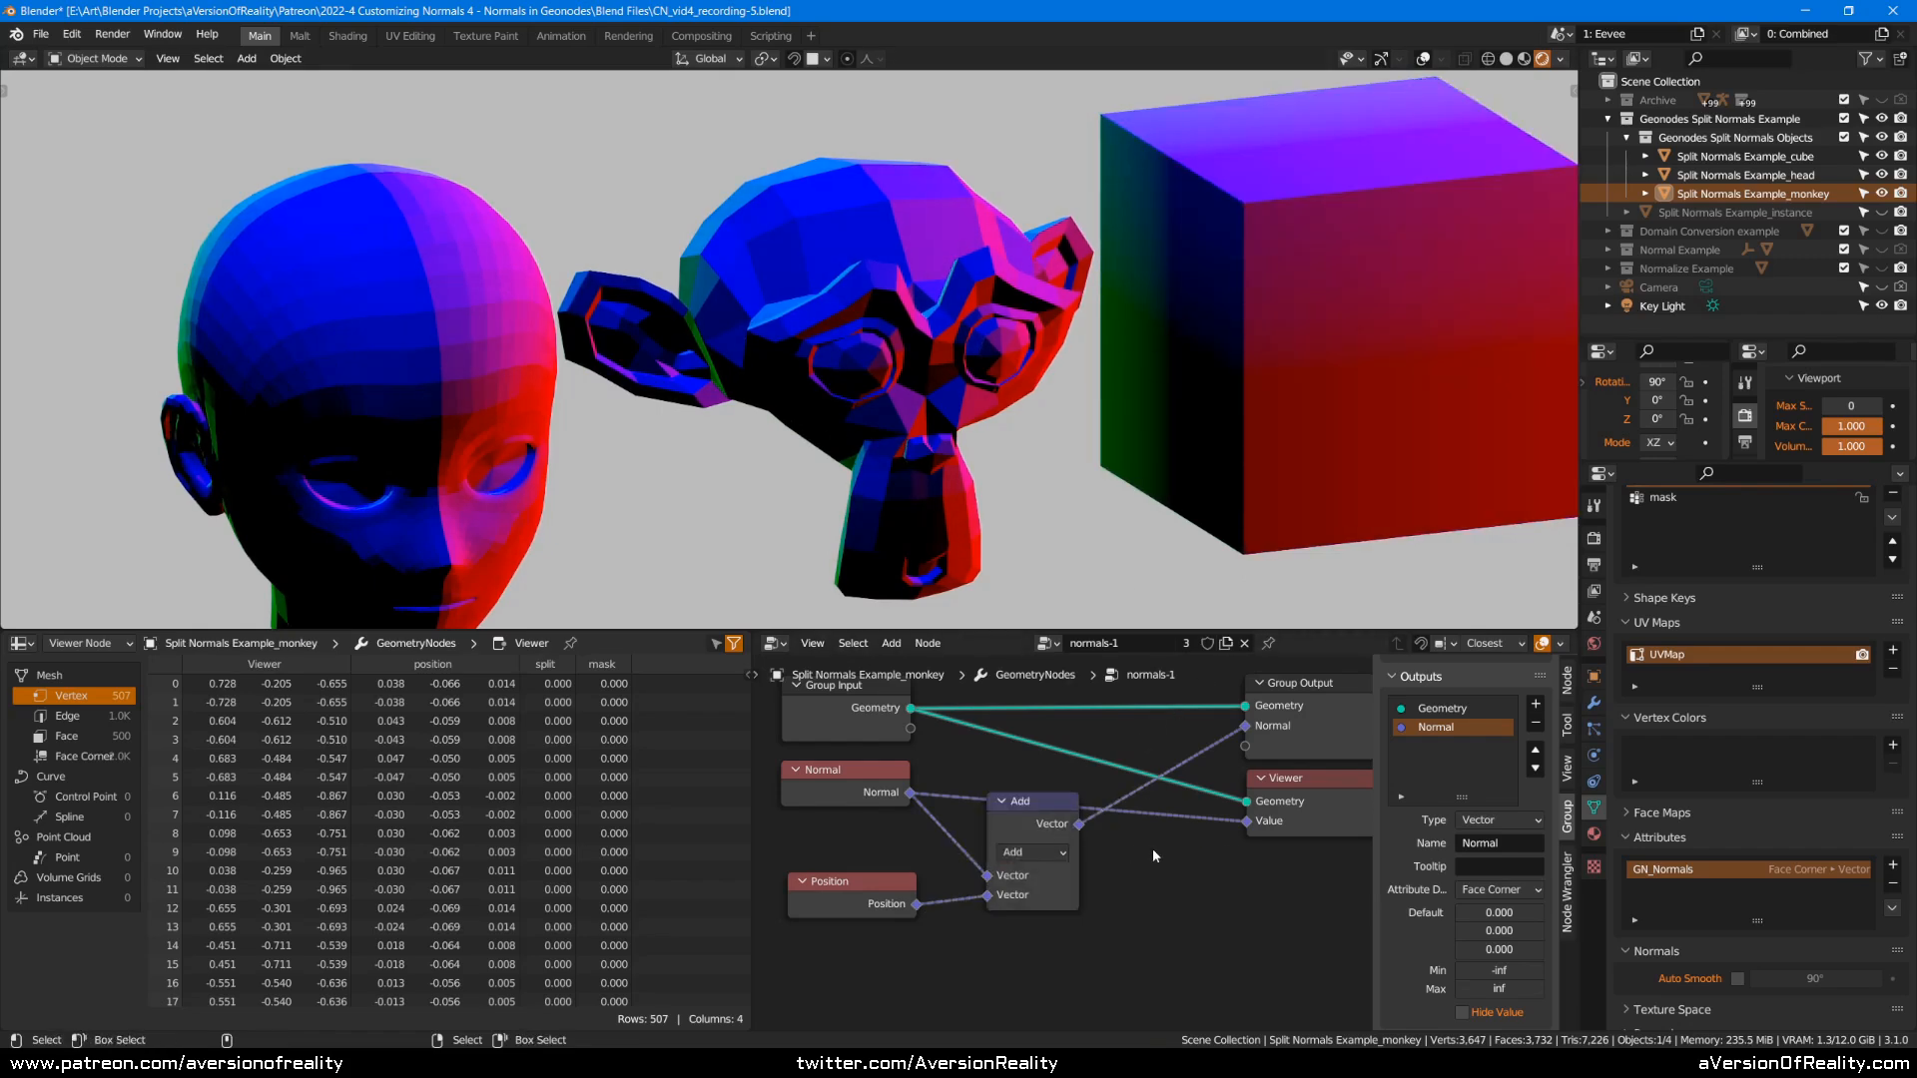
Set the Normal output's attribute domain to Face and align the Position node with the Normal node above it.
left_click(1284, 731)
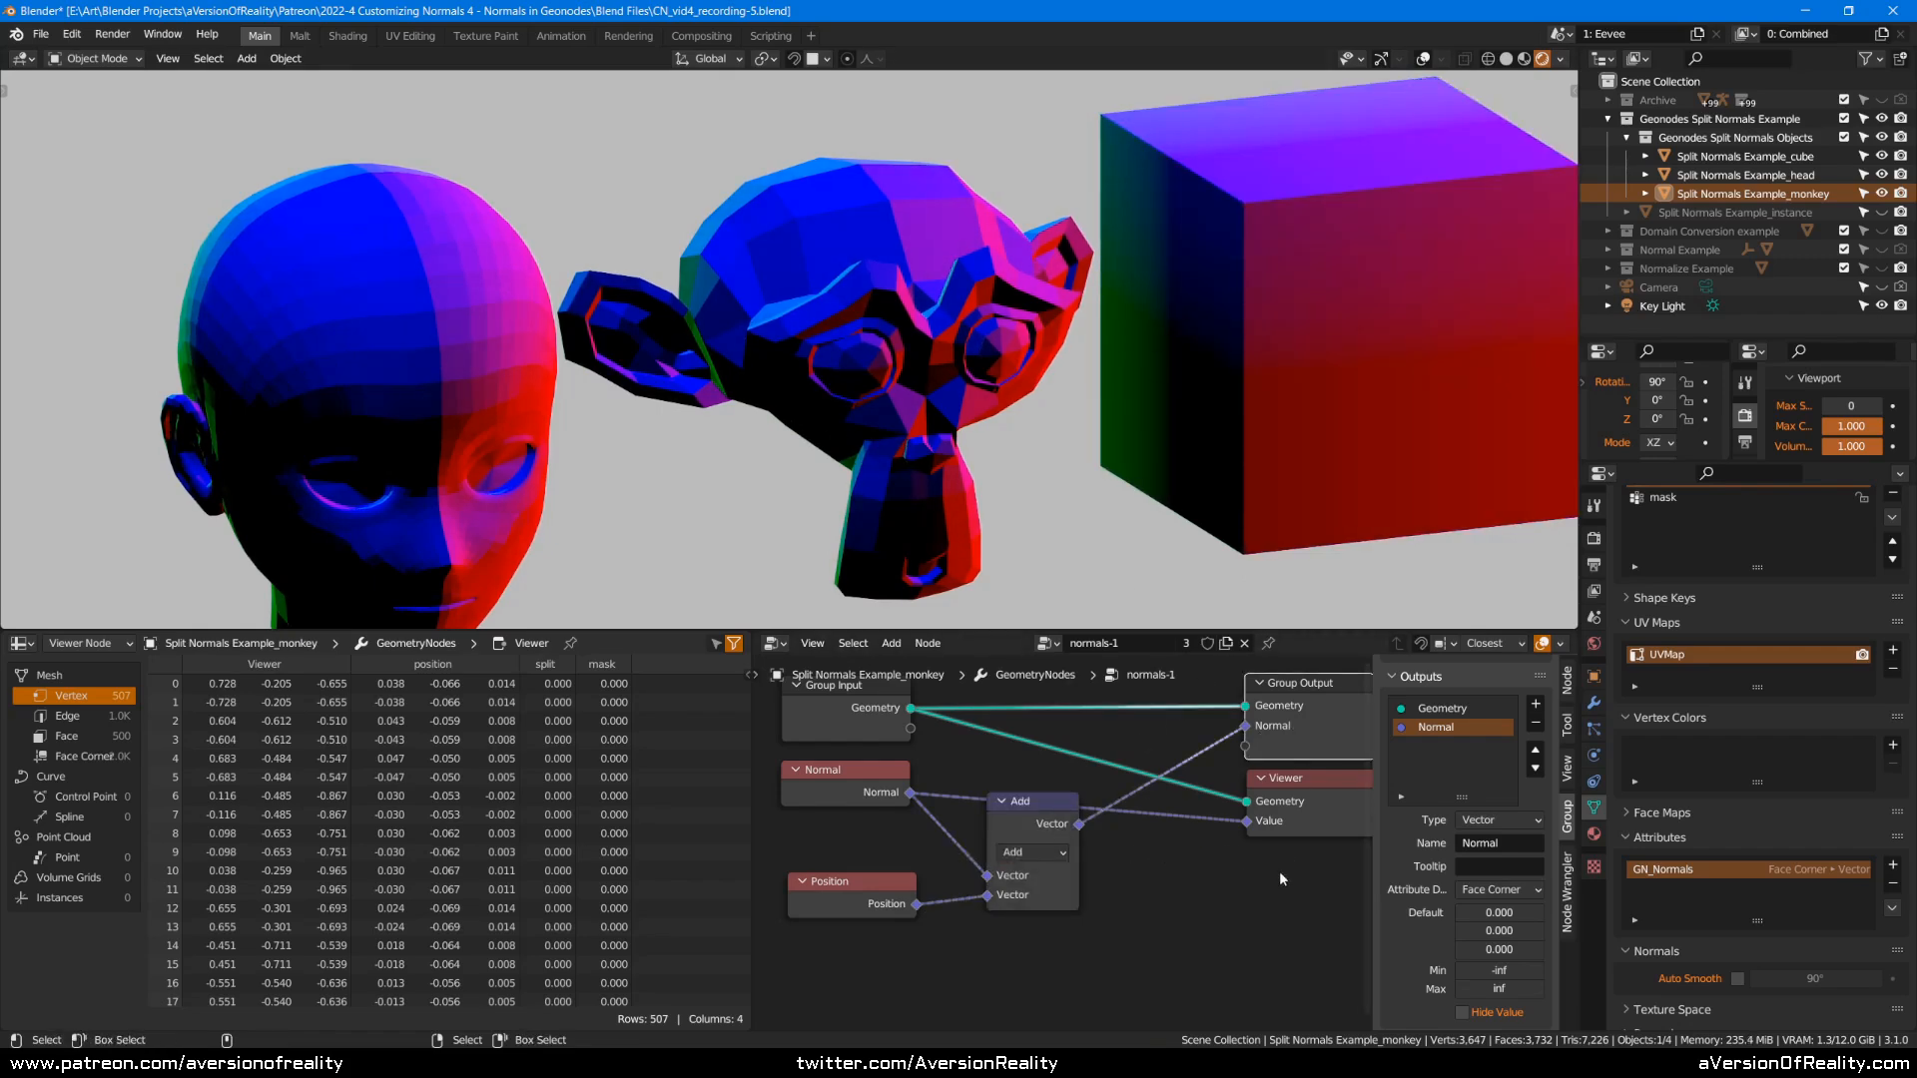
left_click(1495, 892)
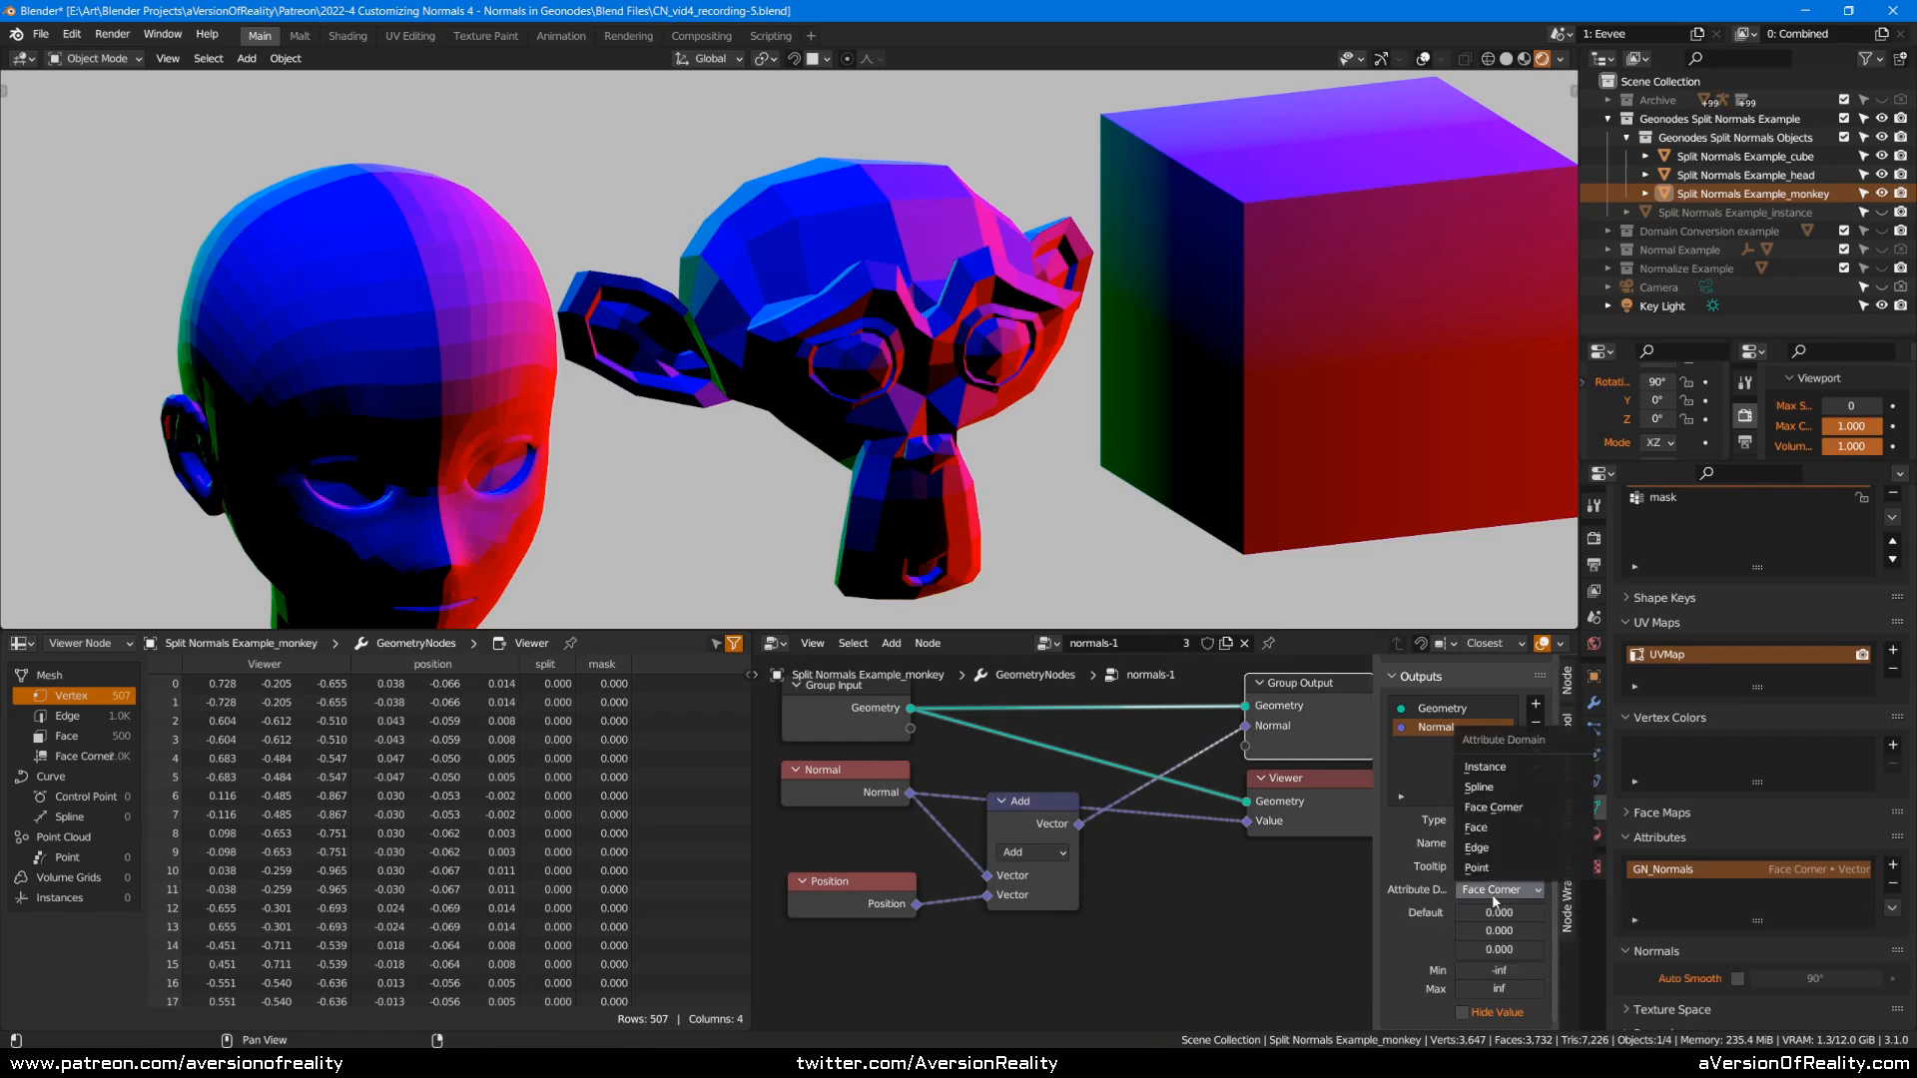
left_click(1496, 827)
left_click_drag(861, 890, 868, 880)
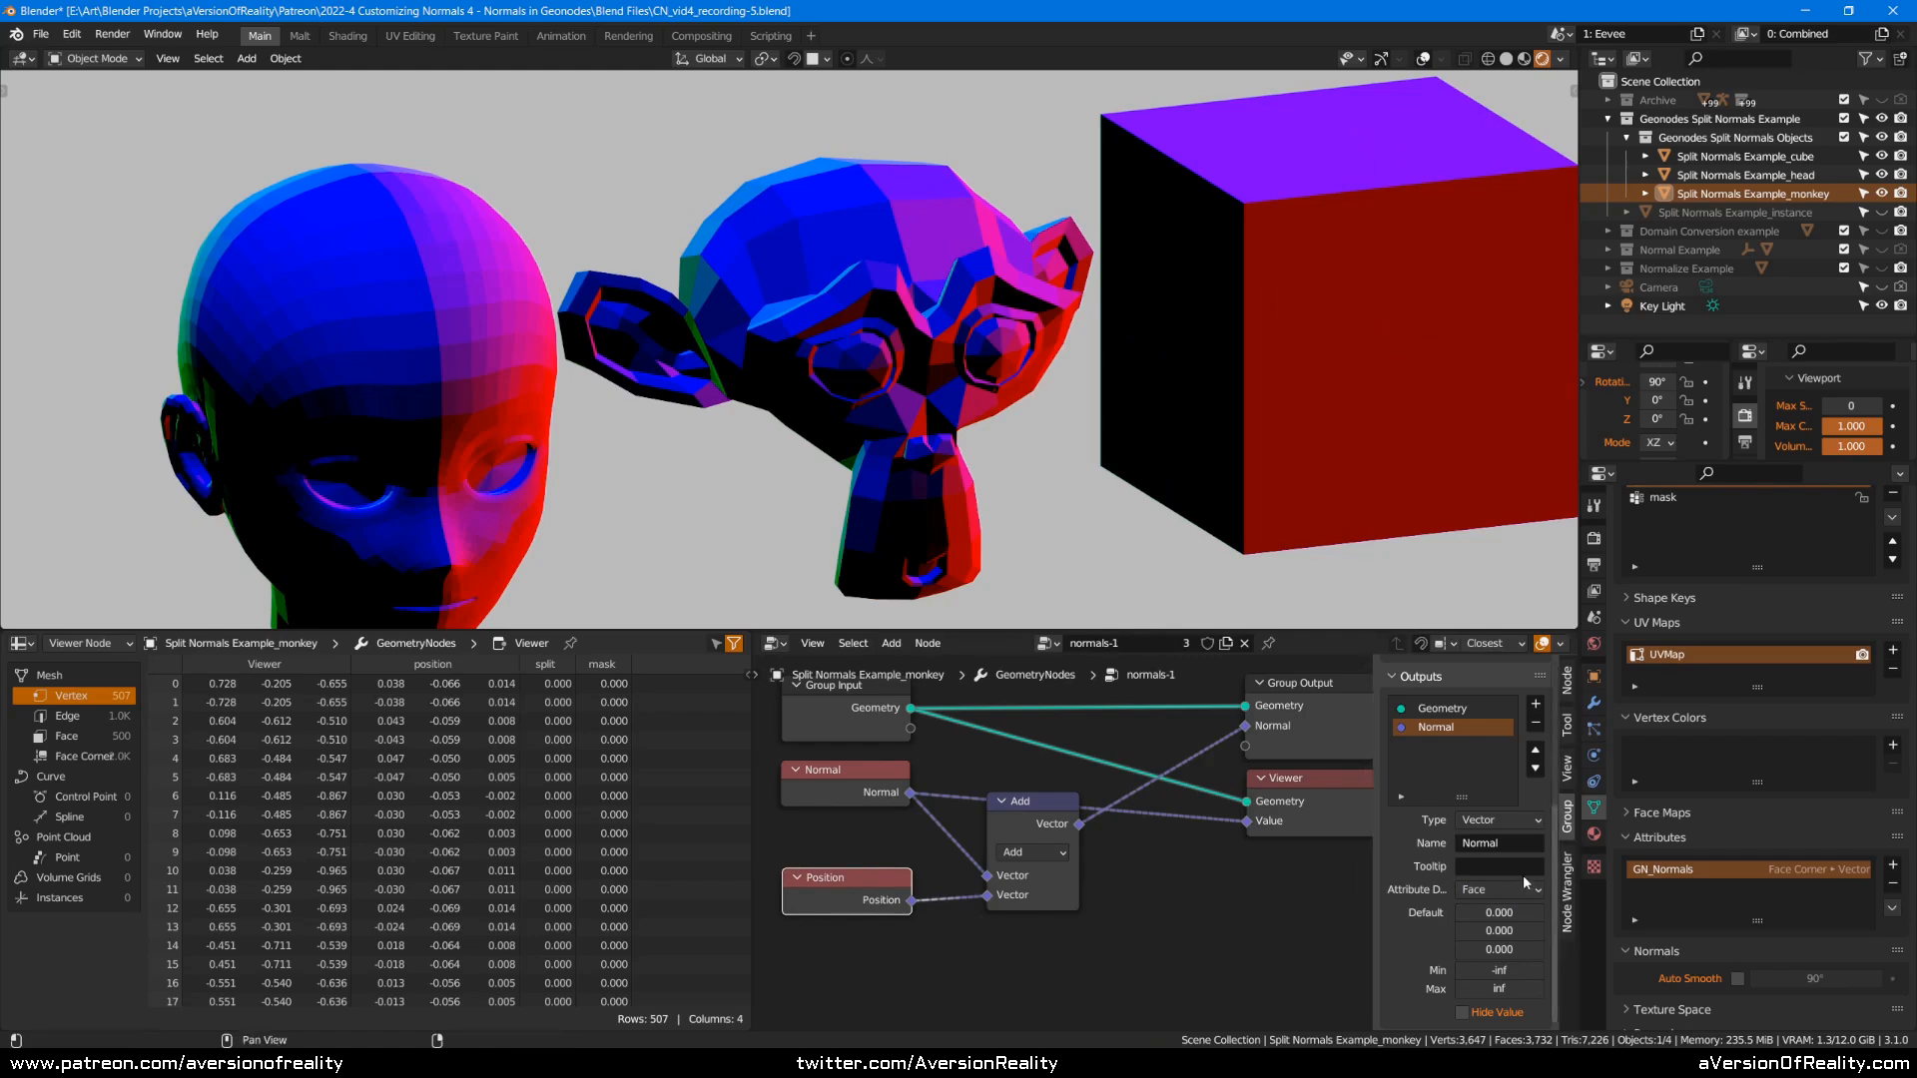
middle_click_drag(1220, 425, 1197, 430)
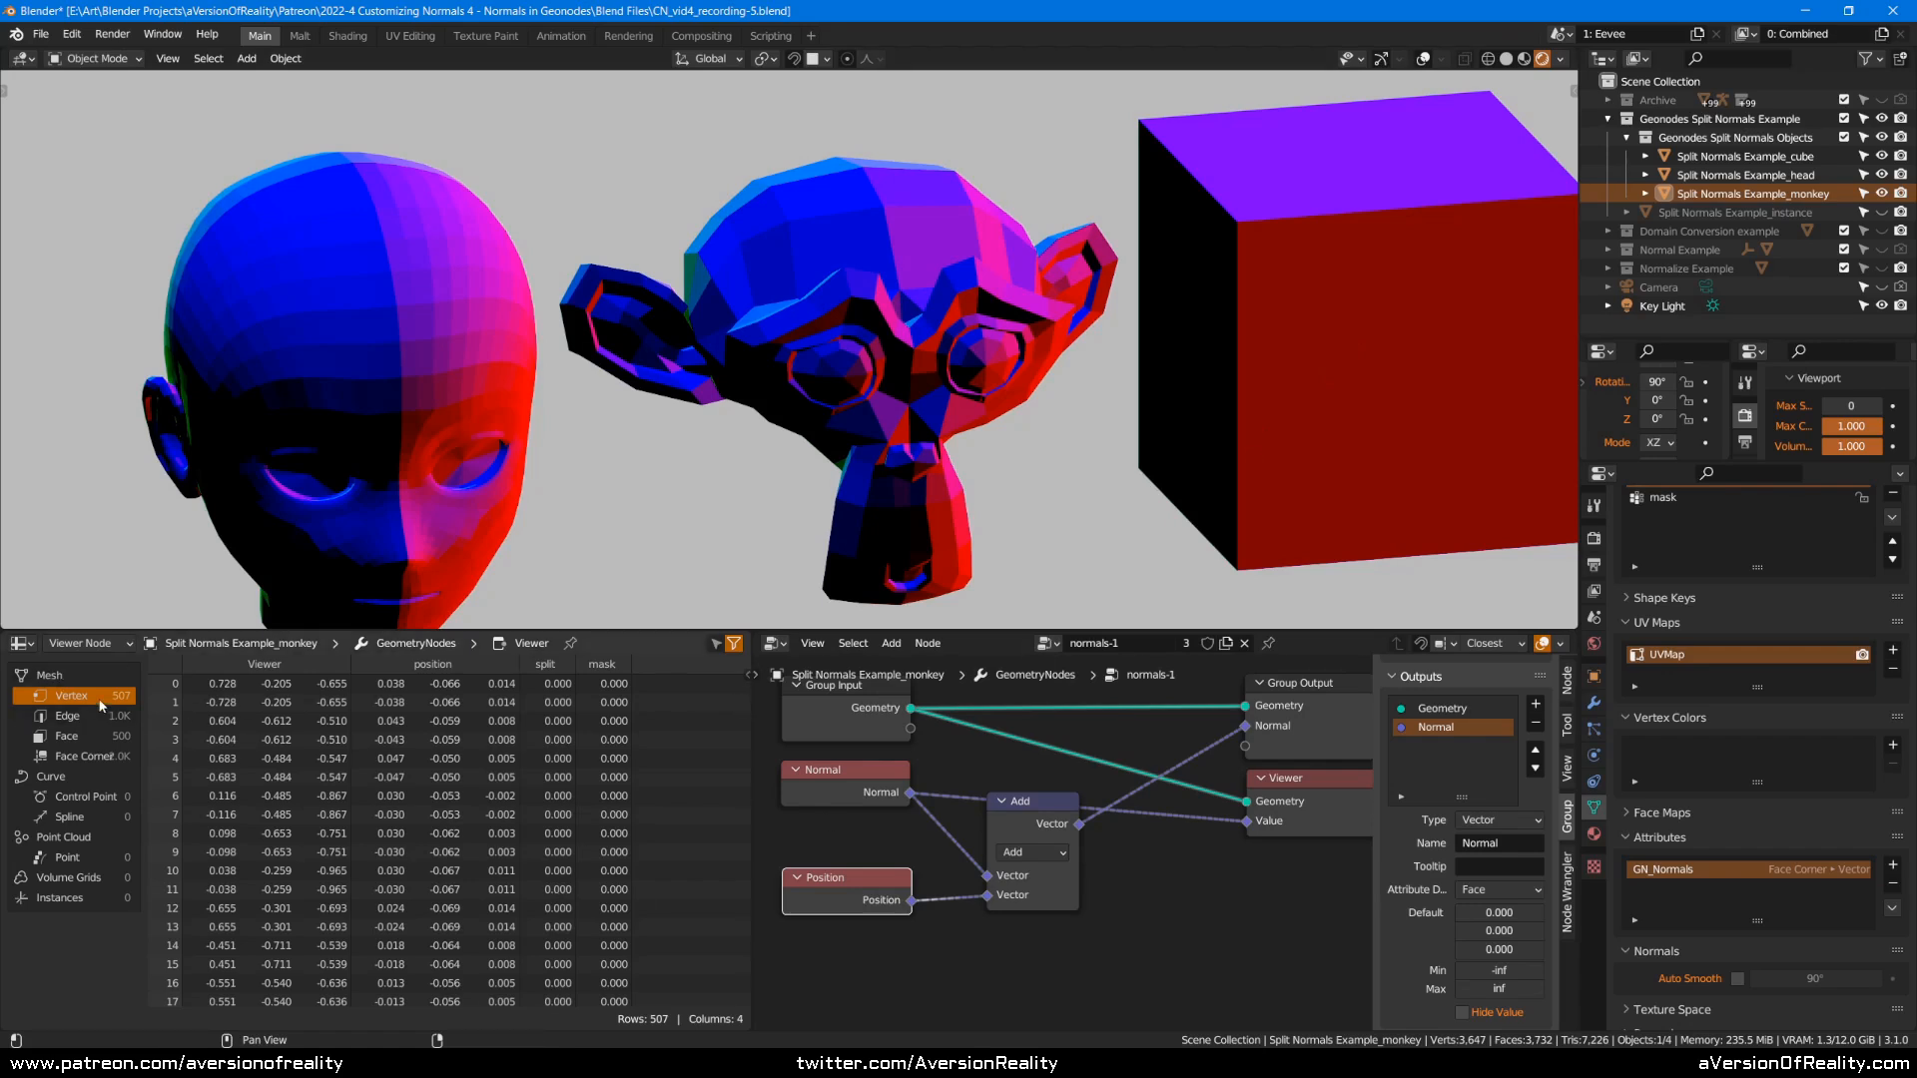
Set the Normal output's attribute domain to Point.
left_click(1168, 921)
left_click(1498, 889)
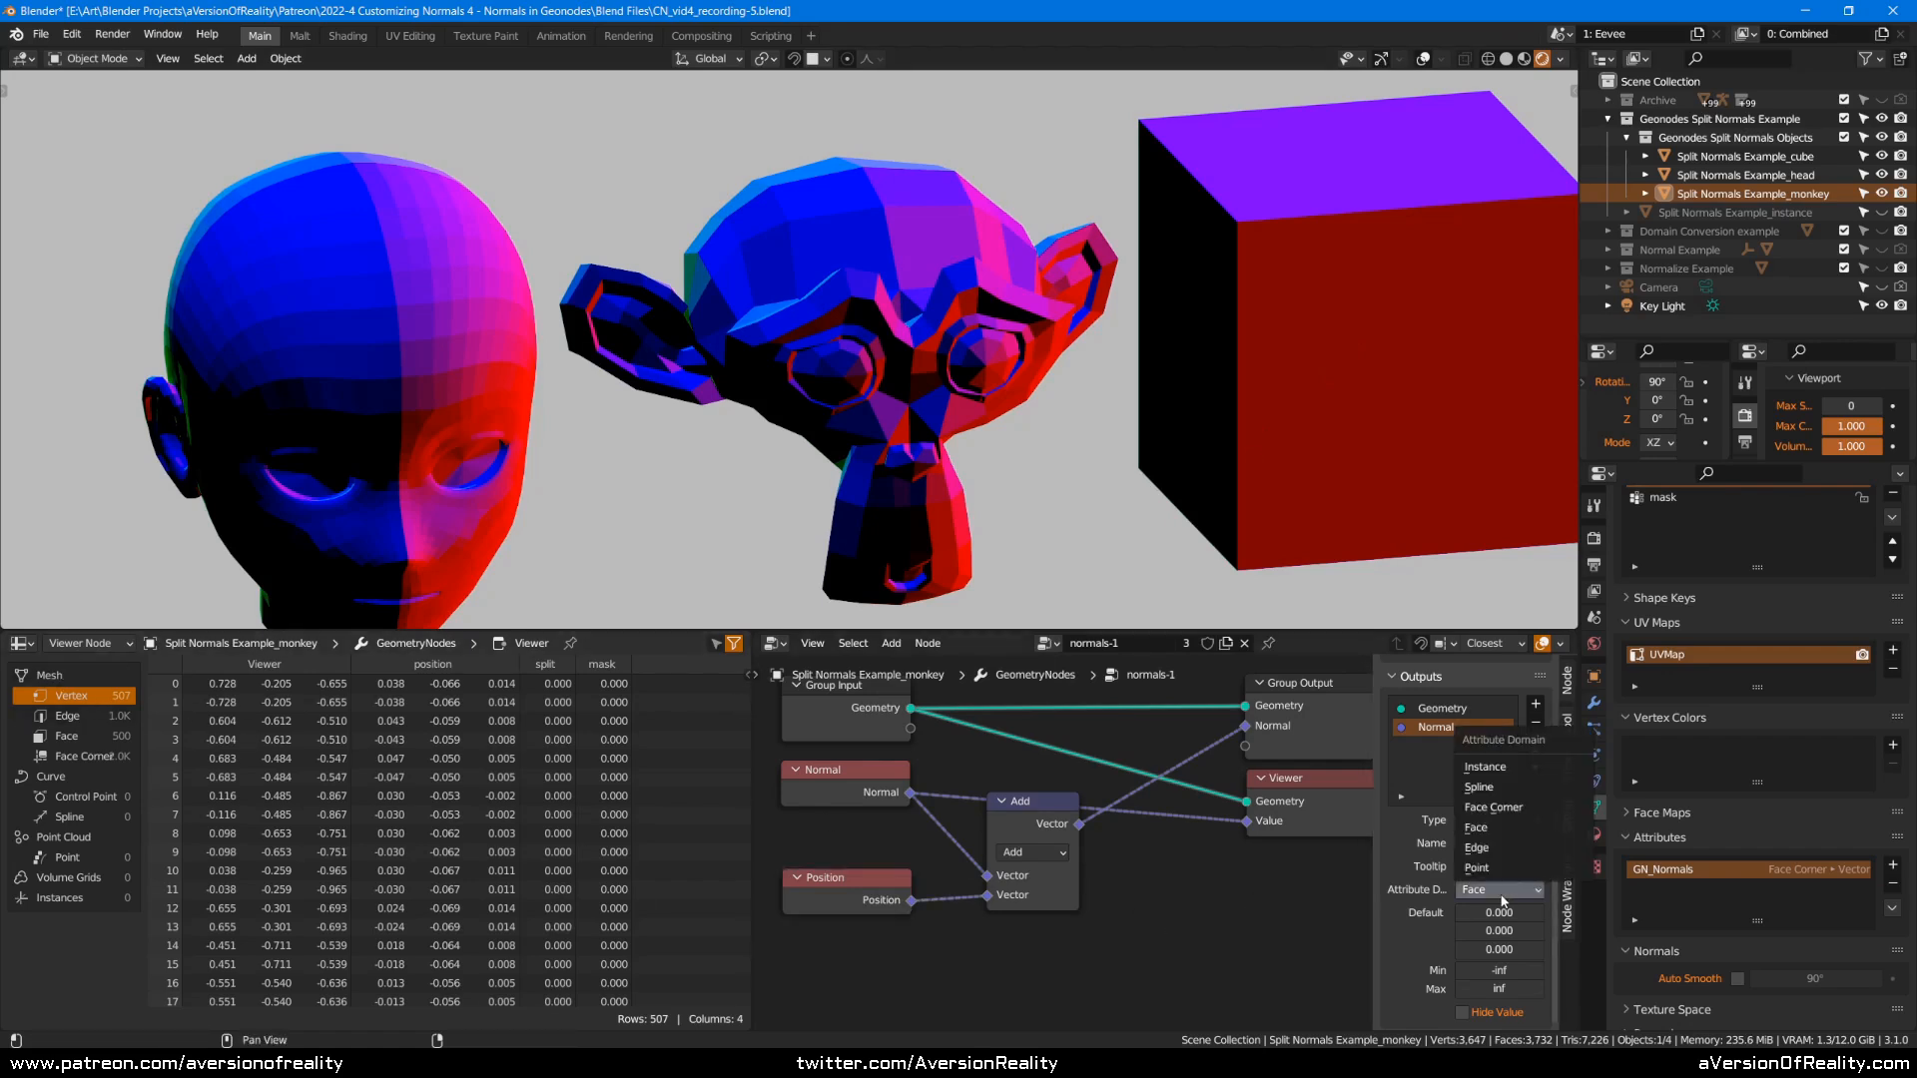
left_click(1477, 867)
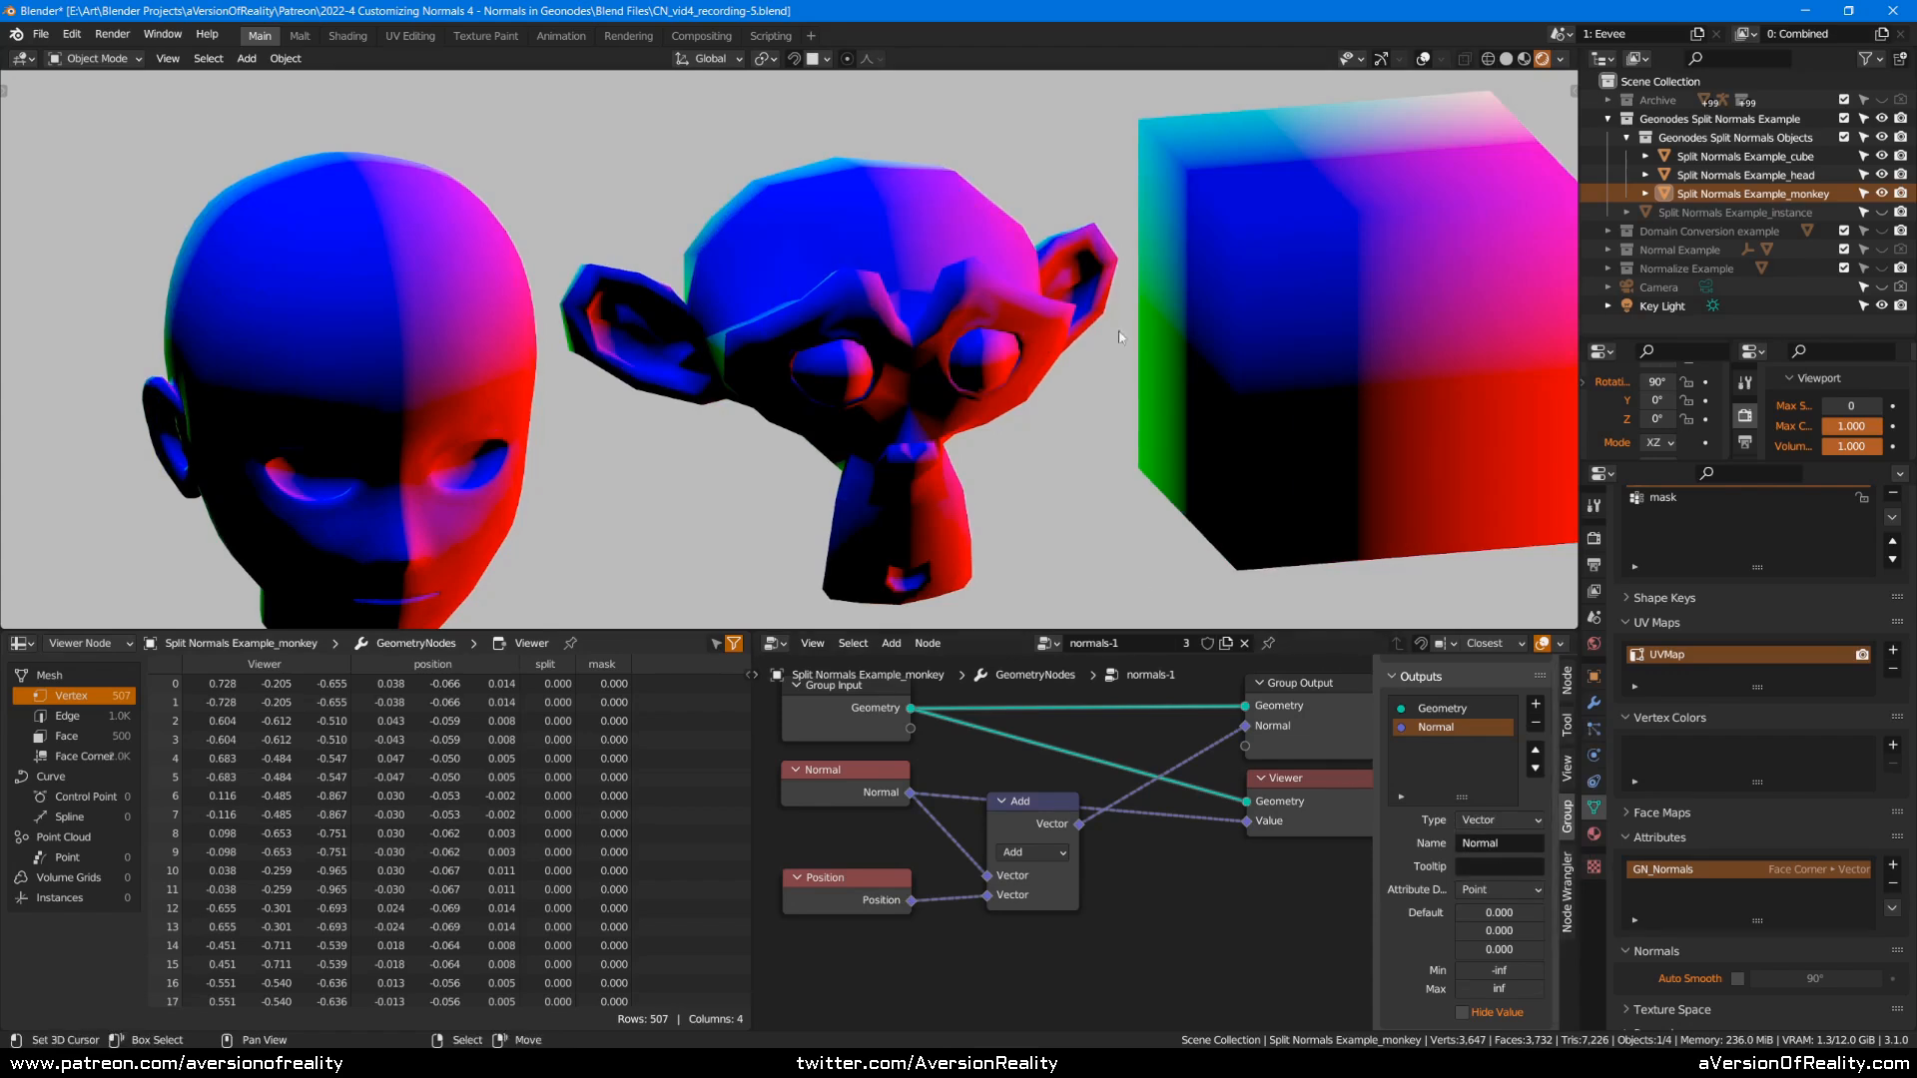
Remove the Add node while keeping Normal linked to the Group Output, move Position up beneath Normal, and save the file.
left_click(1056, 811)
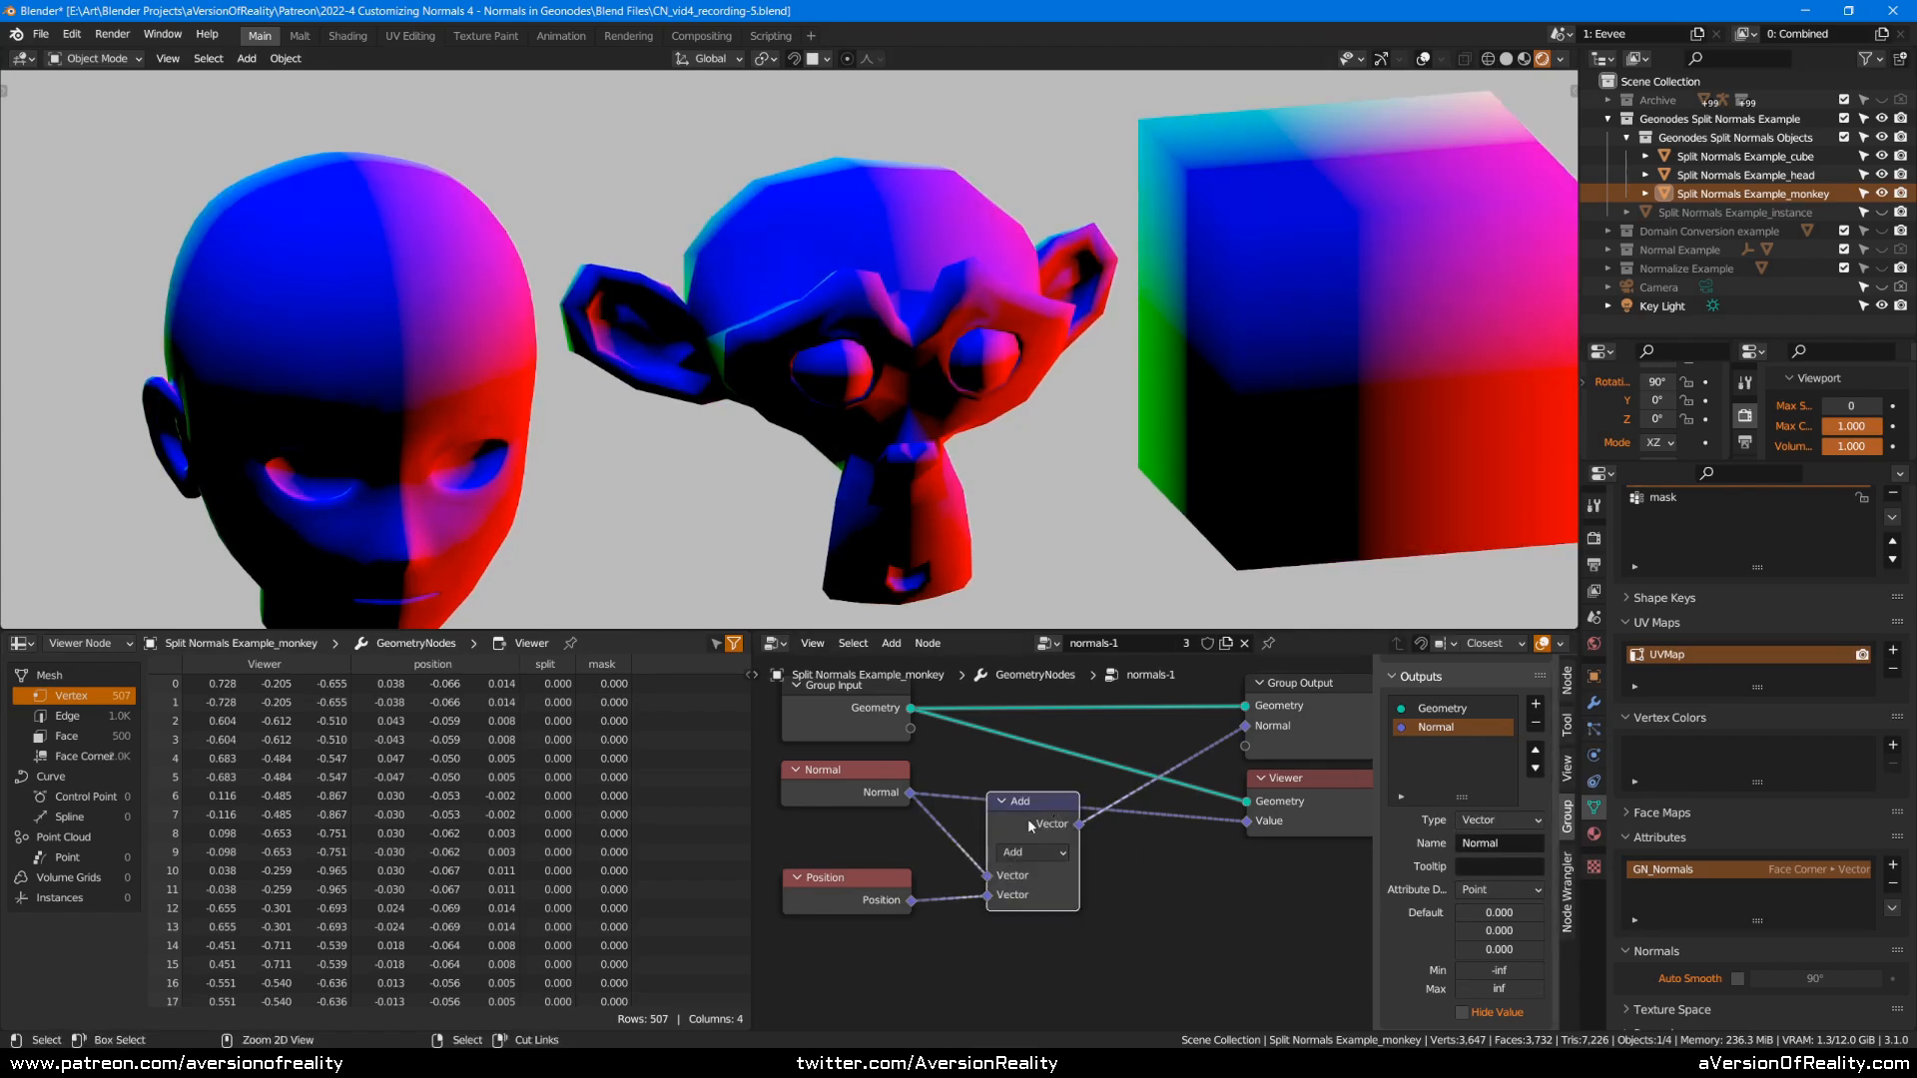
key("ctrl+x")
left_click_drag(880, 901, 879, 860)
left_click(971, 864)
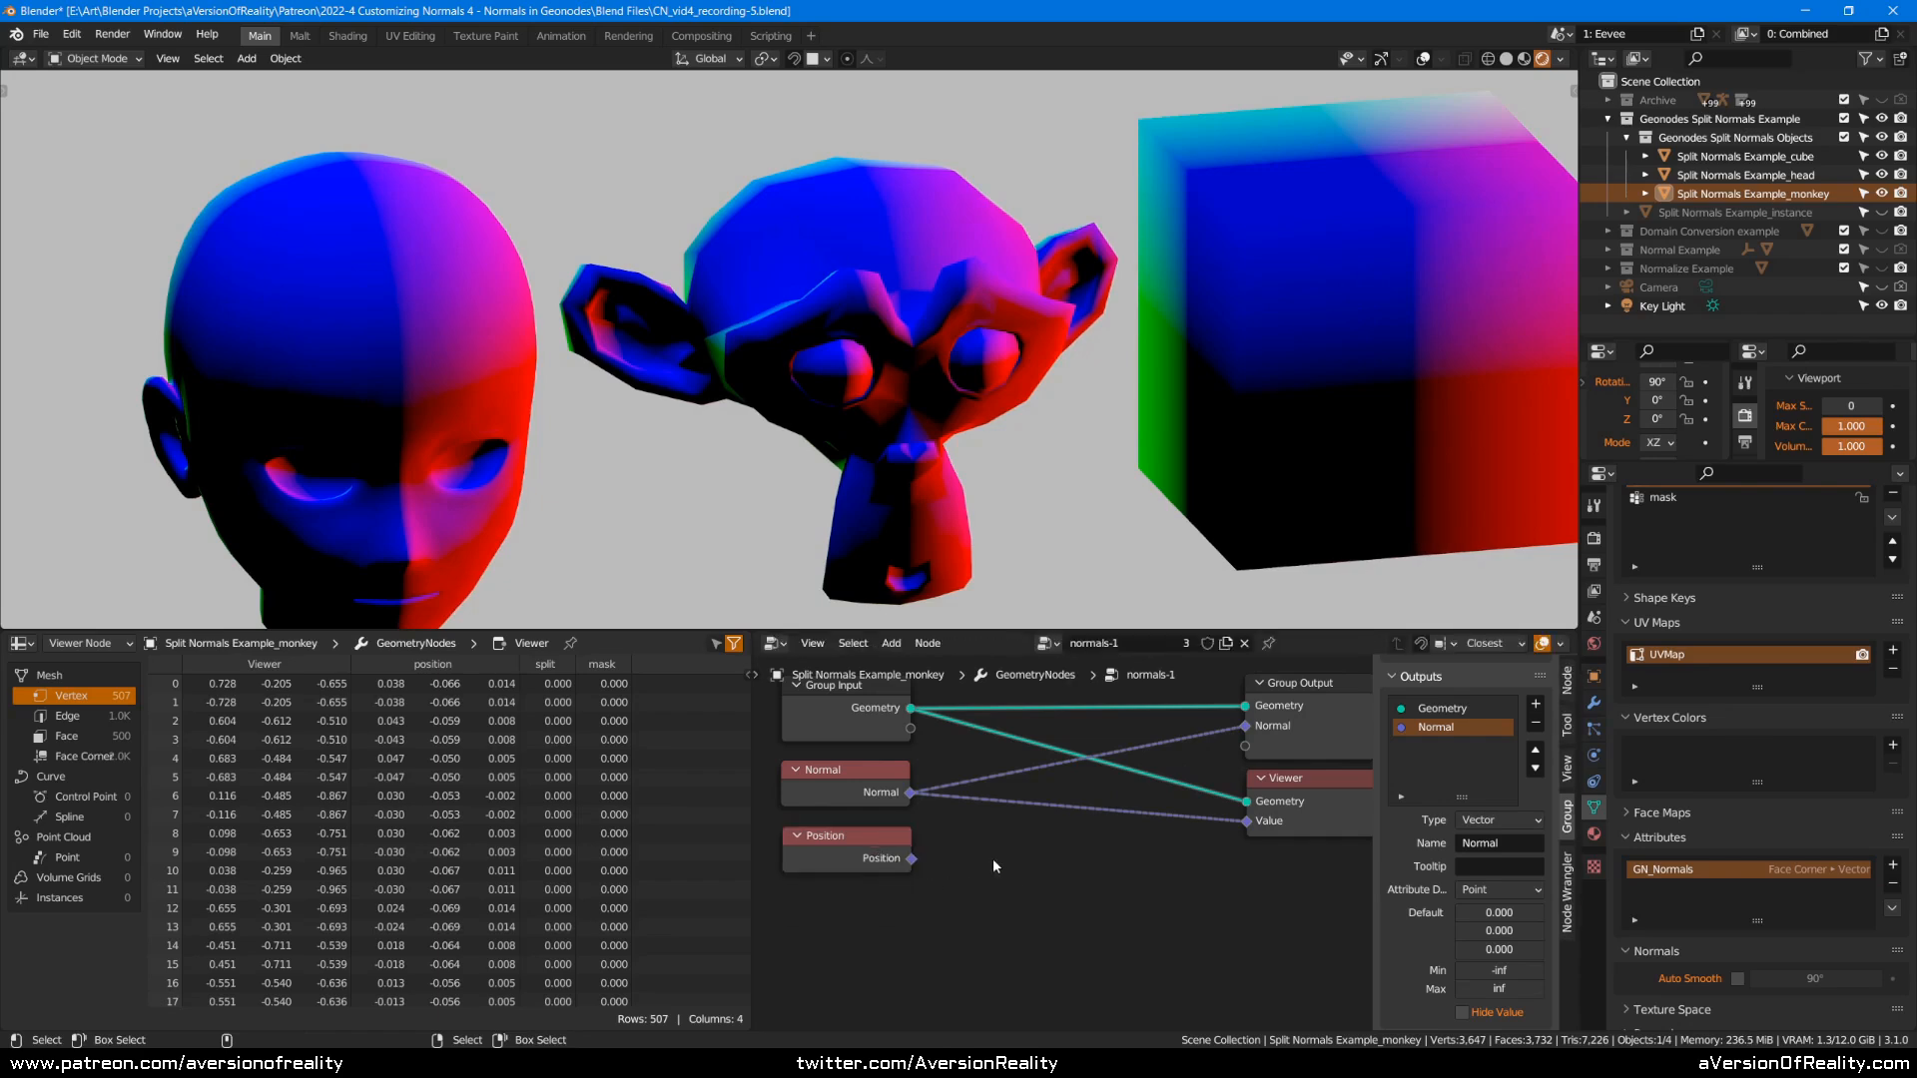
middle_click_drag(996, 867, 990, 882)
key("ctrl+s")
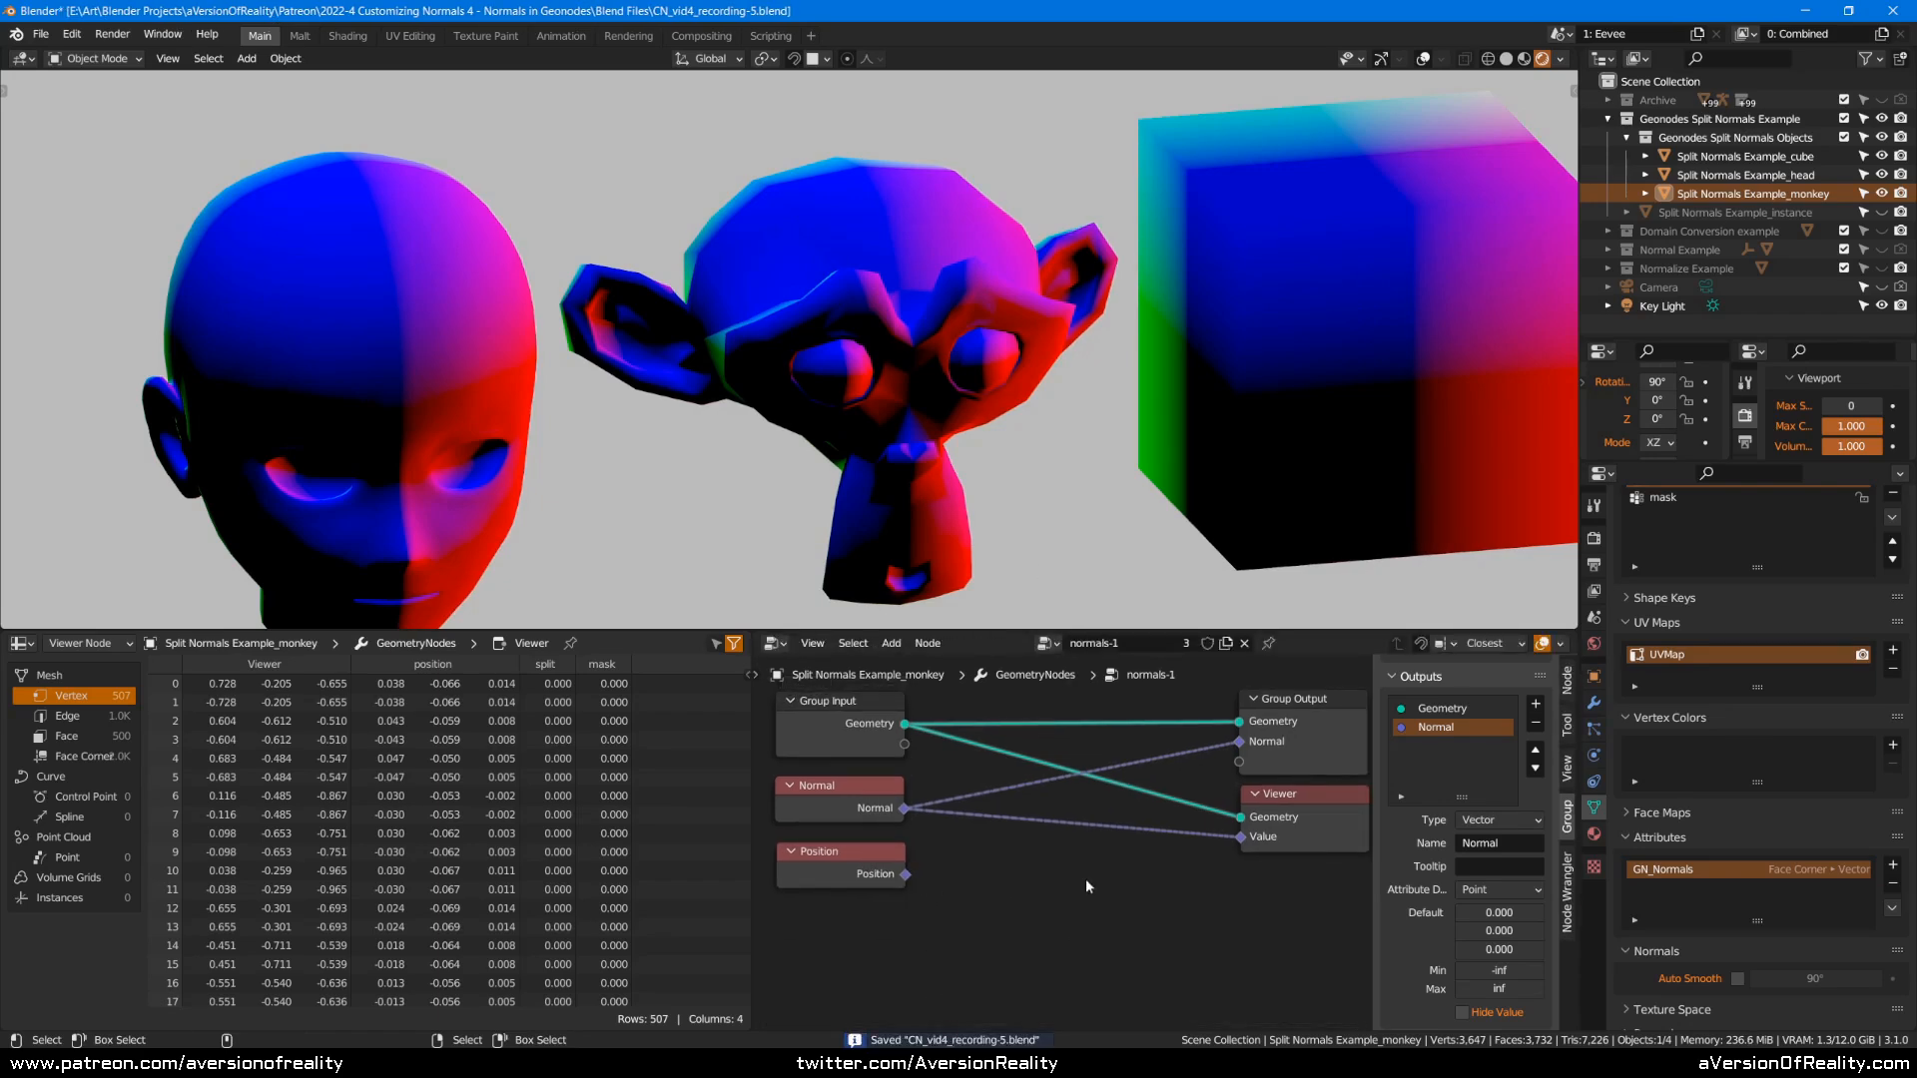
Delete the Position and Viewer nodes from the node tree.
left_click(892, 868)
key("x")
left_click_drag(1089, 831, 1308, 814)
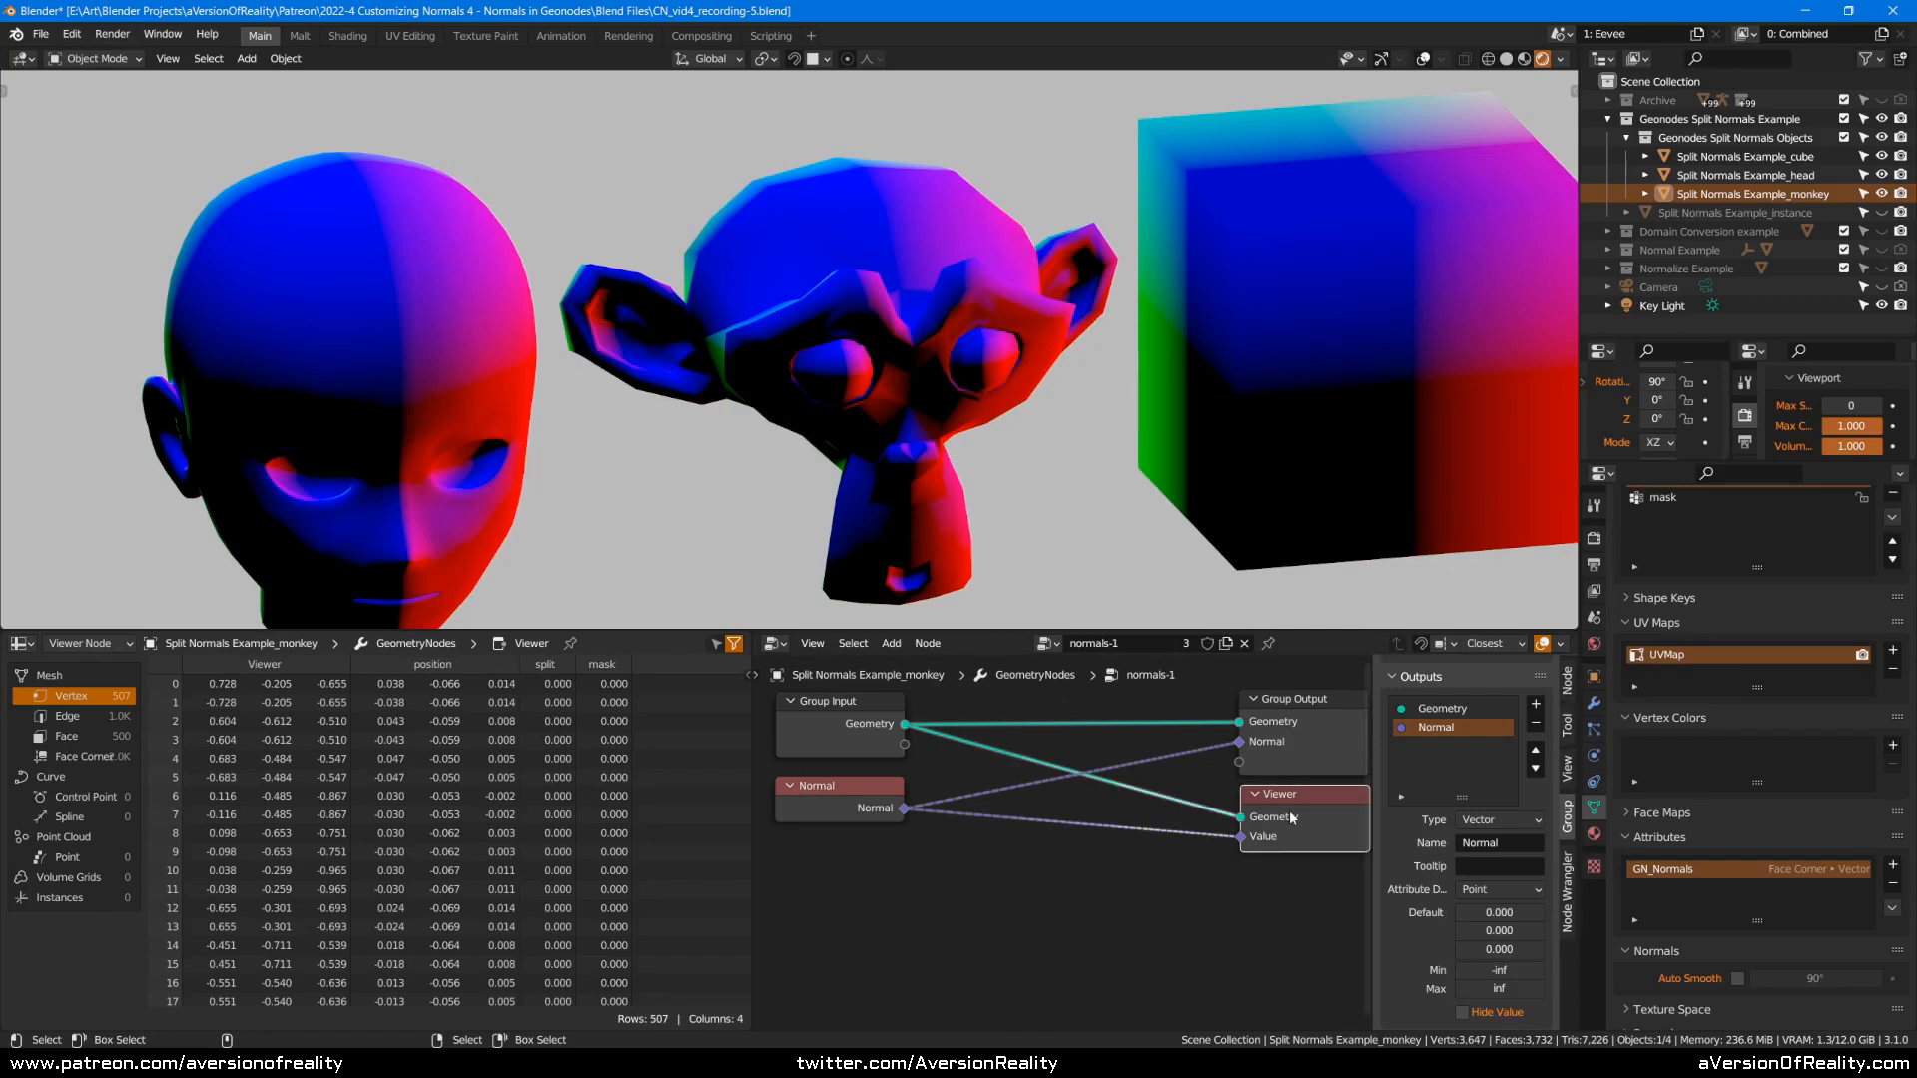
key("x")
Narrow the Group Input and Normal nodes, arrange them neatly, and deselect everything.
middle_click_drag(899, 820, 875, 853)
left_click(875, 849)
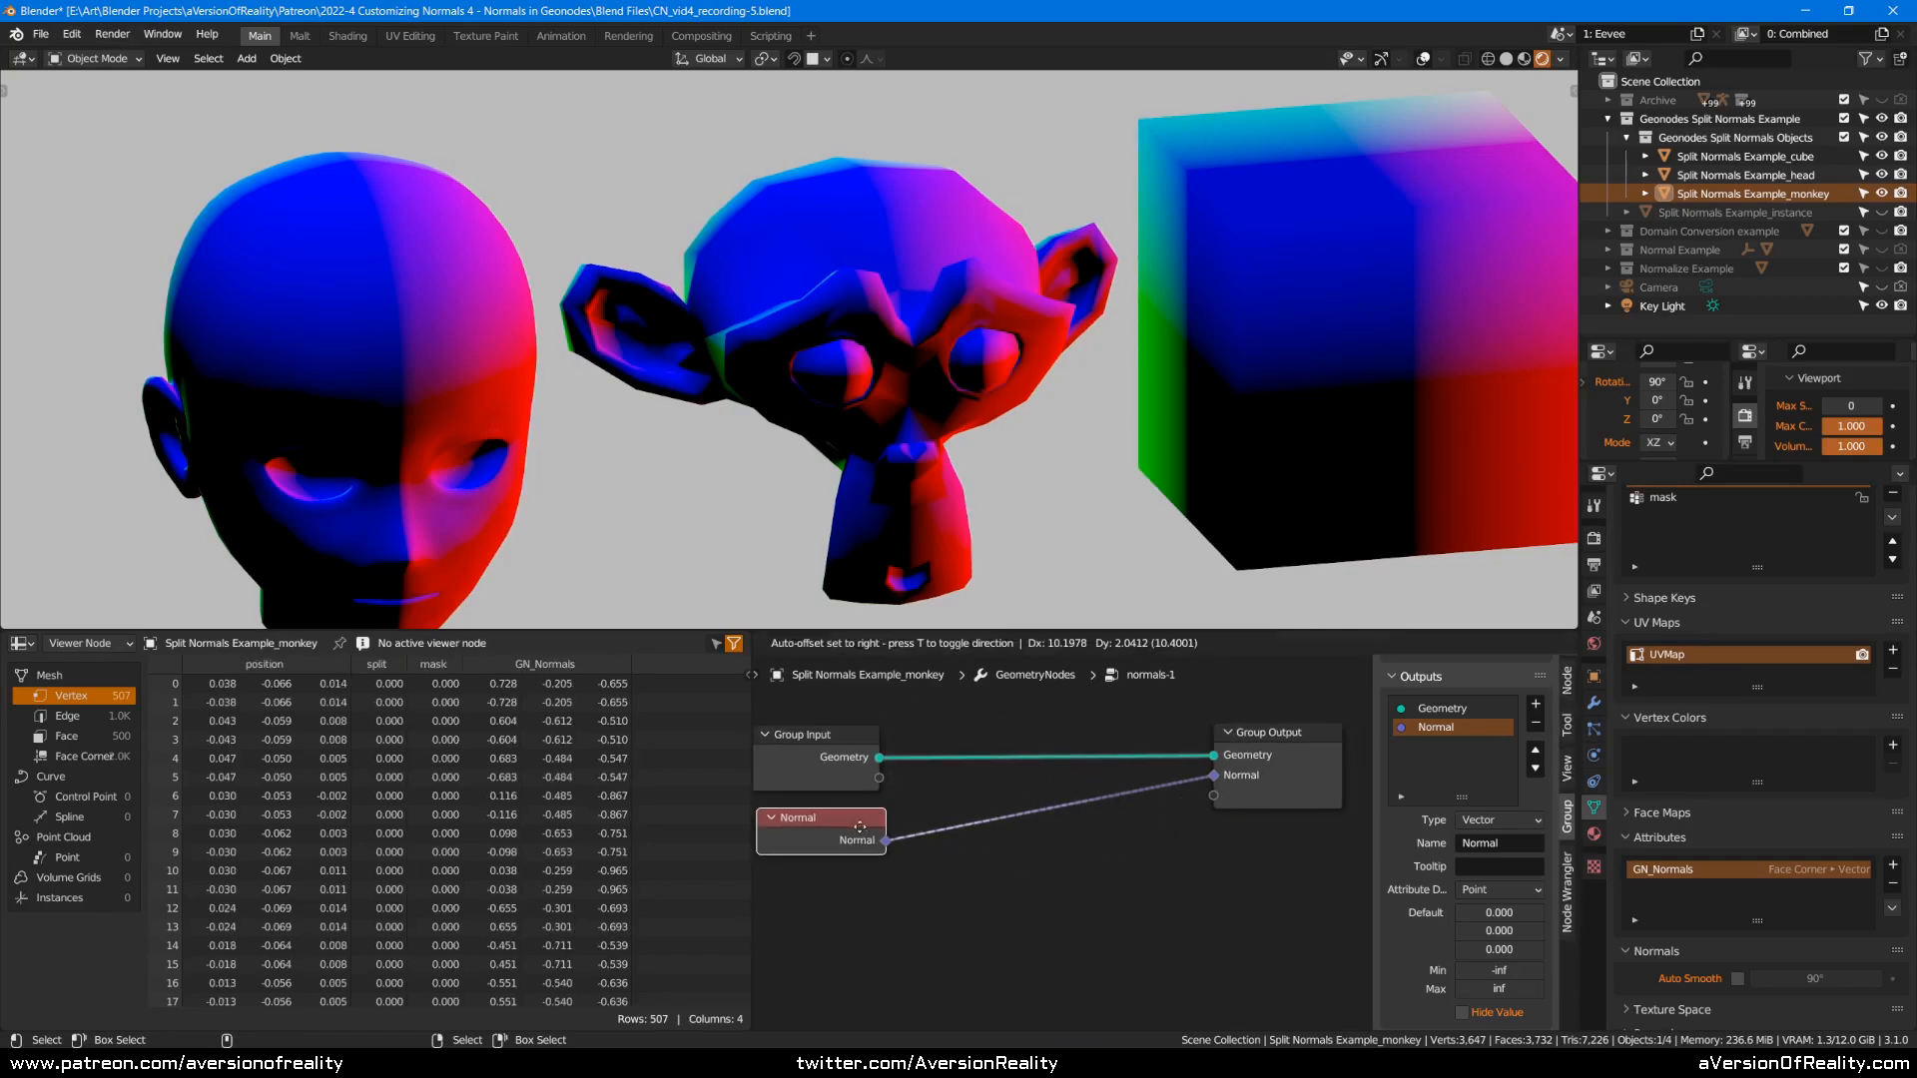
middle_click_drag(753, 849, 788, 837)
left_click_drag(796, 825, 873, 817)
left_click_drag(788, 737, 873, 733)
key("alt+a")
Set the Group Output's Normal attribute domain to Face Corner and deselect the node.
left_click(1262, 769)
left_click(1495, 890)
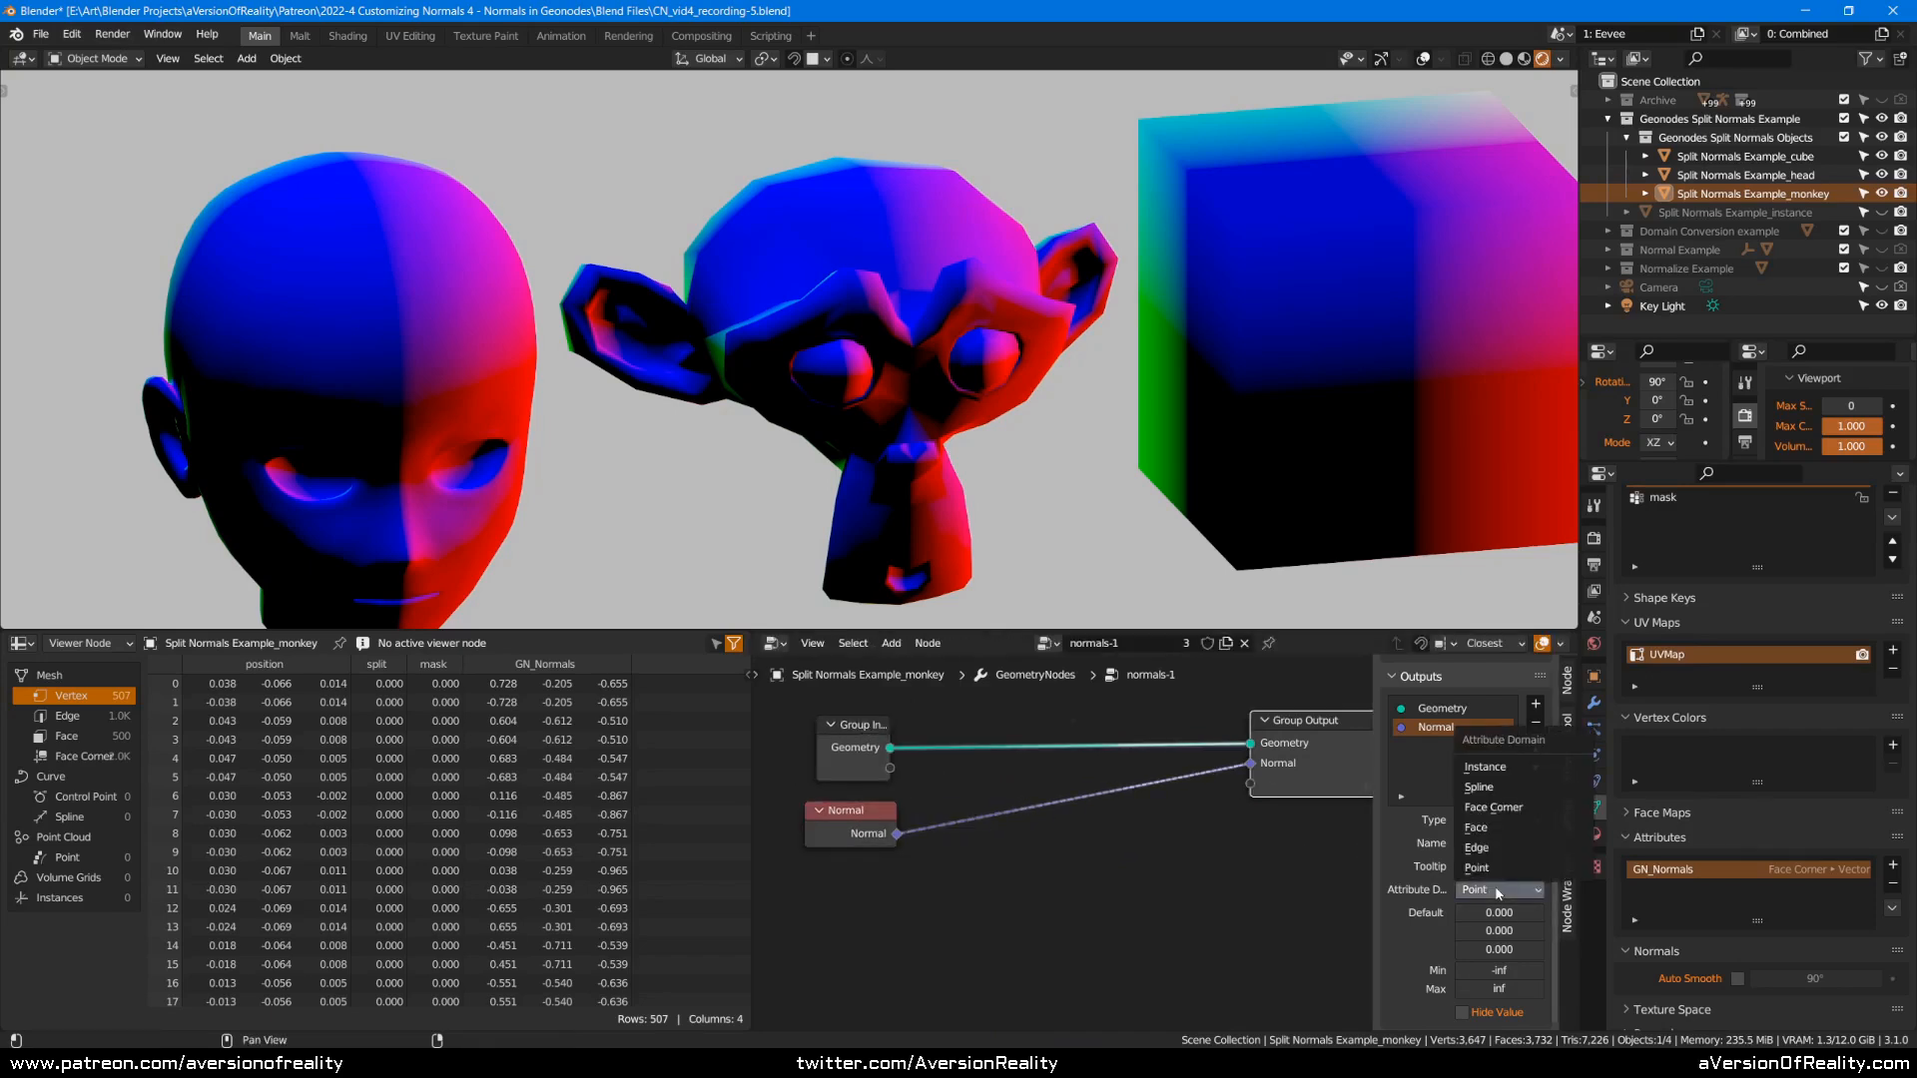
left_click(1531, 807)
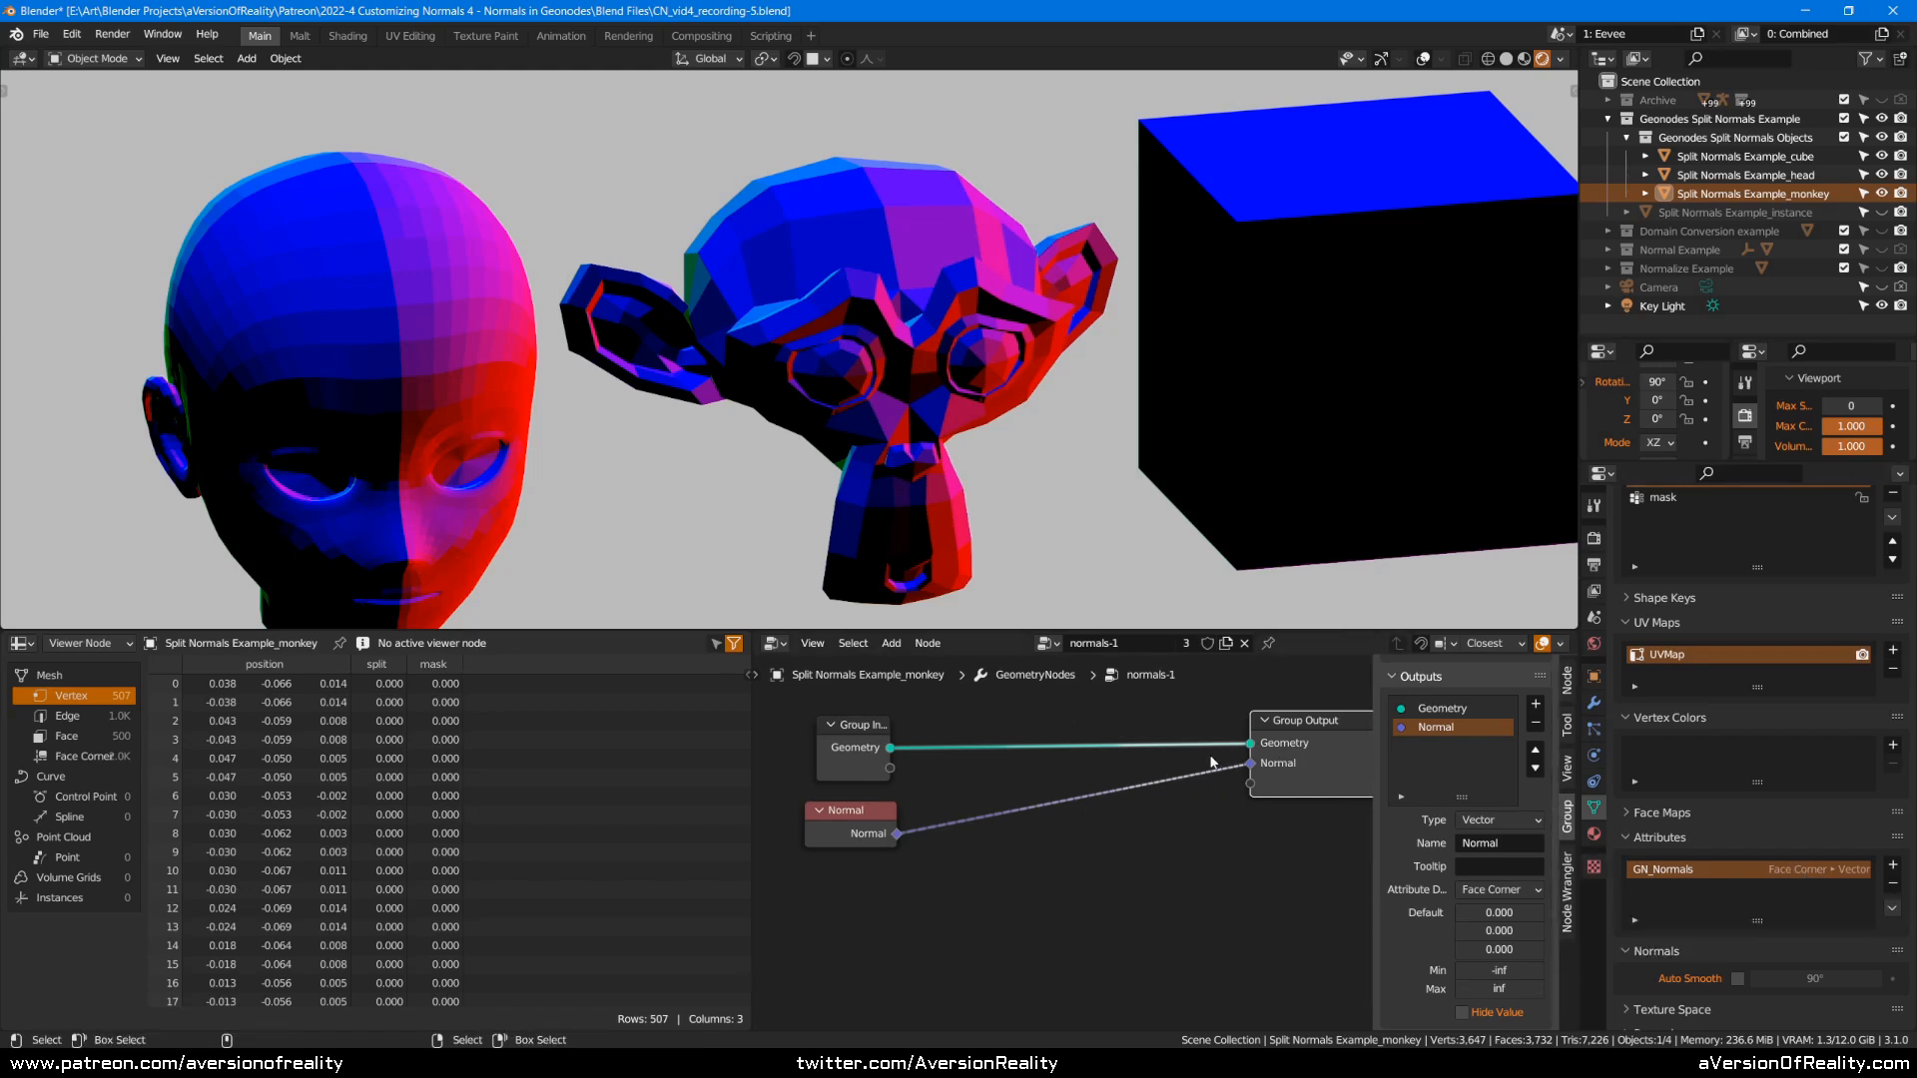
middle_click_drag(1265, 837, 1247, 842)
left_click(1247, 844)
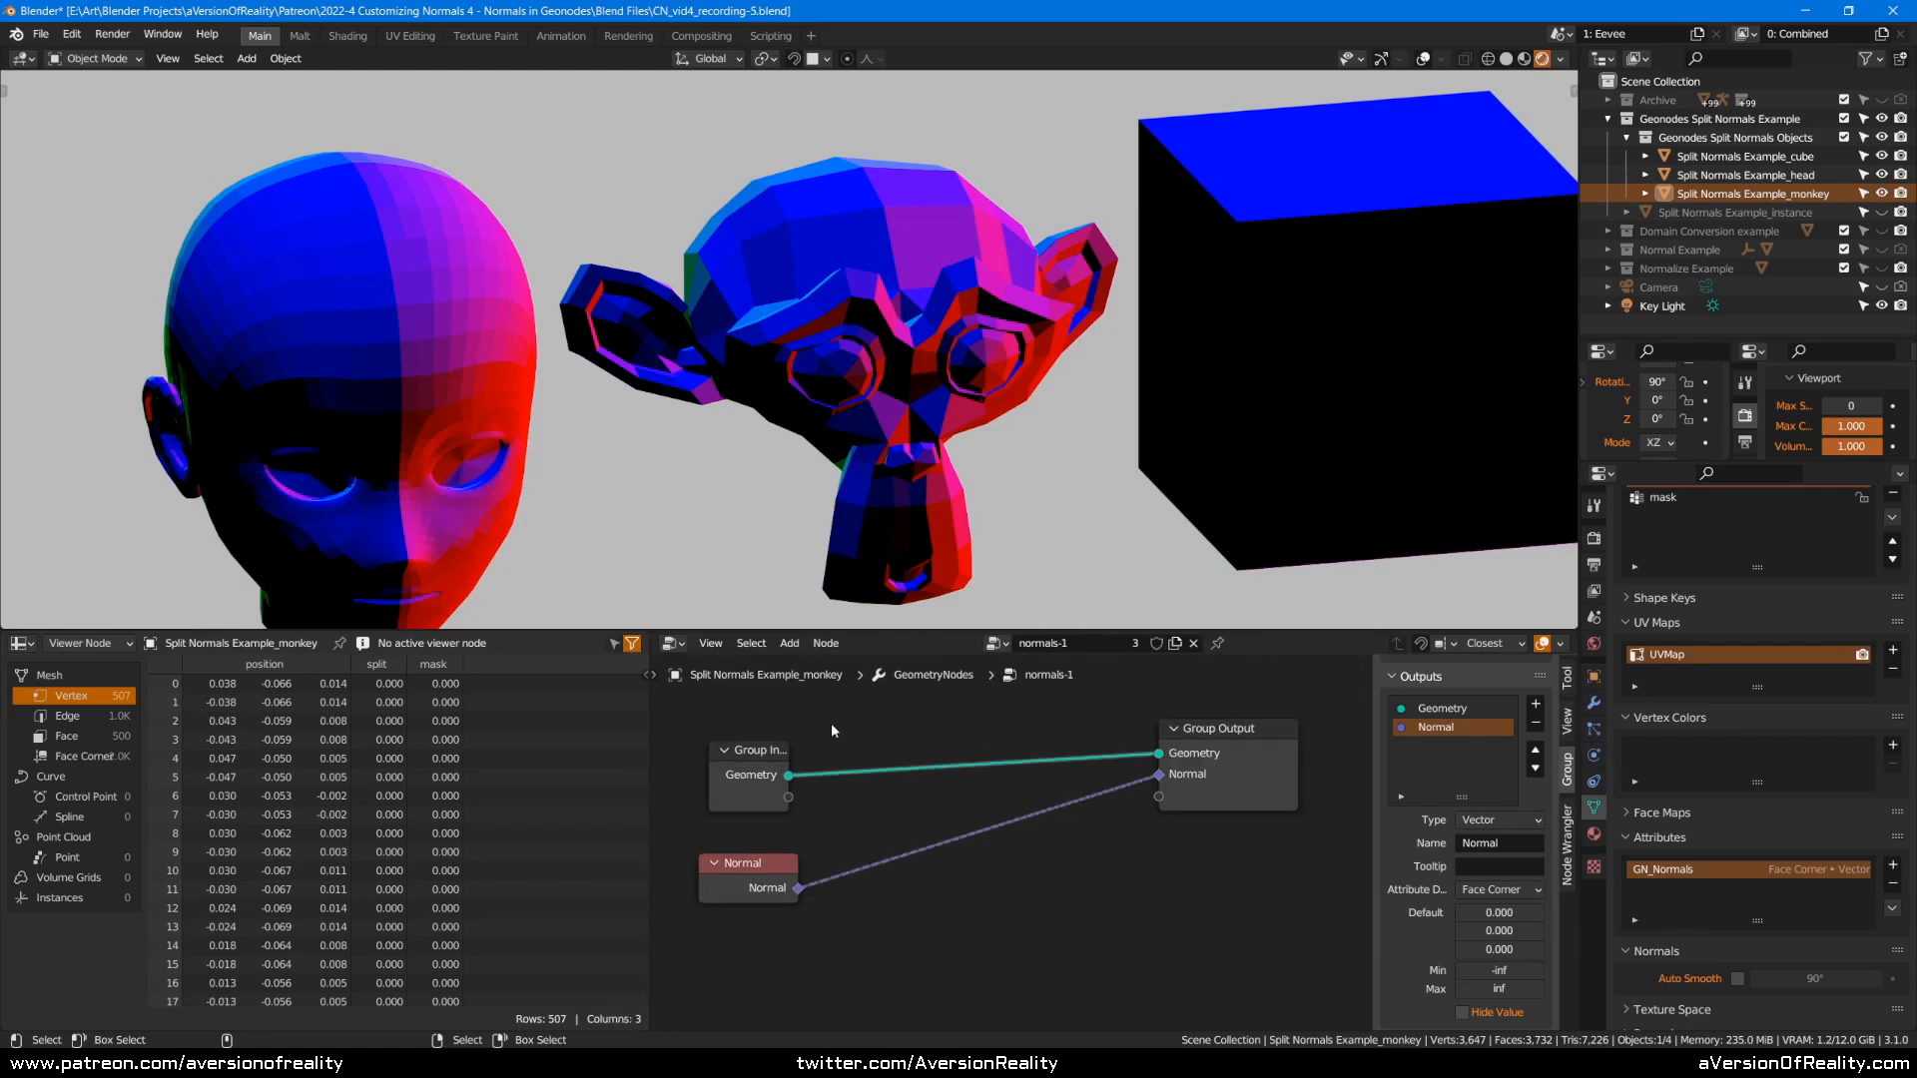
Insert a Capture Attribute node into the geometry link, narrow it, and move the Normal node slightly away from it.
key("shift+a")
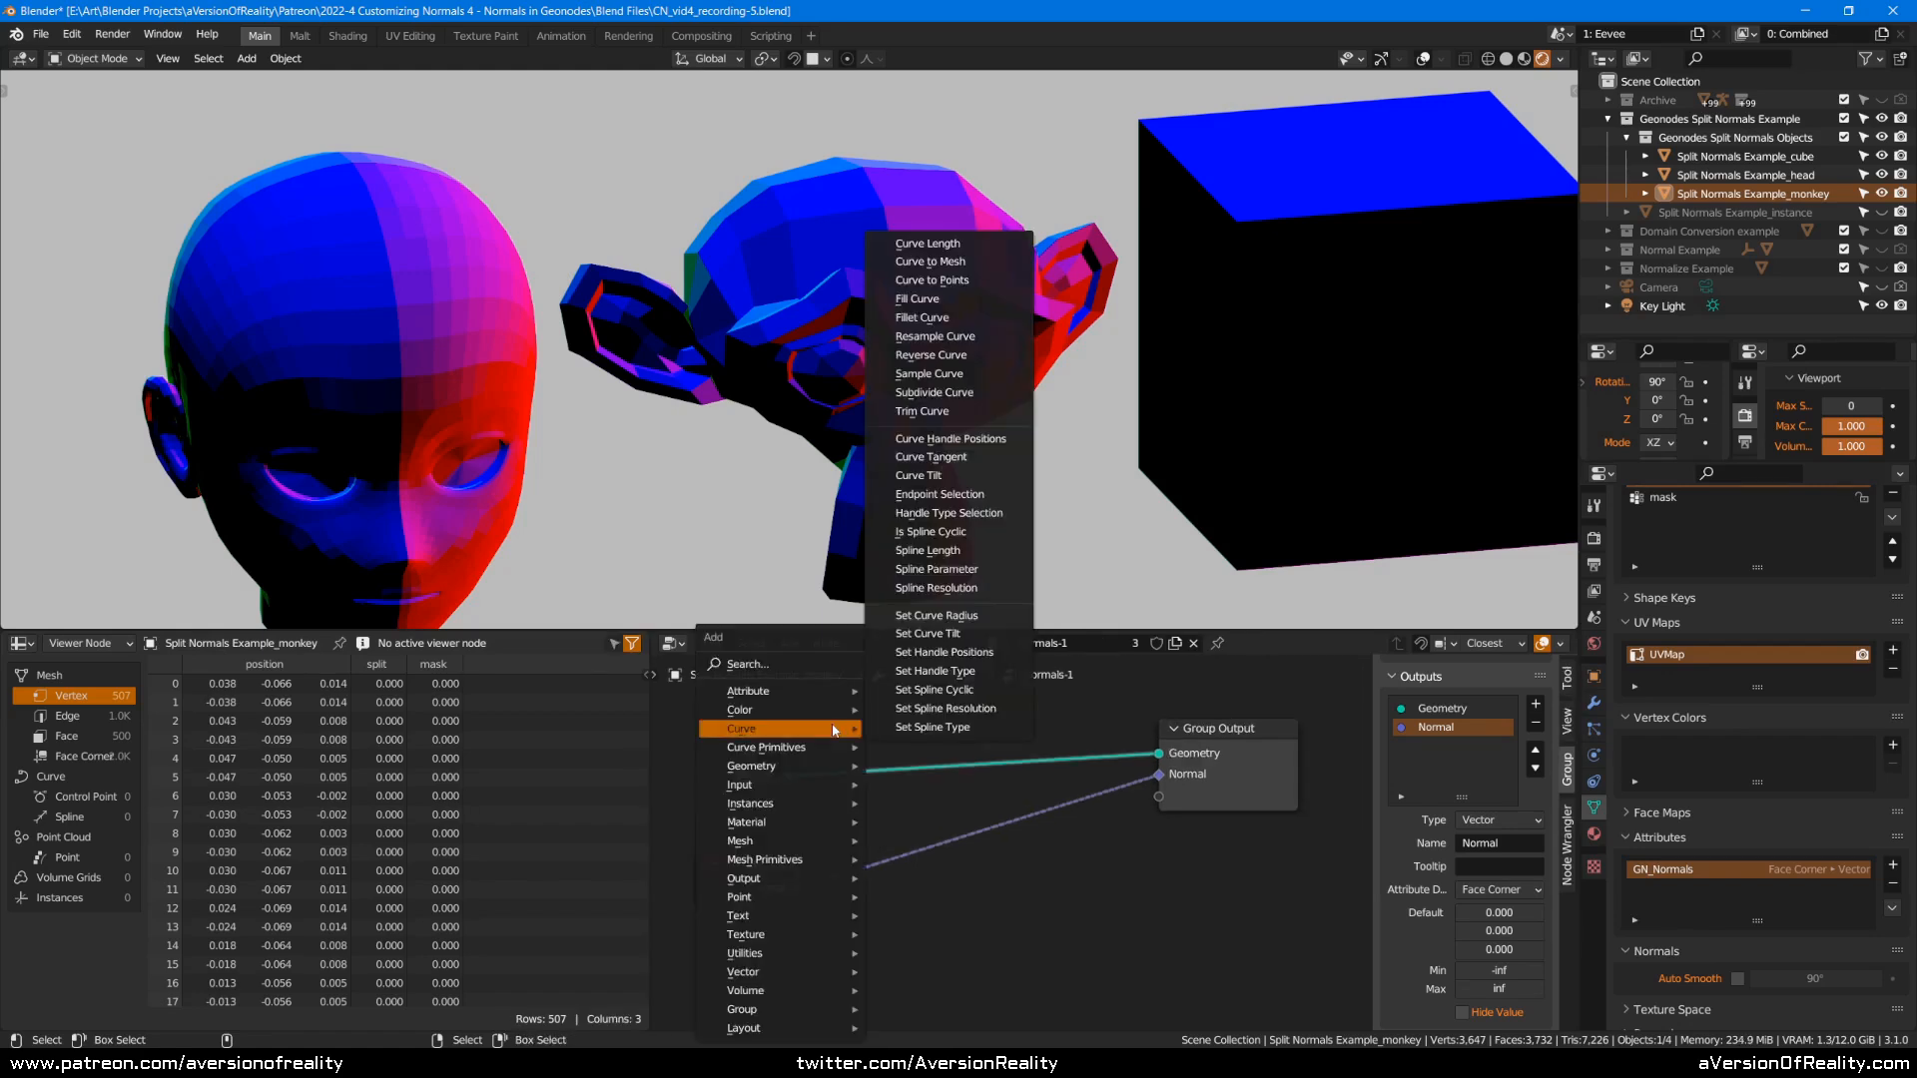
mouse_move(768, 695)
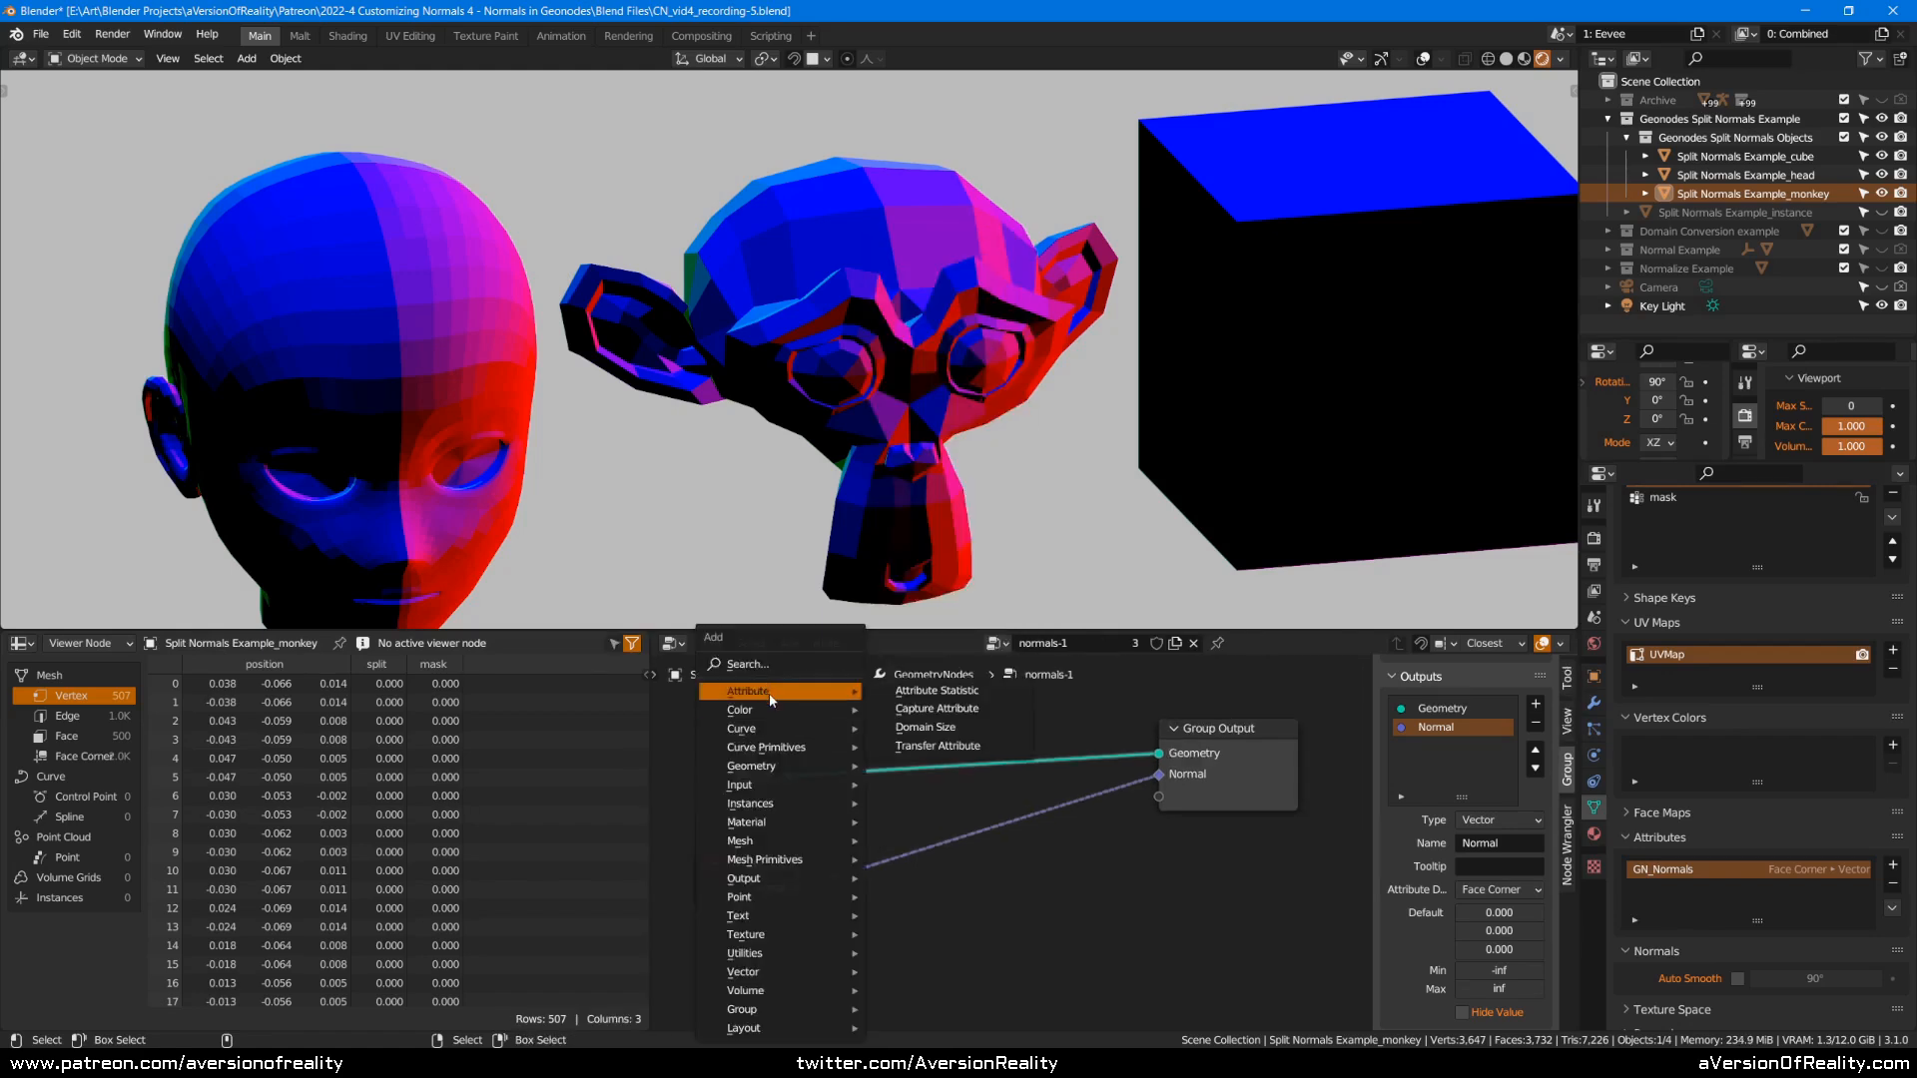
left_click(937, 709)
left_click(877, 705)
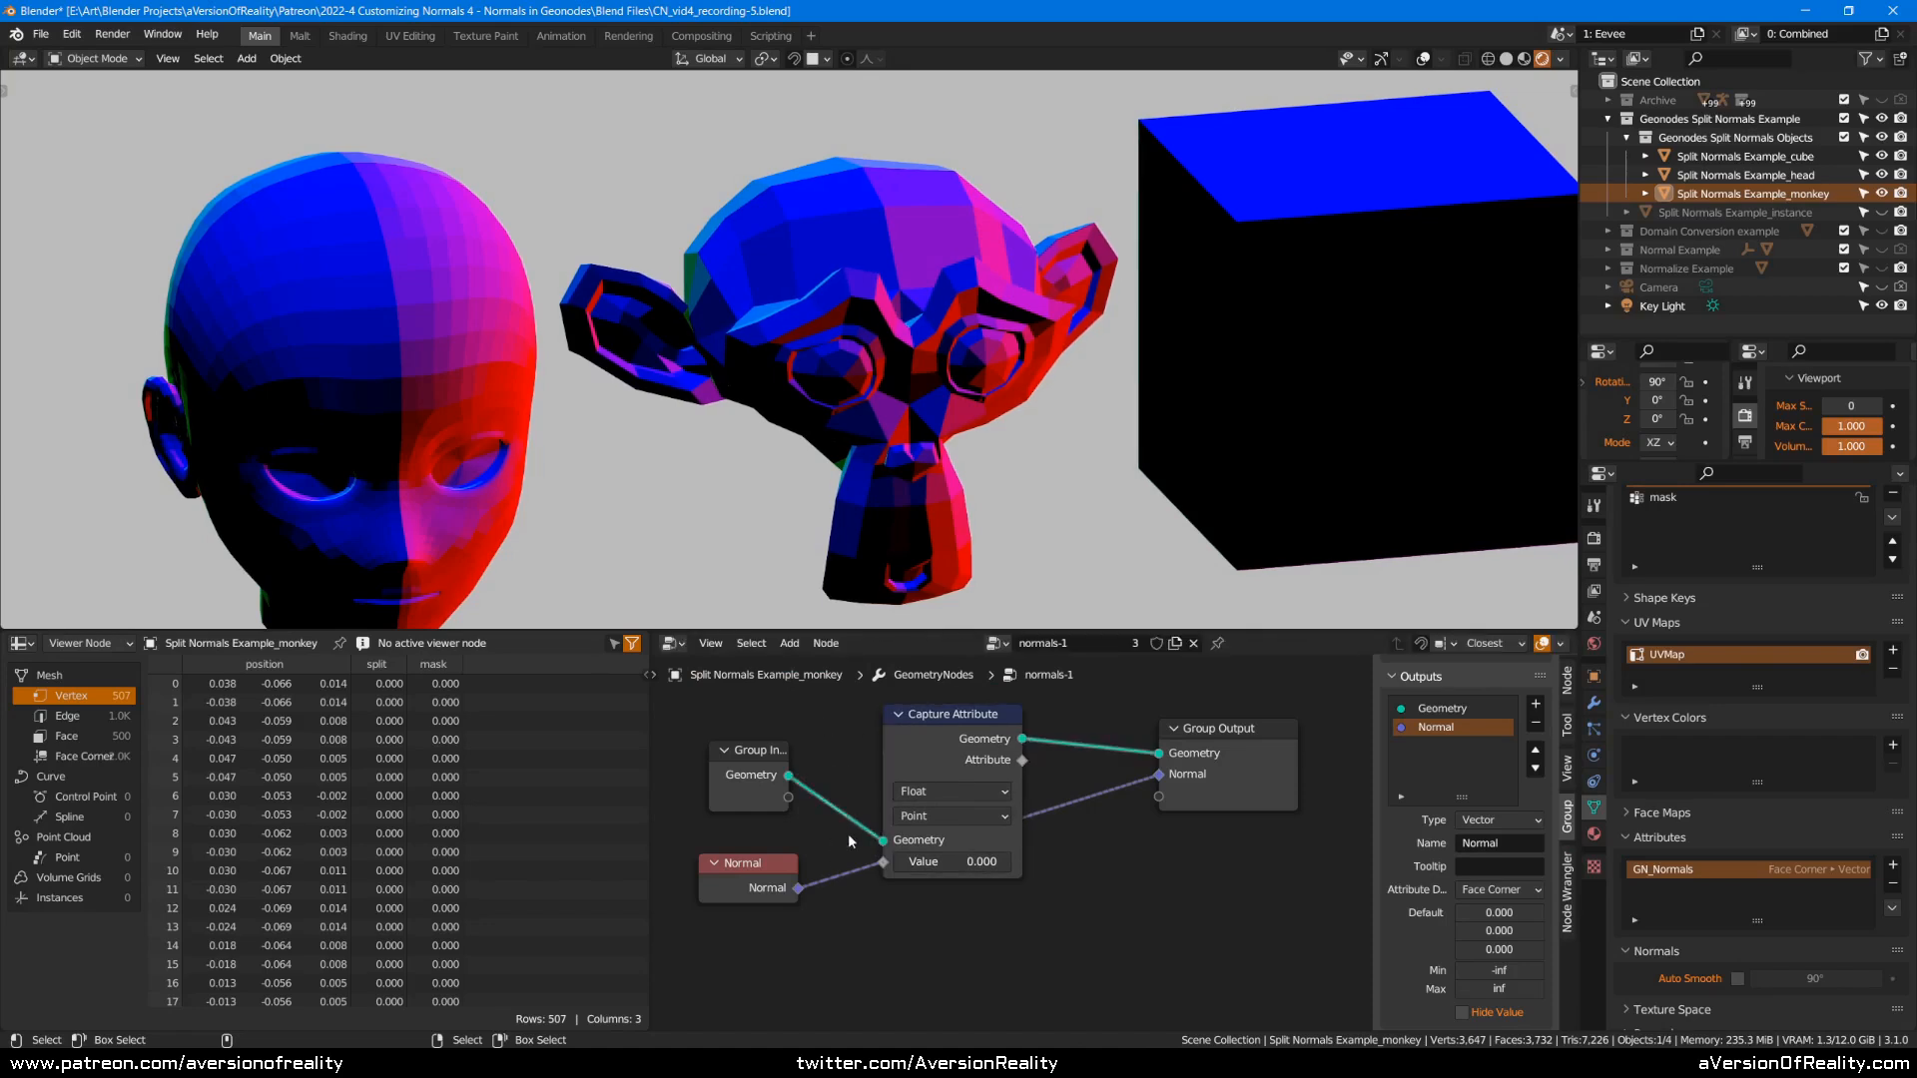
left_click_drag(1022, 726, 982, 726)
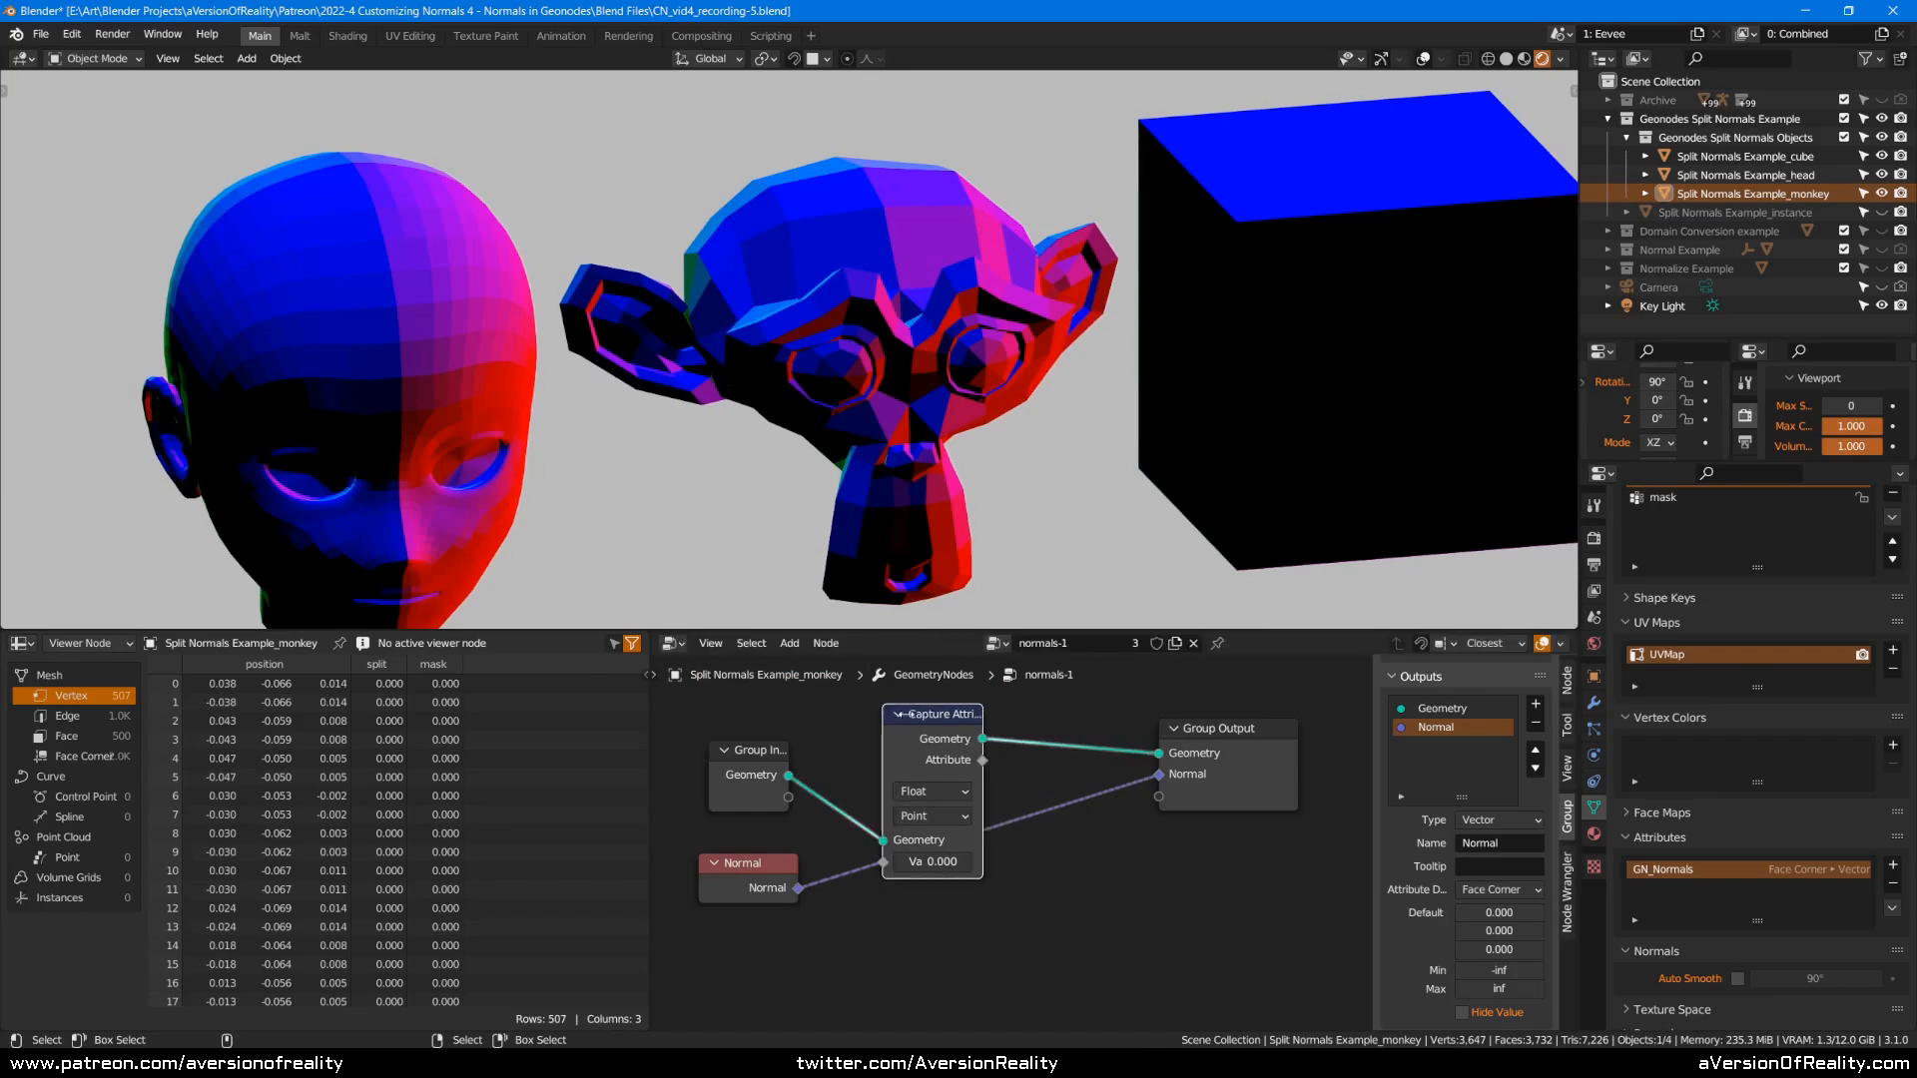
mouse_move(769, 859)
left_mouse_down()
mouse_move(767, 909)
mouse_move(757, 869)
left_mouse_up()
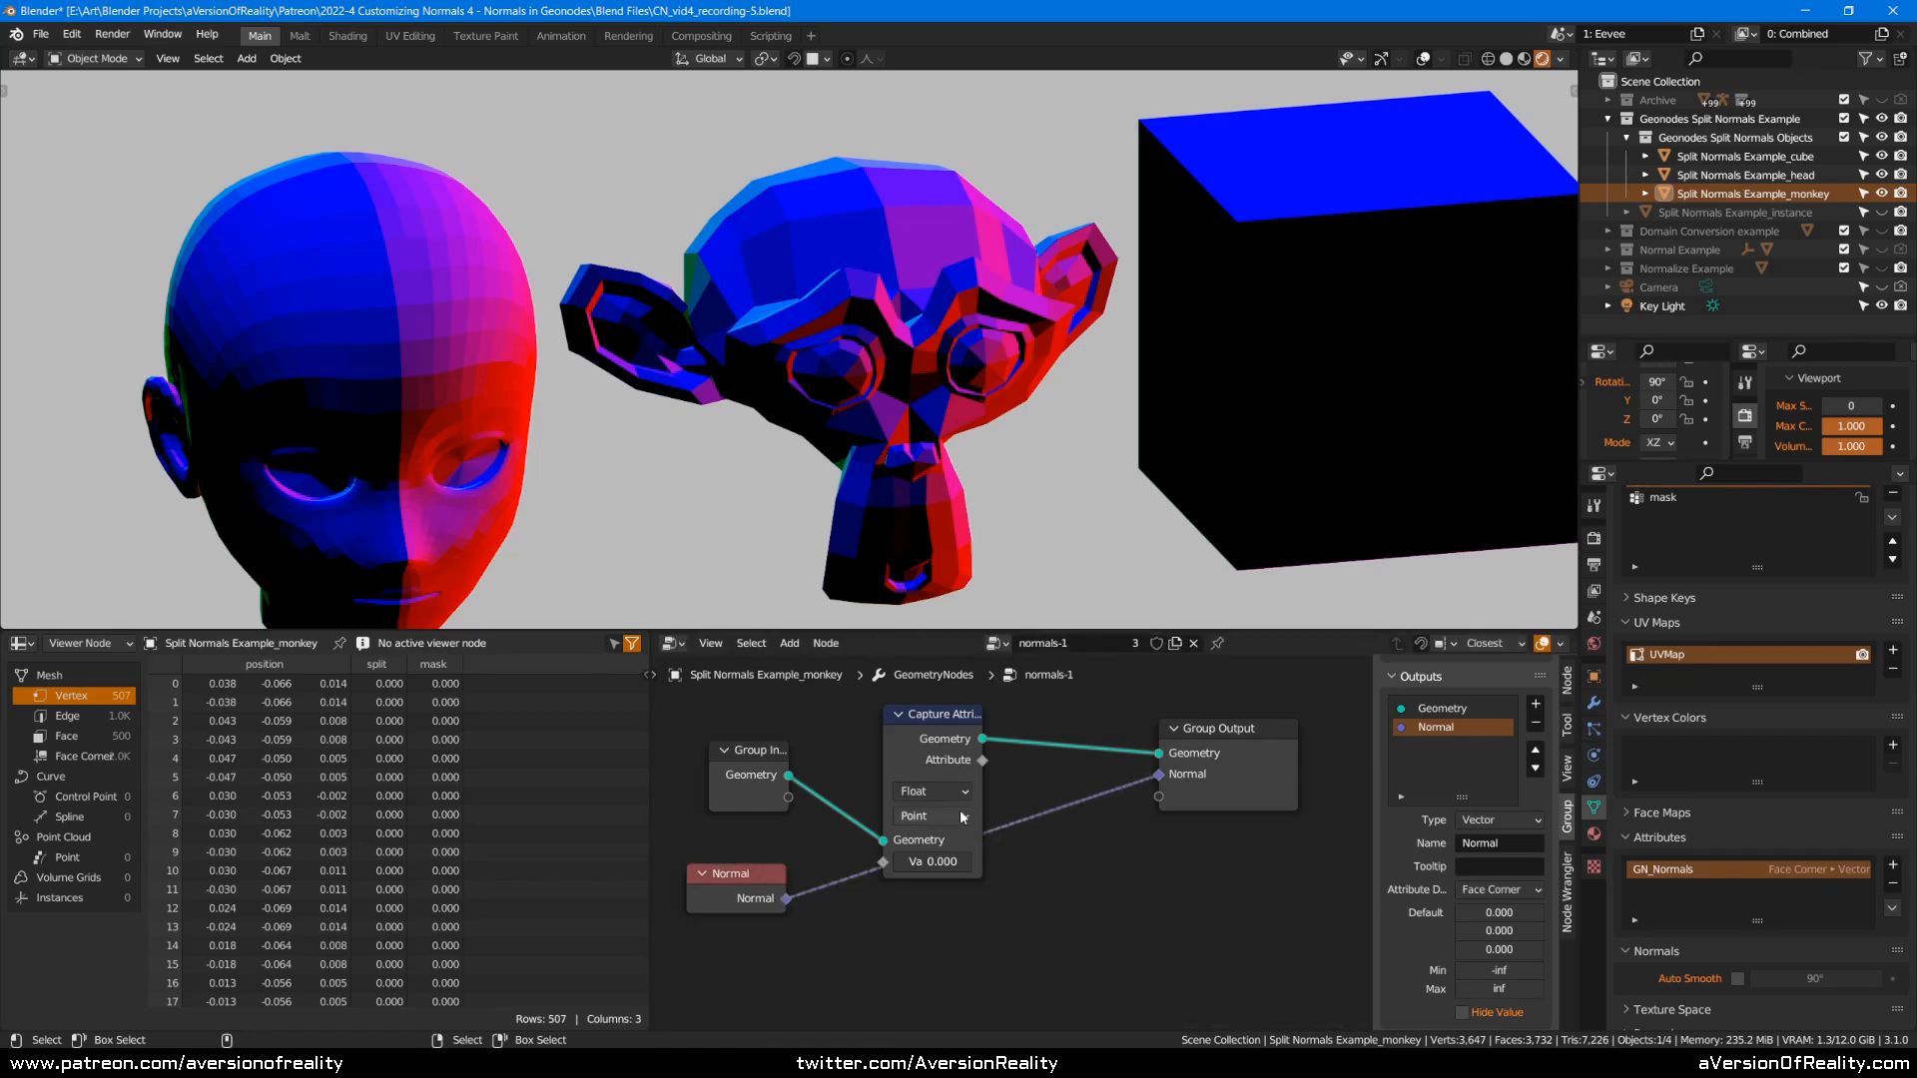
Capture the Normal as a Vector on the Point domain and connect the Attribute output to the Group Output's Normal input.
left_click(933, 792)
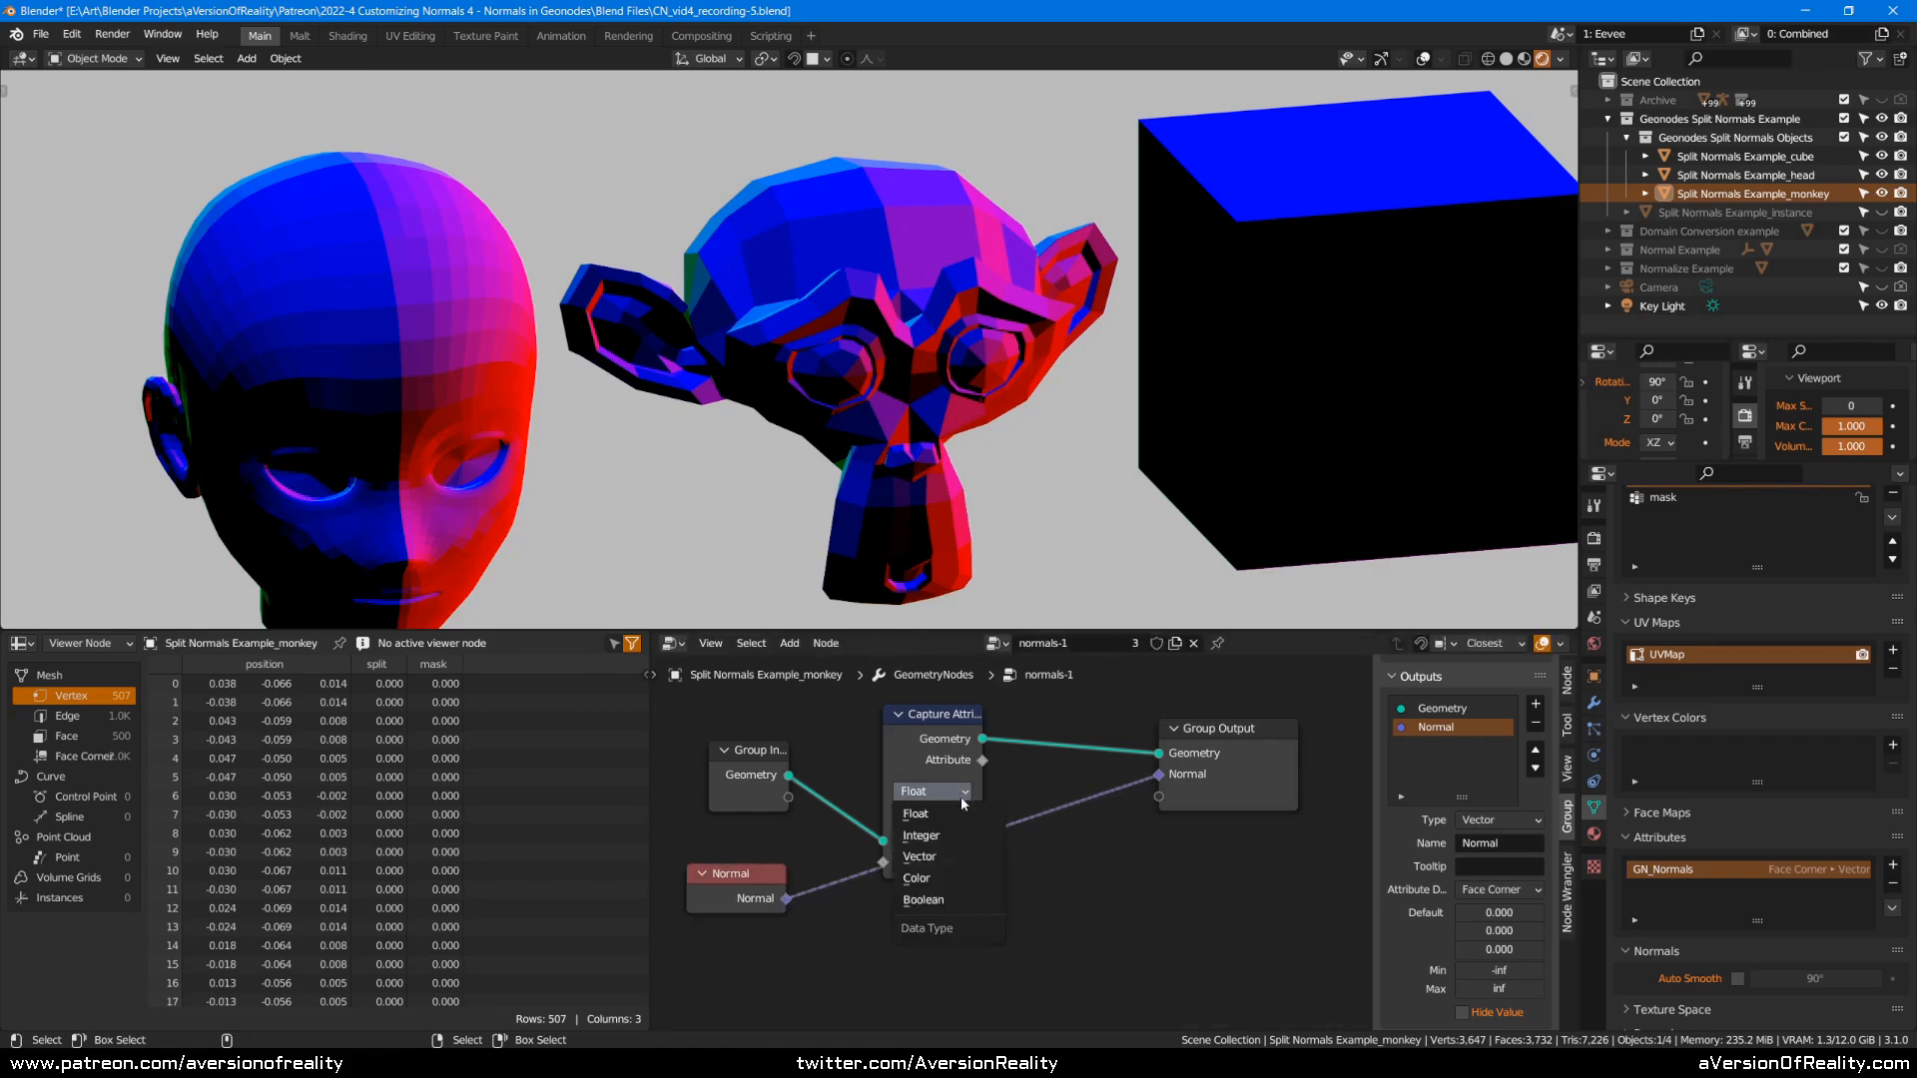
left_click(958, 857)
left_click_drag(787, 900, 883, 892)
left_click(959, 816)
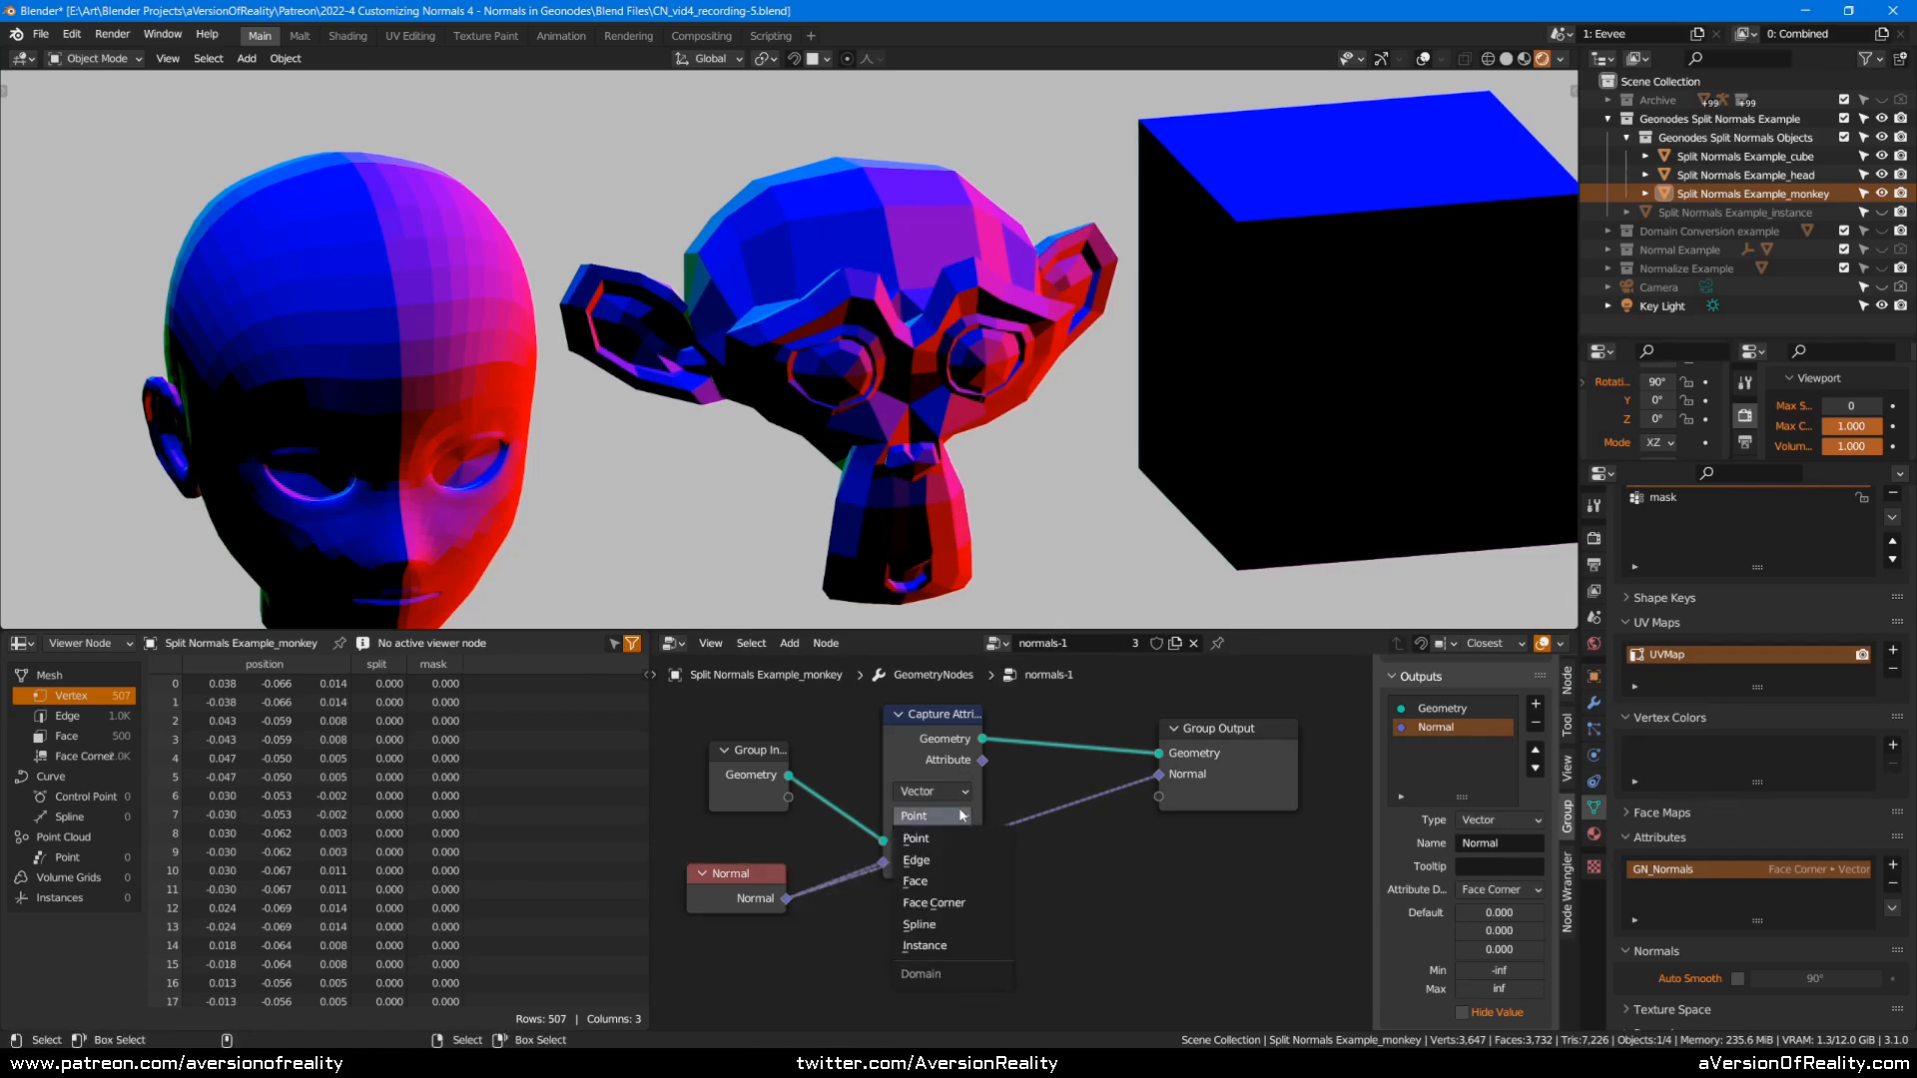
left_click_drag(982, 760, 1159, 774)
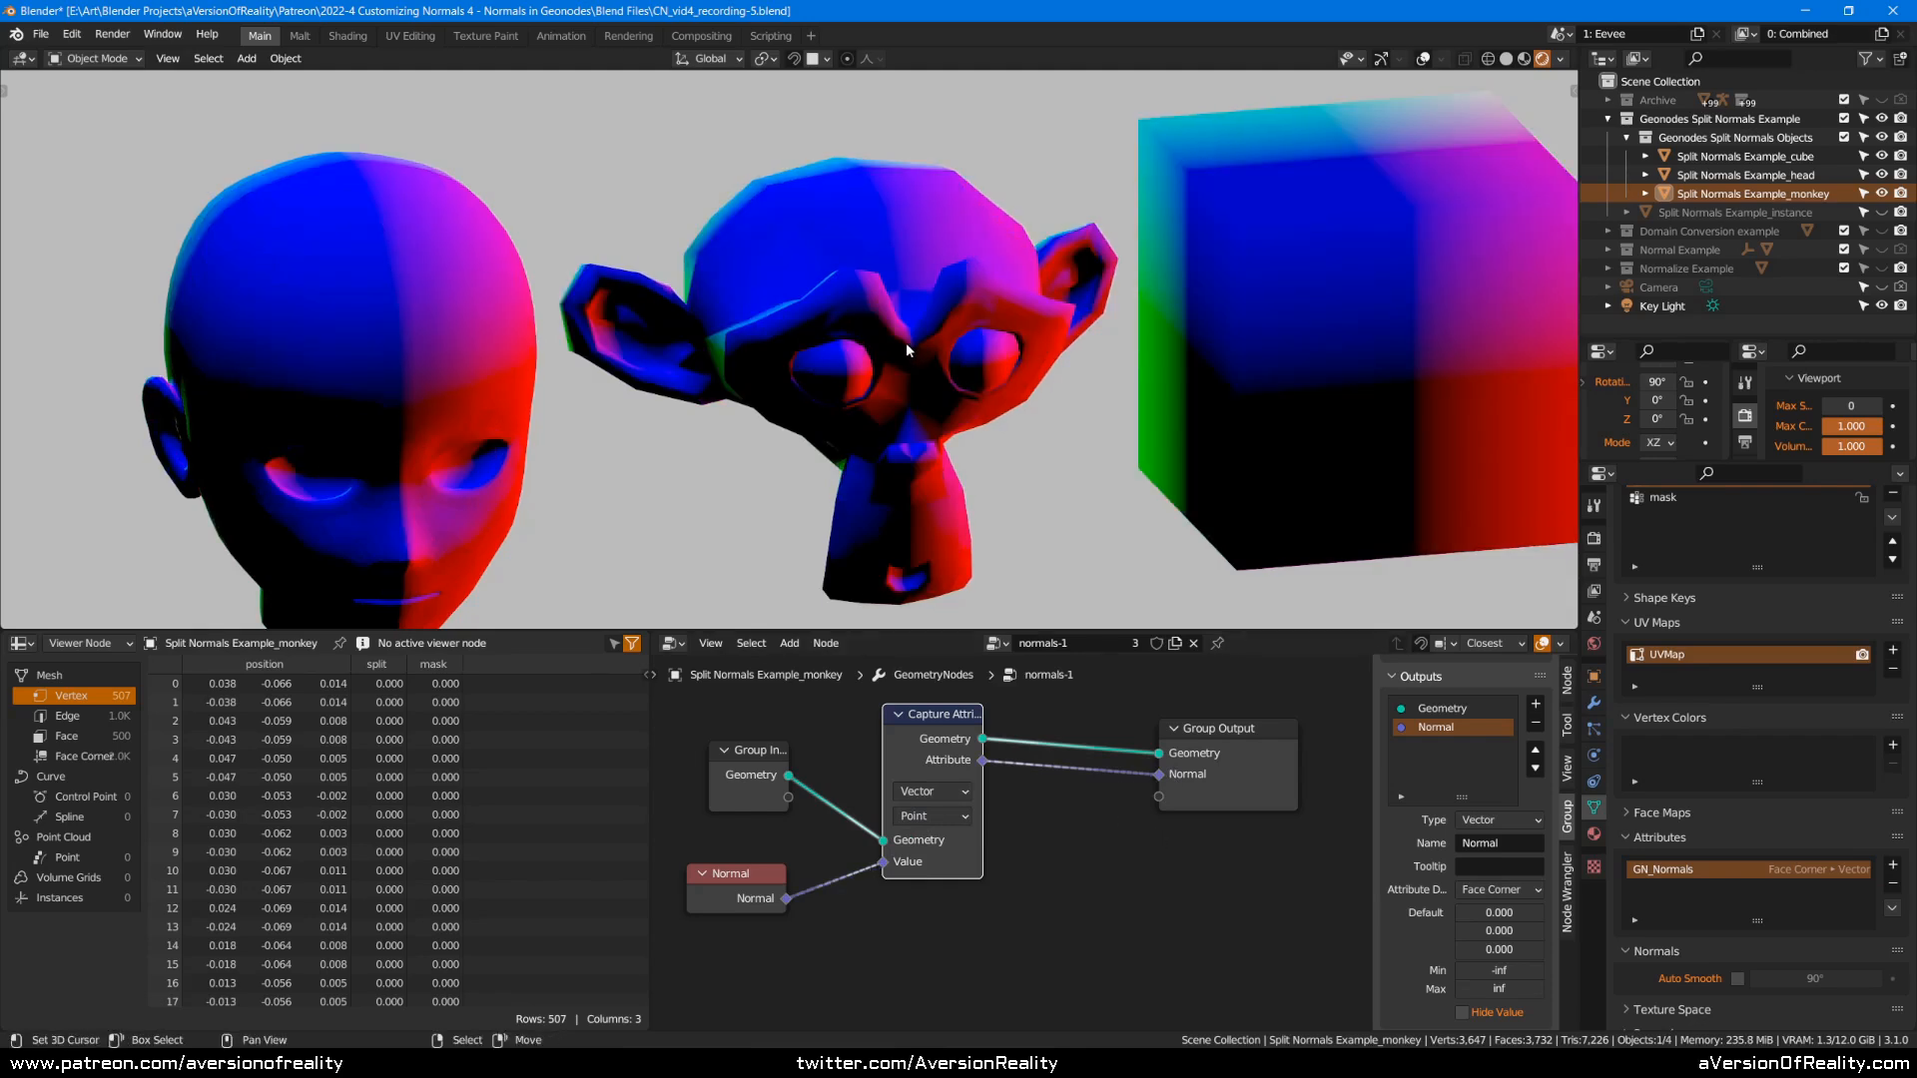
Align the Normal and Group Output nodes with the Capture Attribute node.
left_click_drag(749, 894, 754, 883)
left_click(968, 865)
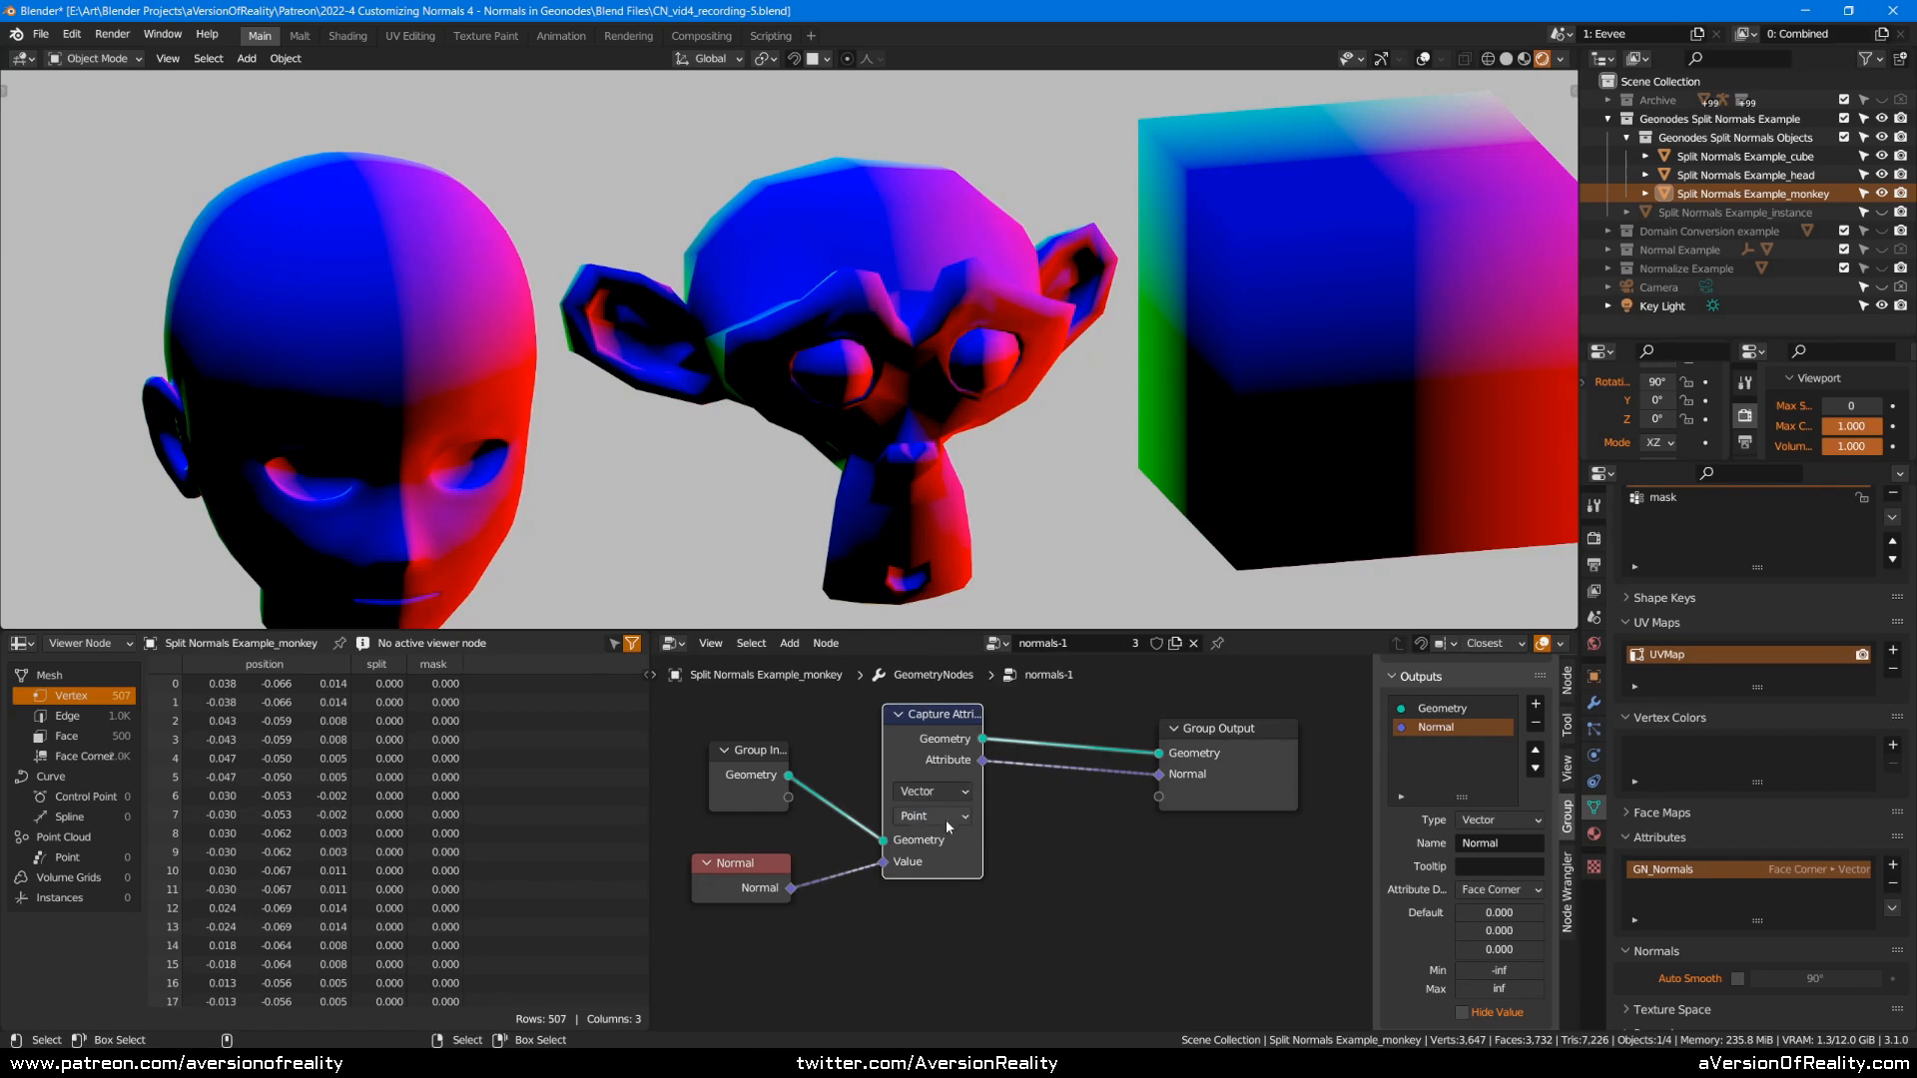
left_click_drag(1244, 770, 1240, 757)
Examine the attribute domain options of the Group Output's Normal output without changing the selection.
left_click(1483, 891)
left_click(1160, 812)
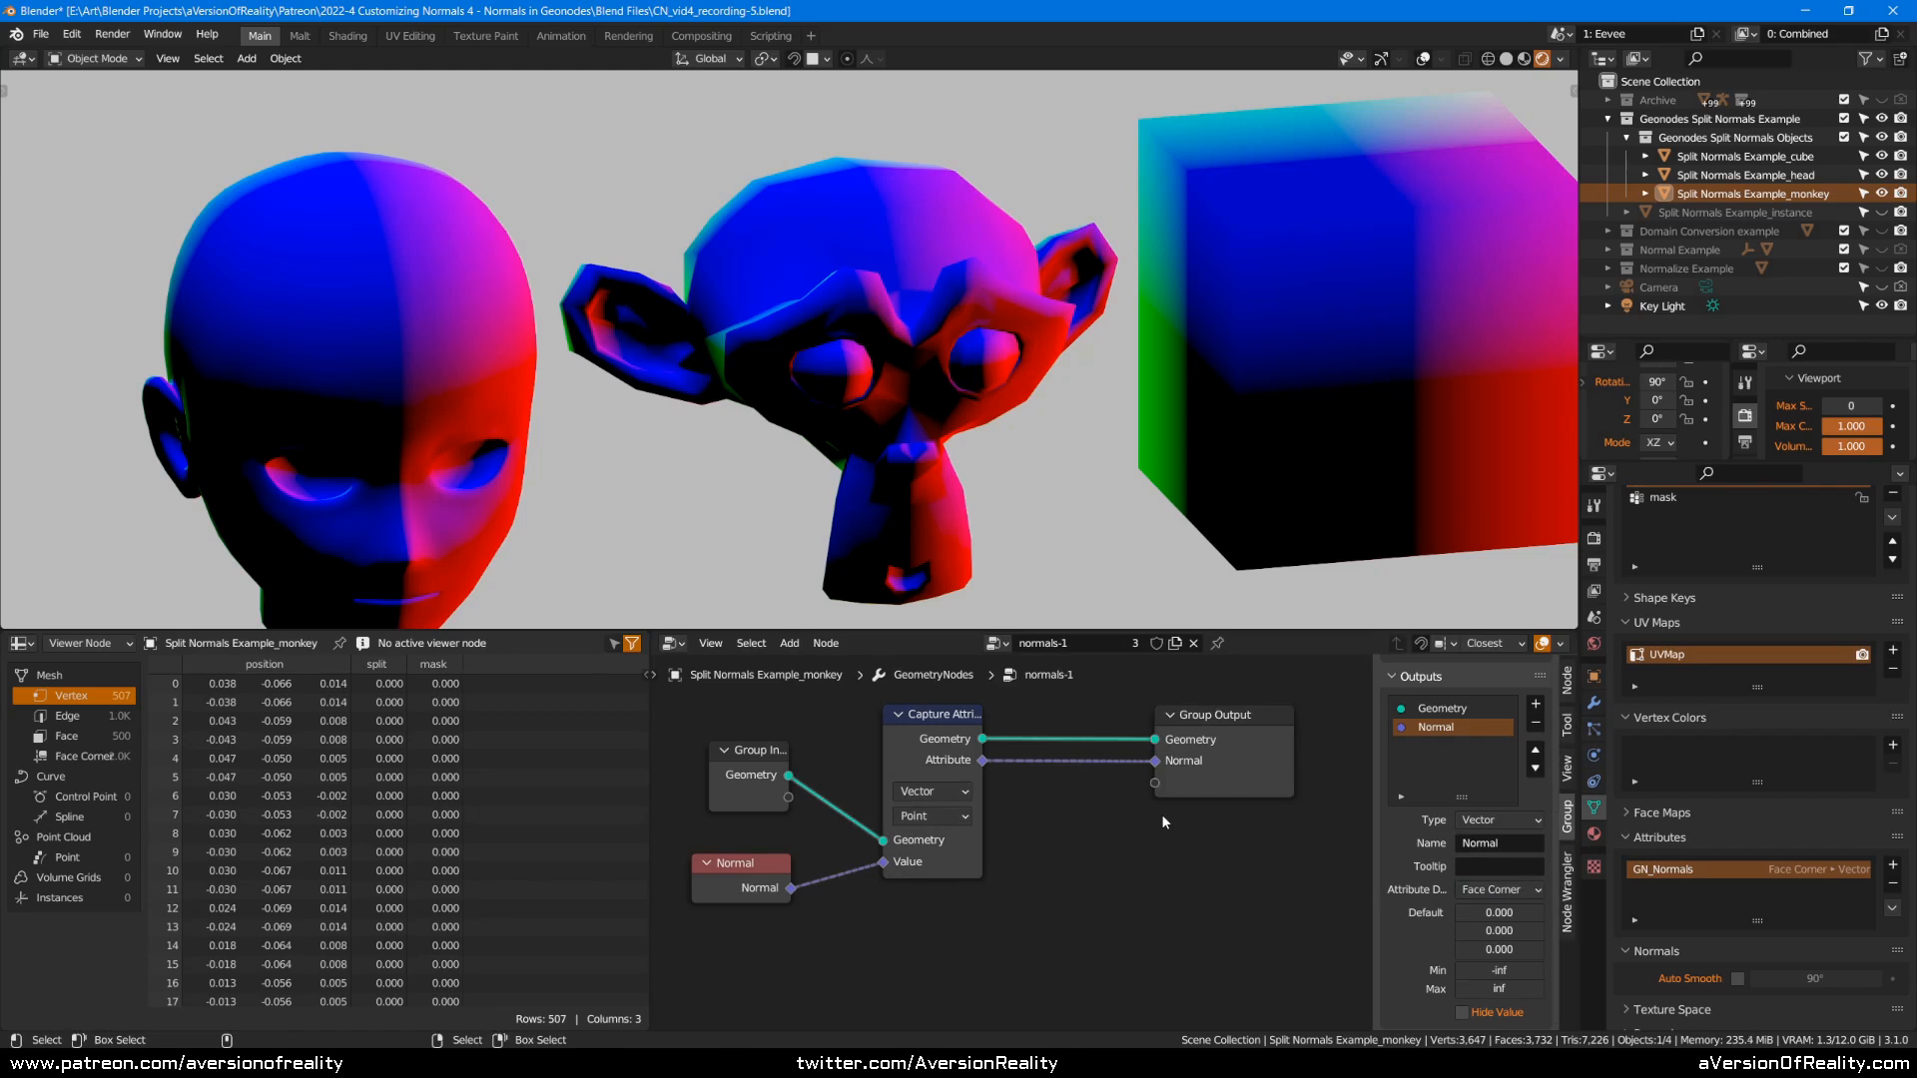
left_click(1498, 890)
left_click(1266, 787)
left_click(1487, 890)
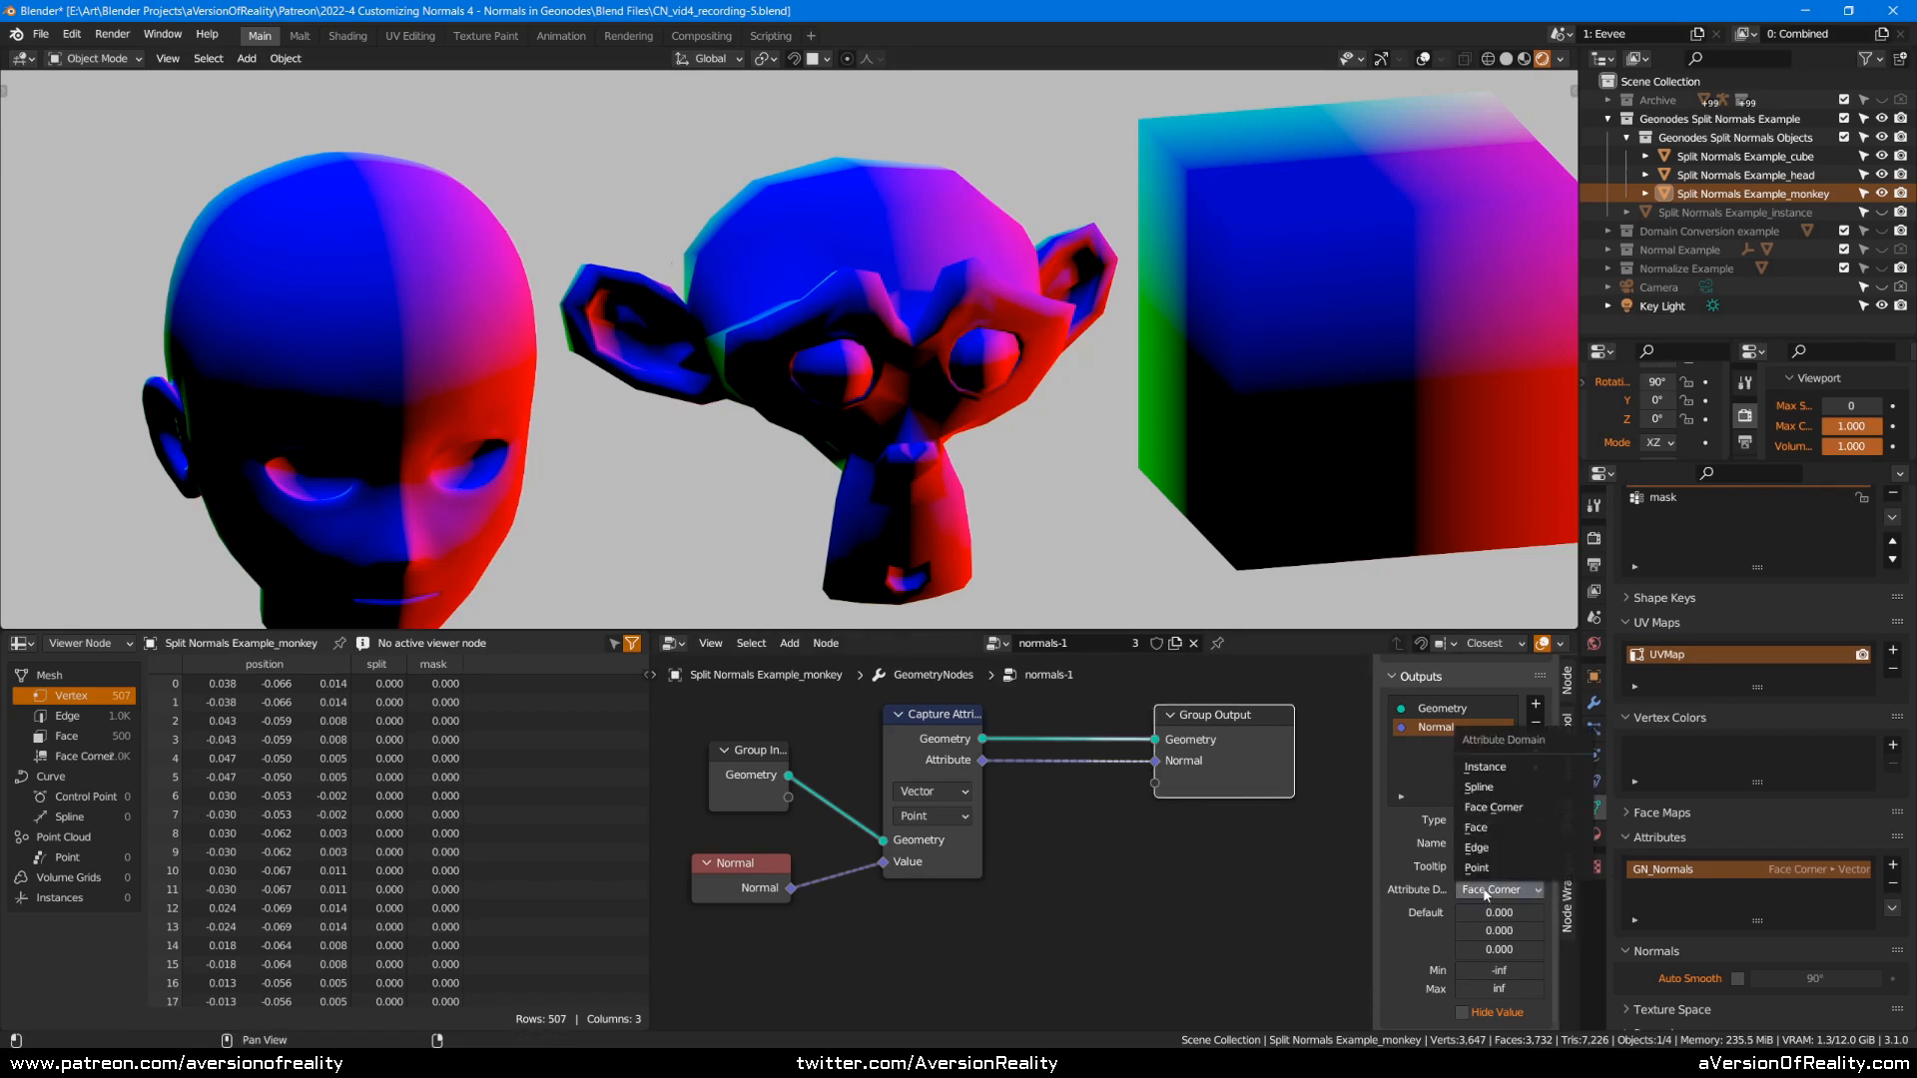
left_click(1106, 849)
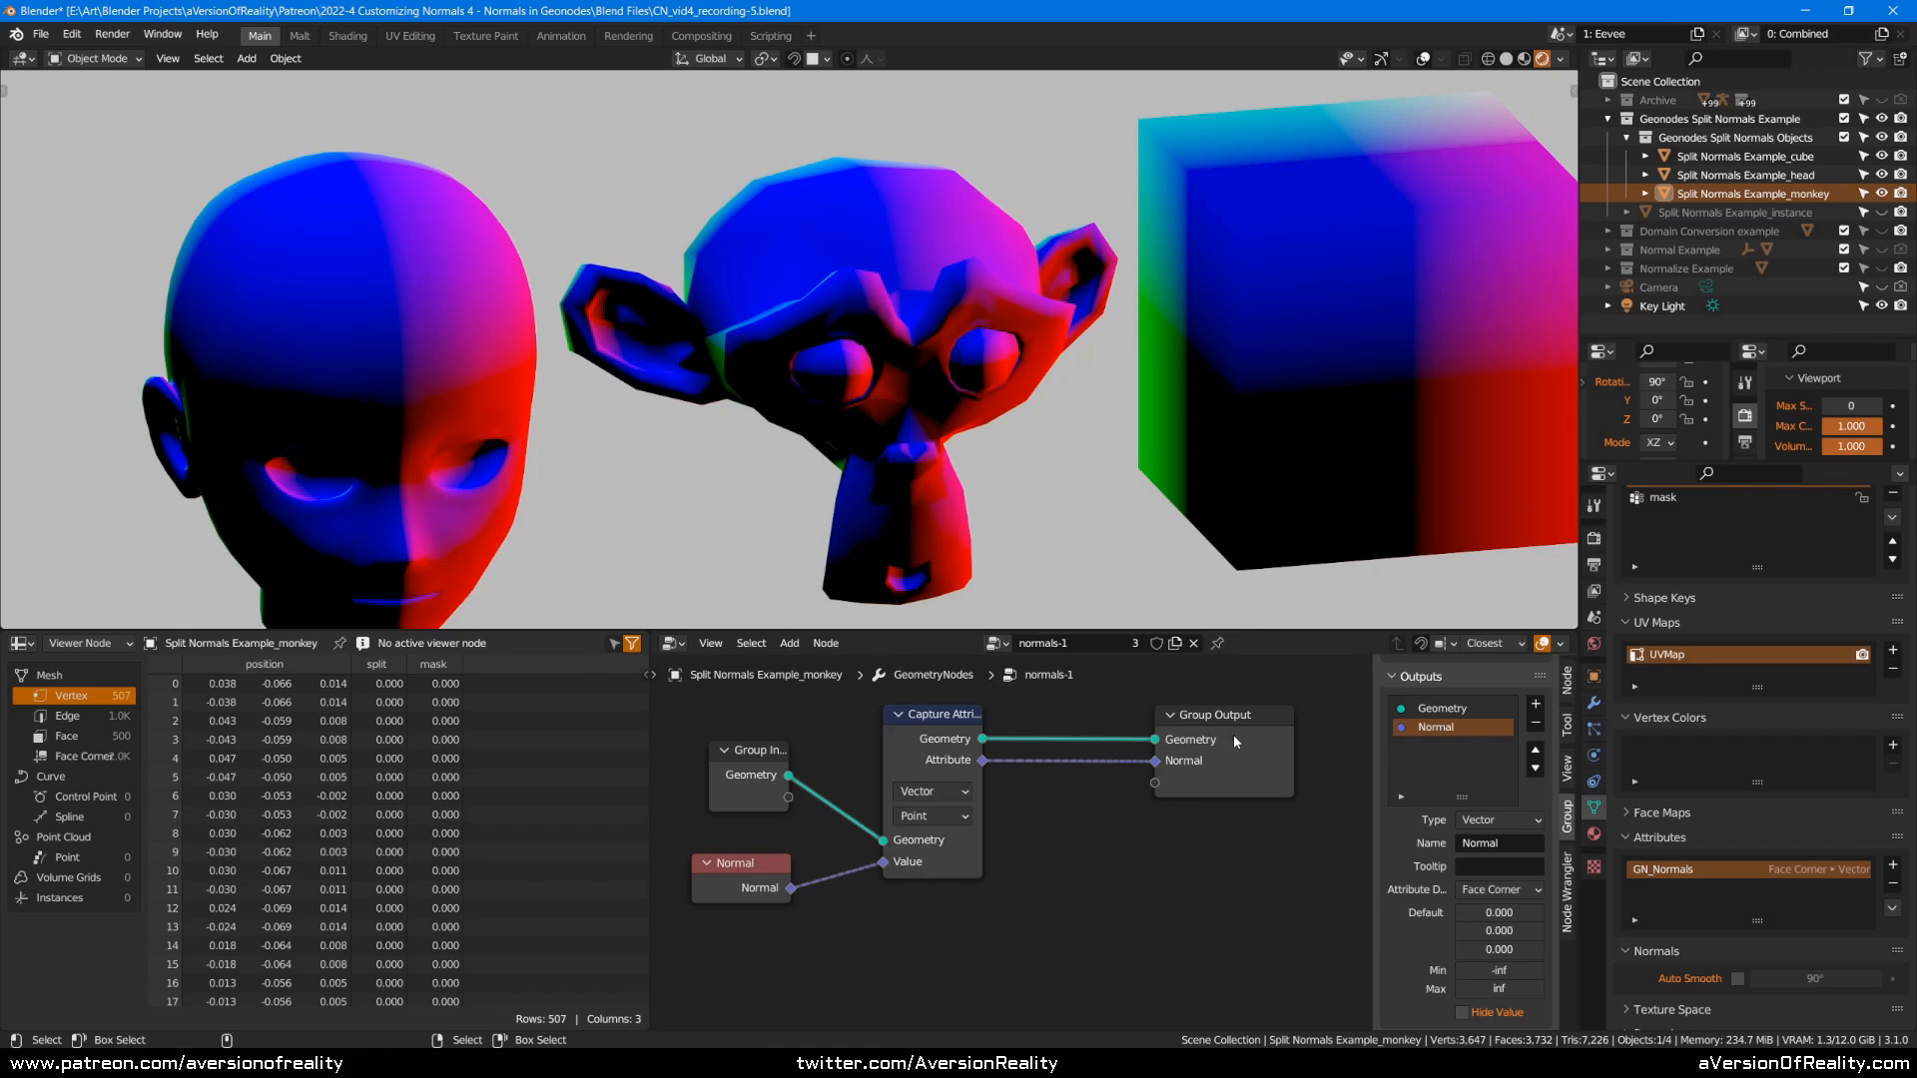
Reposition the Capture Attribute node closer to the Group Input and Normal nodes.
left_click_drag(925, 756, 894, 783)
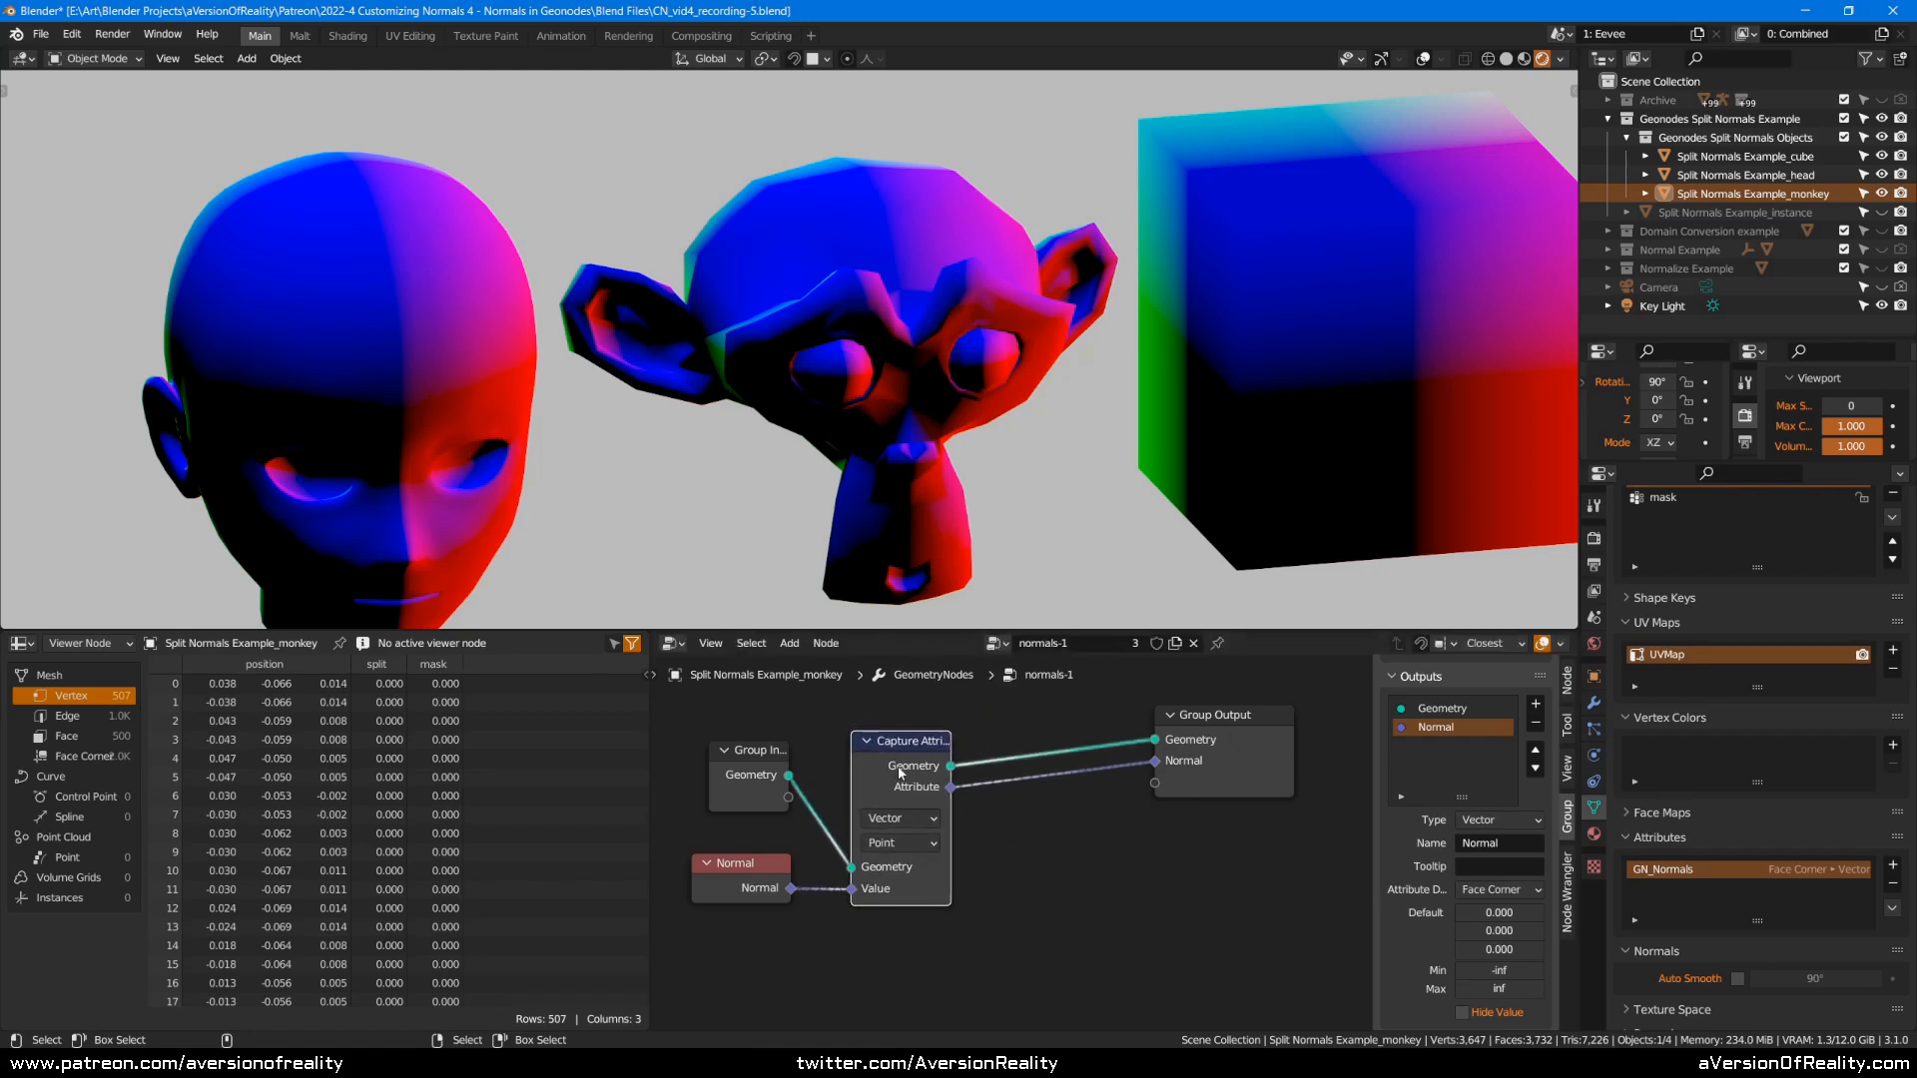
left_click_drag(1171, 782, 1196, 799)
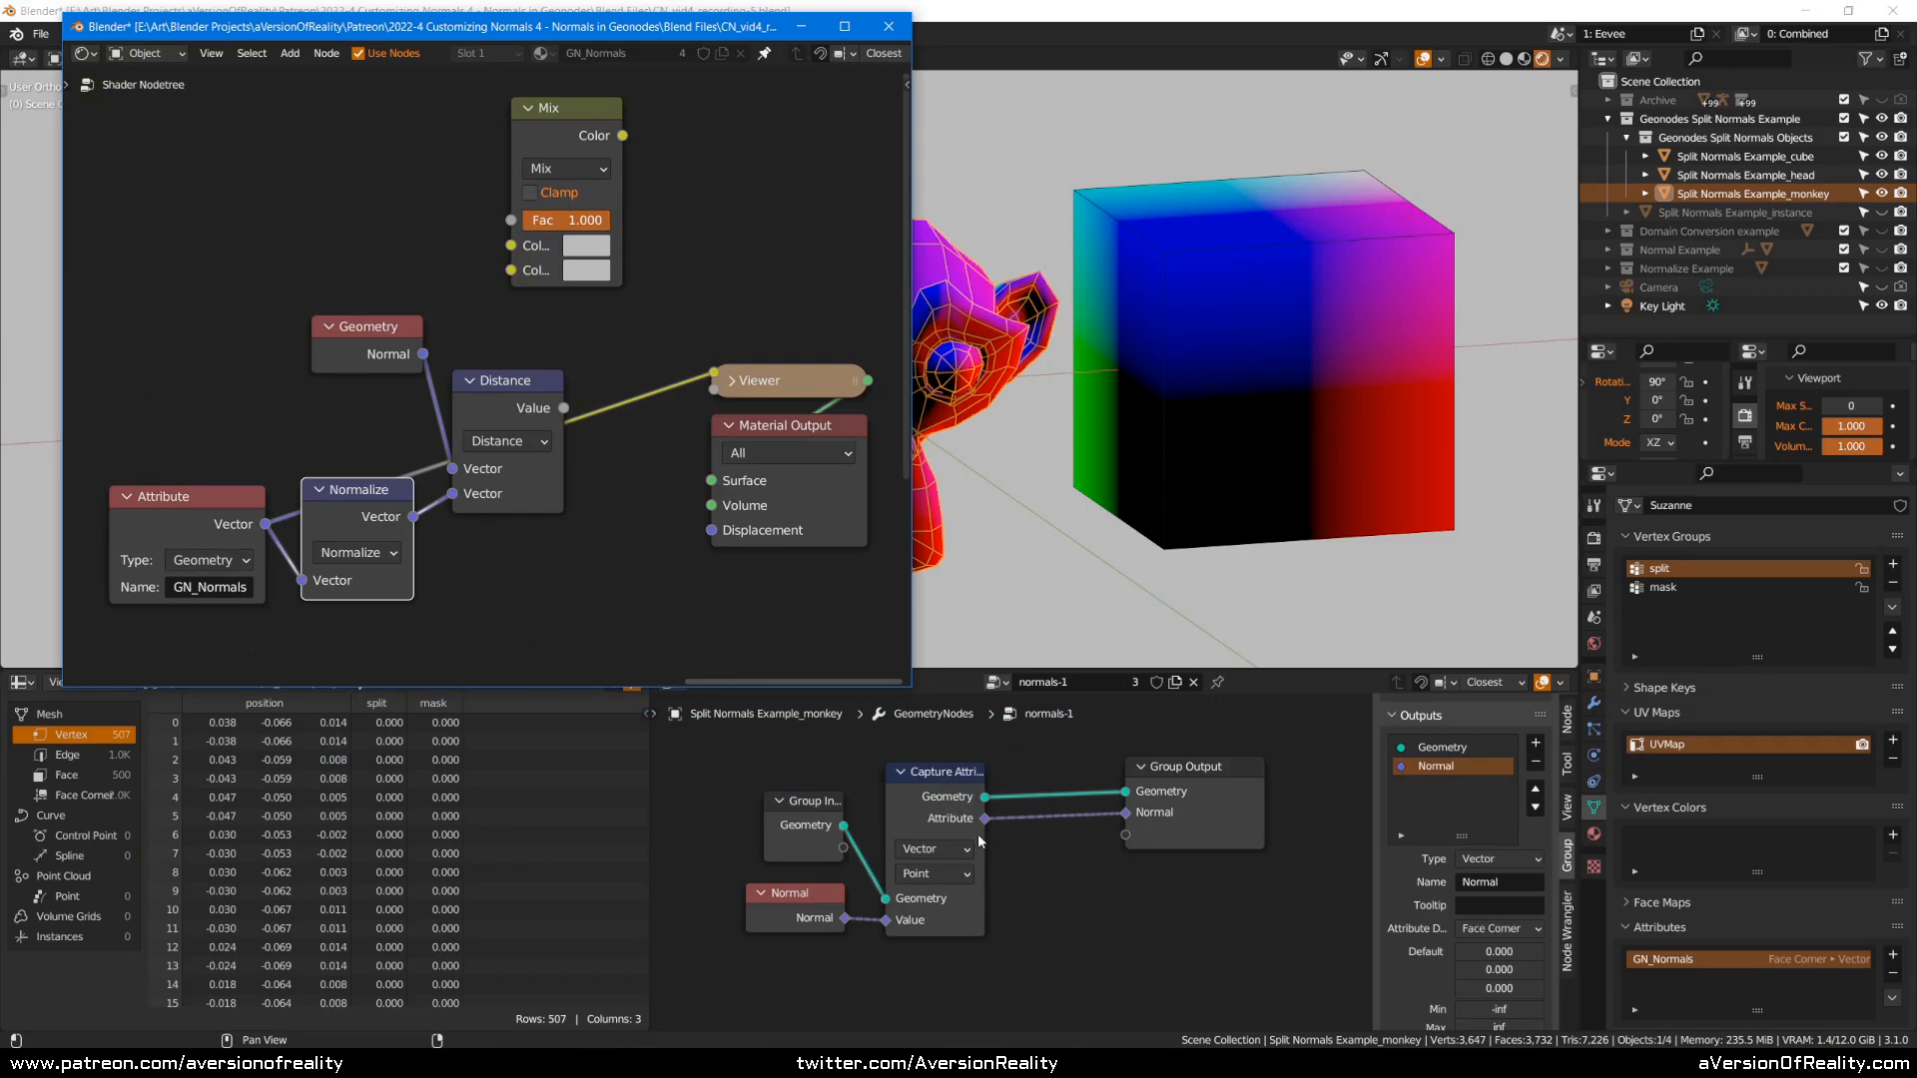
Reposition the shader editor window, move its Geometry node above the Distance node, and show the Geometry node's hidden outputs.
left_click_drag(642, 28, 605, 63)
left_click(602, 314)
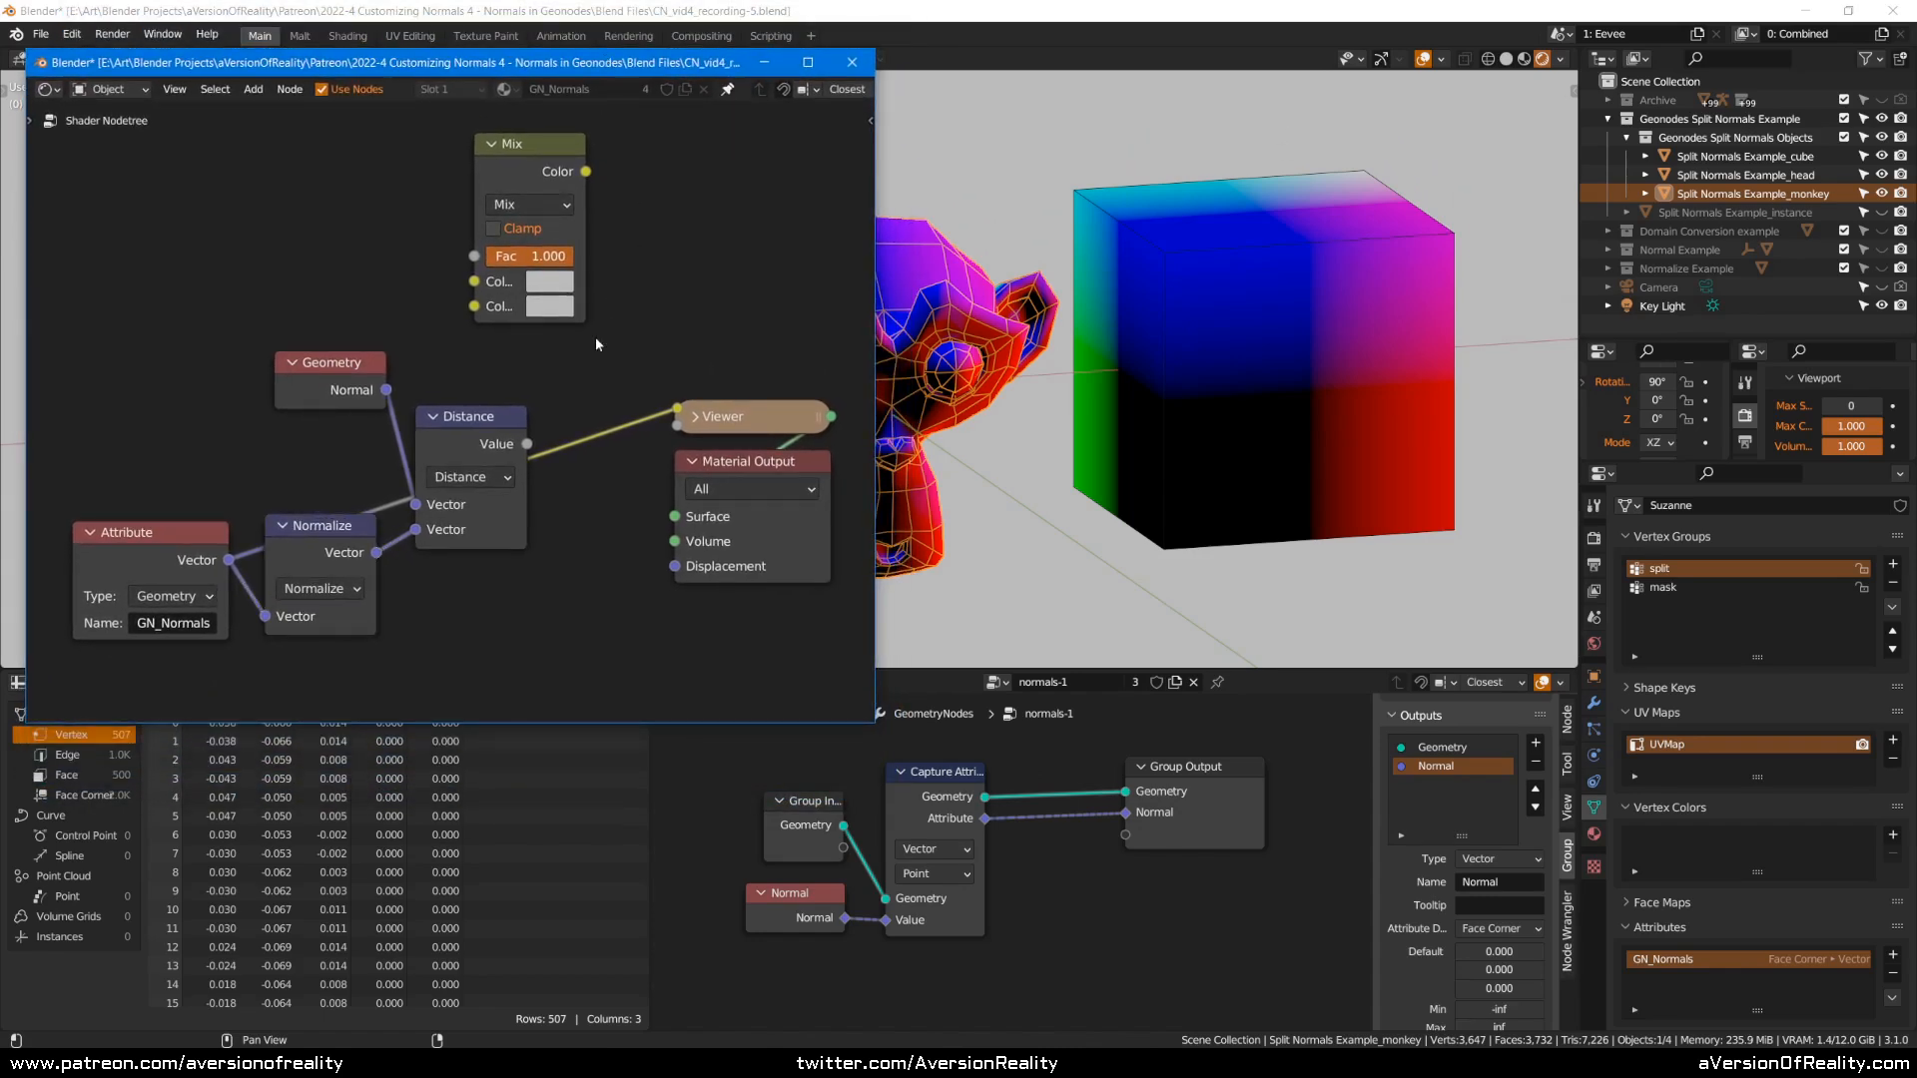
left_click_drag(331, 387, 337, 260)
key("ctrl+h")
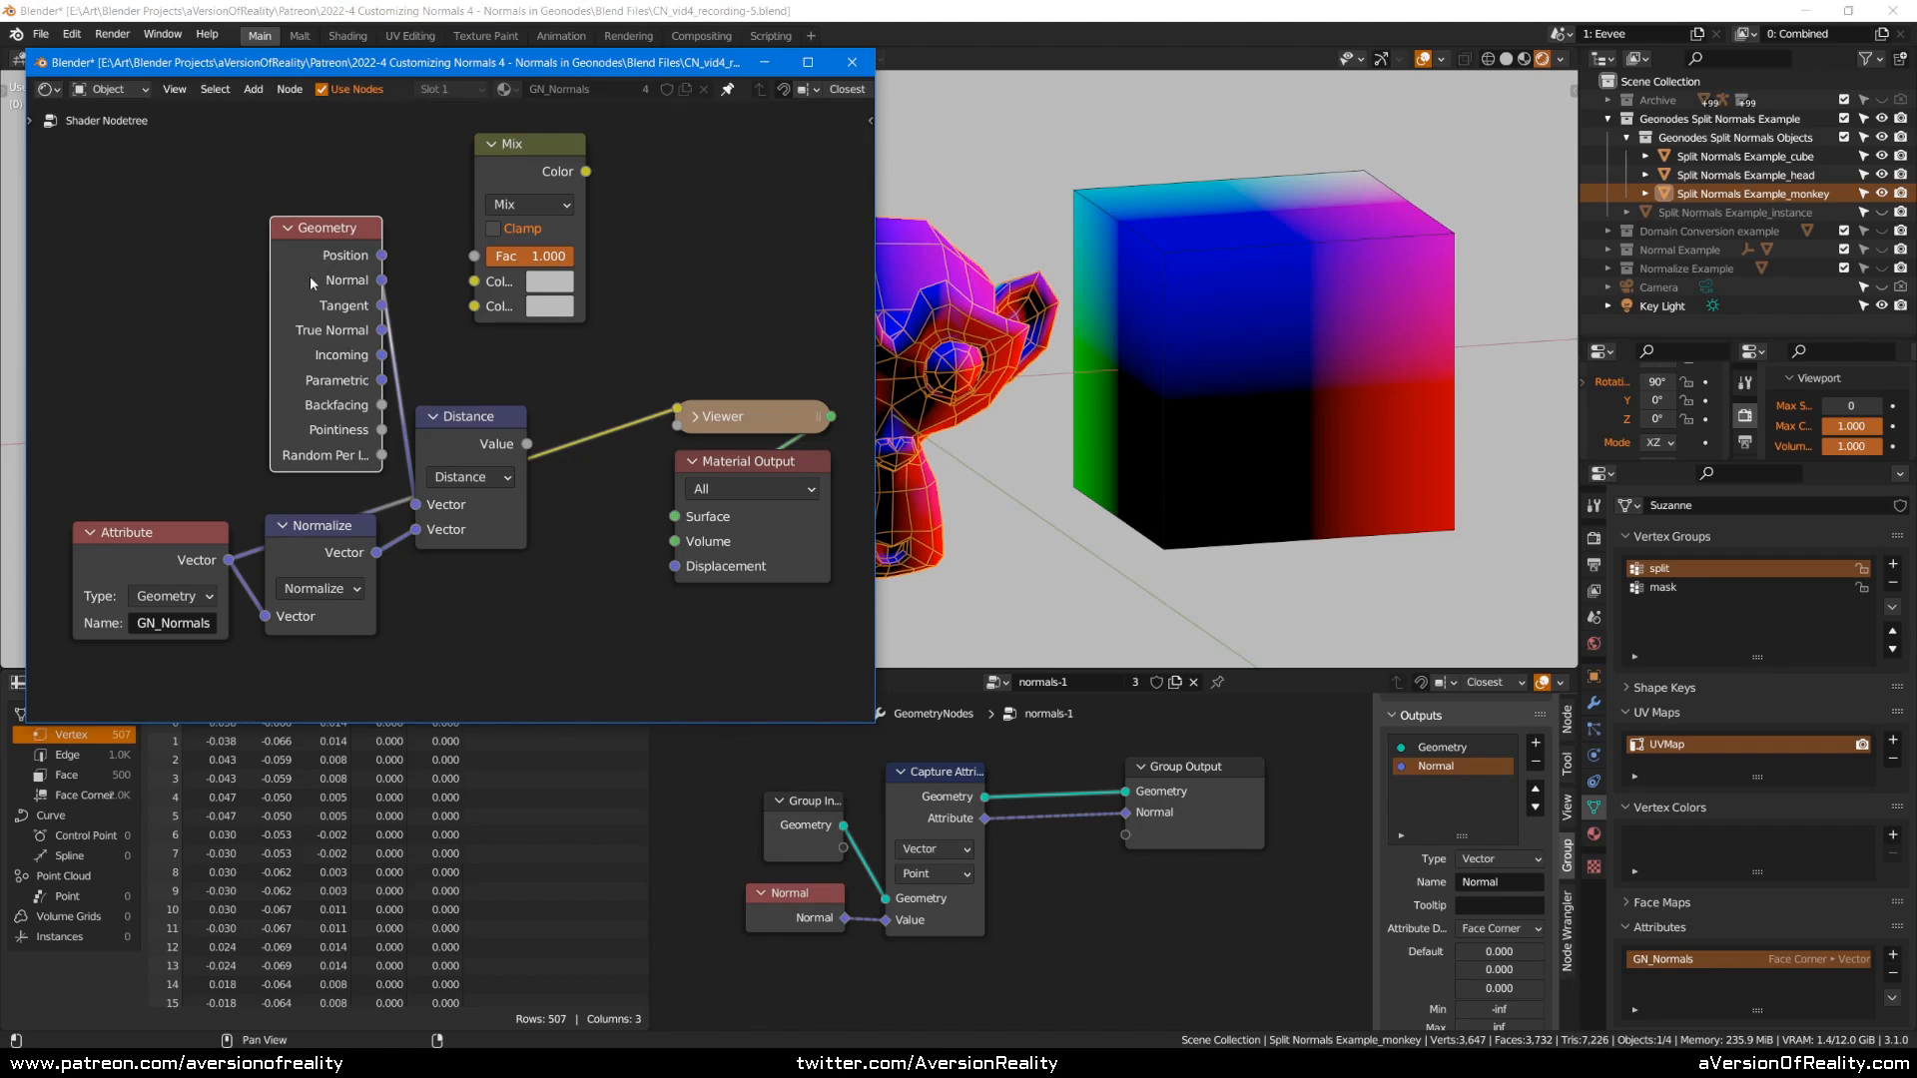
left_click_drag(323, 279, 330, 278)
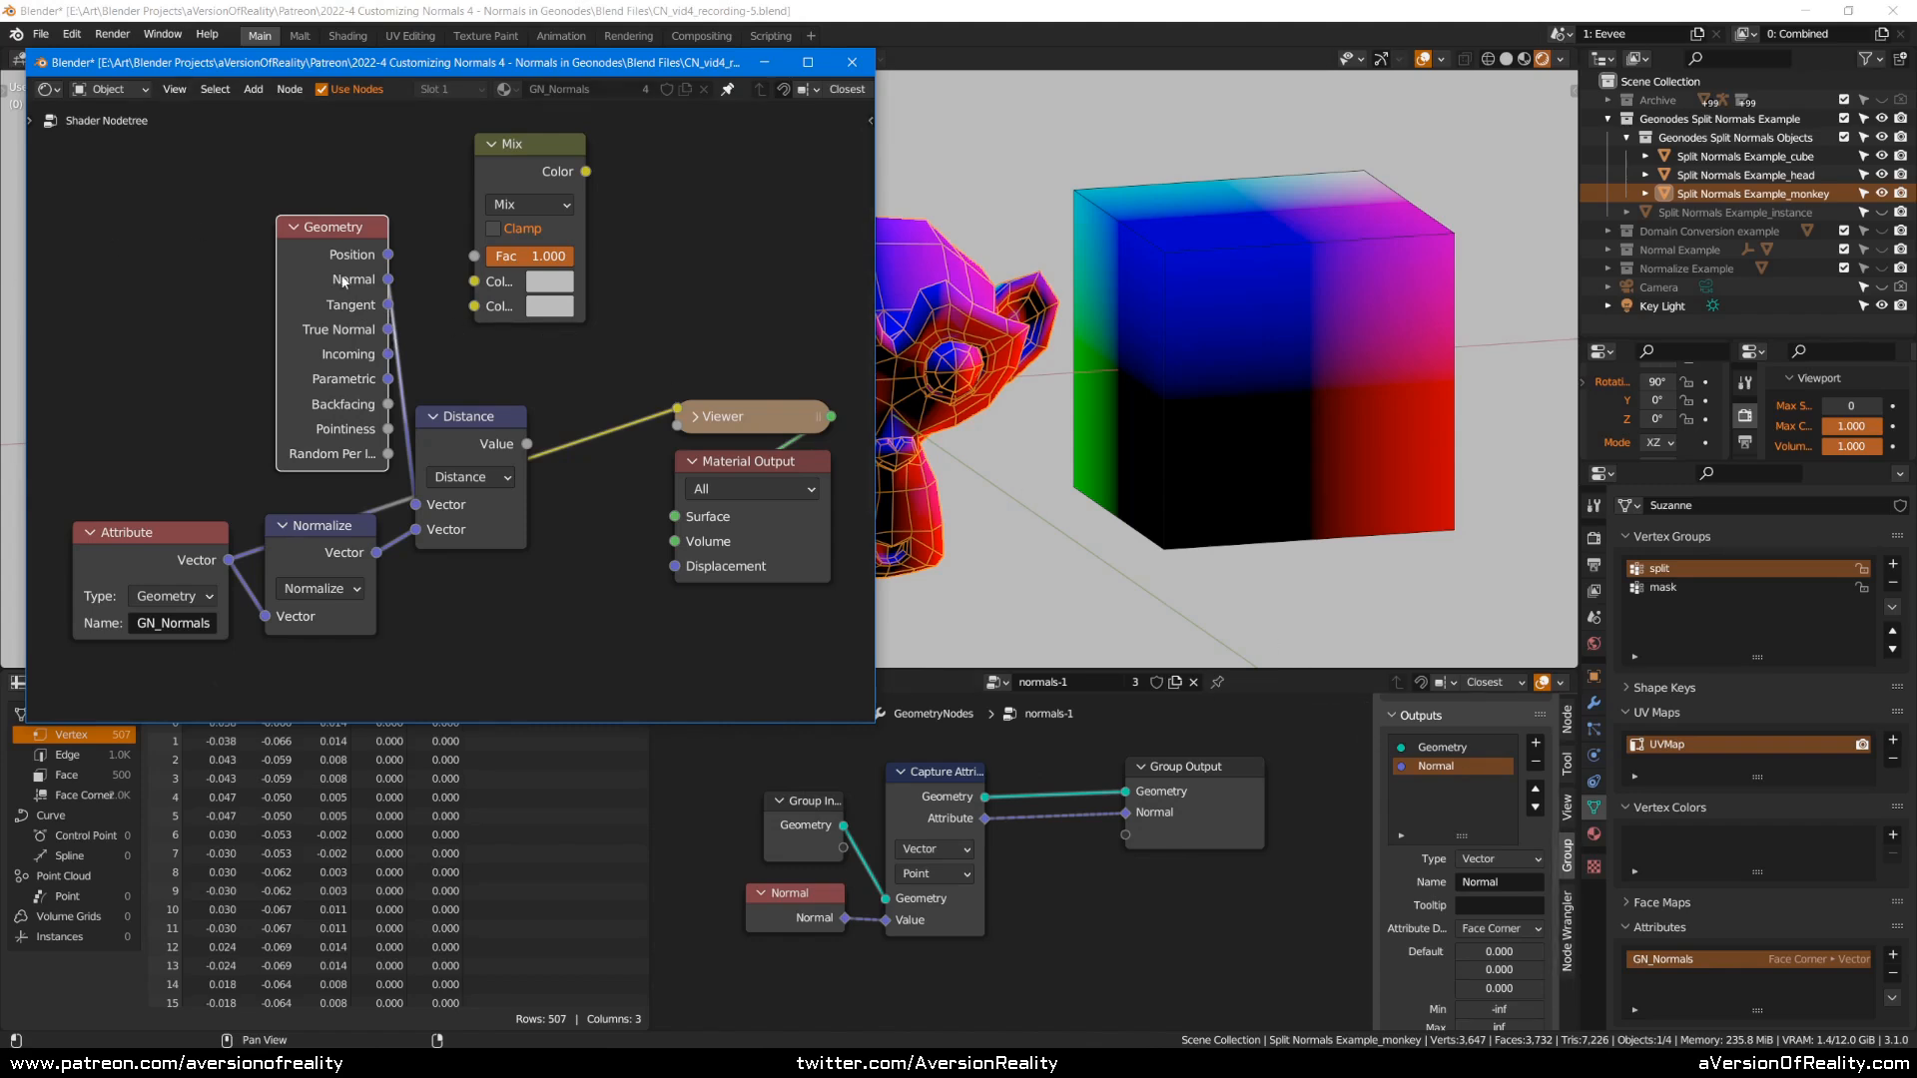
Examine the Attributes, Normals and Geometry Data settings in the monkey's mesh data properties.
left_click(1594, 807)
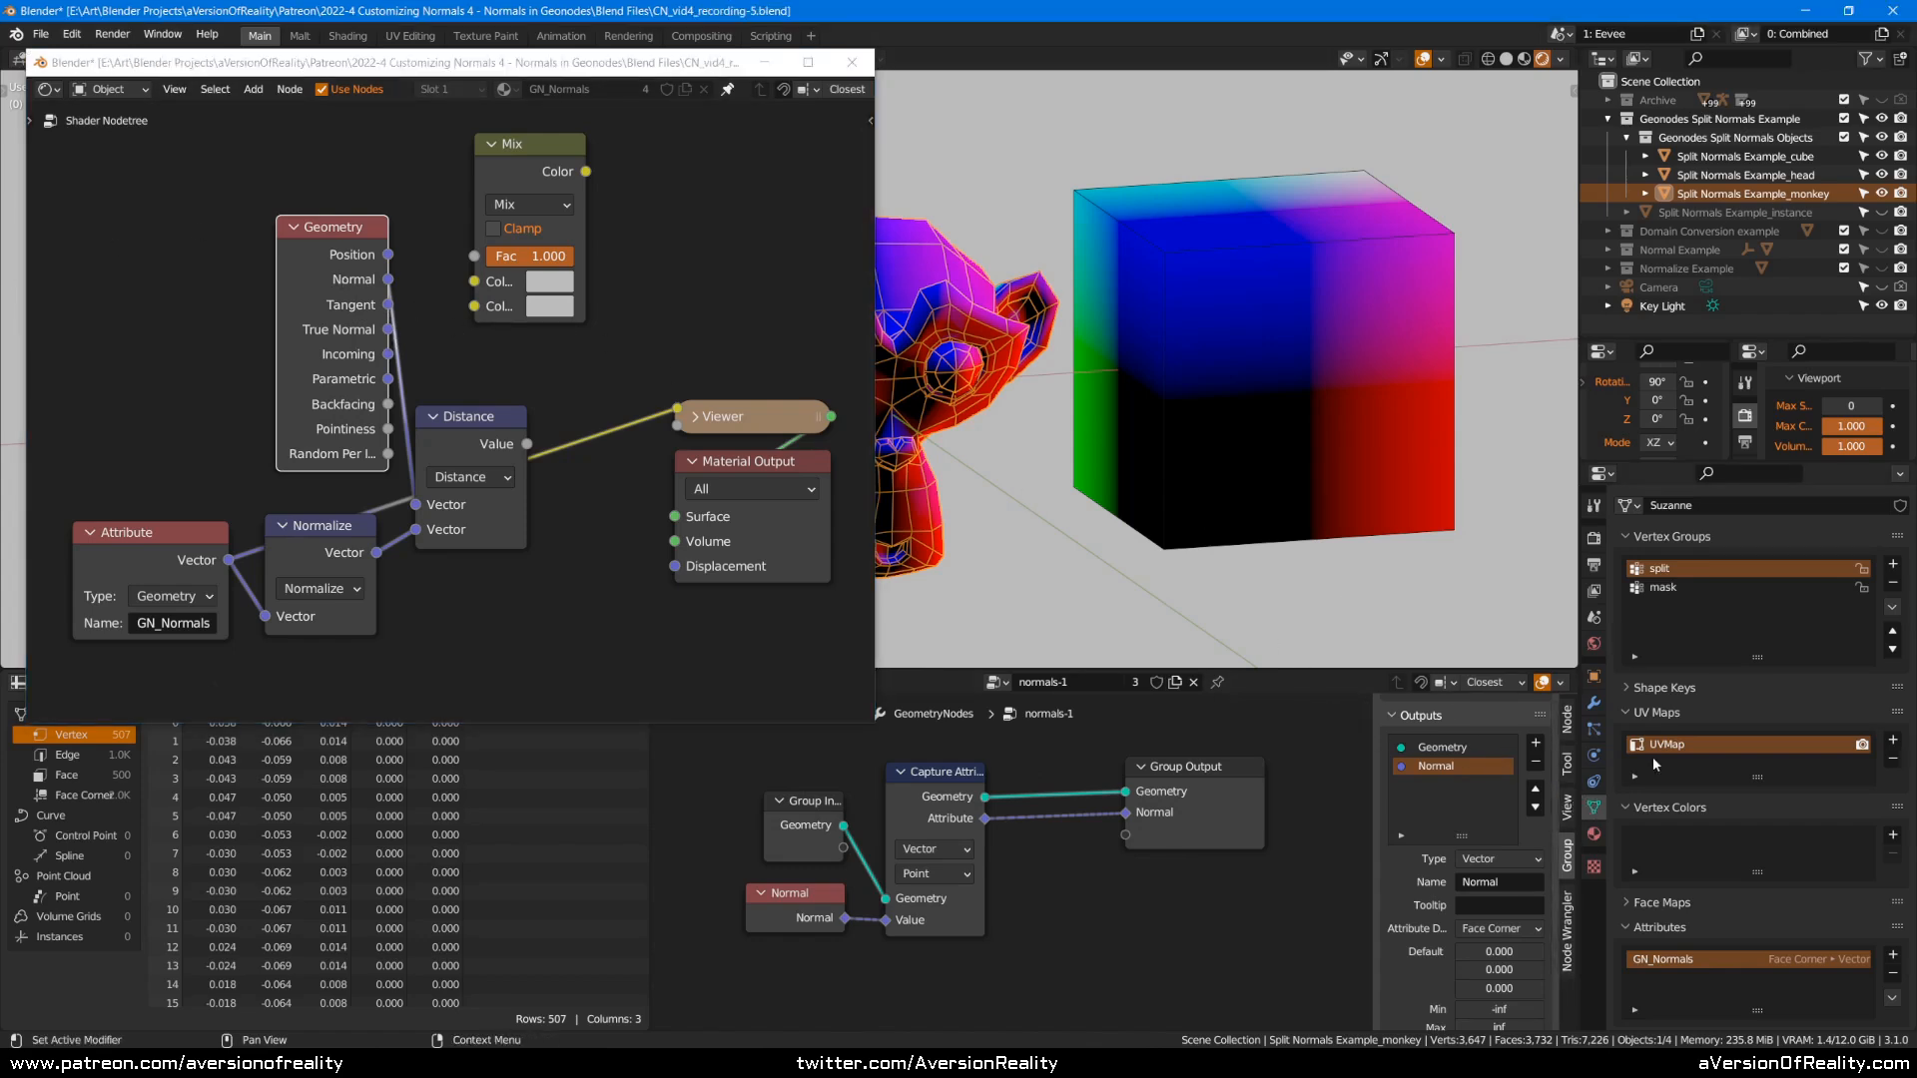
scroll(1724, 609, "down", 8)
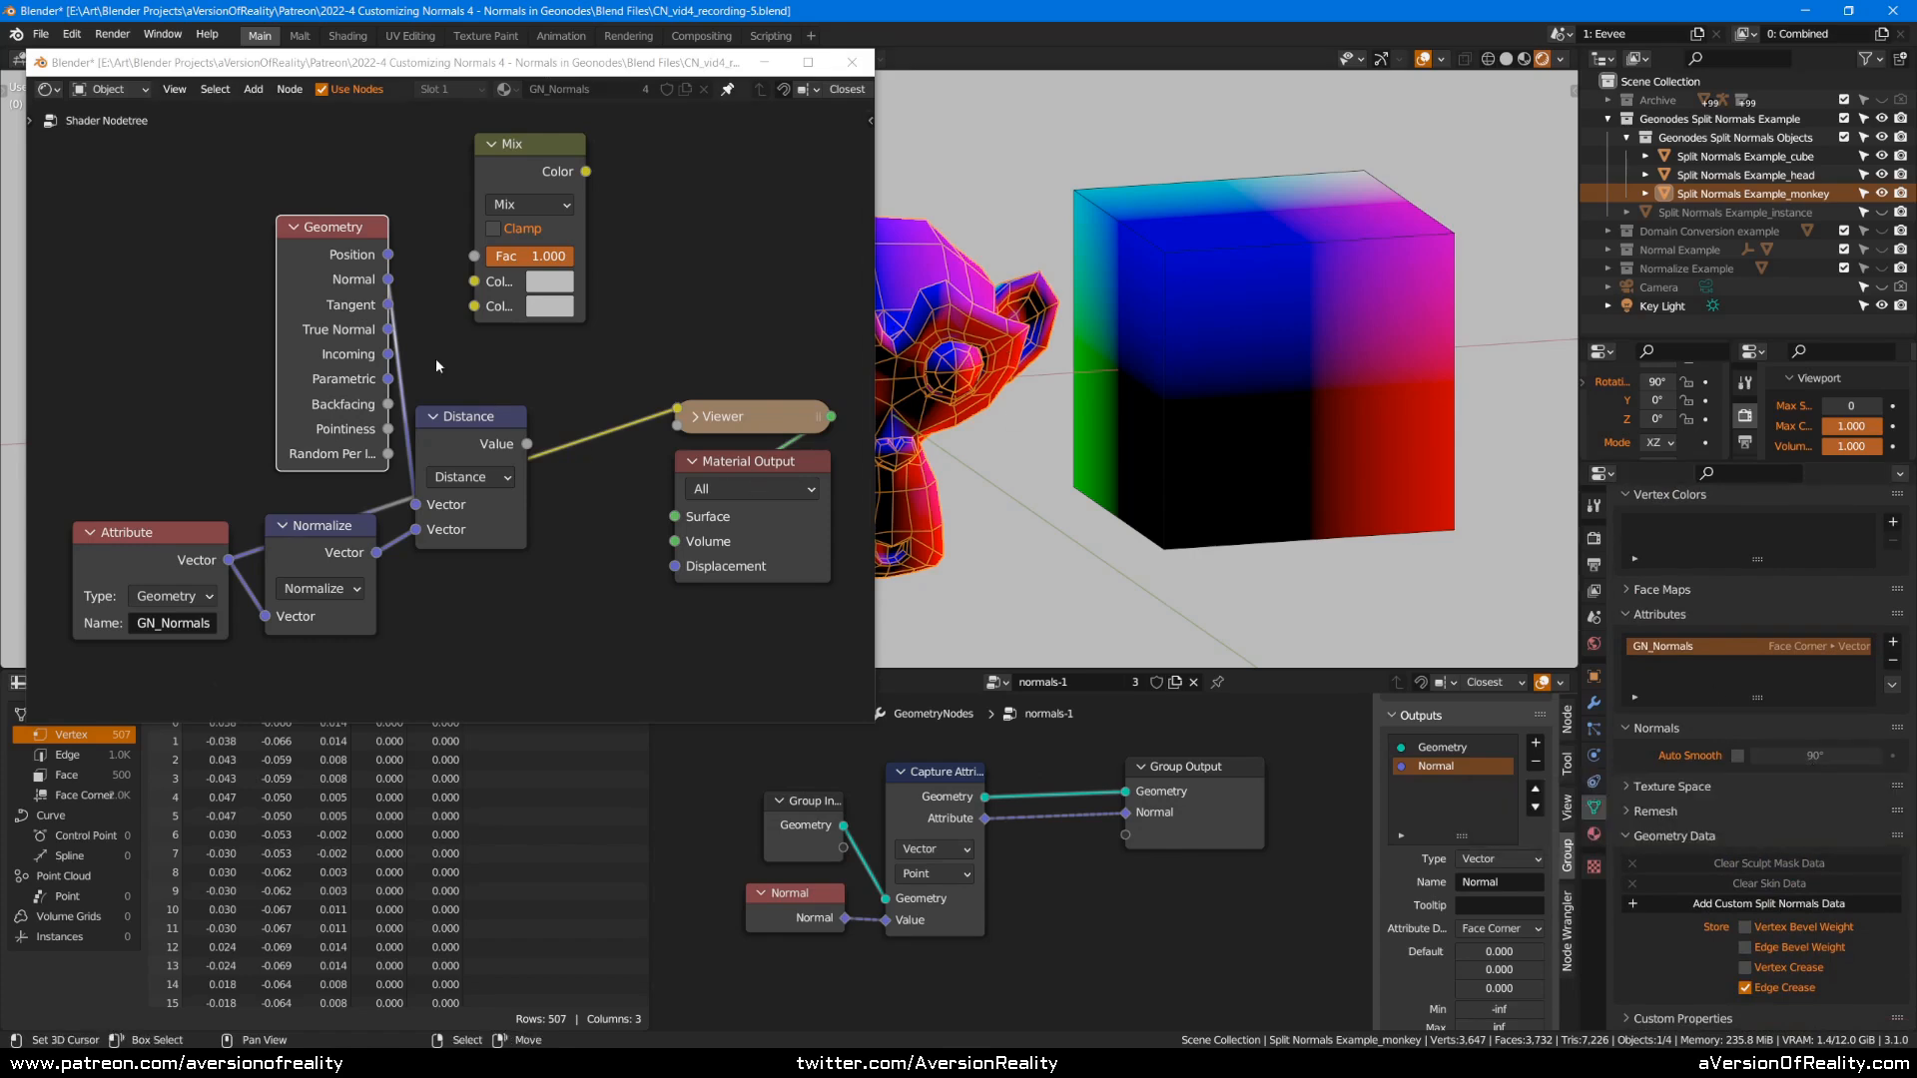
Hide the Geometry node's unused outputs and place the node directly above the Normalize node, beside the Distance node.
left_click_drag(360, 292, 349, 283)
left_click(584, 375)
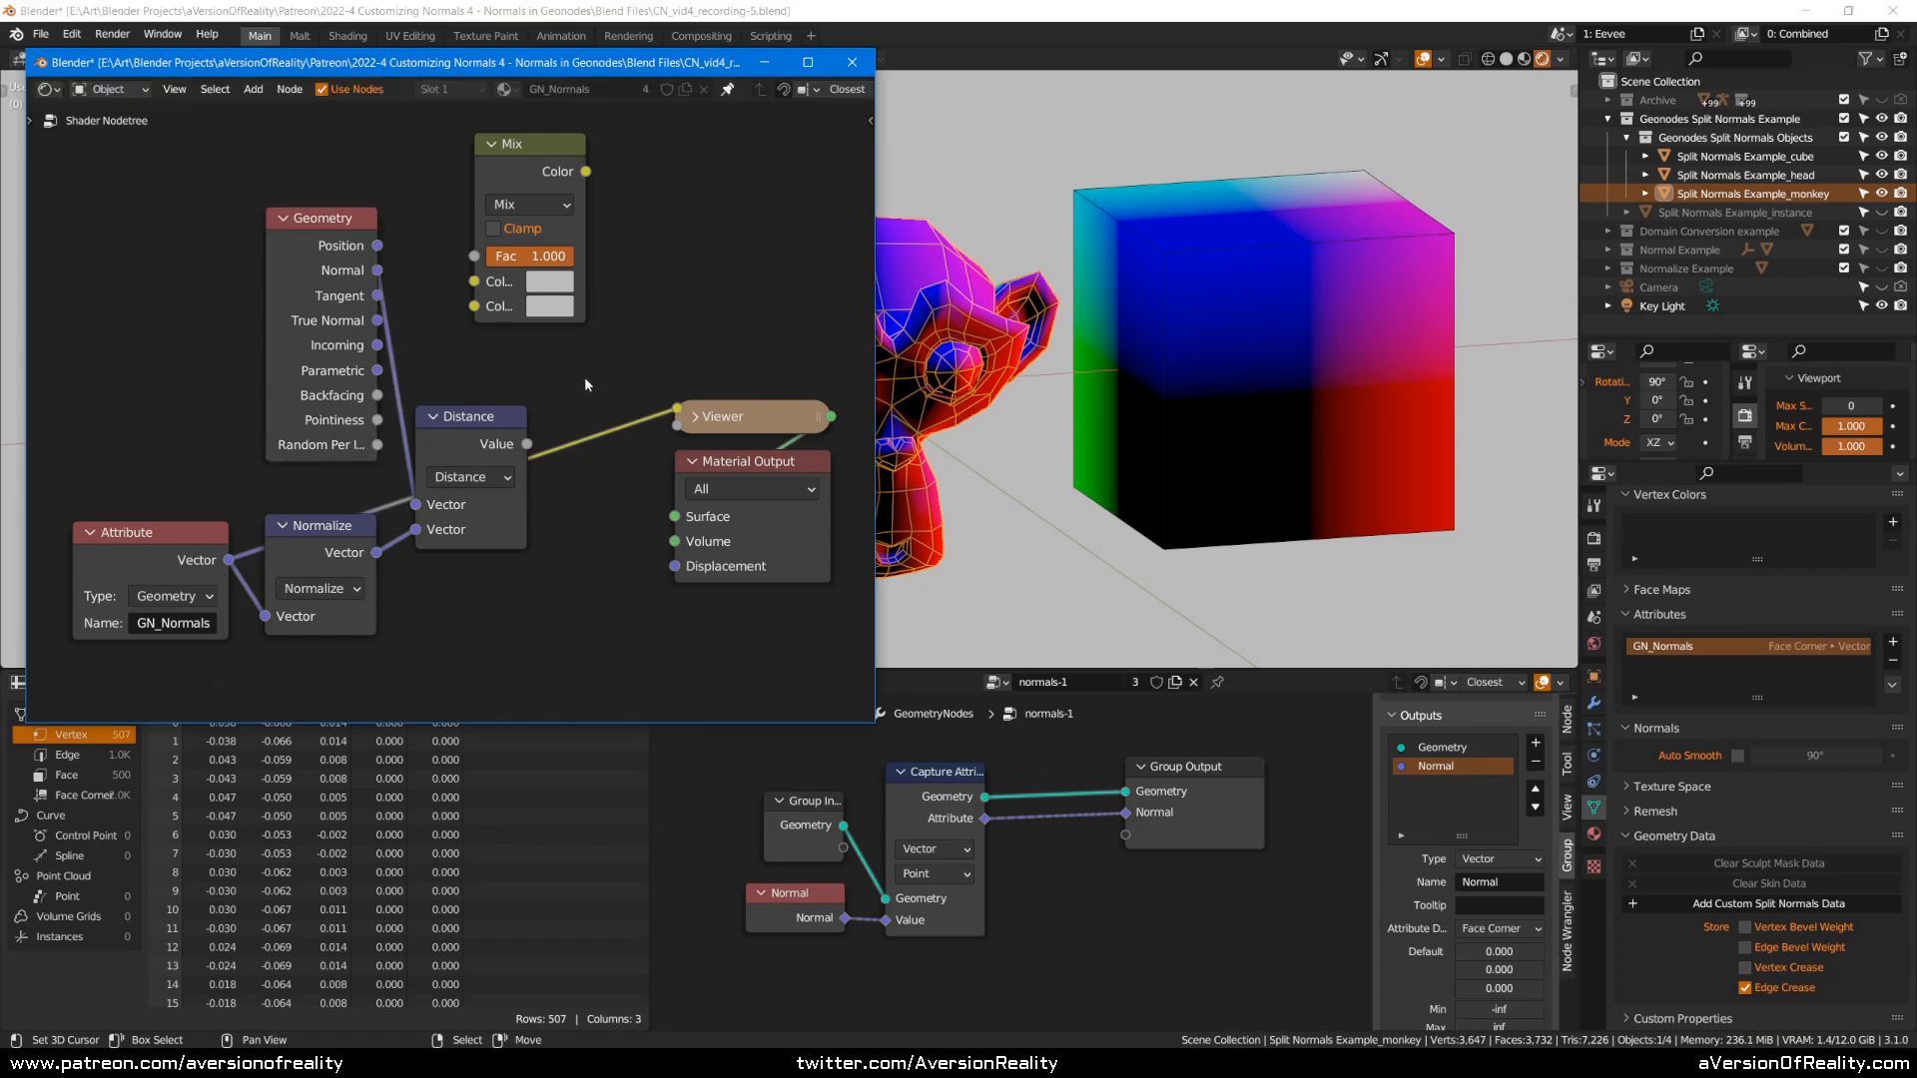
left_click(286, 547)
left_click_drag(334, 249, 329, 261)
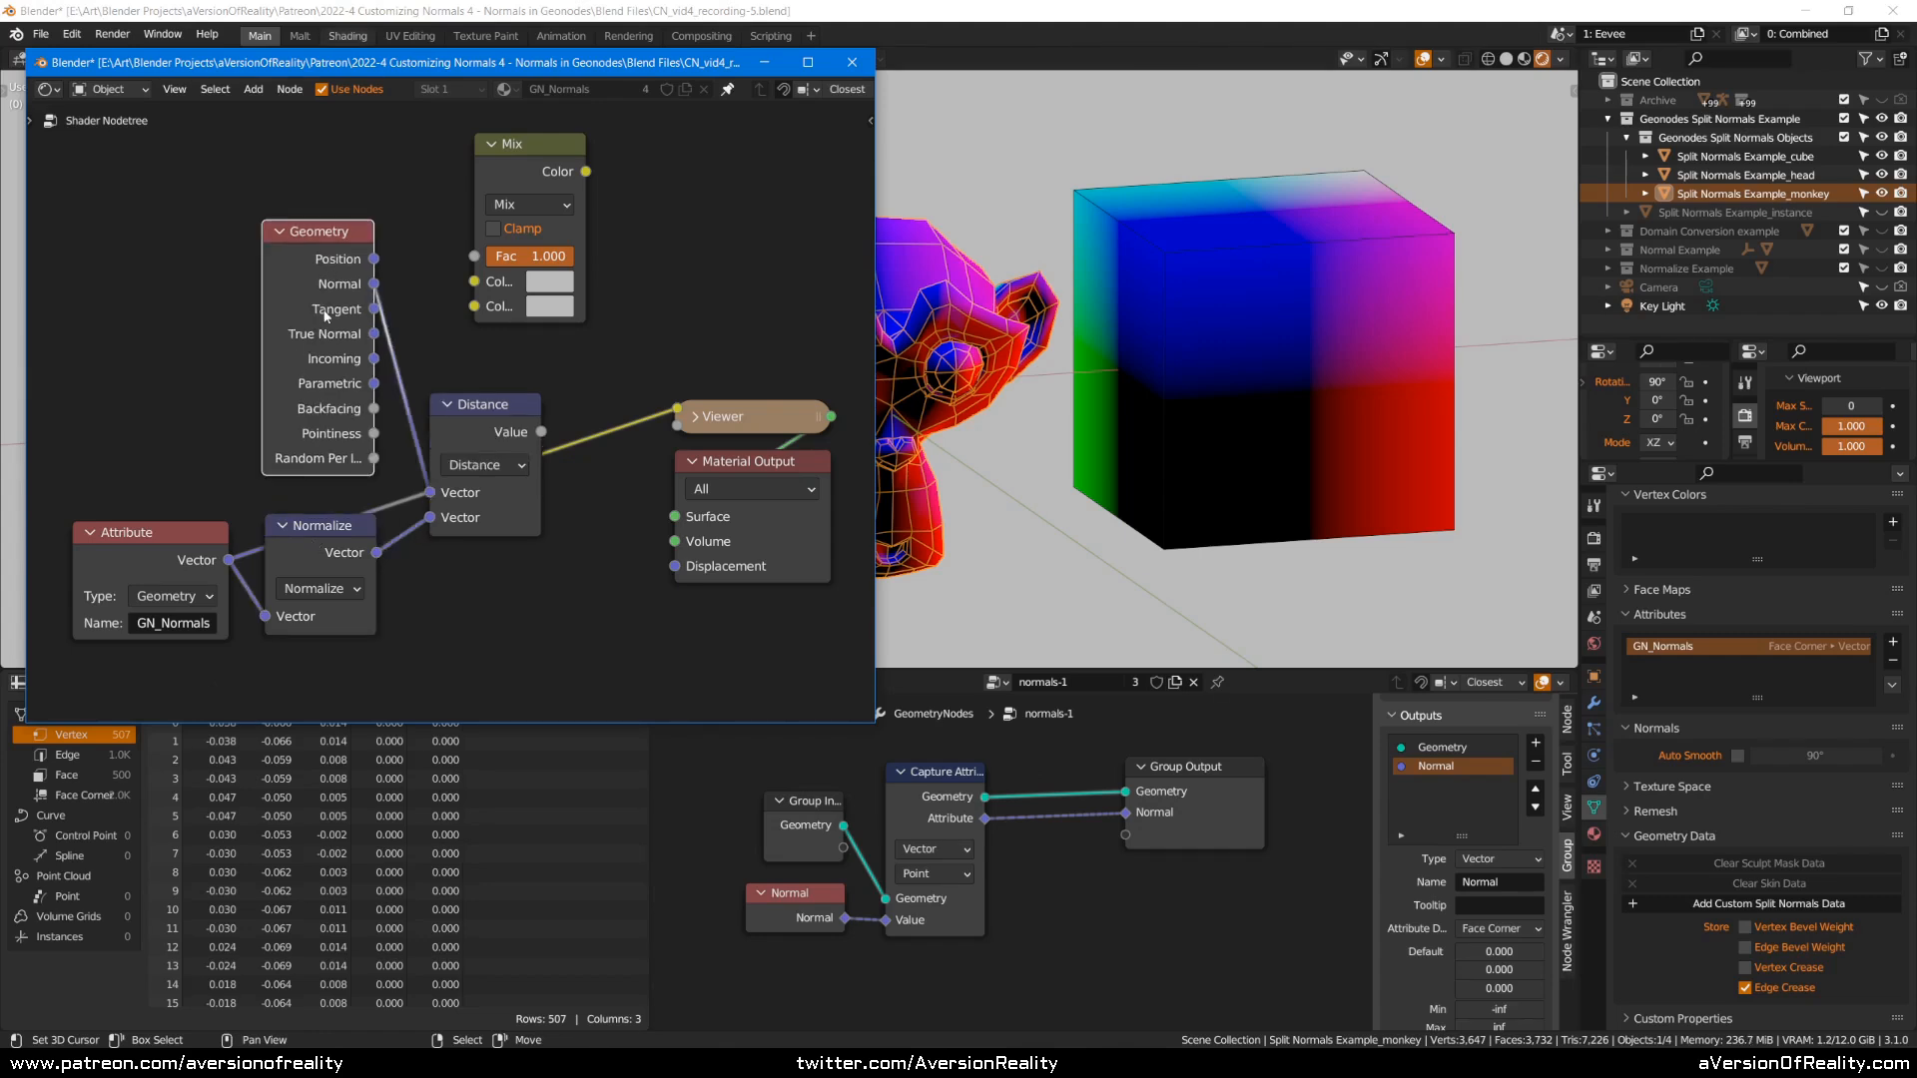
key("ctrl+h")
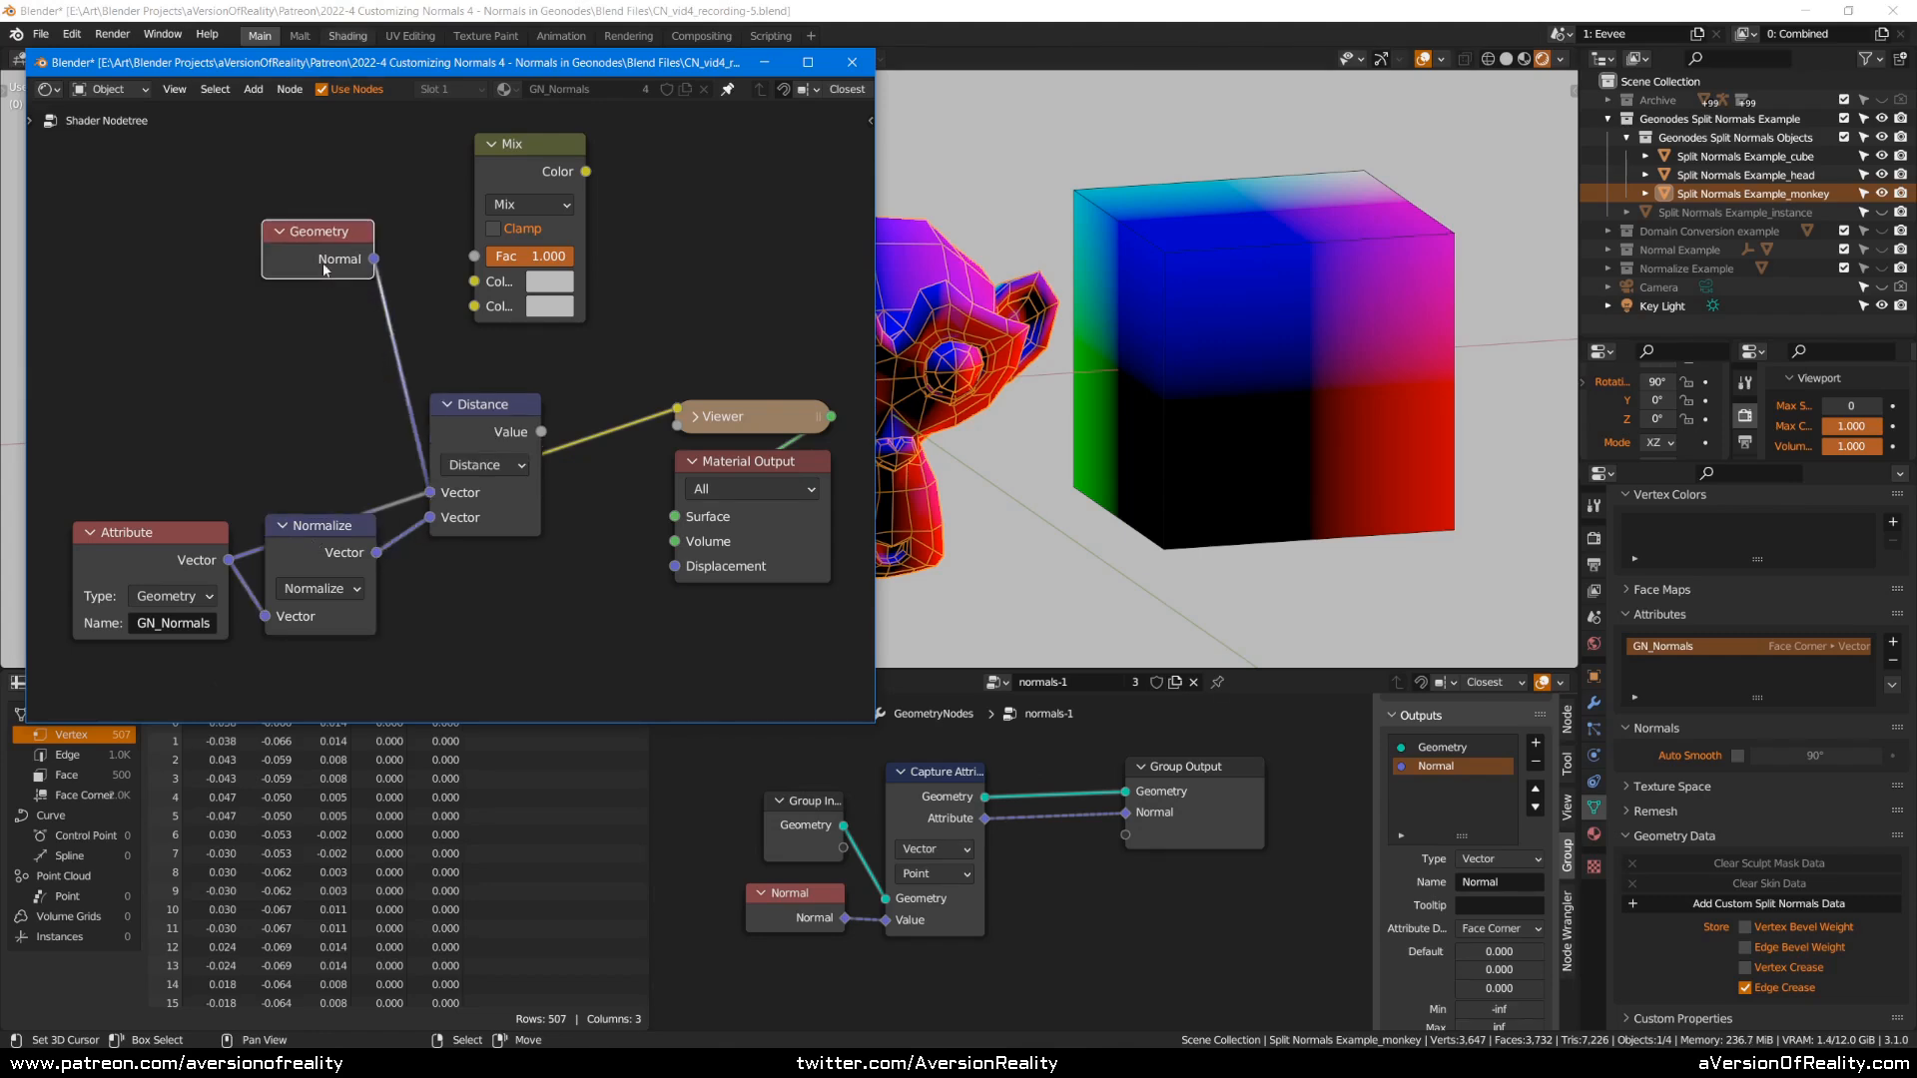
key("g")
left_click(334, 493)
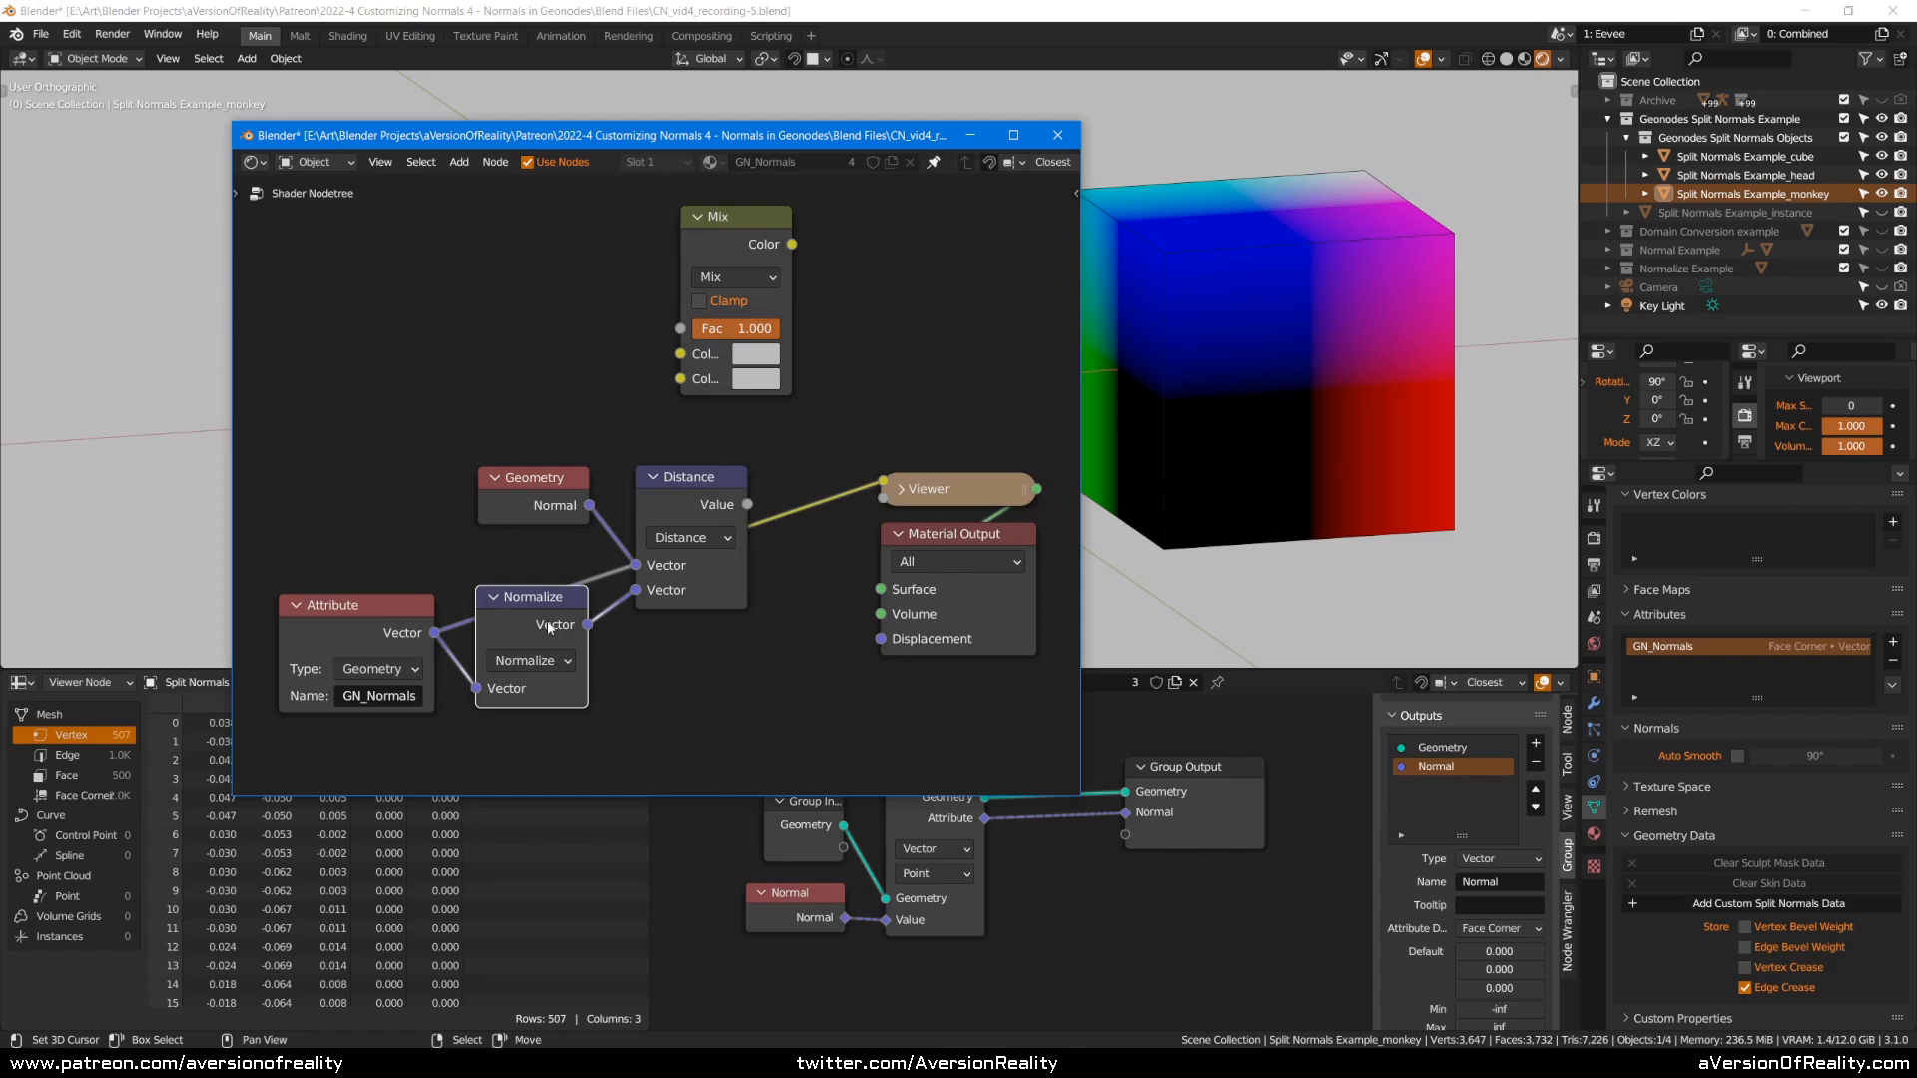
key("g")
right_click(546, 628)
left_click(408, 632)
left_click(530, 632)
left_click(372, 485)
left_click(381, 607)
left_click(360, 454)
Duplicate the Normalize node, set the copy's operation to Length, and align it below the Distance node.
left_click(574, 617)
key("shift+d")
left_click(715, 653)
middle_click_drag(688, 711, 719, 638)
left_click(718, 633)
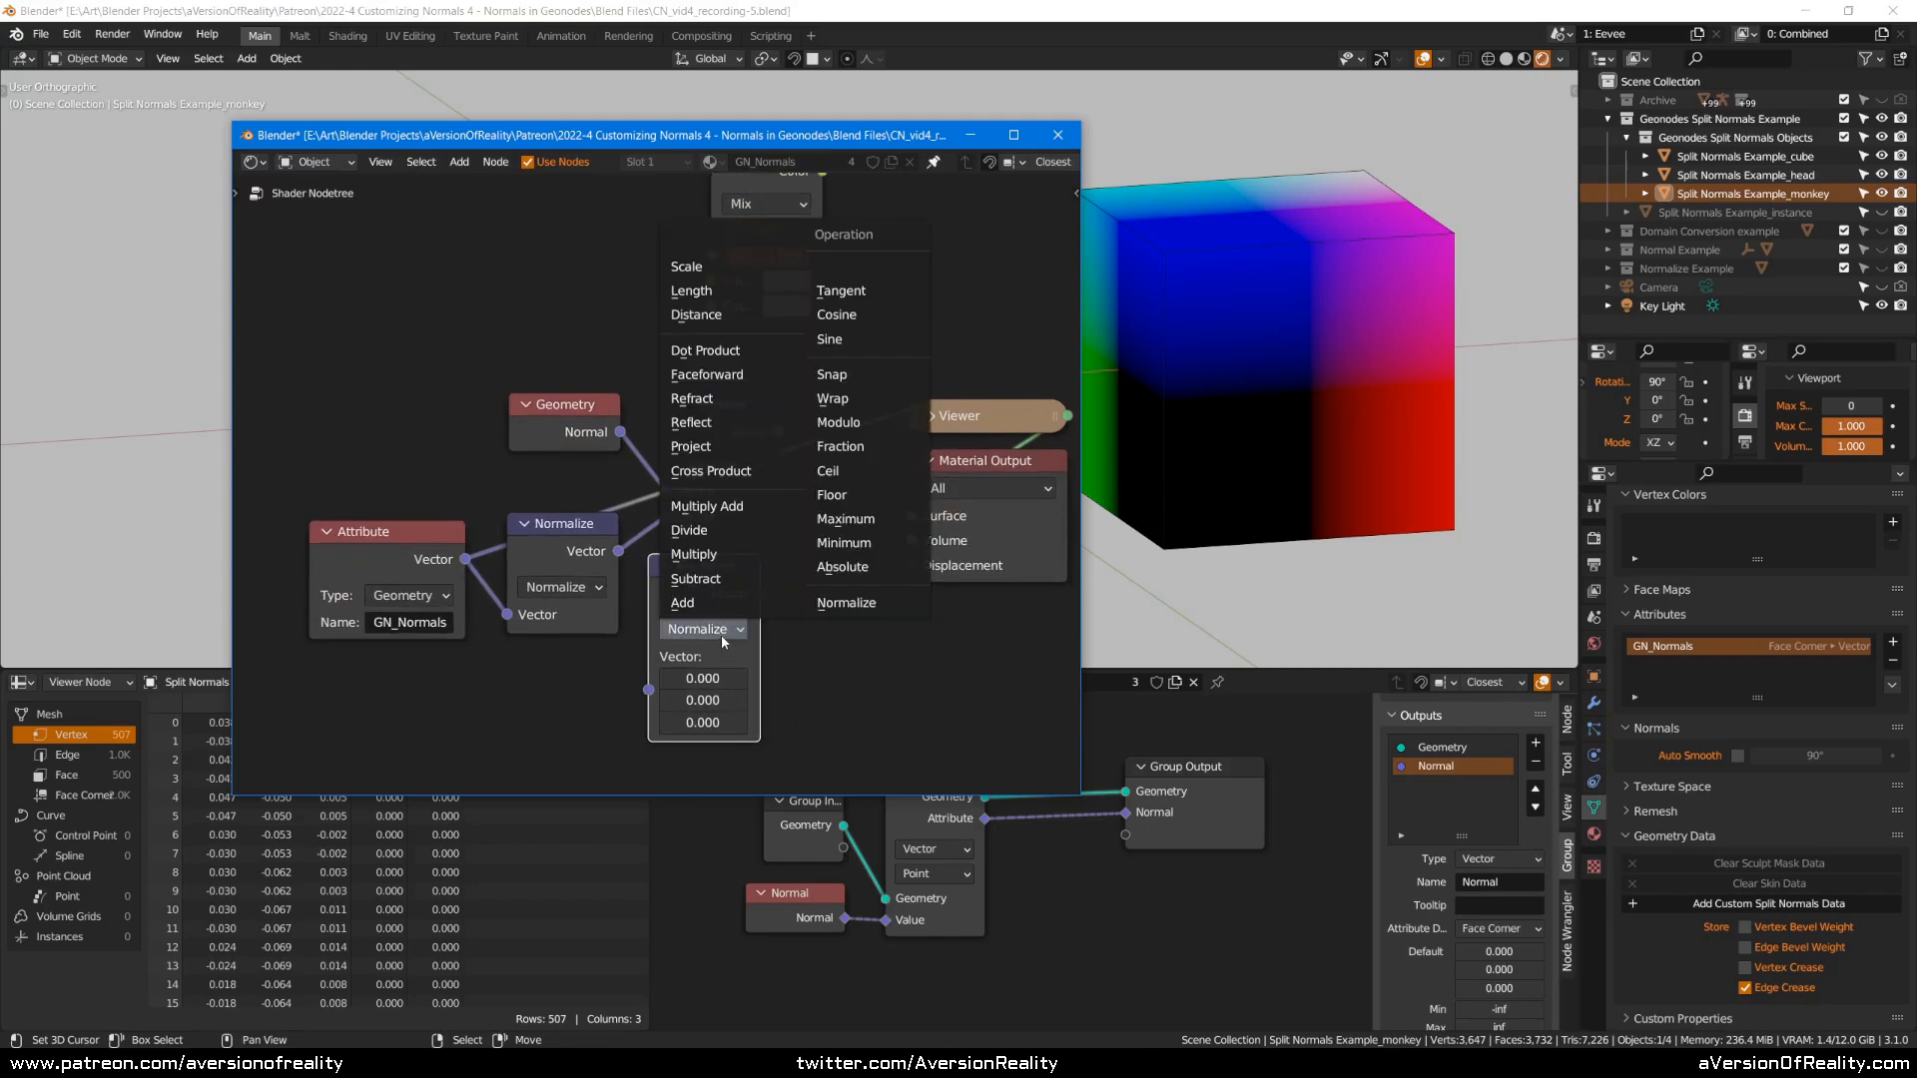
left_click(691, 291)
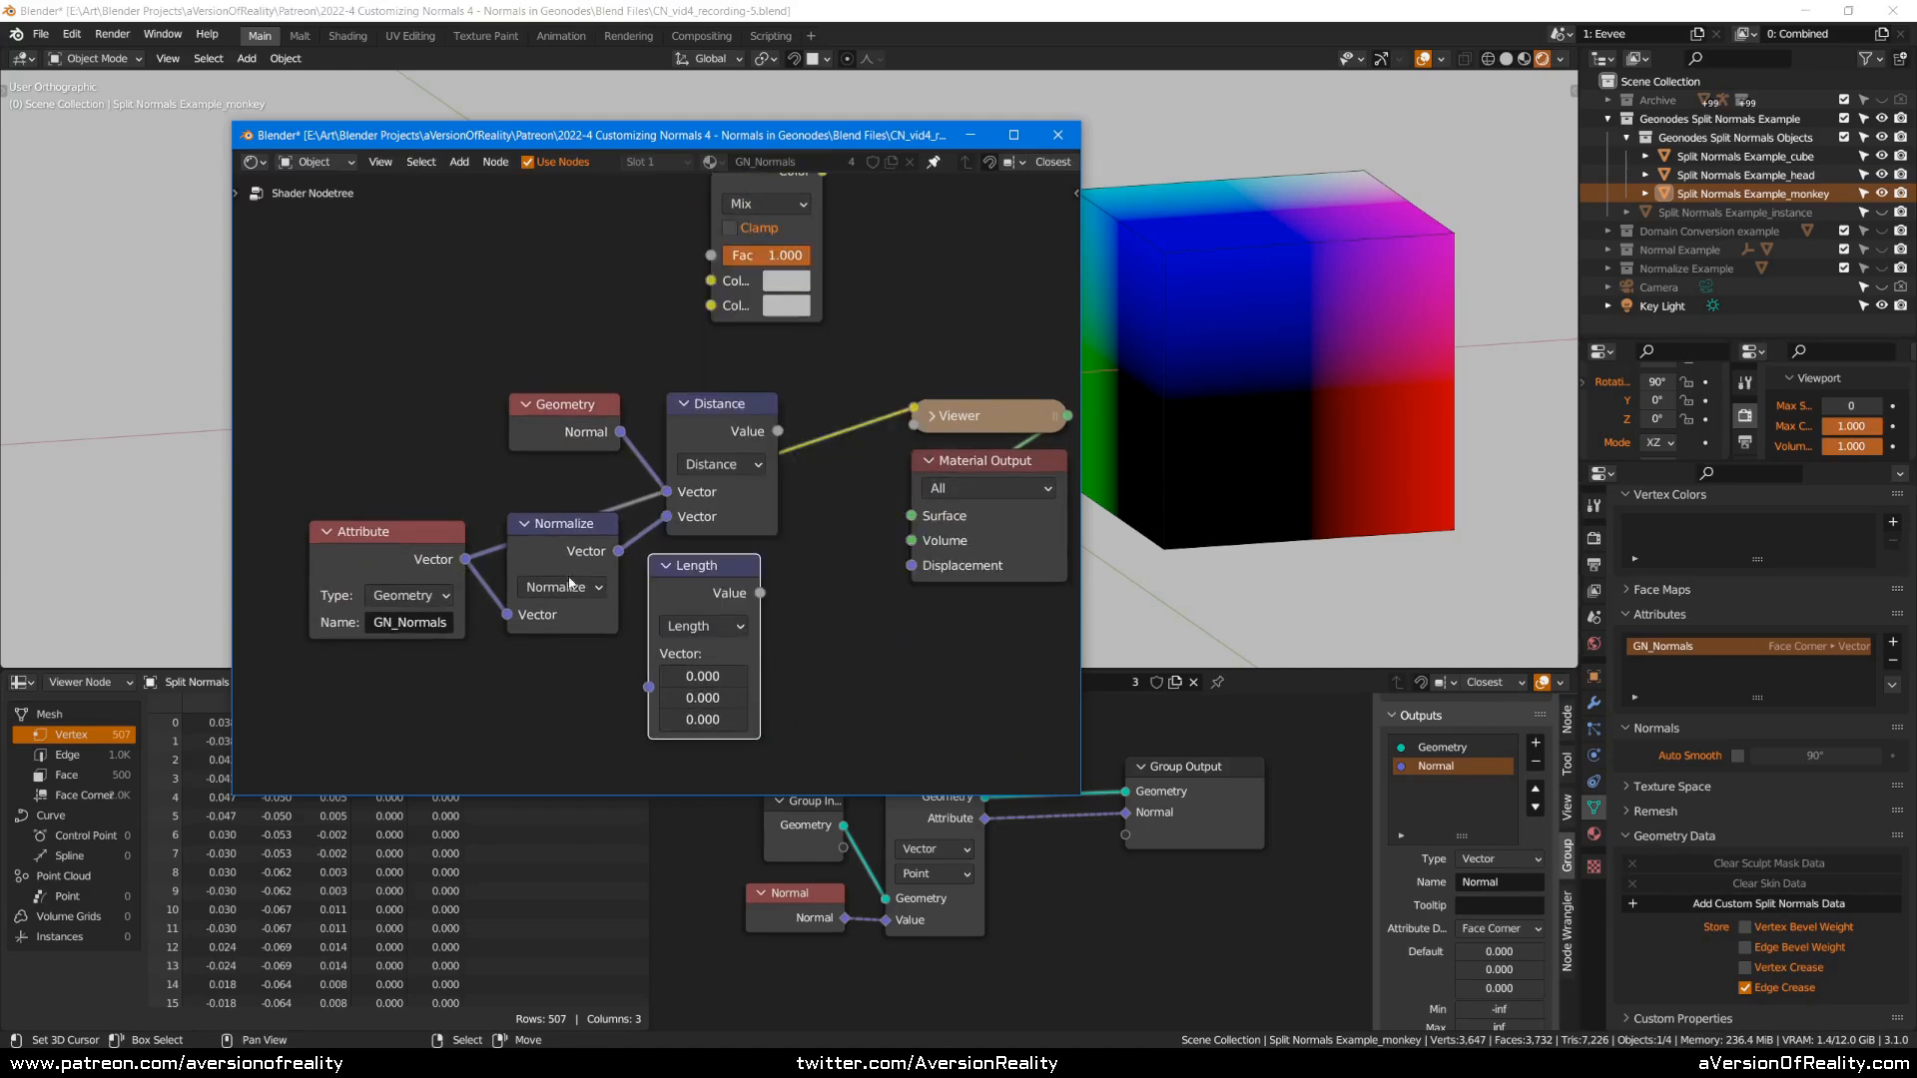
left_click(495, 466)
left_click_drag(712, 566, 755, 569)
middle_click_drag(829, 531, 824, 555)
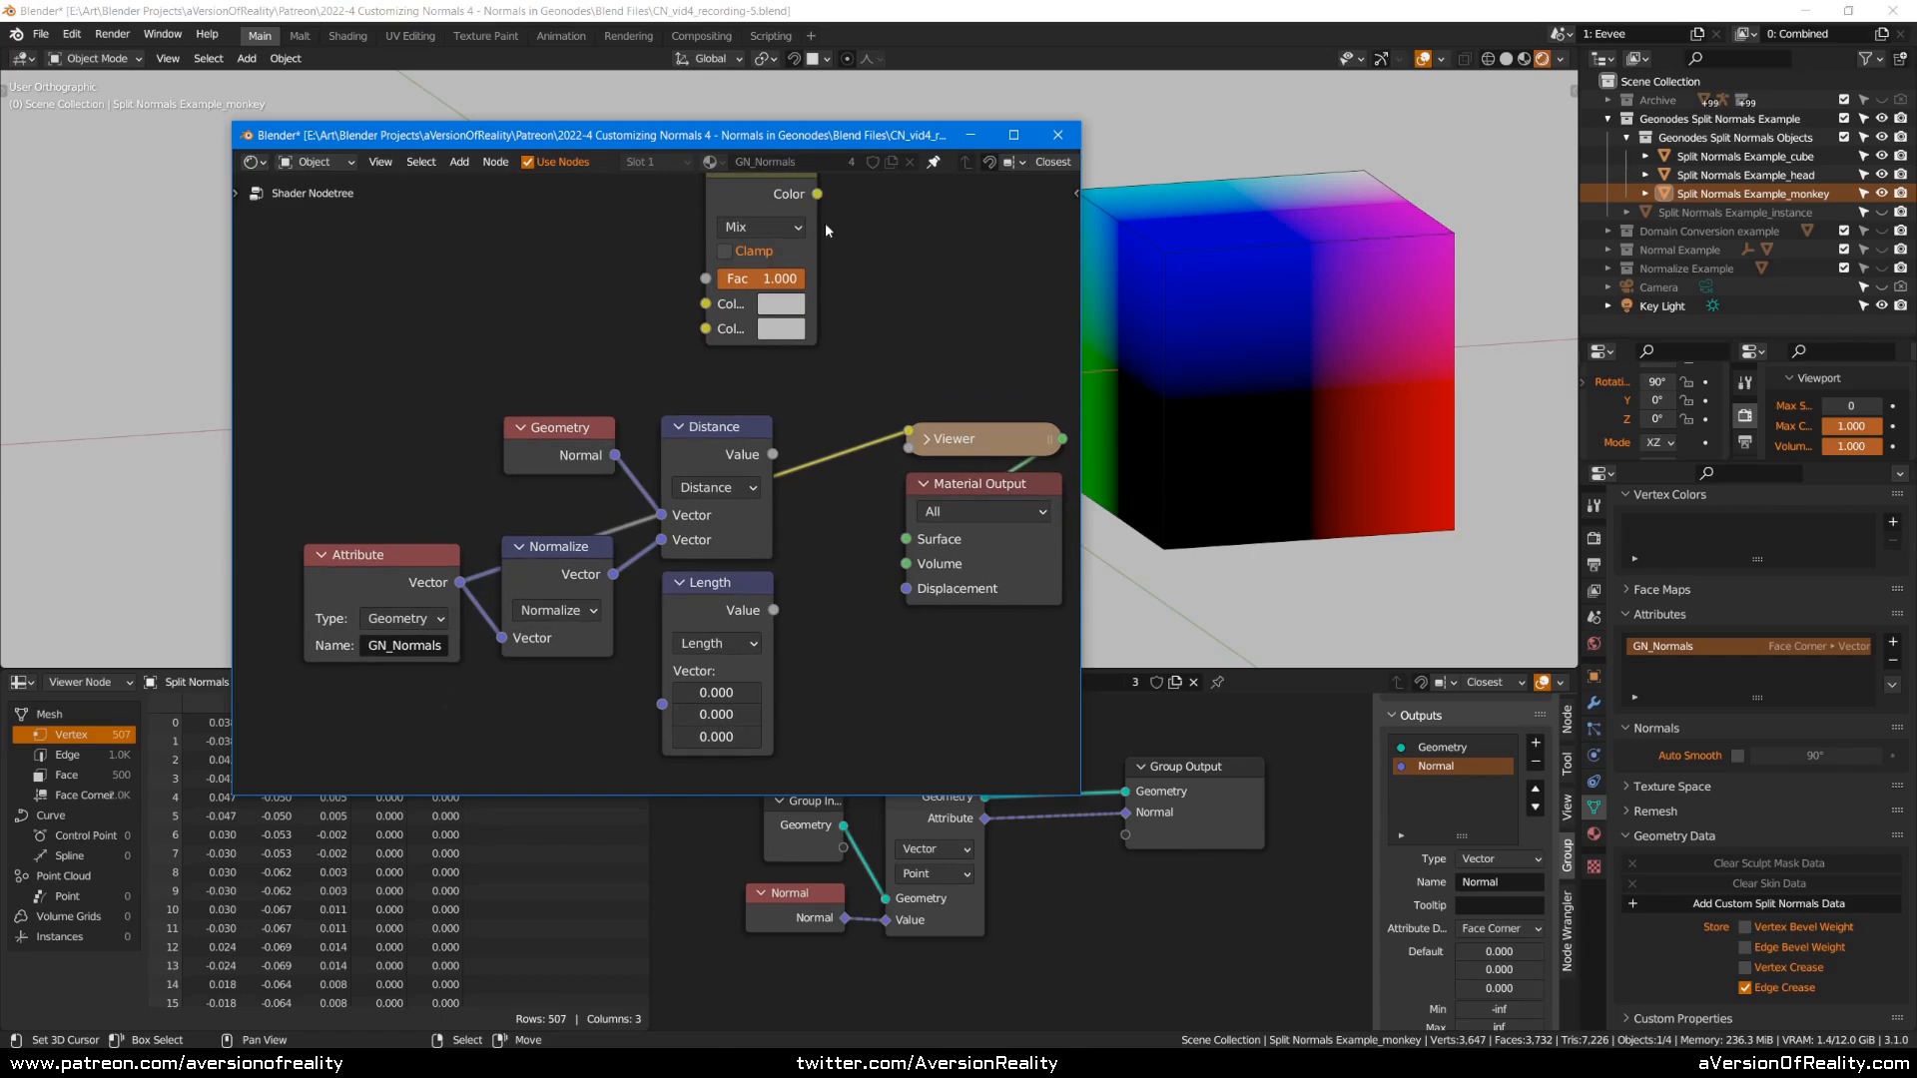
Move the shader editor window out of the way, collapse the Geonodes Split Normals Example collection and expand Normal Example.
left_click_drag(862, 135, 0, 174)
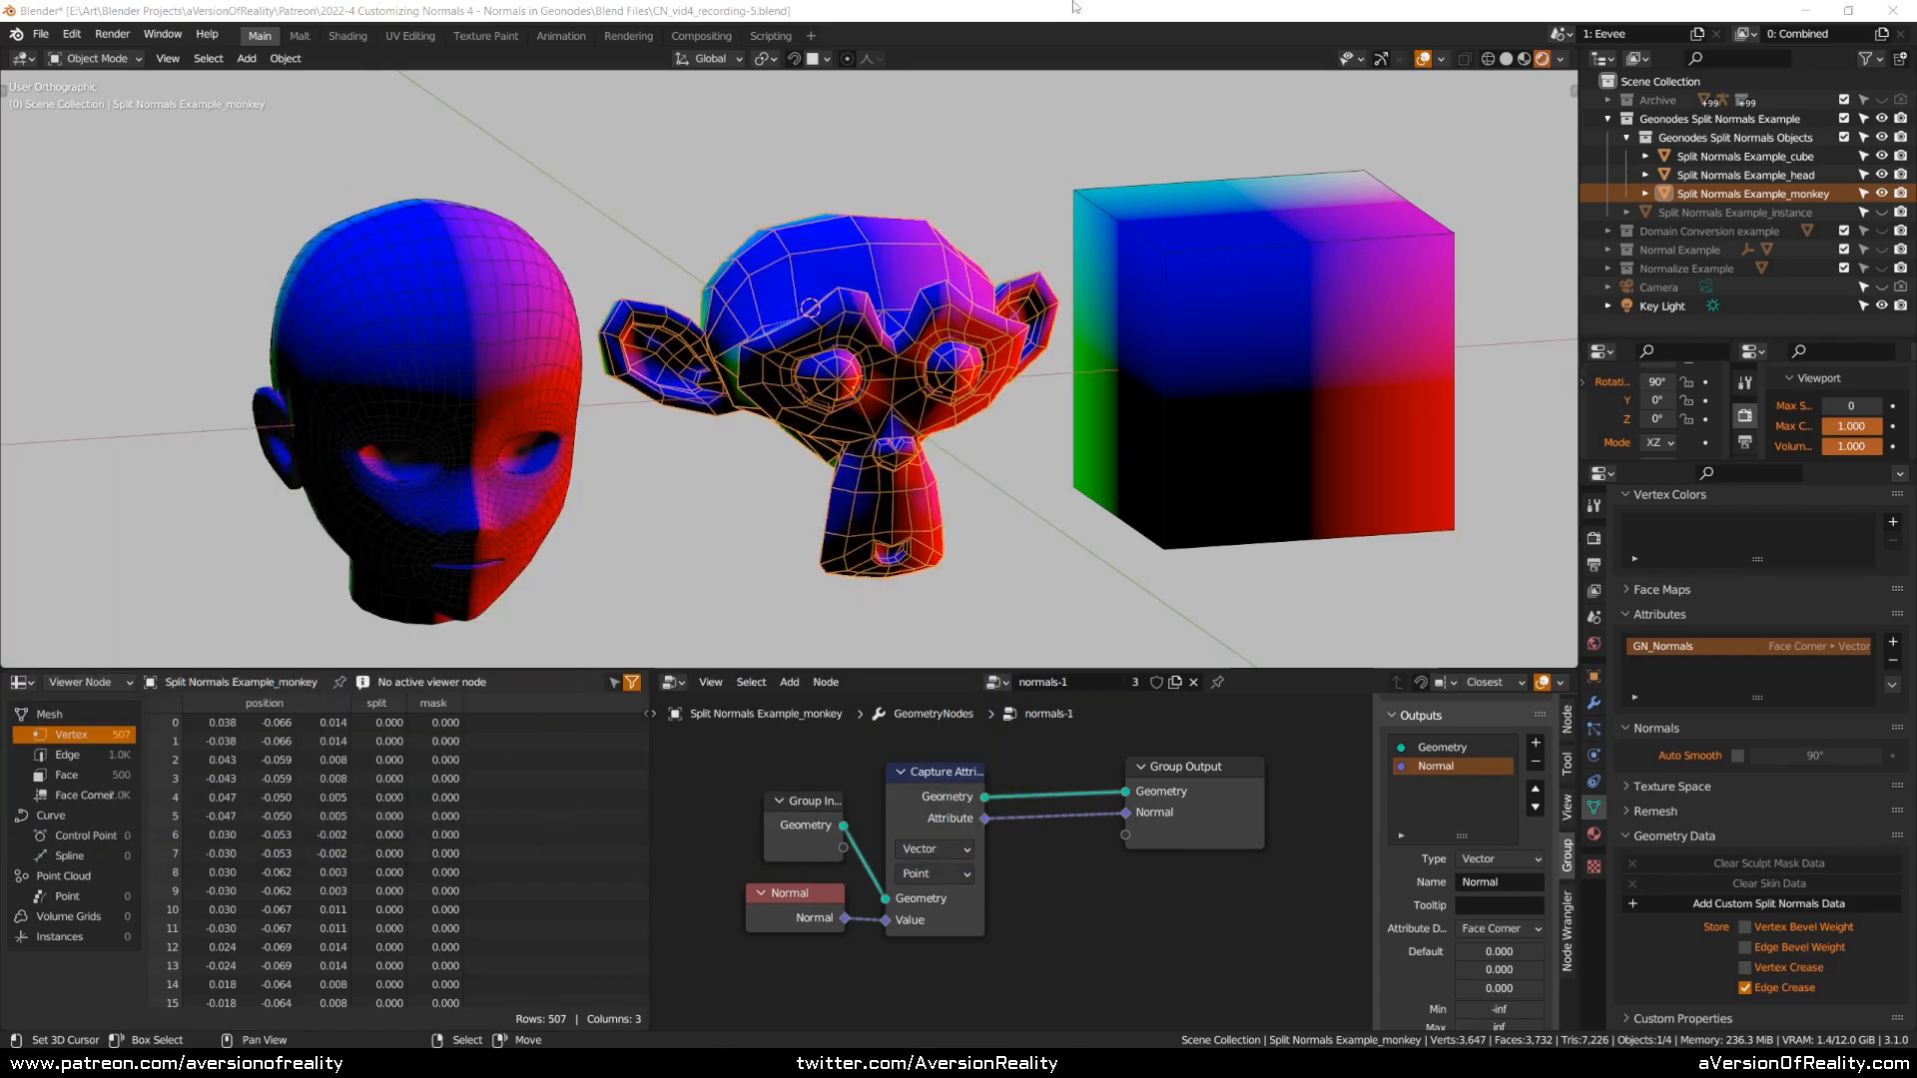
left_click(1607, 120)
left_click(1608, 155)
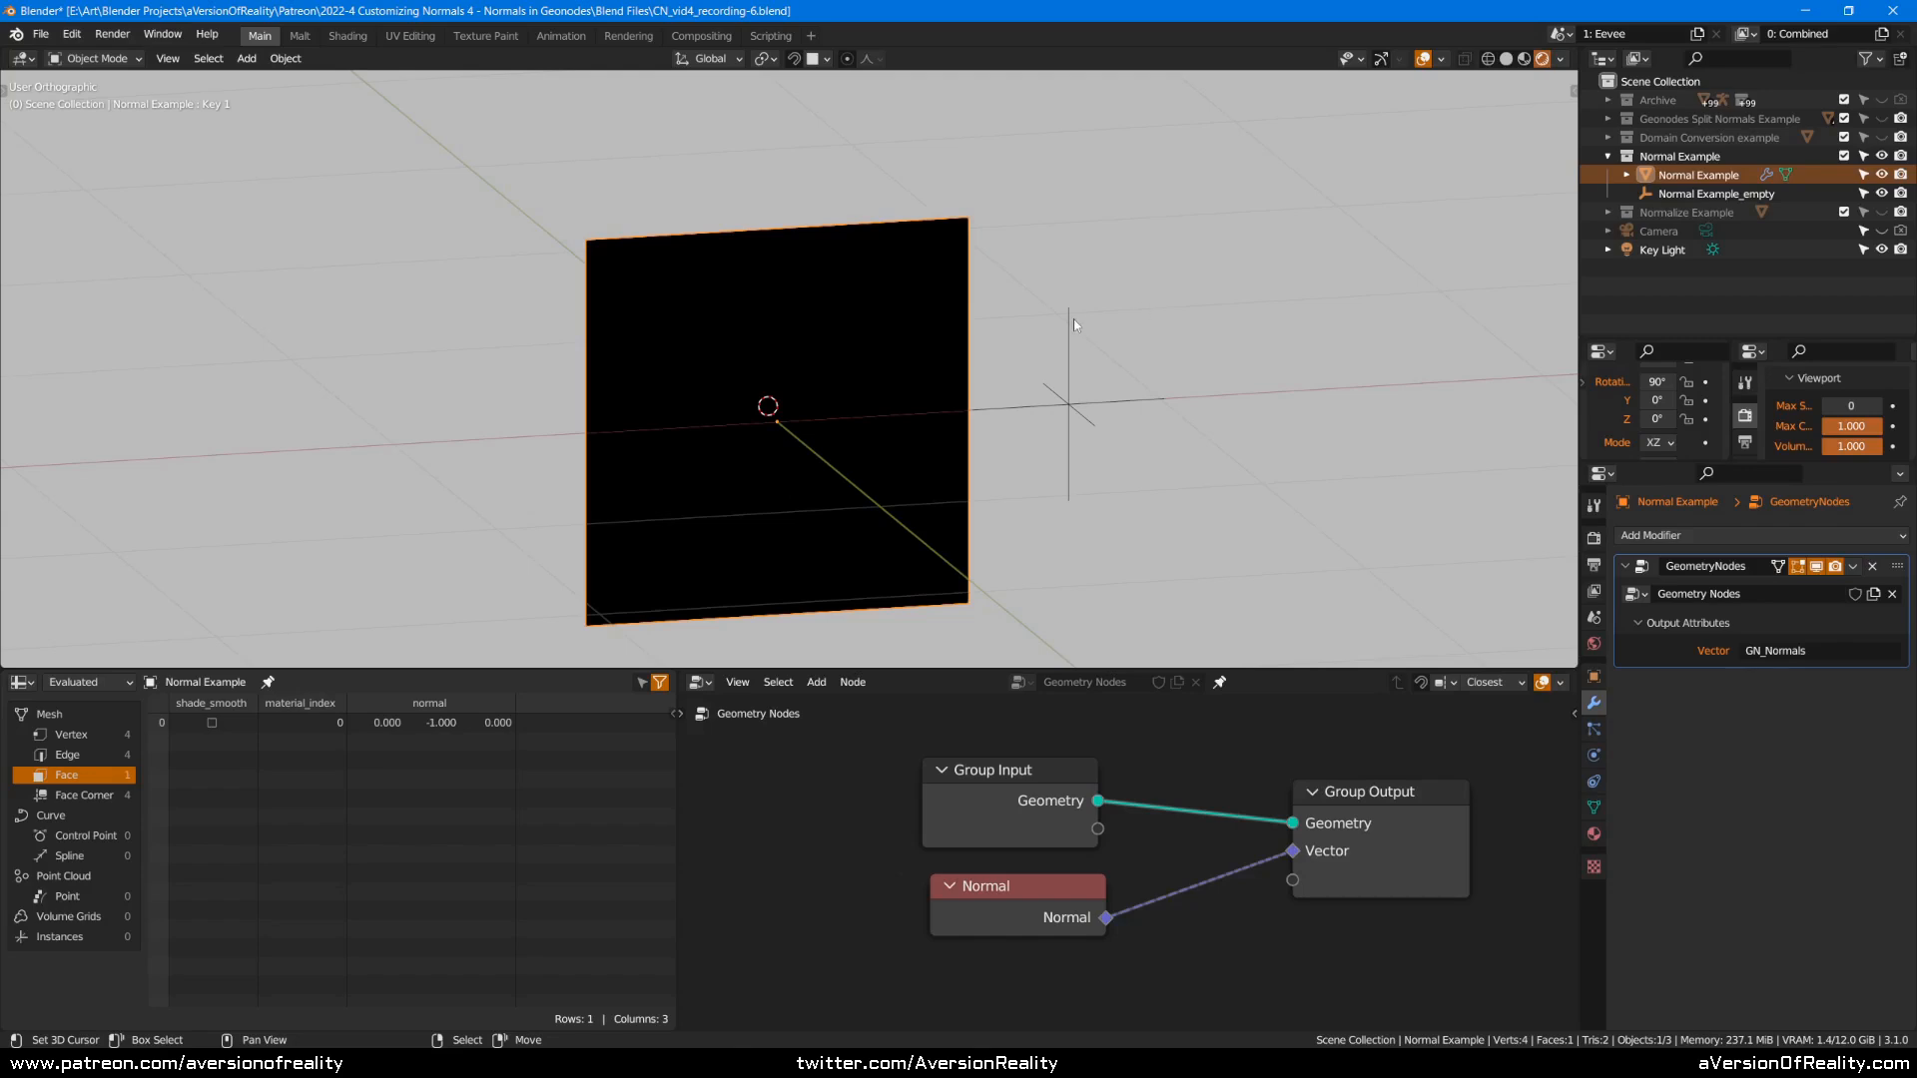
Rotate the Normal Example plane's mesh about the global X axis until its face normal is about (0, -0.574, 0.819).
middle_click_drag(818, 435, 456, 758)
middle_click_drag(479, 559, 505, 555)
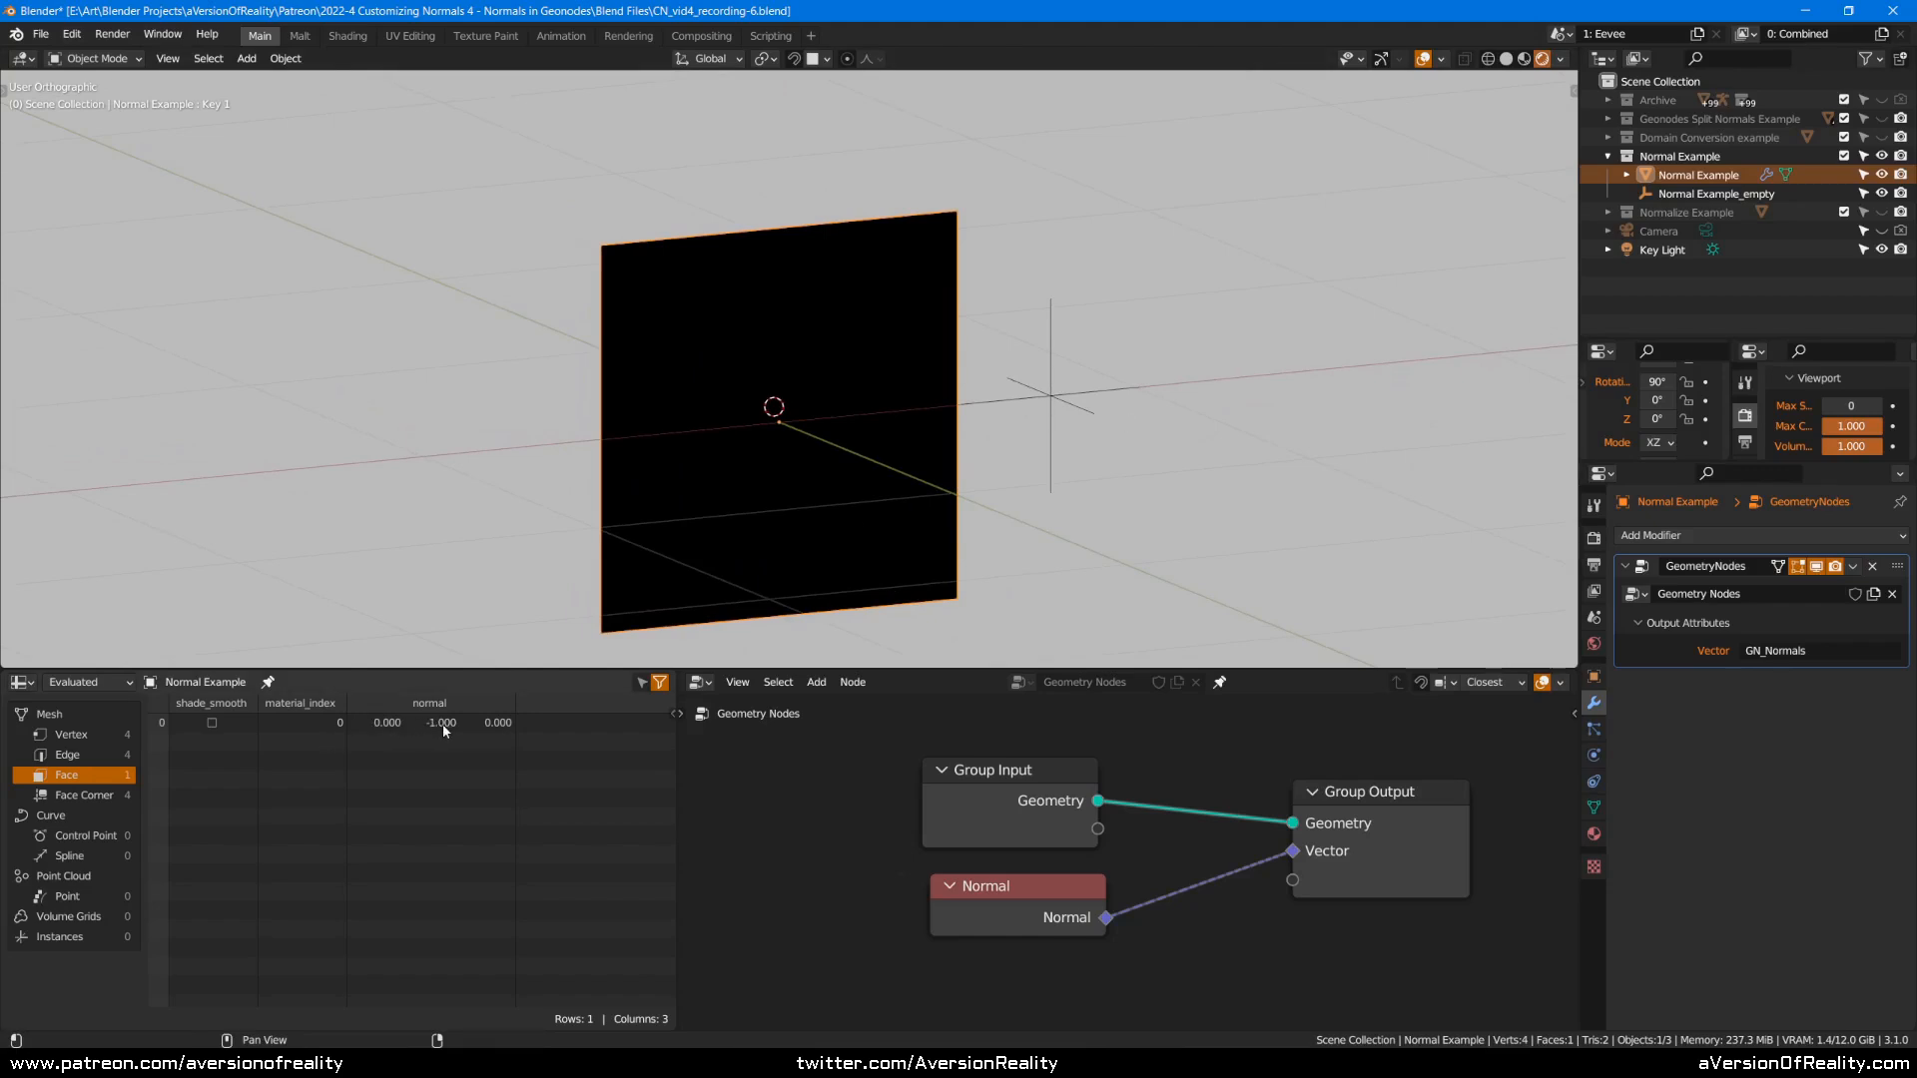
middle_click_drag(770, 483, 779, 394)
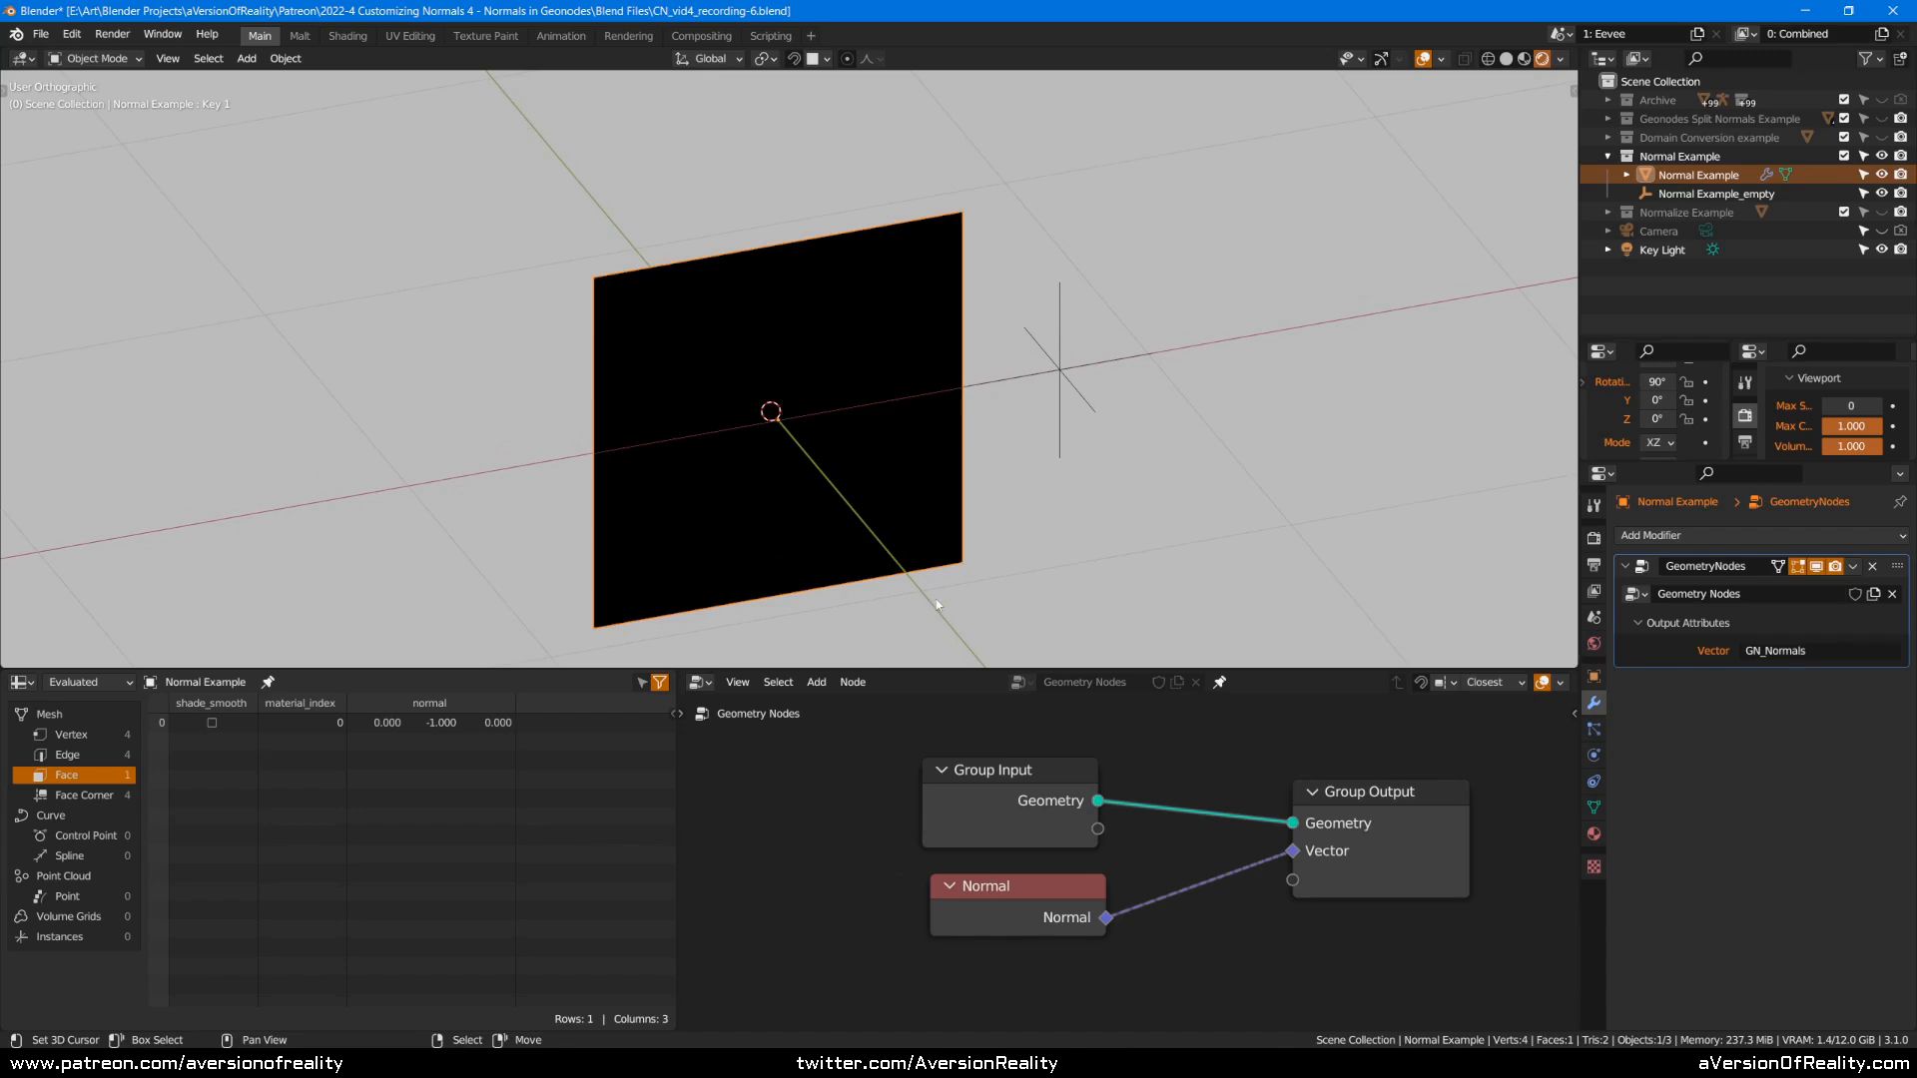
middle_click_drag(1066, 493, 1134, 439)
key("Tab")
key("r")
key("x")
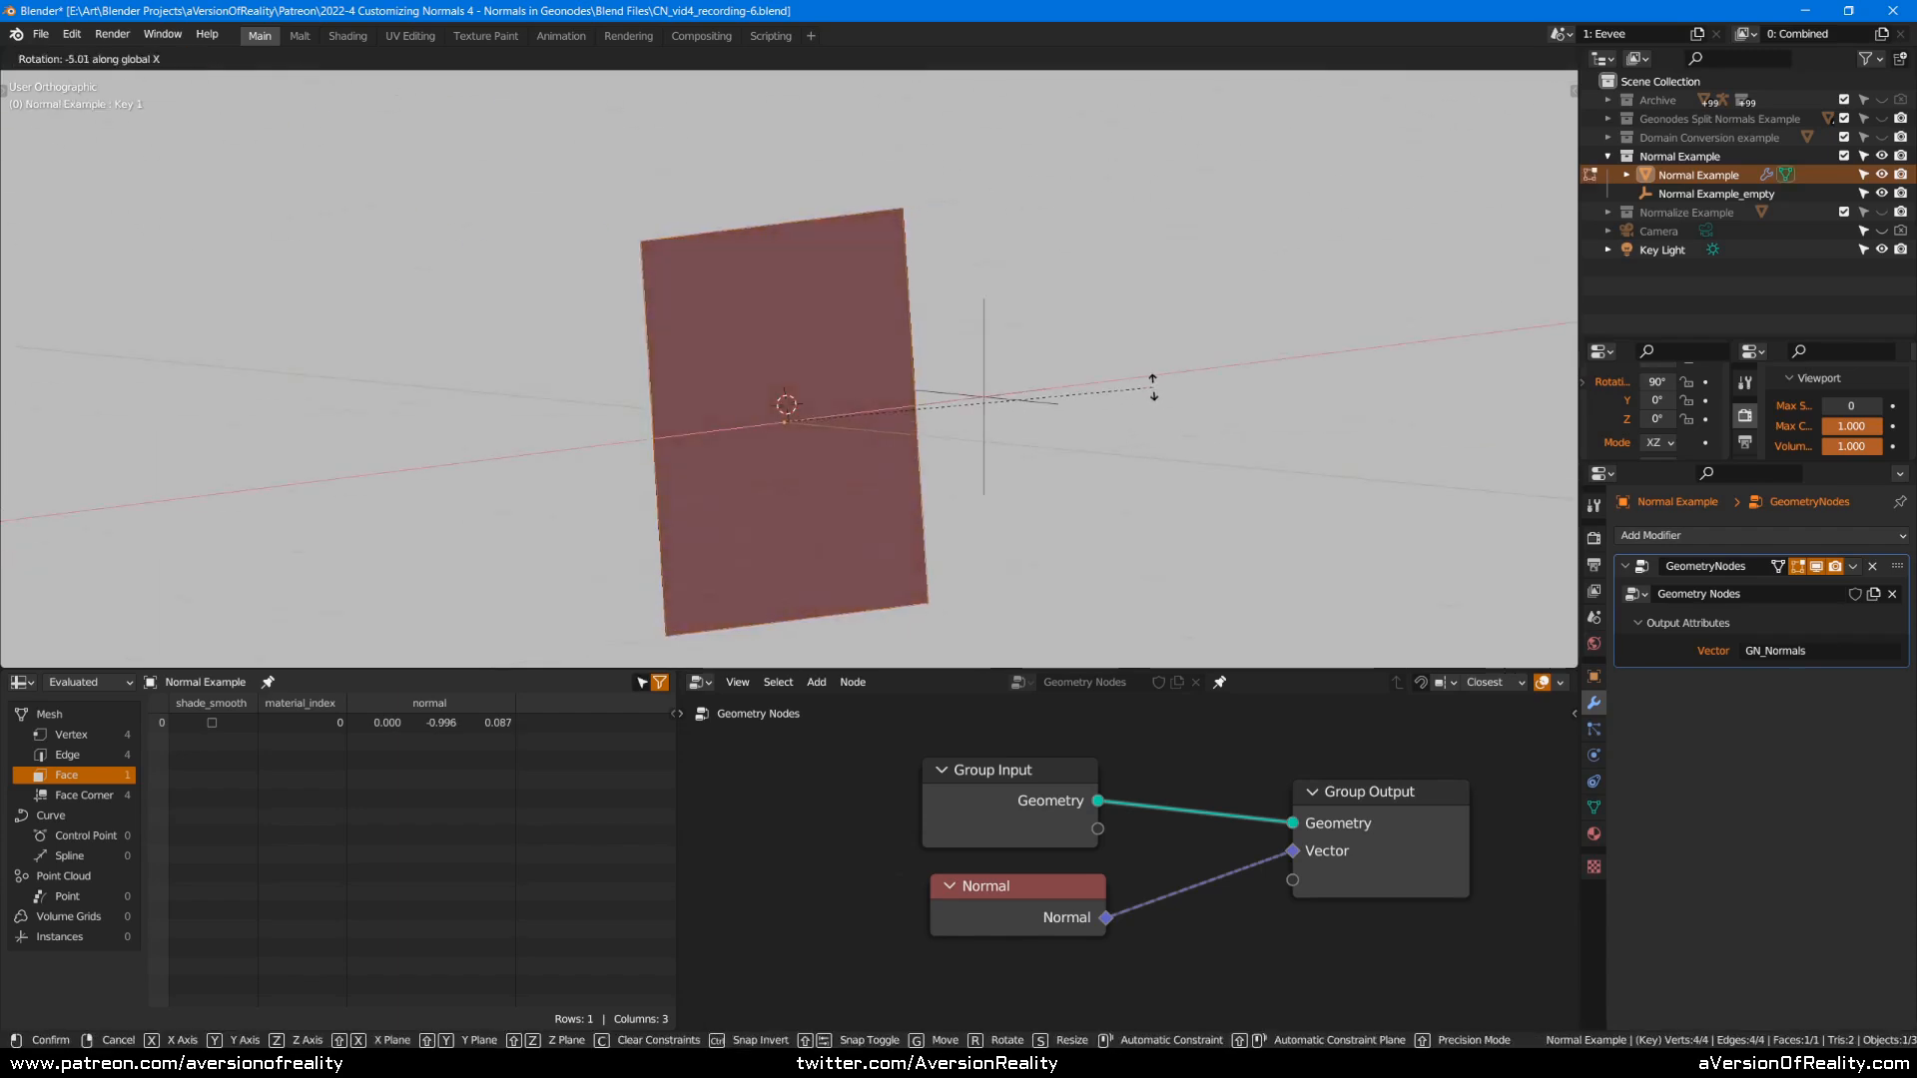
left_click(928, 238)
middle_click_drag(928, 237, 1118, 329)
key("Tab")
Unlock the Y location of Normal Example_empty and set its X location to 0.
left_click(1075, 340)
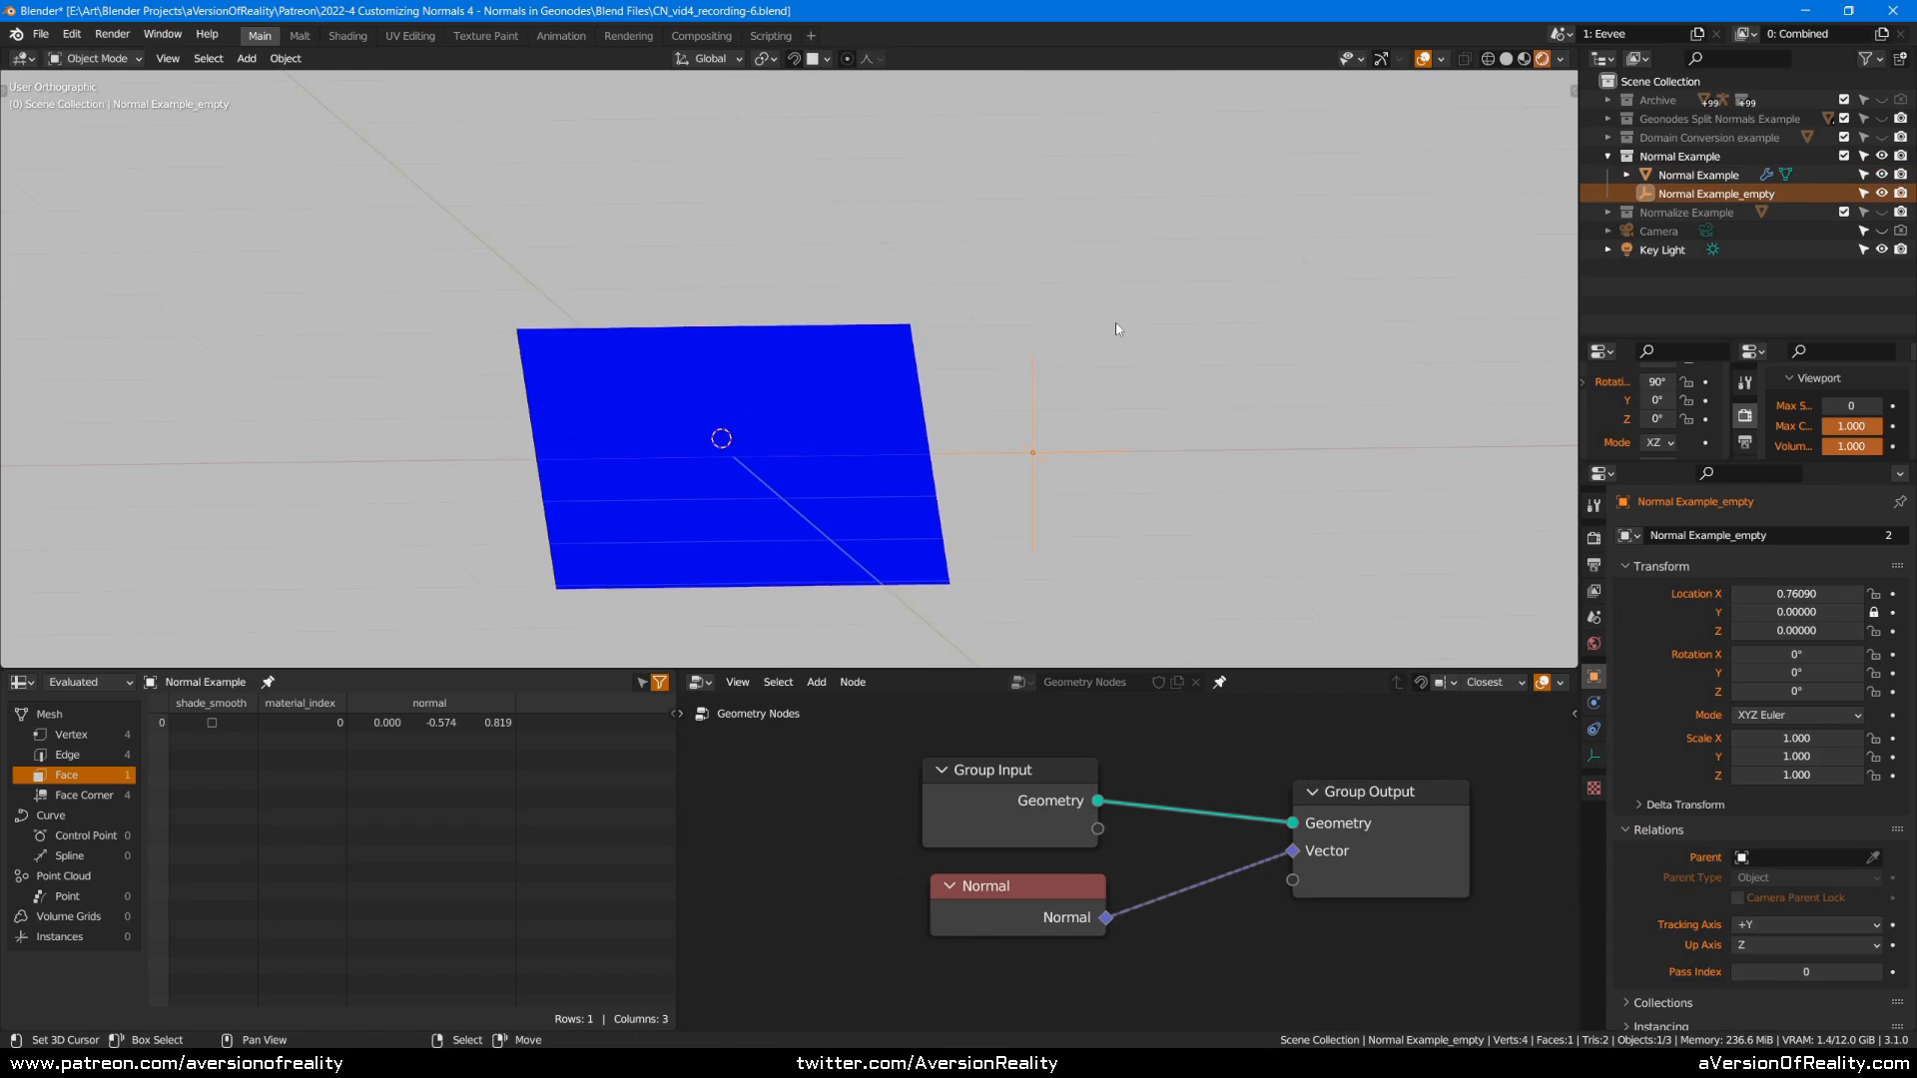
key("n")
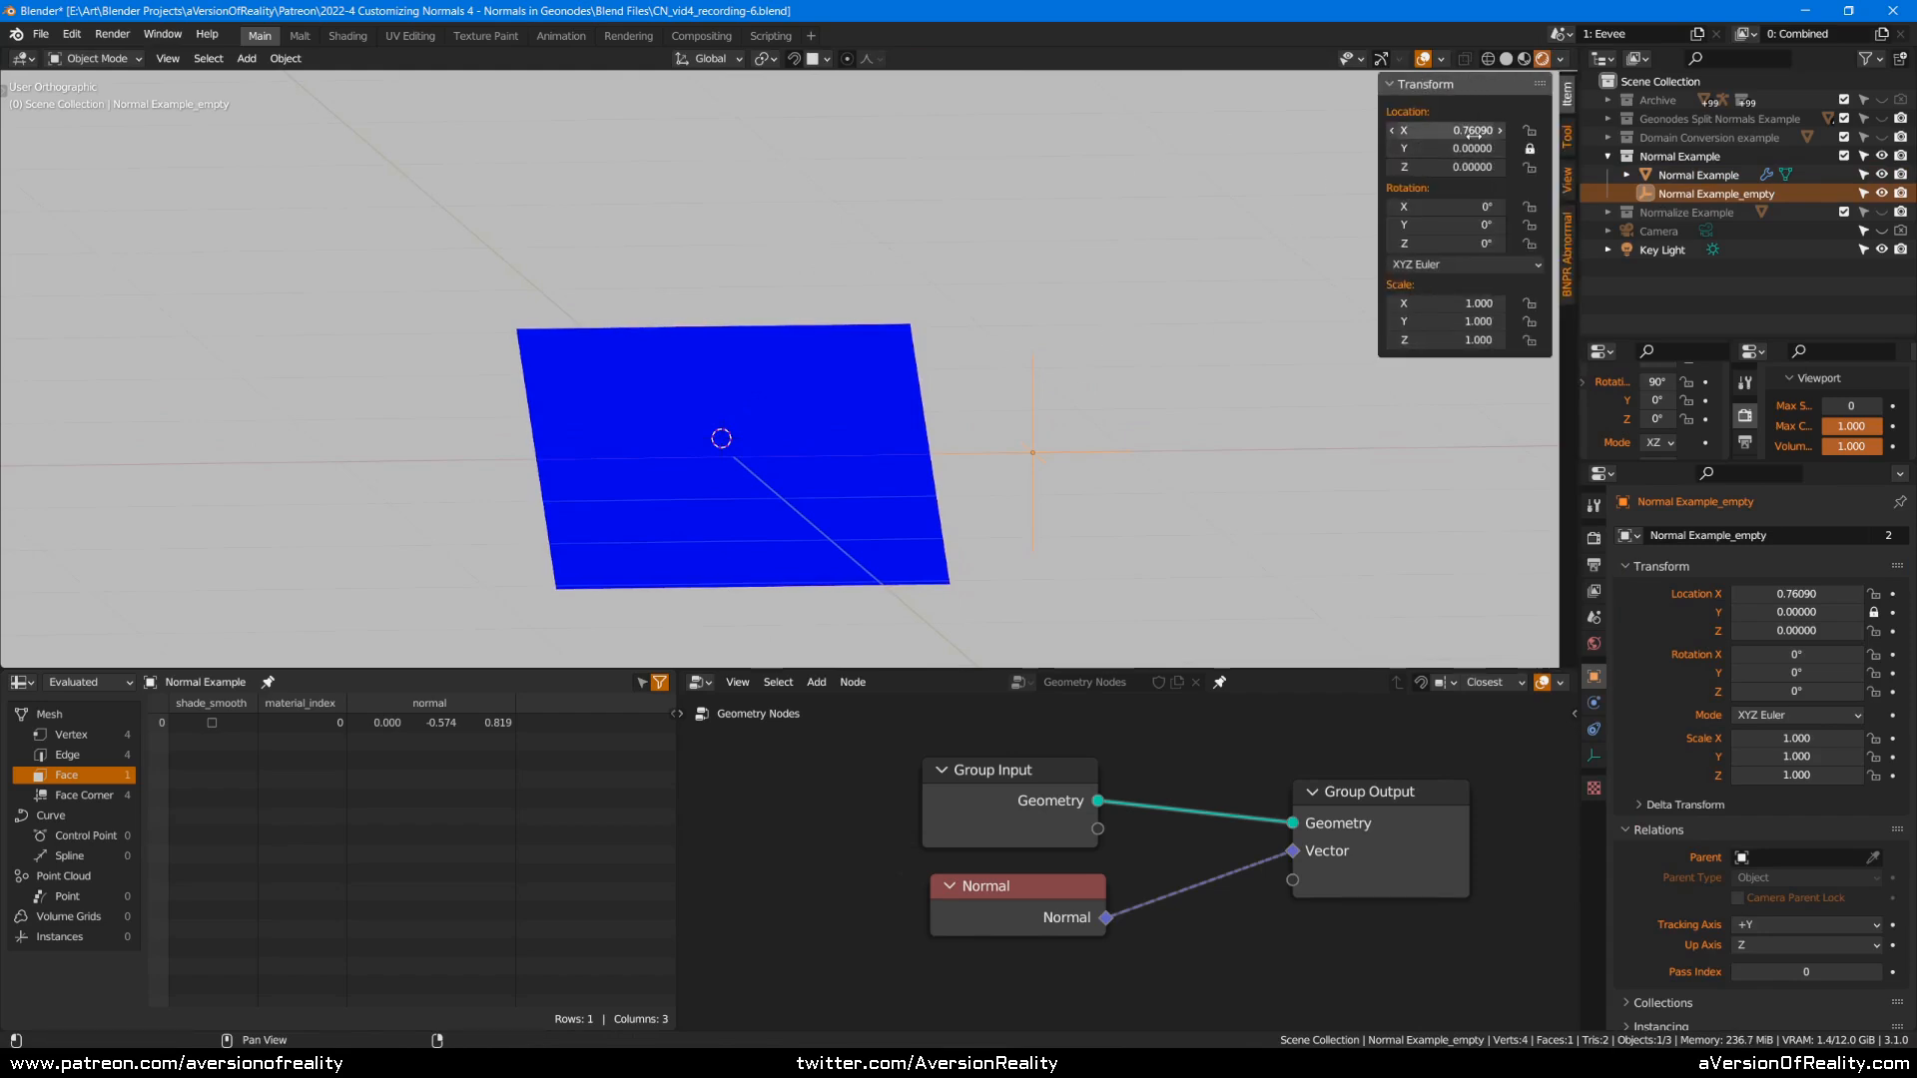
left_click(1530, 149)
left_click(1458, 130)
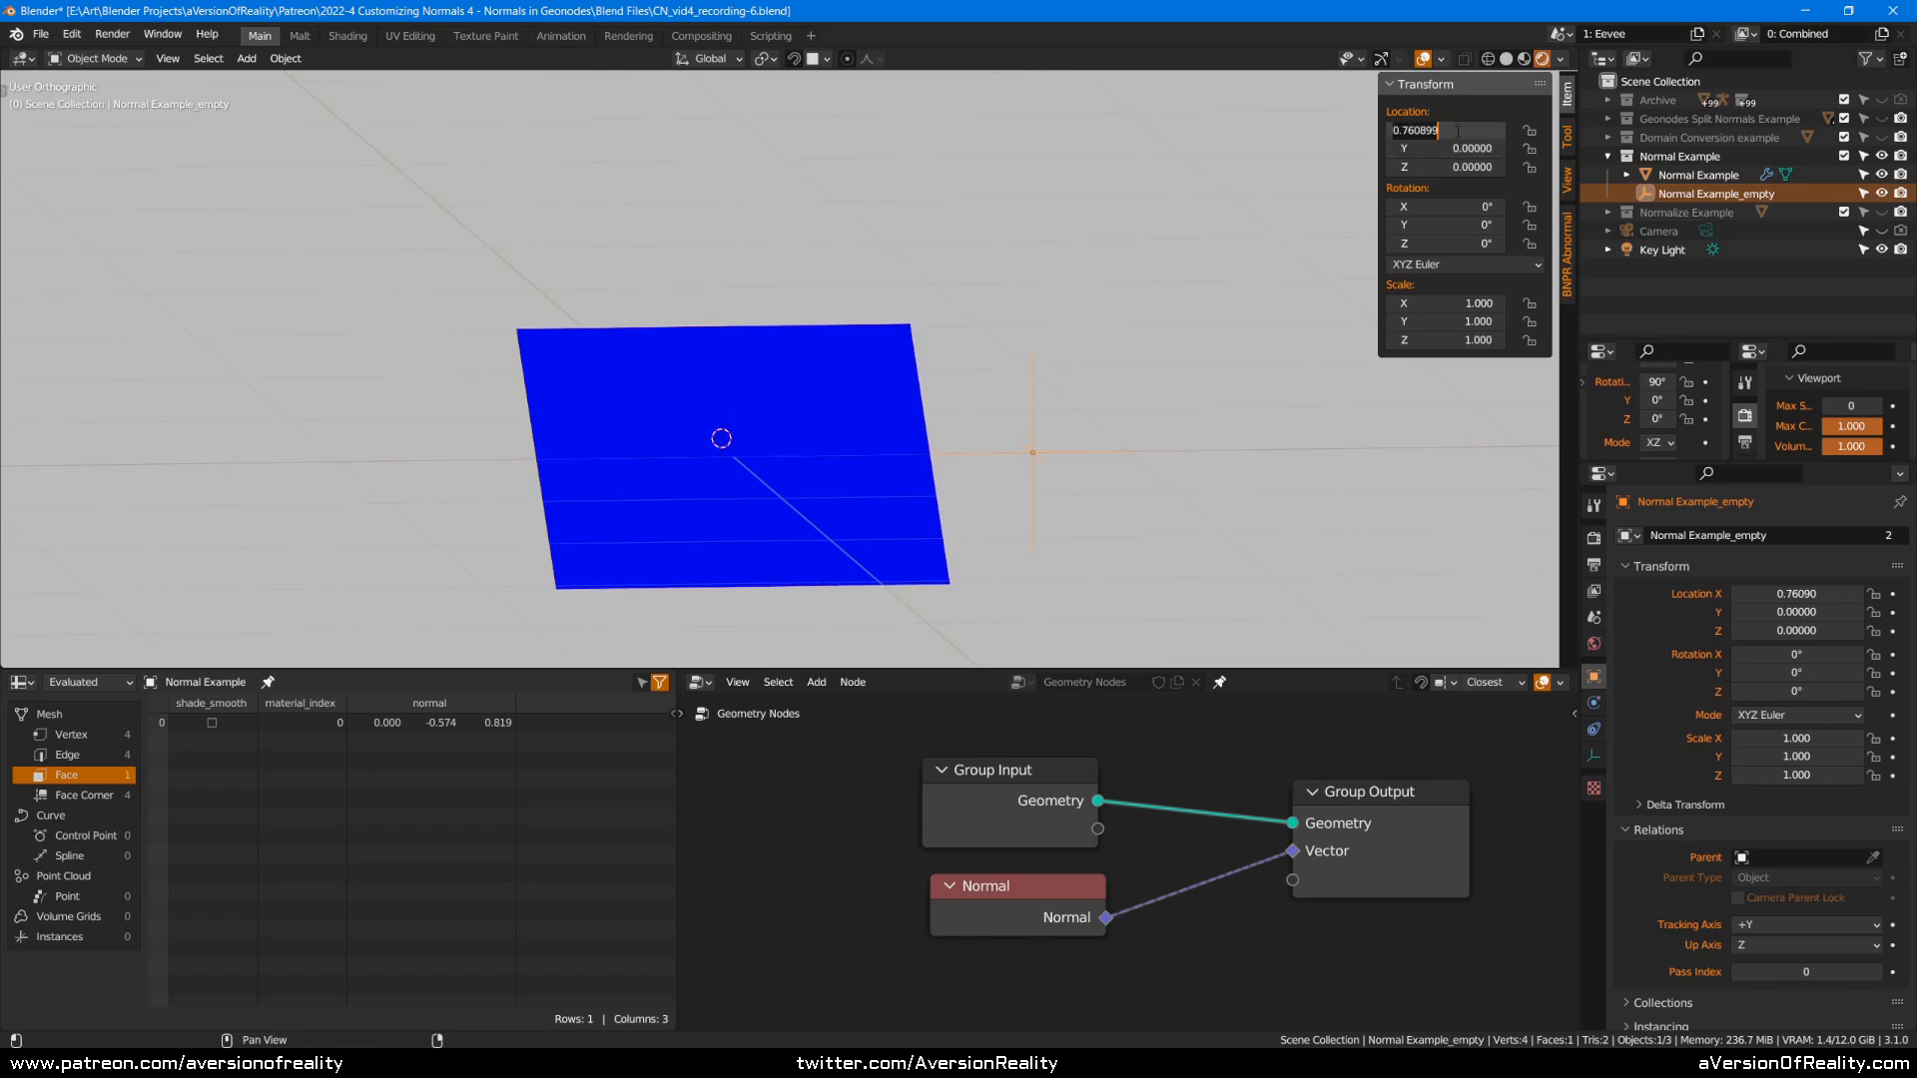
type("0")
Set the empty's Y location to -0.574, matching the Y component of the plane's face normal.
left_click(1478, 148)
type("0.0")
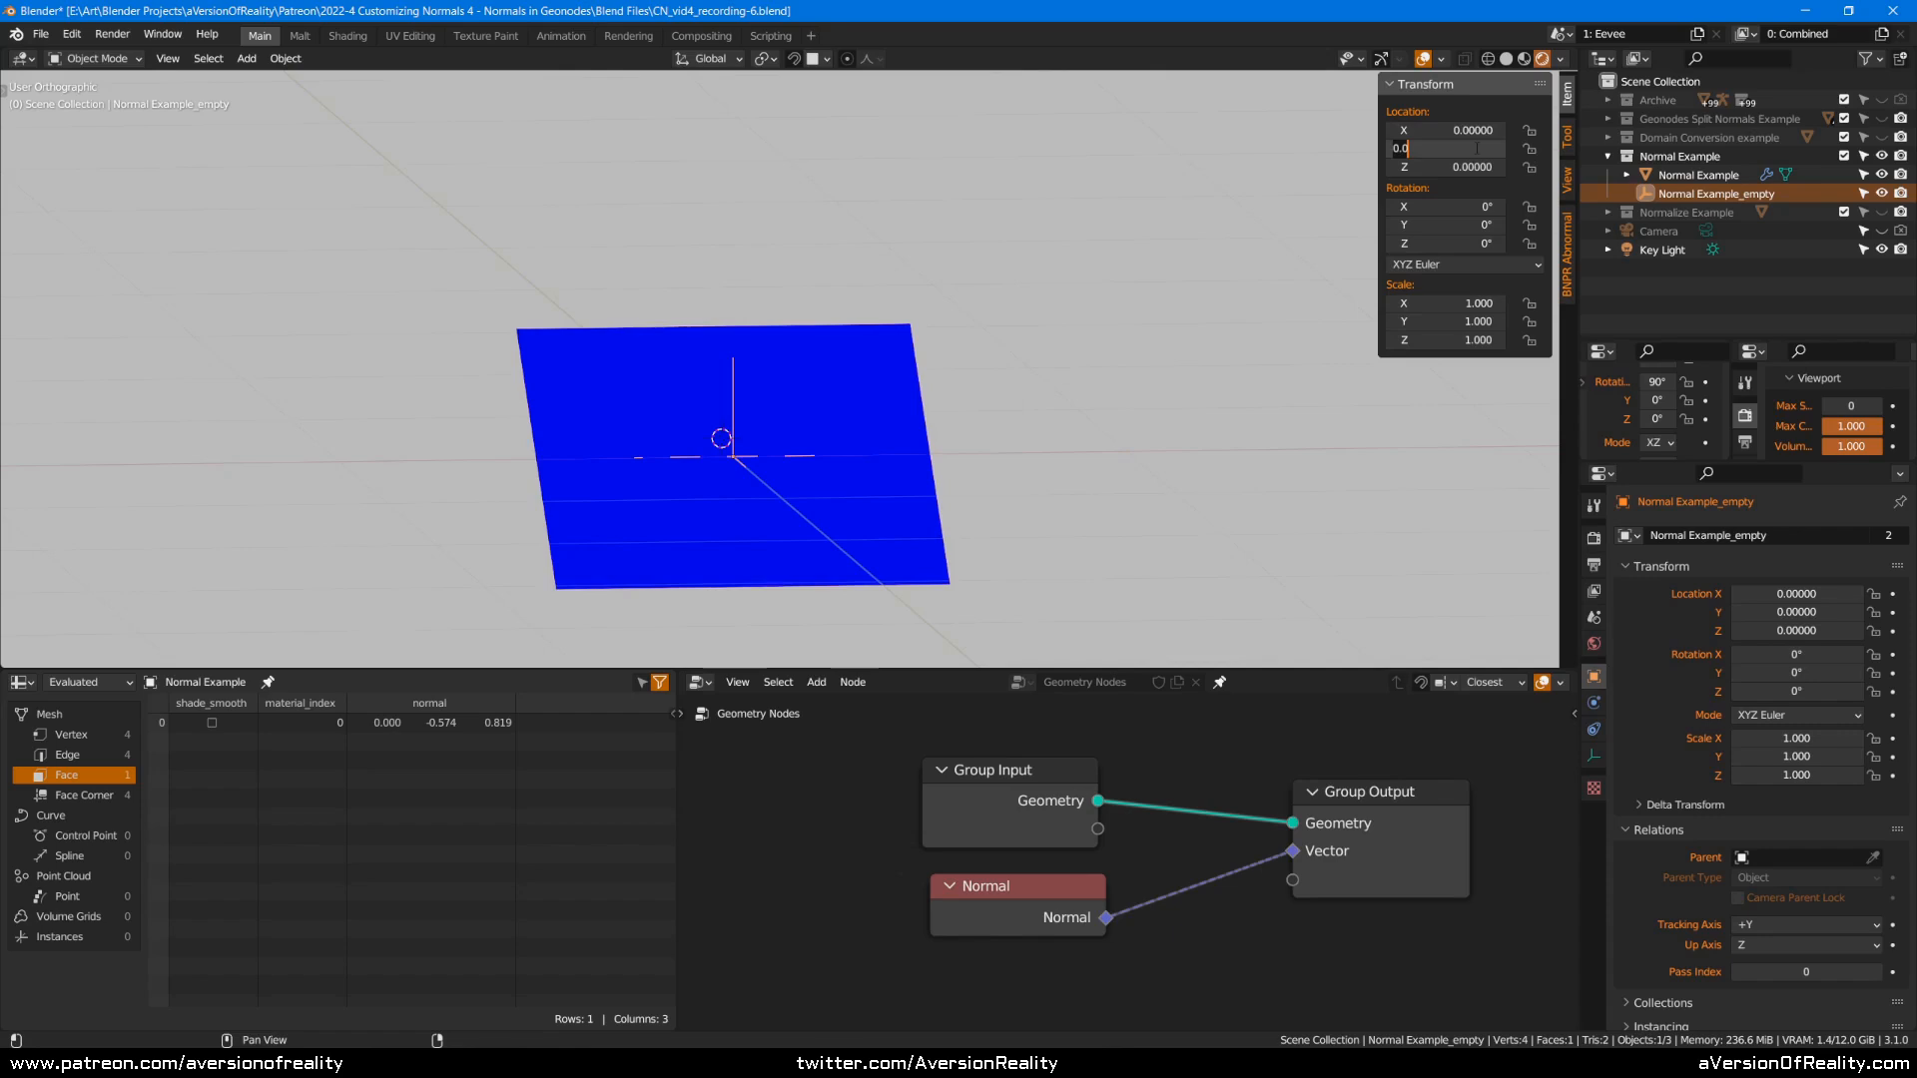
key("BackSpace")
key("BackSpace")
key("BackSpace")
type("-")
type(".574")
key("Return")
Set the empty's Z location to 0.819, matching the Z component of the plane's face normal.
left_click(1472, 166)
type("0.0")
key("BackSpace")
key("BackSpace")
key("BackSpace")
type(".819")
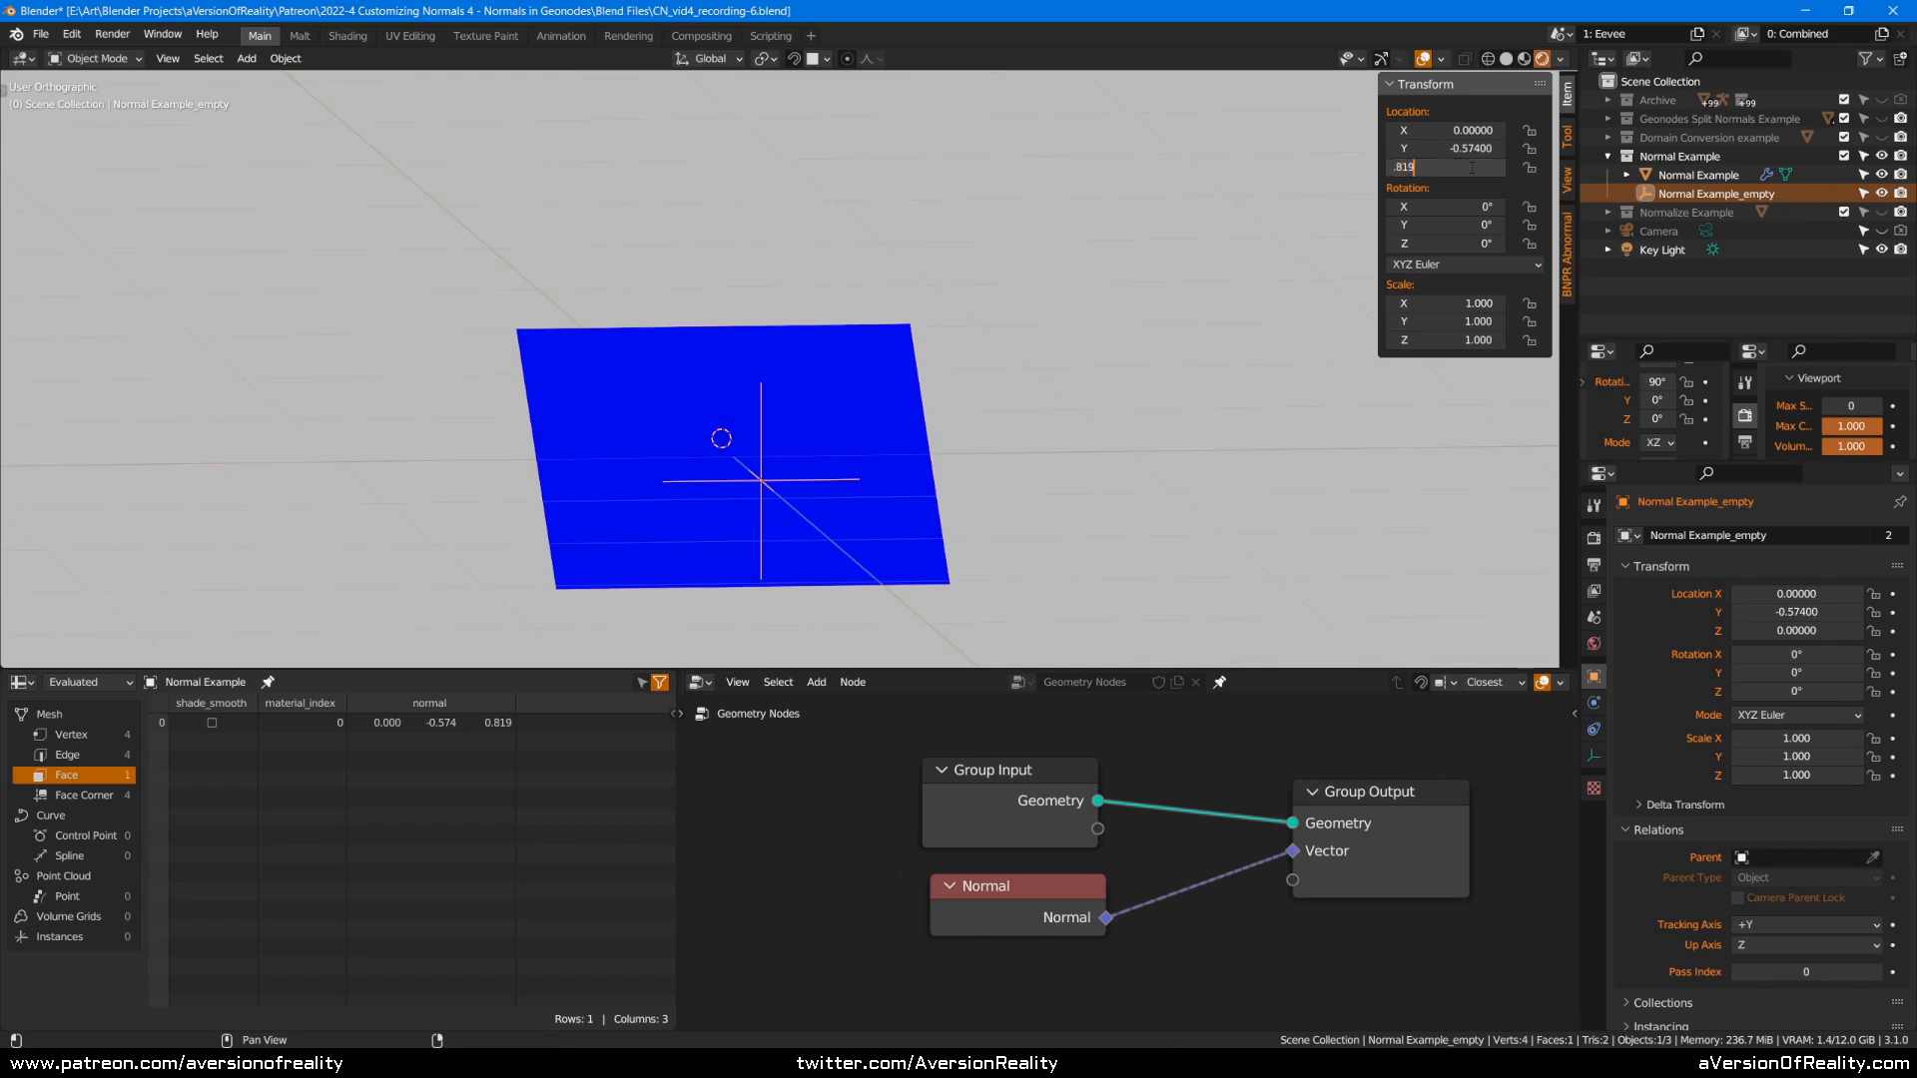
key("Return")
Show the plane and empty in the right orthographic view with wireframe shading and hide the sidebar.
middle_click_drag(934, 278, 970, 294)
key("KP_3")
key("n")
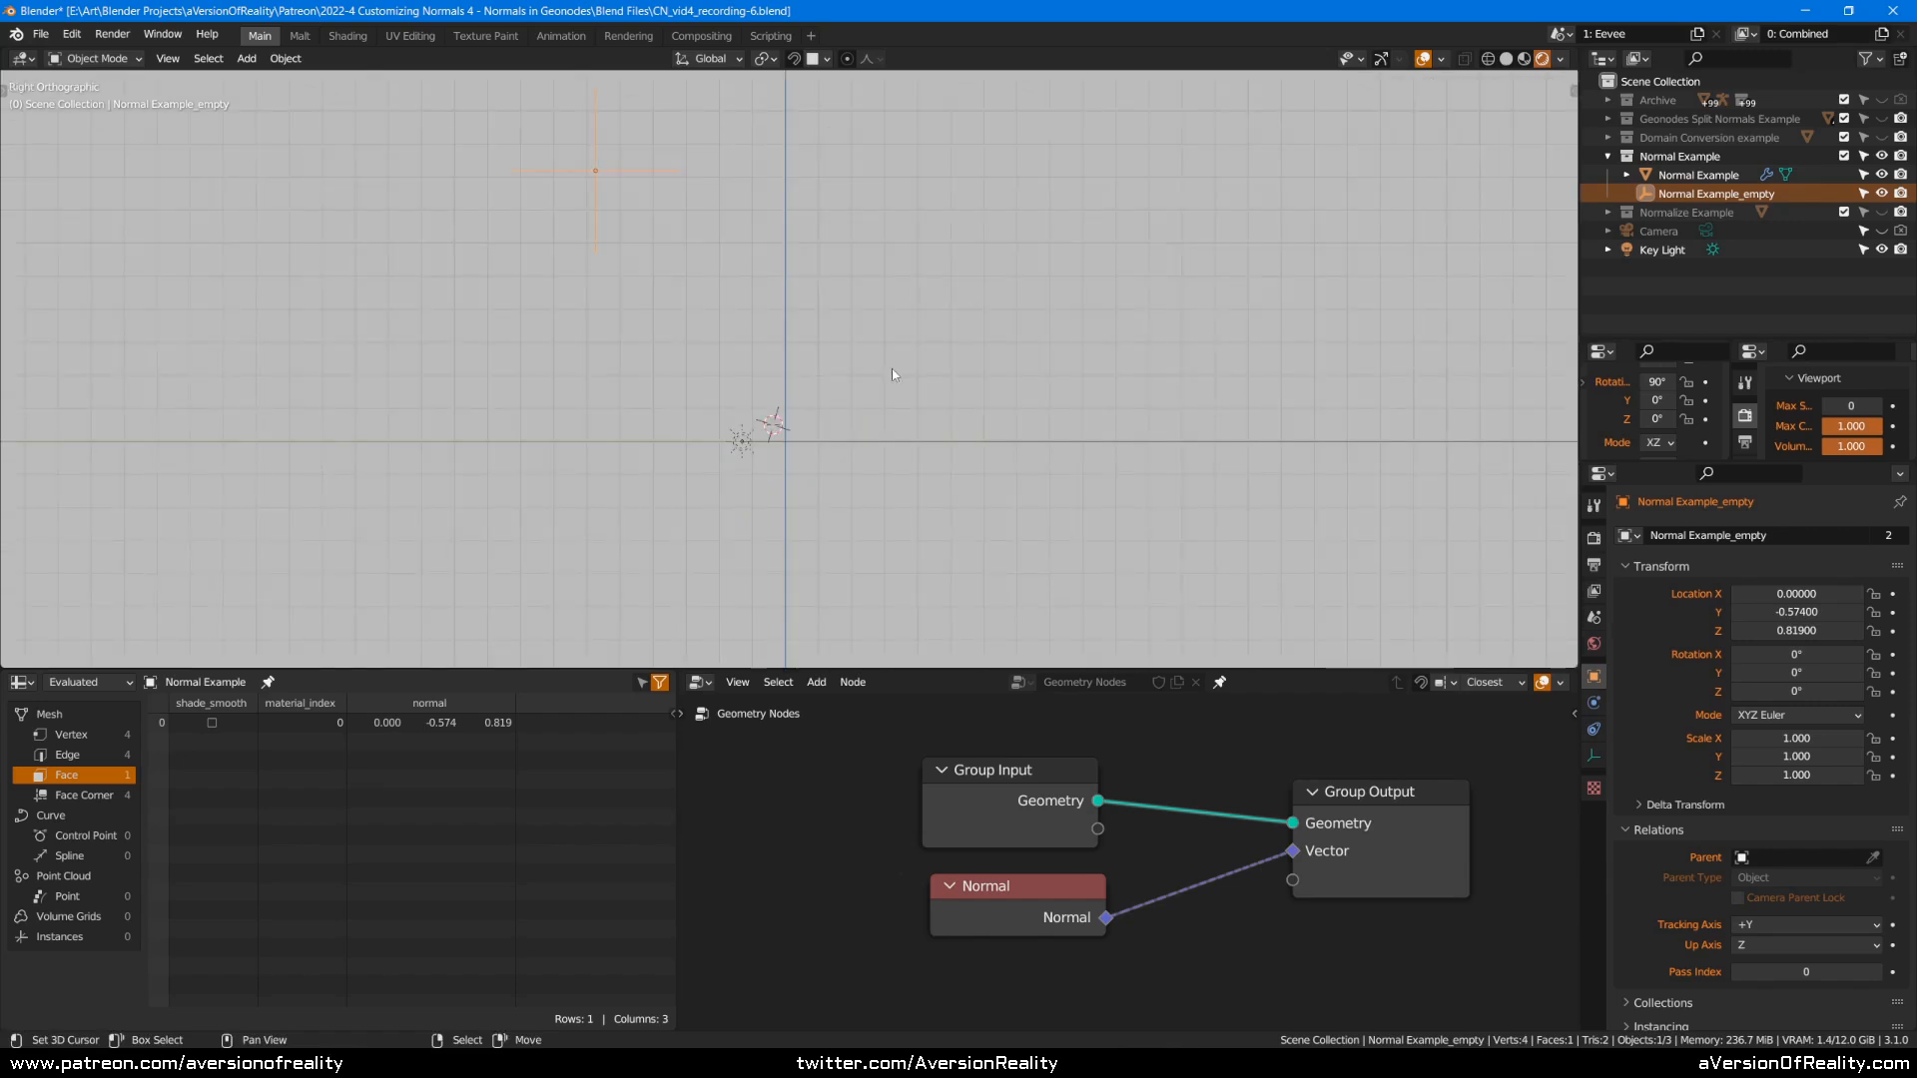
key("z")
left_click(747, 366)
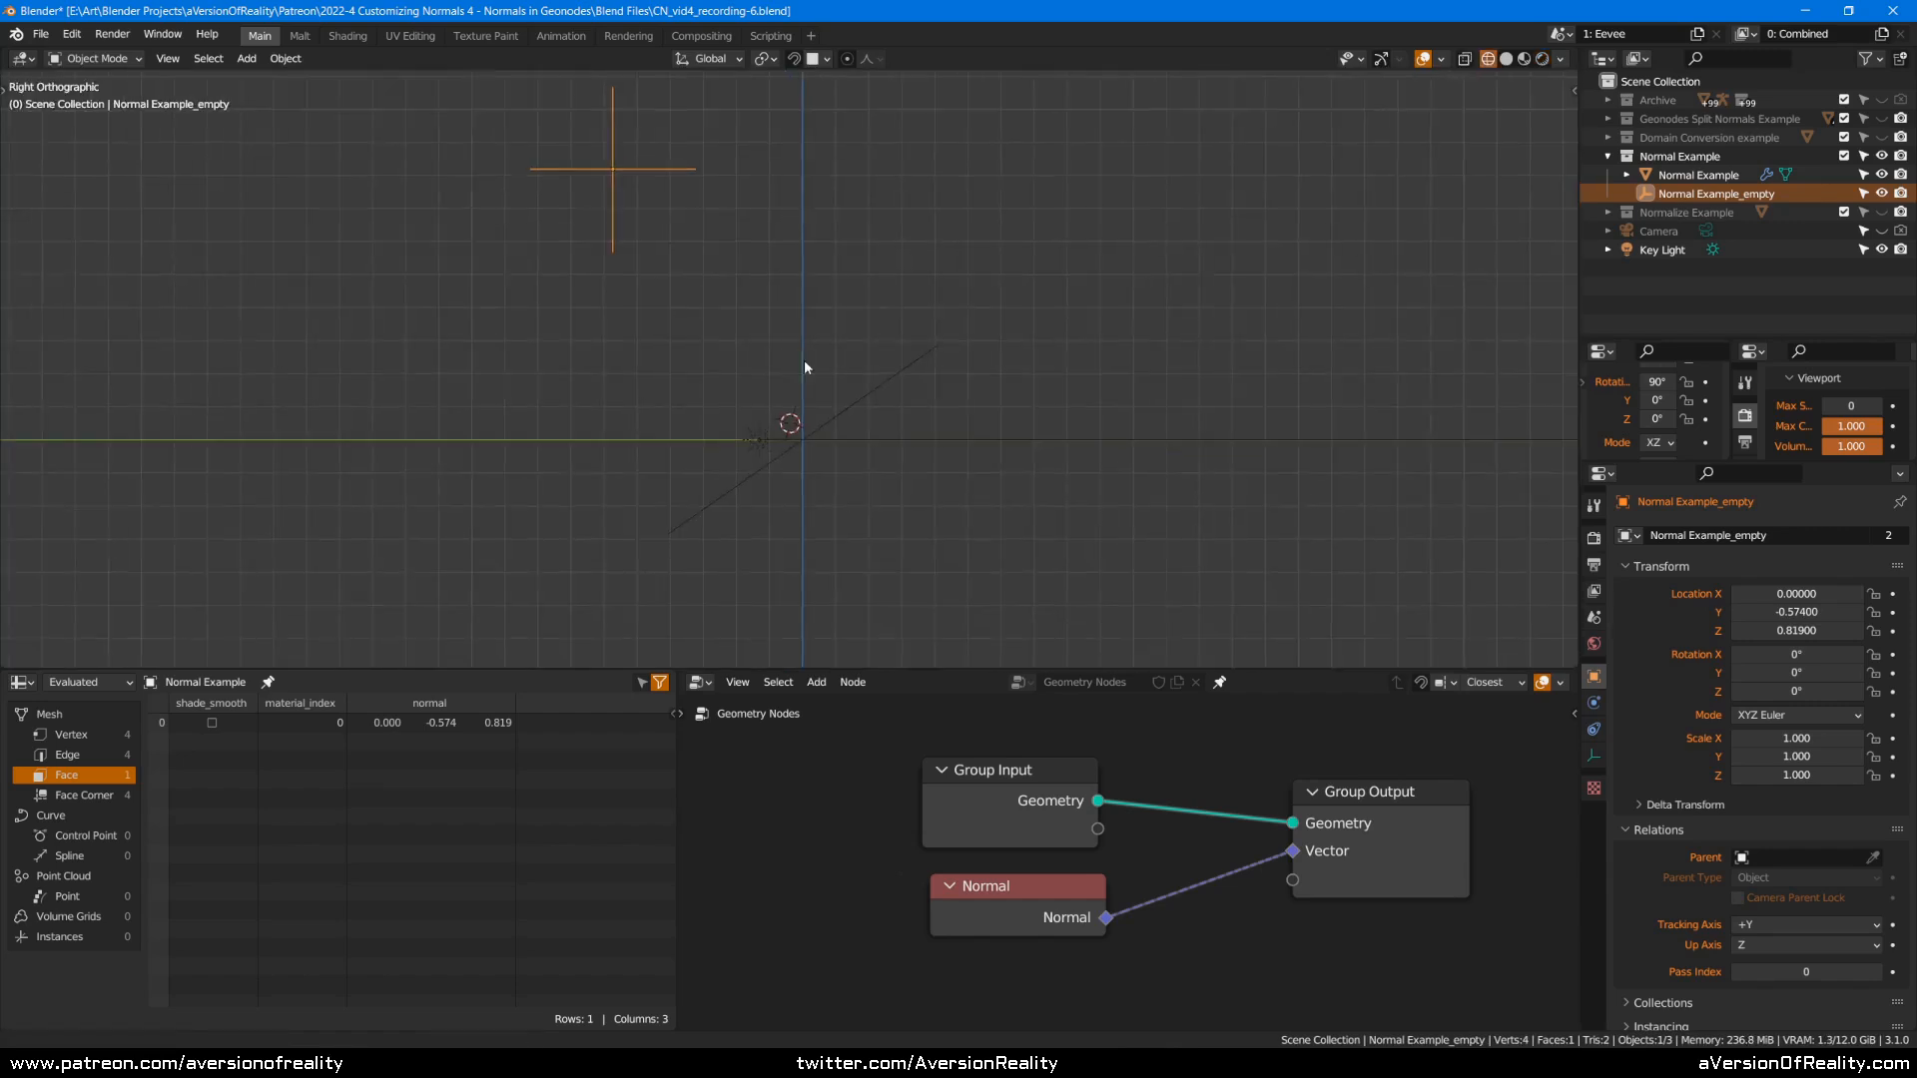
Put the Normal Example plane in Edit Mode and turn on the face normals overlay.
left_click(899, 408)
key("Tab")
middle_click_drag(1080, 274, 1178, 250)
left_click(1441, 59)
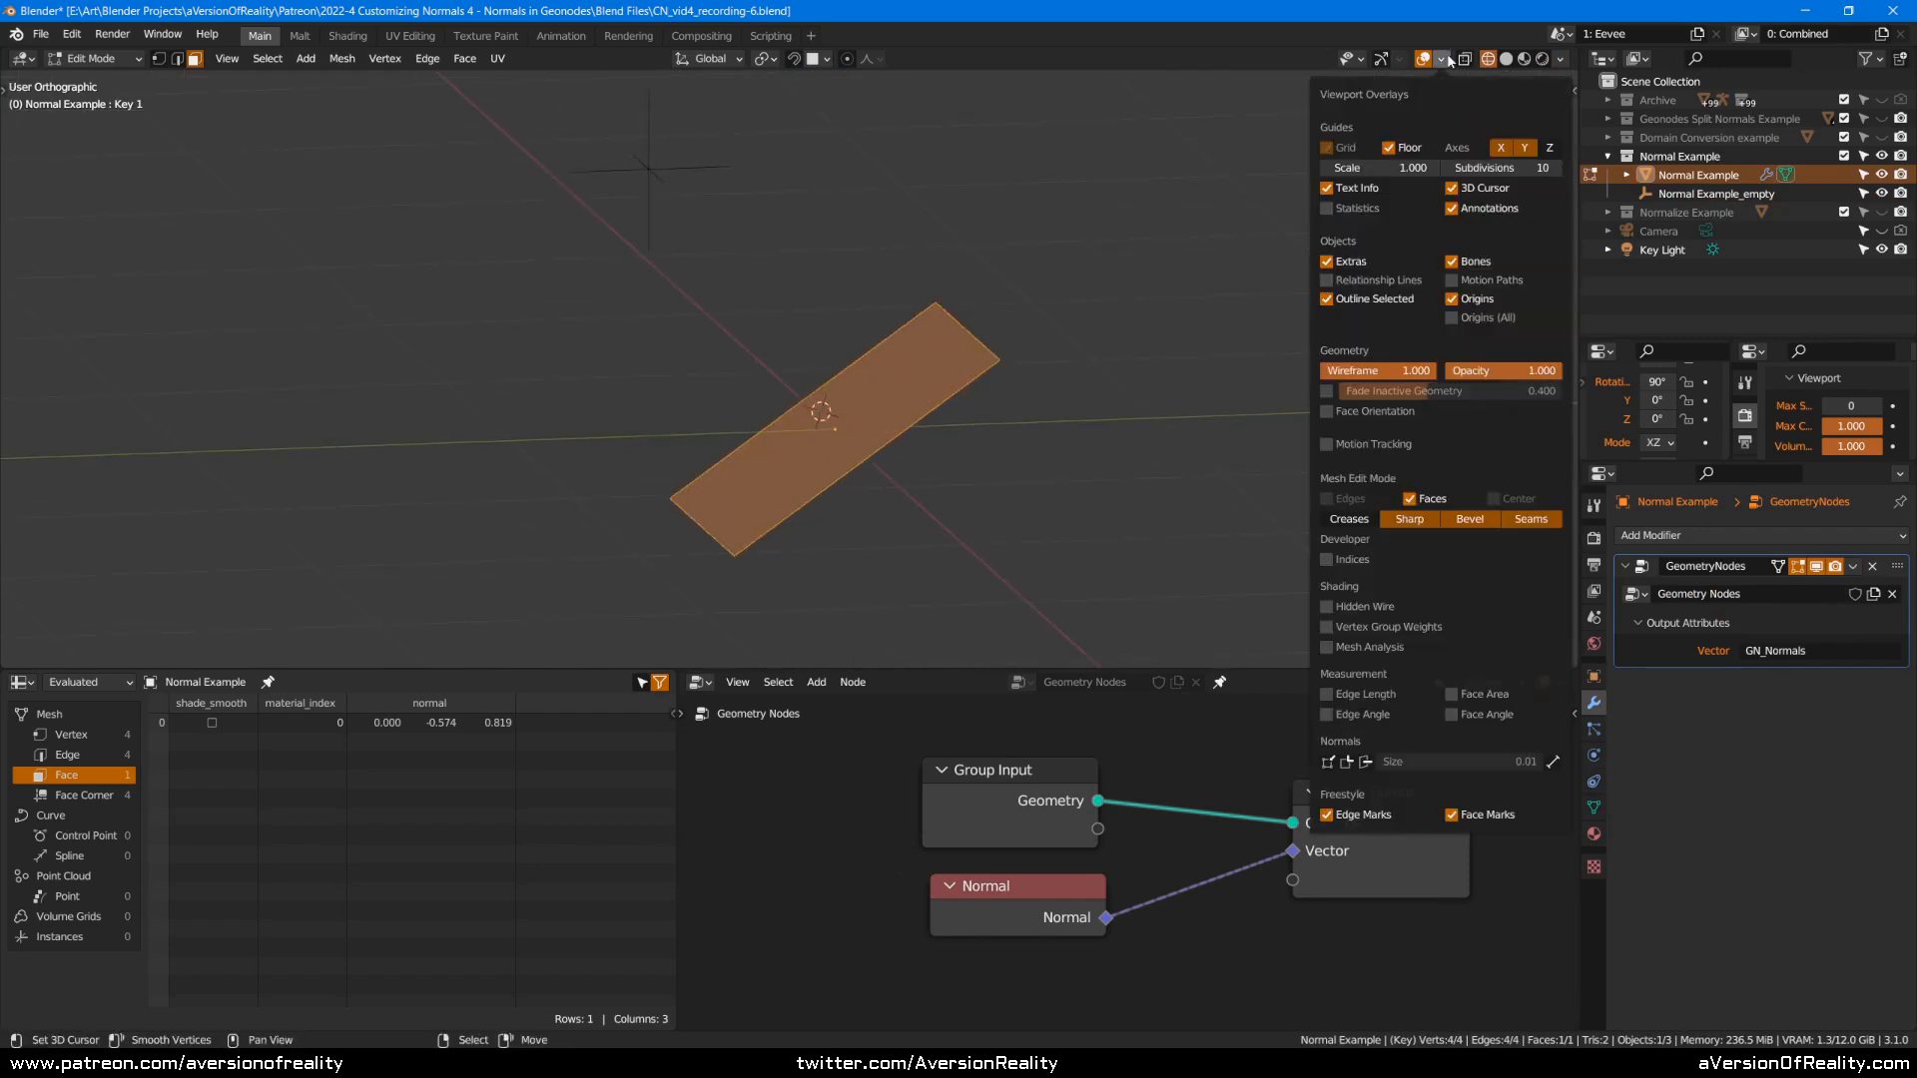
left_click(1367, 764)
Set the display size of the normals overlay to 1.
middle_click_drag(1009, 429, 968, 471)
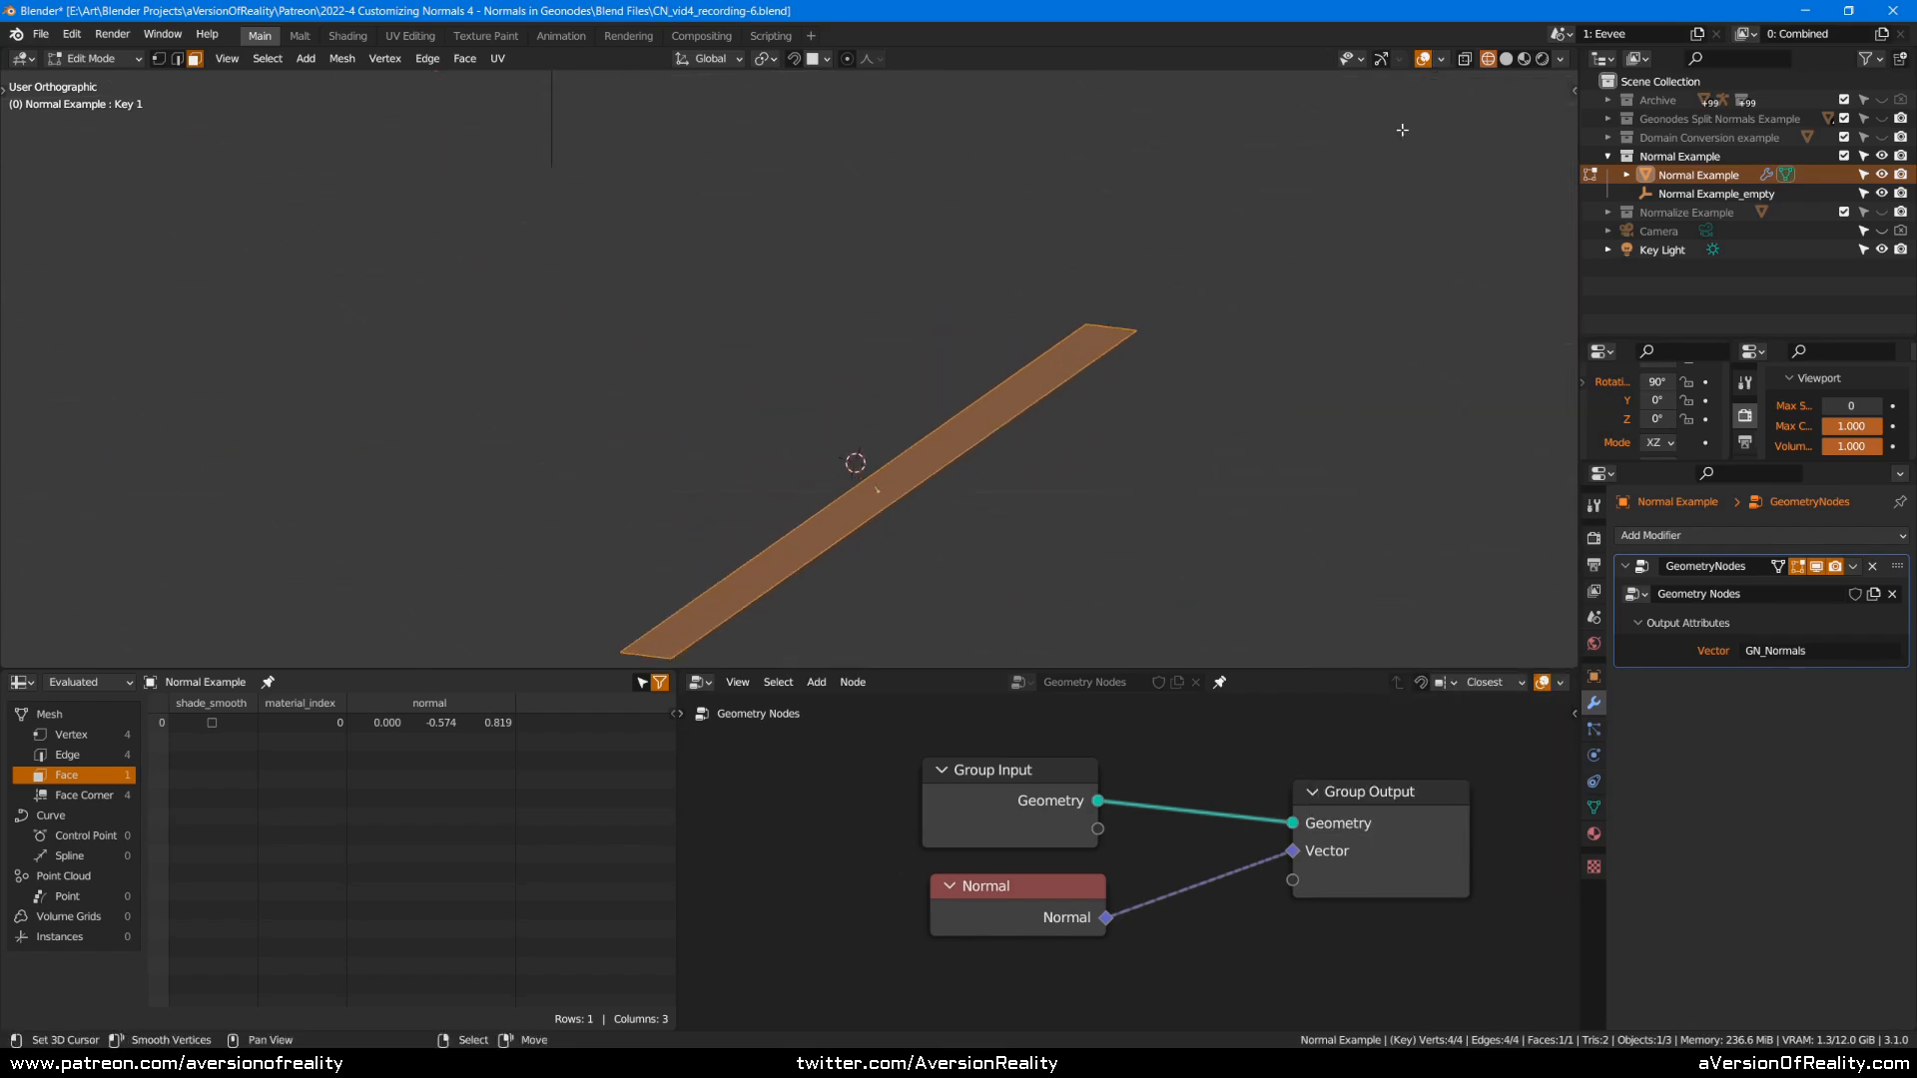
left_click(1441, 59)
left_click(1502, 765)
type("1")
key("Return")
scroll(1075, 338, "down", 4)
middle_click_drag(1041, 279, 1036, 330)
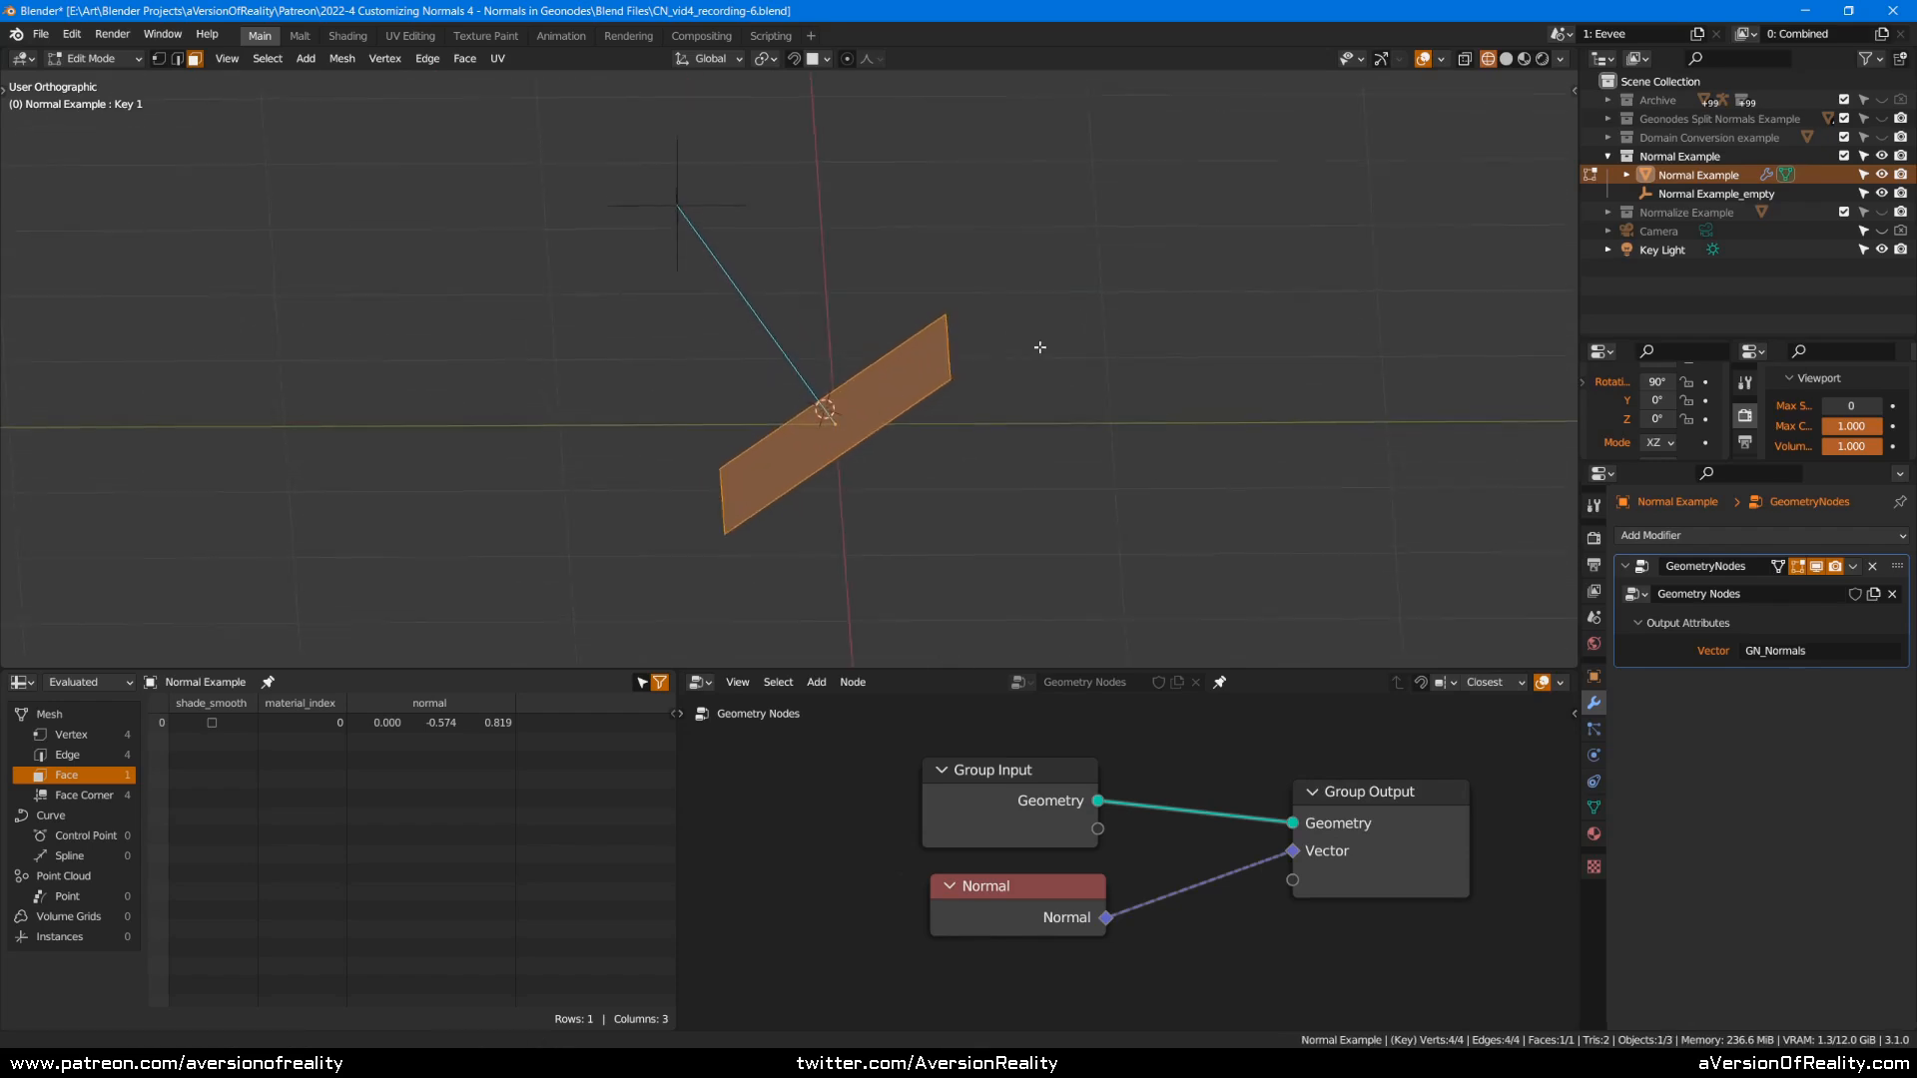
Switch the viewport to rendered shading with the plane in Edit Mode and show the sidebar's transform values.
scroll(836, 267, "up", 4)
mouse_move(837, 268)
middle_mouse_down()
mouse_move(706, 260)
mouse_move(732, 133)
mouse_move(934, 486)
mouse_move(1053, 317)
mouse_move(1158, 312)
mouse_move(999, 340)
mouse_move(889, 460)
middle_mouse_up()
key("Tab")
left_click(736, 132)
right_click(968, 555)
key("Tab")
key("z")
left_click(1183, 201)
key("n")
Try moving the plane's face away from the origin to test its normal.
key("g")
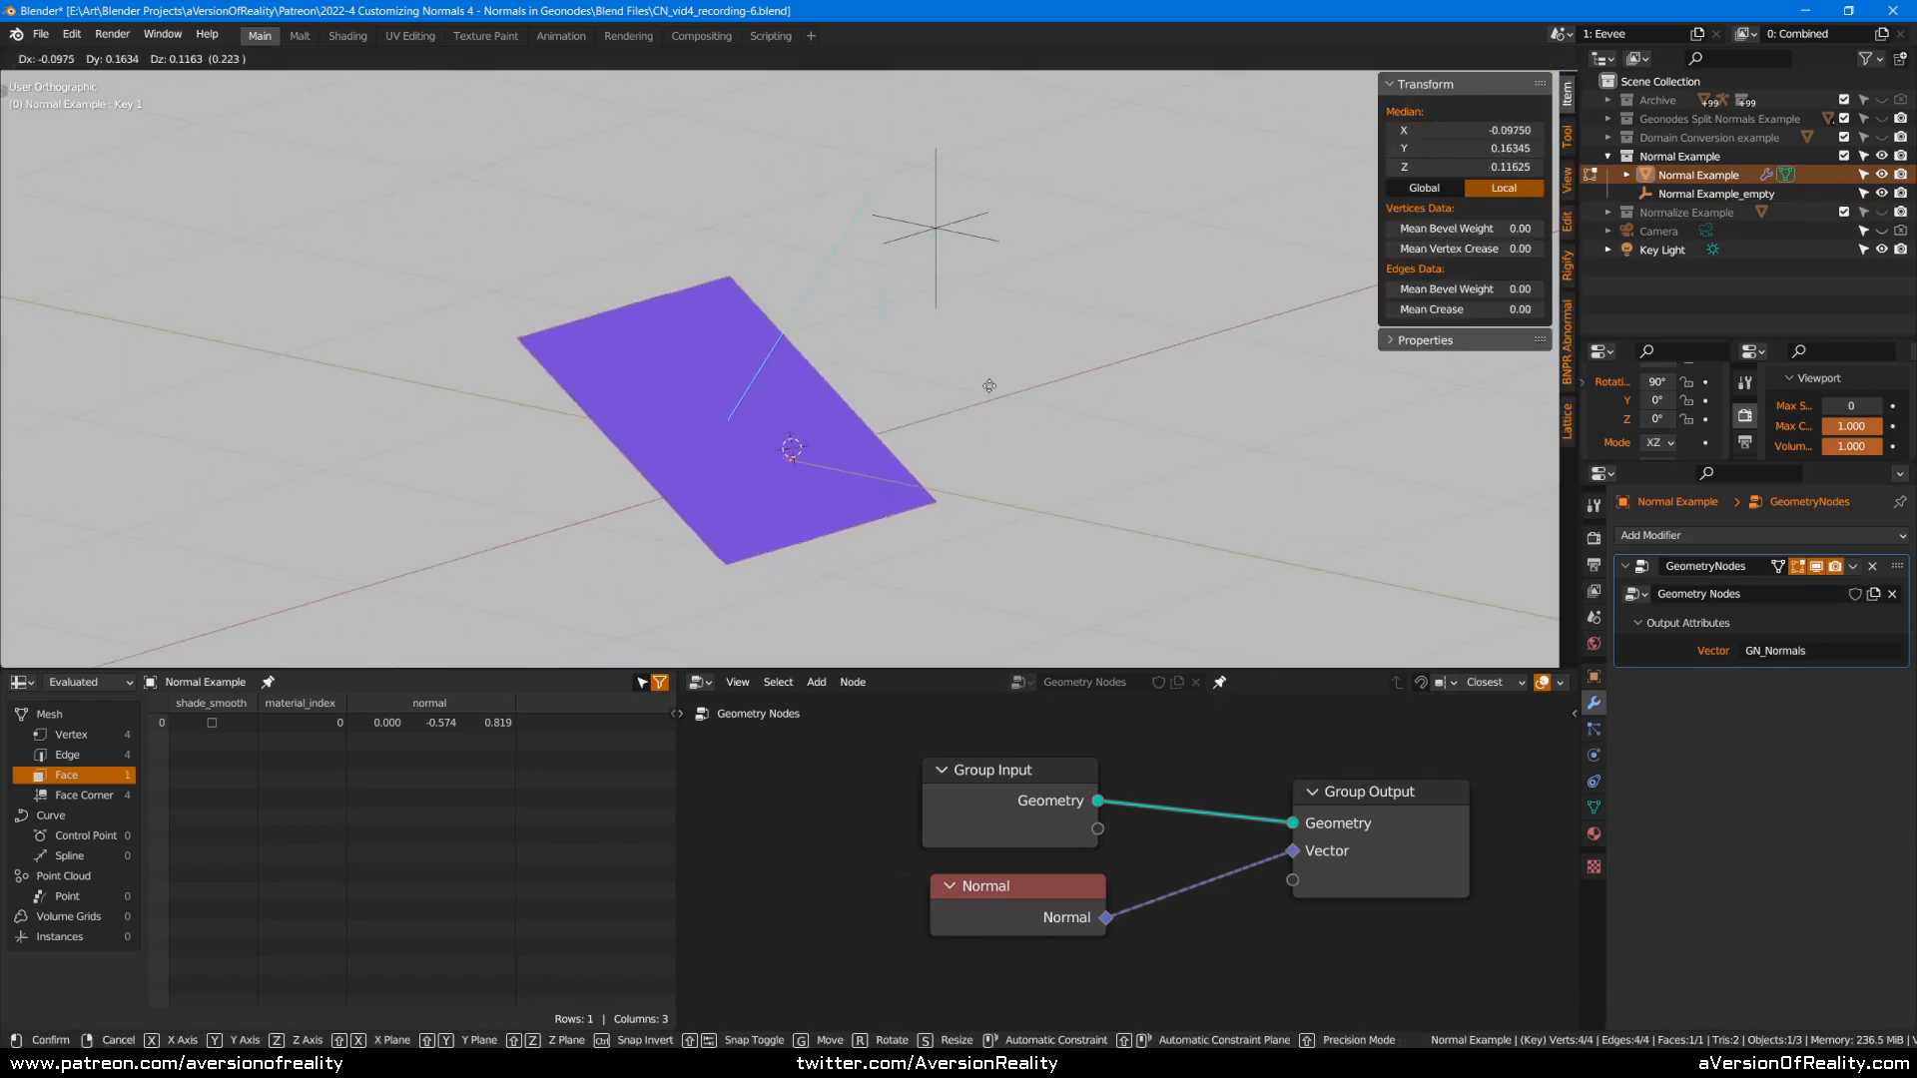
right_click(1075, 379)
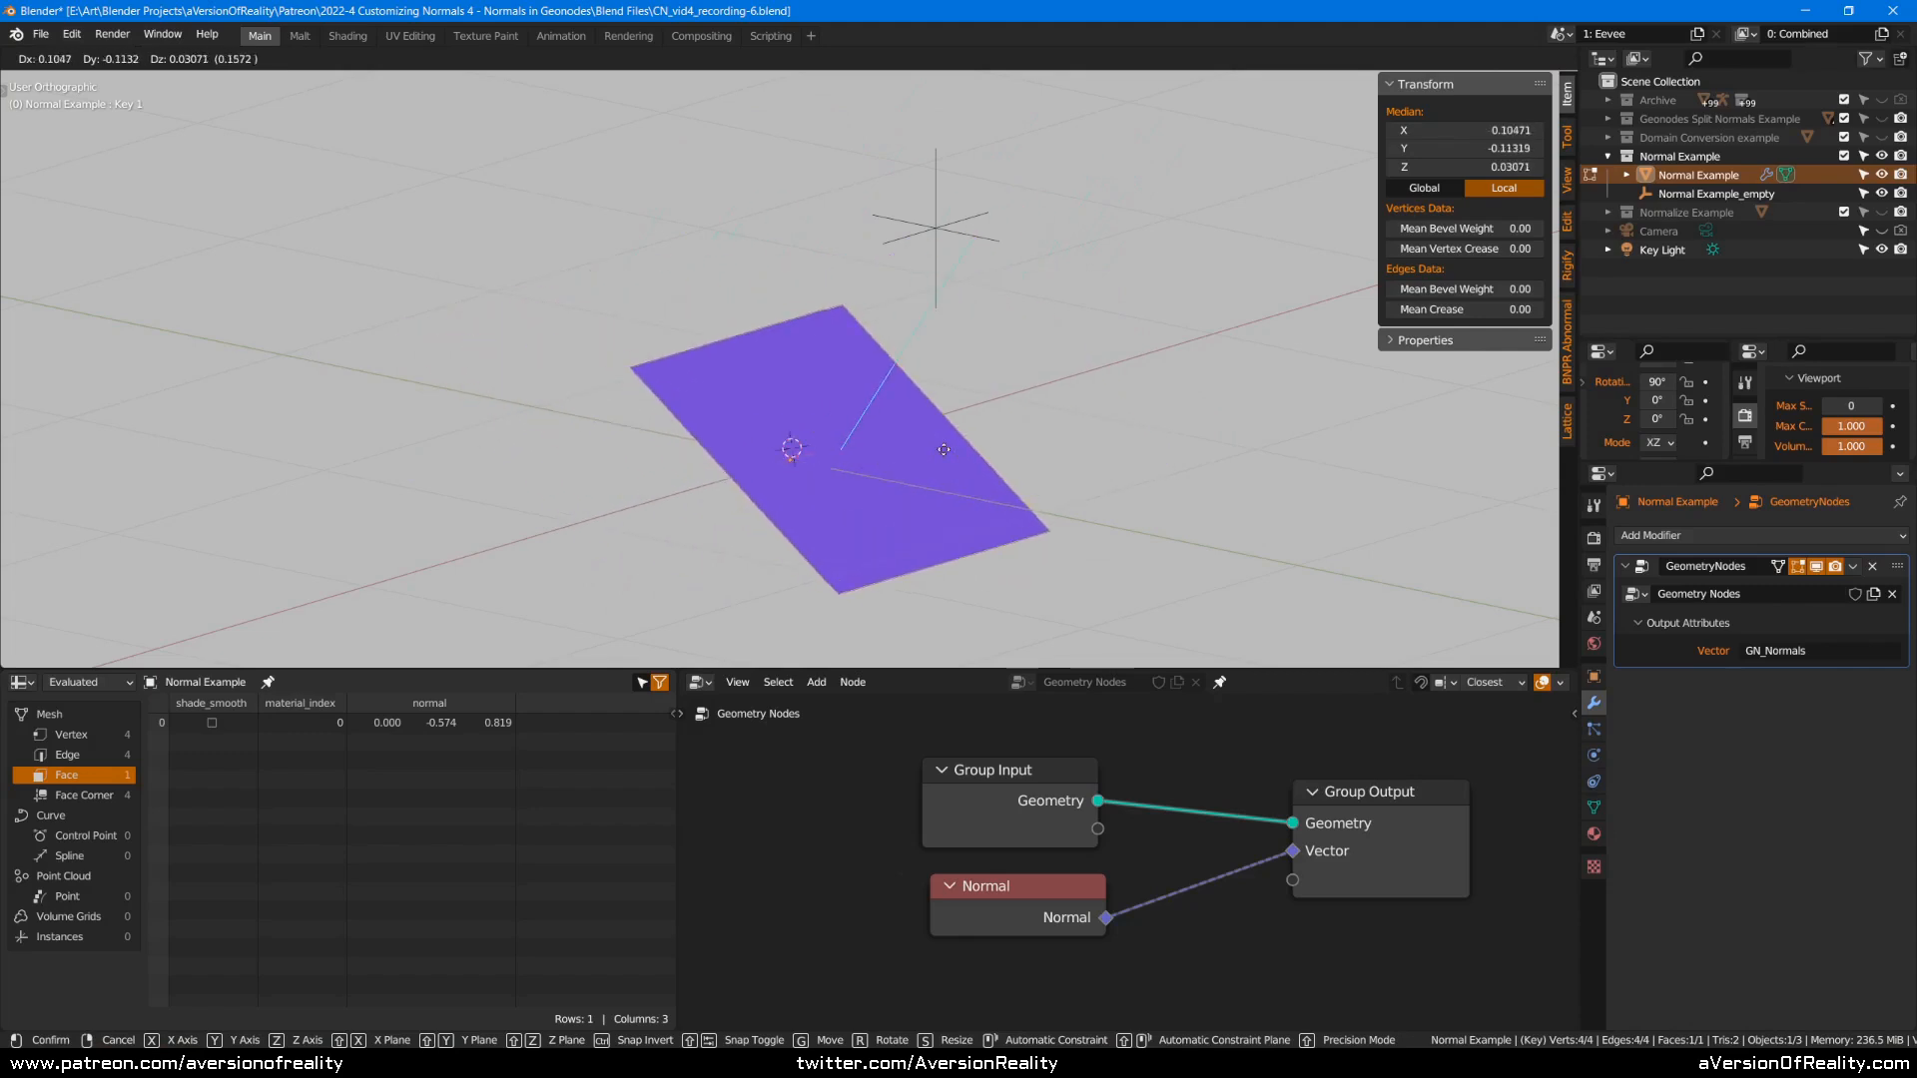
mouse_move(1037, 345)
middle_mouse_down()
mouse_move(1081, 331)
mouse_move(1037, 335)
middle_mouse_up()
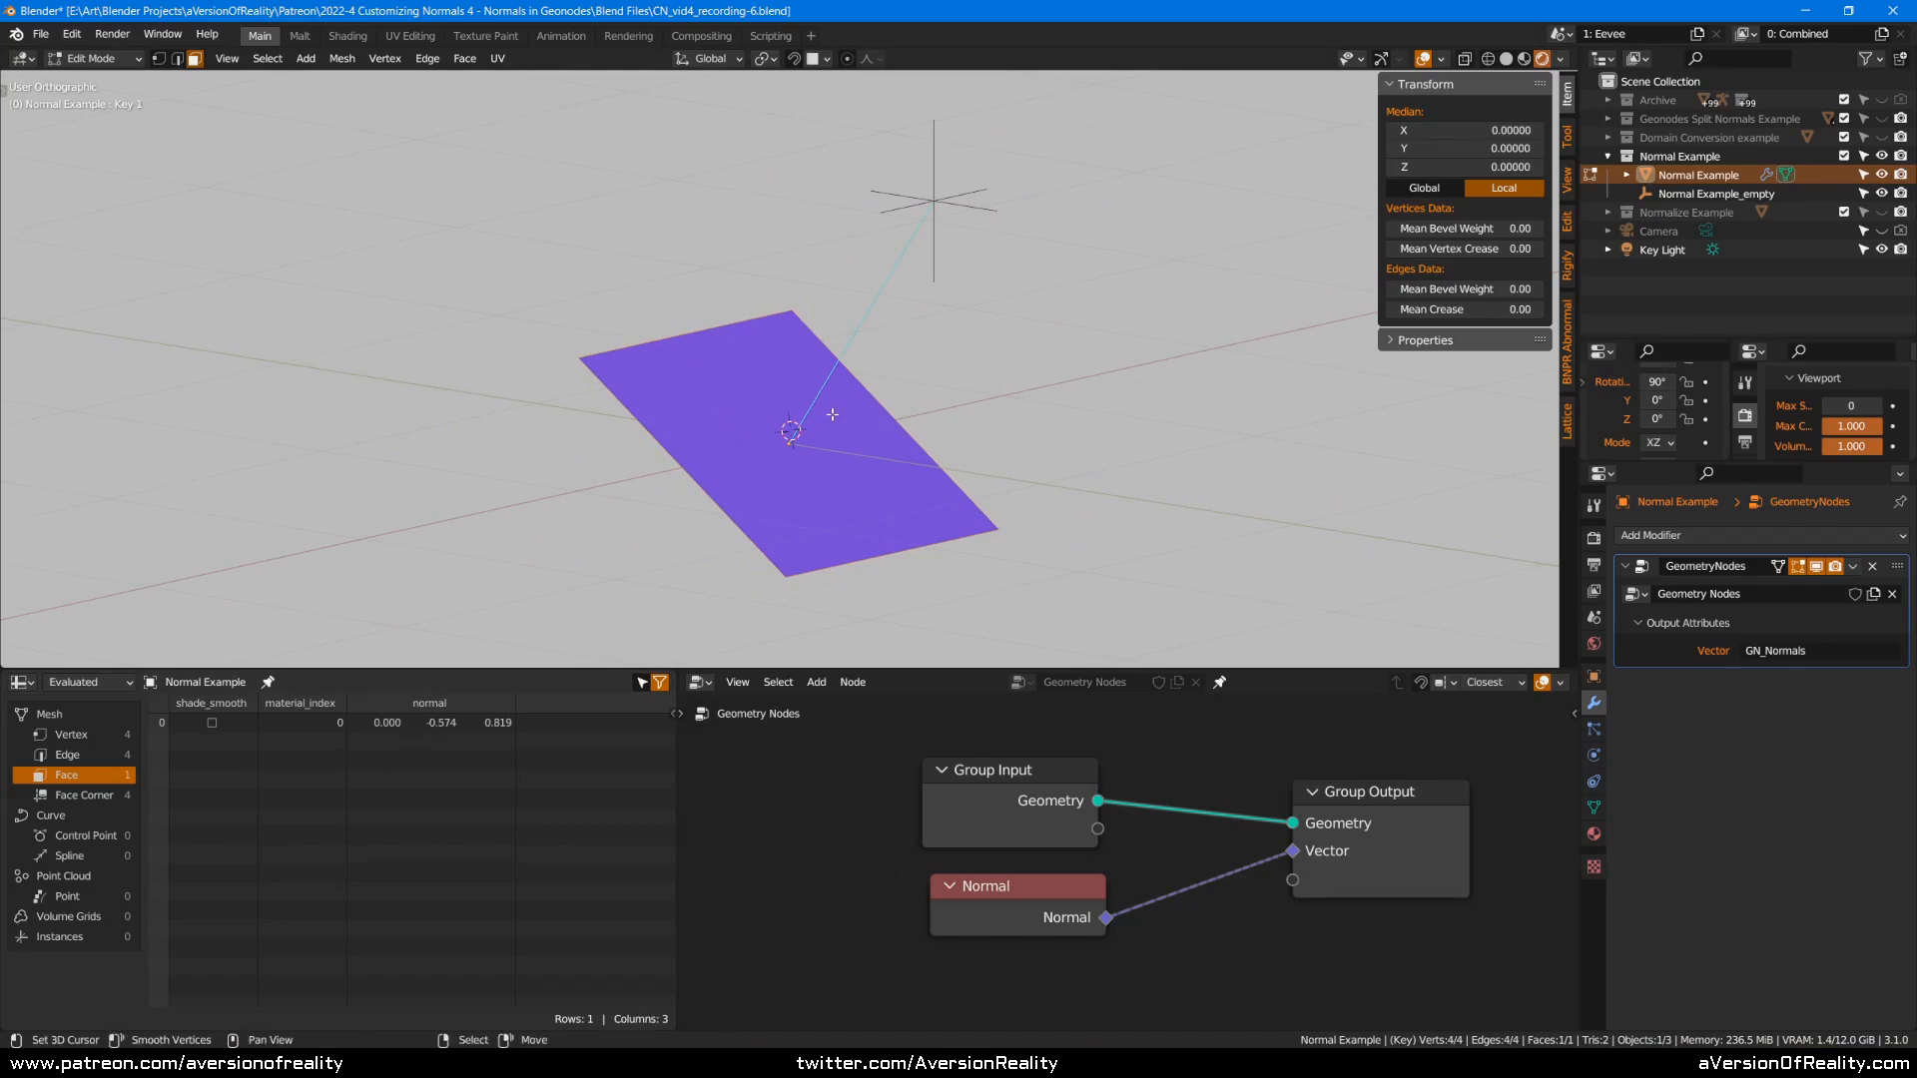
Examine the empty's location against the plane's origin and displayed face normal, alternating between the two objects.
key("Tab")
left_click(973, 210)
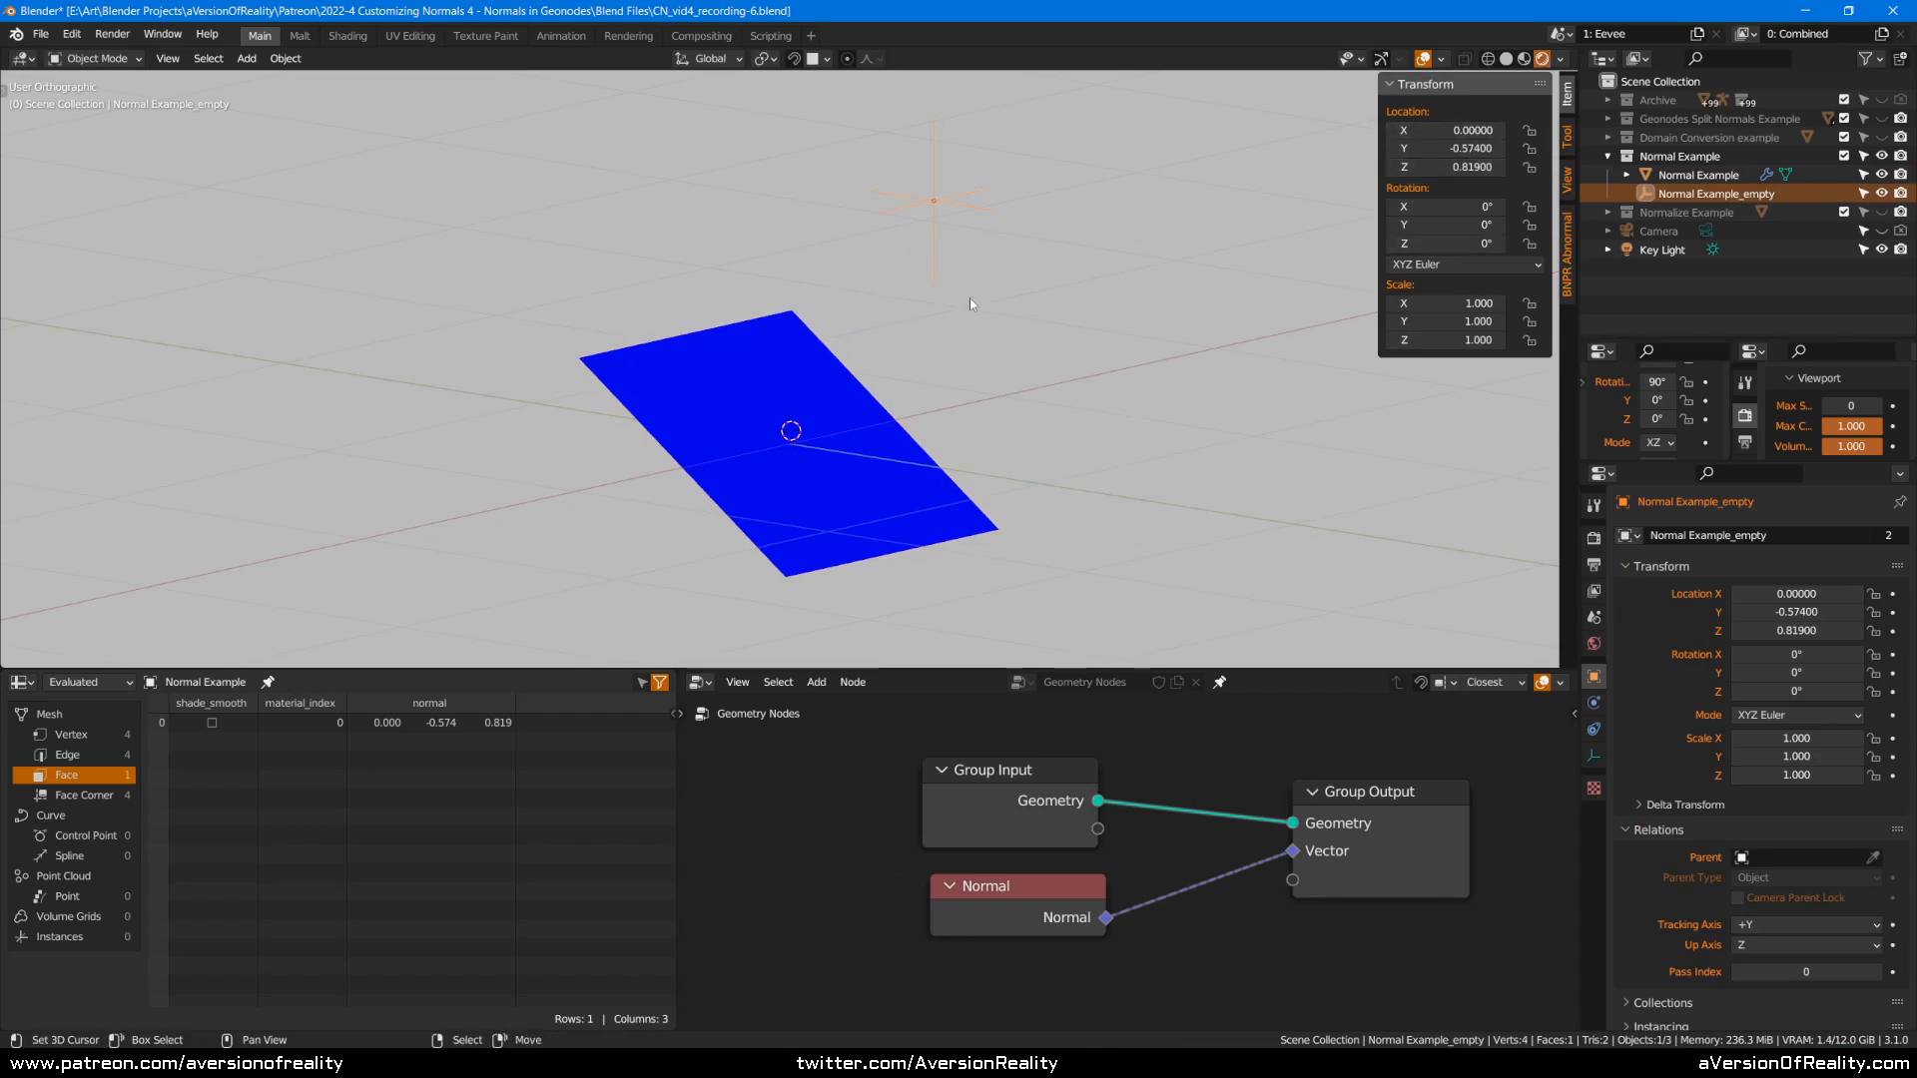
left_click(816, 414)
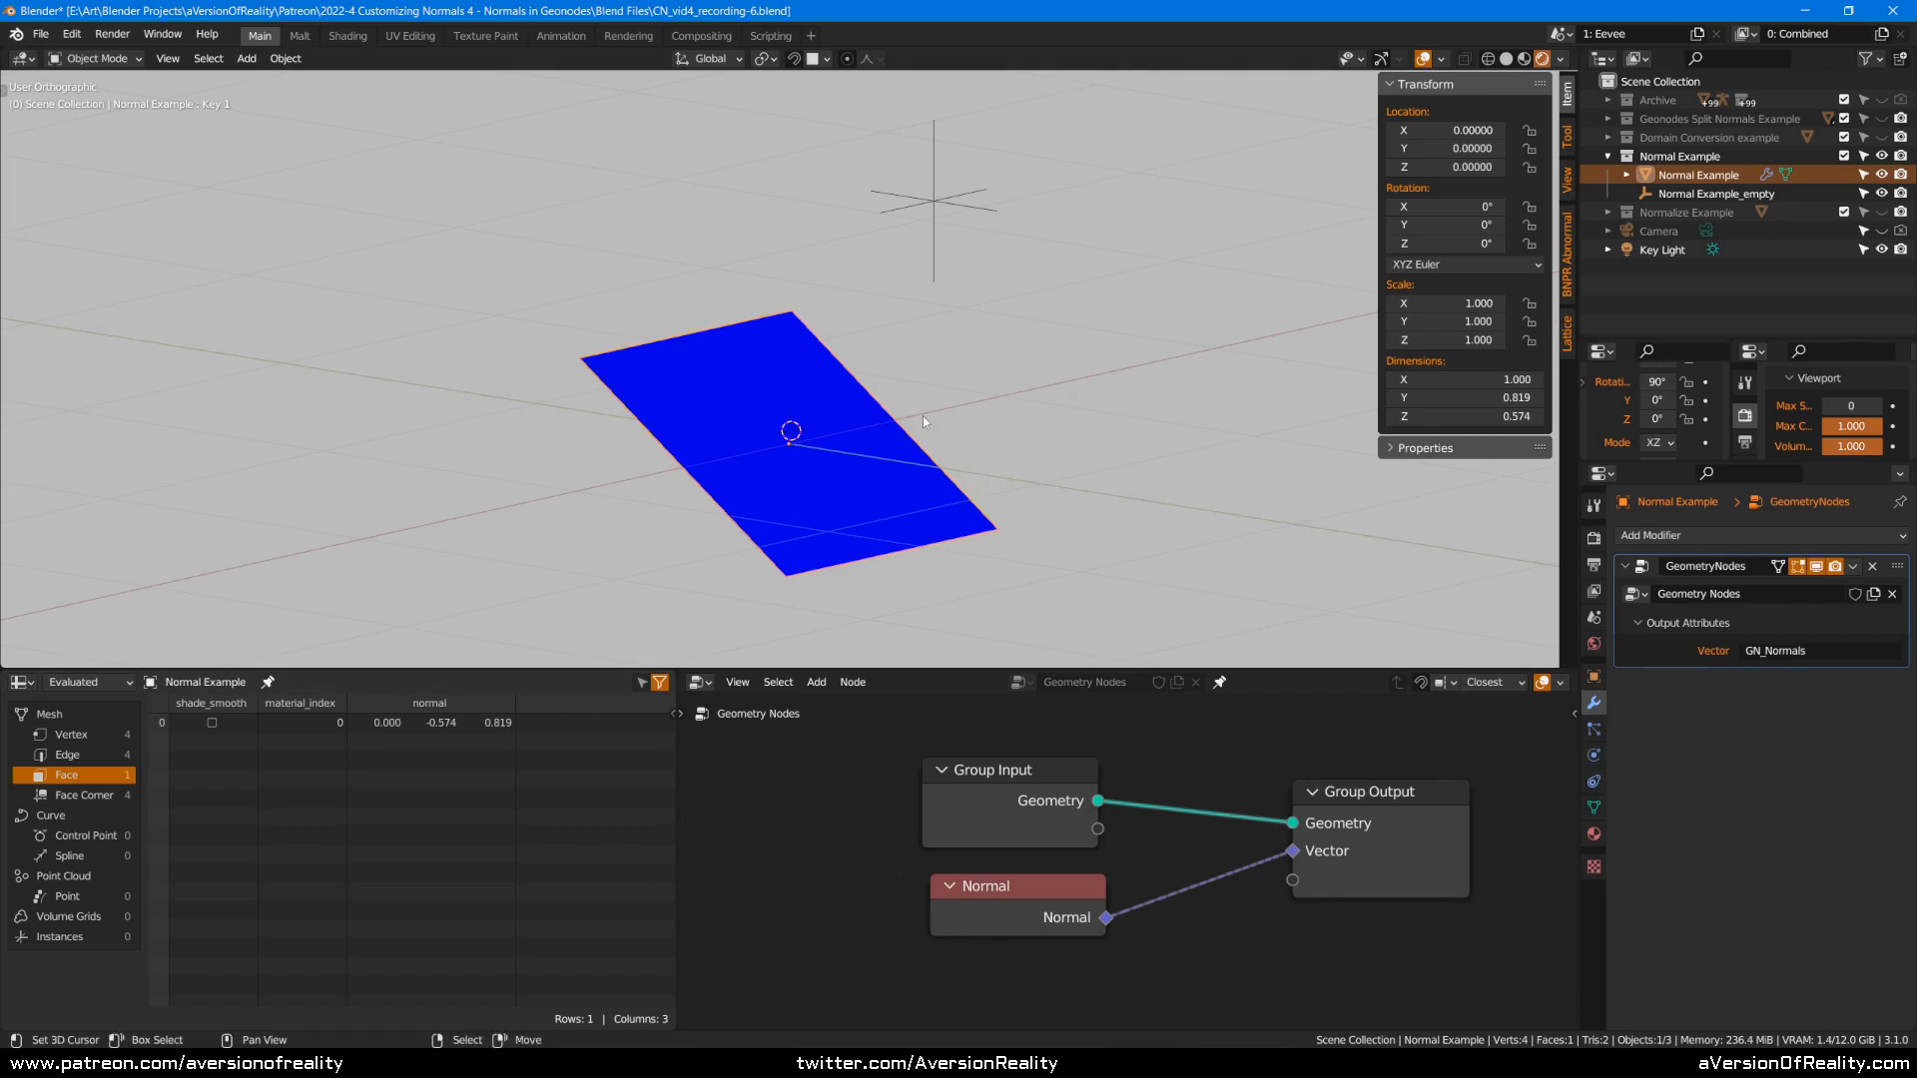
key("Tab")
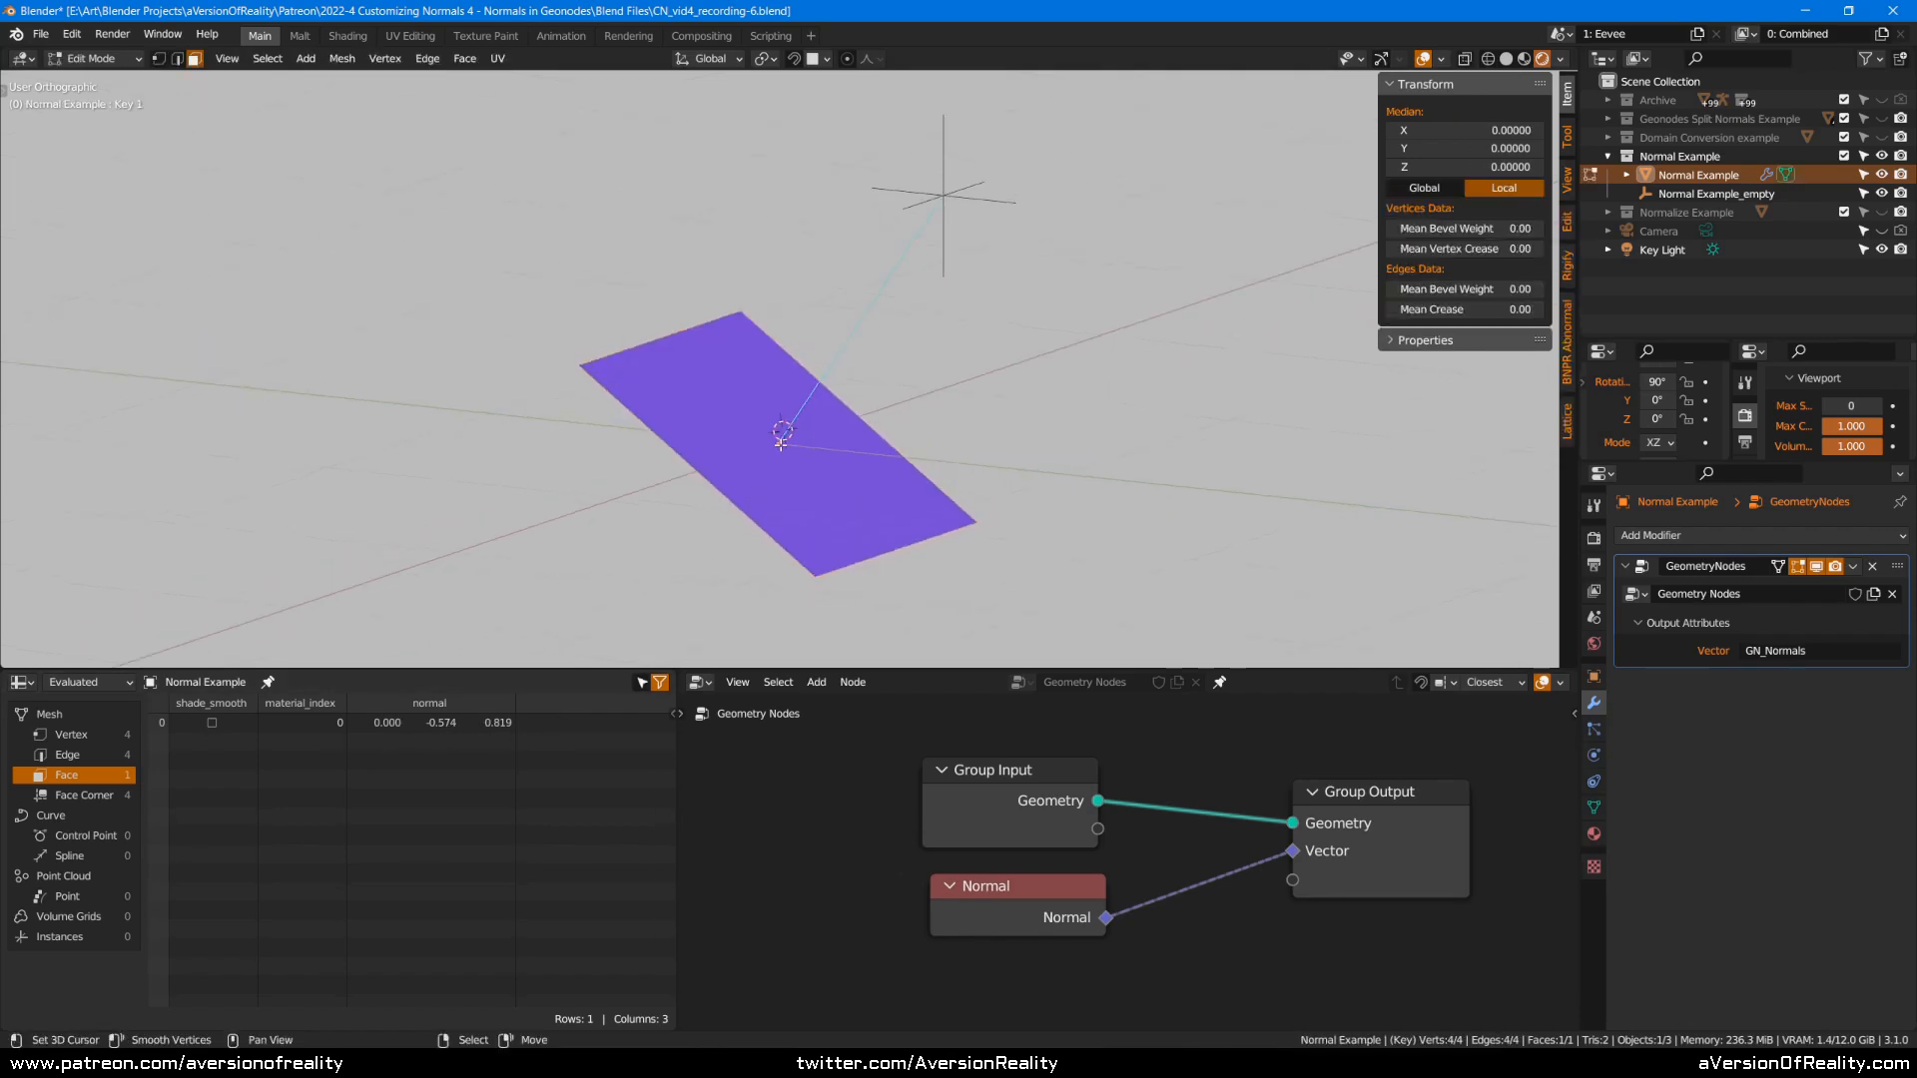
key("Tab")
left_click(1001, 204)
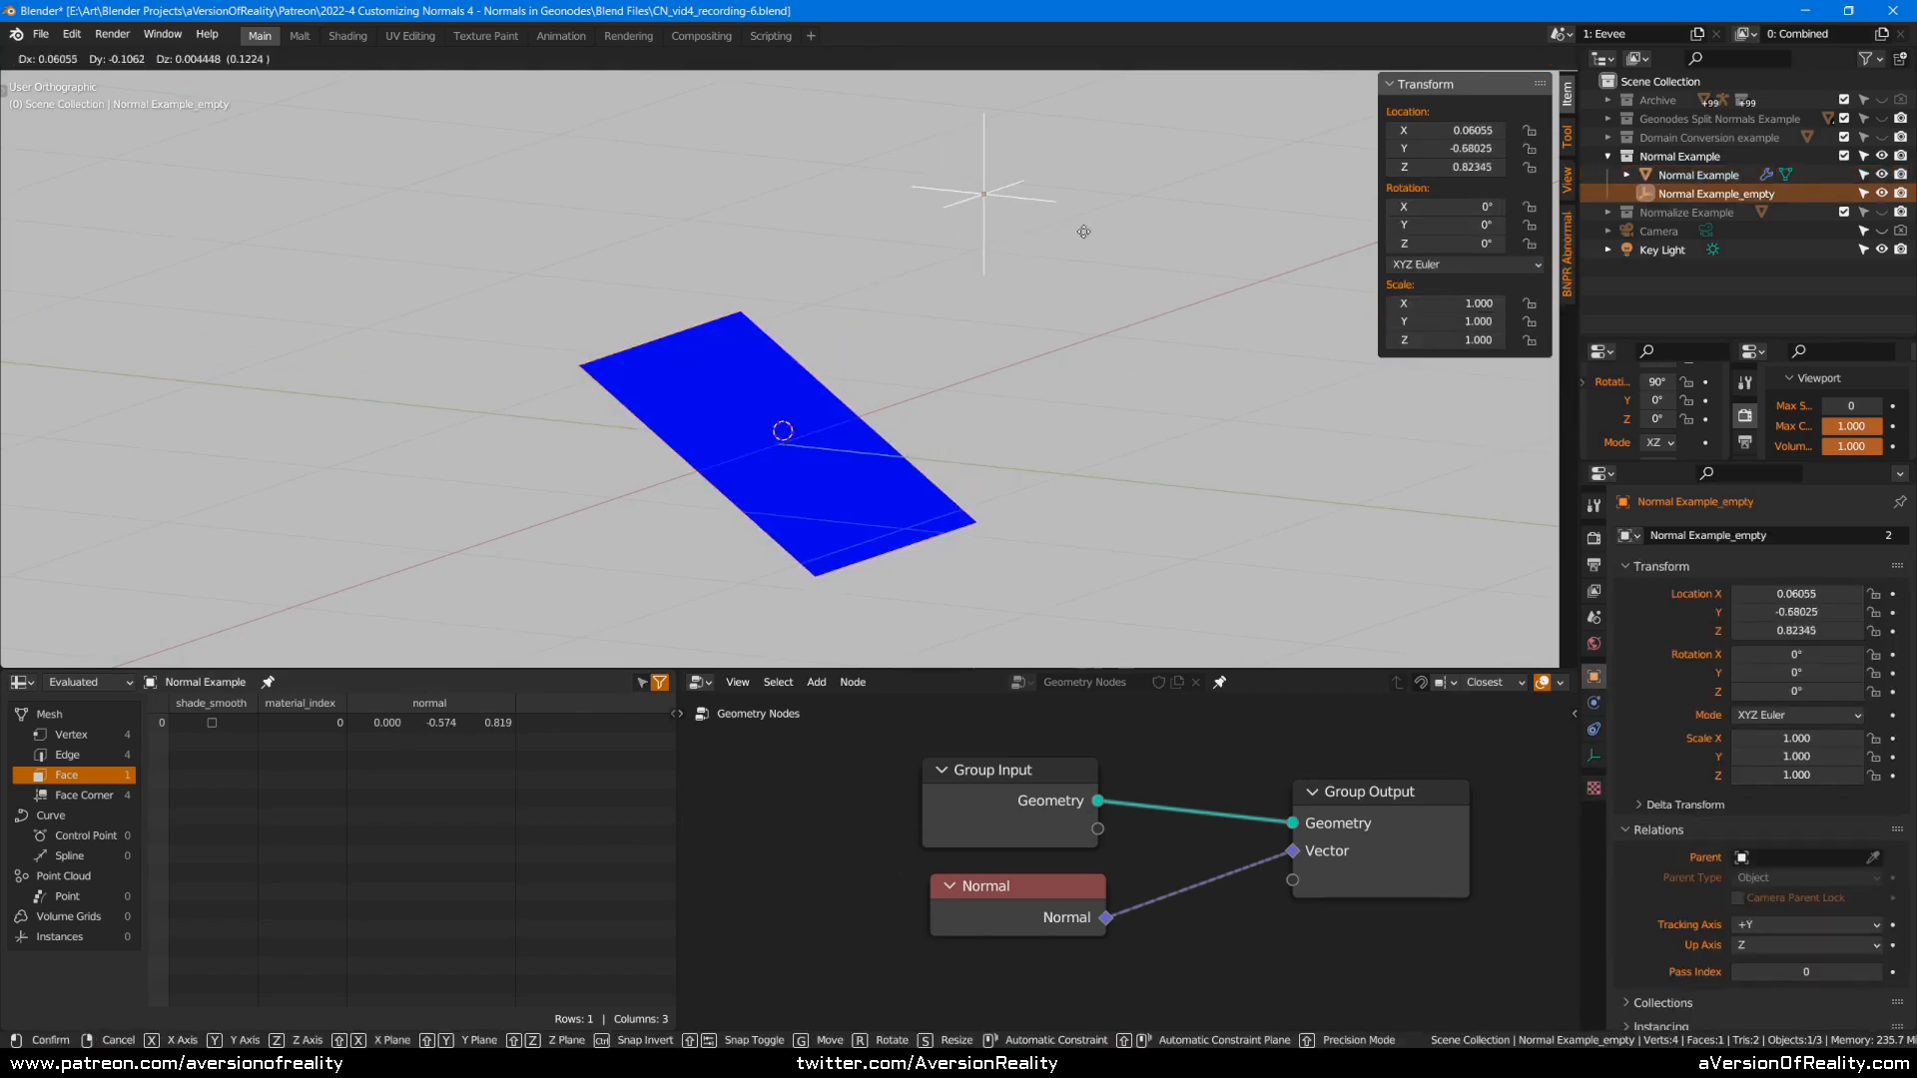
middle_click_drag(1035, 268, 1017, 285)
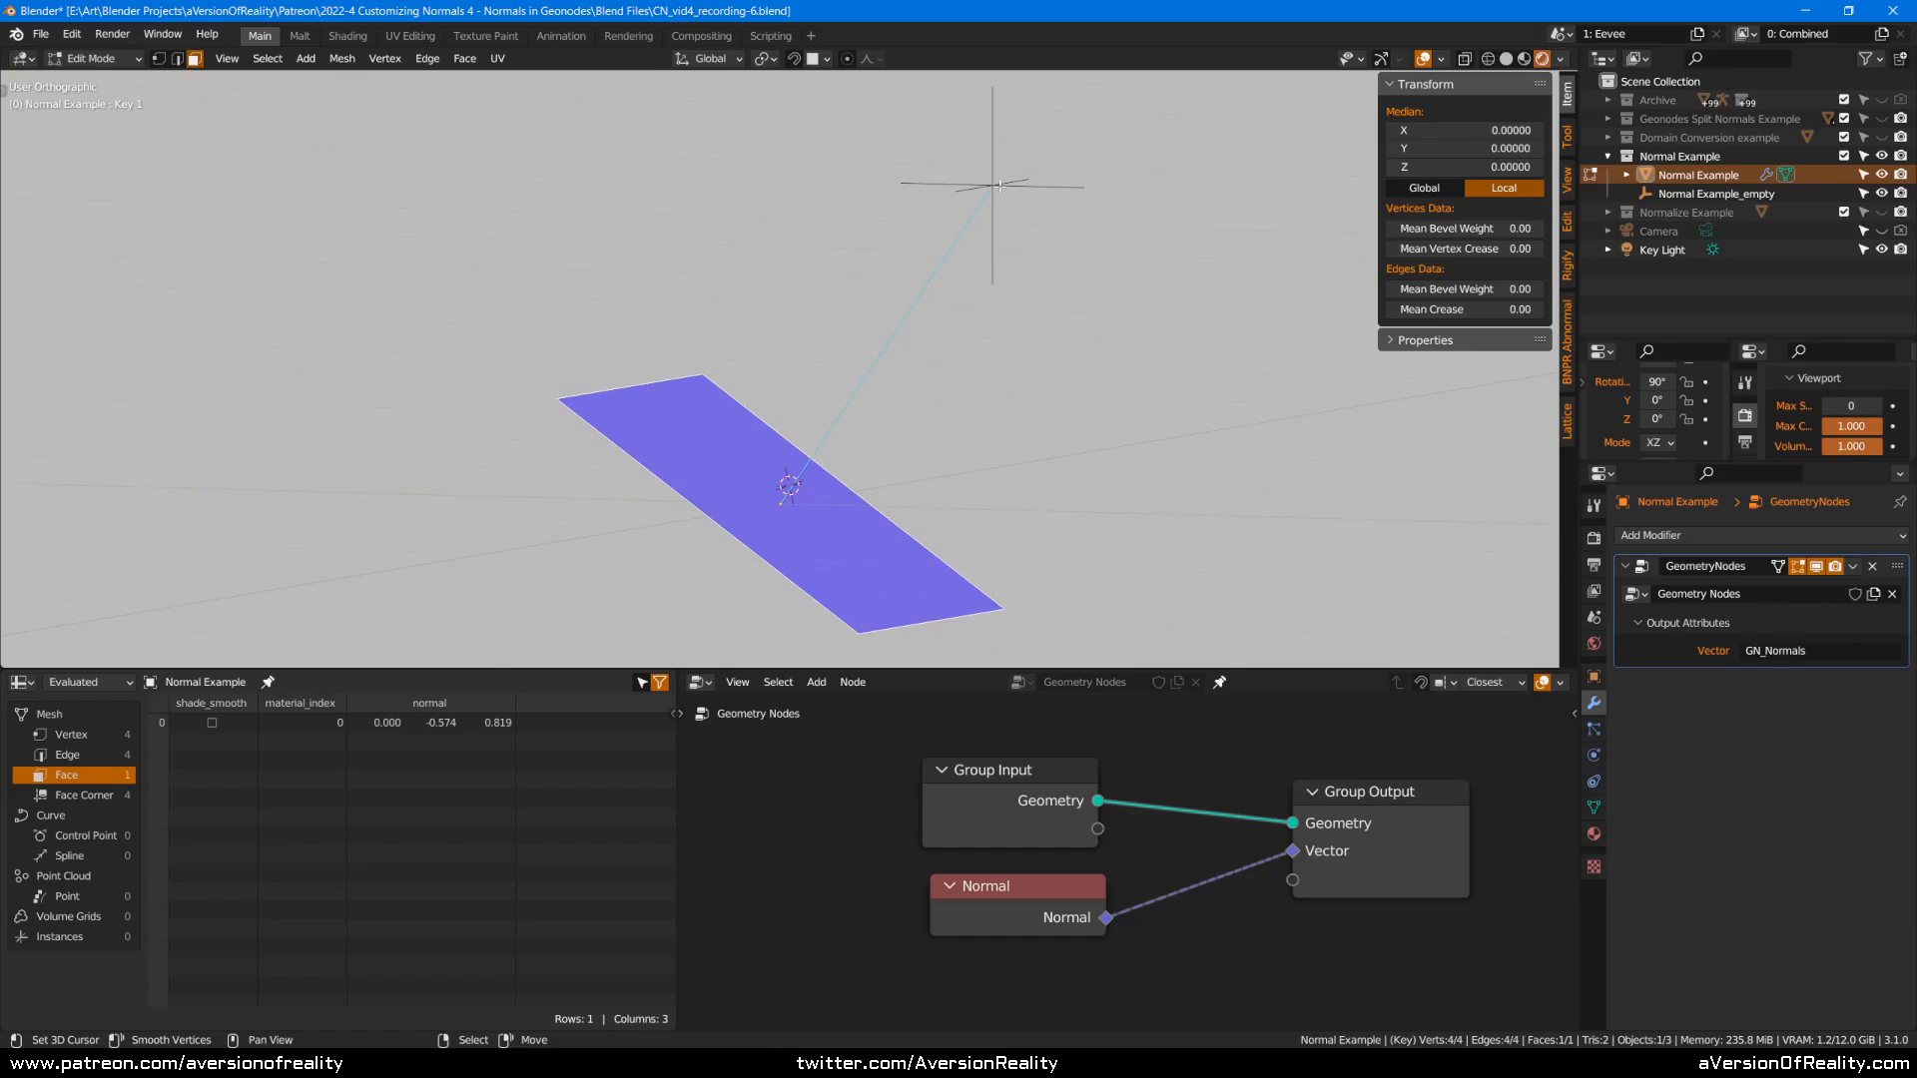
key("Tab")
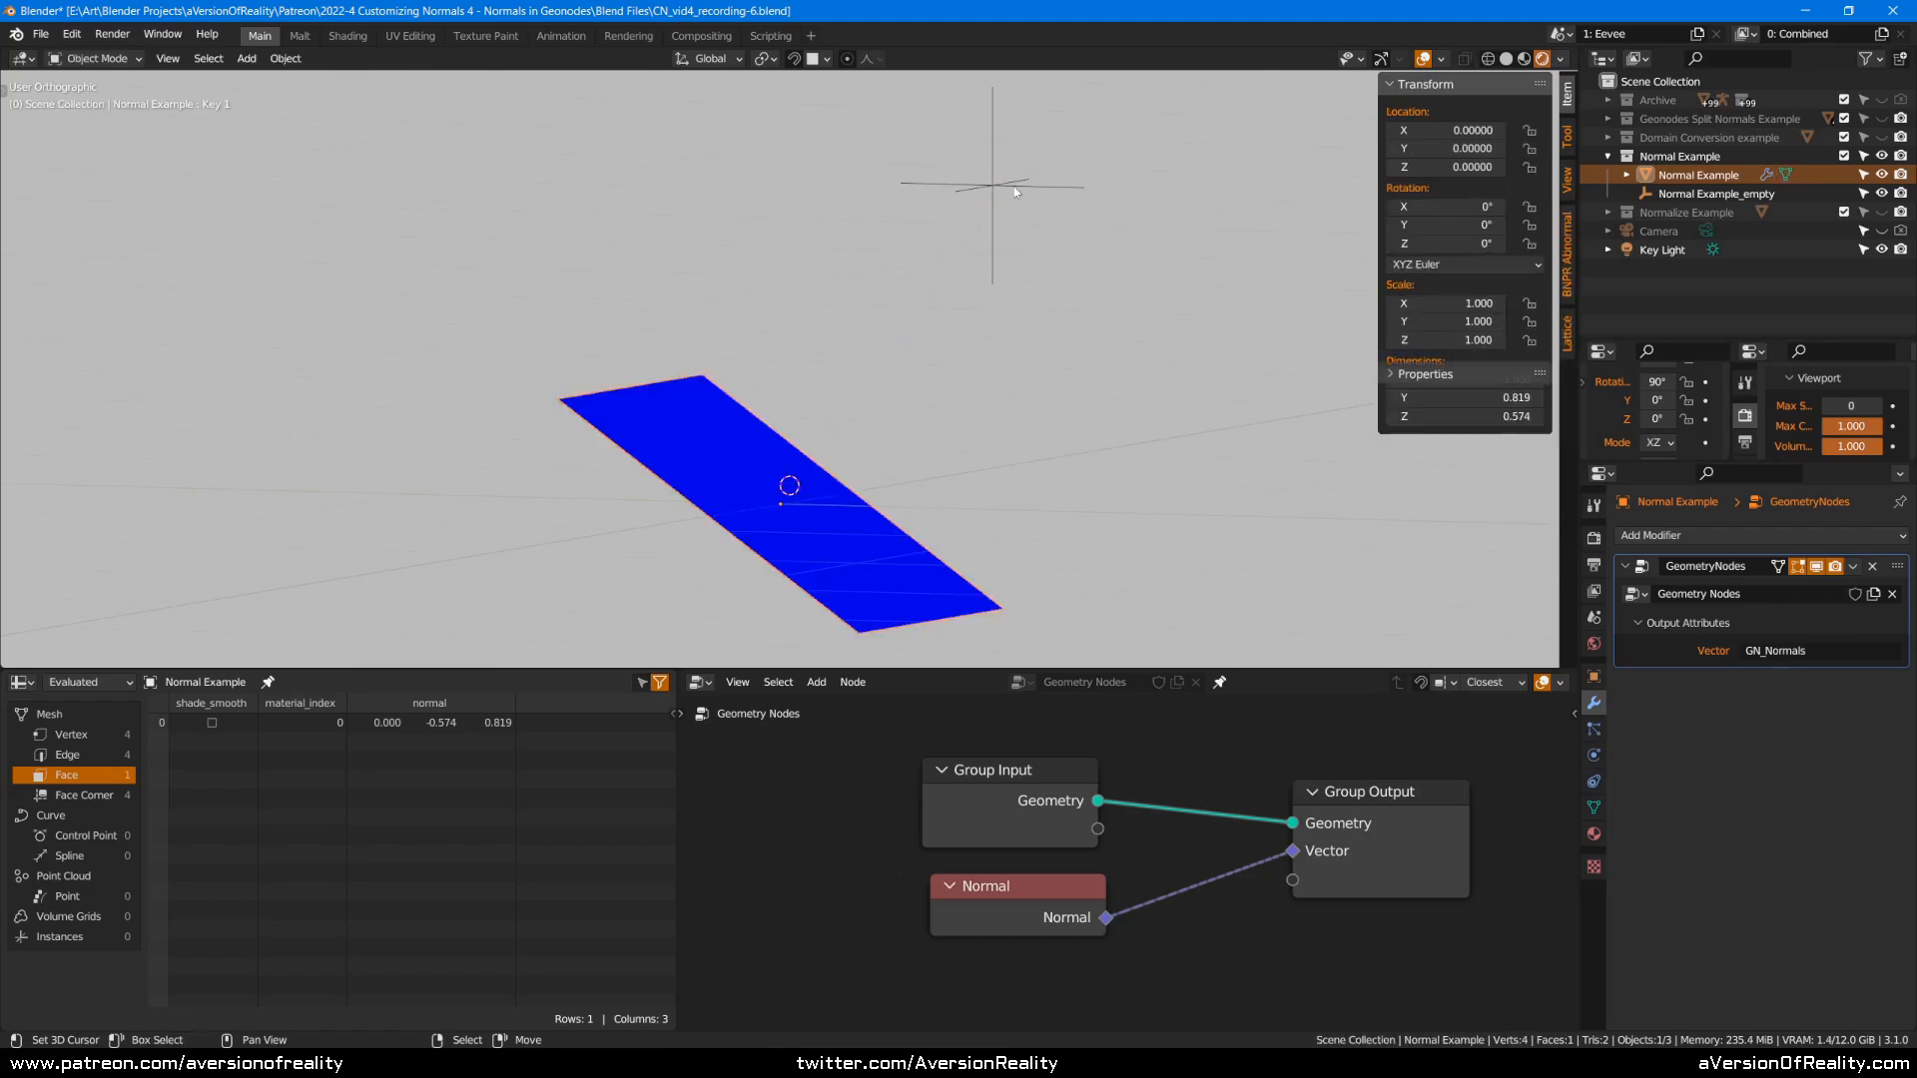
left_click(1033, 179)
left_click(789, 491)
key("Tab")
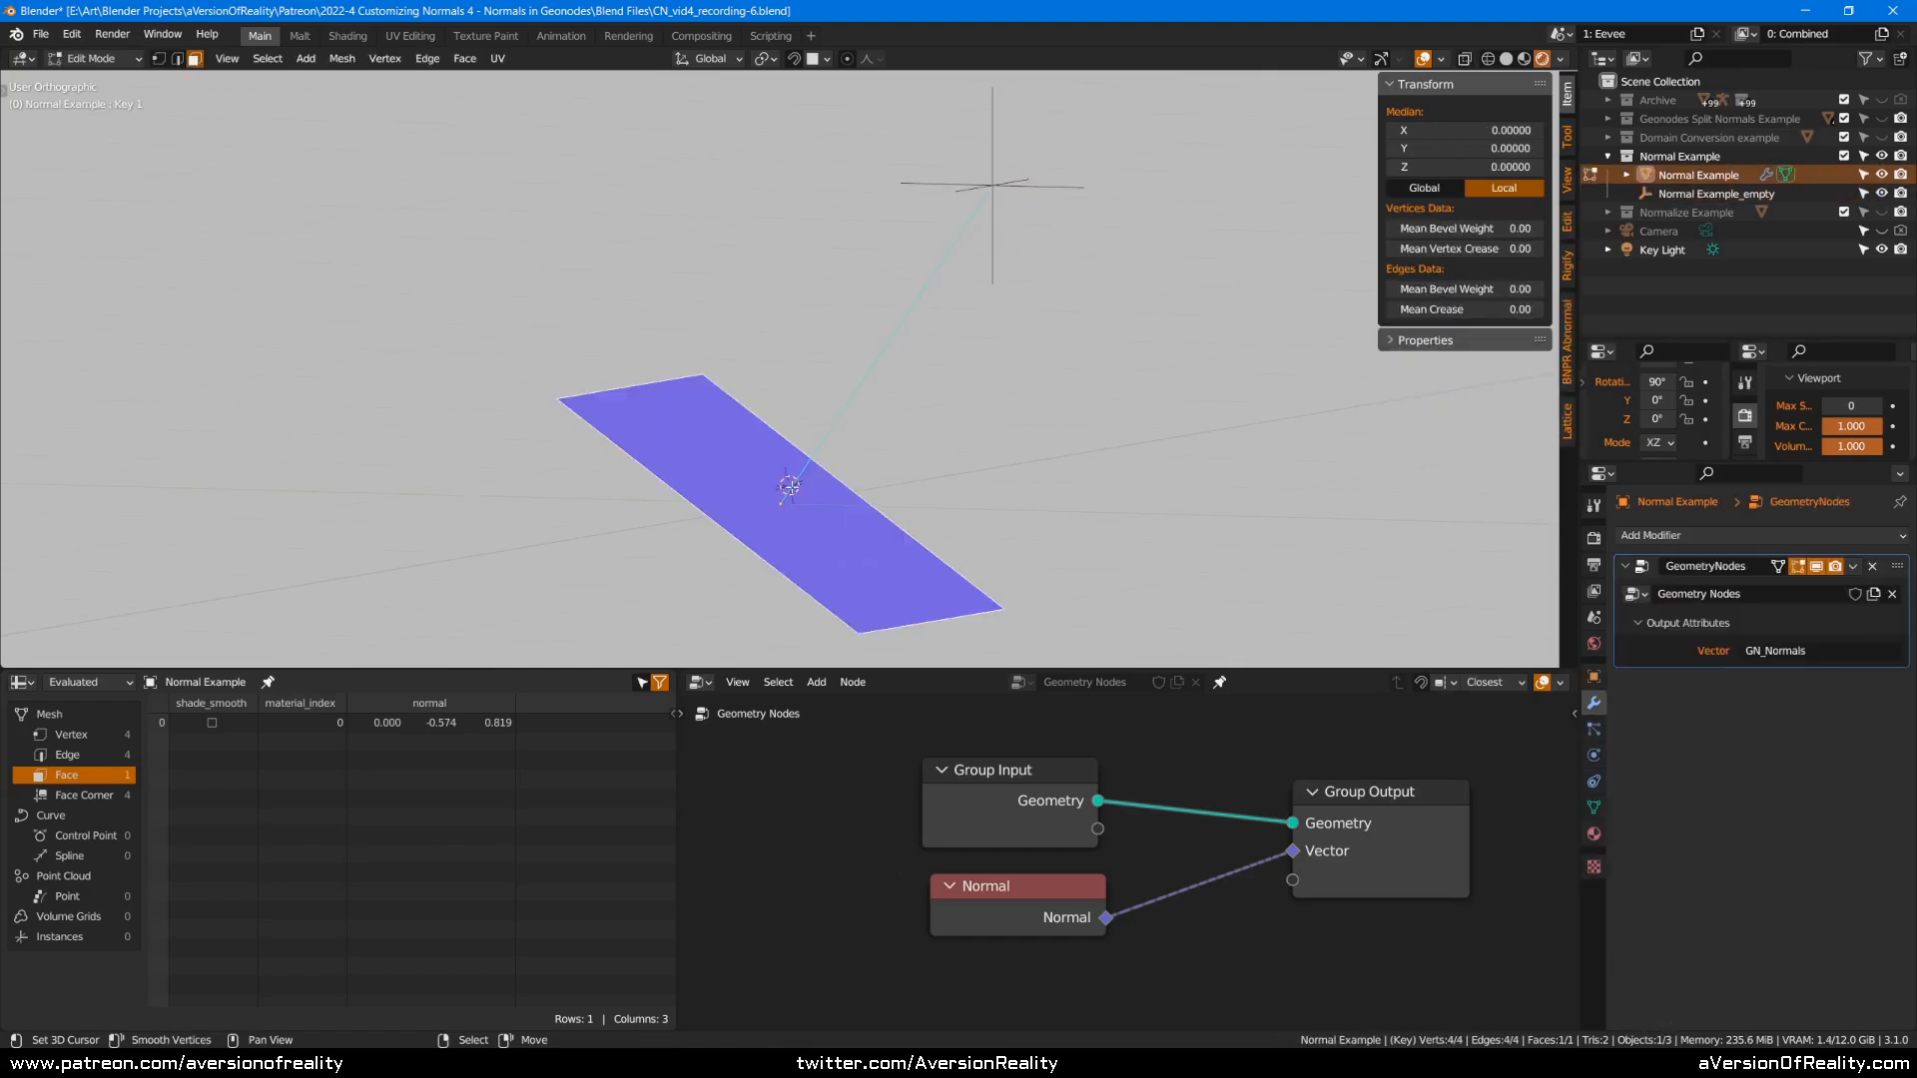
Lengthen the displayed face normal past the empty, and set the normals overlay size back to 1.
left_click(1435, 59)
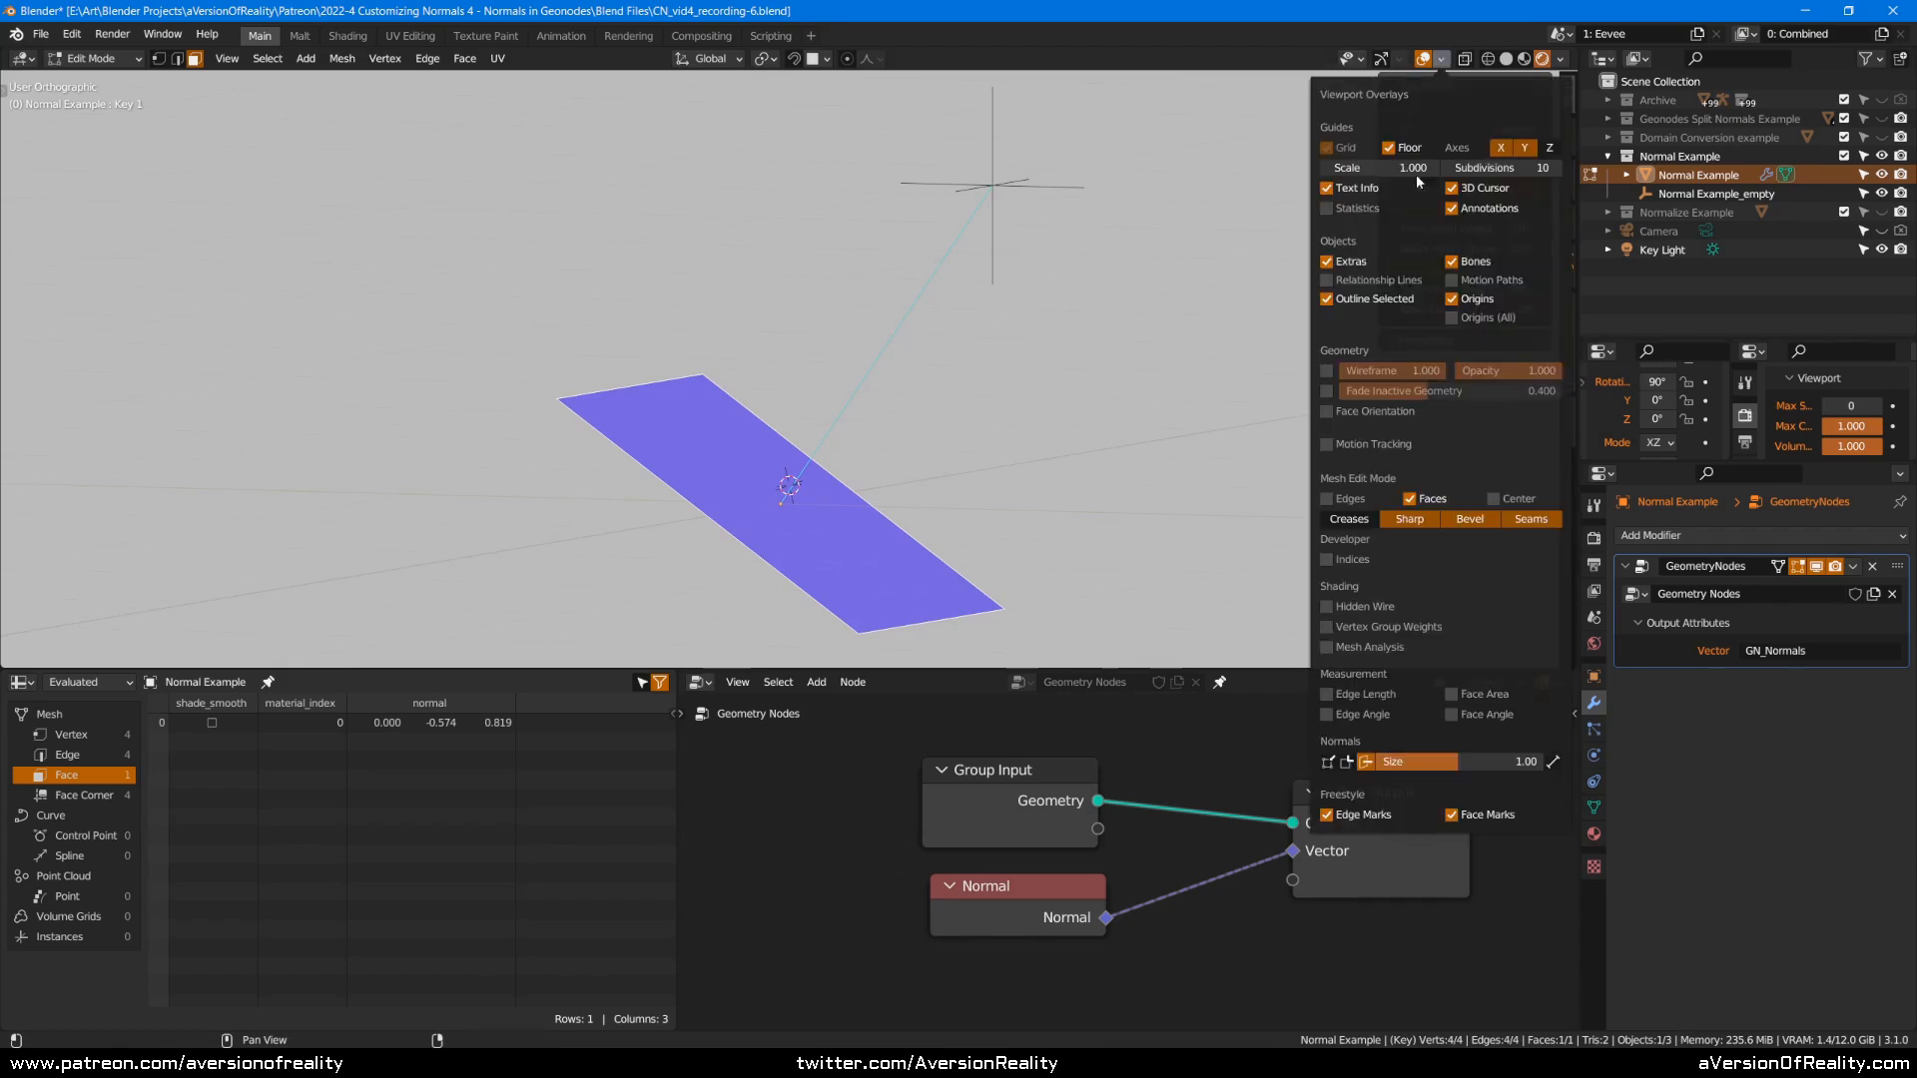
left_click_drag(1478, 759, 1446, 735)
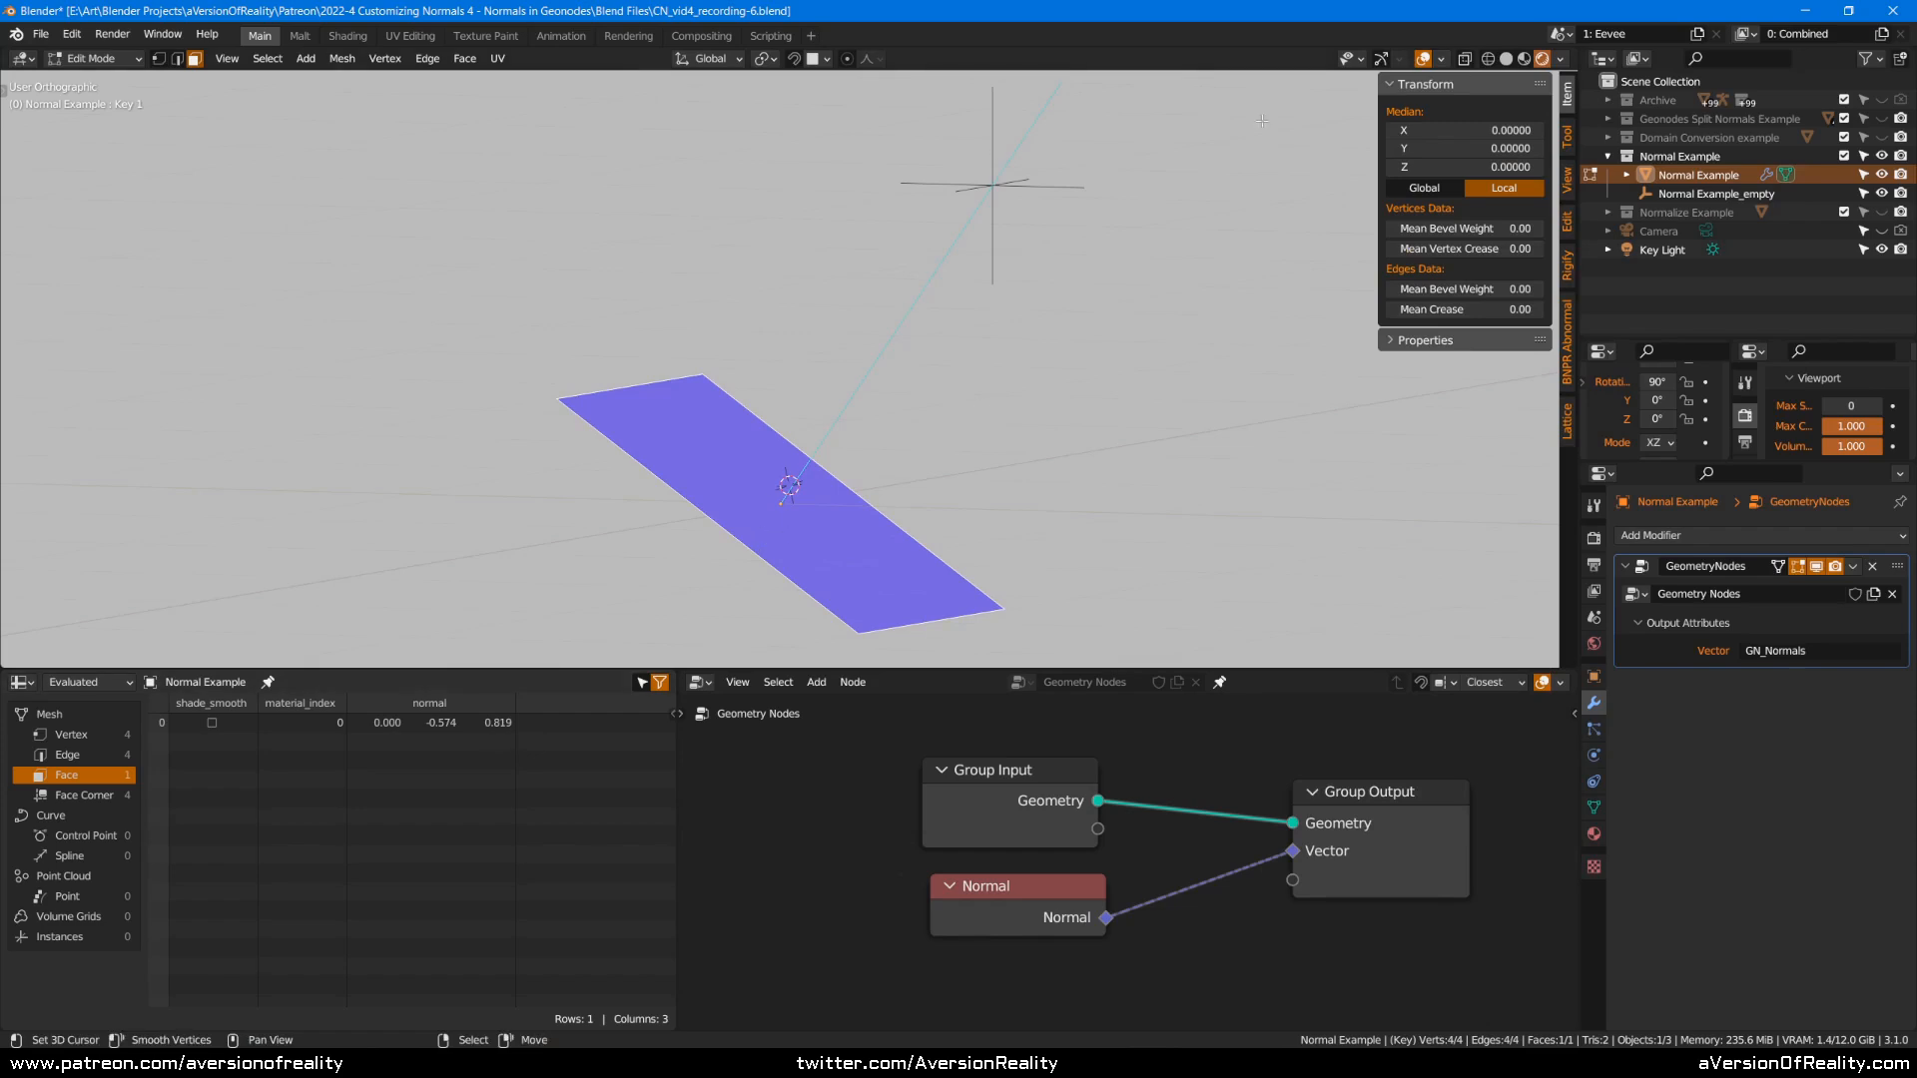
left_click(1441, 58)
left_click(1493, 763)
type("1")
key("Return")
mouse_move(939, 301)
middle_mouse_down()
mouse_move(920, 307)
mouse_move(942, 320)
middle_mouse_up()
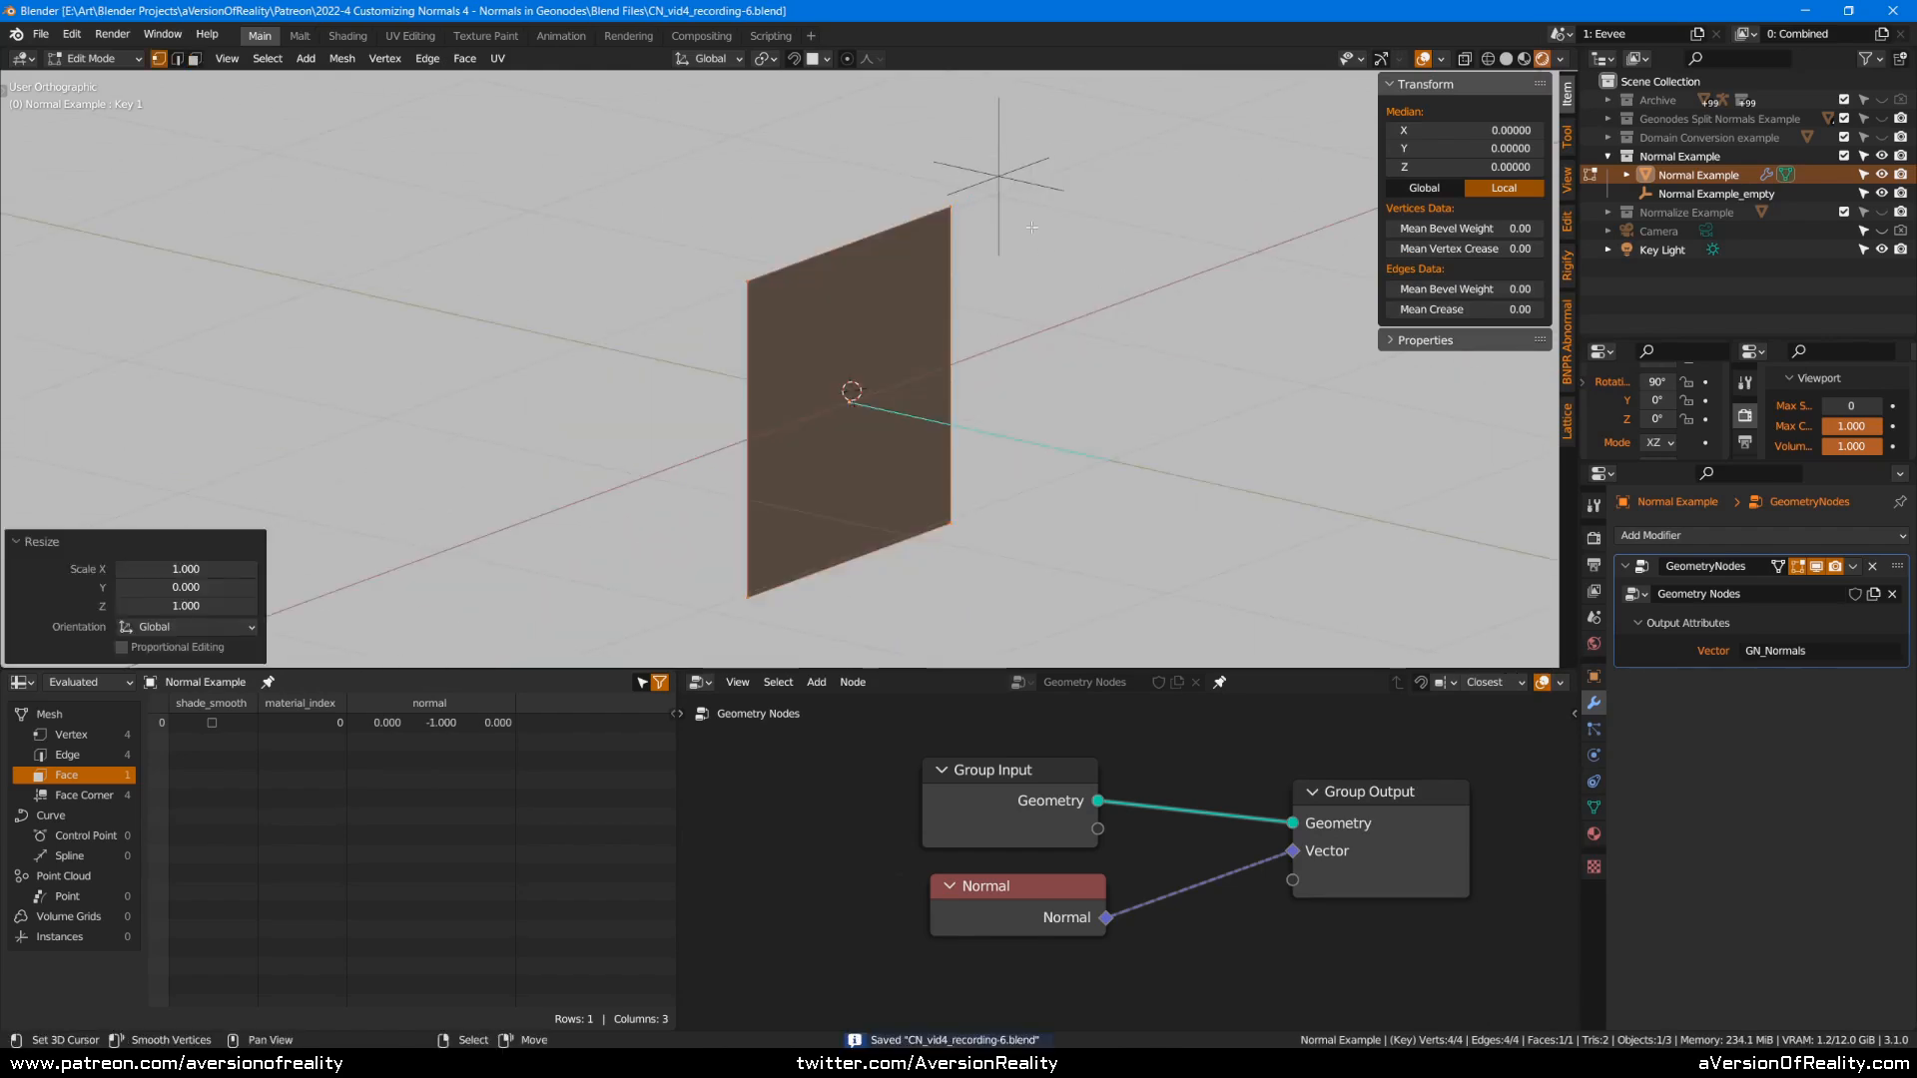
Try rotating the plane's face slightly about the global X axis to test how its normal values respond.
key("r")
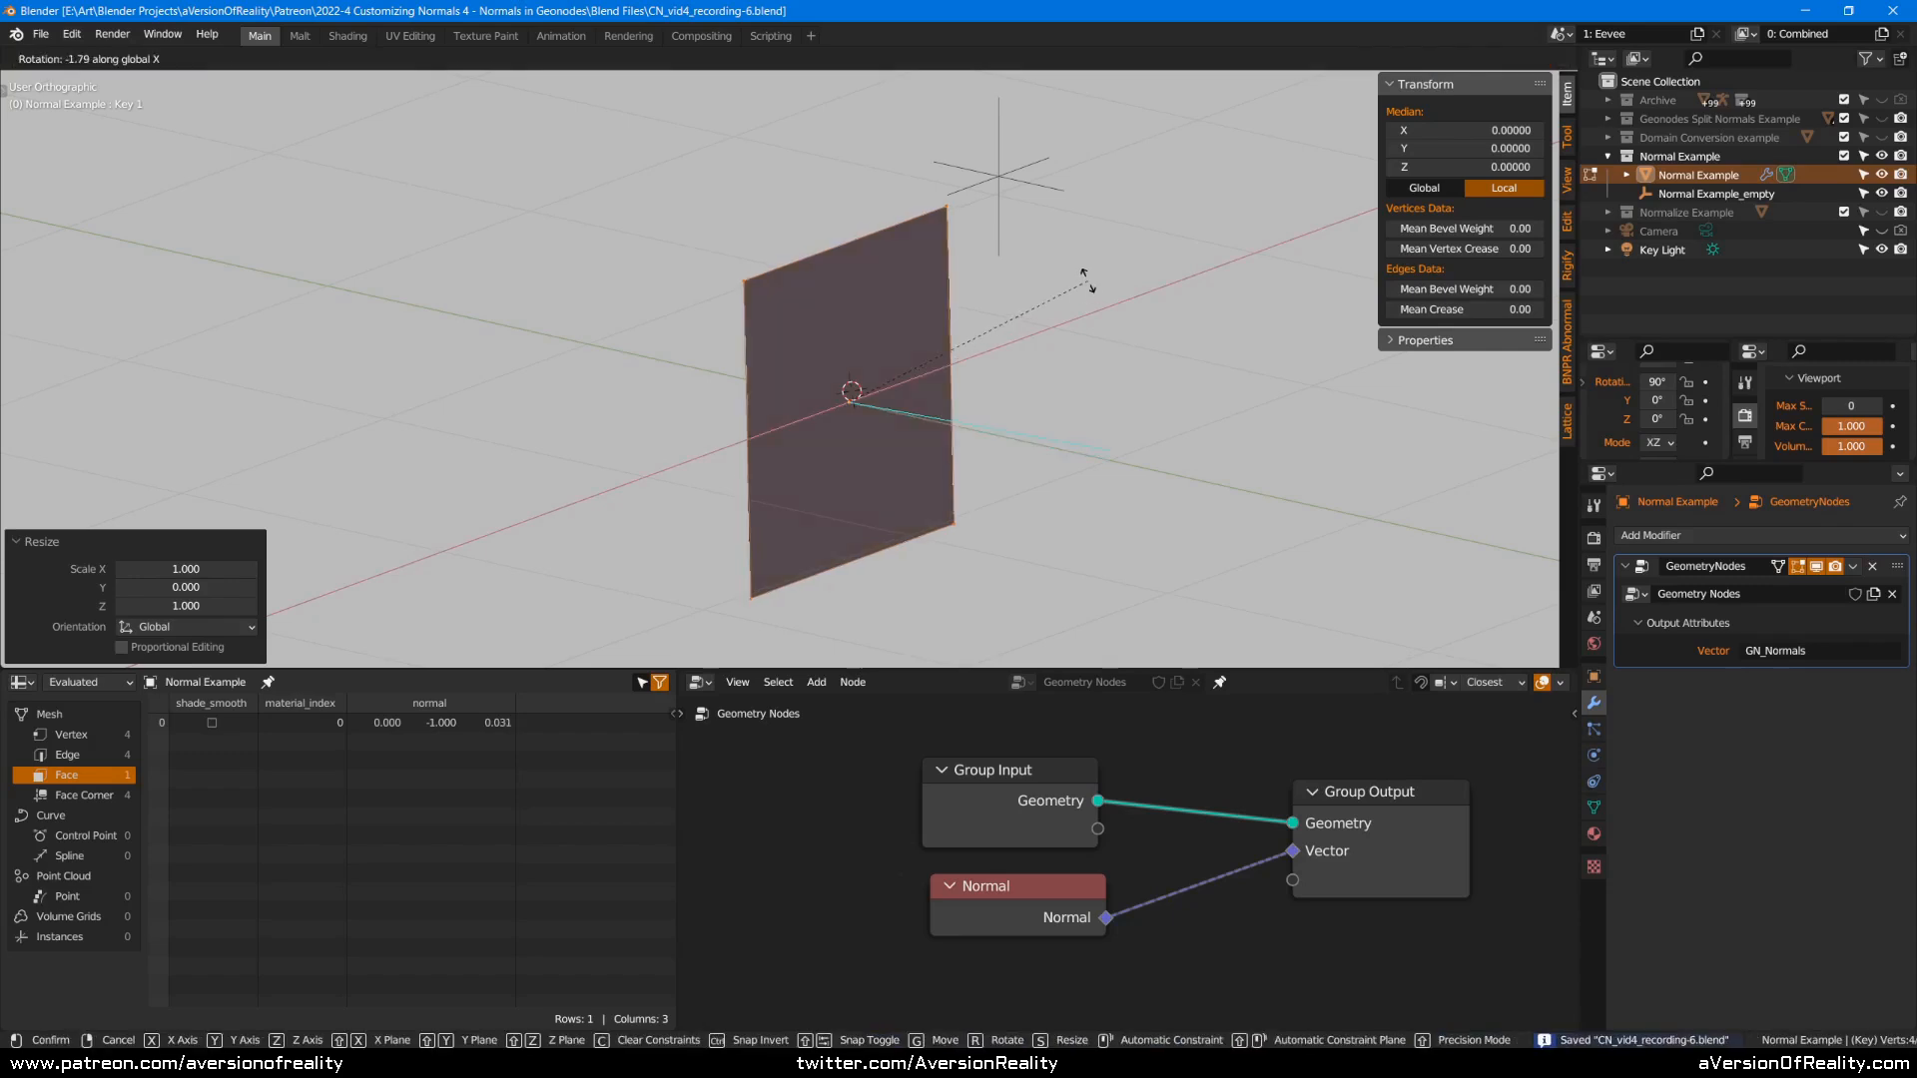
key("x")
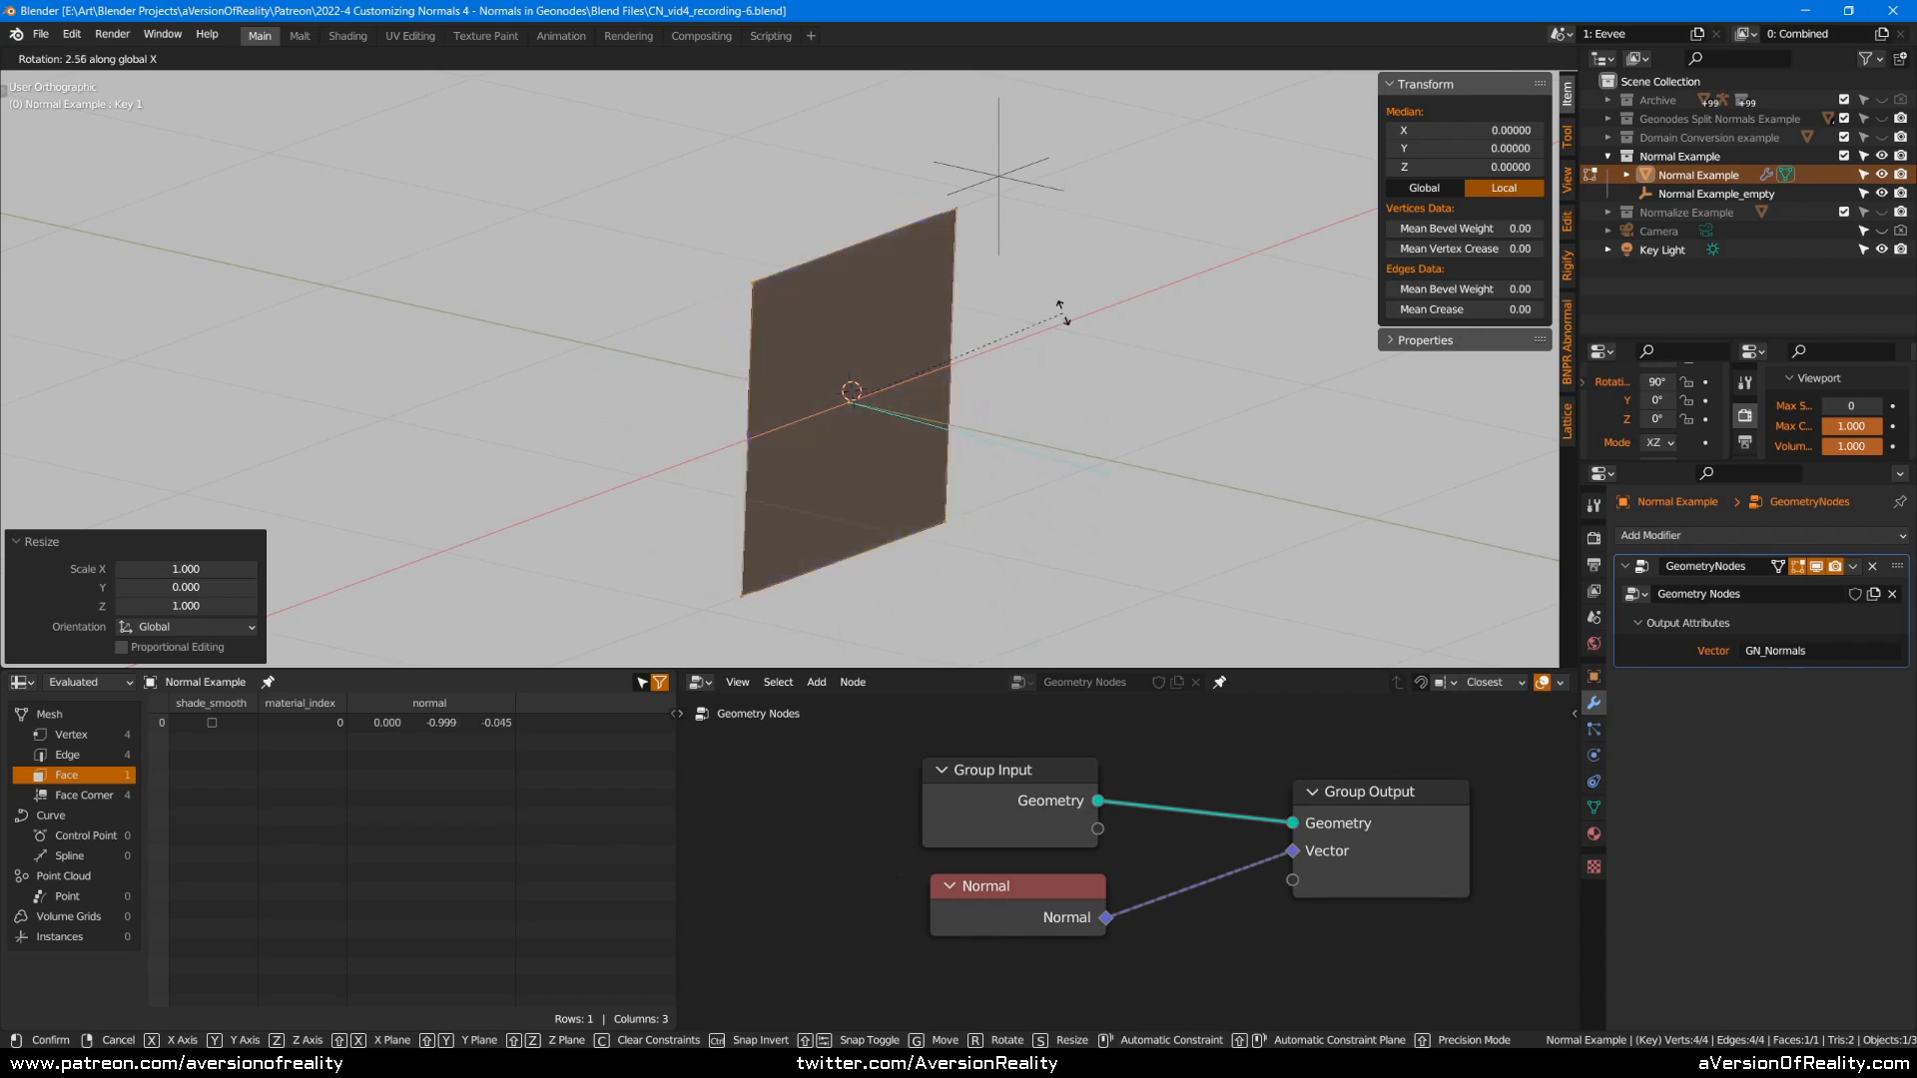
right_click(650, 440)
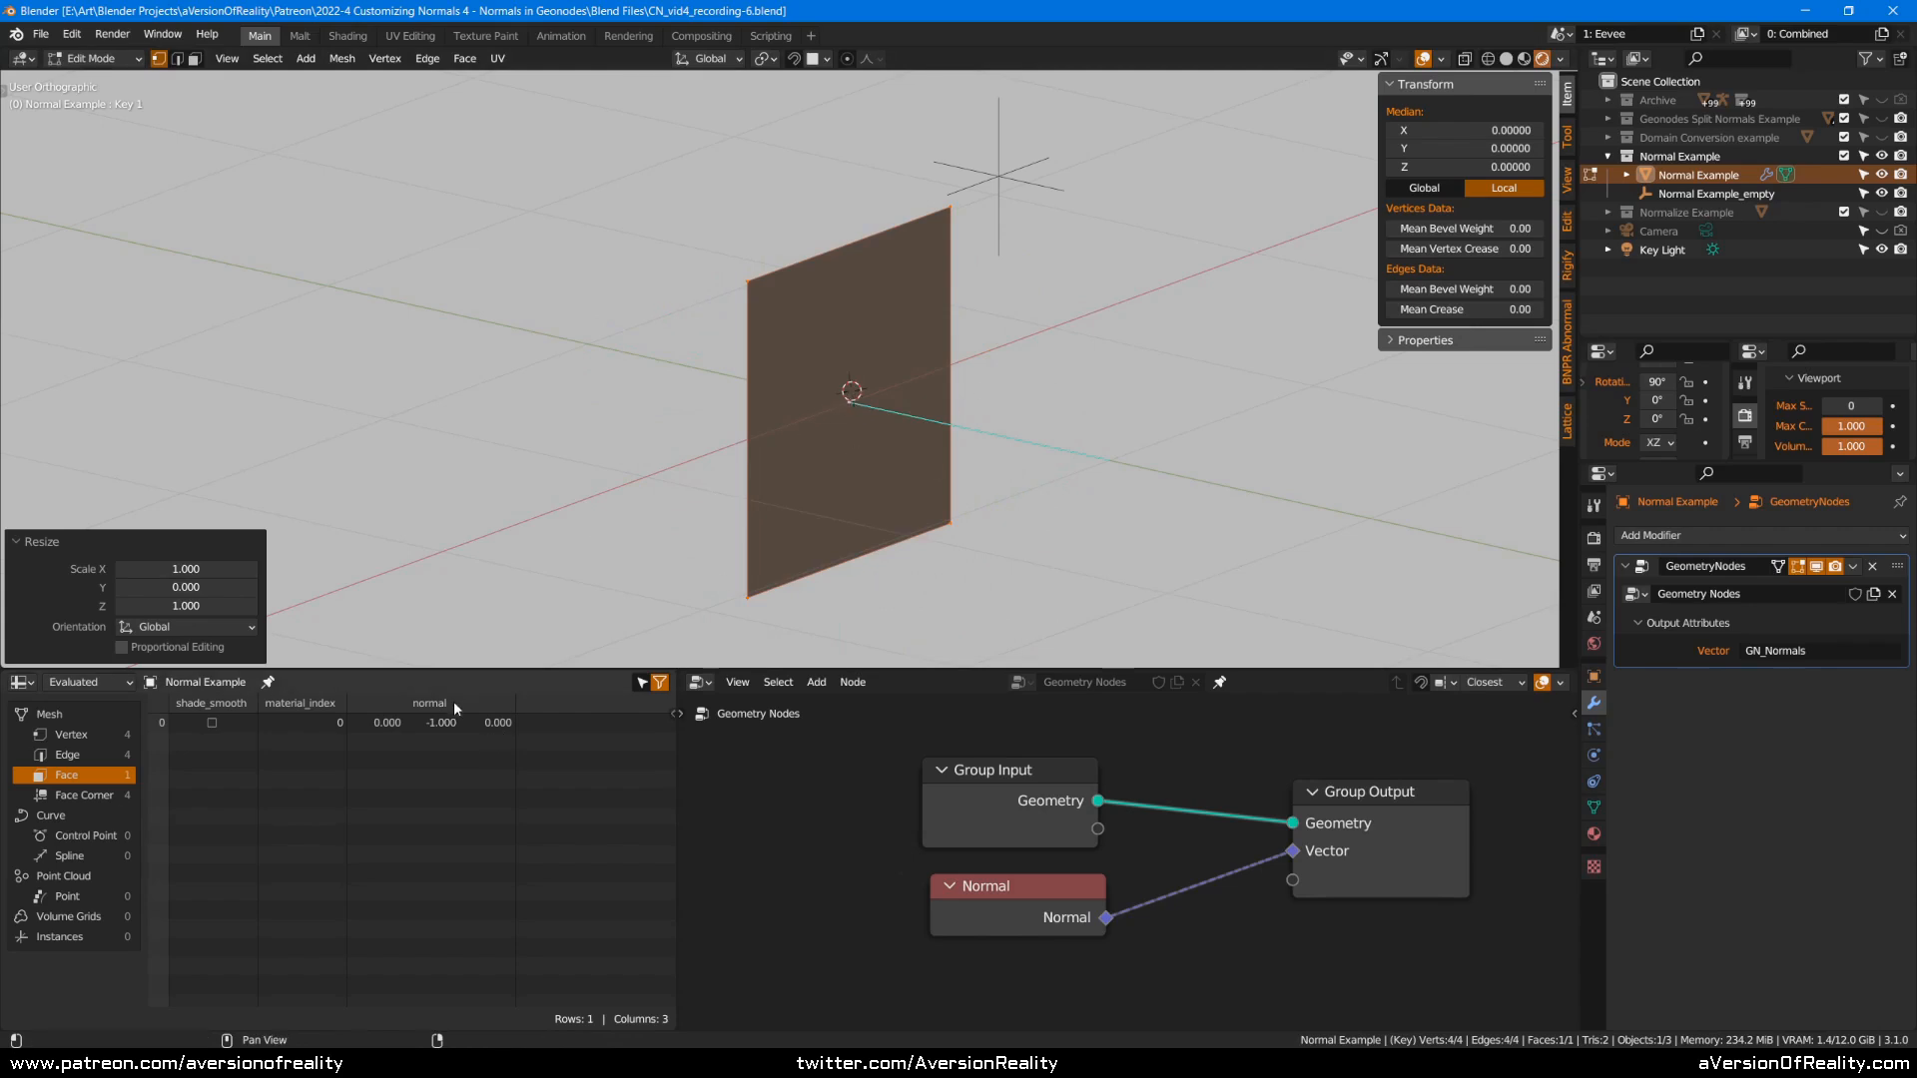
middle_click_drag(1008, 410, 1073, 411)
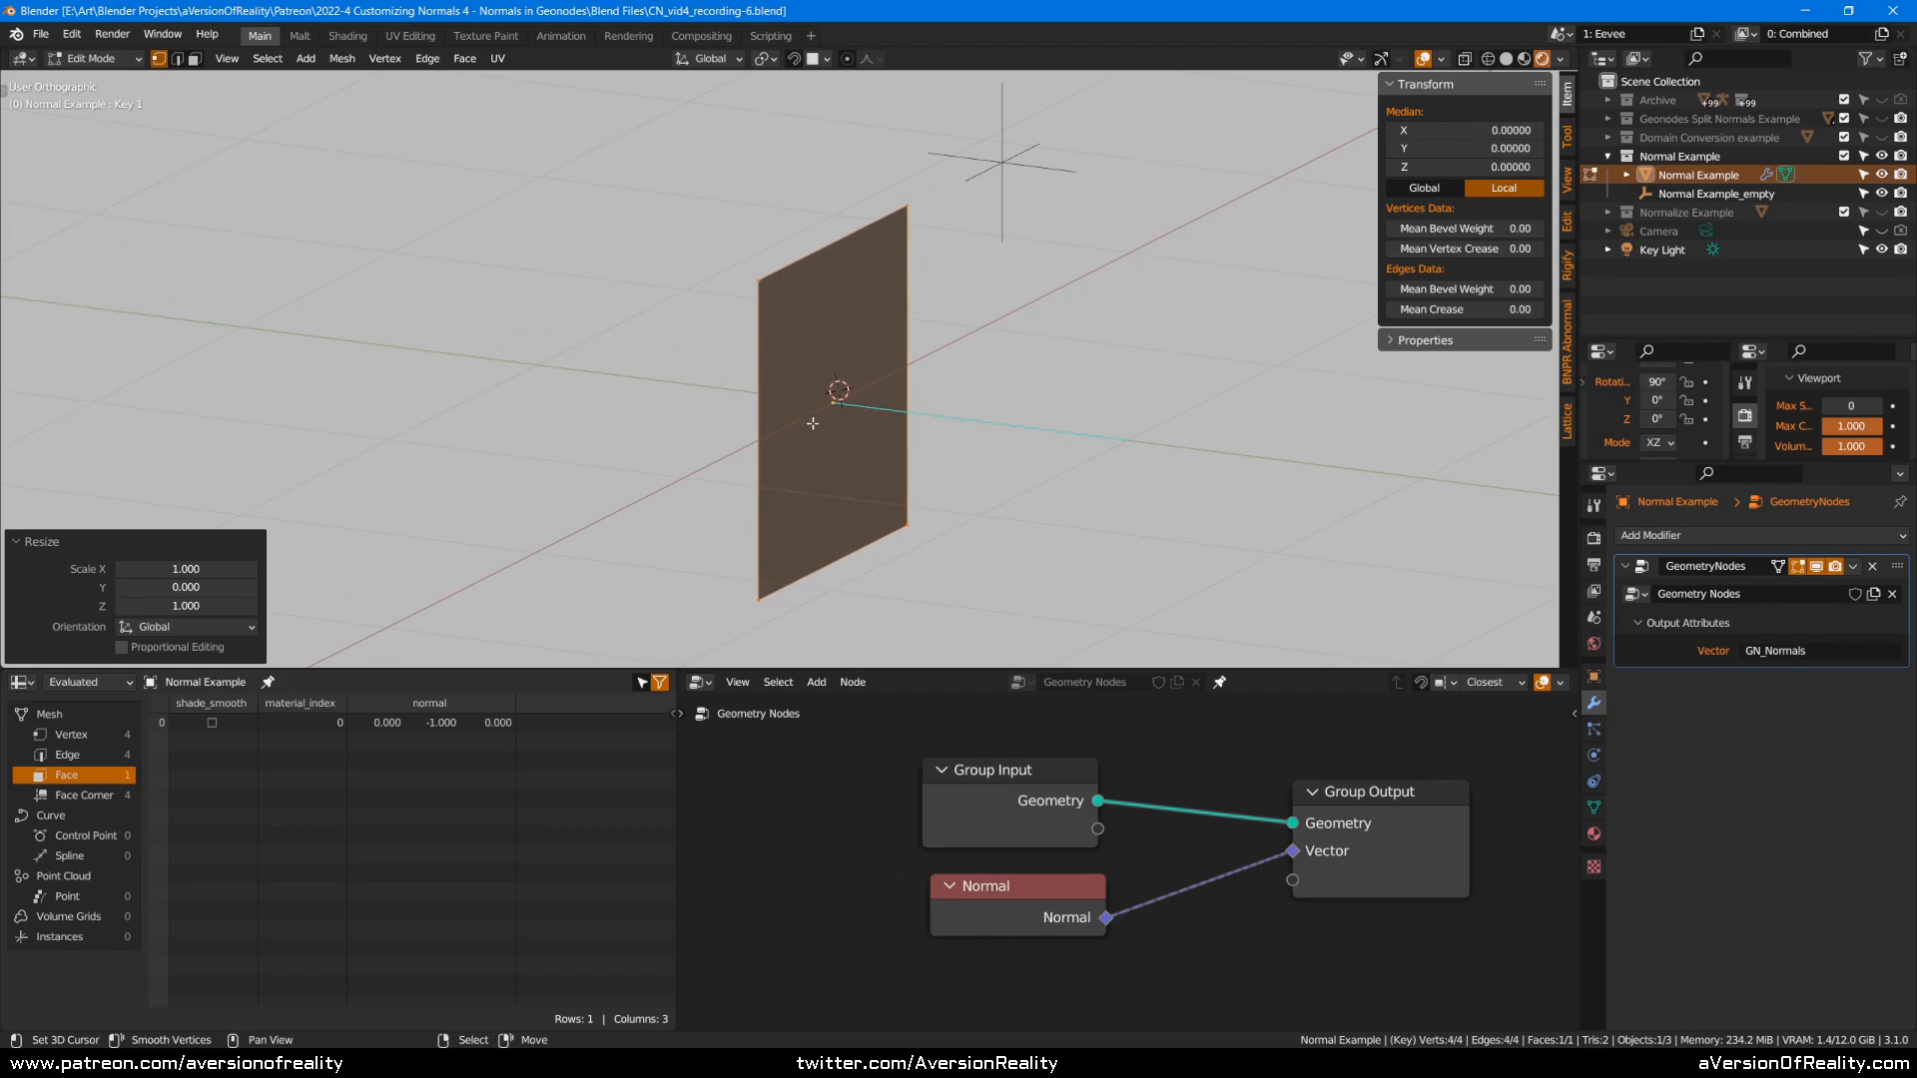
Rotate the face about -88.7° around the global X axis and flatten it by scaling Z to 0.
key("r")
key("x")
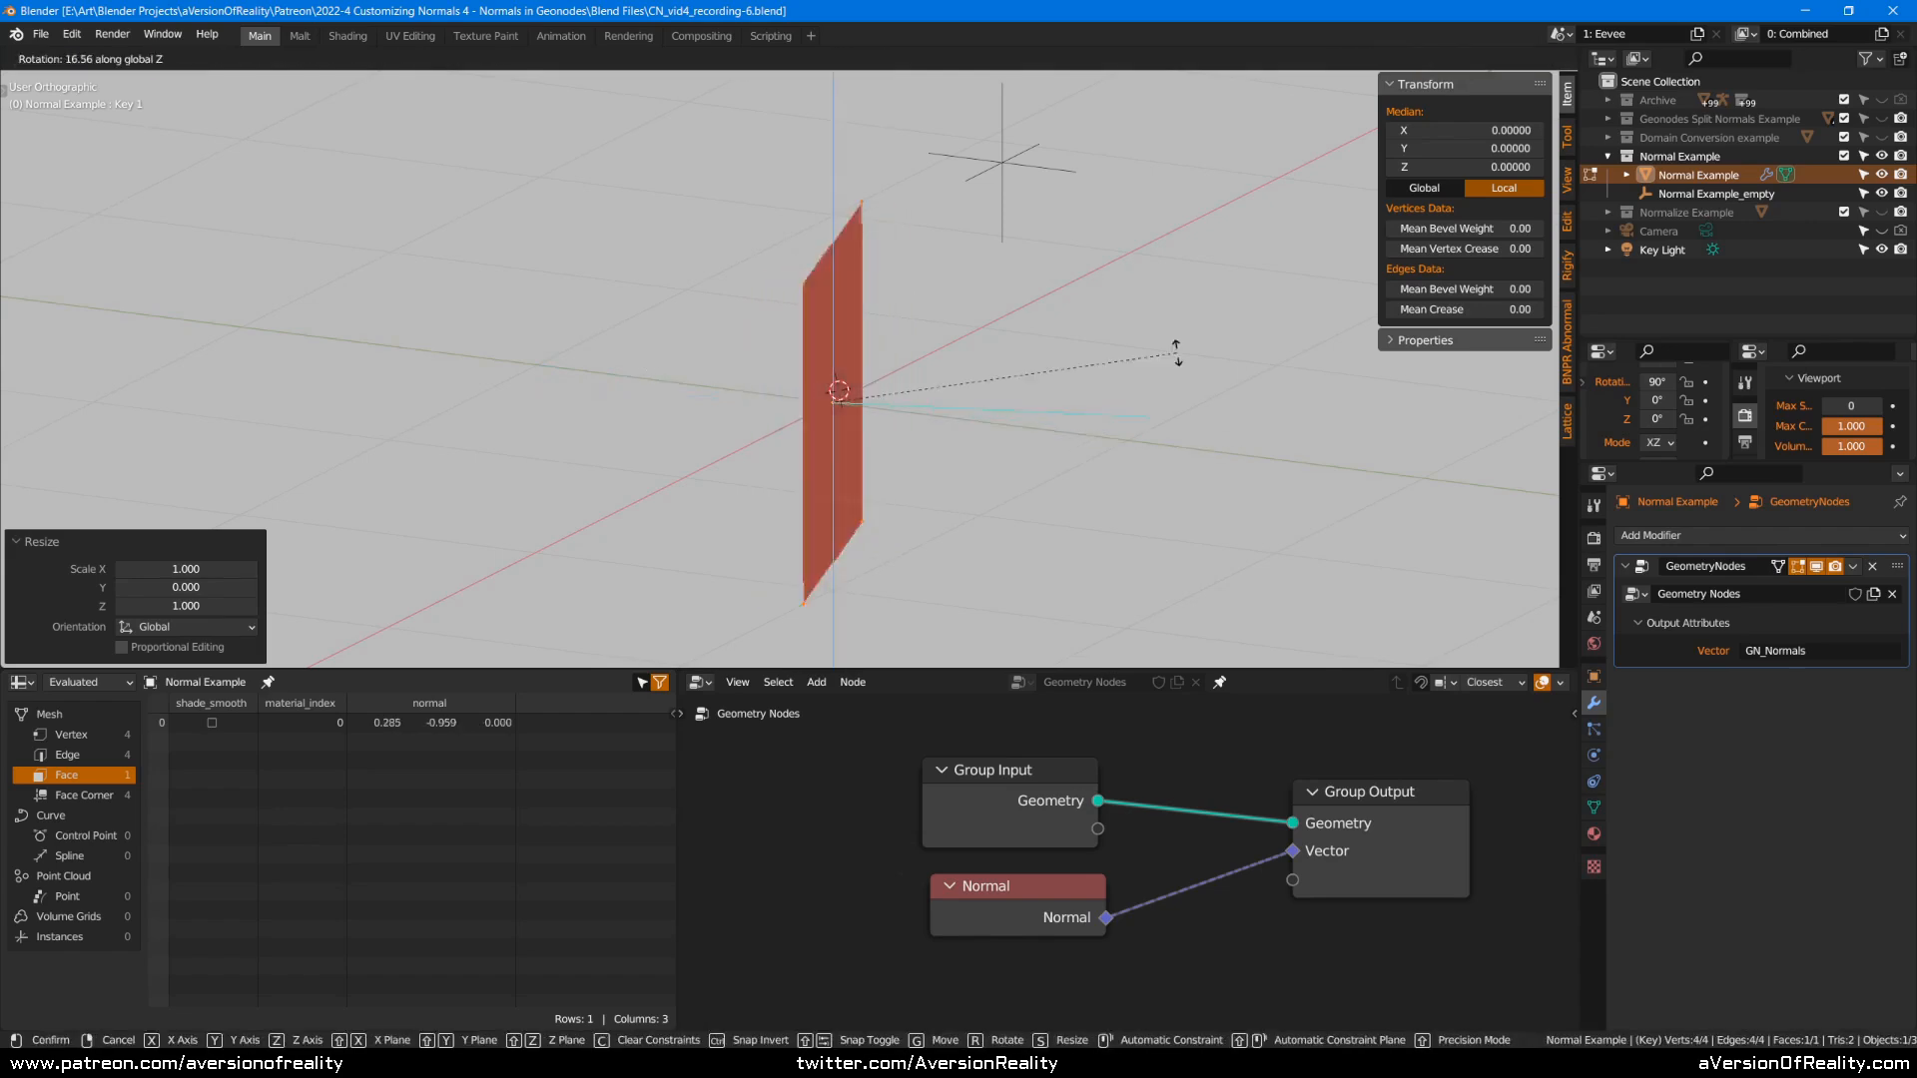
left_click(789, 192)
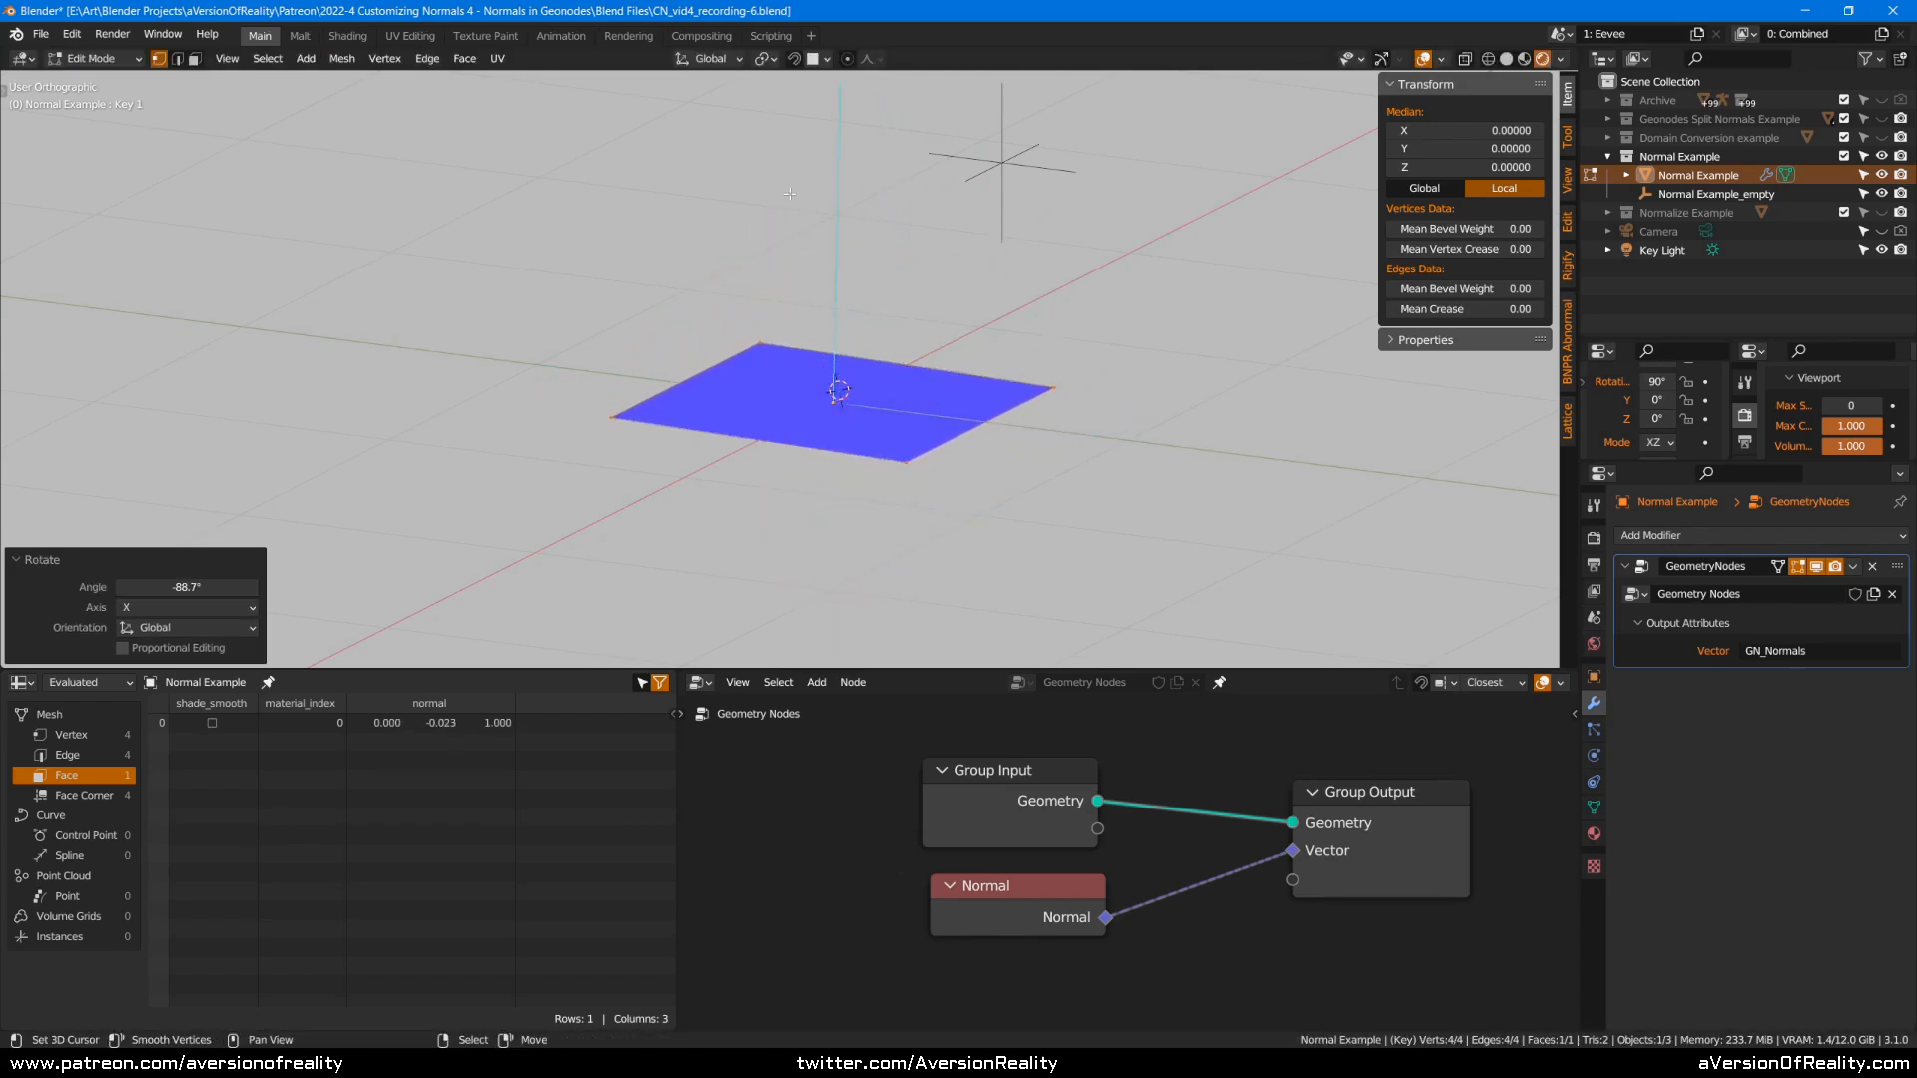
key("s")
key("z")
key("0")
key("Return")
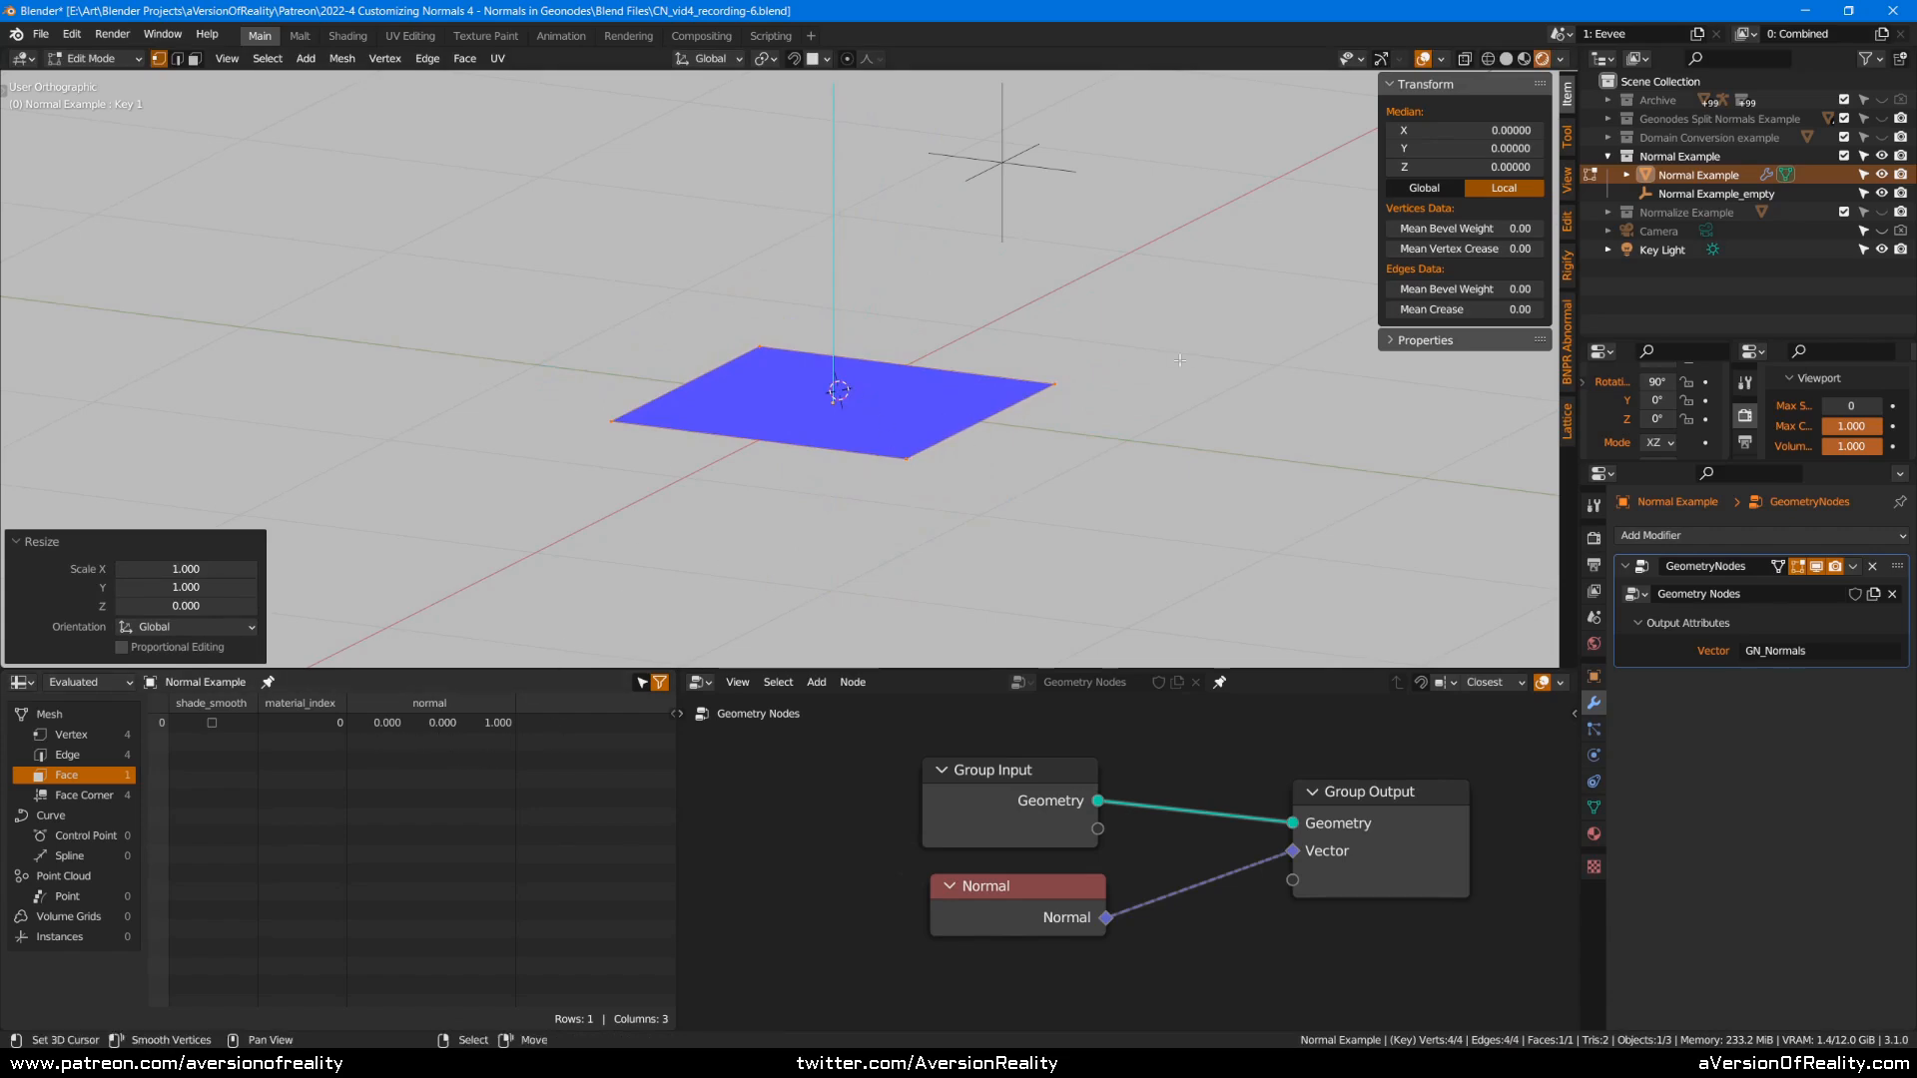
Tilt the flattened face about 35.3° around the global X axis so its normal points toward the empty.
key("r")
key("x")
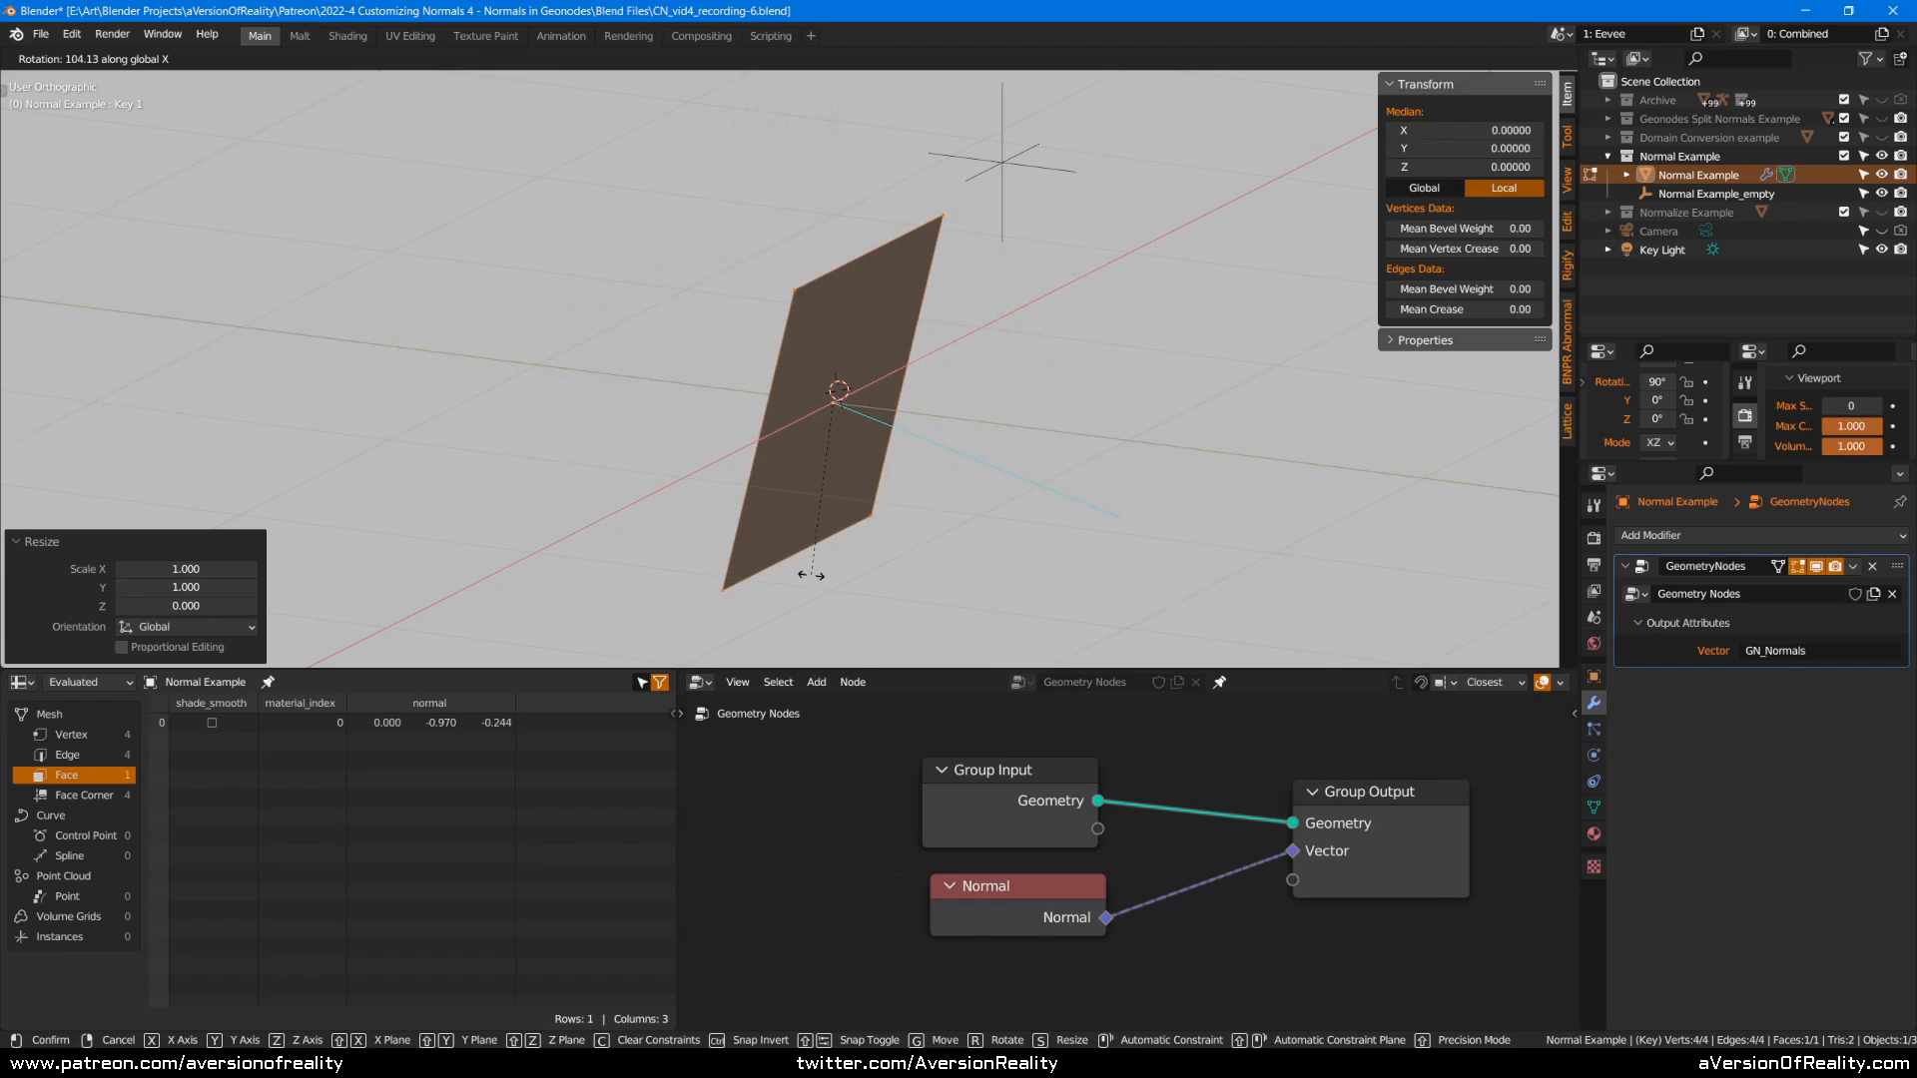
left_click(938, 310)
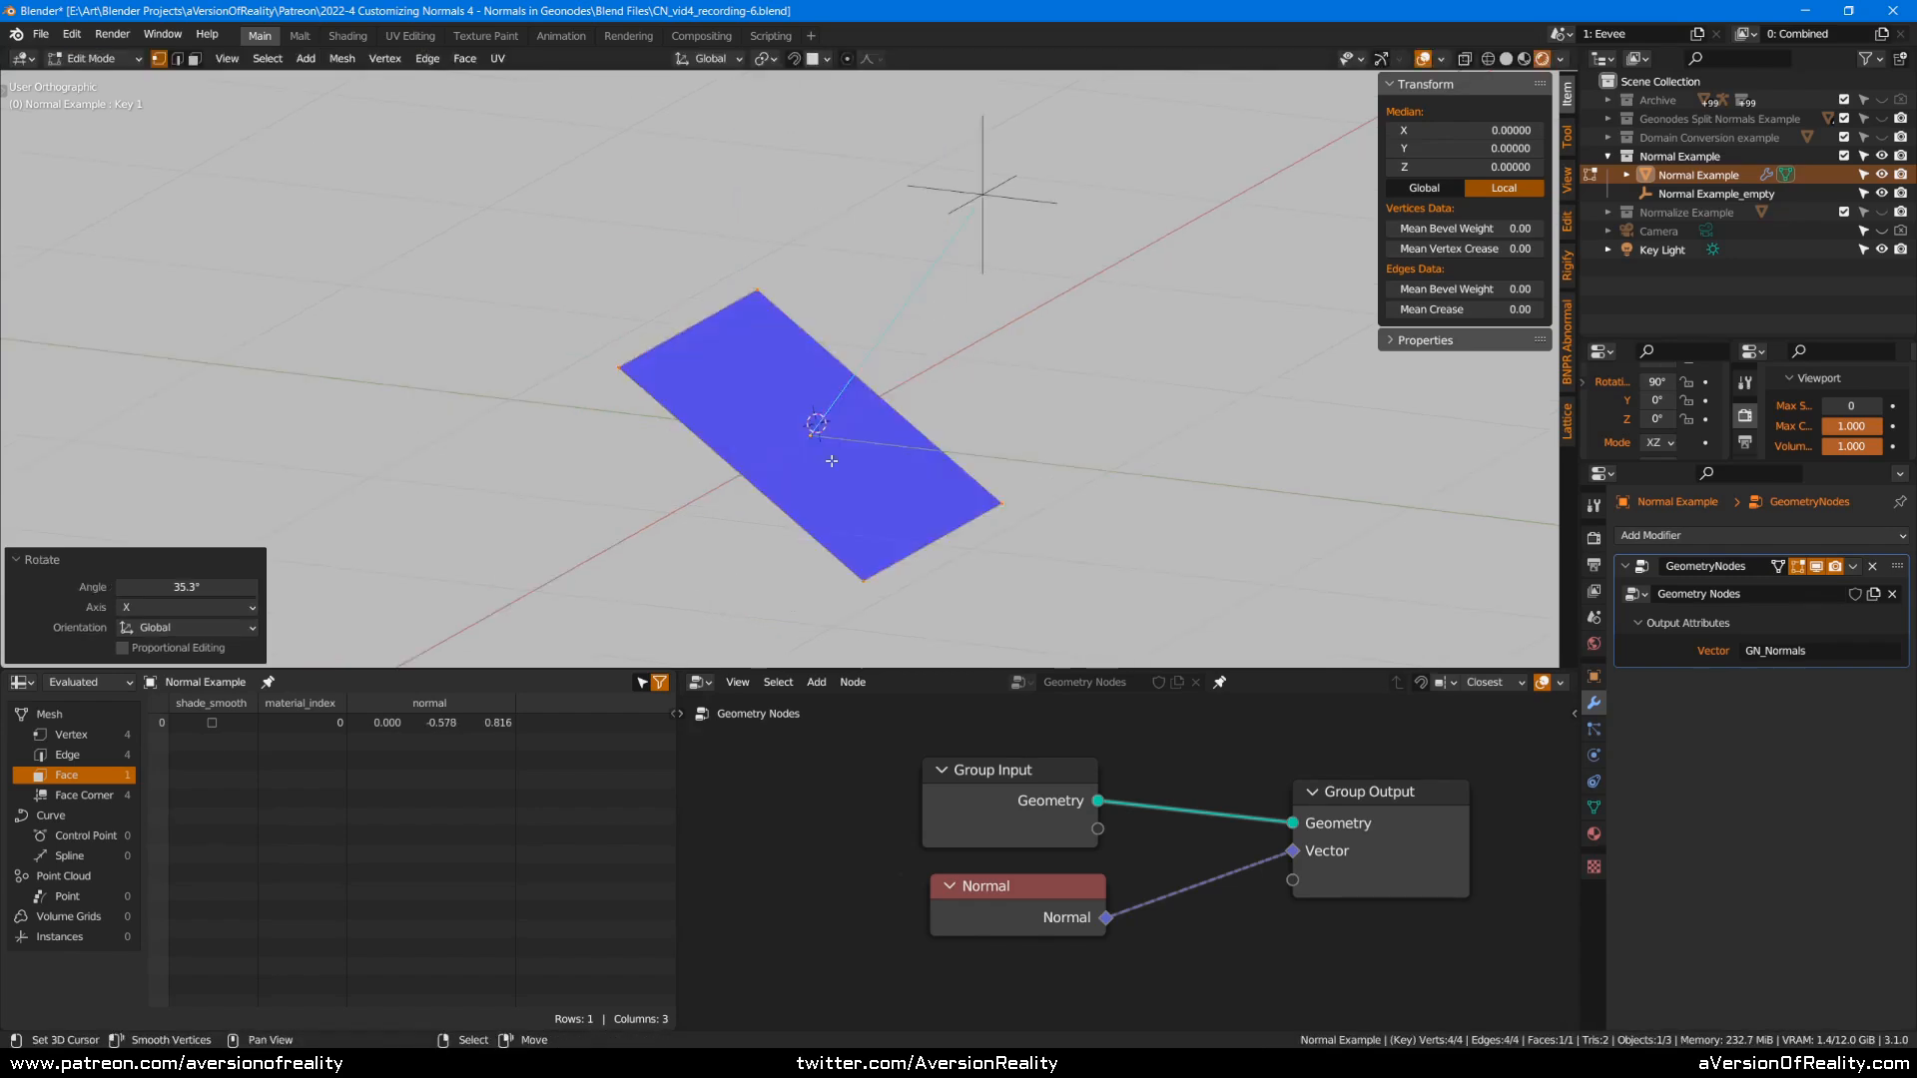
middle_click_drag(936, 379, 1084, 336)
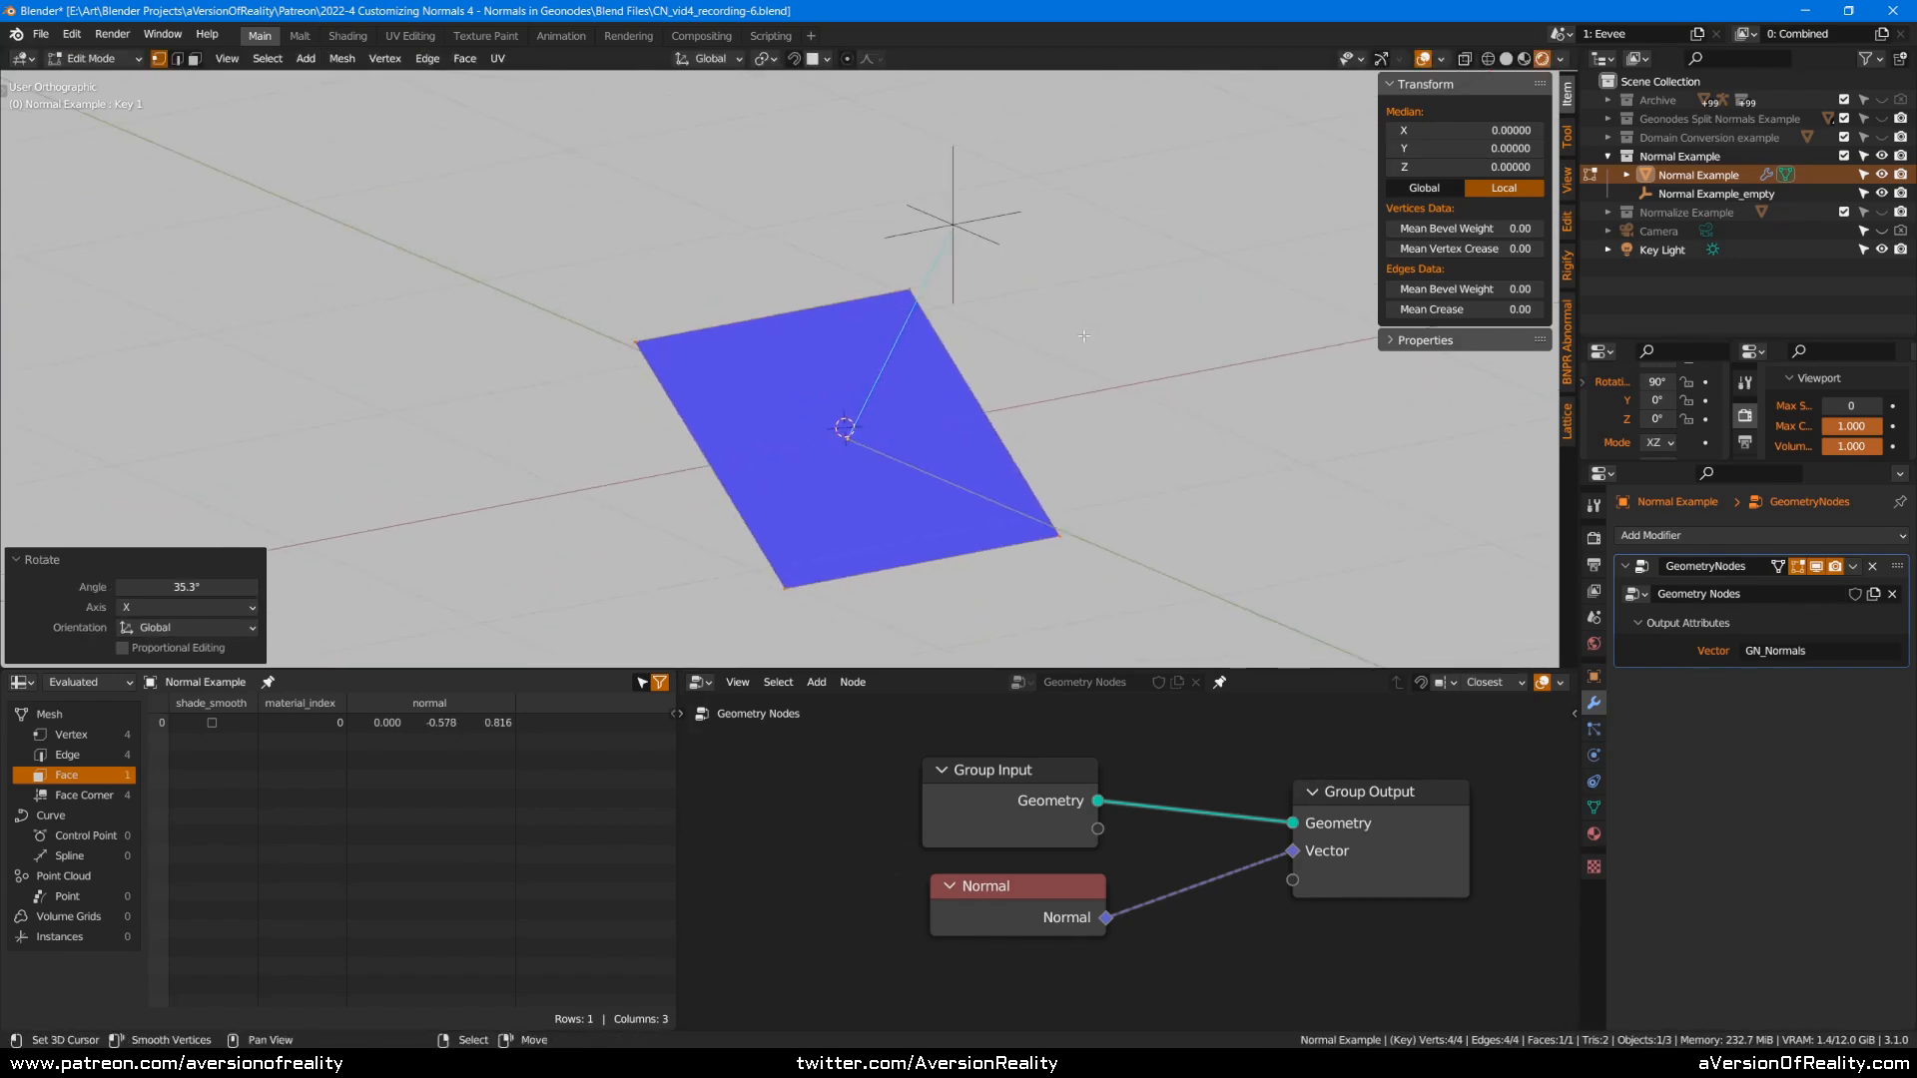
Undo the tilt and the laying flat of the face so the plane stands upright.
key("ctrl+z")
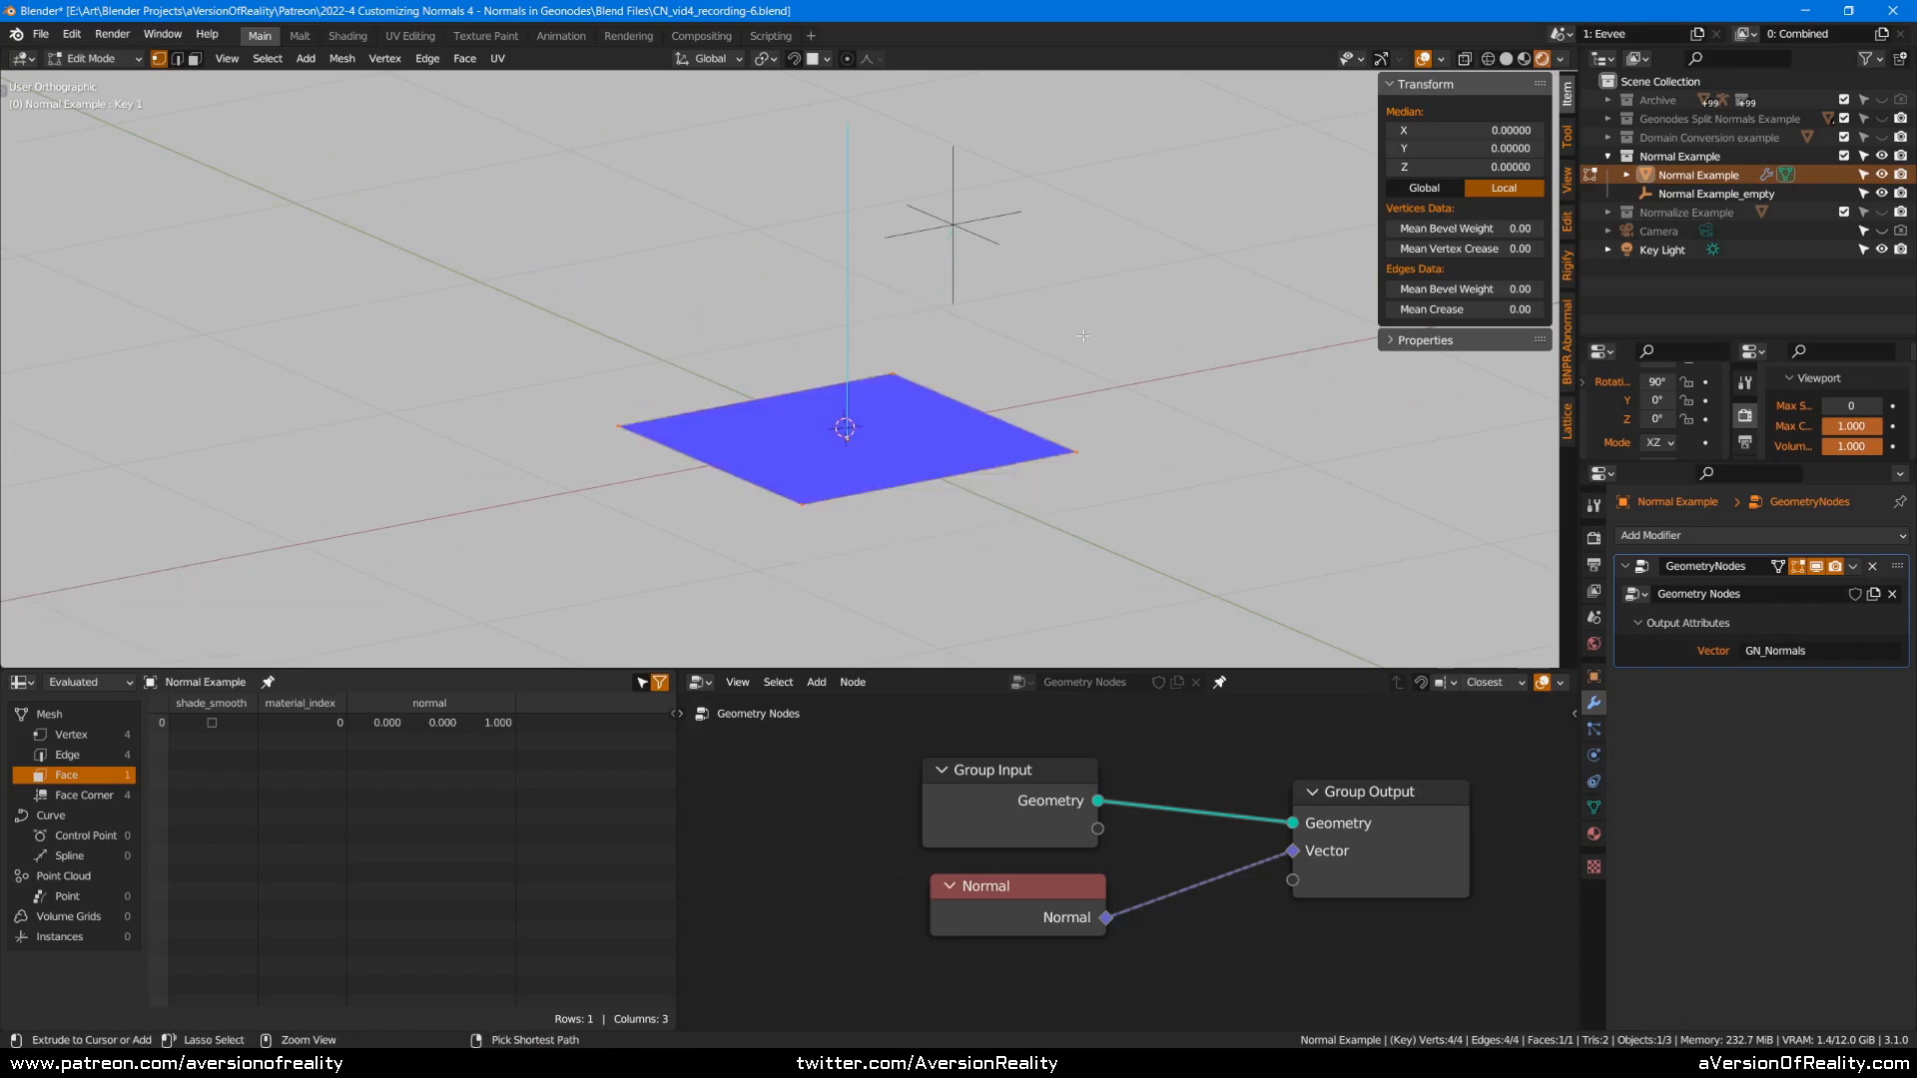
key("ctrl+z")
middle_click_drag(1074, 313, 1124, 305)
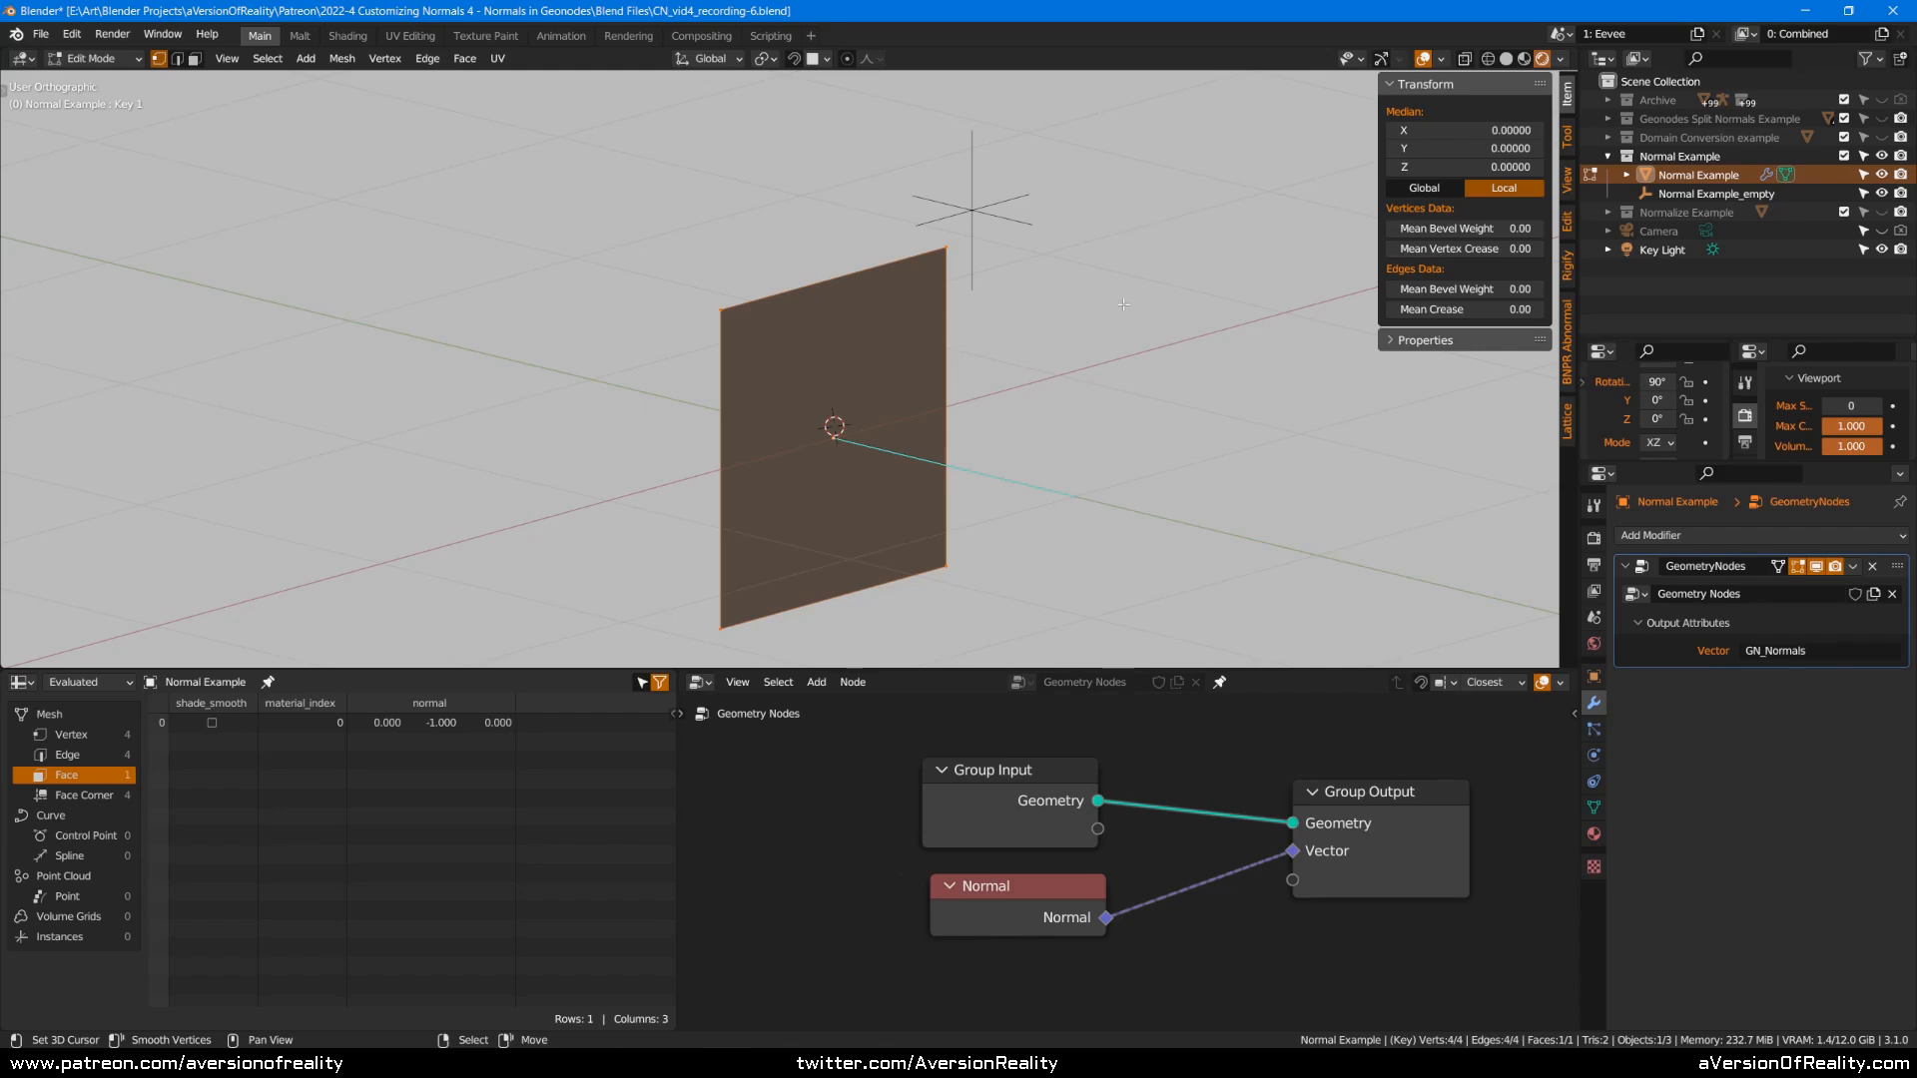
Rotate the upright face about -53.1° around the global X axis.
key("r")
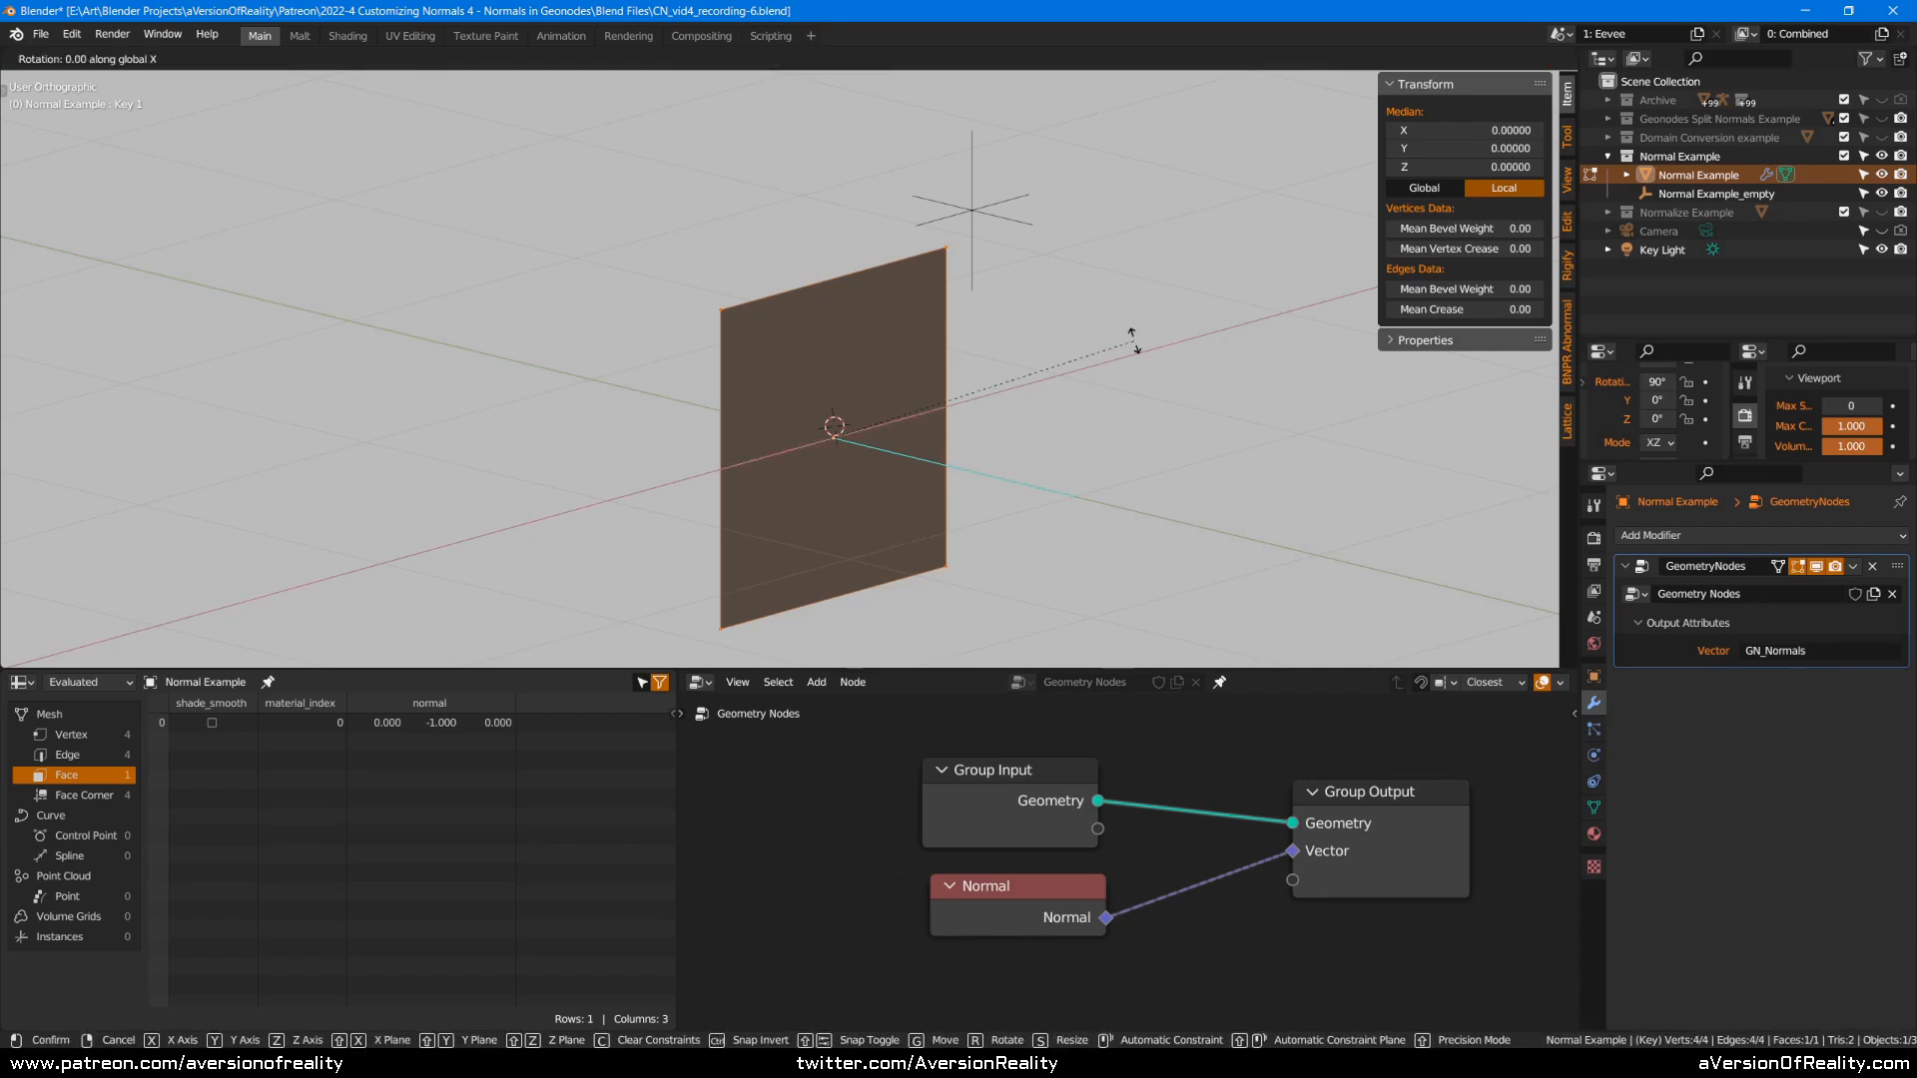
key("x")
left_click(1065, 223)
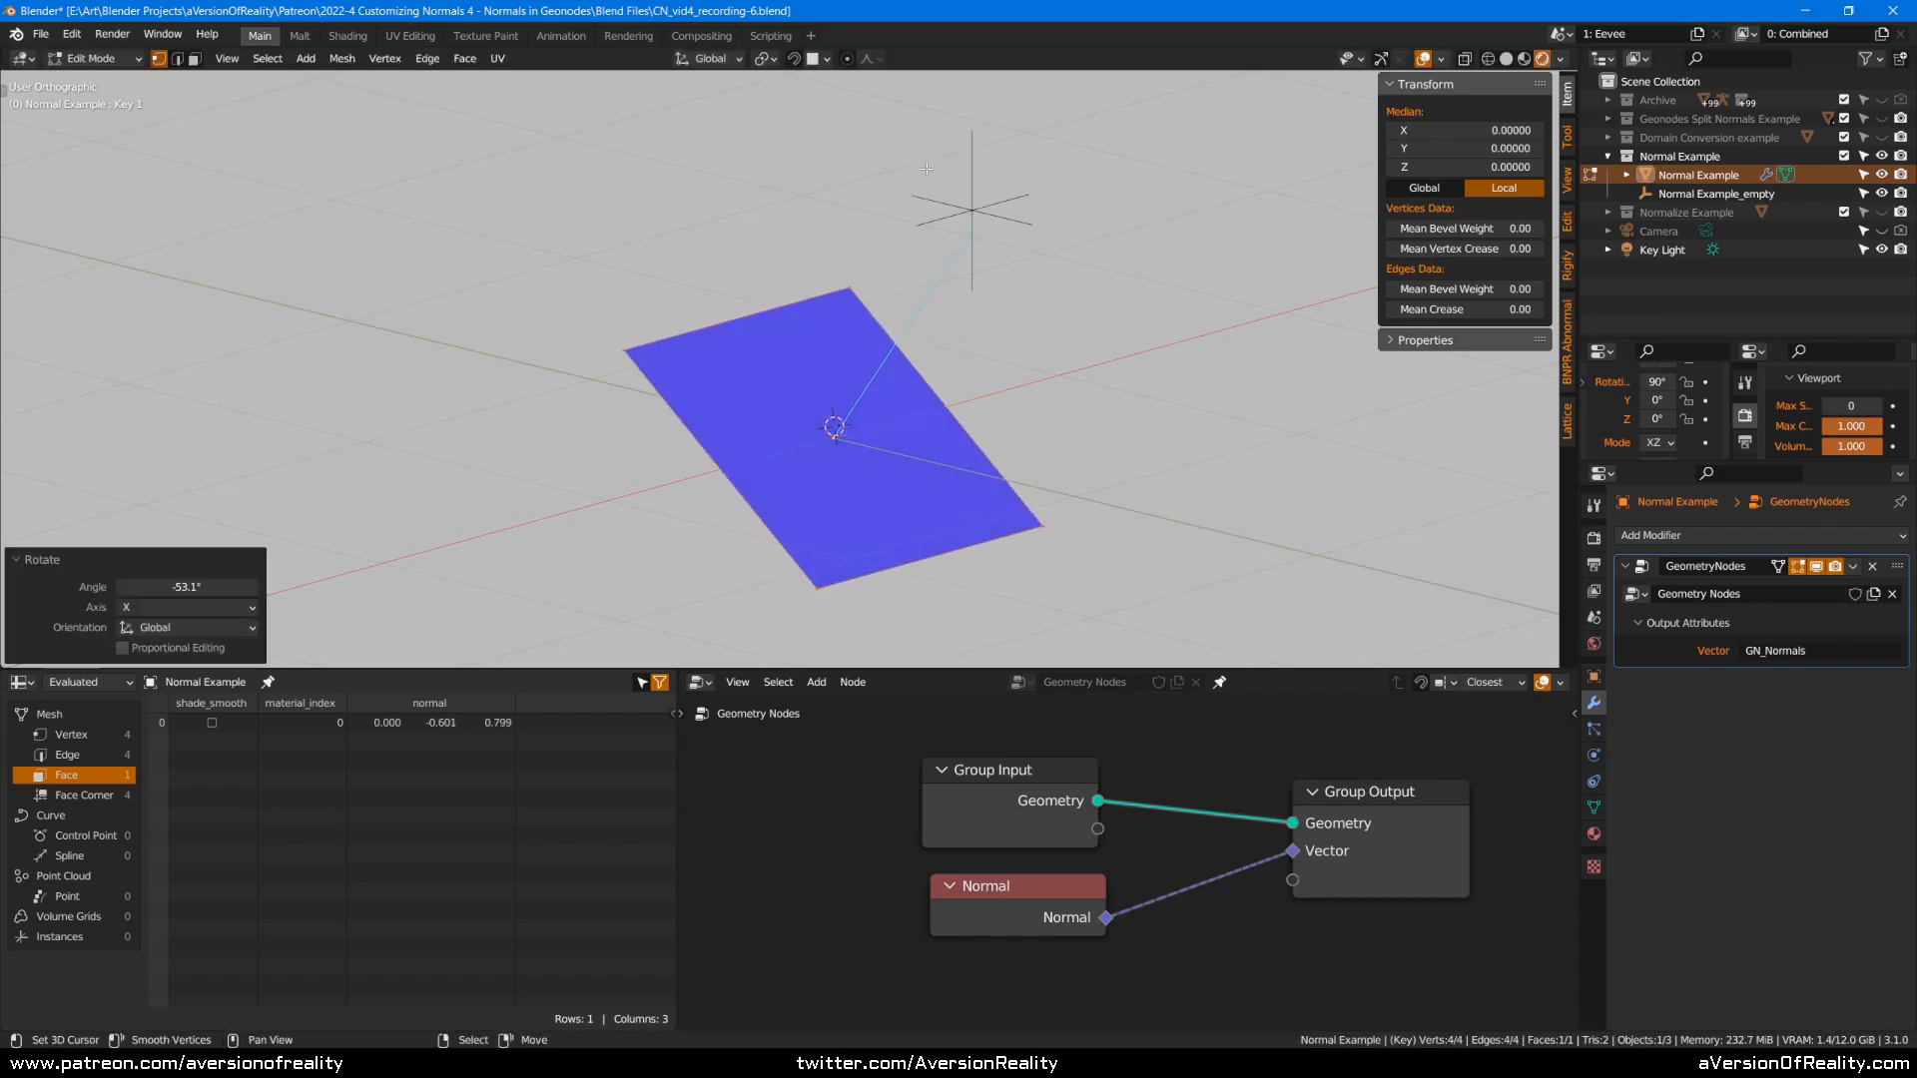
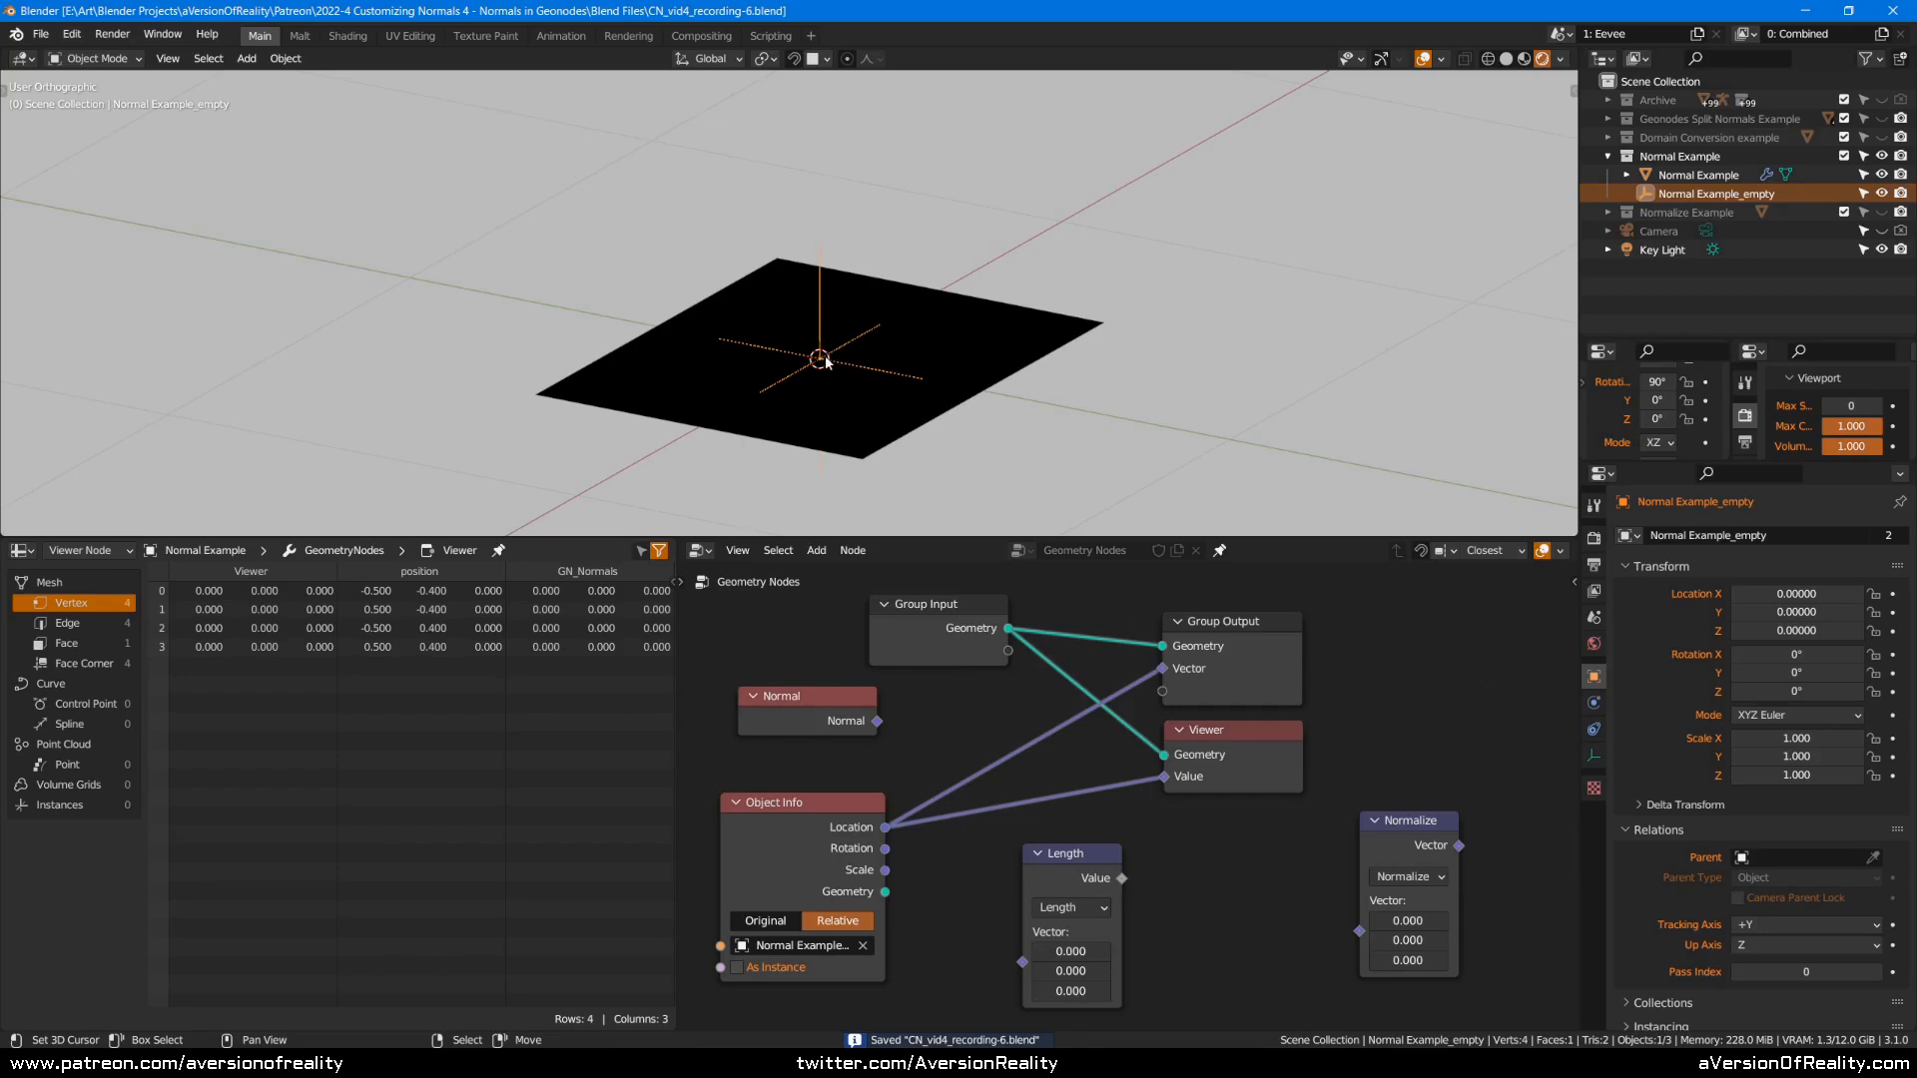
Select the Object Info node and raise the empty along Z to about 0.49 above the plane's origin.
left_click(799, 949)
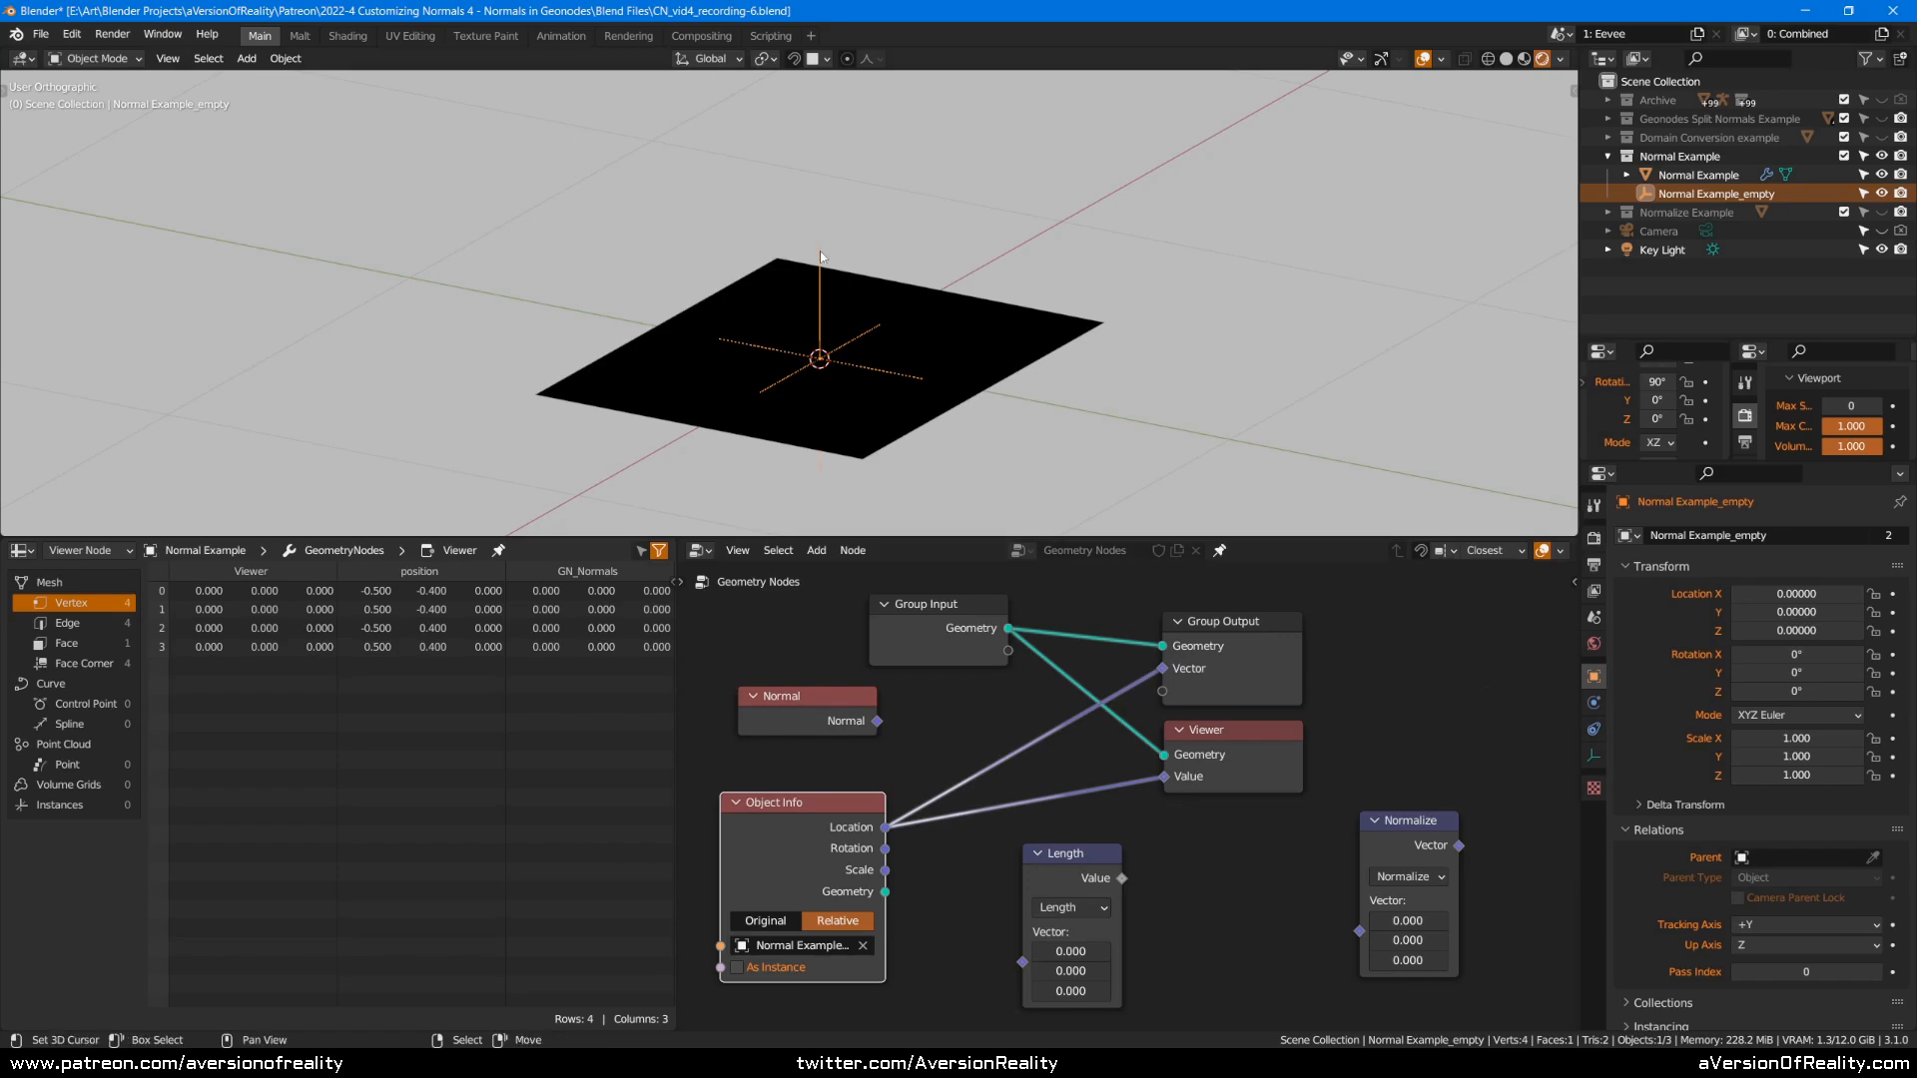
key("g")
key("z")
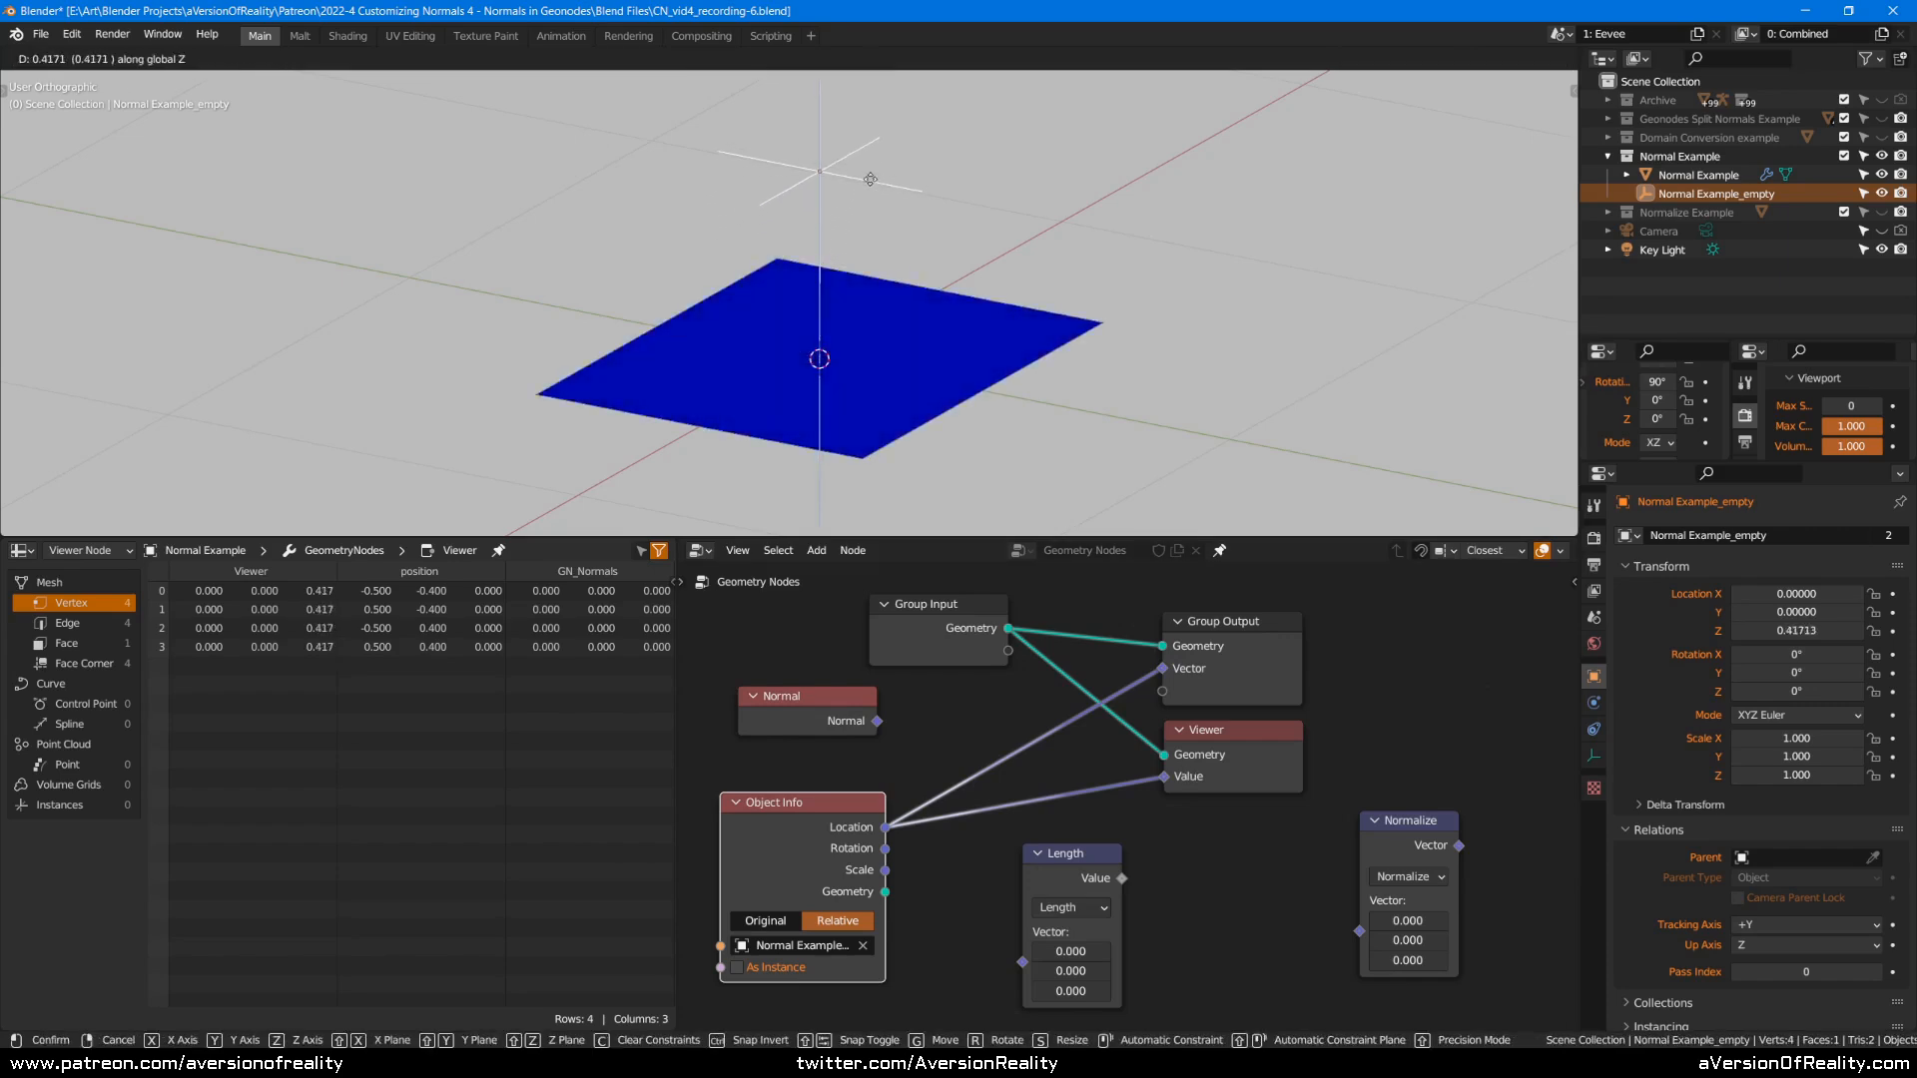
left_click(870, 160)
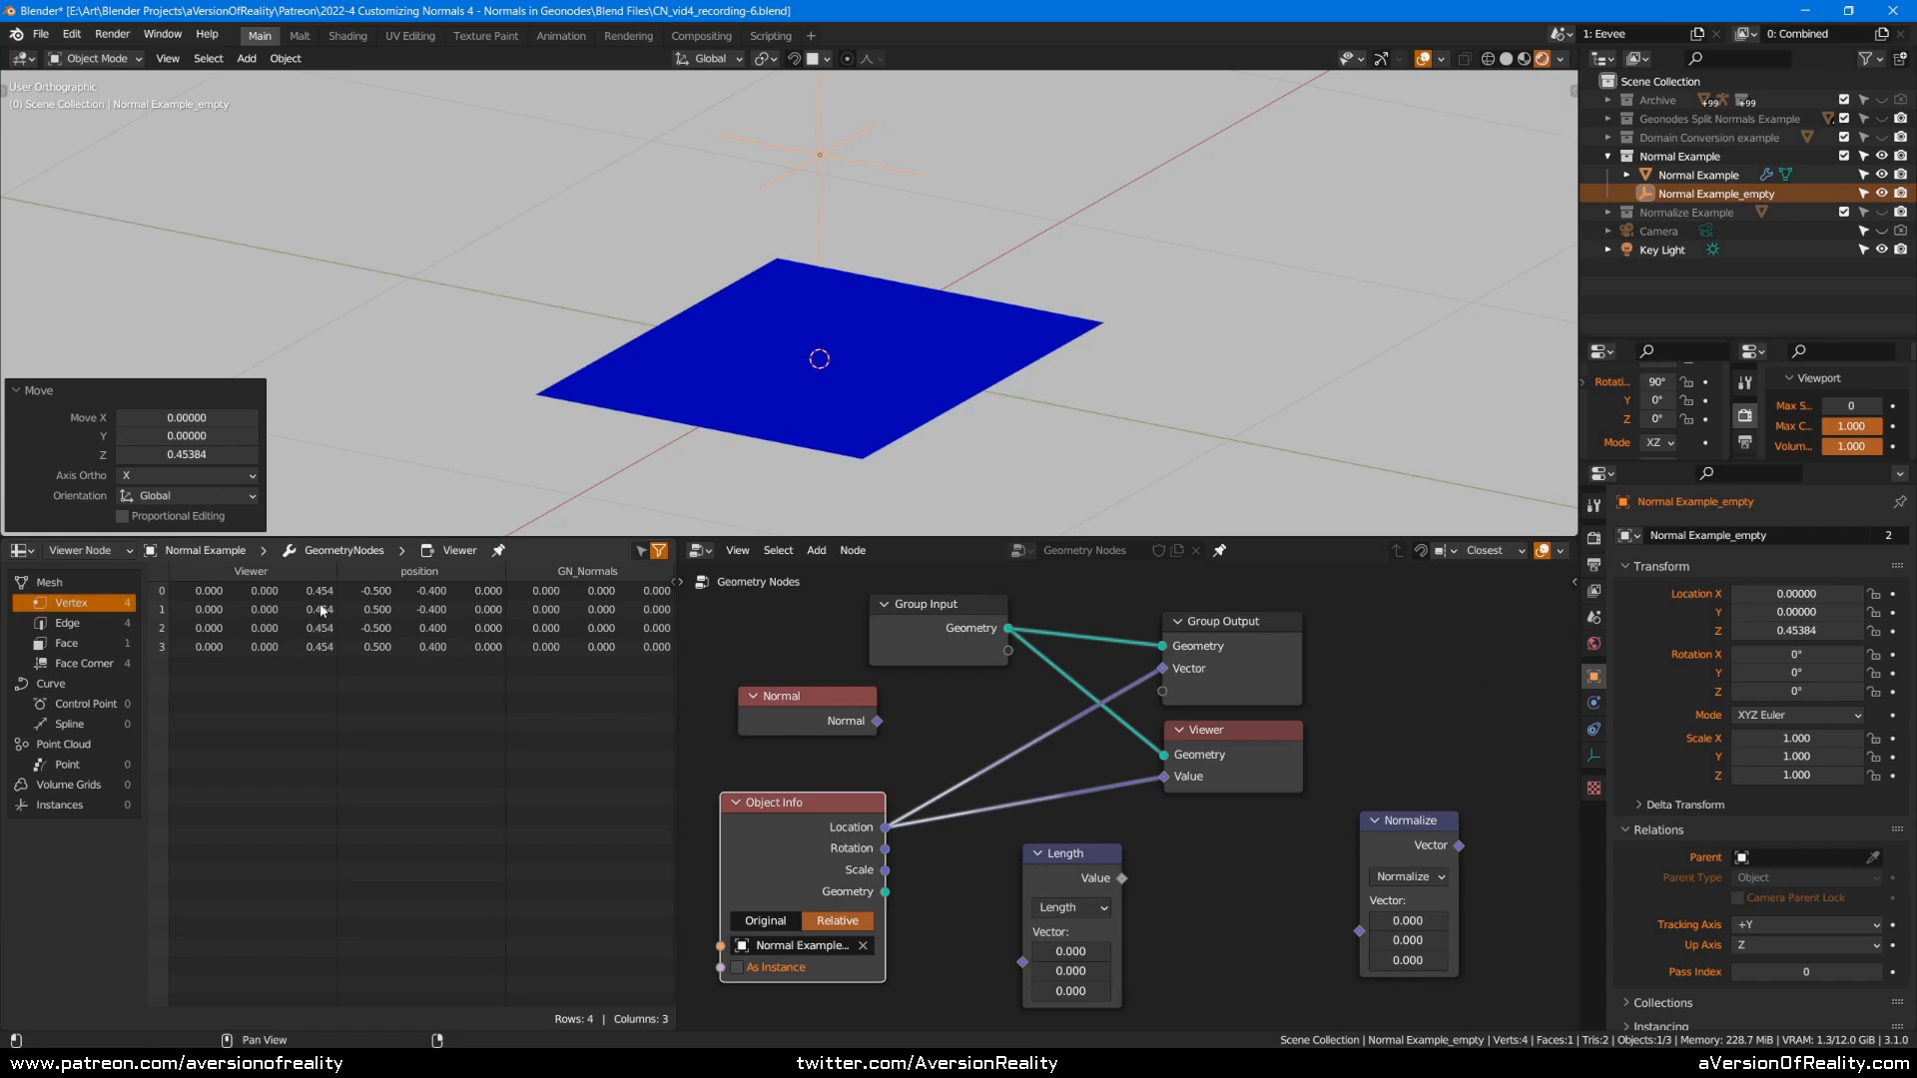
middle_click_drag(812, 360, 917, 306)
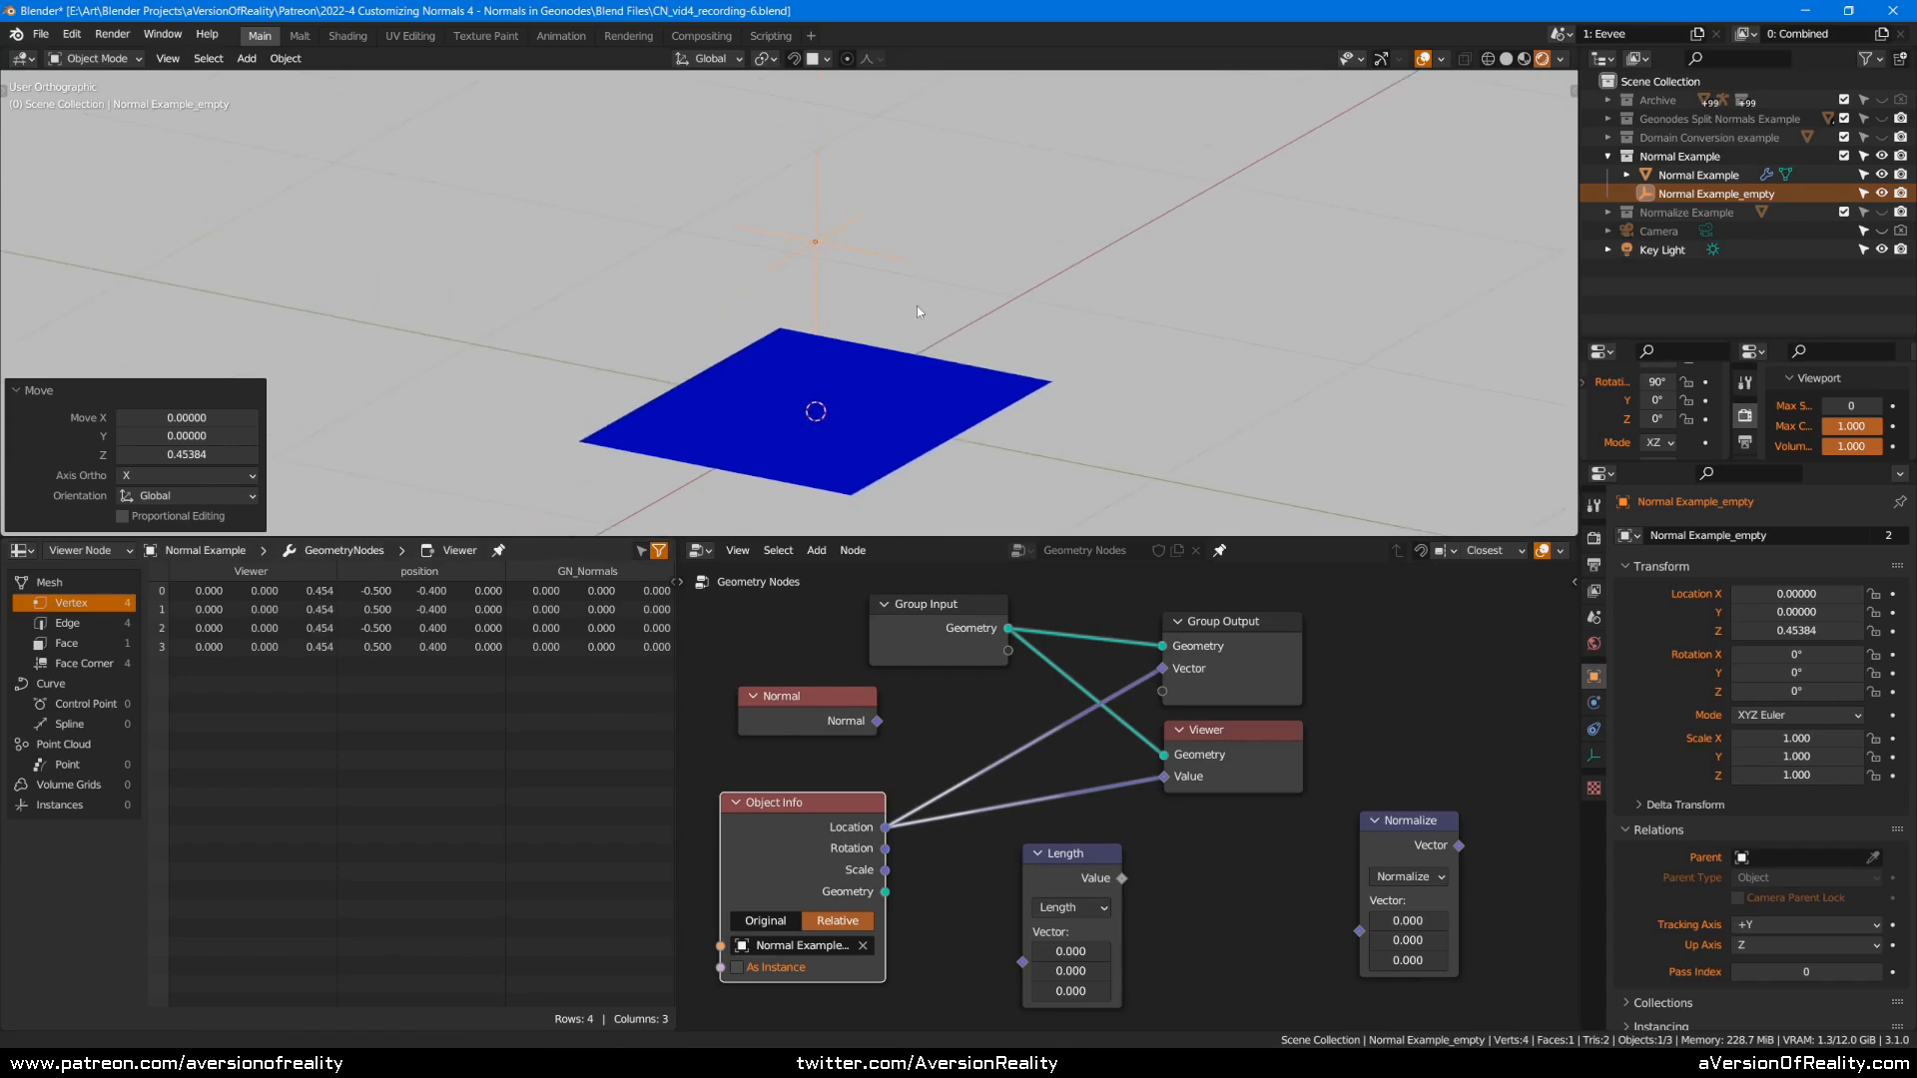
key("g")
key("z")
left_click(919, 292)
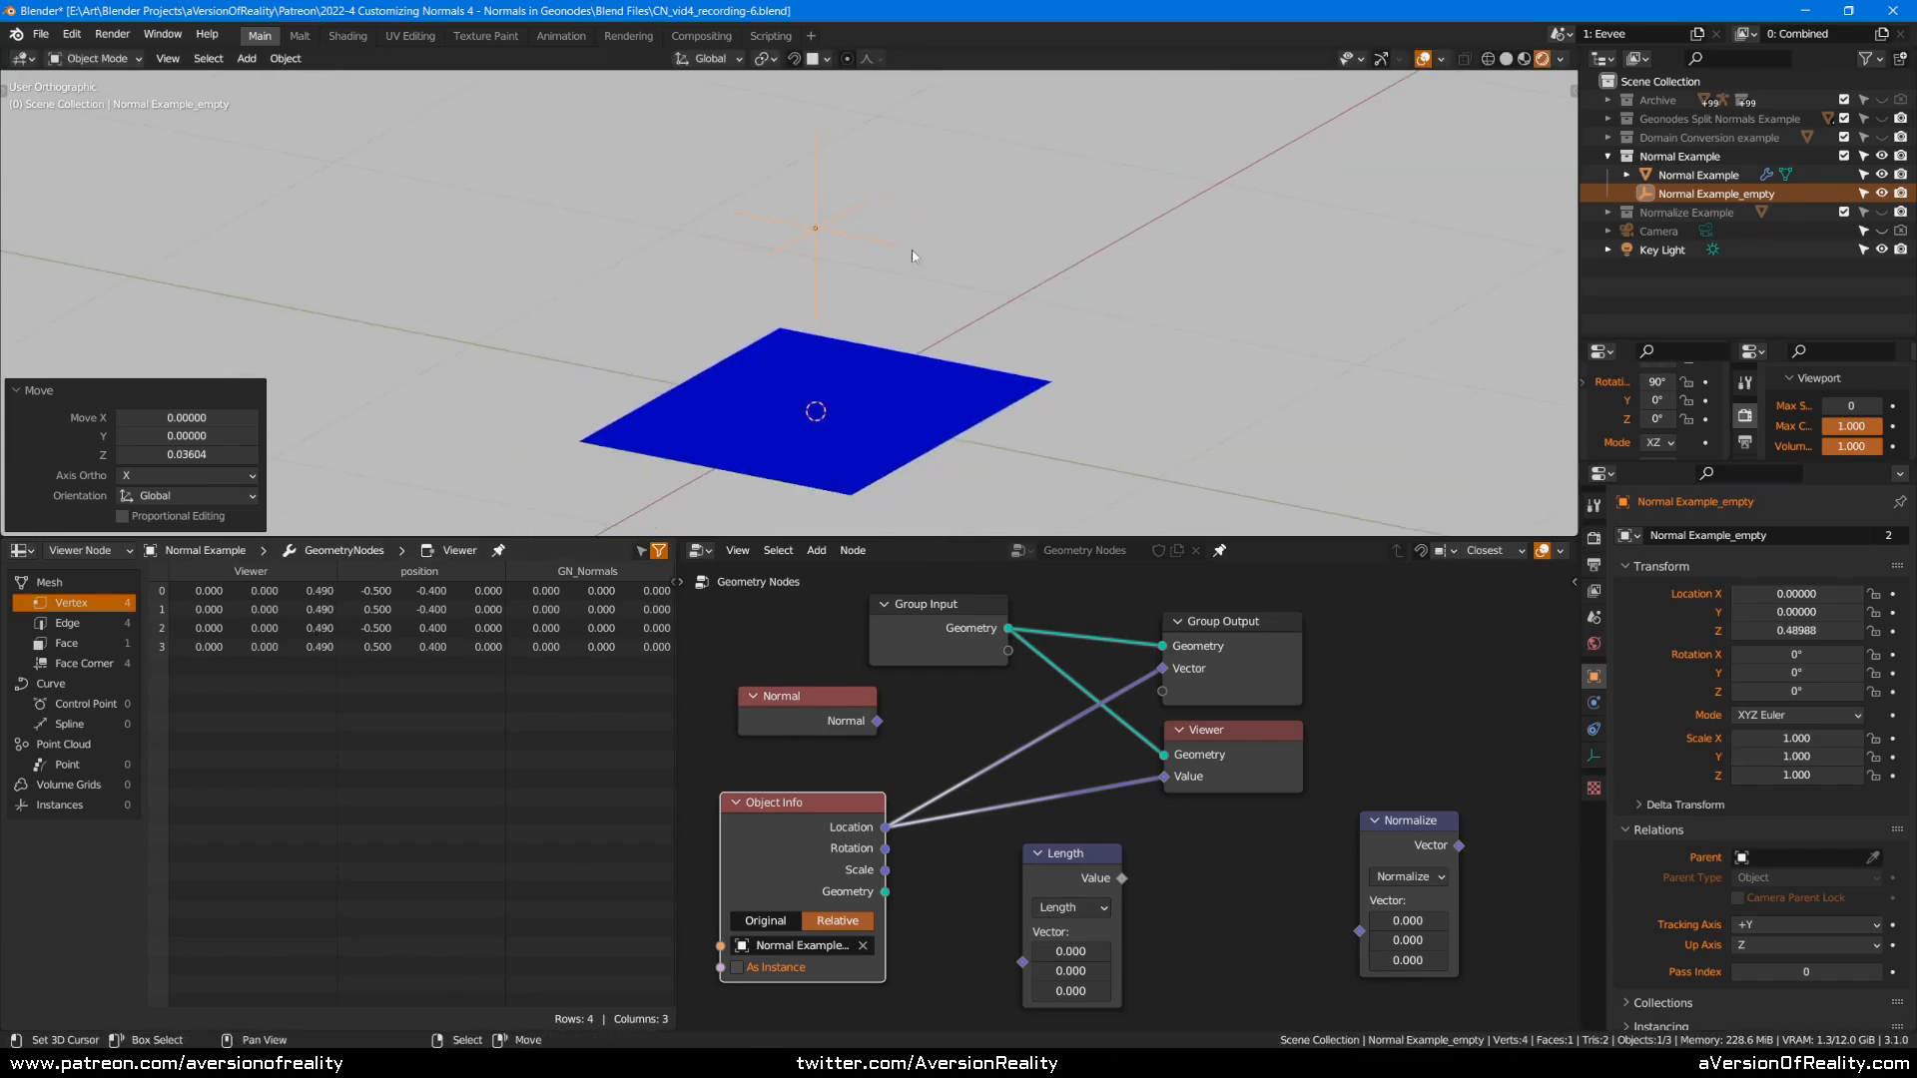
Try moving the empty freely around the plane to test how its location drives the colour and Viewer values.
key("g")
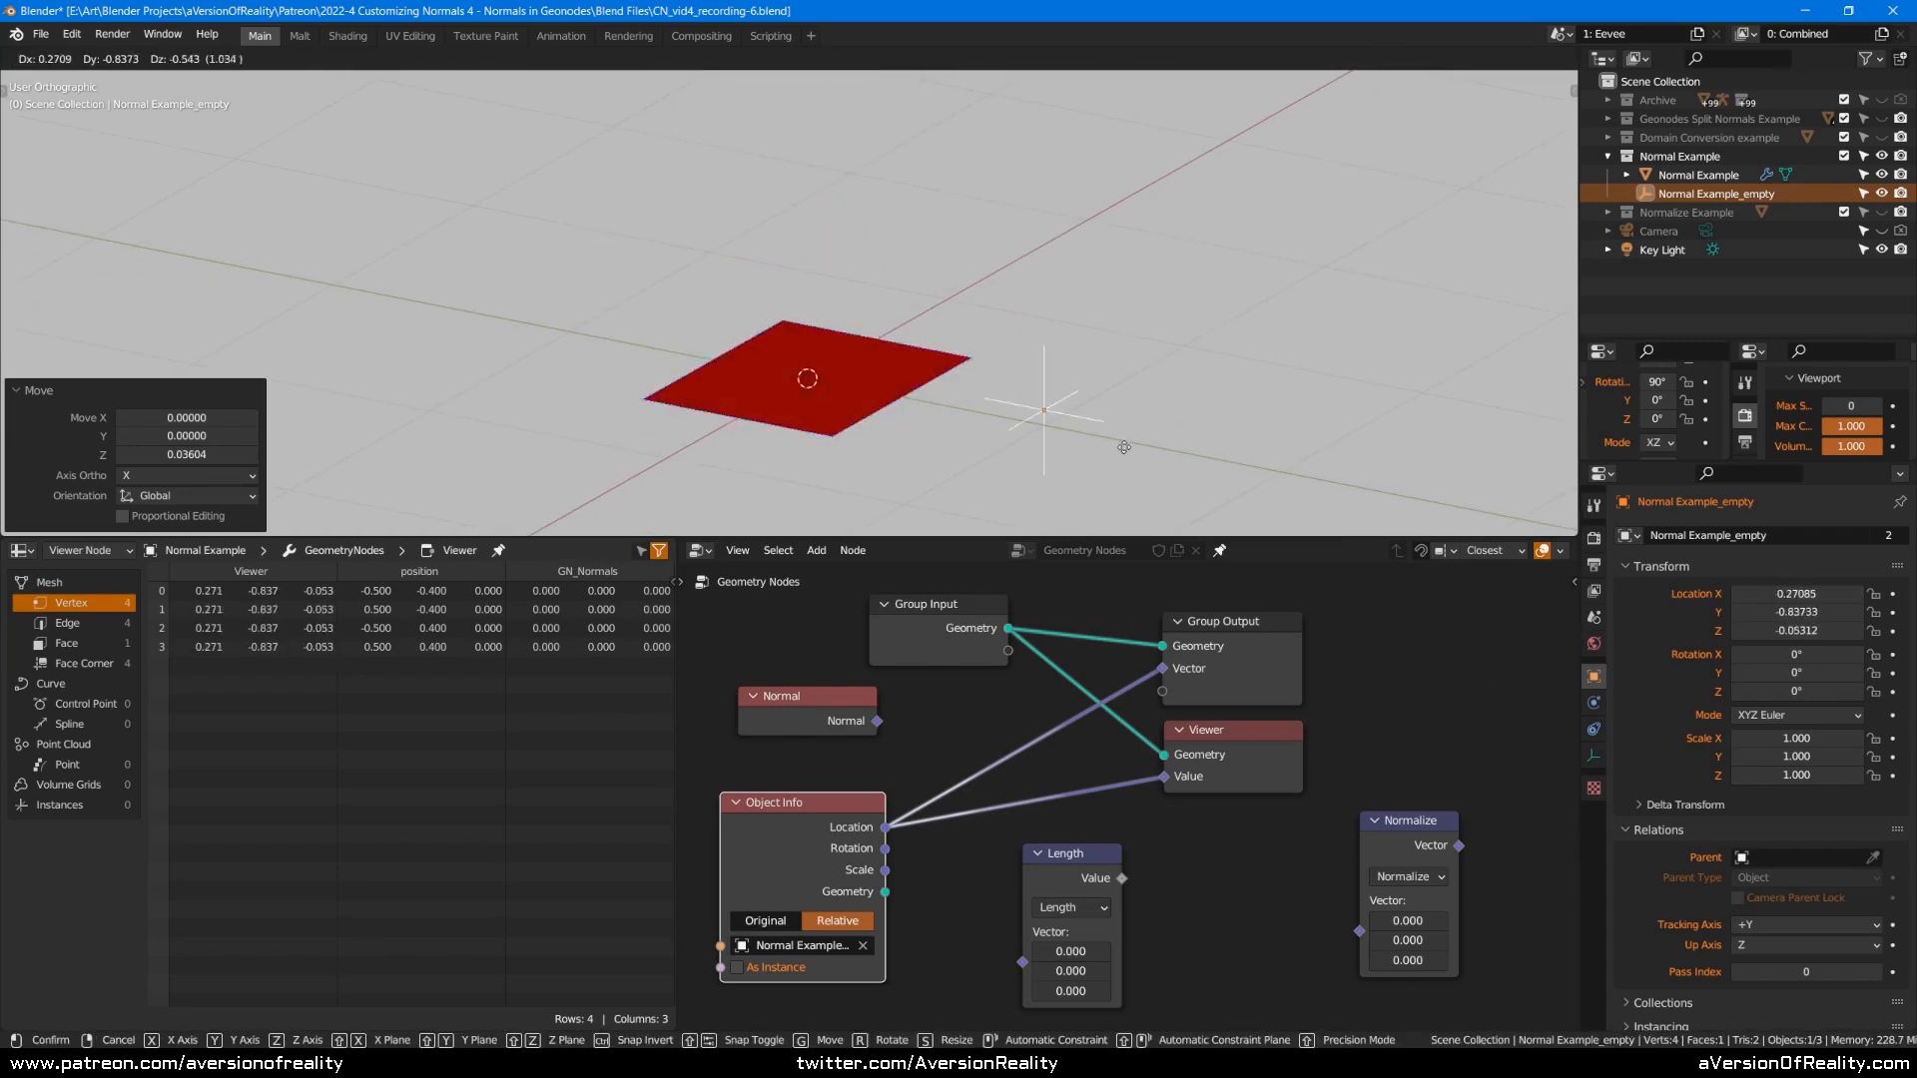
key("Escape")
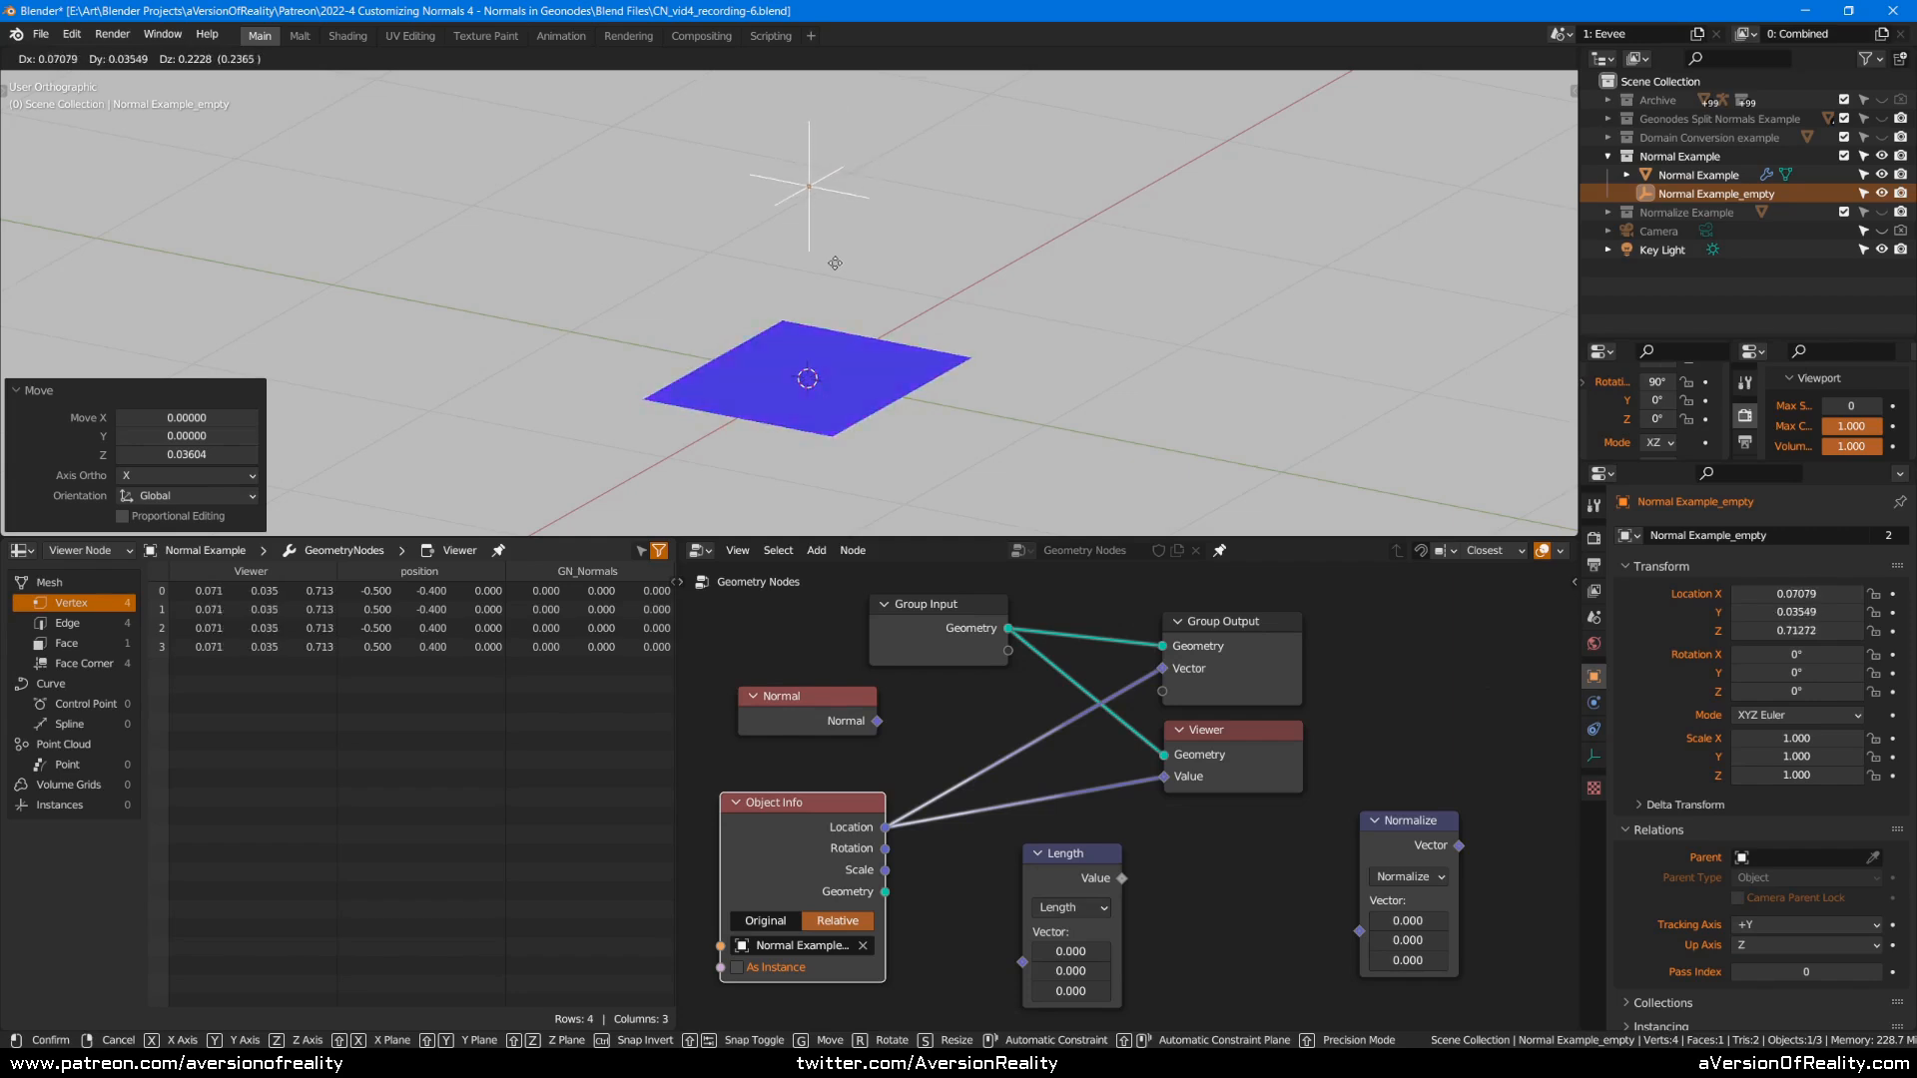
key("ctrl+z")
Insert the Length node after Object Info's Location and feed its value to the Group Output and the Viewer.
mouse_move(1094, 926)
left_mouse_down()
mouse_move(1024, 826)
mouse_move(1156, 706)
mouse_move(1162, 669)
left_mouse_up()
right_click_drag(1113, 799, 1128, 885, "ctrl")
left_click(1014, 826, "ctrl+shift")
left_click_drag(1015, 818, 1004, 813)
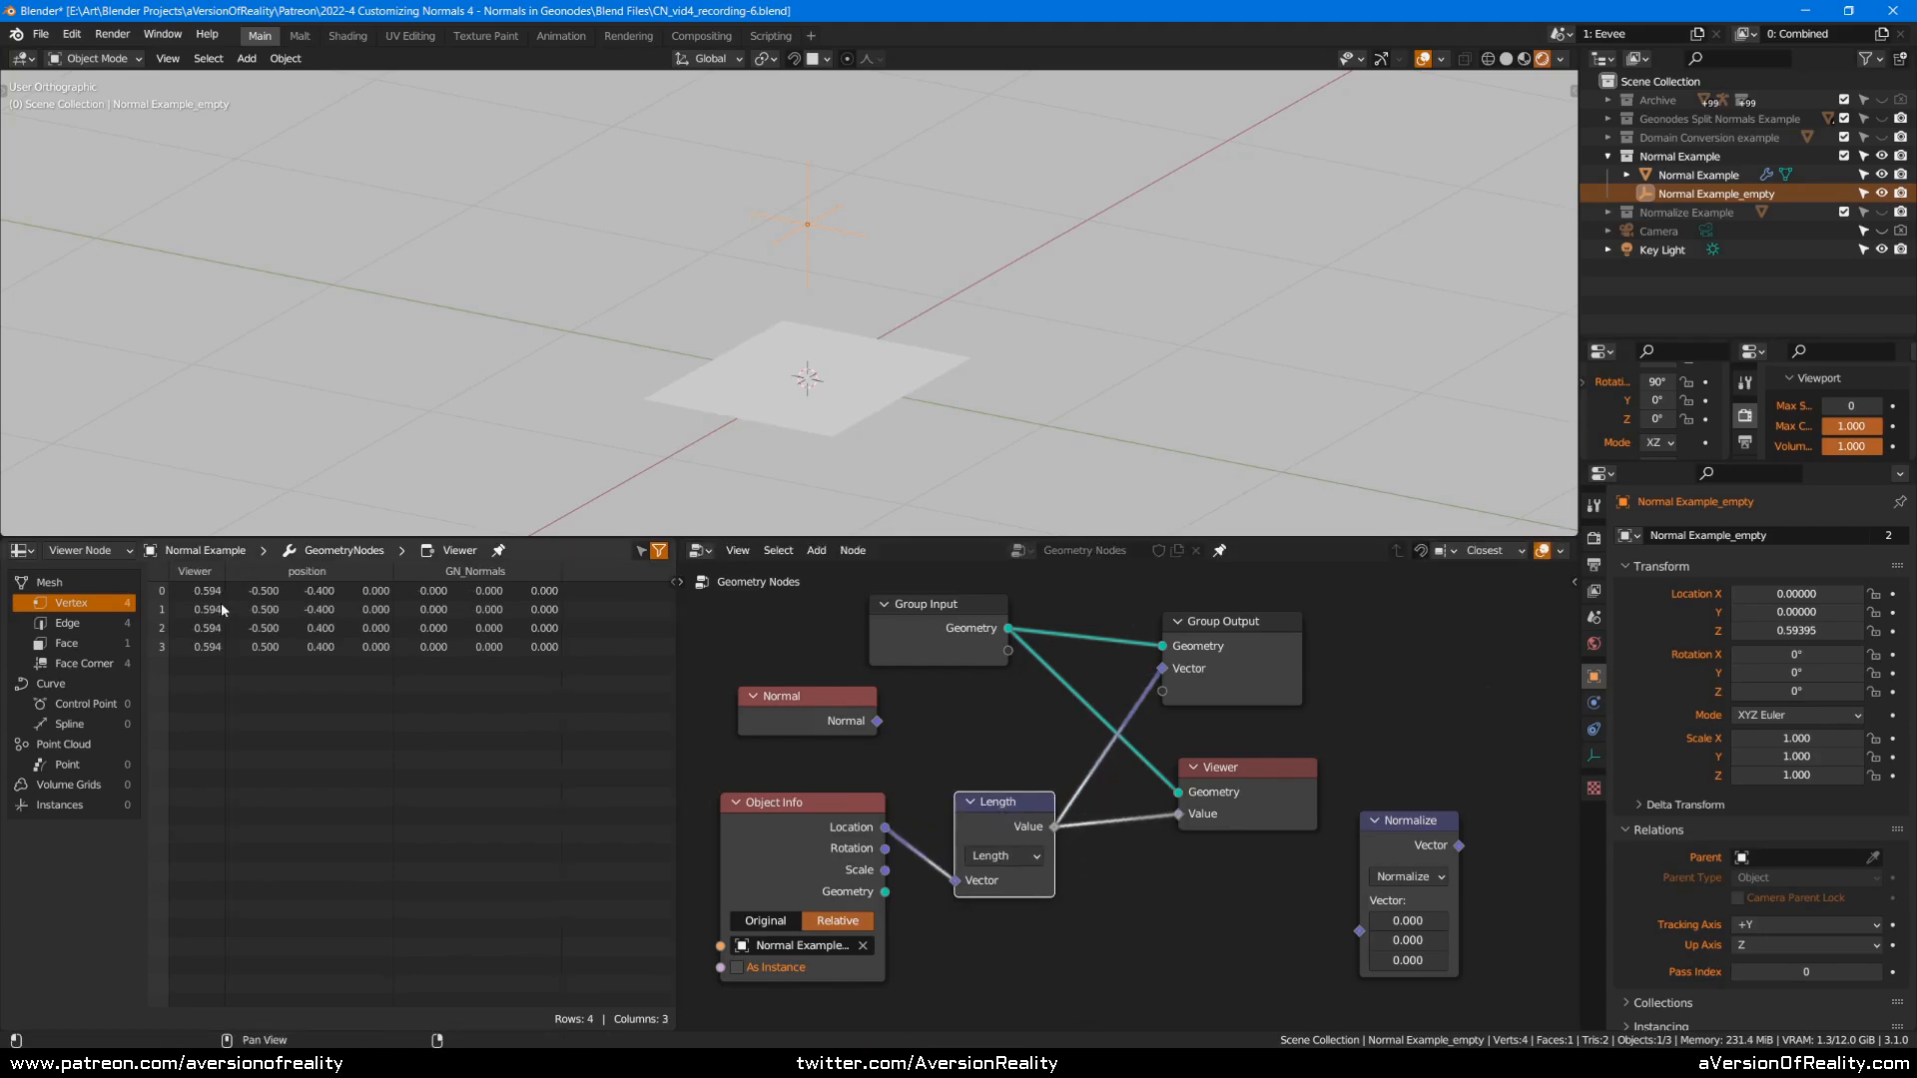
Move the empty away from the plane in two moves, to about X 0.68, Y -1.12, Z 0.65.
key("g")
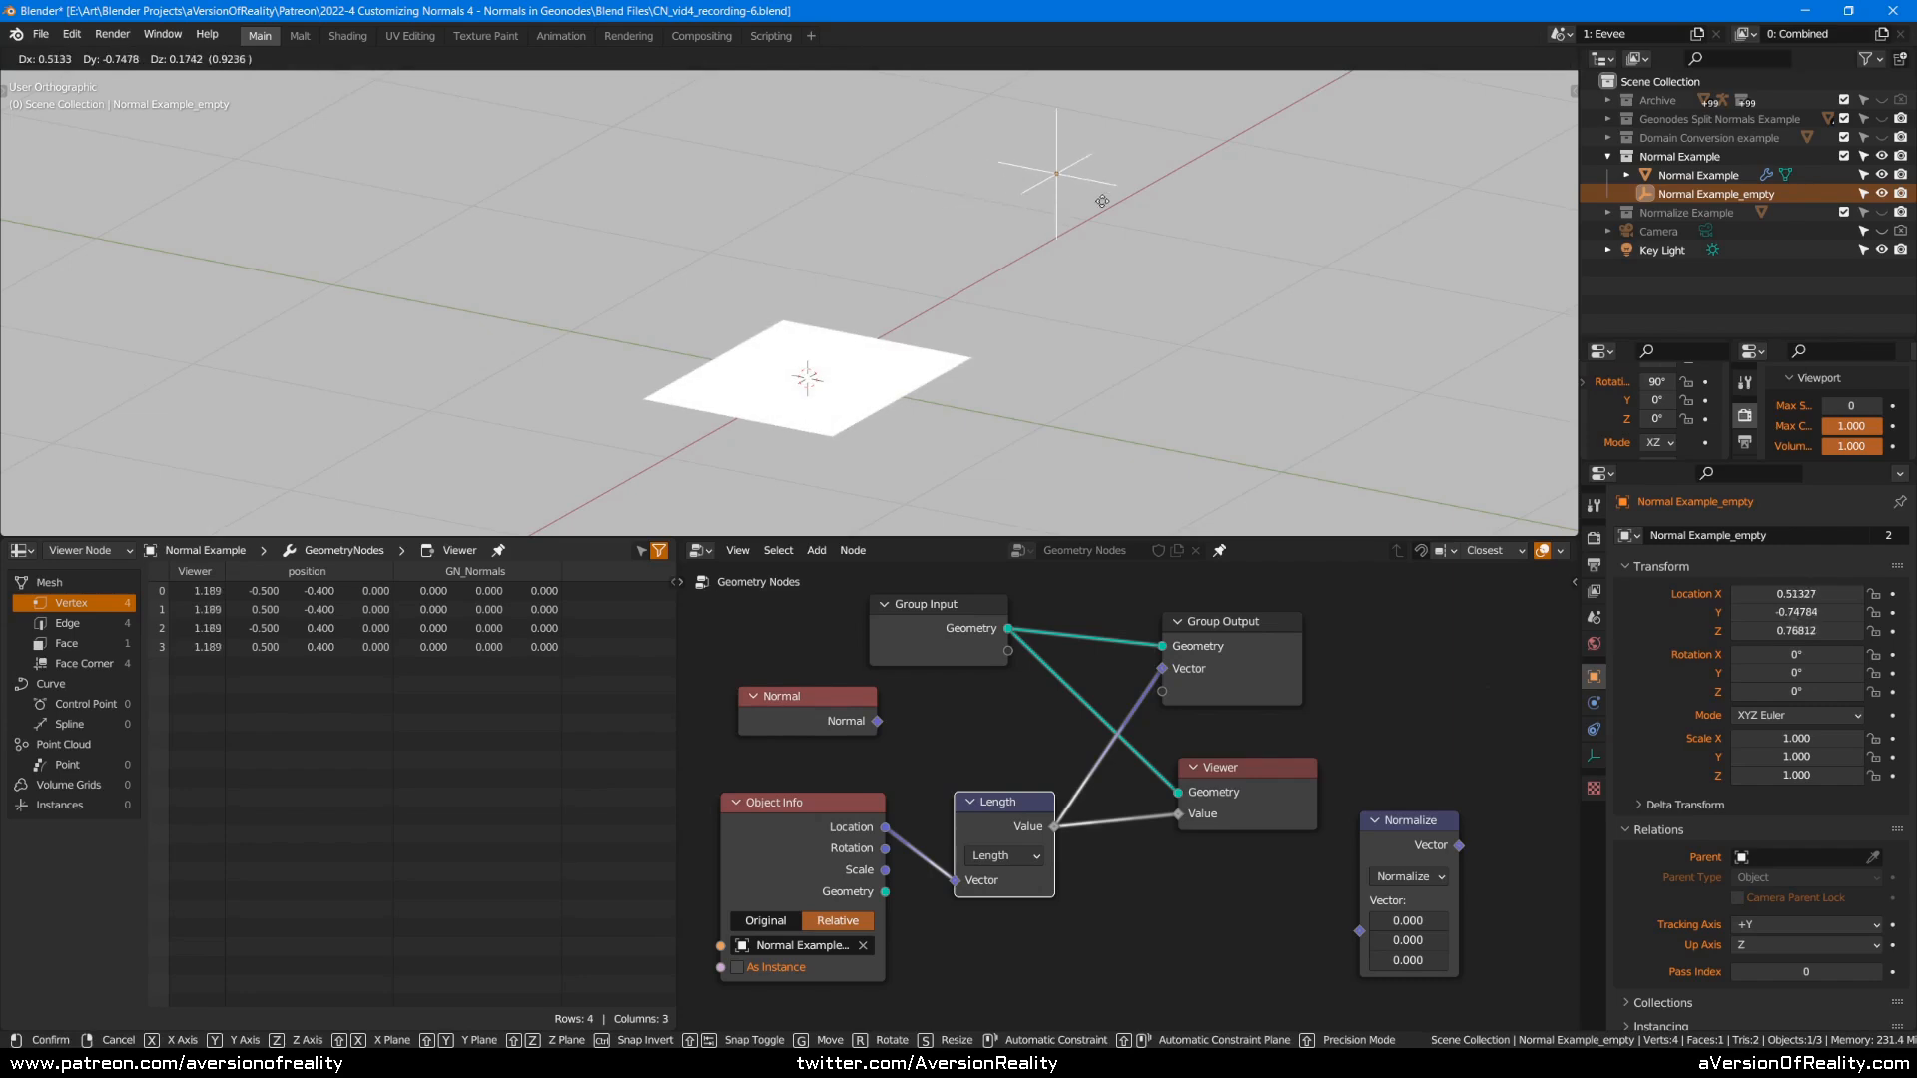
left_click(1141, 204)
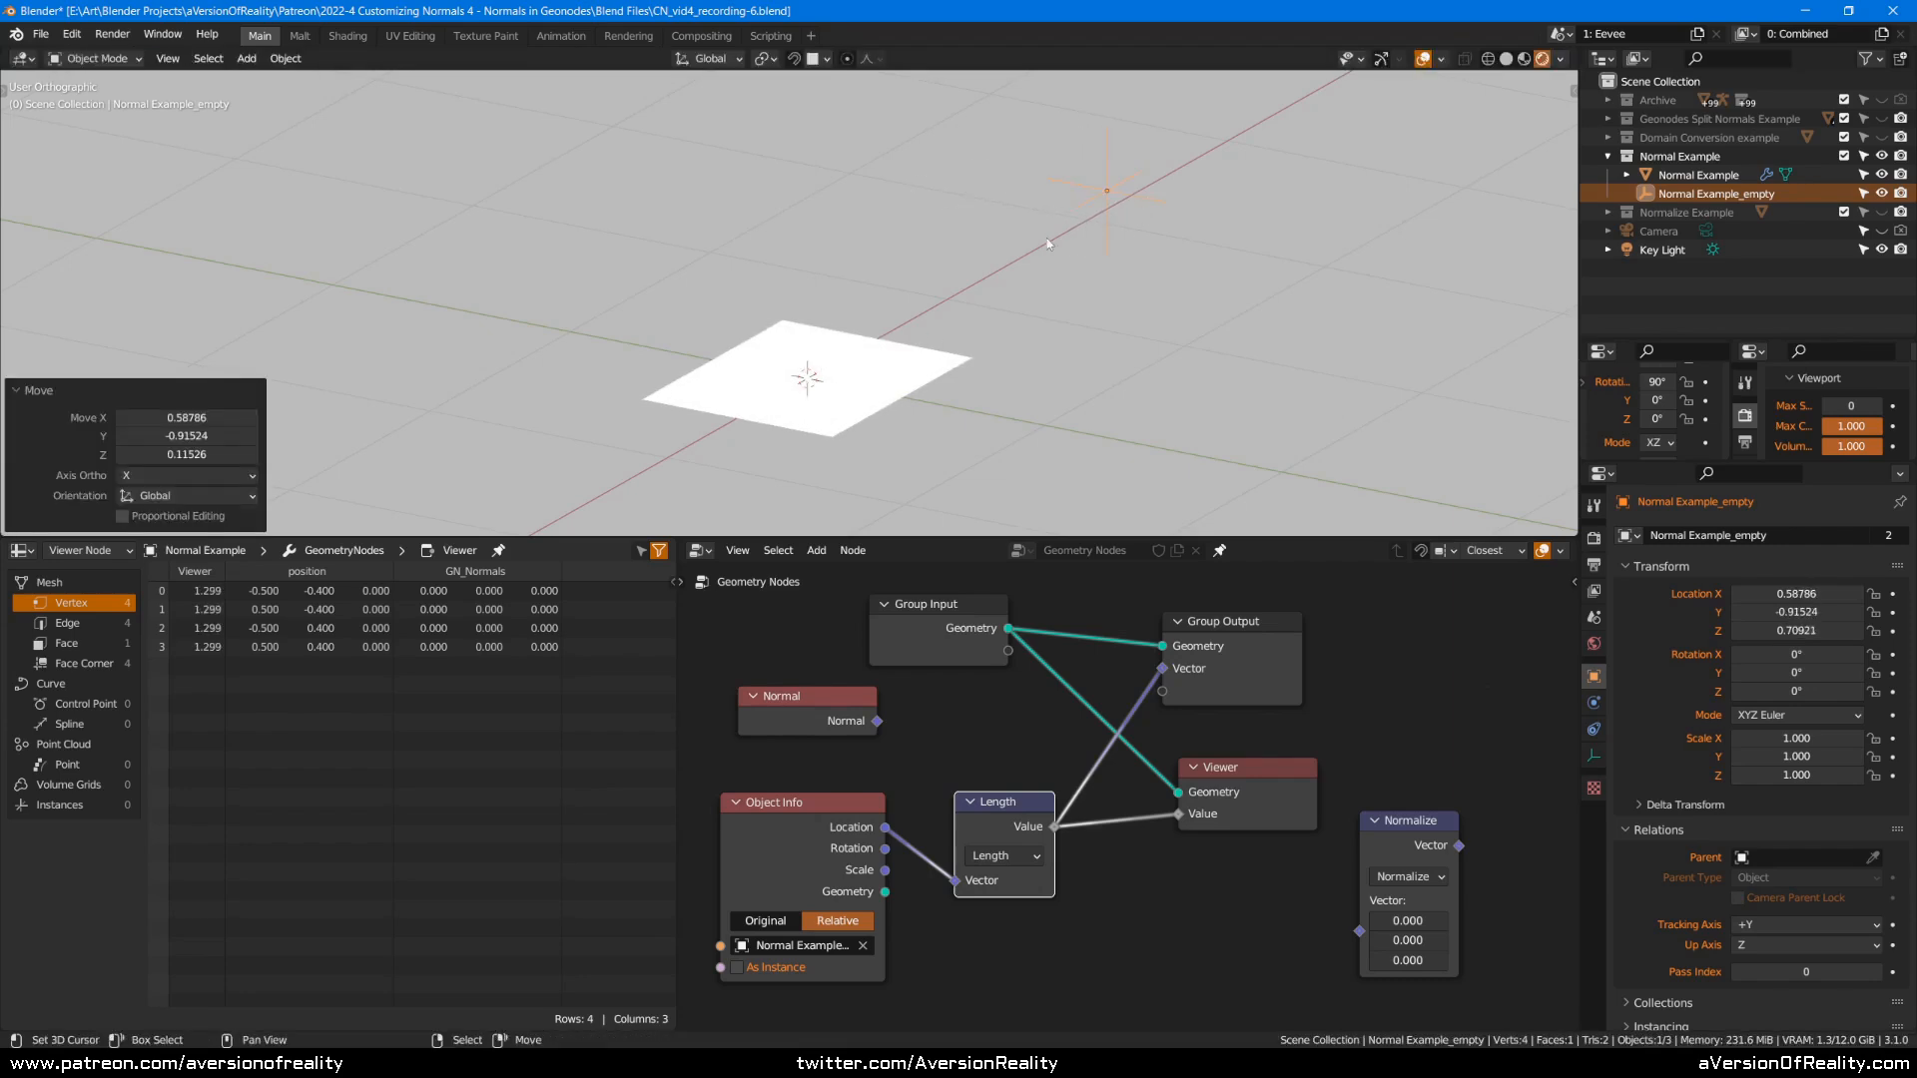
key("g")
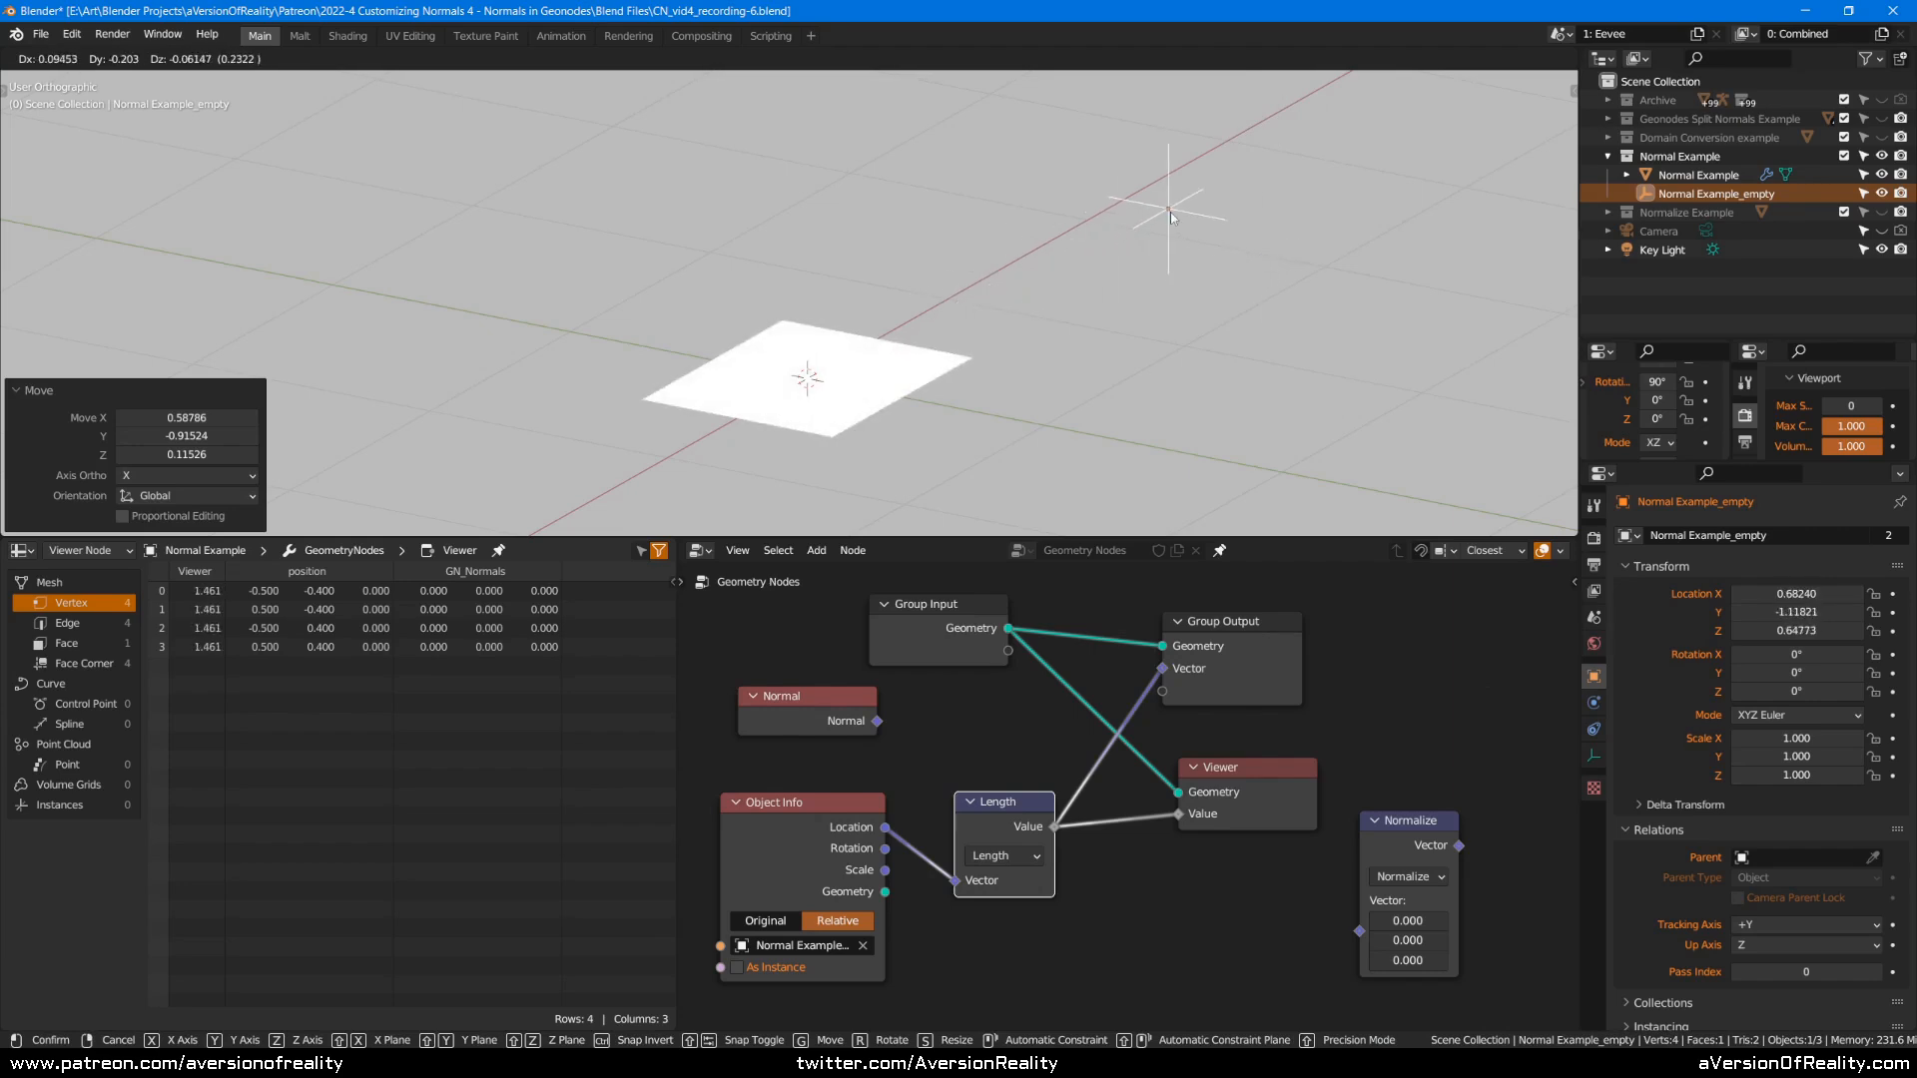
left_click(1088, 219)
Switch the Length node's operation to Distance for comparison, and set it back to Length.
left_click(1004, 856)
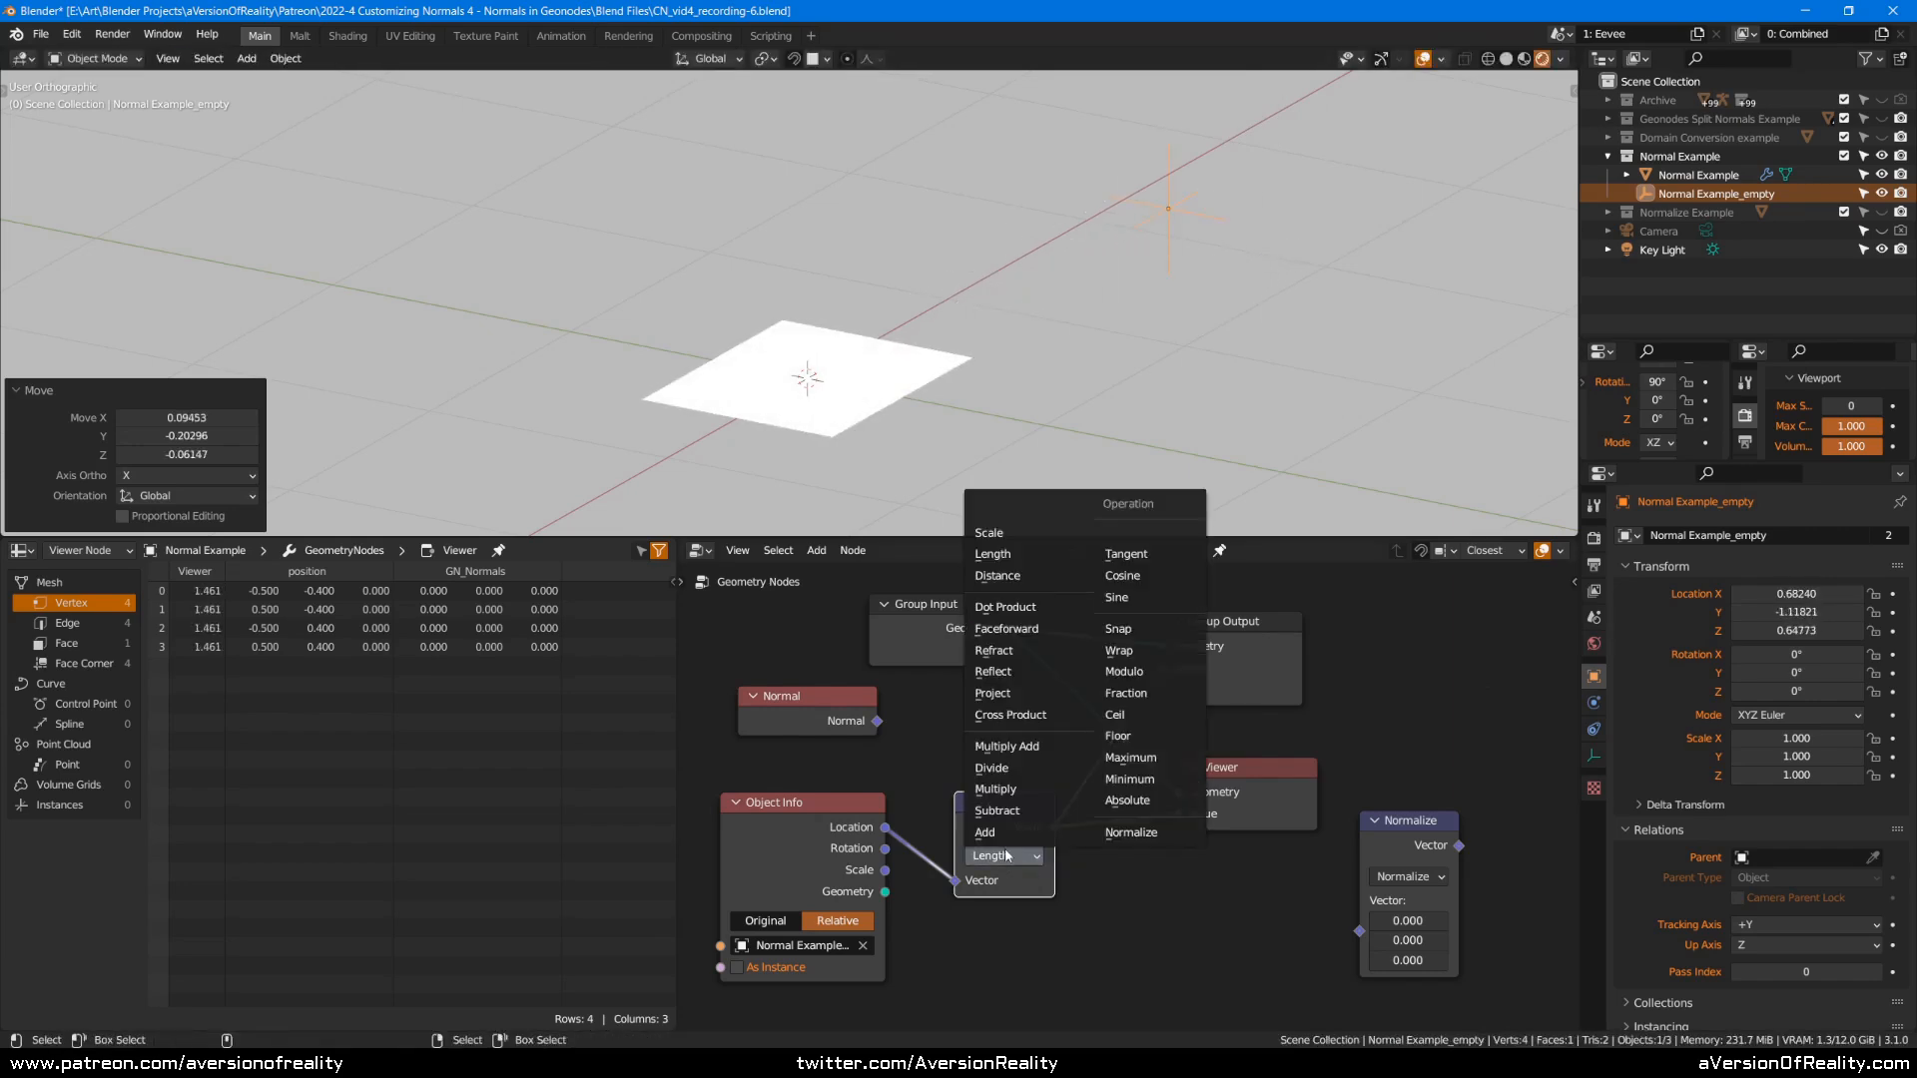
left_click(998, 577)
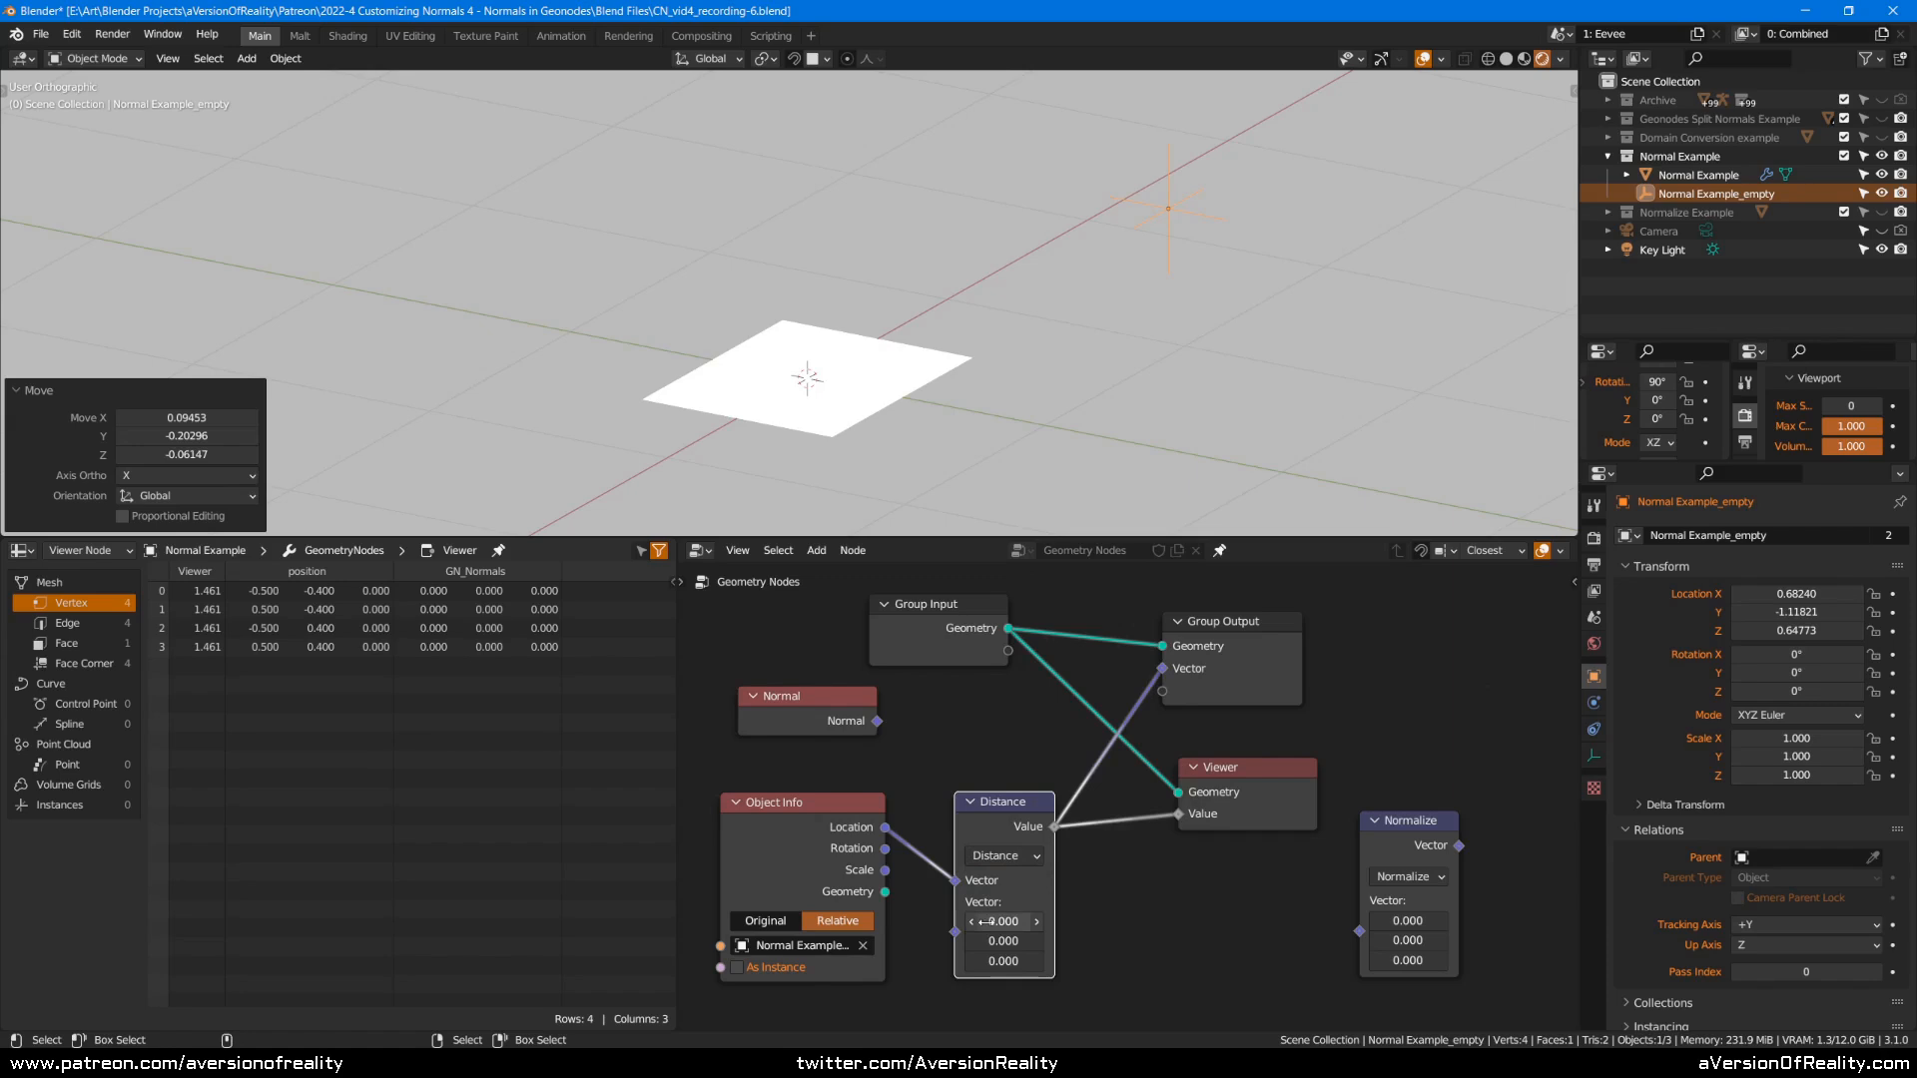
left_click(1024, 854)
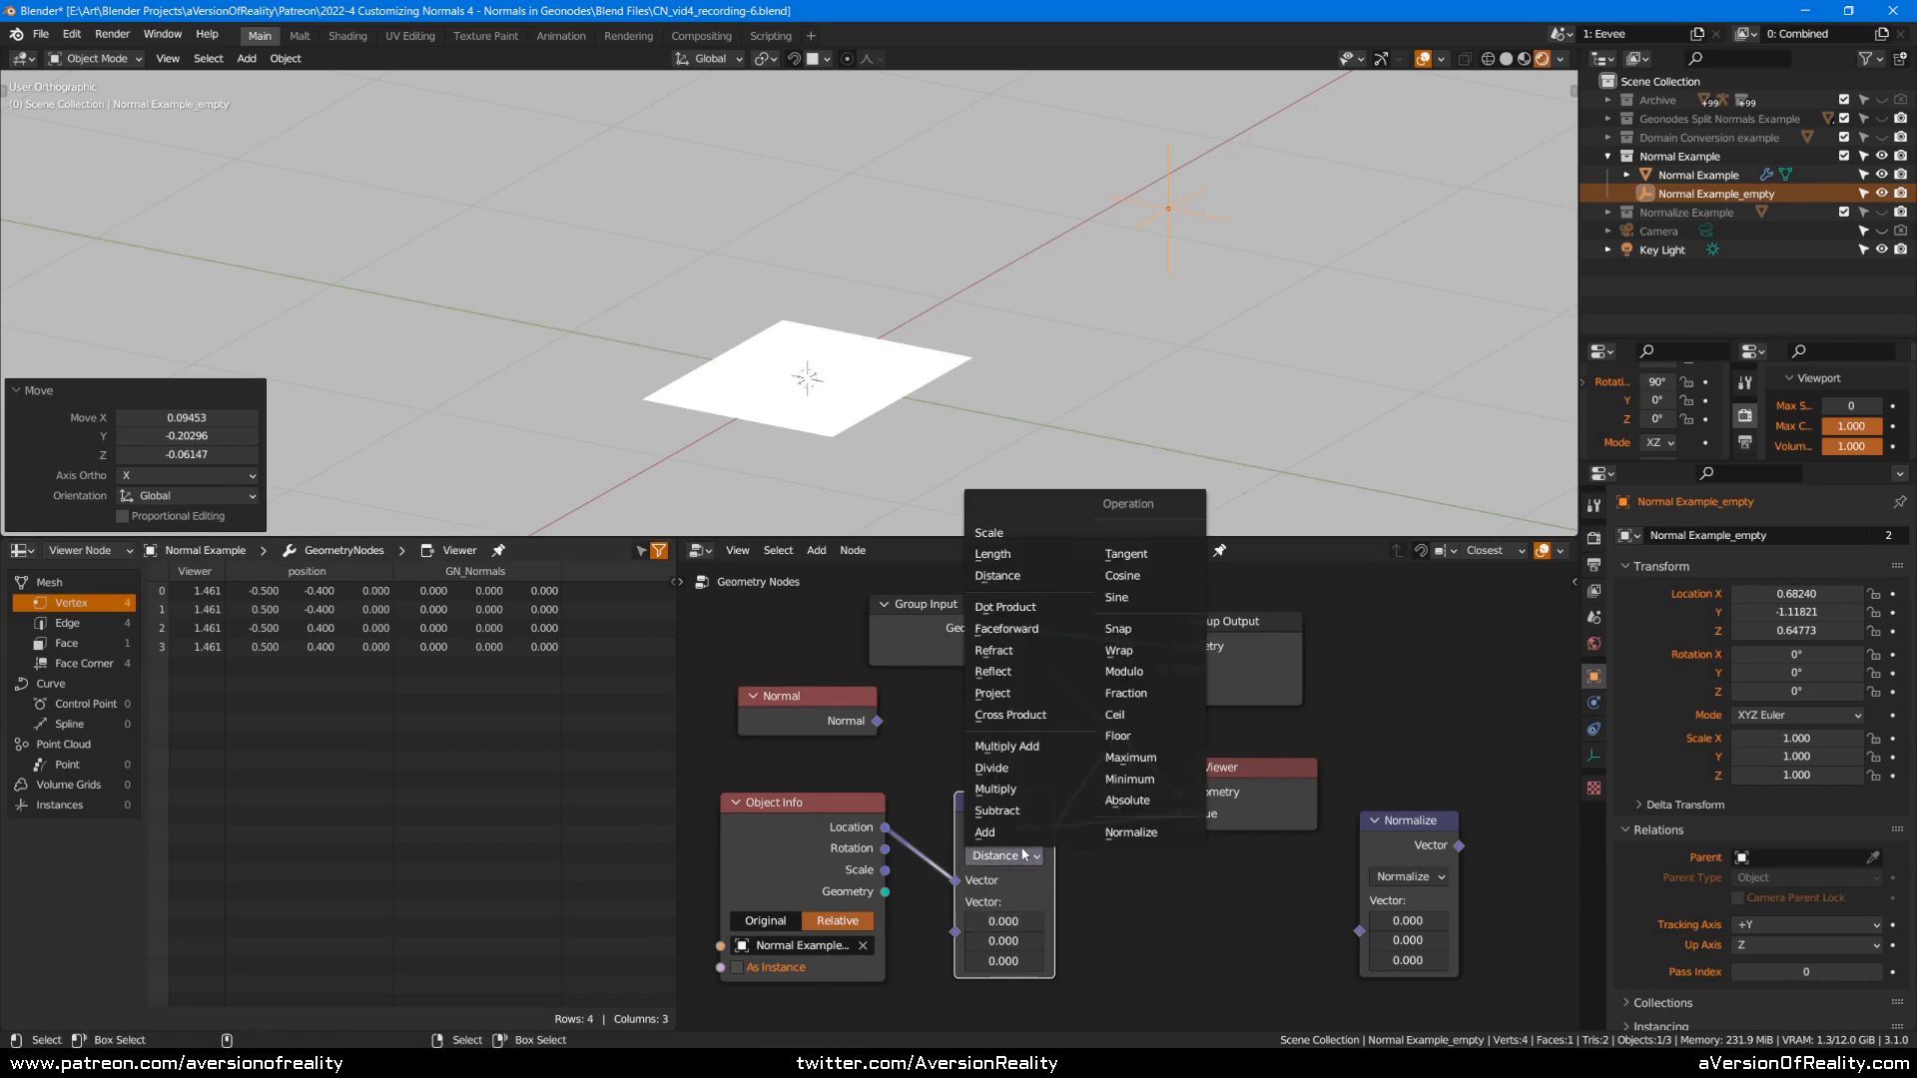
left_click(1034, 560)
Move the empty nearer the plane, to about X 0.46, Y -0.91, Z 0.41, and save the file.
key("g")
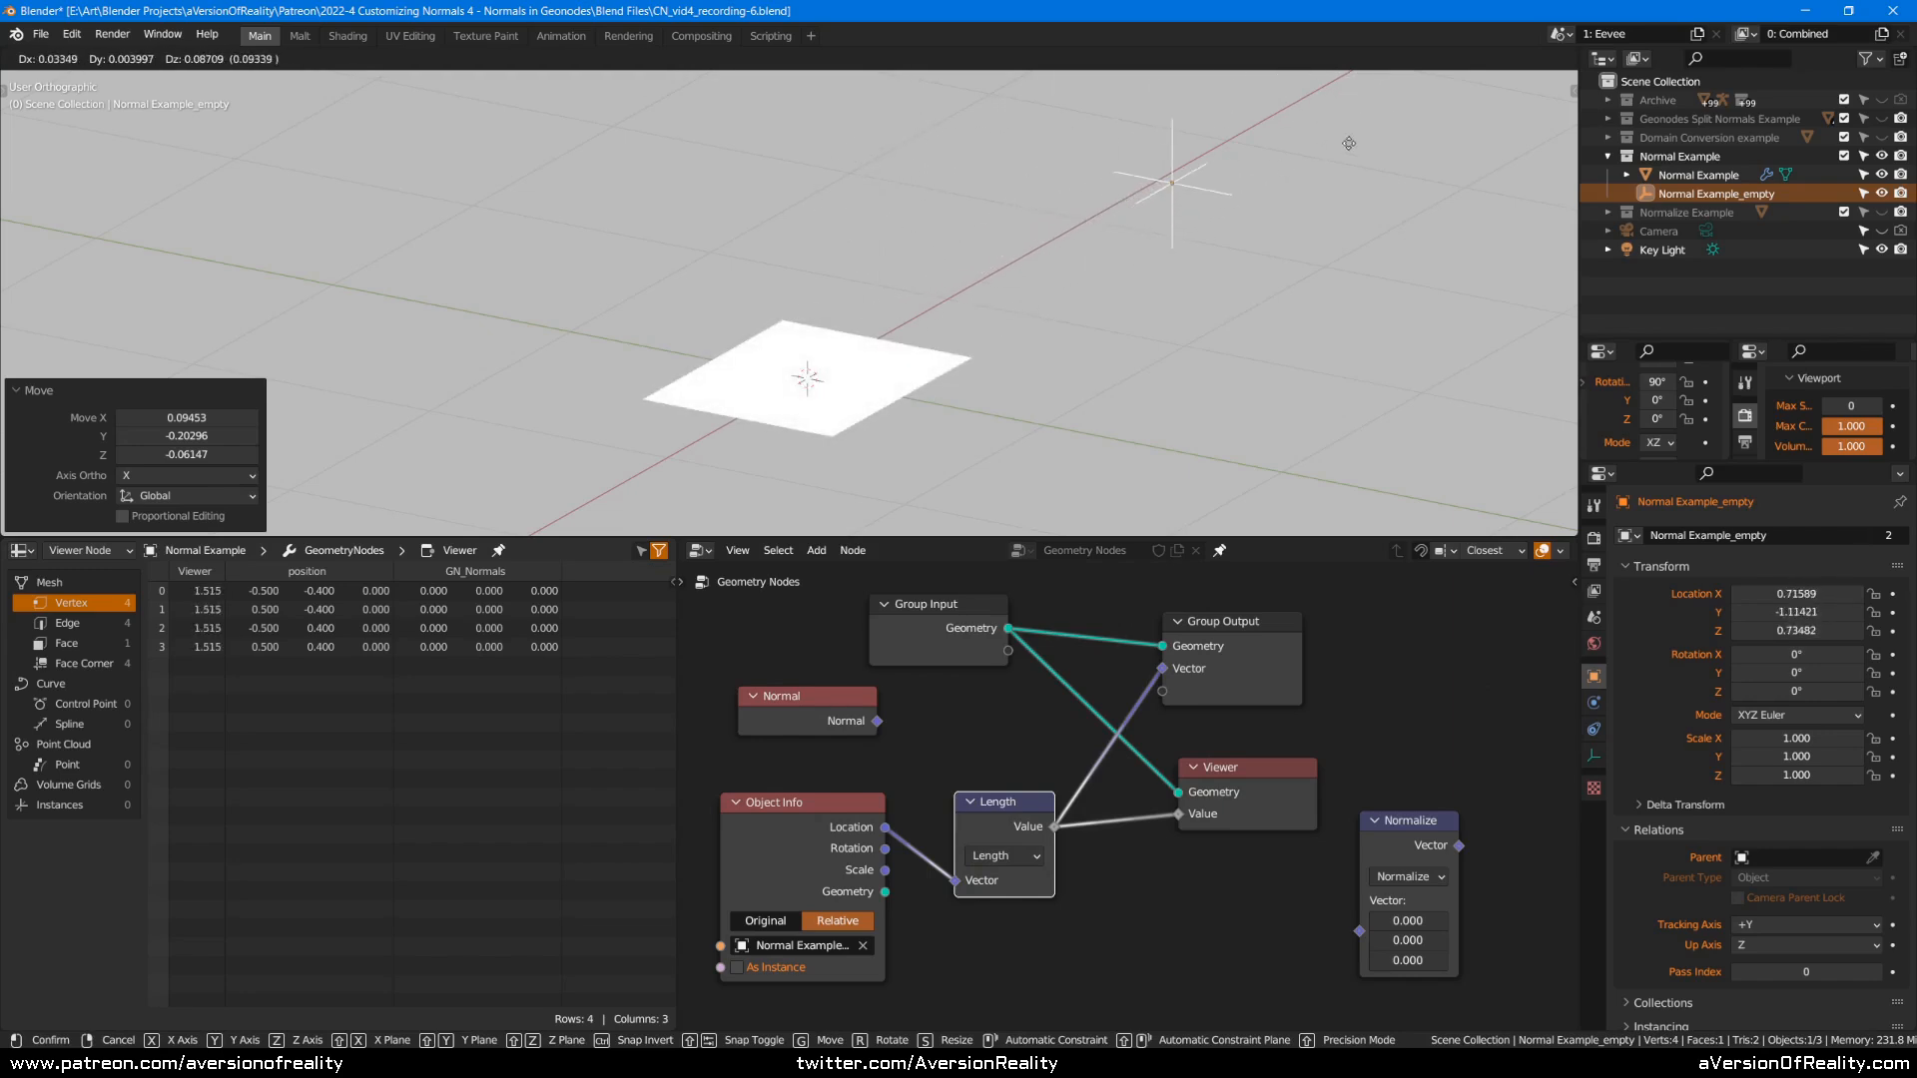
left_click(1286, 296)
key("ctrl+s")
Insert the Normalize node between Object Info and Length, and test it by moving the empty to about X 0.29, Y -0.61, Z 0.43.
left_click(1040, 854)
left_click(1234, 649, "shift")
left_click(1255, 779, "shift")
left_click_drag(1255, 779, 1353, 721)
left_click_drag(1417, 823, 1023, 809)
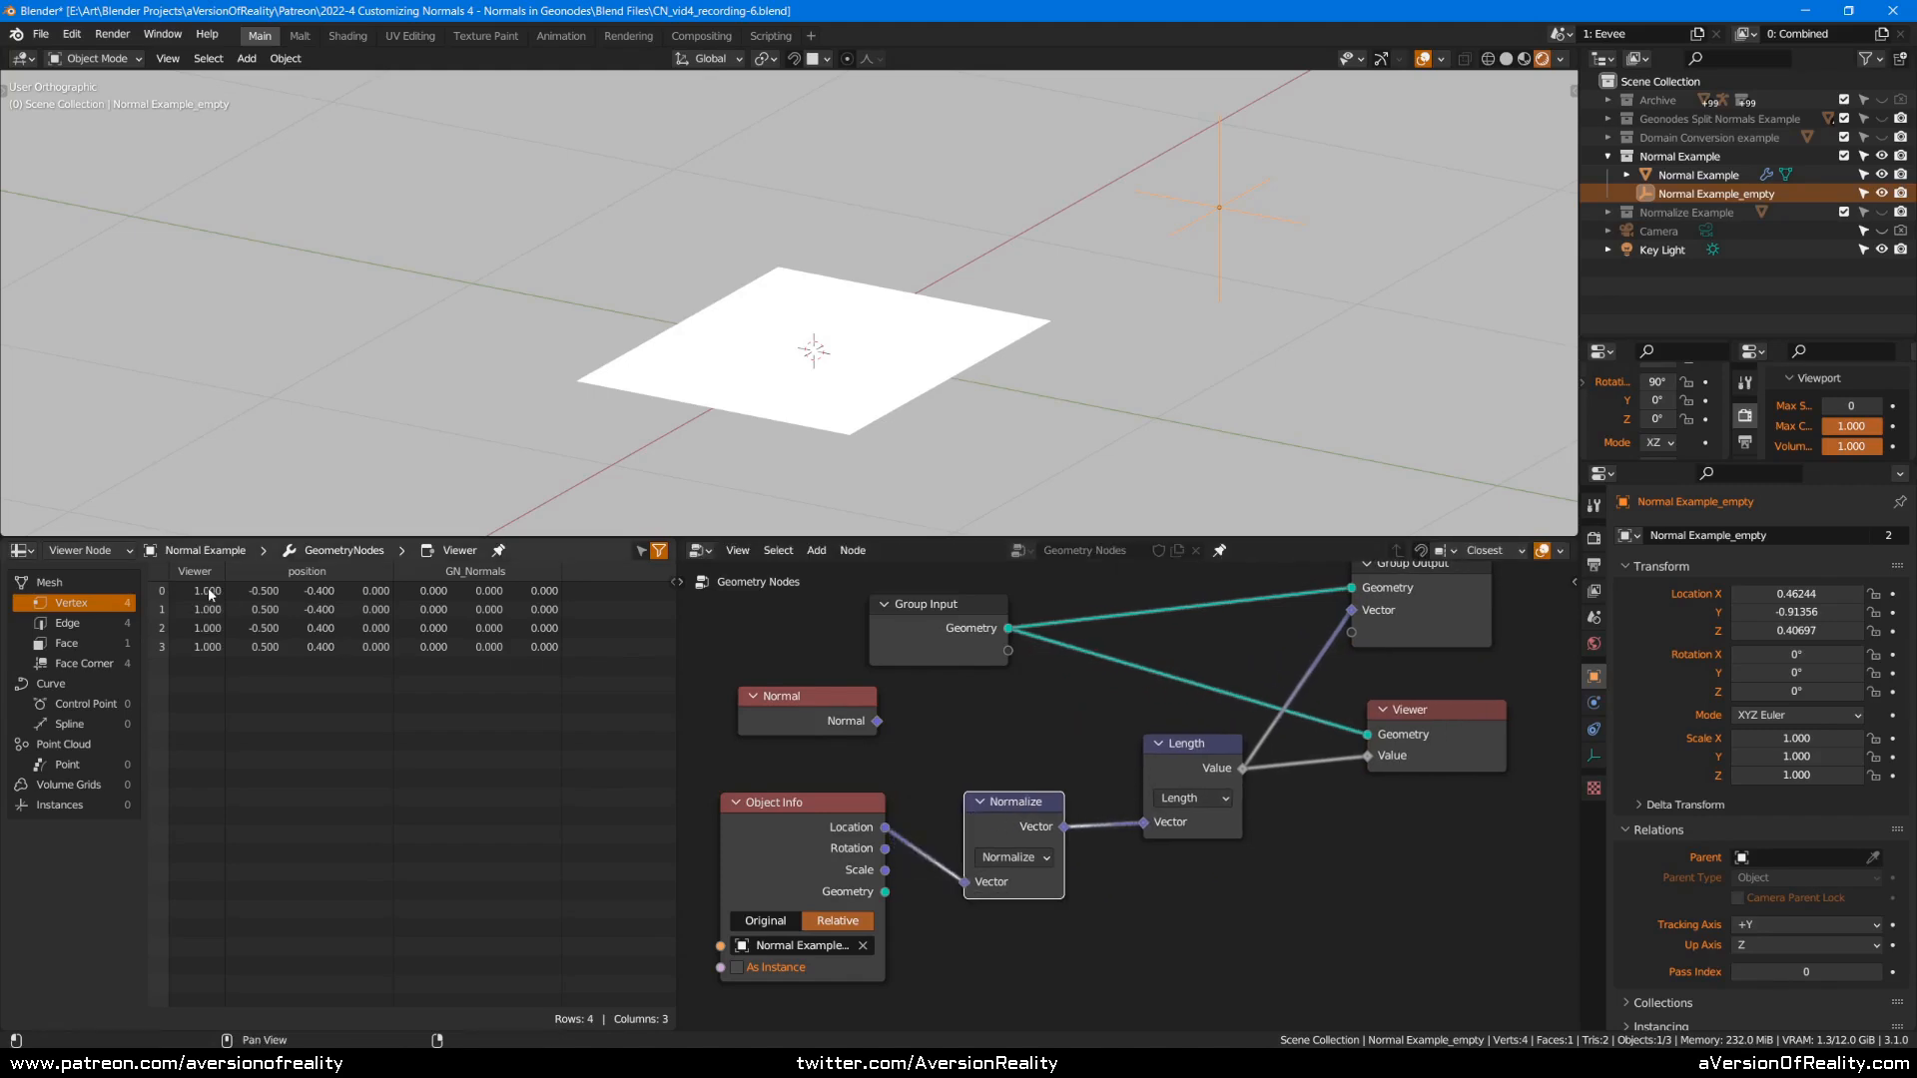
key("g")
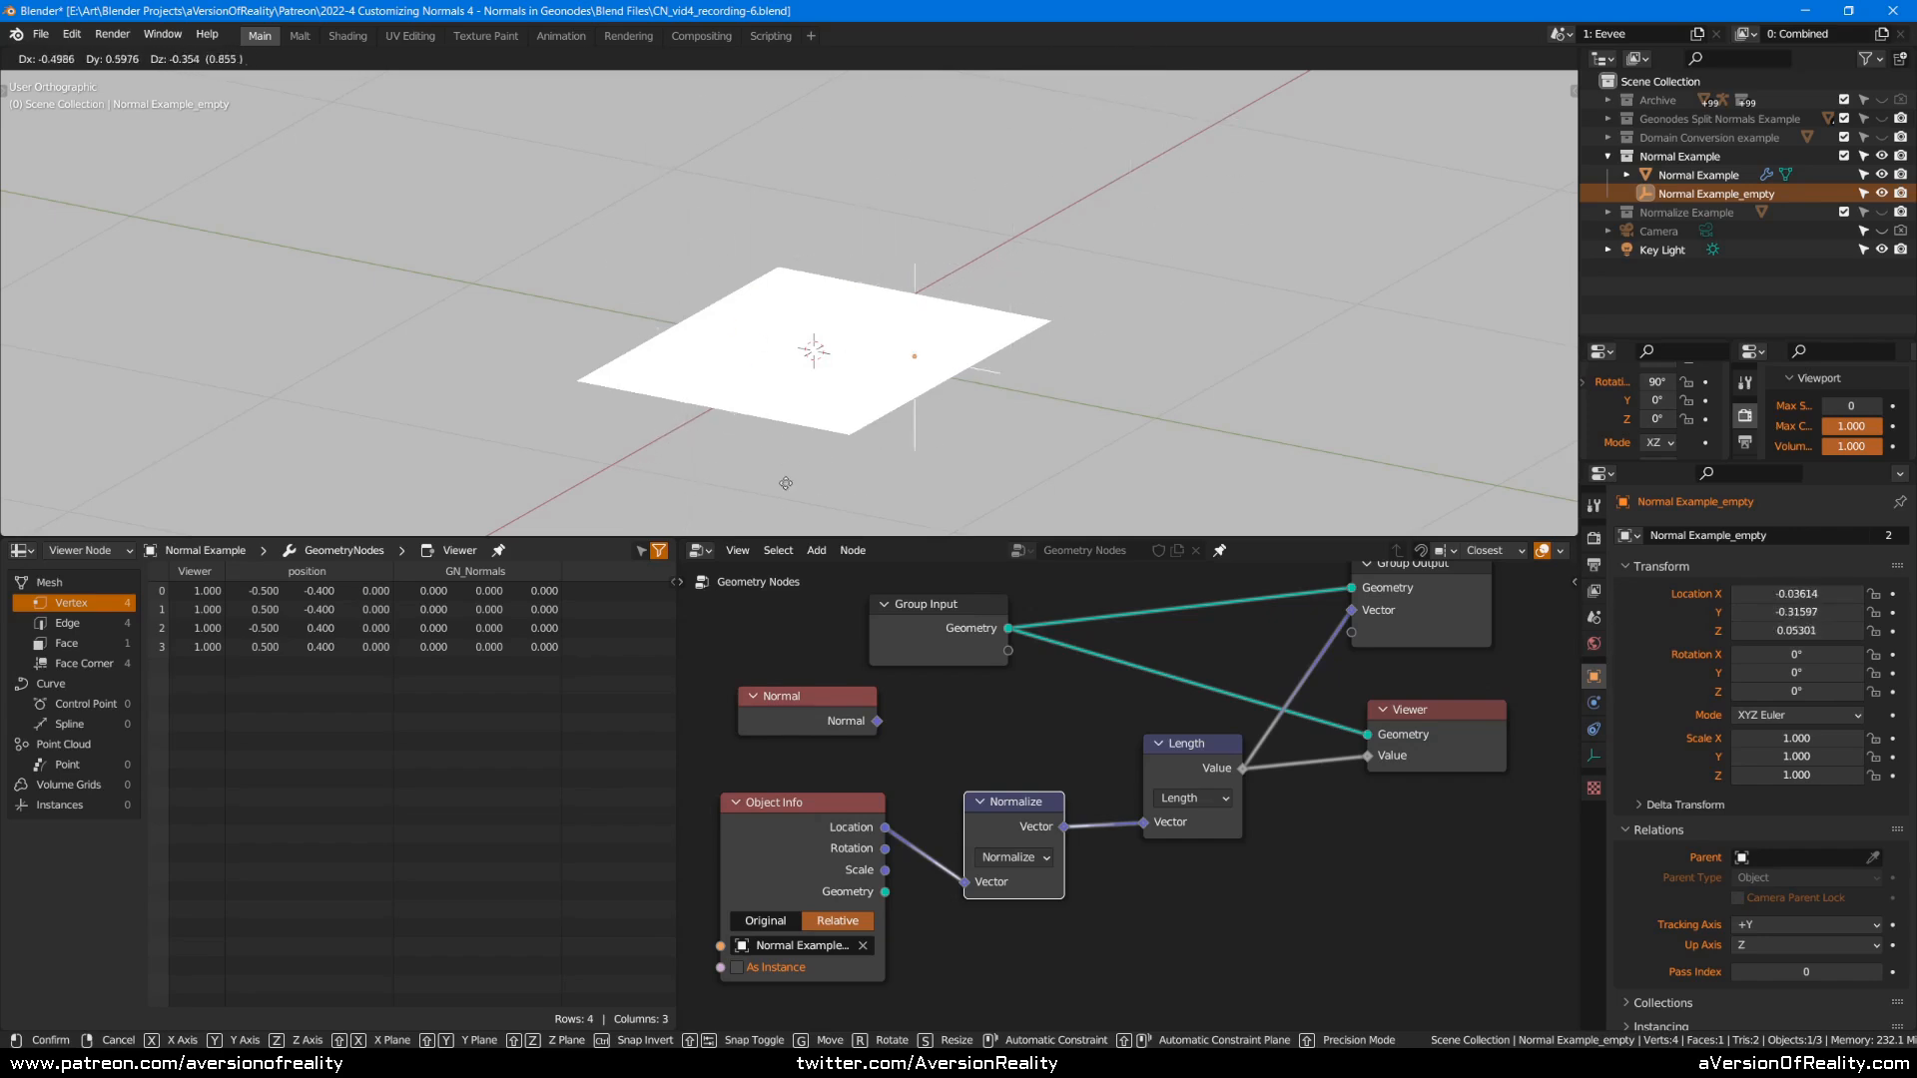
left_click(1151, 224)
Detach the Length node from the chain and connect Normalize's vector directly to the Group Output and the Viewer.
left_click(1151, 787)
left_click_drag(1187, 831, 1234, 980, "alt")
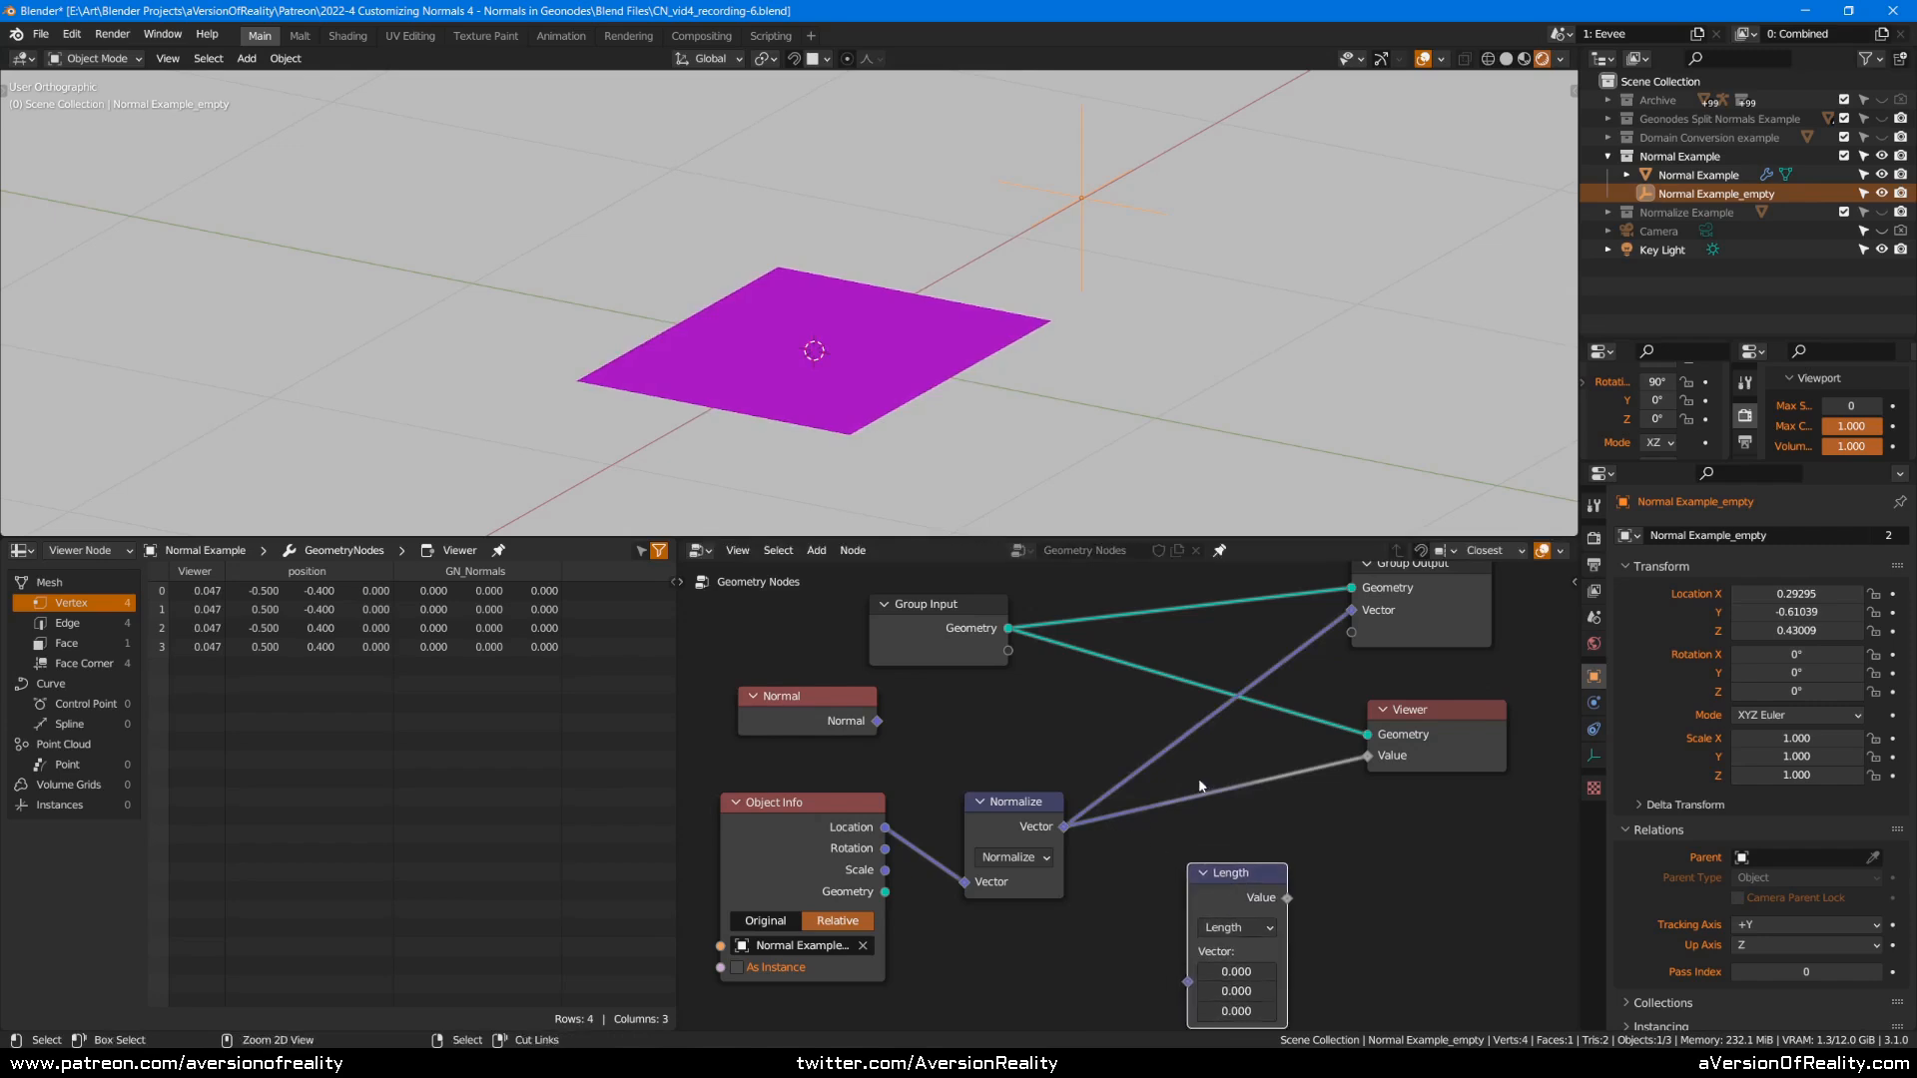
left_click(1028, 825, "ctrl+shift")
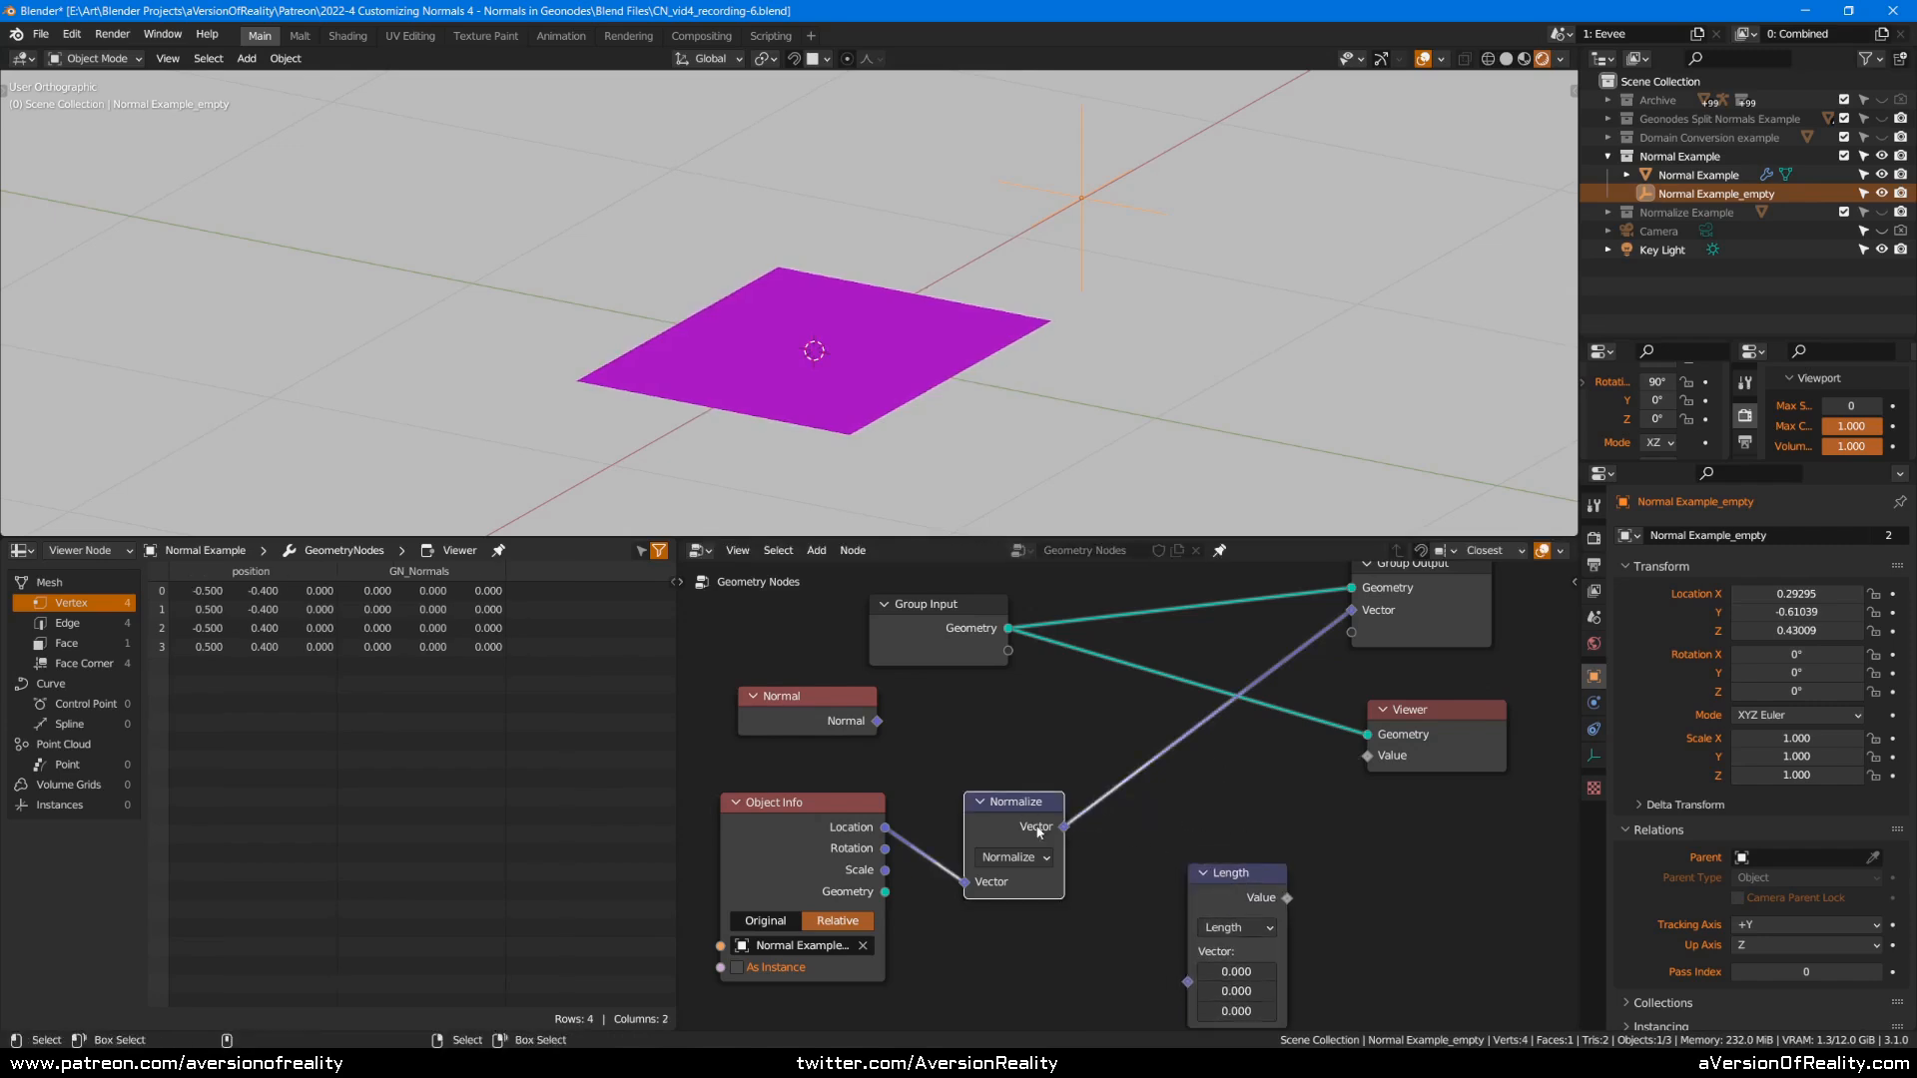
left_click(1014, 827, "ctrl+shift")
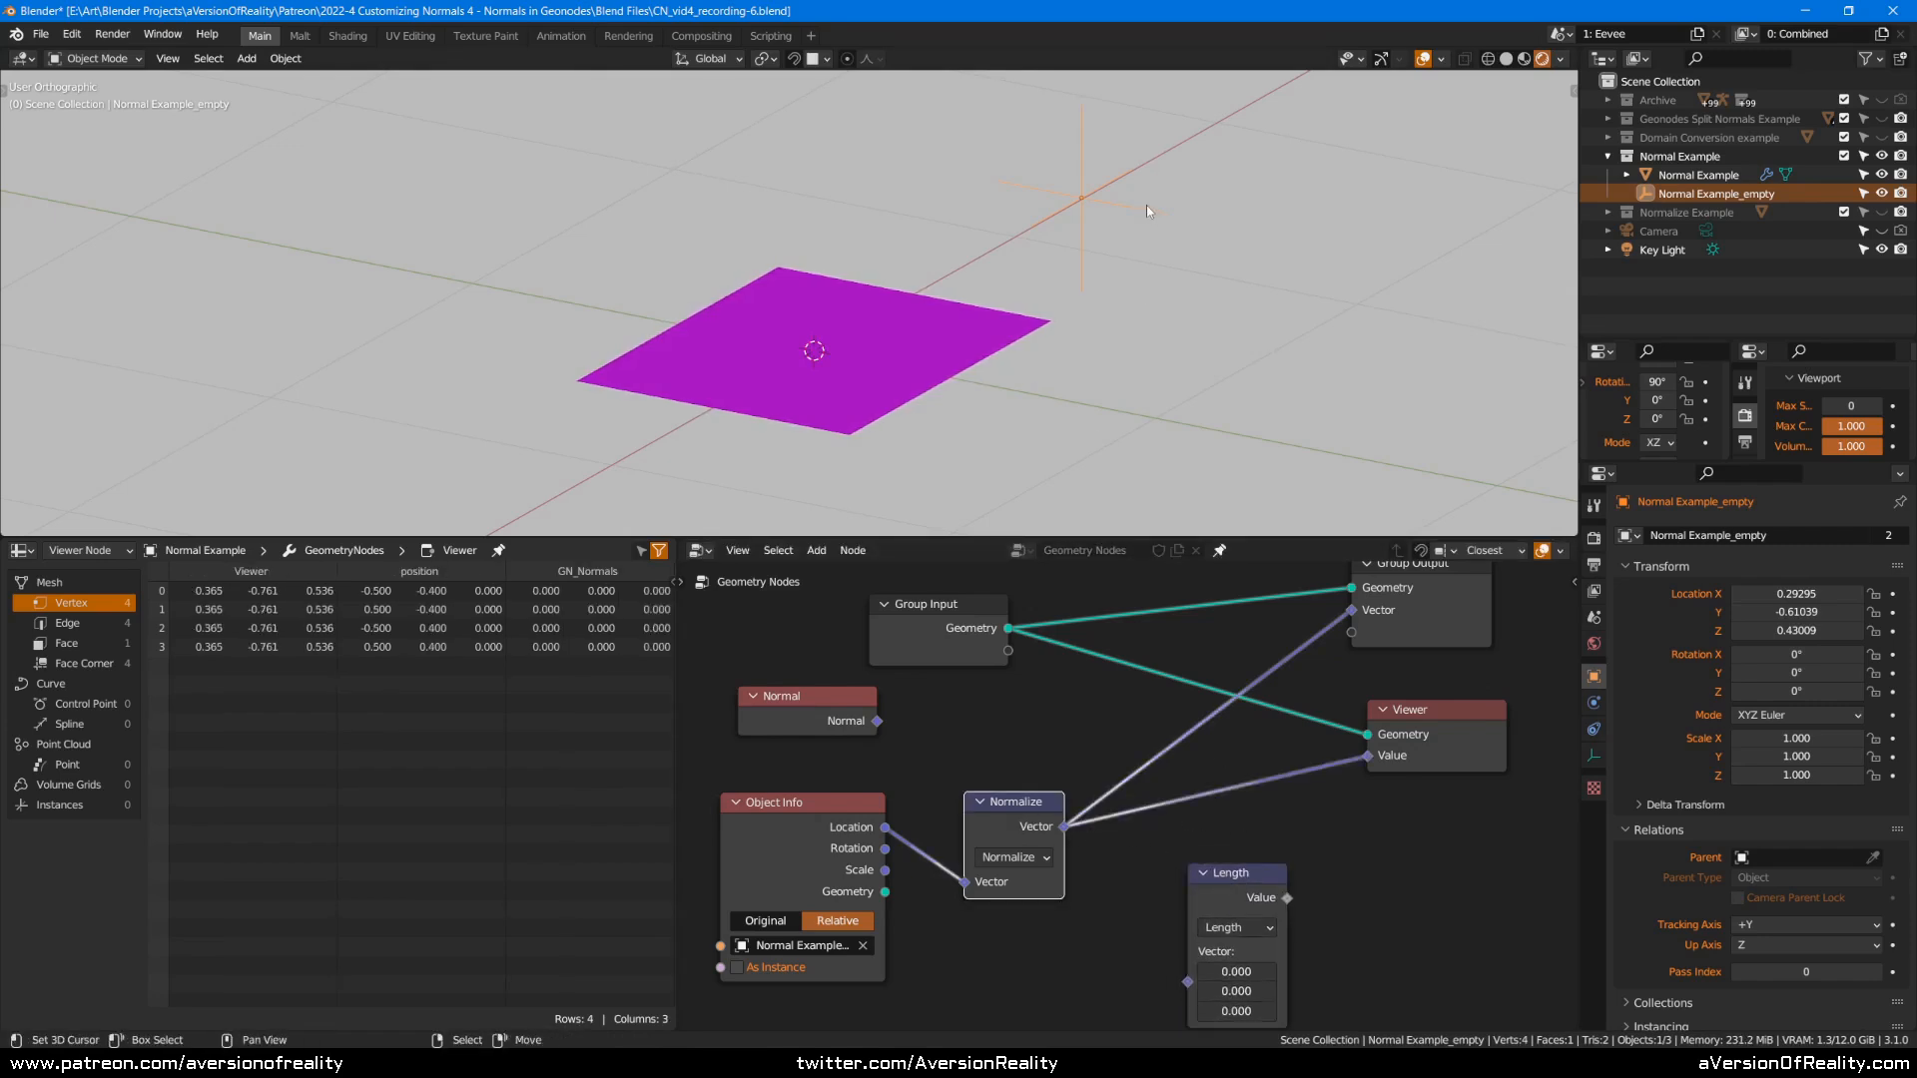
Move the empty across the plane to test the Normalize output, and clear its location back to the origin.
key("g")
key("Escape")
key("g")
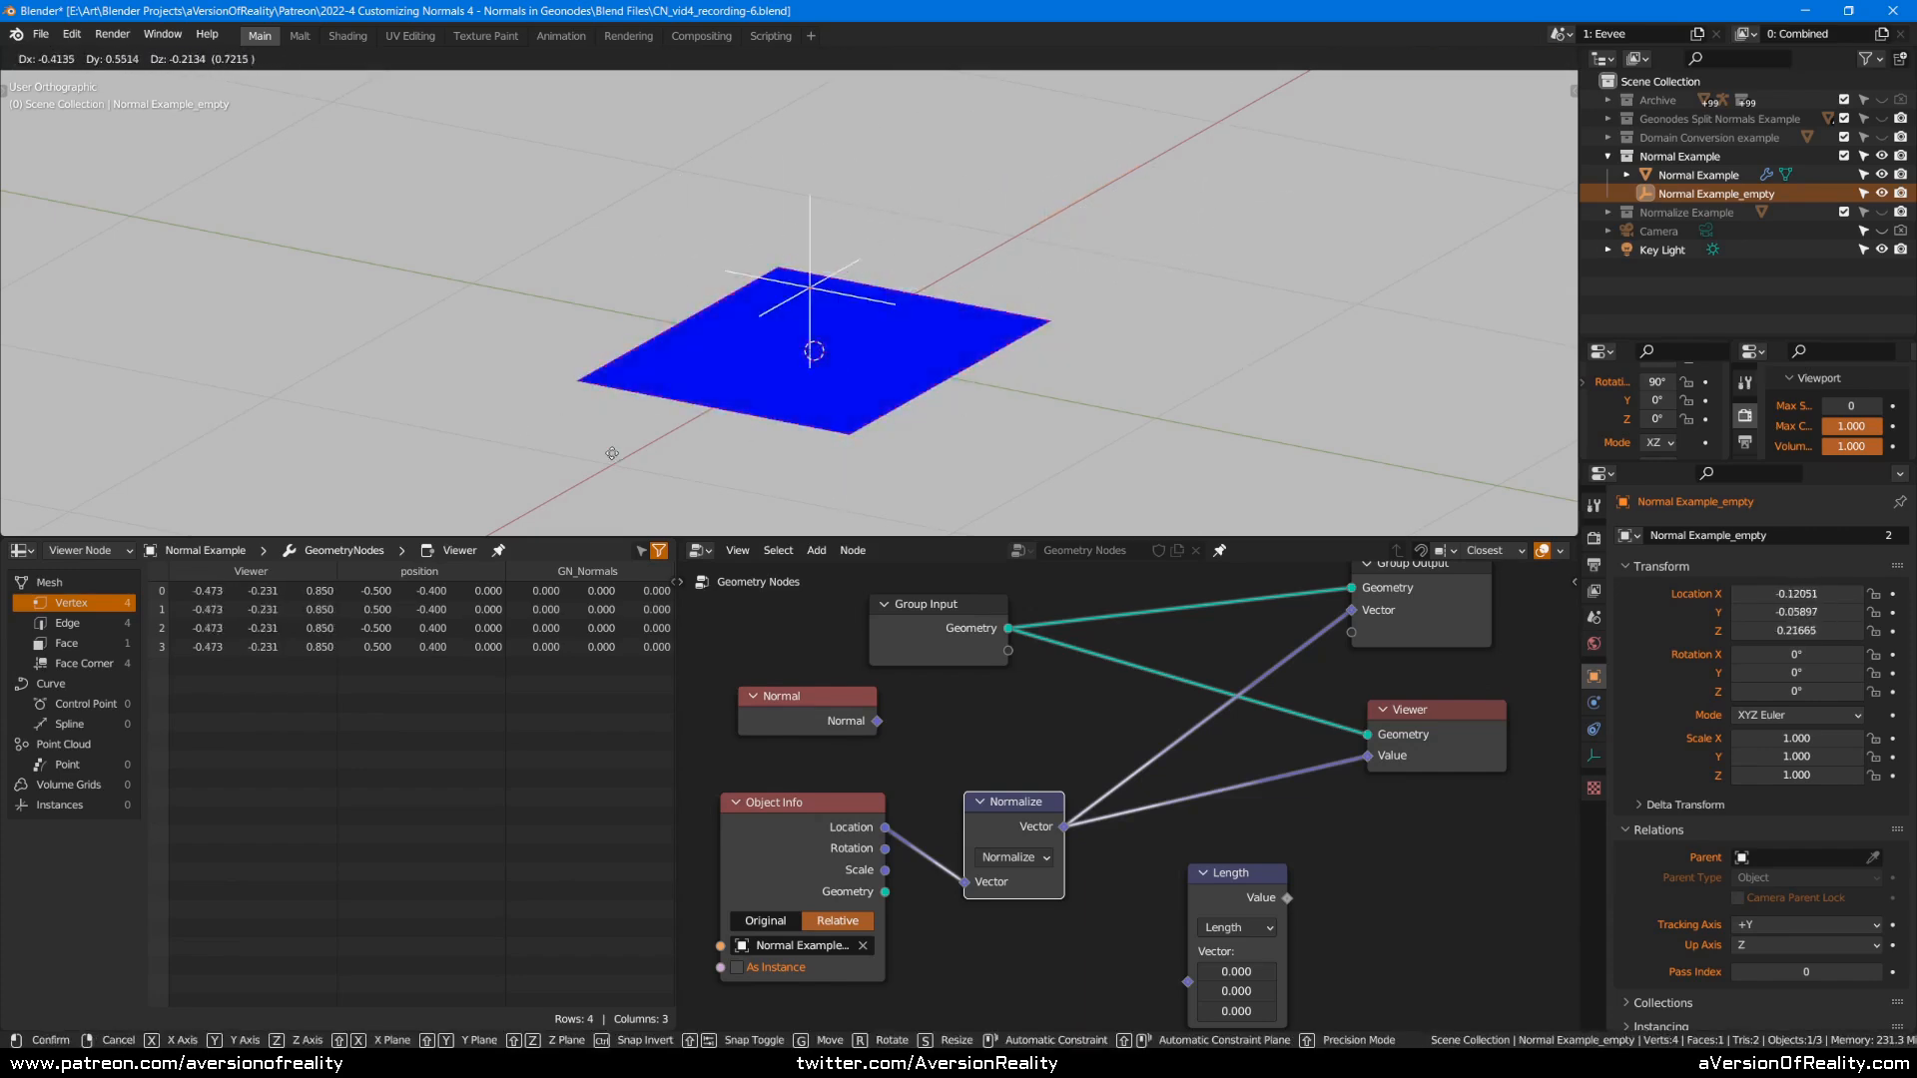
left_click(674, 399)
key("g")
key("Escape")
key("alt+g")
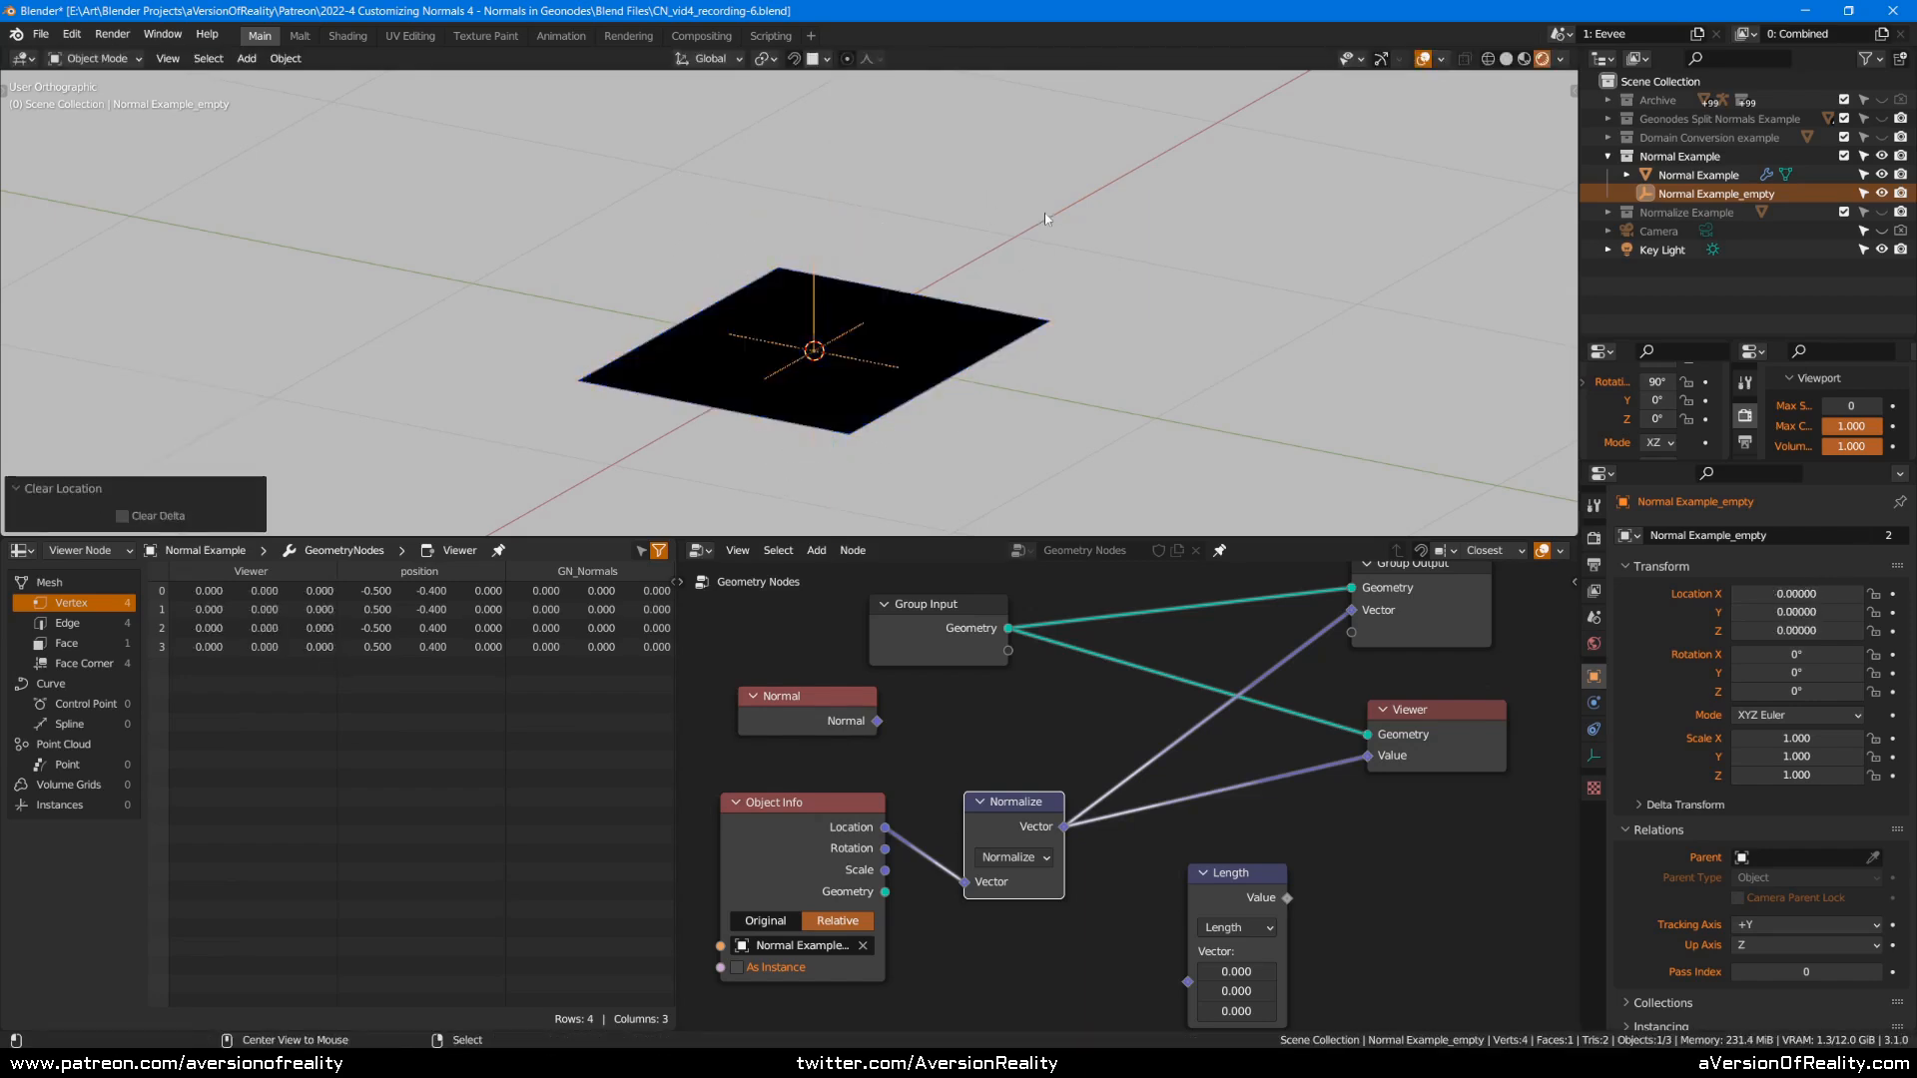
key("g")
key("x")
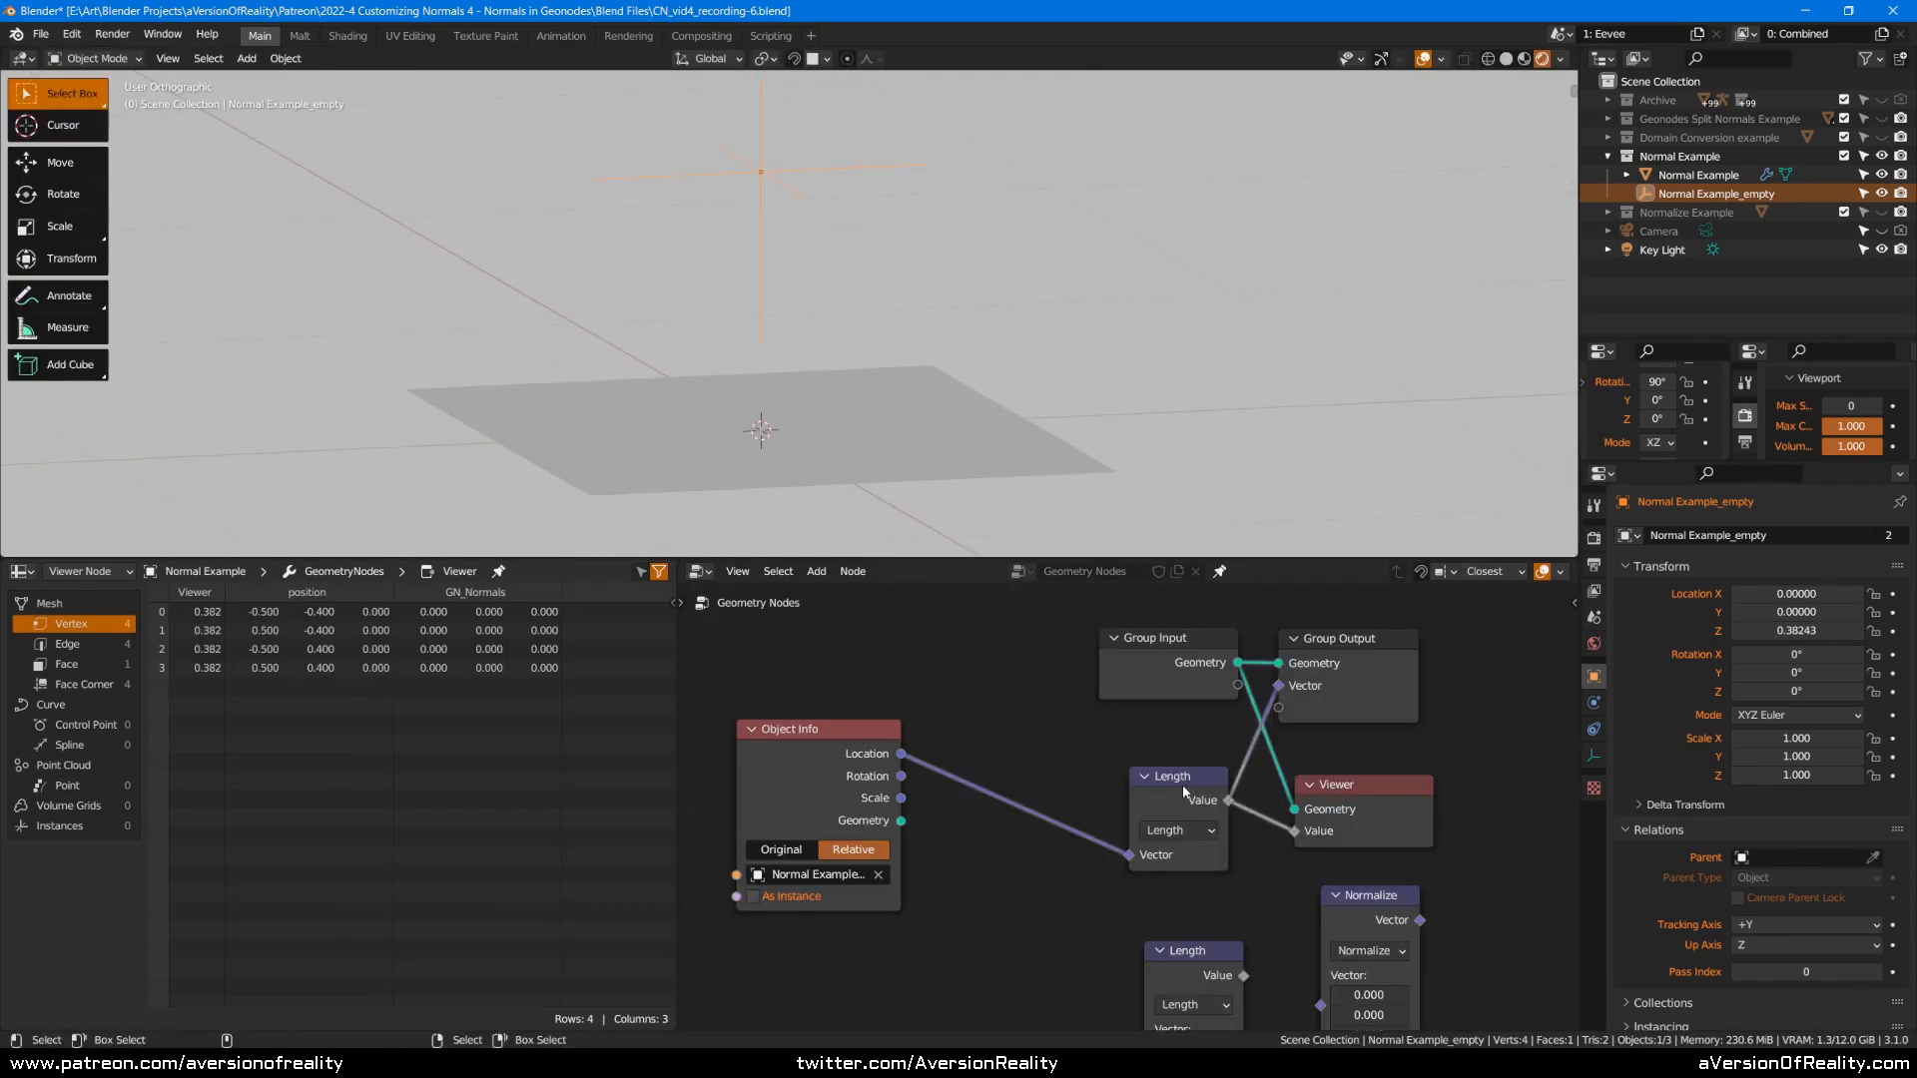
In the right orthographic view, move the empty diagonally off the origin to about Y 0.18, Z 0.23.
middle_click_drag(1073, 351, 1082, 316, "shift")
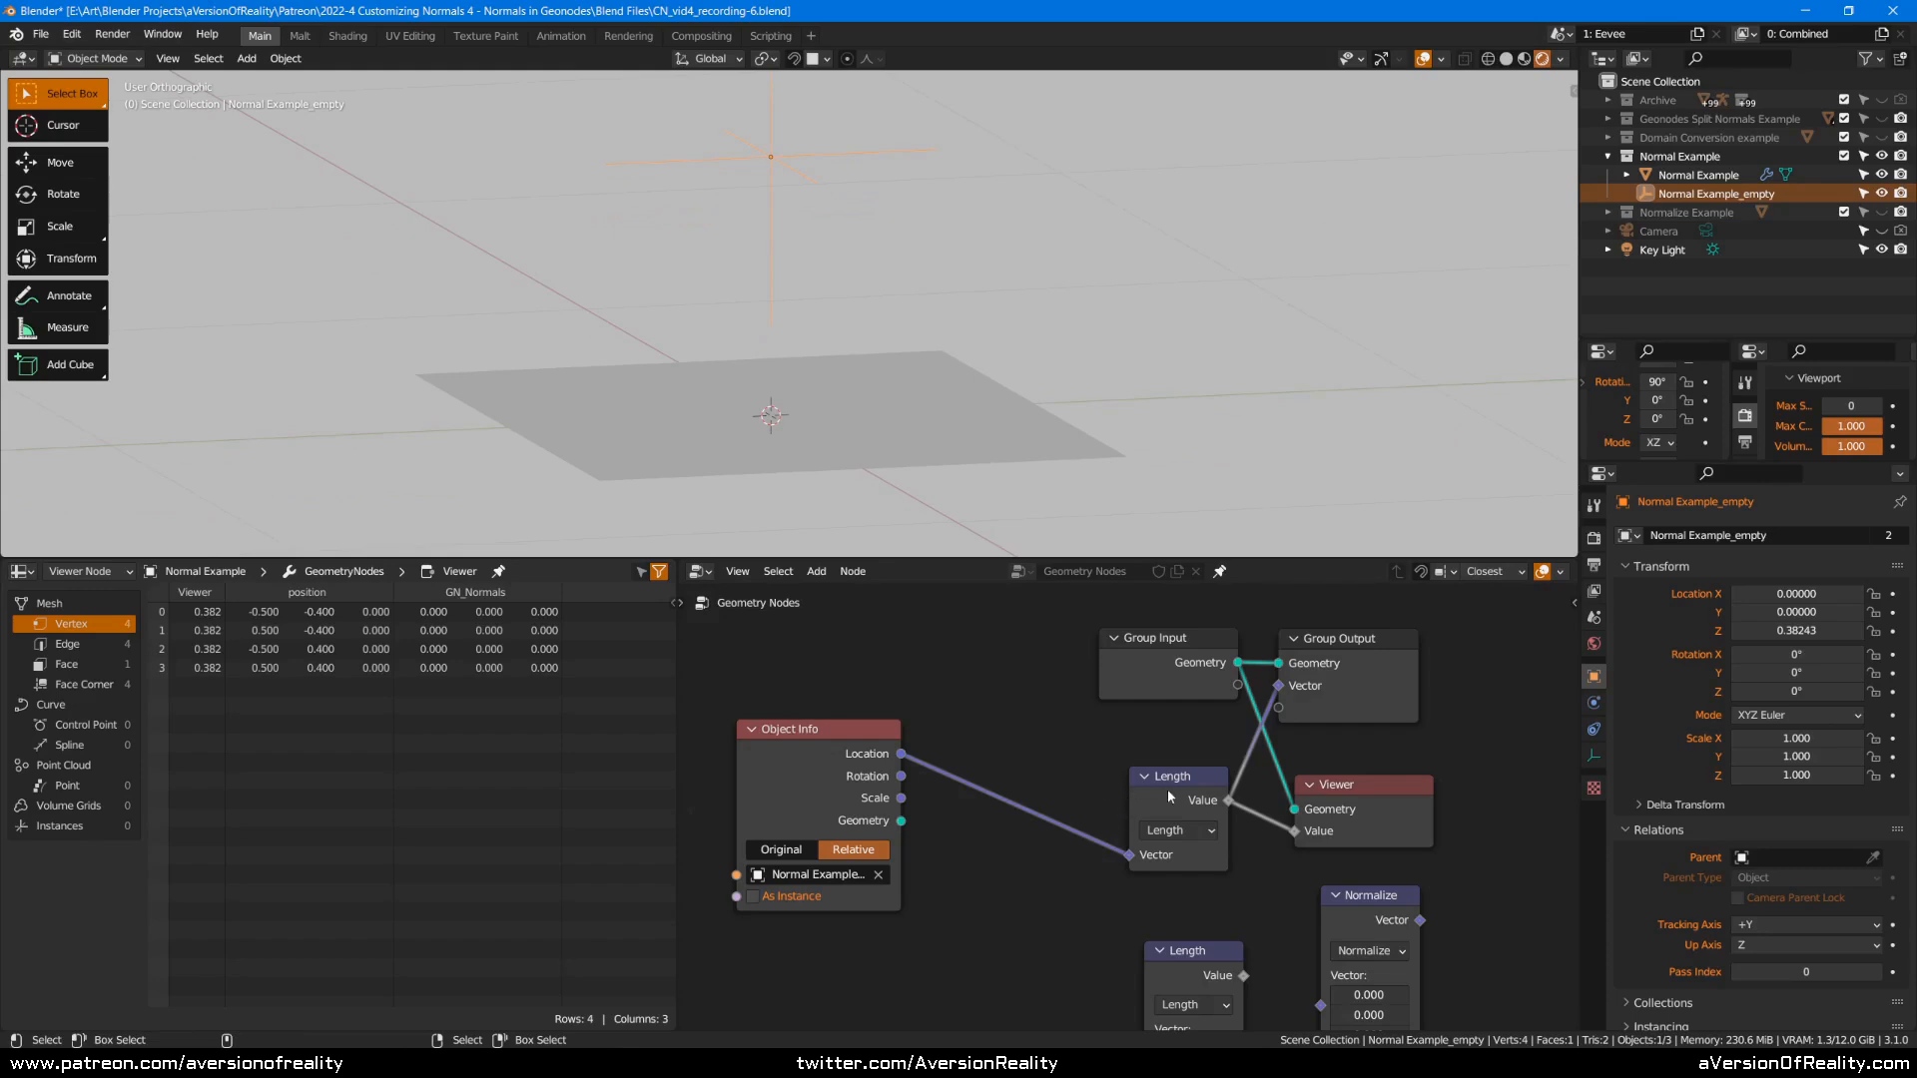
left_click_drag(1172, 783, 1166, 771)
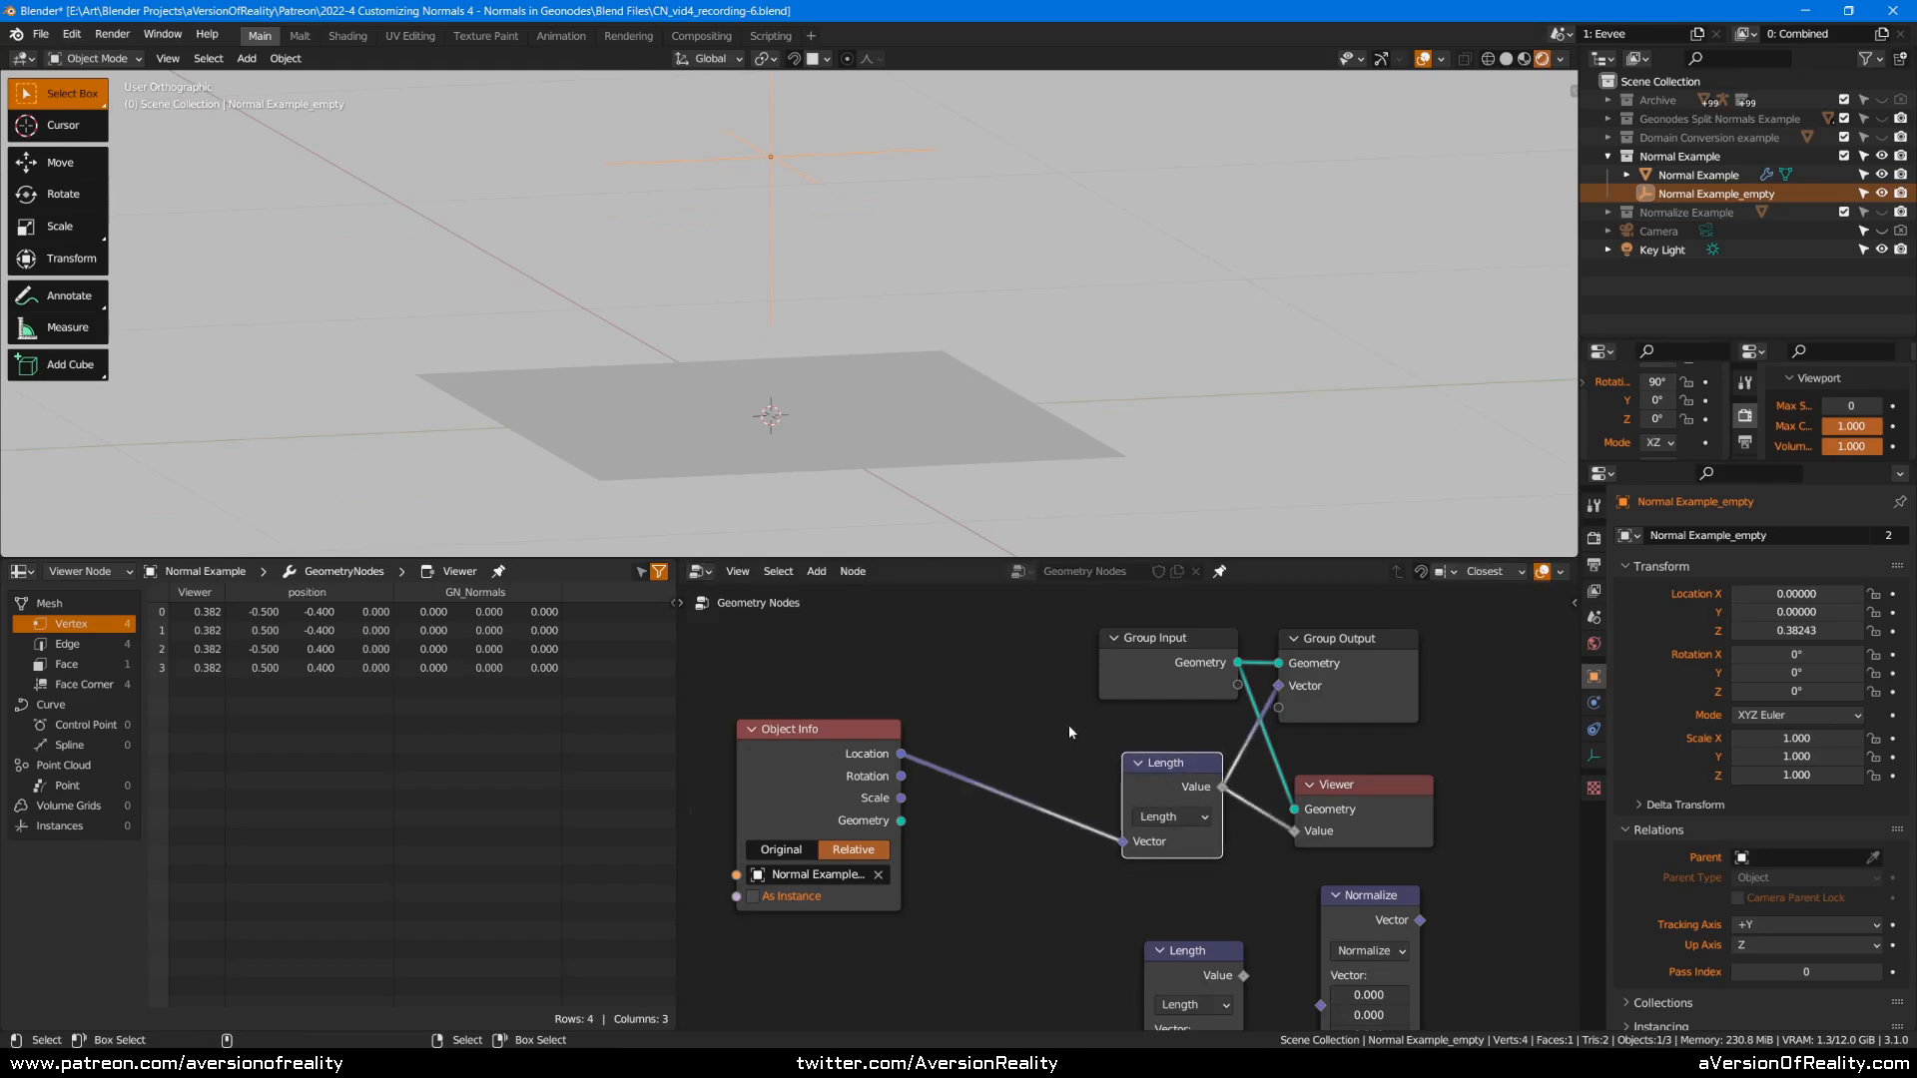
scroll(1068, 723, "down", 1)
middle_click_drag(1025, 363, 1111, 345)
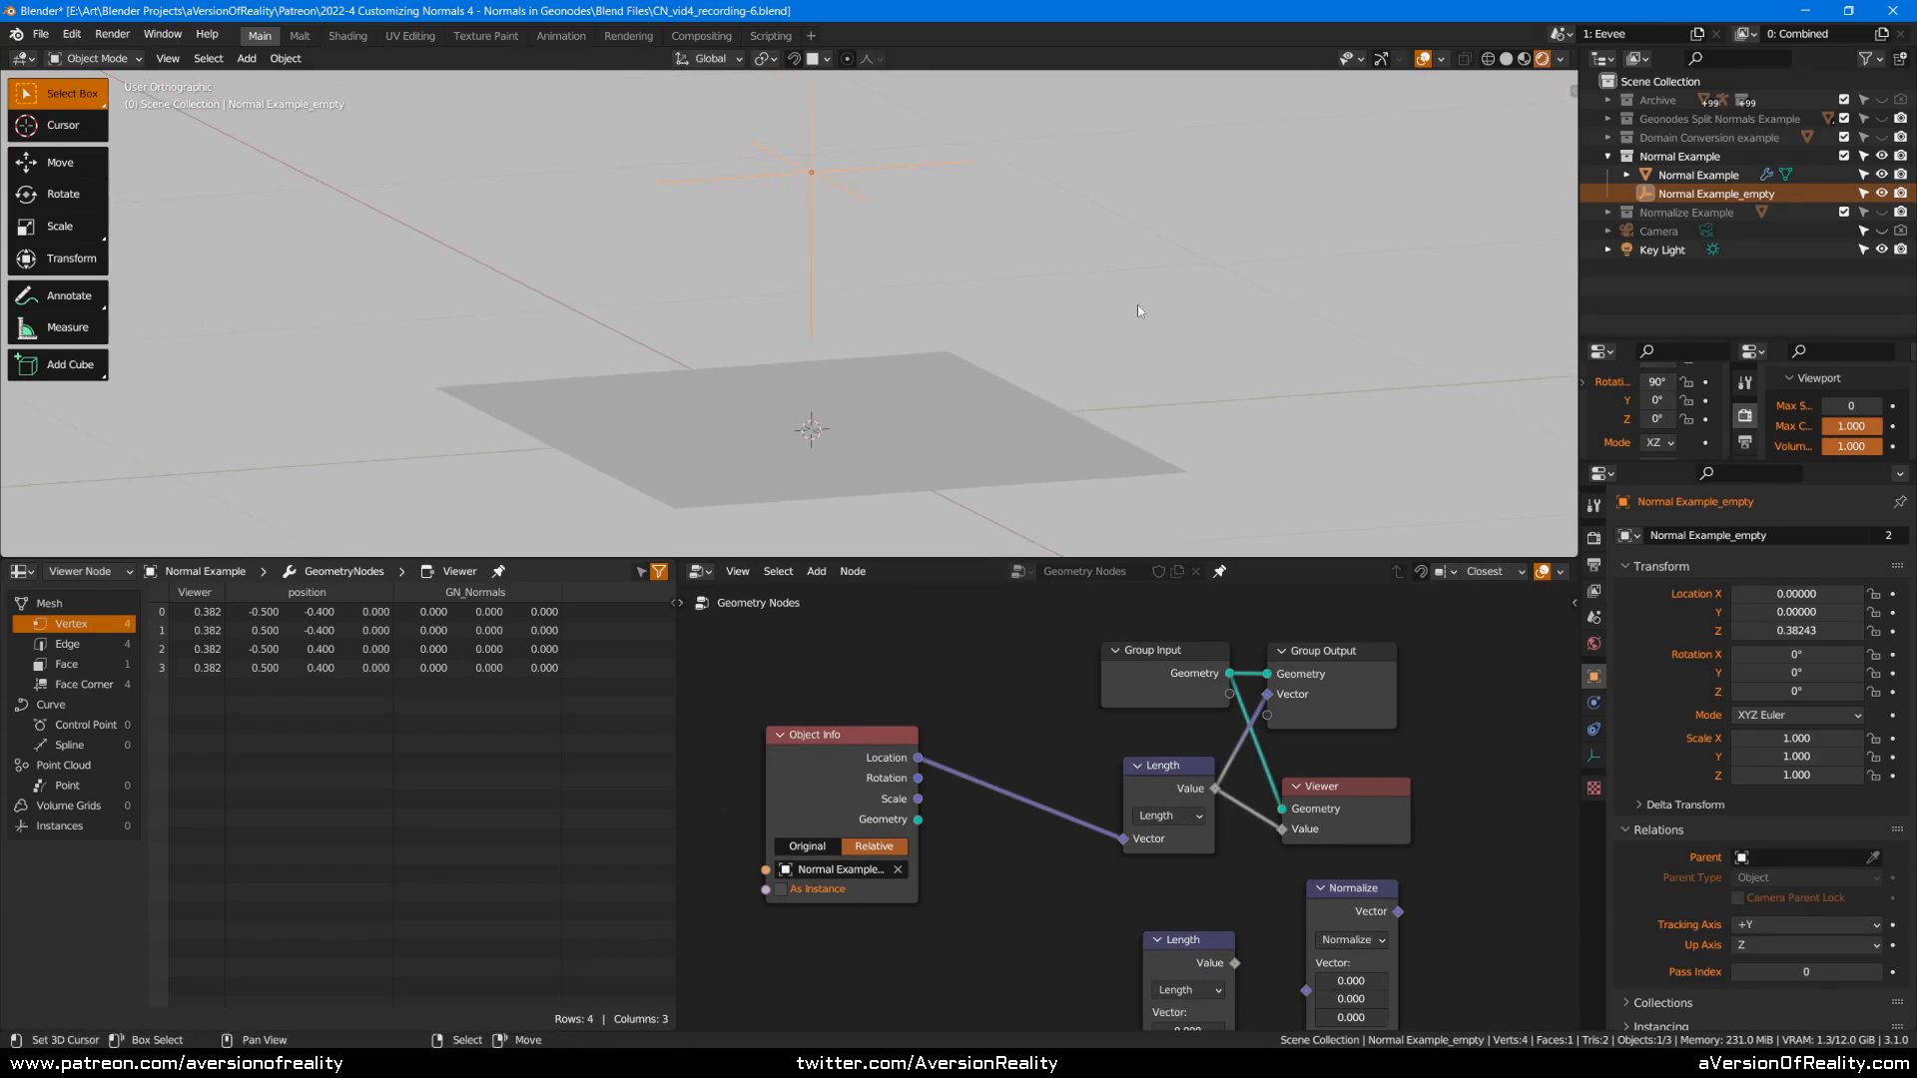
key("KP_3")
scroll(939, 219, "up", 1)
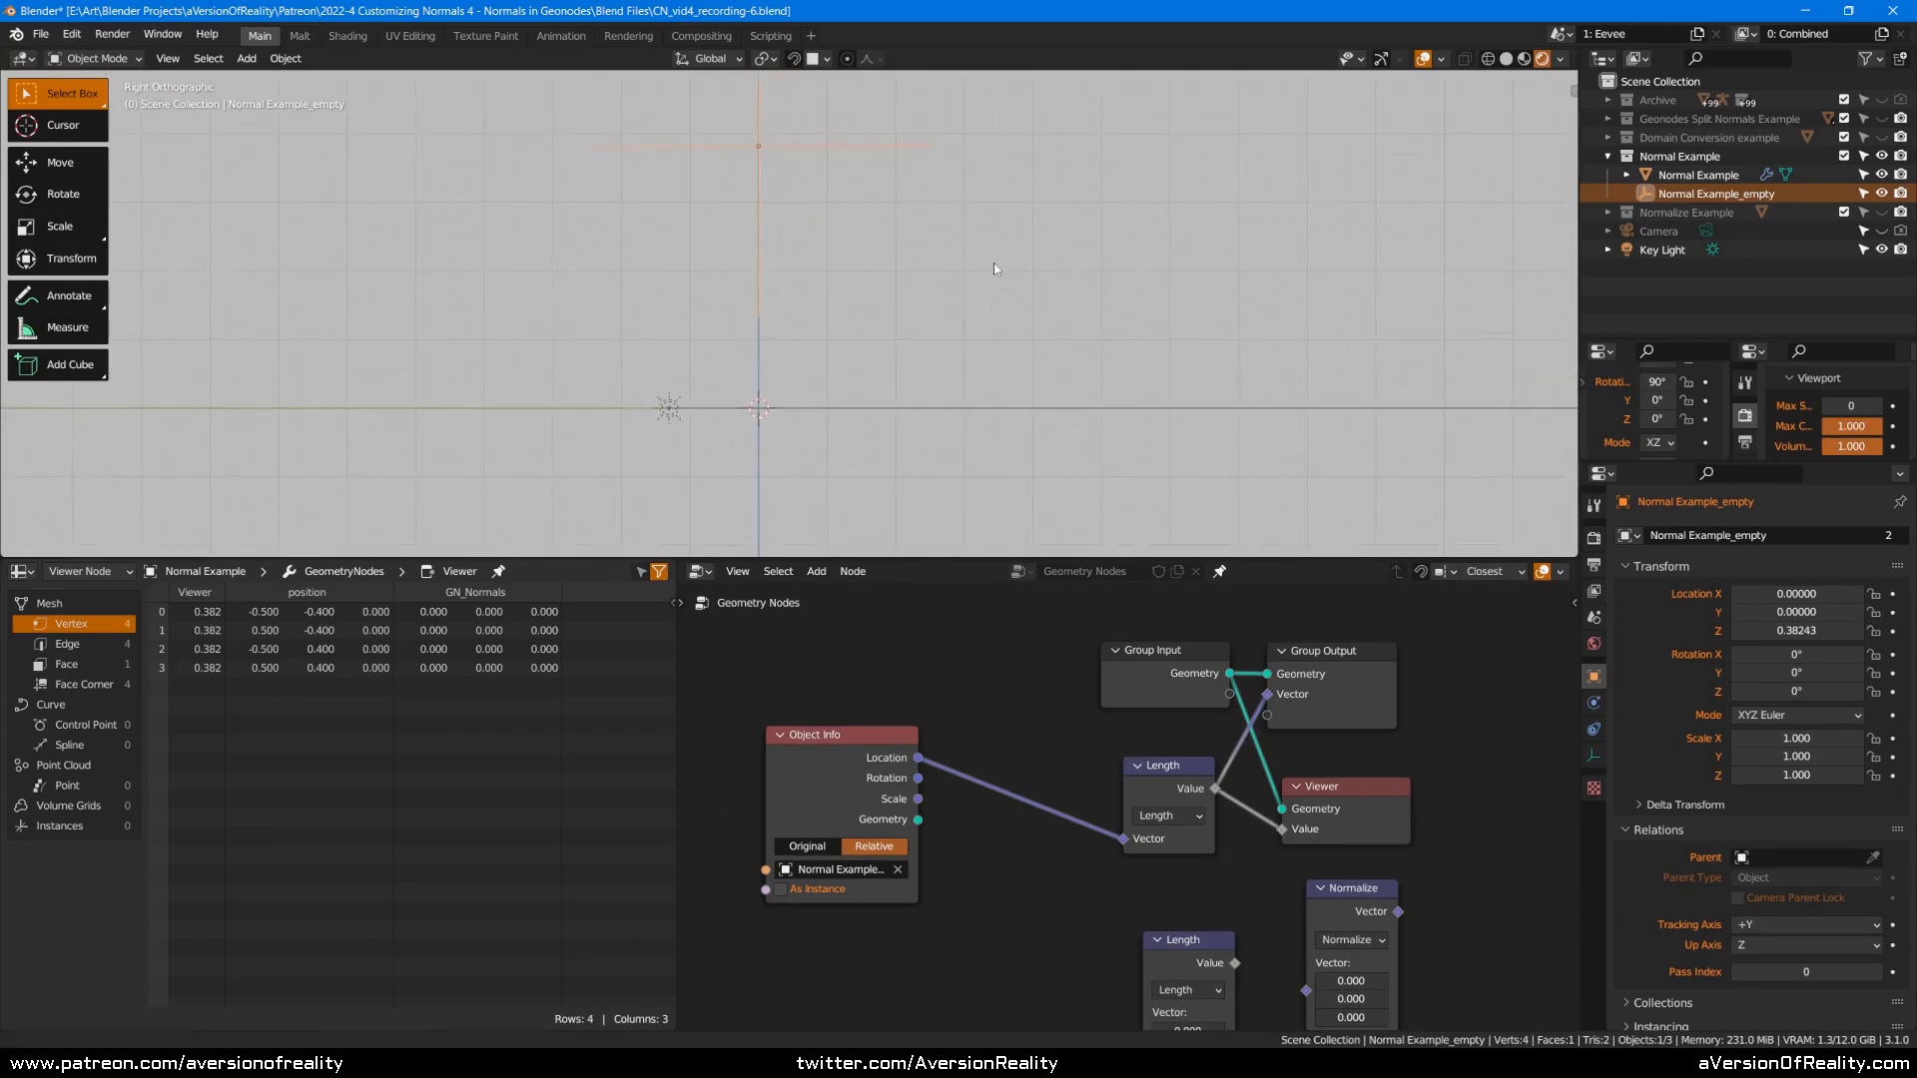
key("g")
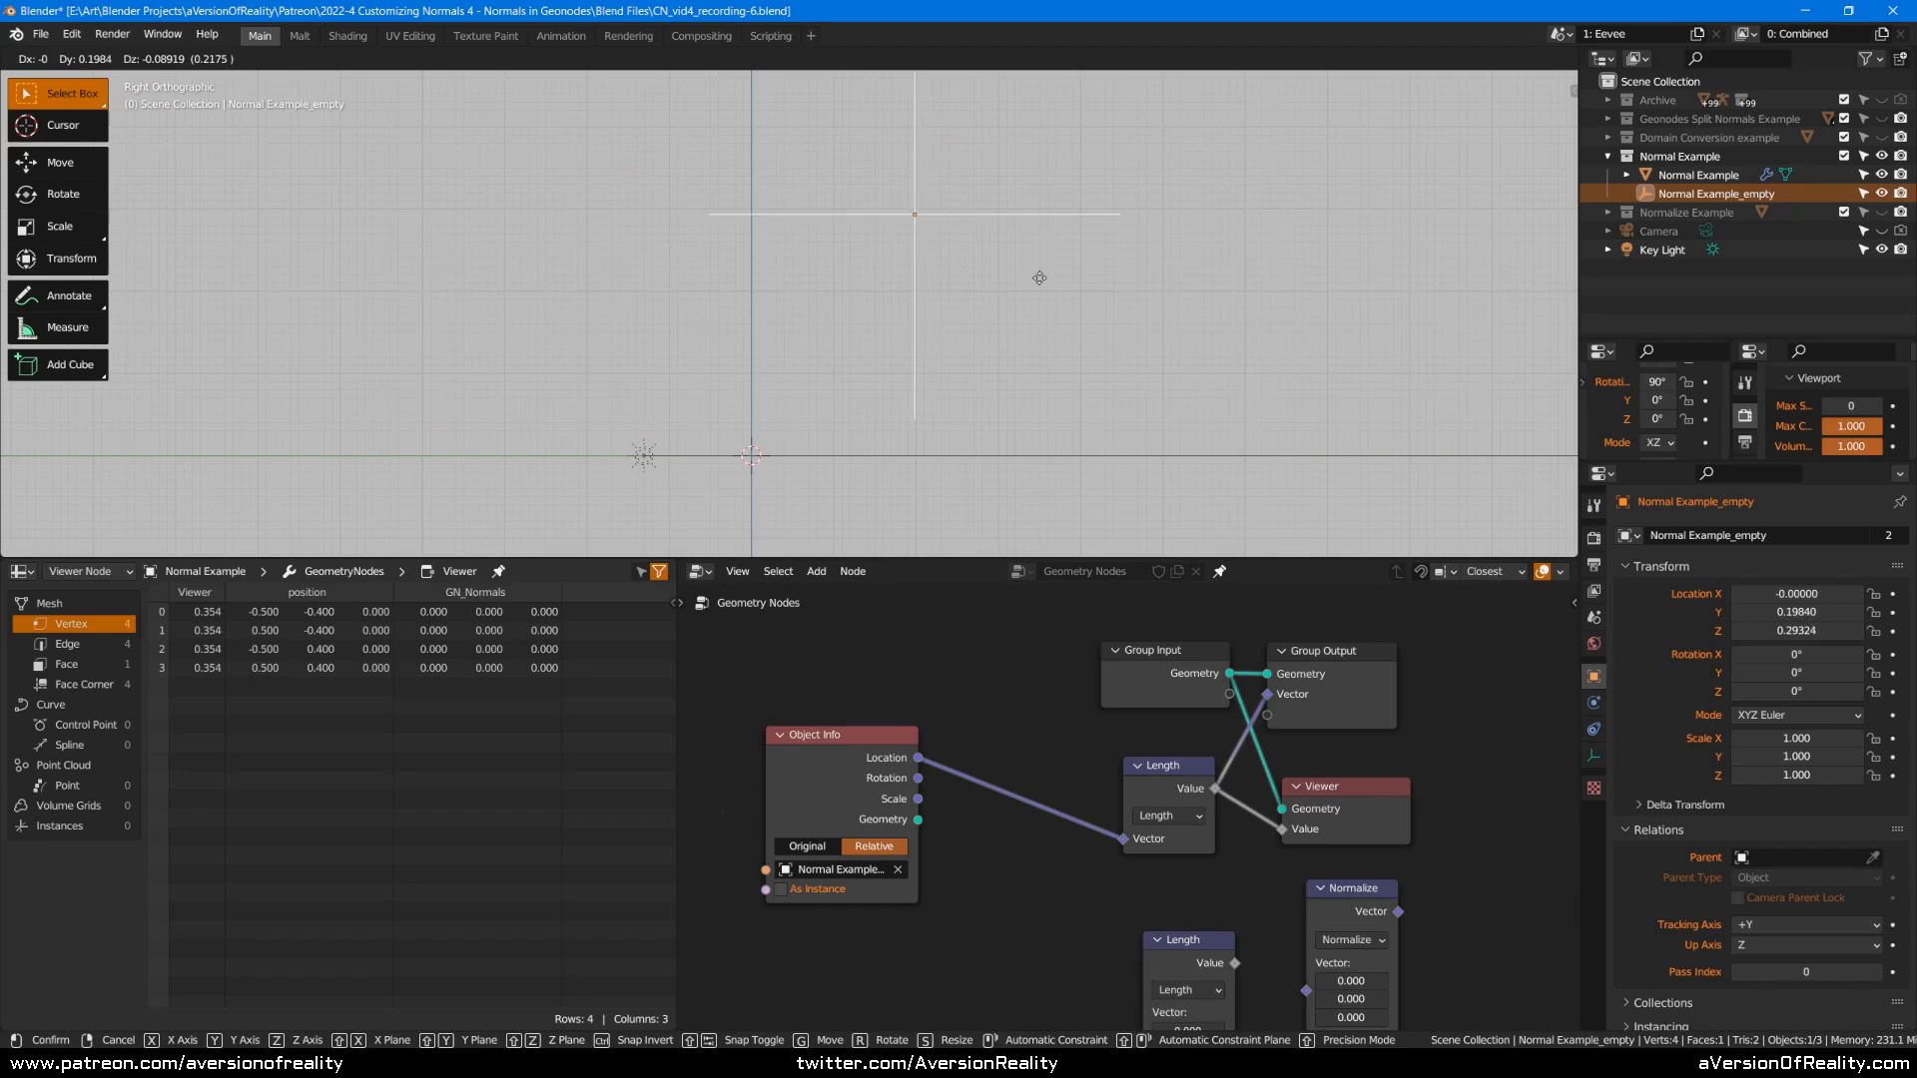
left_click(1029, 319)
scroll(1003, 326, "up", 1)
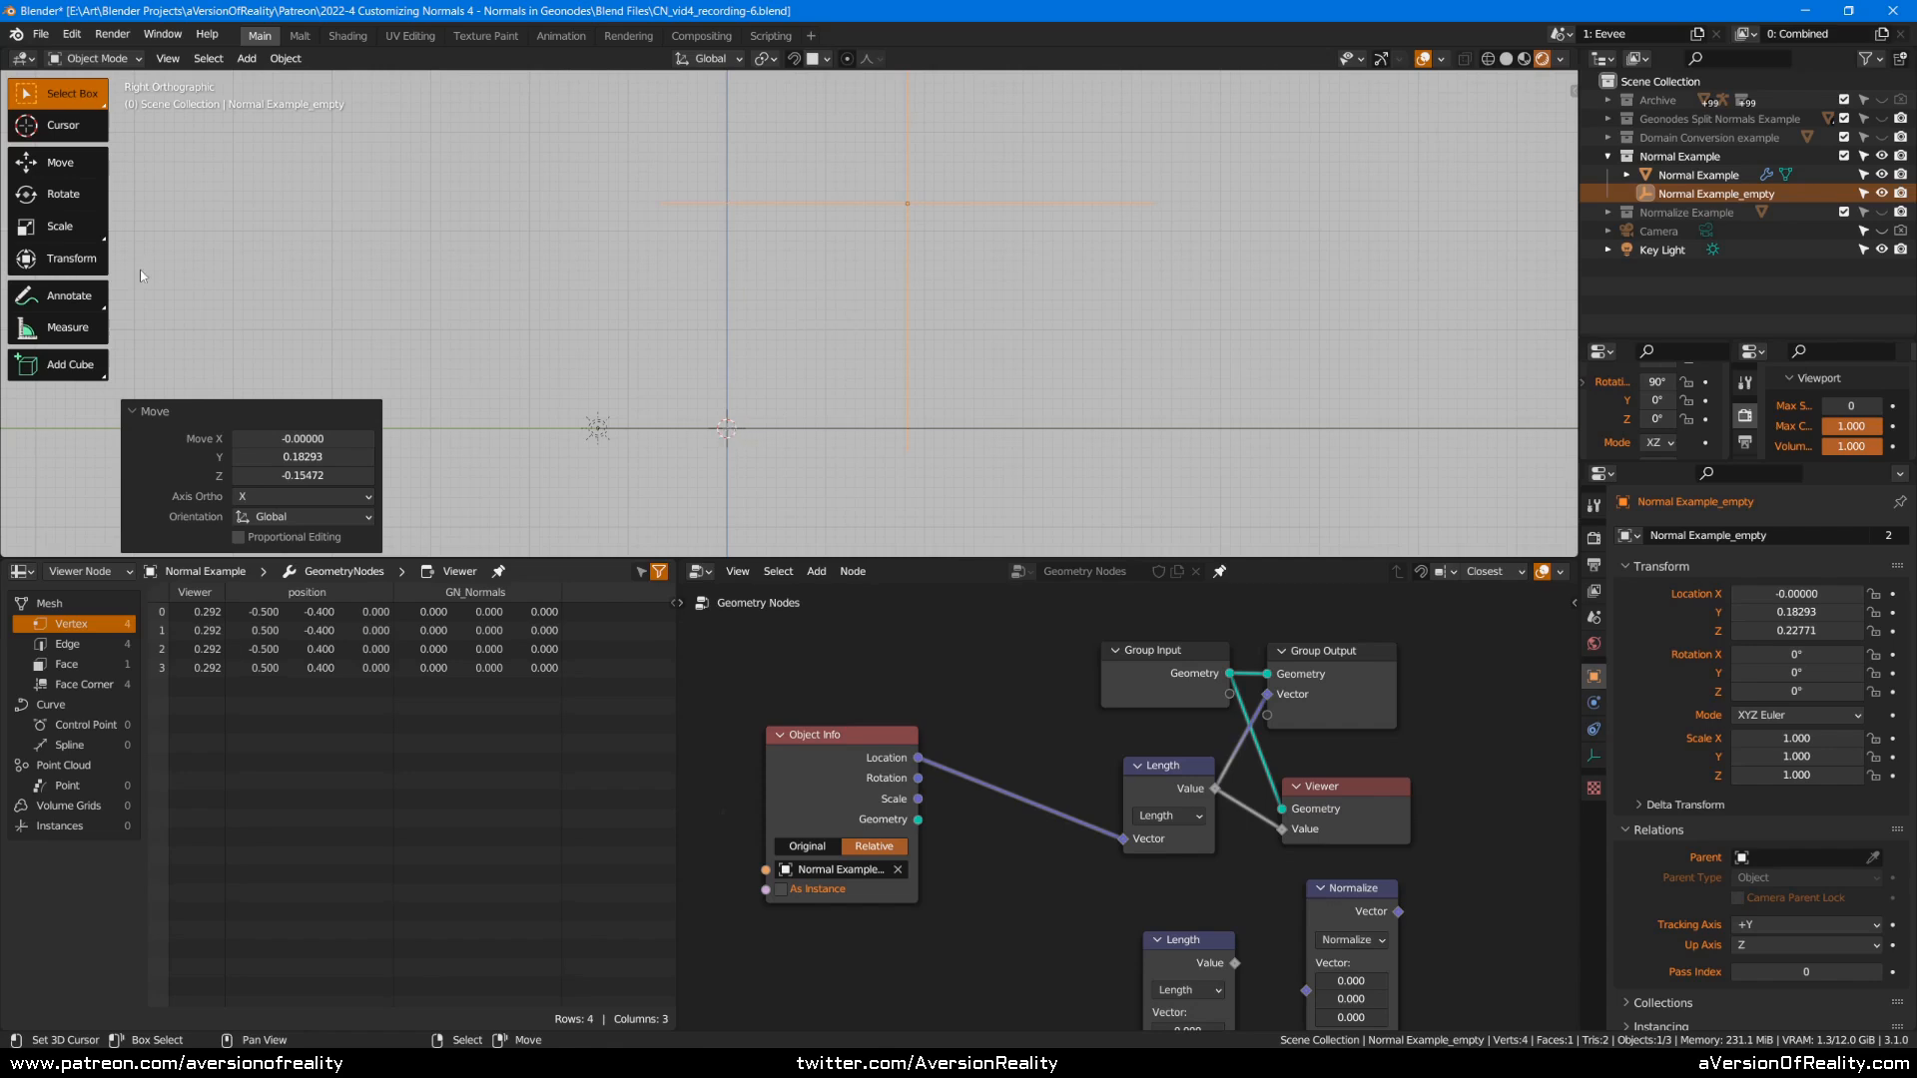
Annotate a right triangle with legs along Y and Z and a hypotenuse between the origin and the empty.
left_click(86, 298)
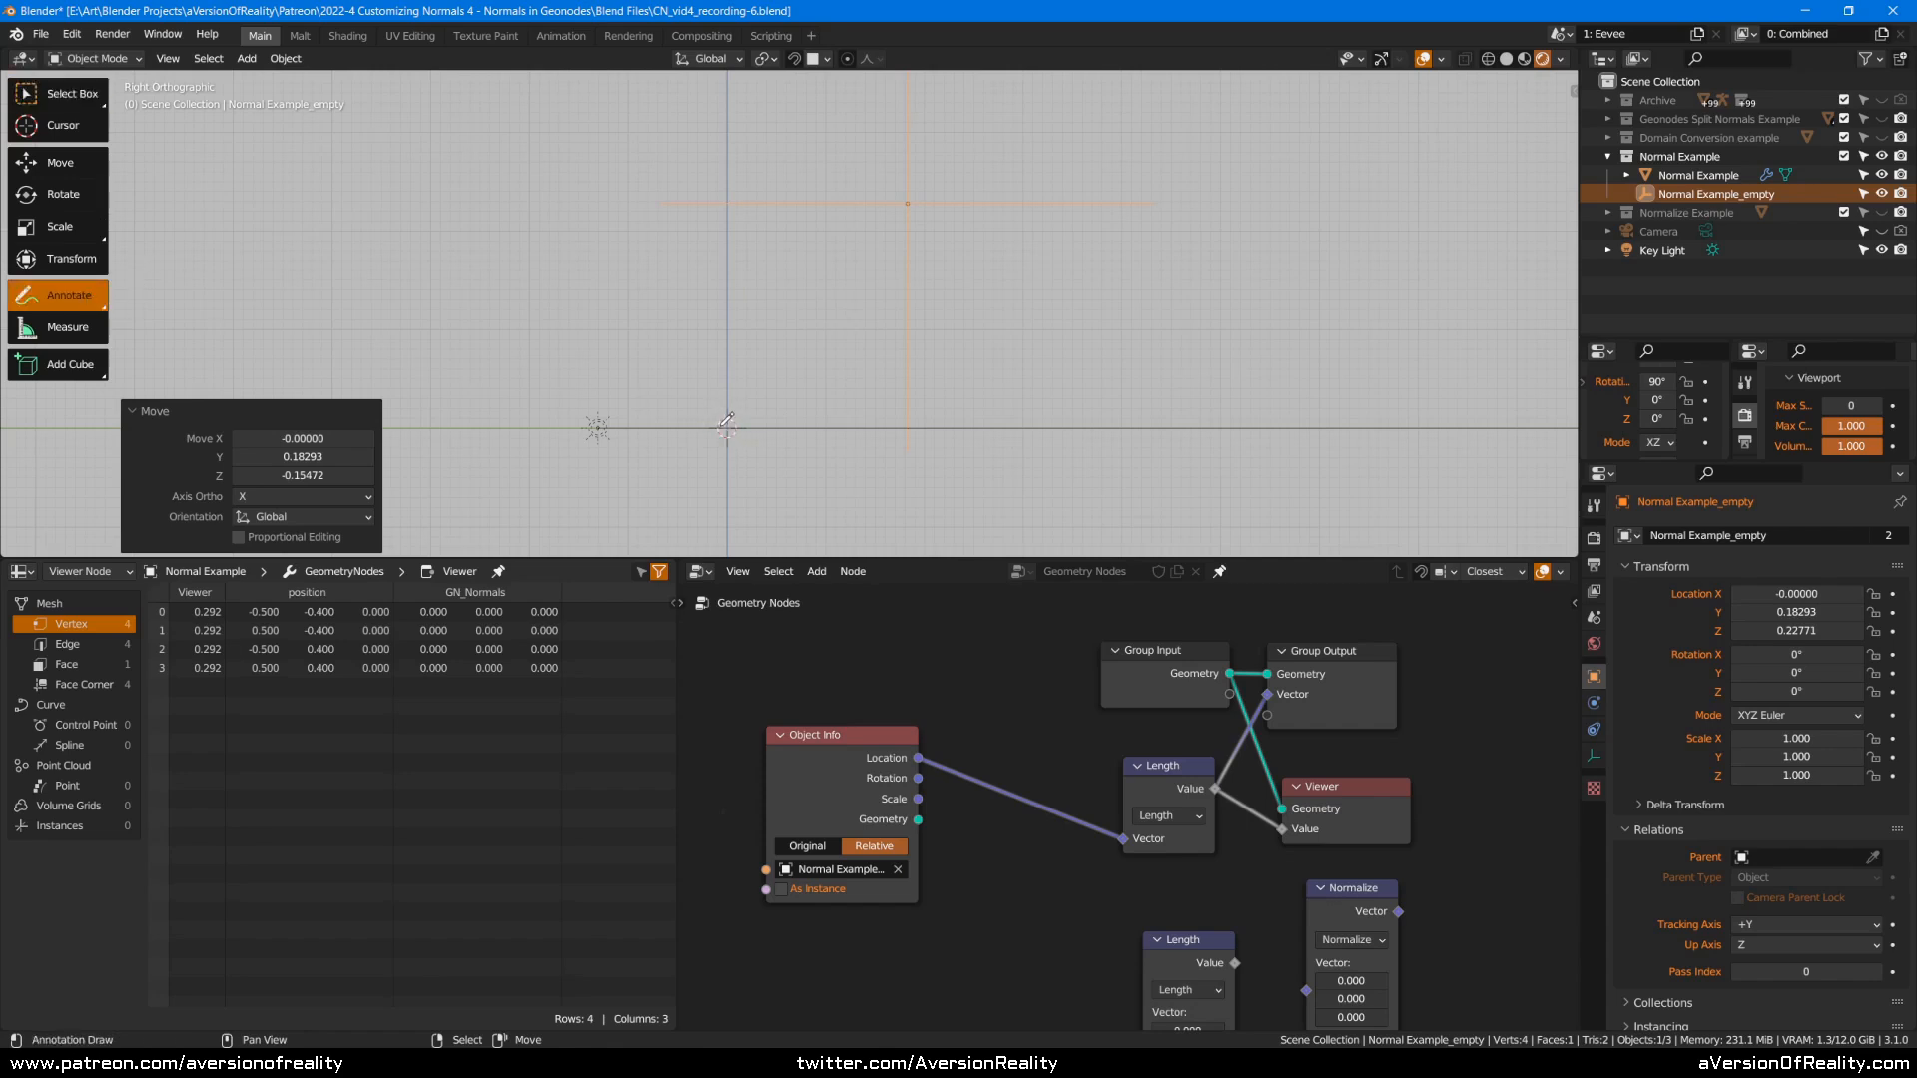
left_click_drag(730, 428, 914, 420)
left_click_drag(913, 346, 916, 183)
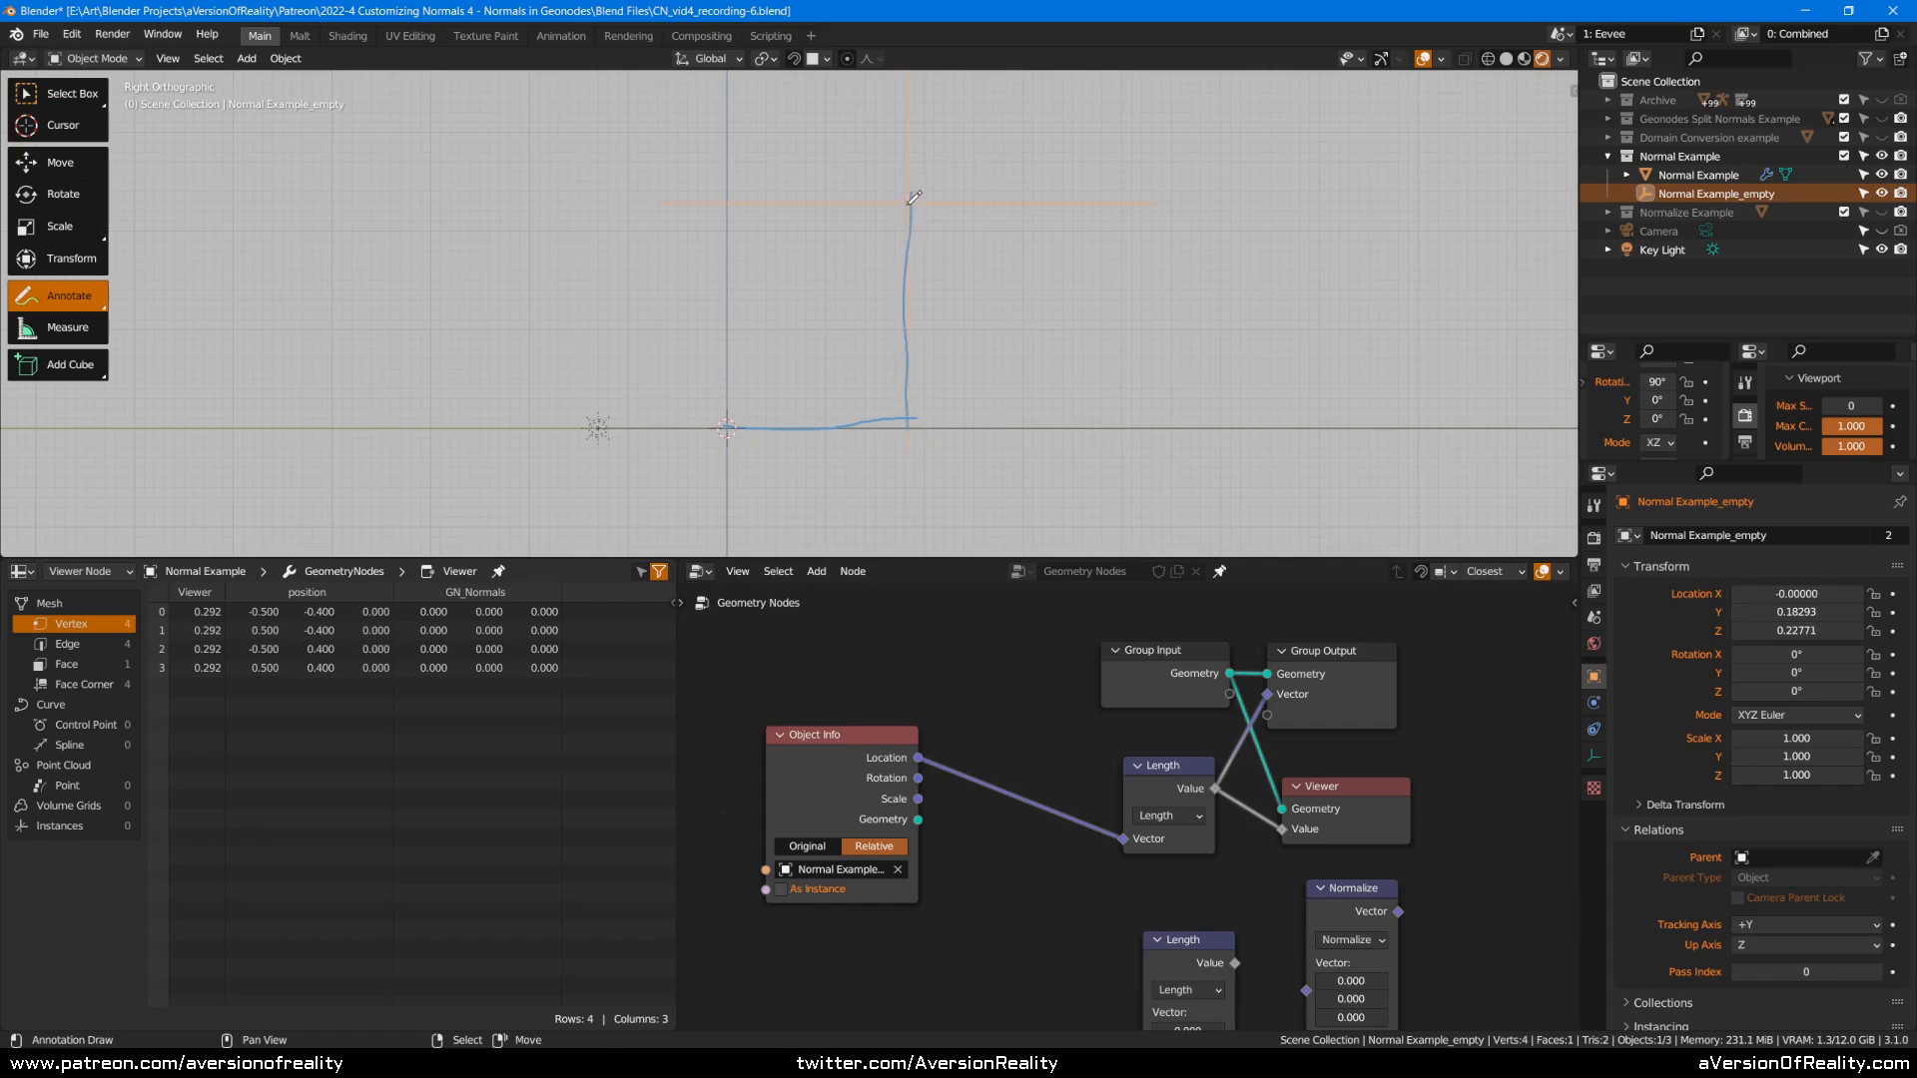
left_click_drag(876, 254, 759, 397)
middle_click_drag(999, 200, 1079, 351)
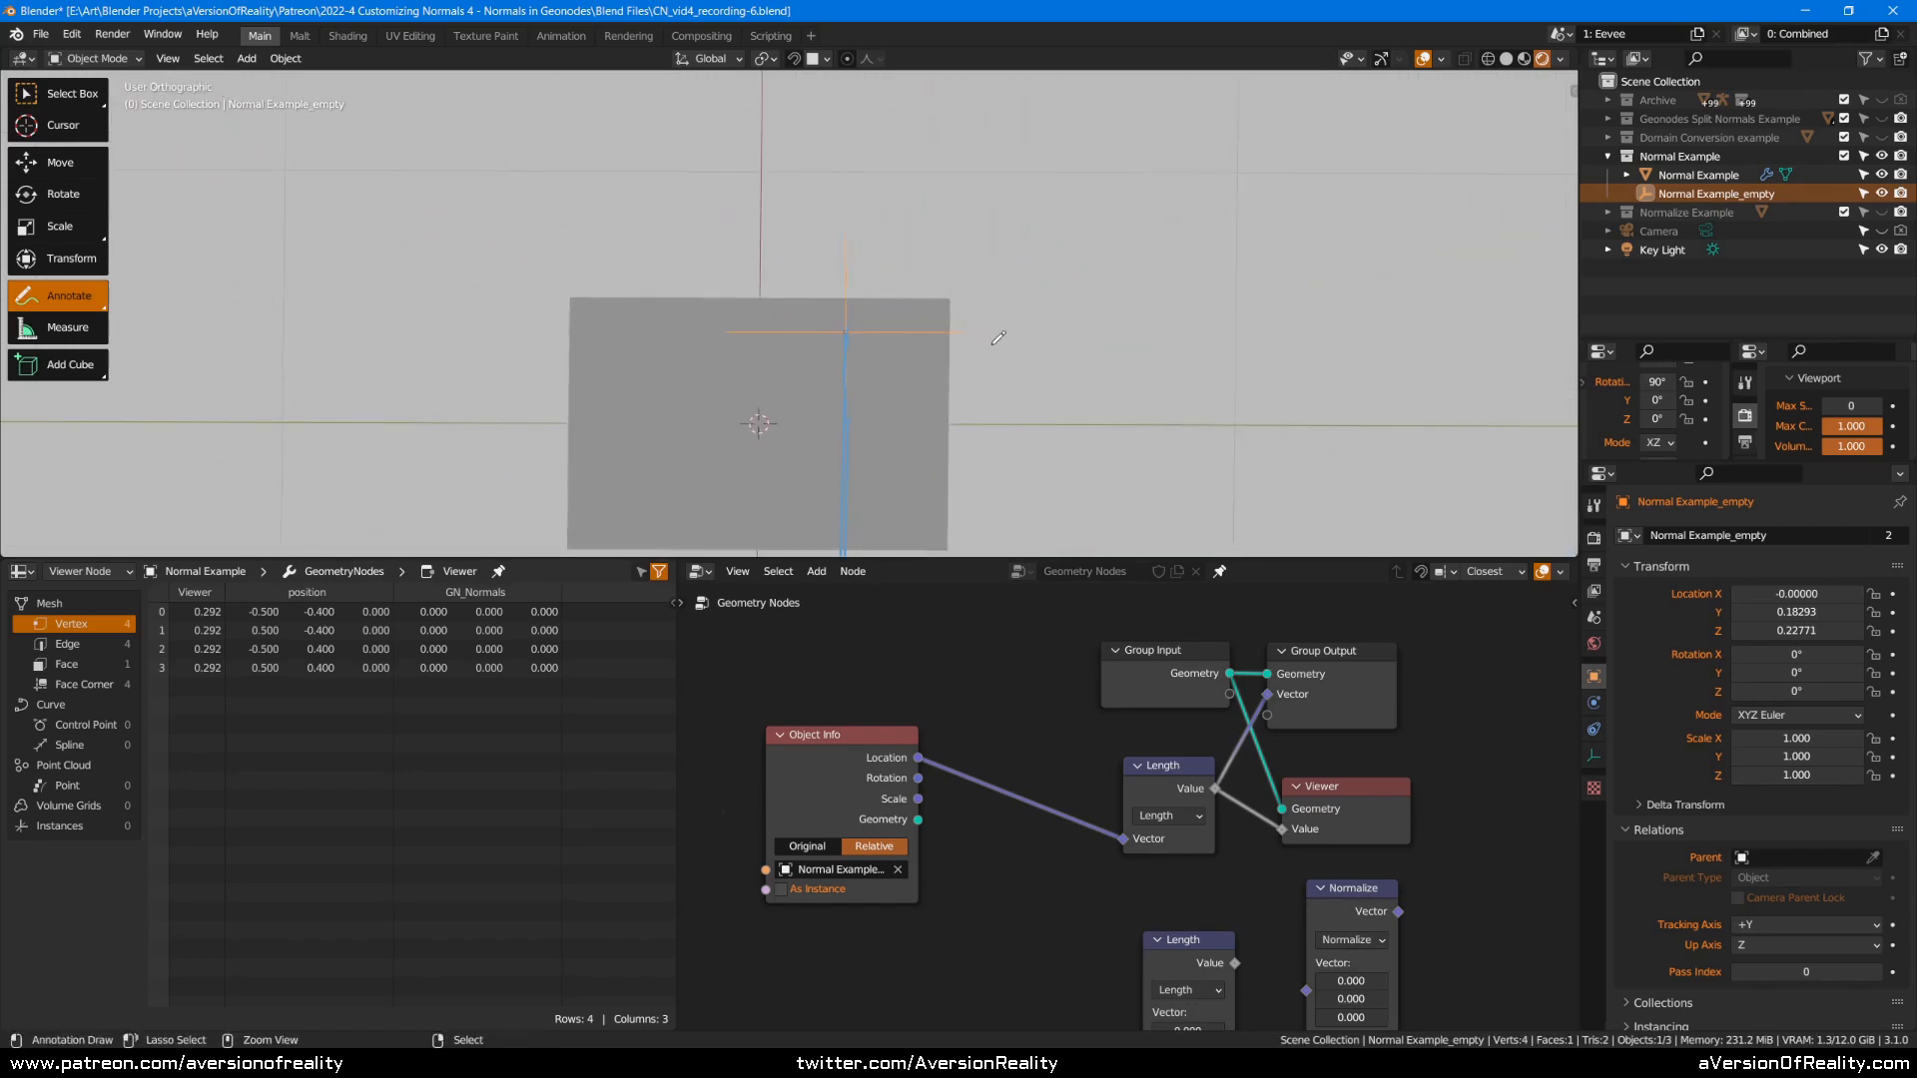
middle_click_drag(1121, 250, 1137, 245)
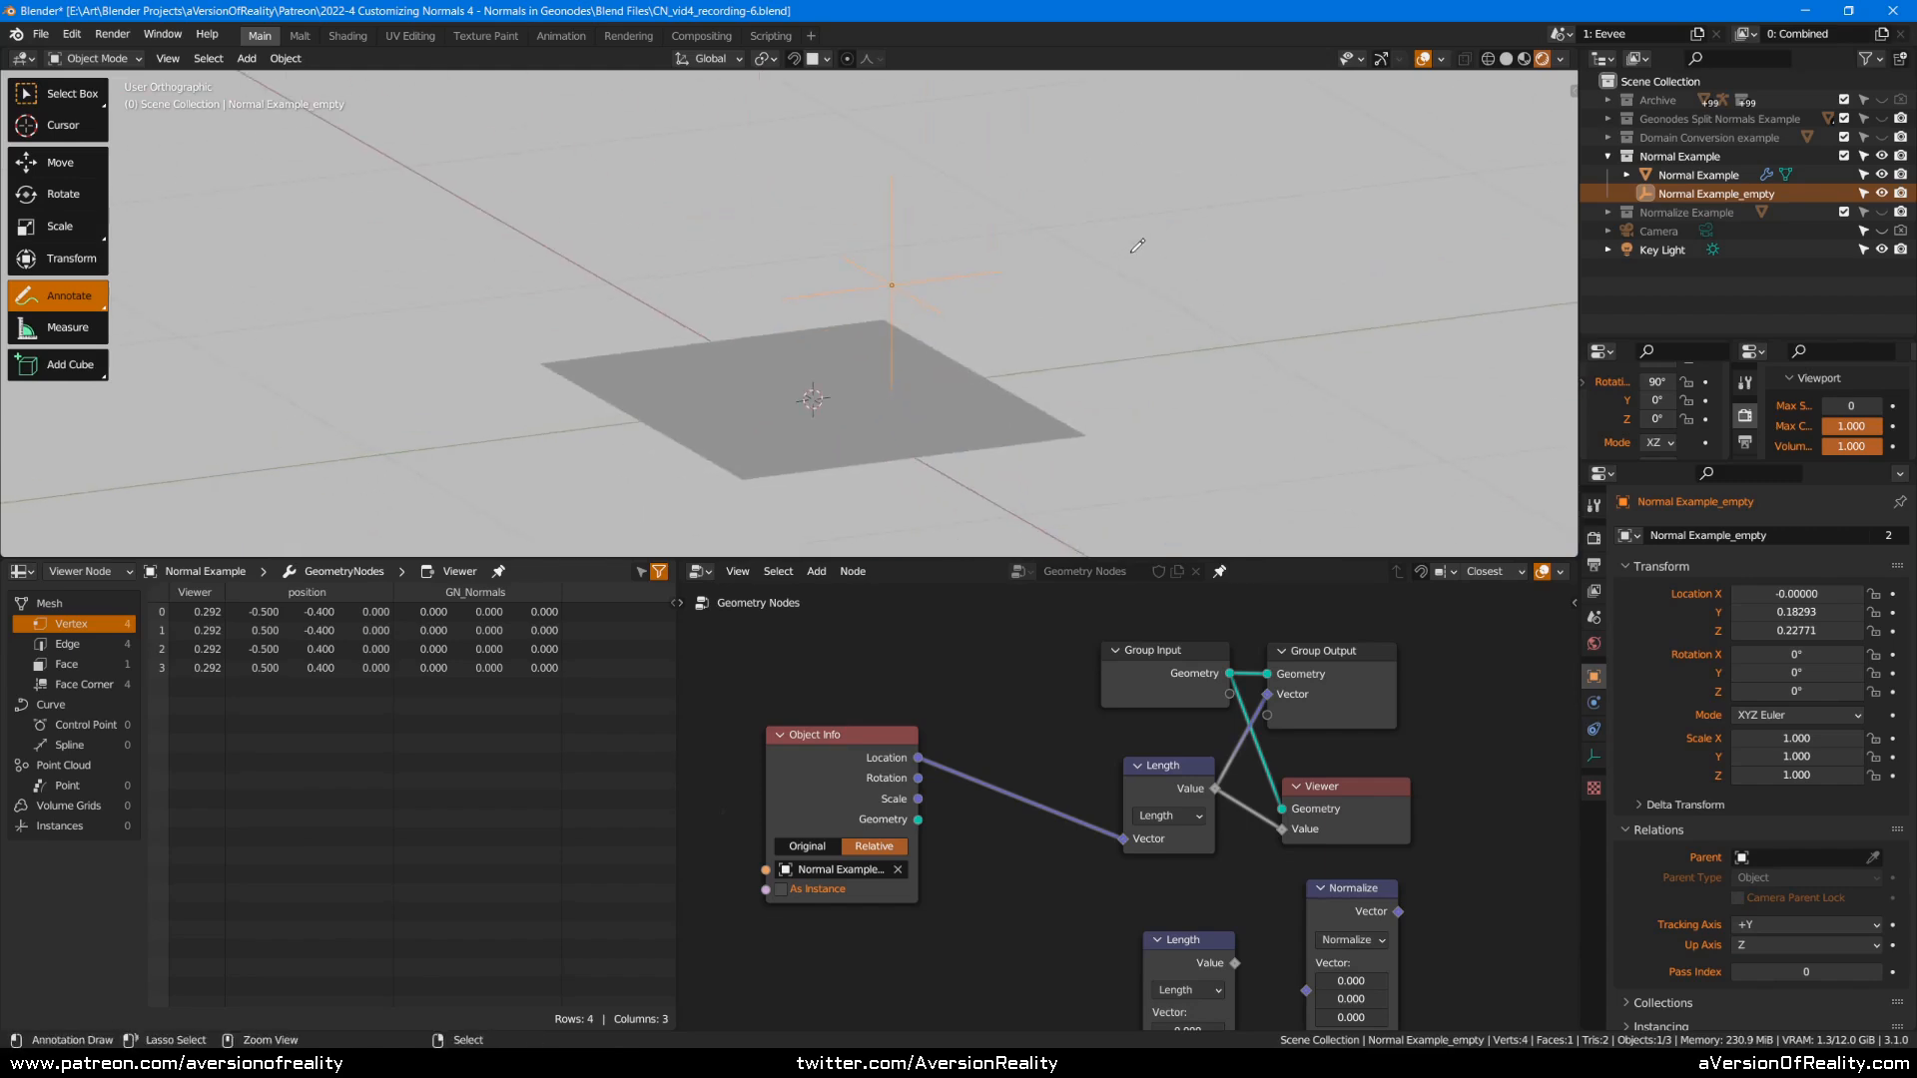
Undo the triangle annotation and the empty's last move, and return to the Select Box tool.
key("ctrl+z")
scroll(1064, 312, "up", 1)
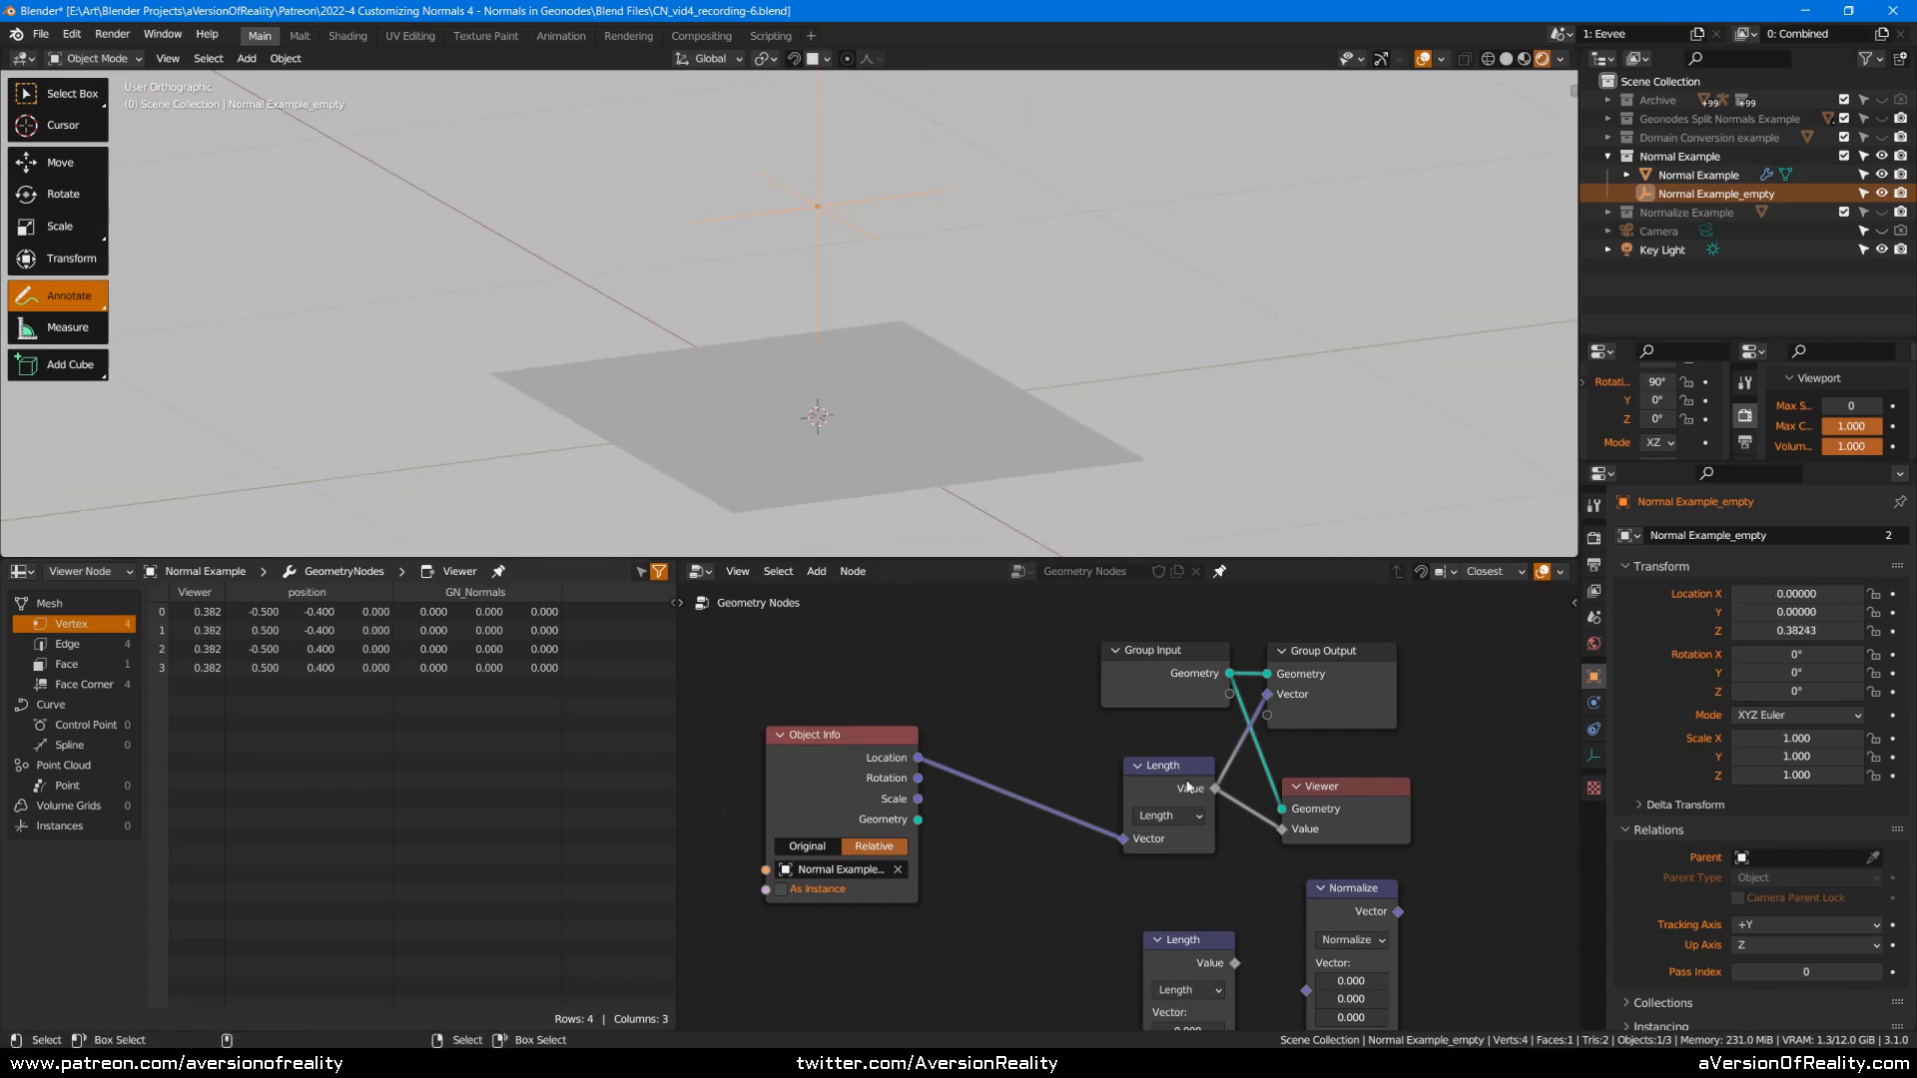
key("w")
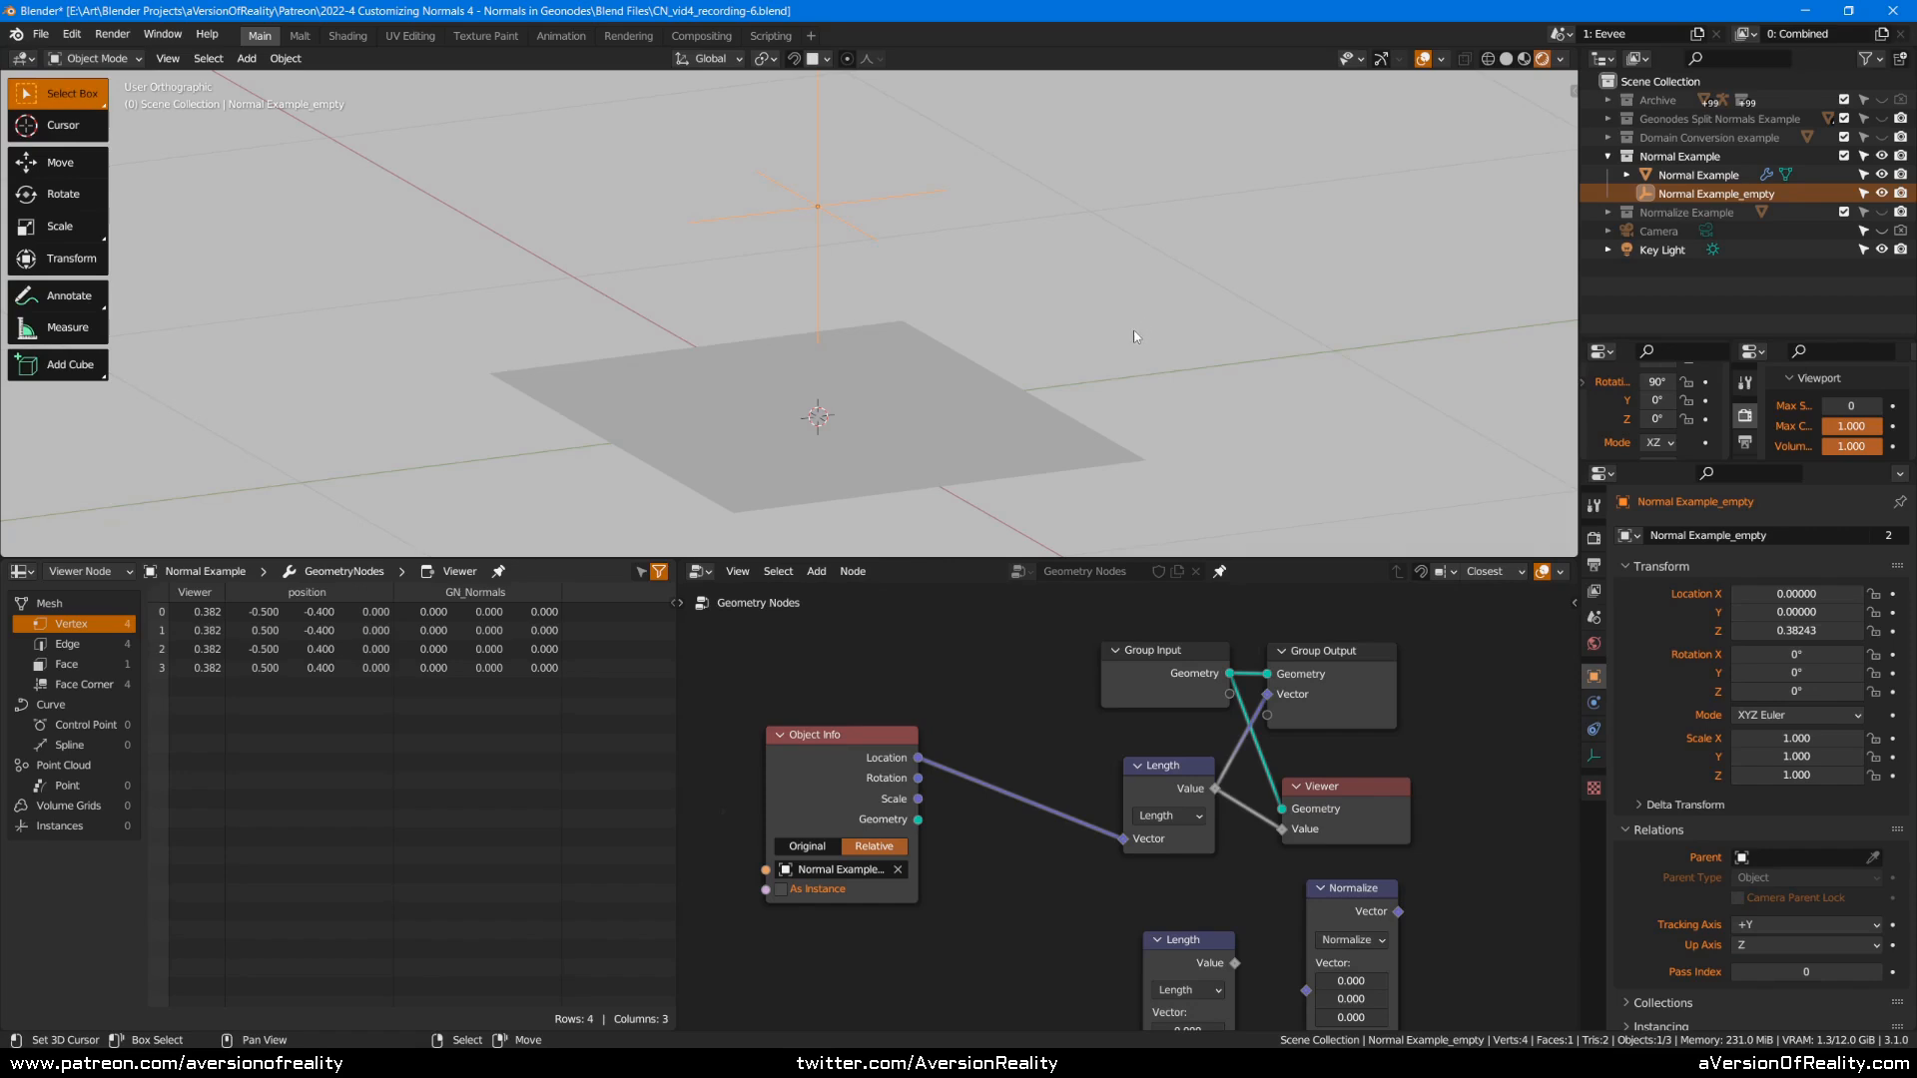
left_click(1190, 793)
Connect Divide's vector to the reroute feeding Group Output and Viewer, and move the empty to about X 0.21, Y 0.37, Z 0.40.
middle_click_drag(1181, 351, 1193, 340)
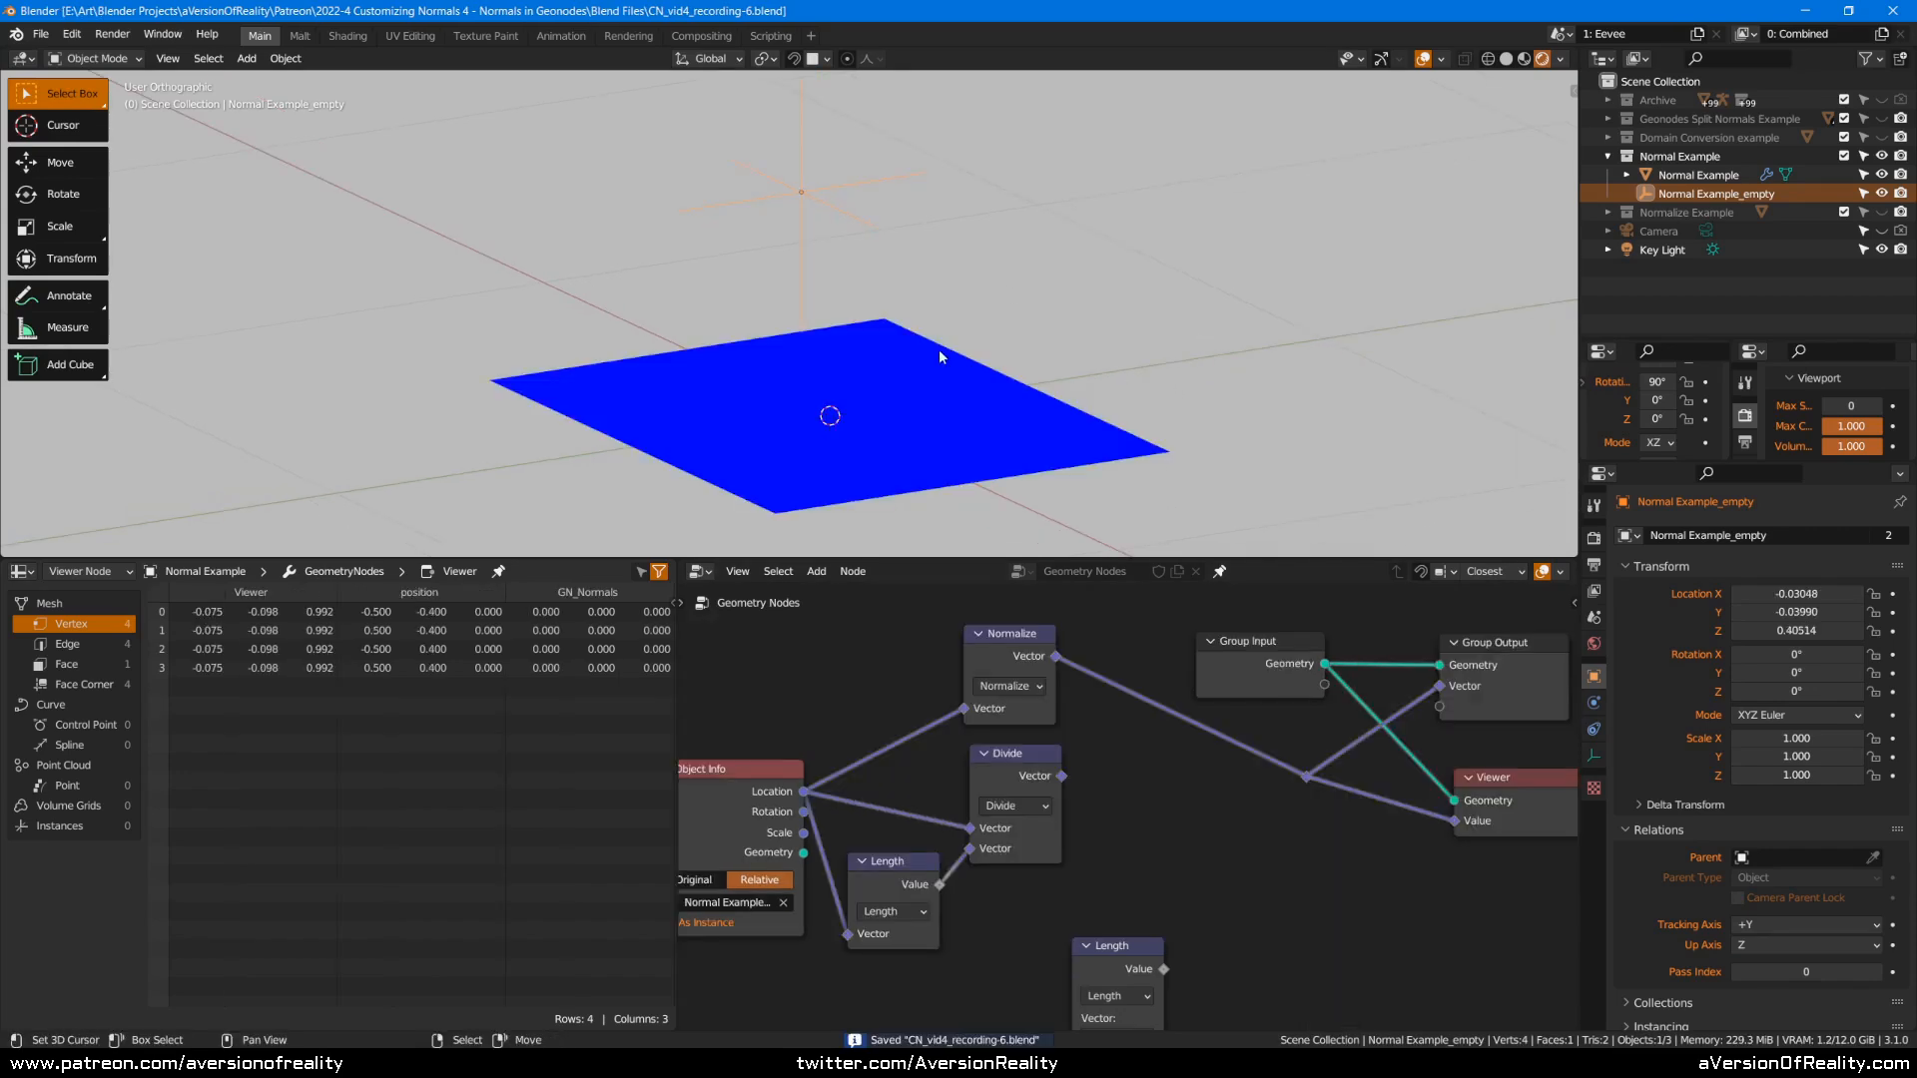
middle_click_drag(1082, 356, 1114, 369, "shift")
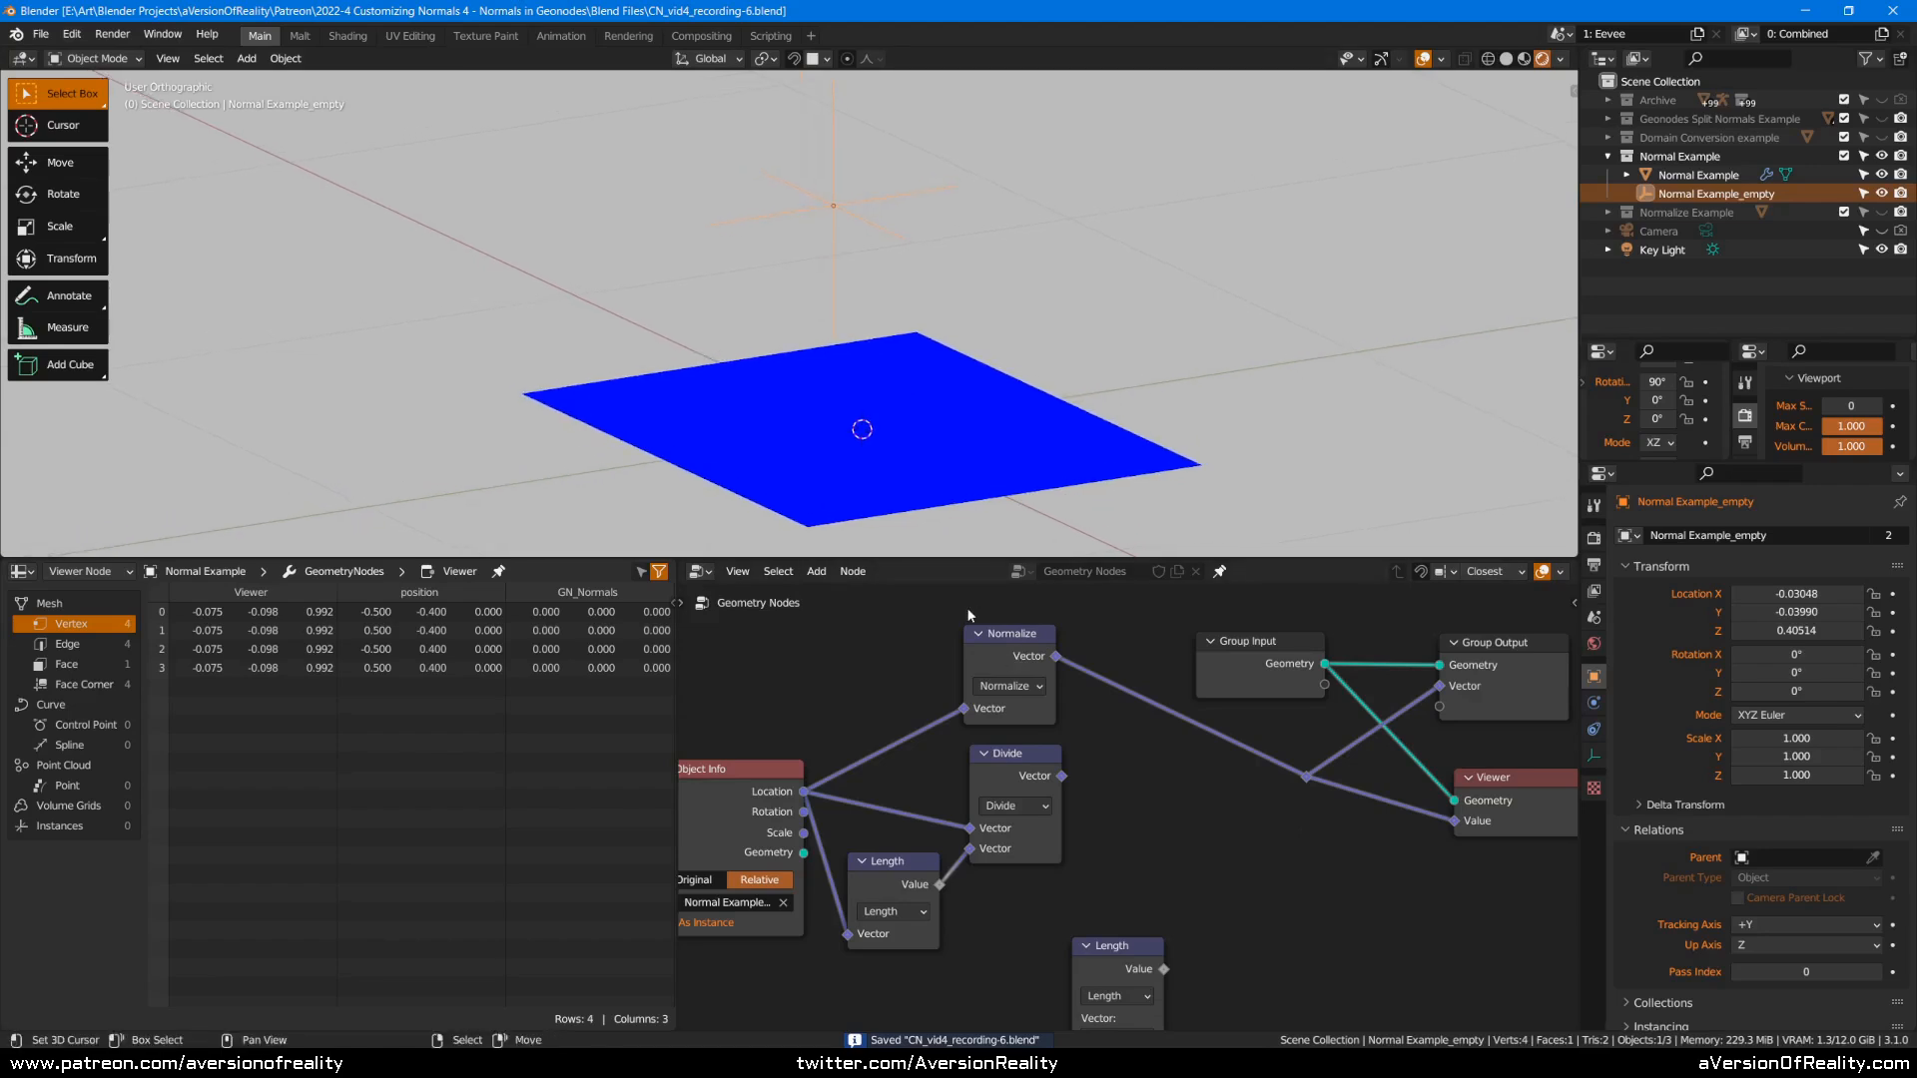
left_click(827, 803)
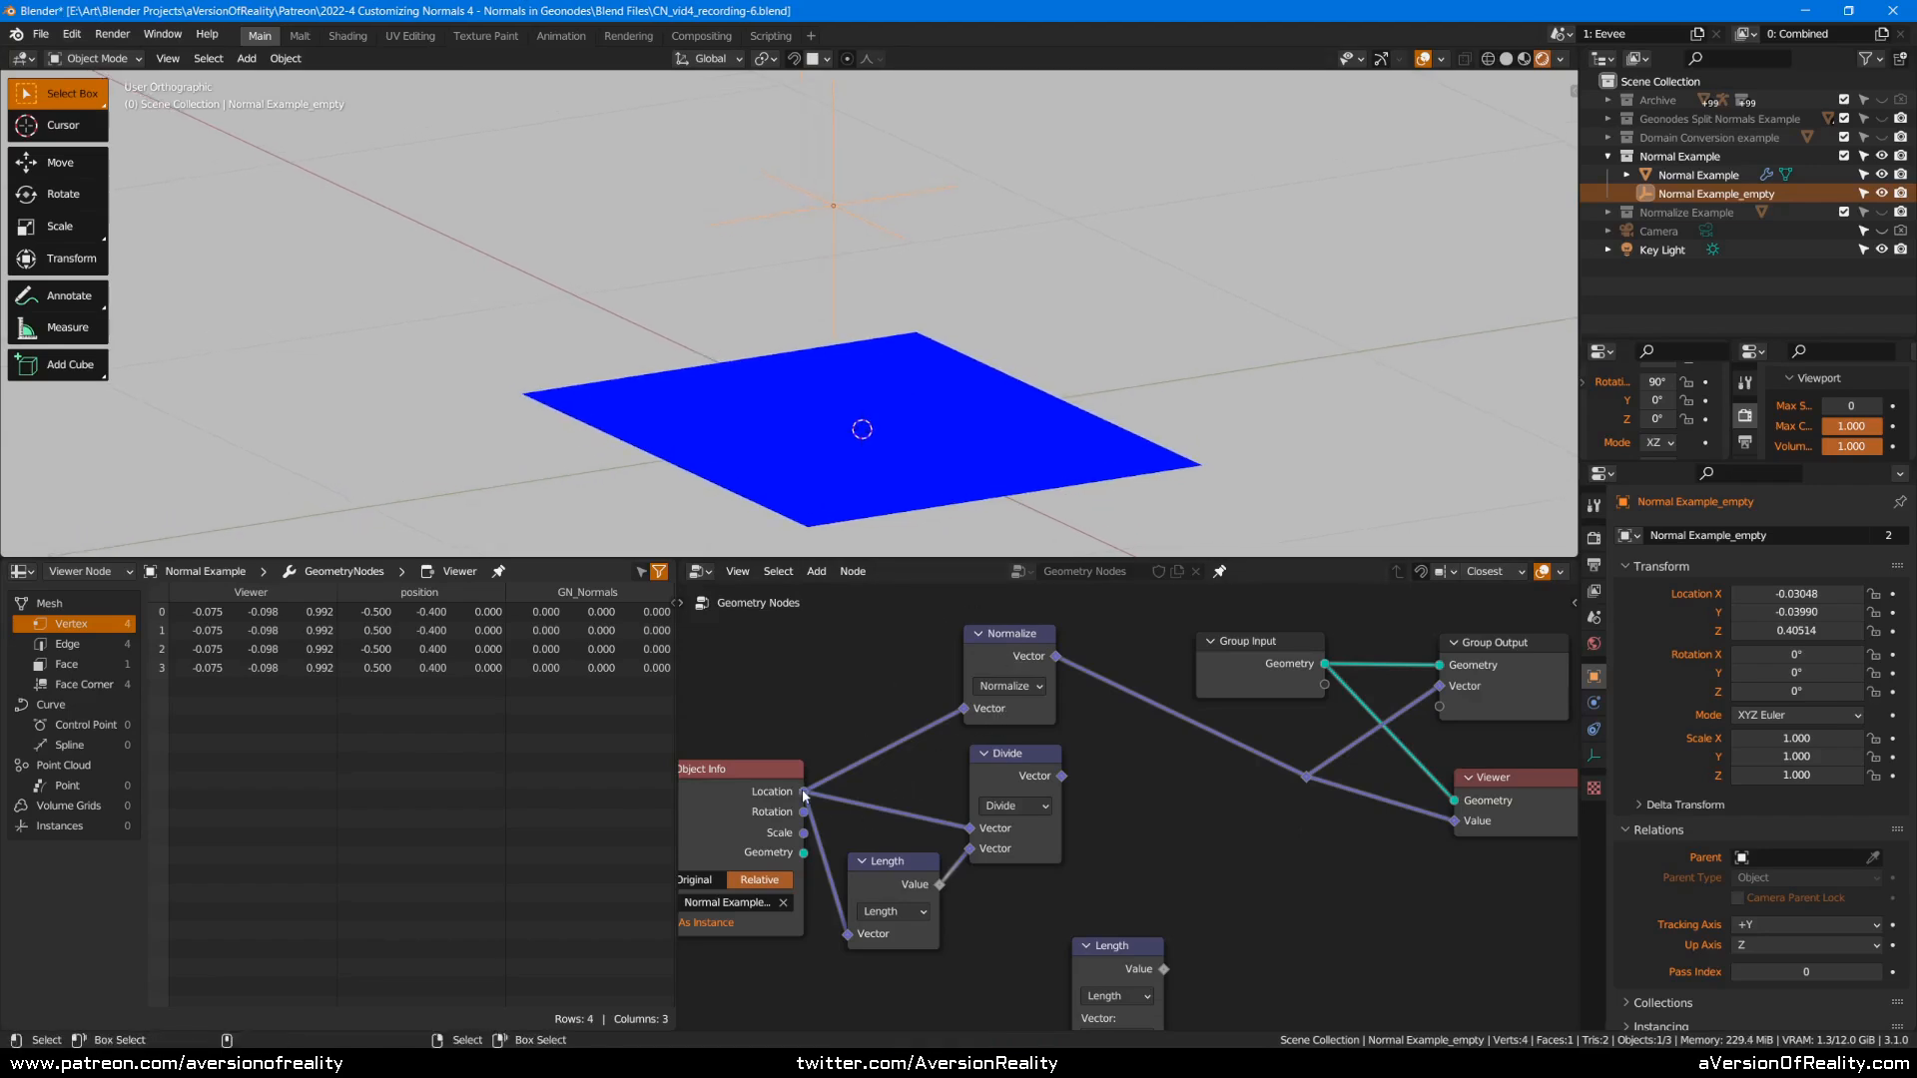
left_click_drag(907, 869, 907, 862)
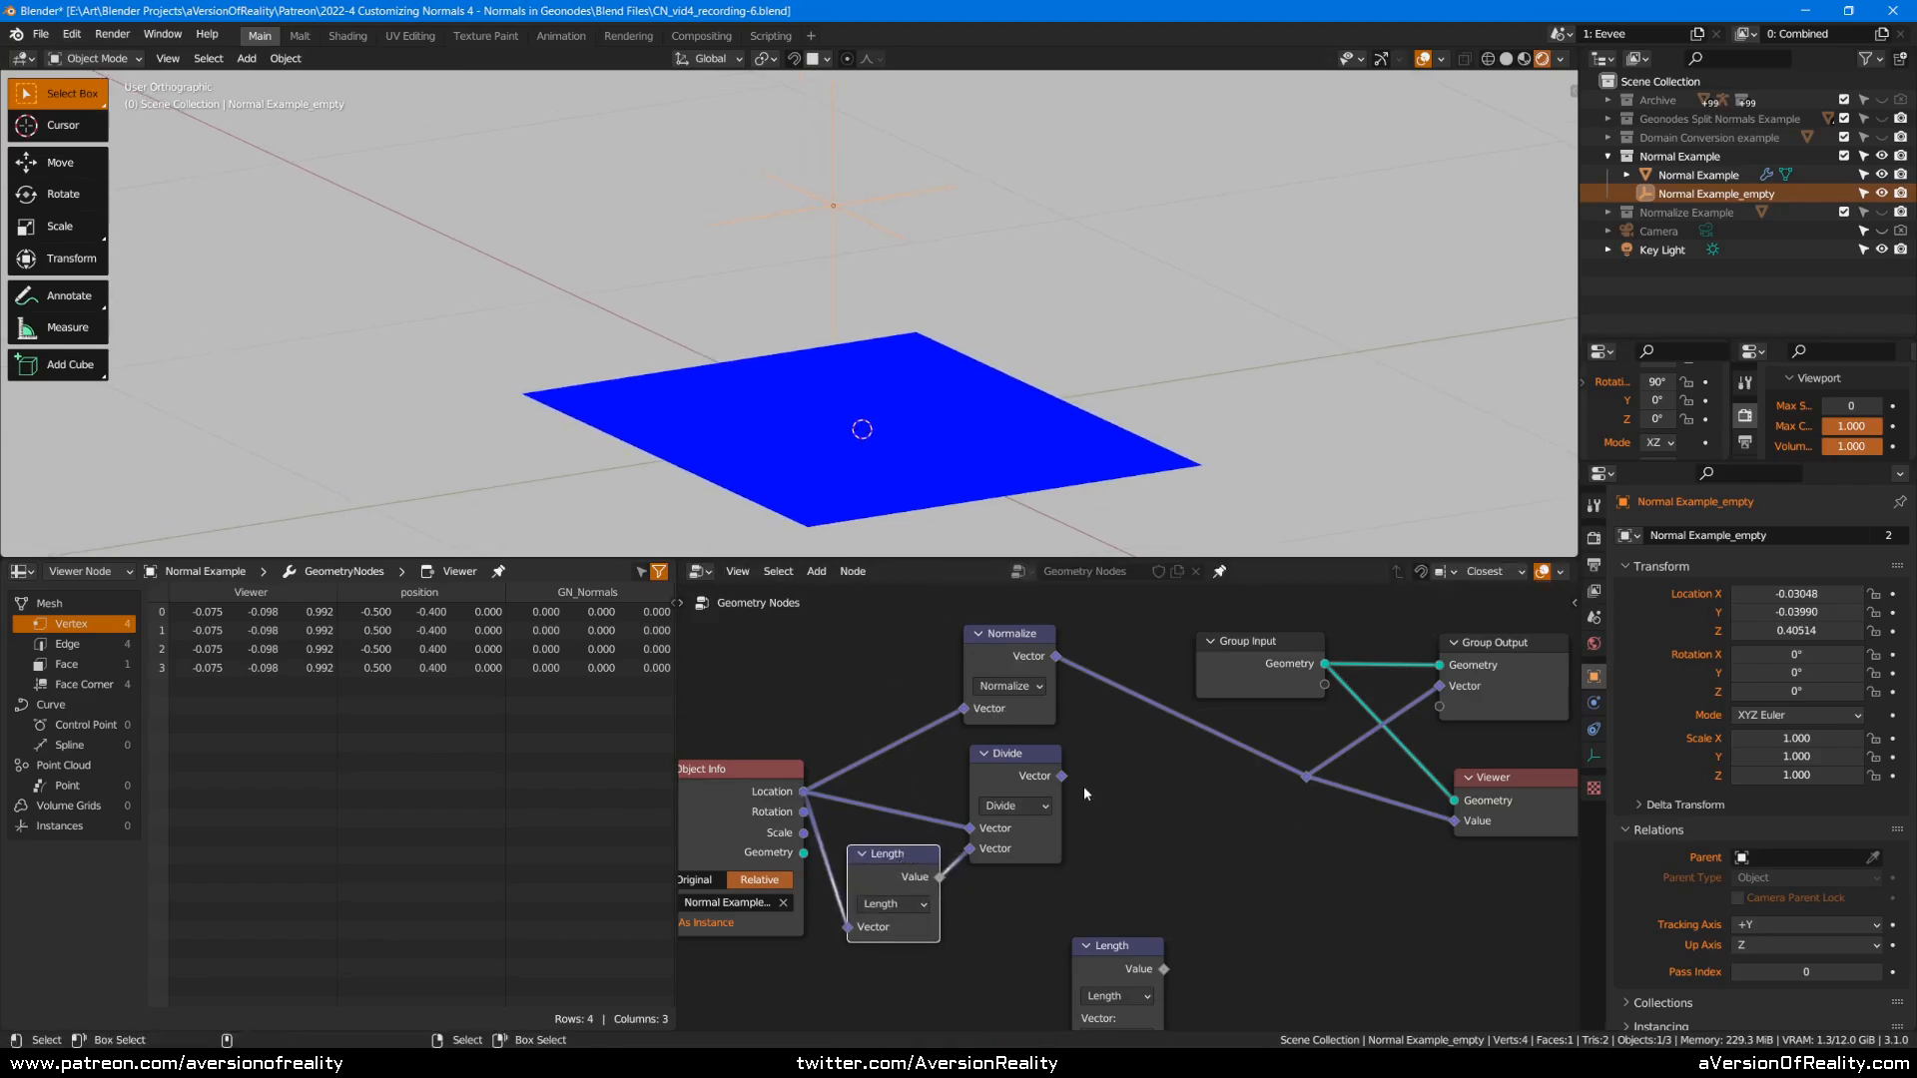
left_click_drag(1064, 780, 1310, 778)
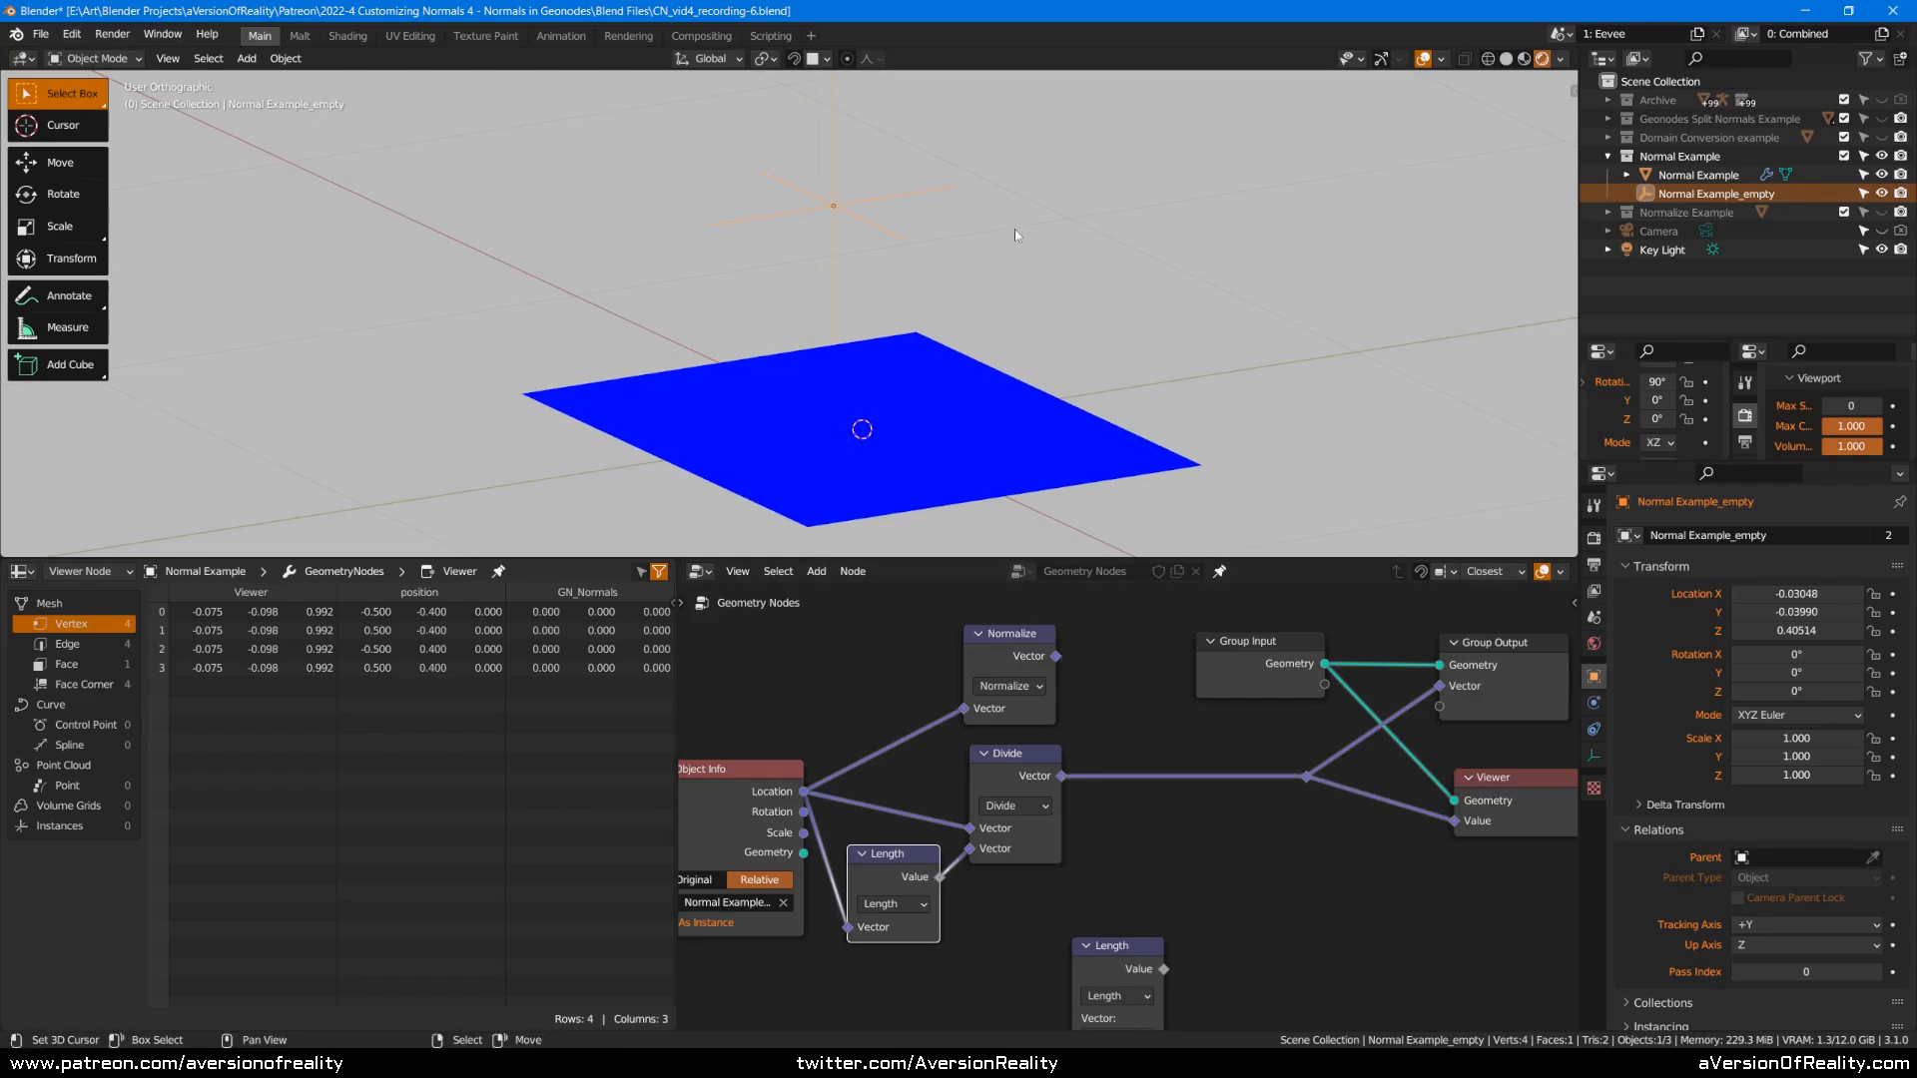
key("g")
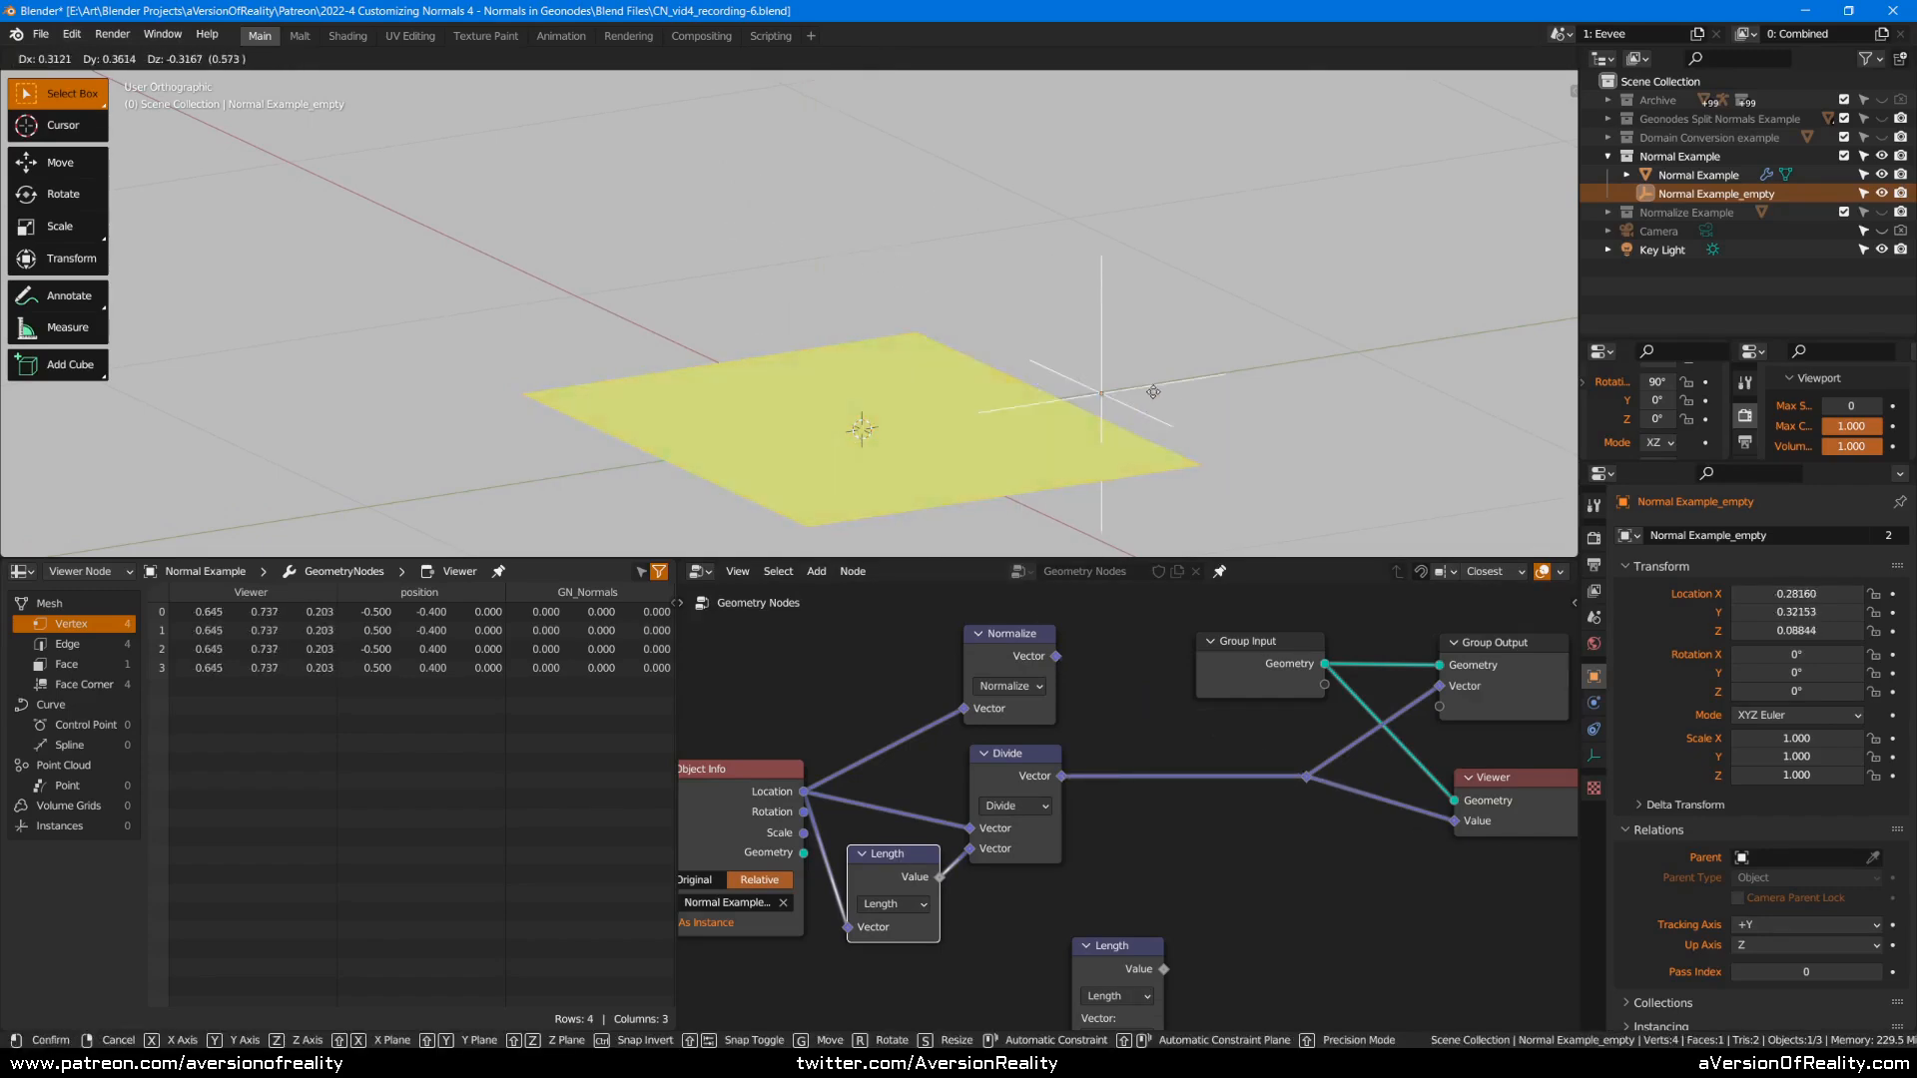
left_click(1151, 235)
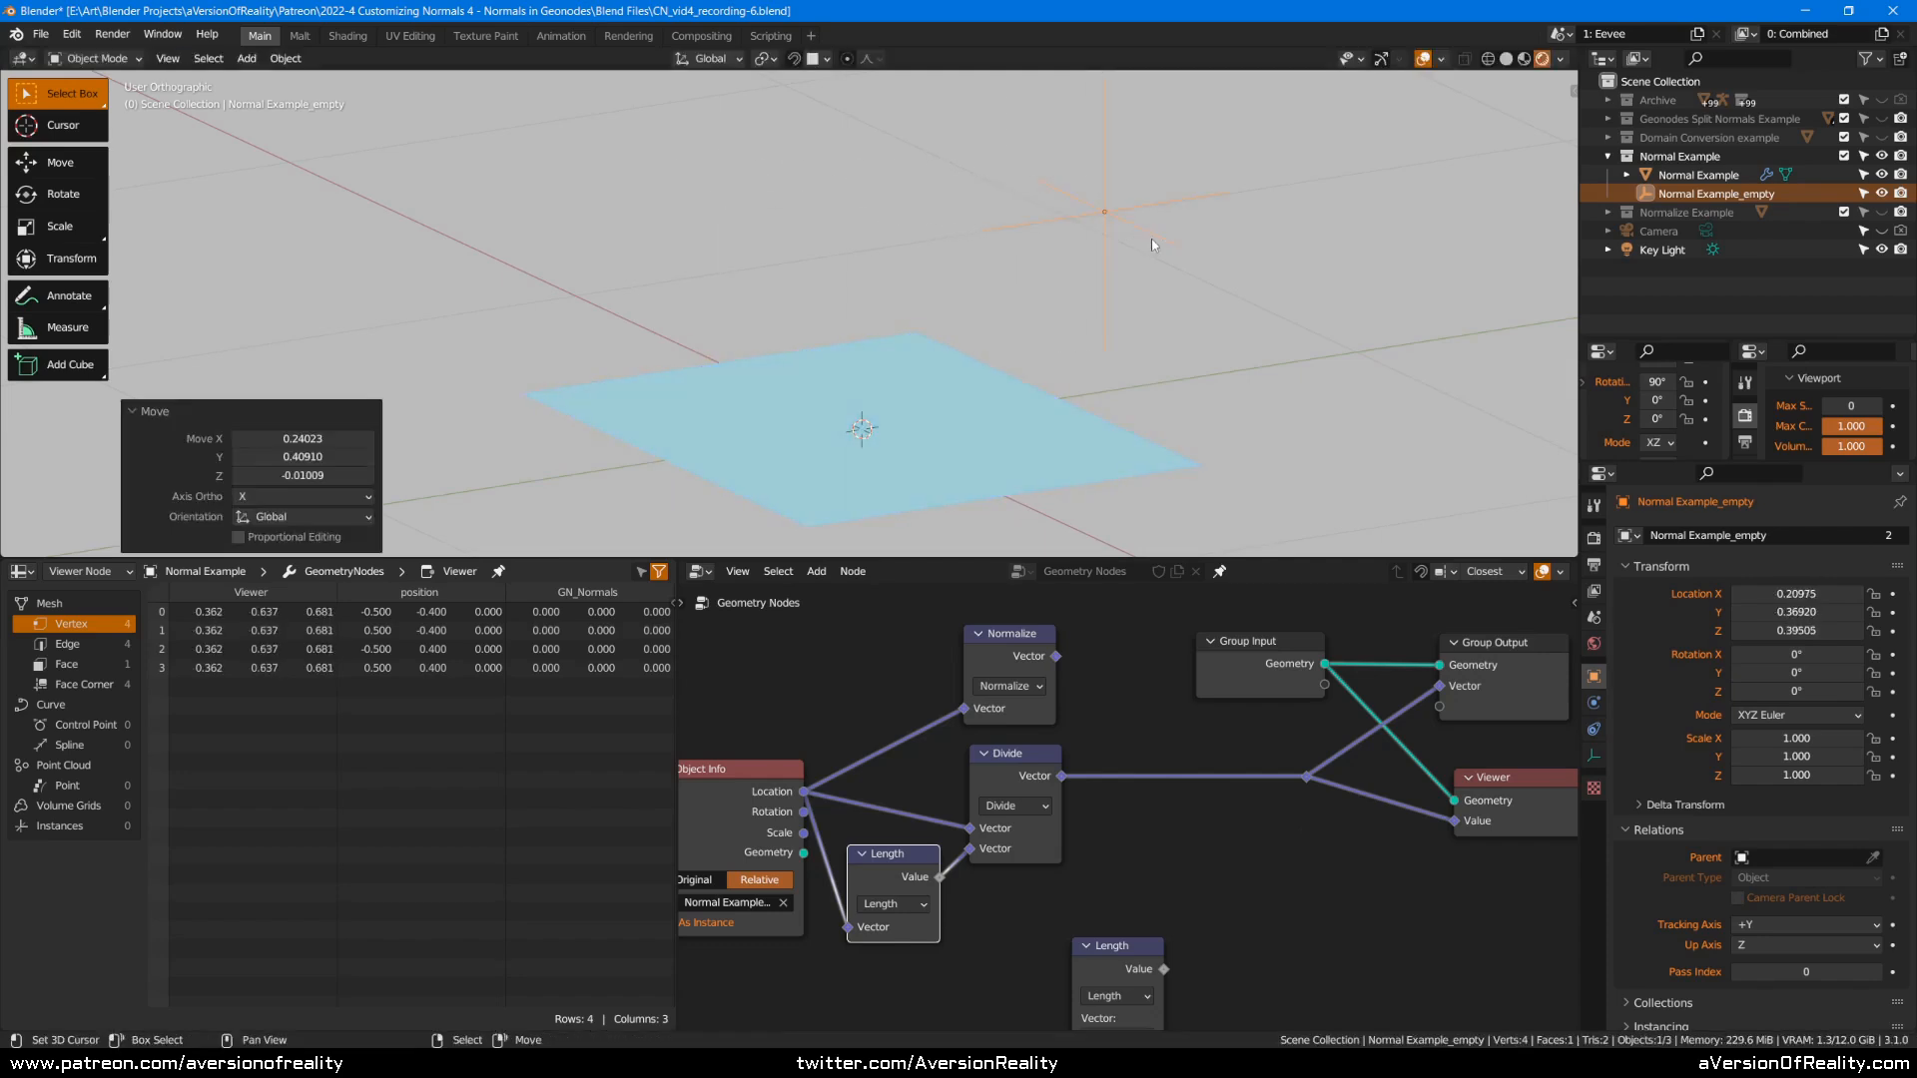
Connect Normalize's vector to the reroute in place of Divide, and compare the Normalize node with the Length and Divide pair.
left_click_drag(1056, 657, 1306, 777)
key("c")
key("Escape")
left_click_drag(1011, 636, 1005, 652)
left_click(1029, 686)
left_click(1128, 705)
left_click(1159, 823)
left_click(996, 776)
left_click(916, 864)
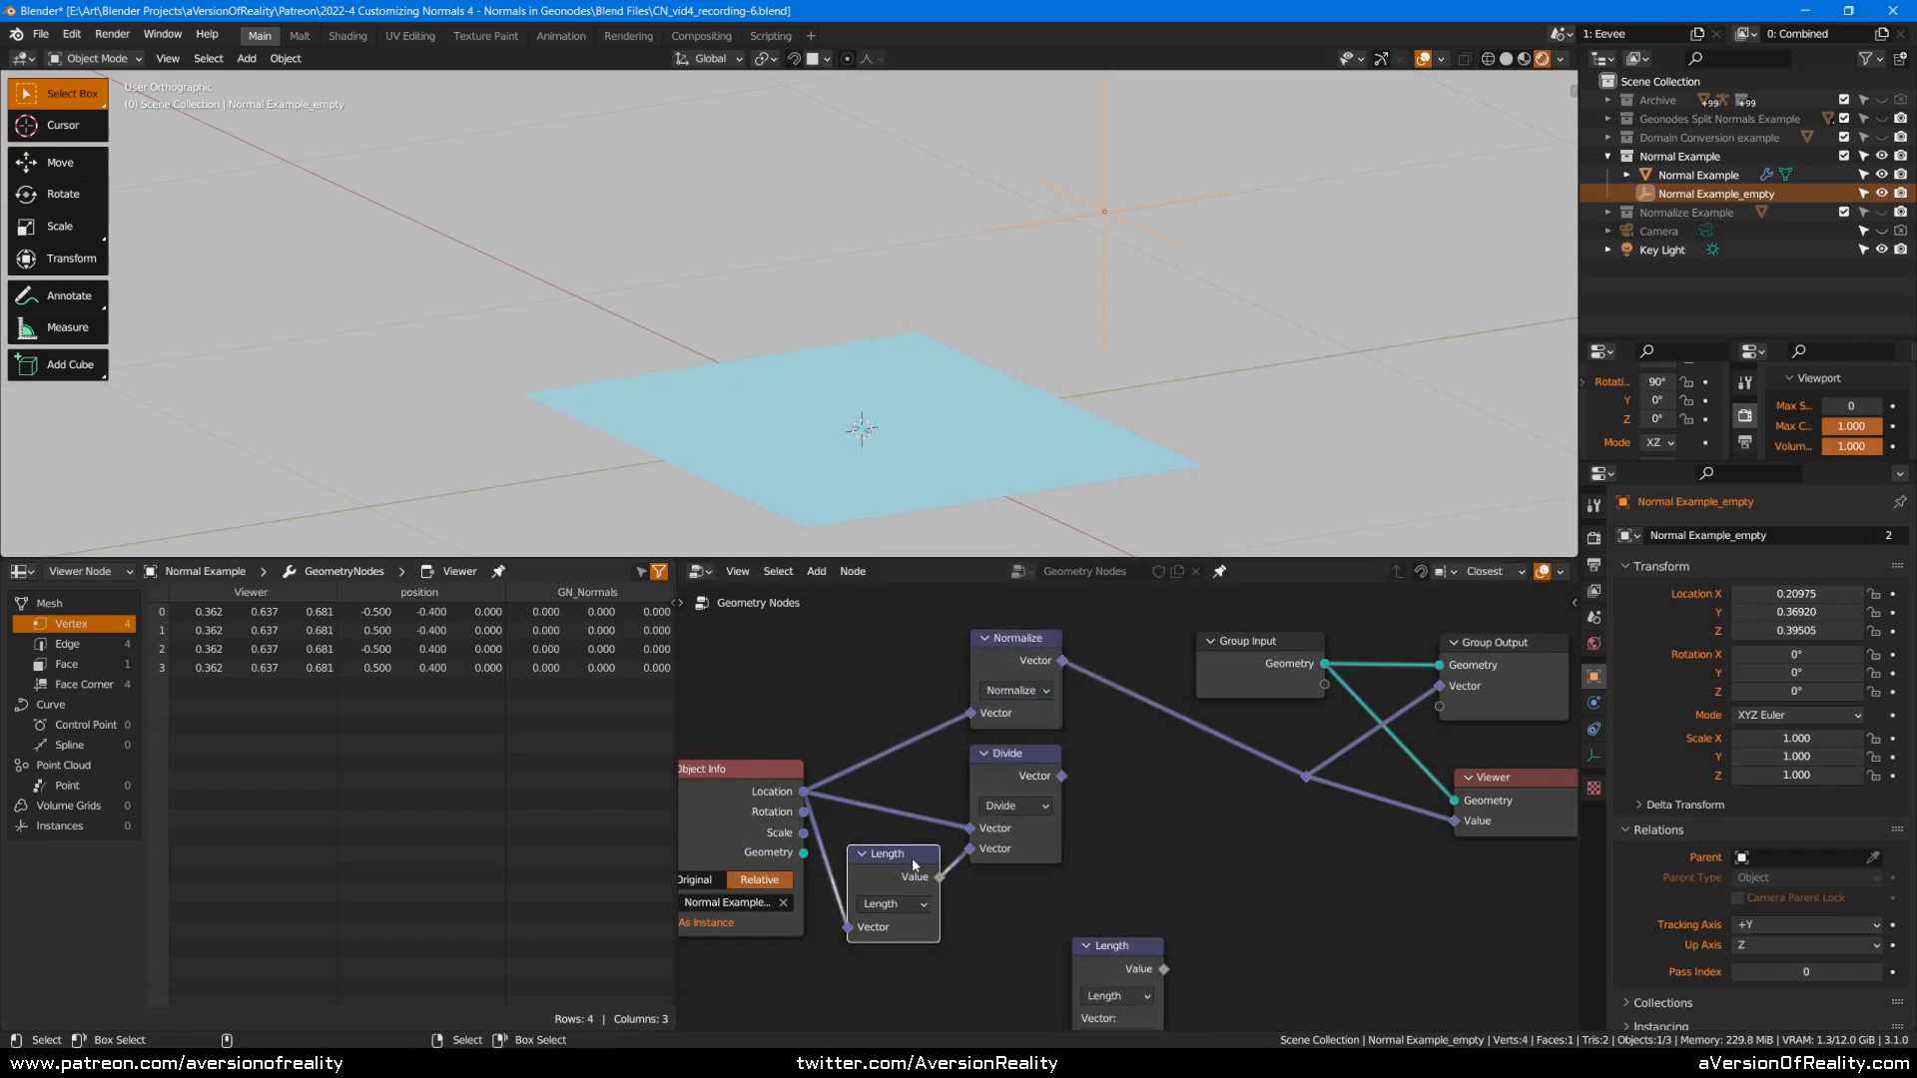
left_click(997, 773)
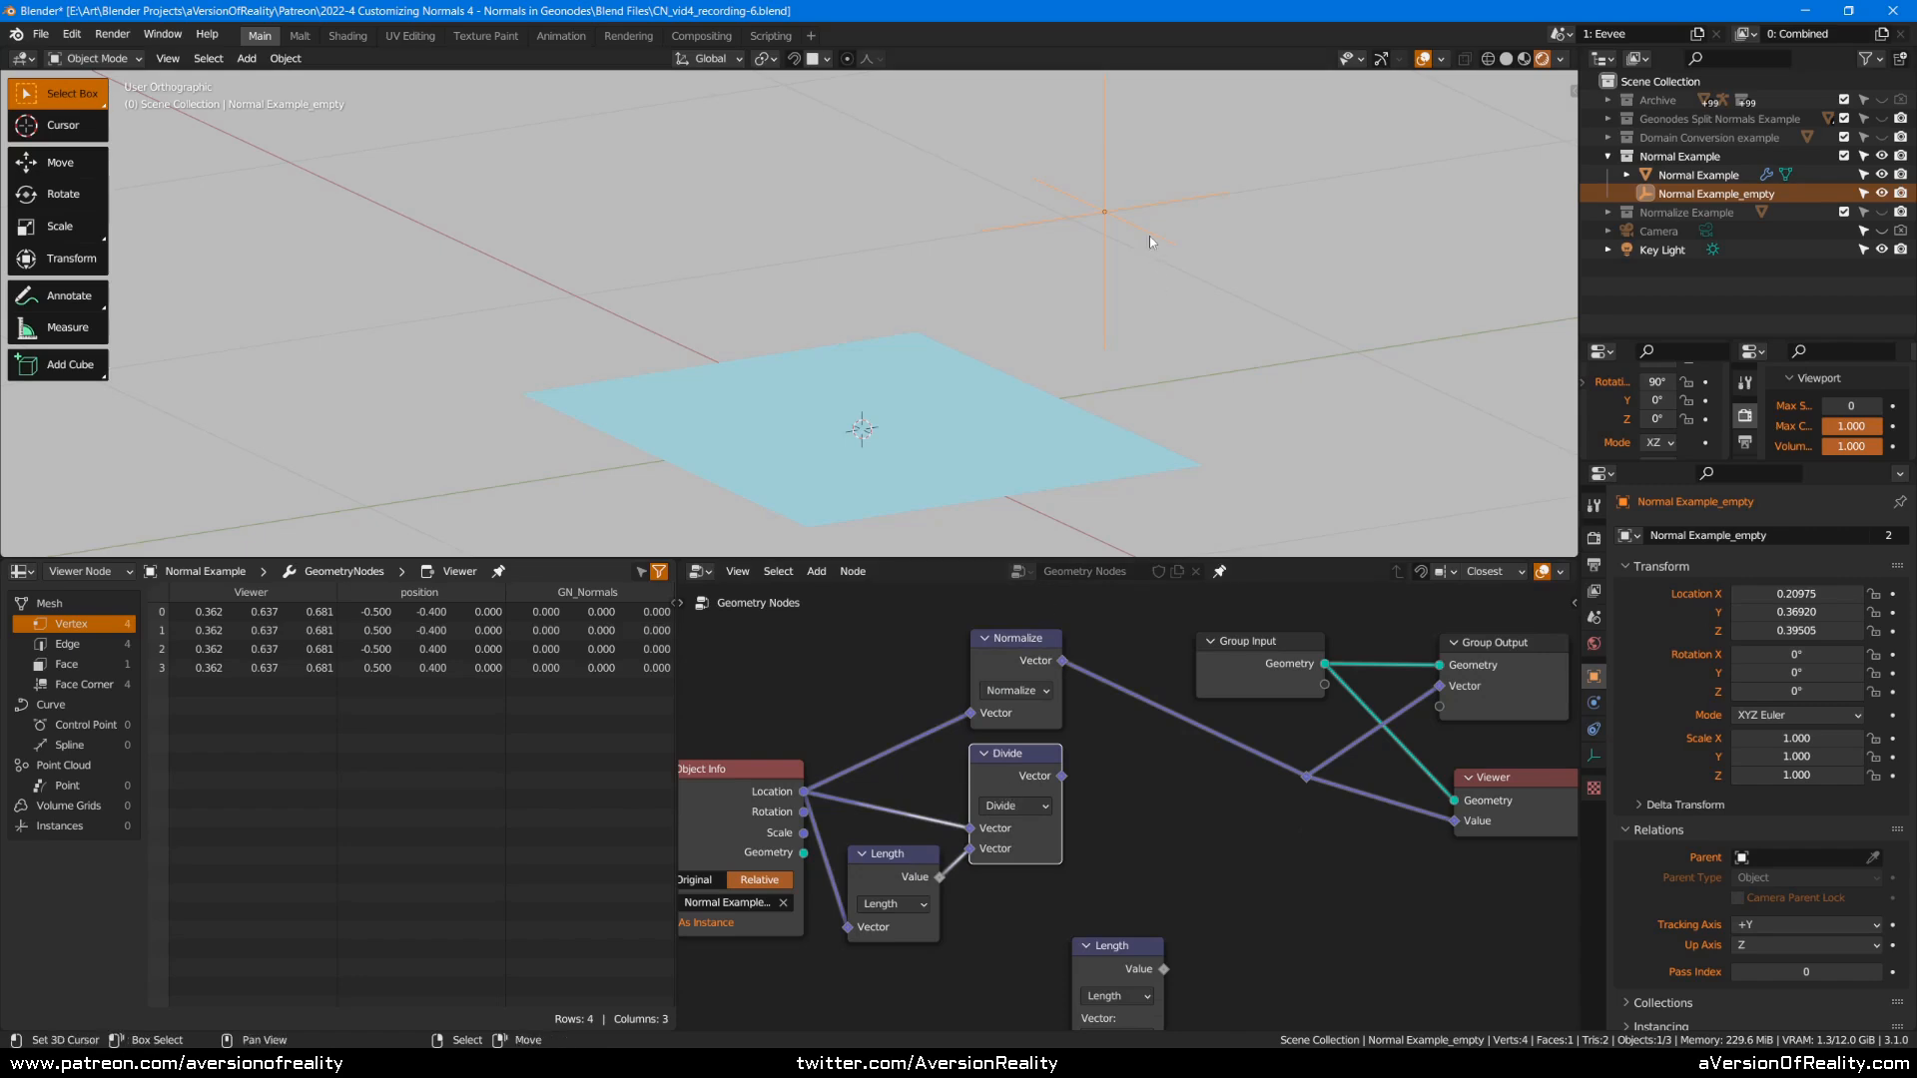
Clear the empty's location to the origin and connect Divide's vector to the reroute in place of Normalize.
key("alt+g")
left_click_drag(1061, 776, 1304, 777)
left_click(1228, 843)
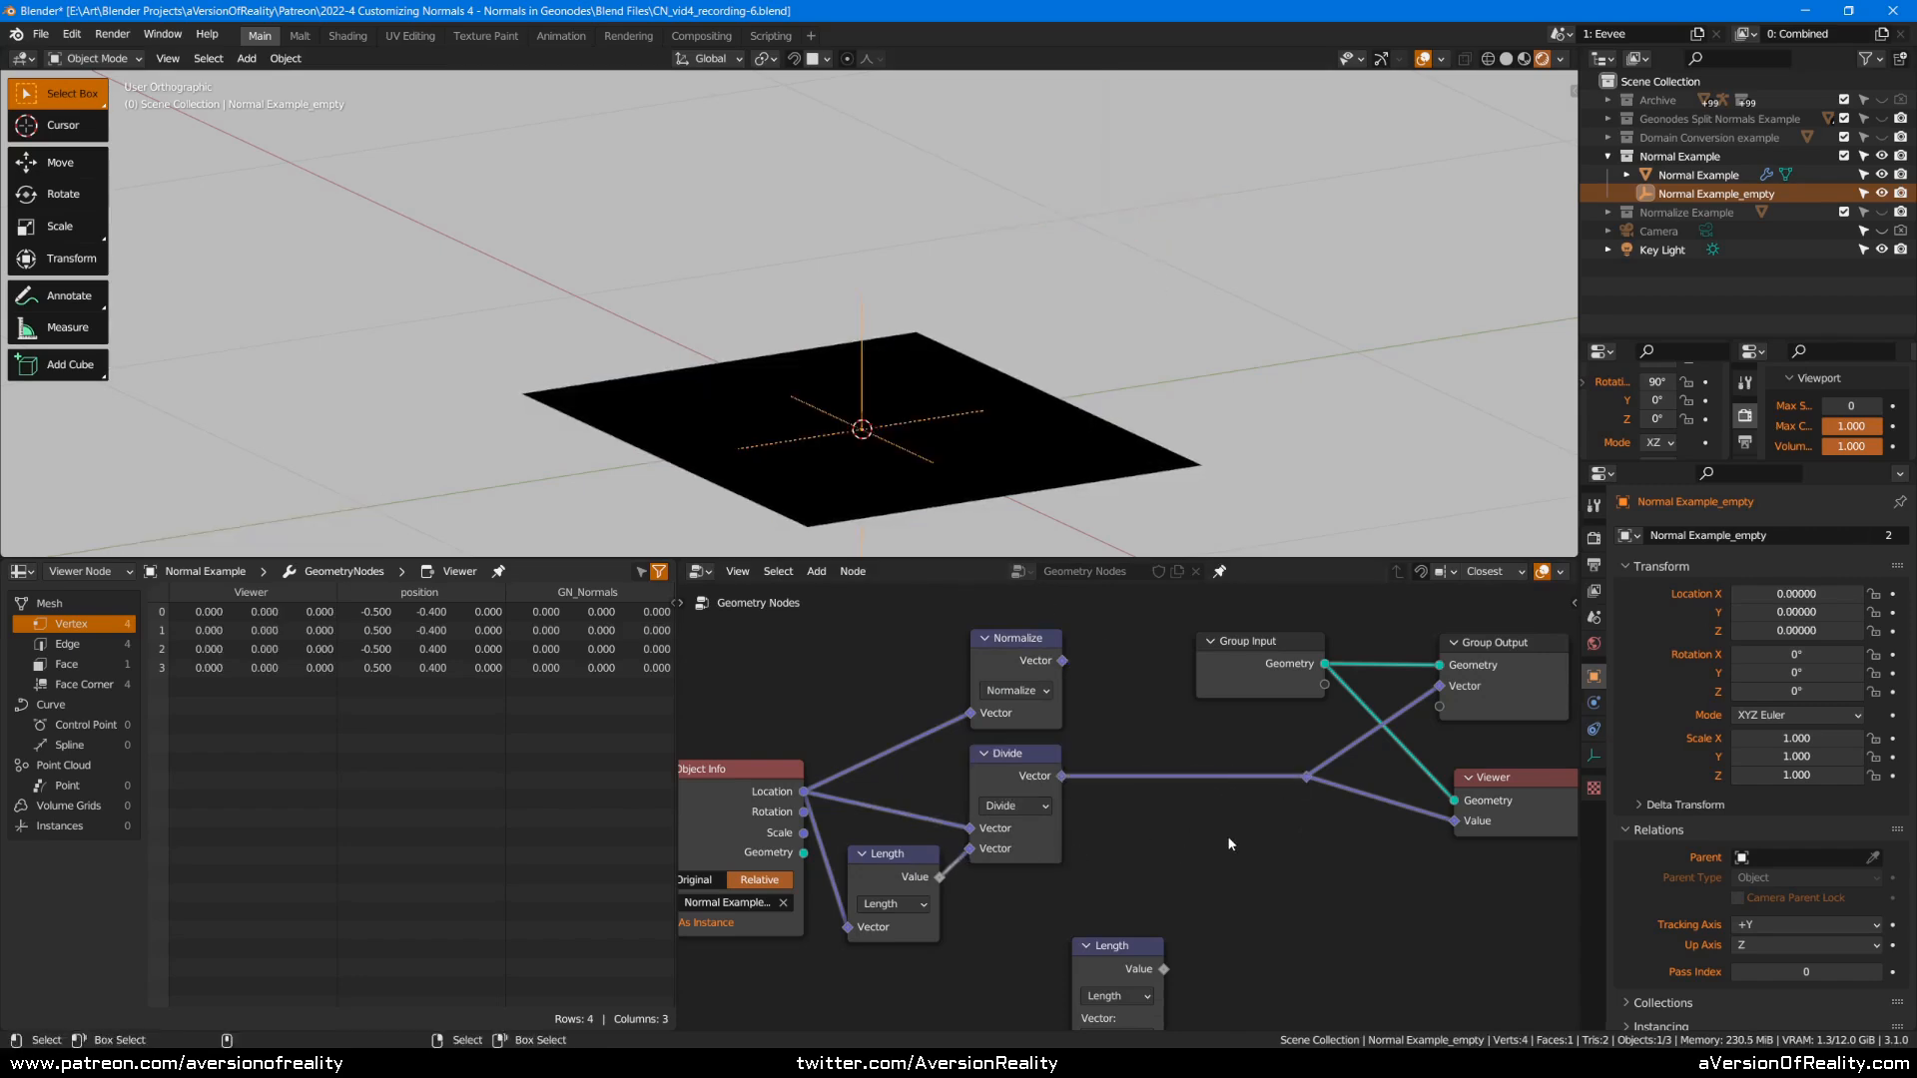
Move the empty off the origin to about X 0.07, Y 0.22, Z 0.19 to test the Divide output.
key("g")
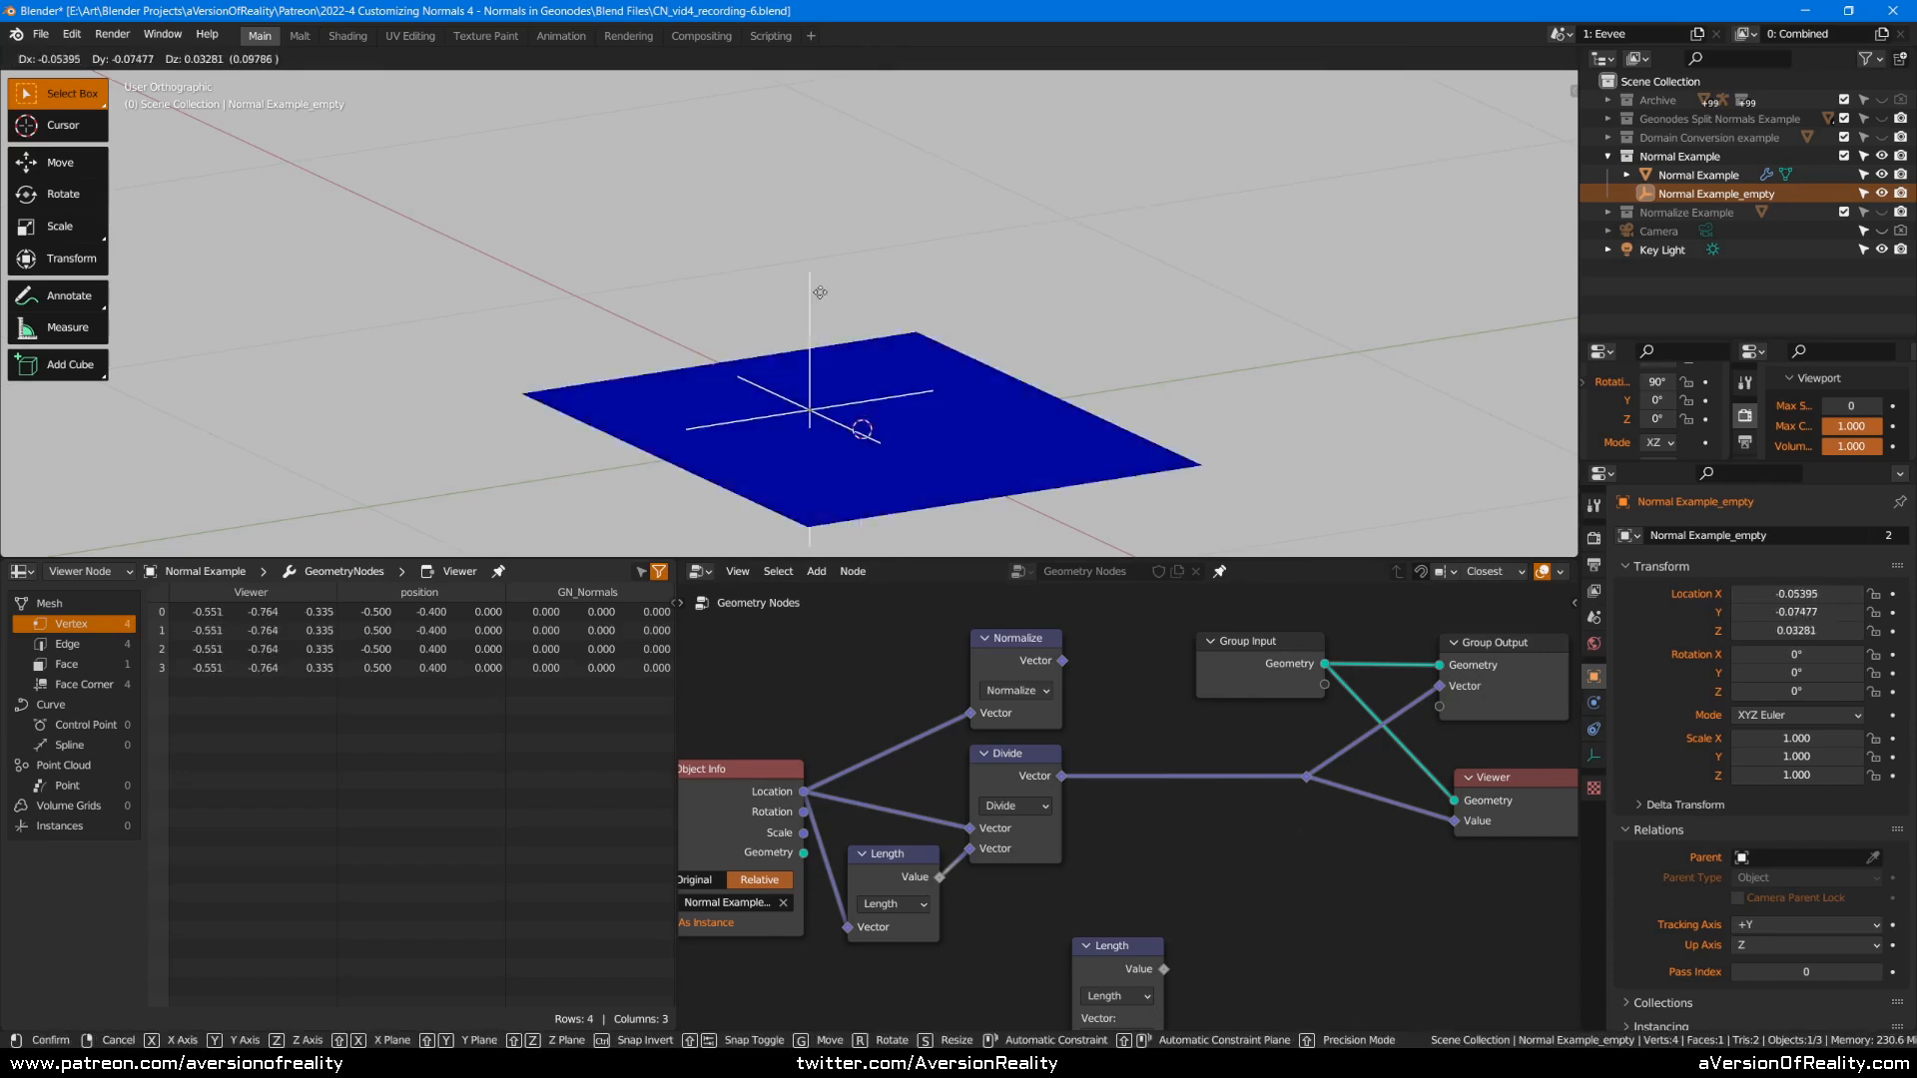
key("Escape")
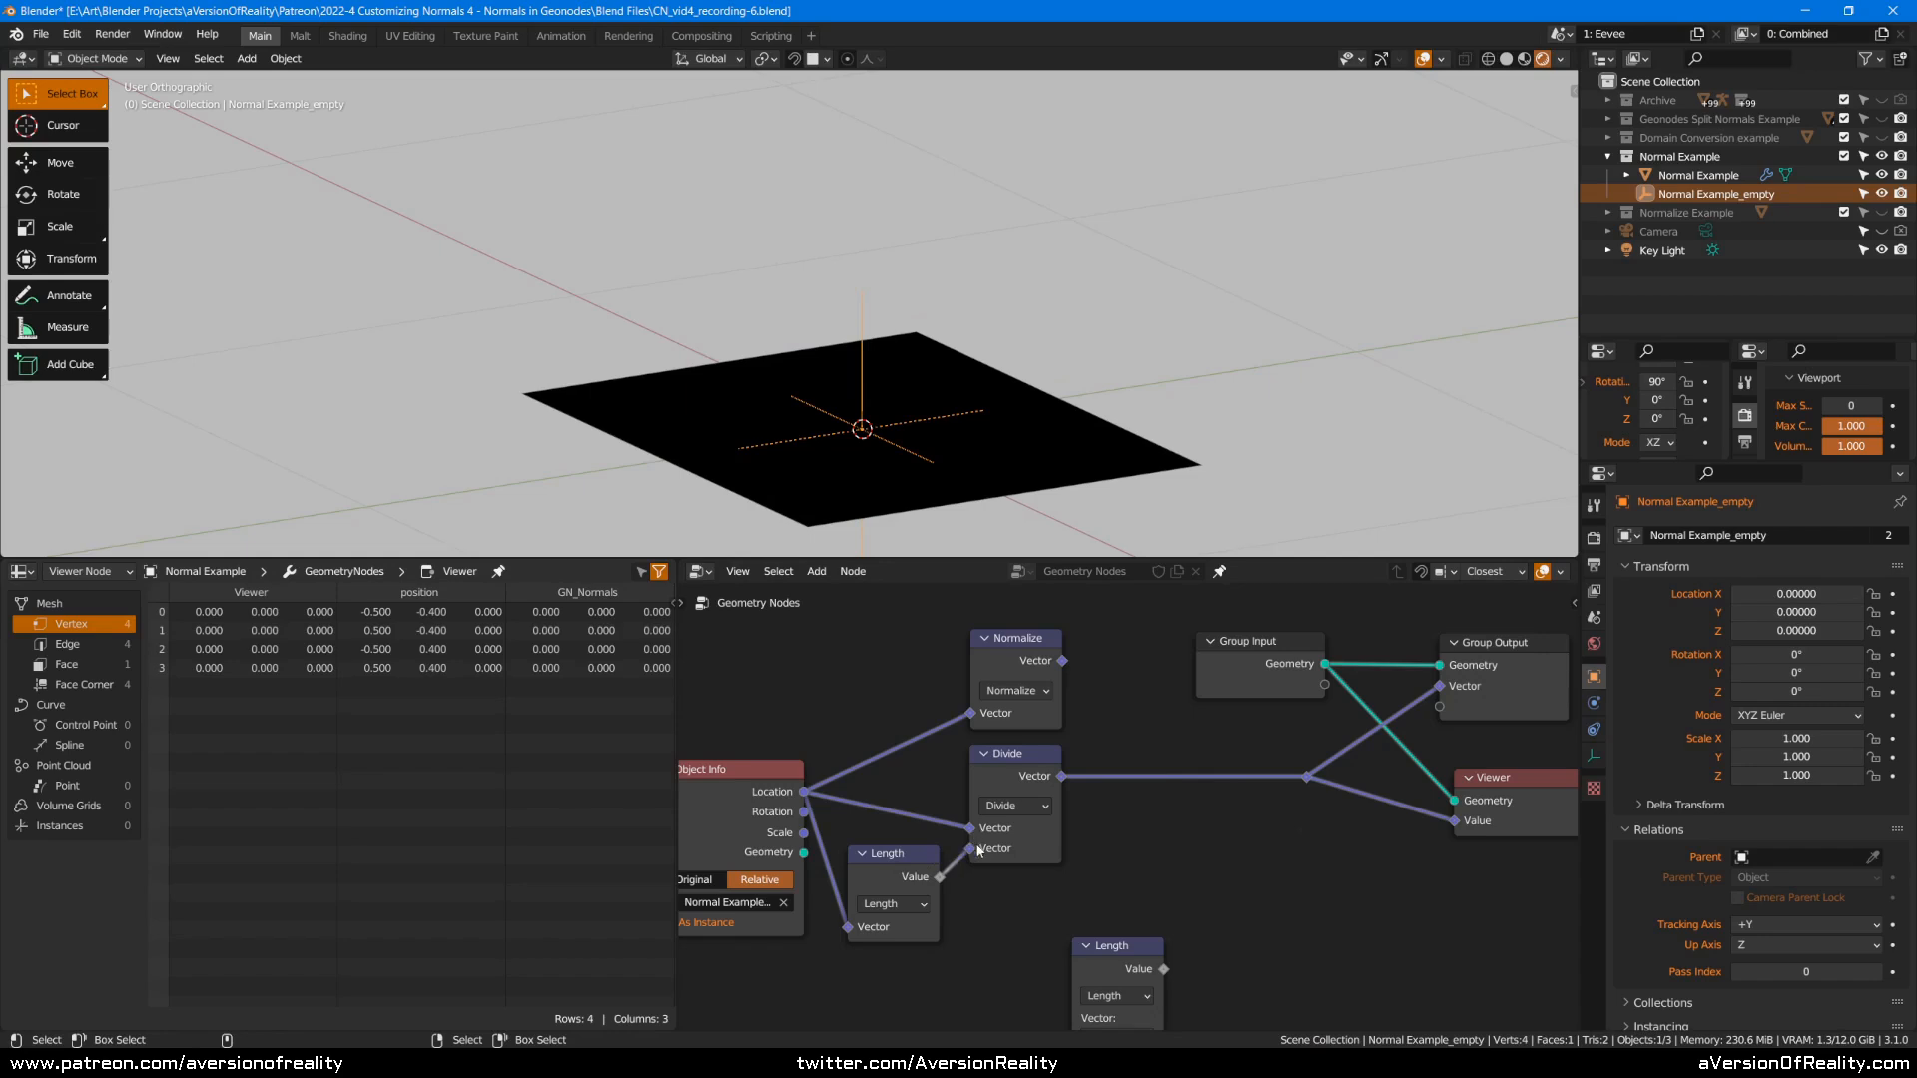
key("g")
left_click(1111, 375)
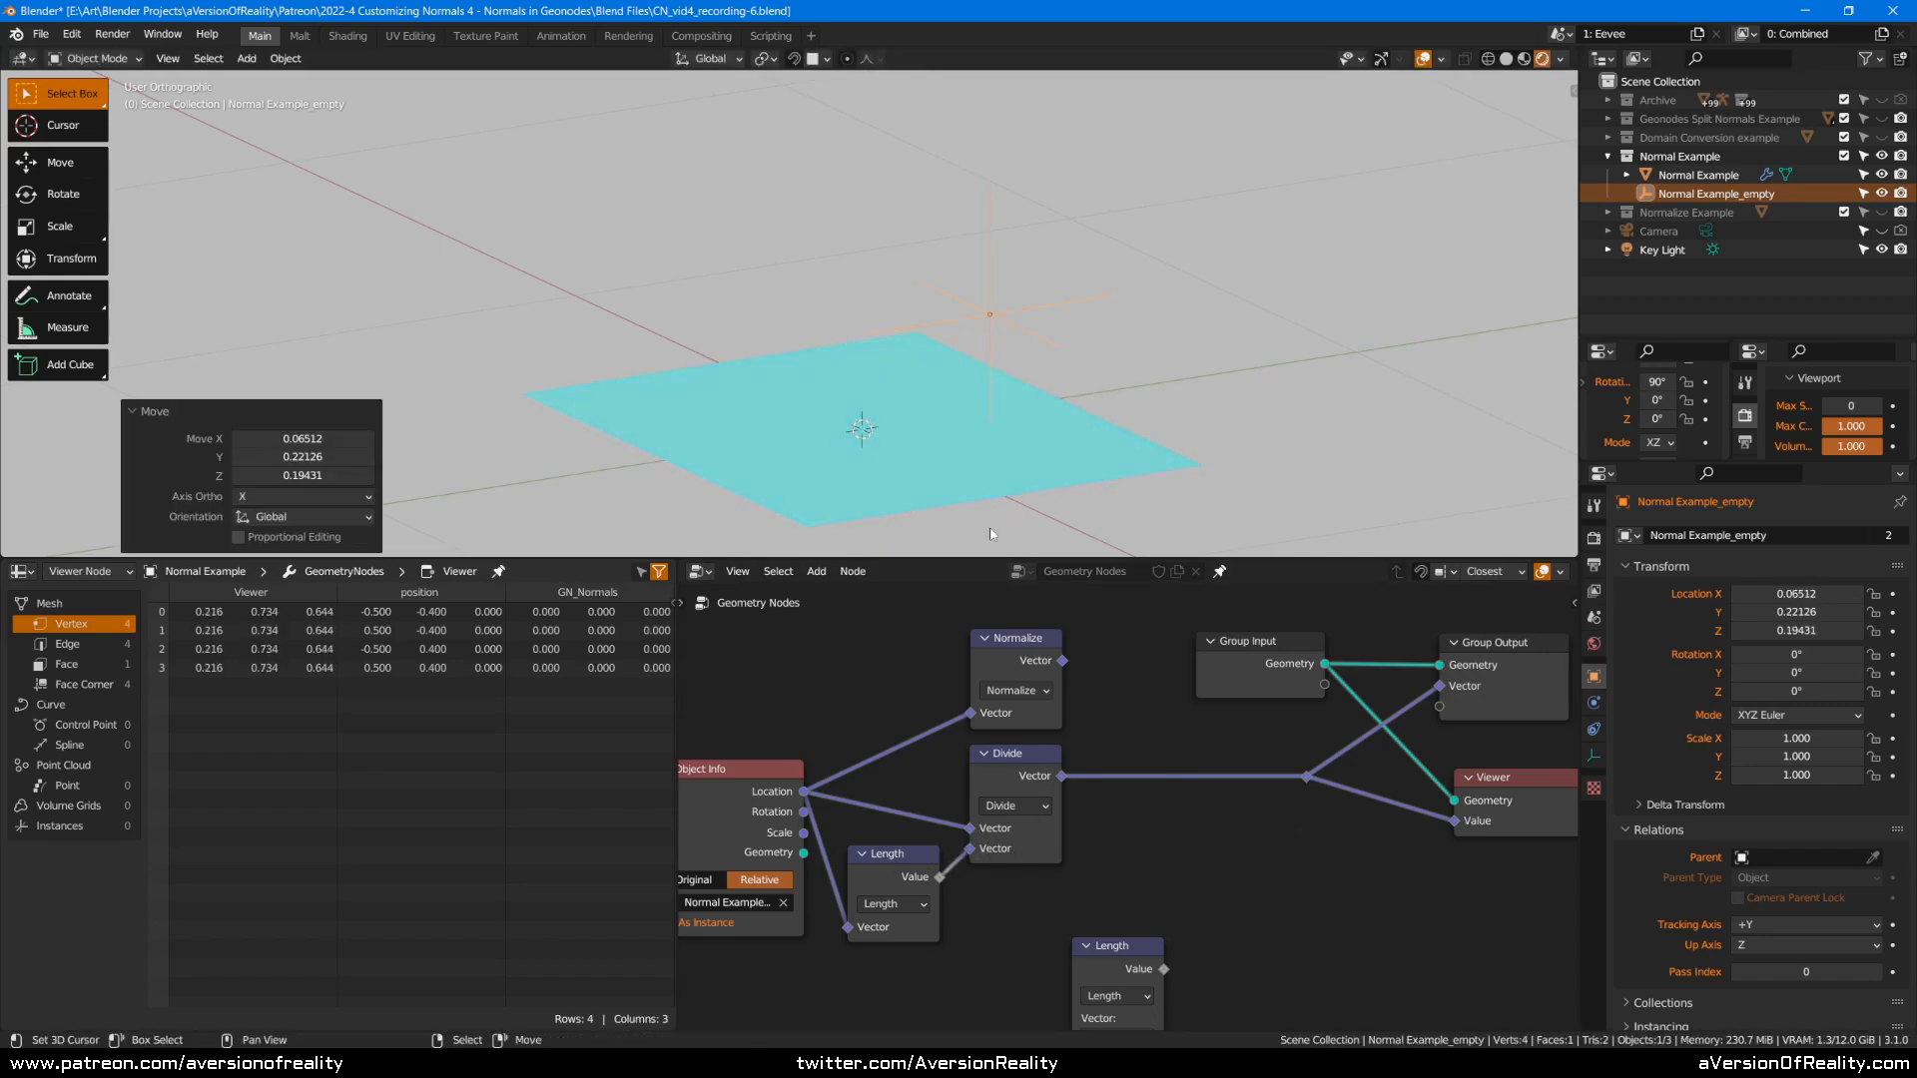
Connect Normalize's vector back to the reroute, and try moving the empty to compare the output.
left_click(1075, 664)
left_click_drag(1164, 703, 1306, 777)
key("g")
right_click(1092, 298)
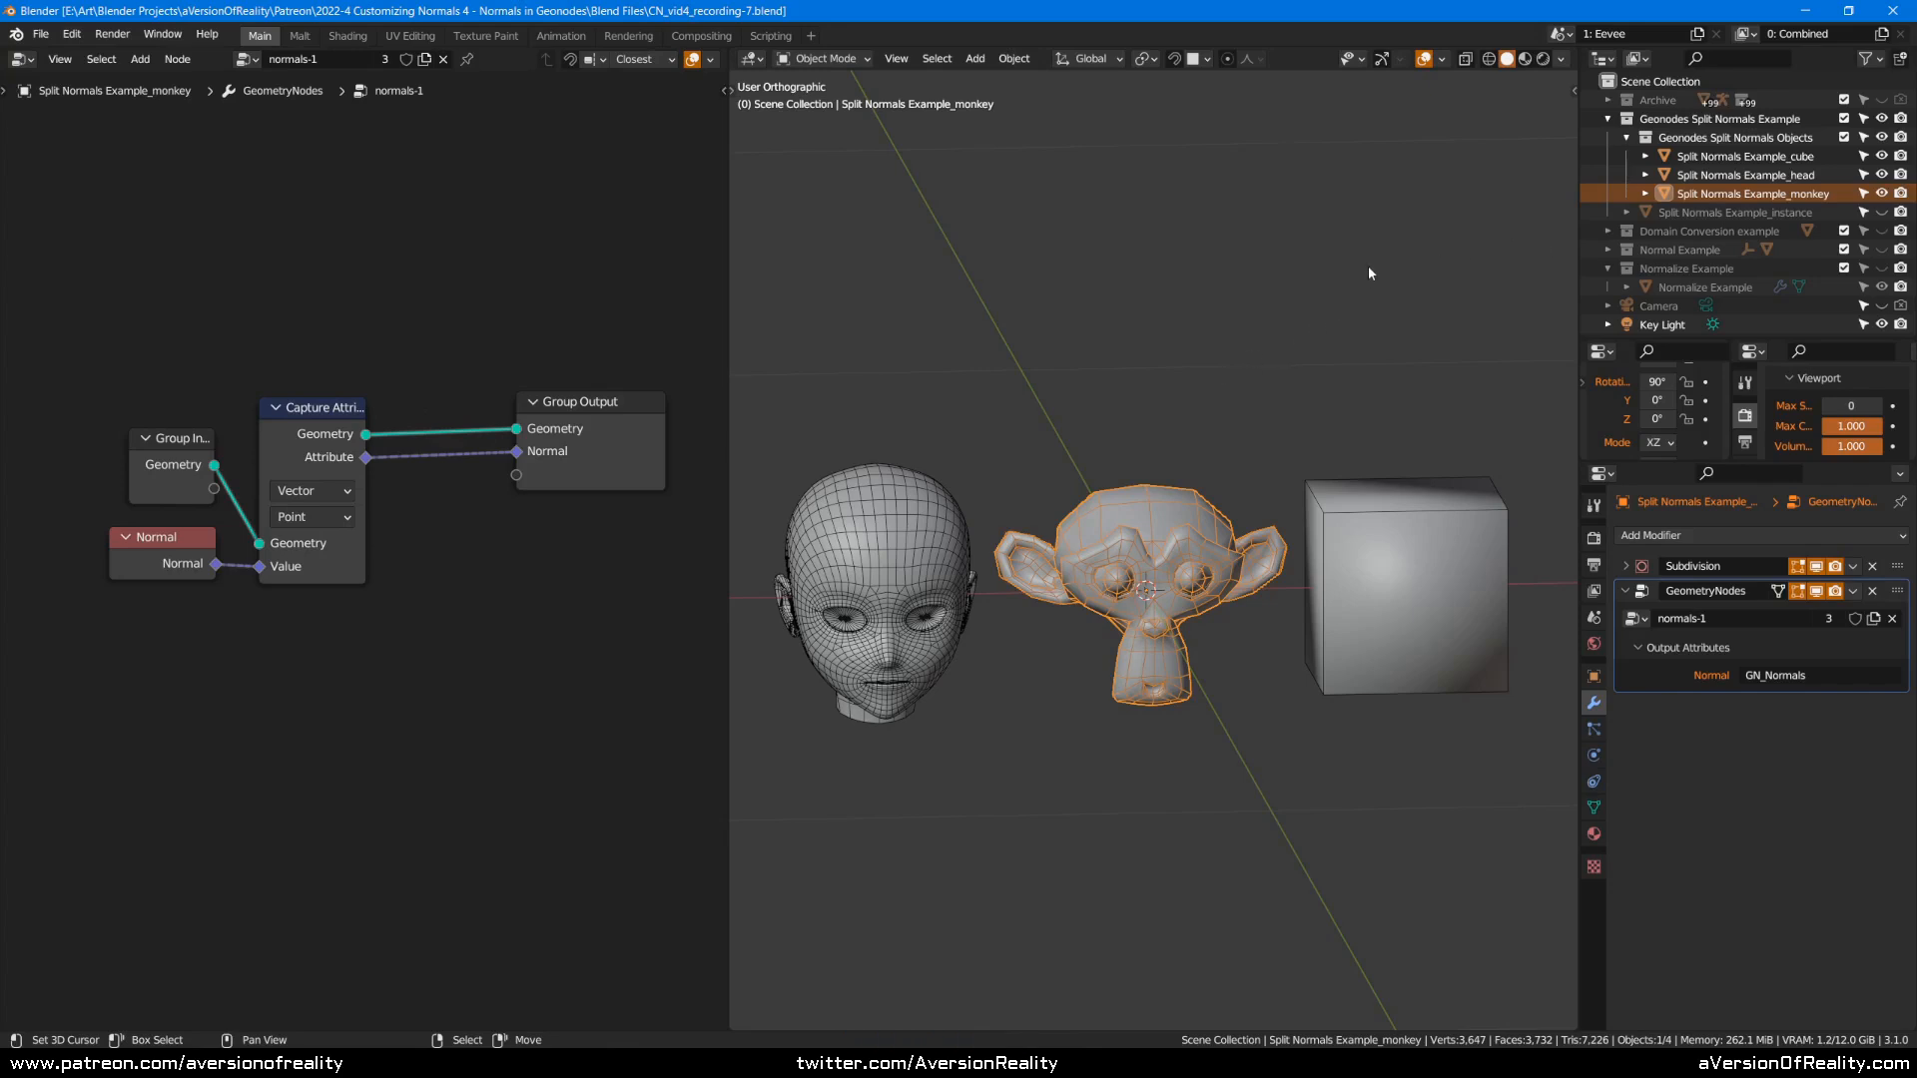
Show the Split Normals Example_instance object and select it, the source head, monkey and cube in turn to compare their node groups.
left_click(1882, 213)
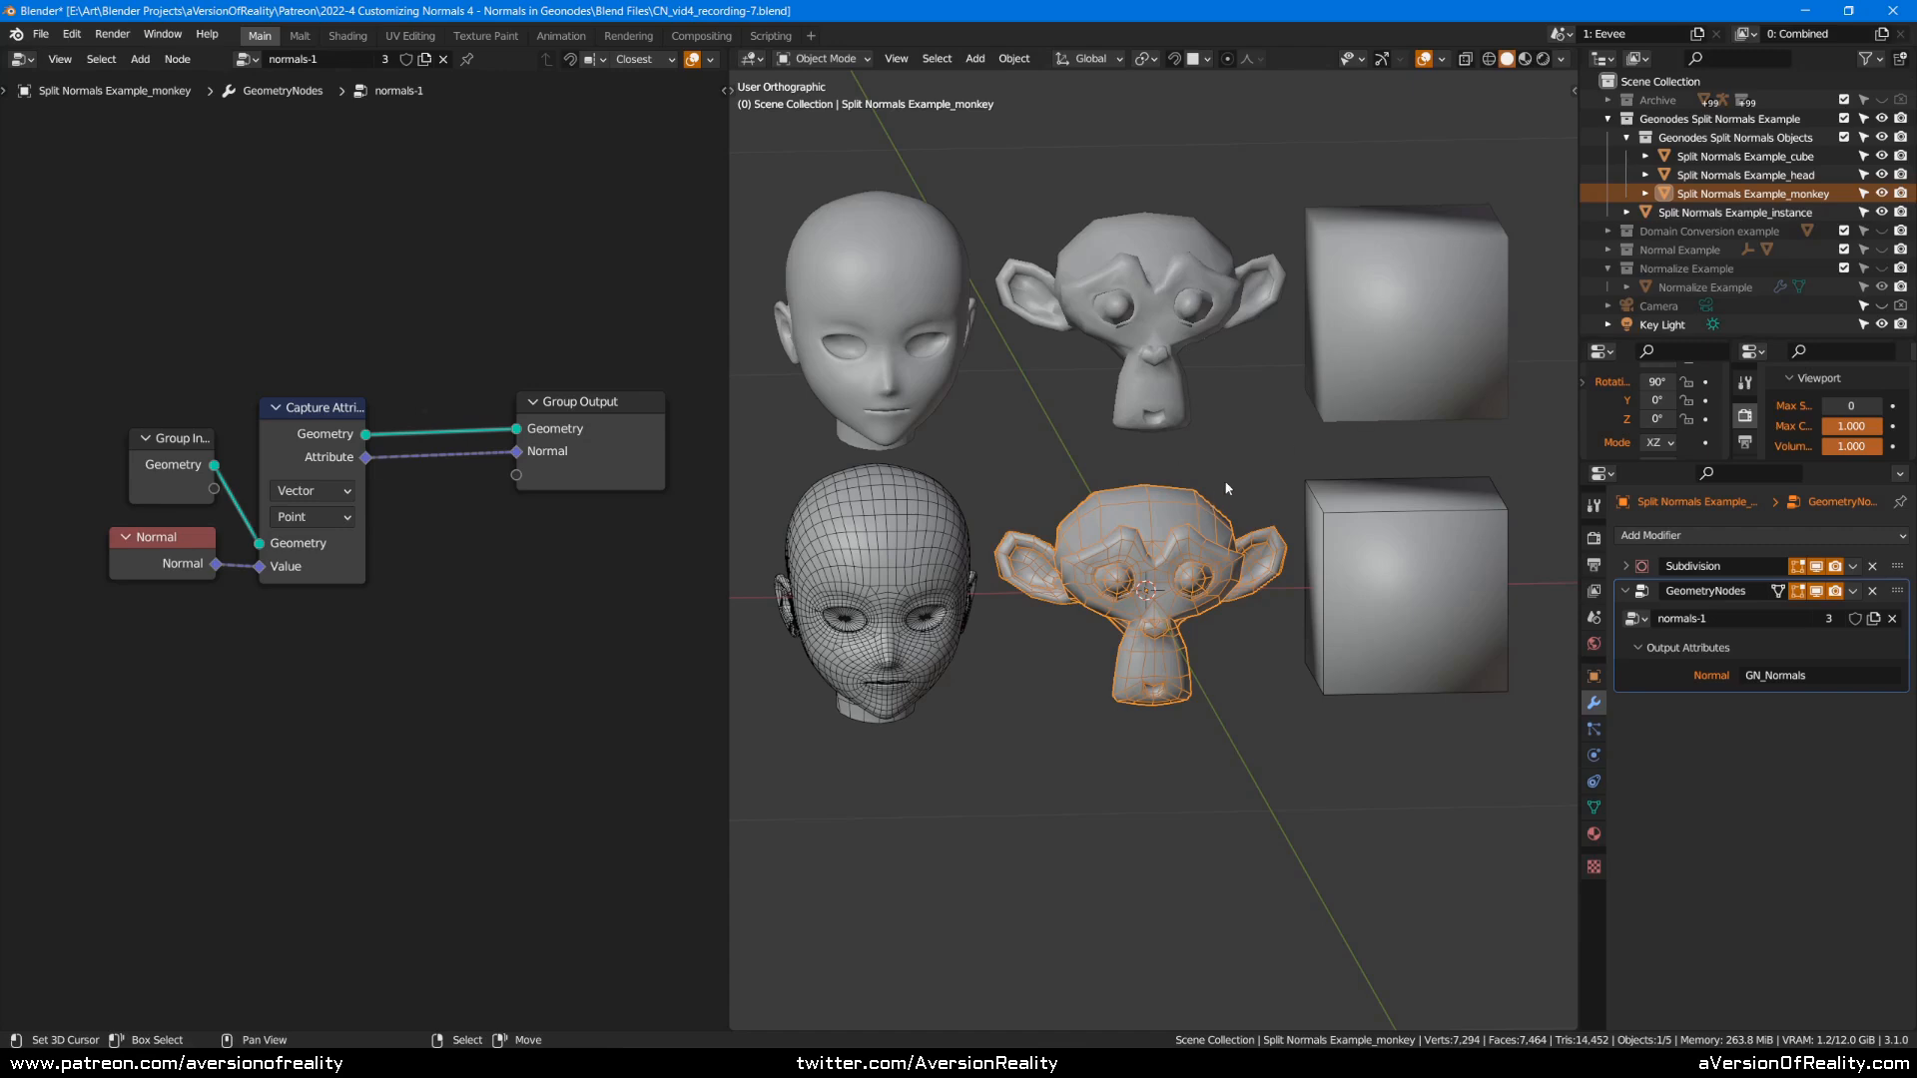
left_click(1149, 290)
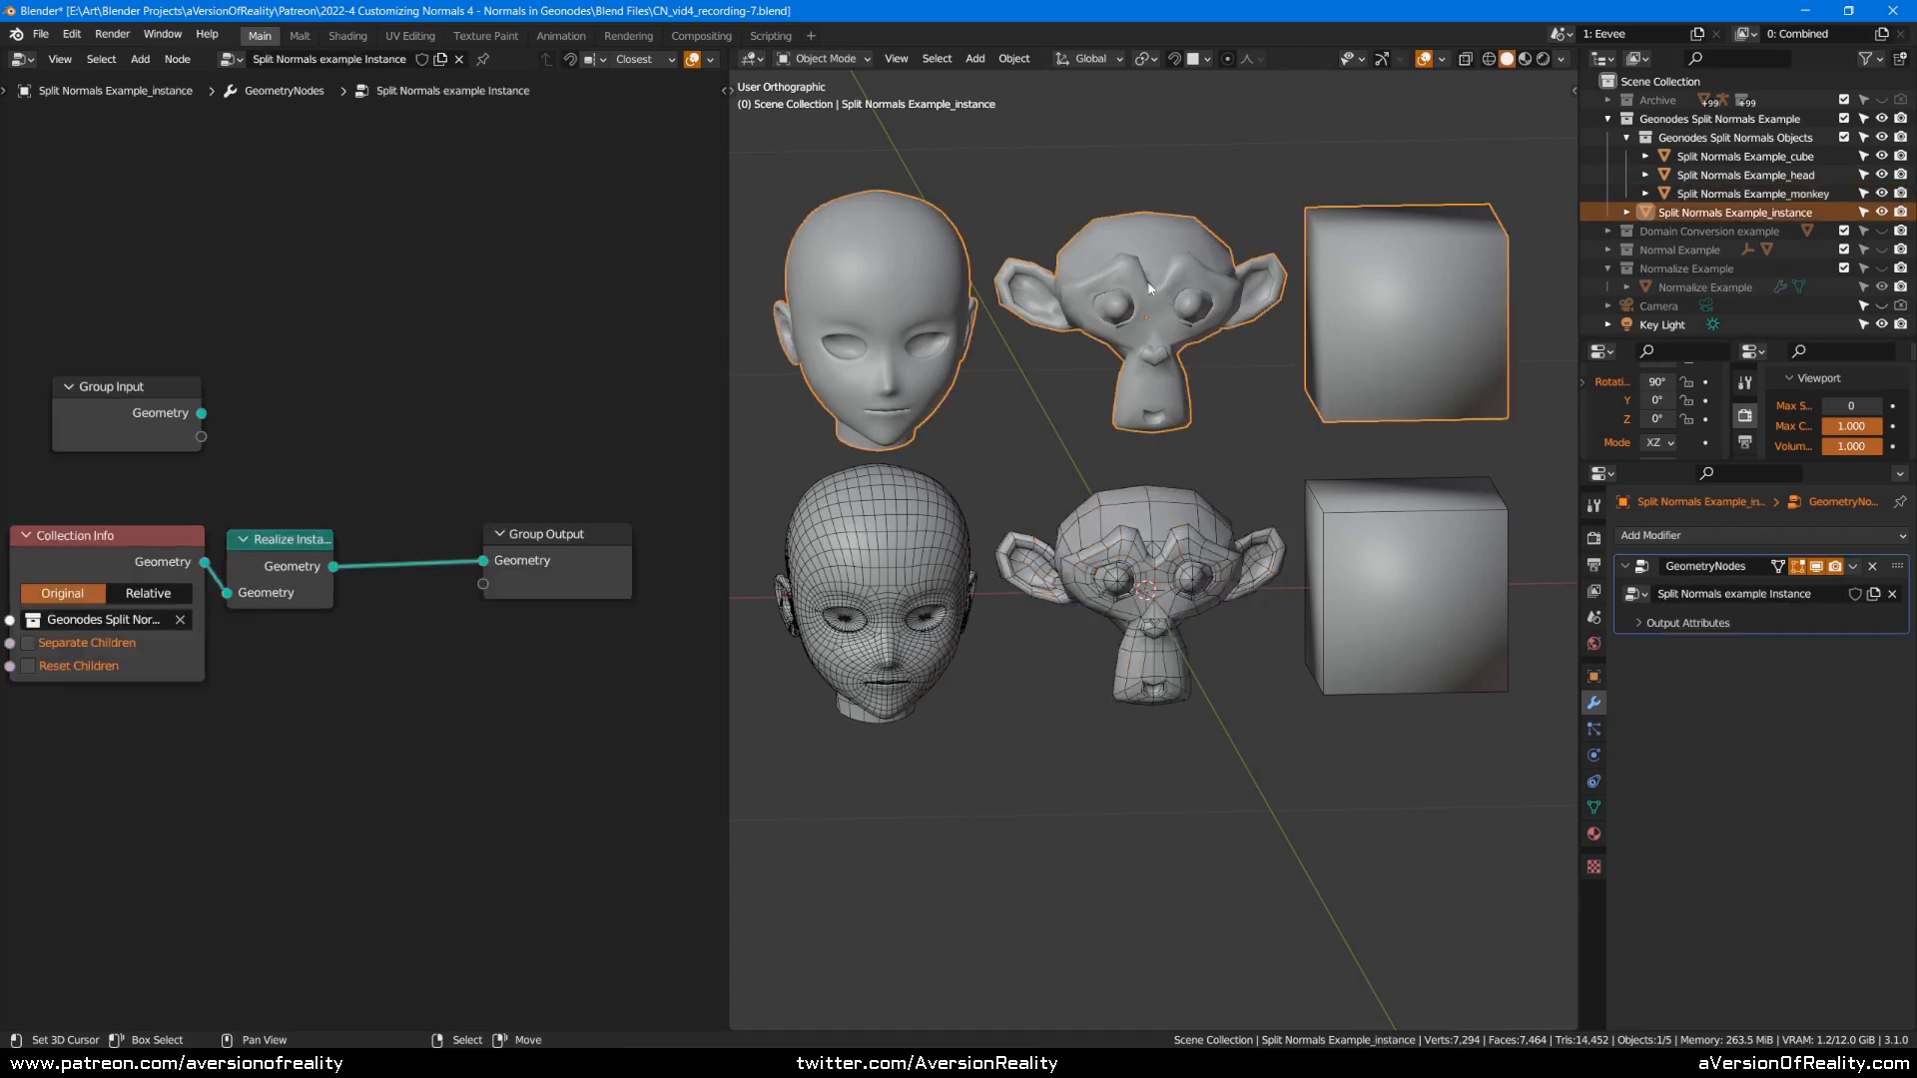
left_click(884, 547)
left_click(1158, 560)
left_click(1467, 566)
left_click(1155, 557)
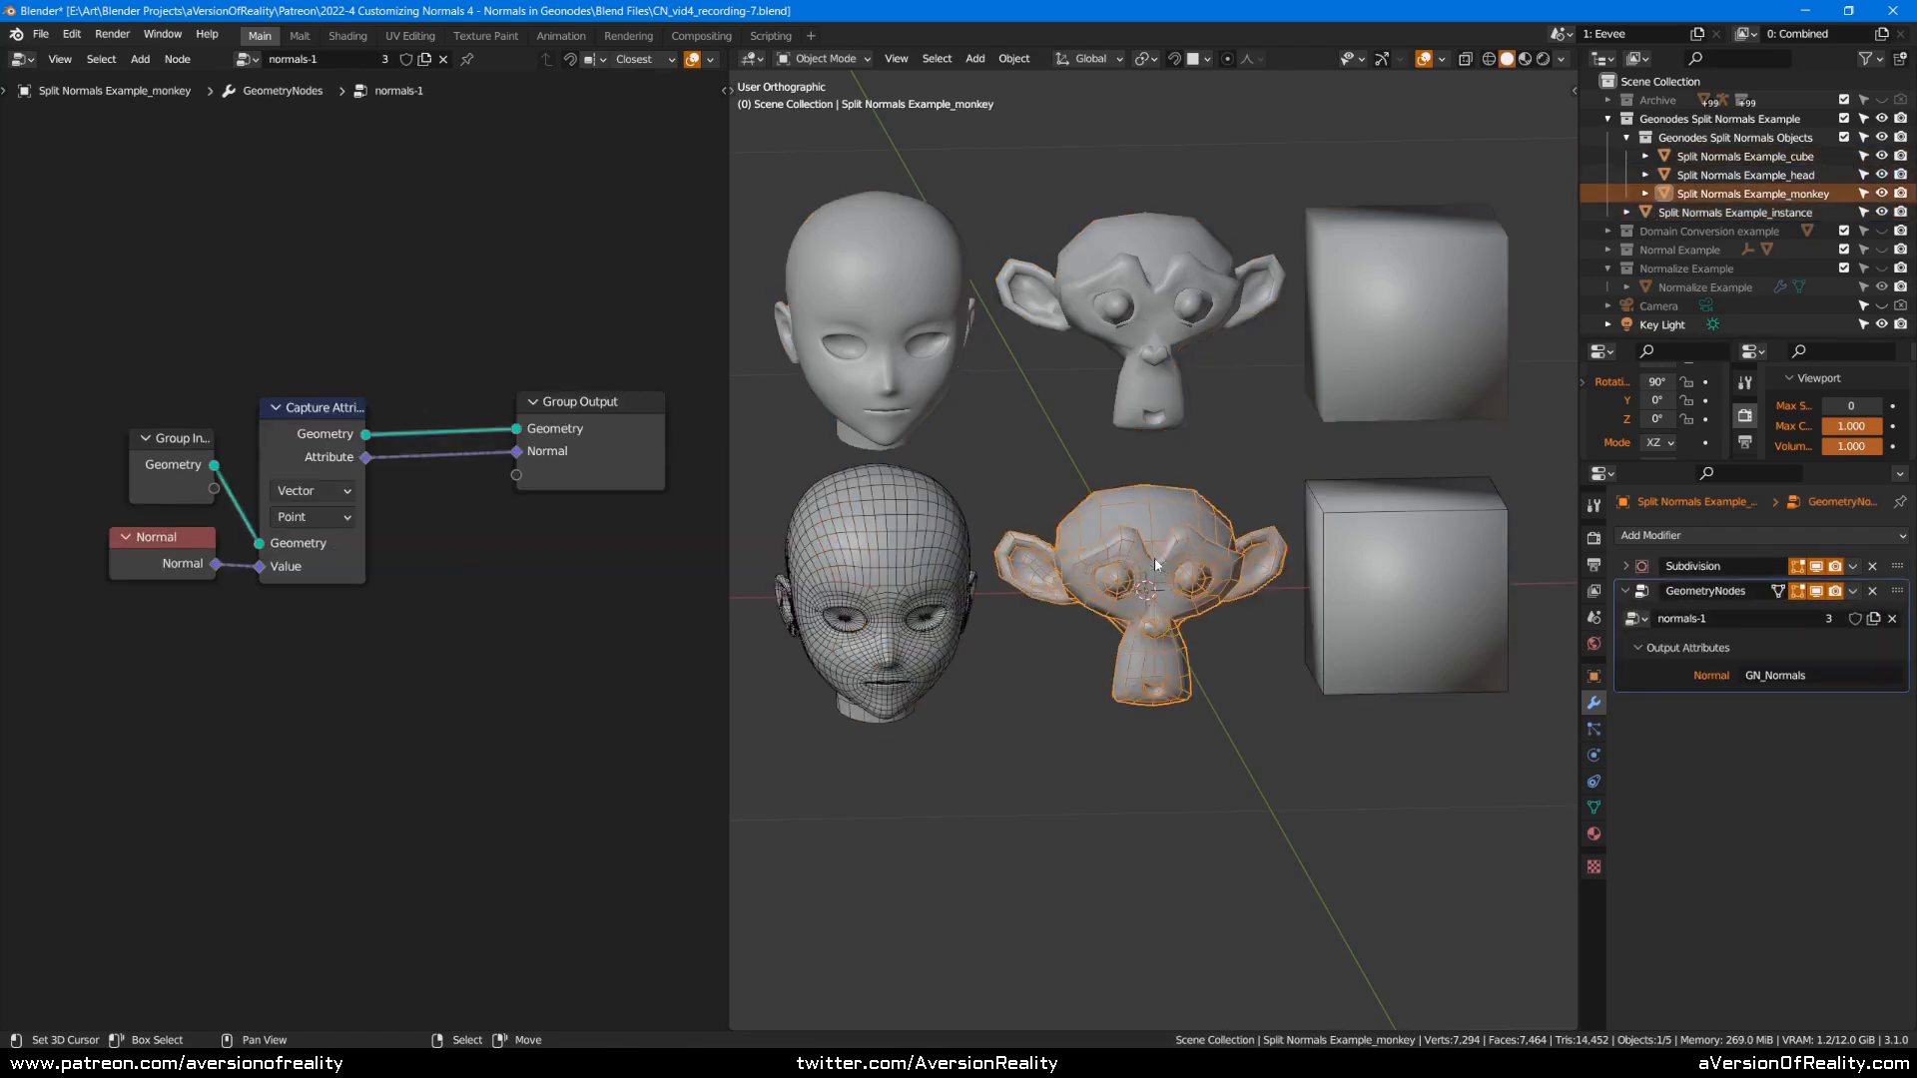
Select the instance object and examine the Collection Info and Realize Instances nodes in its node tree.
left_click(1159, 346)
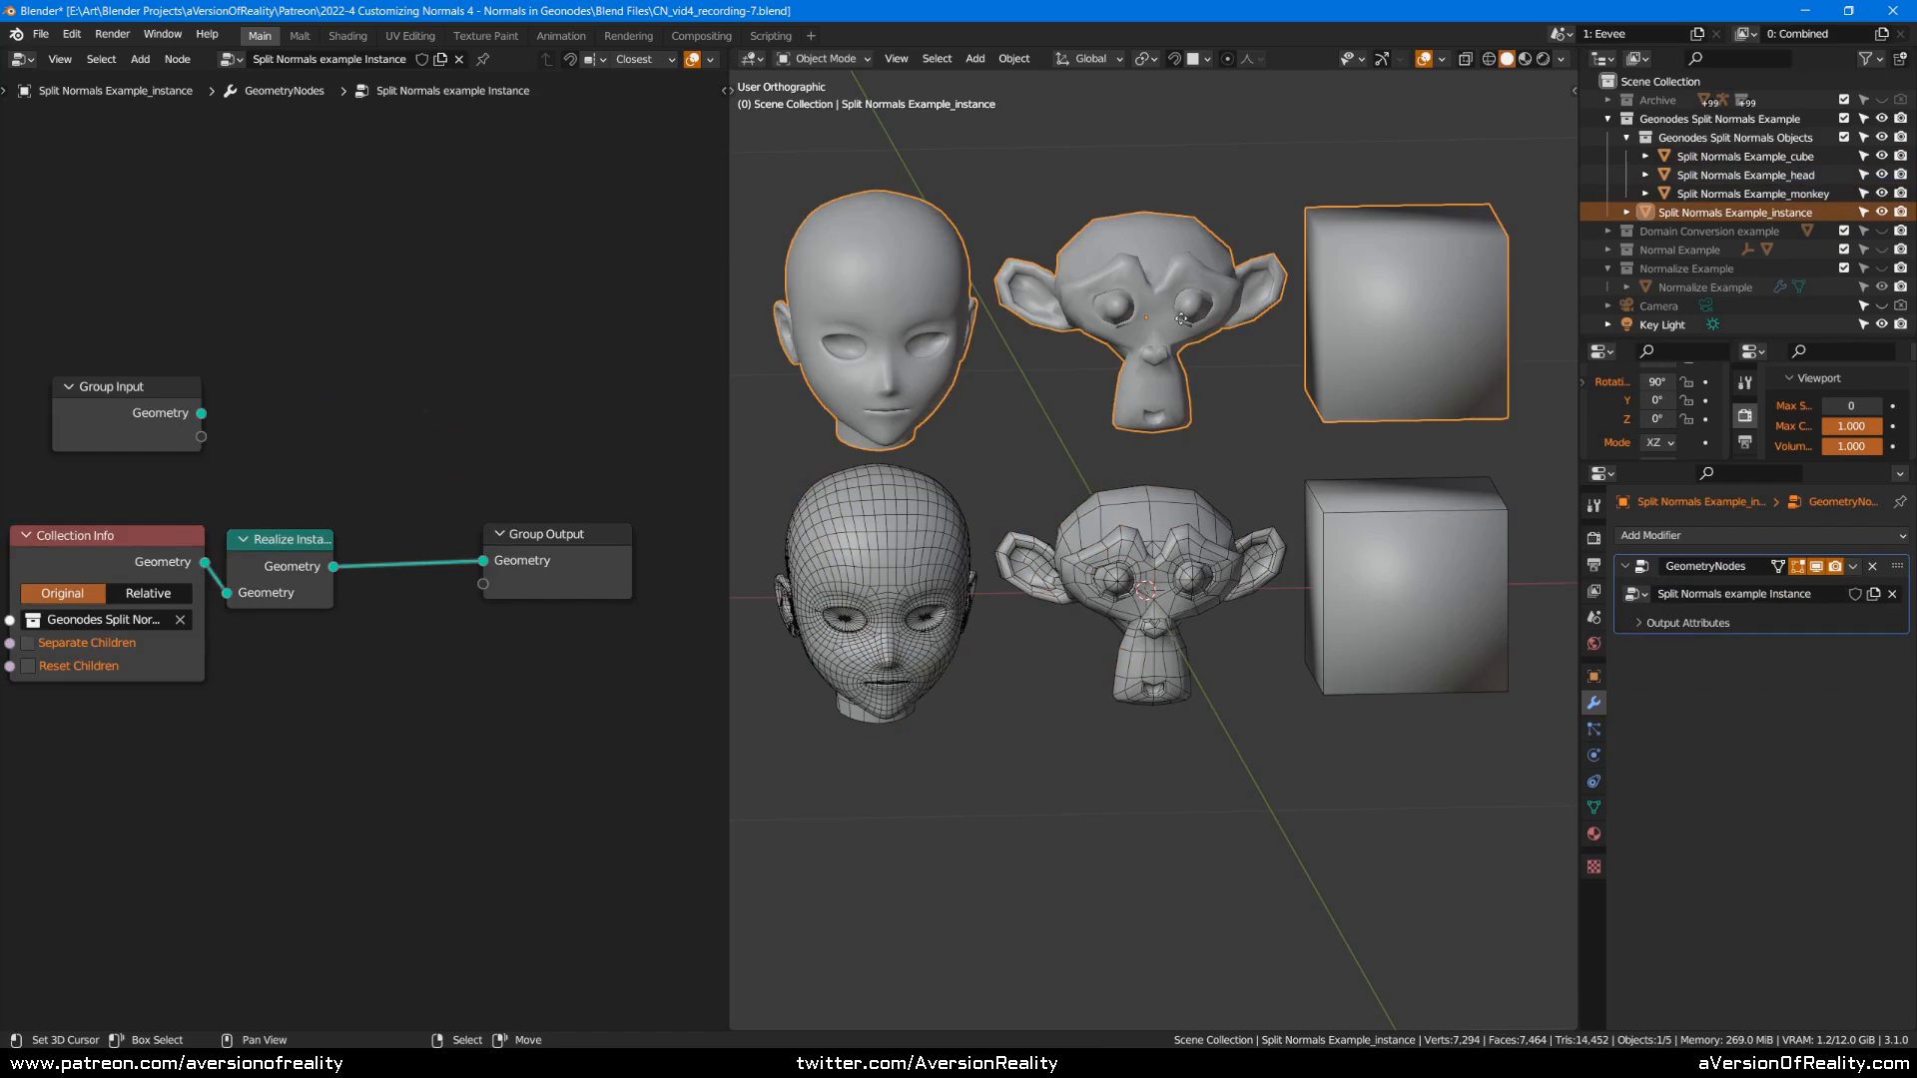
left_click(83, 561)
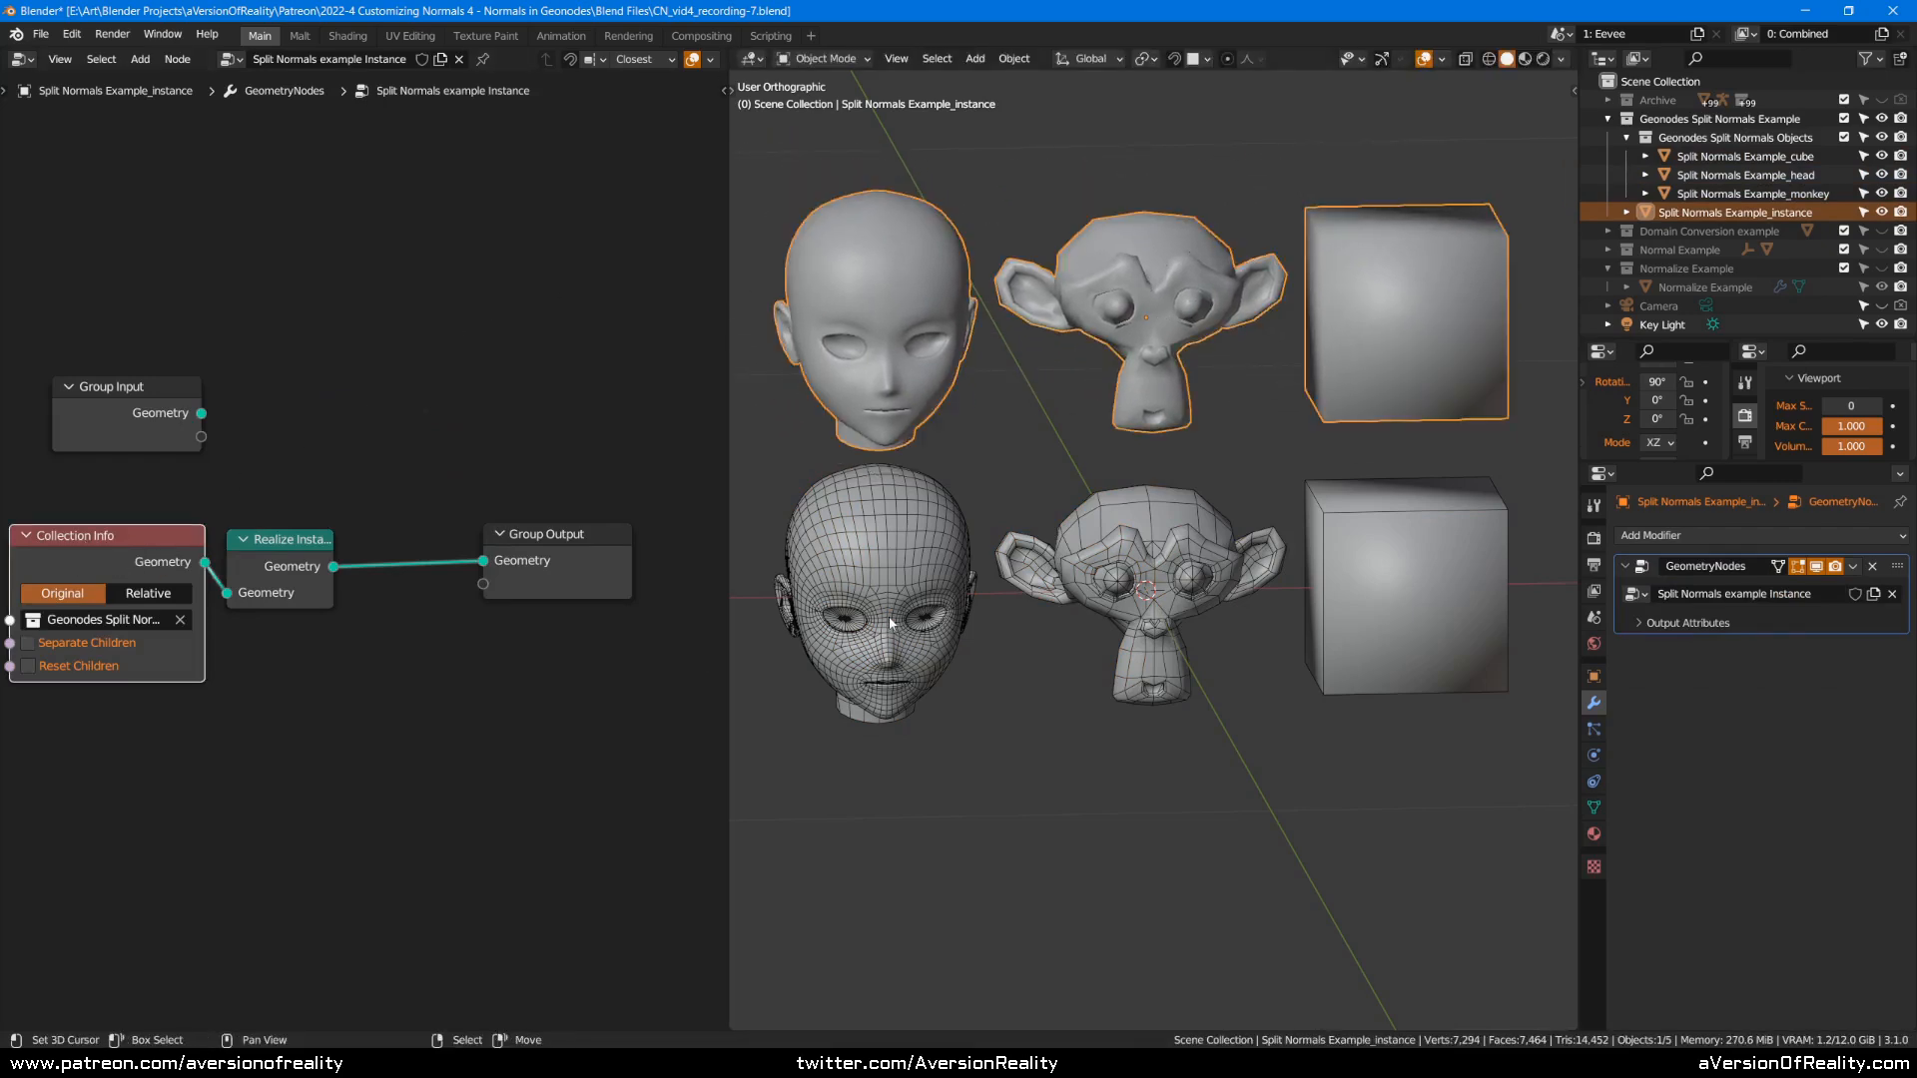
left_click(284, 569)
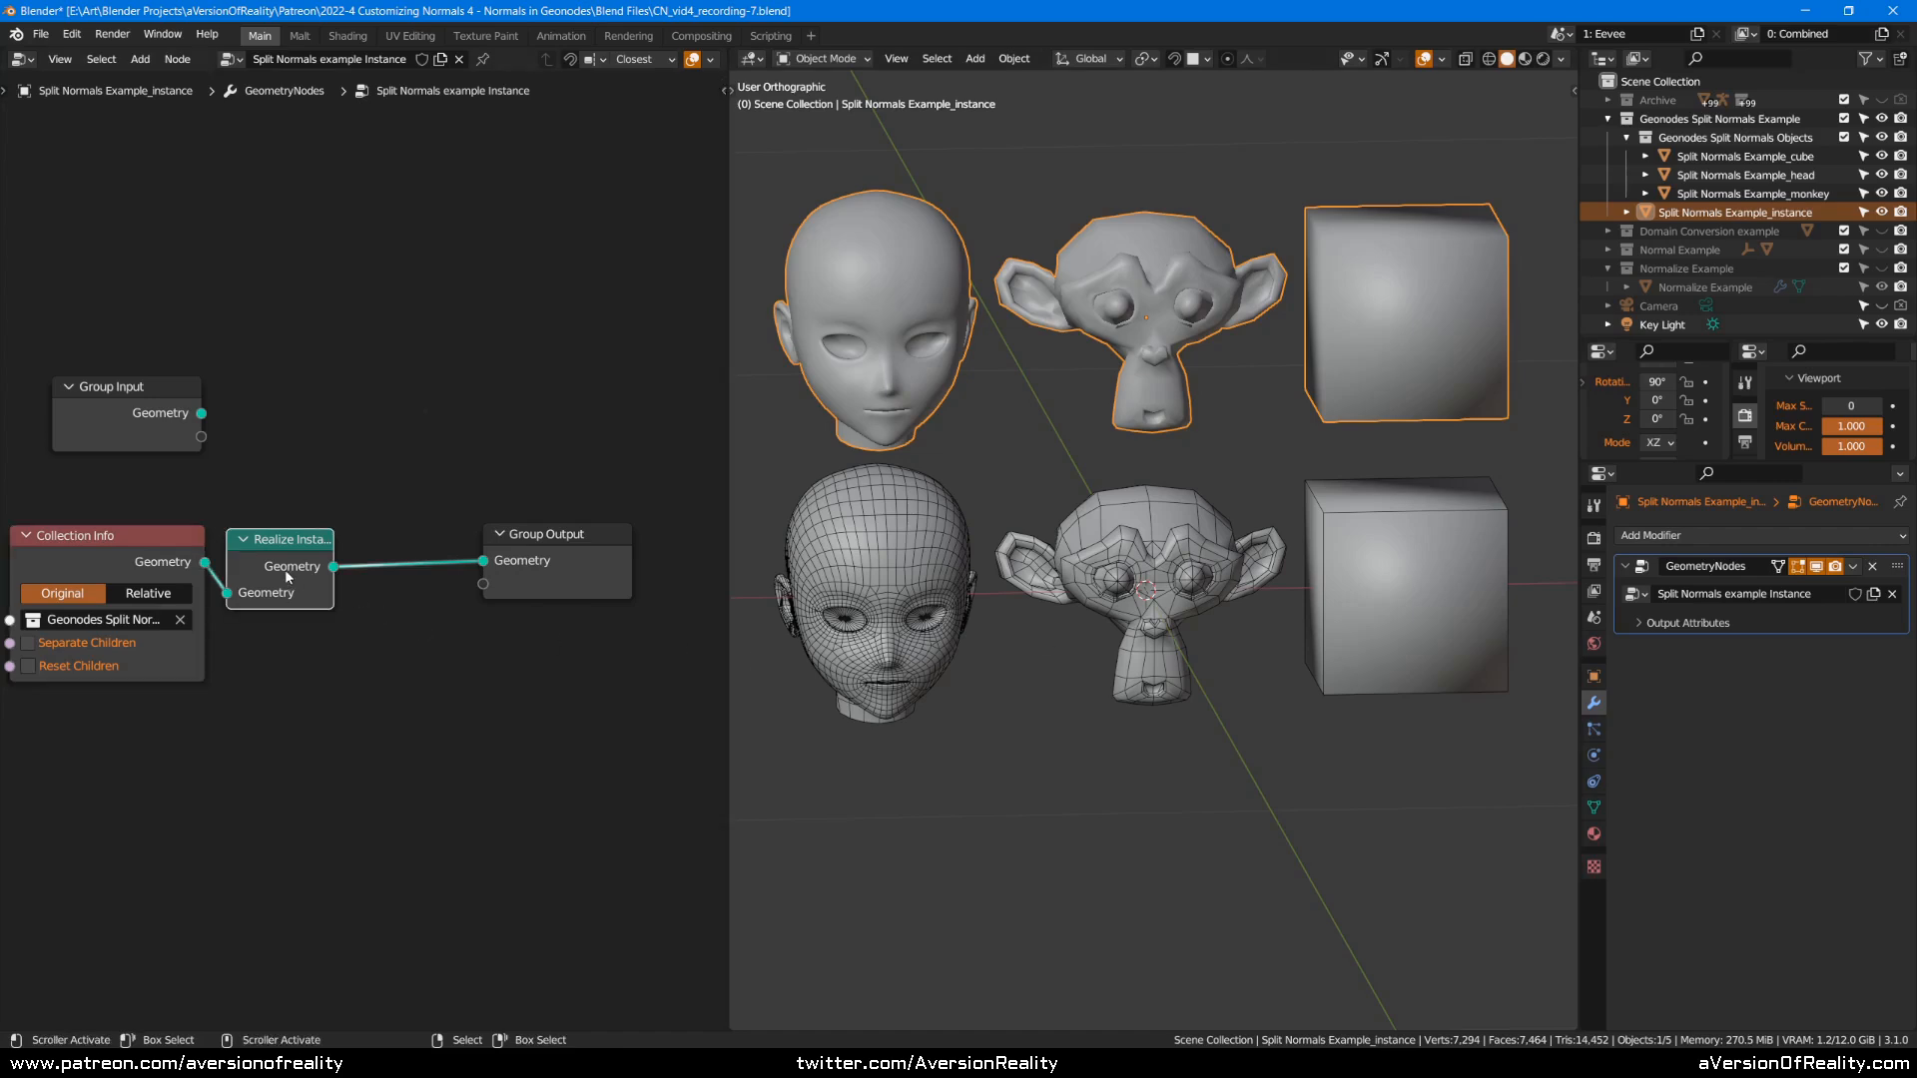
Widen the Realize Instances node until its full title fits.
left_click_drag(331, 542, 406, 545)
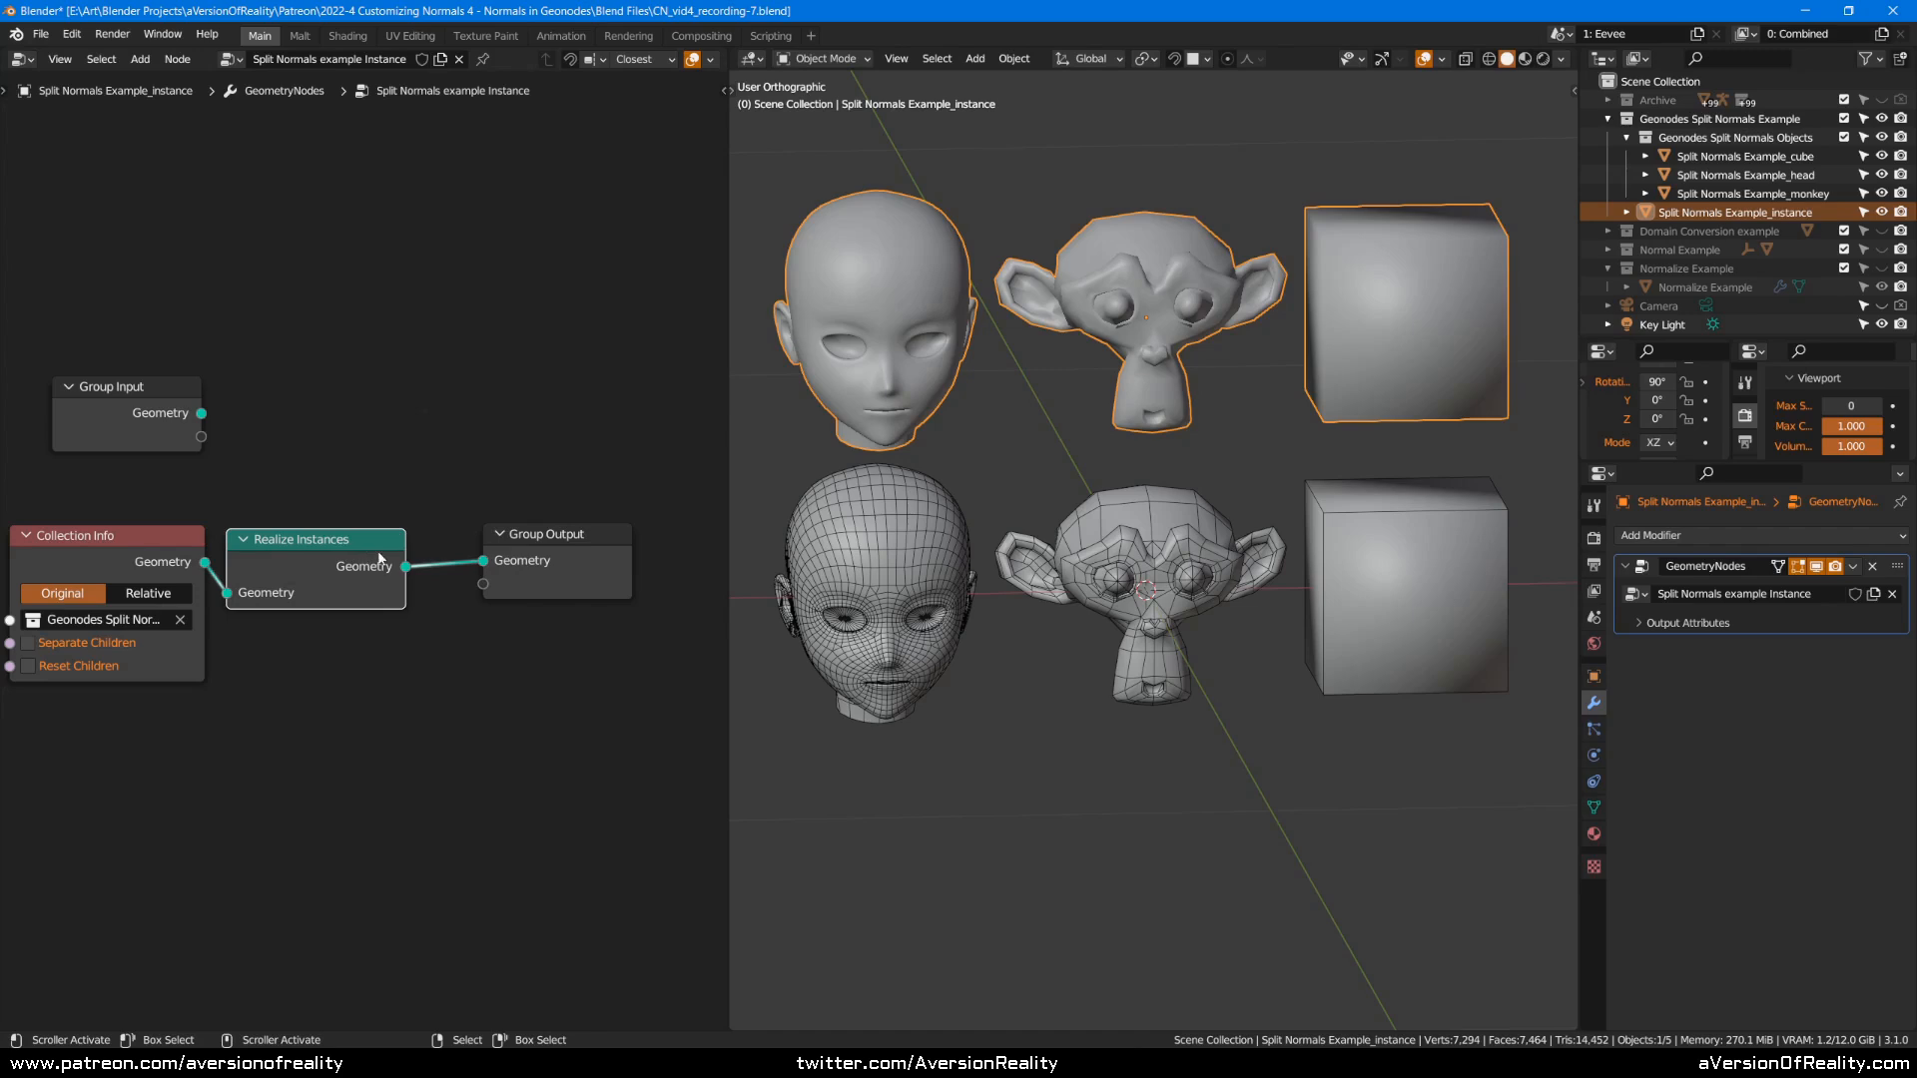
left_click_drag(404, 539, 379, 539)
left_click(447, 449)
middle_click_drag(448, 450, 481, 443)
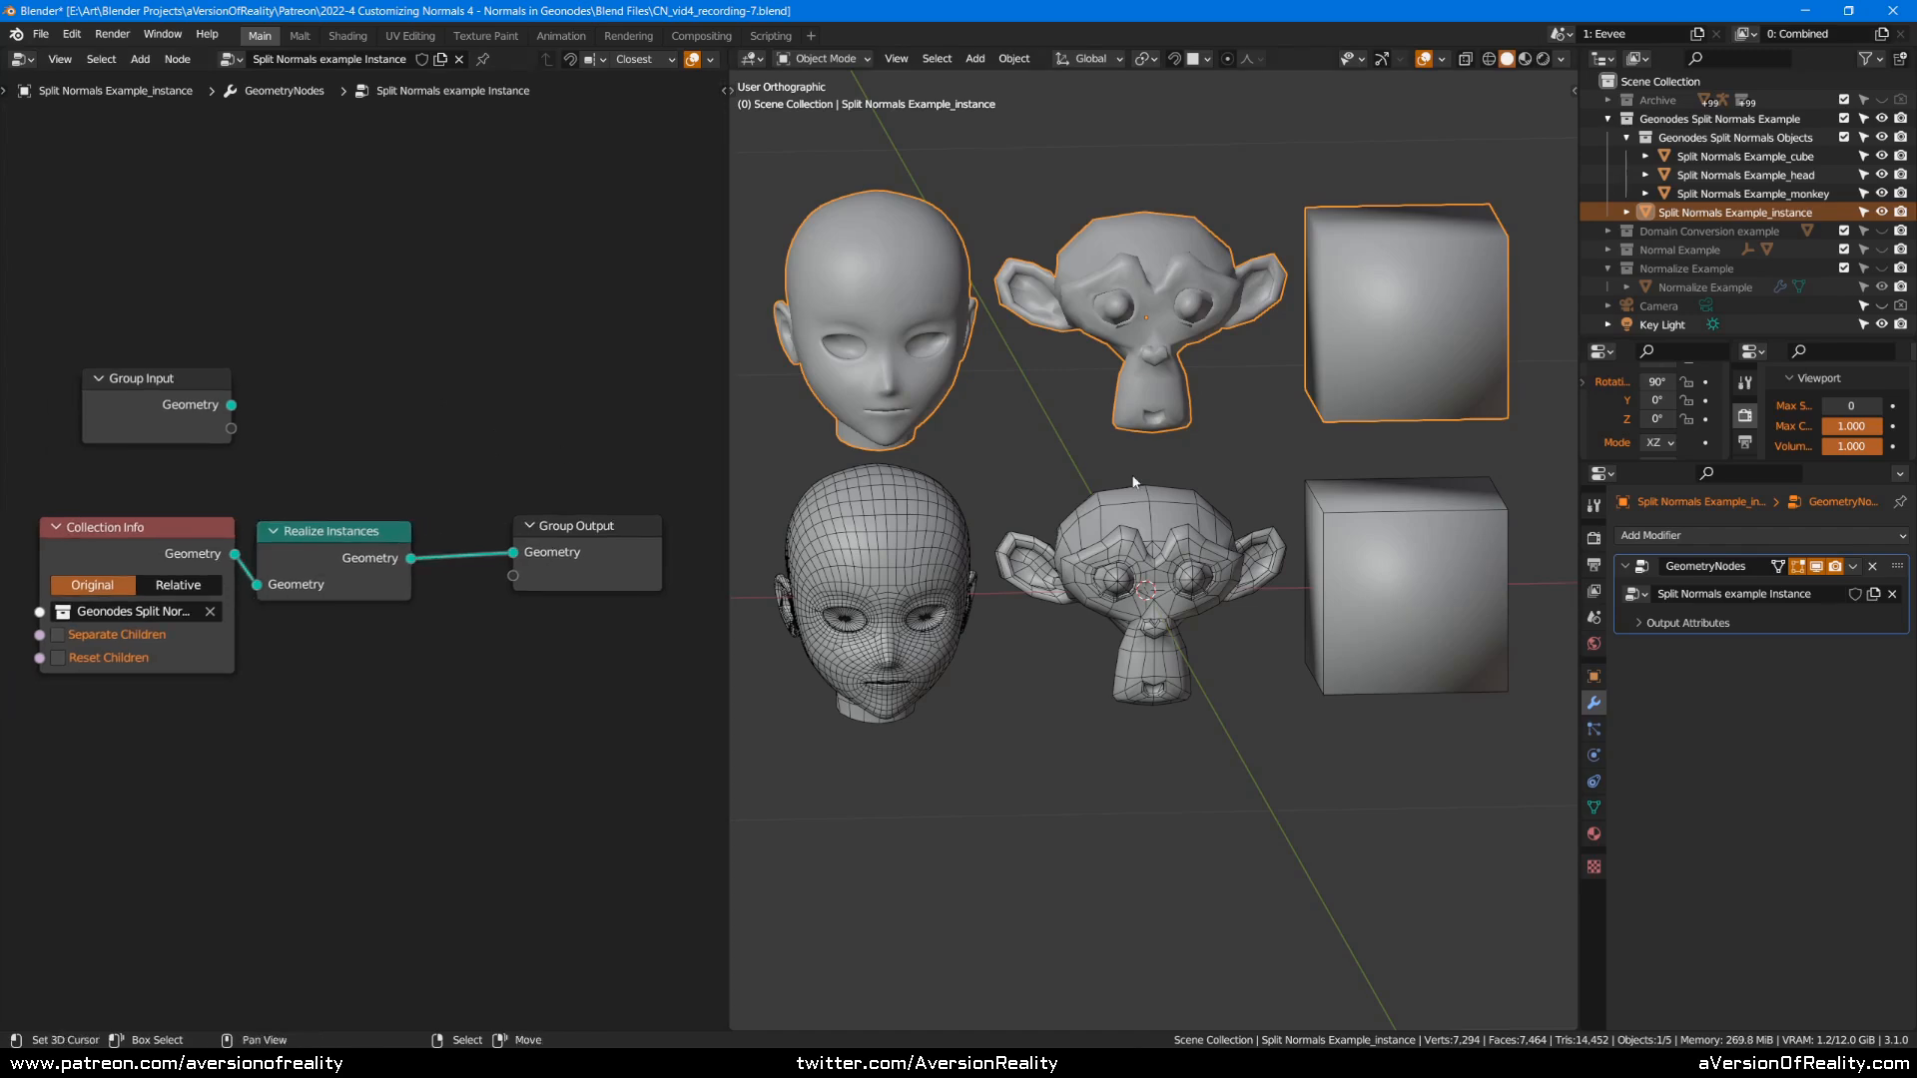
Switch the node editor to the Shader Editor and select the source monkey to show its GN_Normals material nodes.
left_click(22, 59)
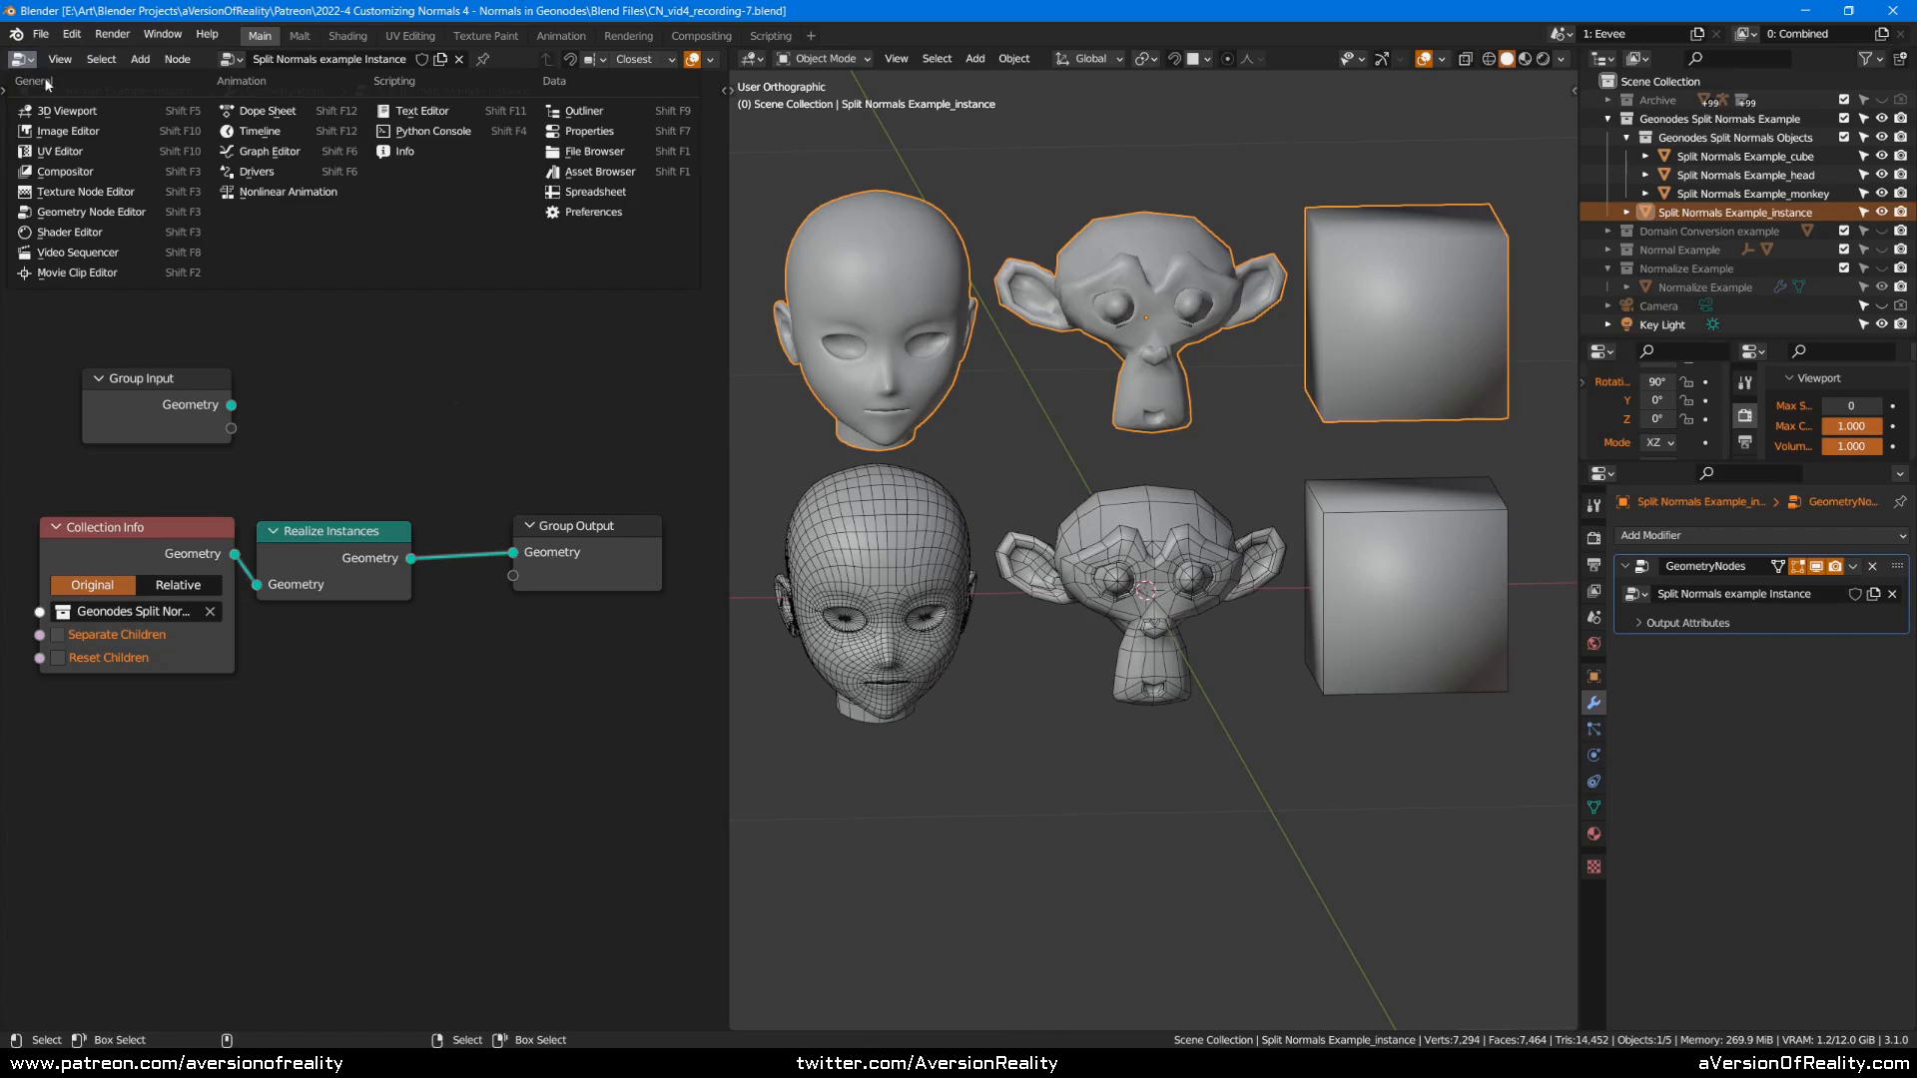
left_click(105, 236)
middle_click_drag(493, 423, 246, 623)
right_click(1119, 609)
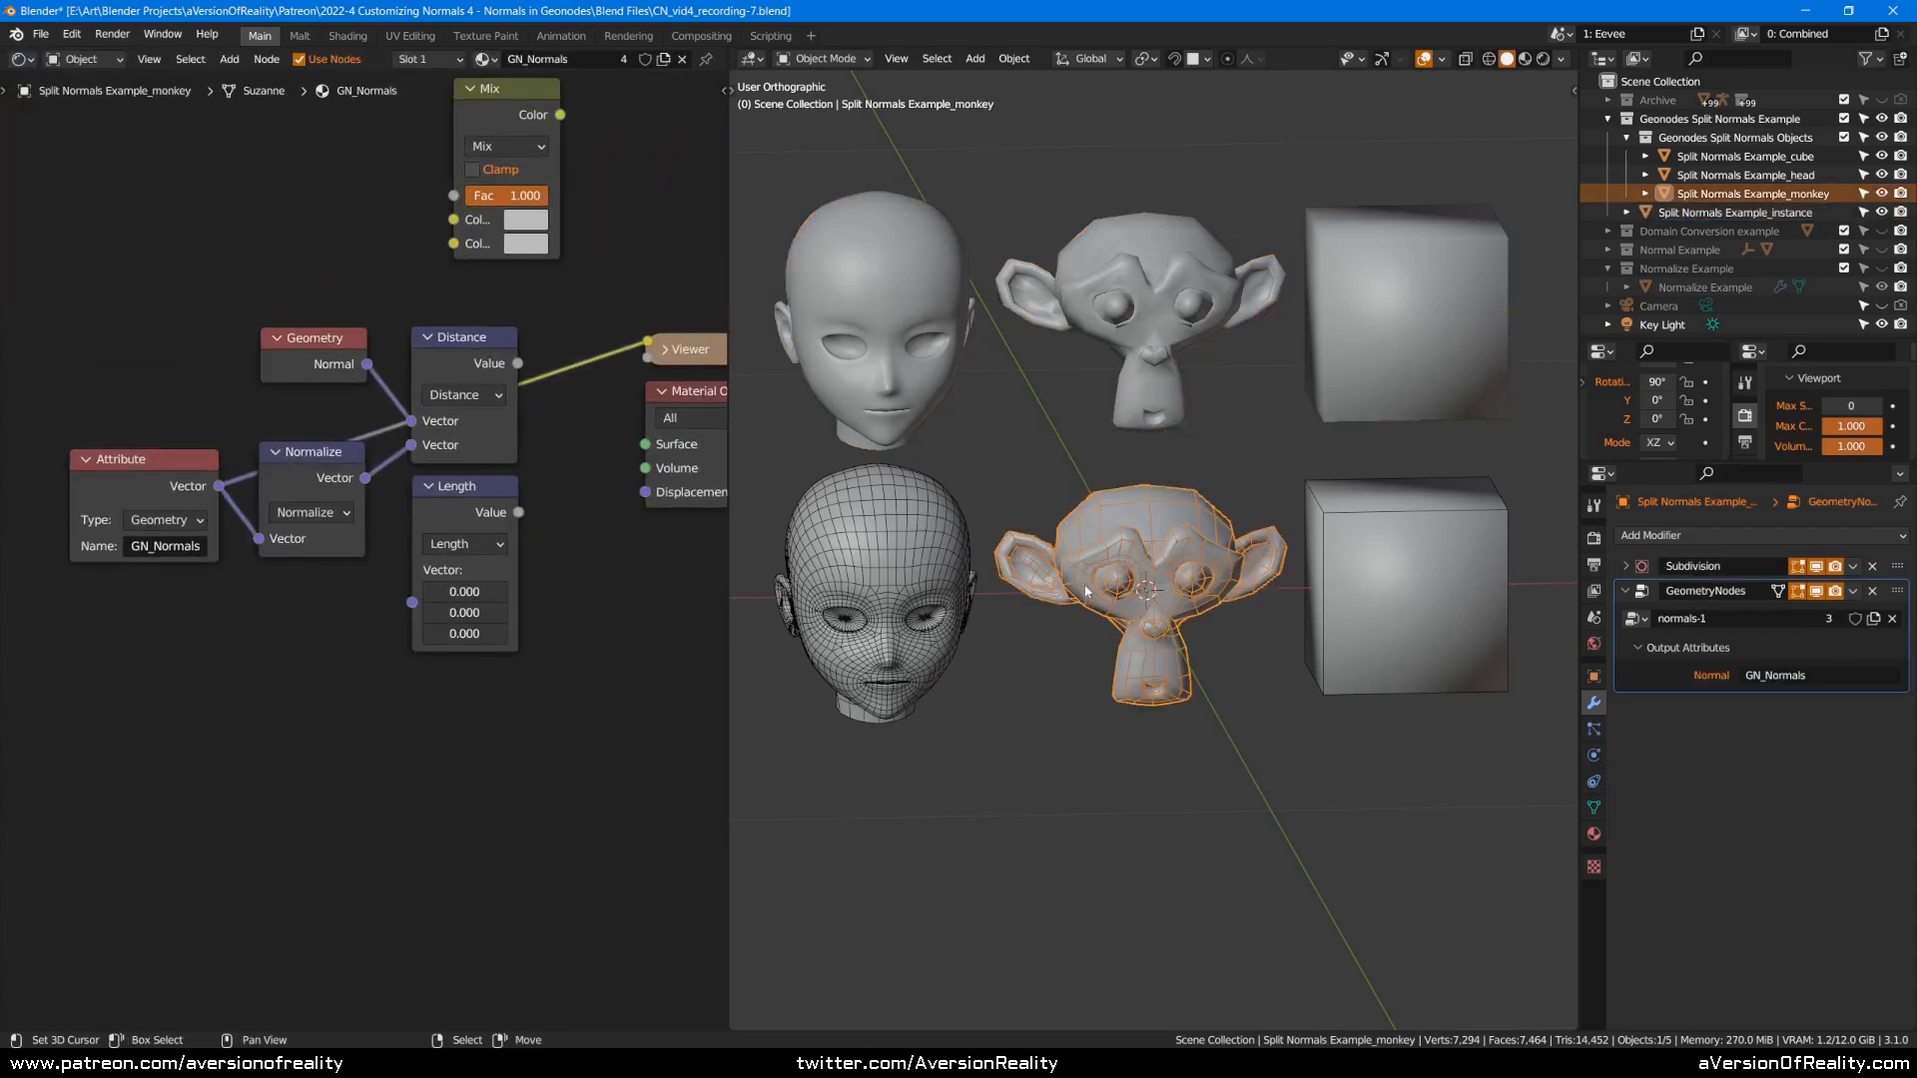
middle_click_drag(649, 240, 505, 355)
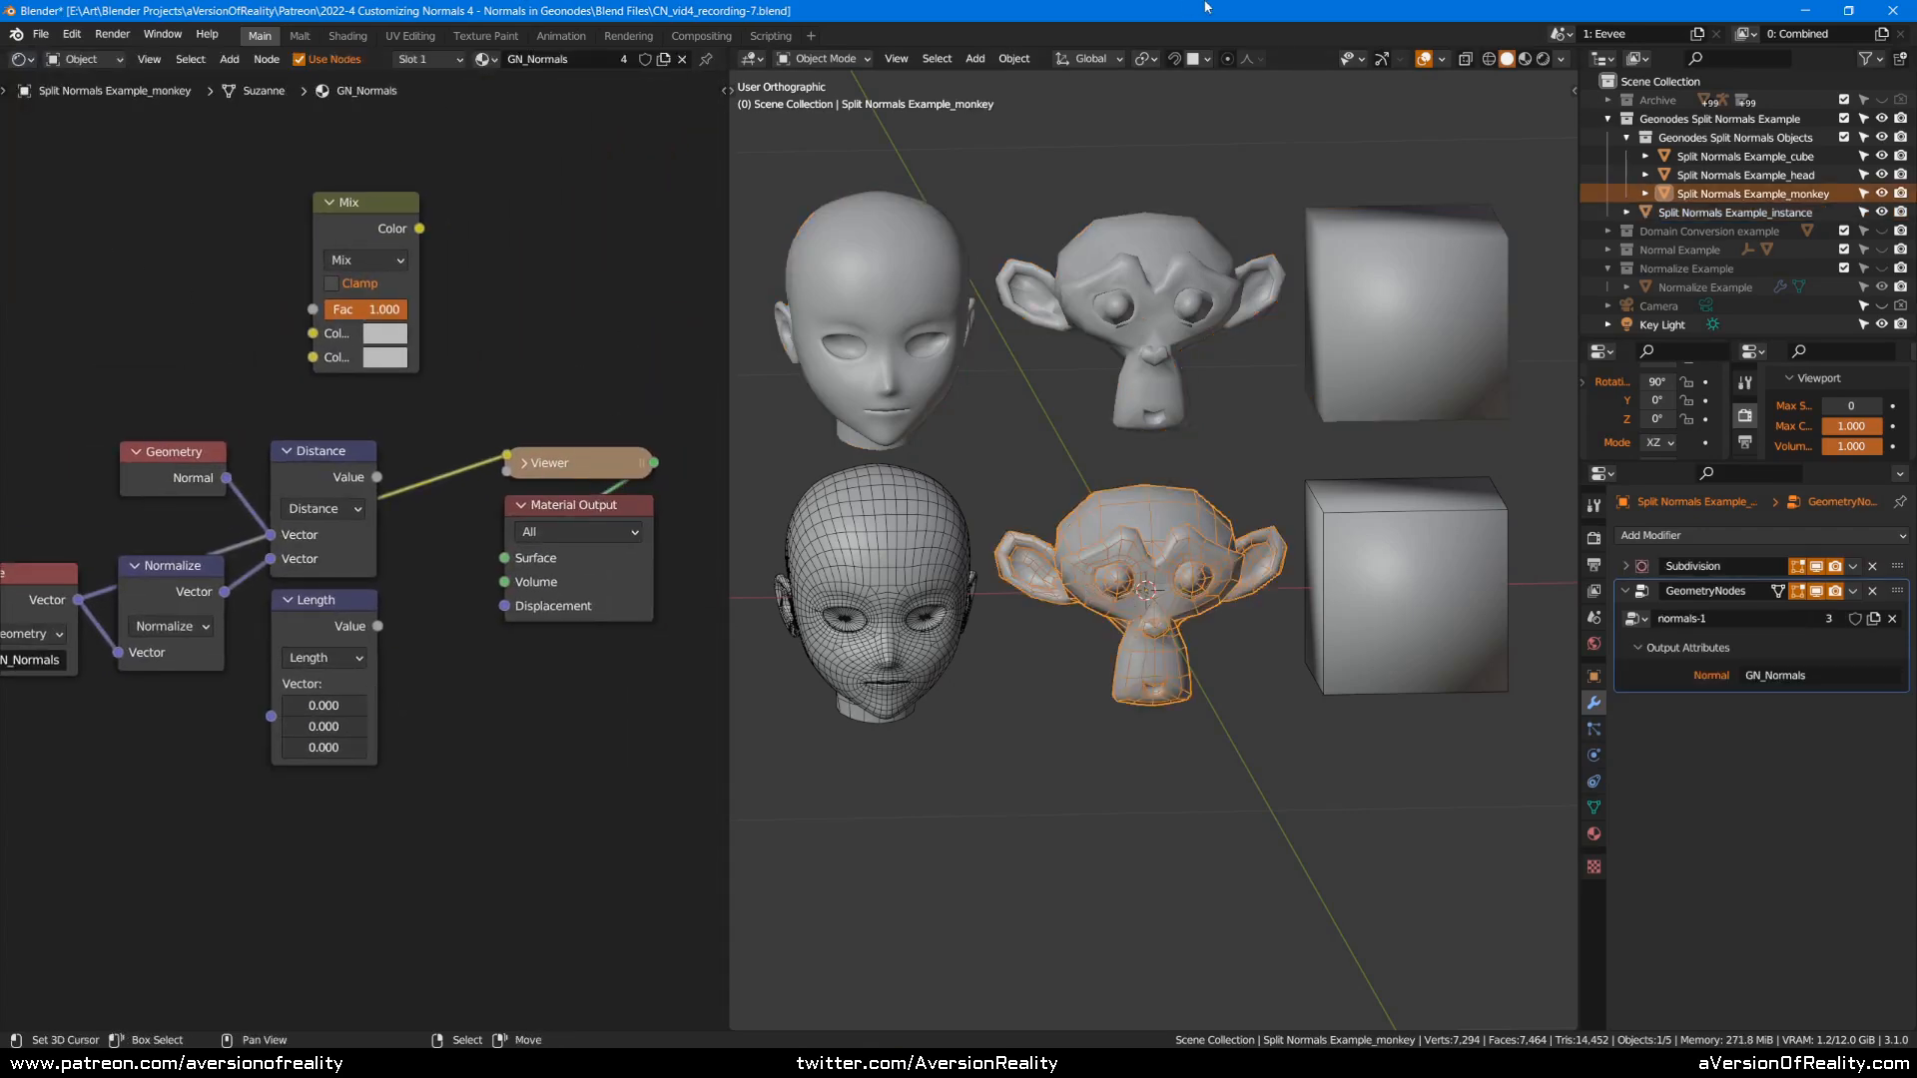
key("KP_1")
Duplicate the Object Info, Geometry and Mix nodes feeding GFN: Step XYZ and place the copies above the Distance node.
scroll(224, 417, "down", 3)
middle_click_drag(223, 417, 434, 455)
scroll(433, 455, "down", 4)
middle_click_drag(680, 419, 135, 557)
scroll(620, 435, "down", 1)
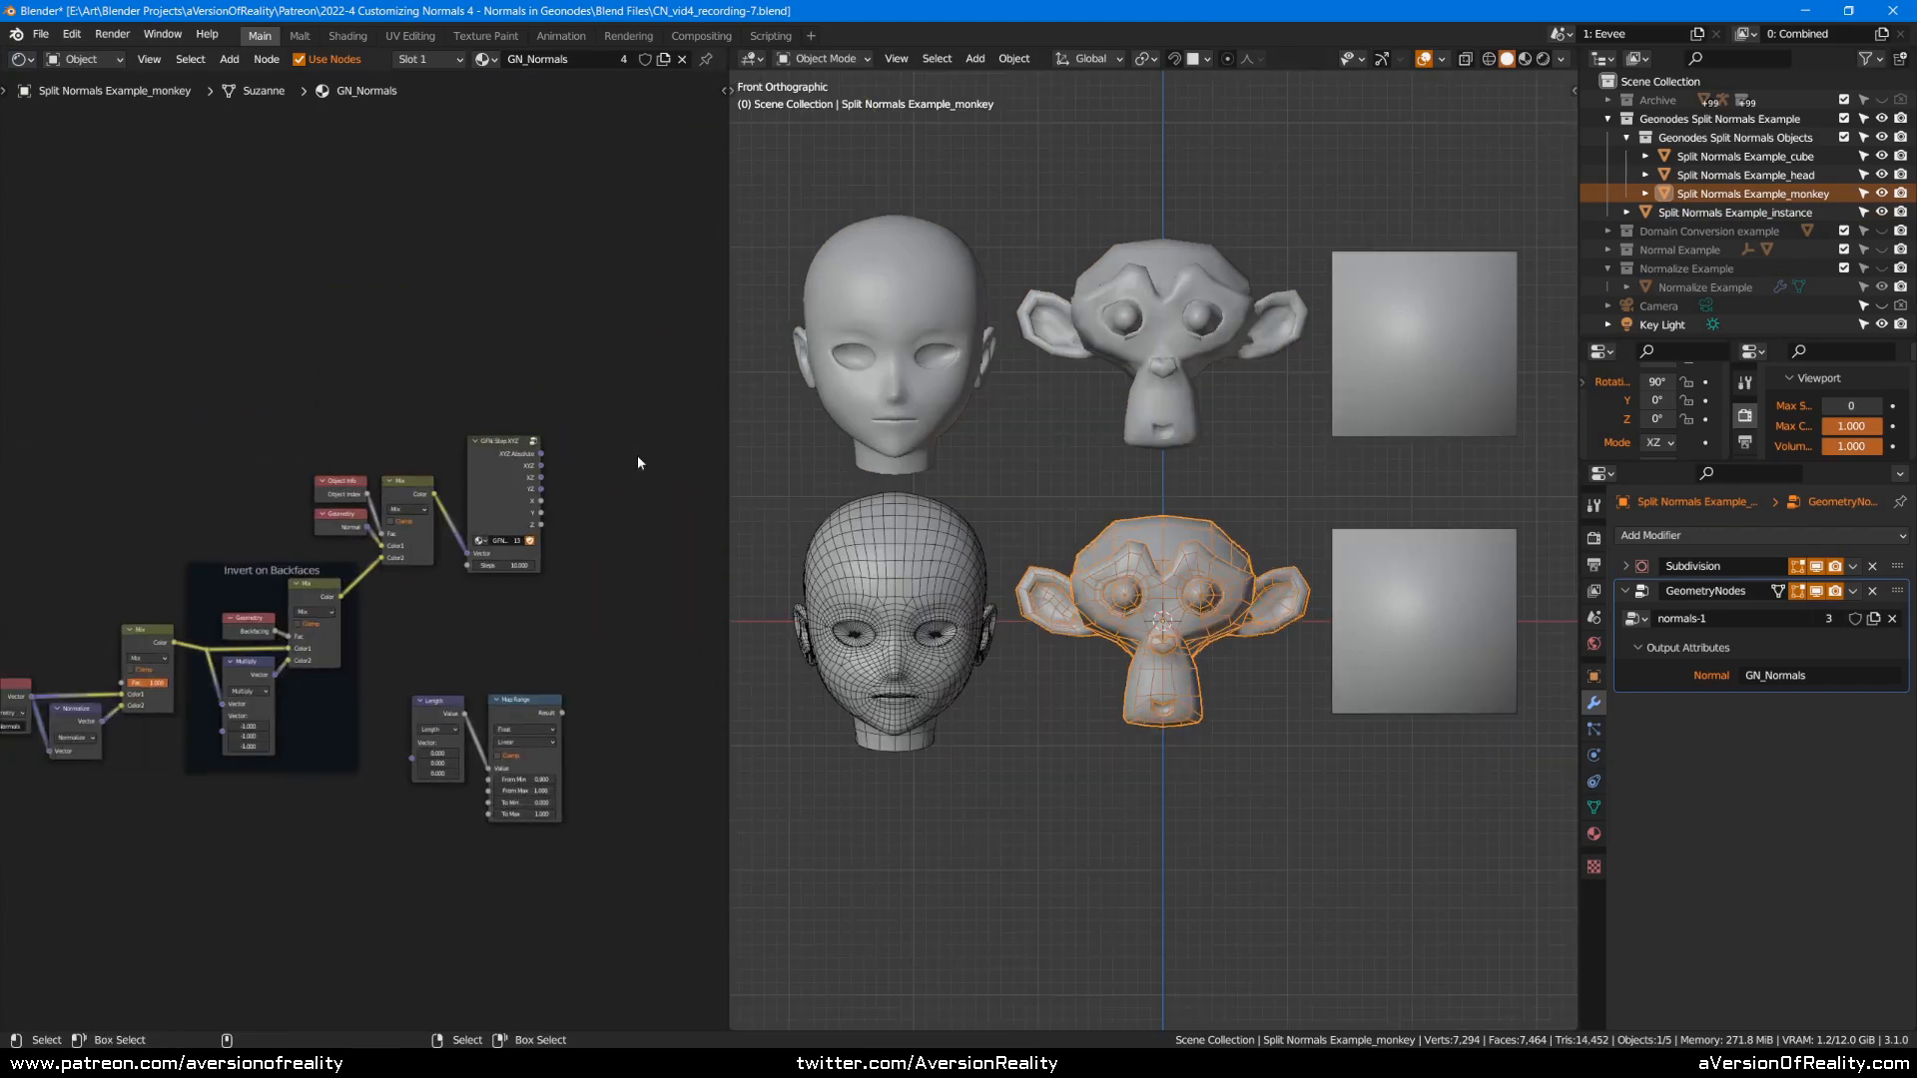
scroll(480, 402, "up", 4)
key("c")
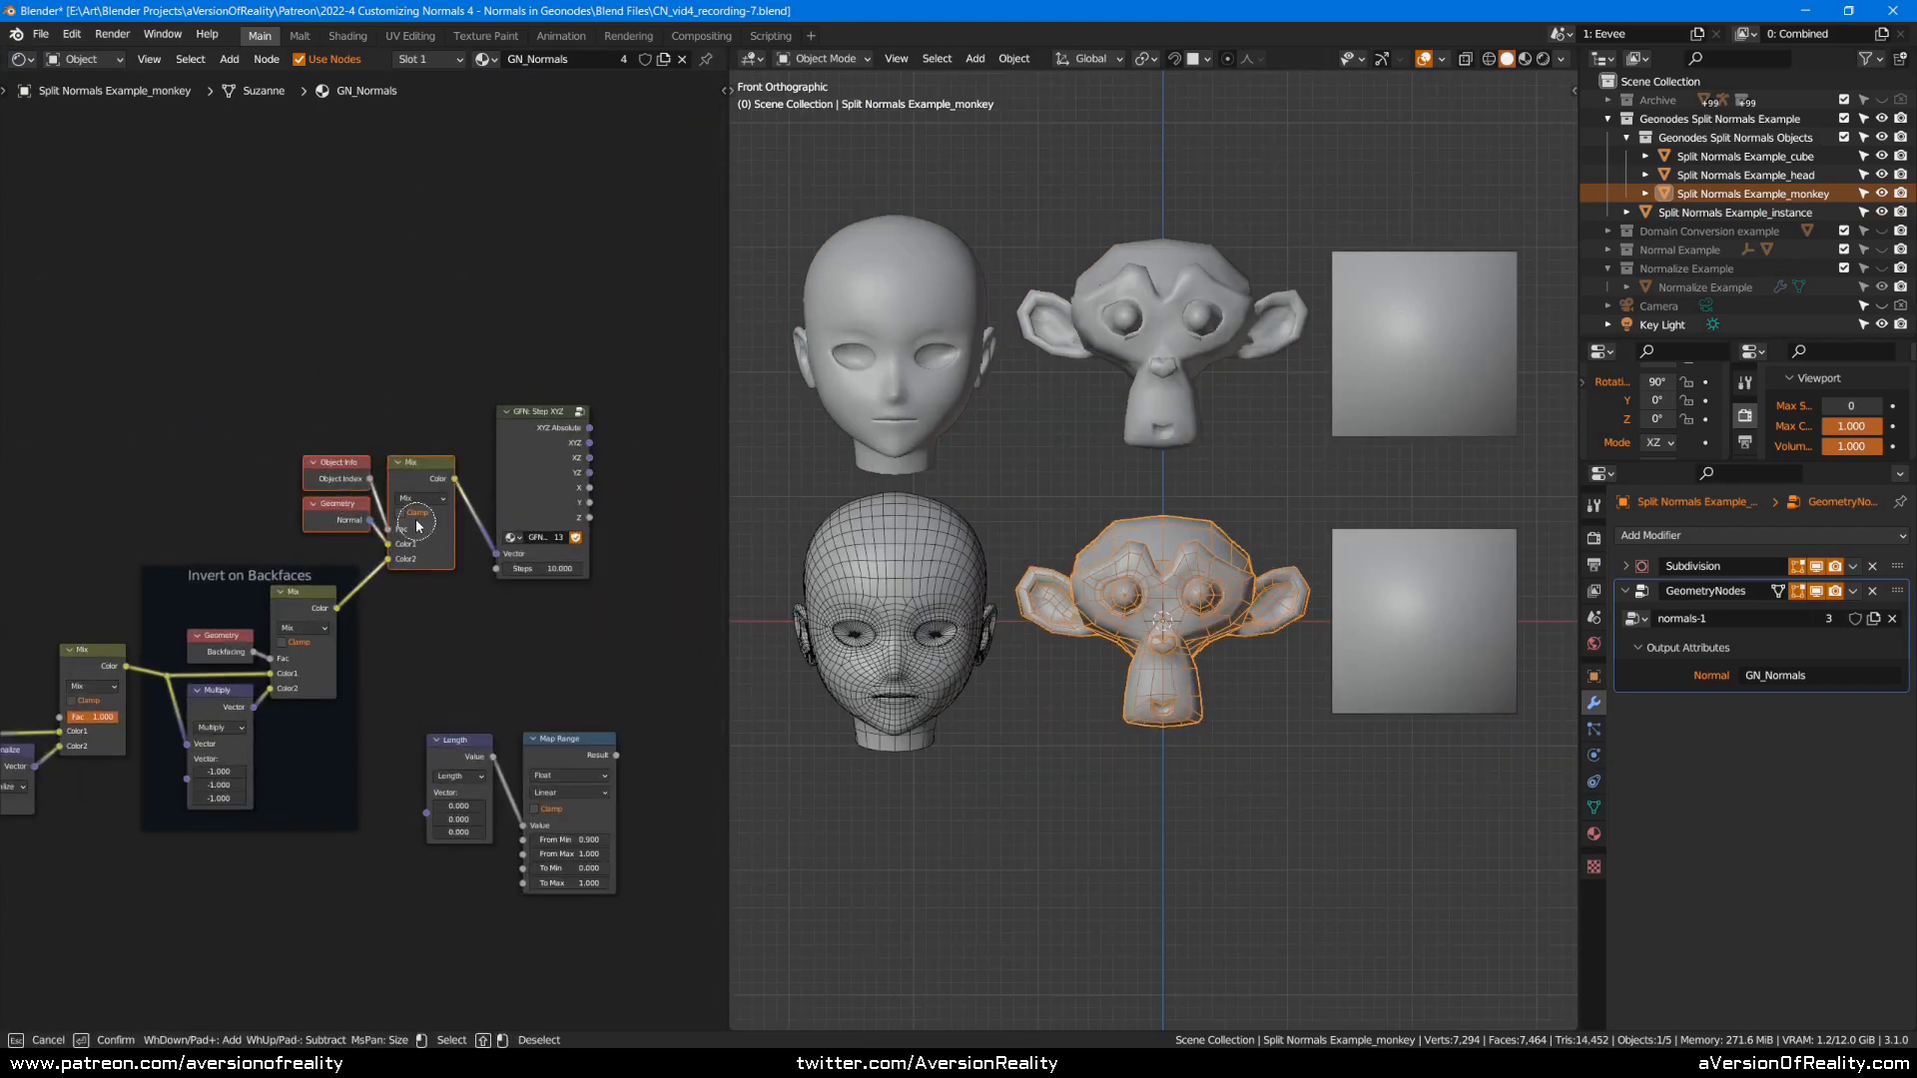
right_click(417, 526)
scroll(590, 518, "down", 2)
middle_click_drag(591, 518, 131, 483)
key("shift+d")
left_click(698, 479)
middle_click_drag(481, 458, 60, 399)
scroll(442, 451, "up", 2)
left_click_drag(198, 368, 517, 339)
Compare the Pass Index in the object properties of the instance object and the source monkey.
scroll(1198, 267, "up", 2)
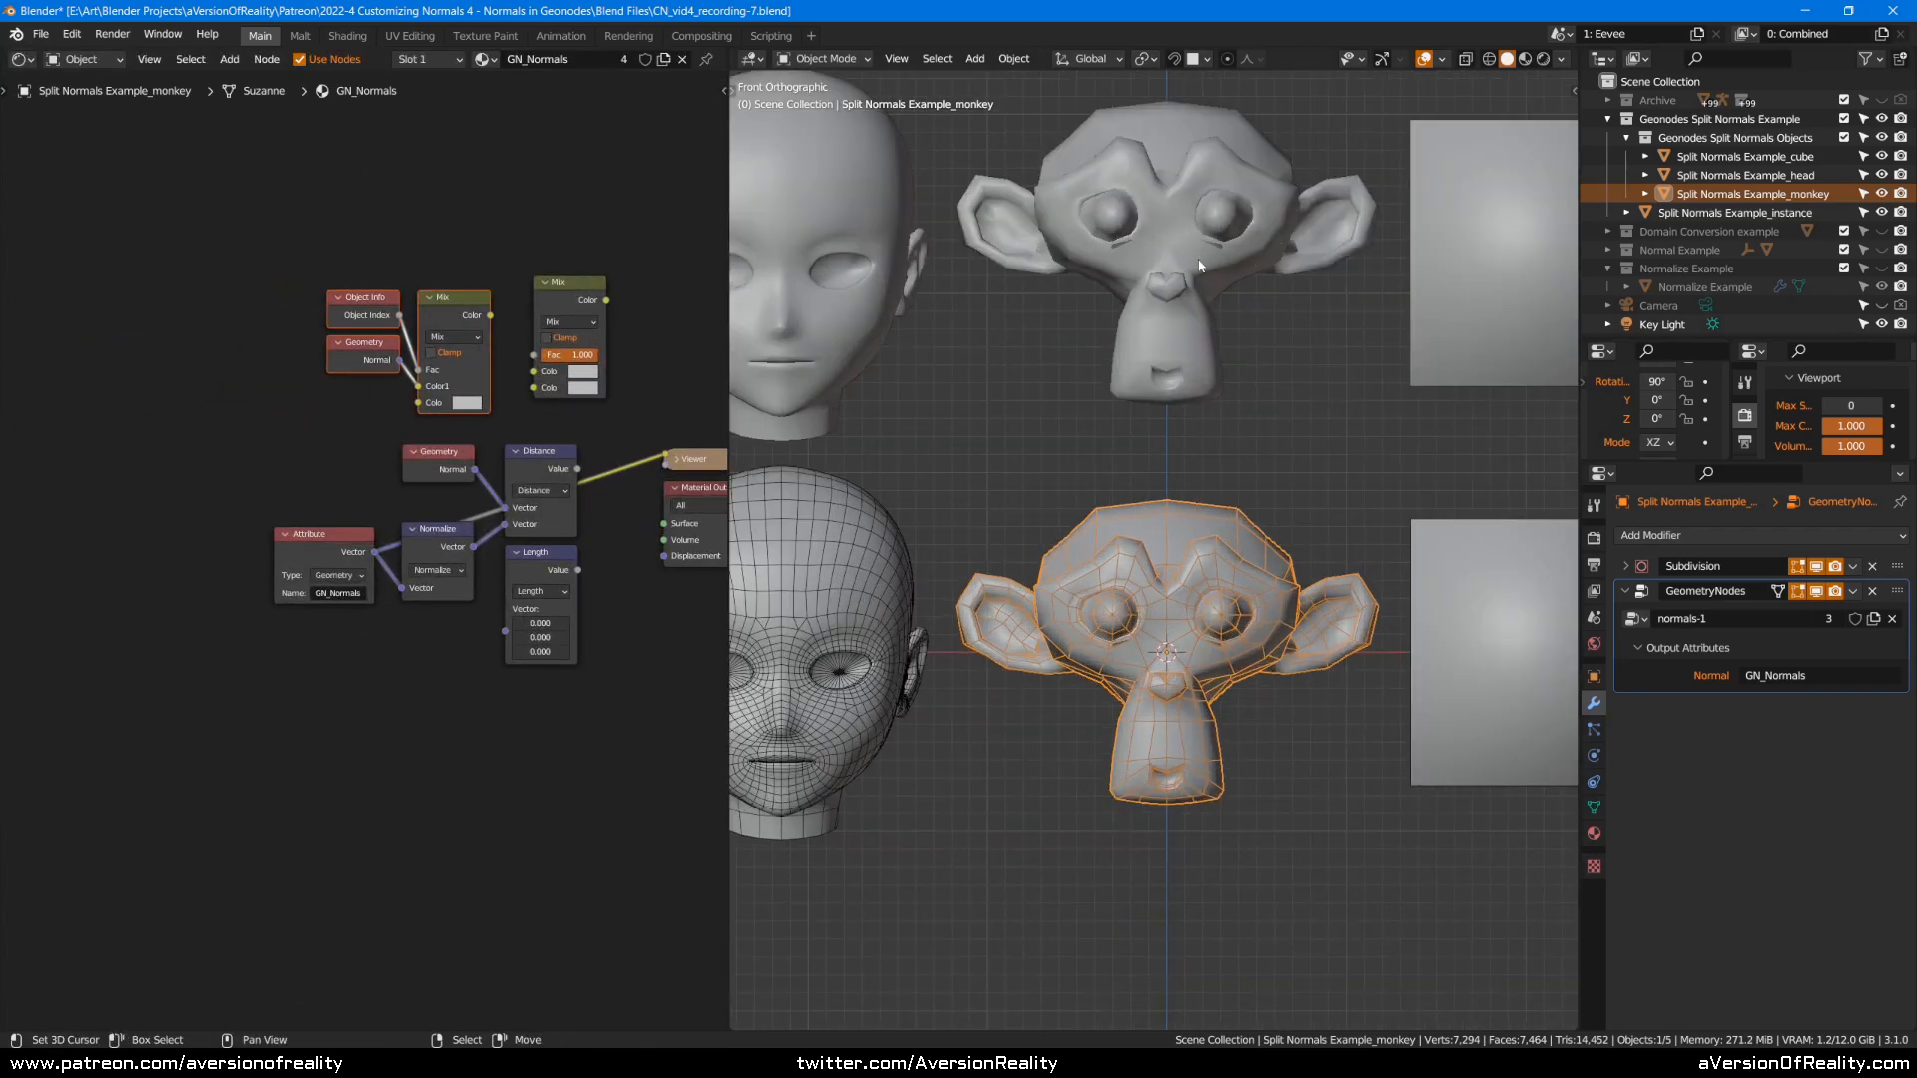
left_click(1198, 266)
left_click(1593, 677)
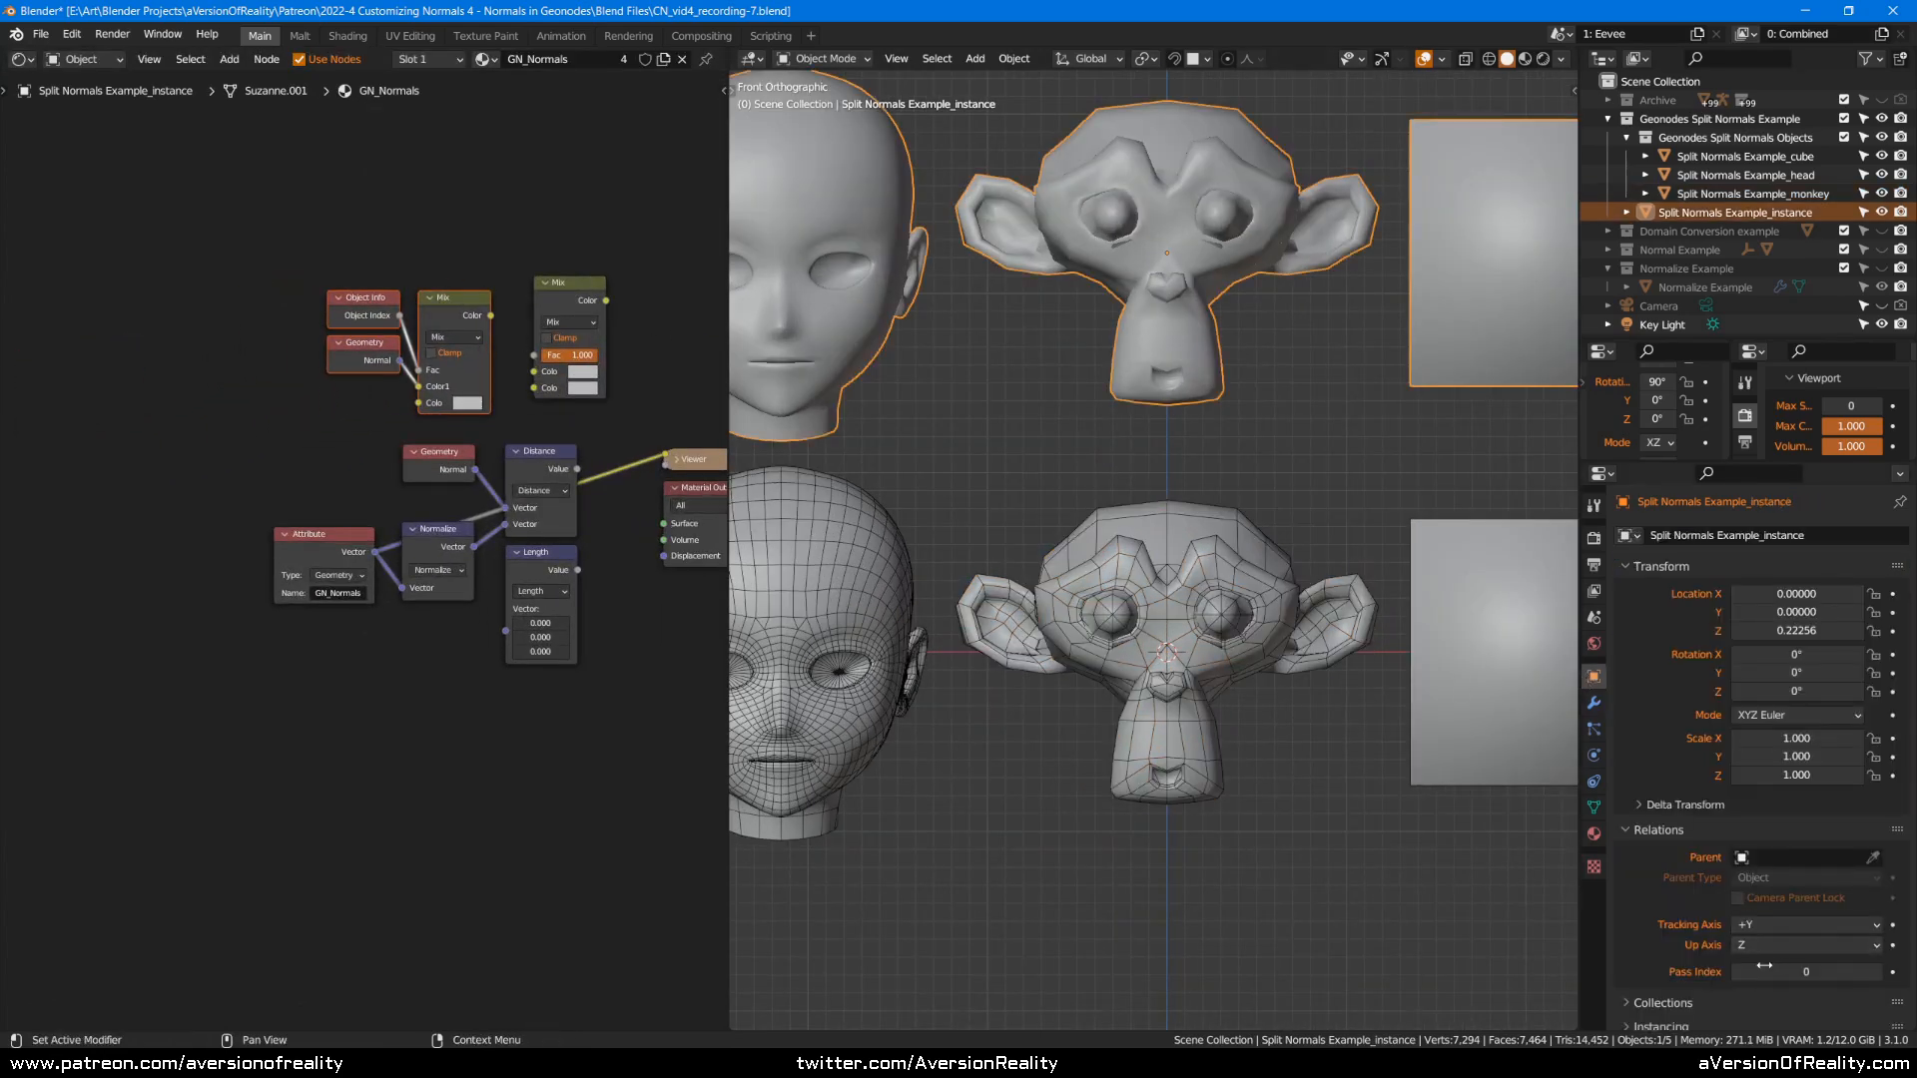
left_click(1200, 566)
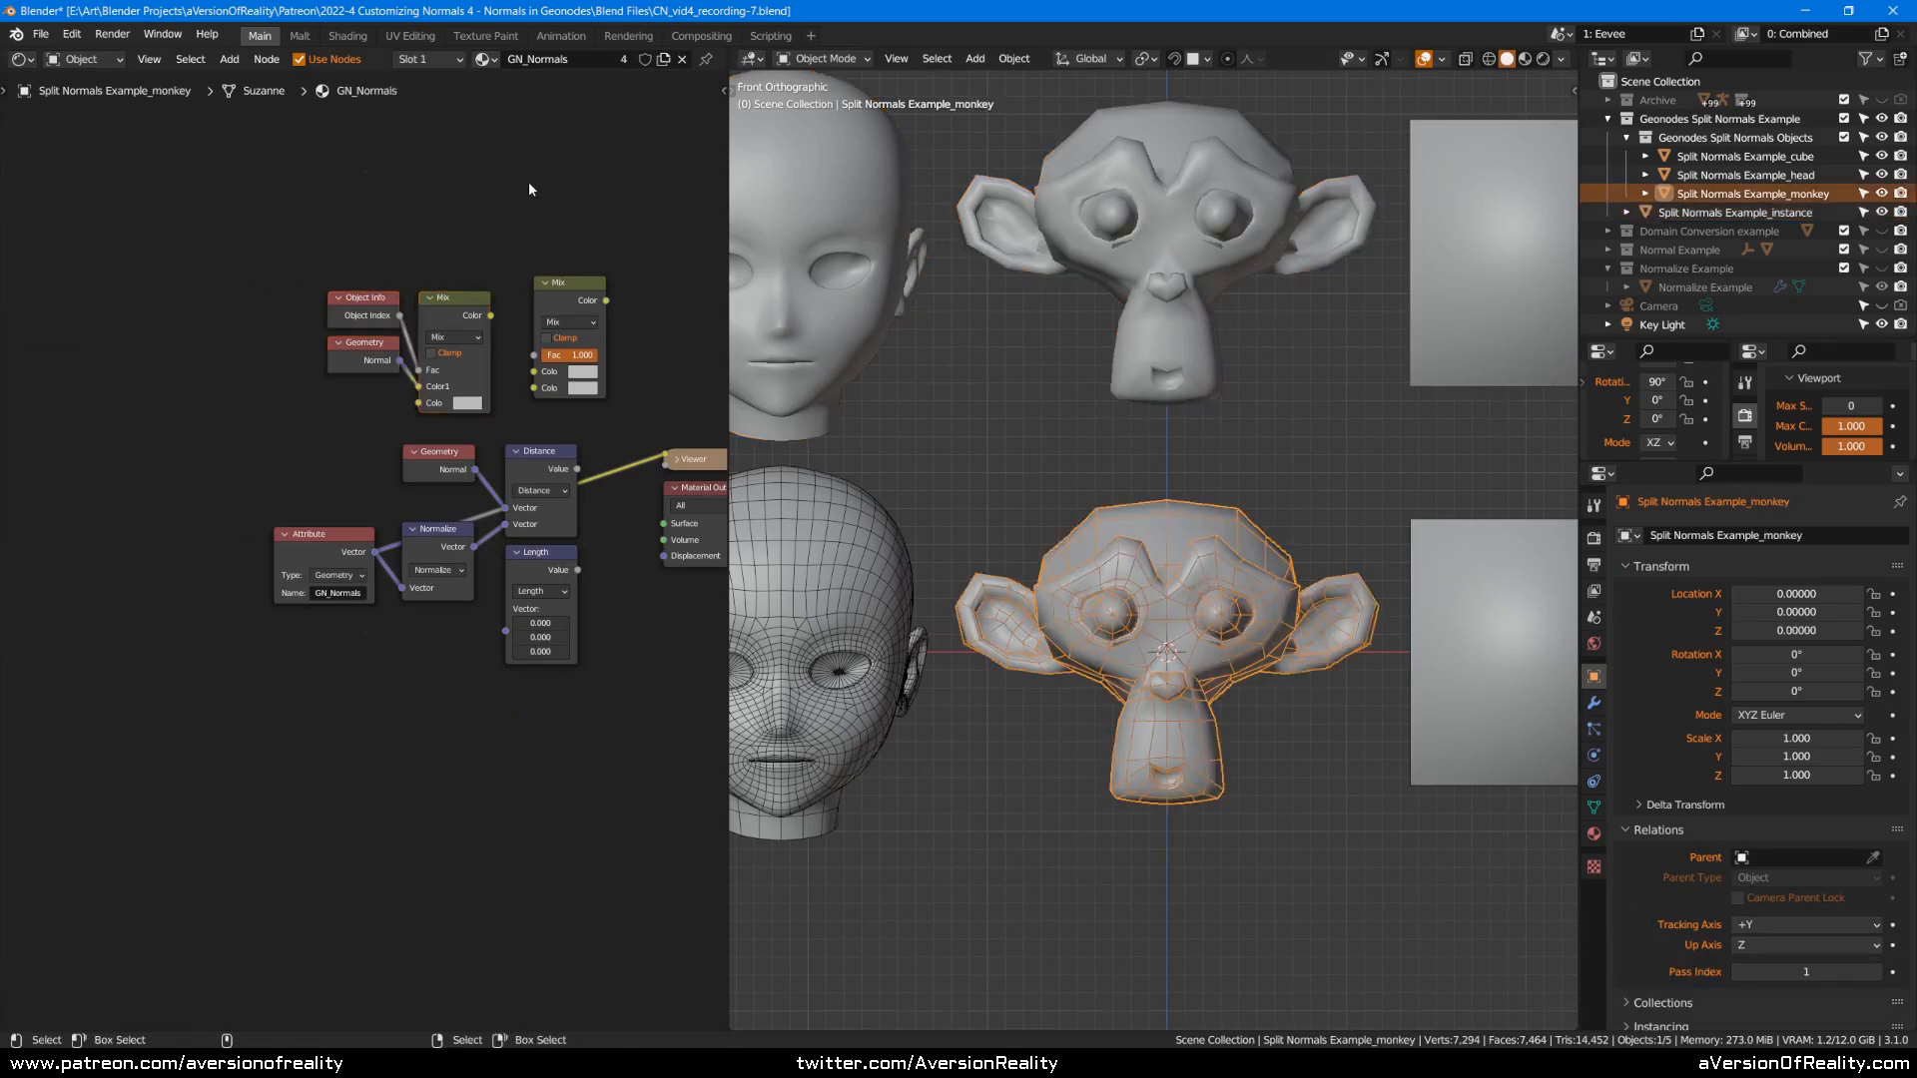
Preview the Object Info node's Object Index output in rendered viewport shading on the instance and source objects.
key("Home")
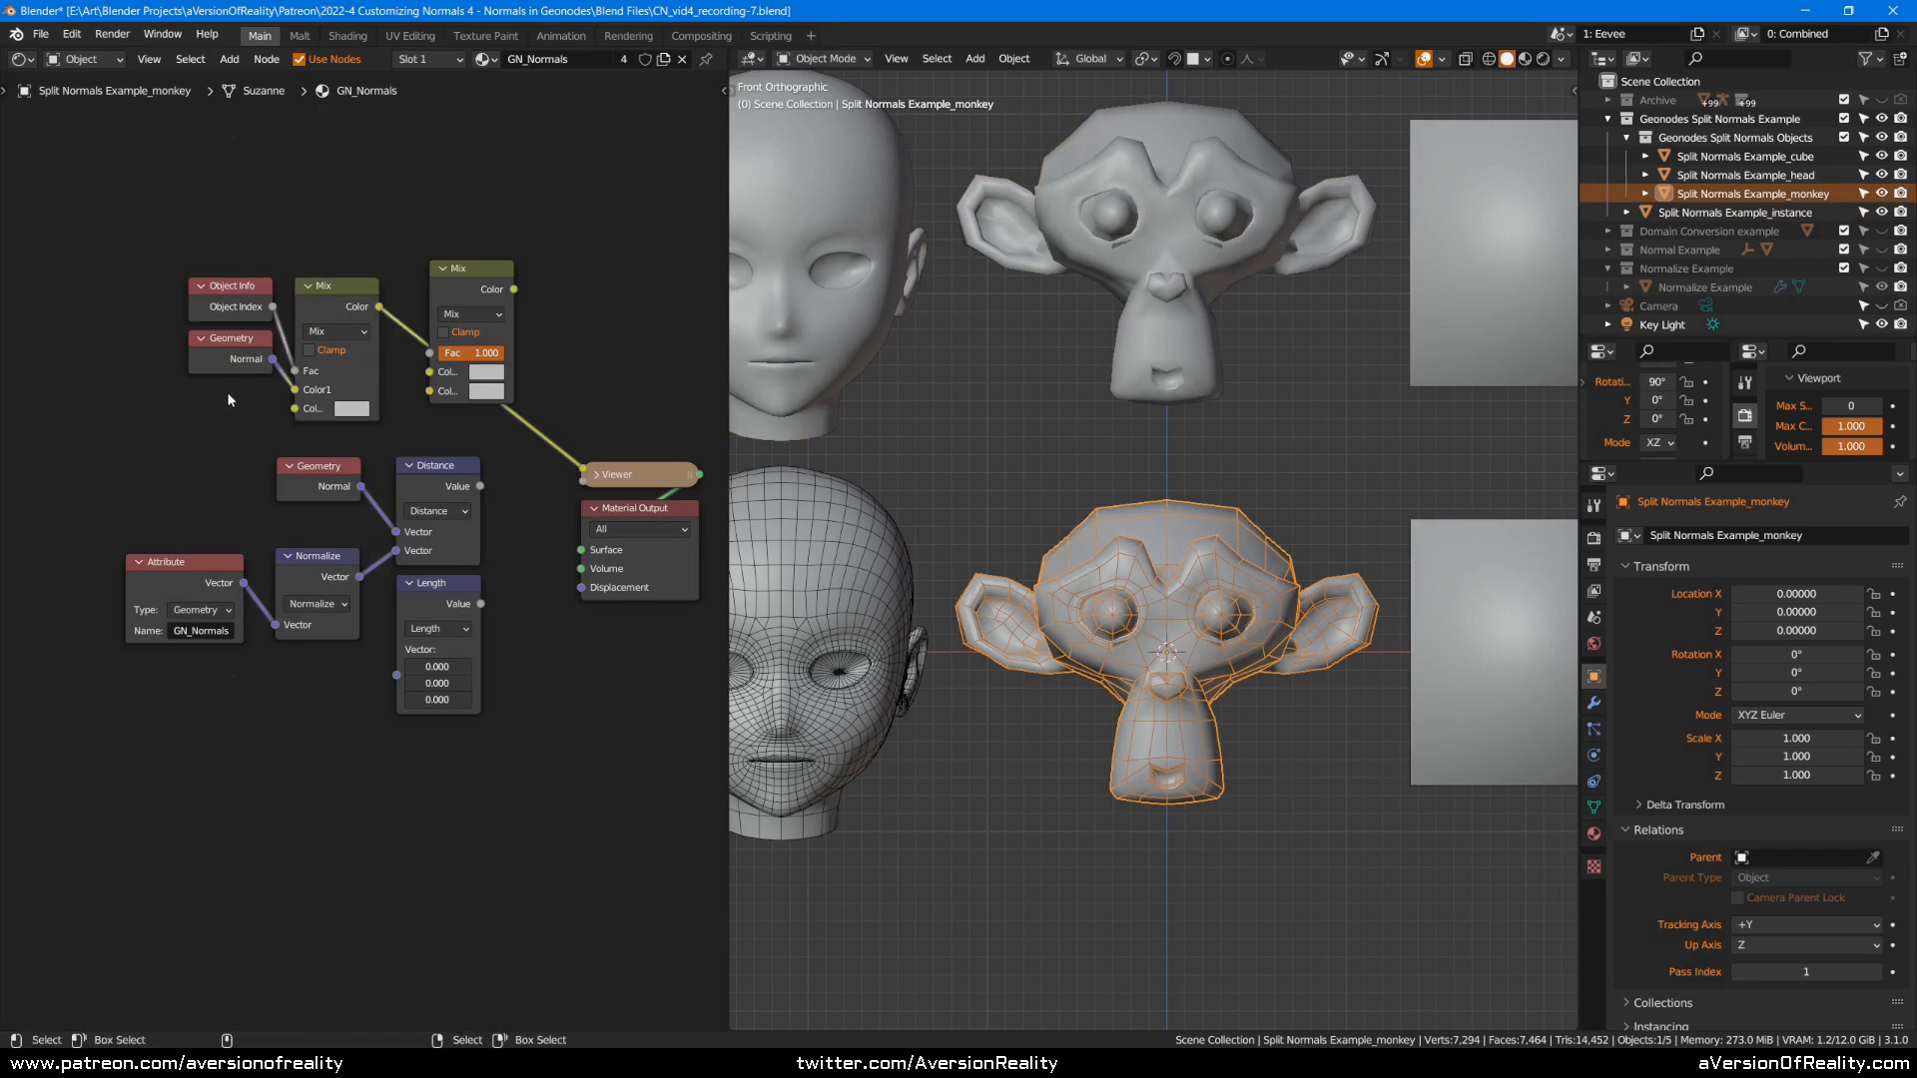
scroll(410, 194, "up", 1)
left_click(207, 255, "ctrl+shift")
key("z")
left_click(1229, 294)
scroll(1205, 556, "down", 2)
key("alt+a")
right_click(1207, 587)
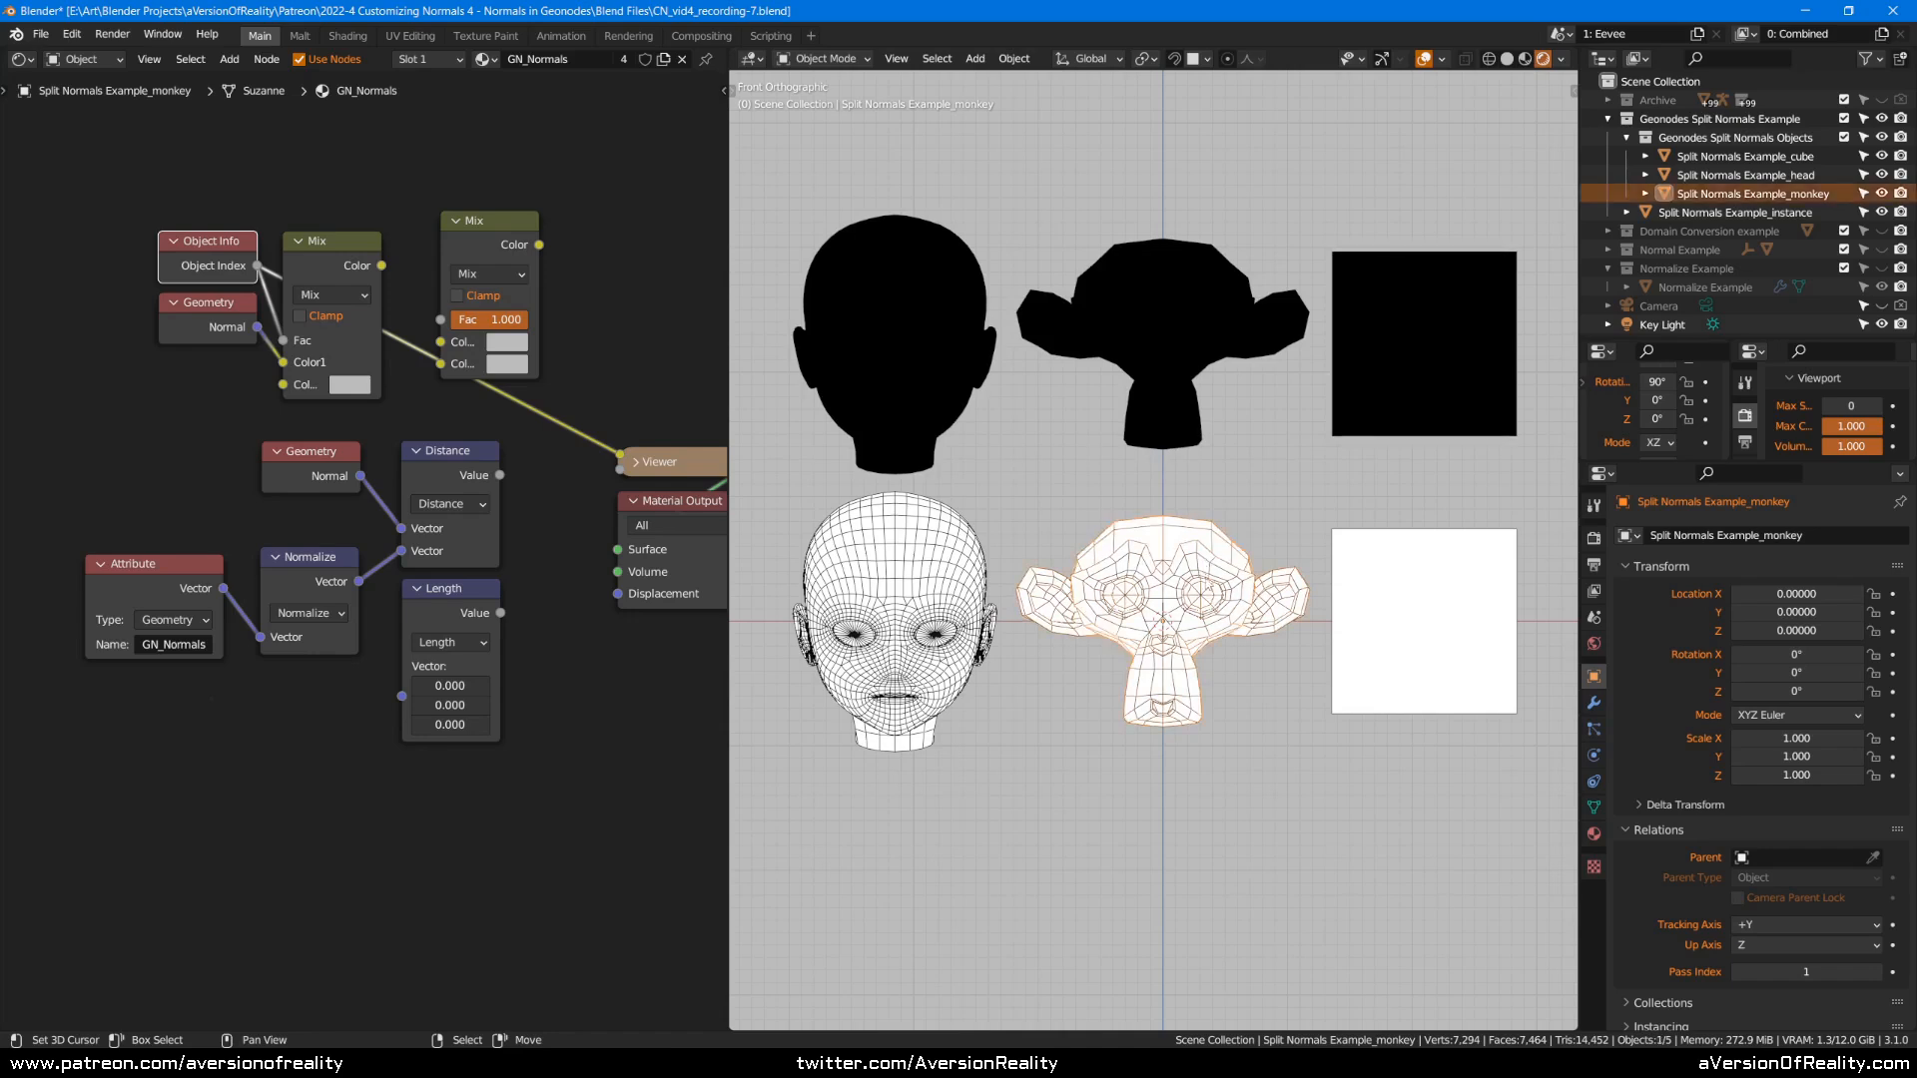
left_click(1141, 319)
Connect the Normalize vector to Color2 of the object-index Mix node and cut its link to the Distance node.
key("alt+a")
key("c")
left_click(157, 611)
right_click(296, 615)
mouse_move(157, 611)
left_mouse_down()
mouse_move(296, 615)
mouse_move(284, 384)
left_mouse_up()
key("alt+a")
key("c")
right_click(261, 602)
mouse_move(199, 611)
left_mouse_down()
mouse_move(261, 602)
mouse_move(157, 488)
left_mouse_up()
key("alt+a")
key("c")
right_click(255, 530)
right_click_drag(292, 510, 292, 655, "ctrl")
Move the Geometry, Distance and Length nodes down, clear of the upper node chain.
key("c")
left_click_drag(328, 507, 462, 616)
right_click(462, 619)
key("g")
left_click(391, 912)
key("alt+a")
Move the Attribute and Normalize nodes up beside the object-index Mix node.
middle_click_drag(375, 500, 445, 544)
key("c")
mouse_move(150, 535)
left_mouse_down()
mouse_move(108, 527)
mouse_move(270, 514)
left_mouse_up()
right_click(290, 504)
key("g")
left_click(356, 413)
key("alt+a")
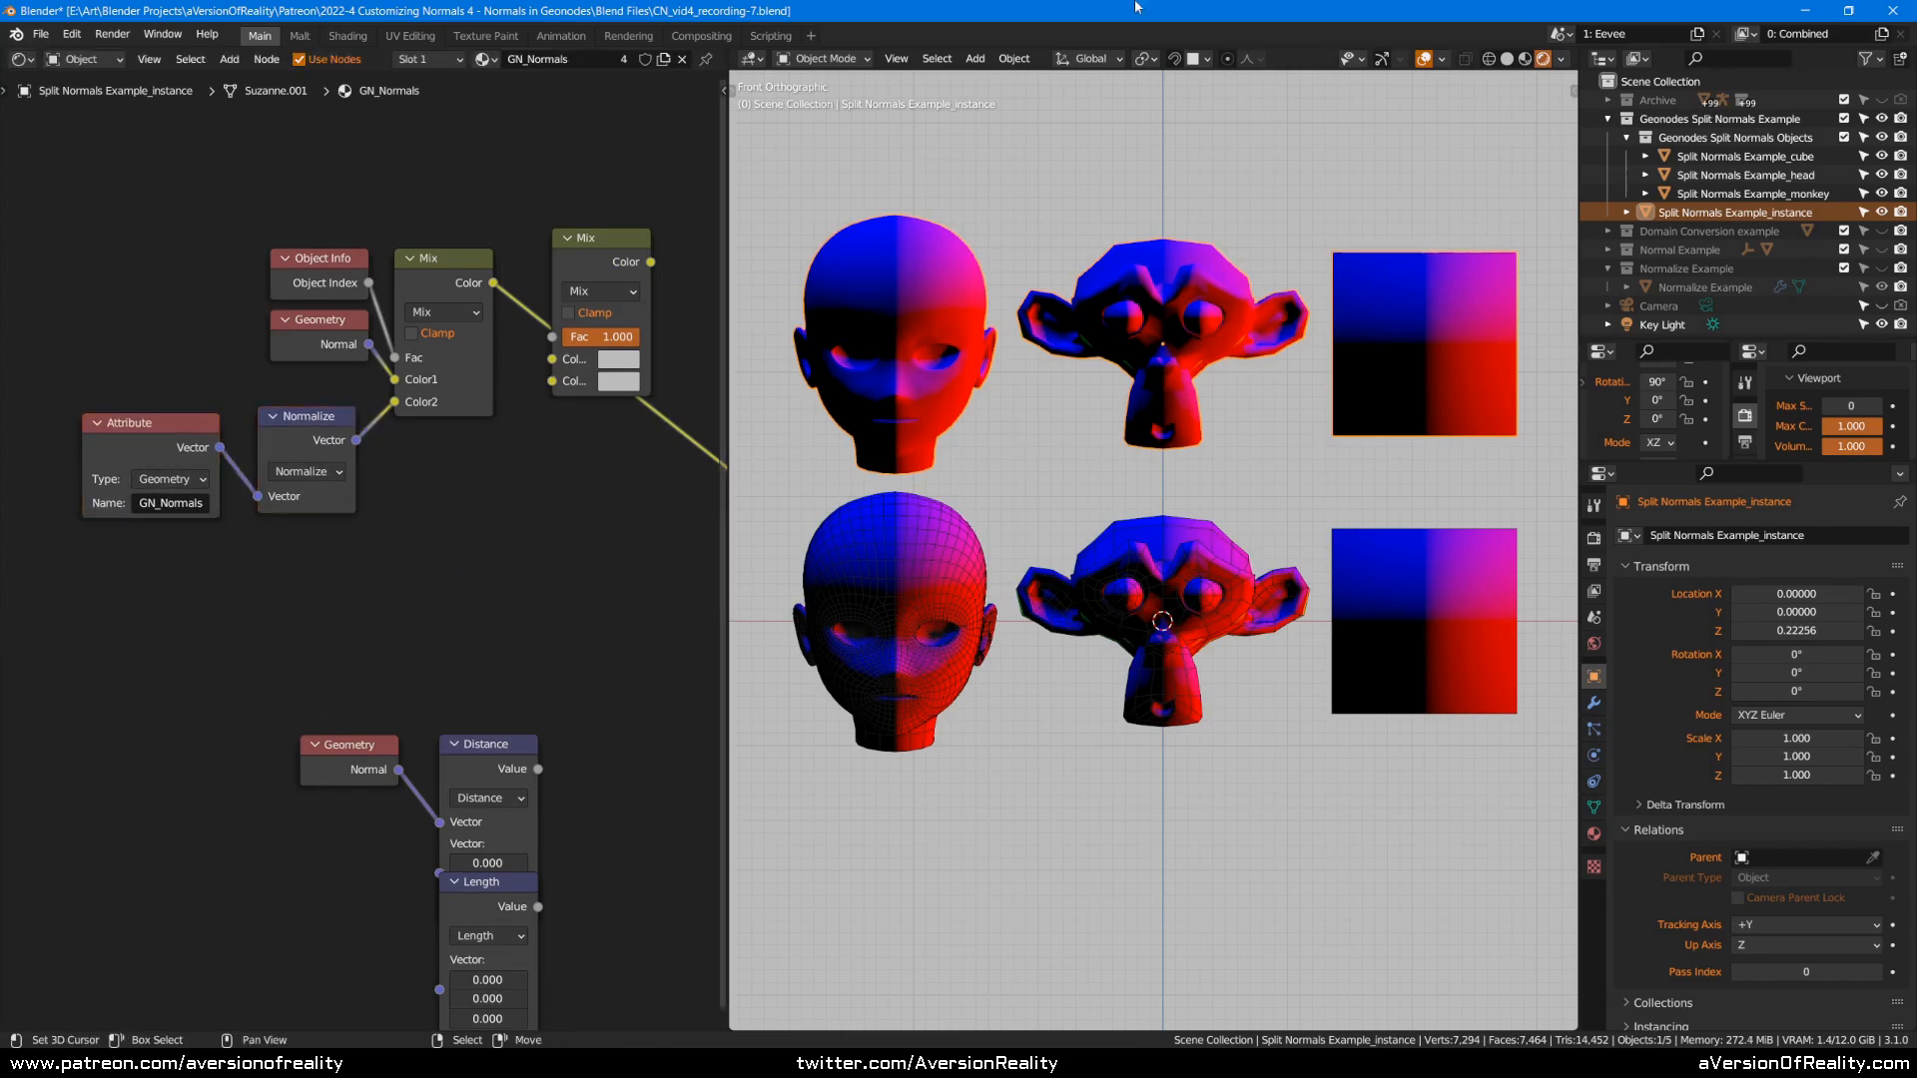
Mute and unmute the Normalize node to compare the normals on the instanced and source monkeys.
scroll(1154, 357, "up", 4)
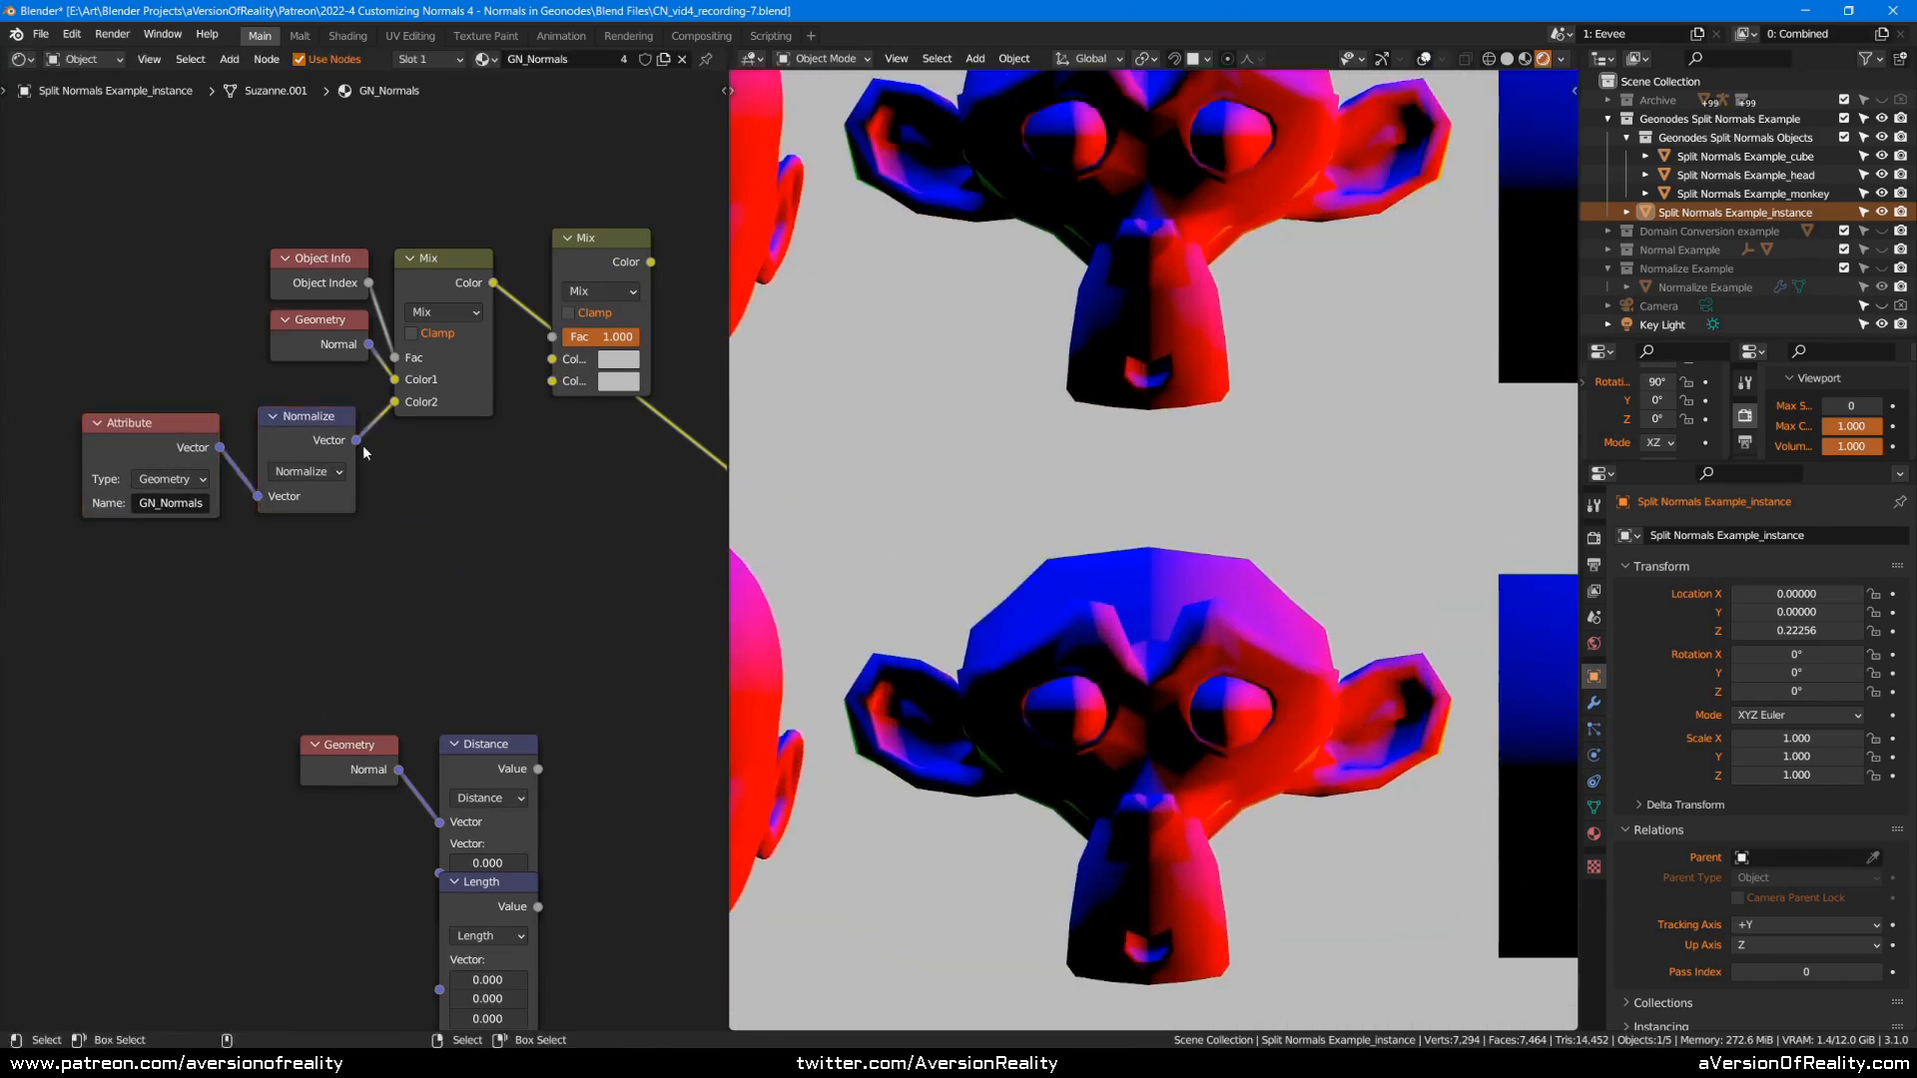
left_click_drag(313, 447, 310, 443)
key("m")
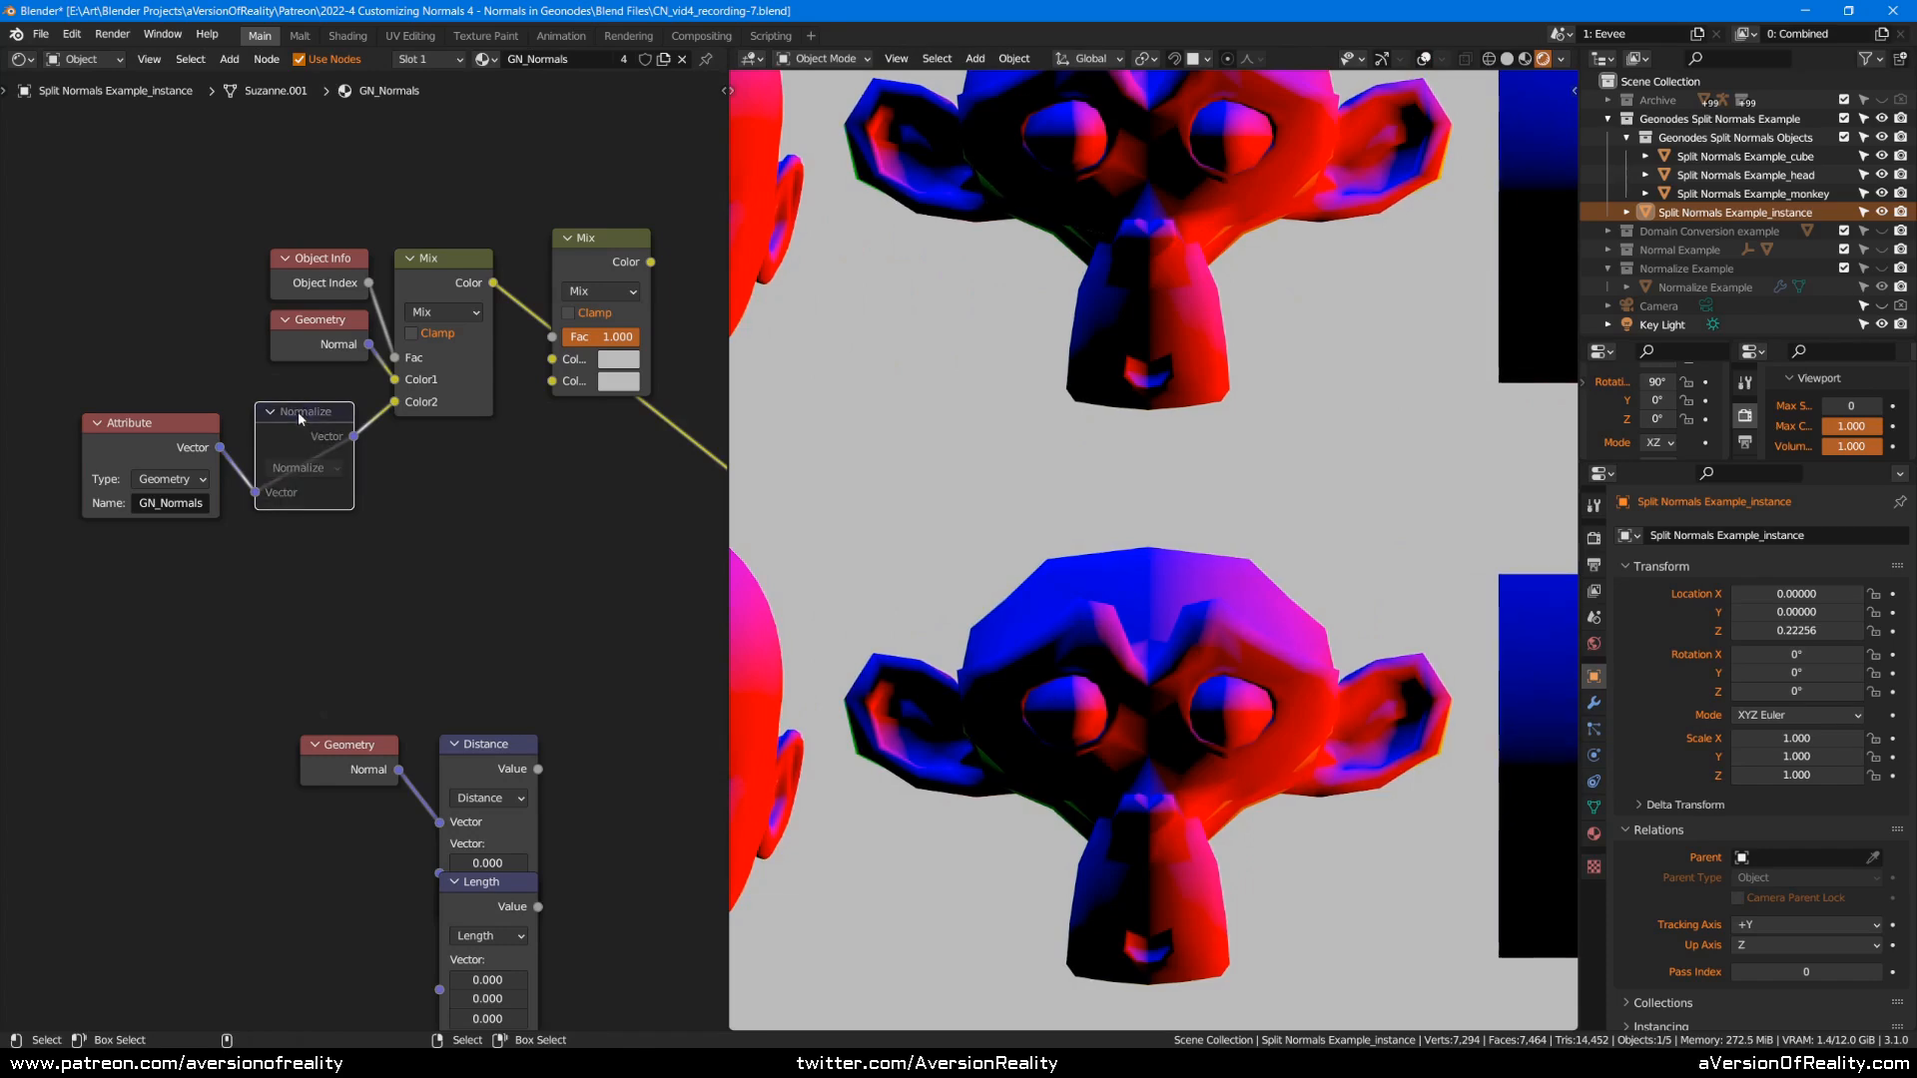
key("m")
left_click(459, 537)
Move Attribute and Normalize down and place the spare Mix node between Normalize and the object-index Mix's Color2 input.
scroll(459, 537, "down", 3)
key("c")
right_click(336, 494)
left_click_drag(250, 490, 233, 627)
left_click(385, 519)
left_click_drag(571, 326, 374, 479, "alt")
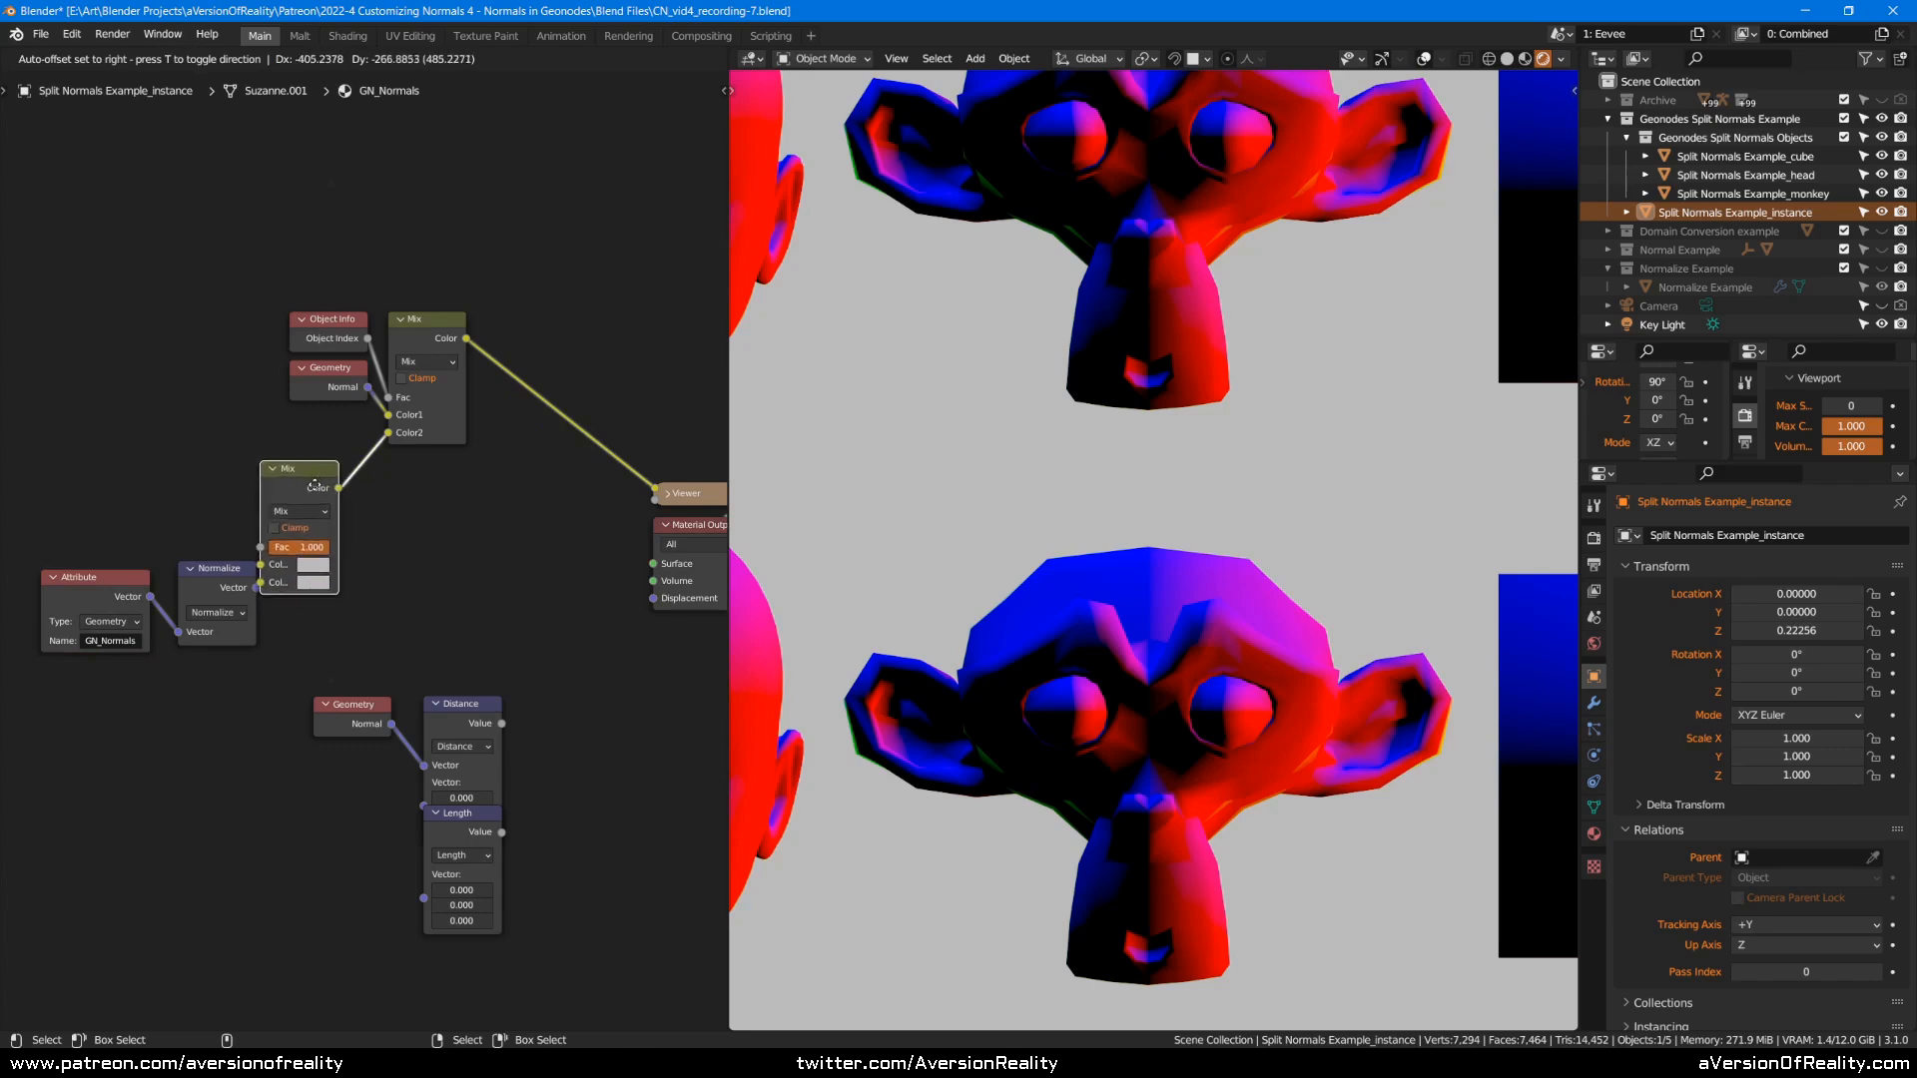
Link the Attribute vector to Color1 of the inserted Mix node and tidy the positions of both Mix nodes.
left_click_drag(111, 596, 340, 555)
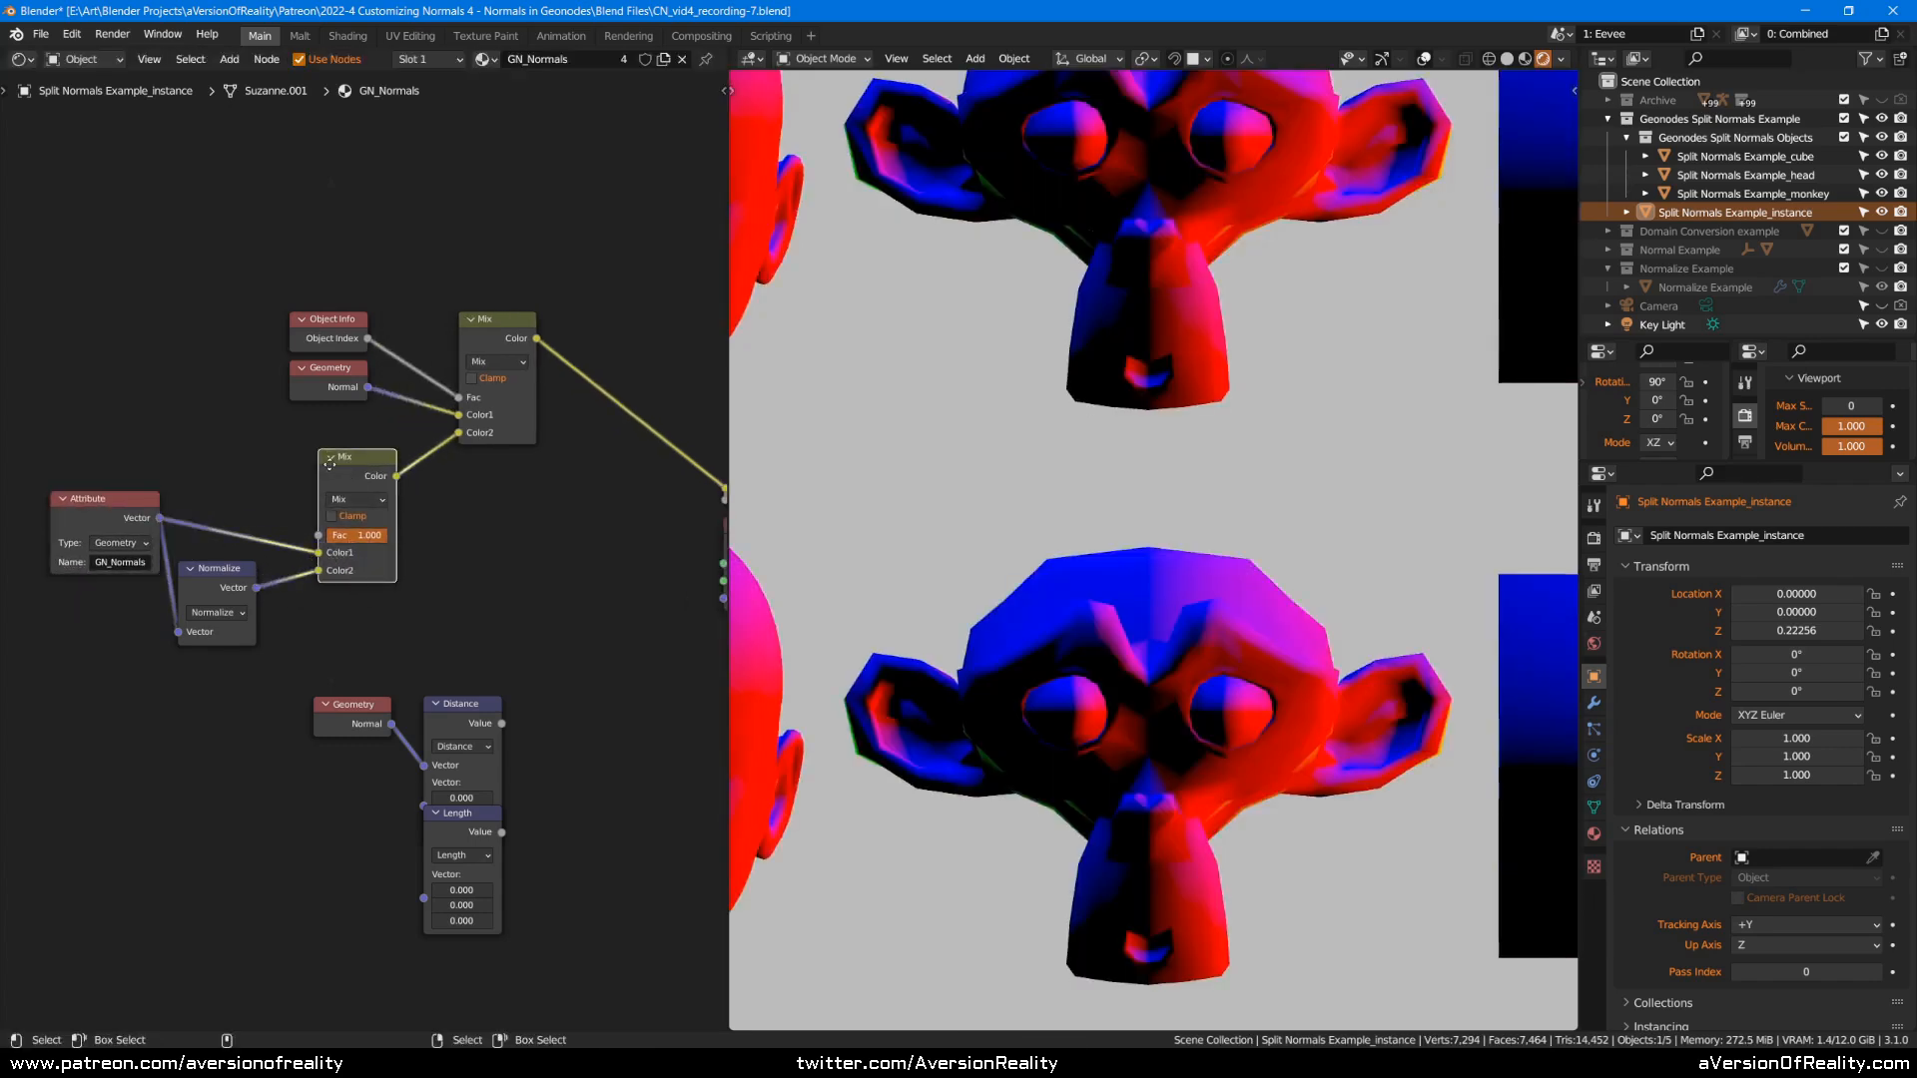
left_click_drag(349, 474, 318, 463)
left_click_drag(477, 344, 431, 365)
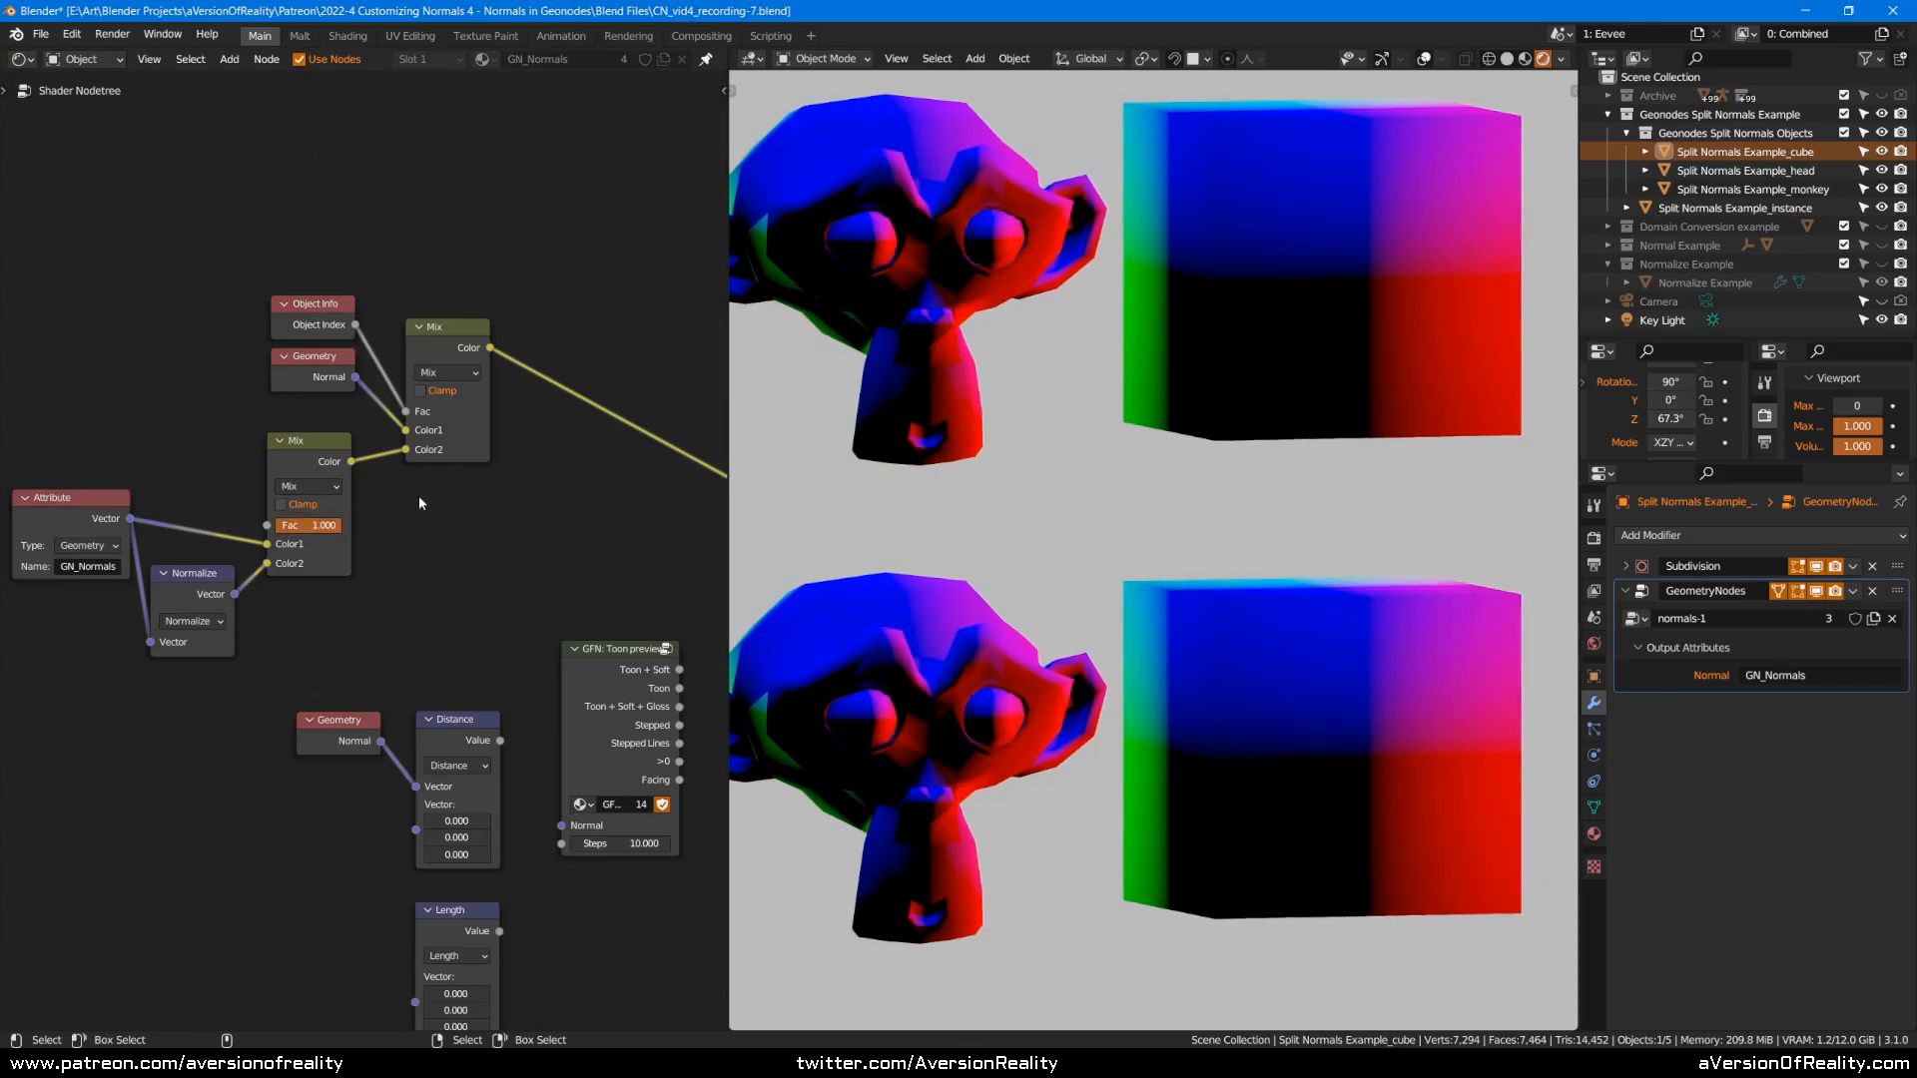
Set the viewport's simplify maximum subdivision to 1 and compare the lower Mix node's factor at 0 and 1.
left_click_drag(300, 526, 530, 530)
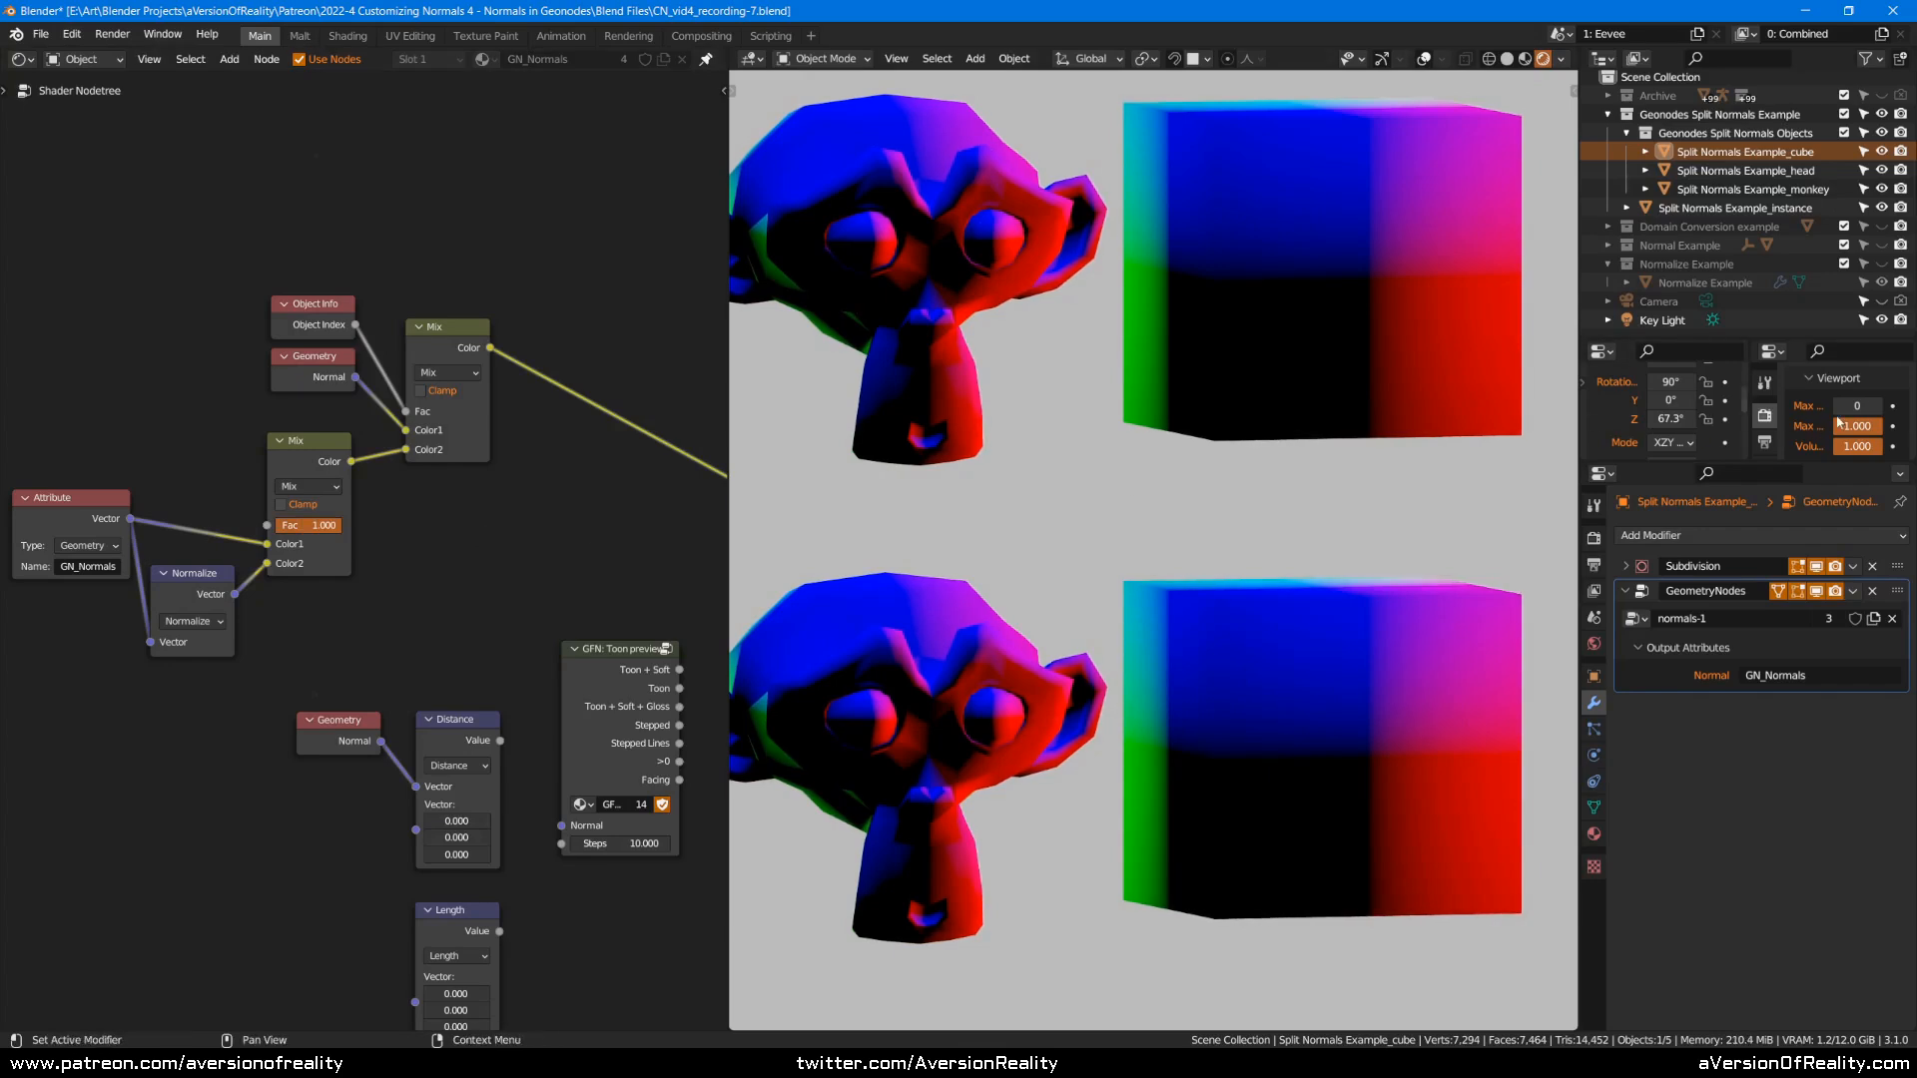
left_click(1876, 405)
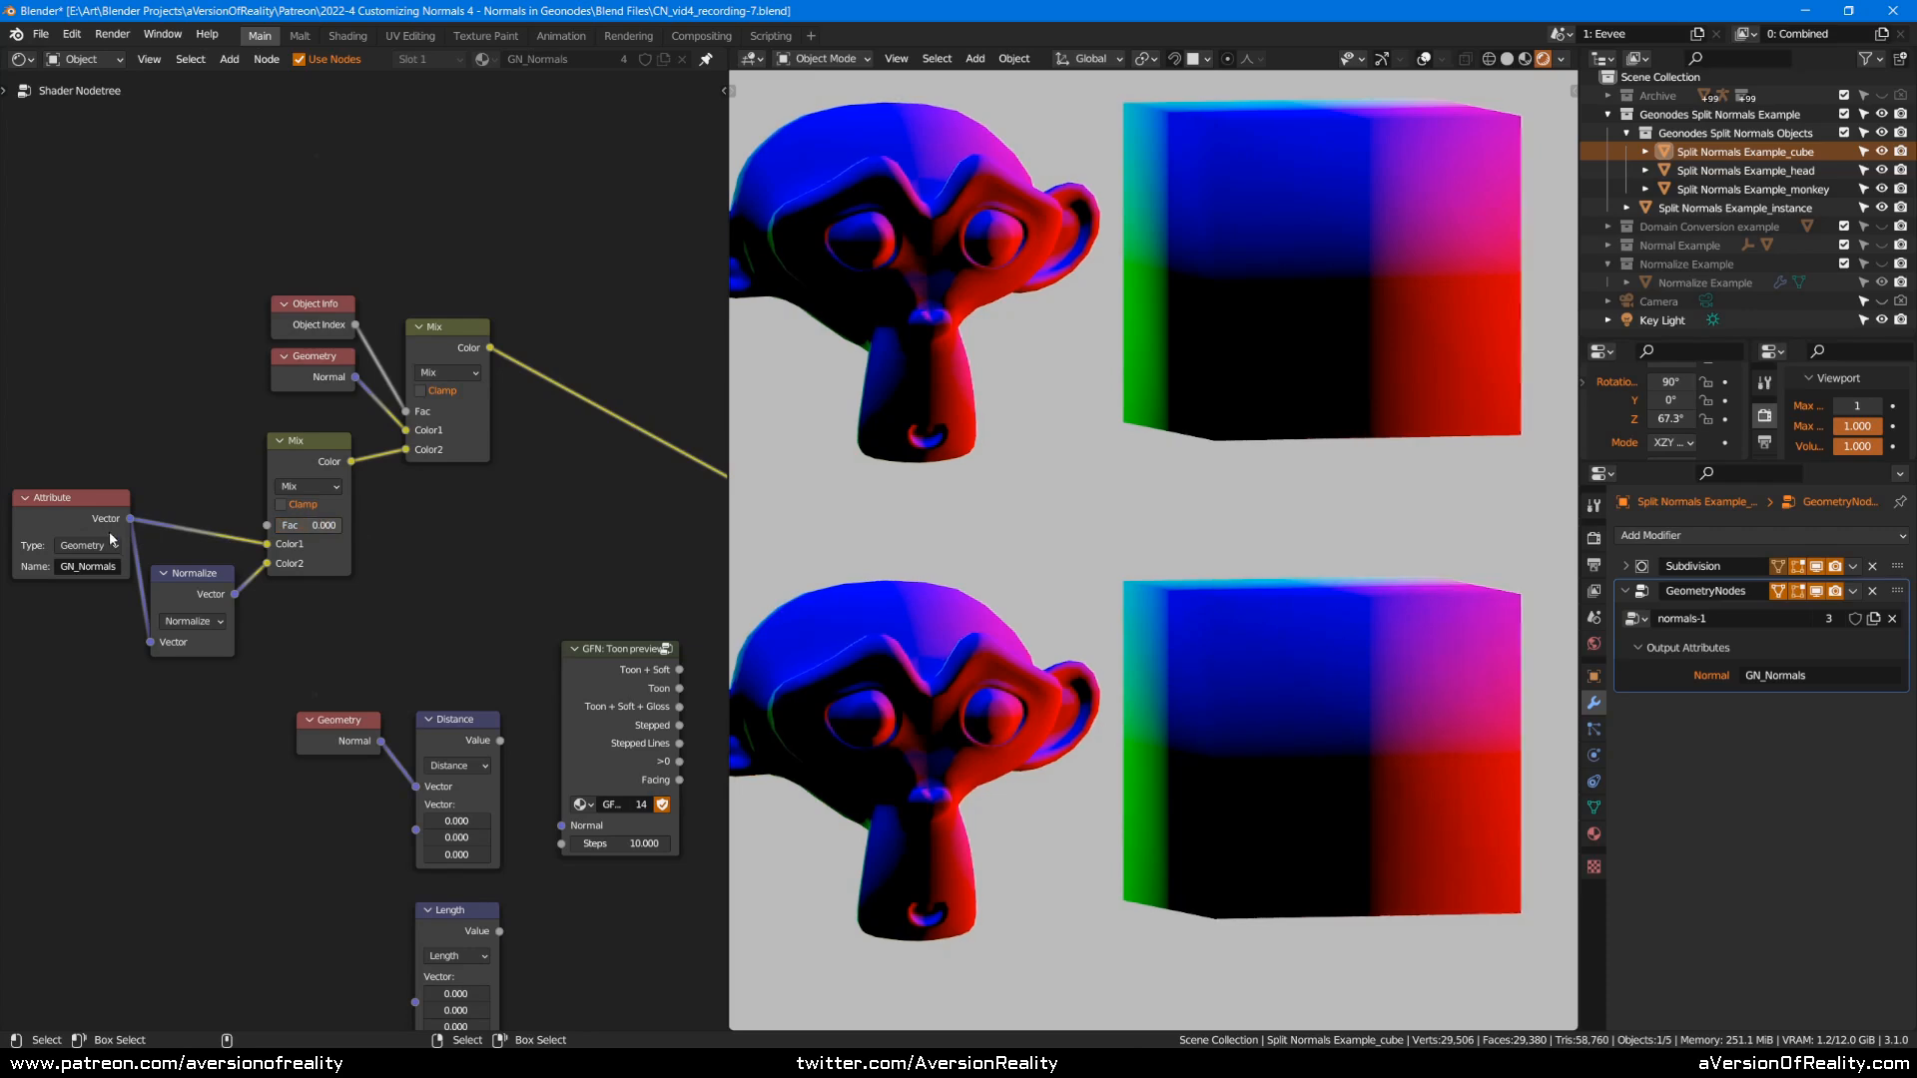
left_click_drag(320, 526, 141, 514)
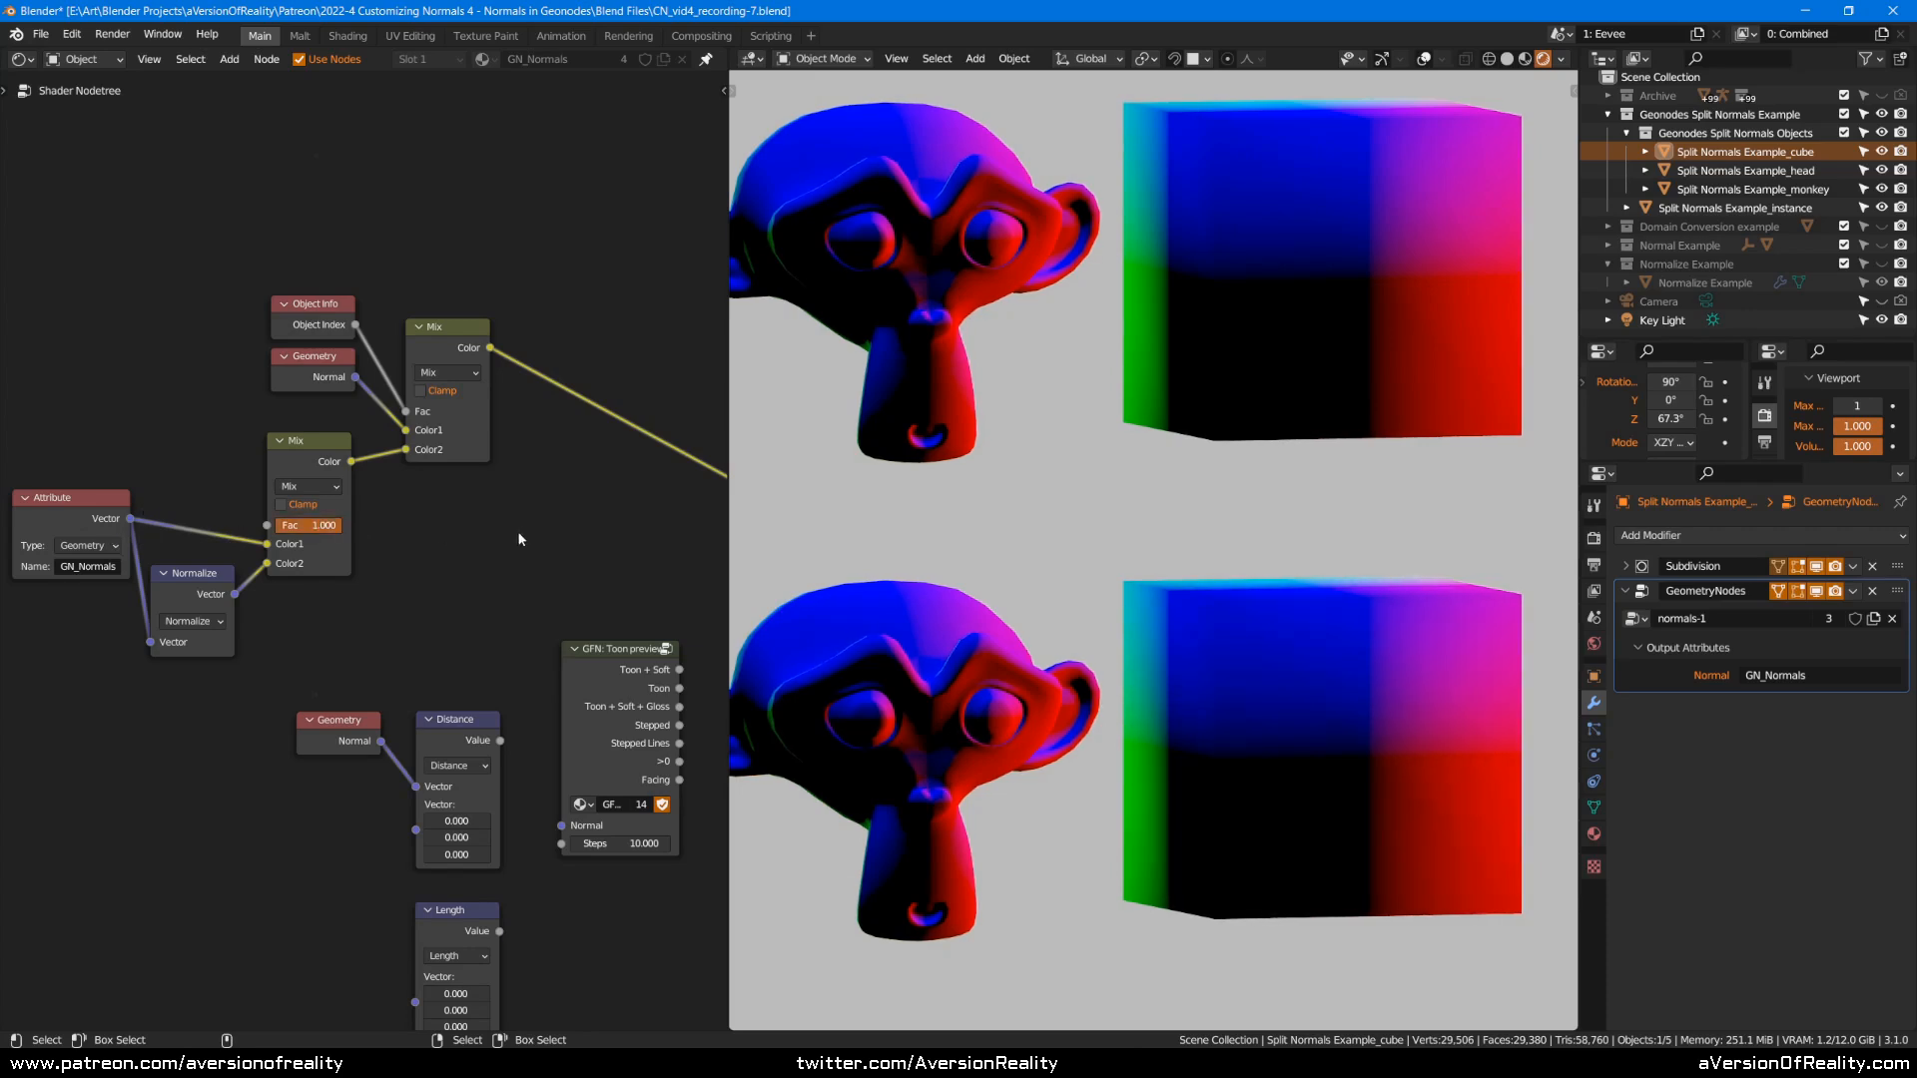
Place the GFN: Toon preview group after the object-index Mix, feed its Normal input and preview the Toon + Soft output.
middle_click_drag(585, 537, 507, 522)
scroll(507, 523, "up", 1)
mouse_move(559, 660)
left_mouse_down()
mouse_move(534, 308)
mouse_move(527, 321)
left_mouse_up()
left_click(450, 553)
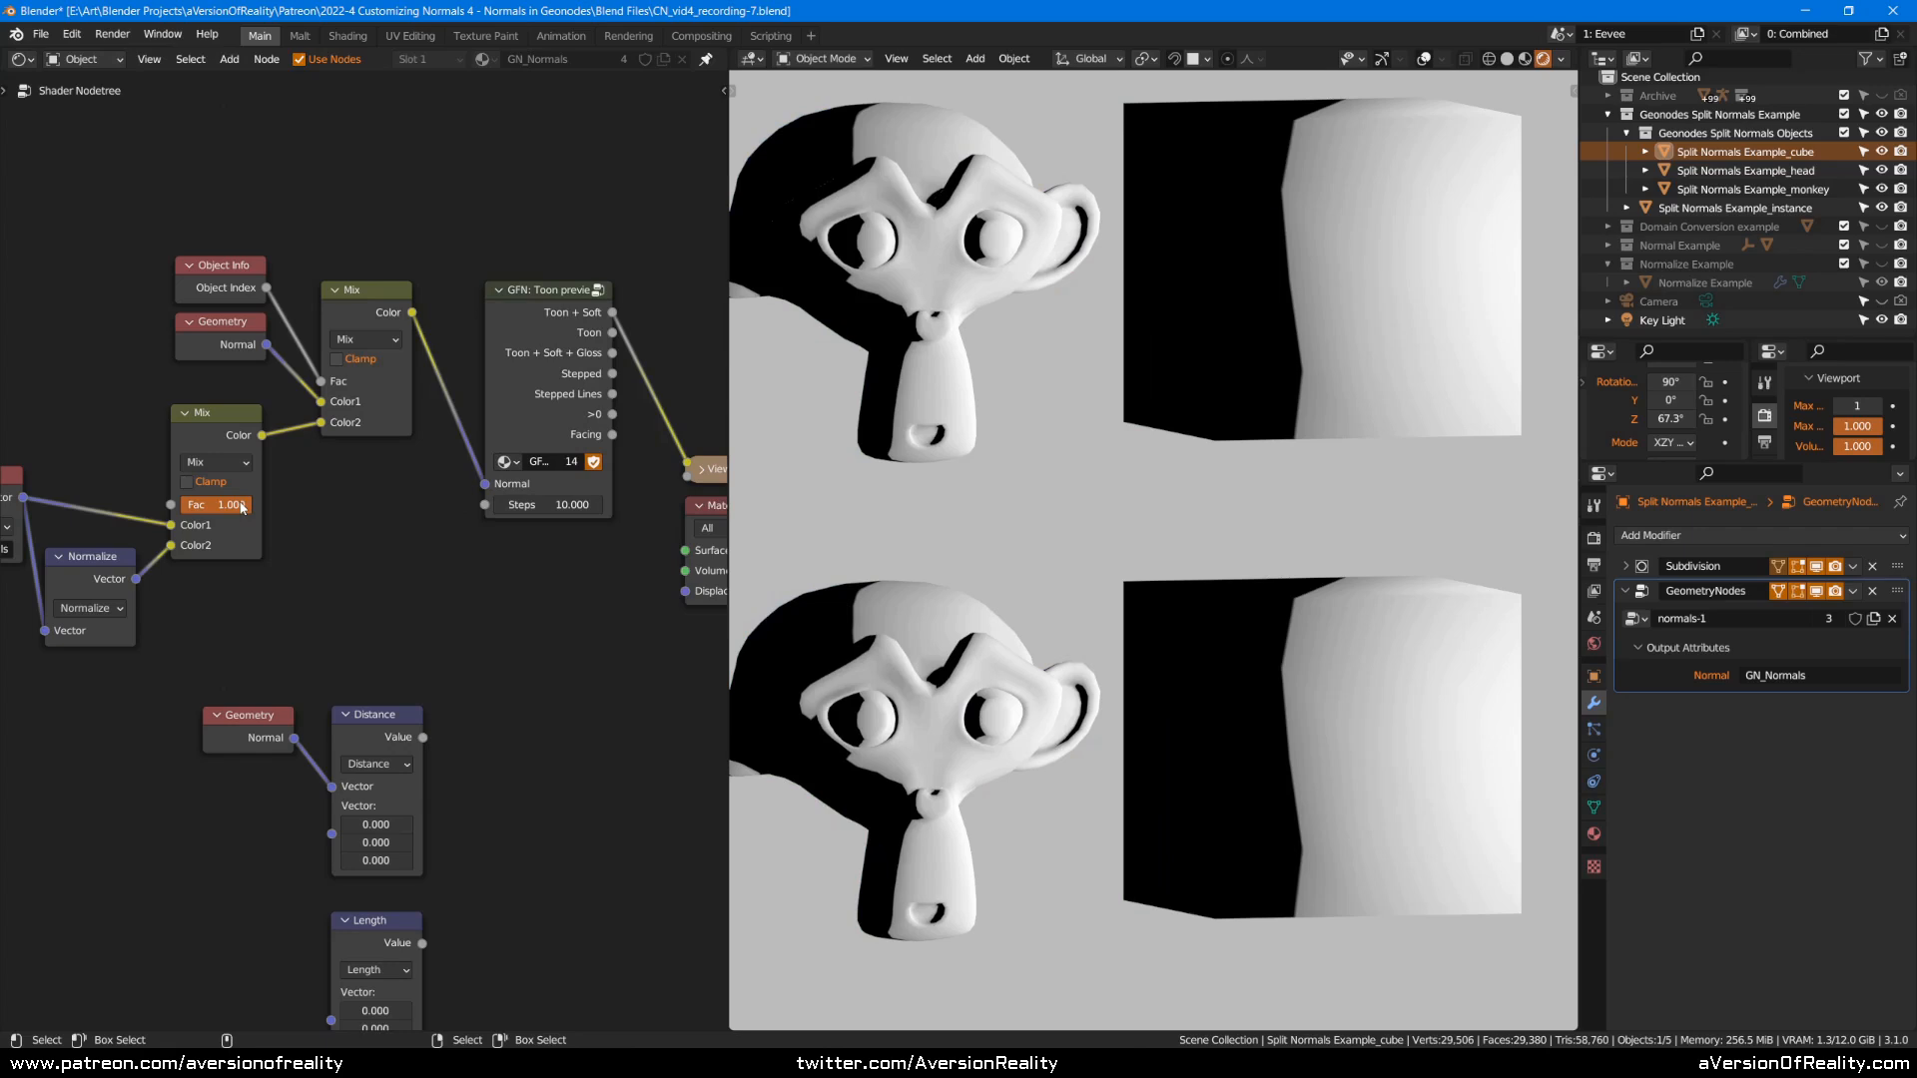
Vary the lower Mix node's factor to compare toon shading with unnormalized and normalized attribute vectors.
mouse_move(200, 508)
left_mouse_down()
mouse_move(457, 514)
mouse_move(300, 500)
left_mouse_up()
middle_click_drag(396, 512, 602, 540)
middle_click_drag(488, 566, 322, 583)
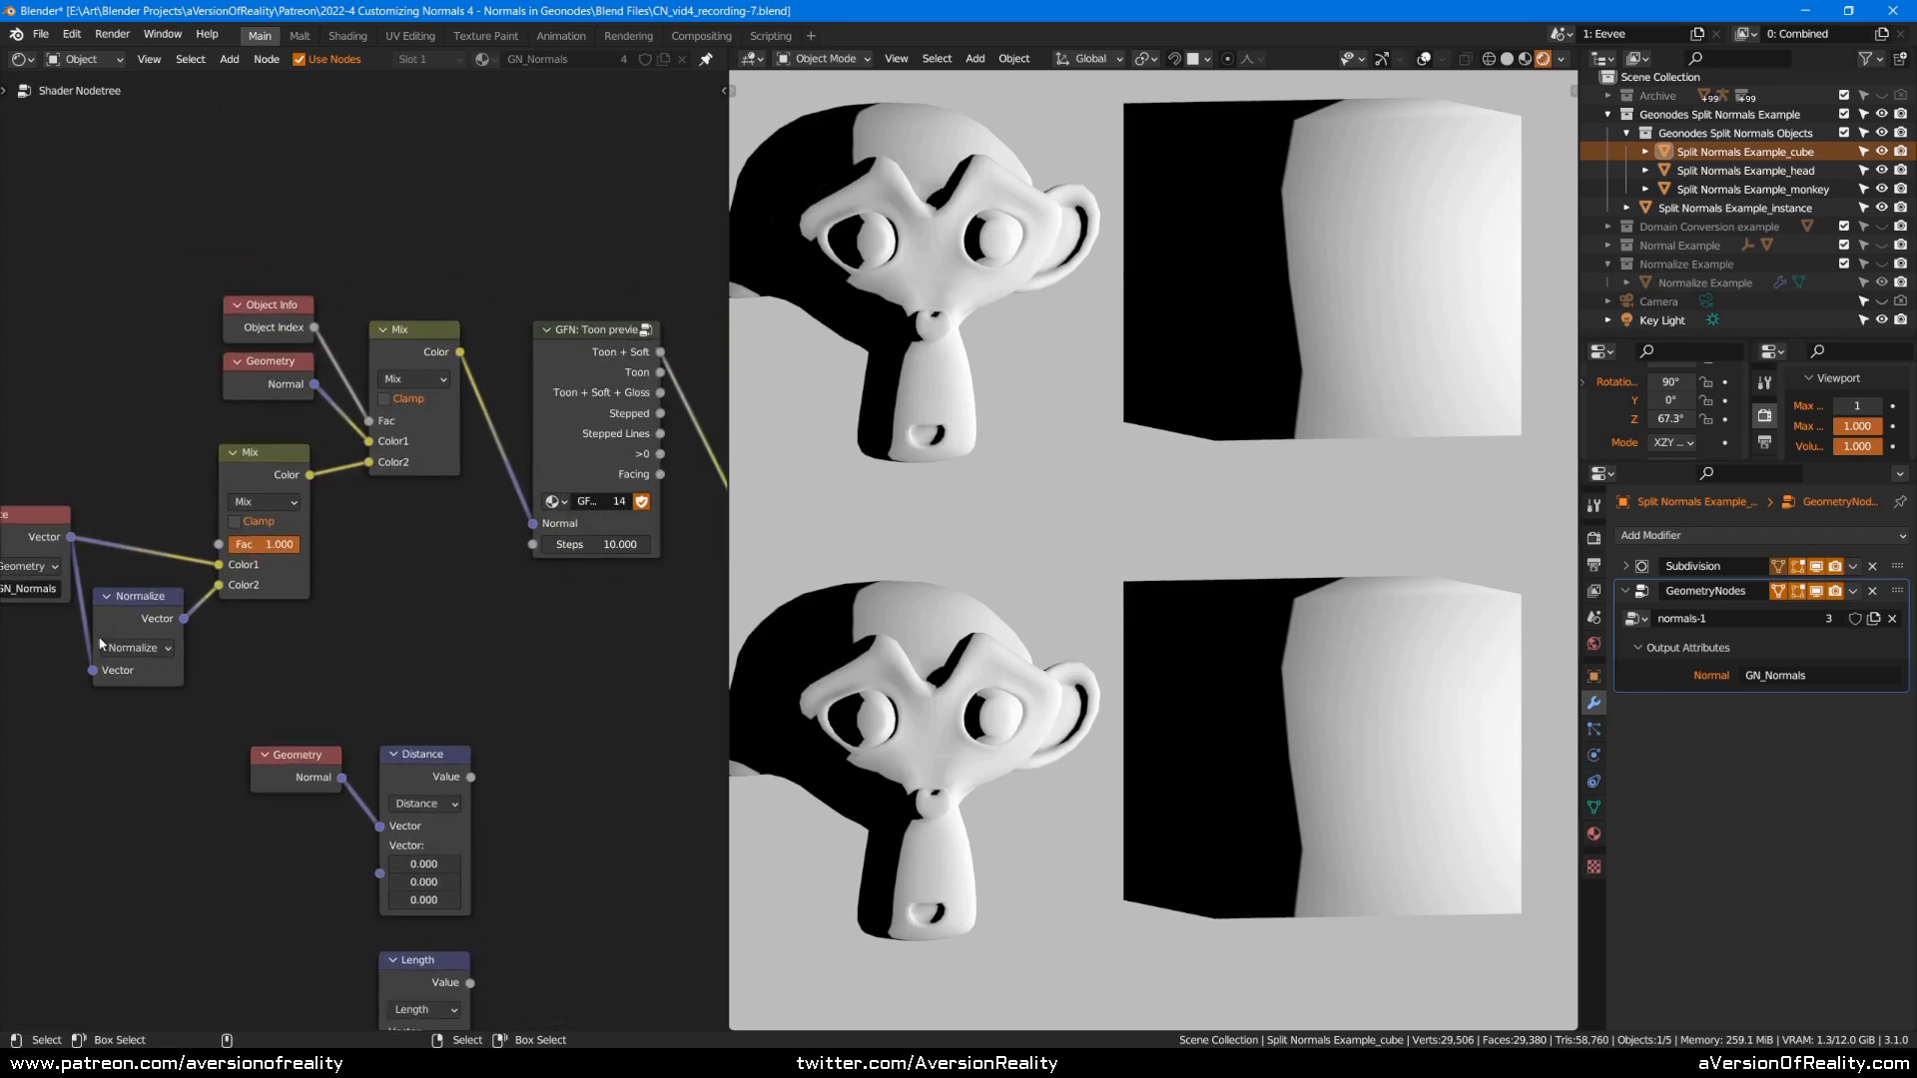
Open the Toon preview group, examine how its Normal input feeds the Diffuse BSDF, and exit the group.
left_click(395, 650)
left_click(609, 389)
key("Tab")
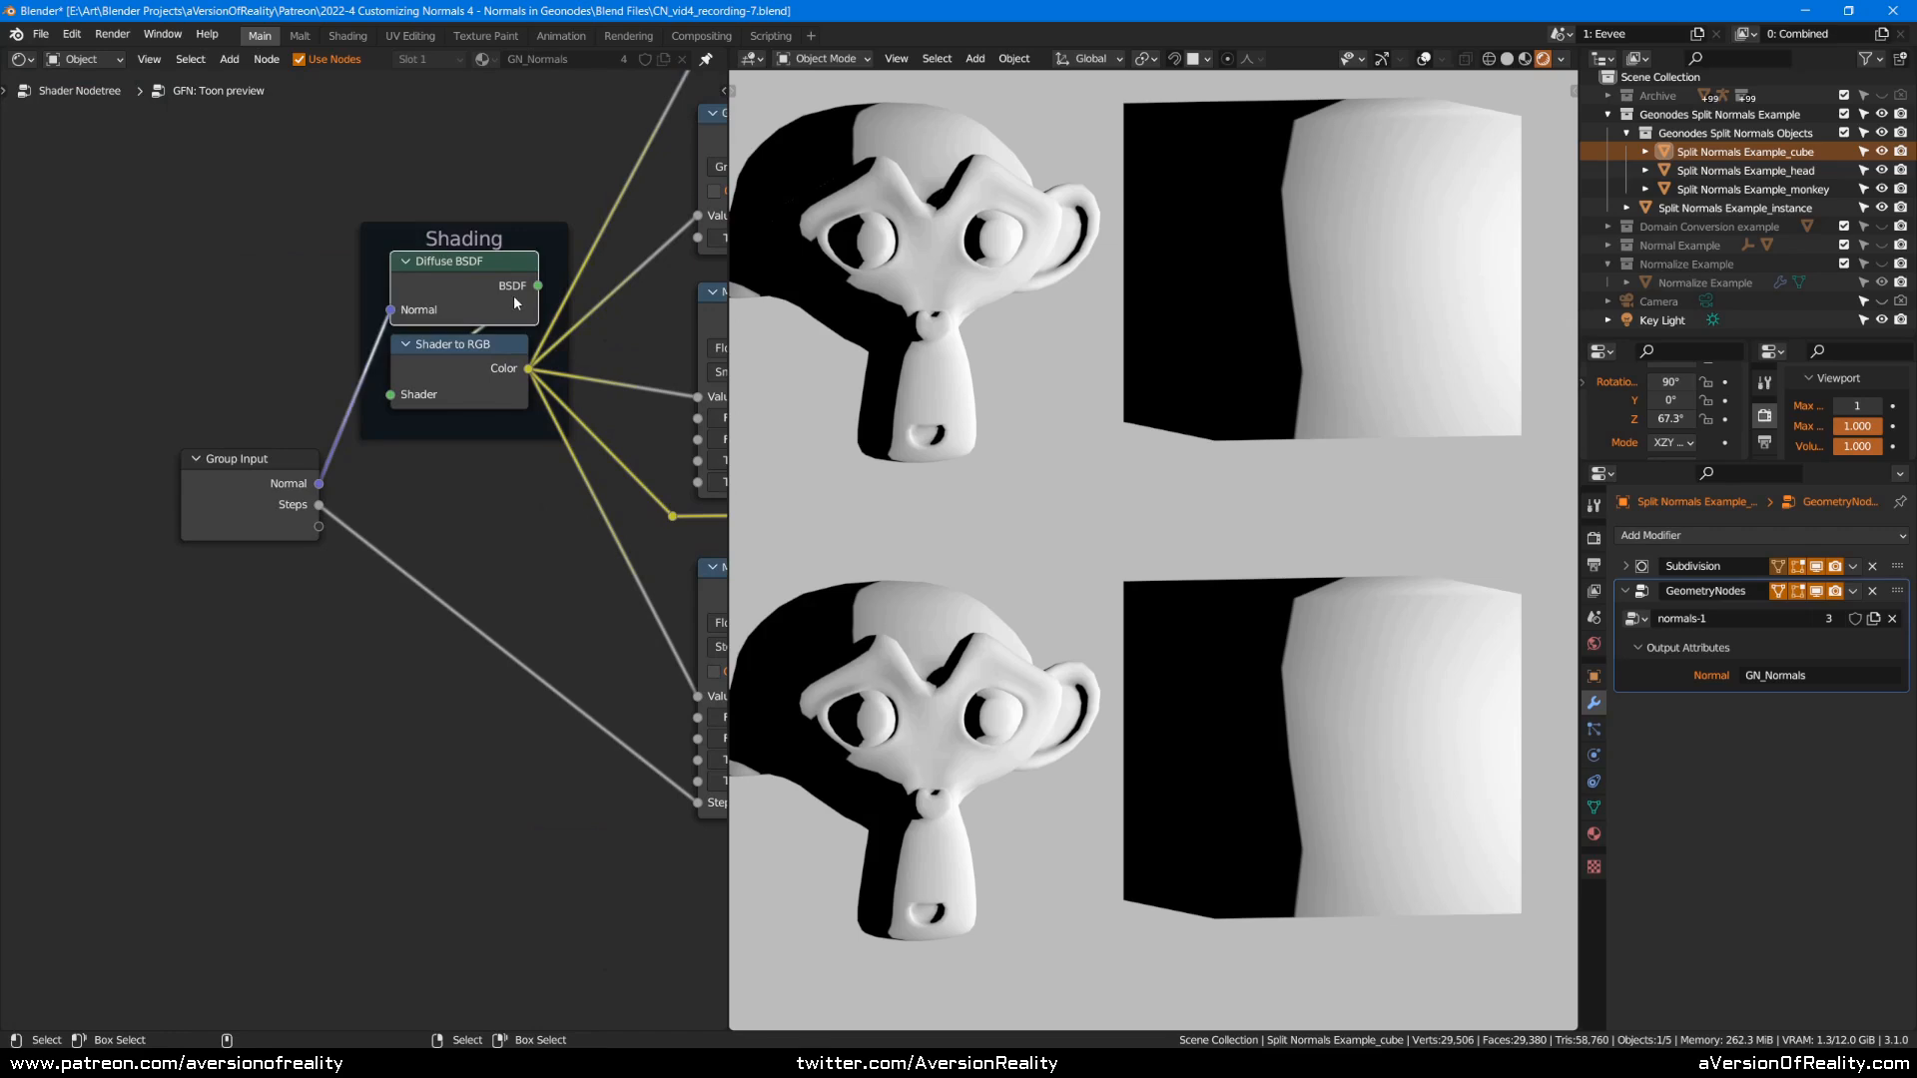
left_click(226, 496)
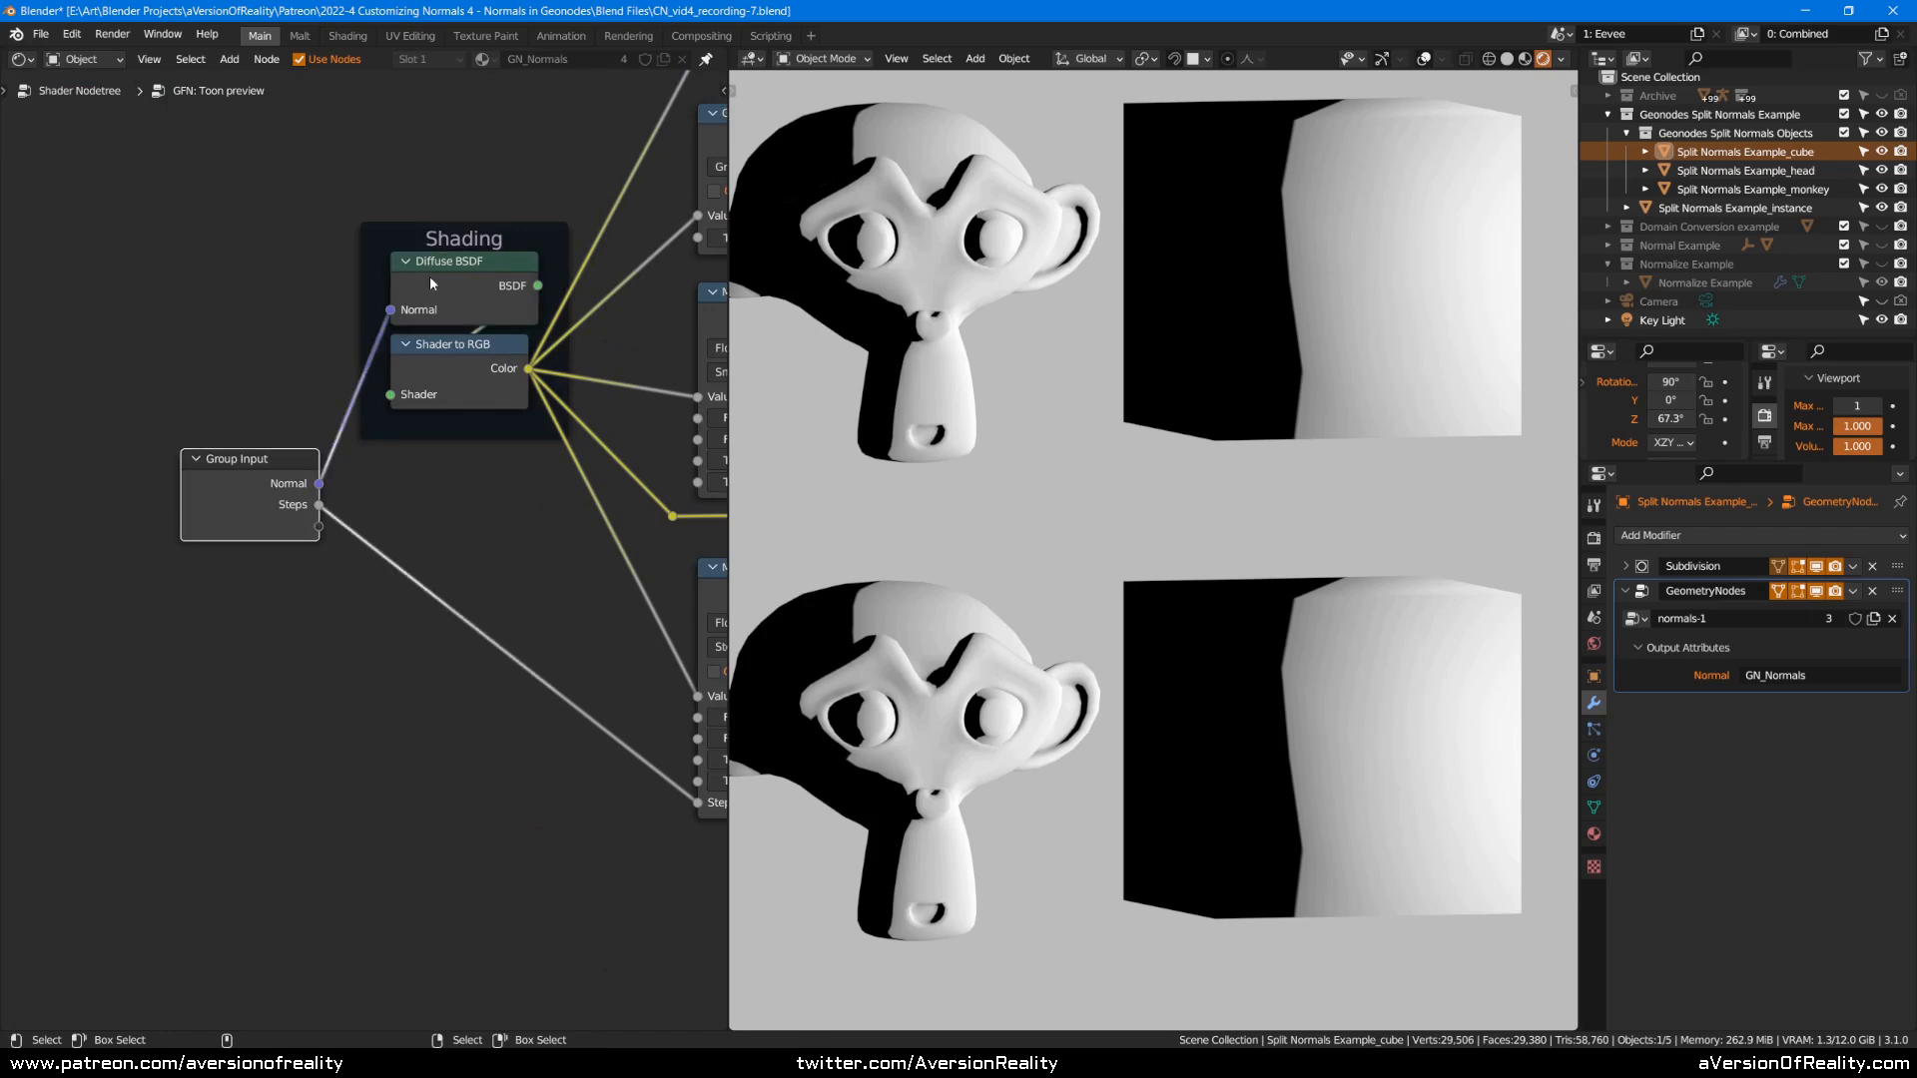
left_click(410, 315)
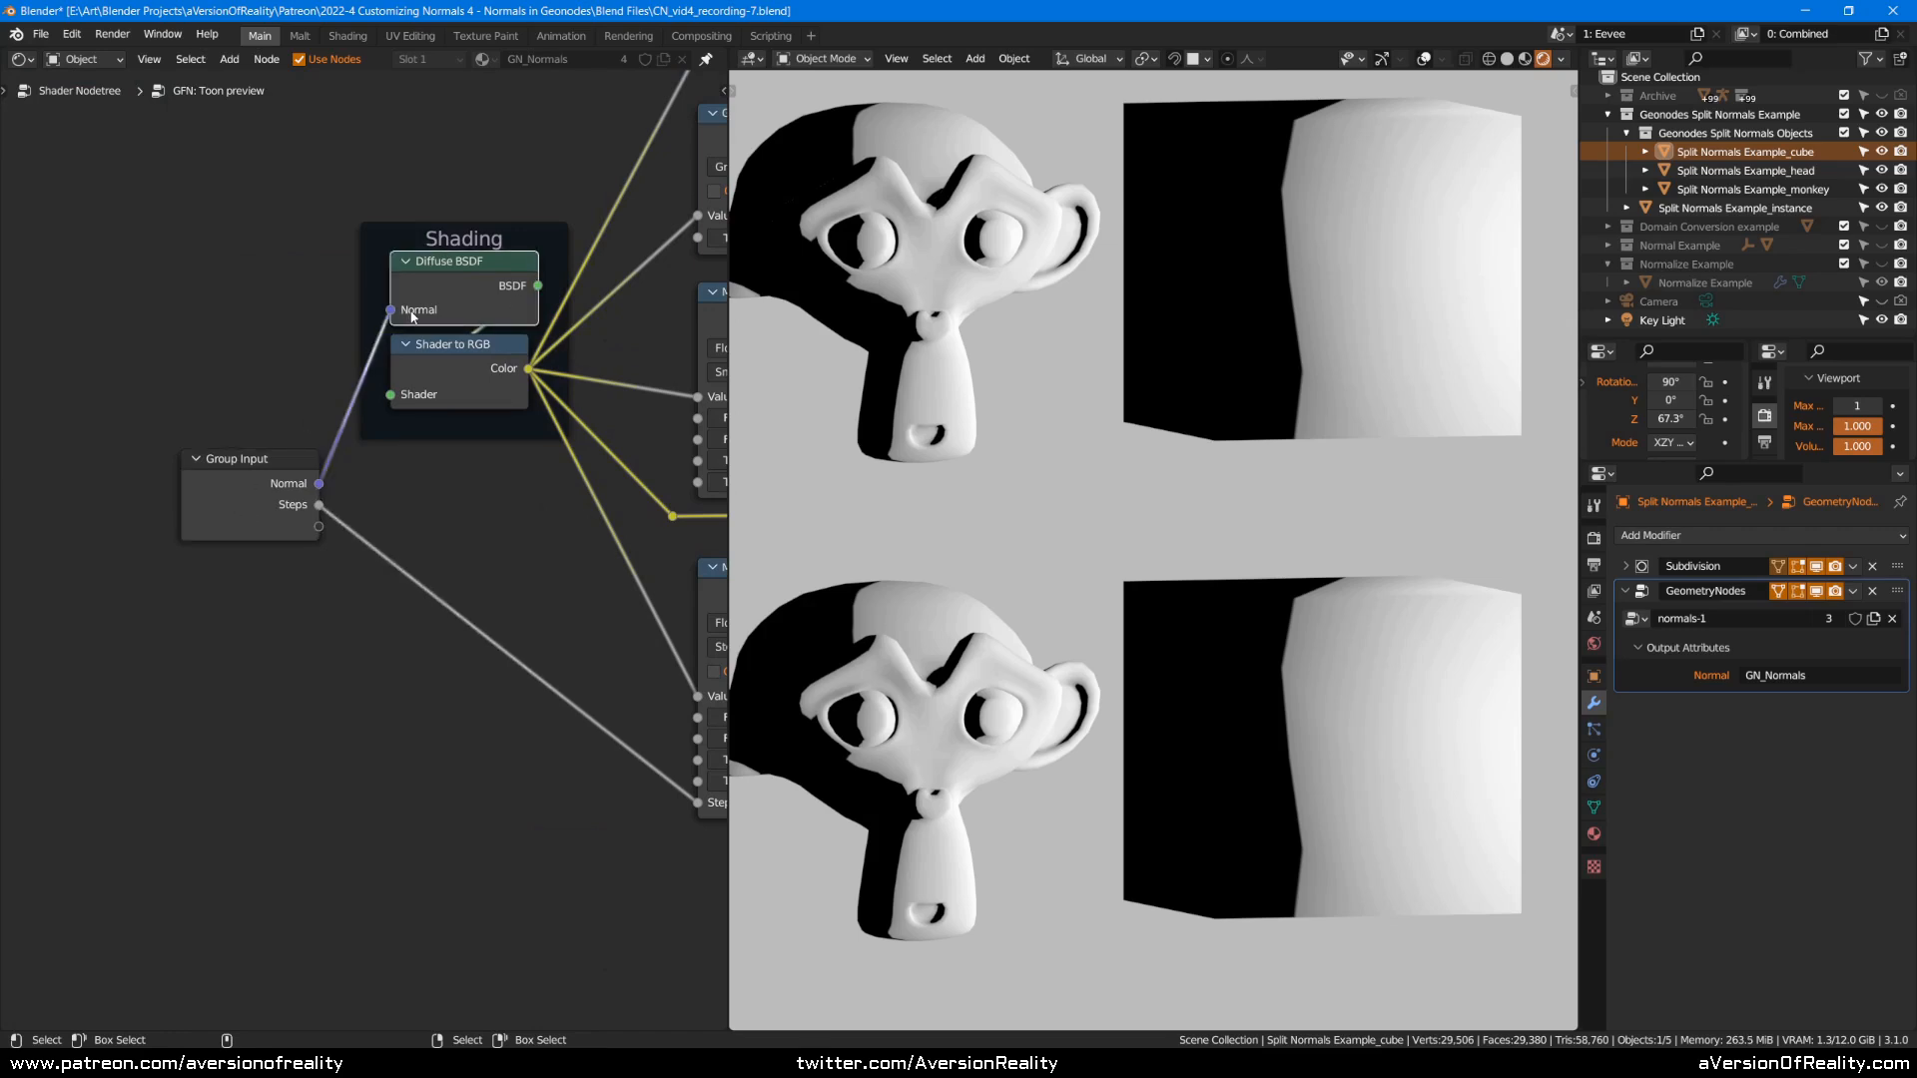
left_click(289, 477)
key("Tab")
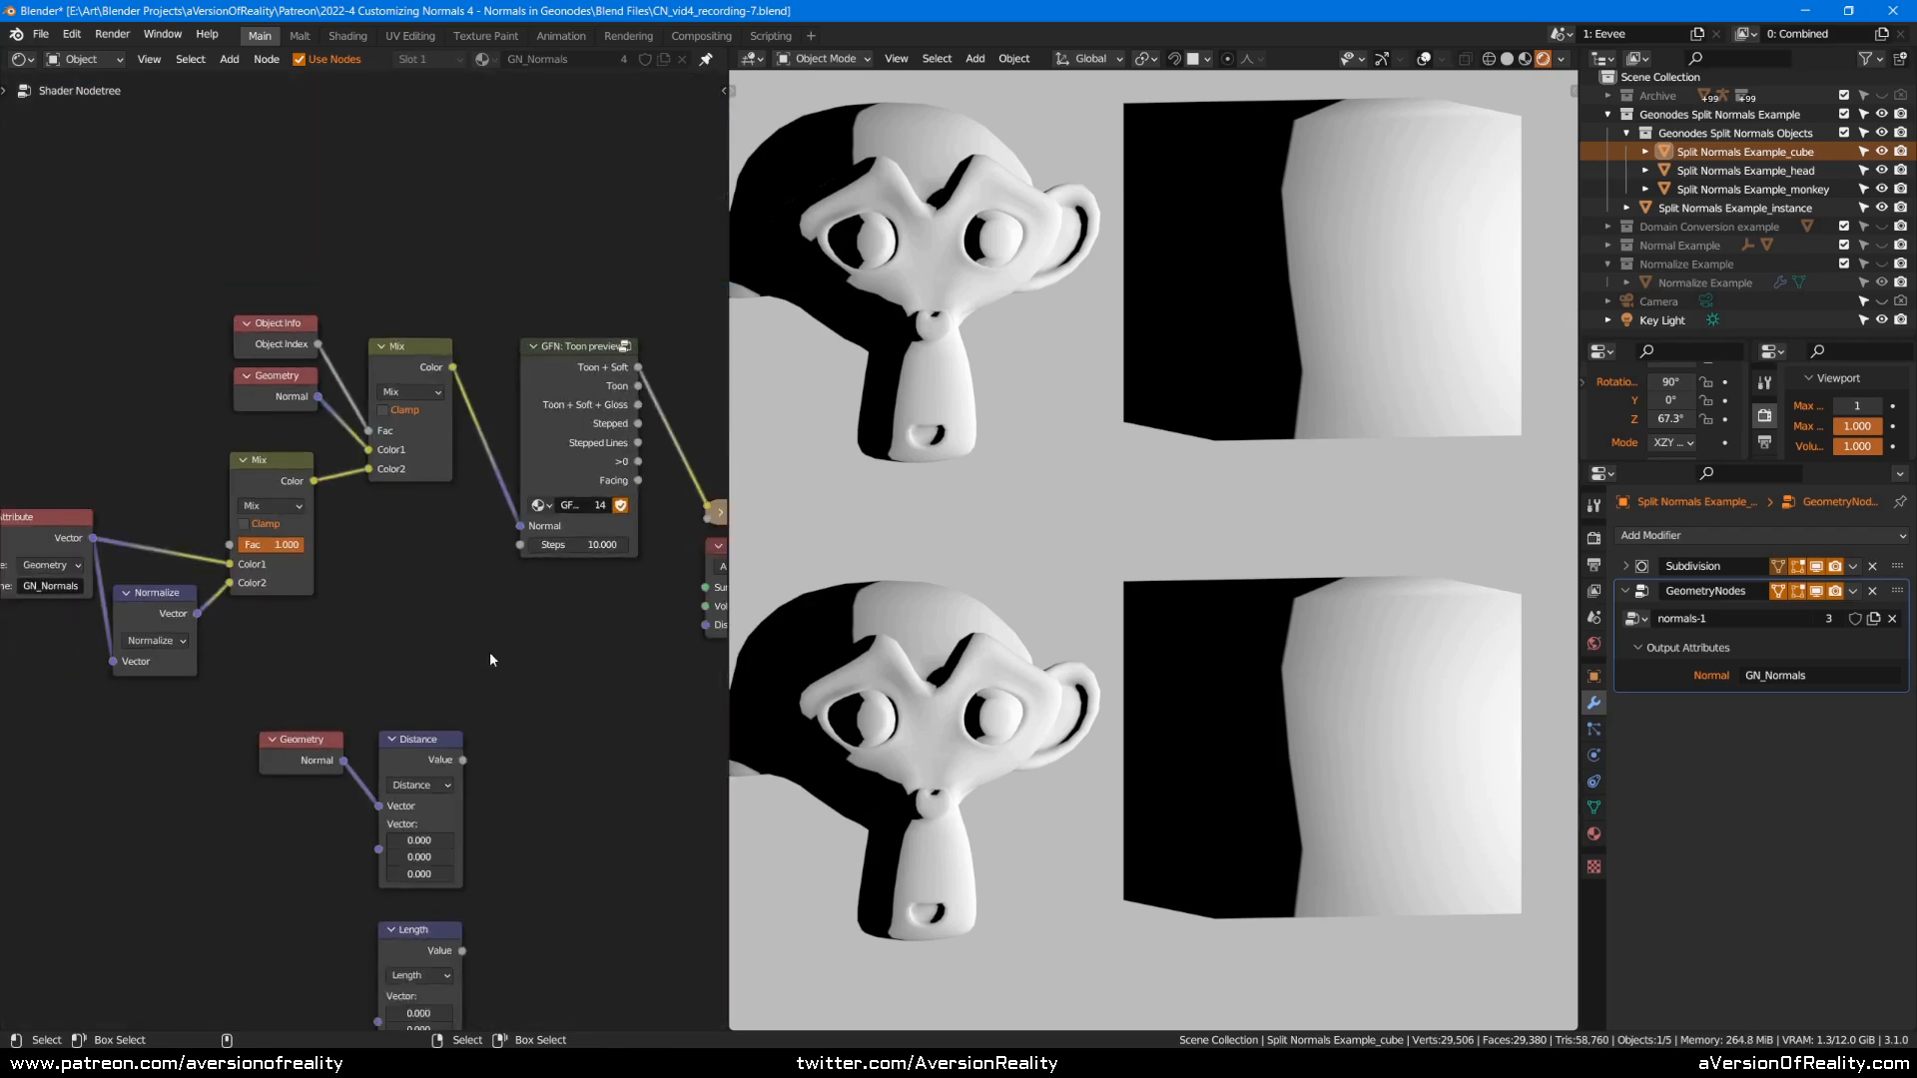
middle_click_drag(477, 655, 334, 586)
left_click_drag(399, 366, 386, 366)
left_click(305, 593)
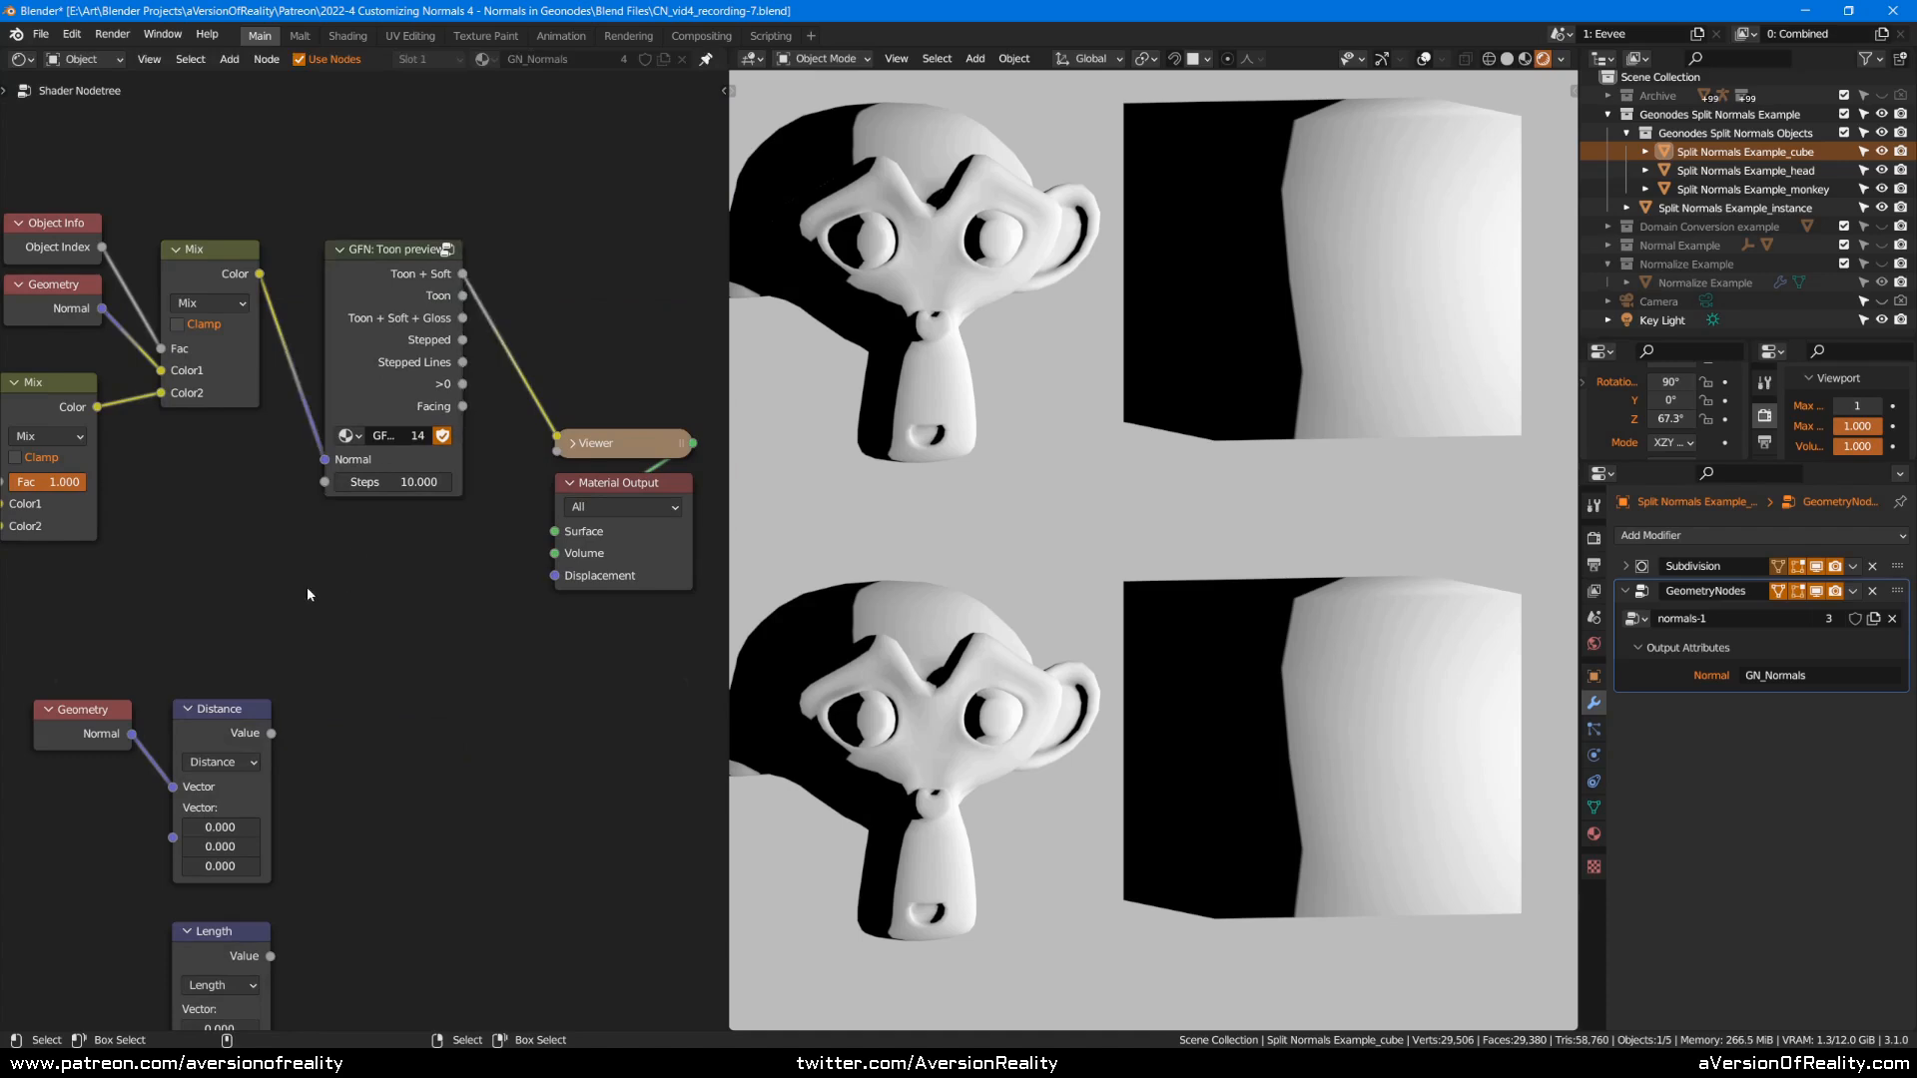
middle_click_drag(310, 599, 521, 631)
left_click(591, 297)
middle_click_drag(150, 570, 128, 585)
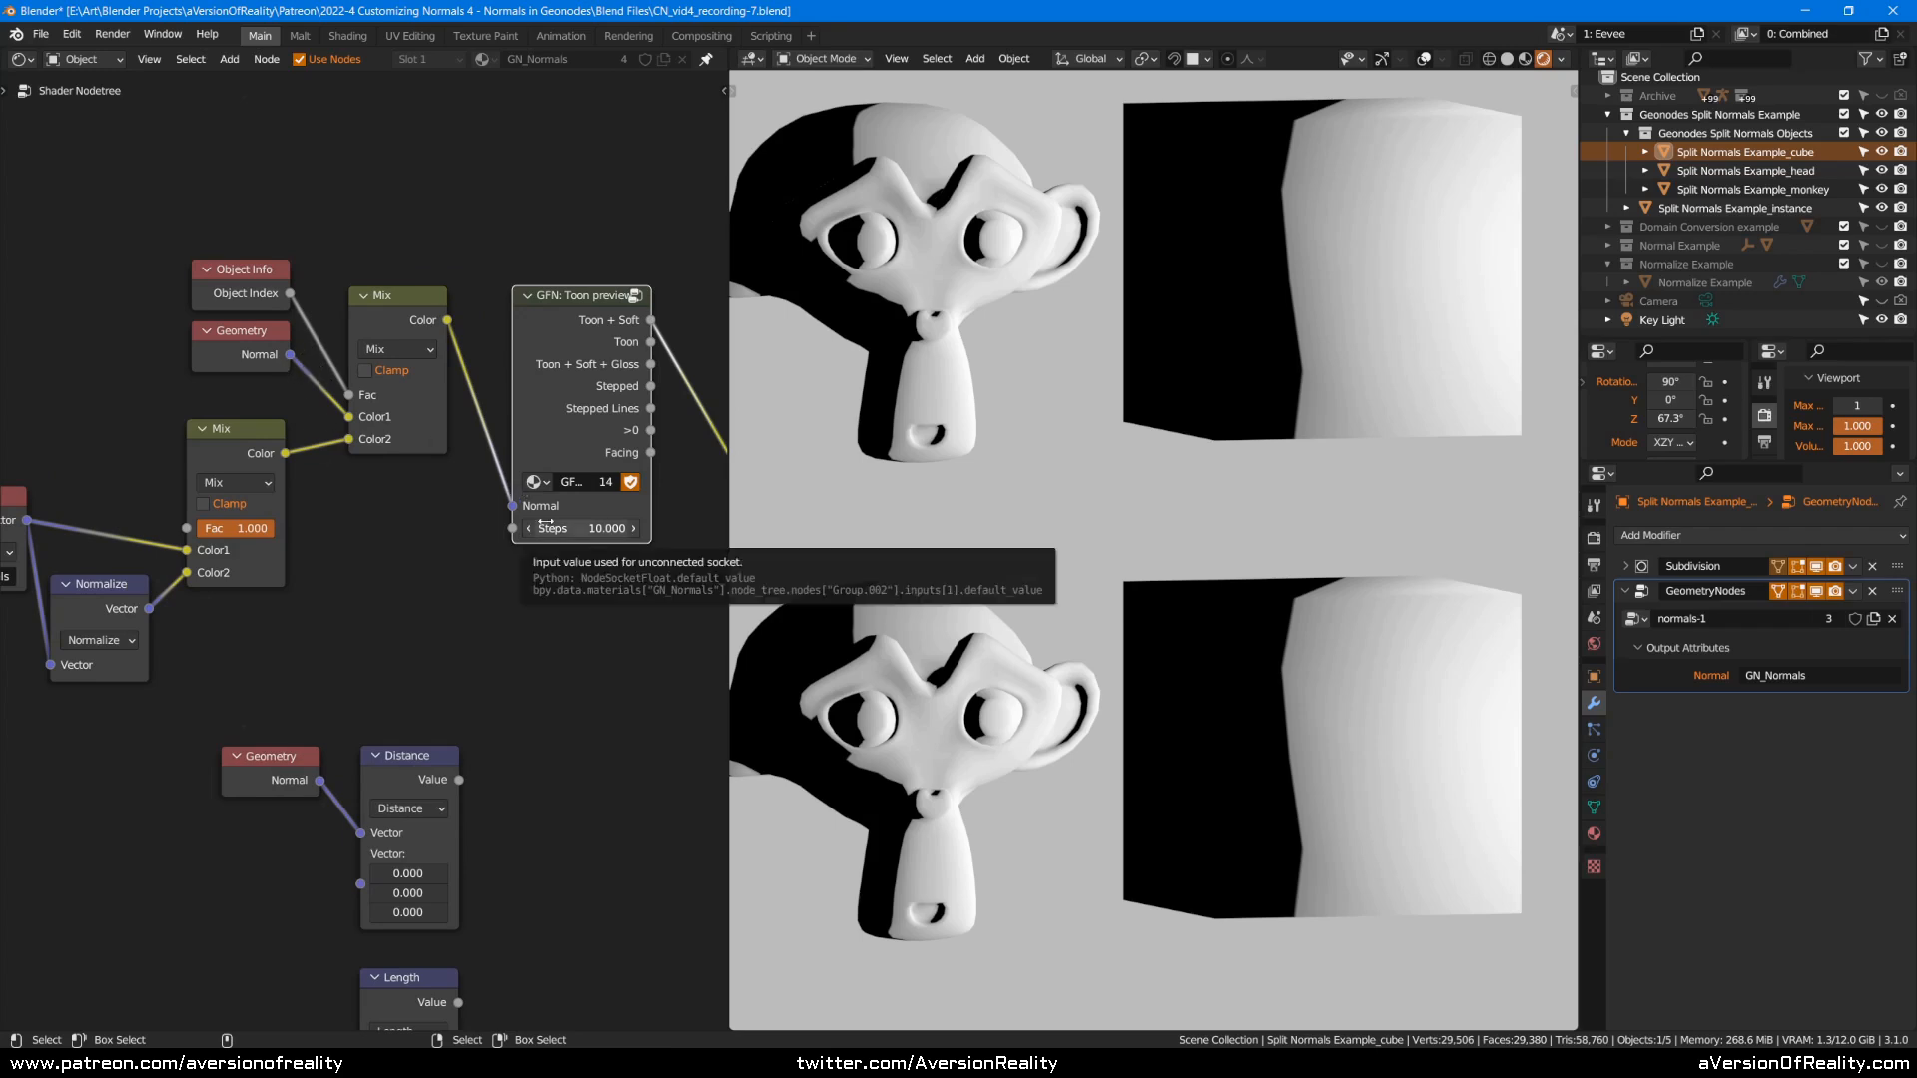
left_click(535, 683)
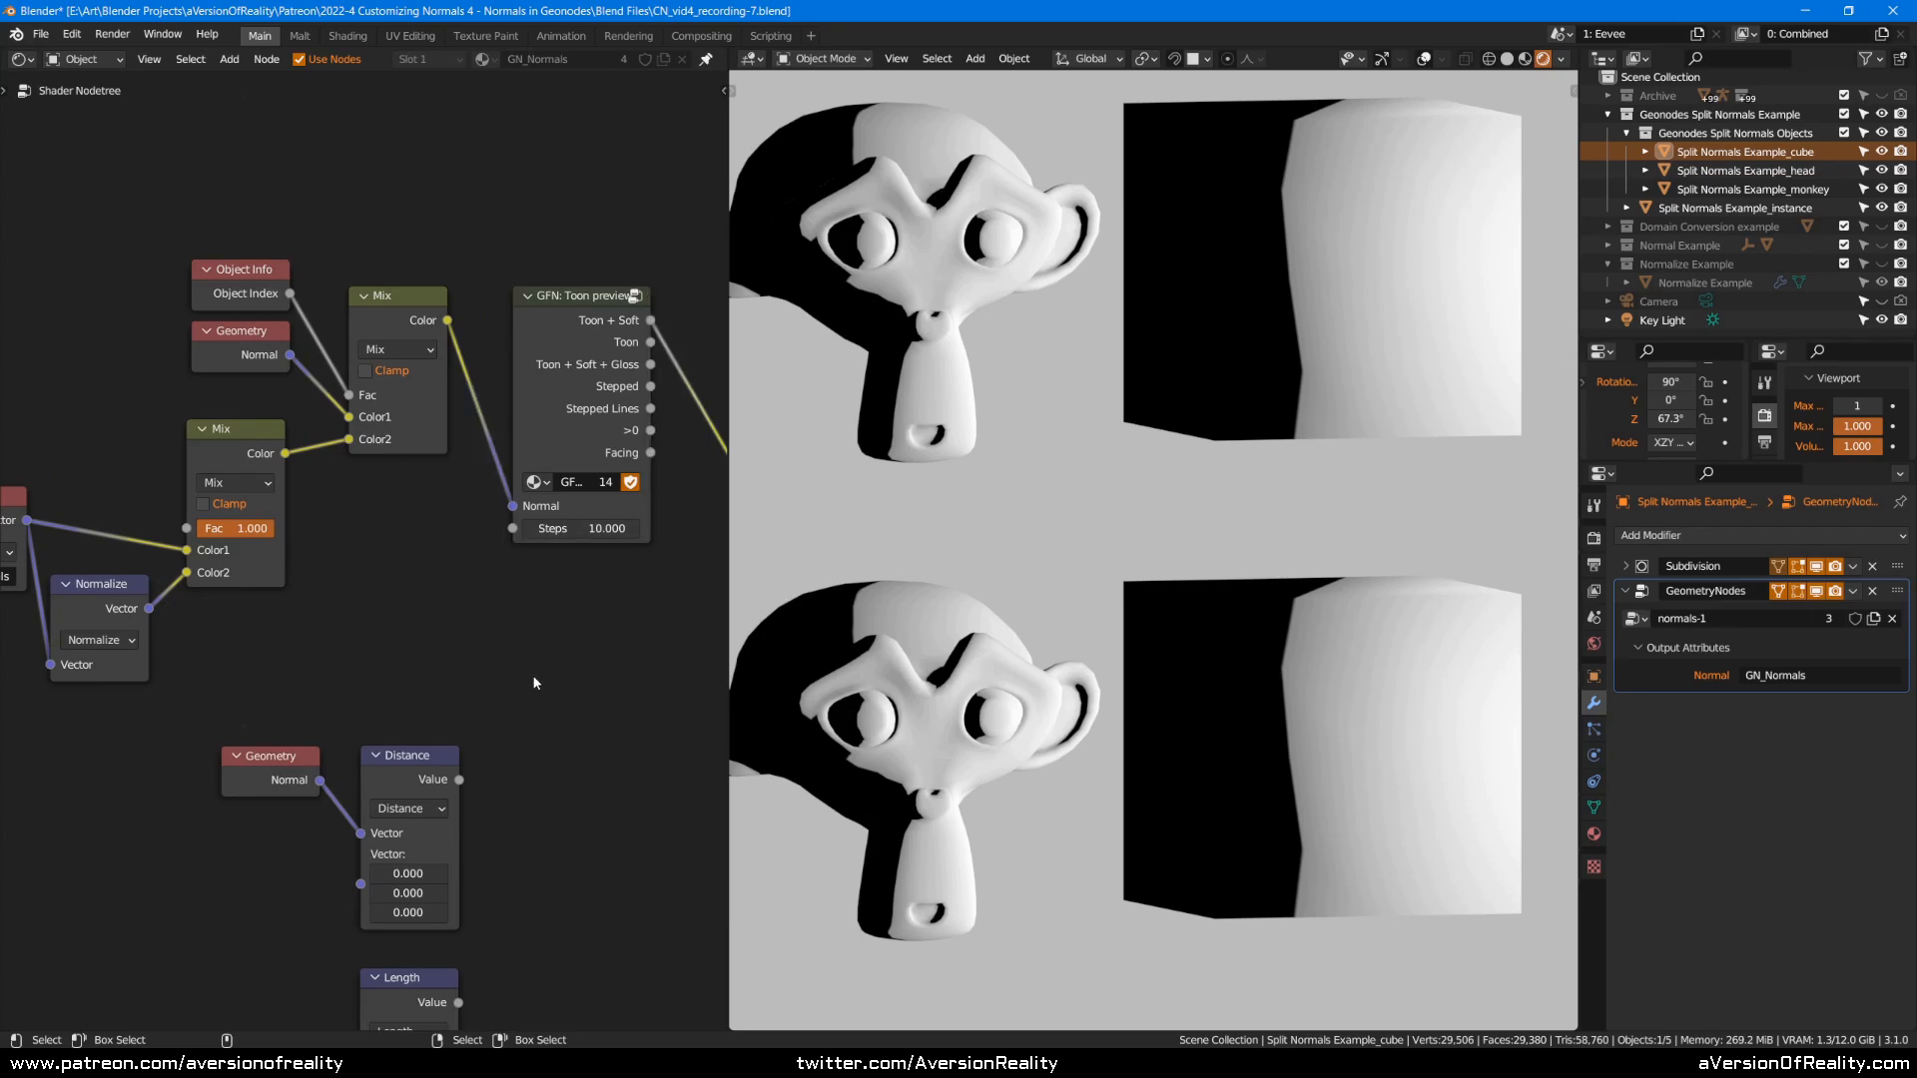
Detach the Toon preview group and move it below the chain, then put the GFN: Step XYZ group in its place.
scroll(519, 600, "down", 2)
left_click(487, 435)
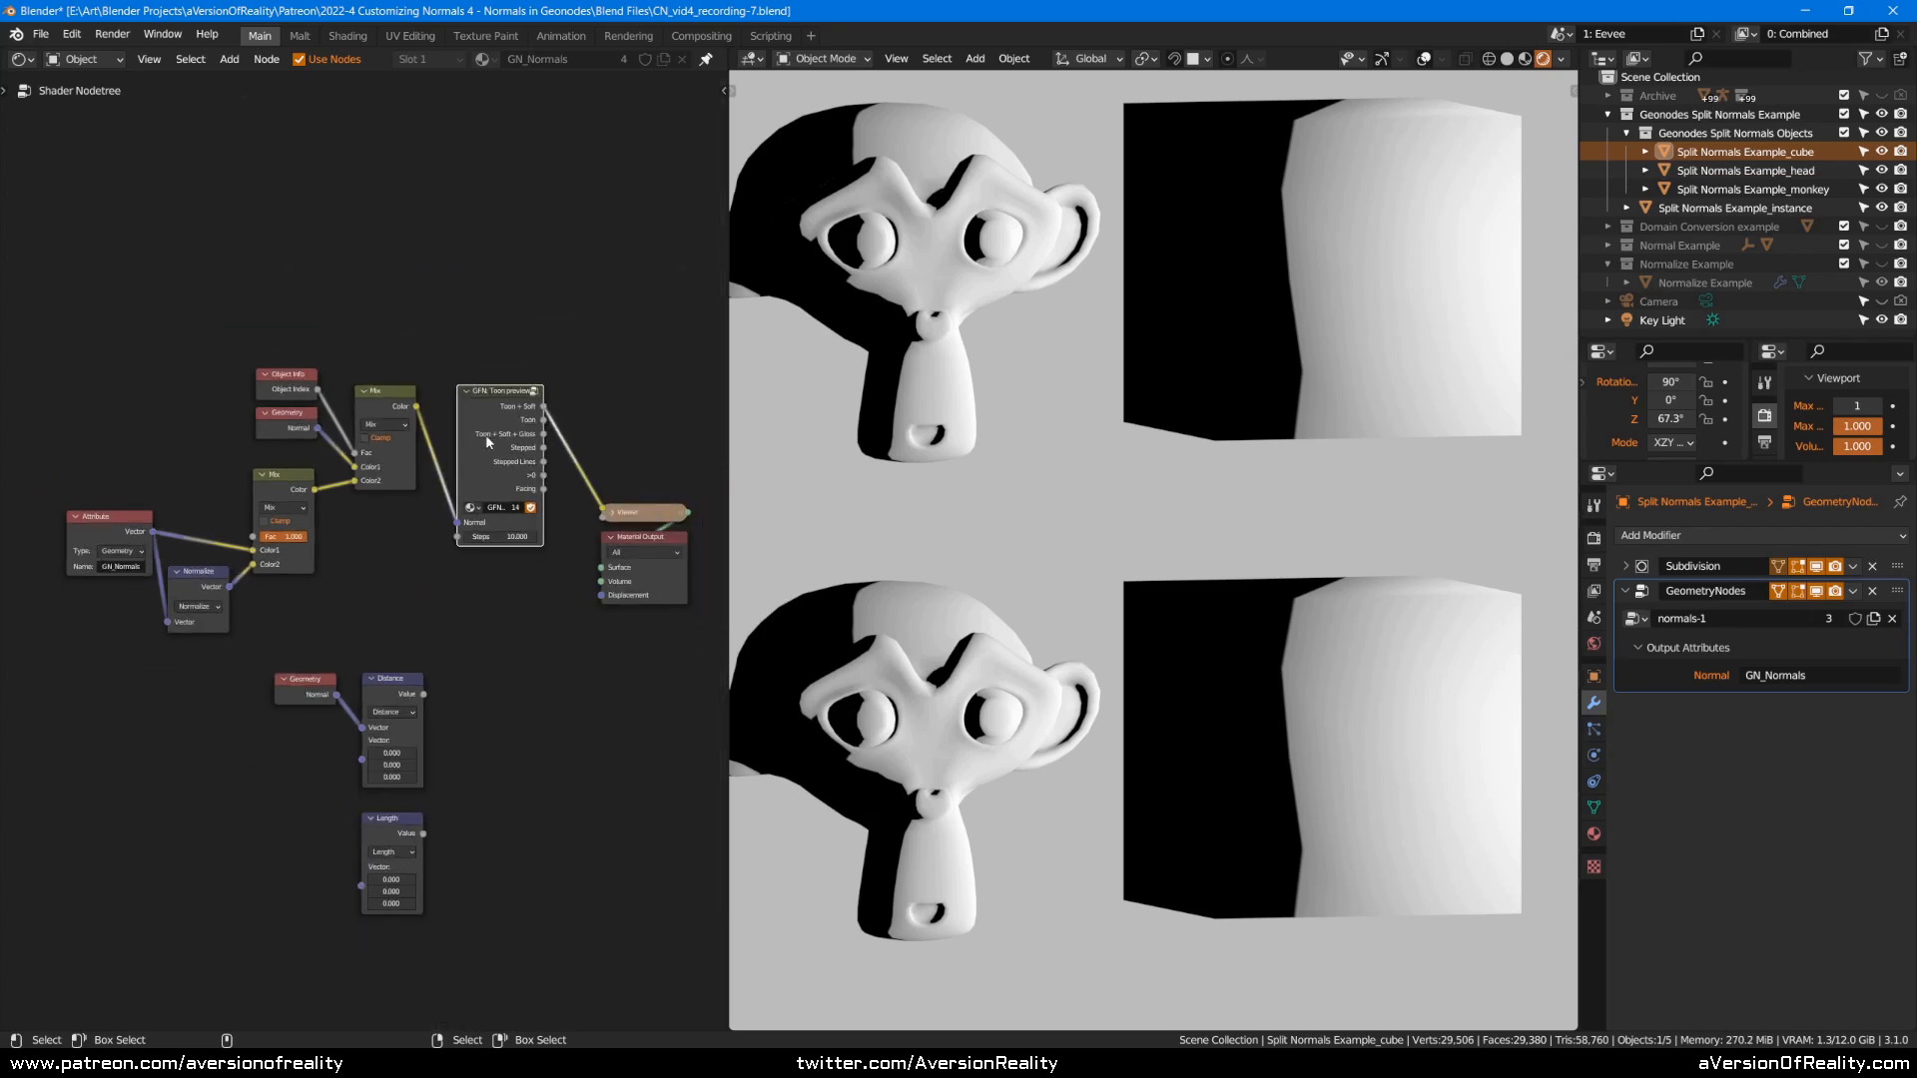
scroll(299, 459, "left", 5, "ctrl")
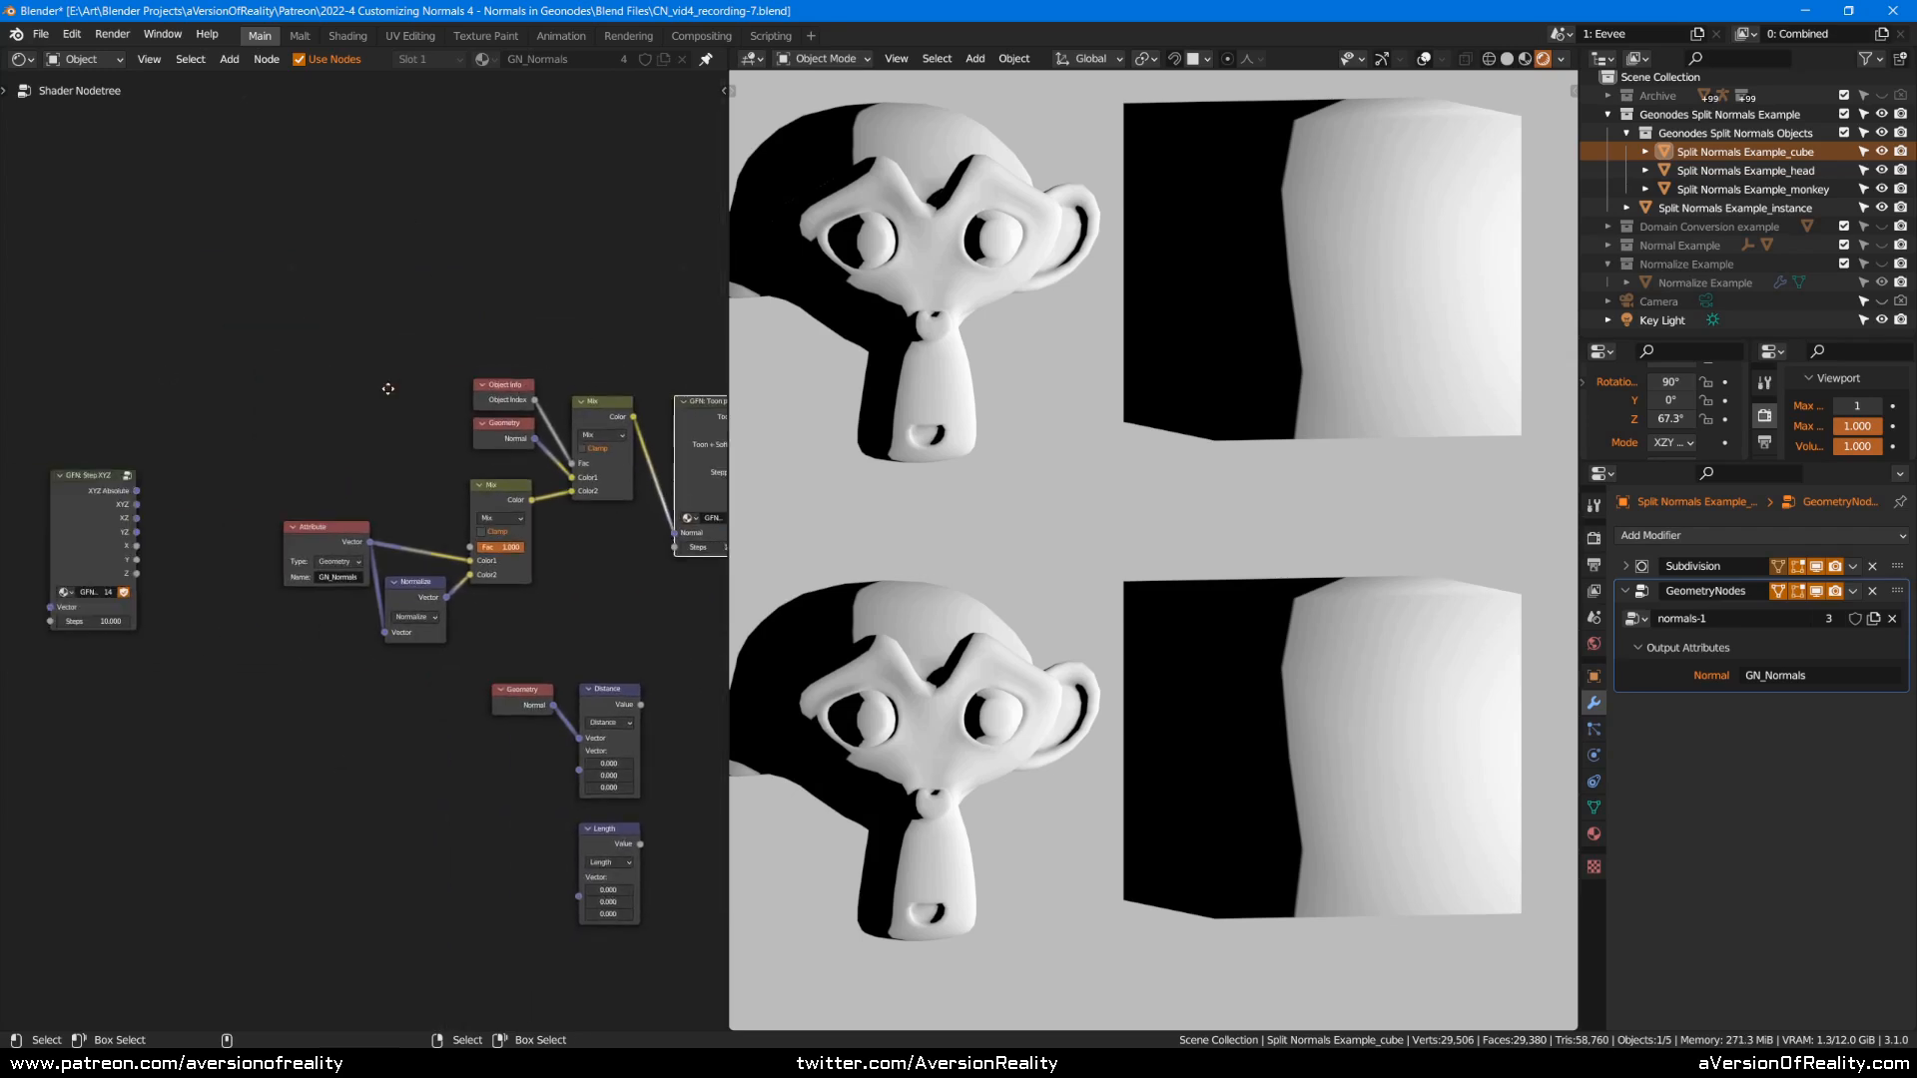
left_click_drag(98, 519, 421, 342)
middle_click_drag(420, 342, 179, 329)
scroll(470, 379, "up", 1)
left_click(513, 386)
left_click_drag(512, 386, 532, 743, "alt")
left_click_drag(156, 272, 521, 413)
Connect the object-index Mix color to the Step XYZ group's Vector input and preview its XYZ Absolute output.
left_click_drag(412, 382, 472, 539)
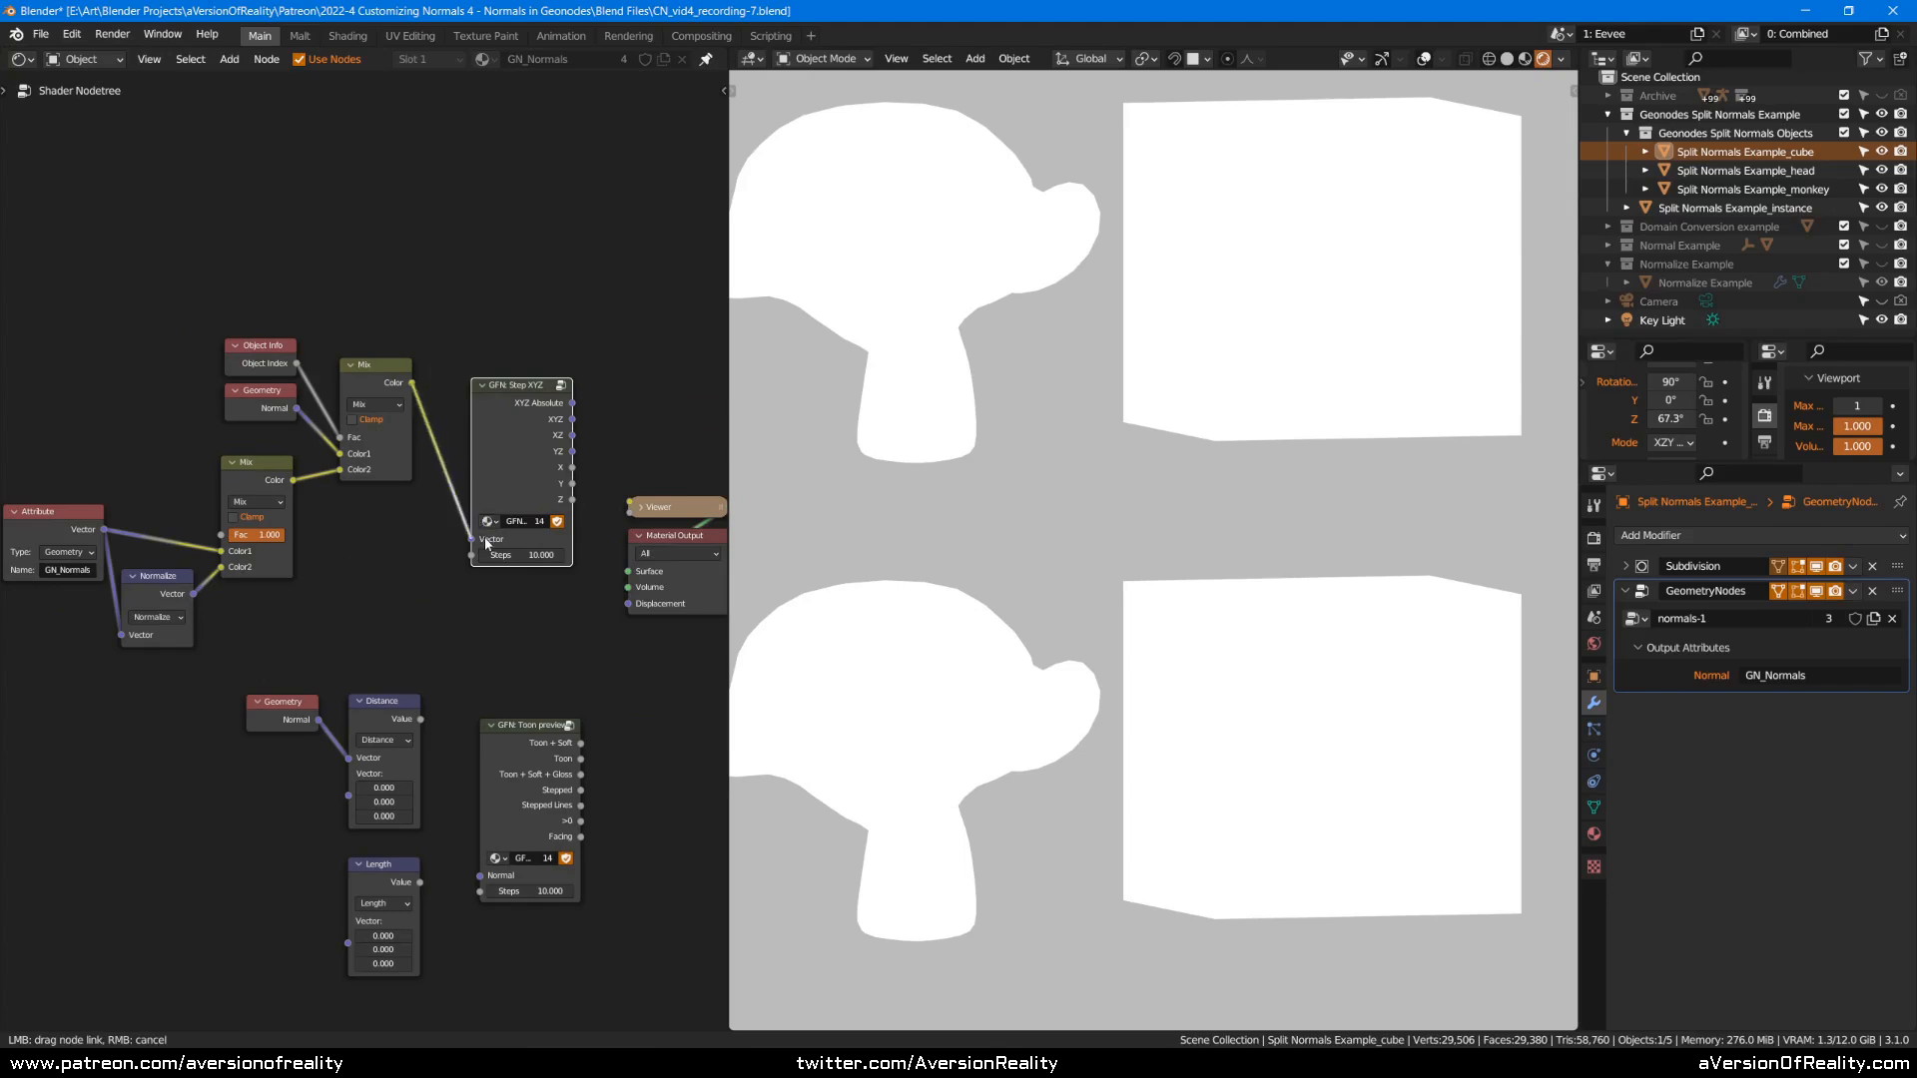
left_click(519, 433, "ctrl+shift")
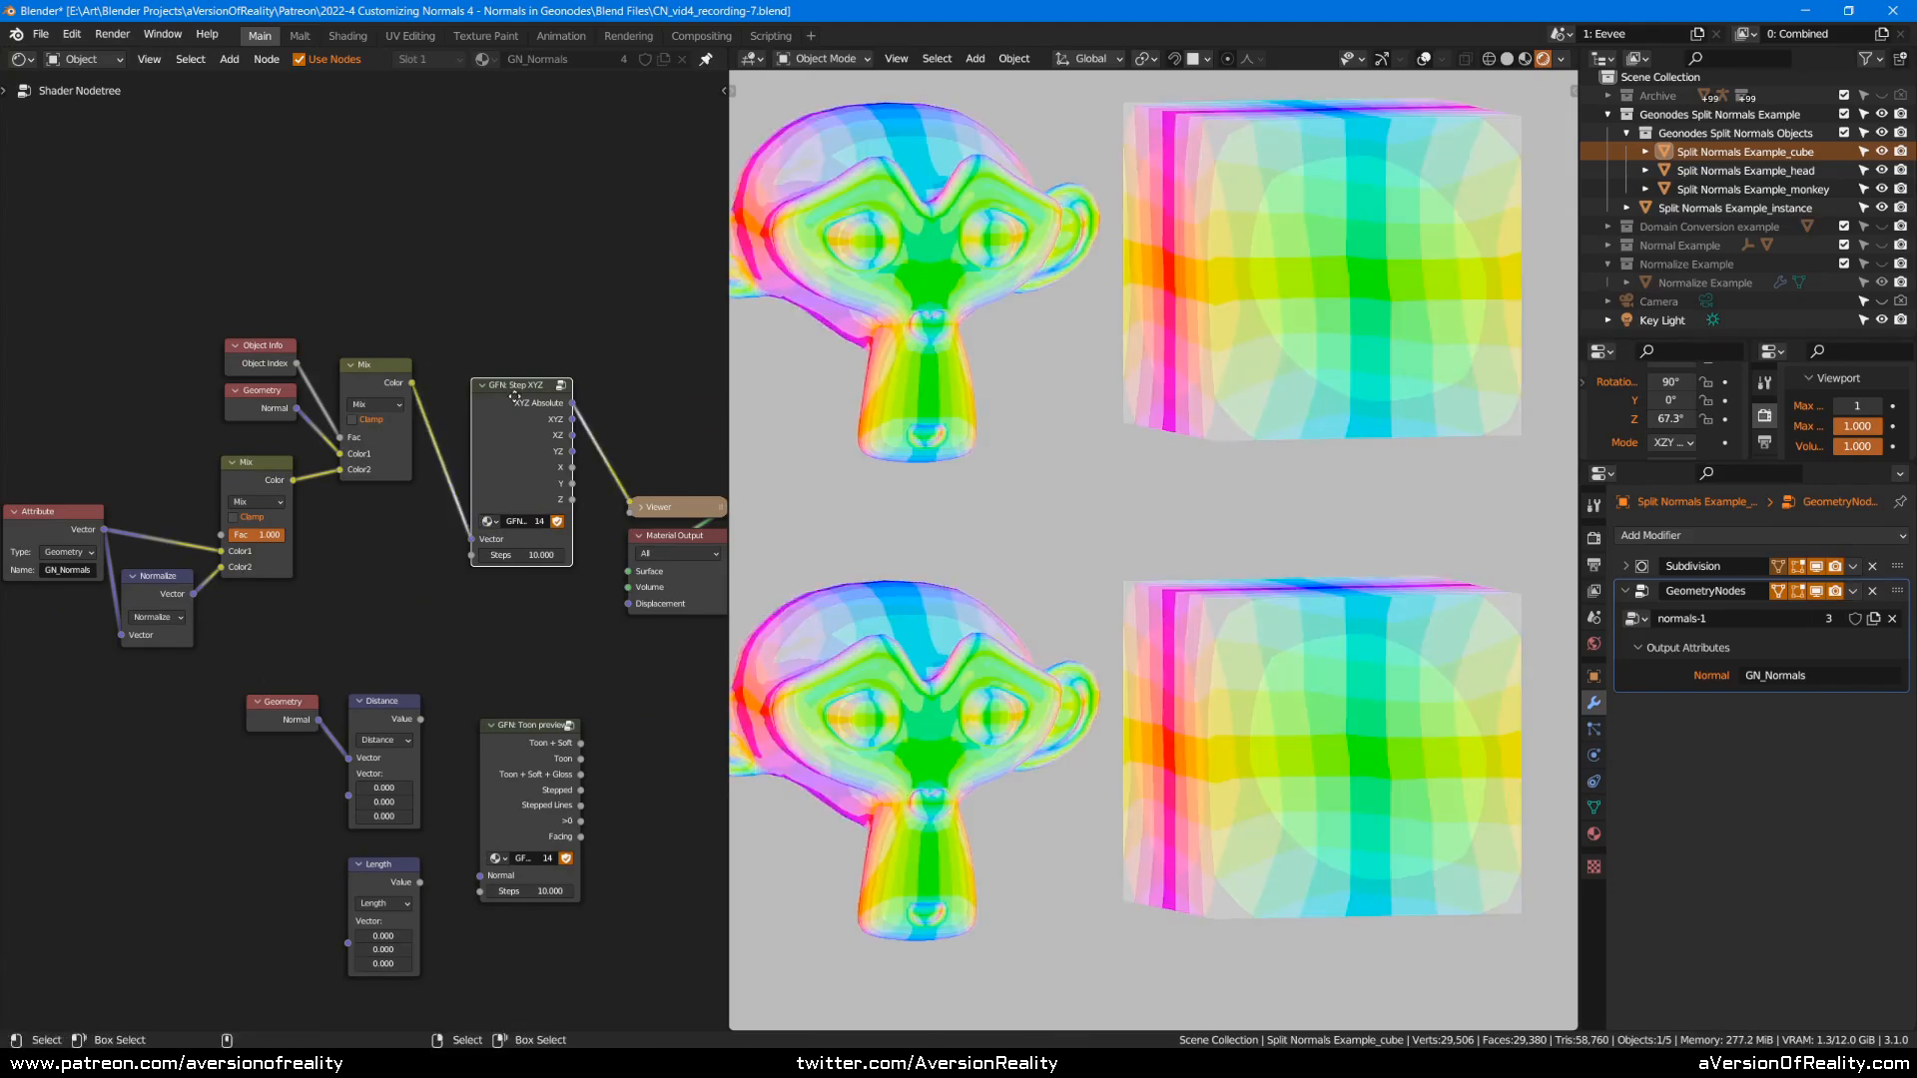
left_click_drag(523, 403, 495, 382)
scroll(309, 589, "up", 2)
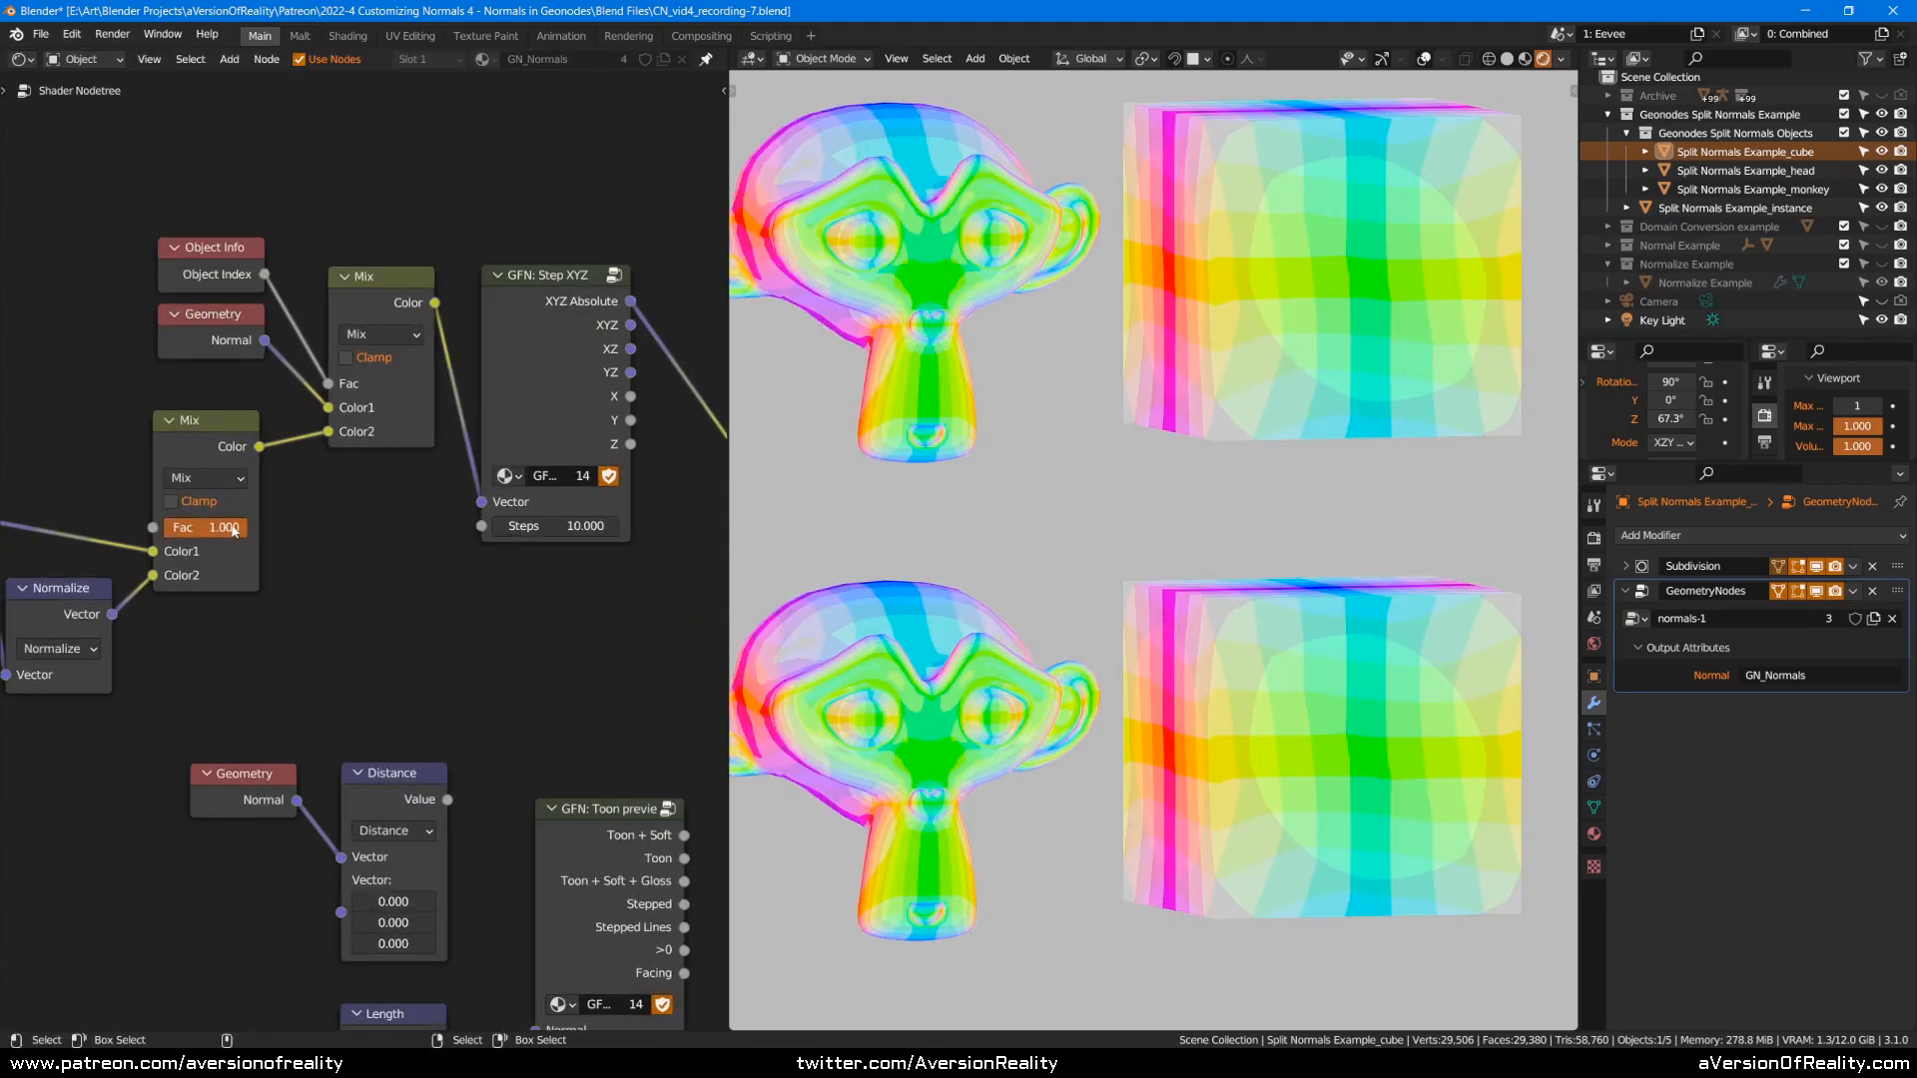
Lower the second Mix node's factor to 0.000 to compare the stepped shading, and preview the Distance node's output.
left_click_drag(238, 529, 108, 534)
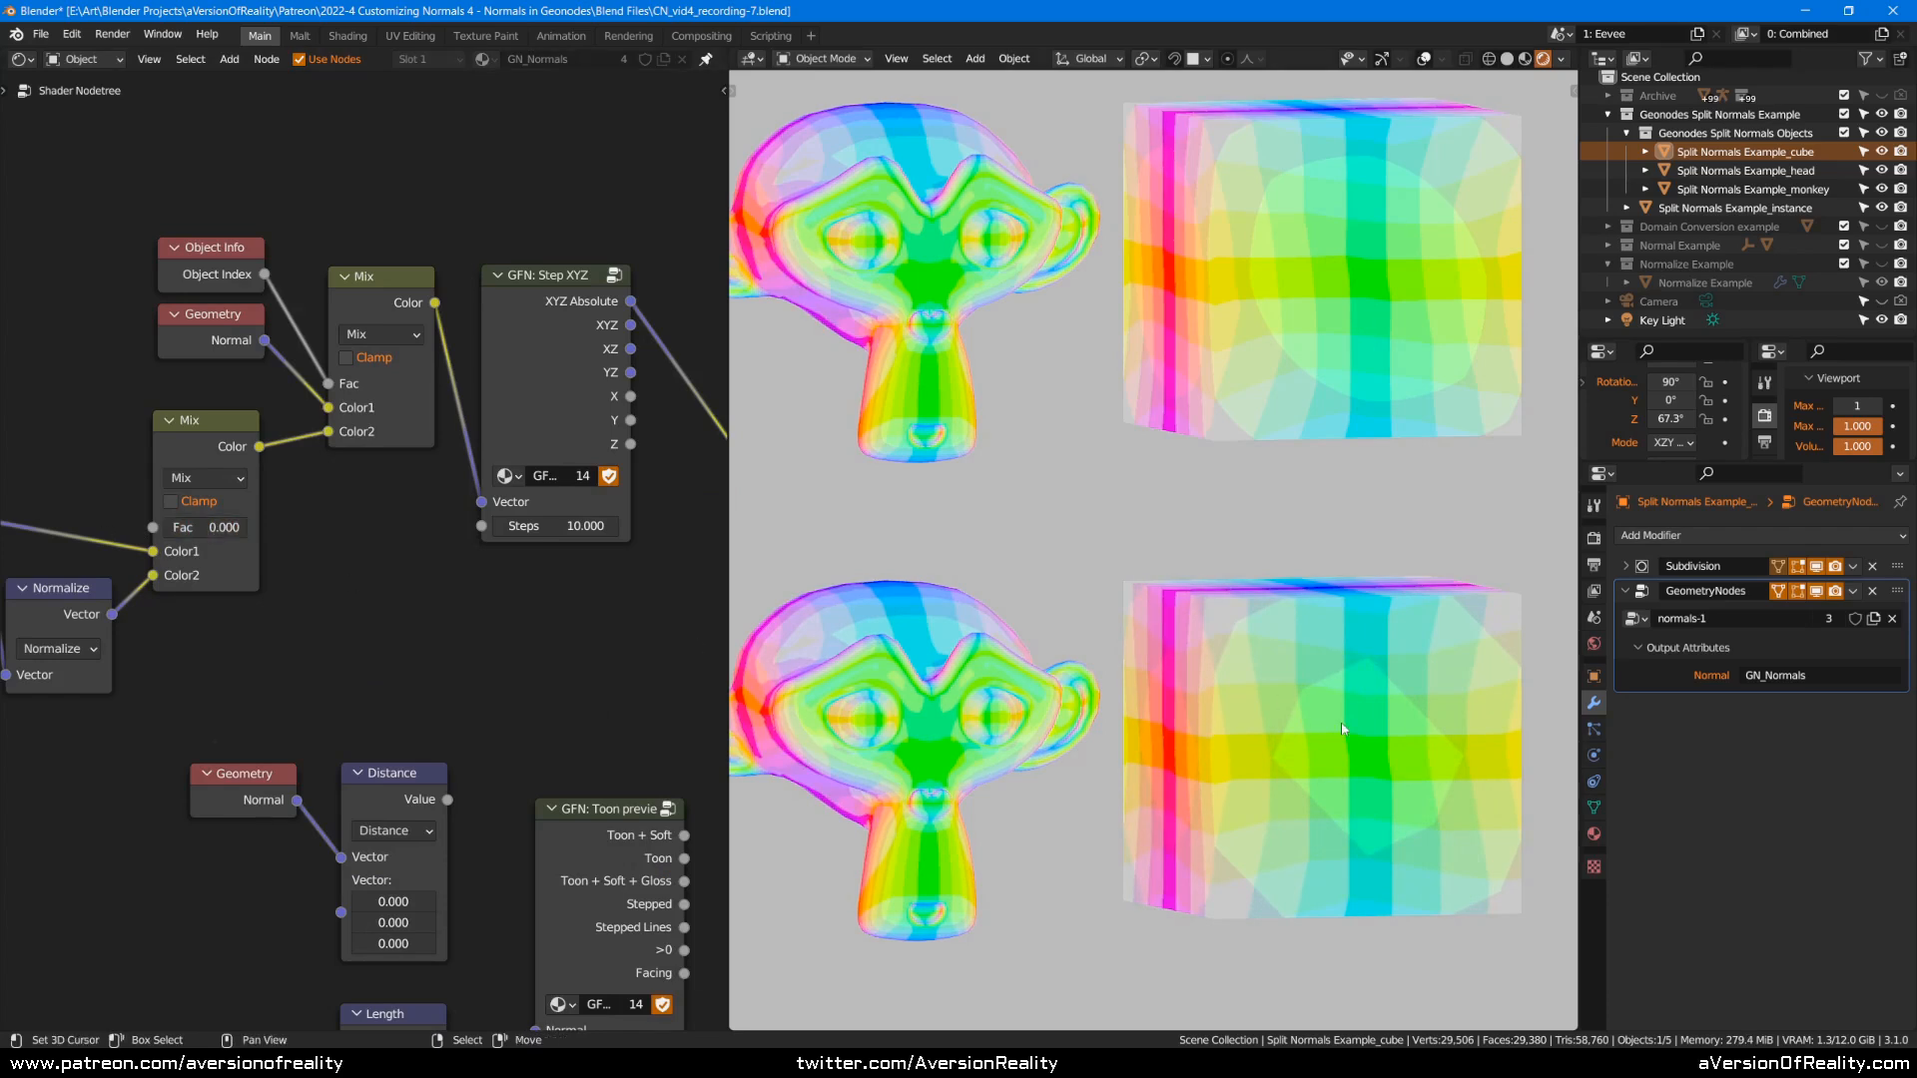
left_click_drag(205, 528, 160, 523)
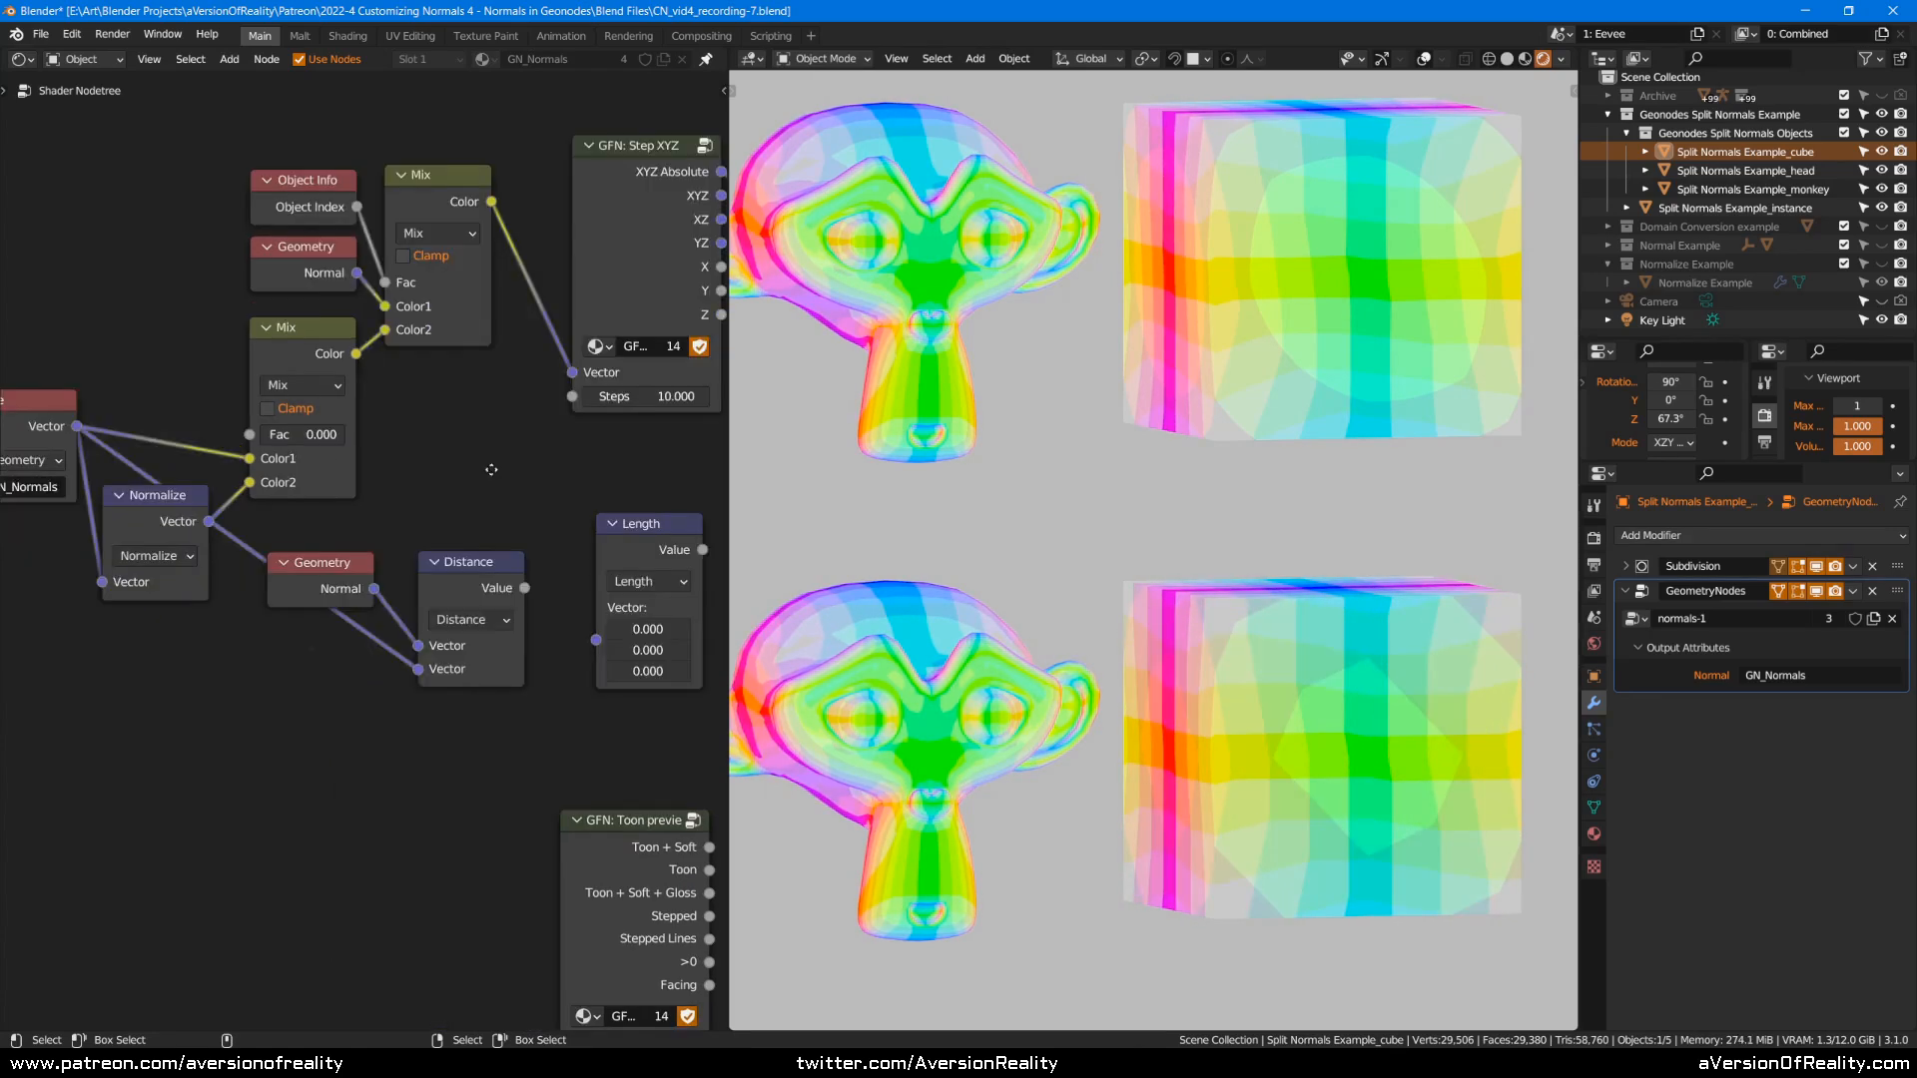
middle_click_drag(508, 450, 451, 482)
left_click(430, 616, "ctrl+shift")
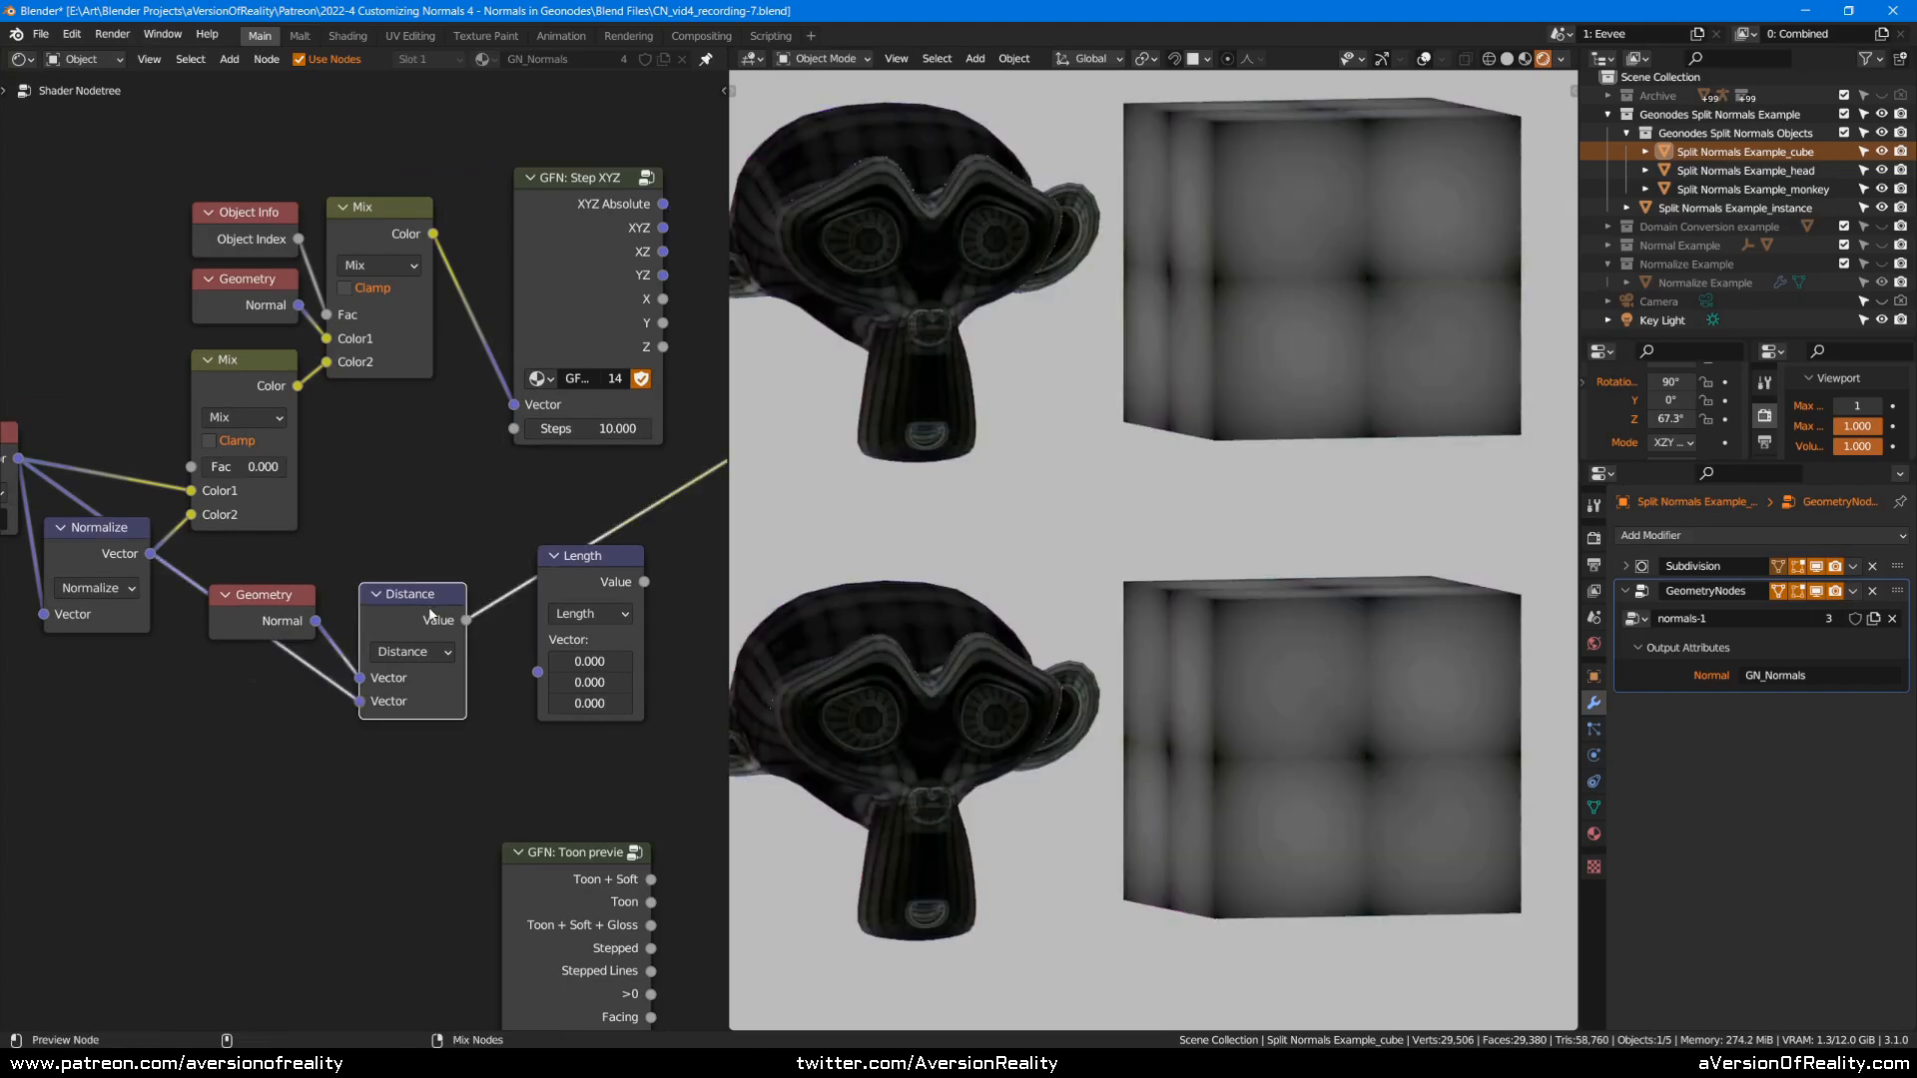
Connect the object-index Mix color to the Length node's Vector input and preview the Length value.
middle_click_drag(296, 629, 343, 638)
left_click(513, 533)
middle_click_drag(514, 533, 426, 538)
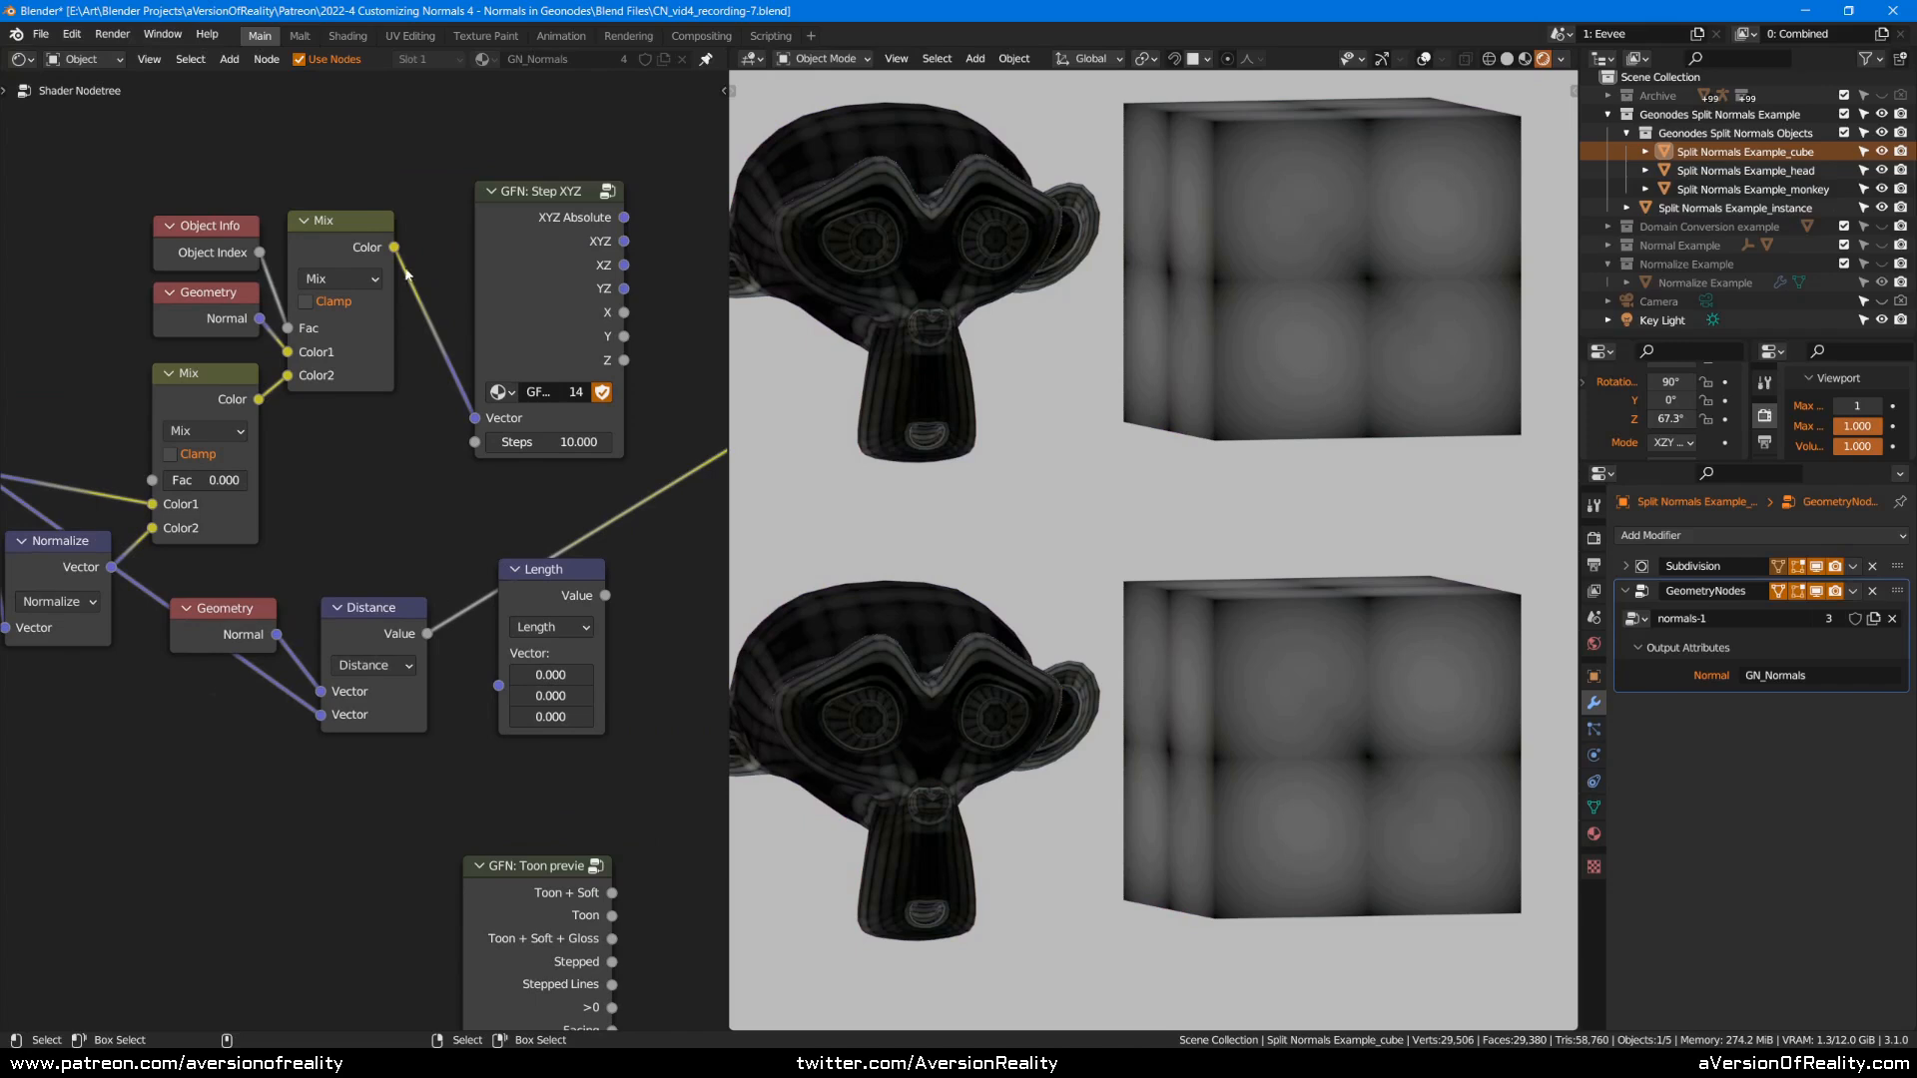
left_click_drag(395, 248, 499, 686)
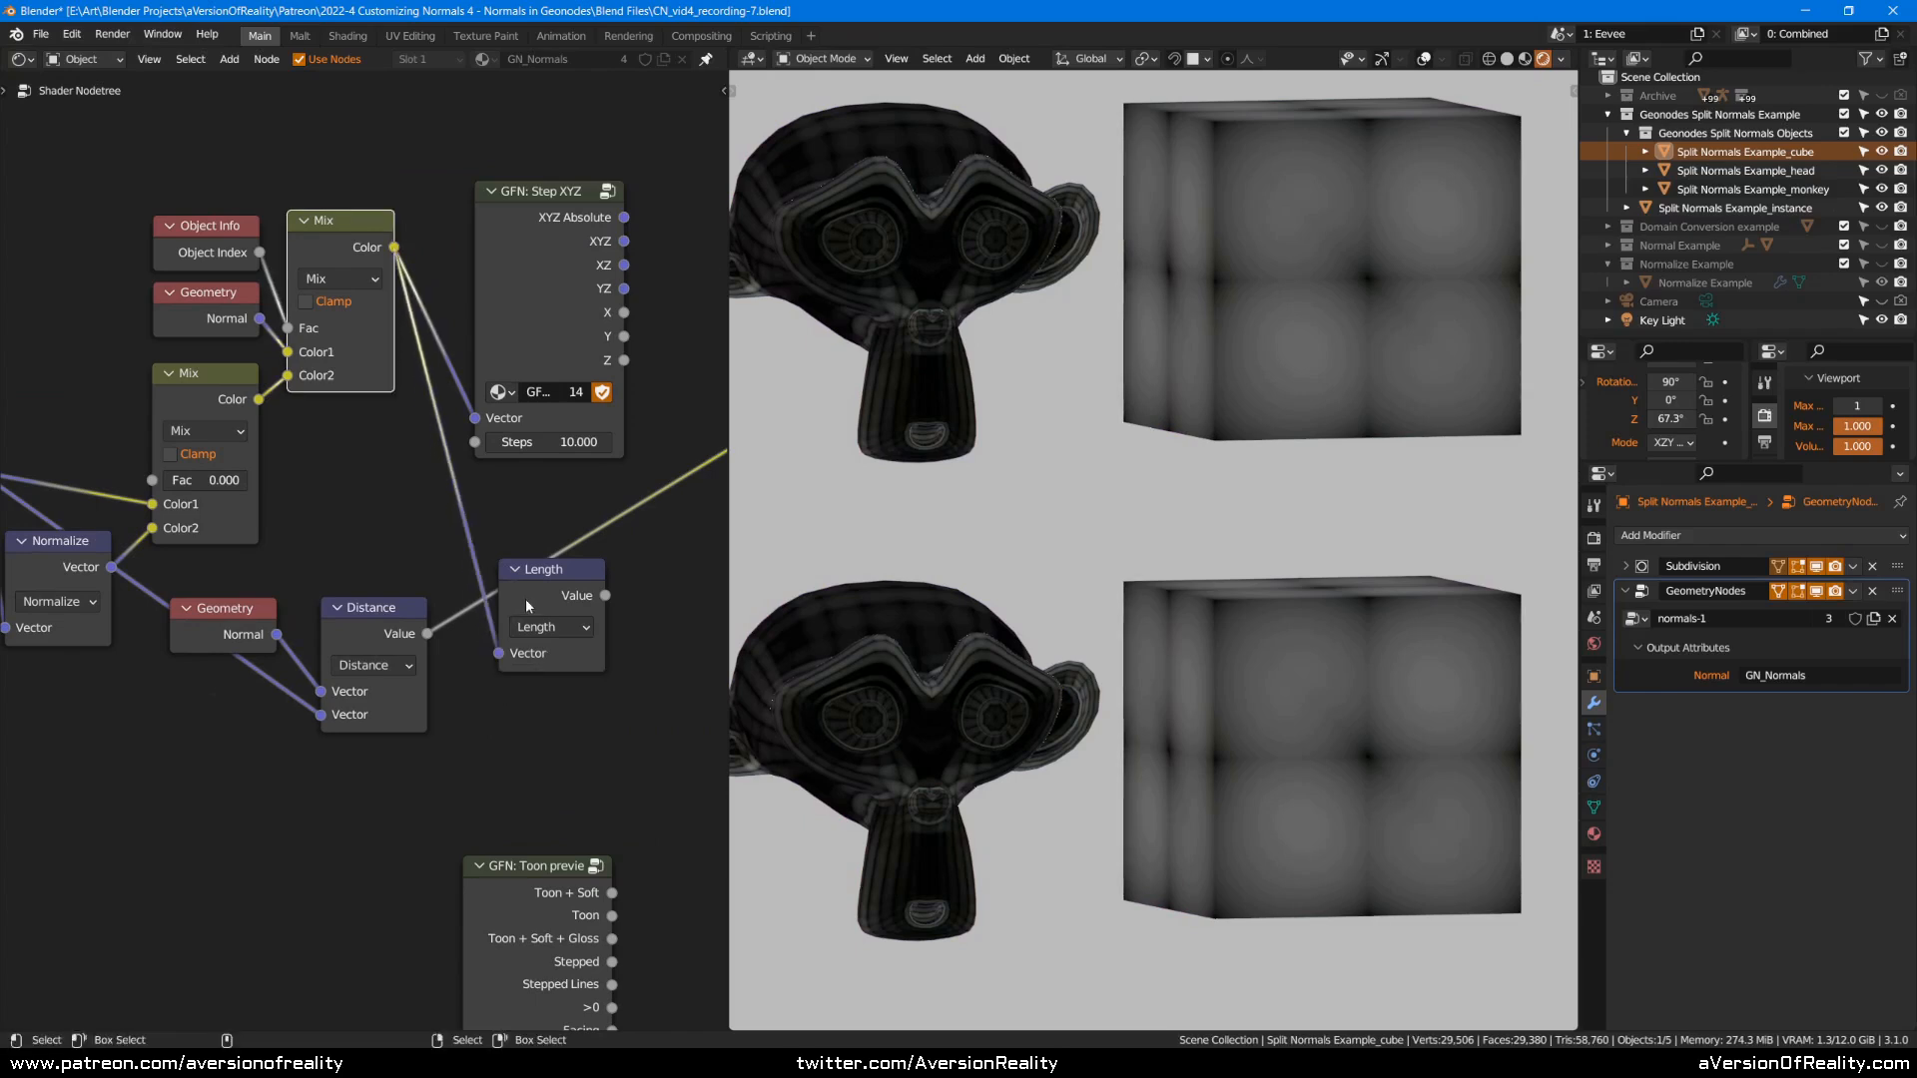
left_click(547, 597, "ctrl+shift")
Detach the Geometry and Distance nodes, move them below the chain, and check the length preview at Mix factor 0.000.
left_click(325, 621)
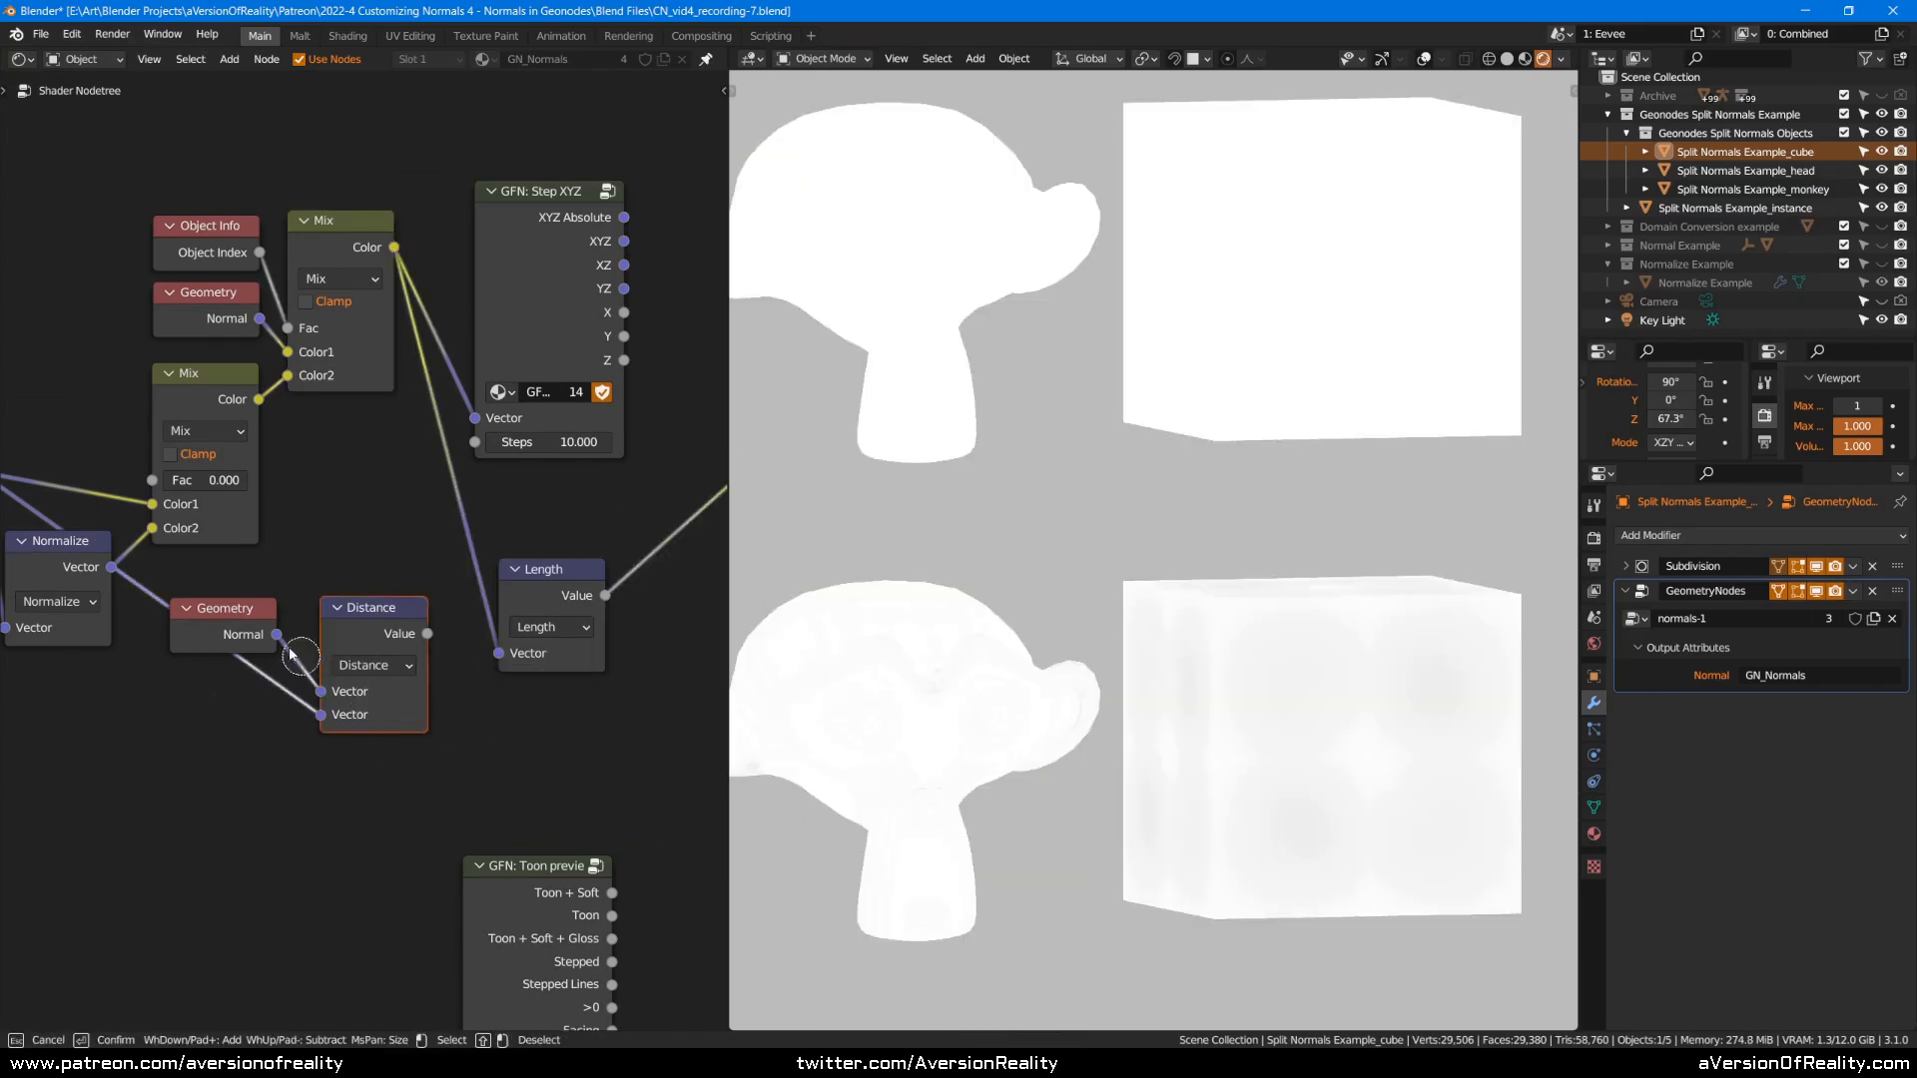
left_click_drag(325, 622, 276, 891, "alt")
left_click(479, 805)
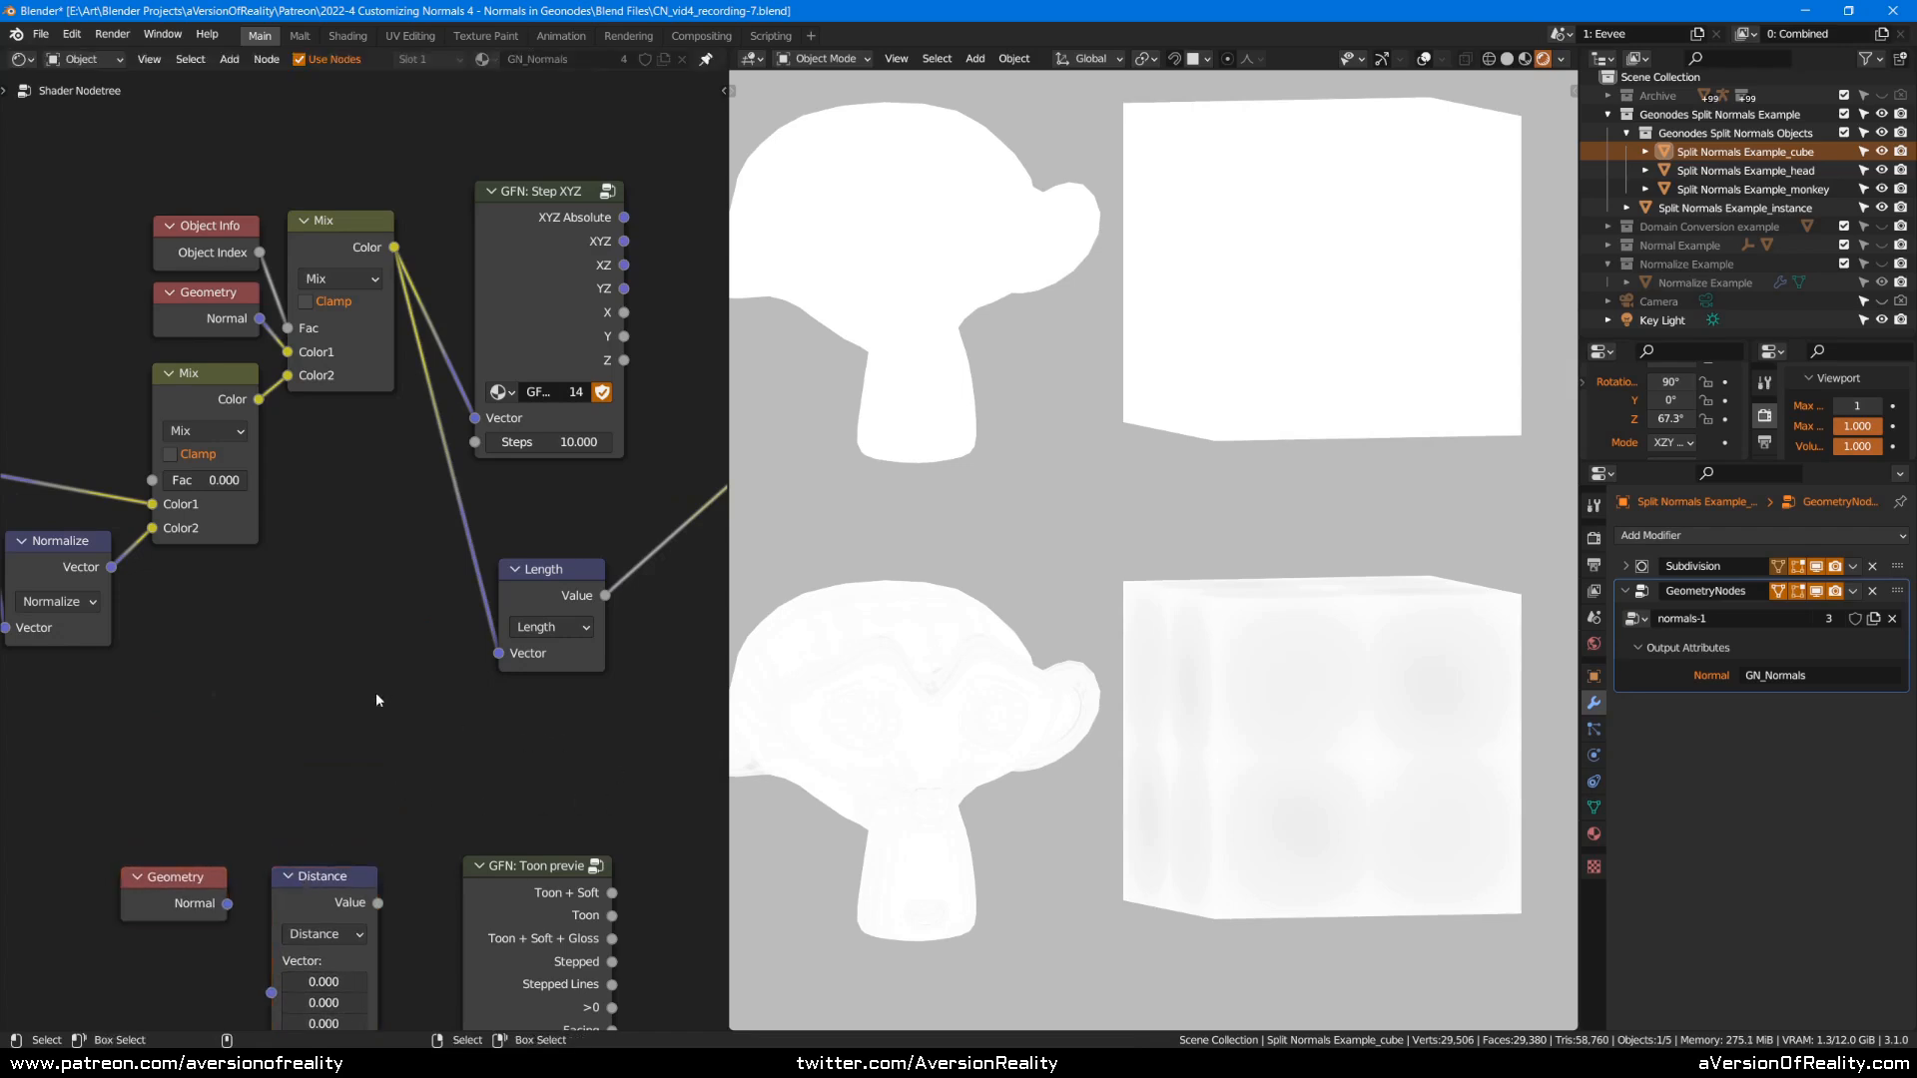
mouse_move(194, 480)
left_mouse_down()
mouse_move(302, 498)
mouse_move(80, 469)
left_mouse_up()
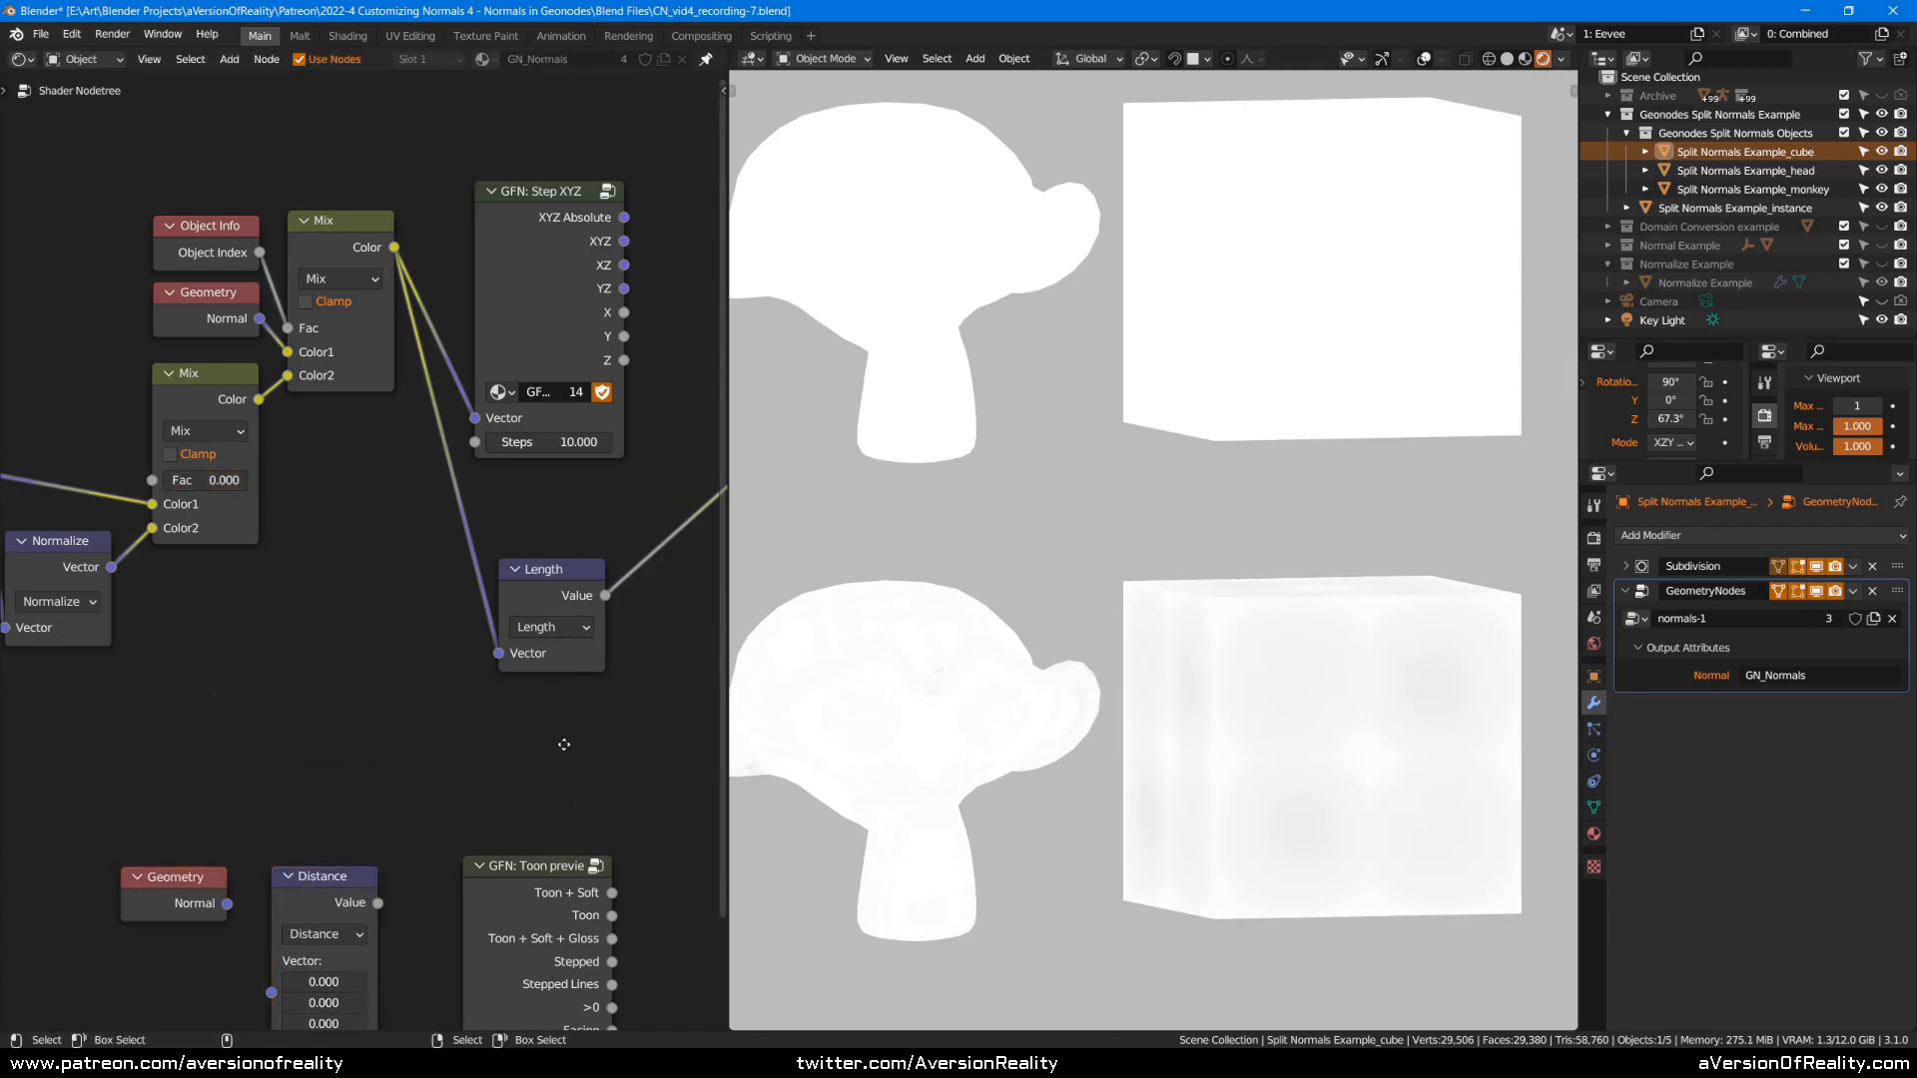
Insert a Compare node between Length and the Viewer, comparing against 1.000 with an epsilon of 0.000.
middle_click_drag(714, 744, 395, 727)
left_click_drag(431, 792, 274, 521)
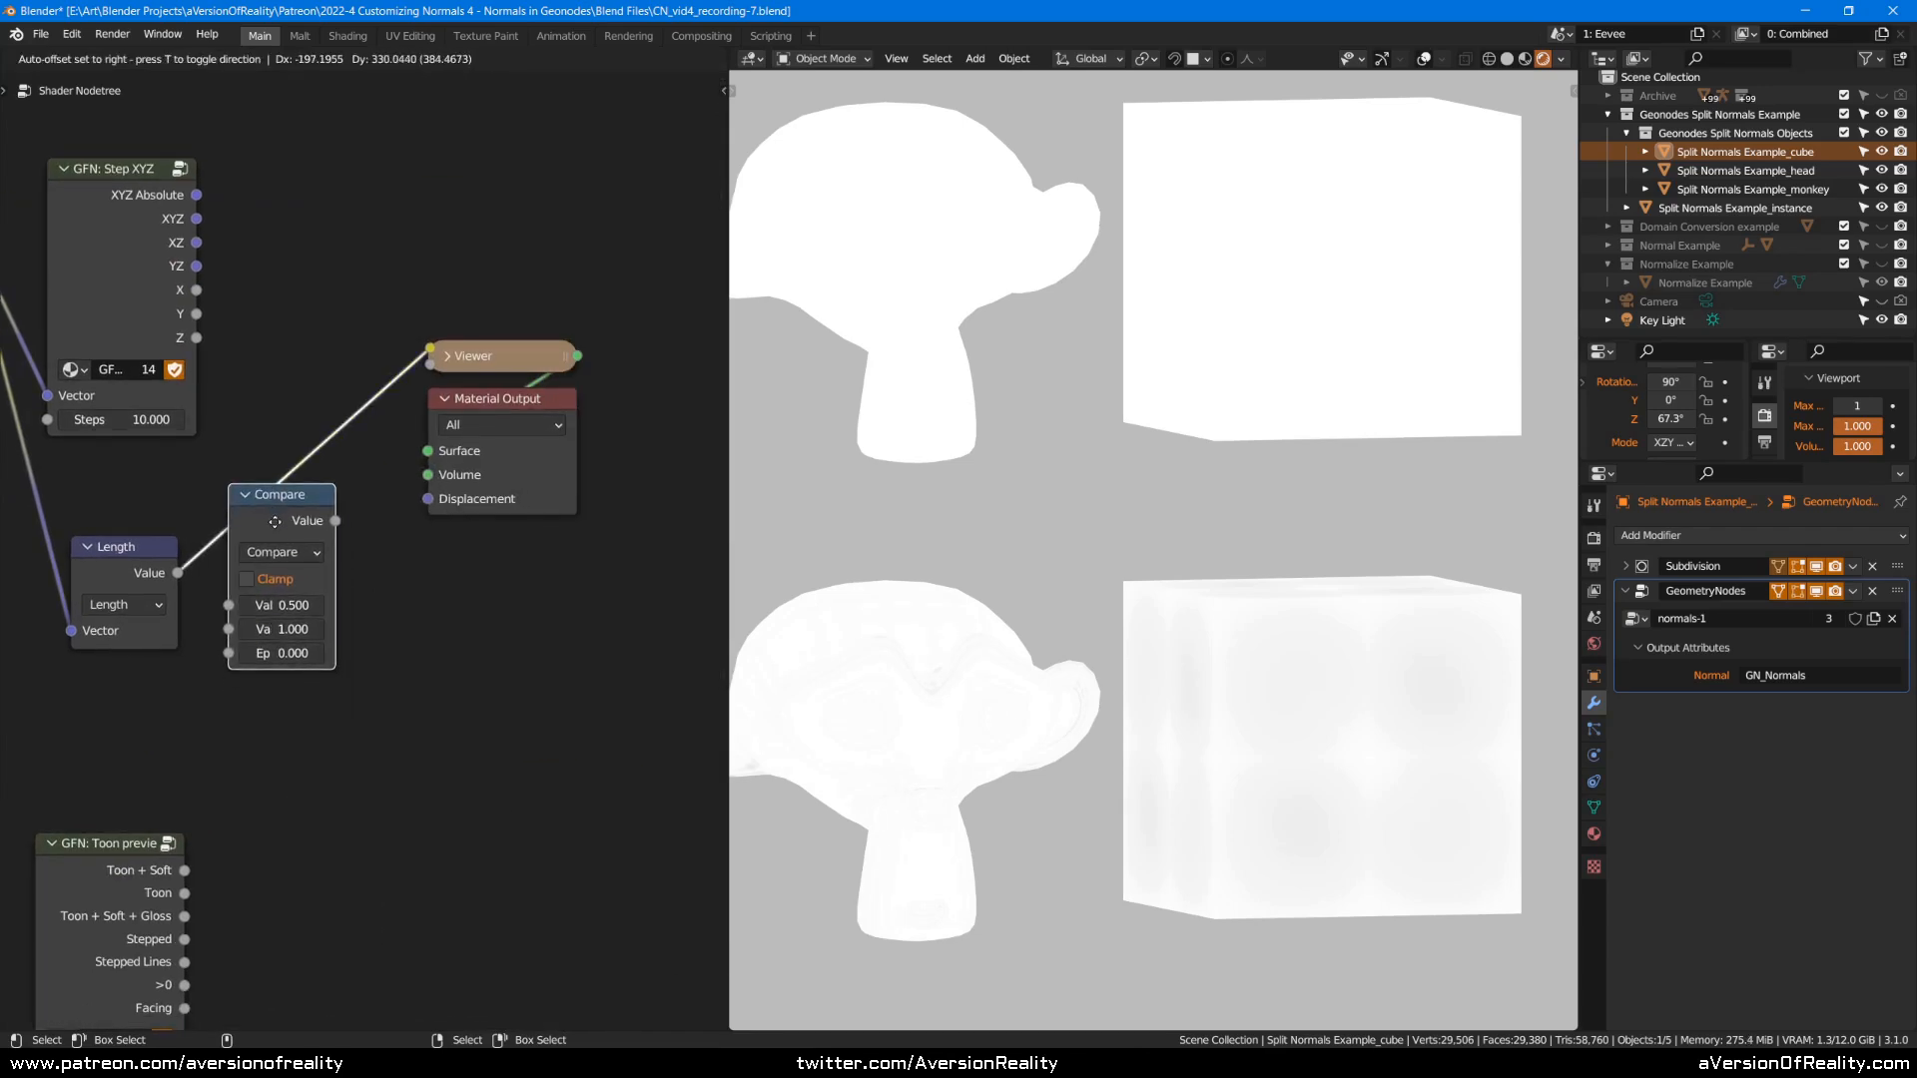
left_click(274, 522)
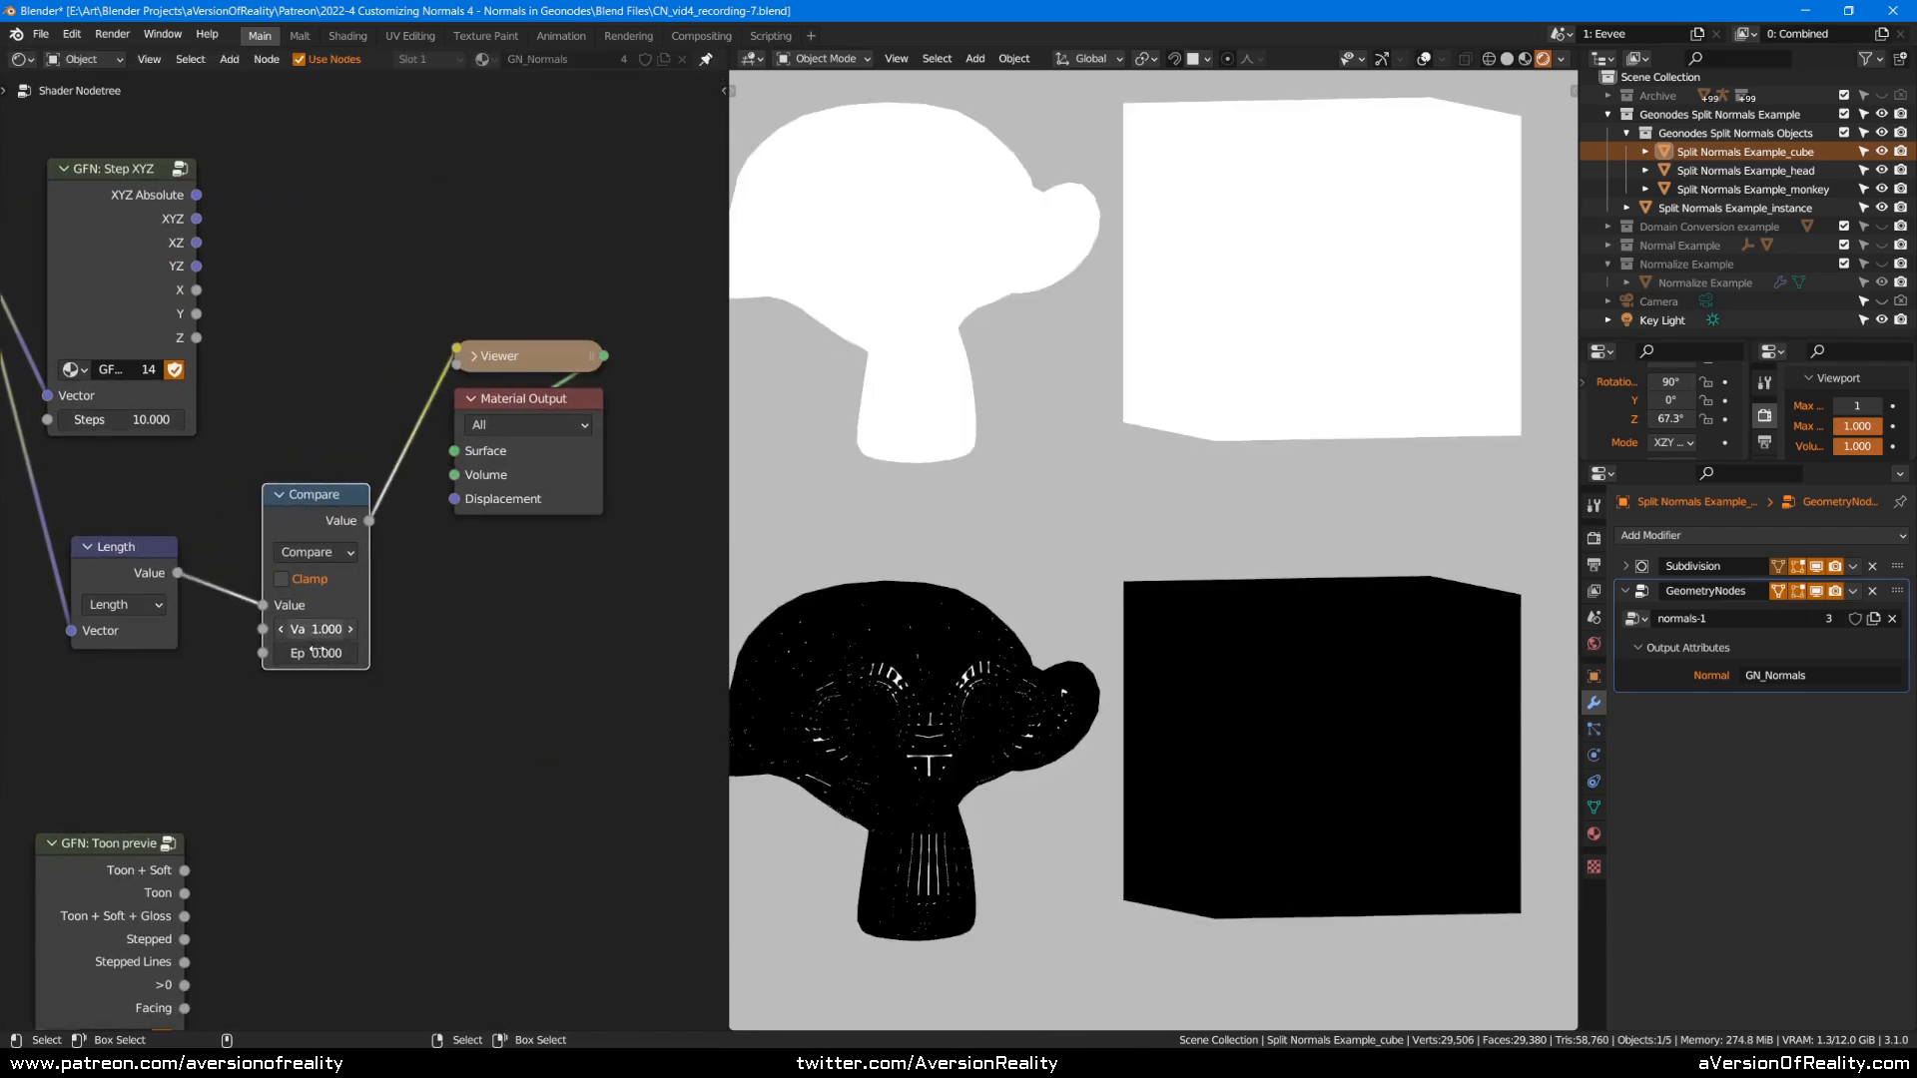
Raise the lower Mix node's factor to 1.000 to test the length comparison on normalized vectors.
middle_click_drag(201, 692, 465, 716)
middle_click_drag(283, 691, 410, 691)
middle_click_drag(291, 658, 374, 664)
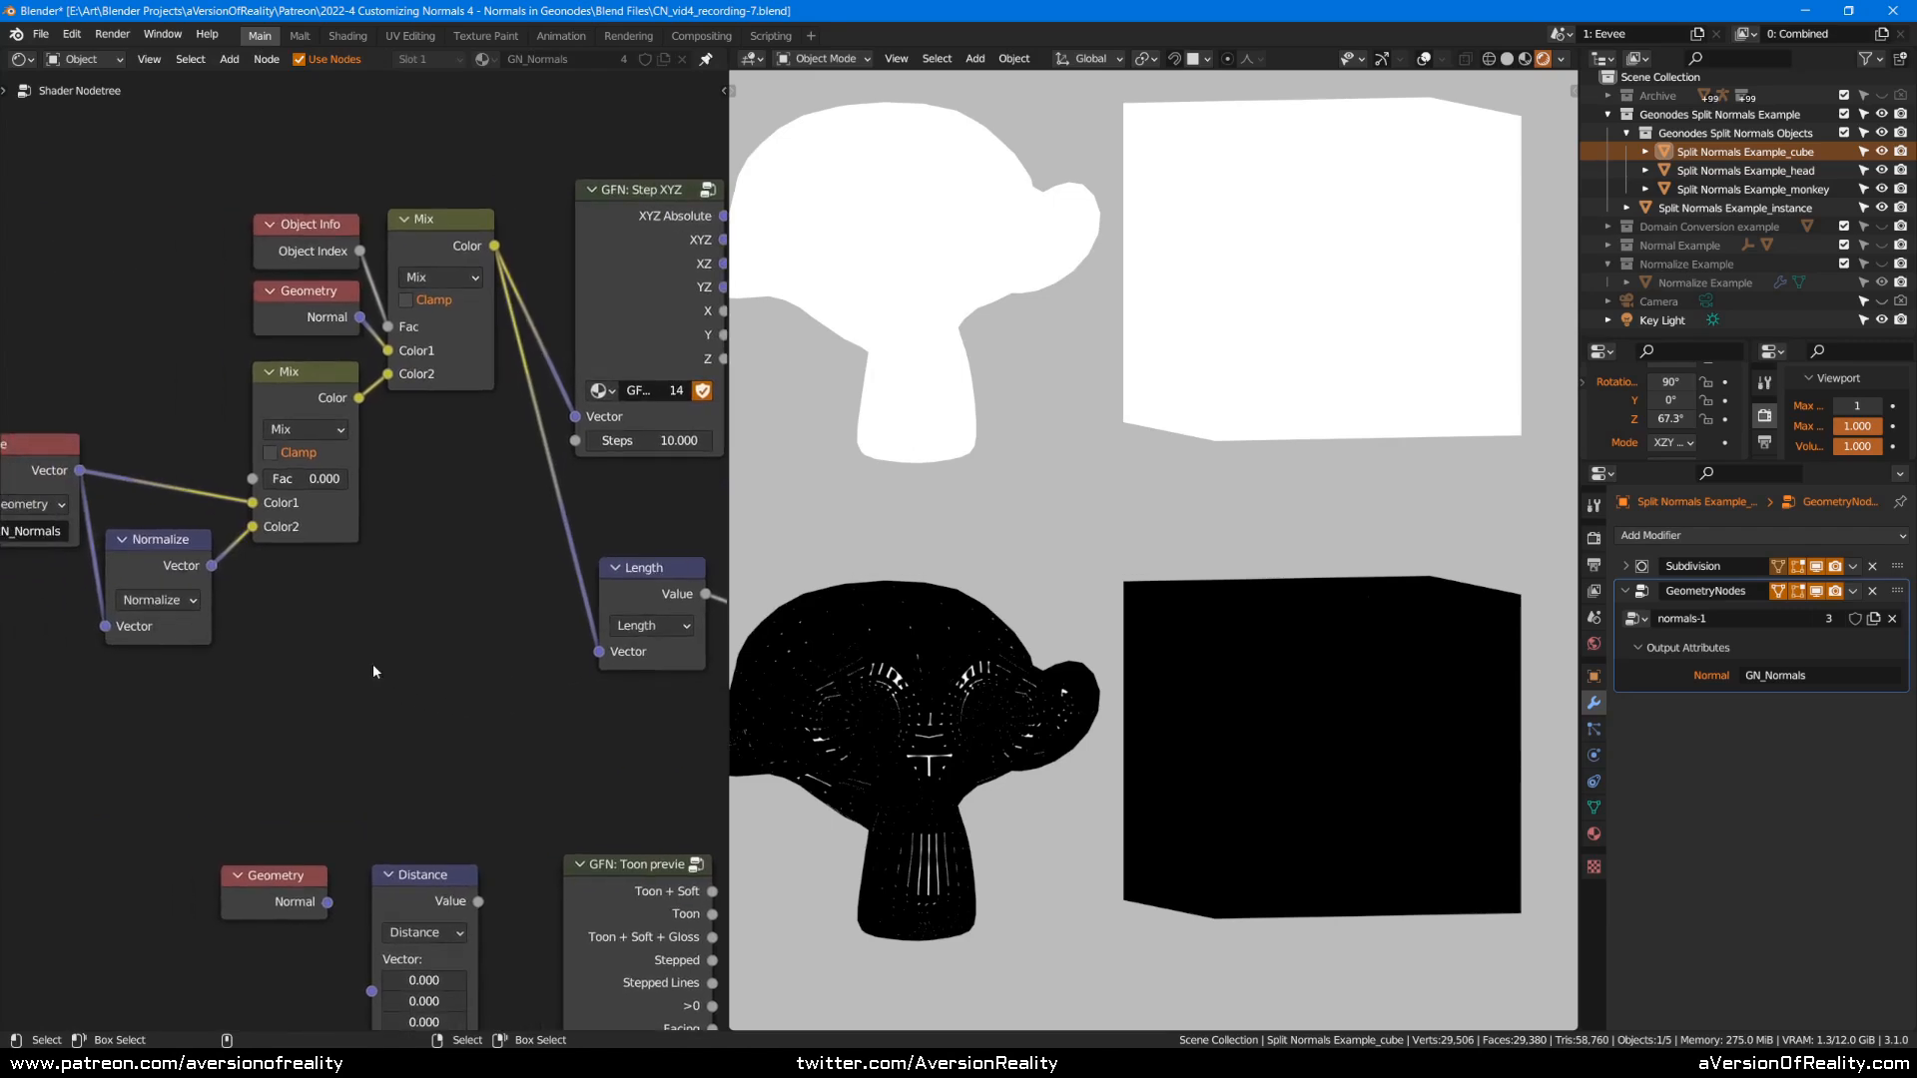
left_click_drag(272, 482, 543, 500)
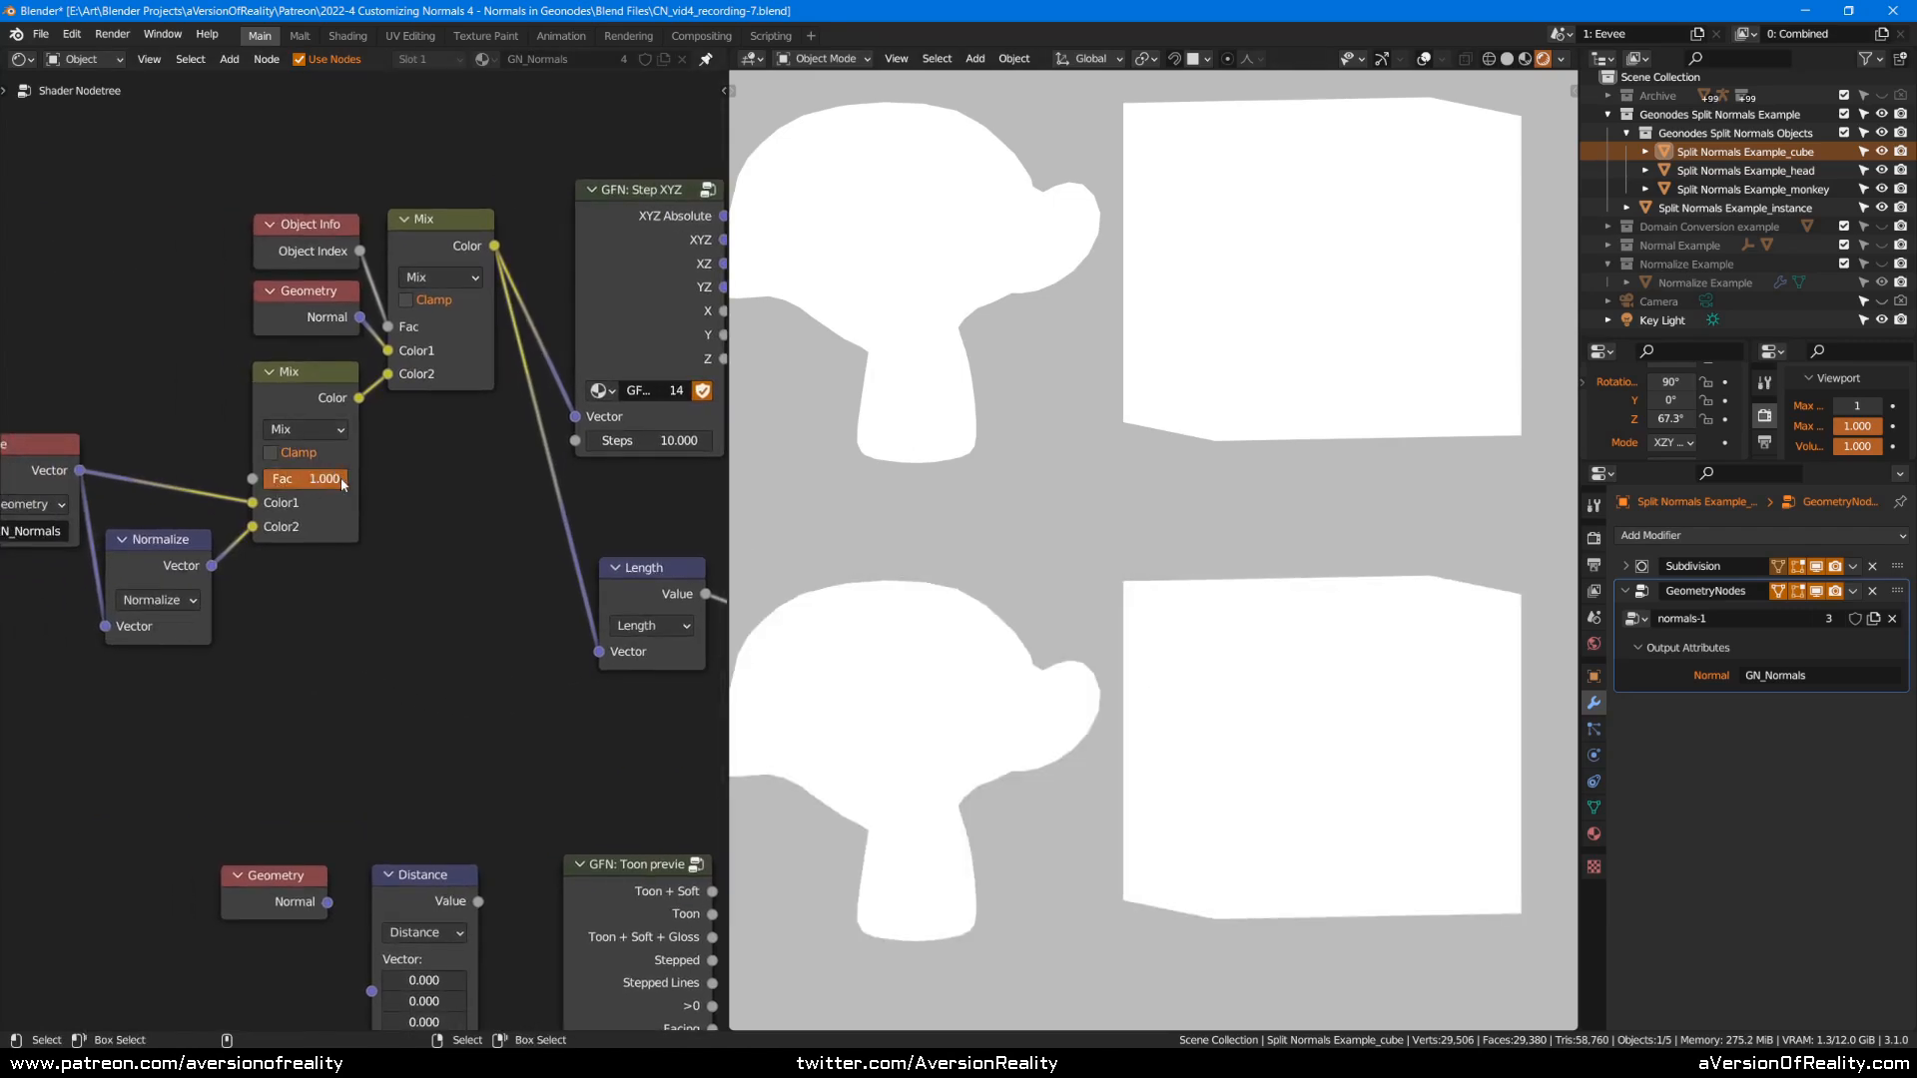
left_click_drag(341, 484, 429, 529)
Preview the Step XYZ group's XYZ Absolute output at Mix factor 1.000 and nudge the group above the Length node.
middle_click_drag(358, 606, 92, 570)
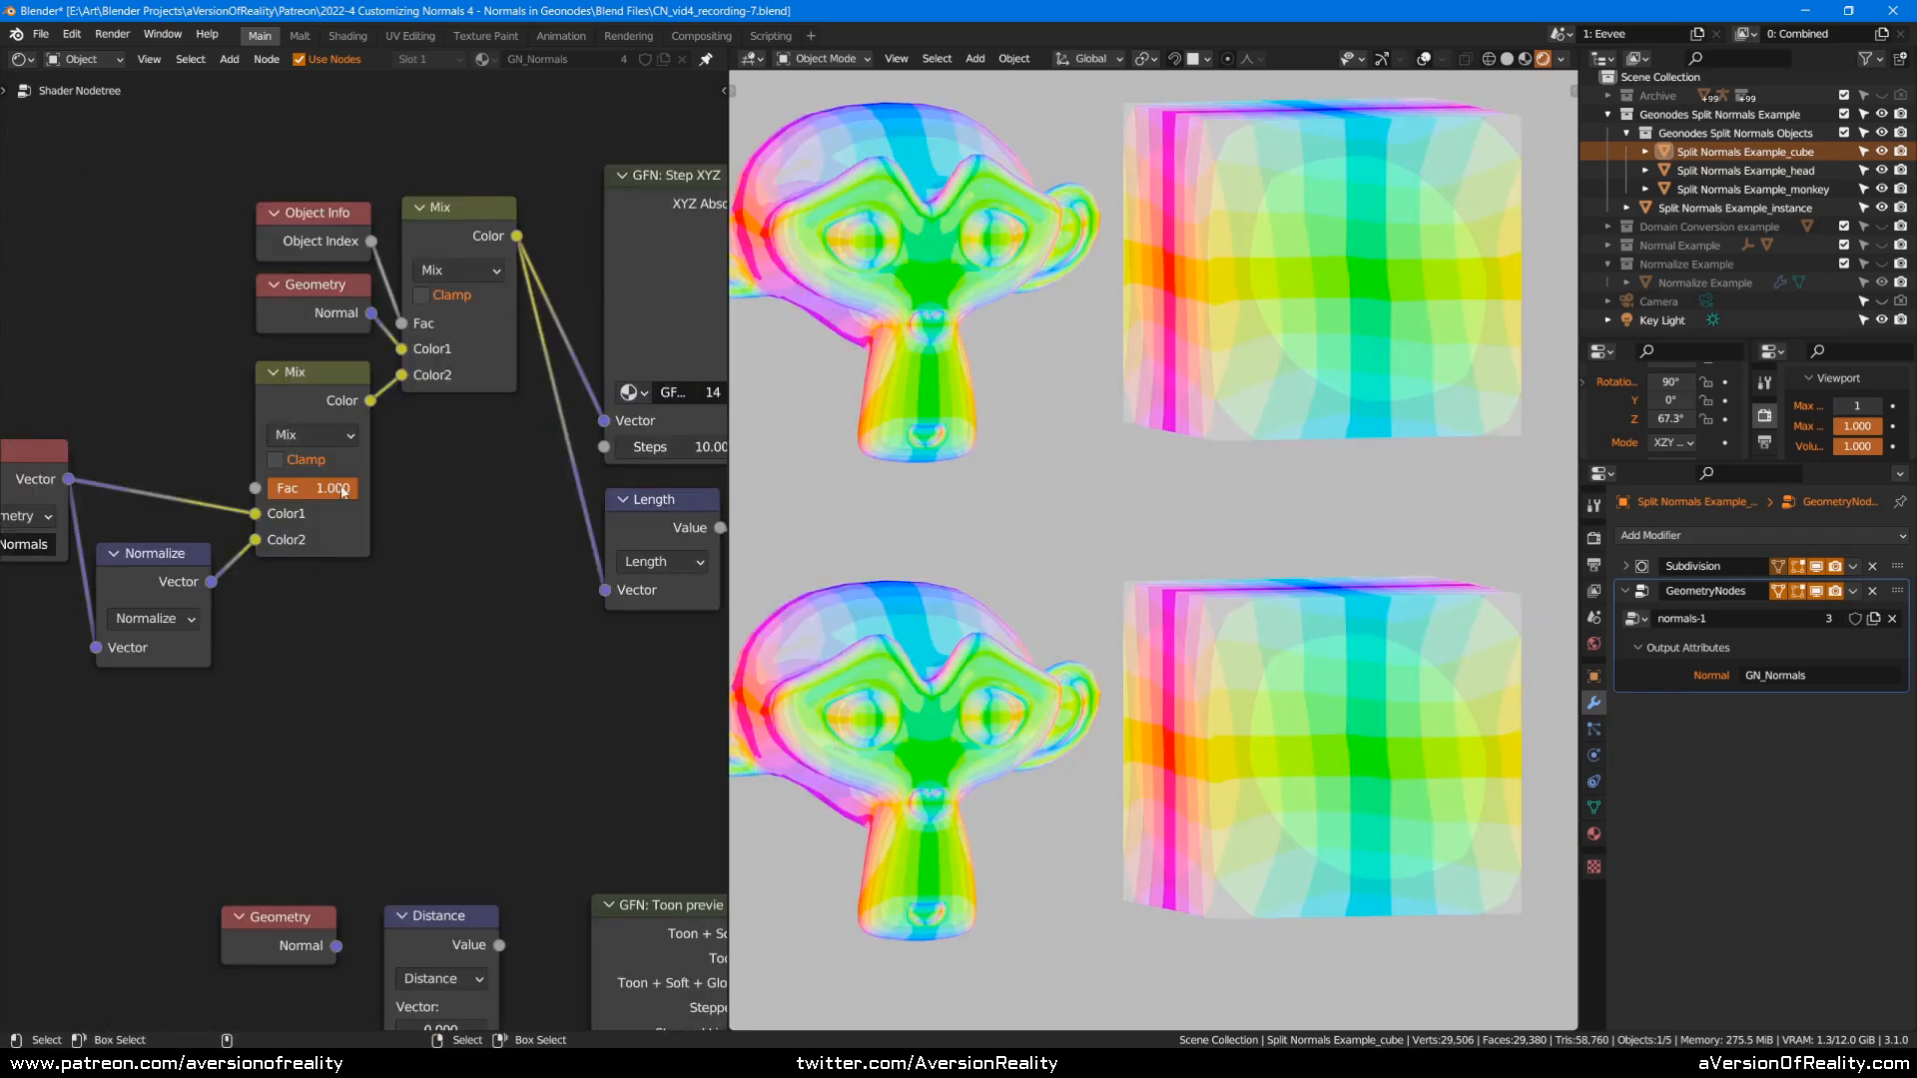
mouse_move(326, 496)
left_mouse_down()
mouse_move(214, 483)
mouse_move(347, 496)
left_mouse_up()
scroll(463, 496, "down", 2)
middle_click_drag(637, 652, 417, 653)
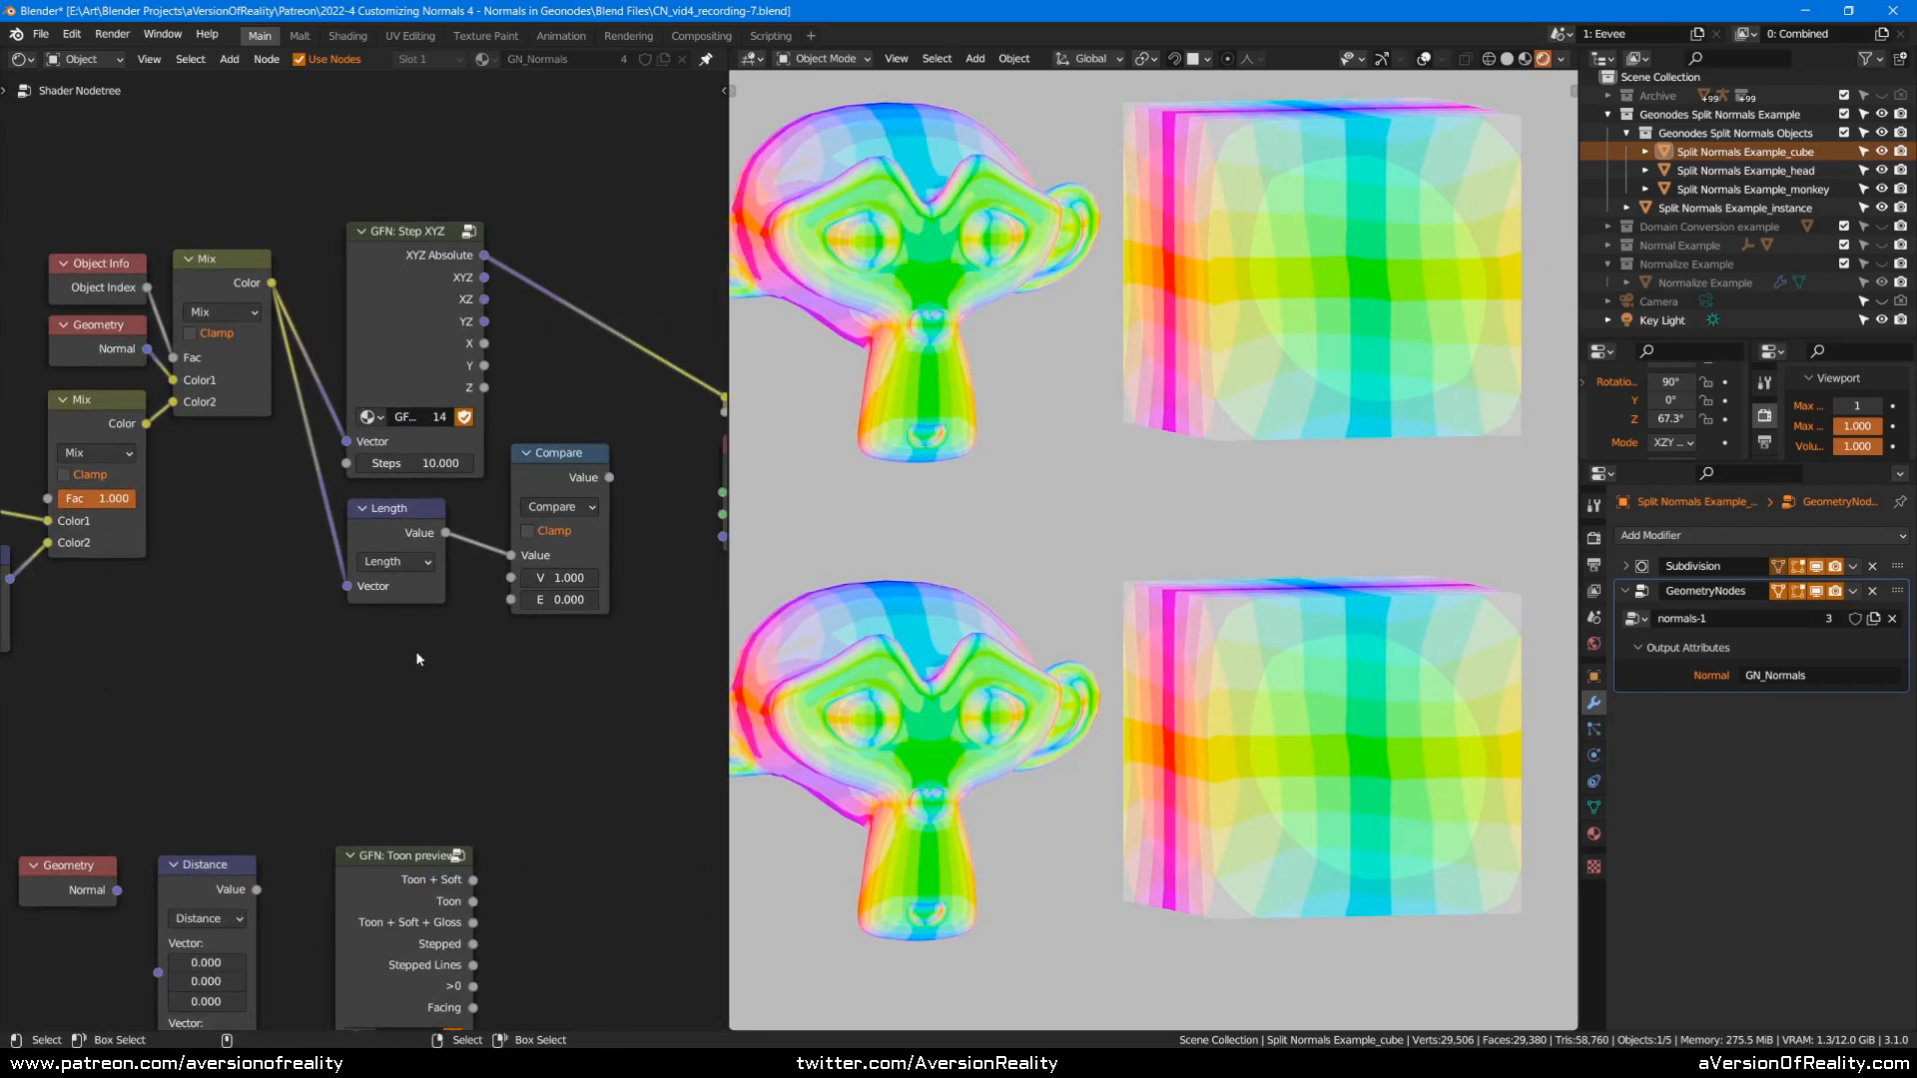
left_click_drag(397, 341, 404, 326)
left_click(389, 516)
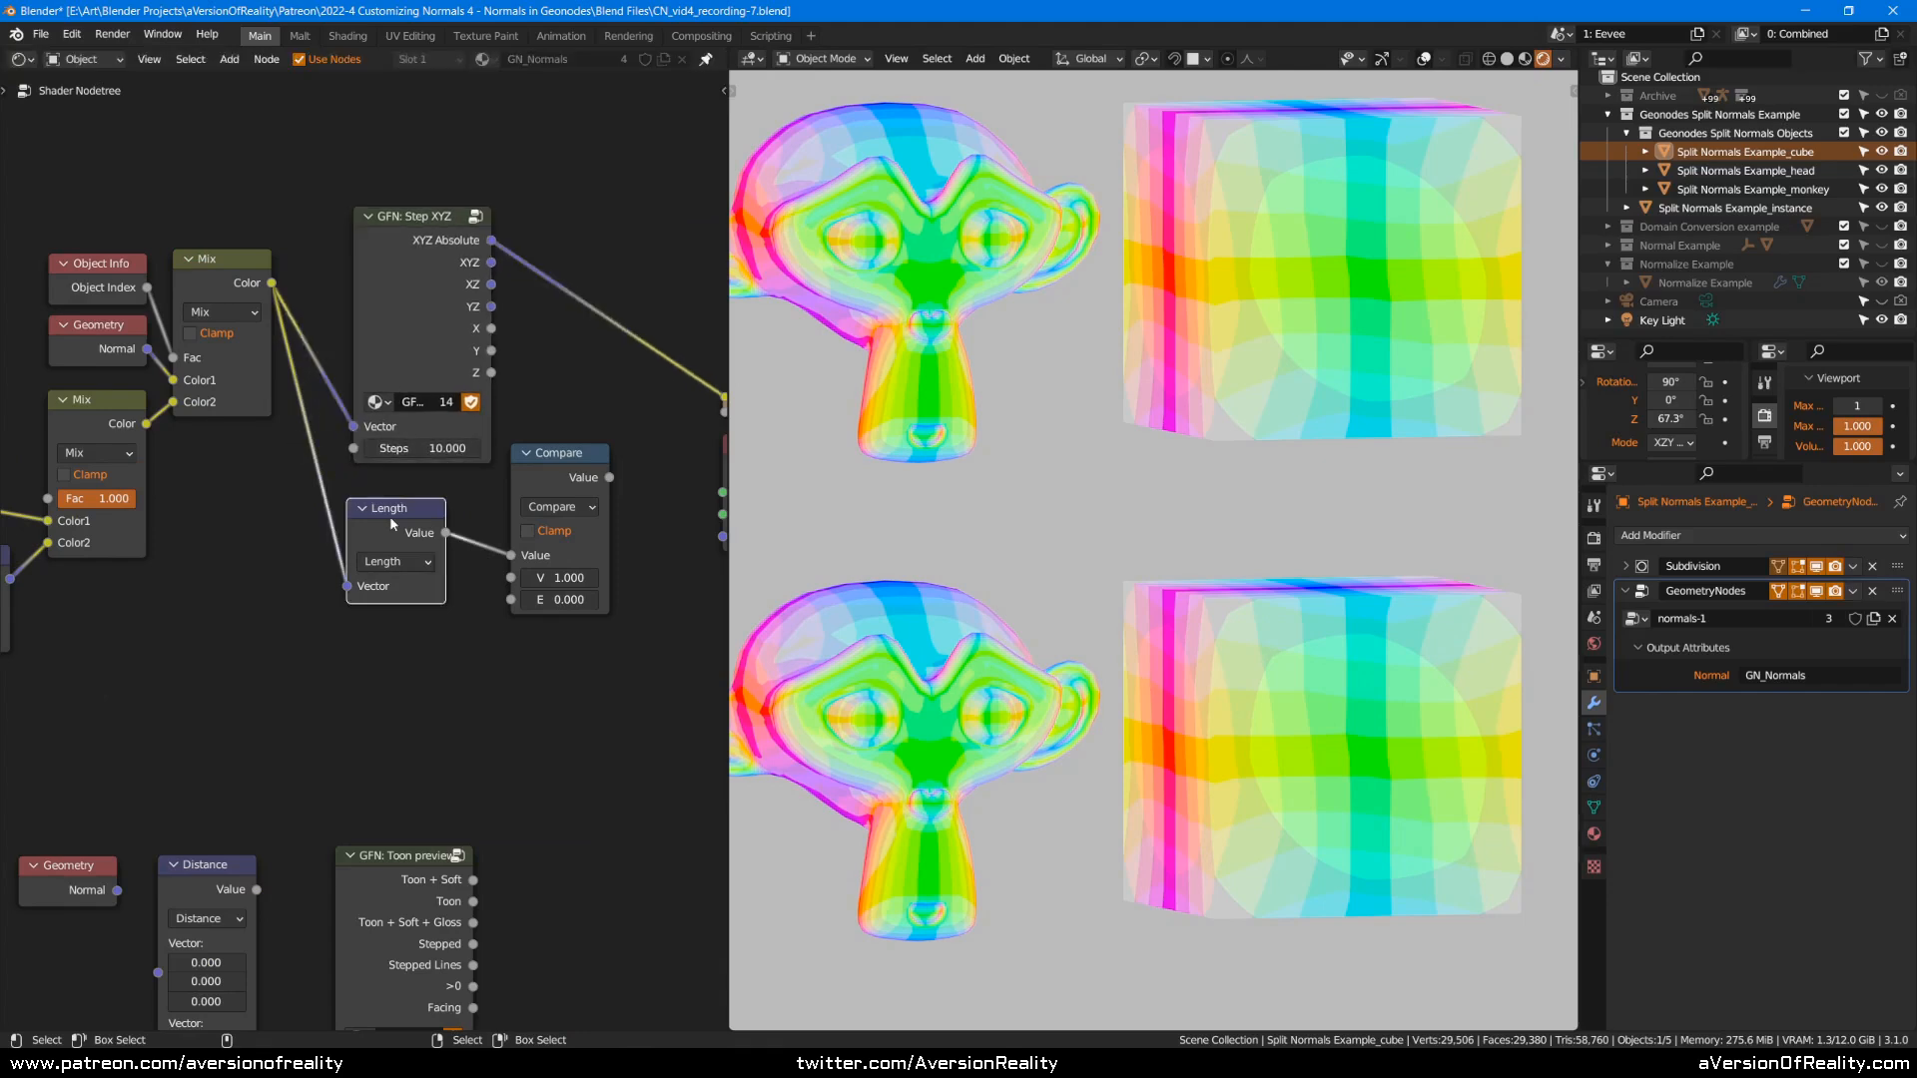
Reposition the Normalize and Attribute nodes closer to the lower Mix node, keeping its factor at 1.000.
middle_click_drag(229, 510, 403, 577)
scroll(403, 577, "up", 1)
middle_click_drag(289, 597, 419, 530)
scroll(419, 530, "up", 1)
mouse_move(435, 529)
left_mouse_down()
mouse_move(326, 520)
mouse_move(495, 535)
left_mouse_up()
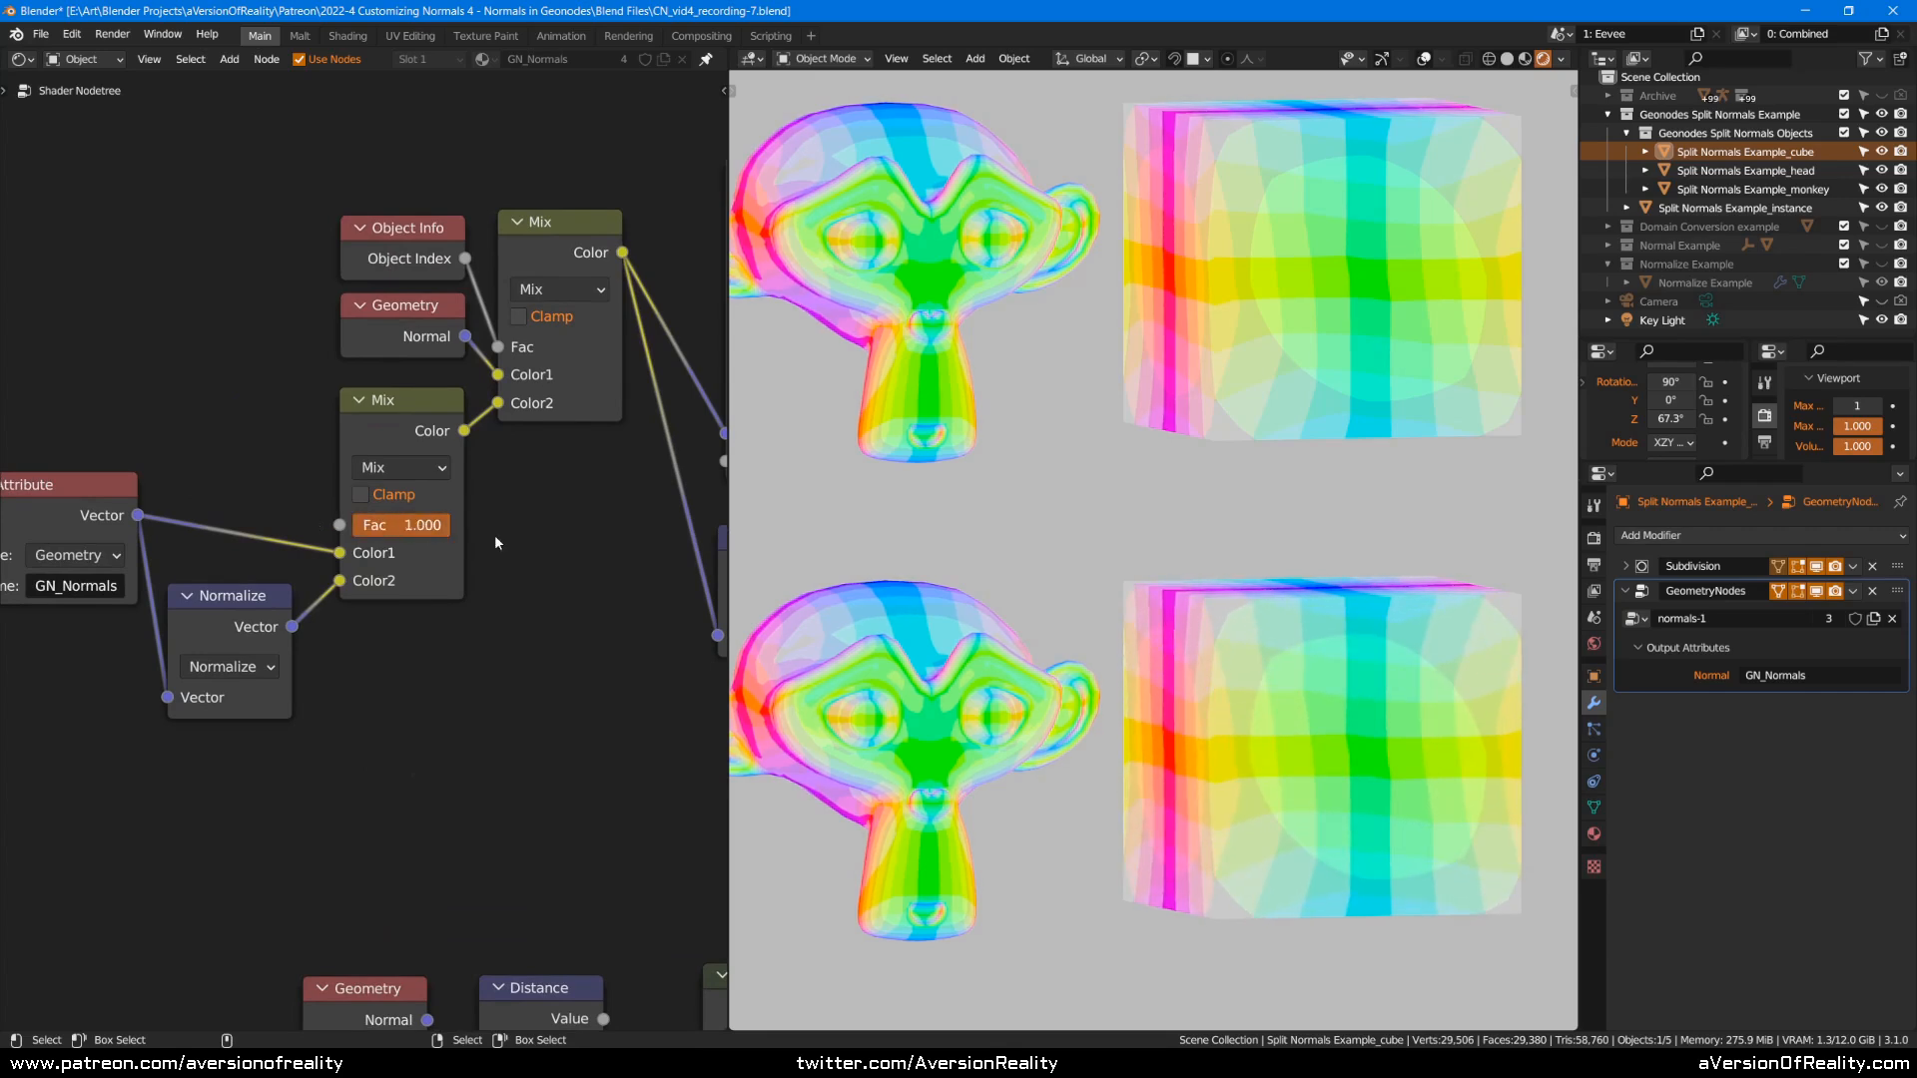
left_click_drag(250, 597, 266, 593)
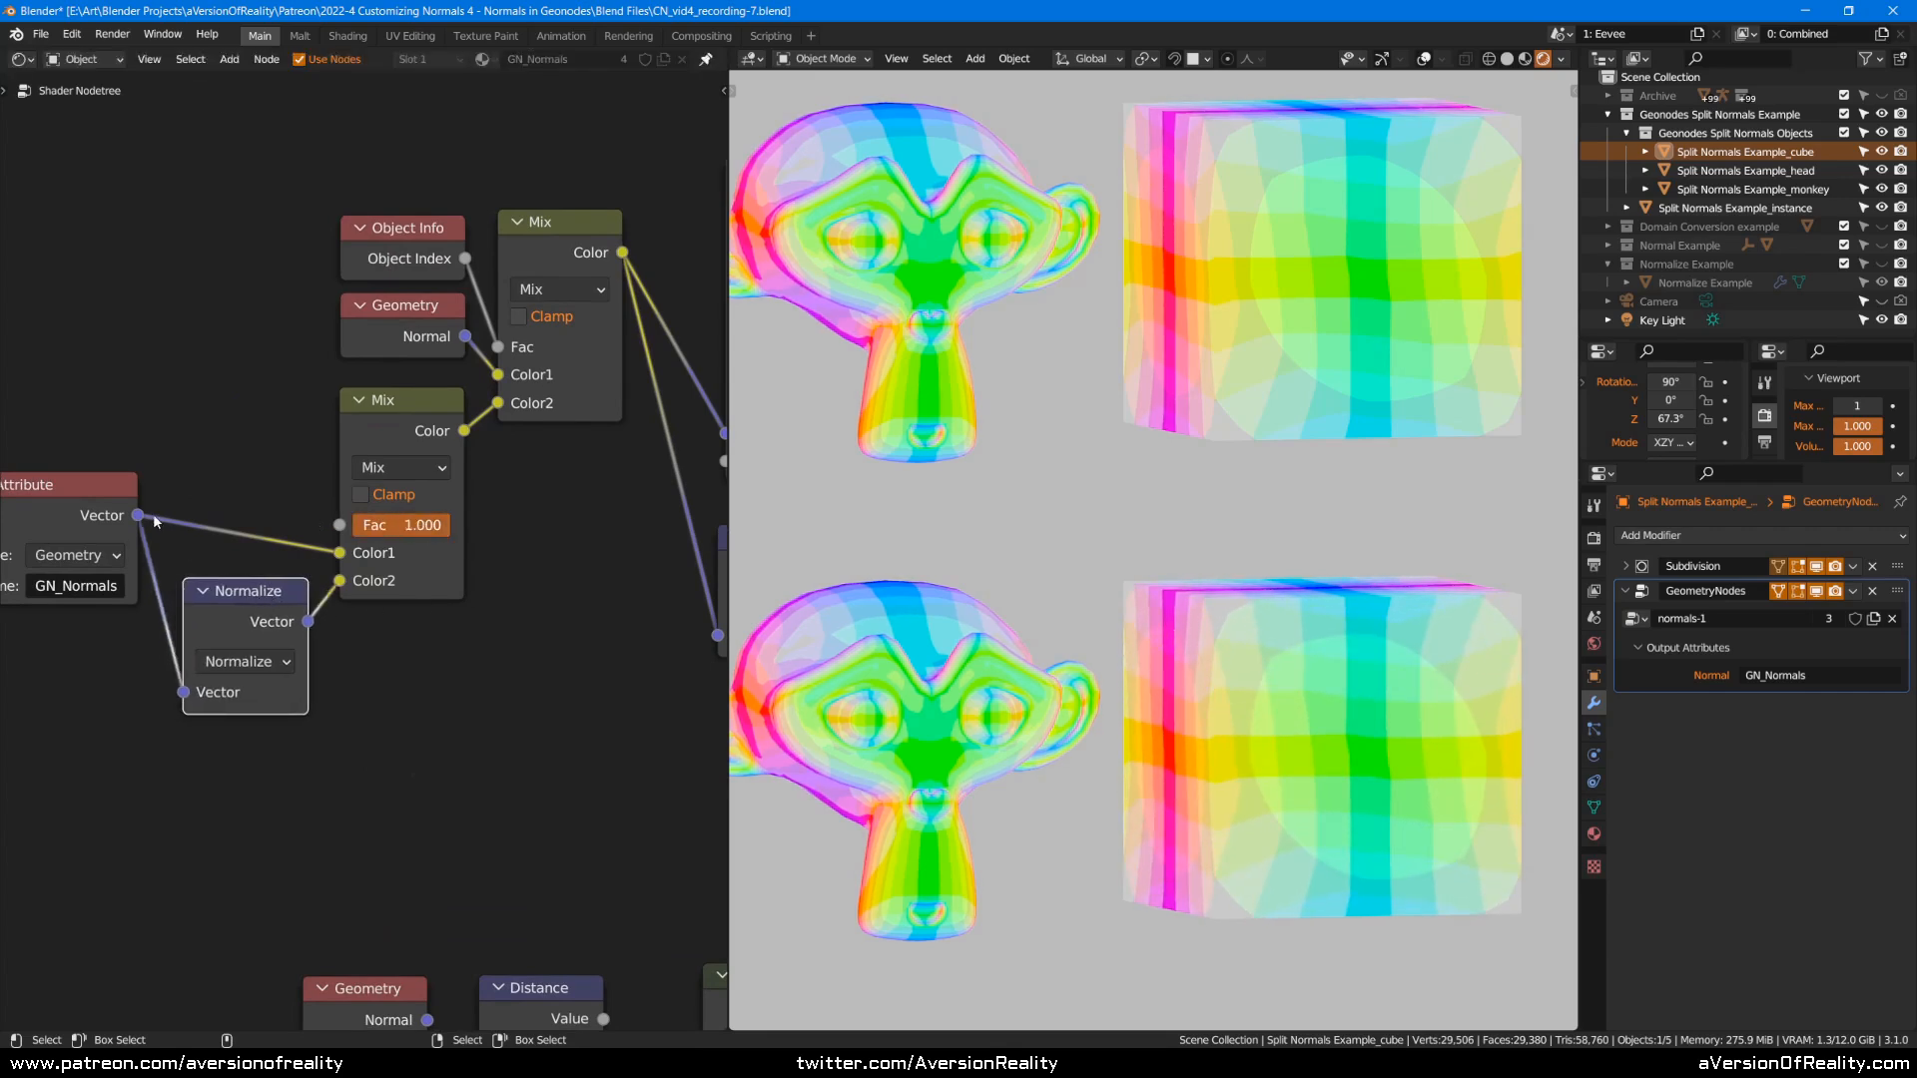
left_click_drag(118, 502, 135, 539)
left_click(547, 569)
Compare the lower cube's stepped shading up close with the lower Mix node's factor at 0.000 and 1.000.
left_click_drag(432, 532, 266, 532)
scroll(1210, 685, "up", 3)
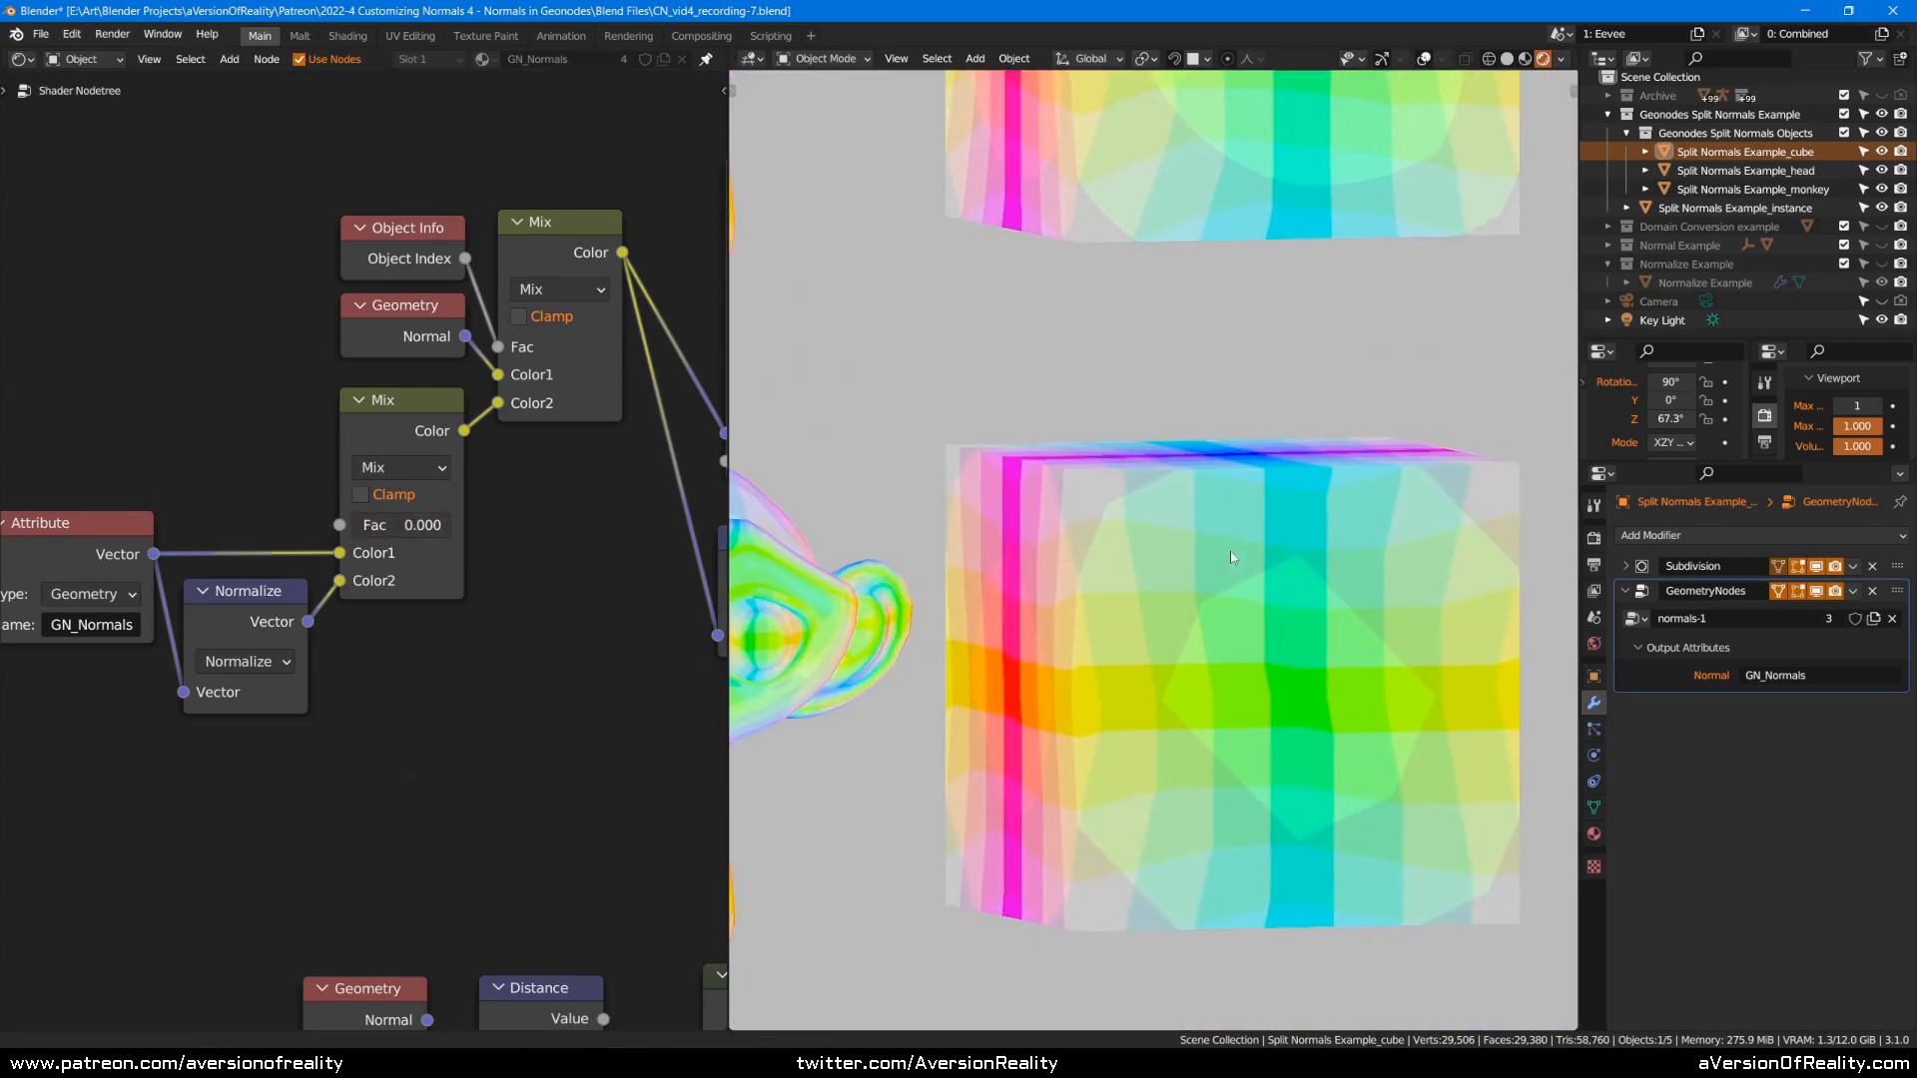
scroll(1236, 603, "down", 4)
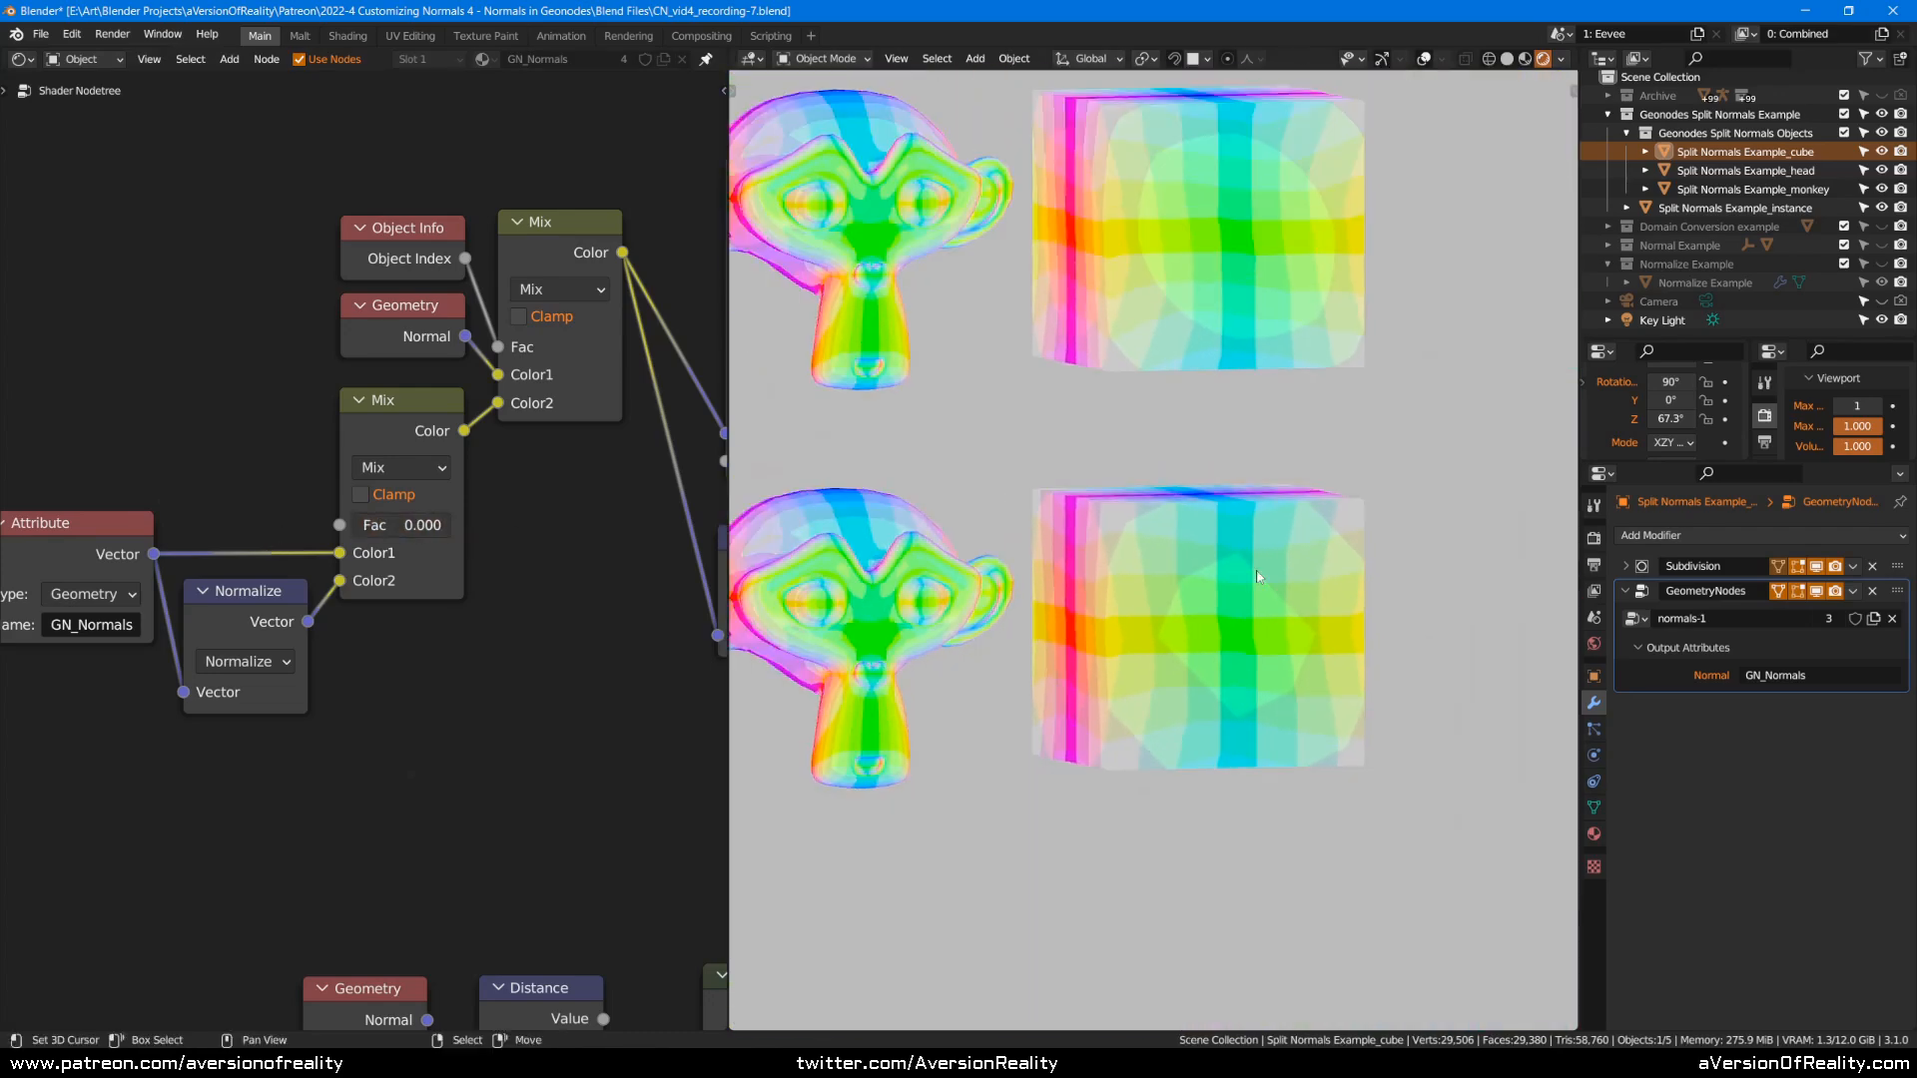
scroll(1254, 581, "up", 4)
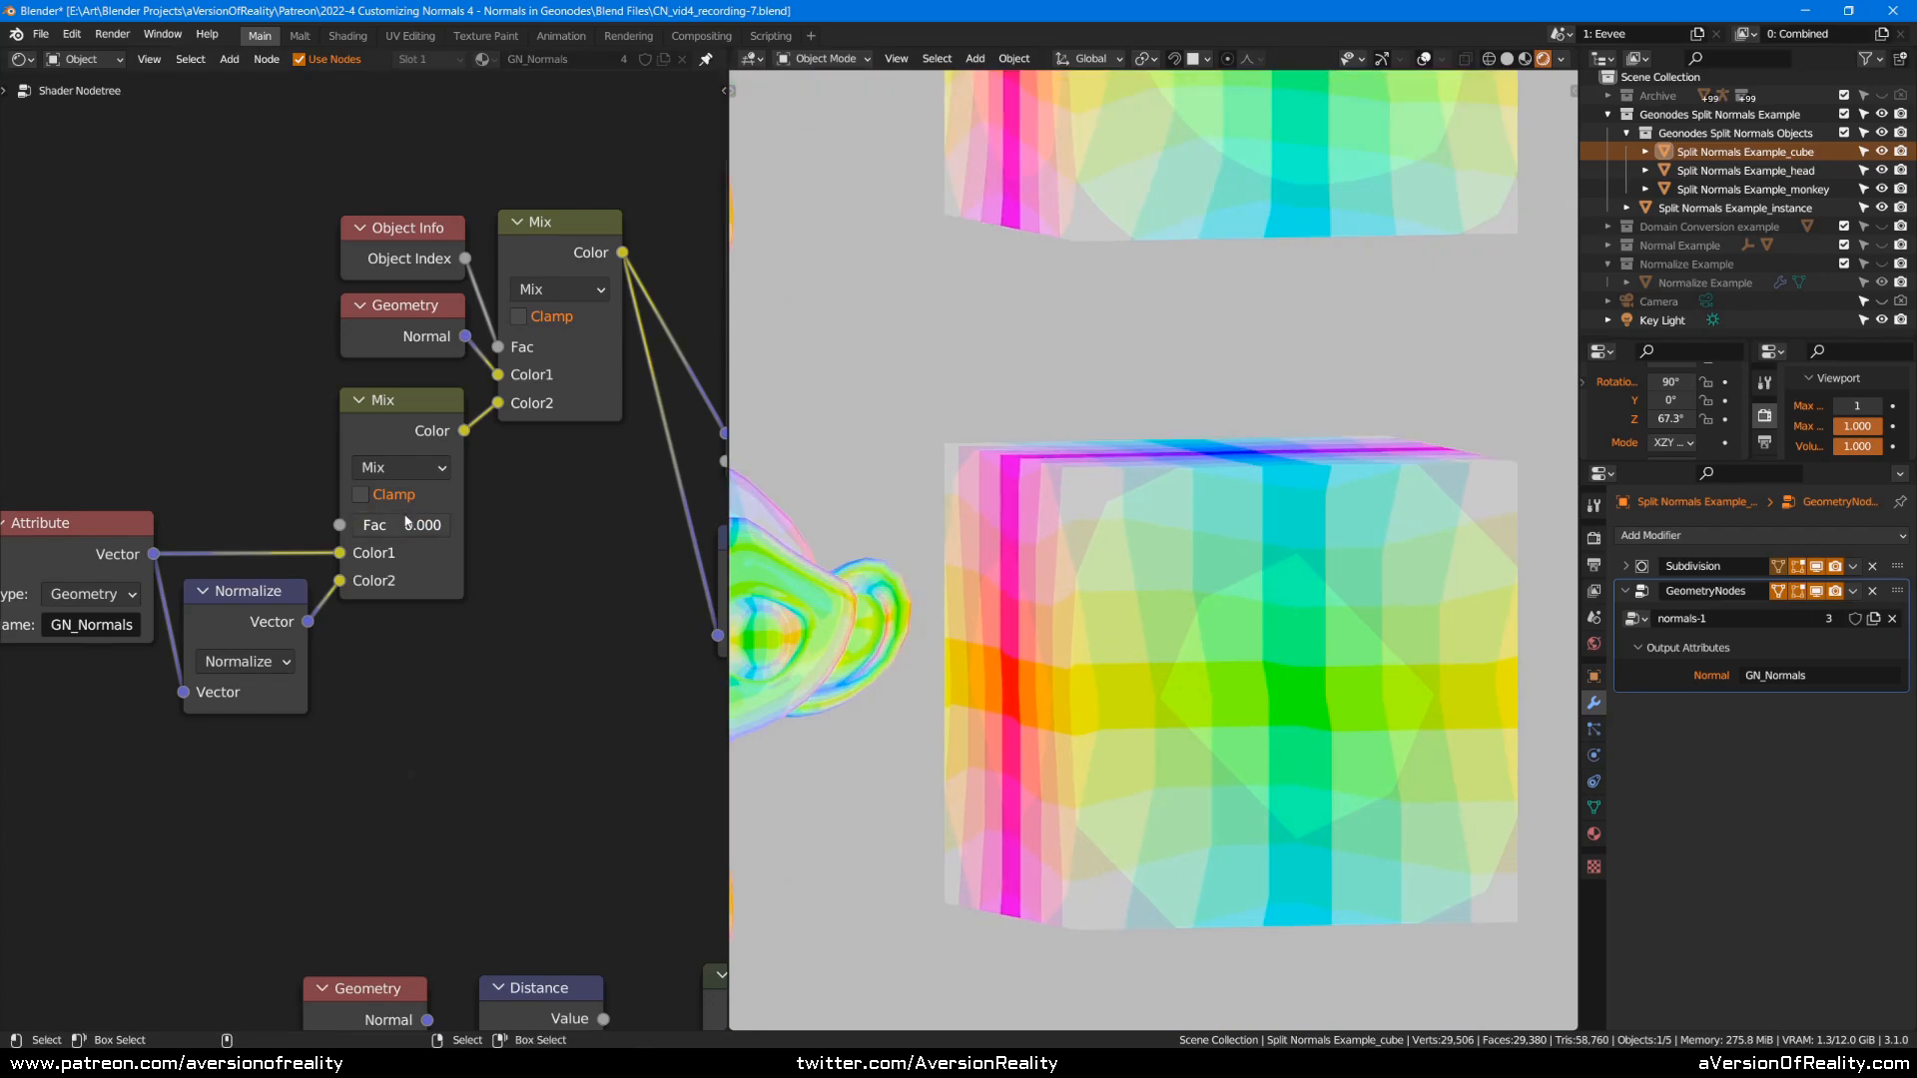
left_click_drag(379, 528, 530, 519)
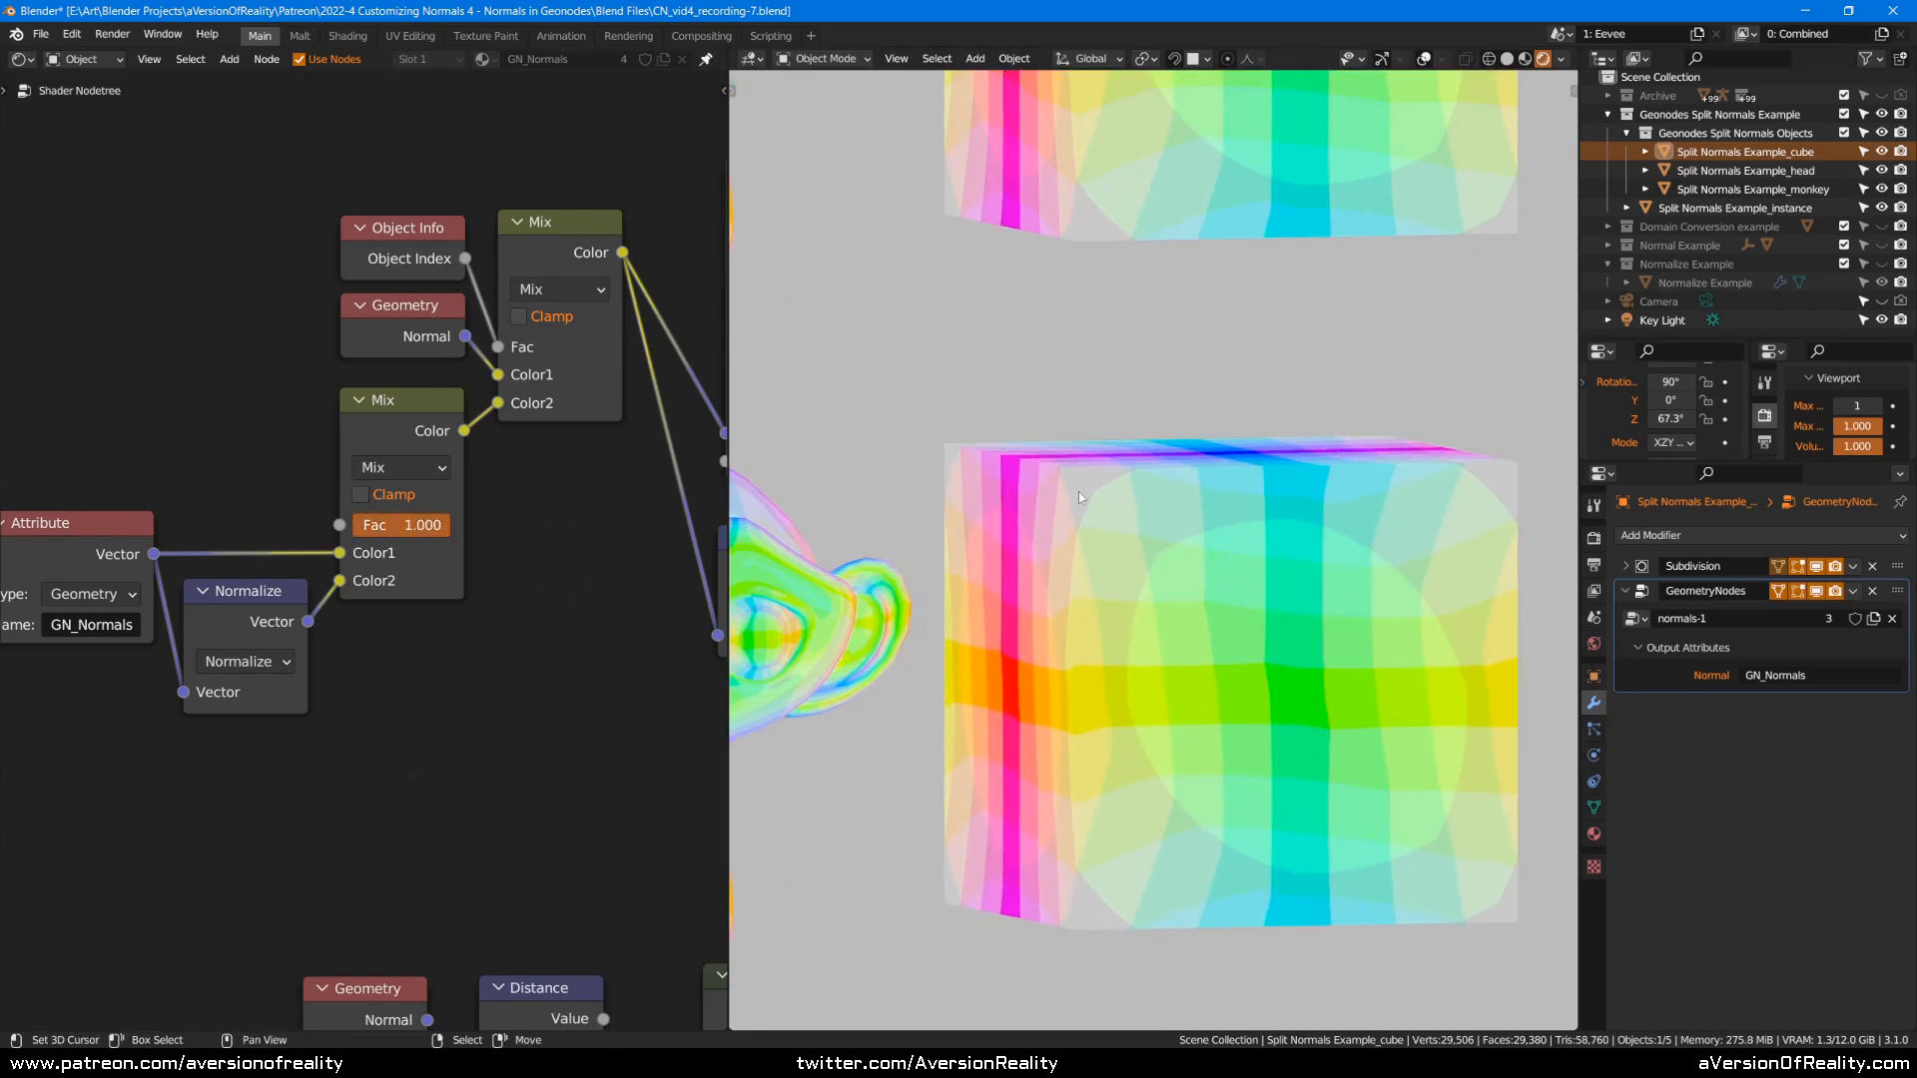
mouse_move(427, 529)
left_mouse_down()
mouse_move(379, 530)
mouse_move(465, 537)
left_mouse_up()
middle_click_drag(556, 505, 356, 582)
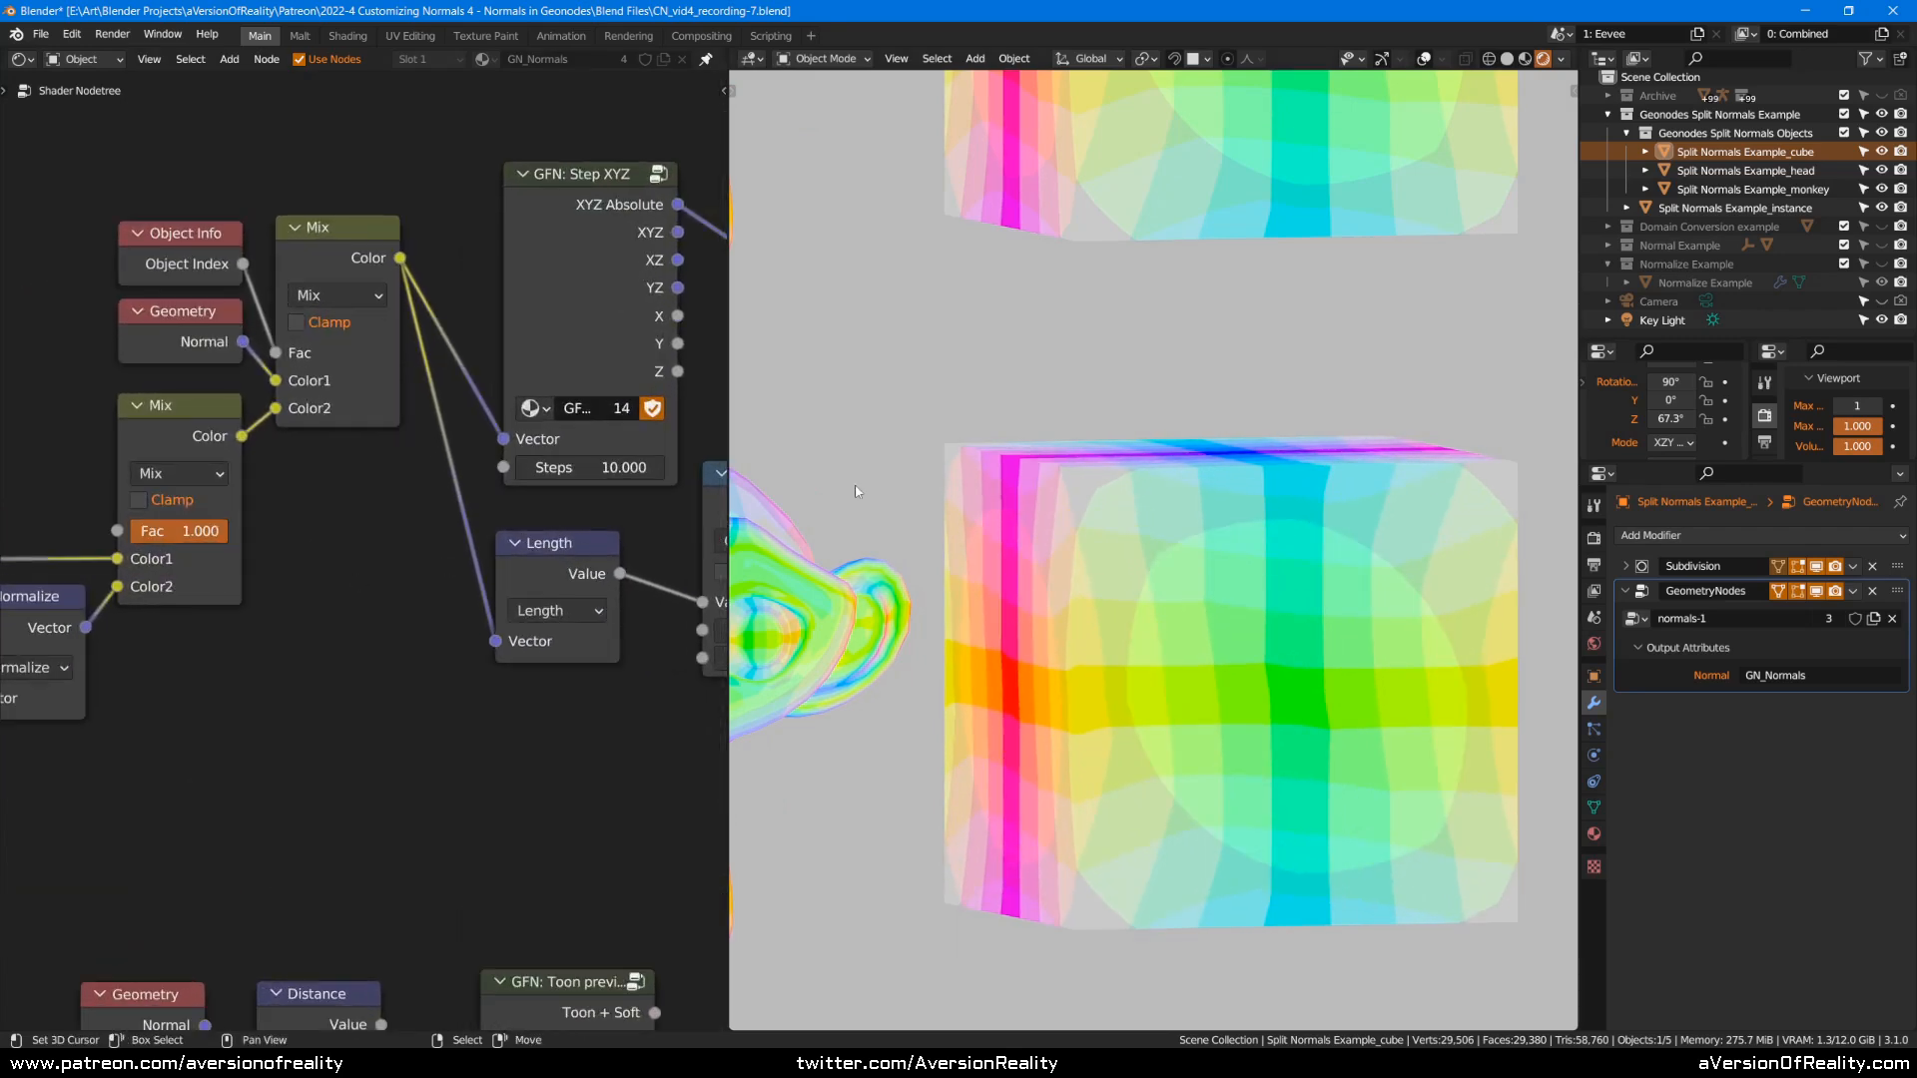
middle_click_drag(1294, 353, 1306, 393, "shift")
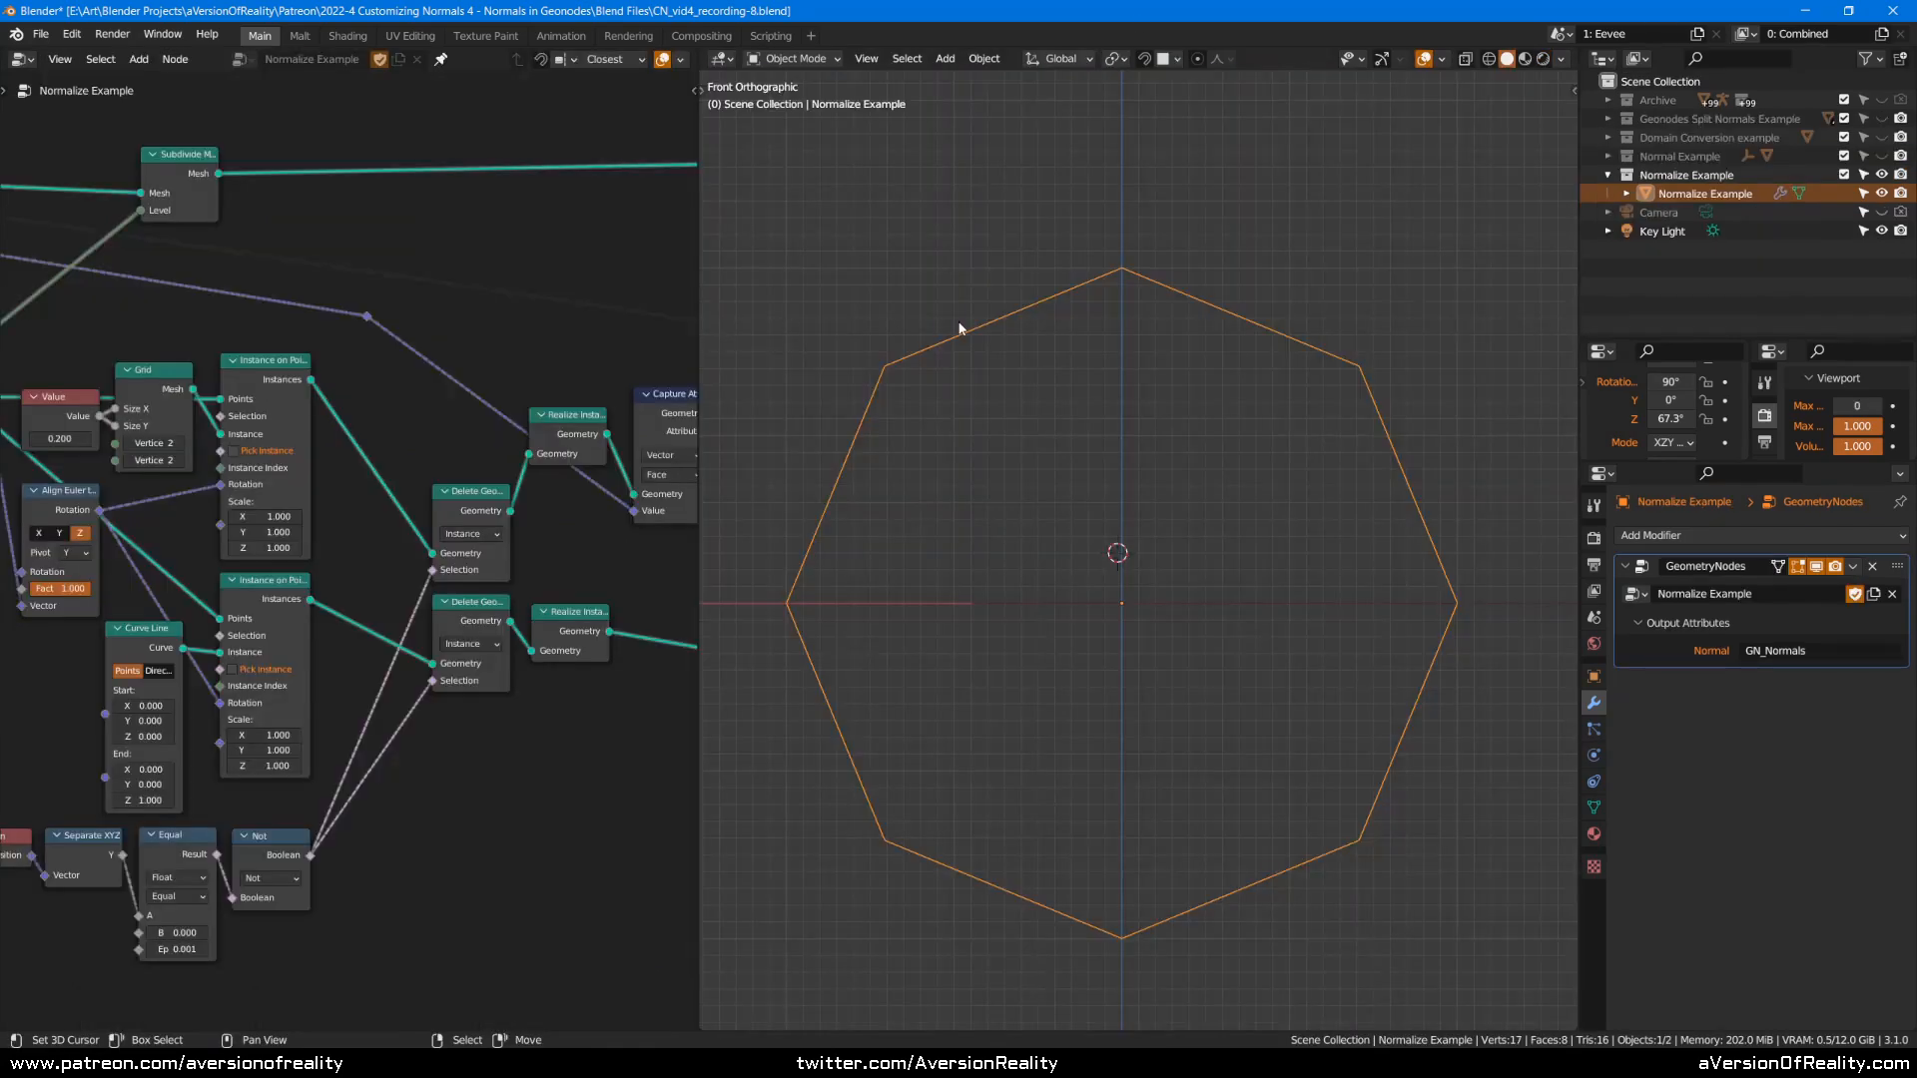
View the ring at an angle and widen the node editor to look over the Normalize Example node tree.
middle_click_drag(959, 321, 1098, 325)
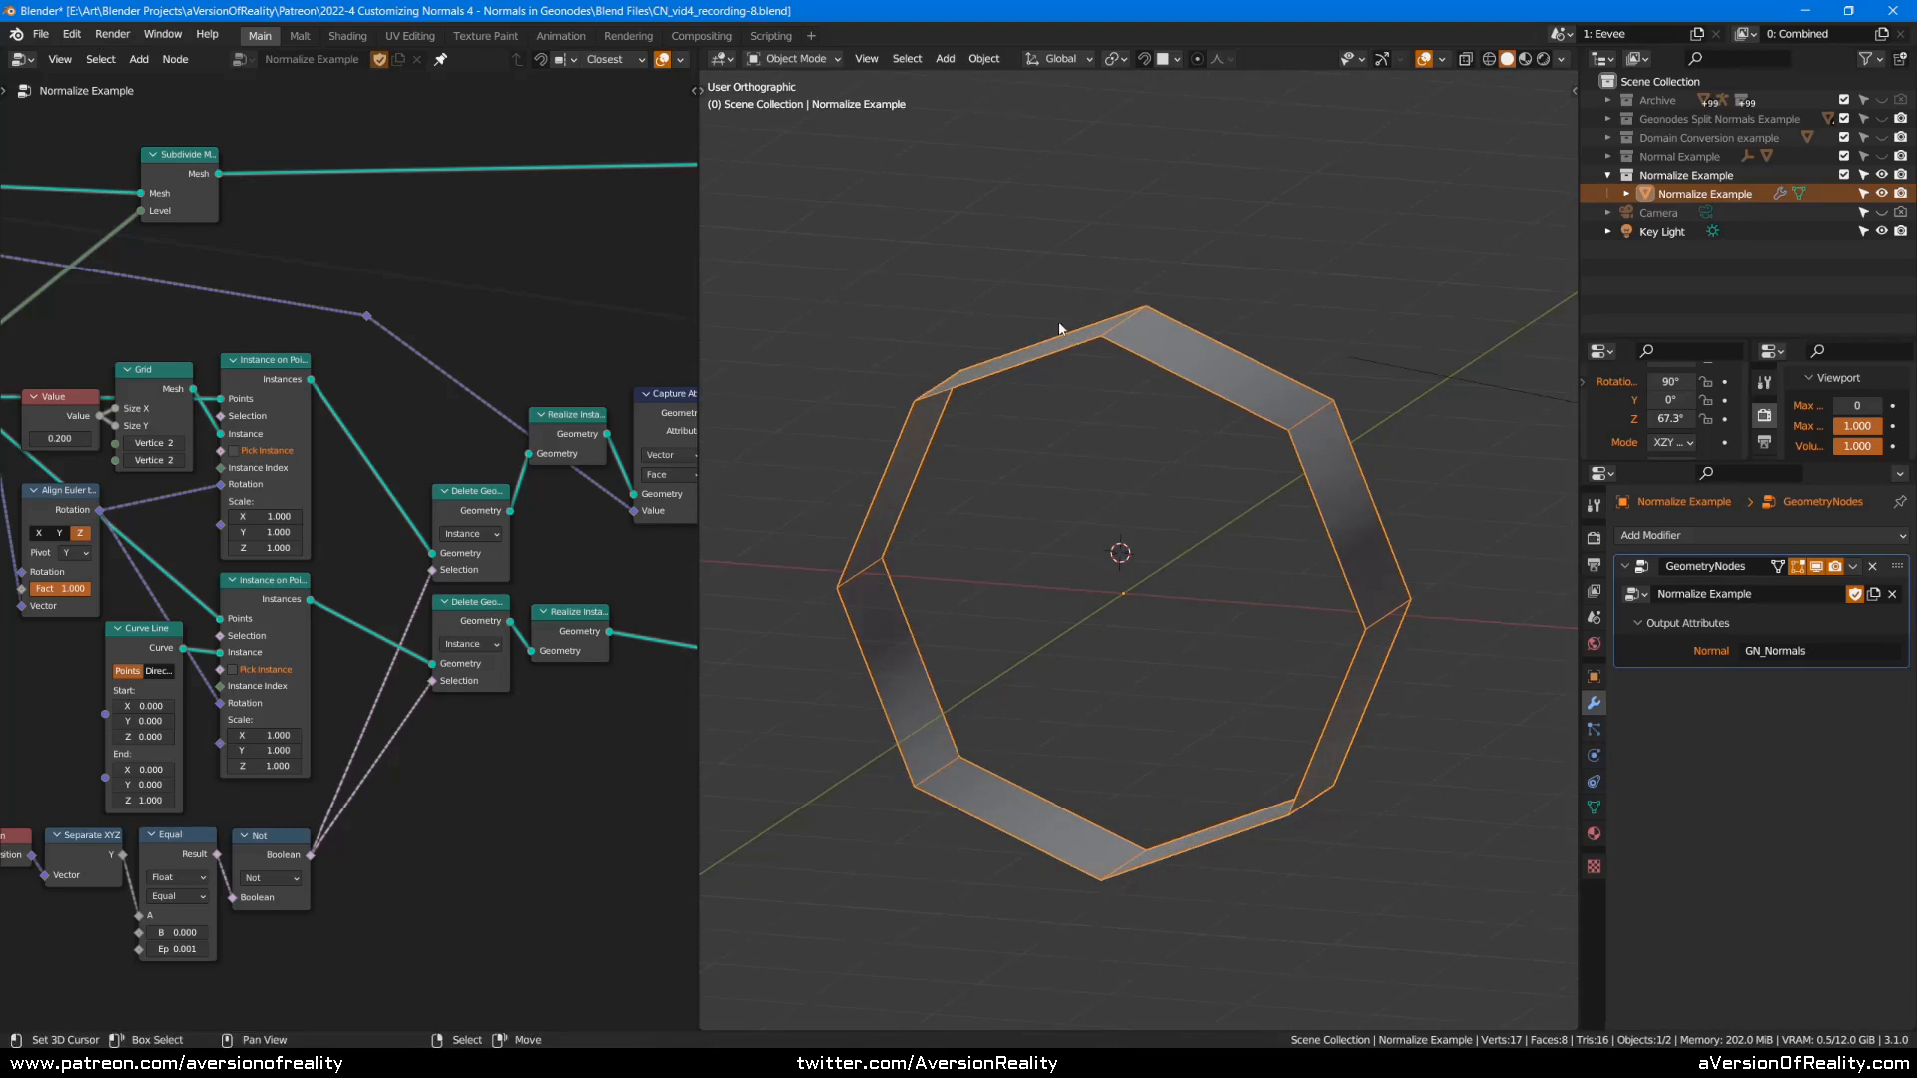
left_click_drag(697, 324, 1406, 335)
middle_click_drag(549, 390, 629, 365)
middle_click_drag(974, 362, 703, 369)
scroll(629, 414, "down", 2)
middle_click_drag(629, 420, 1083, 411)
middle_click_drag(250, 441, 667, 406)
middle_click_drag(78, 394, 747, 364)
scroll(747, 364, "up", 1)
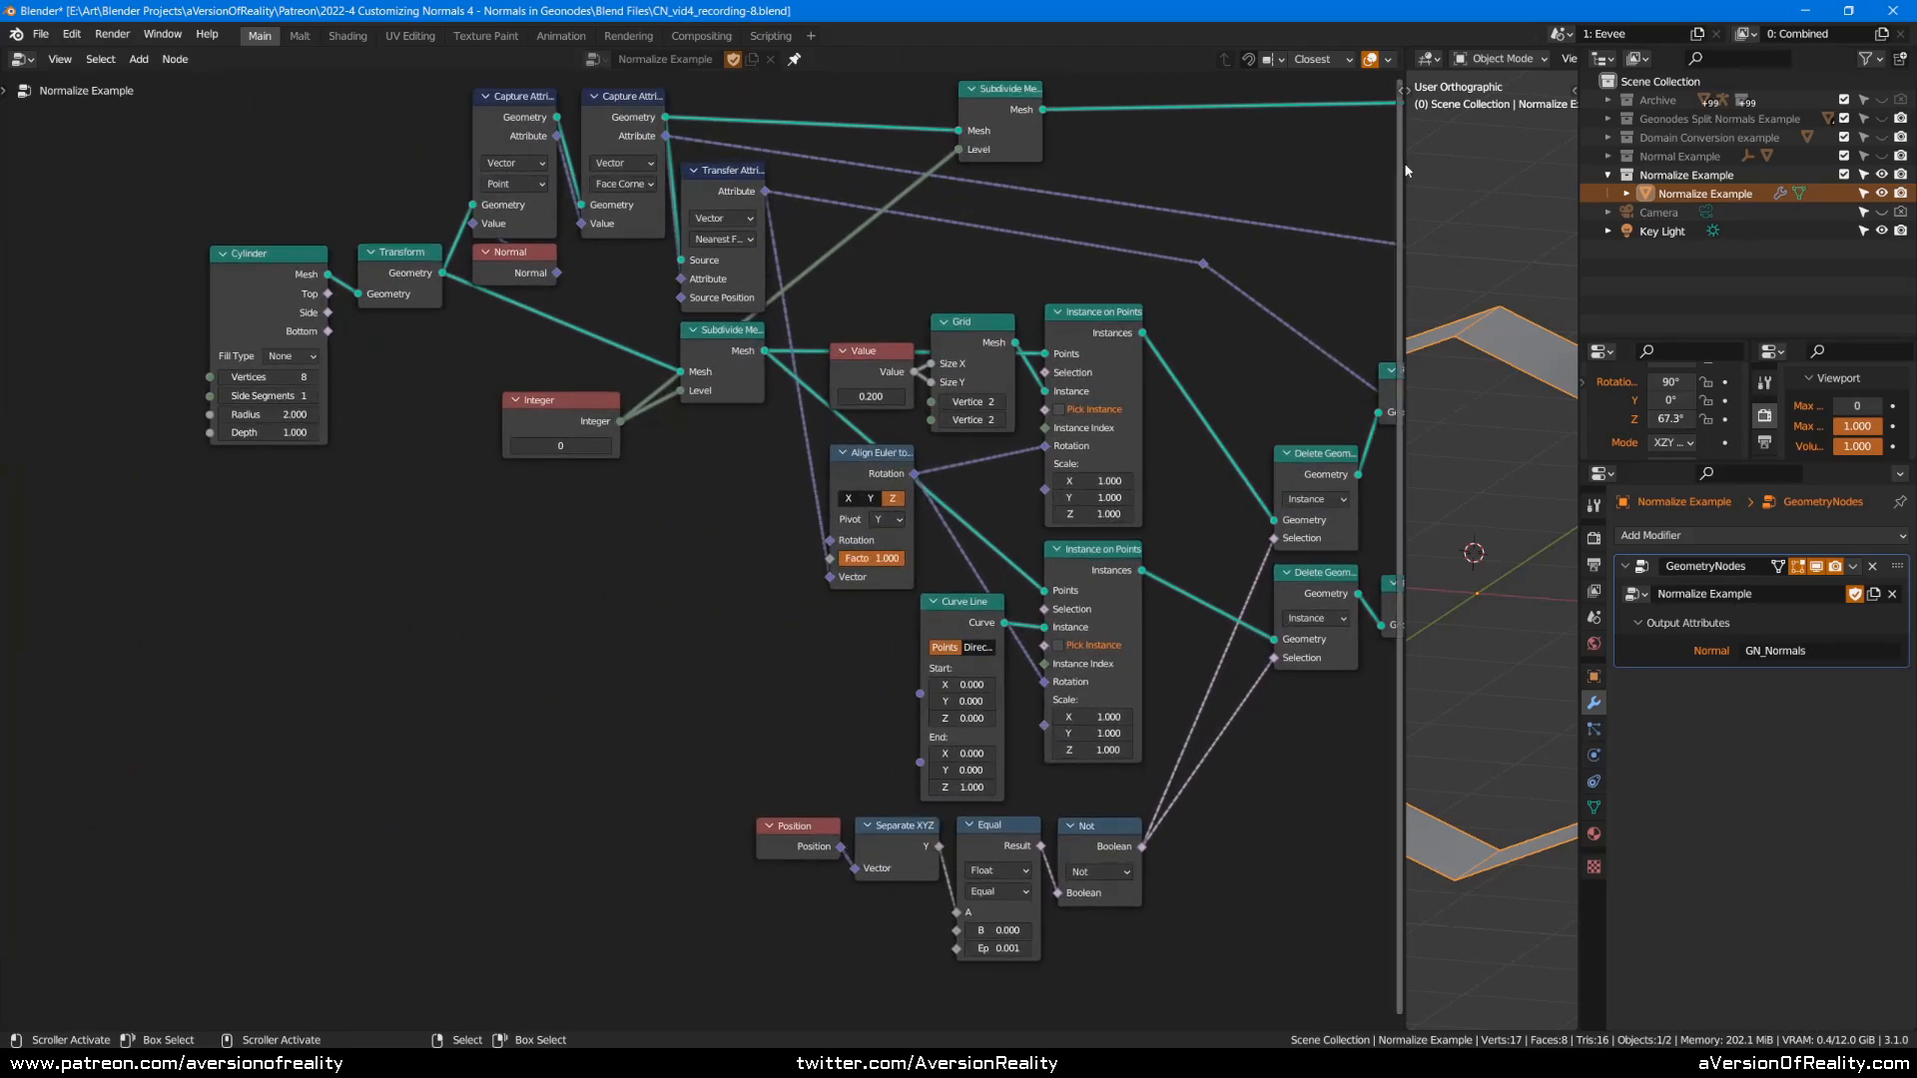
Narrow the node editor again, bring the Cylinder and Integer nodes into view, and save the file.
left_click_drag(1406, 164, 648, 230)
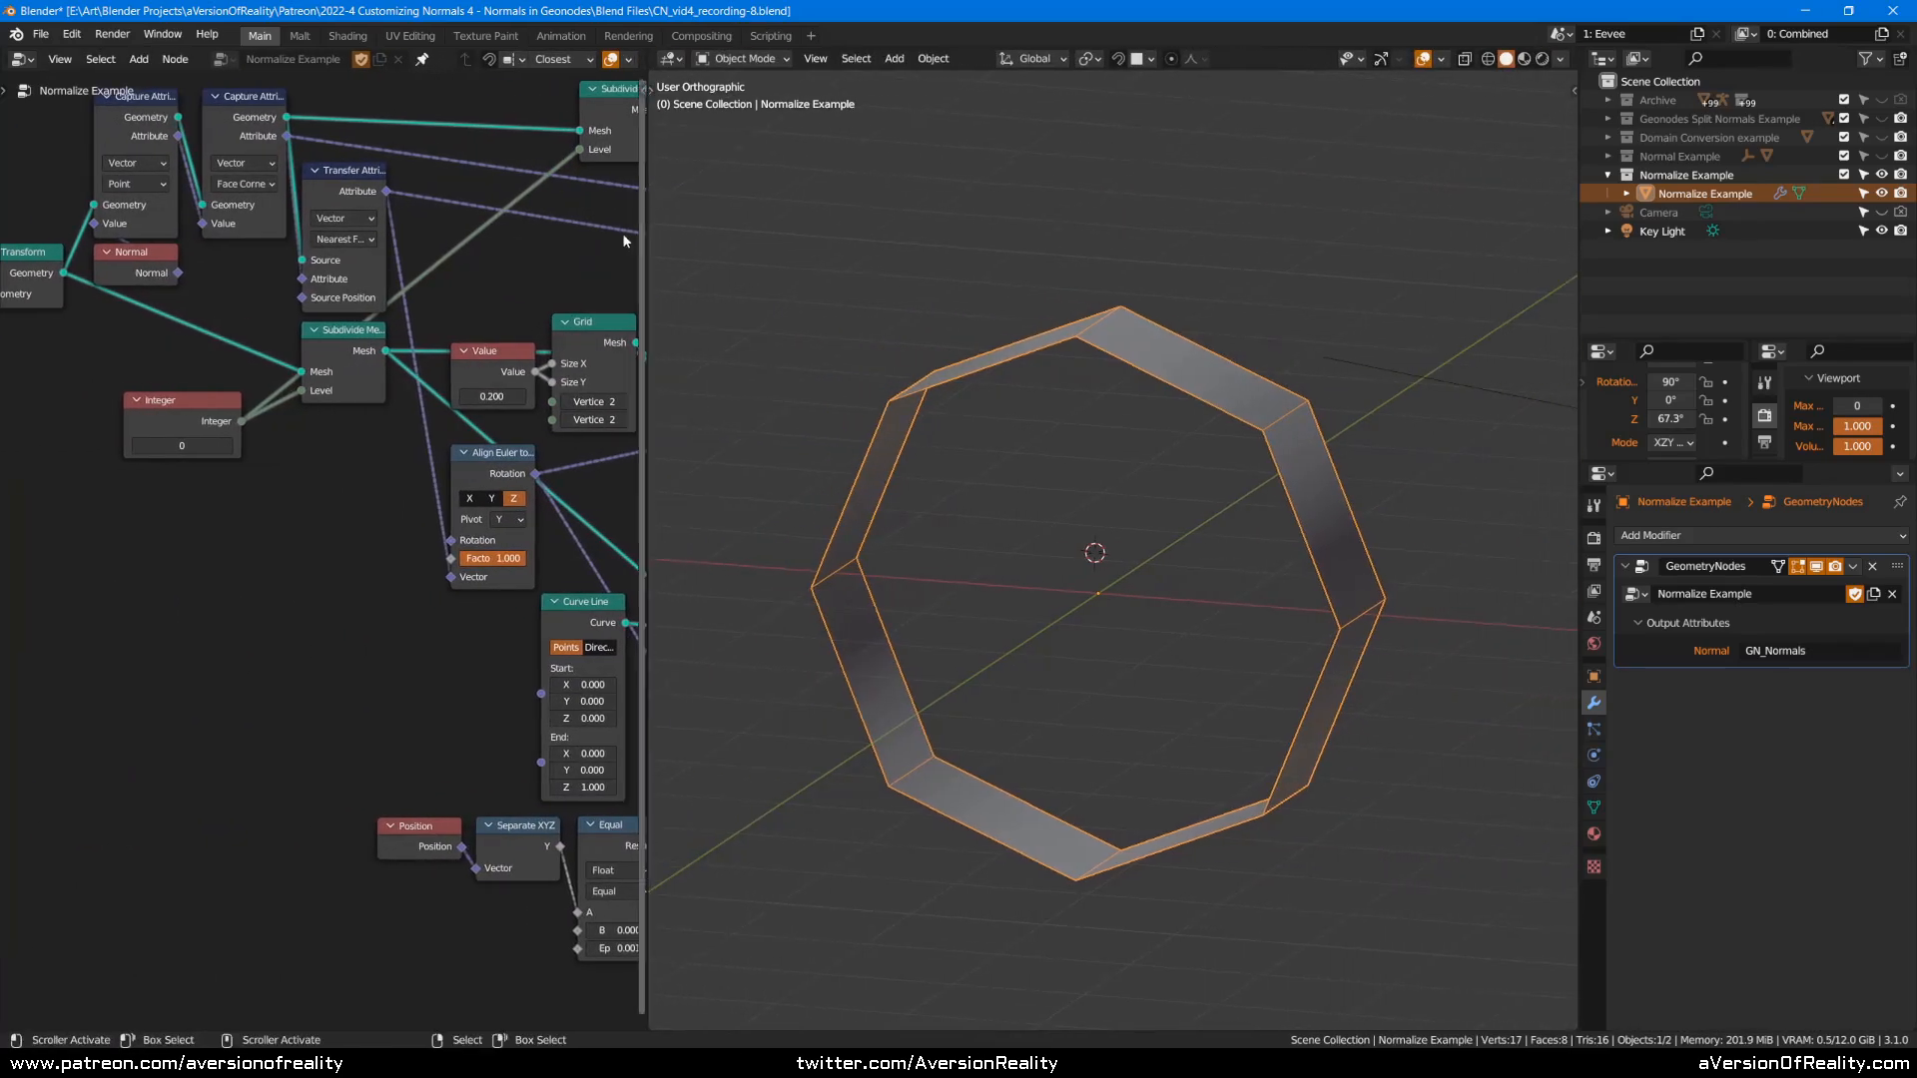
scroll(586, 269, "down", 1)
middle_click_drag(589, 271, 494, 330)
scroll(493, 332, "up", 1)
middle_click_drag(390, 394, 641, 366)
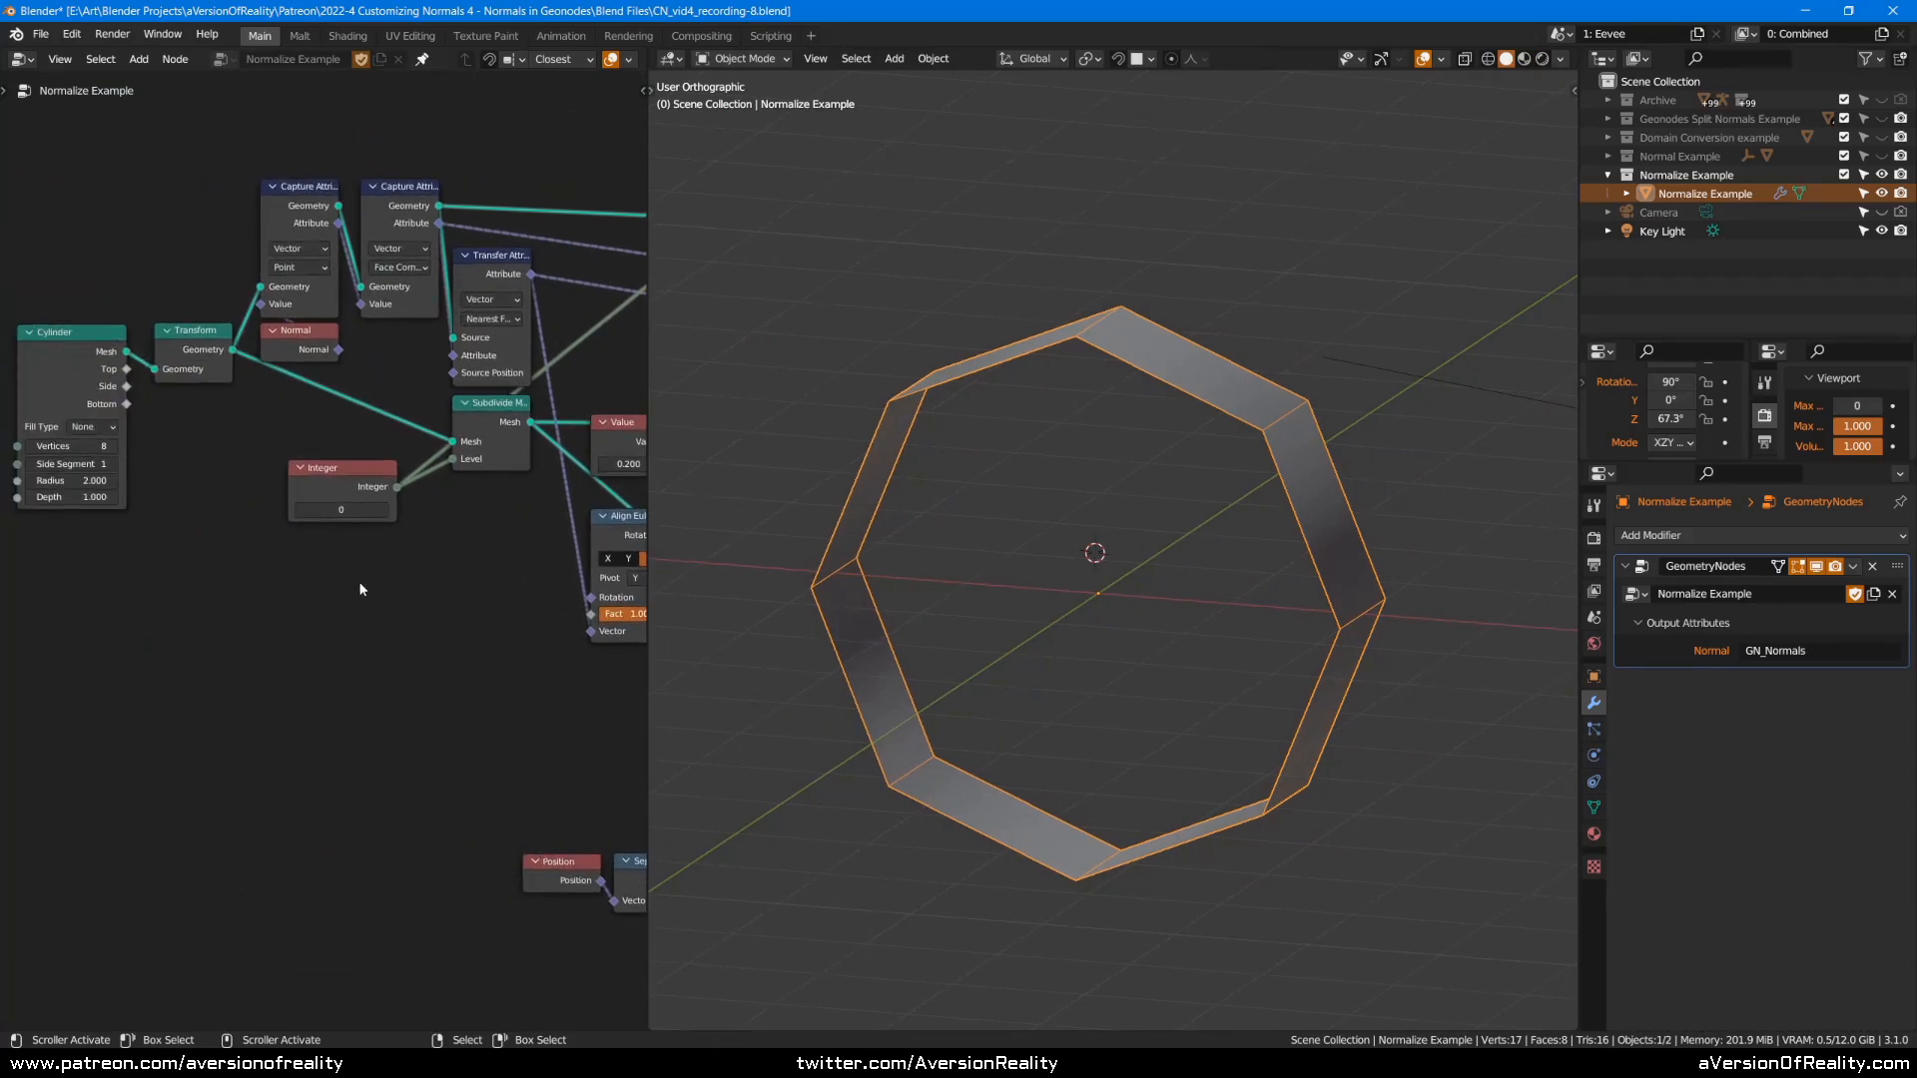
middle_click_drag(374, 583, 423, 590)
key("ctrl+s")
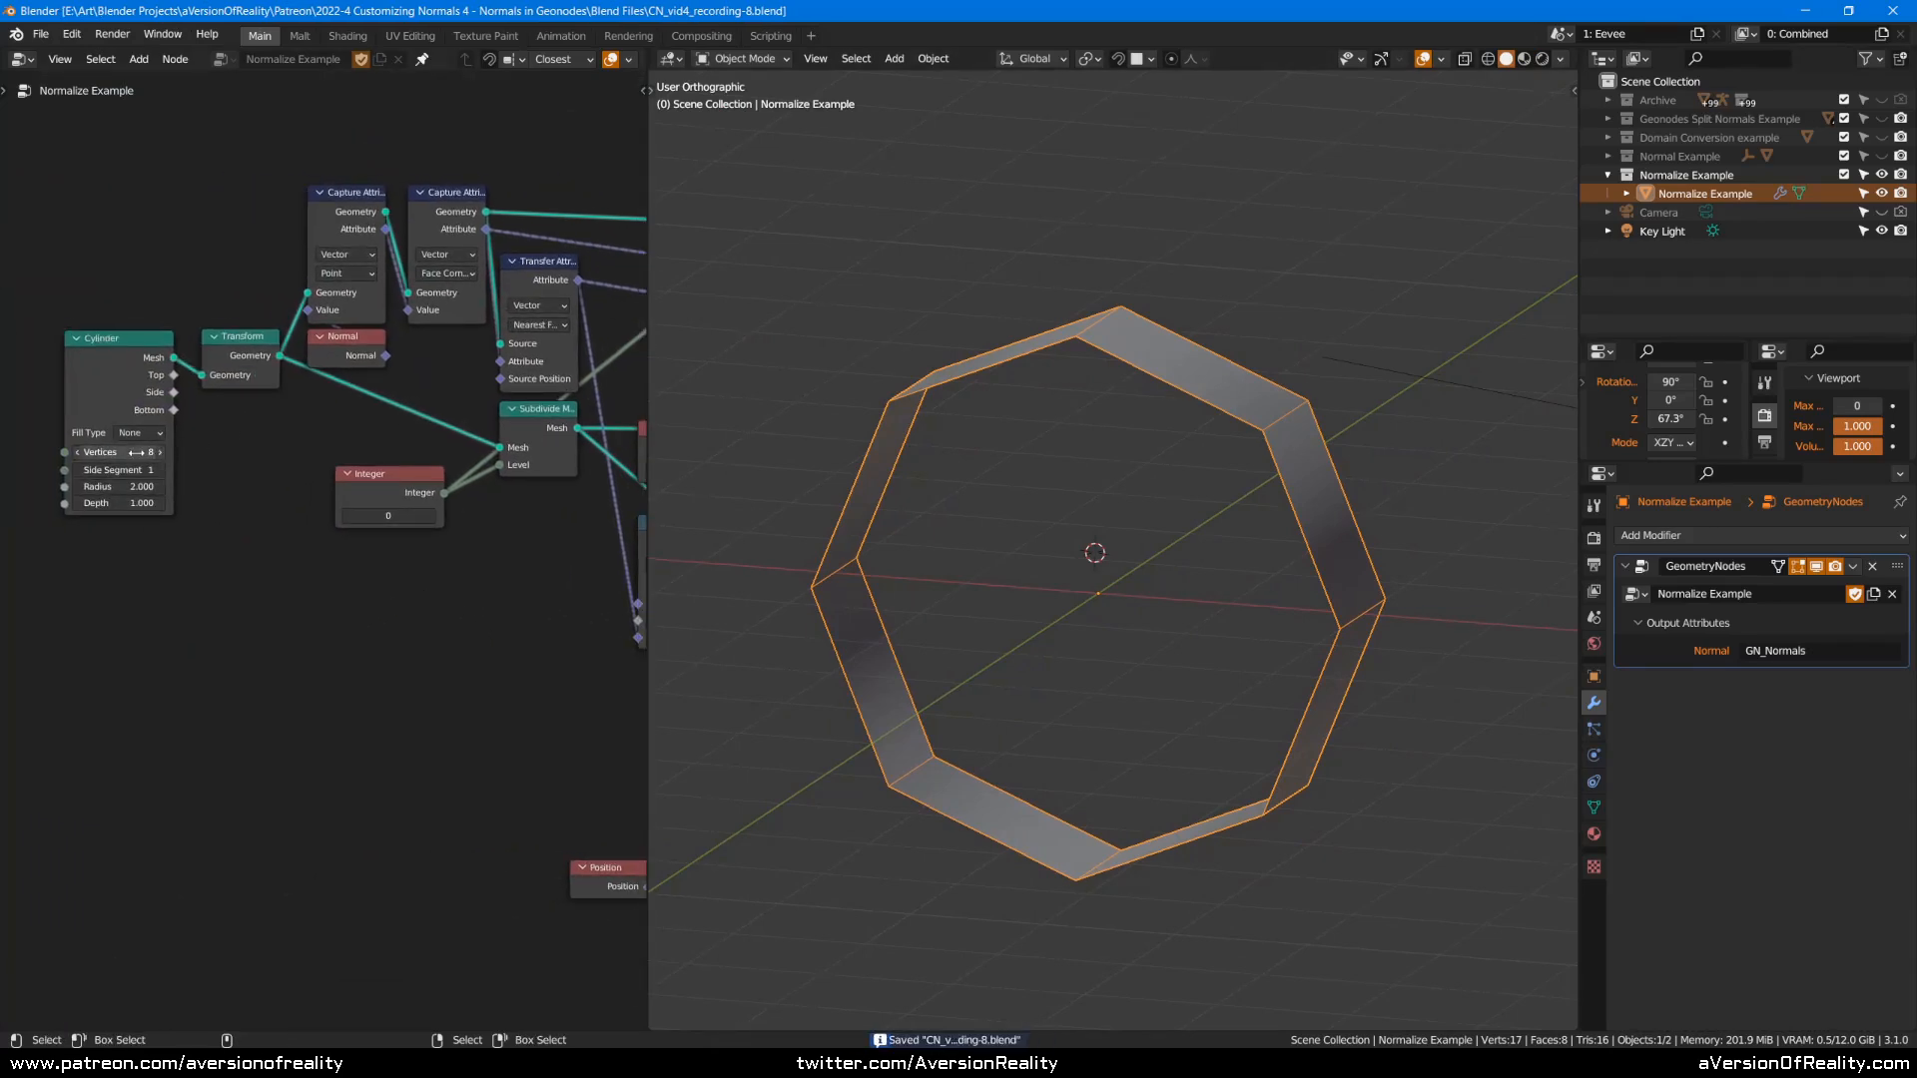
Check the Cylinder's vertex count against the ring in front view, and inspect the ring's faces in rendered shading.
mouse_move(148, 451)
left_mouse_down()
mouse_move(171, 452)
mouse_move(76, 453)
mouse_move(140, 451)
mouse_move(117, 451)
left_mouse_up()
key("KP_1")
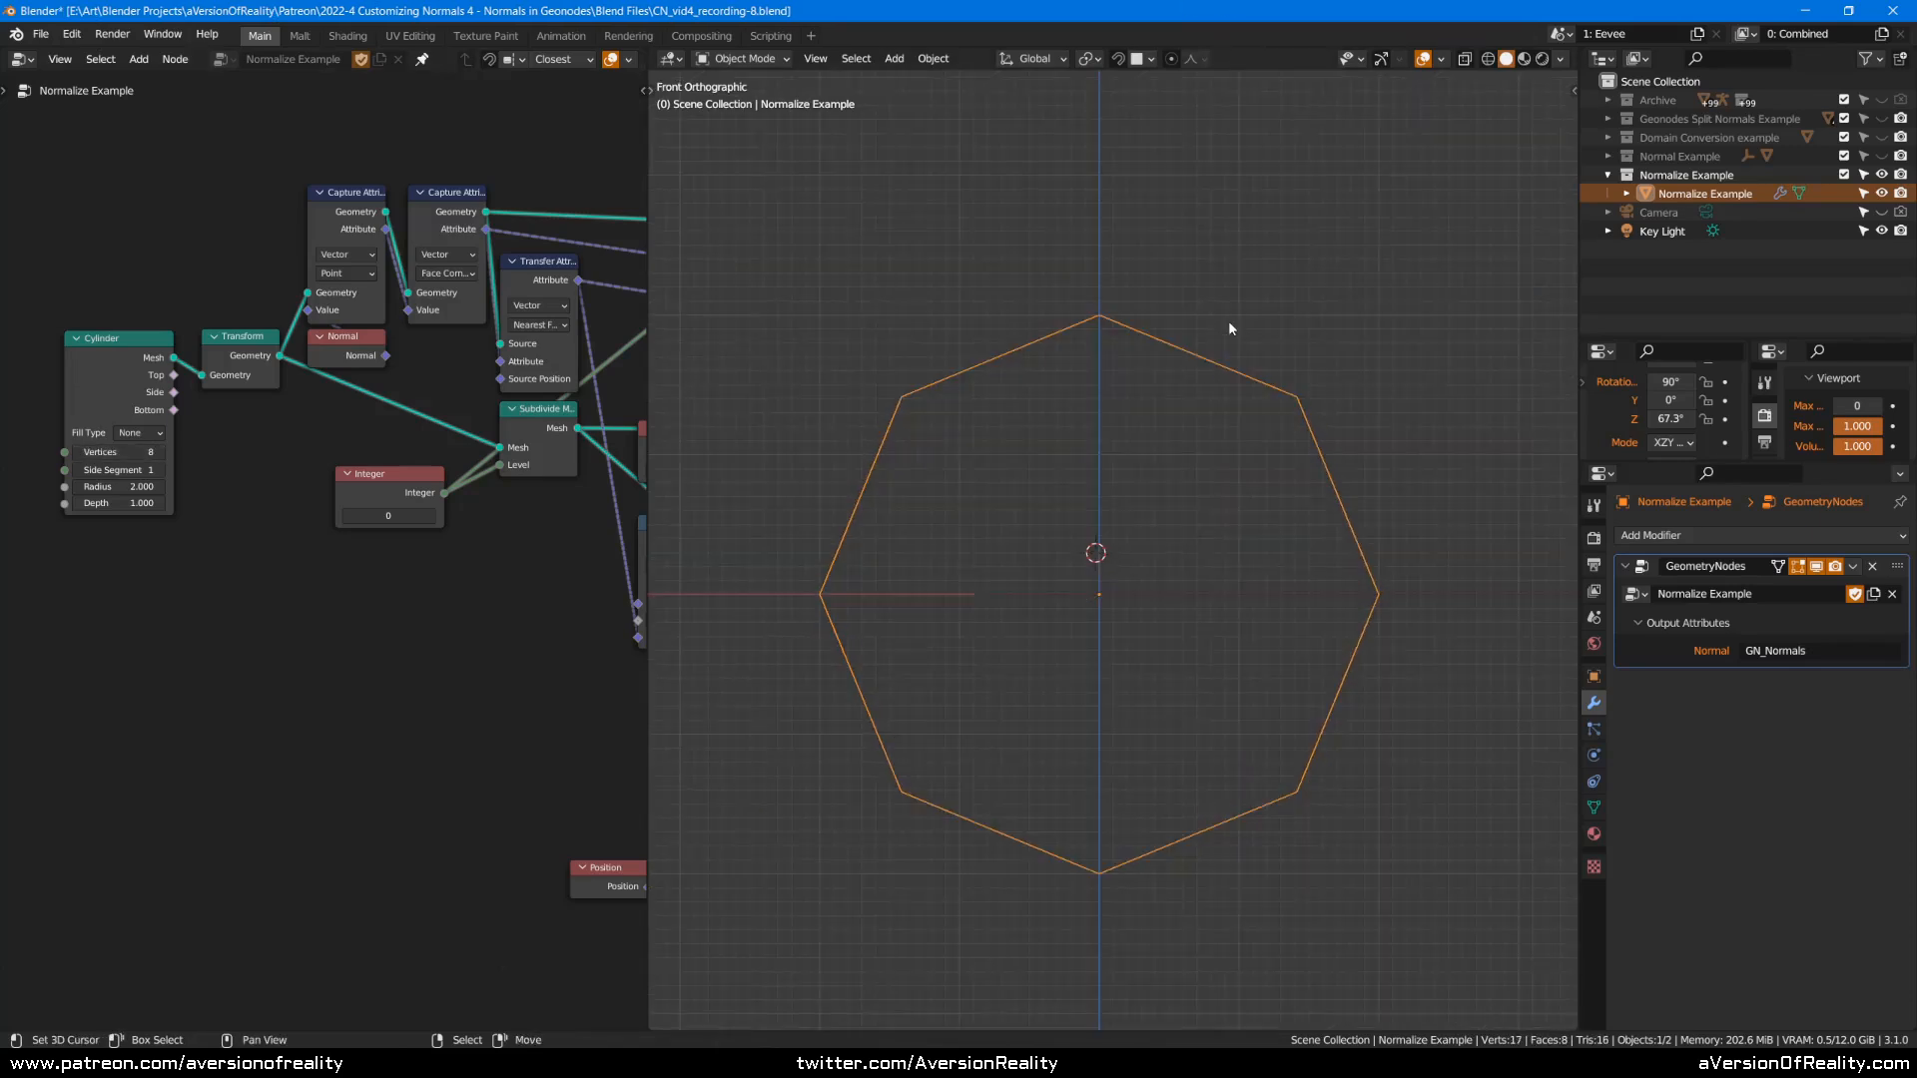
scroll(1343, 161, "up", 3)
middle_click_drag(1342, 156, 1319, 206)
key("z")
left_click(1327, 129)
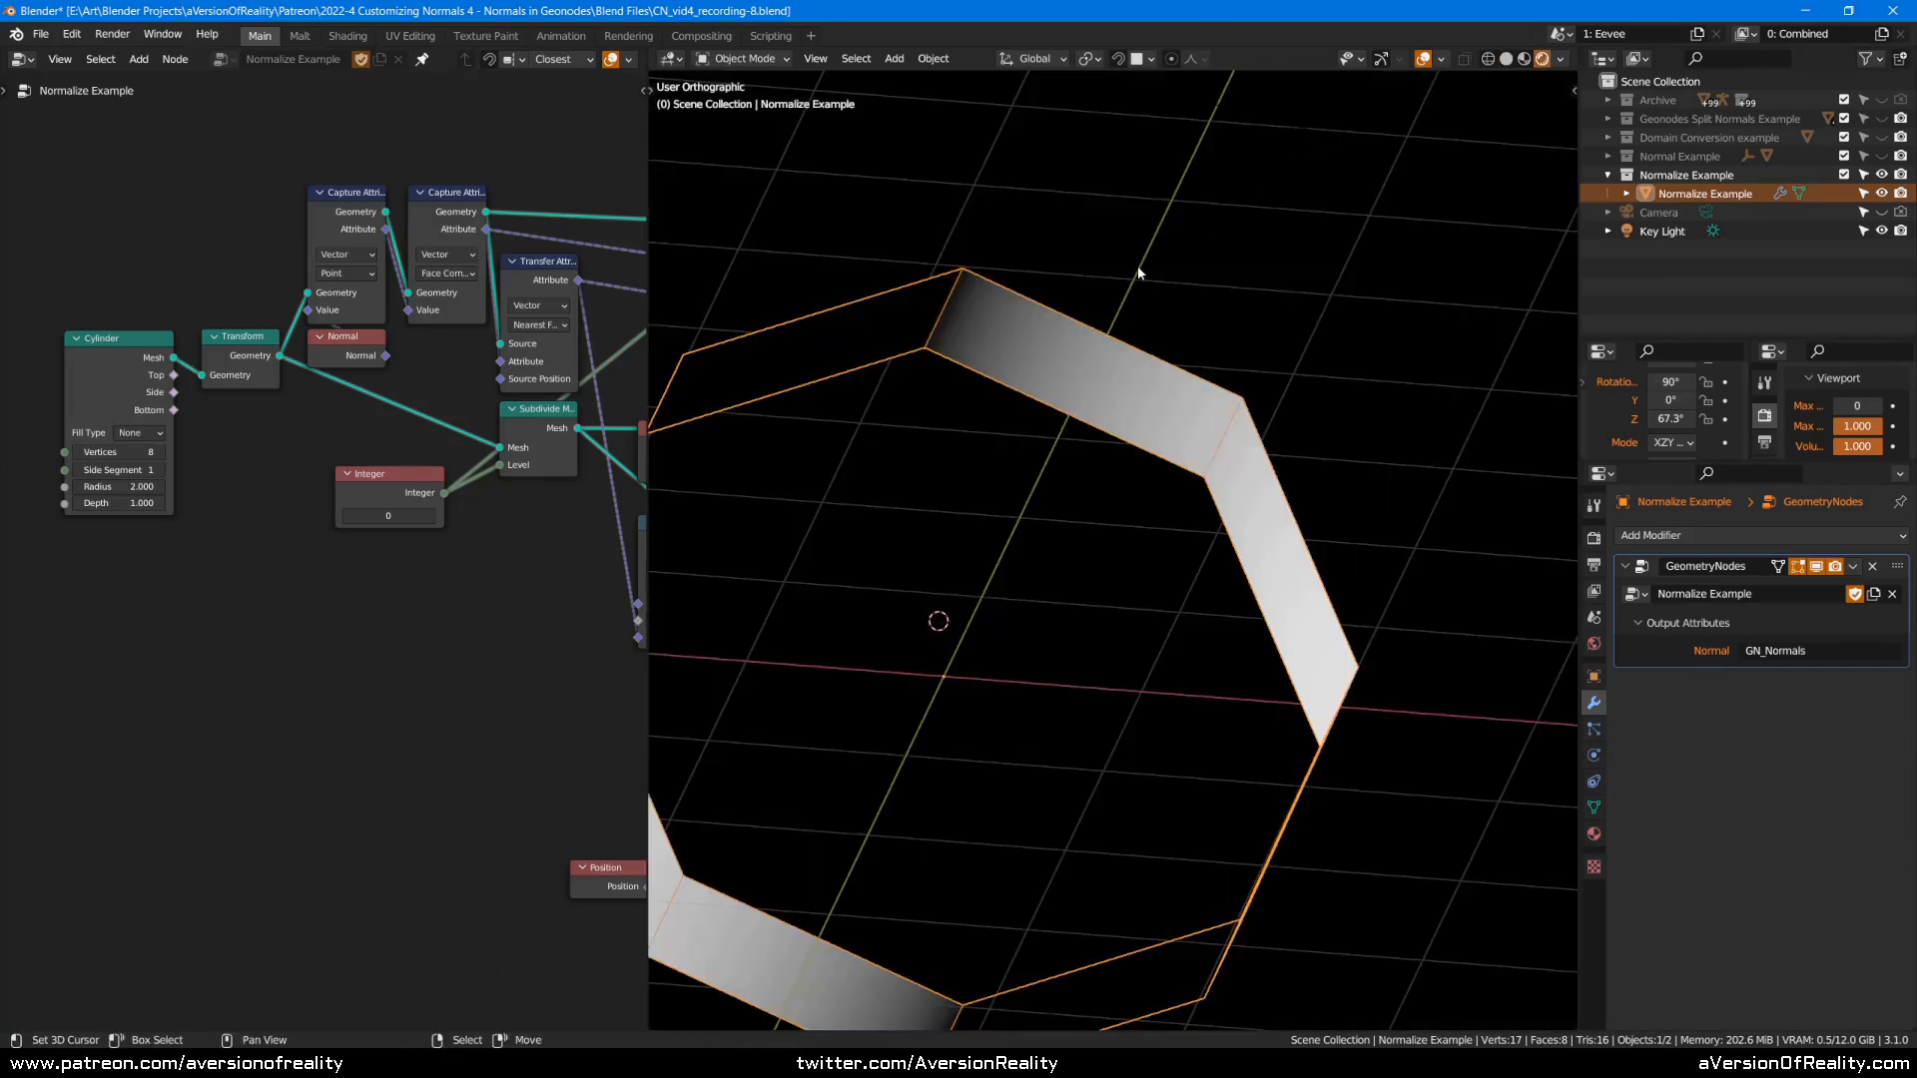
middle_click_drag(1350, 407, 884, 315)
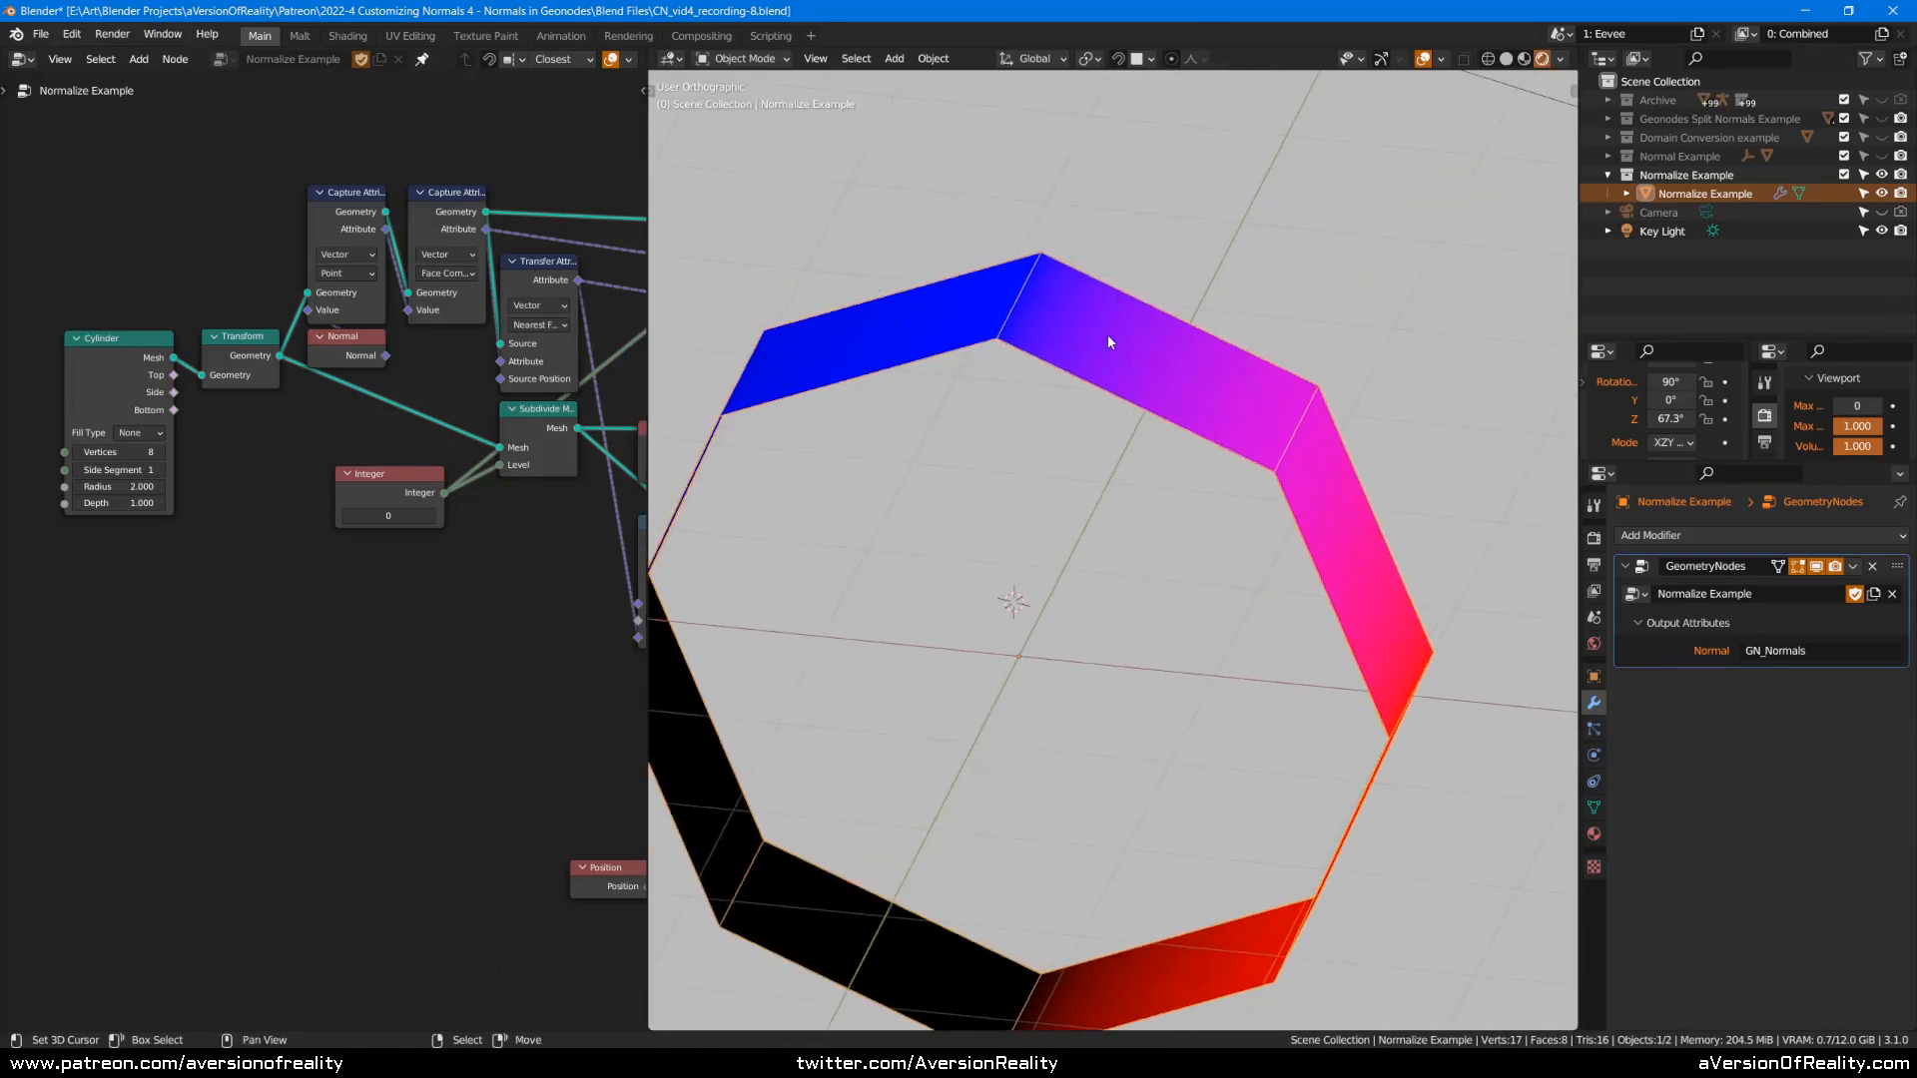
Return the viewport to the front view and switch it to wireframe shading.
key("KP_1")
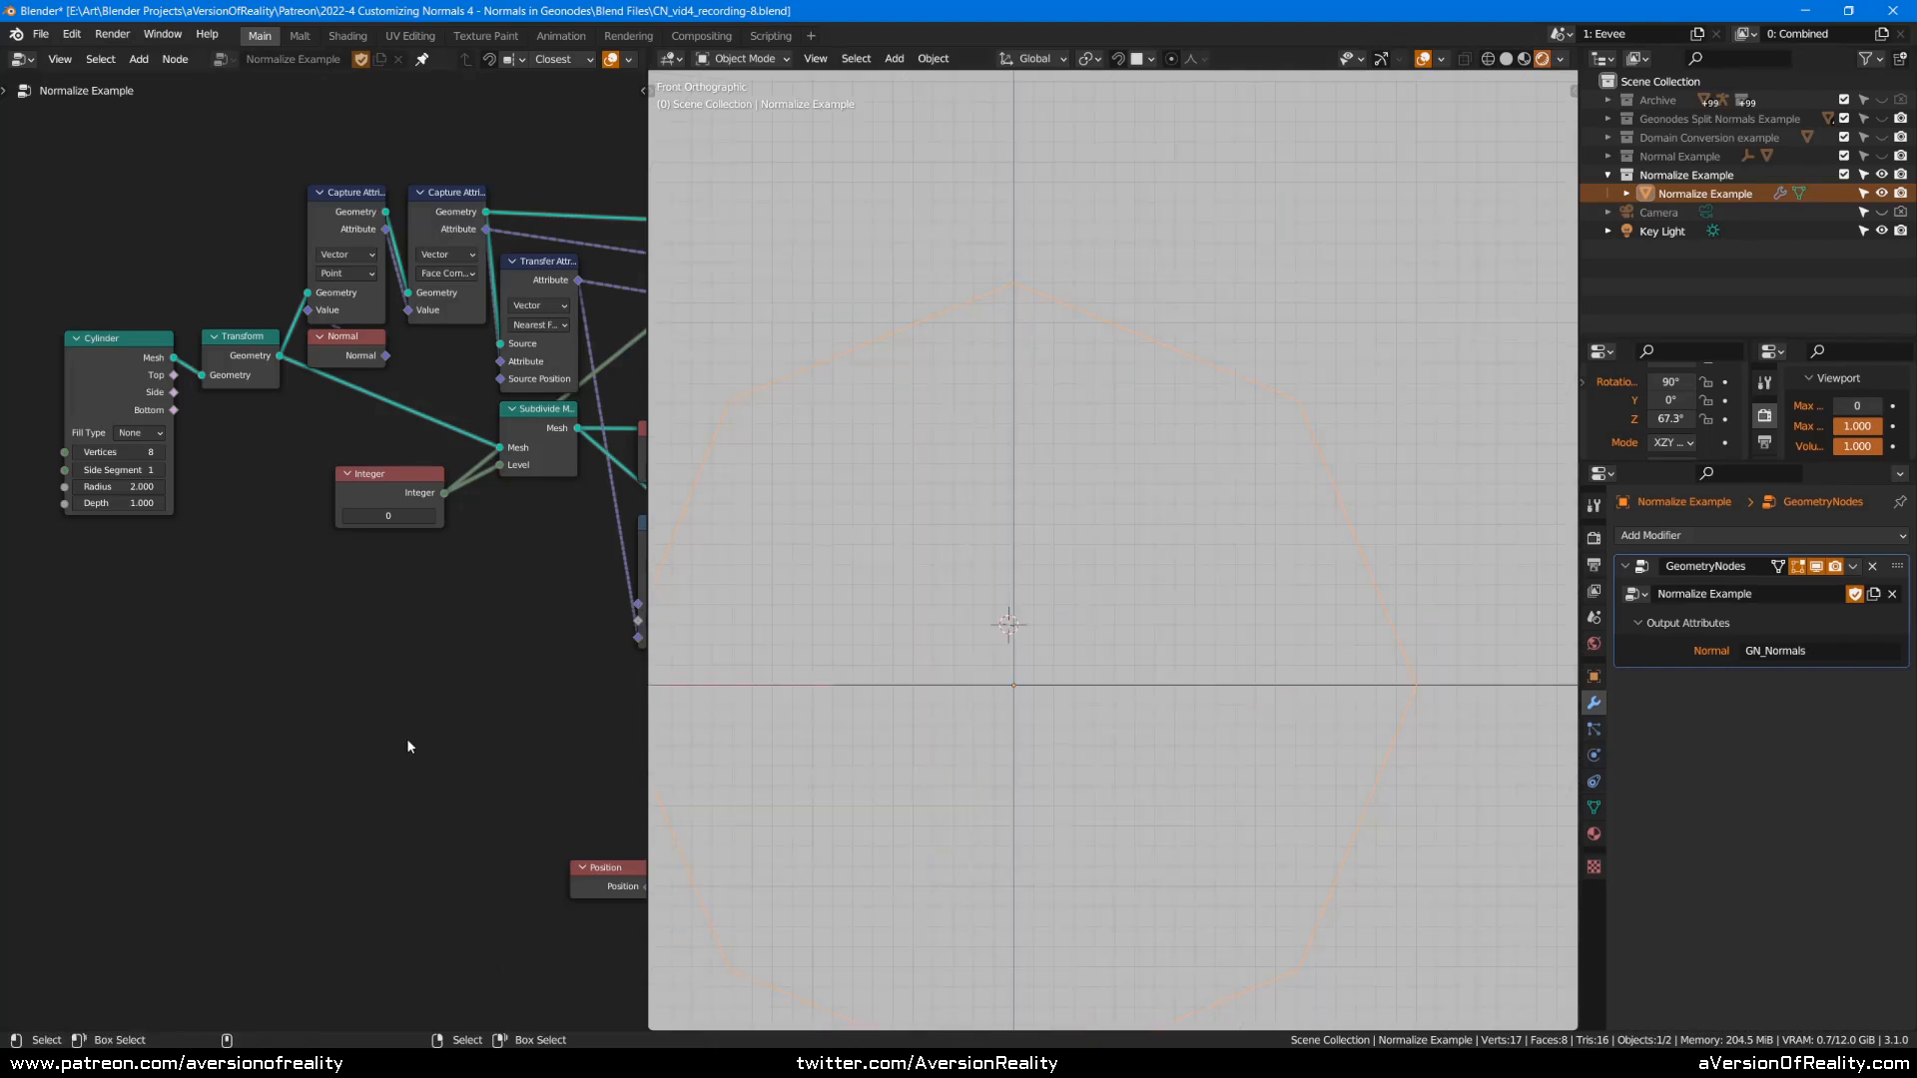
middle_click_drag(600, 559, 282, 621)
key("z")
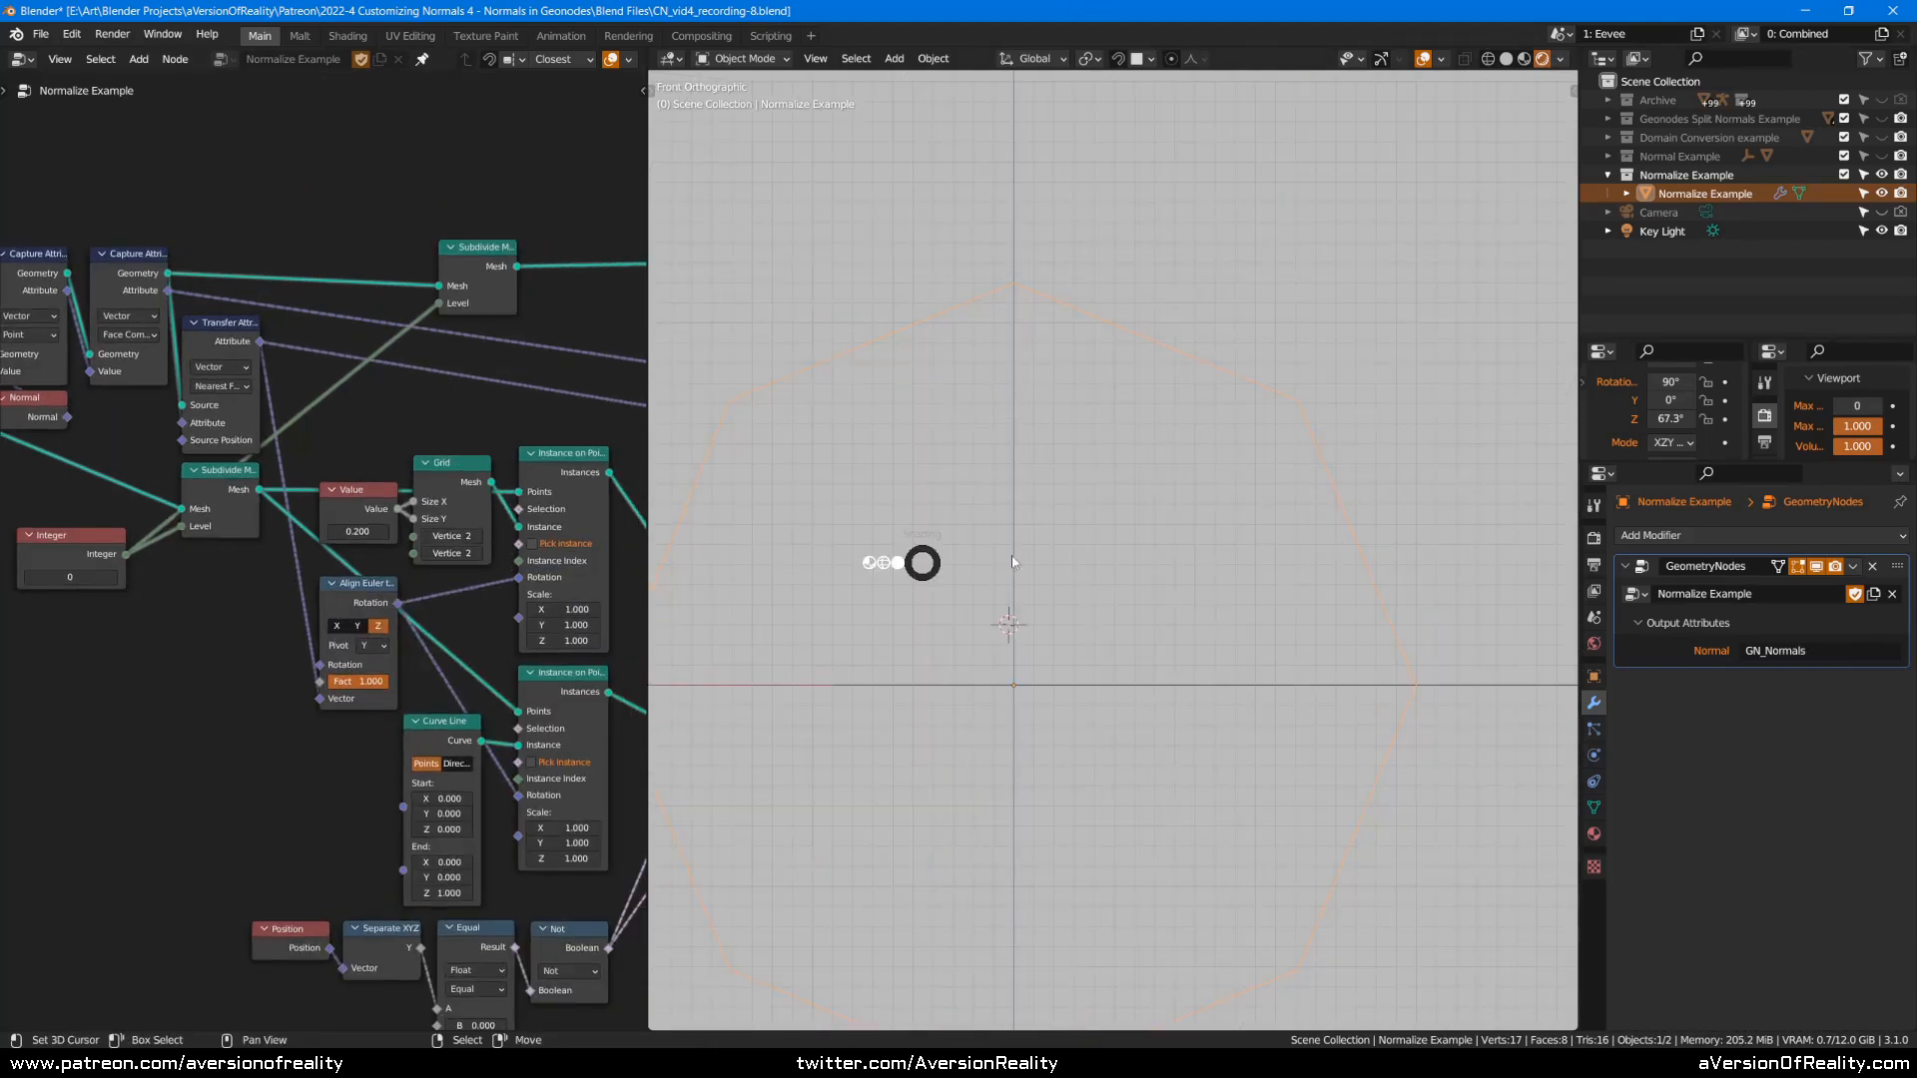
left_click(315, 608)
Raise the Integer node's subdivision level four steps to inspect the denser ring, and reset it to 0.
middle_click_drag(1041, 236, 959, 299)
left_click(112, 577)
left_click(112, 577)
left_click(112, 577)
left_click(111, 577)
left_click(86, 579)
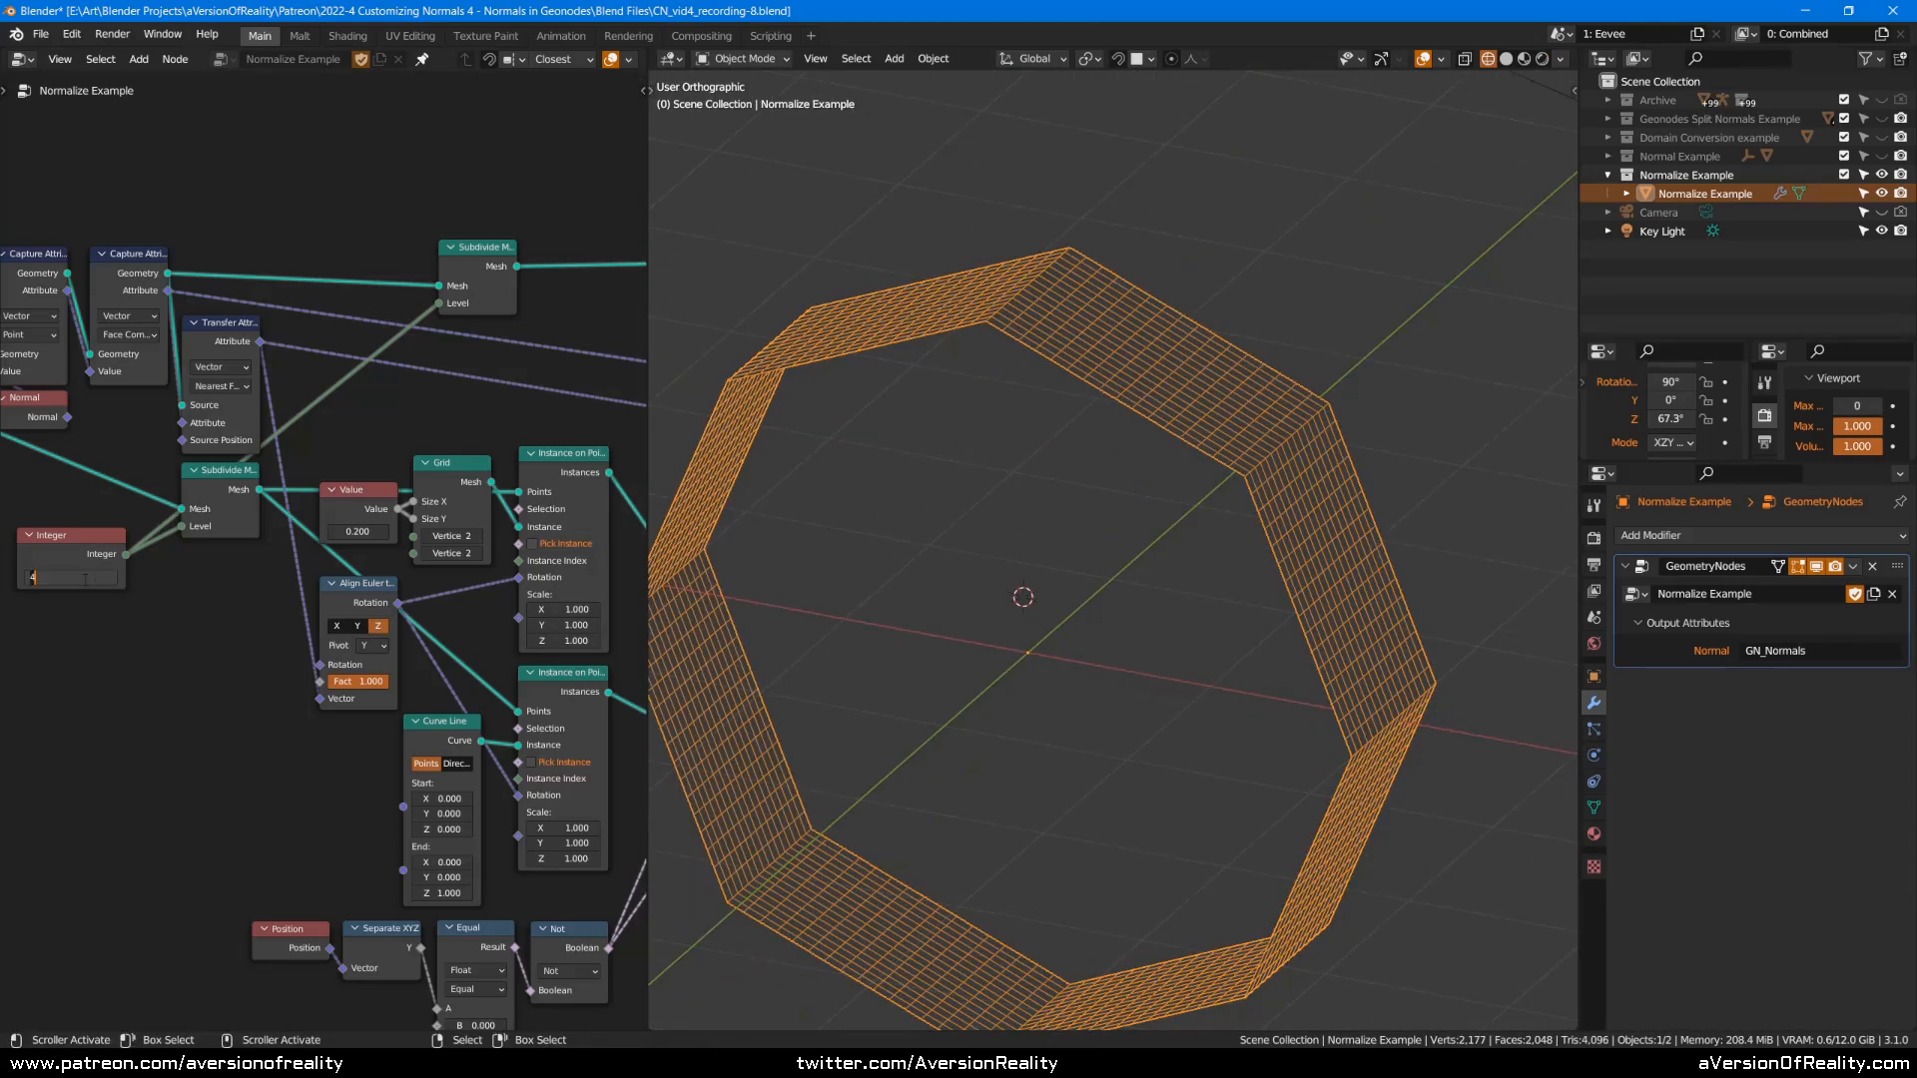
type("0")
key("Return")
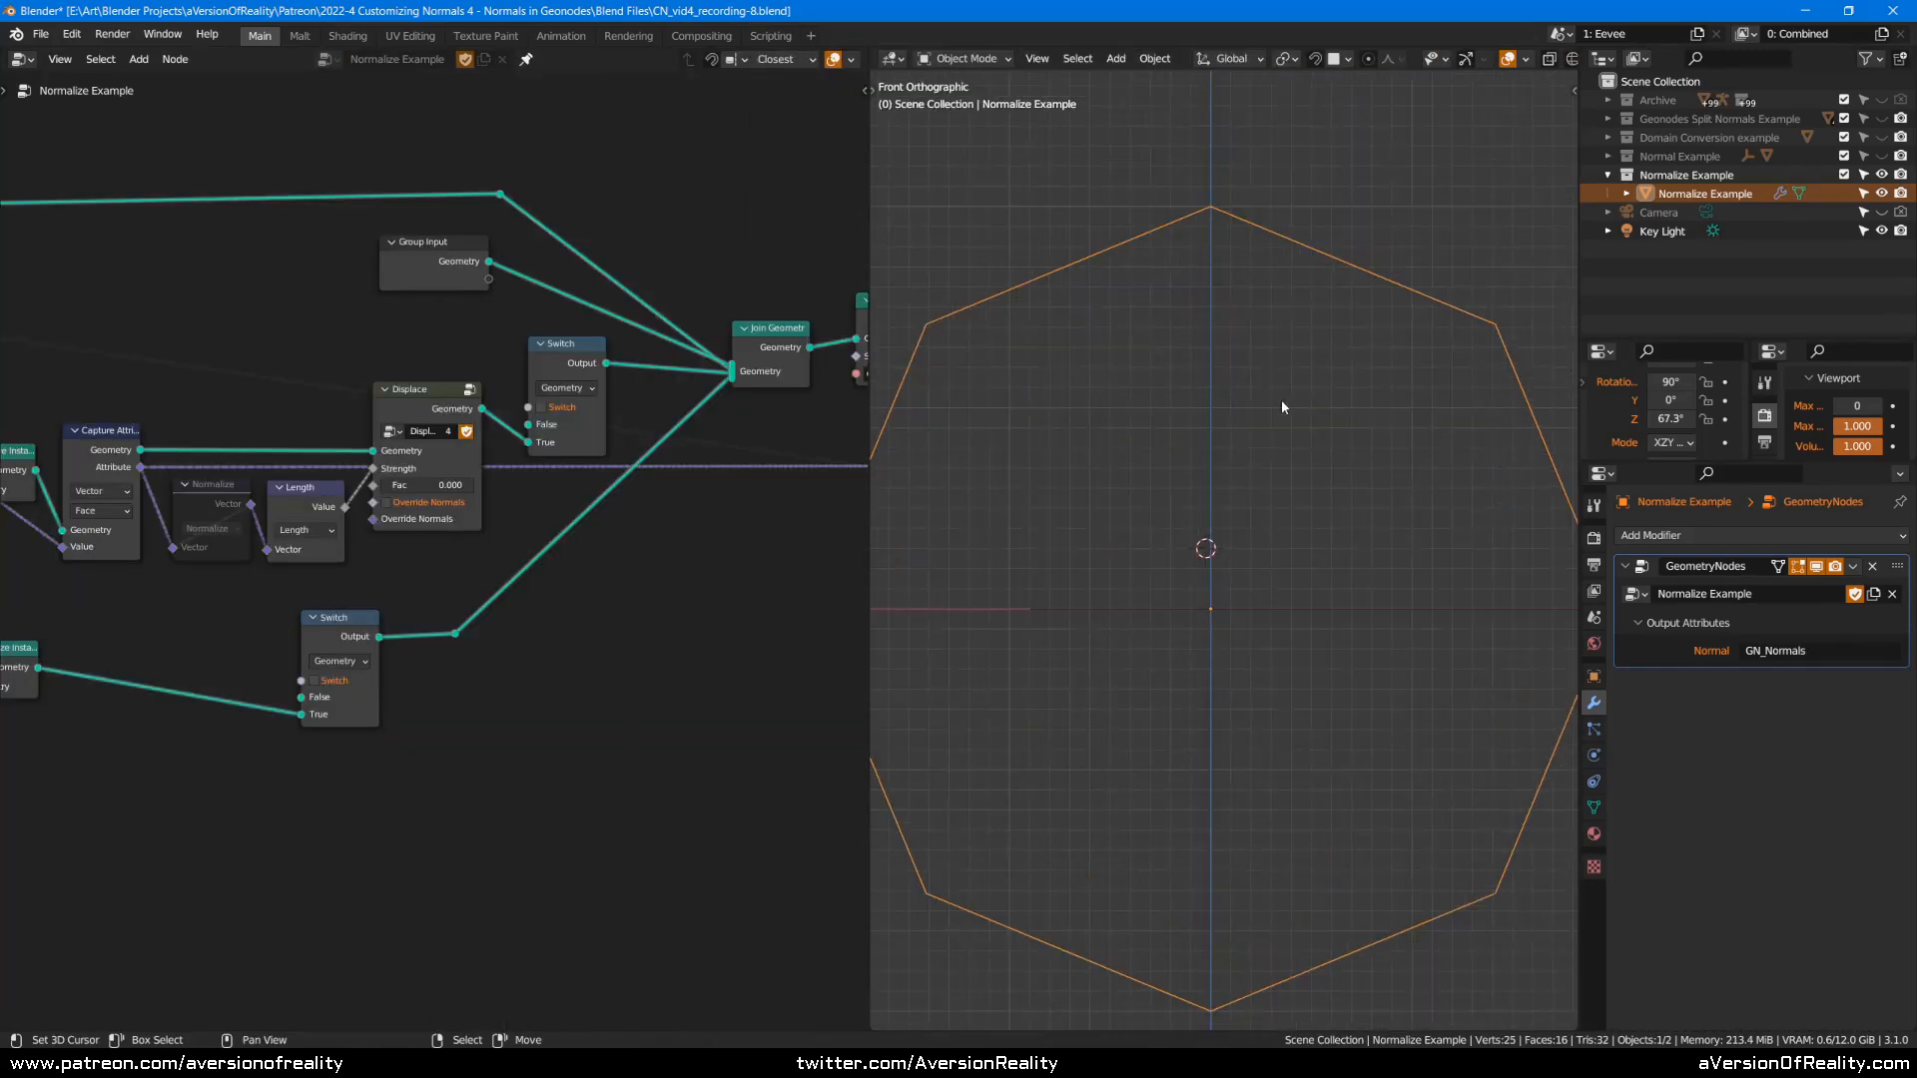
Enable the lower Switch node to show the normal lines around the octagonal ring.
scroll(379, 669, "up", 1)
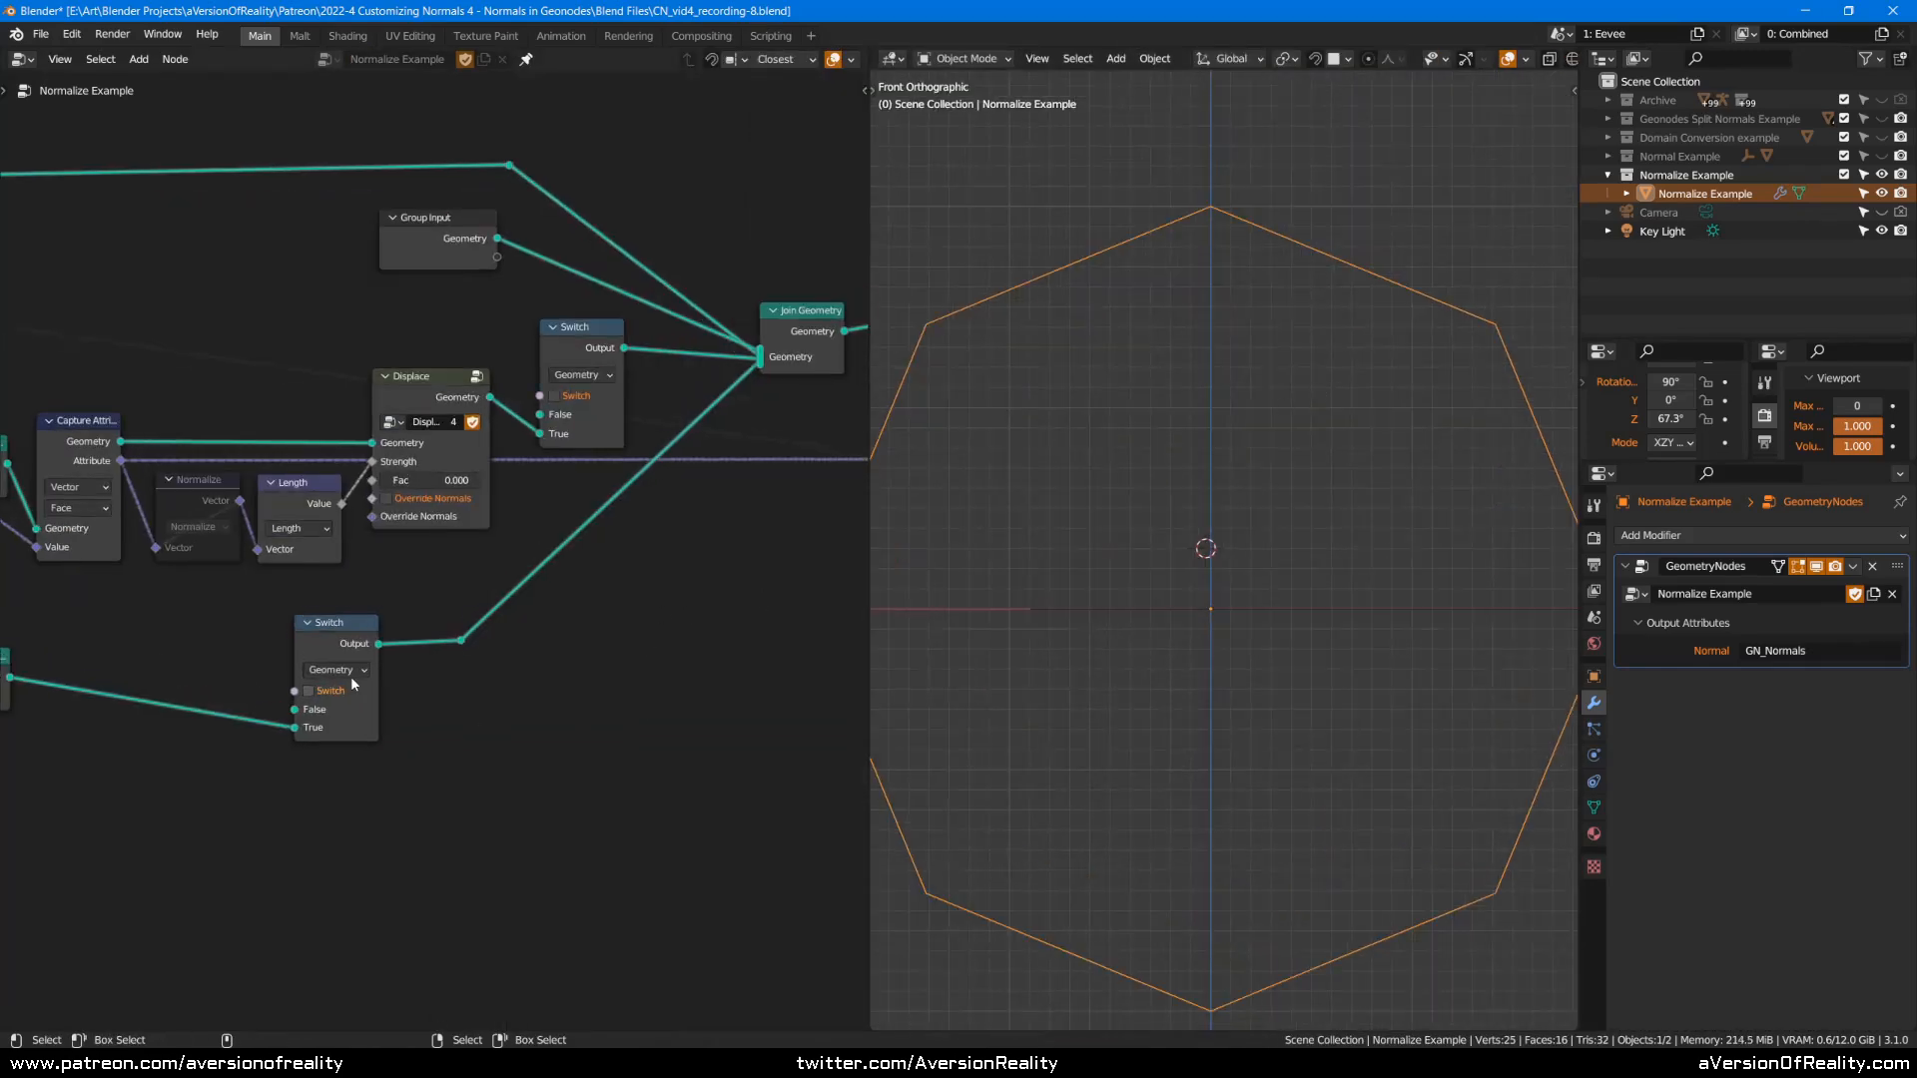
left_click(339, 691)
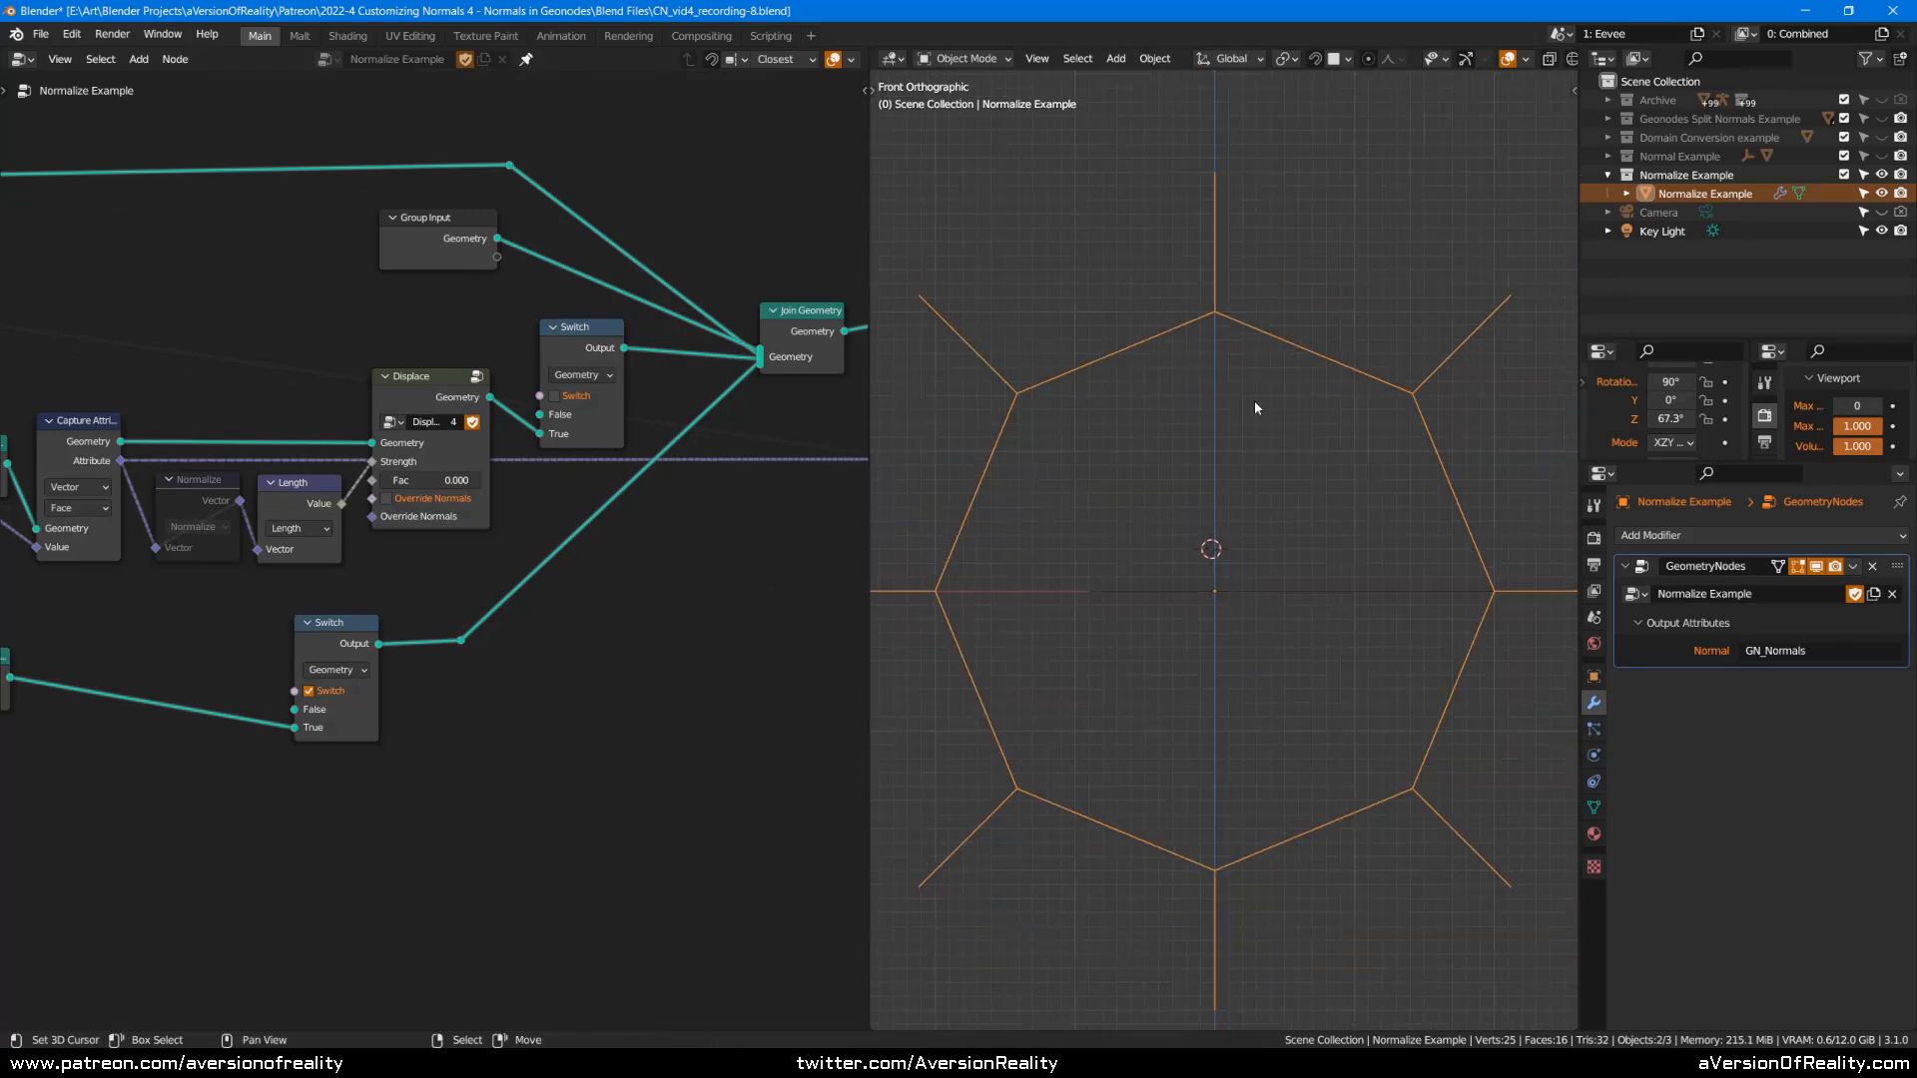
mouse_move(1220, 290)
middle_mouse_down()
mouse_move(1187, 308)
mouse_move(1282, 214)
mouse_move(1204, 300)
middle_mouse_up()
middle_click_drag(1199, 104, 1186, 224)
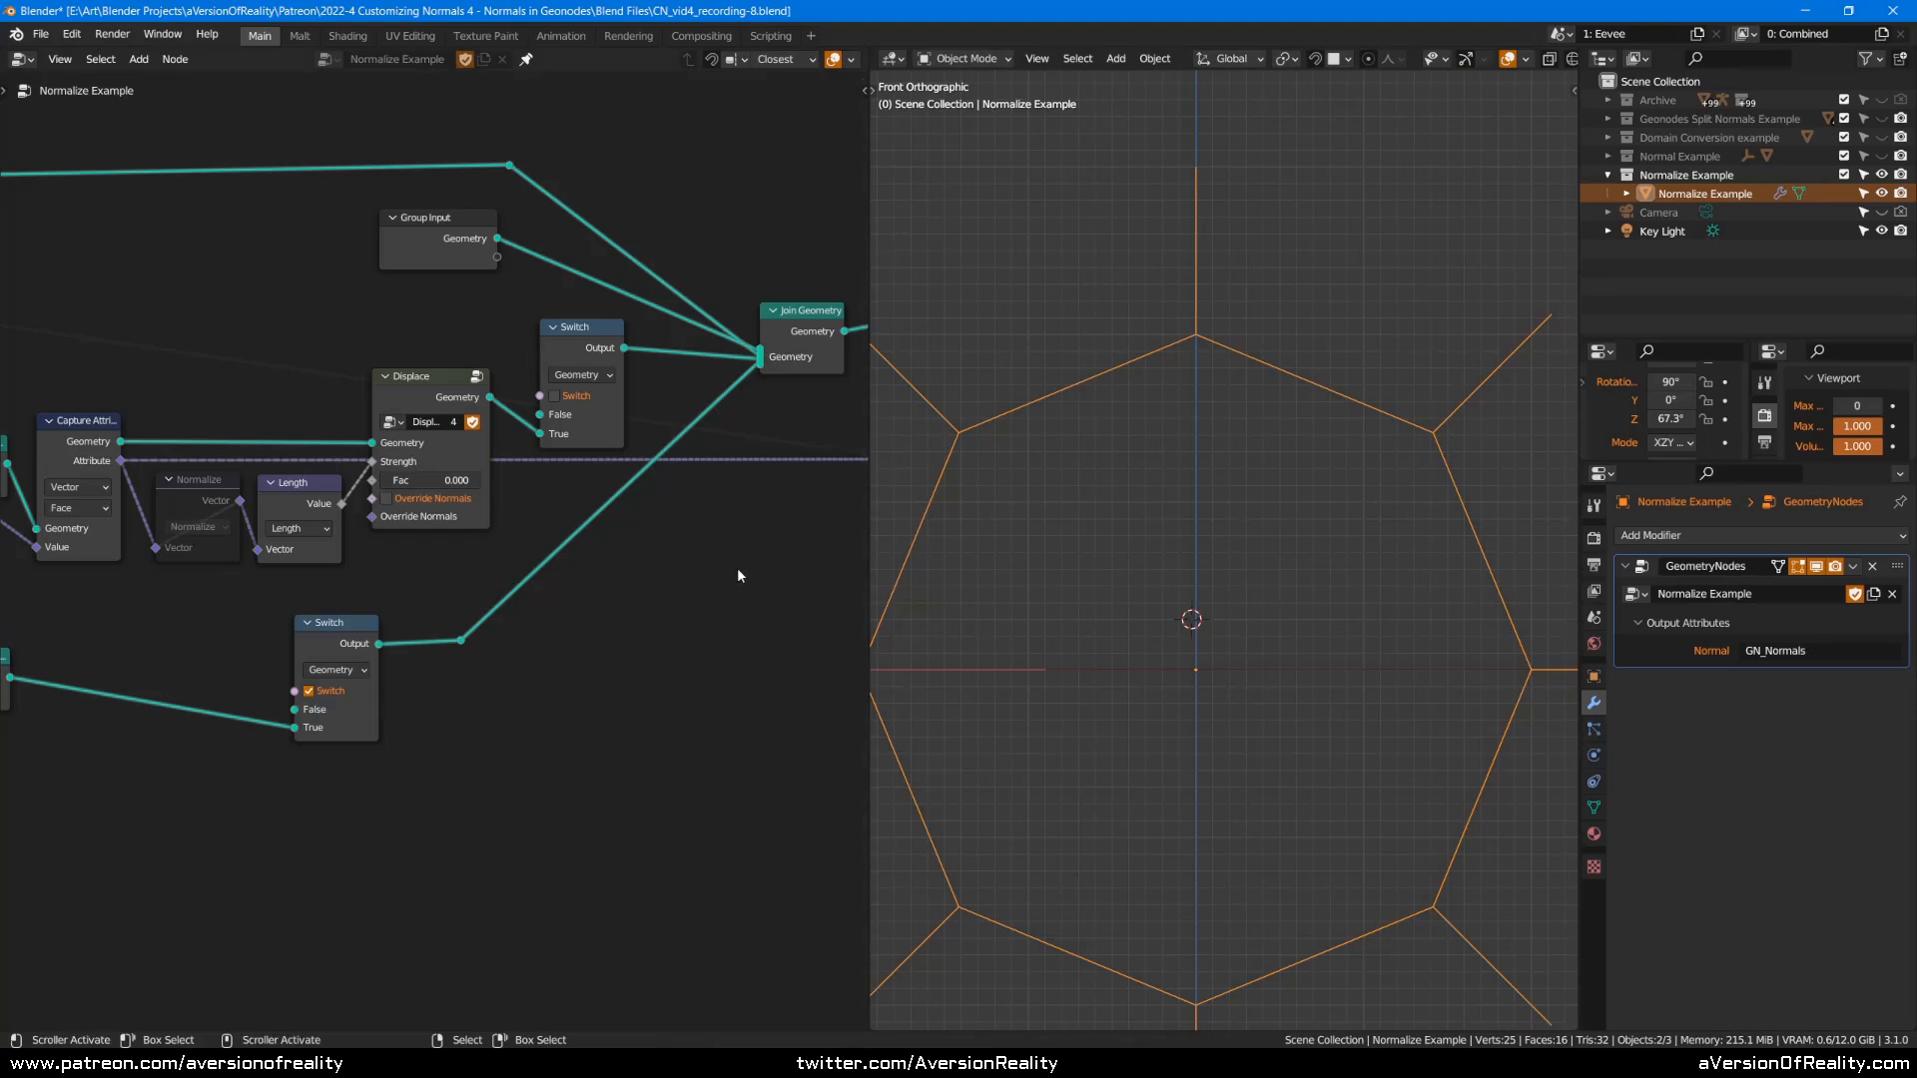
Enable the Switch node after Displace to show the small planes, and set the Displace node's Fac to 1.000.
left_click(554, 395)
scroll(1195, 332, "up", 5)
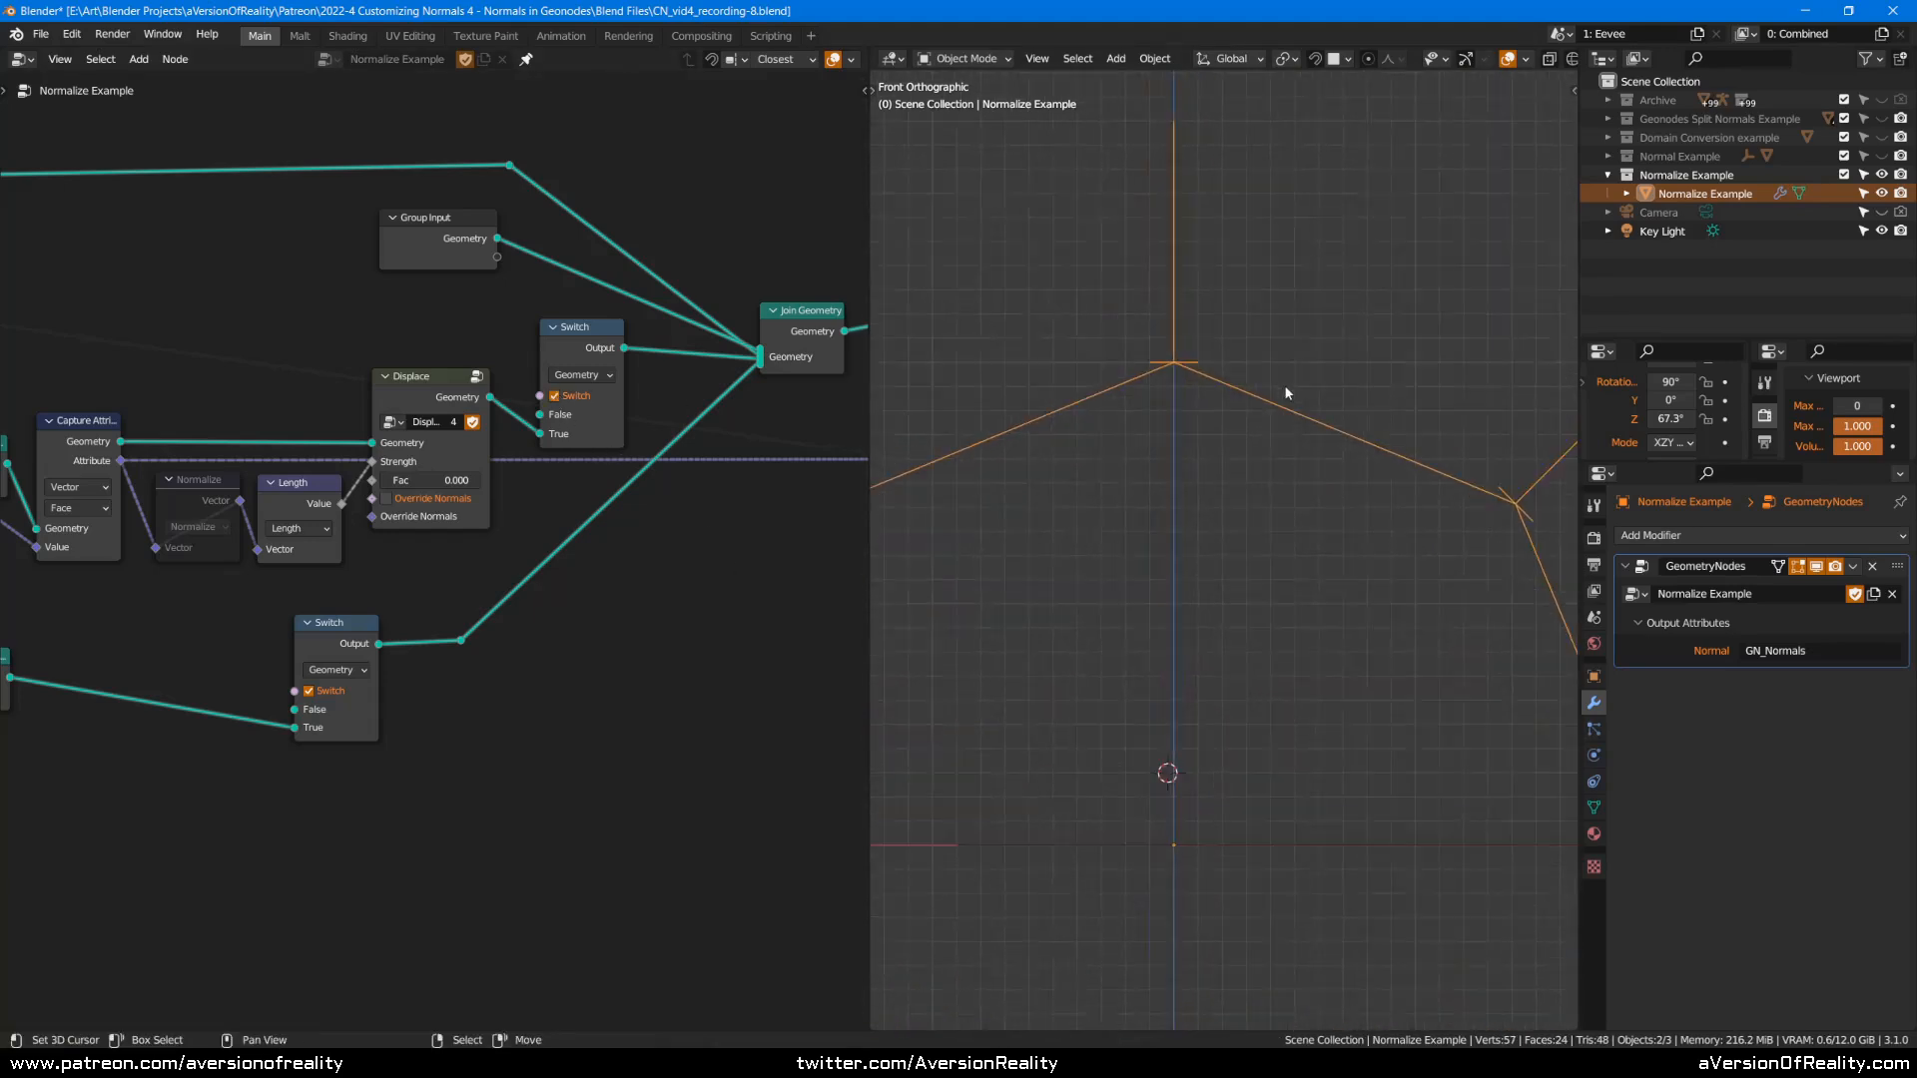
middle_click_drag(1190, 286, 1324, 306)
scroll(1325, 306, "down", 3)
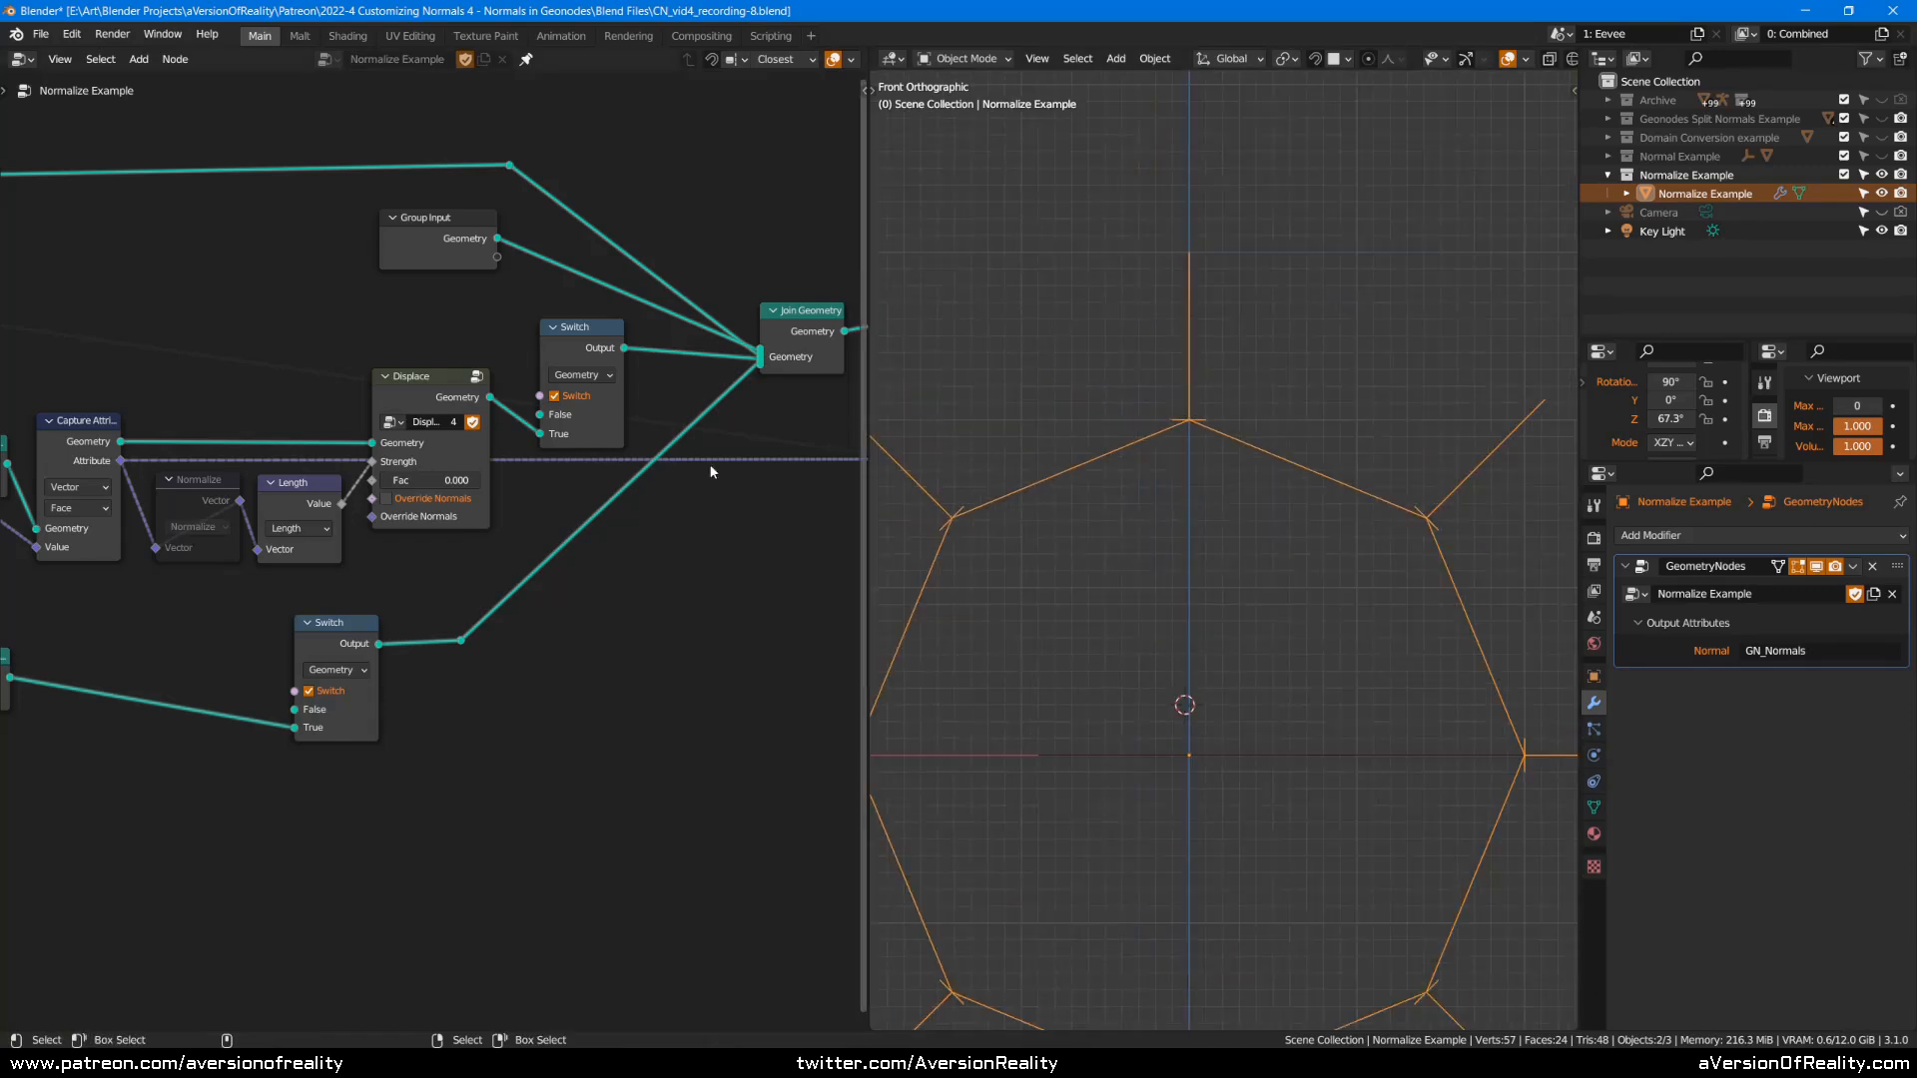
left_click_drag(404, 480, 825, 475)
middle_click_drag(1273, 256, 1303, 380)
scroll(1318, 344, "up", 1)
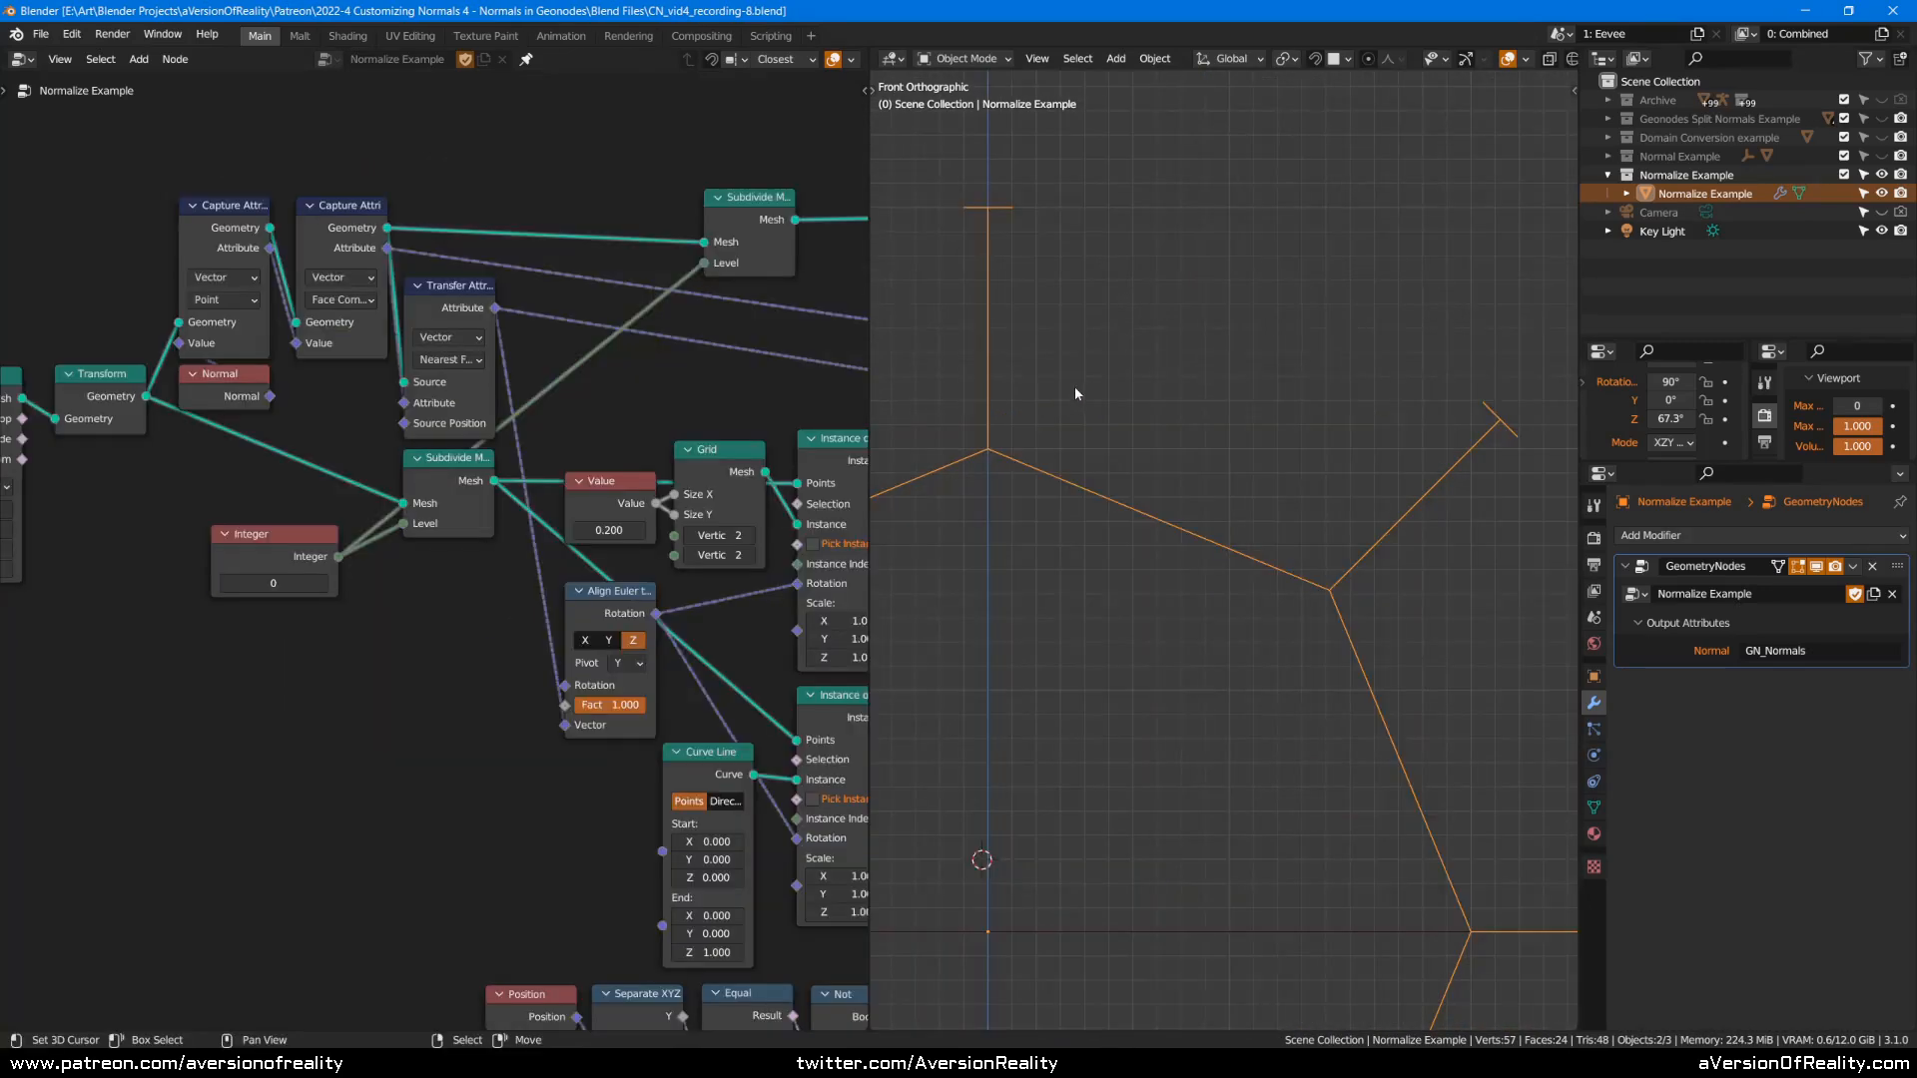
Raise the Integer node's subdivision level to 2 and view the added normal lines and planes at an angle.
mouse_move(1075, 386)
middle_mouse_down()
mouse_move(1224, 351)
mouse_move(1093, 417)
middle_mouse_up()
left_click(322, 585)
left_click(322, 585)
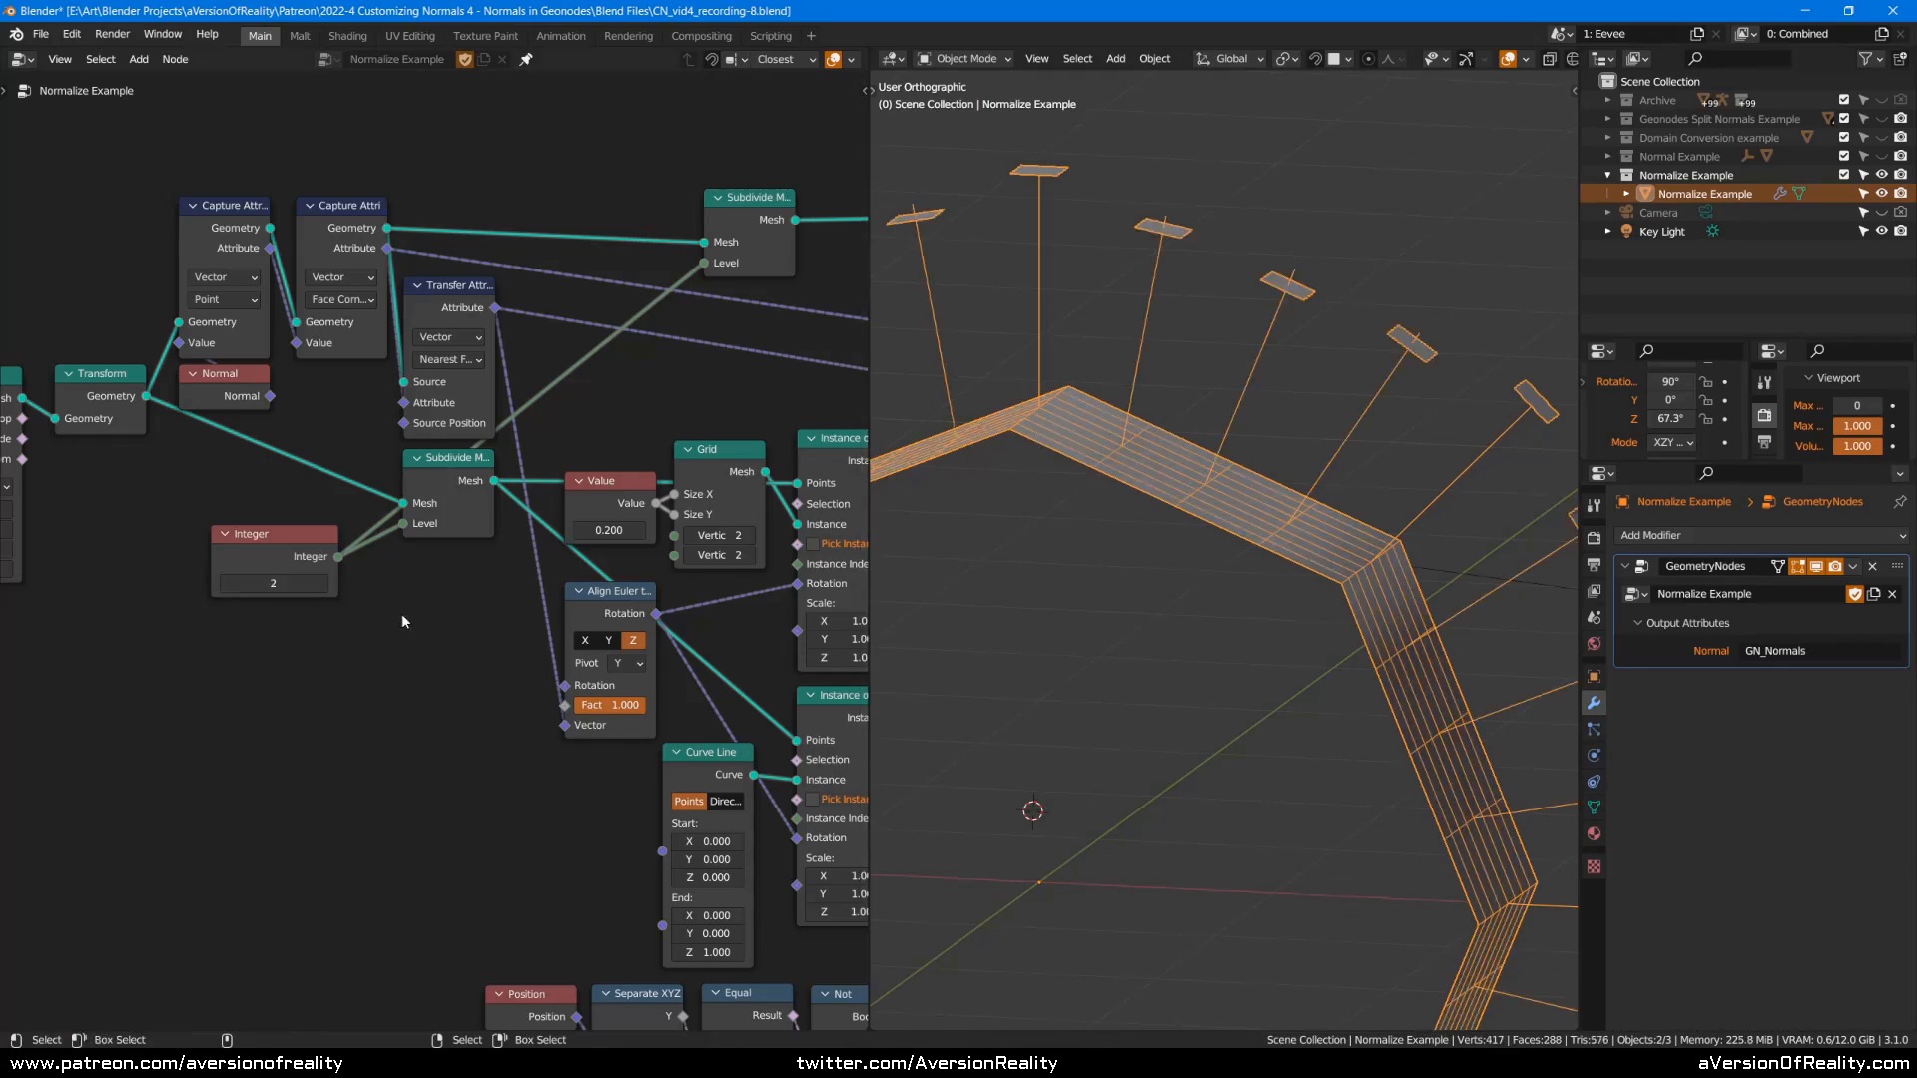
scroll(1298, 506, "up", 2)
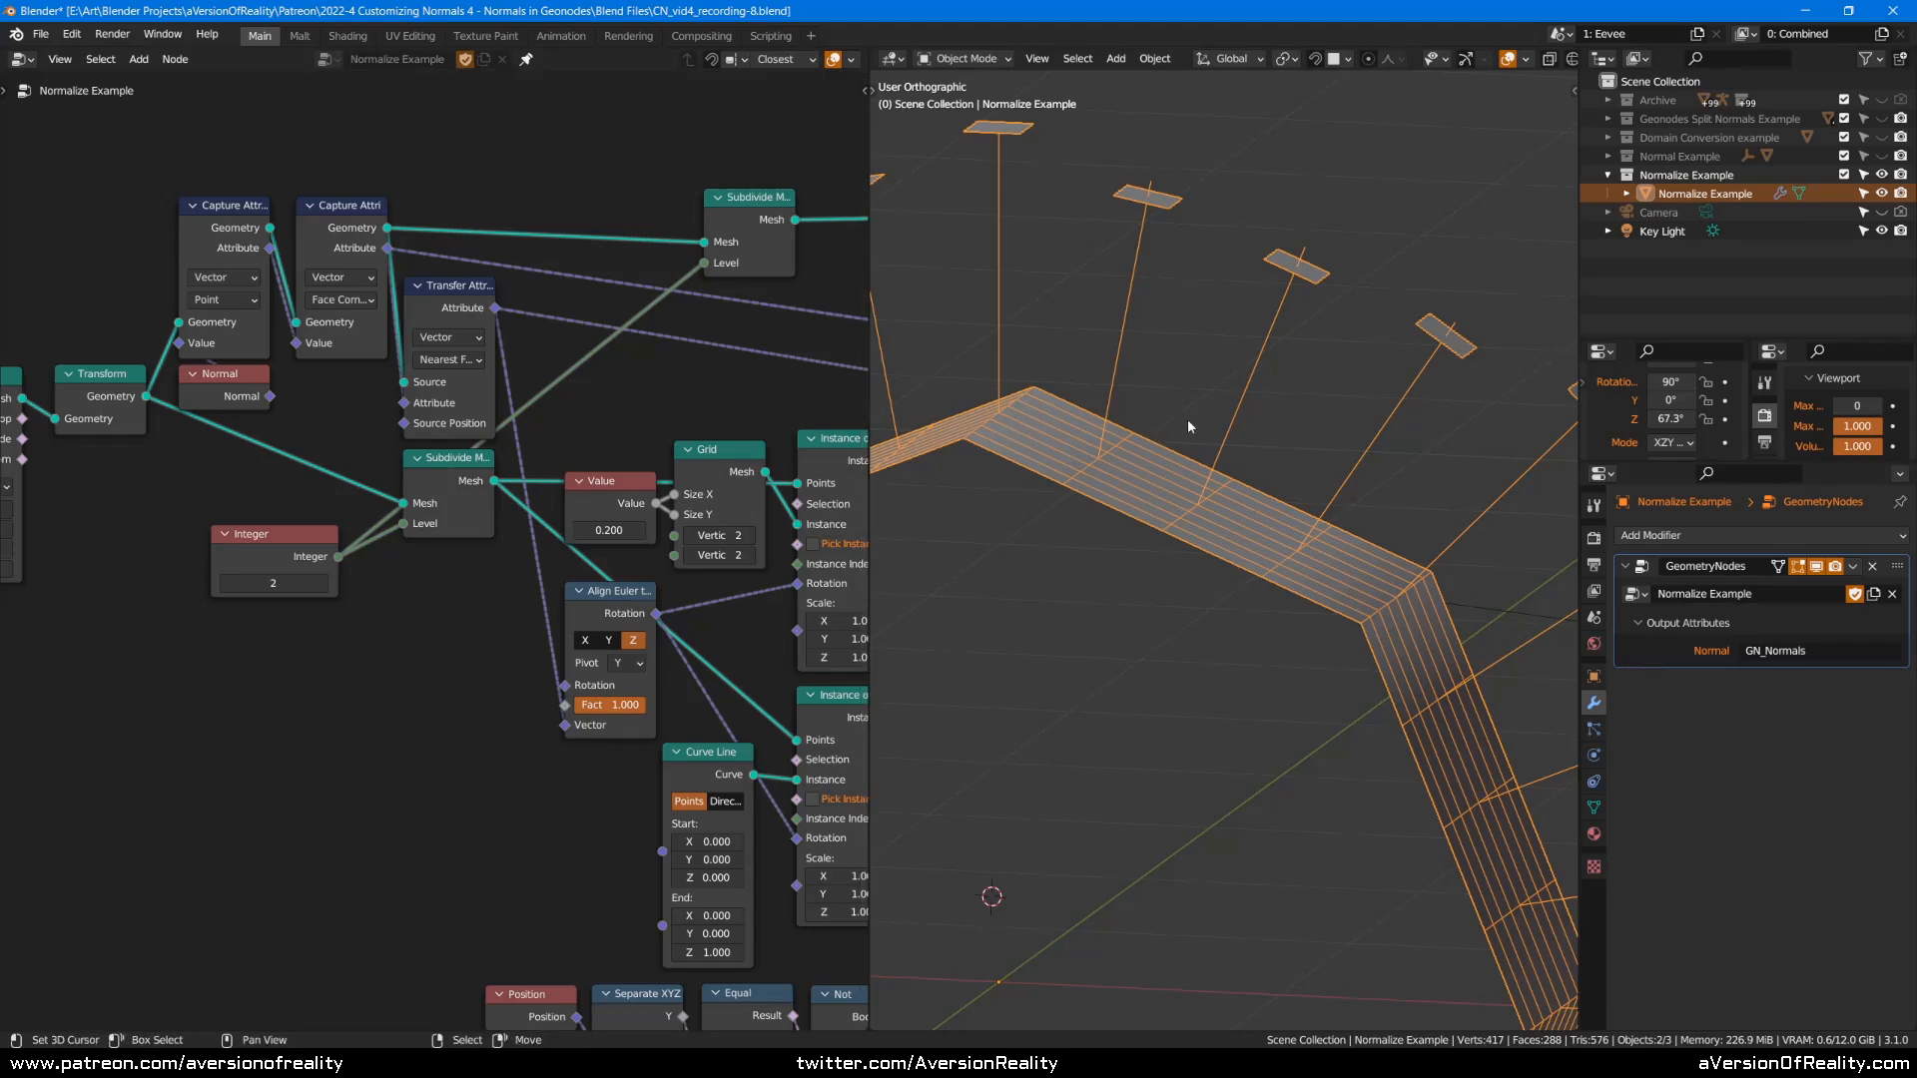
Examine the Subdivide Mesh and Transfer Attribute nodes alongside the interpolated normals on the ring's flat faces.
middle_click_drag(573, 445, 487, 379)
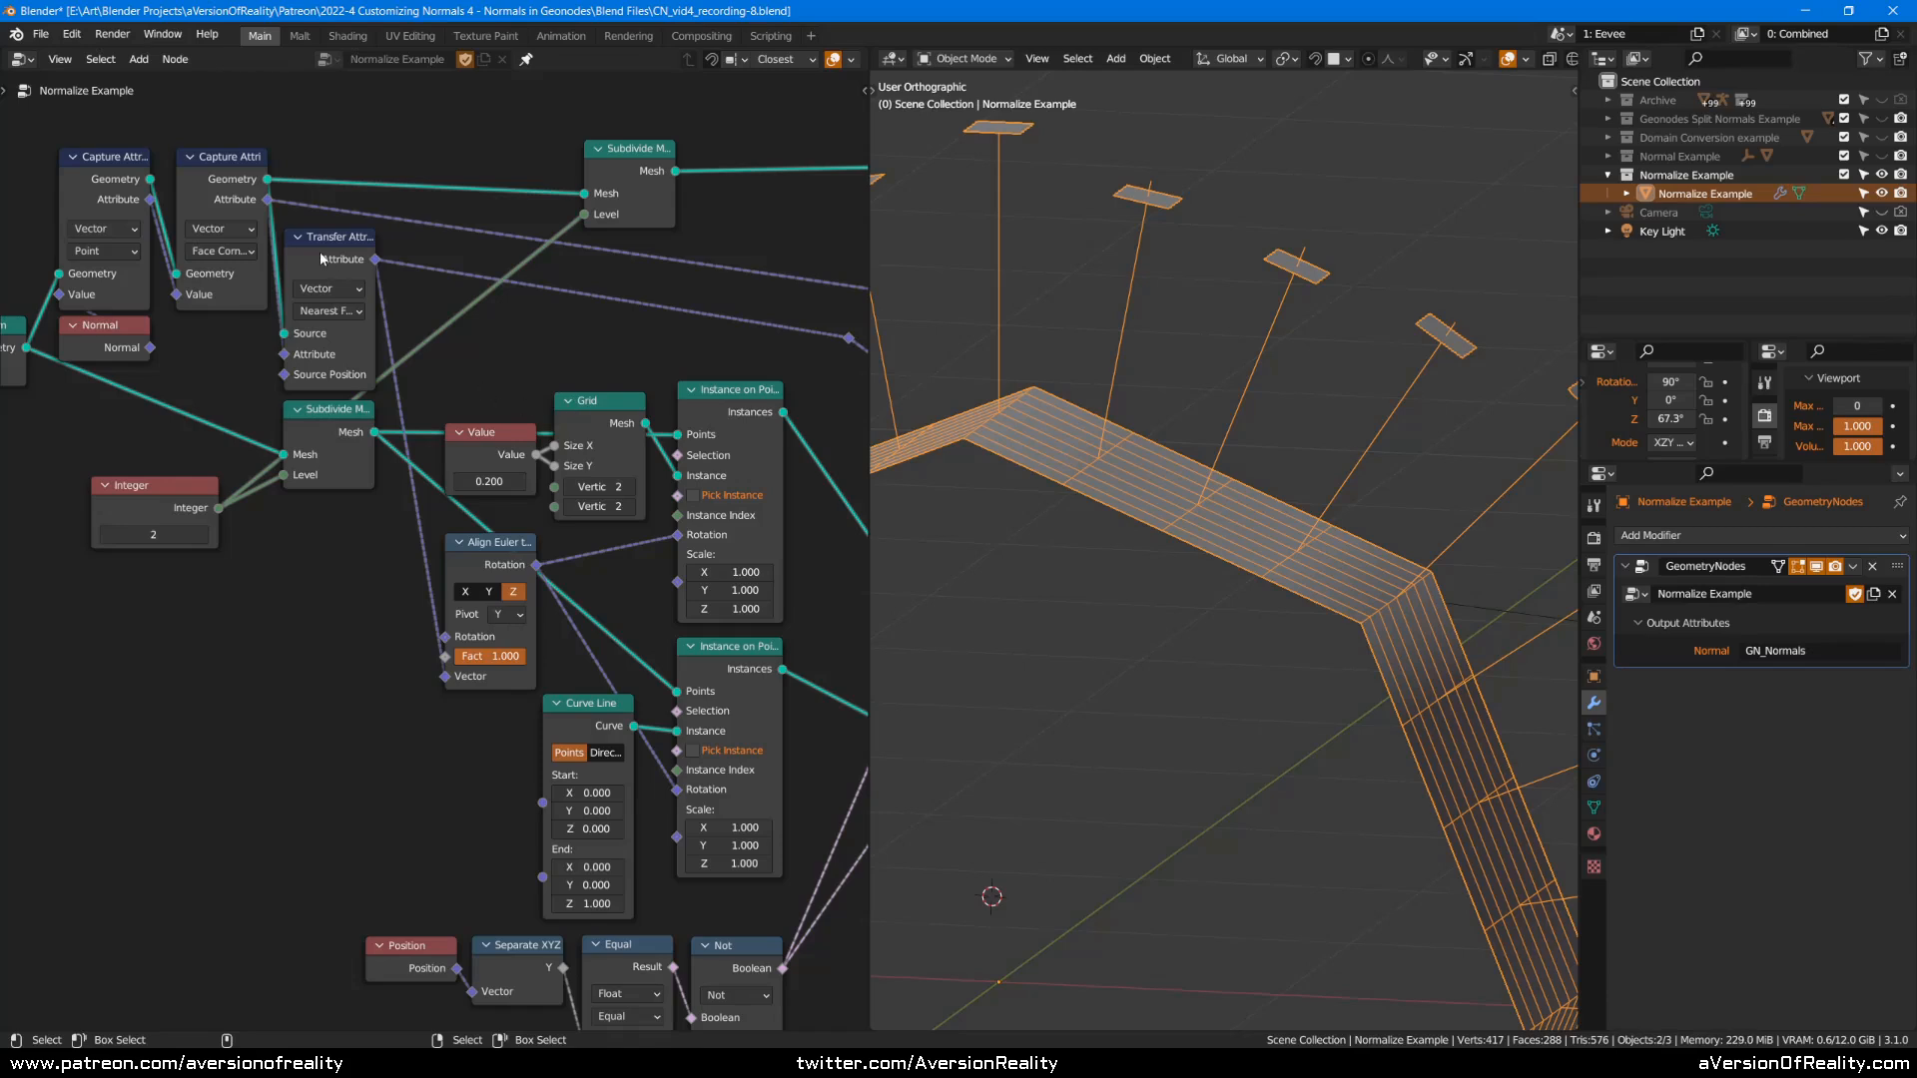
left_click(633, 178)
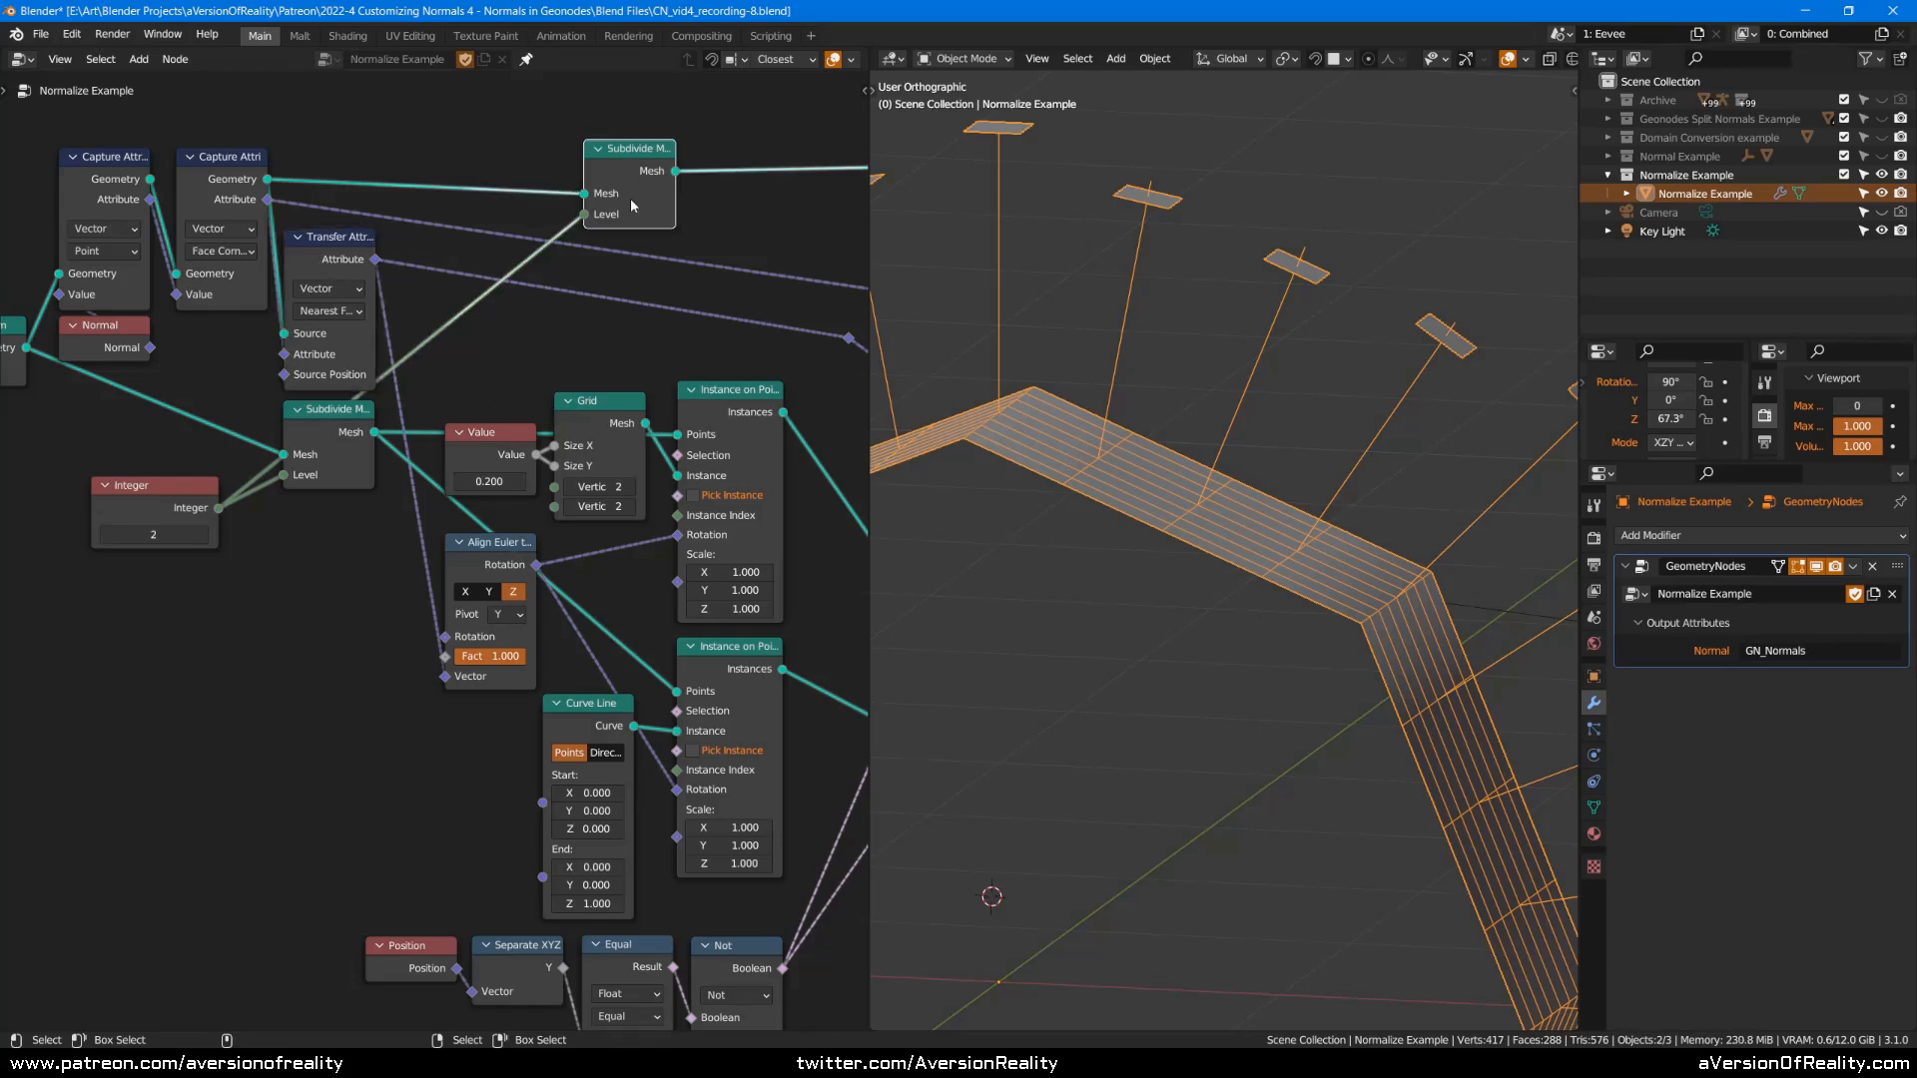
middle_click_drag(617, 326, 568, 356)
left_click(308, 281)
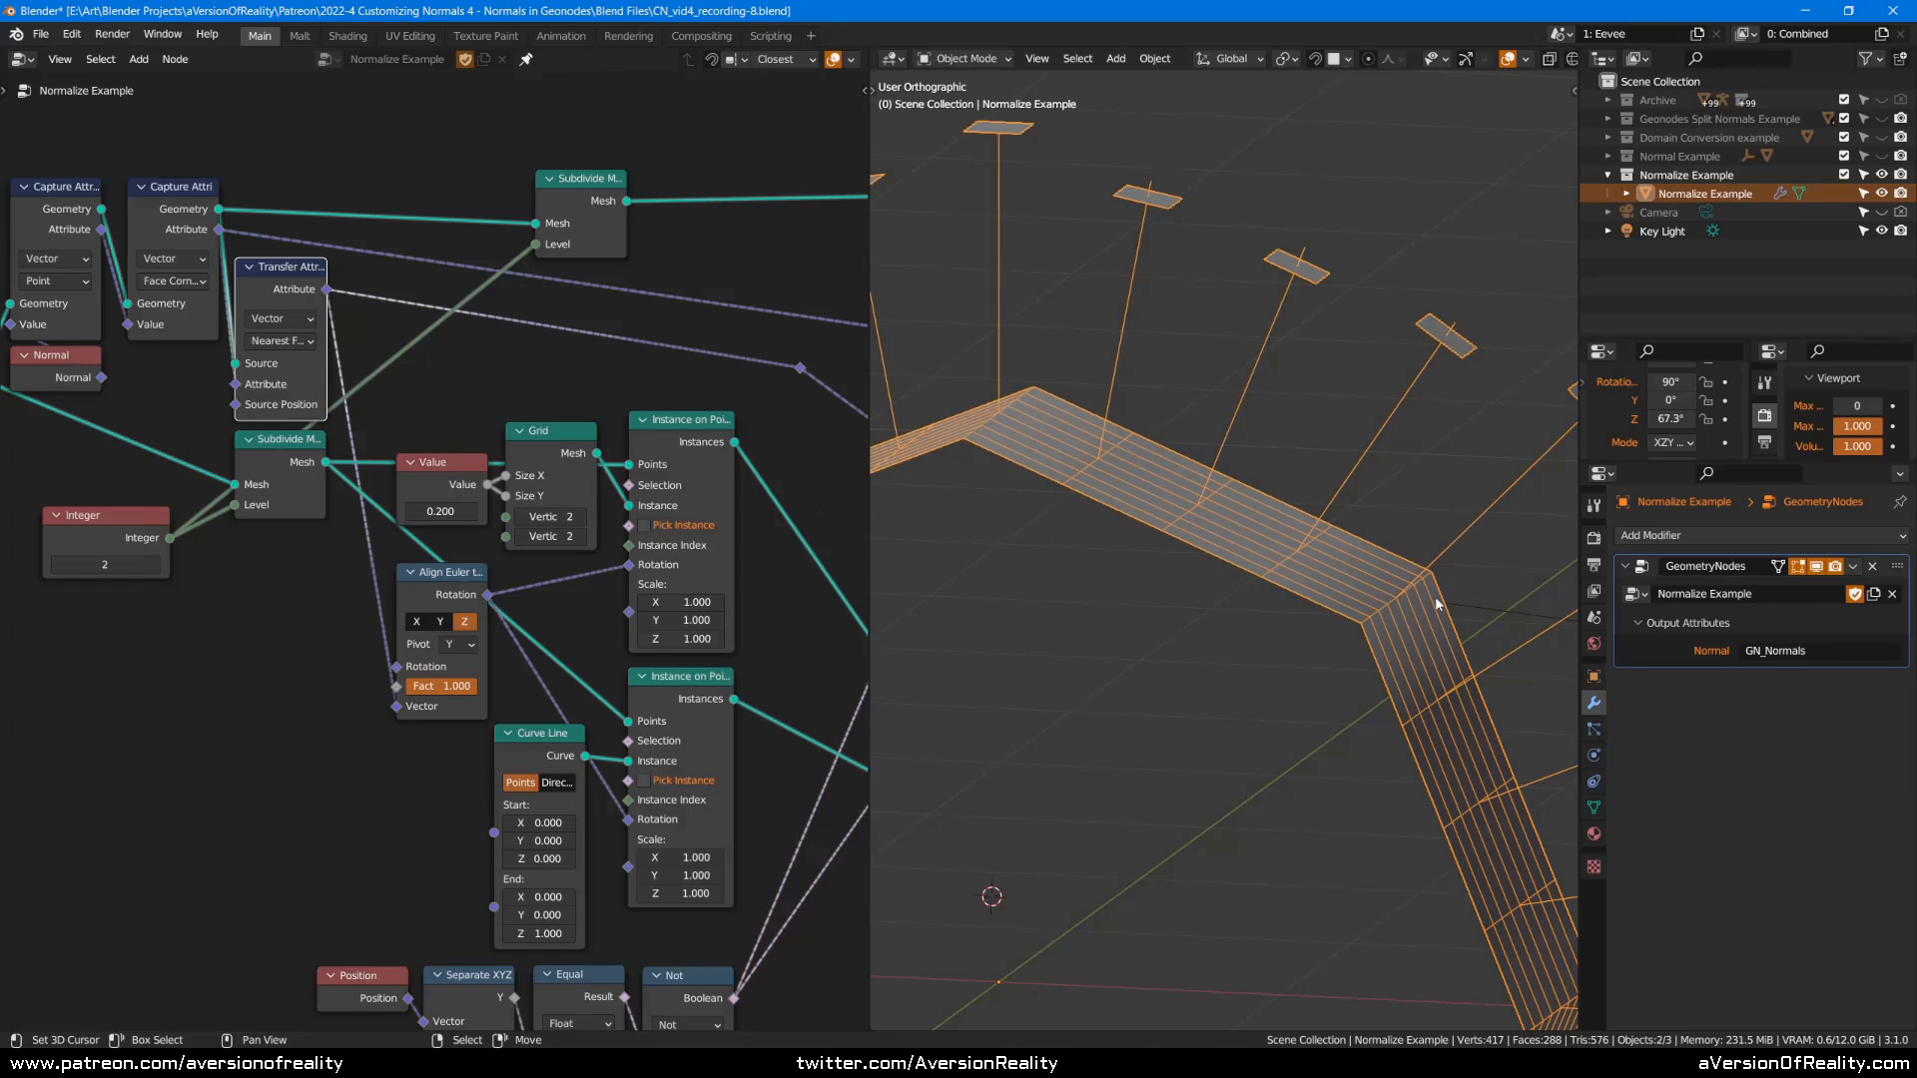
scroll(1203, 344, "up", 5)
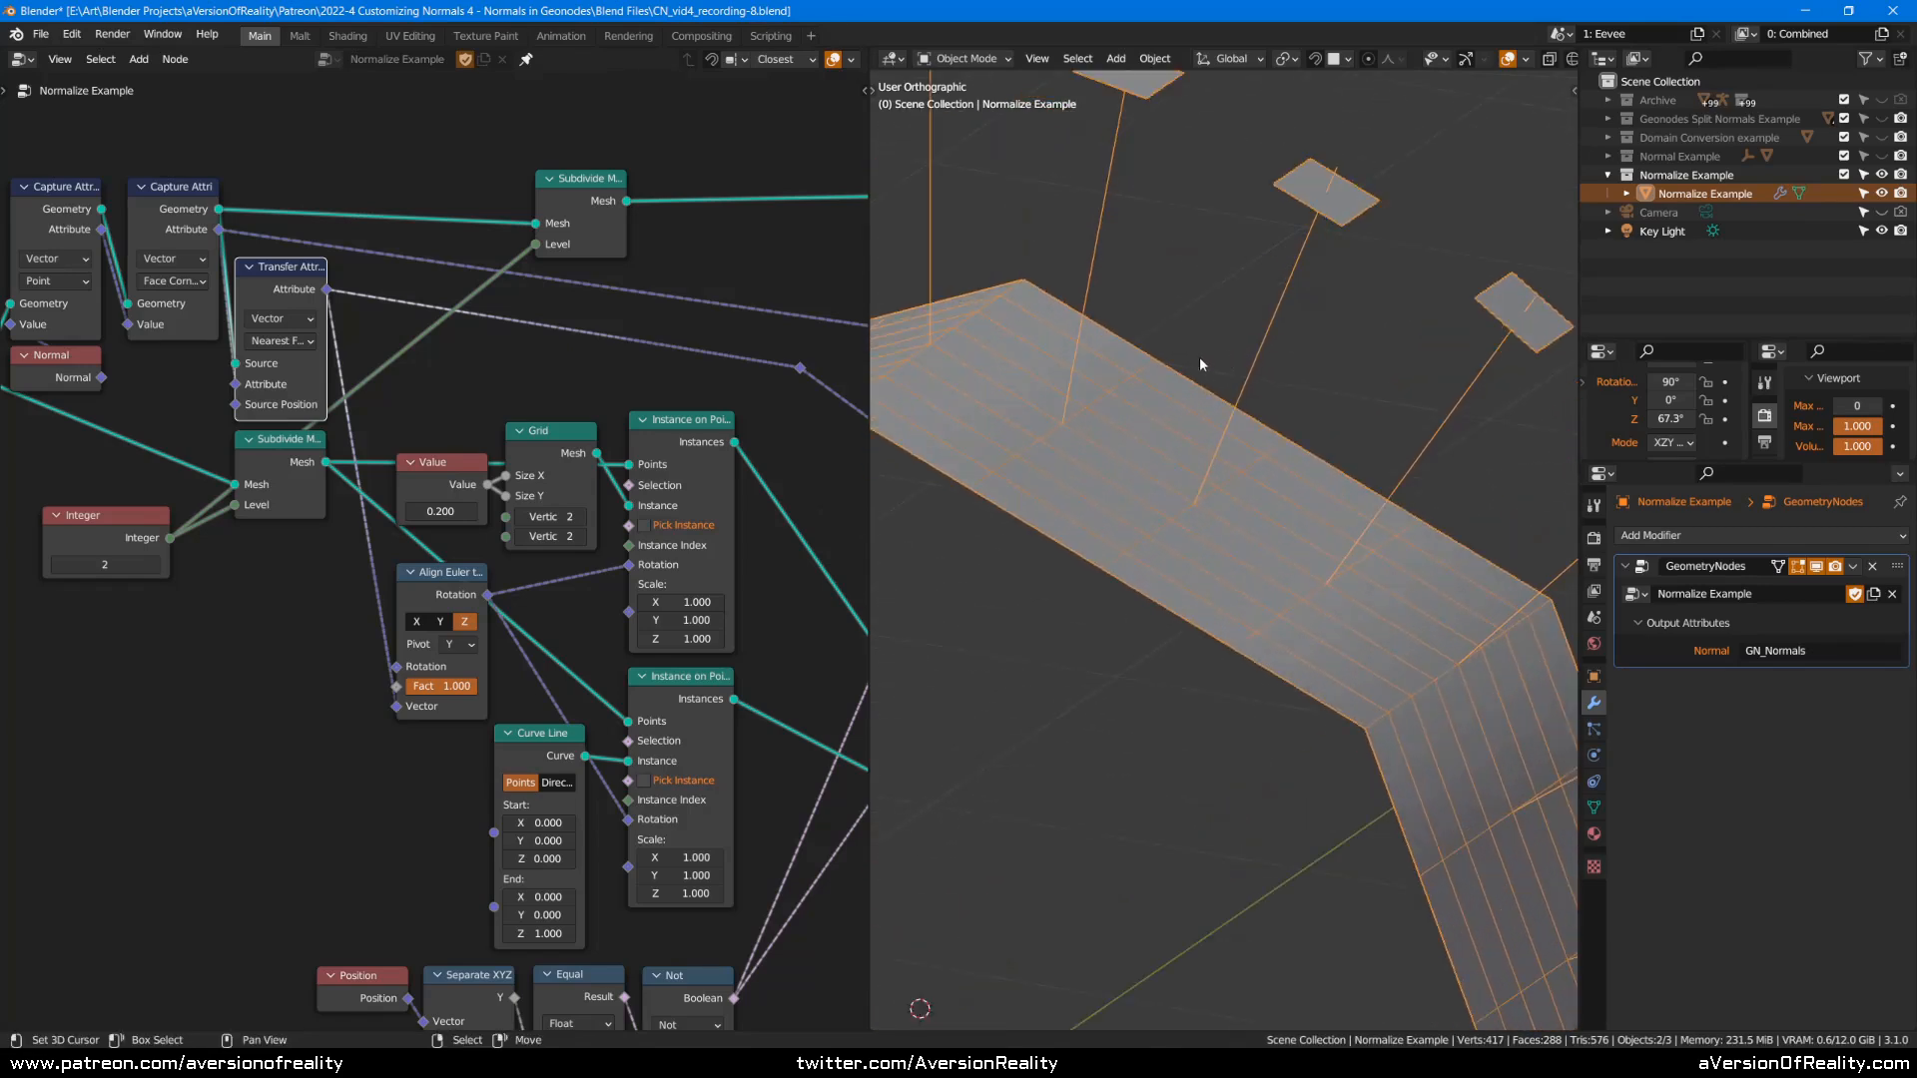
scroll(1200, 356, "down", 2)
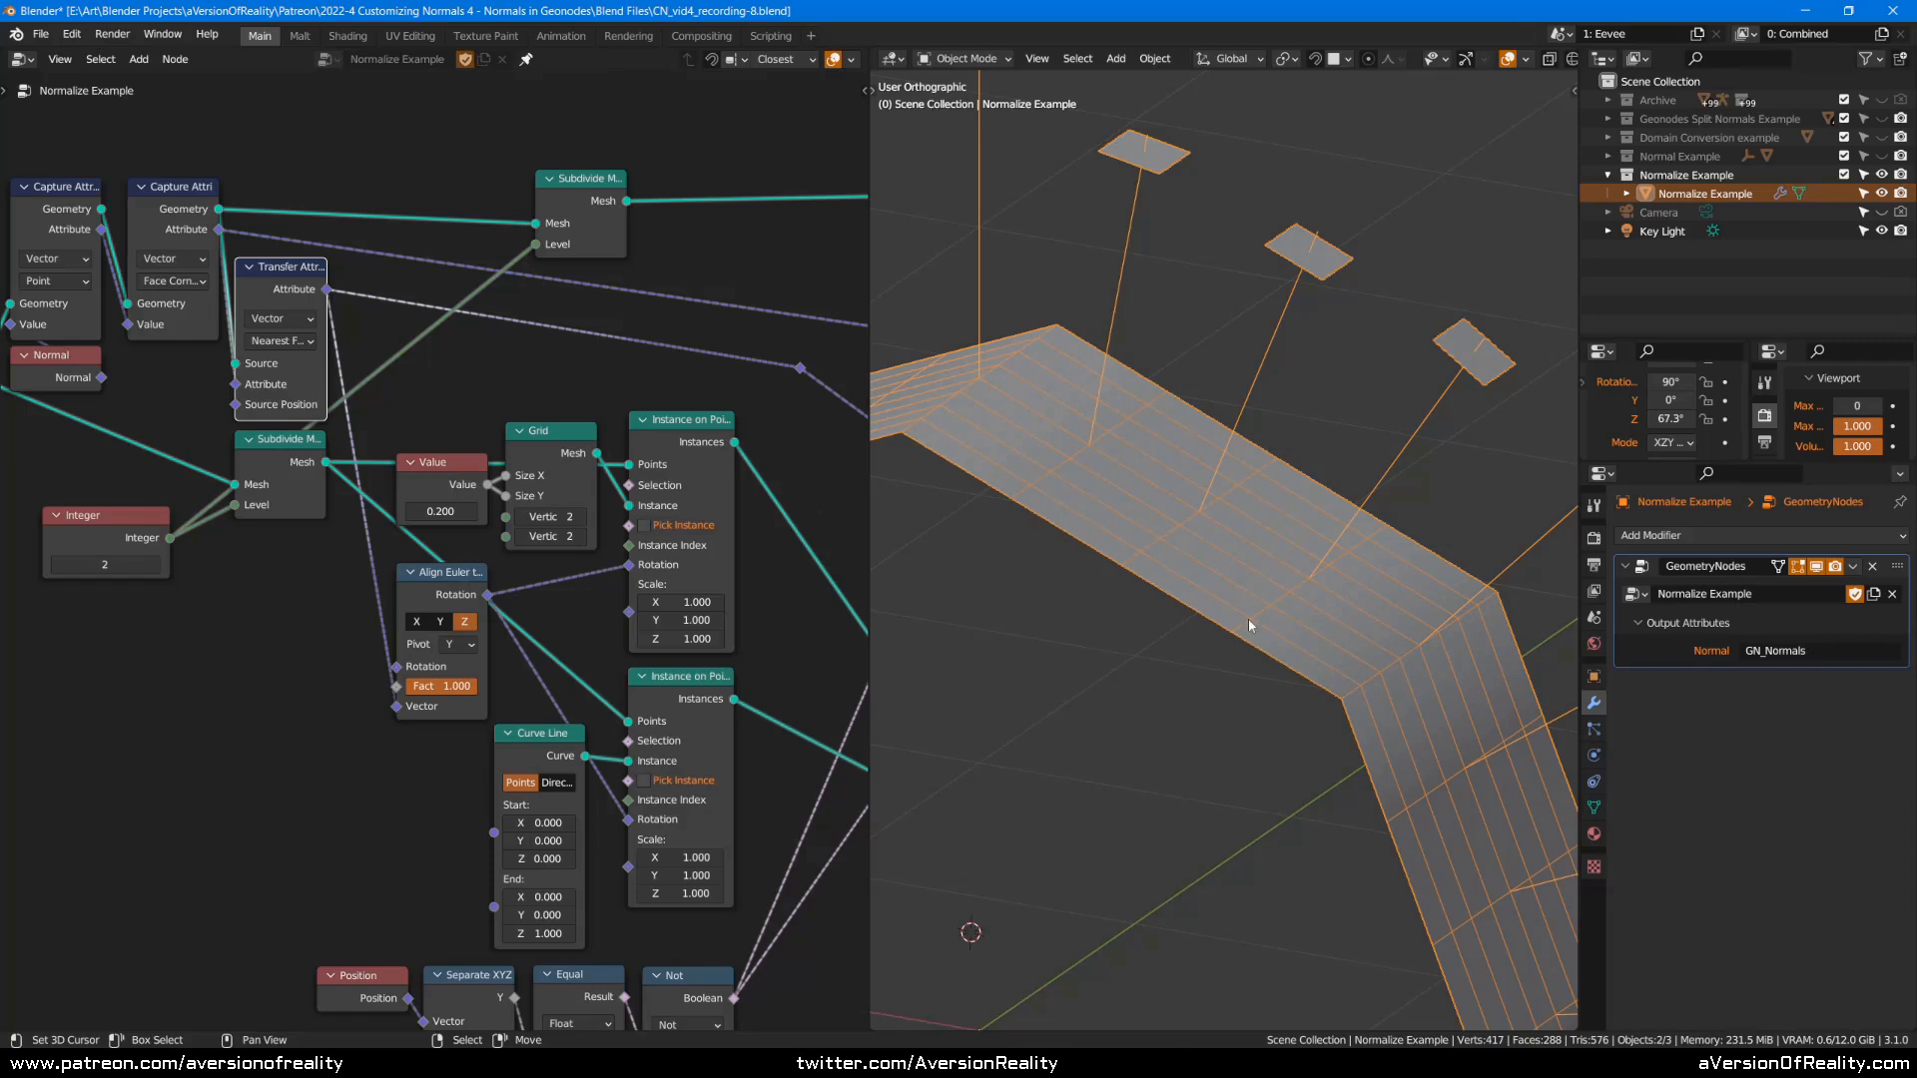
Return the viewport to front view and raise the Integer node's subdivision level to 4.
key("KP_1")
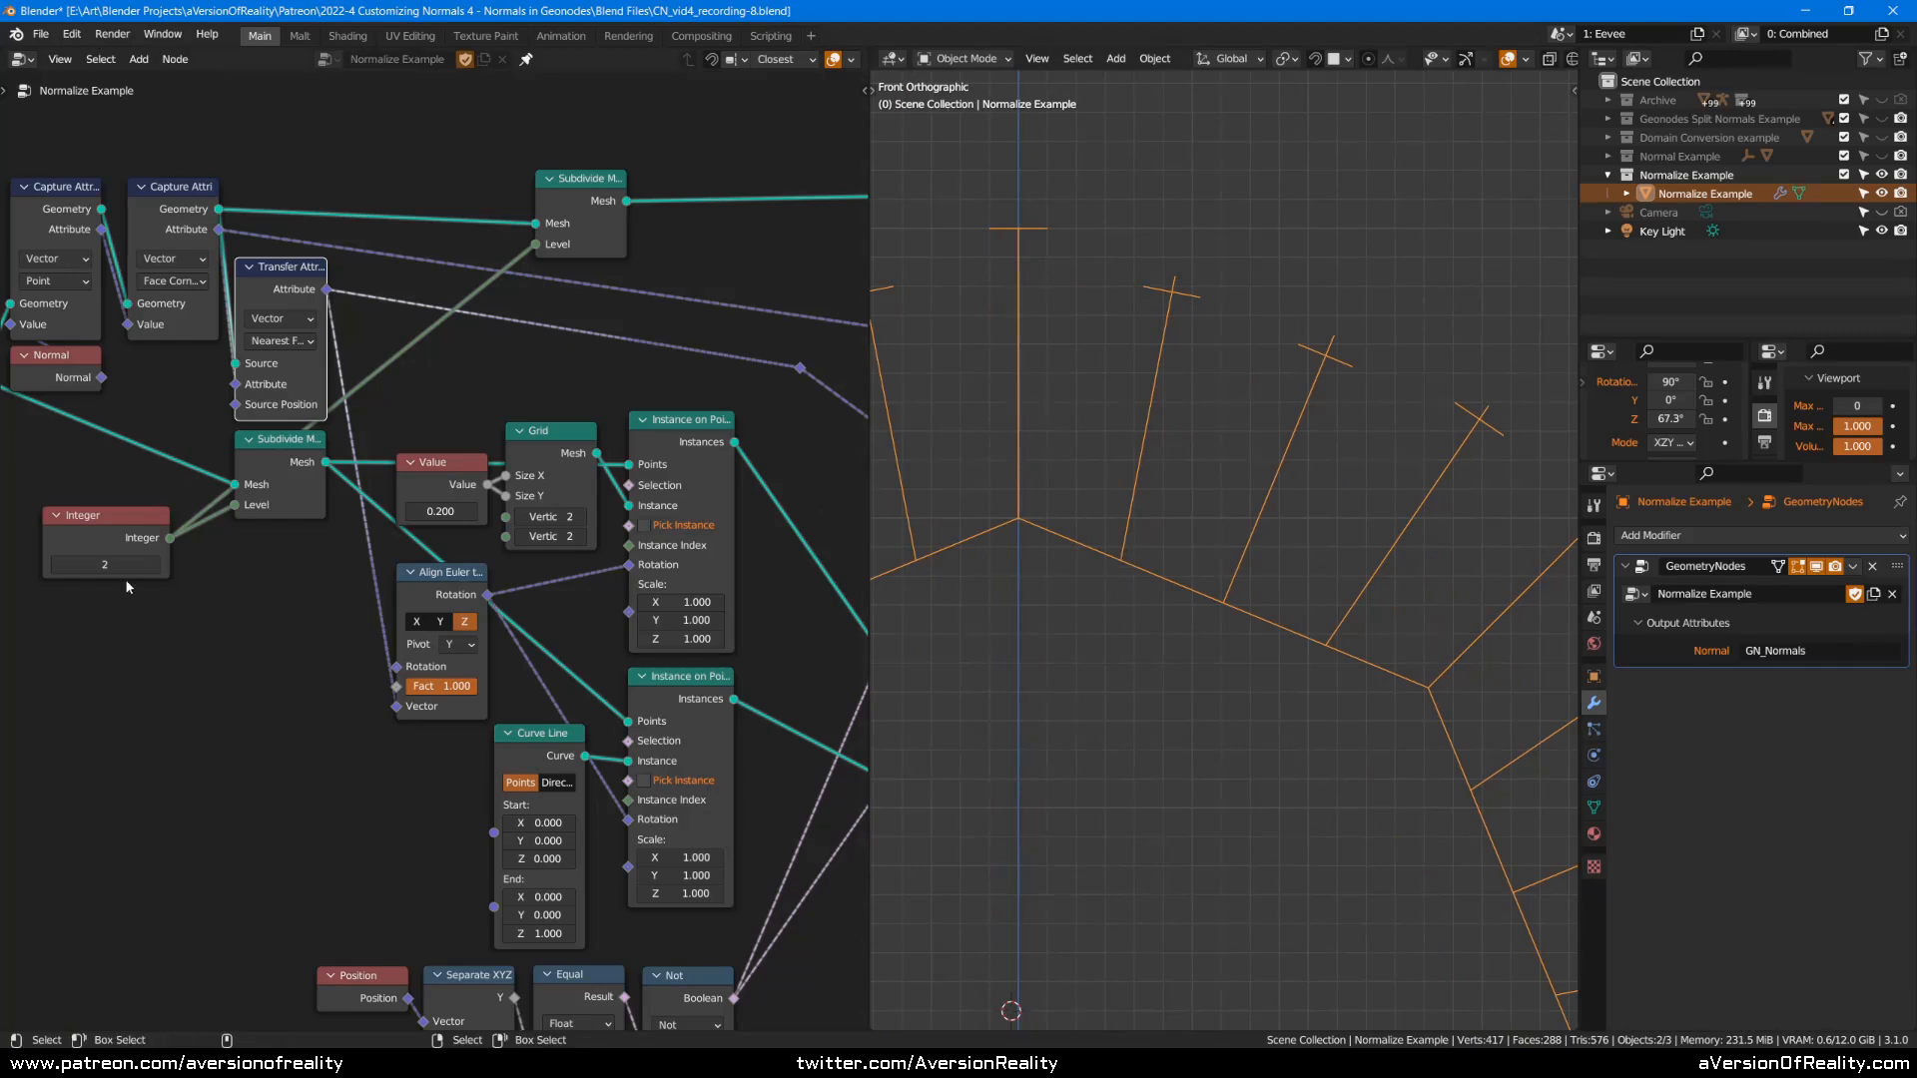
left_click(153, 565)
left_click(153, 565)
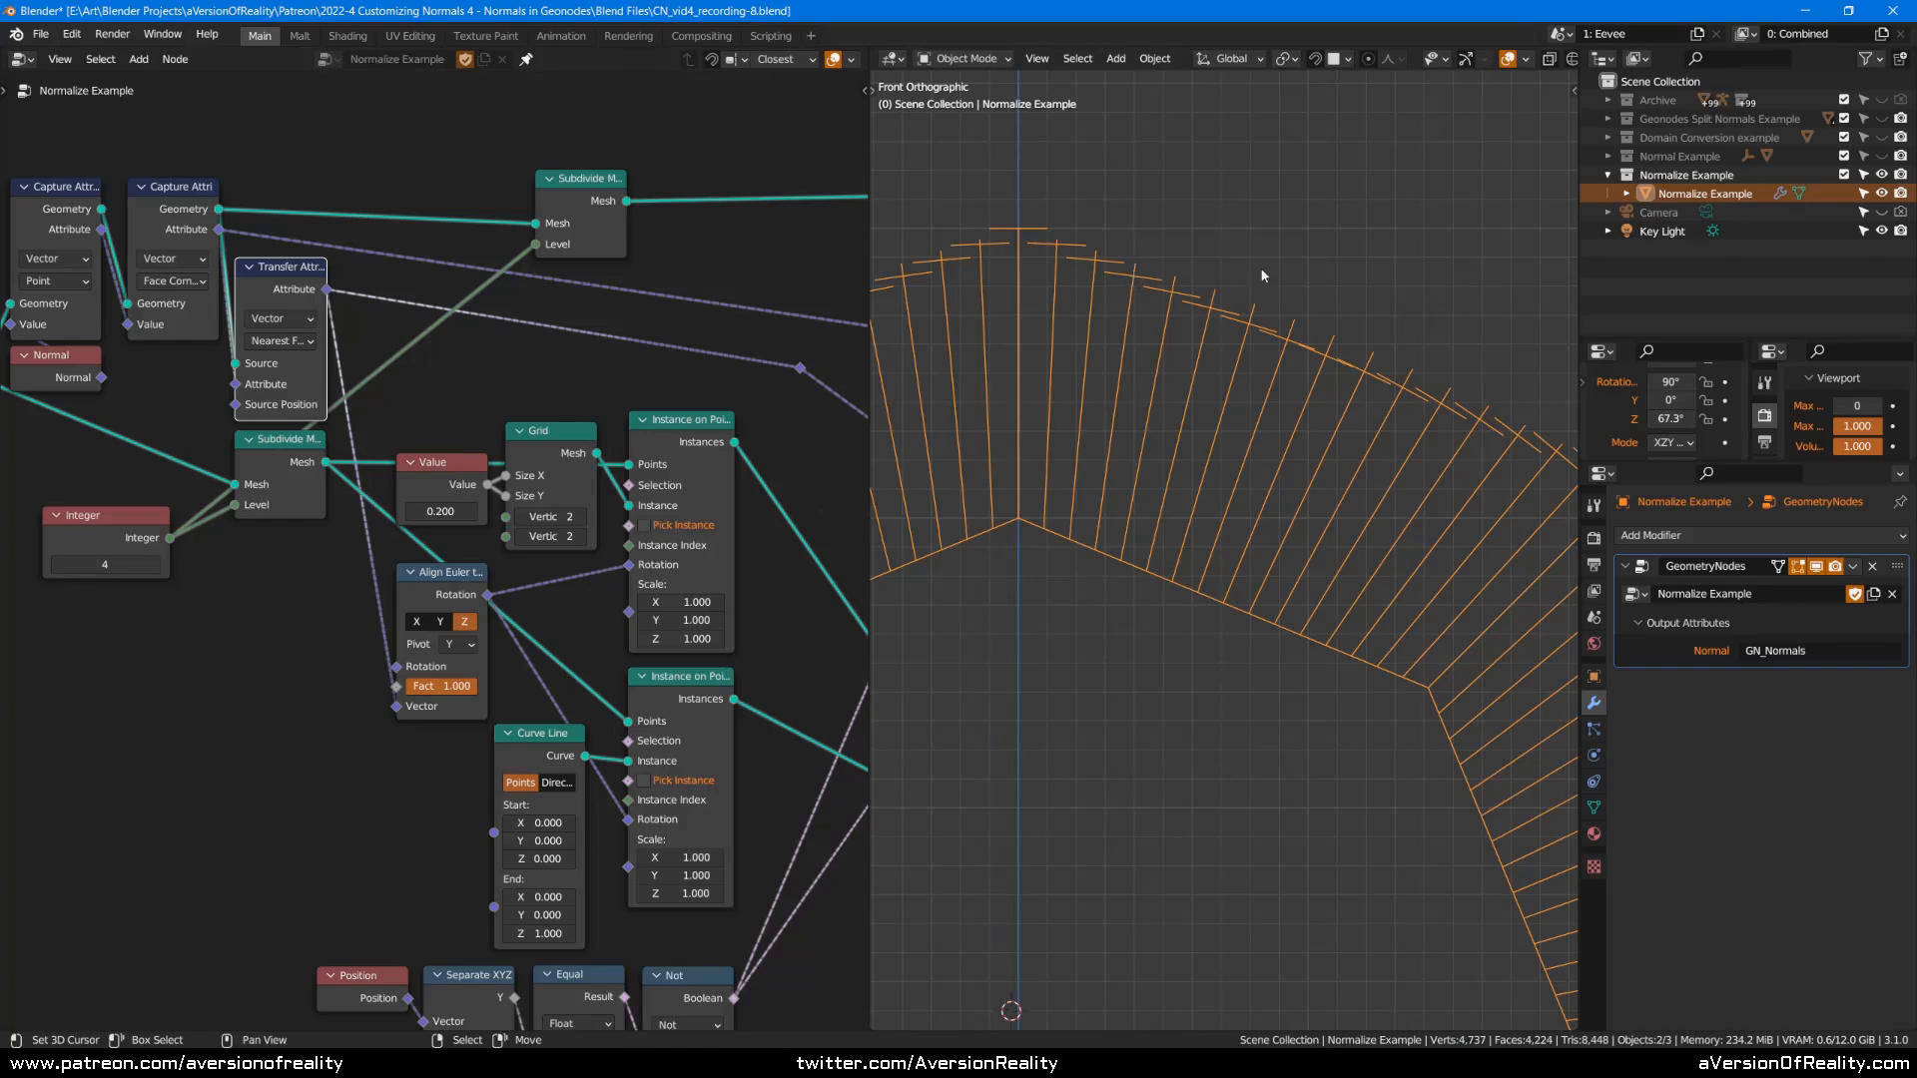
scroll(1256, 239, "down", 2)
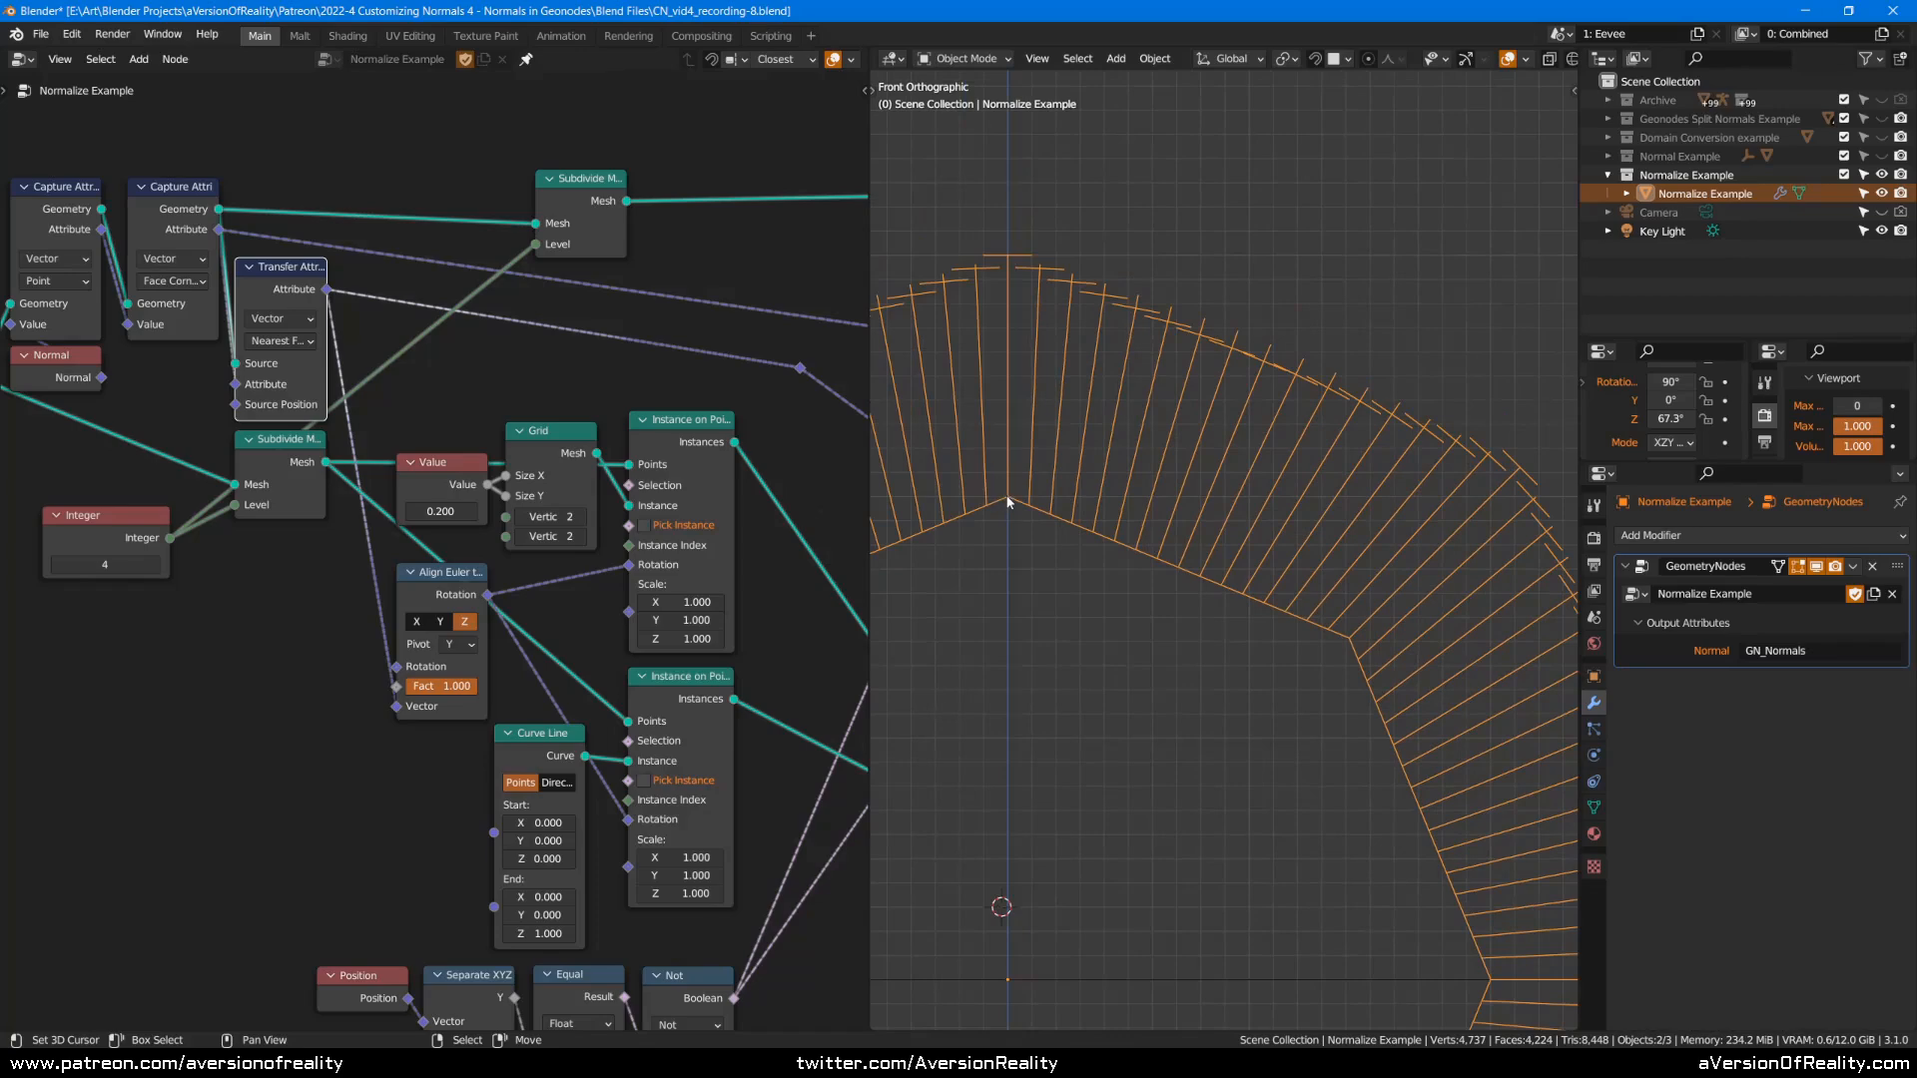
Preview the ring from the Capture Attribute stage alone, and reconnect Set Shade Smooth to the Group Output.
left_click(337, 154)
left_click(197, 212, "ctrl+shift")
middle_click_drag(1238, 314, 1210, 383)
middle_click_drag(712, 446, 300, 444)
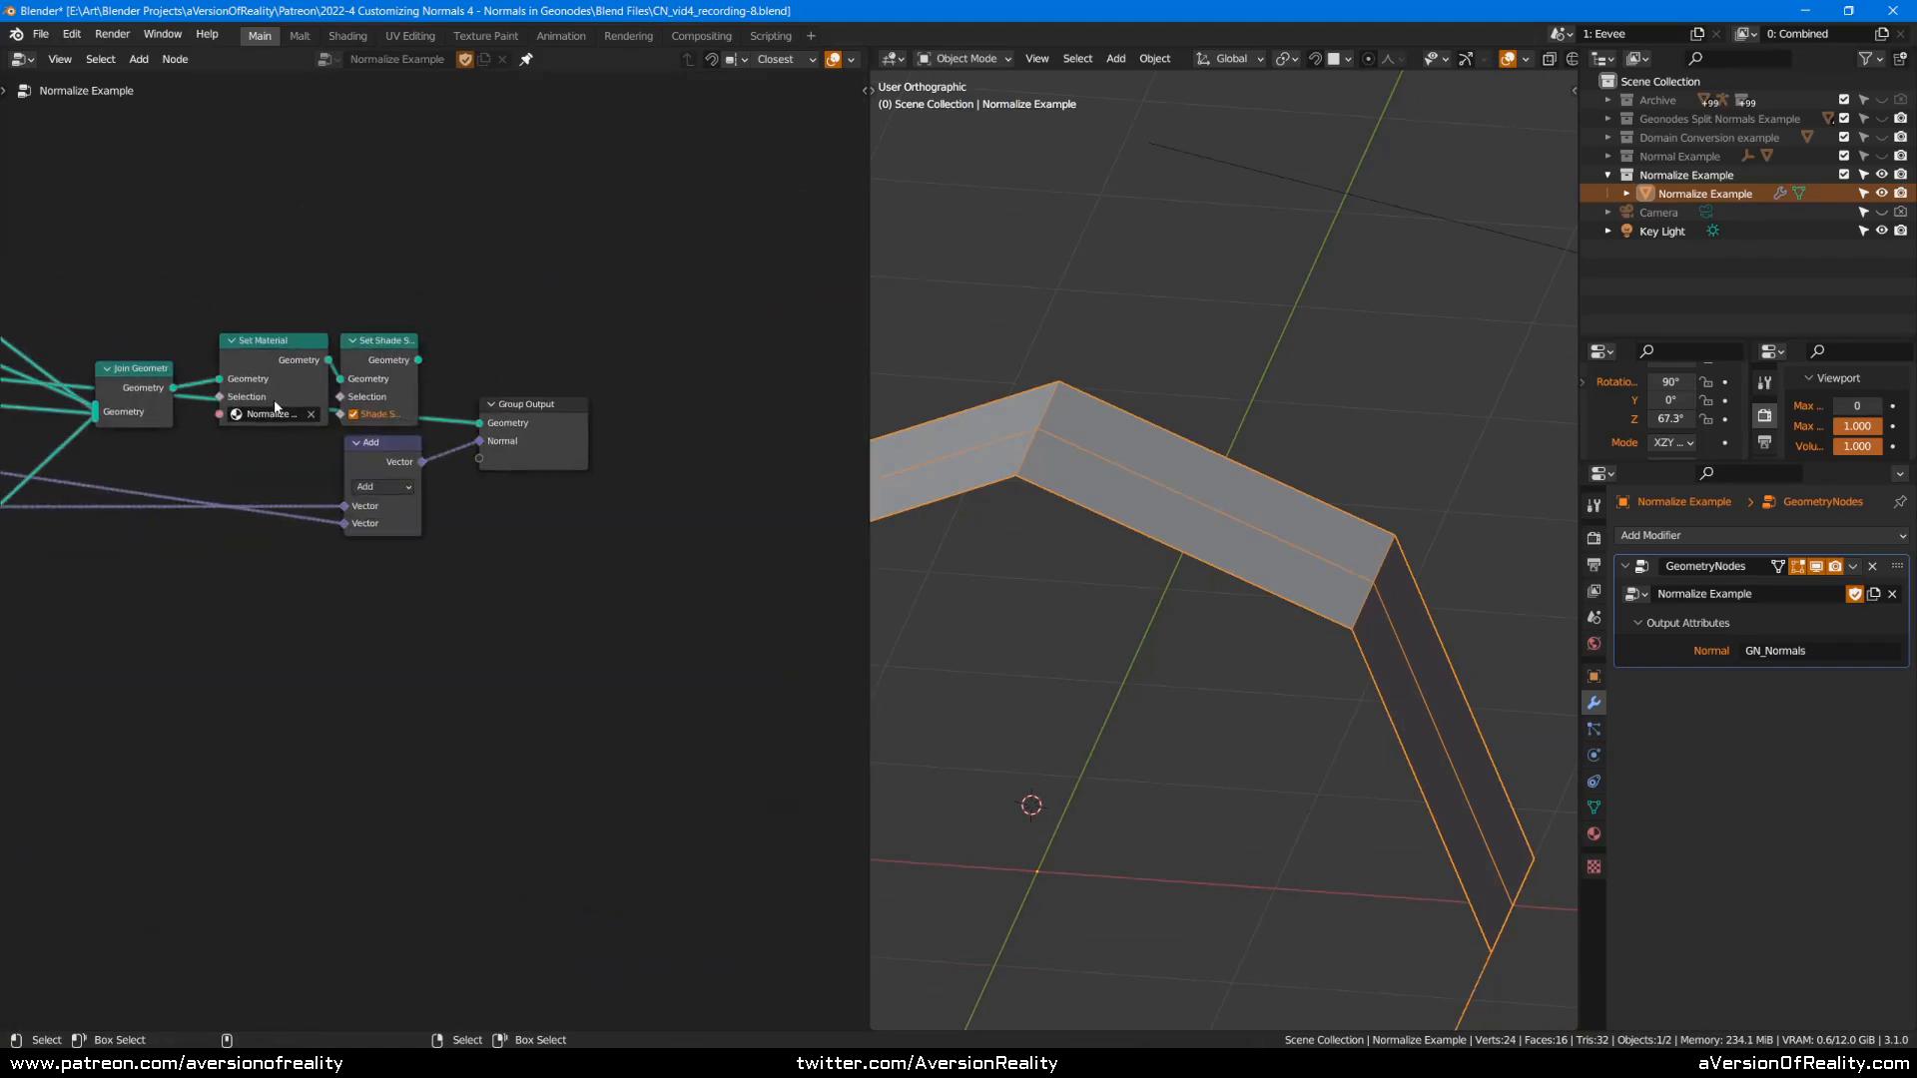
left_click(381, 363, "ctrl+shift")
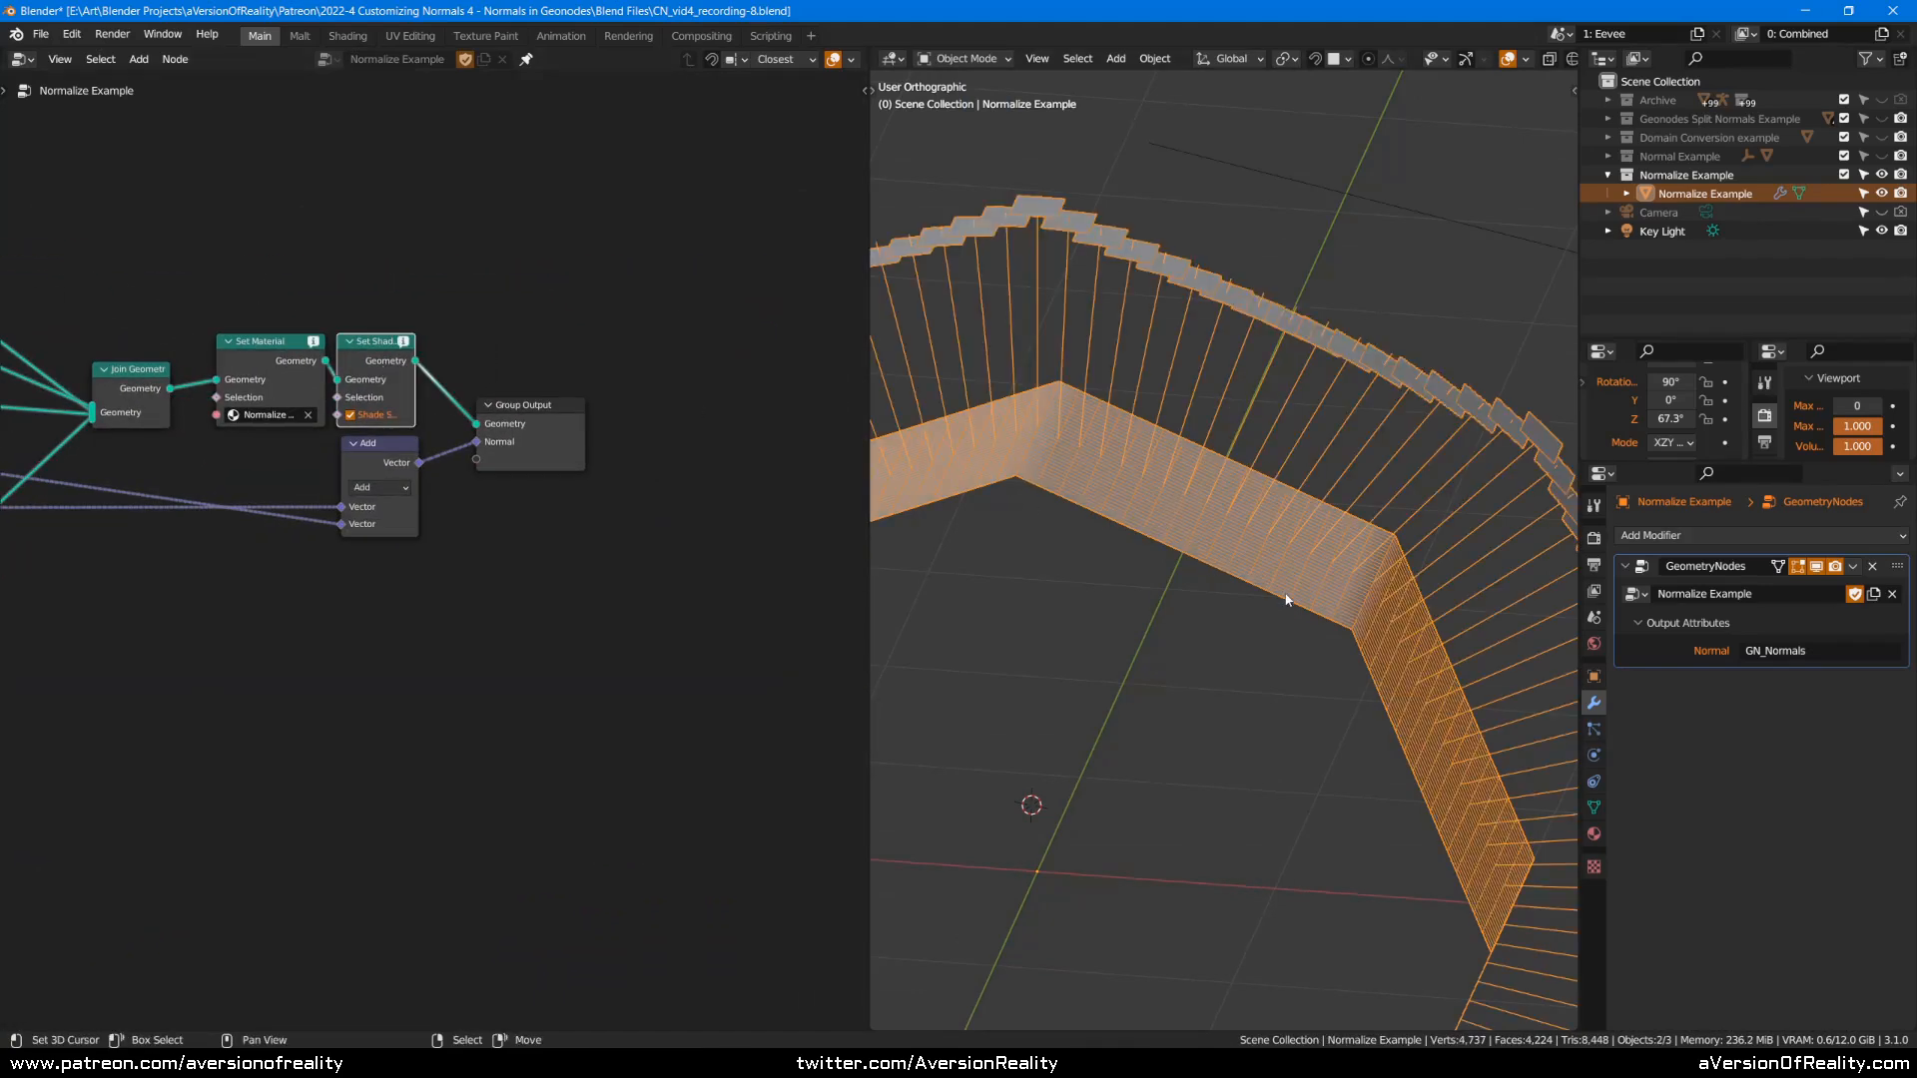
Examine in front view how the interpolated normals' lengths vary between the ring's corners.
key("KP_1")
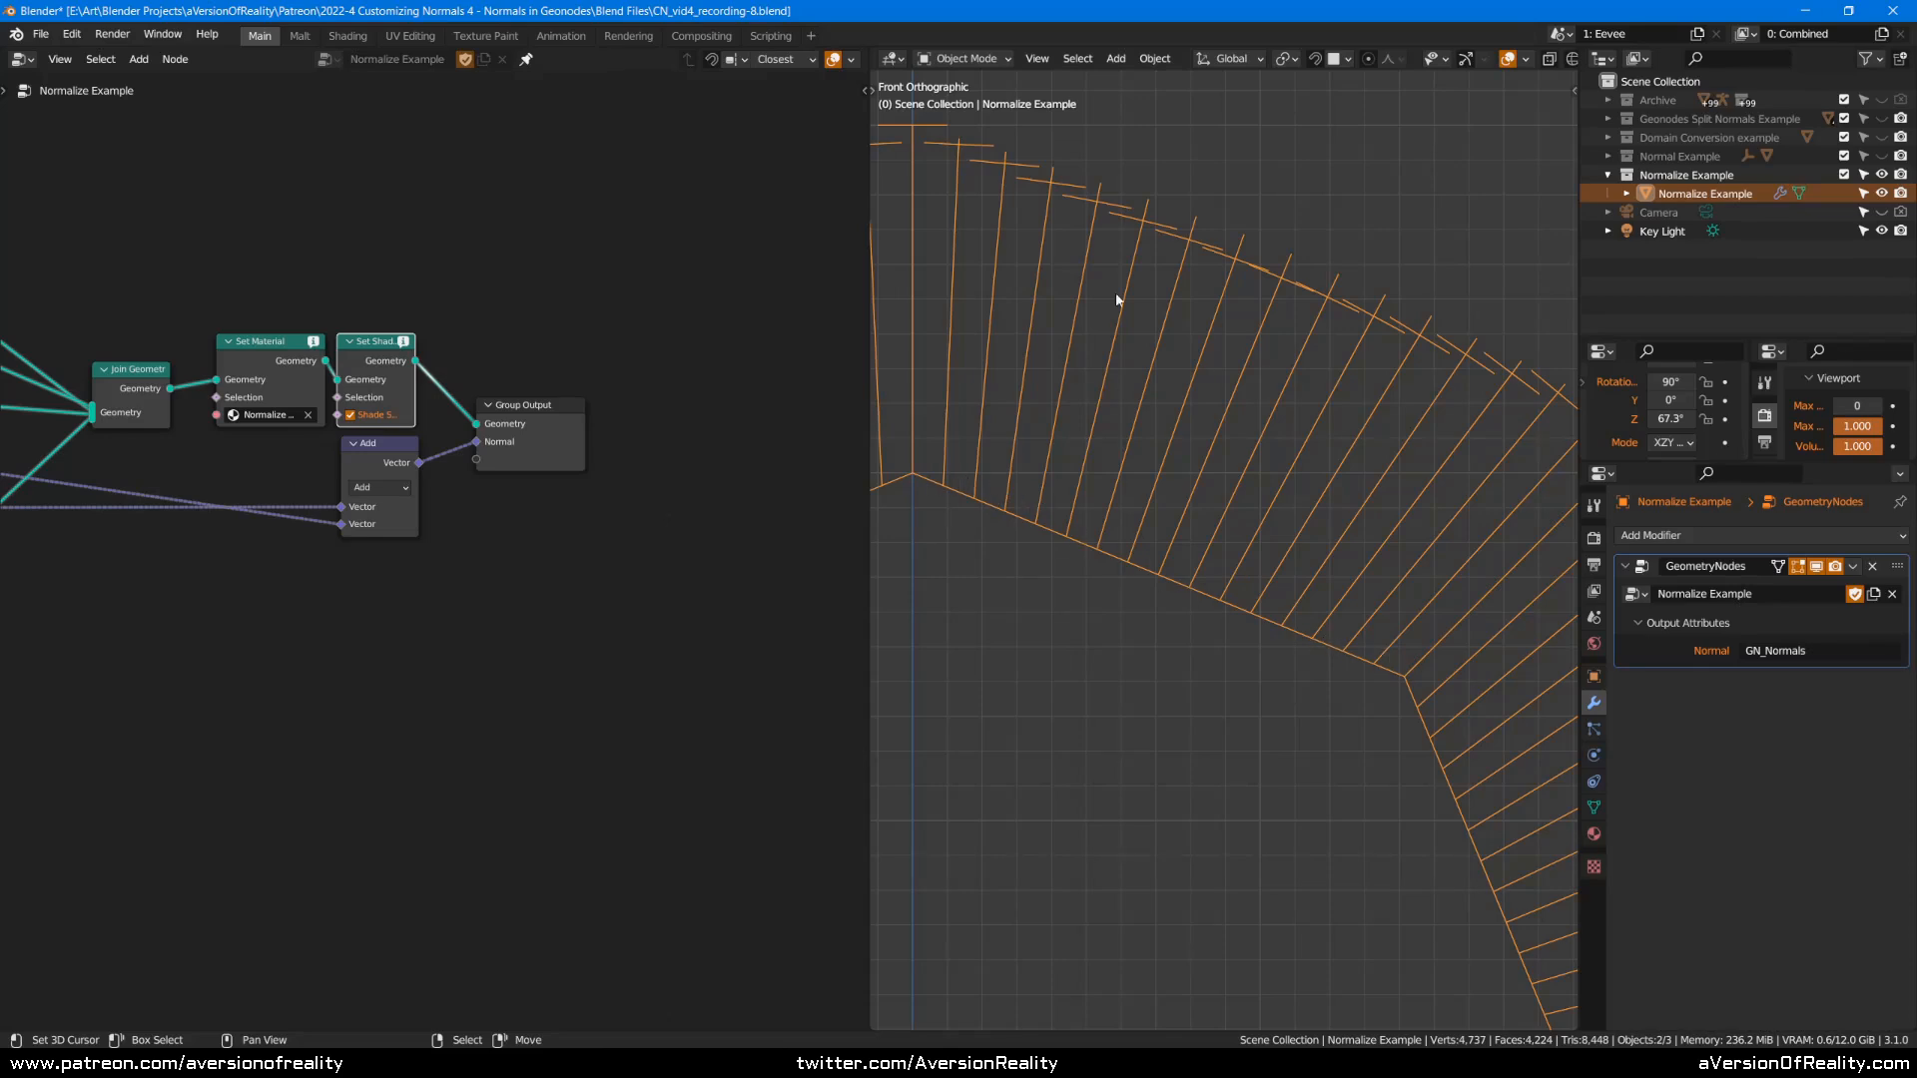
scroll(1160, 338, "down", 2)
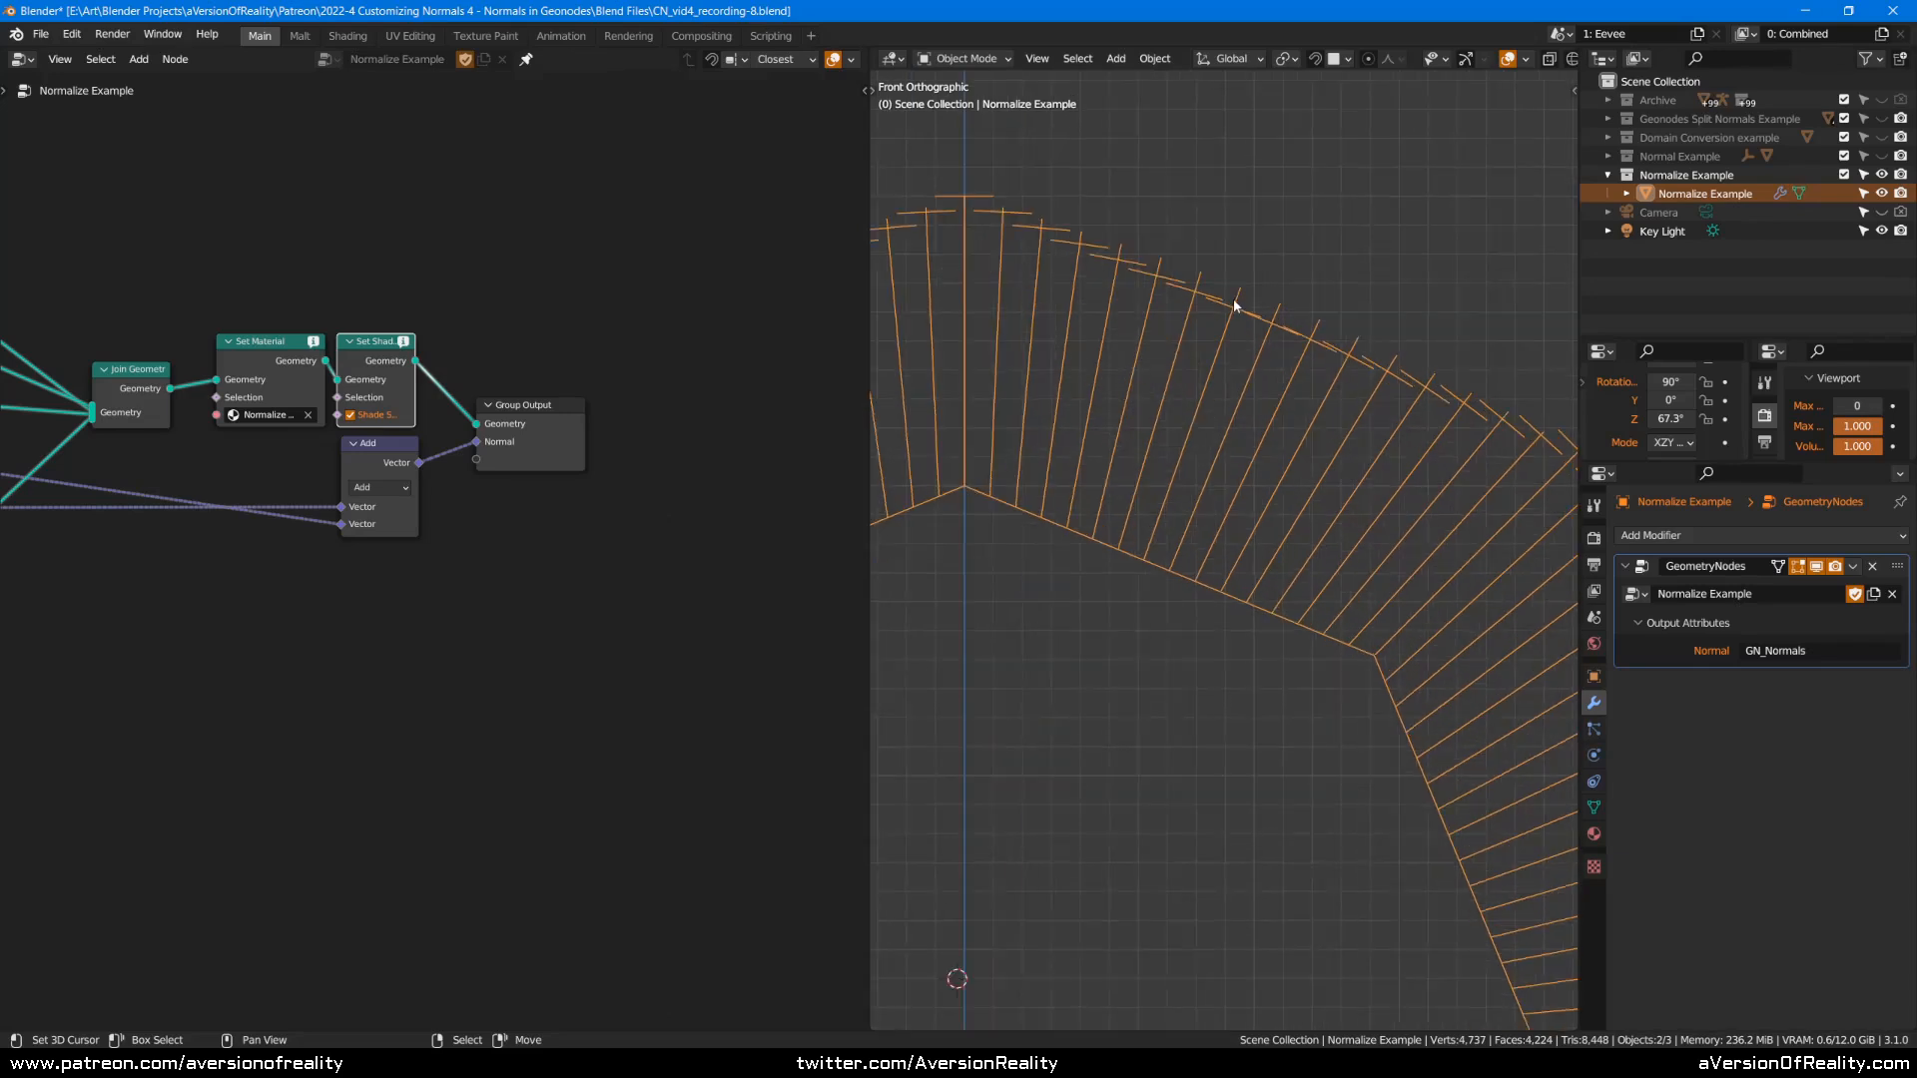
scroll(1234, 308, "down", 1)
middle_click_drag(1237, 338, 1309, 271)
scroll(1279, 305, "down", 1)
scroll(1311, 270, "down", 1)
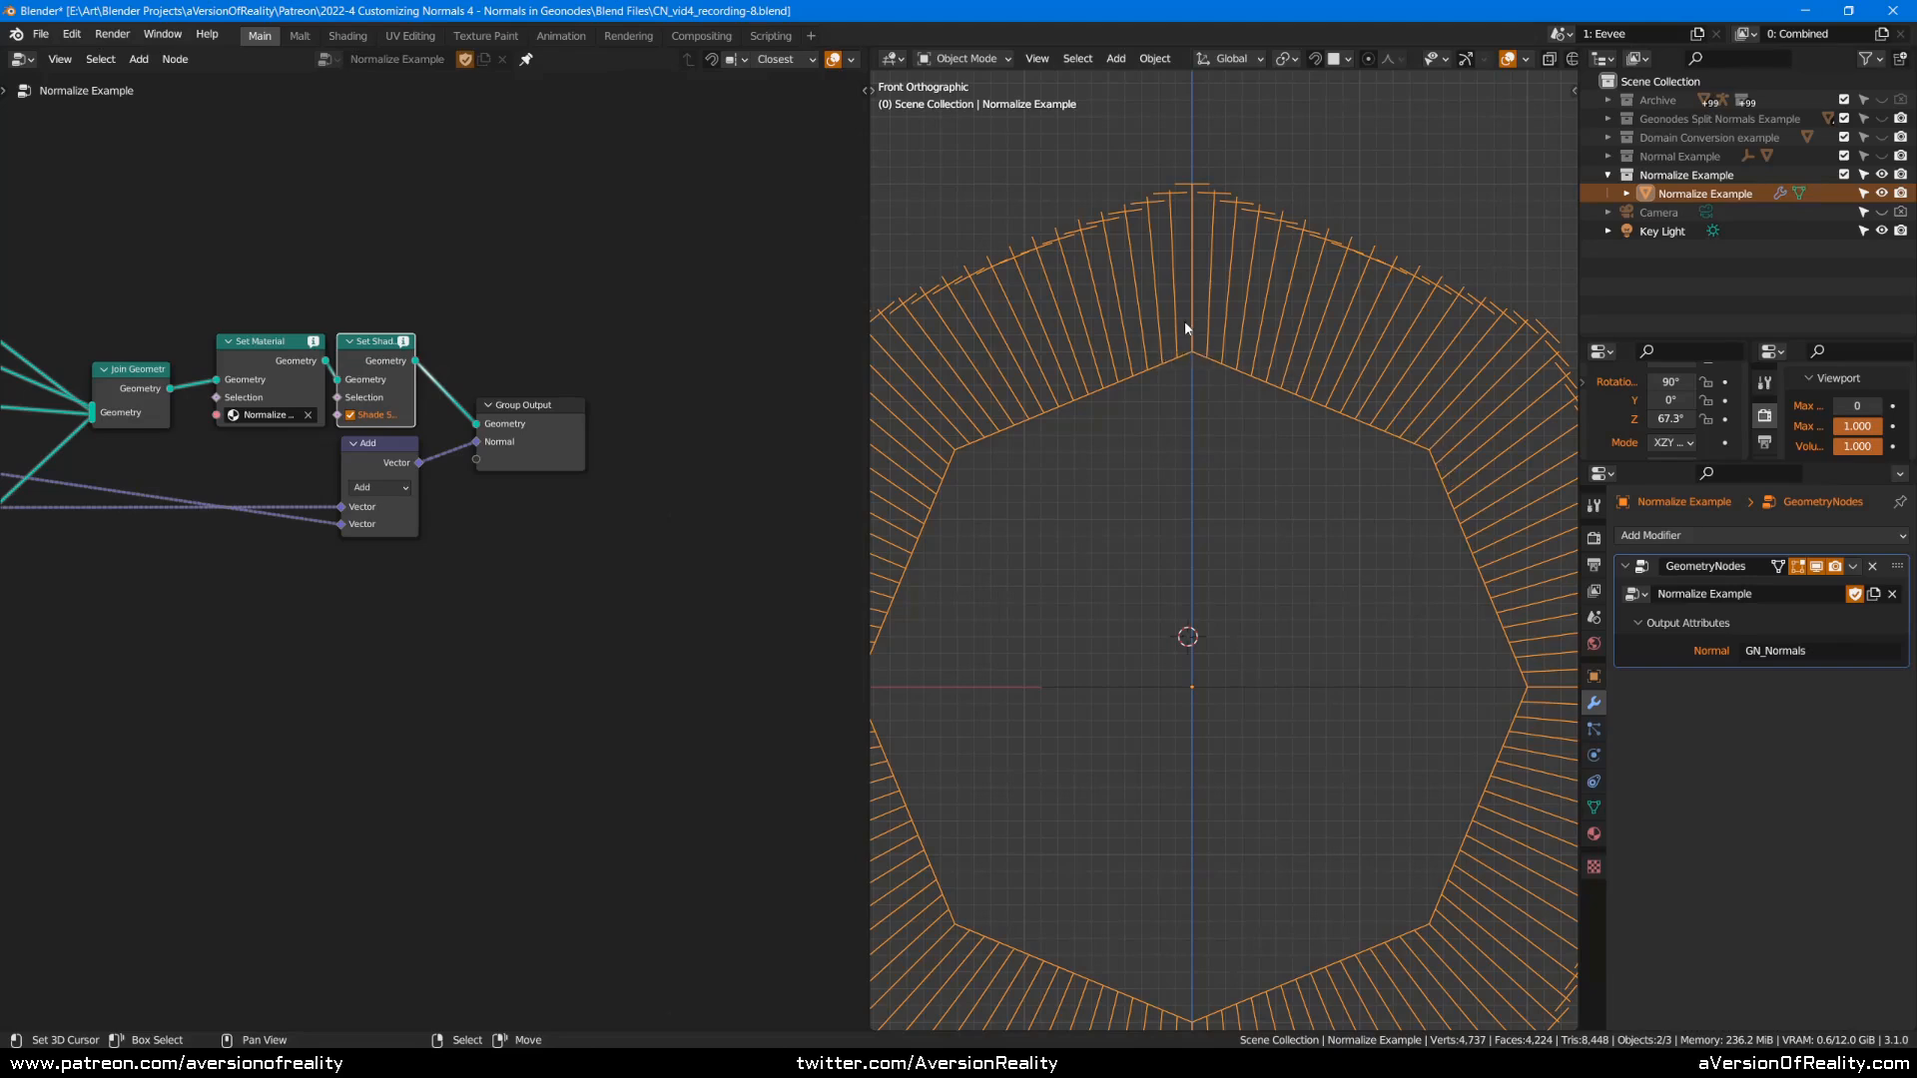
Lower the Integer node's subdivision level to 2.
middle_click_drag(407, 524, 860, 487)
middle_click_drag(4, 474, 449, 501)
middle_click_drag(10, 483, 553, 450)
middle_click_drag(60, 538, 556, 537)
left_click(480, 505)
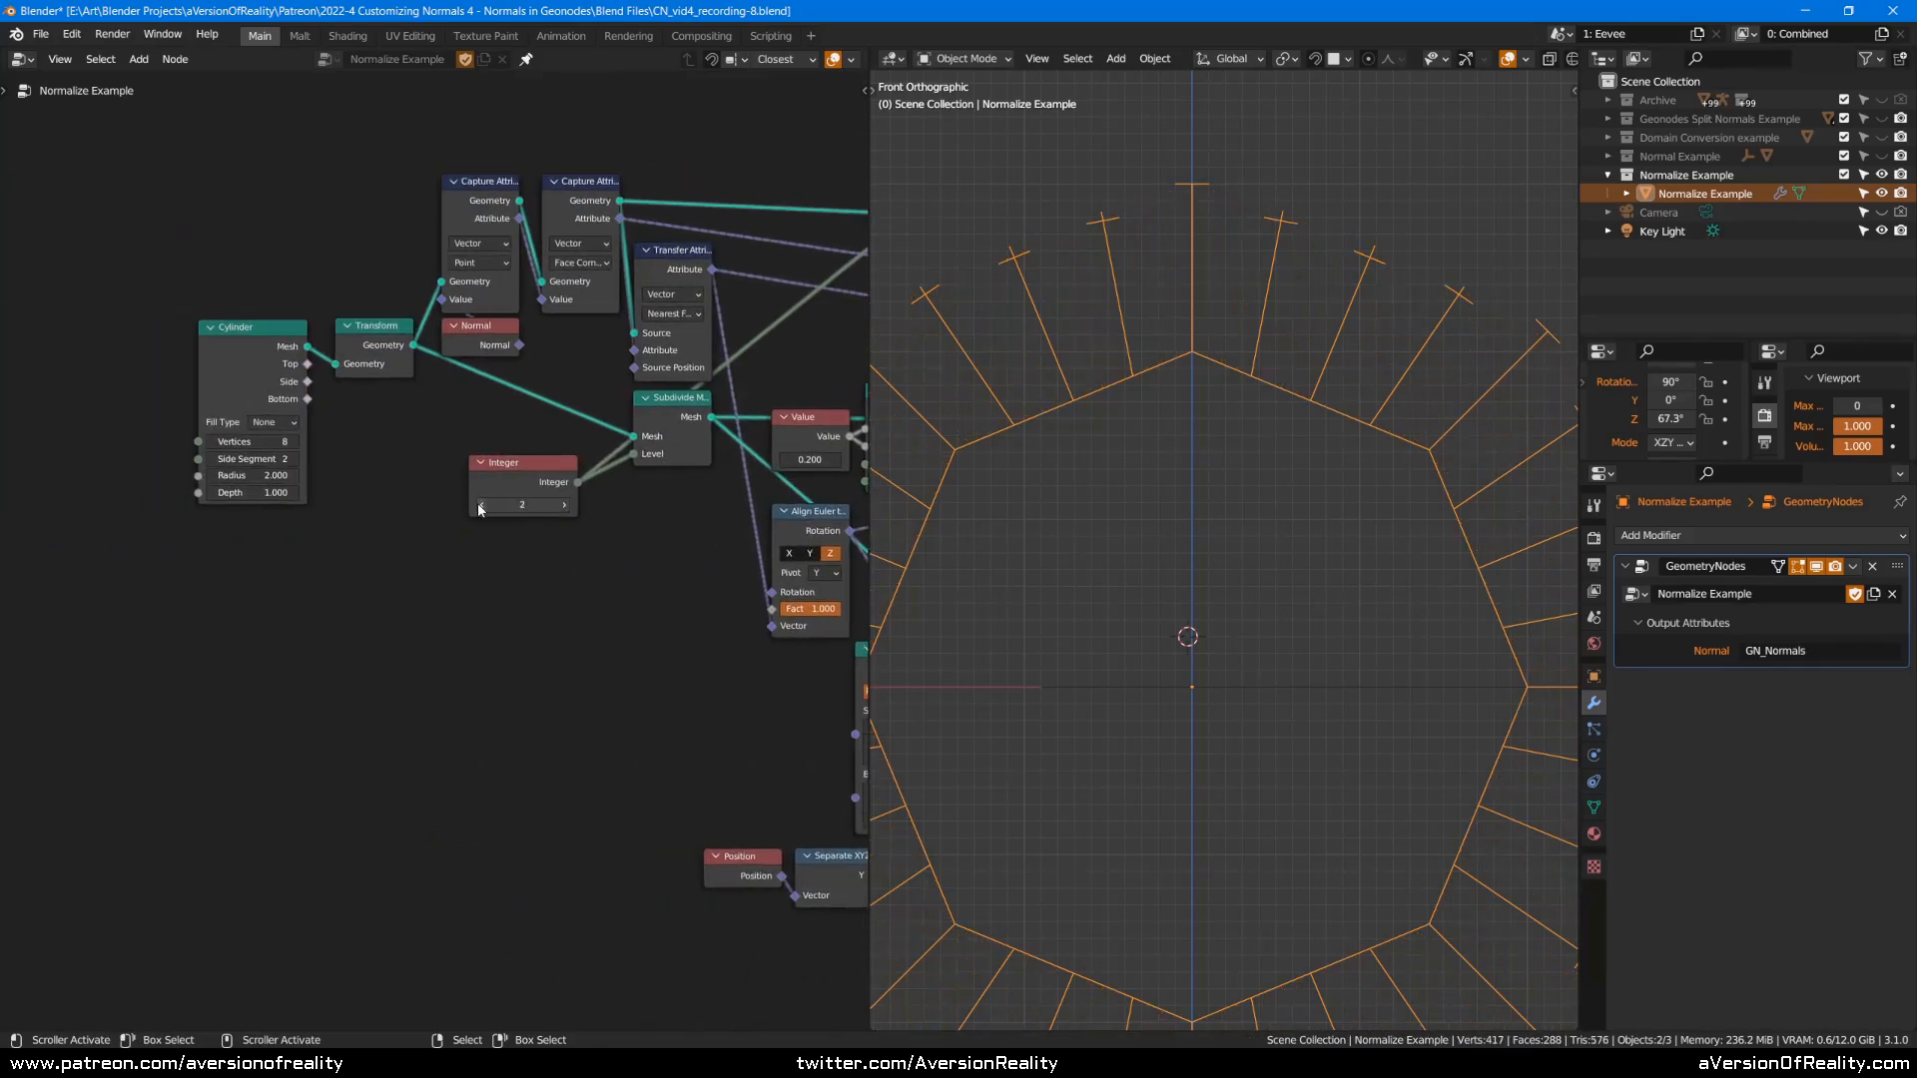
Increase the Cylinder node's vertex count to 36 and inspect the rounder ring's normals.
left_click_drag(298, 440, 345, 446)
left_click(298, 443)
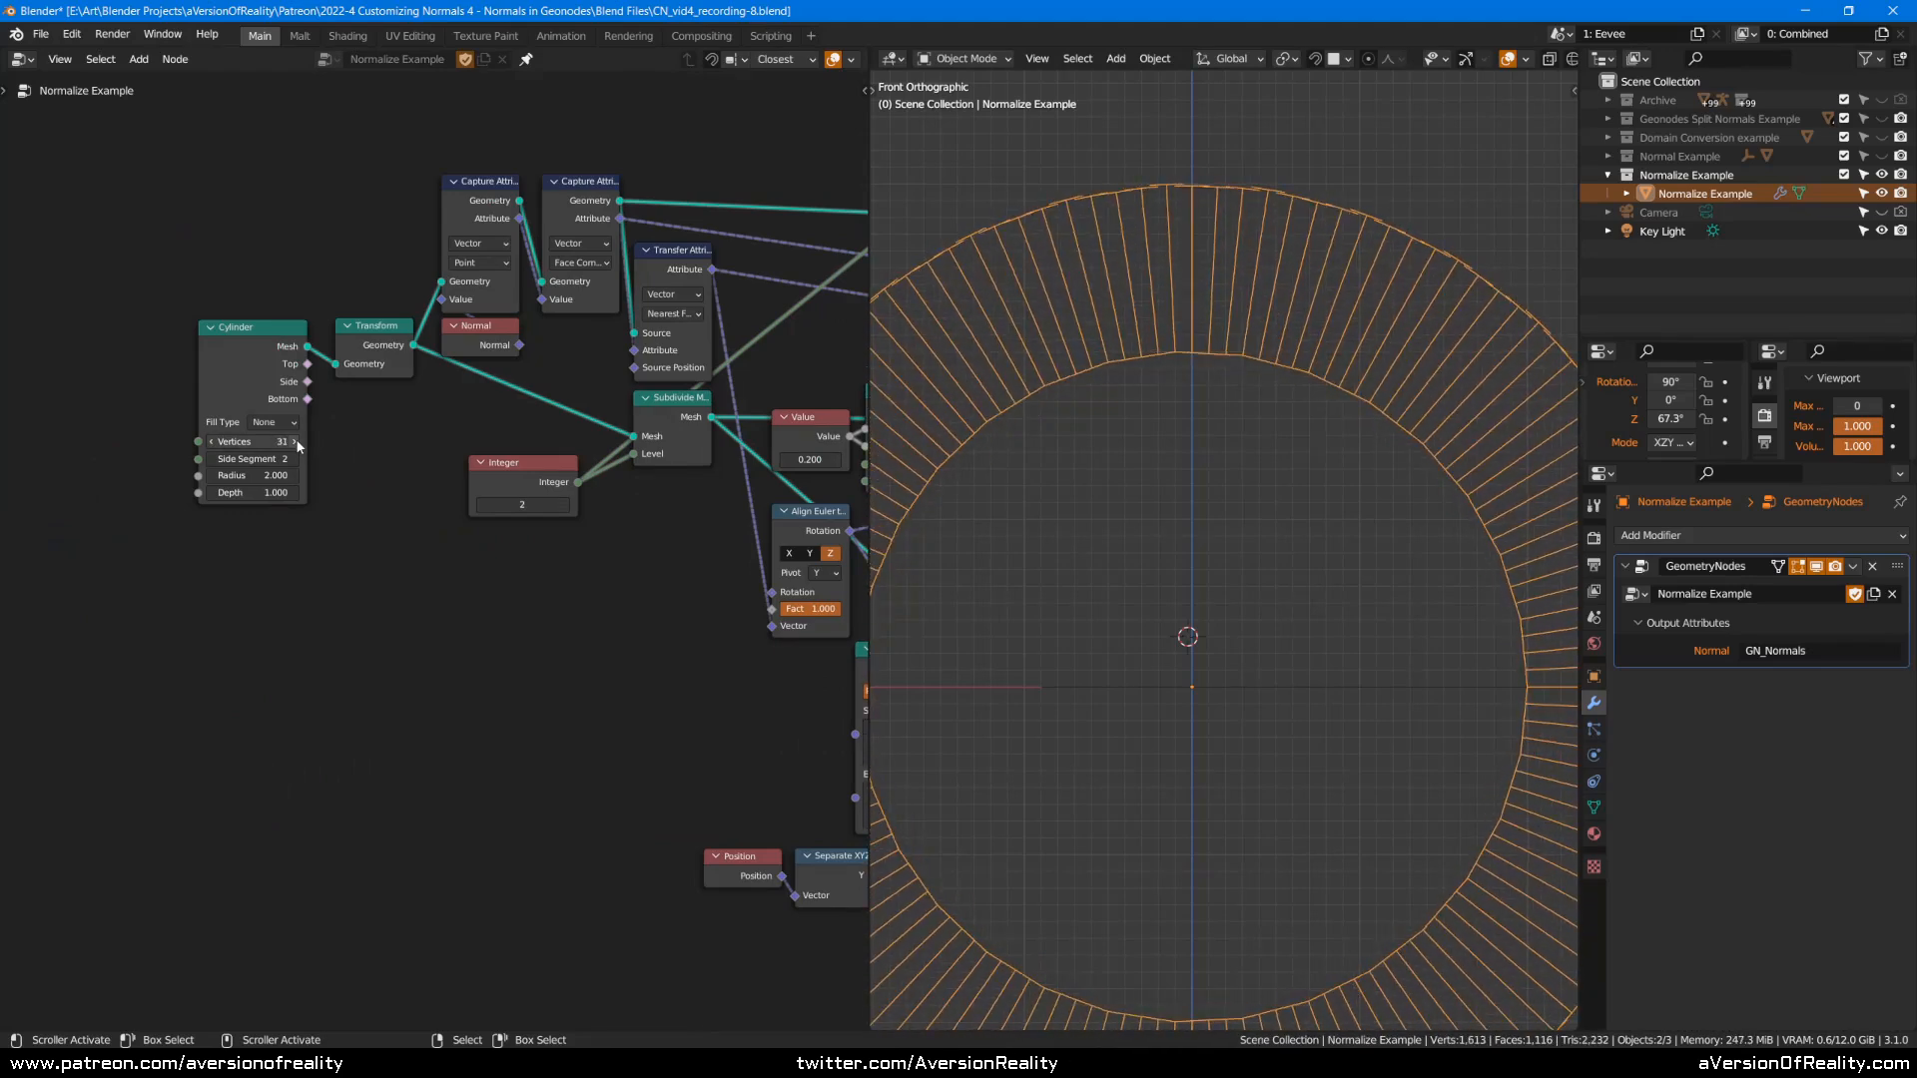
left_click(295, 440)
left_click(296, 440)
left_click(295, 441)
left_click(295, 440)
left_click(296, 441)
scroll(1370, 240, "up", 3)
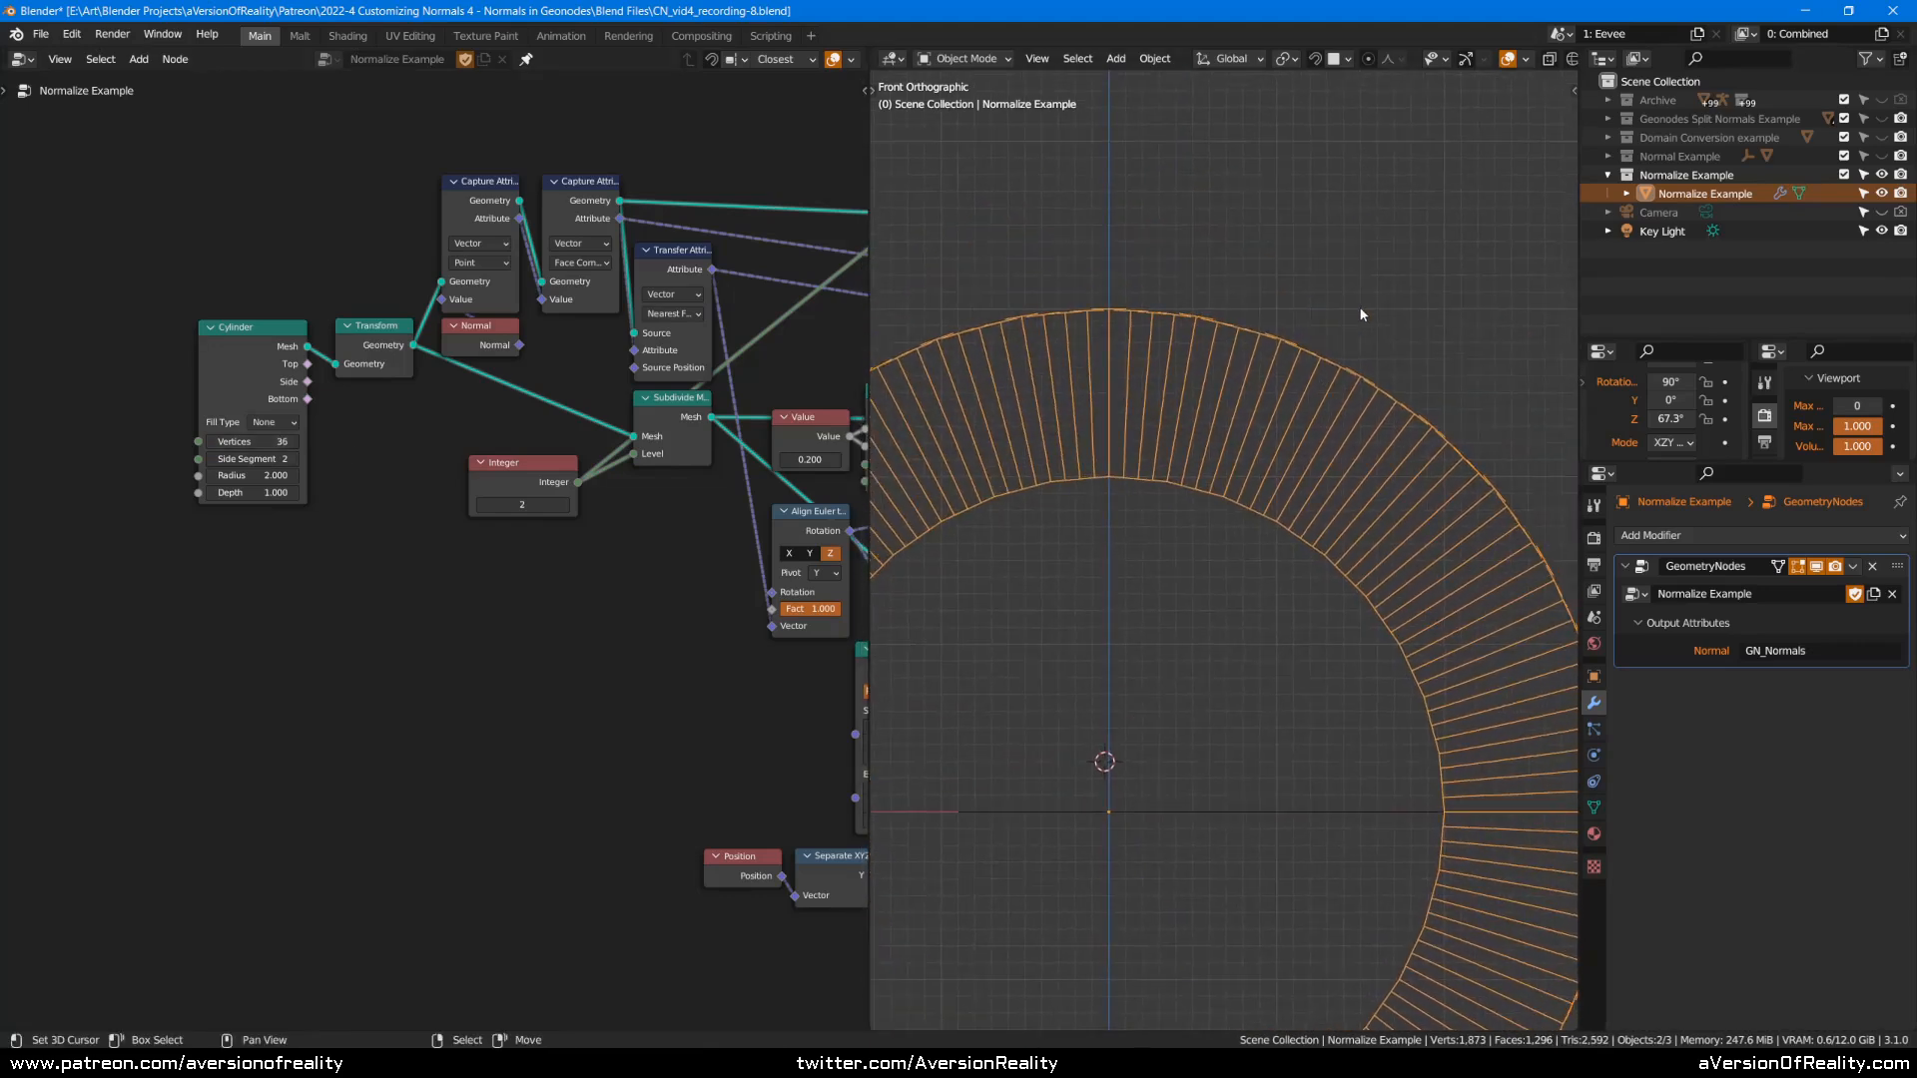
Raise the Integer node's level to 3 to inspect the outer edge, and set the Cylinder's vertices back to 8.
left_click(570, 503)
scroll(1178, 327, "up", 4)
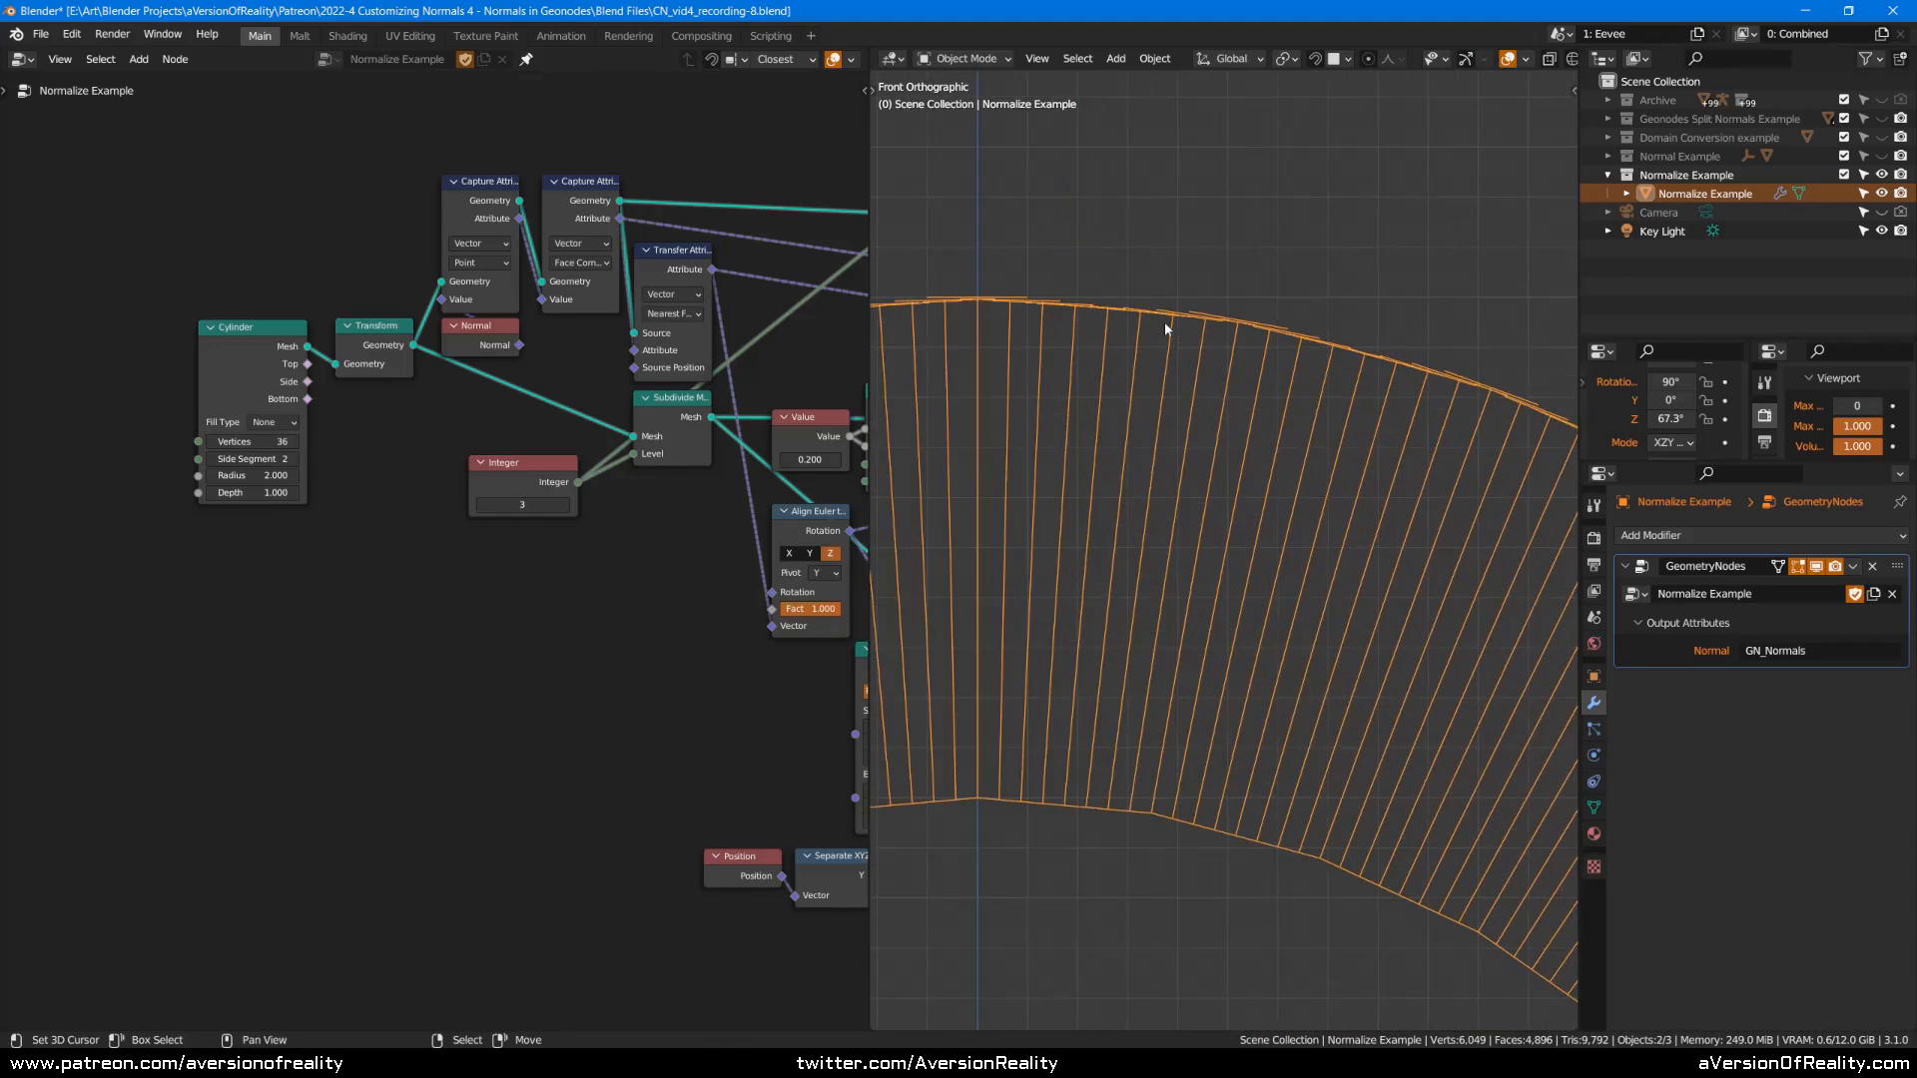
scroll(1149, 332, "down", 4)
left_click(255, 440)
key("Return")
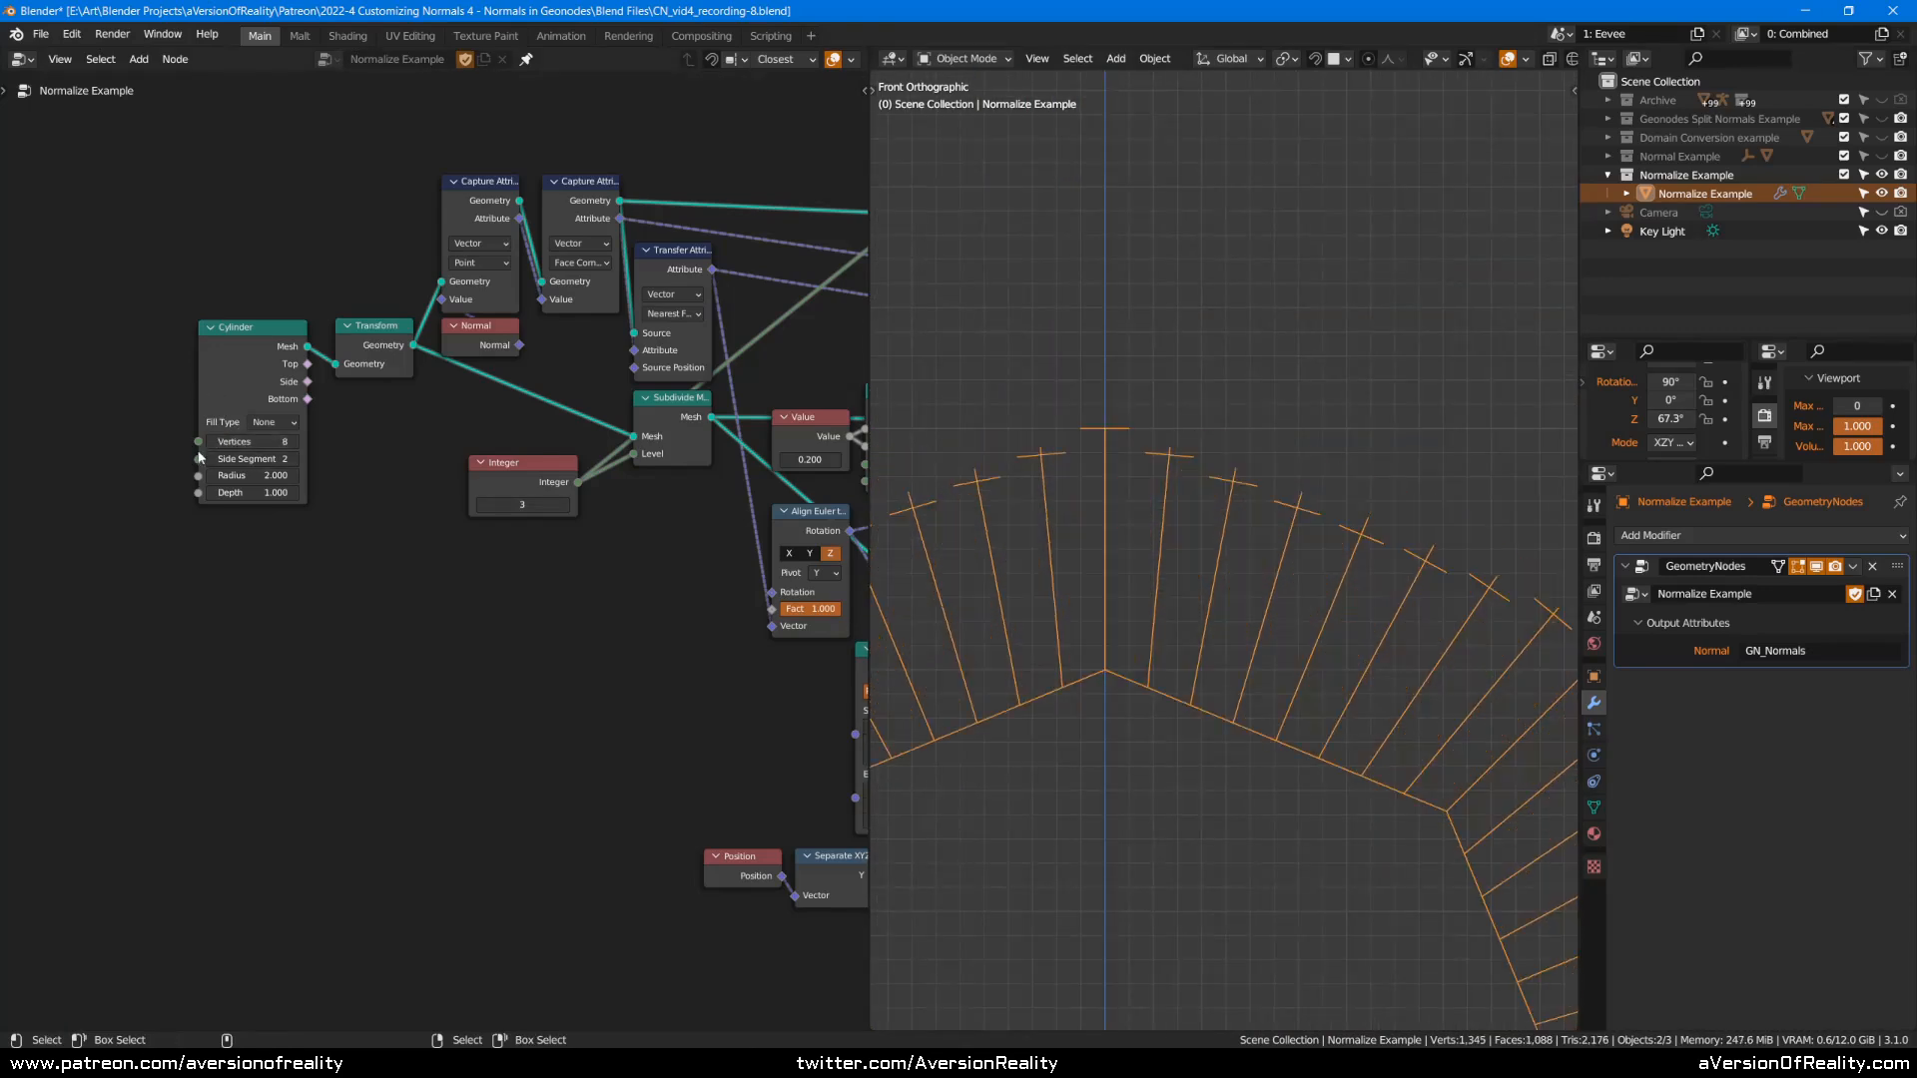
Reduce the Cylinder node's vertex count to 4 and inspect the square ring's normals at an angle.
left_click(208, 440)
left_click(207, 440)
left_click(205, 440)
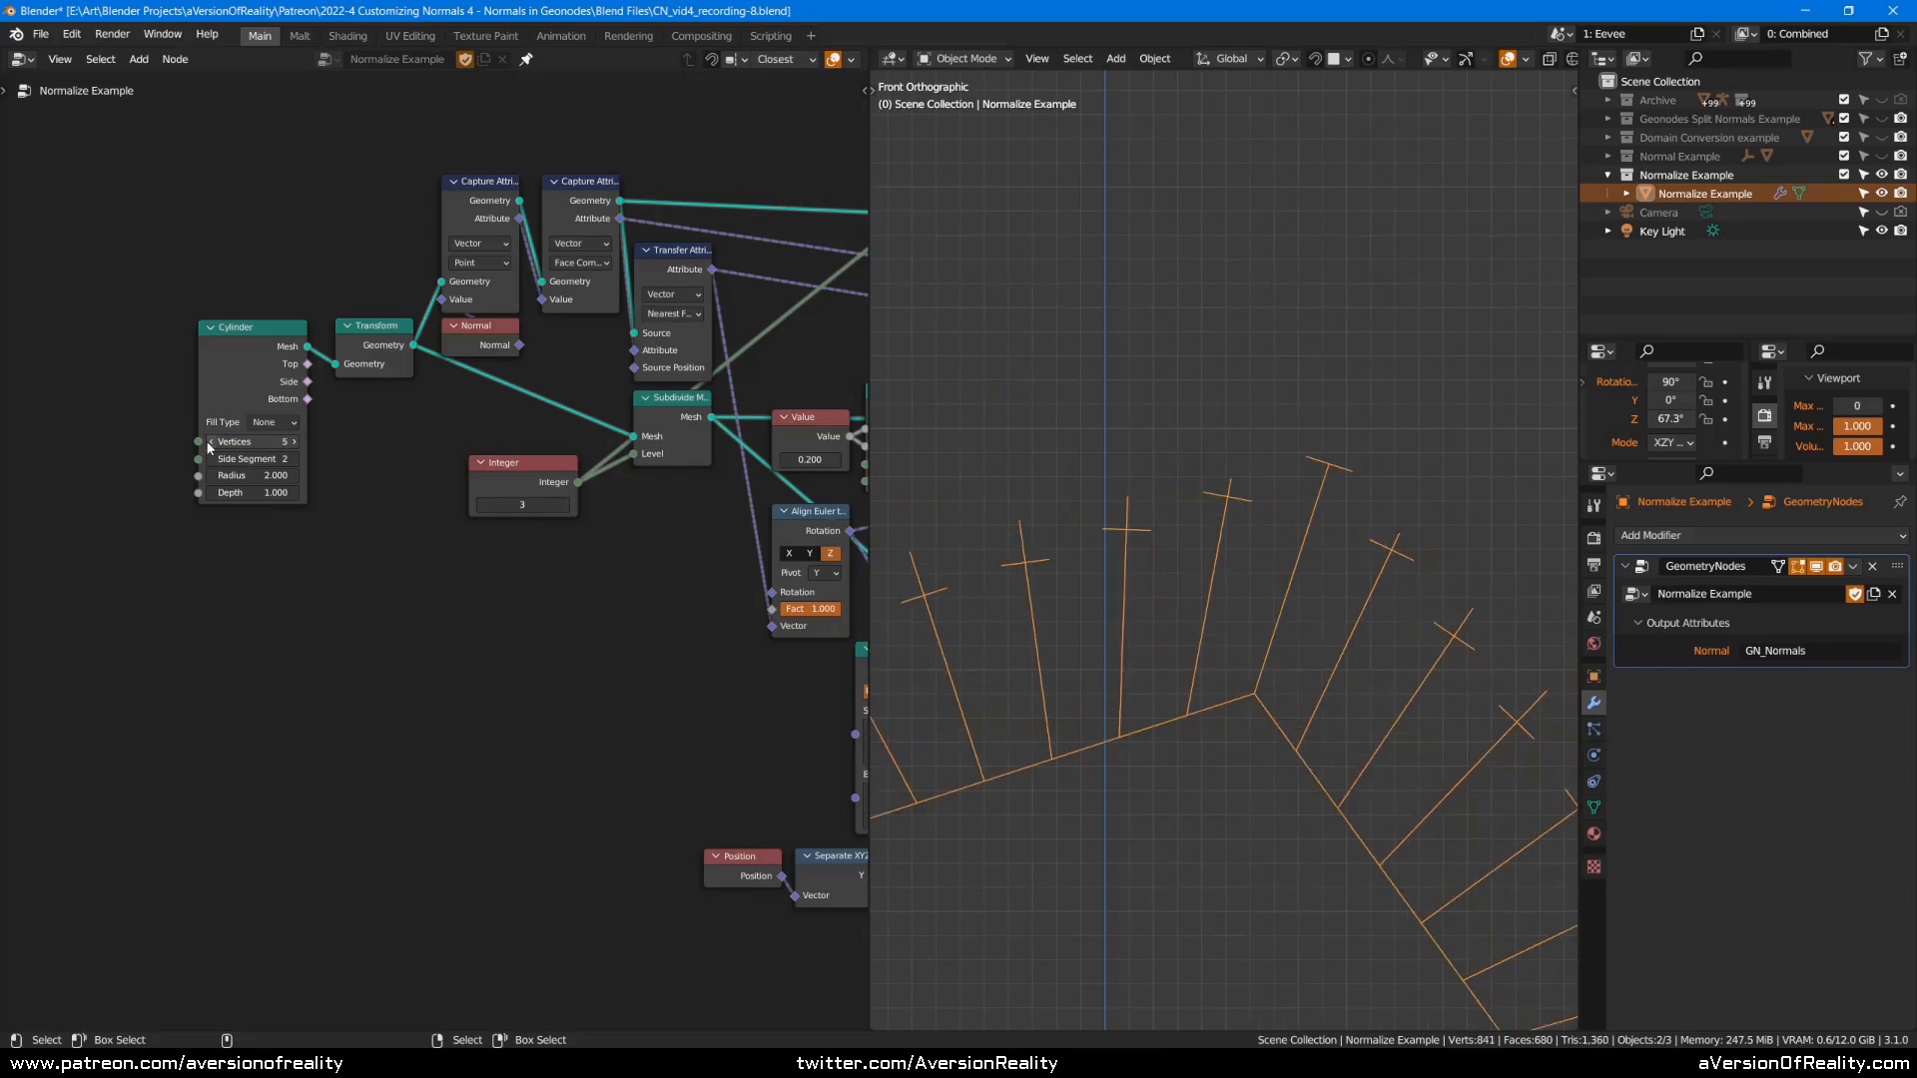
left_click(206, 440)
middle_click_drag(1444, 749, 1251, 491, "shift")
scroll(1298, 449, "down", 5)
middle_click_drag(1354, 405, 1314, 304)
middle_click_drag(1344, 566, 1160, 343)
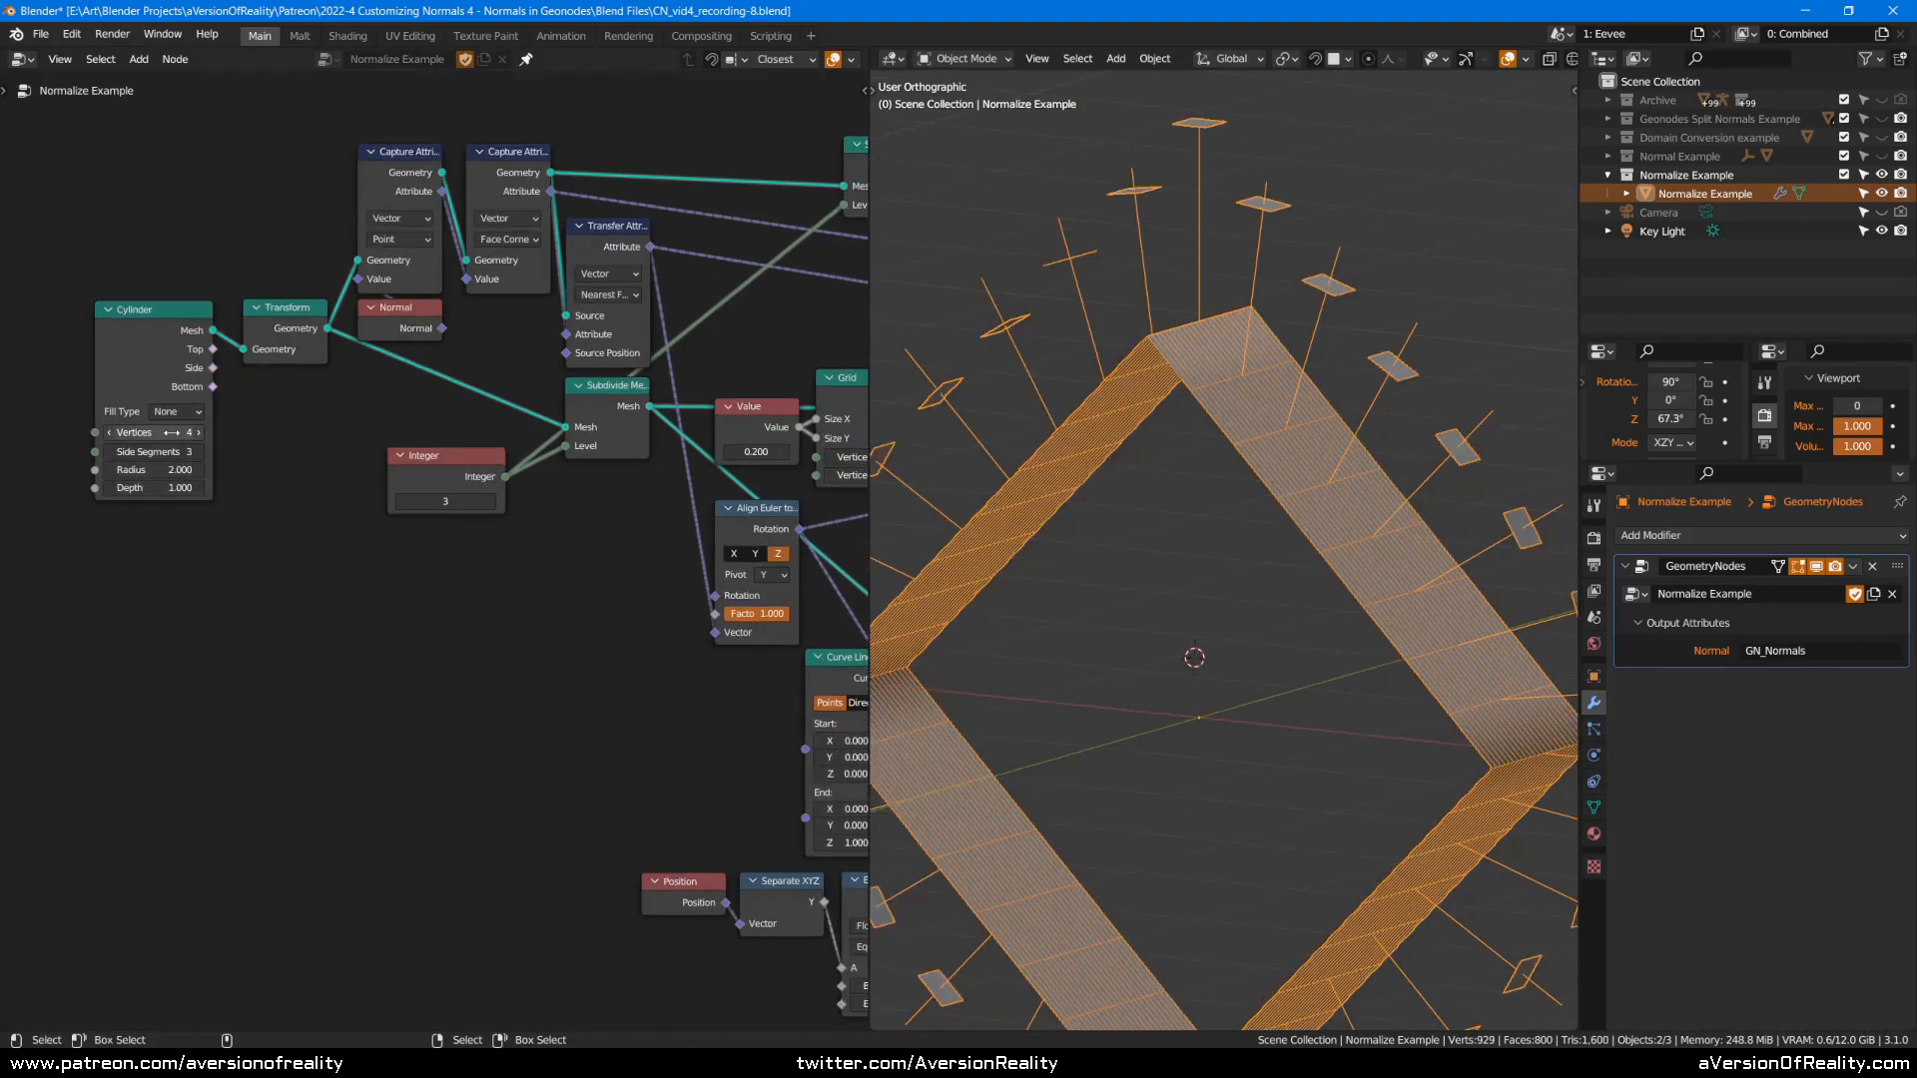
Set the Cylinder node's vertex count to 8 and return the viewport to front view.
left_click(176, 435)
key("BackSpace")
type("8")
key("Return")
middle_click_drag(597, 531, 384, 560)
key("KP_1")
Unmute the Normalize node before Length, toggling its mute repeatedly to compare the line lengths, and leave it active.
middle_click_drag(799, 482, 411, 549)
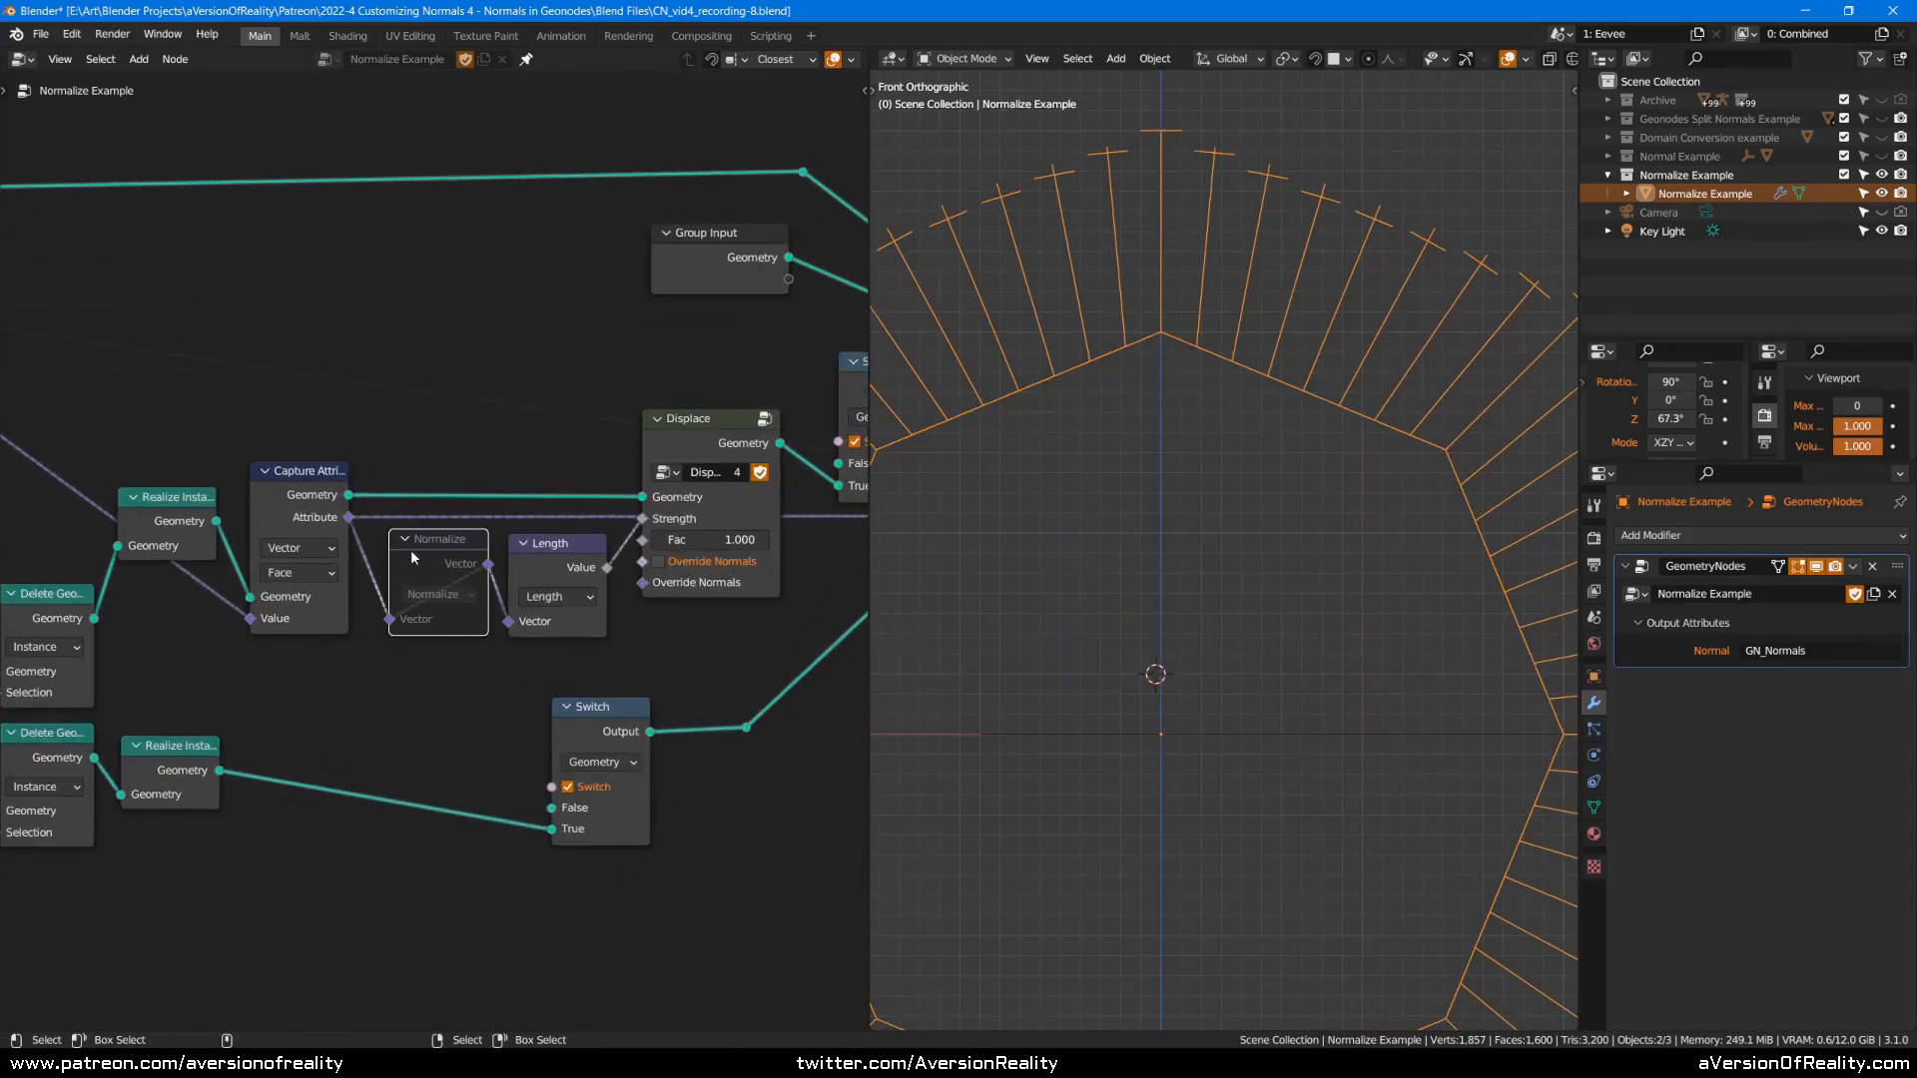
key("m")
scroll(1275, 415, "up", 2)
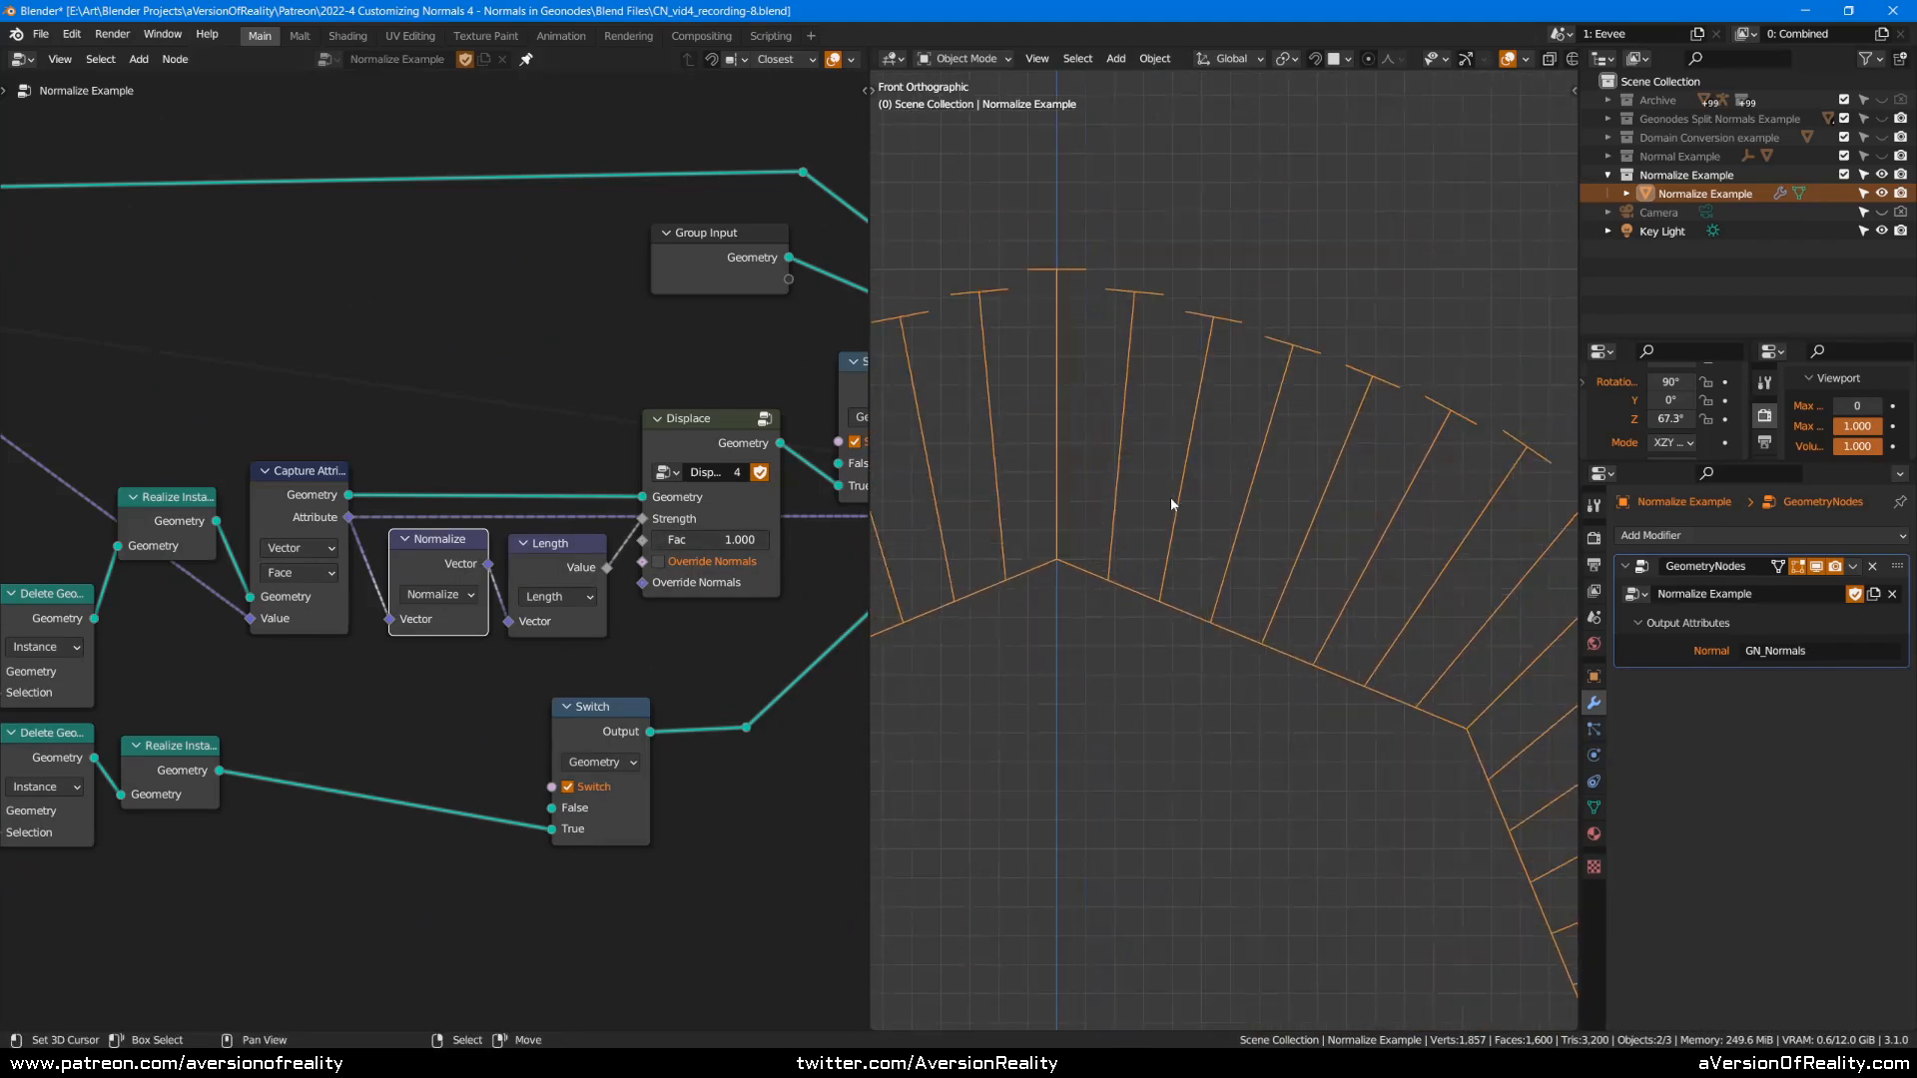
key("m")
key("m")
key("m")
key("m")
scroll(1345, 434, "down", 4)
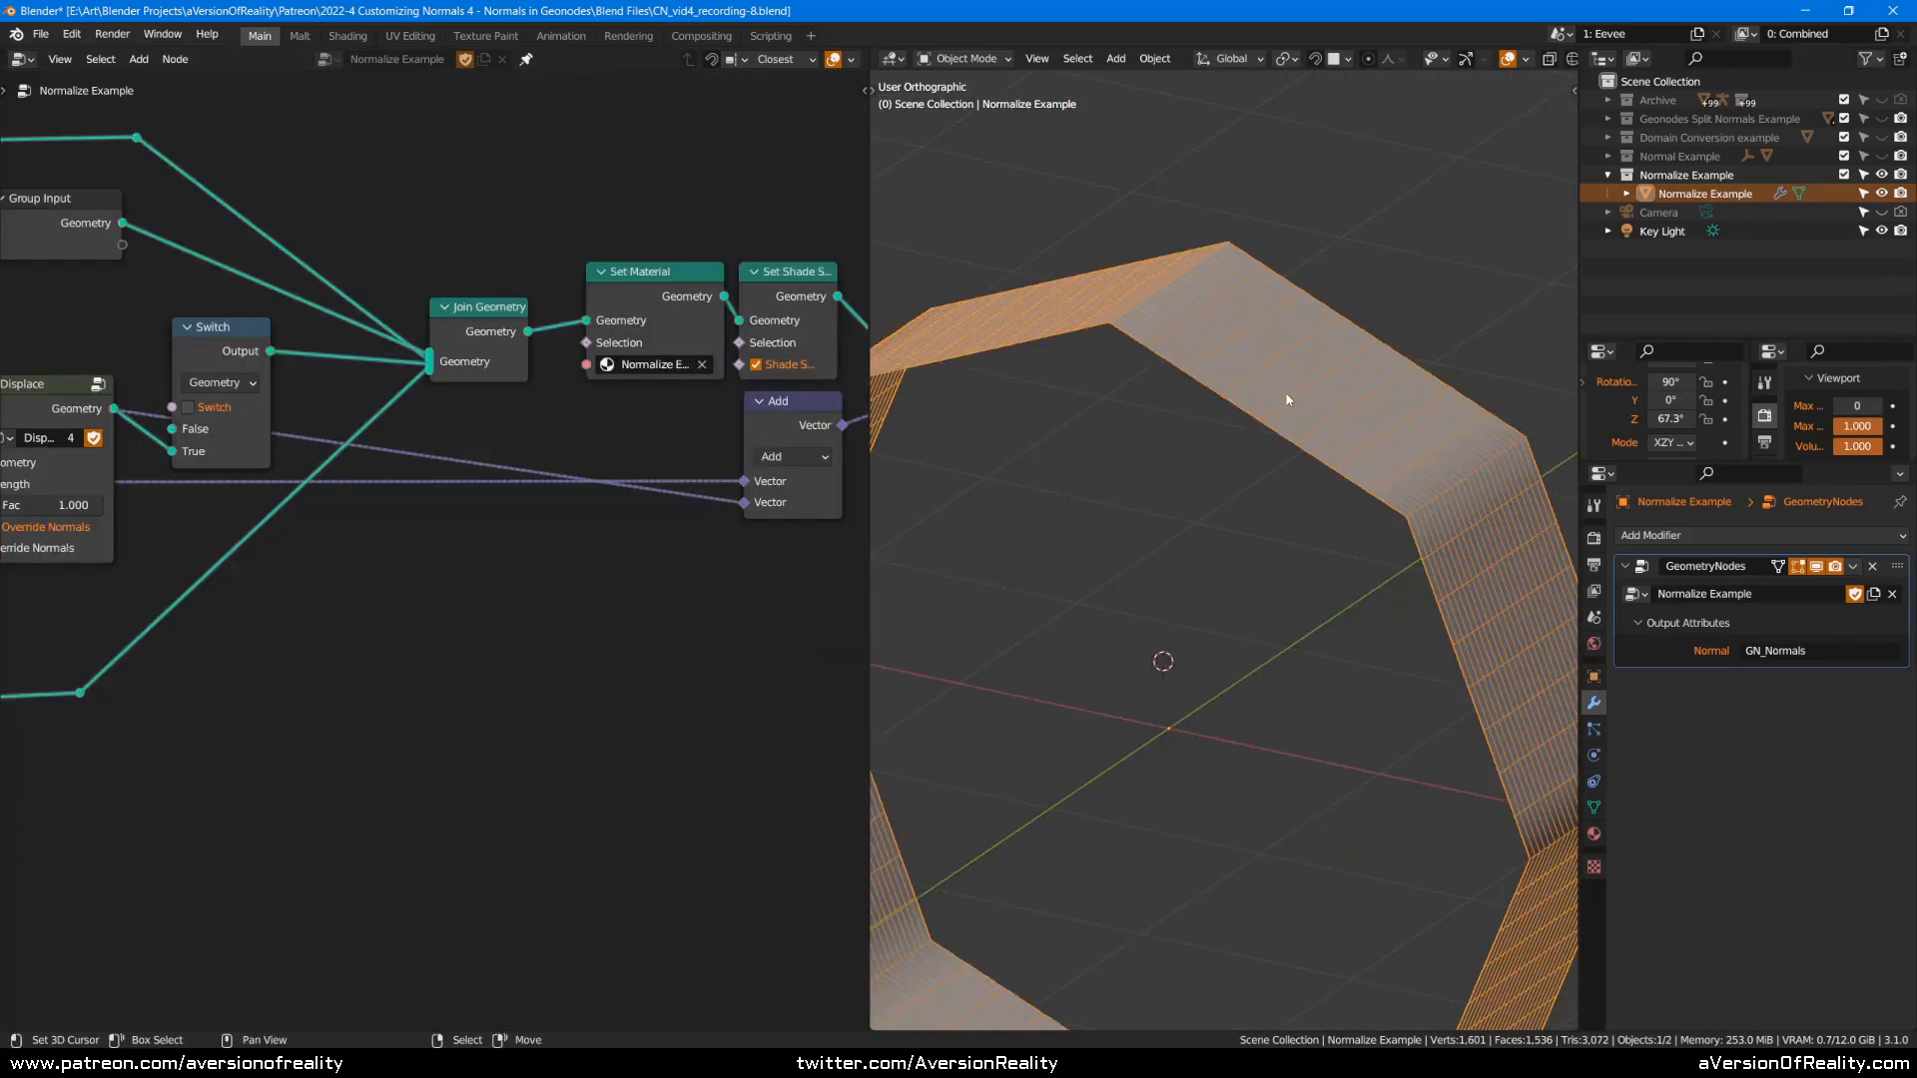
Show the ring in rendered shading without overlays, with the Normalize Example shader node window in view.
key("z")
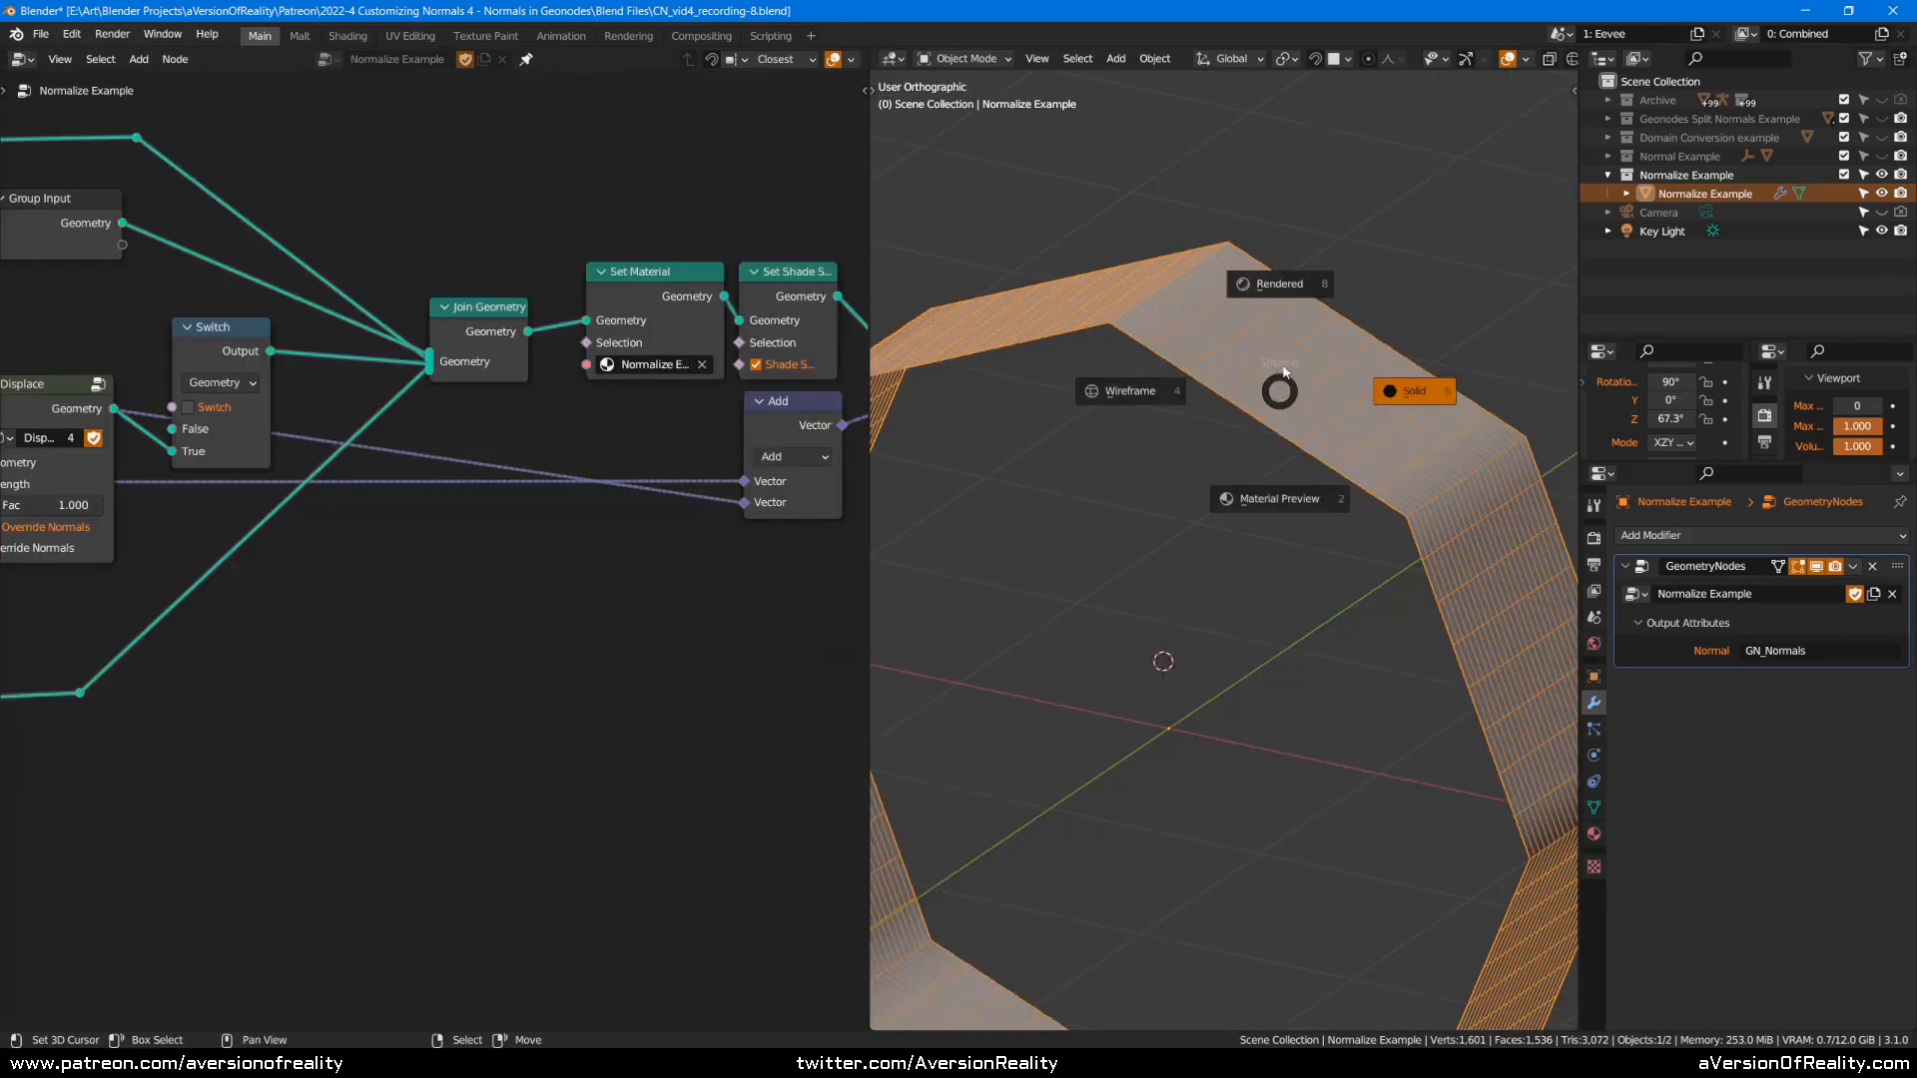
left_click(1272, 284)
left_click_drag(0, 208, 518, 171)
middle_click_drag(1340, 343, 1333, 389)
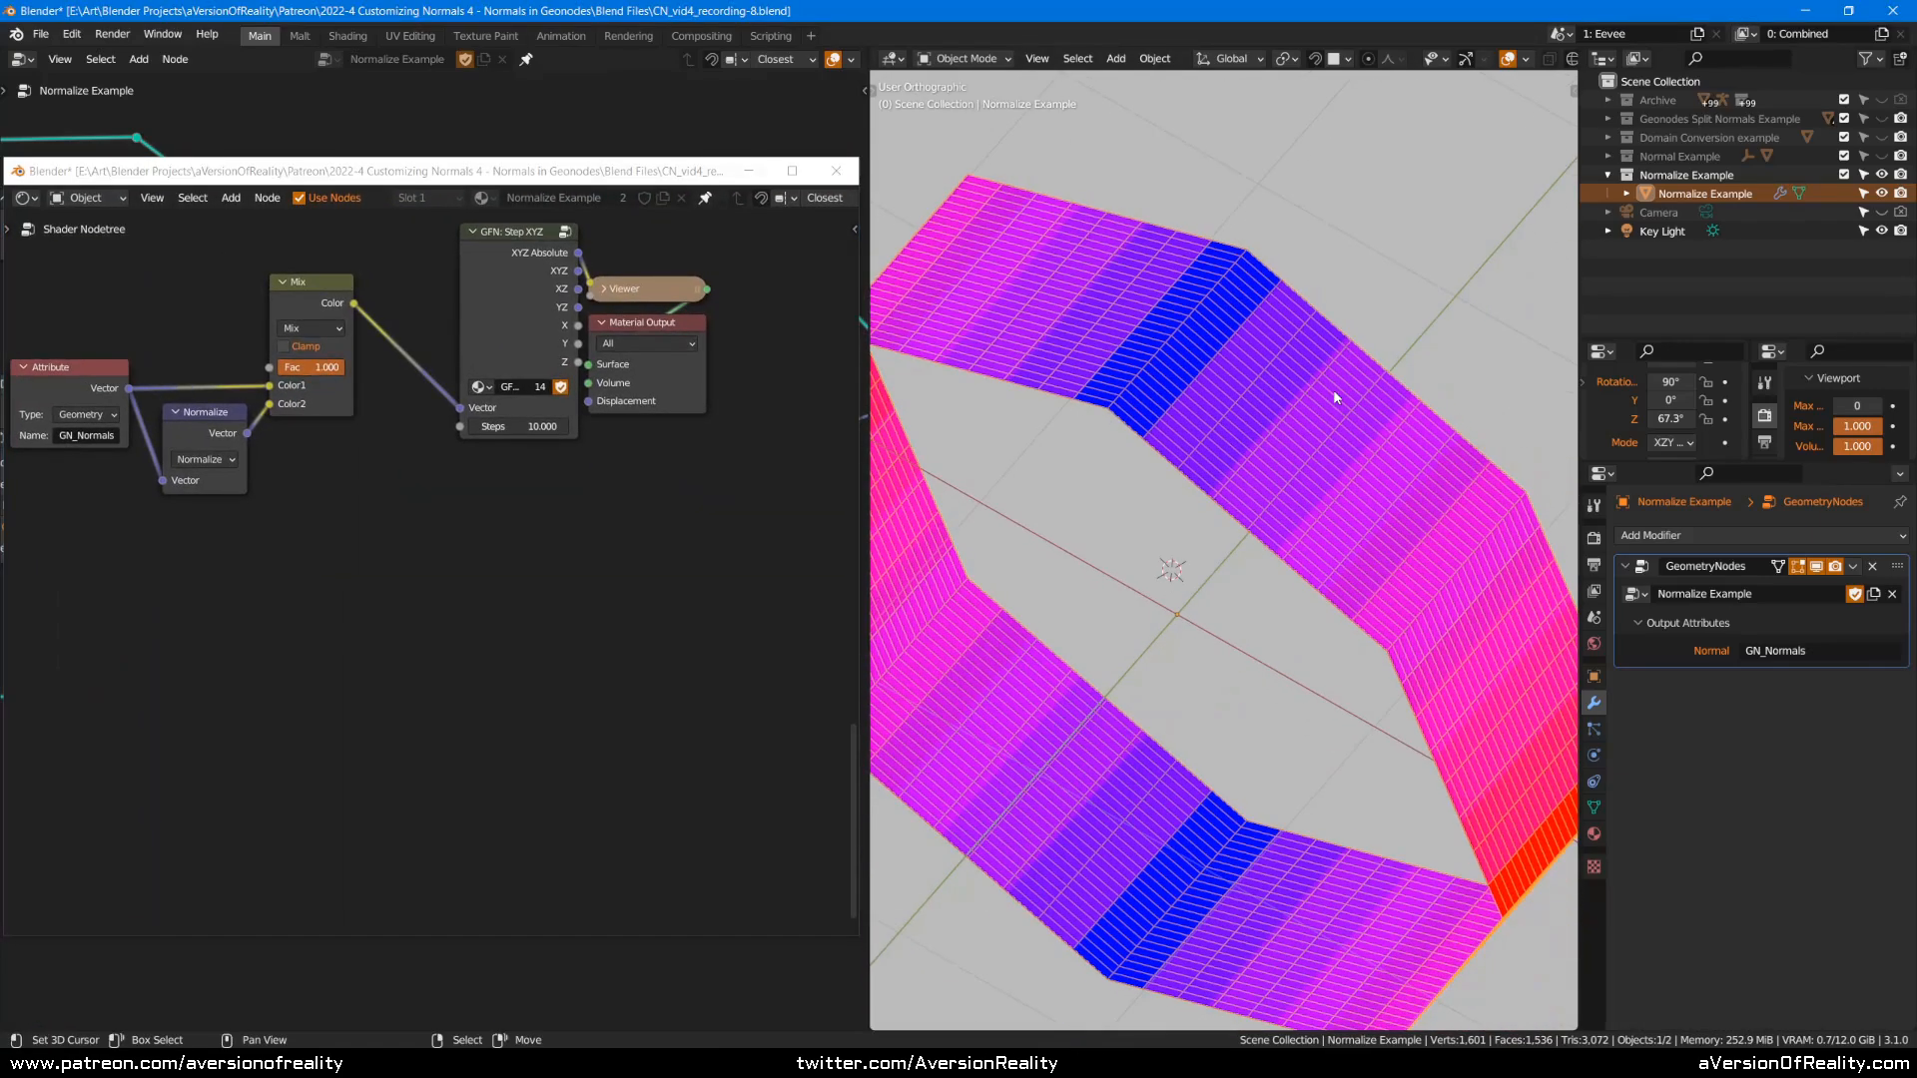
key("shift+alt+z")
Slide the shader Mix node's Fac between 0 and 1 to compare raw and normalized GN_Normals on the ring.
left_click_drag(320, 369, 178, 368)
left_click_drag(299, 367, 619, 396)
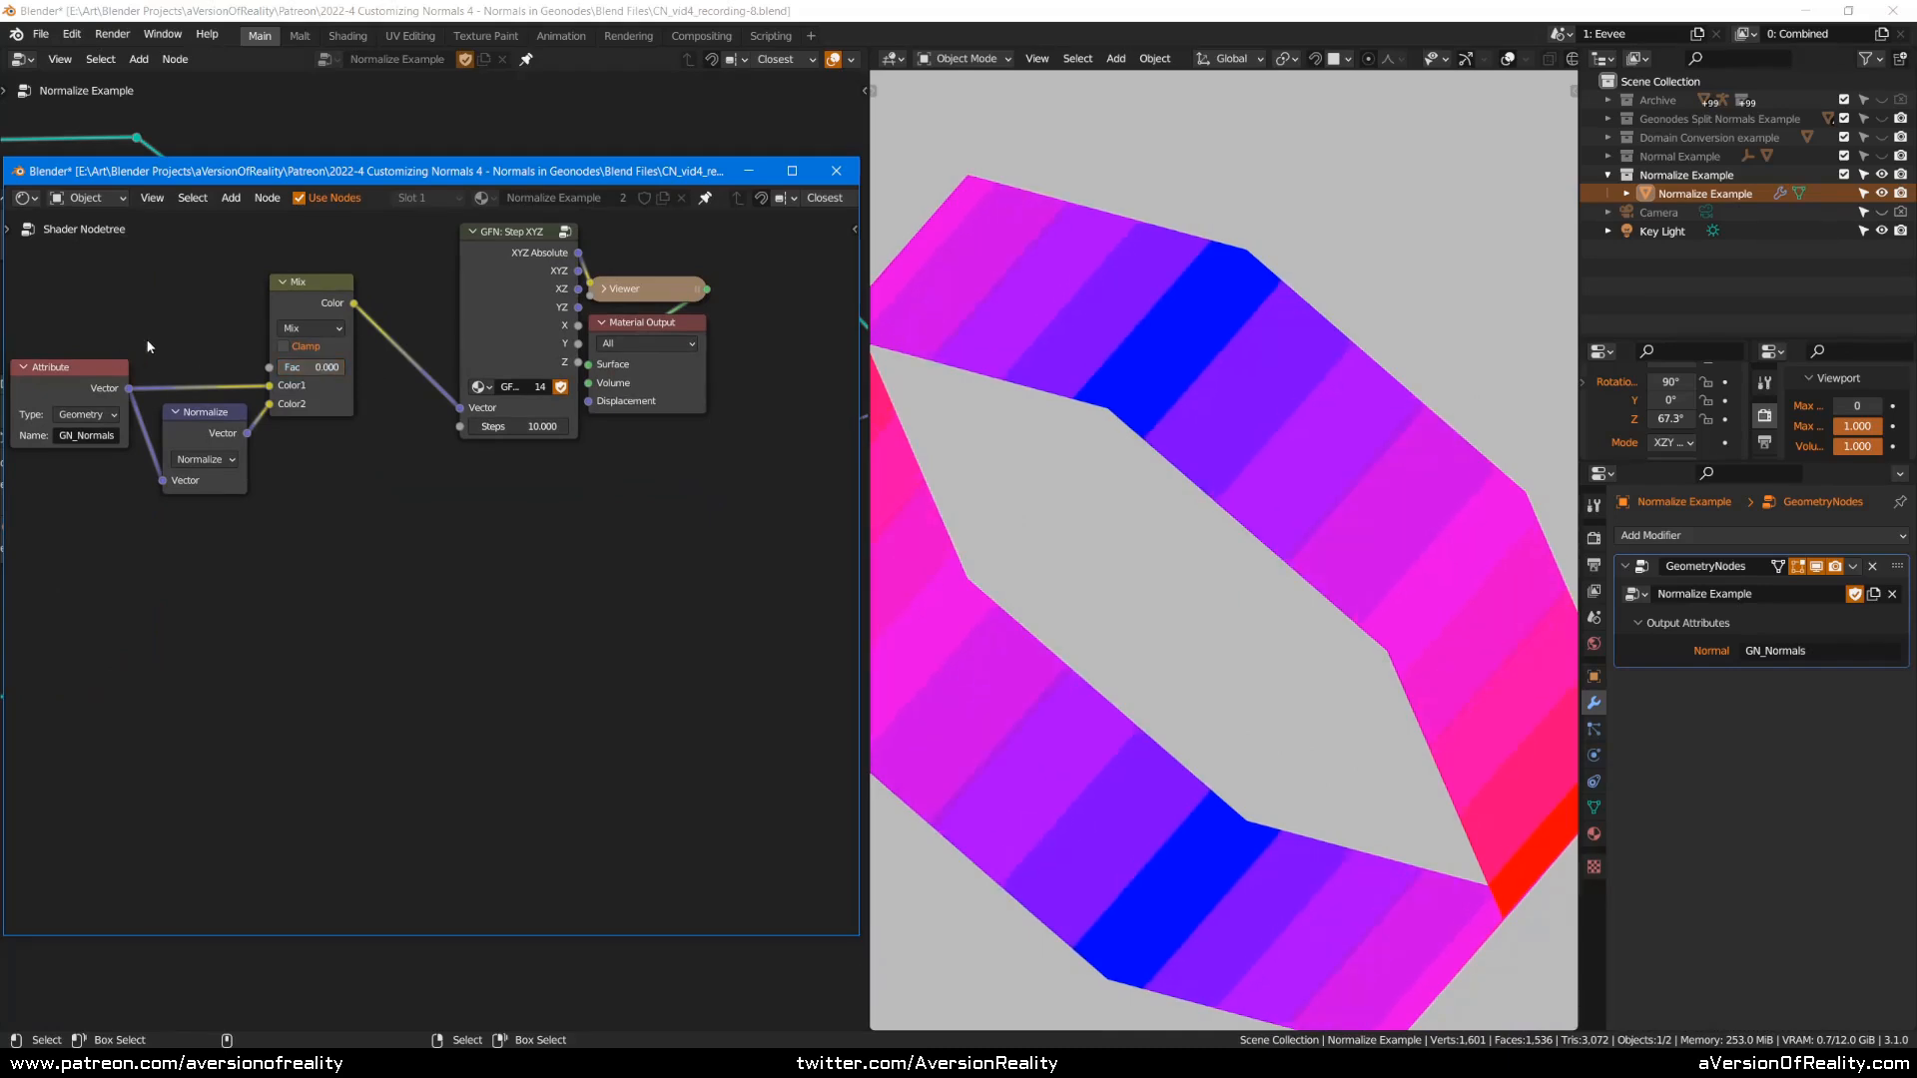
scroll(1270, 368, "down", 6)
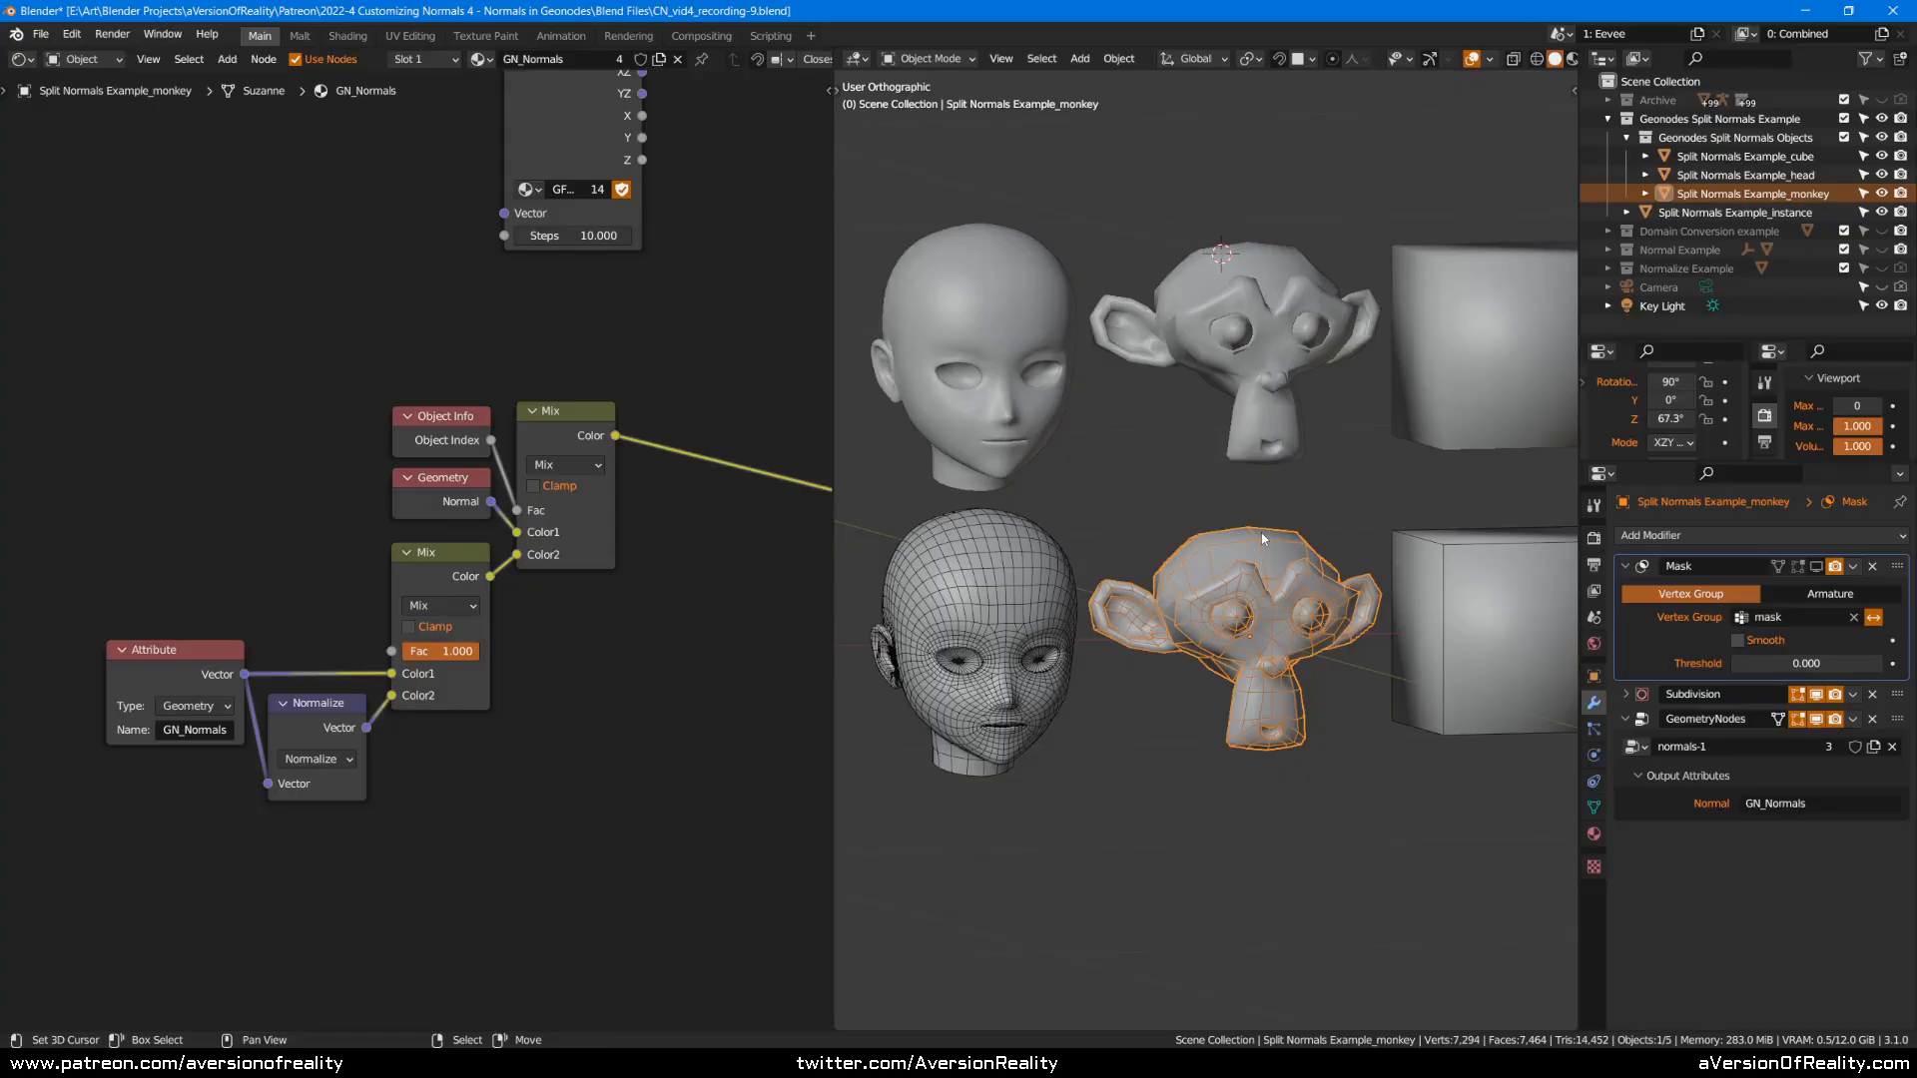
Switch the viewport to rendered shading to show the normals as colours on the monkey and cube examples.
scroll(1261, 531, "up", 3)
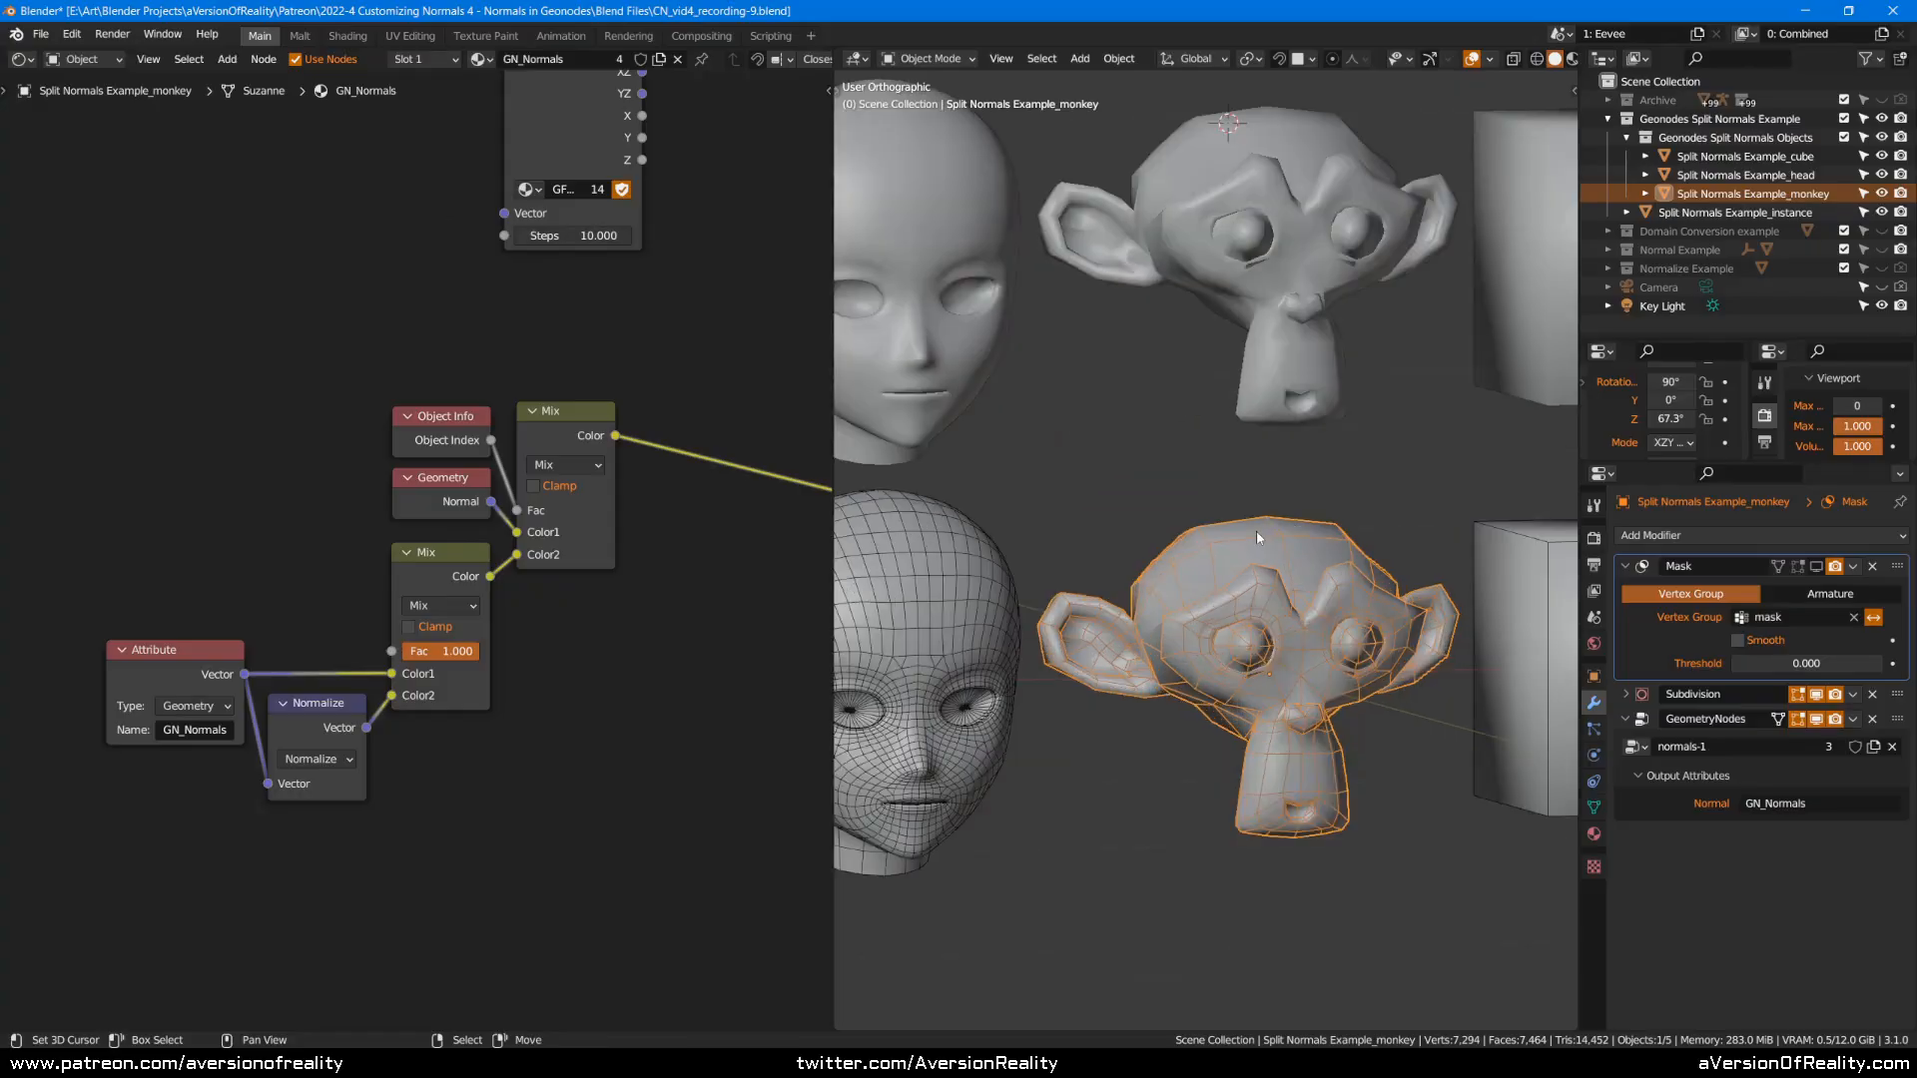
middle_click_drag(1257, 530, 1280, 495)
key("z")
left_click(1302, 310)
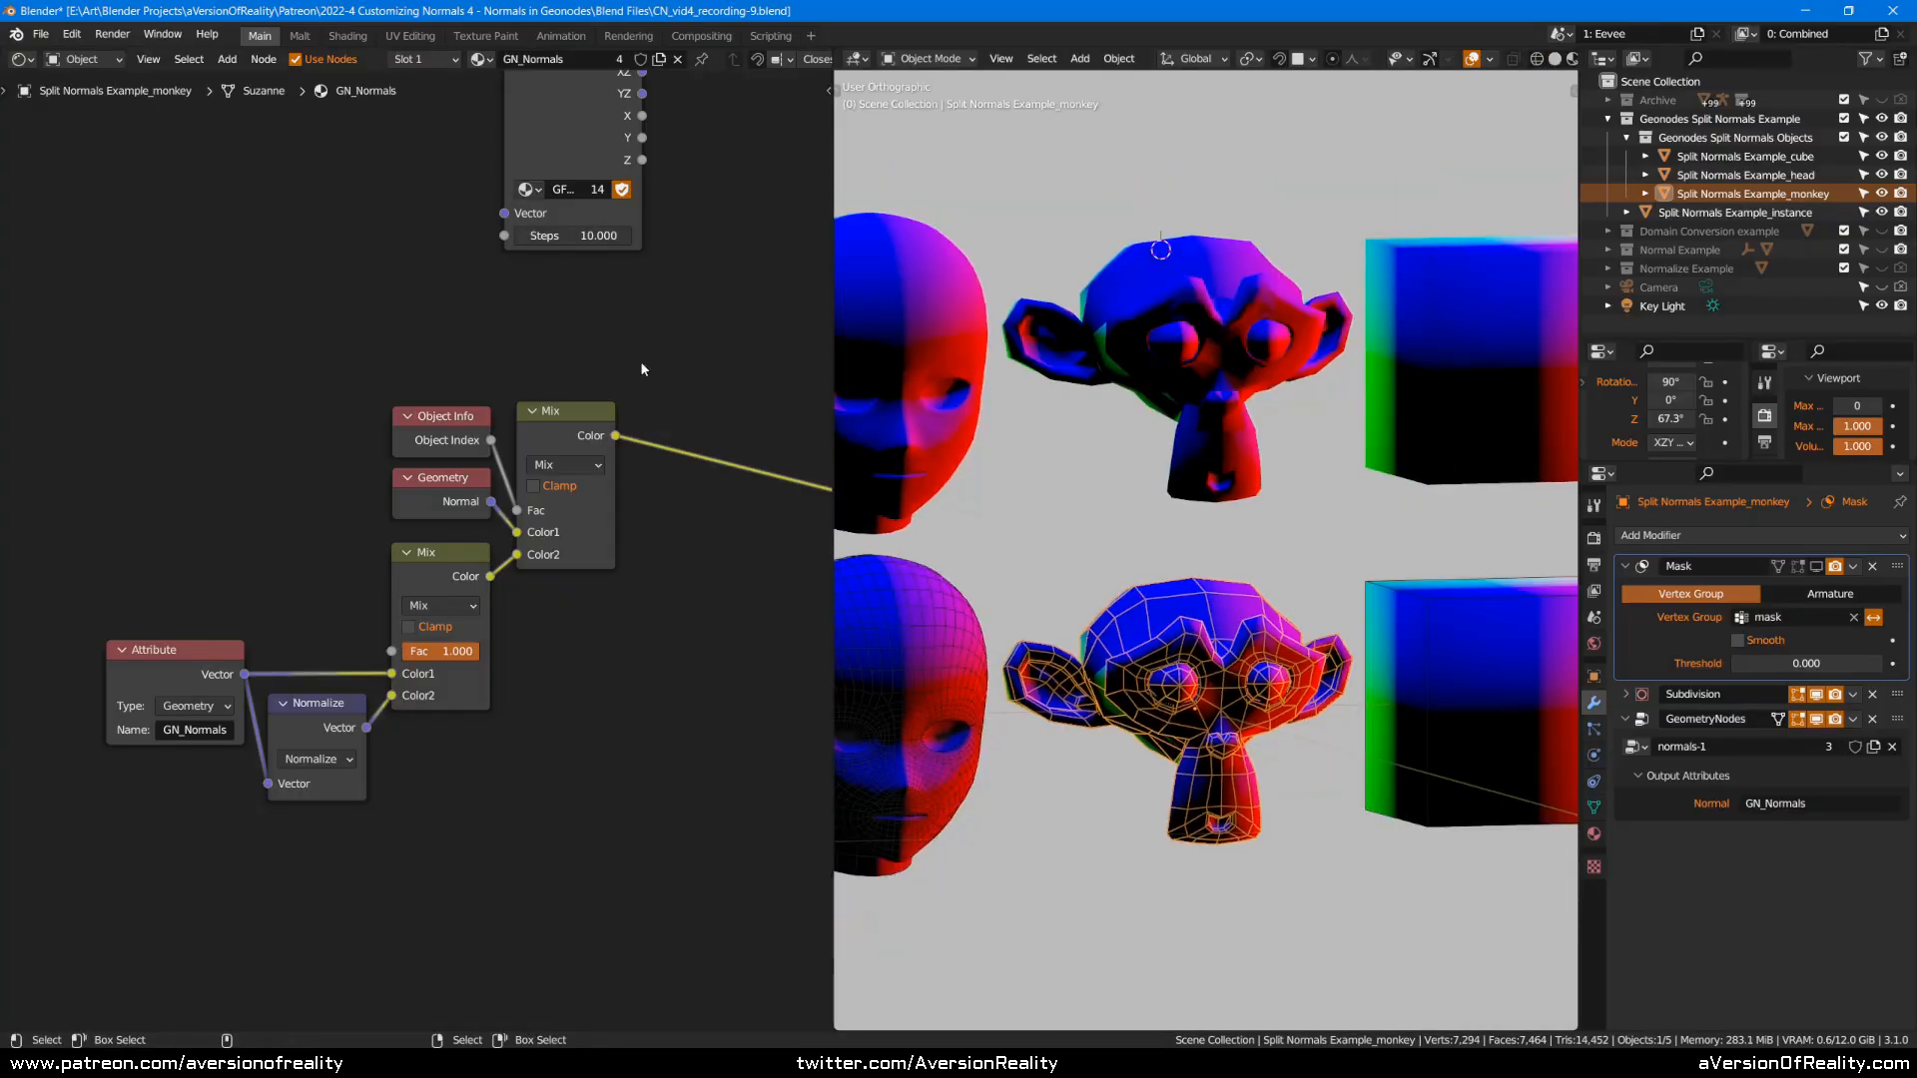
middle_click_drag(1403, 586, 1317, 441, "shift")
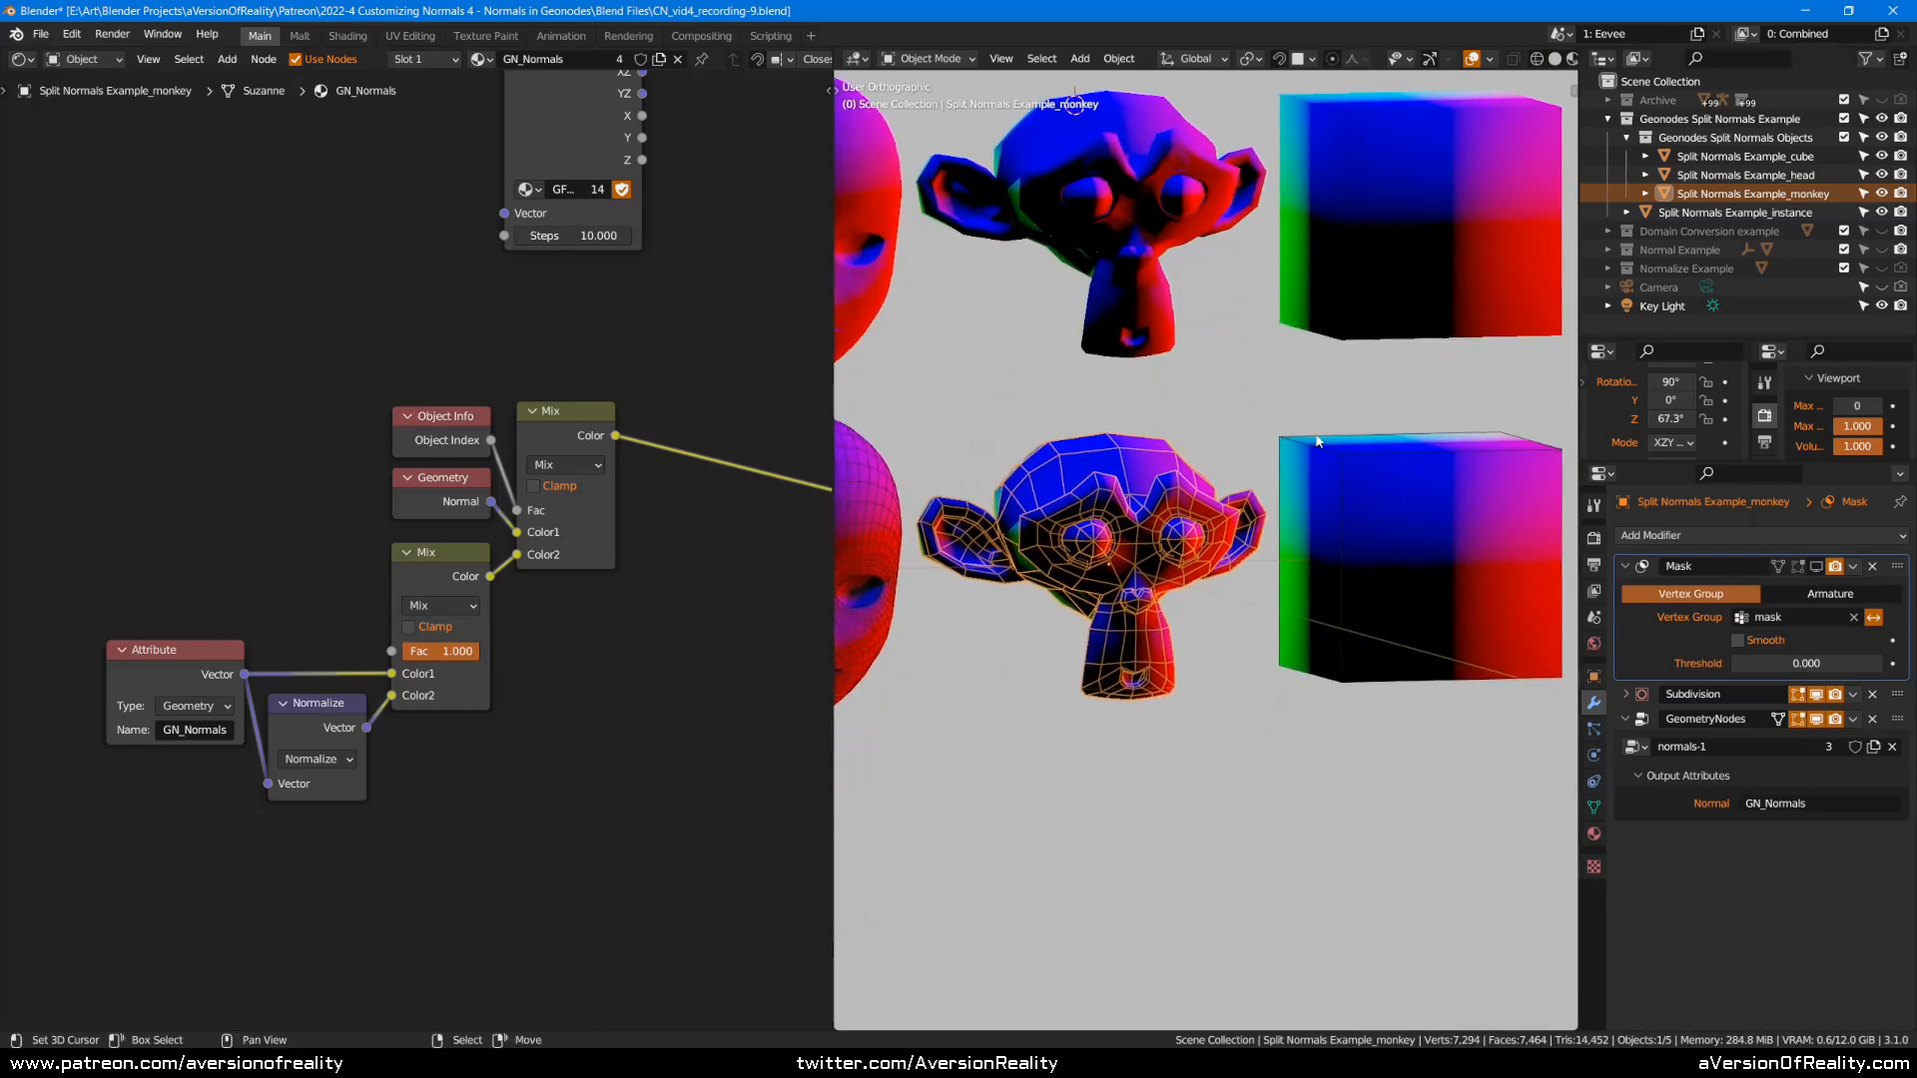
middle_click_drag(1054, 400, 1244, 454, "shift")
Hide the Split Normals Example_head object and frame the monkey and cube.
left_click(1021, 567)
left_click_drag(1742, 174, 1725, 204)
key("h")
middle_click_drag(1291, 385, 1079, 490, "shift")
scroll(1243, 591, "up", 1)
middle_click_drag(1299, 625, 1275, 500, "shift")
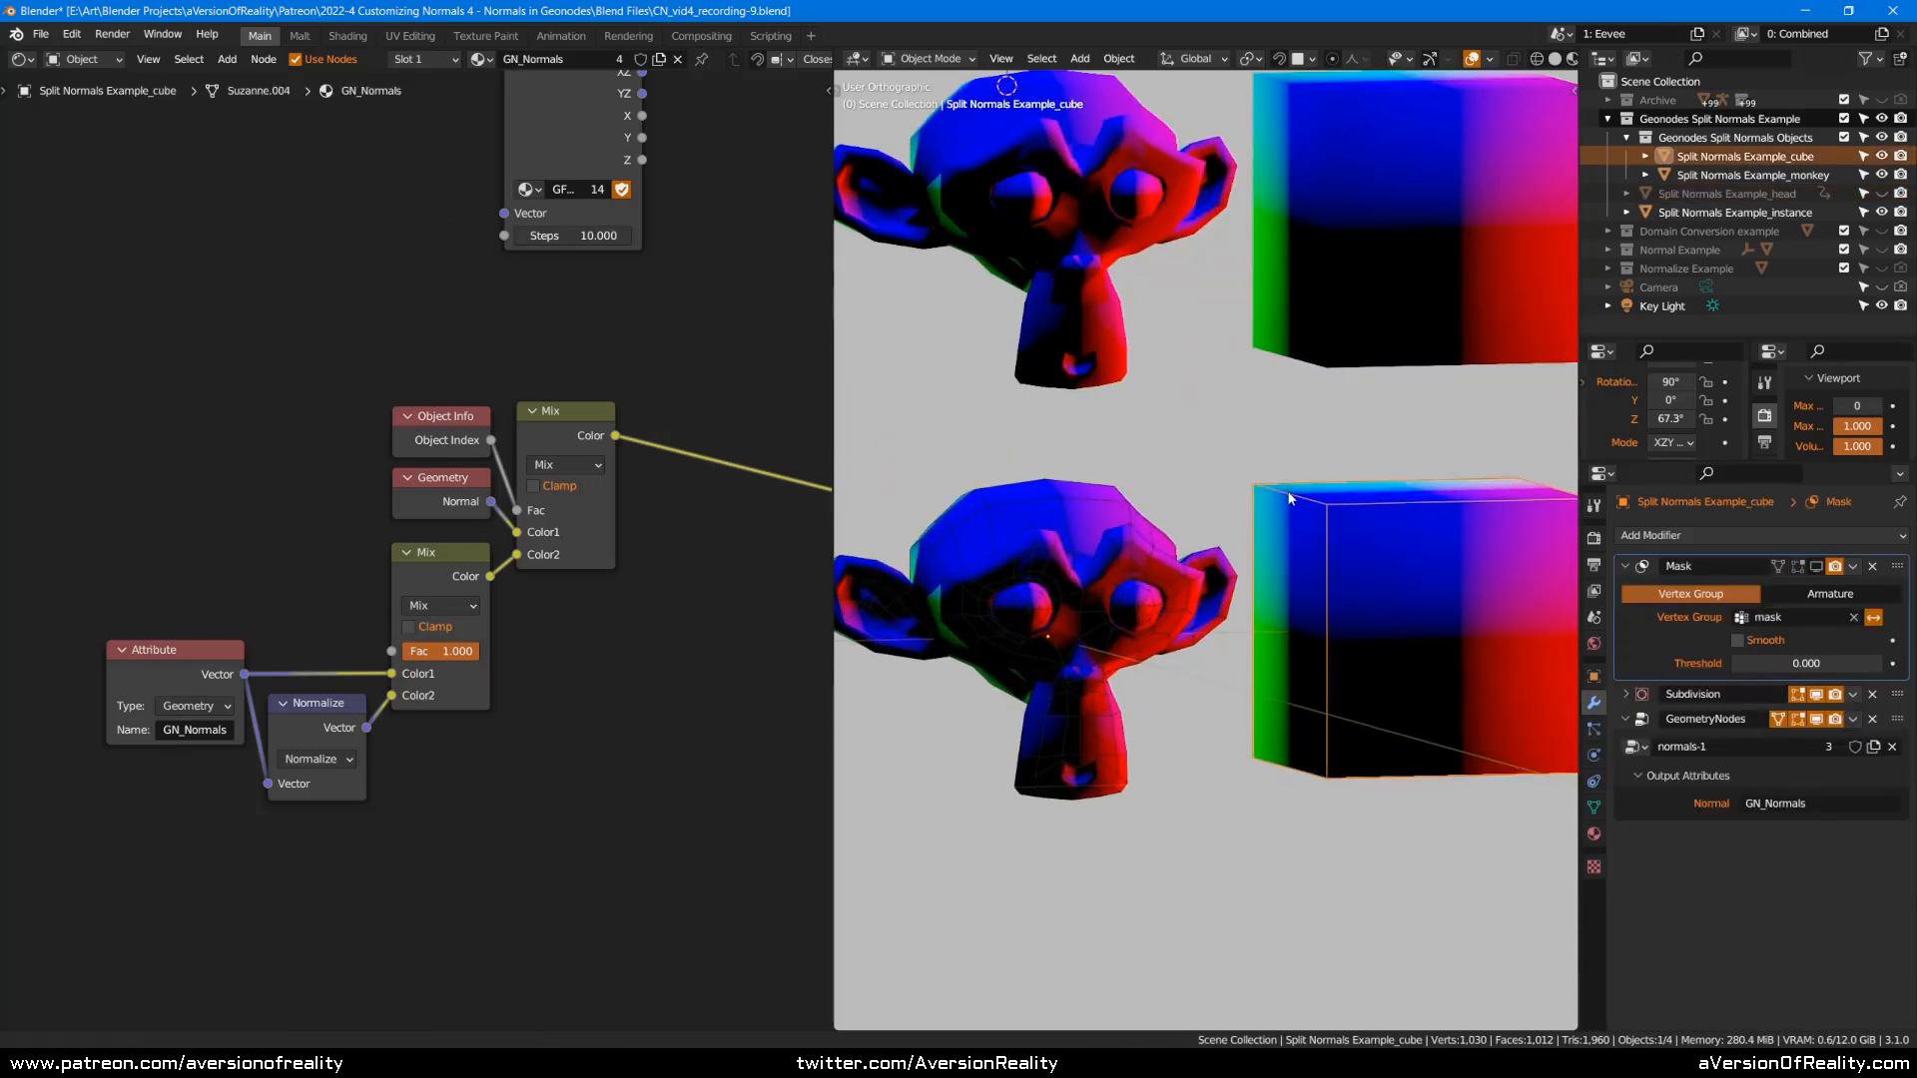
Enable the Mask modifier's viewport display on the monkey and on the cube.
left_click(1110, 559)
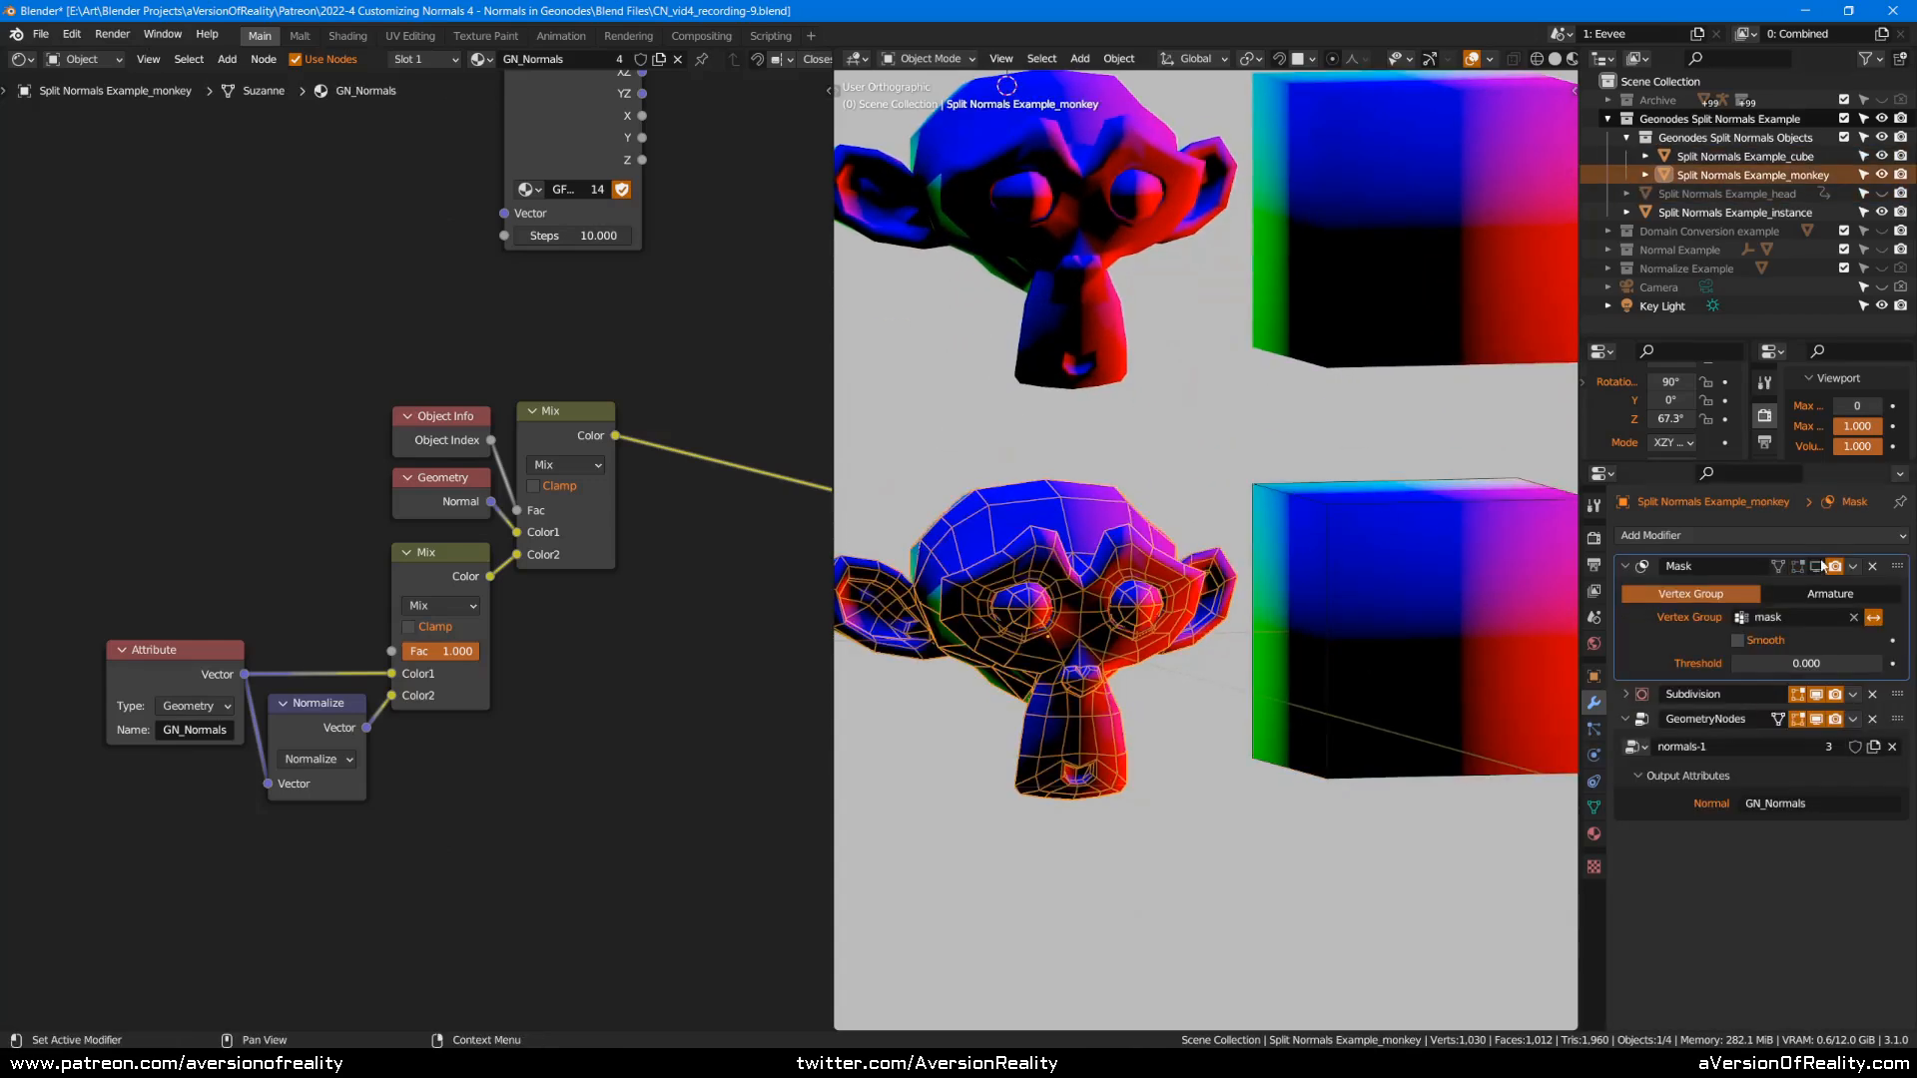
left_click(1365, 561)
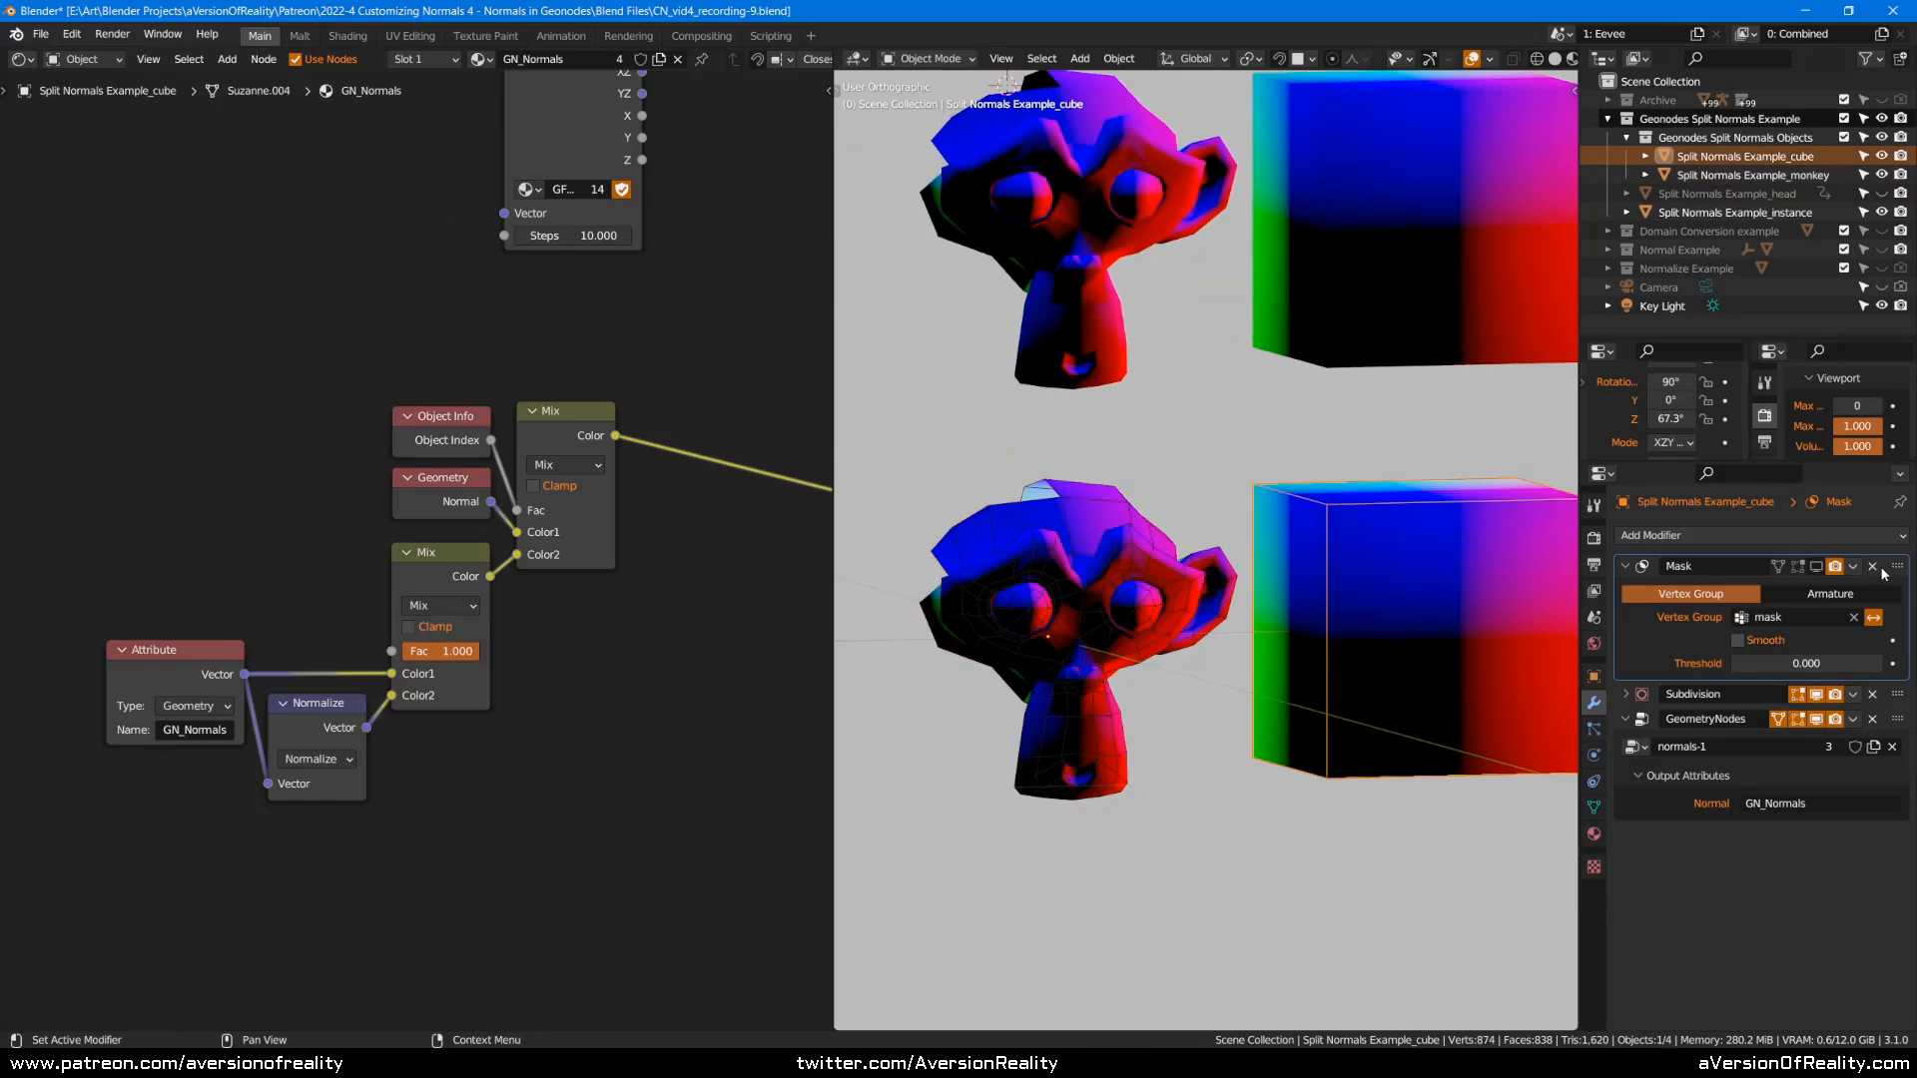
left_click(1819, 567)
Examine the normal colours on the inner and outer faces of the masked cube and monkey from several angles.
middle_click_drag(1129, 575, 1083, 536)
middle_click_drag(1230, 532, 962, 350, "shift")
middle_click_drag(1219, 463, 1399, 556)
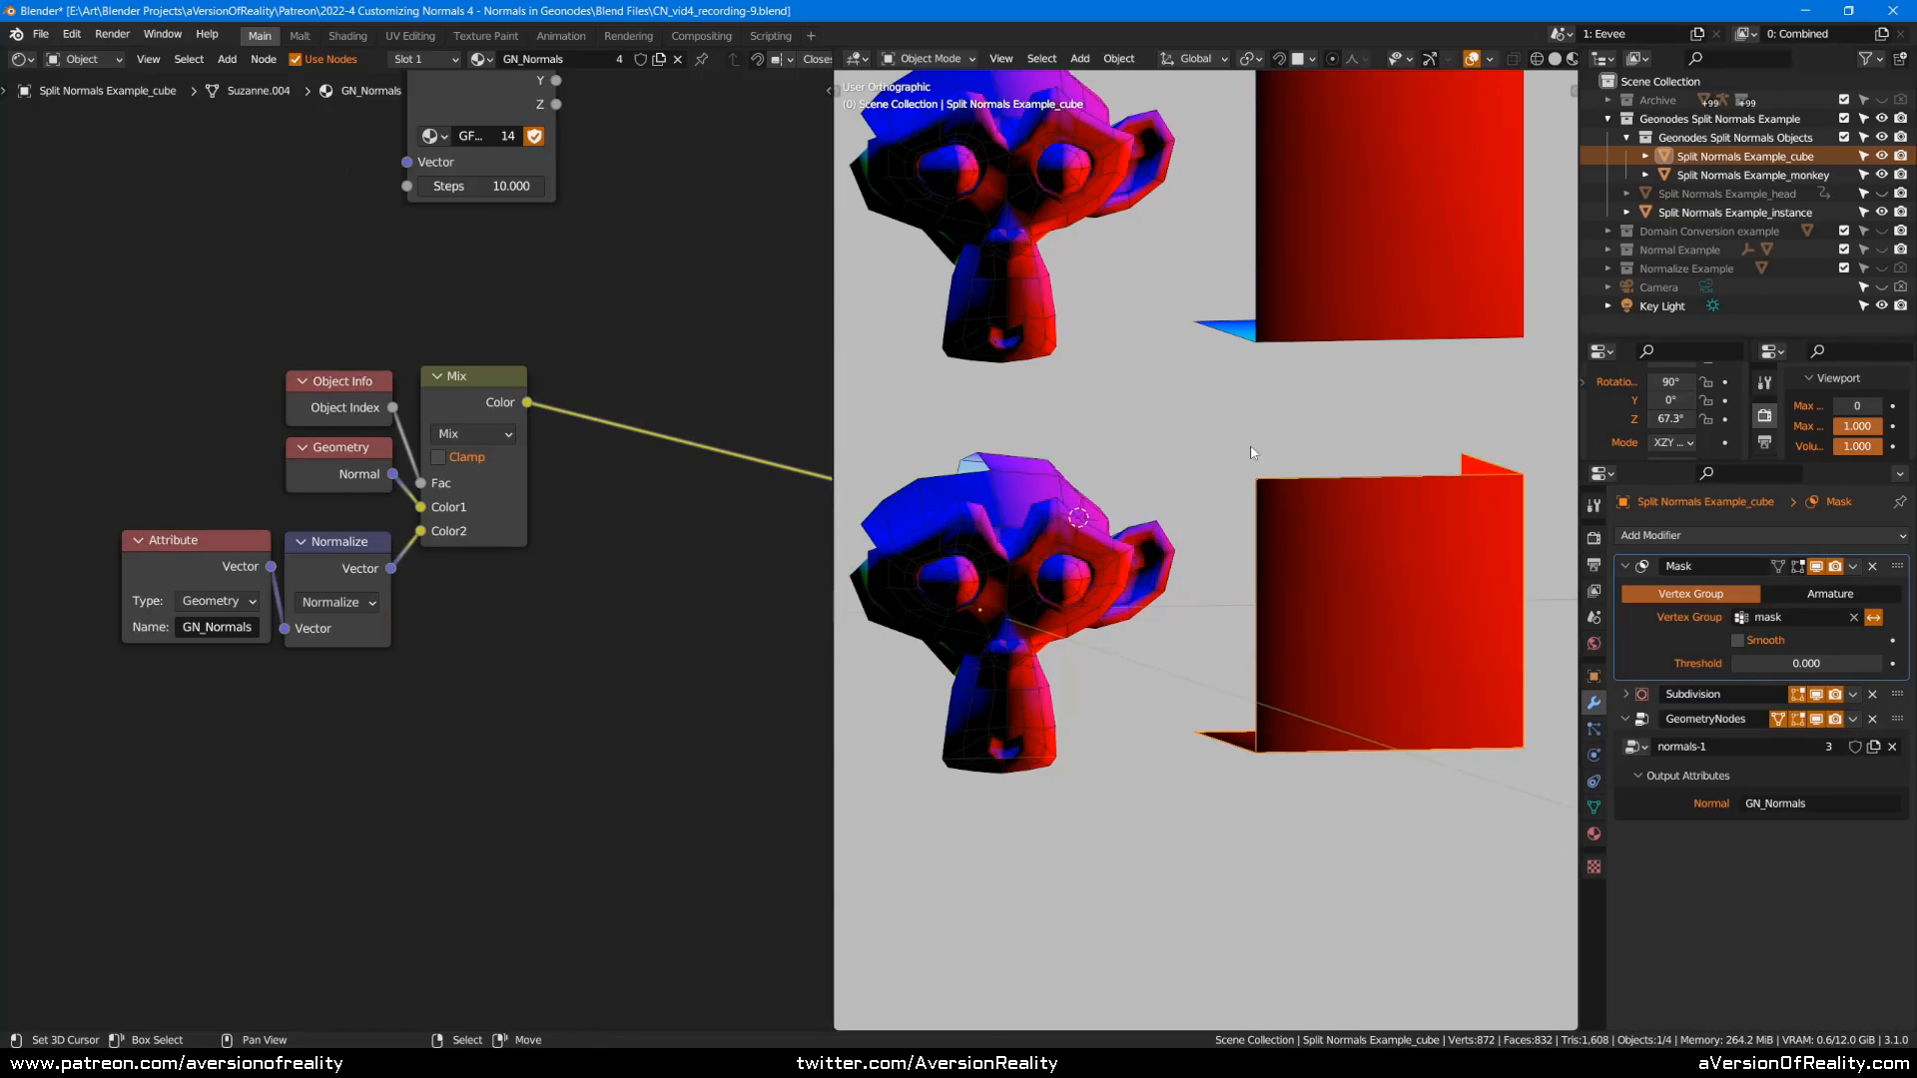
middle_click_drag(1253, 452, 1294, 479)
middle_click_drag(1386, 431, 1220, 478)
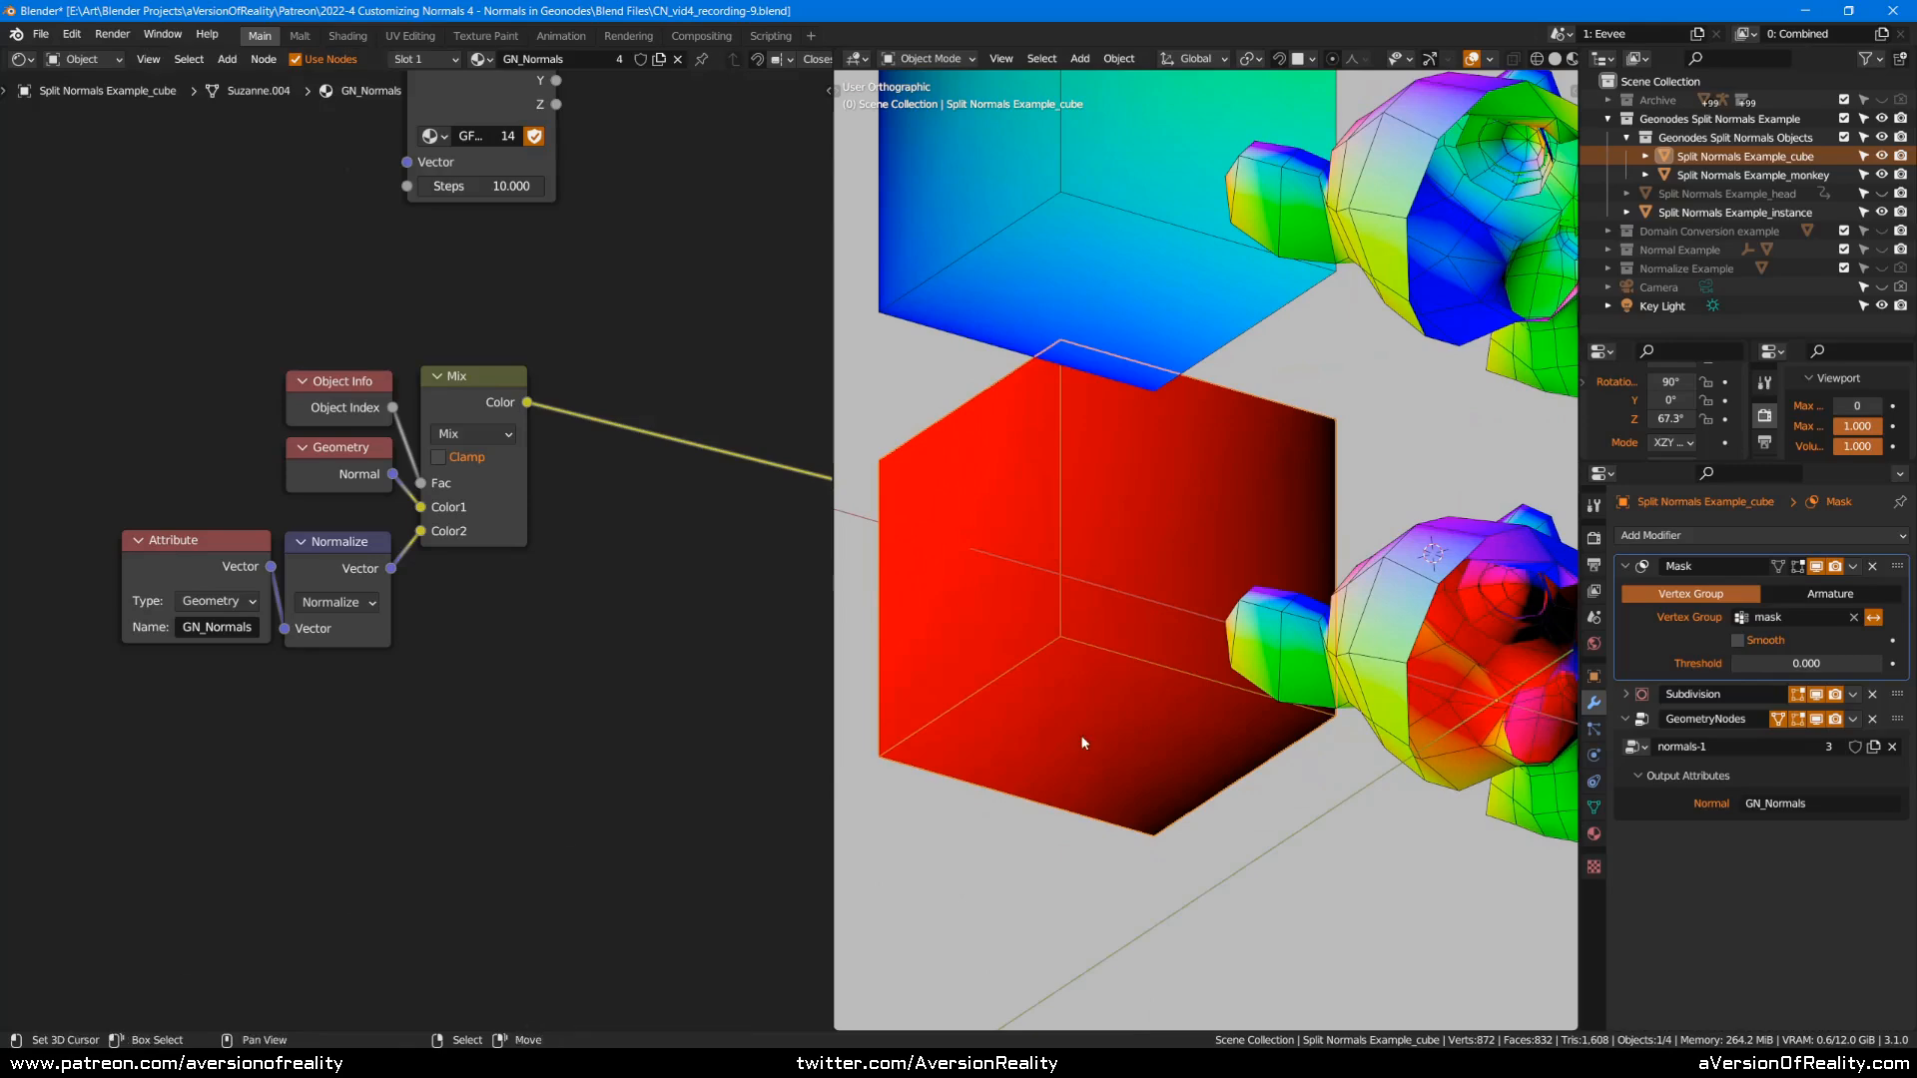
middle_click_drag(1535, 453, 1282, 345)
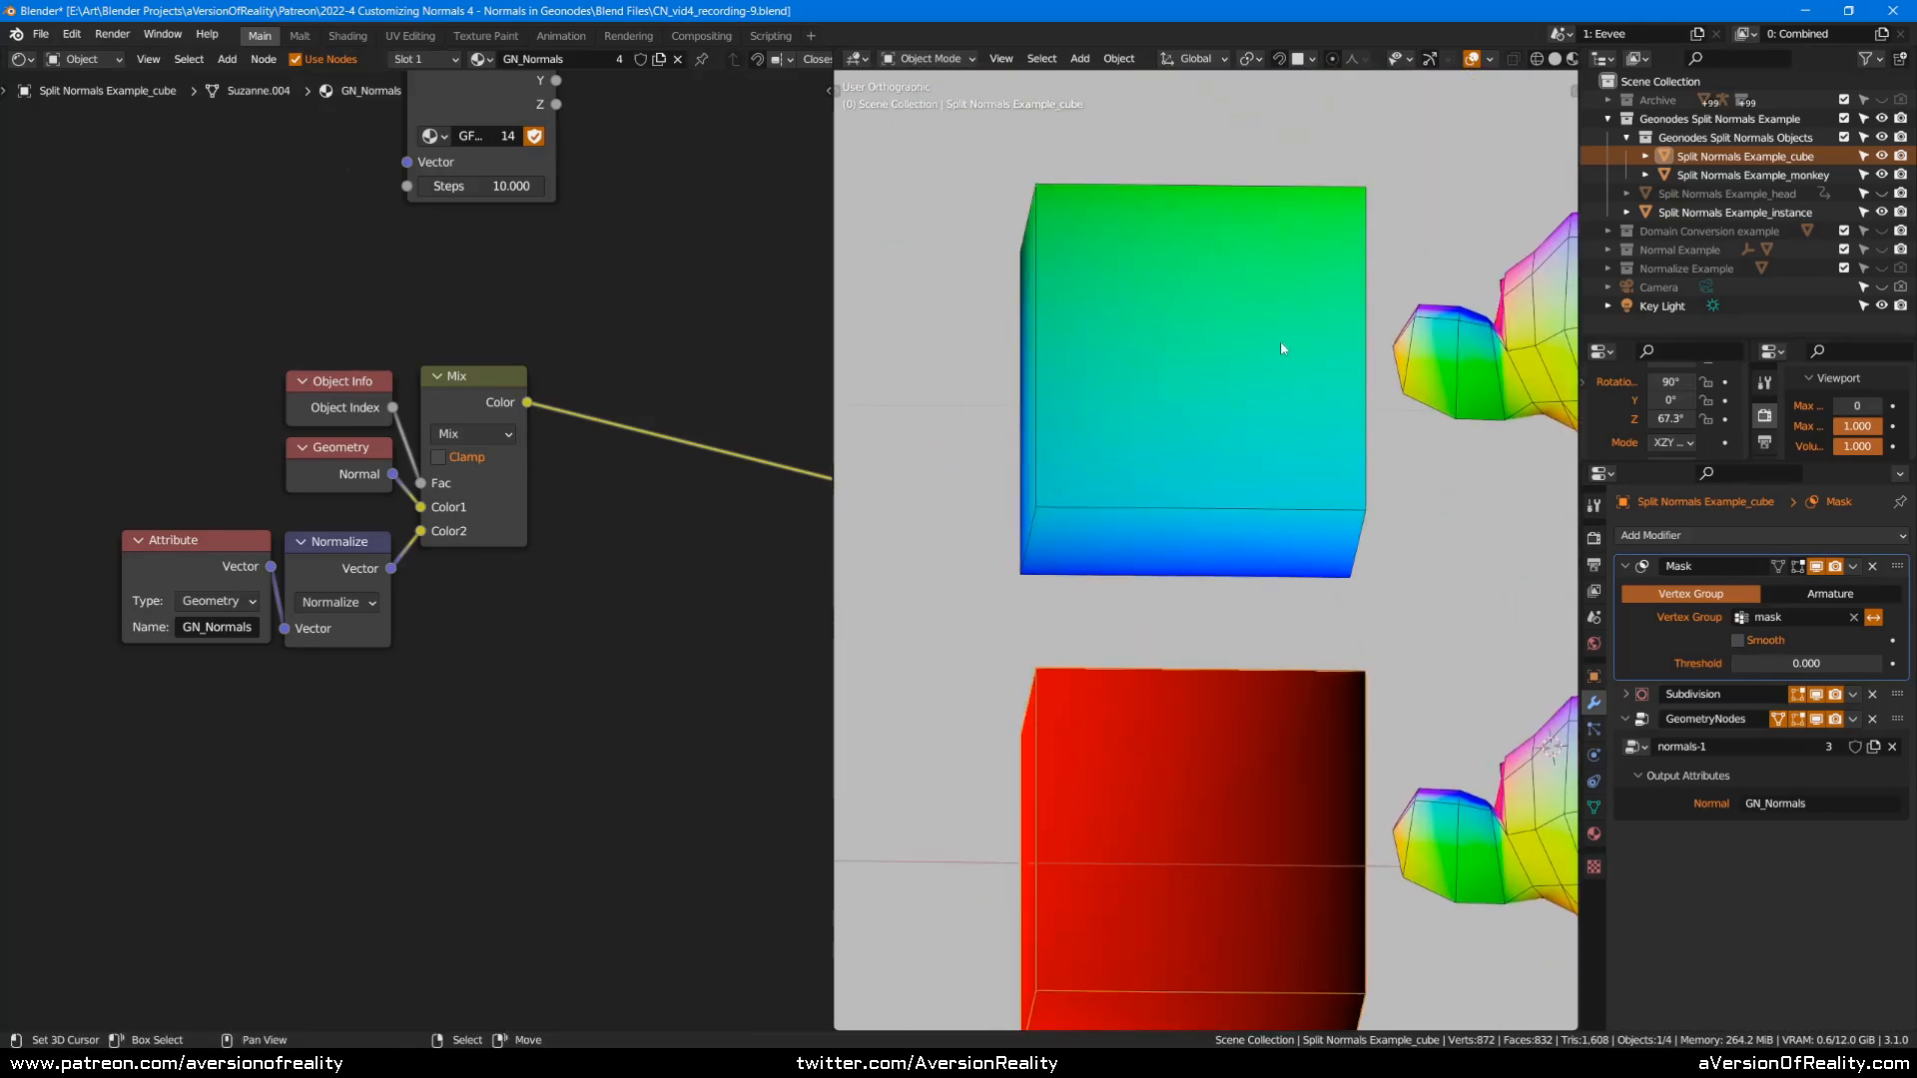
left_click(1281, 345)
middle_click_drag(1403, 306, 1272, 571)
scroll(1213, 330, "down", 3)
left_click(1254, 649)
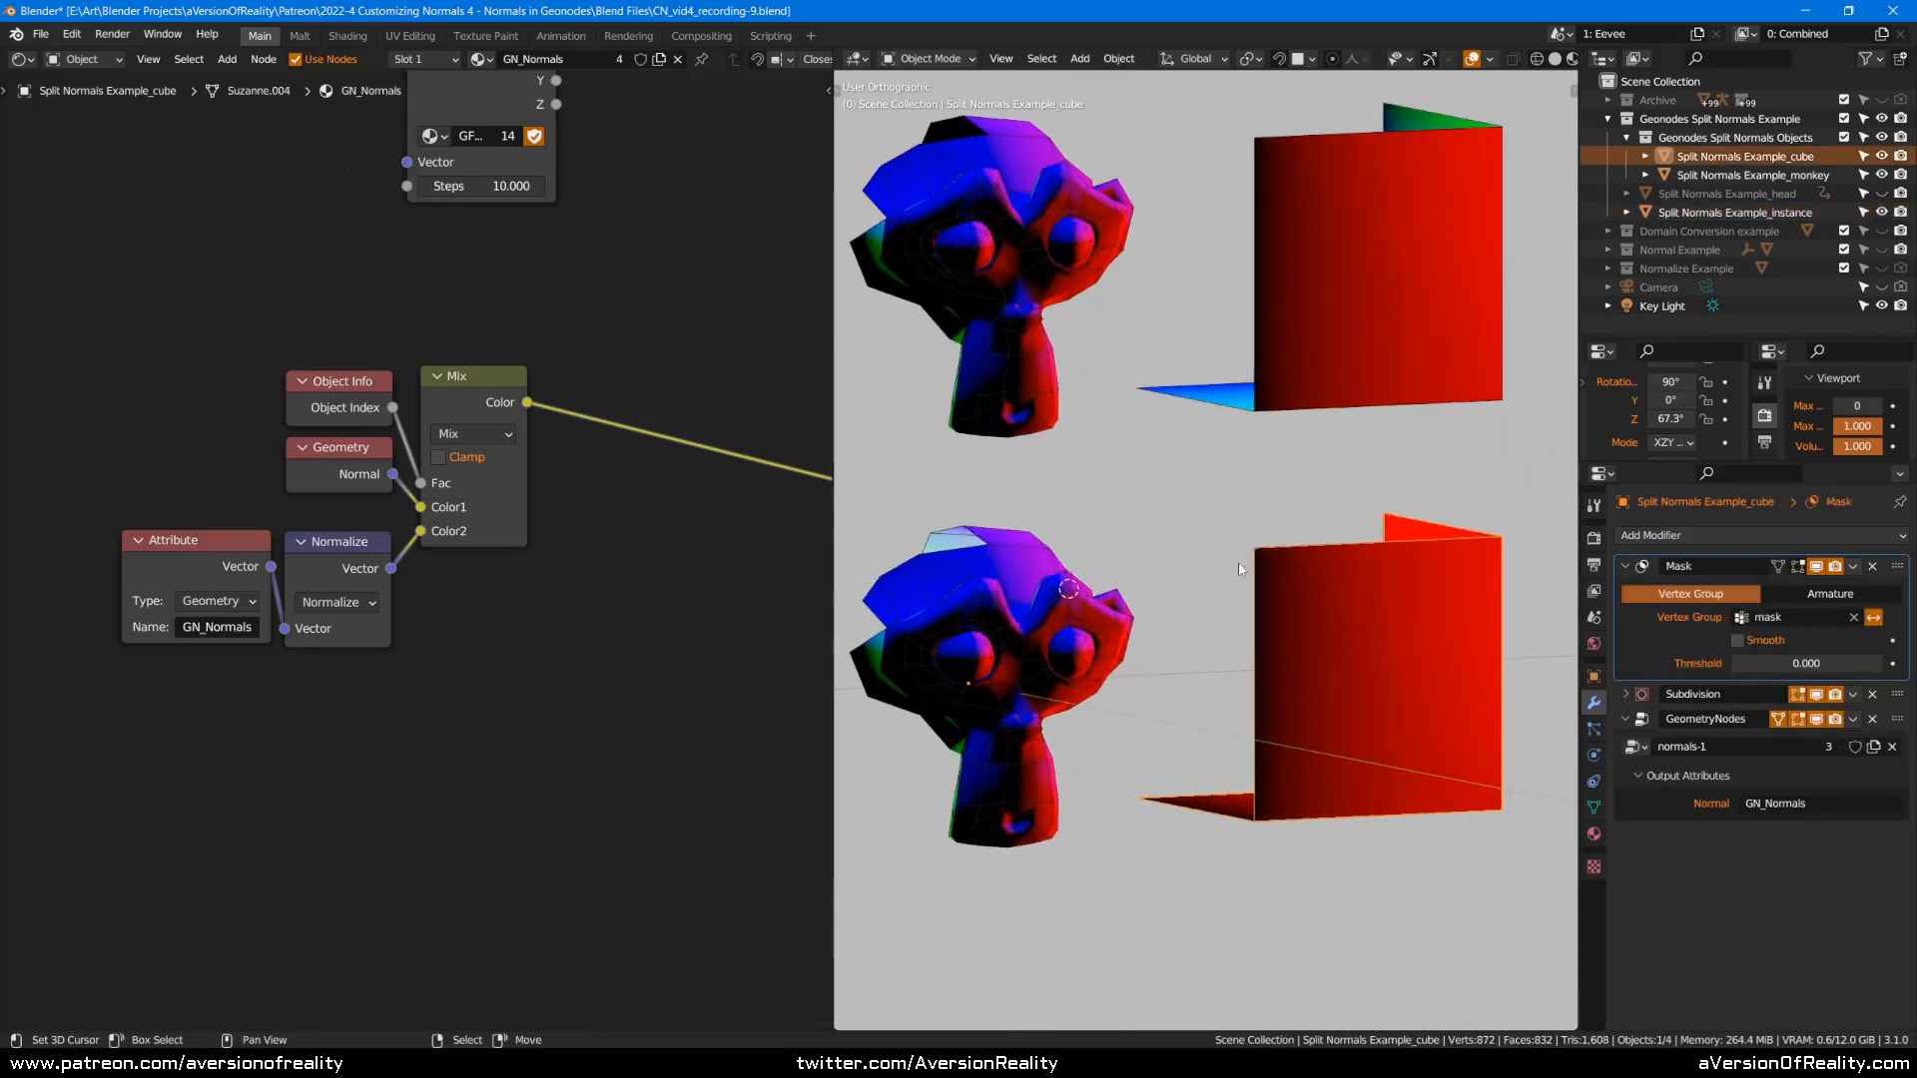
middle_click_drag(1376, 524, 1103, 537)
scroll(488, 719, "down", 2)
Place the Invert on Backfaces frame between the Normalize node and the Mix node's Color2 input.
middle_click_drag(489, 719, 569, 504)
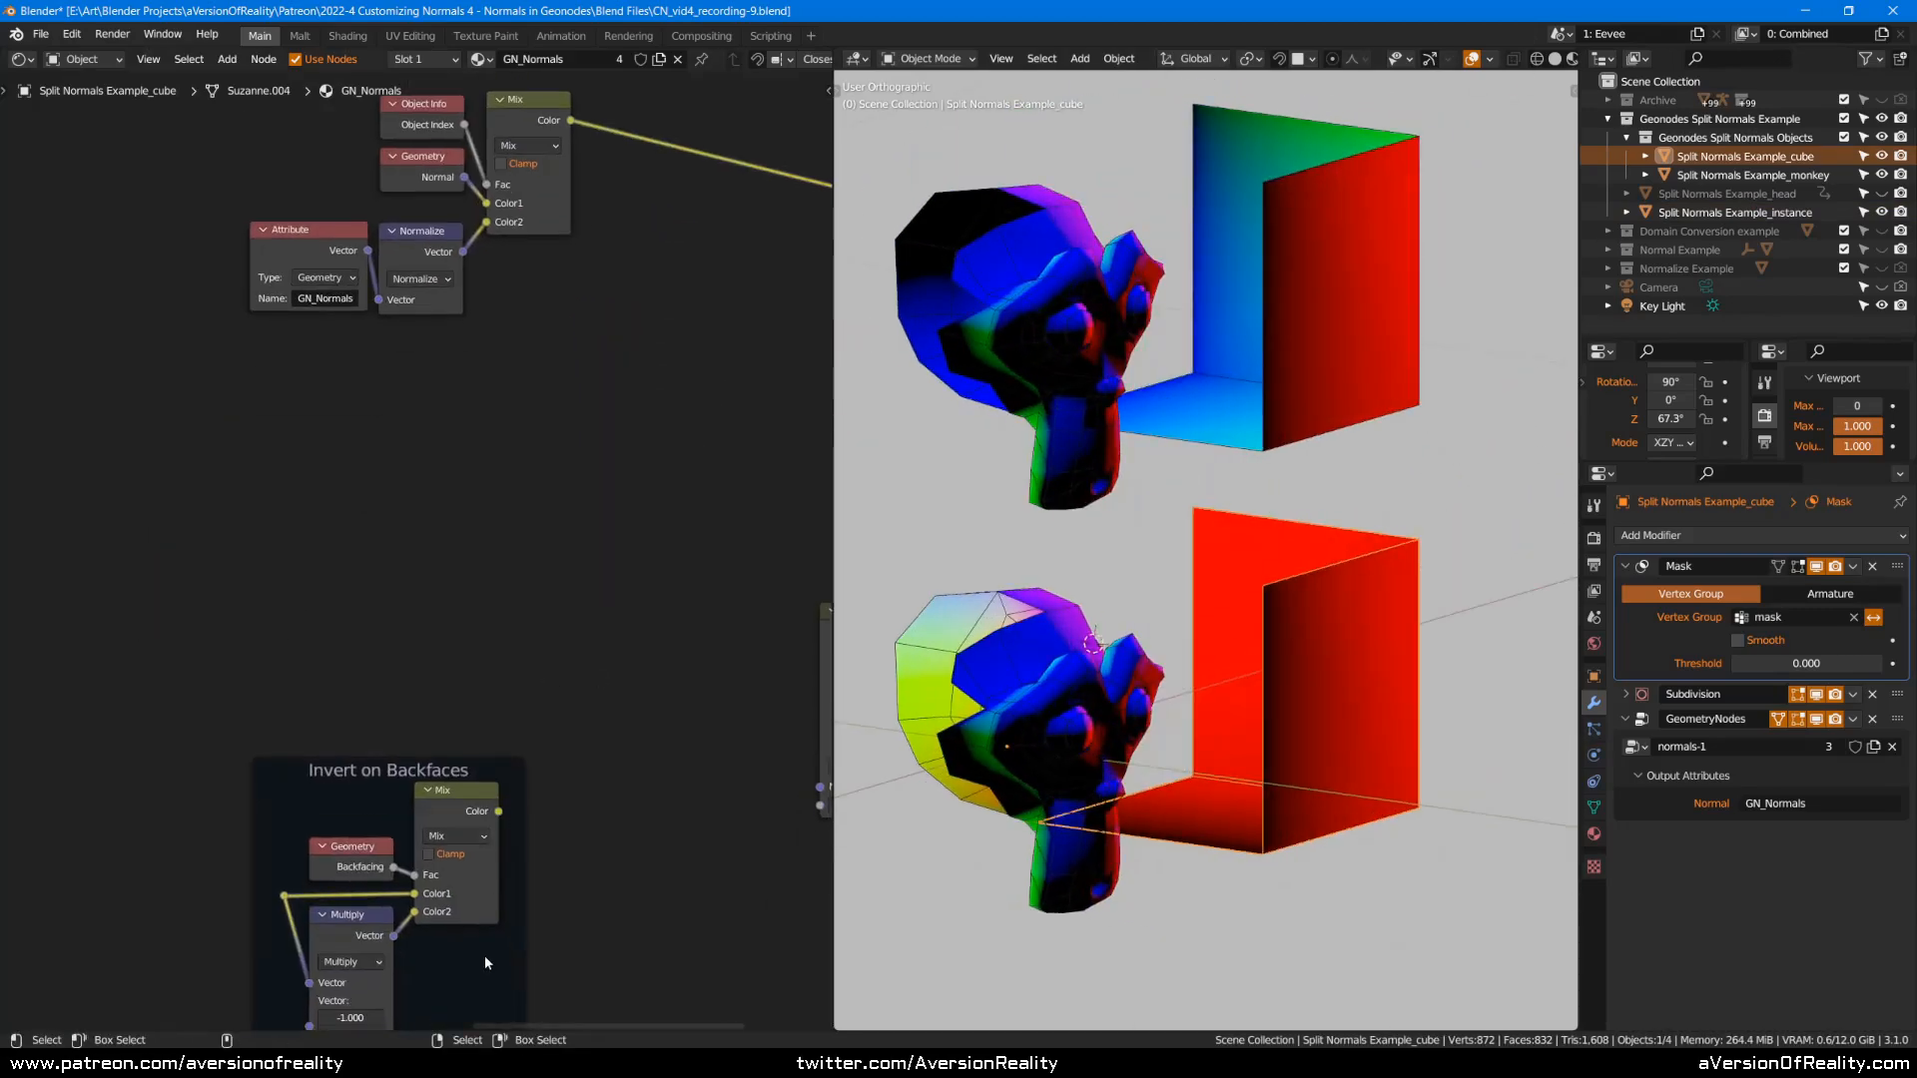
left_click_drag(515, 769, 589, 339)
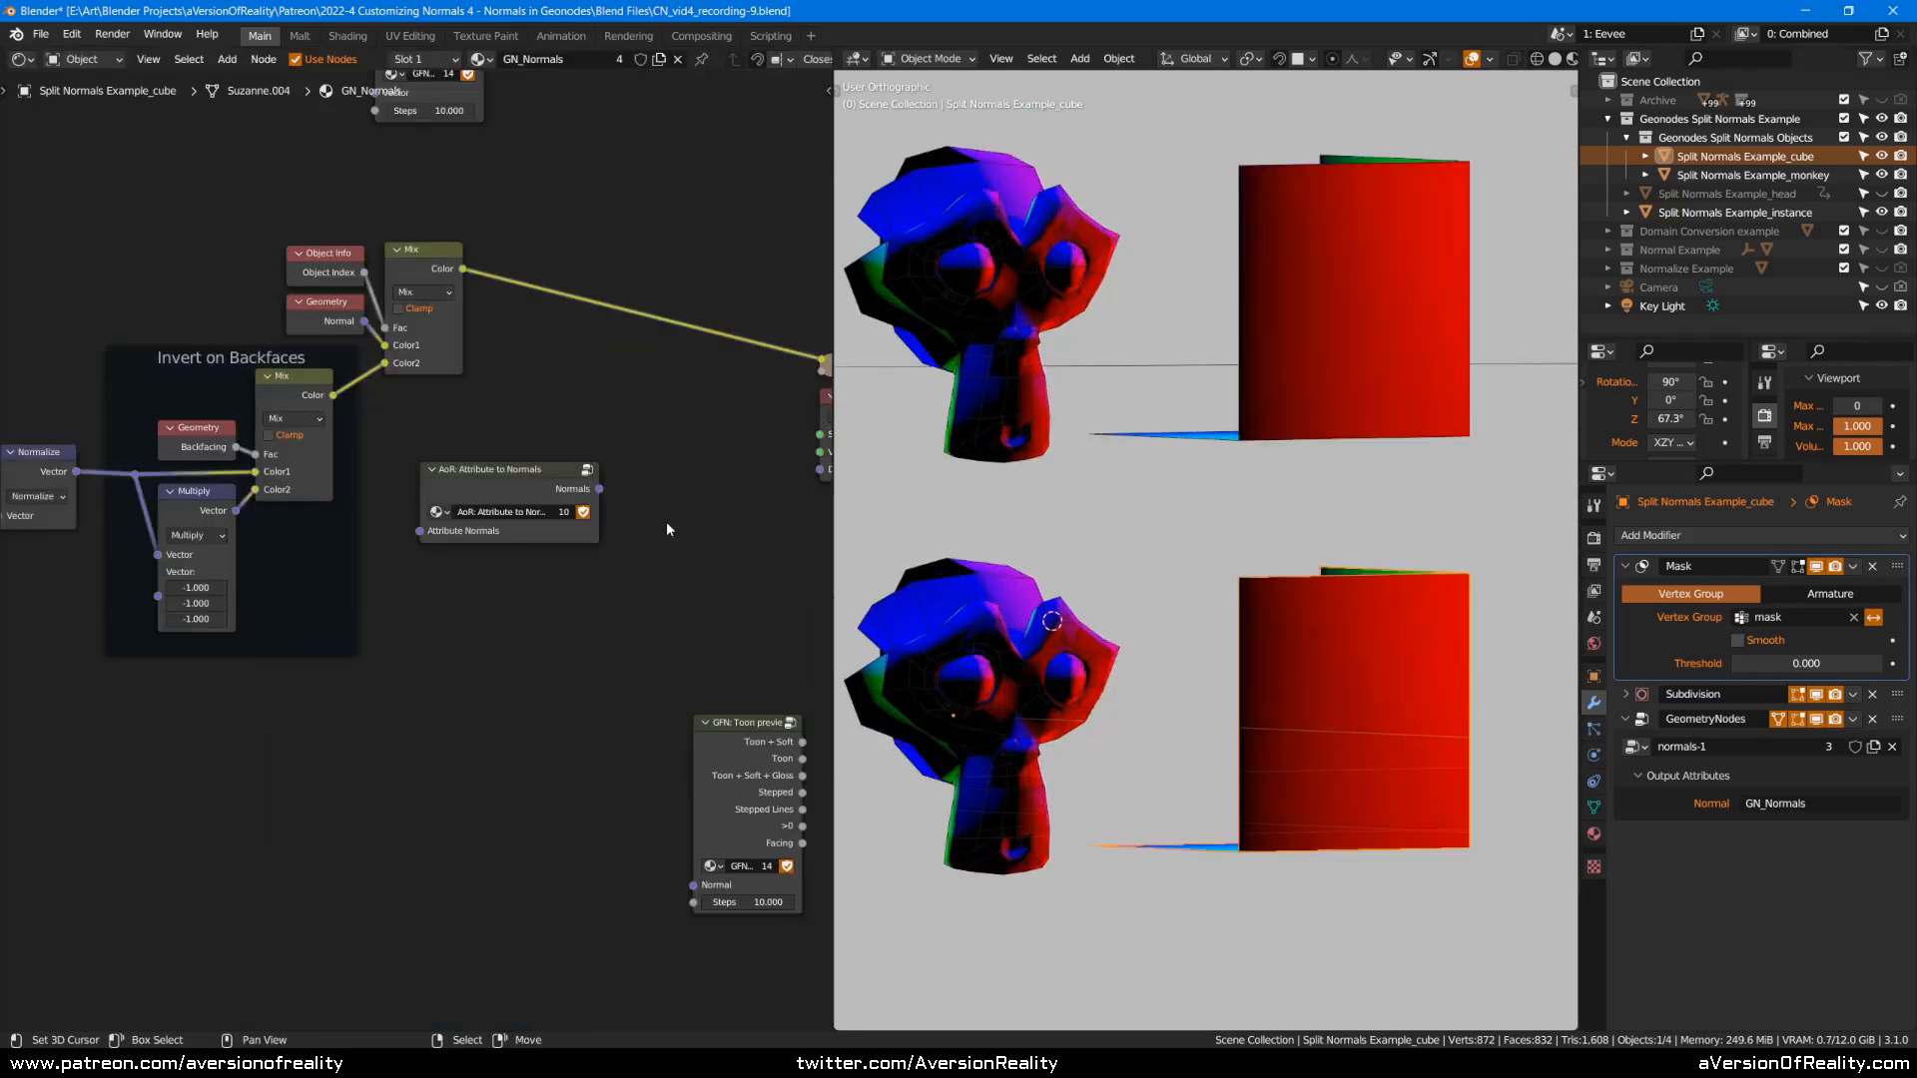
middle_click_drag(359, 634, 607, 592)
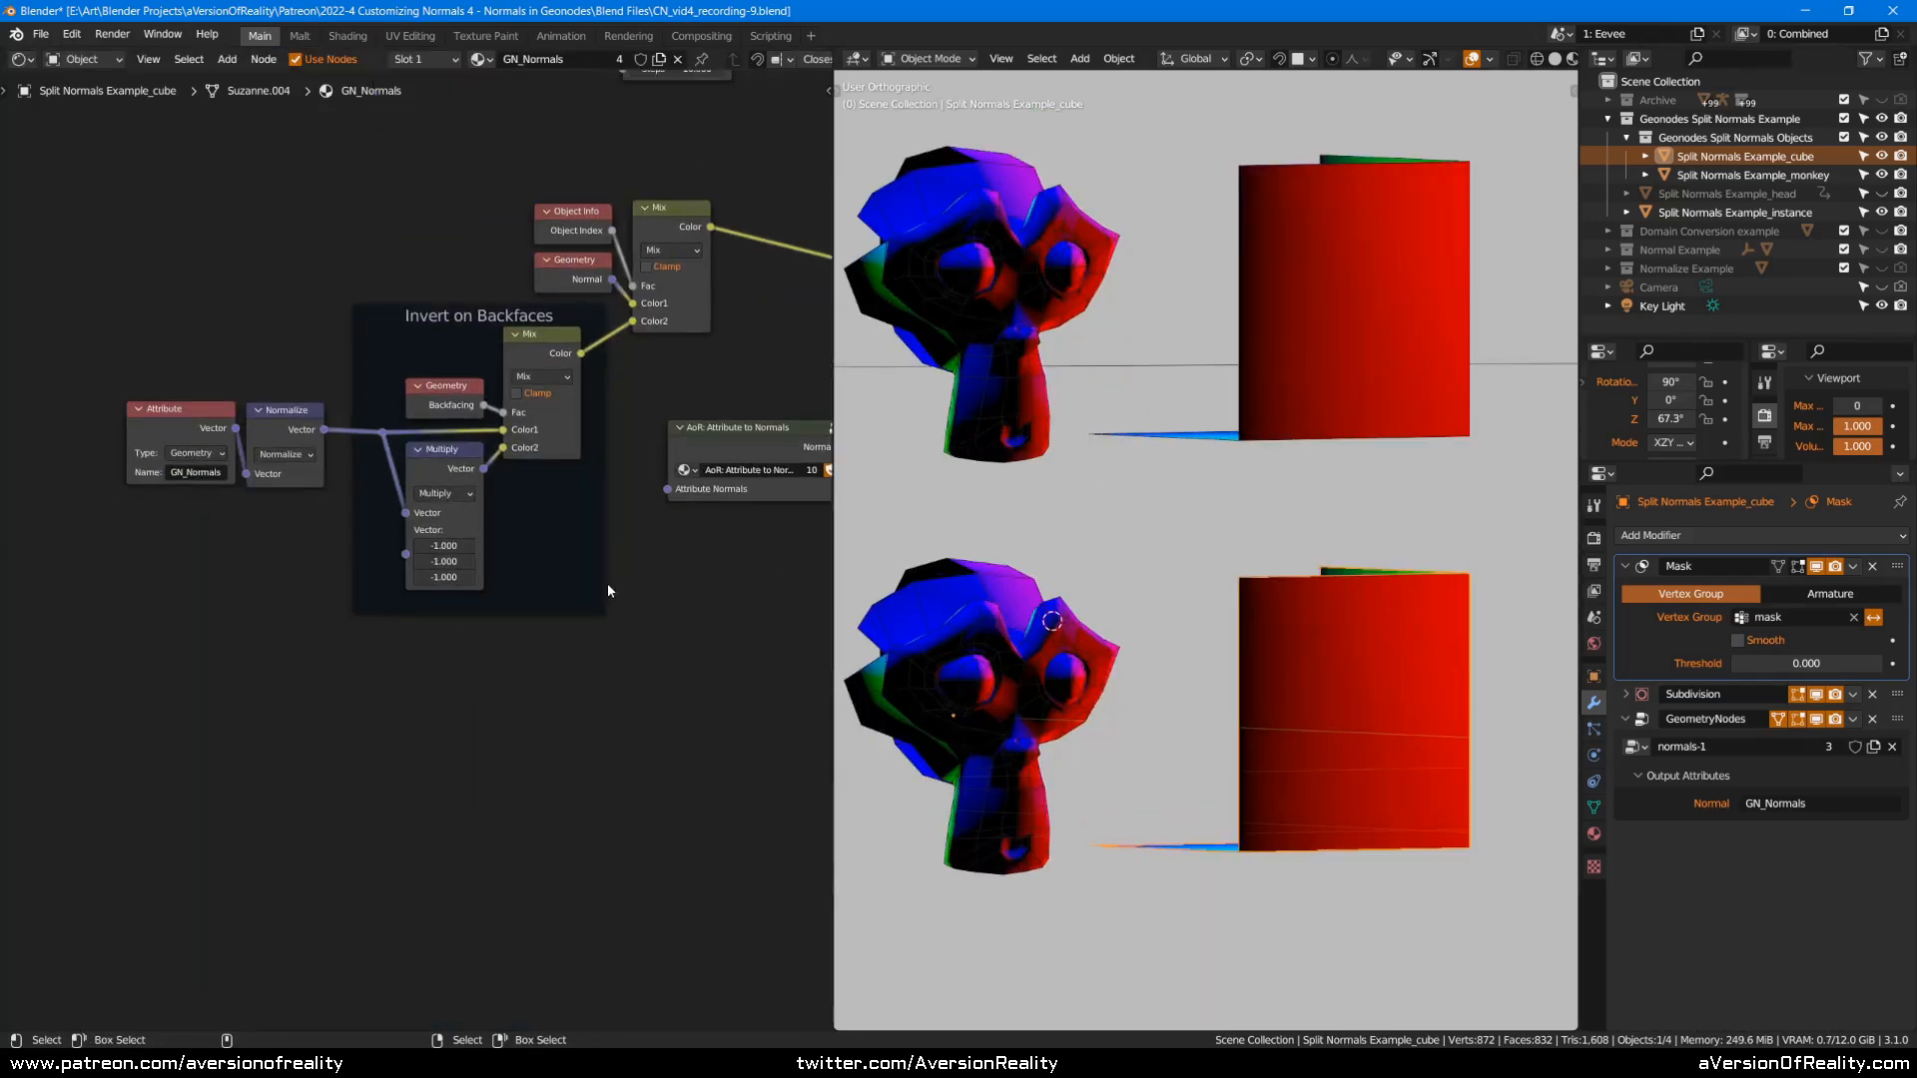
Move the AoR: Attribute to Normals group below the frame, feed it the GN_Normals attribute, and preview its output.
left_click_drag(733, 440, 448, 684)
left_click(197, 420)
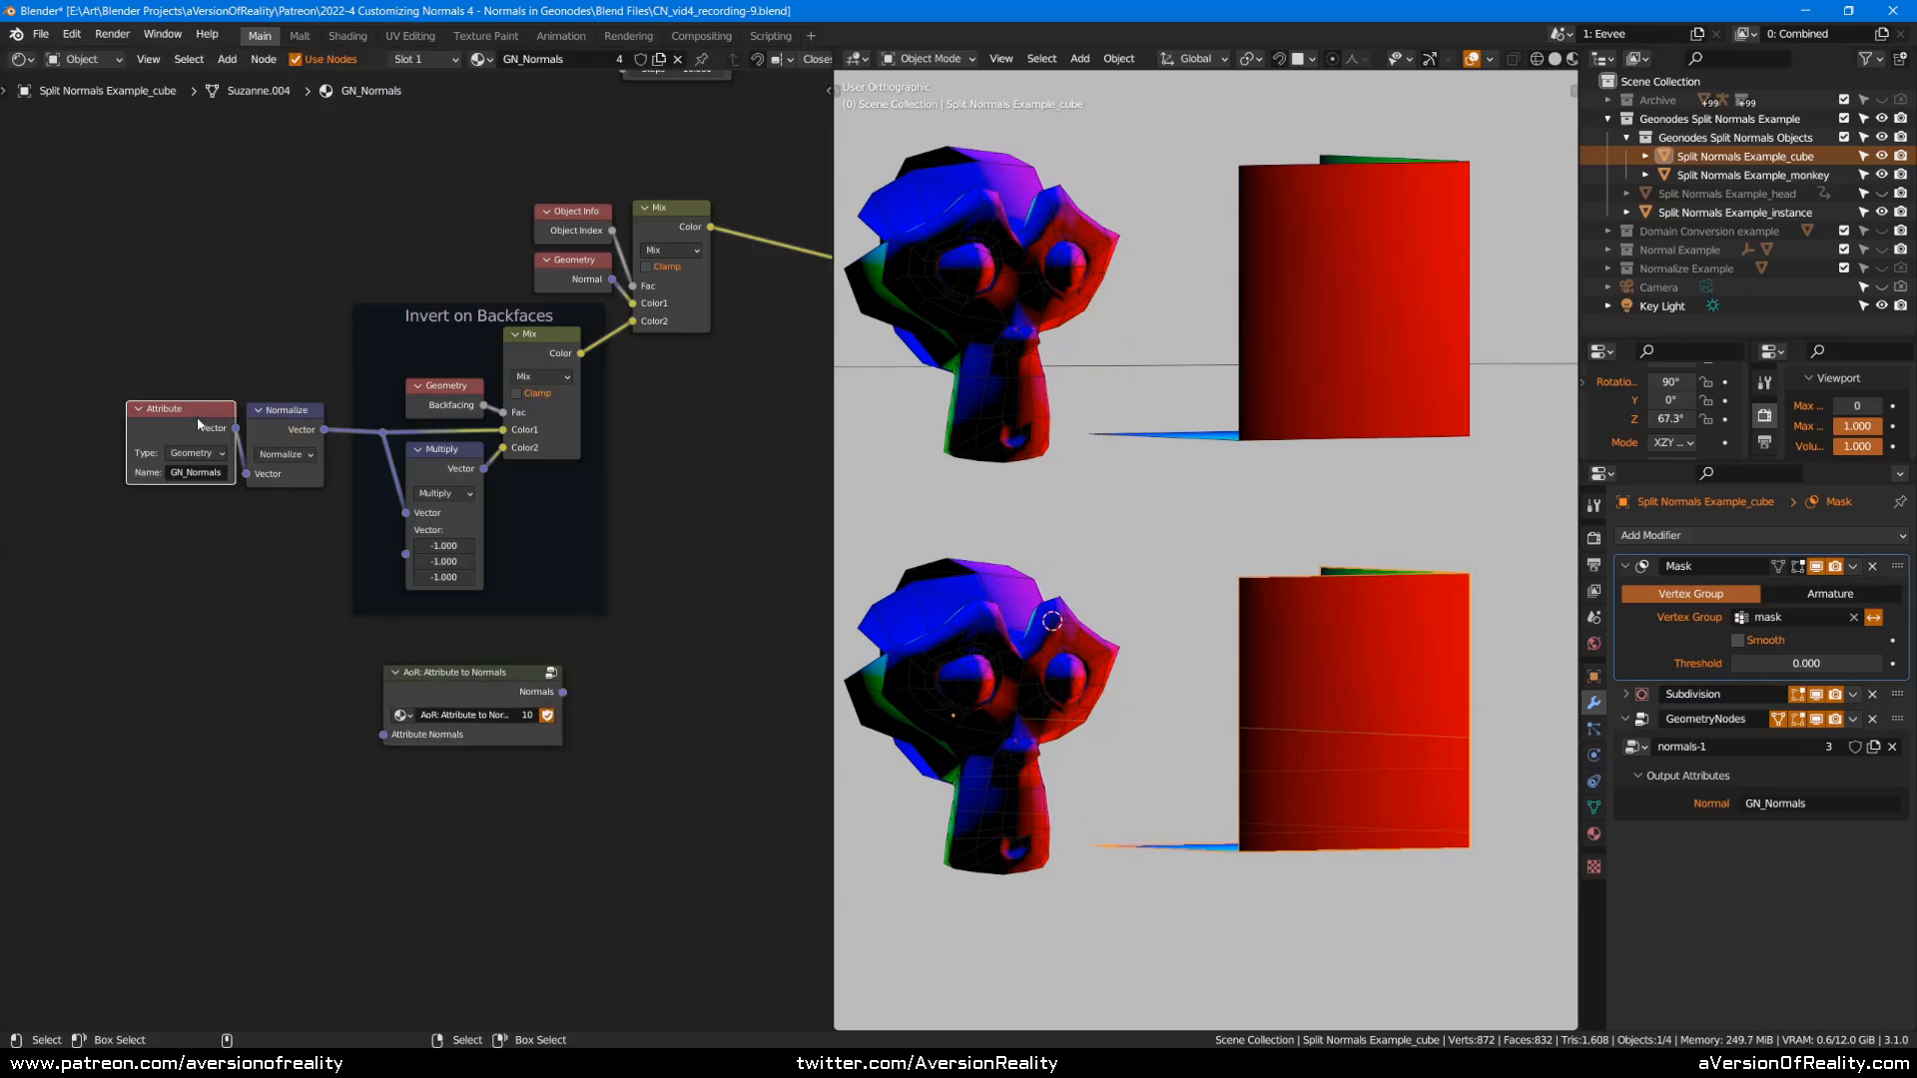
mouse_move(198, 420)
left_mouse_down("alt")
mouse_move(187, 676)
mouse_move(384, 734)
left_mouse_up("alt")
left_click(499, 681)
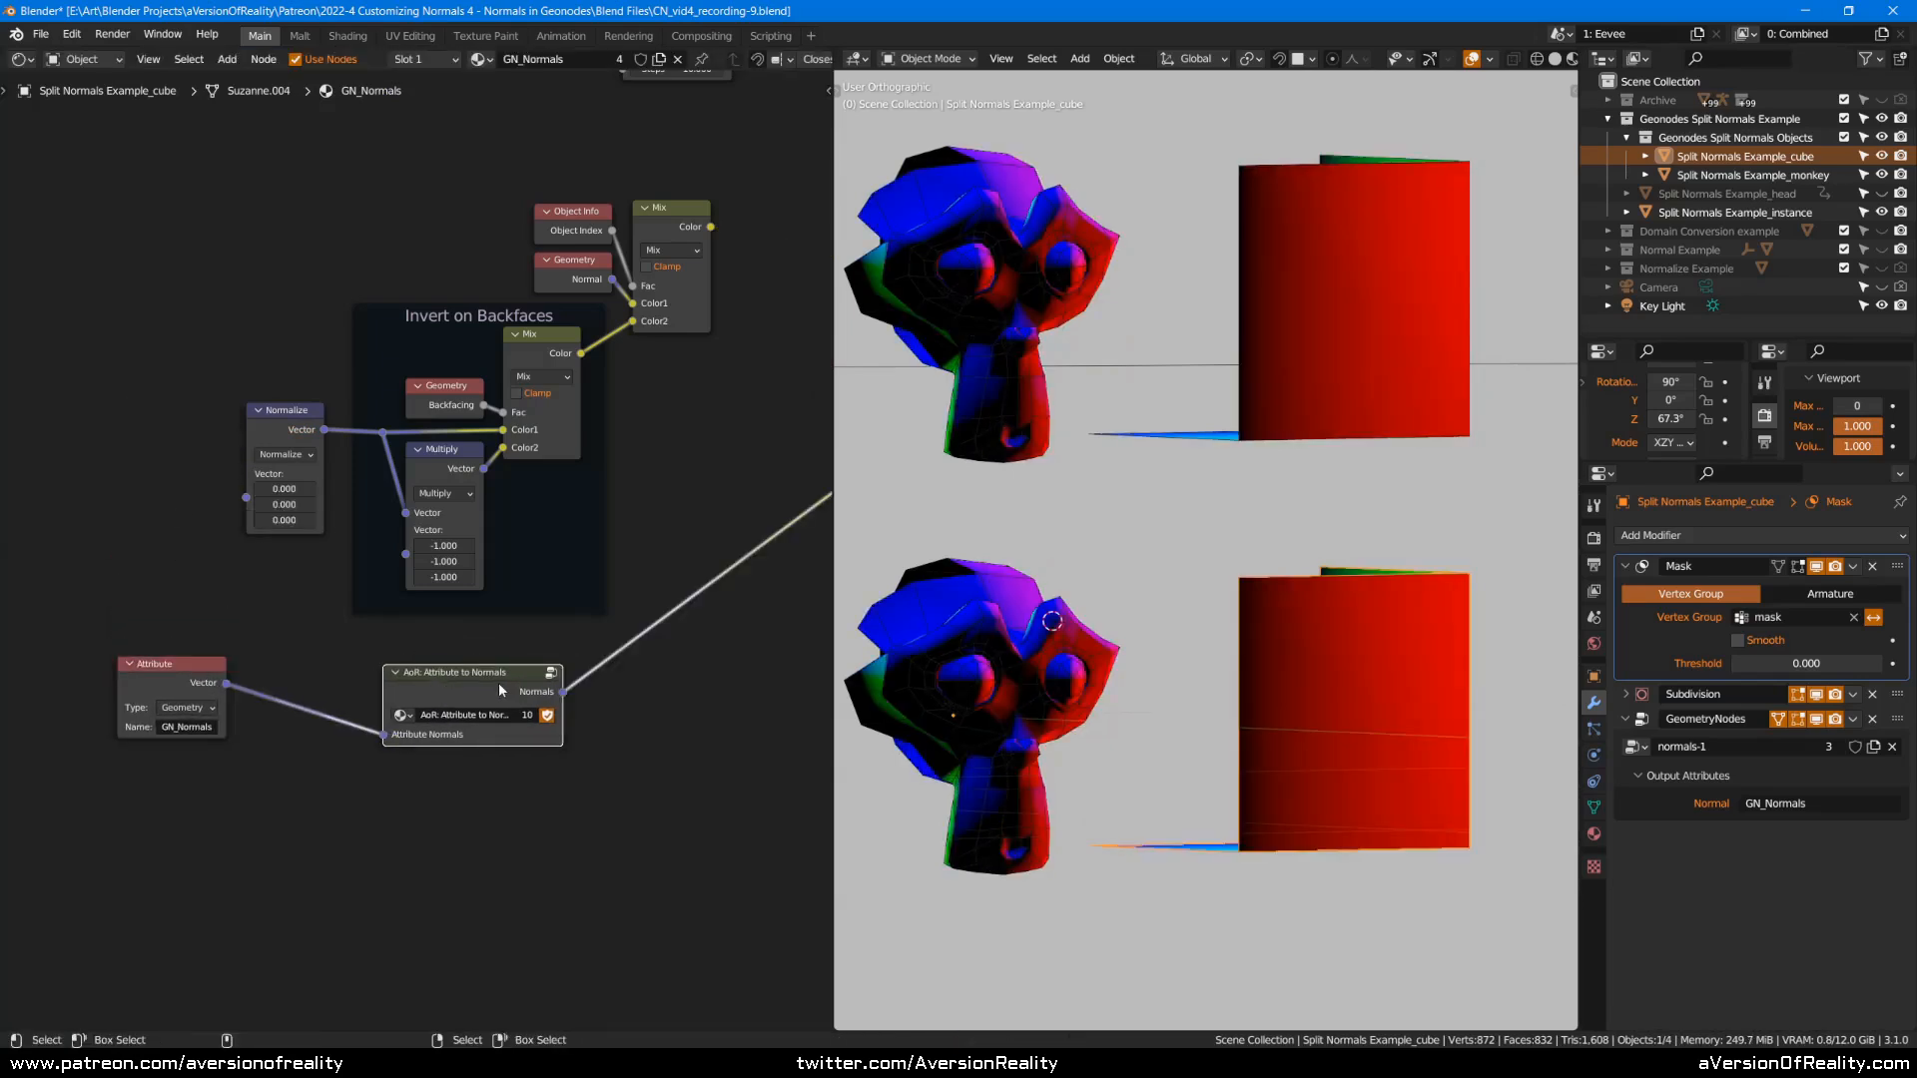
Enter the AoR: Attribute to Normals group and relabel the frame around Normalize as Fix Interpolation.
key("Tab")
middle_click_drag(548, 346, 590, 286)
scroll(592, 287, "up", 1)
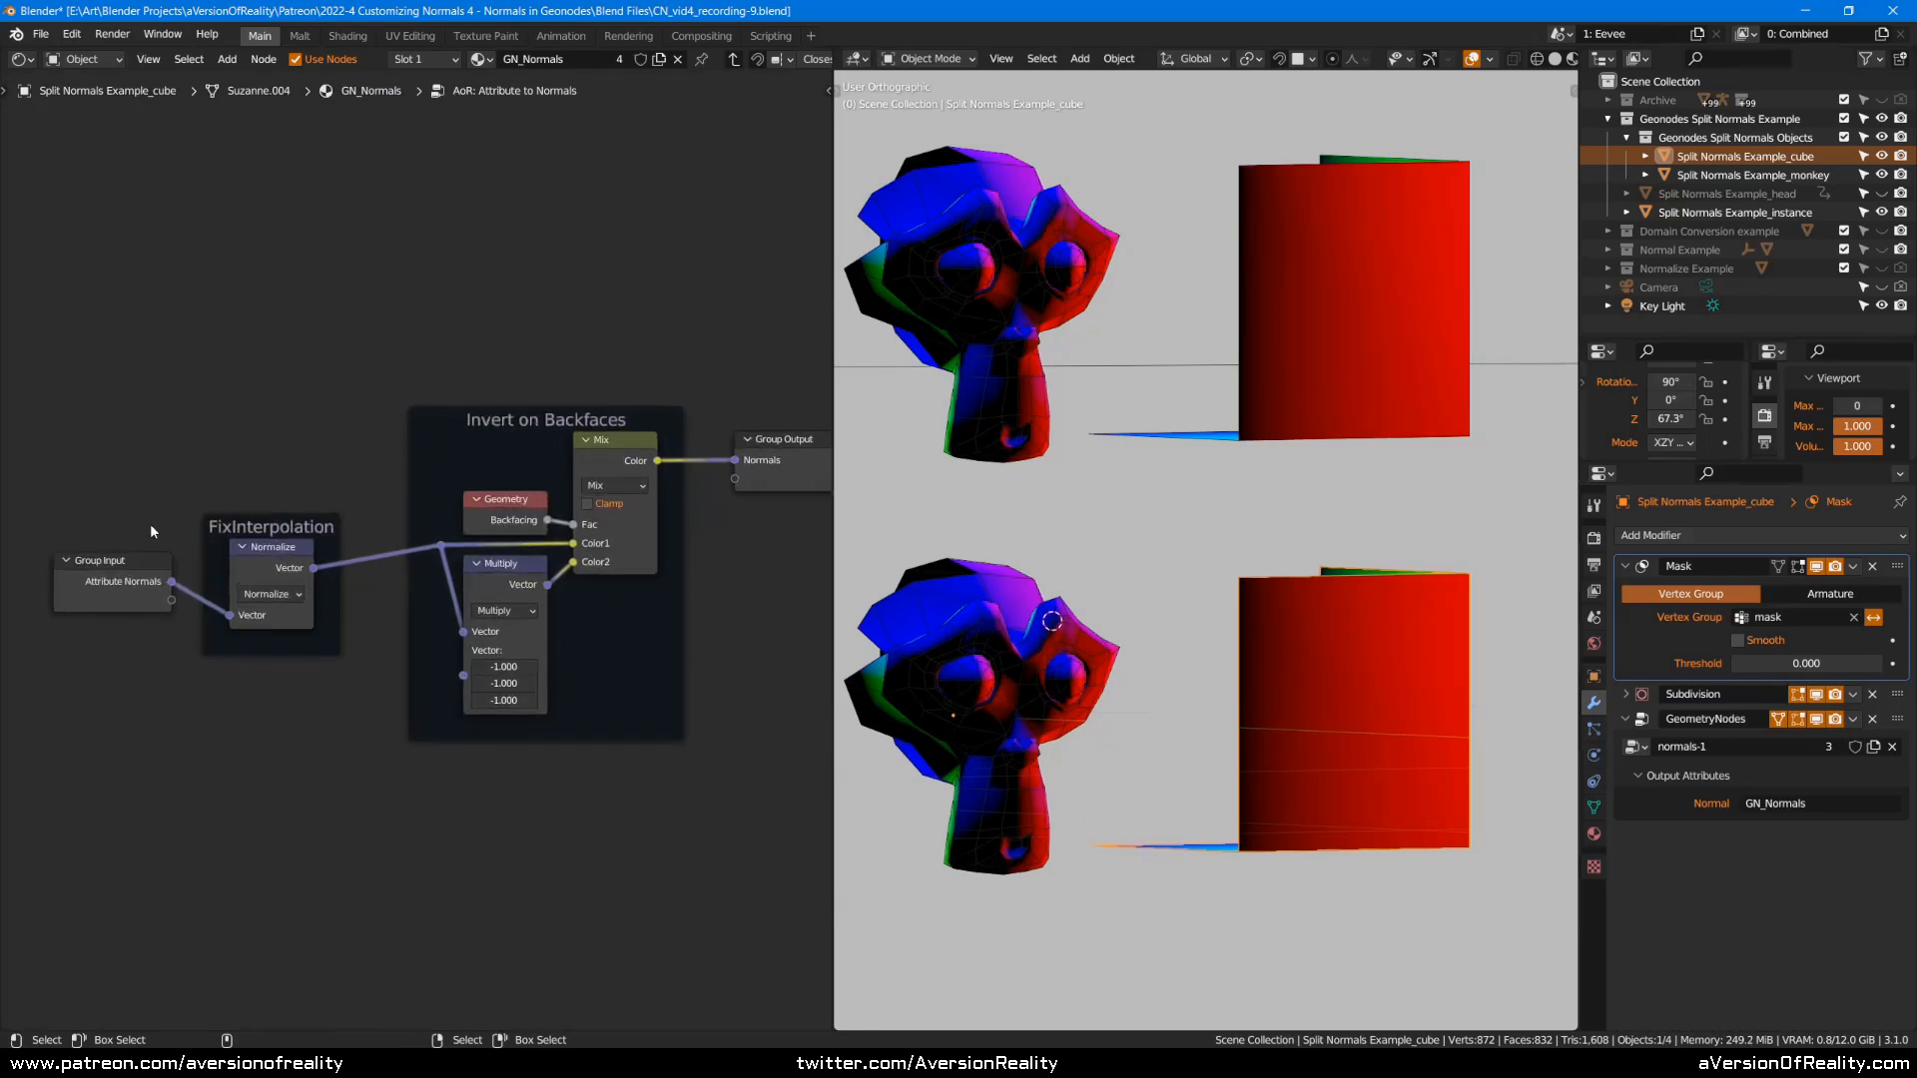
left_click(222, 516)
key("n")
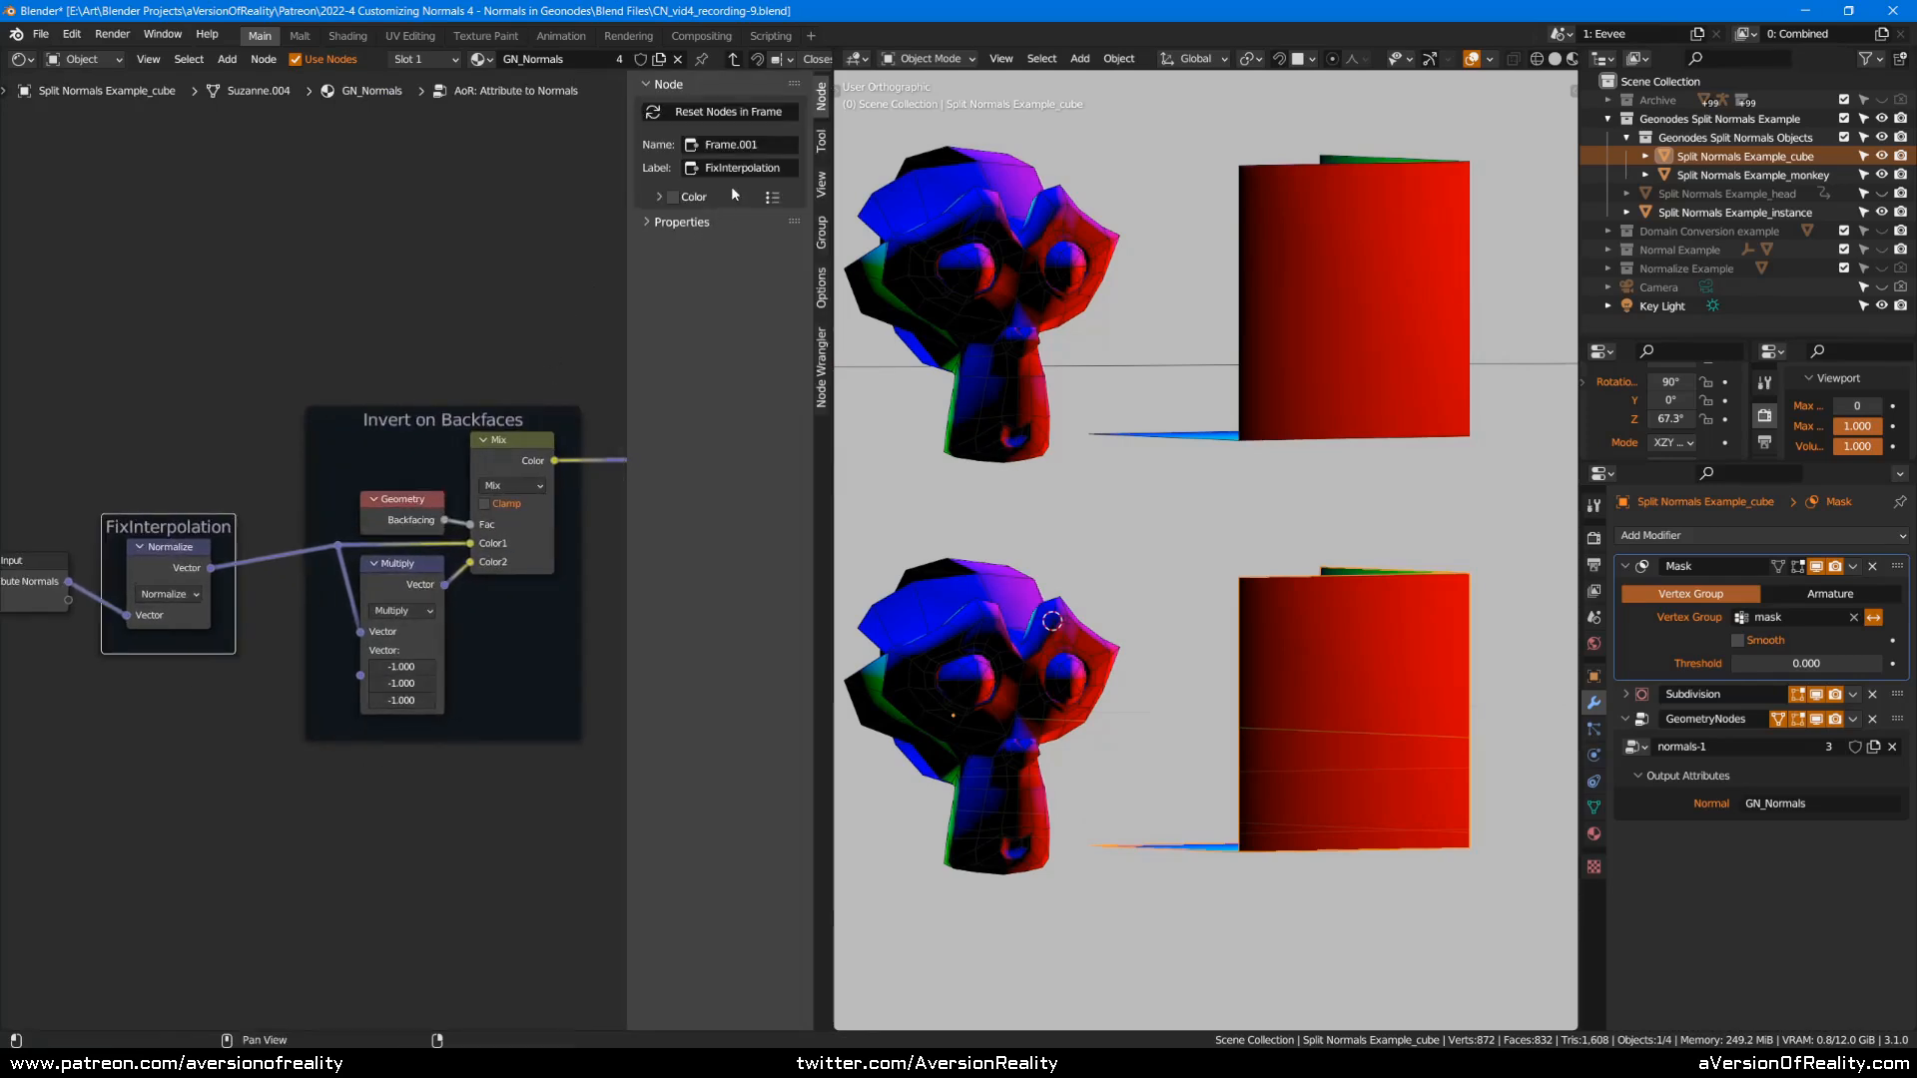
left_click(724, 168)
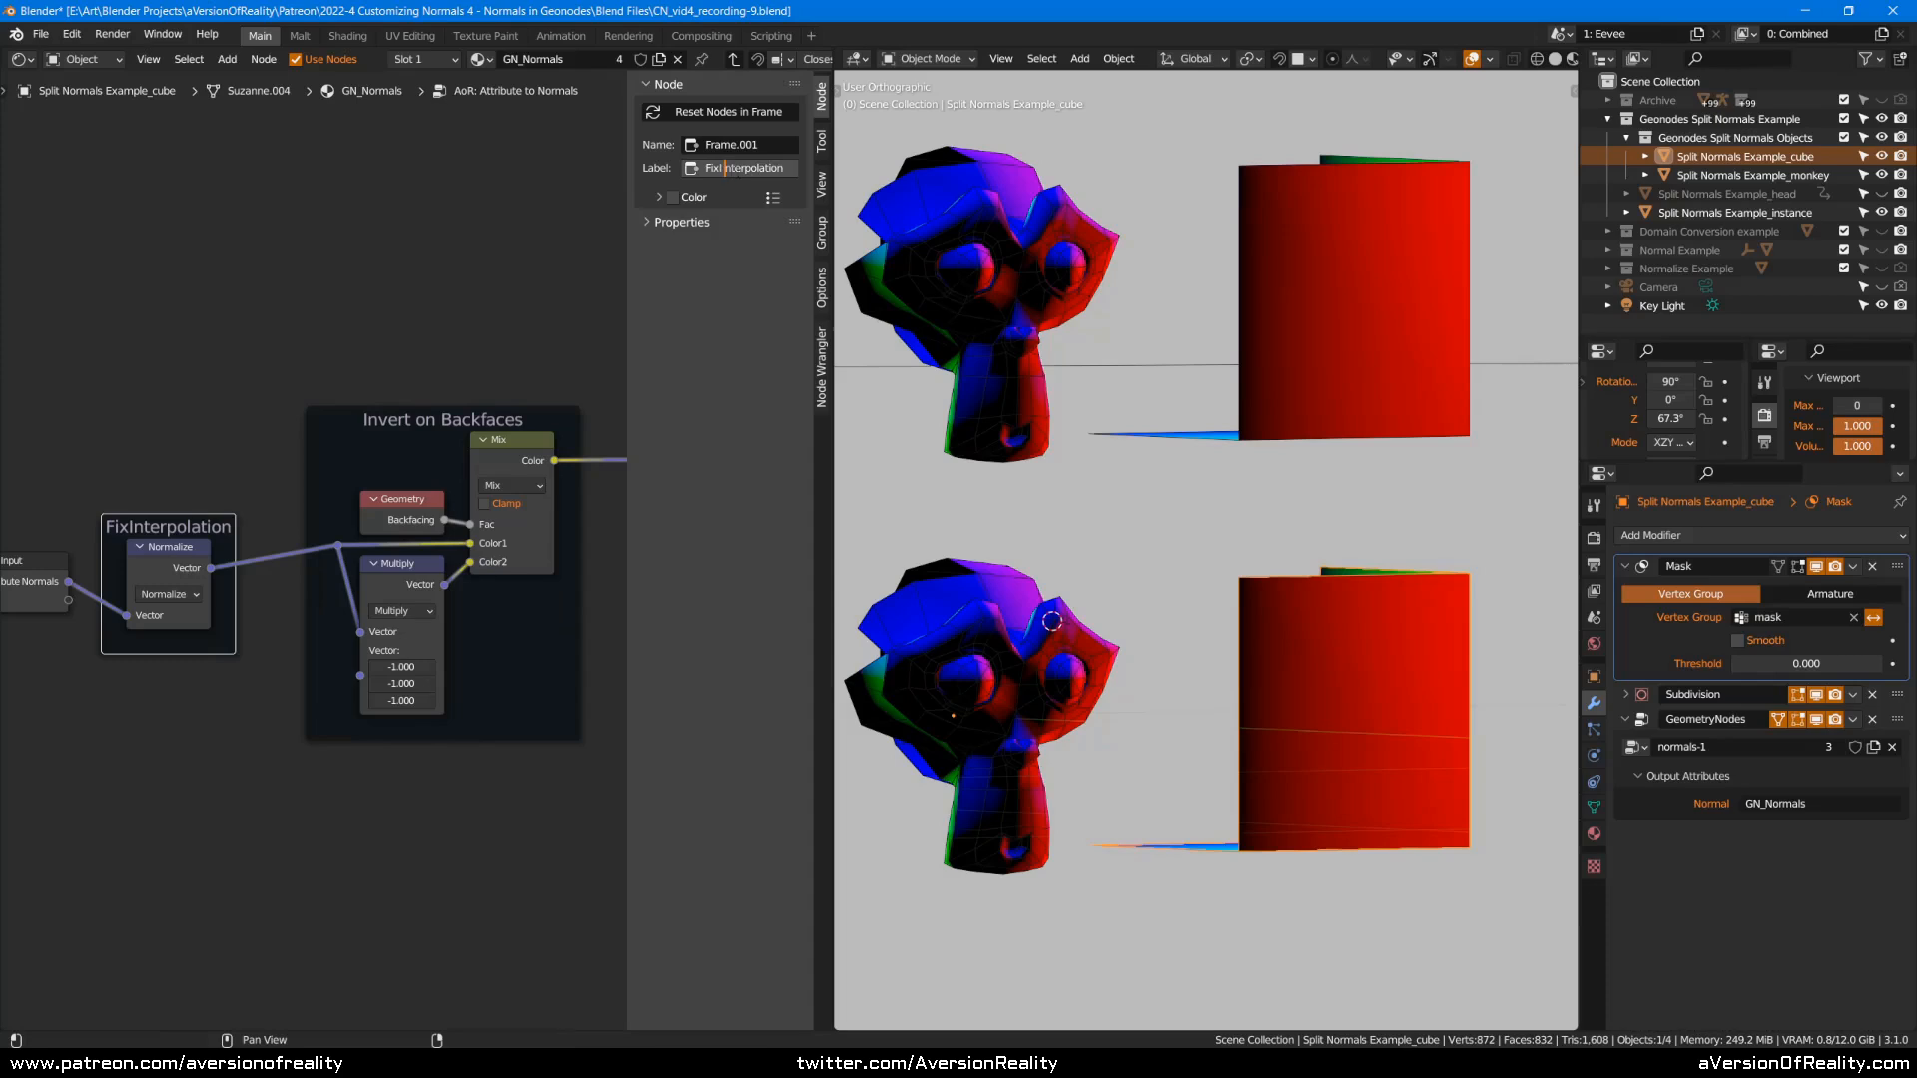
key("Return")
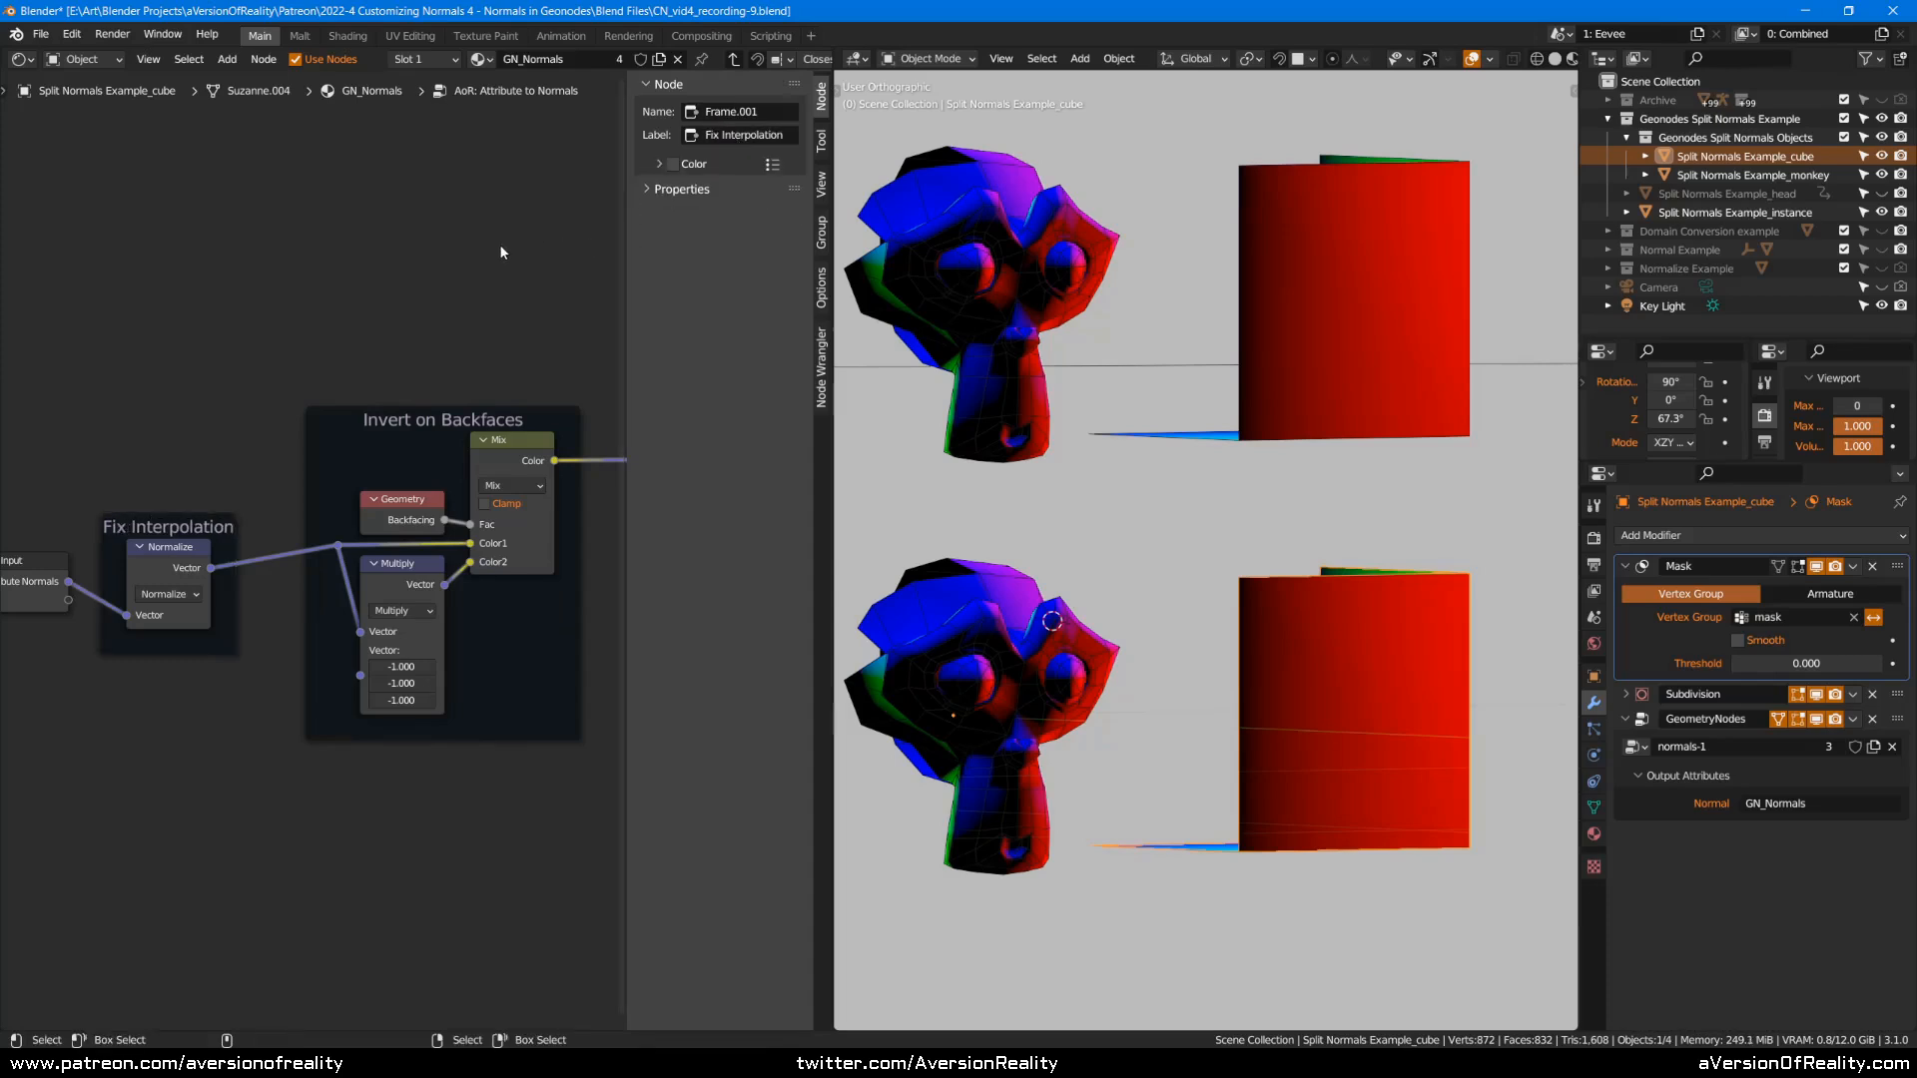
Move the Fix Interpolation frame and the Group Input node closer to the Invert on Backfaces frame.
key("n")
left_click(287, 548)
left_click_drag(288, 547, 324, 535)
left_click_drag(108, 596, 144, 612)
left_click(559, 314)
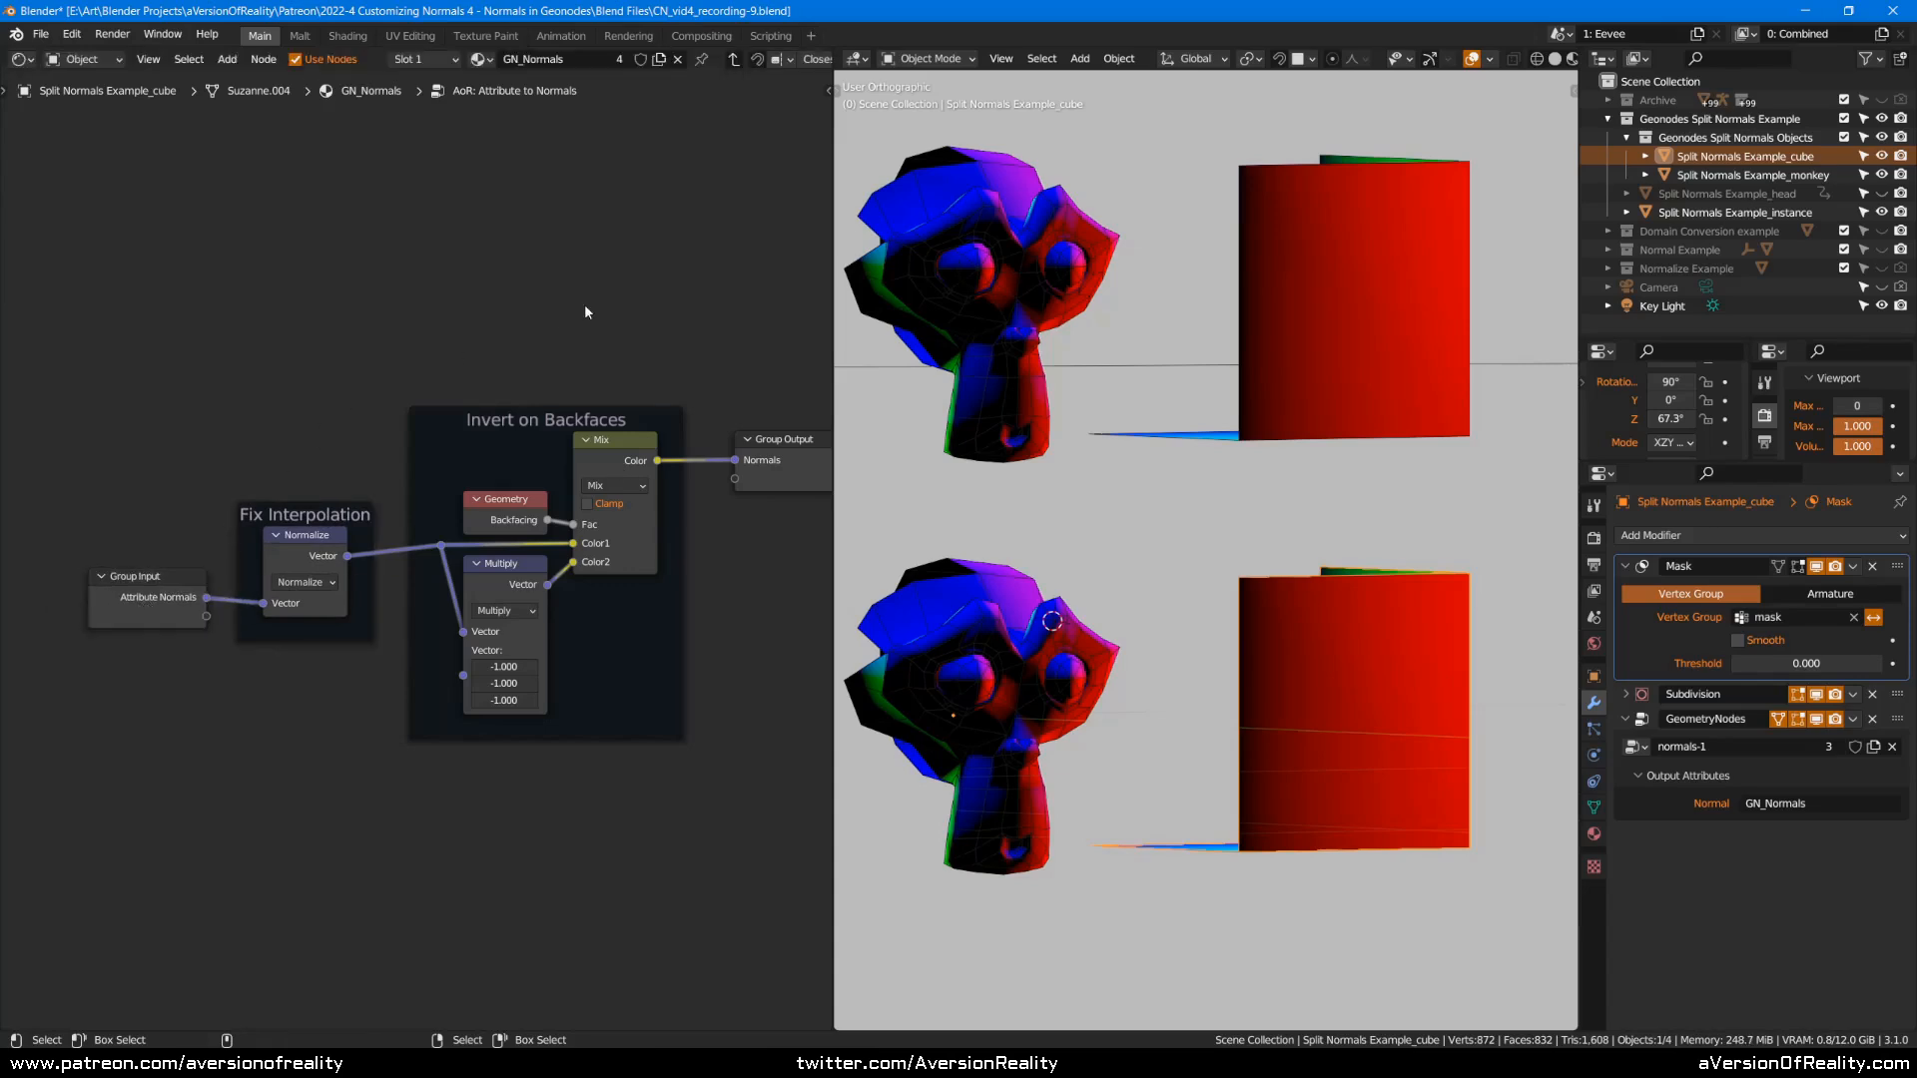
Leave the node group and move the Attribute node right beside the AoR: Attribute to Normals node.
middle_click_drag(750, 426, 621, 465)
key("Tab")
left_click_drag(189, 699, 338, 701)
left_click(644, 739)
middle_click_drag(644, 739, 532, 857)
scroll(532, 857, "down", 2)
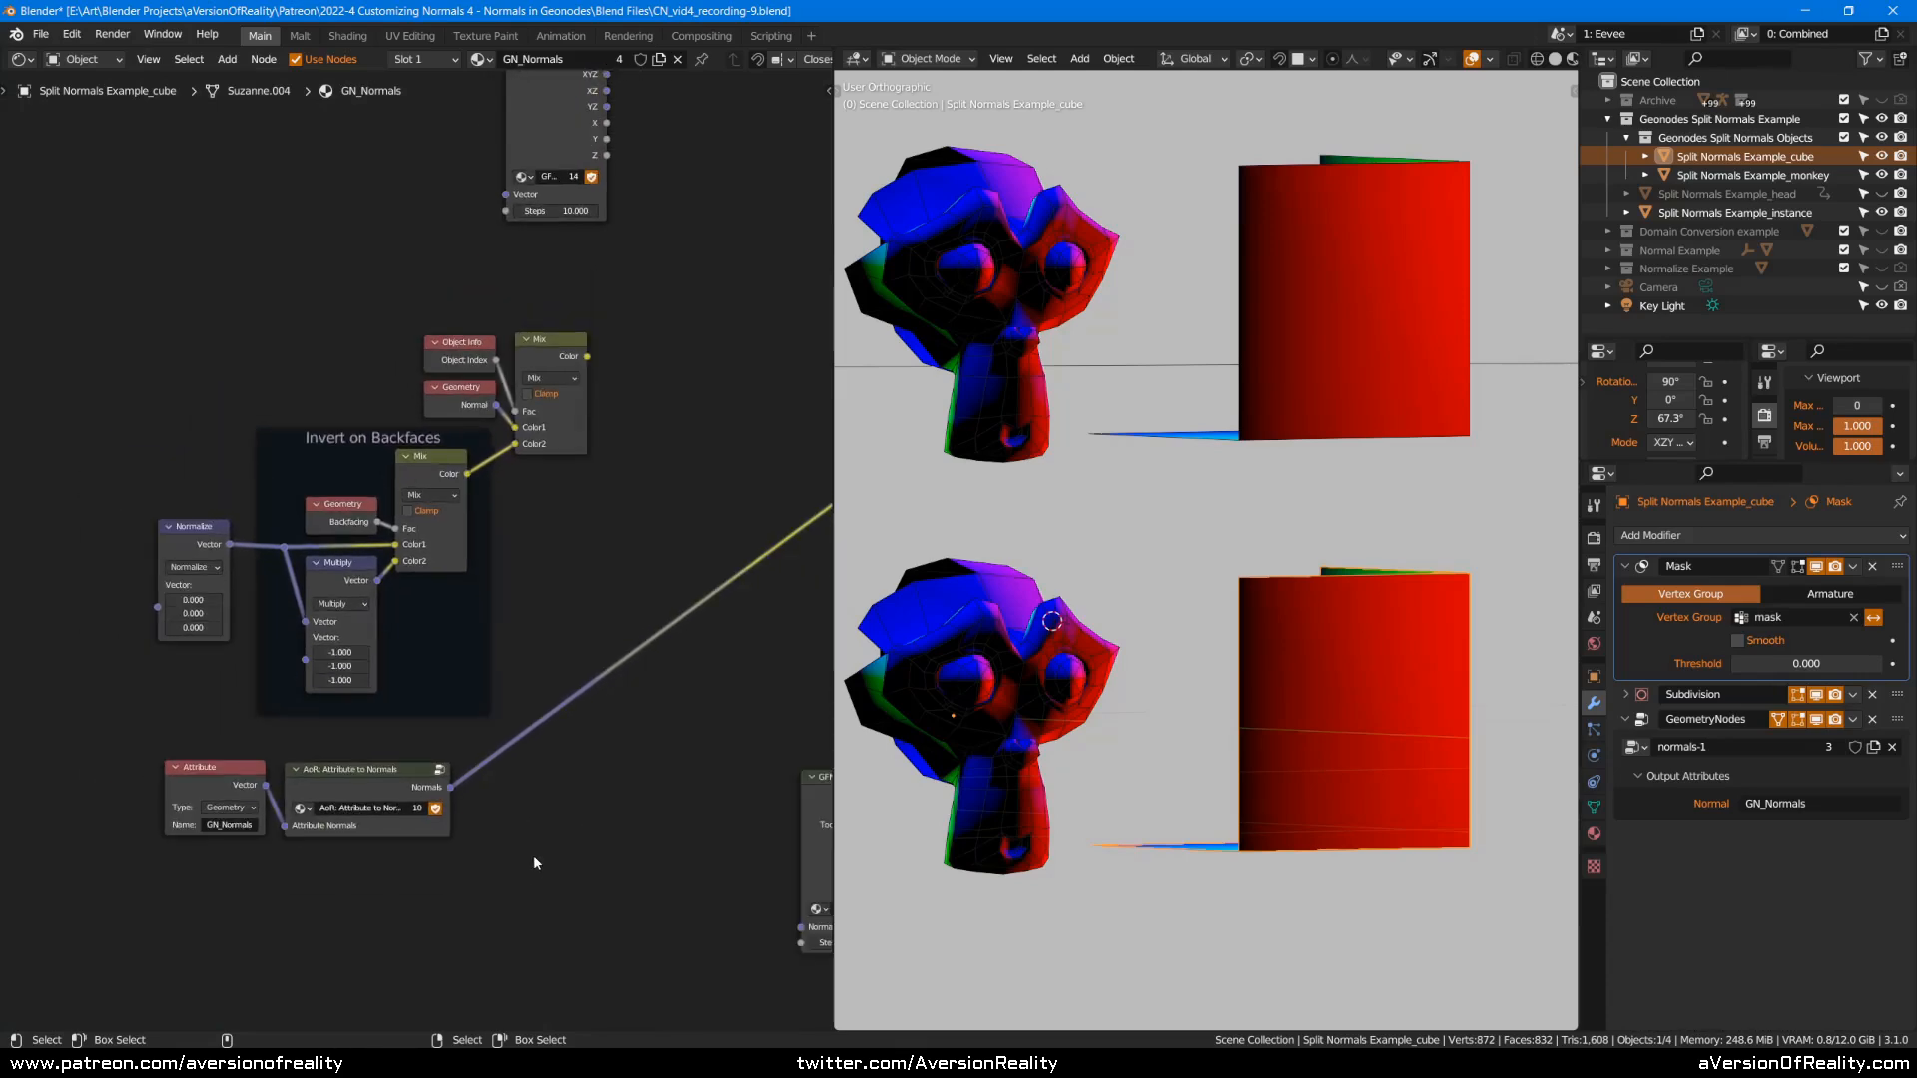
middle_click_drag(1099, 609, 1368, 532)
middle_click_drag(1388, 613, 1333, 601)
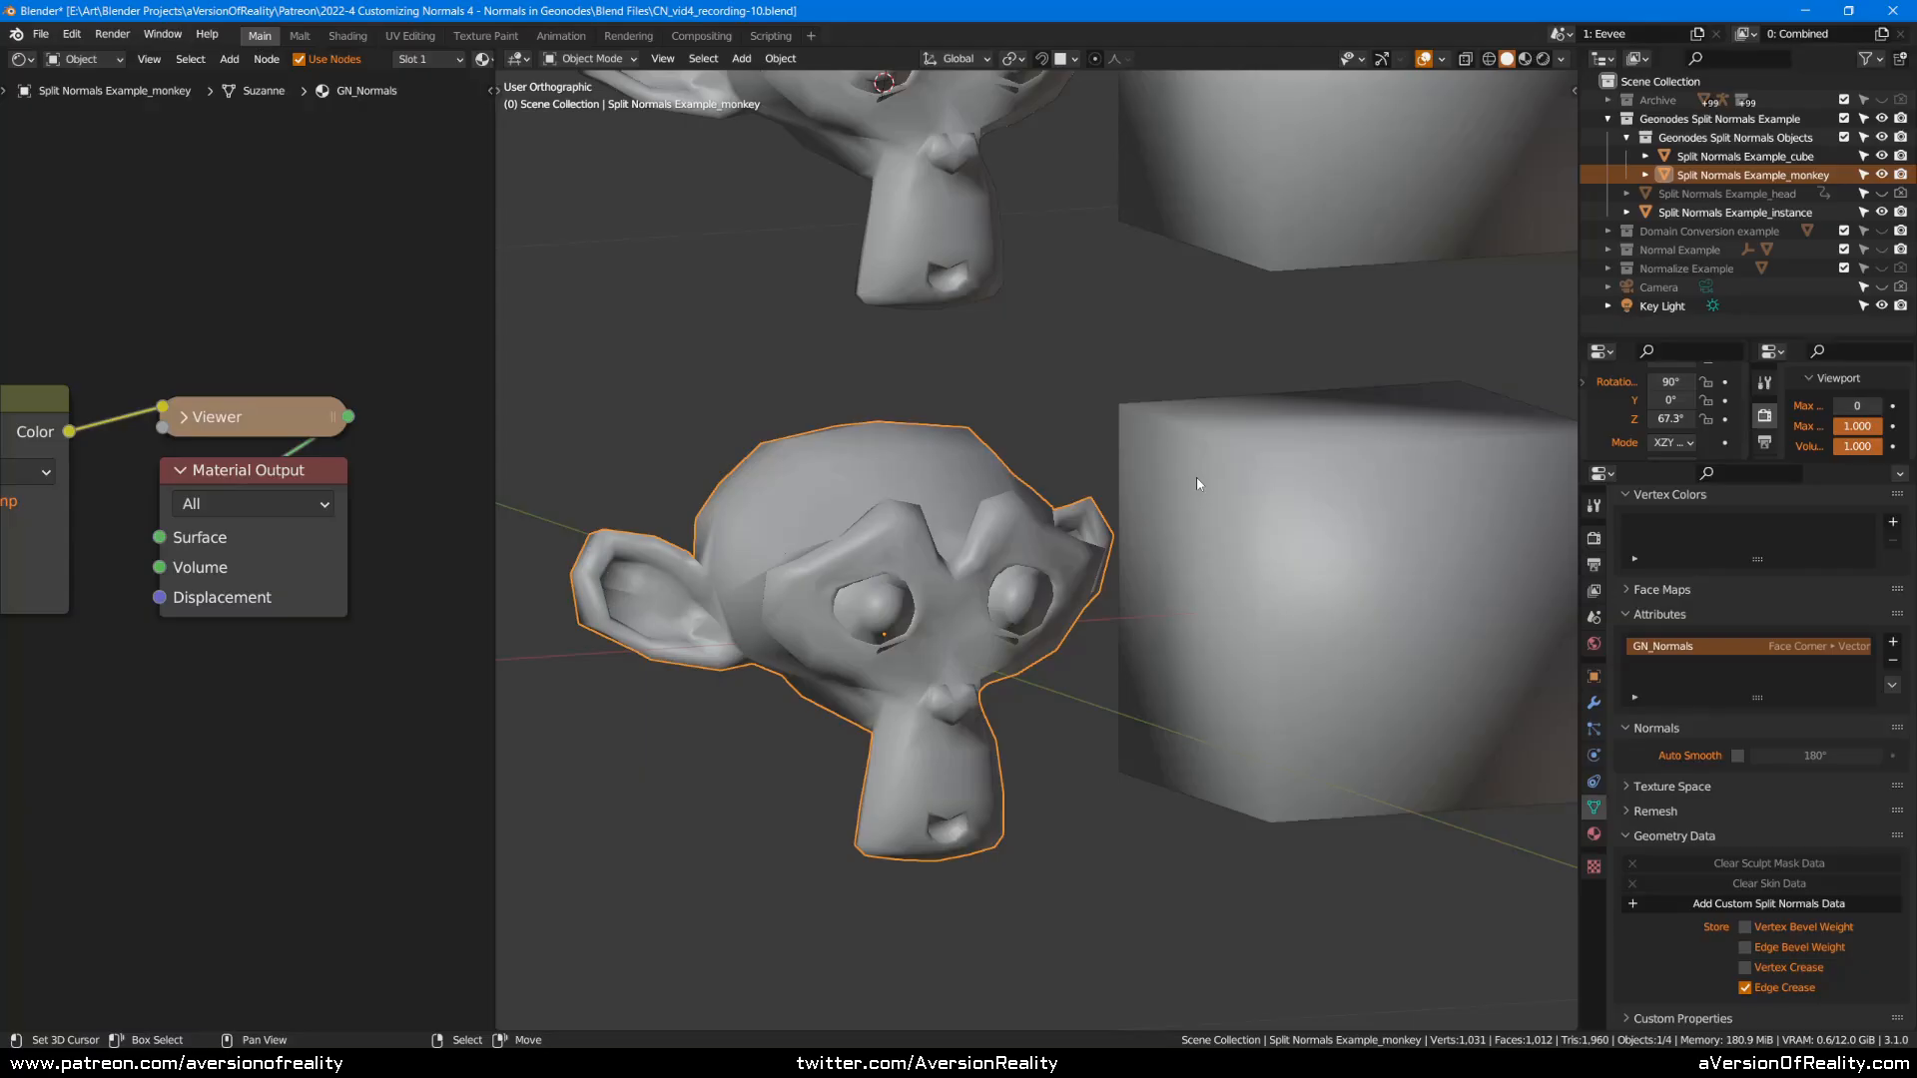
Bring up the smooth and flat shading options for the monkey object.
middle_click_drag(1255, 403, 1218, 414)
right_click(1178, 407)
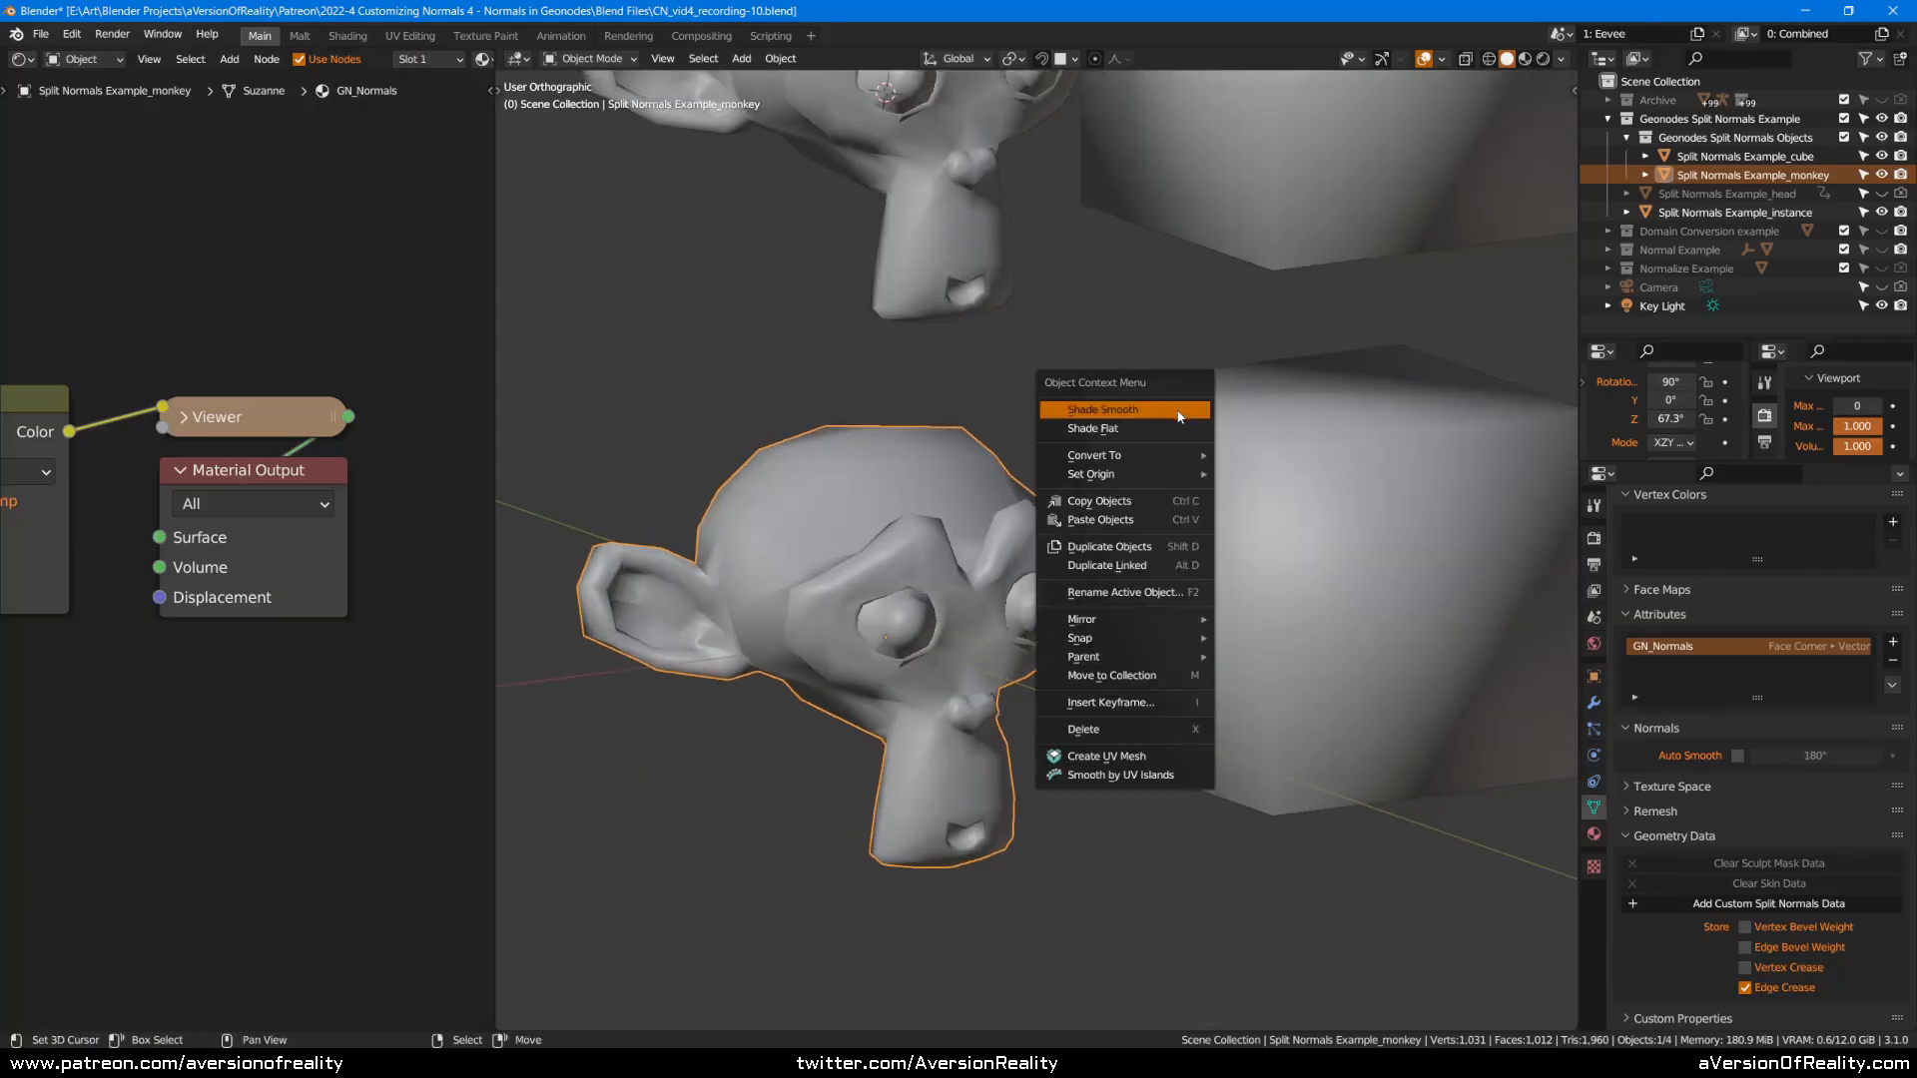
Enable Auto Smooth on the monkey and lower its smoothing angle to 108°.
left_click(1154, 427)
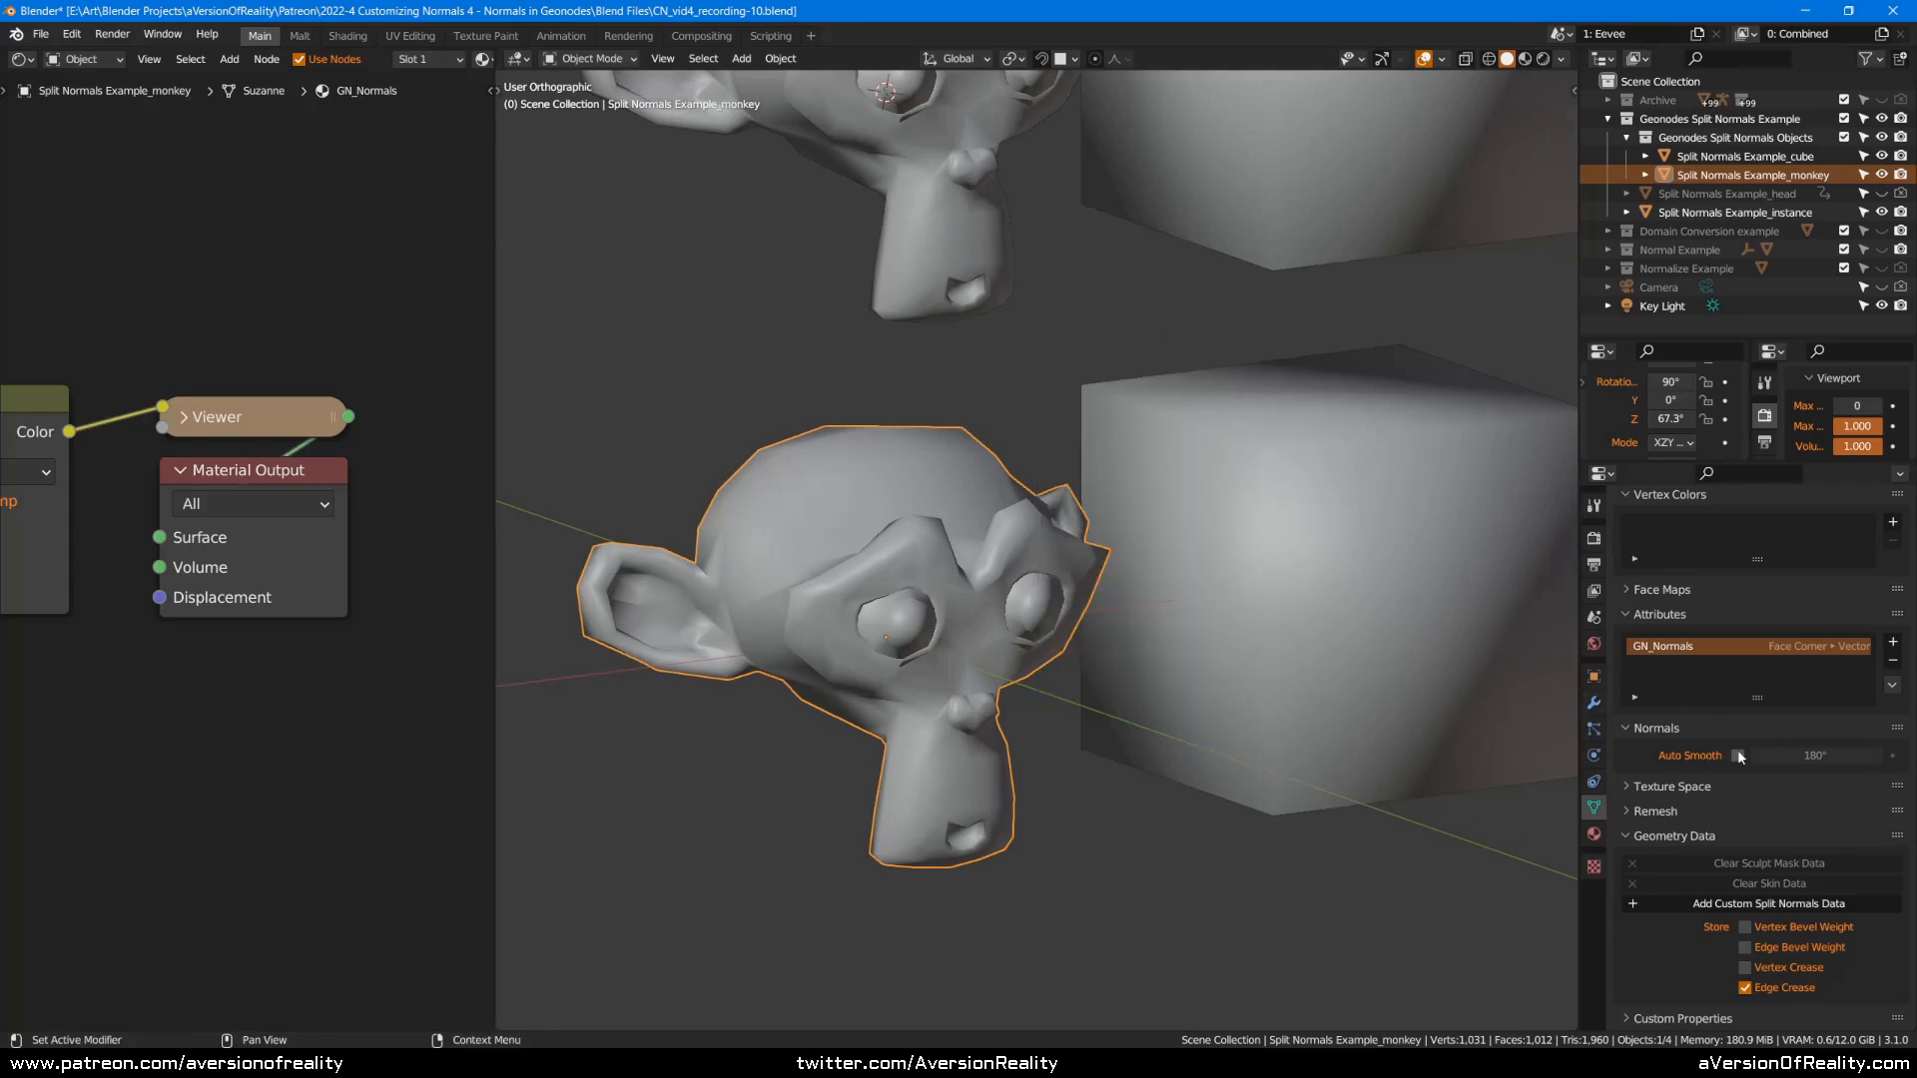
middle_click_drag(1268, 530, 1442, 617)
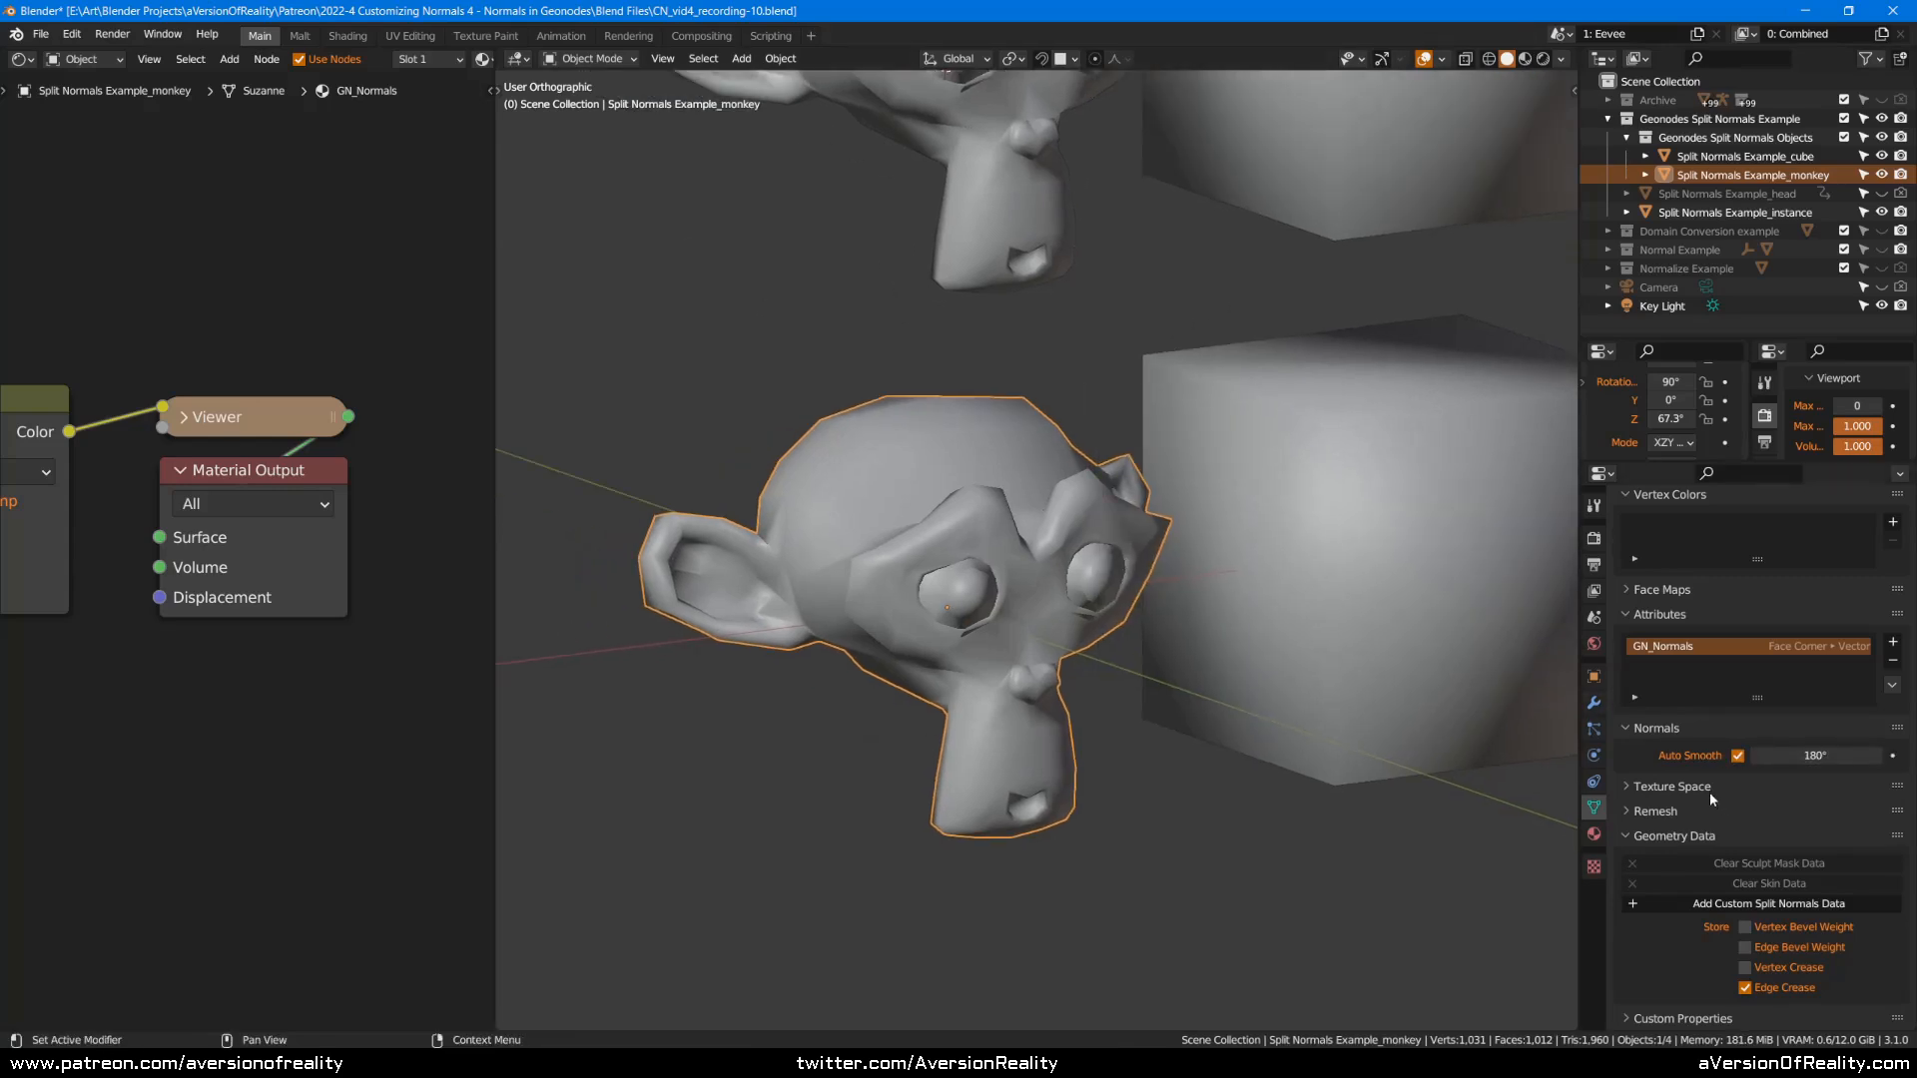
scroll(1442, 617, "up", 1)
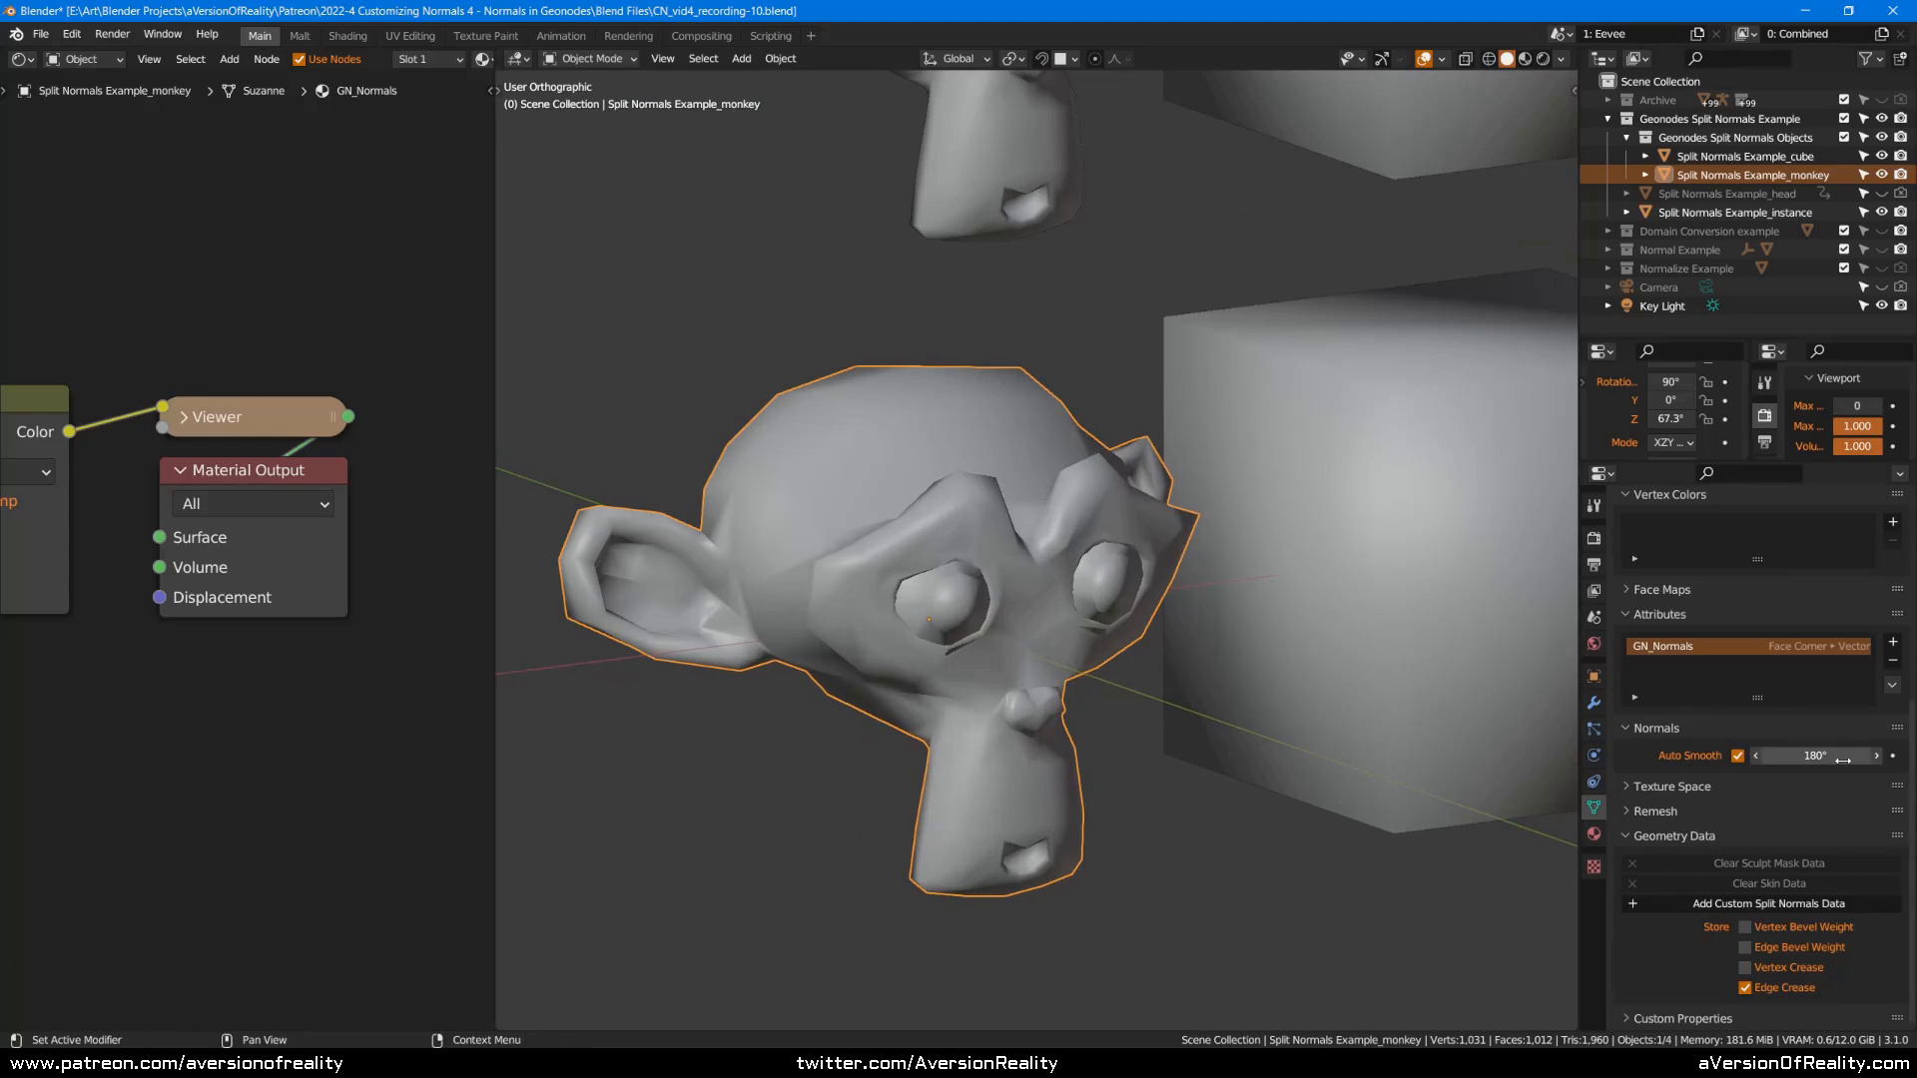
left_click_drag(1760, 759, 1692, 755)
scroll(1809, 756, "down", 1, "ctrl")
scroll(1800, 755, "up", 8, "ctrl")
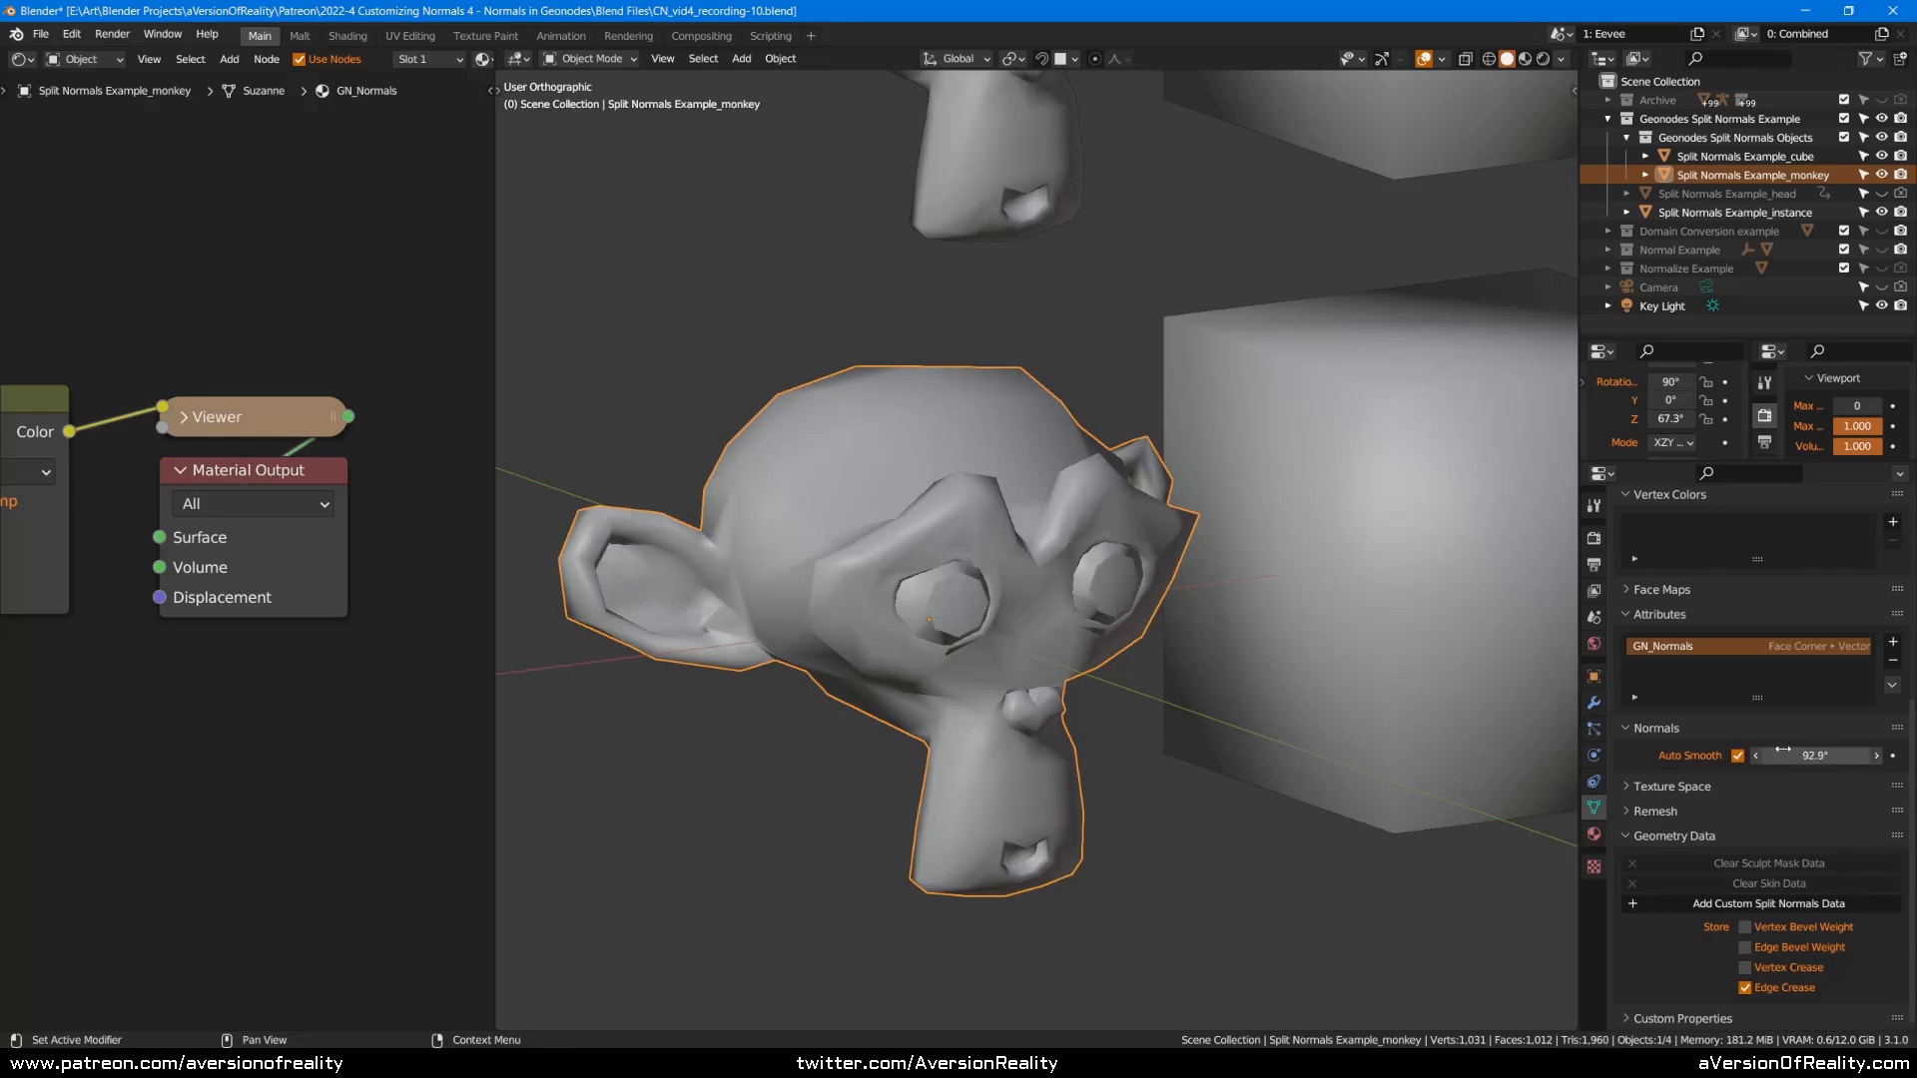
Mark an edge loop across the monkey's forehead as sharp in Edit Mode and return to Object Mode.
key("Tab")
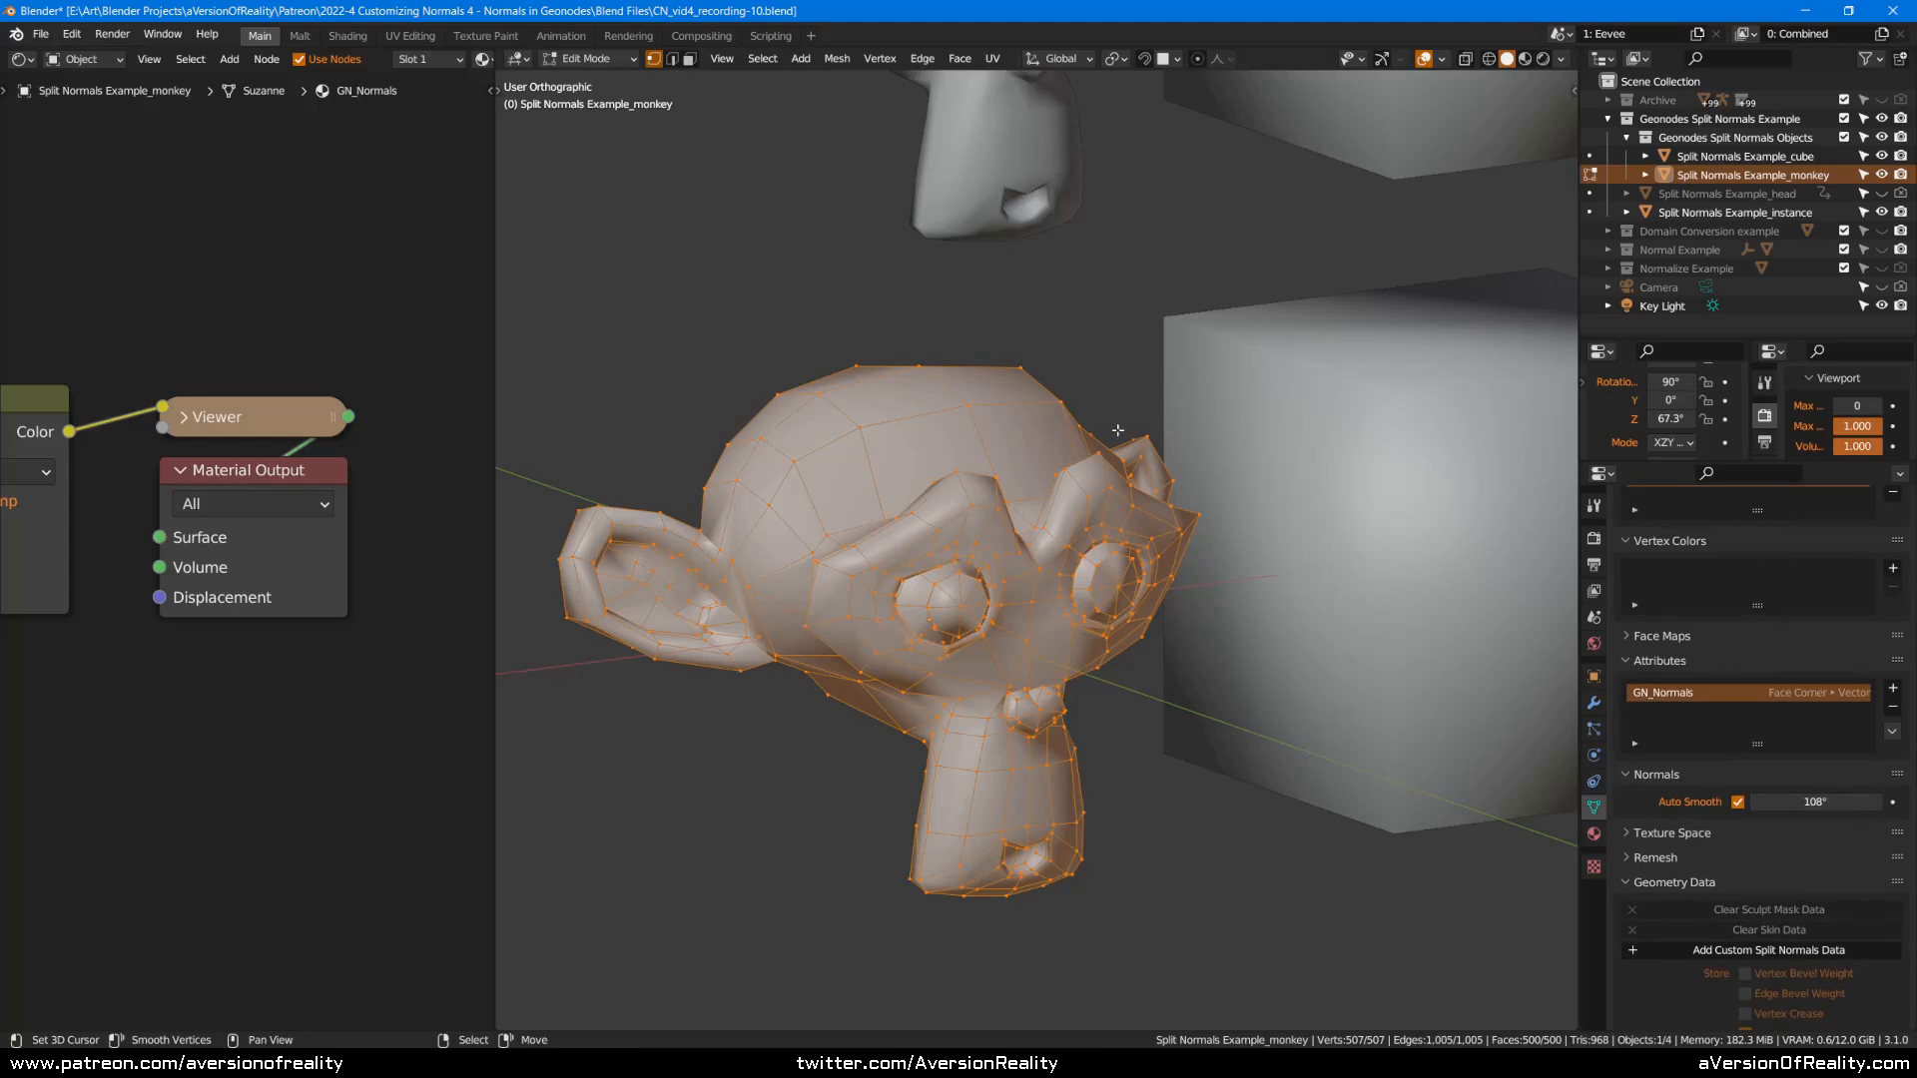
key("alt+a")
key("2")
right_click(910, 418, "alt")
key("ctrl+e")
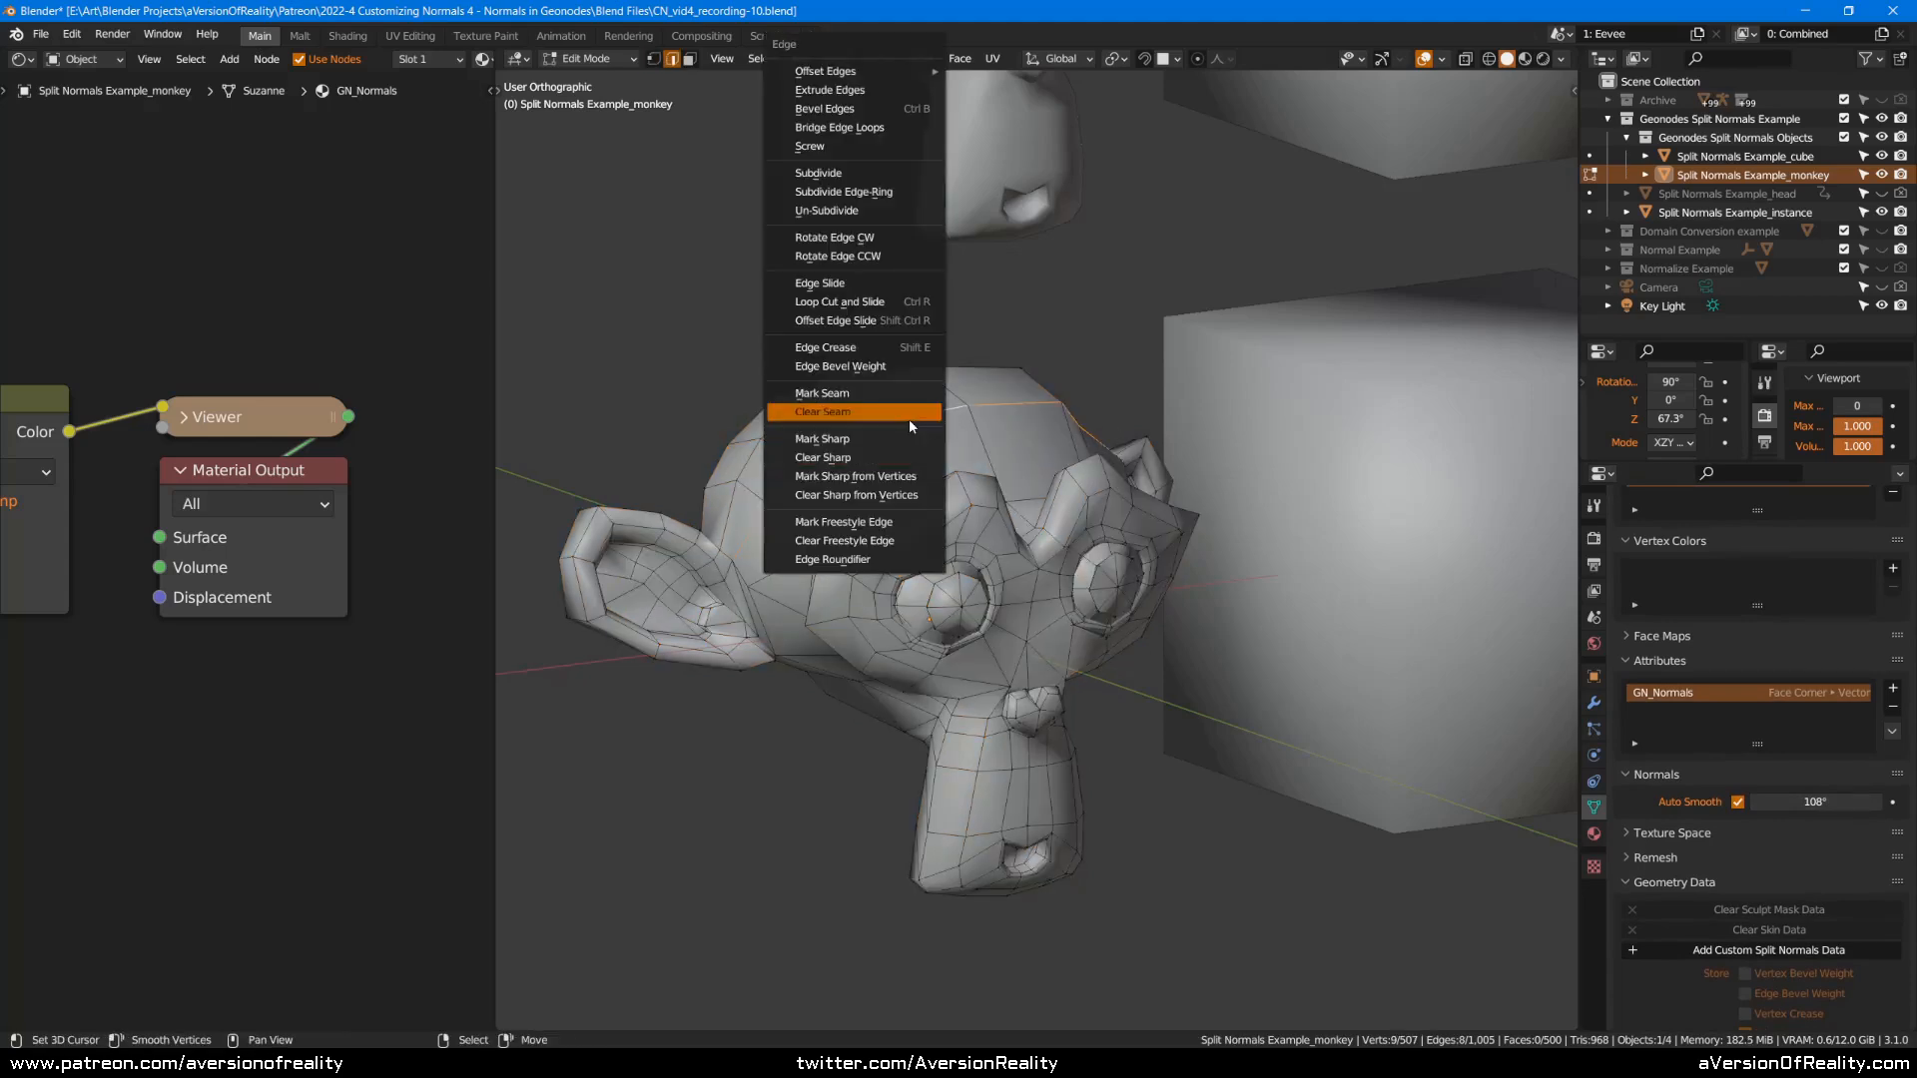
left_click(907, 439)
key("Tab")
Set the monkey's Auto Smooth angle to 180° and inspect the marked sharp edges on its head.
left_click(1845, 756)
key("Return")
middle_click_drag(1098, 559, 799, 503)
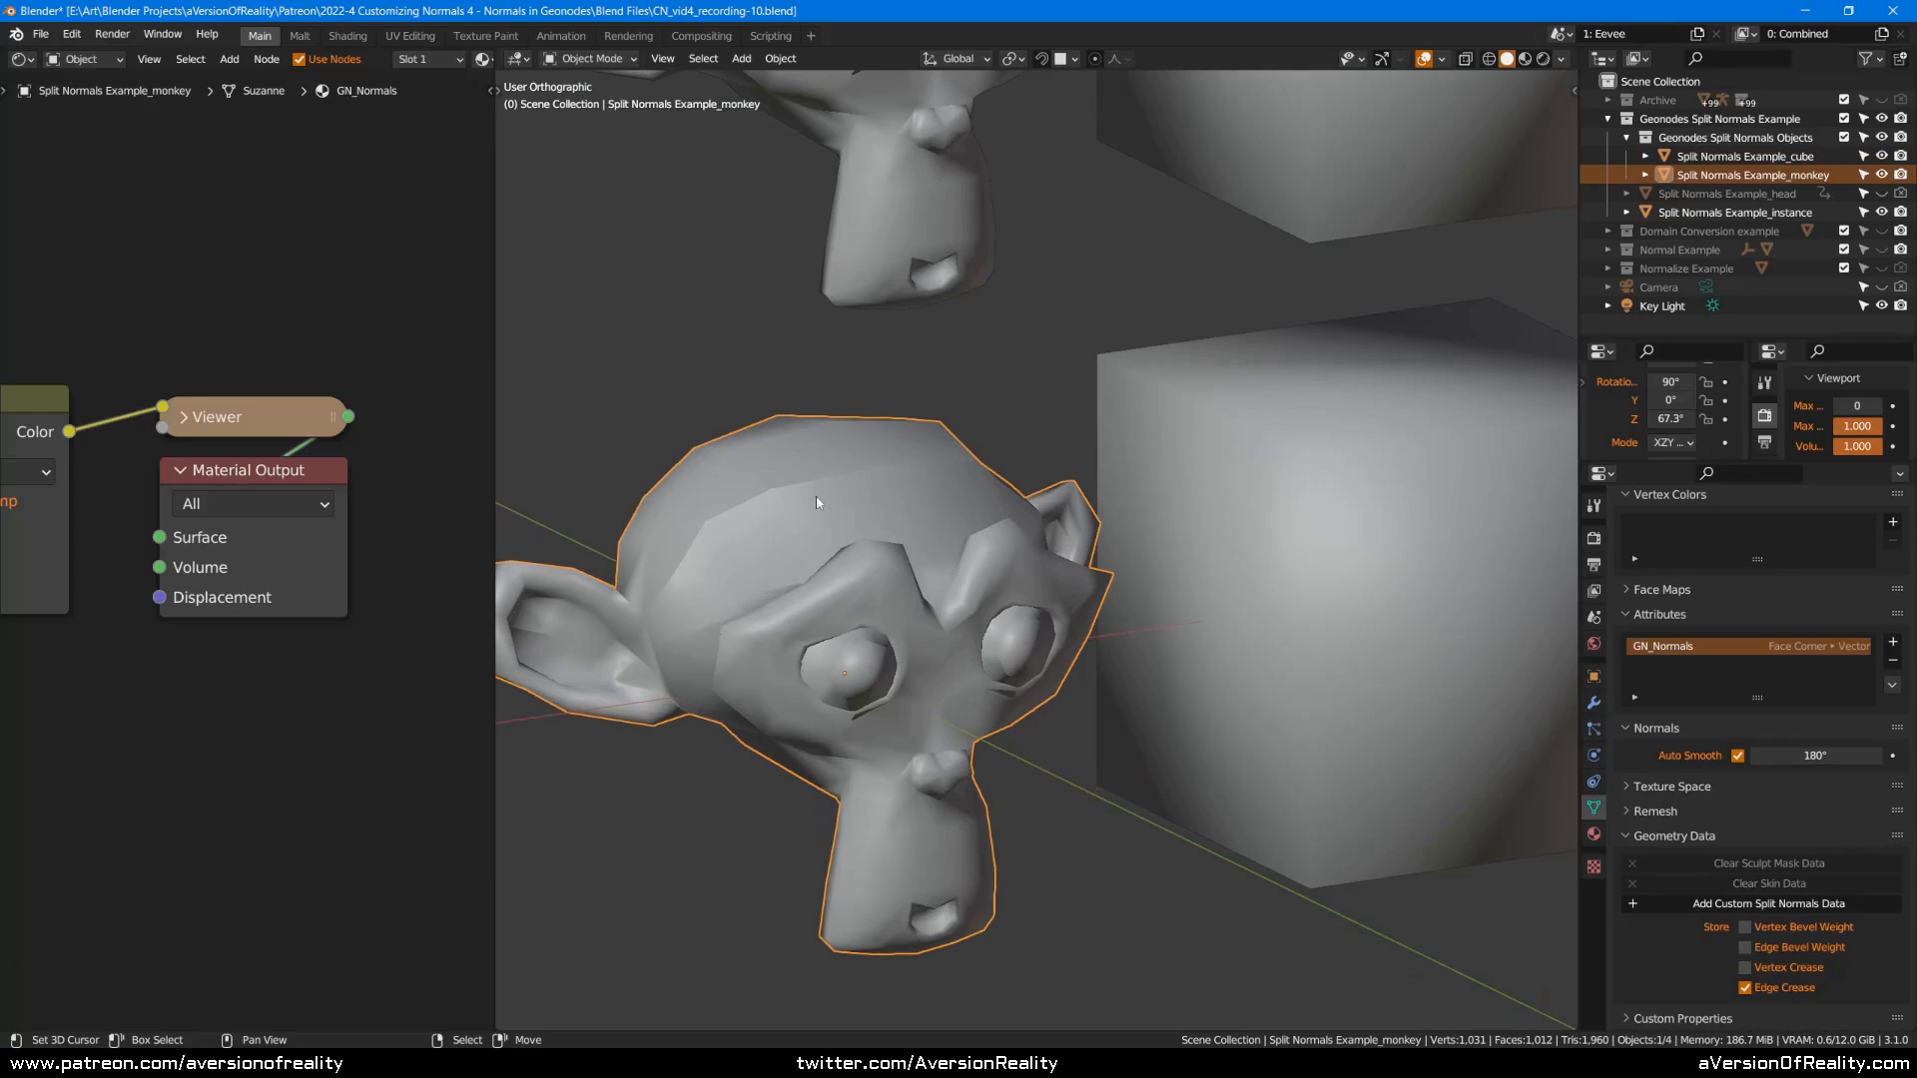
middle_click_drag(921, 489, 1256, 466)
mouse_move(1241, 495)
middle_mouse_down()
mouse_move(1316, 451)
mouse_move(1382, 445)
mouse_move(1228, 458)
mouse_move(1208, 483)
middle_mouse_up()
middle_click_drag(1354, 427, 1133, 486)
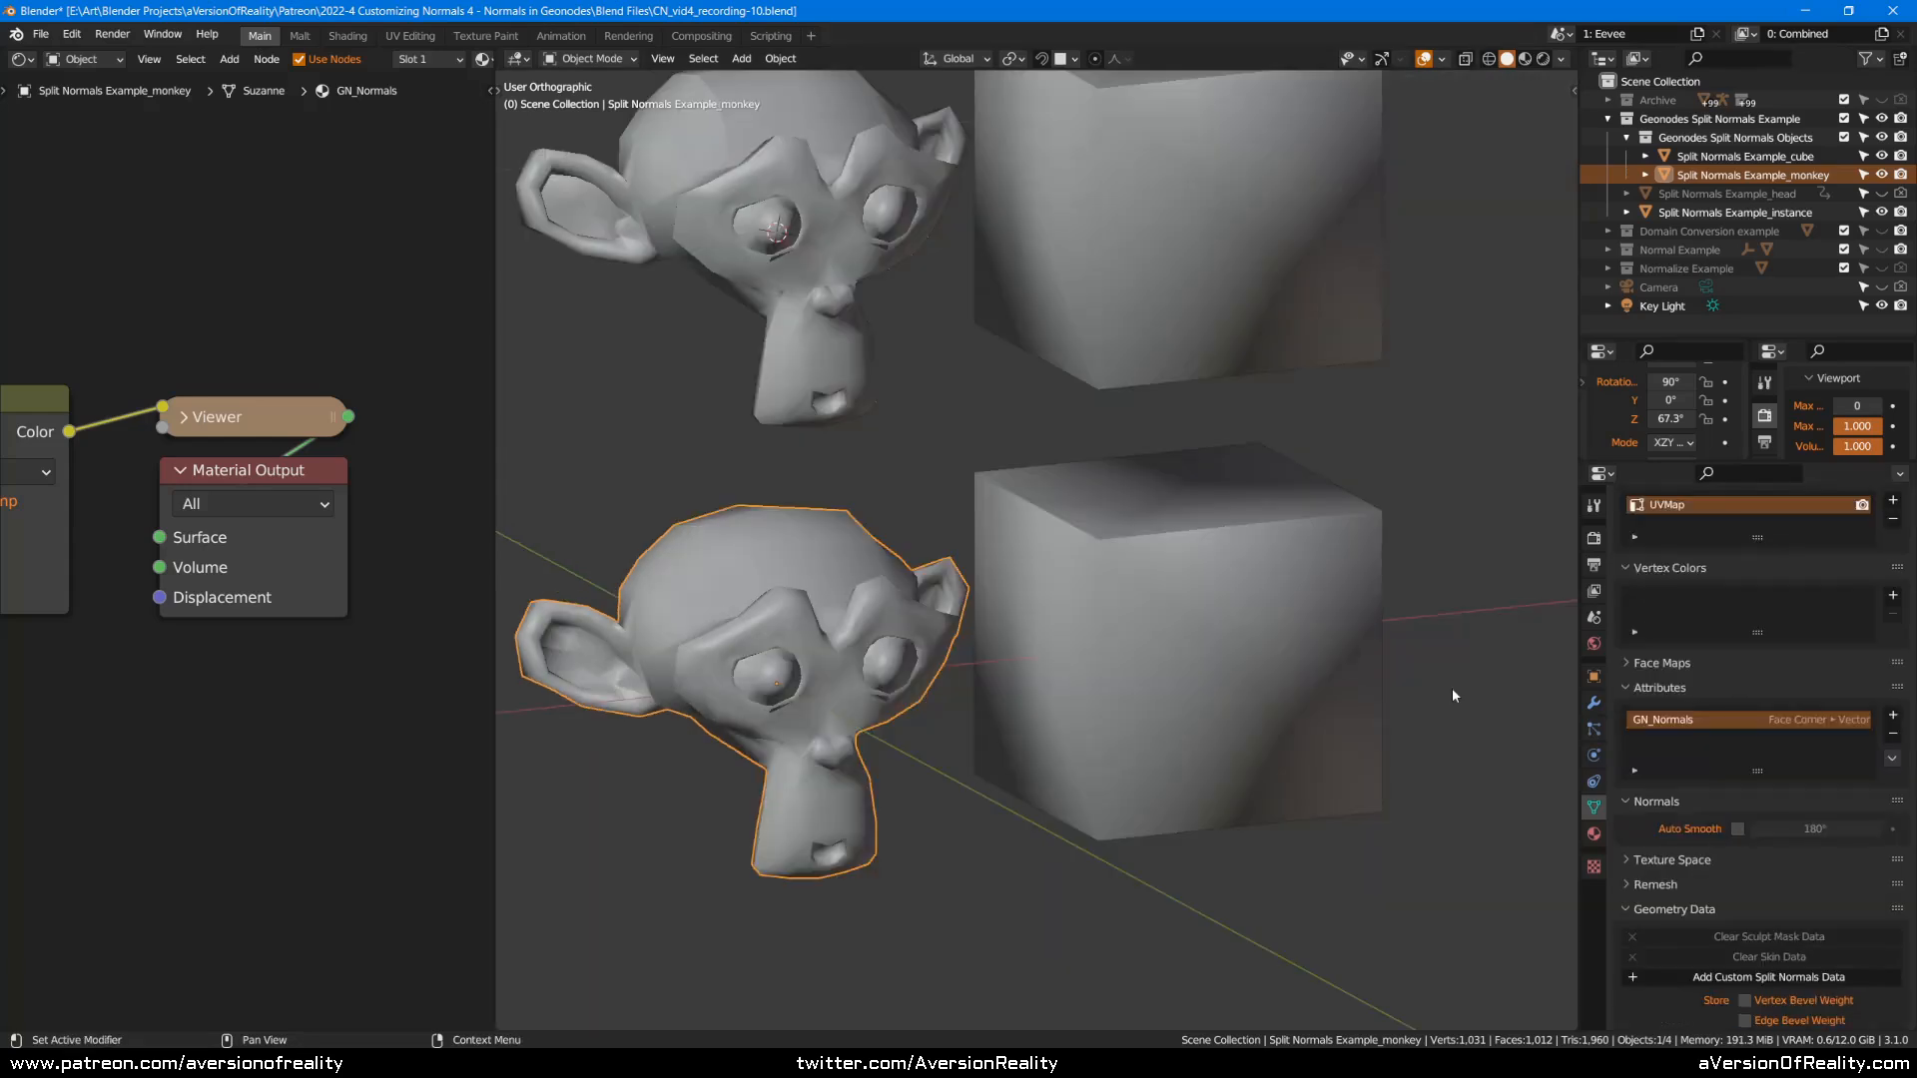
Turn off Auto Smooth on the cube and remove the Mask modifier from both the cube and the monkey.
left_click(1745, 156)
left_click(1738, 829)
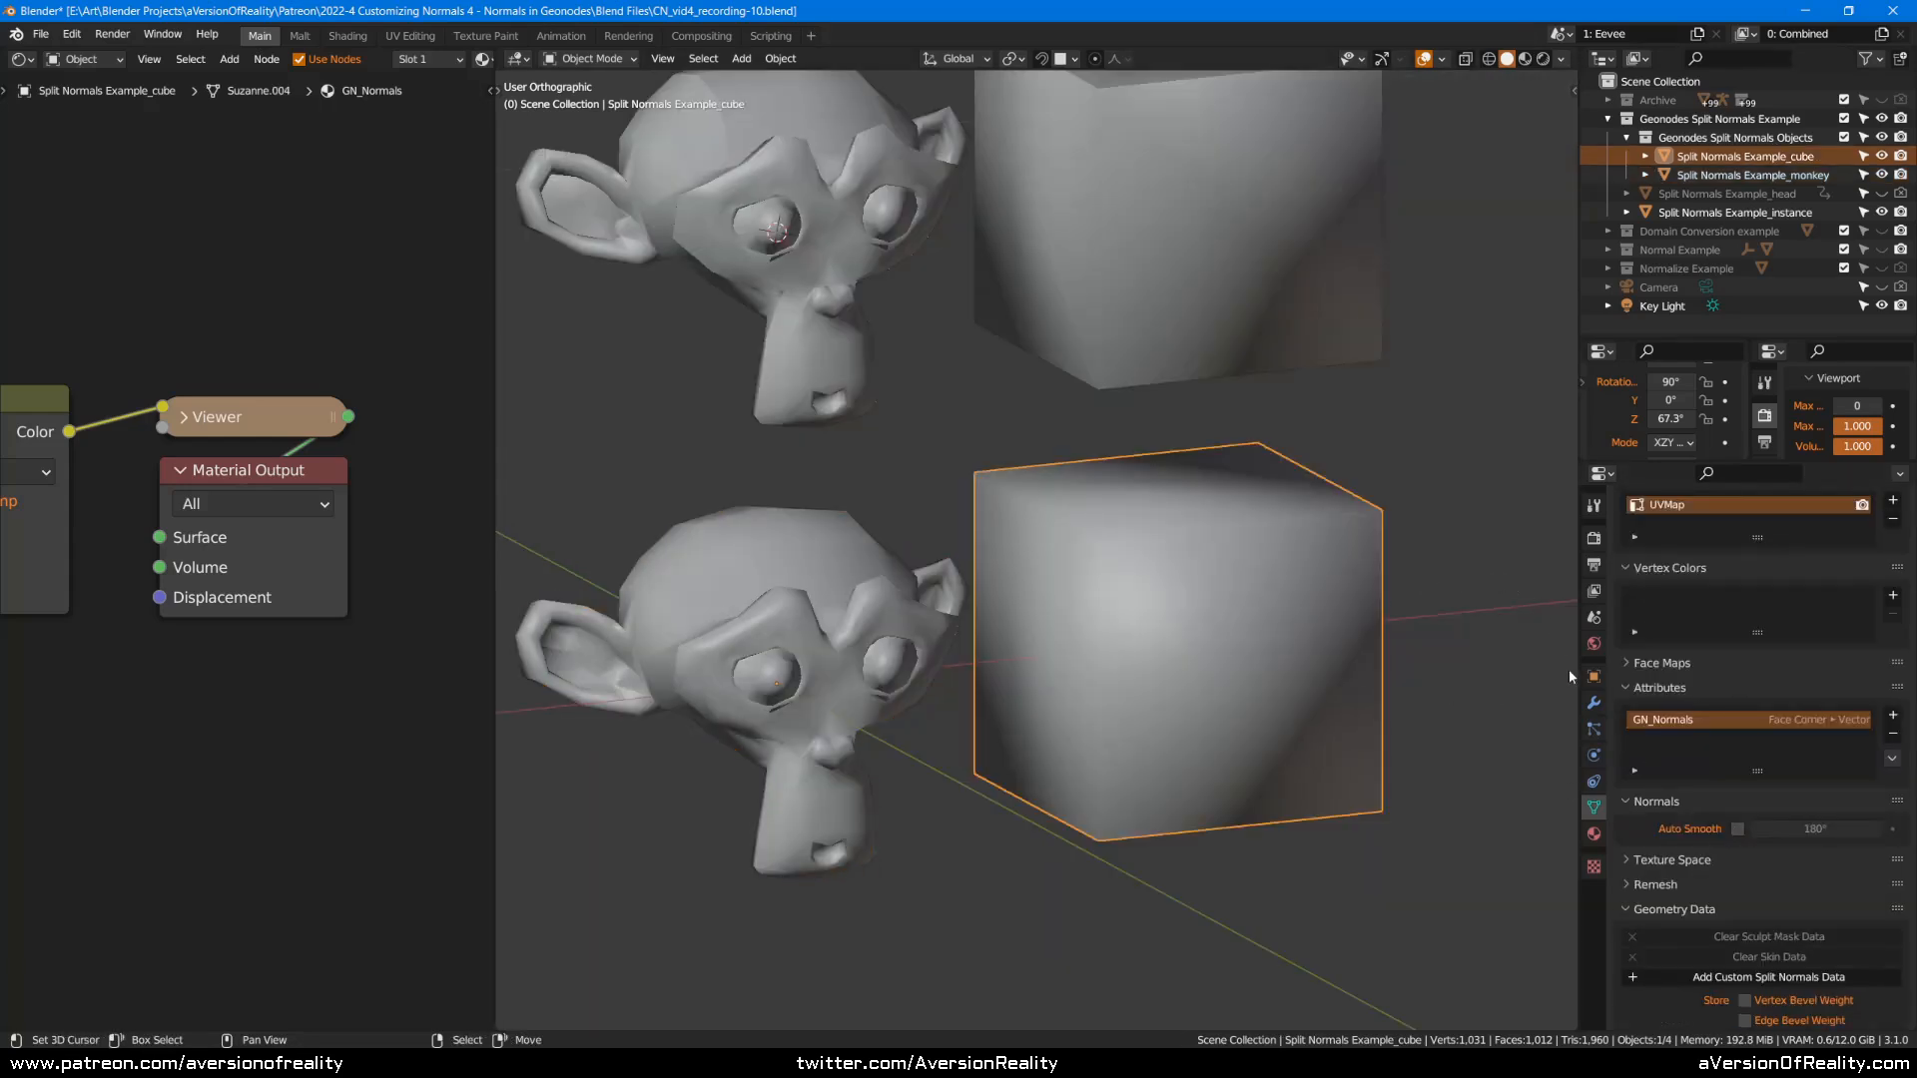
left_click(1594, 702)
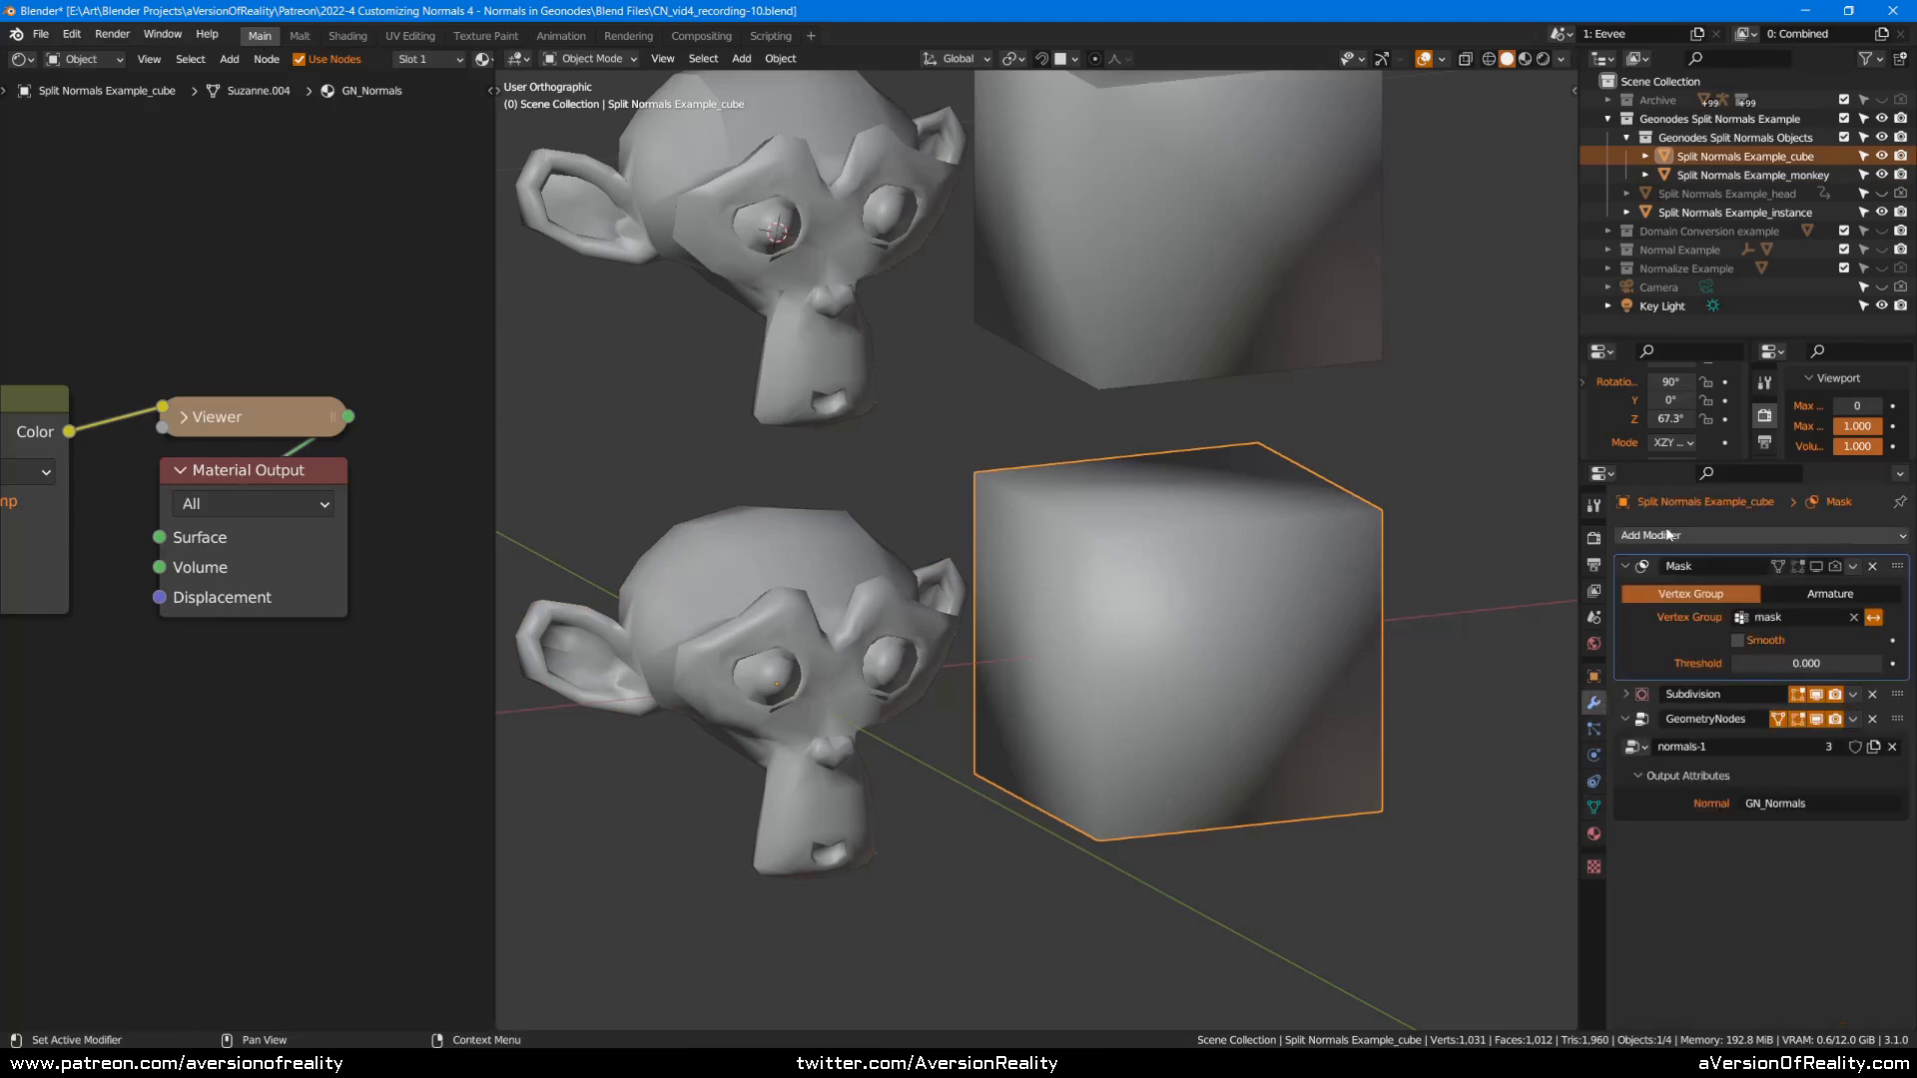
left_click(911, 551)
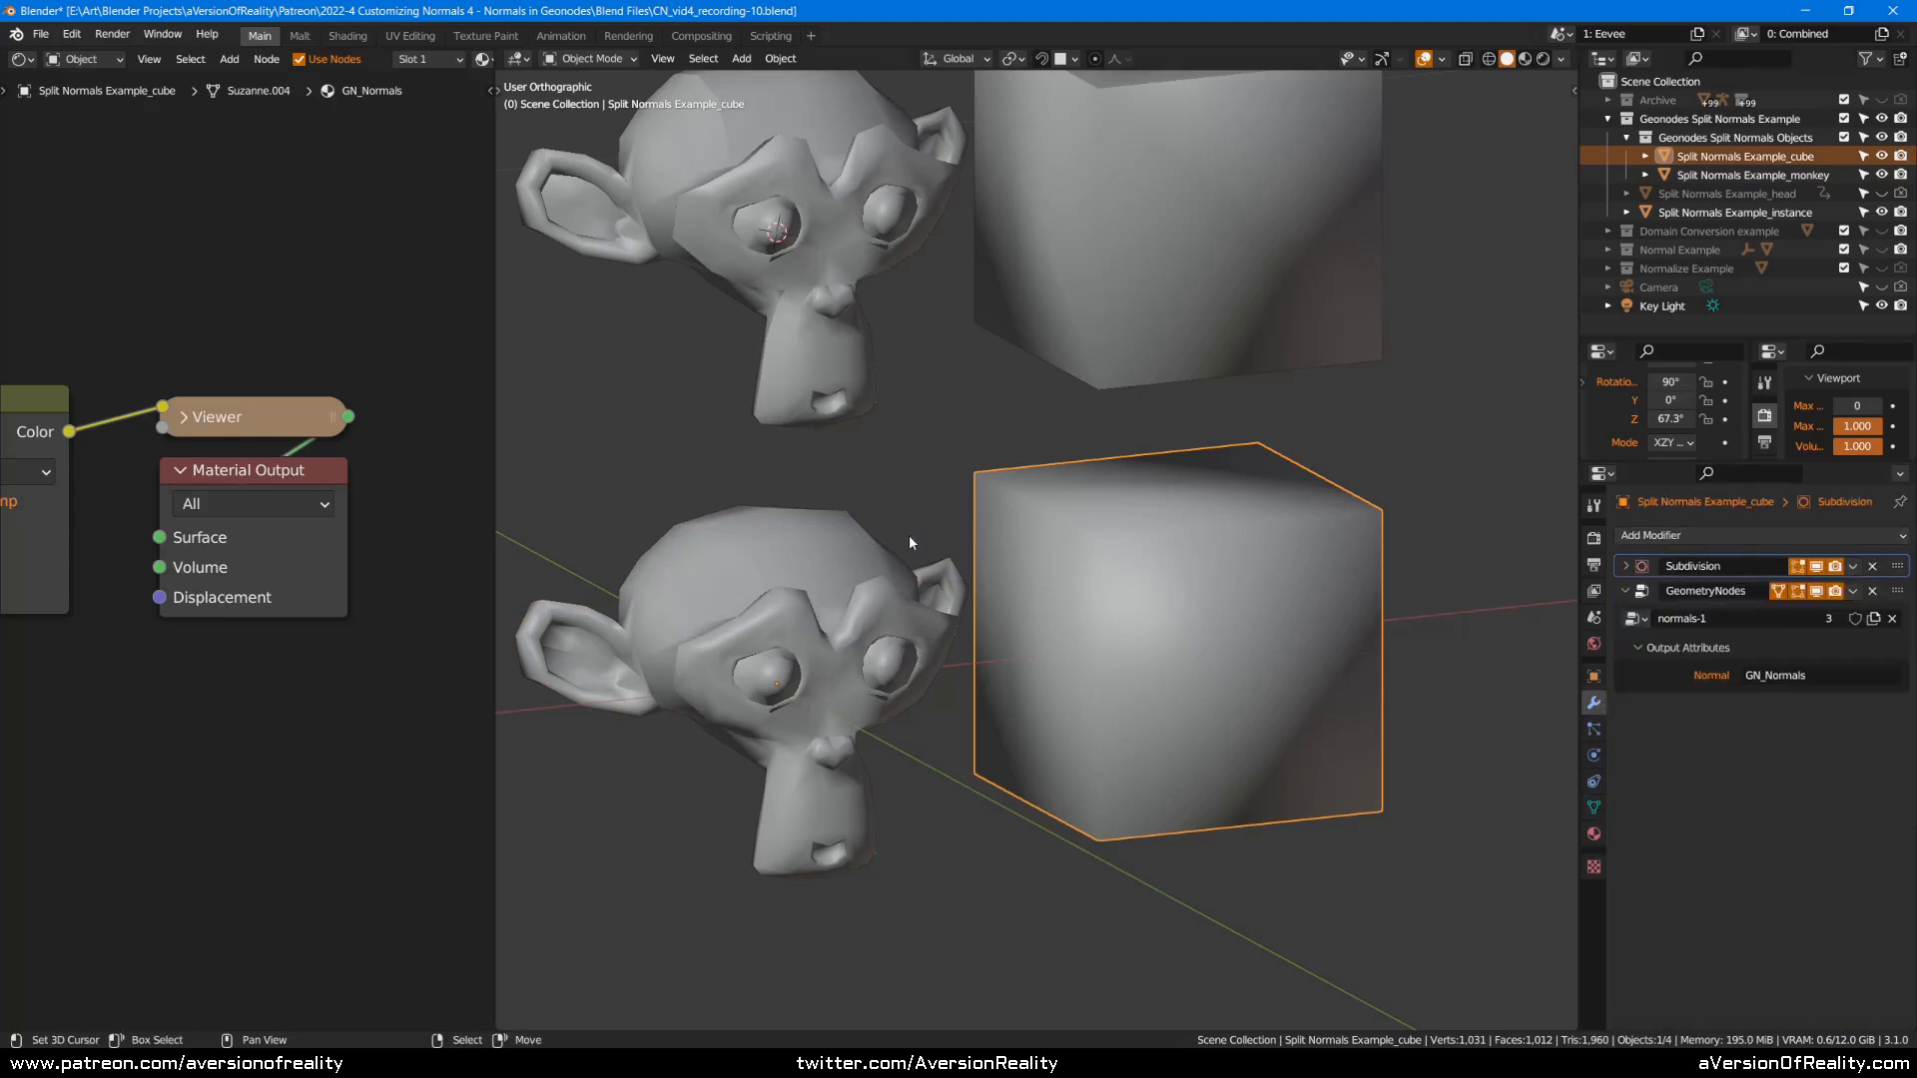
left_click(1874, 566)
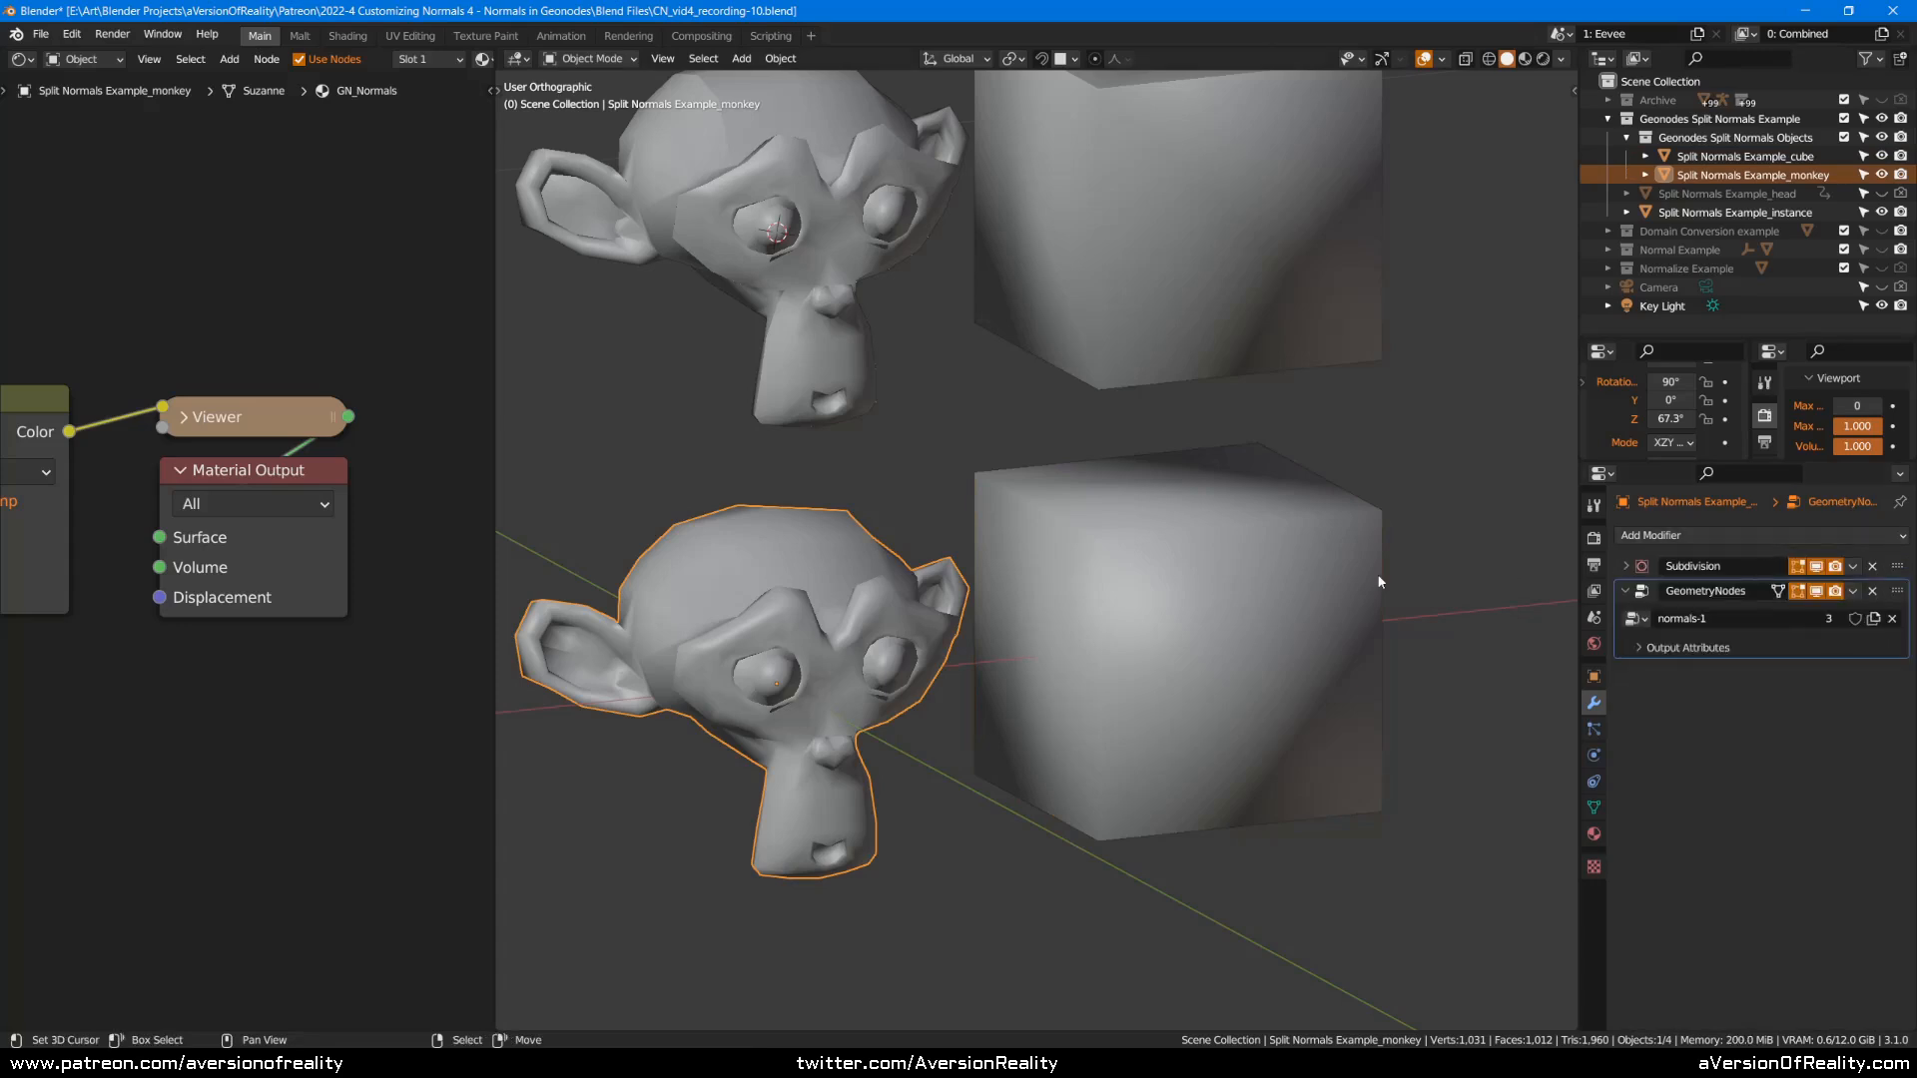
Add an Edge Split modifier to the cube and set its edge angle to 180°.
left_click(1373, 569)
left_click(1733, 540)
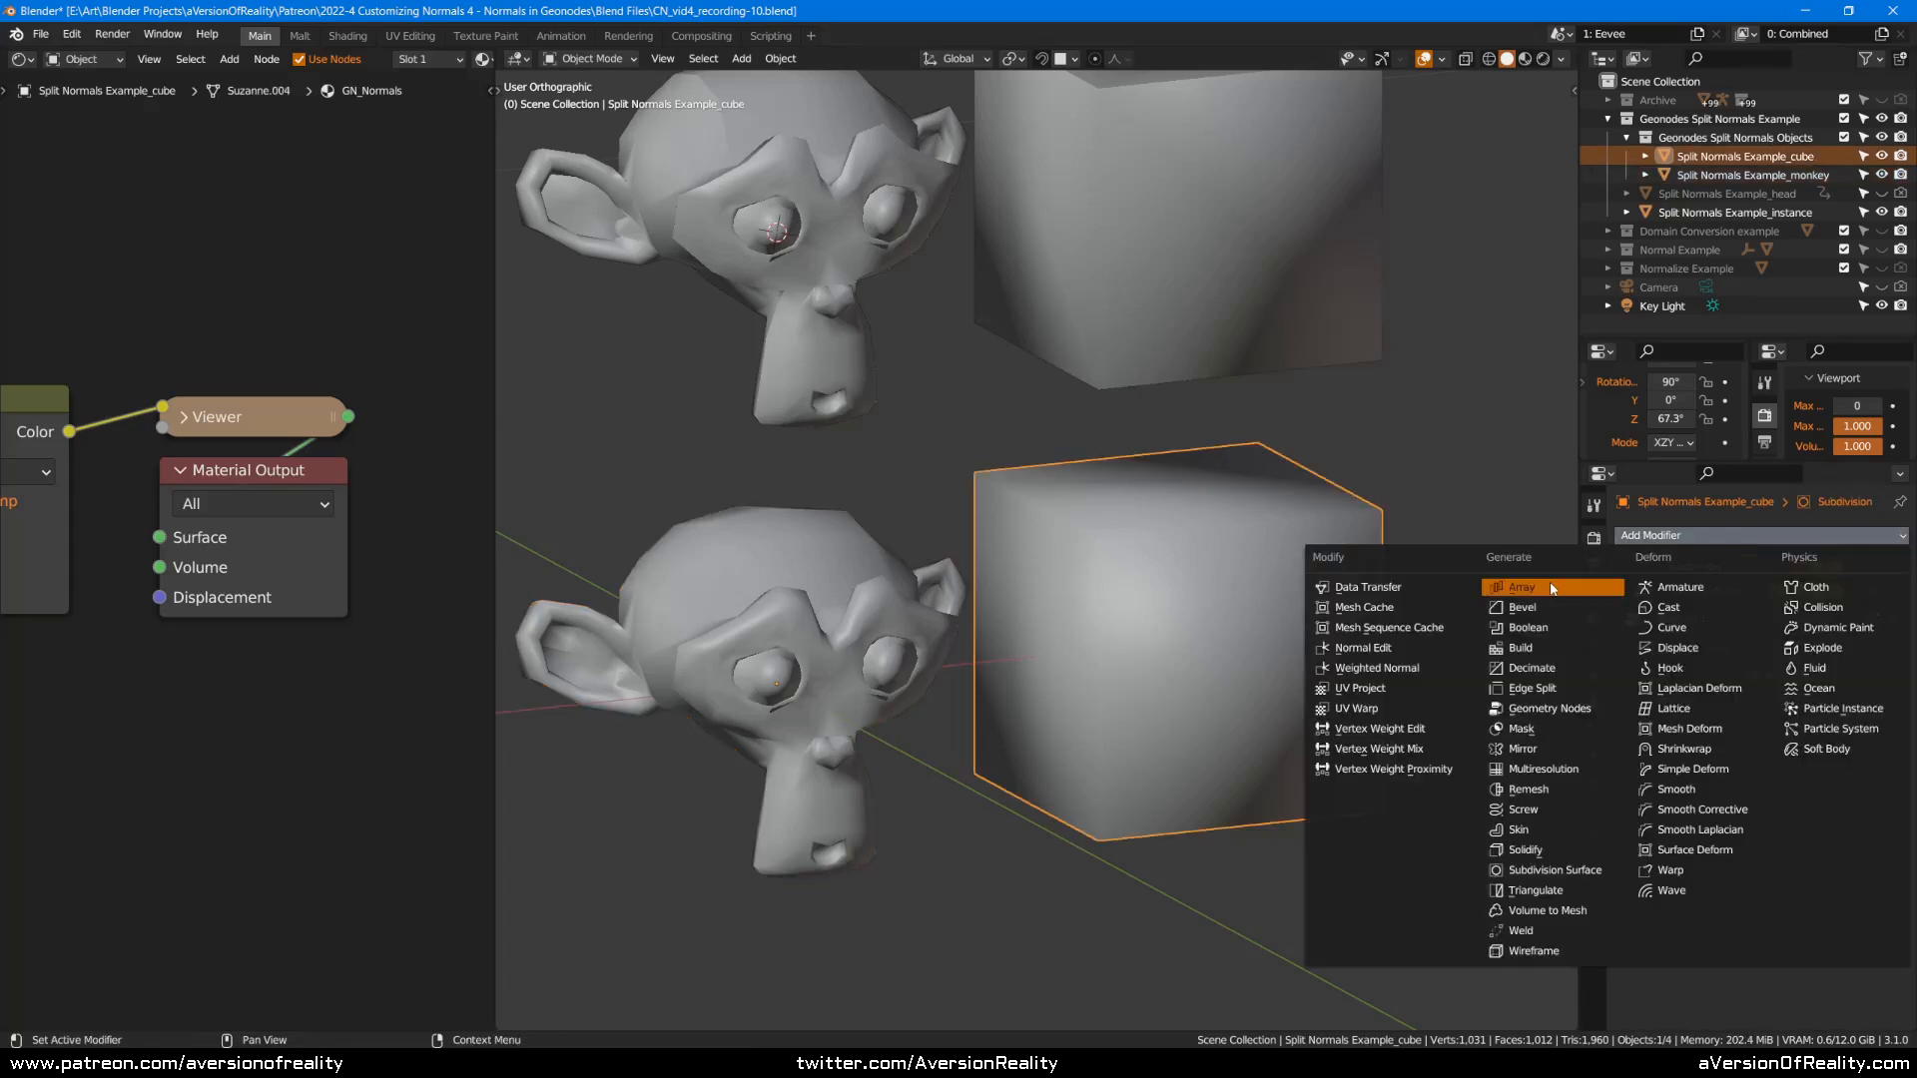
left_click(1565, 689)
left_click(1822, 735)
type("180")
key("Return")
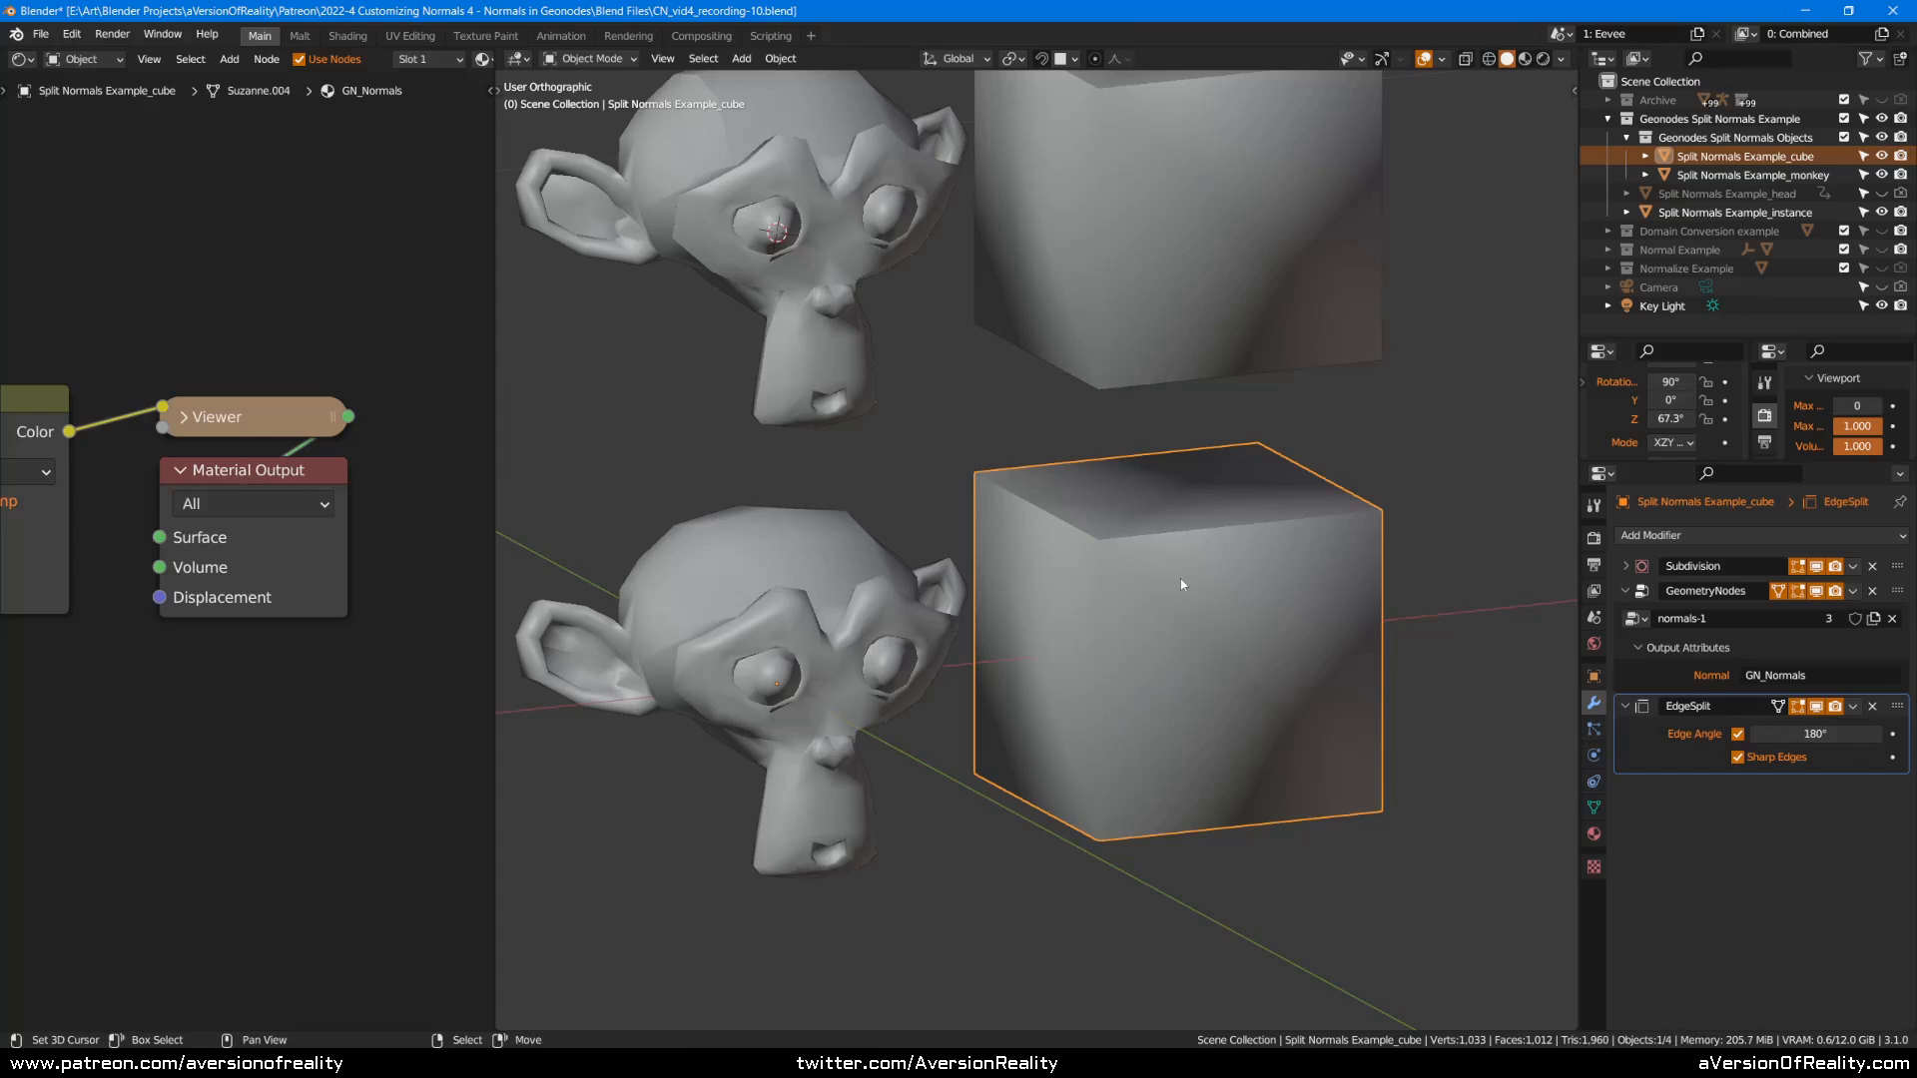
Check the cube's marked edges in Edit Mode and compare the Edge Split shading with Sharp Edges off and on.
scroll(1378, 642, "up", 2)
key("Tab")
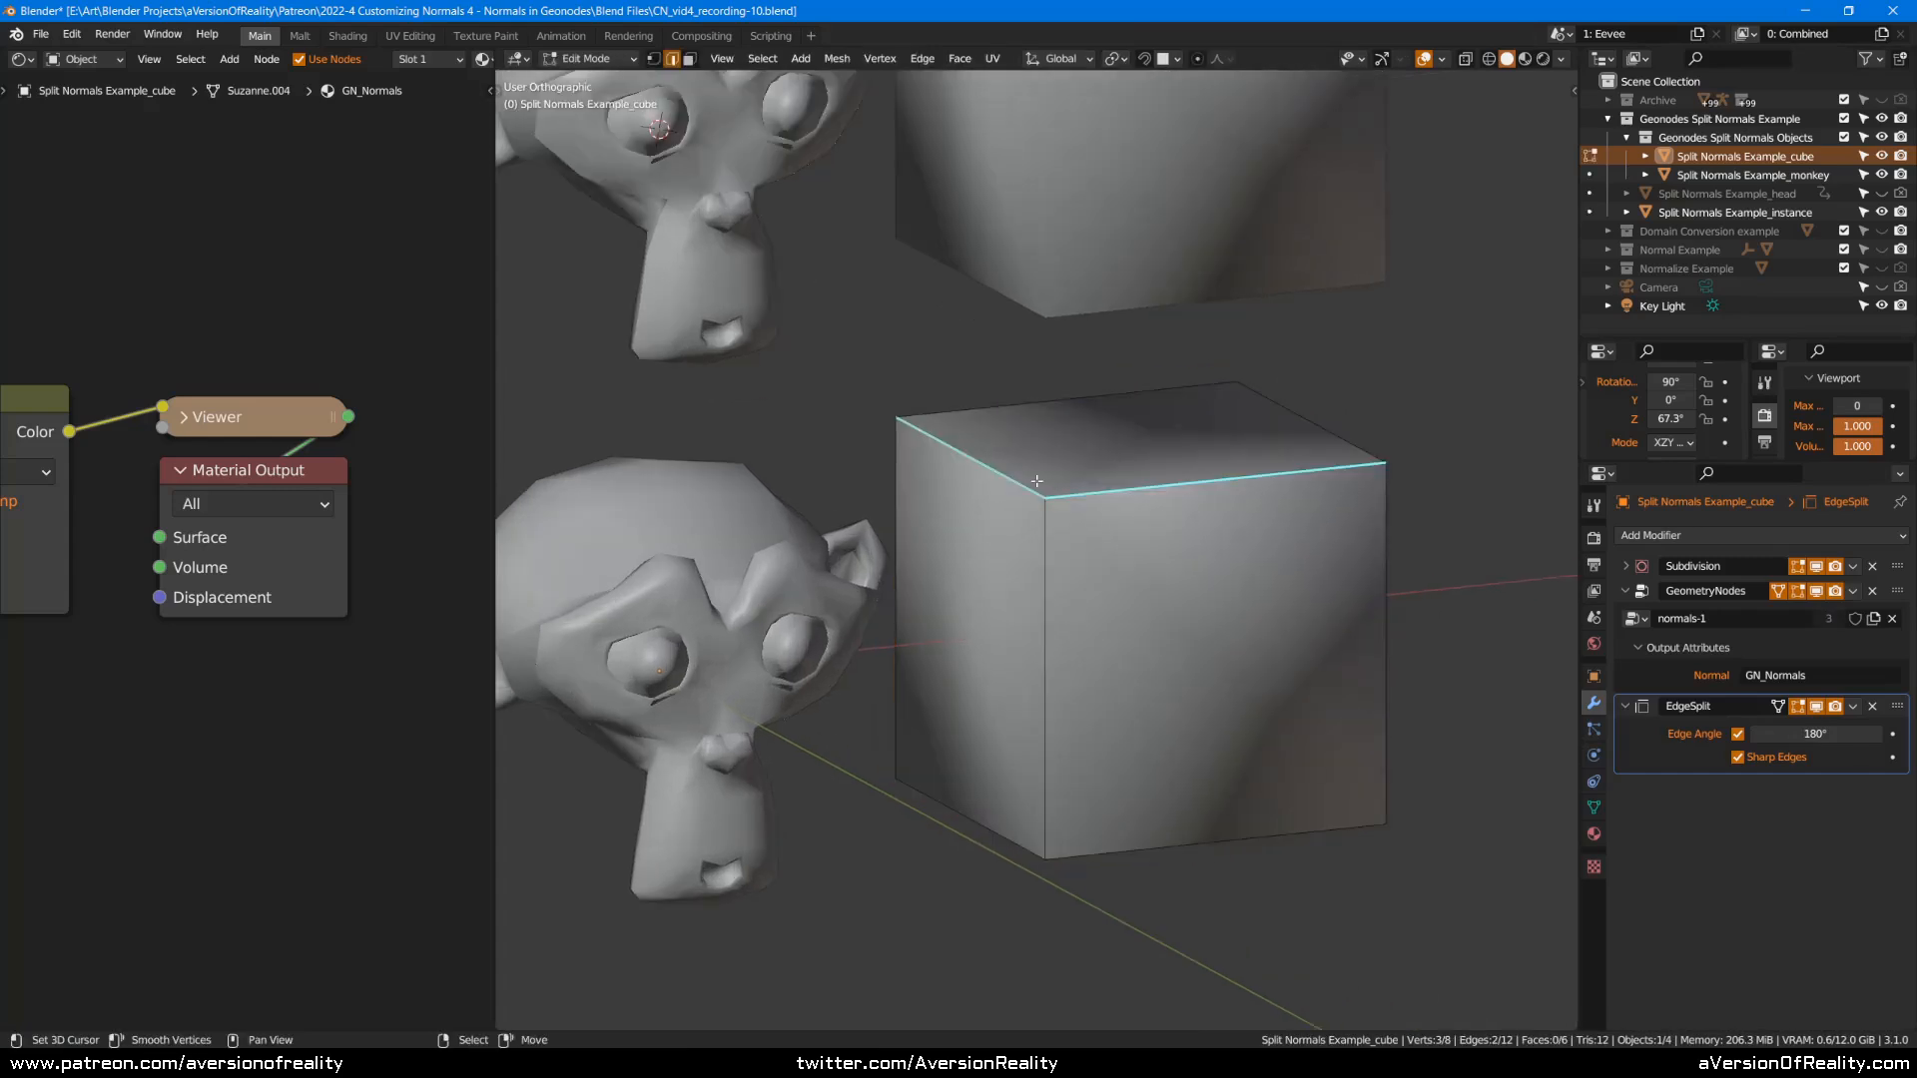
key("Tab")
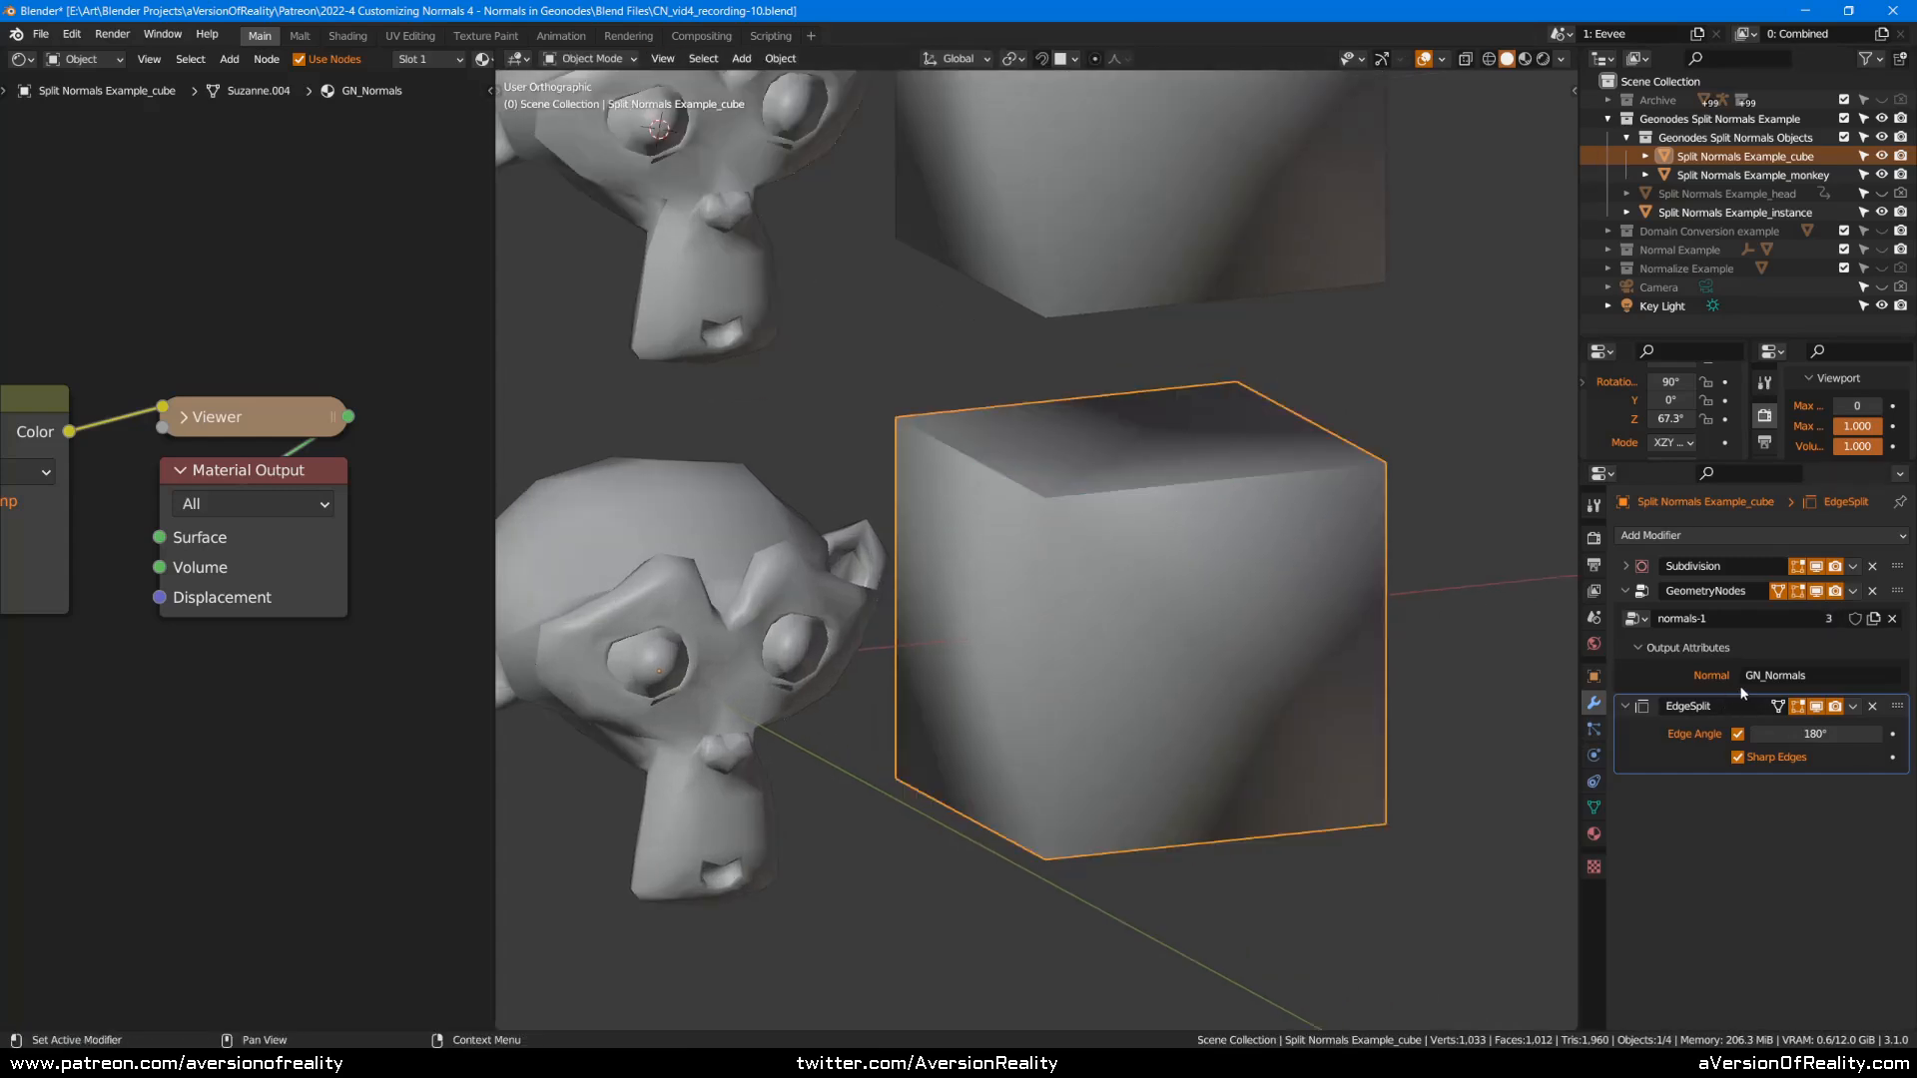
left_click(1738, 757)
left_click(1739, 757)
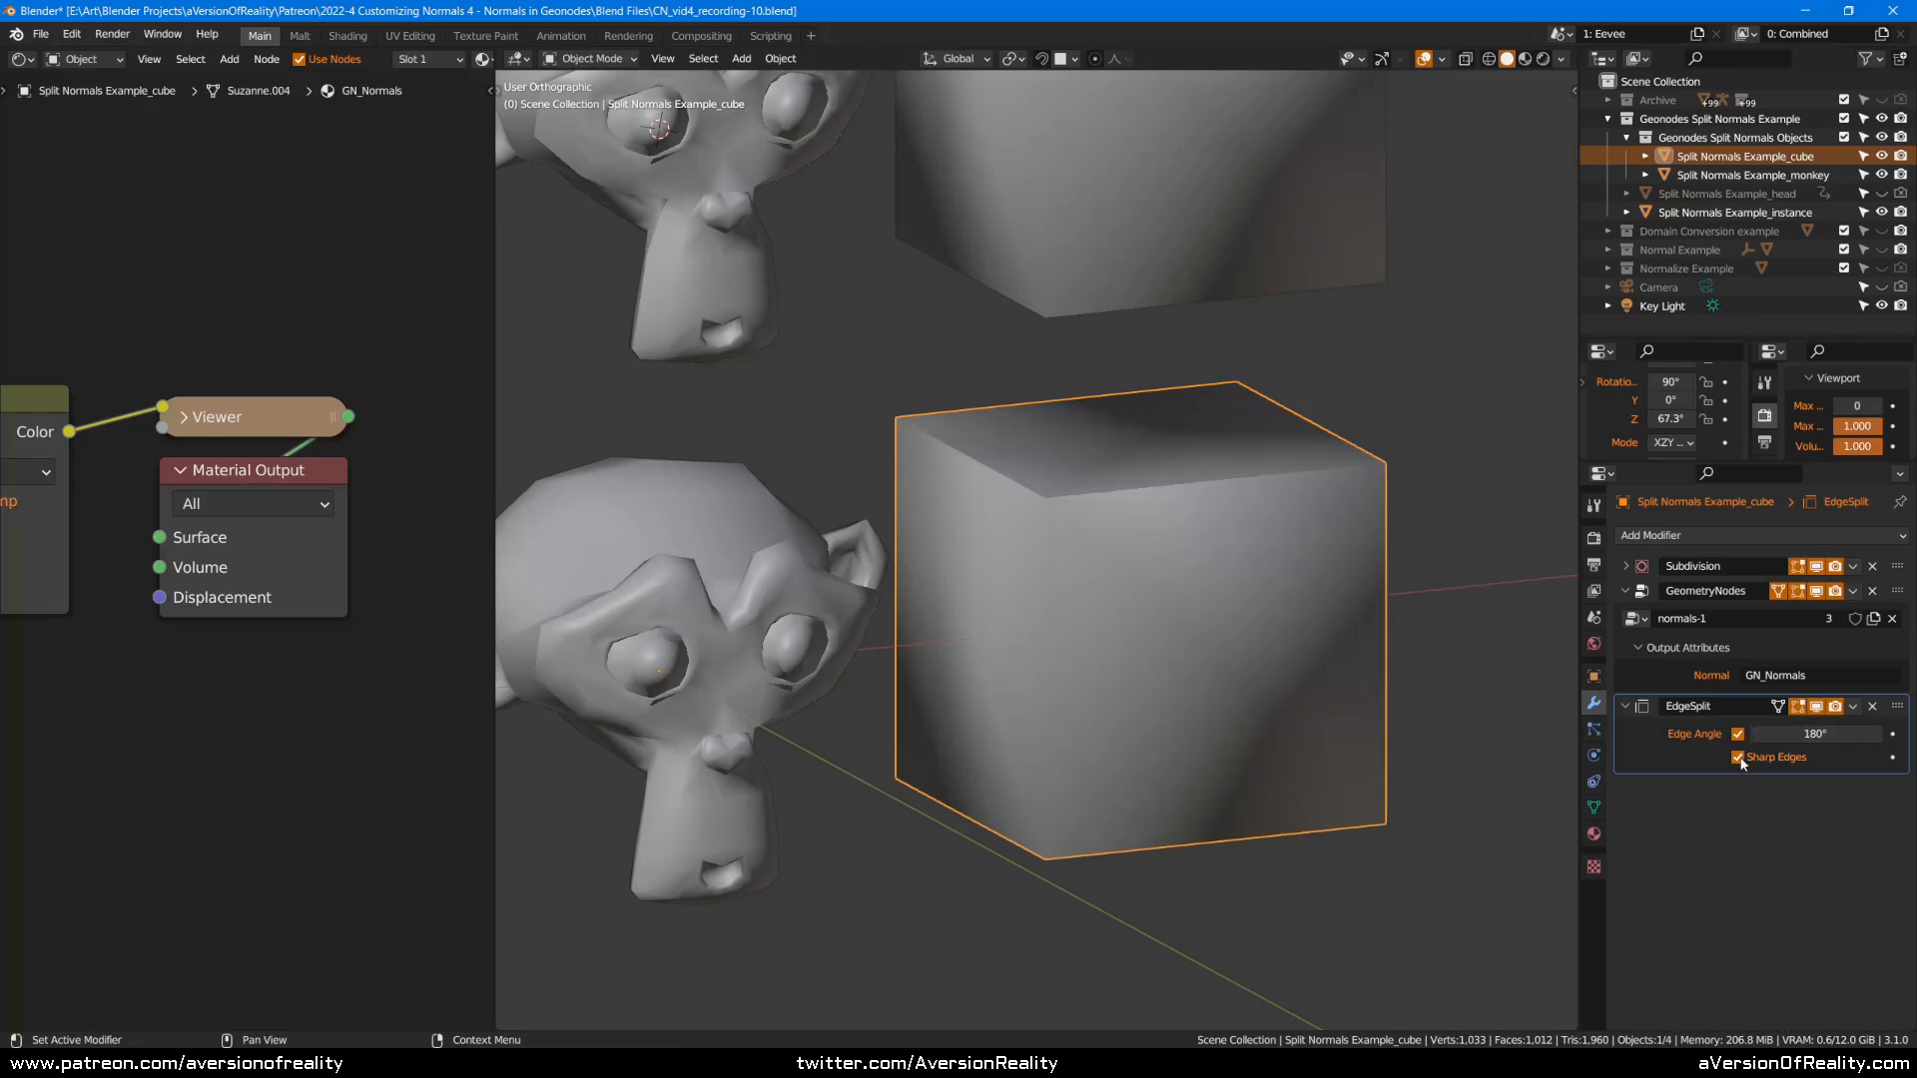
Disable the Edge Split modifier in the viewport and enable Auto Smooth on the cube instead.
left_click(1816, 707)
left_click(1594, 808)
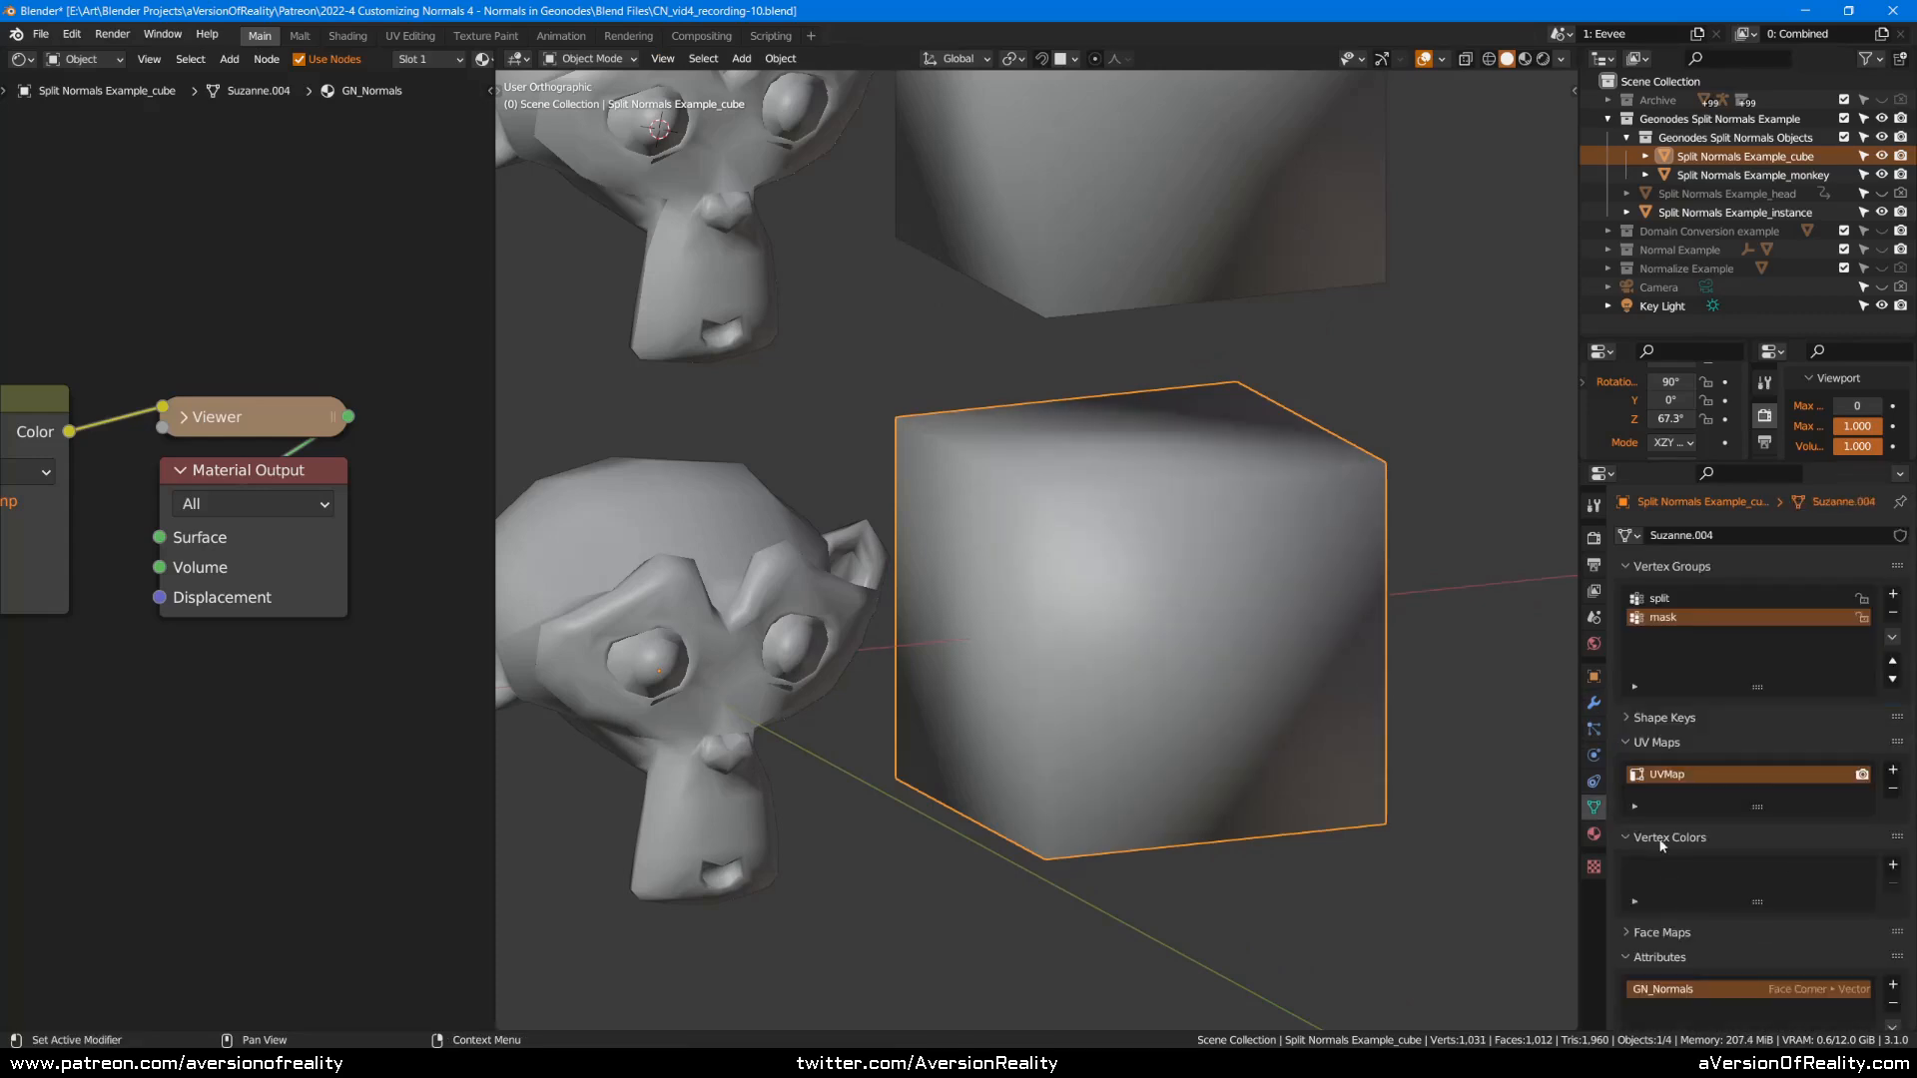
scroll(1663, 849, "down", 5)
left_click(1739, 756)
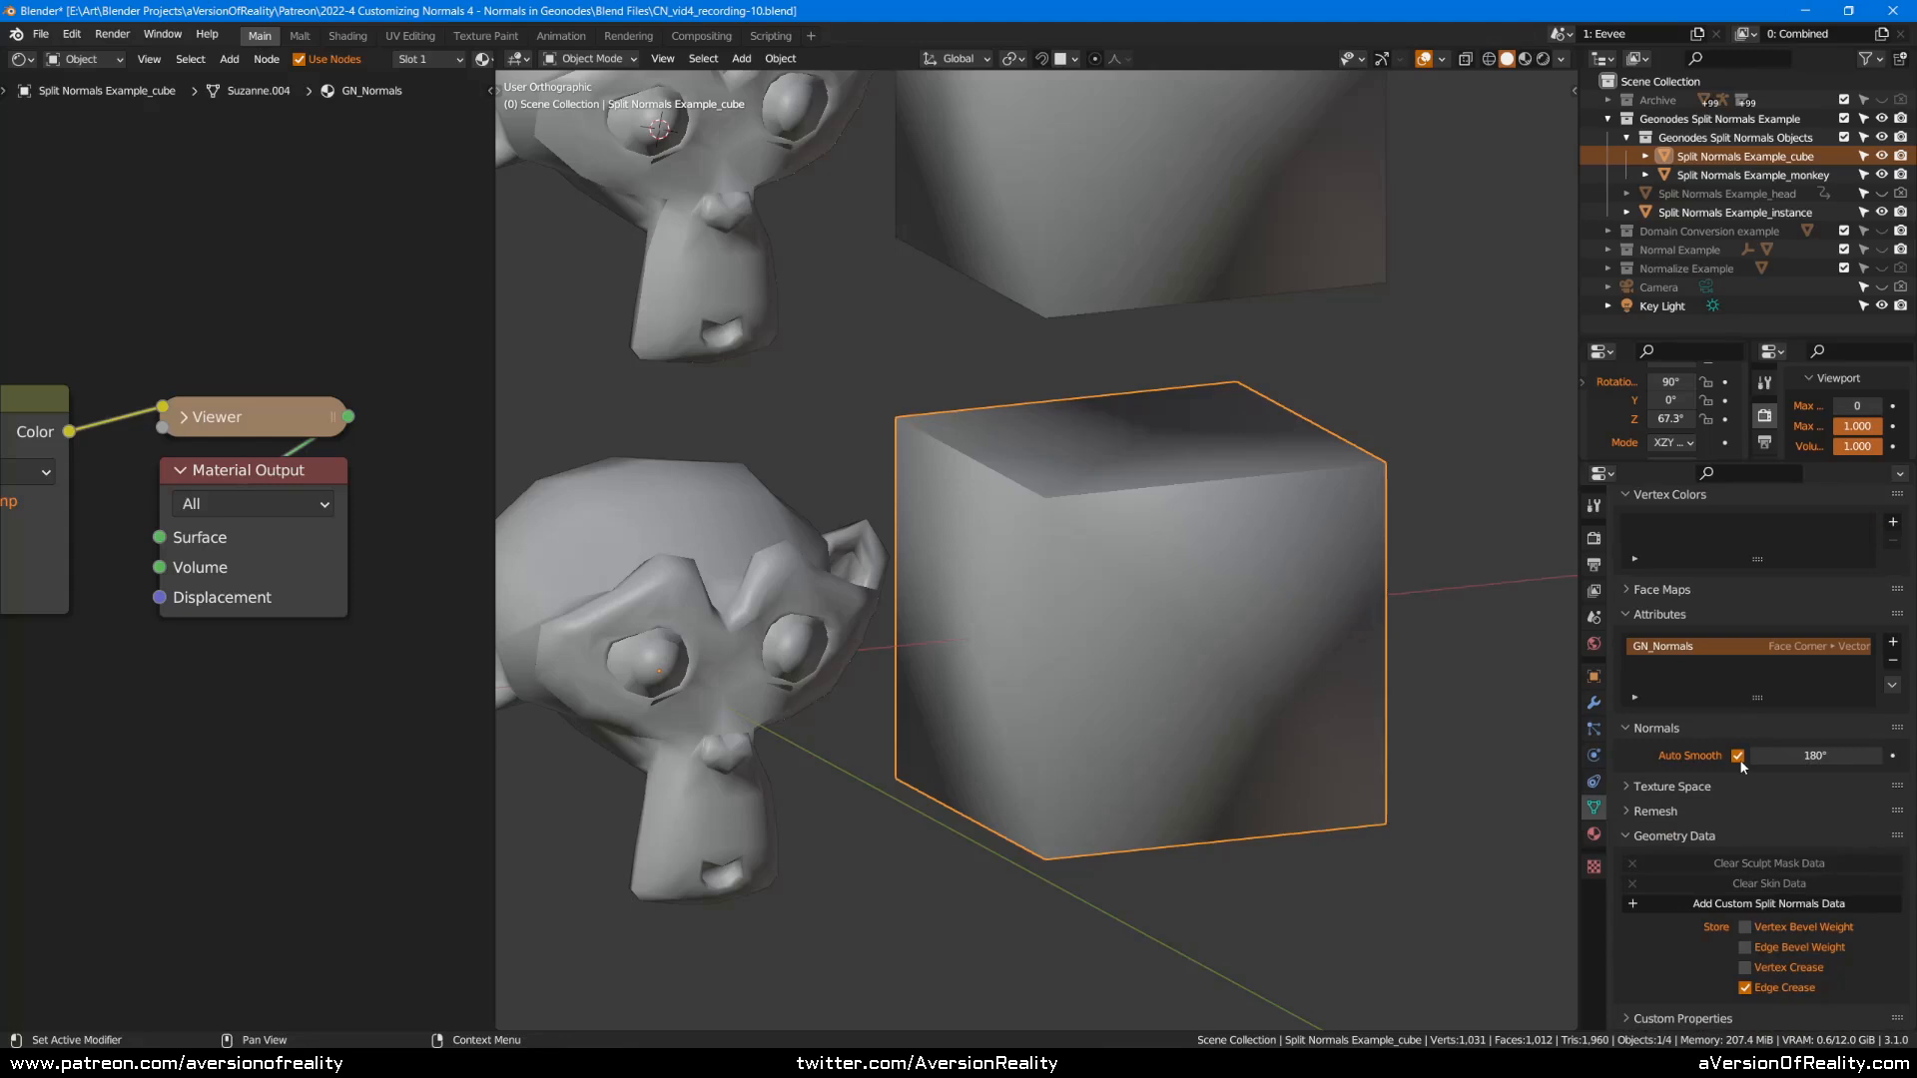
middle_click_drag(1176, 663, 1152, 545)
scroll(1252, 494, "up", 1)
middle_click_drag(1248, 497, 1368, 523, "shift")
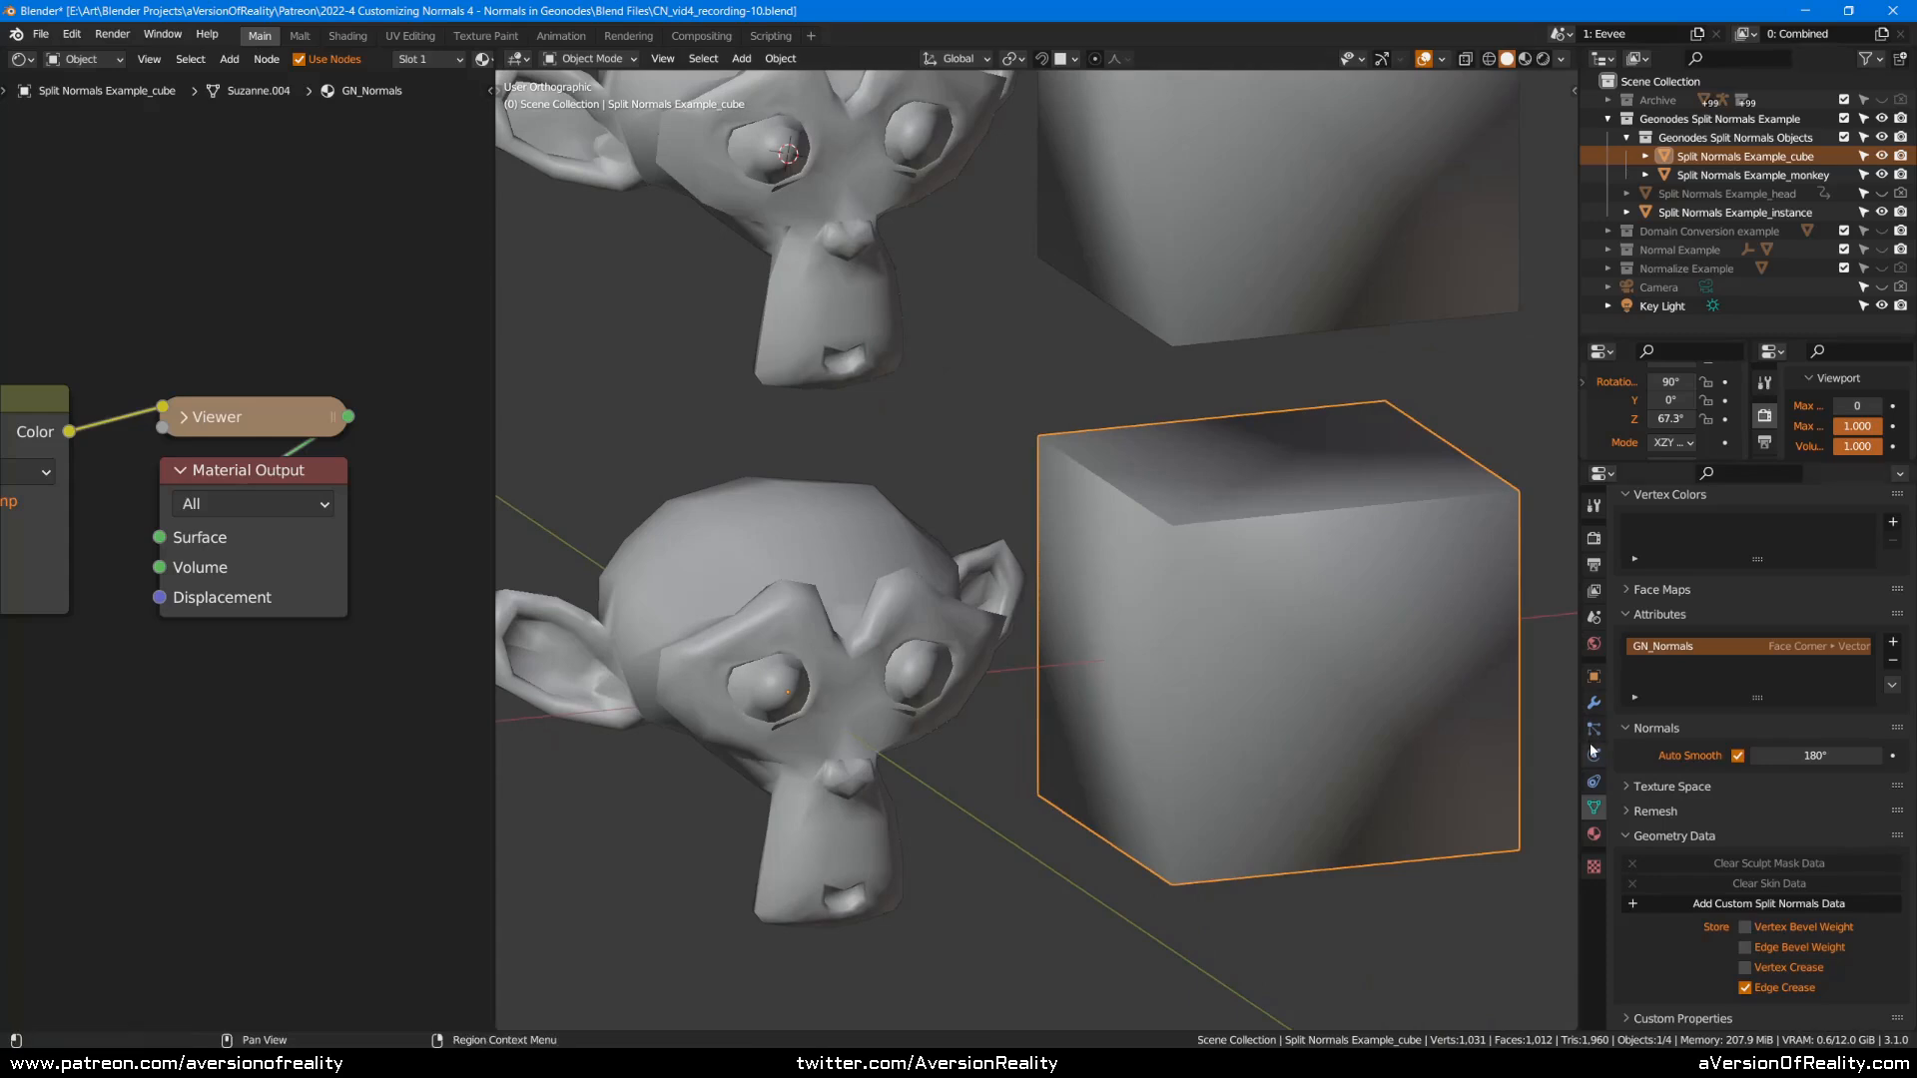
Compare the cube with Edge Split shown and hidden in the viewport, and remove the modifier.
left_click(1593, 706)
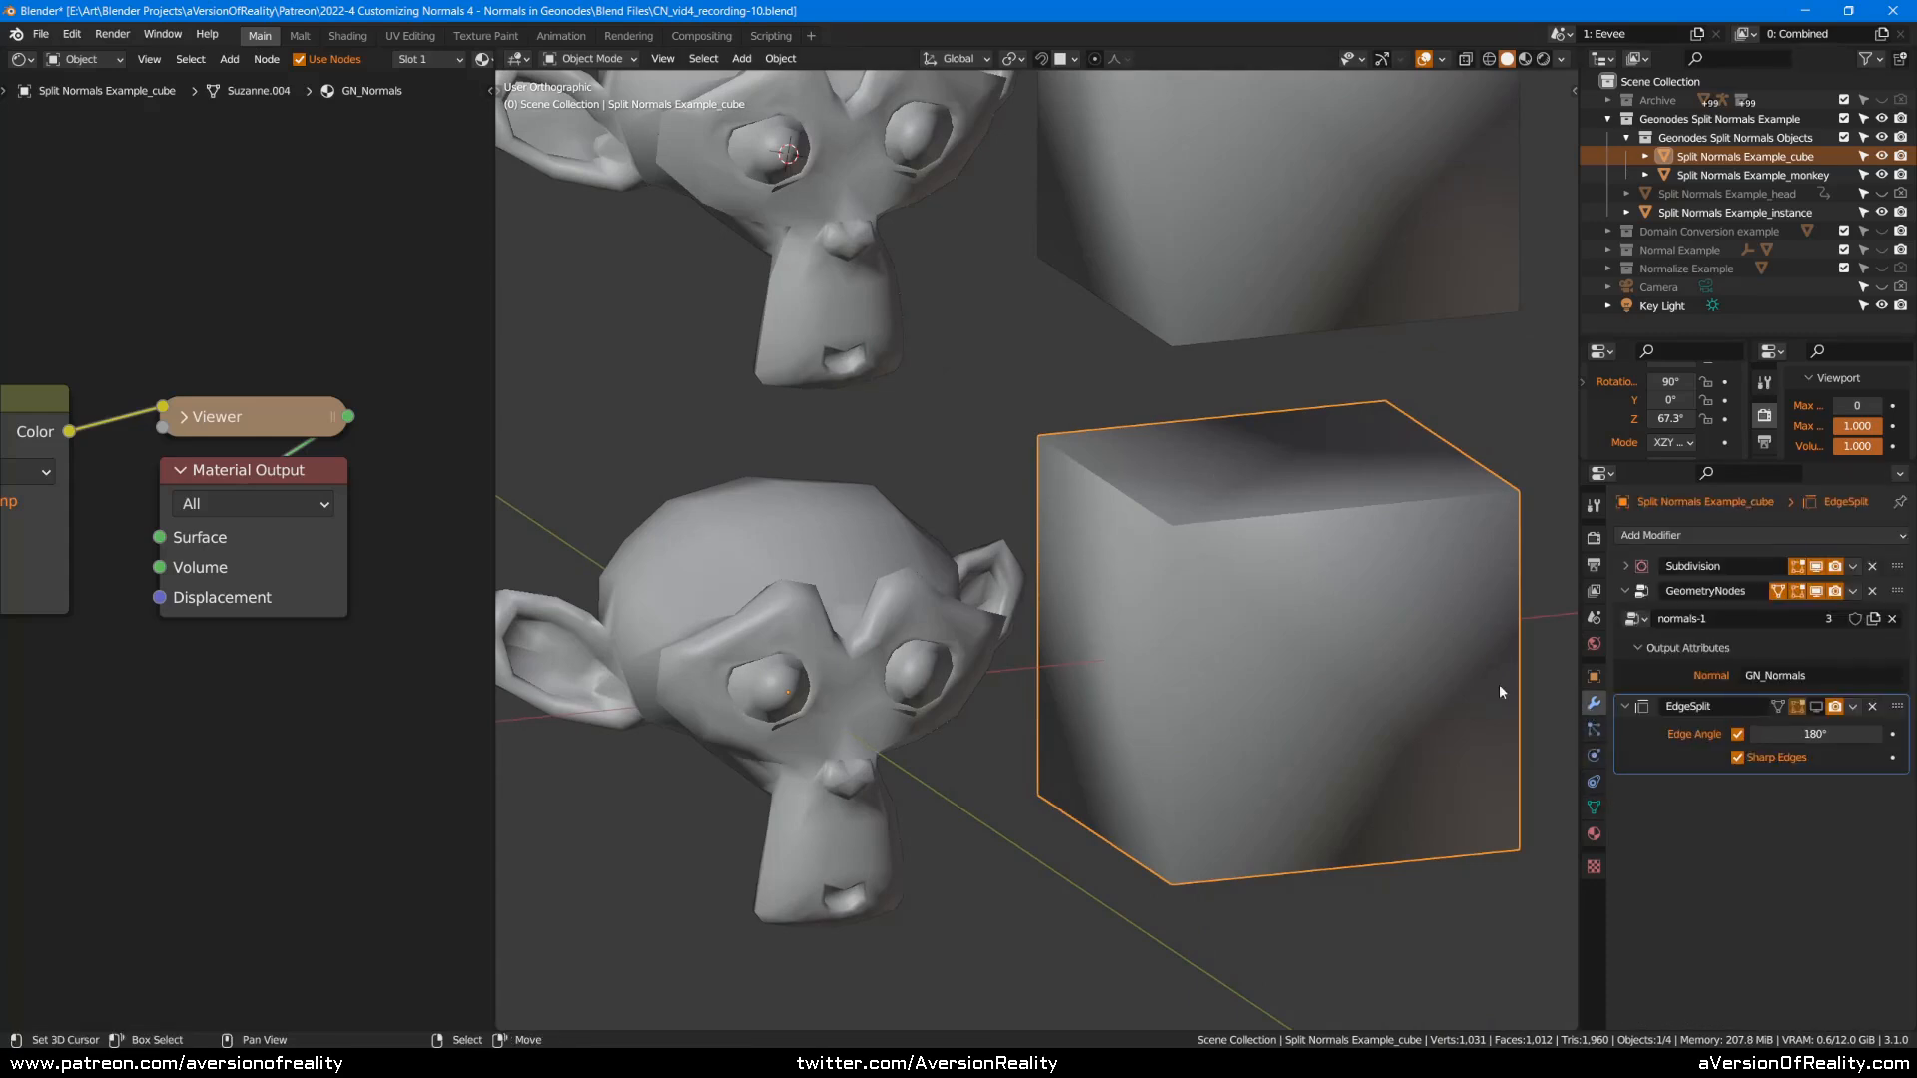
left_click(1817, 707)
left_click(1818, 707)
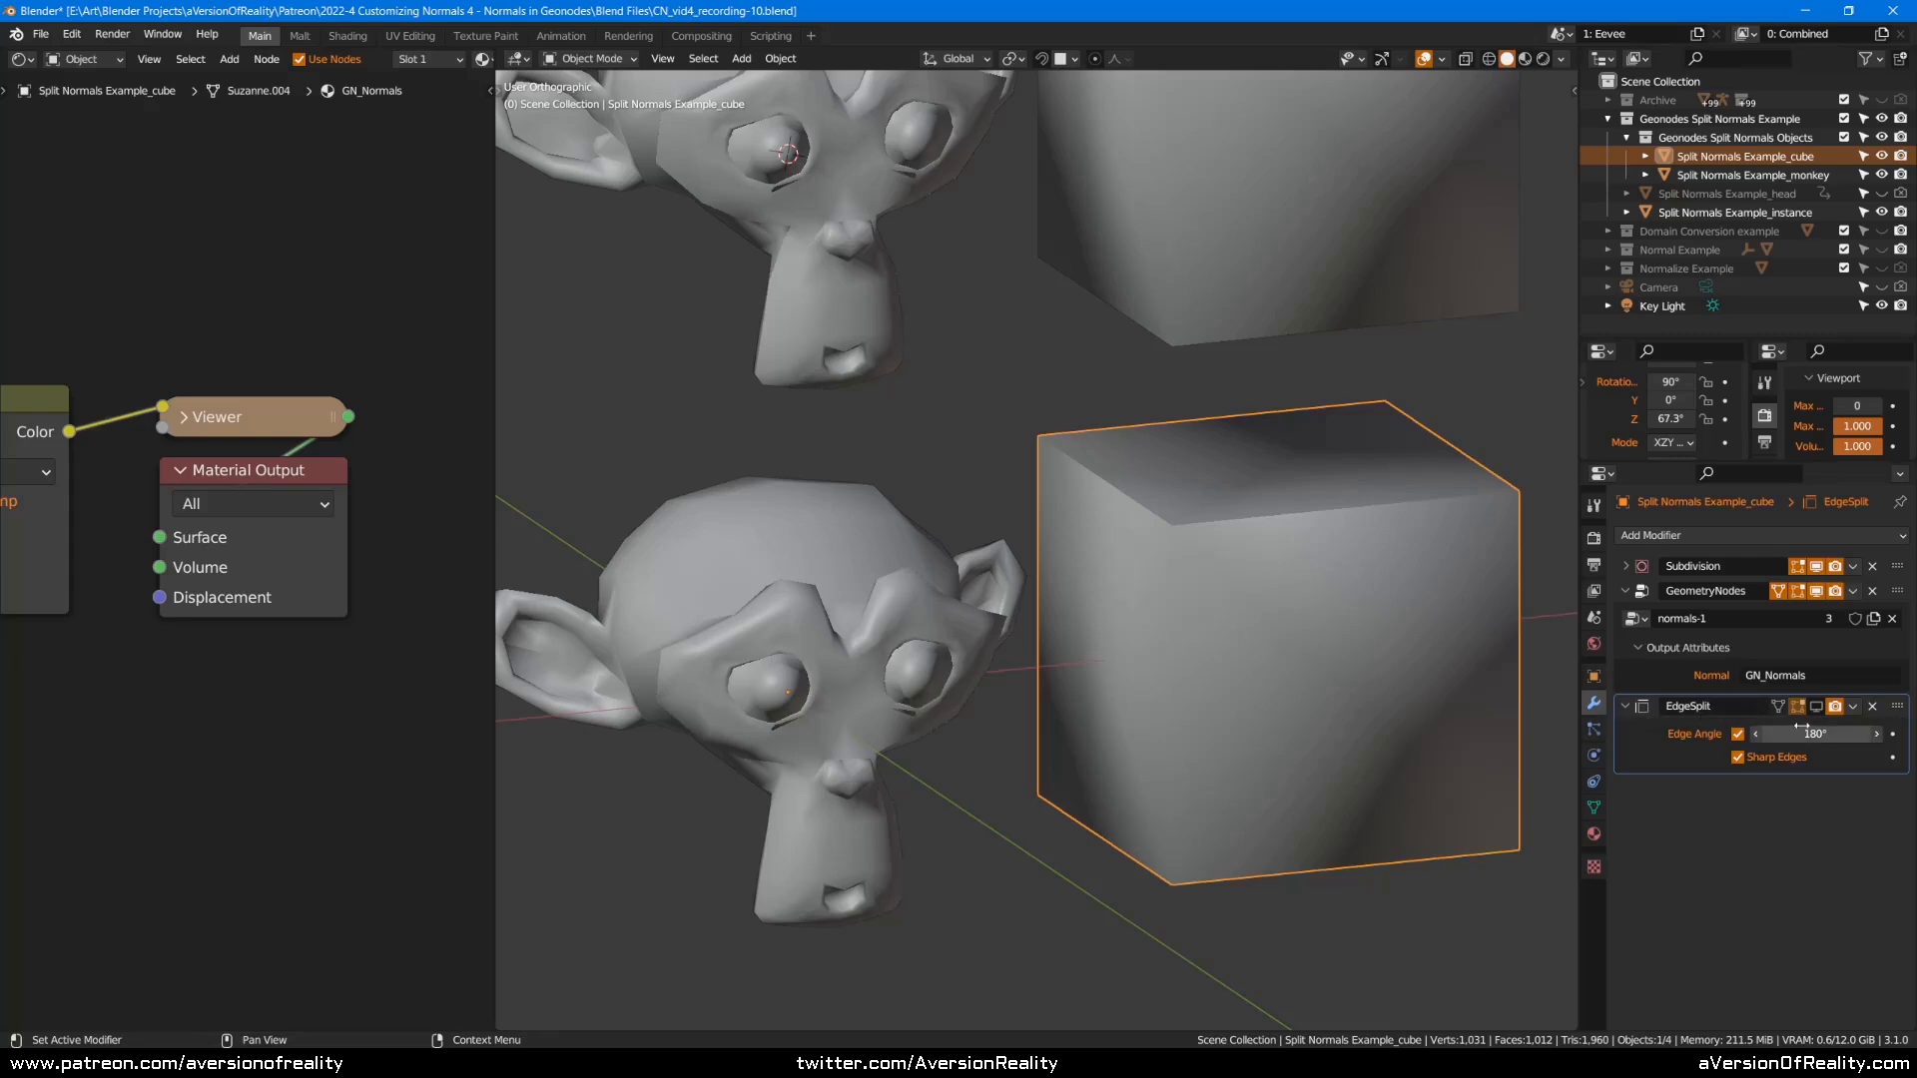
left_click(1872, 707)
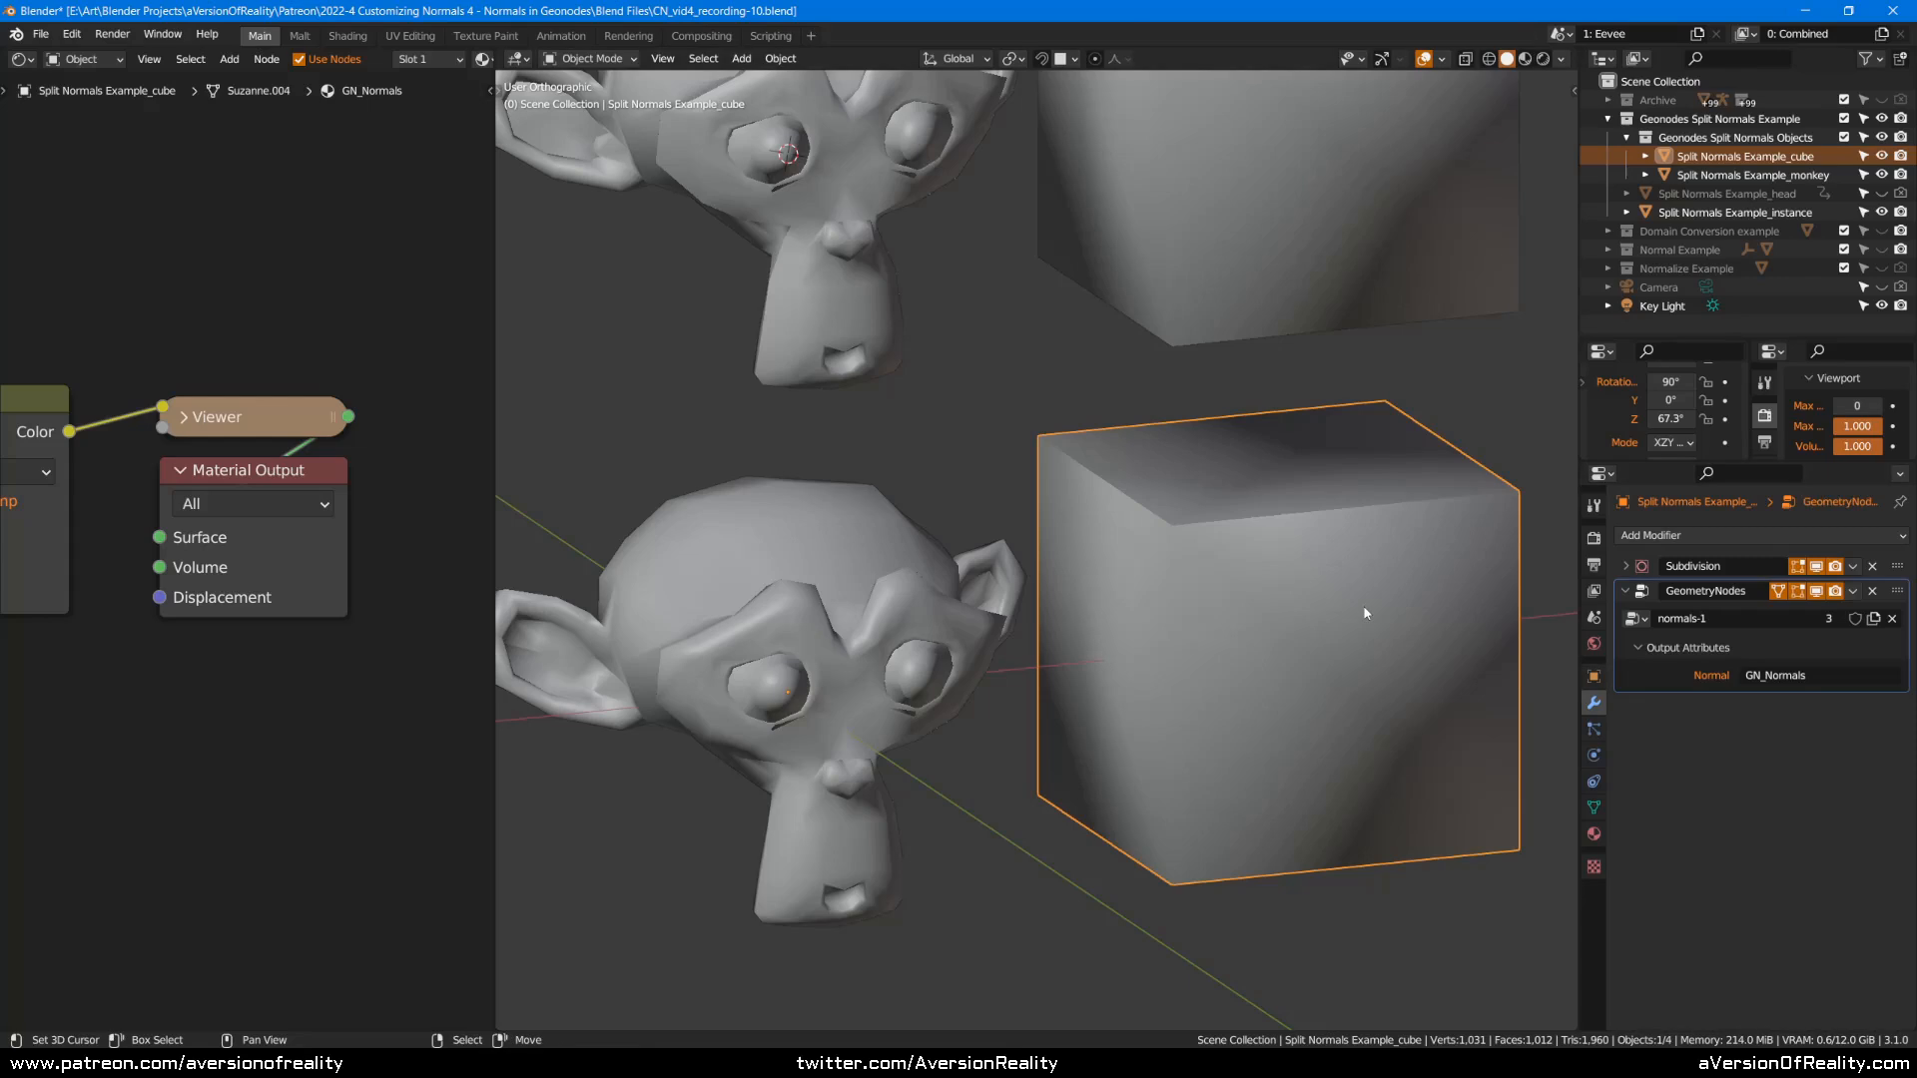
Examine the sharp-marked top edges of the cube in Edit Mode and return to Object Mode.
right_click(936, 598)
scroll(1339, 584, "down", 1)
middle_click_drag(1348, 585, 1382, 581, "shift")
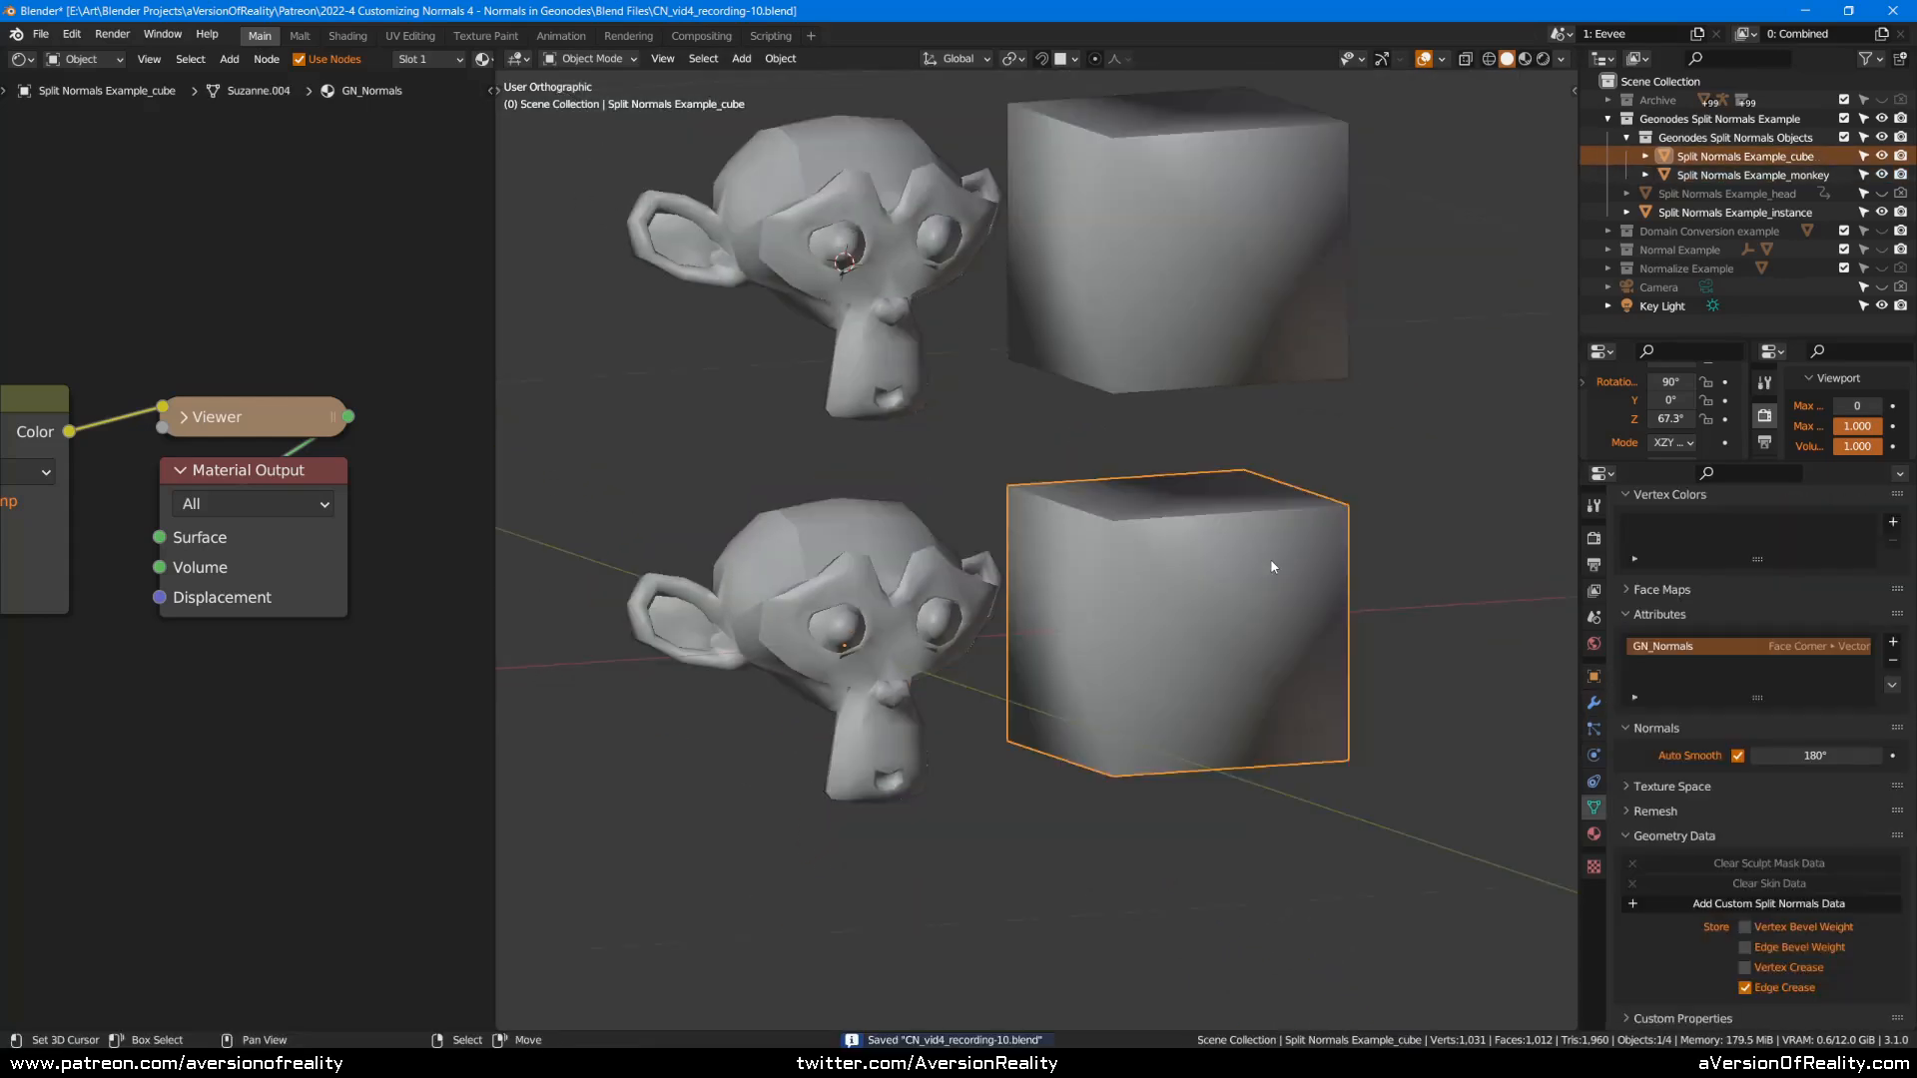
scroll(1261, 559, "up", 1)
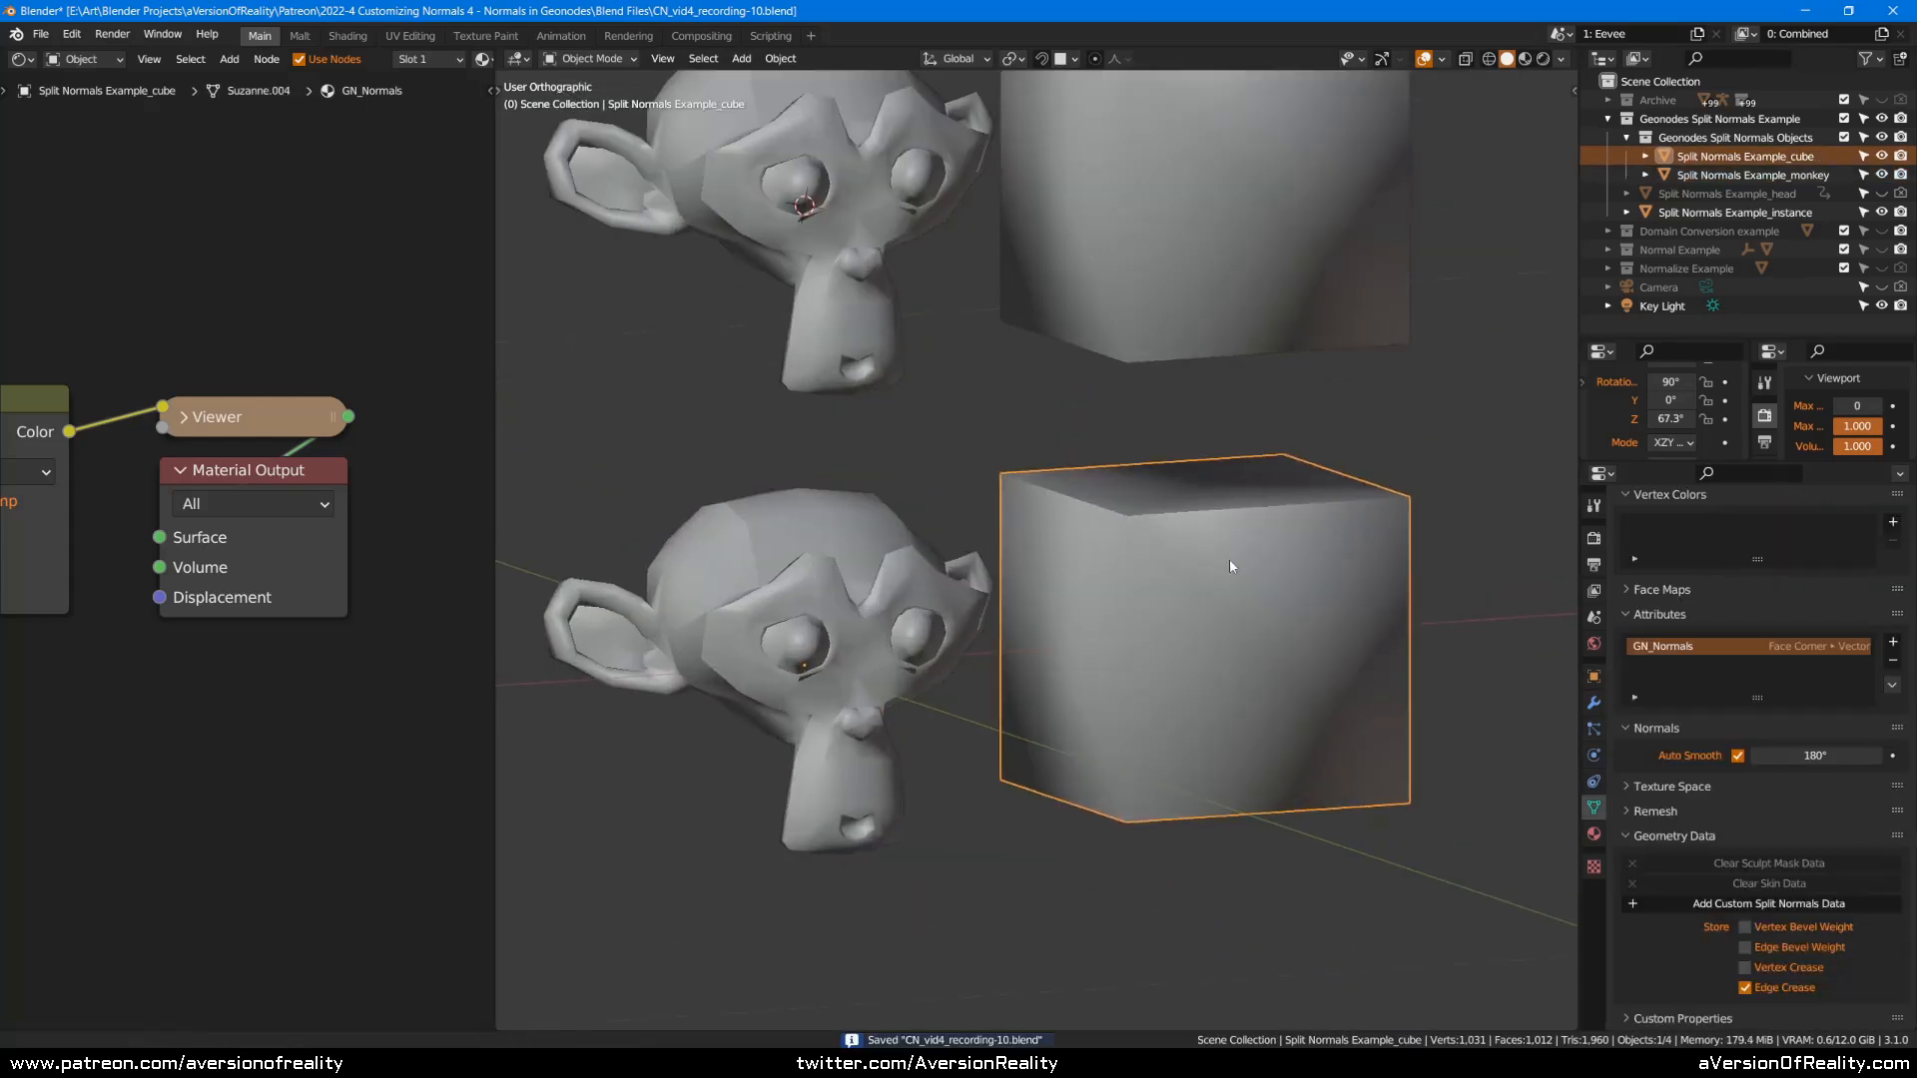
key("Tab")
middle_click_drag(1220, 549, 1148, 519)
scroll(1108, 505, "up", 2)
left_click(1158, 534, "shift")
scroll(1158, 525, "down", 2)
scroll(1157, 525, "up", 1)
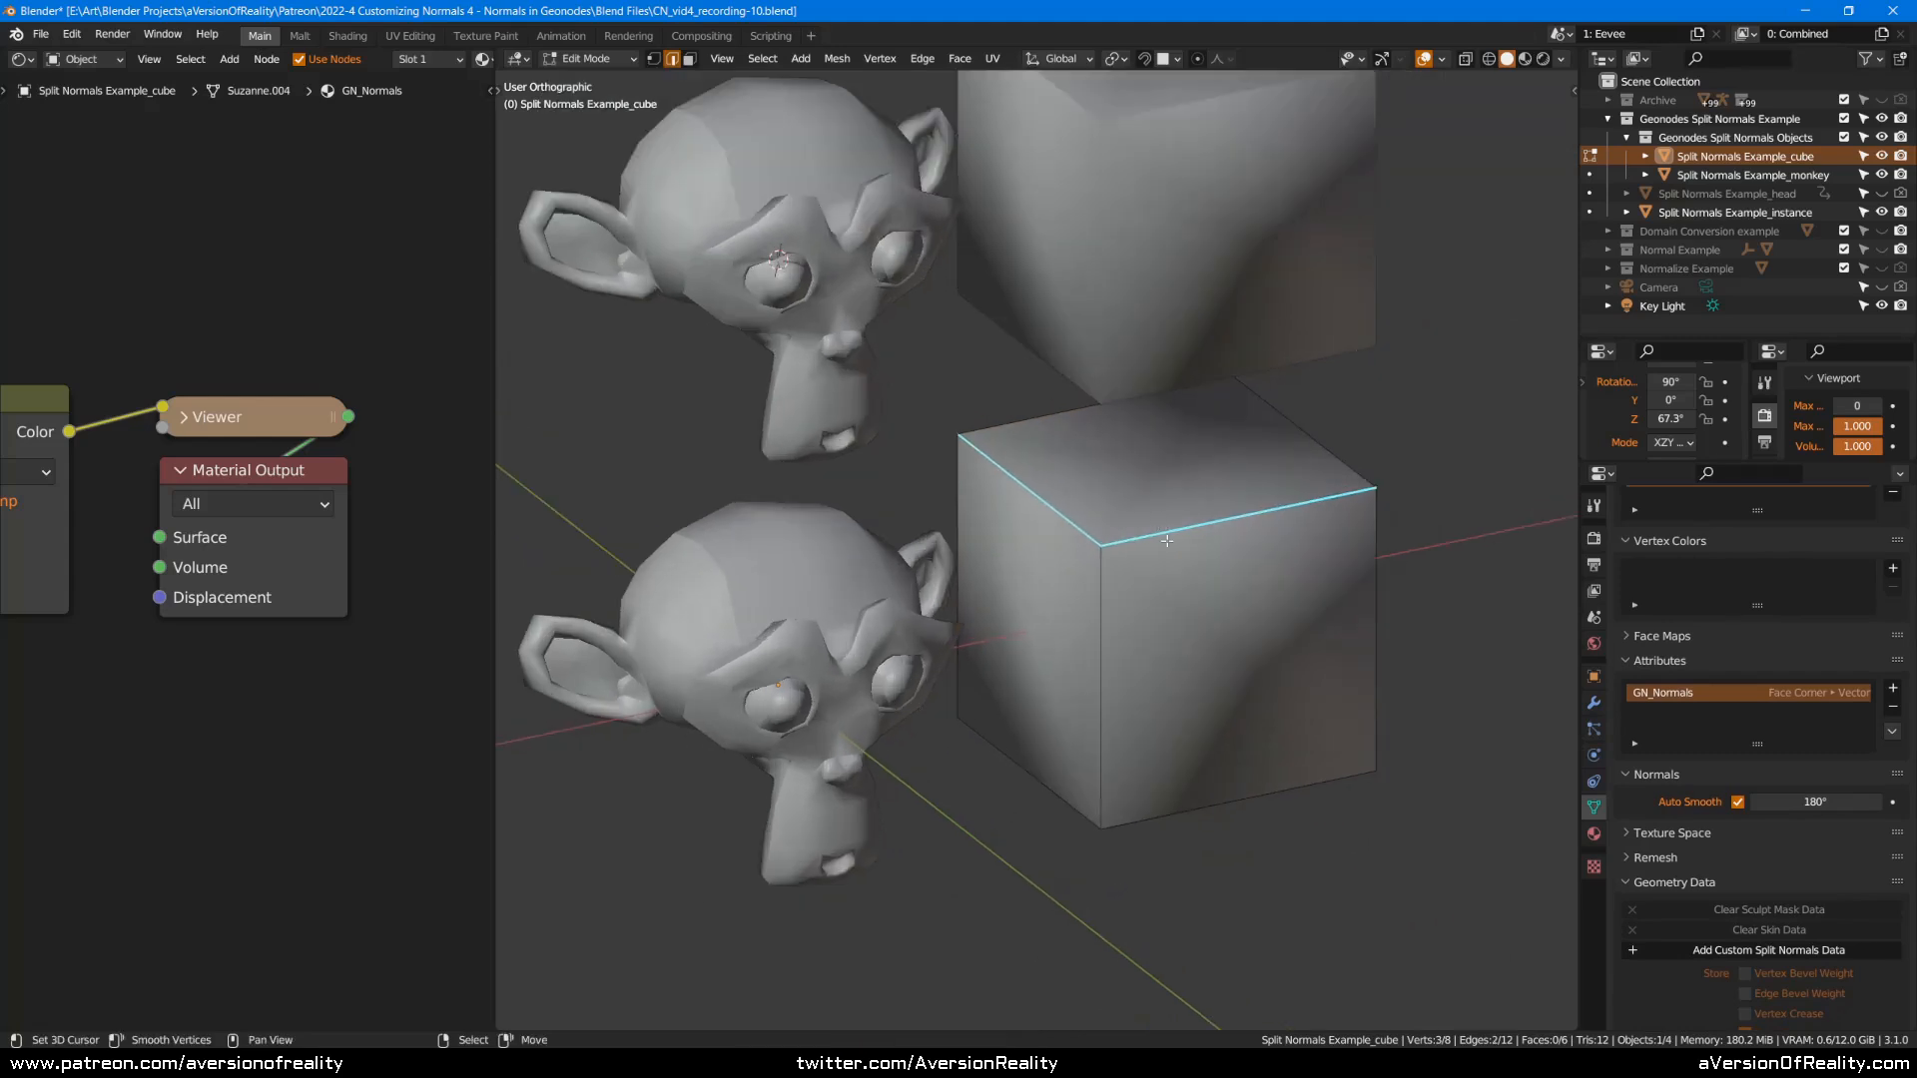
key("Tab")
Examine the monkey's sharp-marked edges in Edit Mode and select the instance object for comparison.
left_click(873, 603)
key("Tab")
middle_click_drag(873, 603, 967, 569)
scroll(973, 559, "down", 1)
key("Tab")
right_click(1088, 393)
middle_click_drag(1122, 359, 1192, 405)
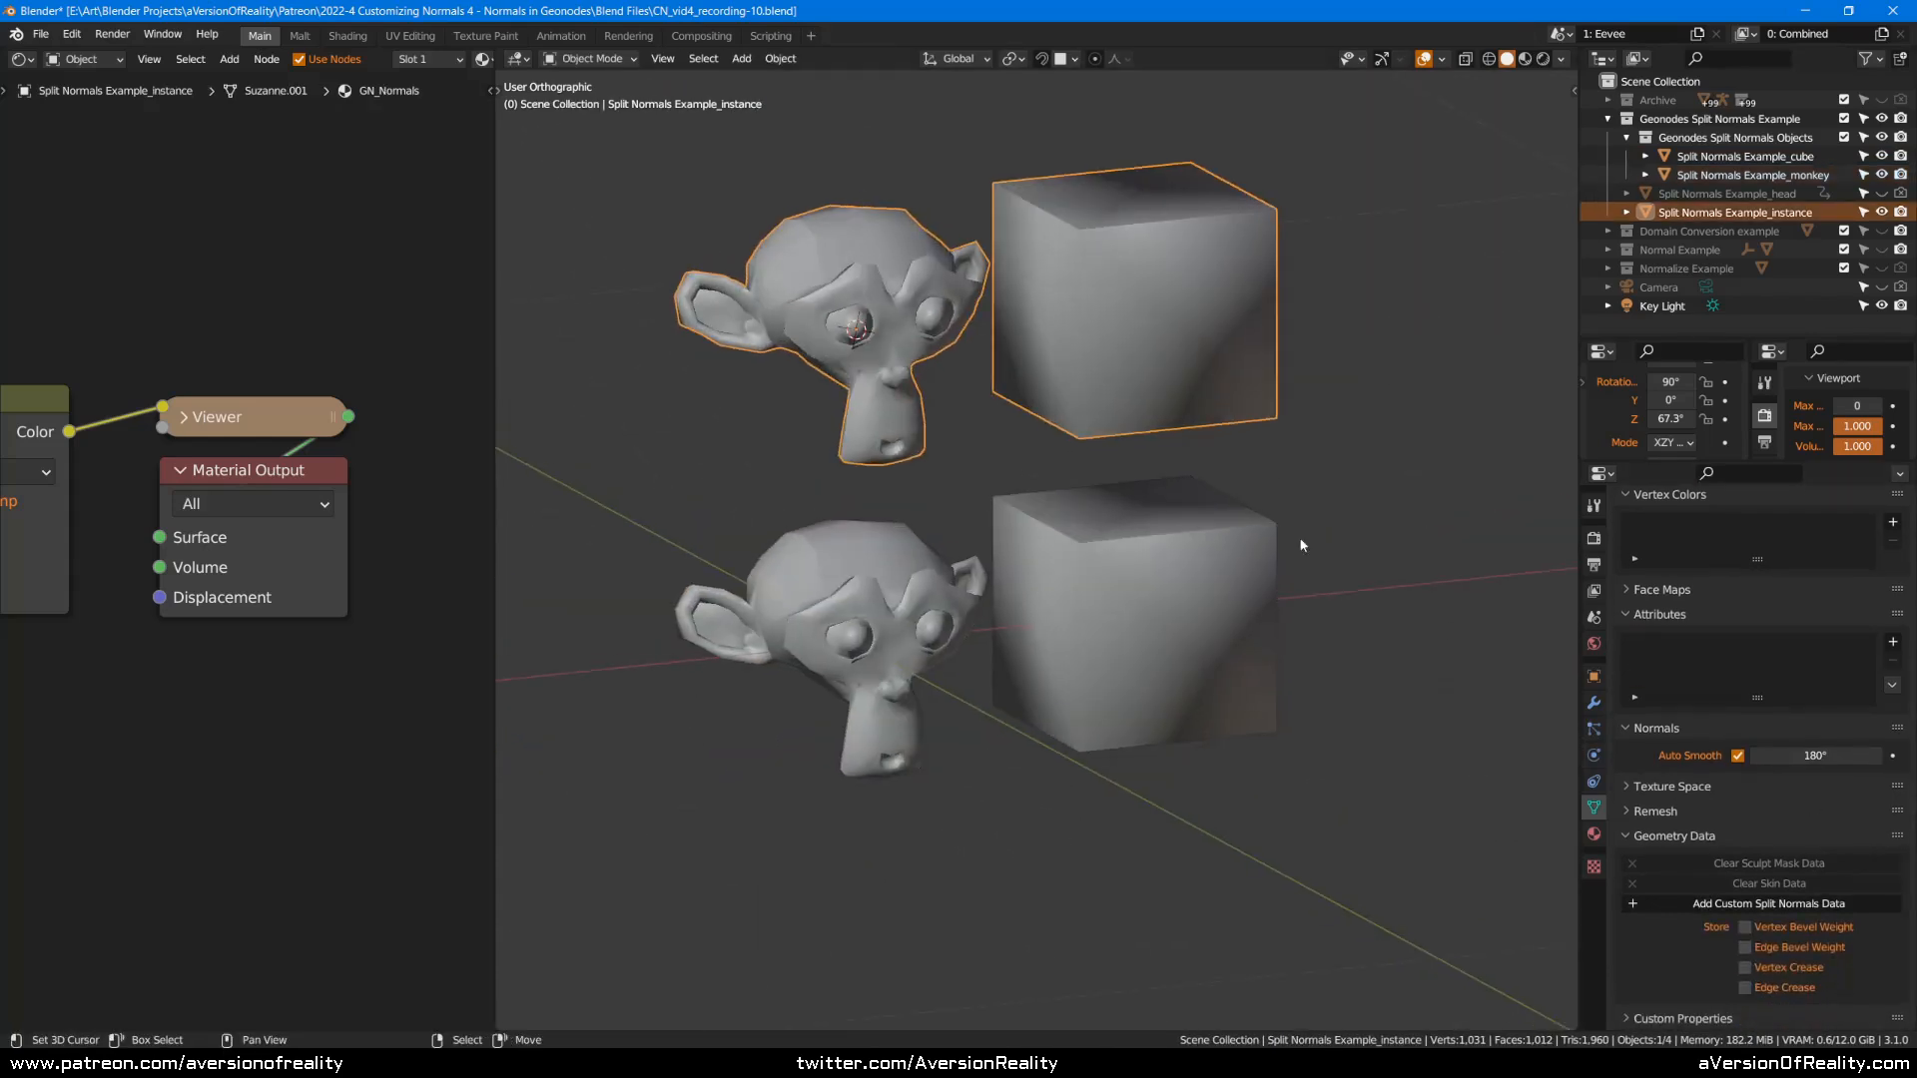
Select the cube and spread out its normals-1 nodes, making room between Group Input and Capture Attribute.
right_click(1171, 599)
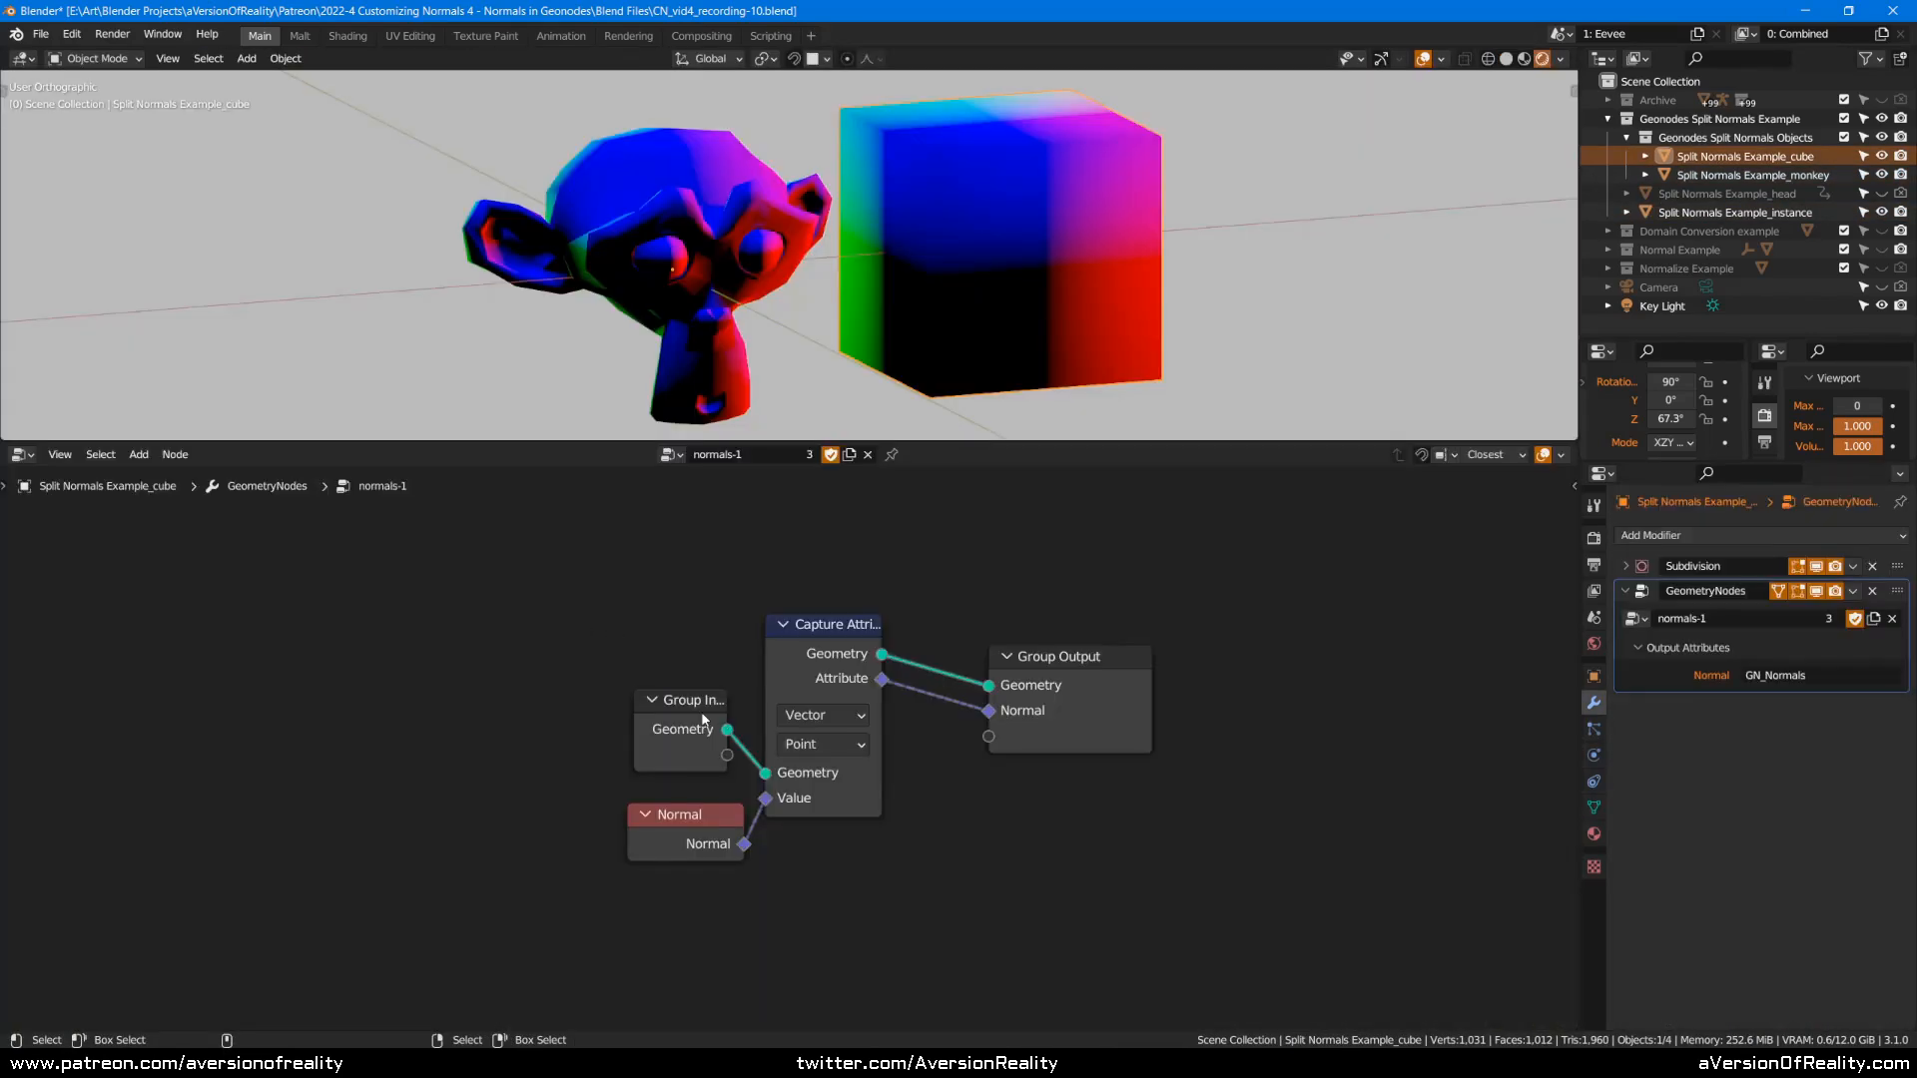
left_click_drag(704, 719, 488, 646)
left_click_drag(800, 811, 1369, 693, "shift")
left_click(1151, 837)
left_click_drag(441, 658, 259, 715)
Insert a Split Edges node between Group Input and Capture Attribute, and make the node narrower.
key("shift+a")
mouse_move(573, 606)
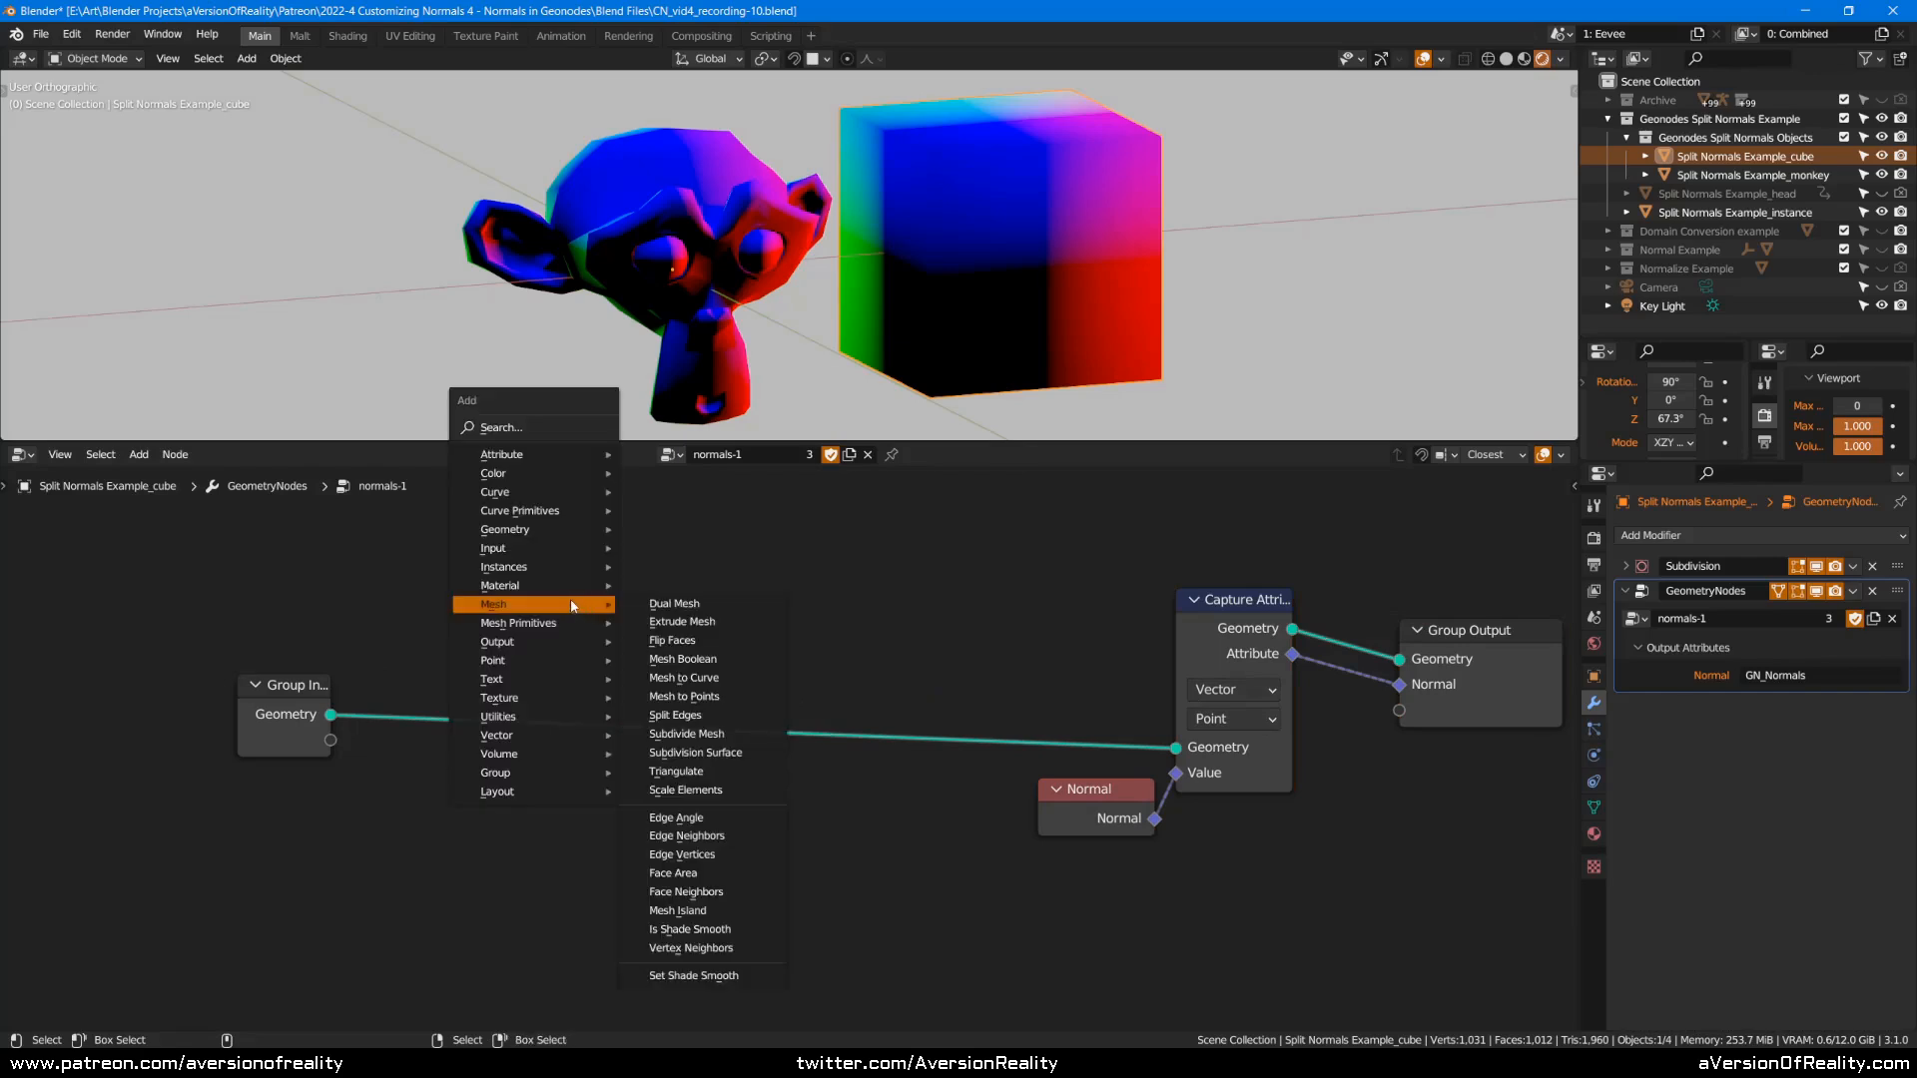
left_click(699, 715)
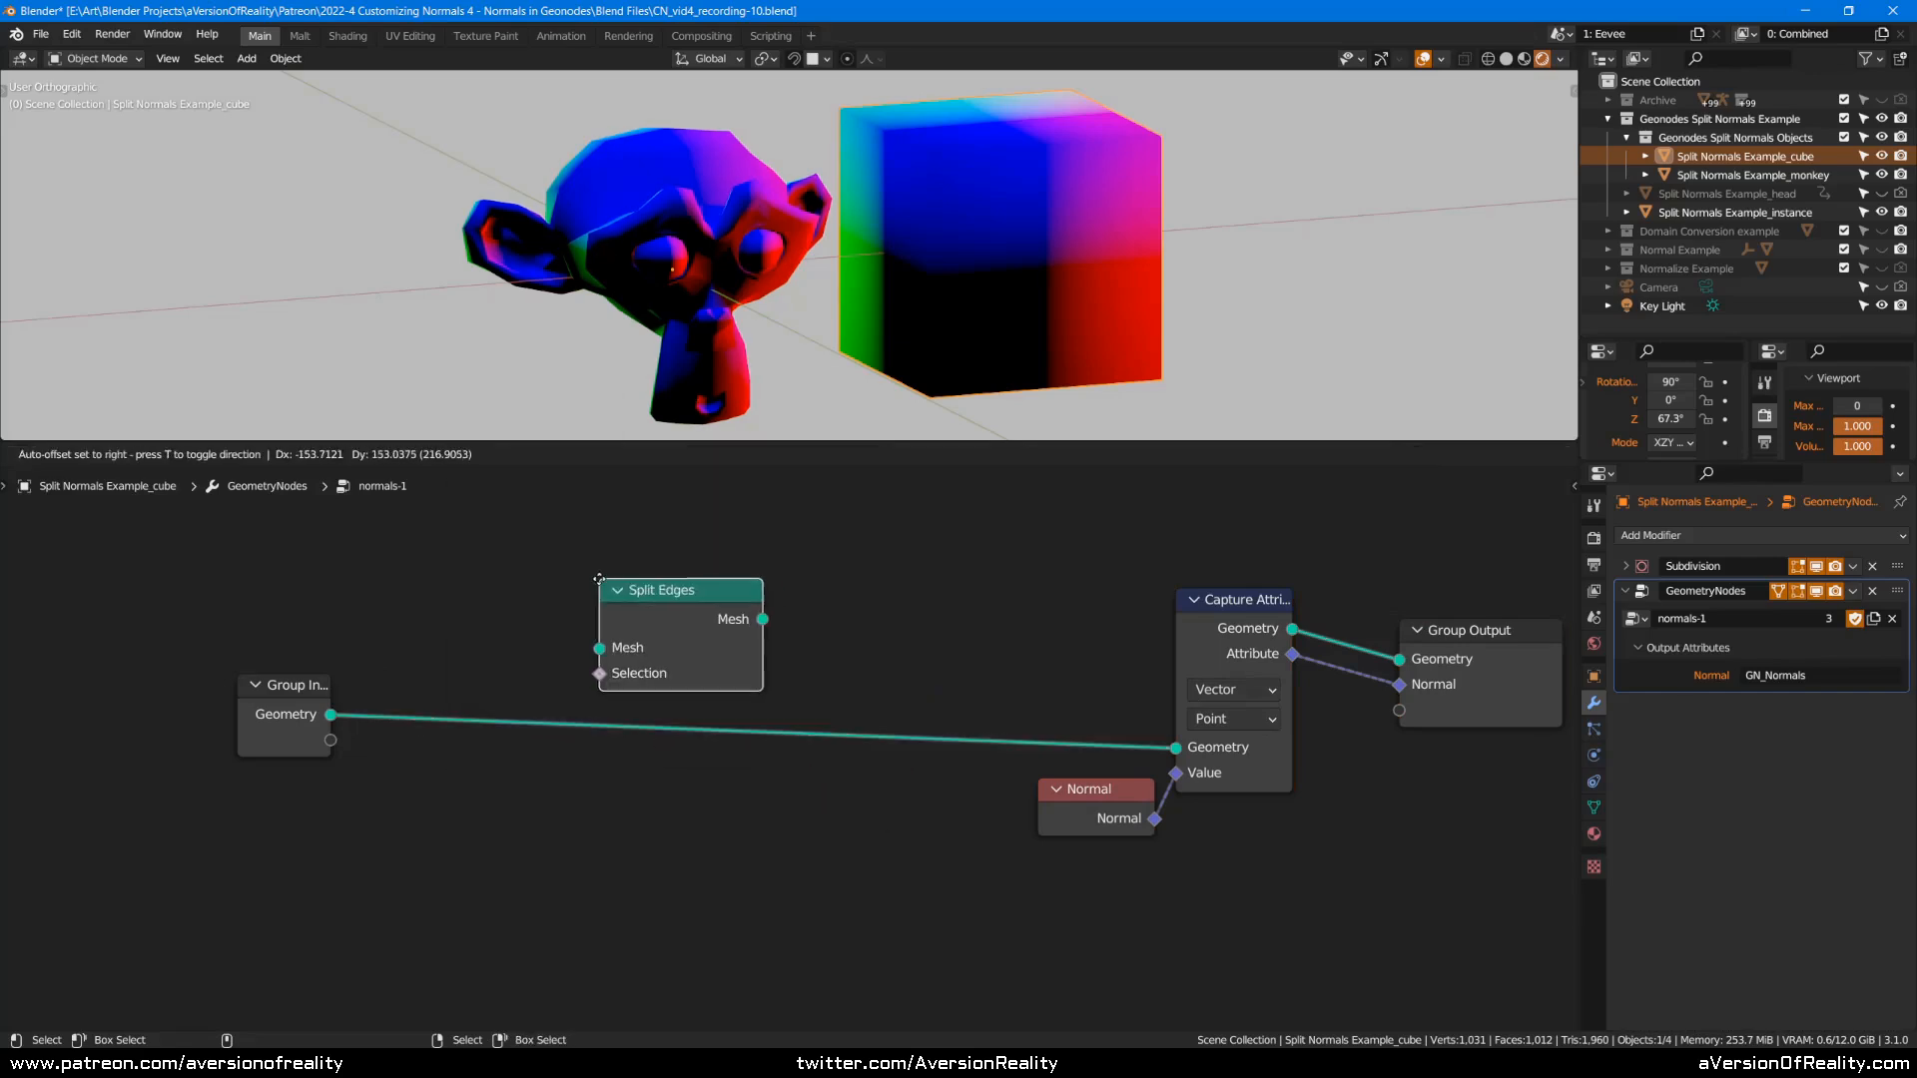
left_click(463, 680)
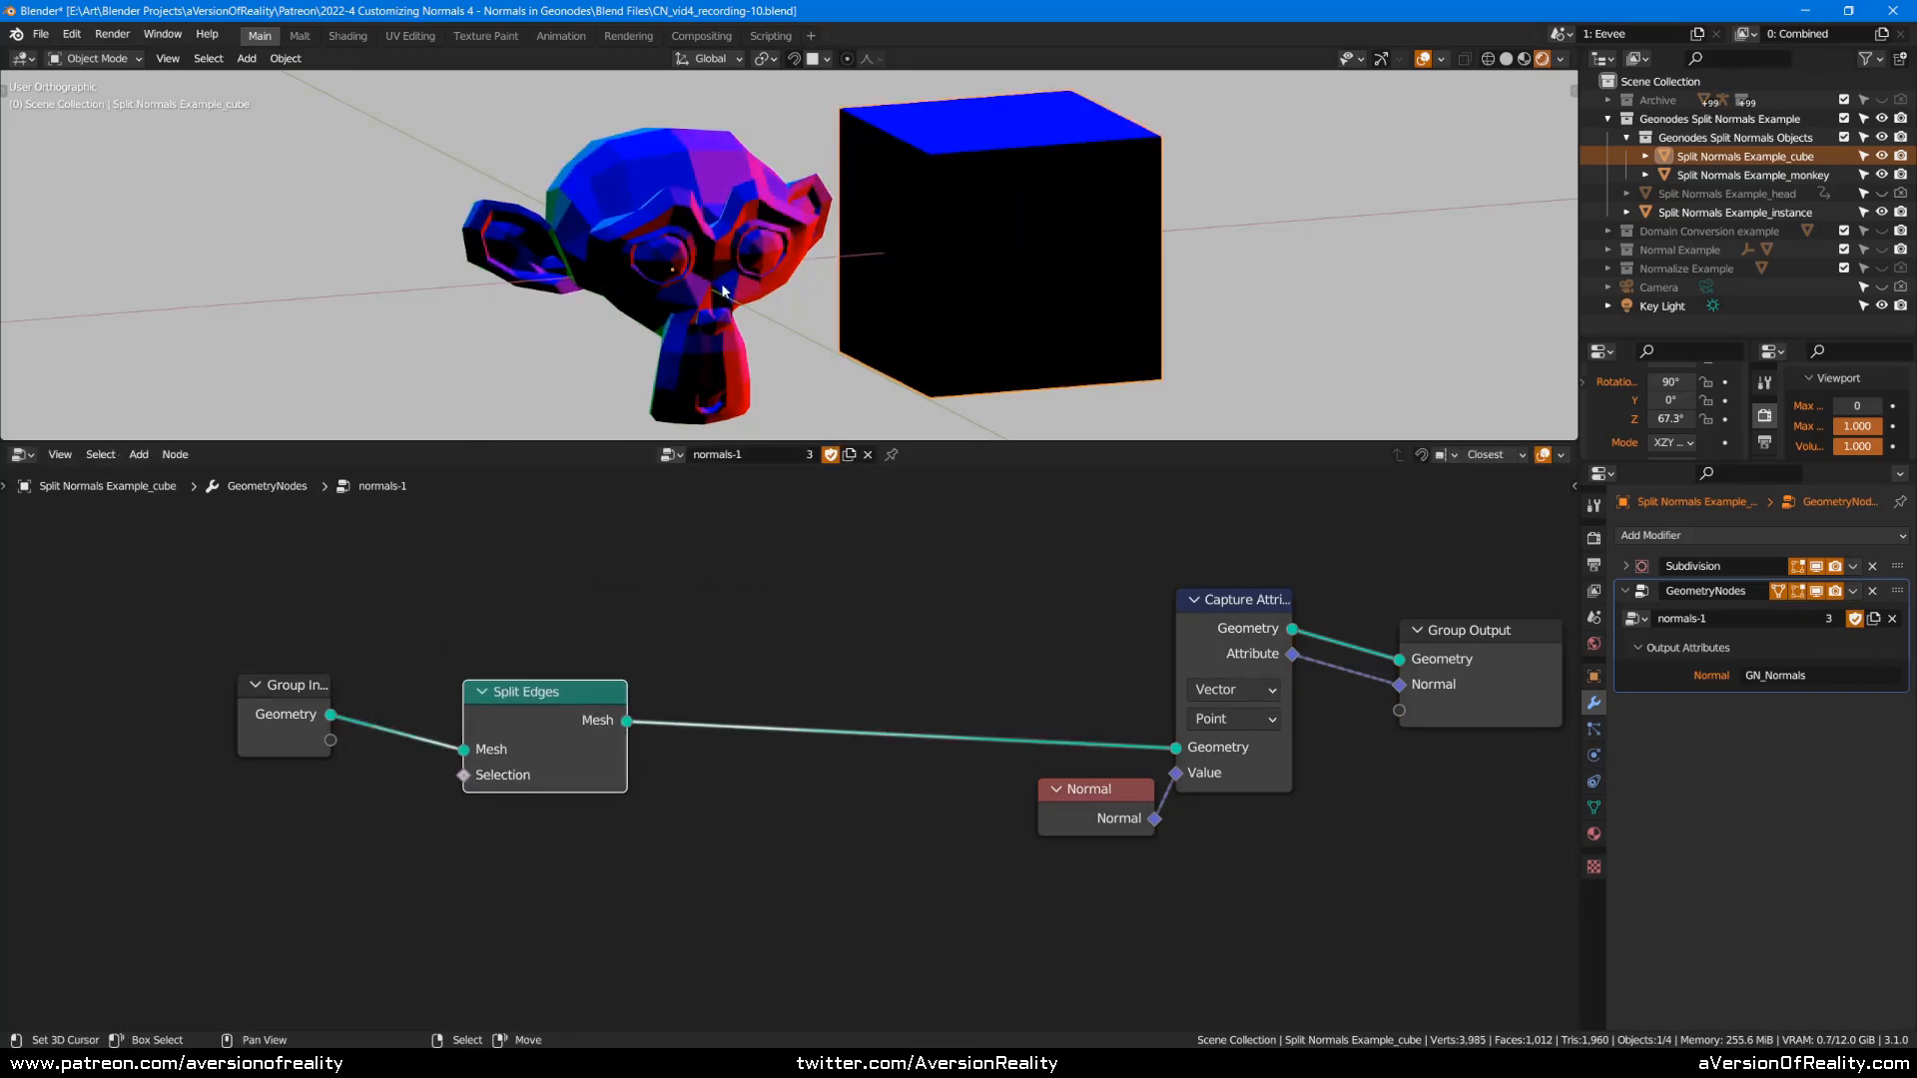
middle_click_drag(722, 172, 926, 224)
left_click(796, 621)
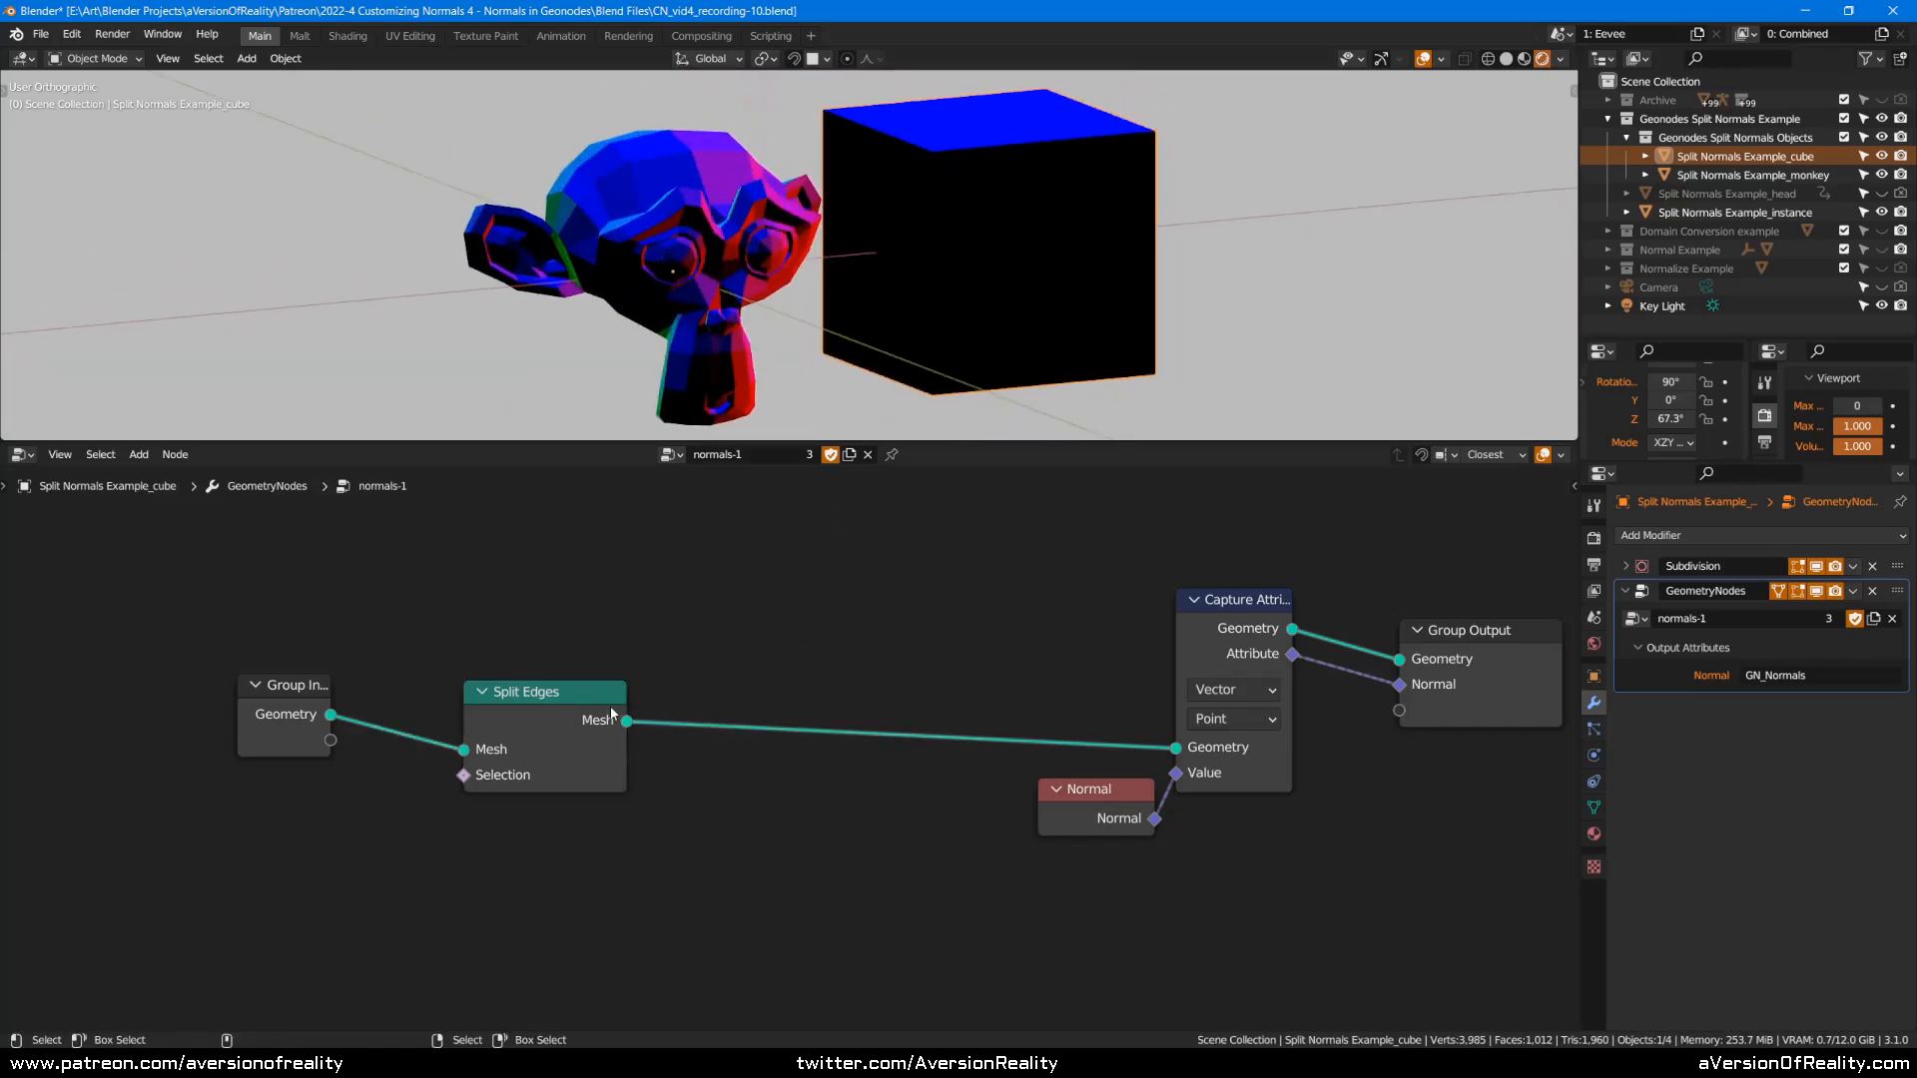
left_click_drag(630, 699, 581, 699)
left_click(423, 676)
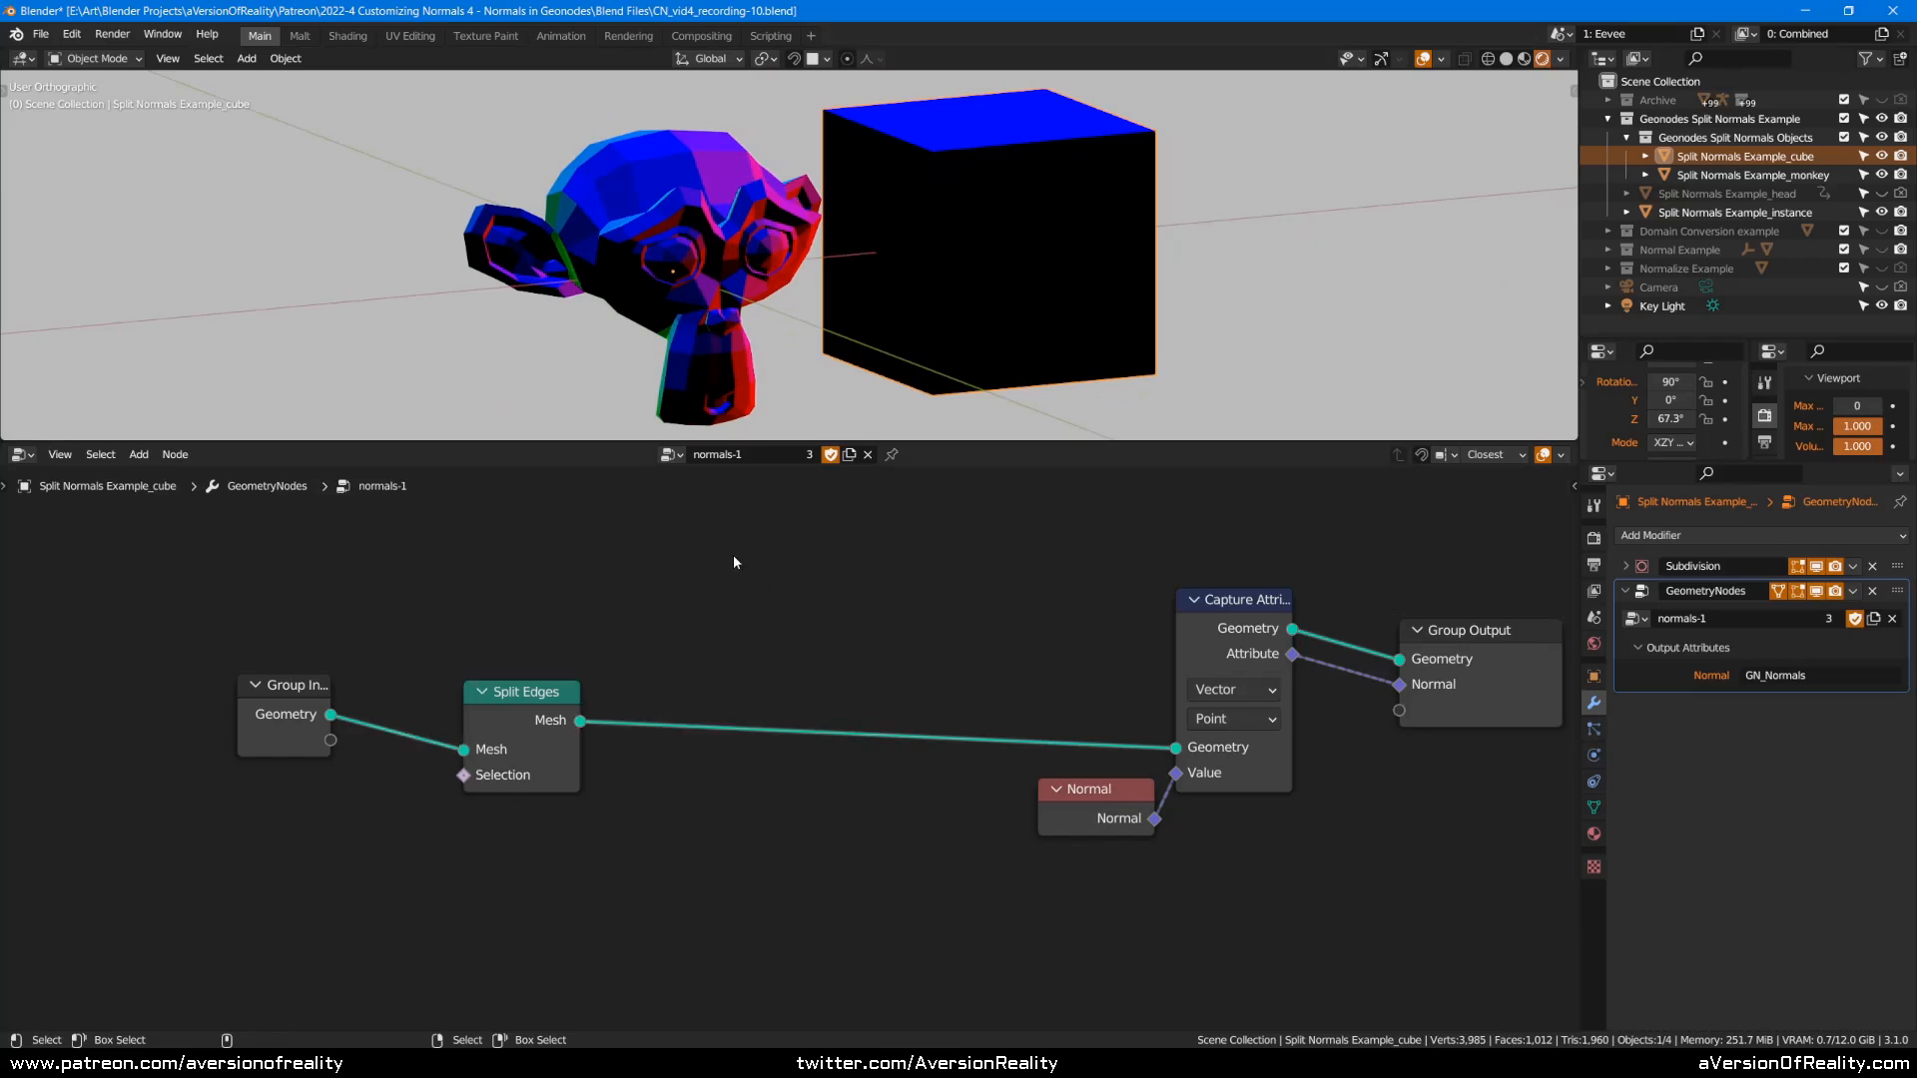
Add the Displace node group above the normals-1 chain and inspect the nodes inside it.
key("shift+a")
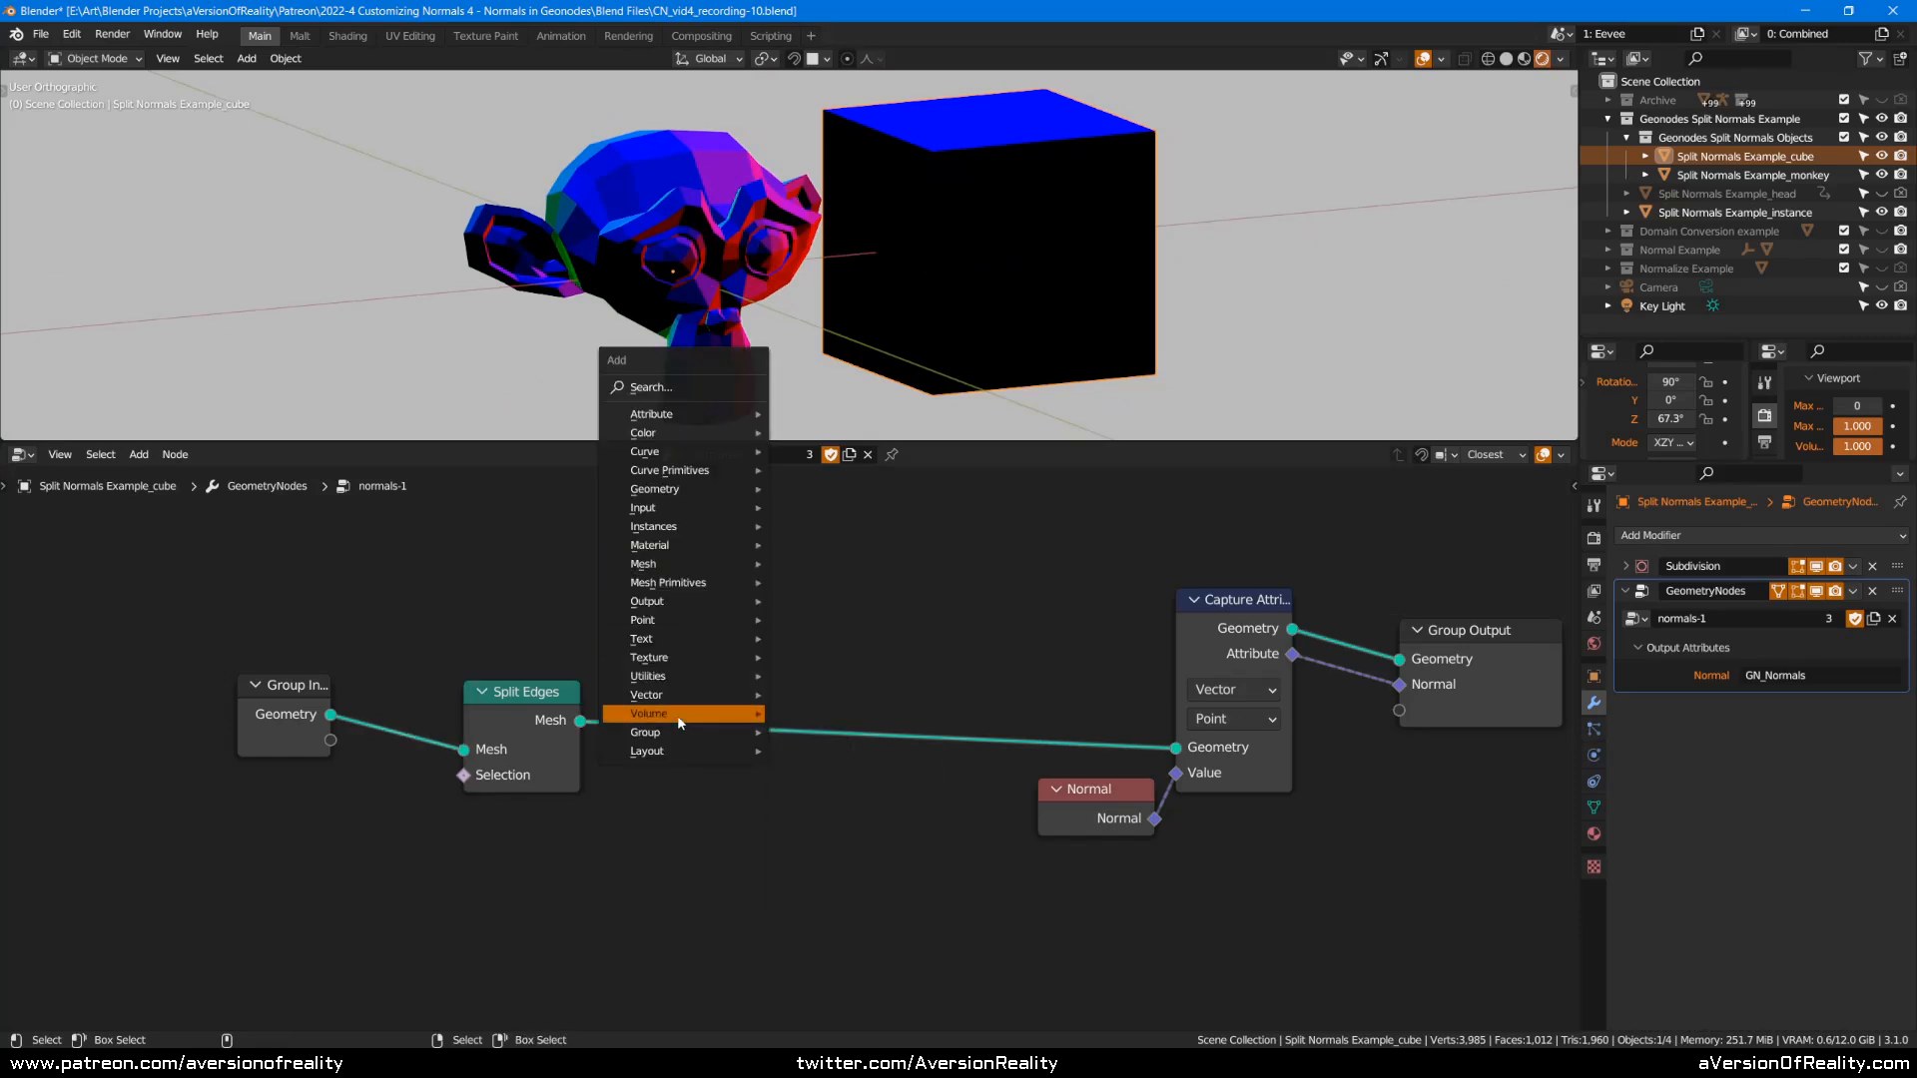
mouse_move(686, 738)
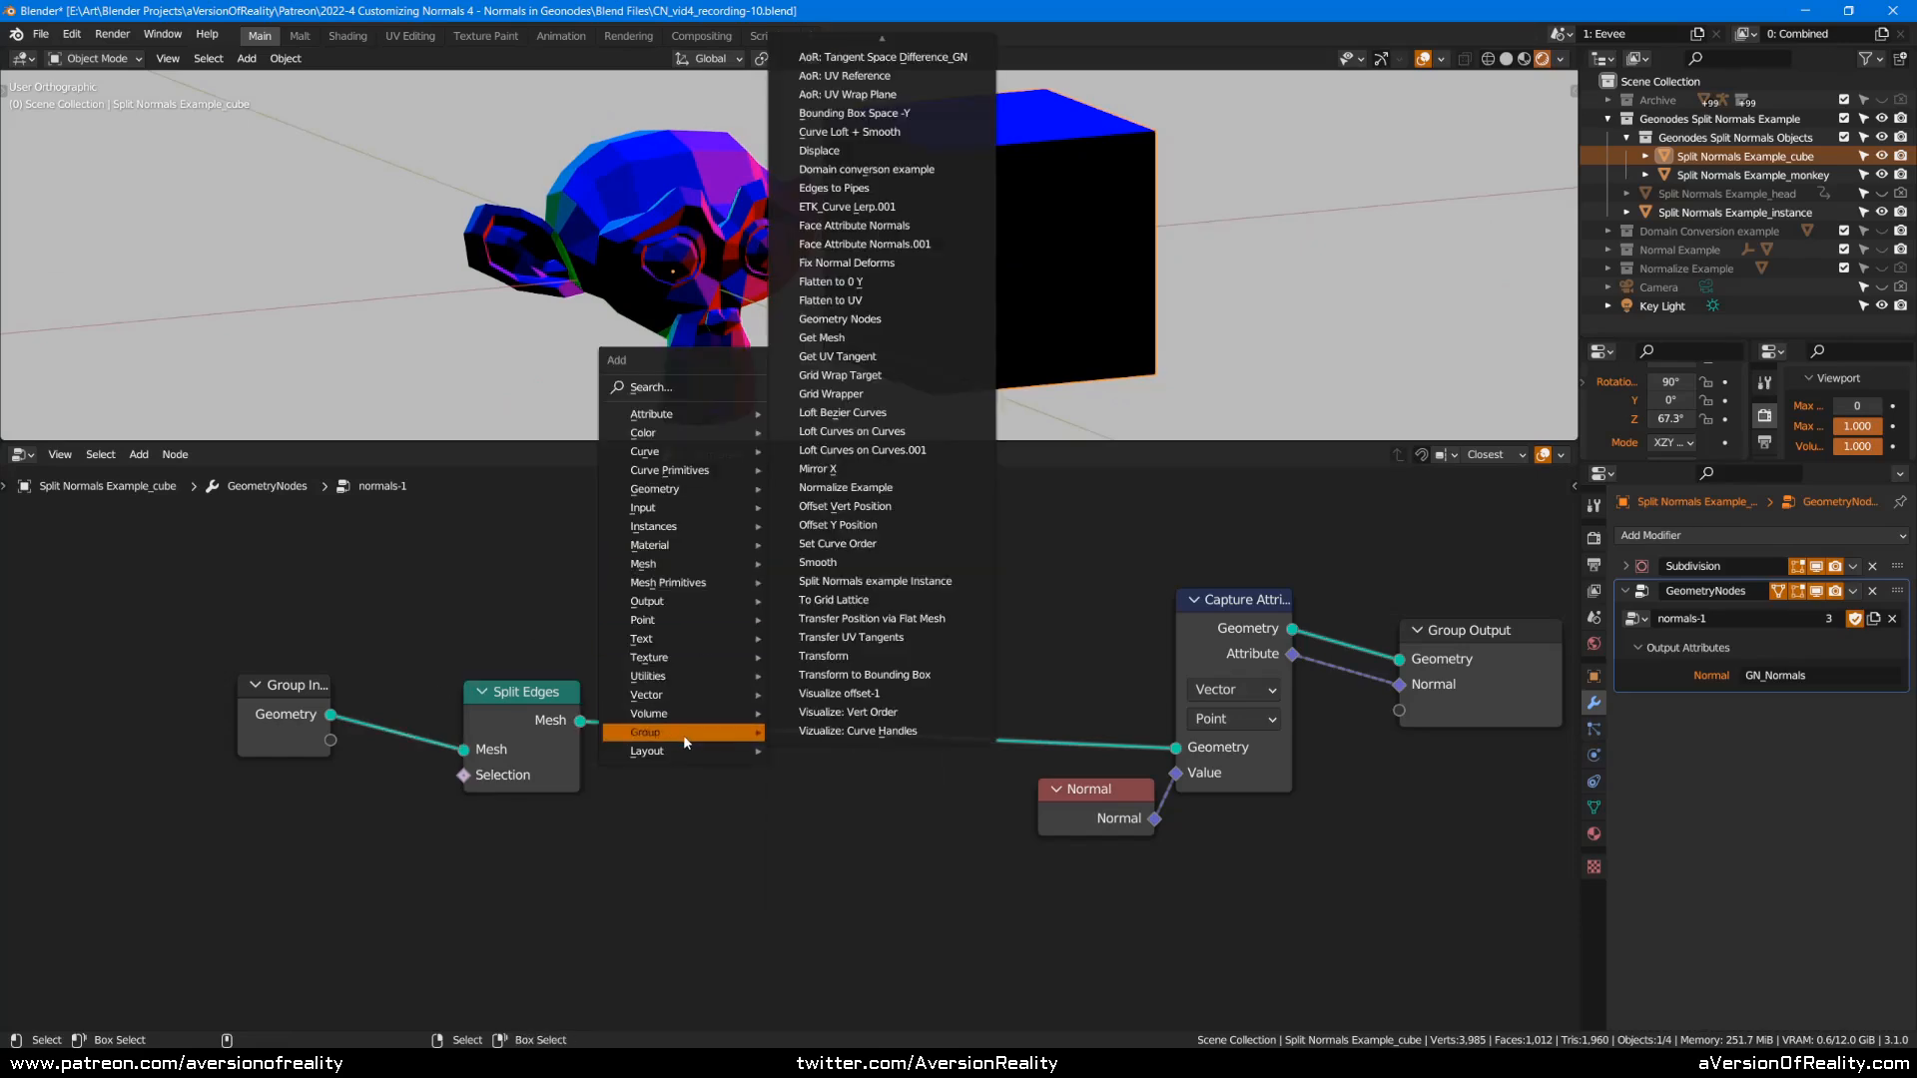
left_click(901, 156)
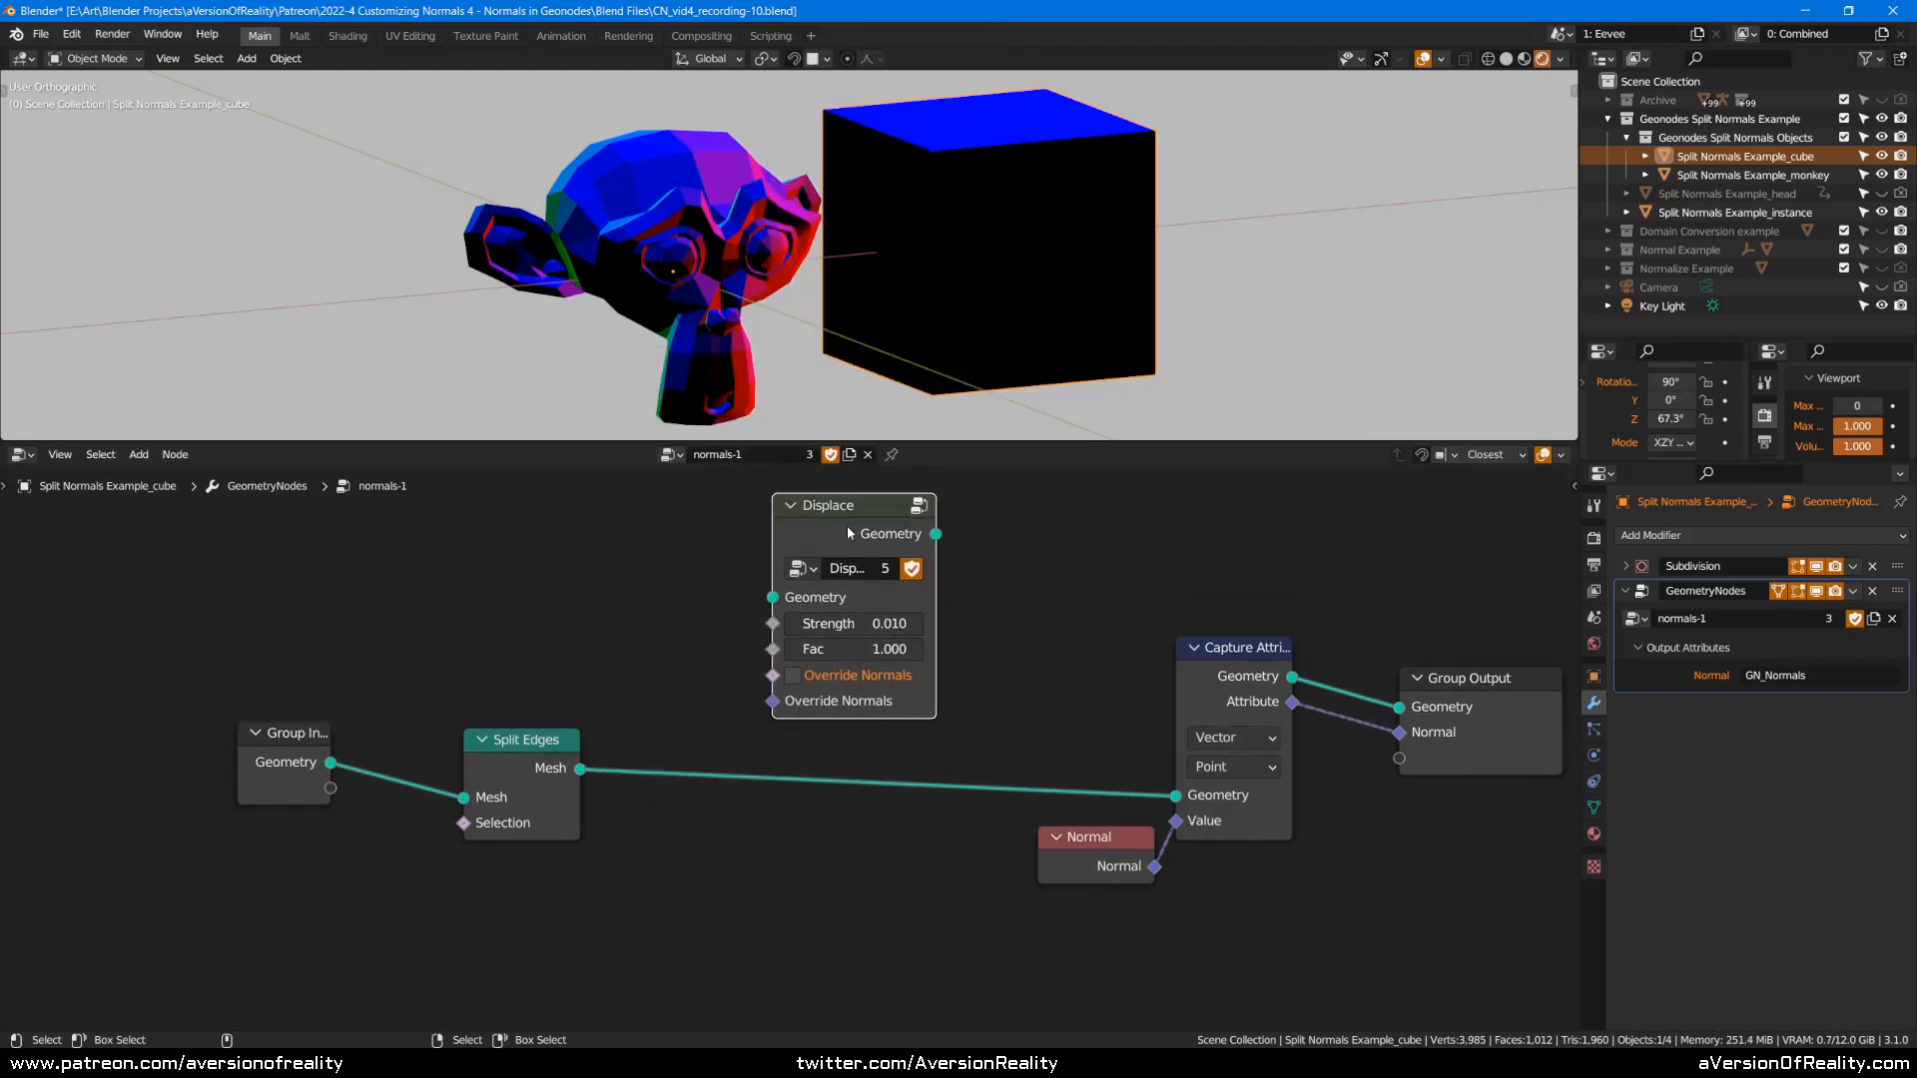
left_click(847, 530)
key("Tab")
scroll(1080, 525, "down", 1)
mouse_move(1140, 788)
middle_mouse_down()
mouse_move(1178, 759)
mouse_move(1123, 802)
middle_mouse_up()
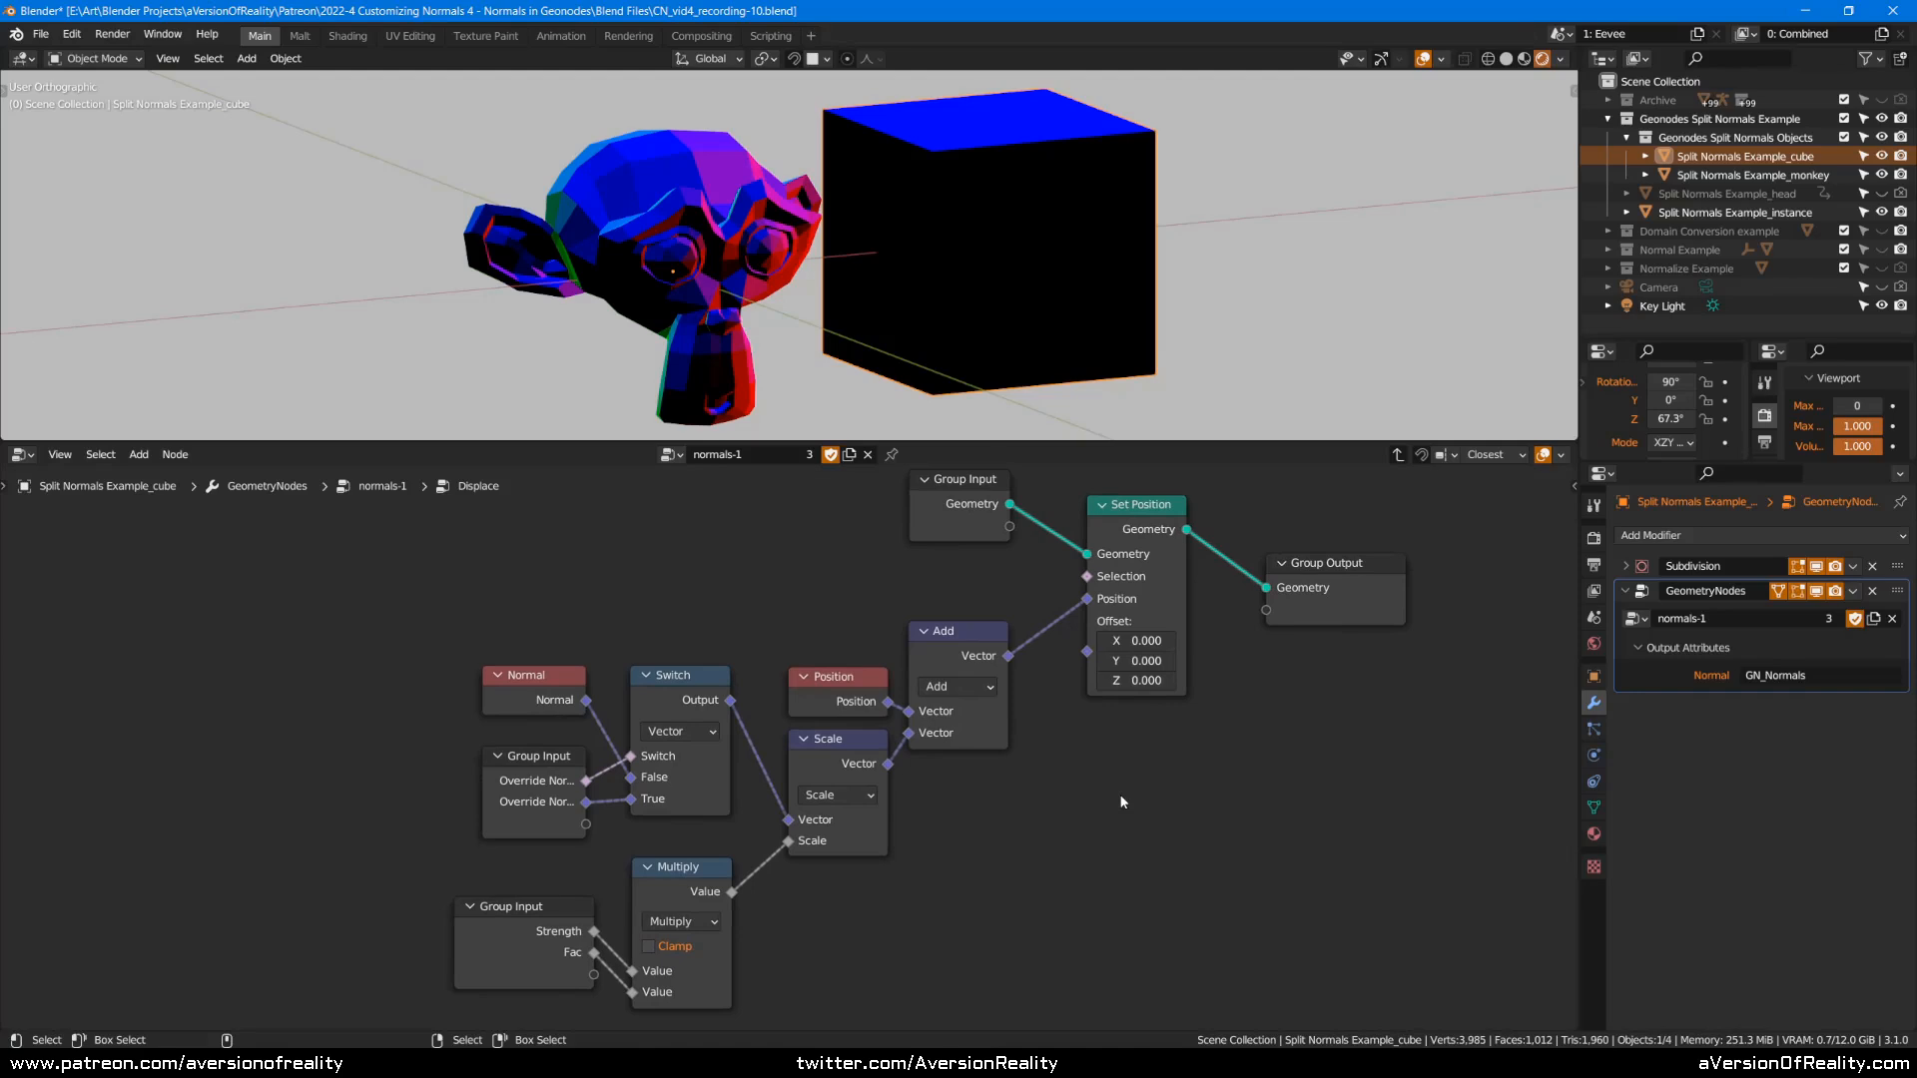
key("Tab")
Insert the Displace group between Split Edges and Capture Attribute and set its Strength to 0.001.
left_click_drag(823, 549, 737, 711)
left_click(775, 803)
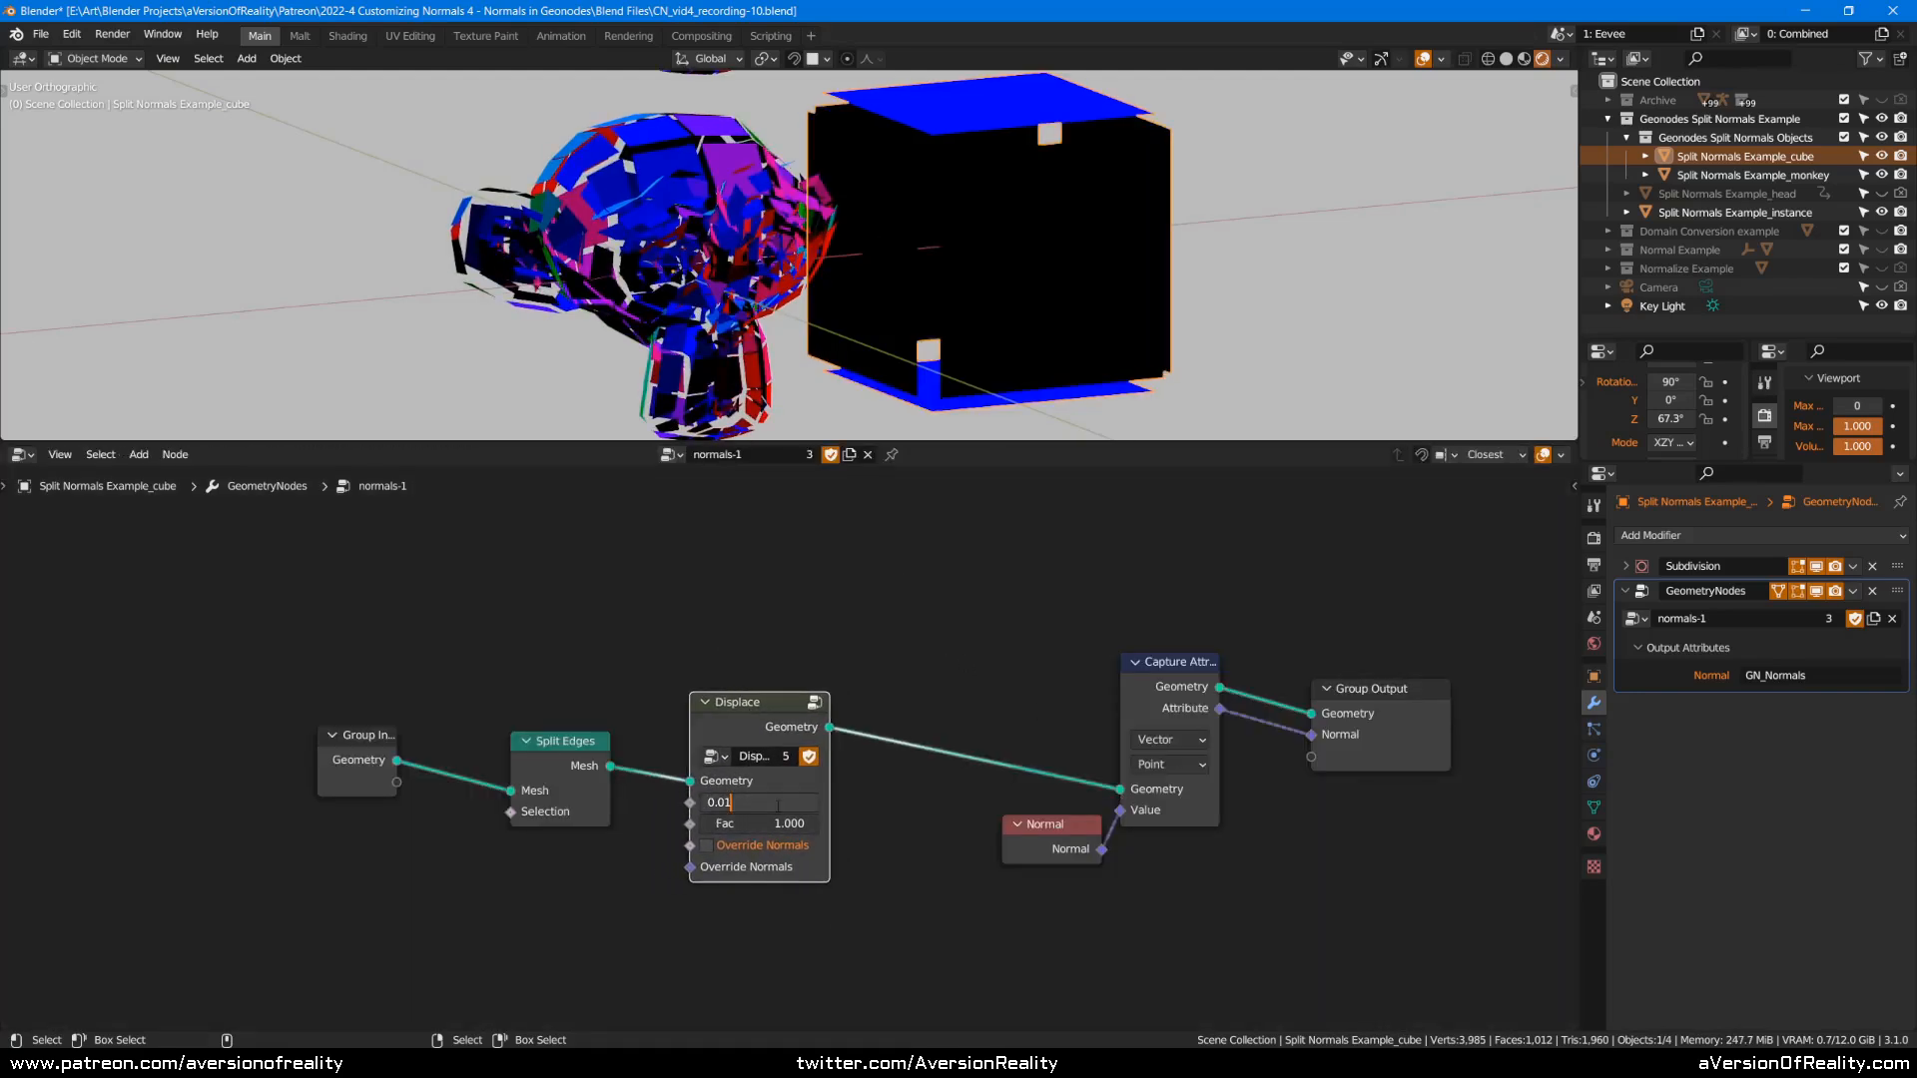
type("0")
key("Return")
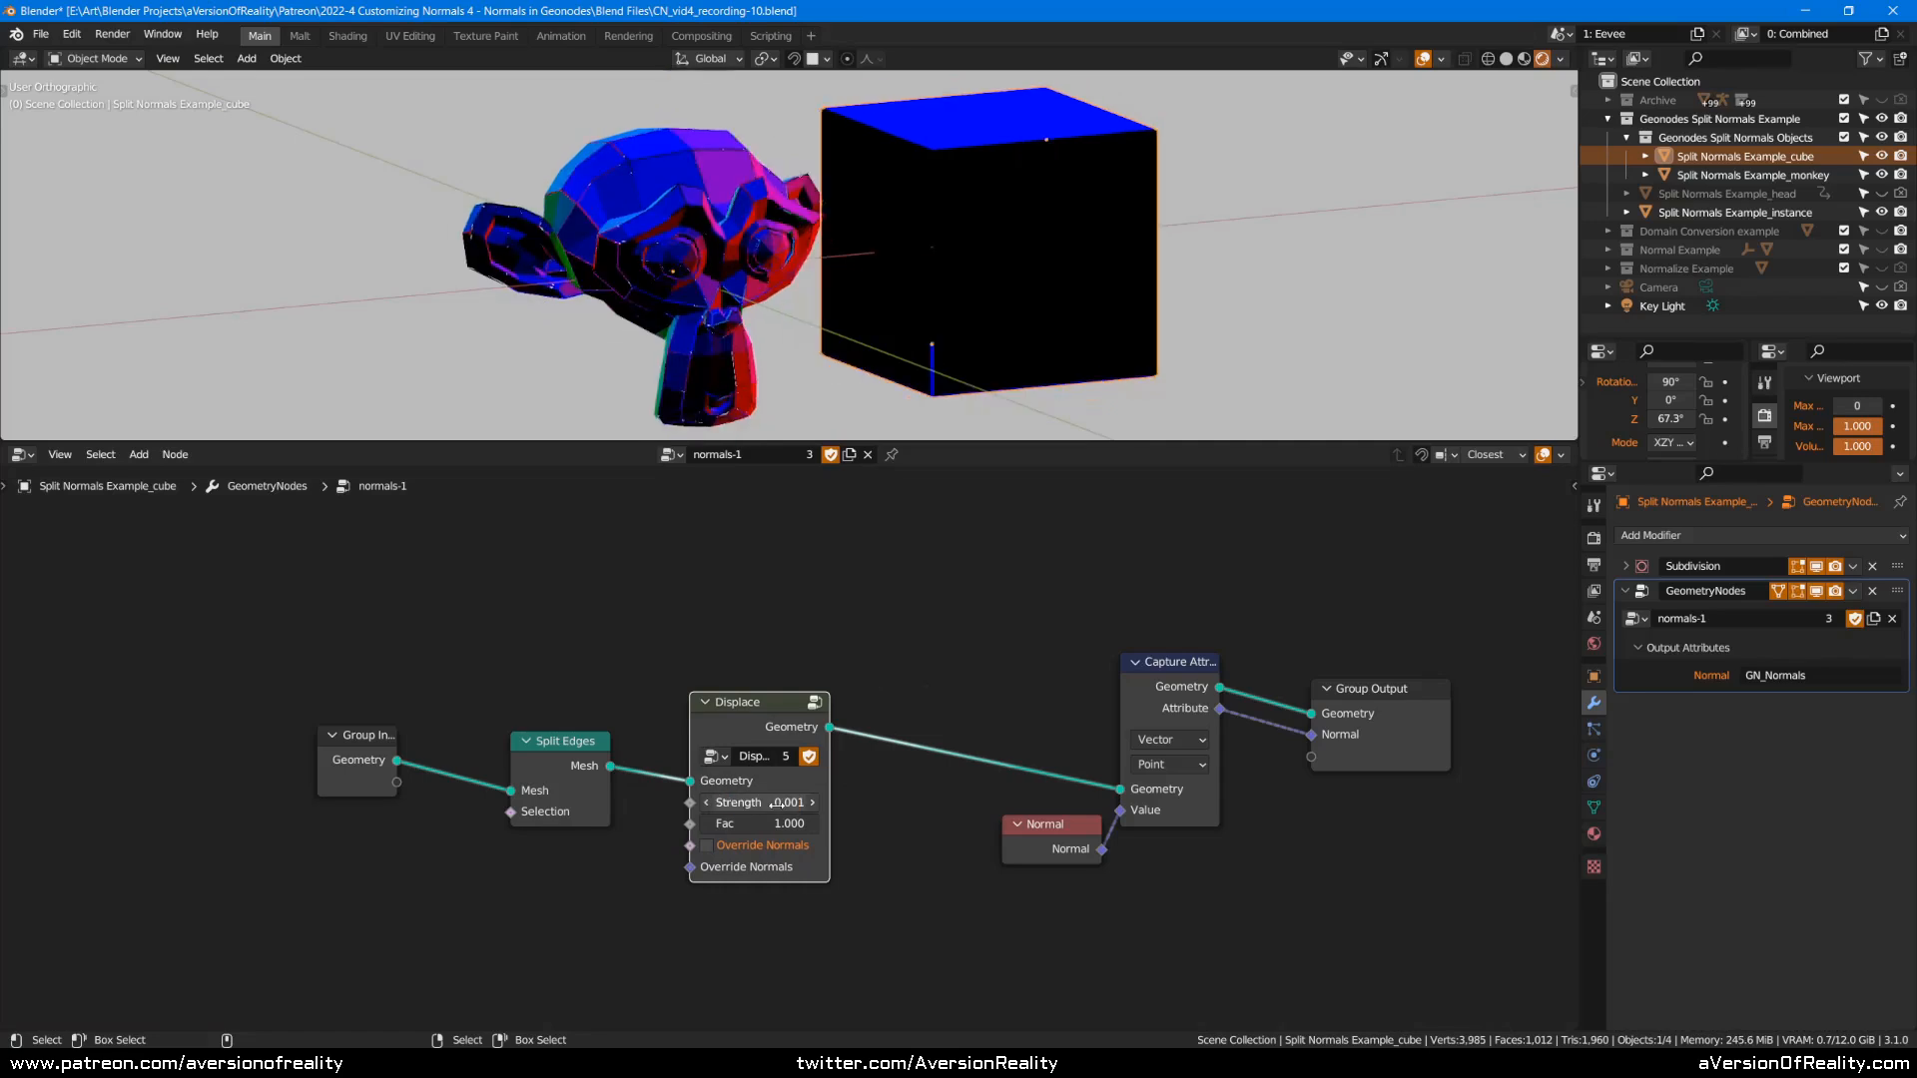
Switch the viewport to solid shading and make the monkey the active object with nothing selected.
left_click(1244, 177)
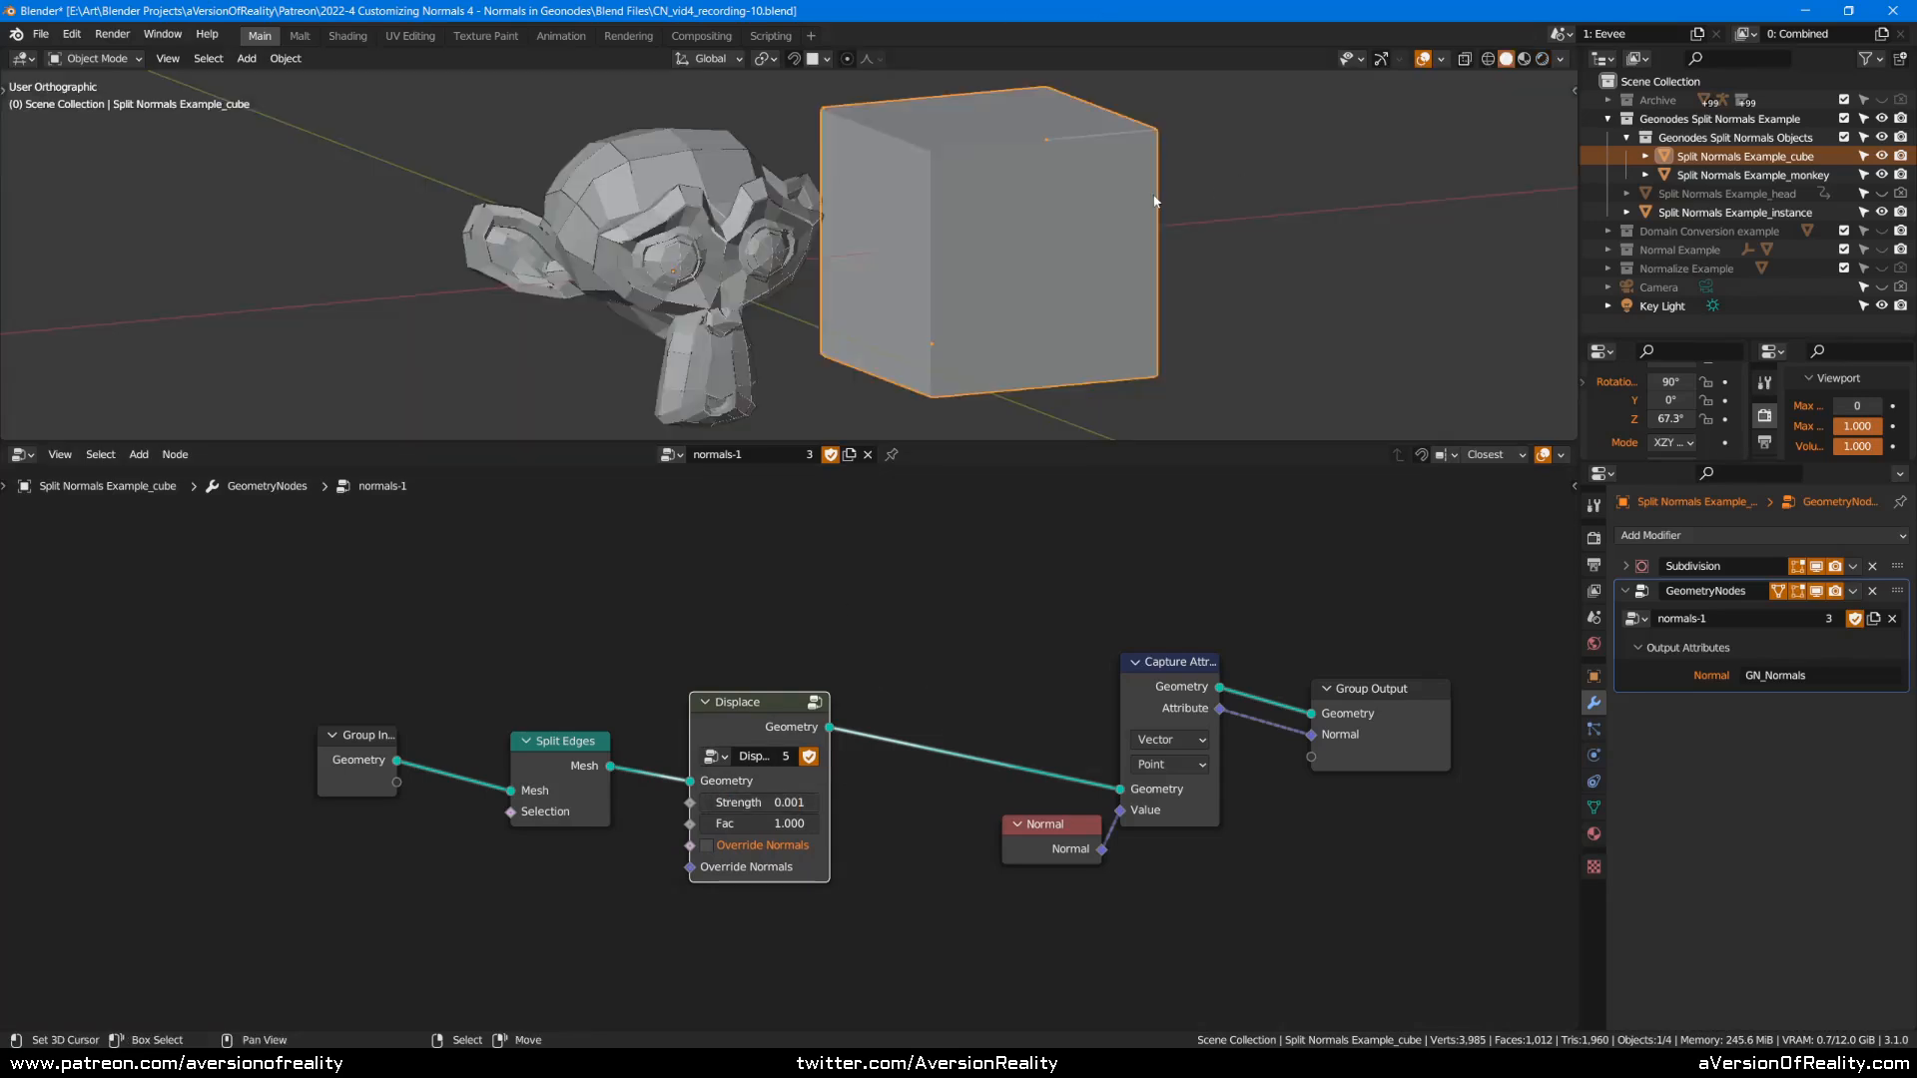
left_click(781, 218)
middle_click_drag(1030, 237, 1091, 176)
key("alt+a")
scroll(1062, 211, "up", 2)
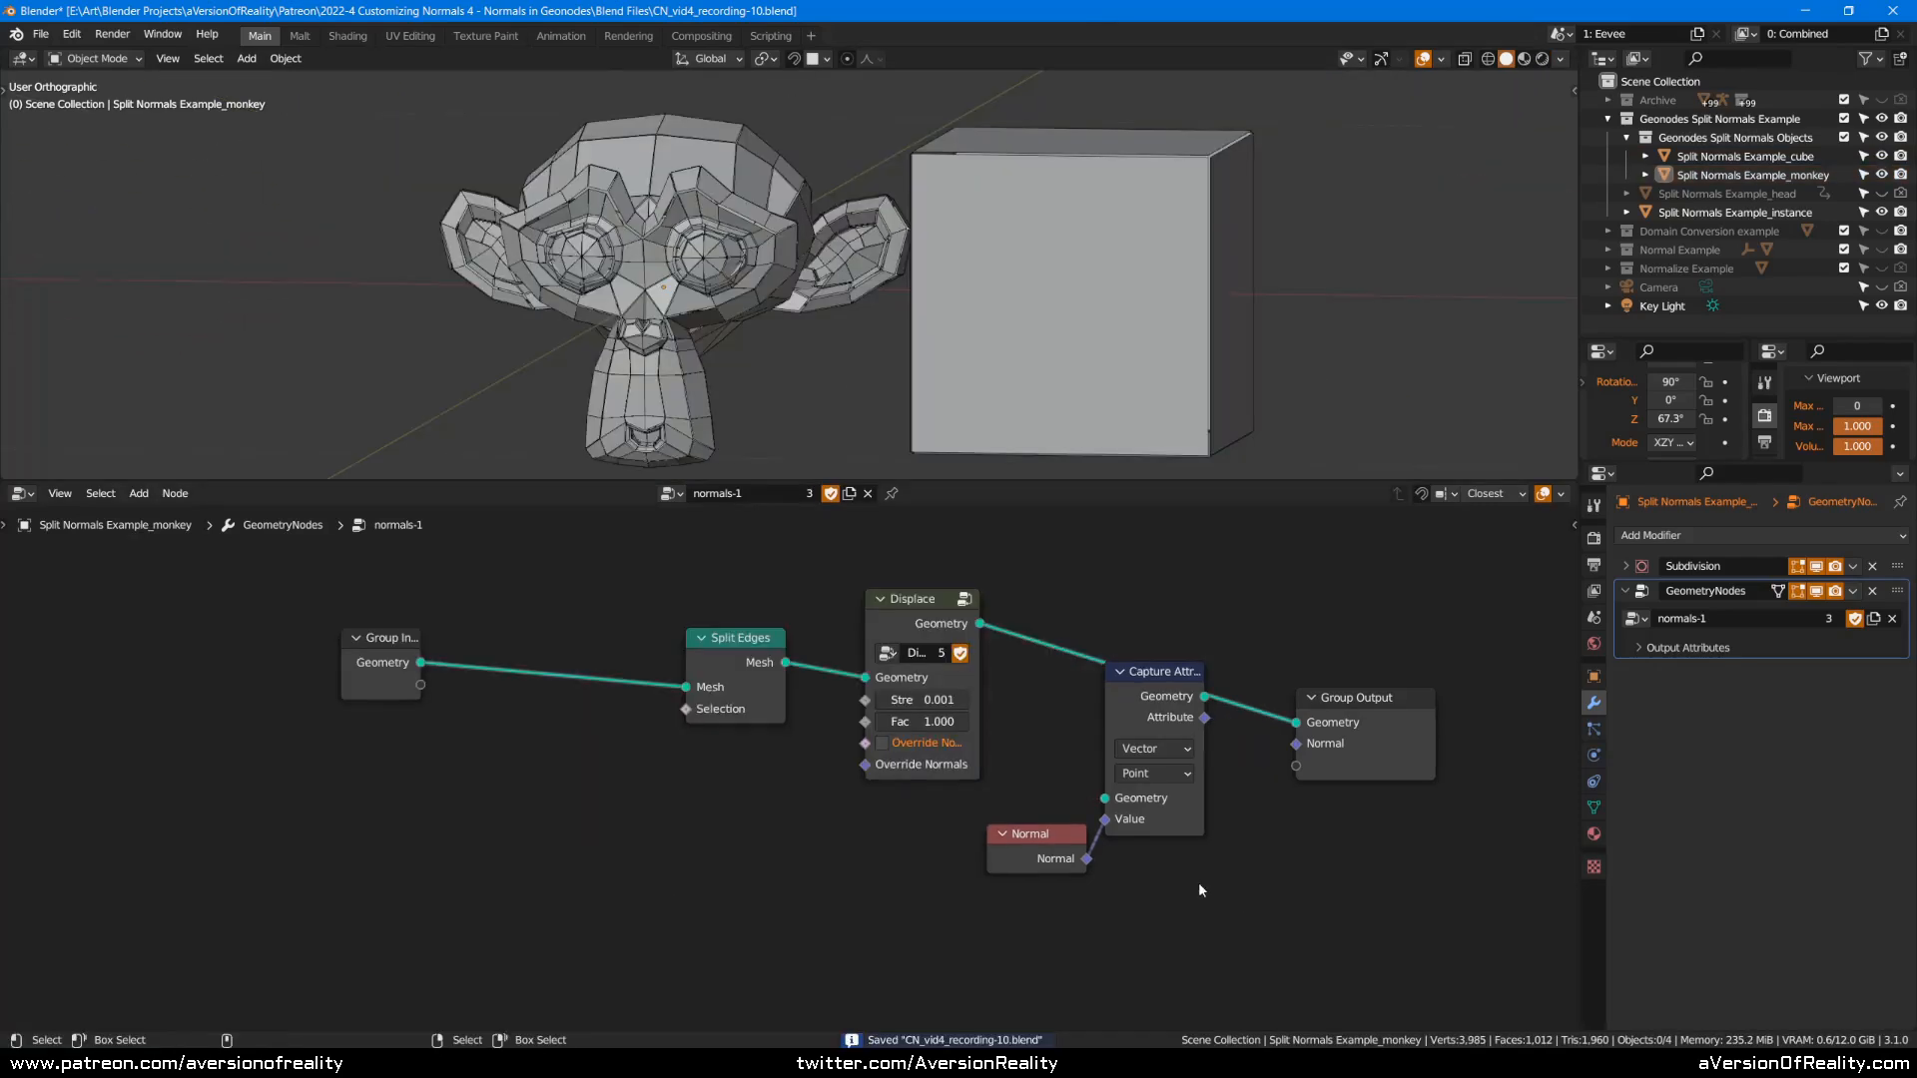
Clear the Normal and Capture Attribute nodes out of the chain and place Group Output beside the Displace group.
left_click(1066, 860, "shift")
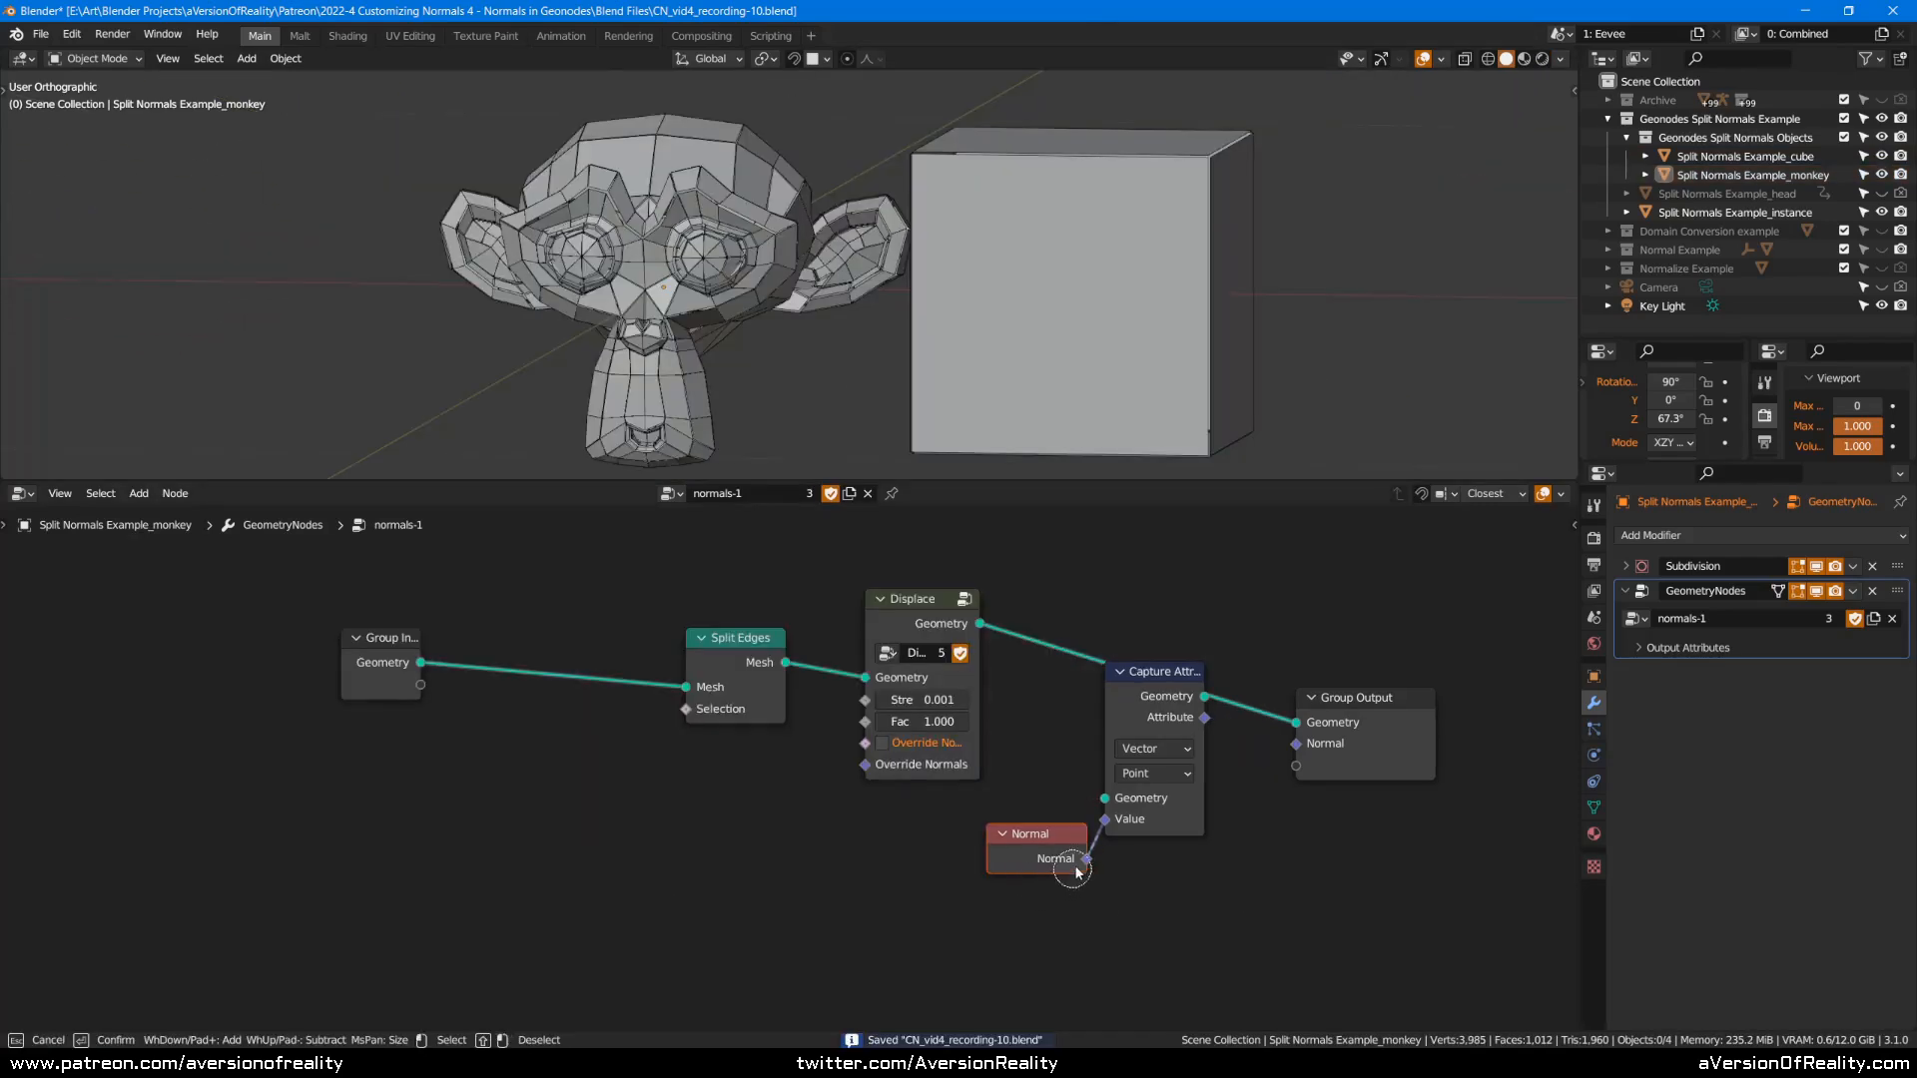
scroll(1117, 797, "down", 6)
left_click(991, 793, "shift")
middle_click_drag(996, 863, 977, 986)
left_click_drag(984, 909, 1280, 600)
scroll(1130, 855, "up", 7)
middle_click_drag(1130, 855, 1062, 666)
scroll(1426, 759, "up", 1)
left_click_drag(1426, 761, 1197, 650)
middle_click_drag(1212, 764, 1477, 789)
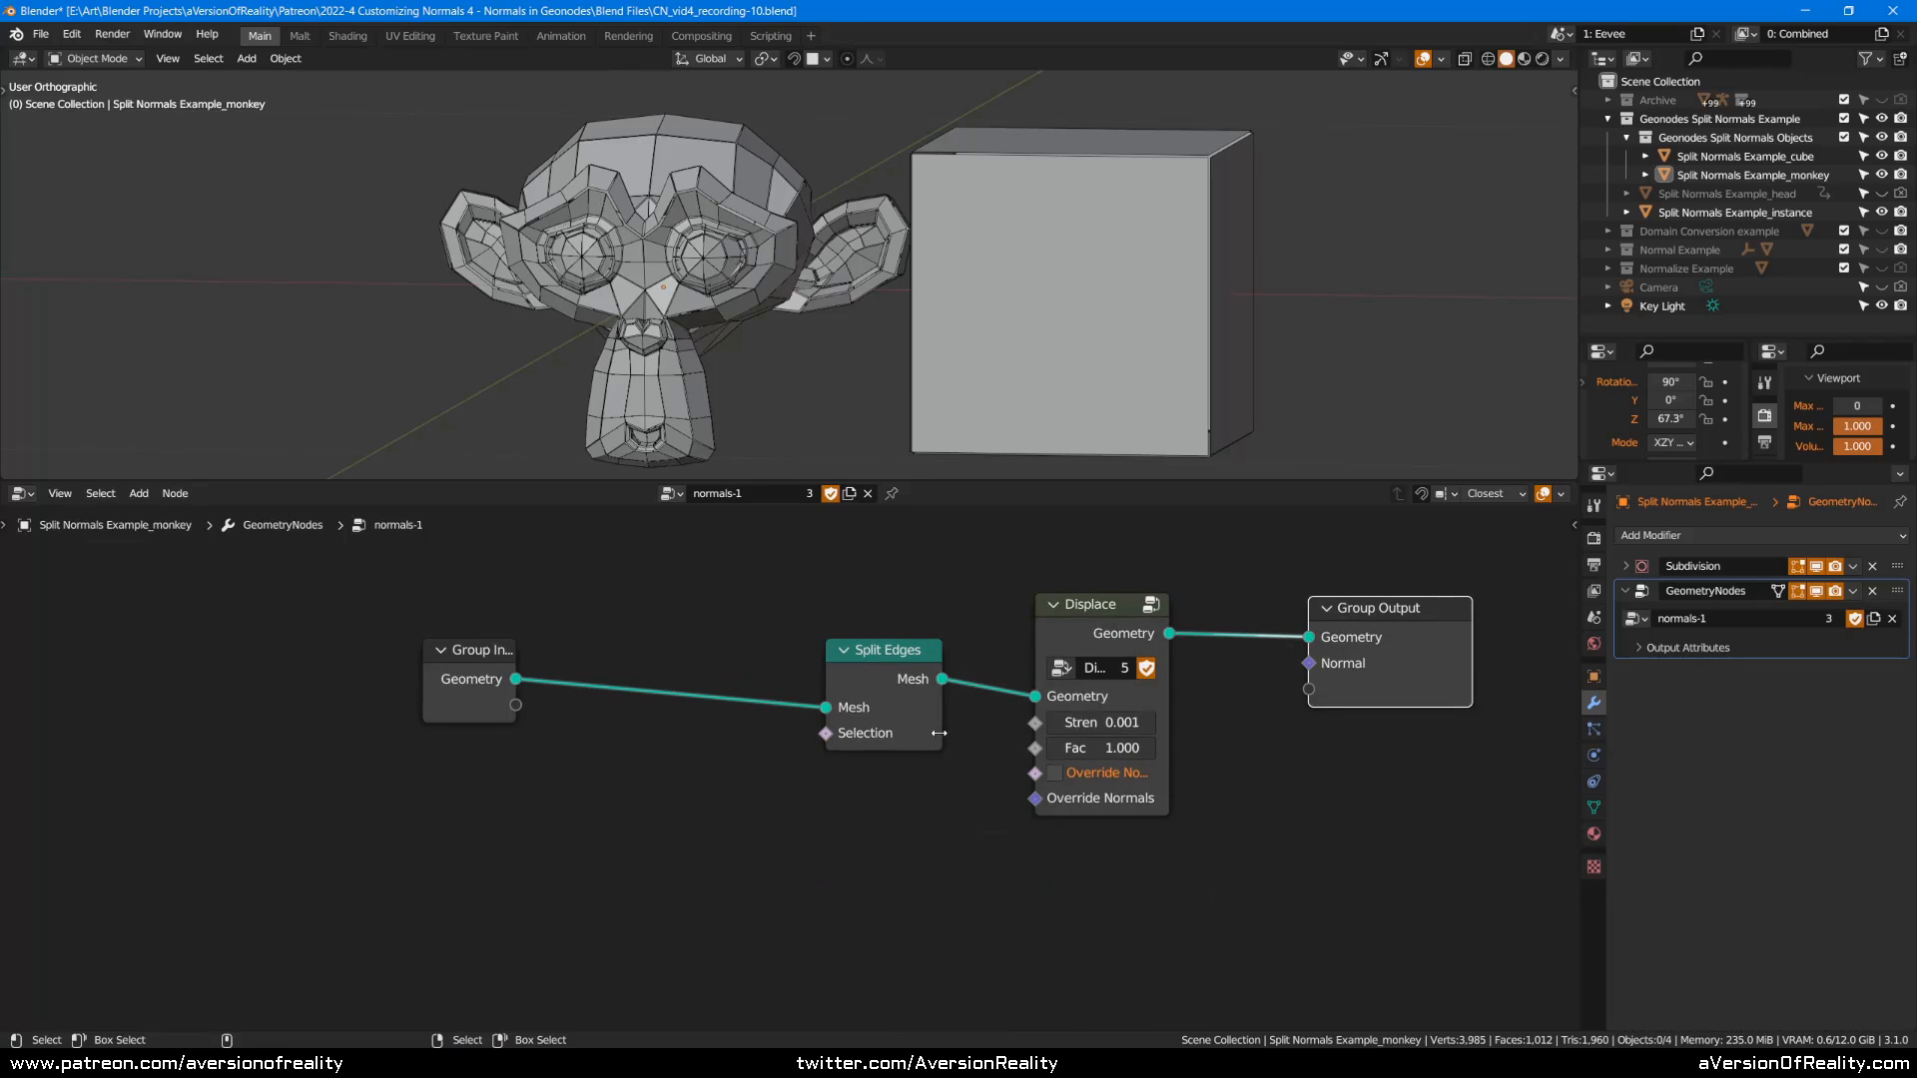
Respace Group Input and Split Edges, and expose the Selection of Split Edges as a group input.
left_click(984, 838)
left_click_drag(885, 667, 875, 646)
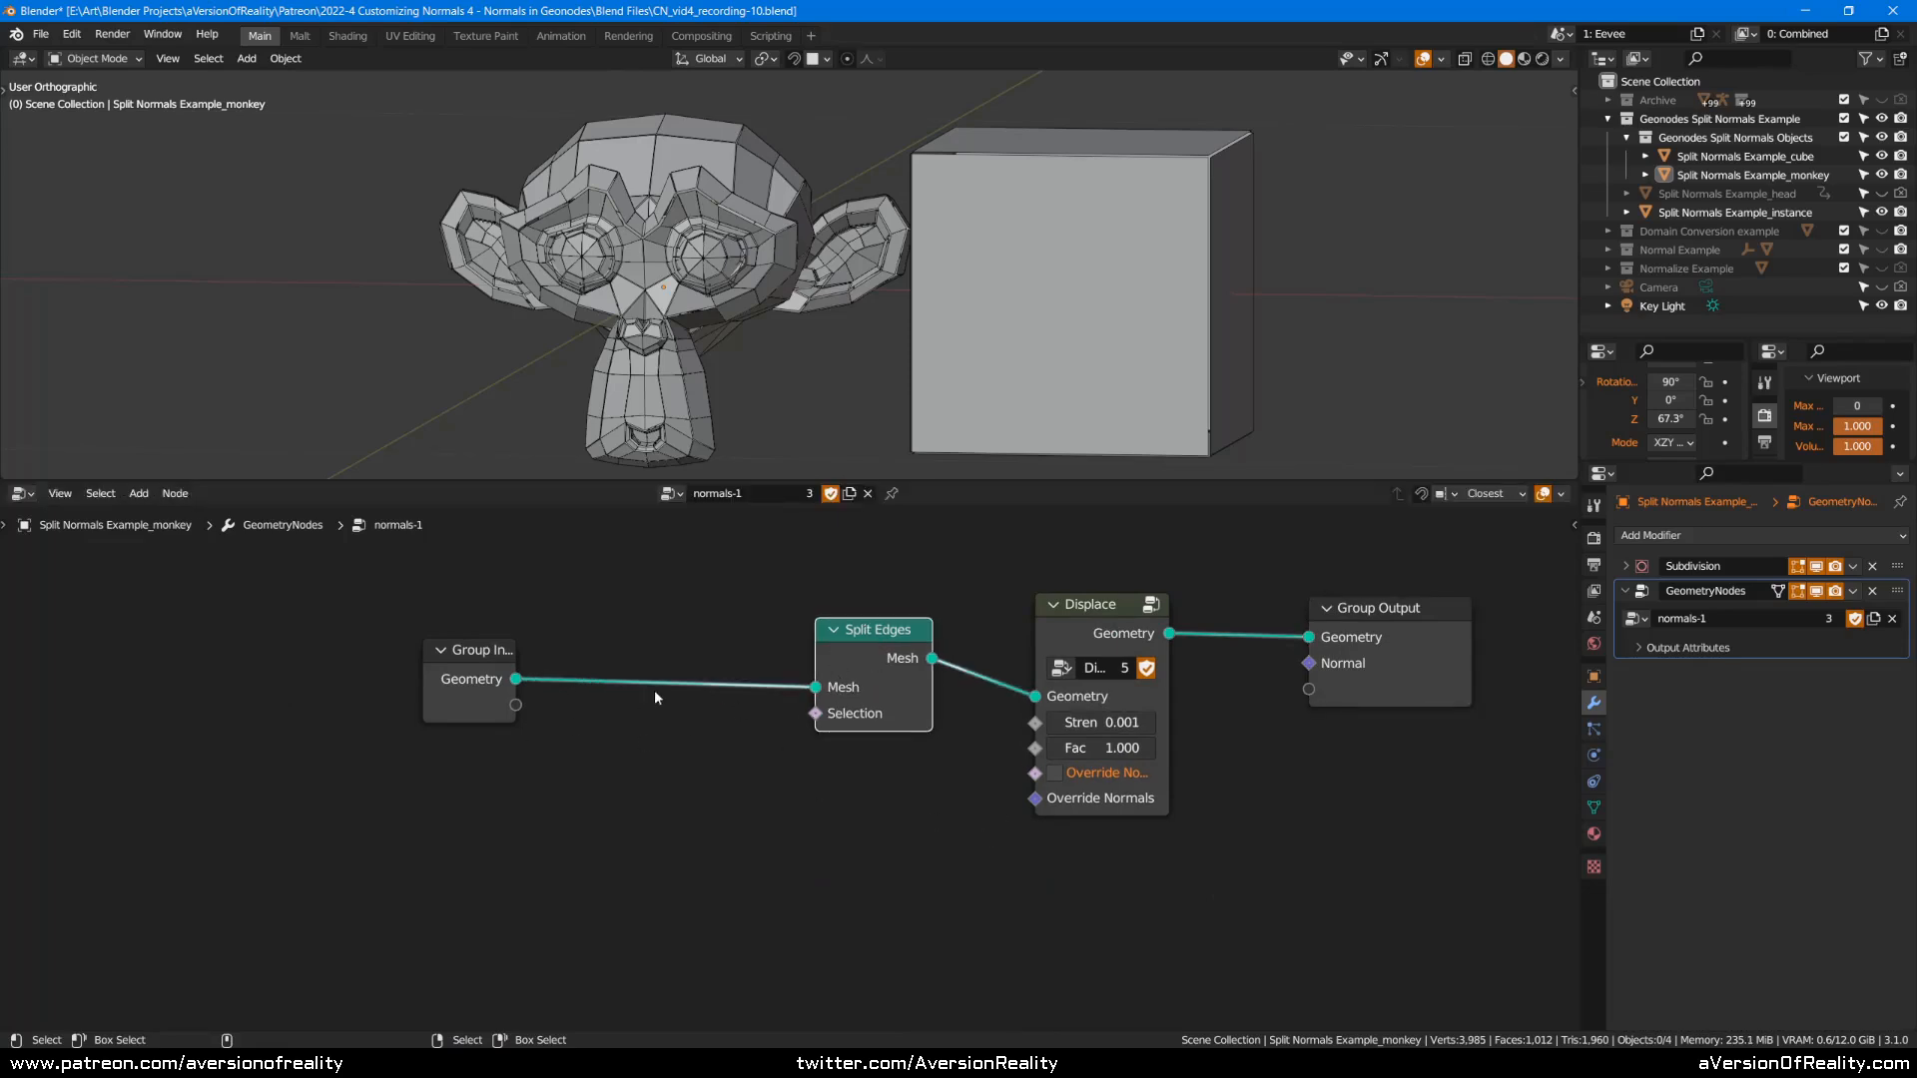
left_click_drag(494, 674, 510, 633)
left_click_drag(839, 705, 858, 682)
left_click_drag(499, 639, 450, 645)
left_click(689, 769)
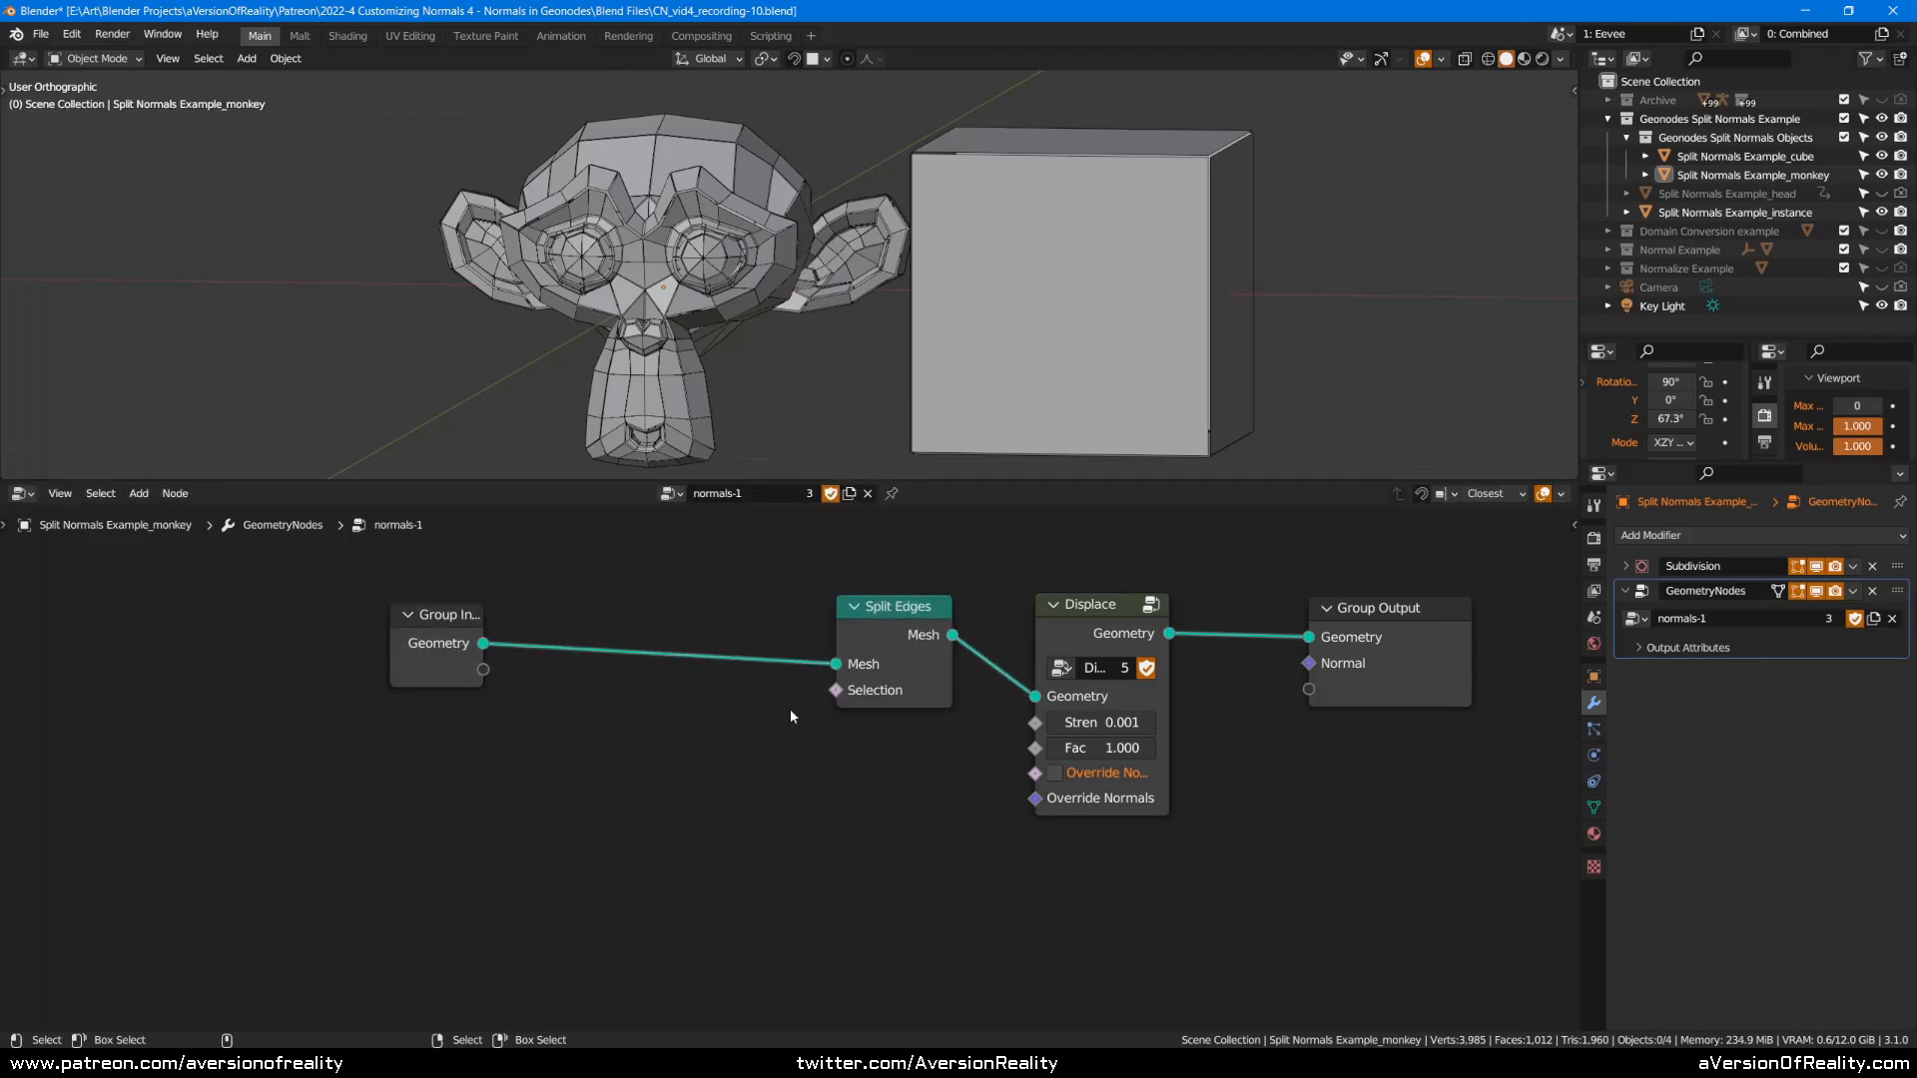
left_click_drag(841, 691, 483, 669)
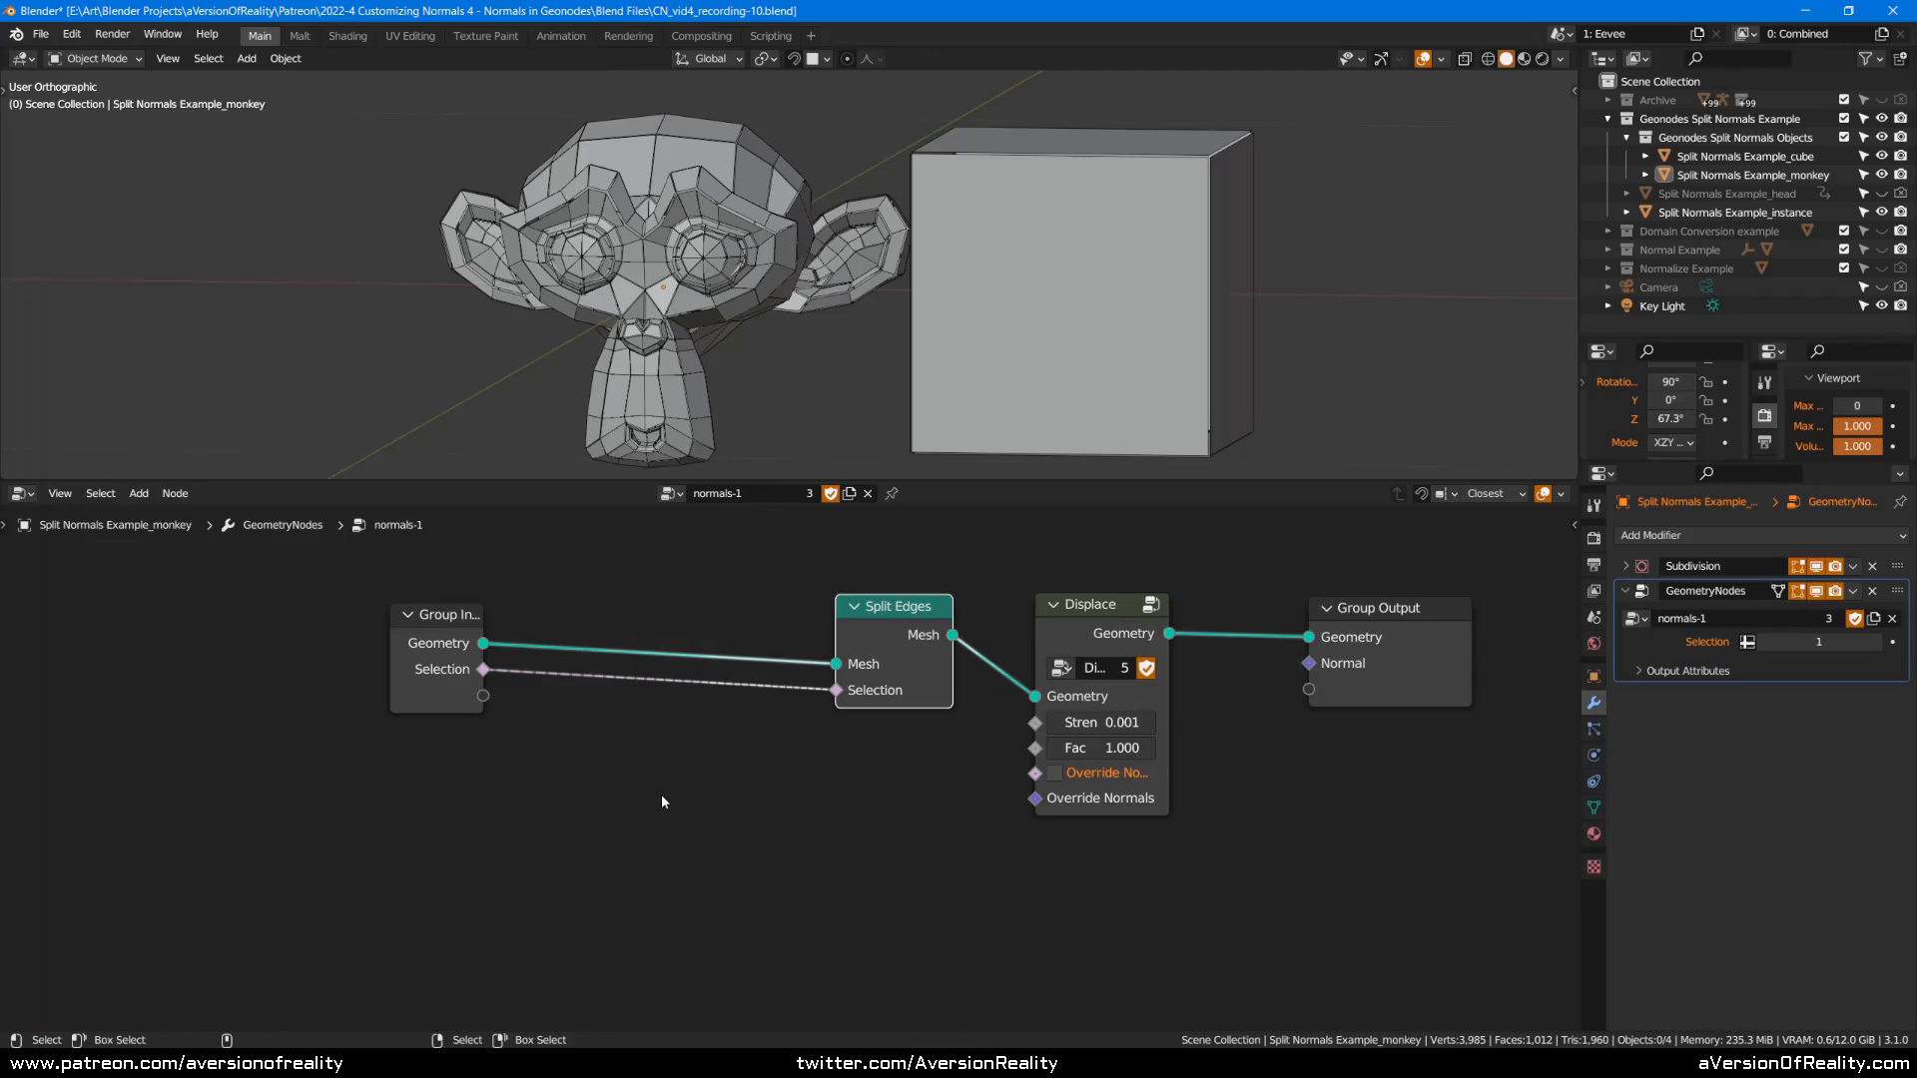
Switch the monkey's Selection input to a named attribute, and browse the available attributes and input nodes without choosing any.
left_click(1748, 642)
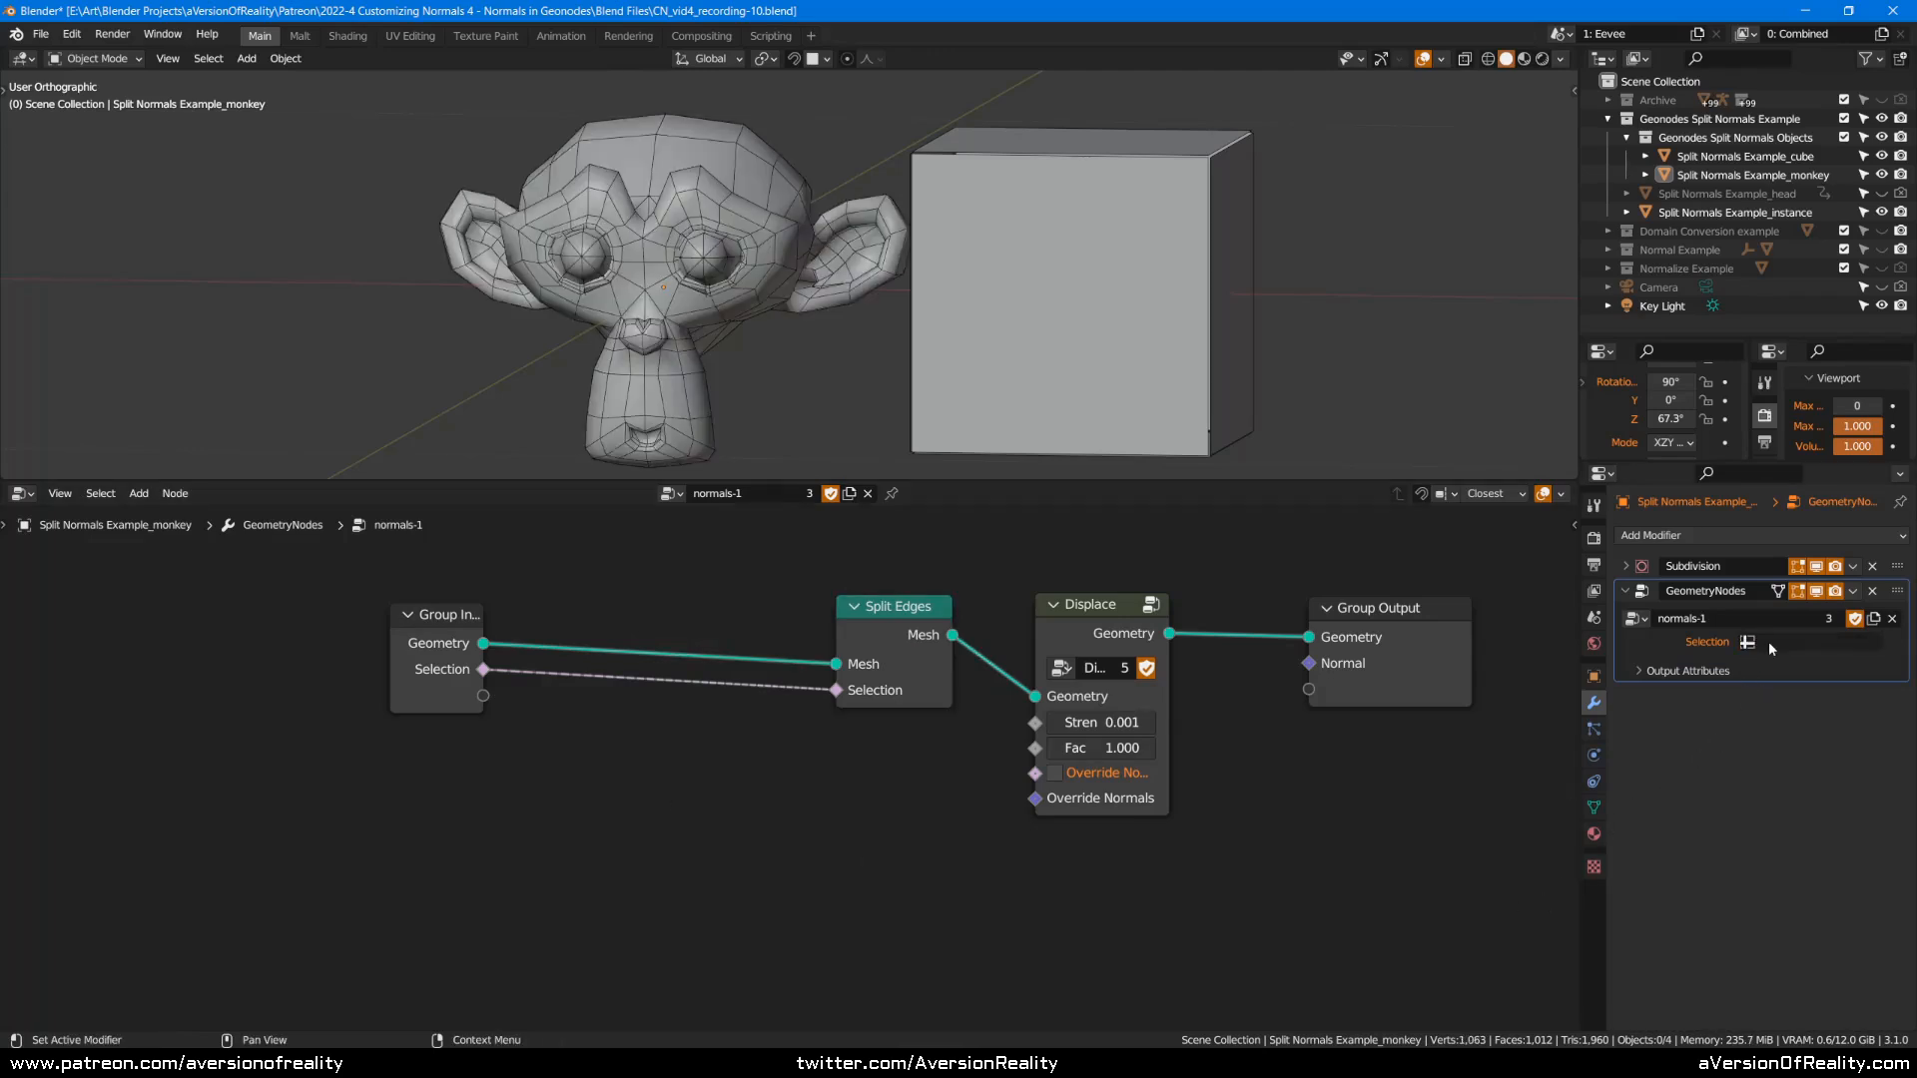
left_click(1772, 642)
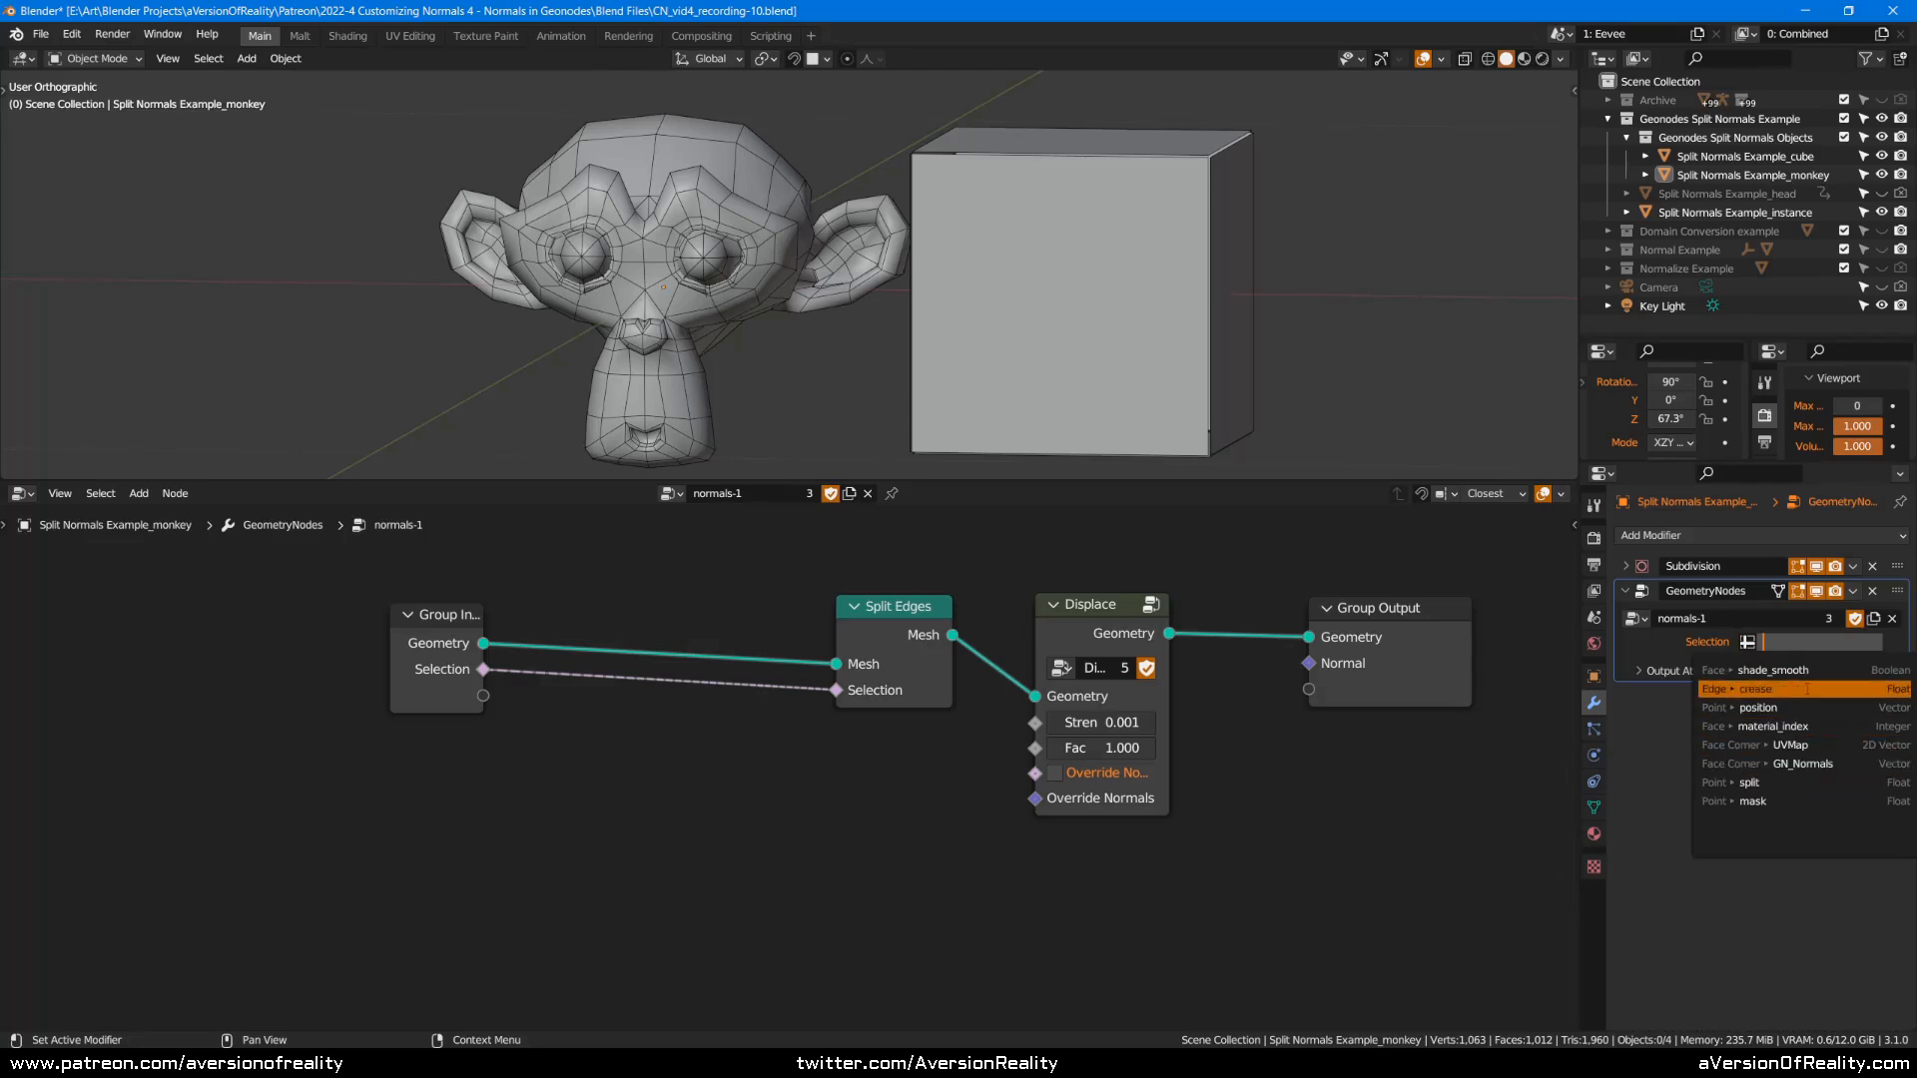
key("Escape")
key("shift+a")
mouse_move(522, 518)
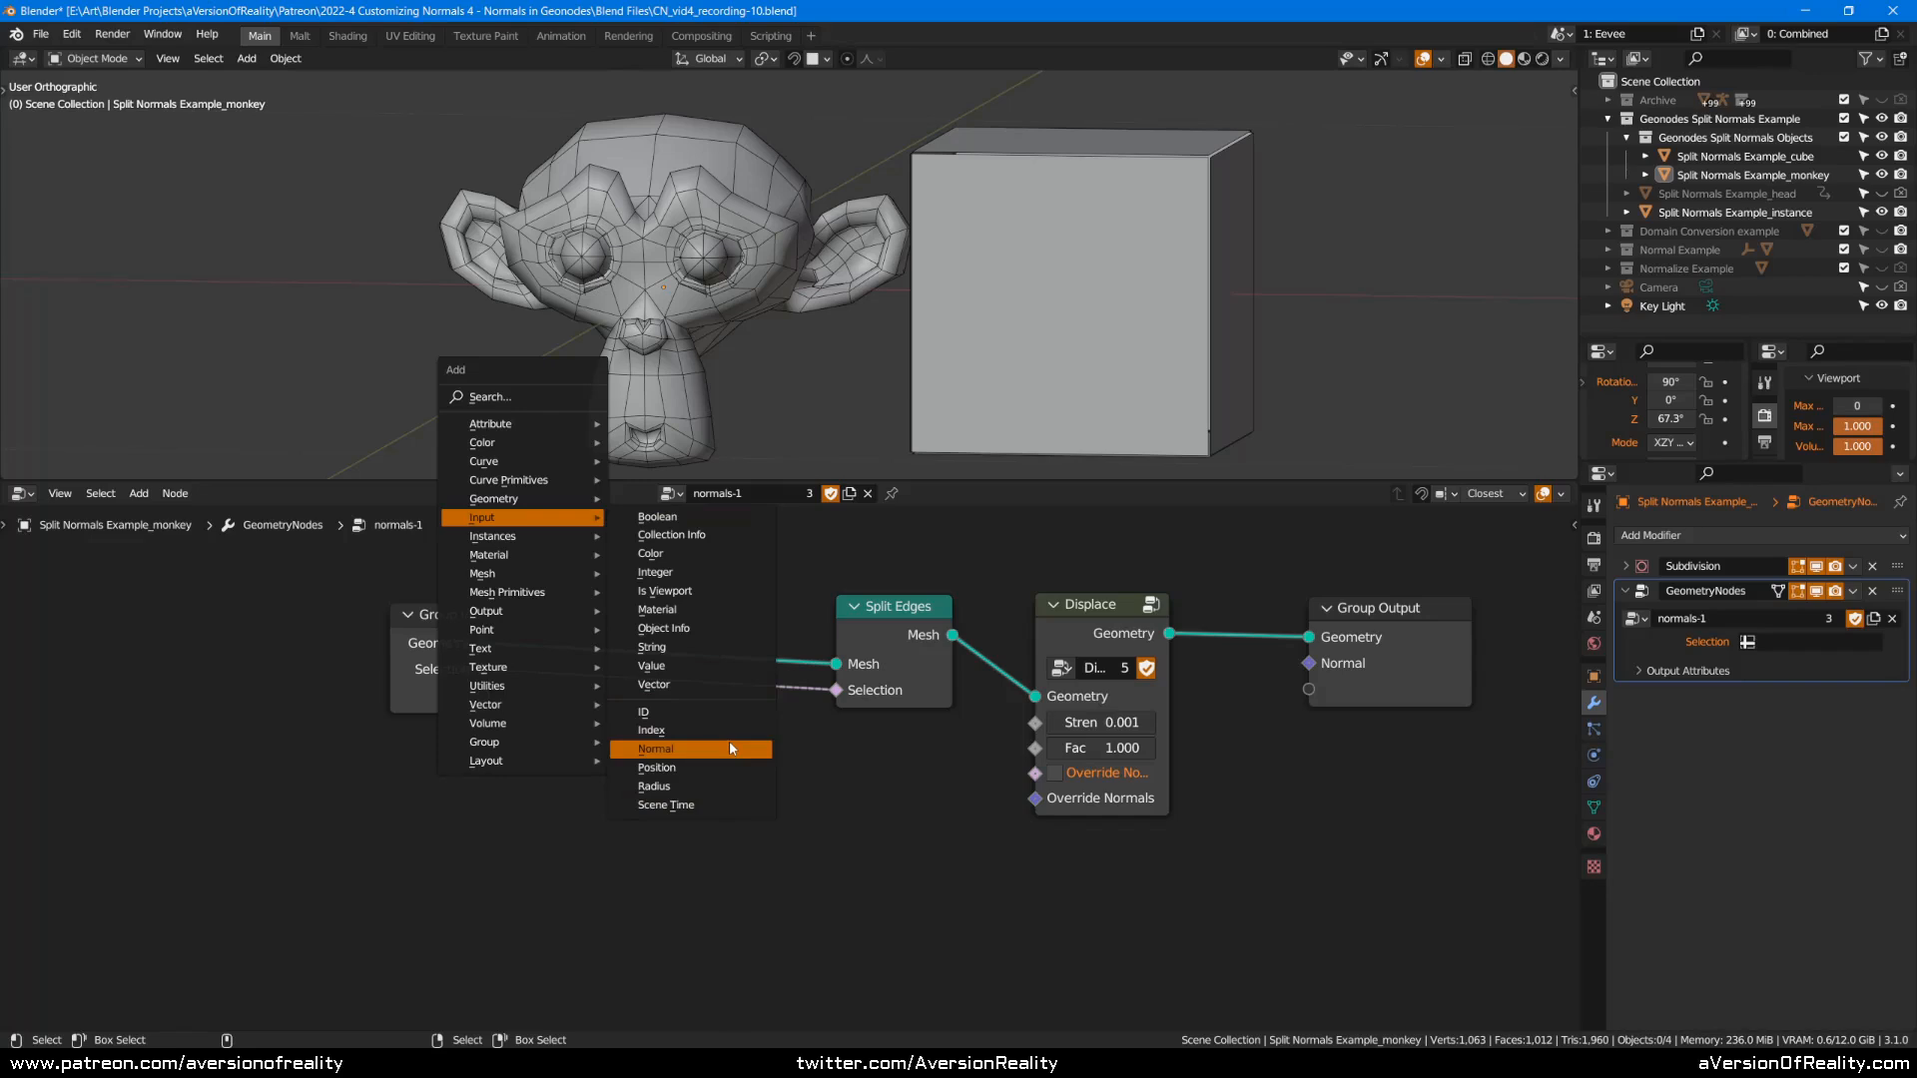
Cut the Selection link between Group Input and Split Edges, and spread the two nodes further apart.
left_click_drag(444, 661, 435, 699)
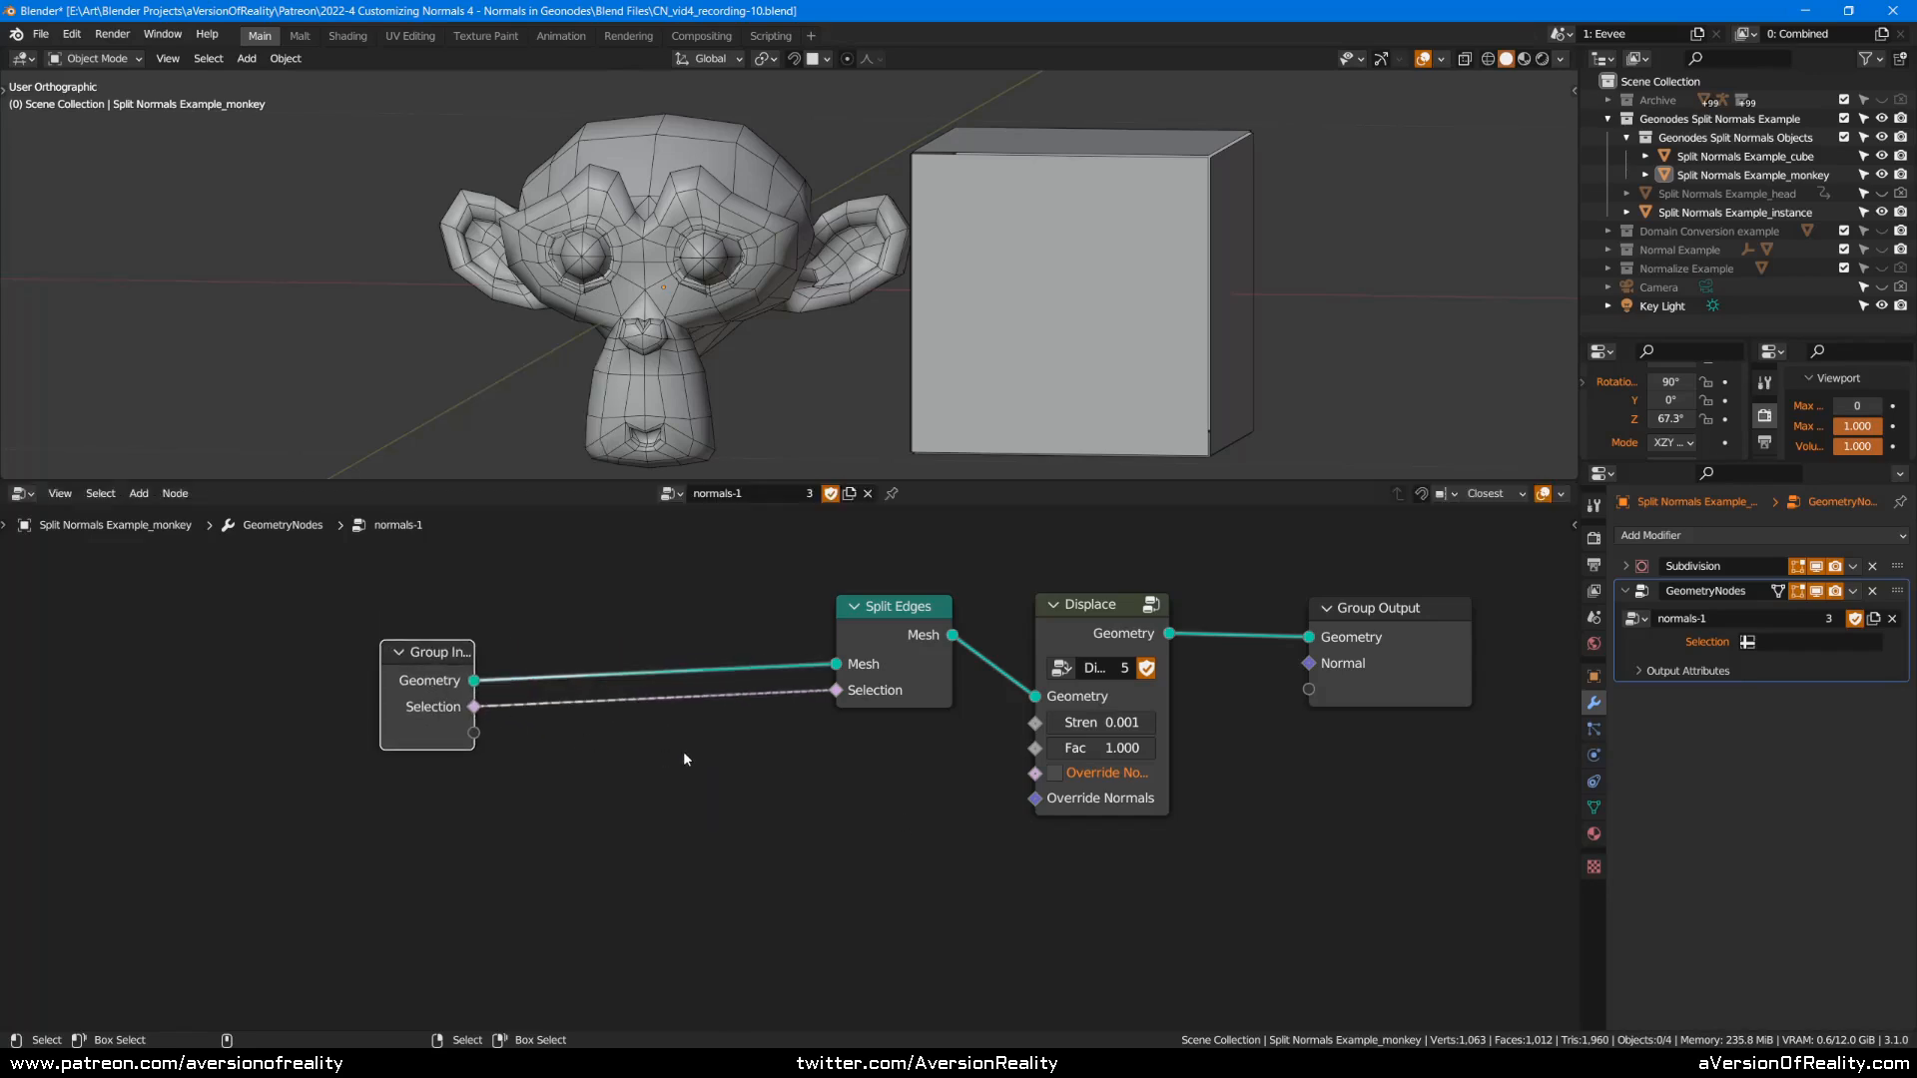
left_click_drag(852, 668, 784, 720)
middle_click_drag(899, 286, 954, 312)
right_click_drag(706, 726, 708, 817, "ctrl")
middle_click_drag(1017, 290, 1098, 299)
left_click_drag(848, 679, 889, 665)
left_click_drag(417, 656, 325, 661)
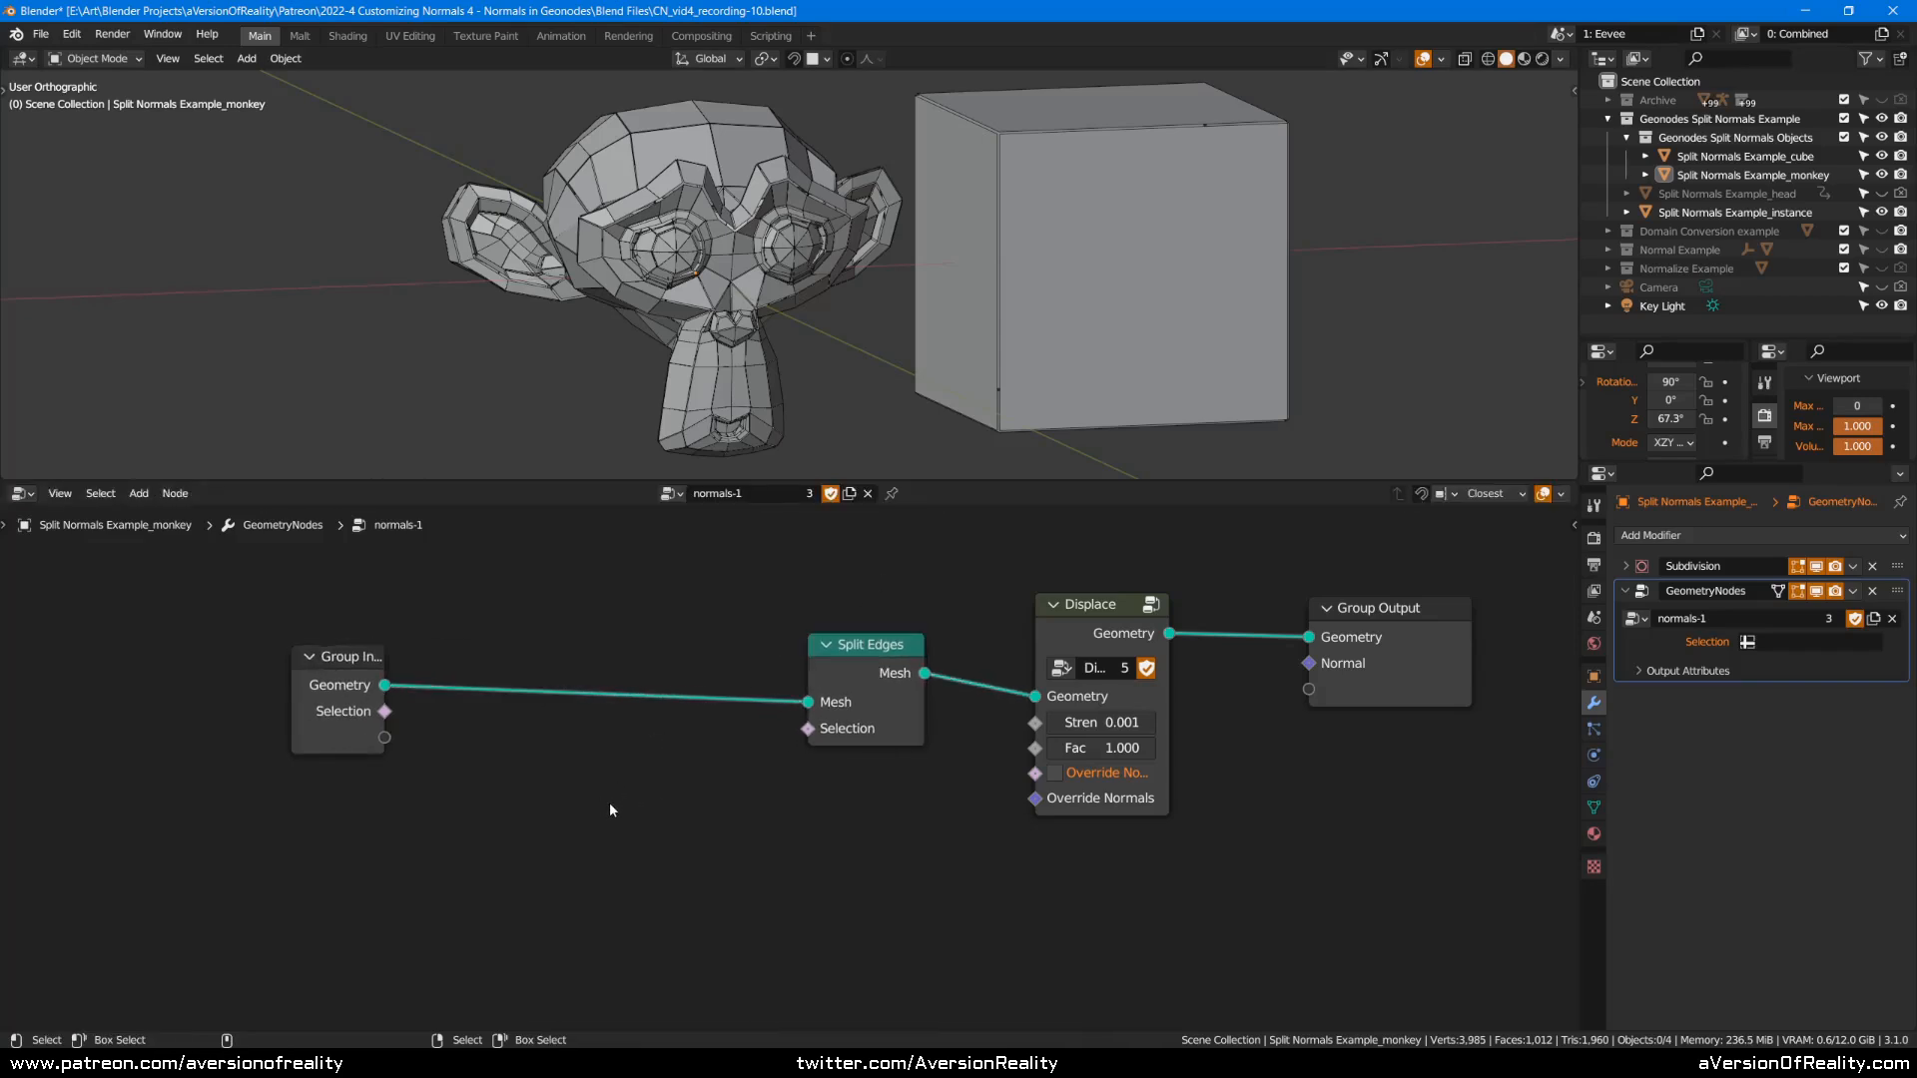
middle_click_drag(1179, 229, 1108, 215)
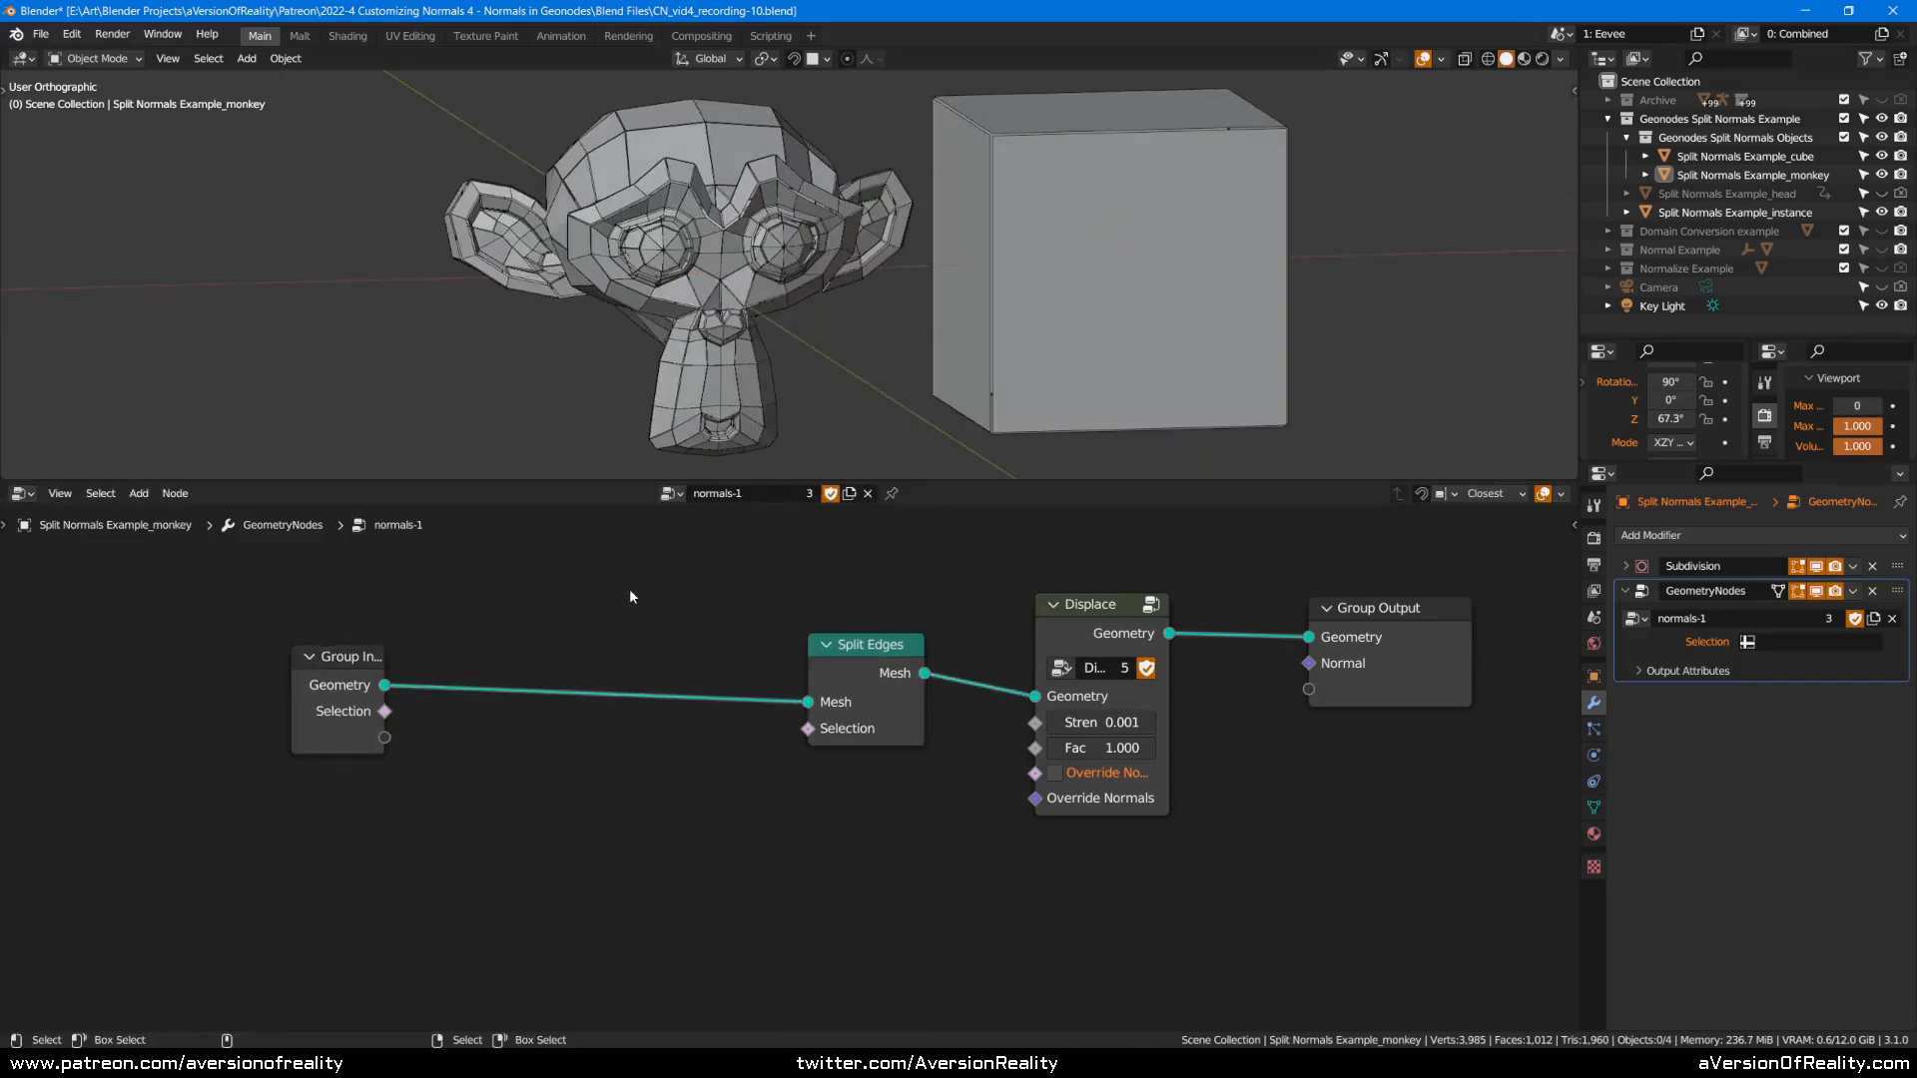
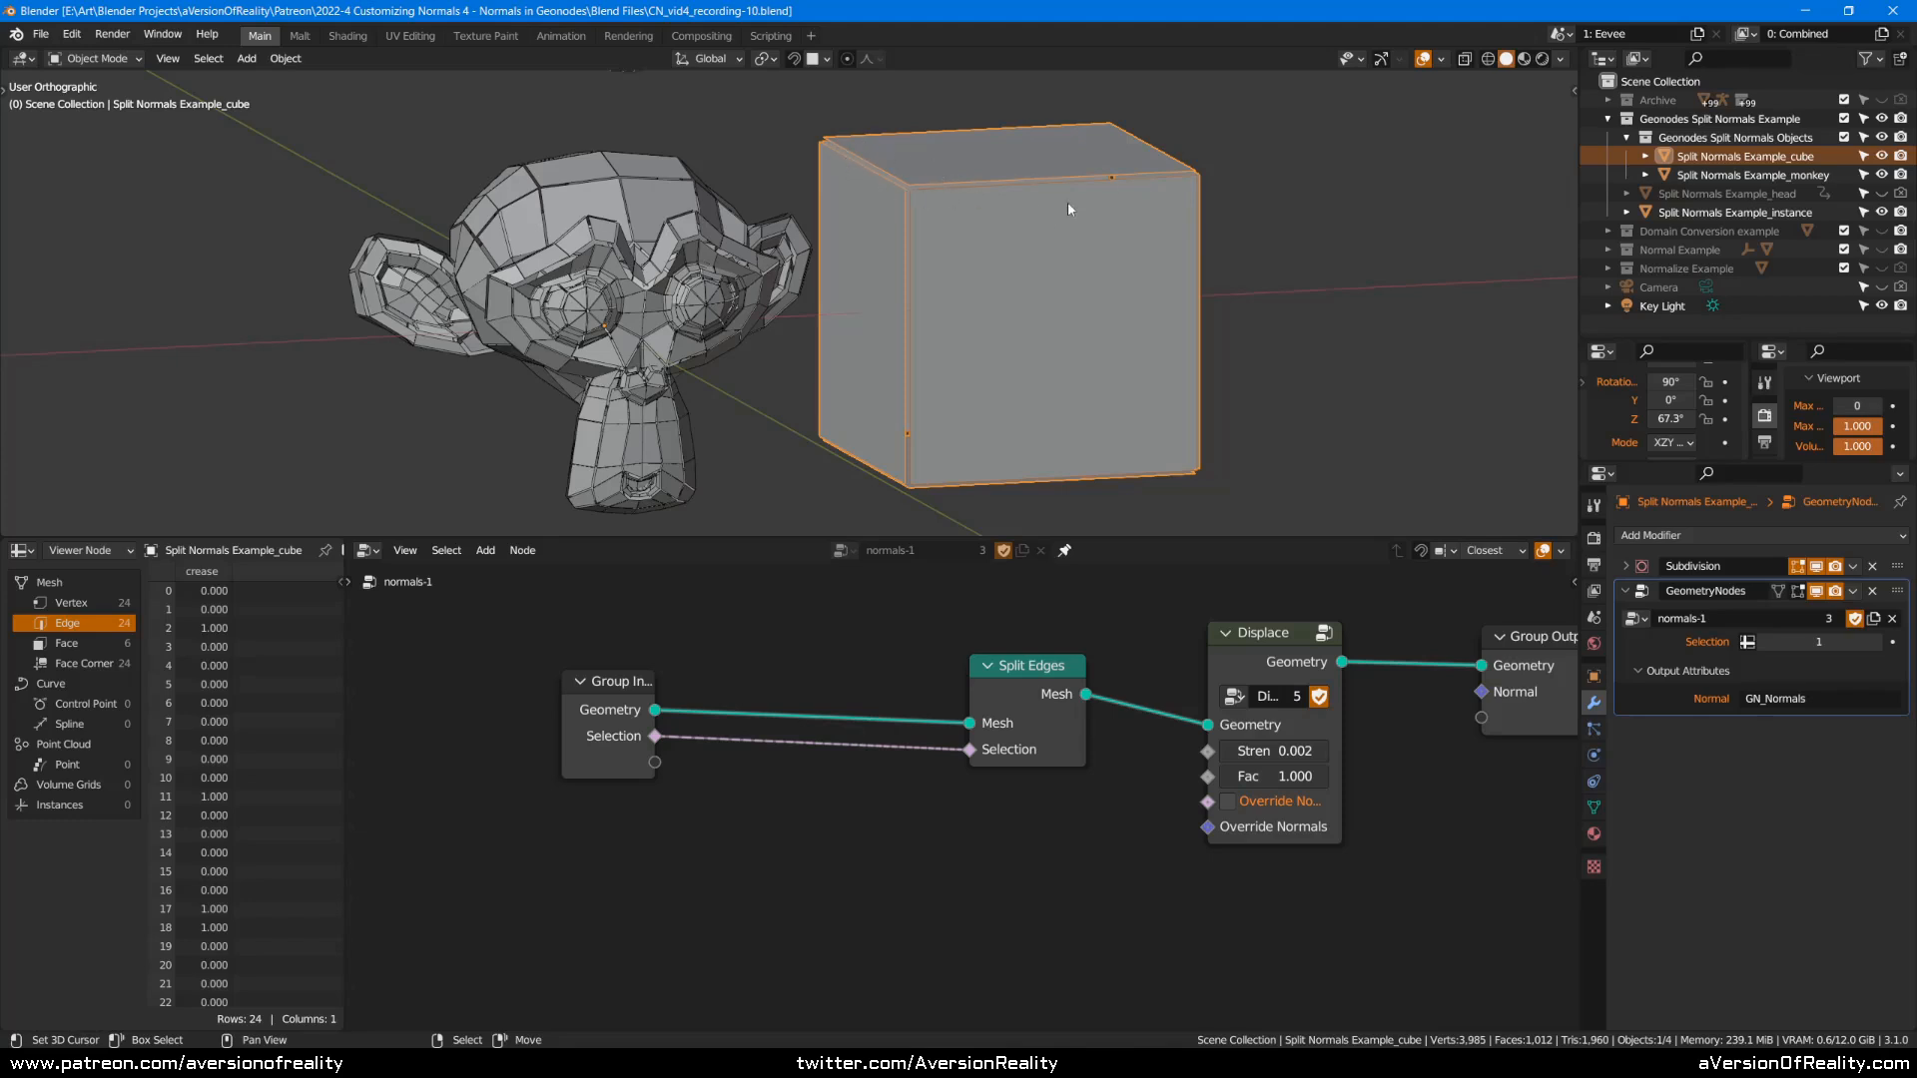
Set the cube's Selection input to the crease attribute and check its creased edges in Edit Mode.
middle_click_drag(1068, 210, 1128, 234, "shift")
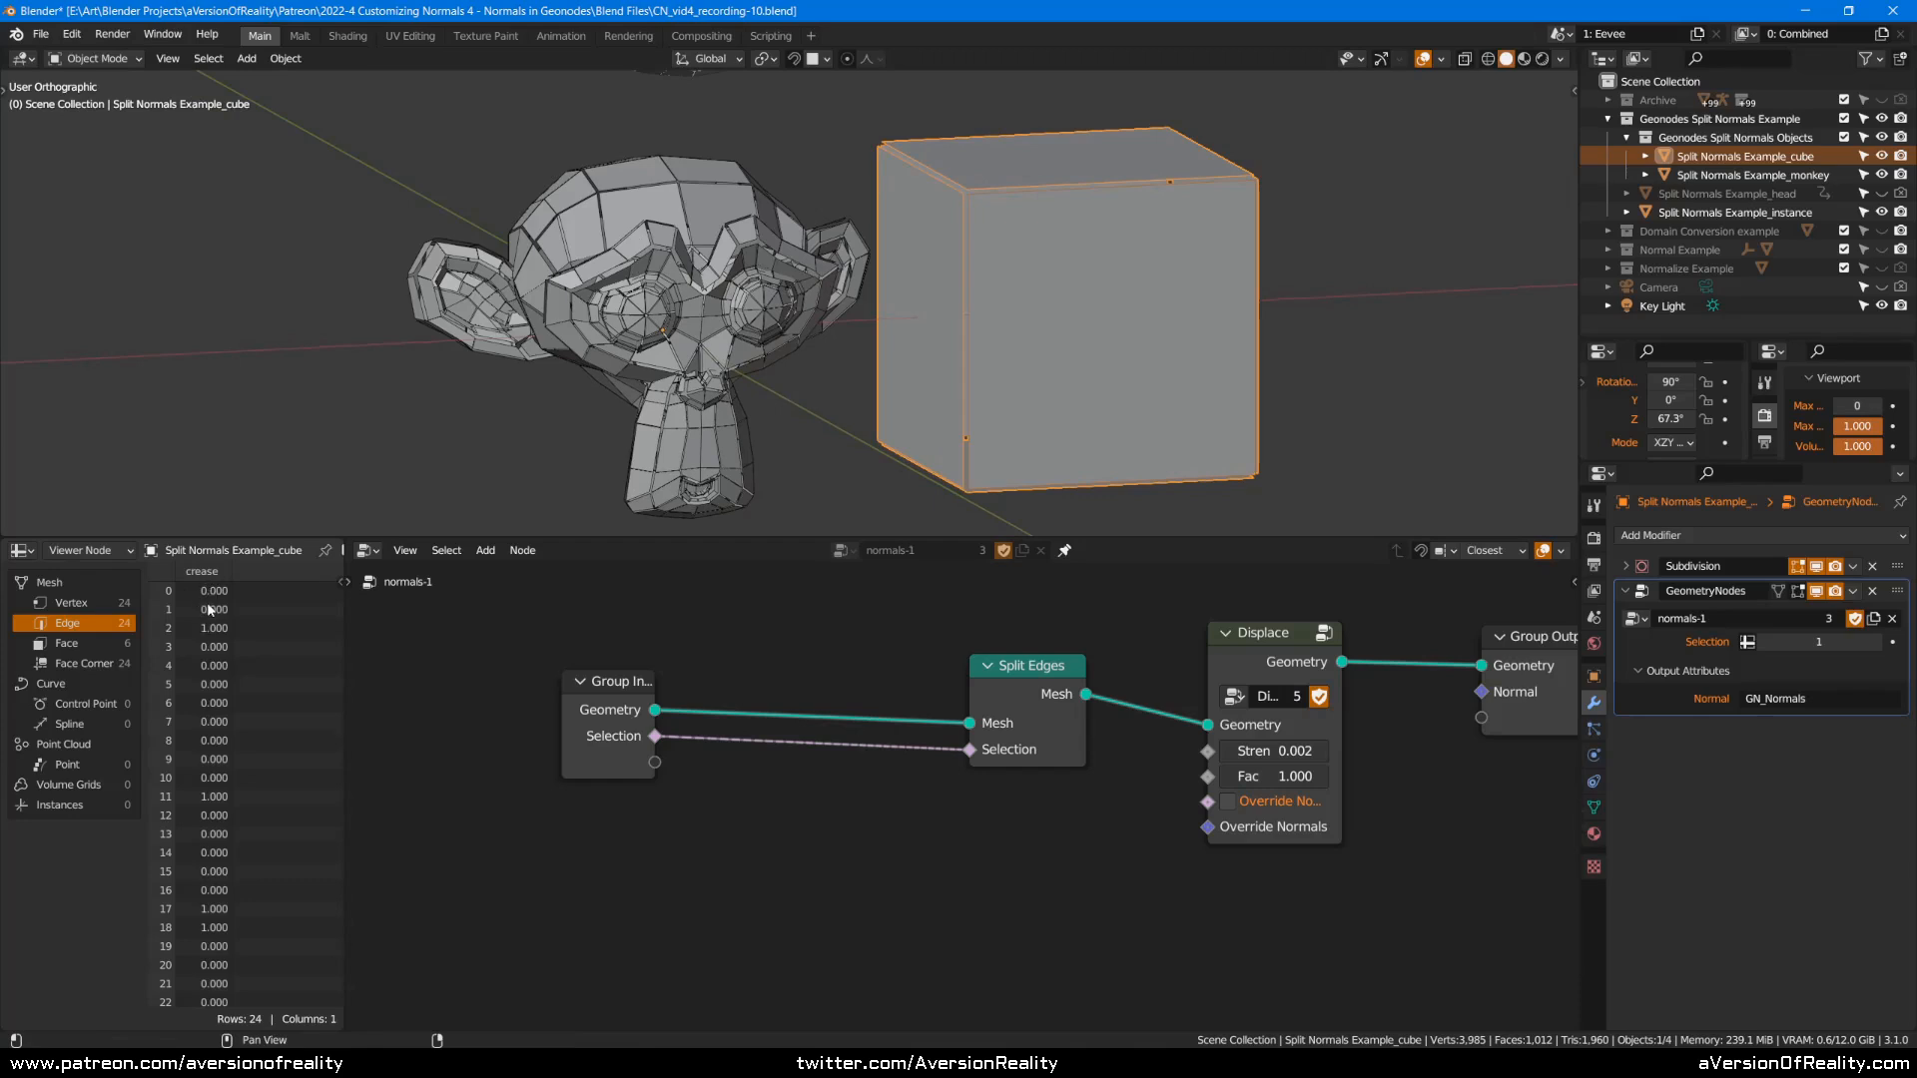
left_click(1747, 642)
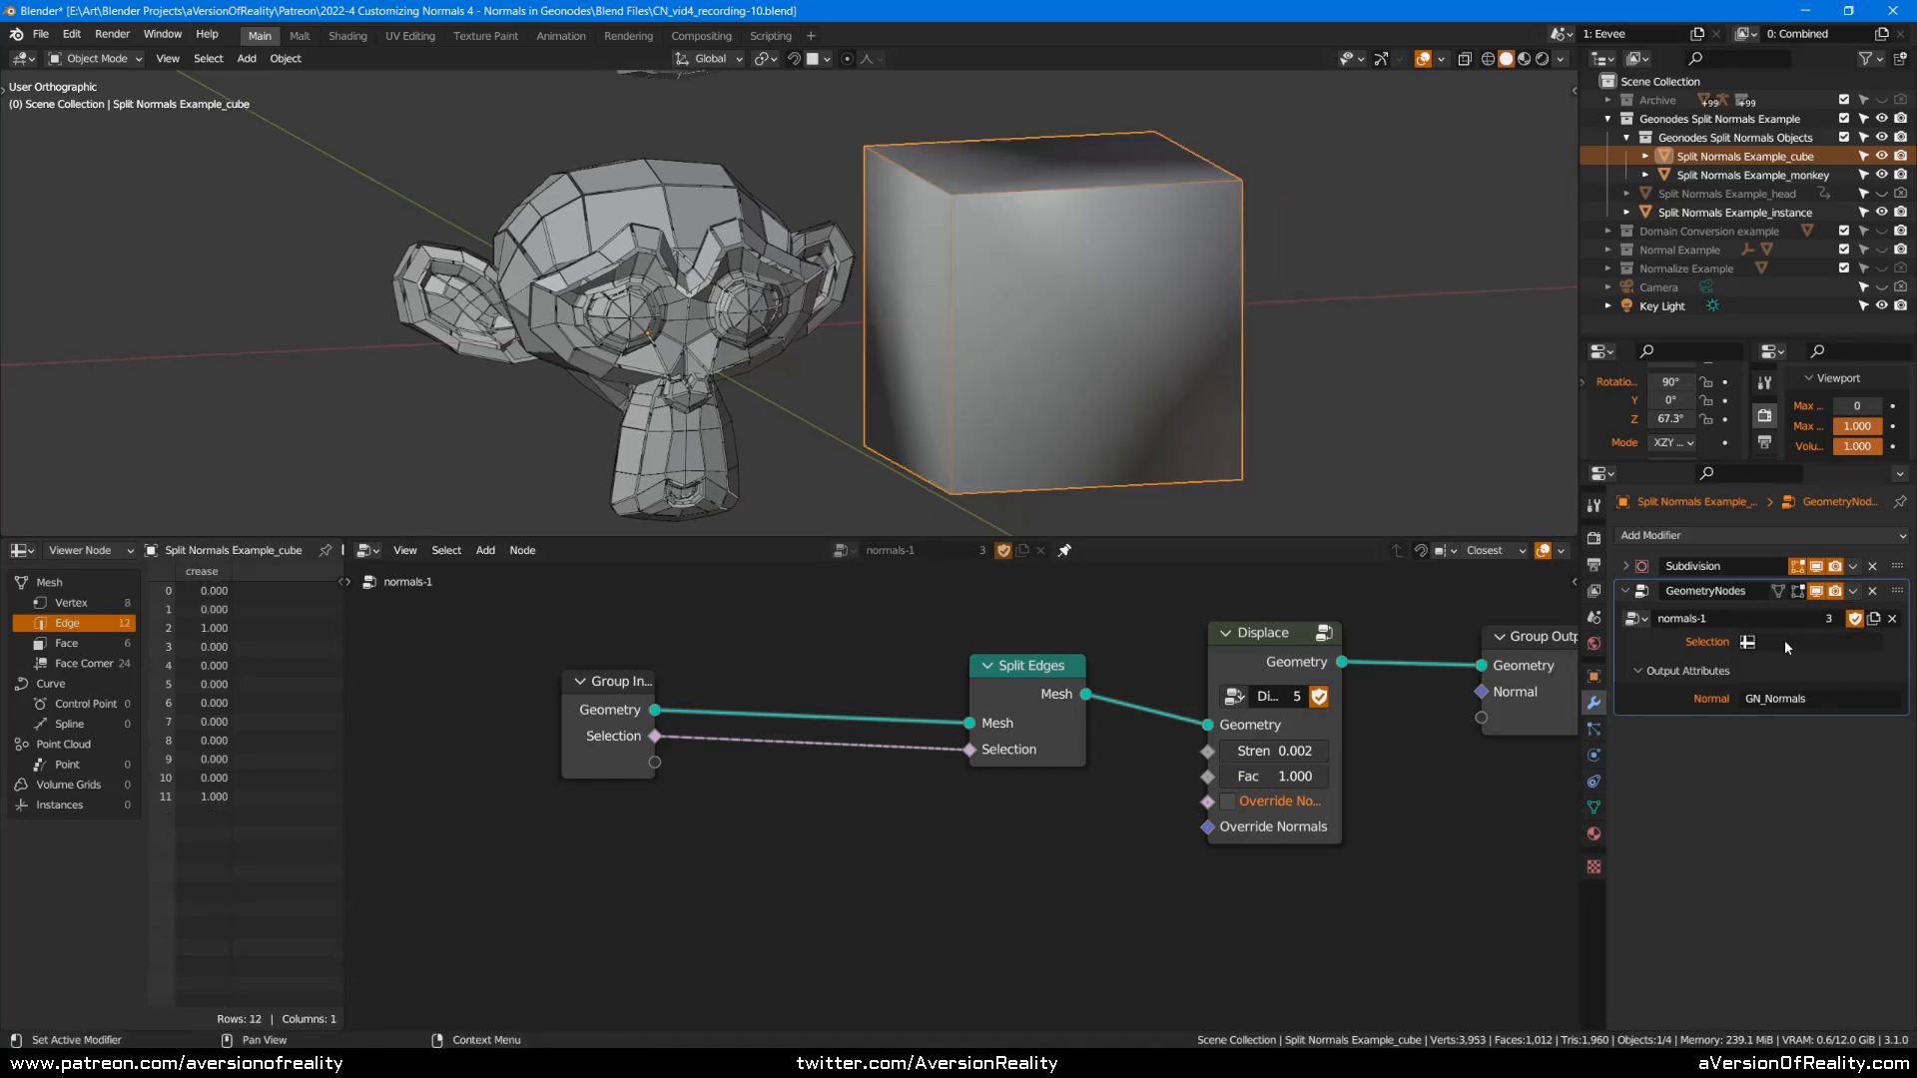
left_click(1784, 647)
left_click(1787, 689)
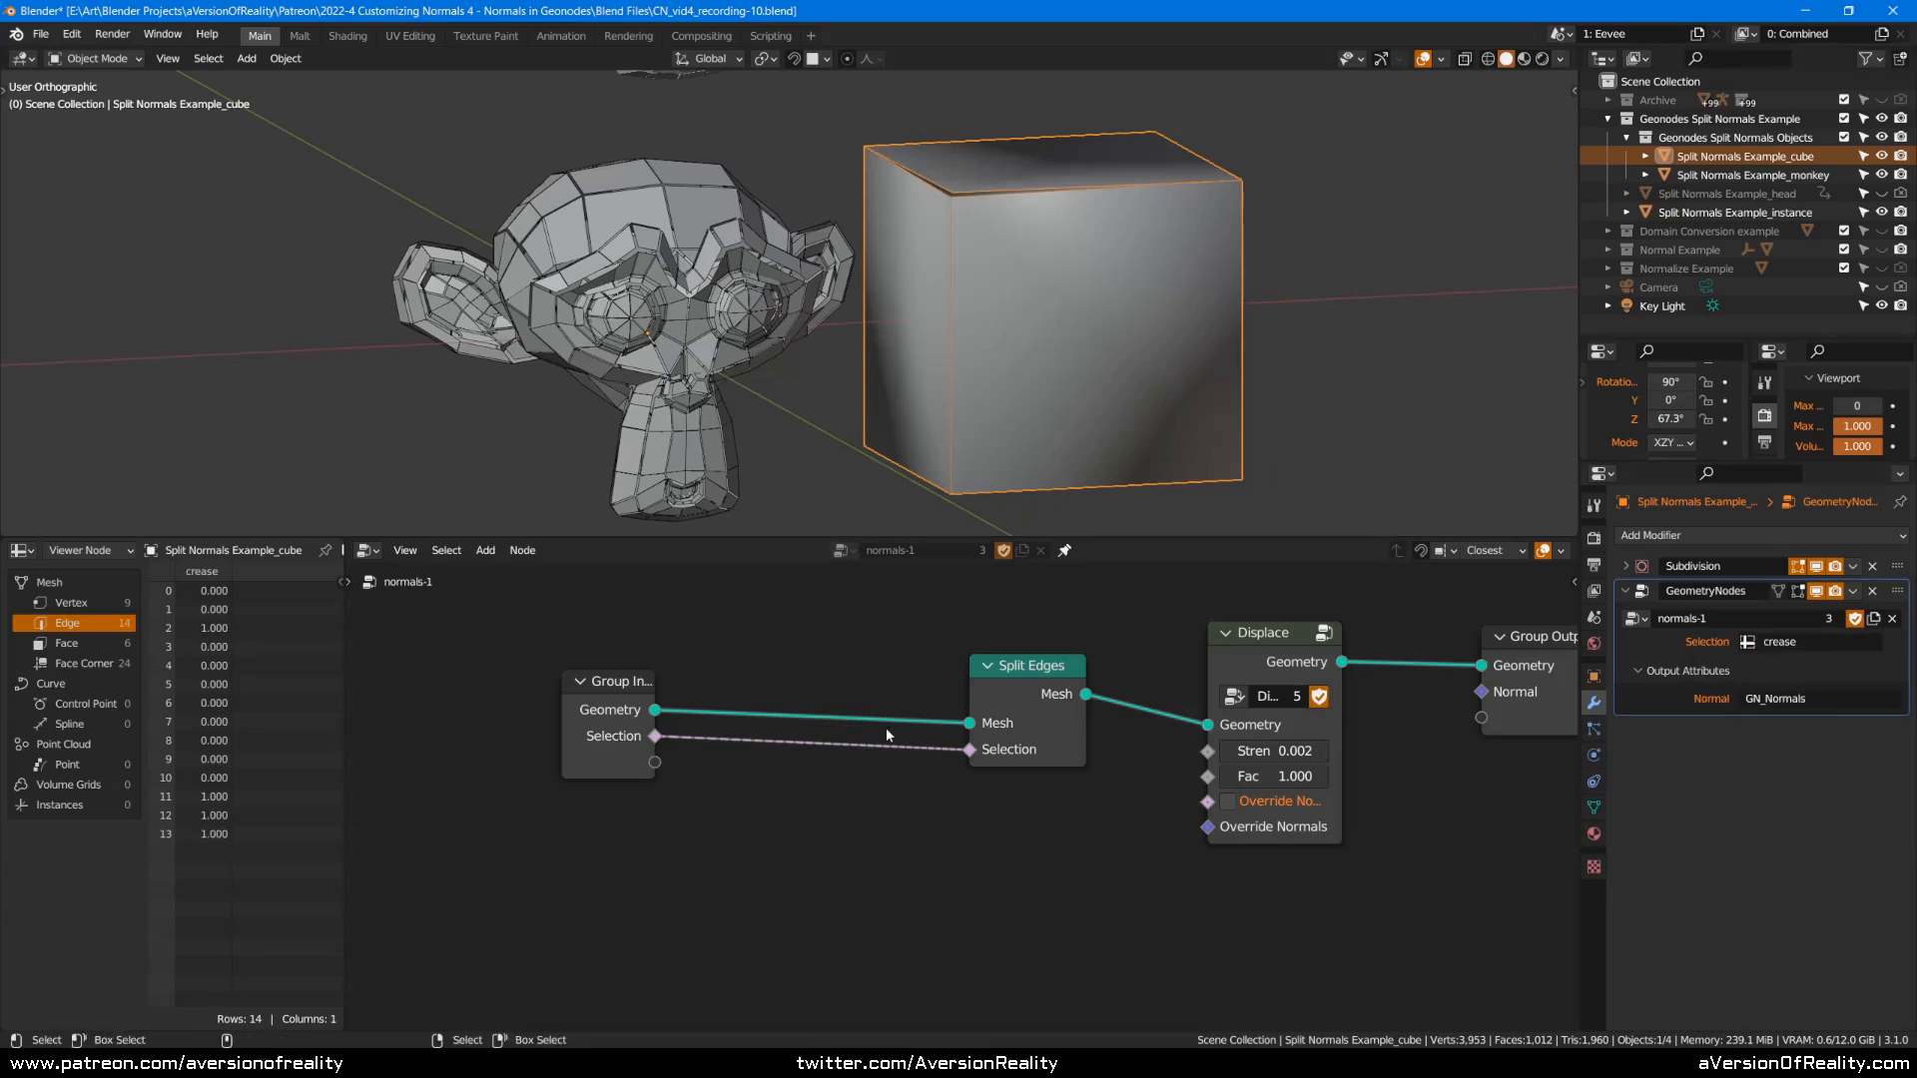
key("Tab")
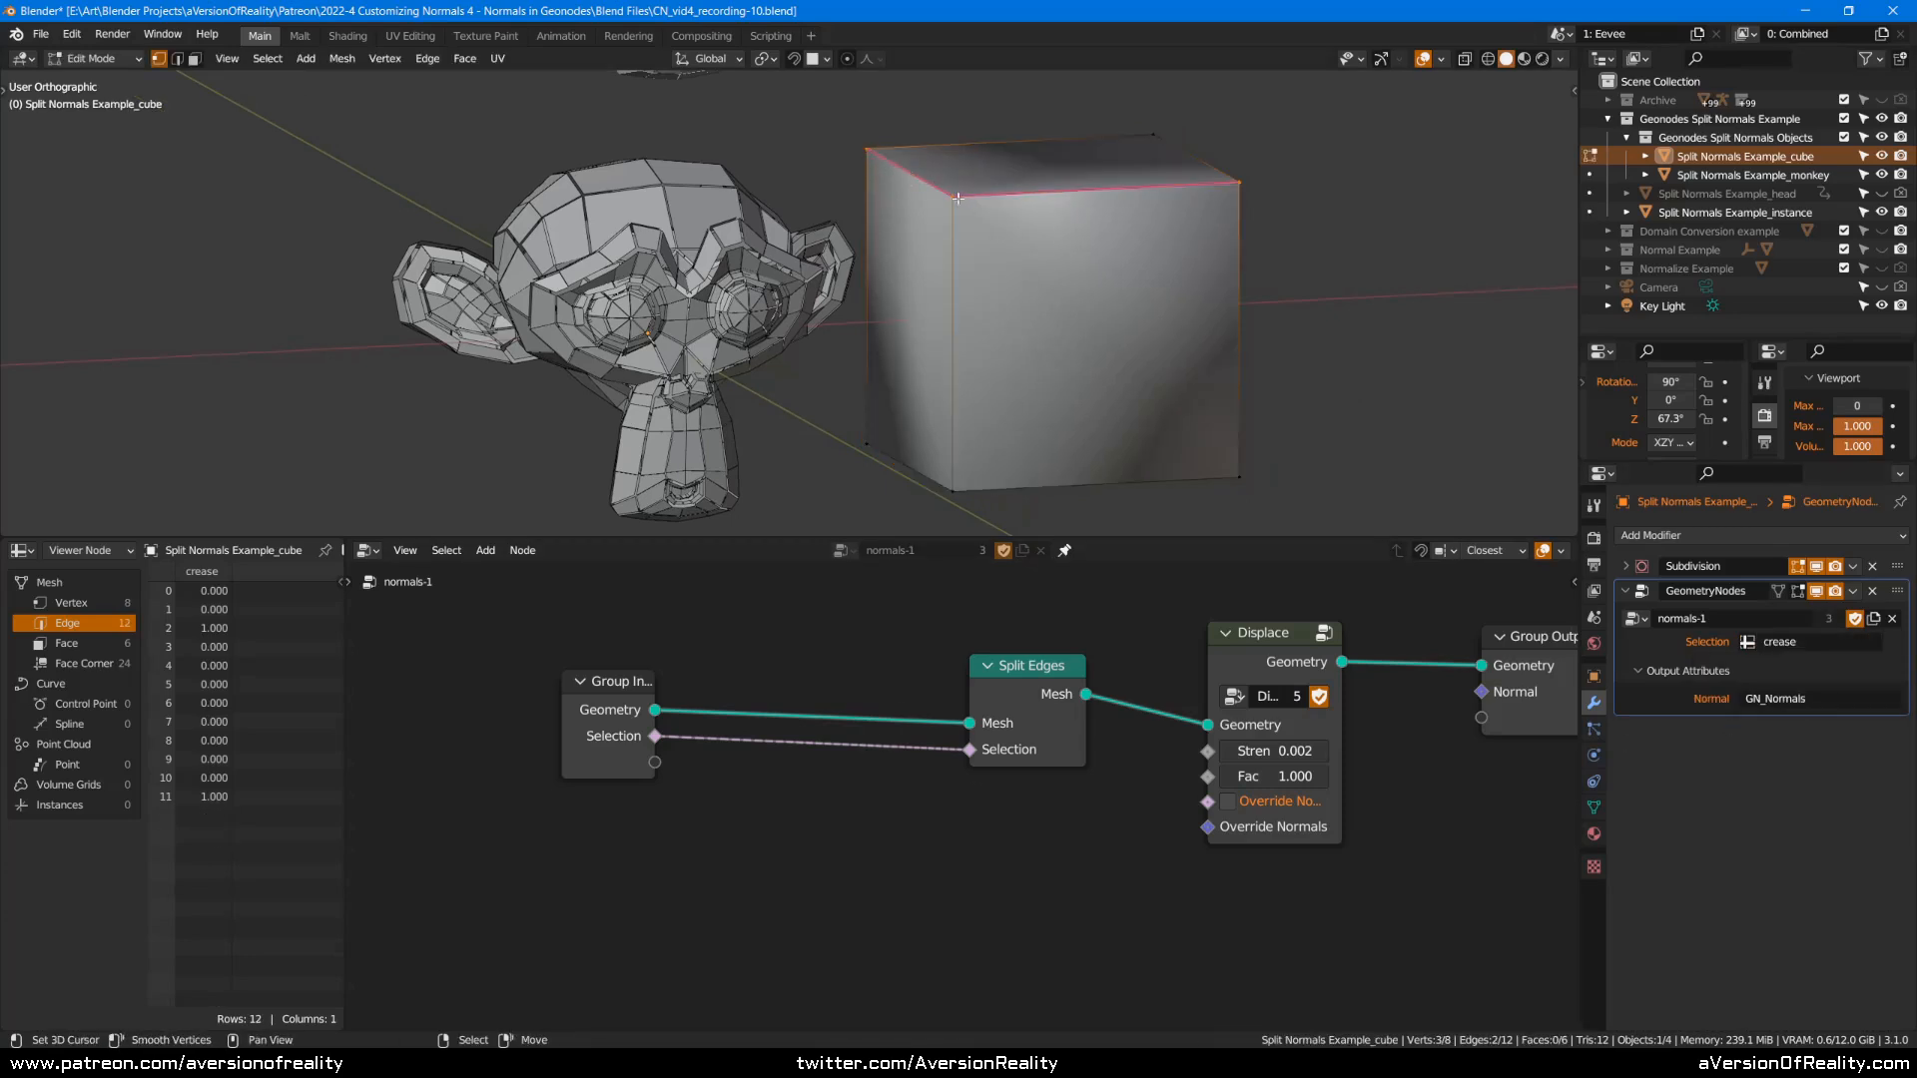
key("Tab")
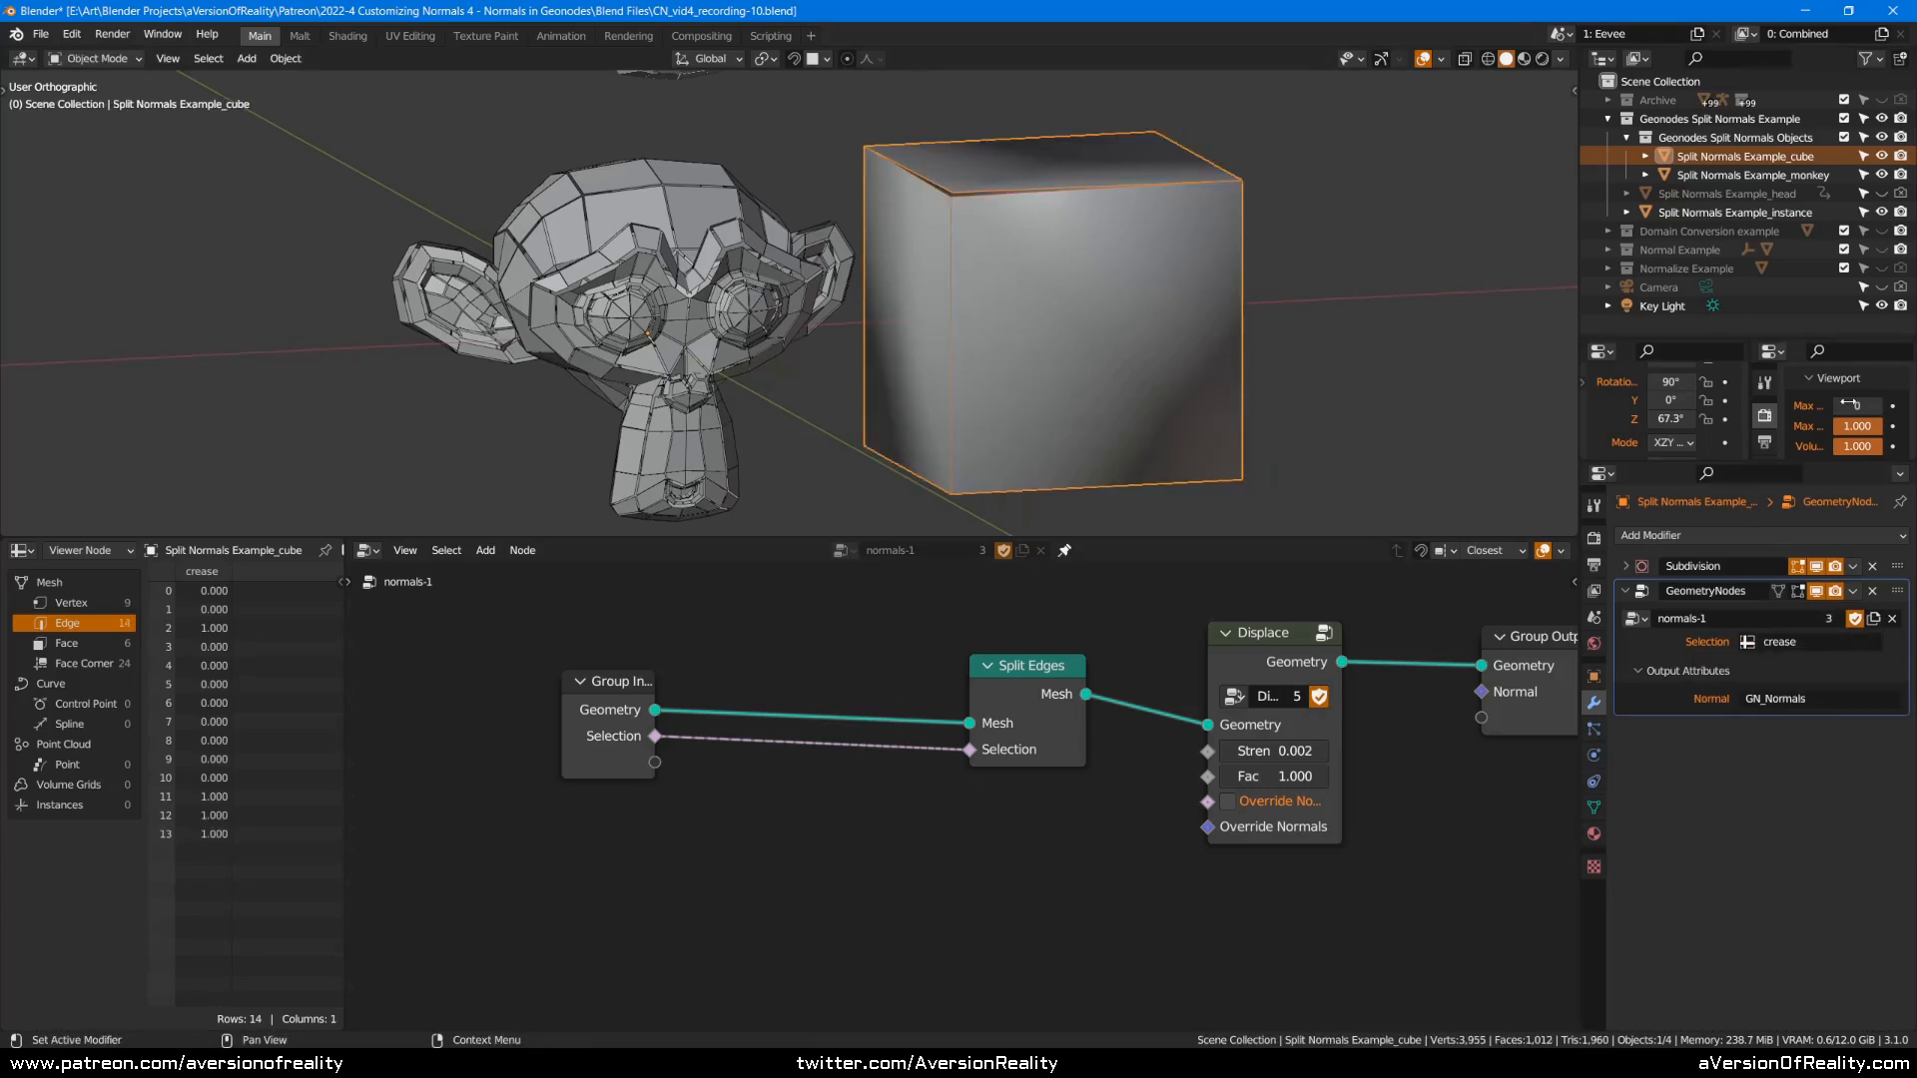
Raise the viewport's maximum subdivision to 1 and toggle Use Creases off and on in the cube's Subdivision modifier.
left_click(1875, 405)
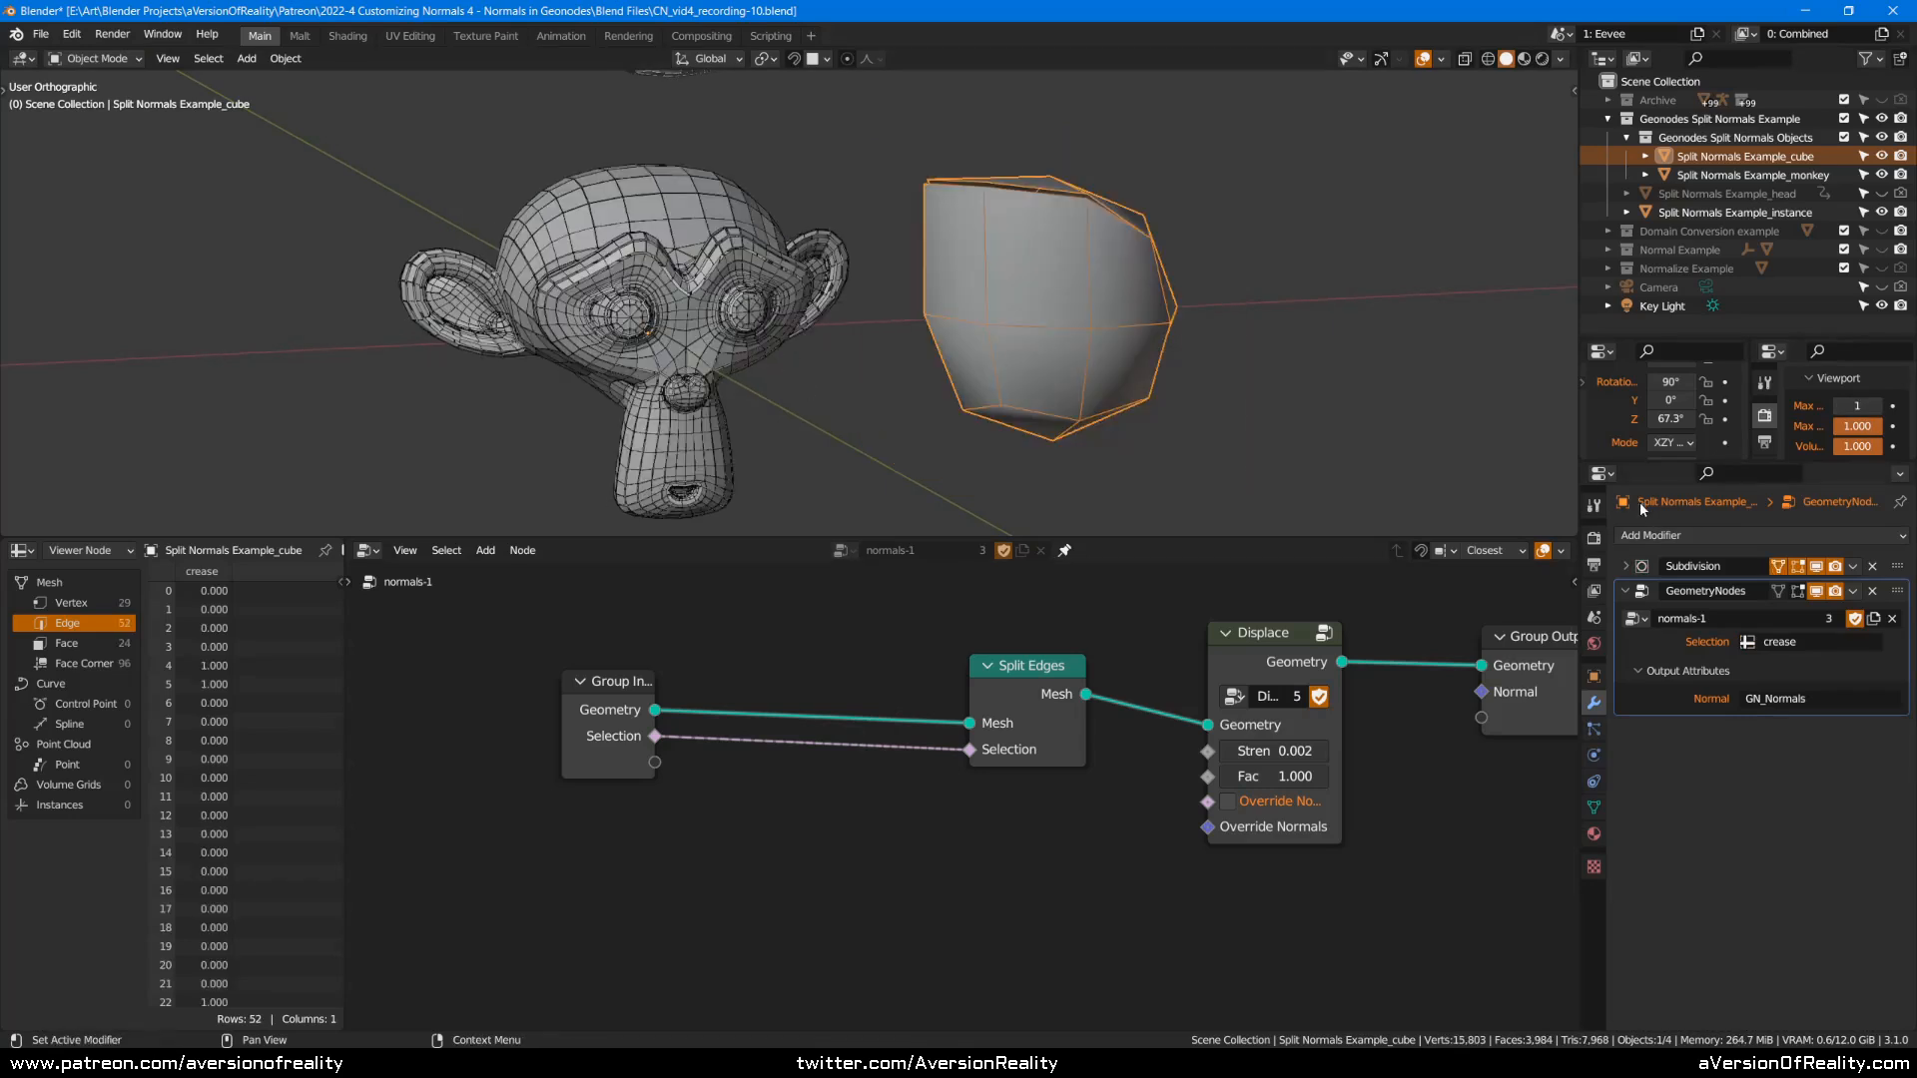
left_click(1625, 566)
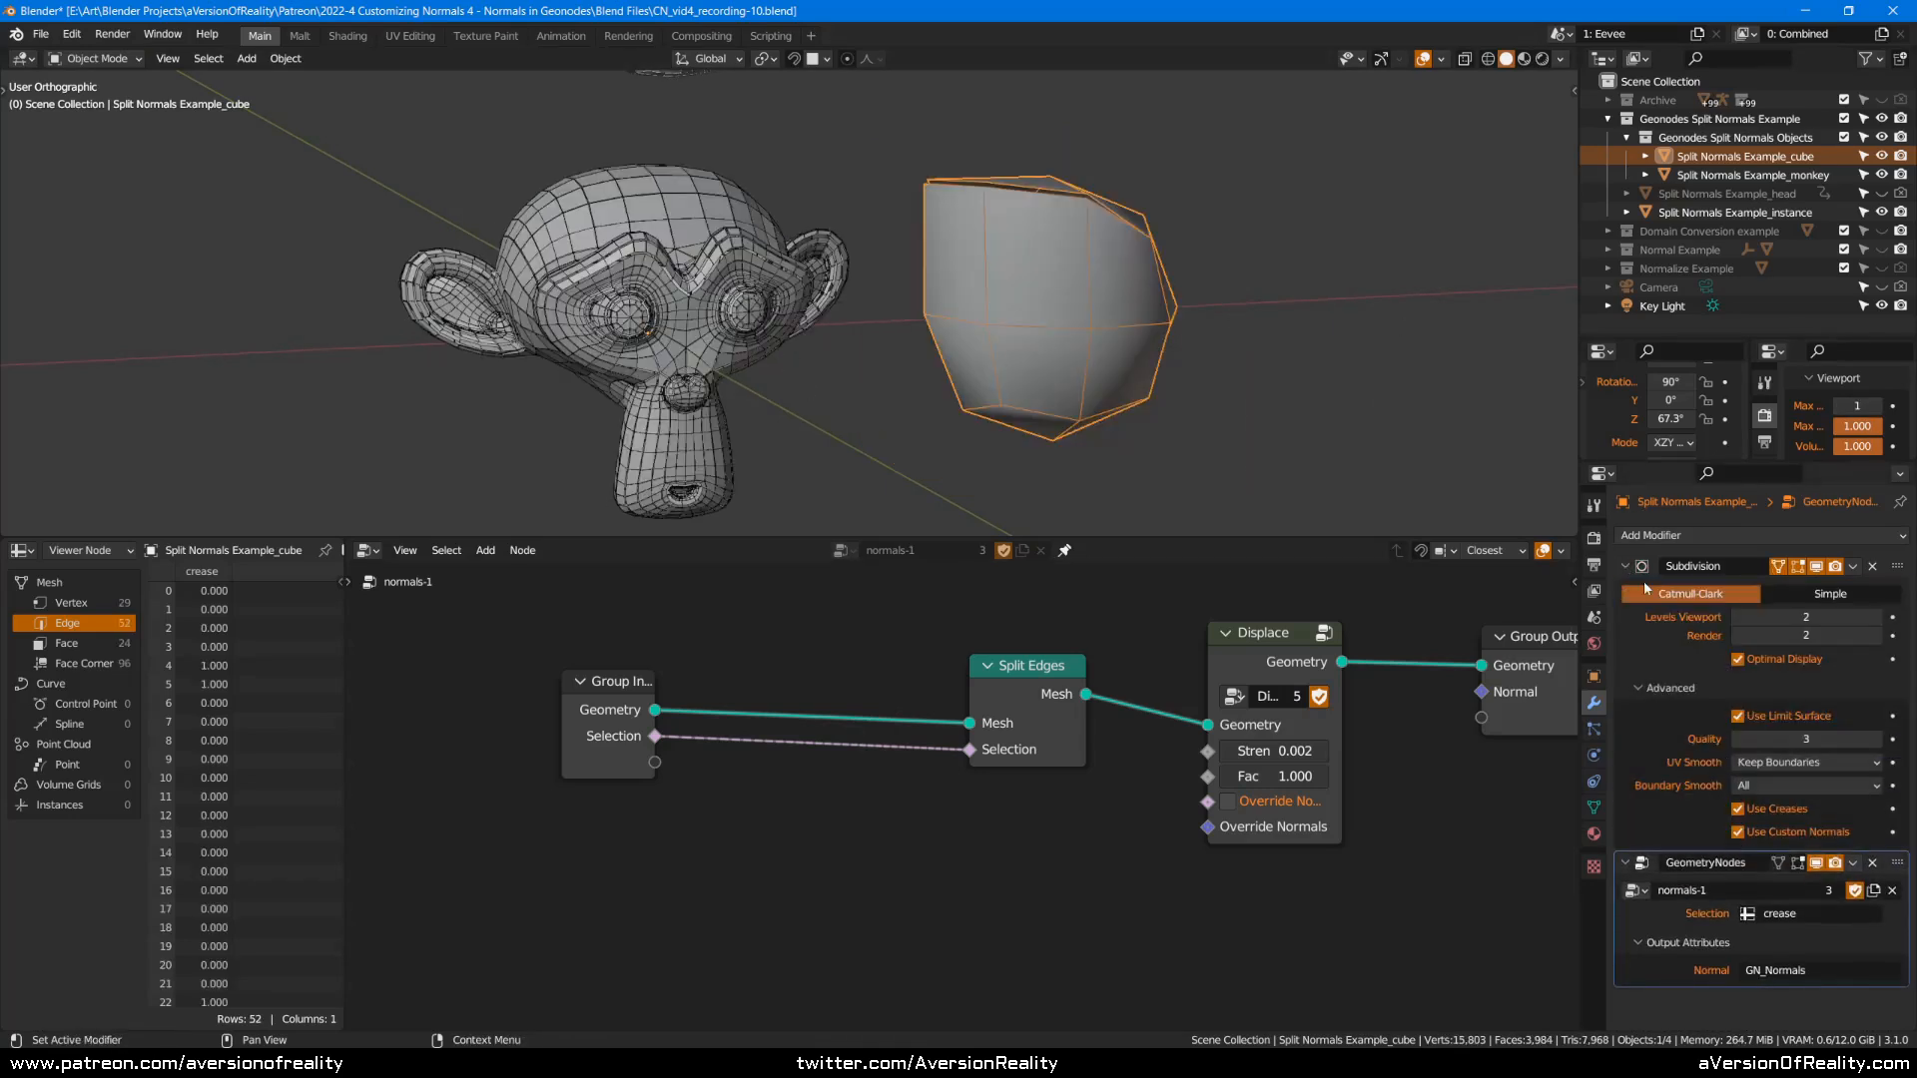
left_click(1737, 809)
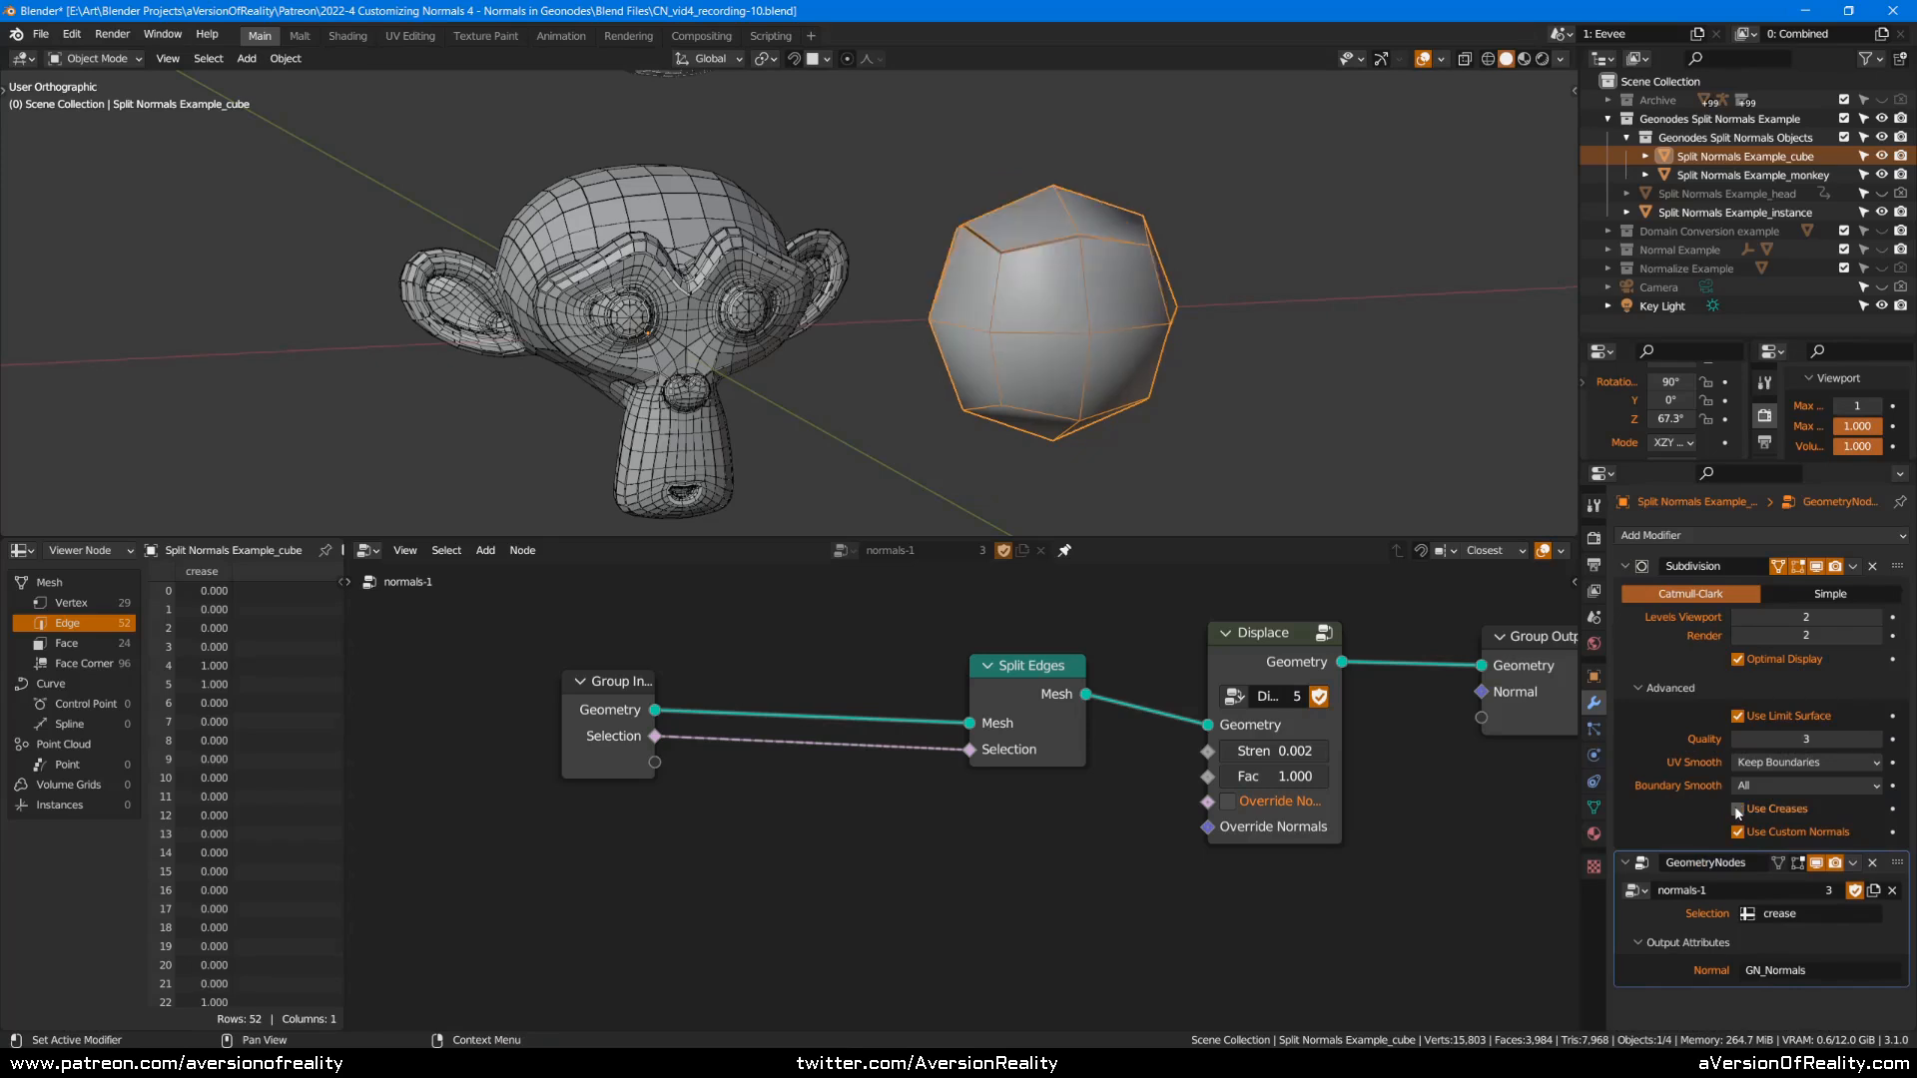
left_click(1738, 808)
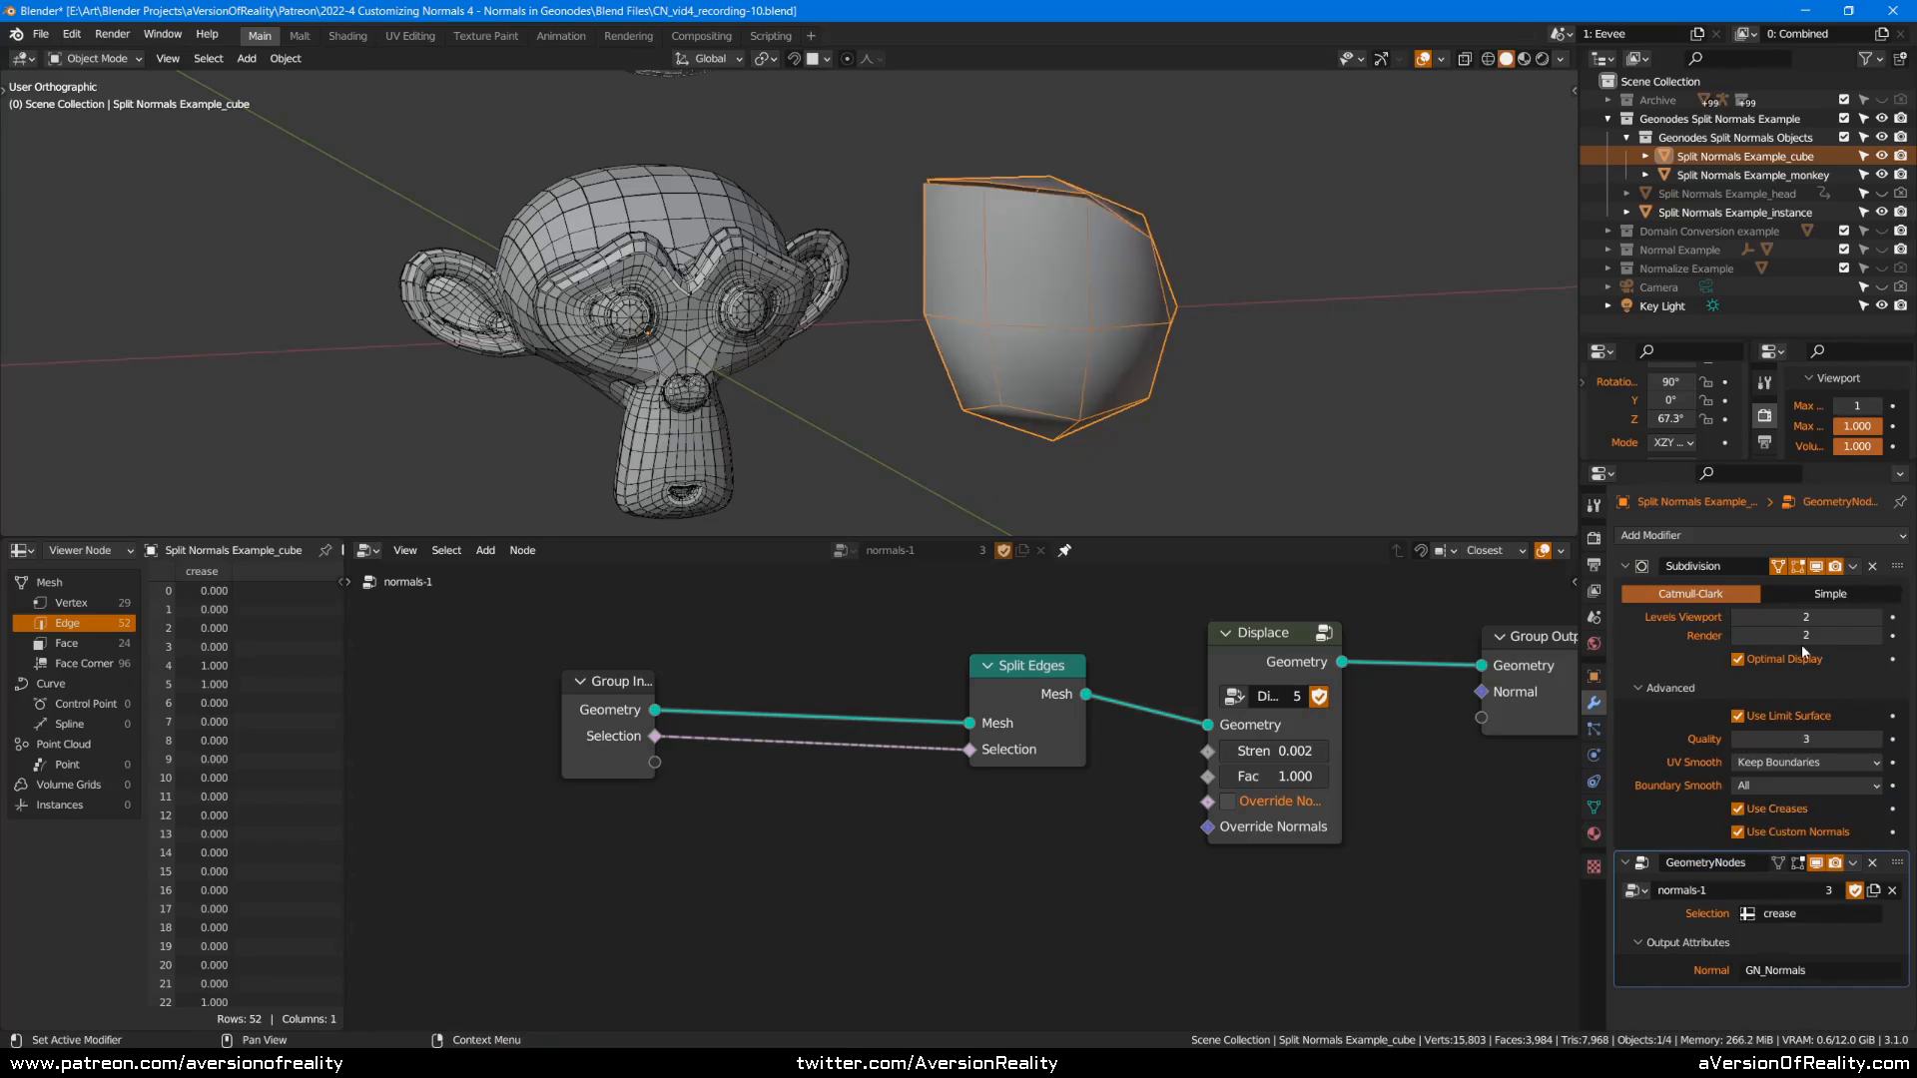
Try Simple subdivision on the cube, restore Catmull-Clark, and set the viewport's maximum subdivision to 0.
left_click(1836, 599)
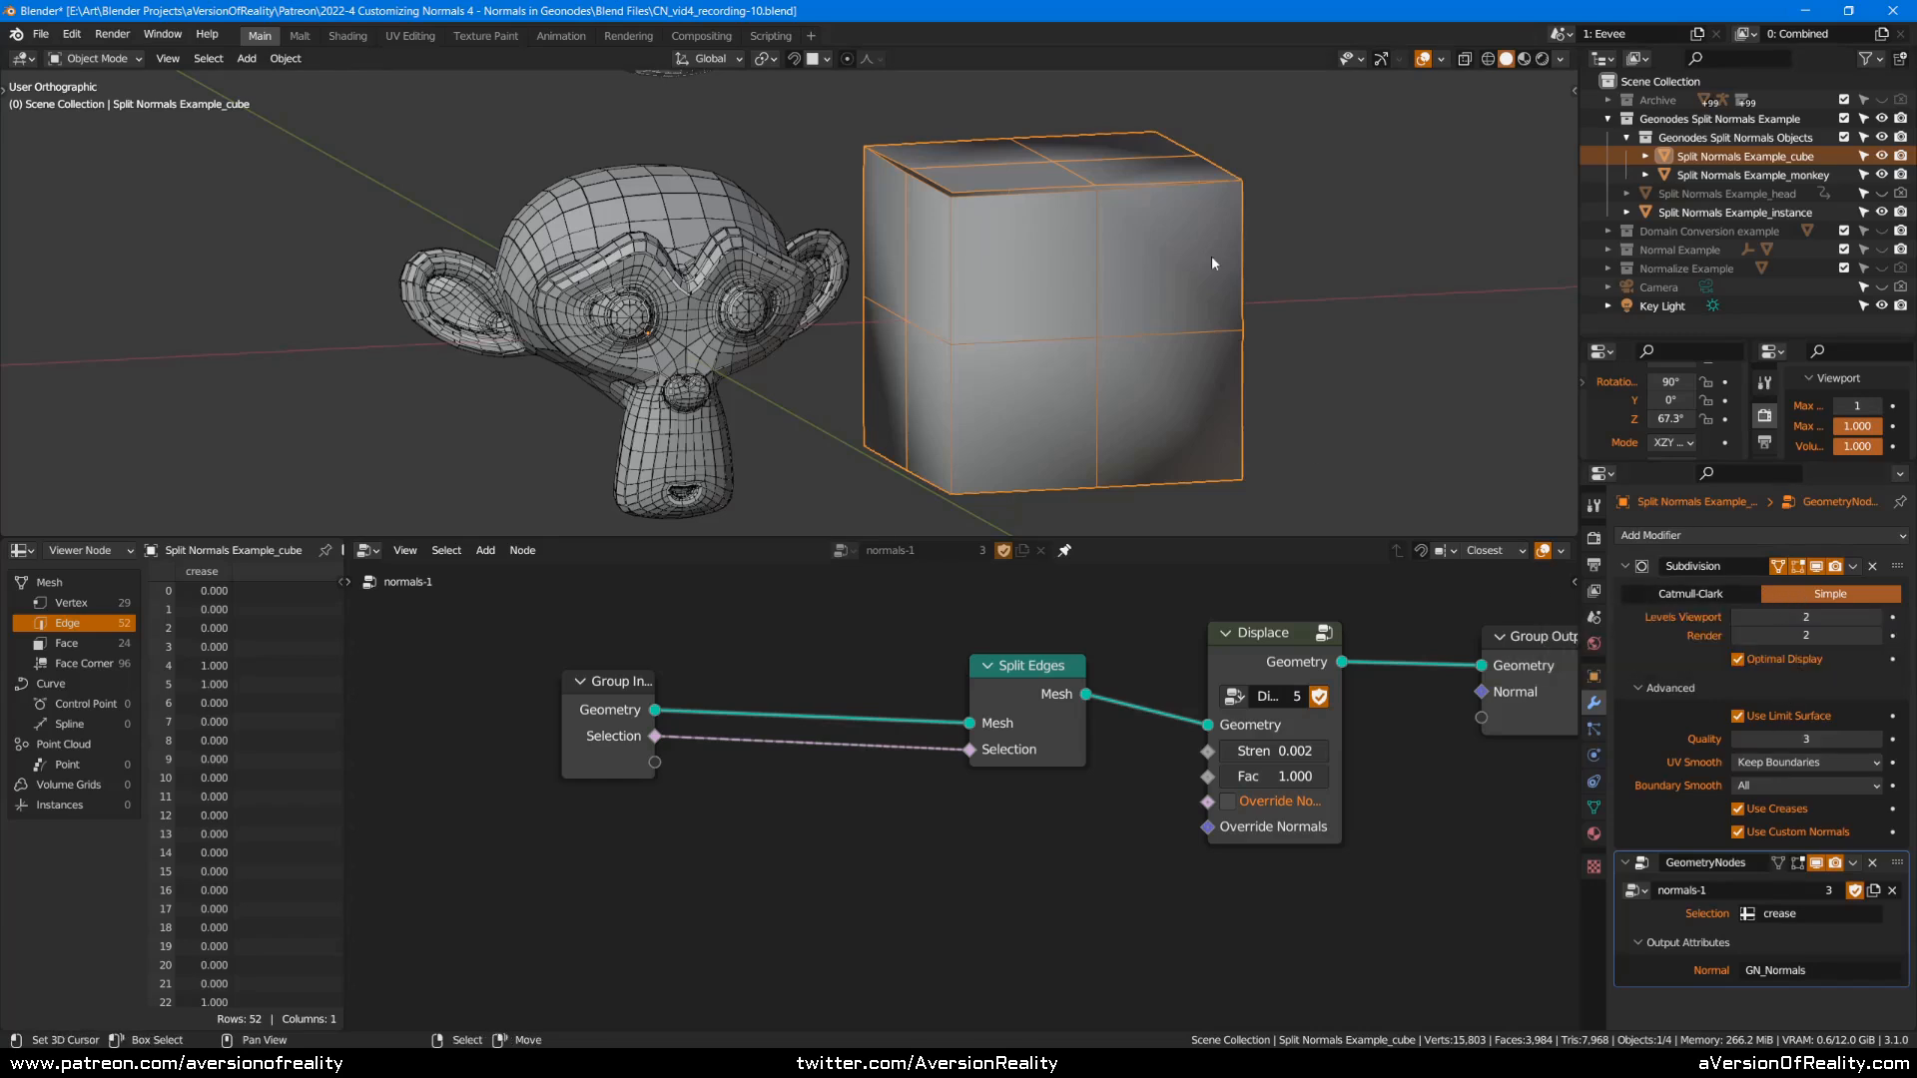
middle_click_drag(1212, 255, 1298, 319)
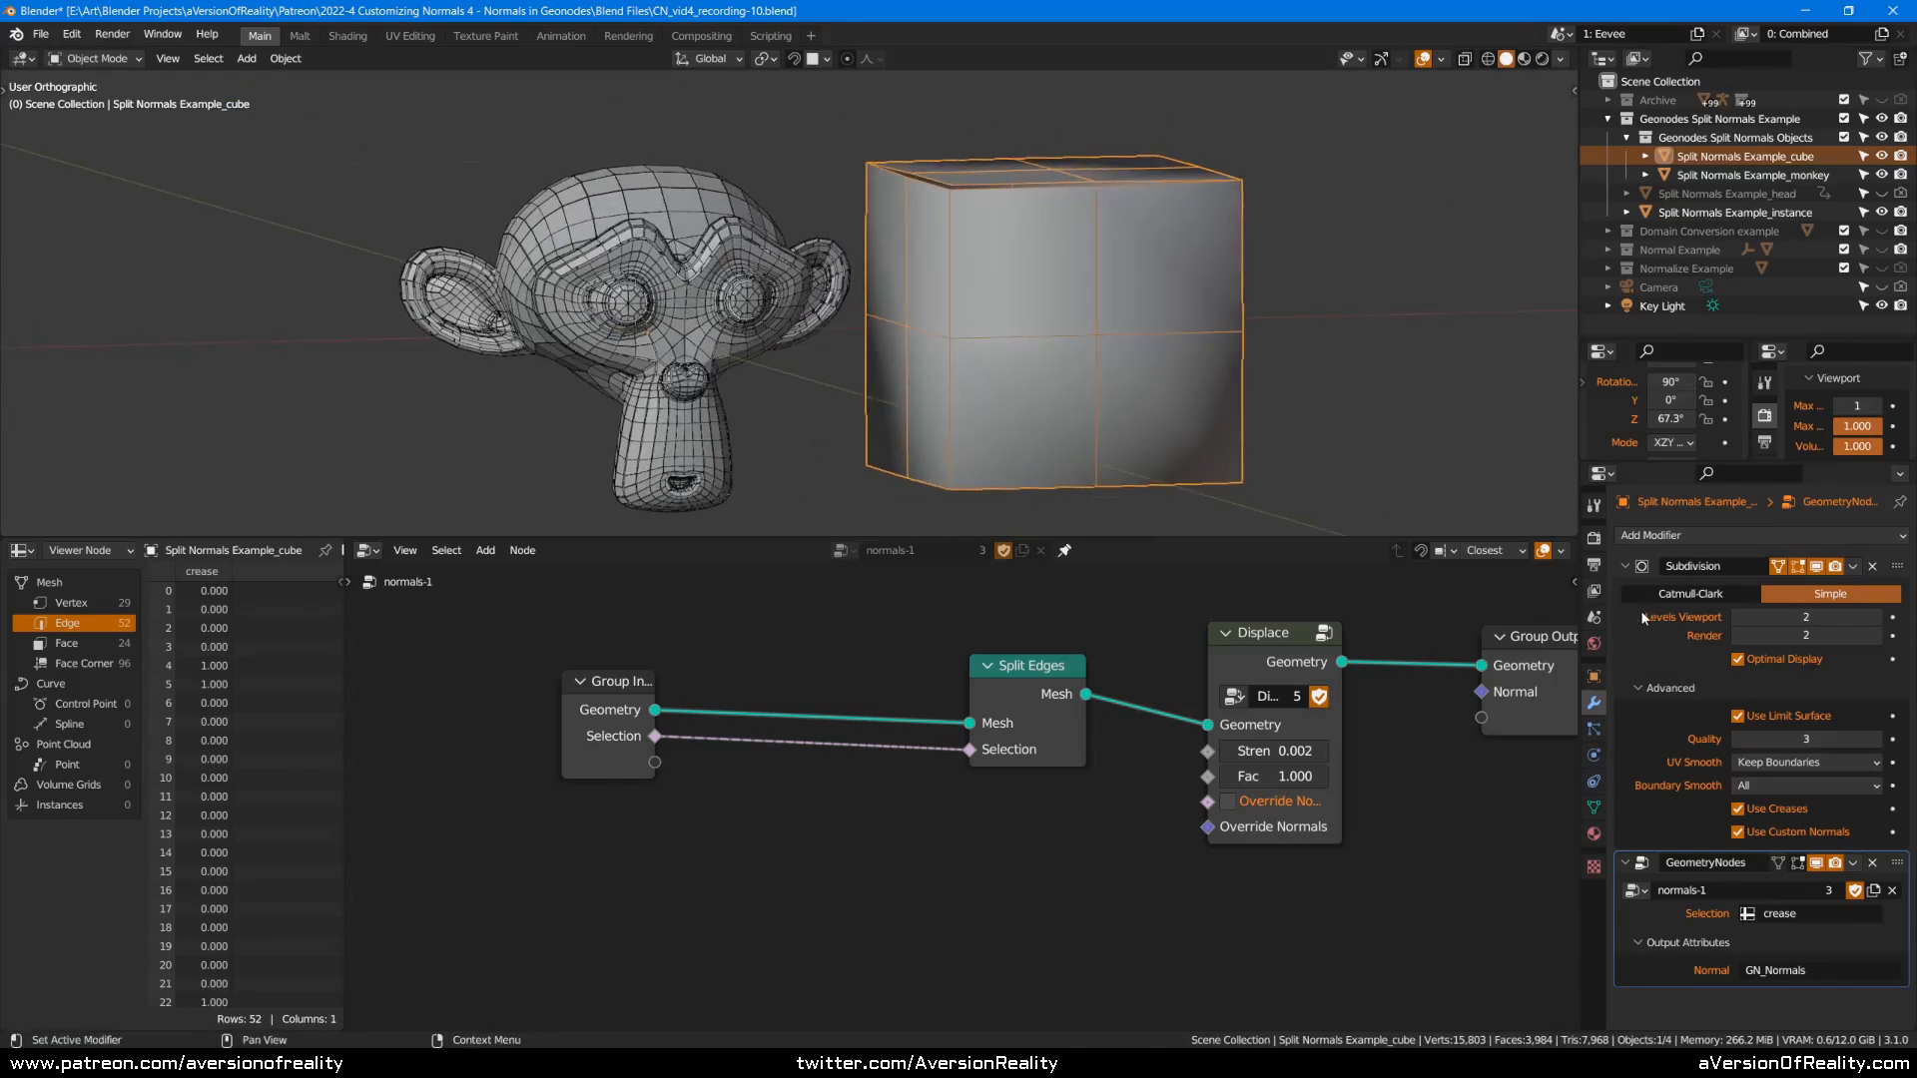
left_click(1692, 596)
left_click(1627, 566)
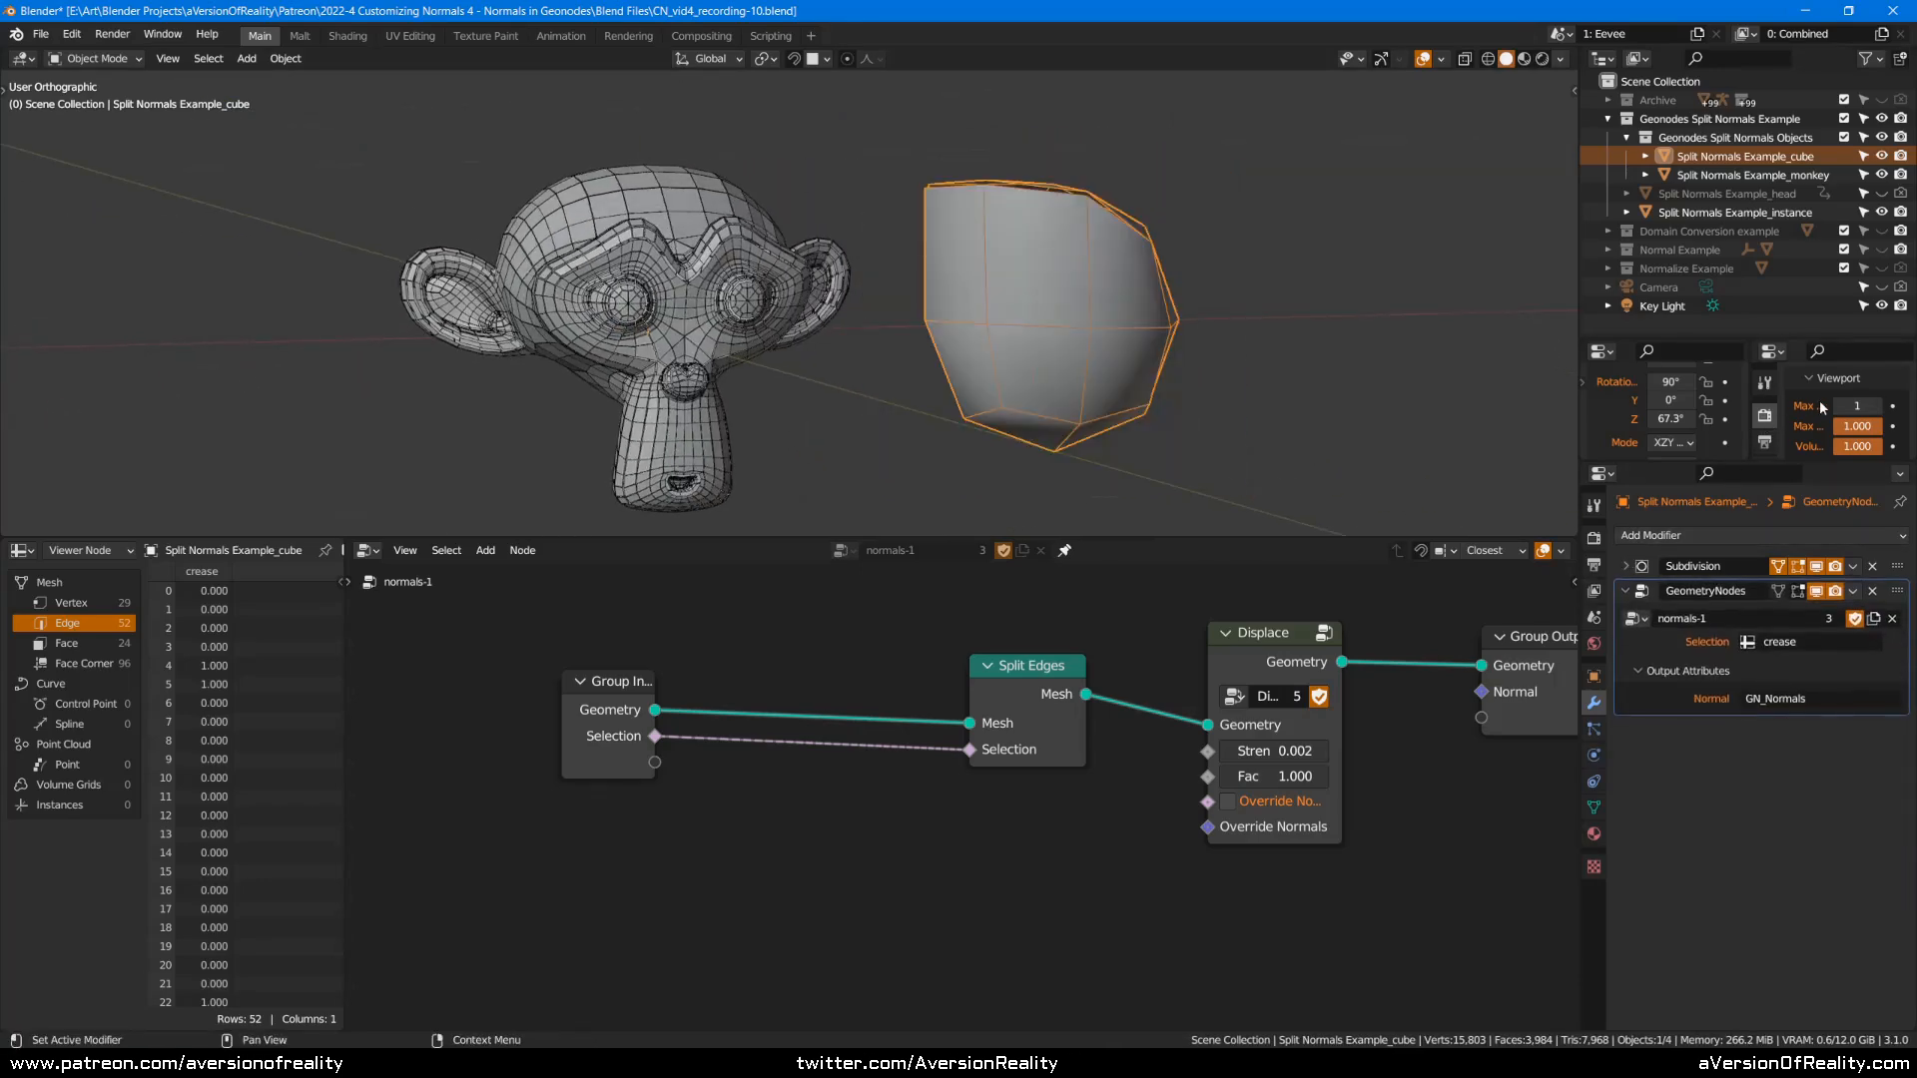
left_click(1836, 404)
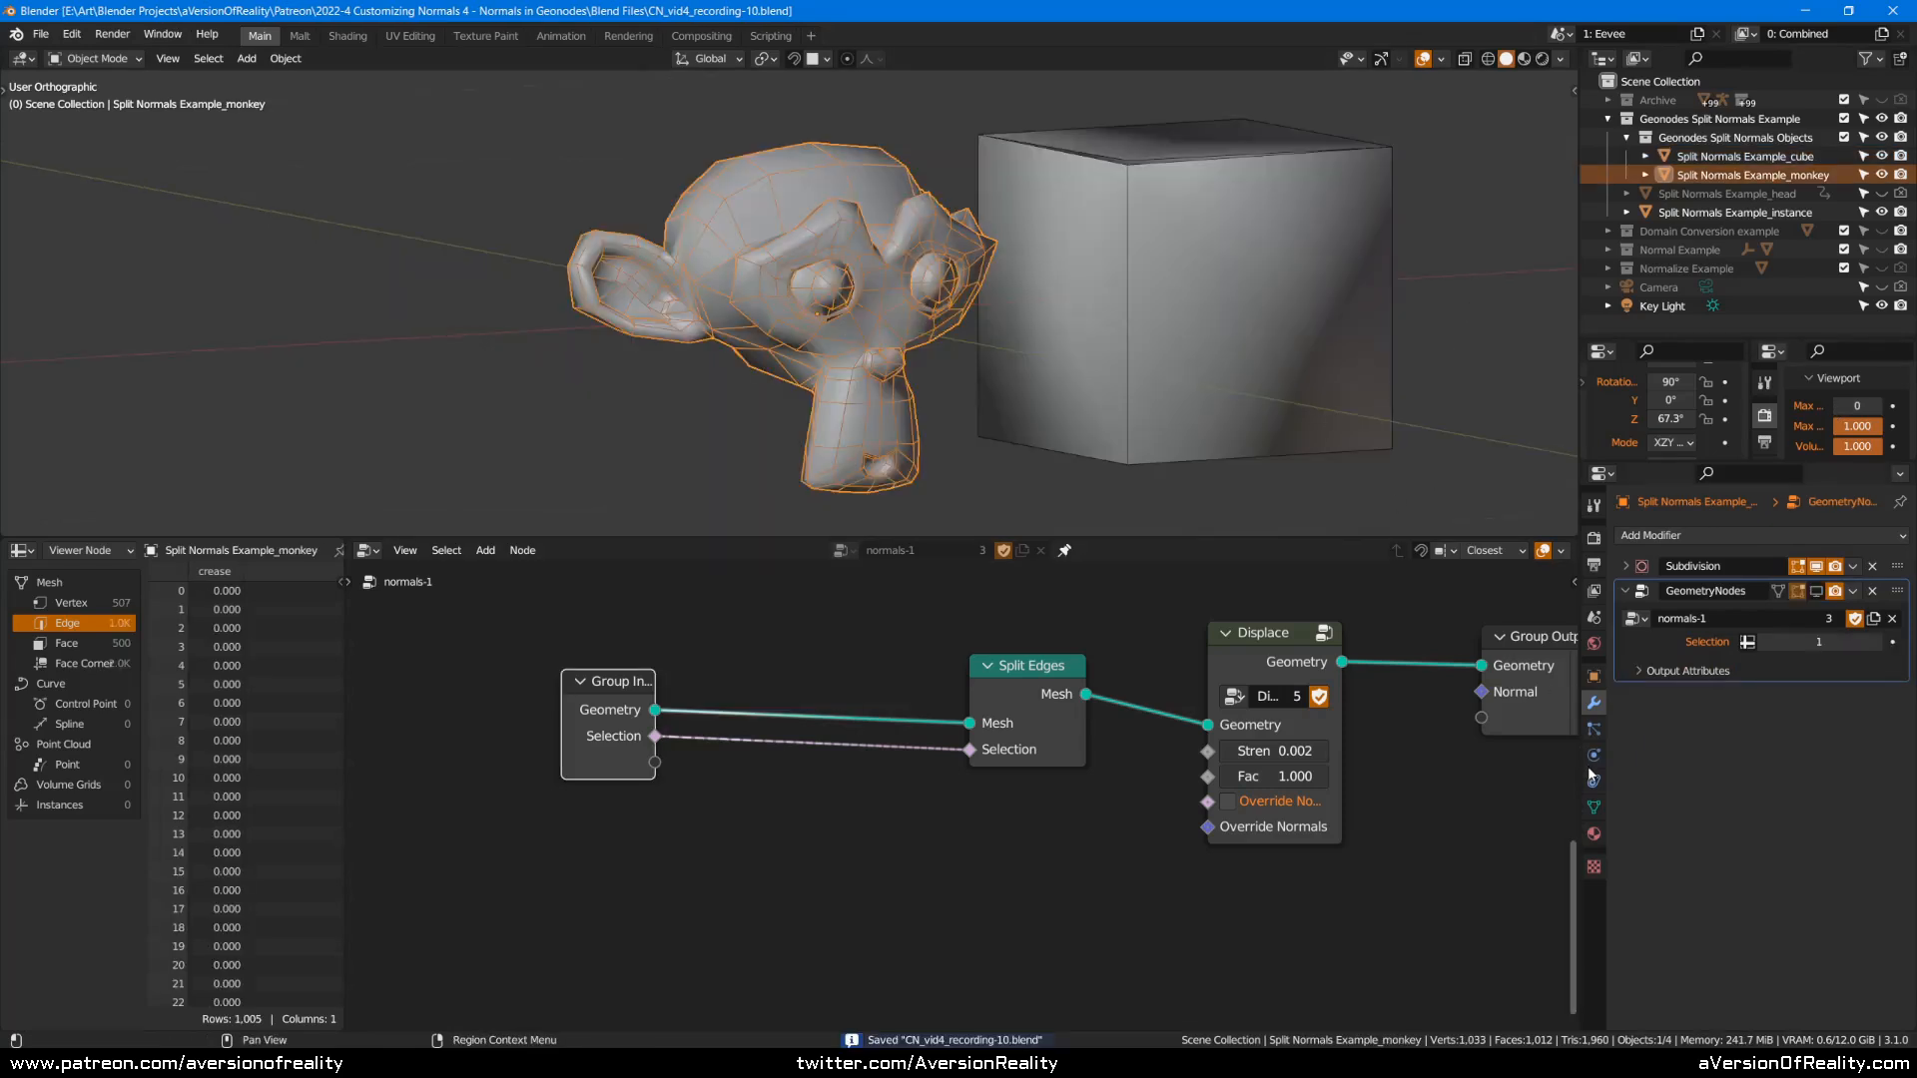
Examine the Attributes list in the monkey's mesh data.
left_click(1594, 809)
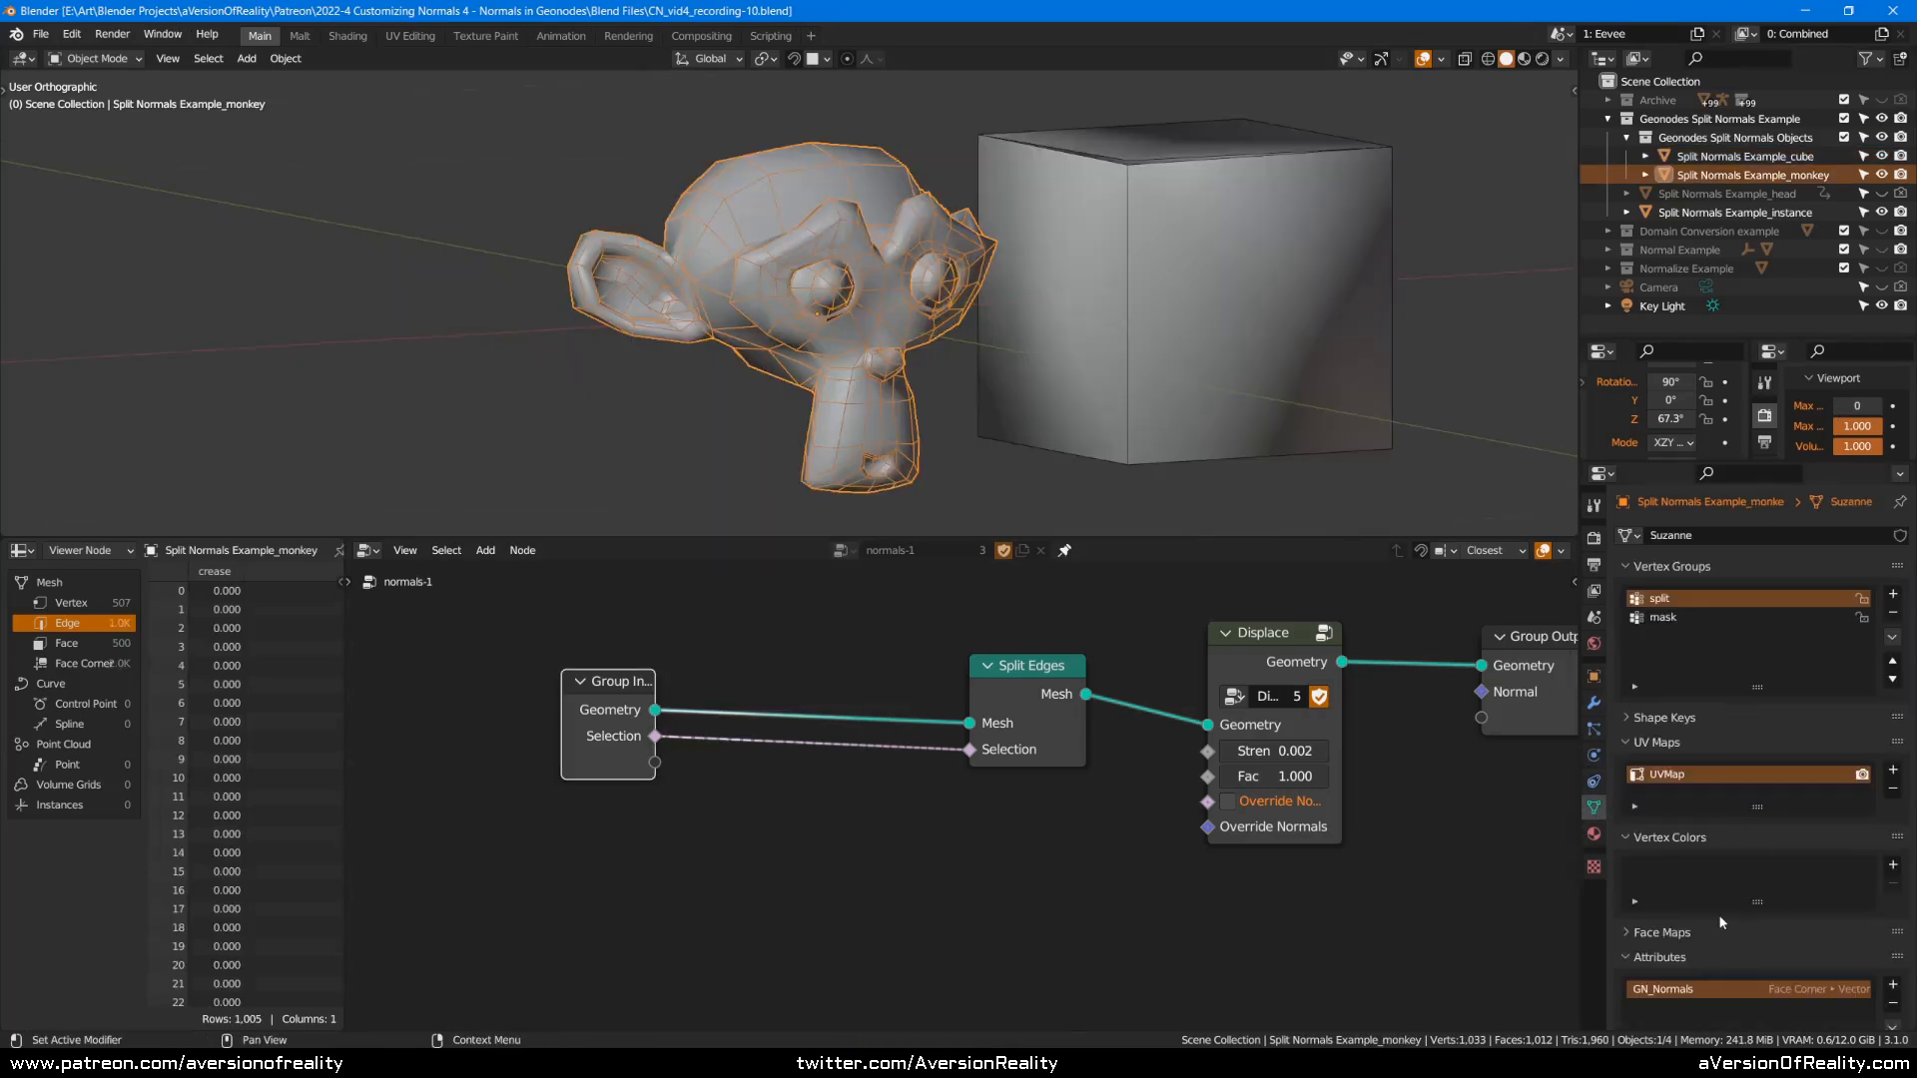
scroll(1730, 897, "down", 3)
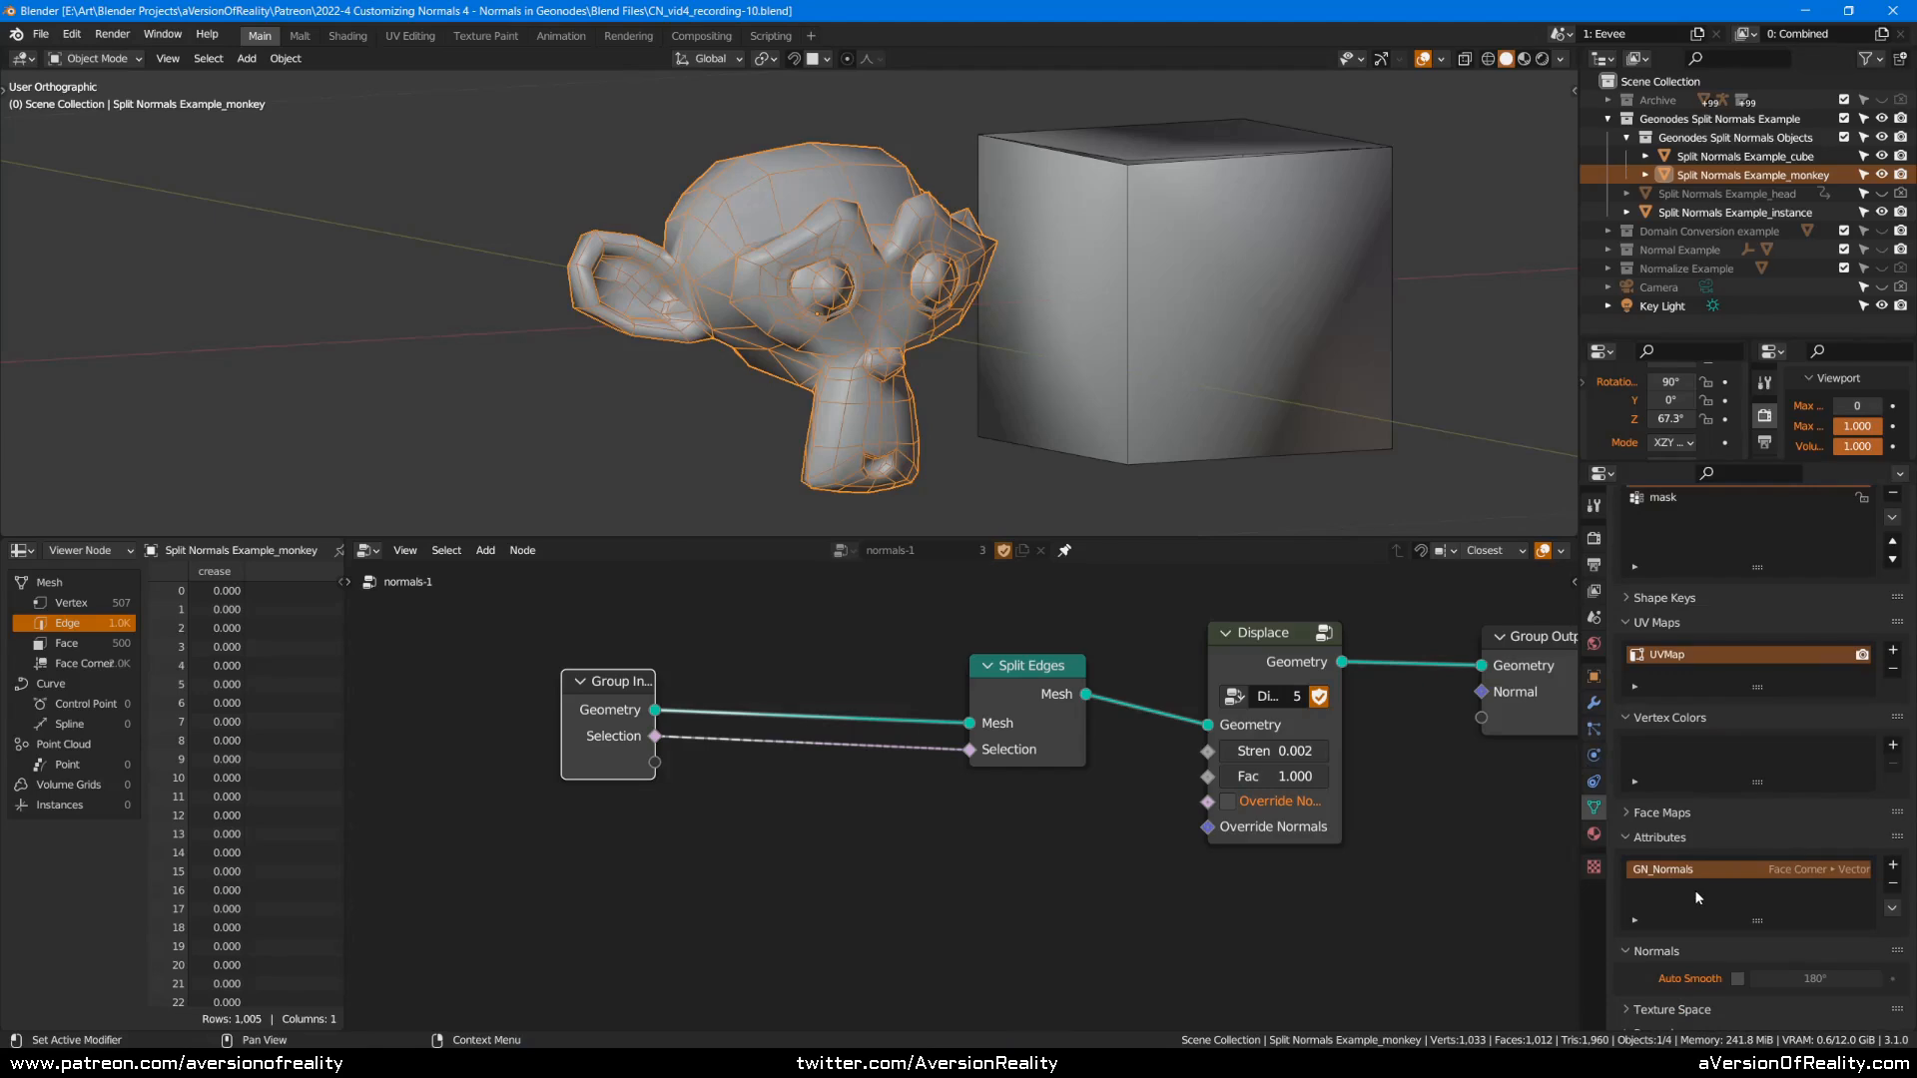
middle_click_drag(1056, 393, 1004, 404)
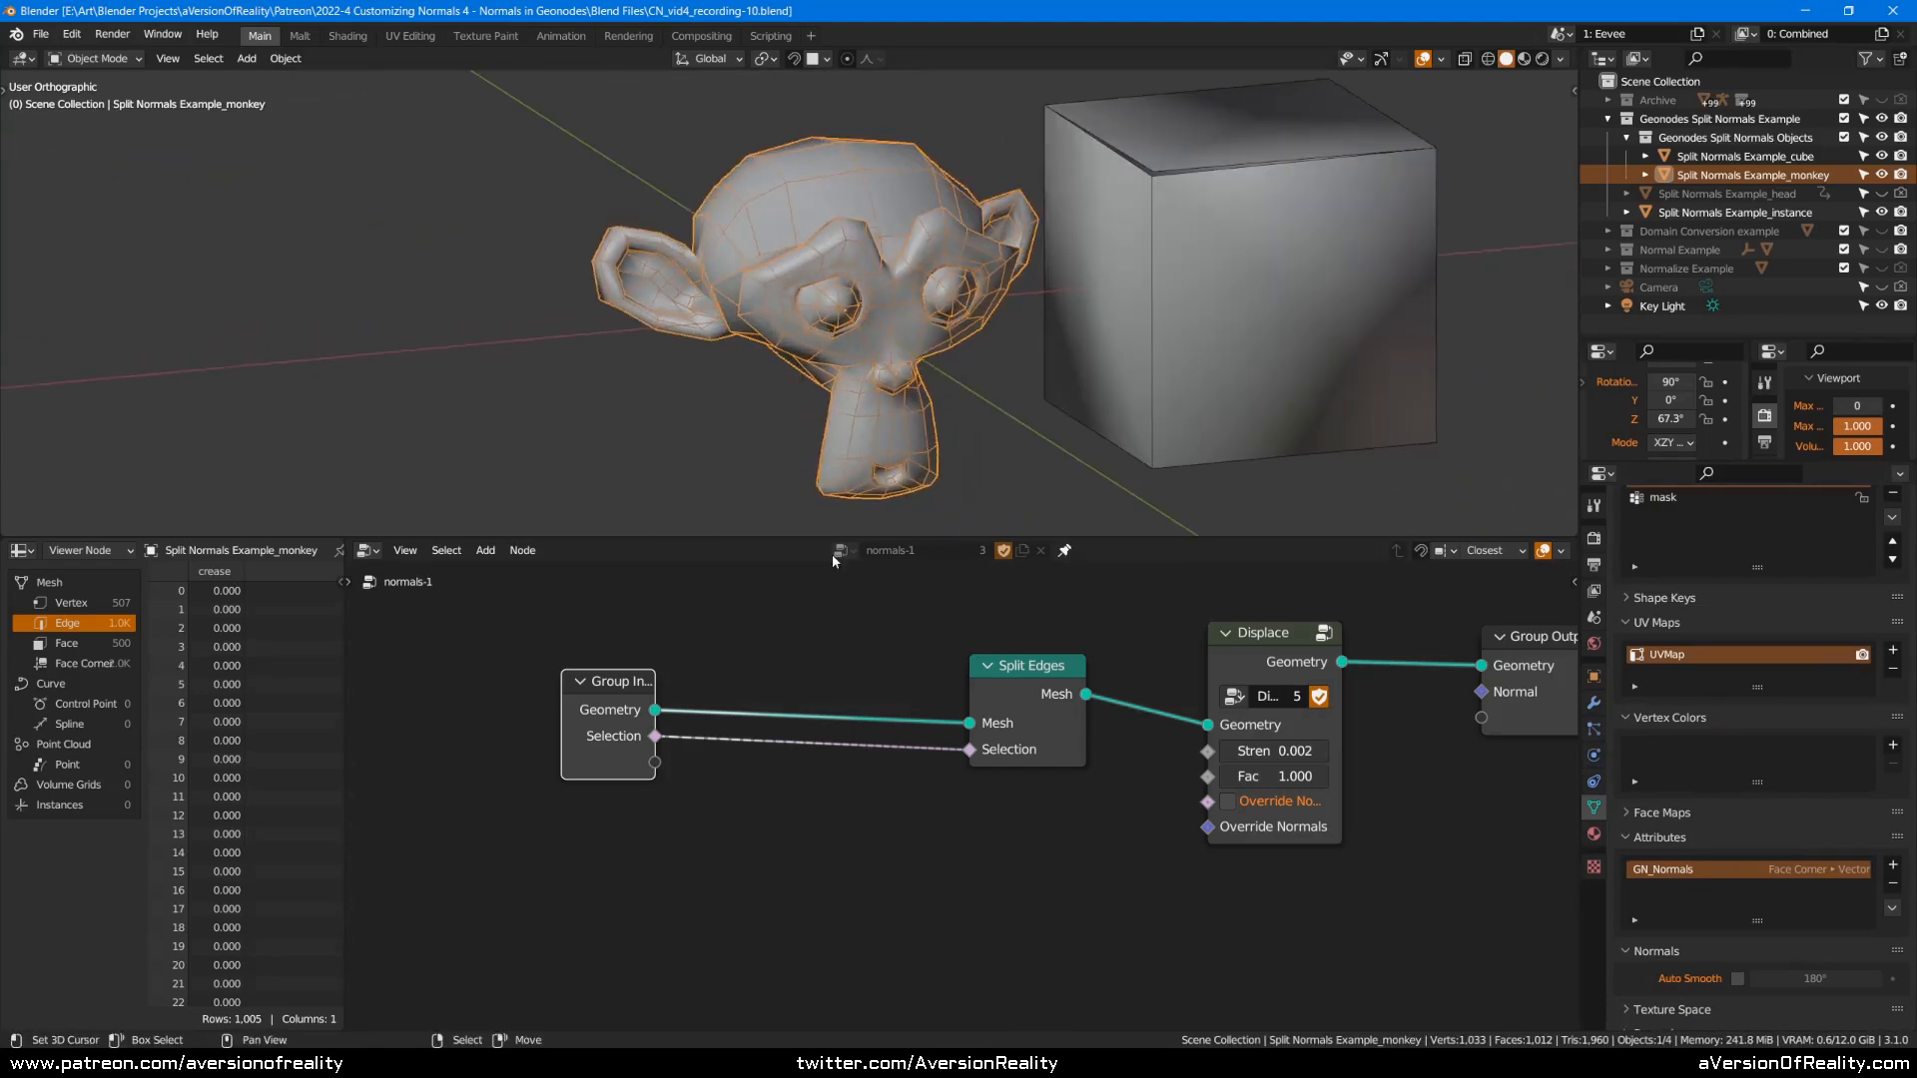
middle_click_drag(940, 288, 1068, 273)
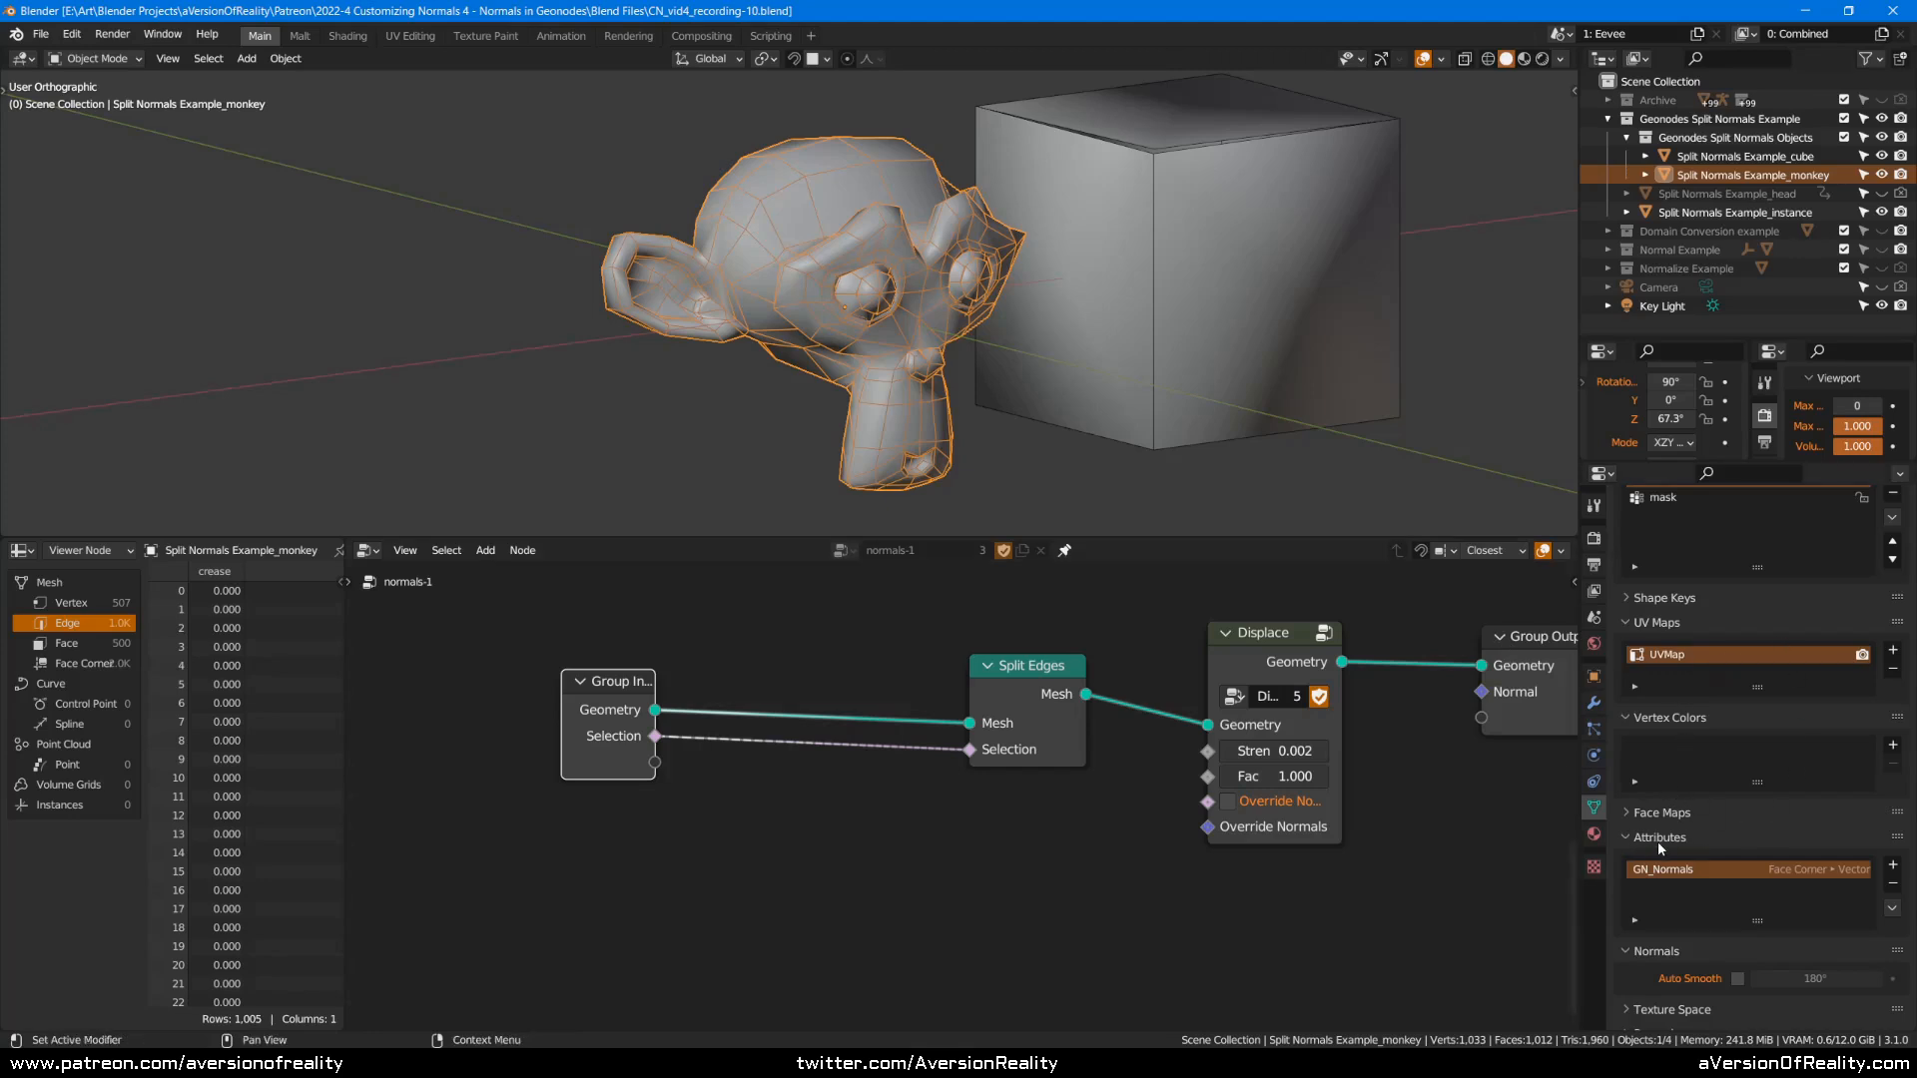
Select all of the monkey's sharp edges by similar sharpness in Edit Mode and set their crease to 1.
middle_click_drag(1278, 319, 888, 185)
key("Tab")
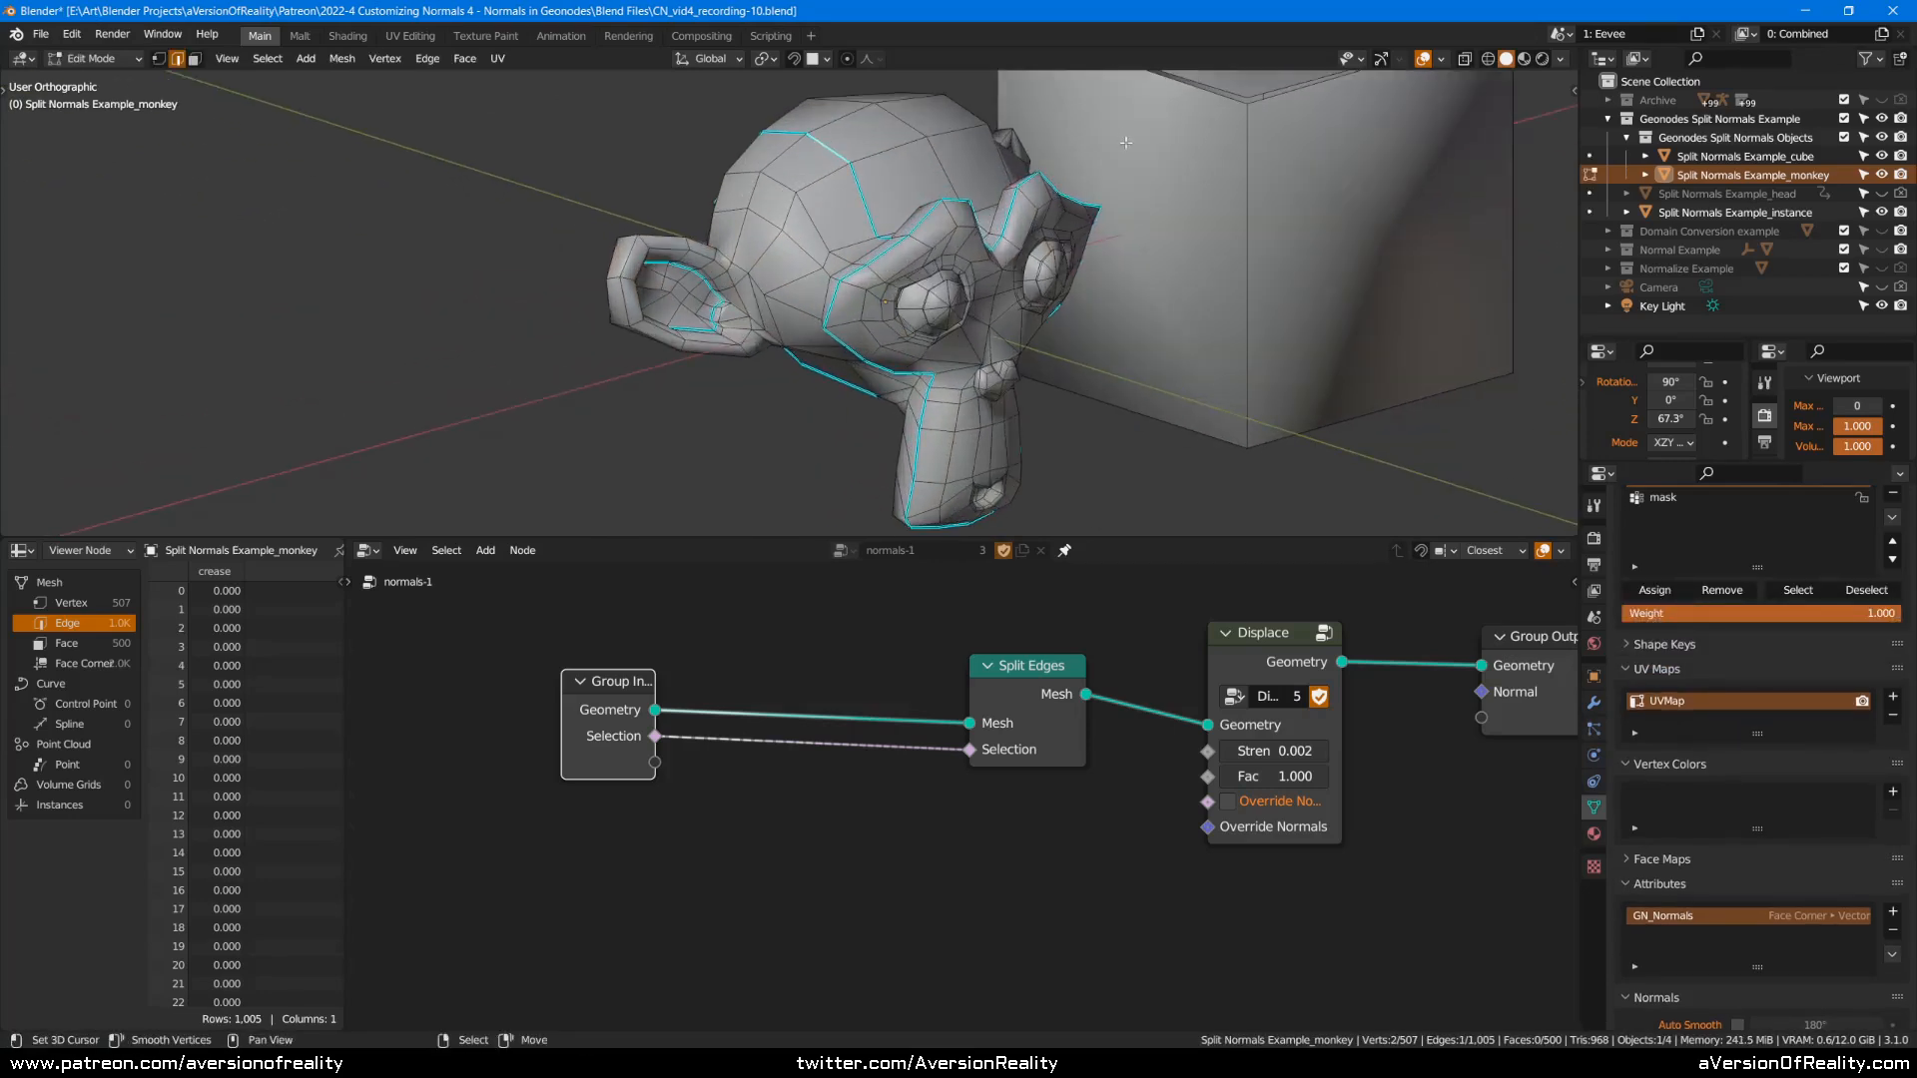
key("shift+g")
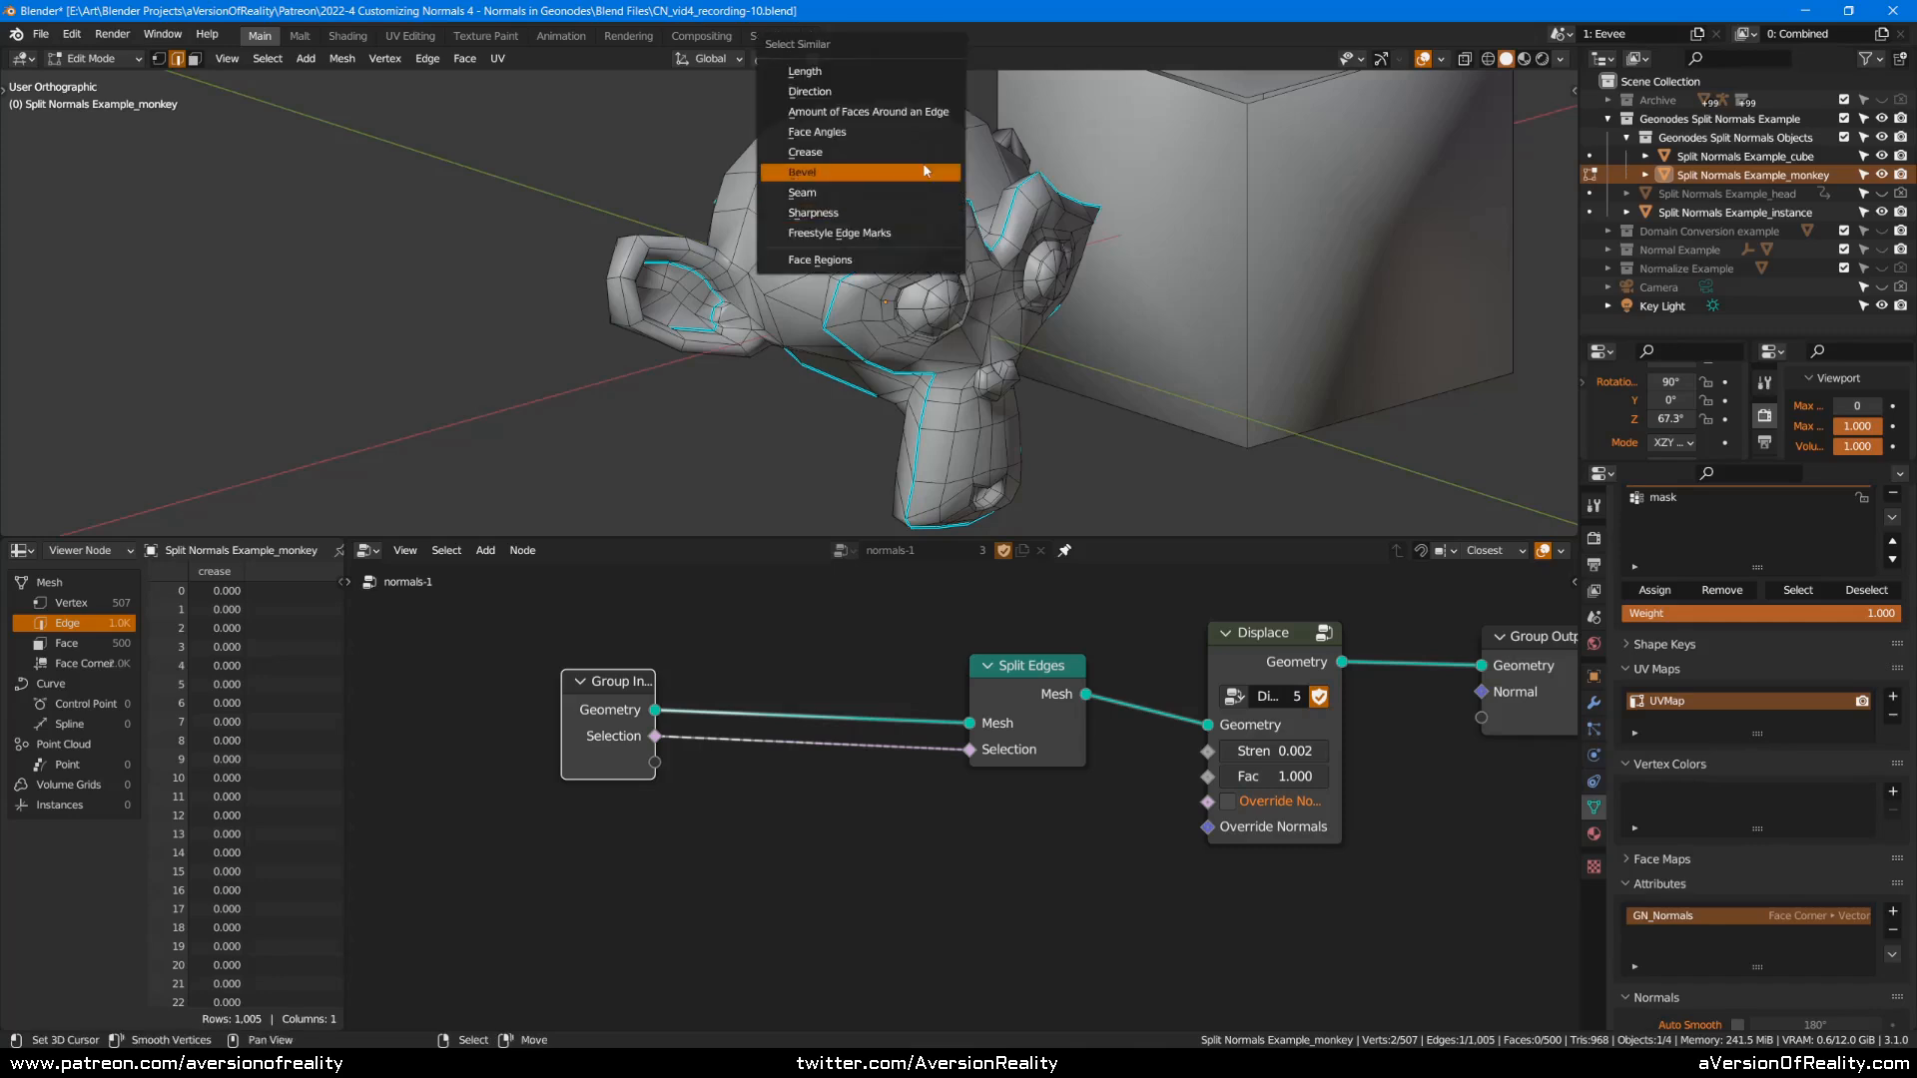
left_click(868, 210)
key("shift+e")
key("1")
key("Return")
middle_click_drag(867, 209, 1088, 244)
key("Tab")
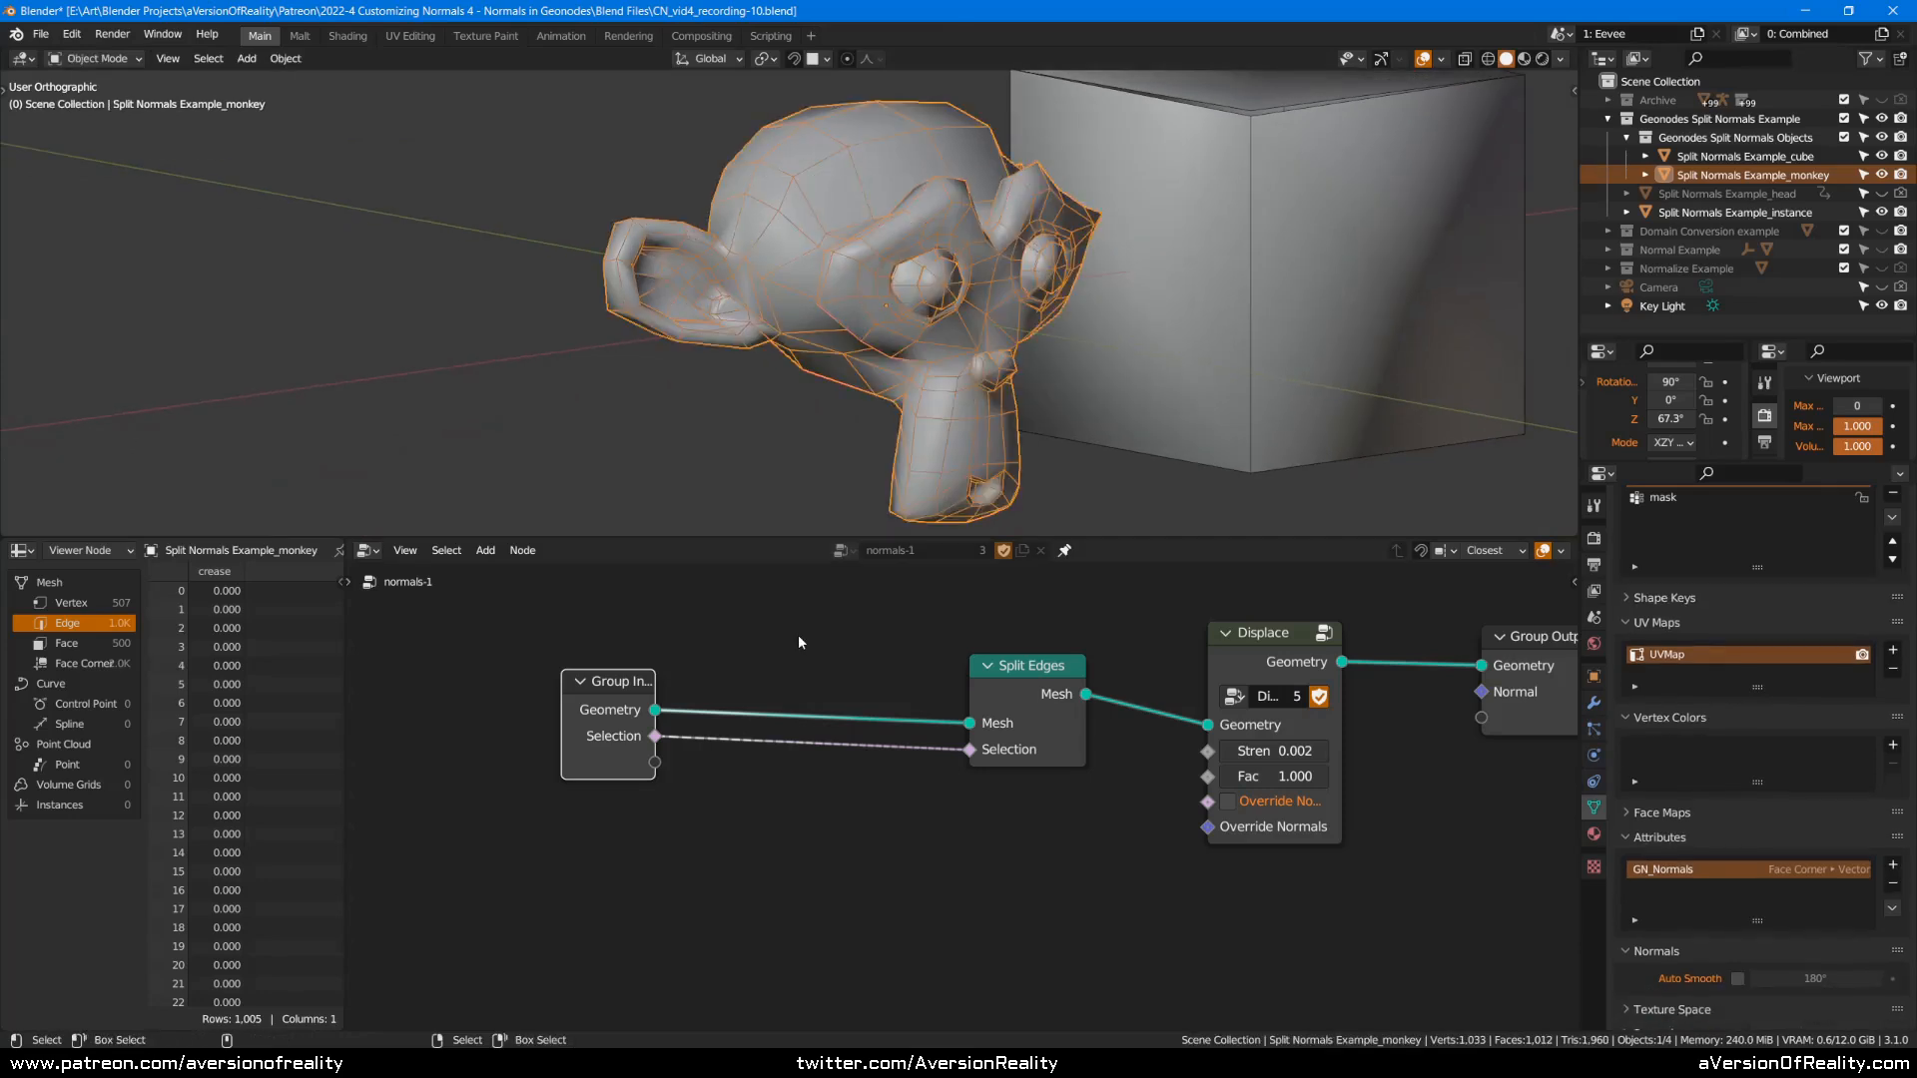
Enable the monkey's GeometryNodes modifier in the viewport and set its Selection input to the crease attribute.
left_click(1596, 702)
left_click(1814, 592)
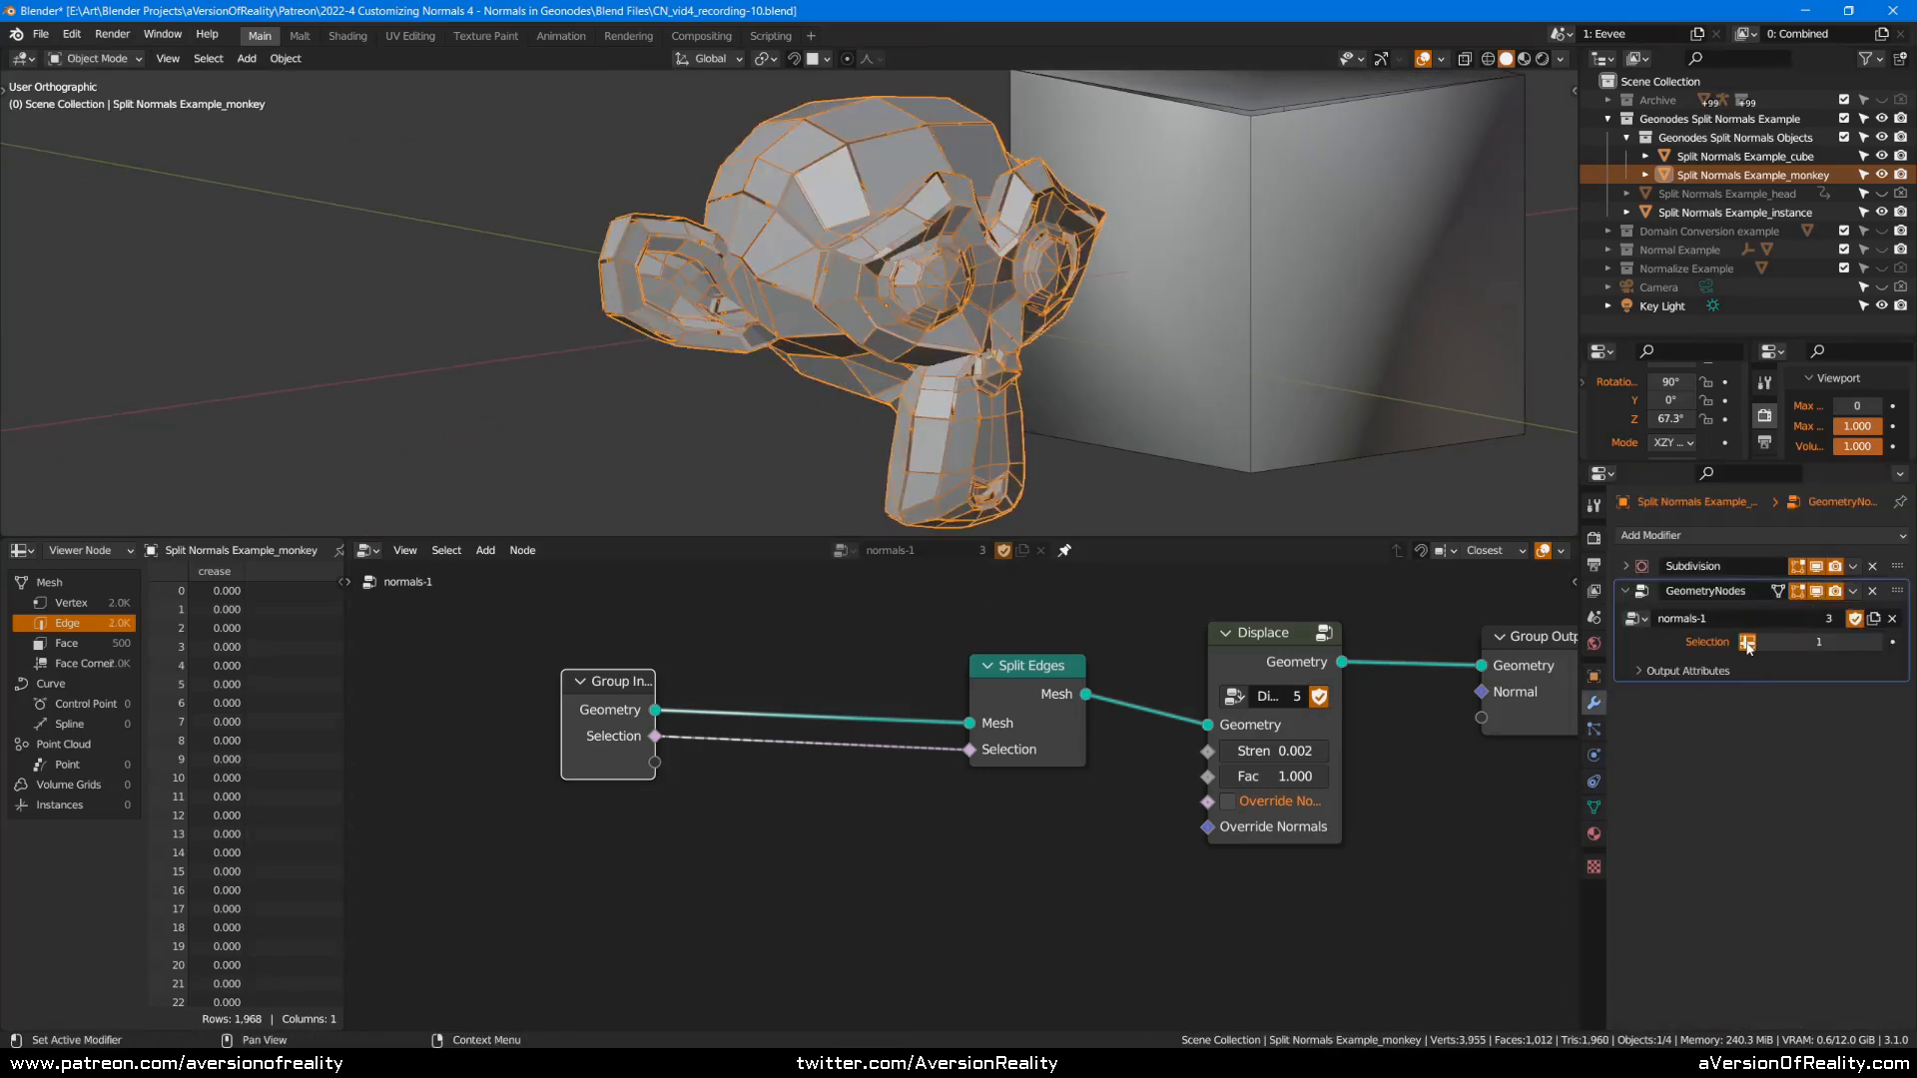
left_click(1747, 642)
left_click(1793, 642)
left_click(1800, 701)
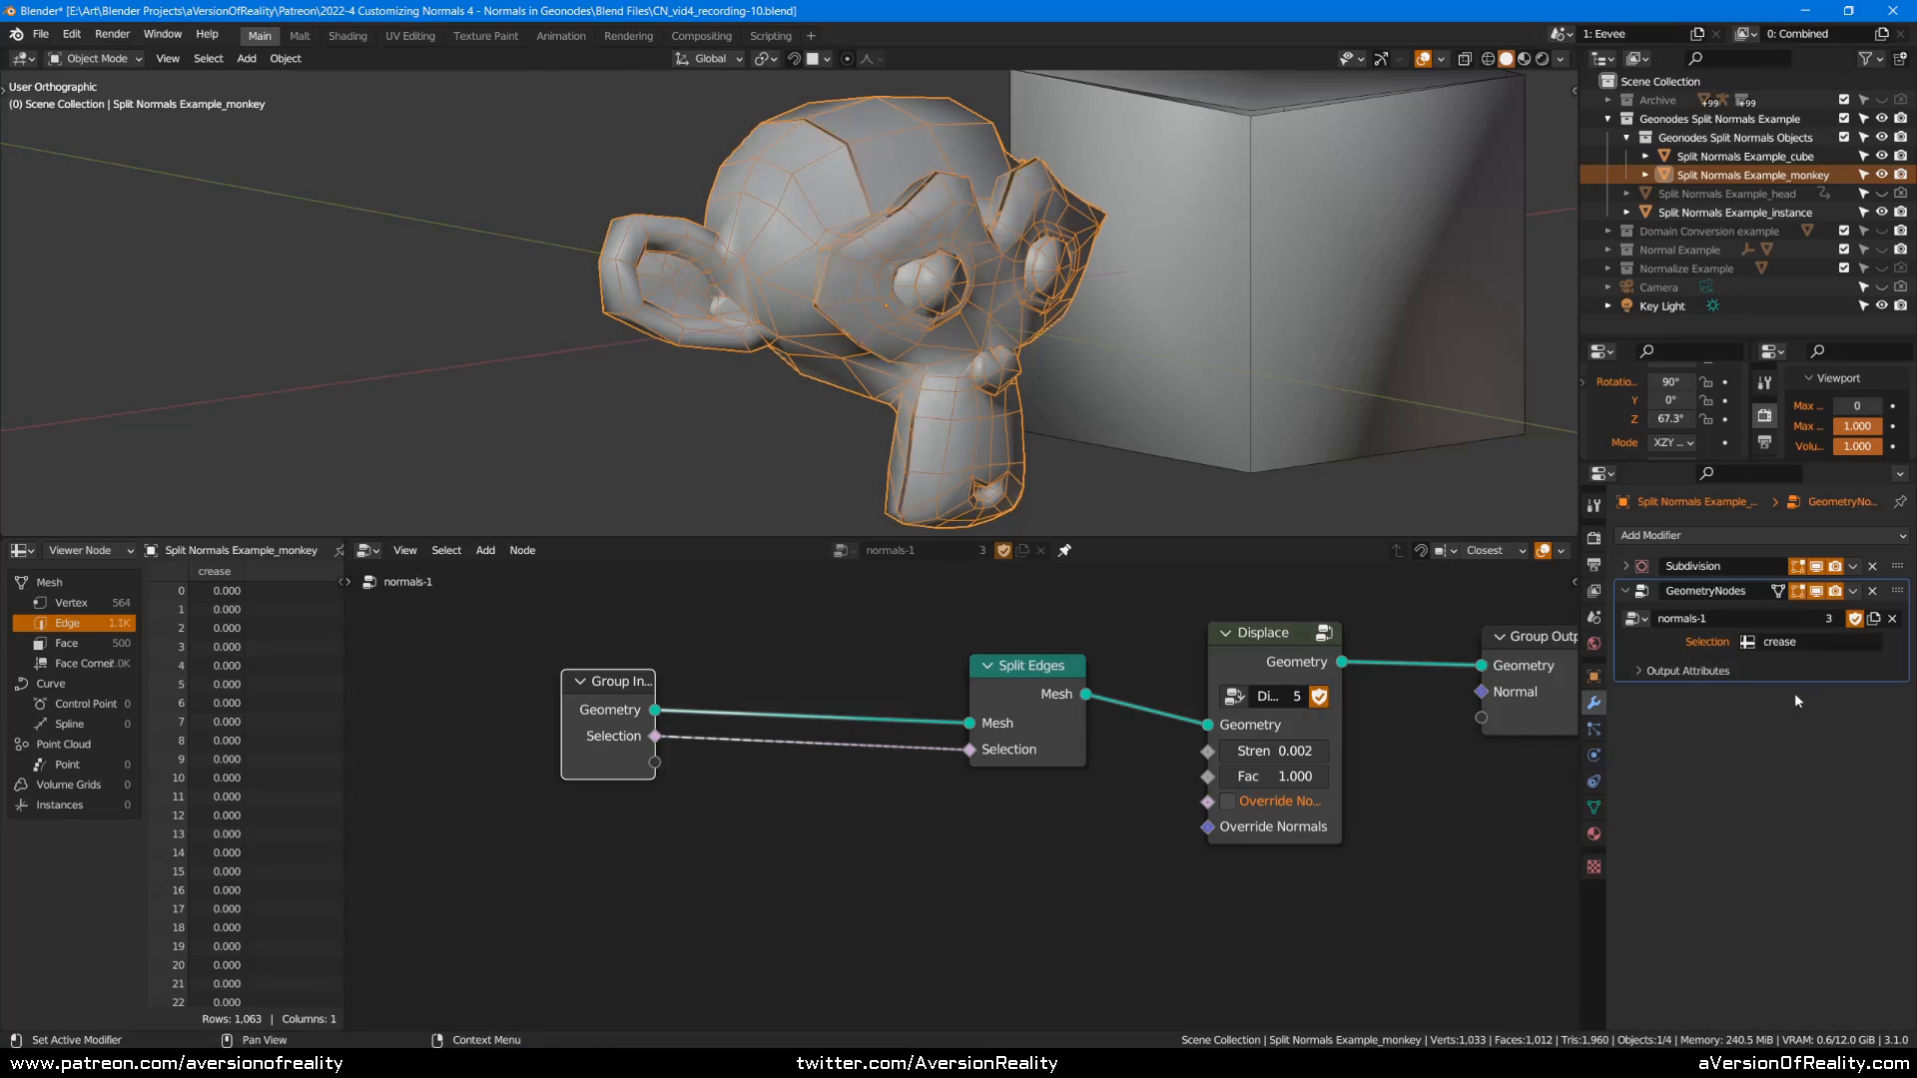
Link the Group Input's Selection to a new Selection socket on the Group Output.
scroll(583, 717, "down", 2)
scroll(583, 717, "up", 1)
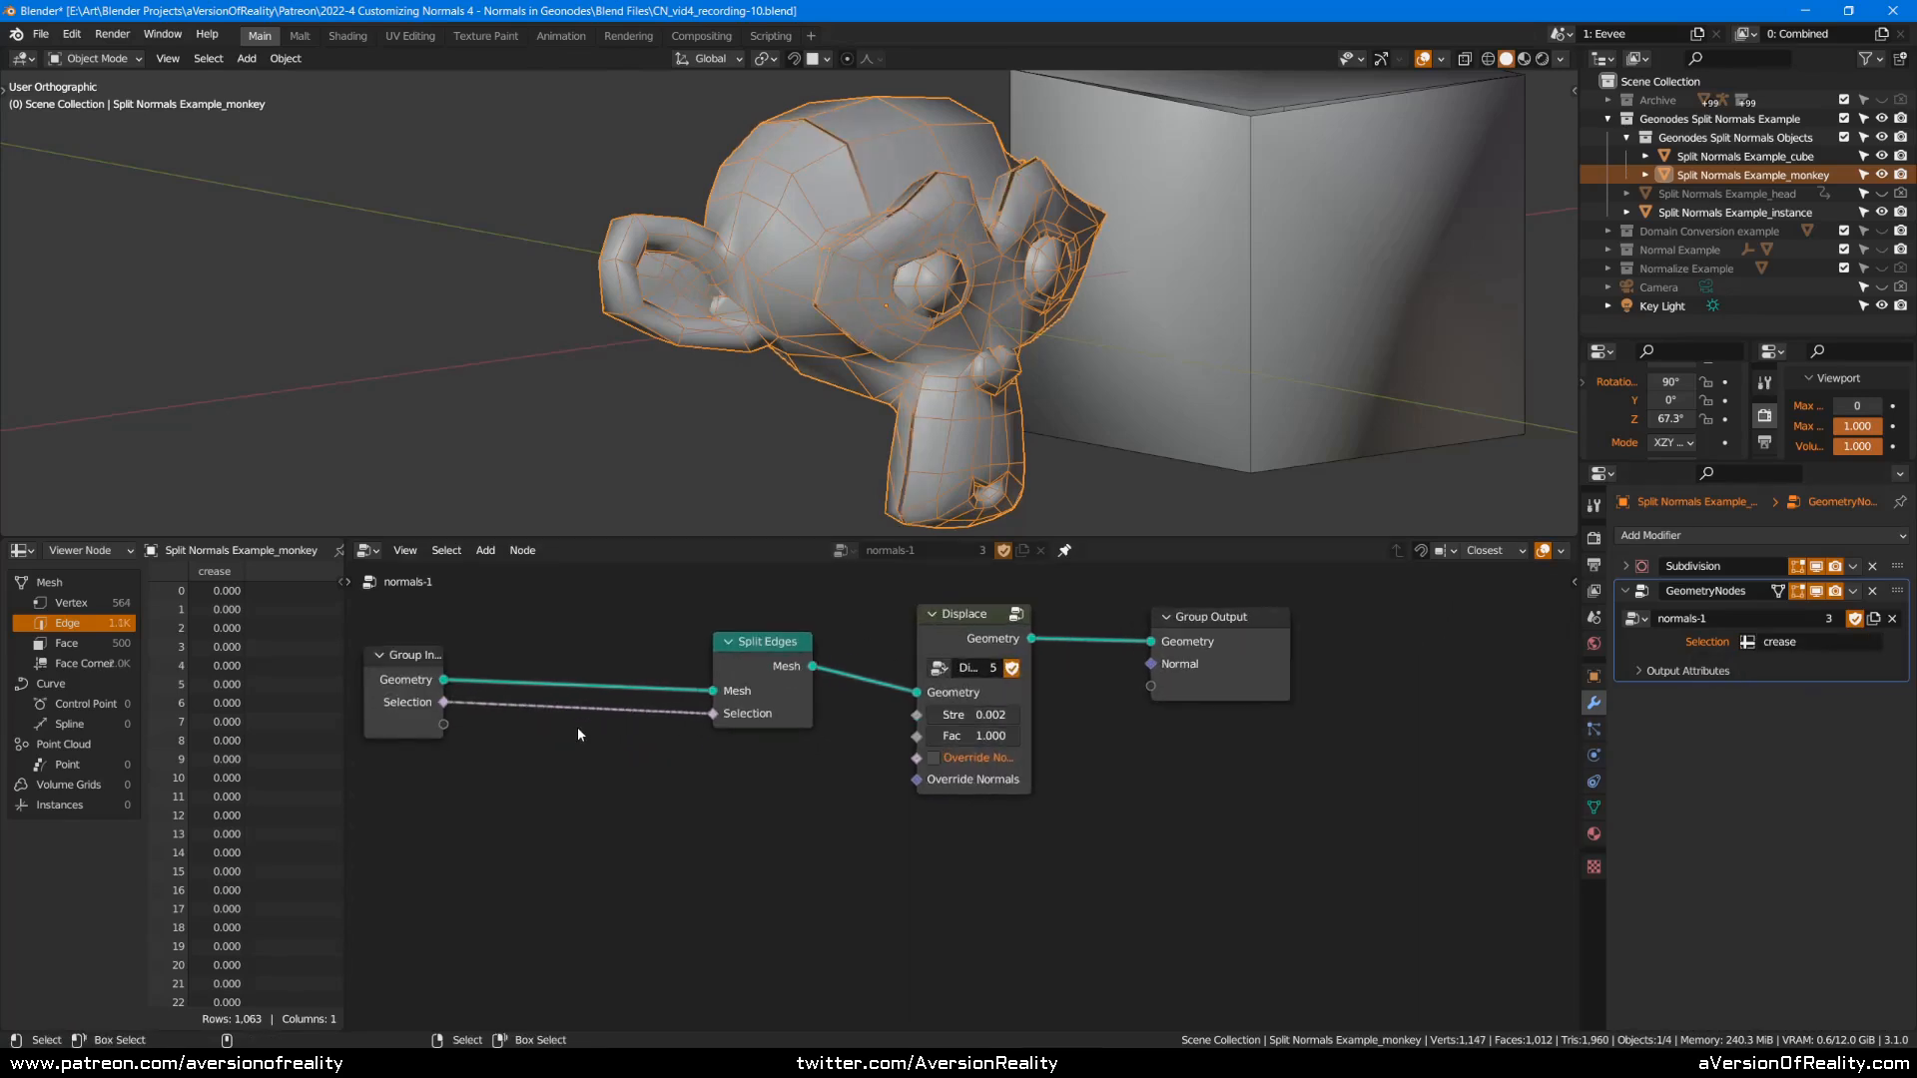
left_click_drag(444, 703, 1151, 686)
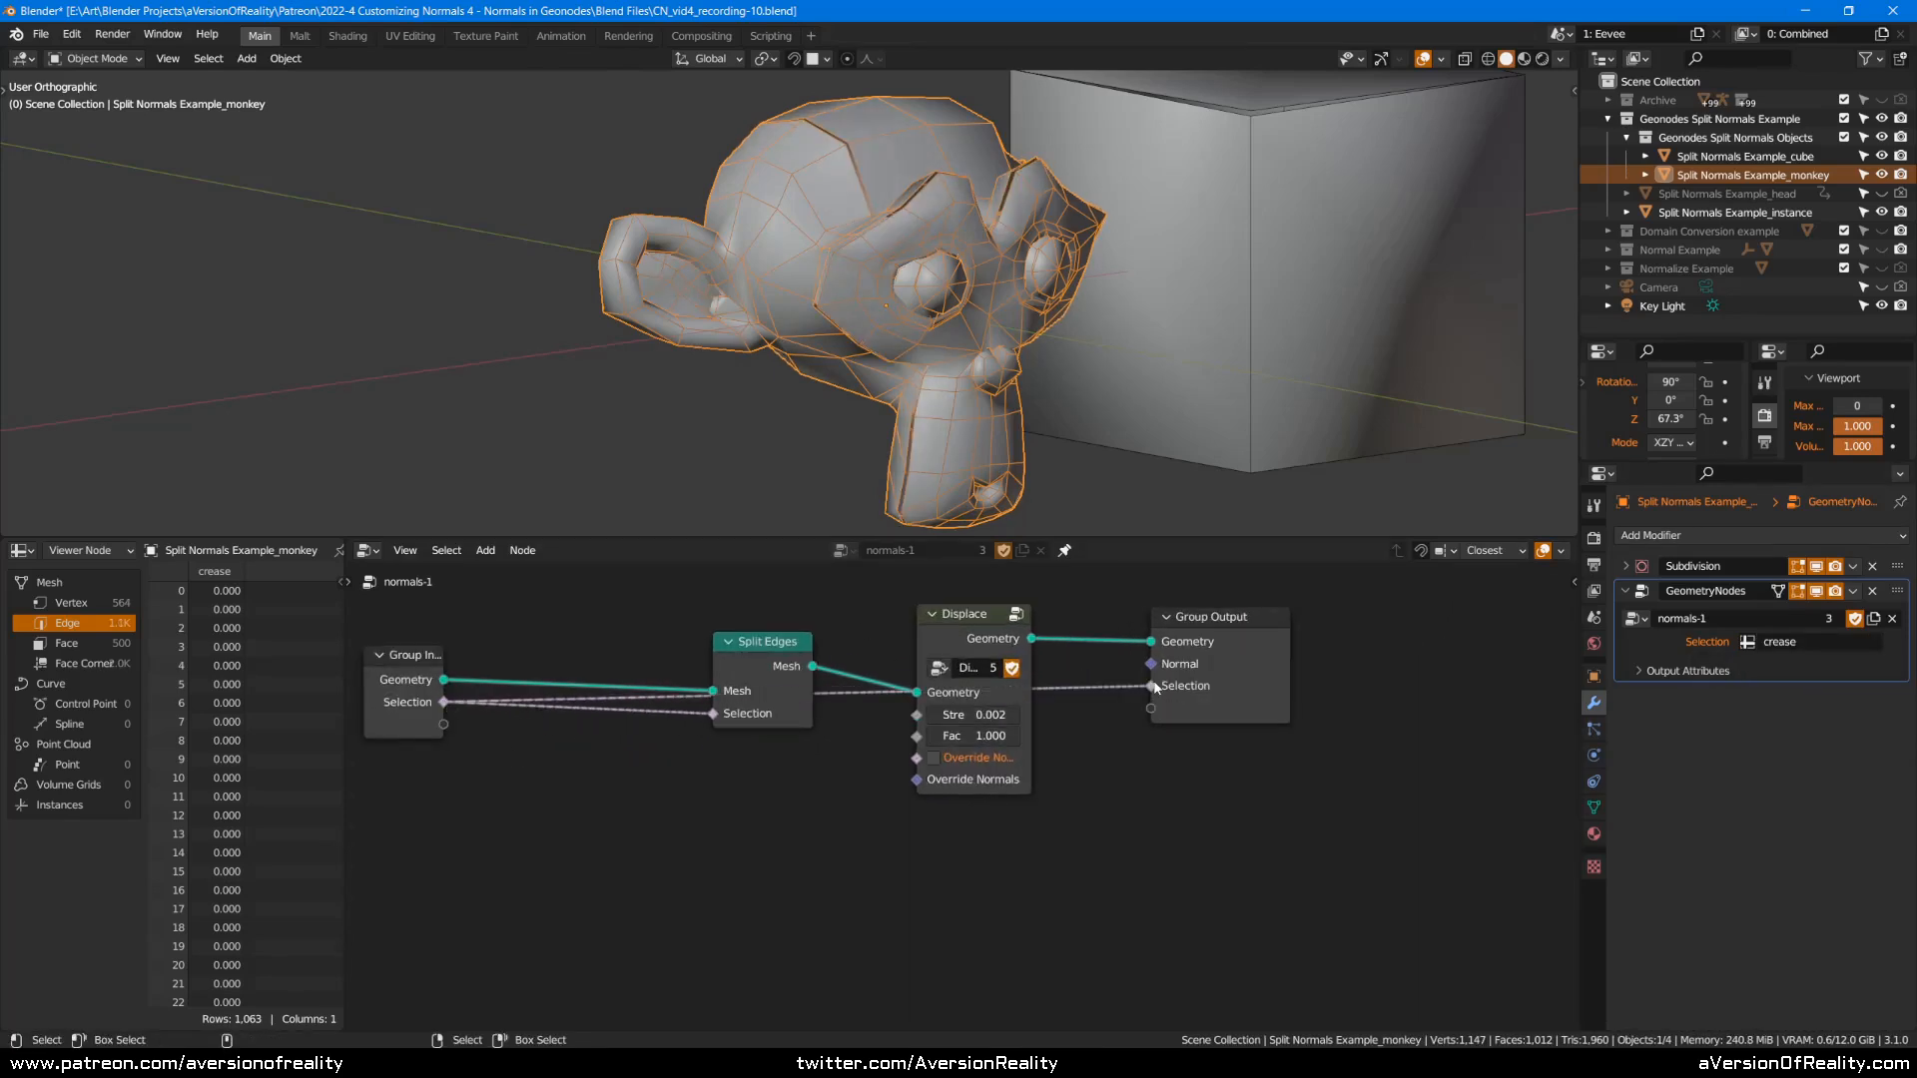
Add an attribute named sharp to the cube's mesh data with the Edge domain and Boolean data type.
left_click(1309, 356)
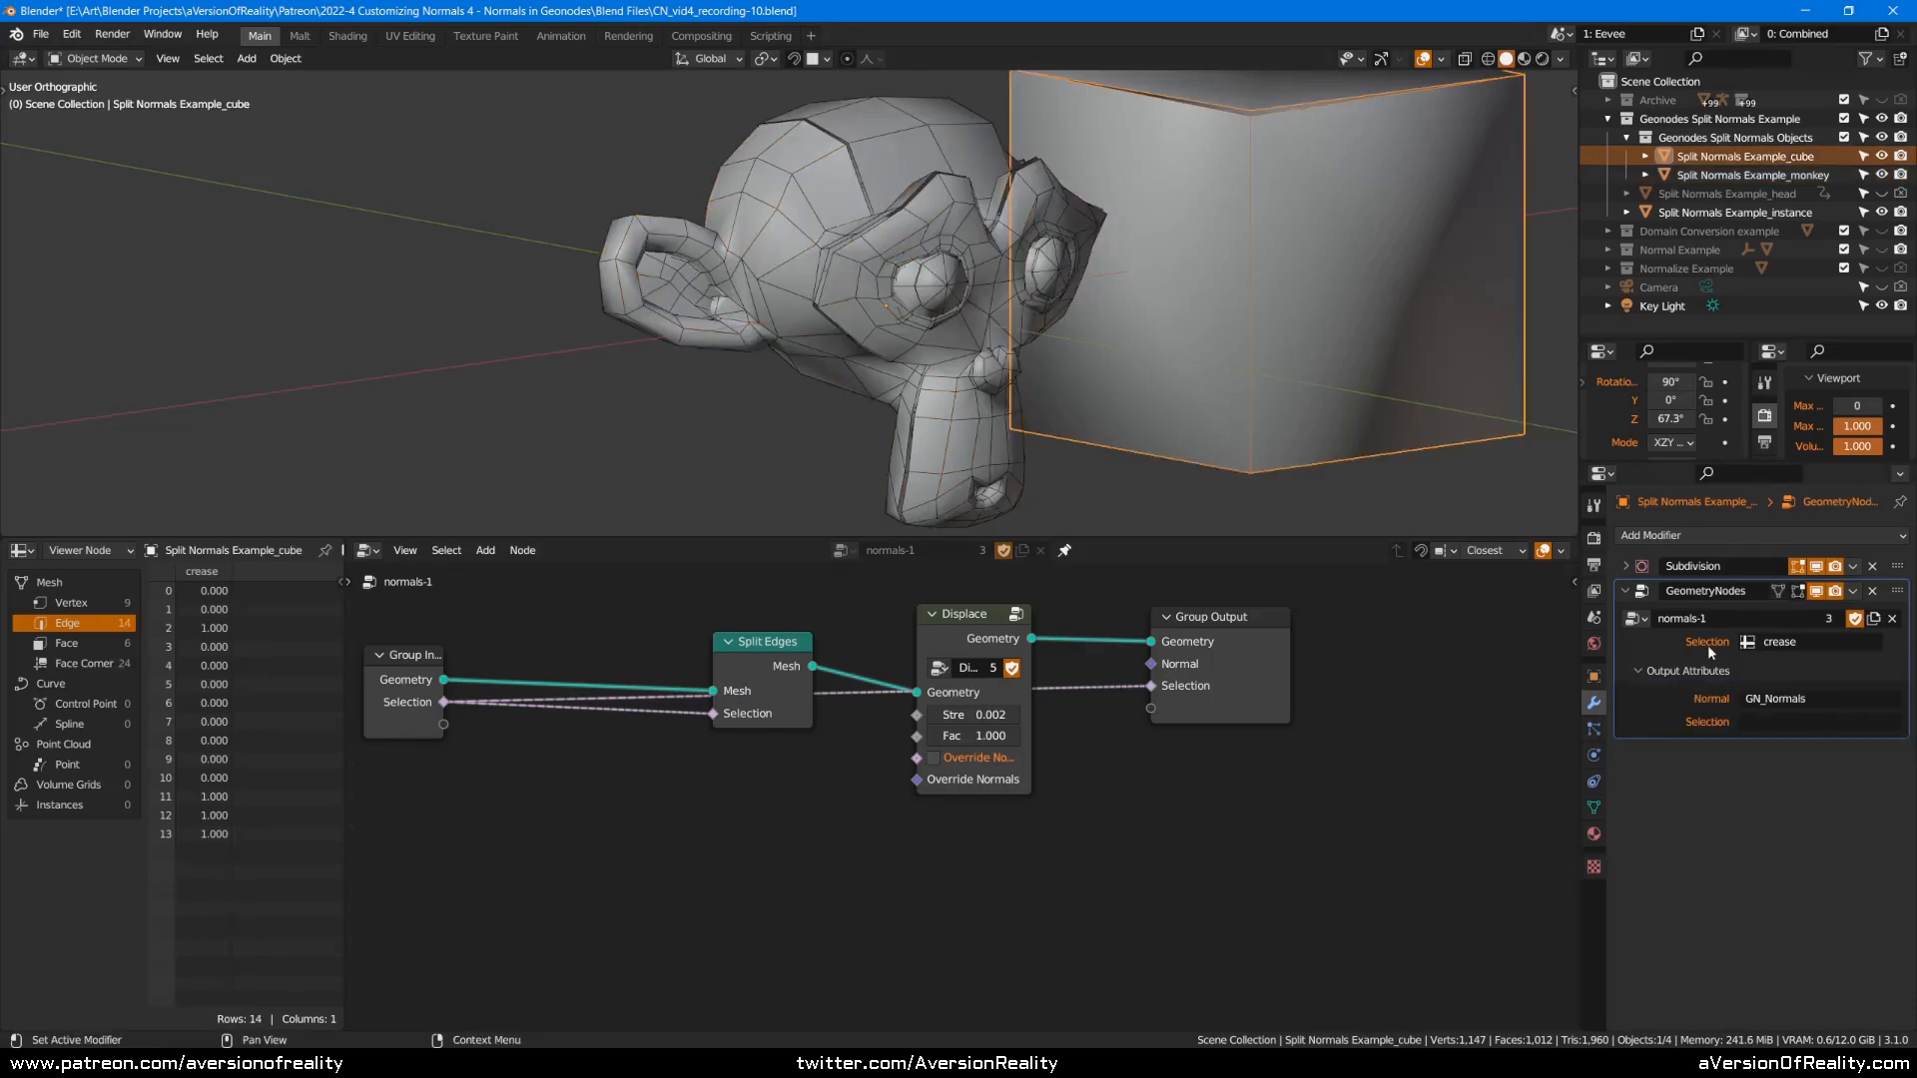
left_click(1594, 808)
scroll(1797, 919, "down", 4)
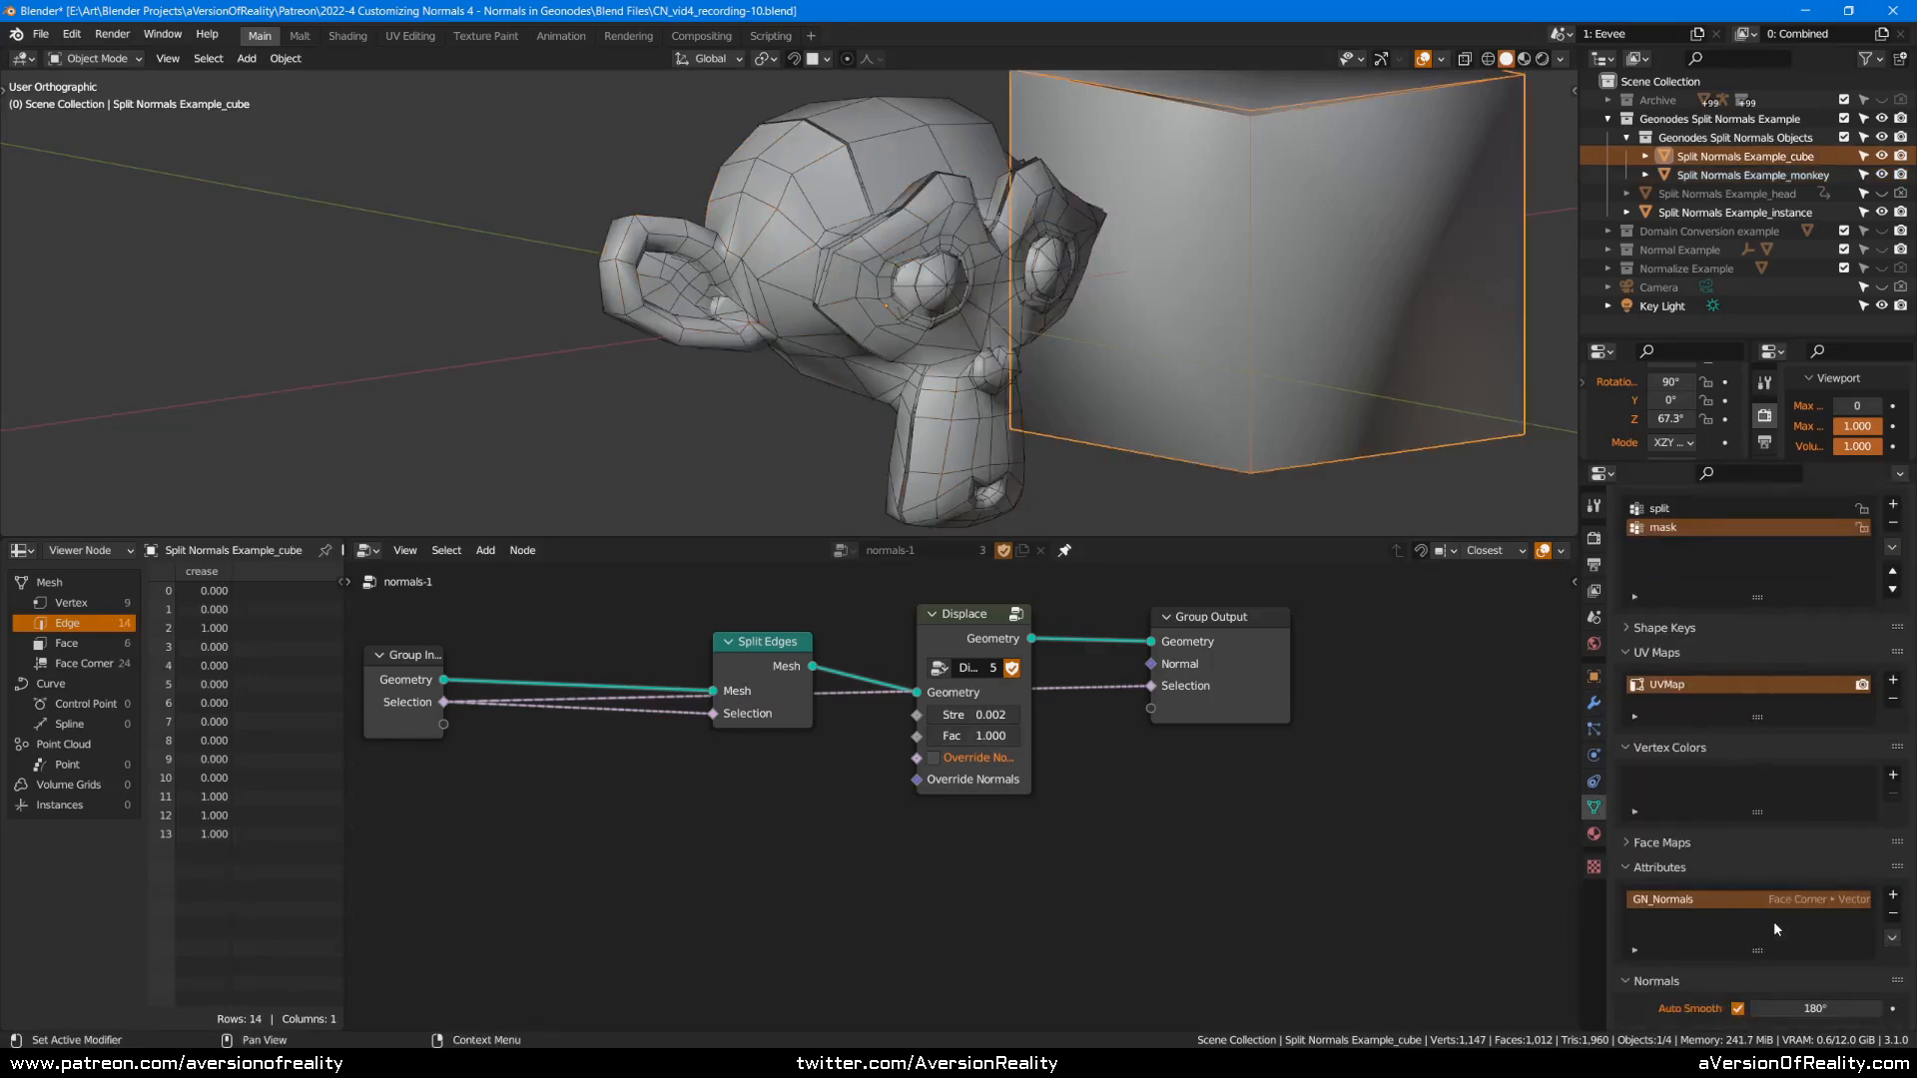
left_click(1893, 837)
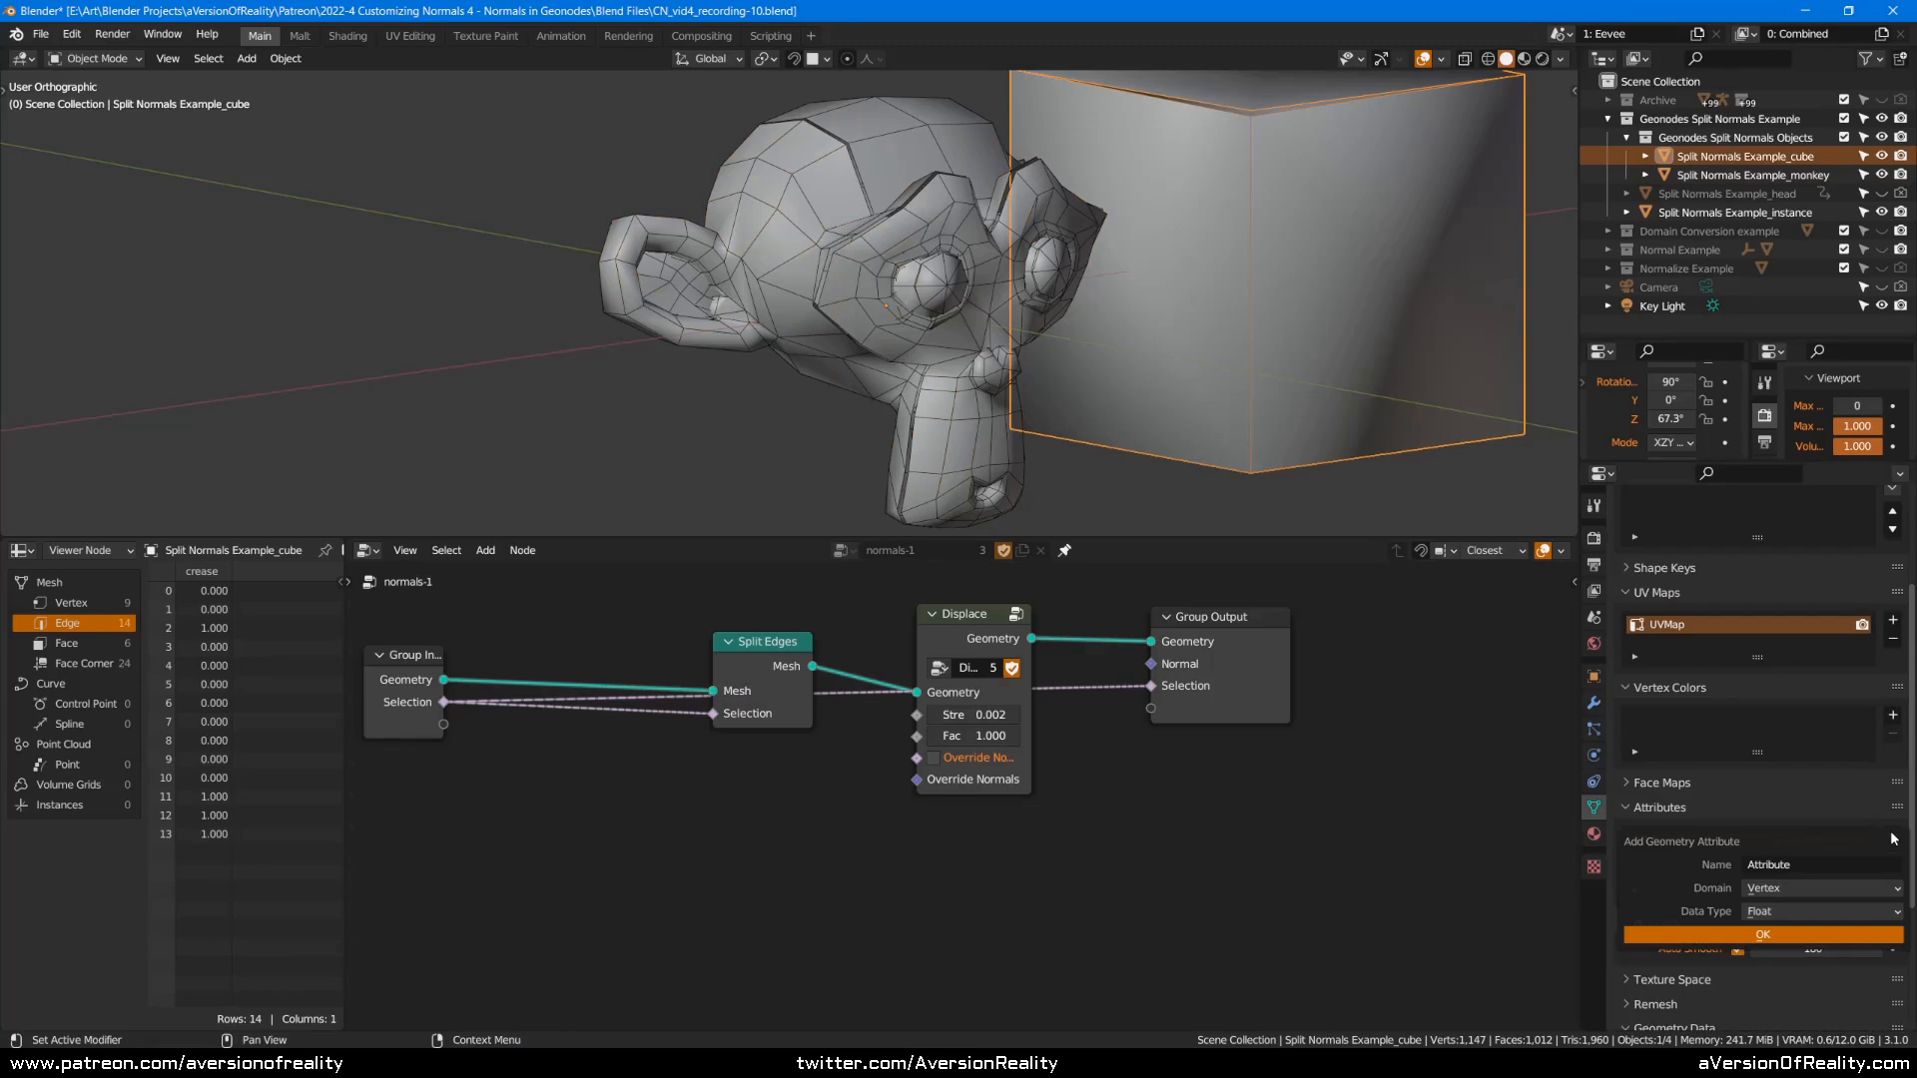
left_click(1795, 865)
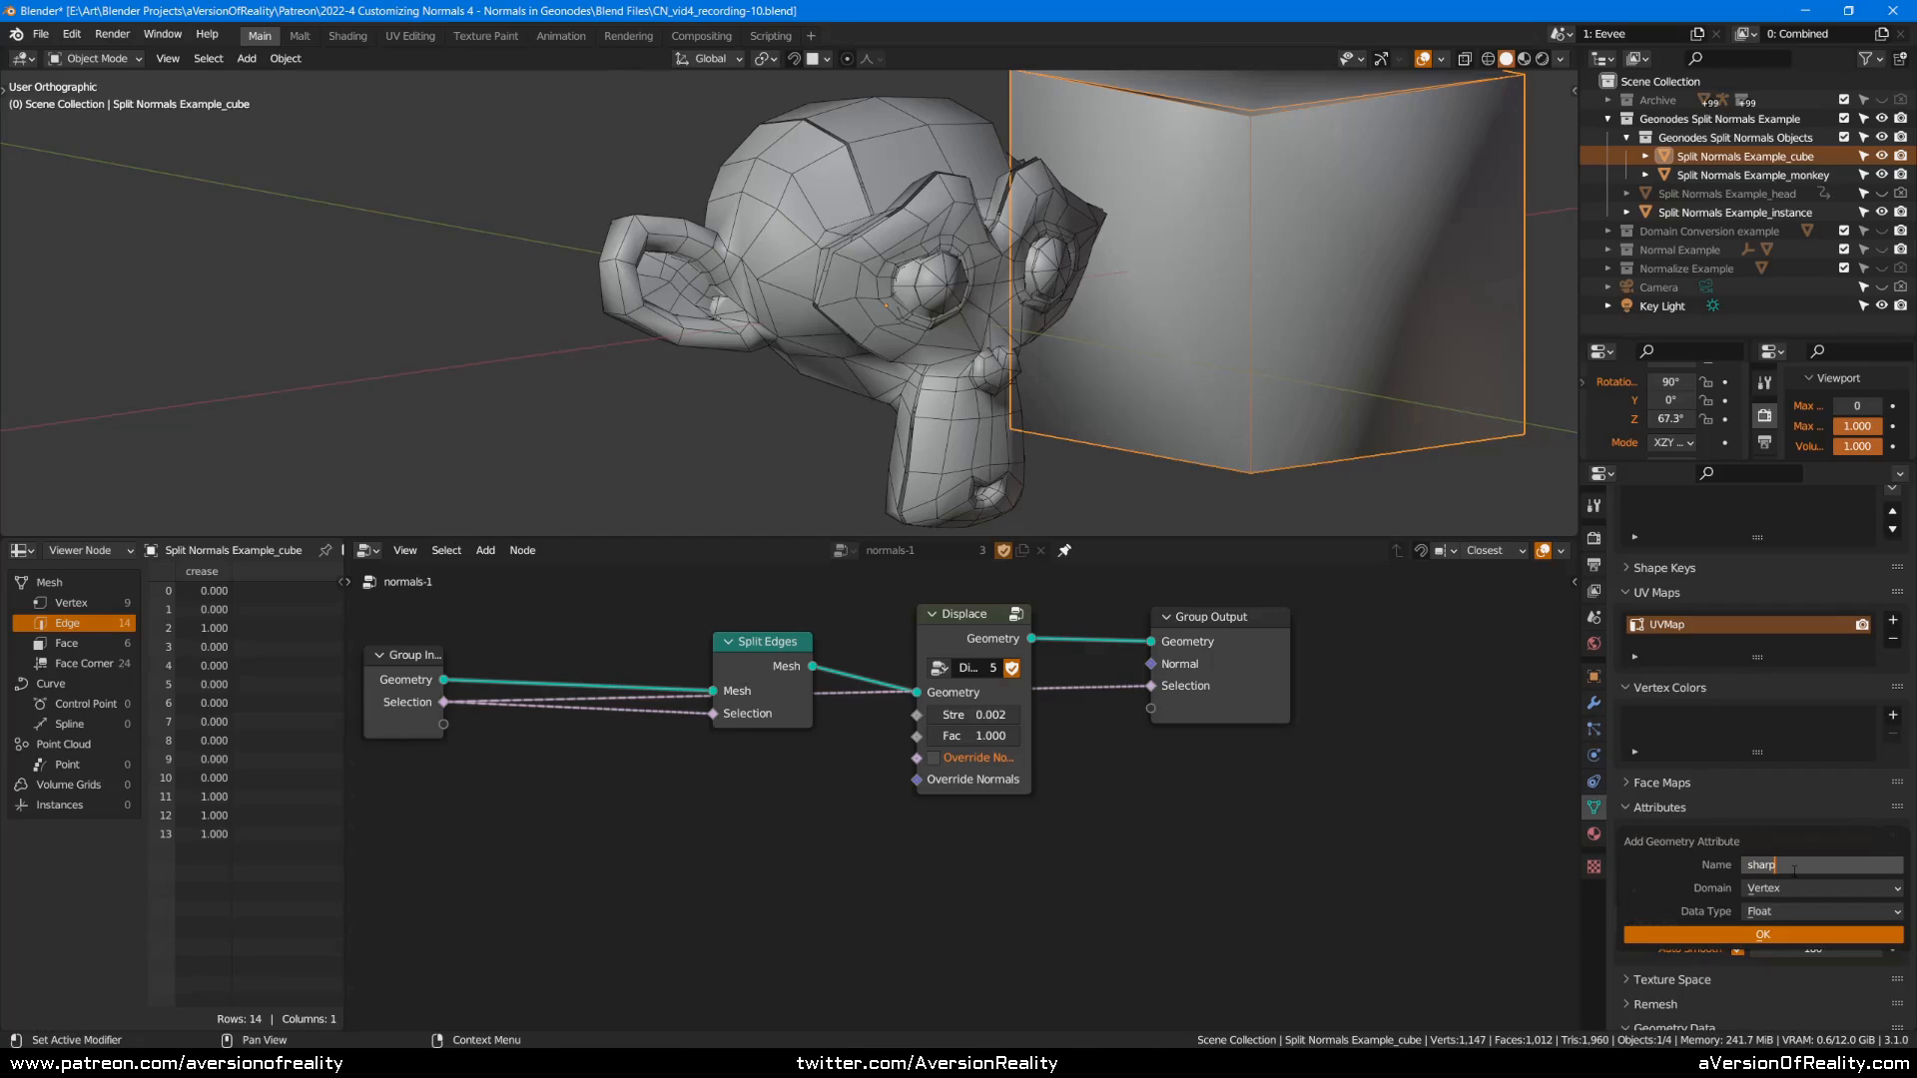
left_click(1795, 889)
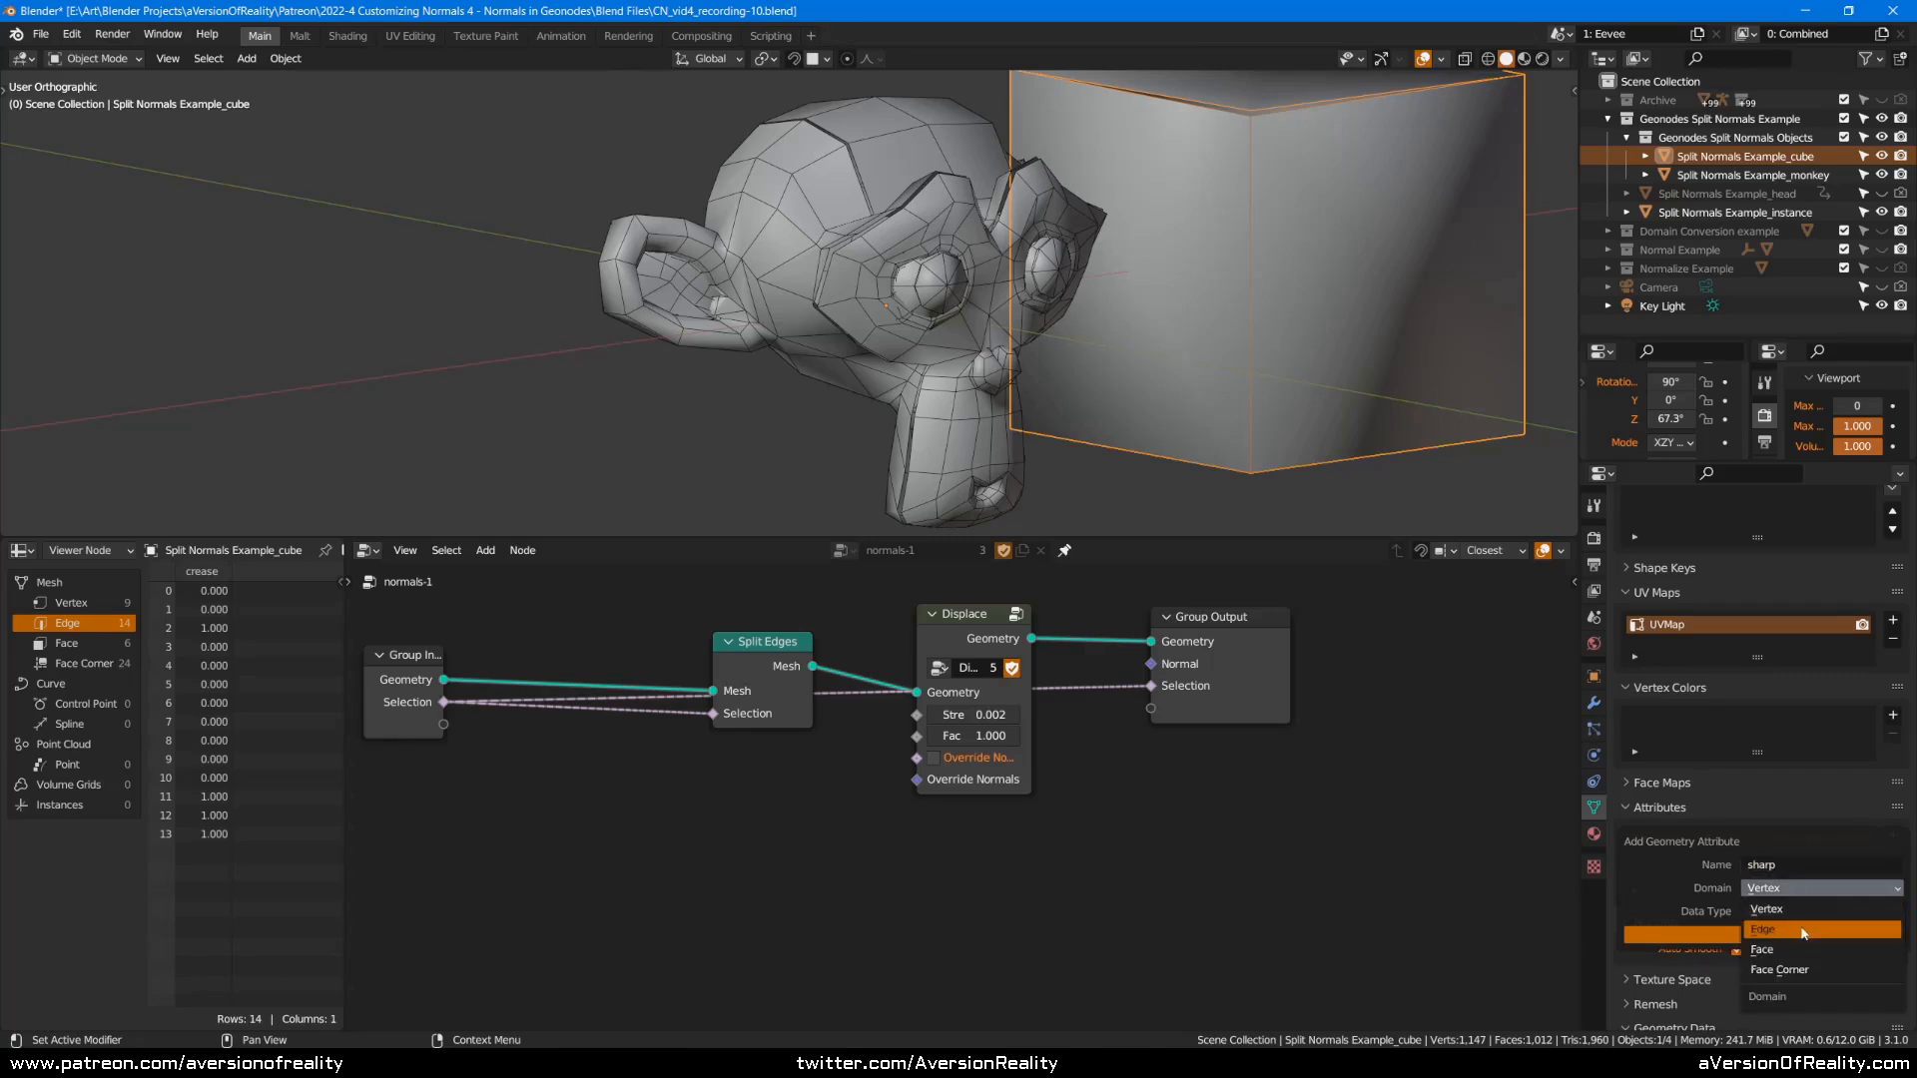
left_click(1801, 930)
left_click(1790, 912)
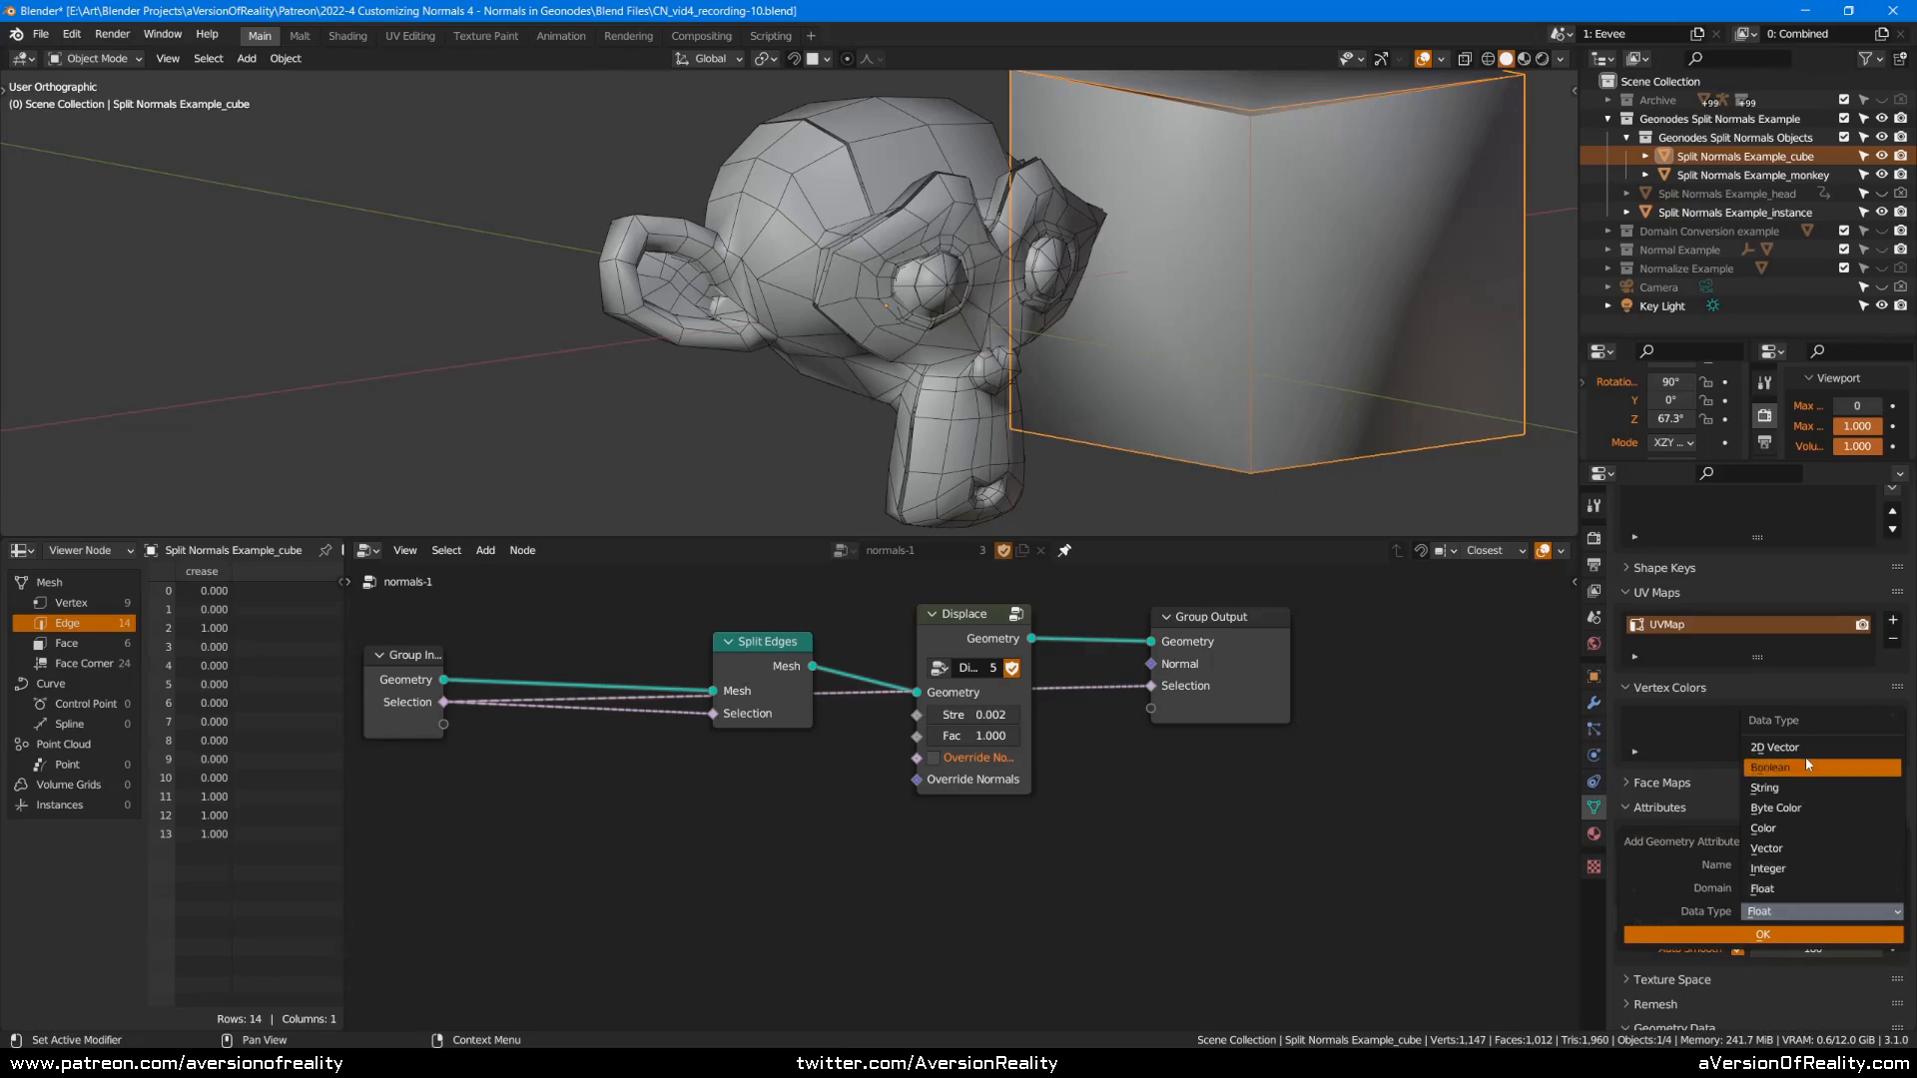
left_click(1805, 765)
left_click(1788, 934)
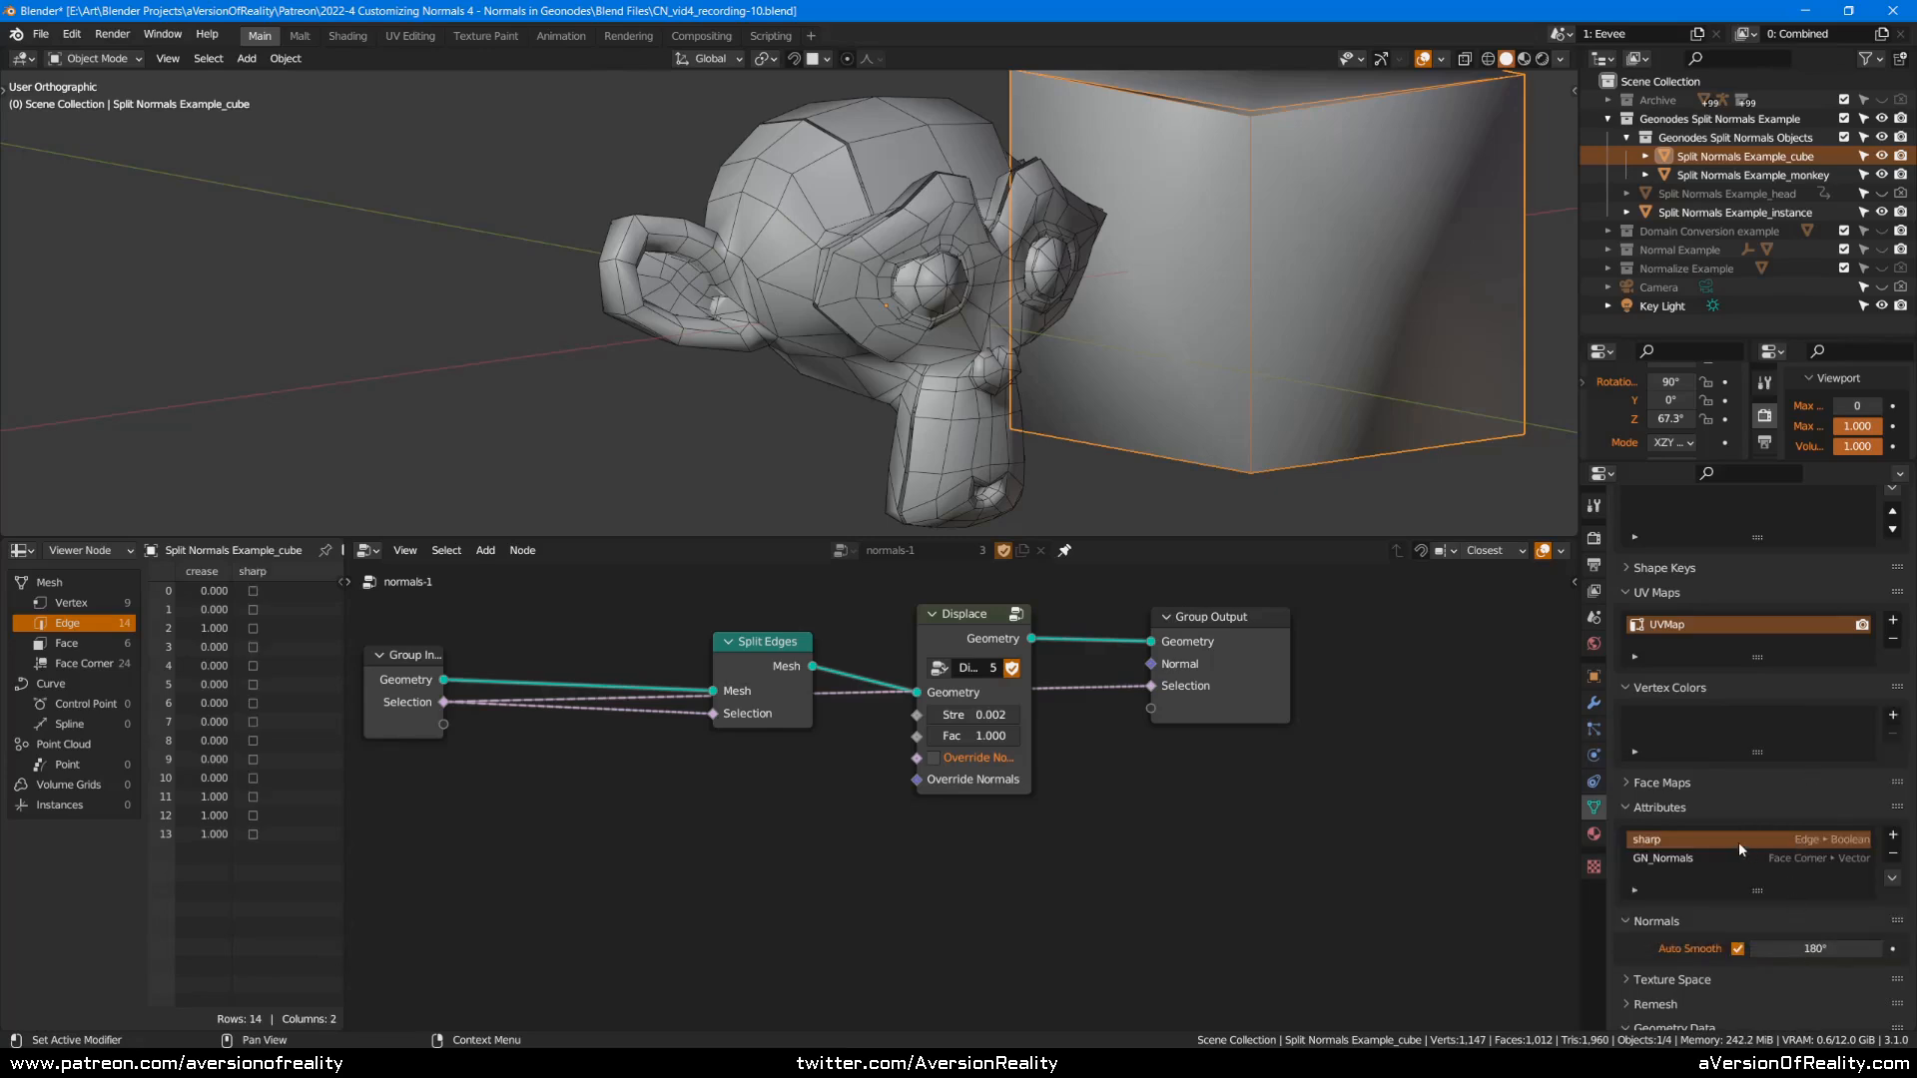
Add an attribute named sharp to the monkey's mesh data with the Edge domain and Boolean data type.
left_click(1743, 175)
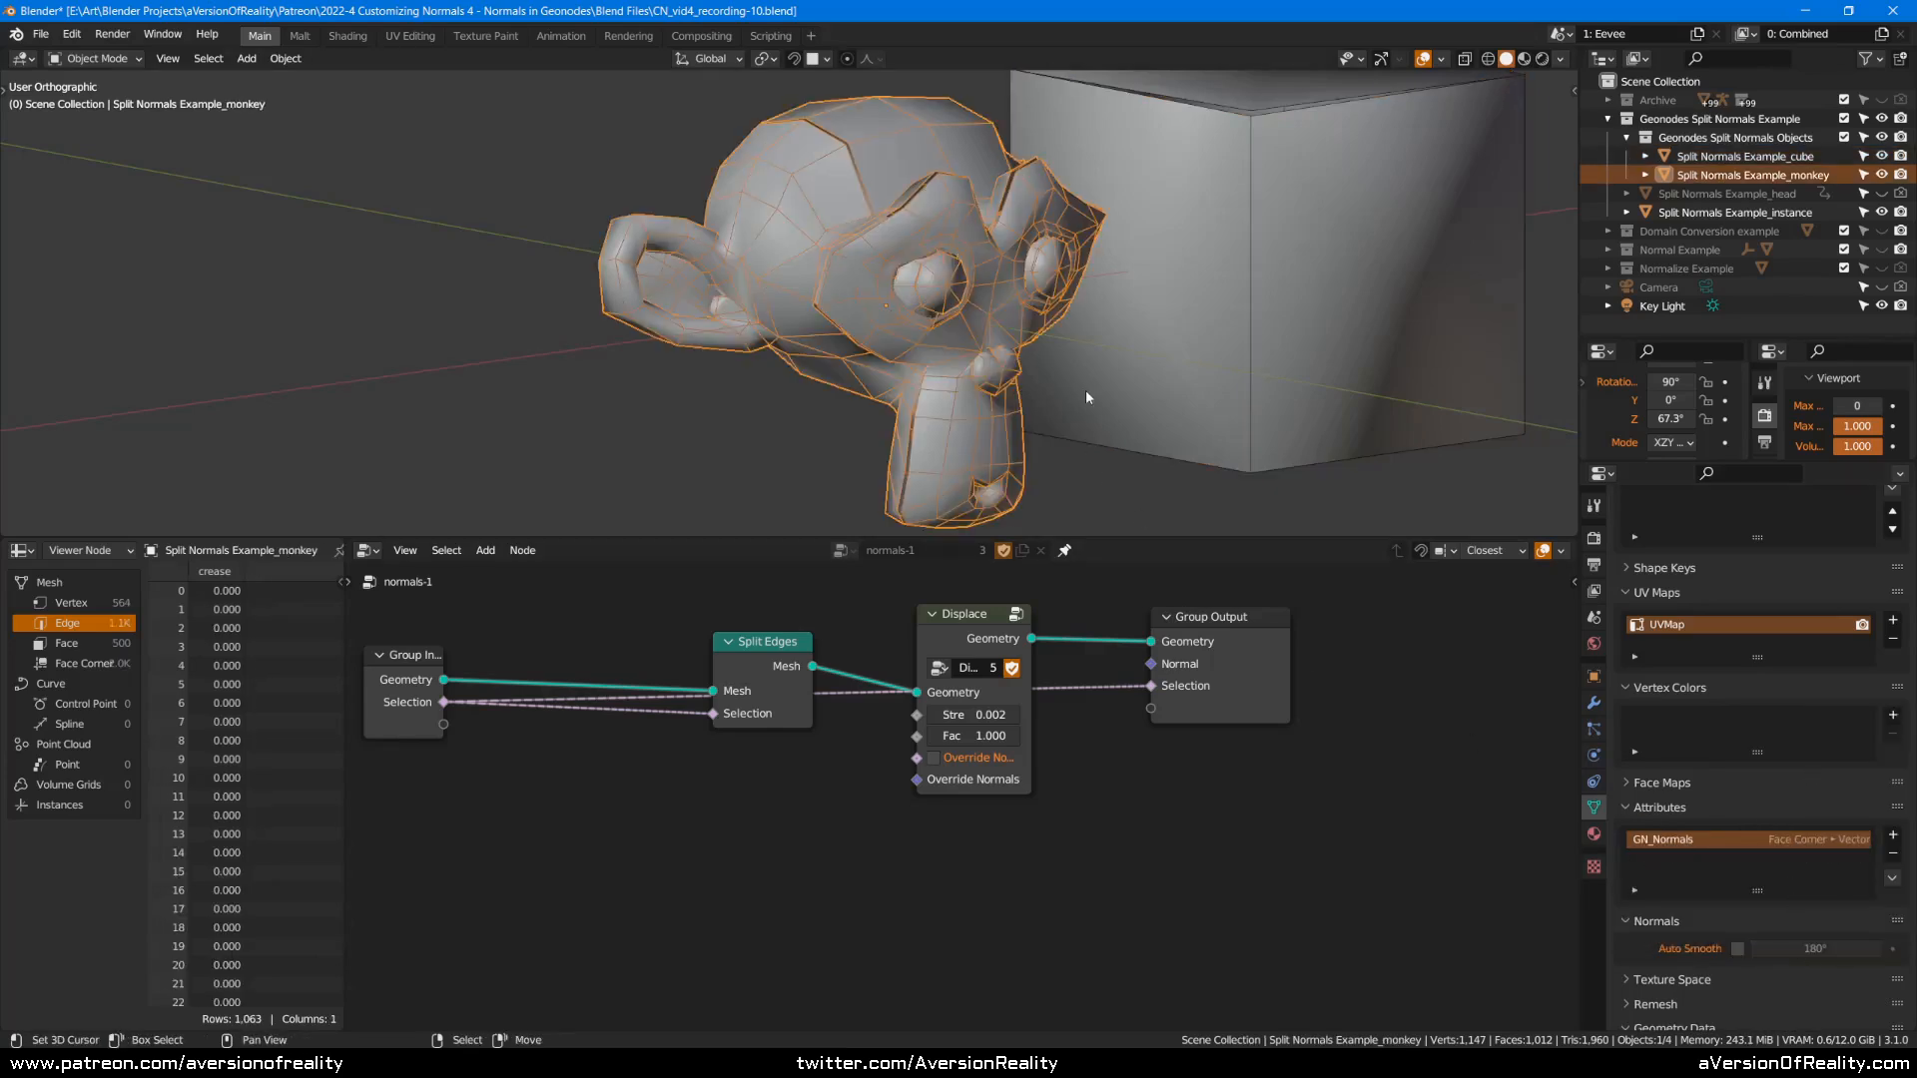
left_click(1892, 835)
type("sharp")
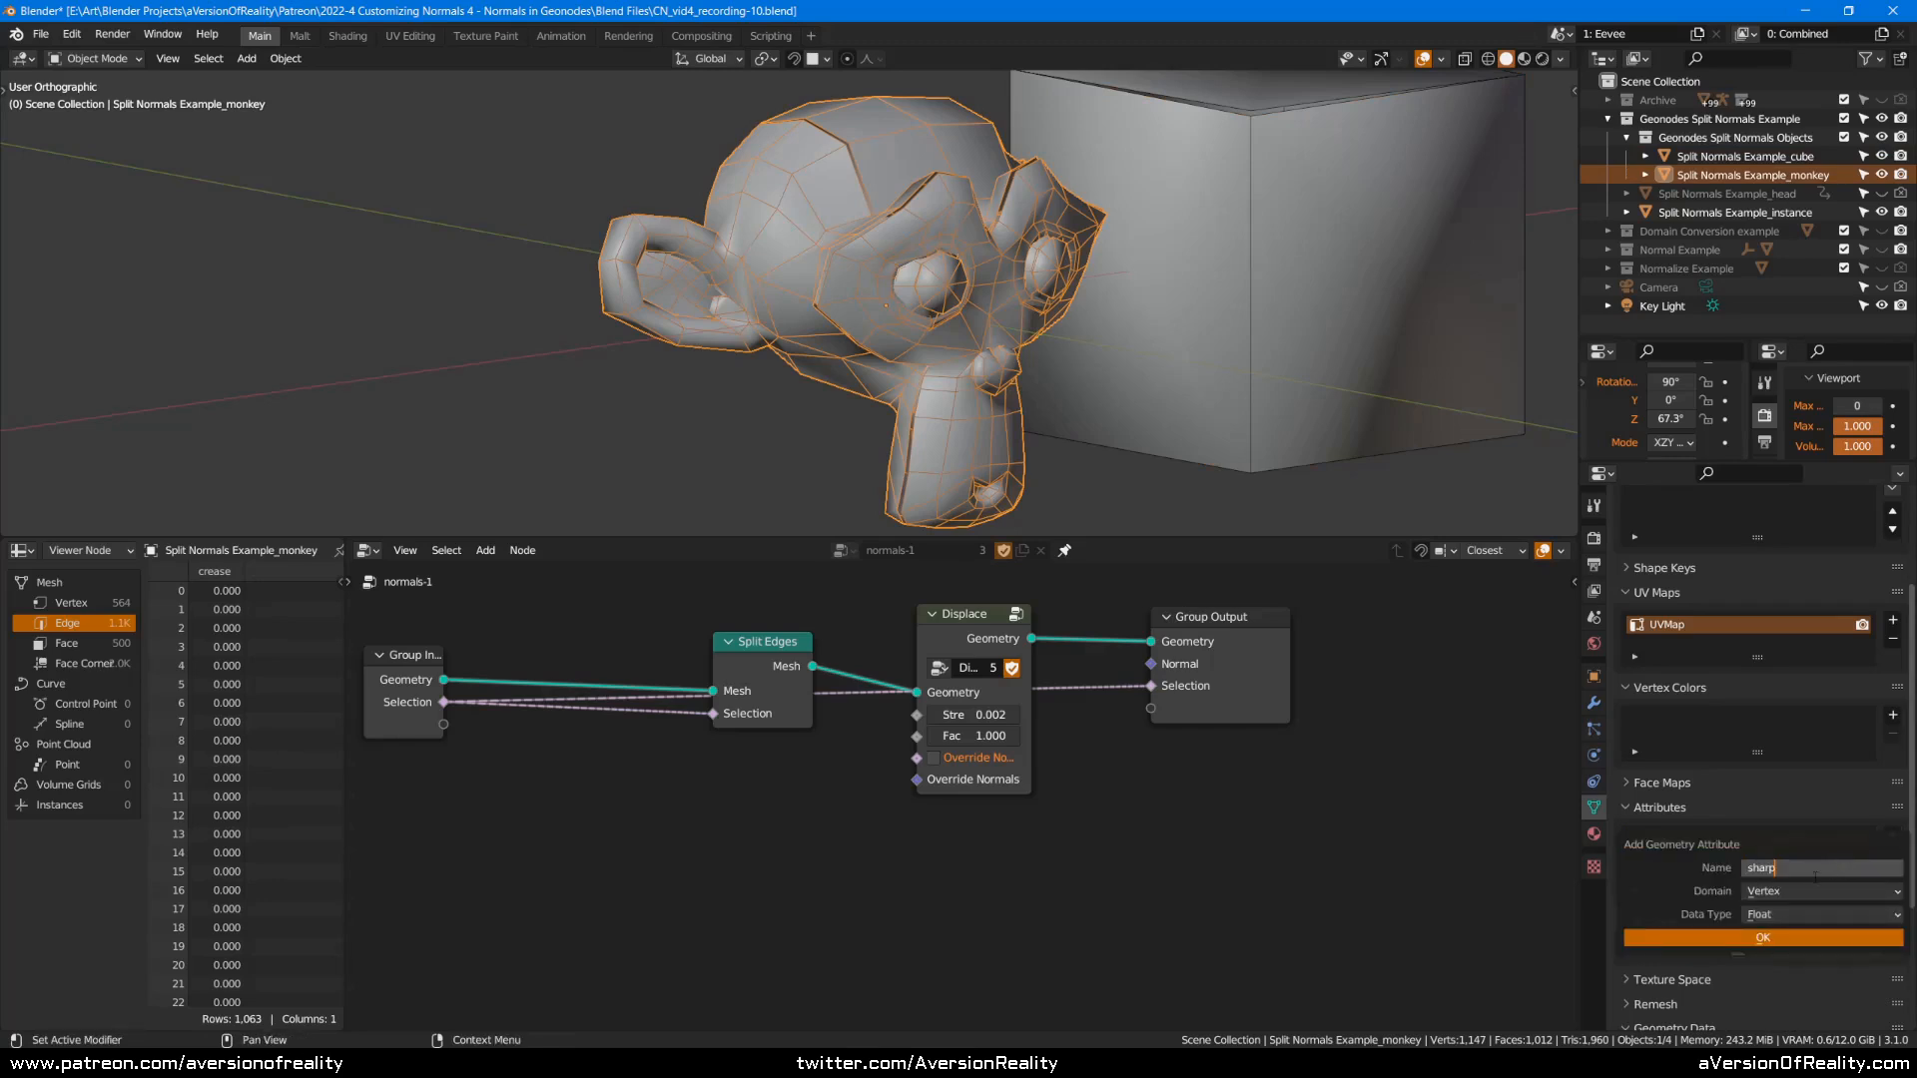
left_click(1787, 891)
left_click(1781, 936)
left_click(1787, 915)
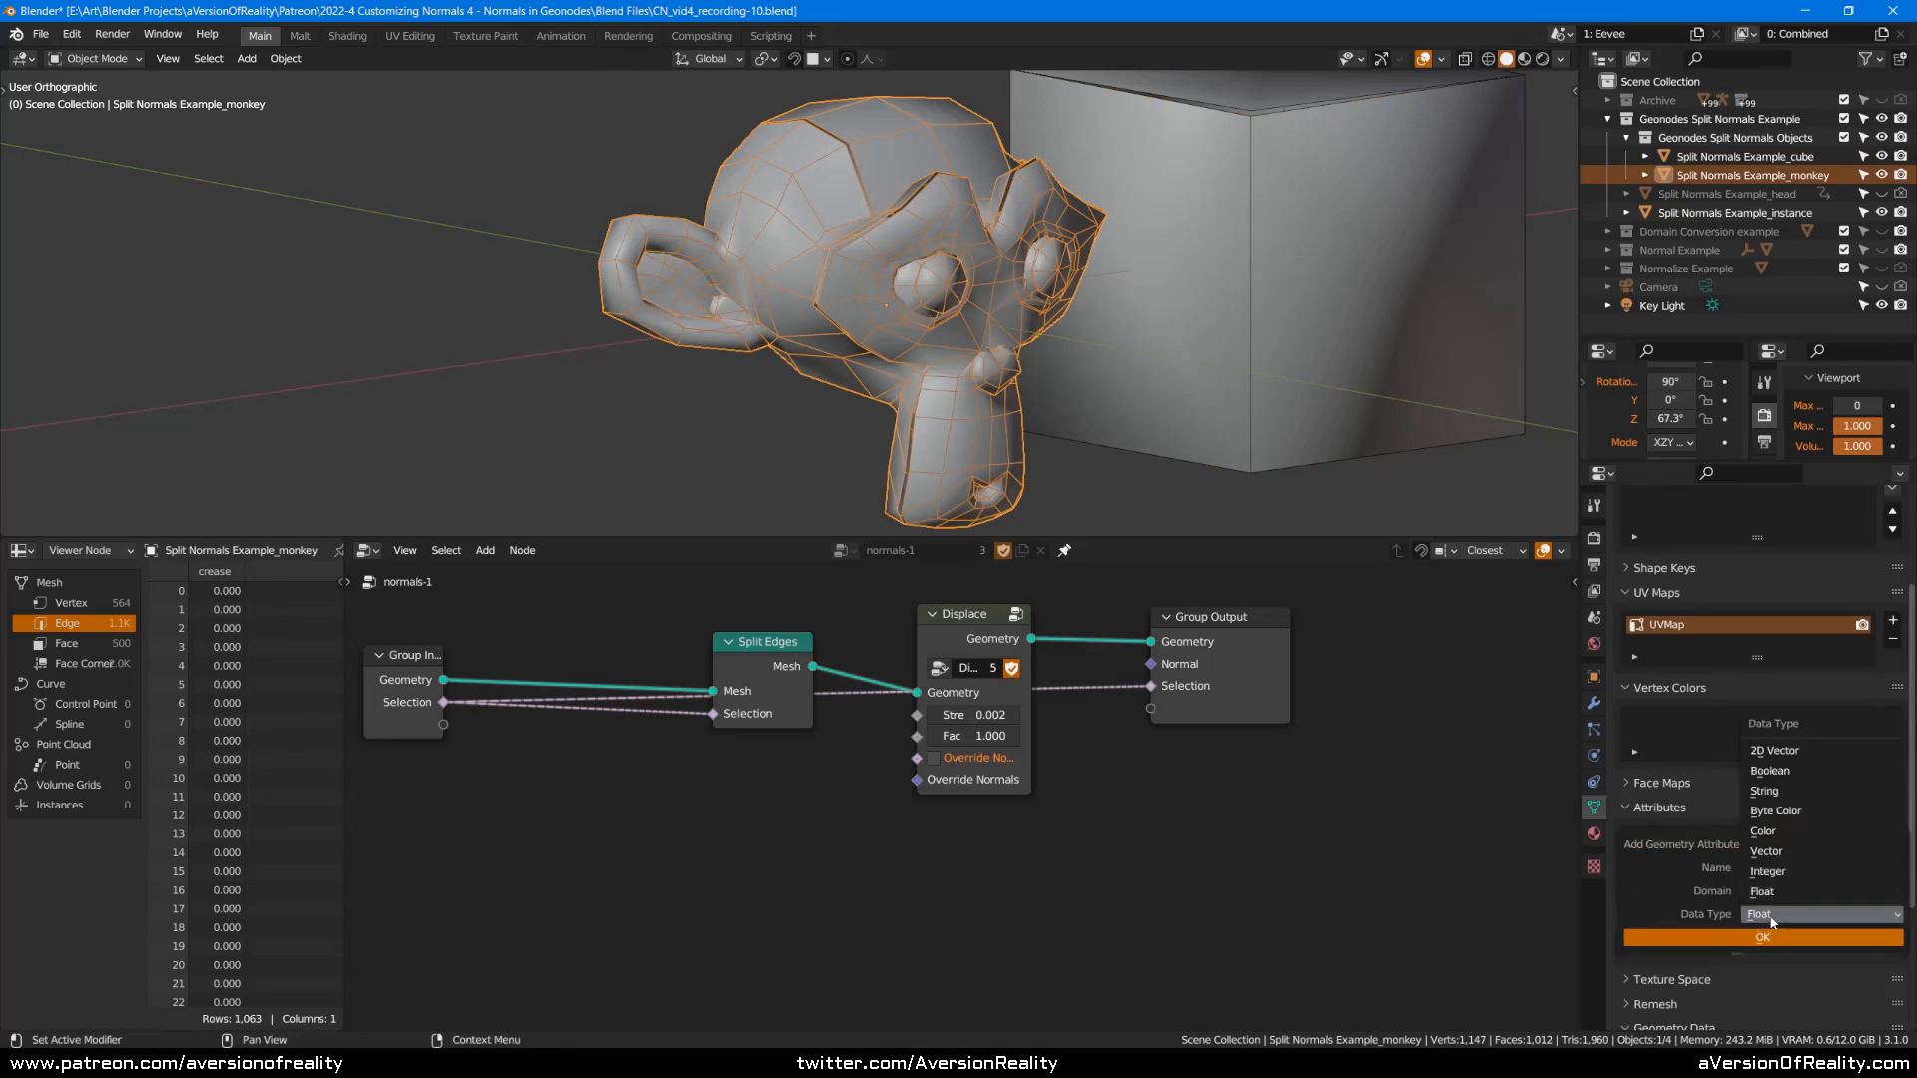
left_click(1803, 782)
left_click(1766, 940)
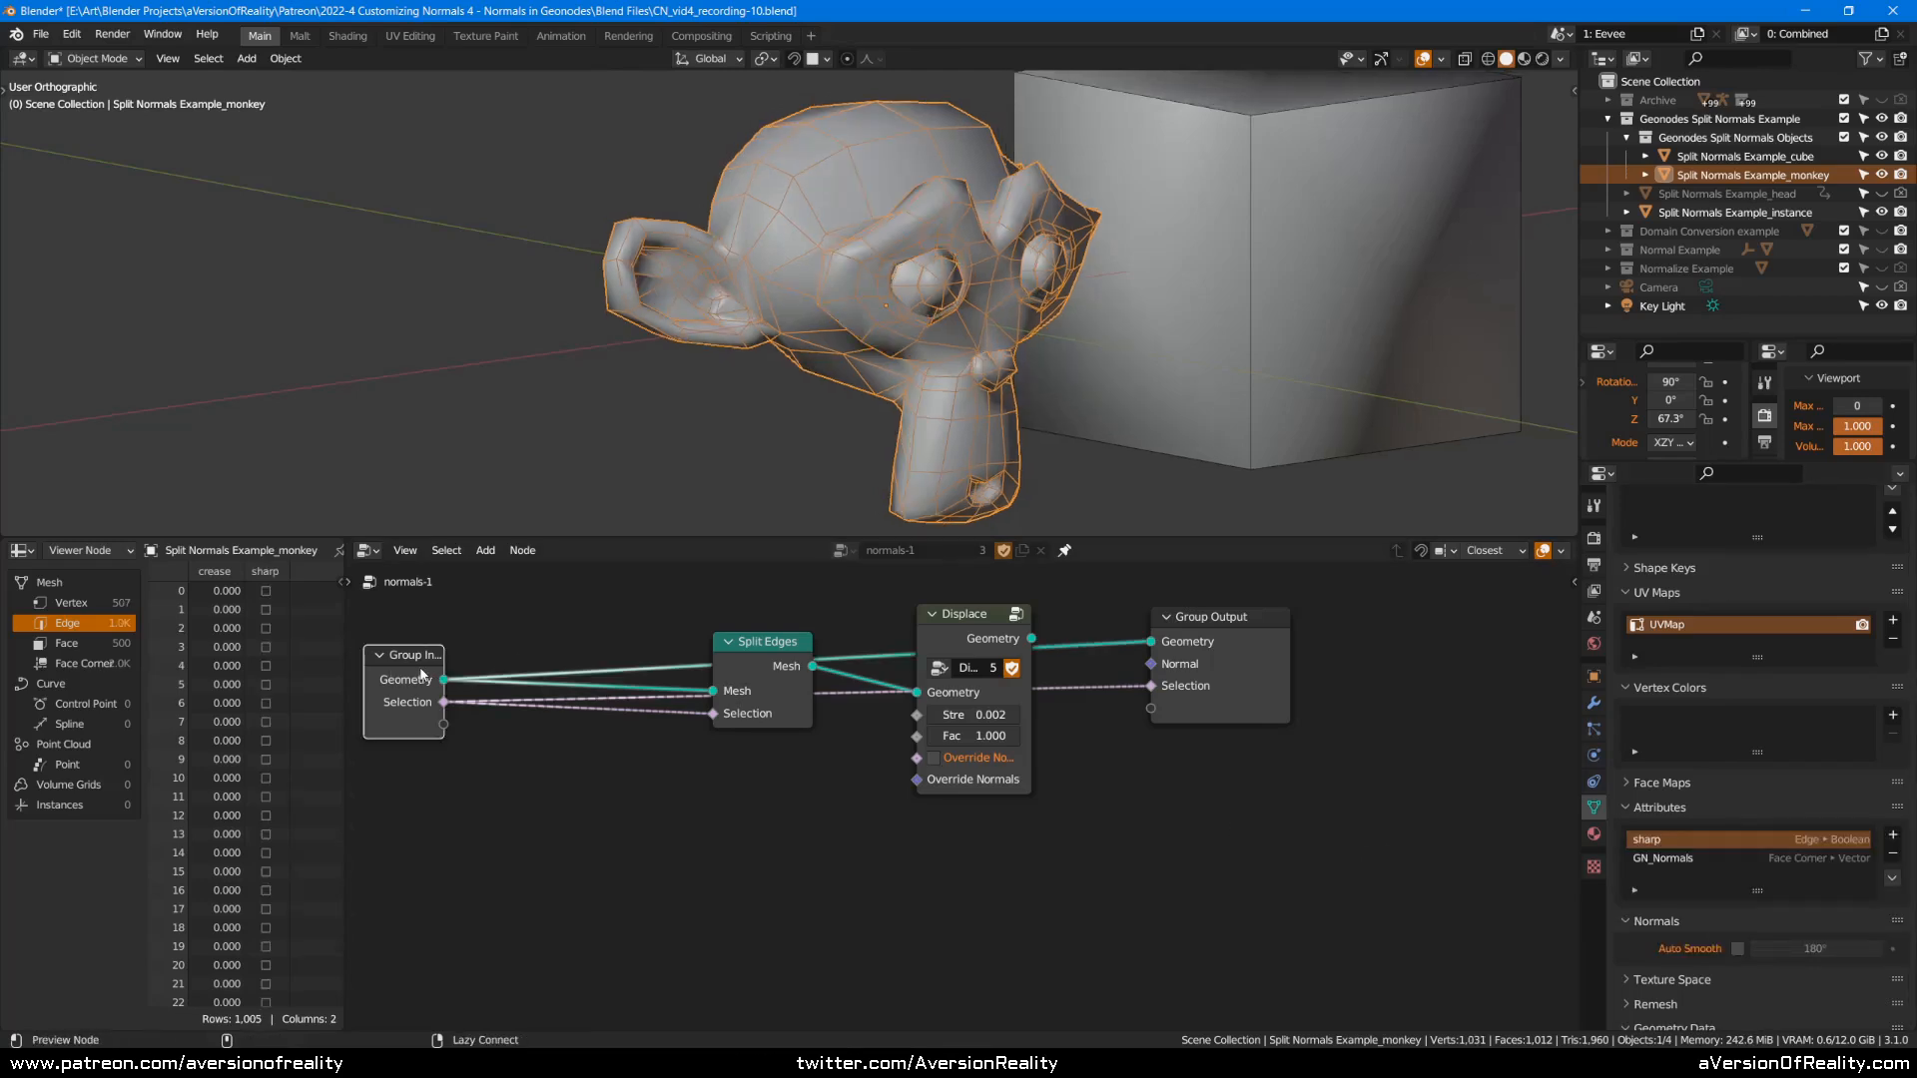
Move Split Edges clear of the direct geometry link and assign the monkey modifier's Selection output to the sharp attribute.
left_click_drag(739, 657, 665, 621)
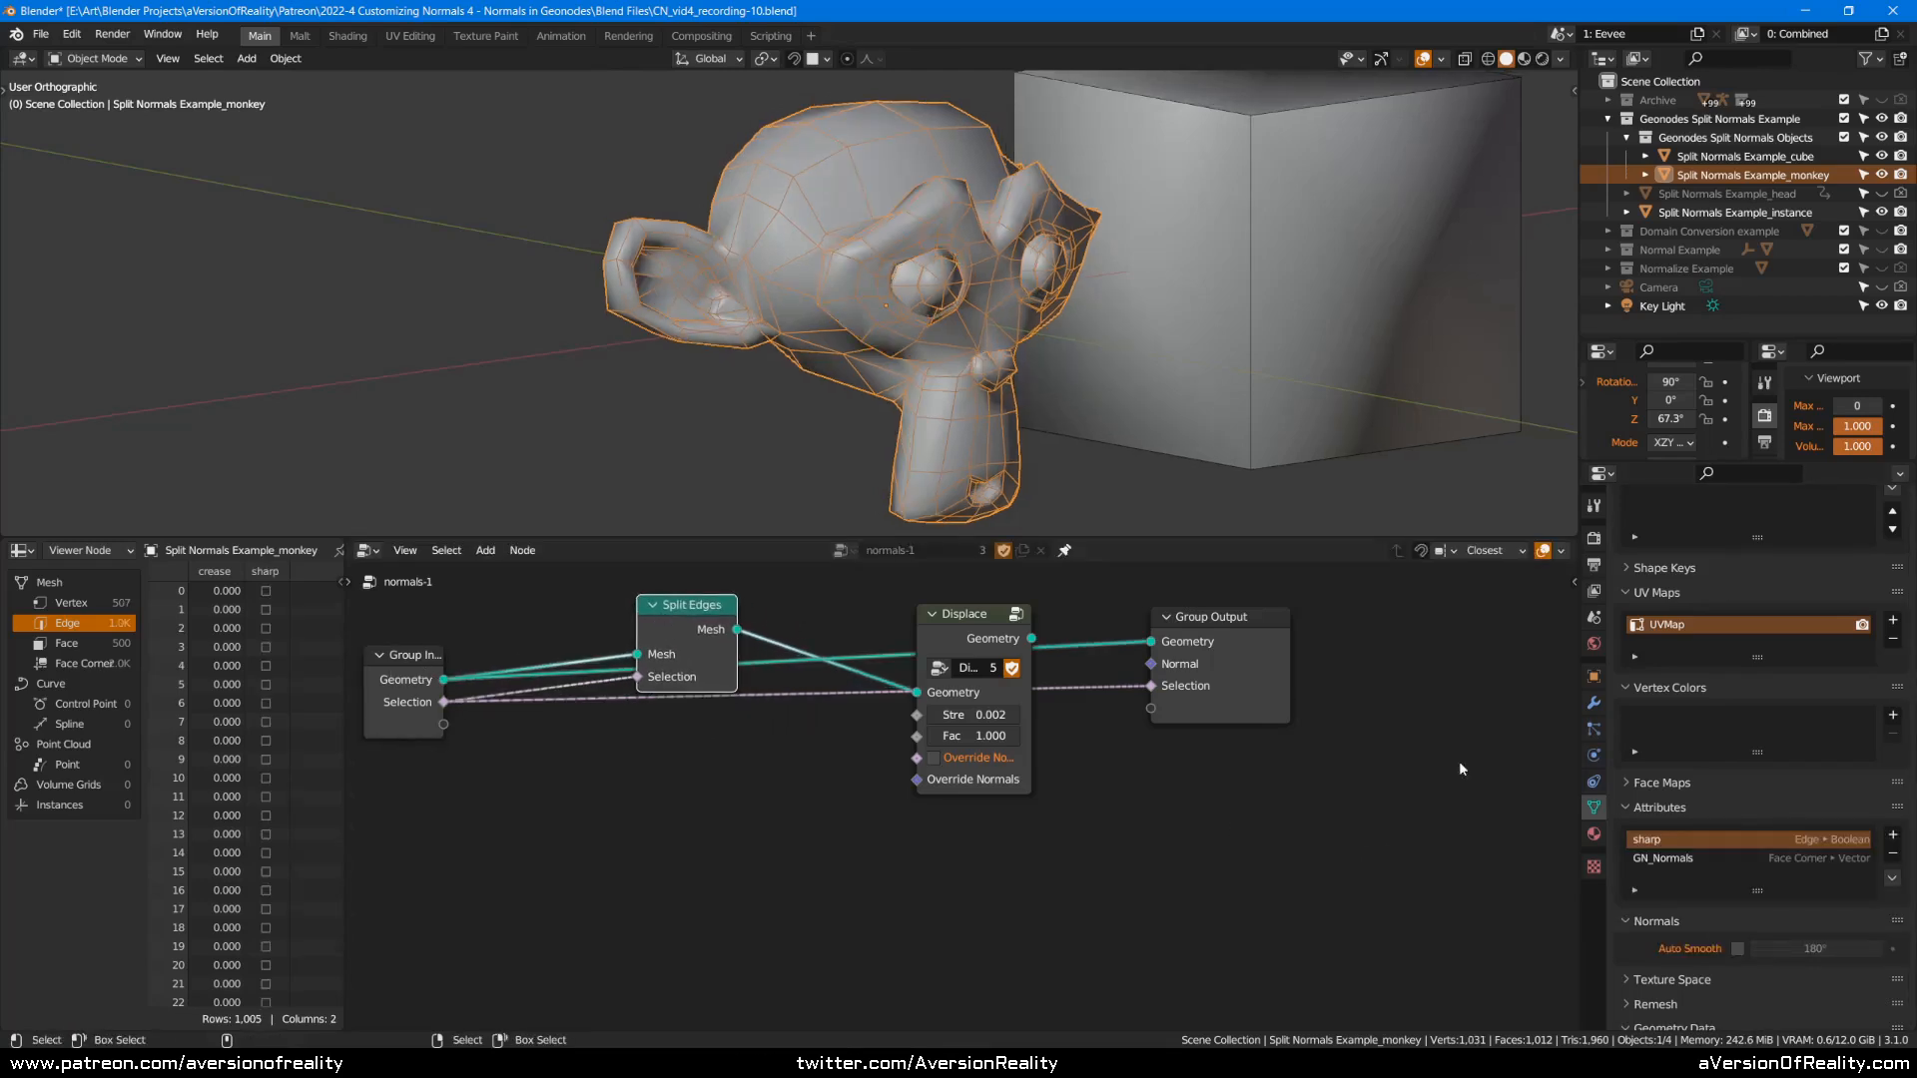
left_click(1595, 703)
left_click(1690, 671)
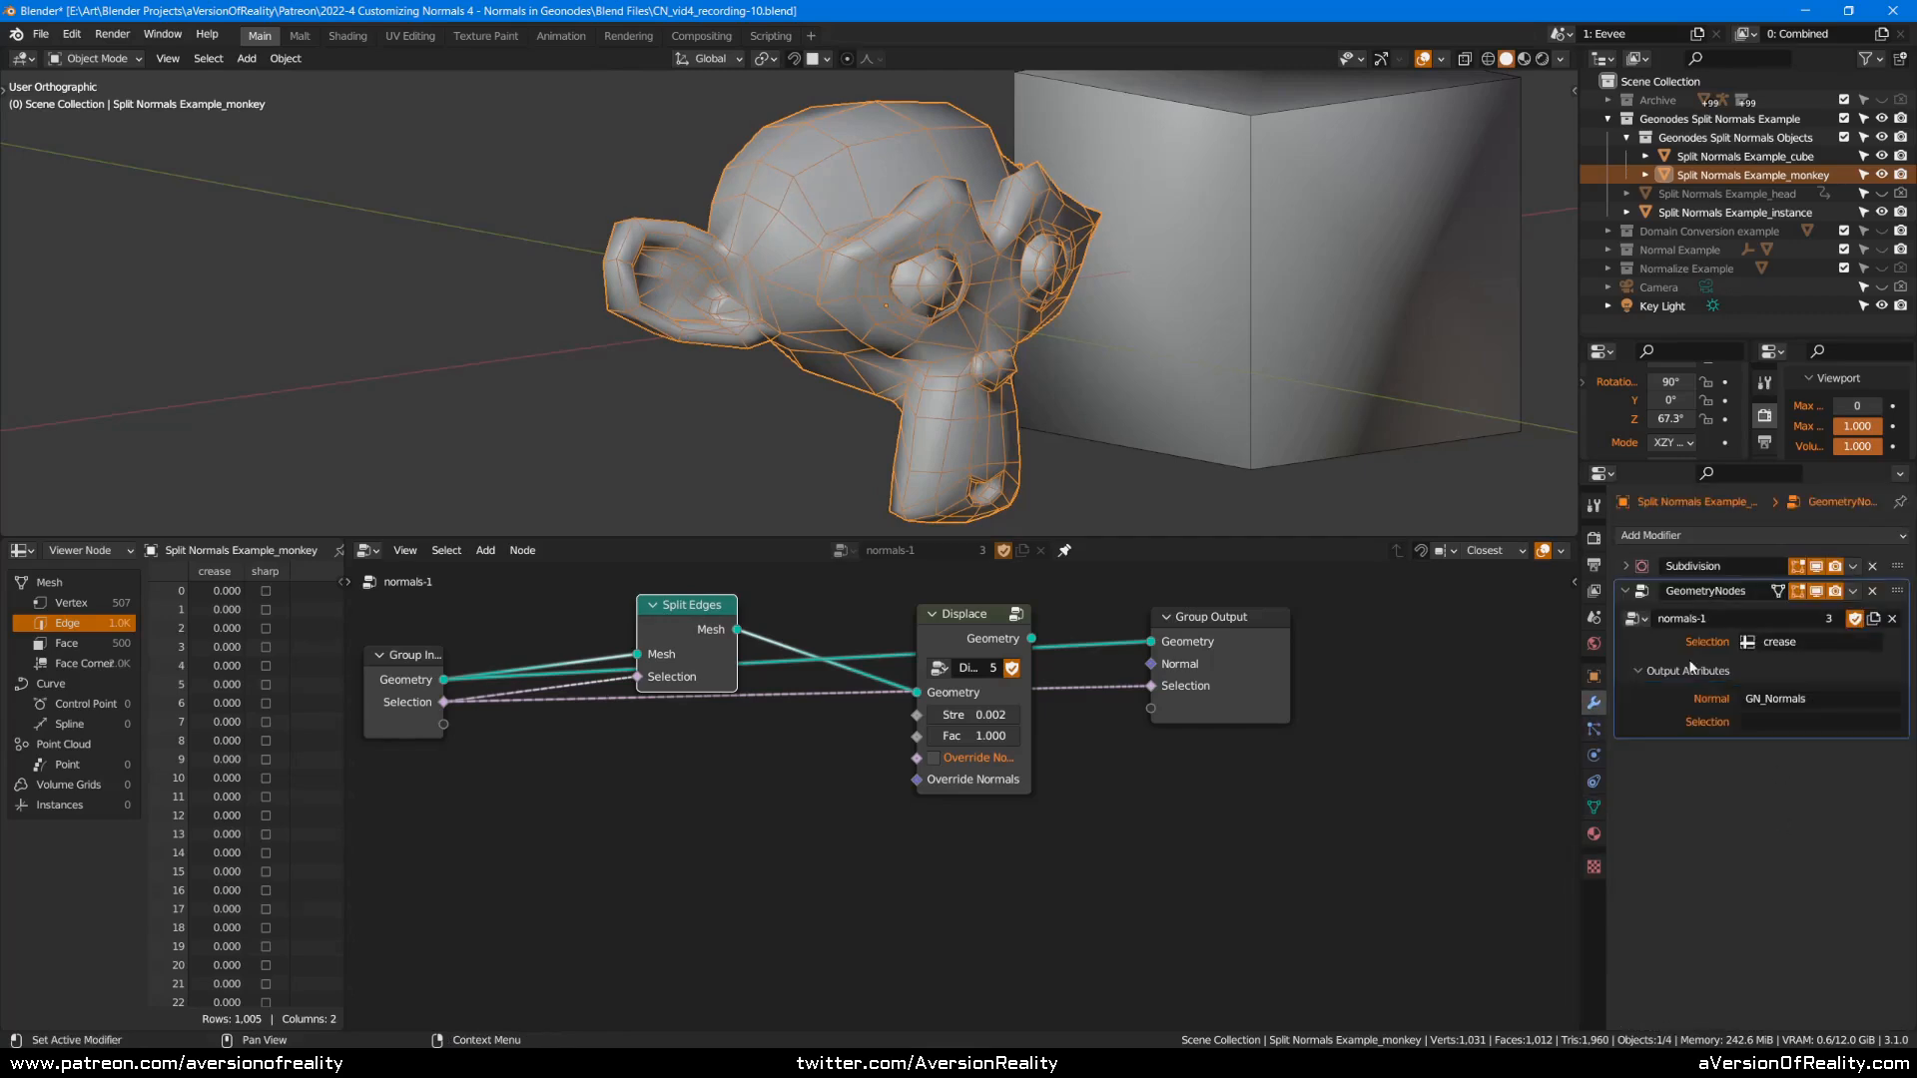
left_click(1762, 722)
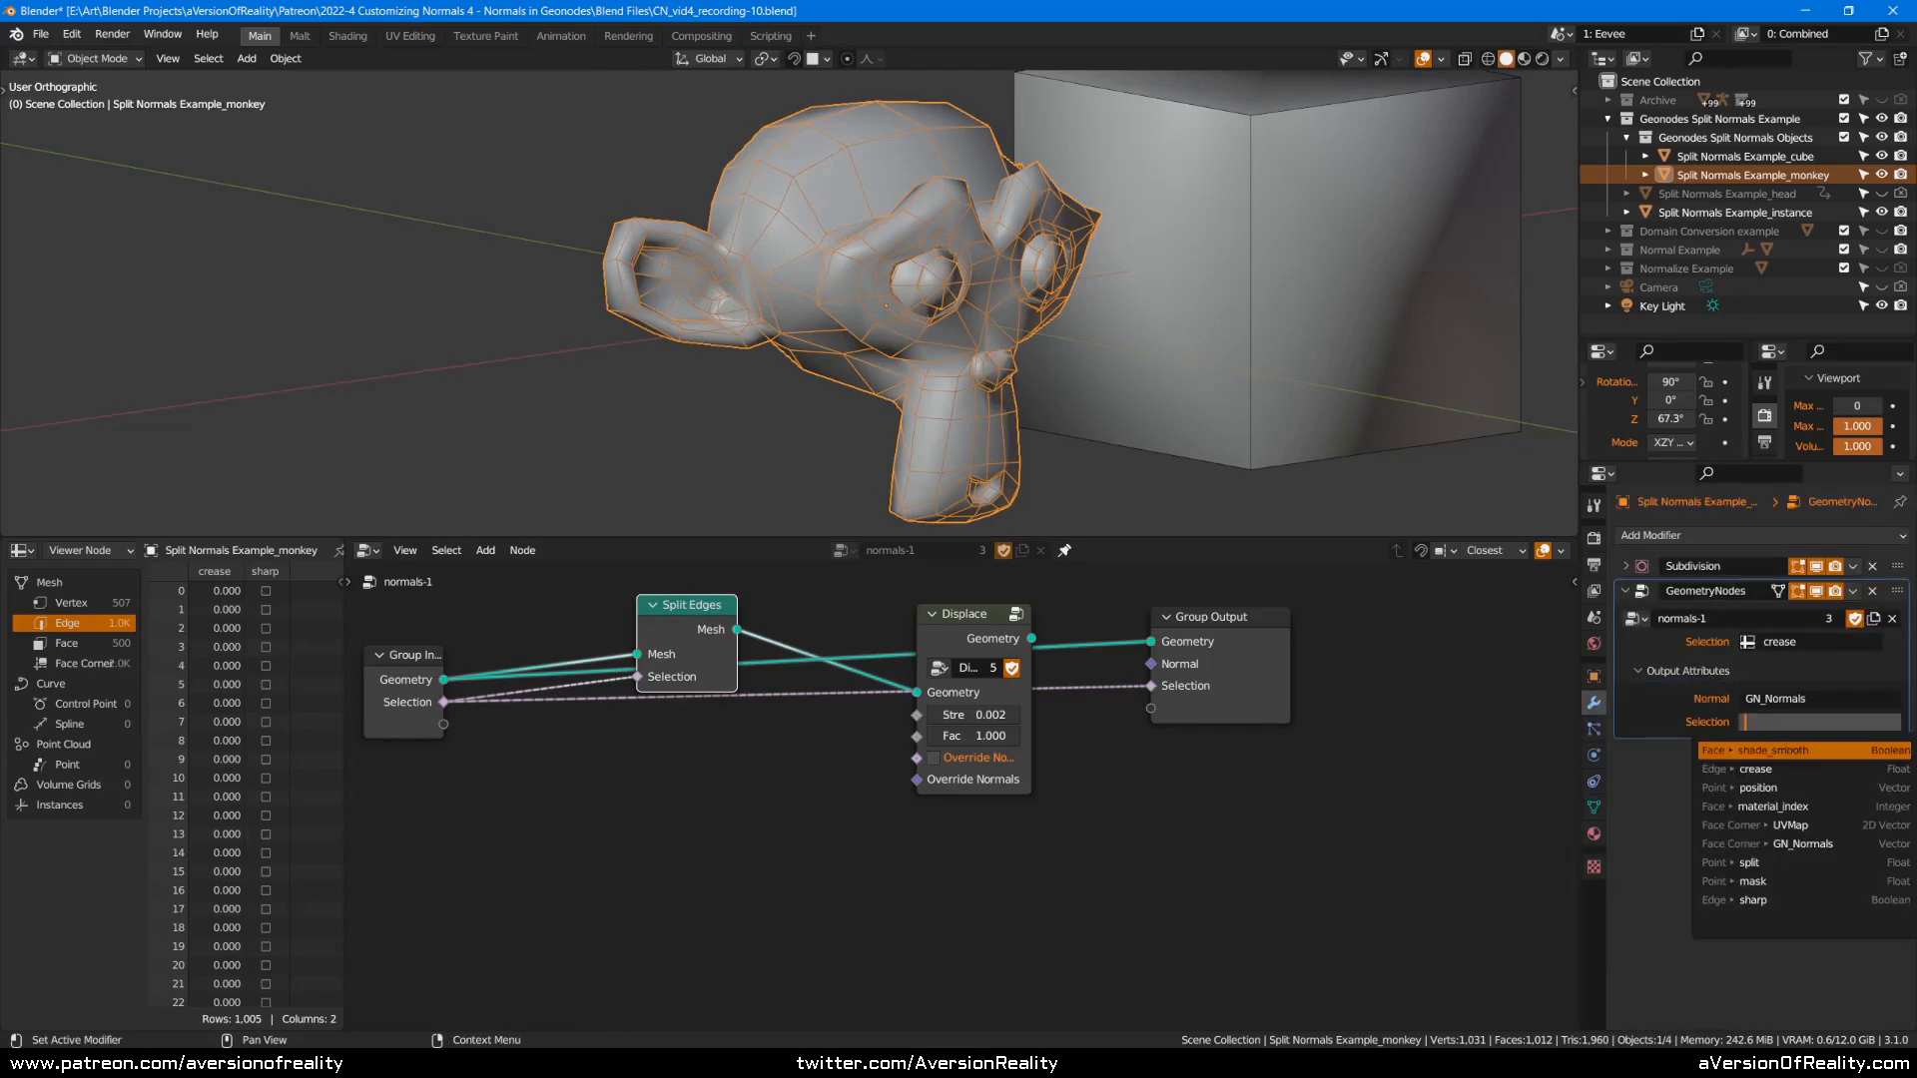
left_click(1753, 900)
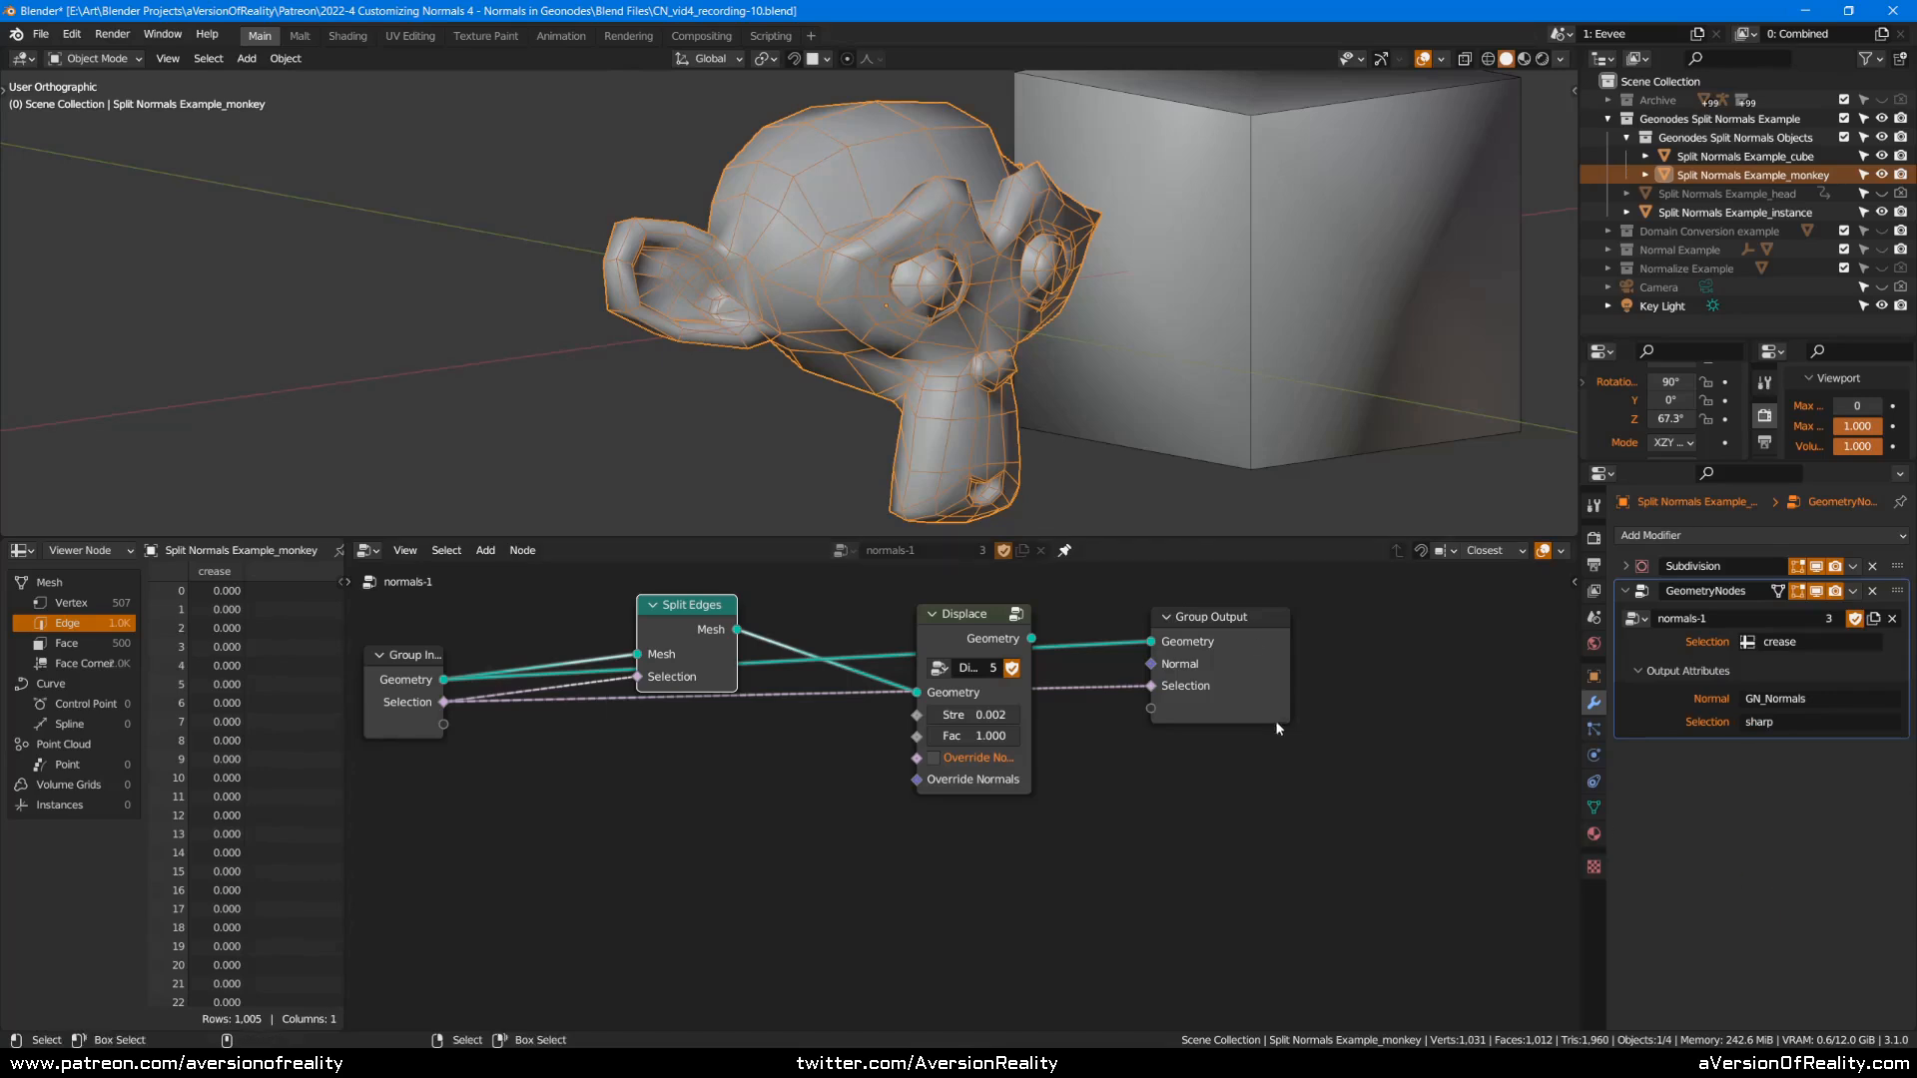
Assign the cube modifier's Selection output to the sharp attribute and save the file.
left_click(1275, 356)
left_click(1762, 722)
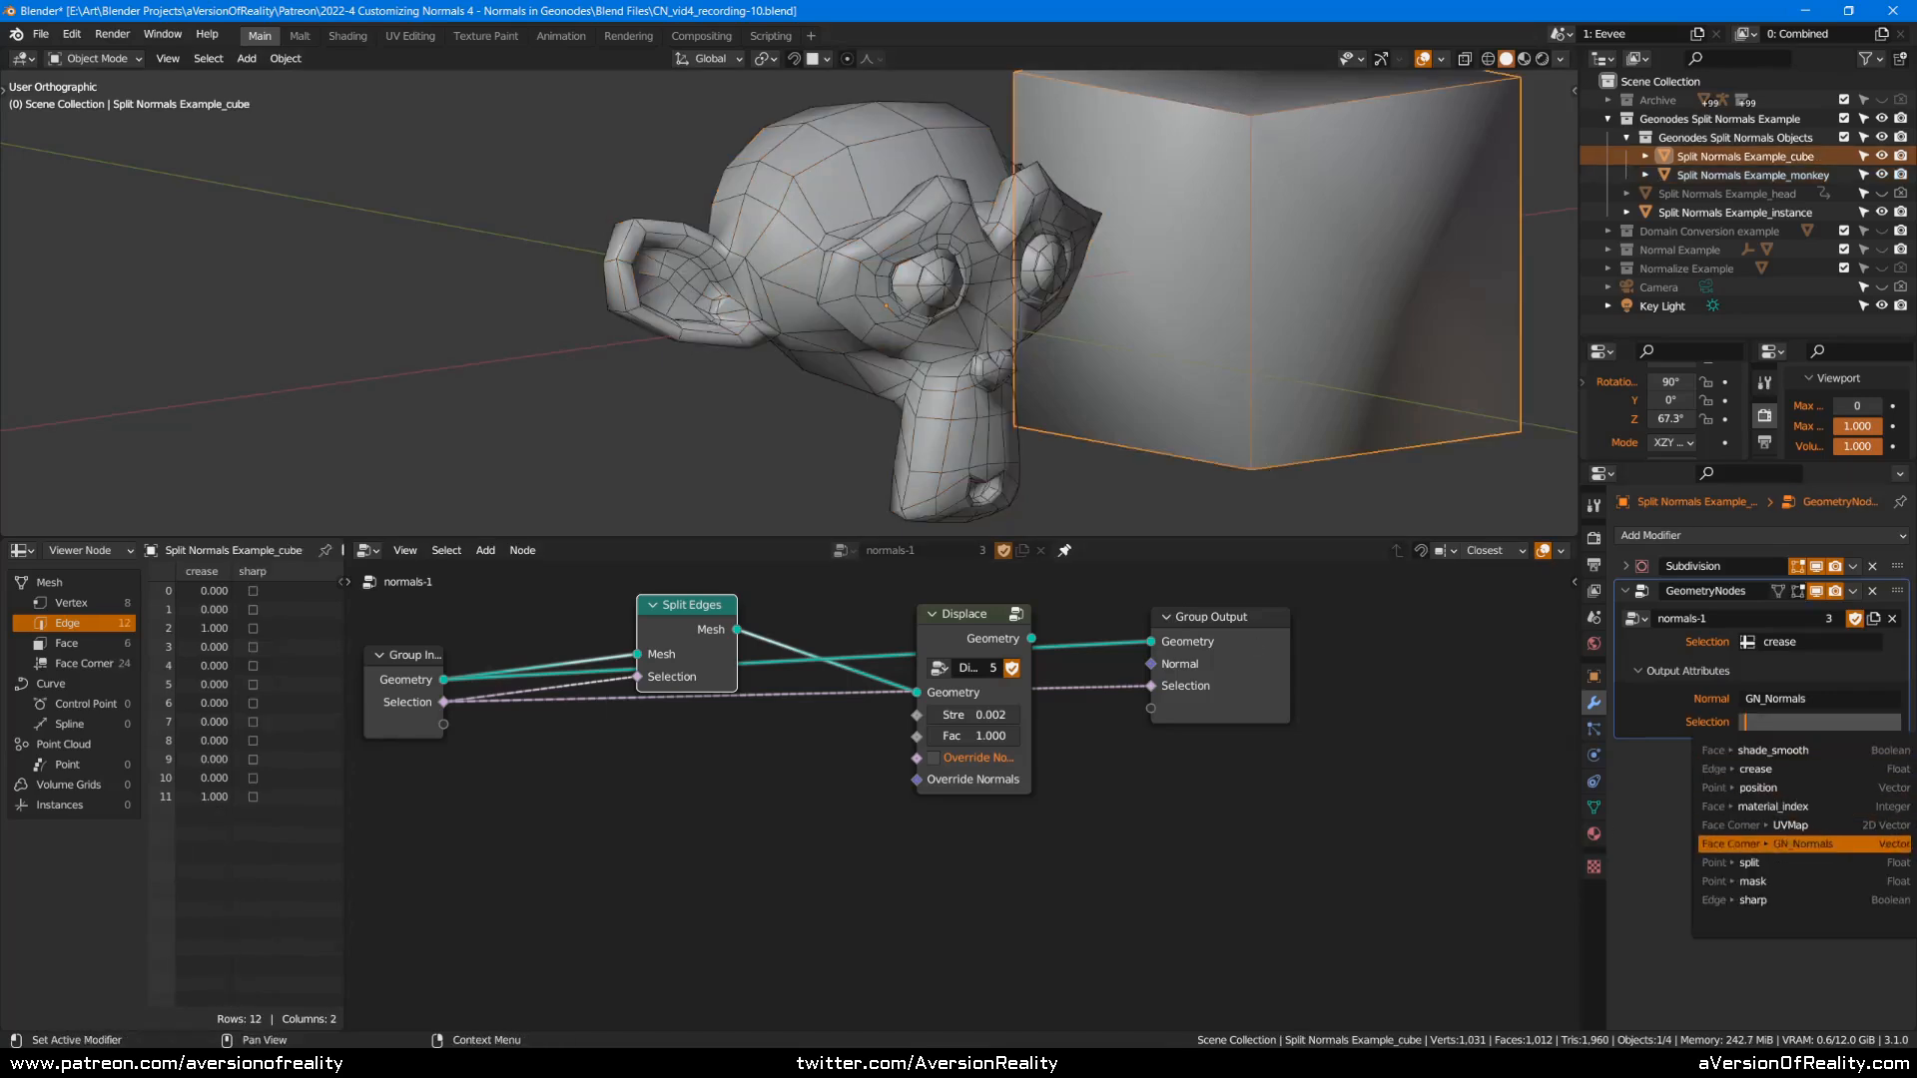
left_click(1762, 901)
left_click(1450, 812)
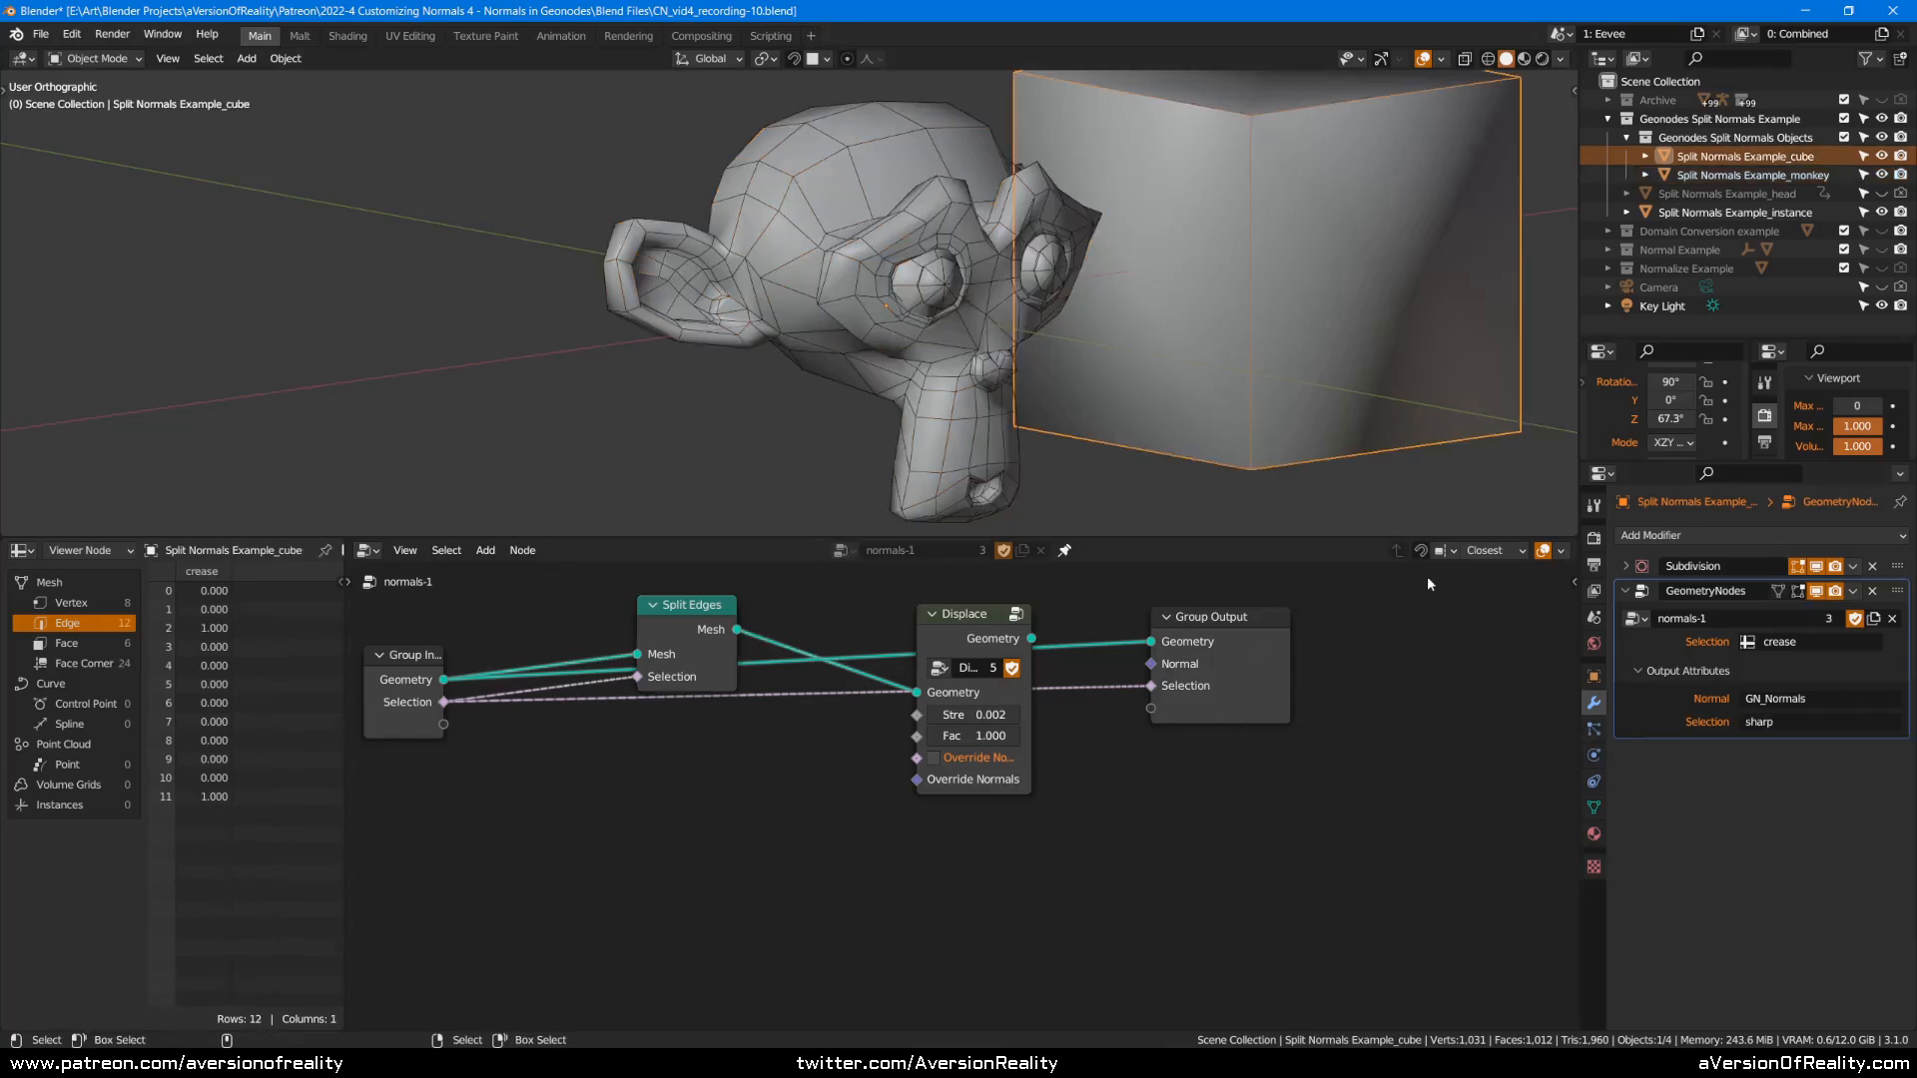
middle_click_drag(1430, 394, 1386, 398)
key("ctrl+s")
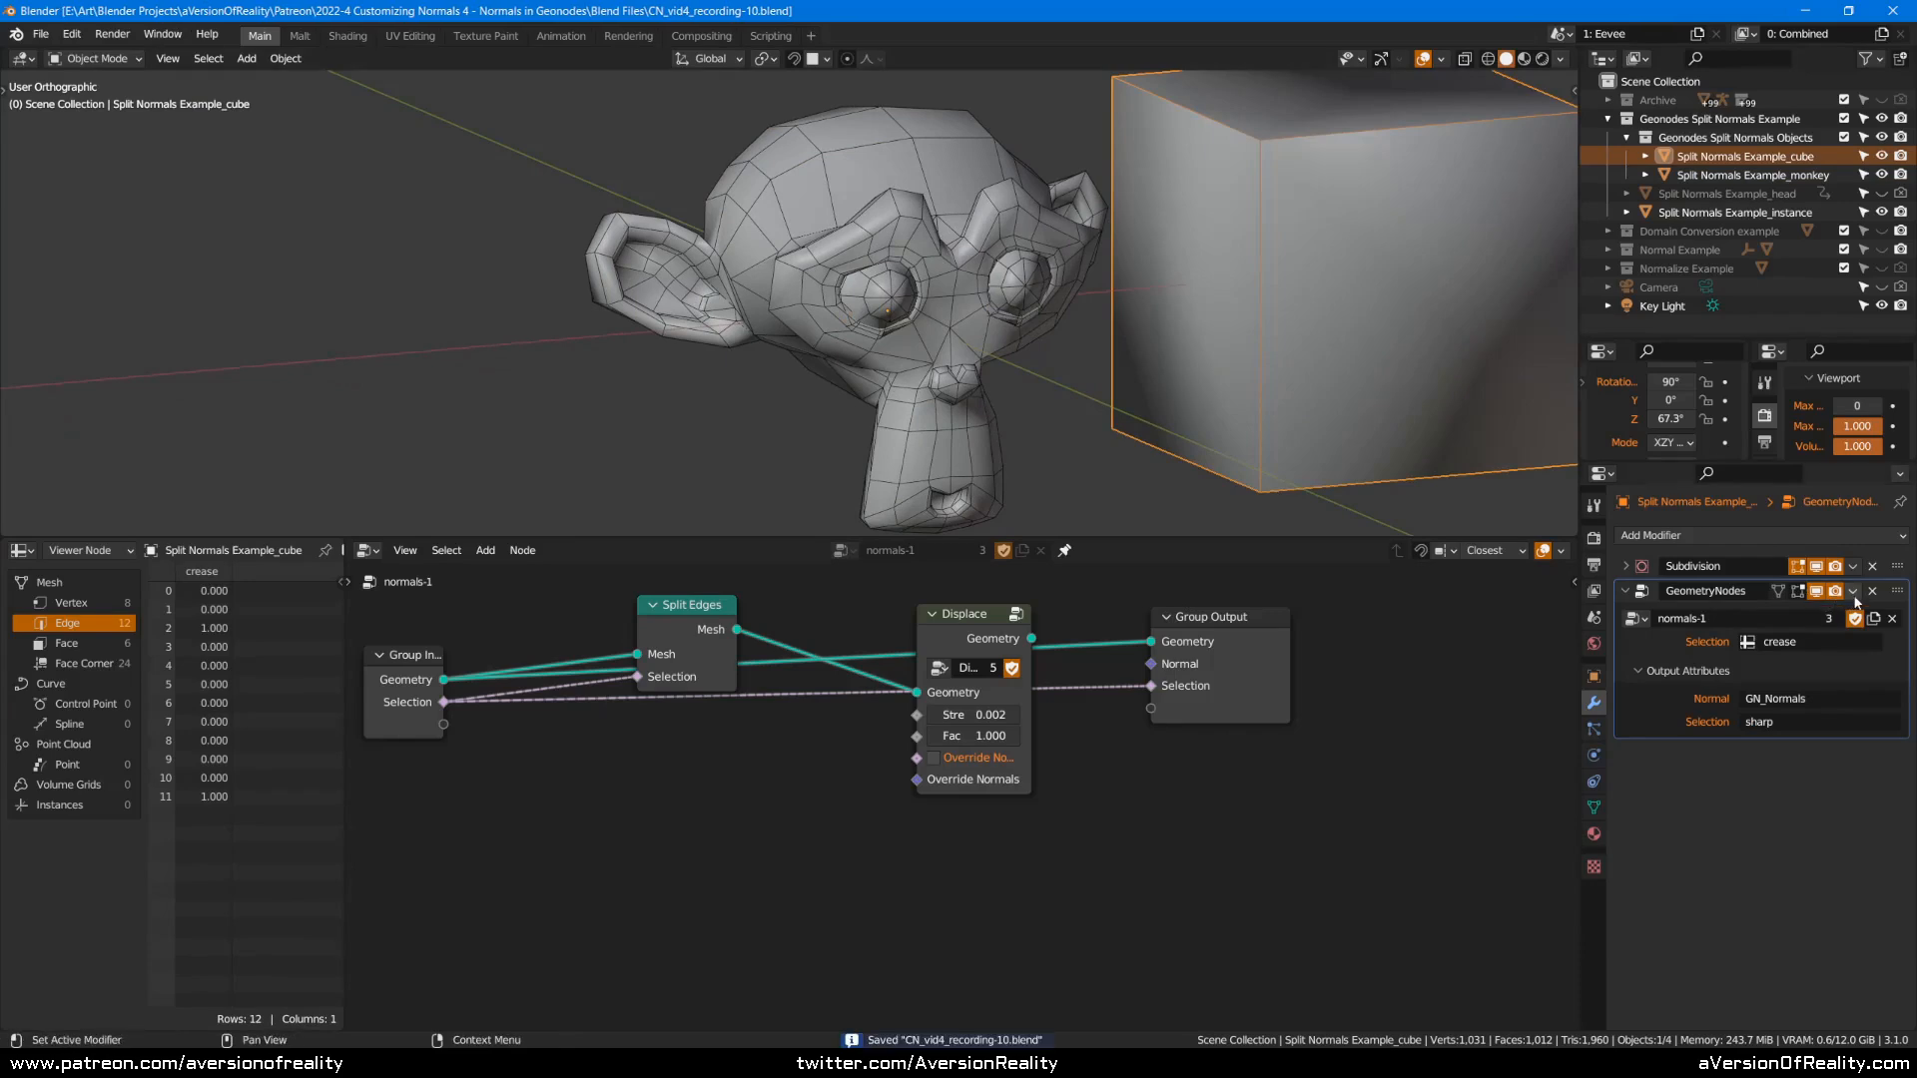
Duplicate the cube's GeometryNodes modifier and apply the copy.
key("shift+d")
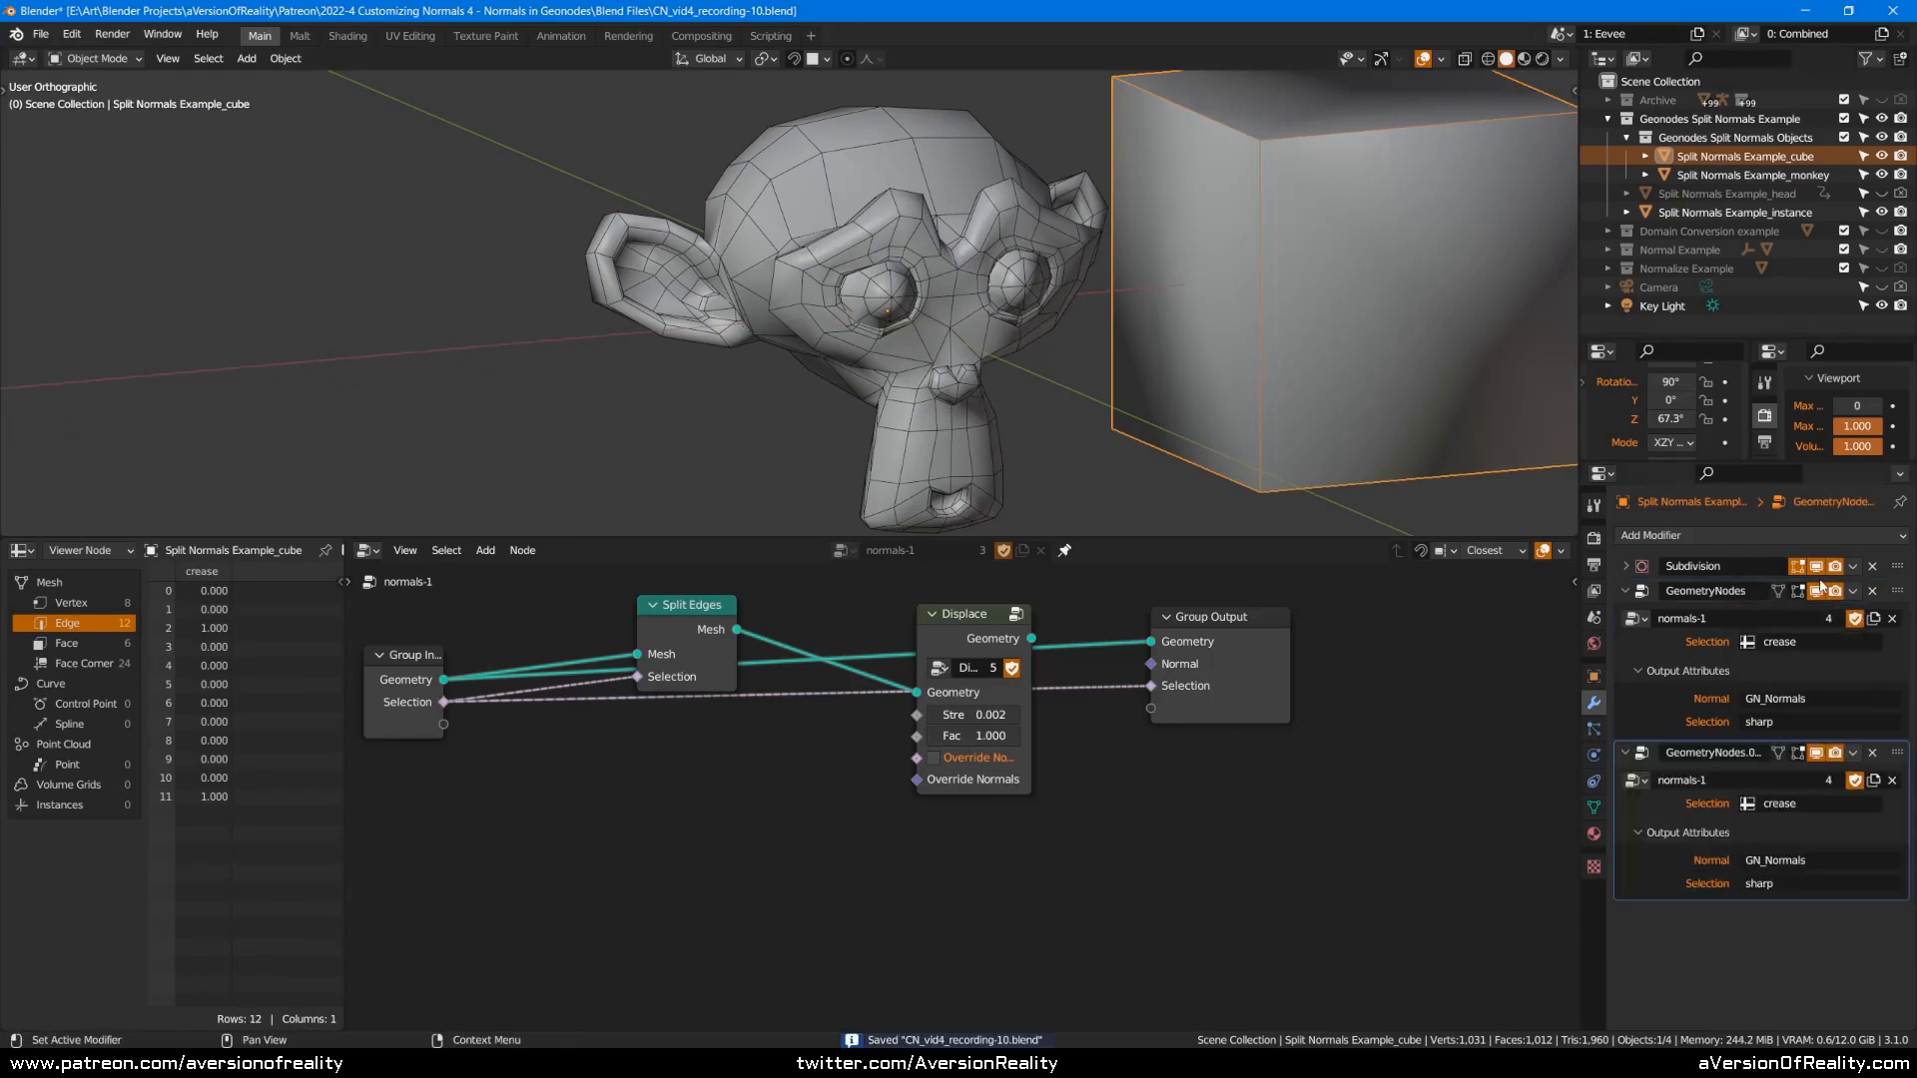
left_click(1853, 753)
left_click(1783, 777)
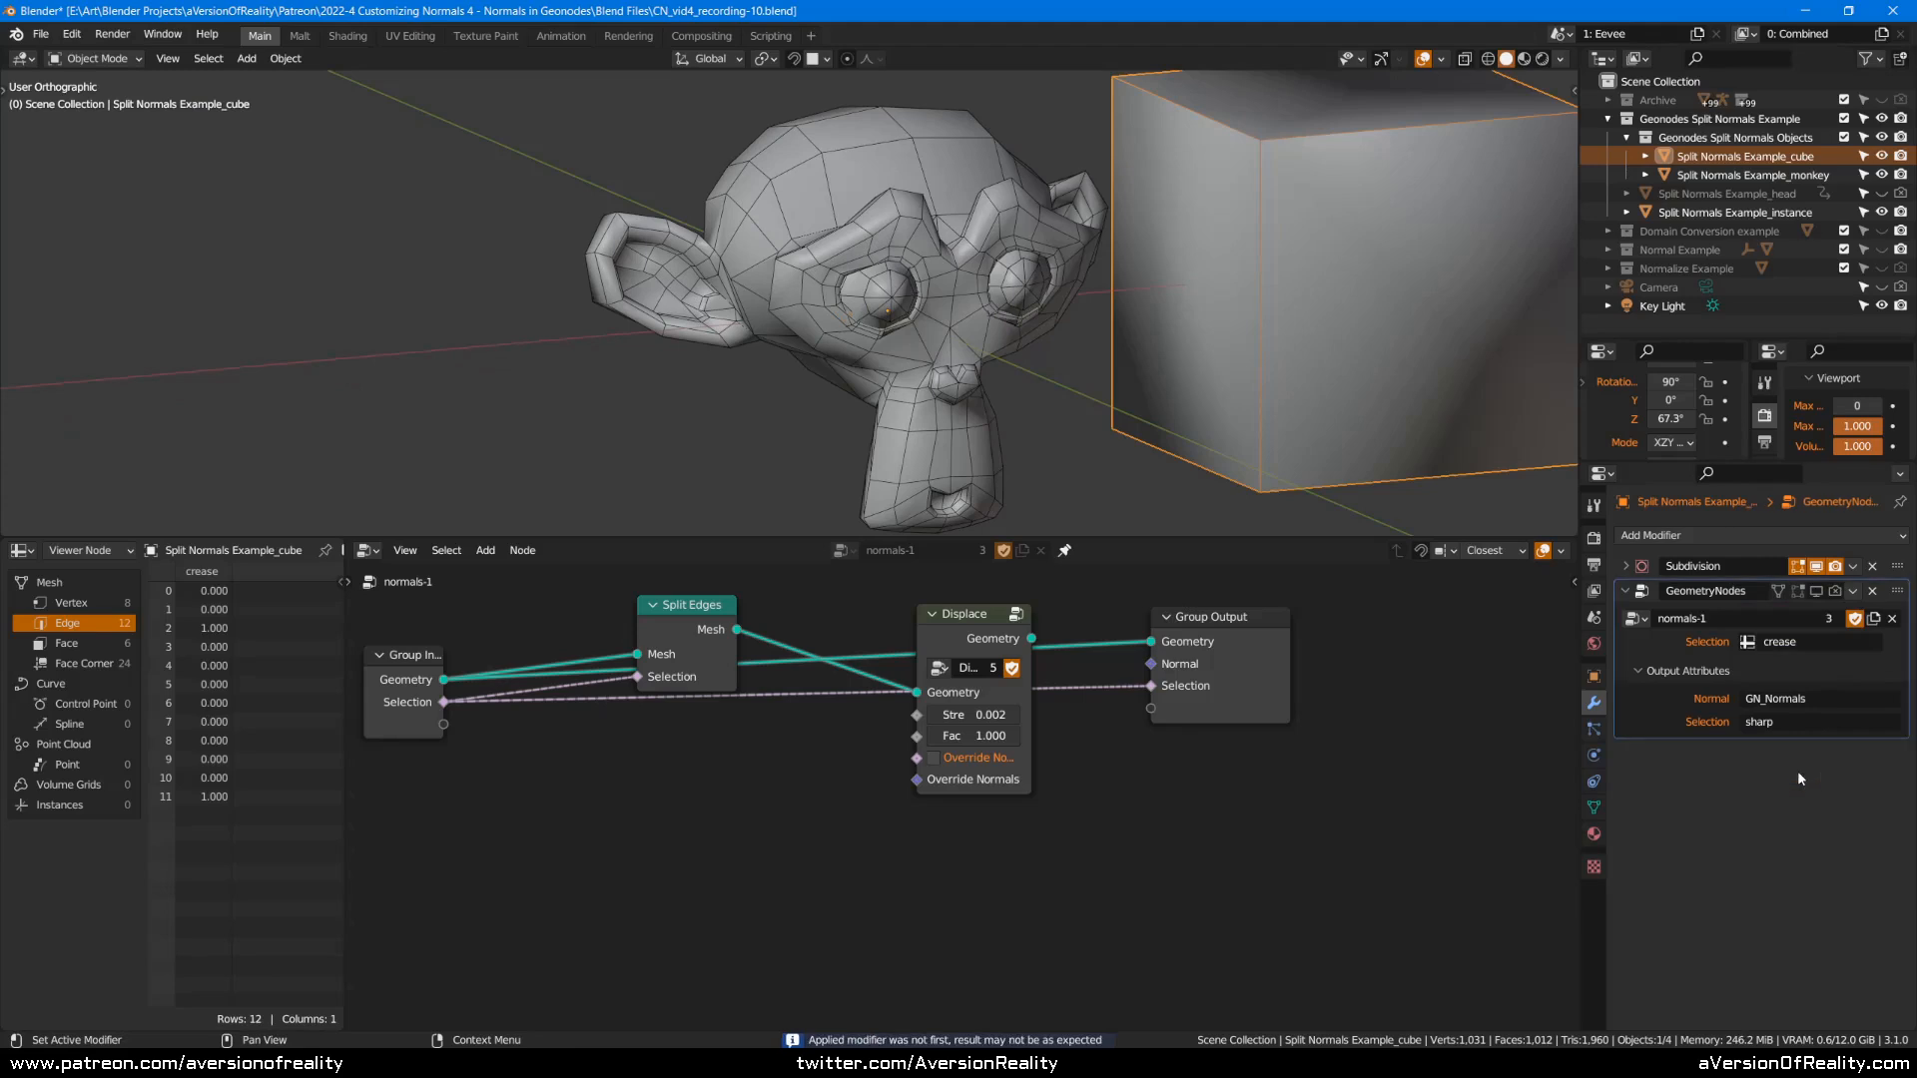
Duplicate the monkey's GeometryNodes modifier and apply the copy.
left_click(1748, 175)
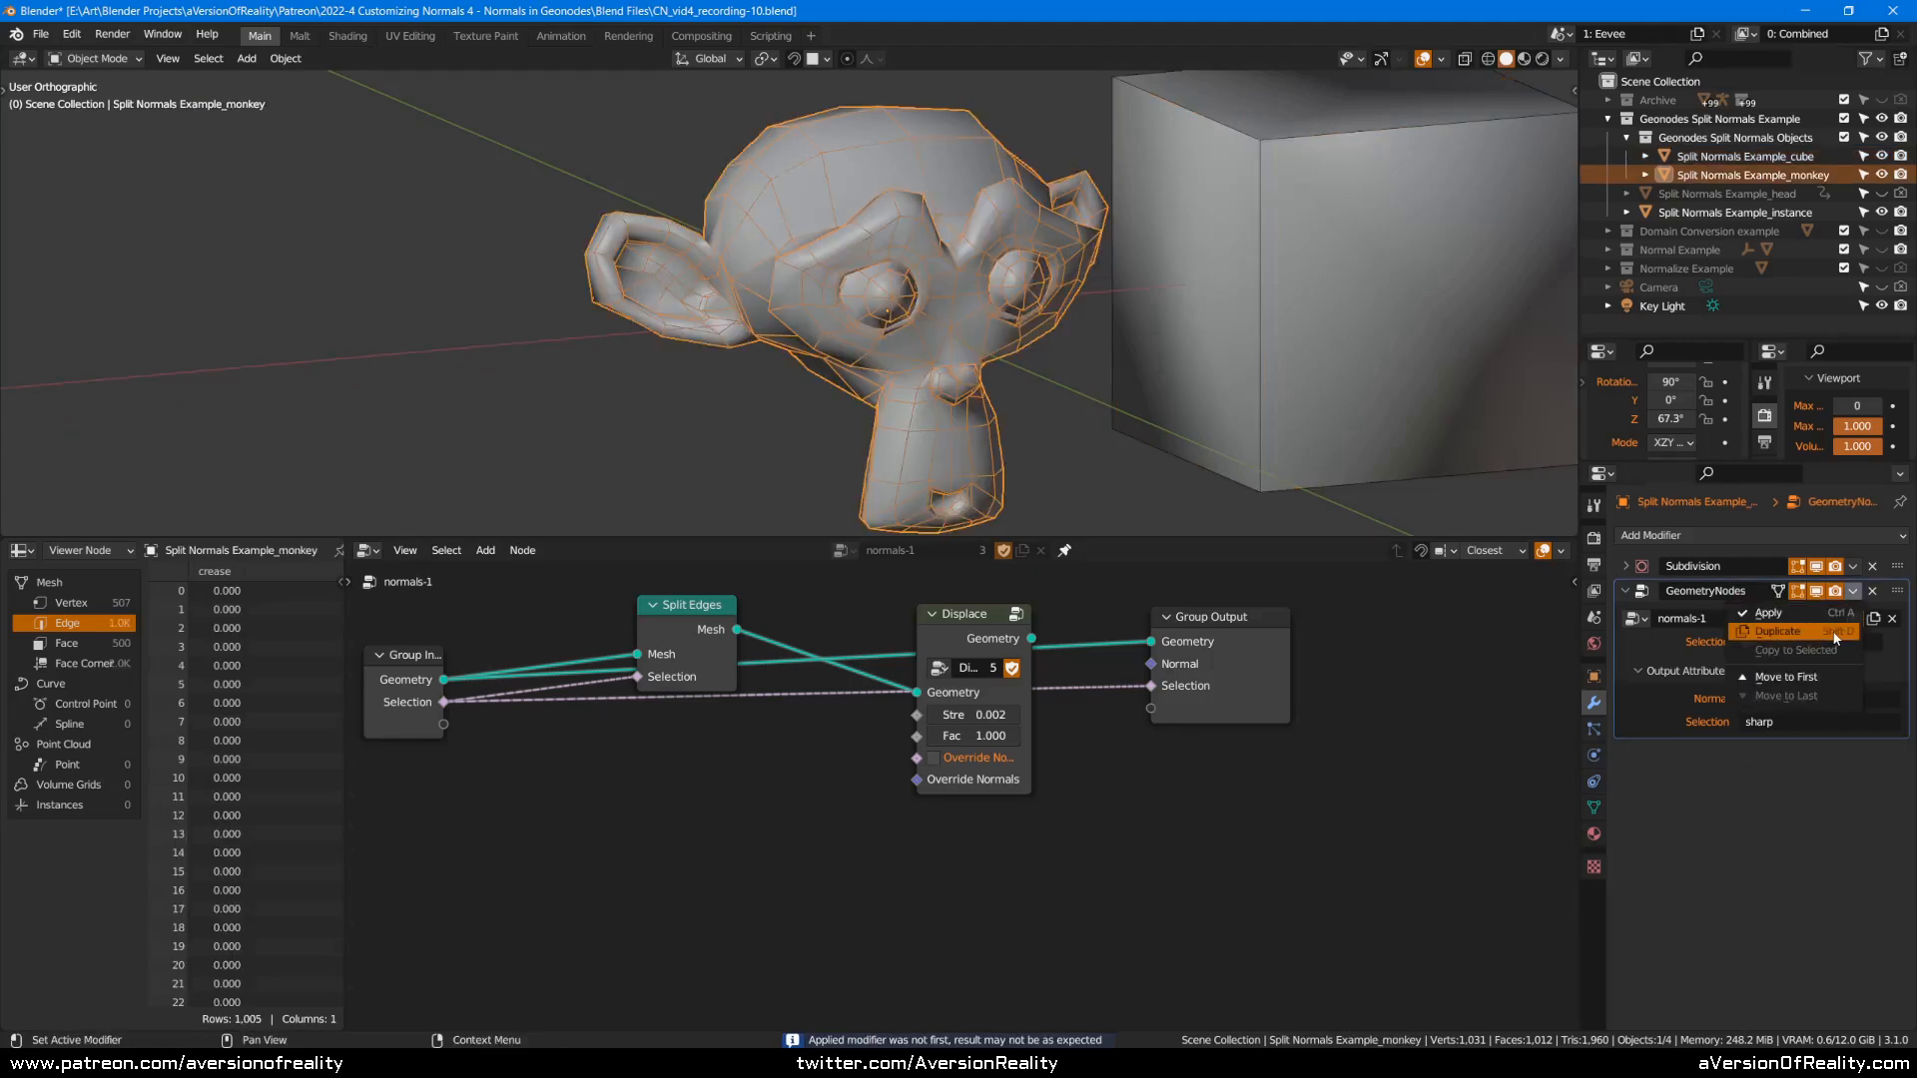
key("shift+d")
left_click(1854, 753)
left_click(1786, 776)
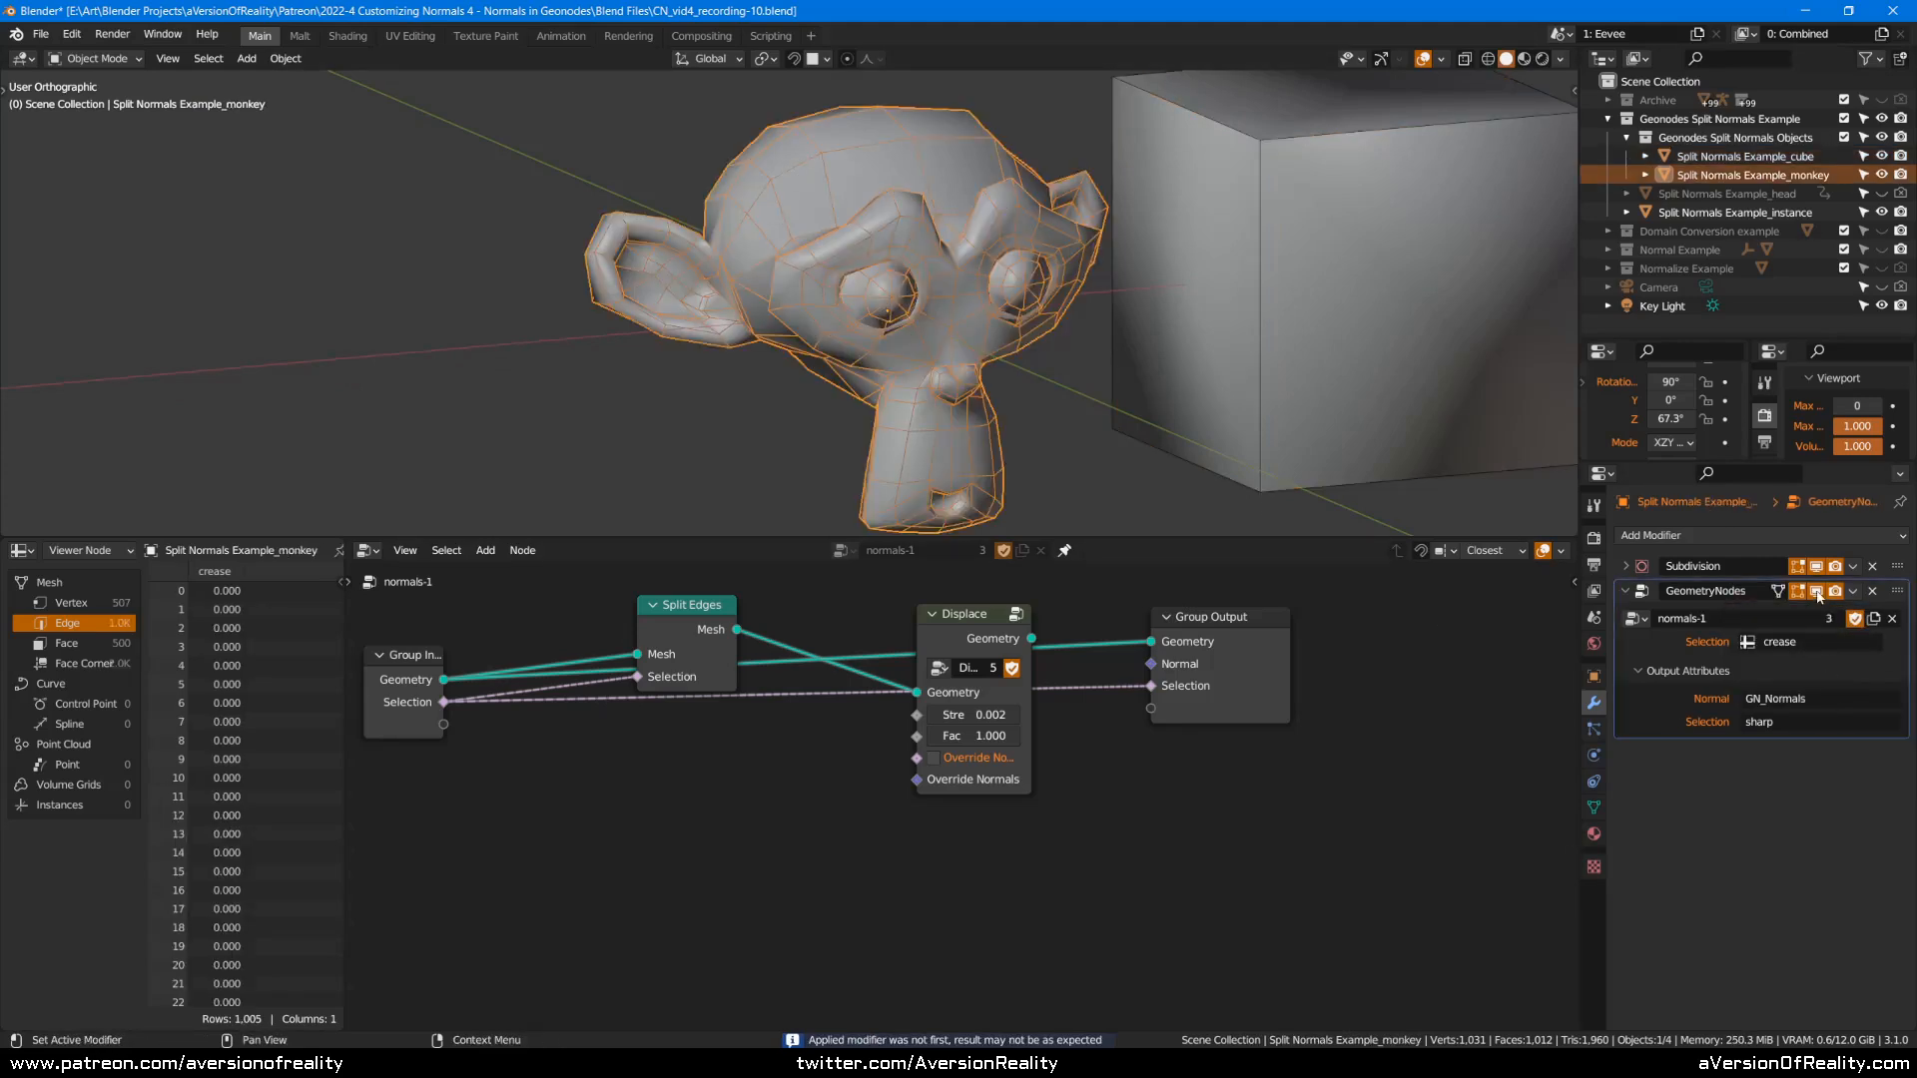
Set the Selection input of the monkey's and cube's GeometryNodes modifiers to the sharp attribute.
left_click(428, 703)
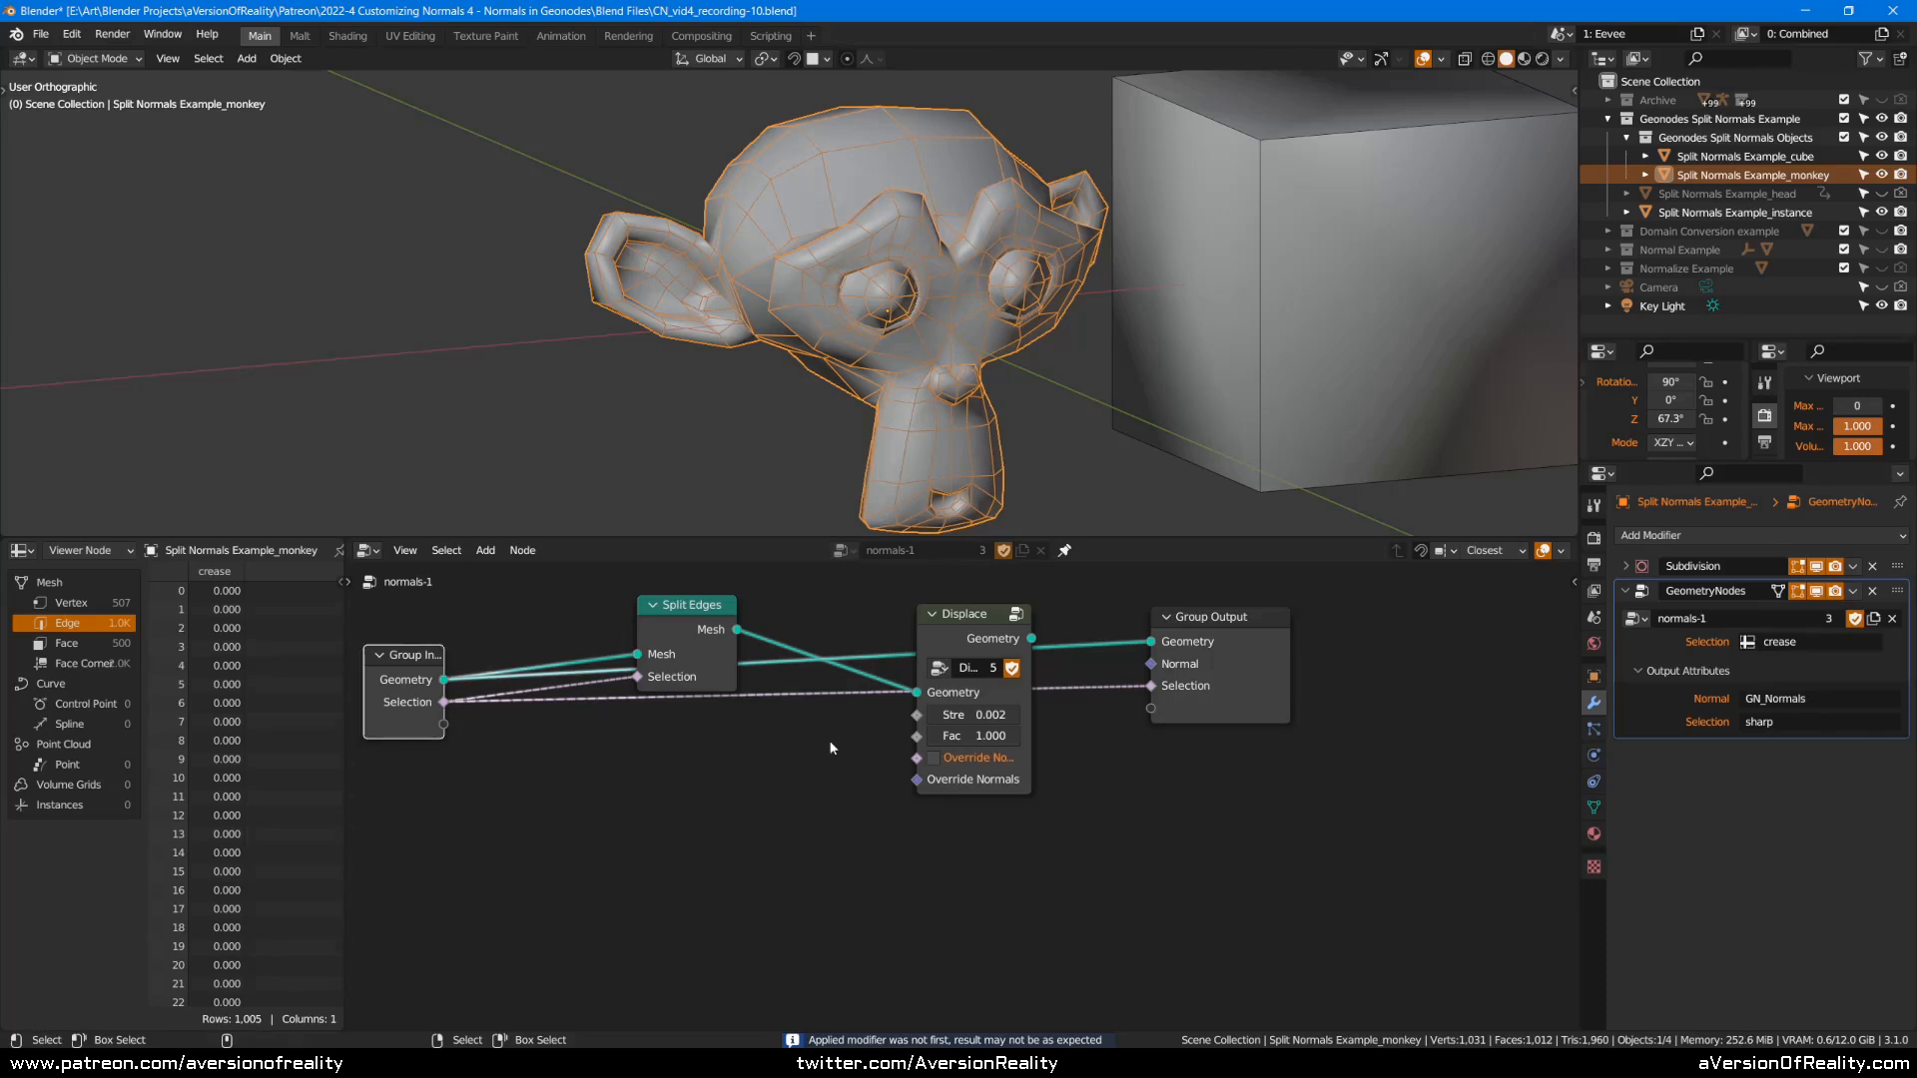
left_click(1756, 645)
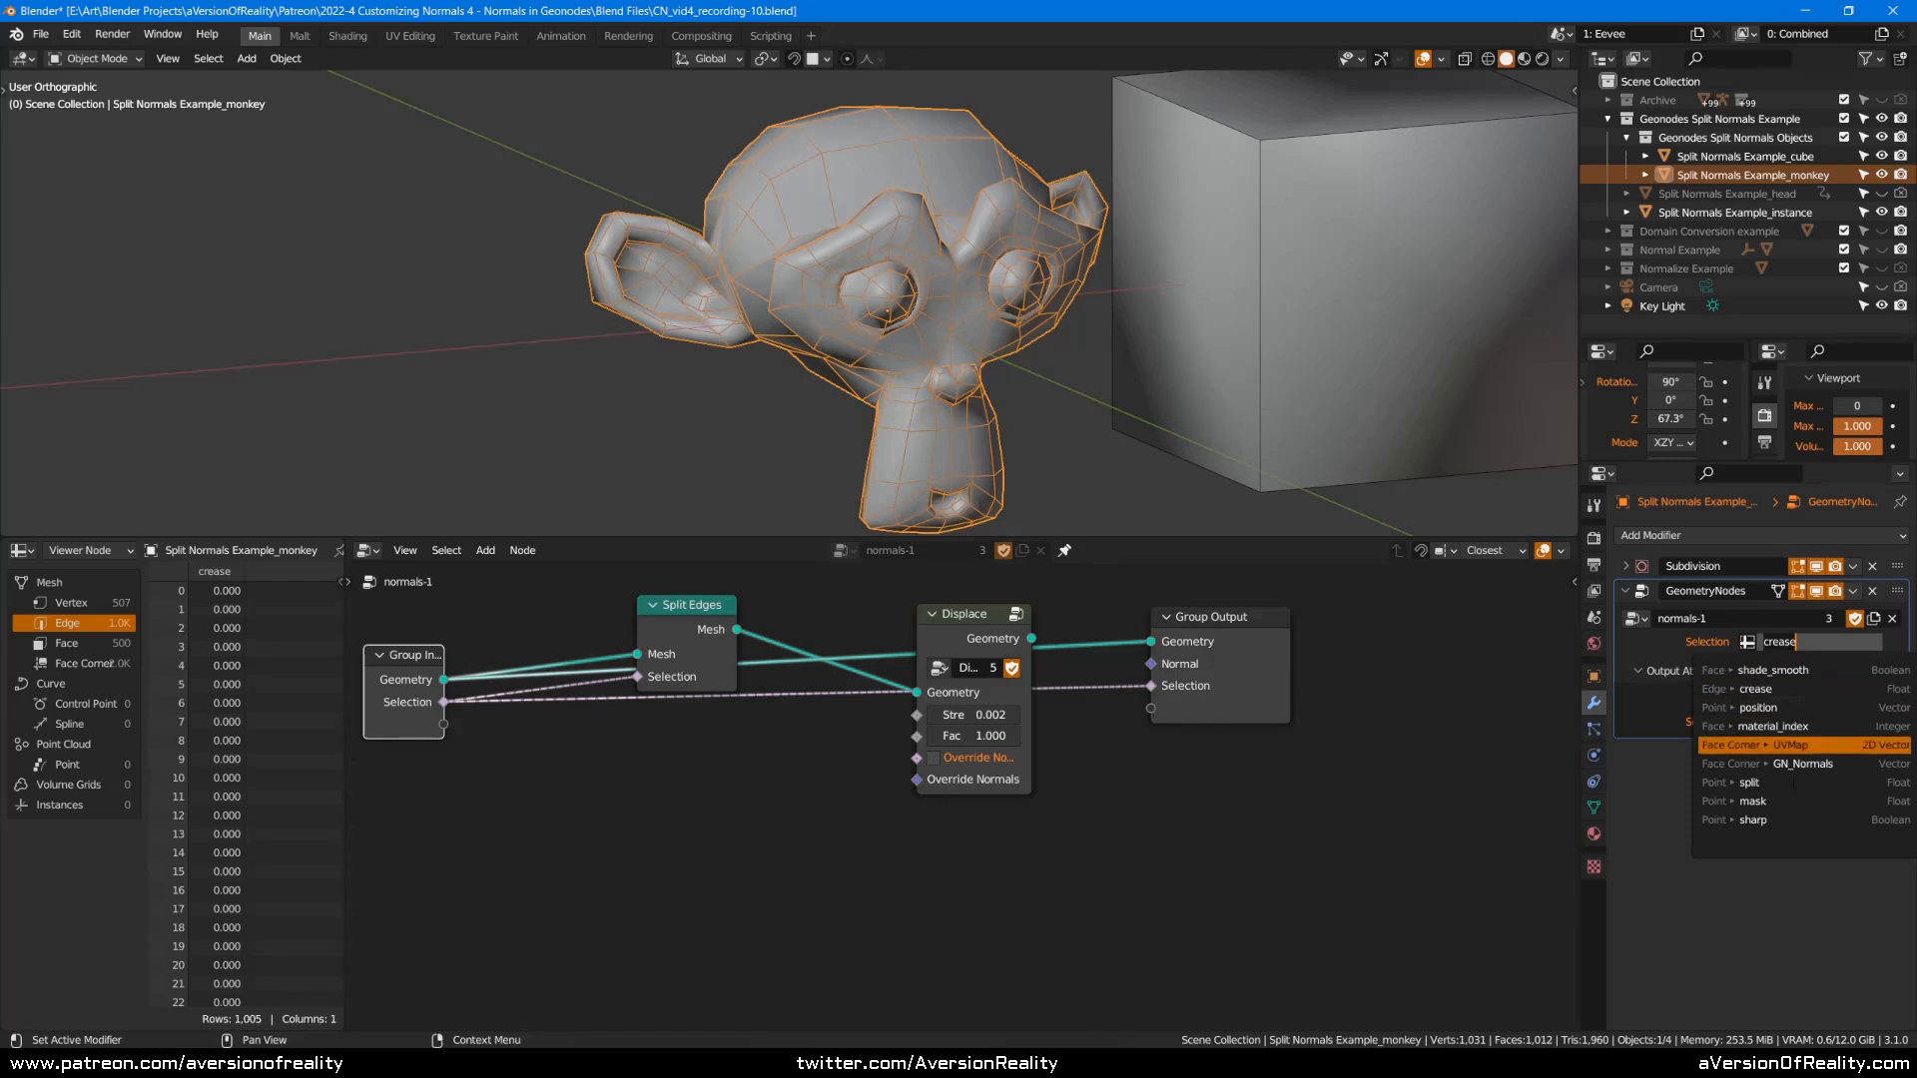
left_click(1393, 372)
left_click(1753, 645)
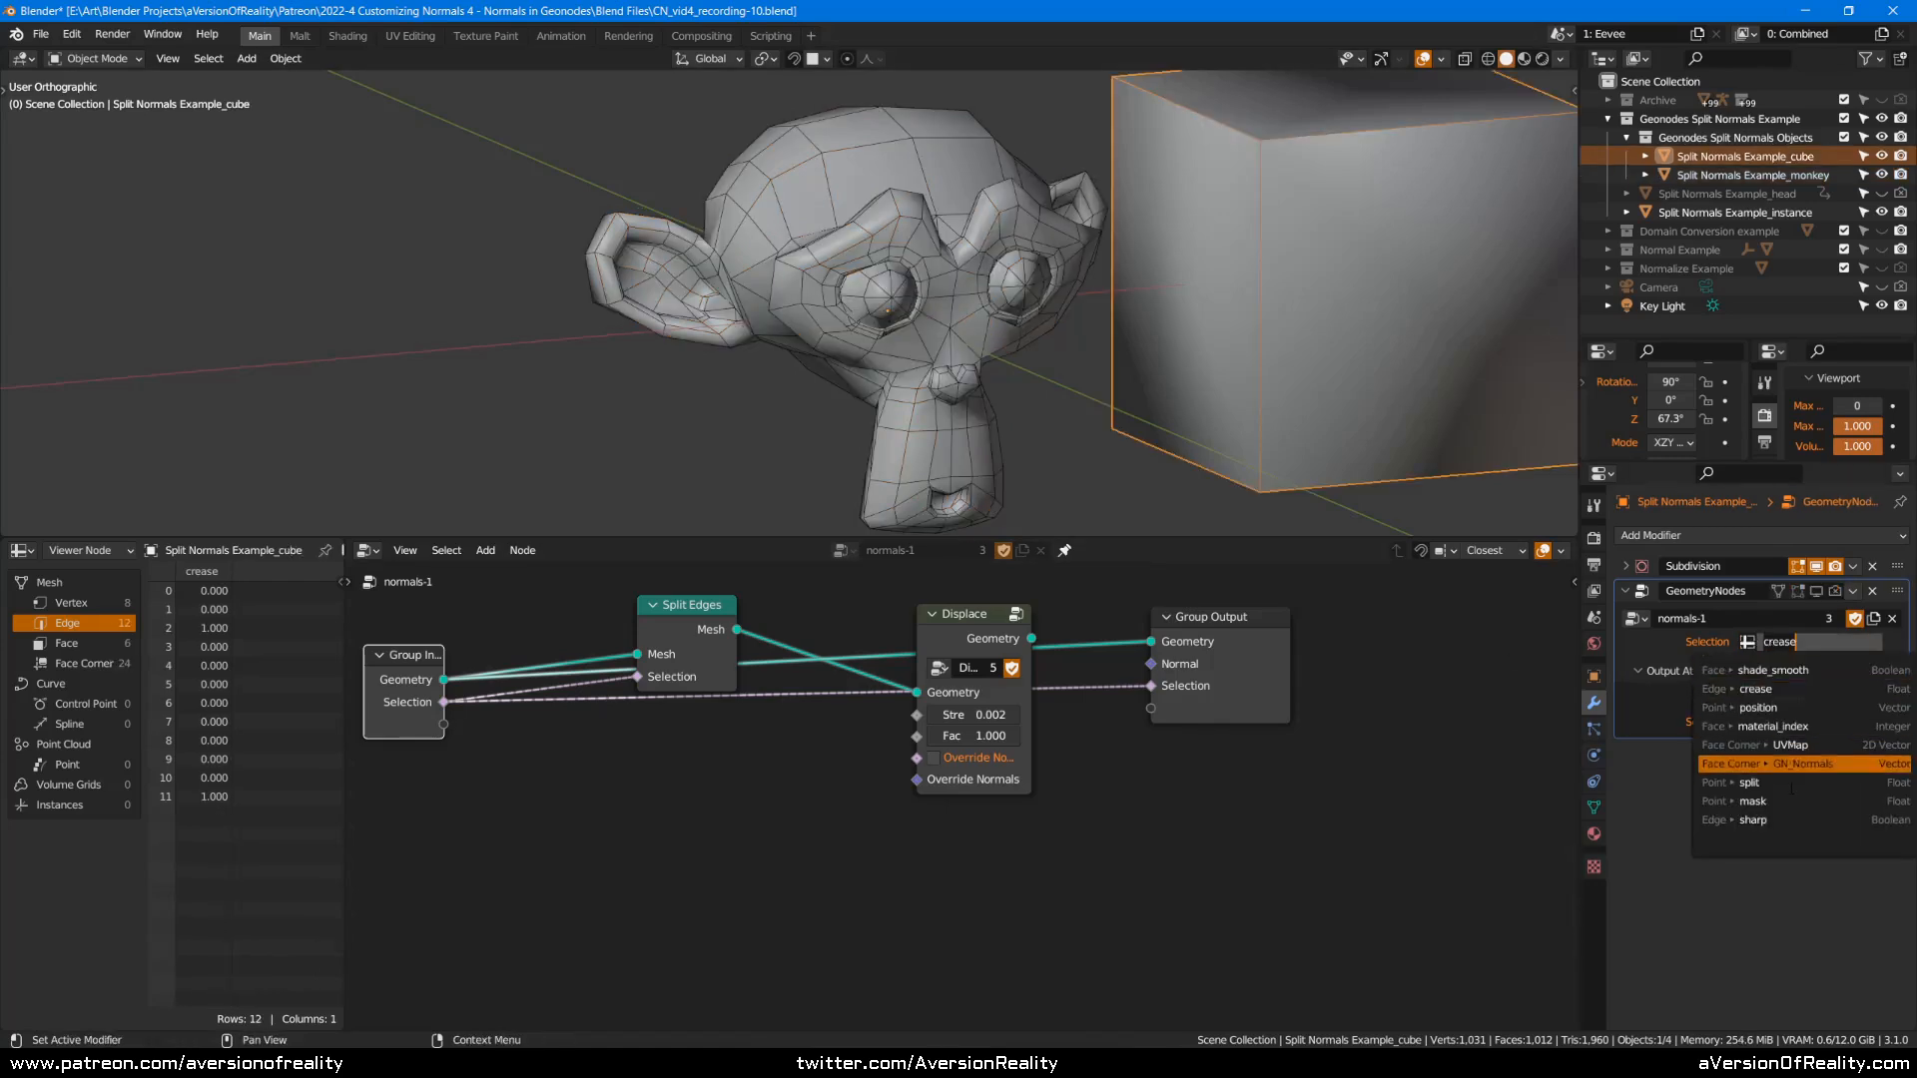
left_click(1757, 820)
left_click(1323, 792)
Route the Displace result into the Group Output geometry, cut the Group Output's Selection link, and save the file.
left_click(964, 632, "ctrl+shift")
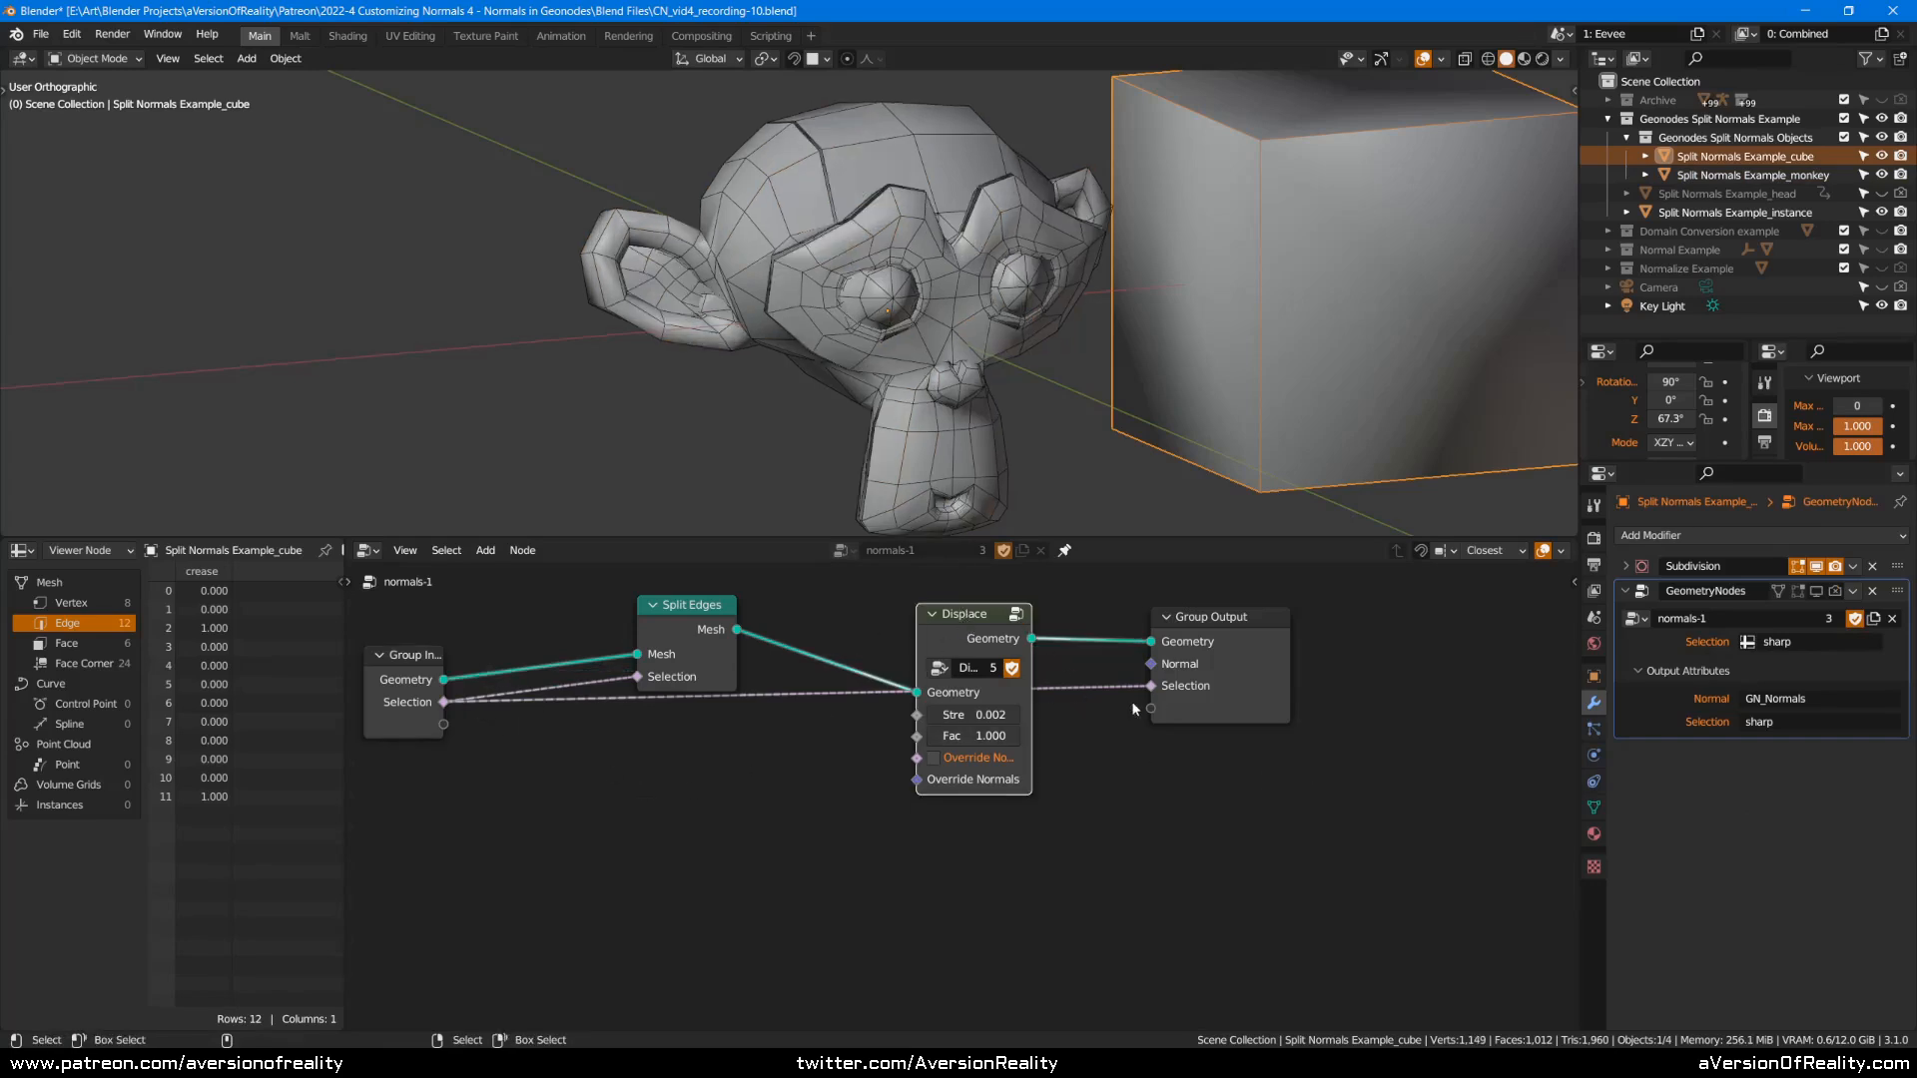
right_click_drag(1110, 662, 1115, 777, "ctrl")
middle_click_drag(1047, 317, 1225, 244)
key("ctrl+s")
Show the cube's GeometryNodes modifier in the viewport and move the Split Edges and Group Input nodes closer to Displace.
left_click(1816, 592)
middle_click_drag(1358, 319, 1228, 469)
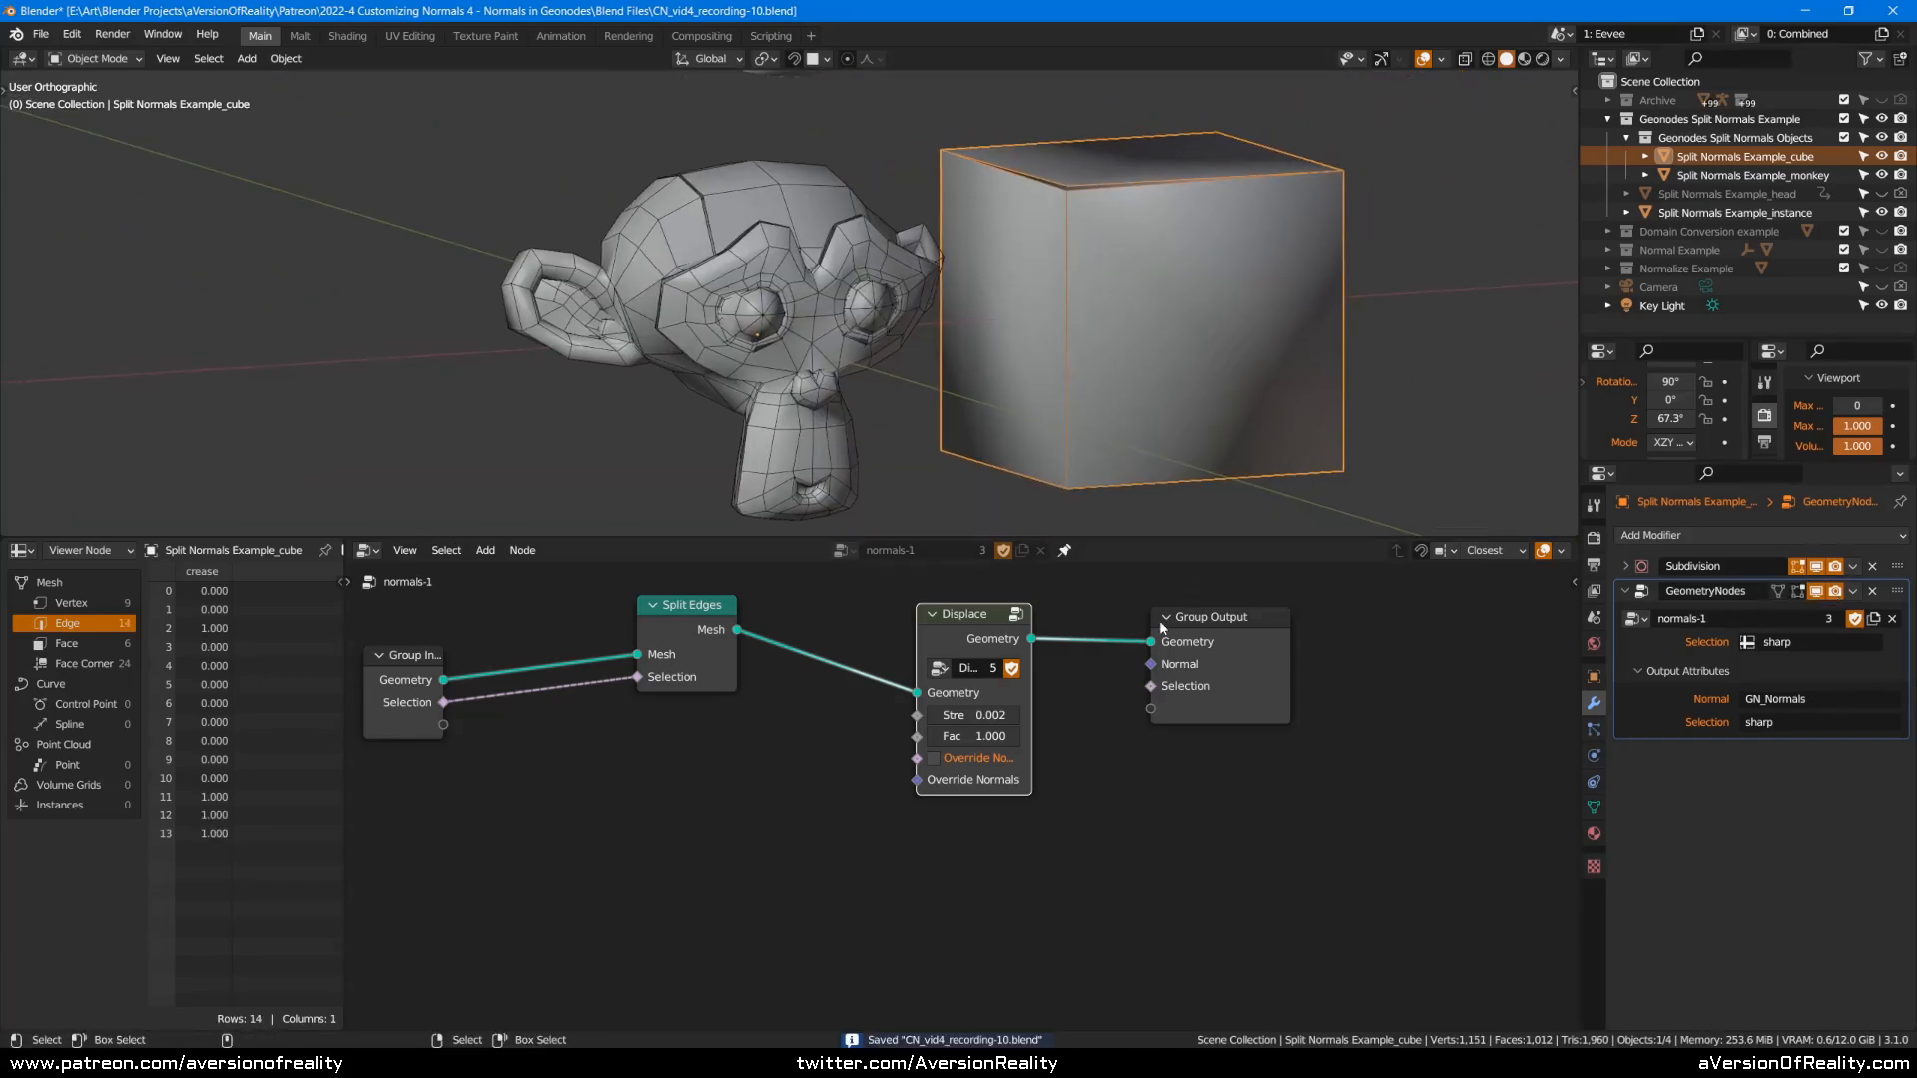
left_click_drag(689, 605, 811, 636)
left_click_drag(440, 663, 626, 638)
Examine the split edges on the monkey and cube from several angles, checking the cube's marked edges in Edit Mode.
left_click(819, 399)
middle_click_drag(1206, 205, 1136, 215)
left_click(1124, 292)
middle_click_drag(1123, 294, 915, 339)
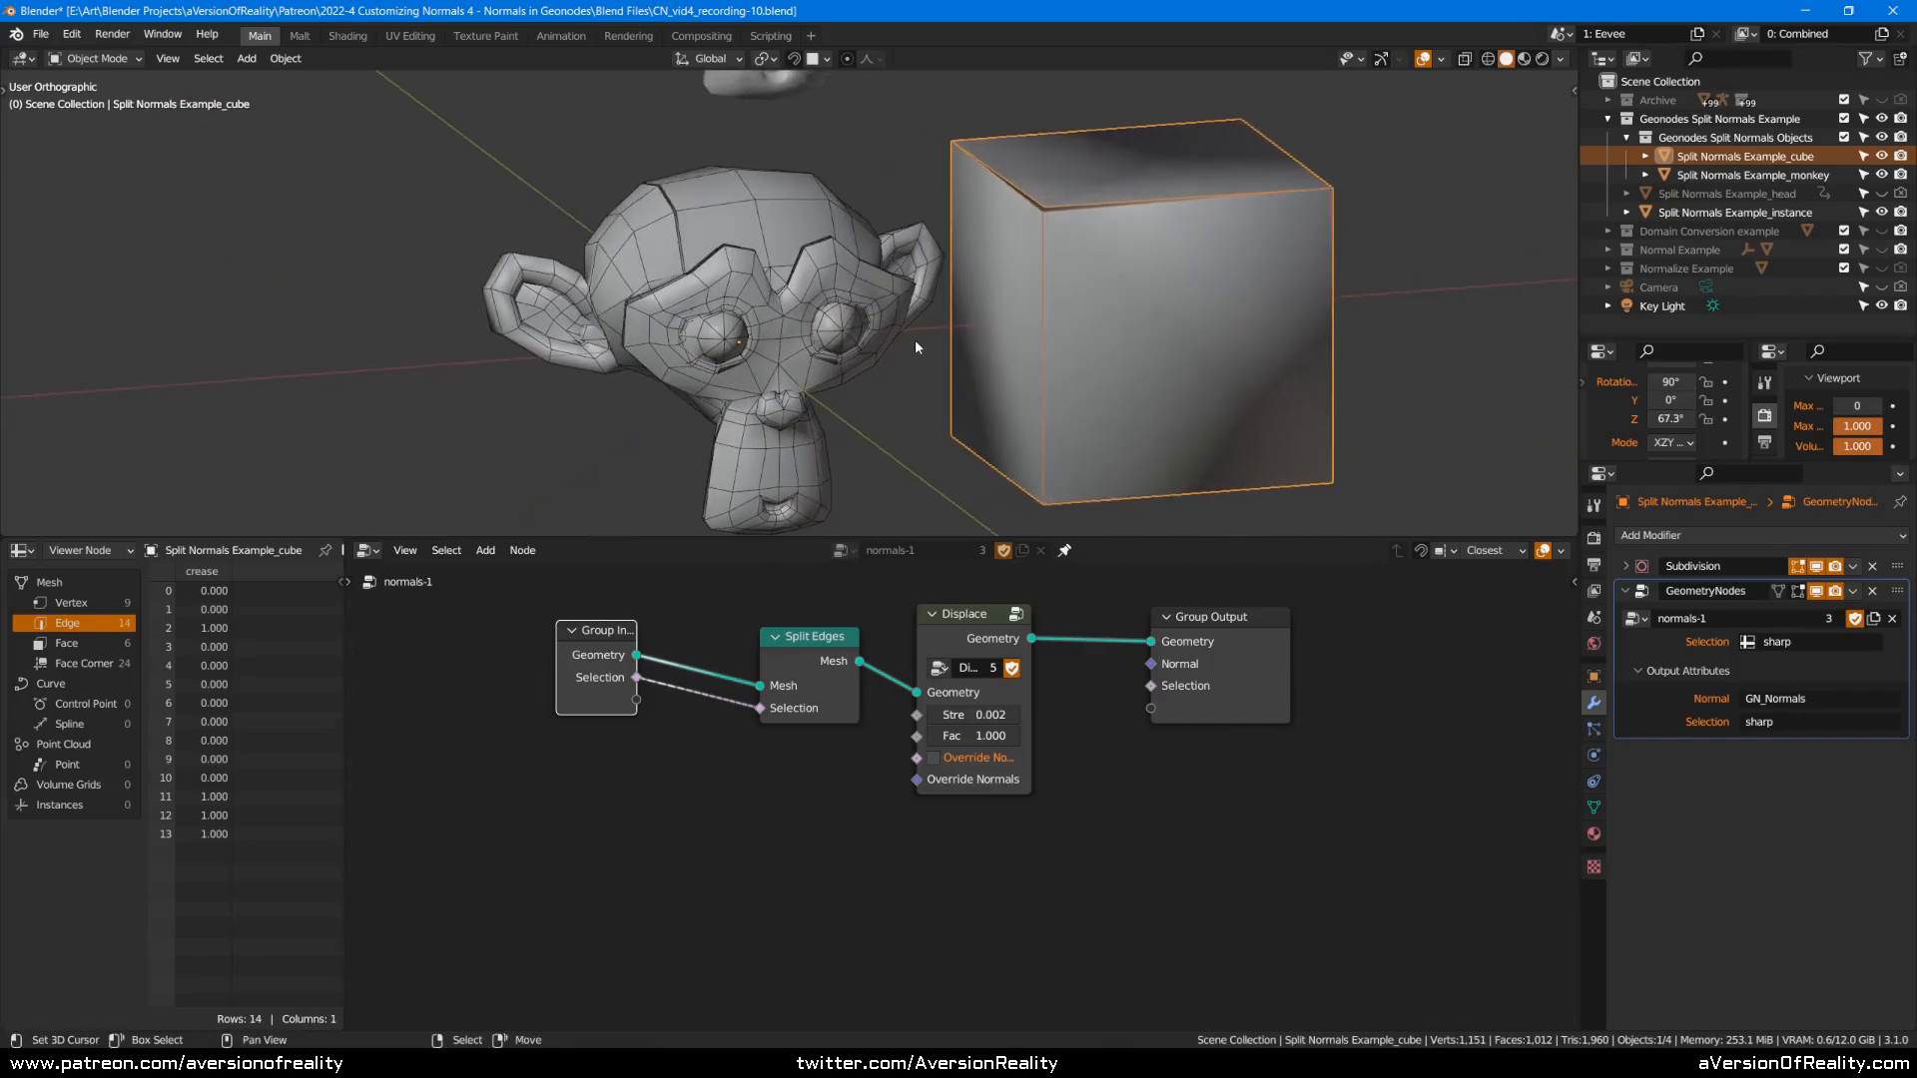
left_click(831, 261)
middle_click_drag(831, 262, 1135, 283)
left_click(1032, 280)
key("Tab")
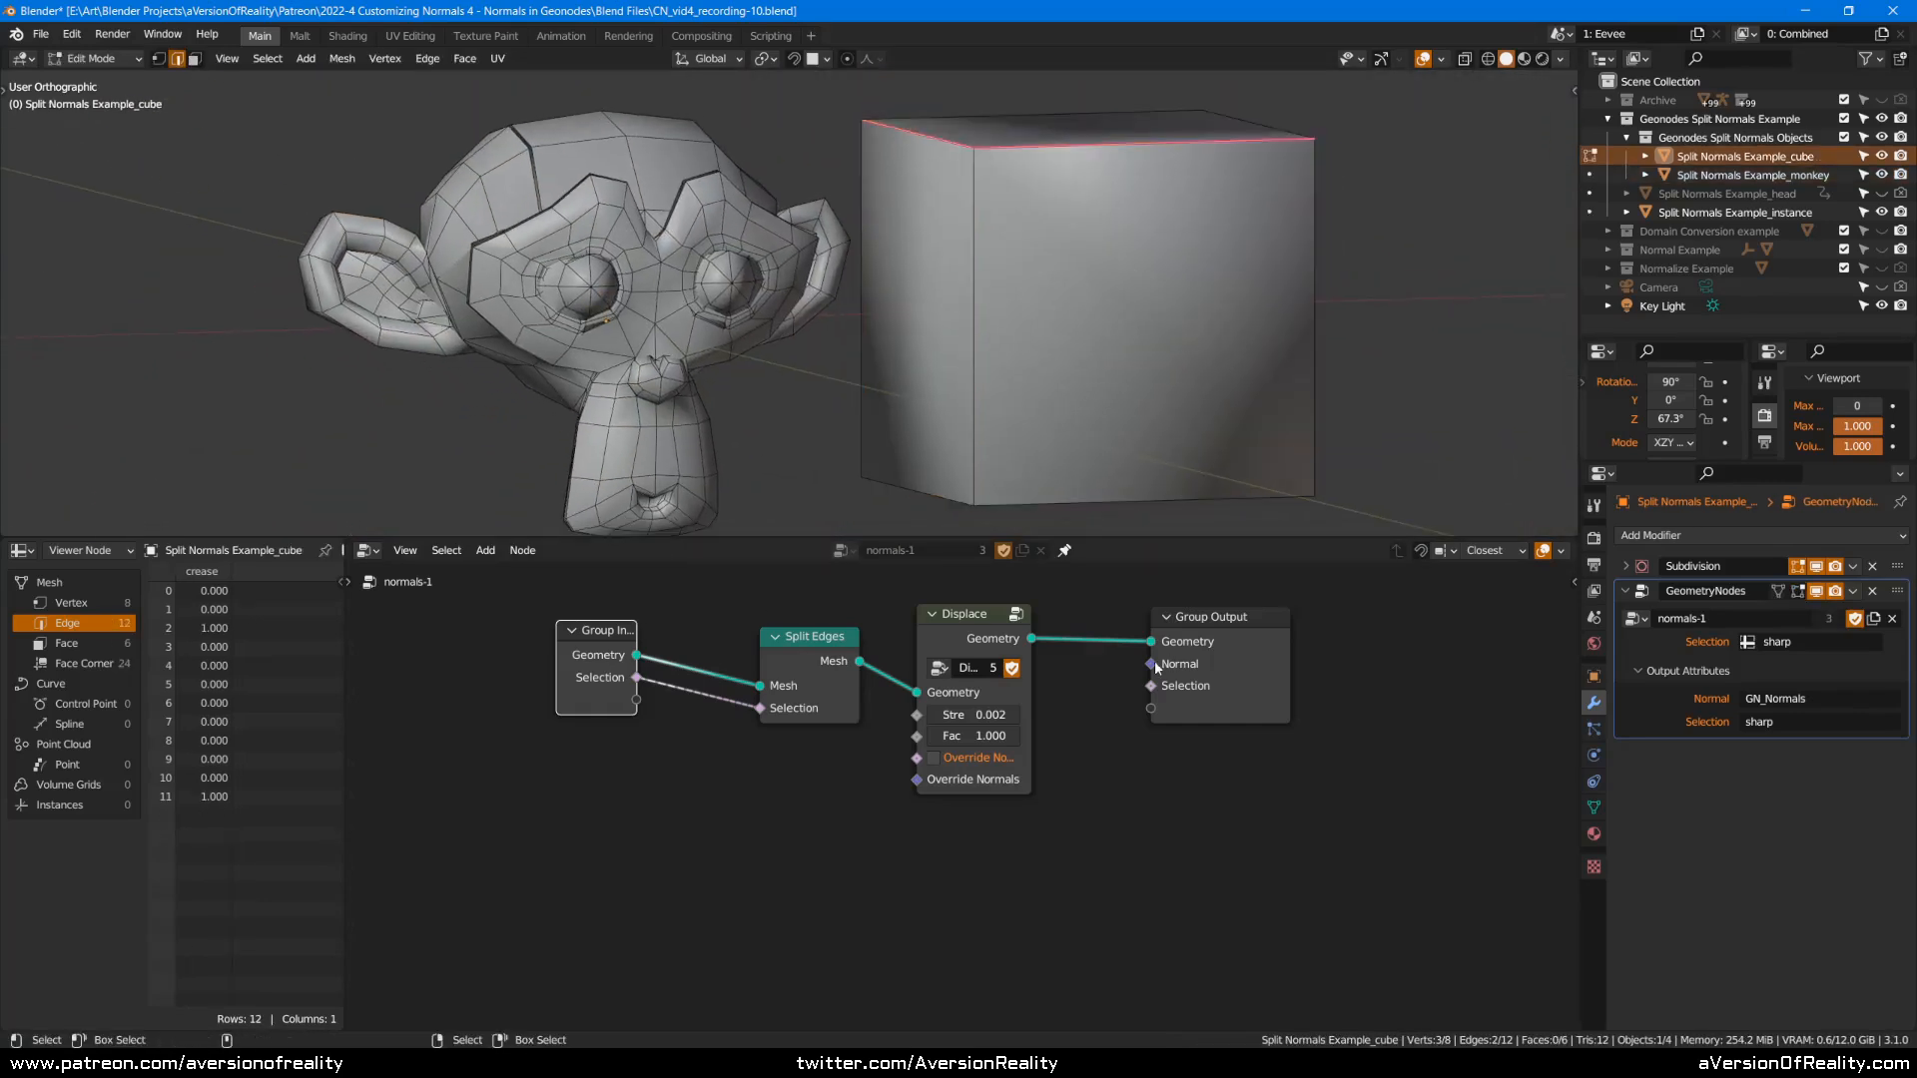
key("Tab")
middle_click_drag(919, 156, 849, 319)
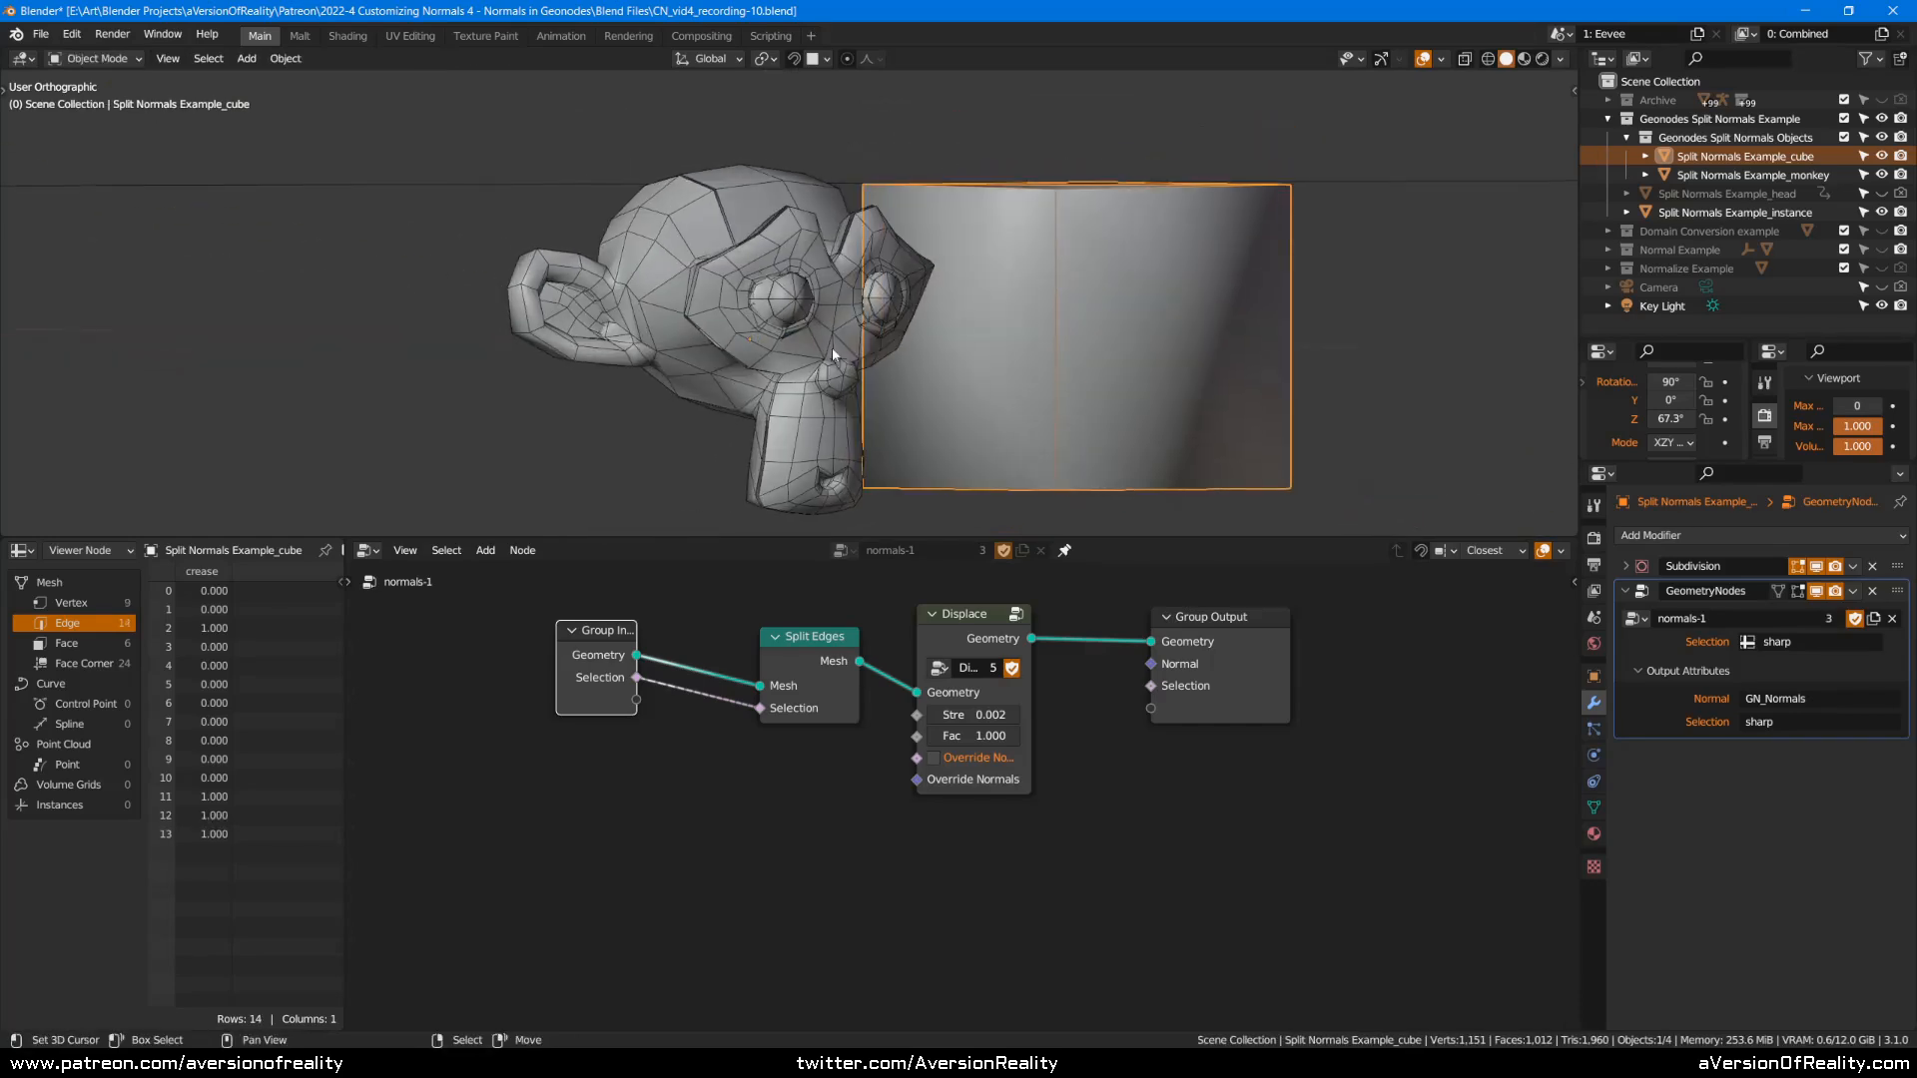
left_click(811, 334)
middle_click_drag(996, 260, 901, 240)
left_click(825, 188)
left_click(902, 240)
middle_click_drag(1083, 212, 1344, 205)
Enter Edit Mode on the cube, clear the selection, and select the vertices of its split vertex group.
left_click(1167, 230)
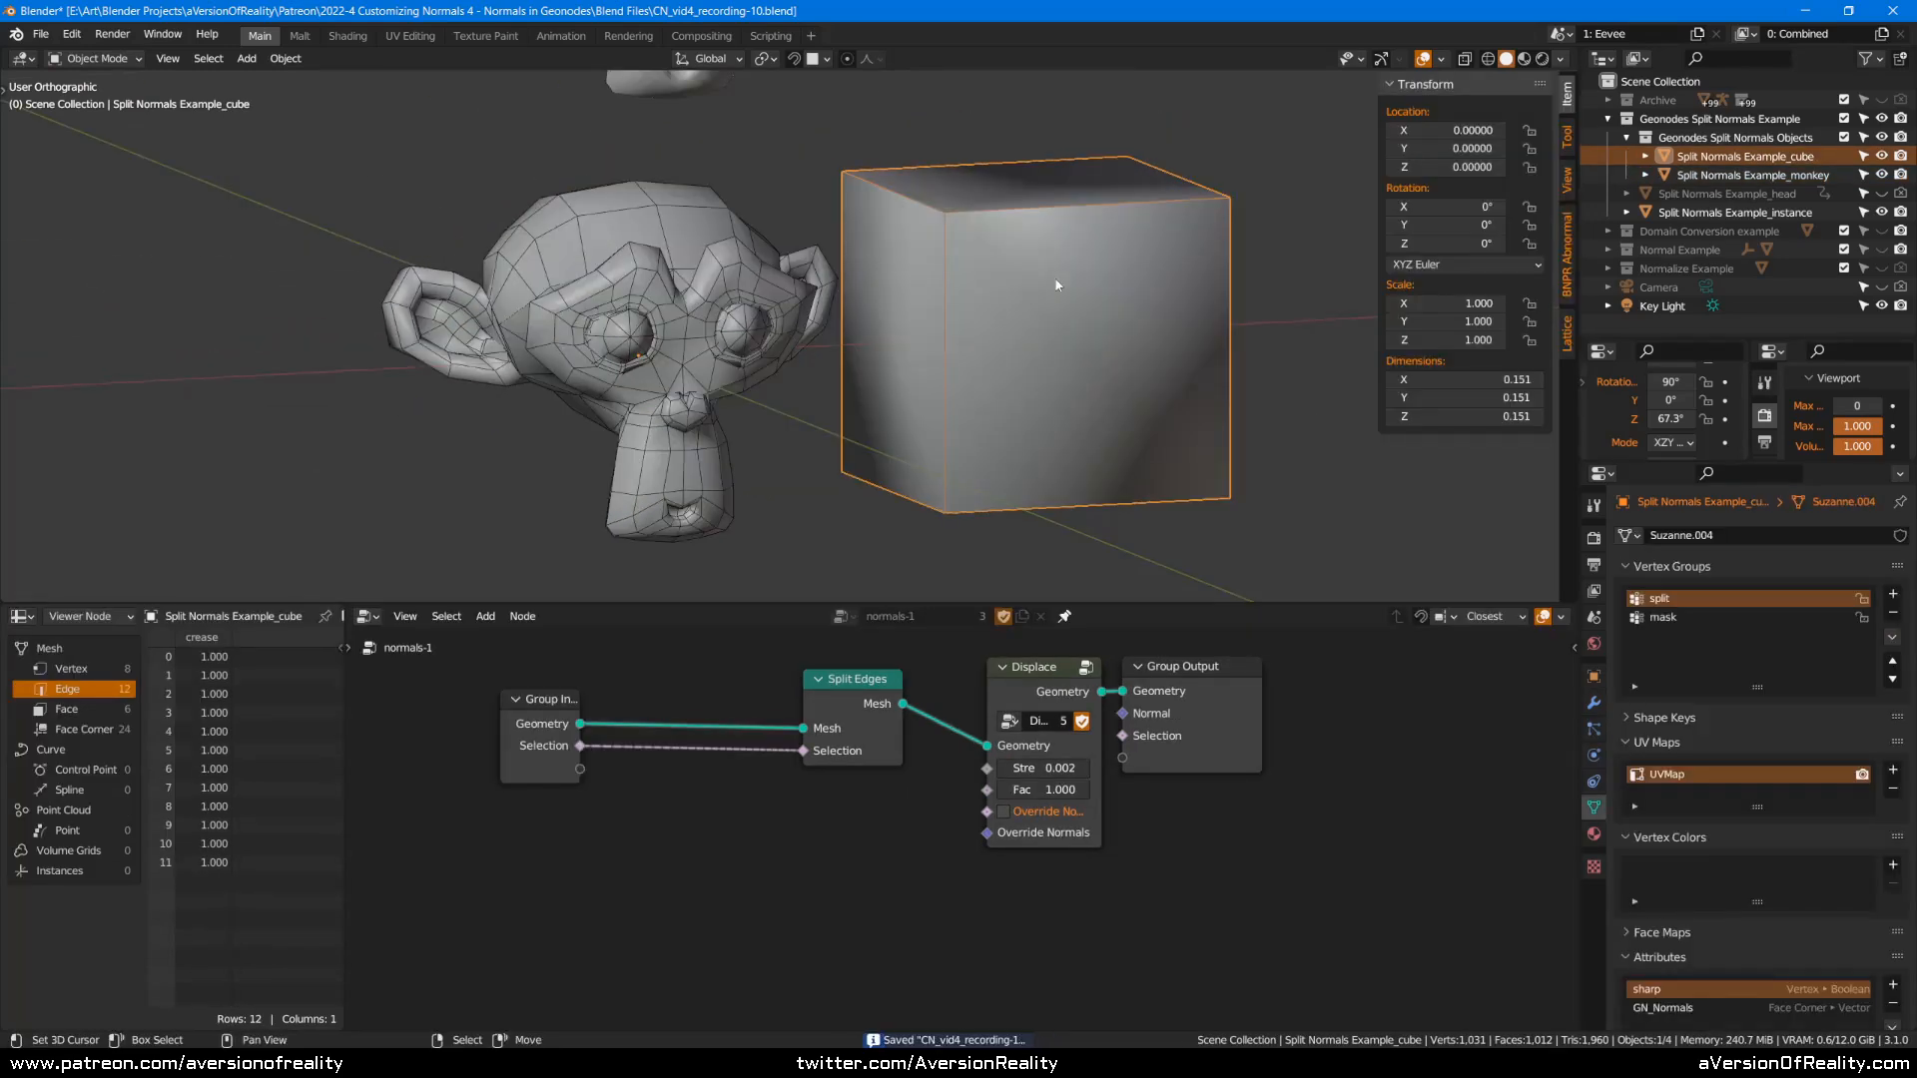
key("Tab")
key("alt+a")
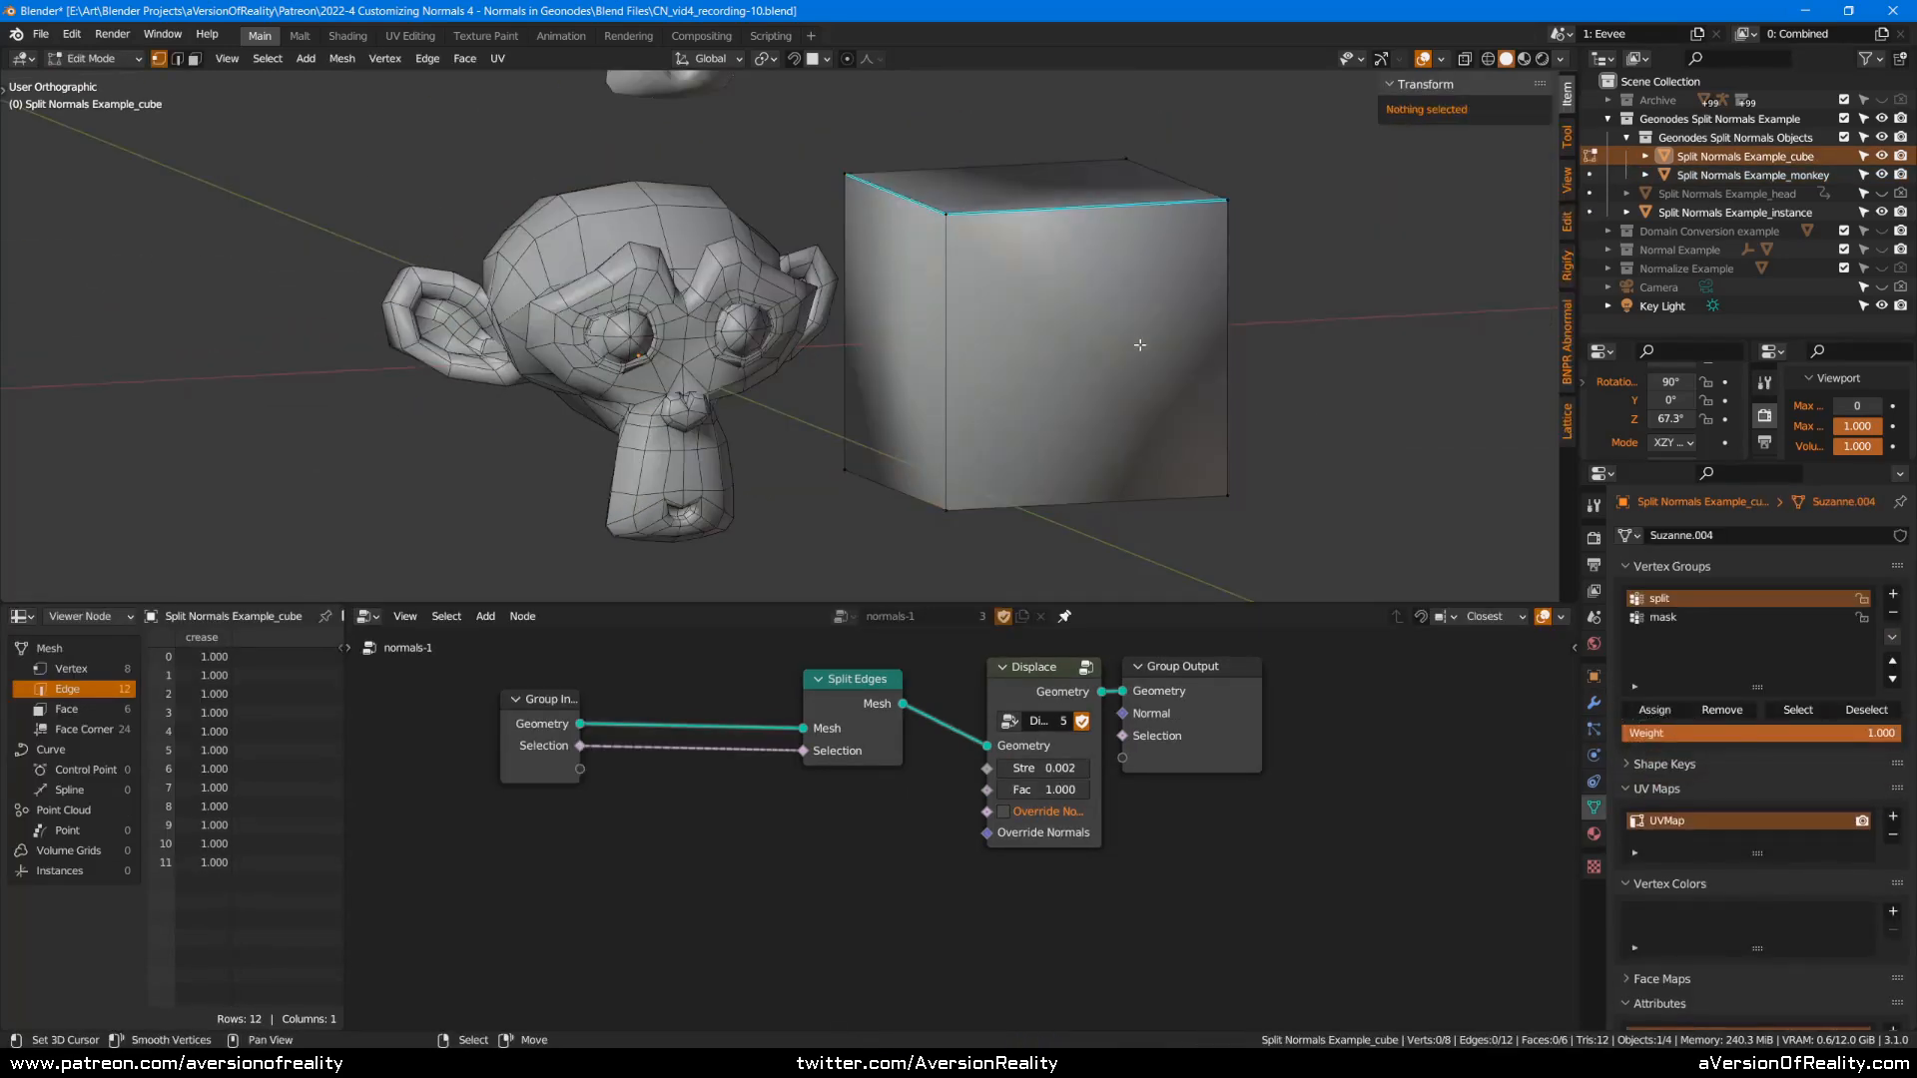
left_click(1799, 710)
middle_click_drag(1158, 250, 1223, 241)
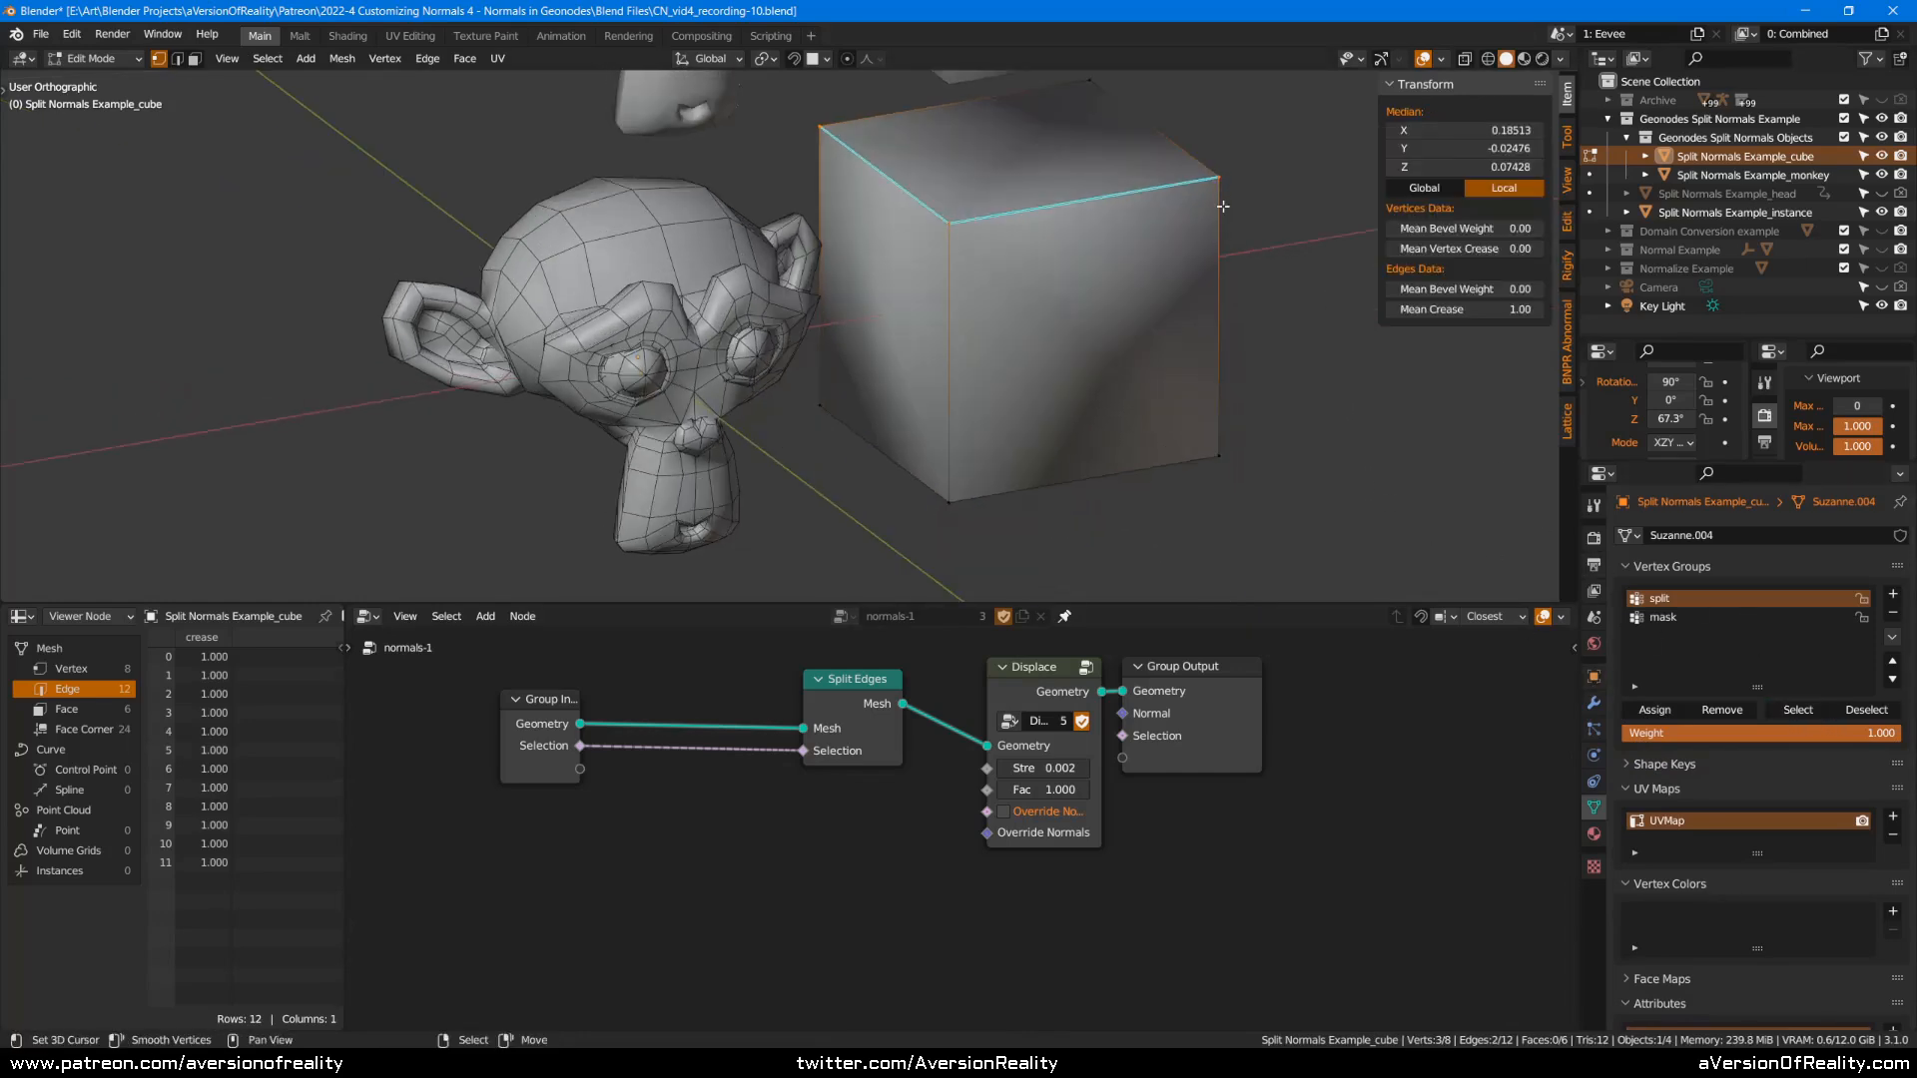
Switch editing to the monkey, select the vertices of its split vertex group, and return to Object Mode.
key("alt+q")
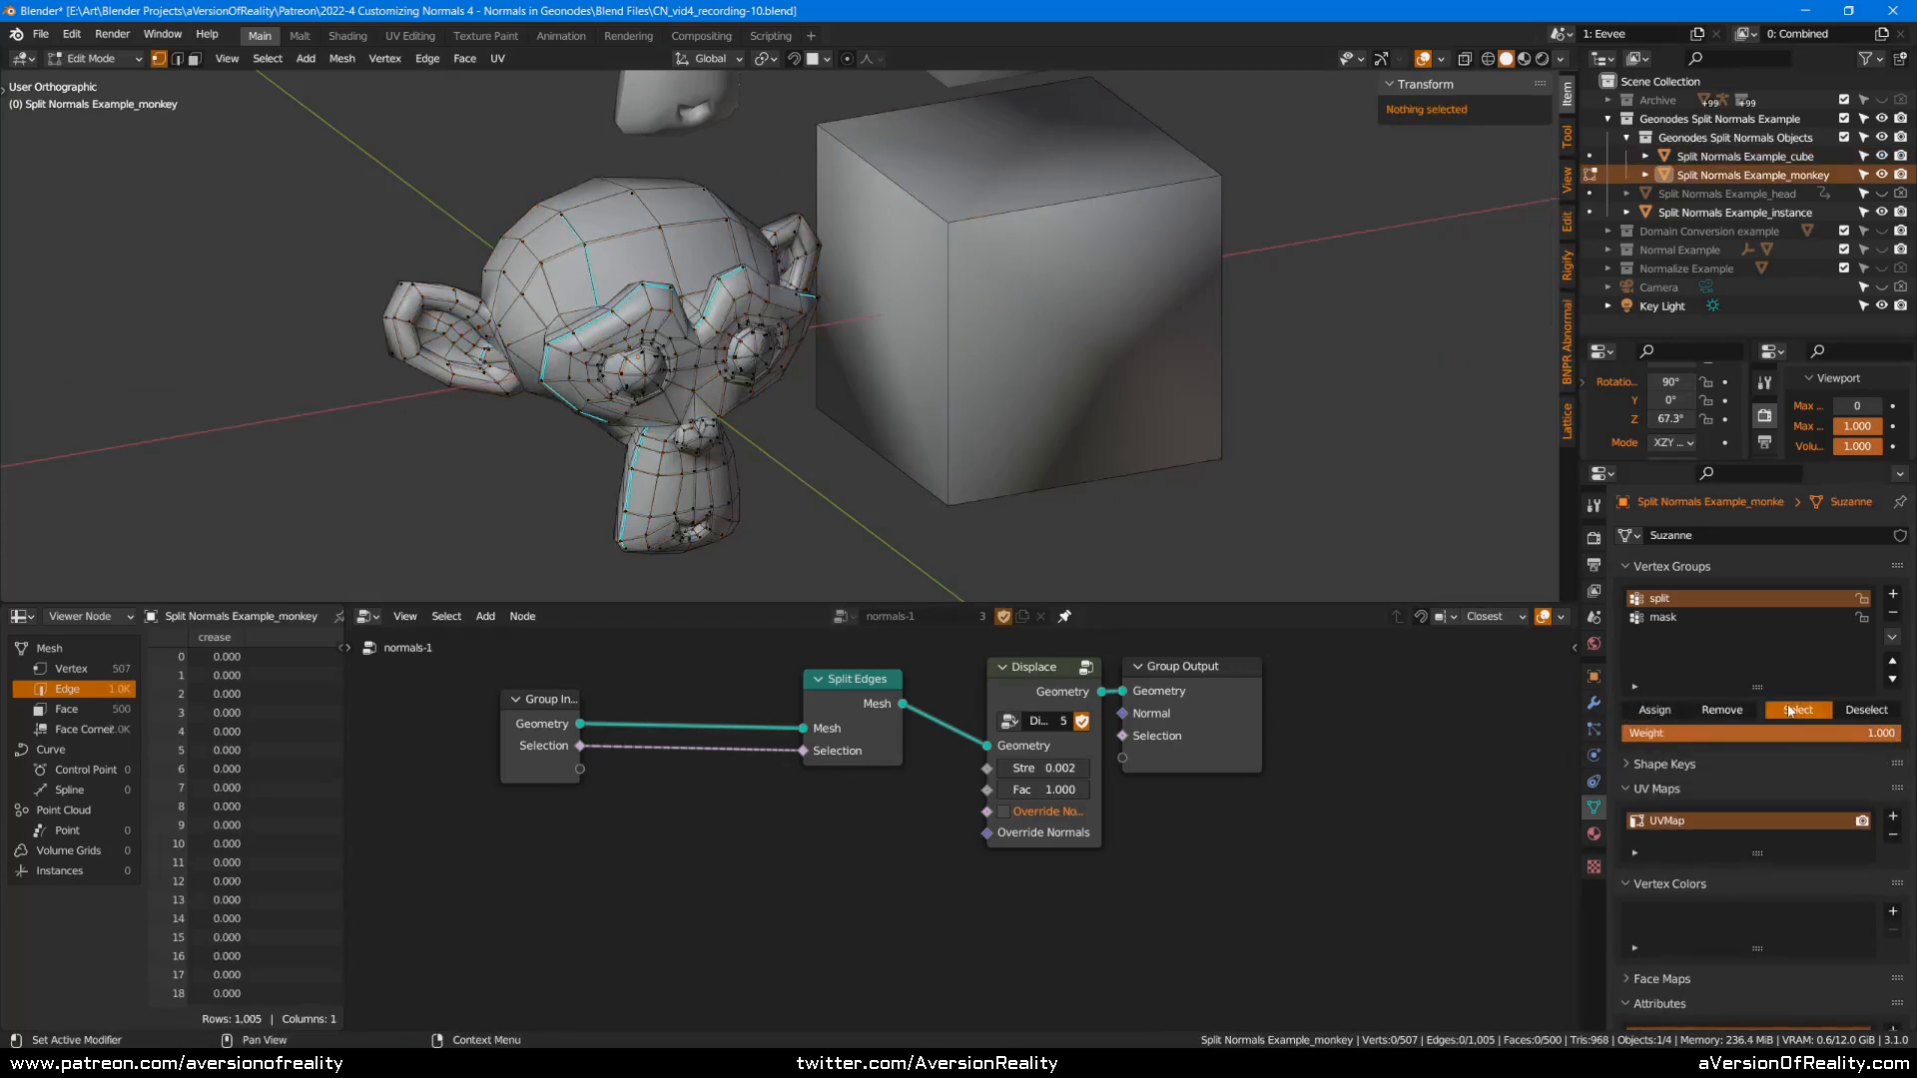
left_click(1789, 710)
left_click(1594, 703)
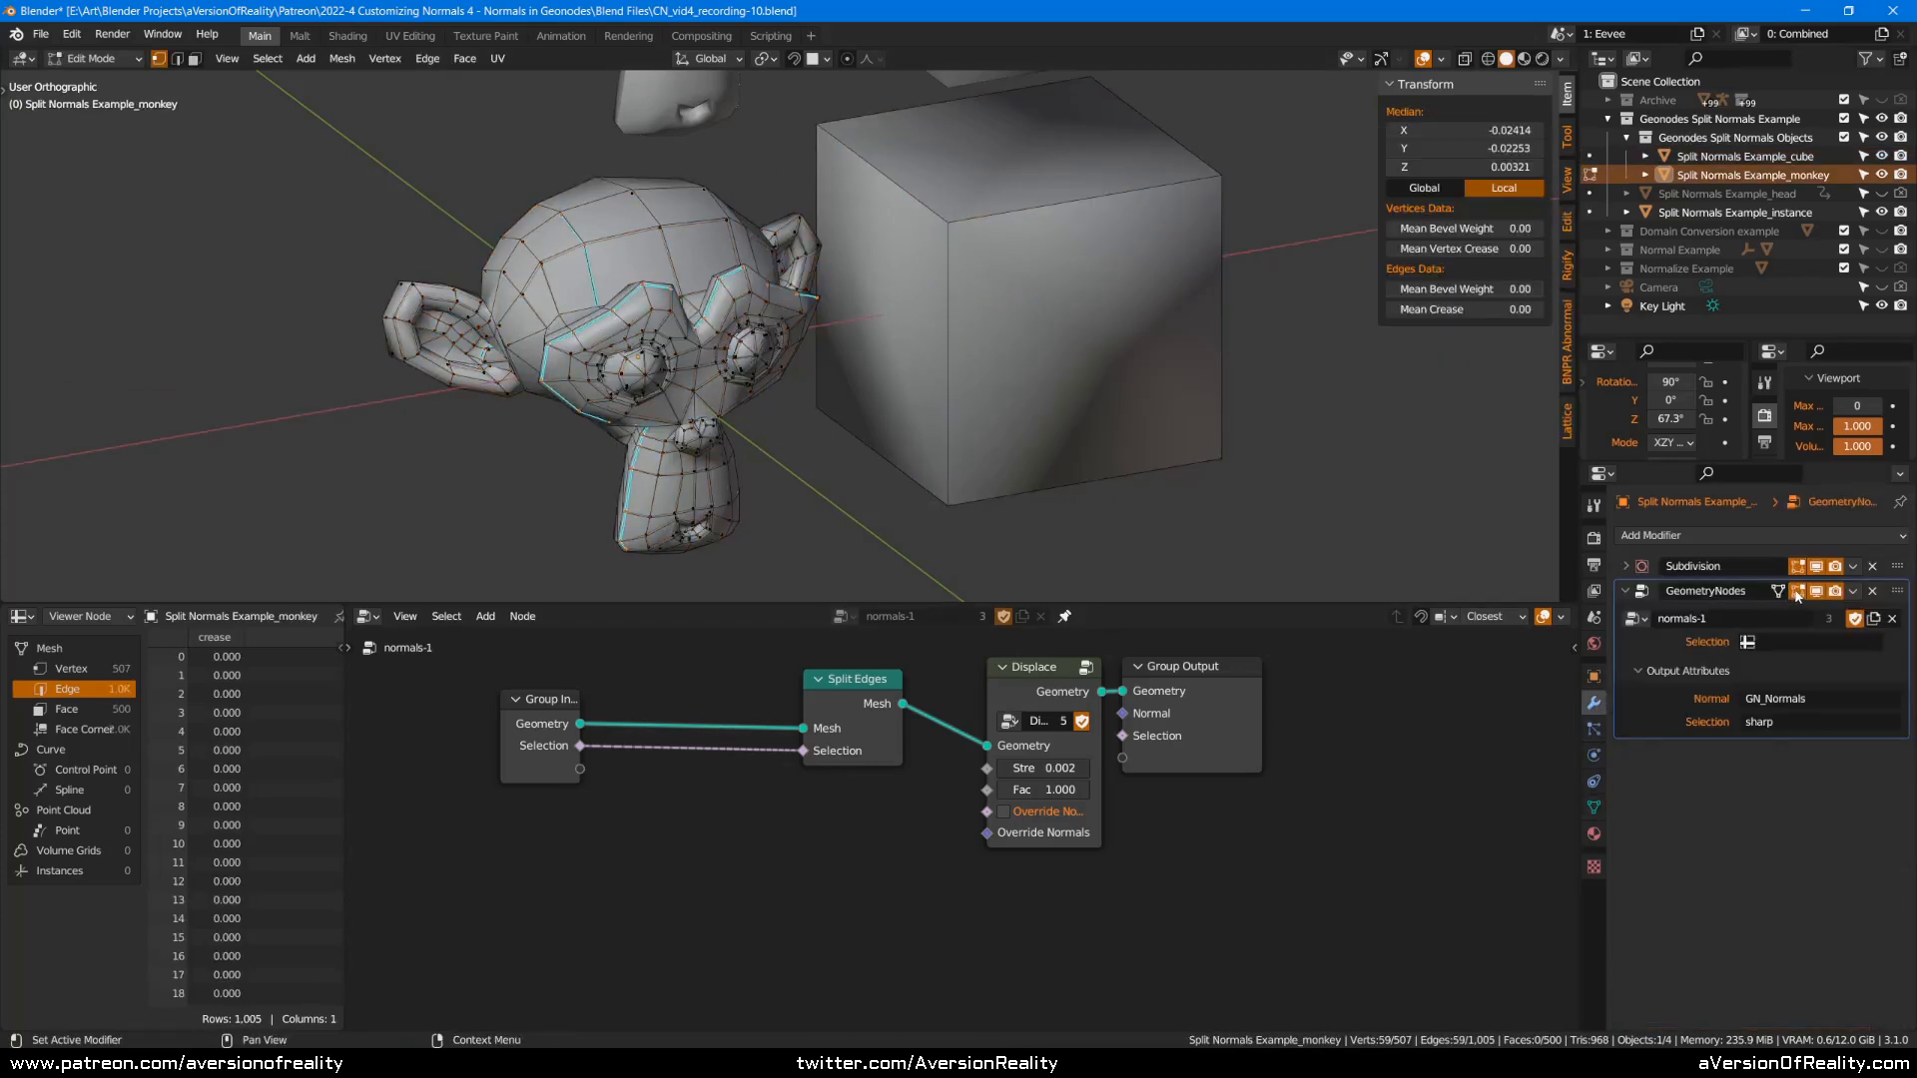
middle_click_drag(1178, 329, 1055, 319)
key("Tab")
Change the node group's Selection input to type Float and rename it Sharp Group.
key("n")
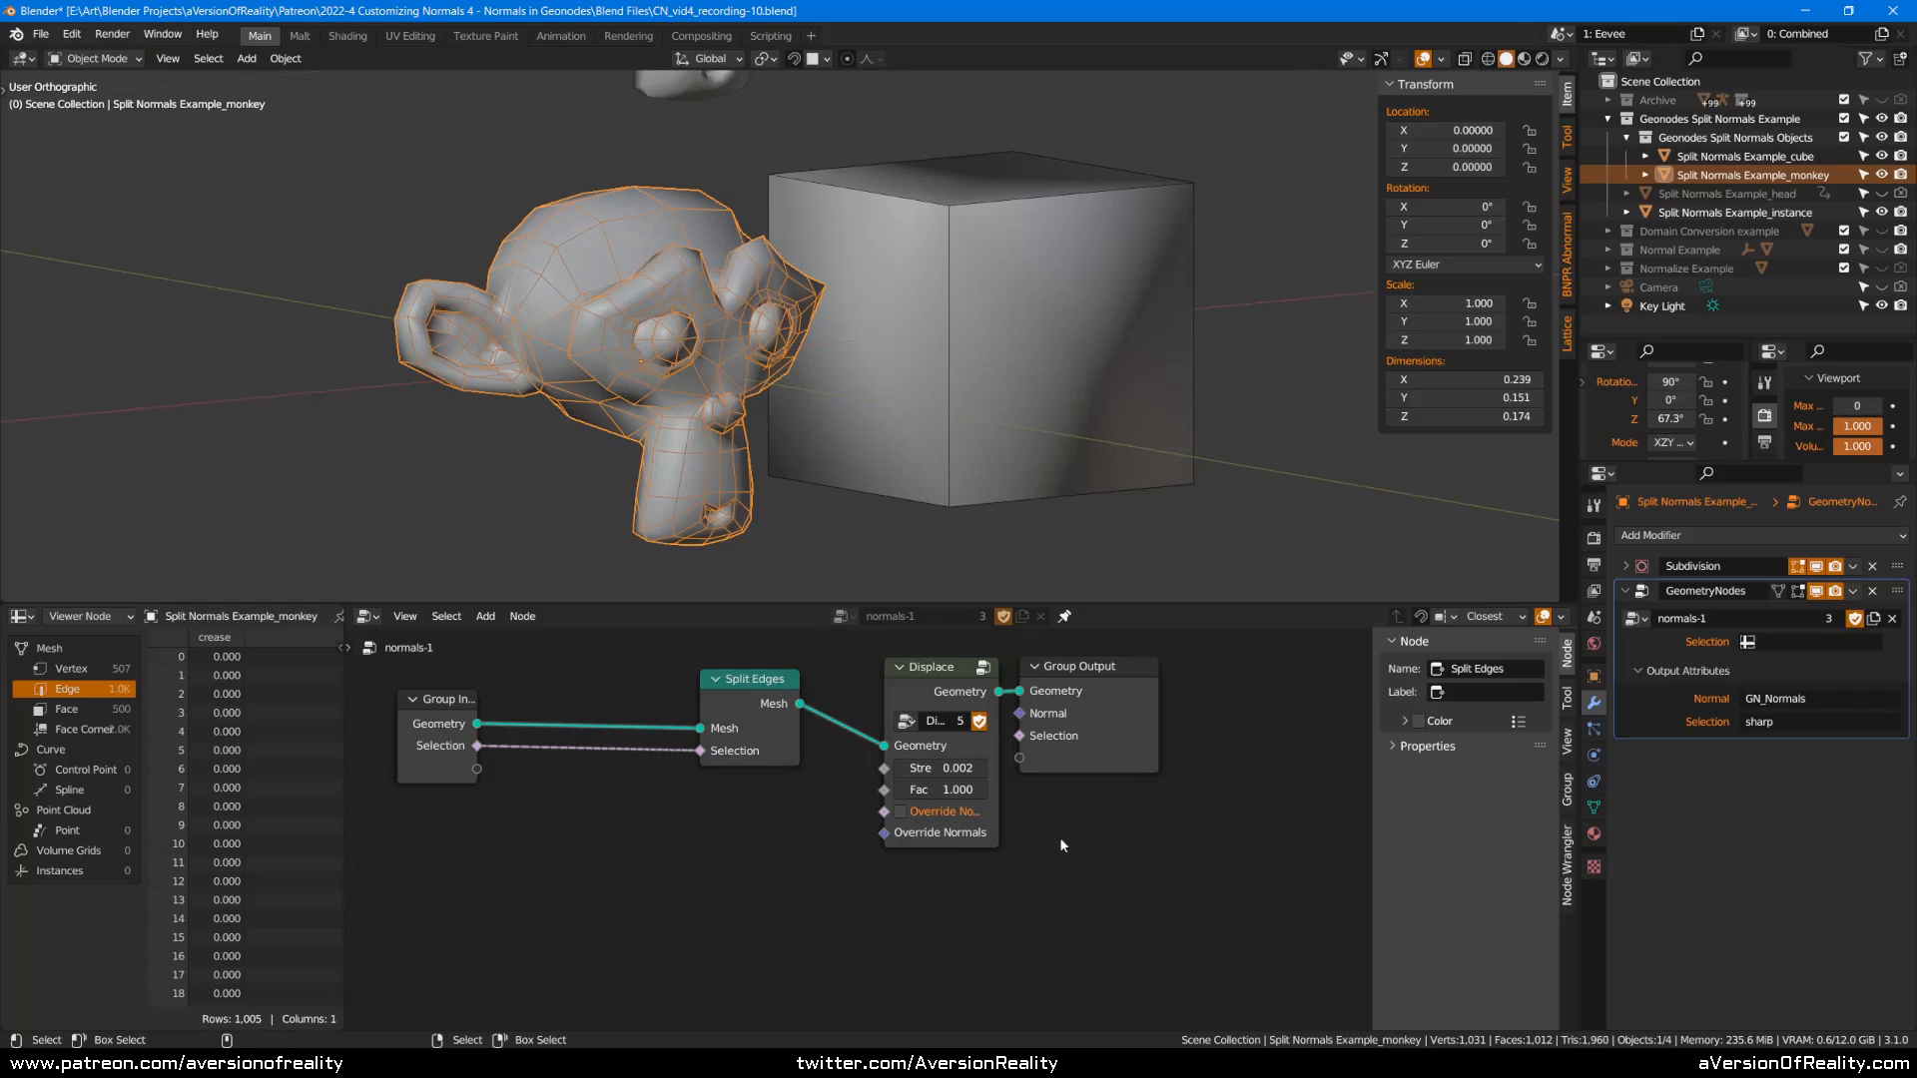
left_click(1568, 789)
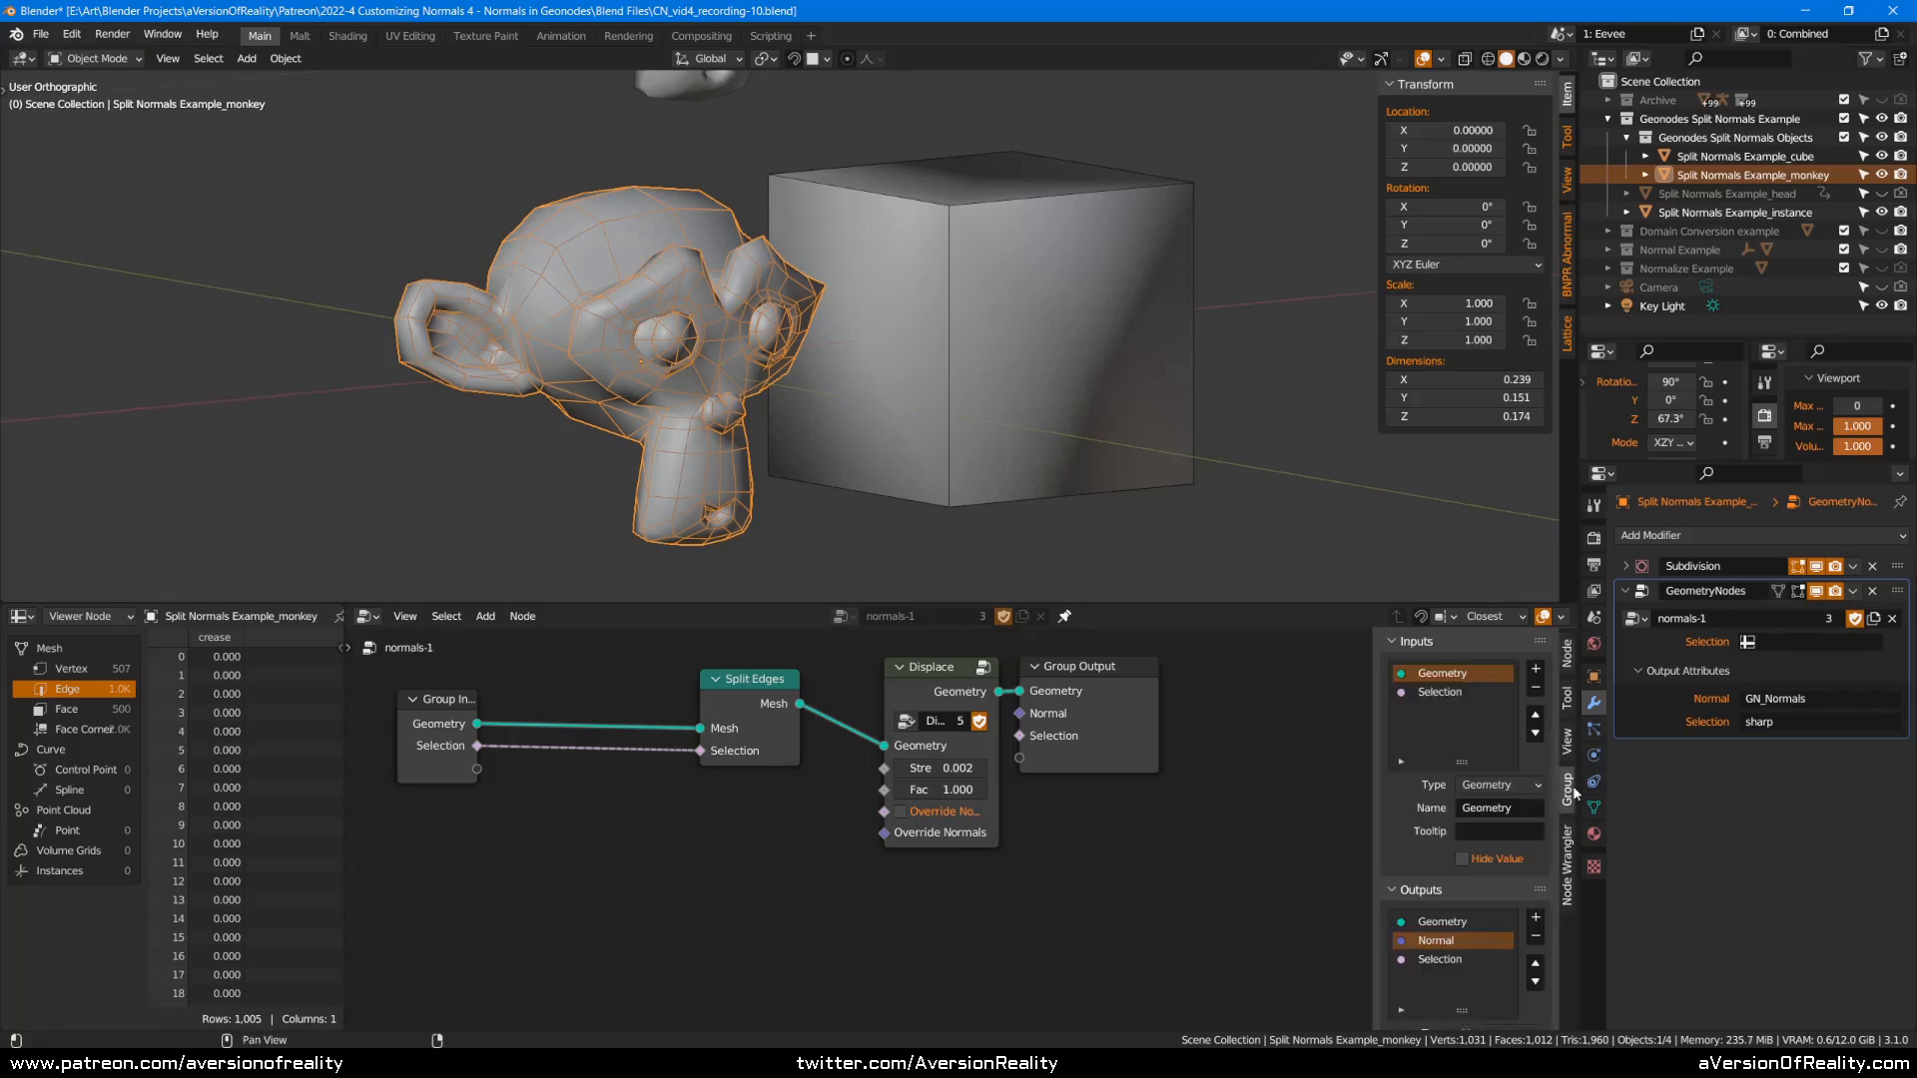
left_click(1472, 694)
left_click(1502, 786)
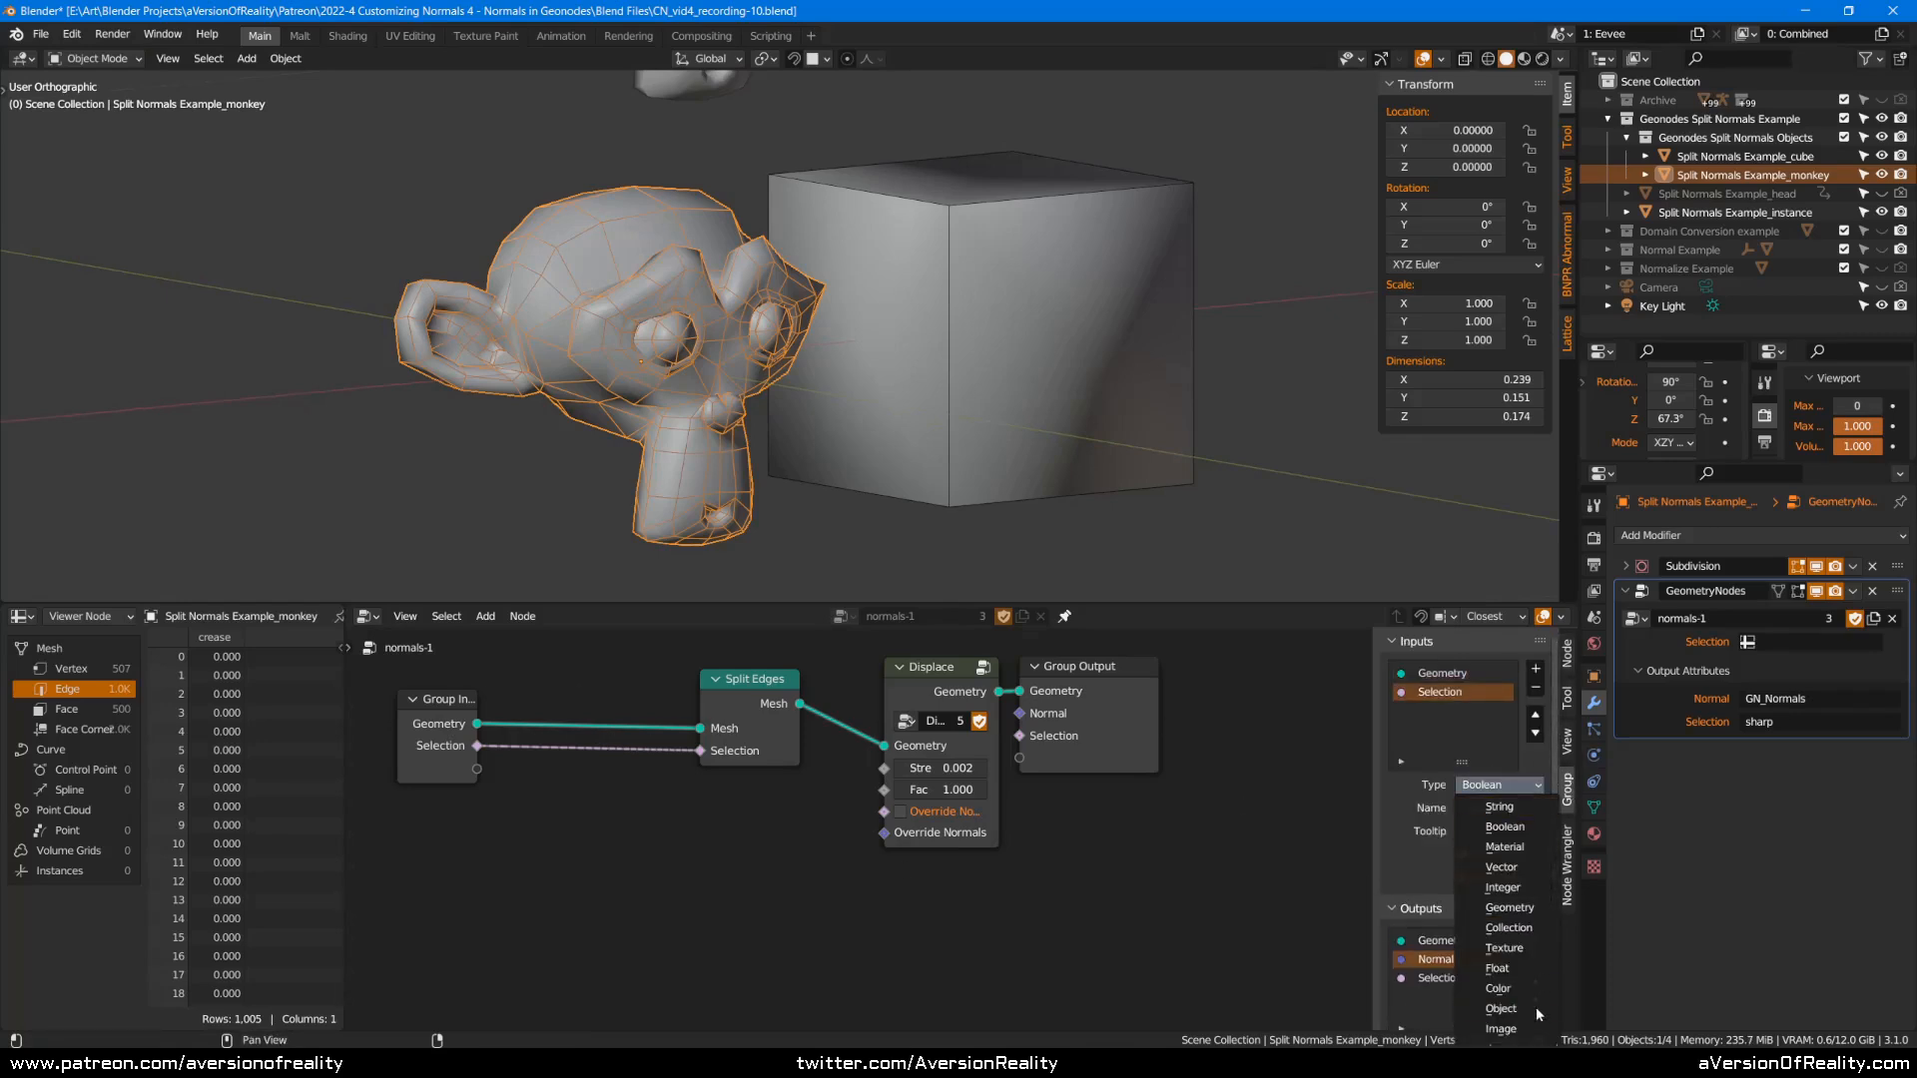
left_click(1525, 971)
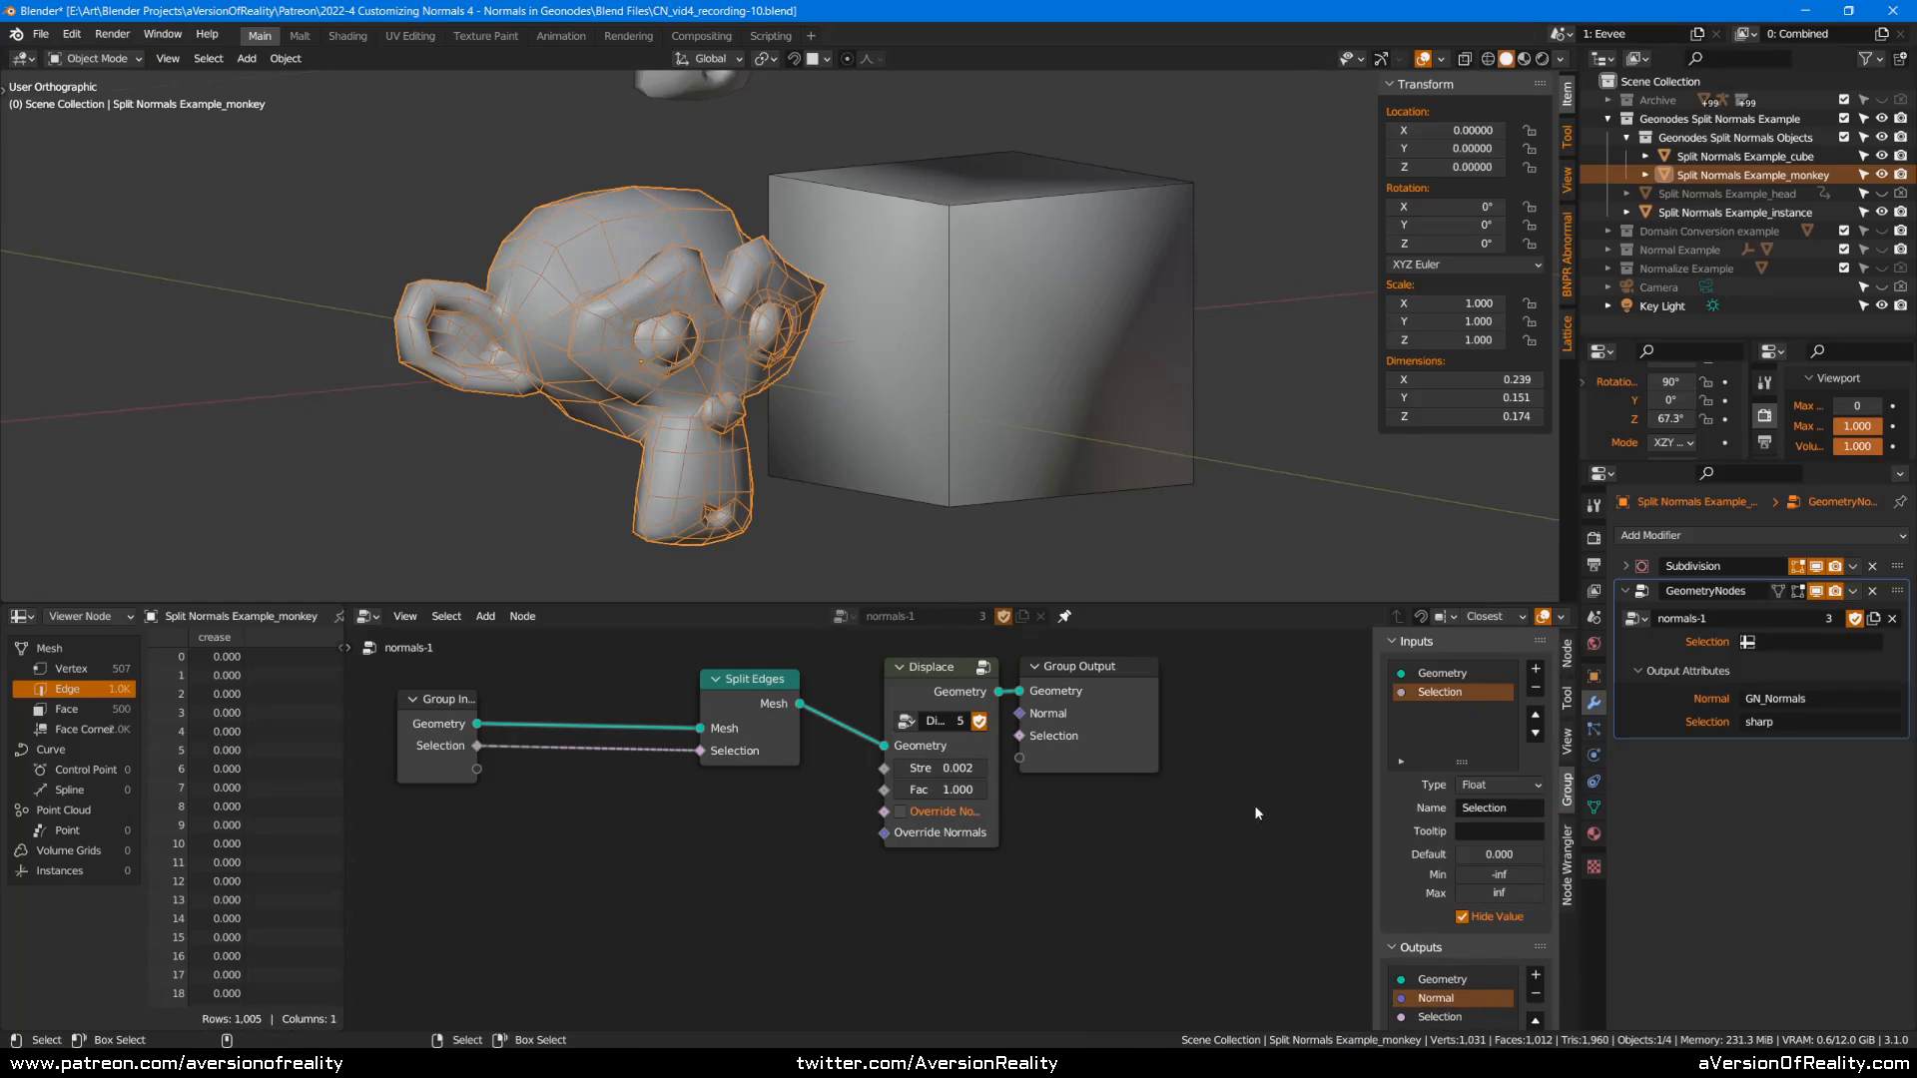
left_click(1488, 808)
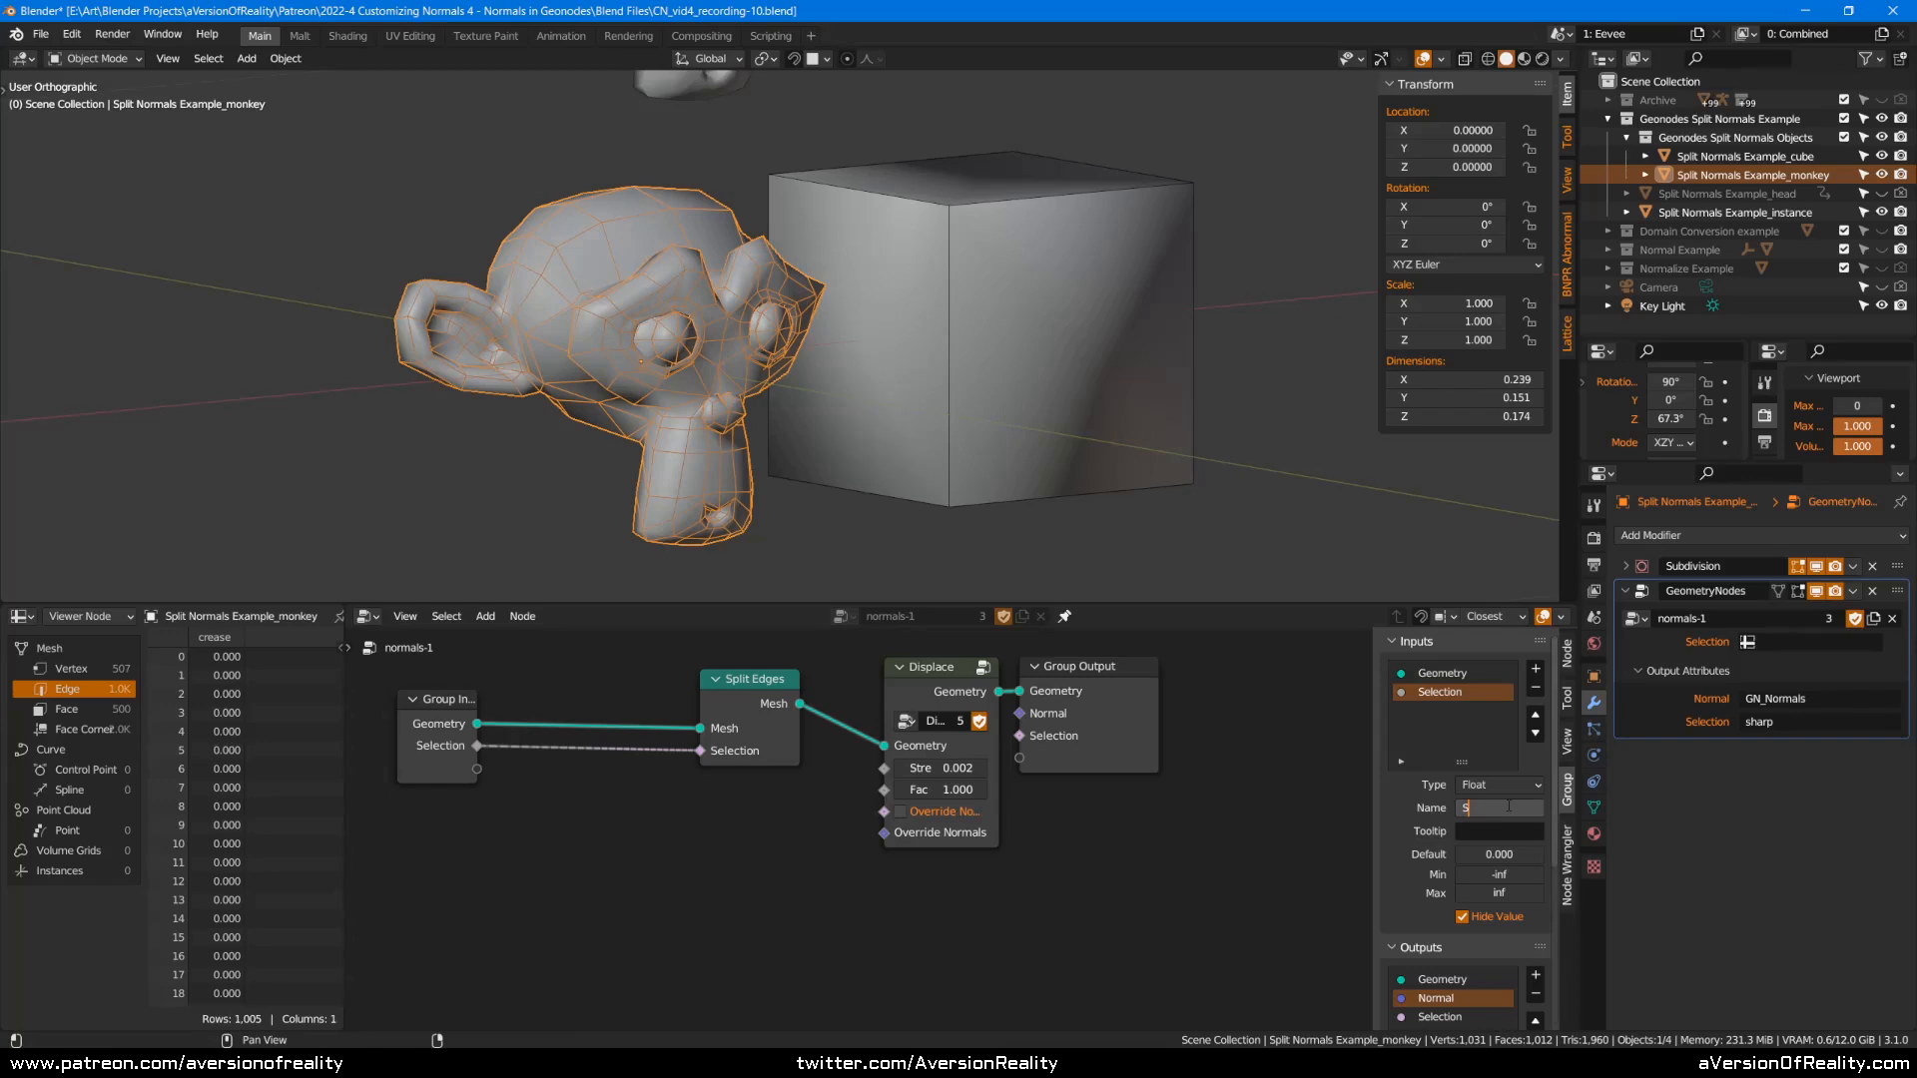
type("Sharp Group")
key("Return")
key("n")
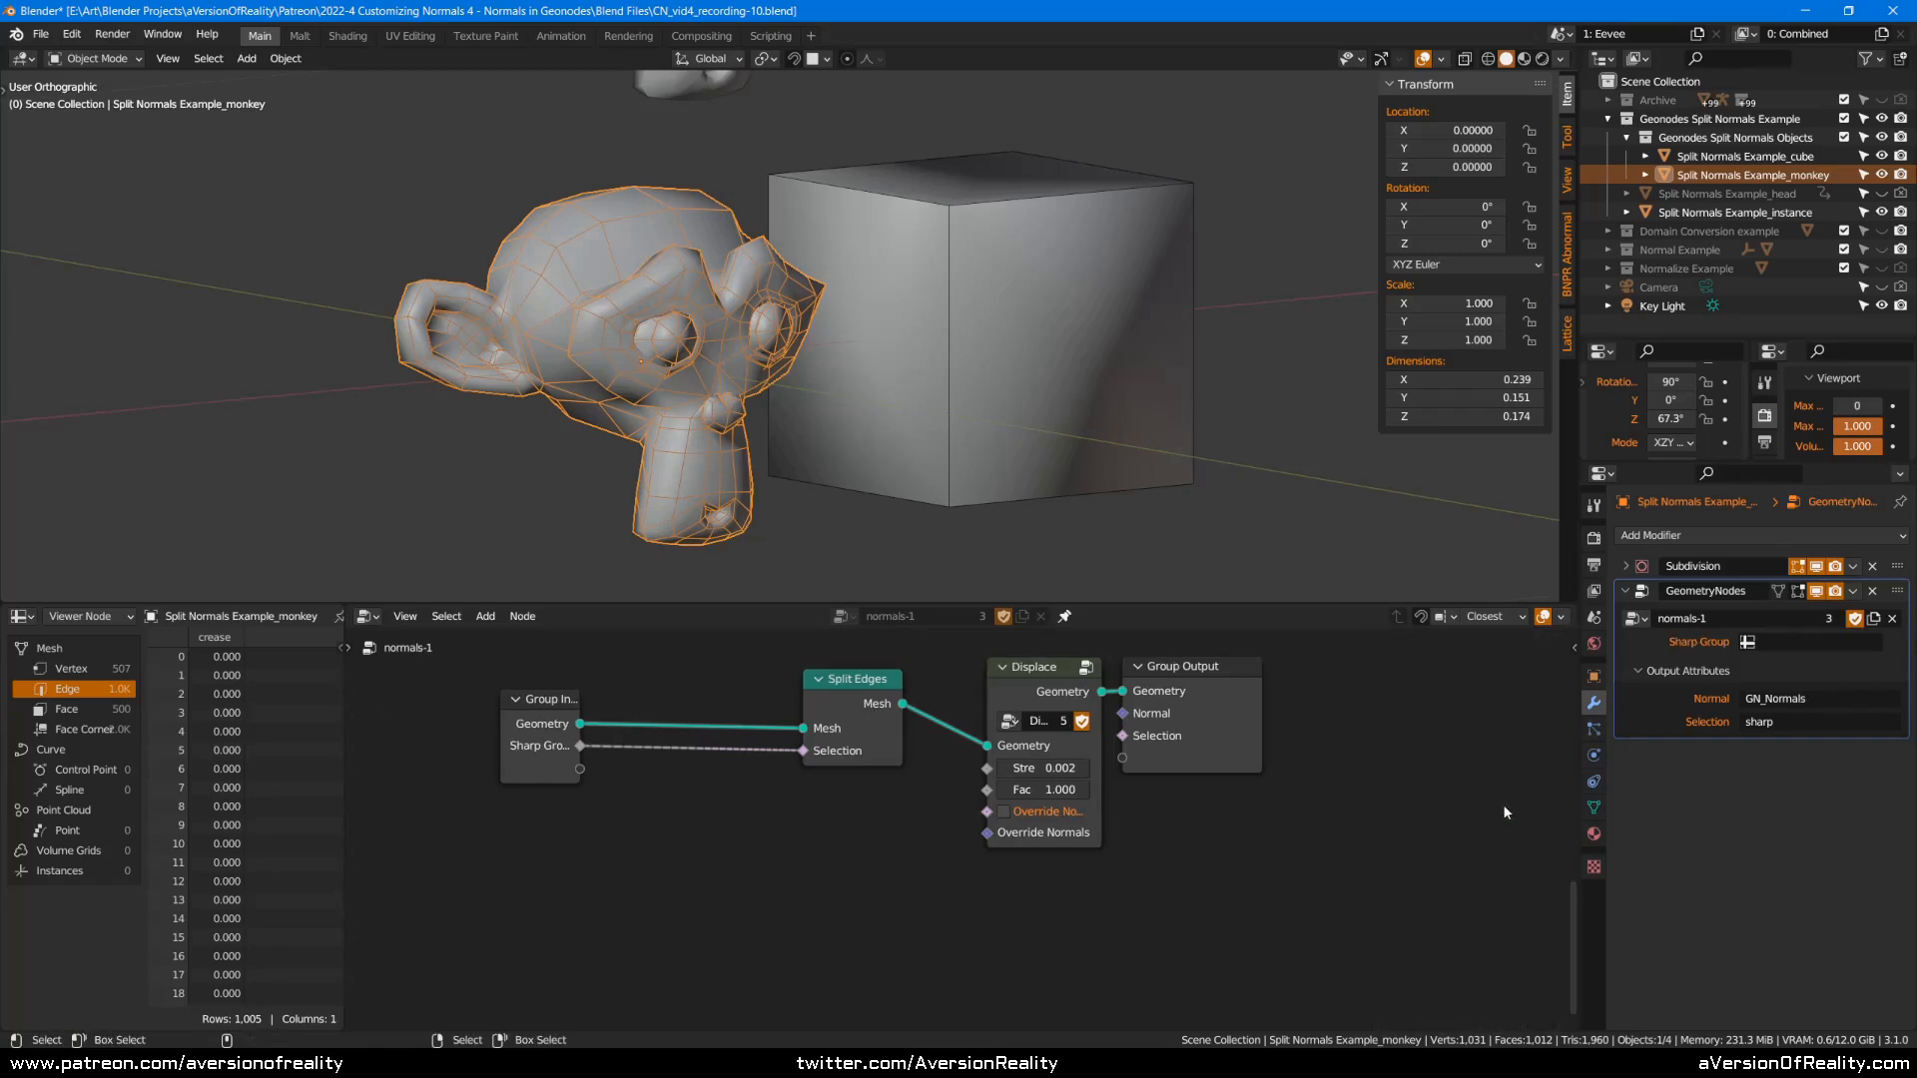
Assign the split vertex group to the Sharp Group input of the monkey's and cube's GeometryNodes modifiers.
left_click(1792, 644)
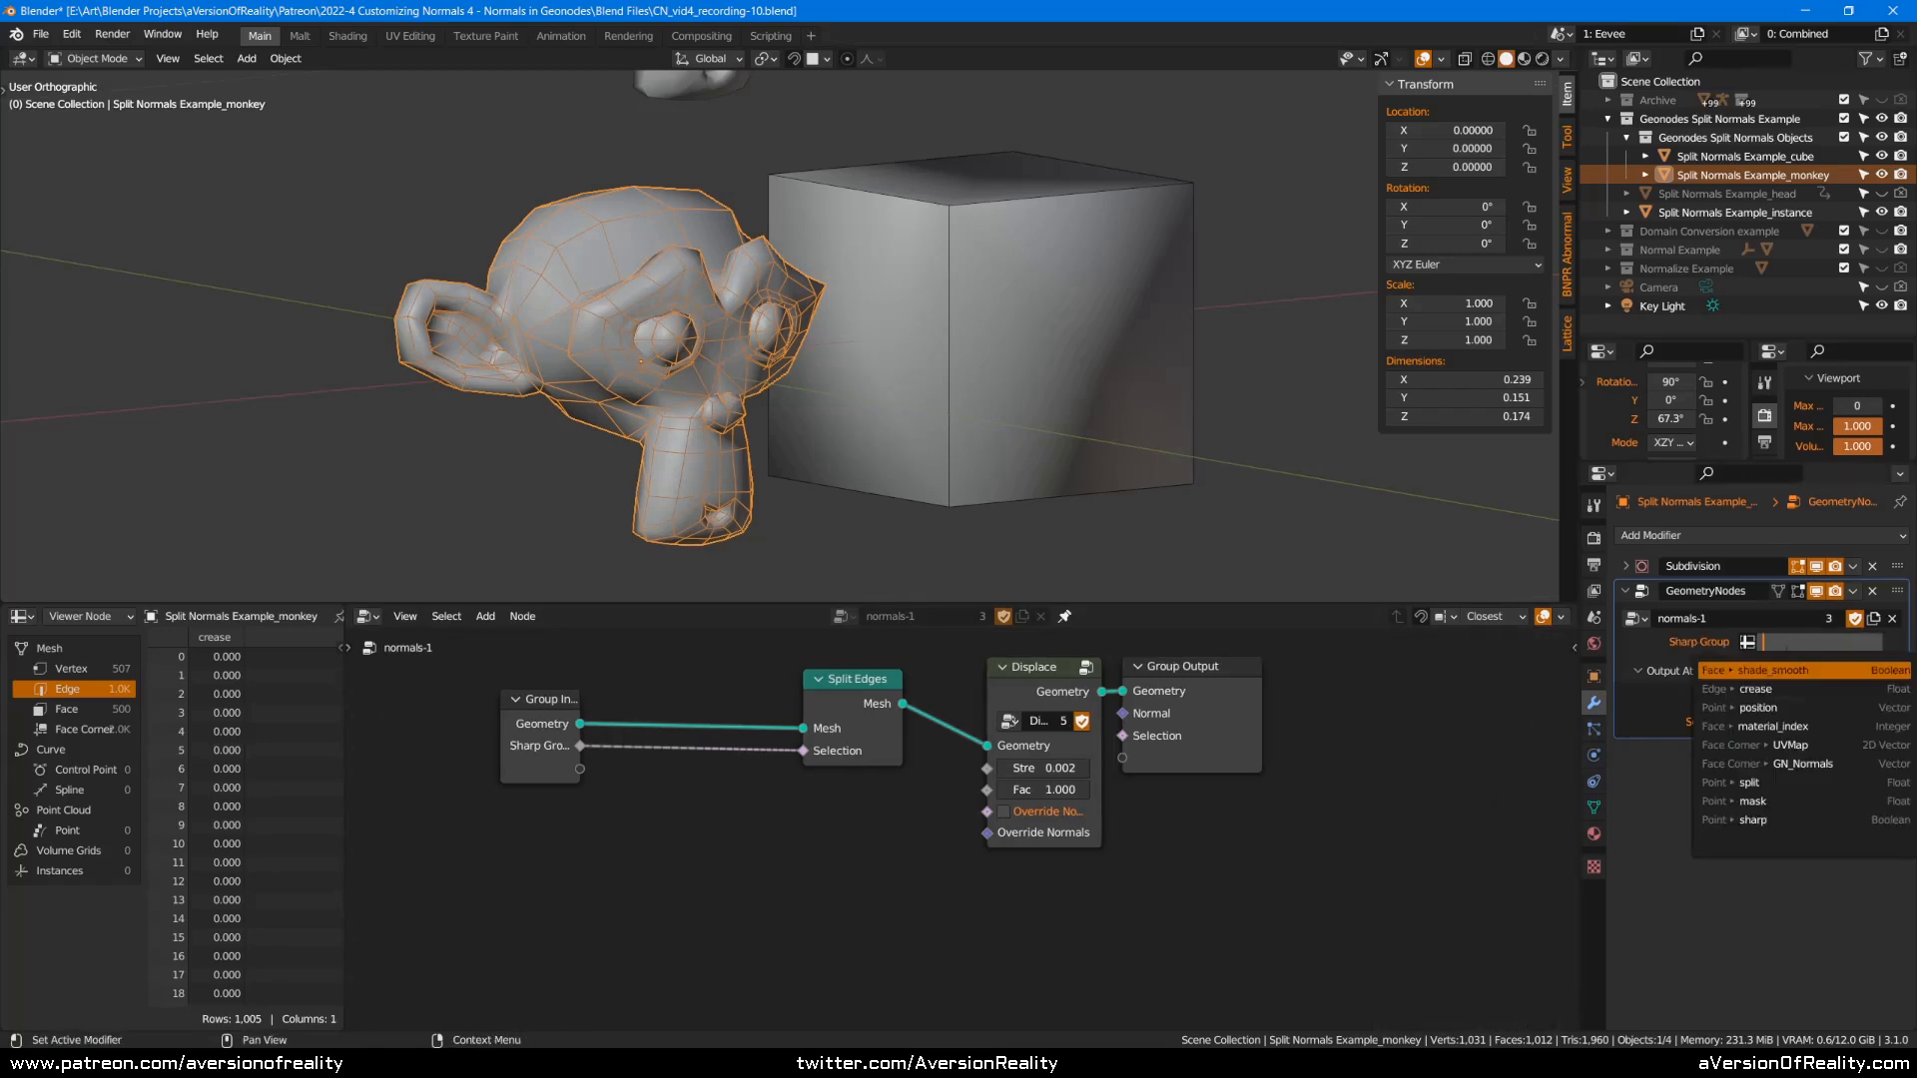
left_click(1777, 784)
left_click(1067, 257)
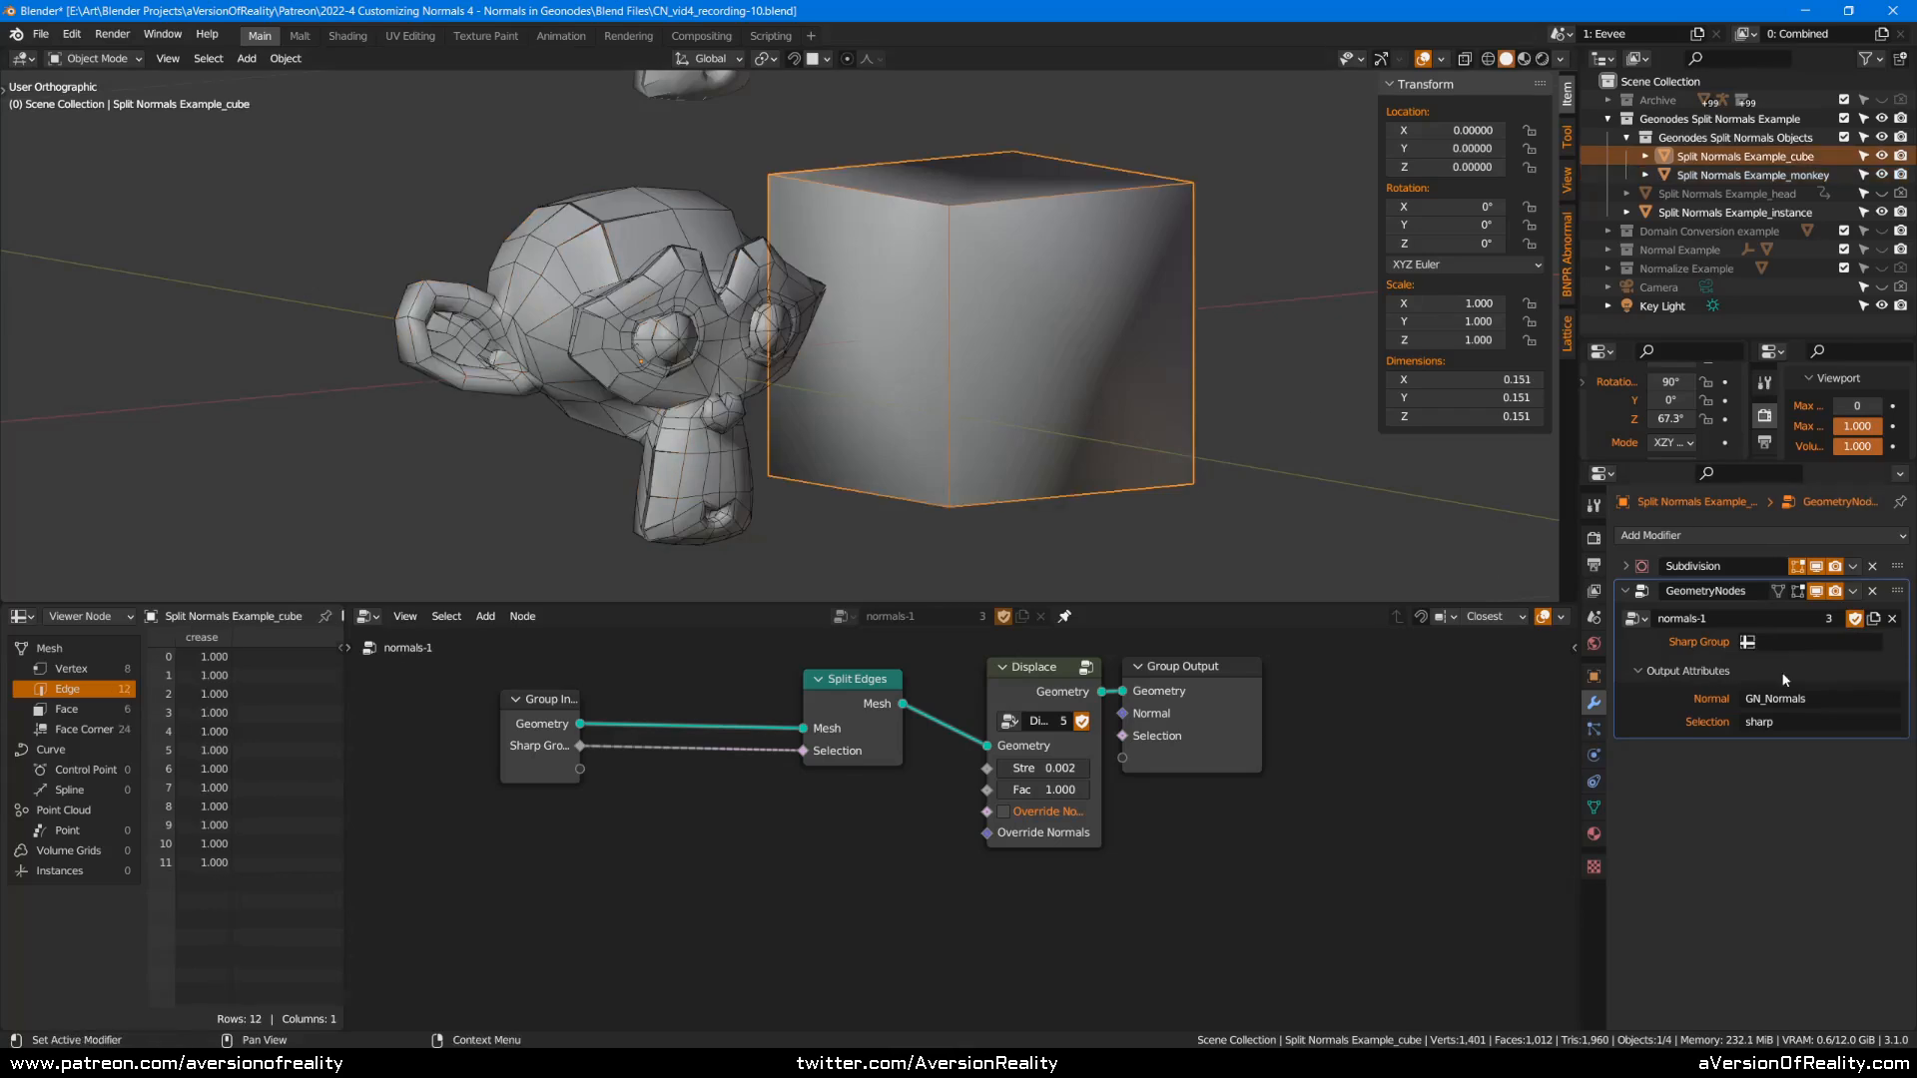
left_click(1787, 643)
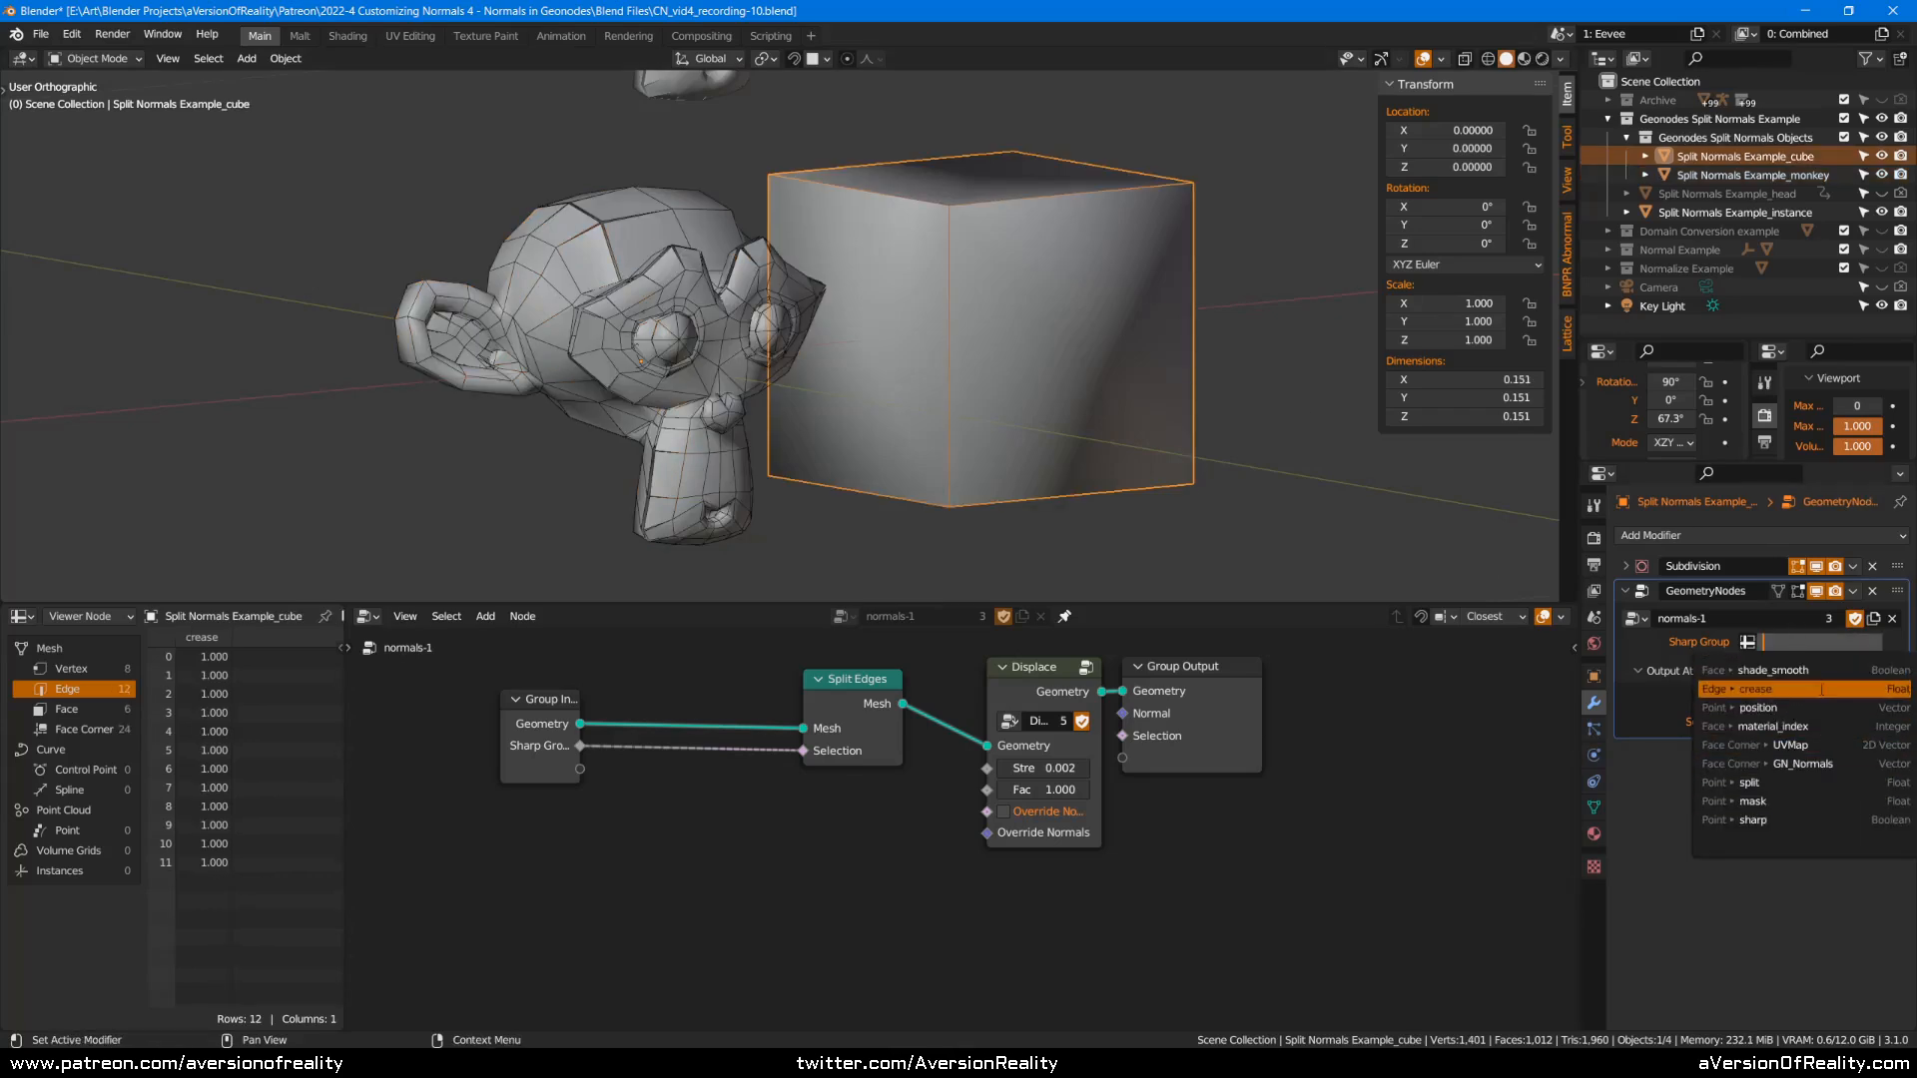
left_click(1777, 783)
Select the monkey and examine up close which edges the split vertex group separates on its head.
middle_click_drag(1288, 344, 984, 320)
left_click(811, 294)
scroll(920, 317, "up", 8)
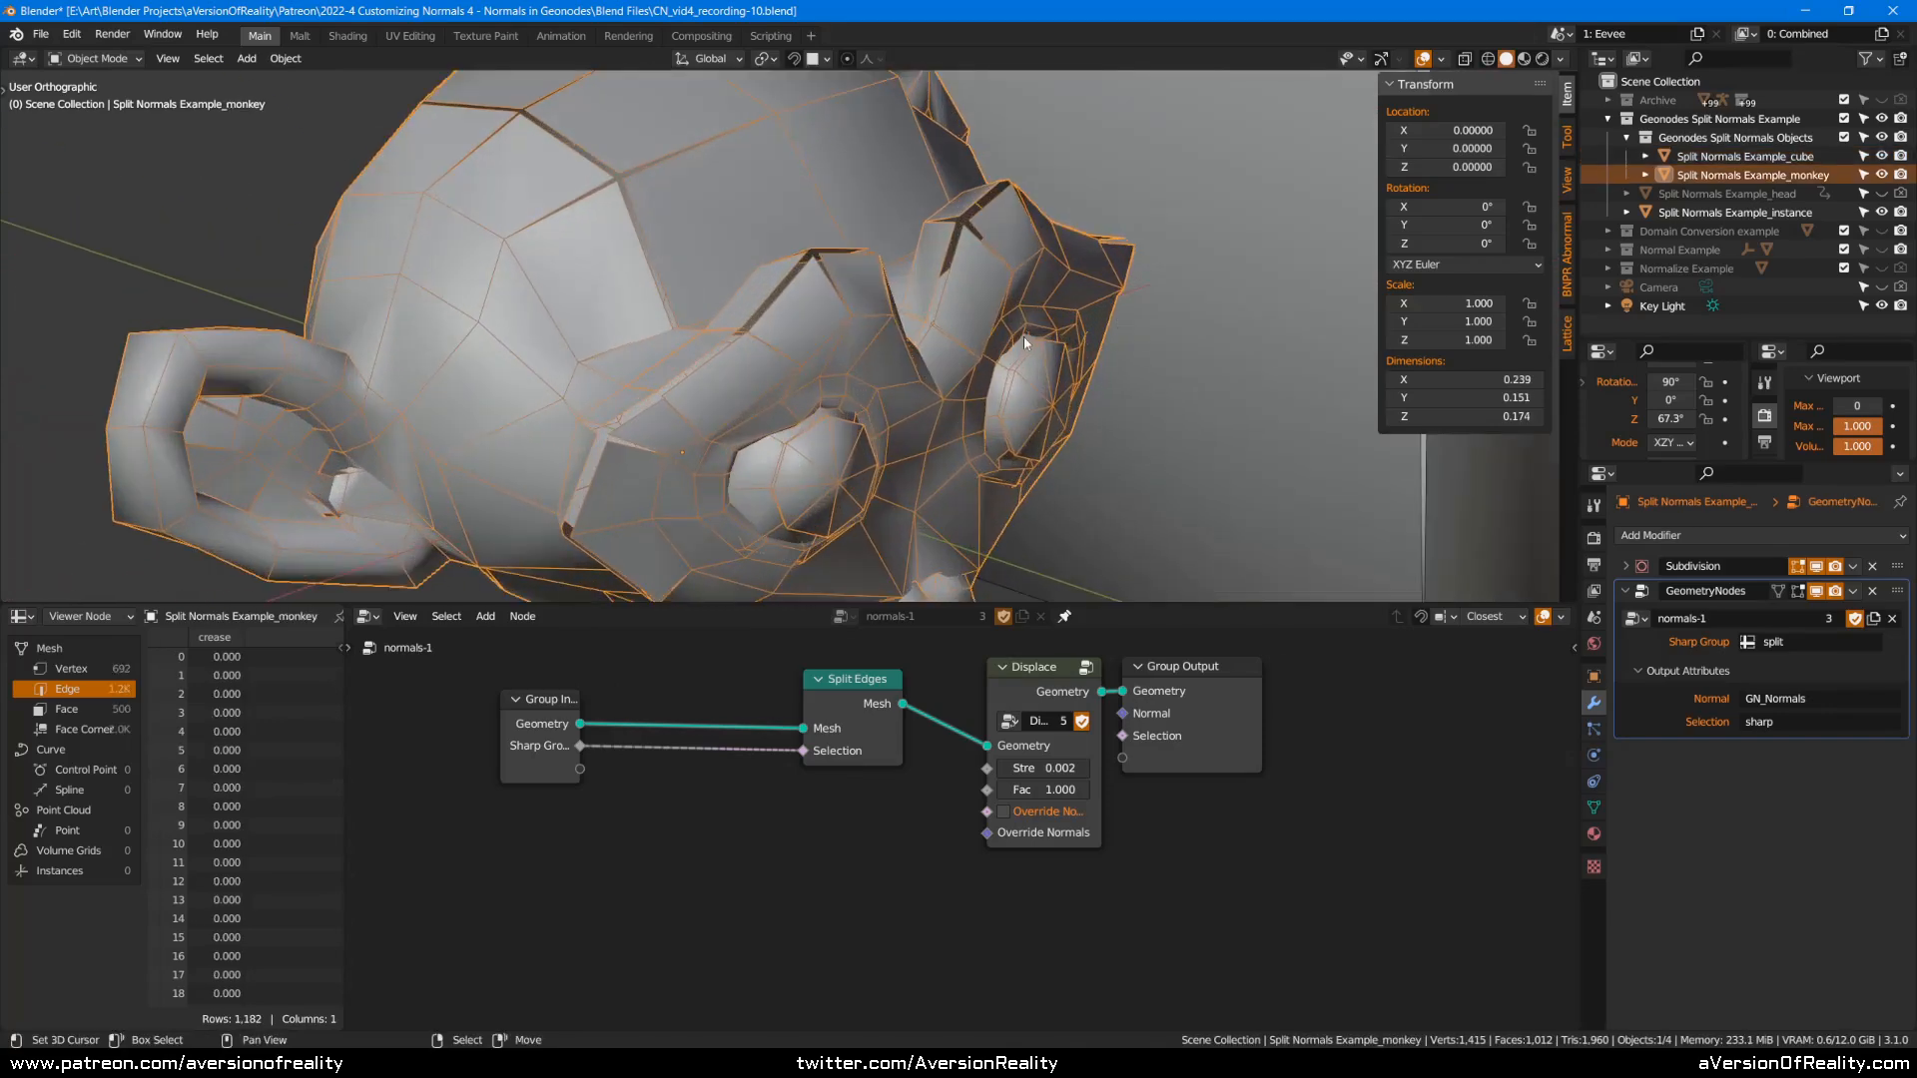
middle_click_drag(877, 343, 571, 185)
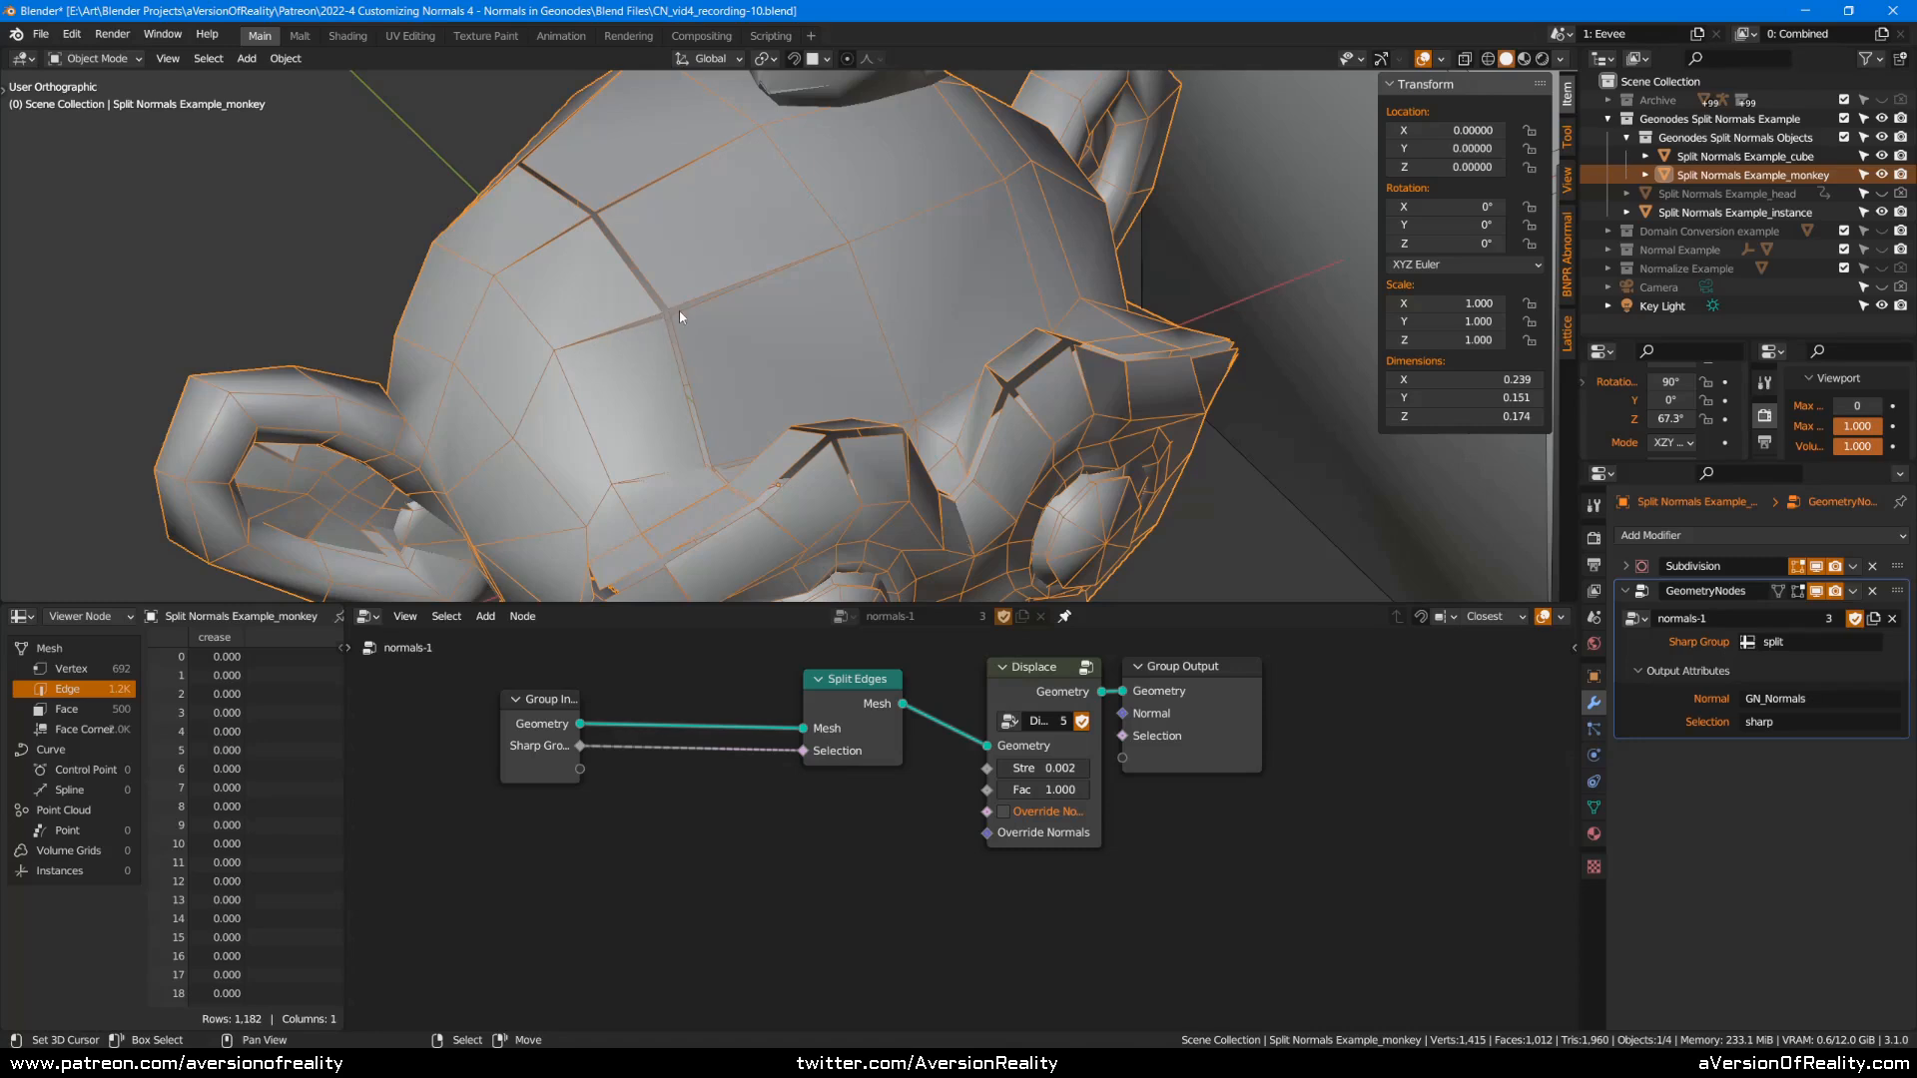
Remove the node group's Selection output, make room between Group Input and Split Edges, and save the file.
key("ctrl+z")
key("ctrl+s")
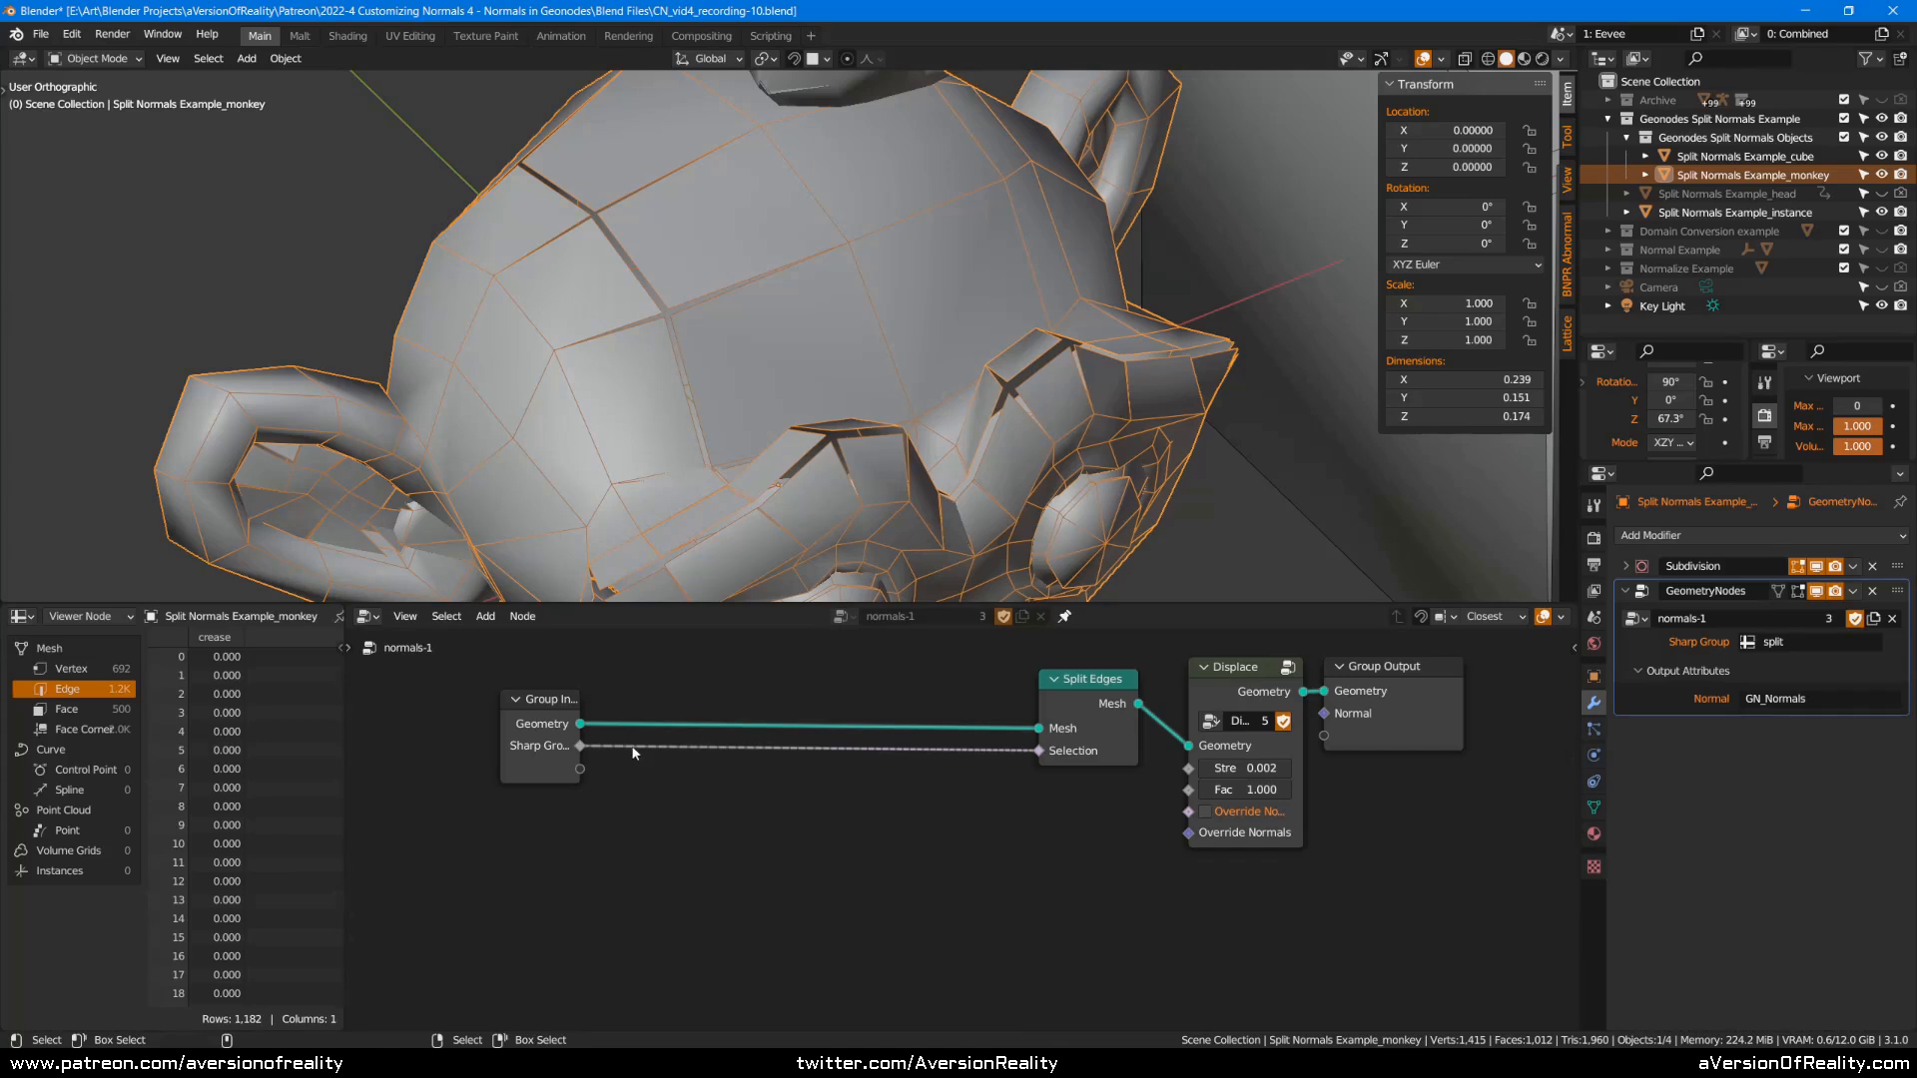
left_click(562, 750)
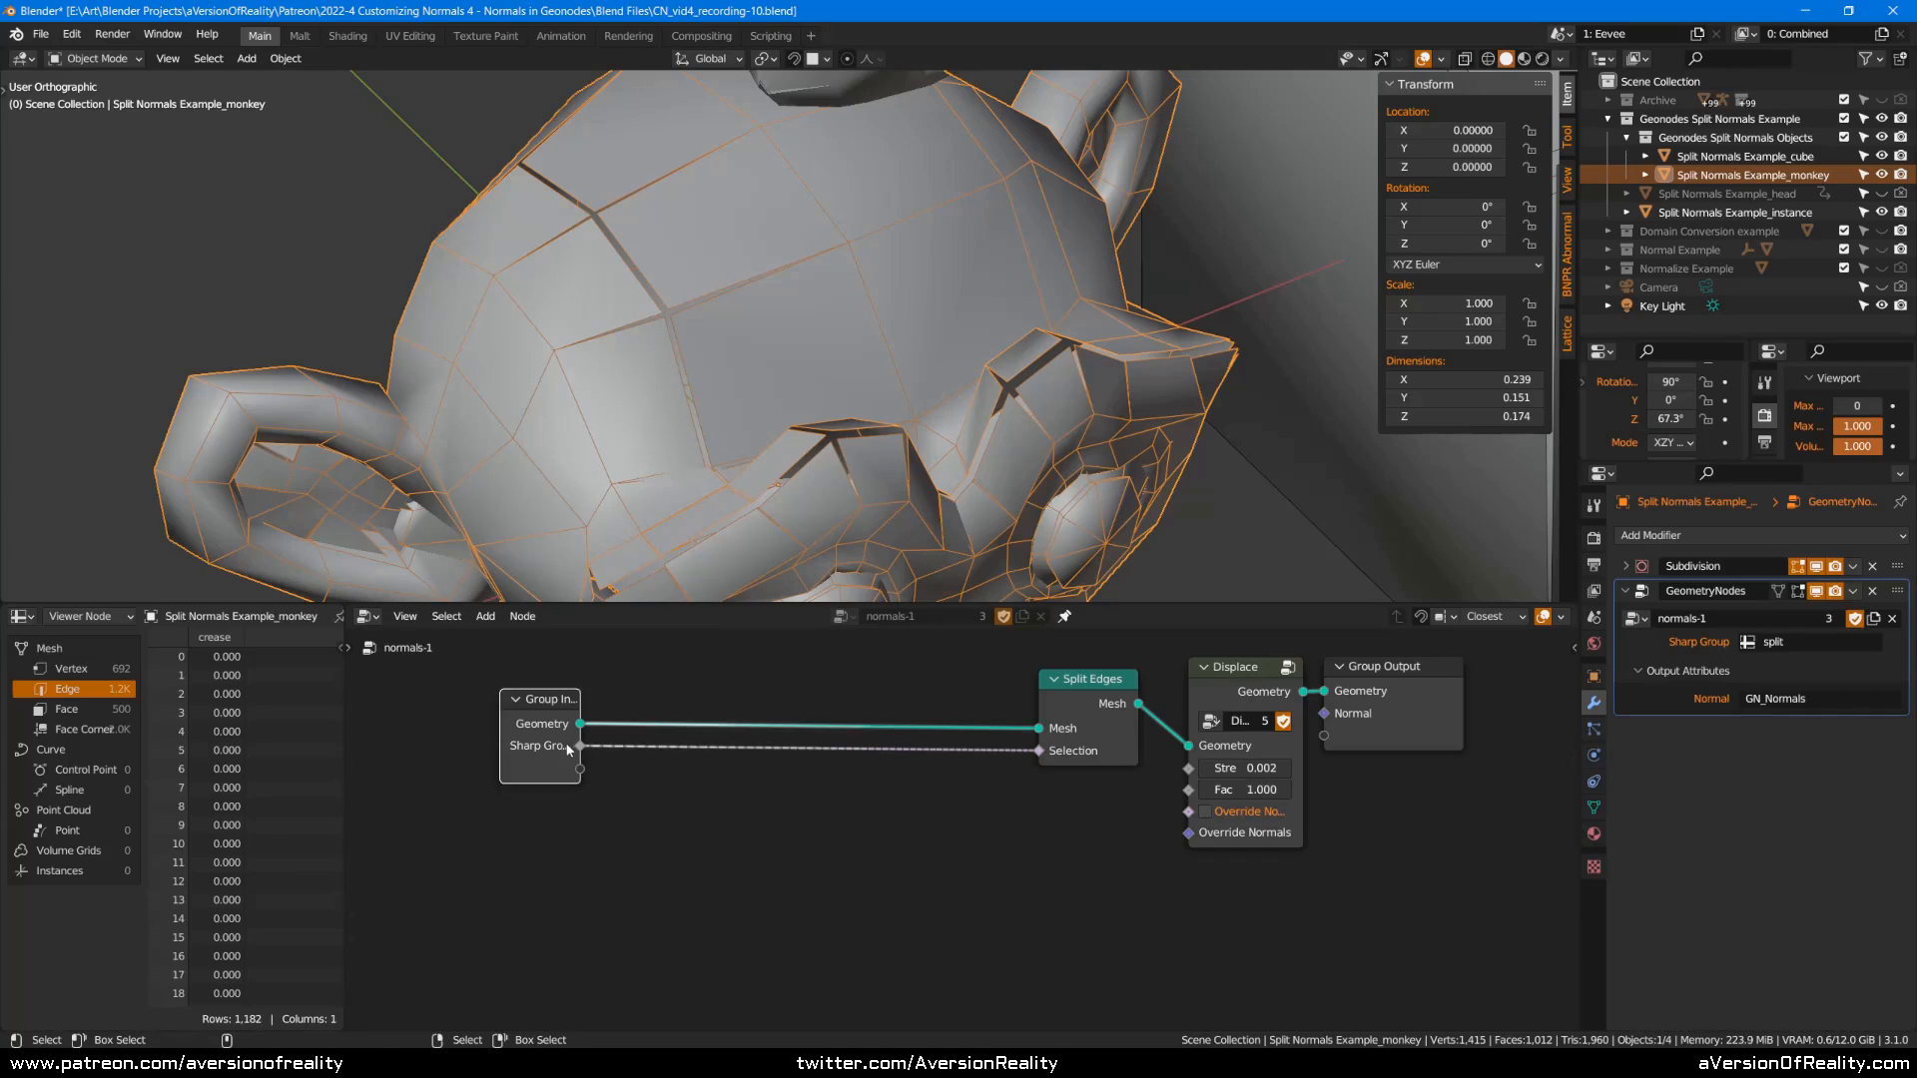
left_click(1102, 704)
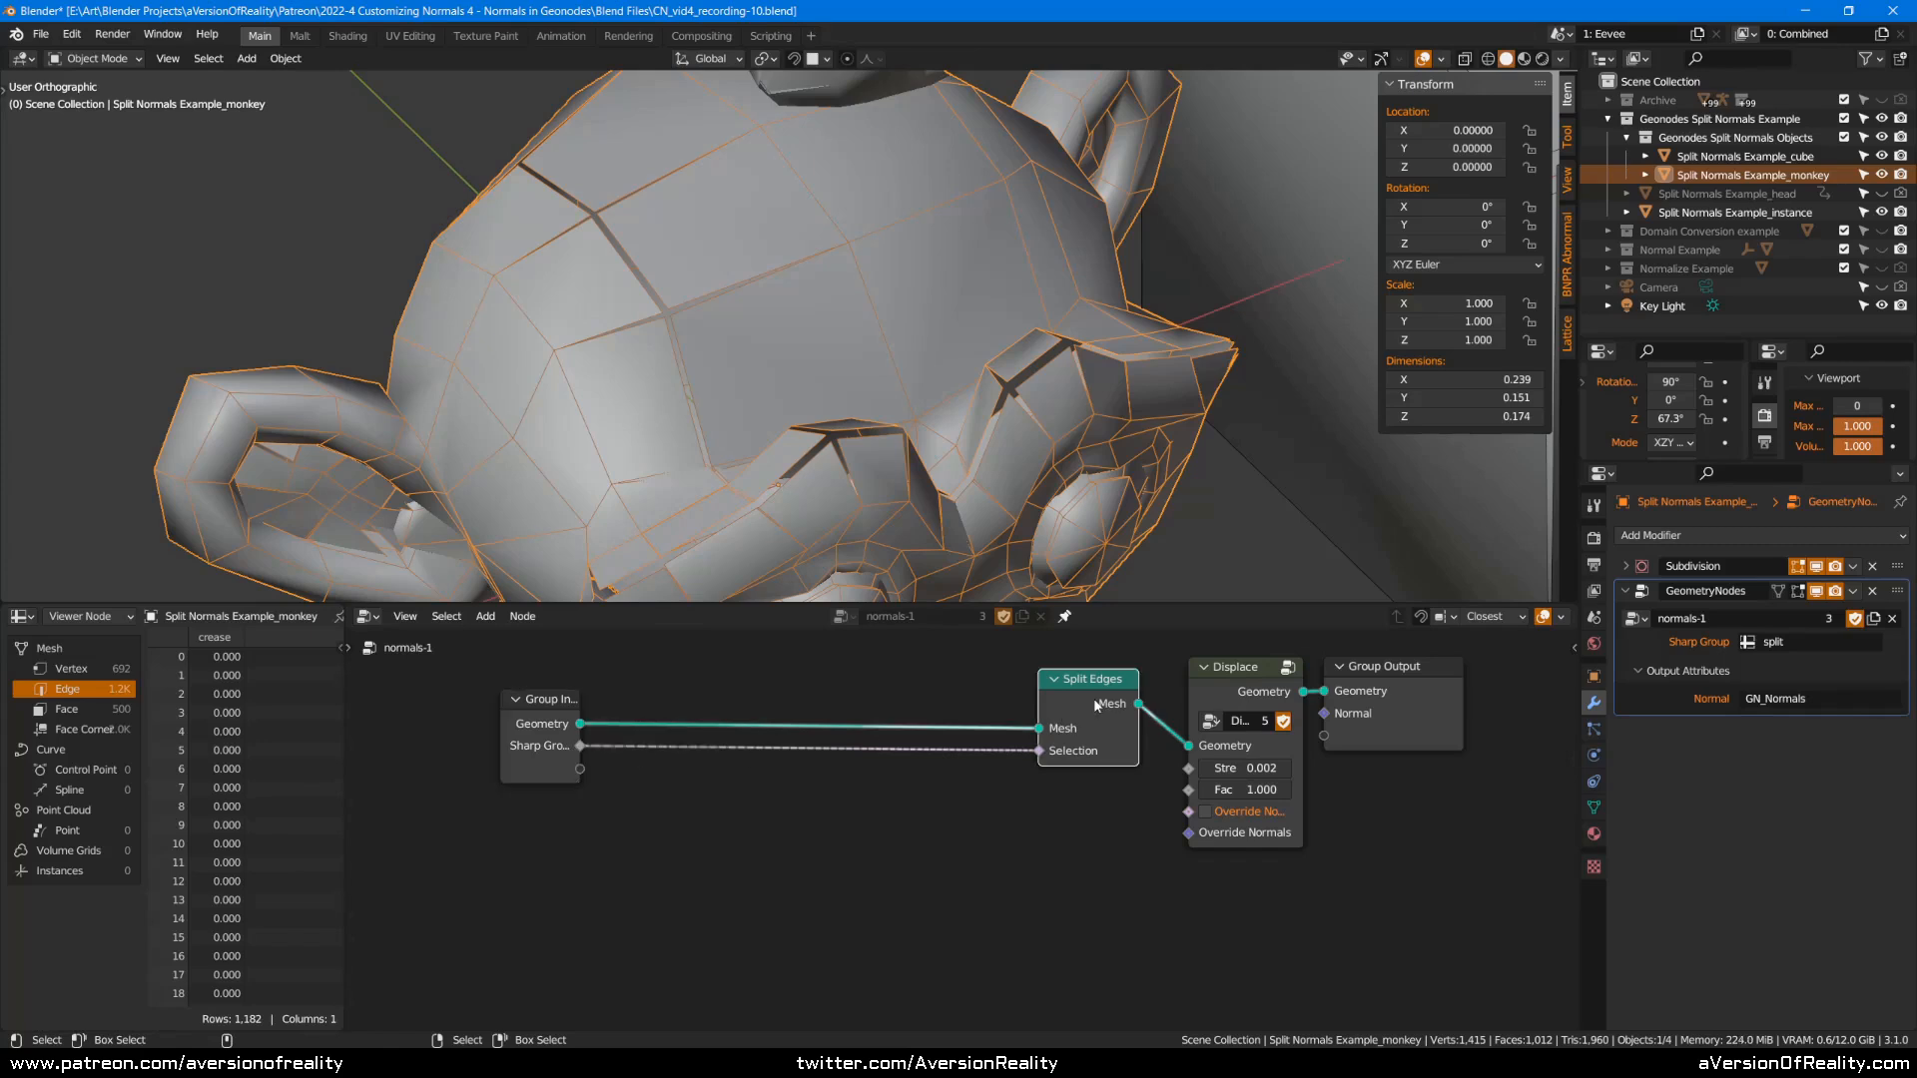
left_click(924, 706)
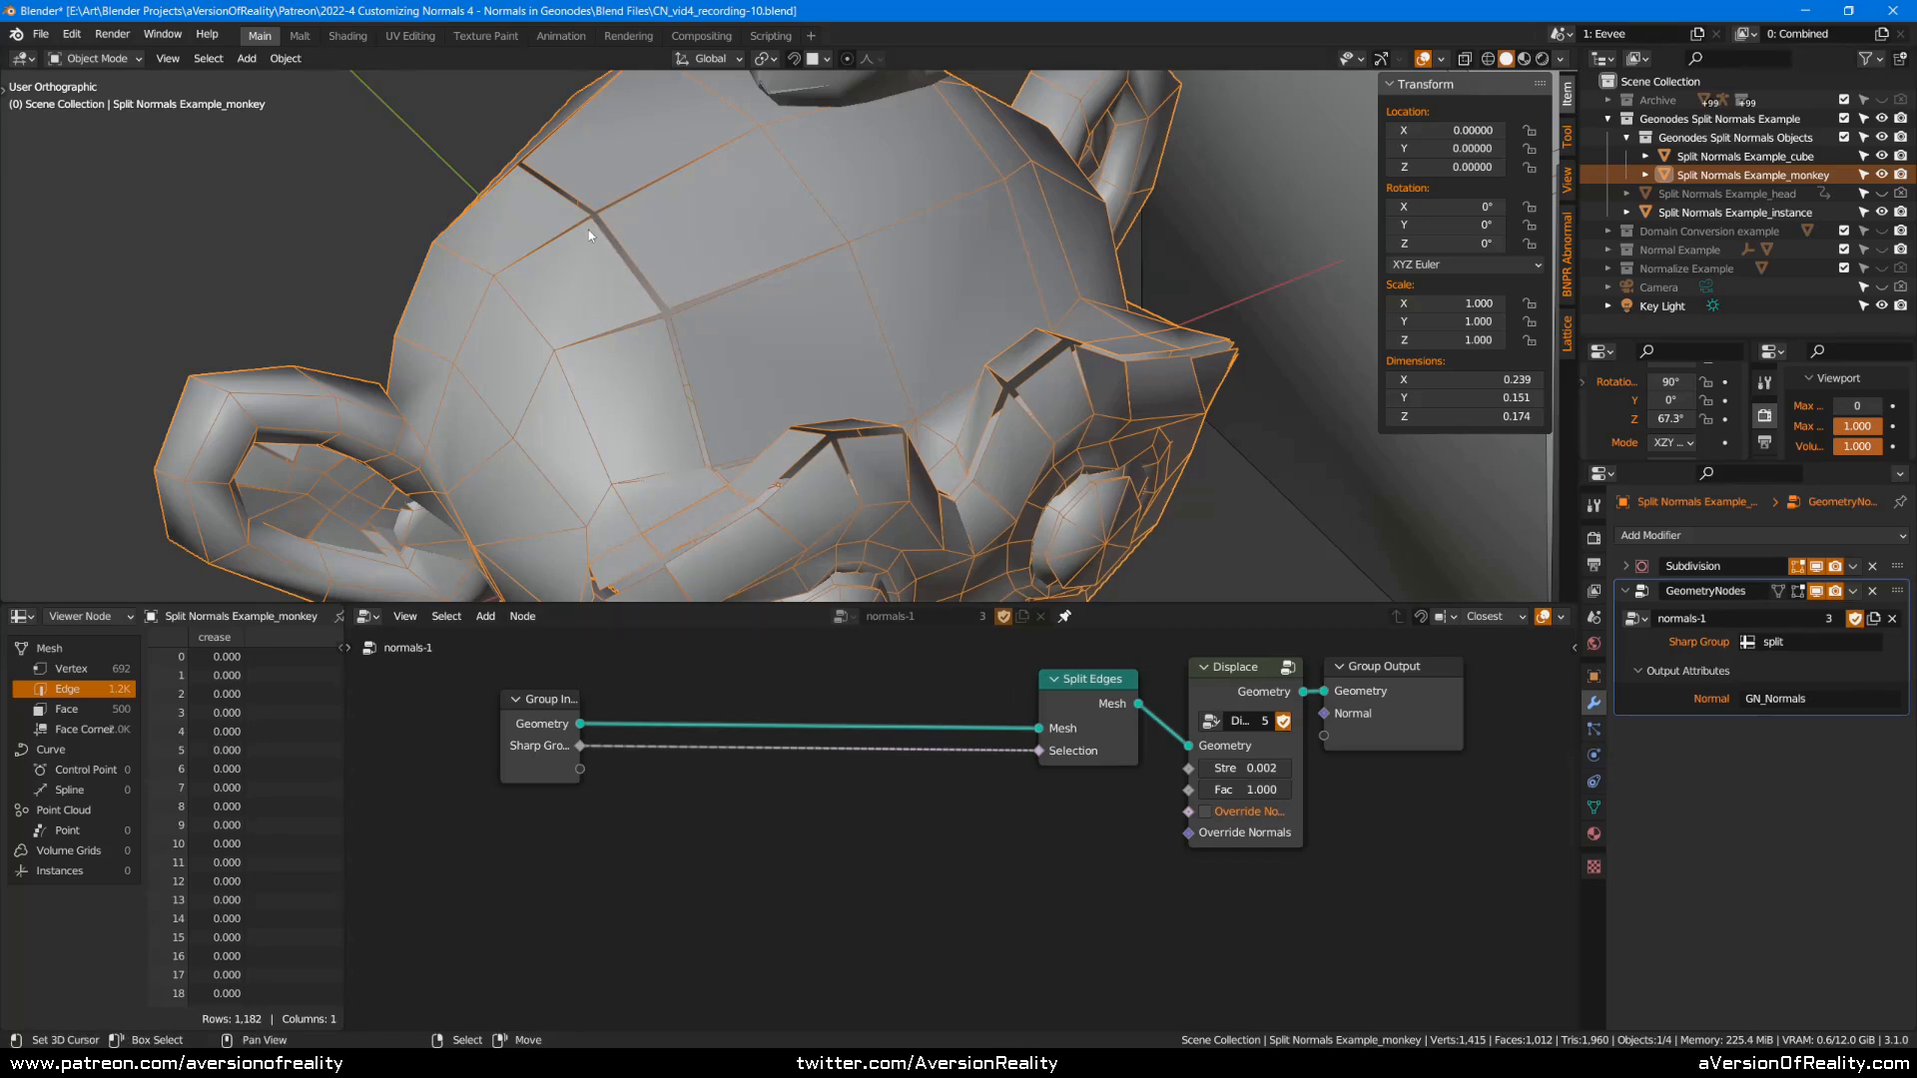
key("ctrl+s")
Insert a Capture Attribute node on the geometry link after Group Input and set its data type to Boolean.
key("shift+a")
mouse_move(704, 691)
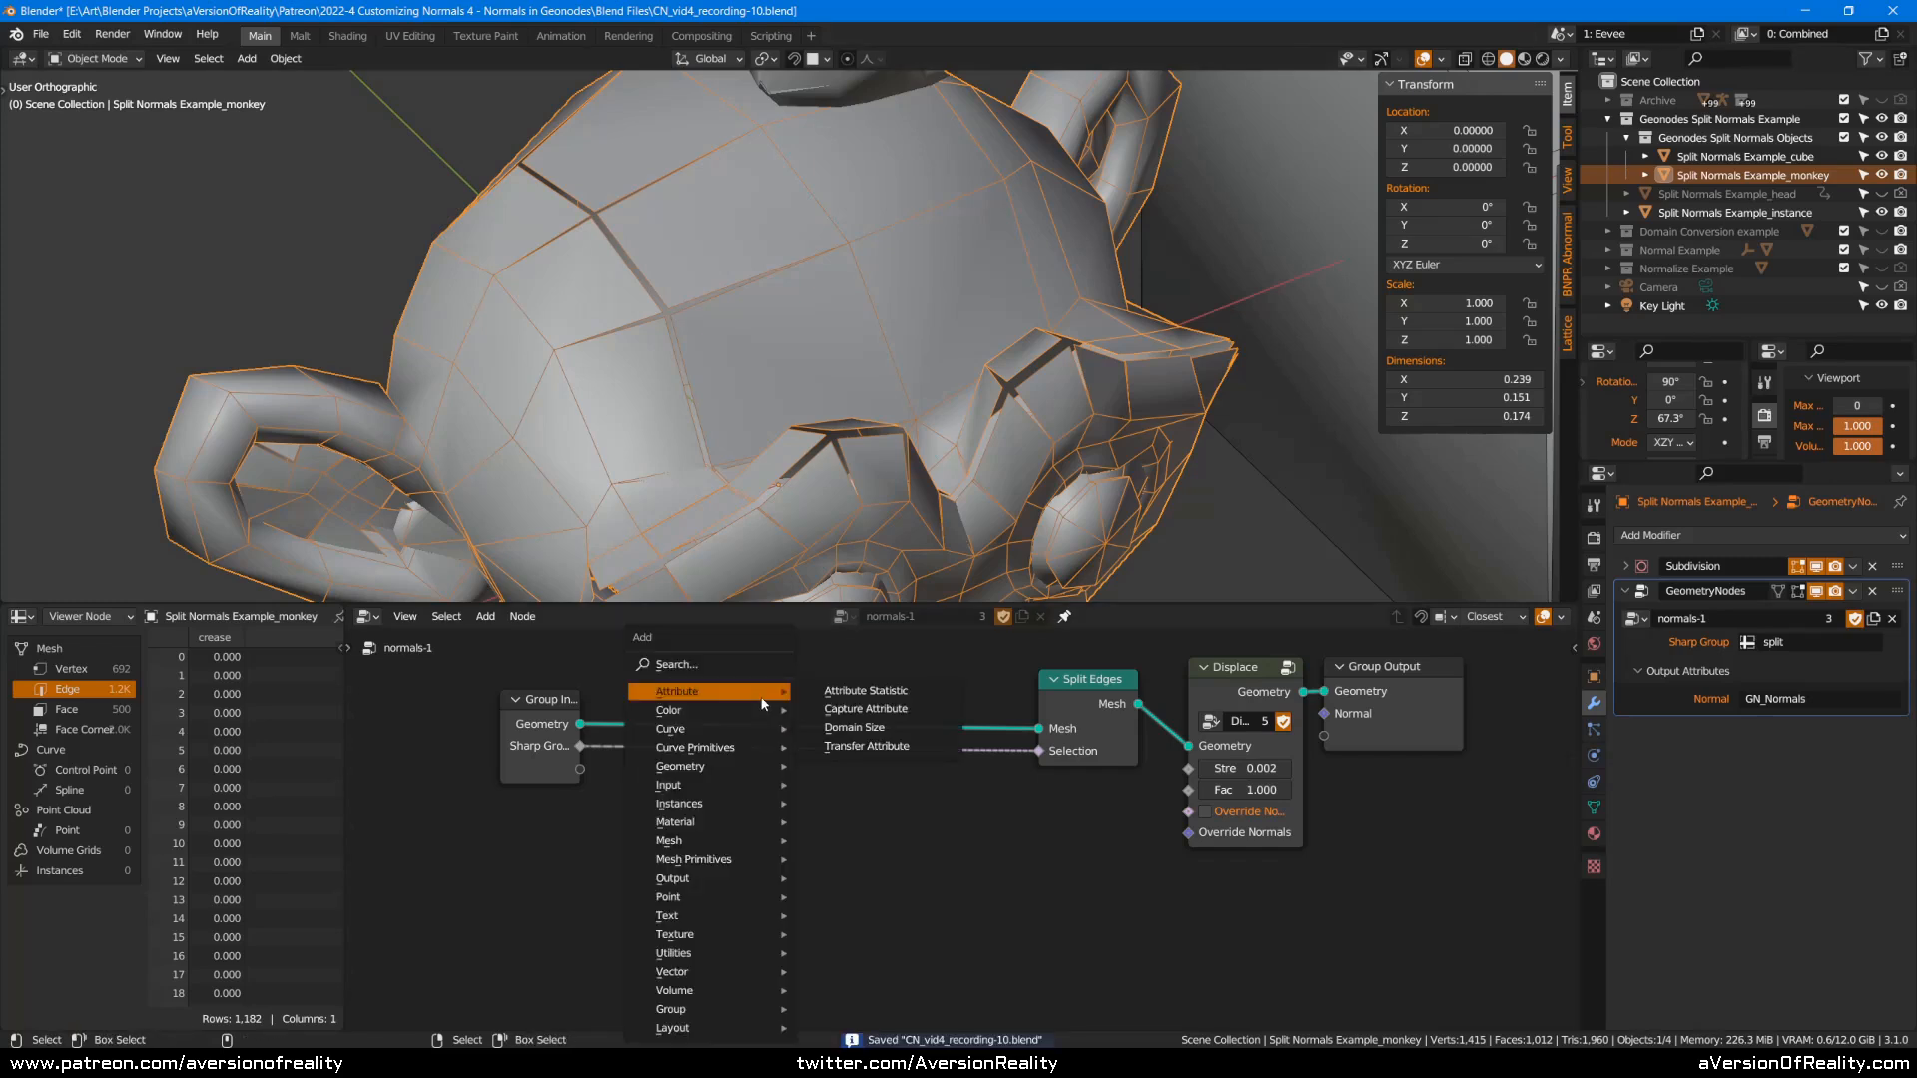
left_click(841, 709)
left_click_drag(717, 848, 726, 686)
left_click(828, 891)
left_click(800, 1002)
Connect Sharp Group to the Capture Attribute Value and its Attribute output to the Split Edges Selection, and save the file.
left_click_drag(580, 748, 679, 837)
left_click_drag(779, 734, 1040, 752)
key("ctrl+s")
key("g")
left_click(830, 811)
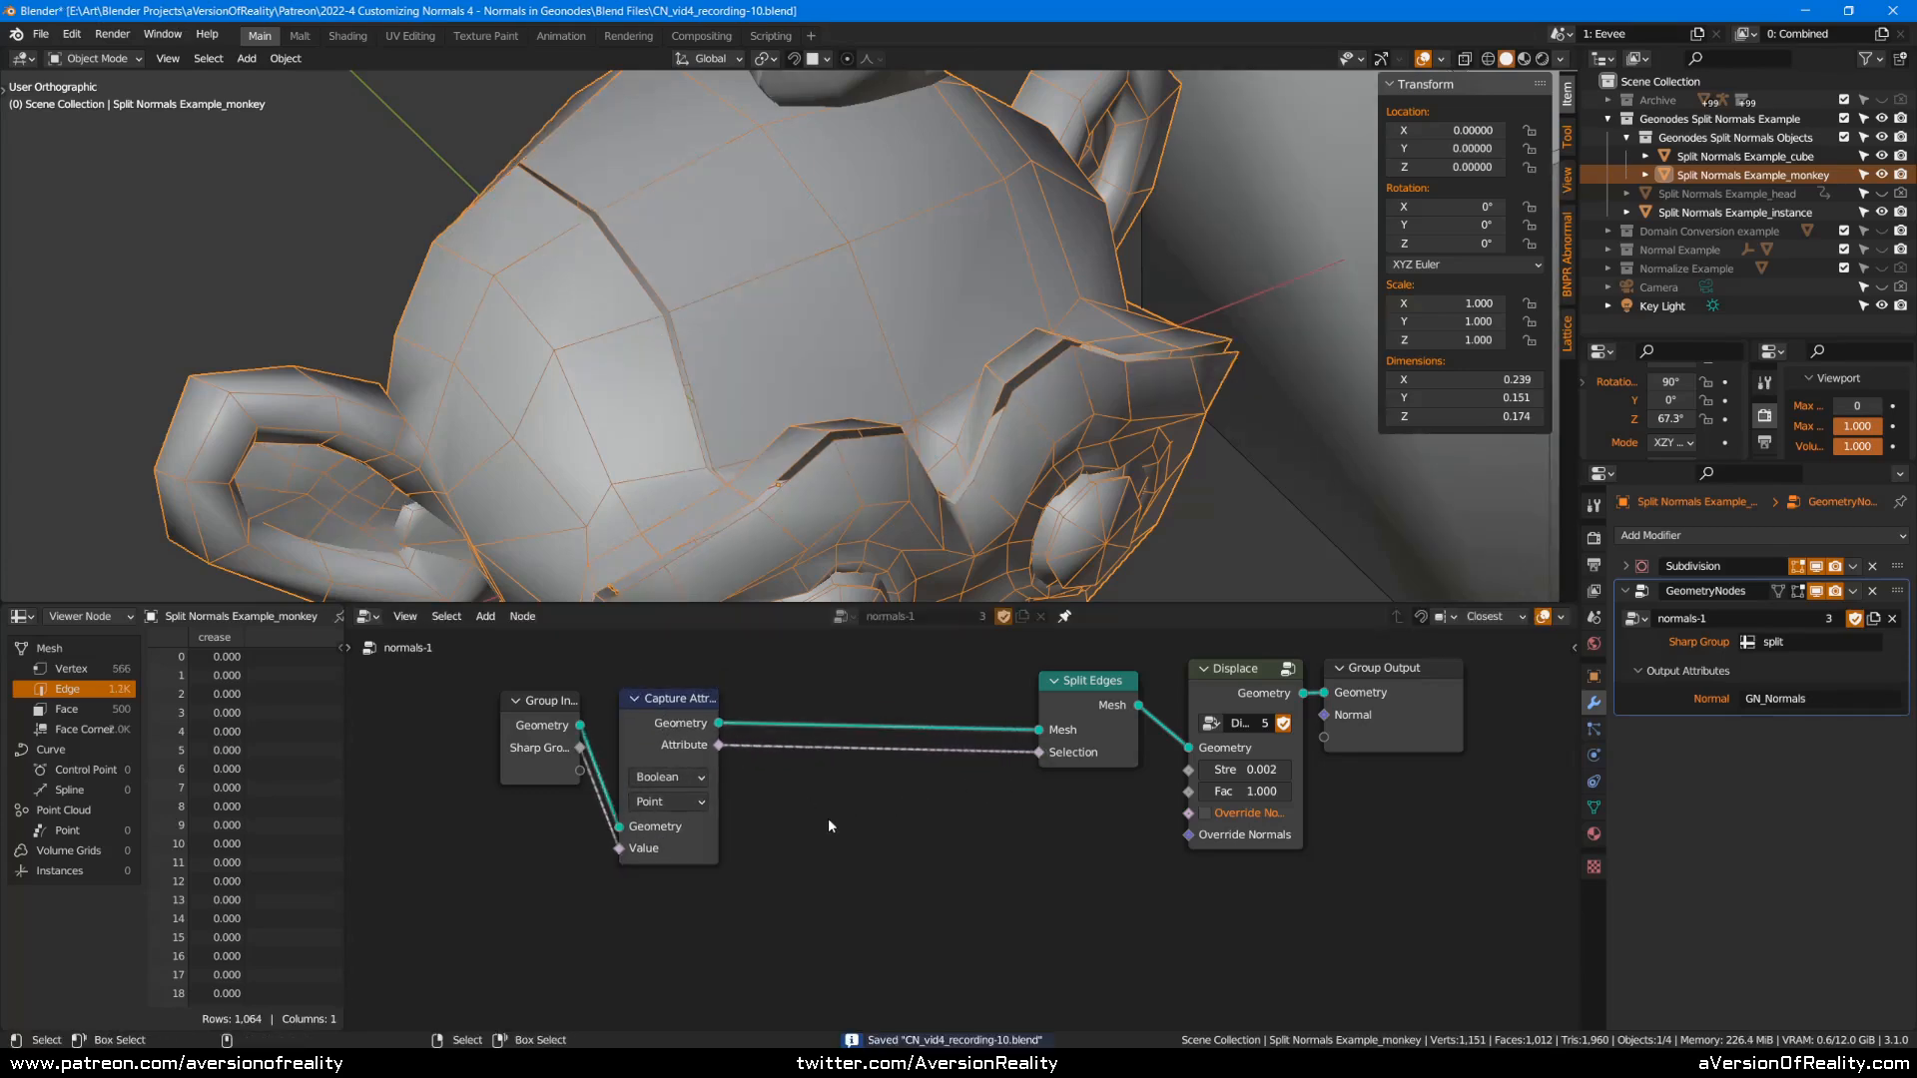
Switch to the Blender Manual in the browser and read the Attribute Domains and Boolean Domain Interpolation sections.
left_click_drag(0, 104, 800, 94)
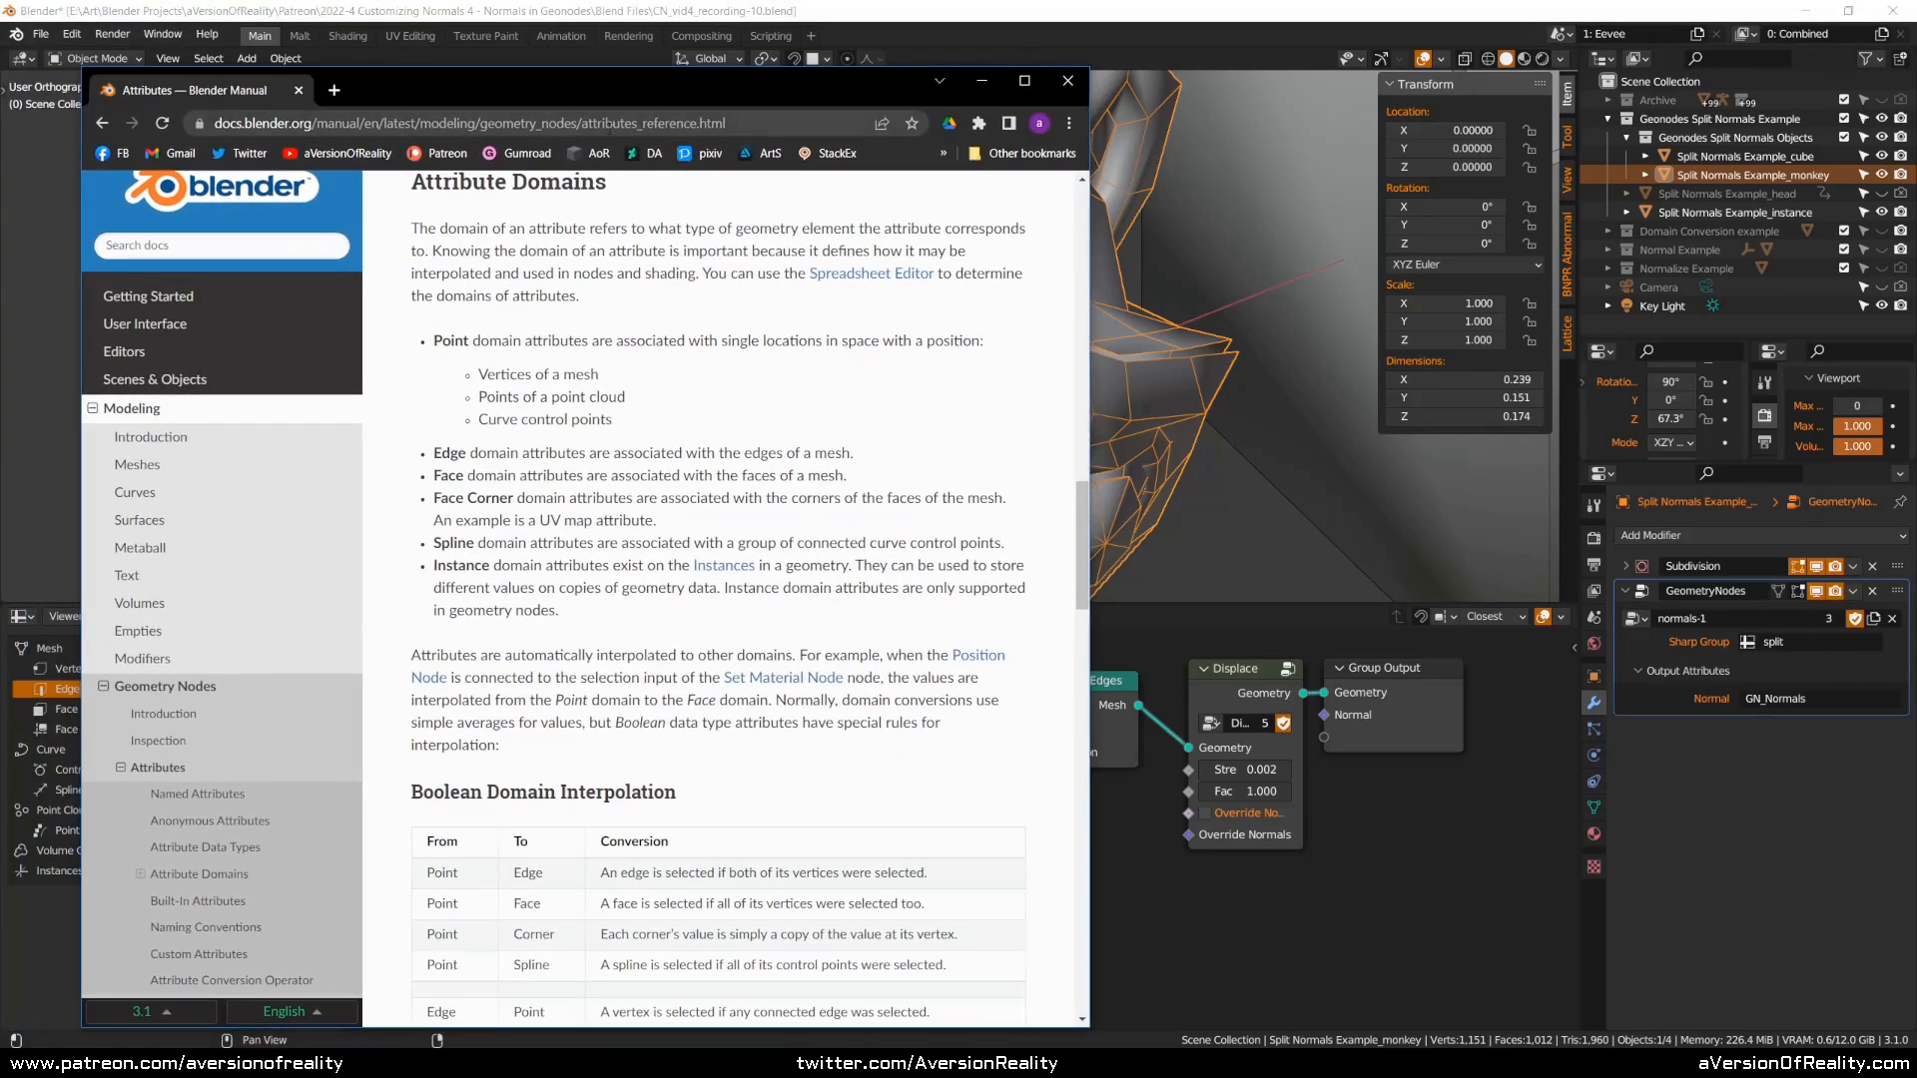
scroll(712, 343, "up", 3)
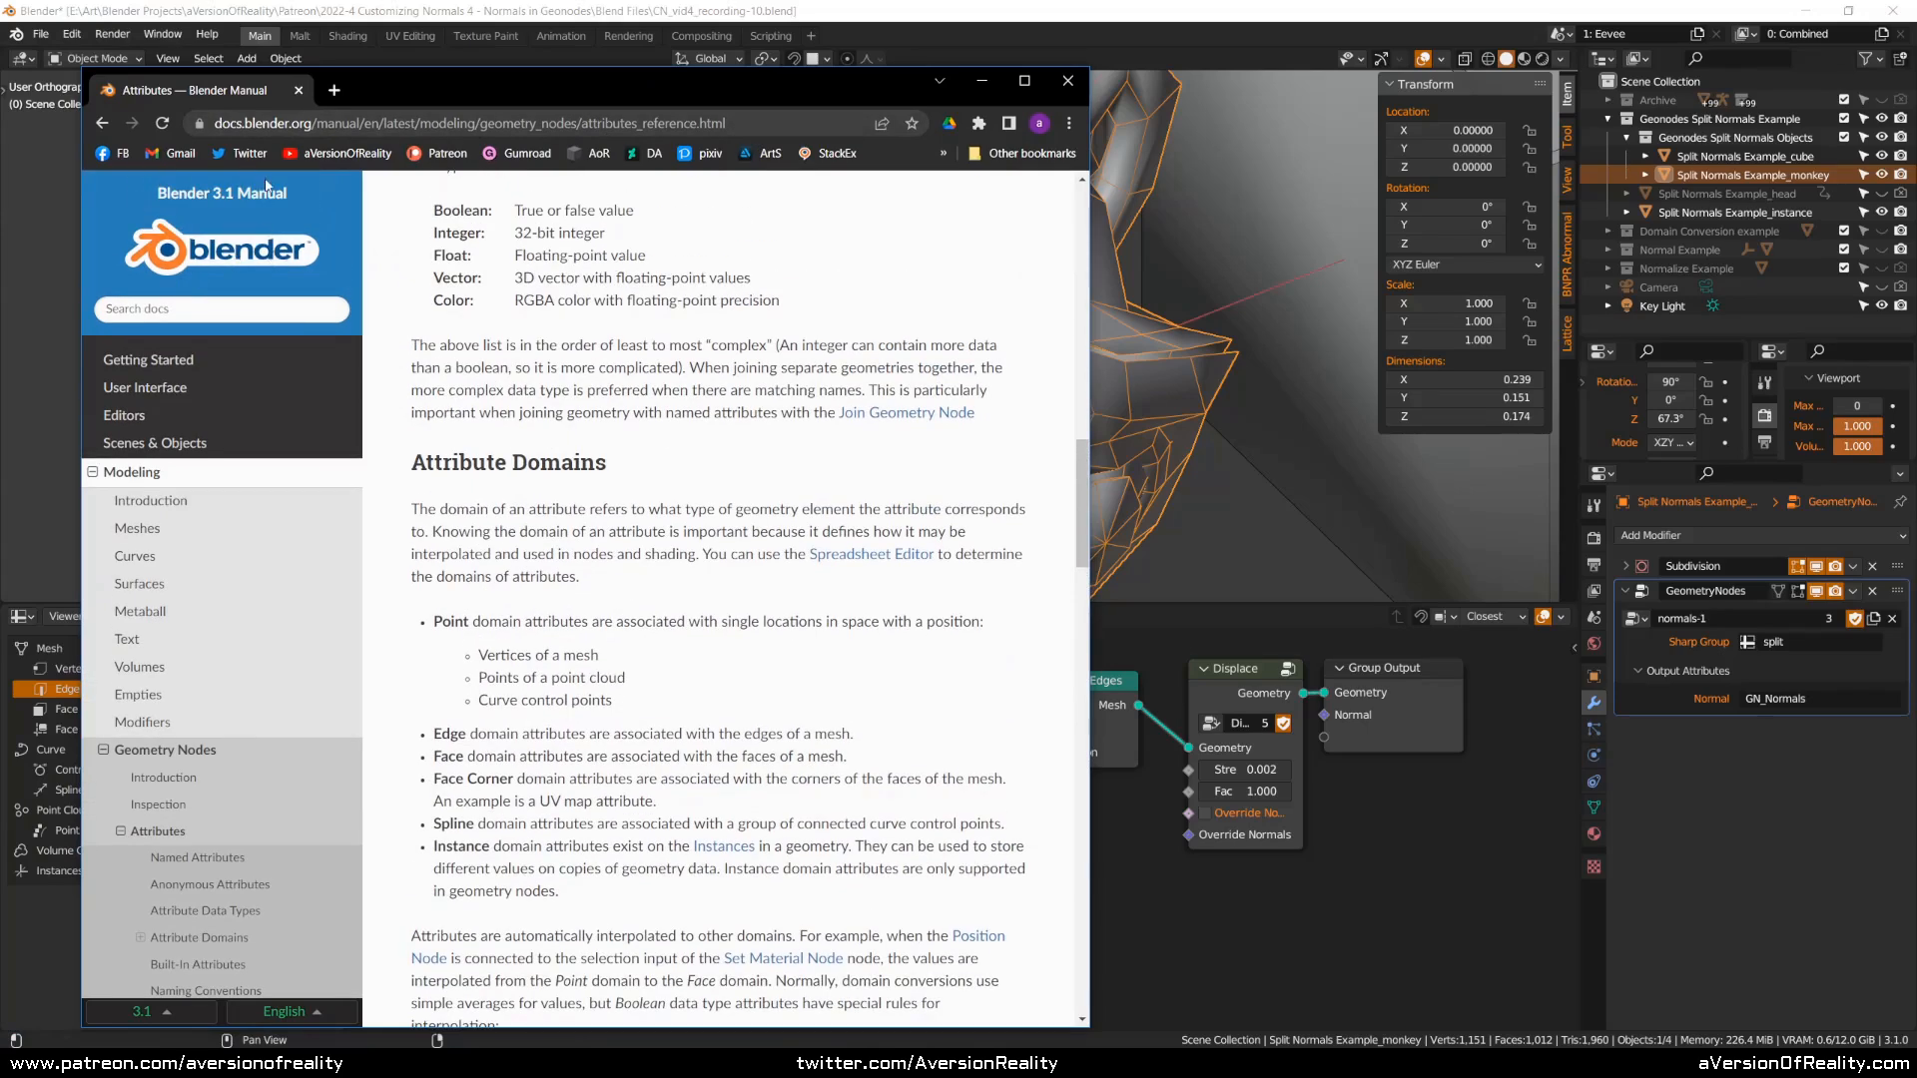
scroll(712, 343, "down", 2)
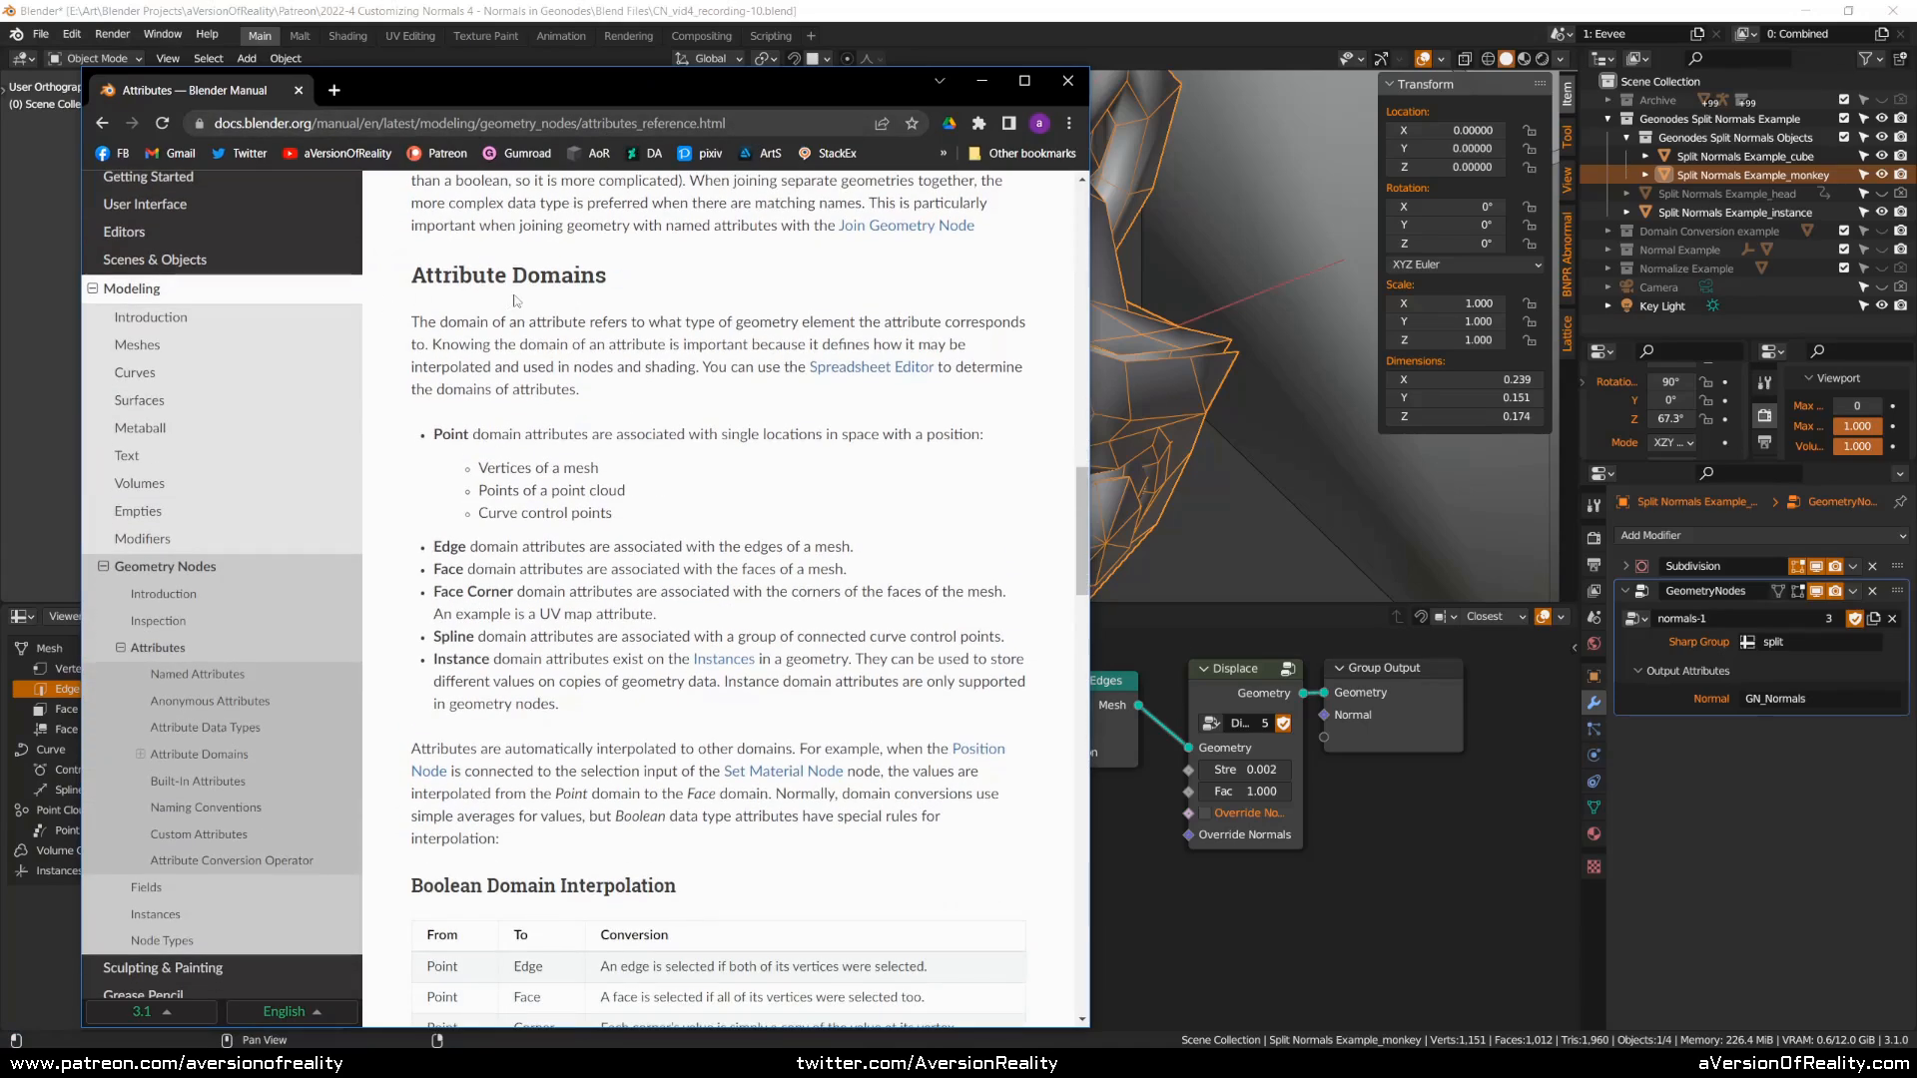
scroll(900, 378, "down", 6)
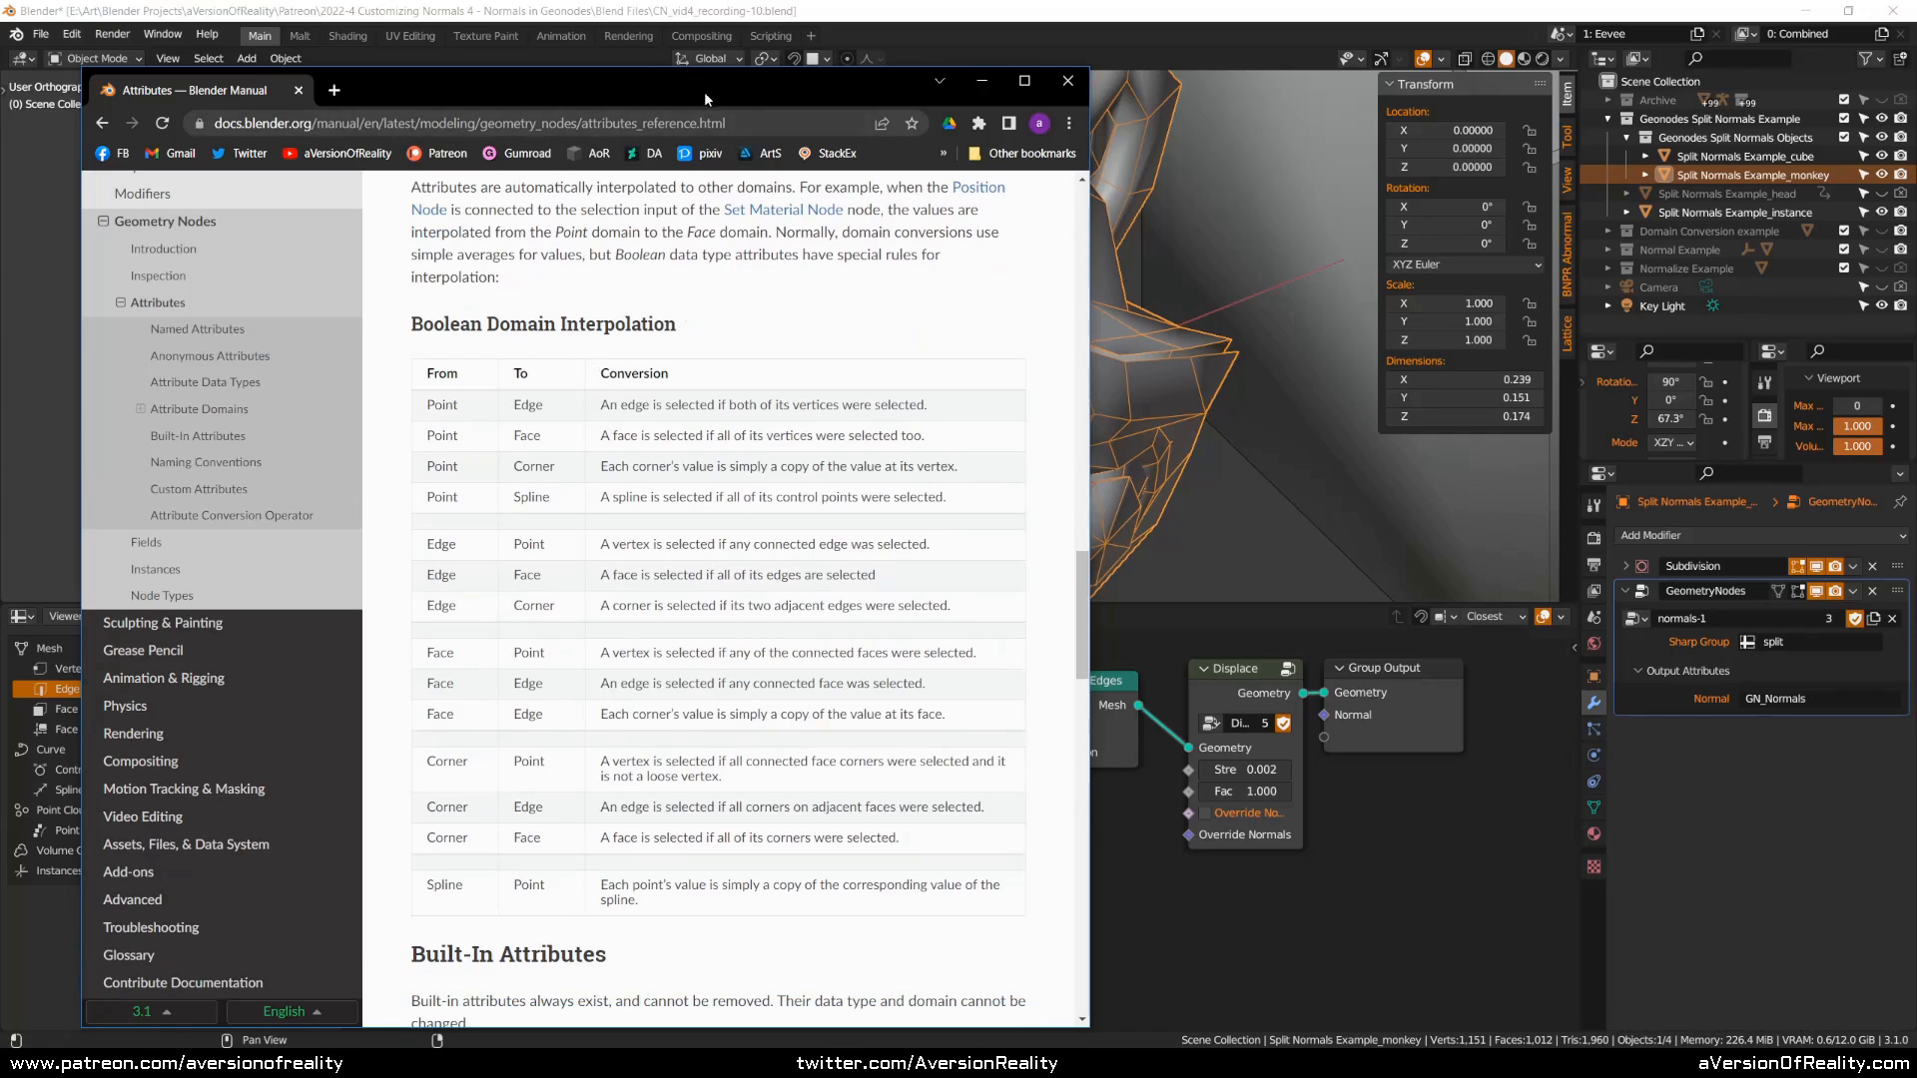
left_click_drag(721, 97, 705, 89)
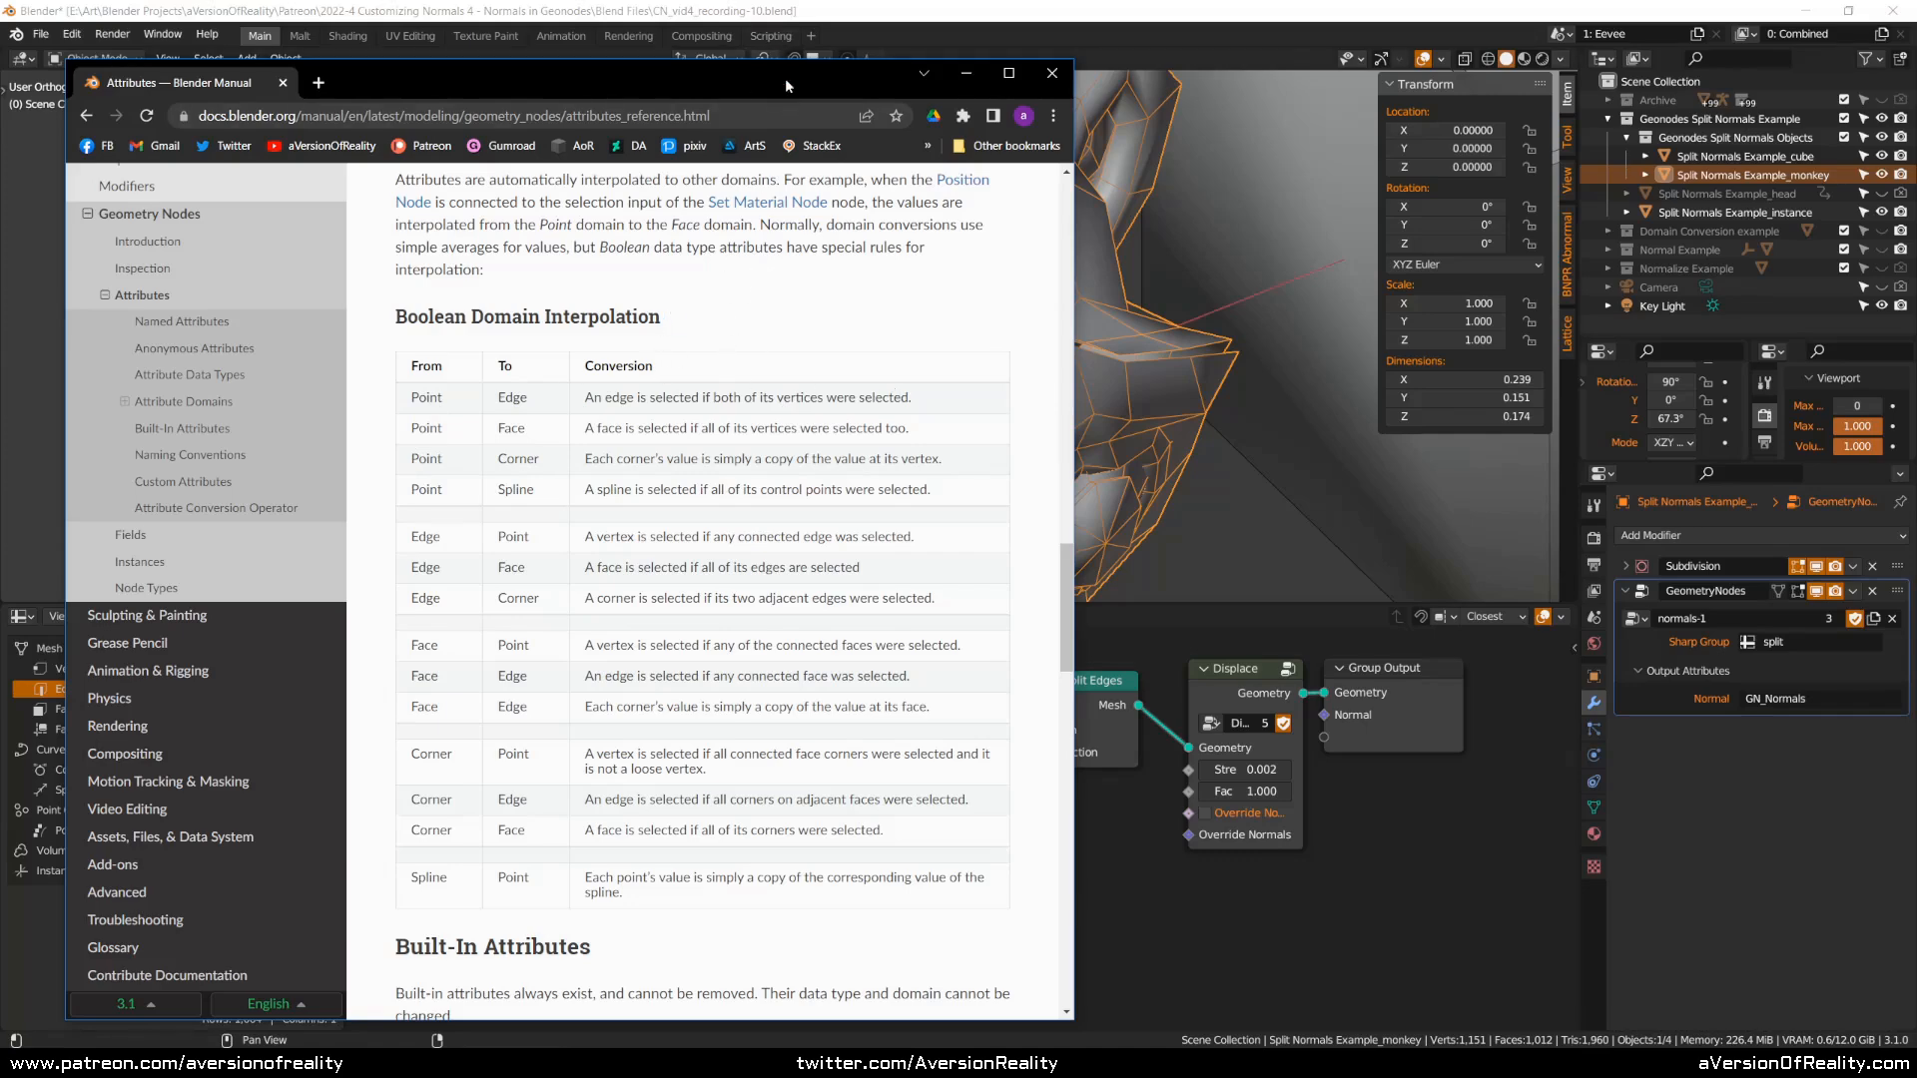
Return to Blender, reposition the Capture Attribute node between Group Input and Split Edges, and save the file.
left_click(966, 73)
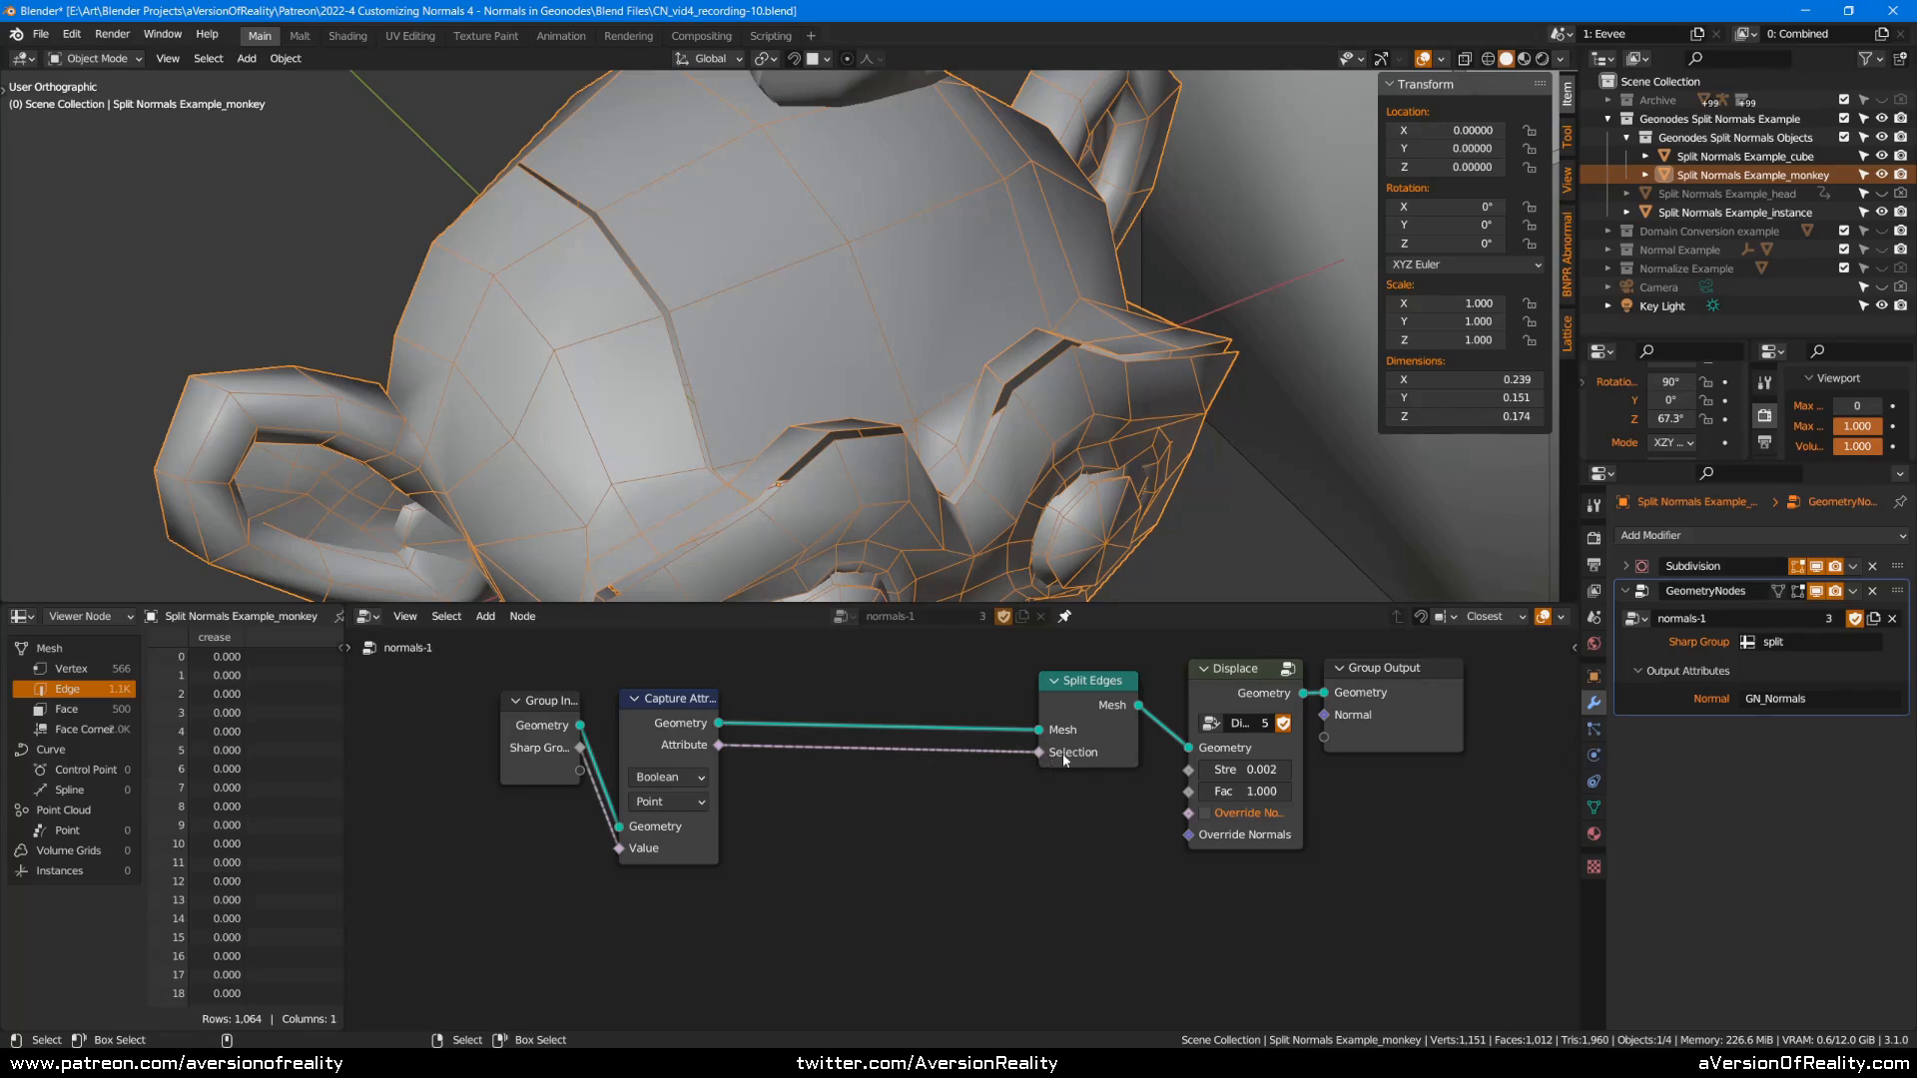
left_click_drag(659, 713, 680, 717)
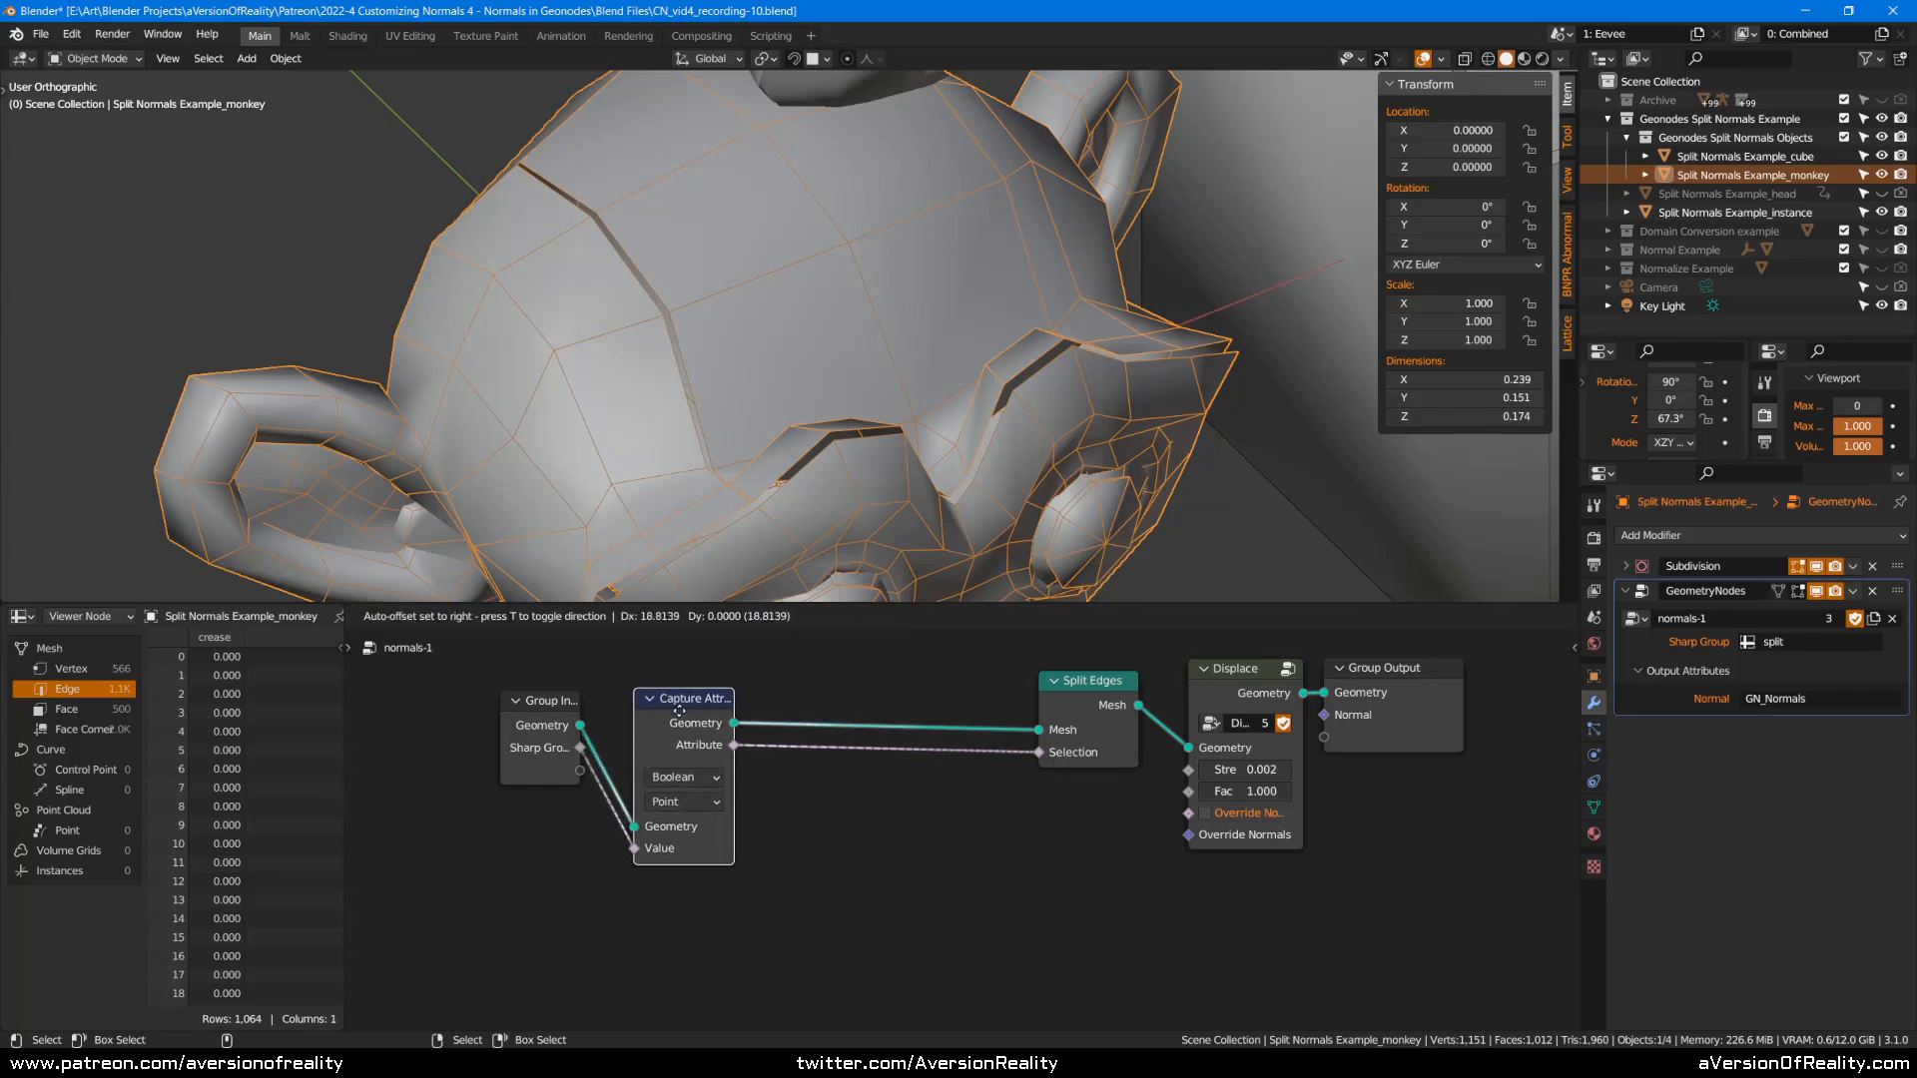
left_click(1095, 727)
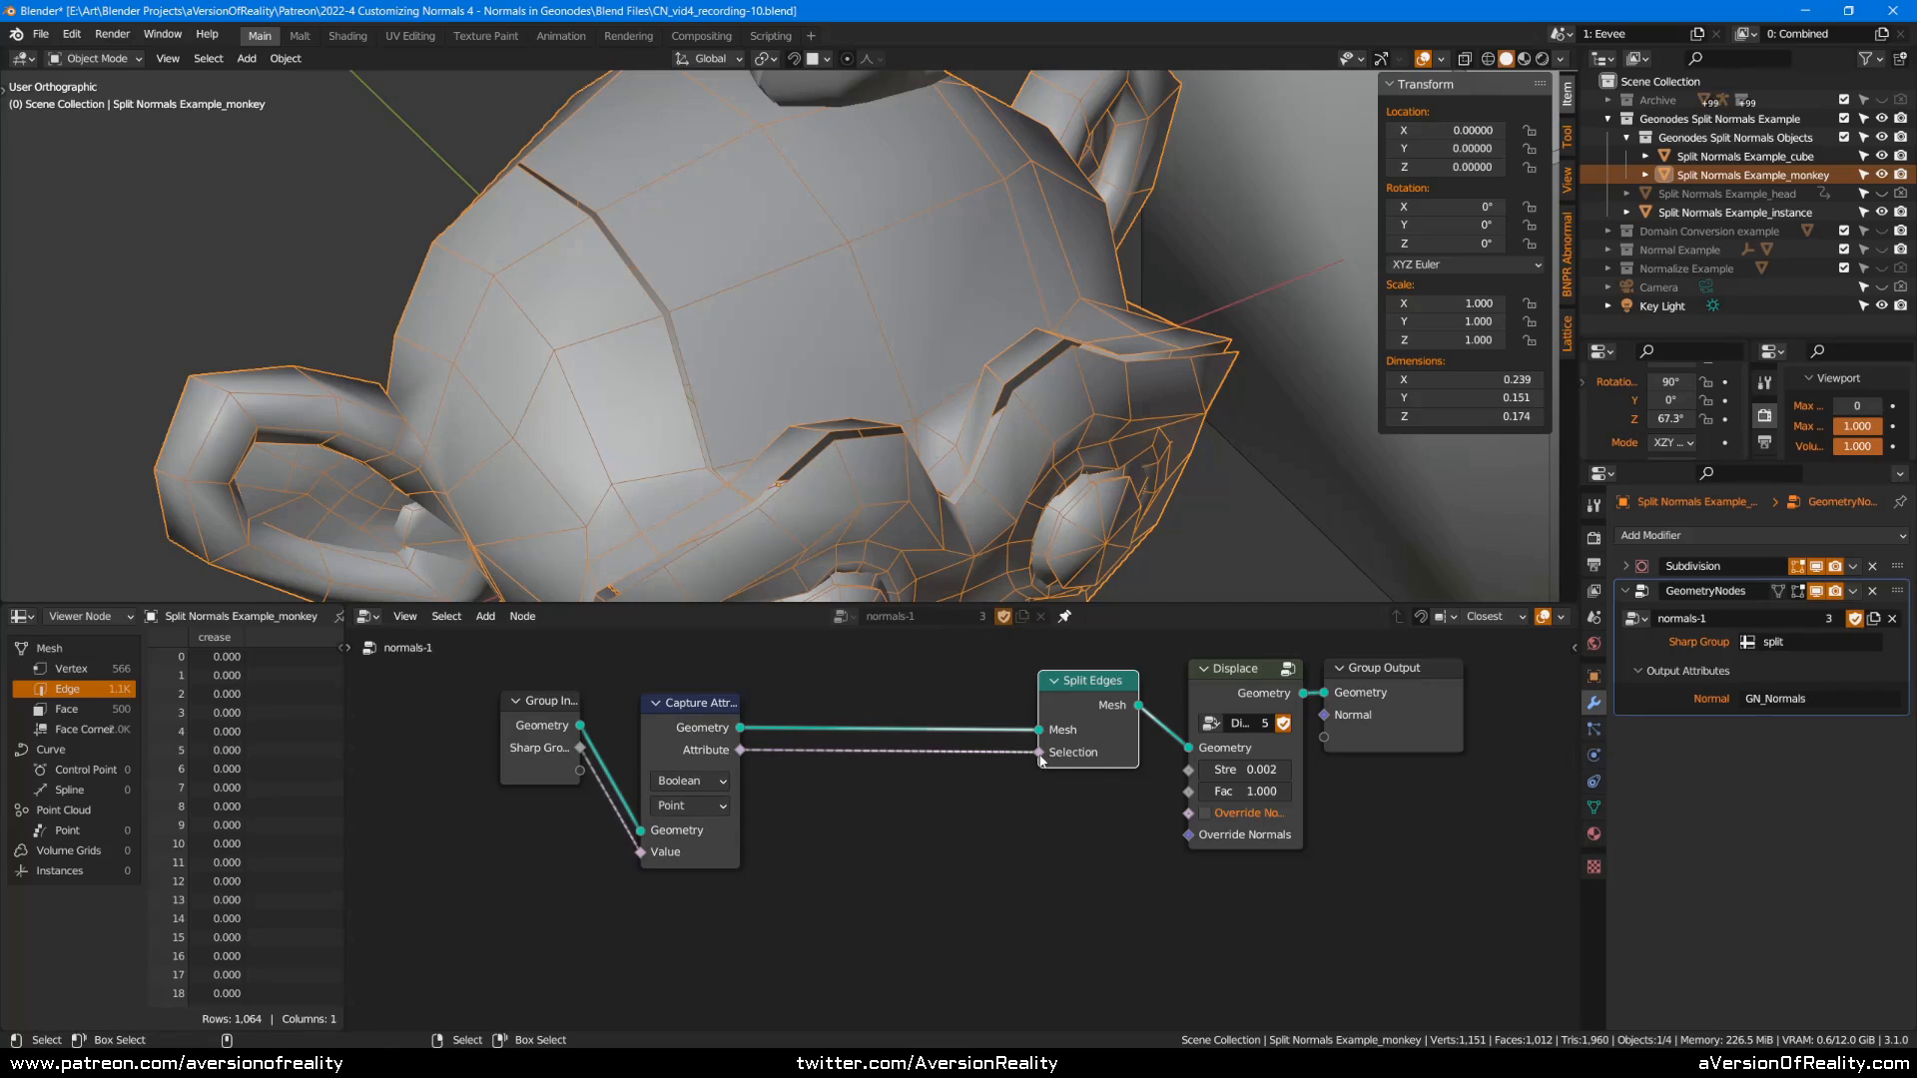
left_click(656, 729)
left_click_drag(689, 727, 661, 728)
left_click(791, 801)
Examine the split edges around the monkey's brow and over its head from several angles.
scroll(1148, 352, "up", 3)
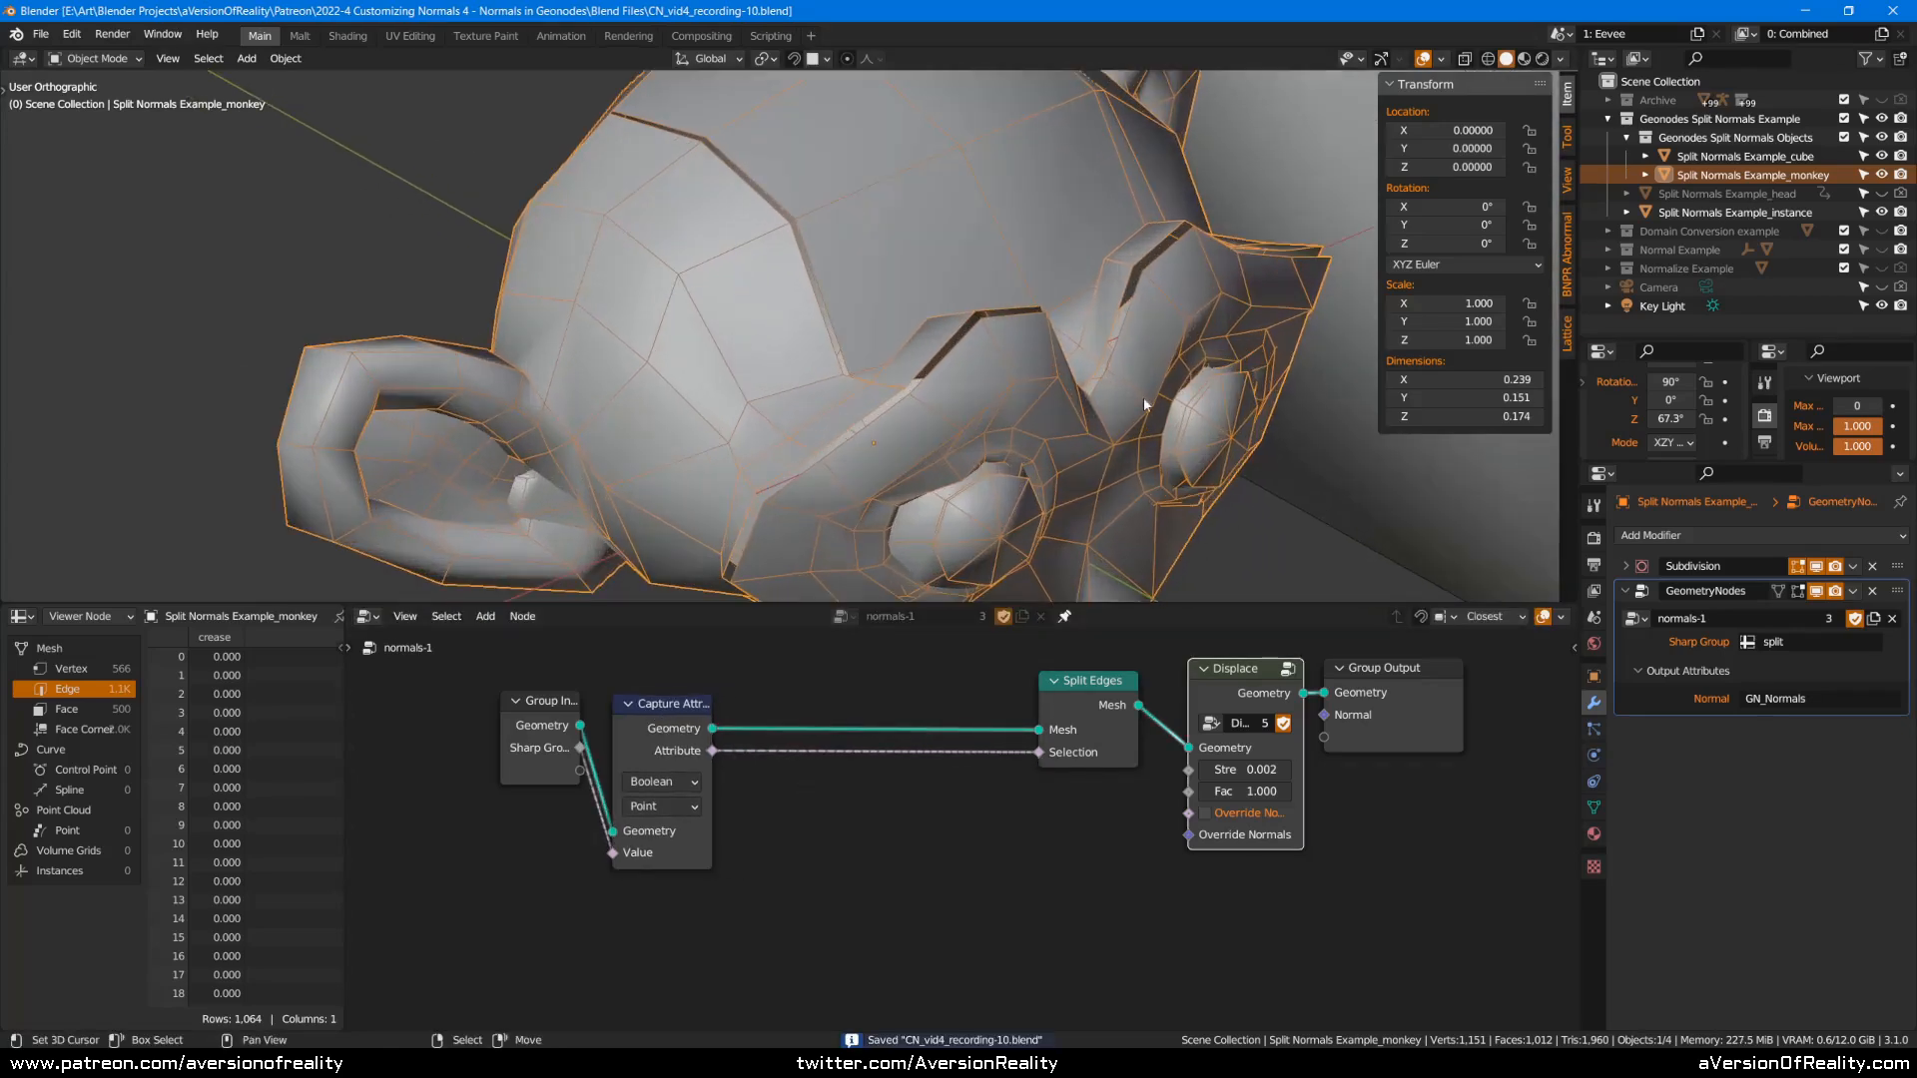
middle_click_drag(1140, 347, 705, 181)
middle_click_drag(919, 248, 675, 298)
middle_click_drag(1018, 288, 1068, 280)
middle_click_drag(1098, 419, 1128, 322)
scroll(974, 310, "down", 2)
scroll(950, 303, "up", 4)
scroll(1064, 321, "up", 5)
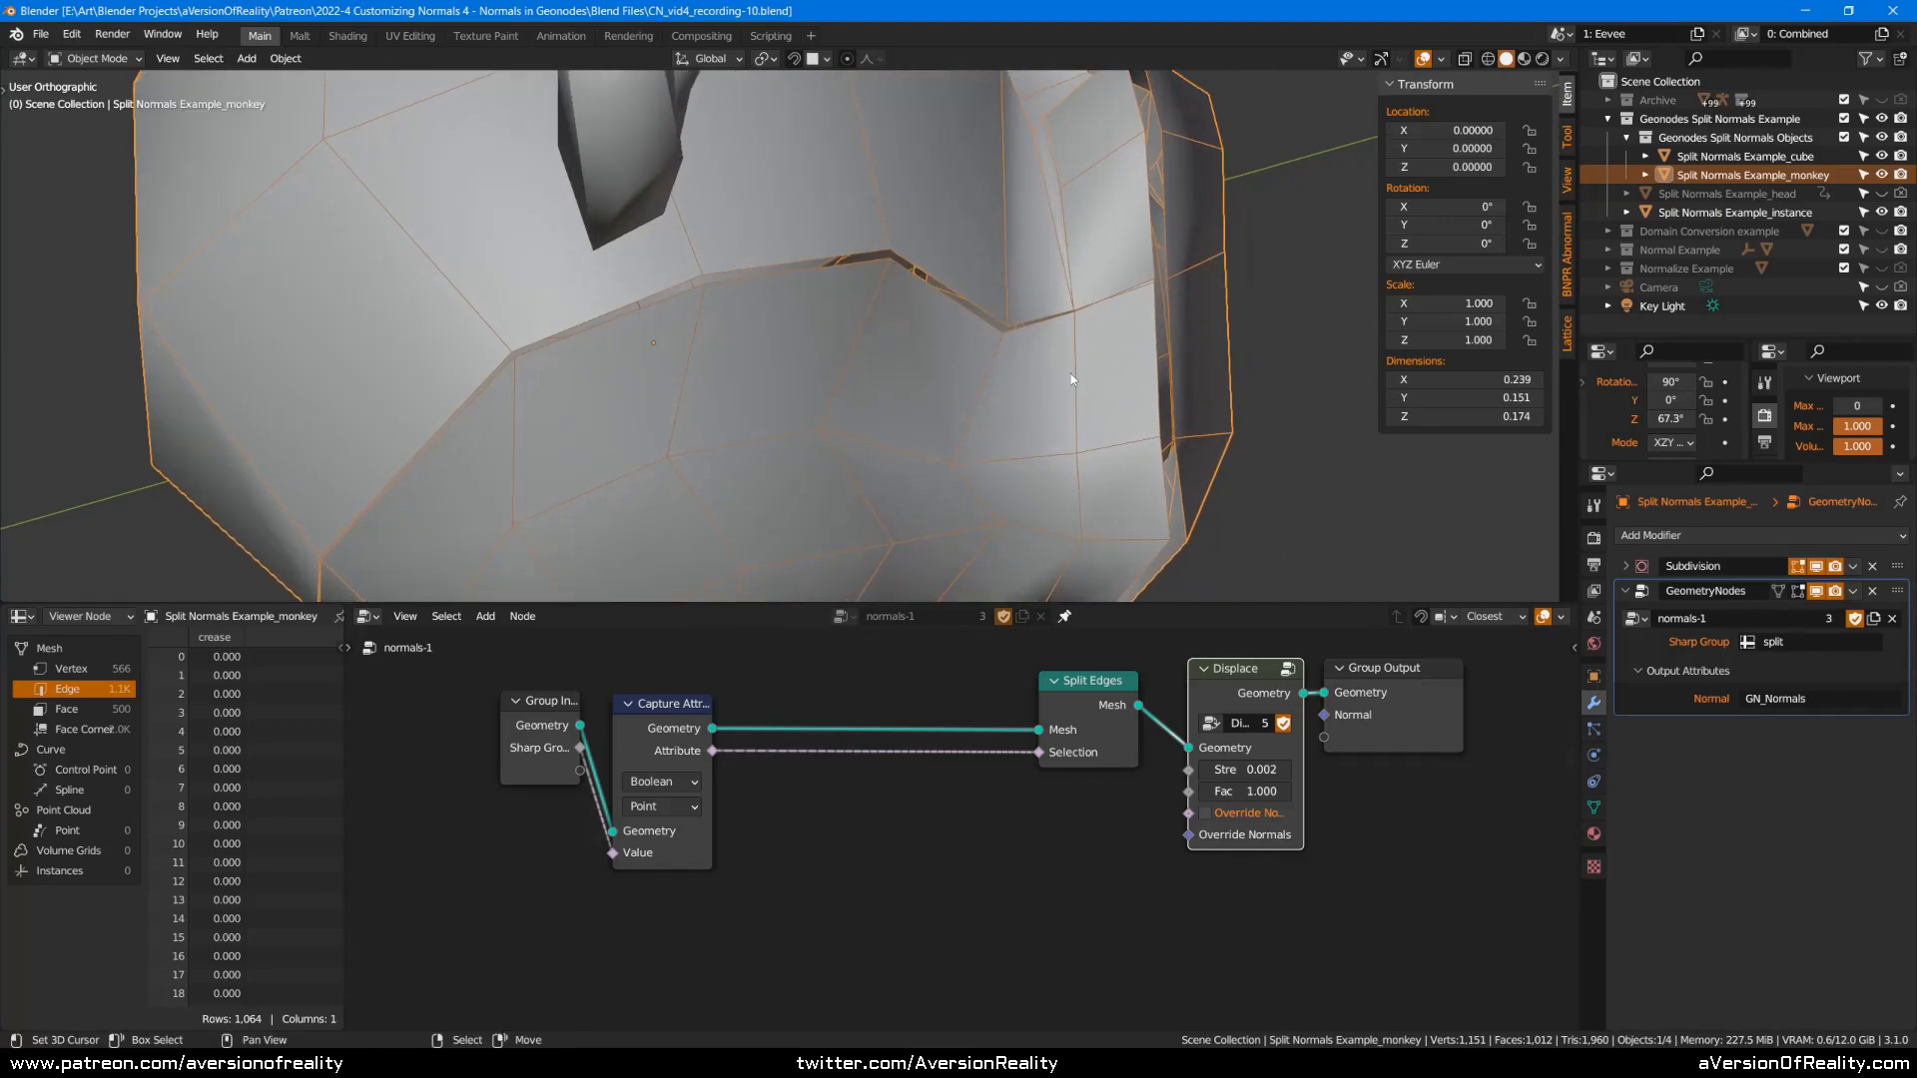
In Edit Mode, select one sharp edge on the monkey's head and extend the selection to all edges with similar Sharpness.
key("Tab")
scroll(736, 327, "up", 3)
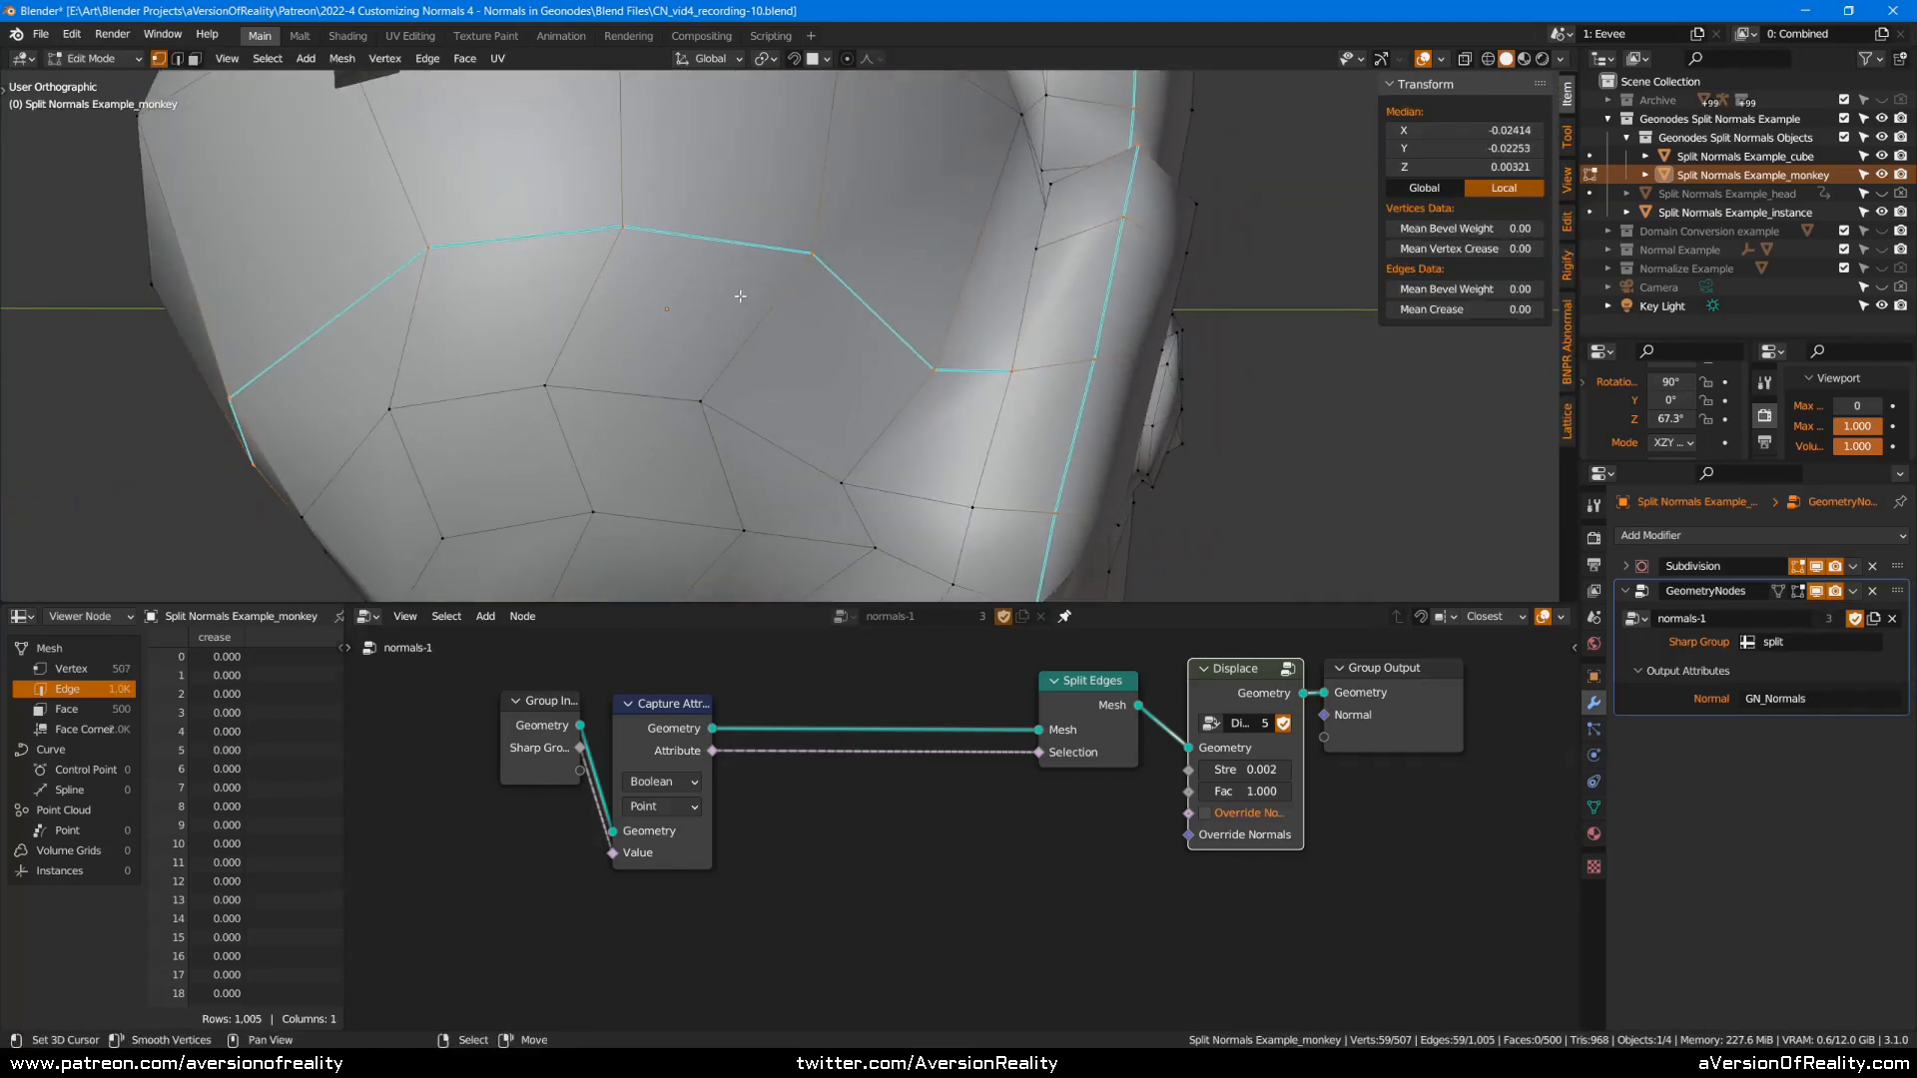
scroll(741, 297, "up", 1)
key("2")
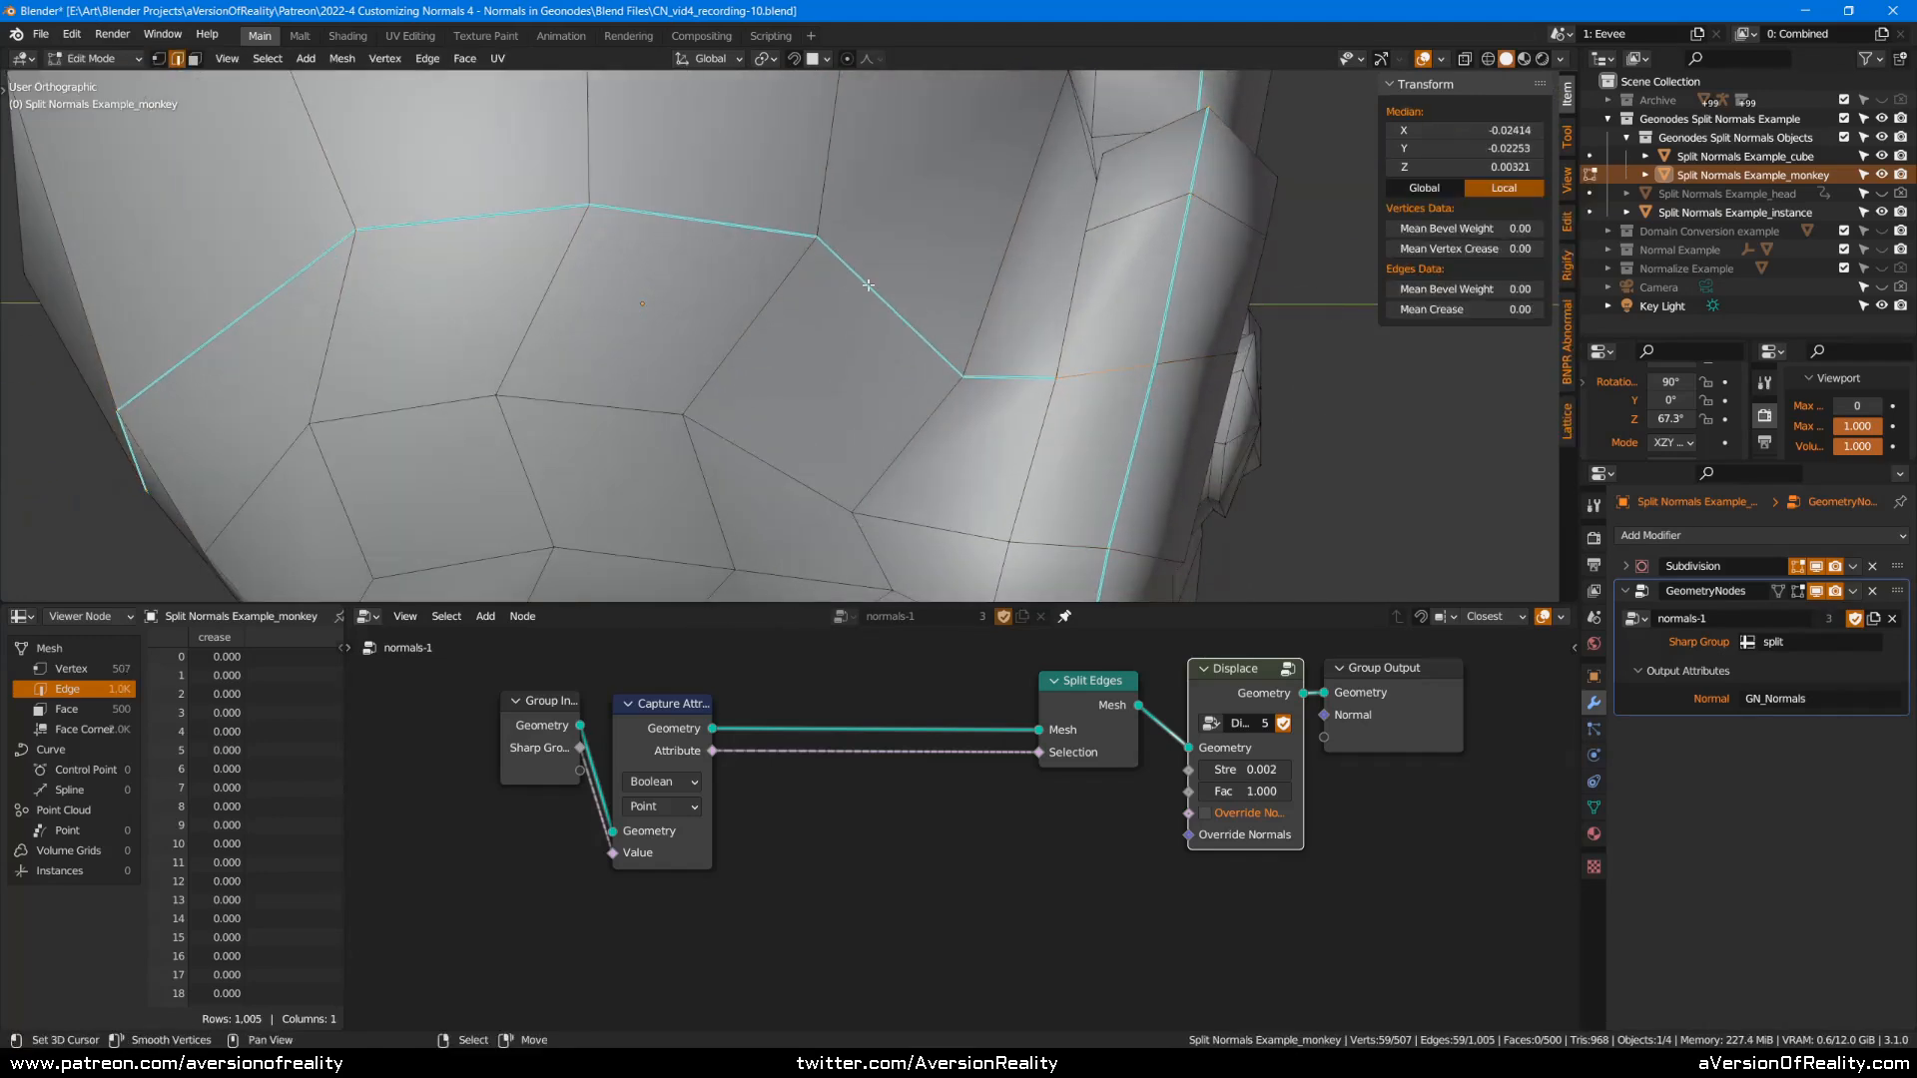
left_click(672, 226)
key("shift+g")
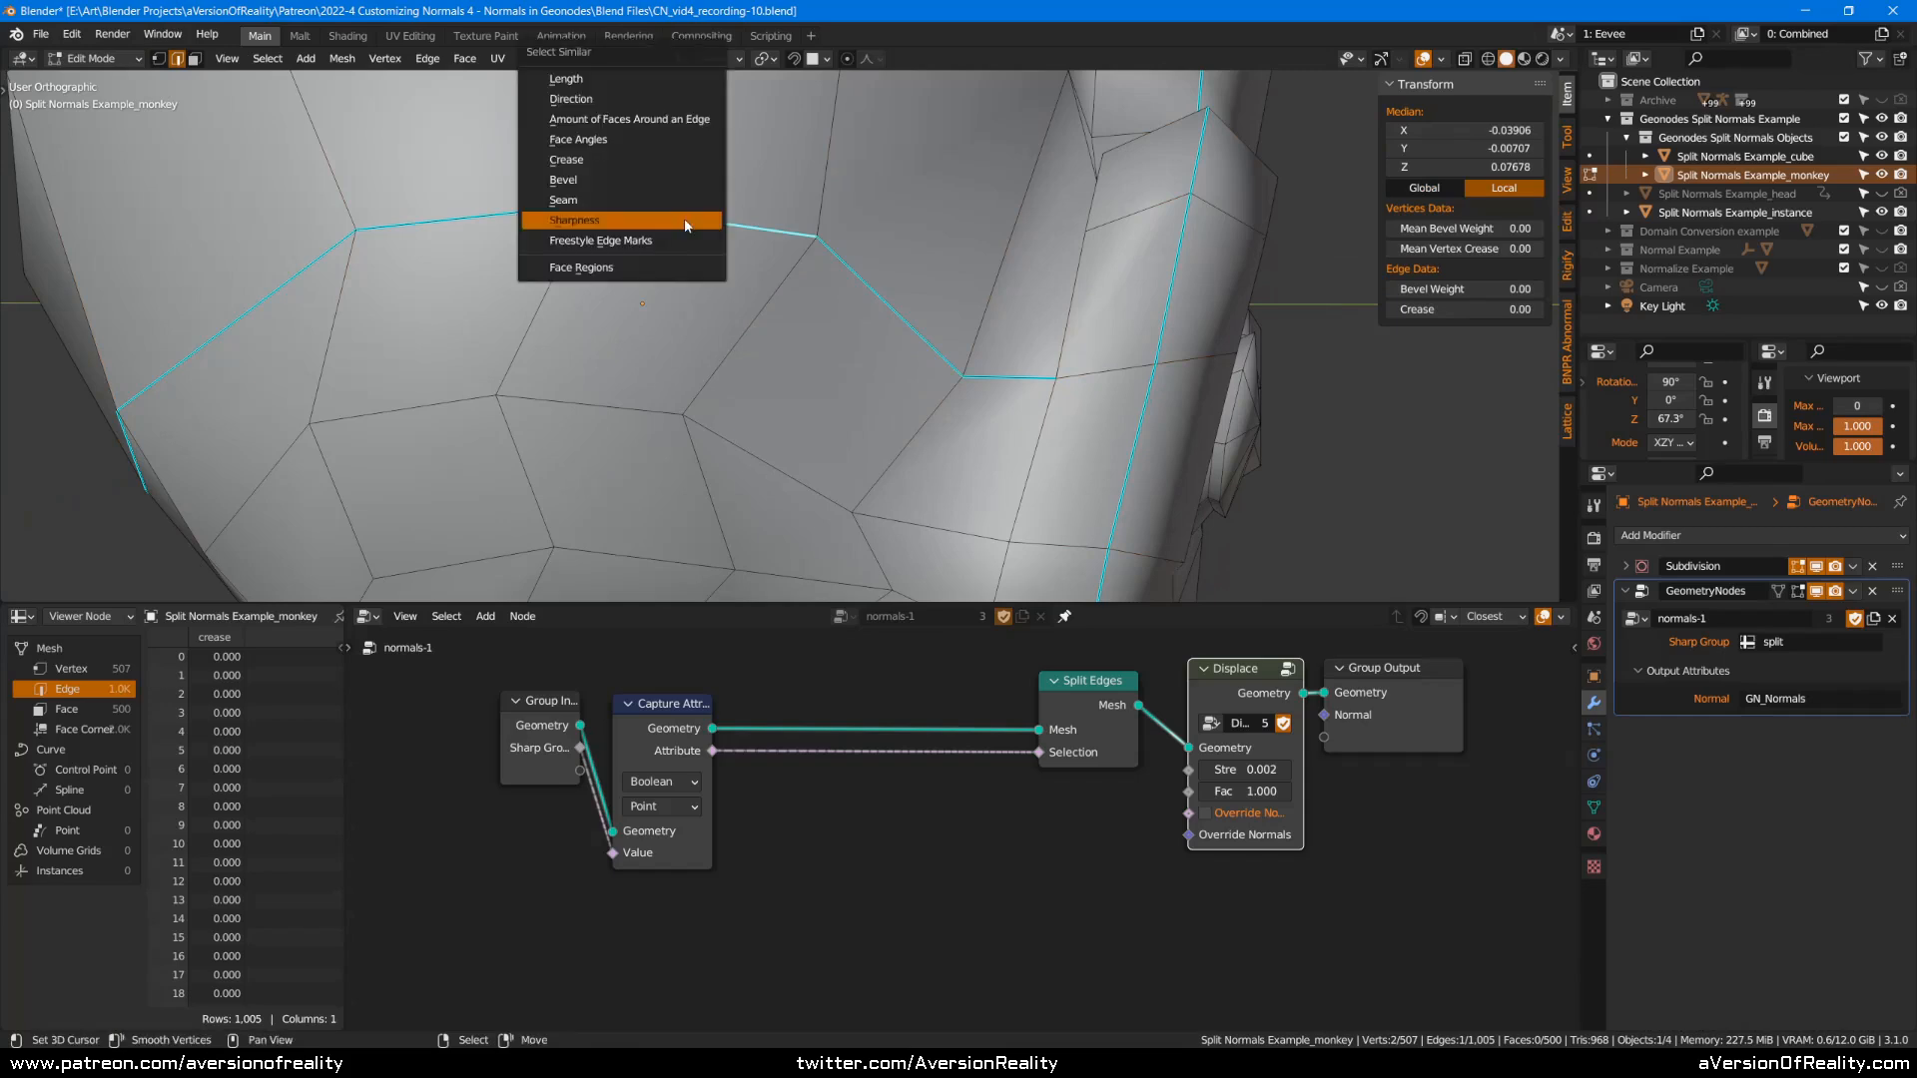
left_click(685, 222)
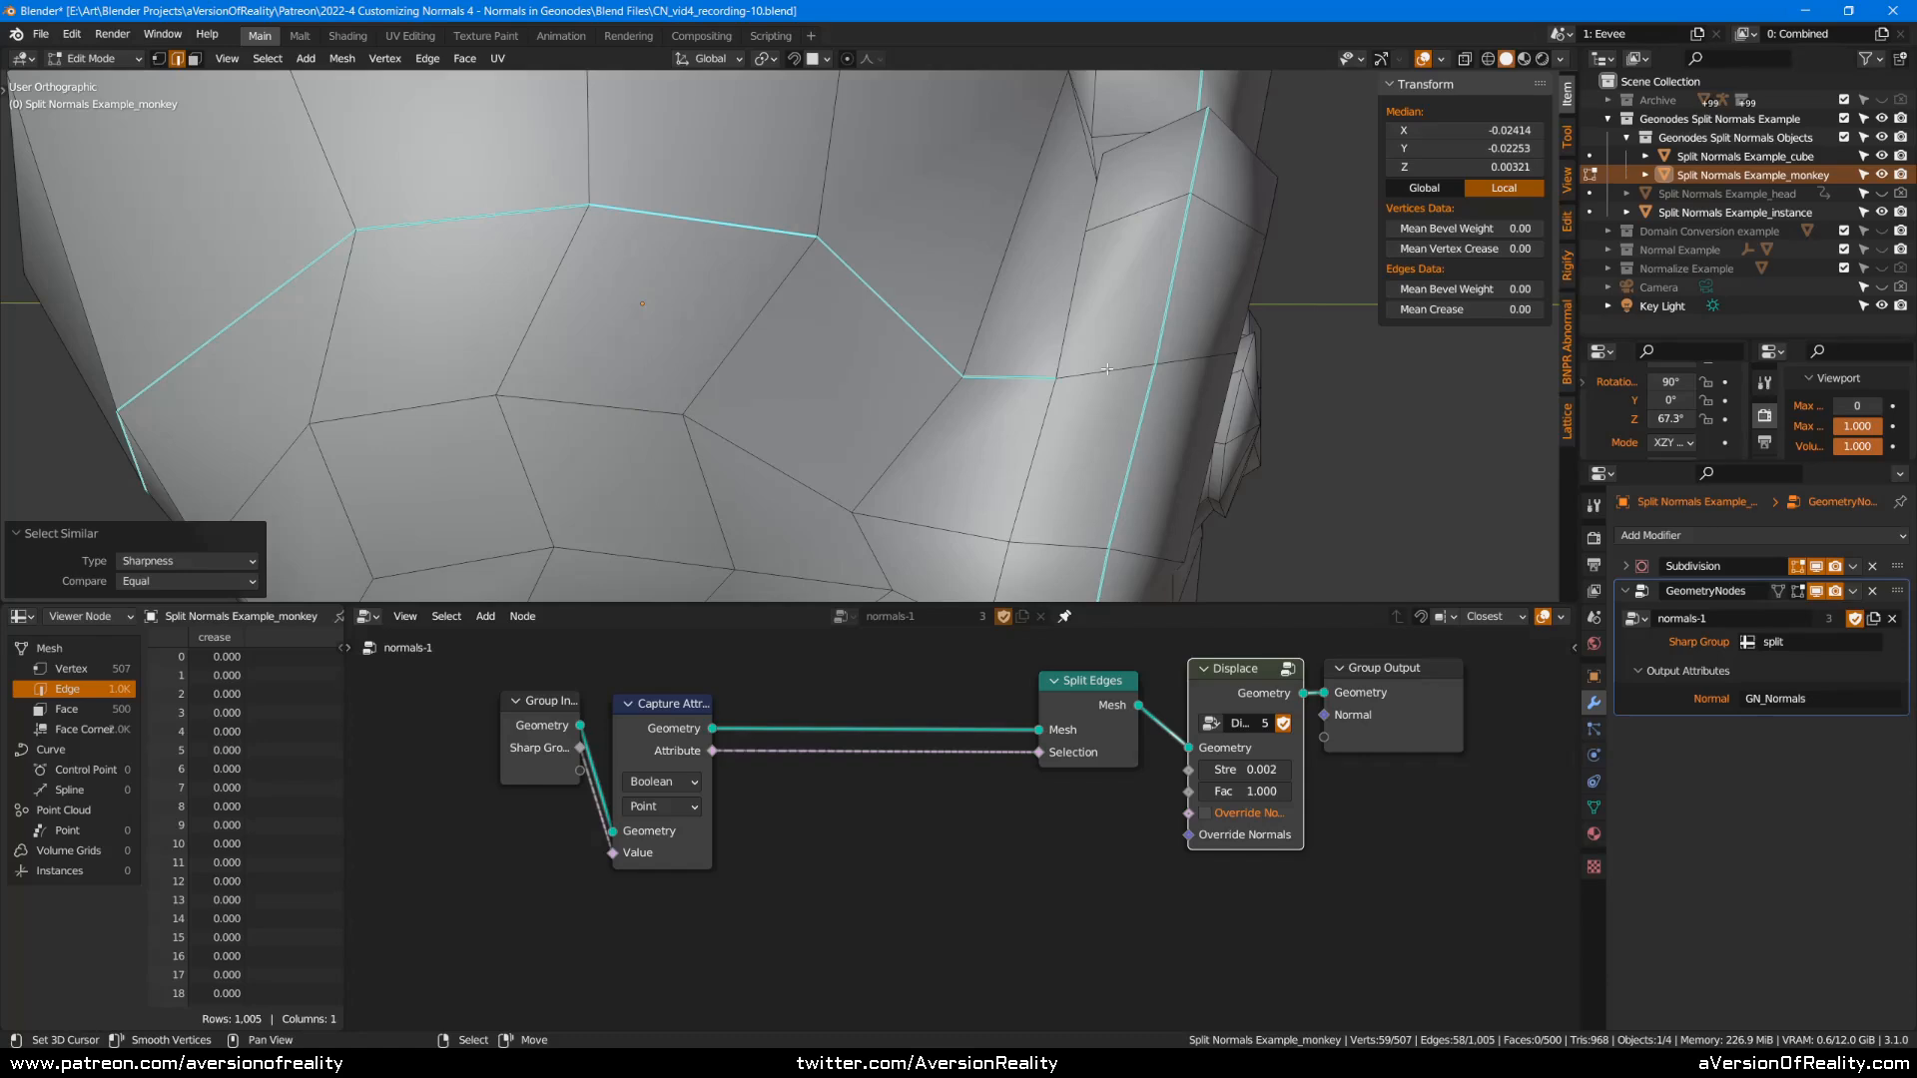
Switch to vertex selection, examine the unmarked edge joining the two sharp lines near the brow, and return to Object Mode.
scroll(1104, 369, "down", 3)
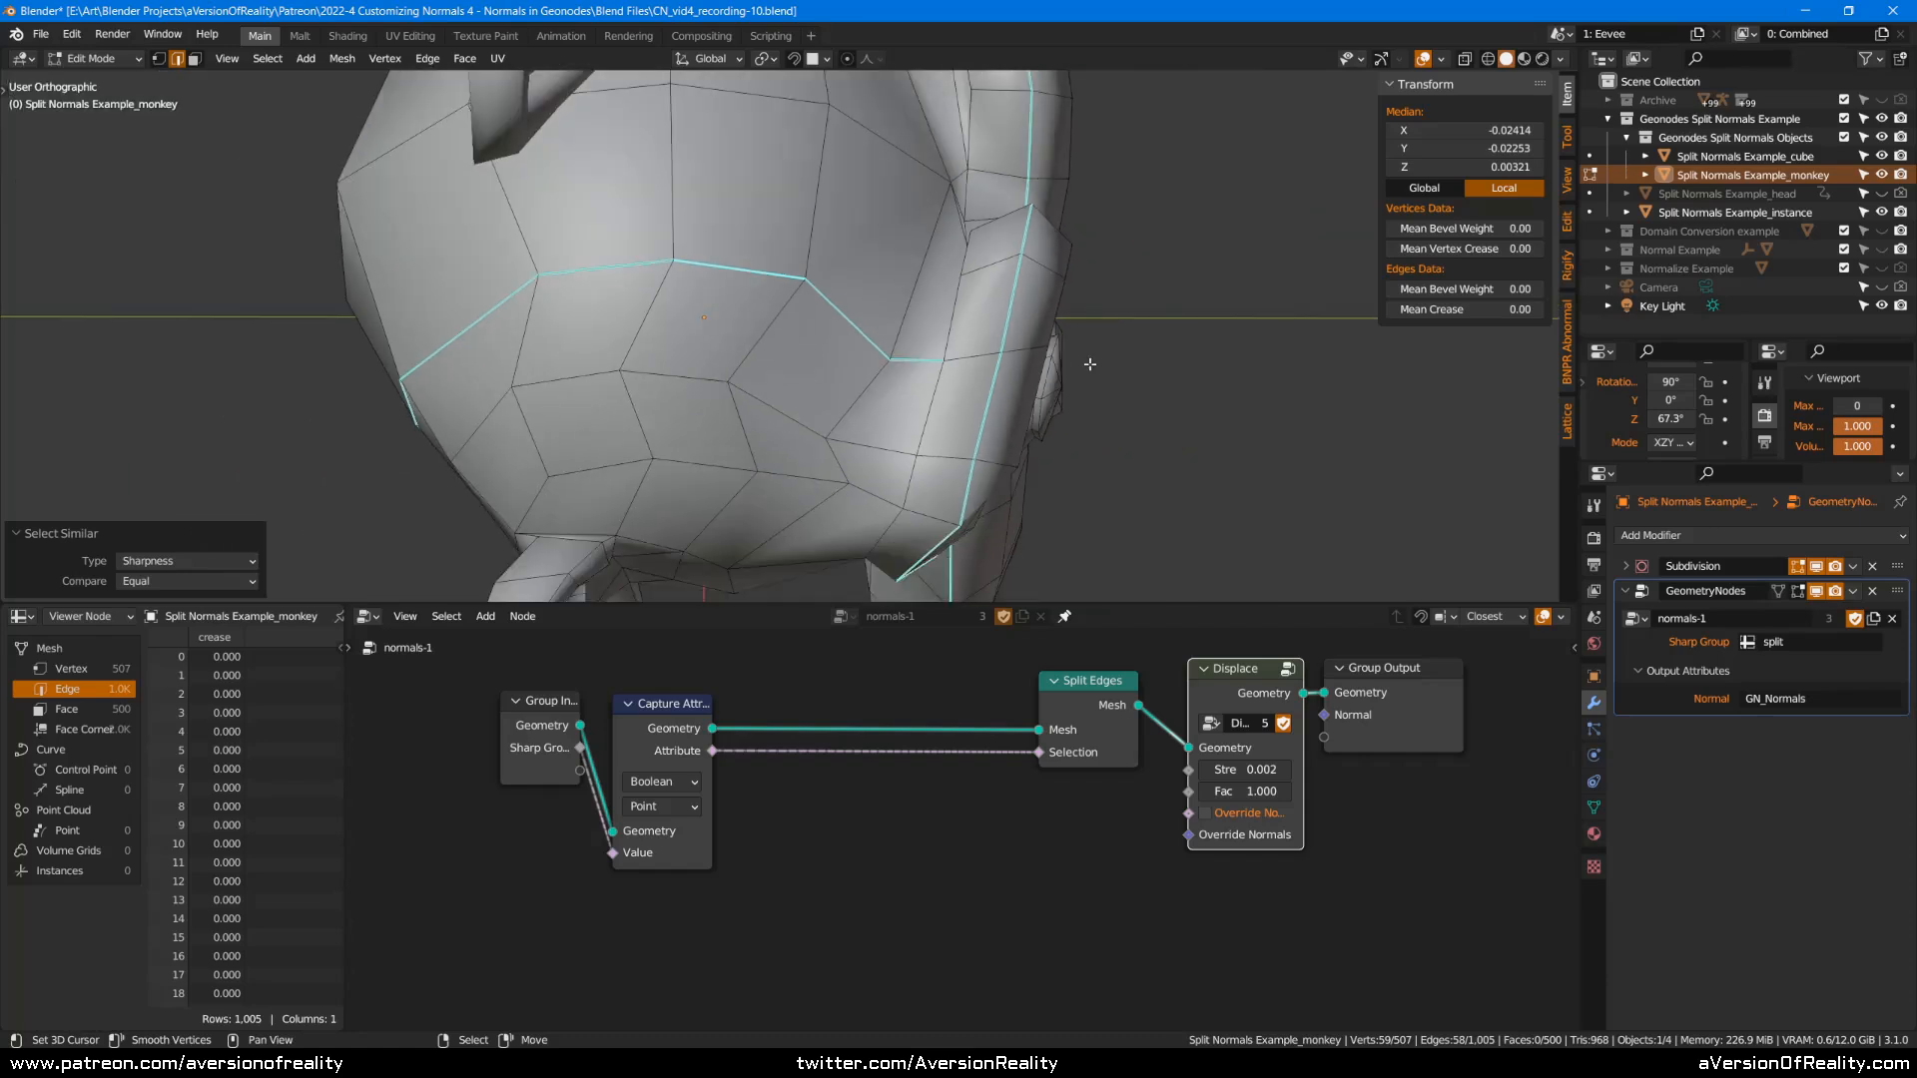
key("1")
scroll(1109, 340, "up", 2)
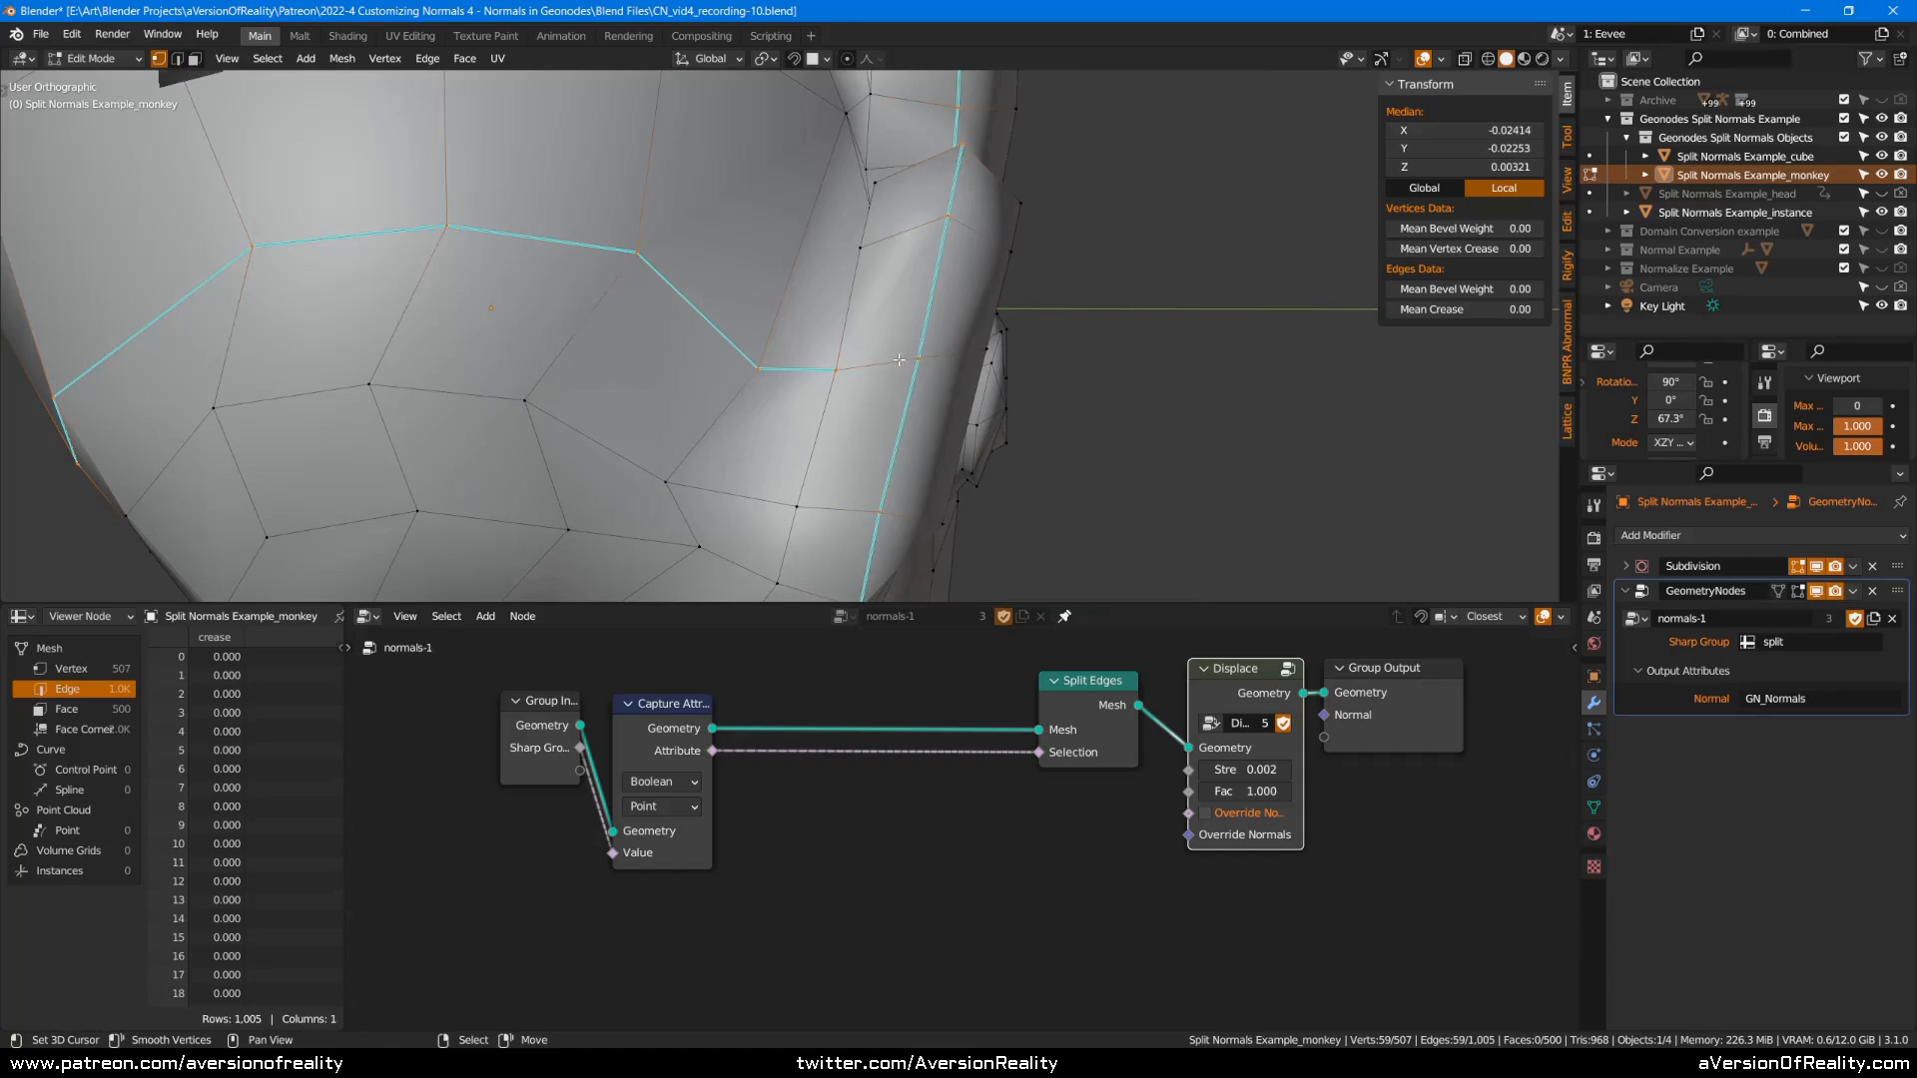
scroll(884, 365, "up", 2)
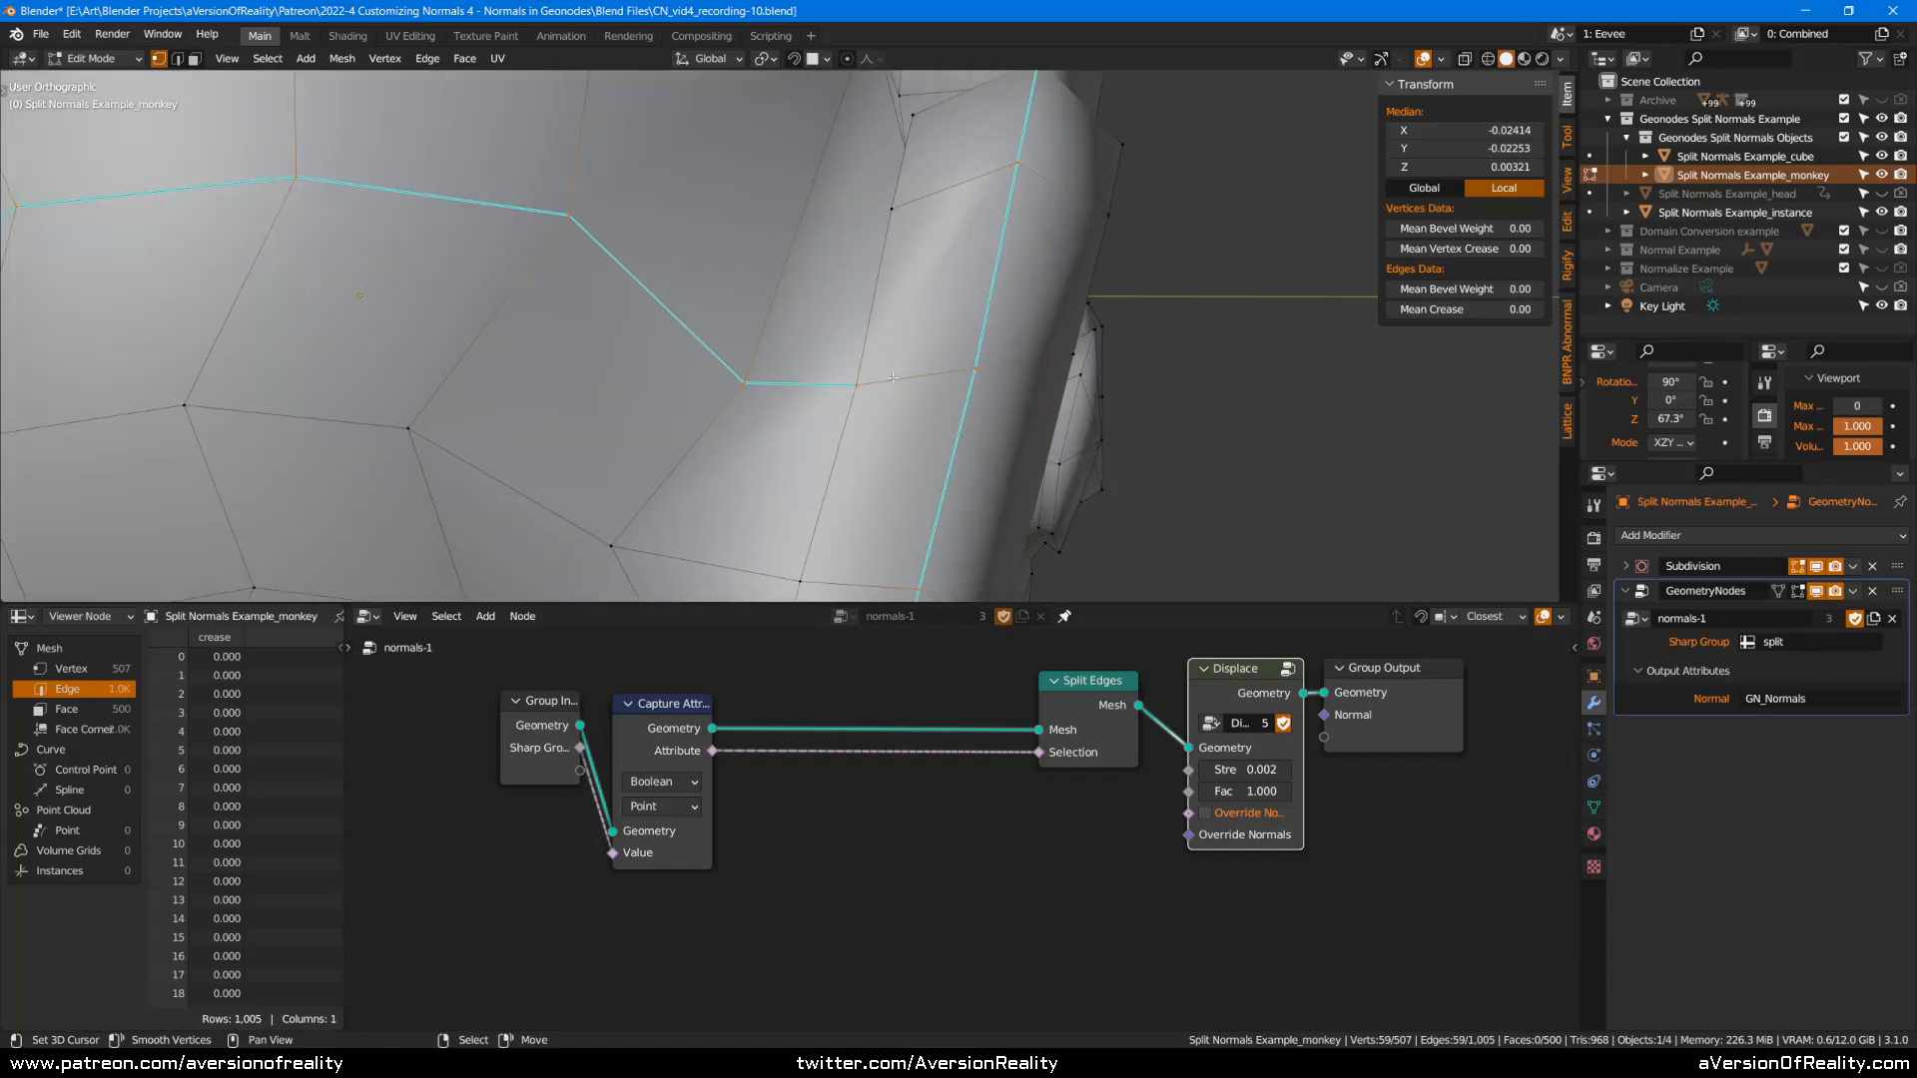
scroll(893, 378, "down", 3)
middle_click_drag(893, 378, 878, 304)
scroll(879, 303, "up", 2)
key("Tab")
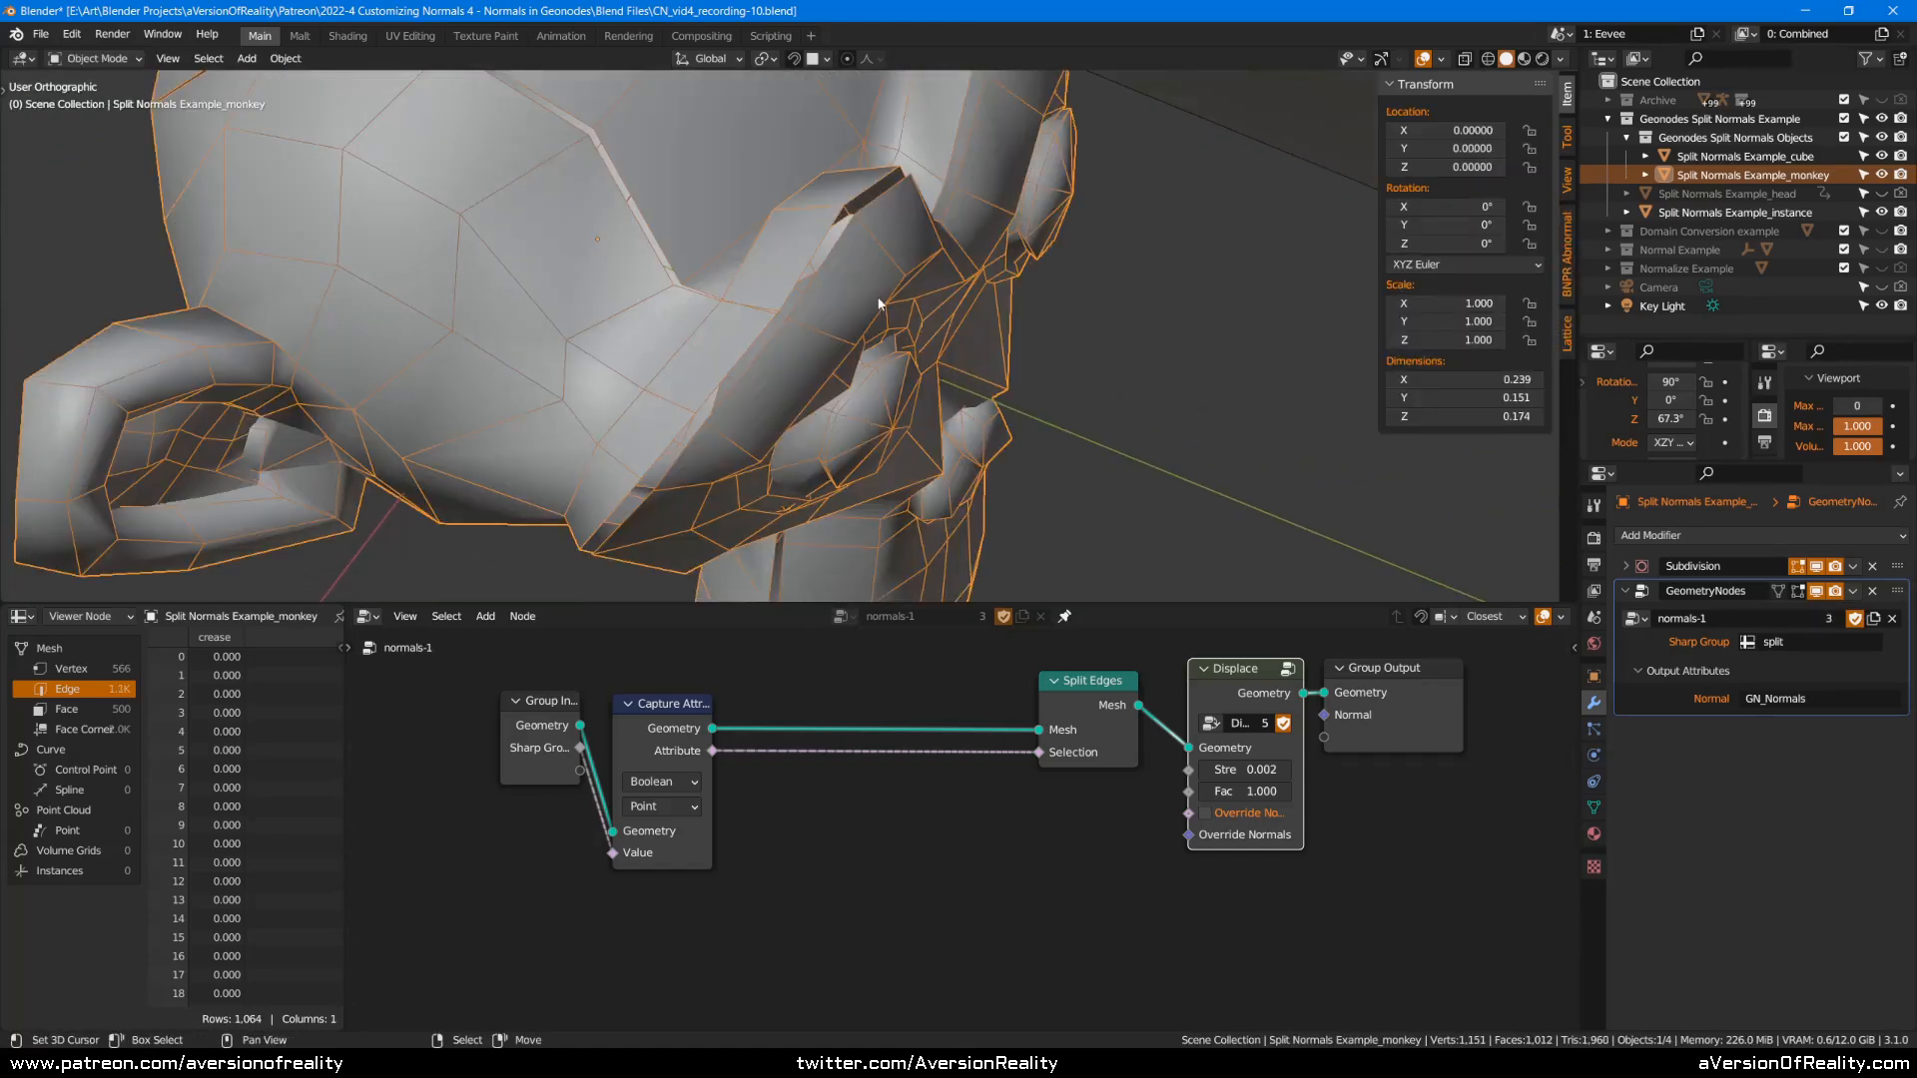
Examine the monkey's displaced splits in Object Mode, checking where the head's sharp line meets the brow line.
scroll(879, 304, "up", 5)
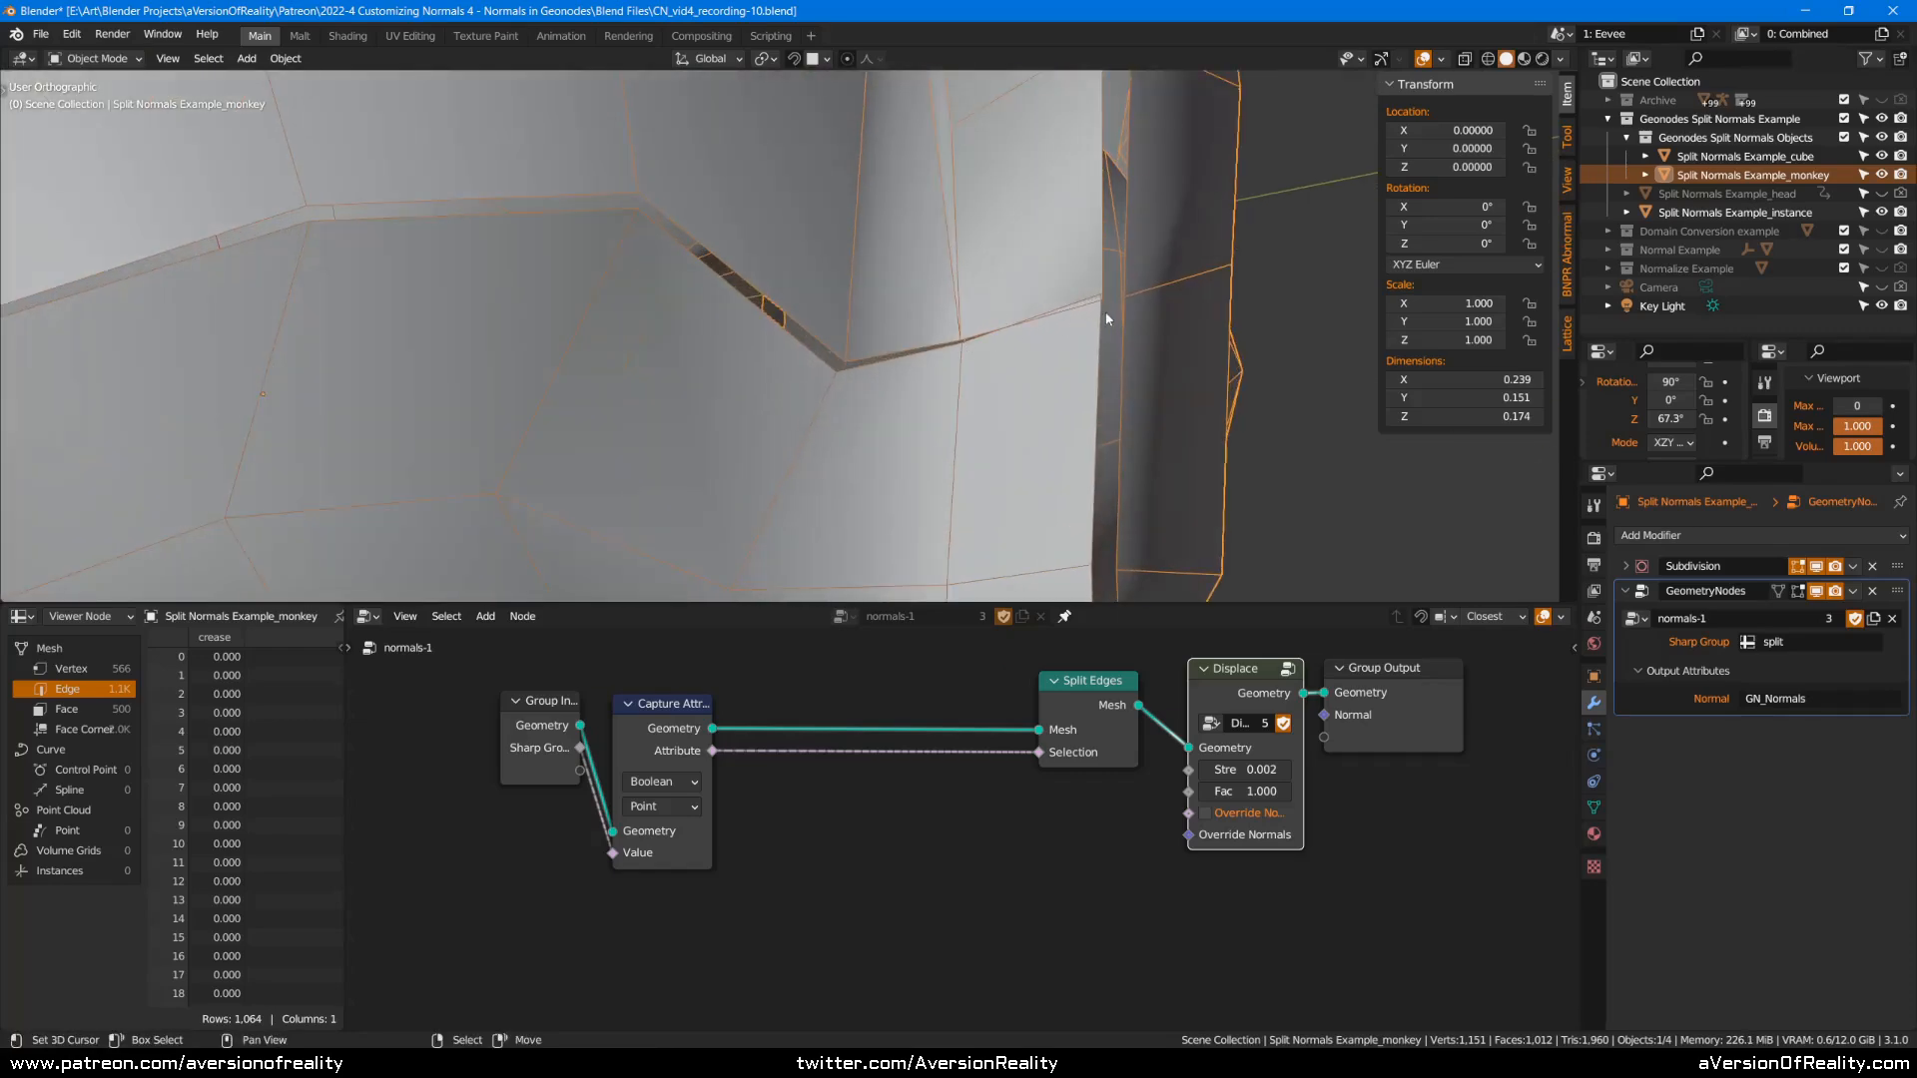
key("m")
key("m")
middle_click_drag(987, 332, 1037, 284)
scroll(846, 282, "down", 4)
scroll(982, 294, "down", 3)
scroll(981, 293, "up", 3)
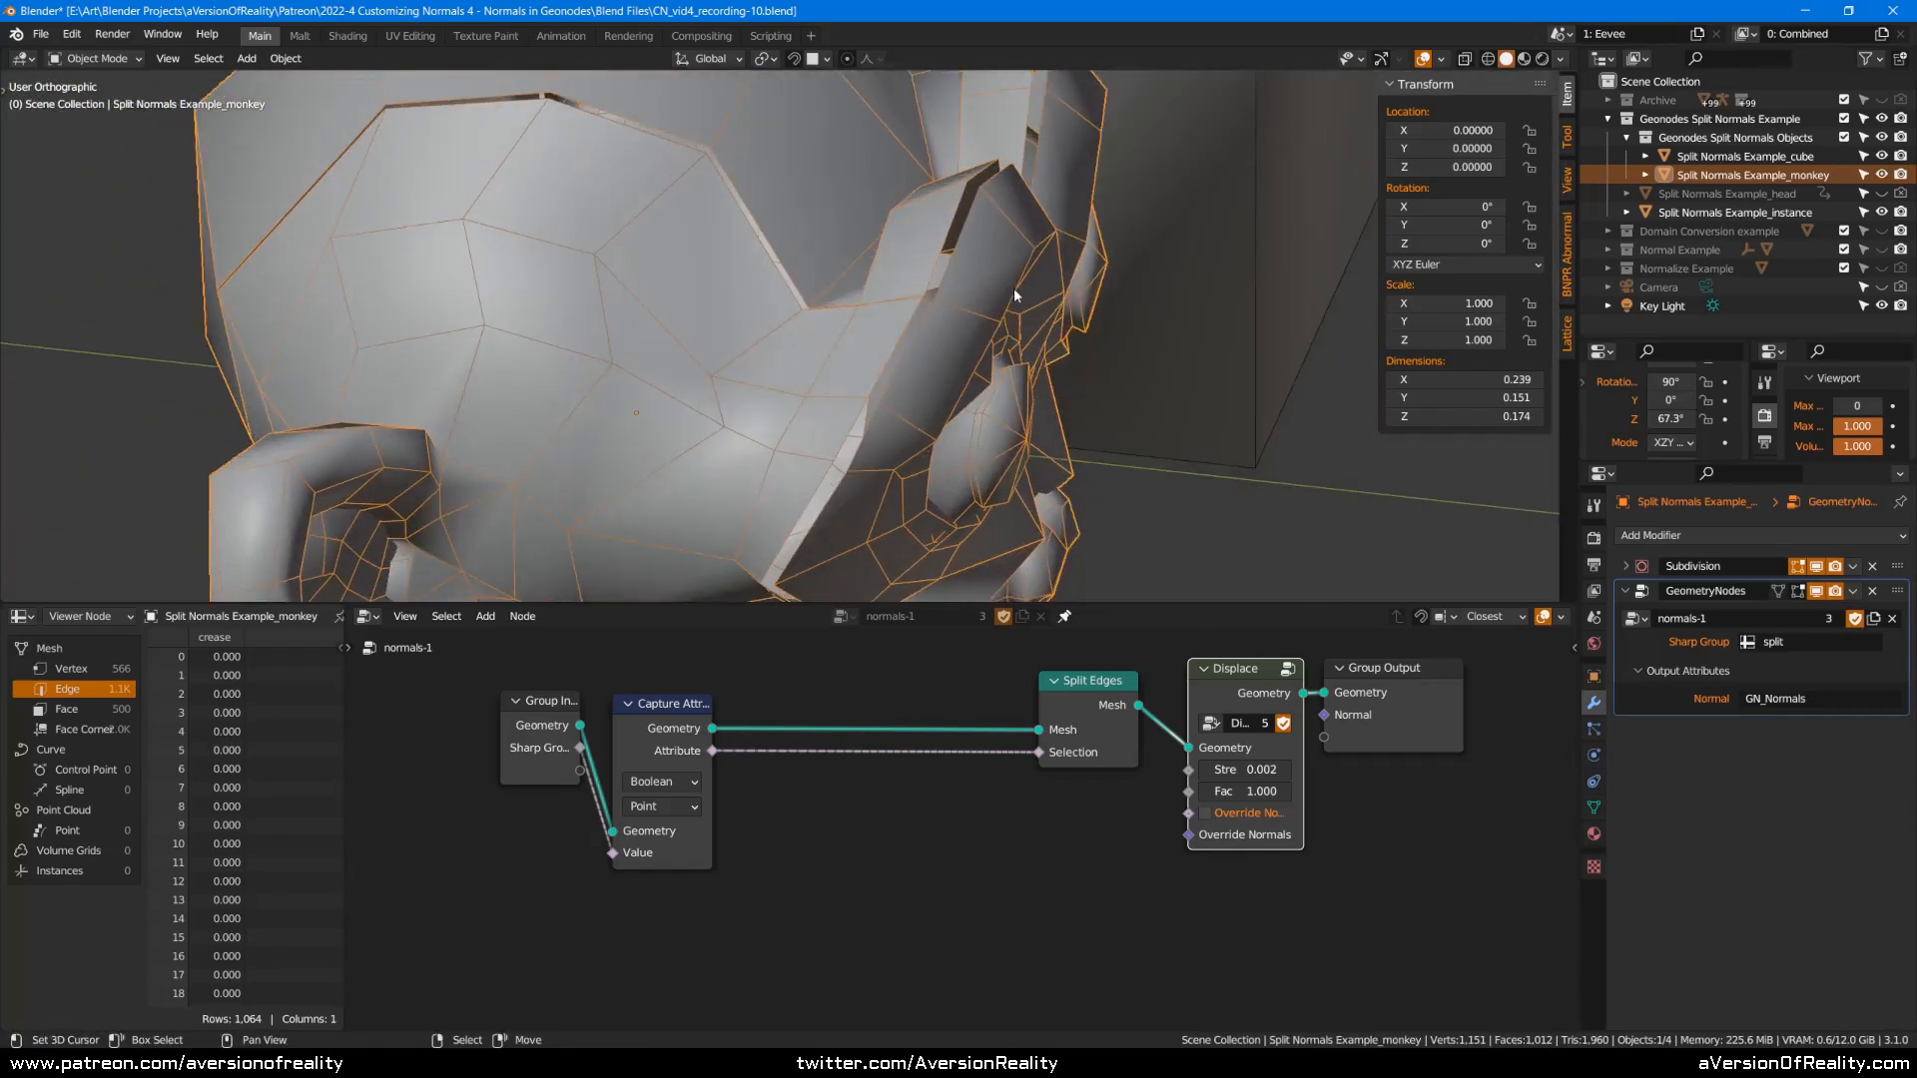
middle_click_drag(920, 304, 973, 264)
scroll(865, 264, "down", 8)
scroll(899, 230, "up", 7)
scroll(1062, 263, "down", 3)
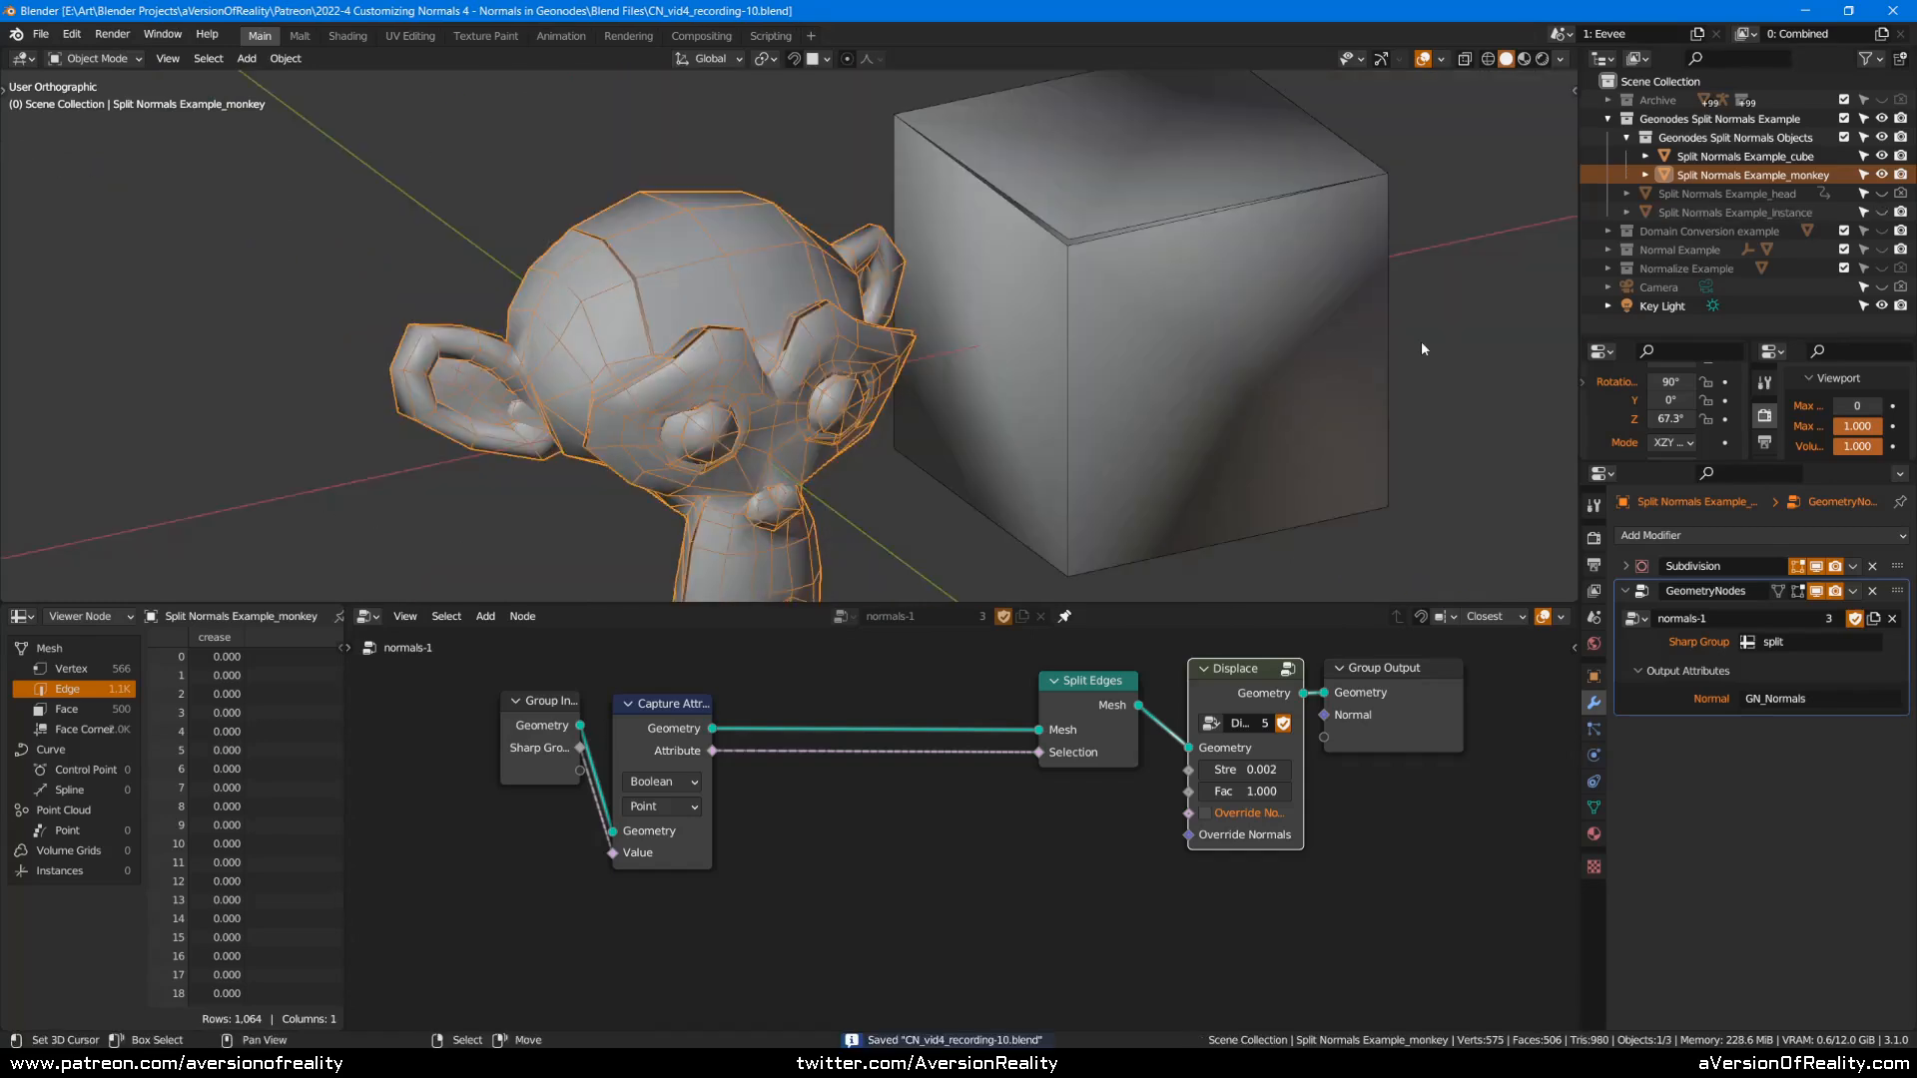
Set the viewport's maximum subdivision to 1 and compare the splits on the subdivided monkey and cube.
scroll(1518, 390, "up", 1)
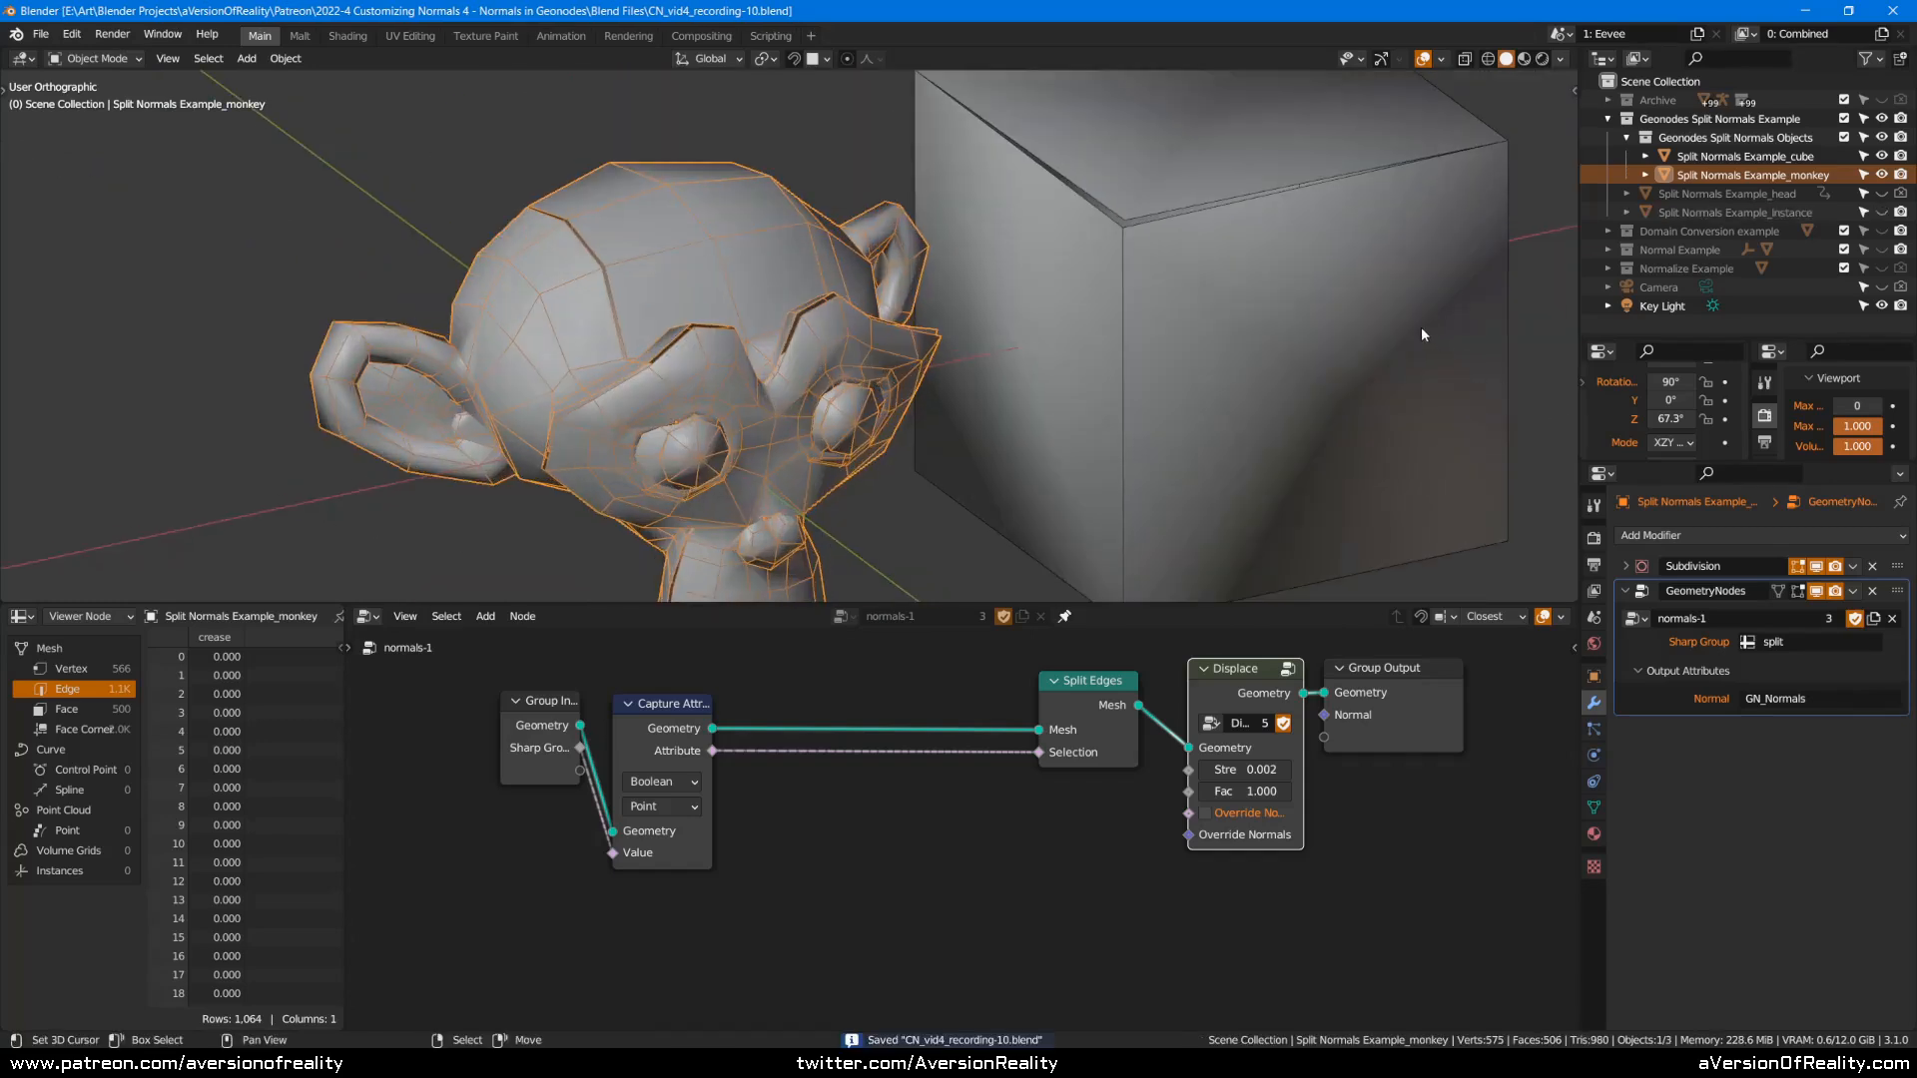
scroll(1424, 337, "down", 1)
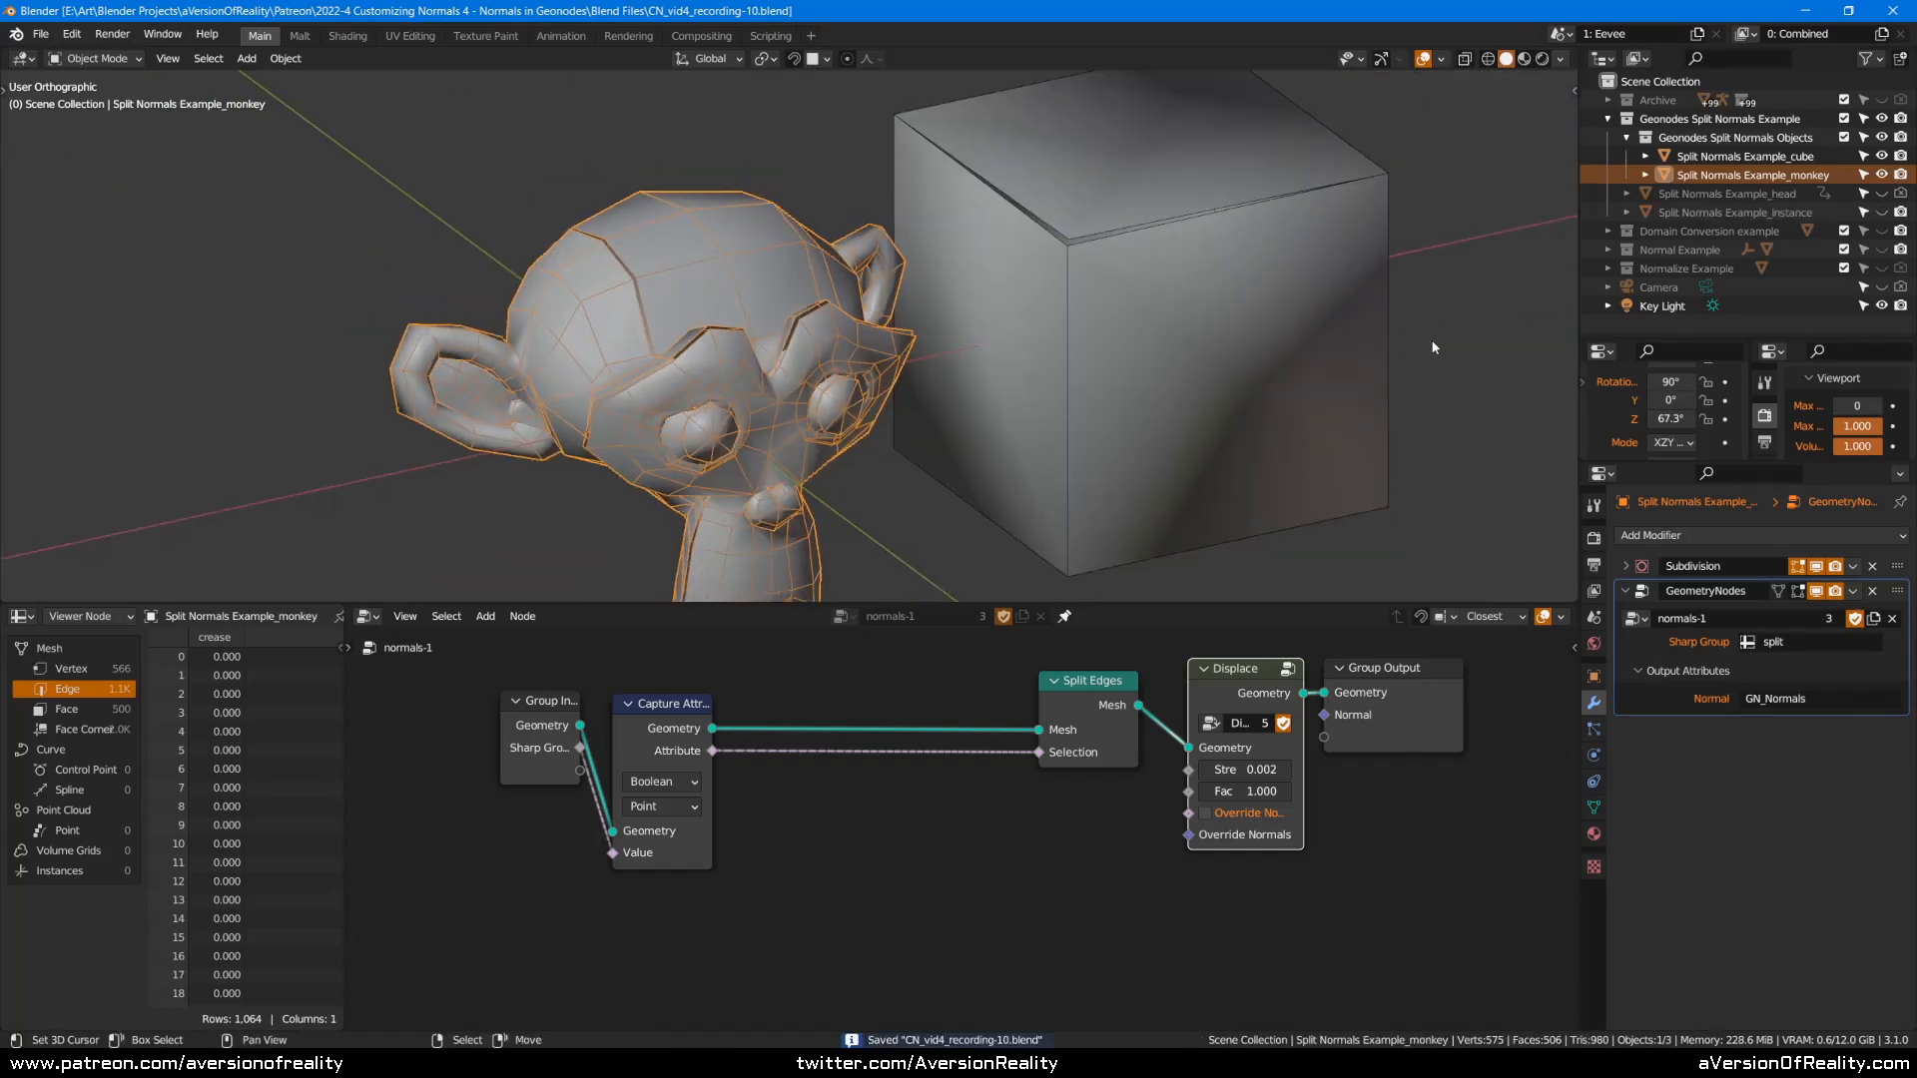
left_click(1880, 409)
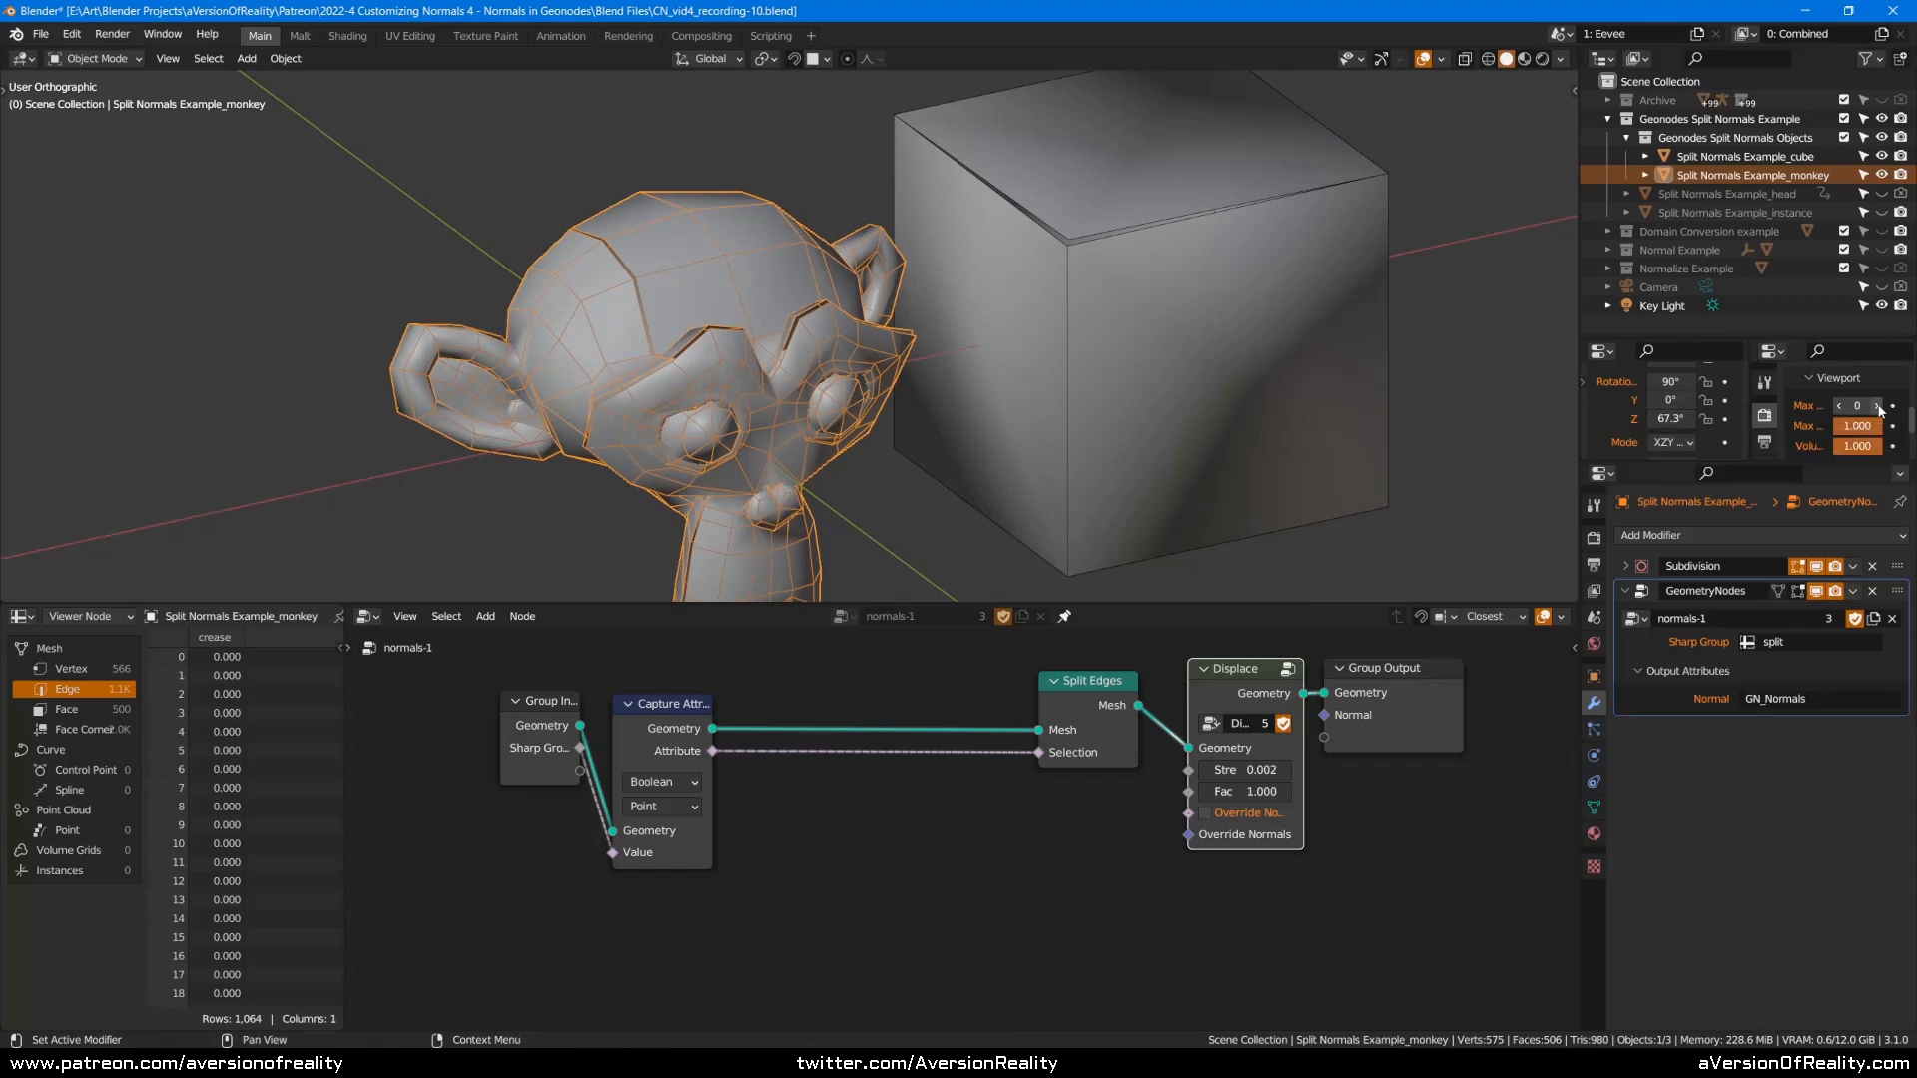
middle_click_drag(1328, 329, 1095, 299)
scroll(799, 299, "up", 3)
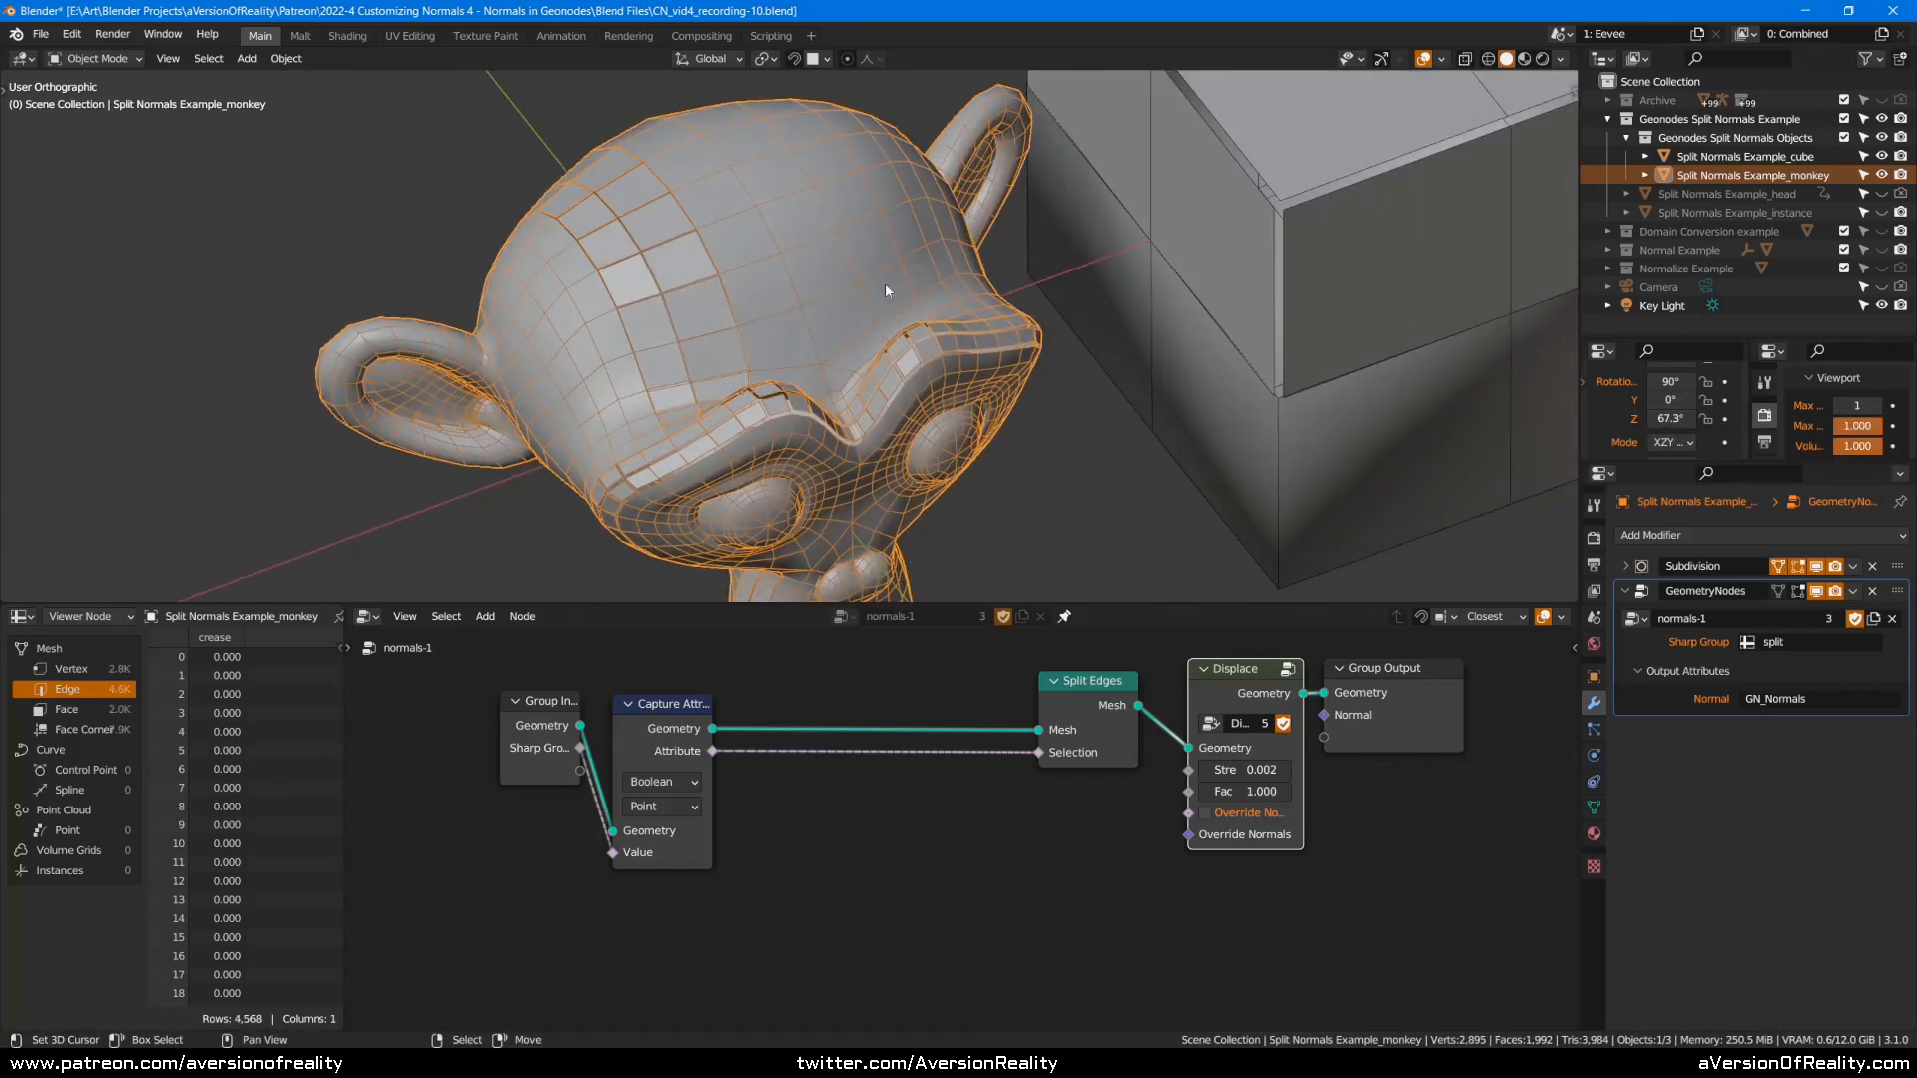
scroll(1052, 231, "down", 4)
middle_click_drag(1053, 230, 1285, 185)
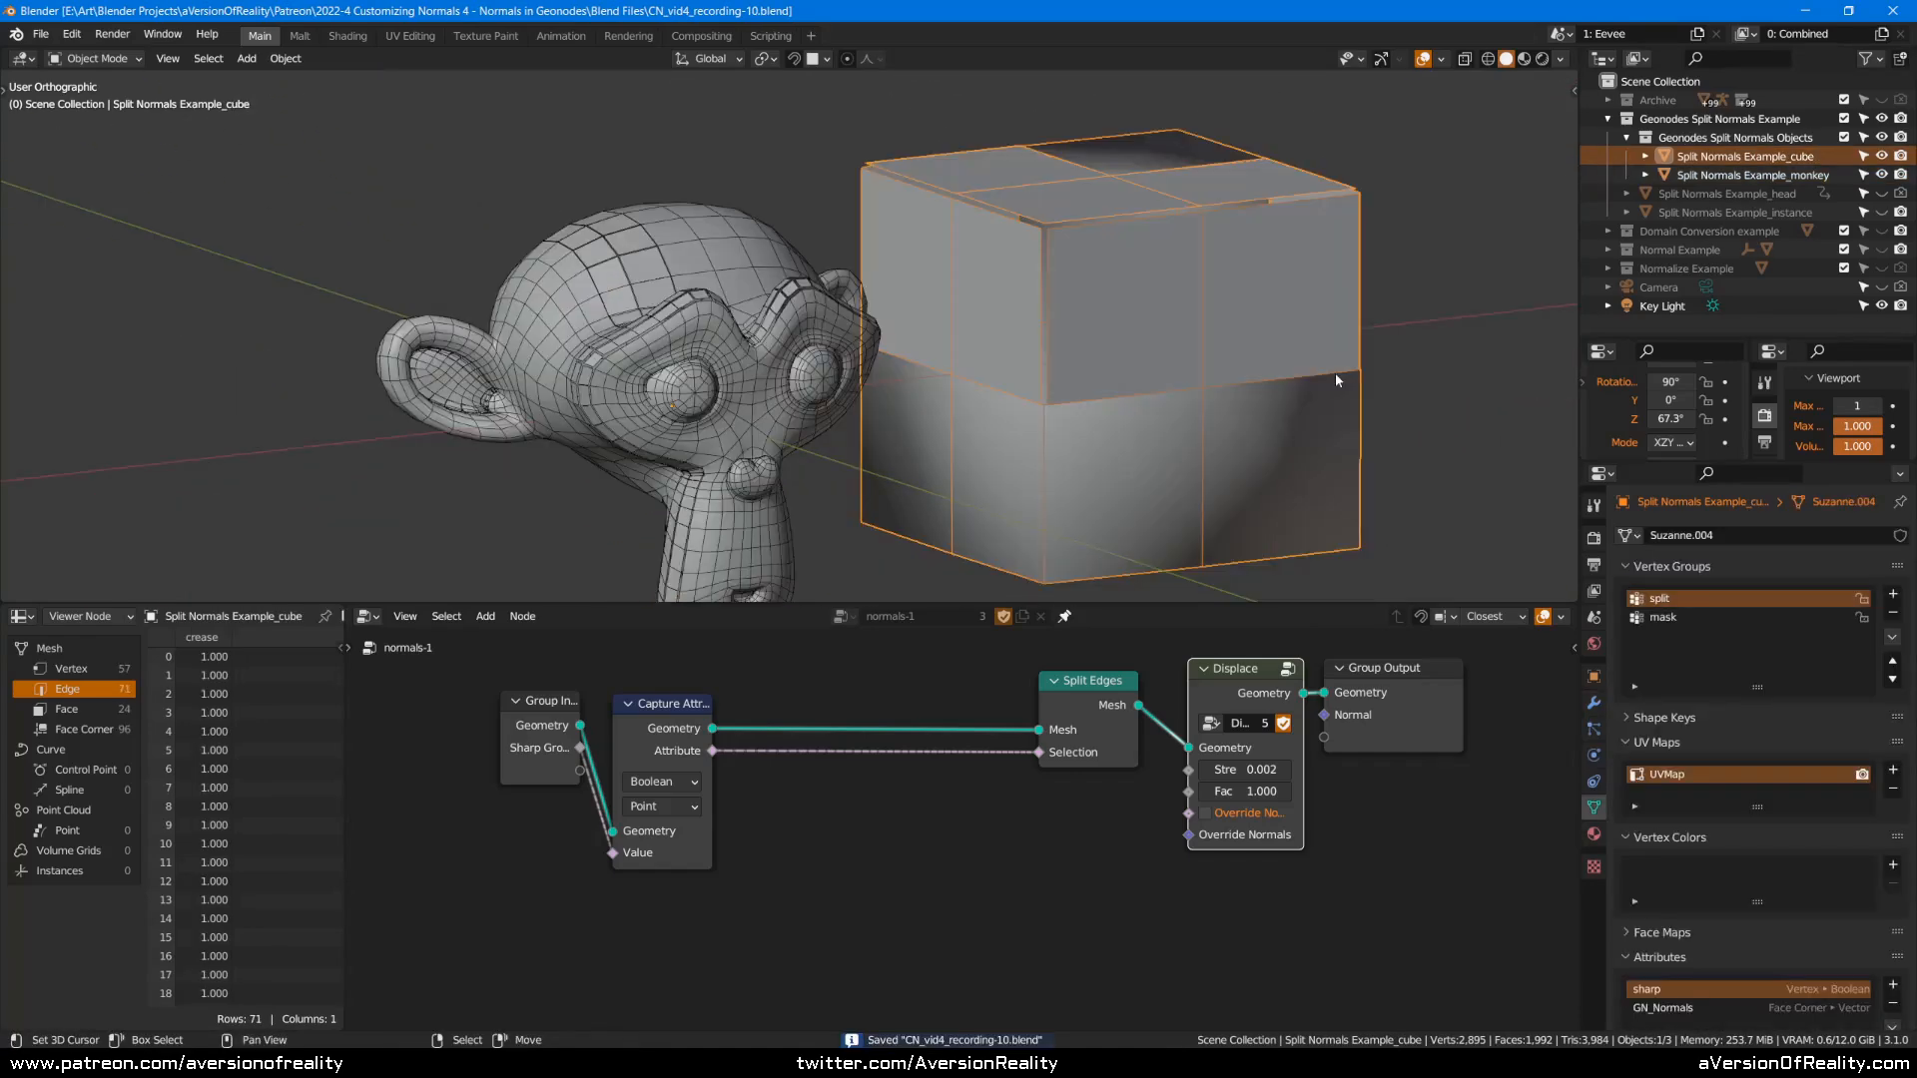
Inspect the cube's split group in Weight Paint mode at maximum subdivision 0 and 1, return to Object Mode, and save.
key("ctrl+Tab")
left_click(1254, 320)
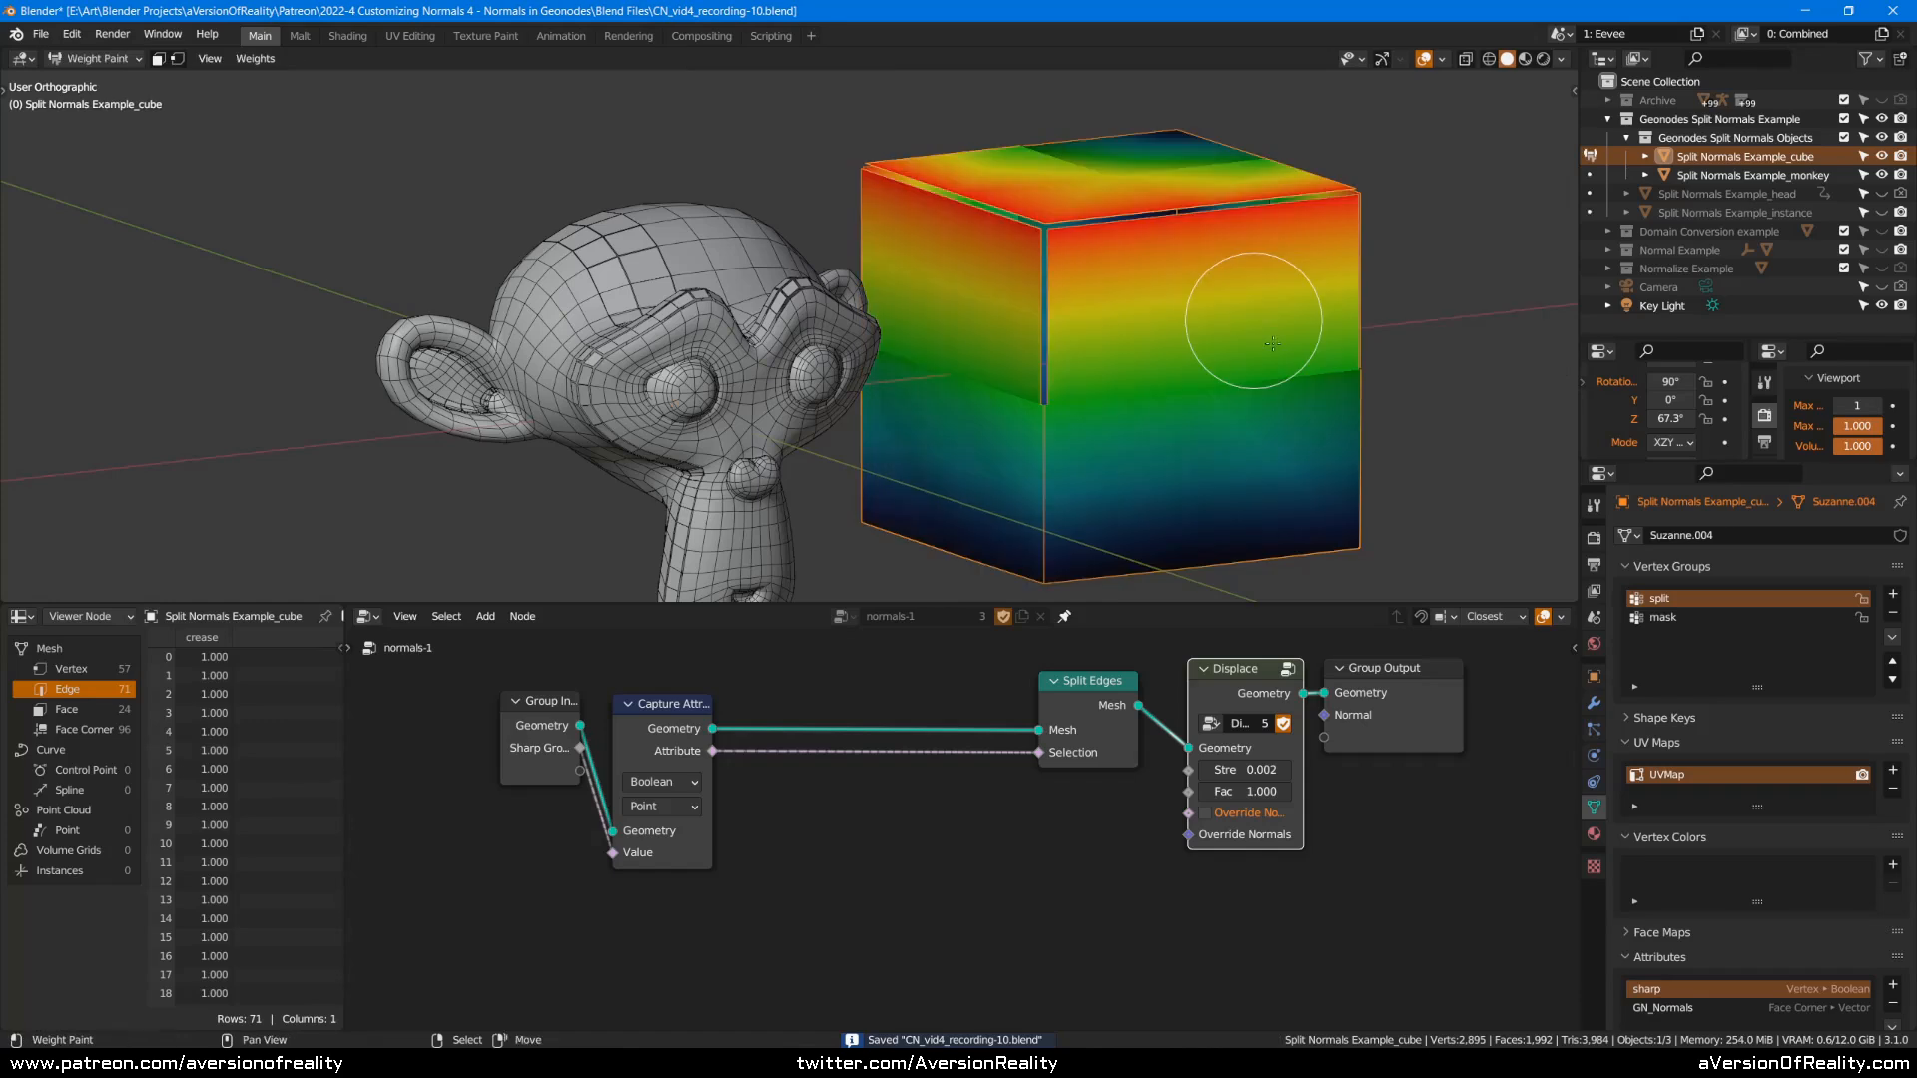
left_click(1841, 406)
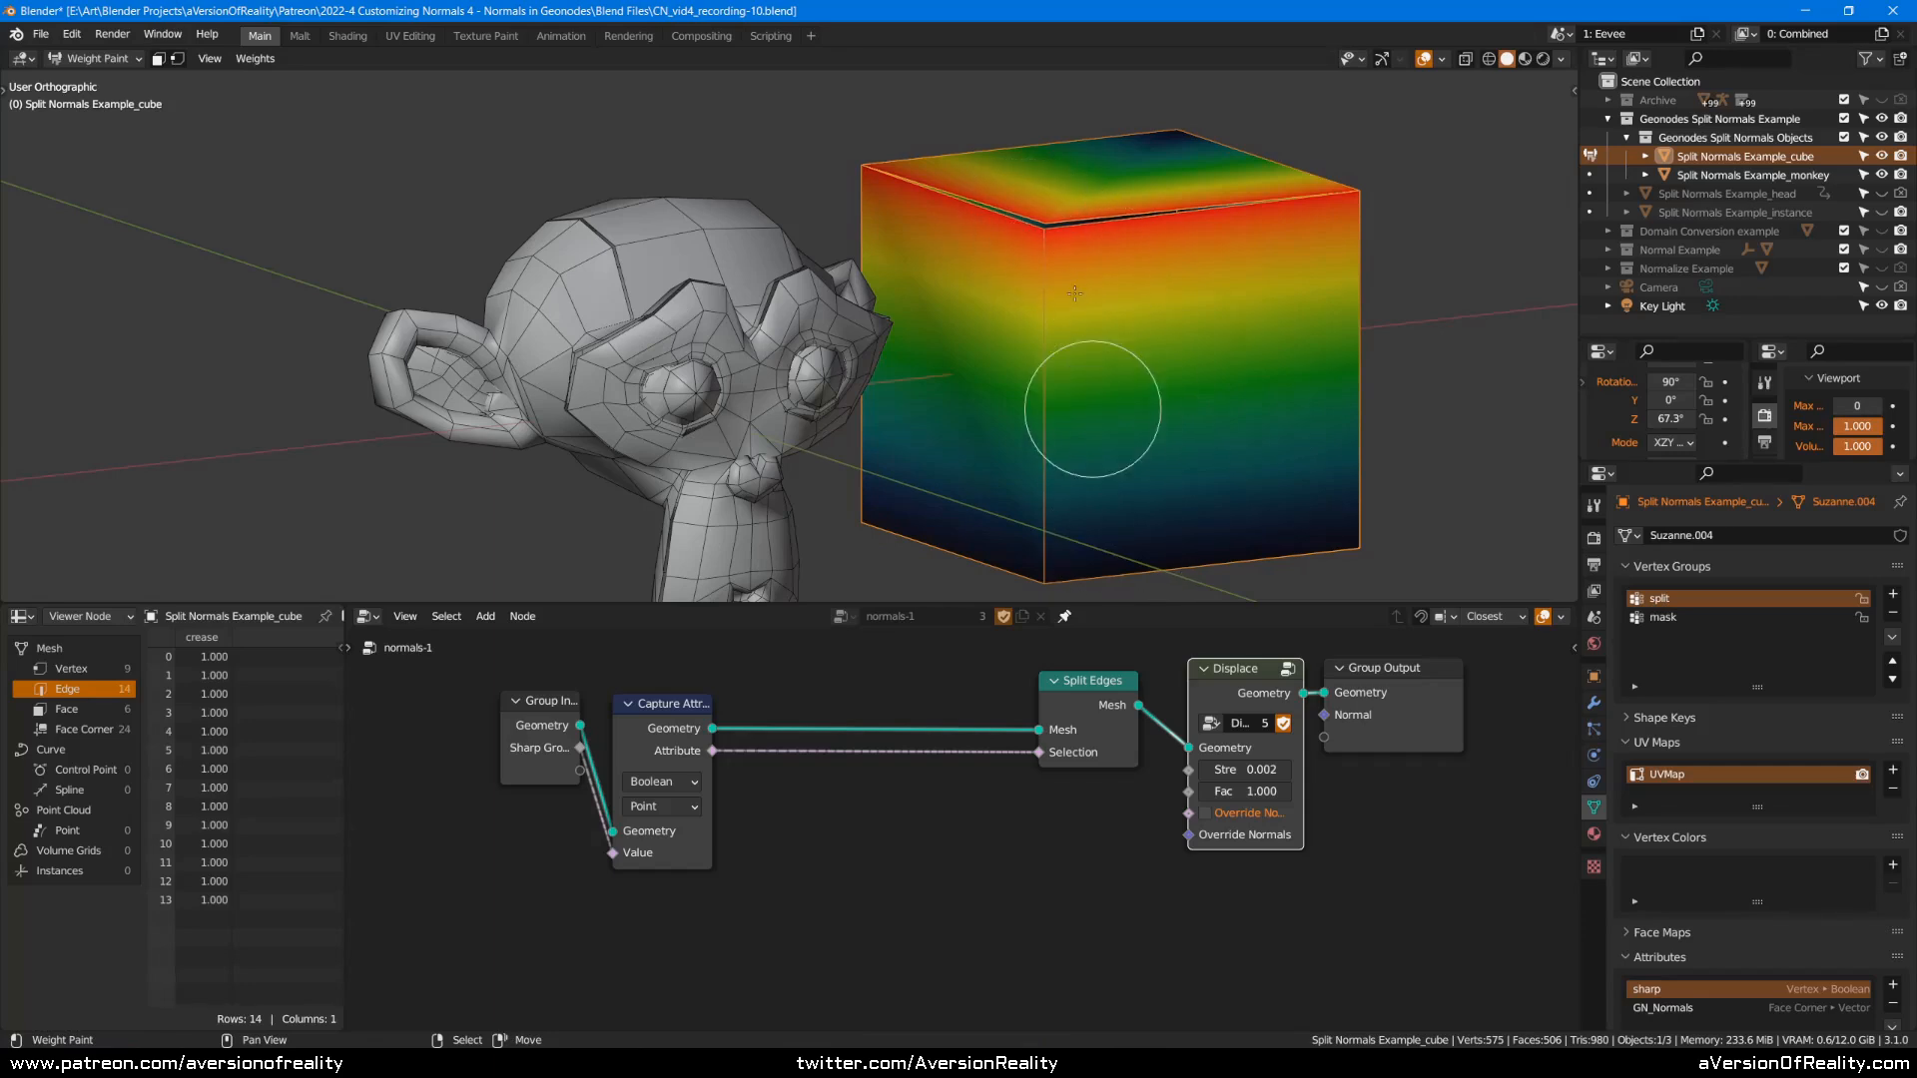
left_click(1877, 407)
mouse_move(1028, 428)
middle_mouse_down()
mouse_move(1053, 422)
mouse_move(1034, 235)
middle_mouse_up()
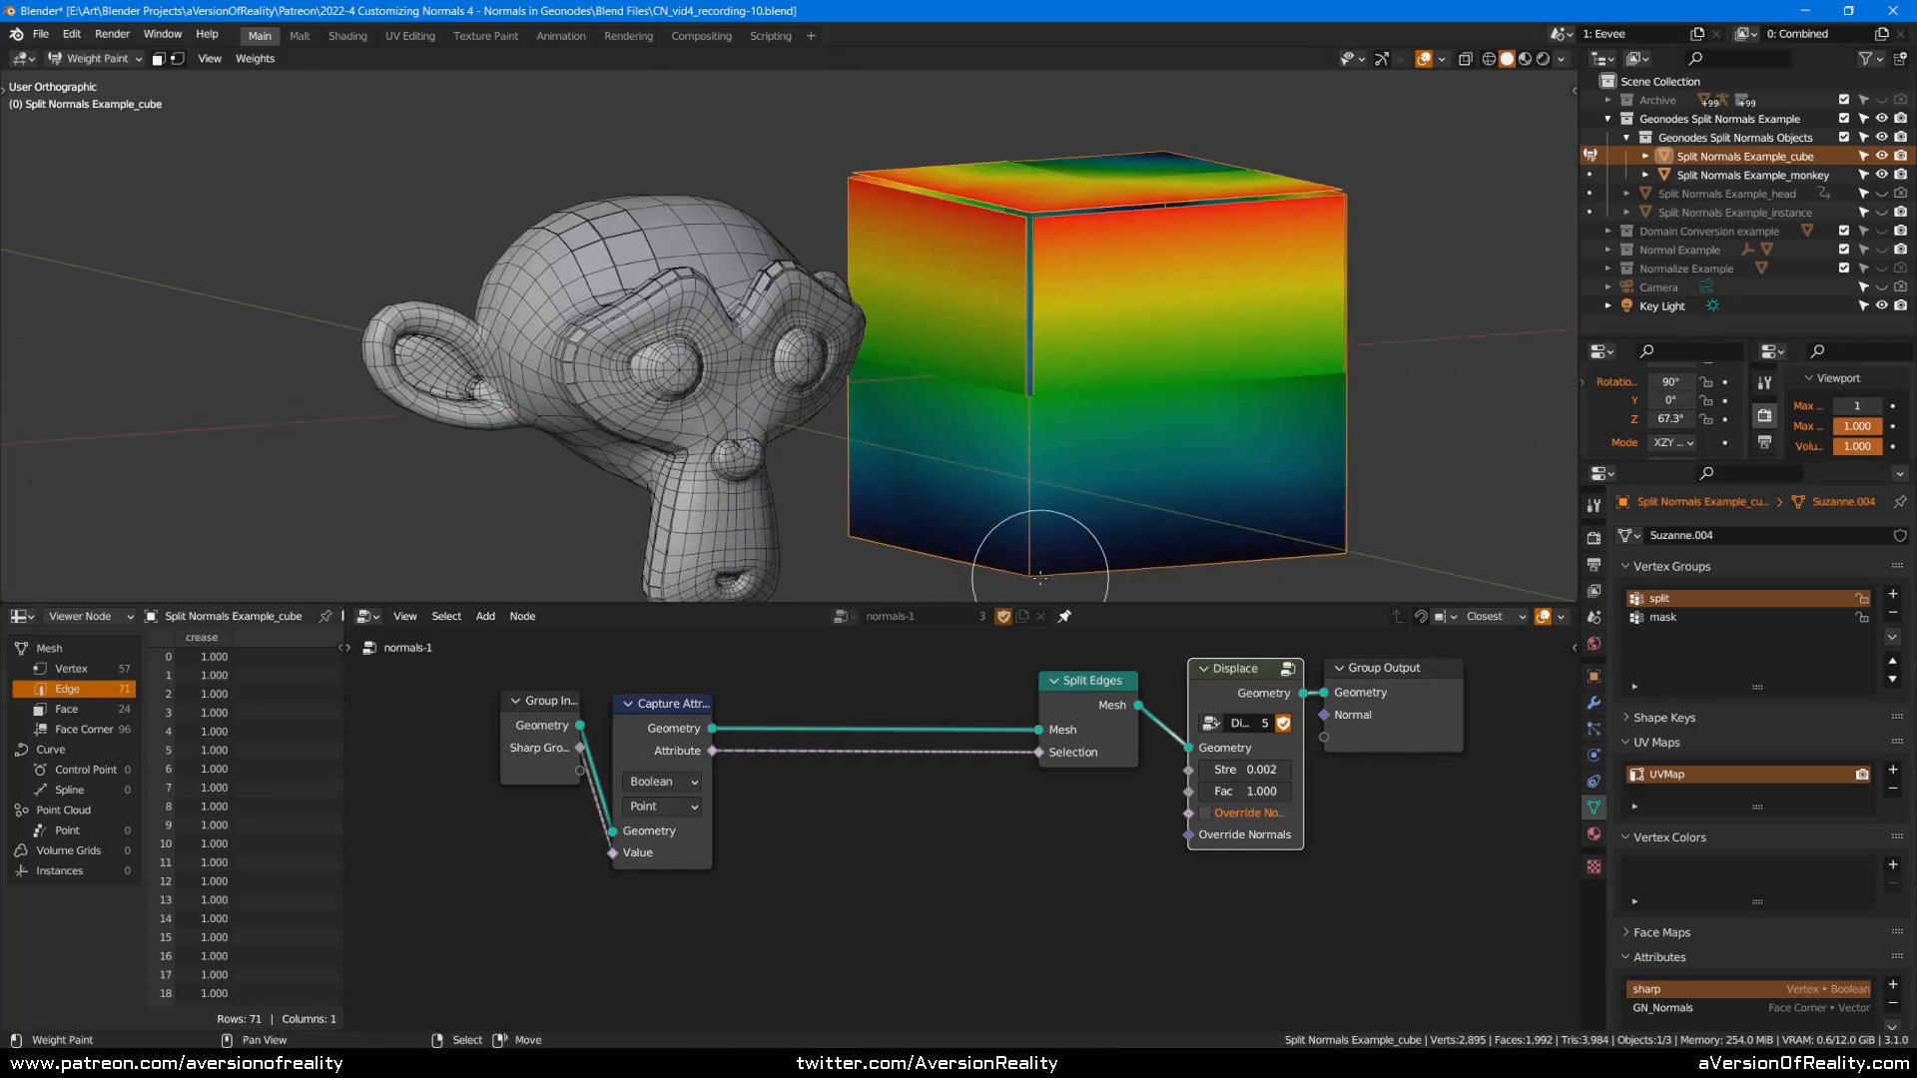
key("ctrl+Tab")
left_click(1178, 355)
key("ctrl+s")
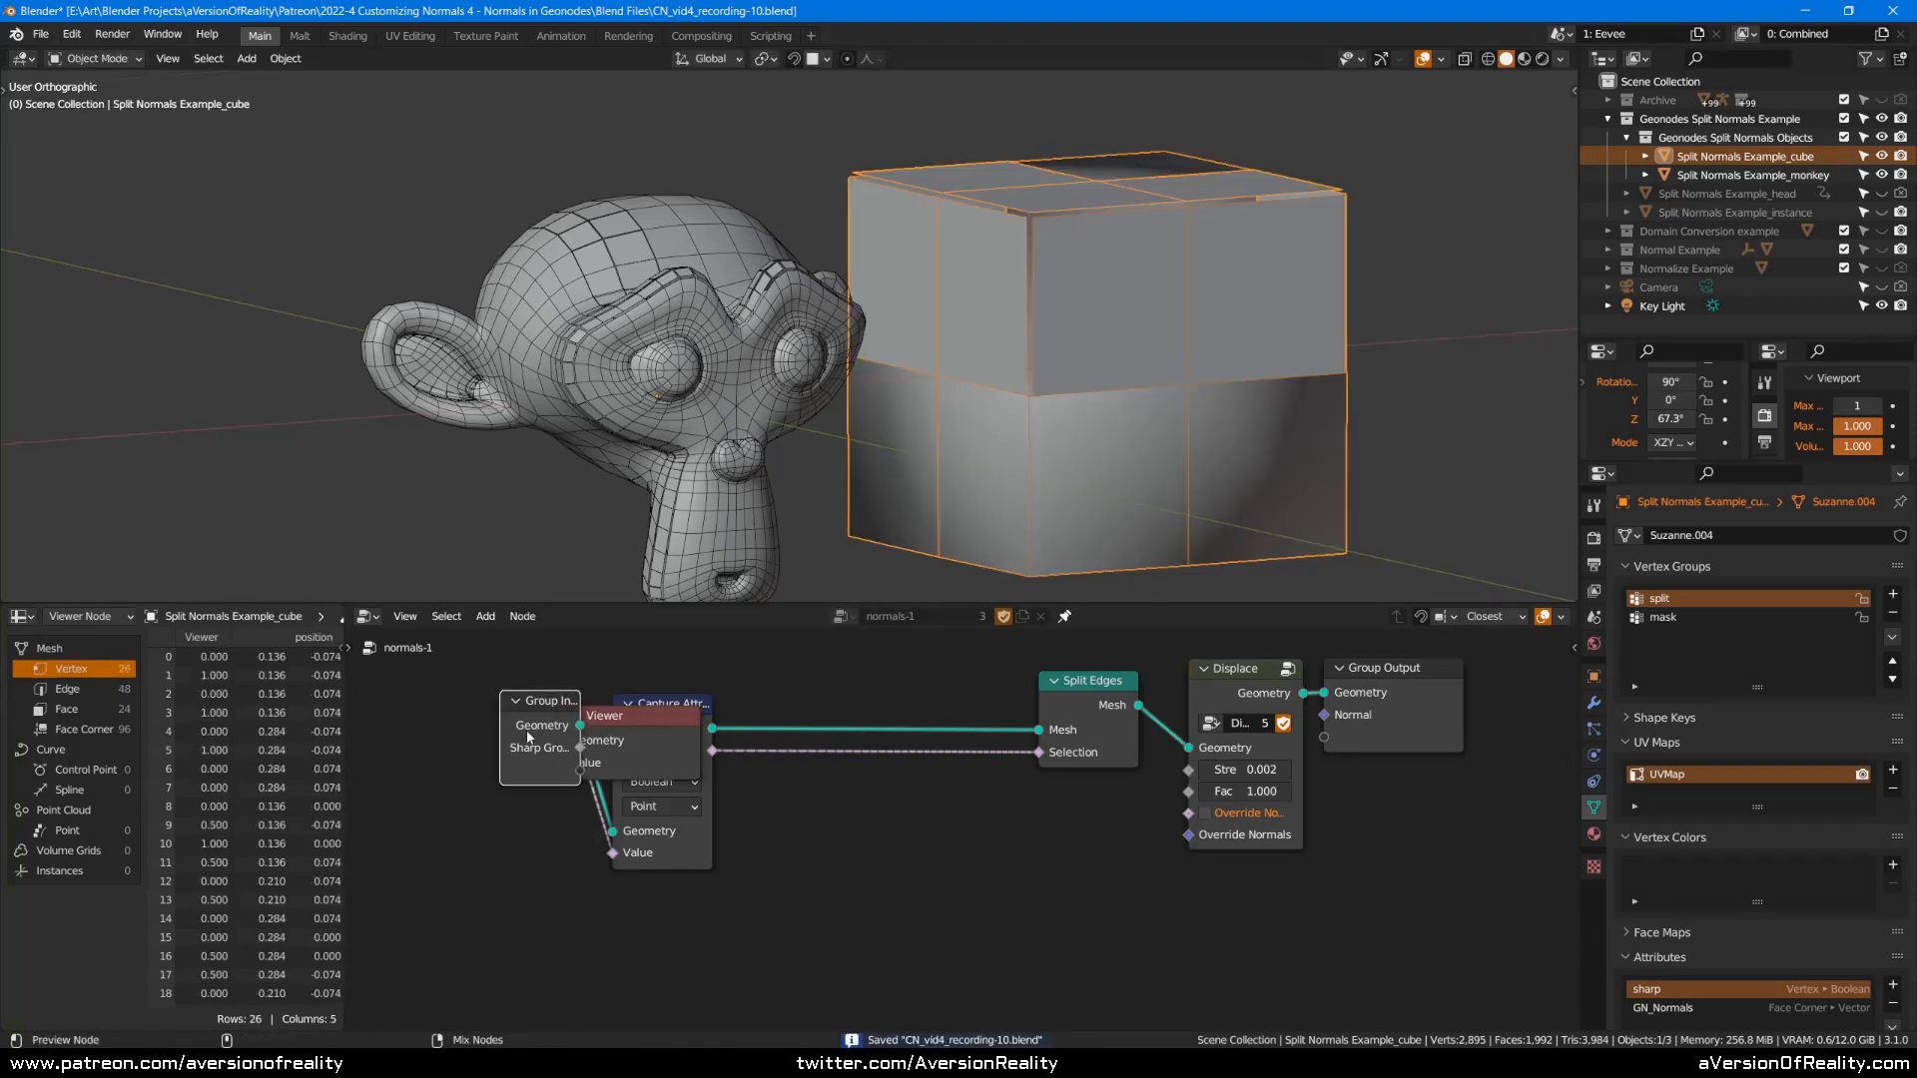
Examine the cube's vertex values in the spreadsheet through a Viewer node, for Group Input's Sharp Group and for the captured Attribute.
left_click_drag(653, 739, 954, 857)
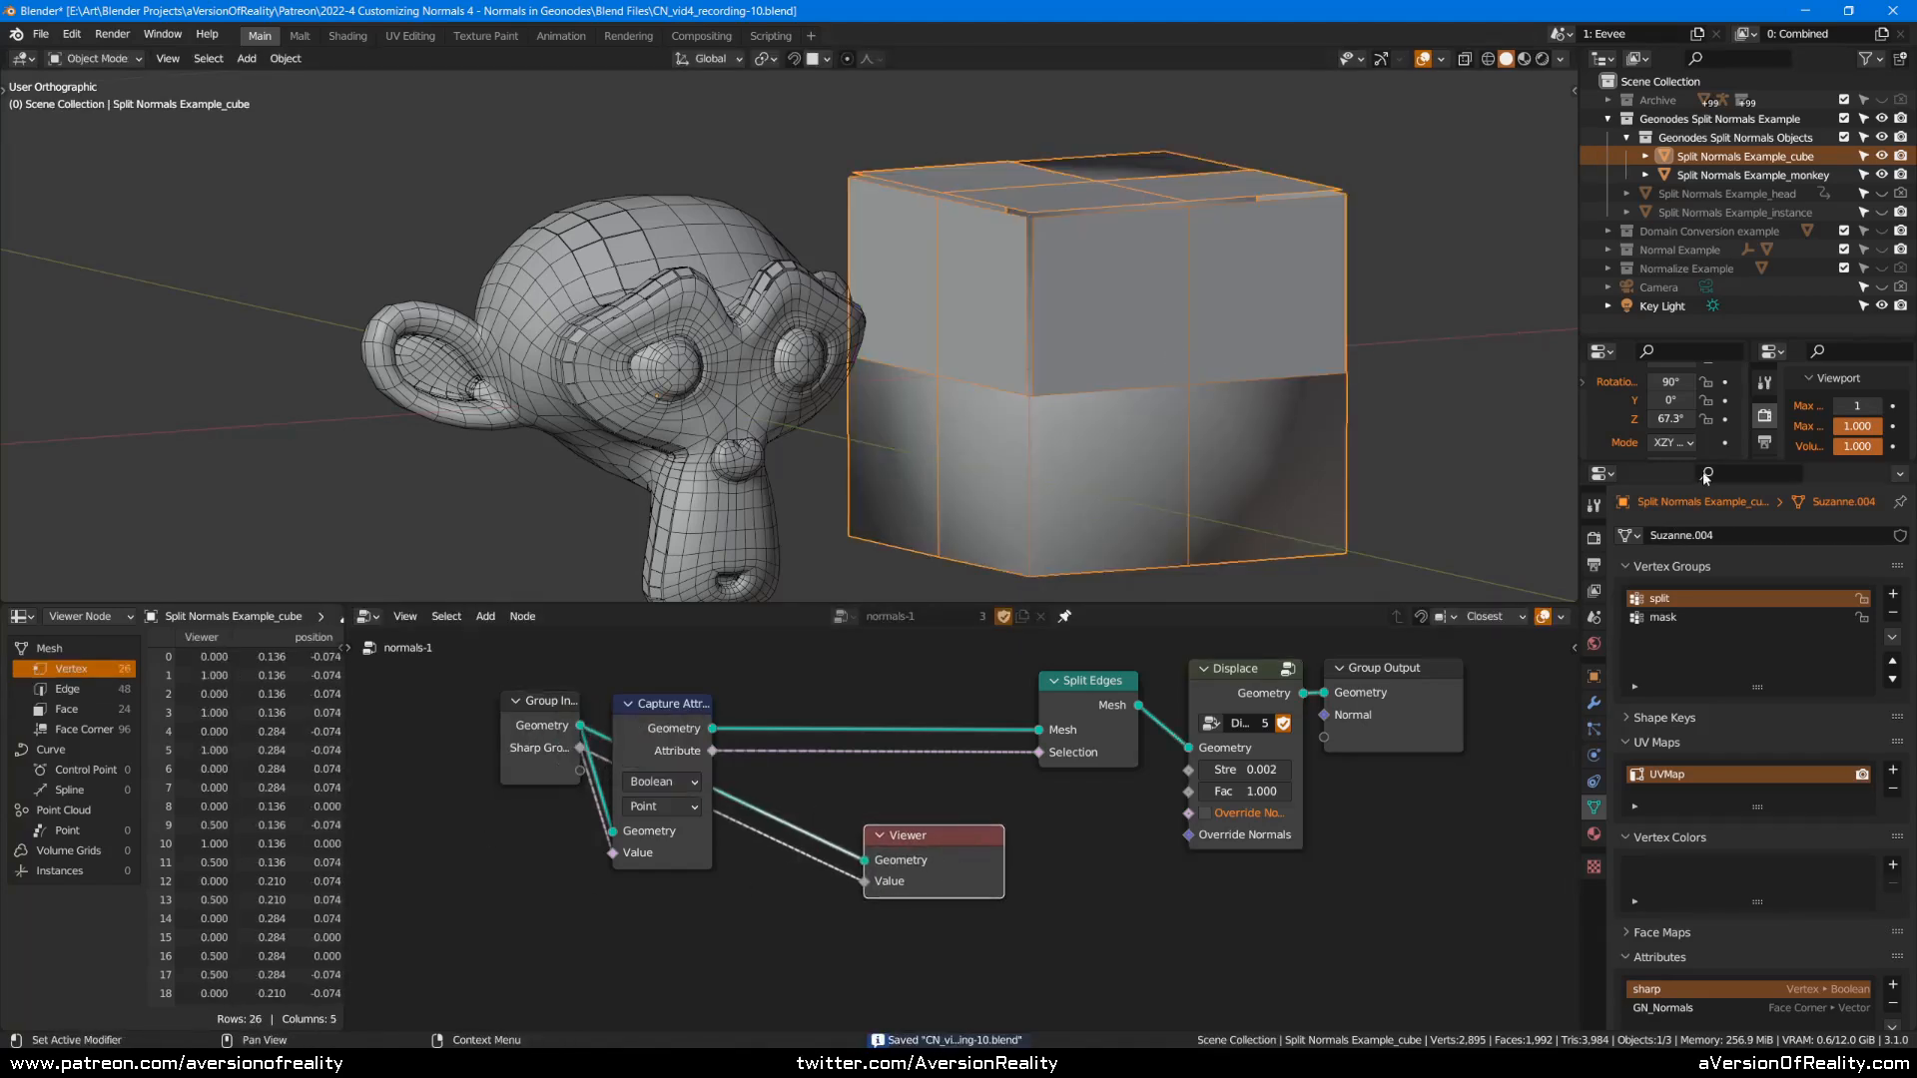
left_click(1841, 406)
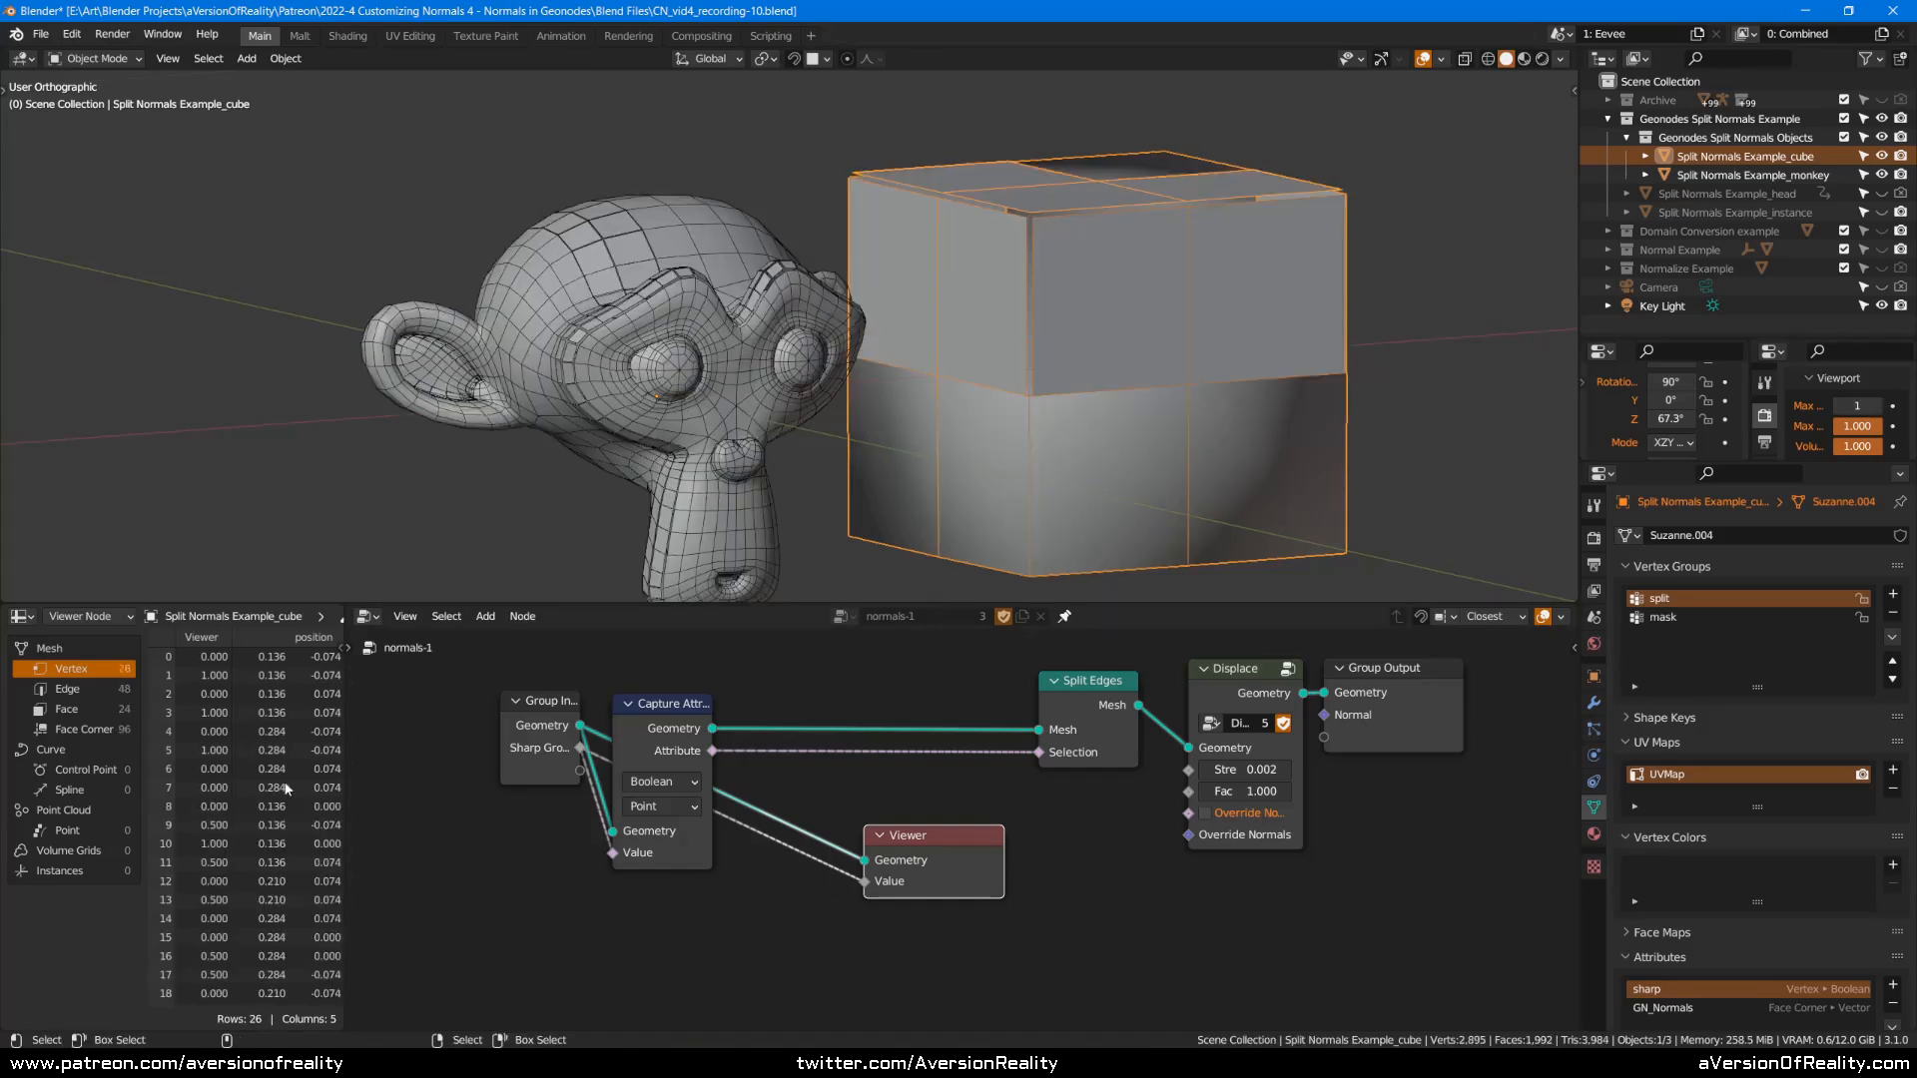
scroll(218, 671, "down", 2)
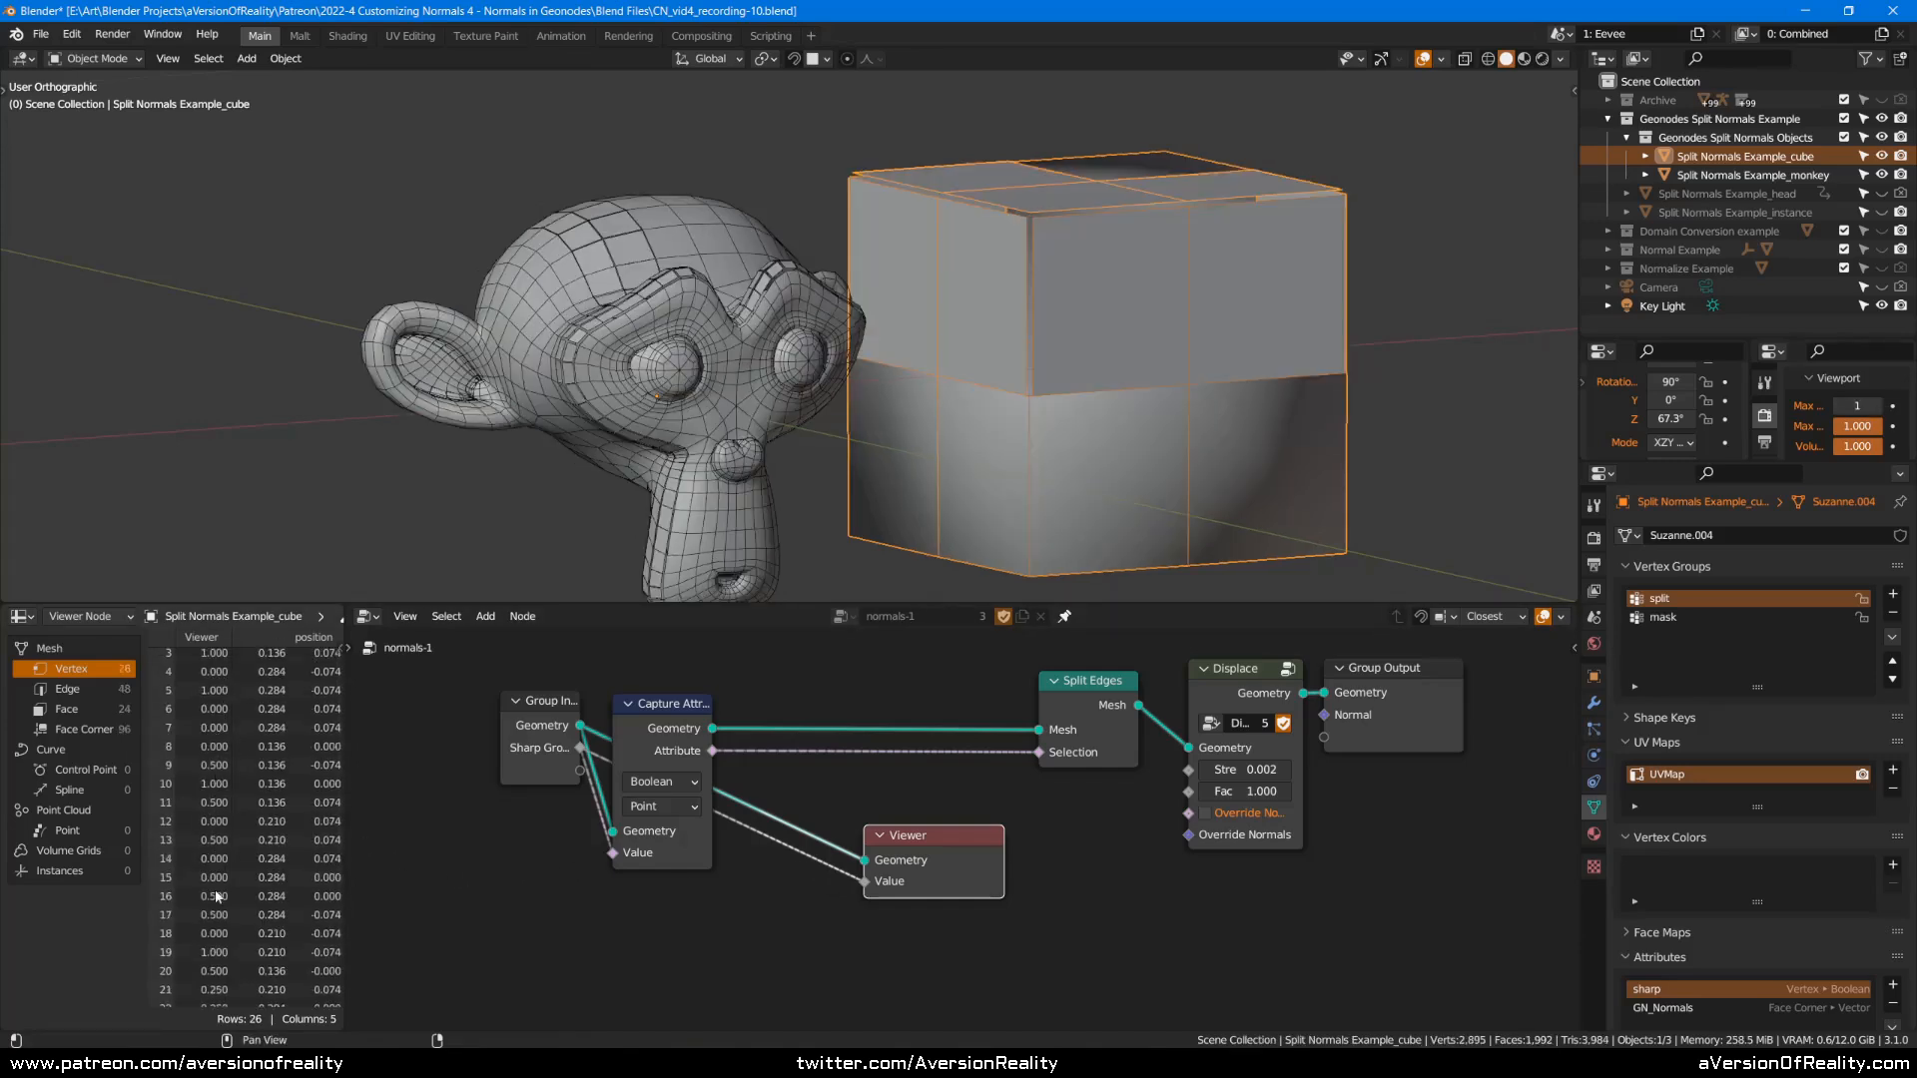
left_click(683, 738, "ctrl+shift")
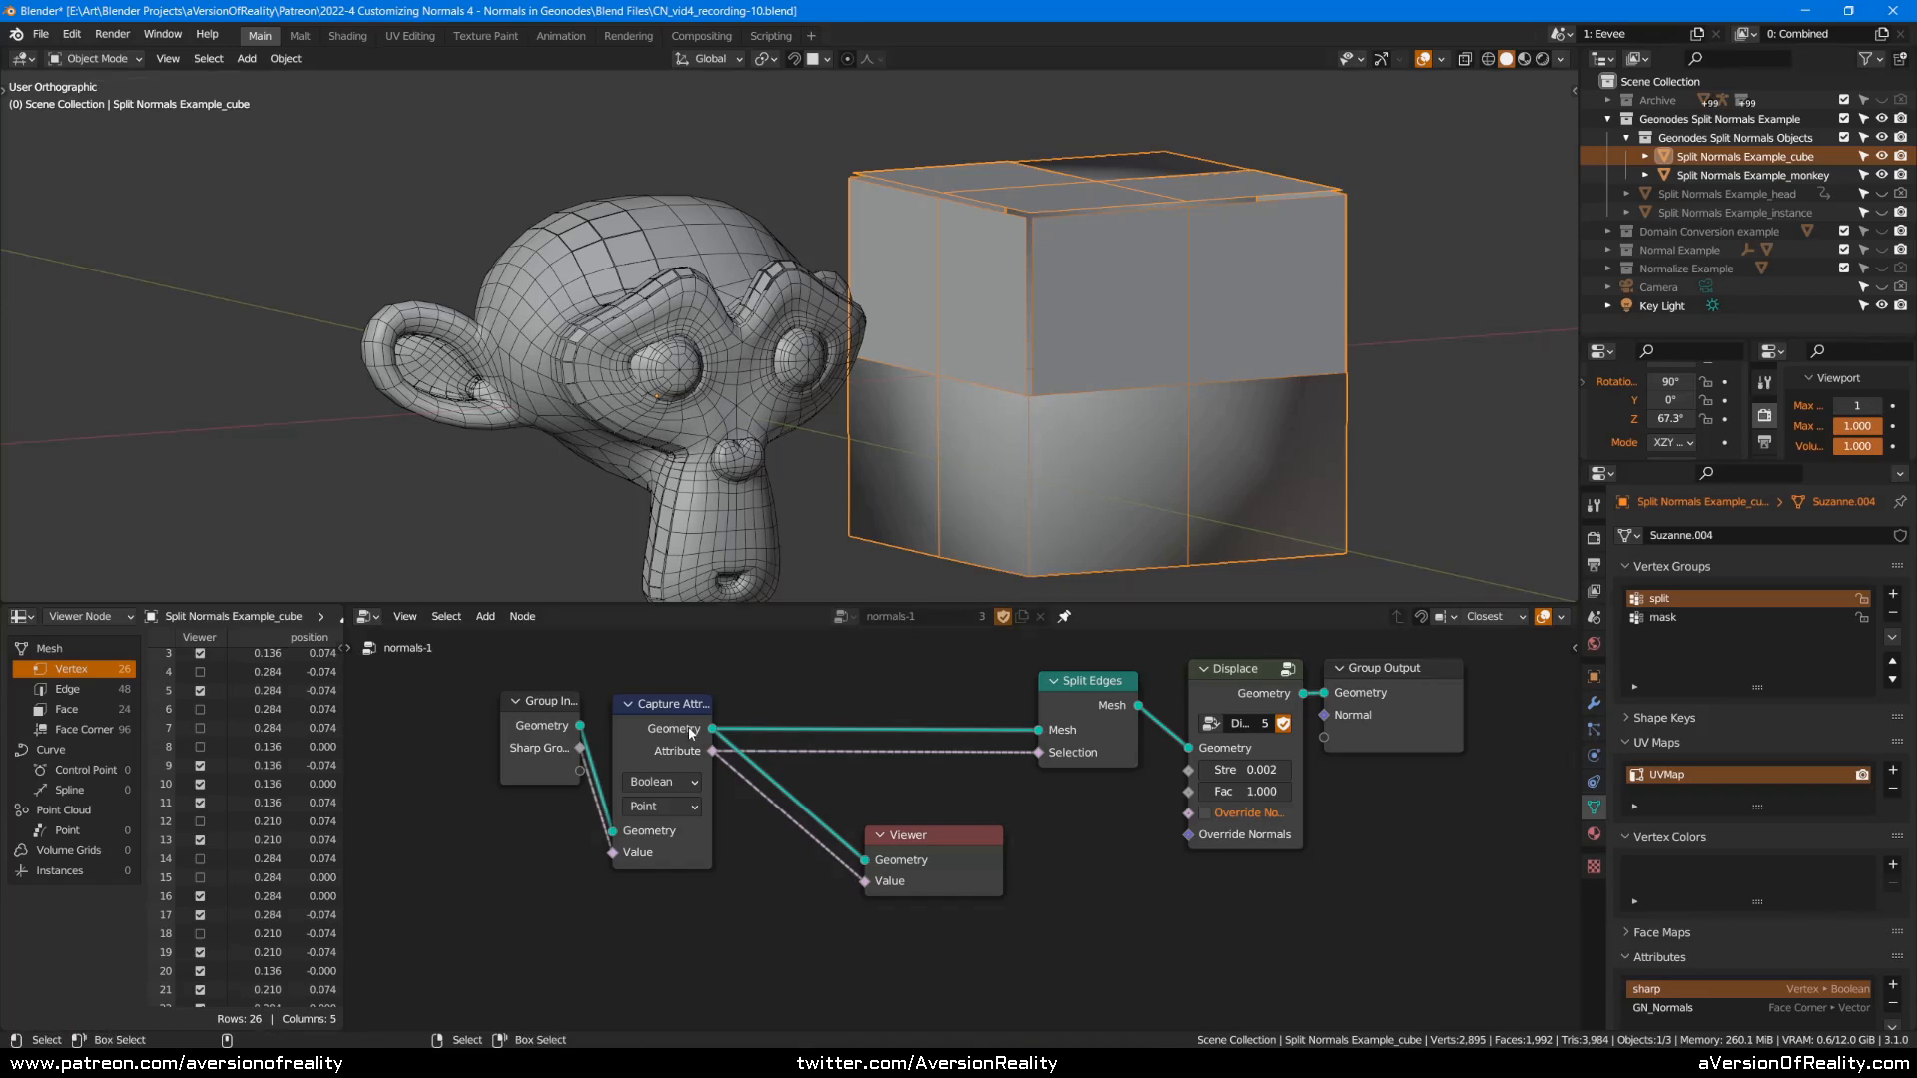
Spread out the Group Input, Capture Attribute and Viewer nodes to leave a wide gap after Group Input, and save the file.
left_click_drag(687, 733, 757, 729)
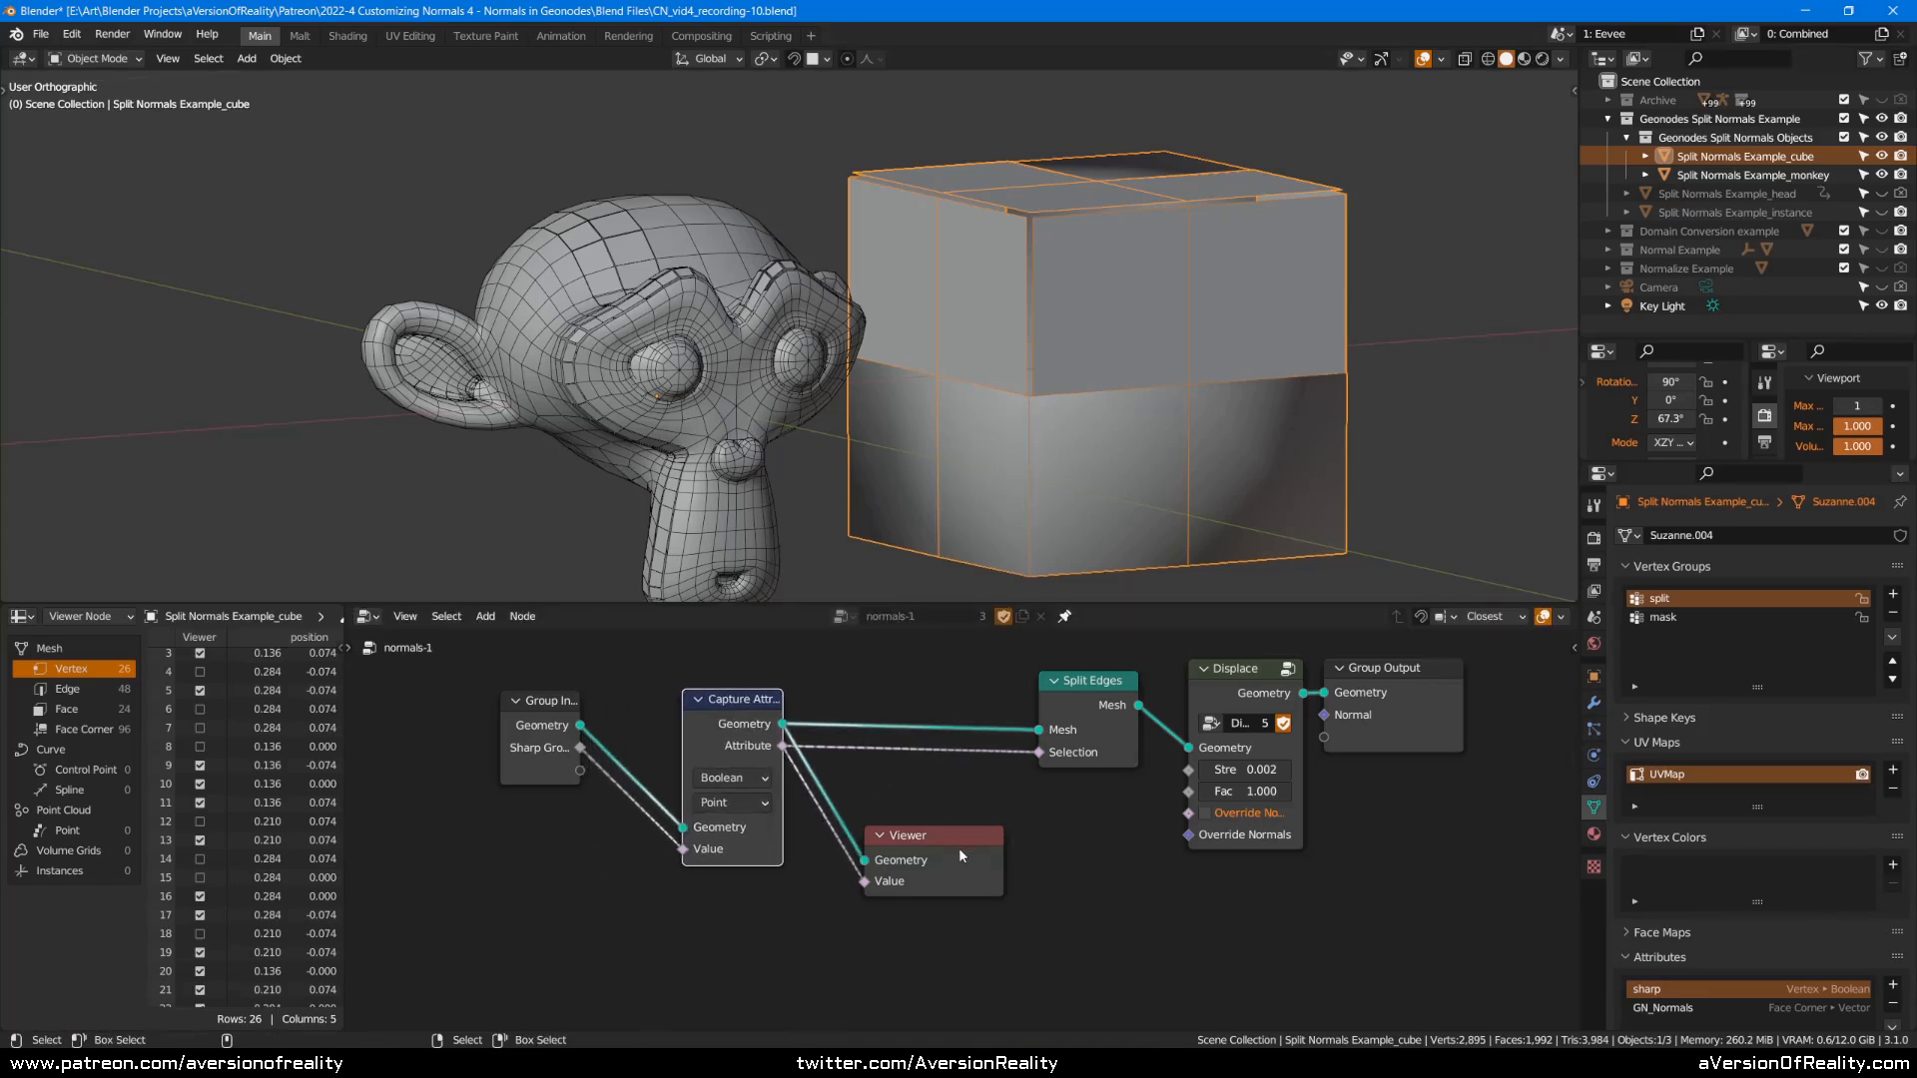
left_click_drag(964, 856, 1059, 833)
left_click_drag(736, 748, 774, 735)
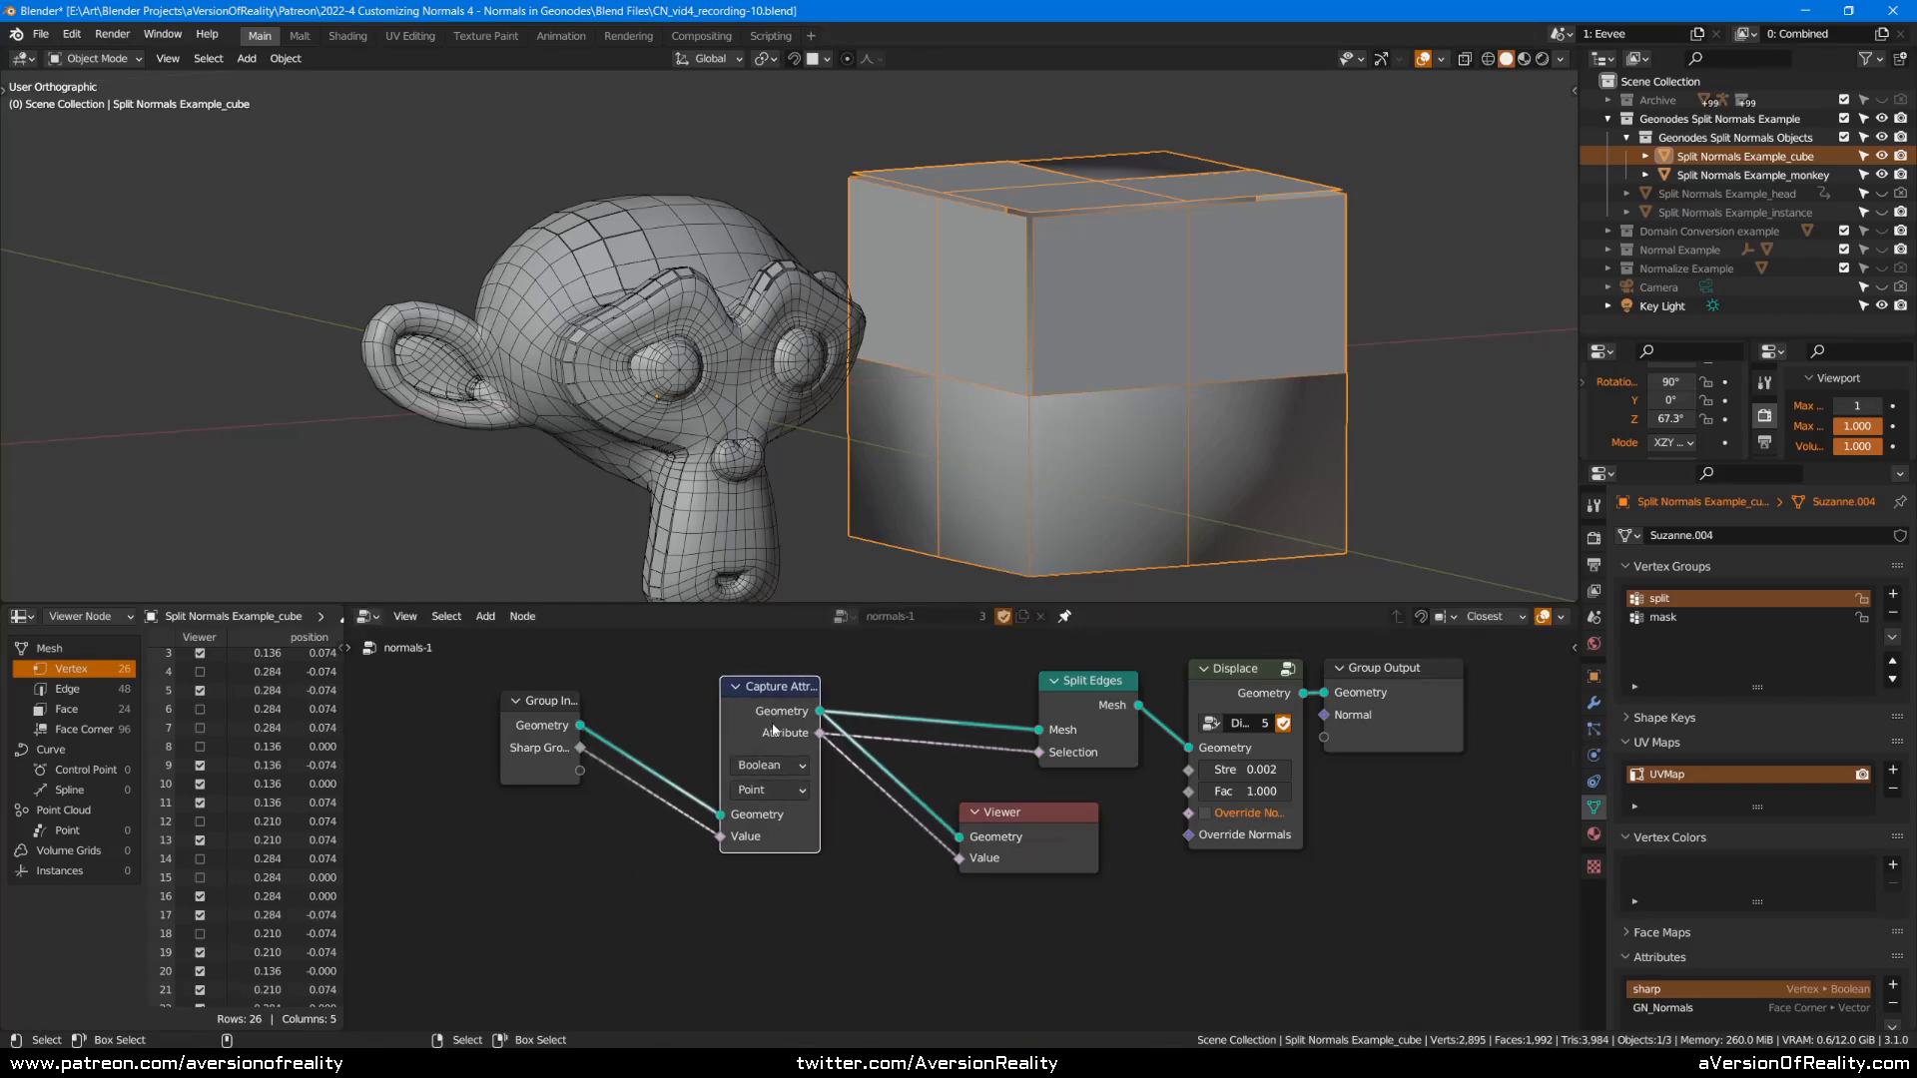
left_click_drag(530, 711, 411, 726)
left_click(587, 703)
left_click(1009, 812)
key("ctrl+s")
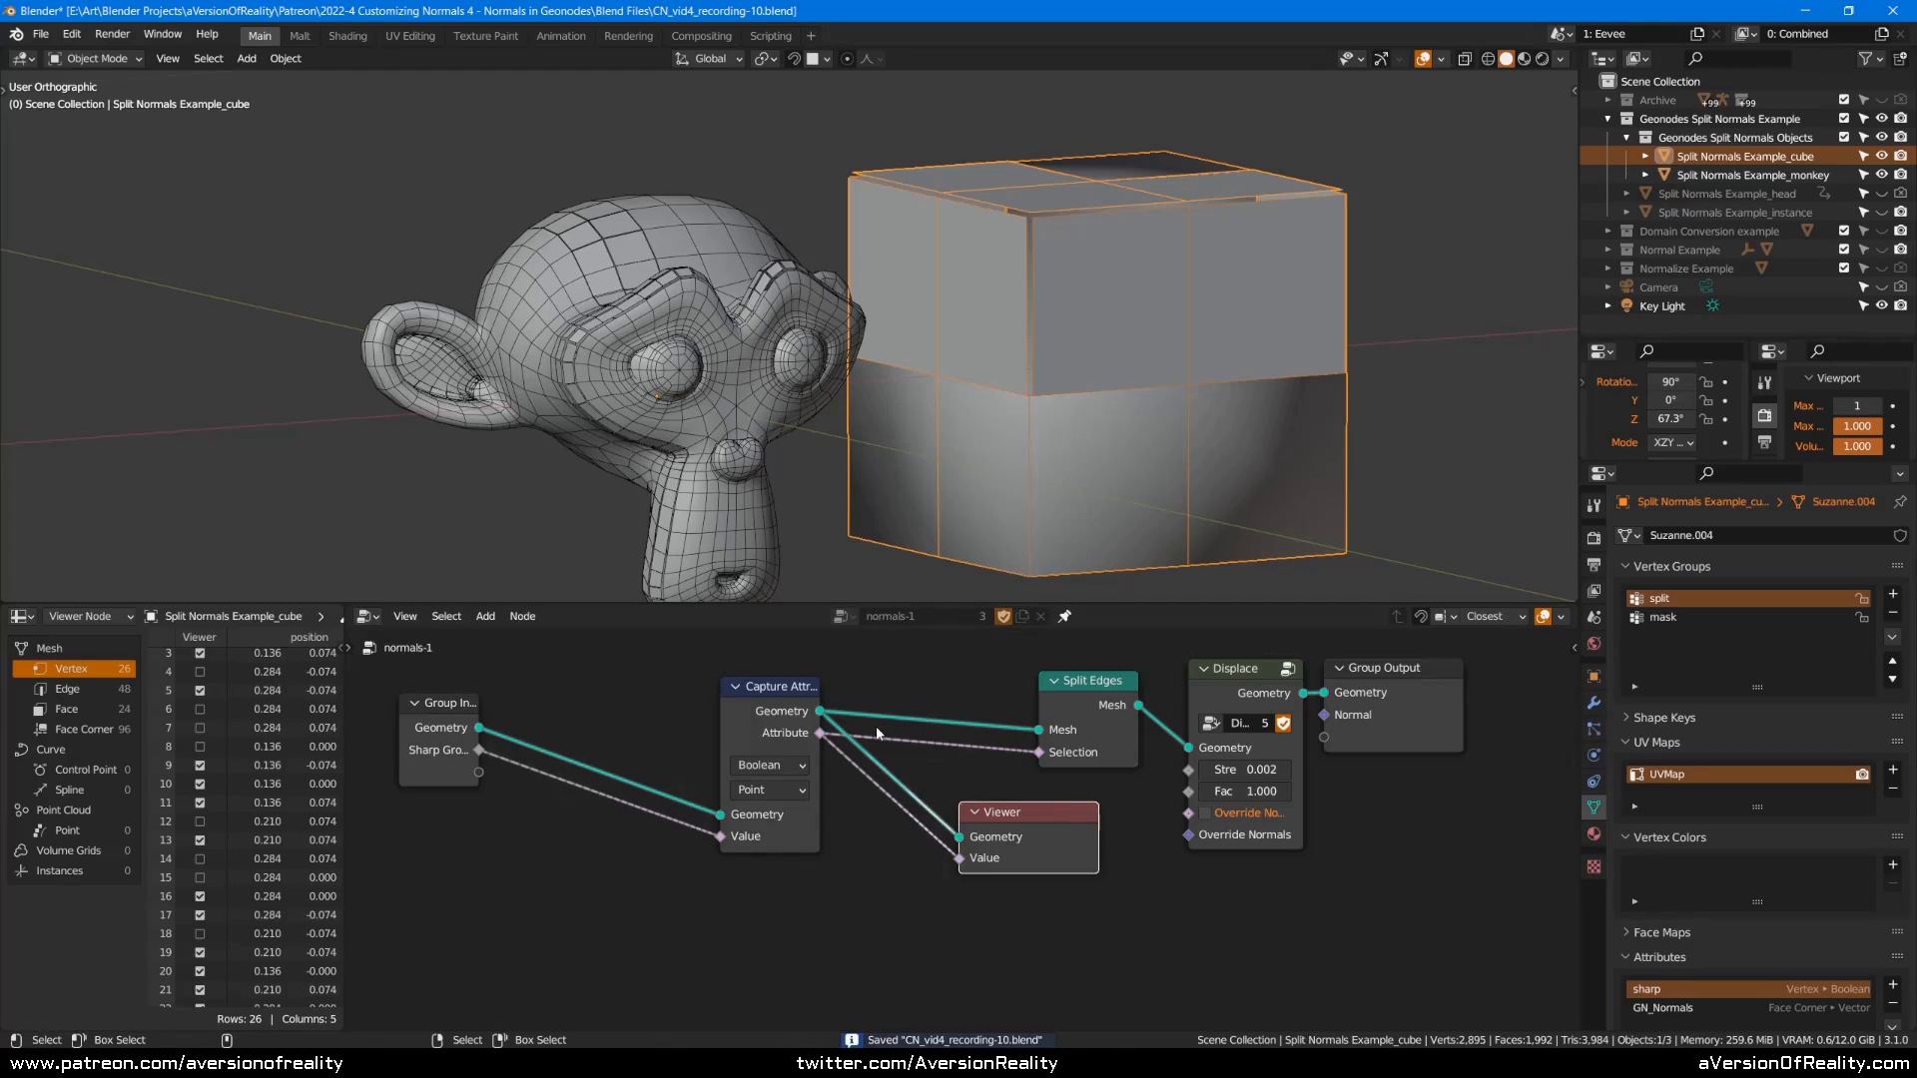
Delete the Viewer node, move Capture Attribute next to Split Edges, and save the file.
key("x")
left_click_drag(866, 688, 1025, 685)
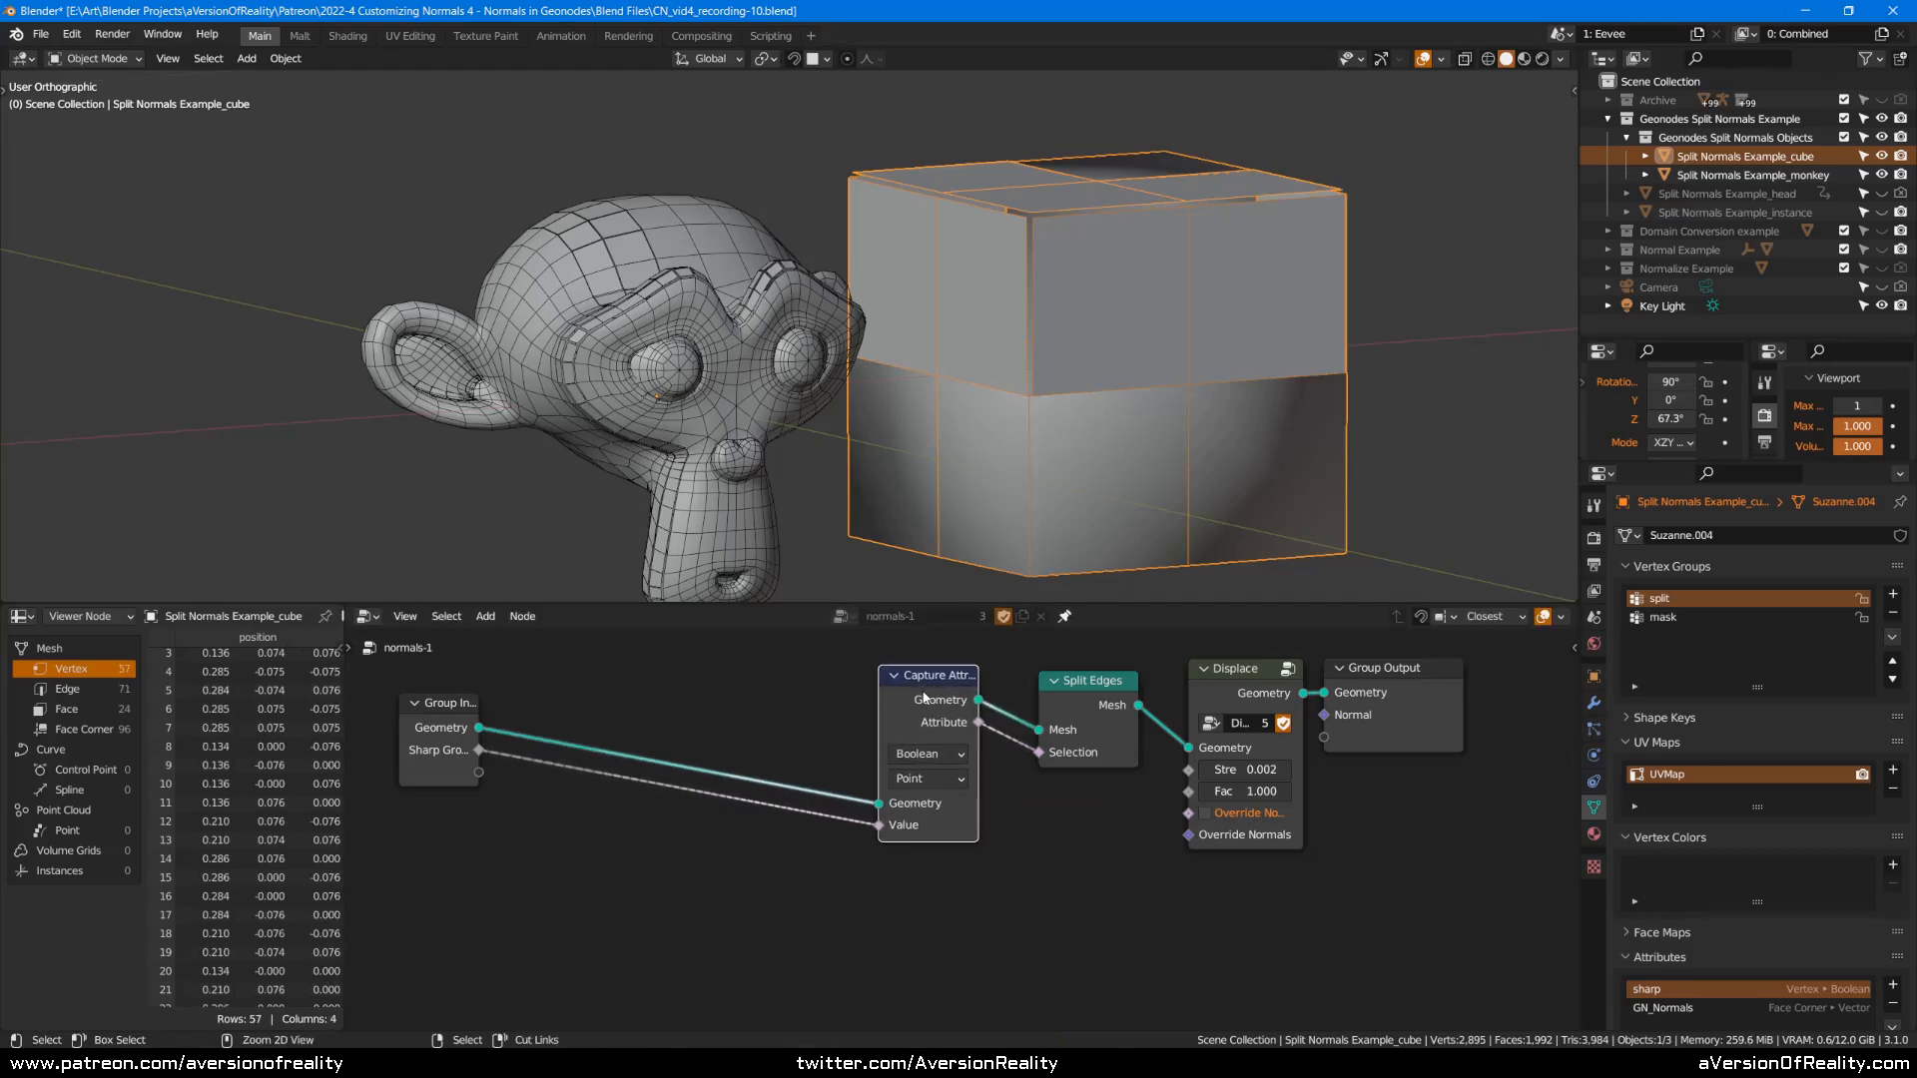
left_click(773, 703)
key("ctrl+s")
Add a Compare node below the Group Input links and set it to Float with the Equal operation.
key("shift+a")
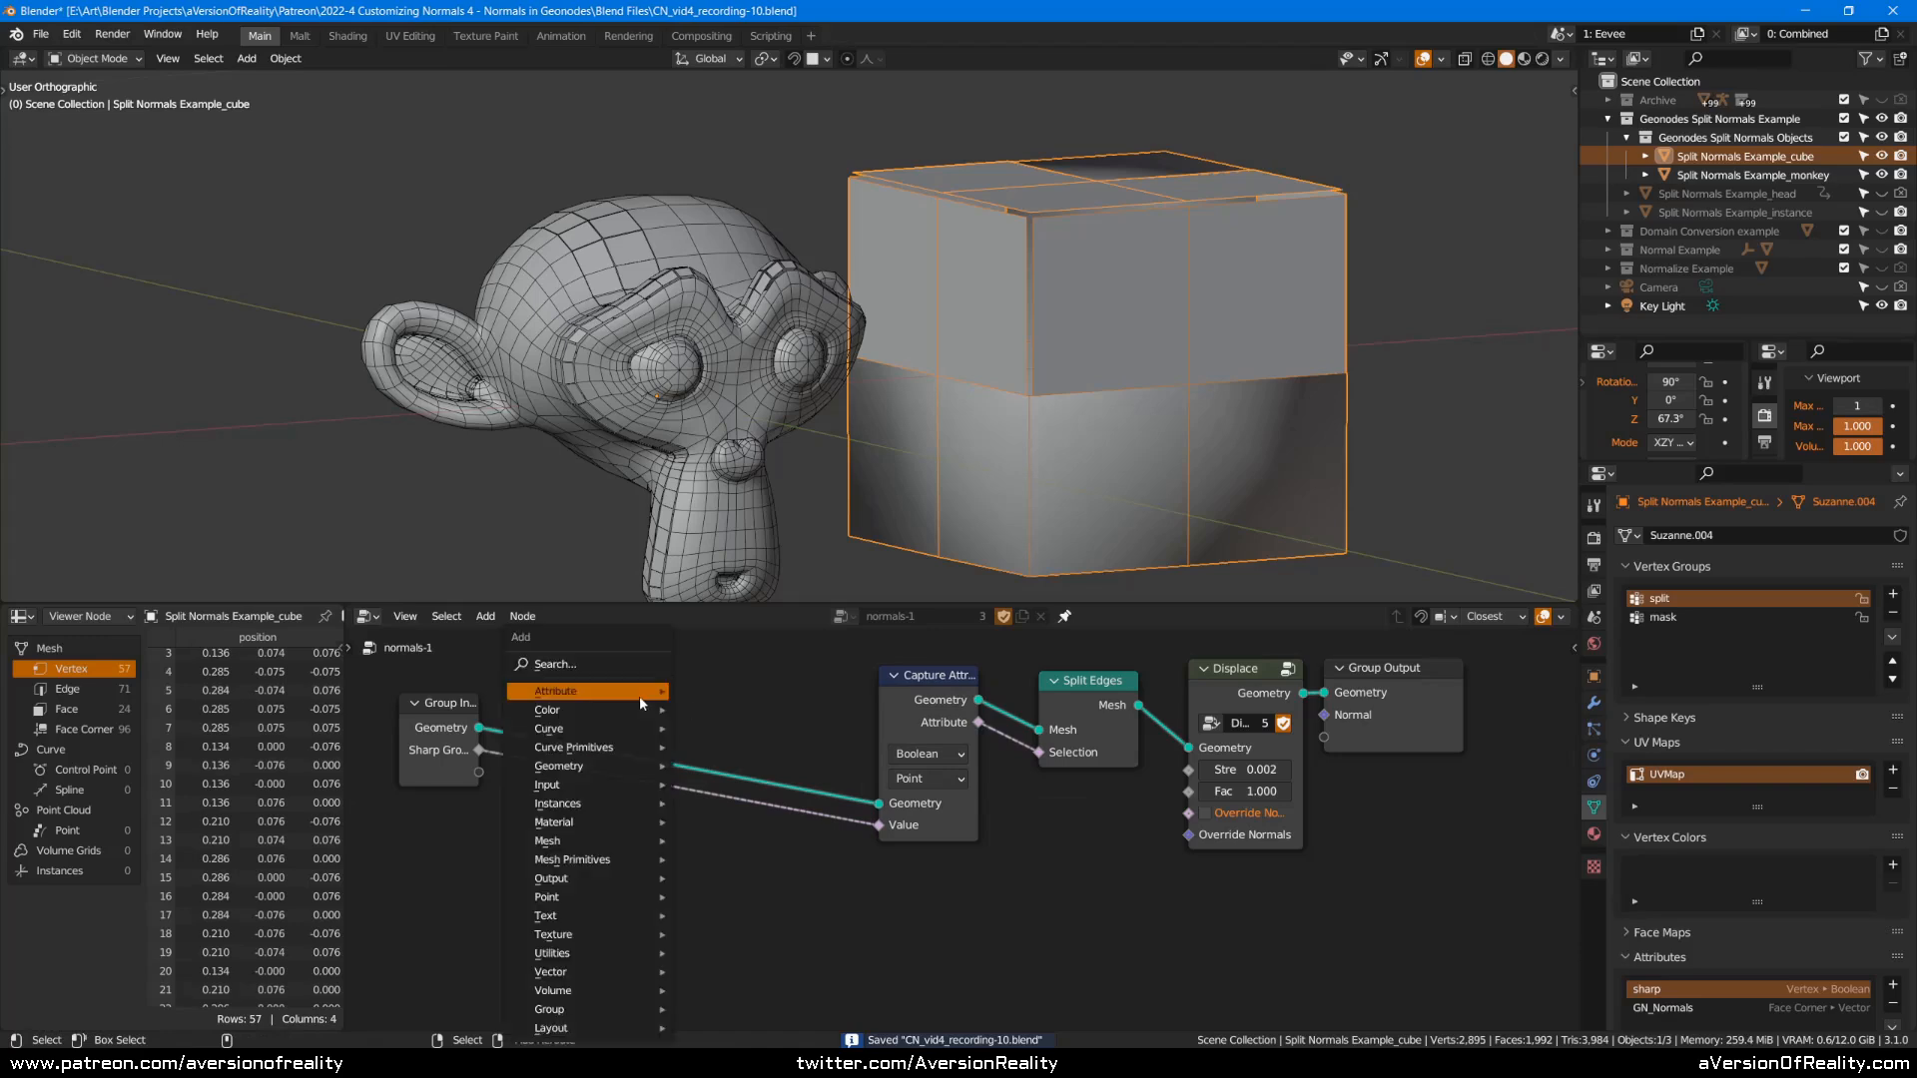
mouse_move(635, 715)
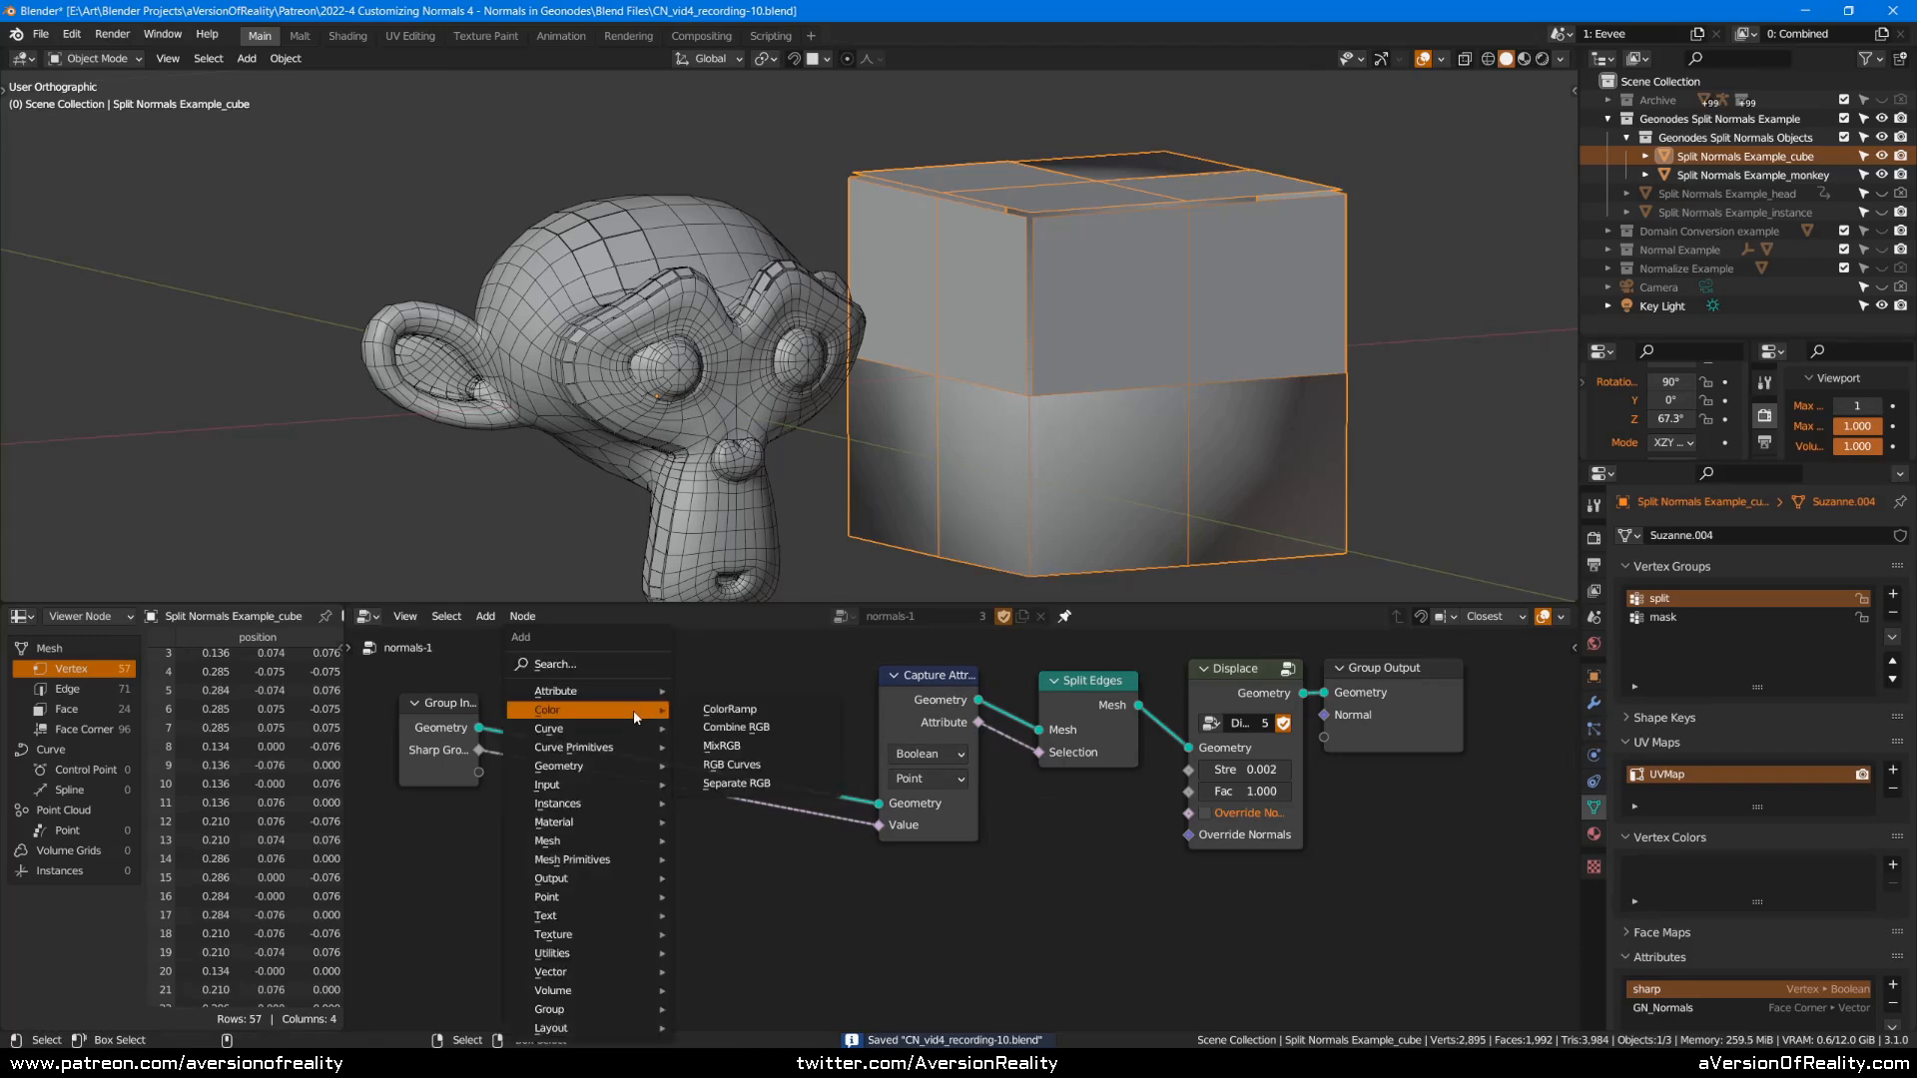
mouse_move(633, 878)
mouse_move(590, 976)
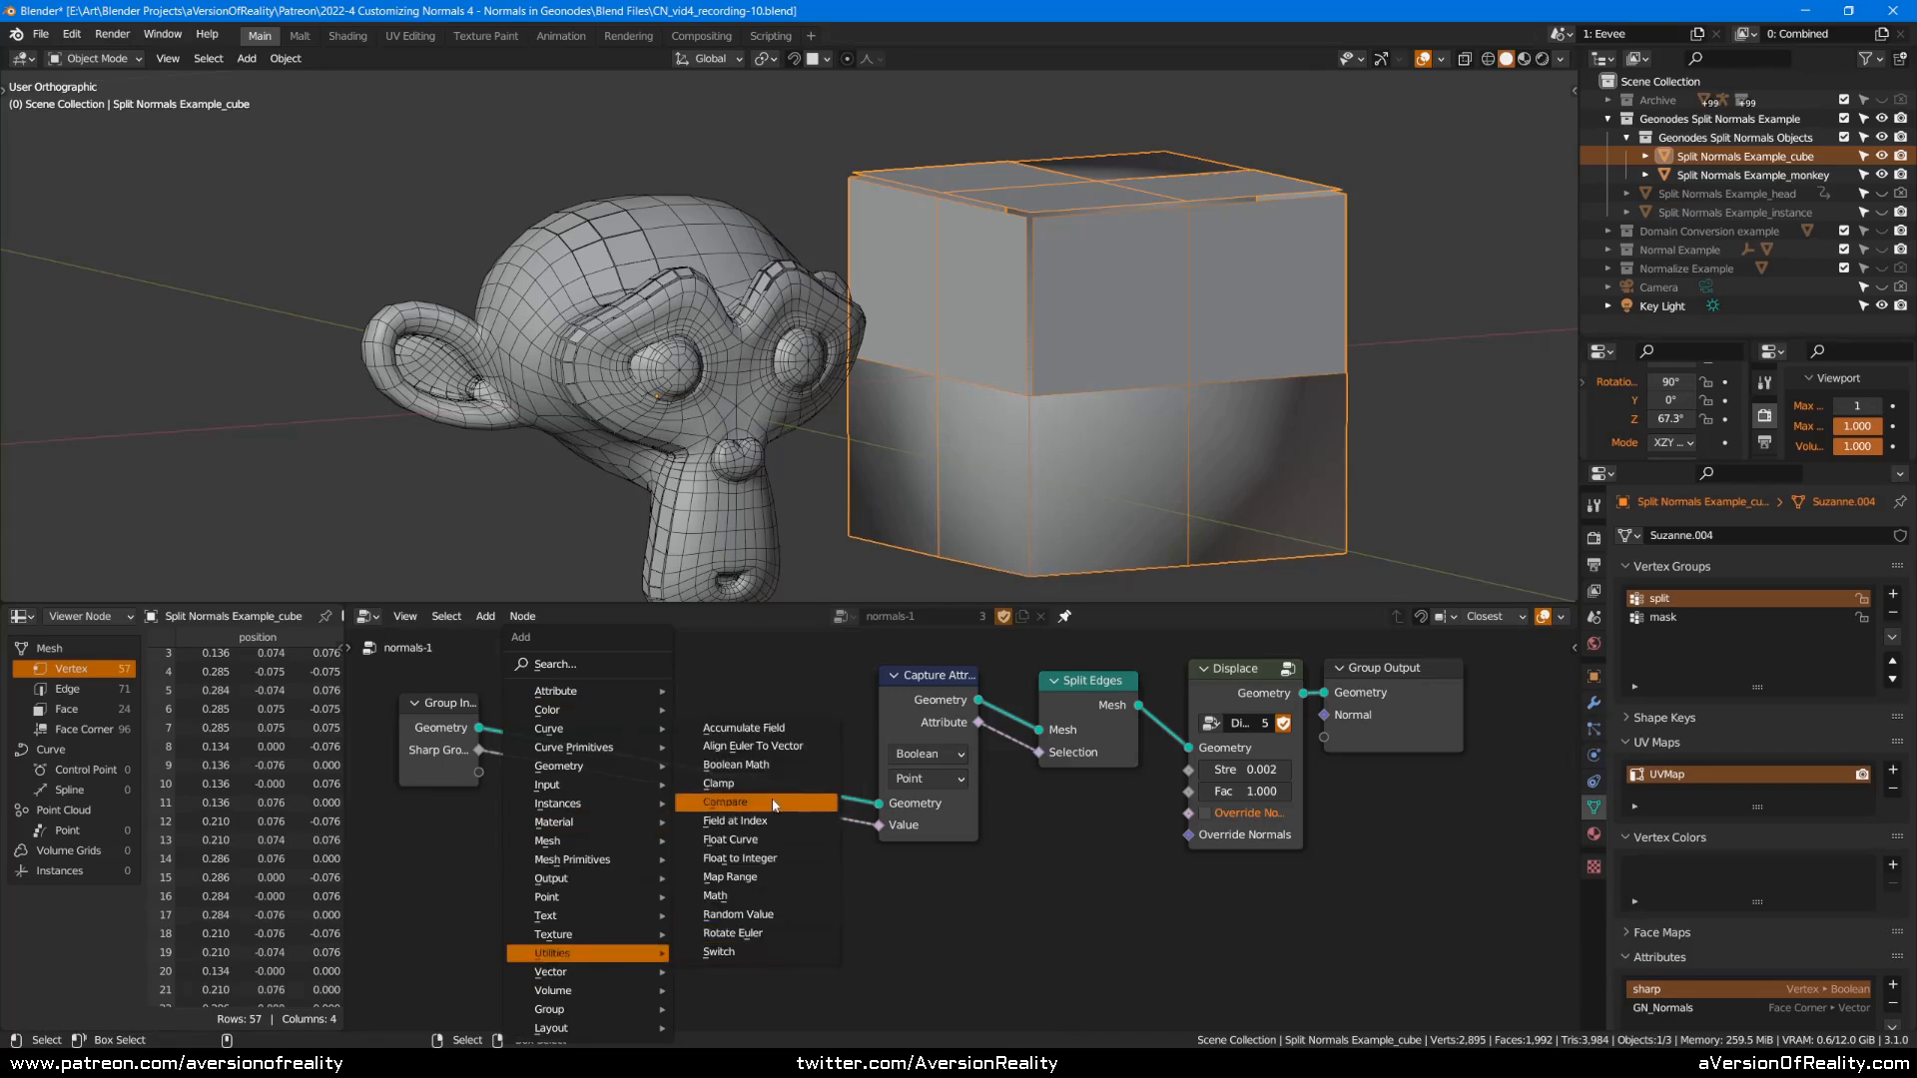
left_click(721, 802)
left_click(607, 846)
left_click(644, 882)
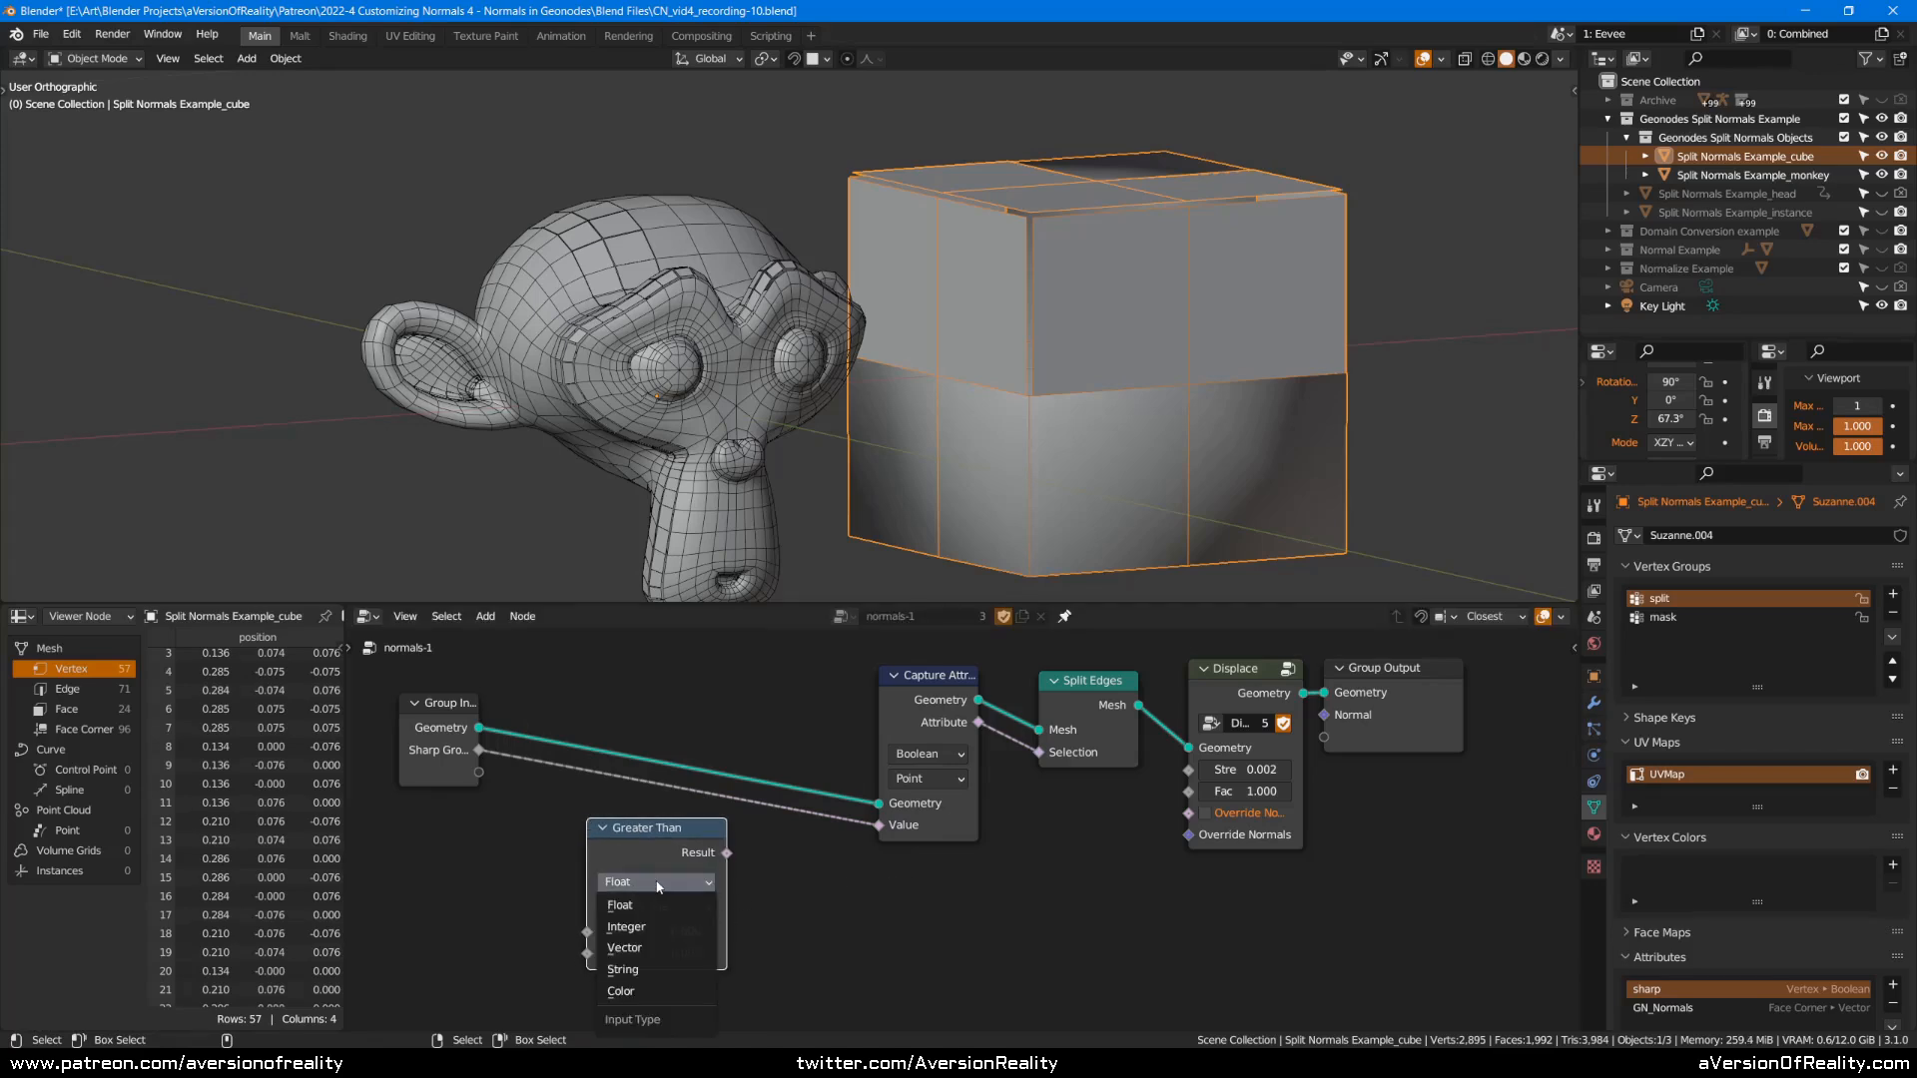
left_click(658, 885)
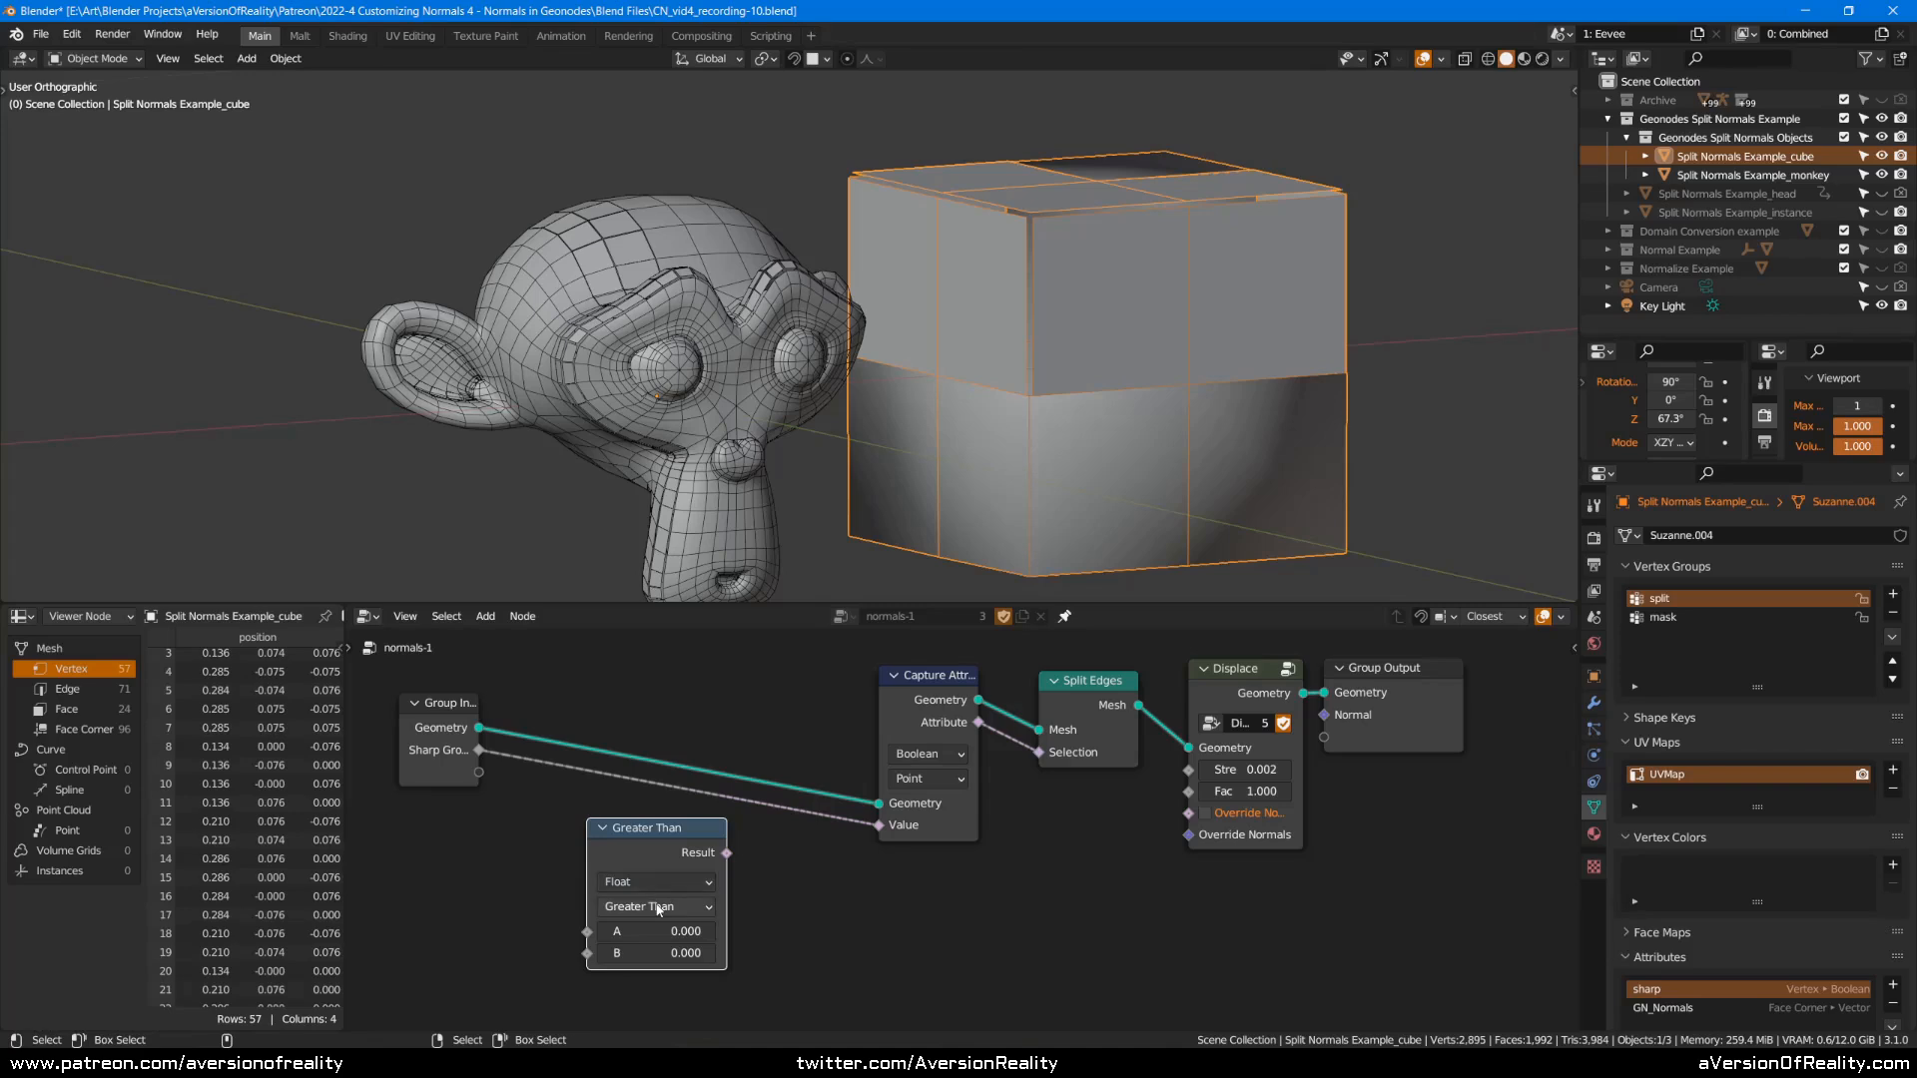
left_click(655, 906)
left_click(627, 797)
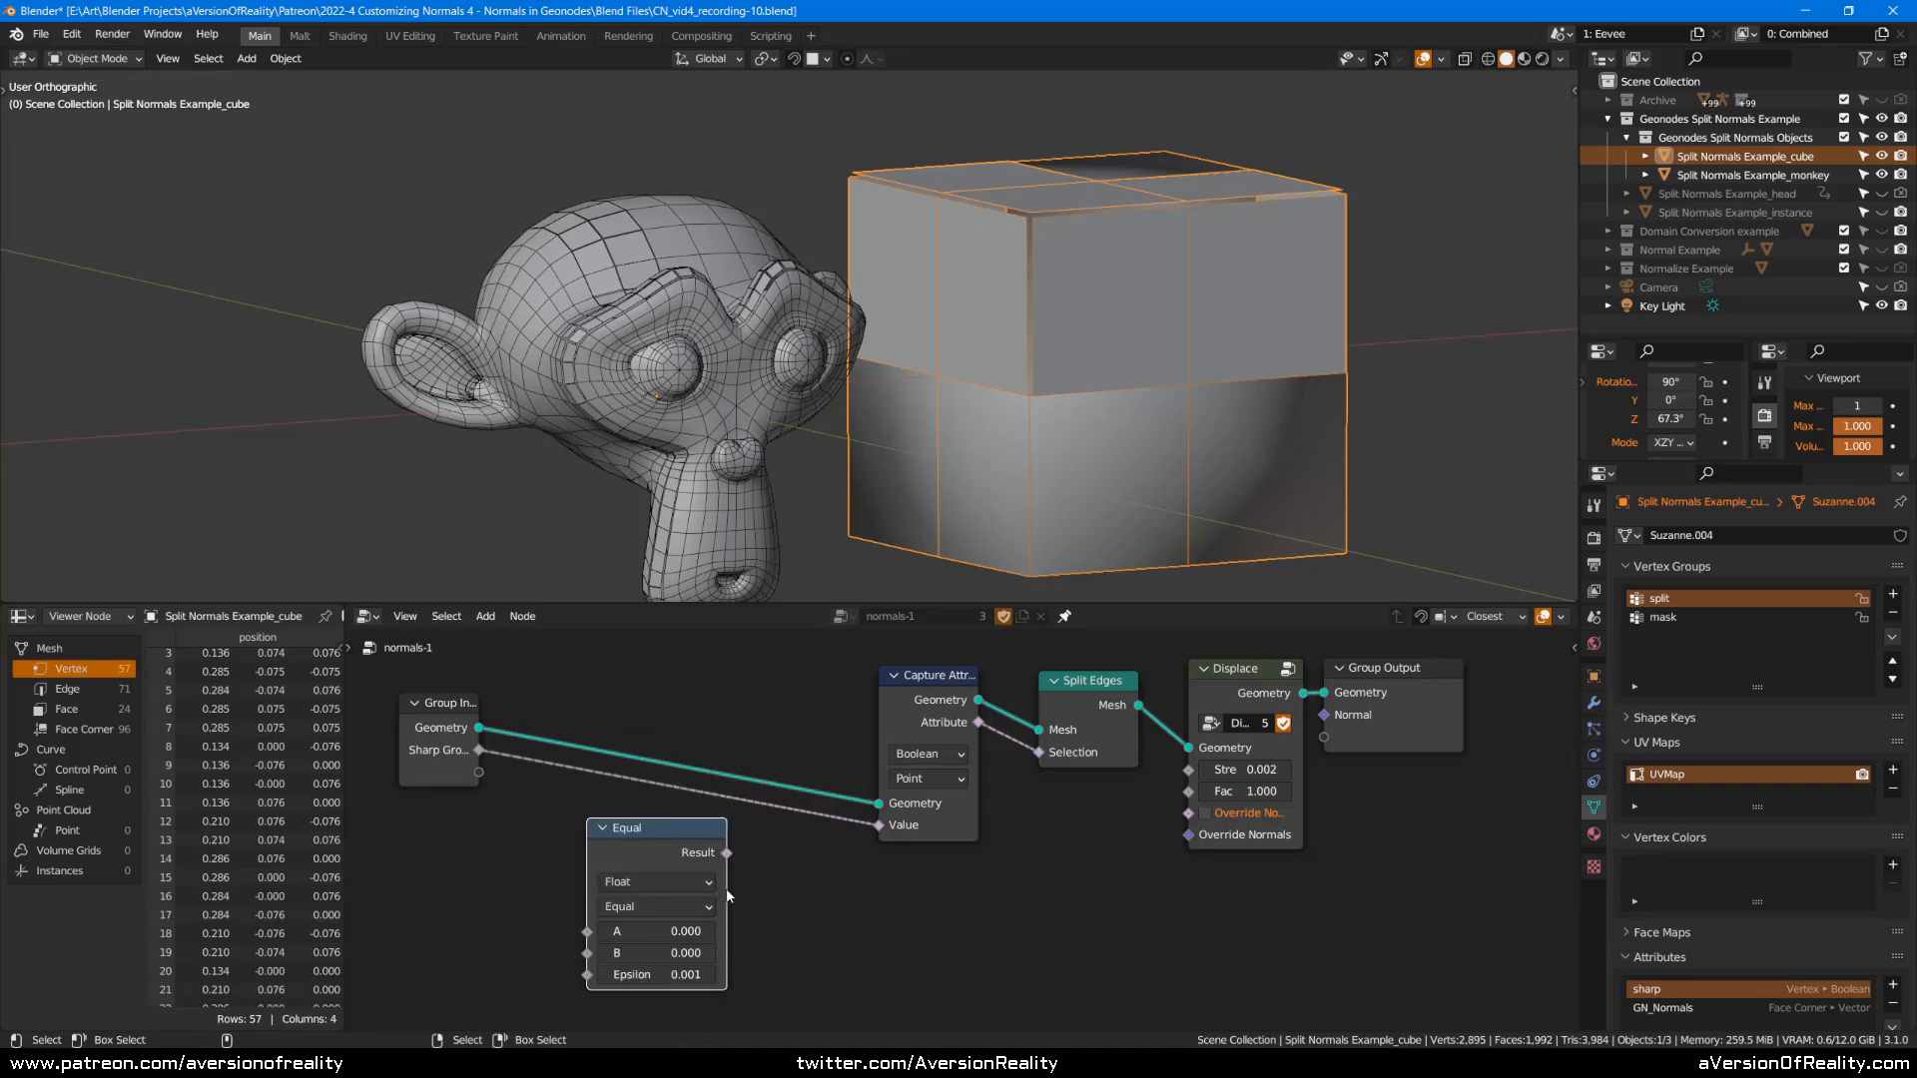
Insert the Equal node between Group Input's Sharp Group and Capture Attribute's Value, with B set to 1 and Epsilon kept at 0.001.
left_click_drag(724, 834, 644, 796)
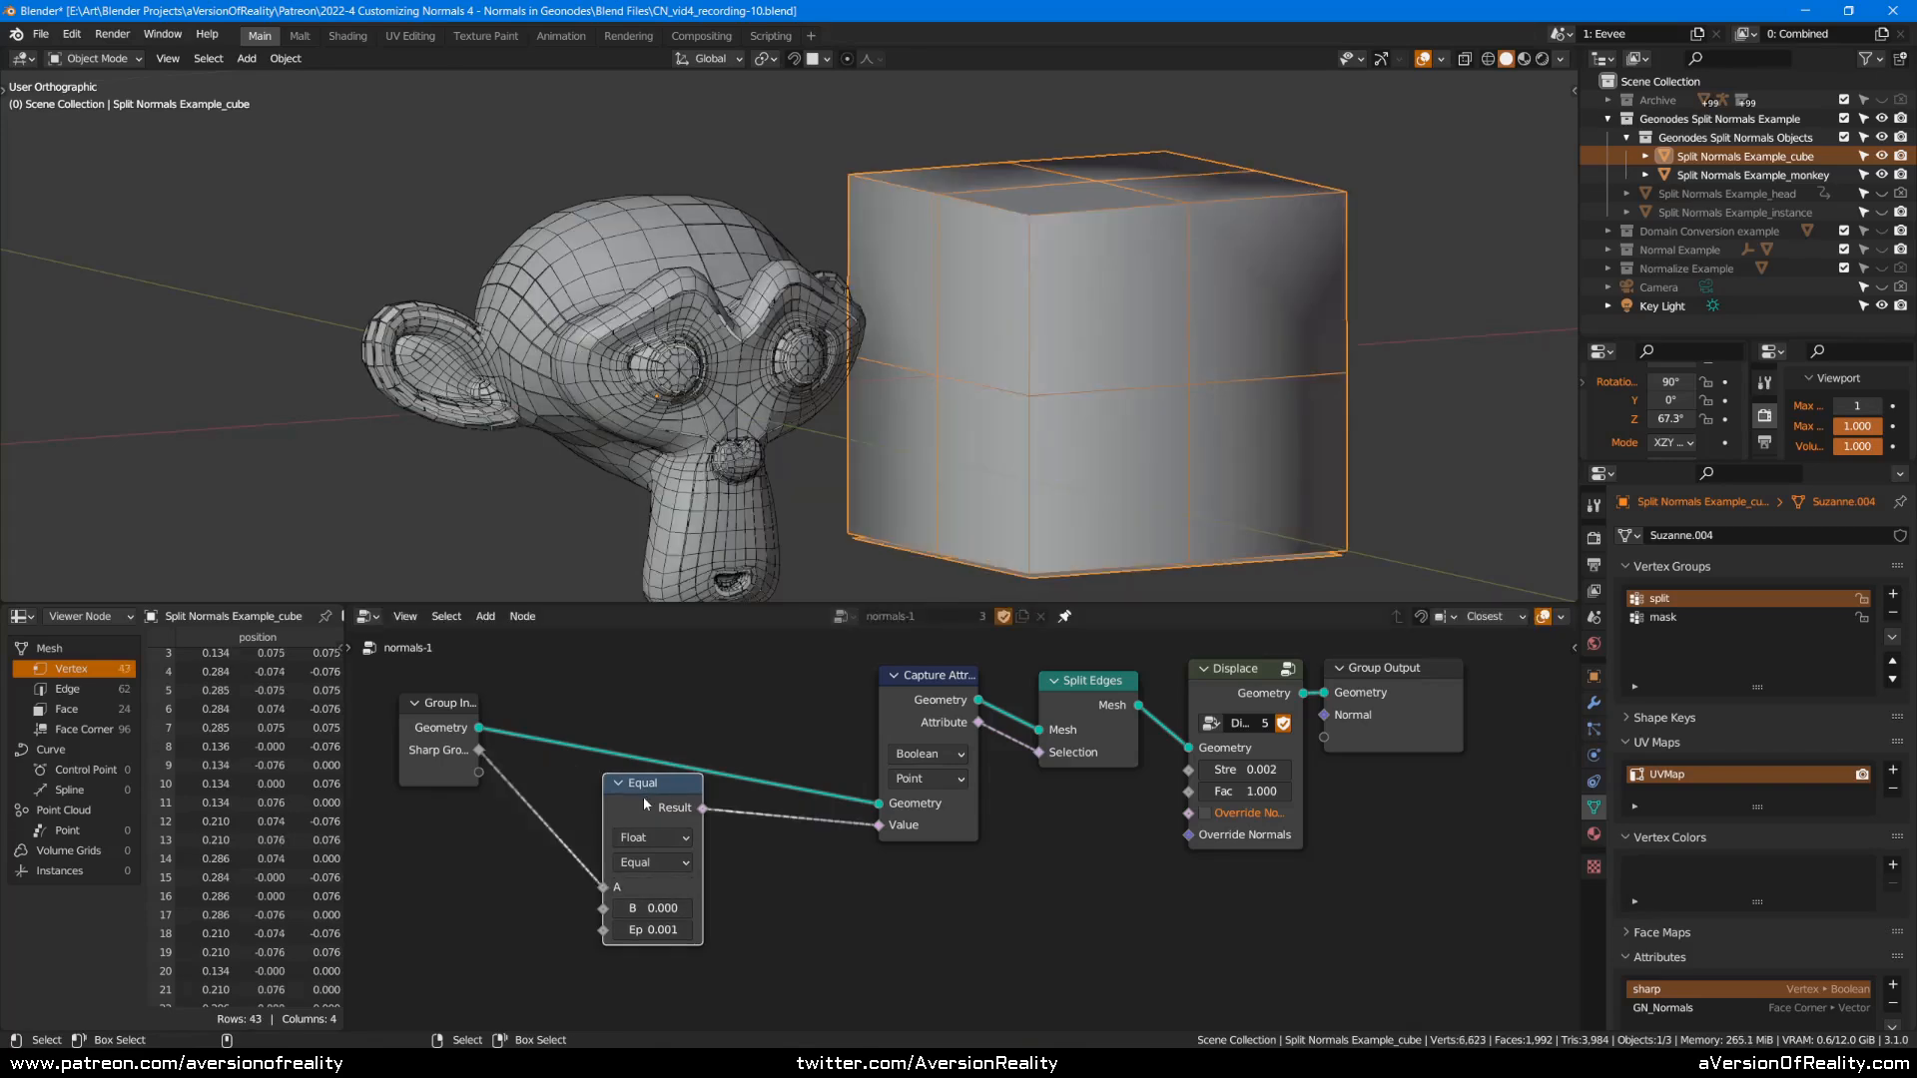
left_click(670, 908)
type("1")
key("Return")
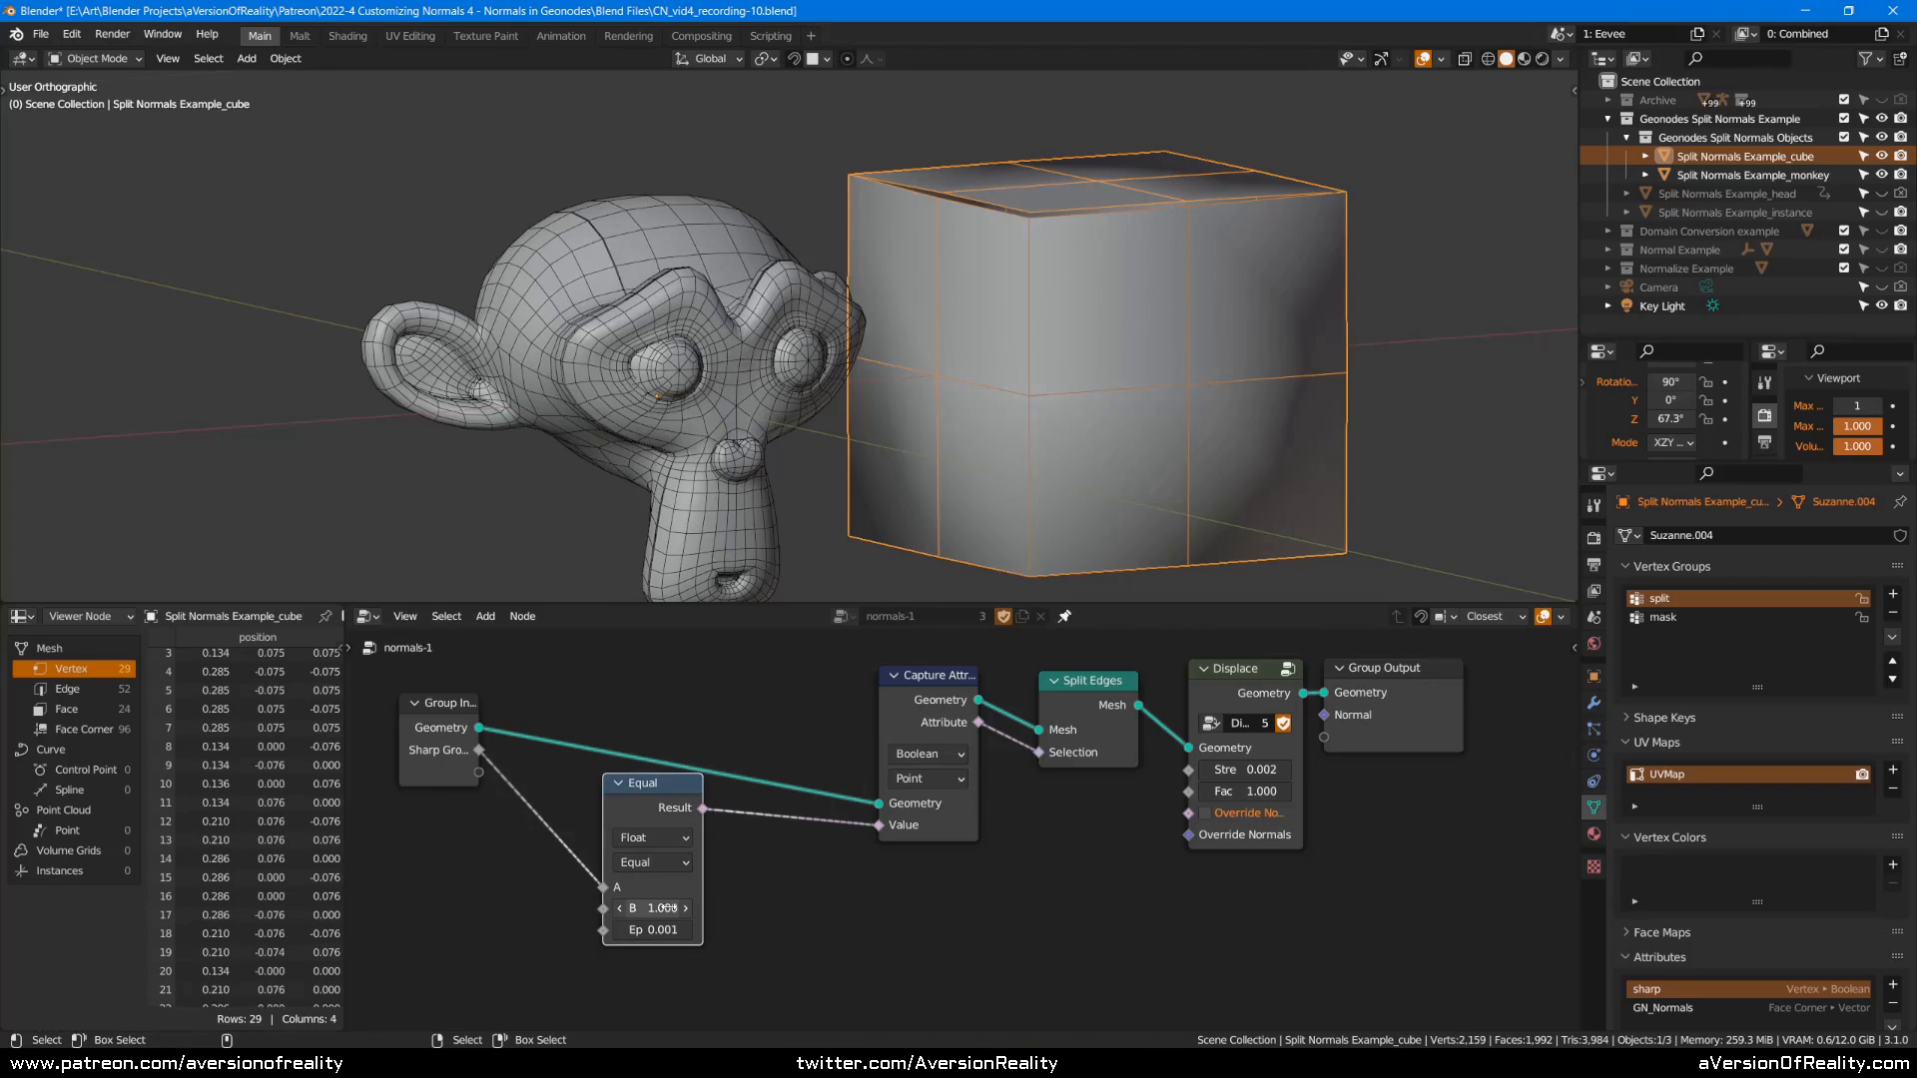
left_click(661, 930)
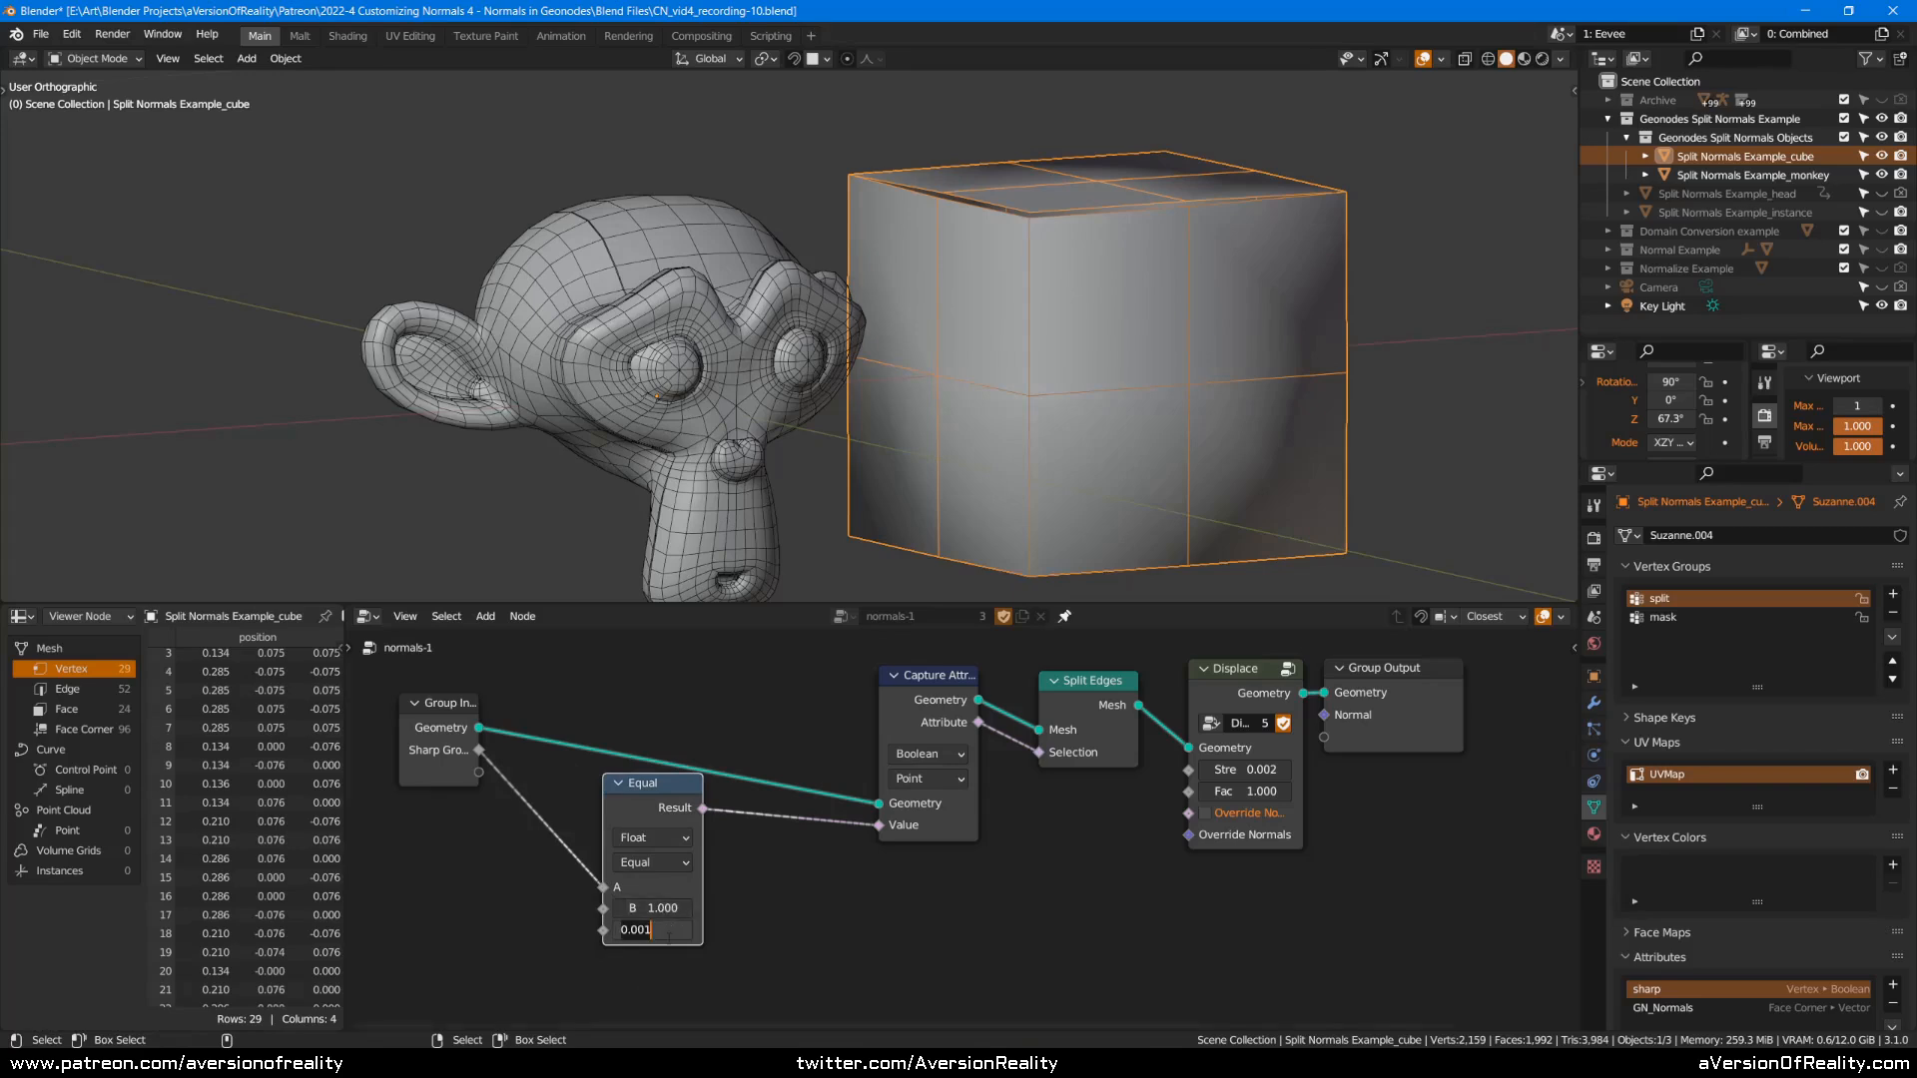
left_click(760, 935)
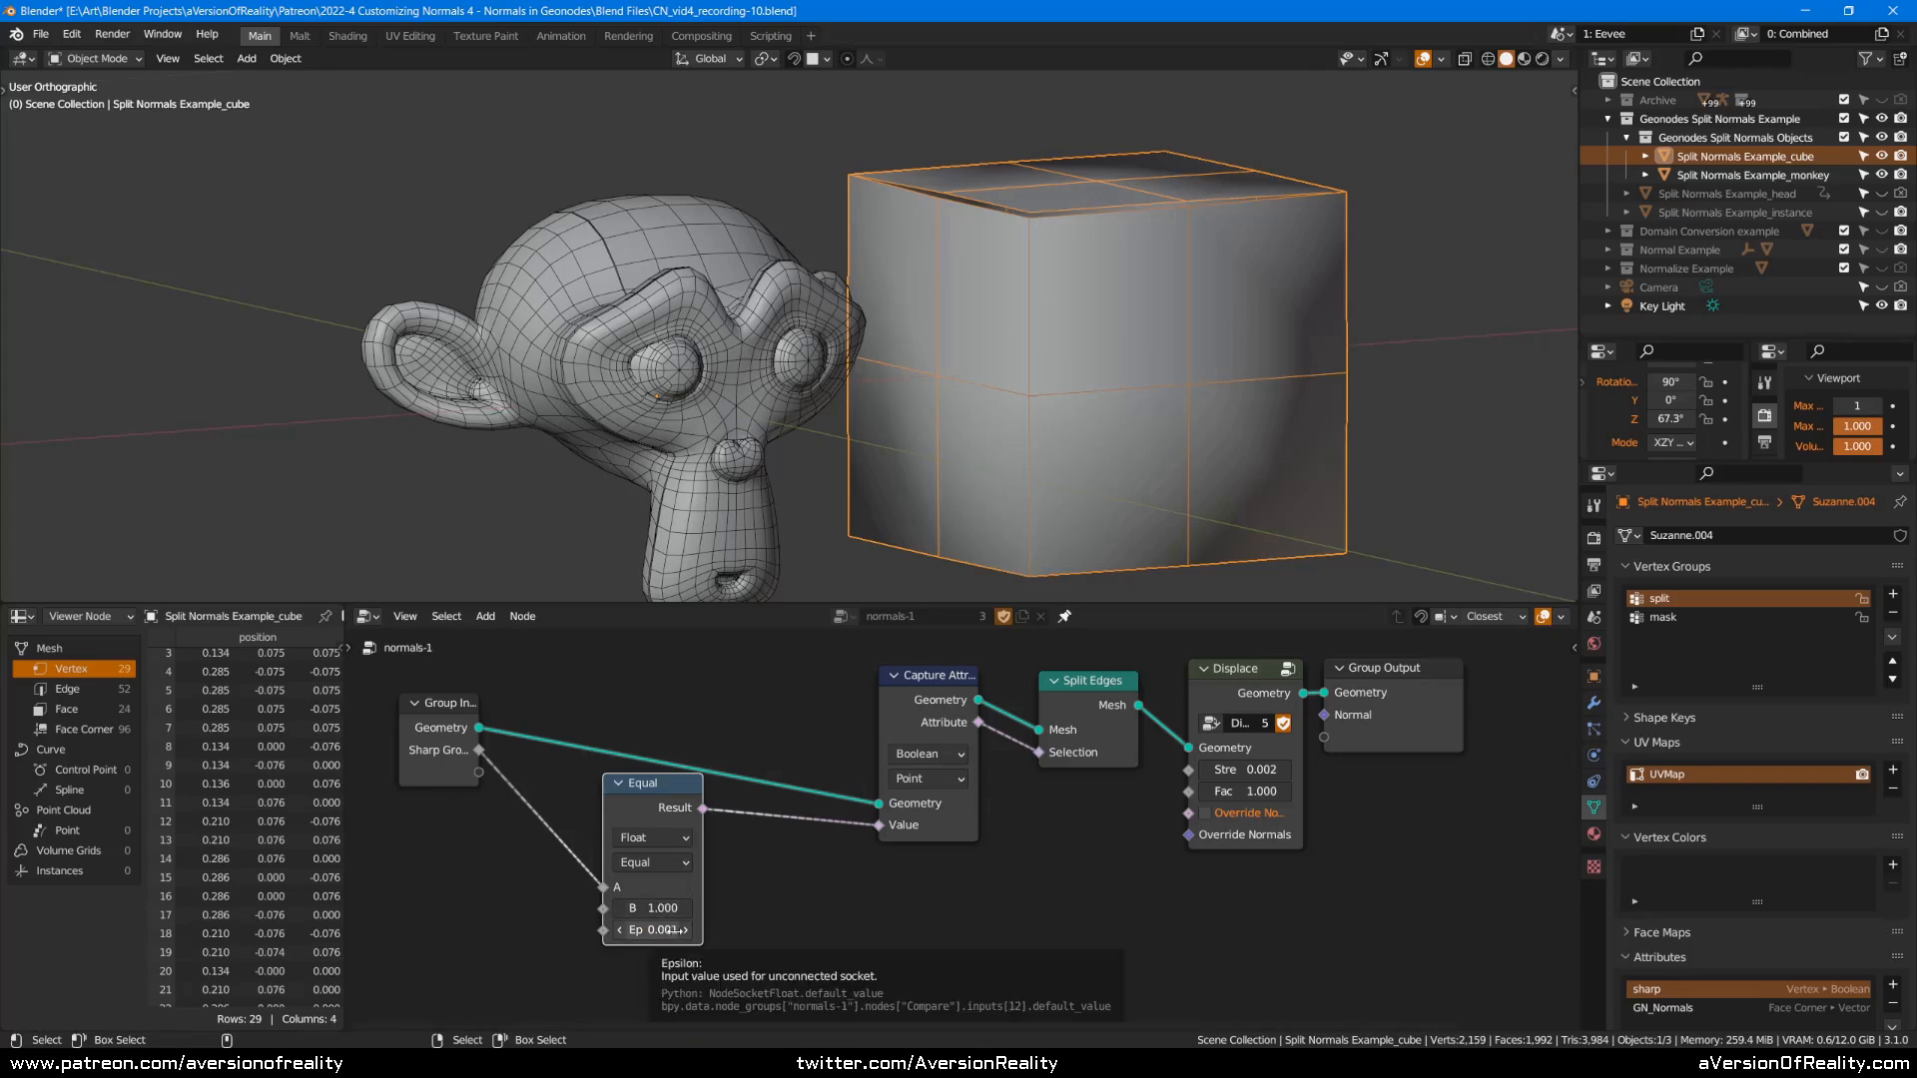
Place the Equal node directly beside Capture Attribute and move Group Input close to it.
left_click_drag(652, 786, 793, 684)
left_click(465, 723)
left_click_drag(466, 723, 710, 739)
Inspect the cube and monkey shading from several angles with the viewport's maximum subdivision set to 2.
middle_click_drag(1071, 467, 1383, 388)
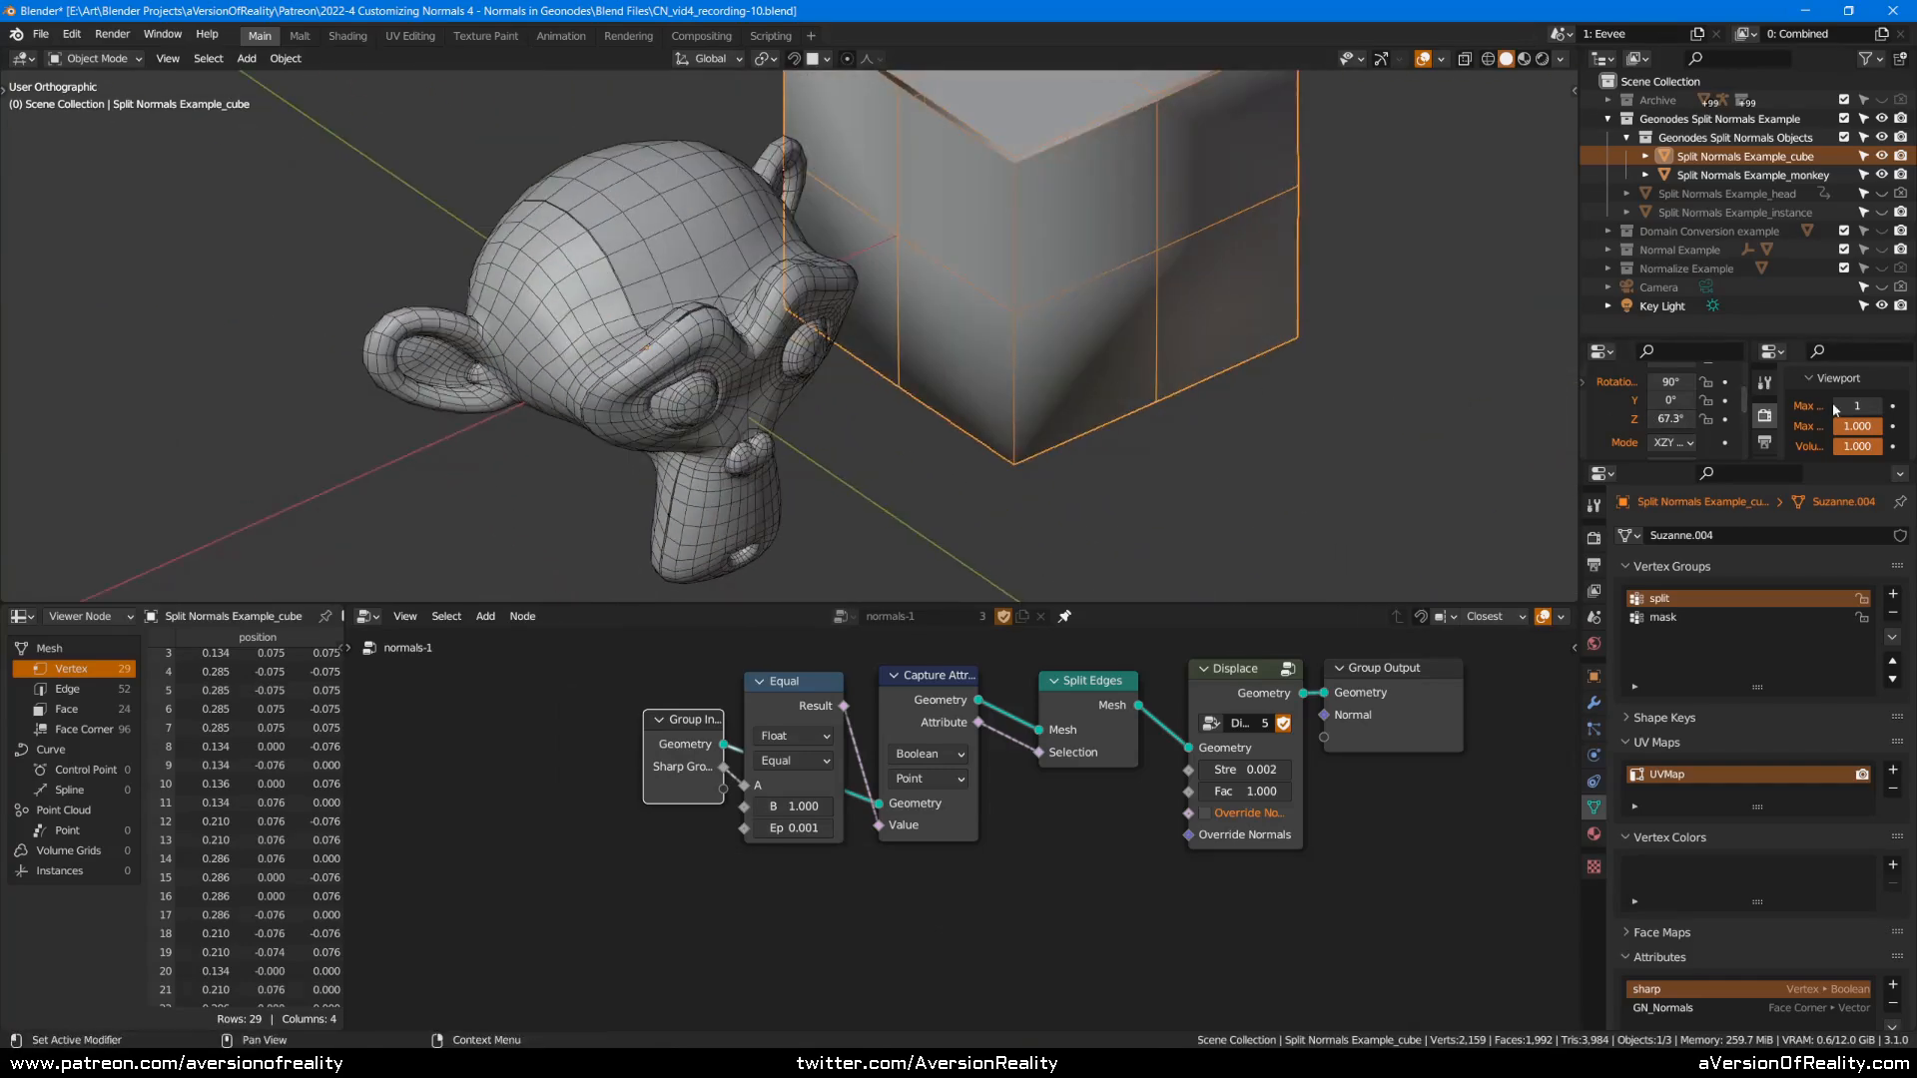
left_click(1878, 407)
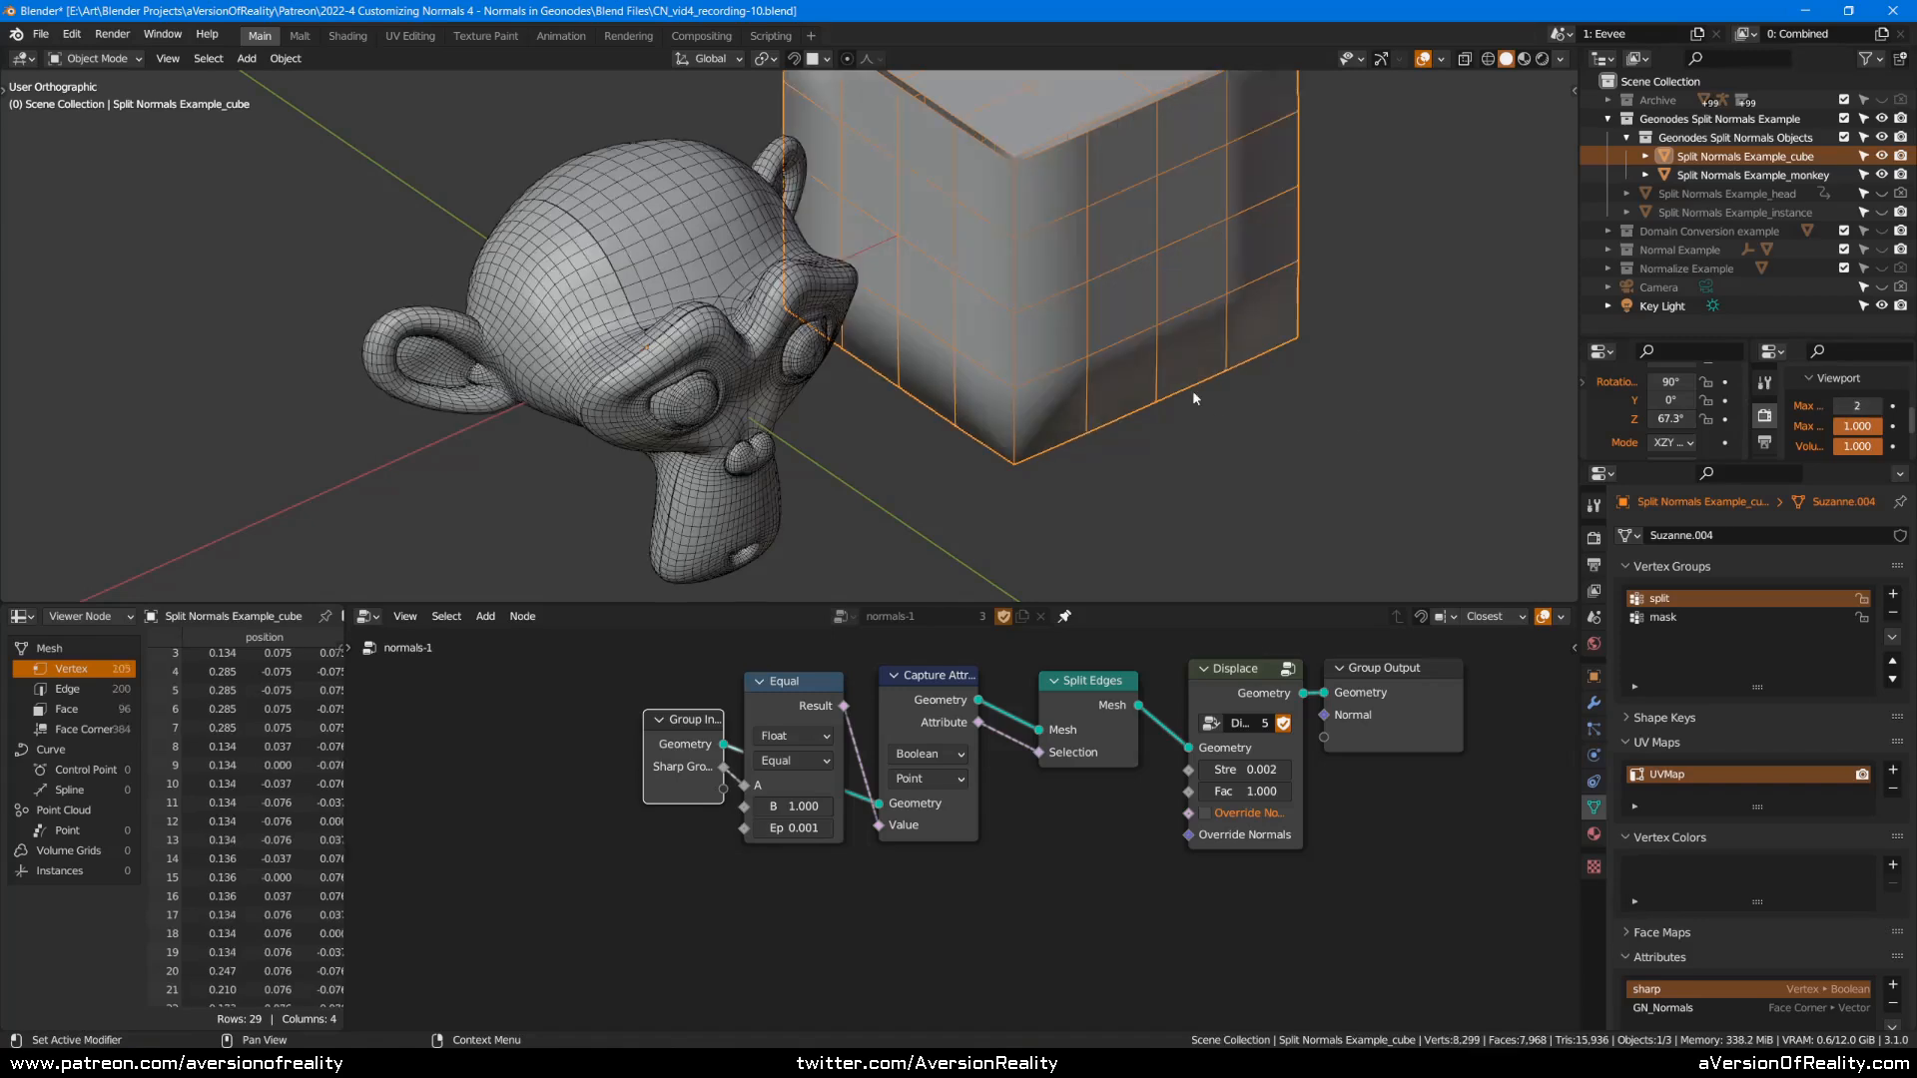
middle_click_drag(1341, 415, 1313, 351)
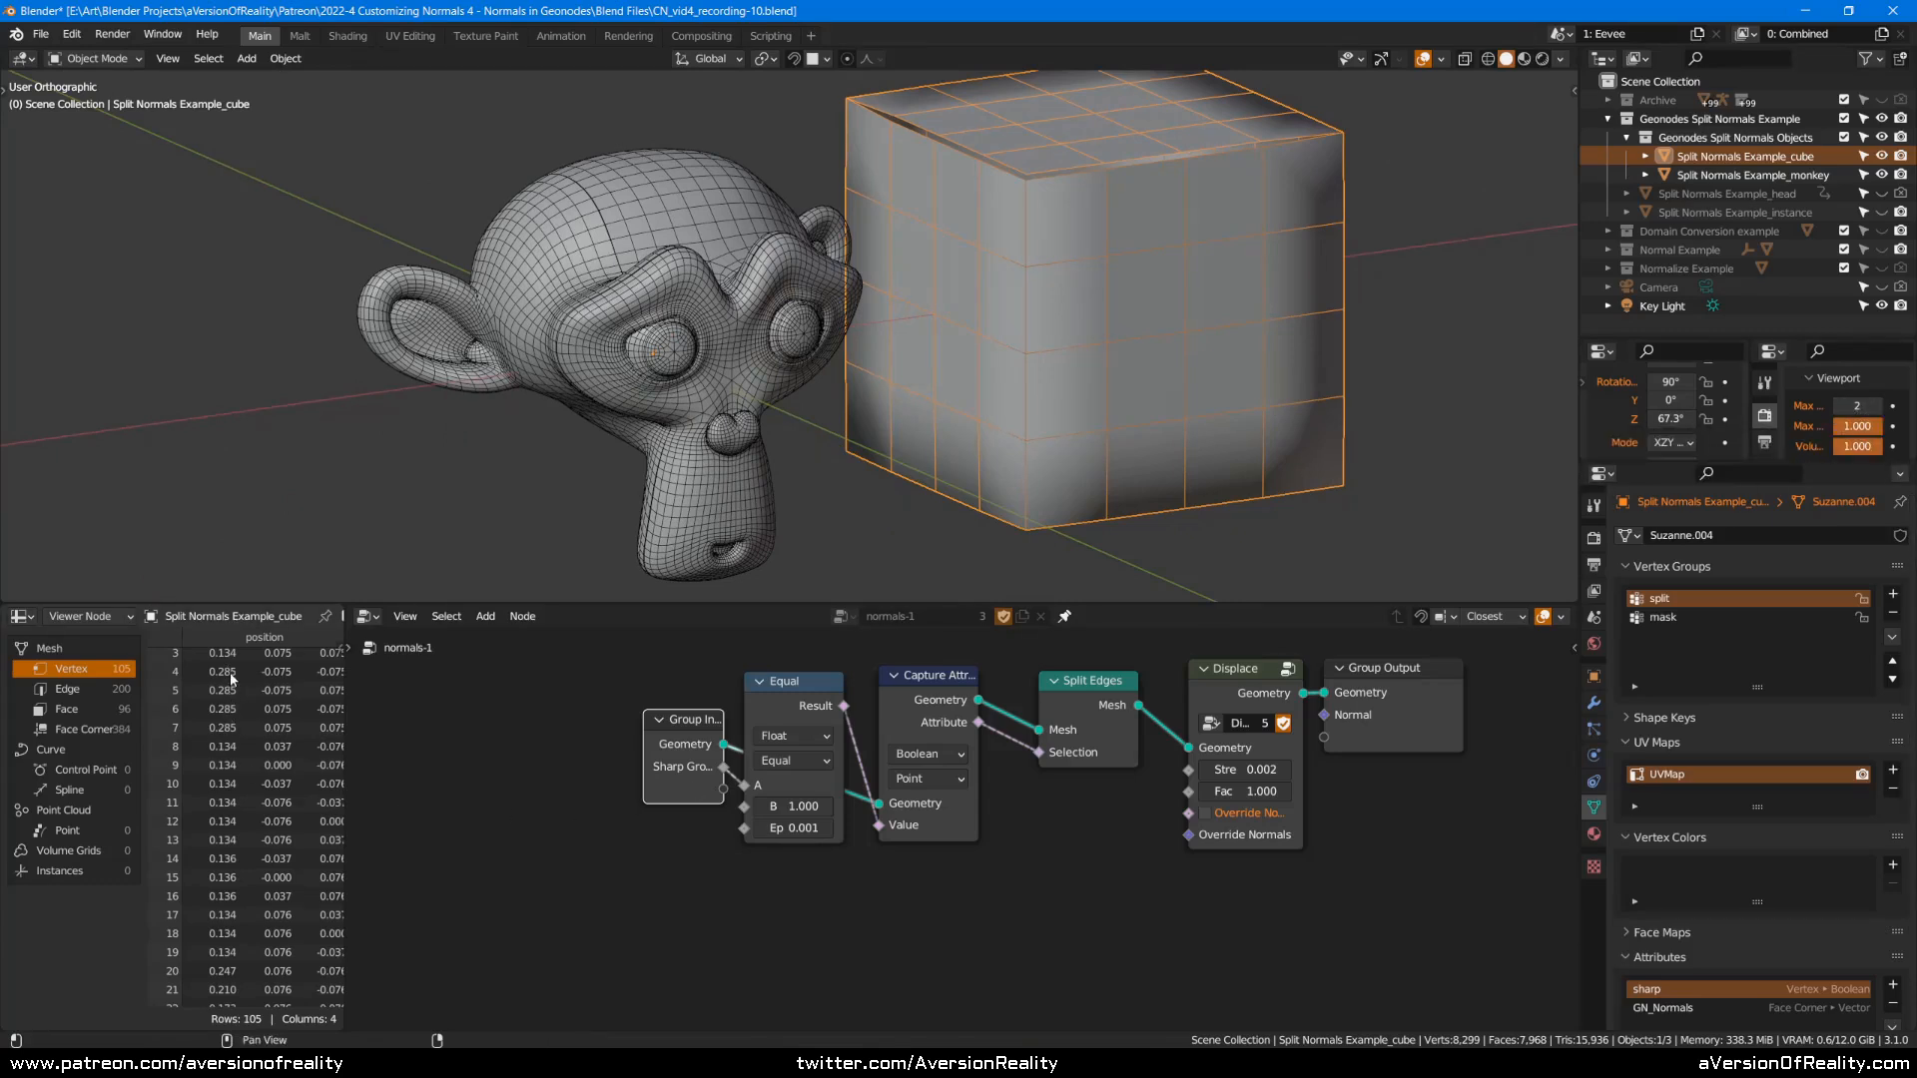
left_click(770, 867)
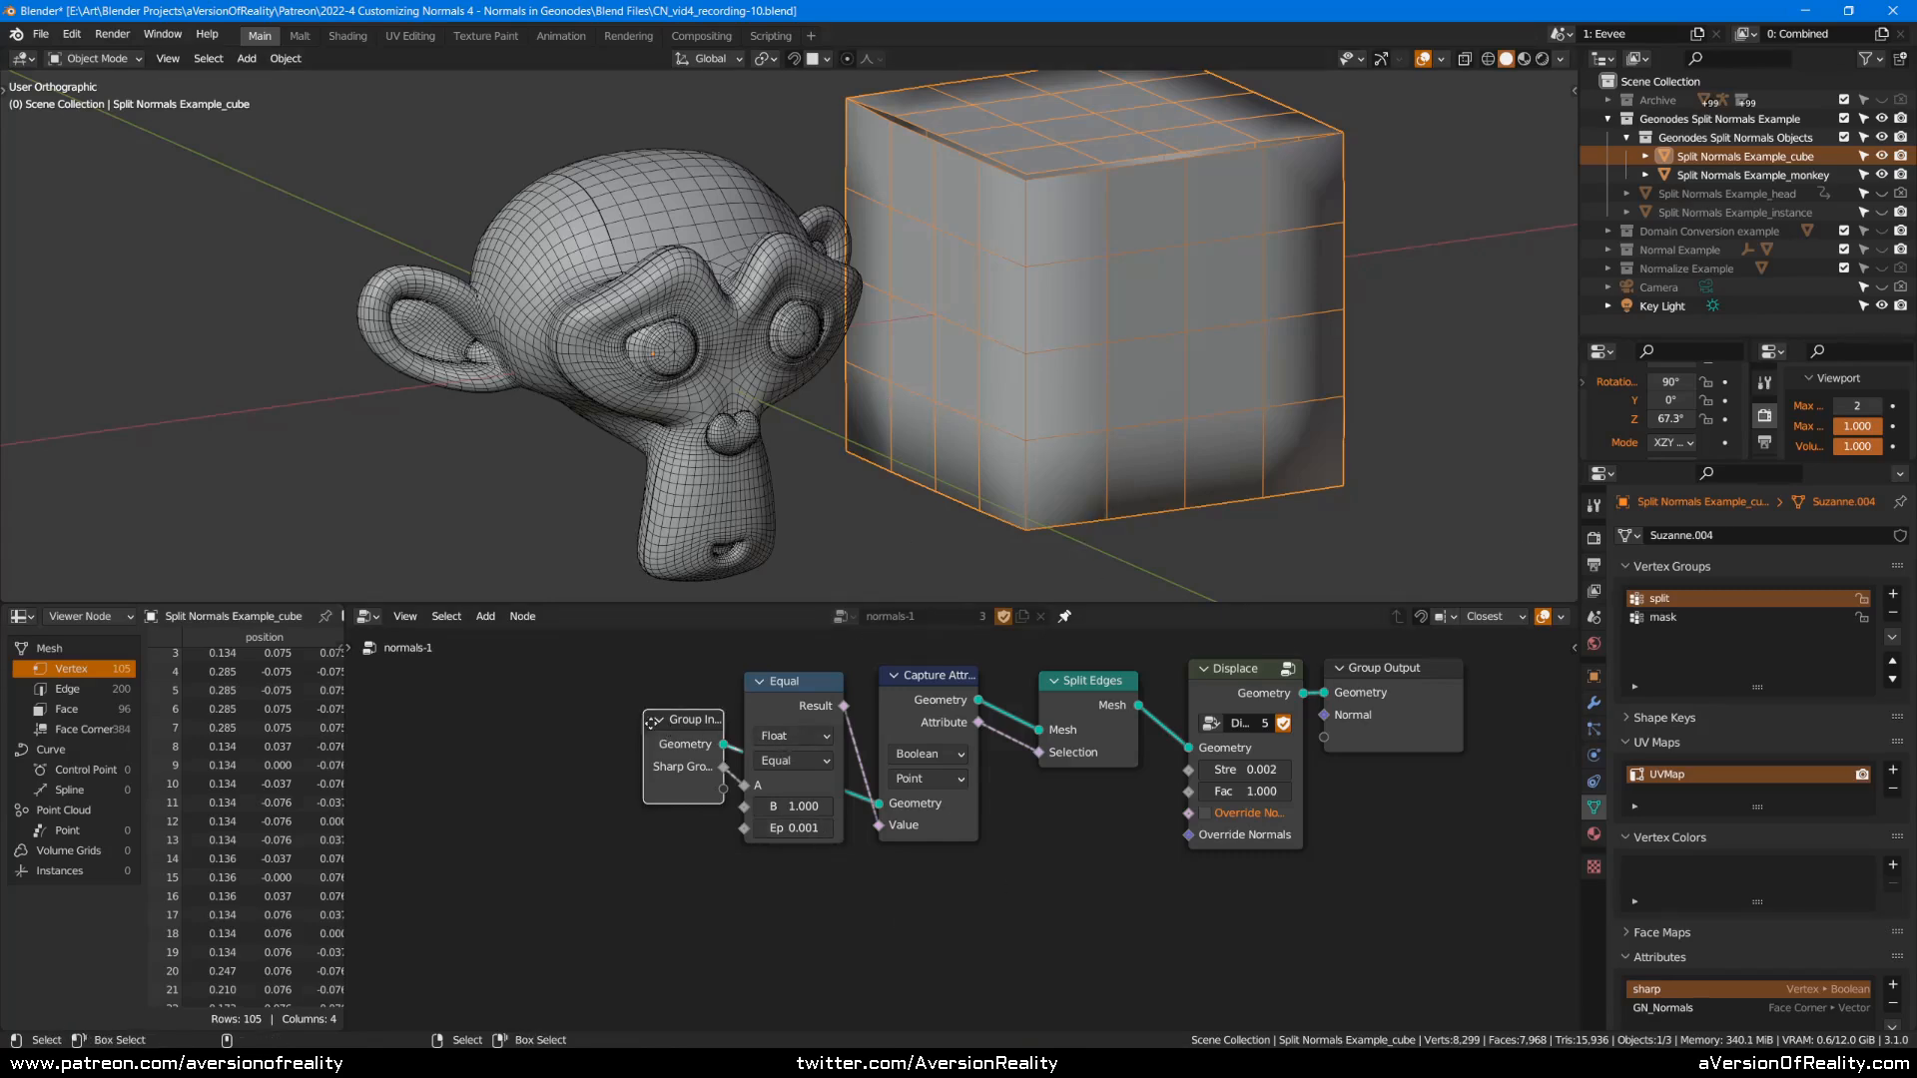
Move Group Input, Equal and Capture Attribute away from Split Edges and cut the links into Split Edges.
left_click_drag(703, 770, 680, 768)
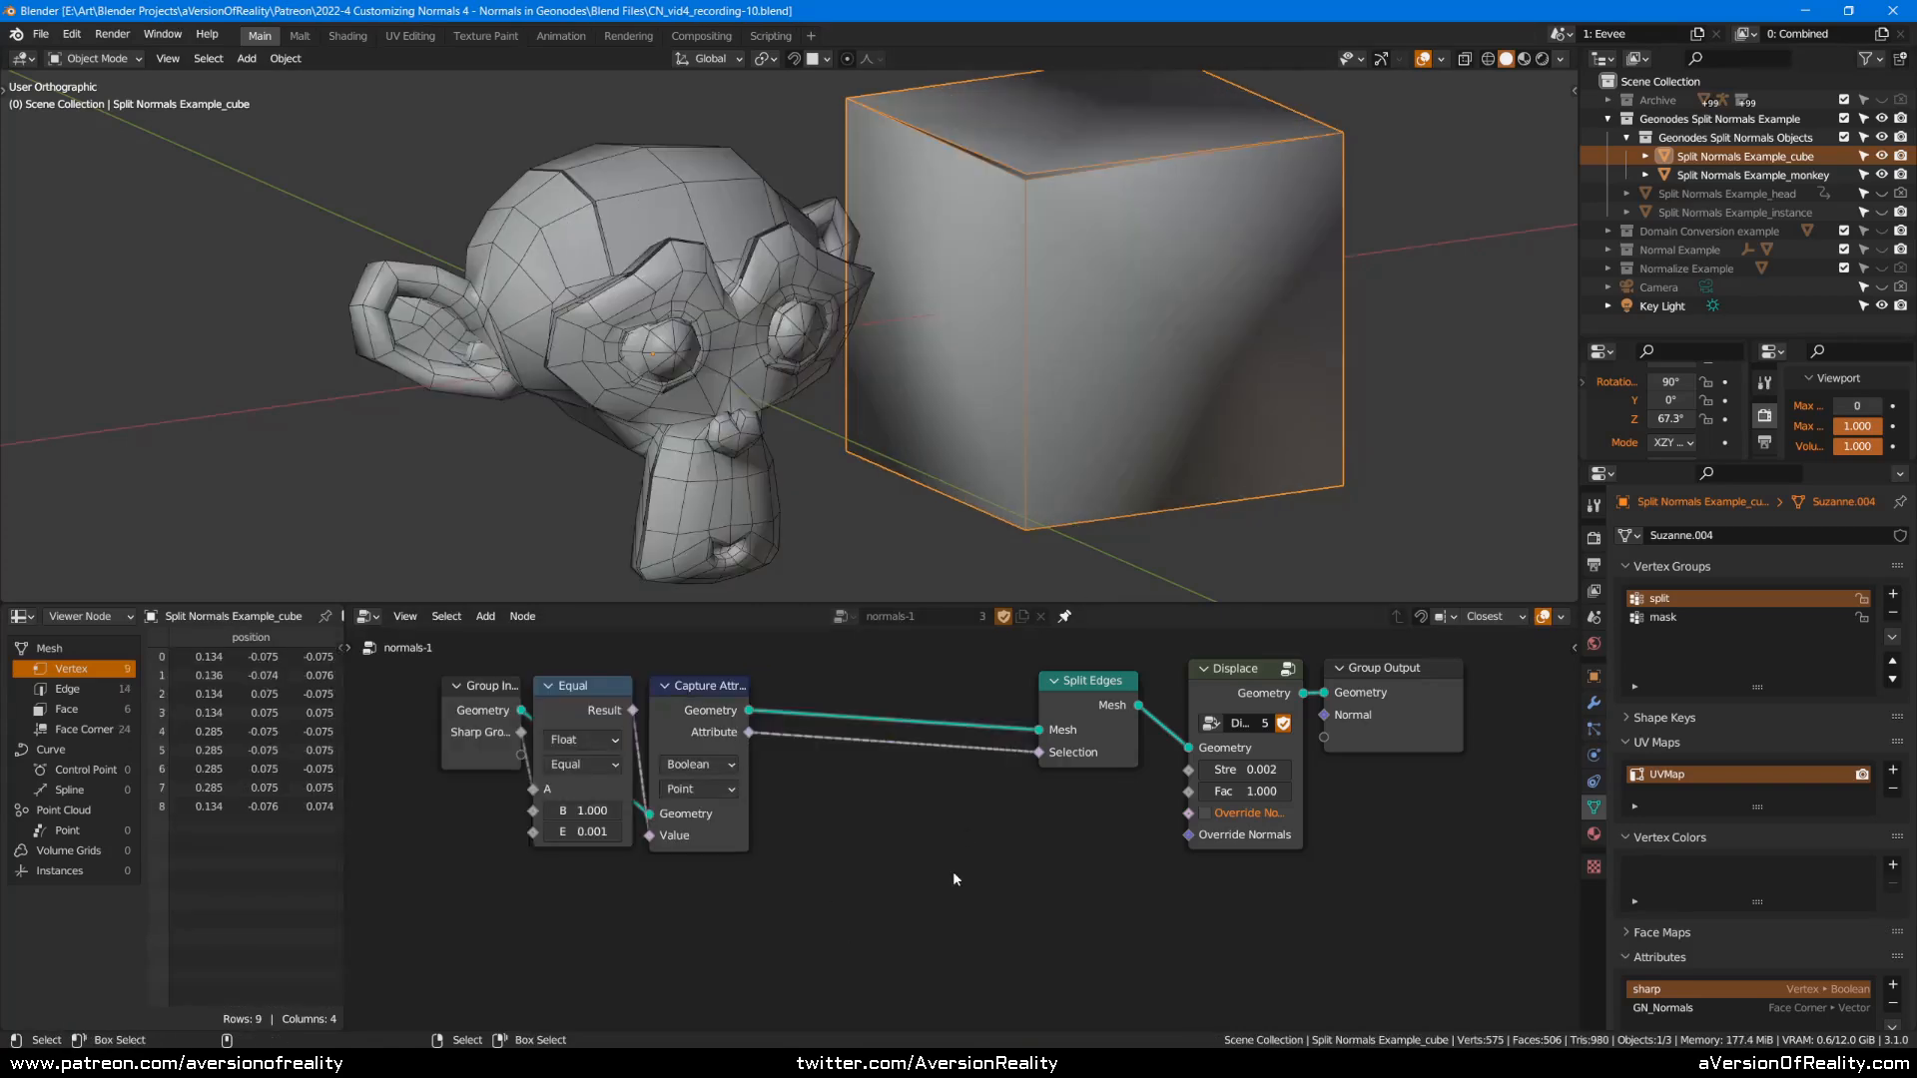
scroll(898, 829, "down", 1)
key("c")
mouse_move(636, 795)
left_mouse_down()
mouse_move(686, 783)
mouse_move(641, 749)
left_mouse_up()
right_click(799, 786)
left_click(905, 700)
right_click_drag(904, 700, 899, 818, "ctrl")
Move the detached Group Input, Equal and Capture Attribute chain up and out of the way.
scroll(898, 818, "down", 1)
key("c")
mouse_move(659, 768)
left_mouse_down()
mouse_move(627, 739)
mouse_move(809, 799)
left_mouse_up()
right_click(829, 809)
key("g")
left_click(719, 715)
Duplicate the Group Input node below the old chain and connect its Geometry to the Mesh input of Split Edges.
left_click(544, 681)
key("shift+d")
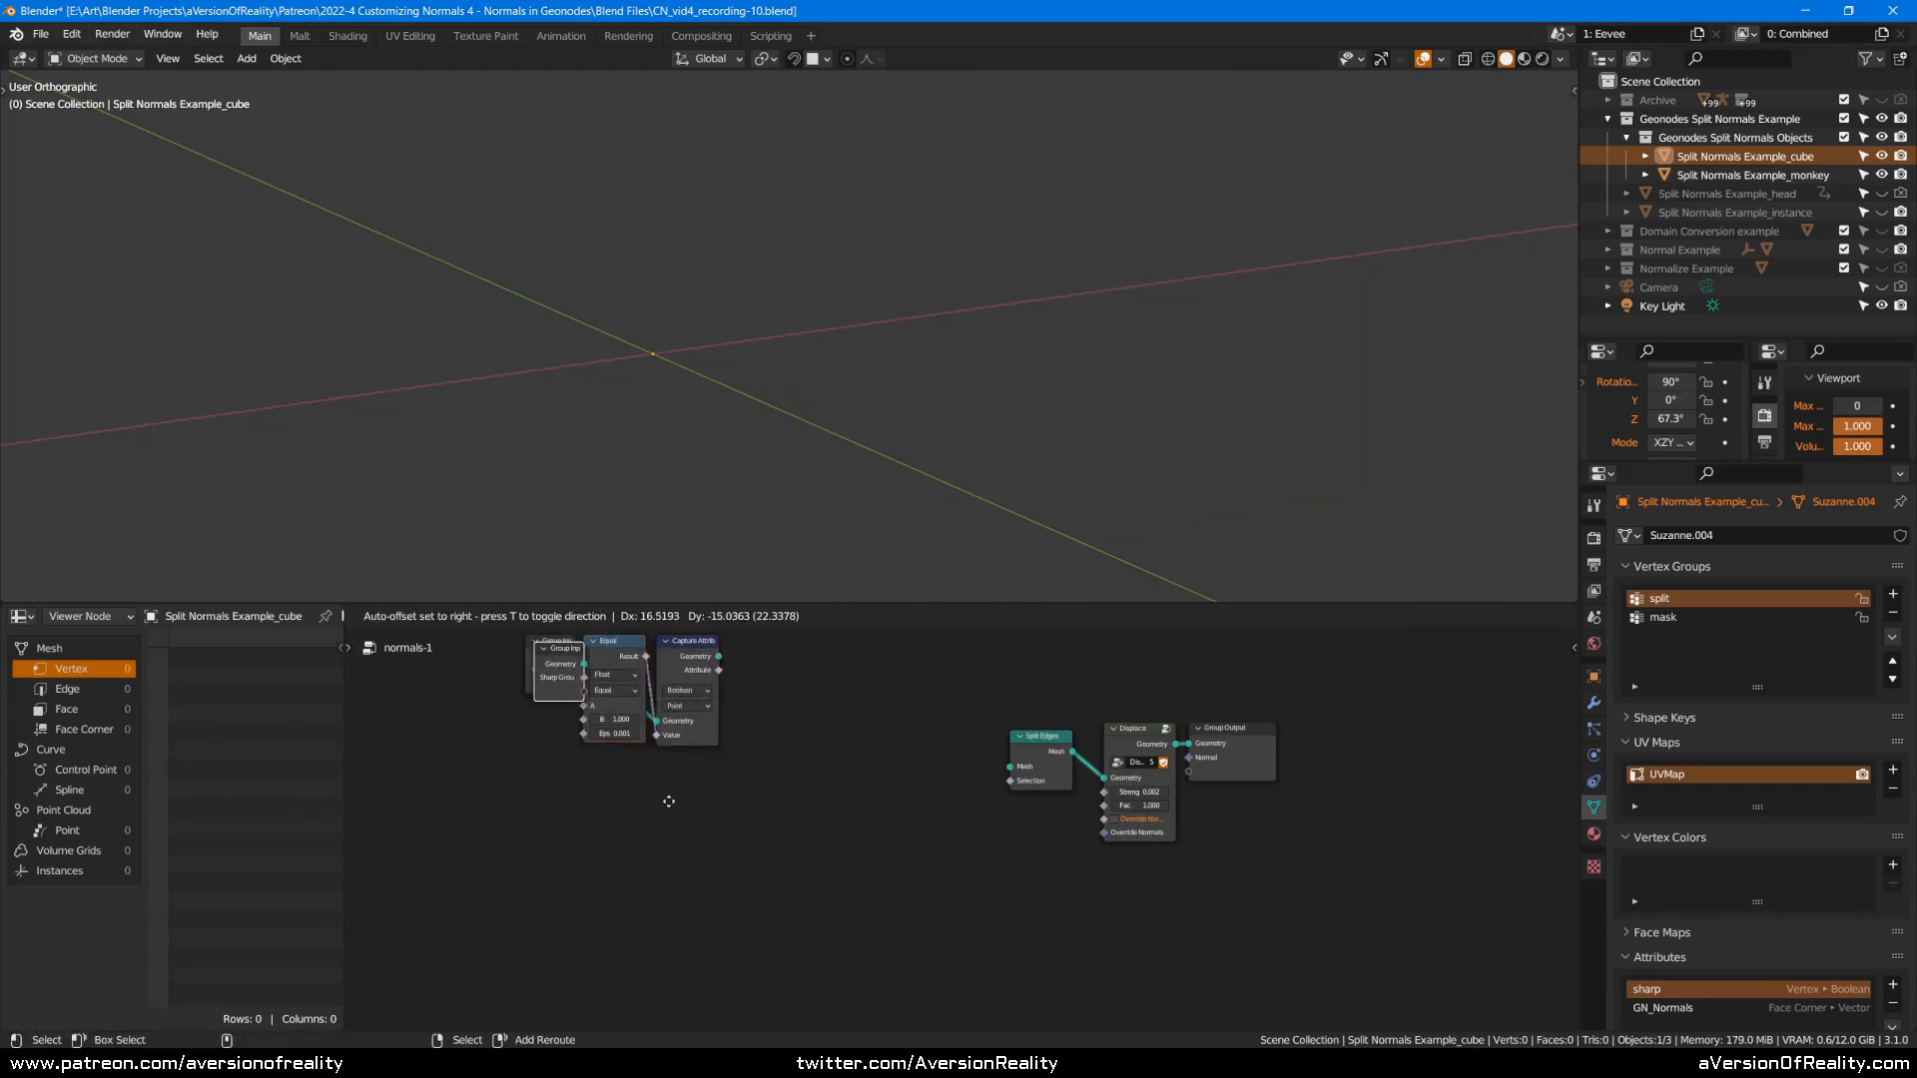
left_click(749, 879)
left_click_drag(787, 871, 1021, 769)
scroll(1059, 855, "up", 3)
Mute Split Edges, try the cube's EdgeSplit modifier at edge angles of 93° and 89°, then set 97° and disable it in the viewport.
left_click(1062, 699)
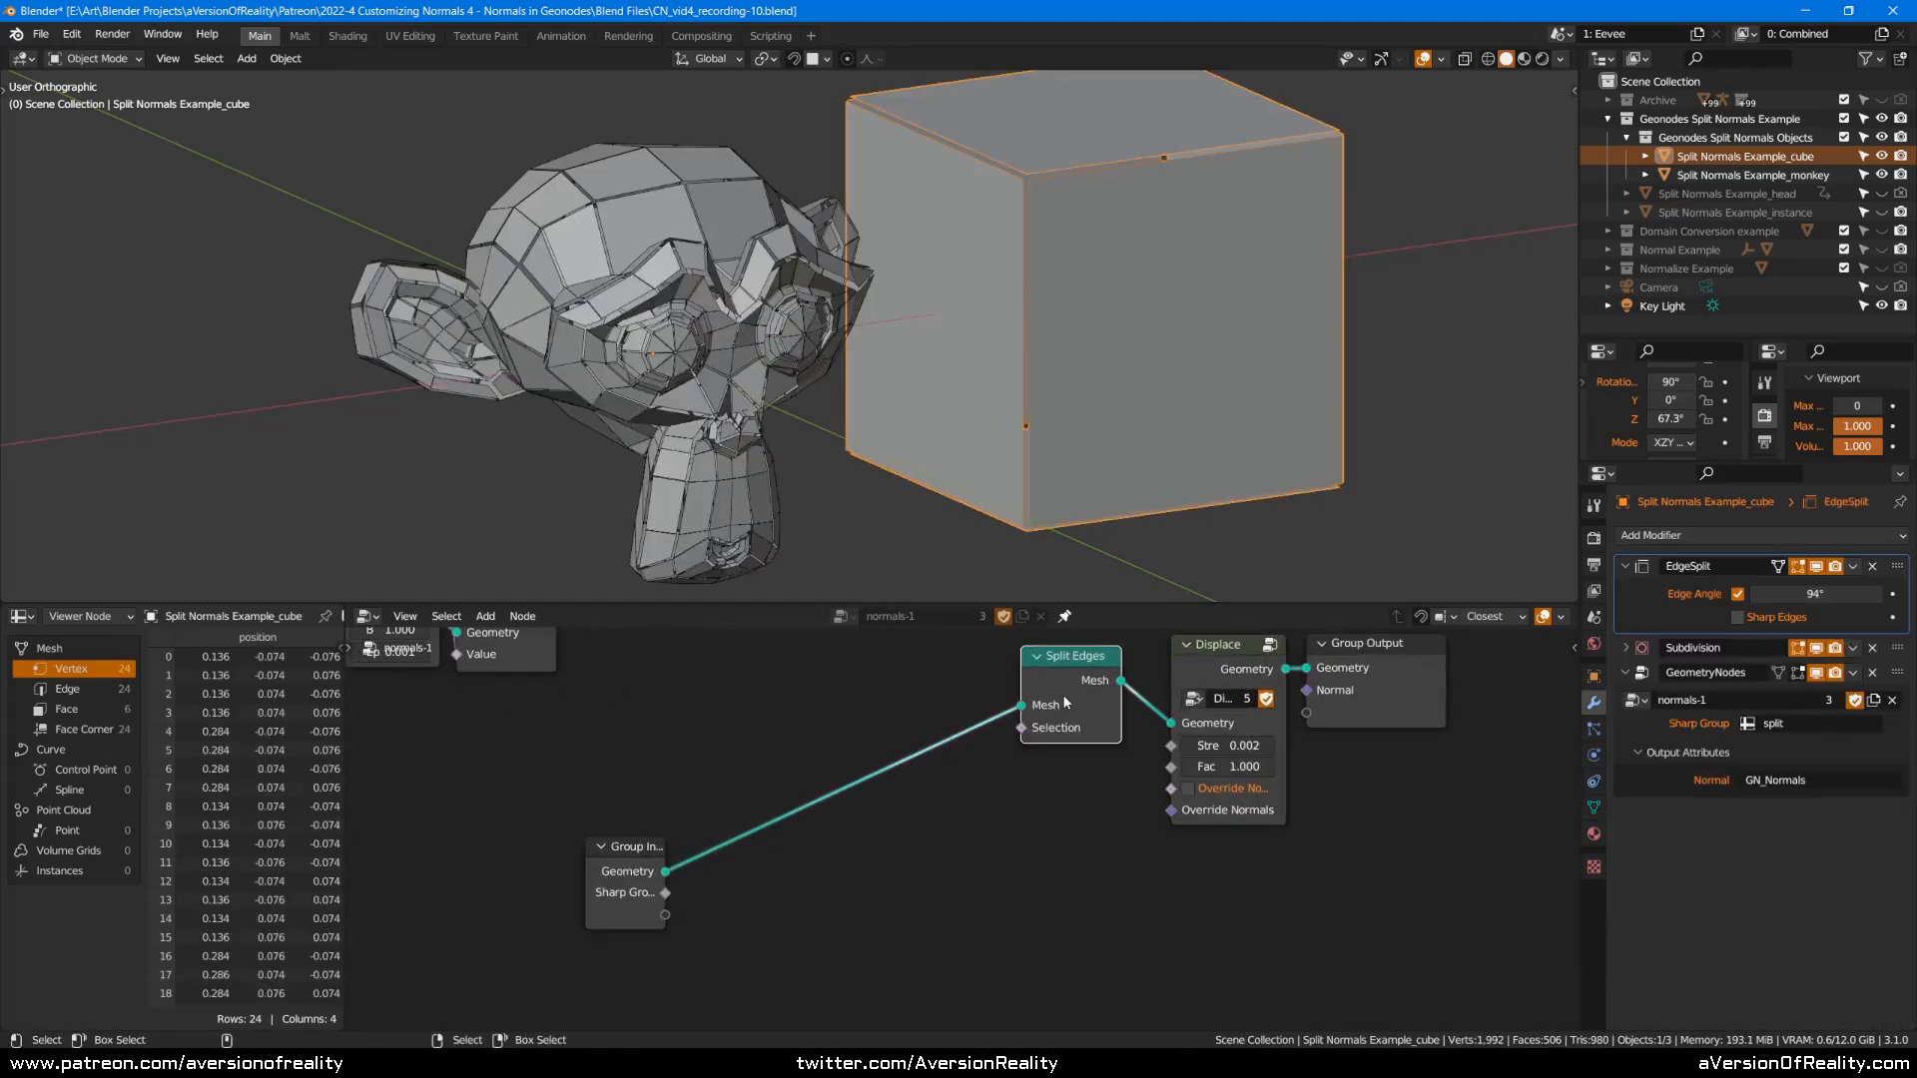
key("m")
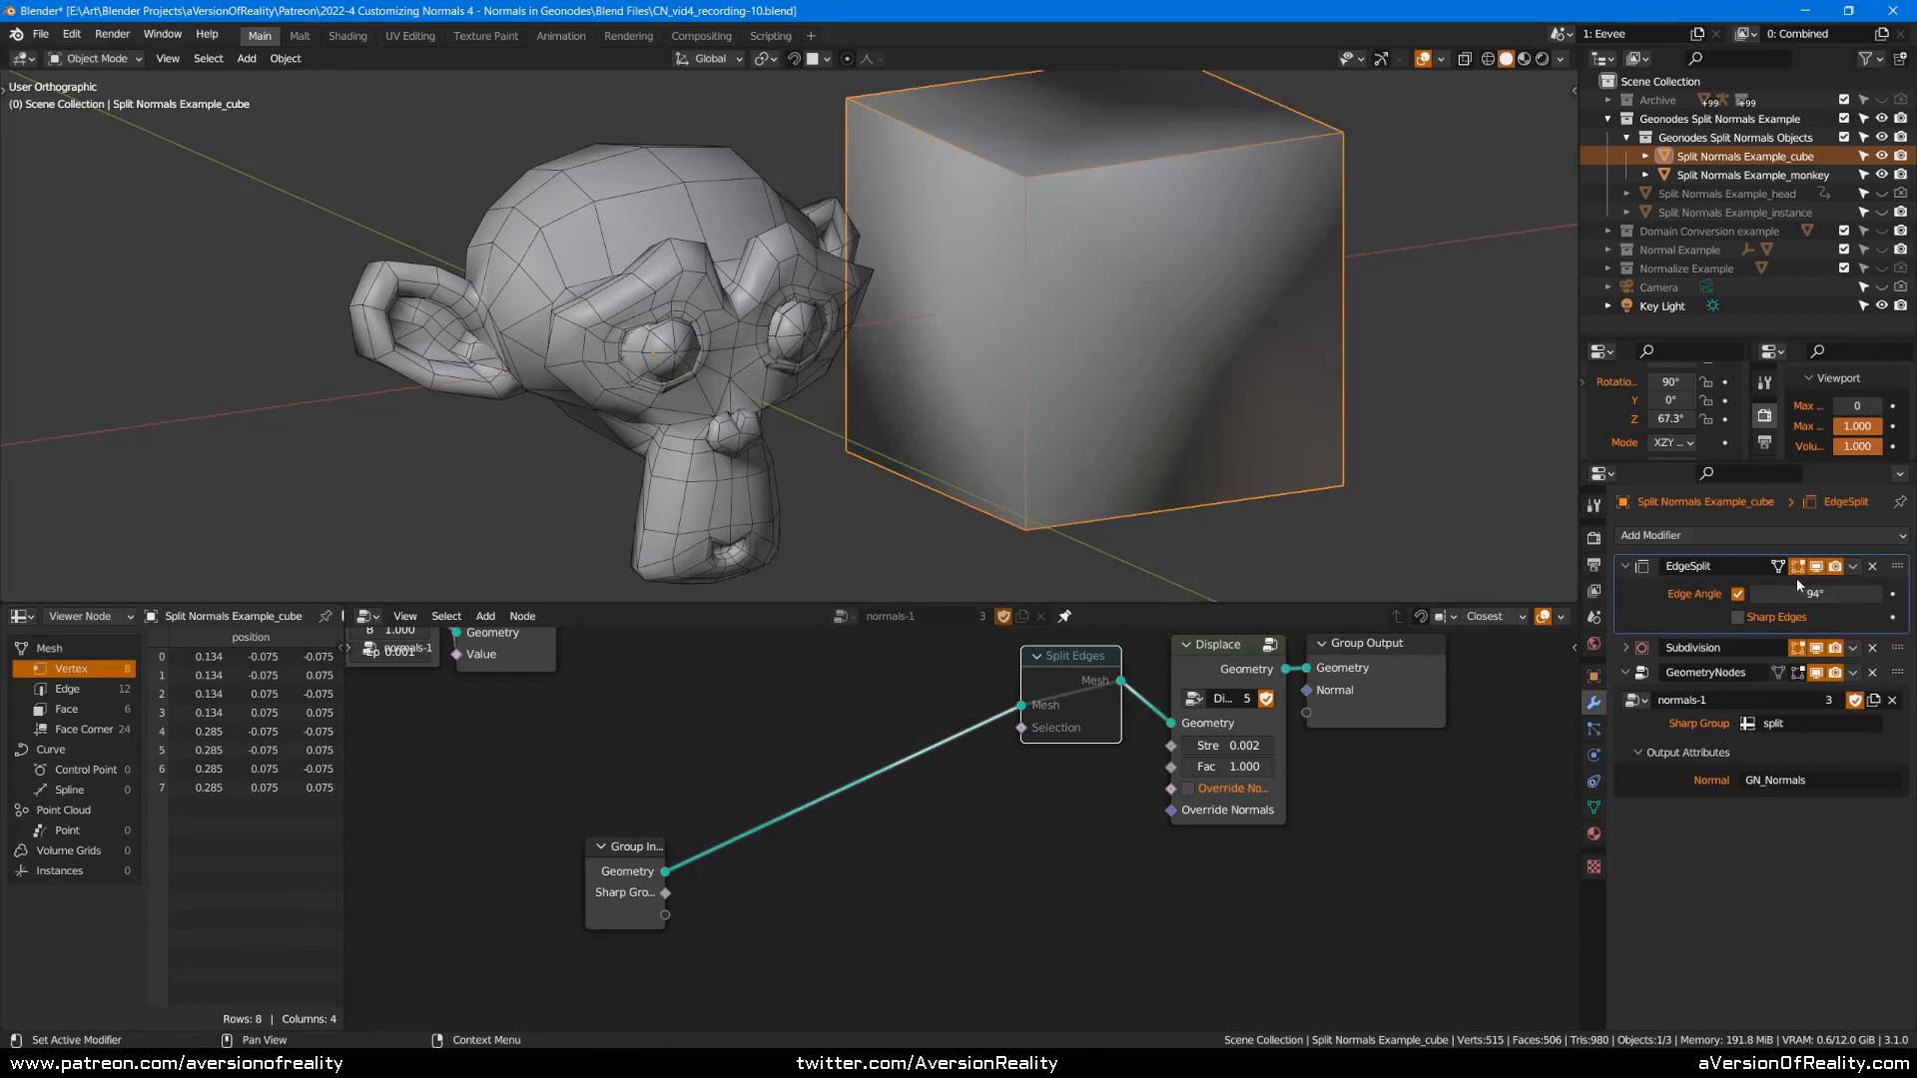
left_click_drag(1825, 594, 1822, 595)
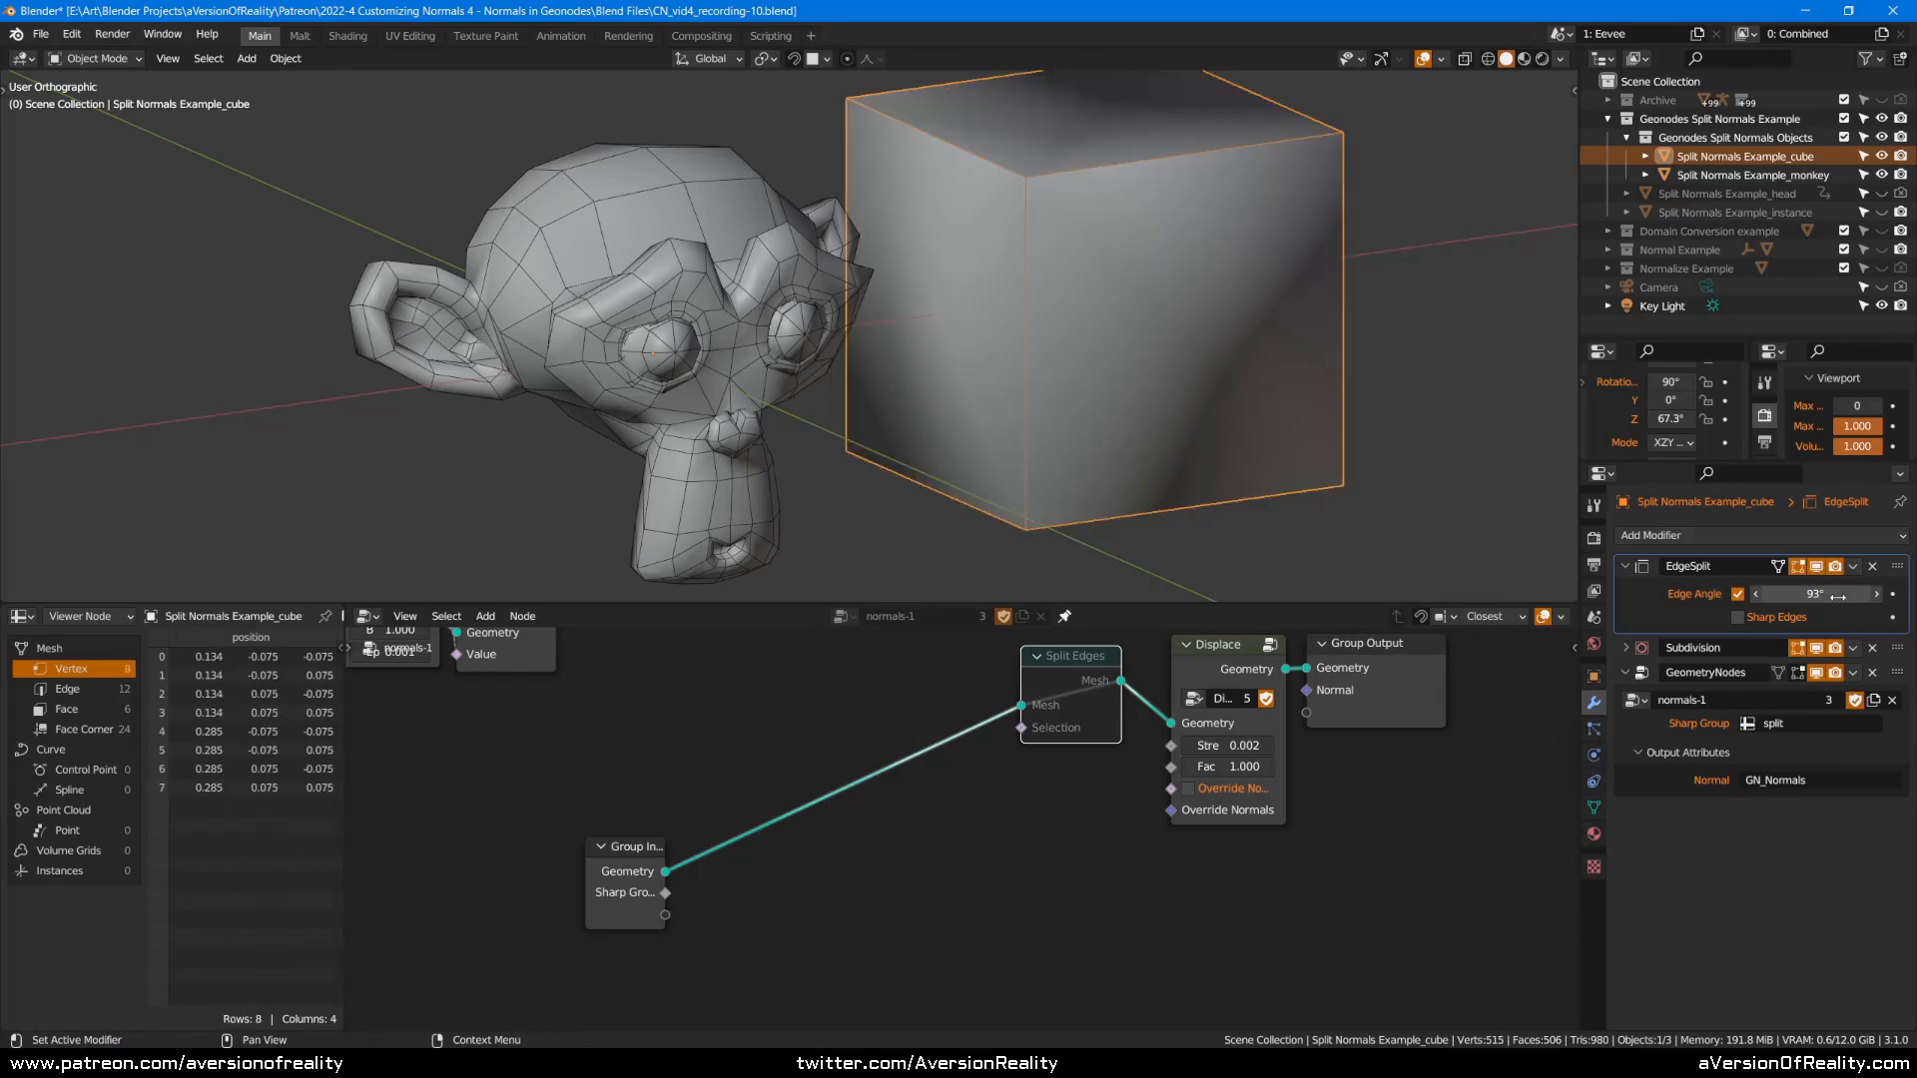
left_click_drag(1835, 596, 1831, 596)
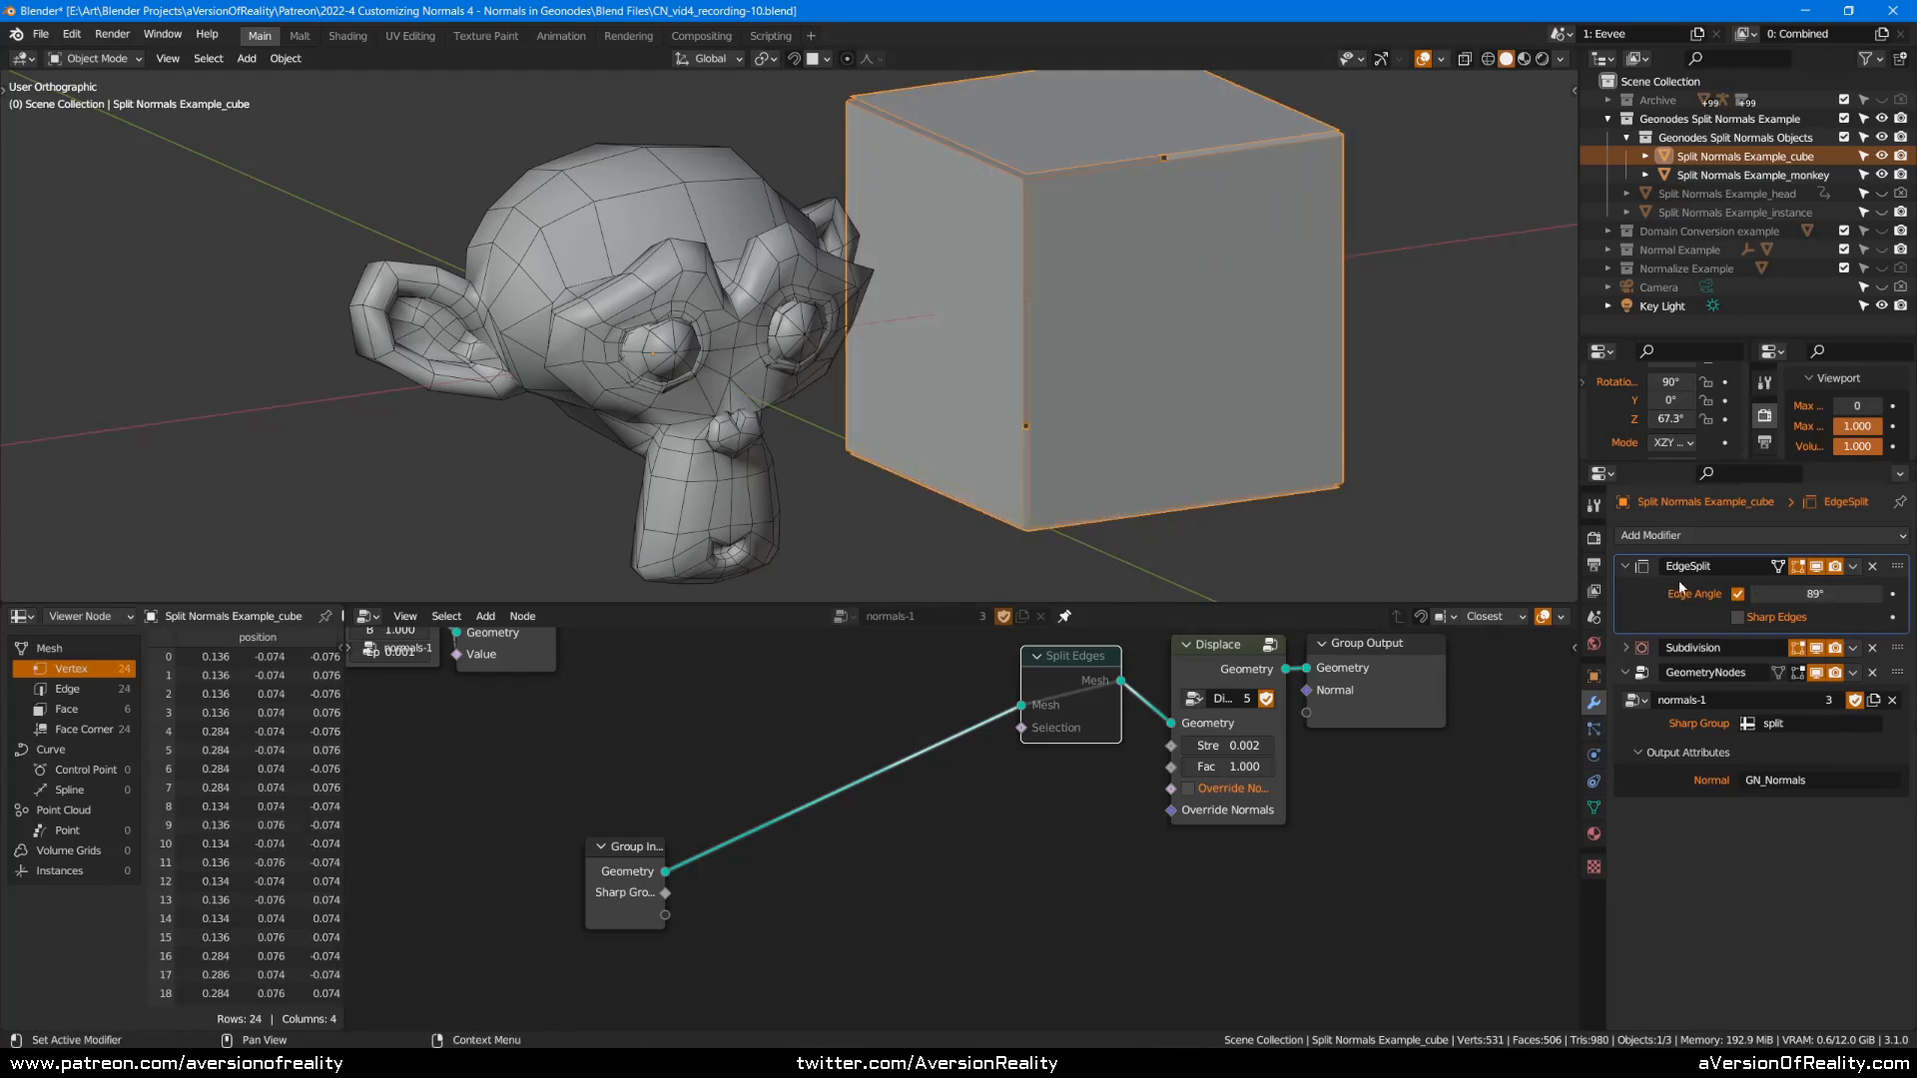
left_click_drag(1803, 596, 1809, 596)
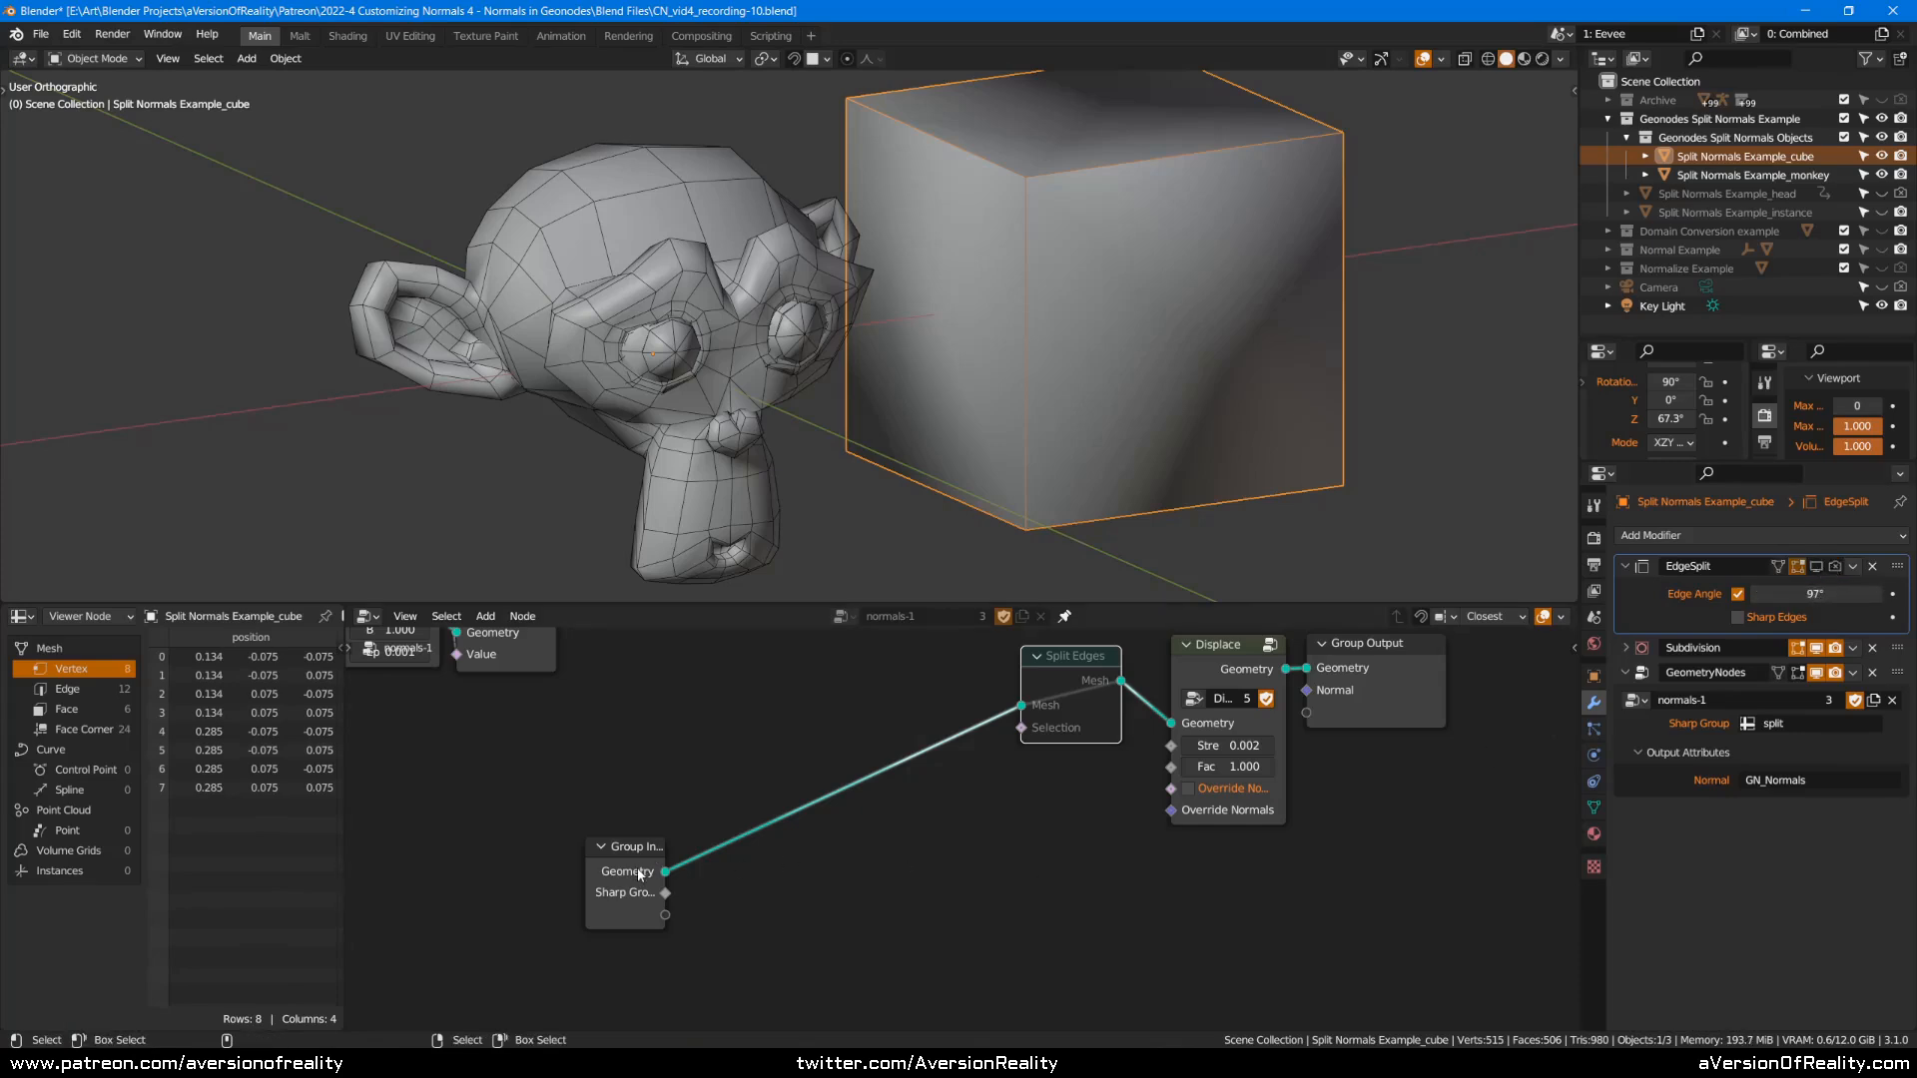
Add a new float input named Split Angle to the normals-1 node group.
left_click_drag(665, 872, 699, 822)
key("Escape")
key("n")
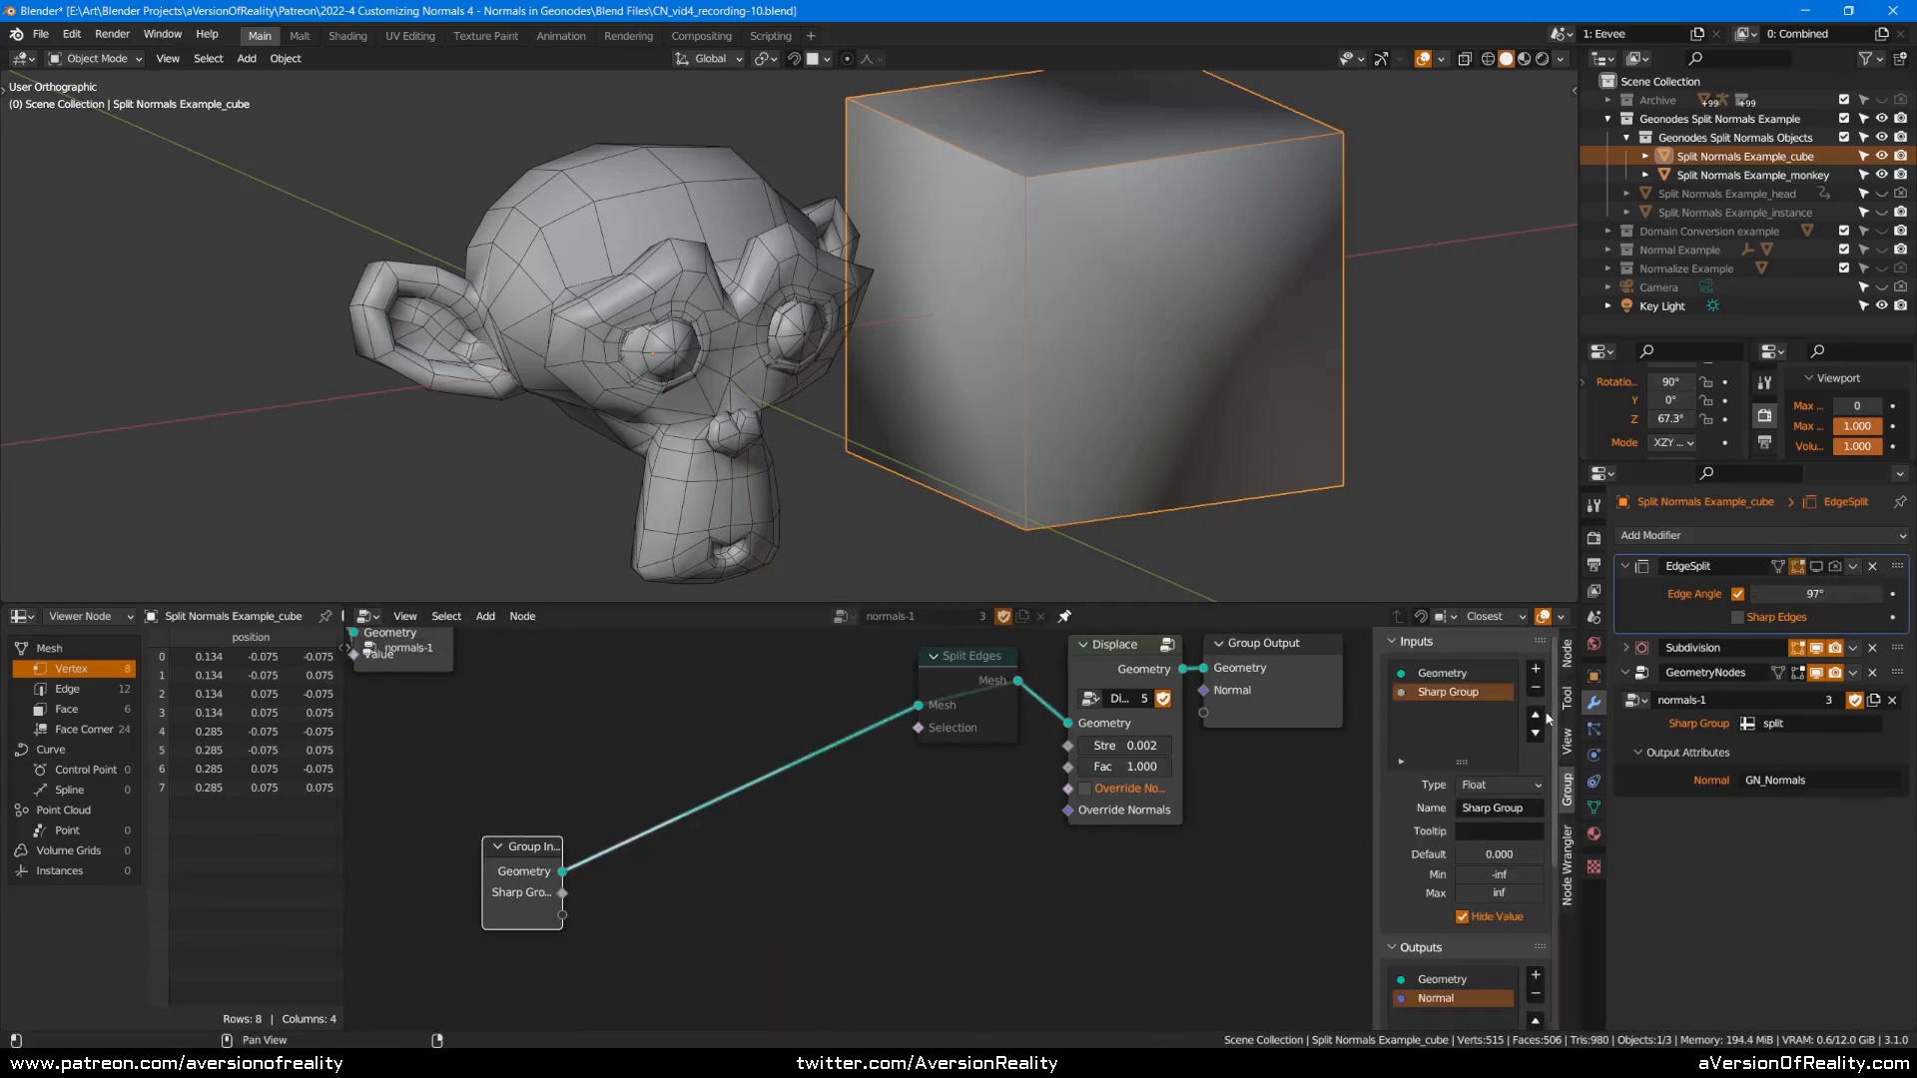
left_click(1537, 670)
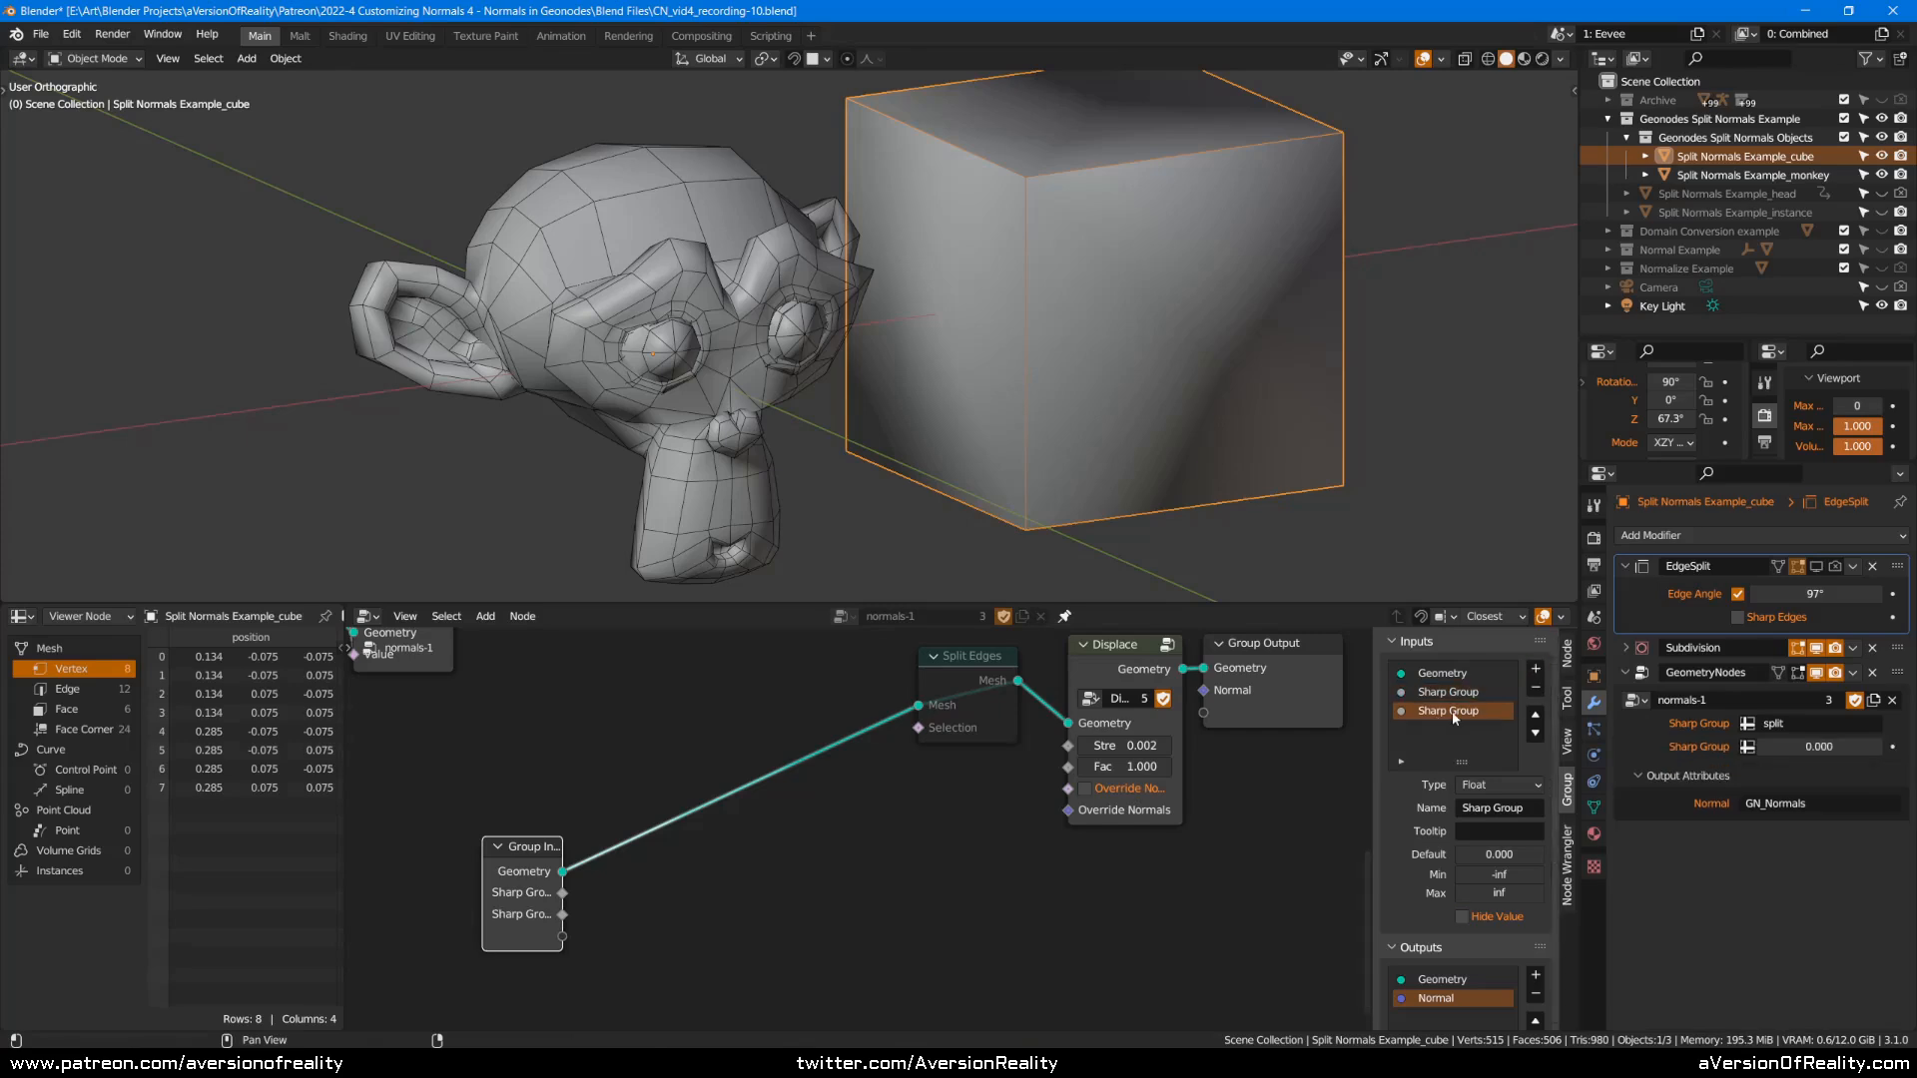
type("Split Angle")
key("Return")
Give the Split Angle input a minimum of 0, a maximum of 180 and a default of 70.
left_click(1498, 875)
type("0")
left_click(1516, 894)
type("180")
key("Return")
middle_click_drag(865, 859, 849, 871)
left_click(848, 871)
left_click(1508, 851)
type("70")
key("Return")
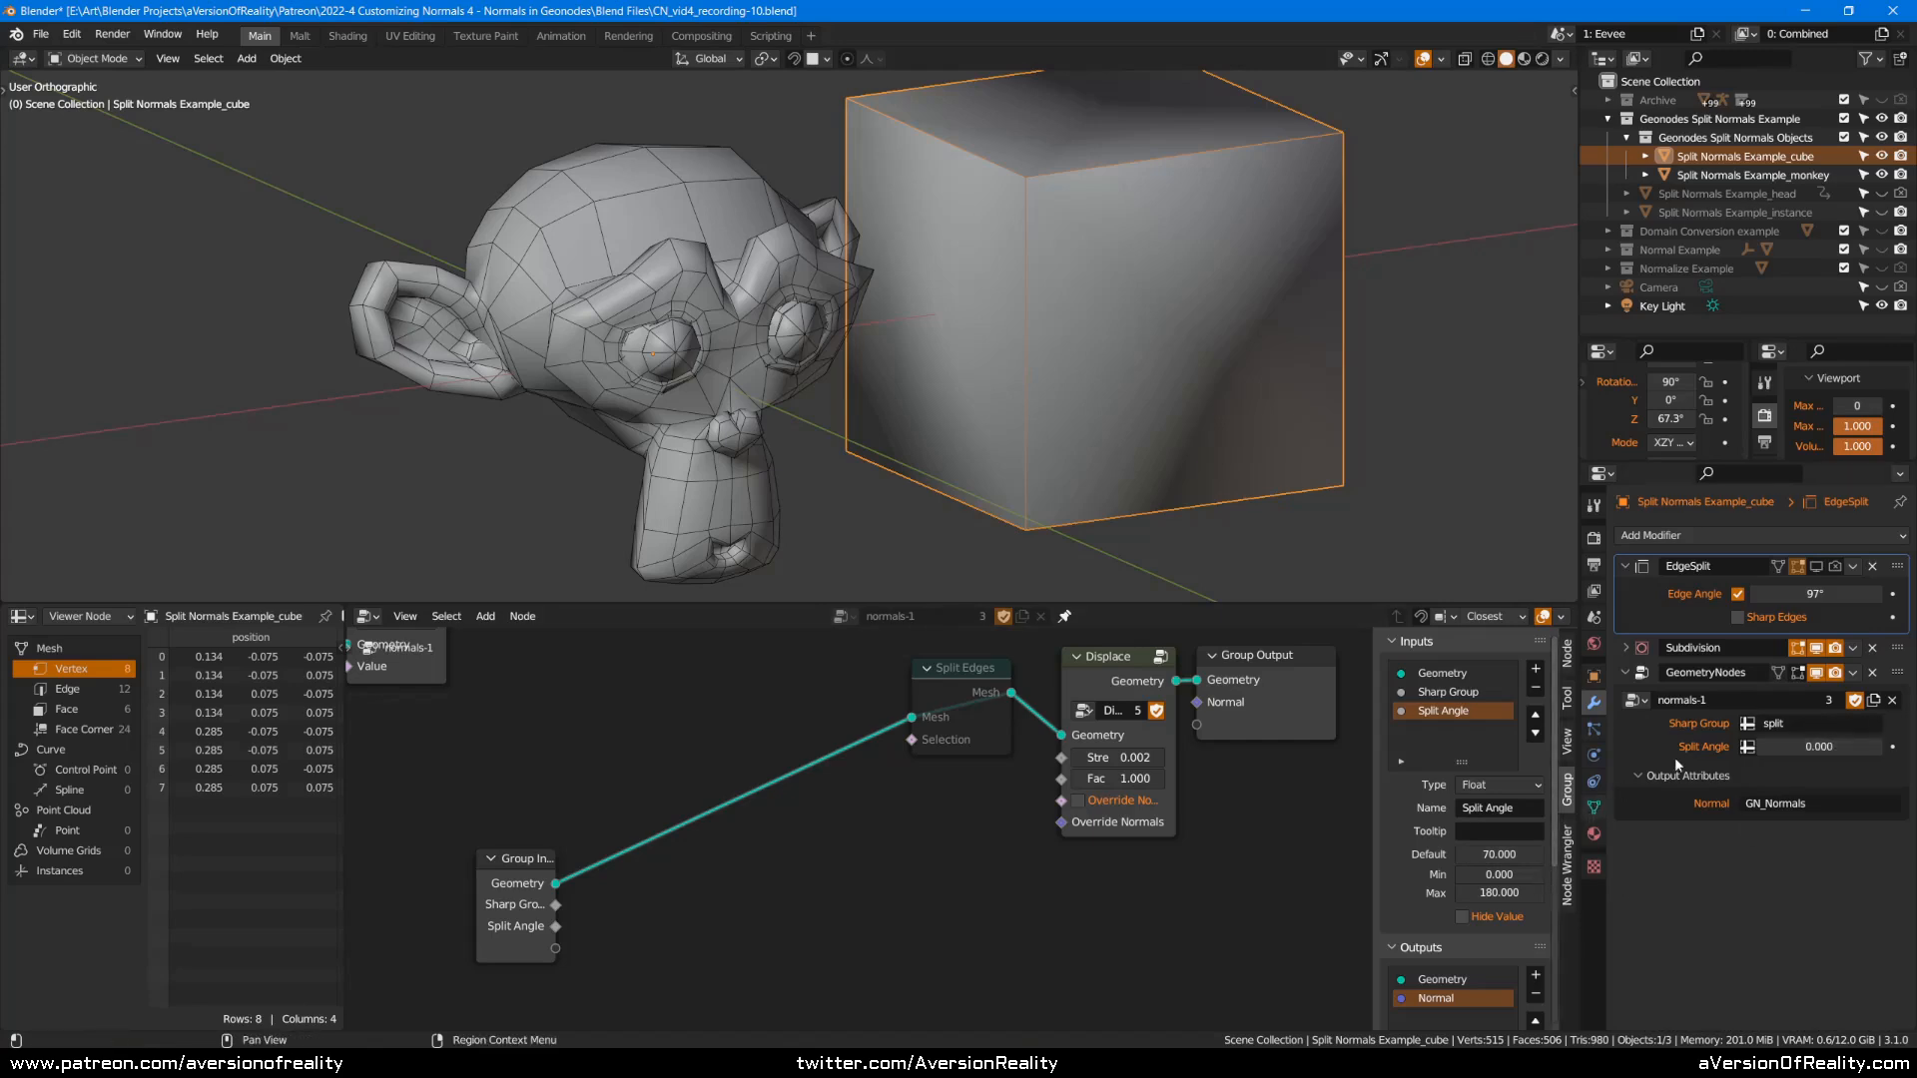
Set Split Angle to 70 in the GeometryNodes modifier of both the cube and the monkey.
left_click(1820, 746)
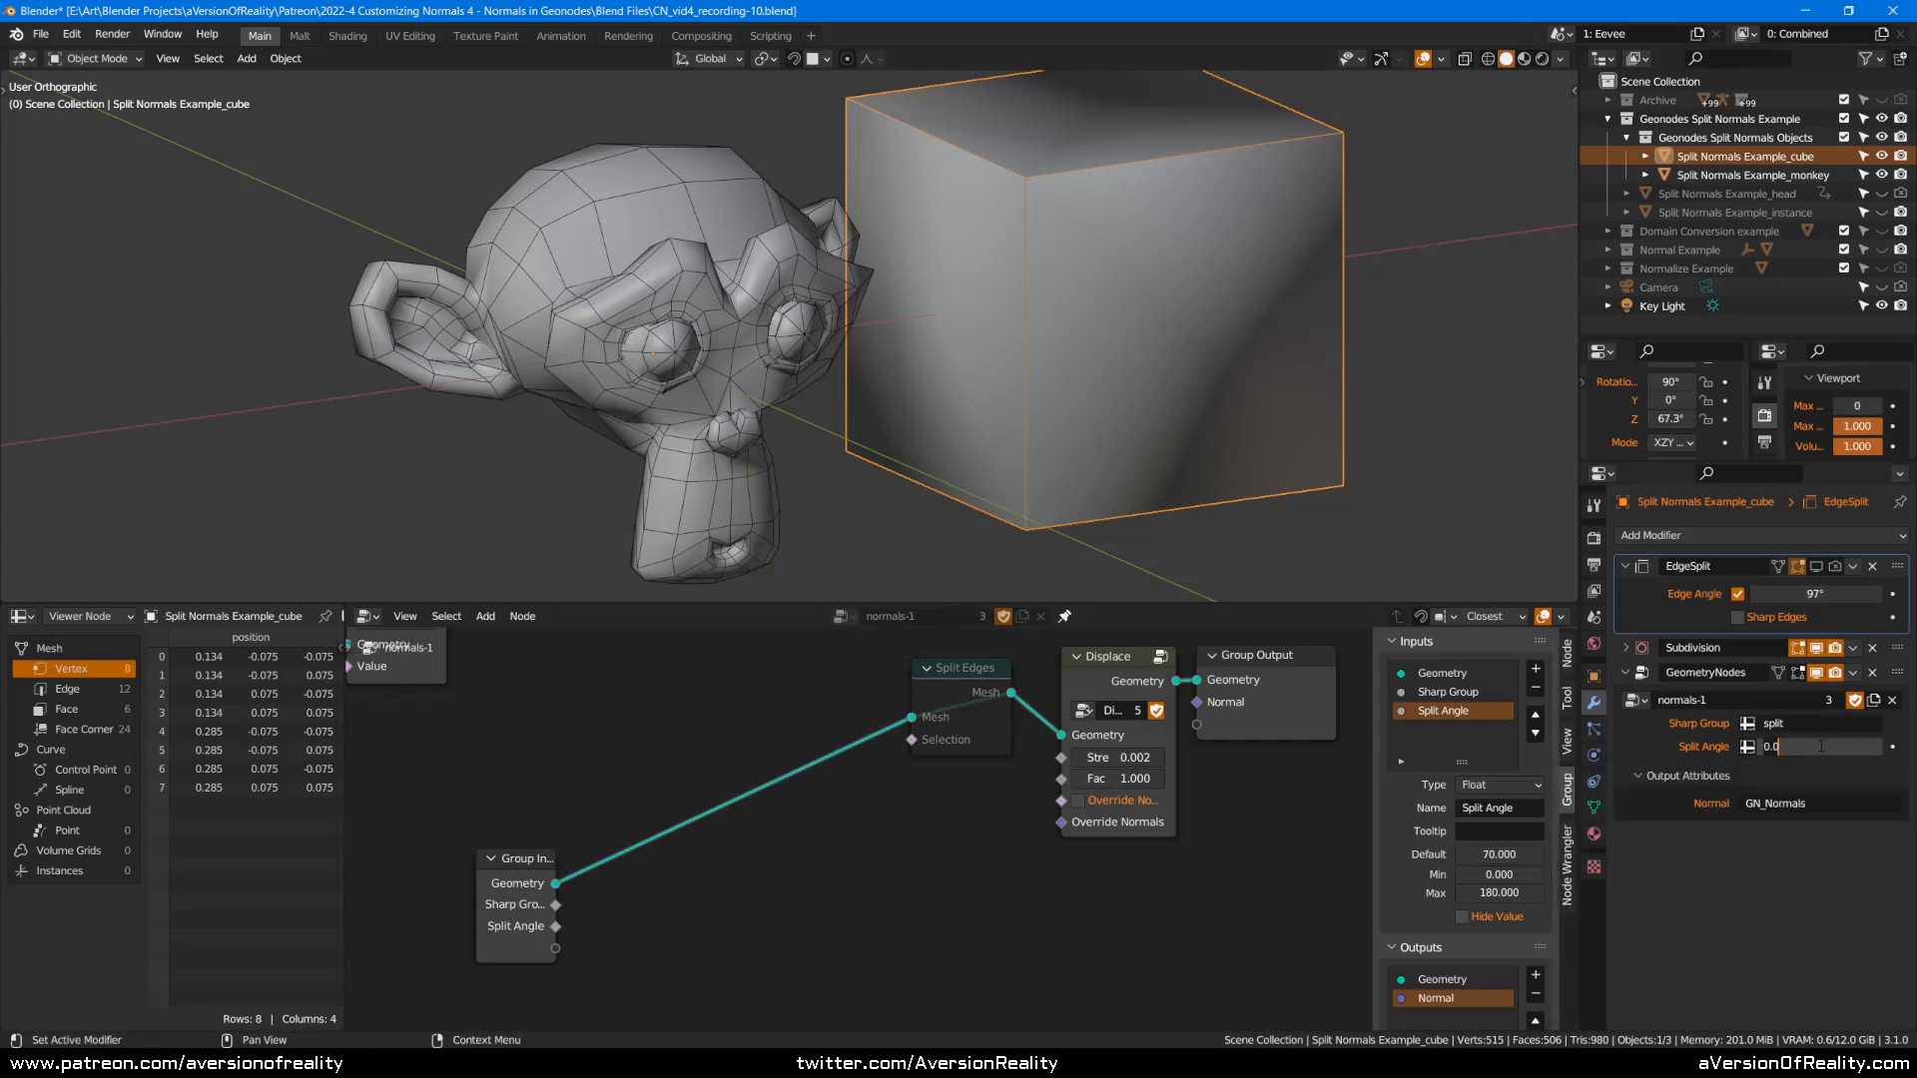
type("70")
key("Return")
left_click(702, 313)
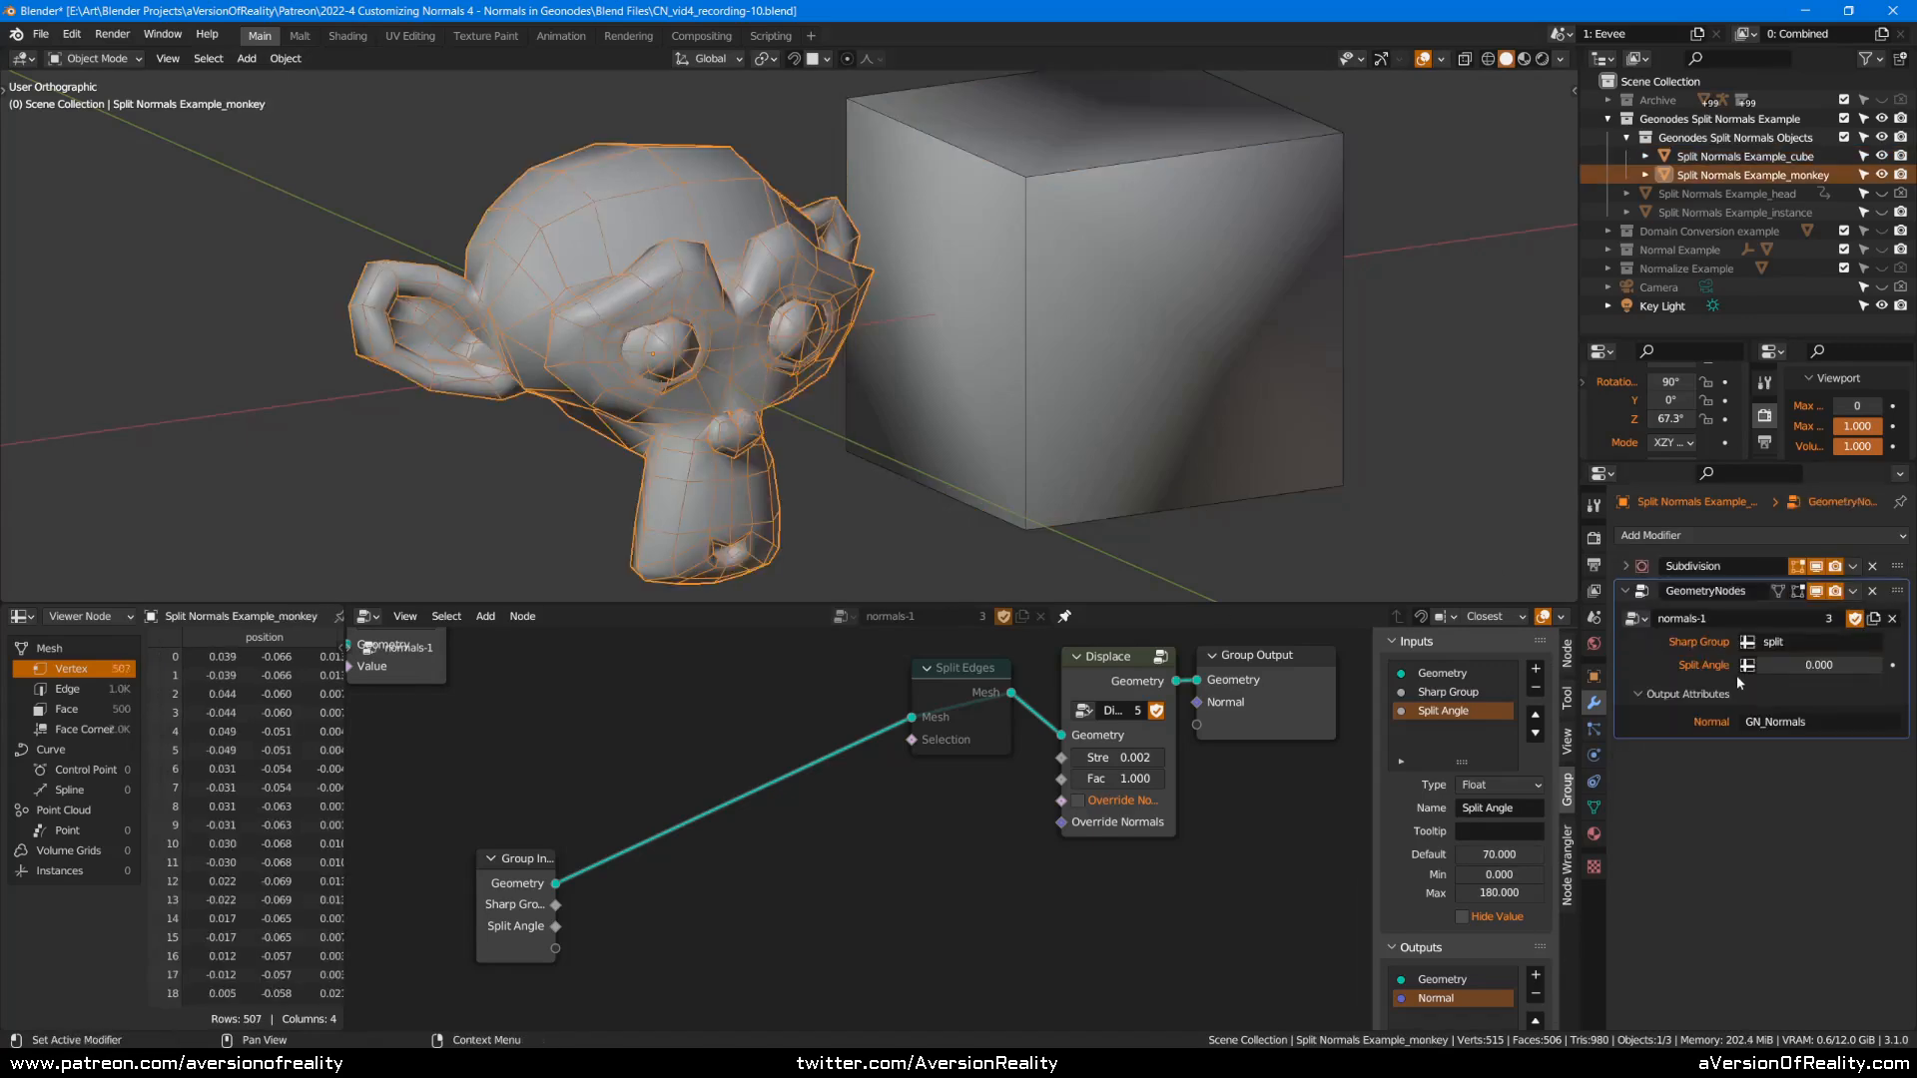
left_click(1798, 667)
type("70")
key("Return")
Move Group Input level with Split Edges and add an Edge Angle node below it.
left_click_drag(534, 884, 491, 764)
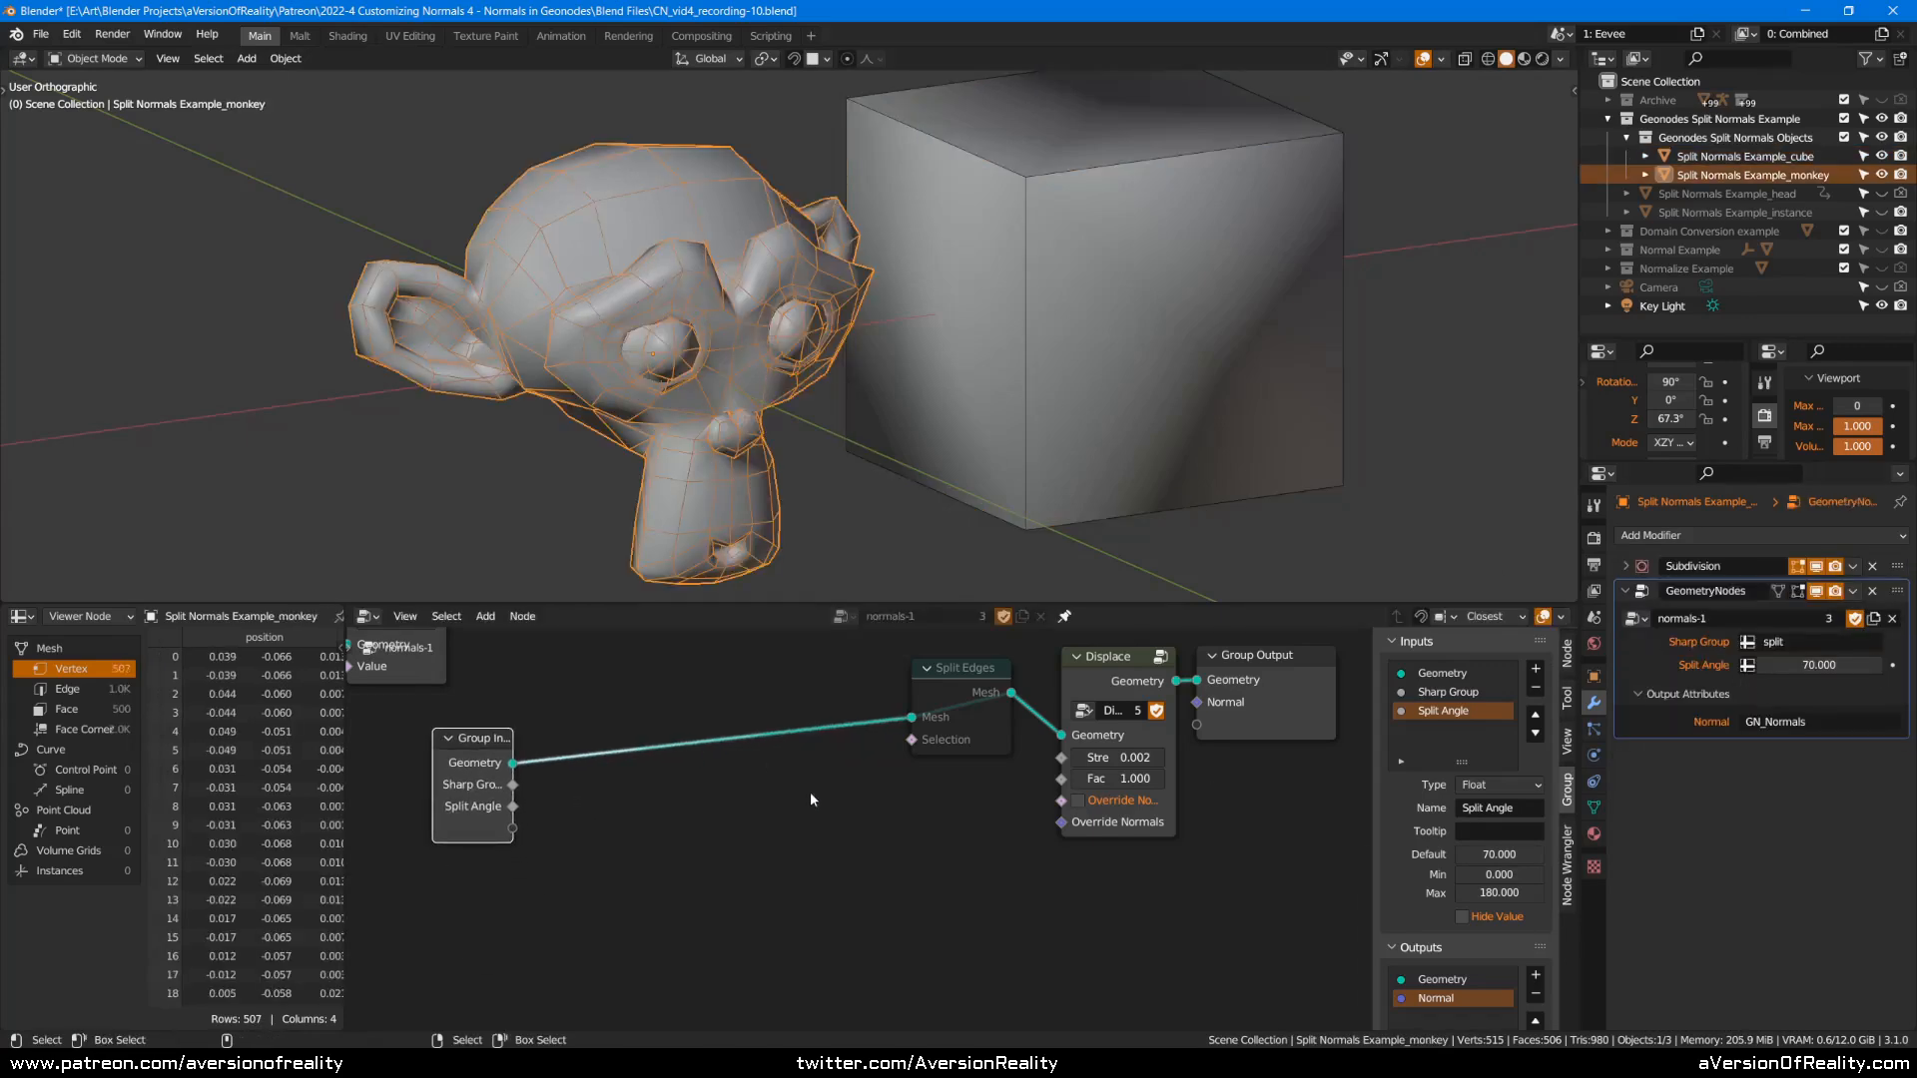
left_click(811, 787)
scroll(713, 827, "up", 2)
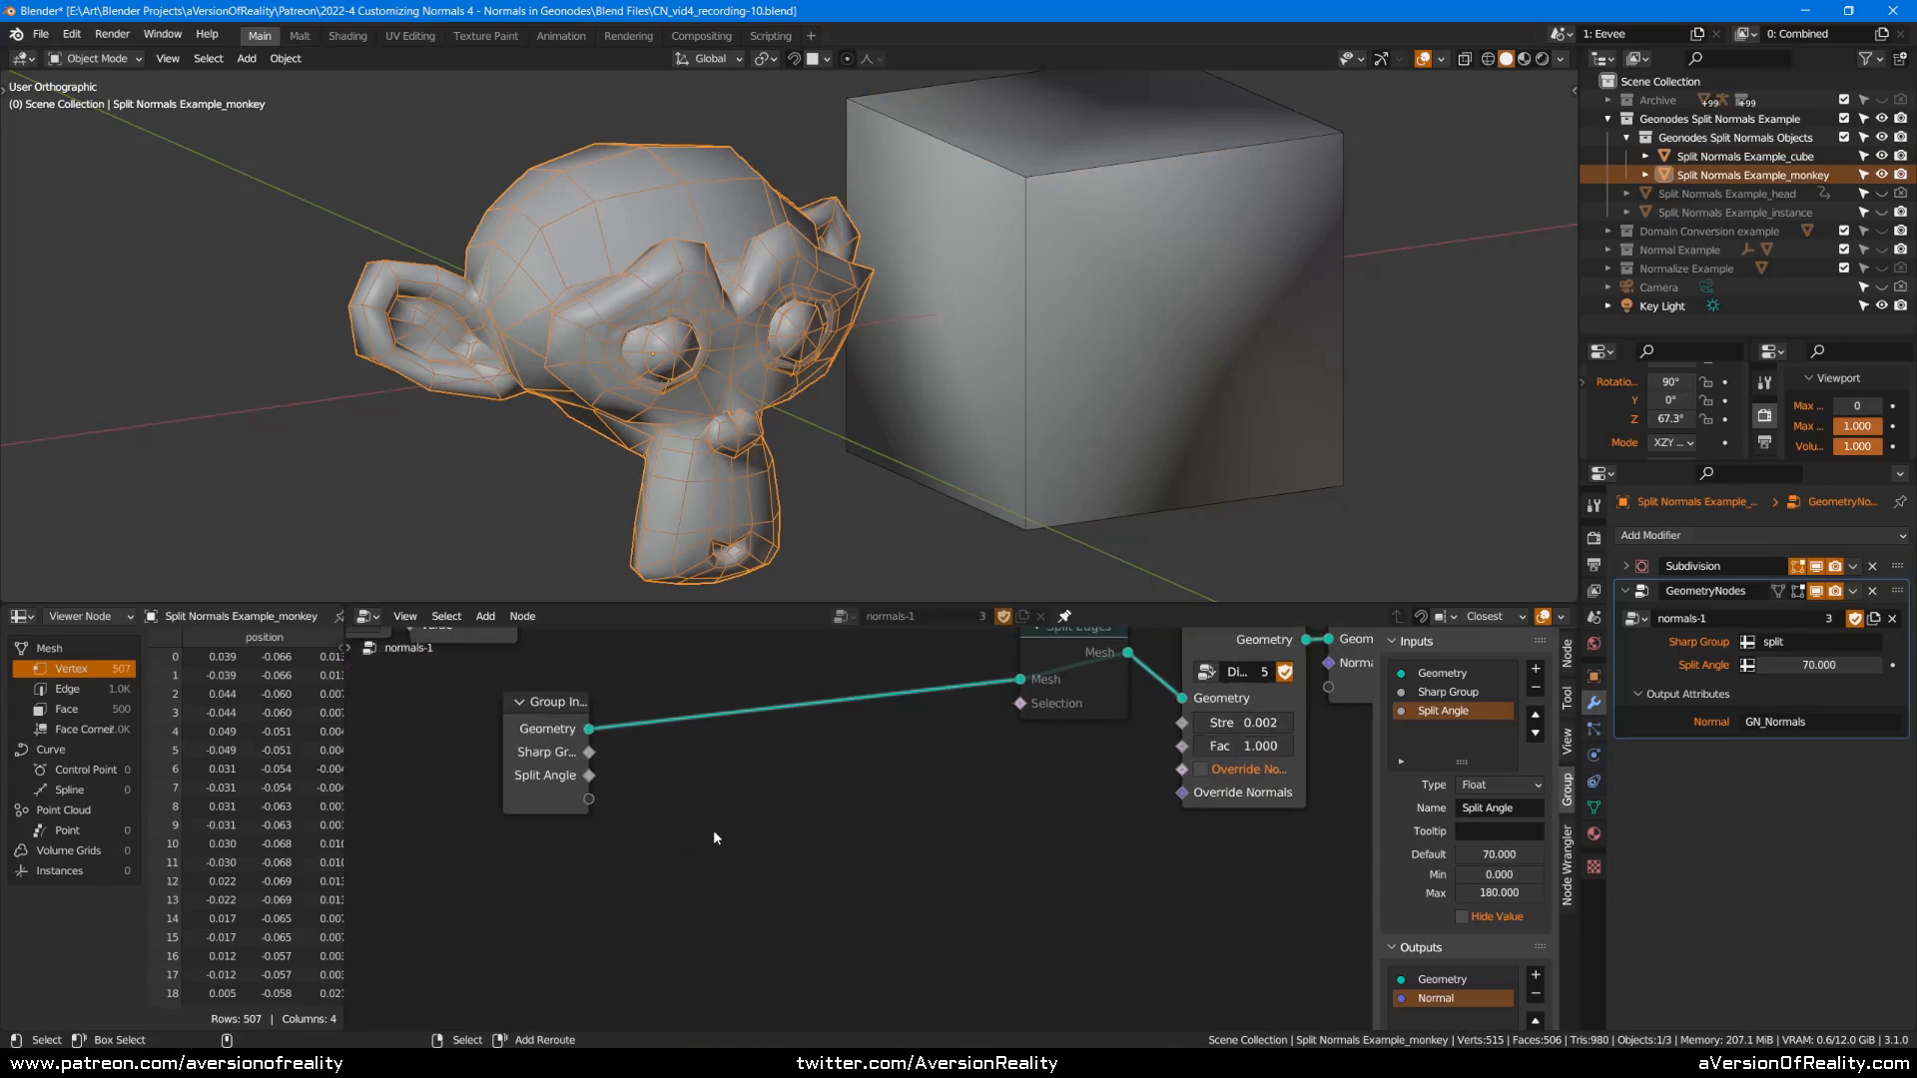
key("shift+a")
mouse_move(684, 719)
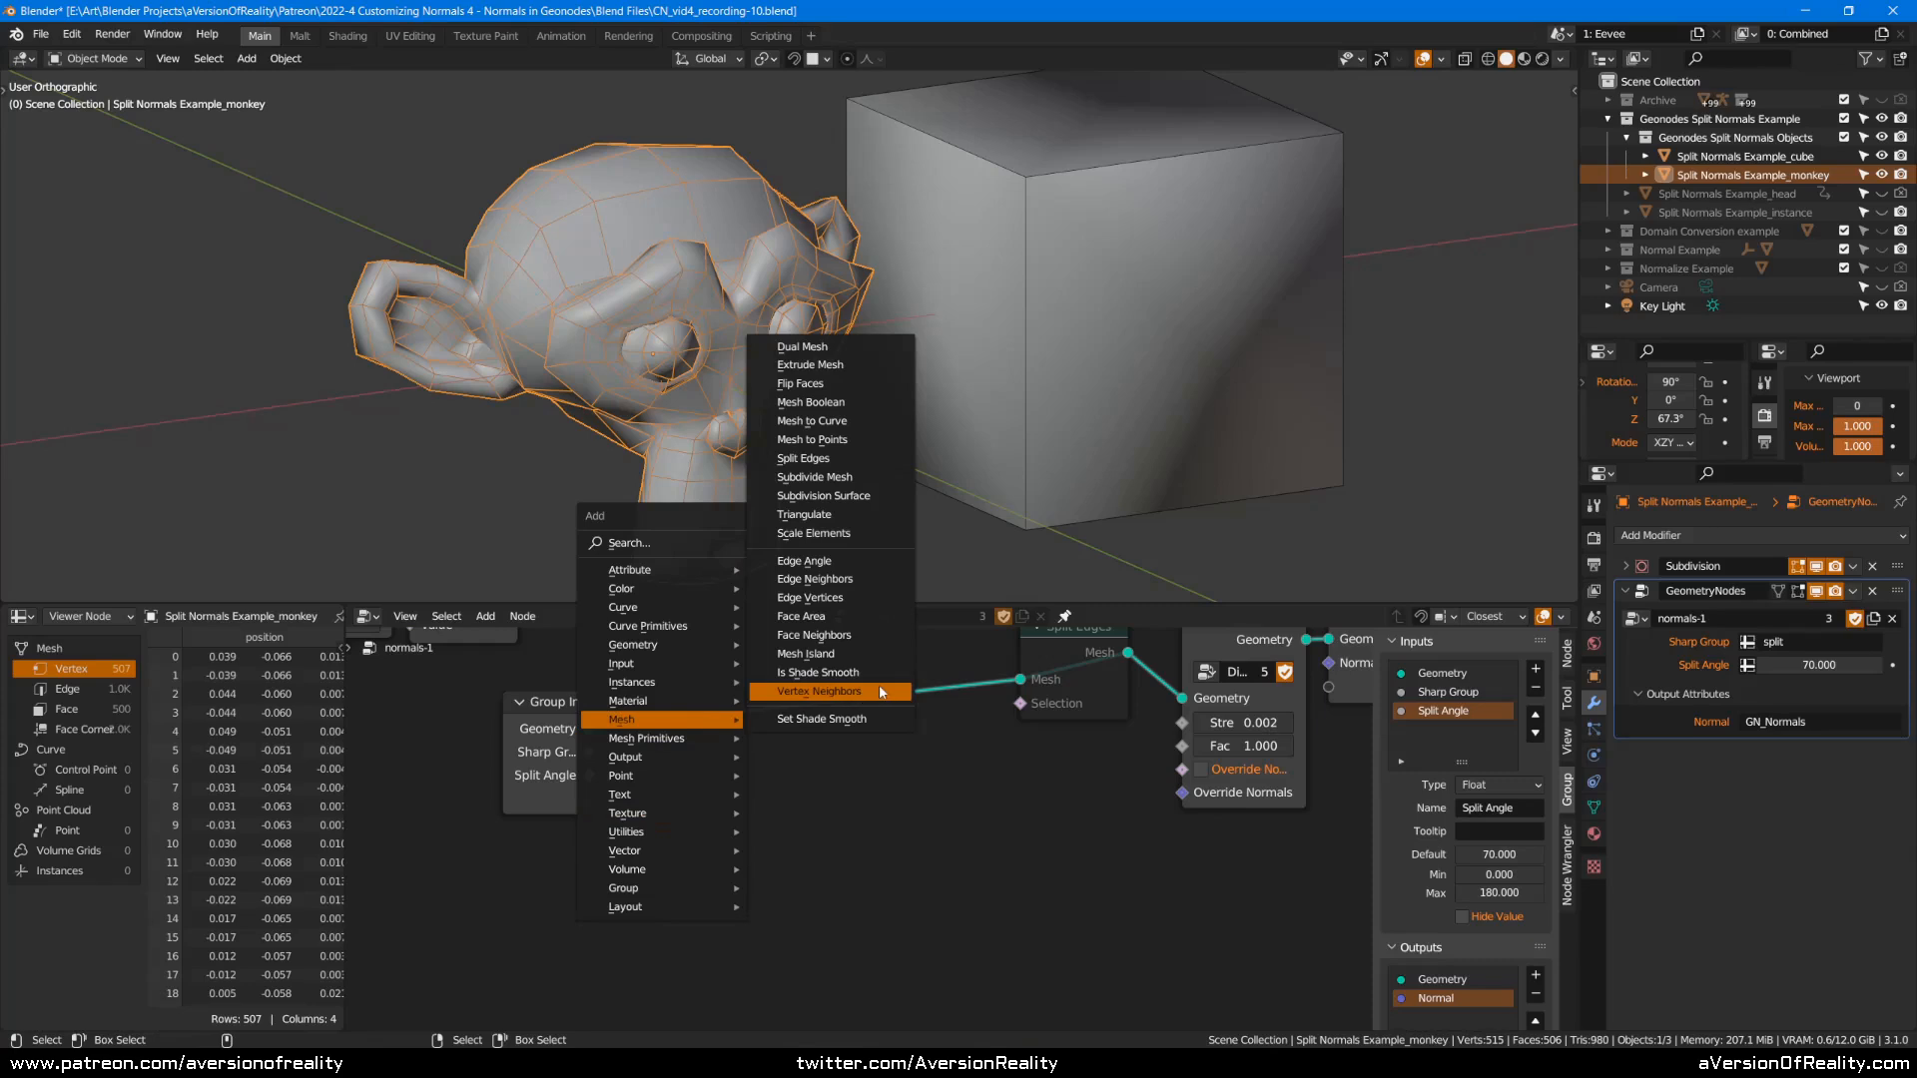
left_click(839, 561)
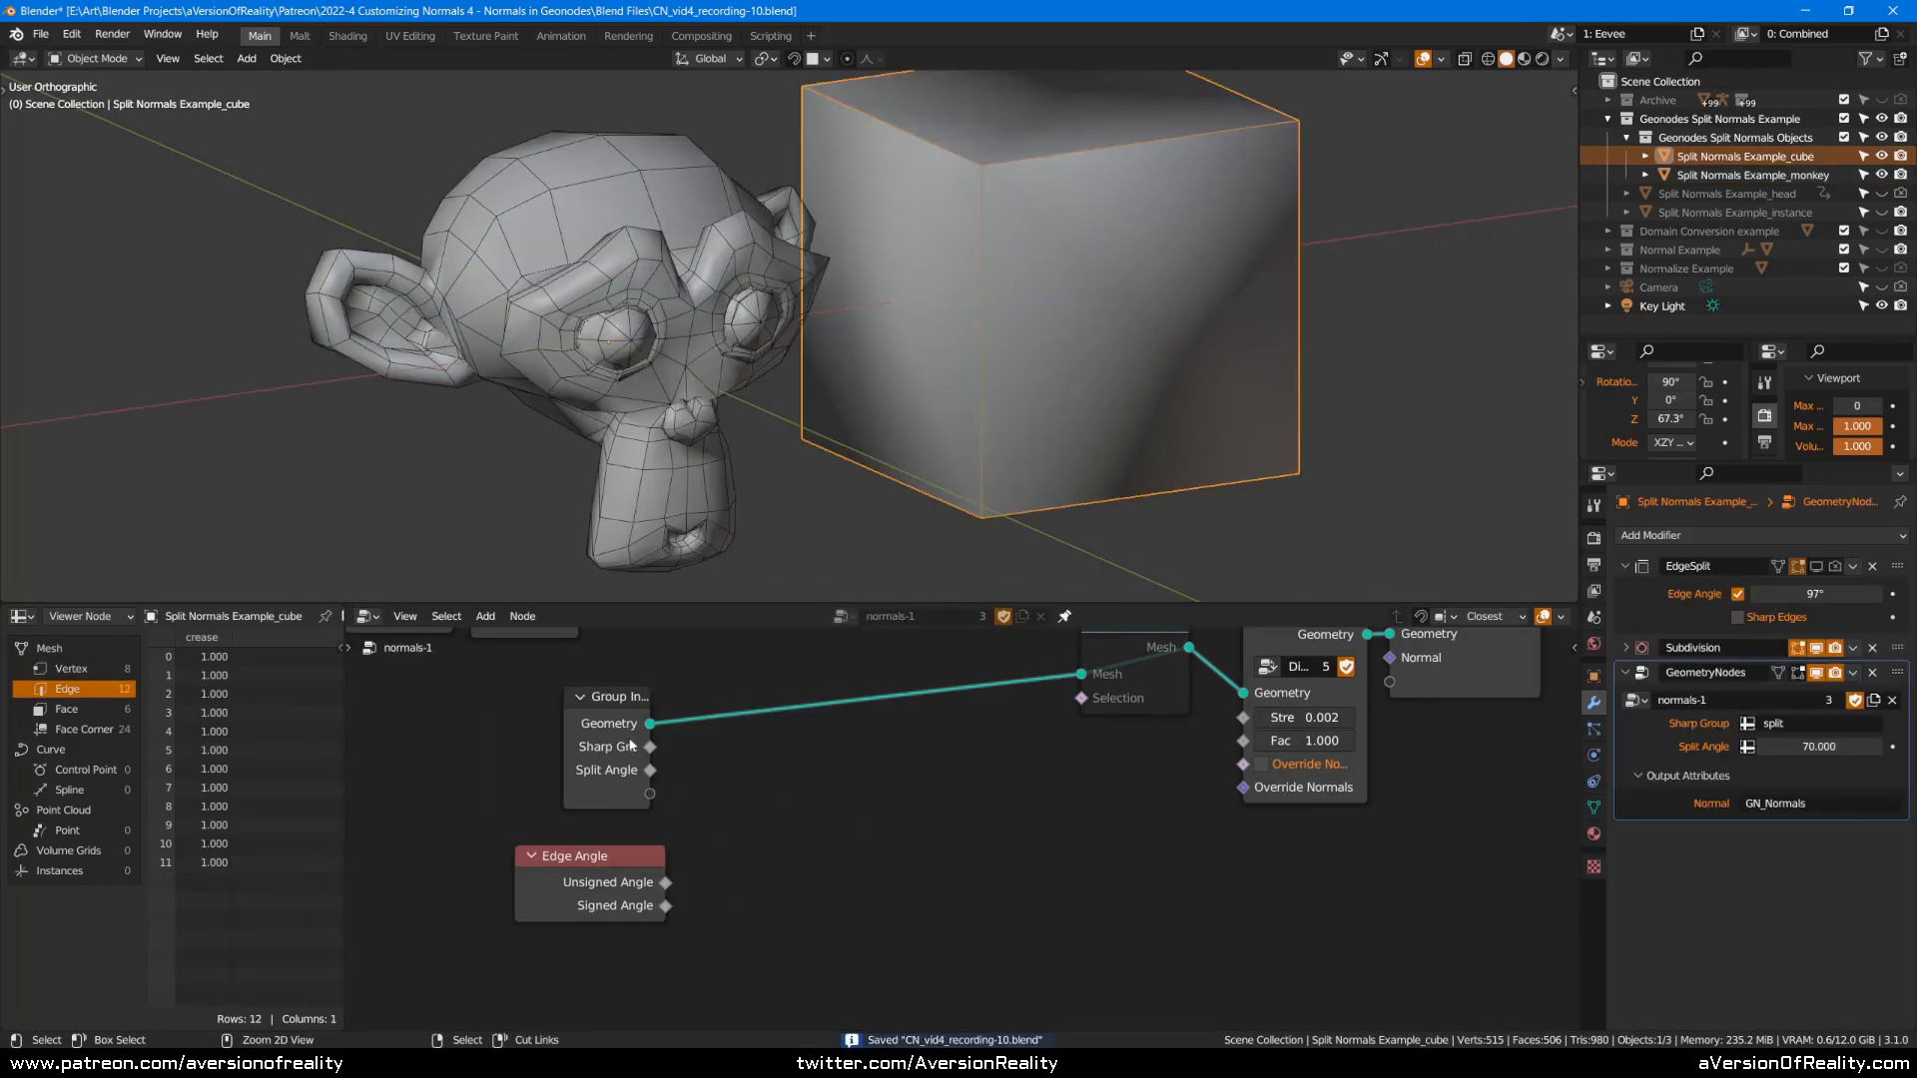
Connect Group Input's Geometry and Edge Angle's Unsigned Angle to a Viewer node and examine the cube's edge values in the spreadsheet.
left_click(625, 818, "ctrl+shift")
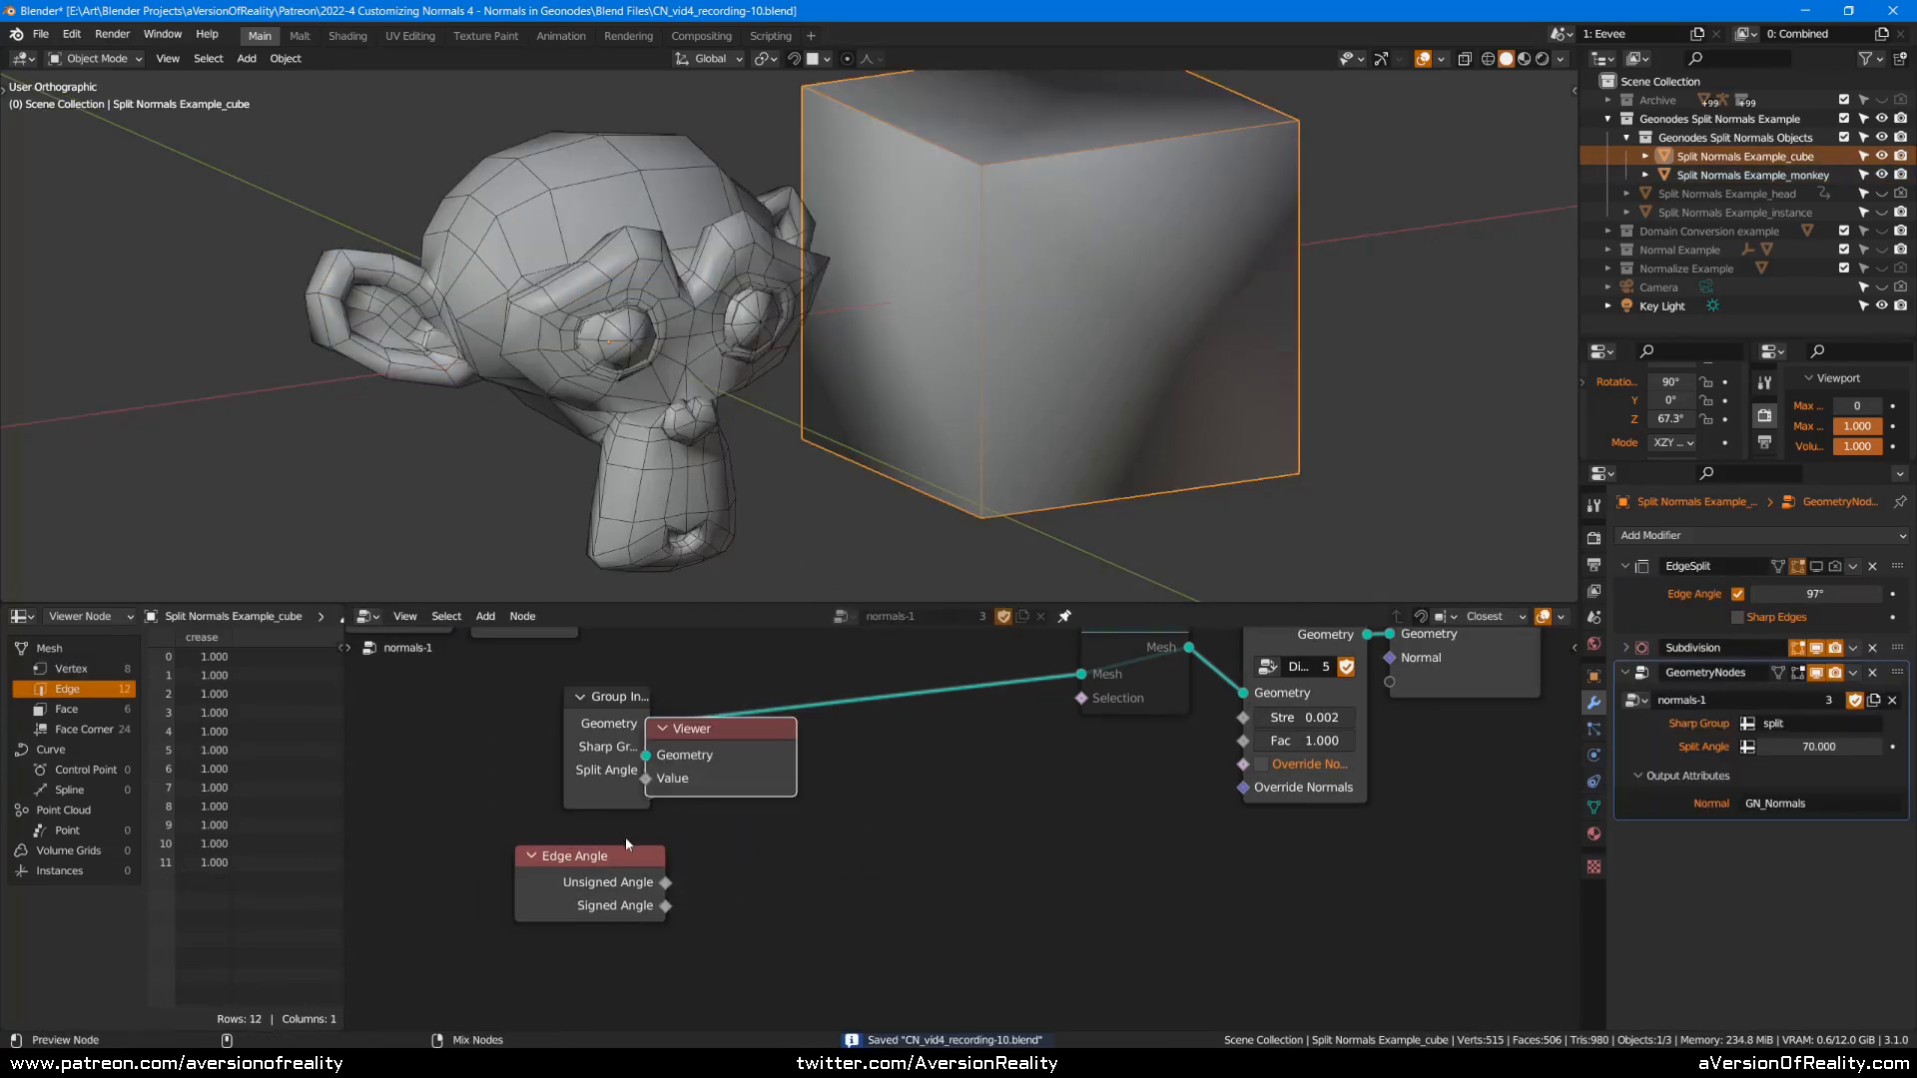
left_click(619, 854, "ctrl+shift")
left_click_drag(727, 747, 1088, 794)
left_click(870, 826)
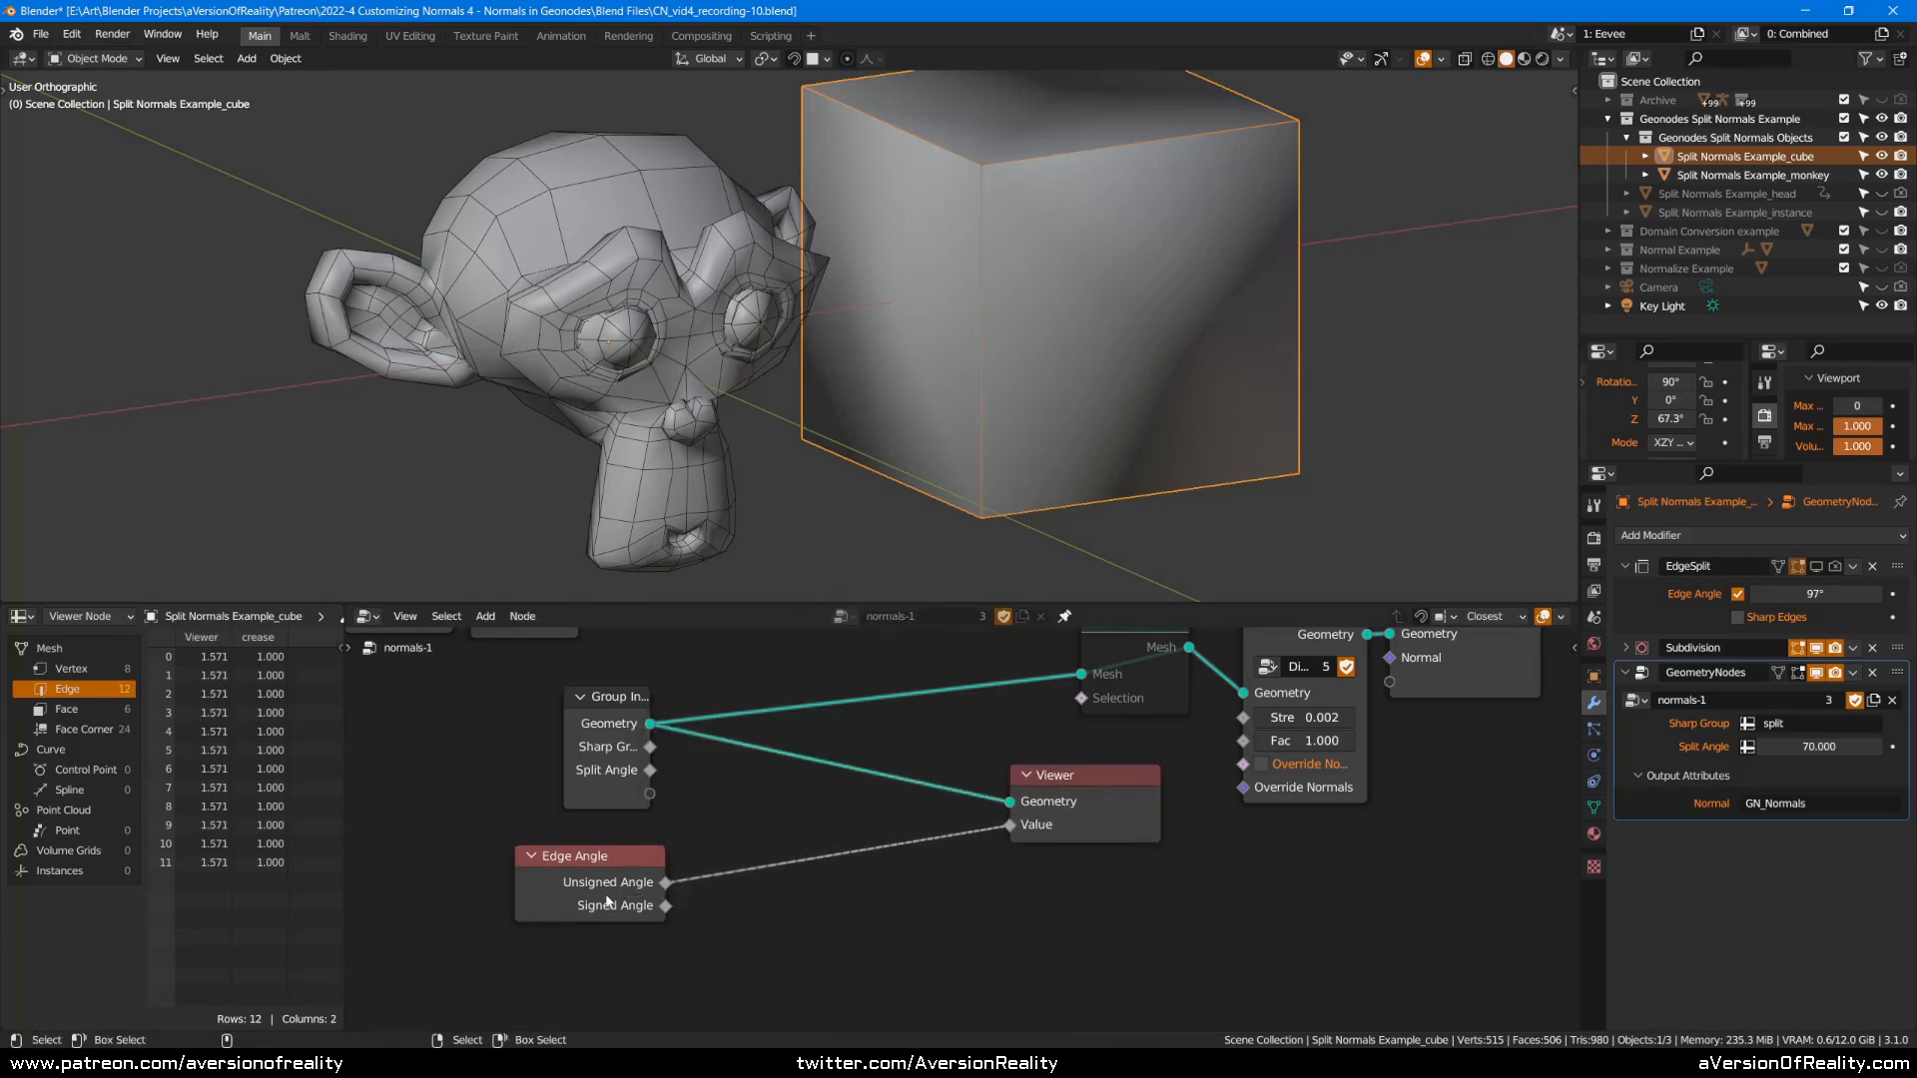
middle_click_drag(979, 273, 998, 292)
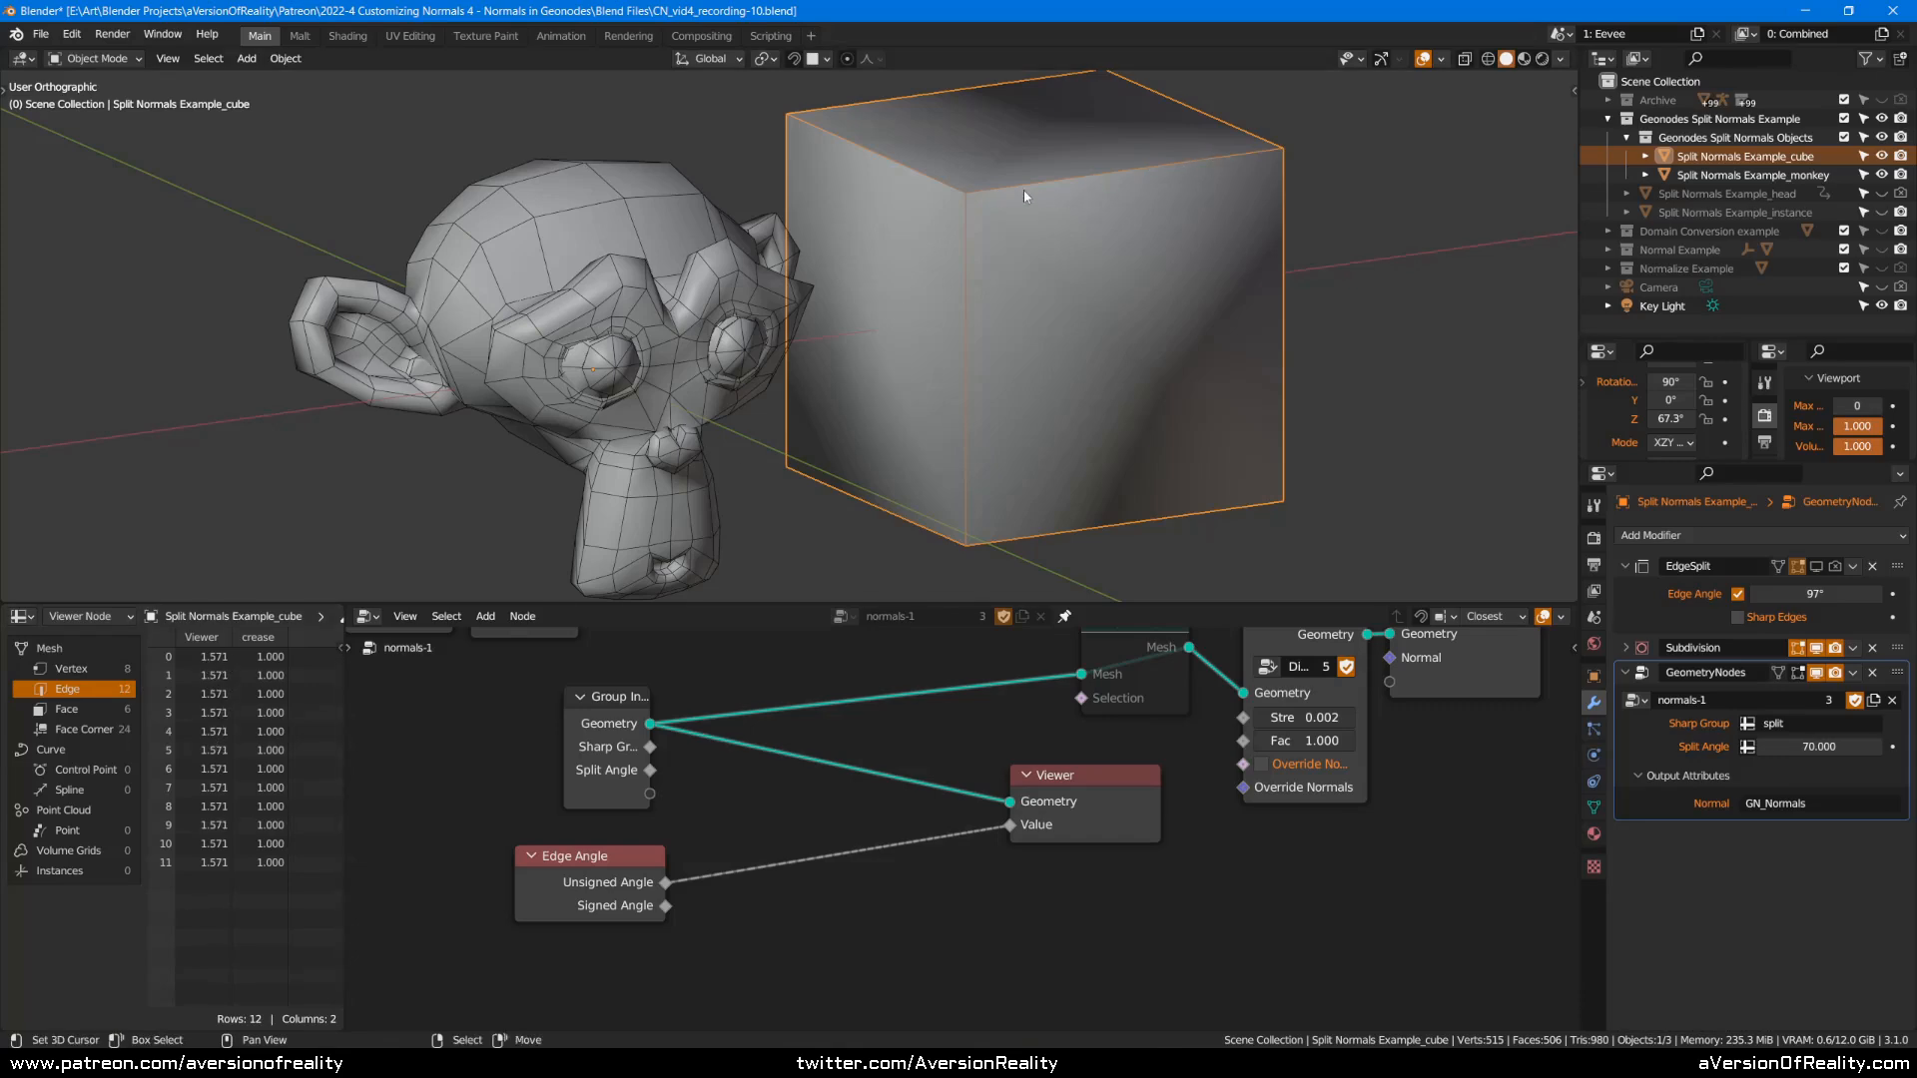
key("ctrl")
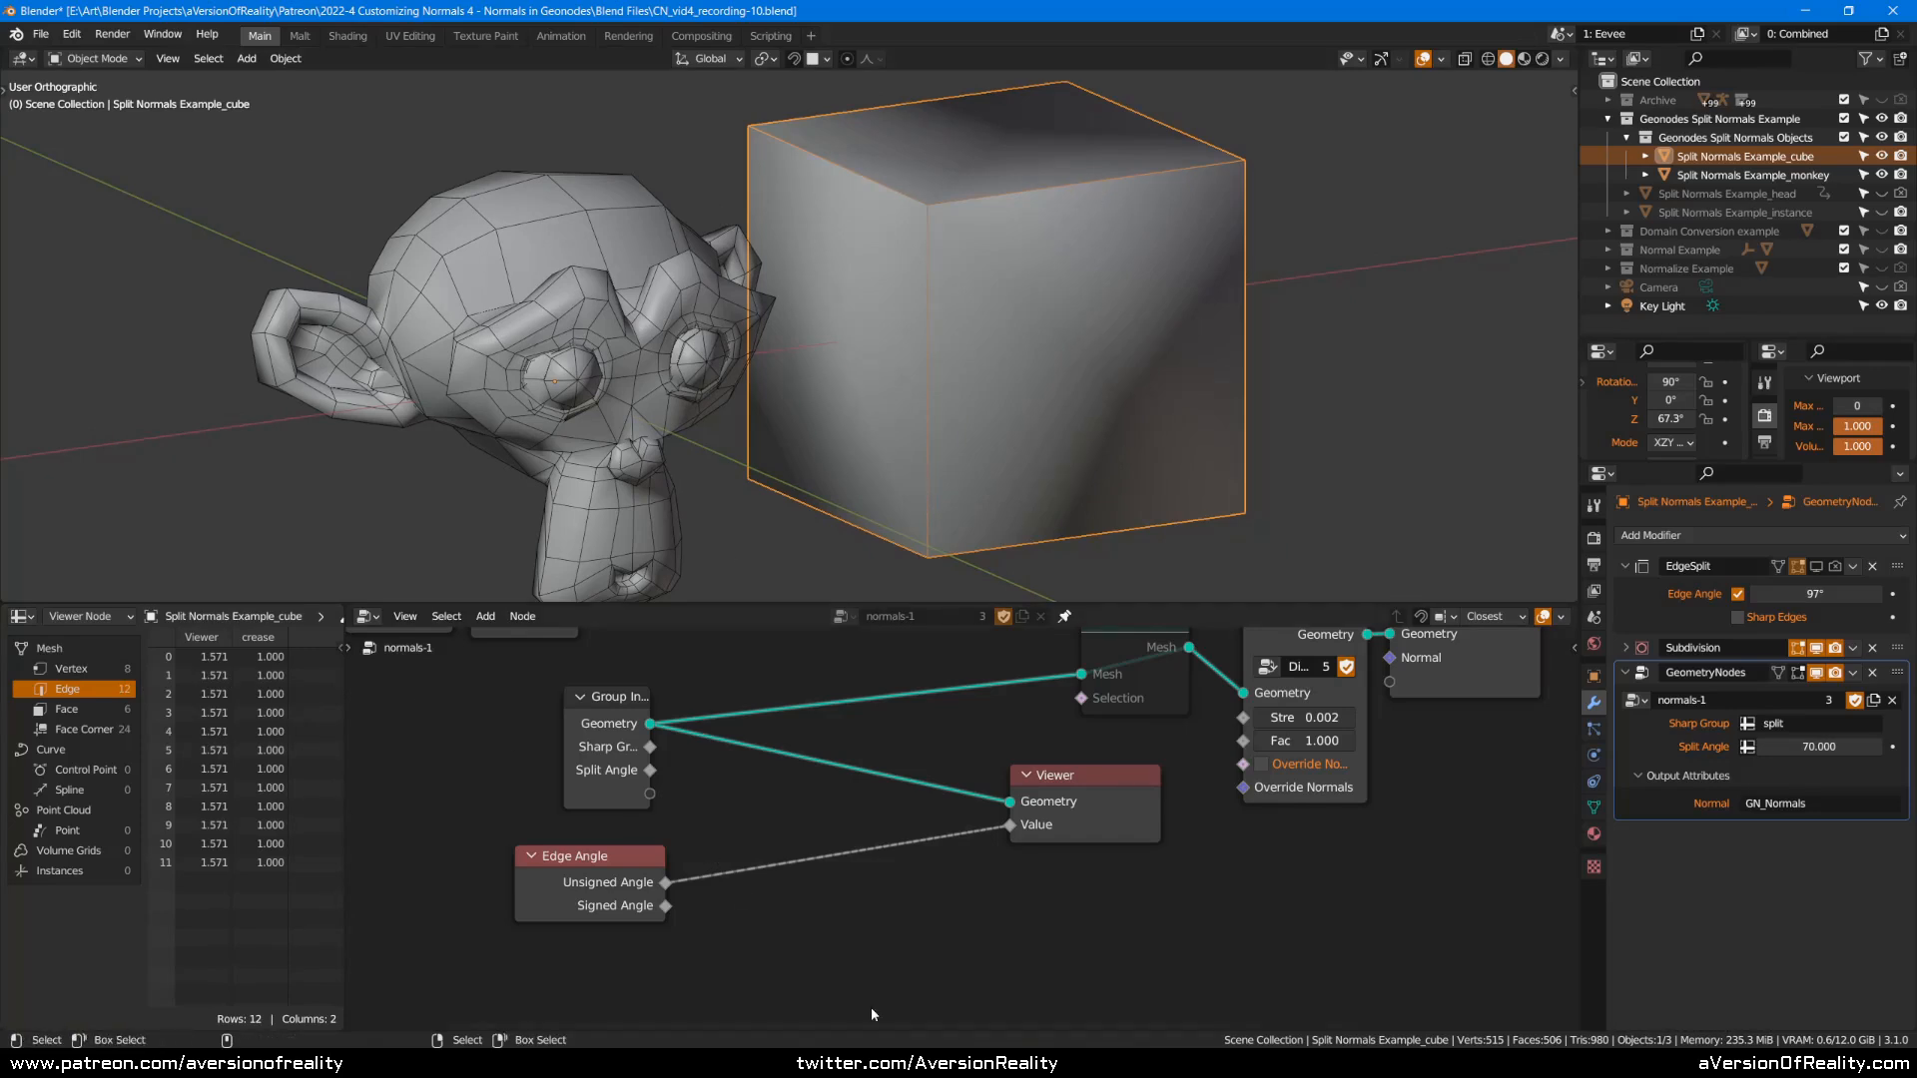
middle_click_drag(859, 927, 817, 793)
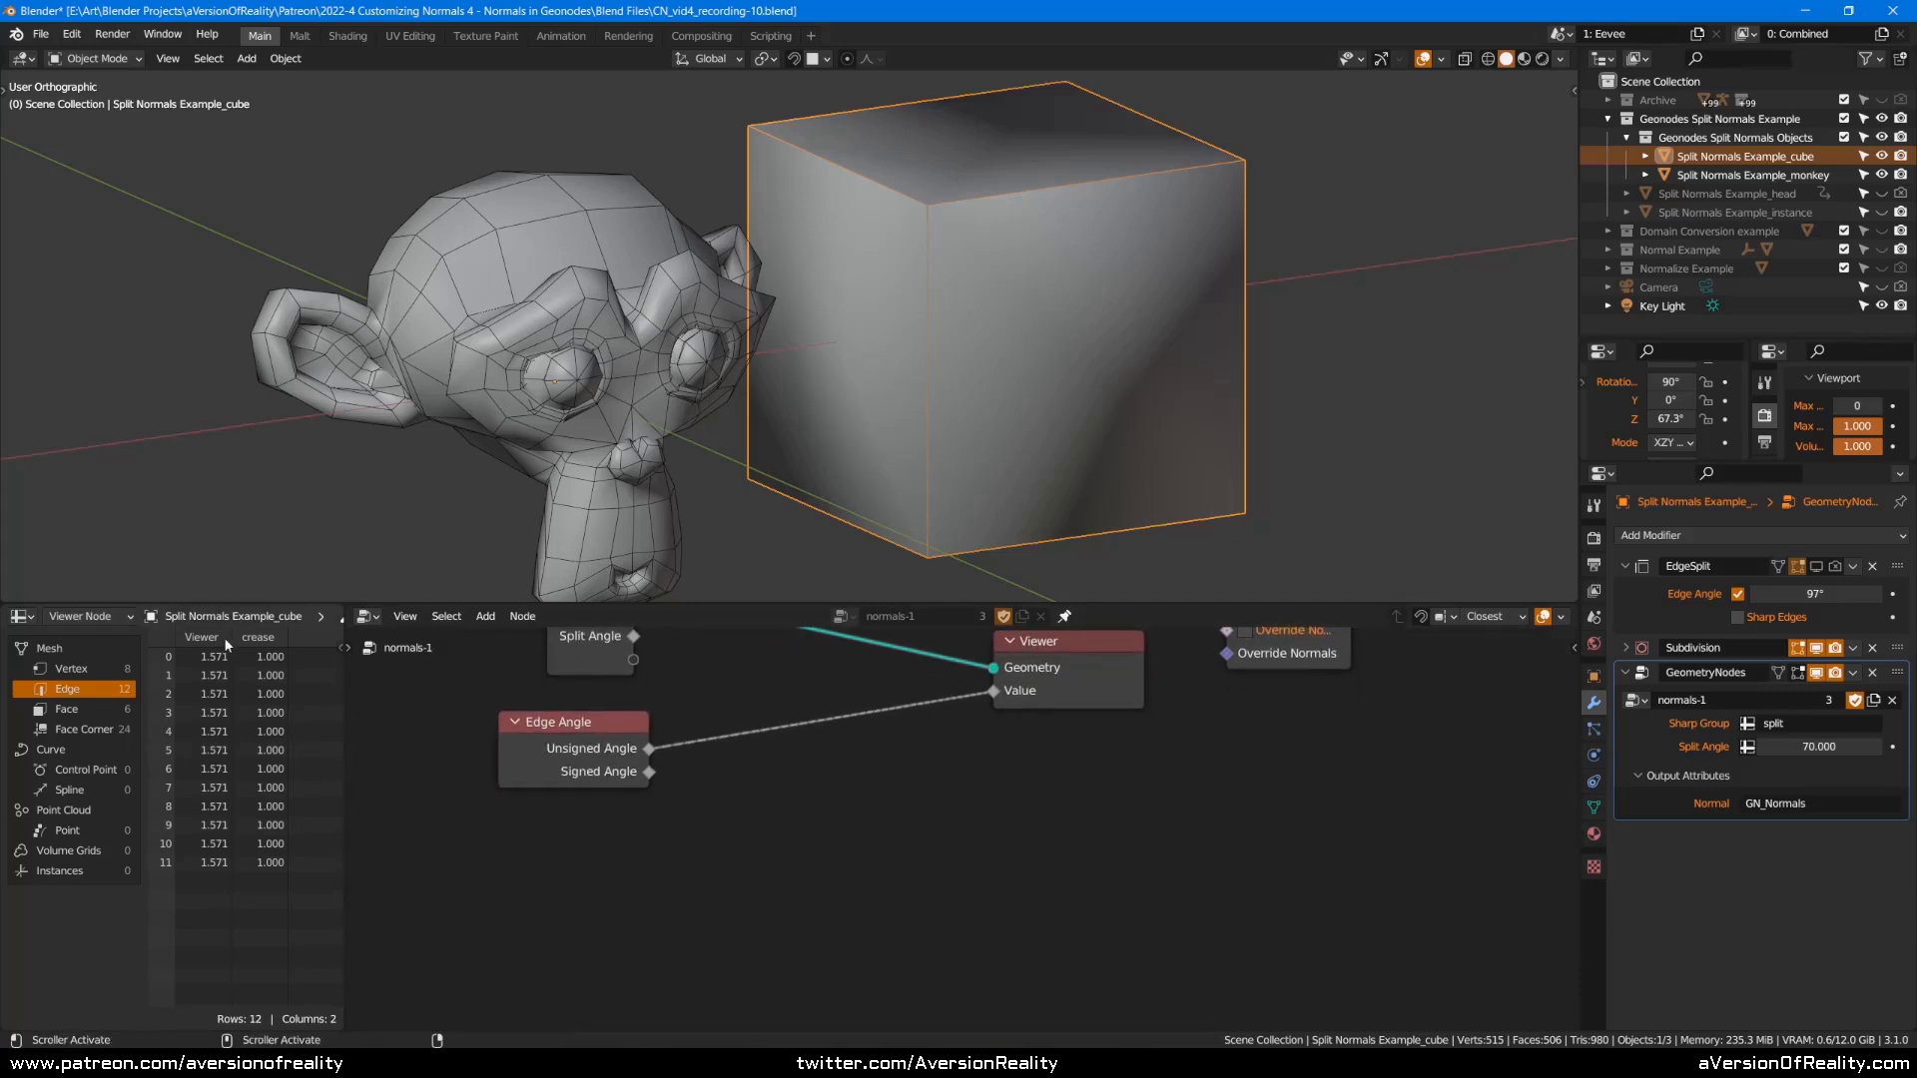
Add a Math node set to To Degrees between Edge Angle's Unsigned Angle and the Viewer, and save the file.
key("shift+a")
mouse_move(827, 823)
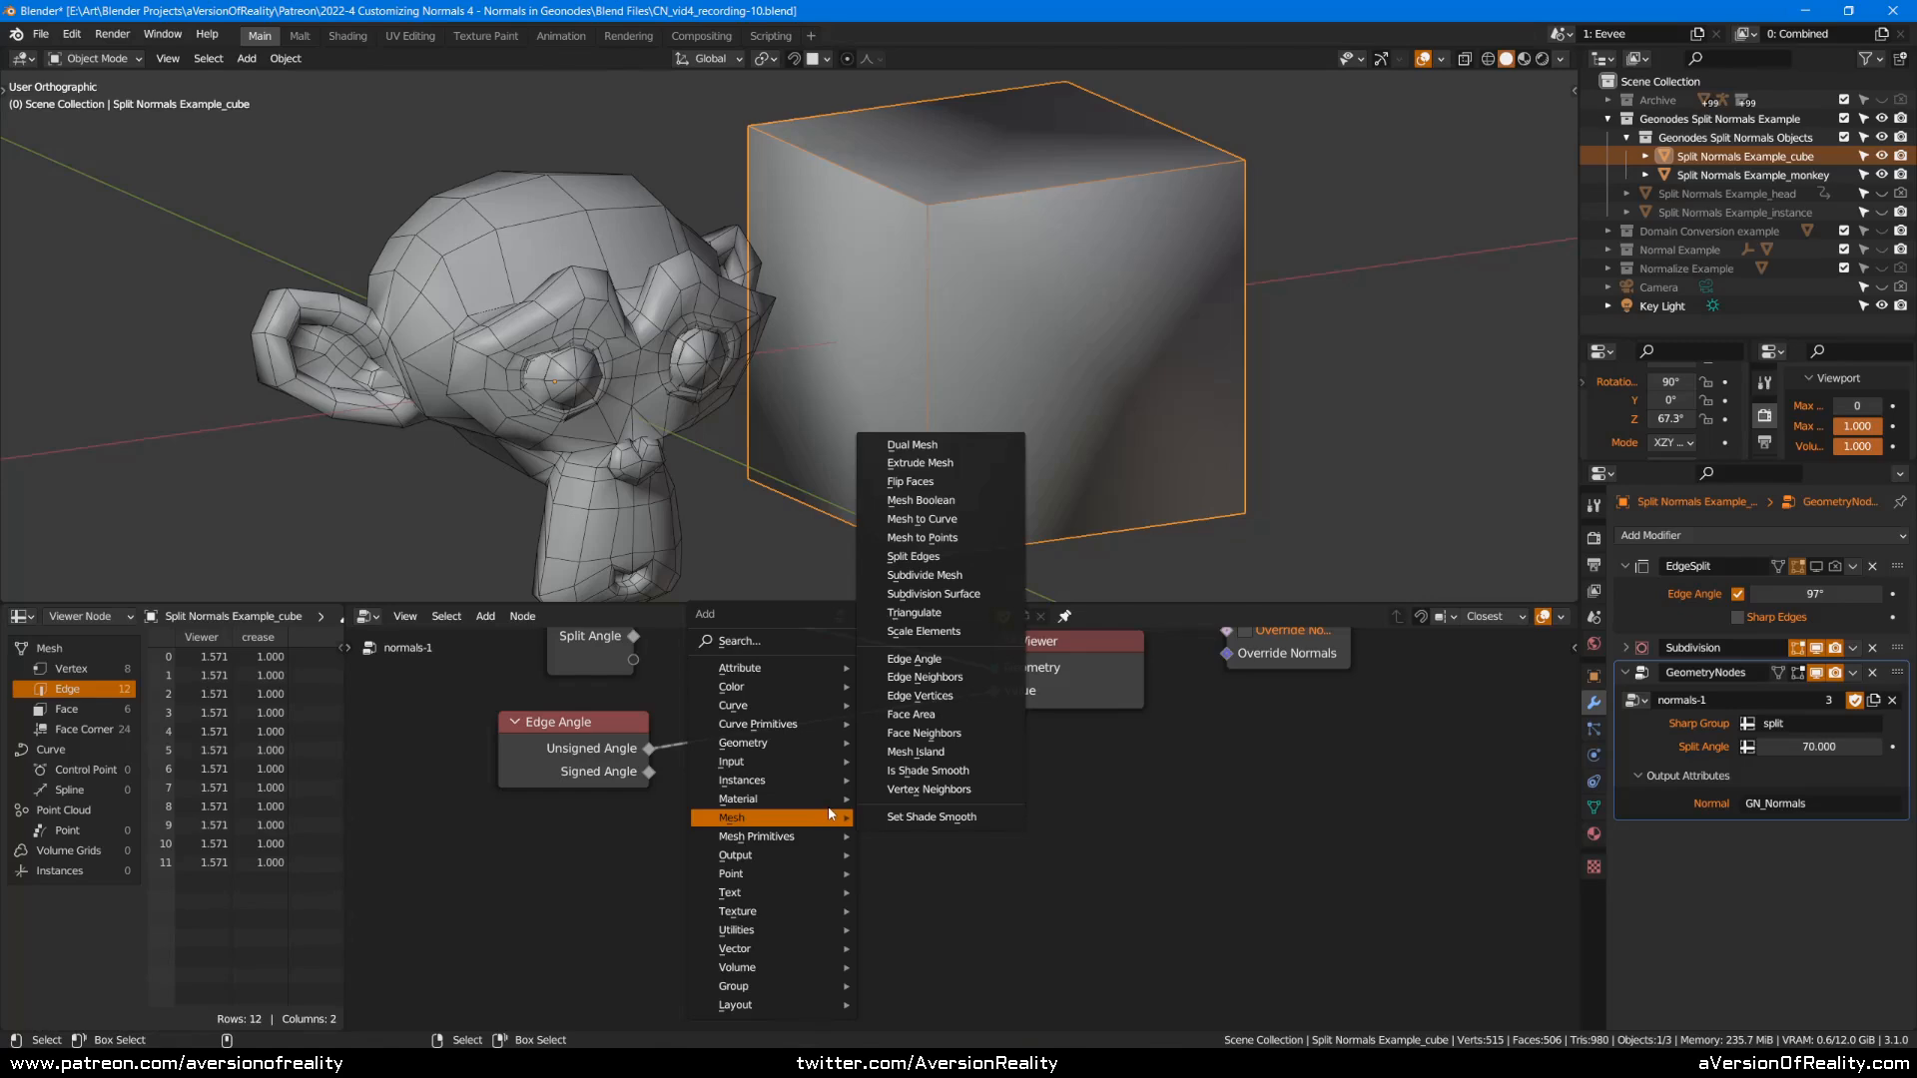
mouse_move(798, 951)
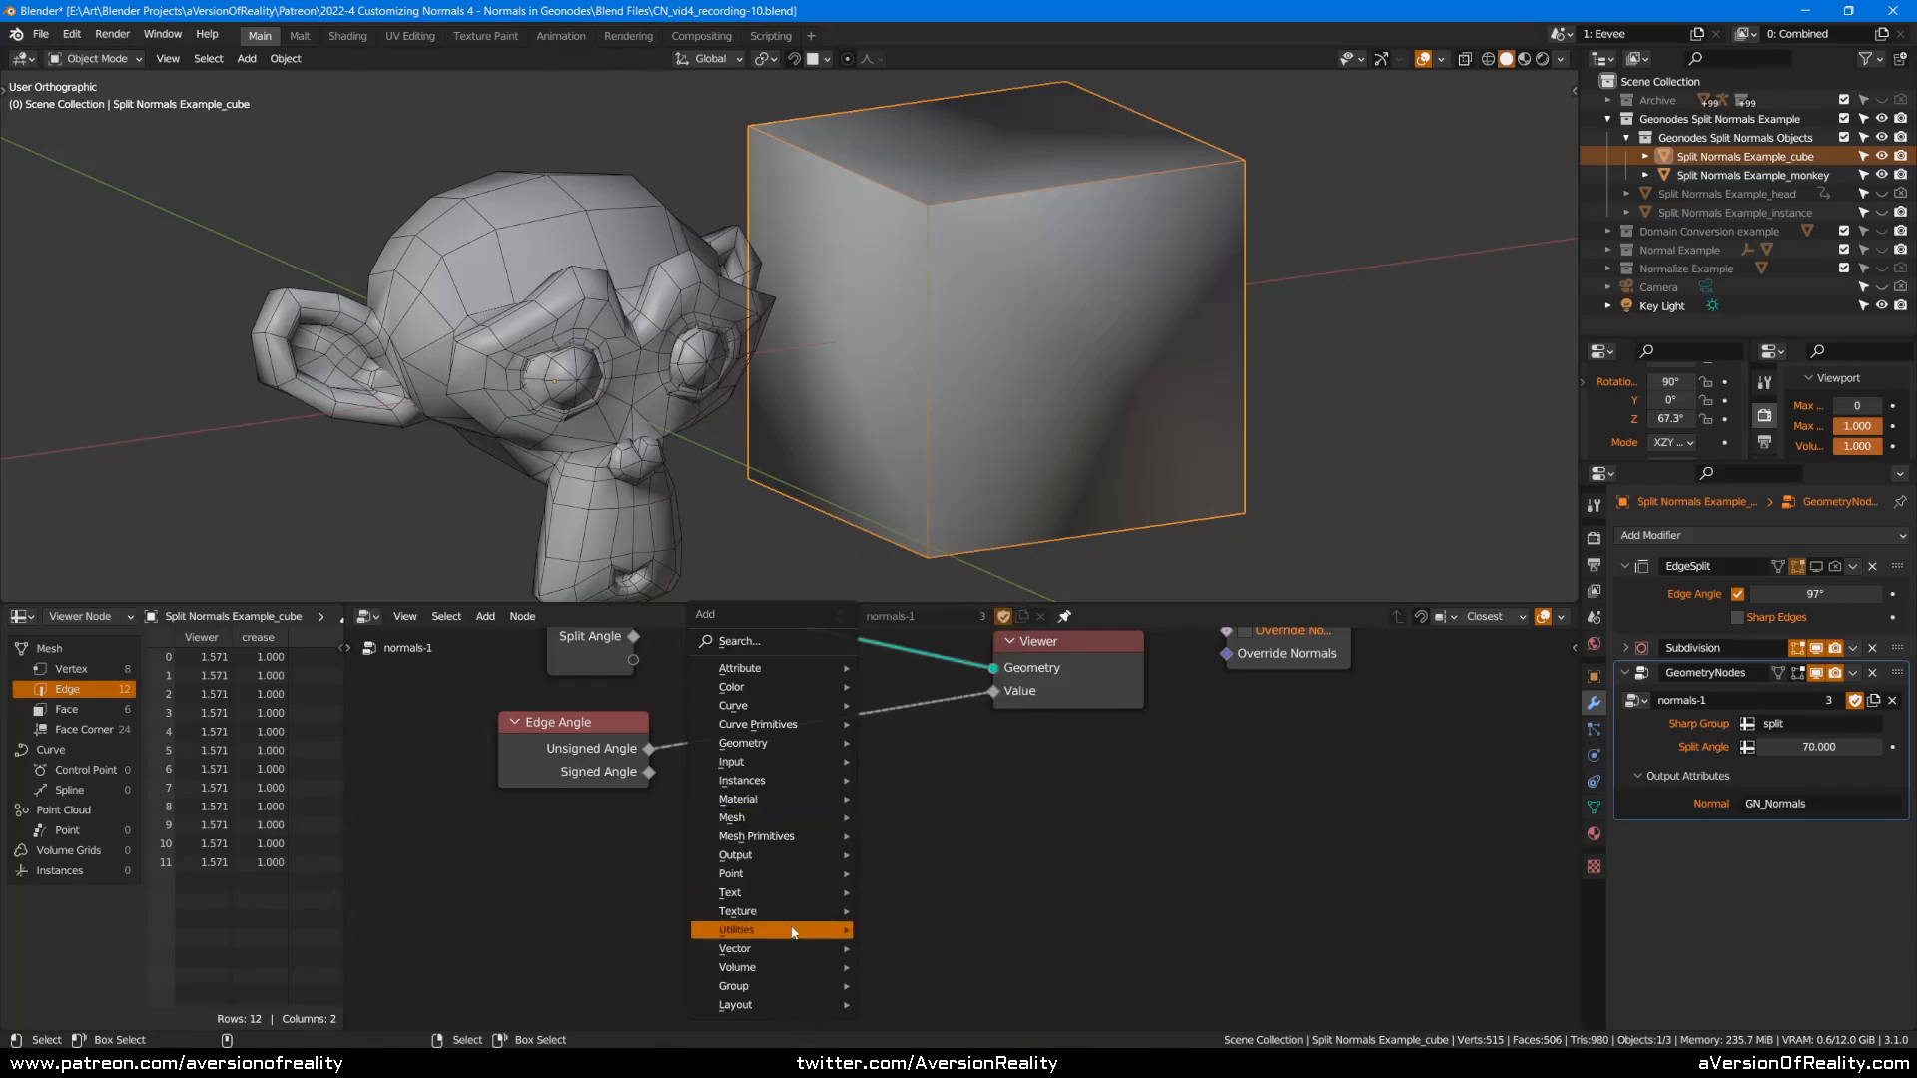
left_click(899, 884)
left_click(797, 731)
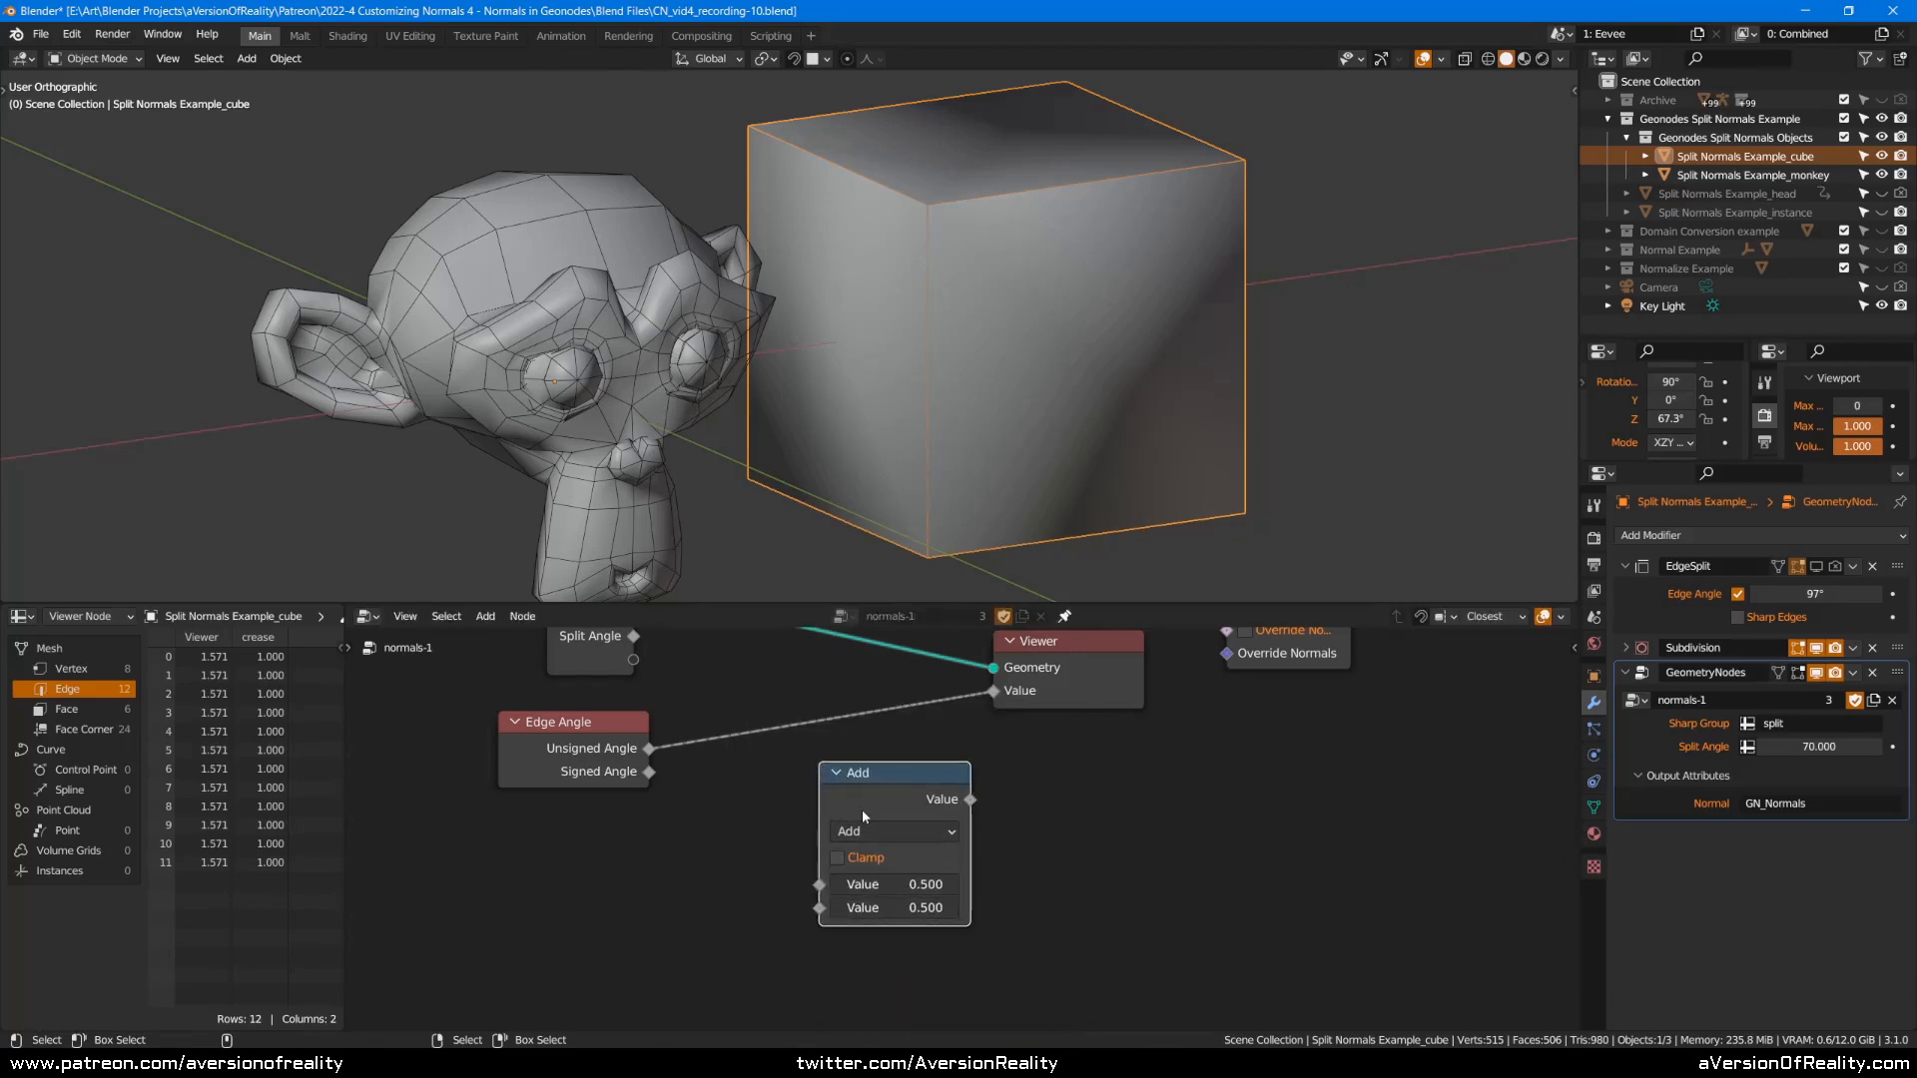
left_click(875, 832)
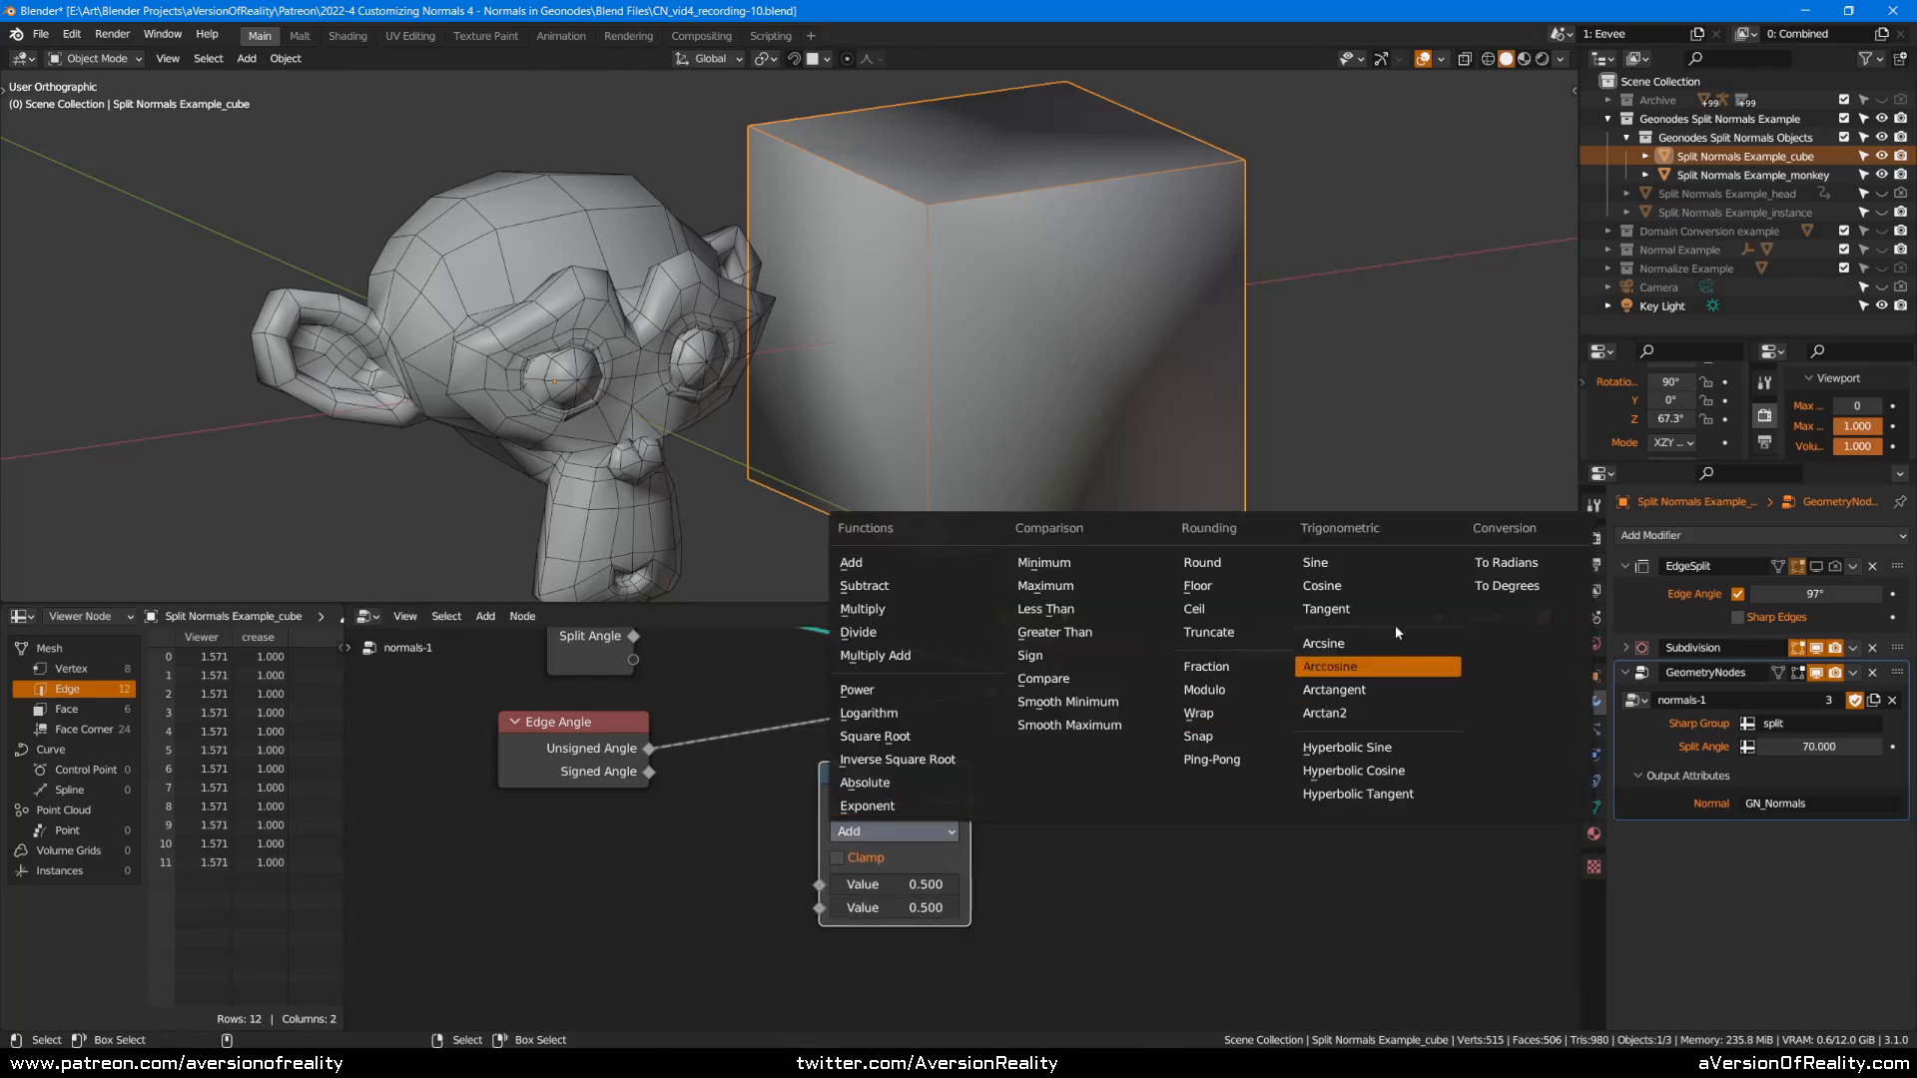
left_click(1526, 586)
left_click_drag(965, 781, 800, 732)
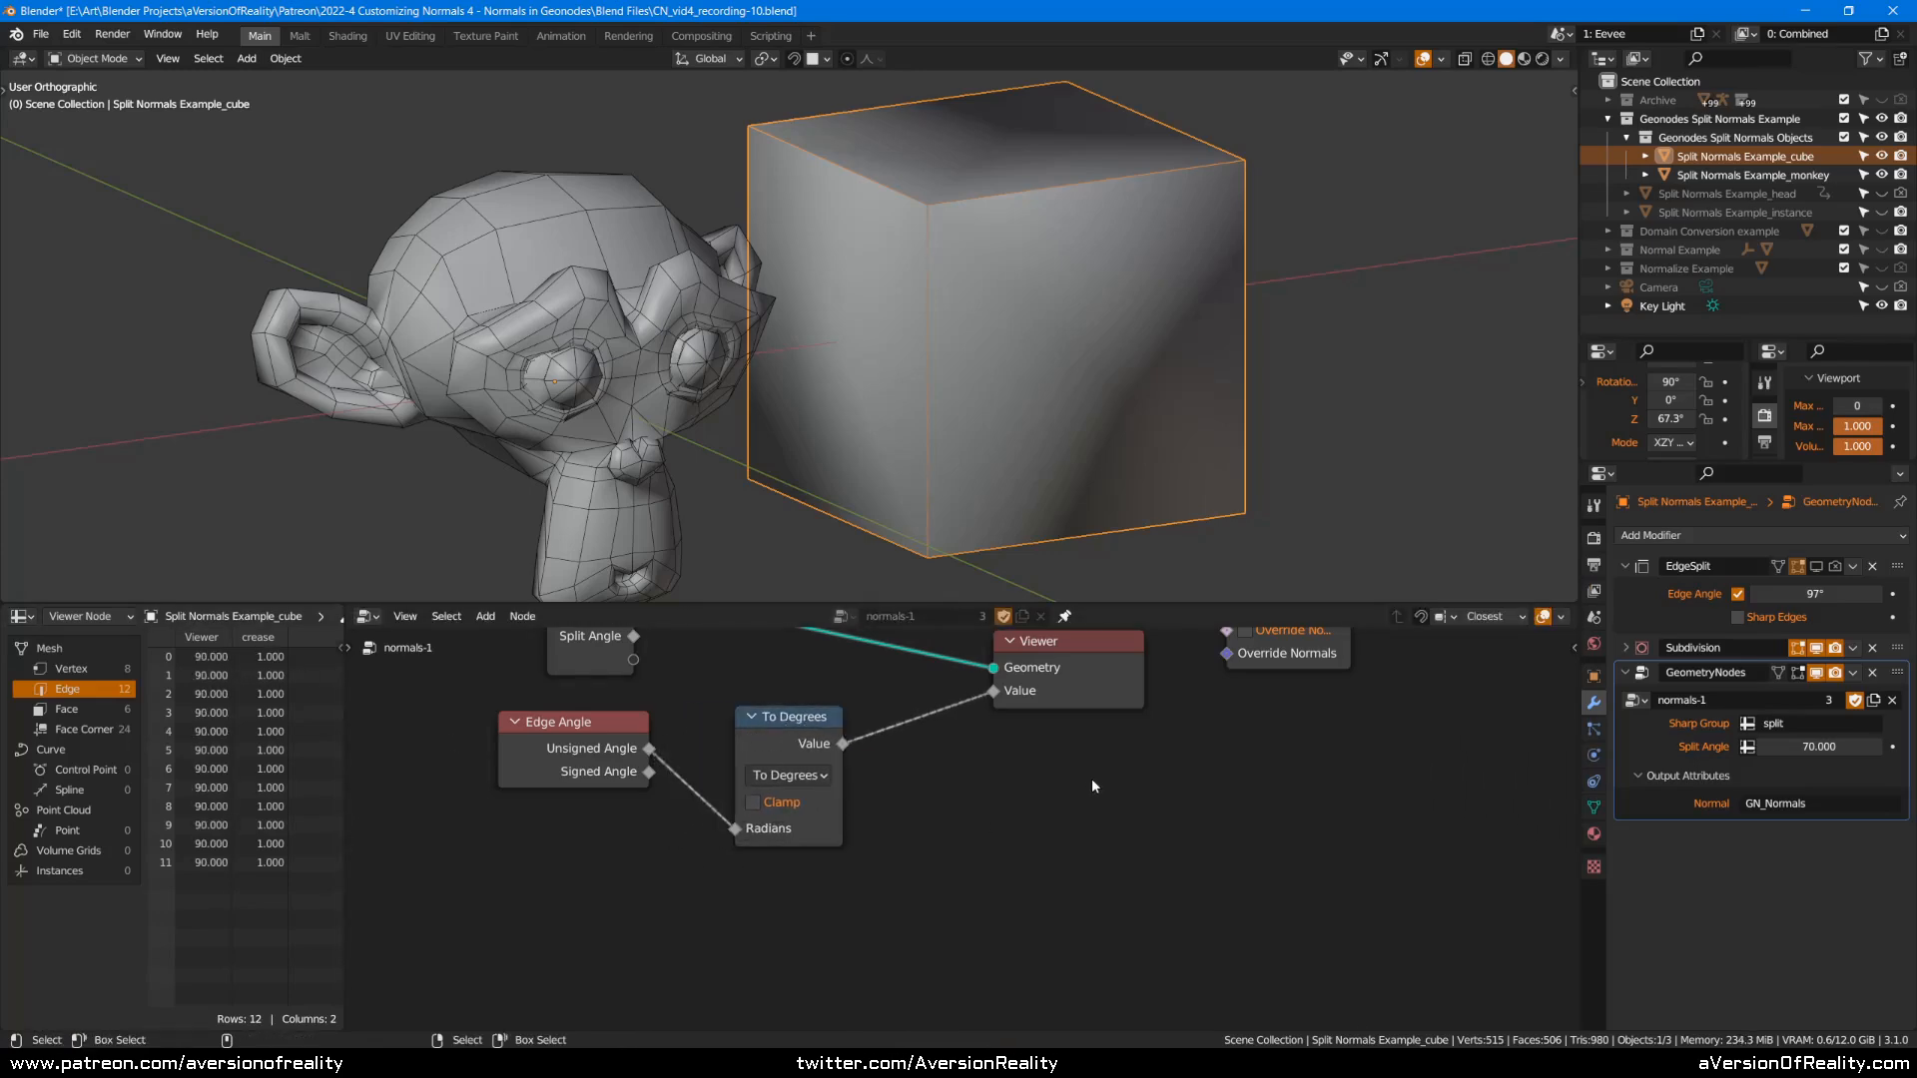
key("ctrl+s")
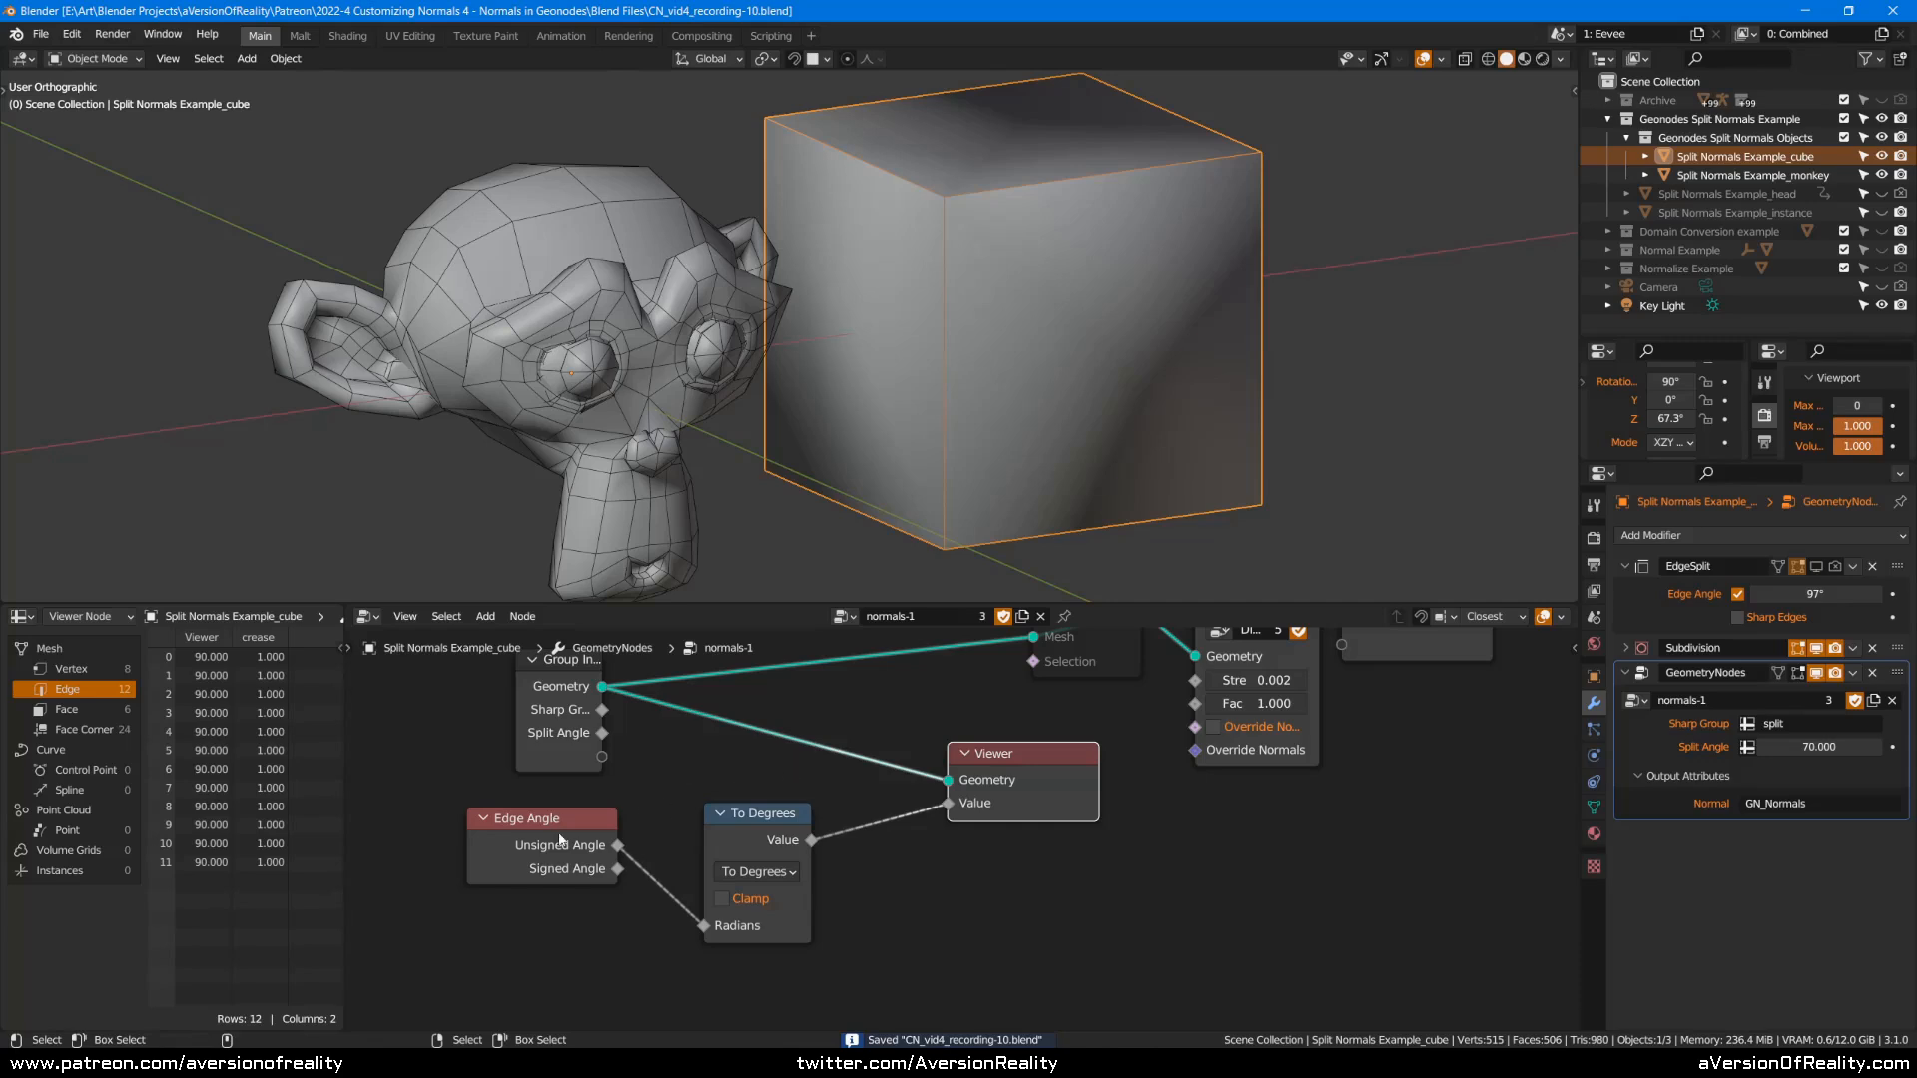
Compare Edge Angle's signed and unsigned values in degrees for the cube and the monkey in the spreadsheet.
left_click_drag(617, 869, 703, 926)
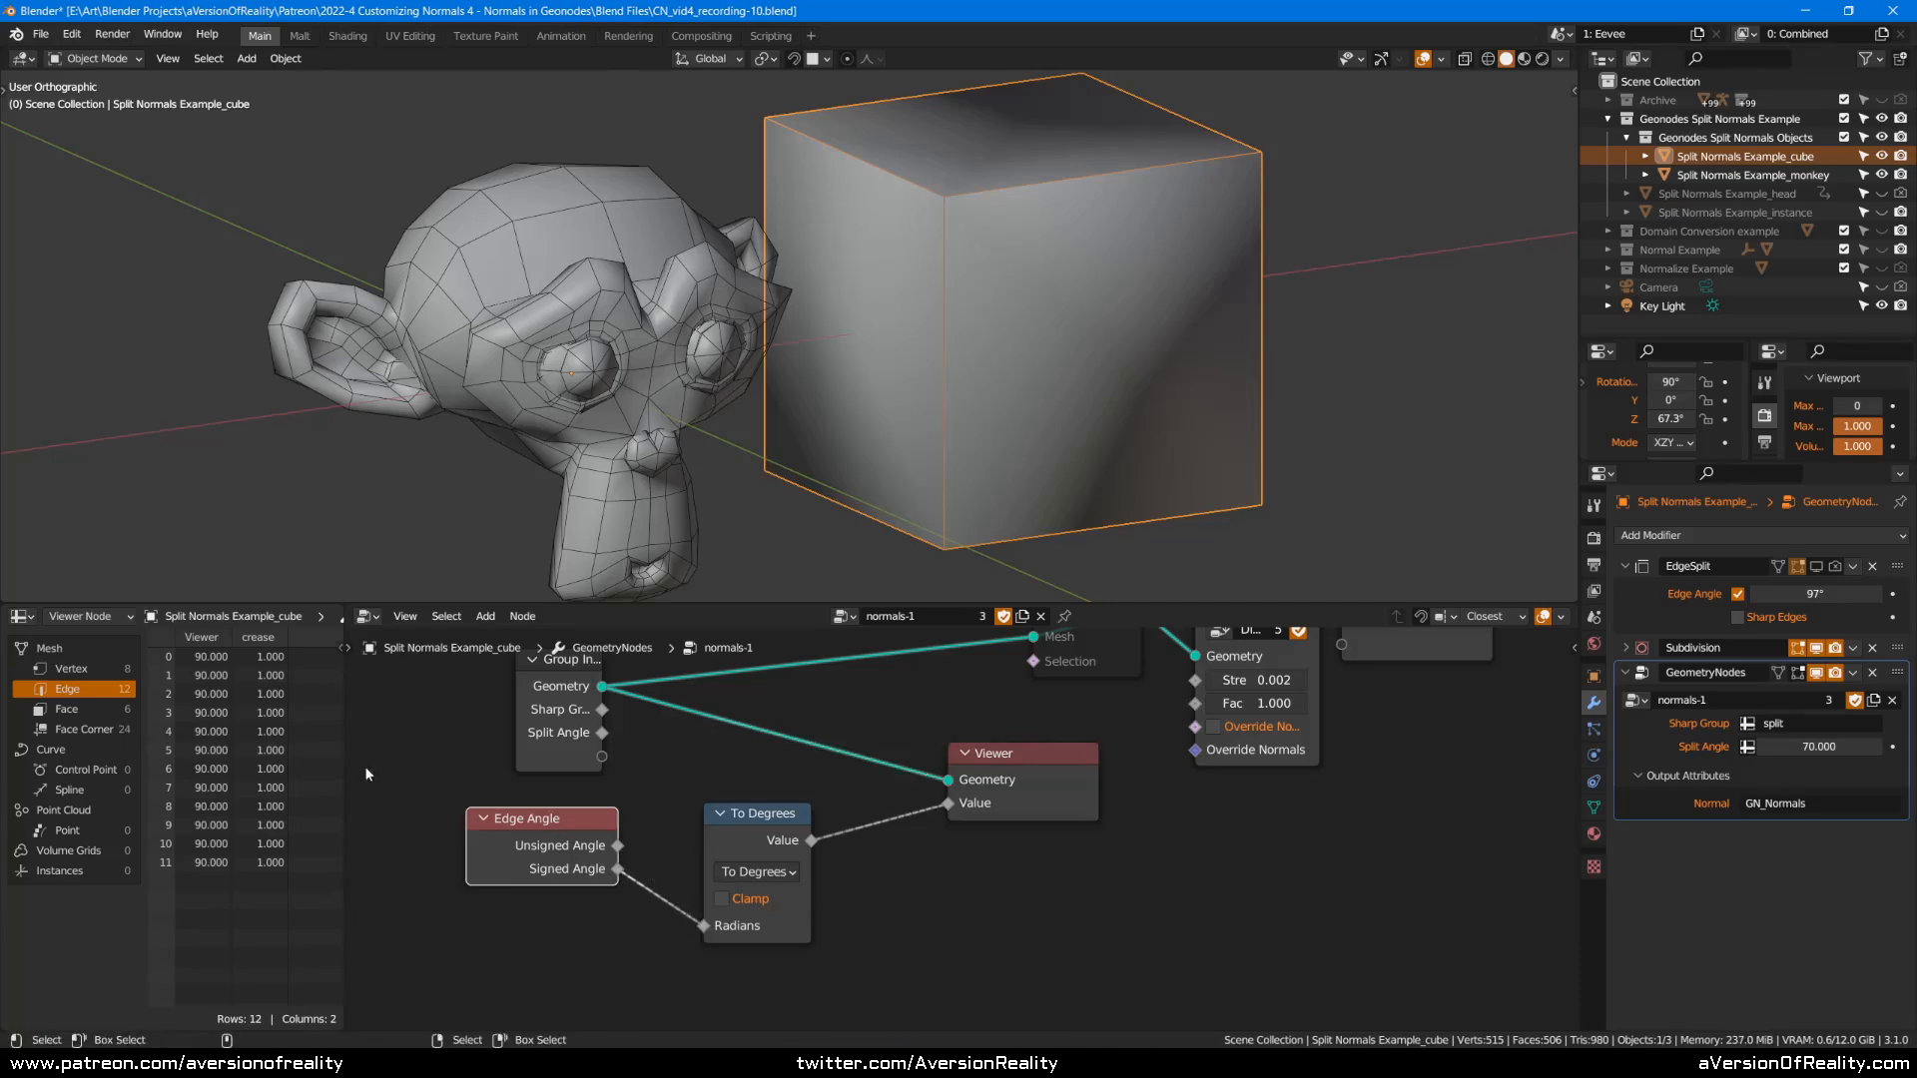
left_click_drag(618, 846, 703, 925)
left_click(593, 289)
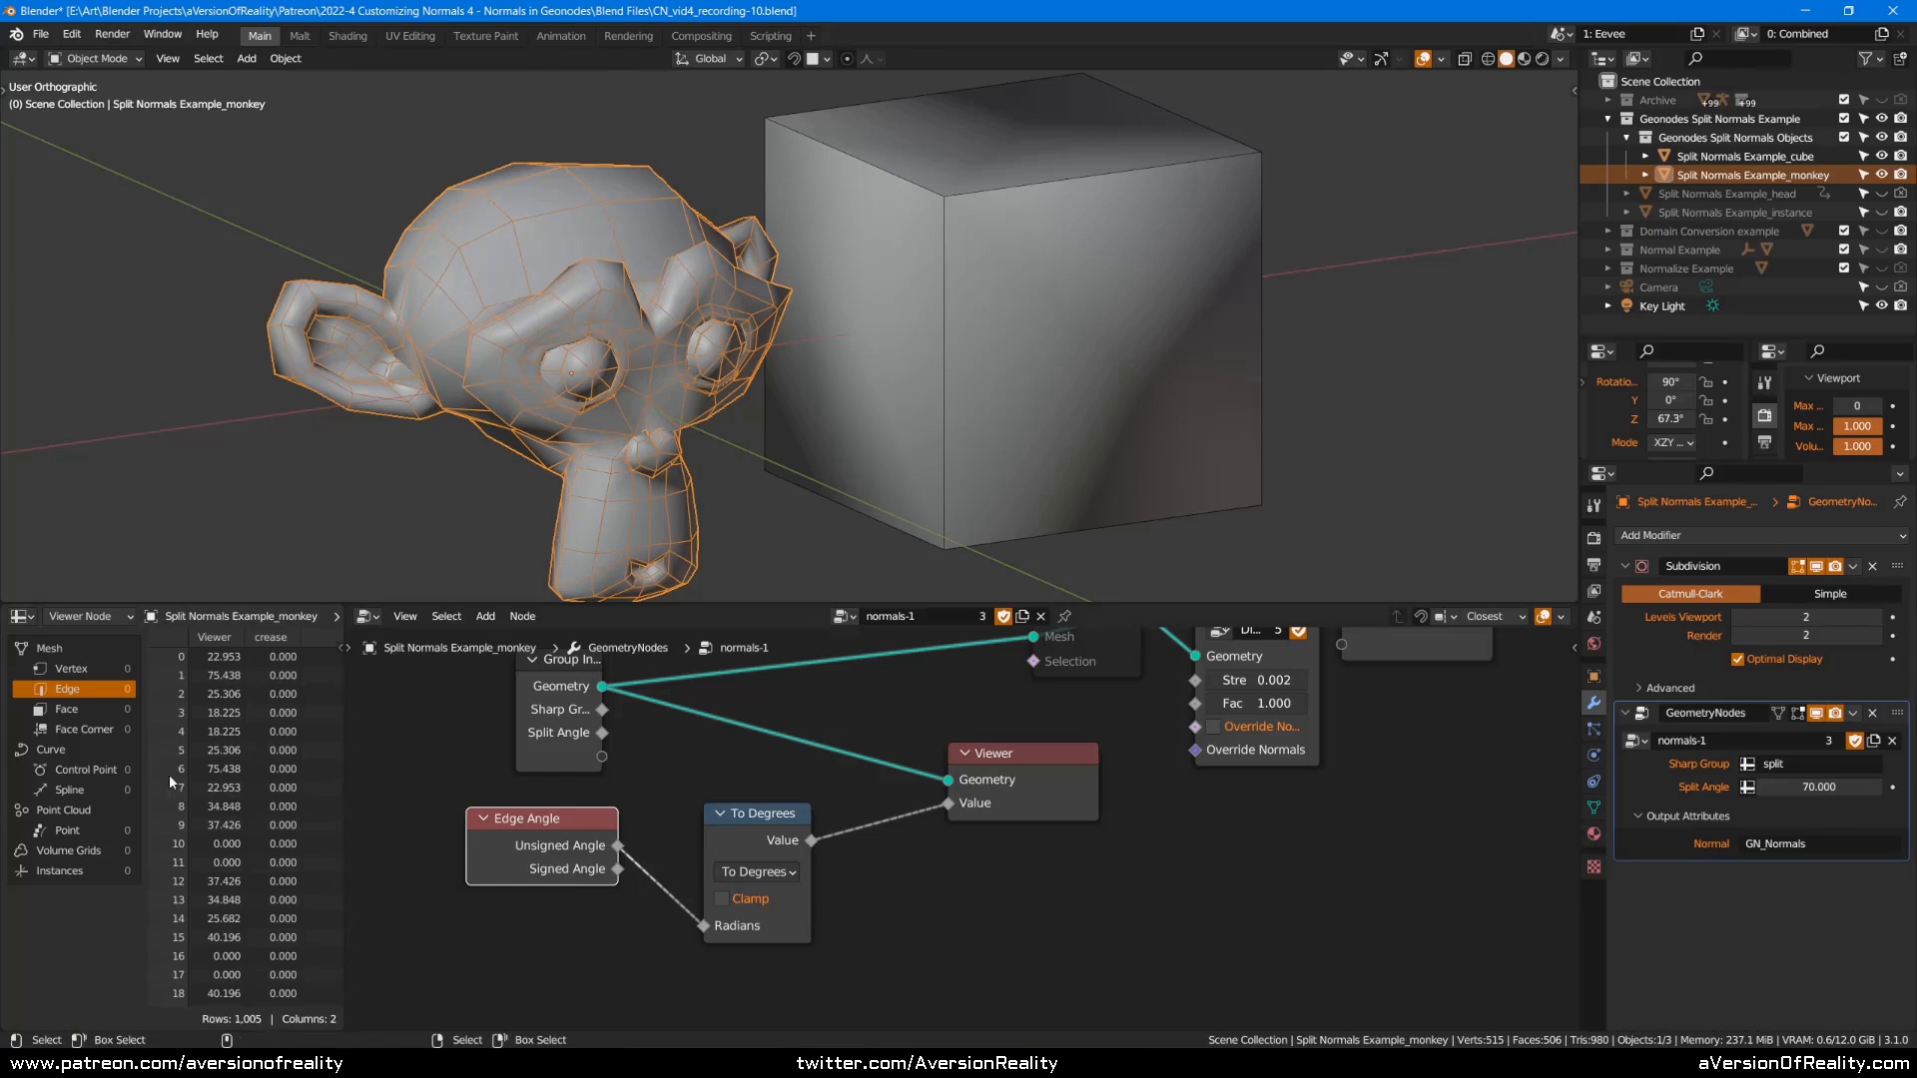
left_click_drag(616, 868, 704, 926)
scroll(232, 728, "down", 1)
scroll(222, 774, "up", 1)
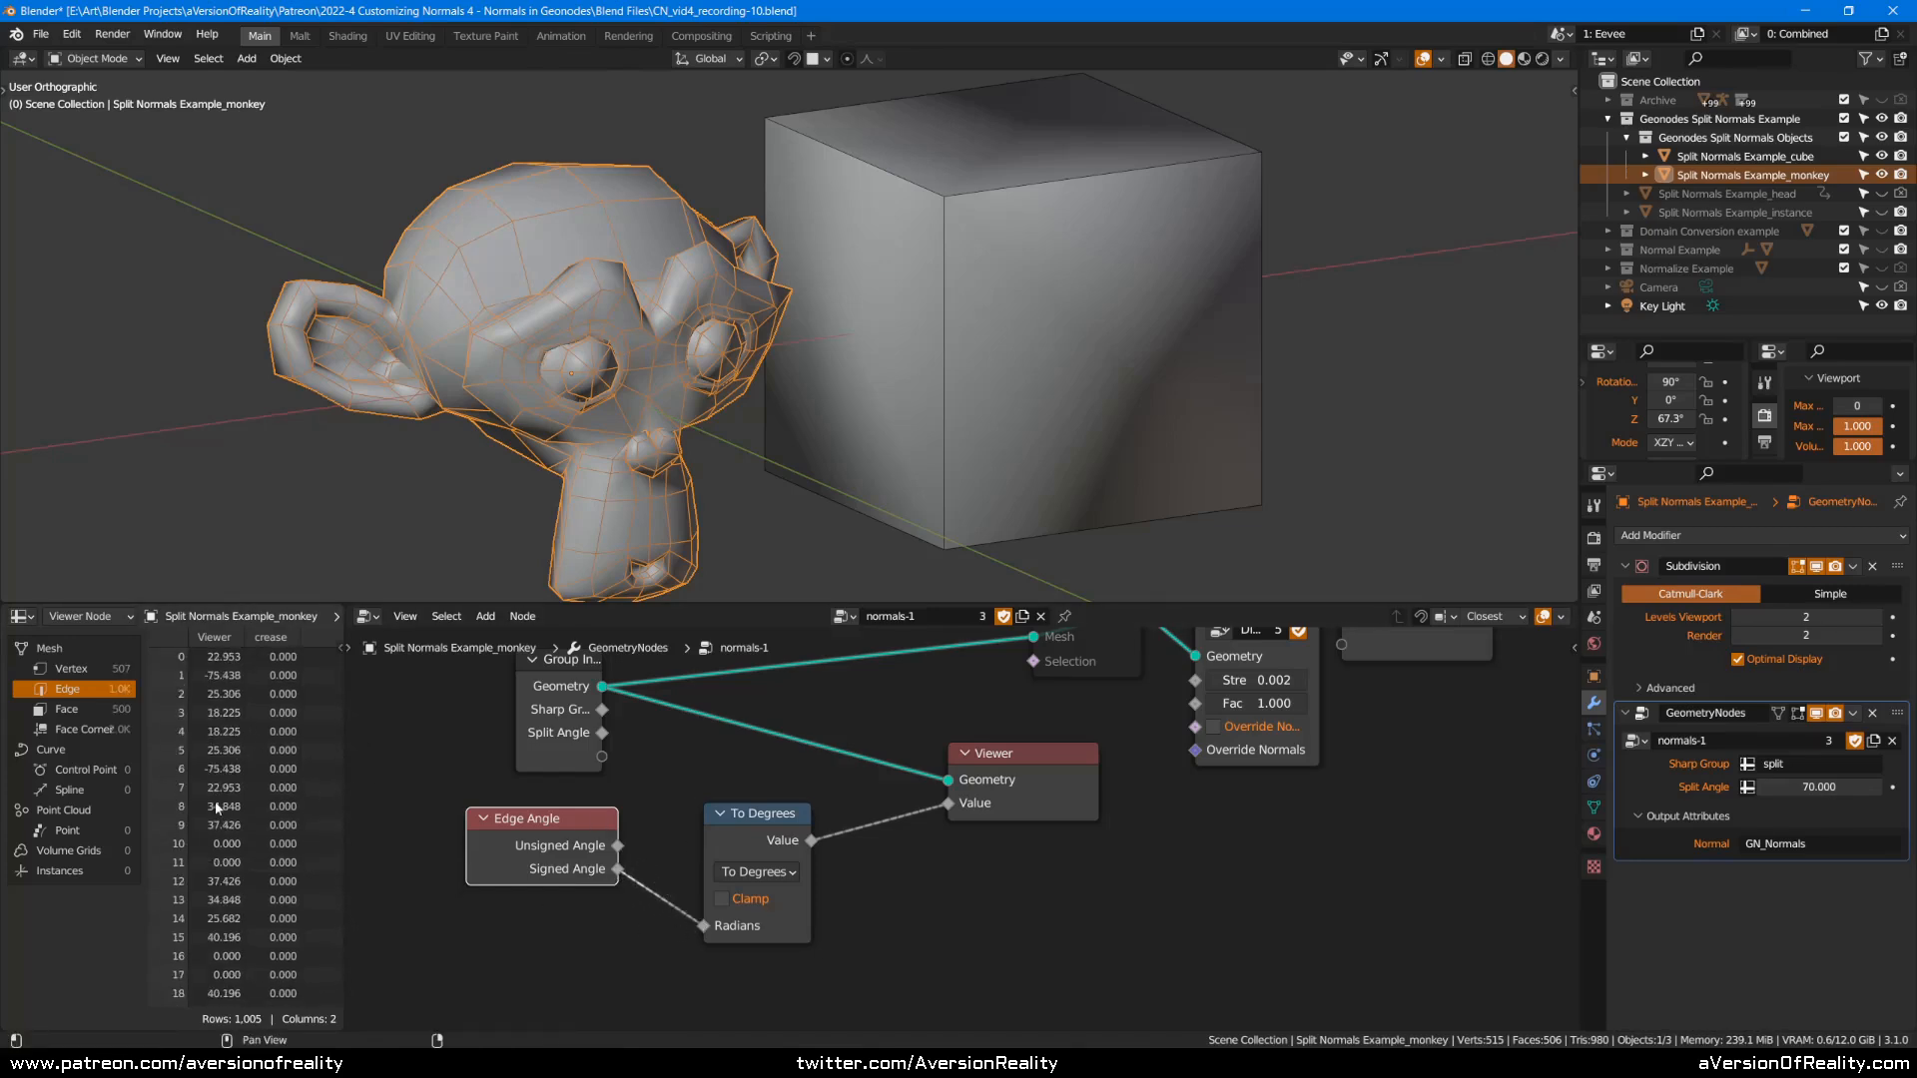
left_click_drag(620, 845, 704, 926)
left_click_drag(588, 873, 564, 876)
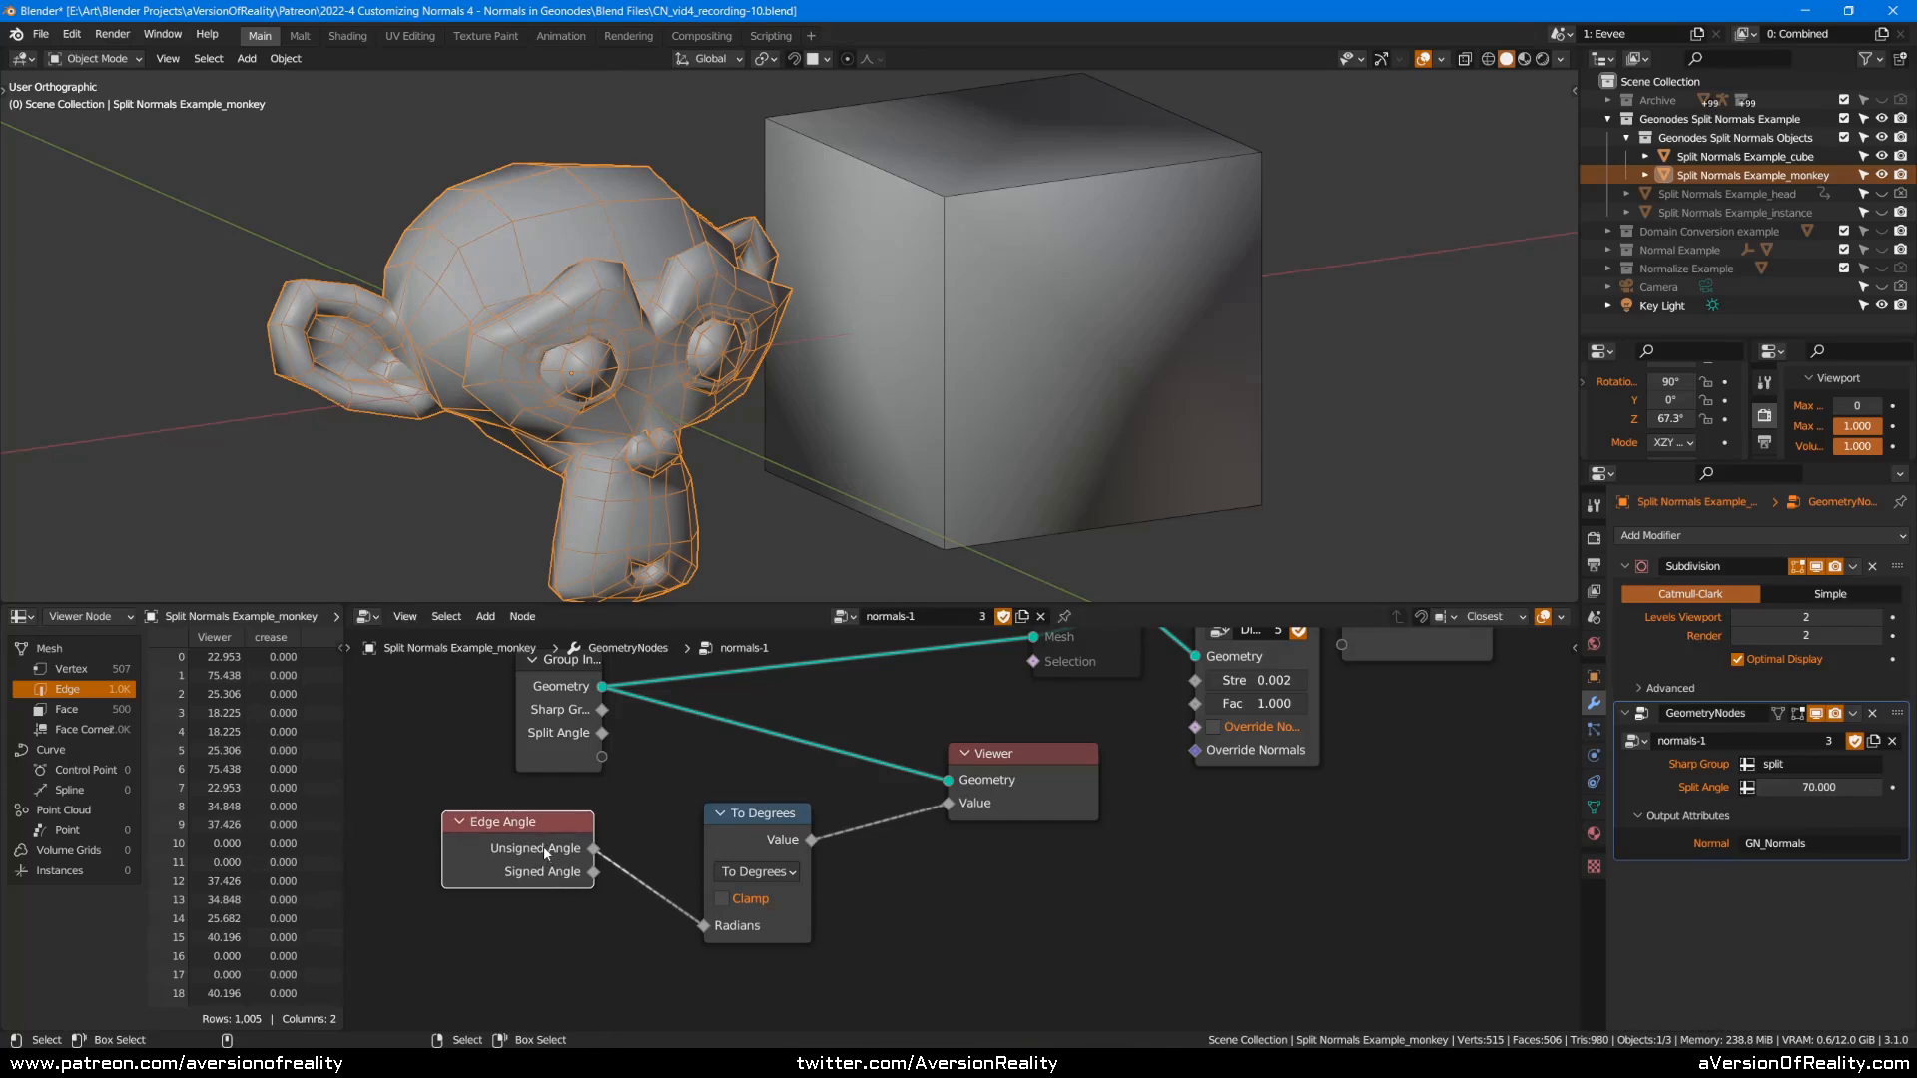
left_click_drag(544, 845, 554, 829)
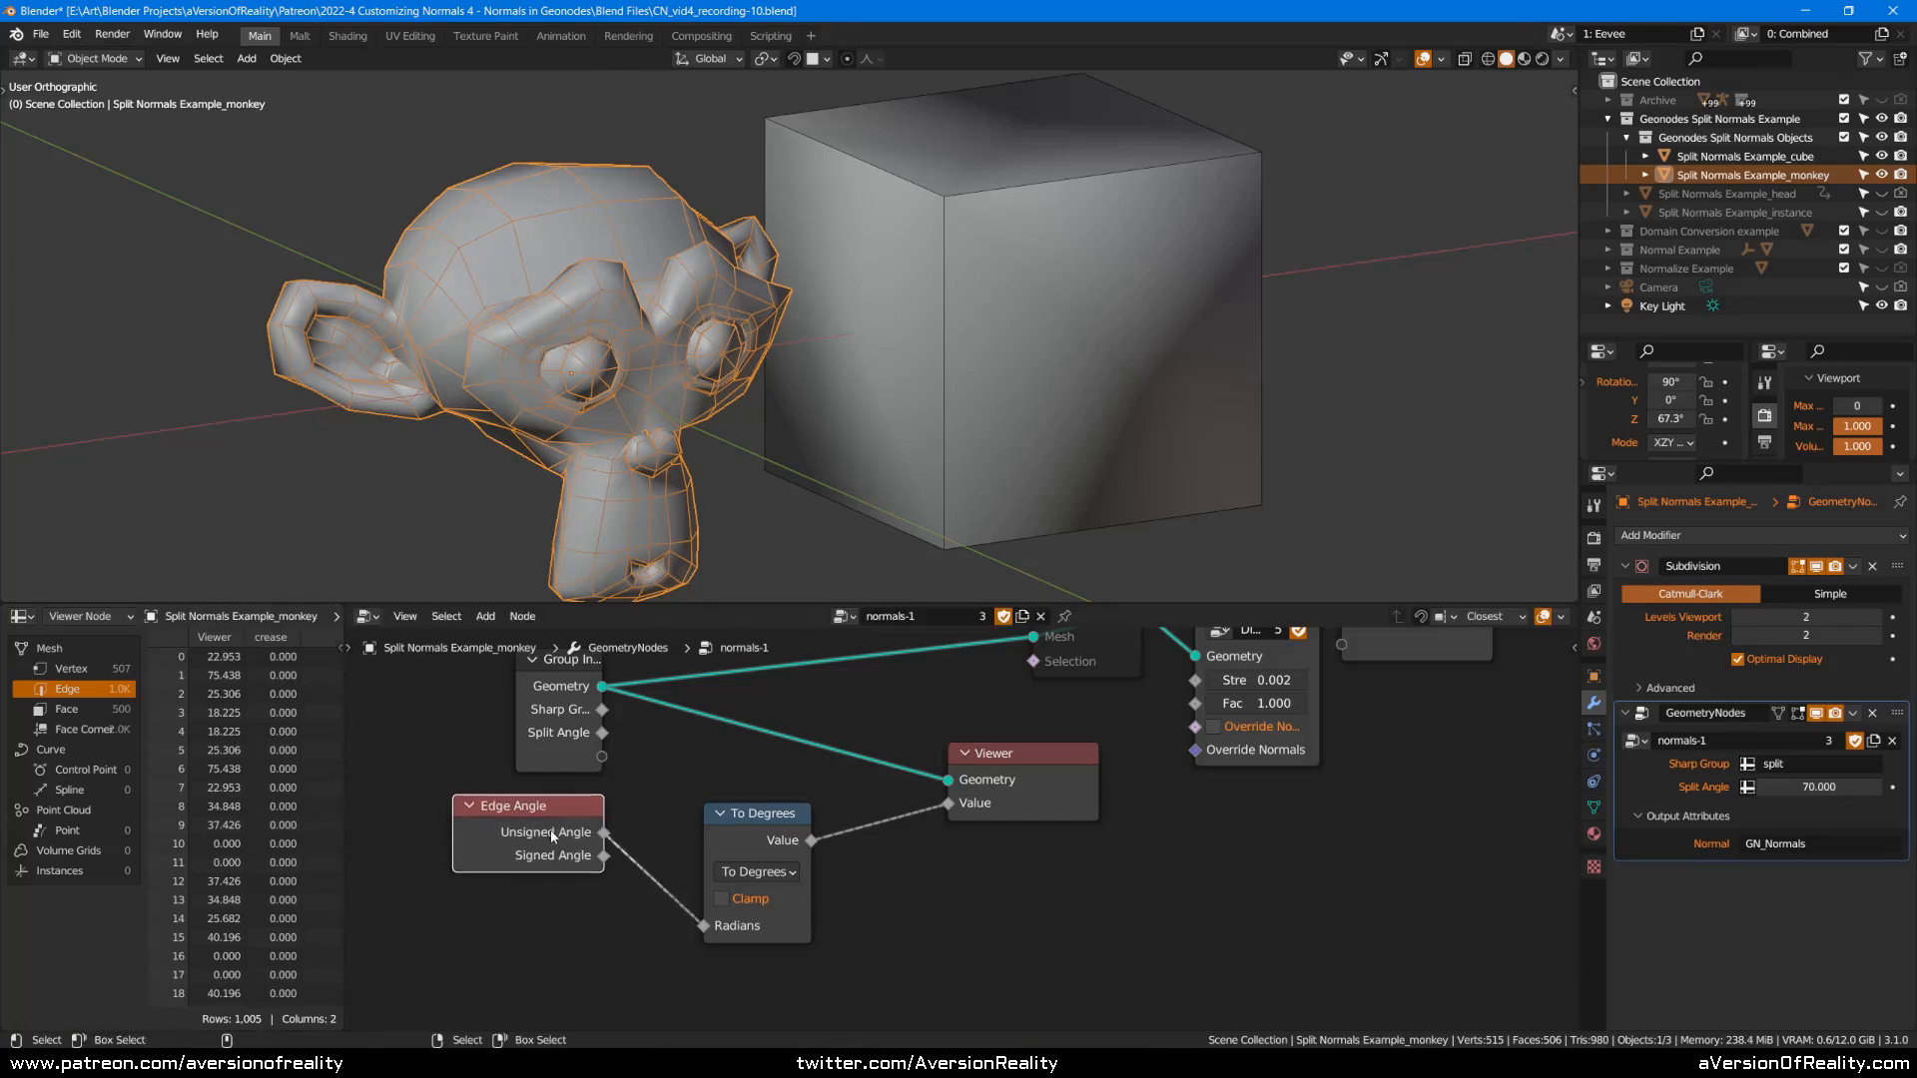
left_click_drag(567, 806, 567, 855)
left_click(663, 829)
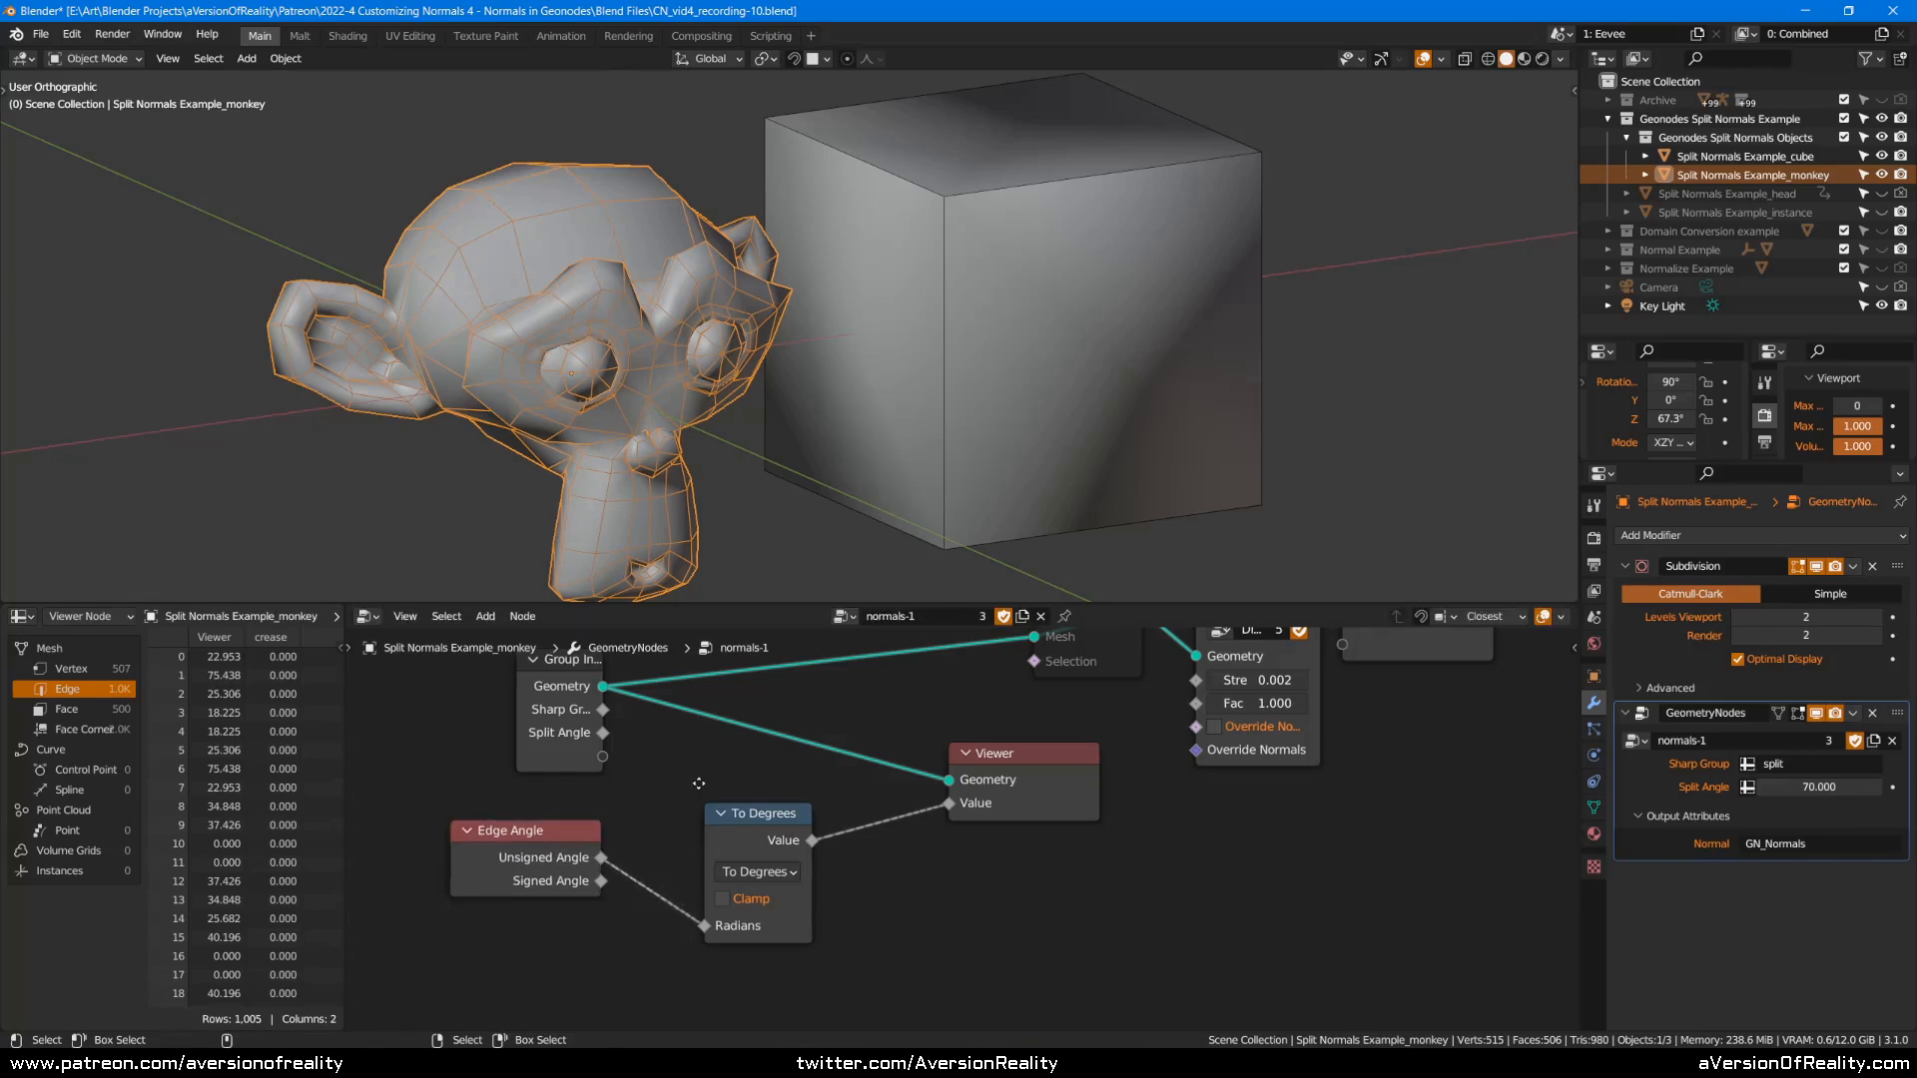
Add a Compare node set to Float and Less Than, and place it between To Degrees and the Viewer.
scroll(663, 829, "down", 2)
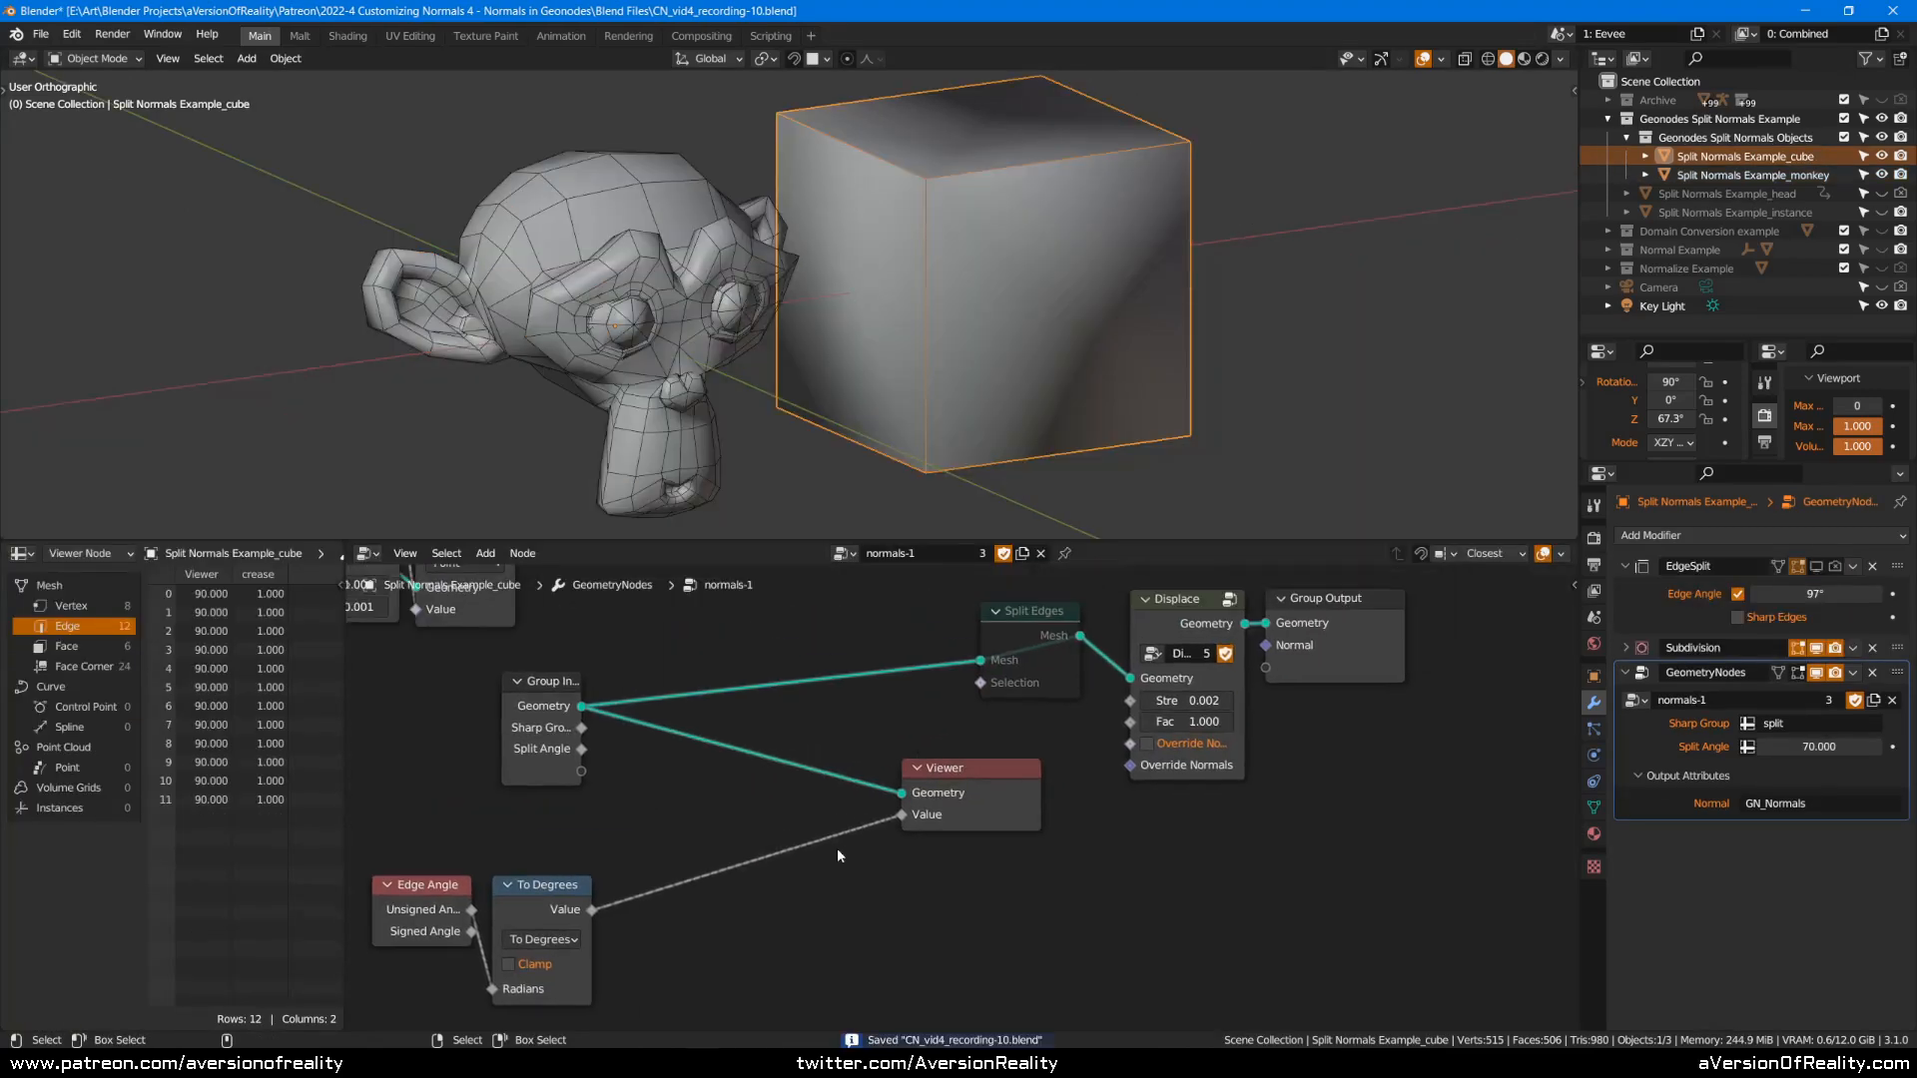
middle_click_drag(840, 895, 824, 842)
scroll(932, 753, "up", 1)
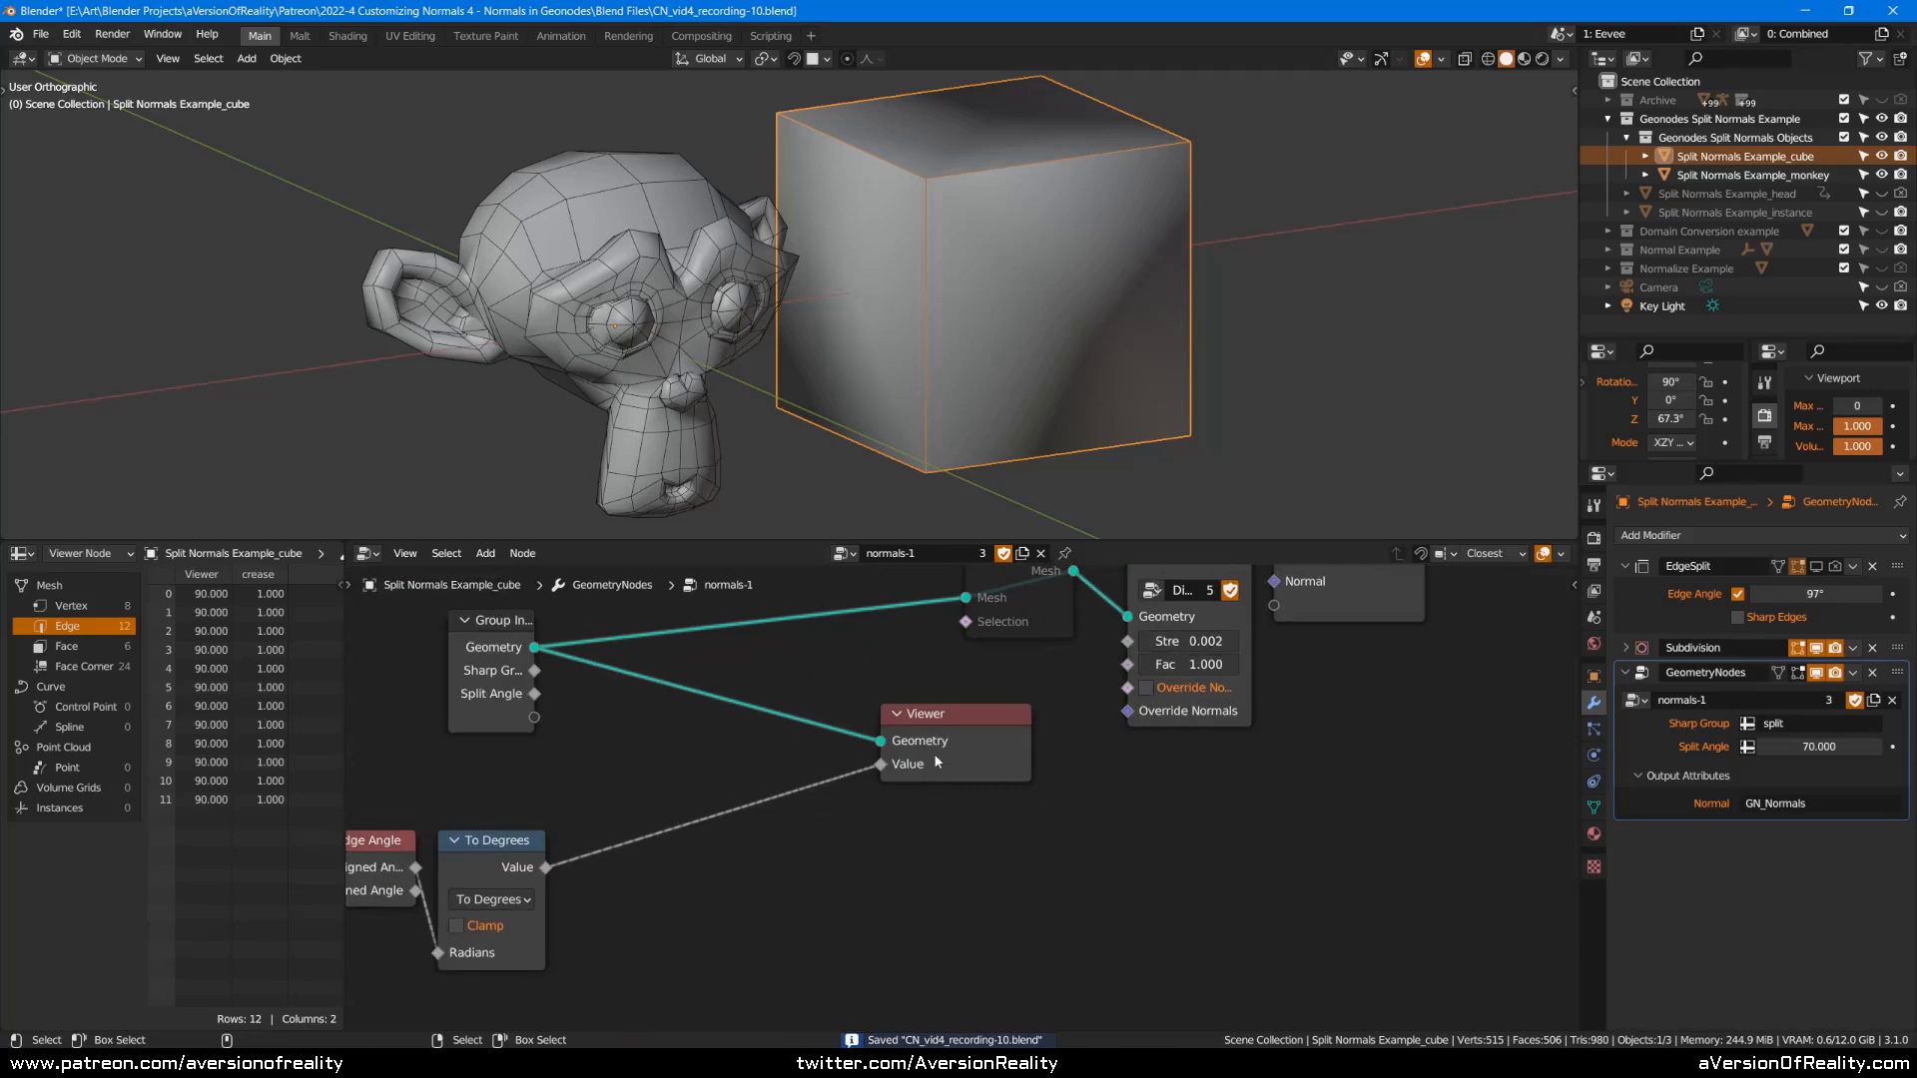
middle_click_drag(609, 743, 705, 717)
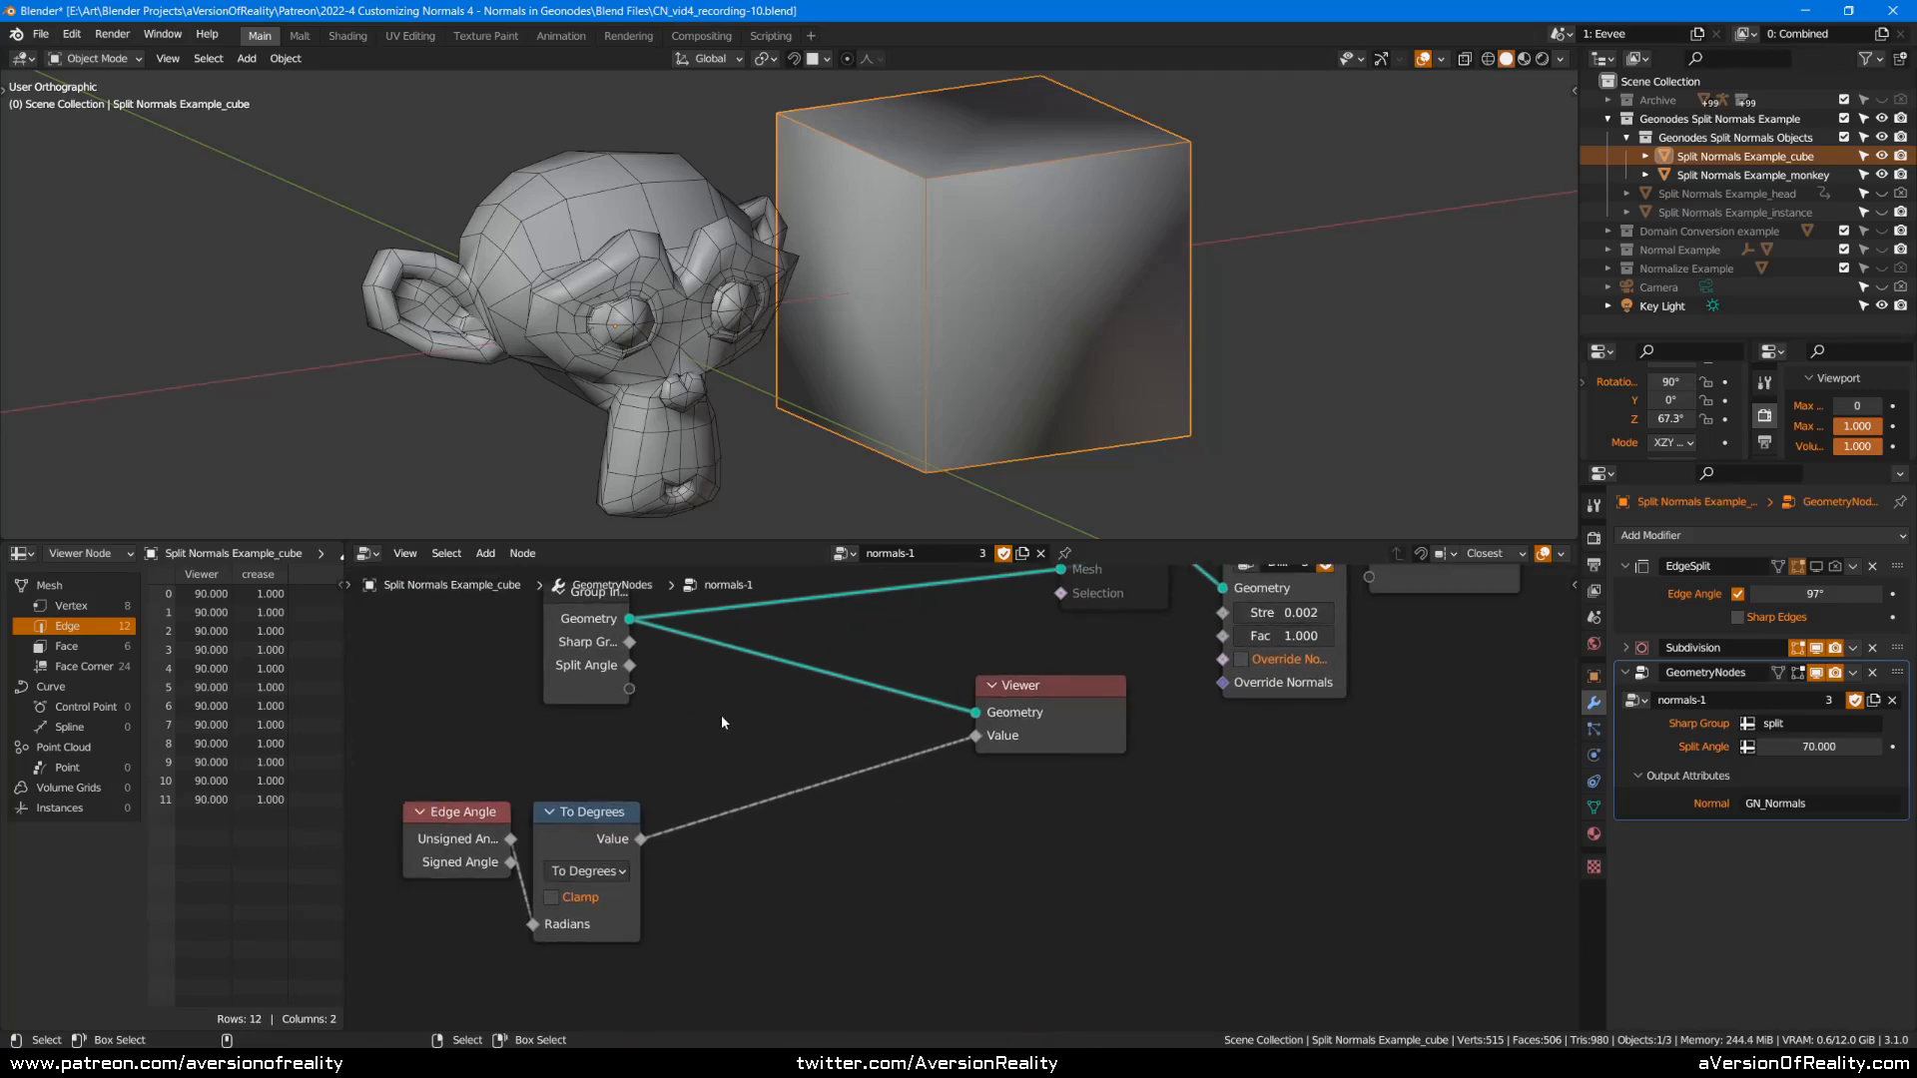
left_click_drag(578, 664, 585, 661)
left_click(717, 739)
key("shift+a")
left_click(805, 814)
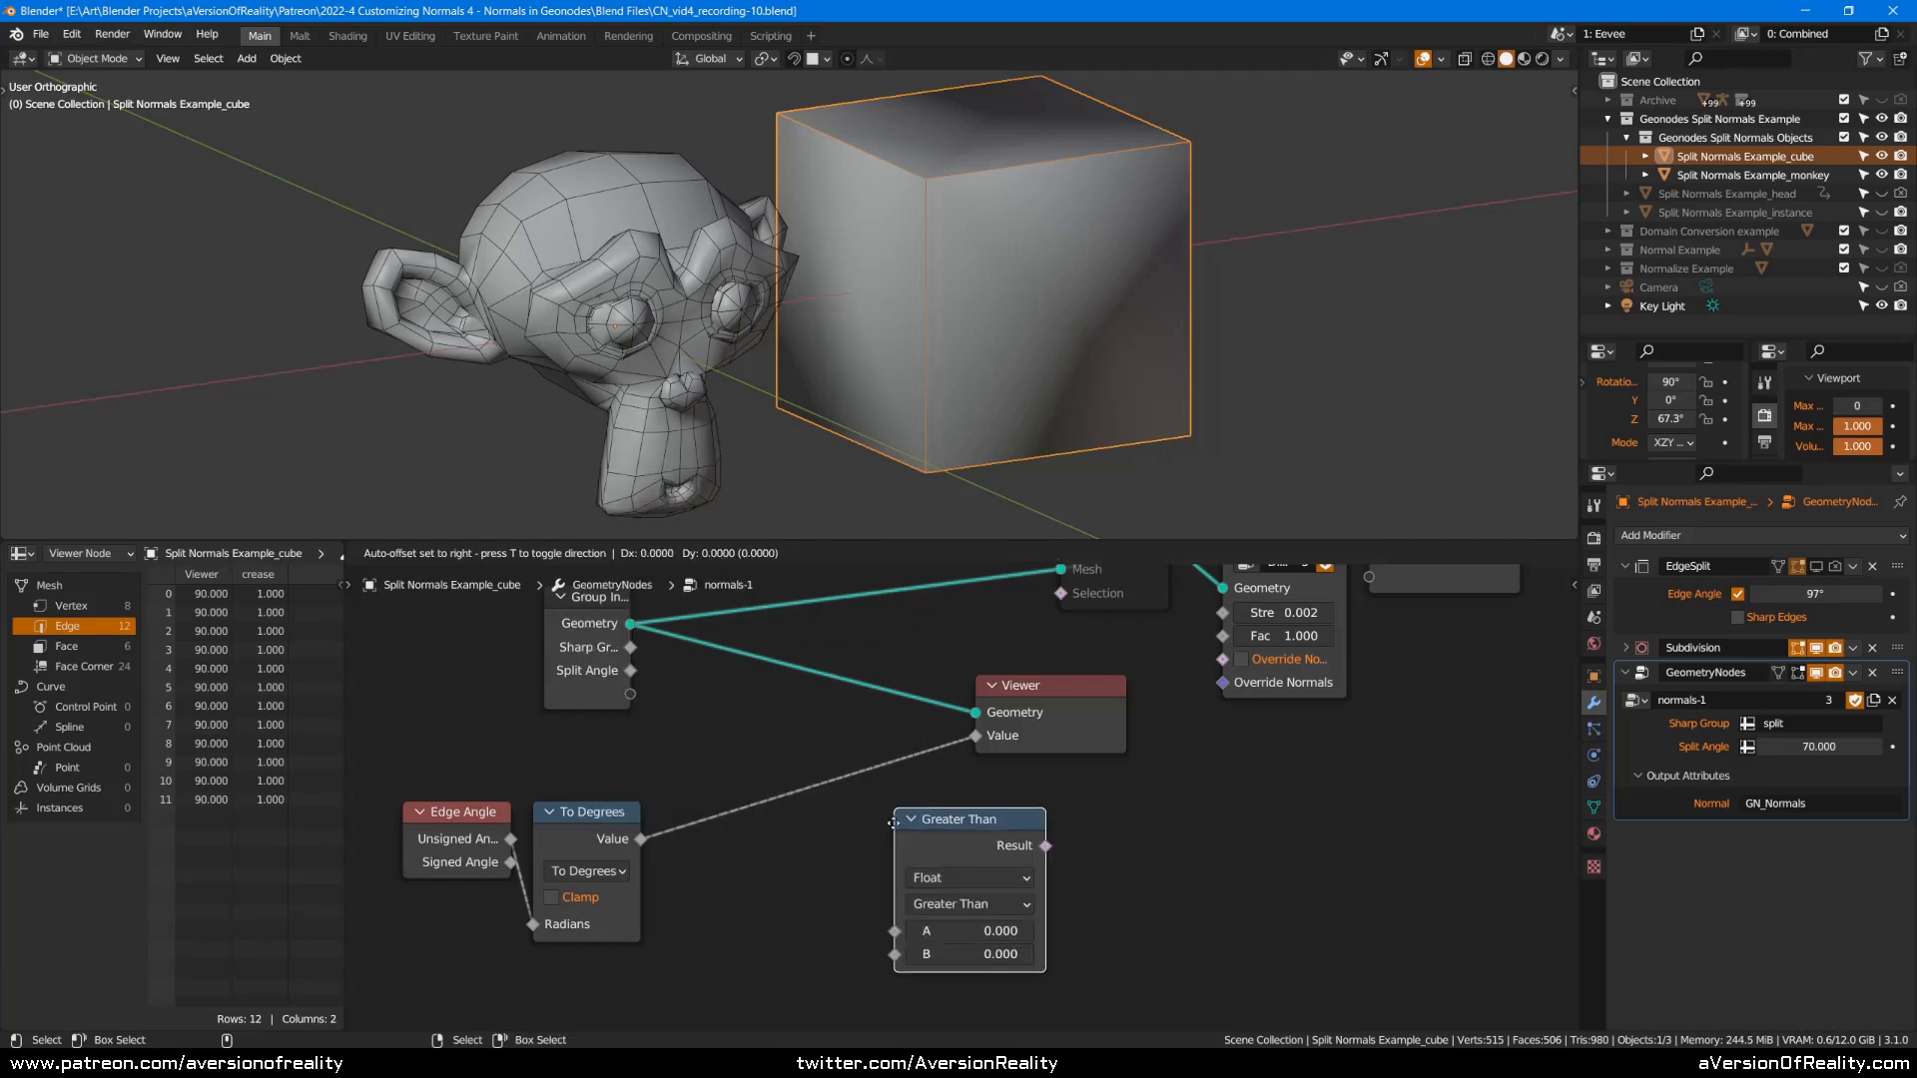
middle_click_drag(1118, 818, 1107, 749)
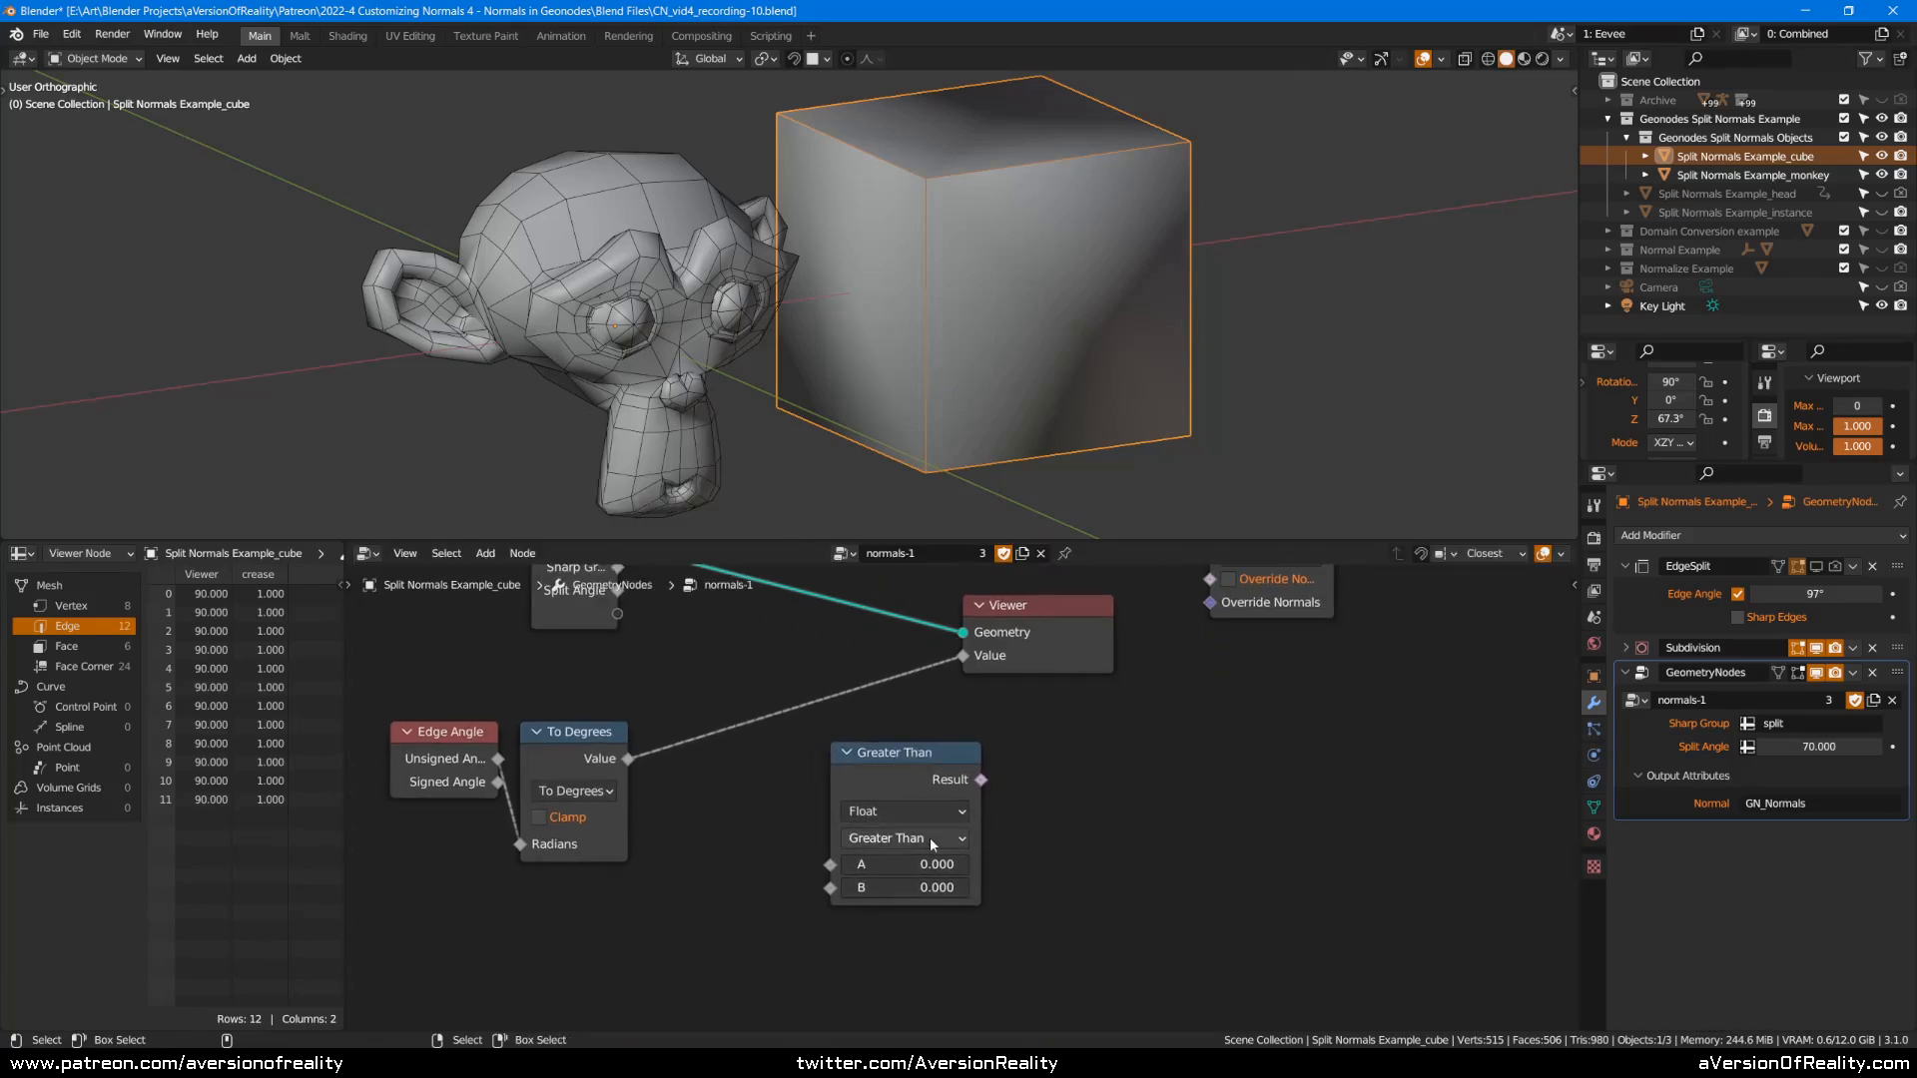
left_click(927, 836)
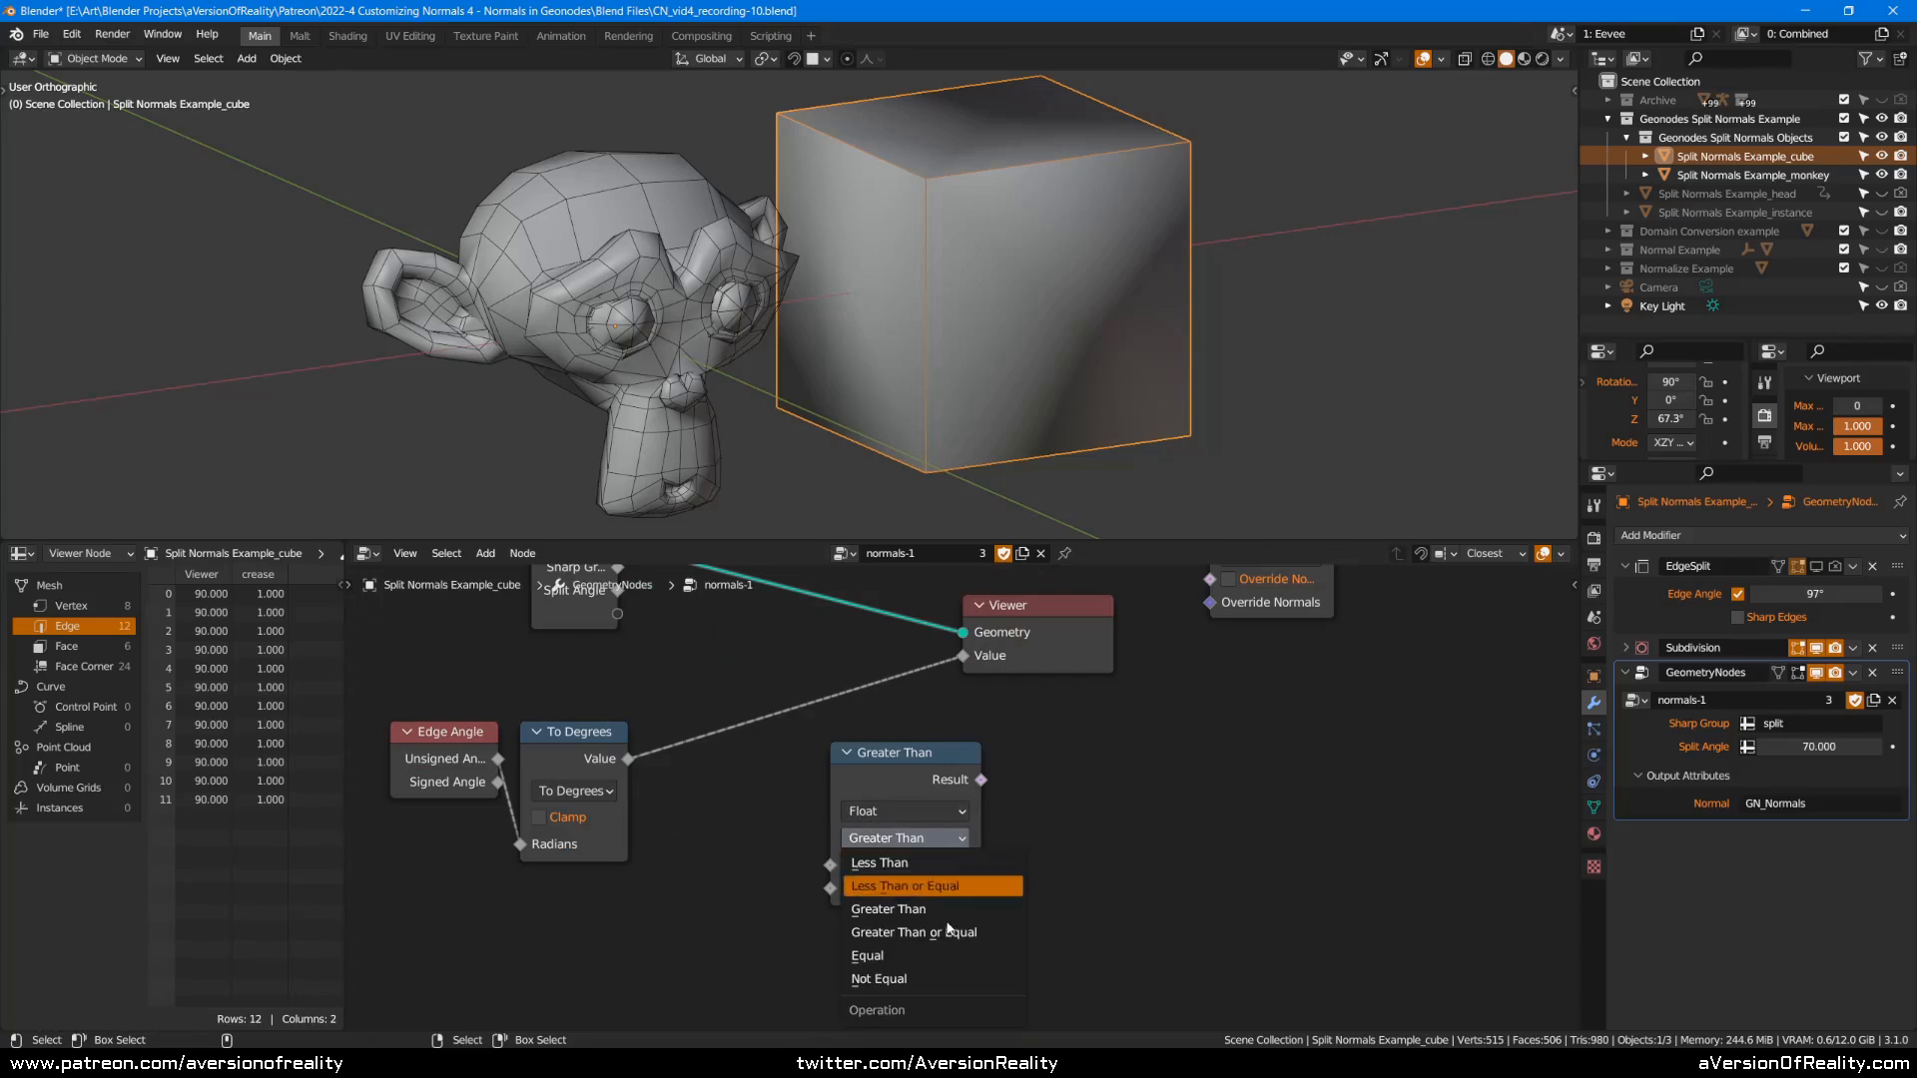
left_click(929, 841)
left_click_drag(978, 755, 804, 649)
Connect Group Input's Split Angle to Less Than's A and To Degrees' Value to B, hiding Group Input's unused sockets.
middle_click_drag(622, 587, 661, 698)
left_click_drag(657, 702, 774, 876)
key("ctrl+h")
left_click_drag(807, 812, 780, 809)
left_click_drag(603, 637, 588, 665)
left_click_drag(798, 756, 804, 784)
Connect Less Than's Result to the Viewer and raise the cube's Split Angle to 92.588 to check the edge values.
left_click(649, 707)
left_click(635, 687, "ctrl+shift")
left_click(817, 787)
left_click(817, 787, "ctrl+shift")
left_click(958, 821)
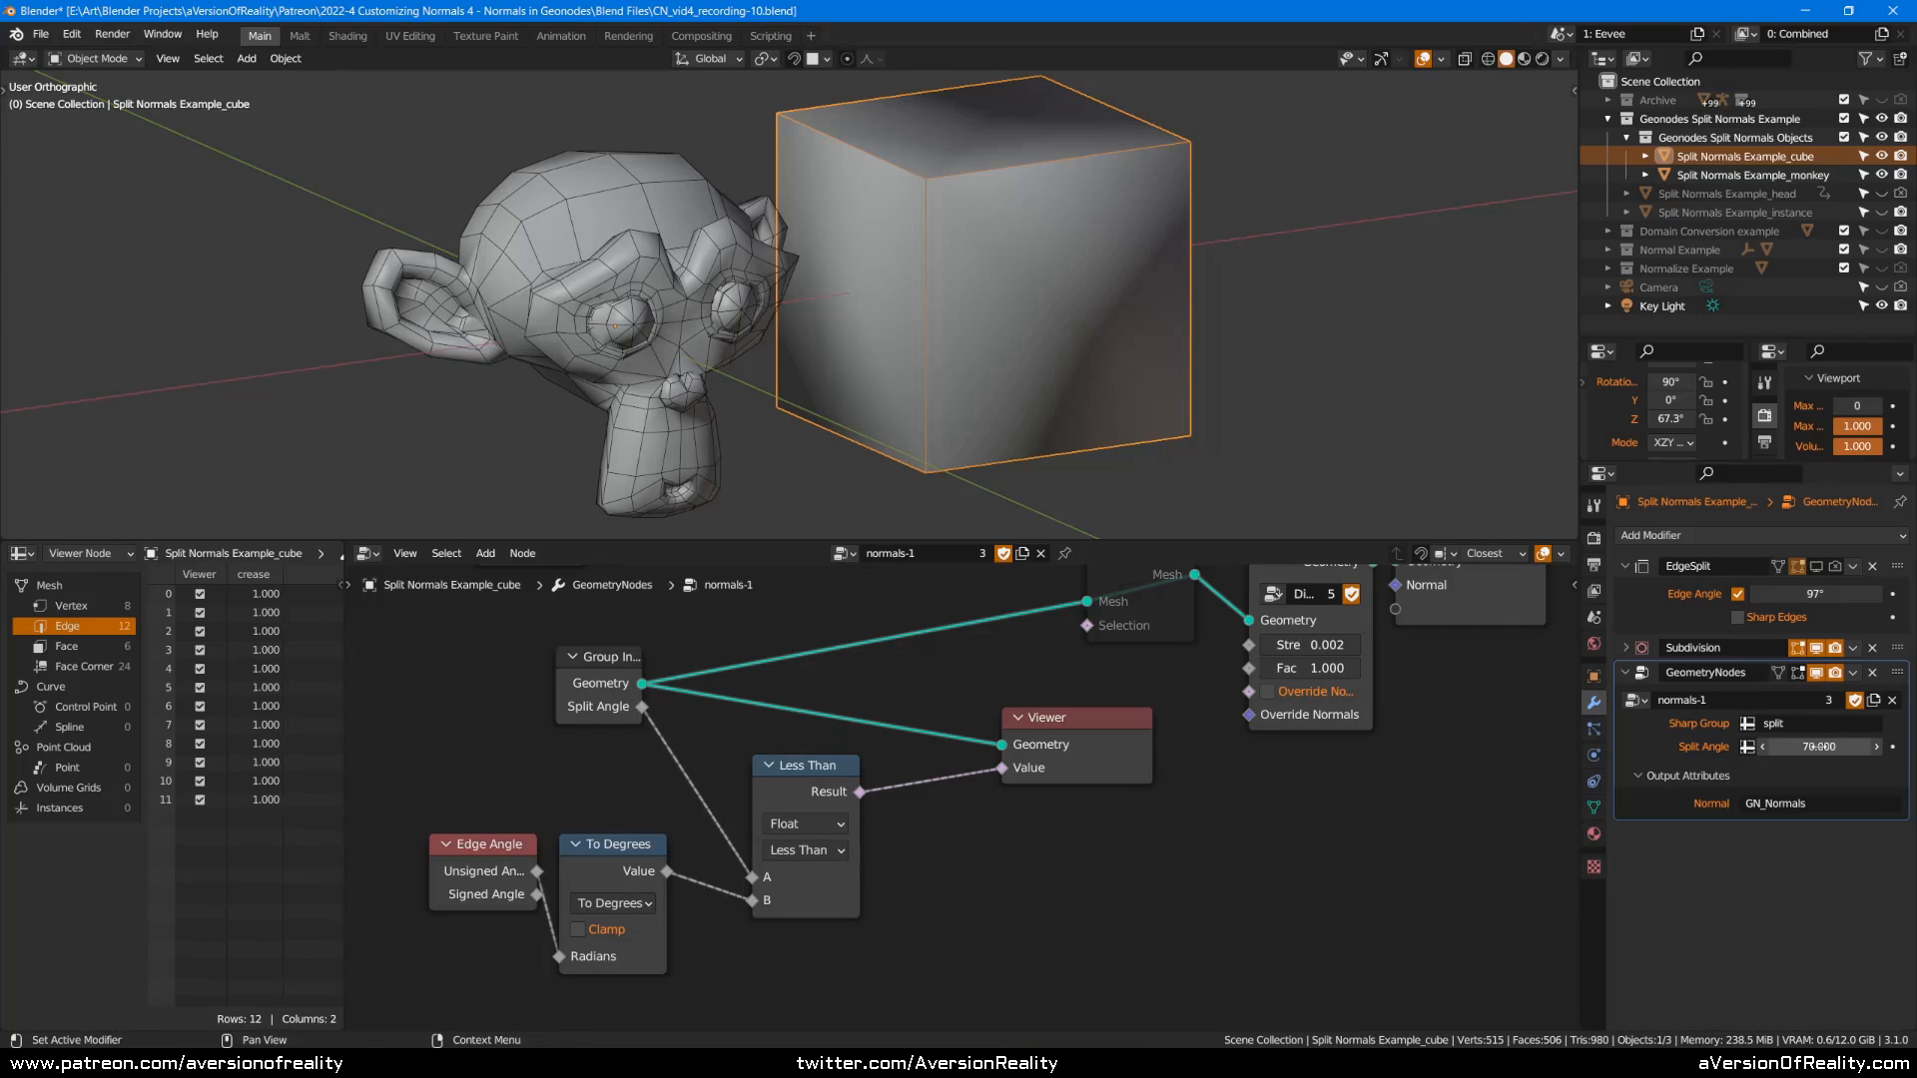
left_click_drag(1820, 747, 1859, 747)
Connect Less Than's Result to the Selection of Split Edges and unmute Split Edges.
middle_click_drag(966, 836, 897, 911)
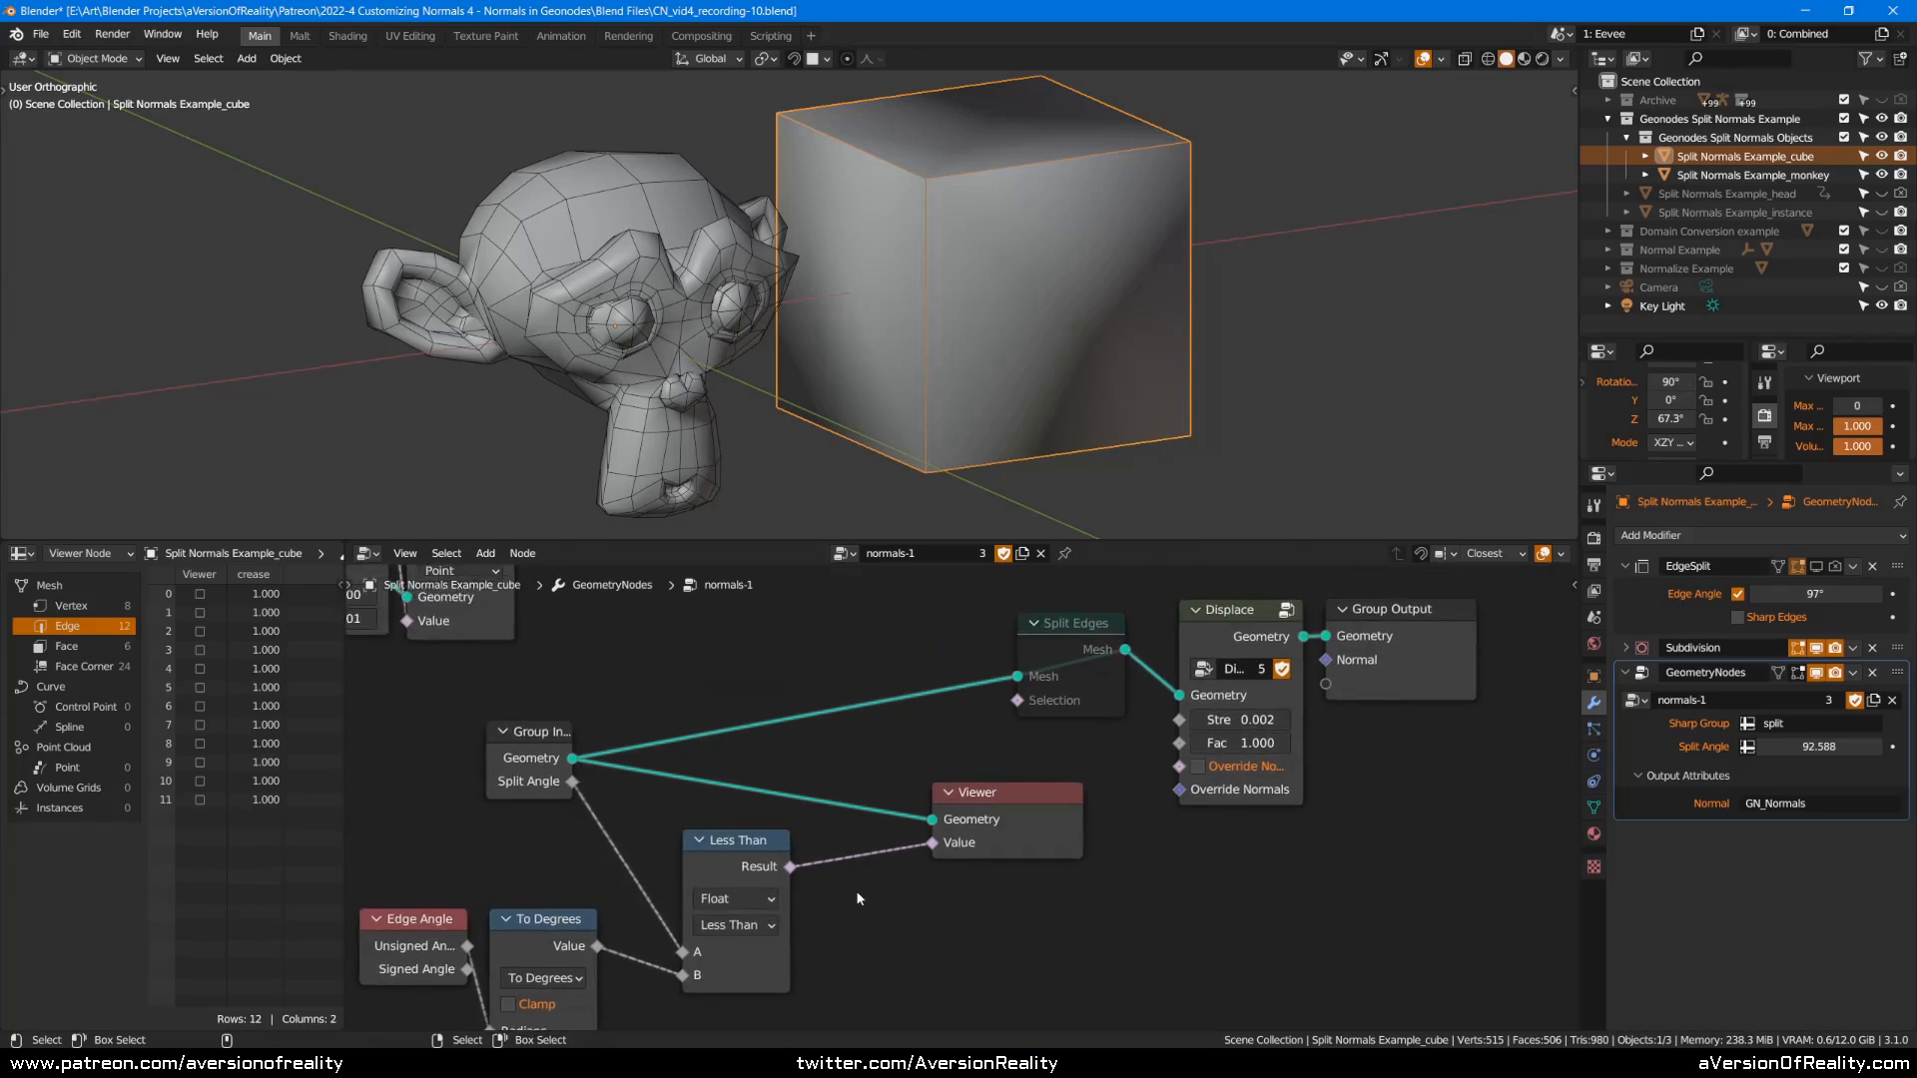
left_click_drag(793, 866, 1018, 702)
key("m")
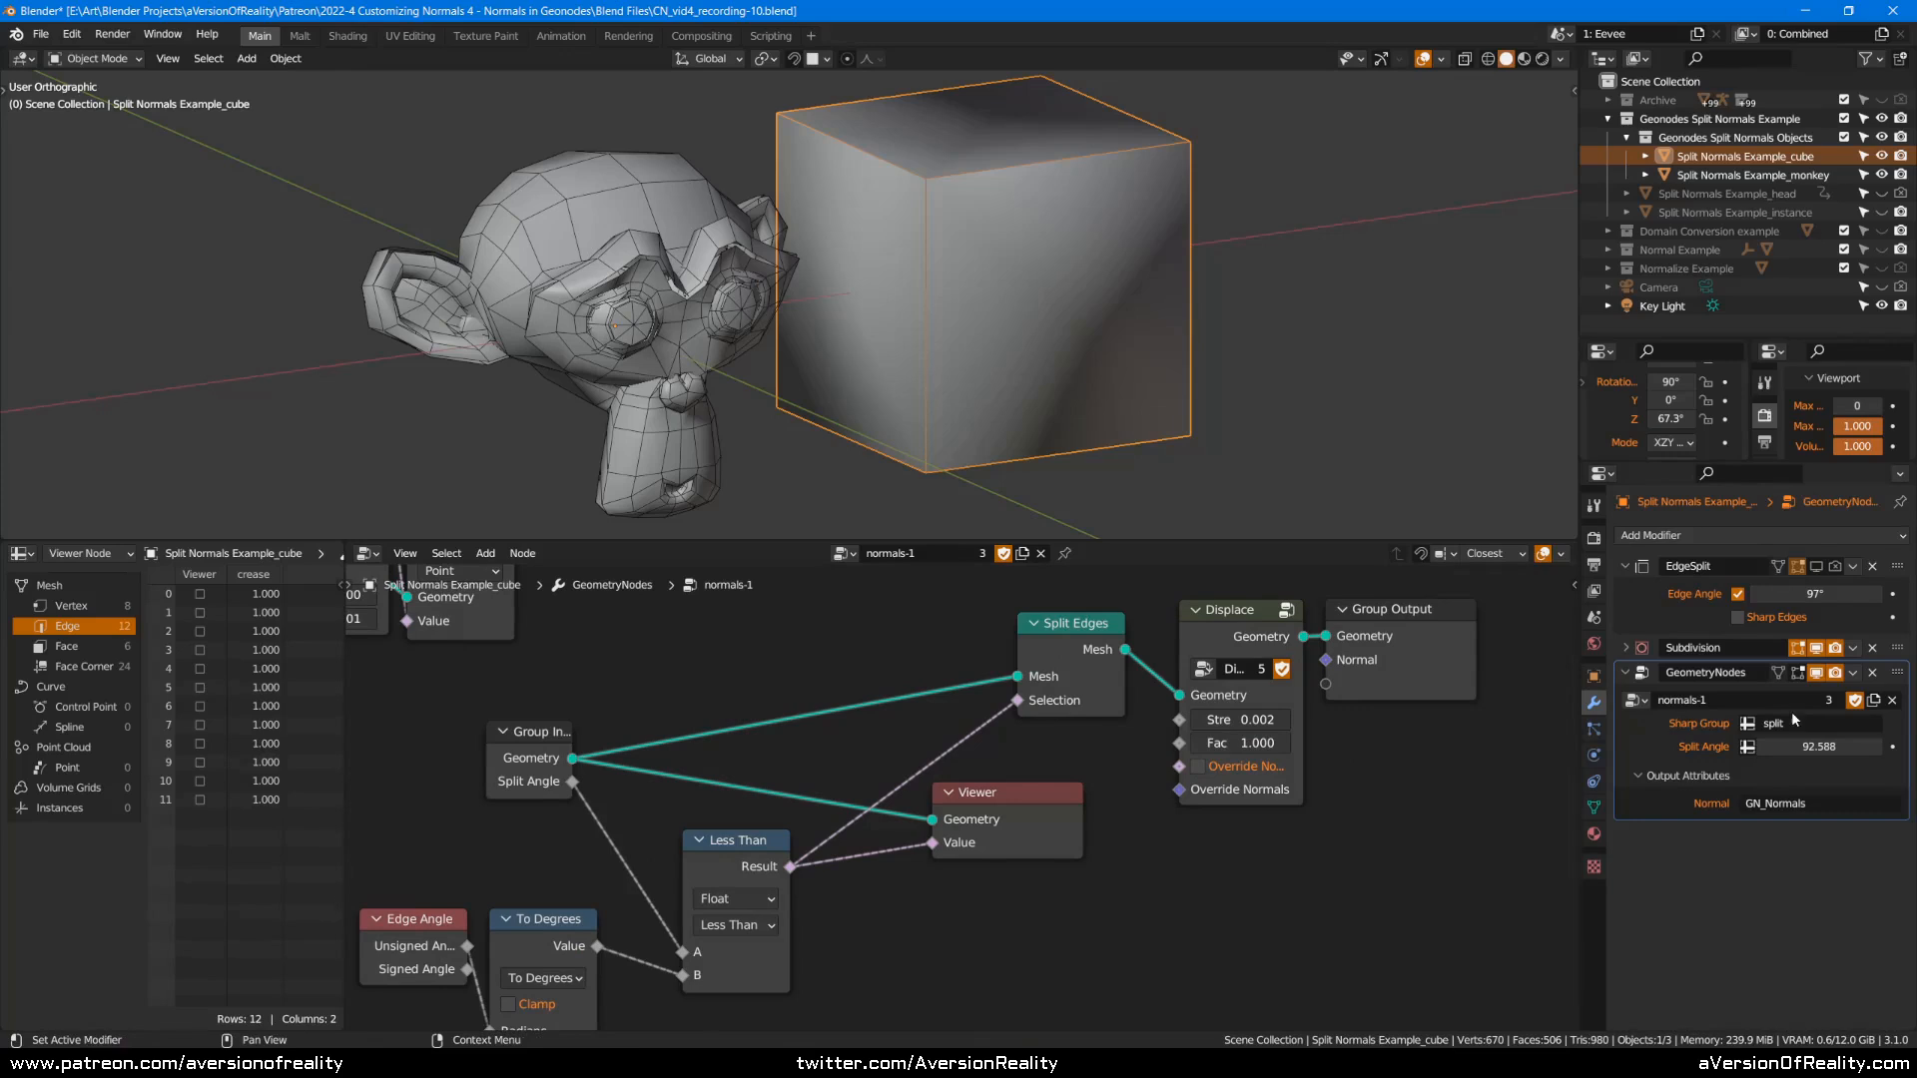
Set the cube's Split Angle to 90 in its GeometryNodes modifier.
mouse_move(1795, 746)
left_mouse_down()
mouse_move(1743, 746)
mouse_move(1806, 746)
mouse_move(1768, 746)
left_mouse_up()
left_click(1808, 747)
type("90")
key("Return")
Set the cube's EdgeSplit Edge Angle to 90° and compare its splitting with GeometryNodes by alternating their viewport display.
left_click(1816, 672)
left_click(1825, 594)
type("96.96")
key("BackSpace")
key("BackSpace")
key("BackSpace")
key("BackSpace")
key("BackSpace")
type("90")
key("Return")
left_click(1759, 600)
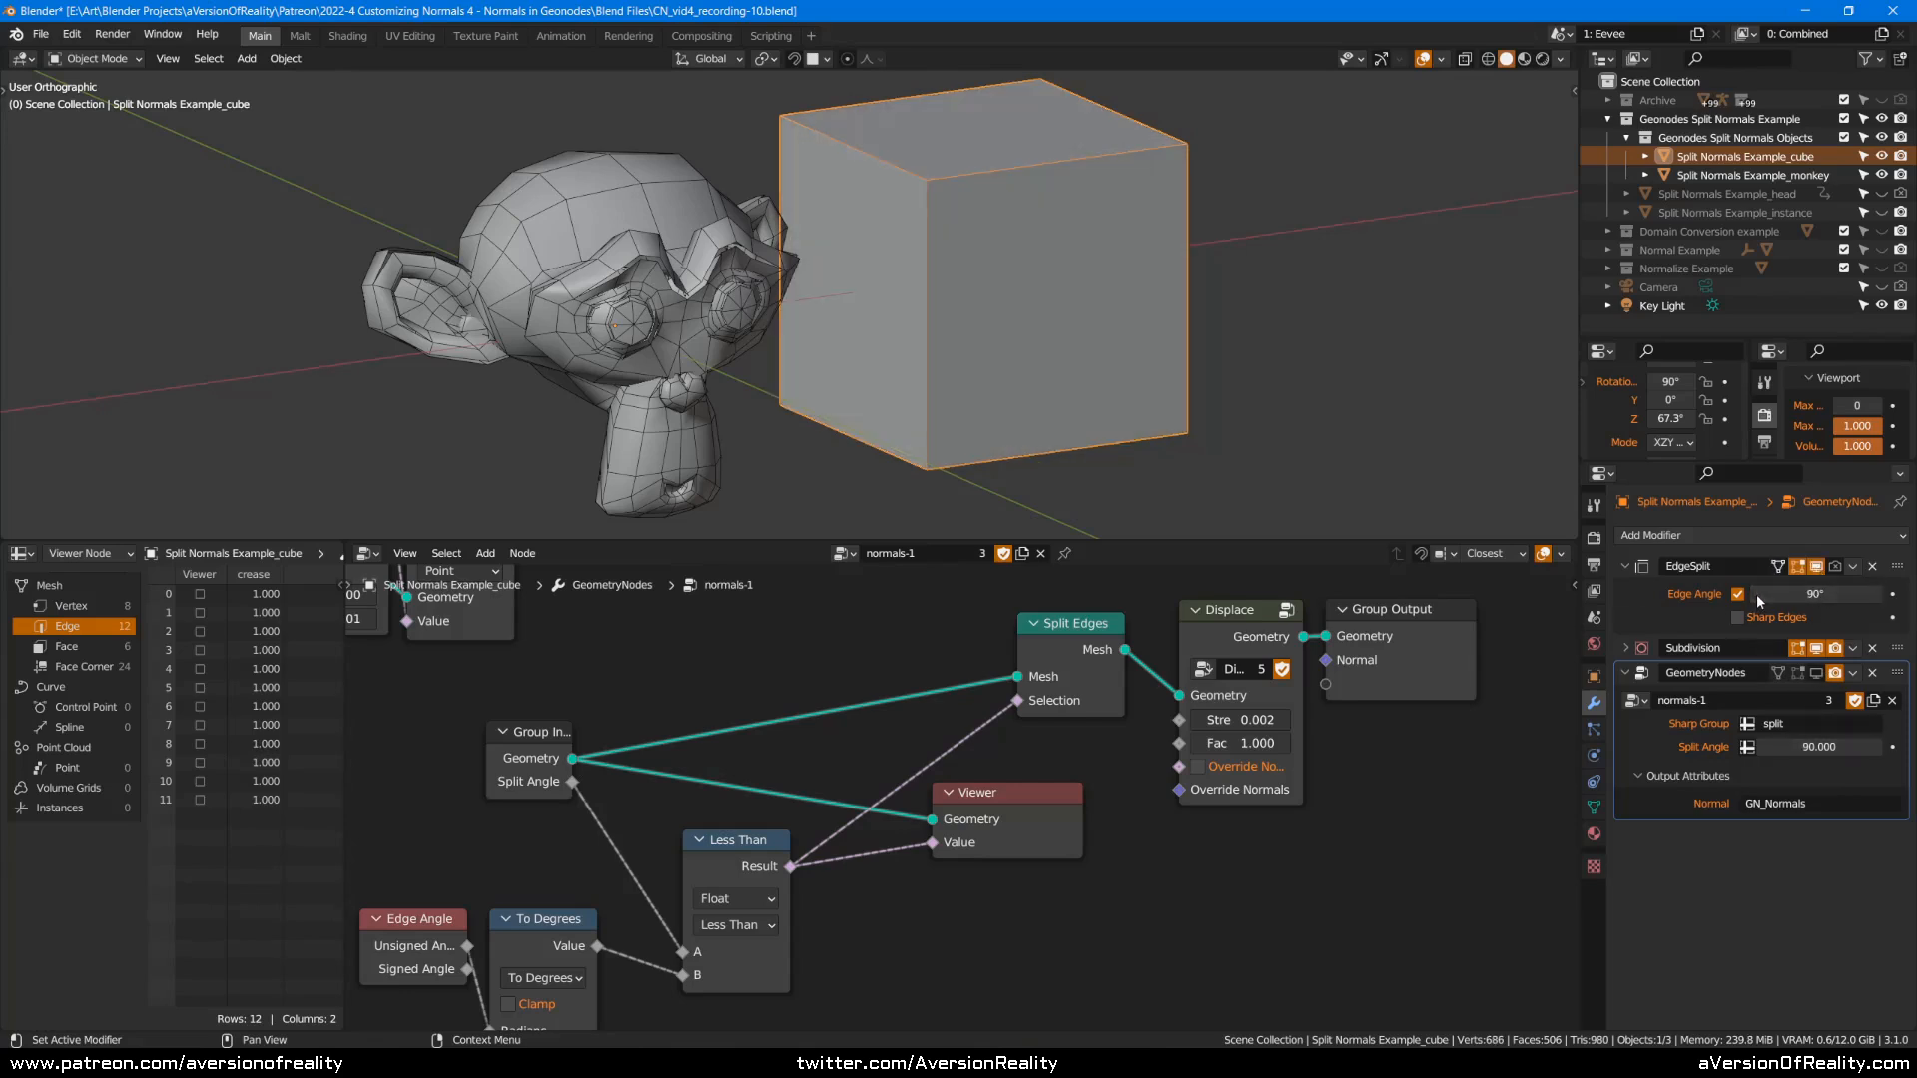
left_click(1860, 595)
key("BackSpace")
key("BackSpace")
key("BackSpace")
key("BackSpace")
key("BackSpace")
type("90")
key("Return")
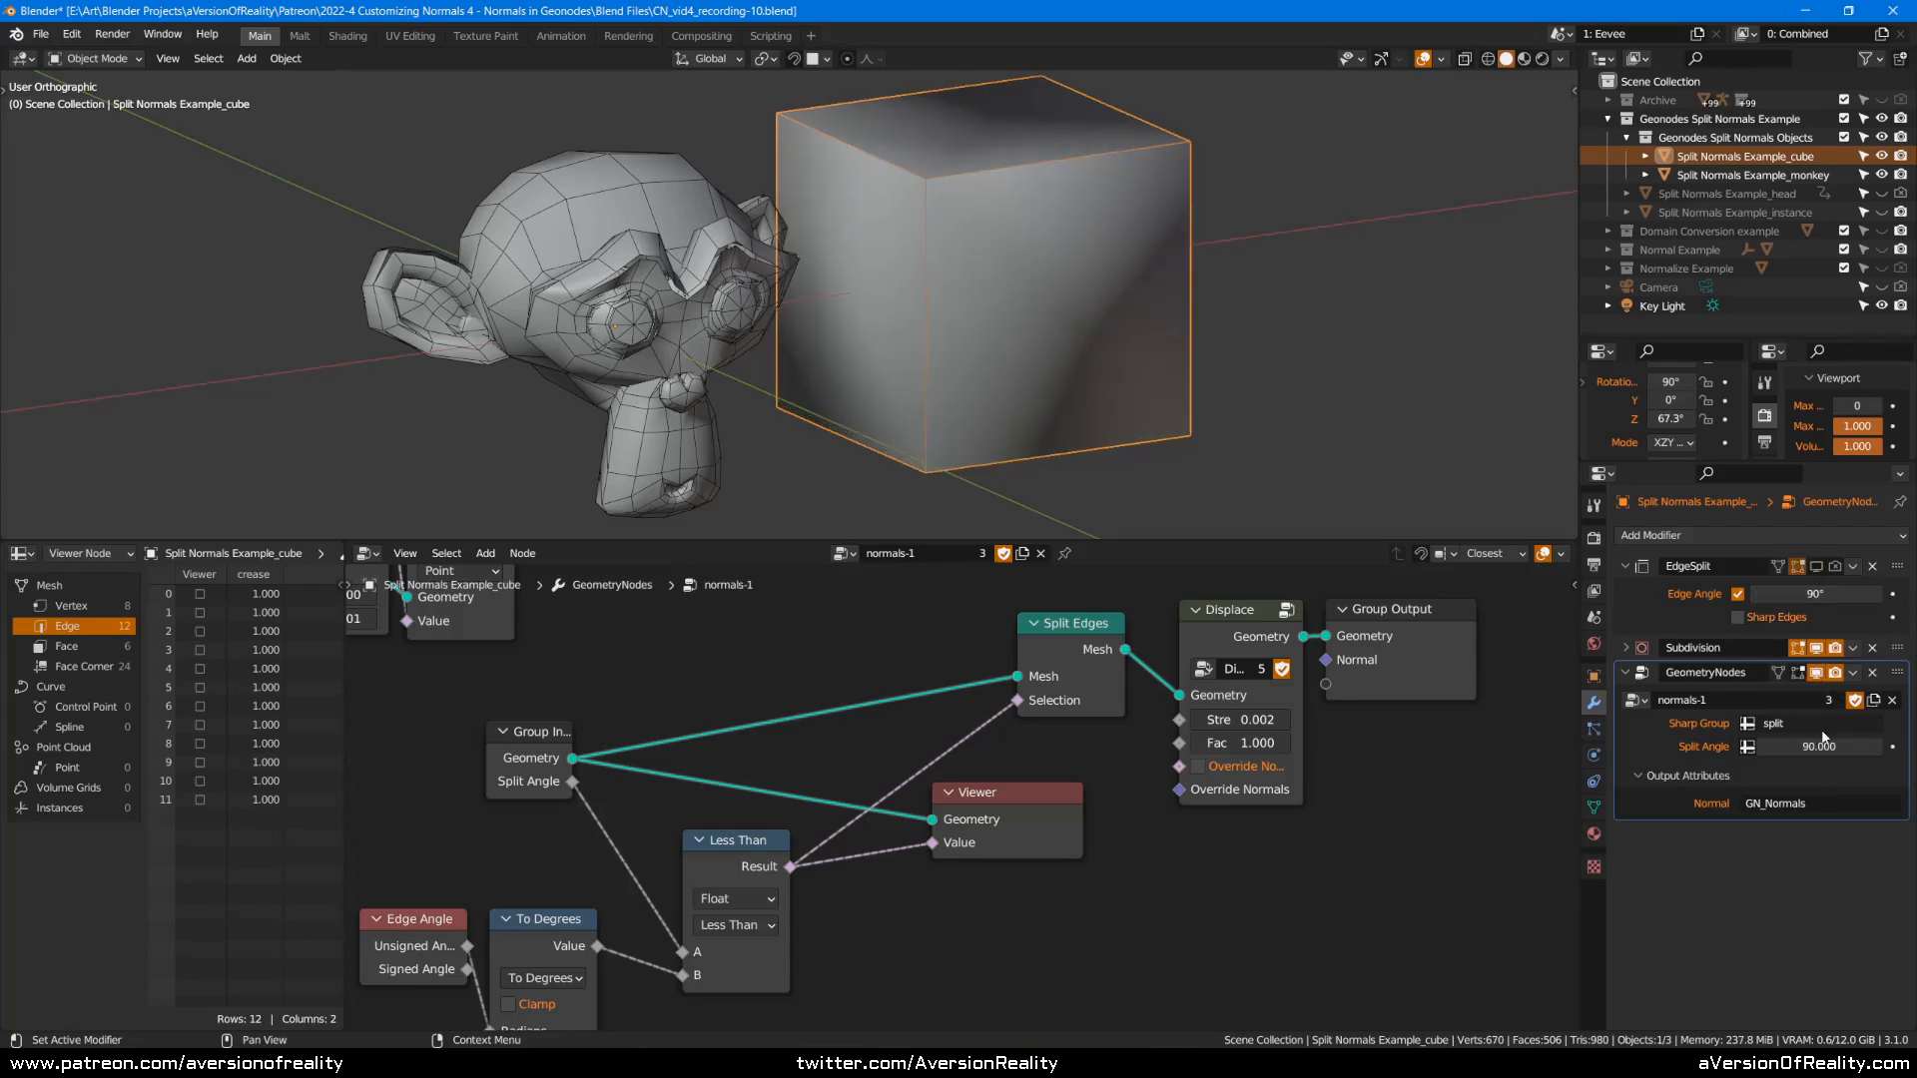
left_click(1763, 747)
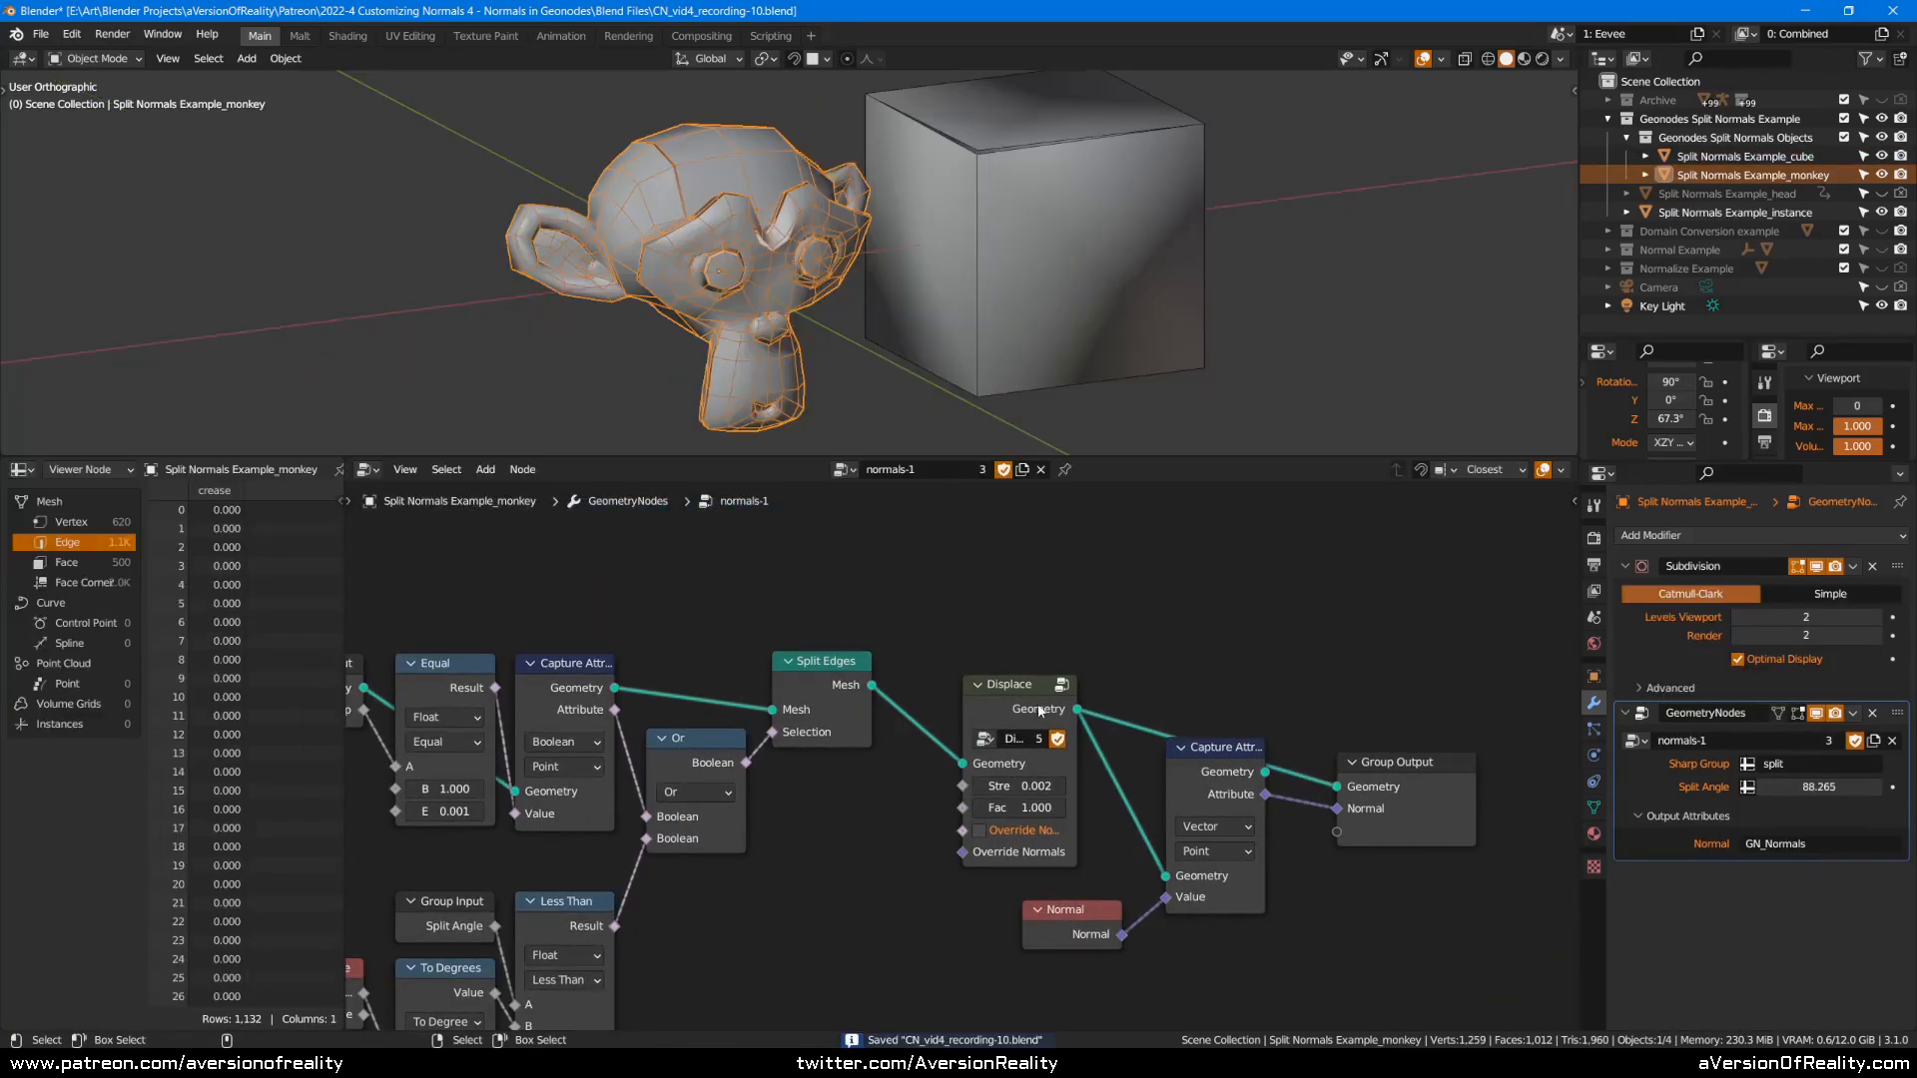
Remove the Displace node while keeping the geometry link, and move Normal, Capture Attribute and Group Output closer to Split Edges.
left_click(1069, 684)
middle_click_drag(1102, 671, 1104, 639)
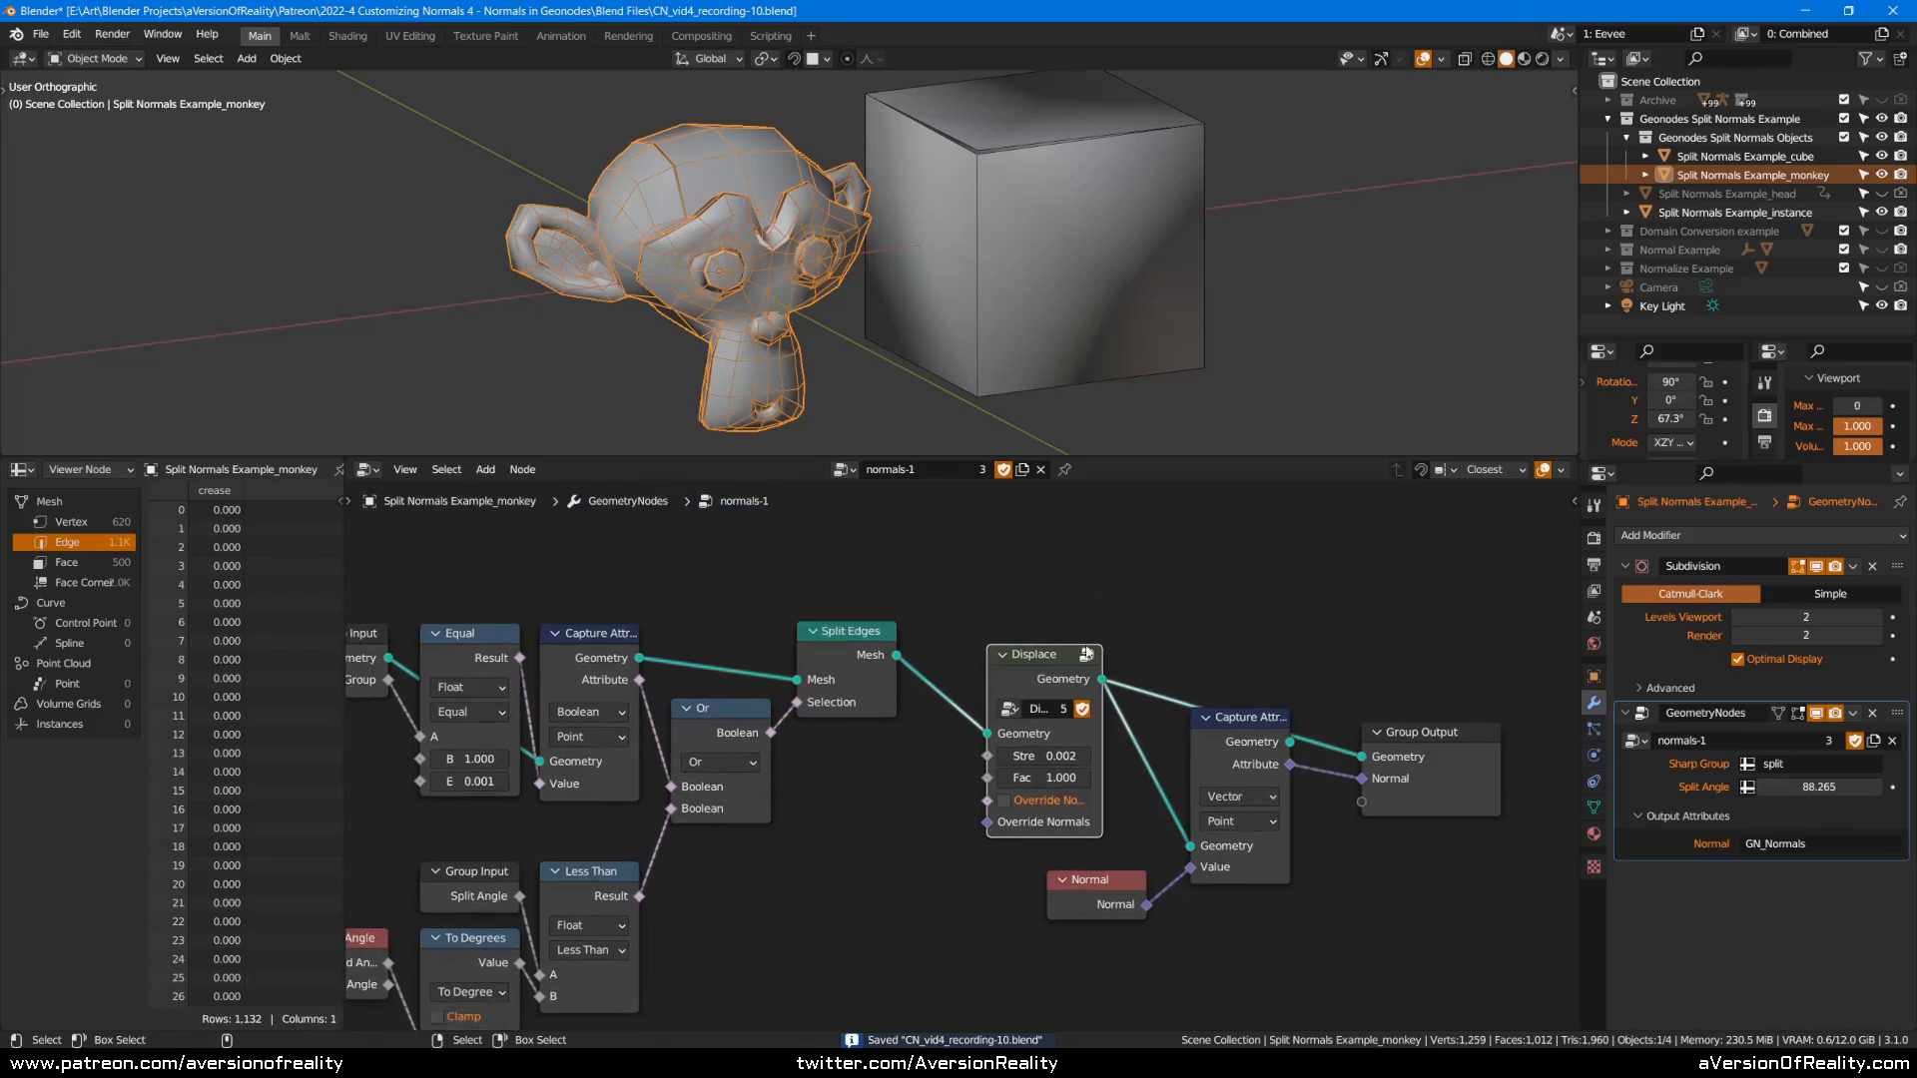
key("ctrl+x")
key("c")
left_click(1140, 843)
key("Escape")
left_click_drag(1274, 746, 1259, 645)
left_click(1276, 589)
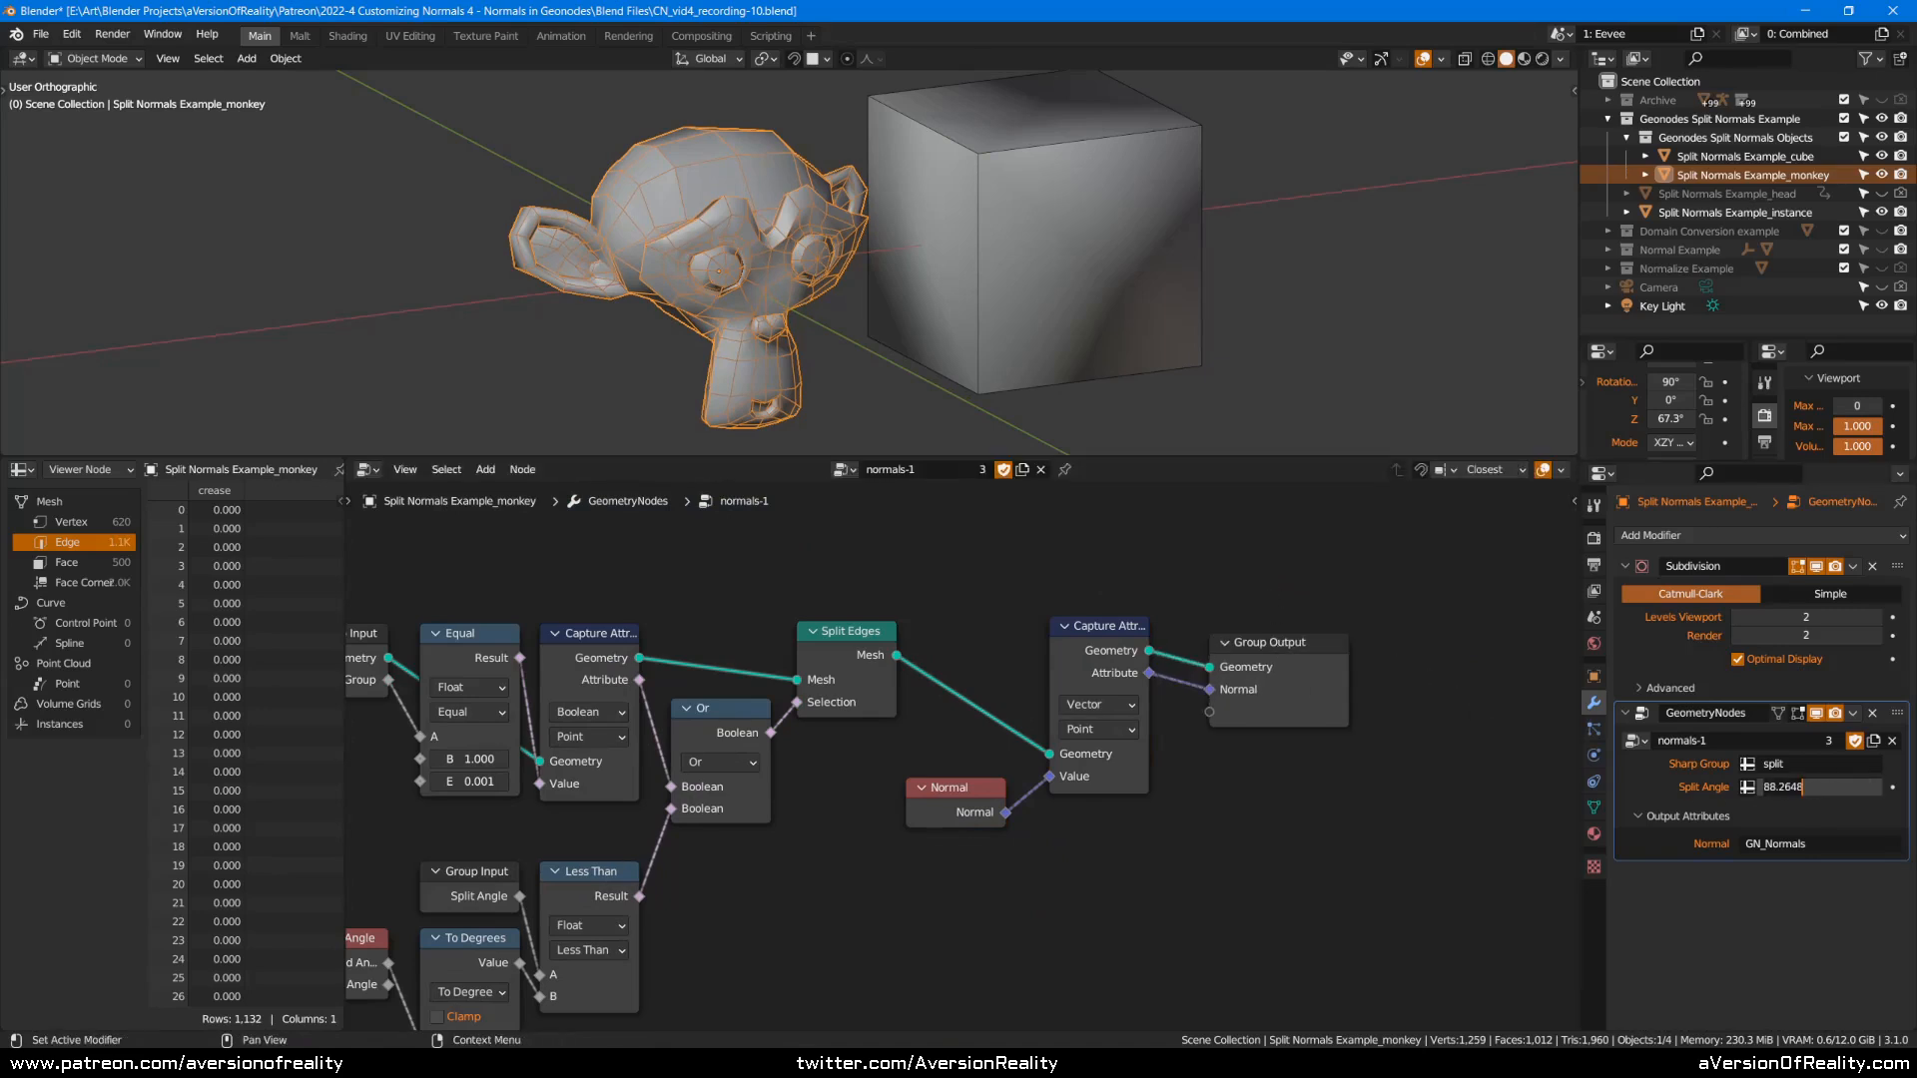
Set the cube's Split Angle to 70 in its GeometryNodes modifier.
left_click(1182, 282)
double_click(1835, 754)
key("ctrl+a")
type("70")
key("Return")
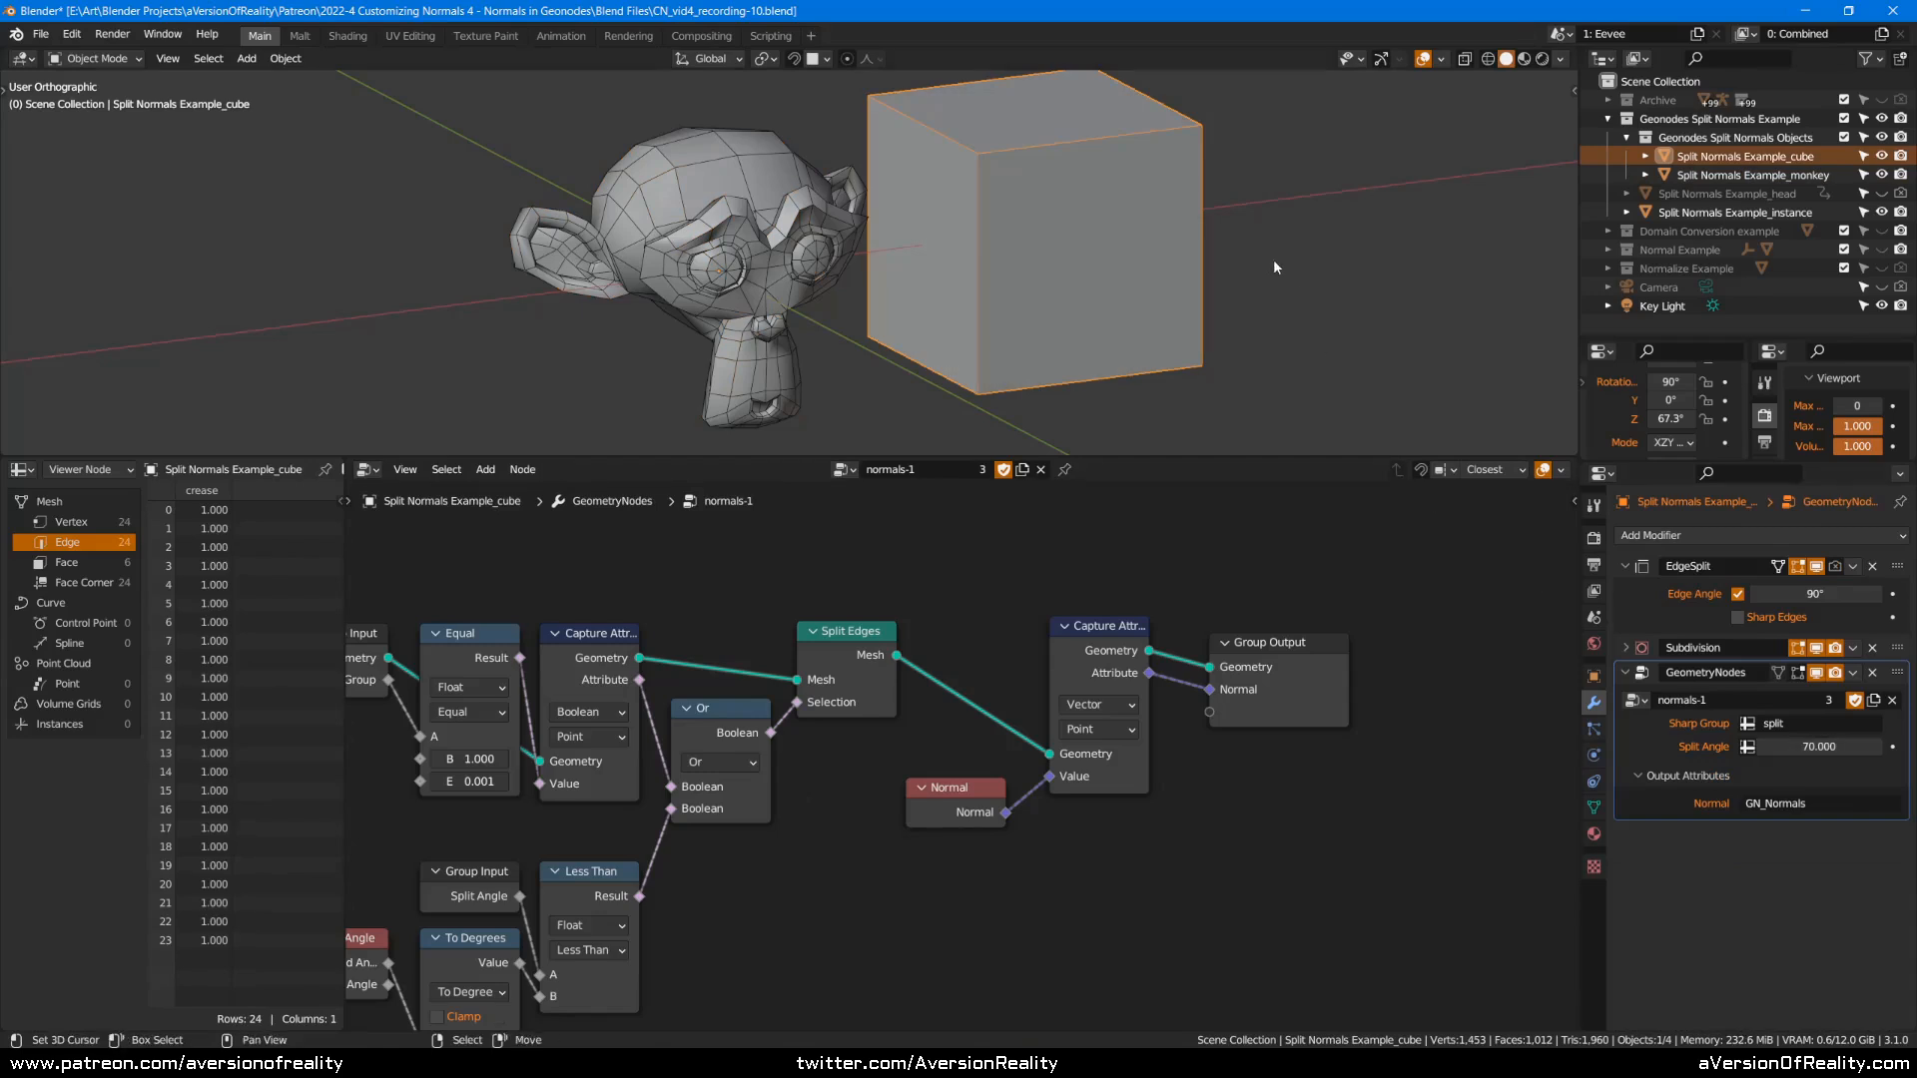
Enlarge the 3D viewport and switch it to rendered shading, with both rows of monkeys and cubes in view.
scroll(1203, 195, "down", 3)
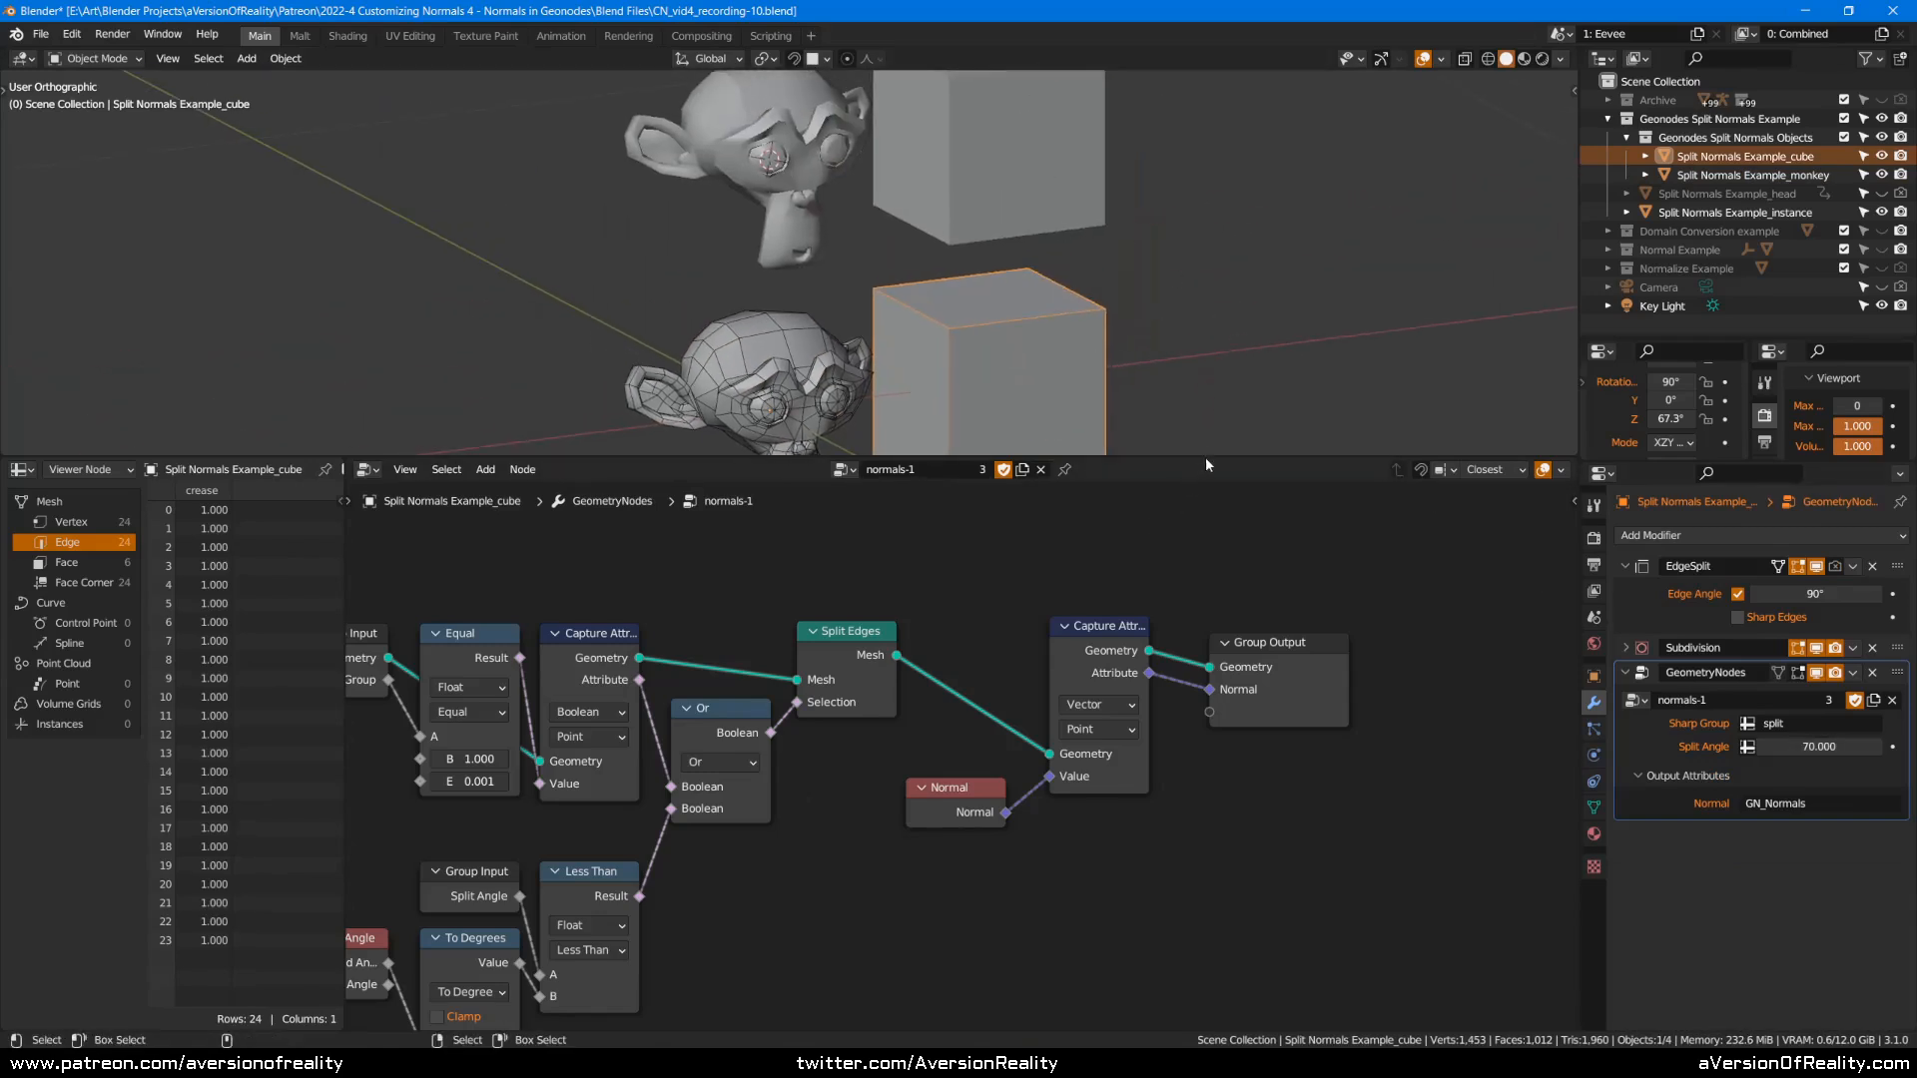
left_click_drag(1202, 460, 1116, 681)
key("z")
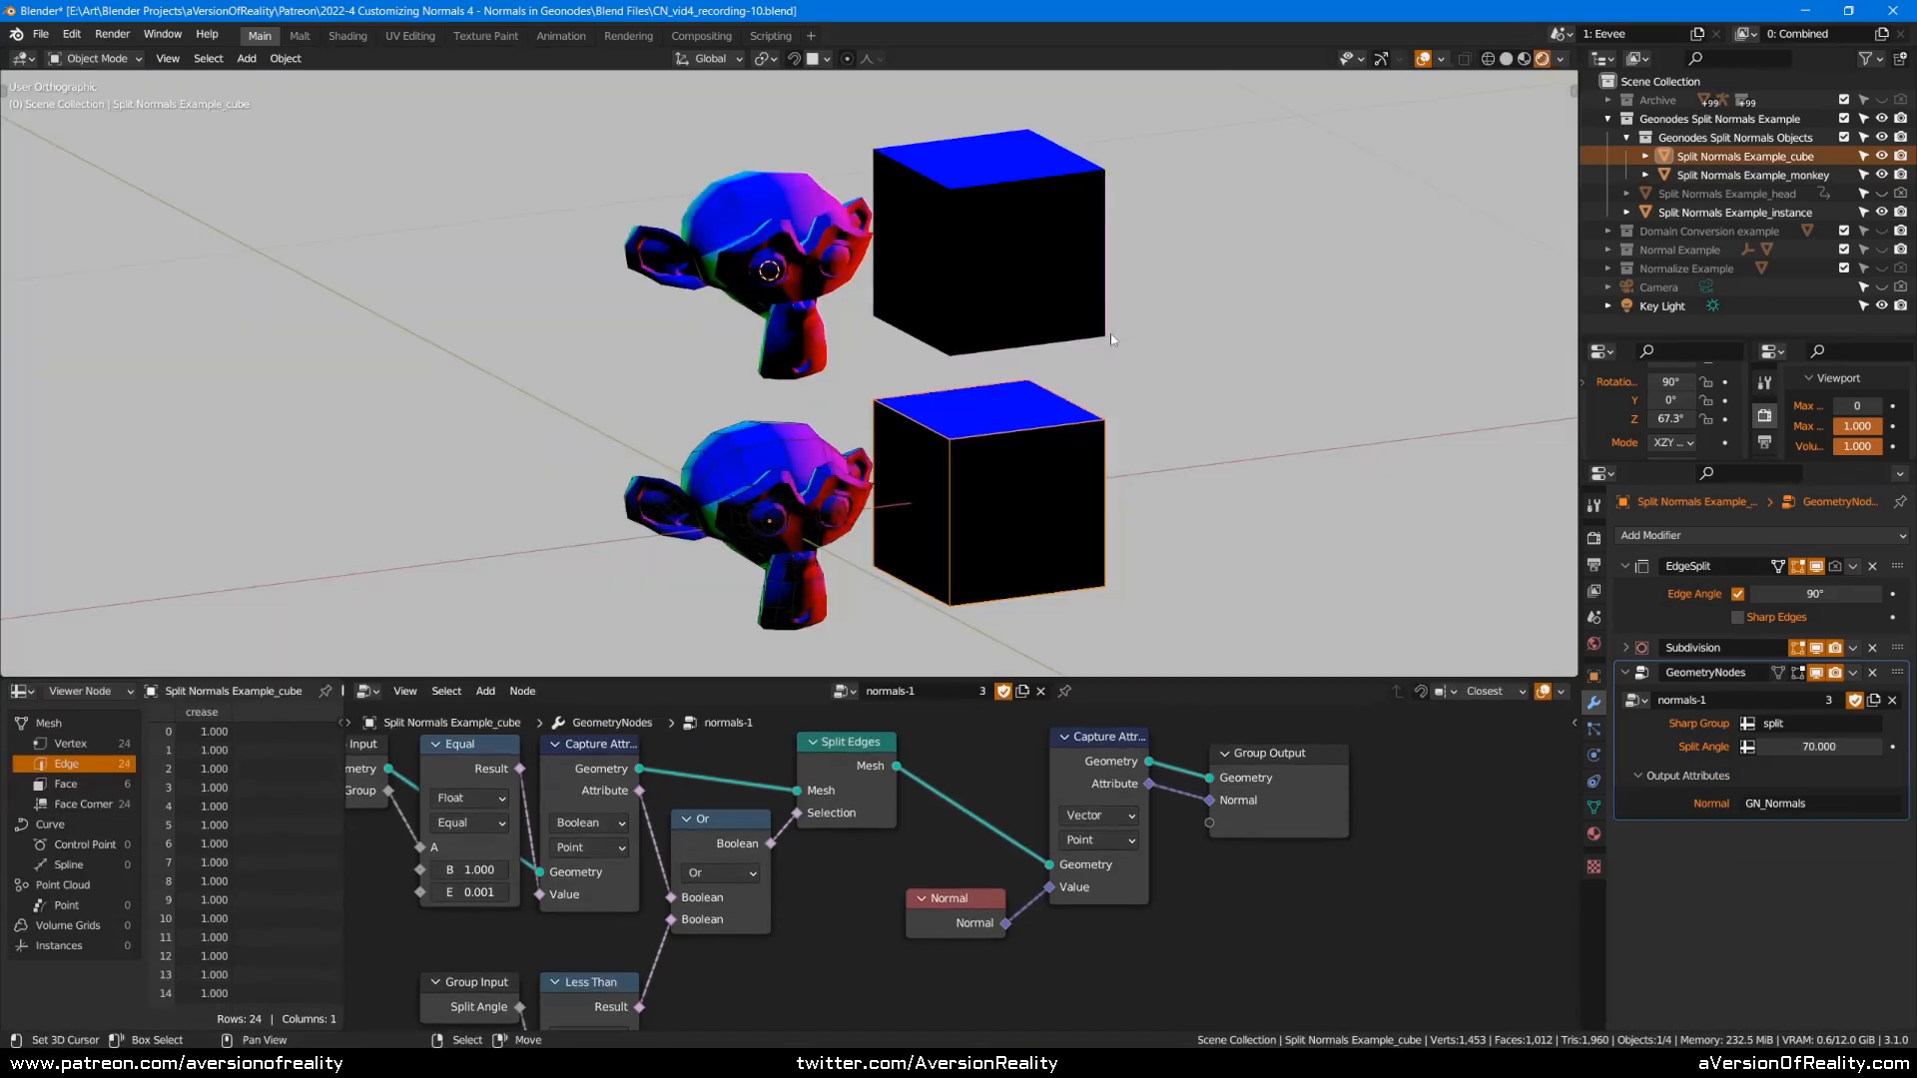
scroll(1099, 290, "up", 2)
Set the Auto Smooth angle of Split Normals Example_instance to 70°.
left_click(1097, 200)
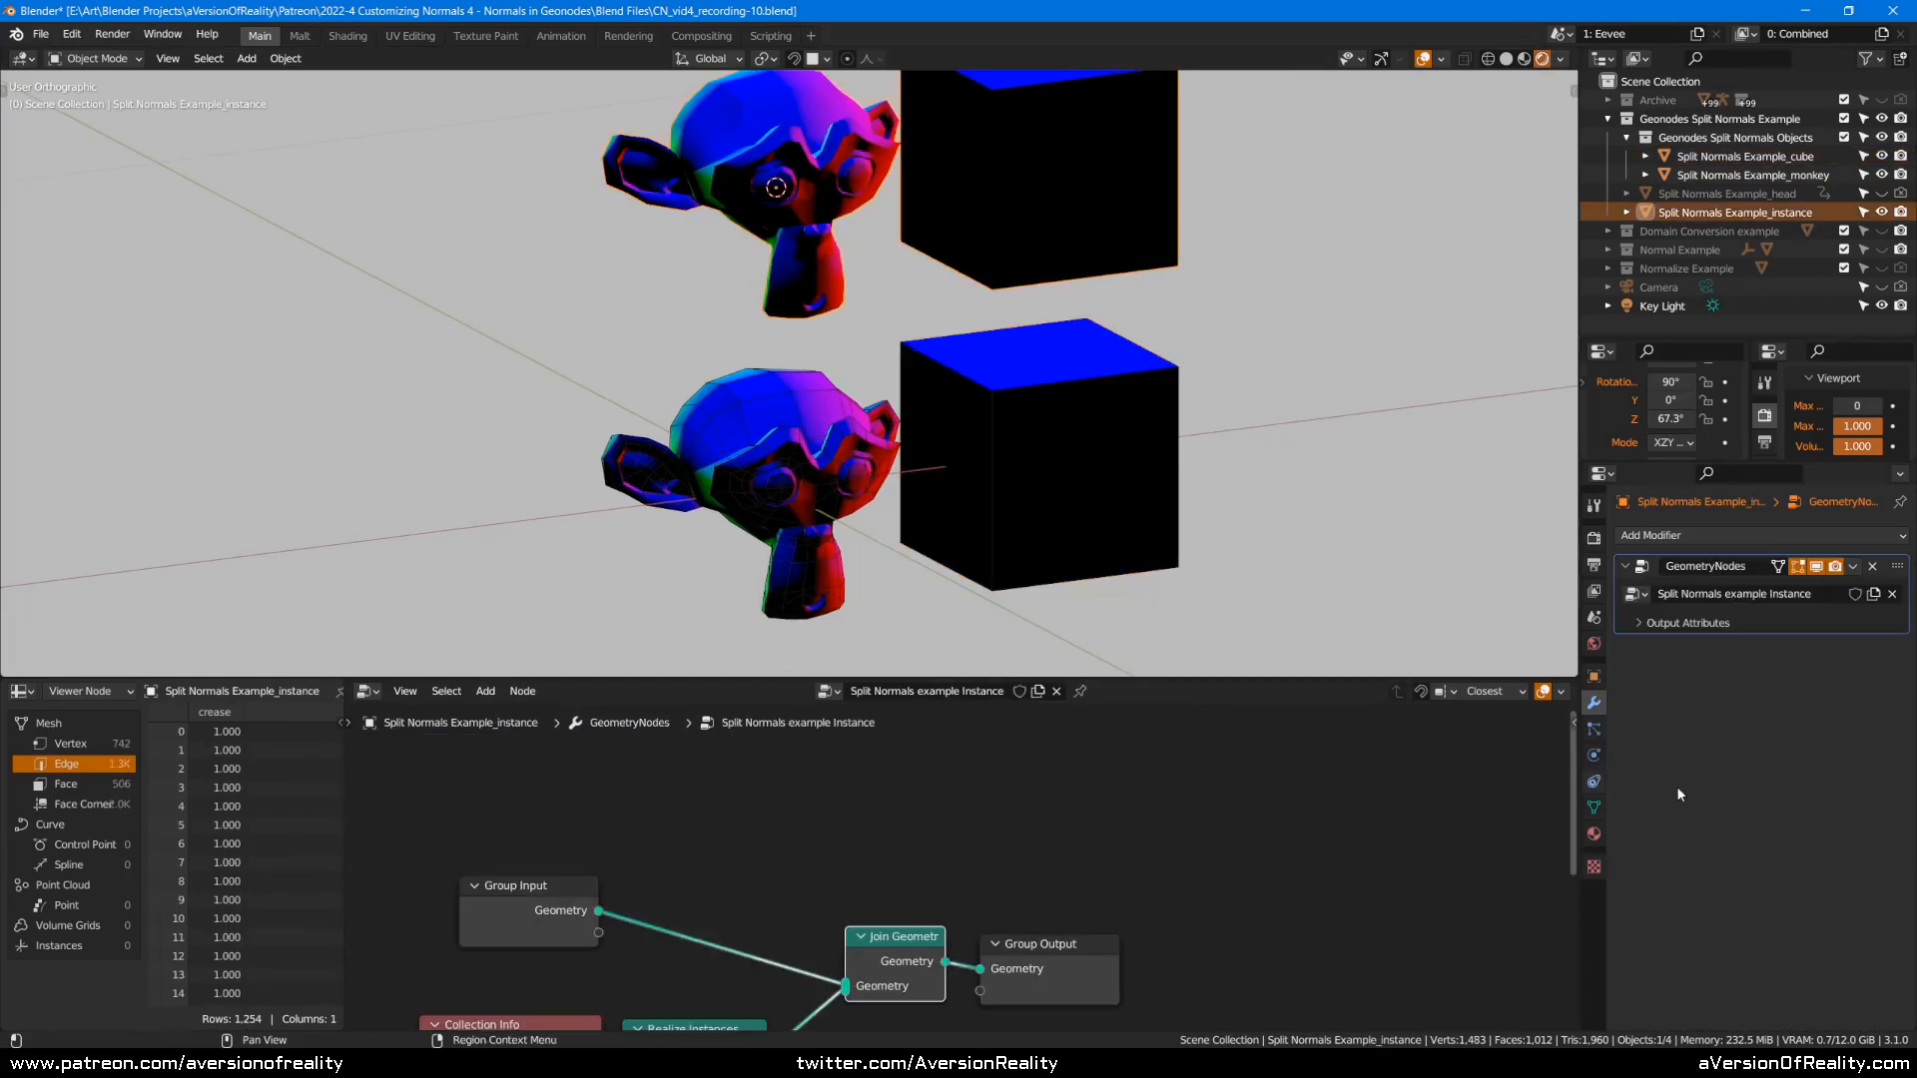
left_click(1594, 807)
scroll(1681, 866, "down", 2)
scroll(1681, 866, "down", 3)
left_click(1831, 756)
type("70")
key("Return")
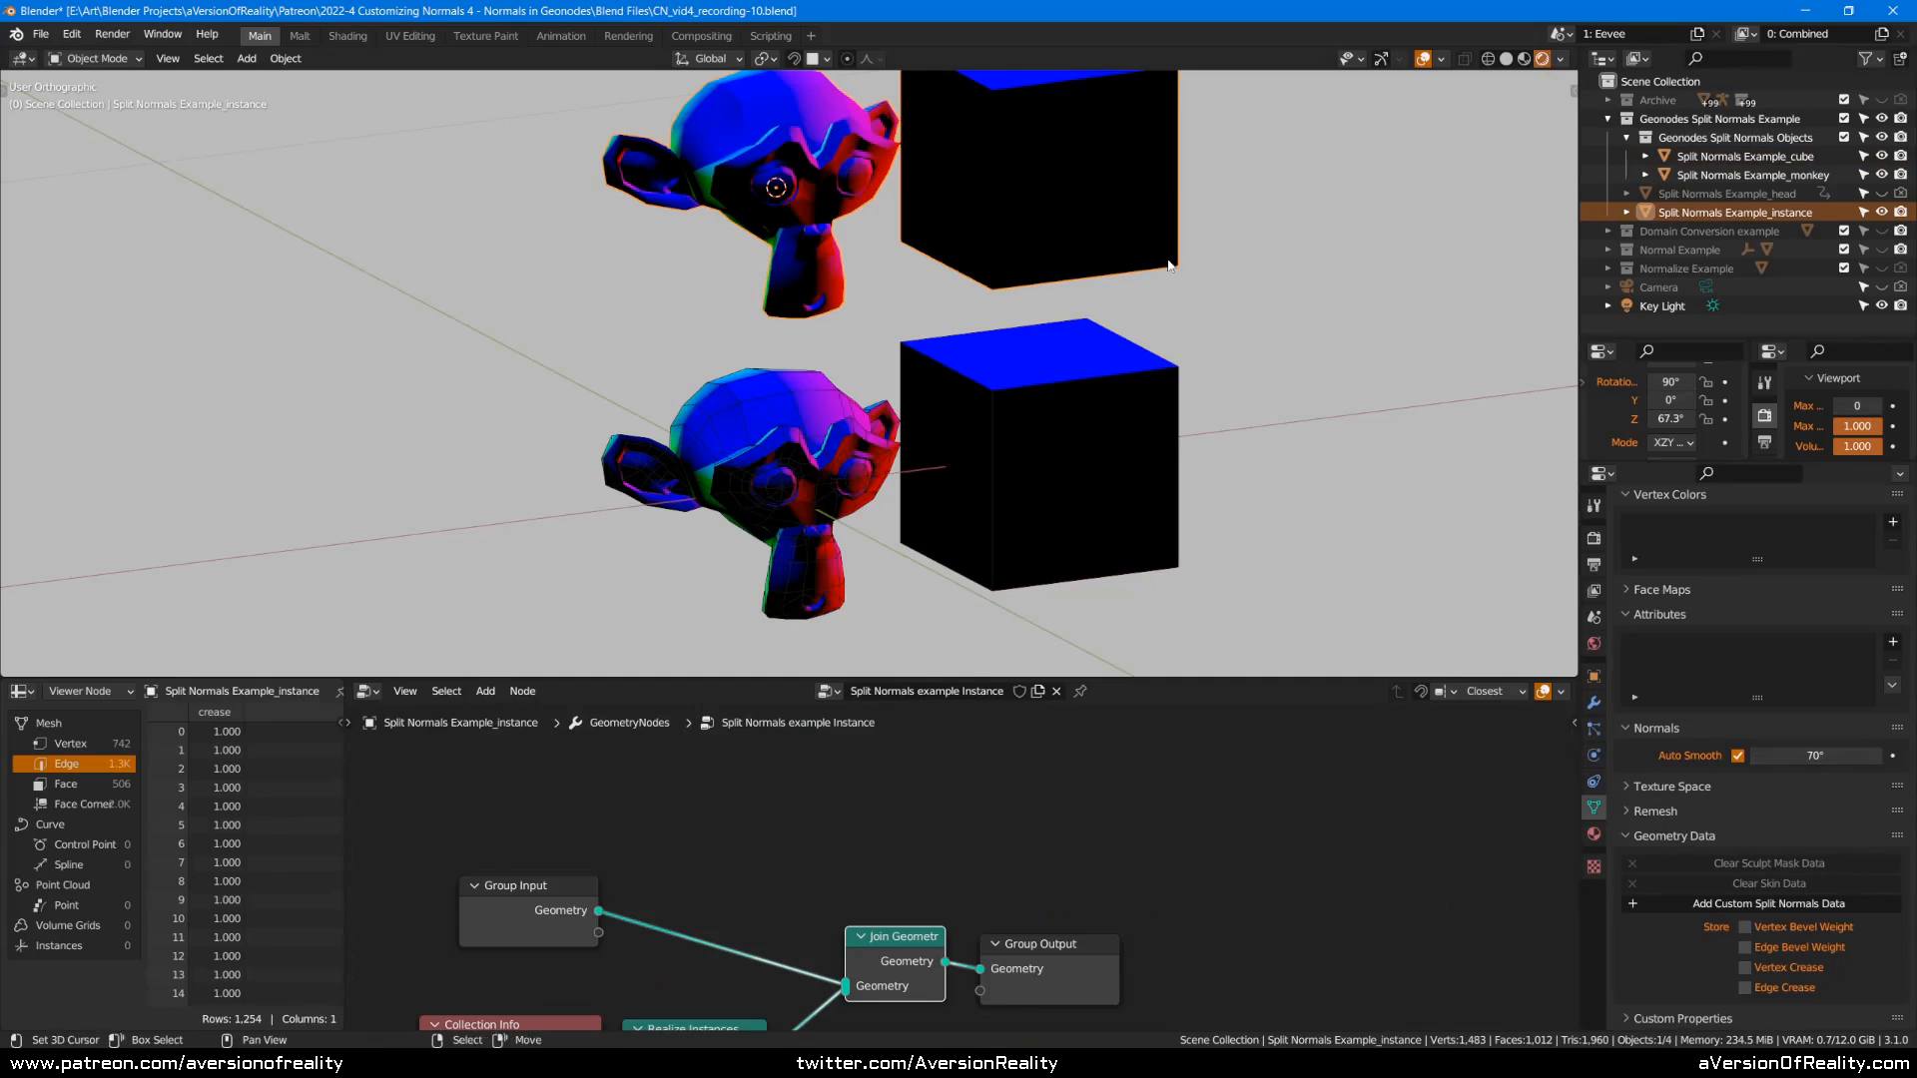
Select the lower monkey and display all nodes of its GN_Normals material in the Shader Editor.
middle_click_drag(1161, 265, 607, 230)
key("alt+shift+z")
right_click(783, 397)
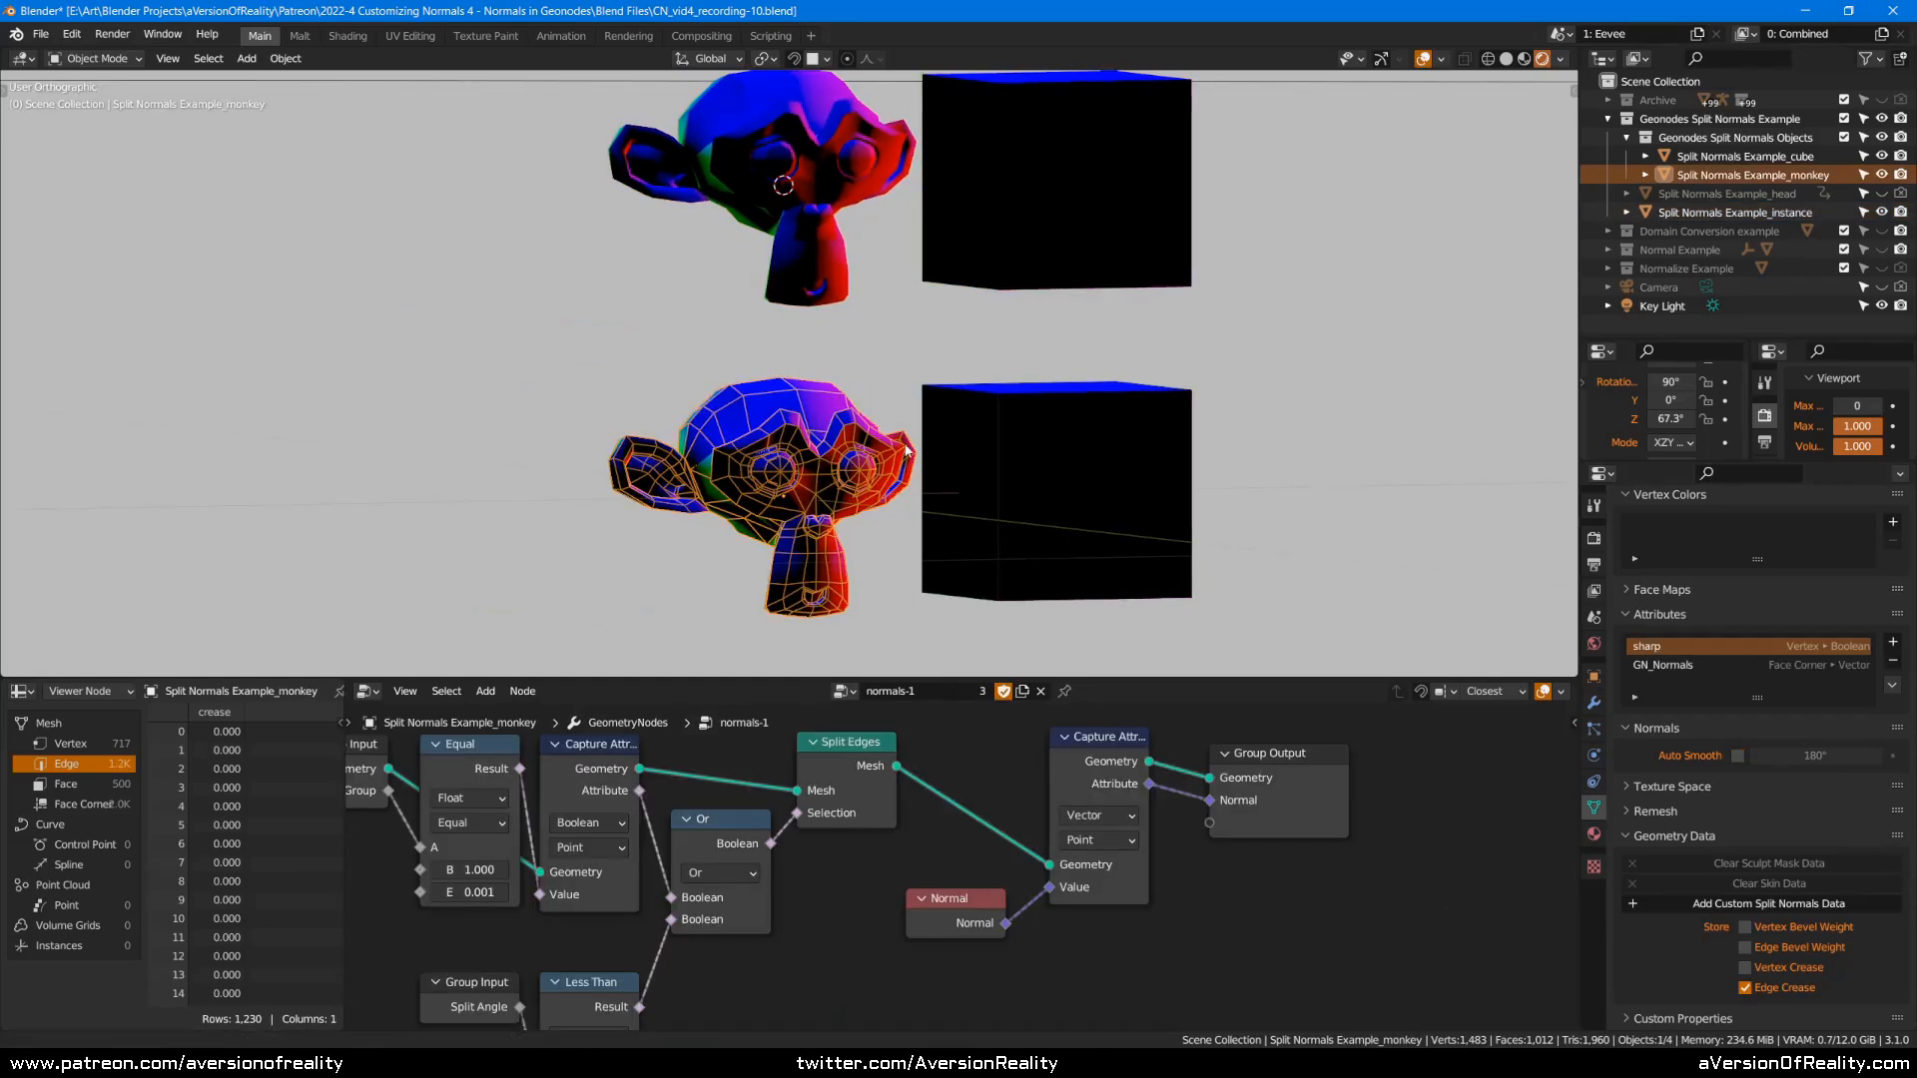
middle_click_drag(783, 397, 780, 335, "shift")
left_click(366, 691)
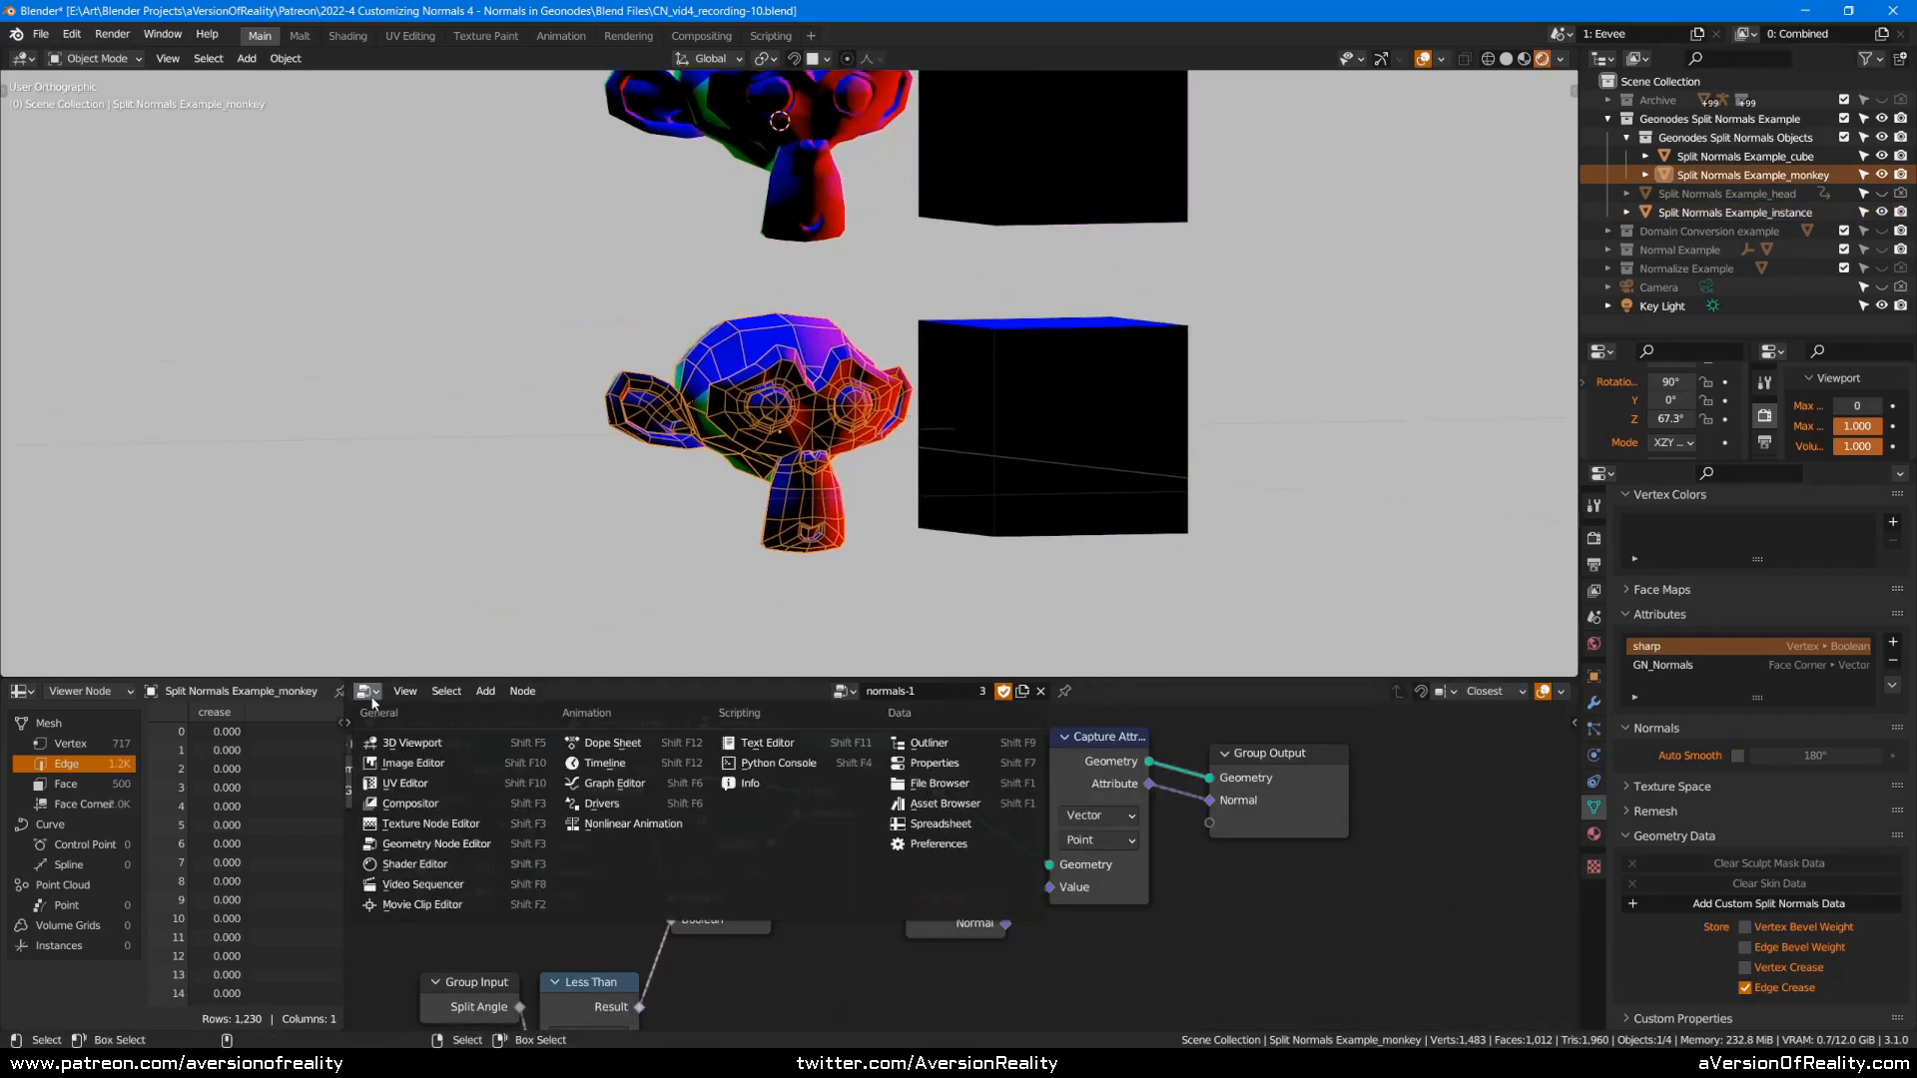
left_click(469, 864)
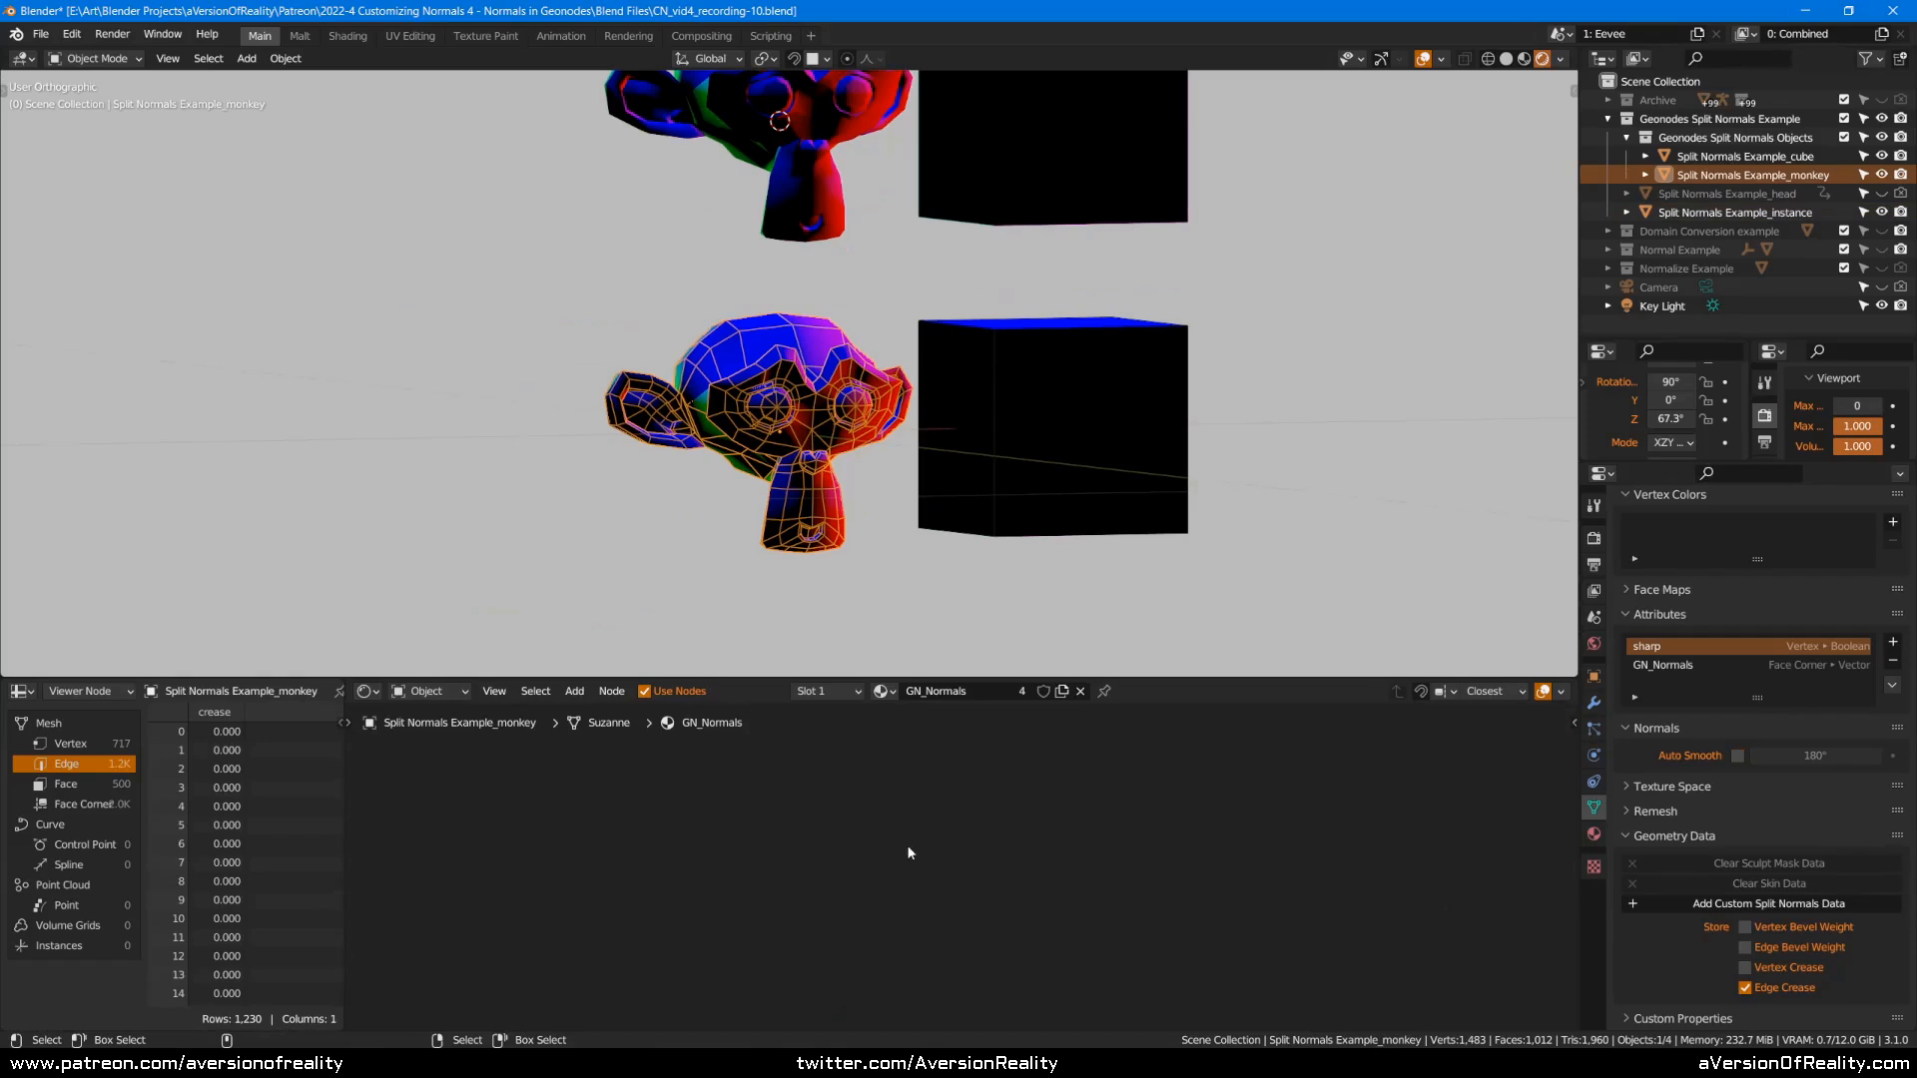
key("Home")
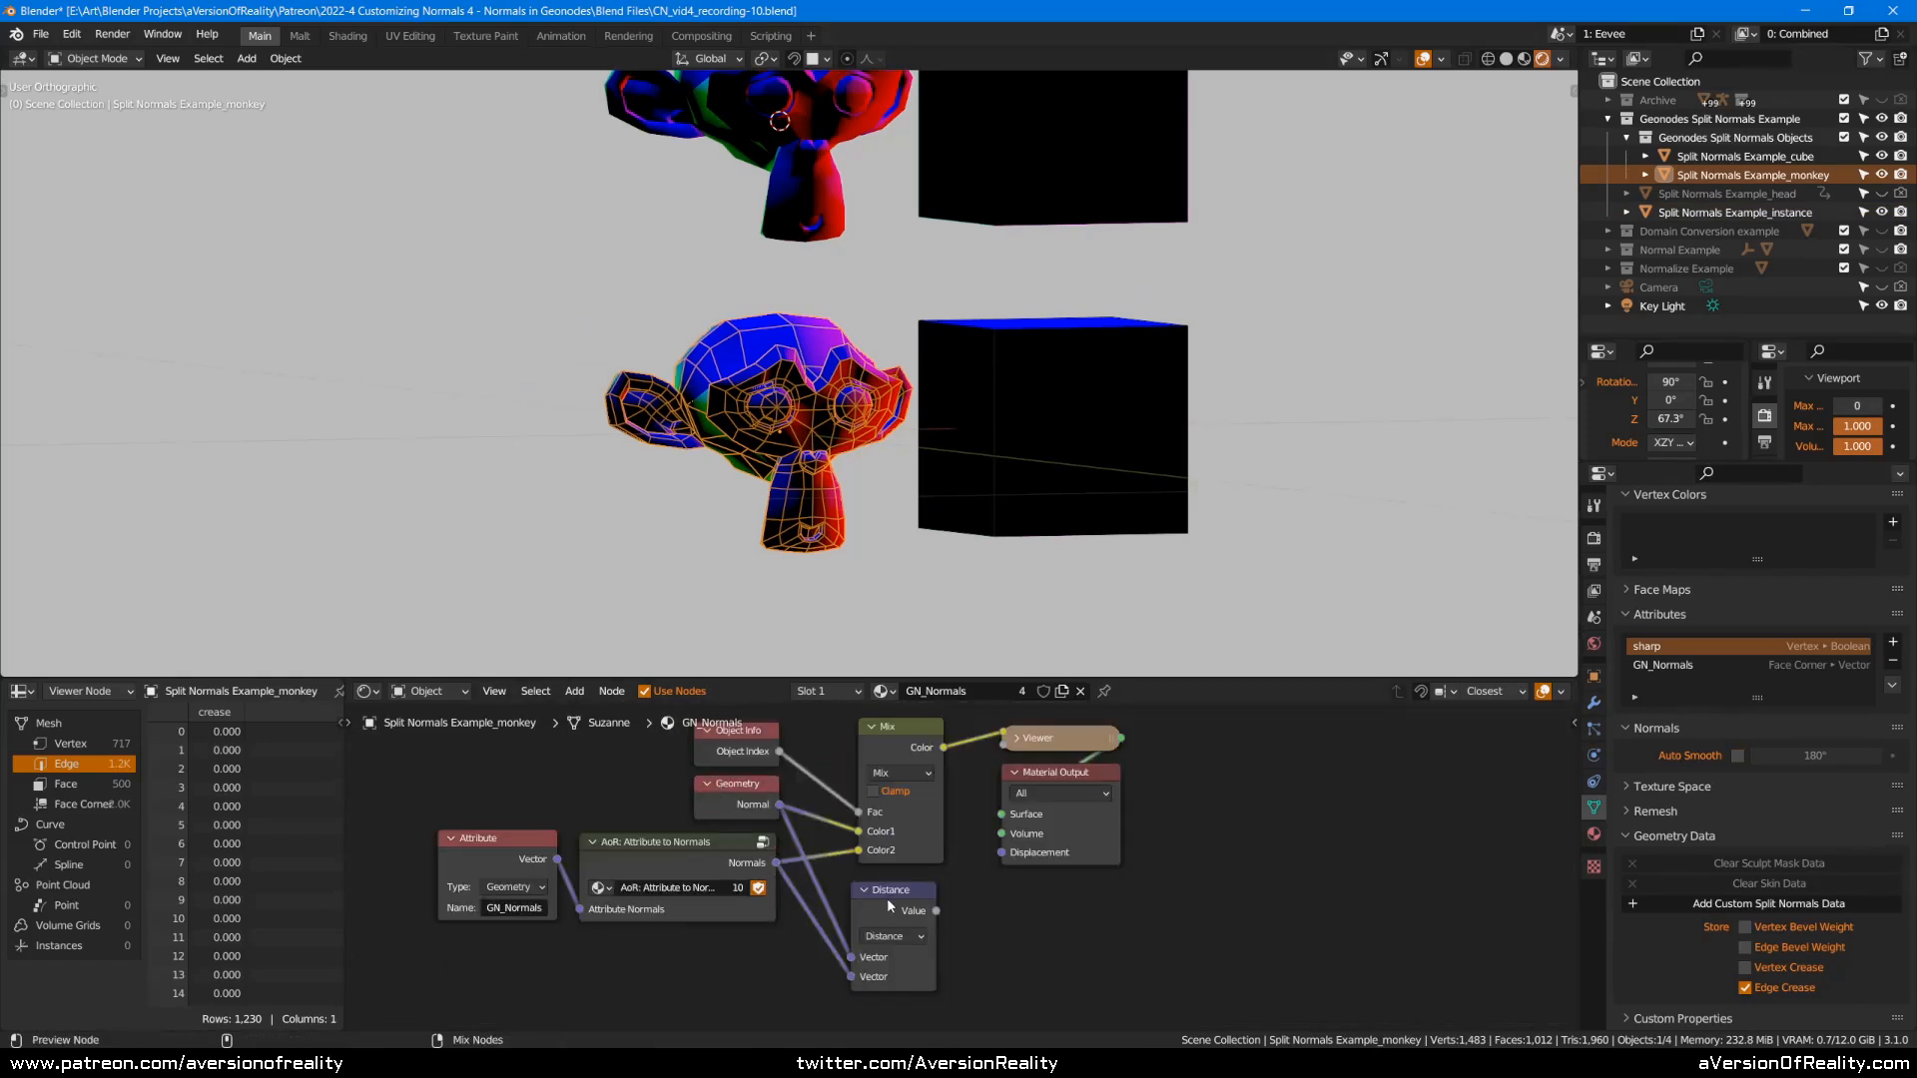
Preview the Distance node's output on both rows of monkeys and cubes, with the viewport overlays hidden.
left_click(889, 904, "ctrl+shift")
key("shift+alt+z")
mouse_move(1198, 354)
middle_mouse_down()
mouse_move(1356, 396)
mouse_move(1420, 355)
mouse_move(1170, 340)
middle_mouse_up()
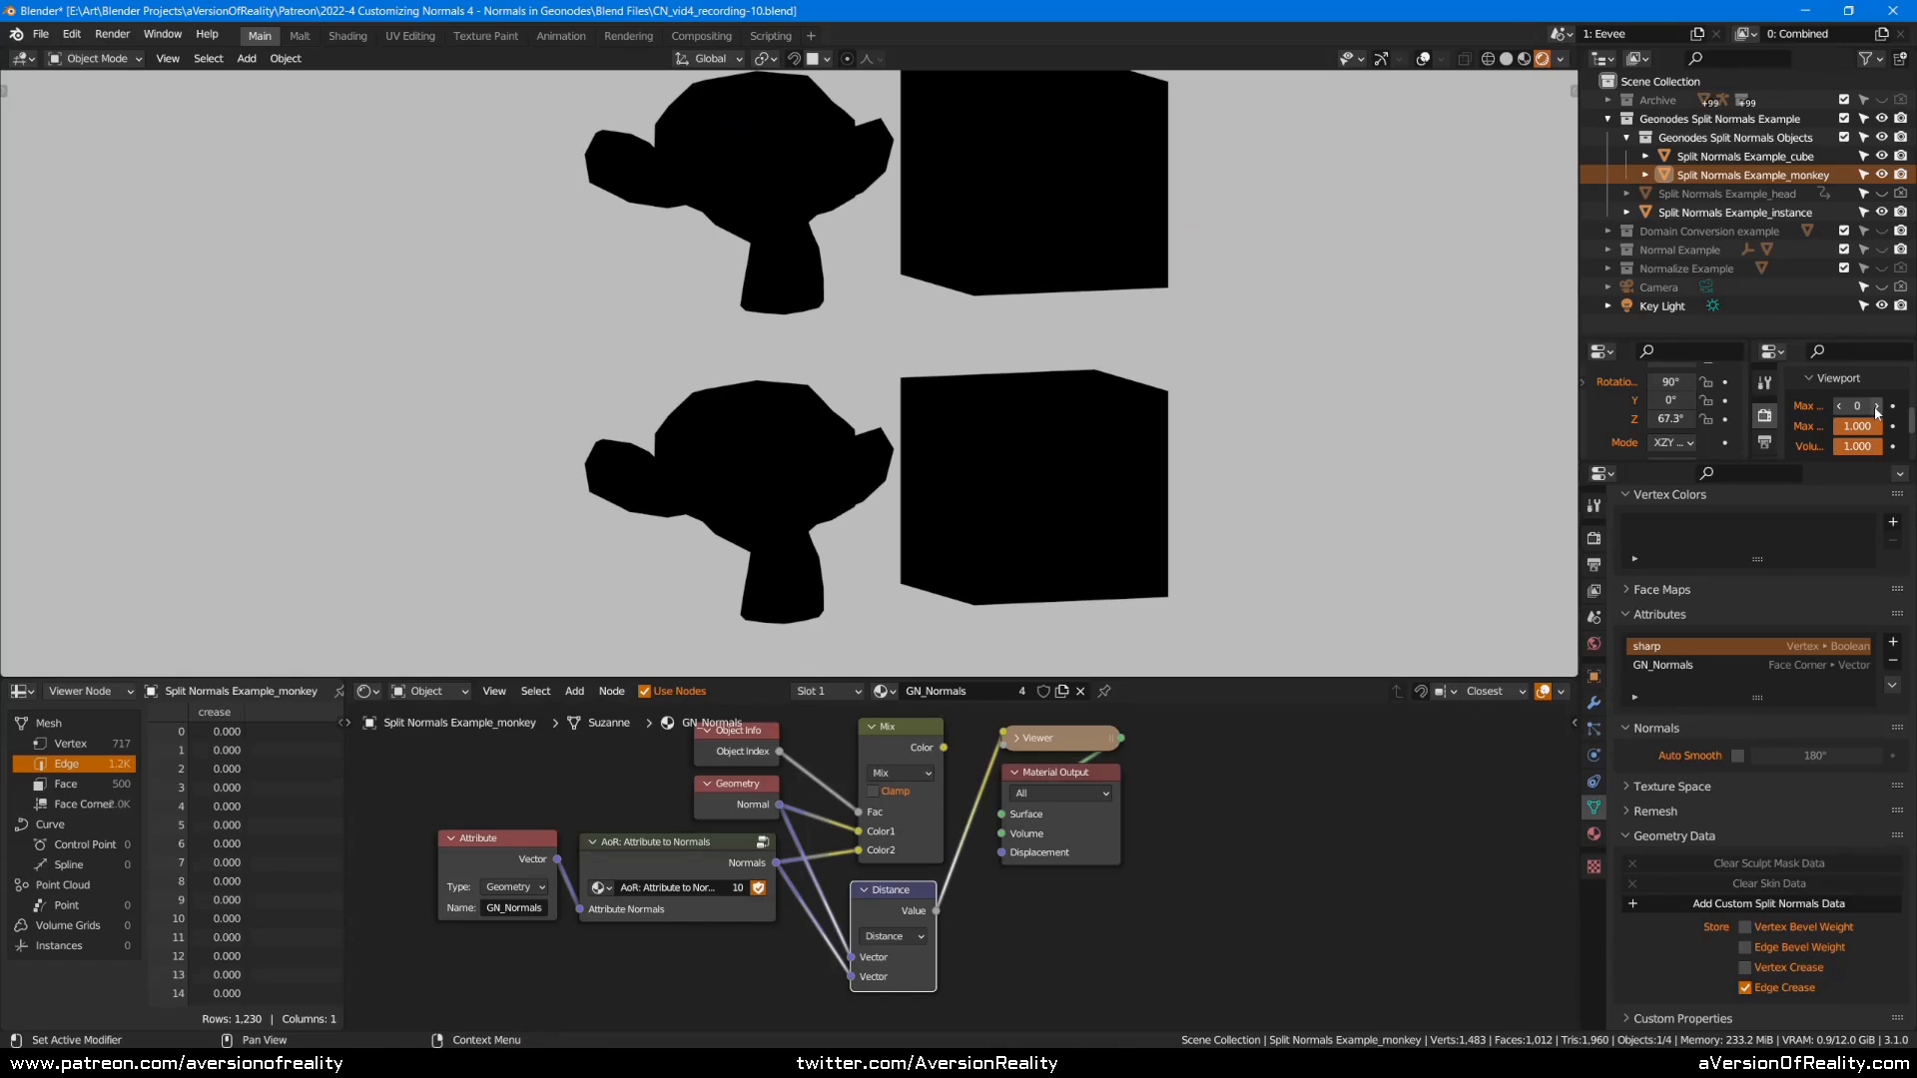
key("ctrl+1")
mouse_move(1099, 408)
middle_mouse_down()
mouse_move(1338, 387)
mouse_move(1342, 292)
mouse_move(1077, 410)
mouse_move(1094, 410)
middle_mouse_up()
key("Tab")
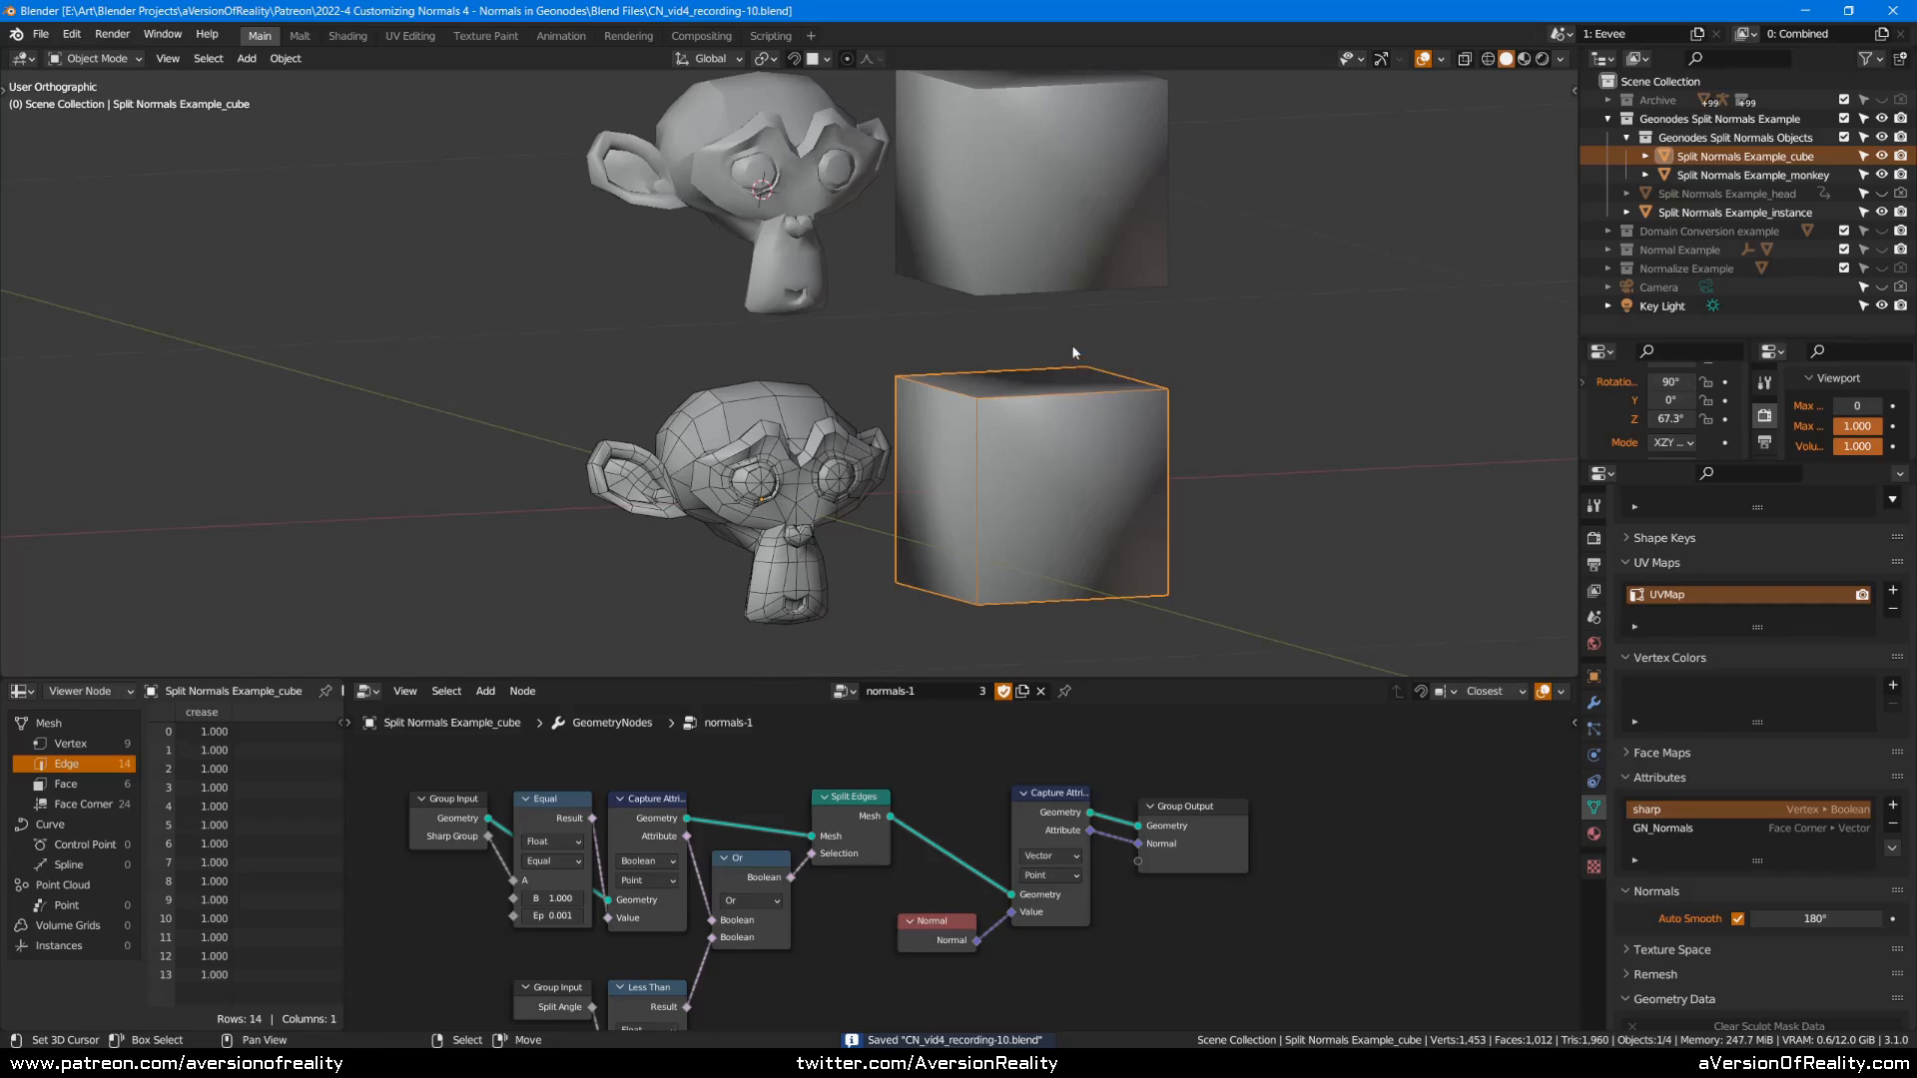
Hide the upper row of Split Normals Example_instance and select the lower monkey.
left_click(1041, 271)
scroll(1052, 348, "up", 2)
right_click(867, 445)
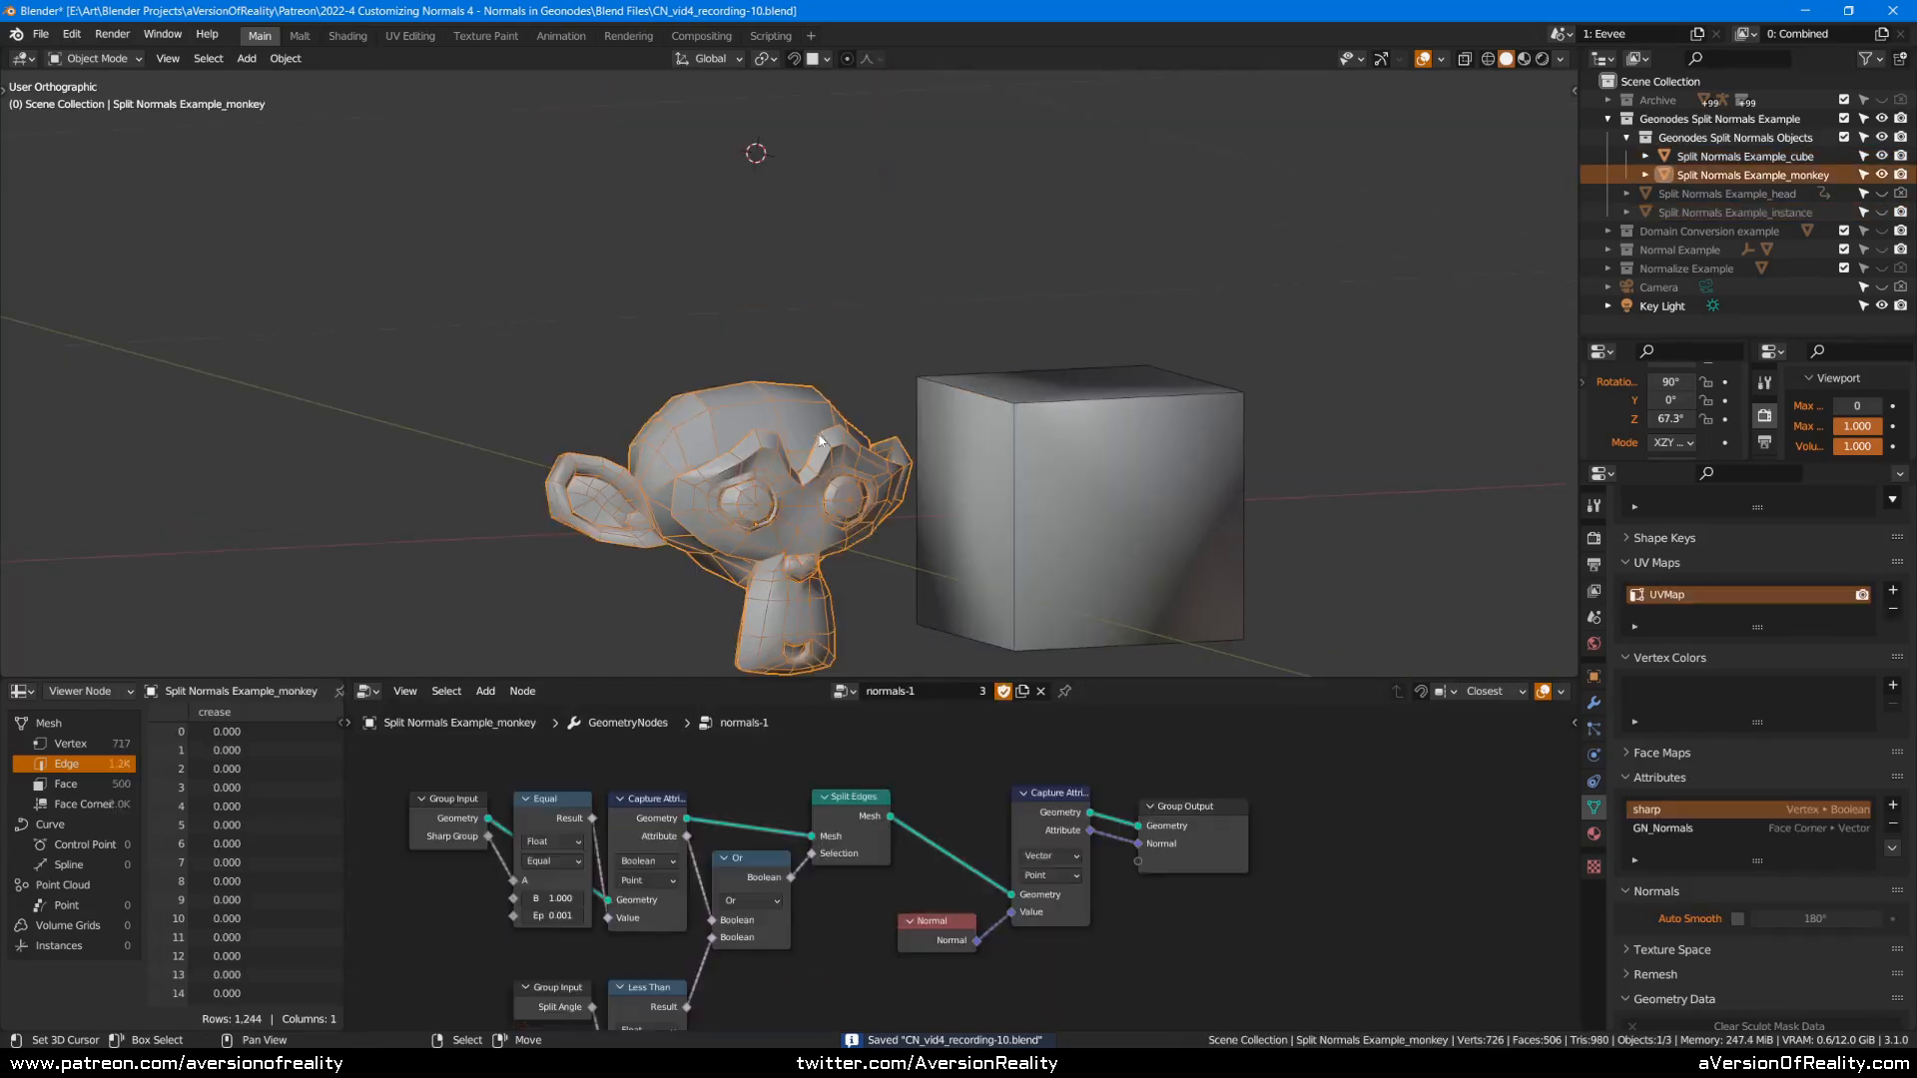
Give the normals-1 node tree more screen height and move Group Output farther from the final Capture Attribute node.
middle_click_drag(1085, 888, 1113, 778)
scroll(1114, 779, "up", 2)
middle_click_drag(1201, 559, 1148, 330, "shift")
left_click_drag(1175, 679, 1178, 402)
middle_click_drag(1102, 504, 1046, 679)
key("c")
key("Escape")
left_click_drag(1224, 785, 1291, 691)
left_click(1291, 691)
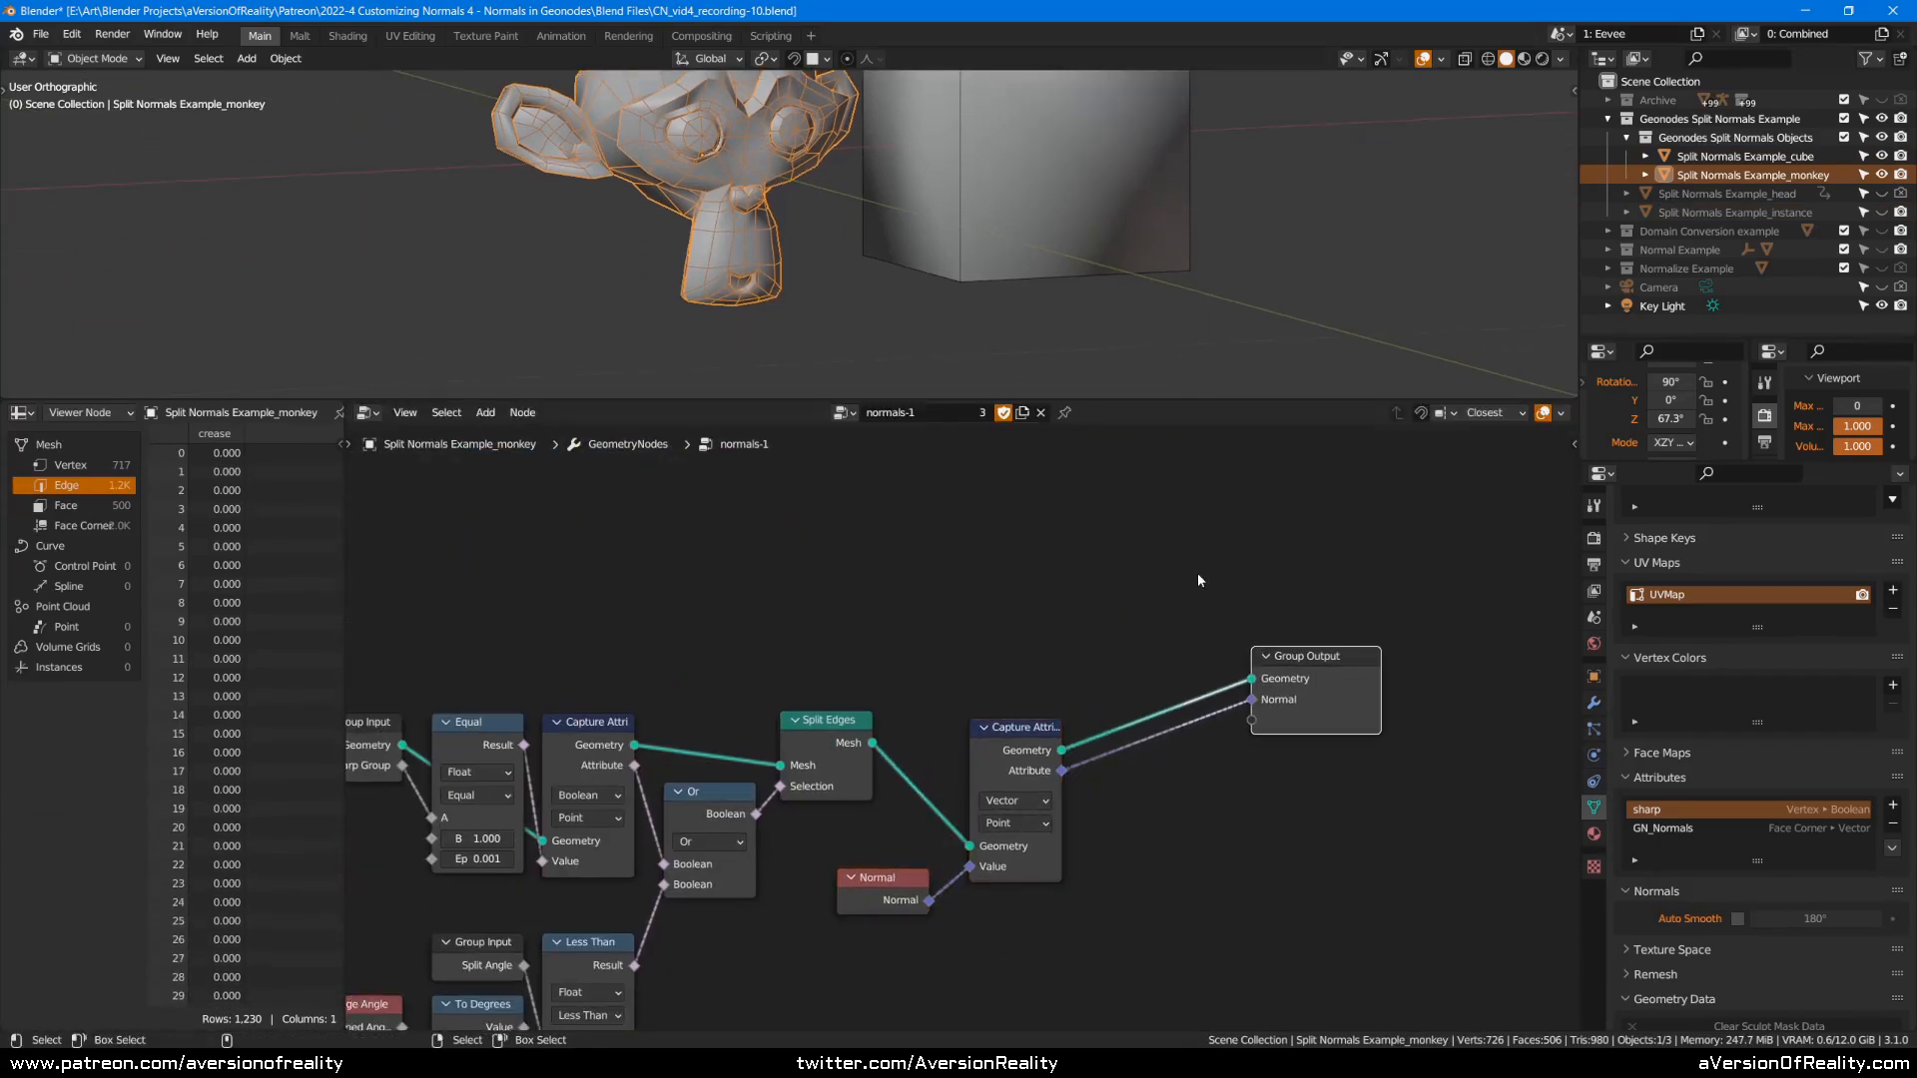
middle_click_drag(1197, 573, 1087, 691)
middle_click_drag(1152, 168, 1145, 280)
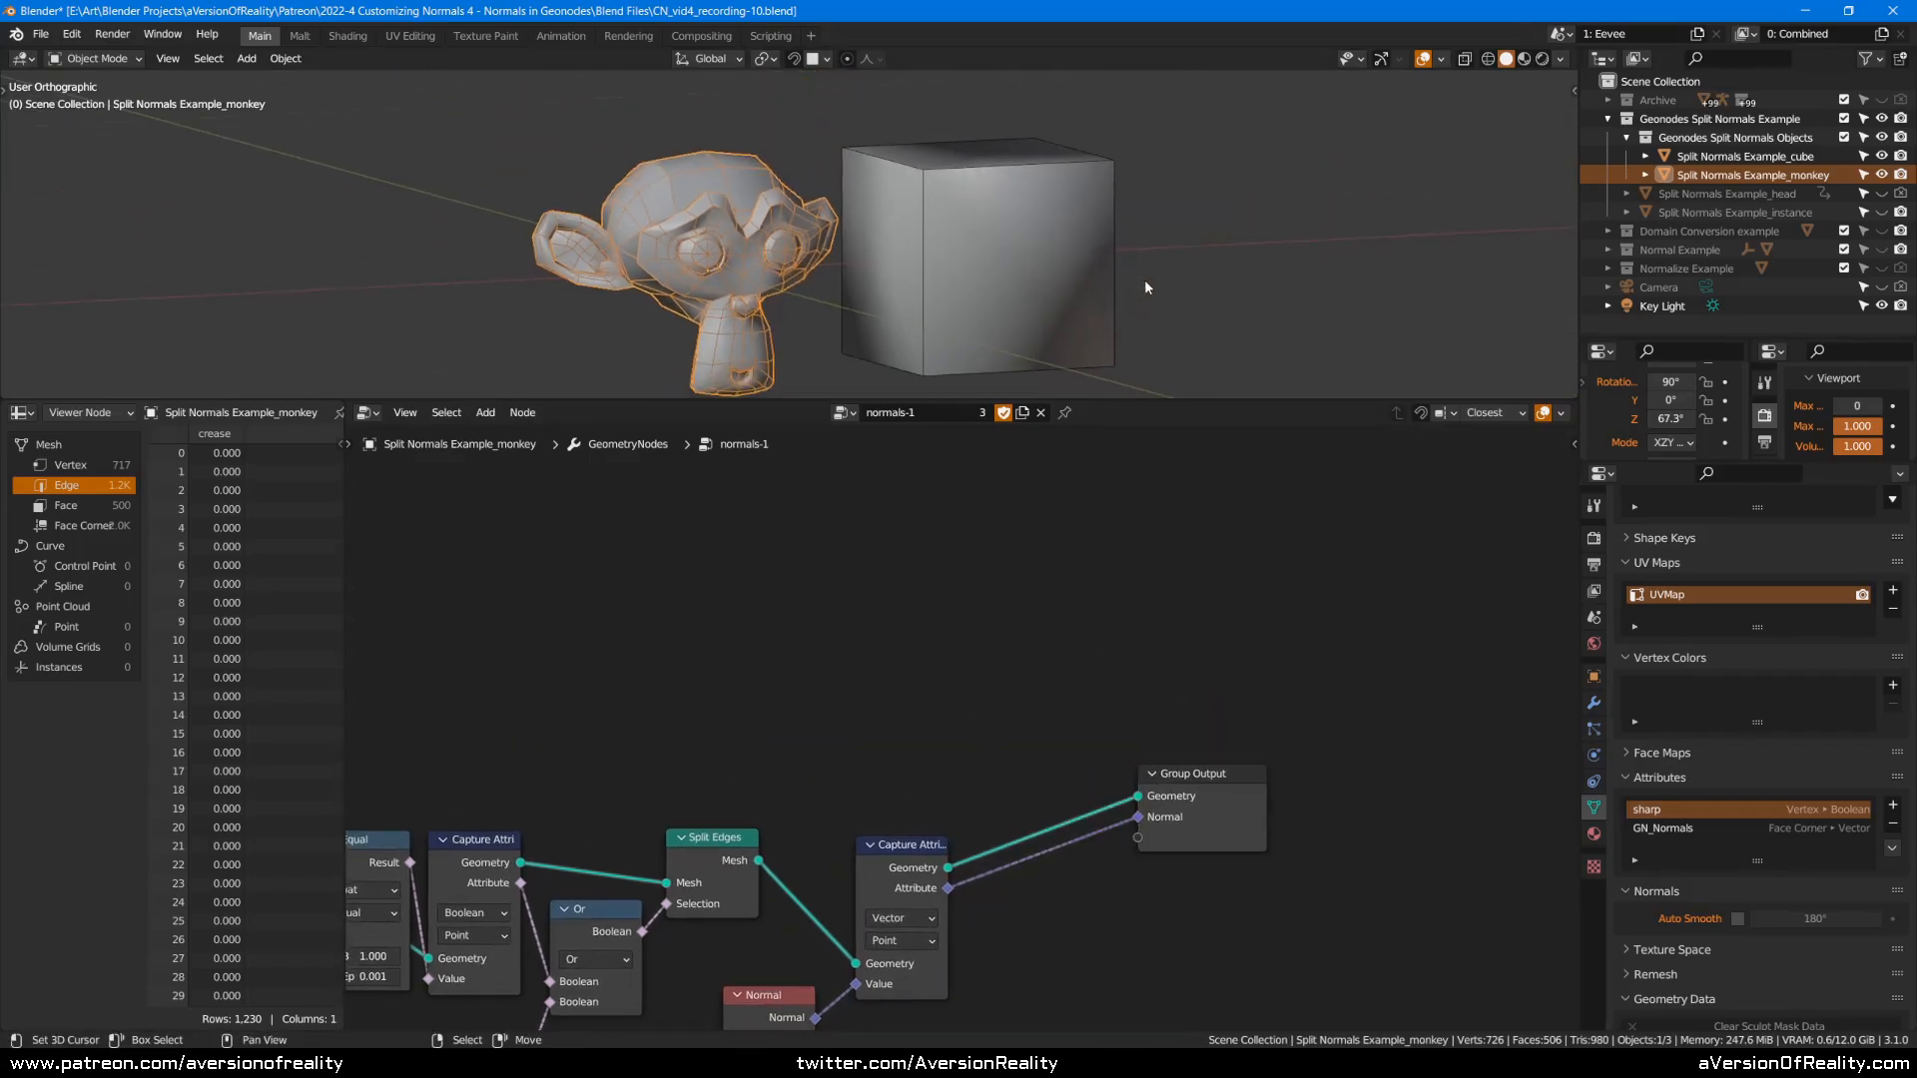
left_click_drag(1155, 399, 1156, 482)
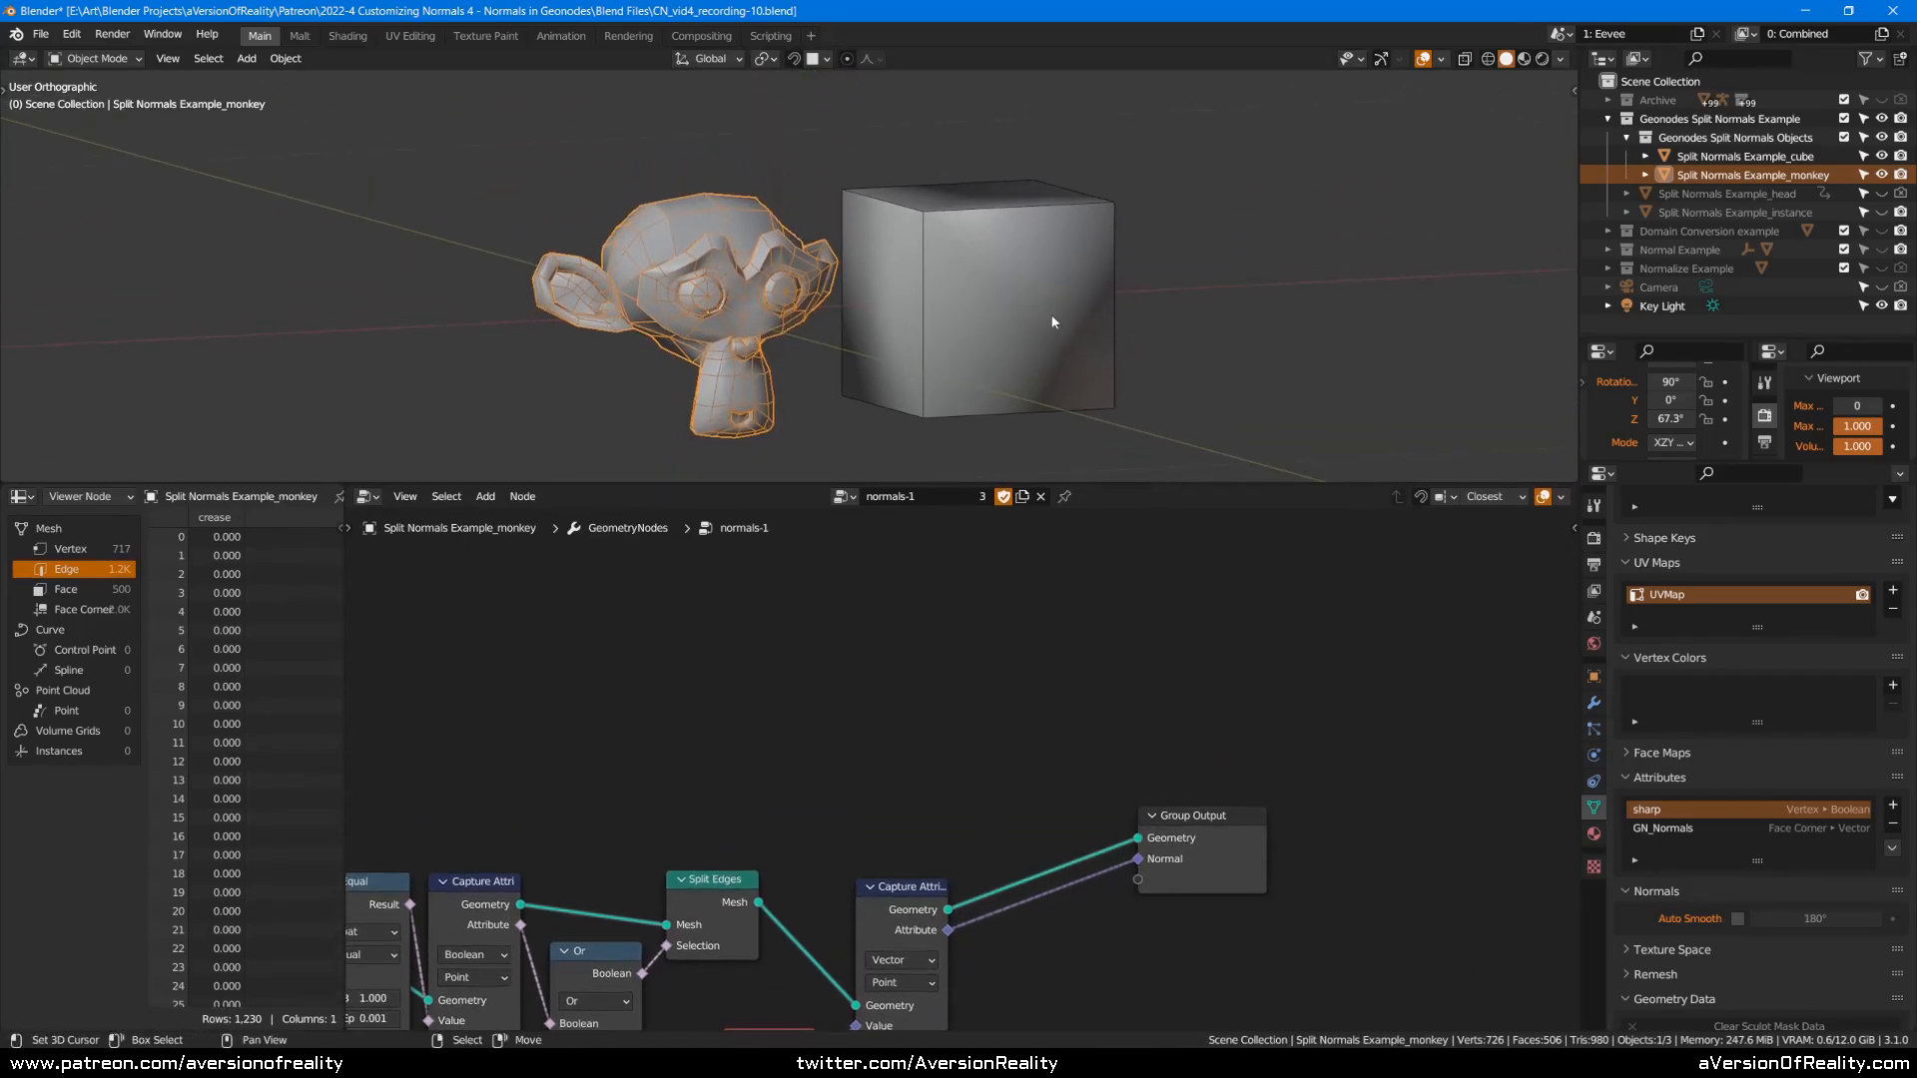
Move Group Output farther to the right in the cube's normals-1 node tree and save the file.
left_click(1053, 339)
middle_click_drag(975, 750, 977, 607)
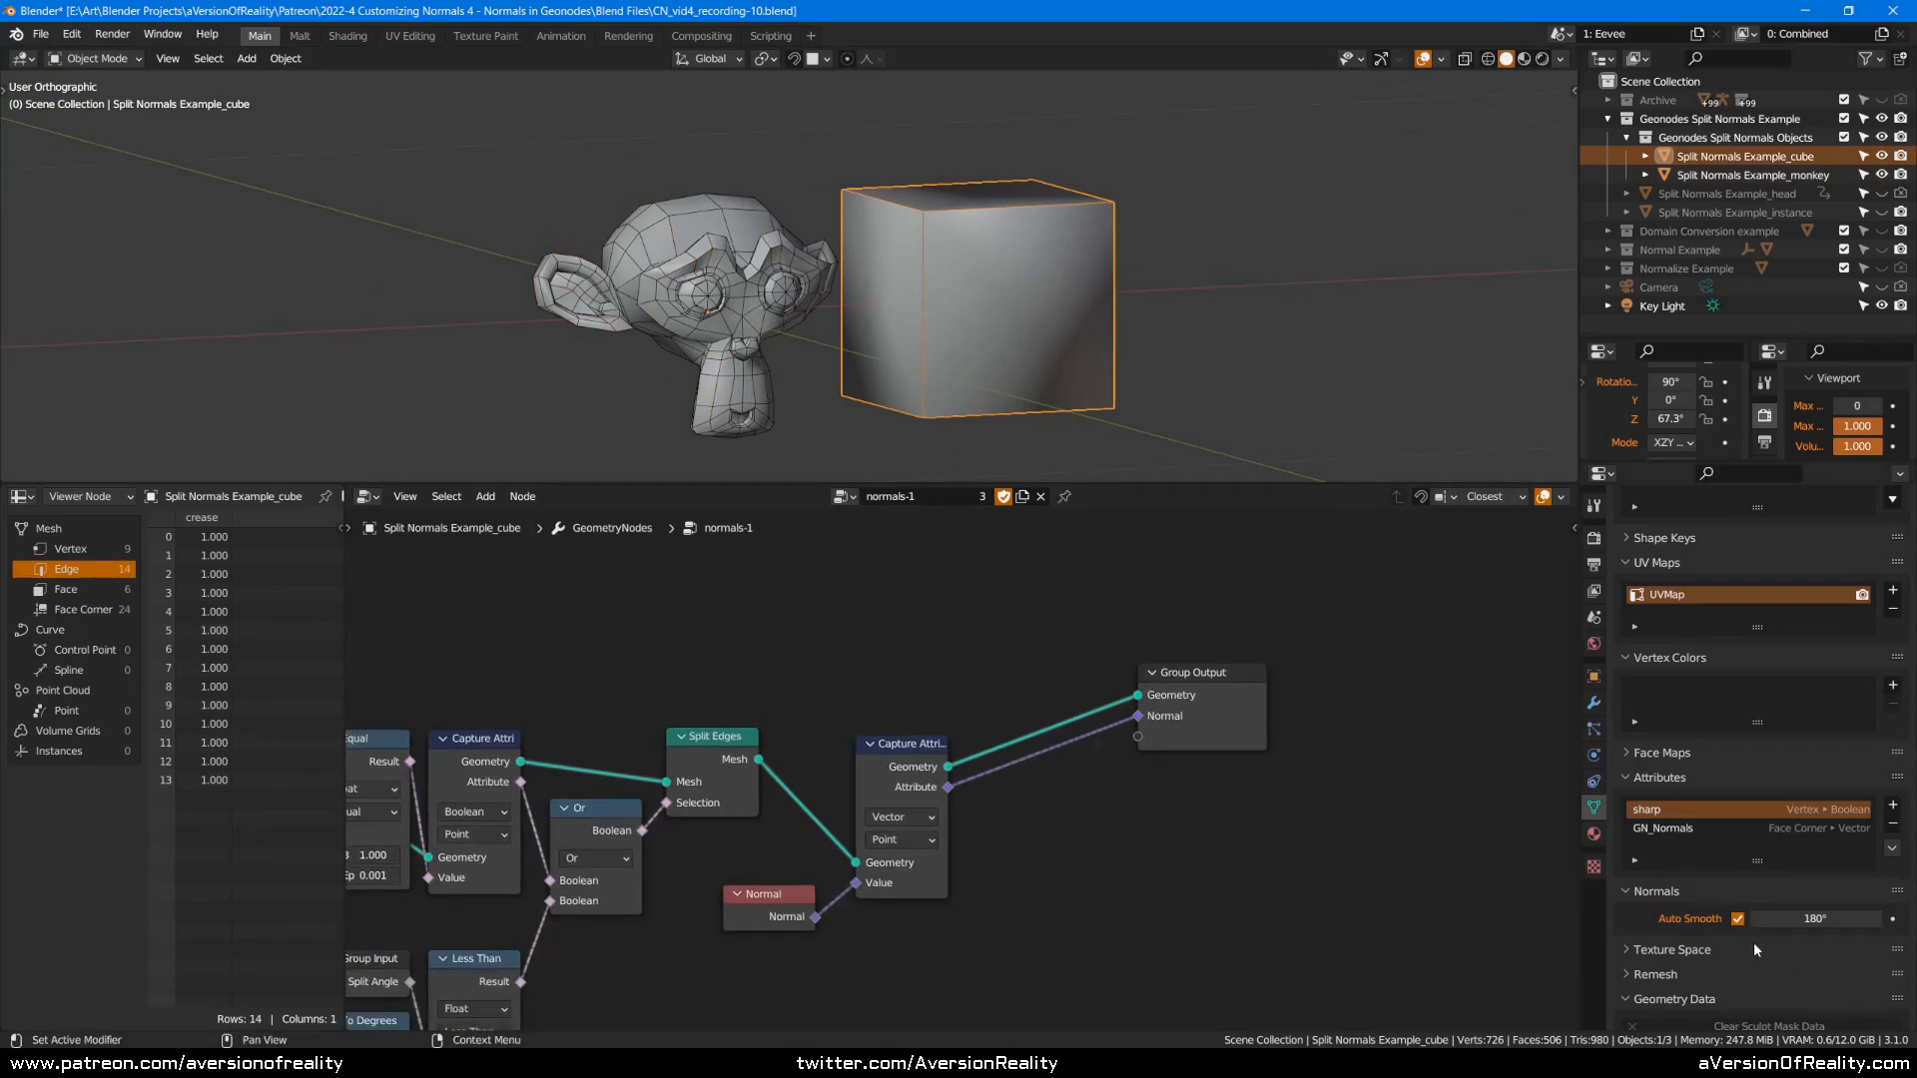
scroll(1285, 705, "up", 1)
left_click_drag(1285, 705, 1365, 685)
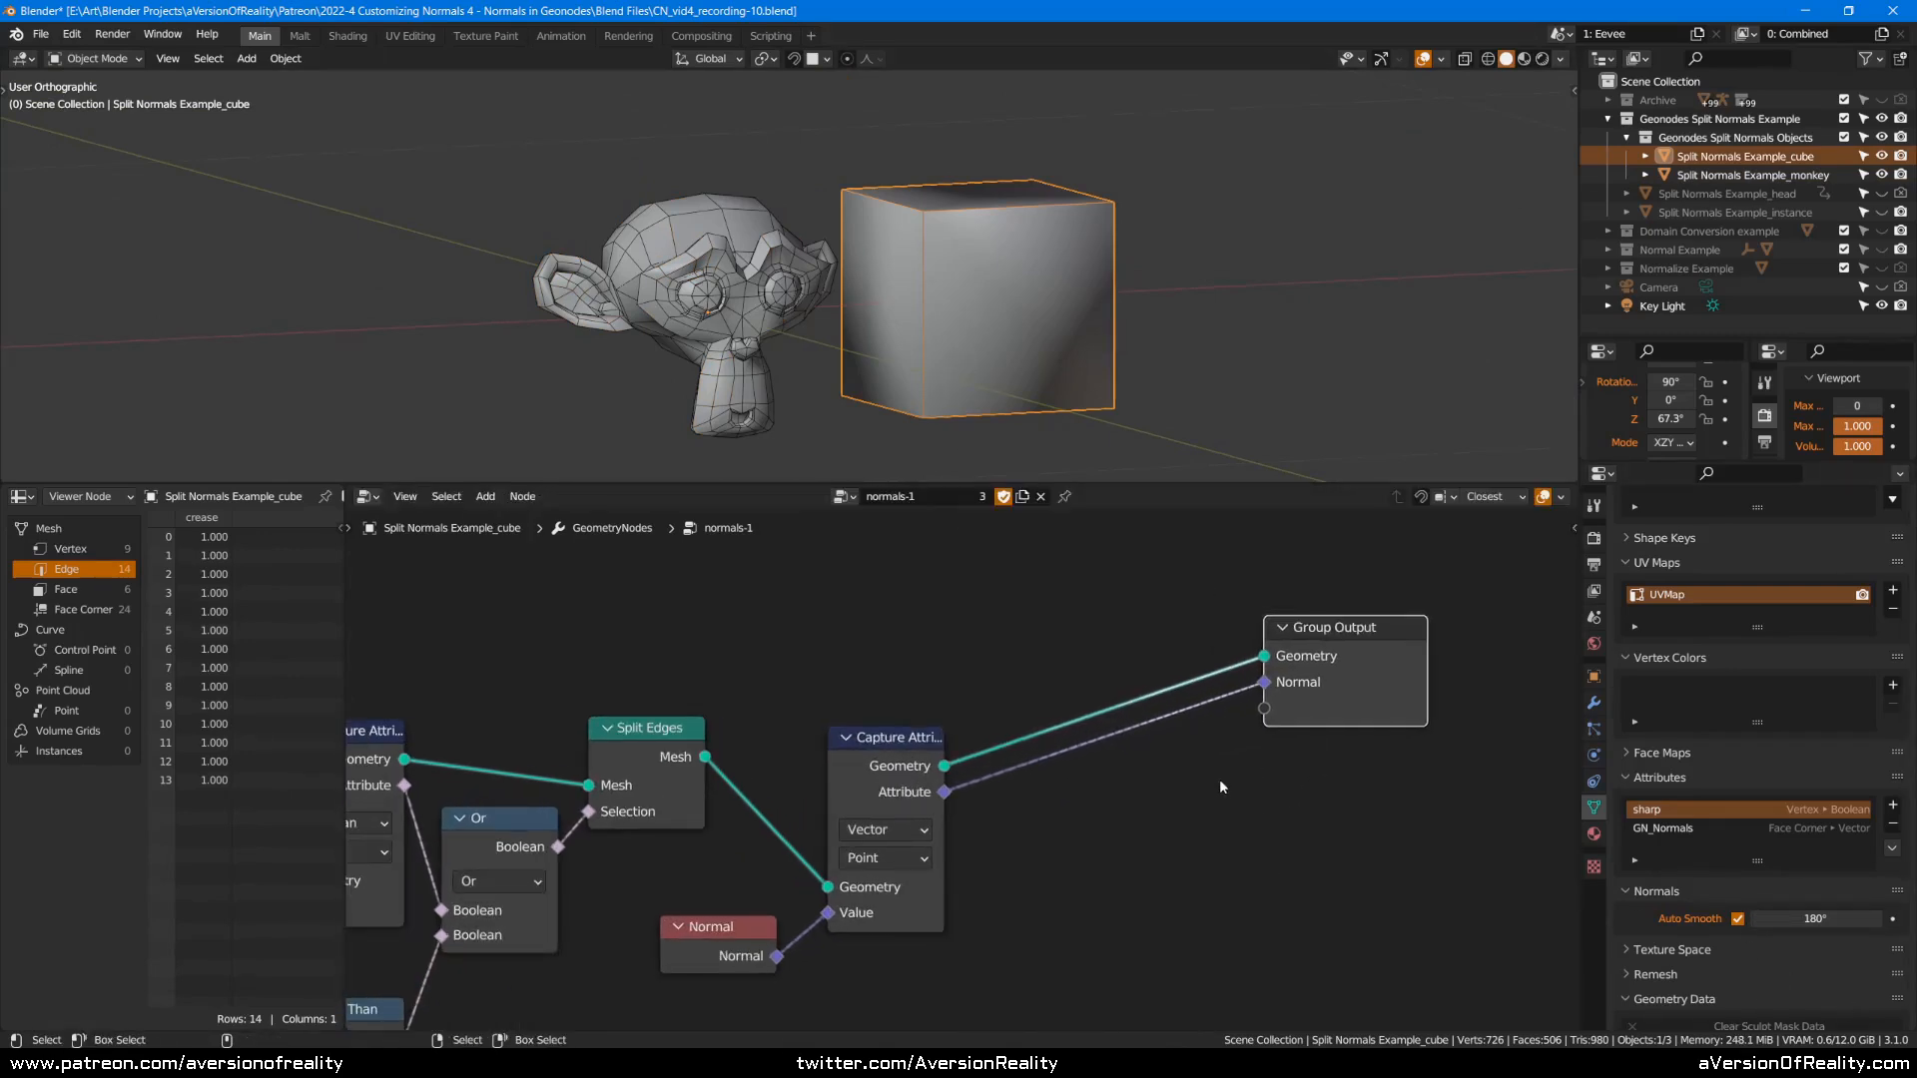
key("ctrl+s")
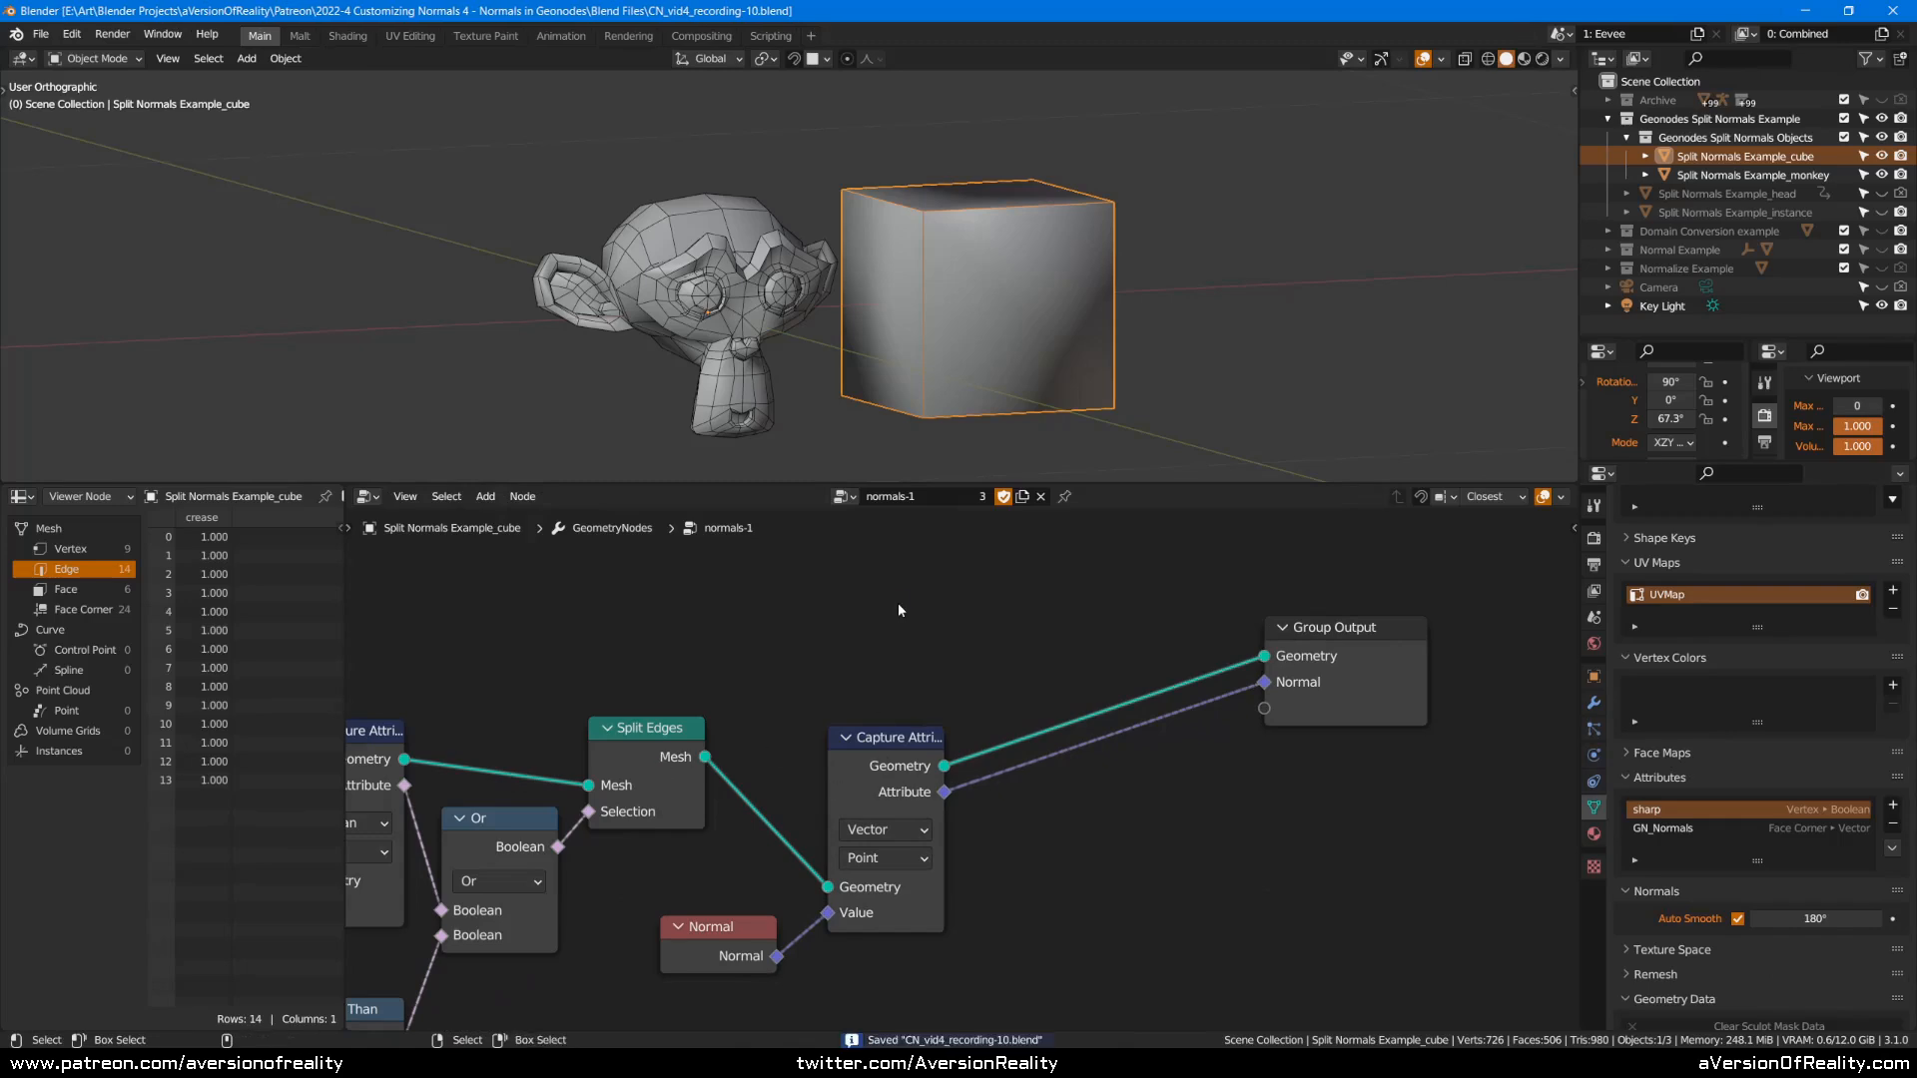
scroll(896, 602, "down", 1)
middle_click_drag(896, 602, 853, 711)
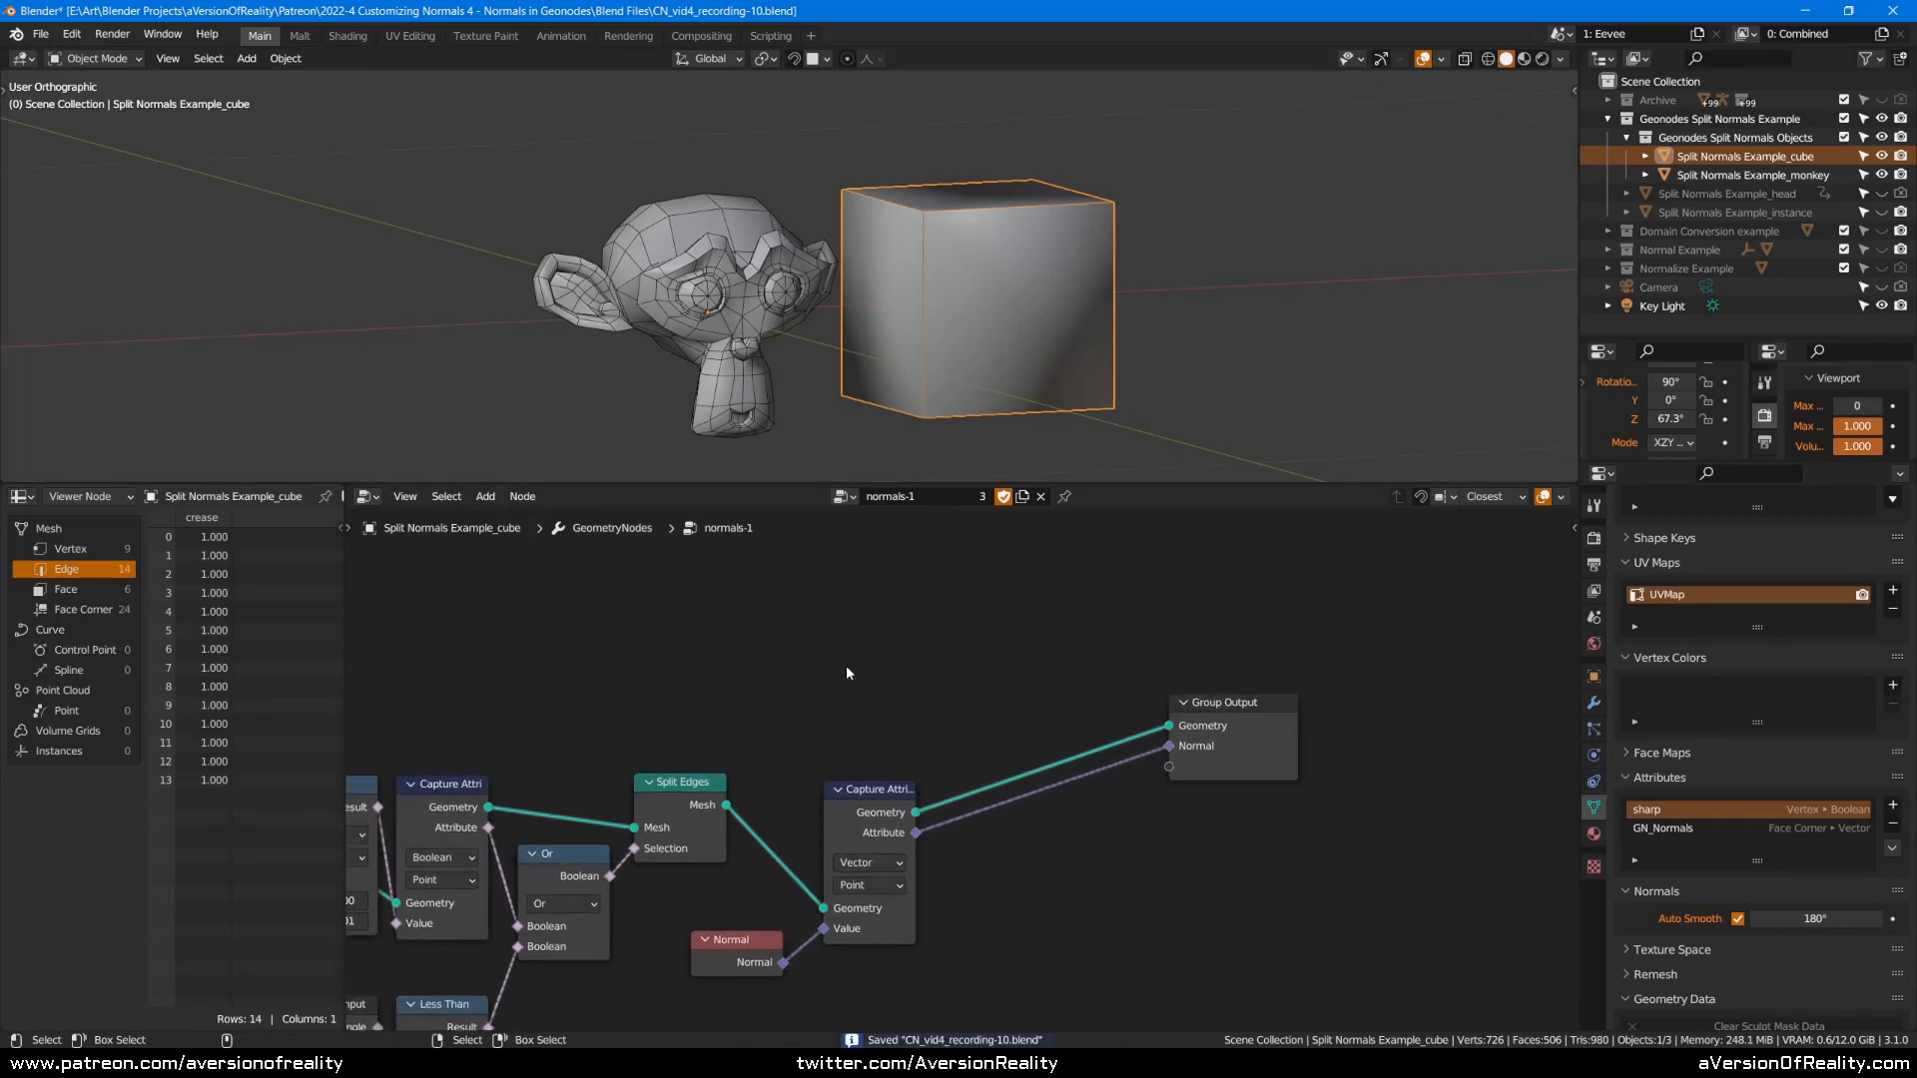
key("ctrl+s")
Shift the Group Output node up and right to leave free space above the final Capture Attribute node.
scroll(967, 616, "up", 1)
middle_click_drag(980, 609, 973, 612)
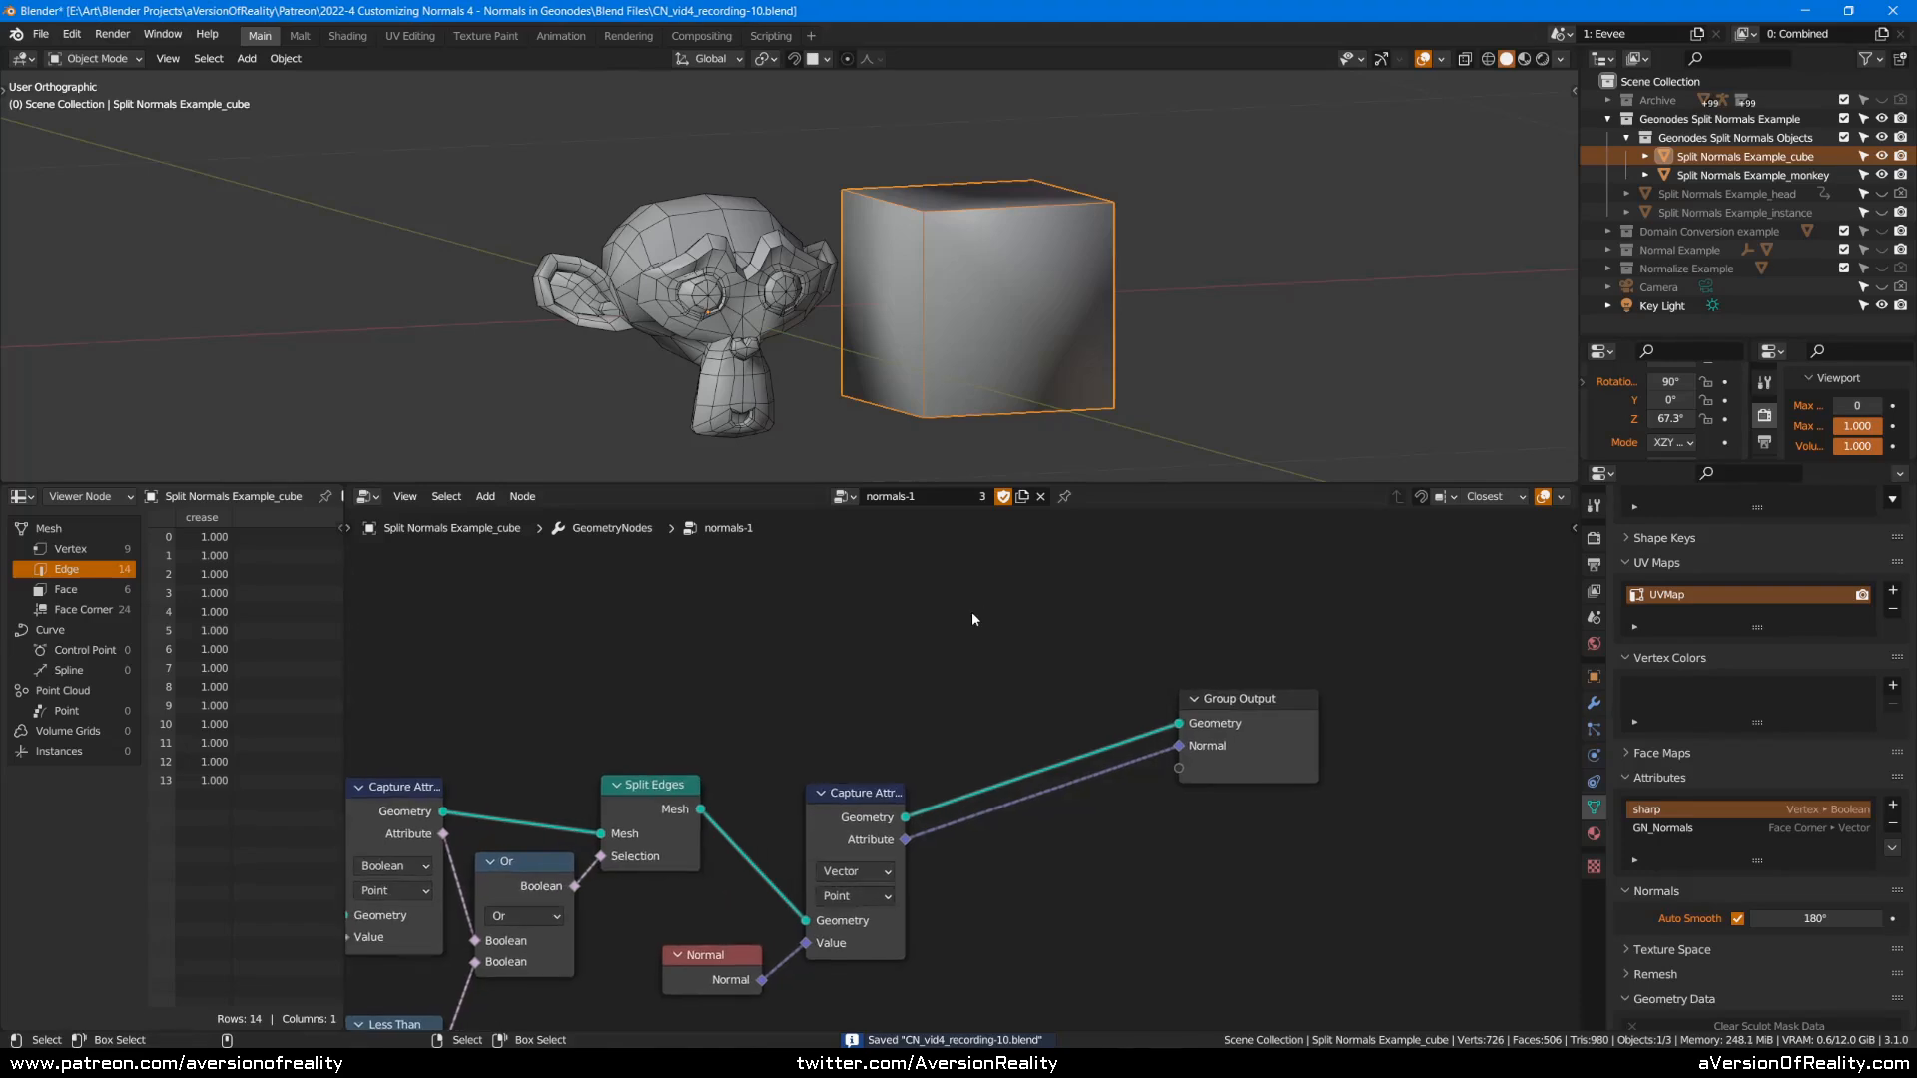
scroll(831, 718, "down", 1)
middle_click_drag(788, 644, 1033, 574)
scroll(861, 633, "up", 2)
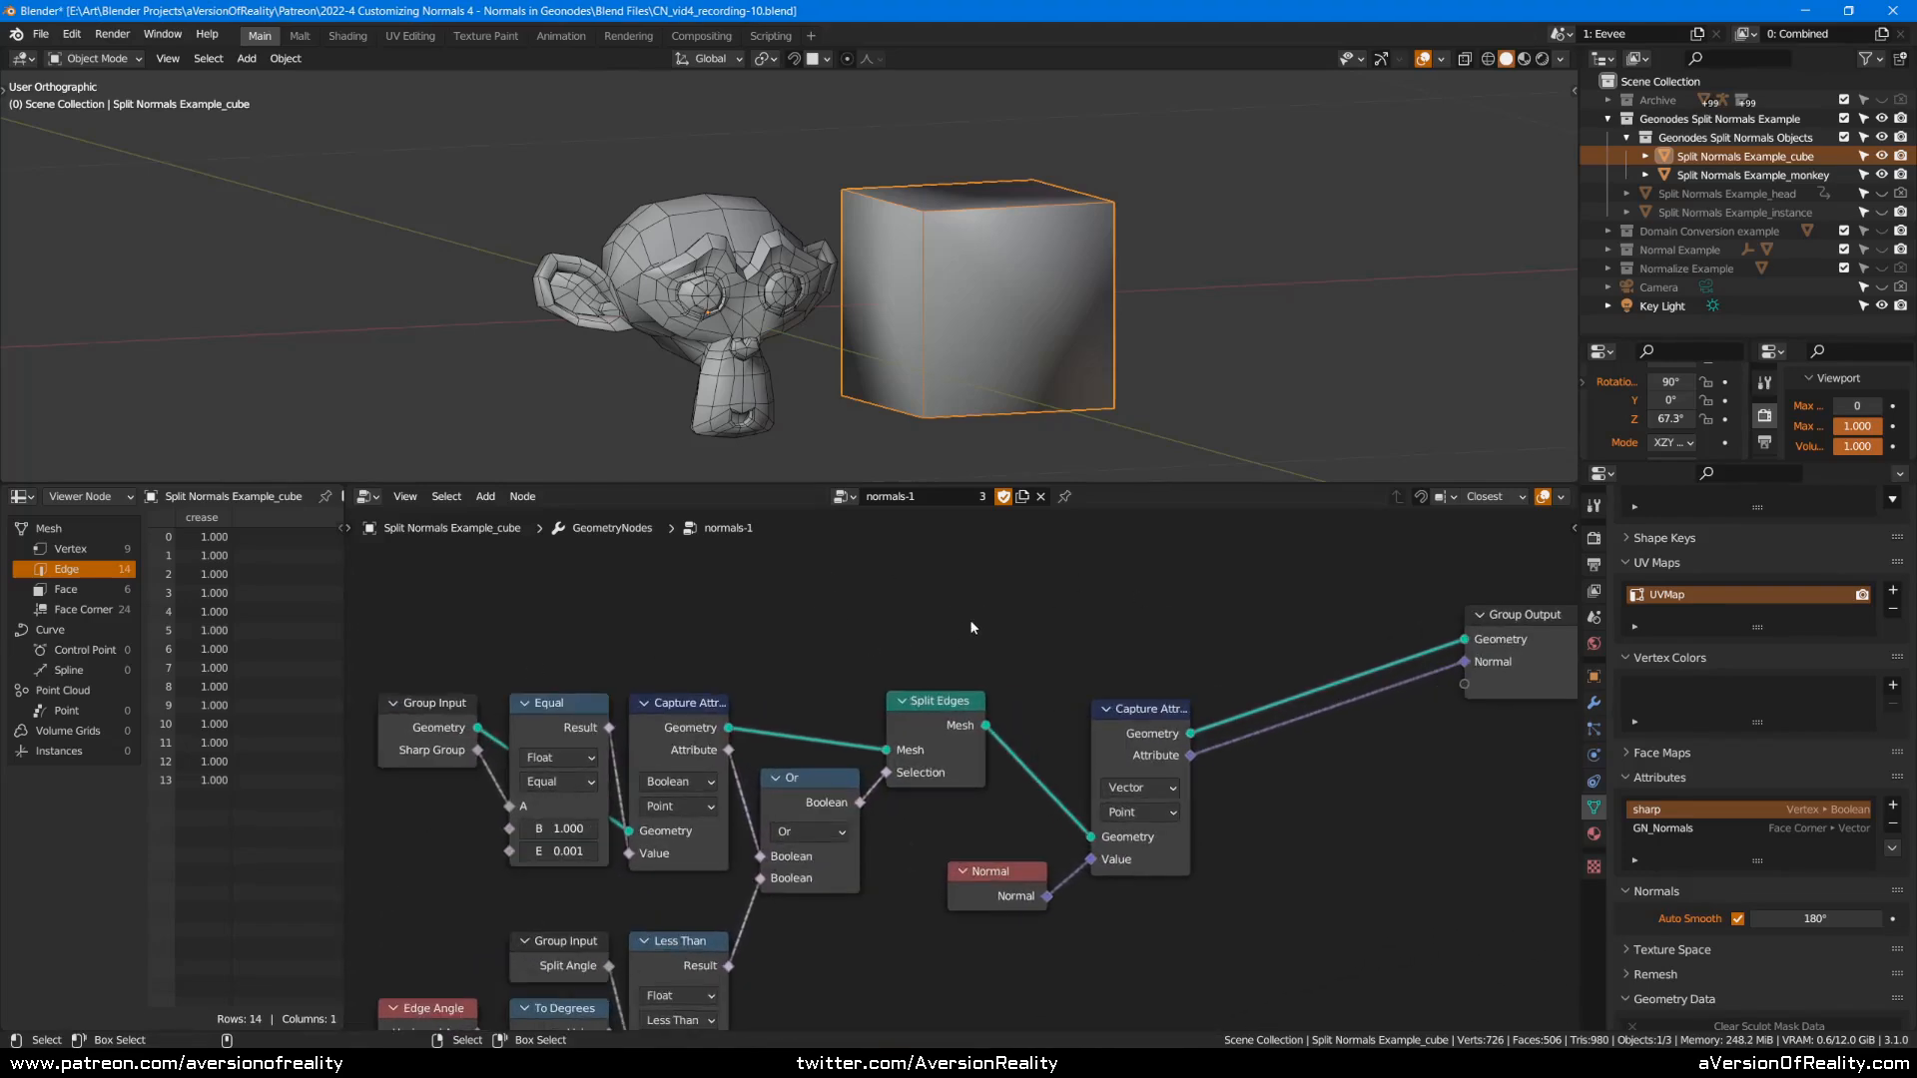
middle_click_drag(1112, 630, 792, 635)
scroll(879, 627, "up", 1)
middle_click_drag(1105, 587, 1102, 663)
left_click_drag(1278, 690, 1327, 658)
left_click(1010, 606)
middle_click_drag(1005, 598, 1034, 640)
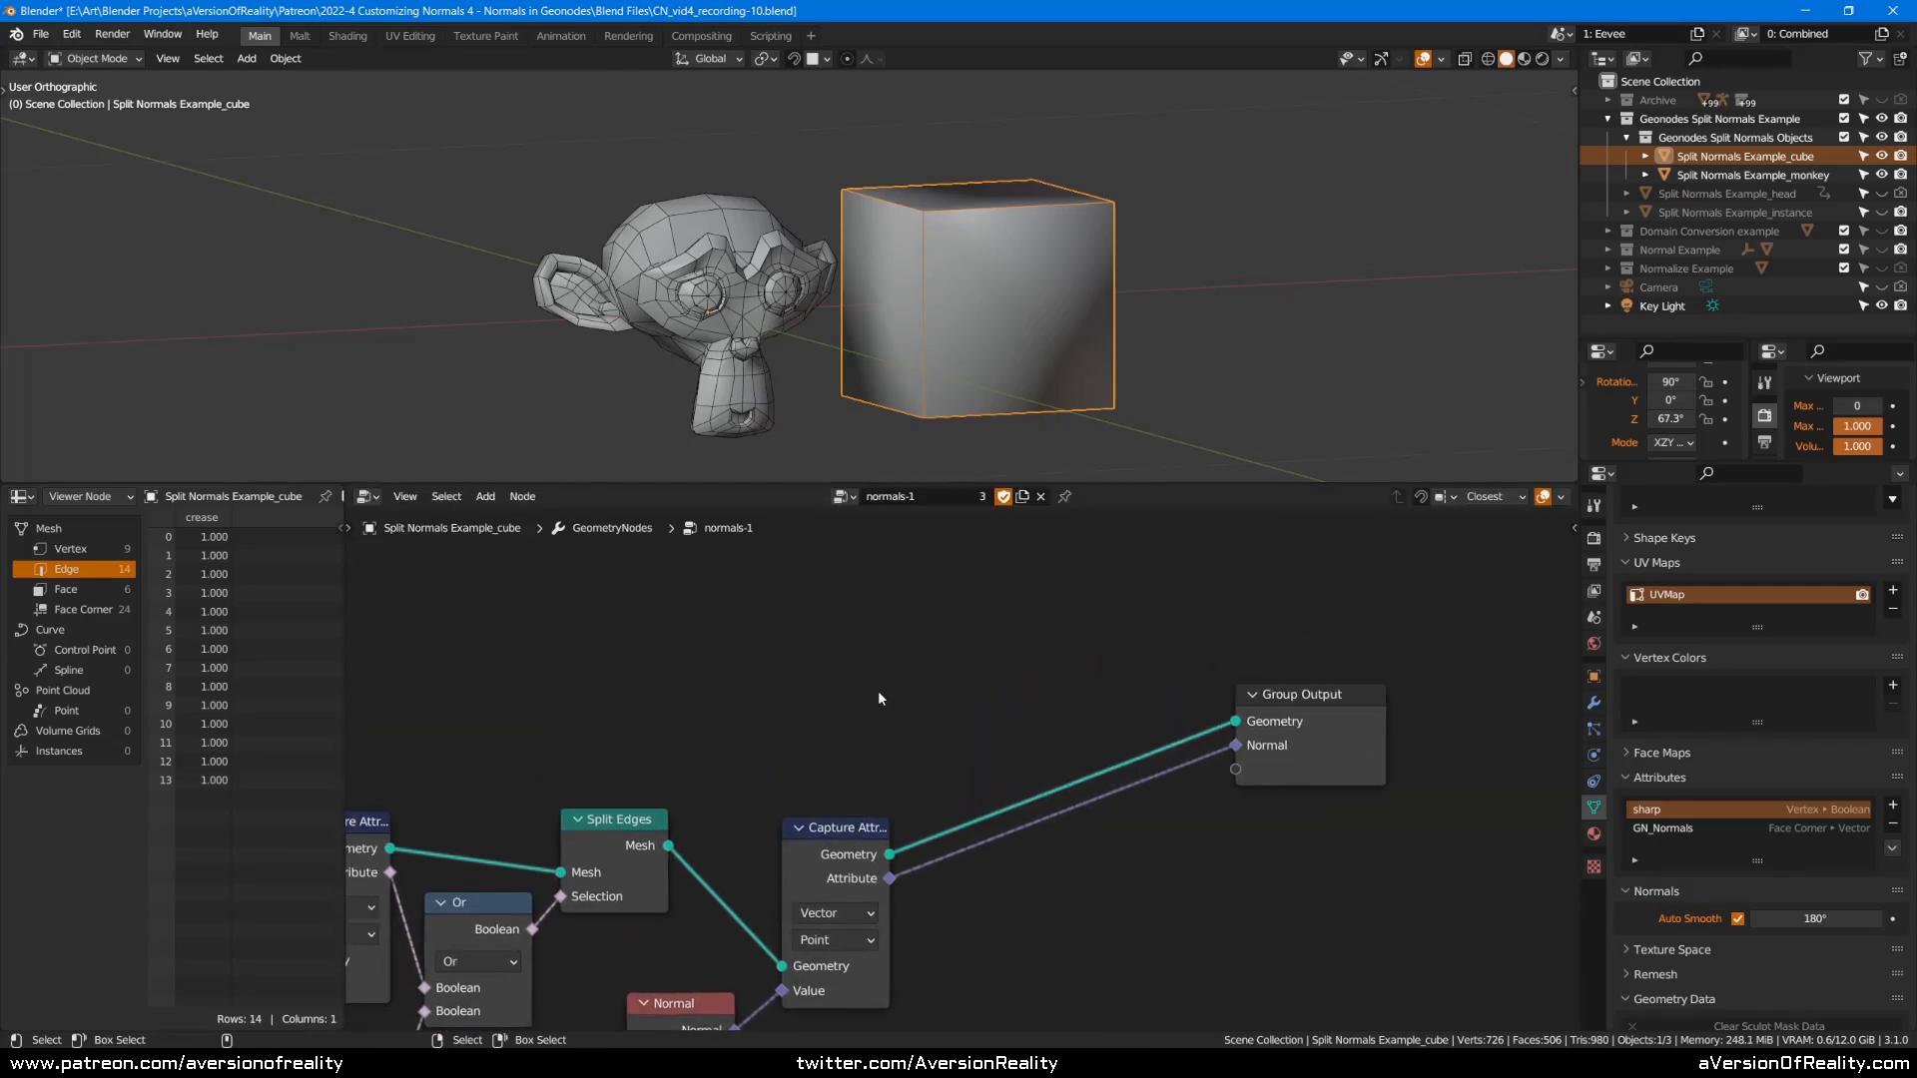
middle_click_drag(867, 703, 884, 631)
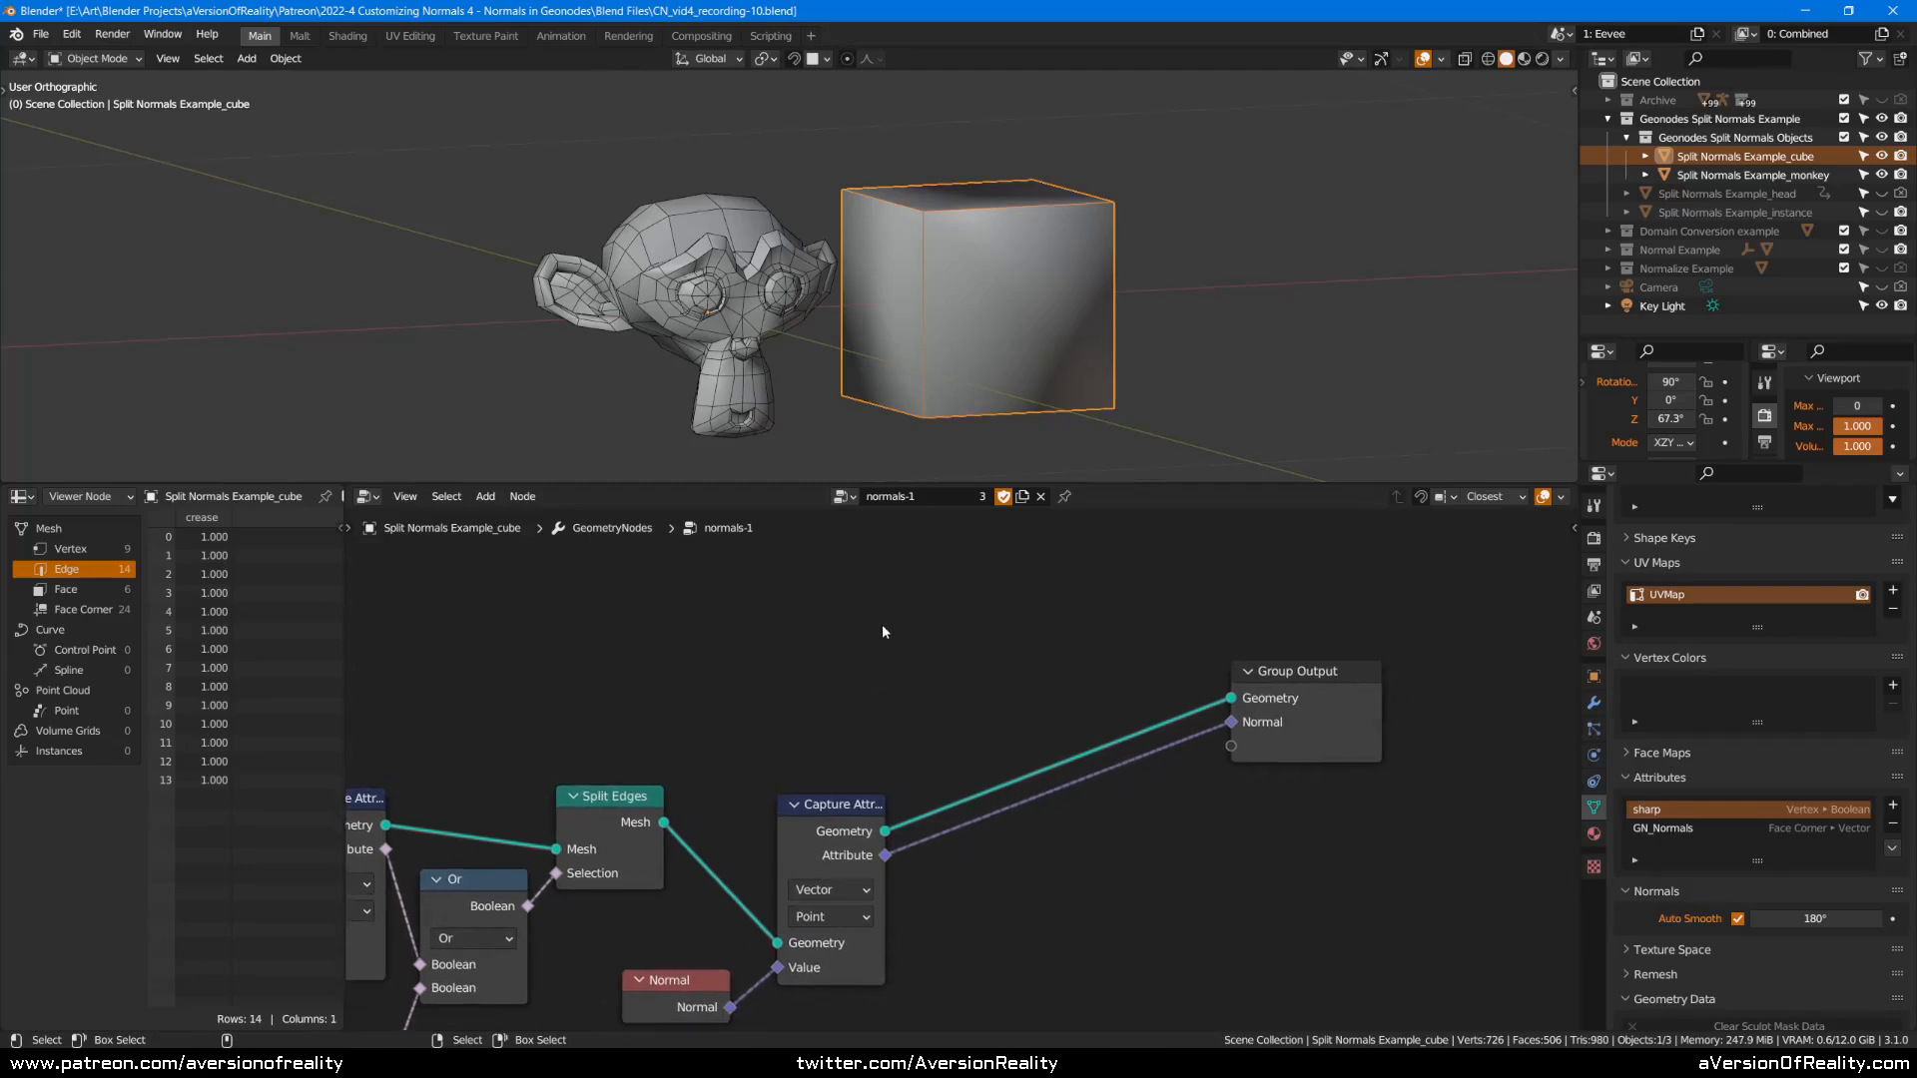
Duplicate the Group Input node and place the copy above the final Capture Attribute node.
scroll(867, 627, "down", 2)
middle_click_drag(629, 734, 936, 745)
left_click(620, 836)
key("shift+d")
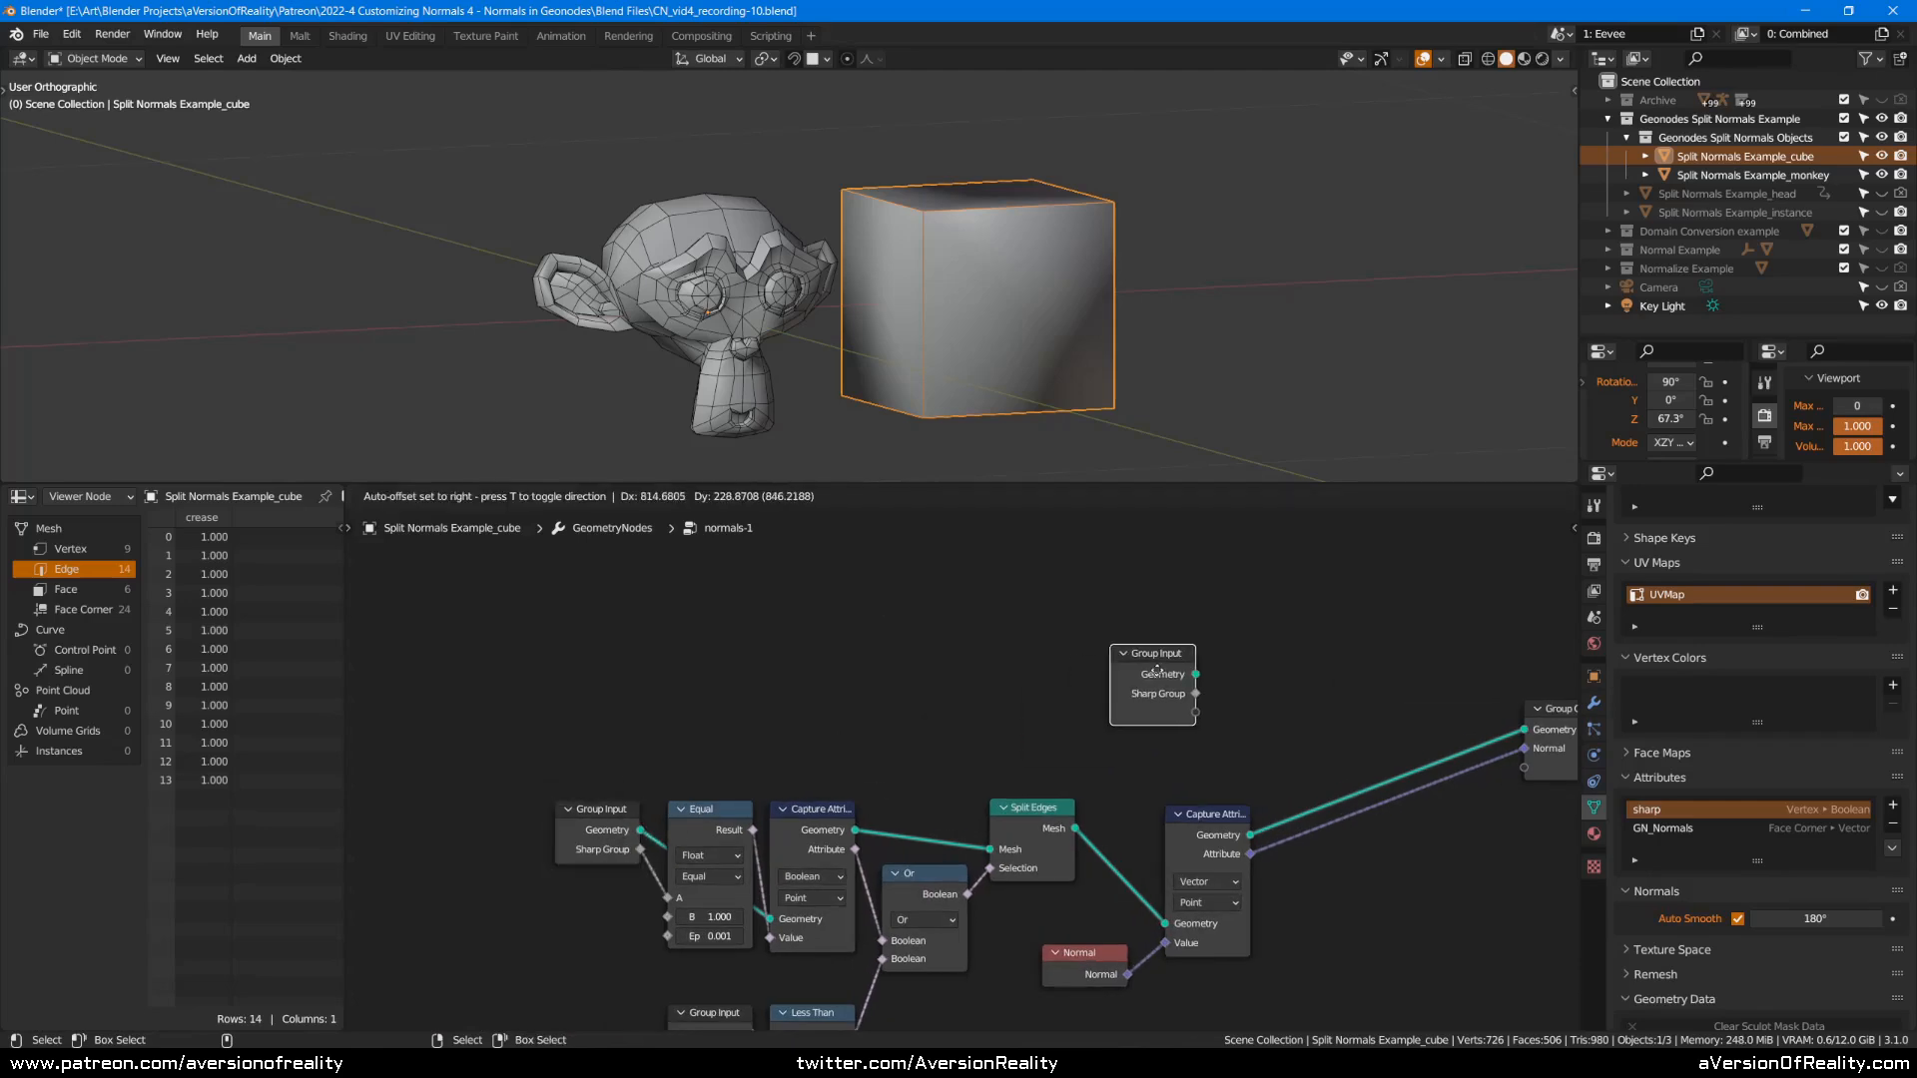
left_click(1238, 665)
scroll(1238, 665, "up", 2)
middle_click_drag(1238, 665, 925, 589)
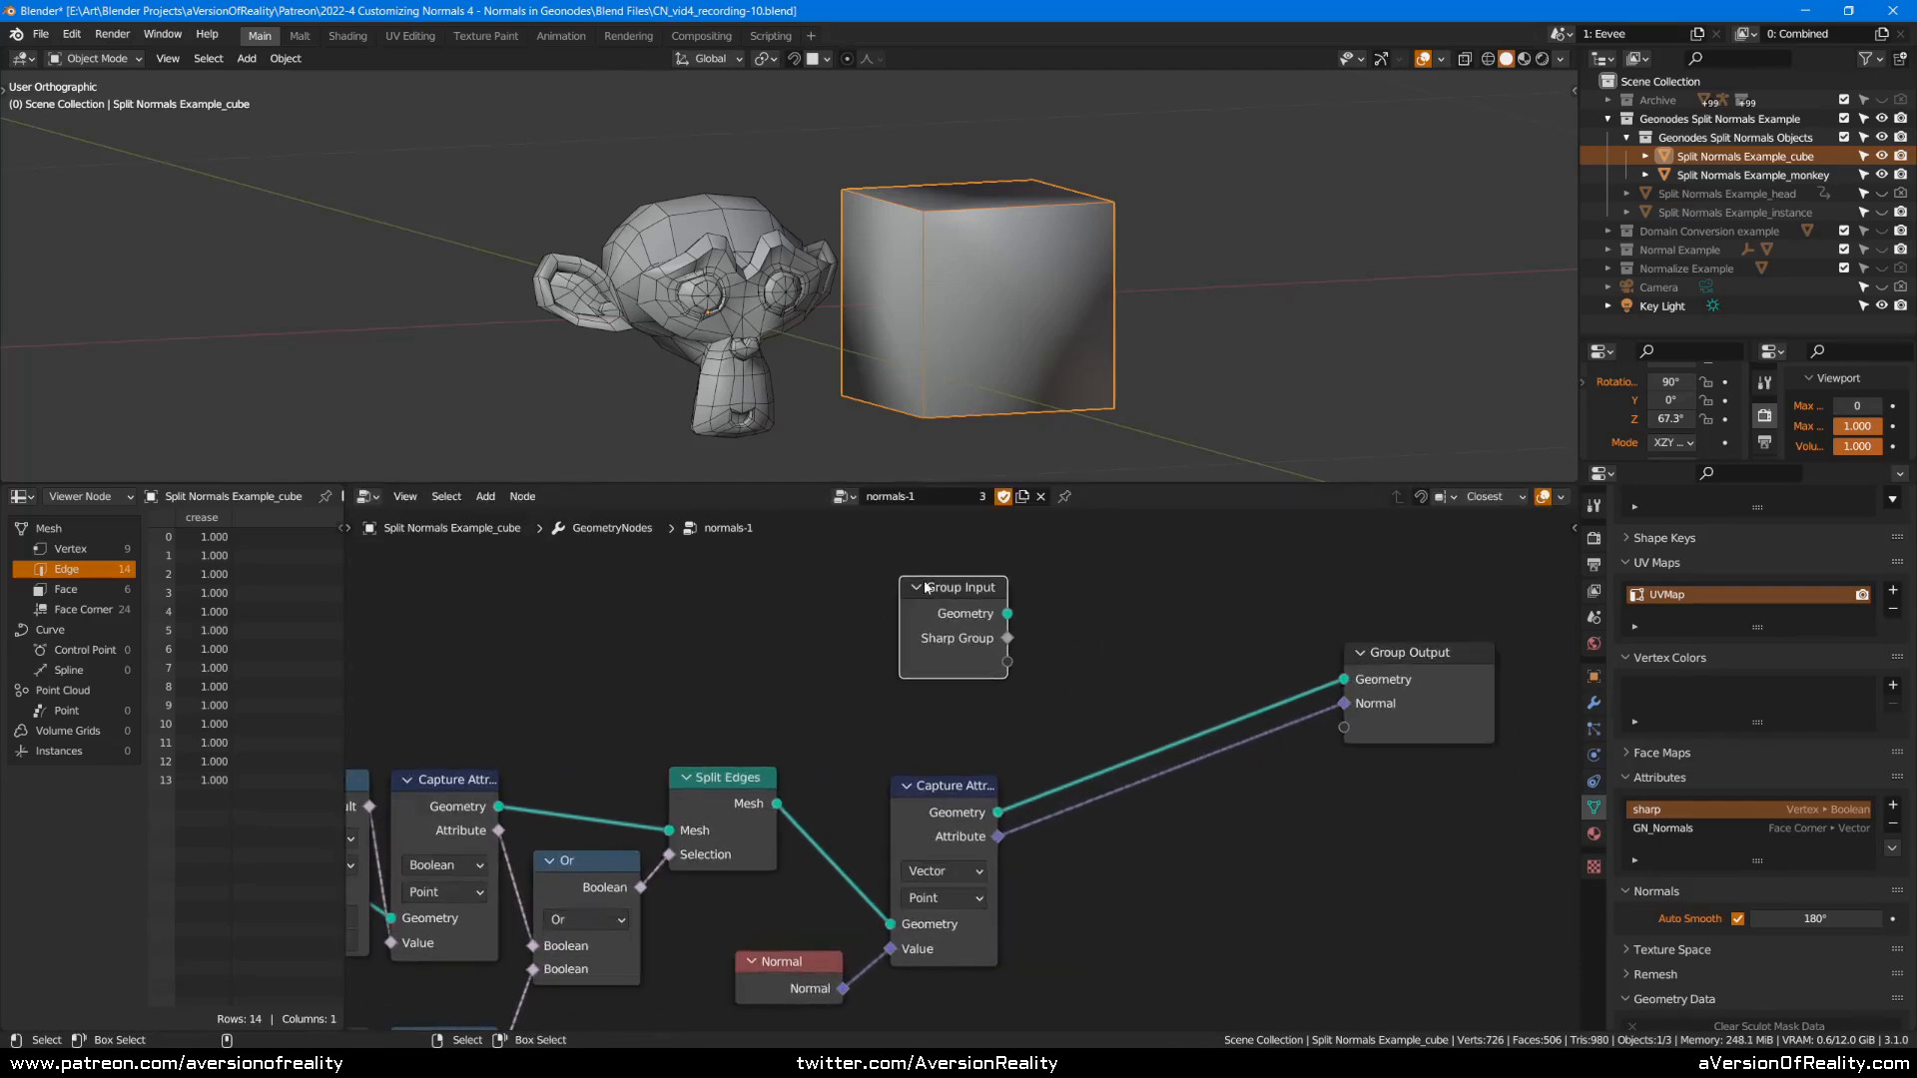
left_click_drag(964, 600, 965, 572)
middle_click_drag(1188, 621, 982, 606)
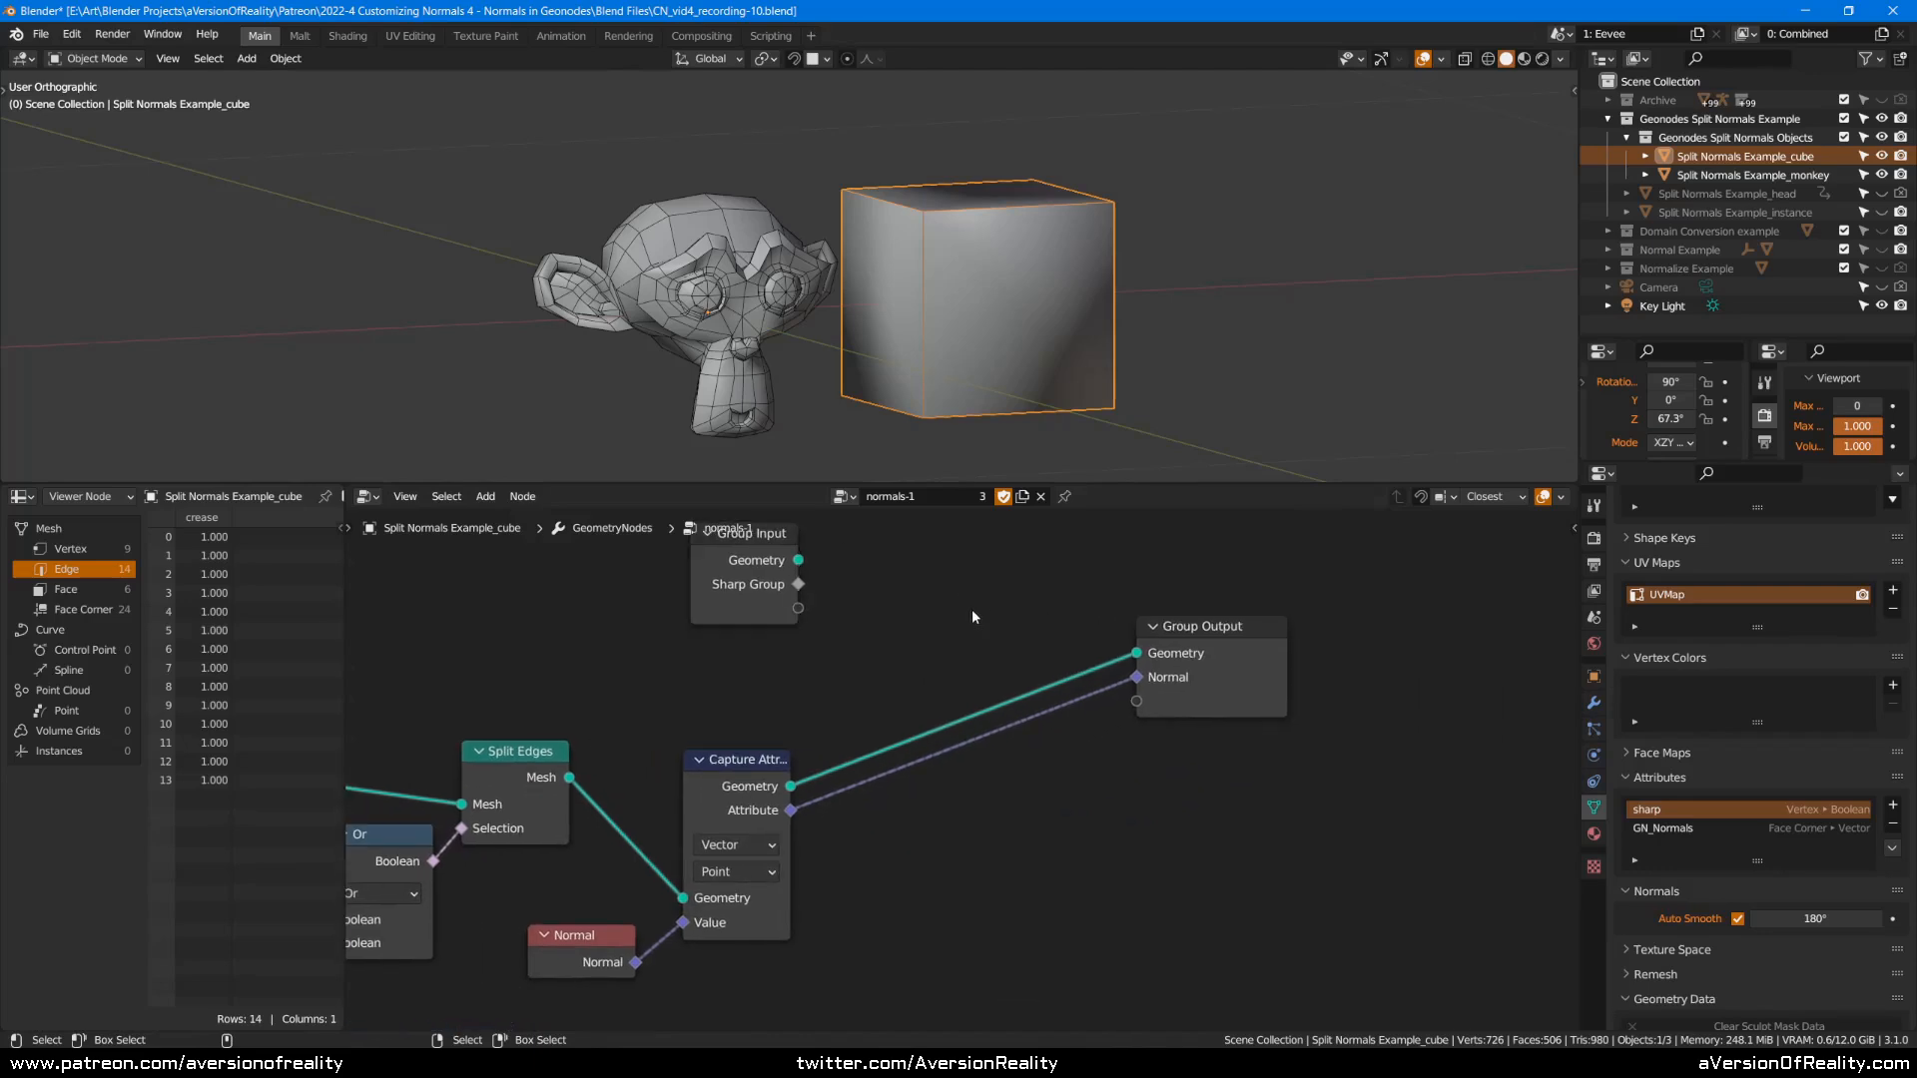
Move Group Output farther right and add a Transfer Attribute node between it and the duplicated Group Input.
left_click(728, 786)
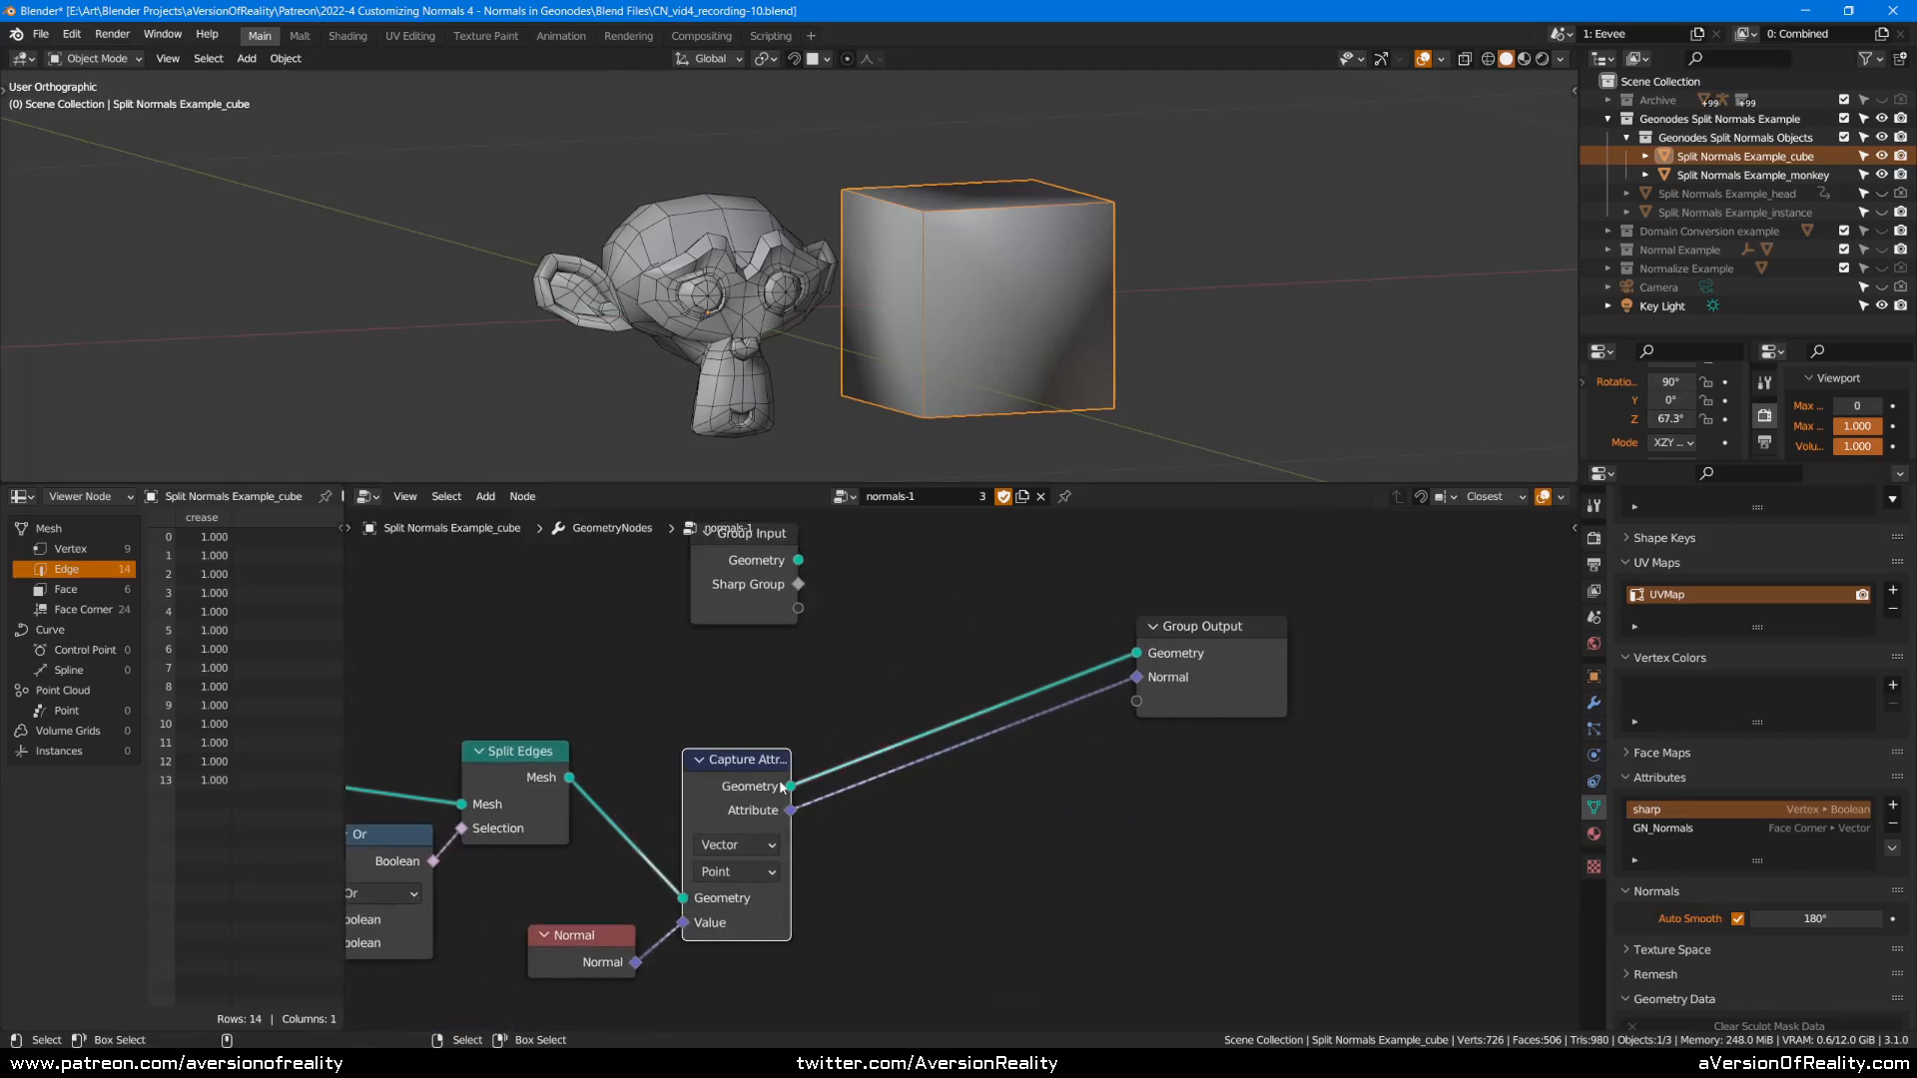
middle_click_drag(1113, 613, 1028, 681)
left_click_drag(1175, 719, 1241, 701)
left_click(965, 641)
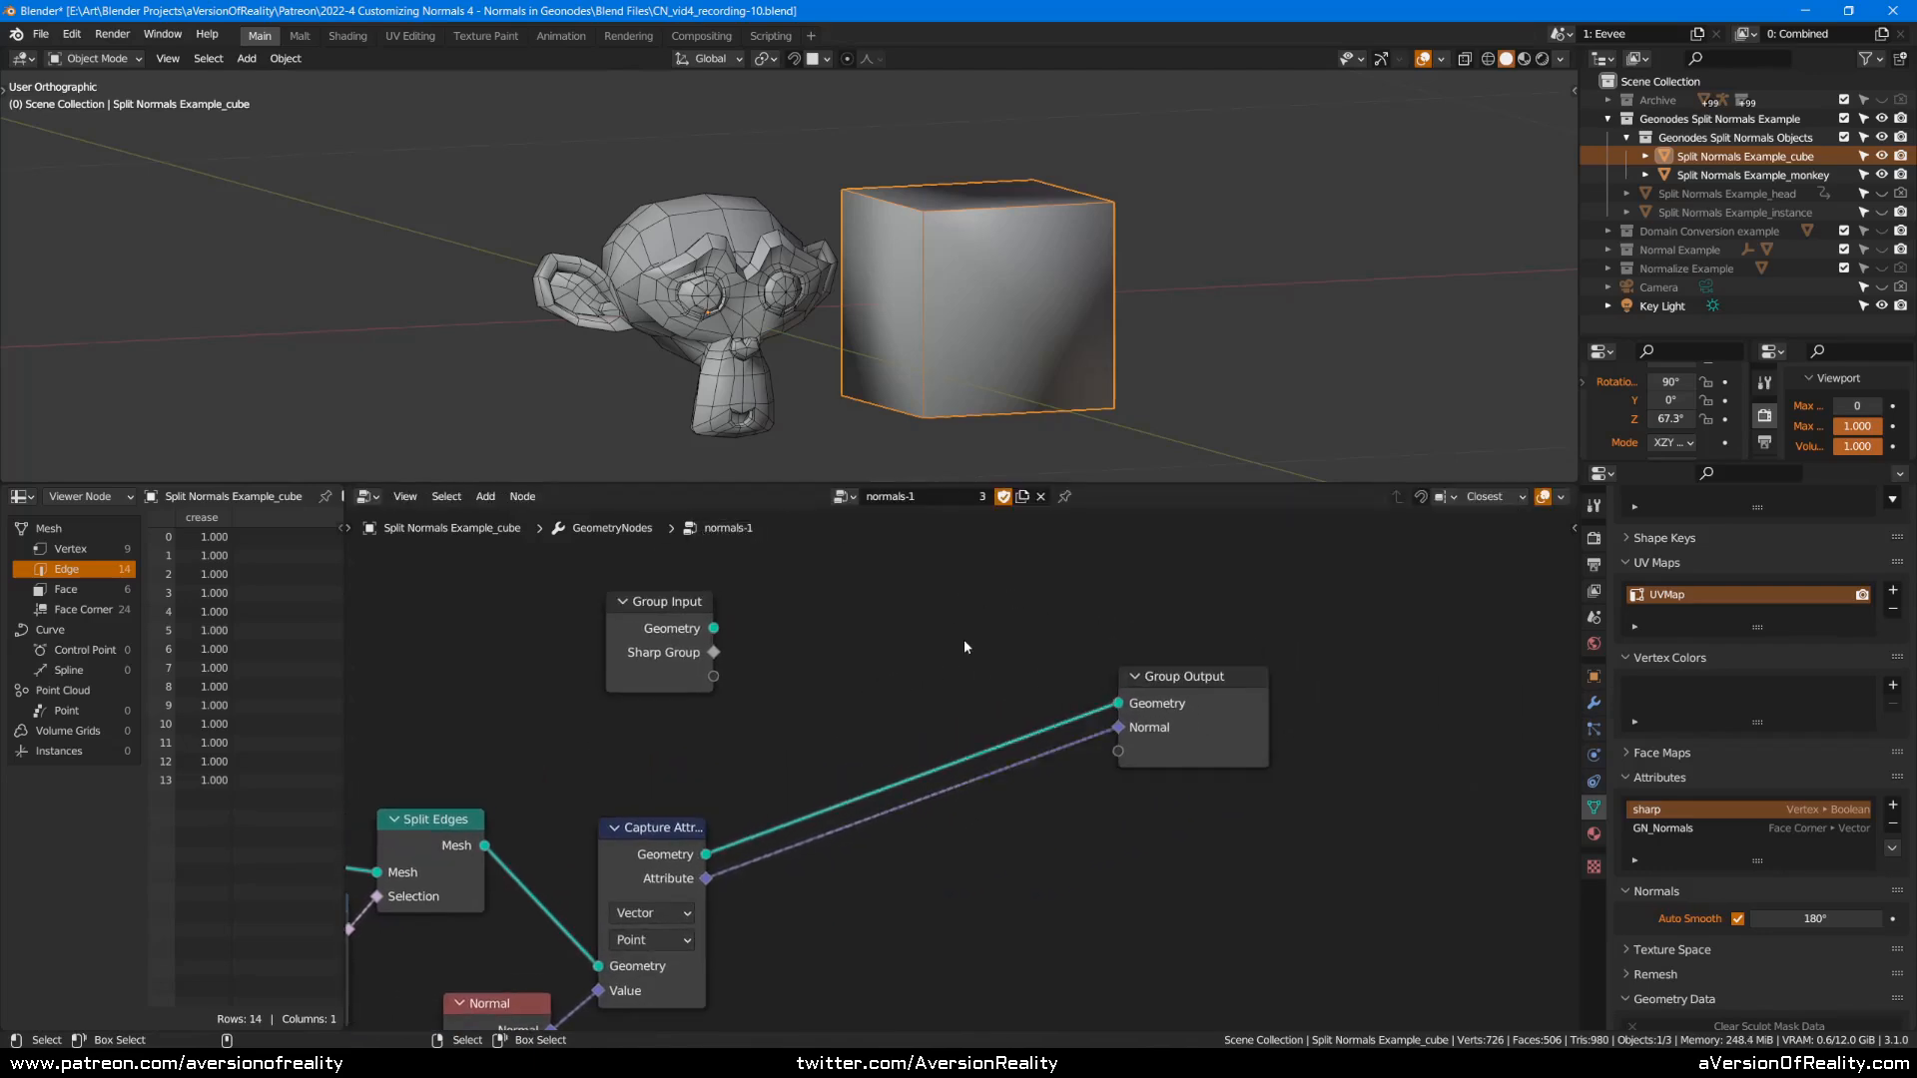
key("shift+a")
mouse_move(943, 669)
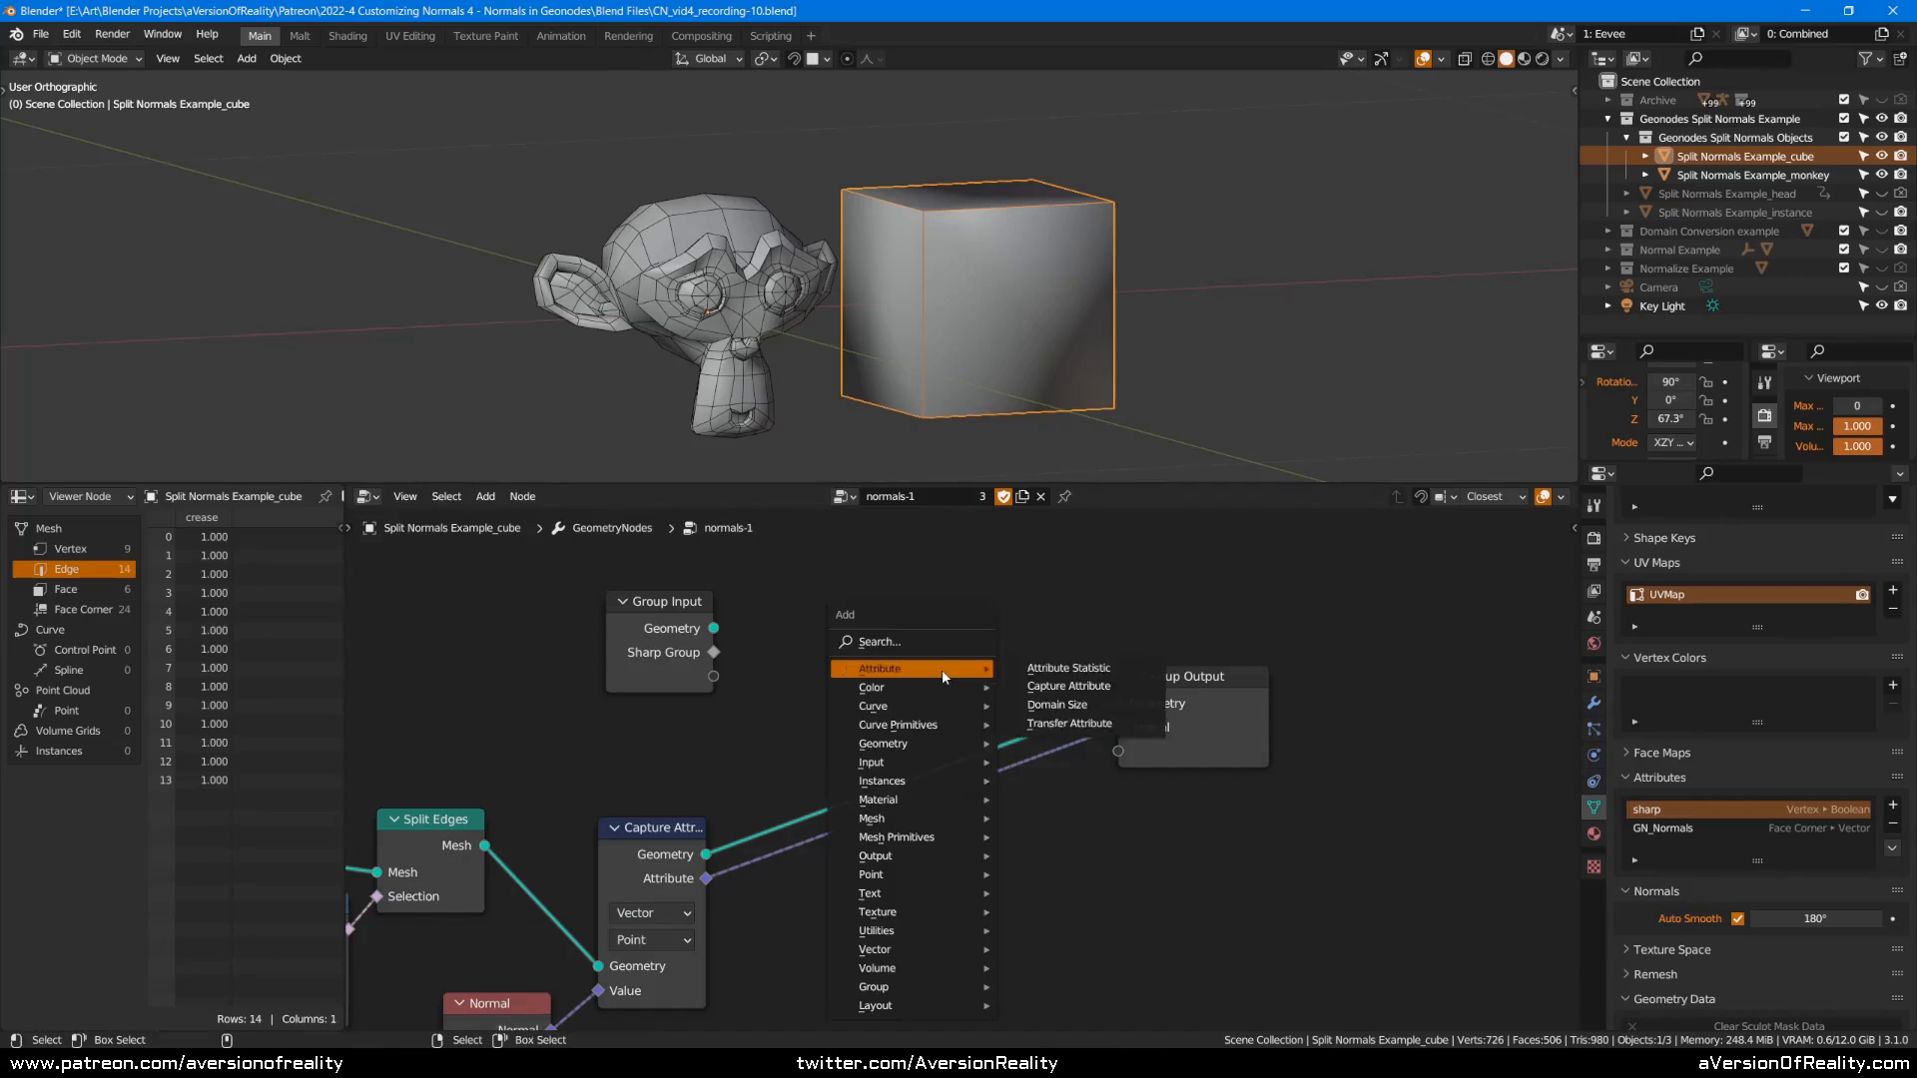
left_click(1139, 728)
left_click(749, 629)
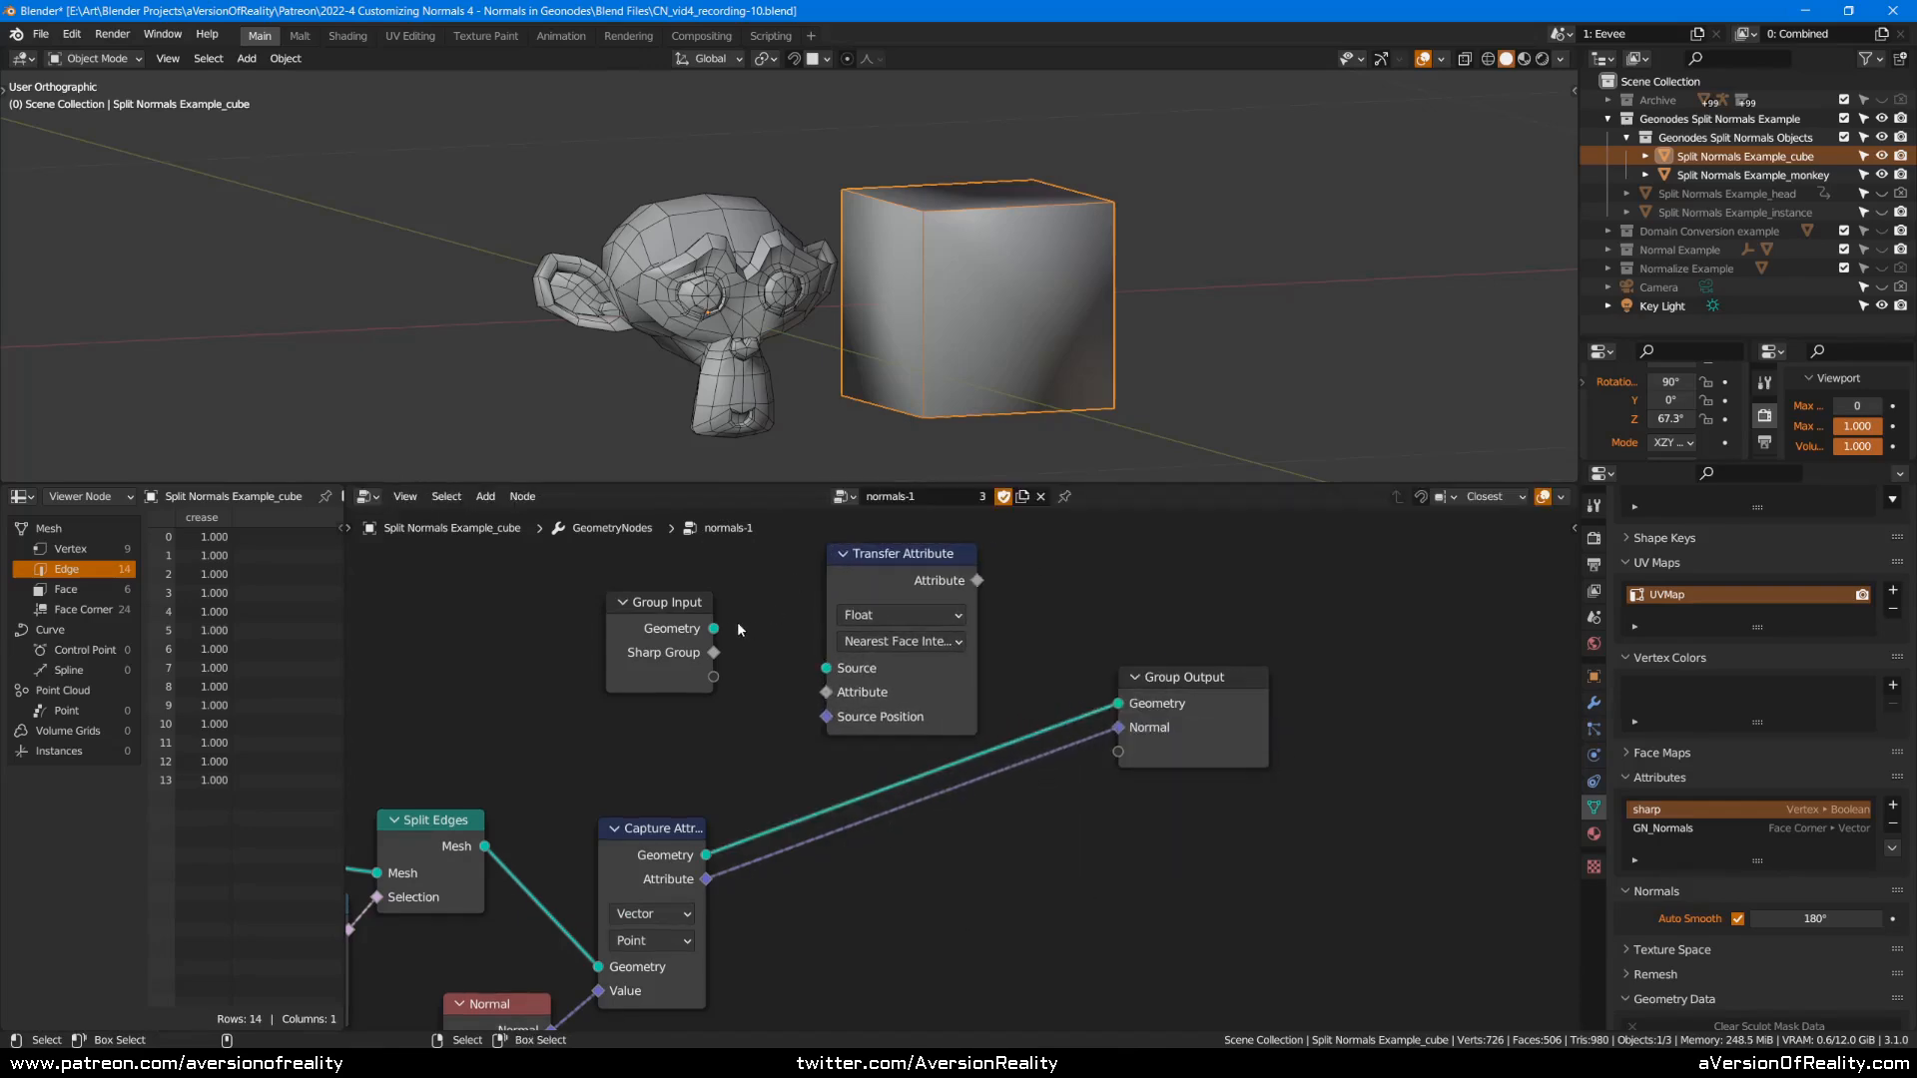
Link the duplicated Group Input's Geometry to Group Output, and set Transfer Attribute to Vector, Index mapping and Face Corner domain.
left_click_drag(715, 633, 1119, 703)
left_click(900, 614)
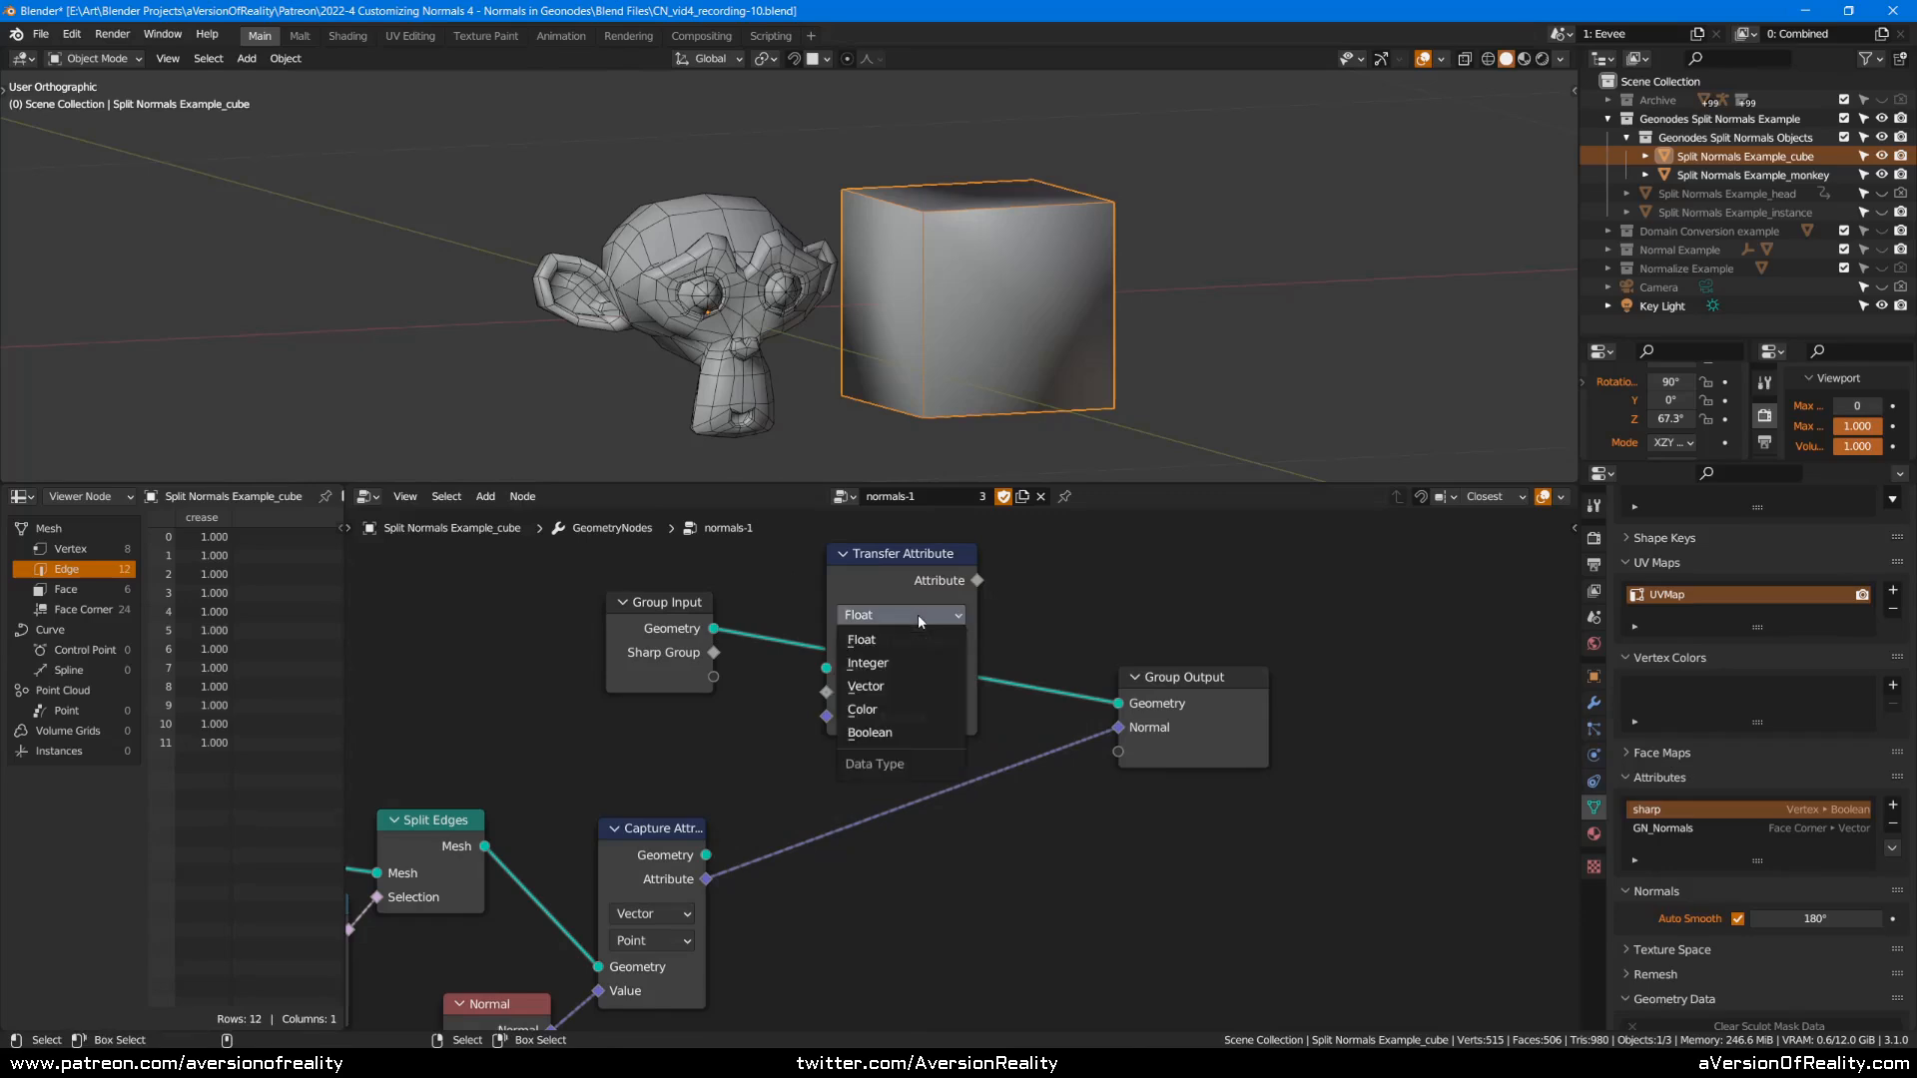
left_click(911, 686)
left_click(918, 645)
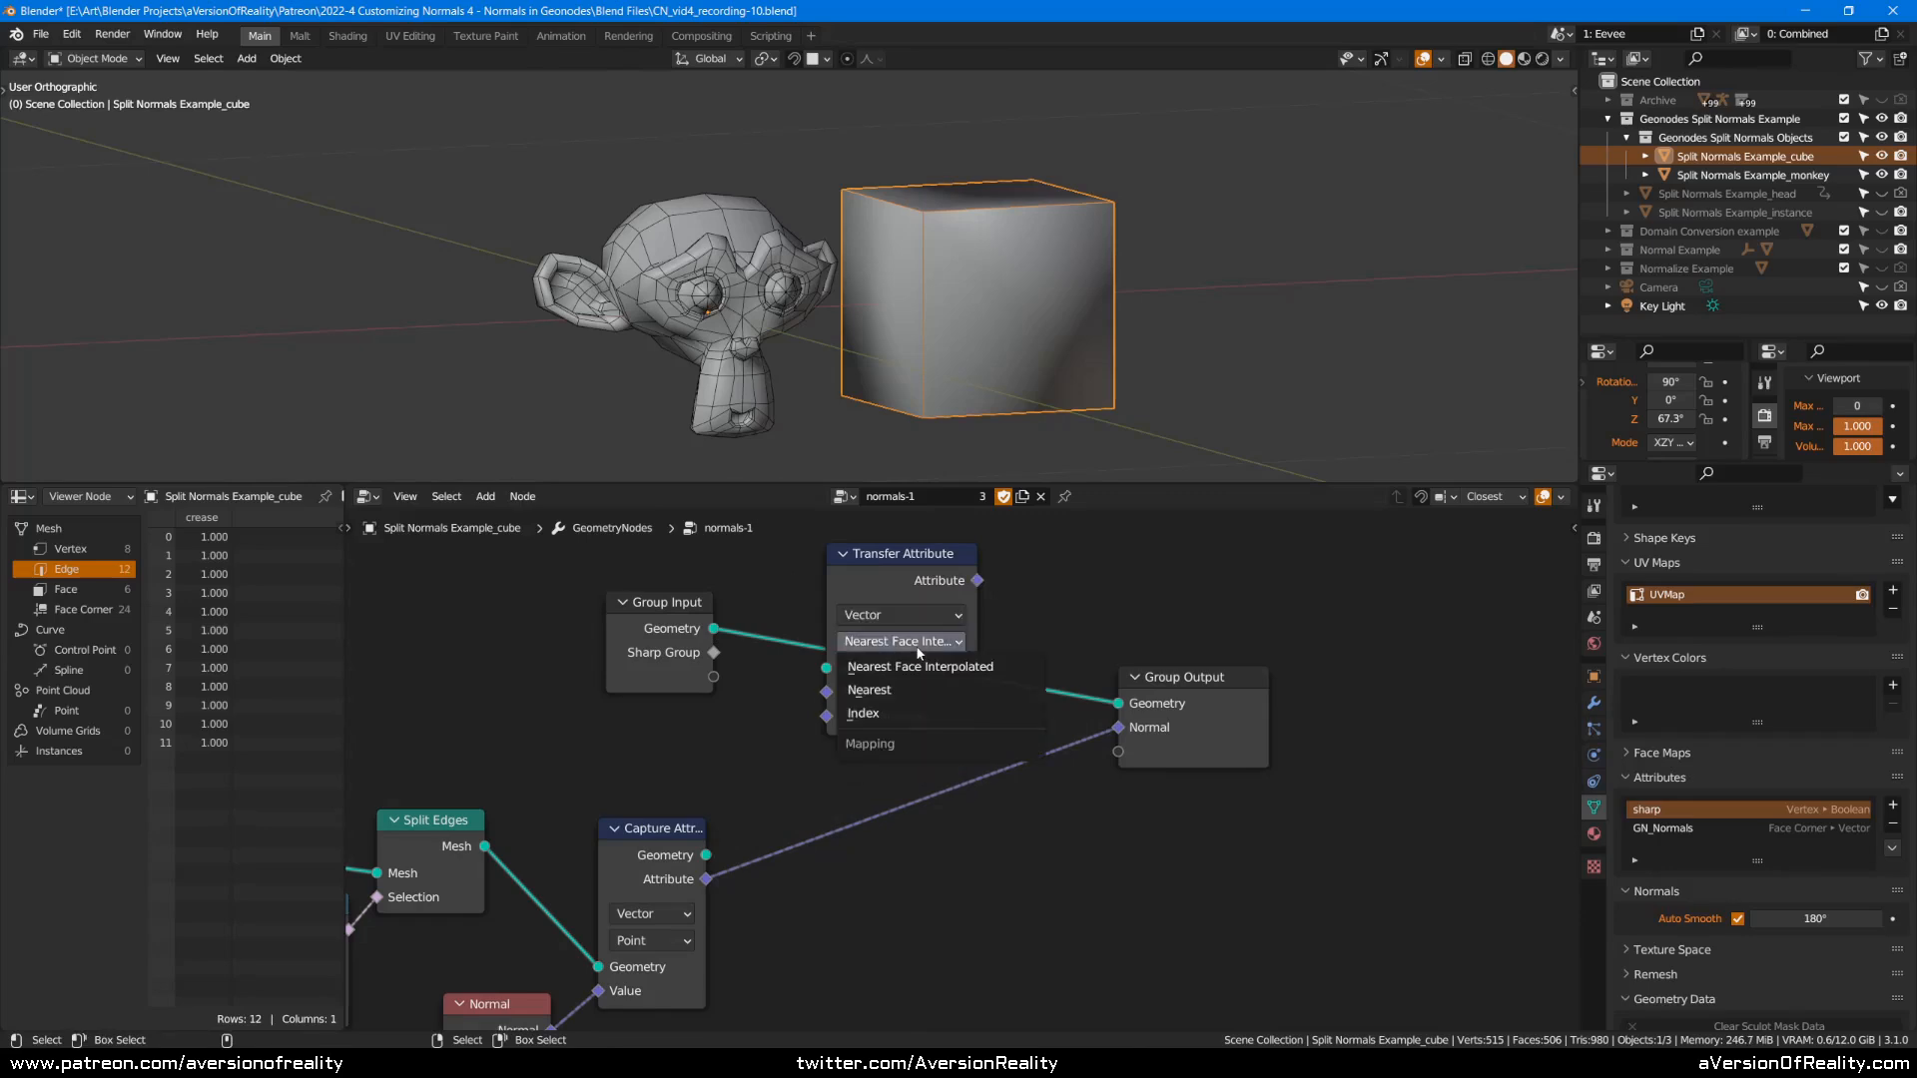
left_click(899, 713)
left_click(895, 667)
left_click(882, 761)
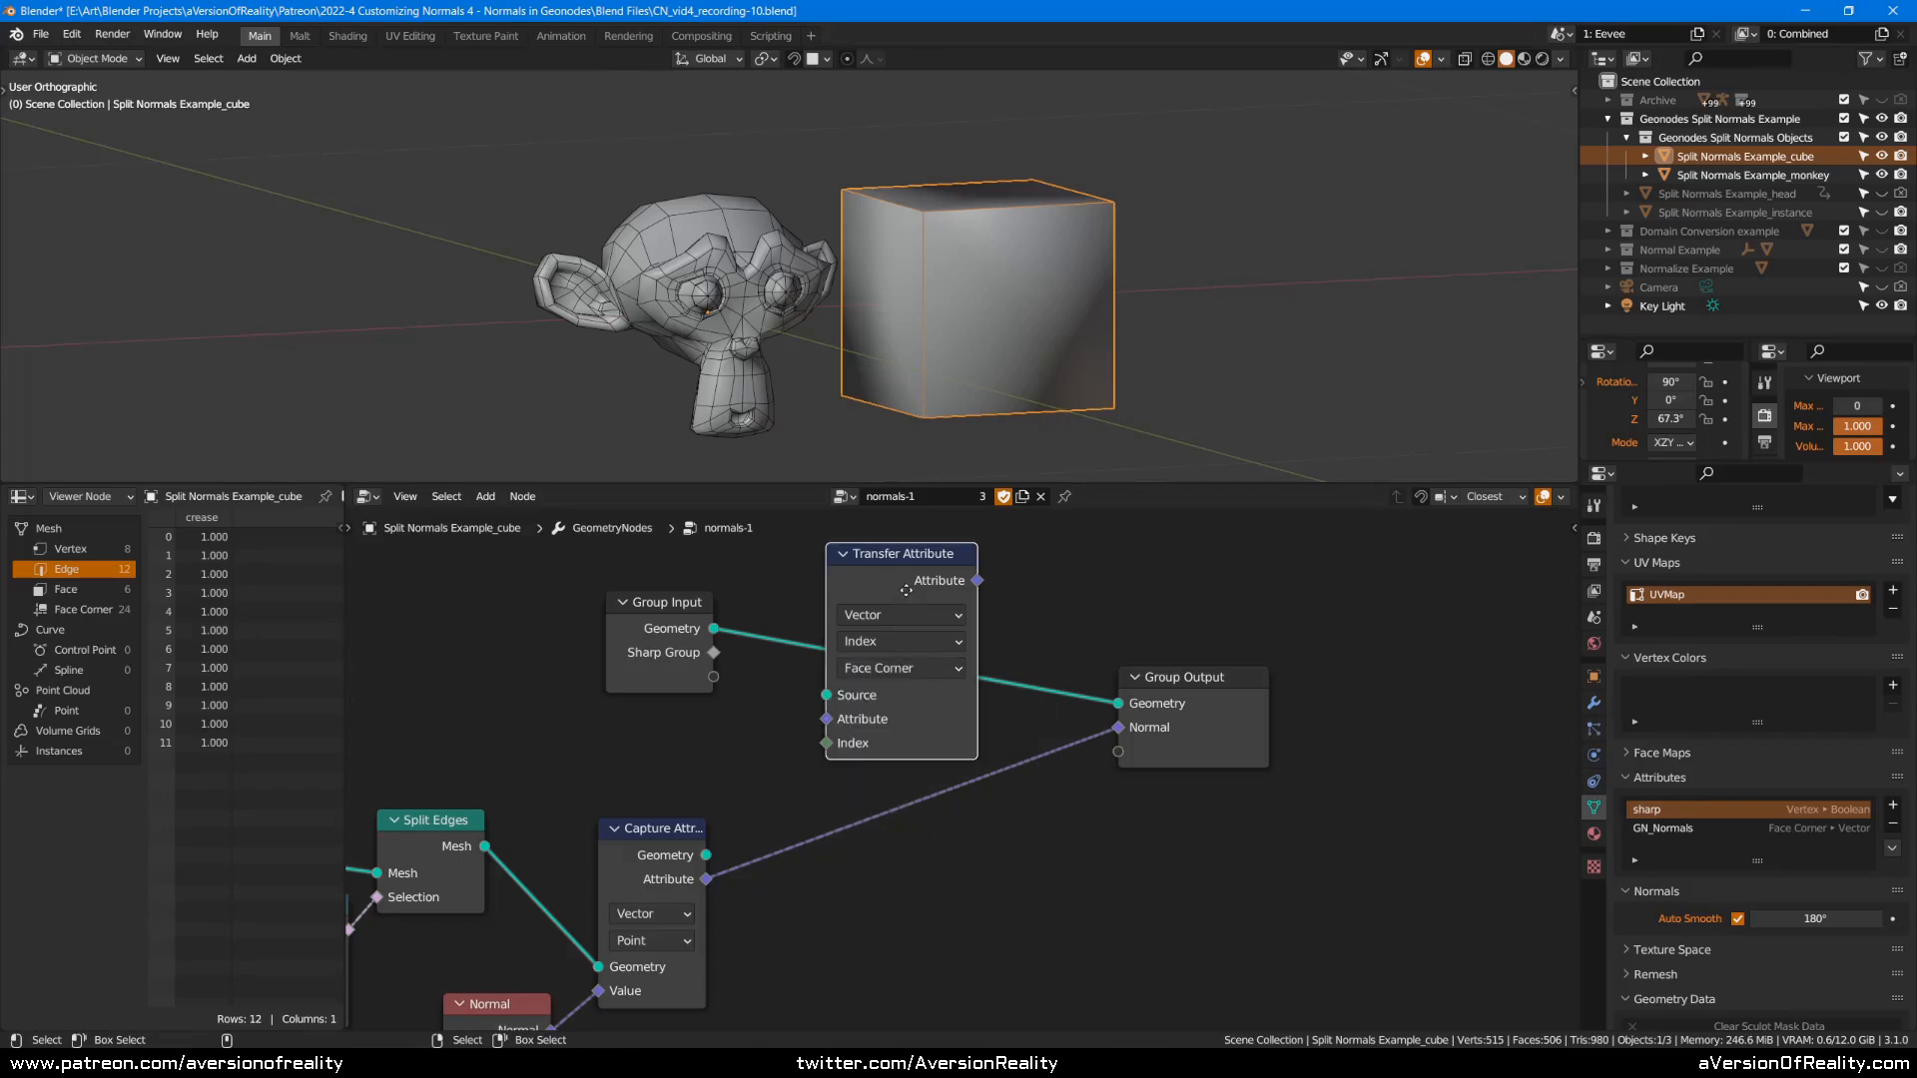
Detach Transfer Attribute from the Group Input geometry link and place the narrowed node beside the final Capture Attribute.
left_click_drag(899, 583, 907, 587)
left_click(842, 586)
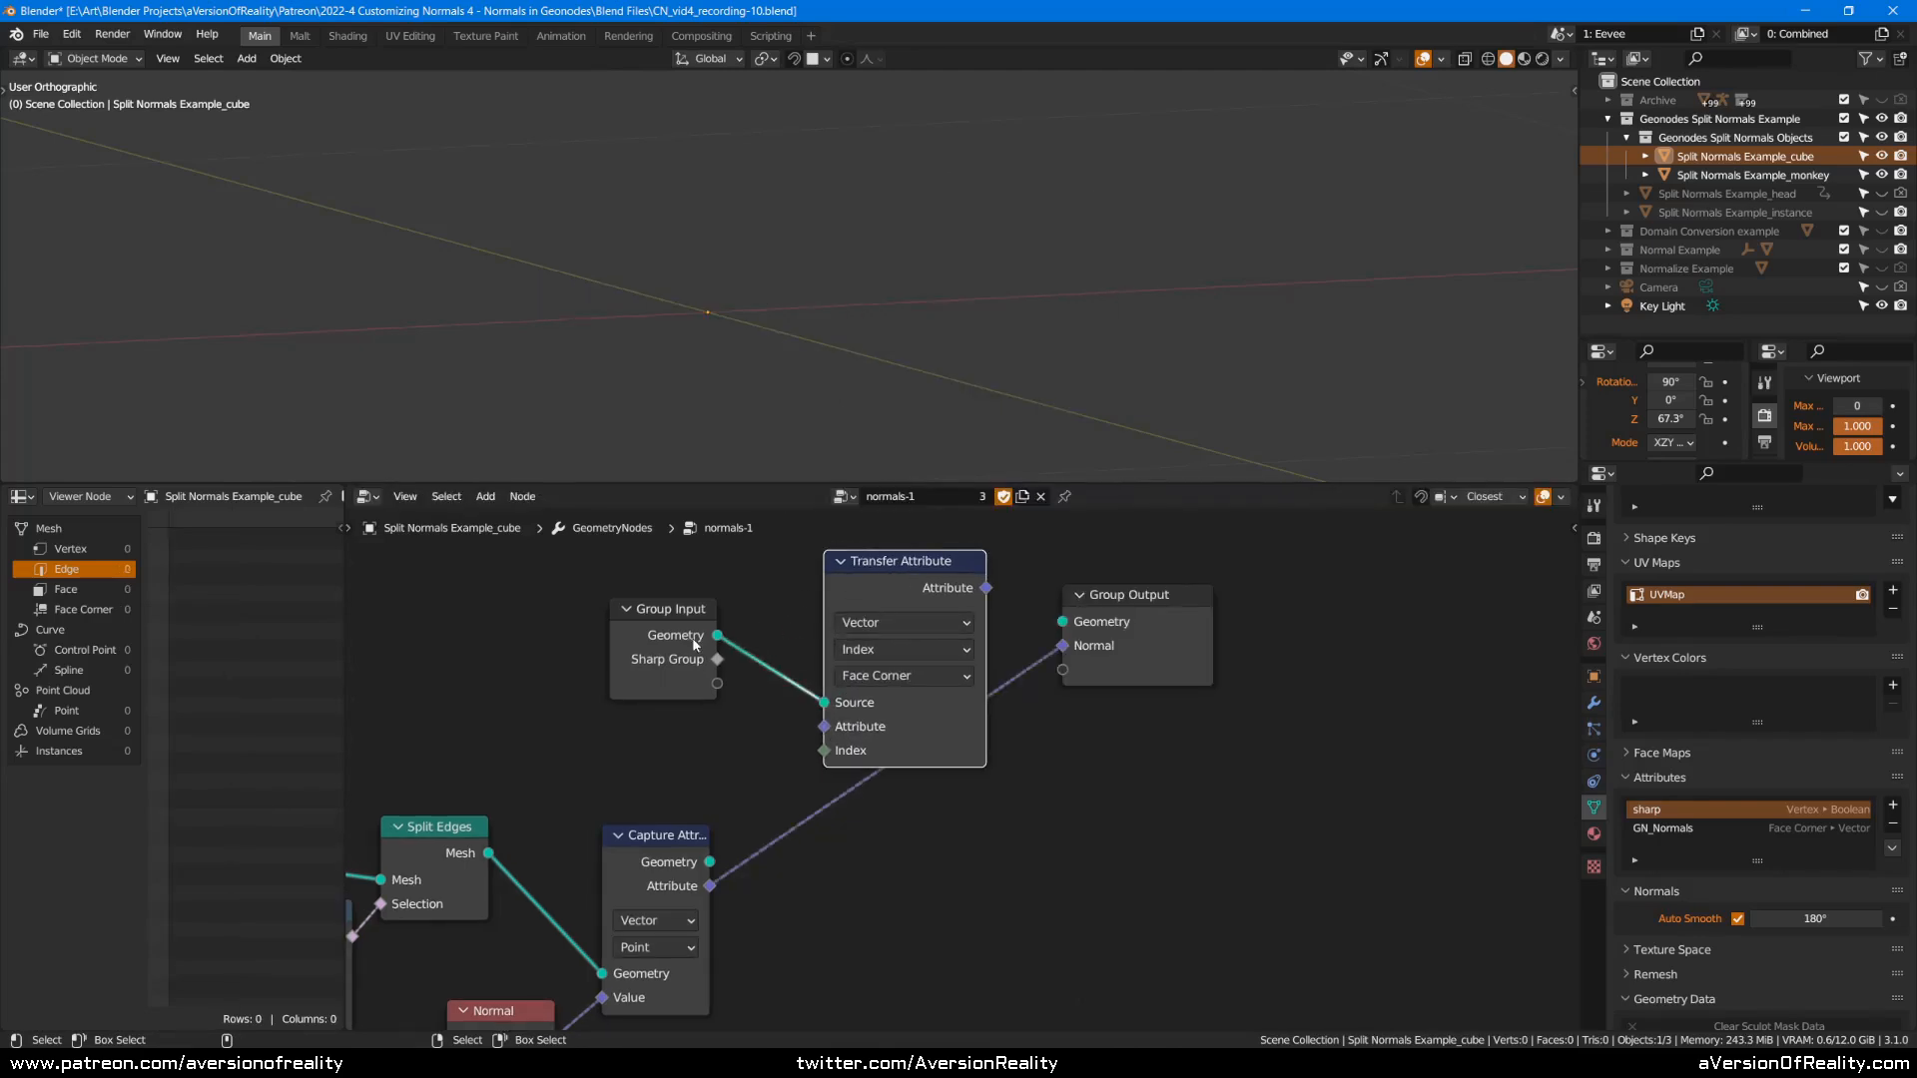
left_click_drag(888, 579, 944, 856, "alt")
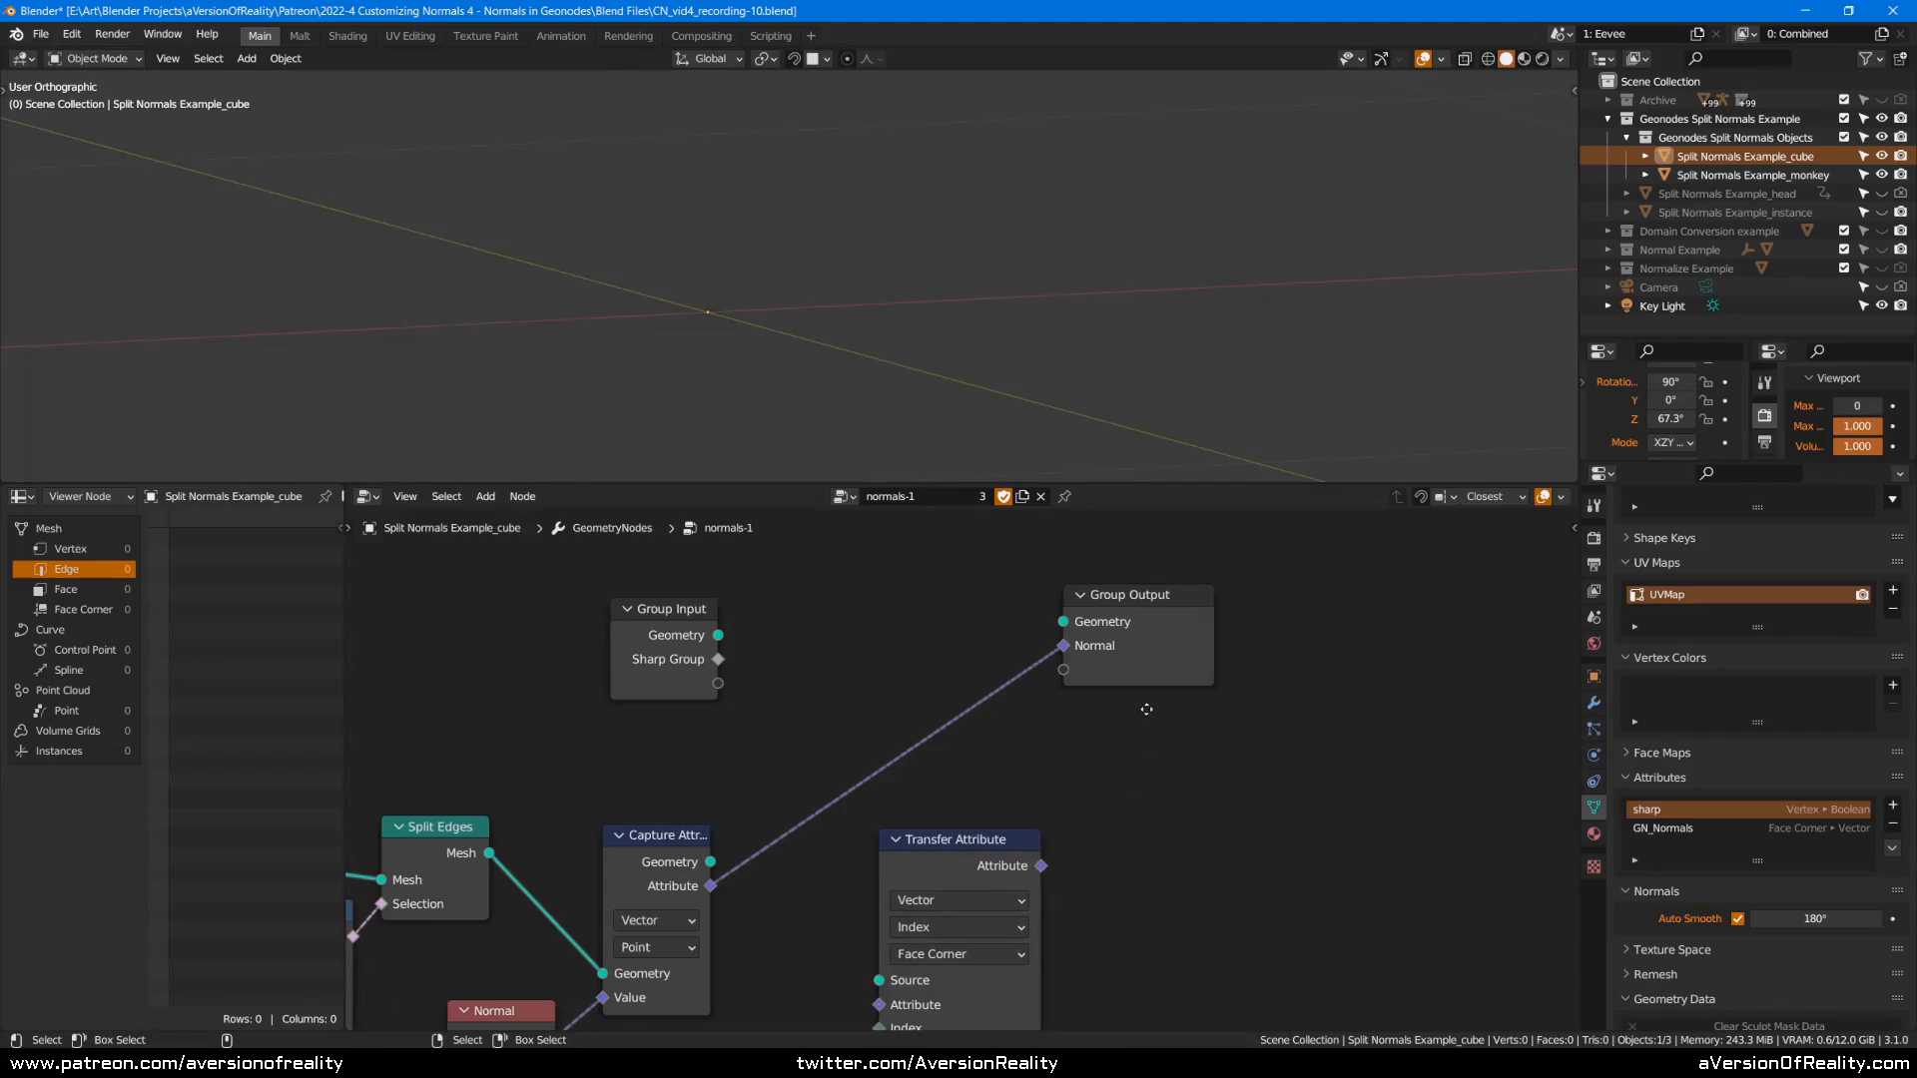
middle_click_drag(1138, 752, 1161, 637)
left_click_drag(1060, 734, 907, 750)
Connect Capture Attribute's Geometry and Attribute outputs to the Source and Attribute inputs of Transfer Attribute.
left_click_drag(737, 747, 859, 872)
left_click_drag(735, 771, 859, 895)
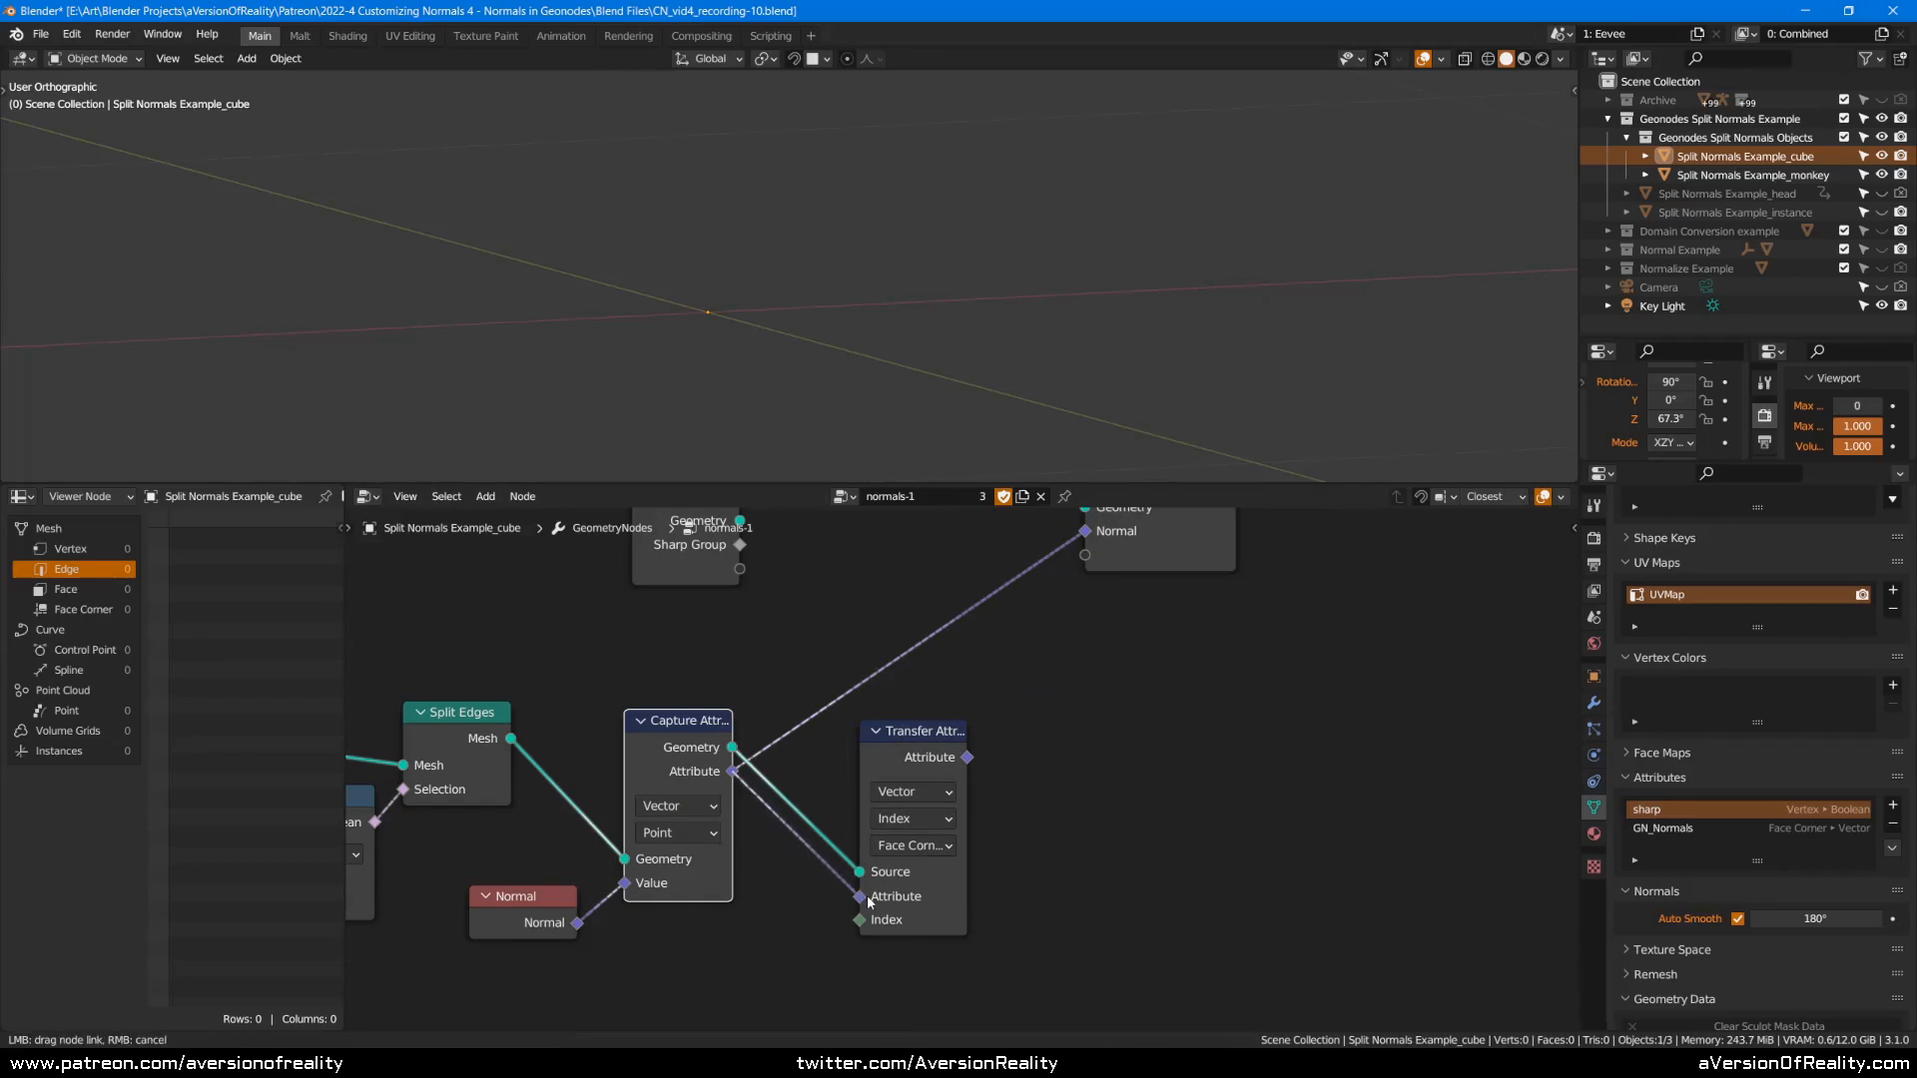
left_click_drag(892, 764, 849, 712)
Connect the duplicated Group Input's Geometry to Group Output's Geometry, and Transfer Attribute's output to Group Output's Normal.
middle_click_drag(899, 573, 868, 655)
left_click(696, 597)
left_click_drag(1168, 616, 1199, 656)
left_click(749, 603)
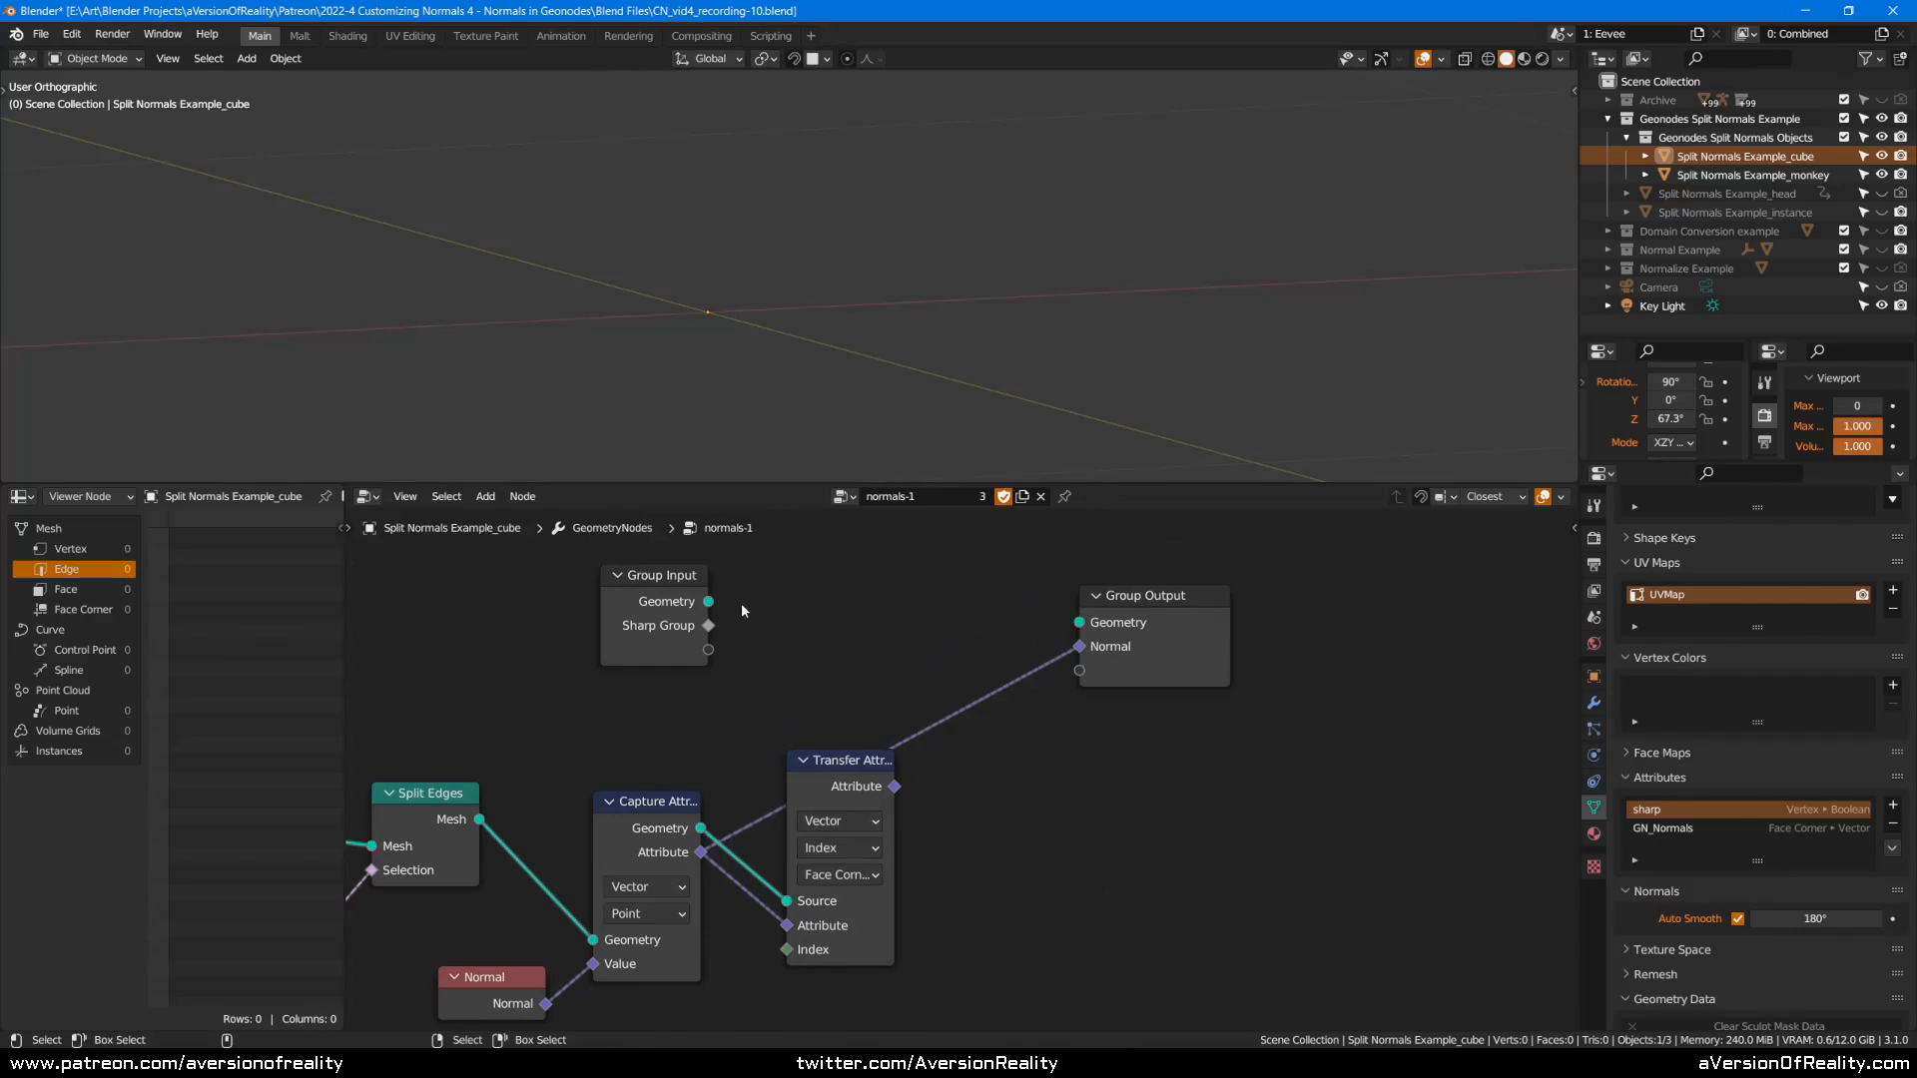
left_click_drag(709, 602, 1076, 650)
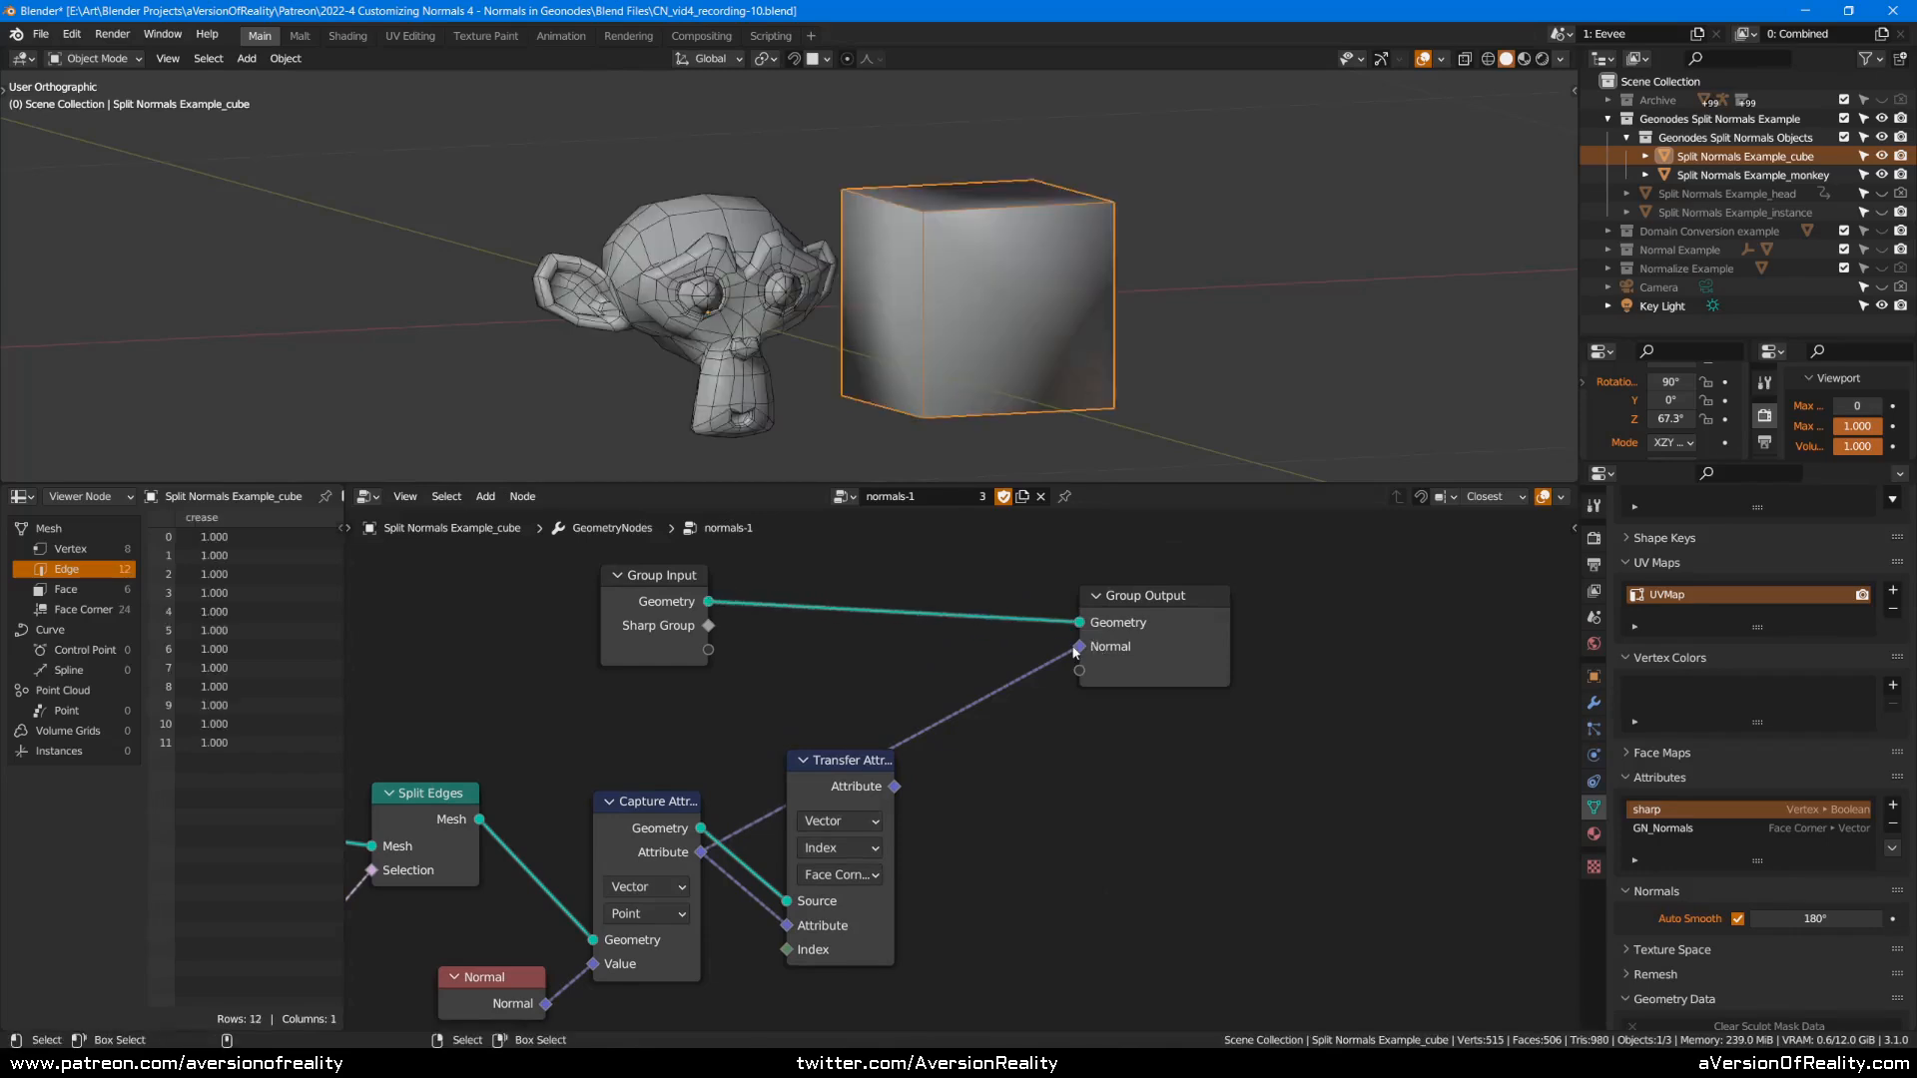
left_click(895, 789)
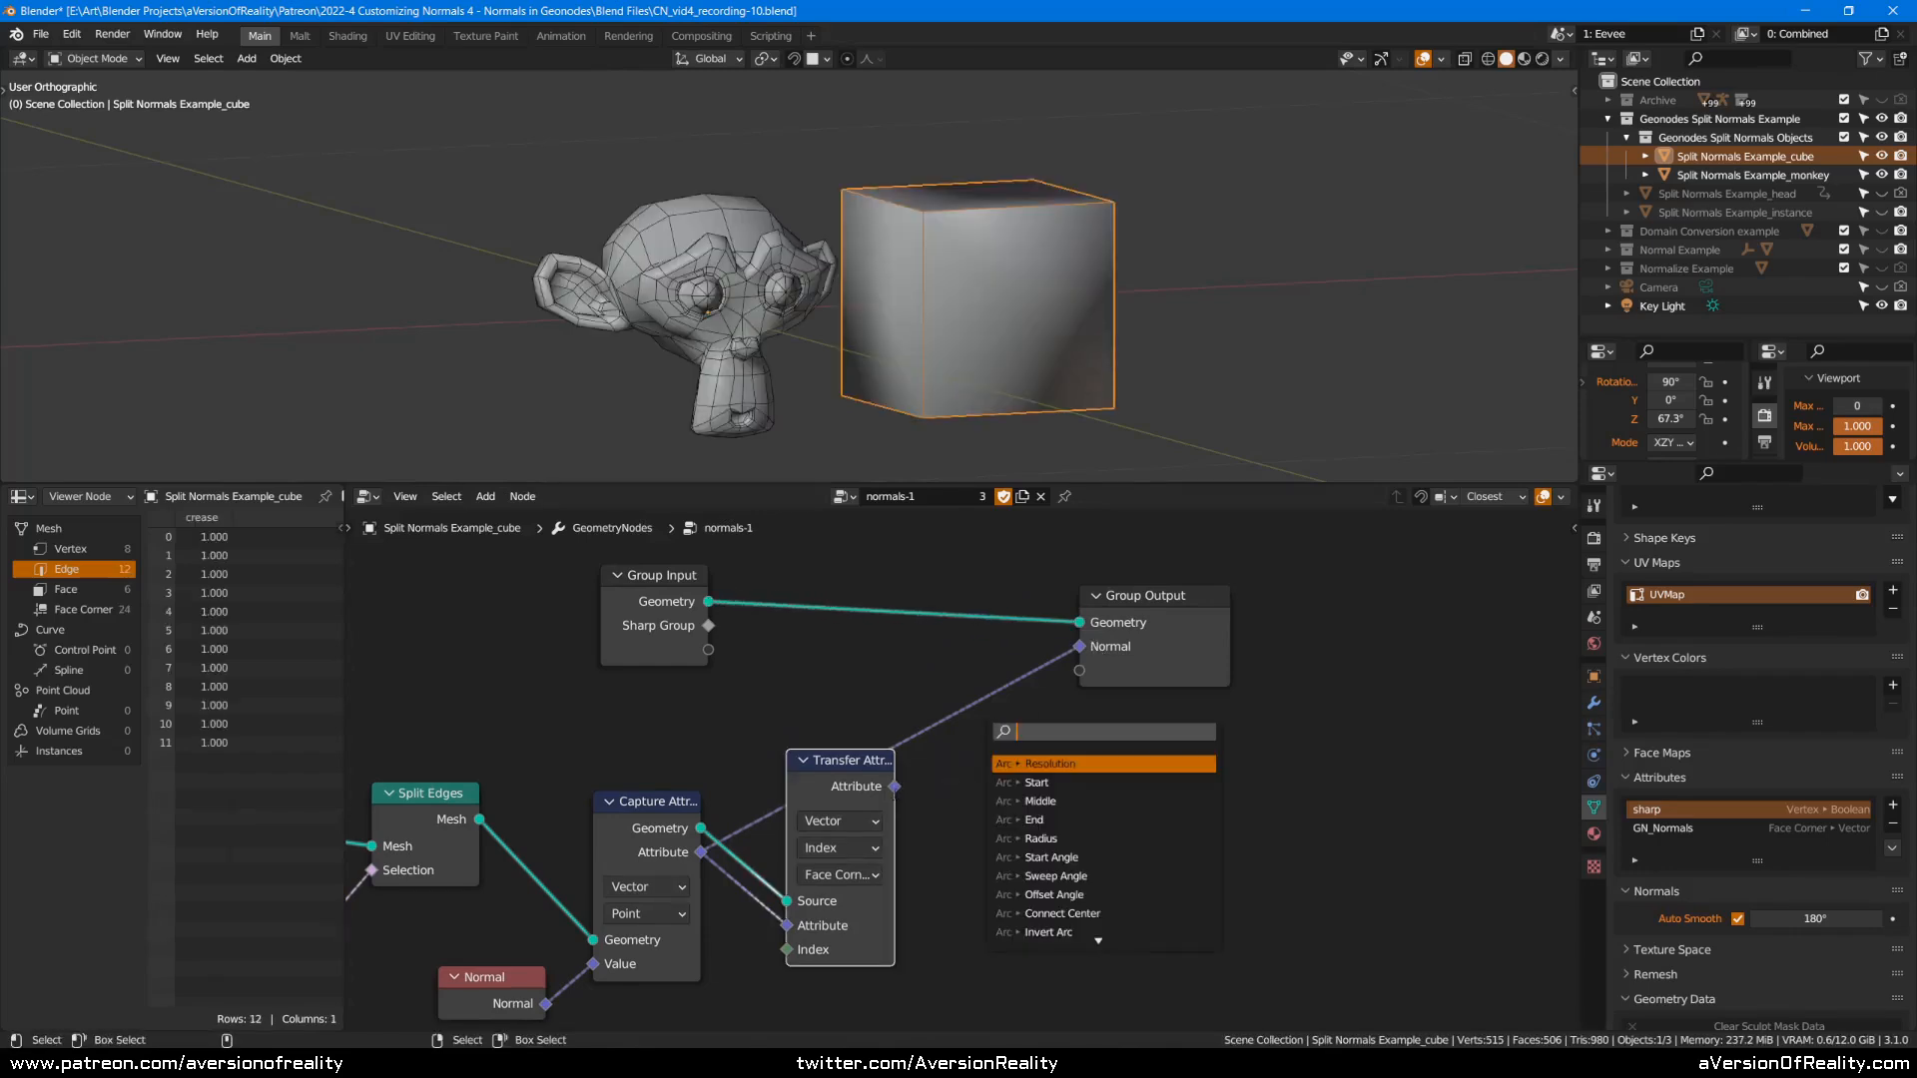
Arrange the duplicated Group Input above Transfer Attribute and line up Group Output to their right.
left_click_drag(844, 760, 853, 710)
left_click_drag(651, 599, 855, 593)
left_click_drag(1165, 614, 1167, 607)
left_click(1059, 748)
scroll(1156, 626, "down", 1)
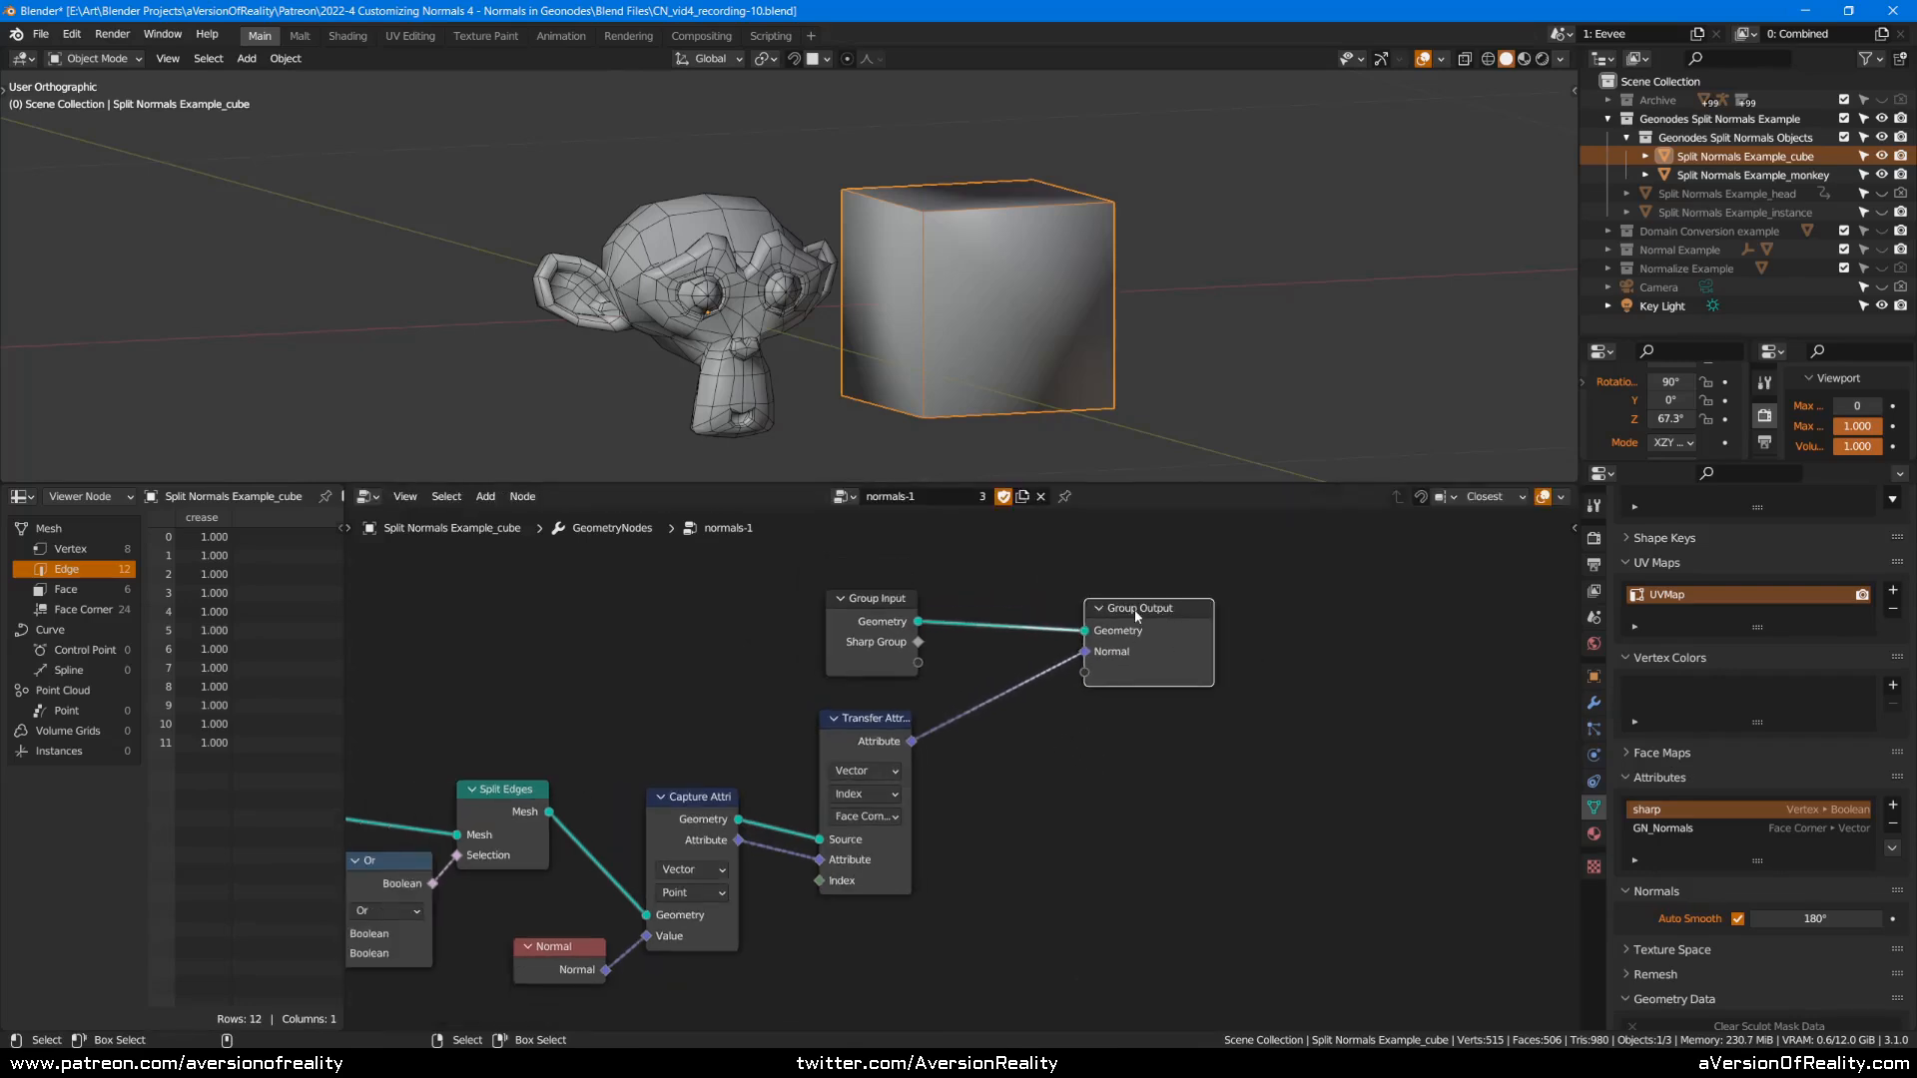
scroll(1019, 794, "up", 1)
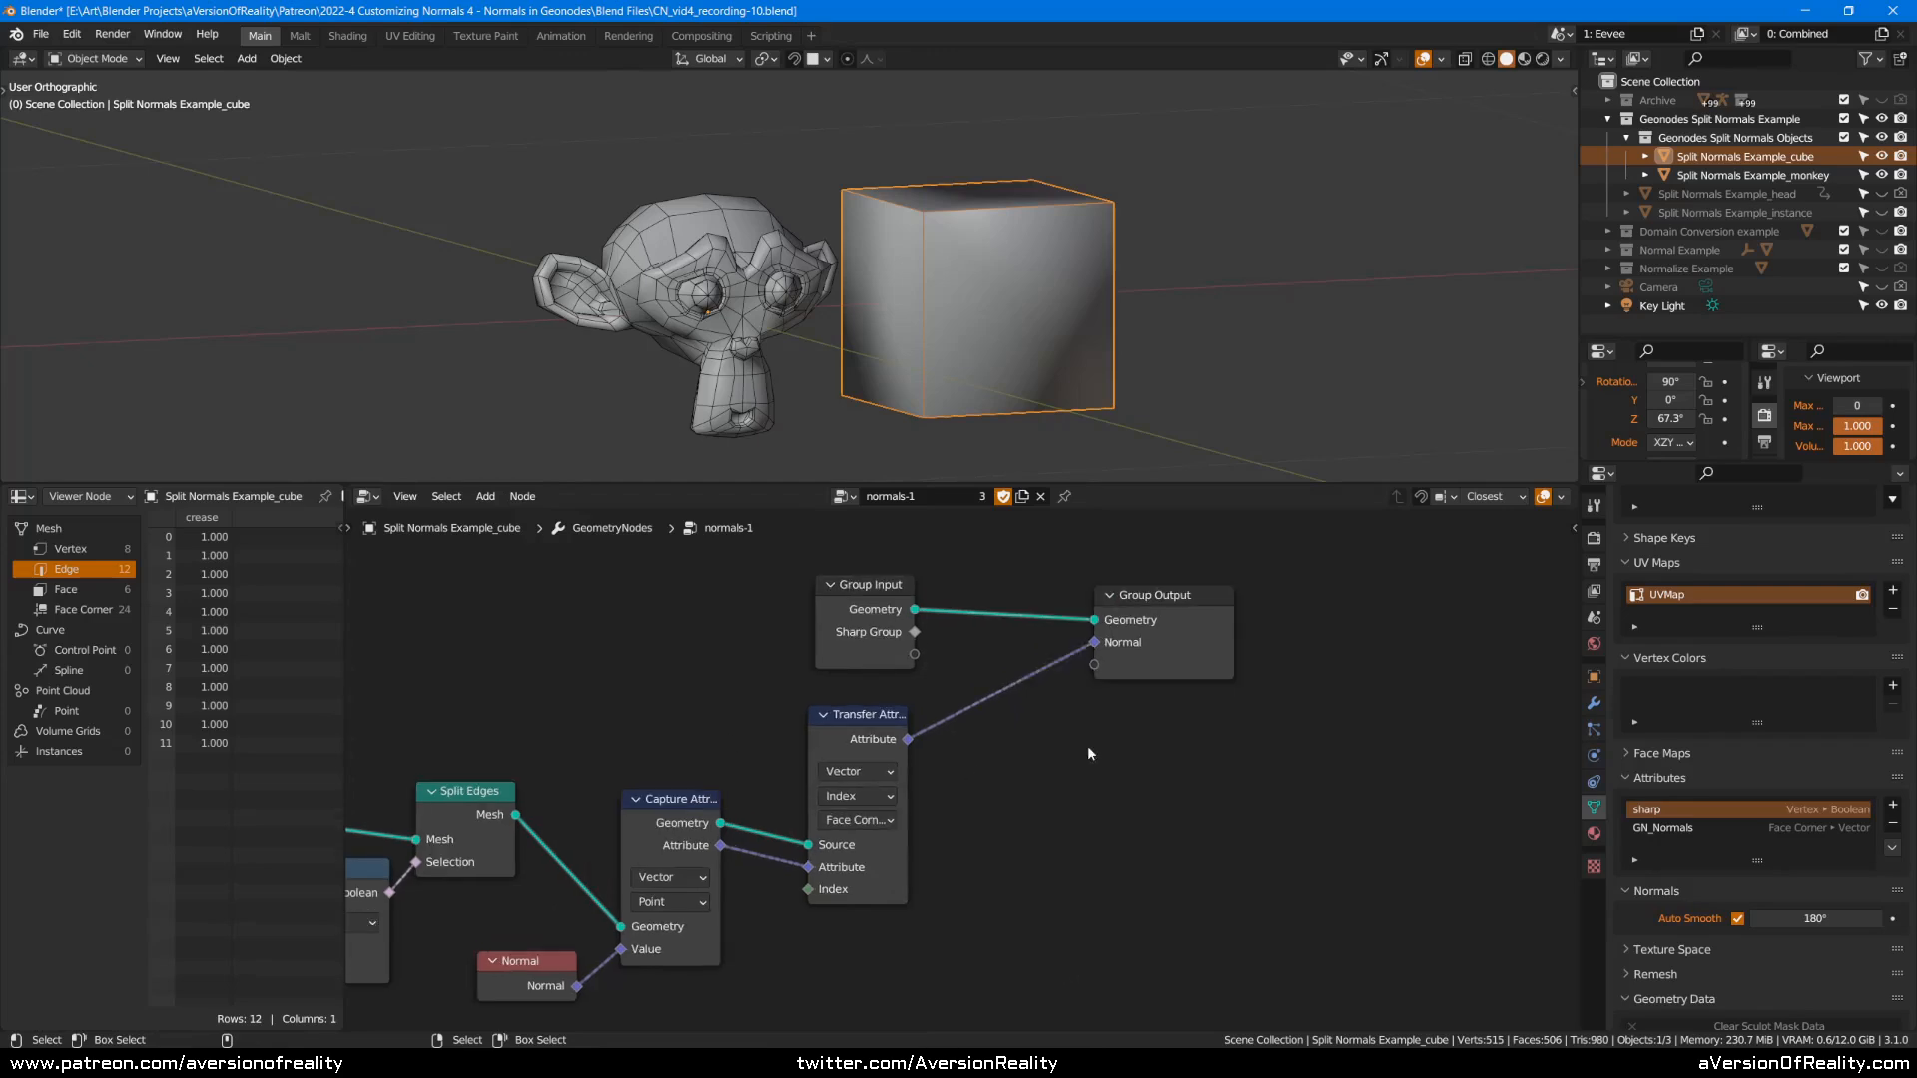
Space the duplicated Group Input and the Transfer Attribute node farther apart vertically.
left_click_drag(906, 606, 894, 595)
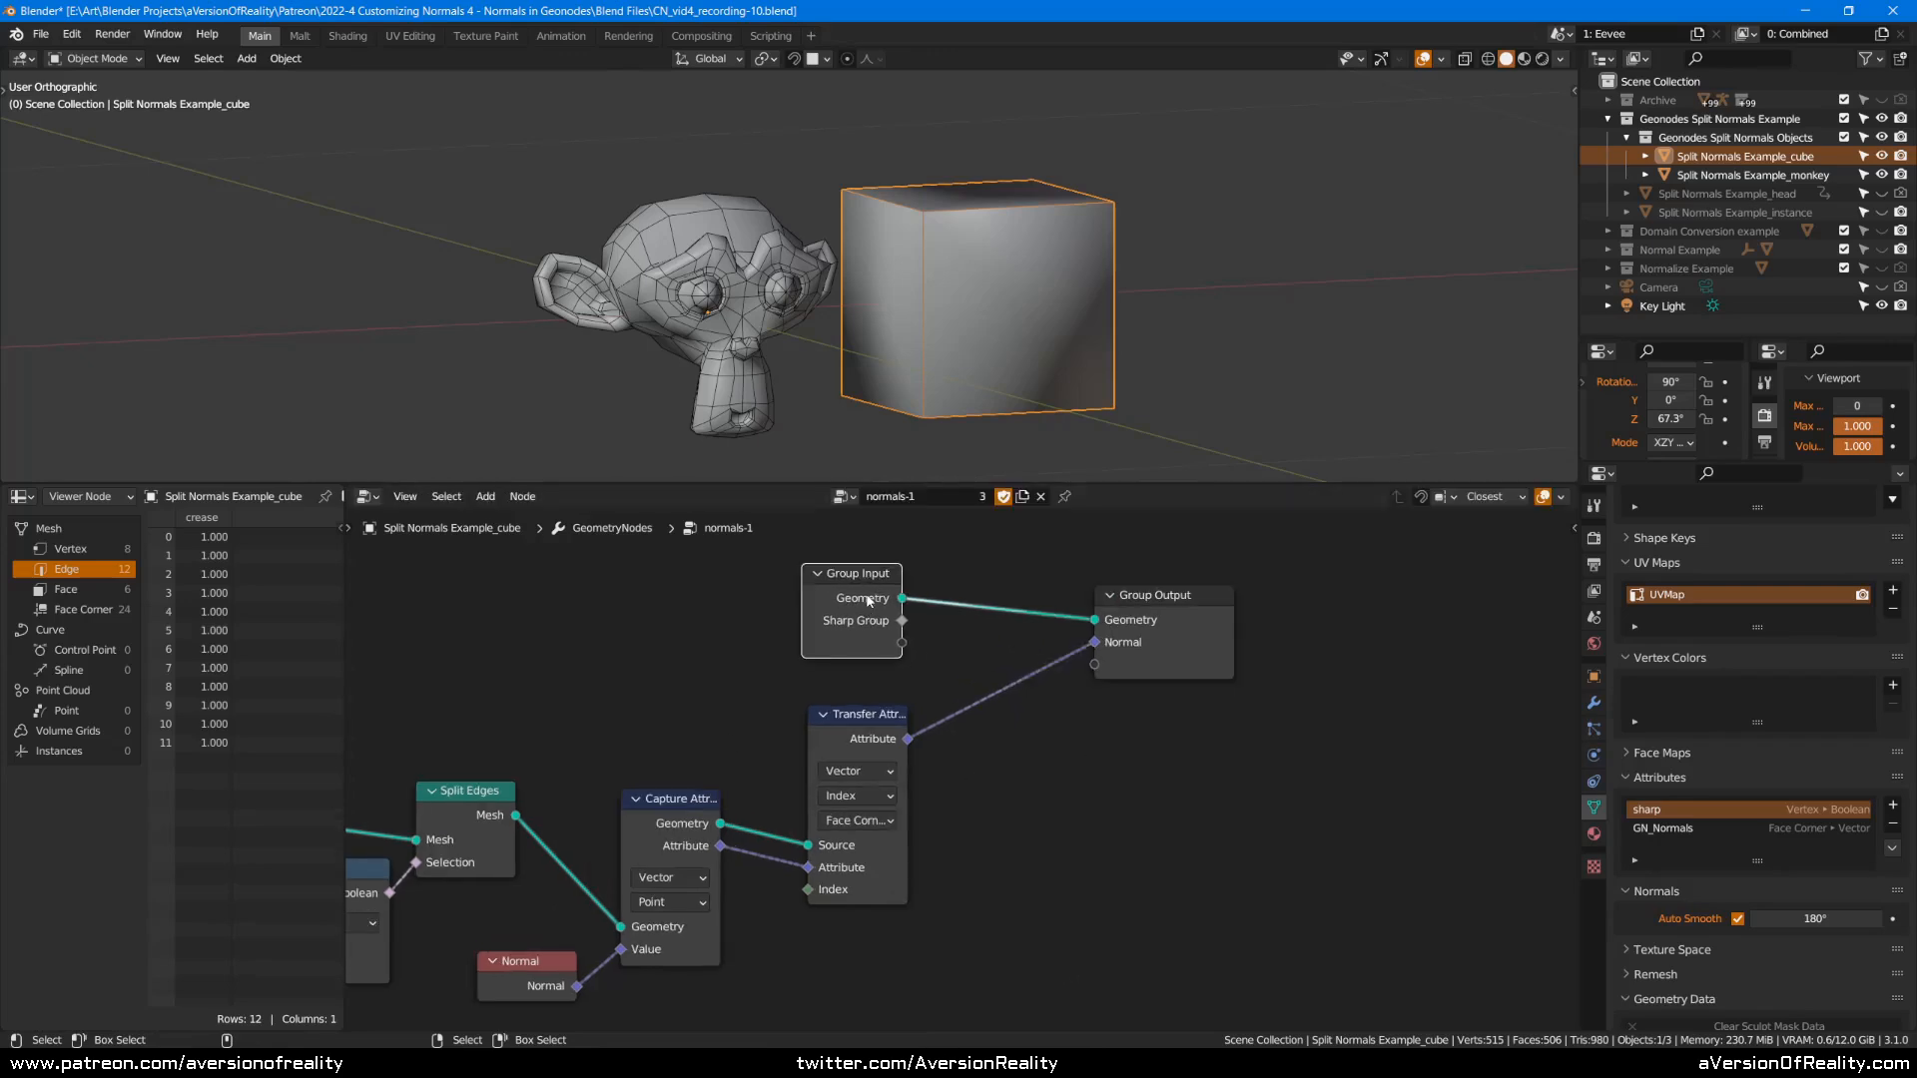
left_click(1143, 625)
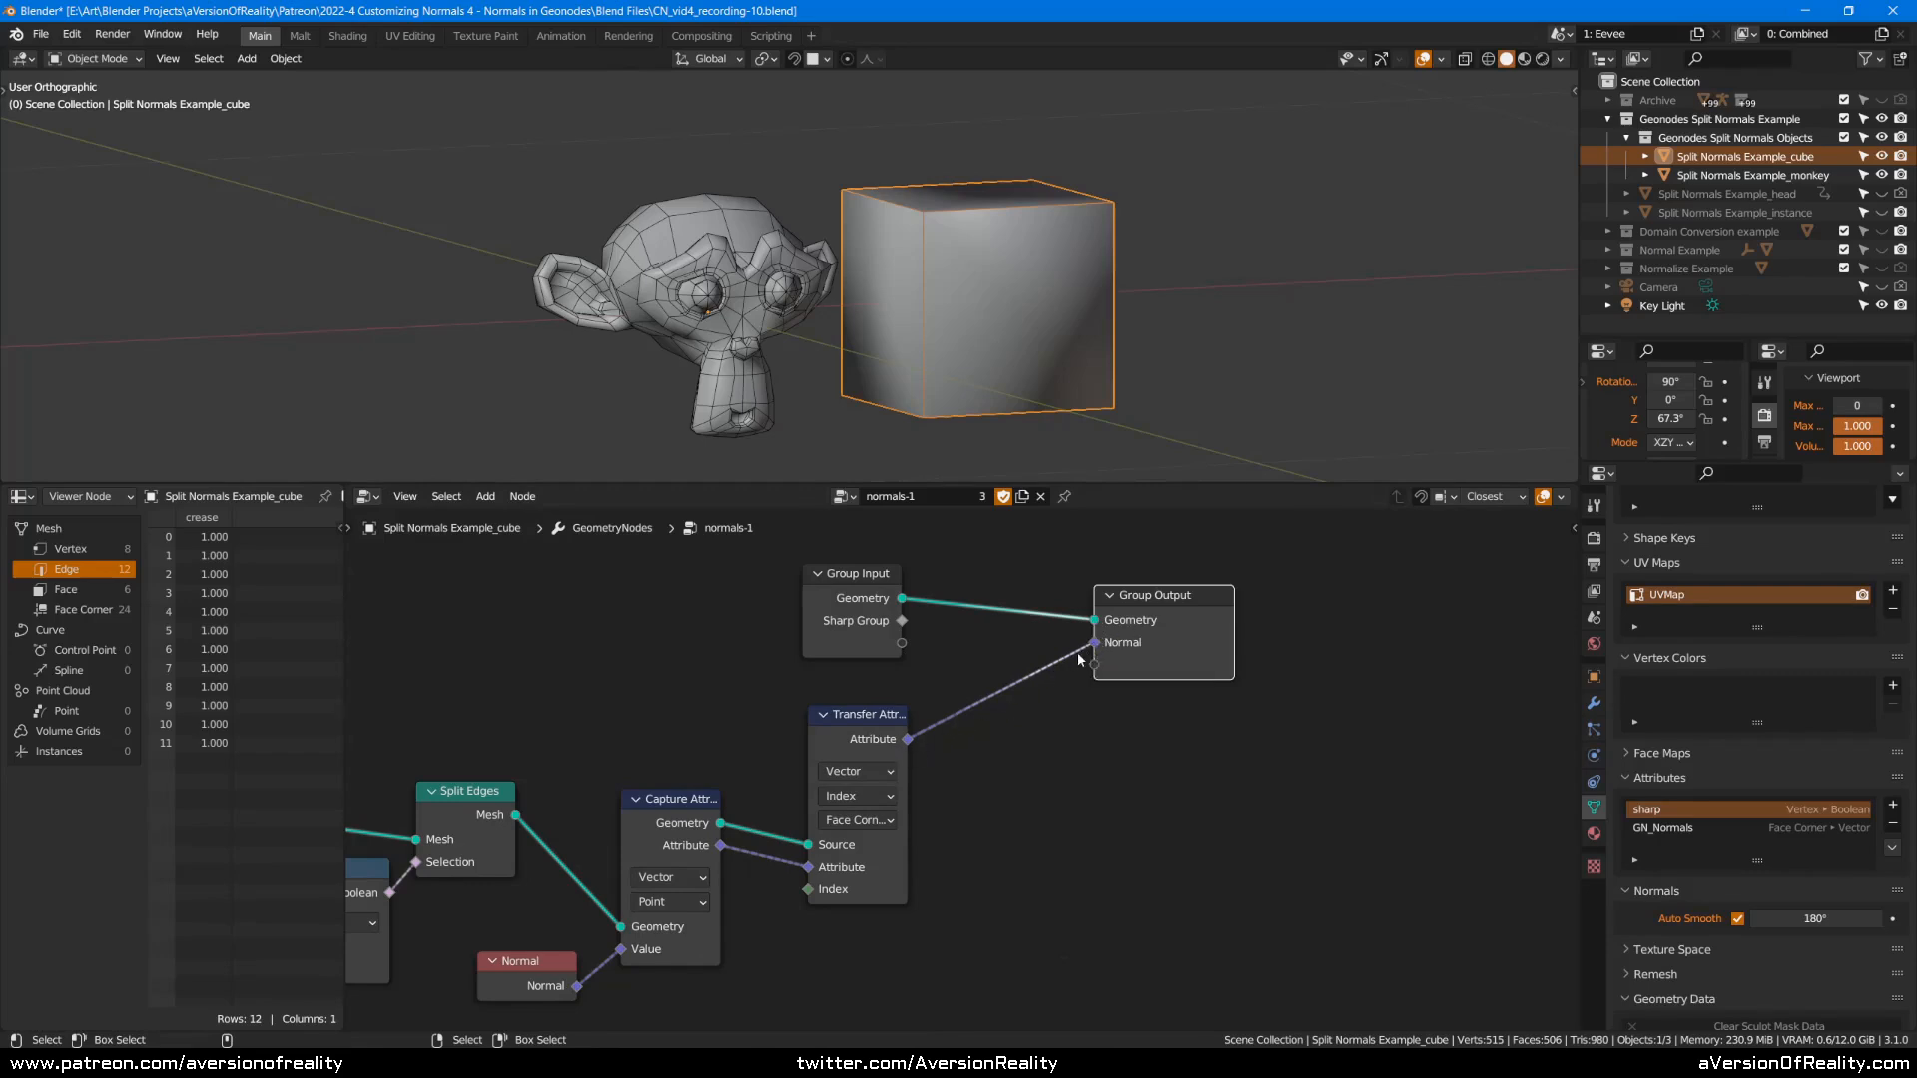
left_click(870, 734)
left_click_drag(870, 734, 872, 760)
left_click(689, 815)
left_click(852, 593)
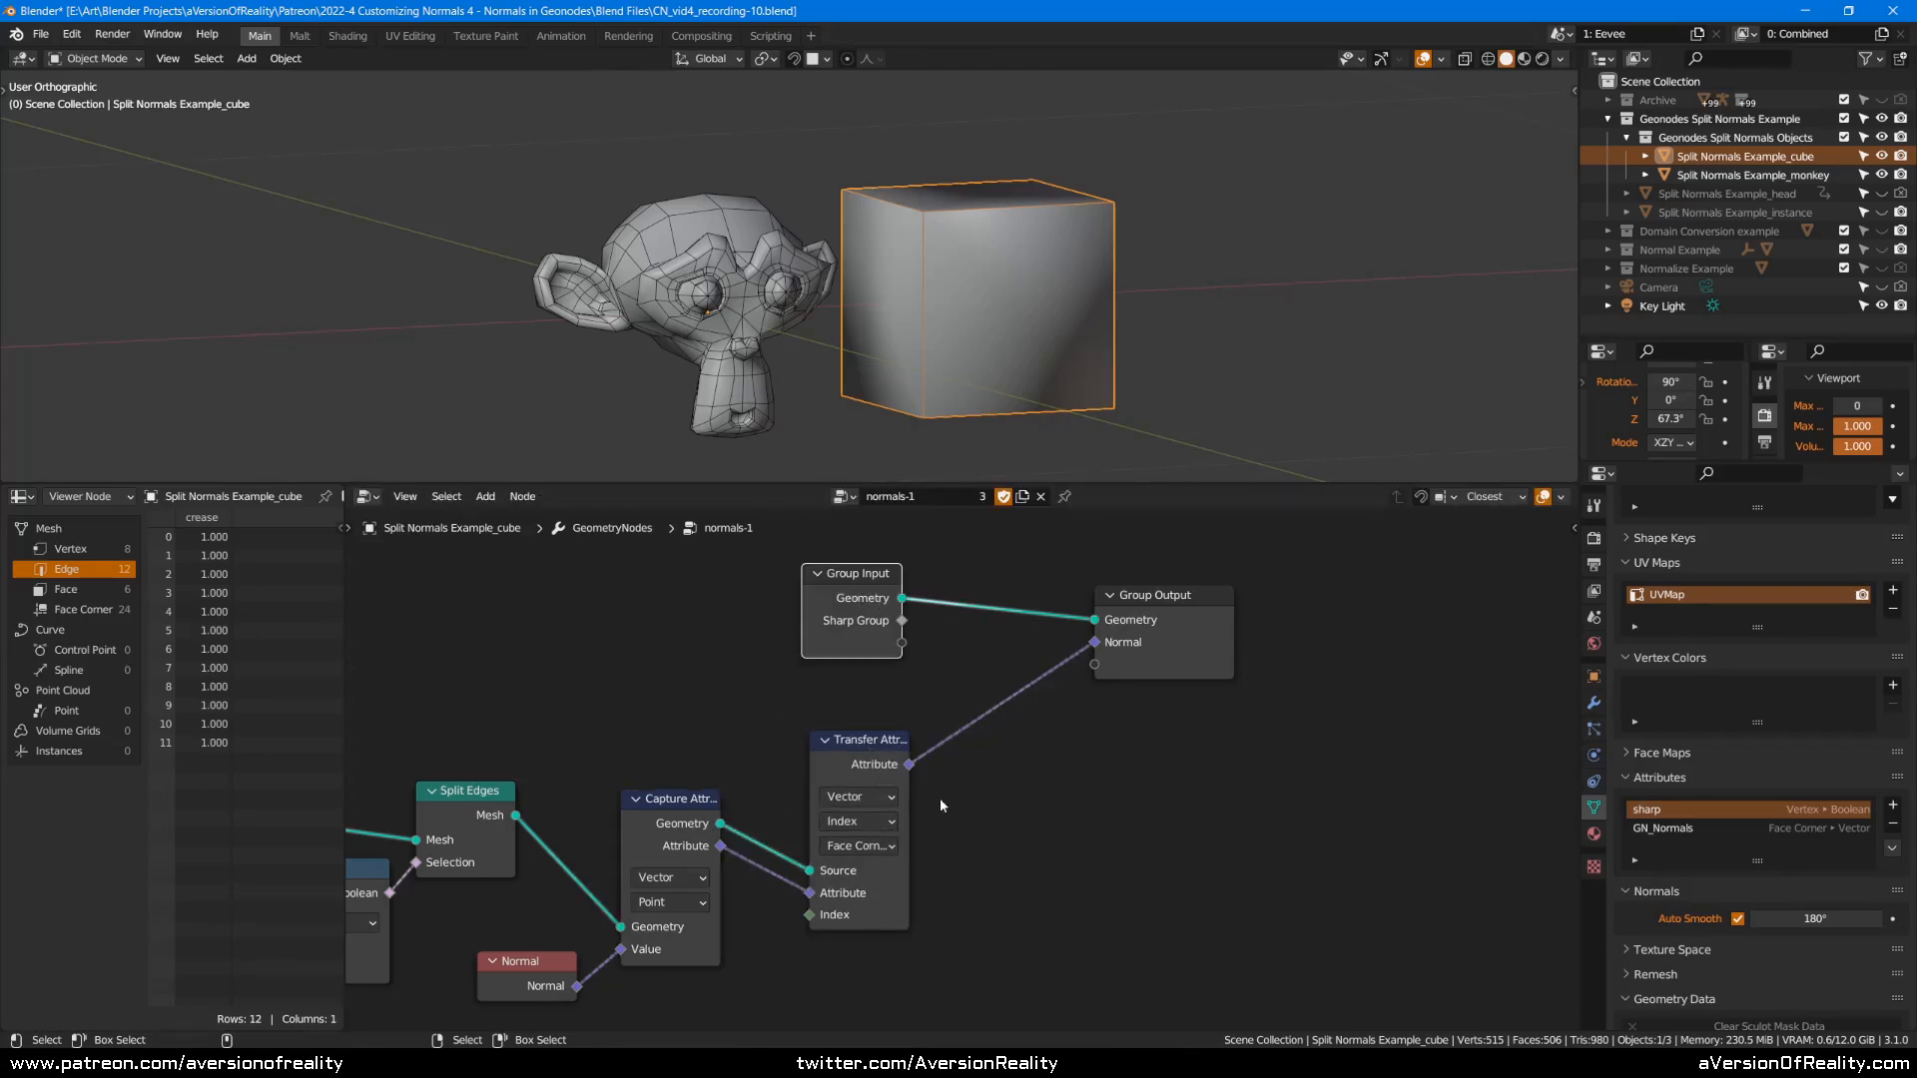
Tighten the layout of the final nodes, bringing Group Output closer and lowering the Transfer Attribute node slightly beneath Group Input.
left_click(1163, 613)
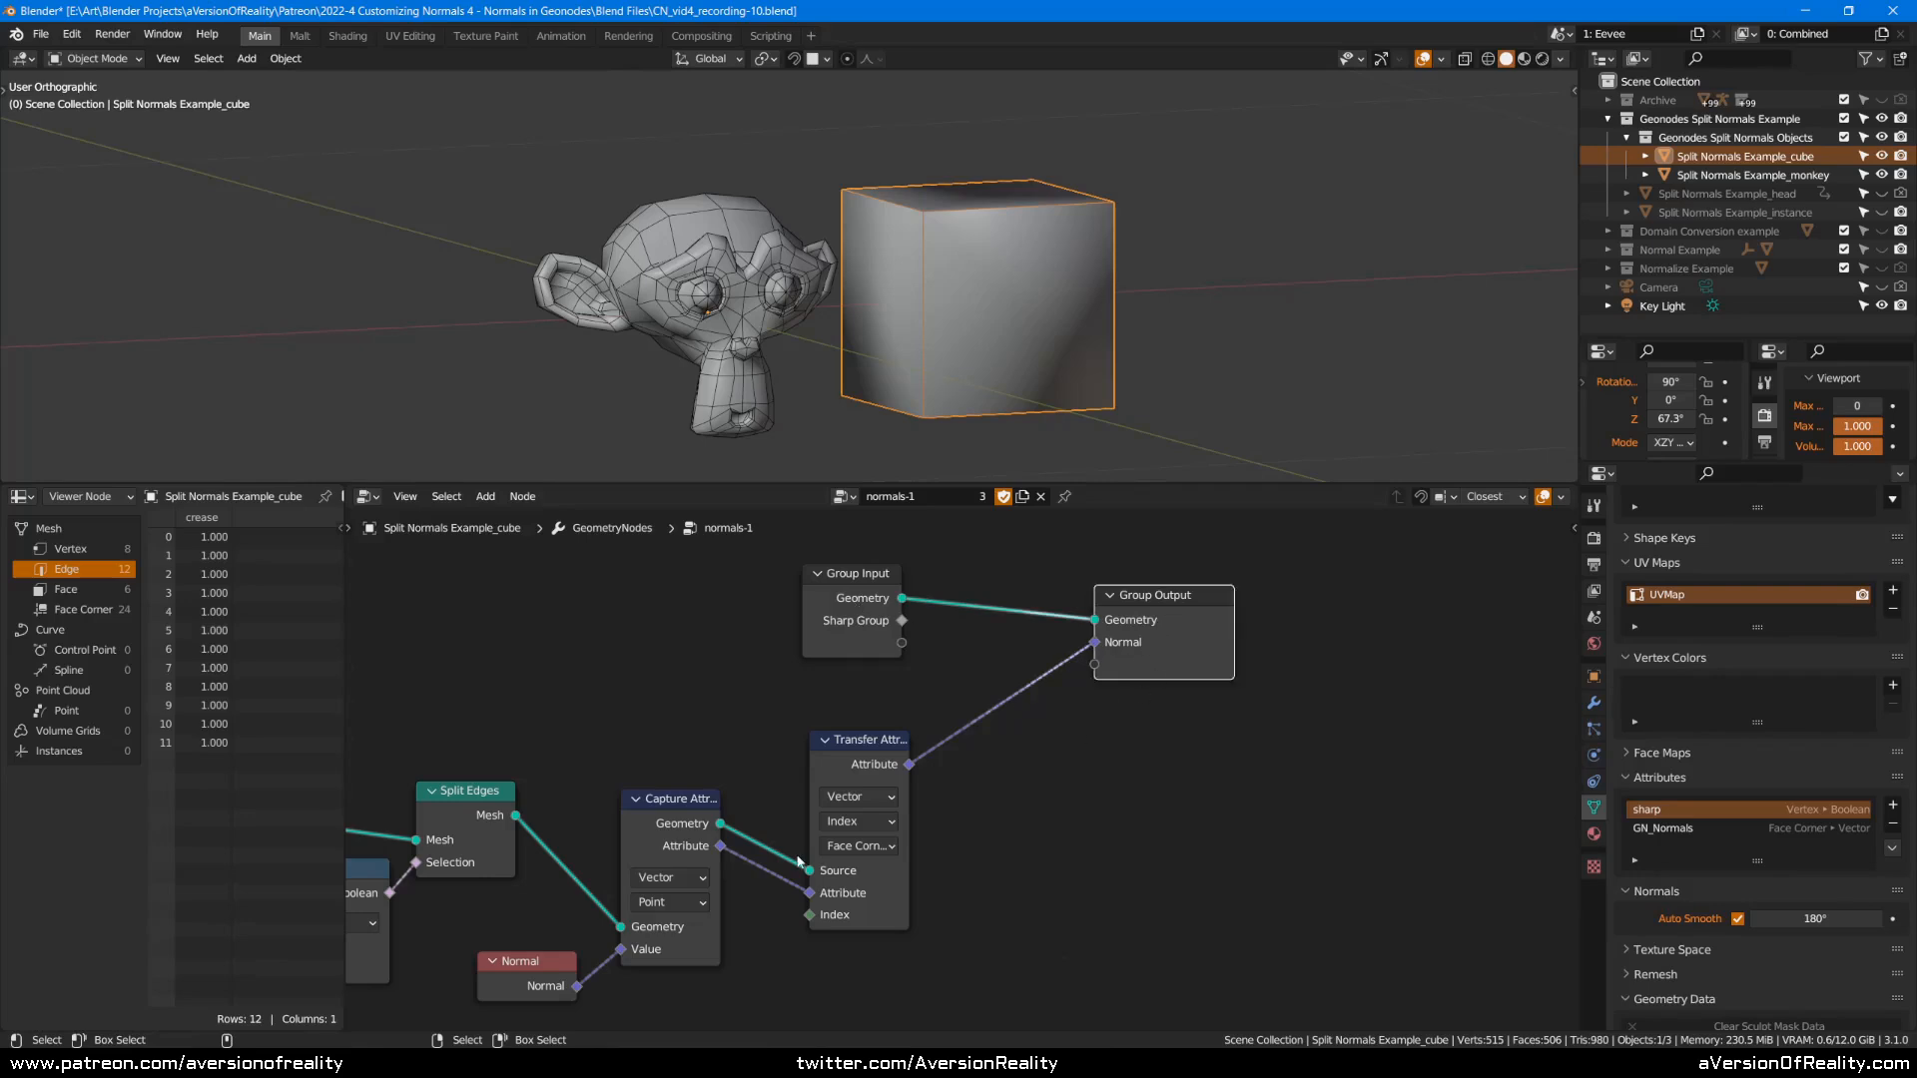
left_click(847, 622)
left_click_drag(865, 757, 834, 791)
middle_click_drag(1040, 827, 1104, 729)
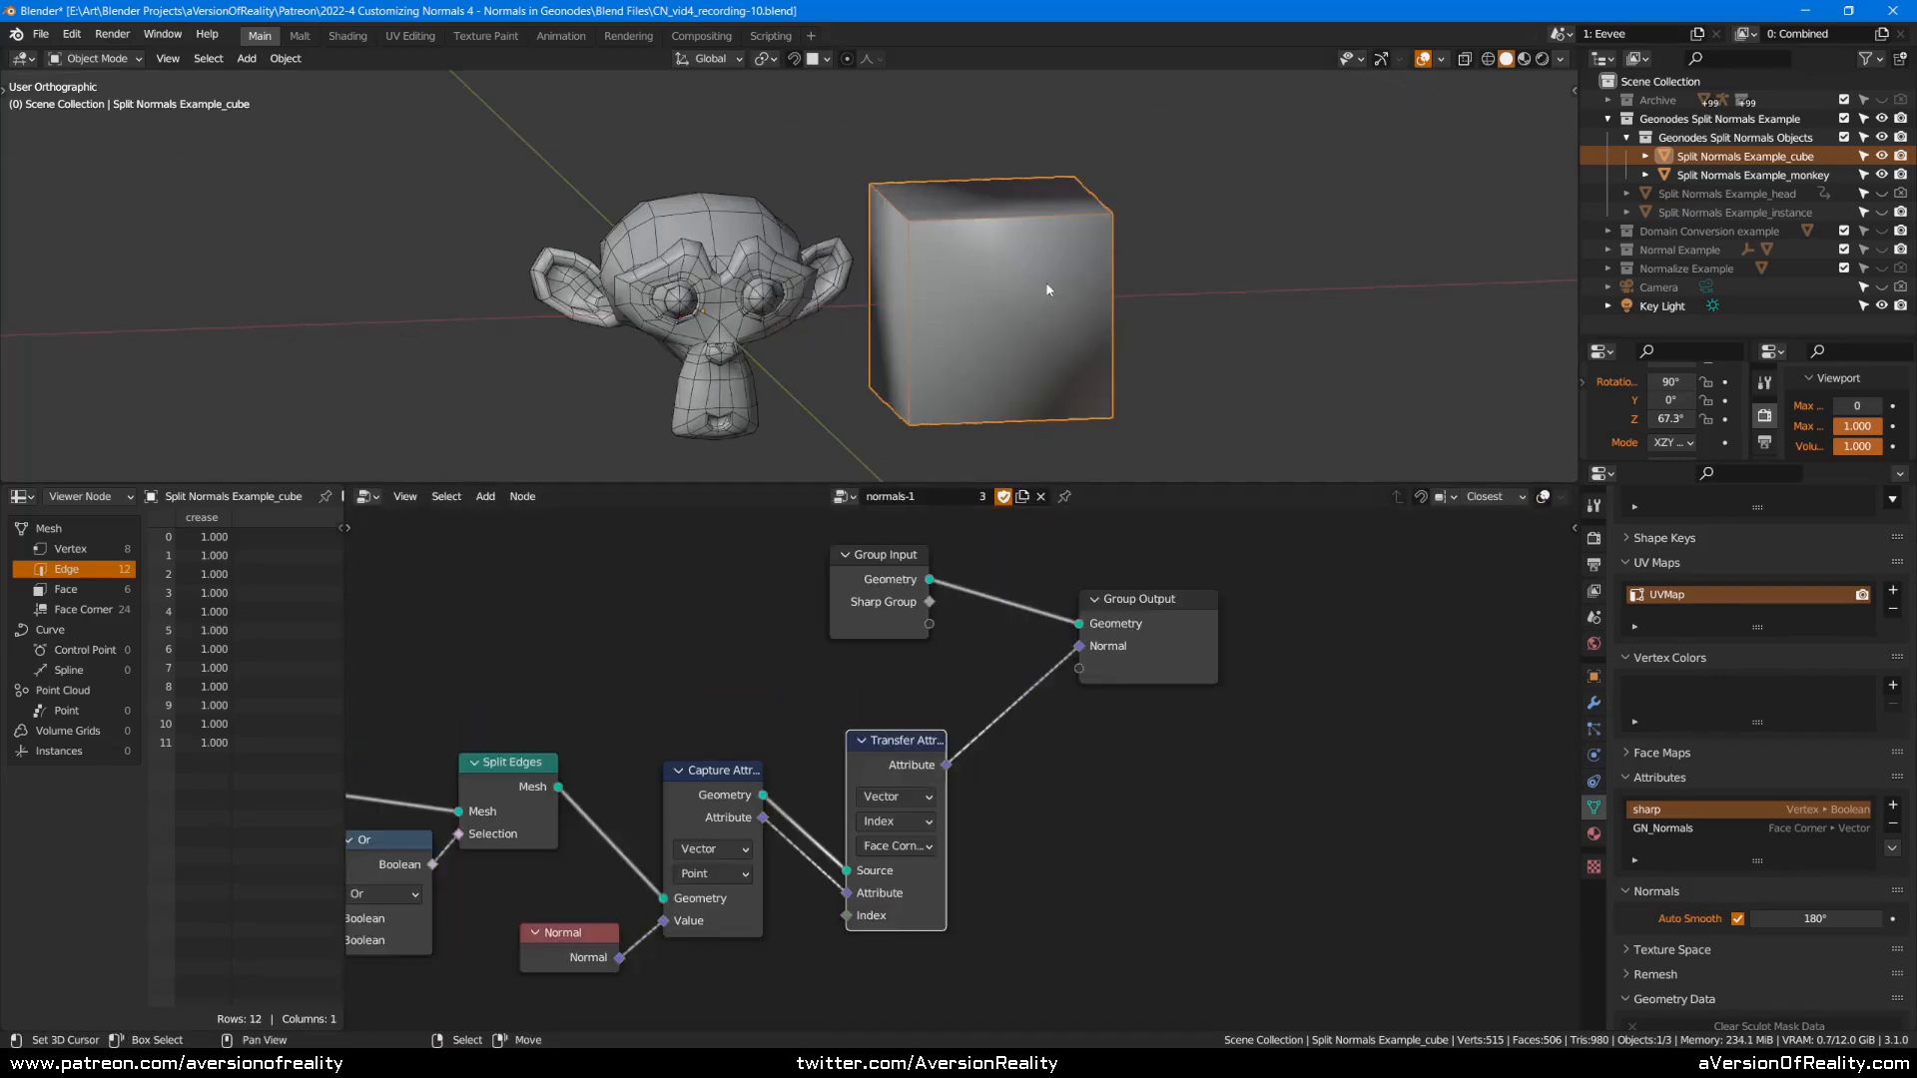
Switch the viewport to Rendered shading to show the normals as colors on the monkey and cube.
key("z")
left_click(1070, 154)
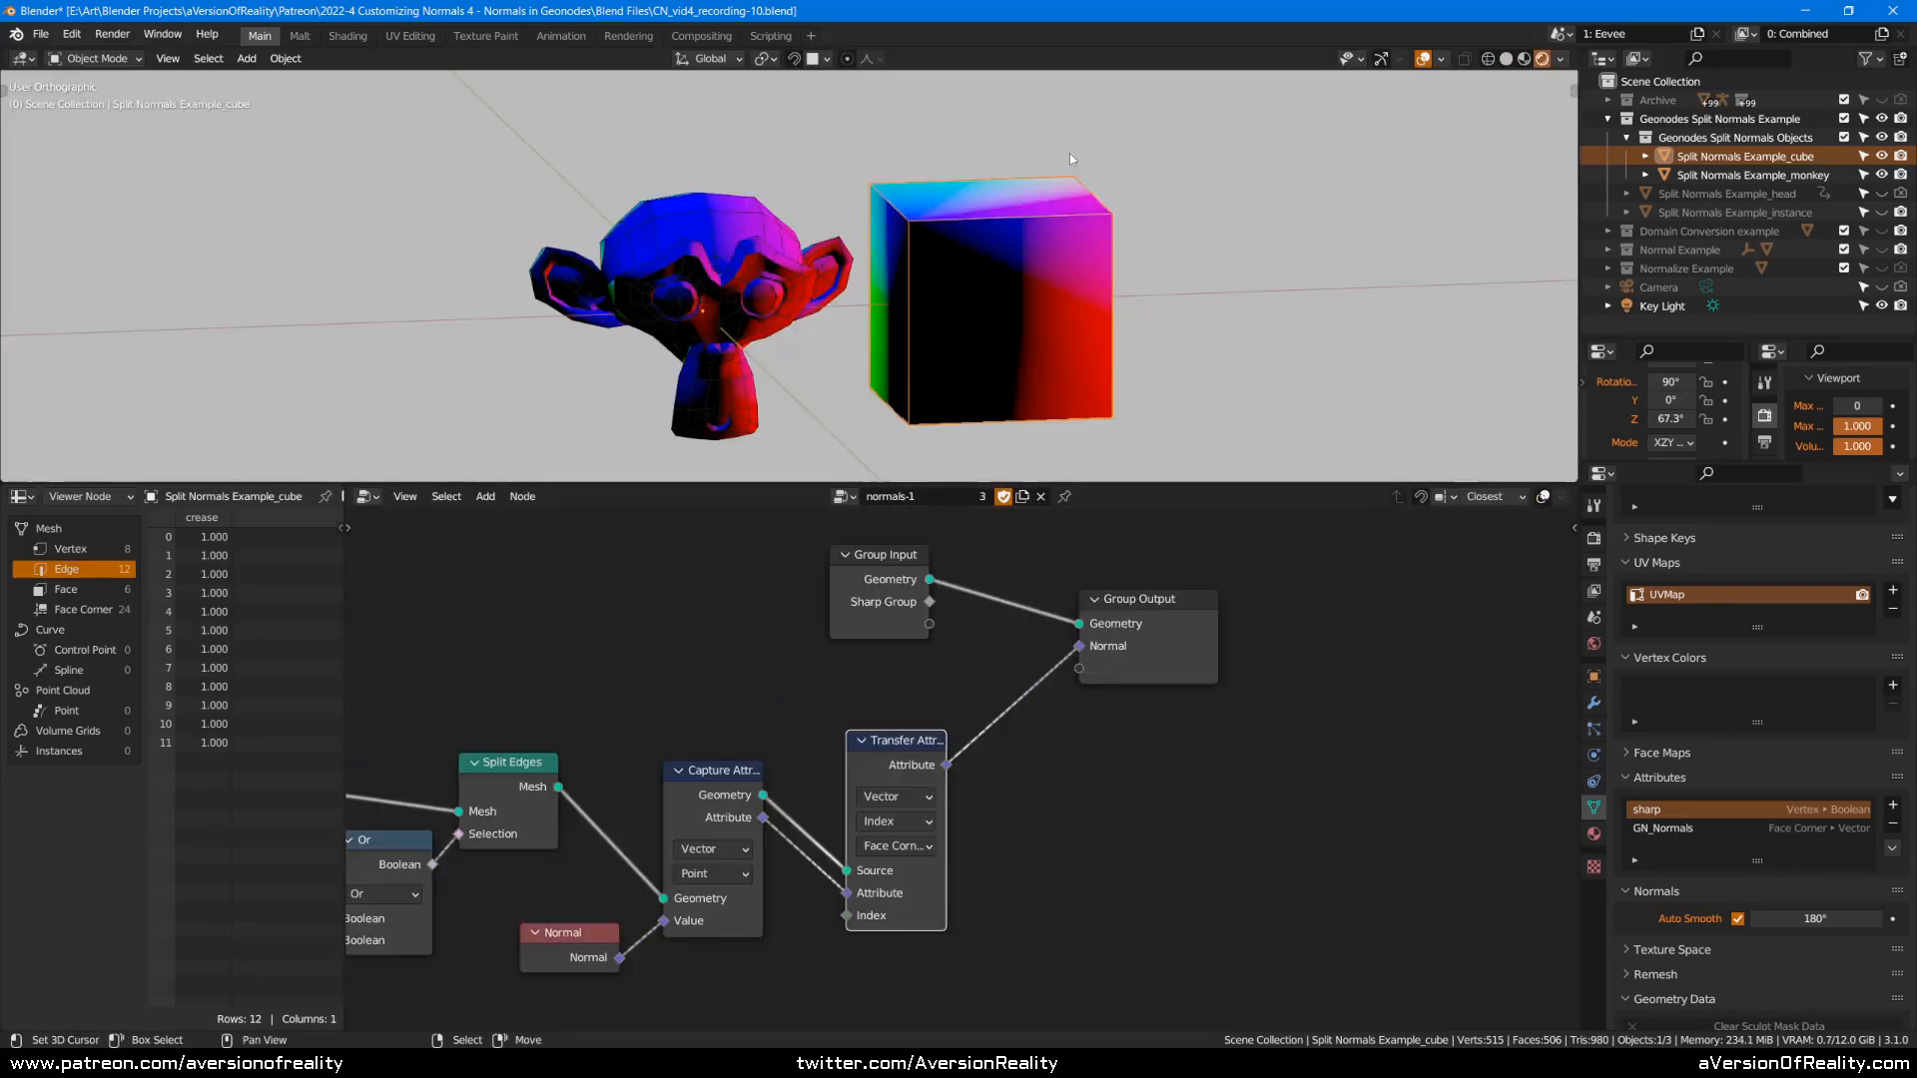
middle_click_drag(1015, 256, 1064, 284)
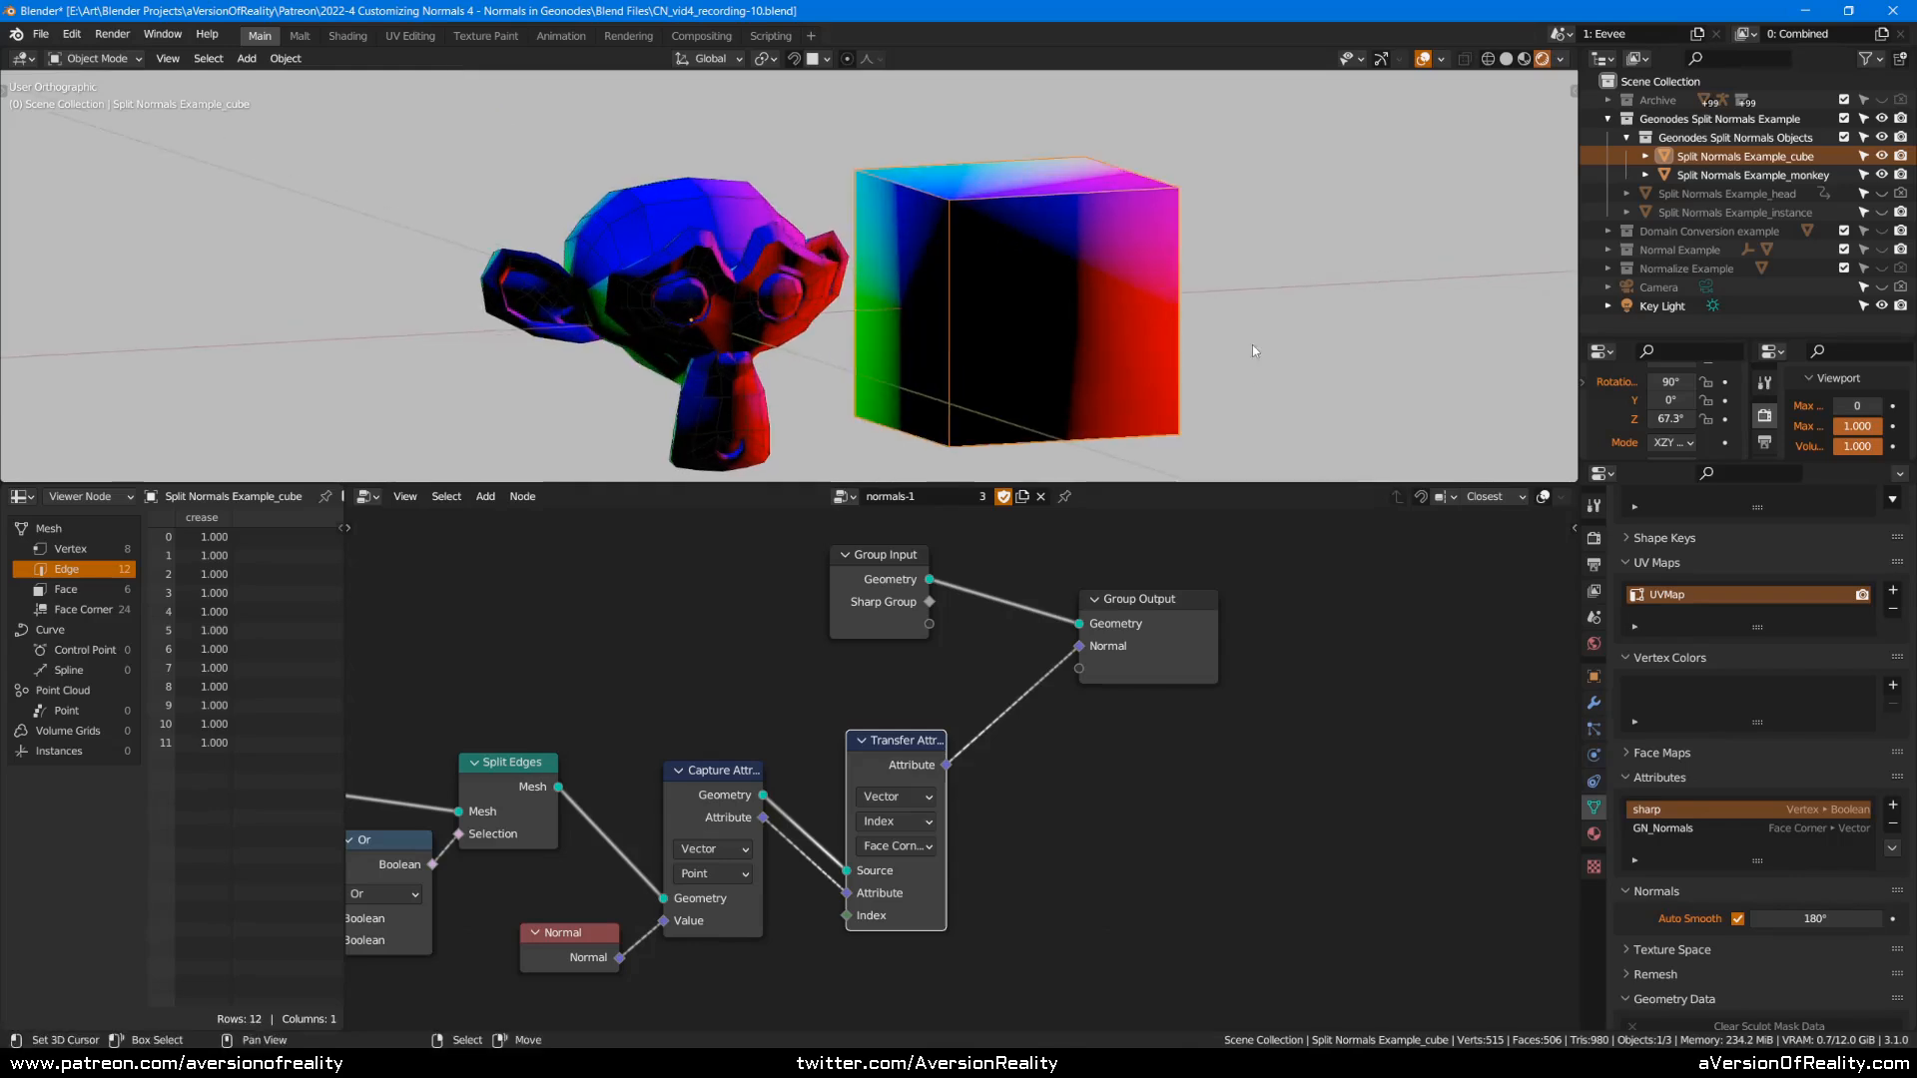
middle_click_drag(1257, 360, 1244, 323, "shift")
Cut and reconnect the link from Transfer Attribute to Group Output's Normal, and shift Group Input slightly toward Group Output.
left_click(1047, 709)
right_click_drag(983, 691, 1009, 795, "ctrl")
left_click_drag(946, 765, 1079, 646)
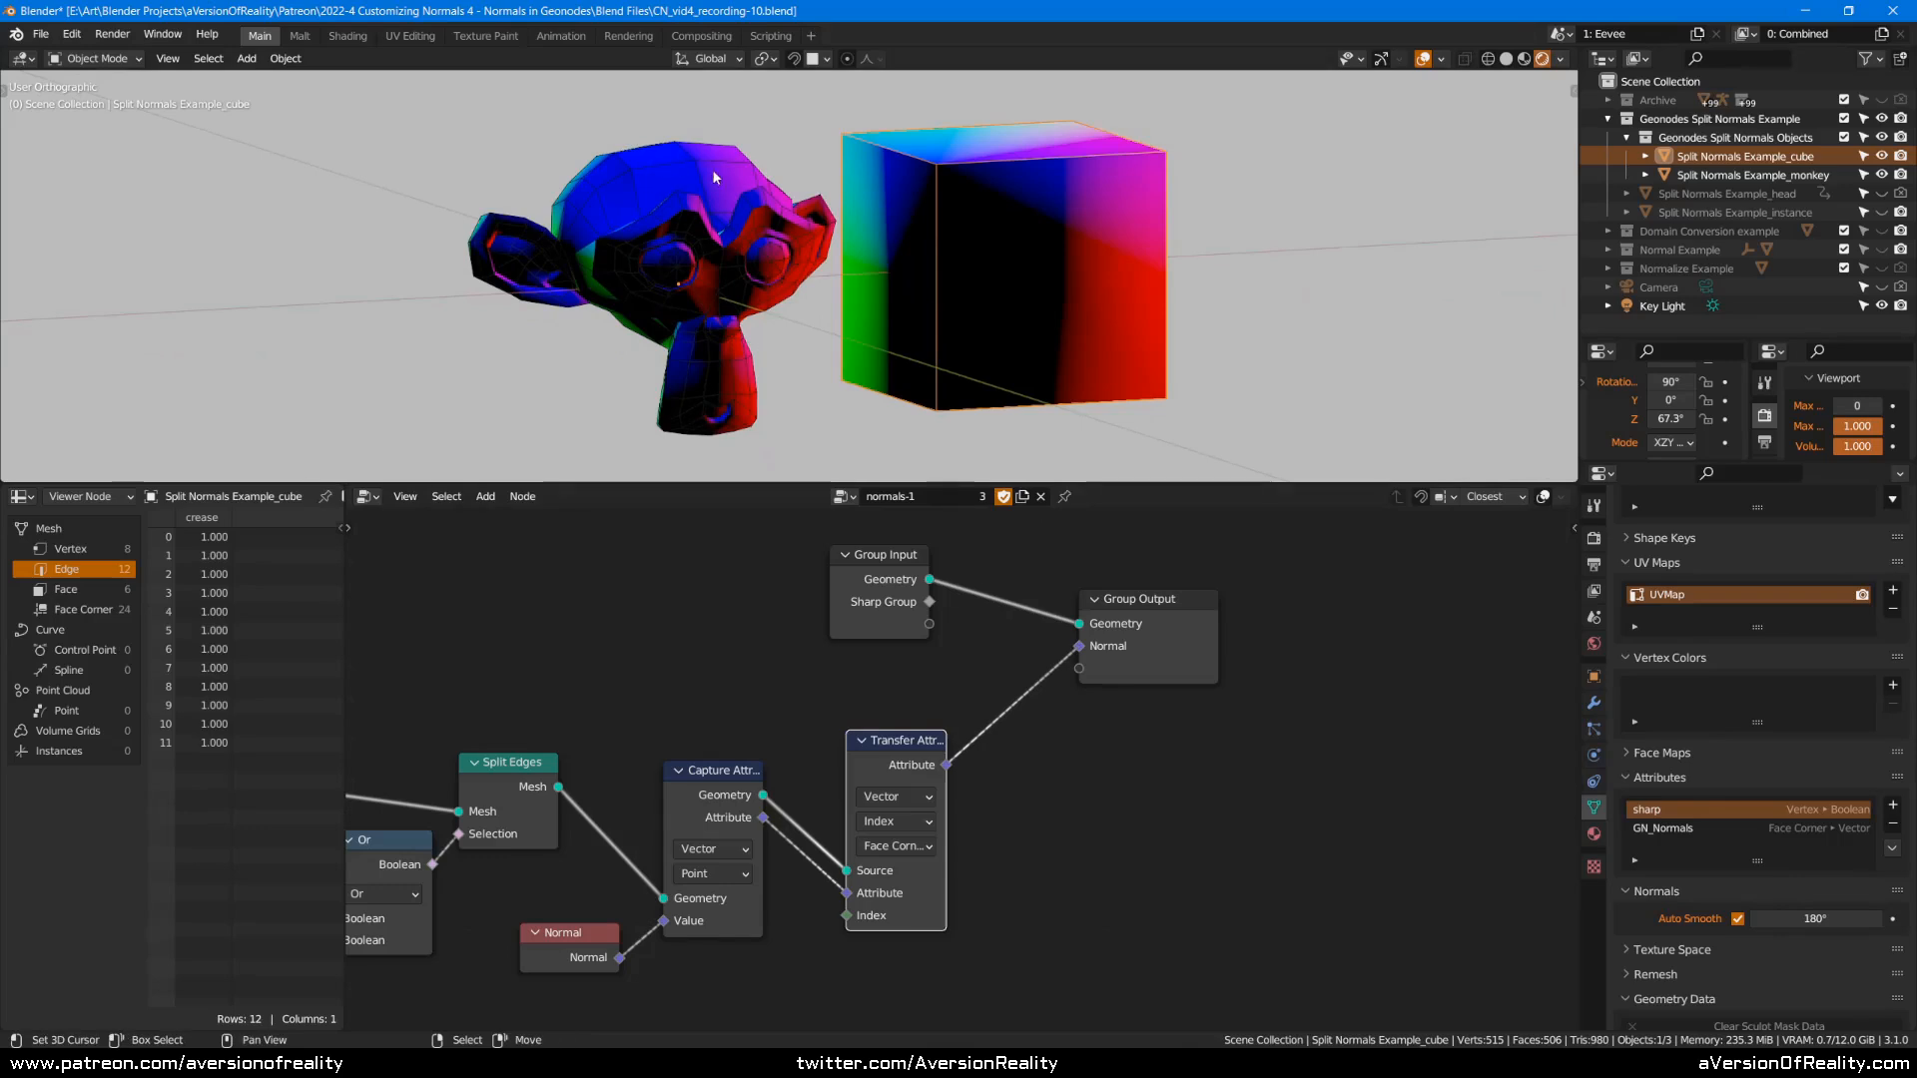
left_click_drag(884, 603, 911, 604)
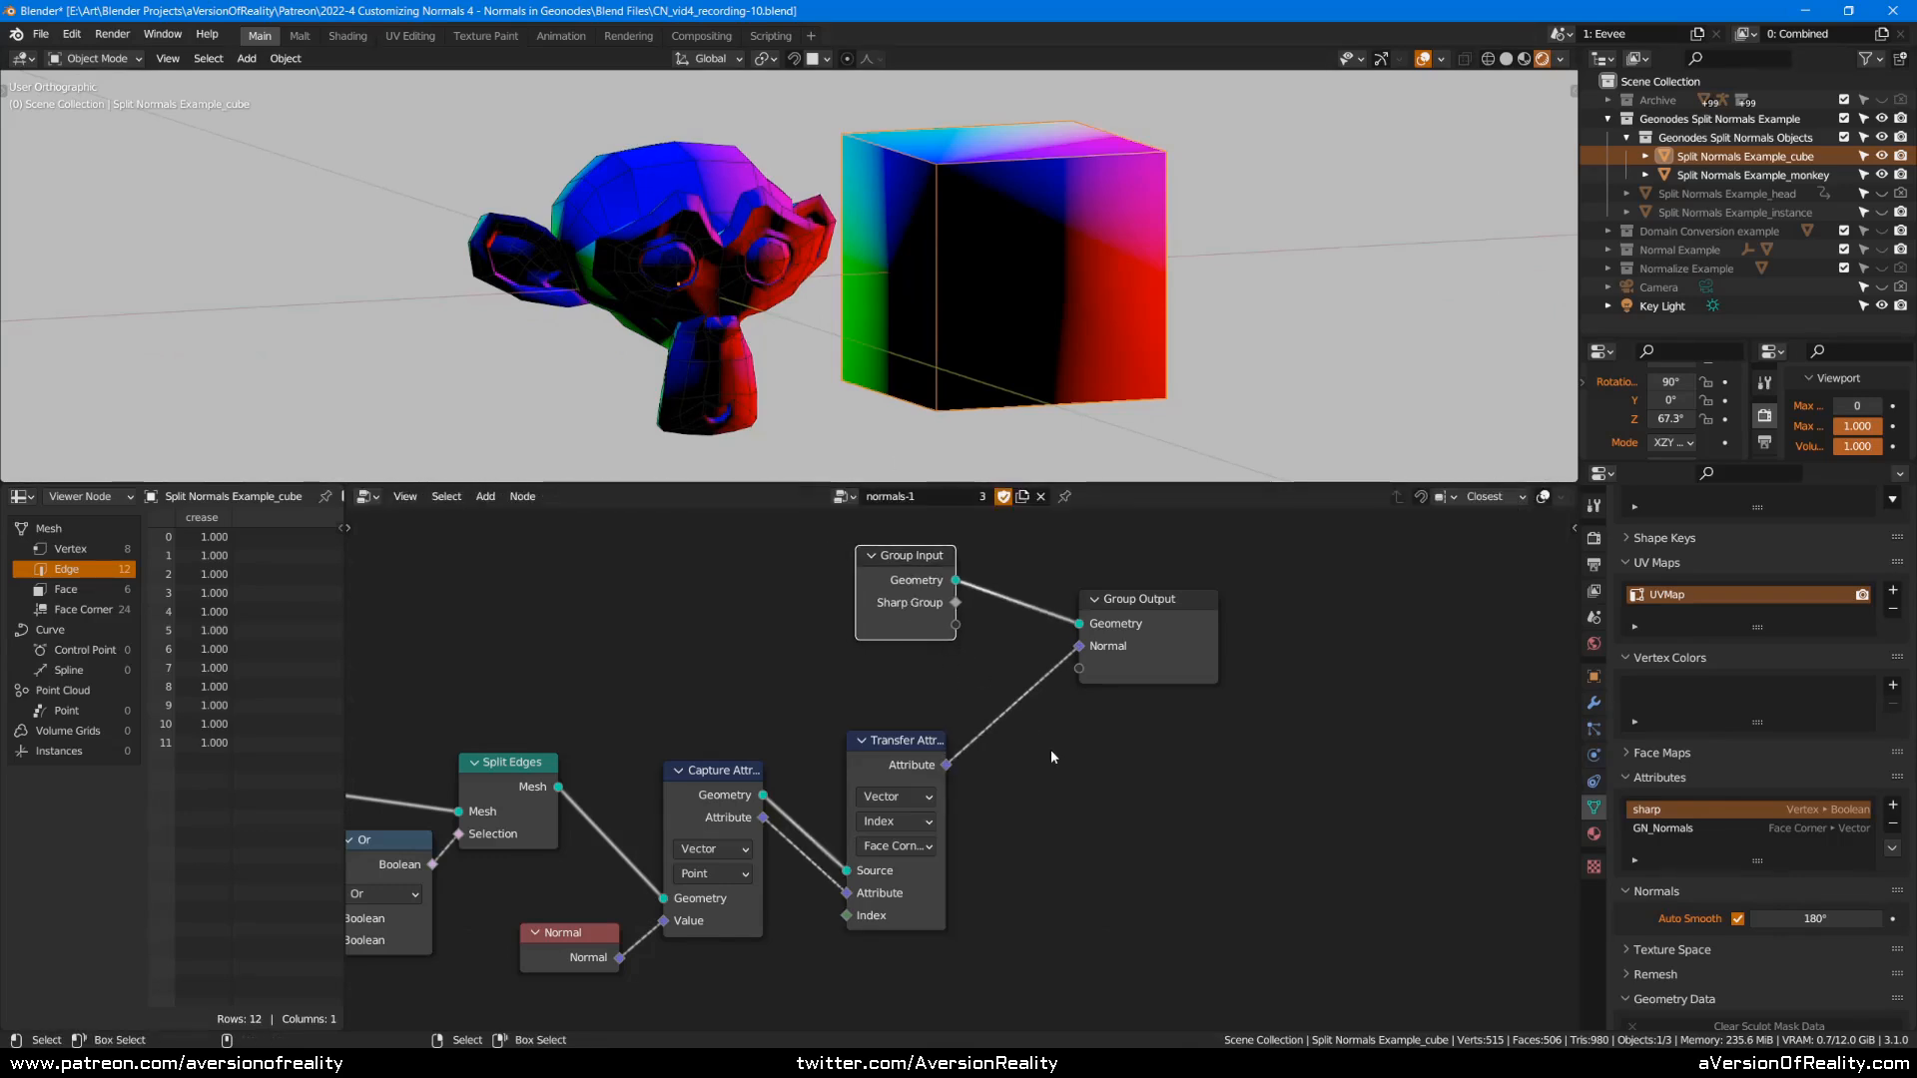
Examine the mapping and domain options offered by the Transfer Attribute node without changing Index and Face Corner.
left_click(884, 772)
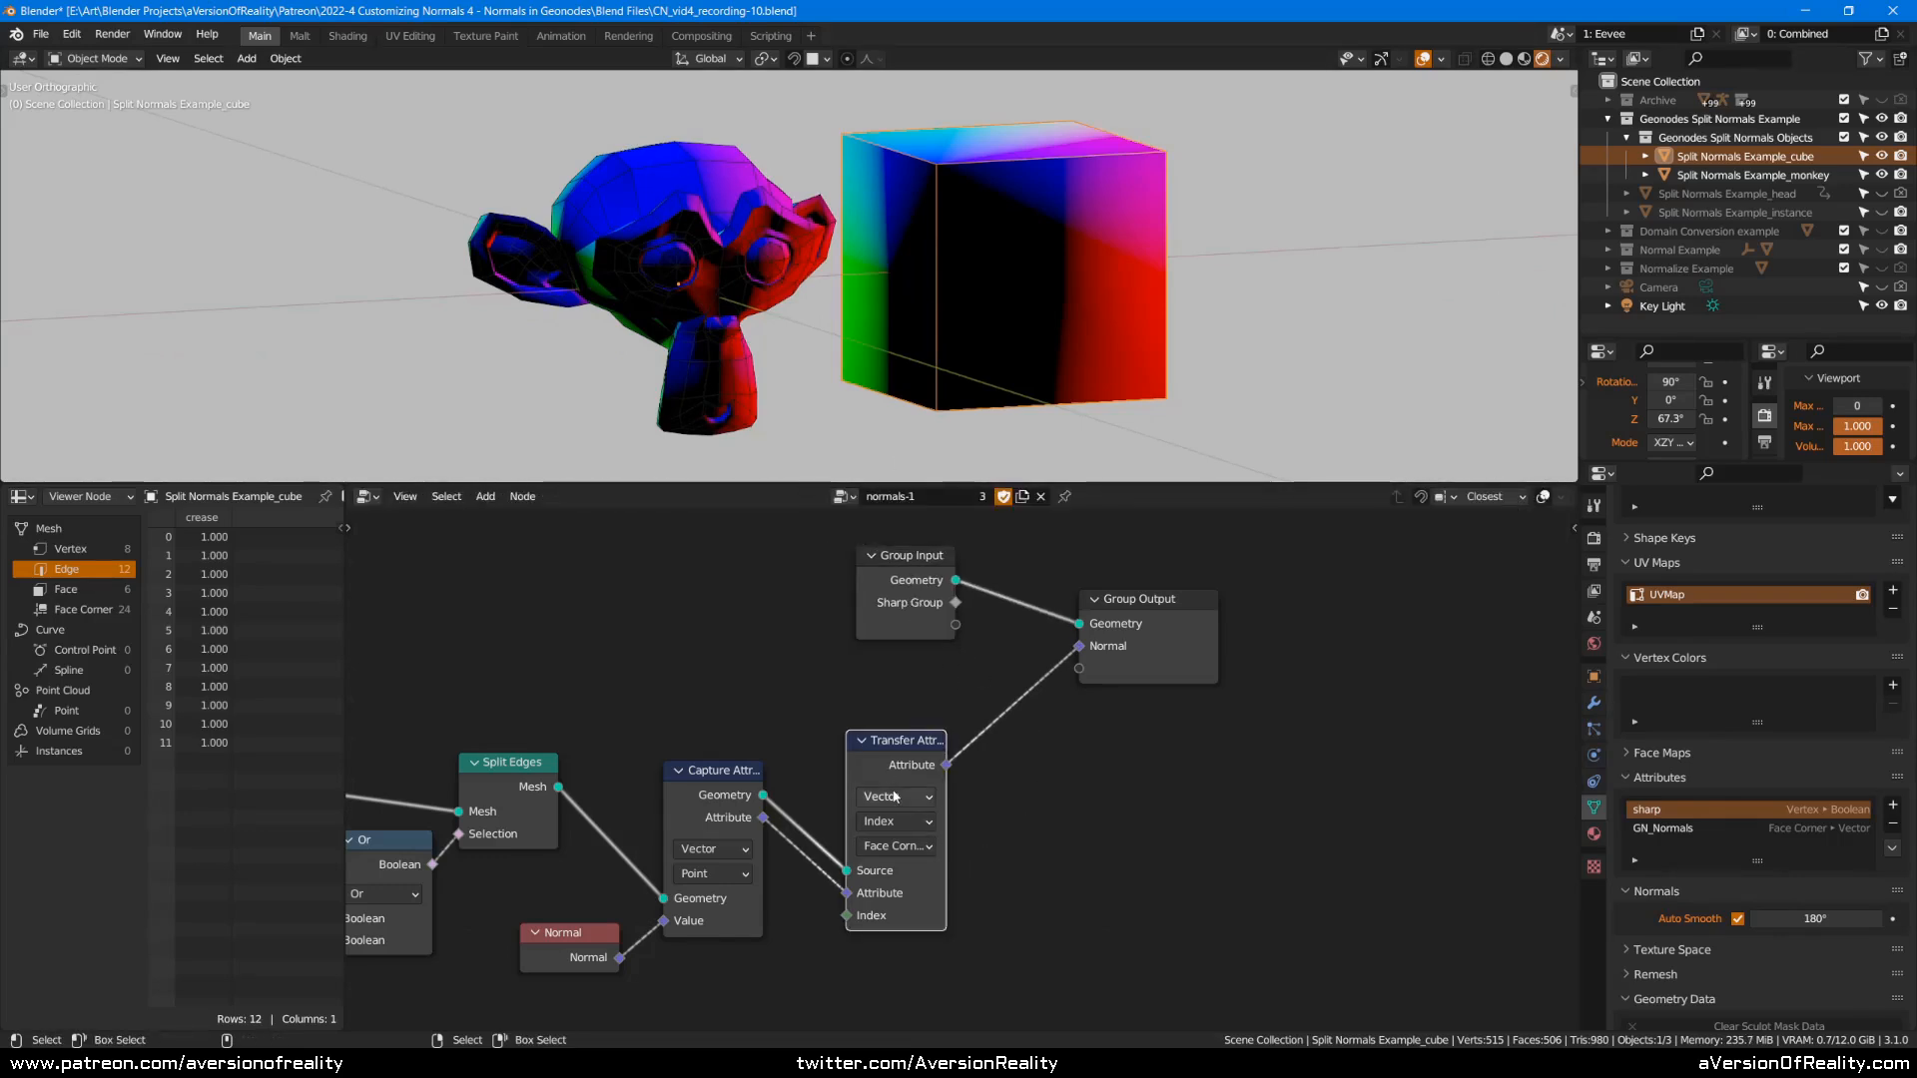
left_click(903, 821)
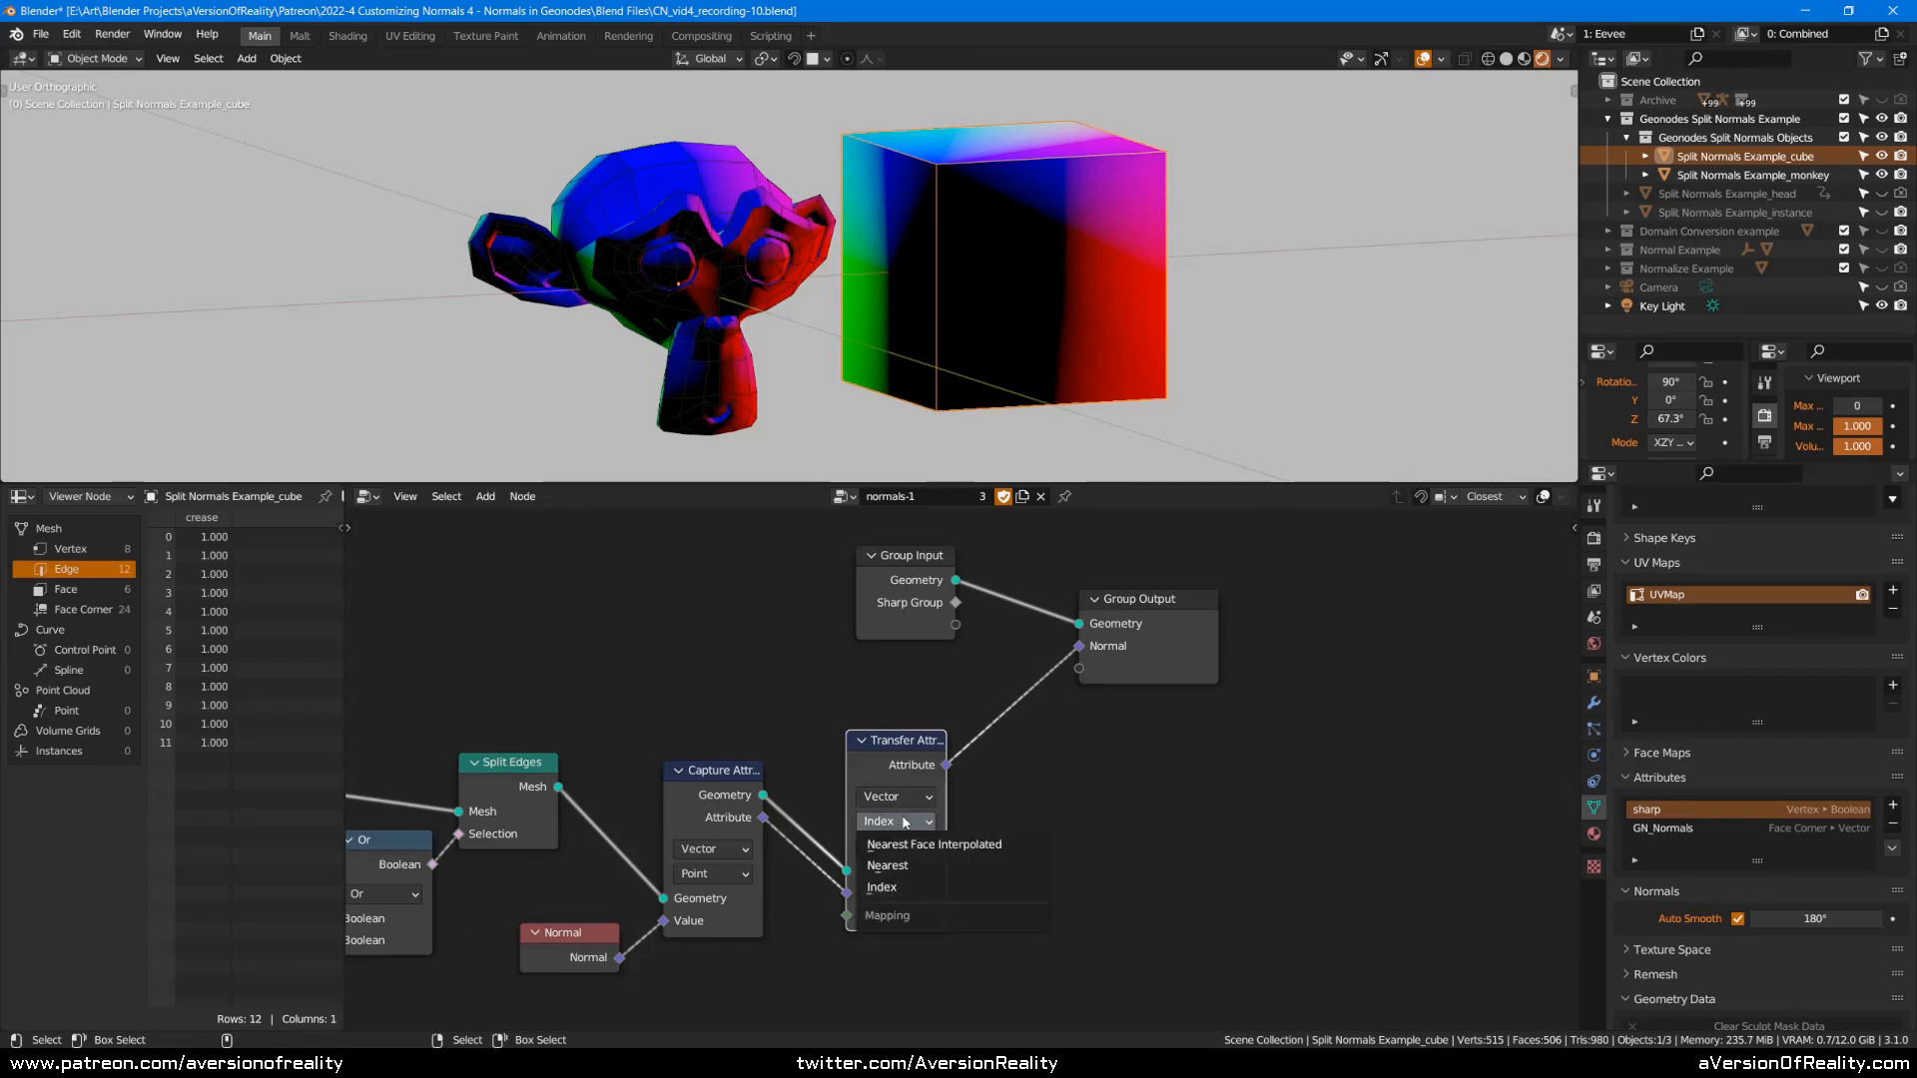
left_click(905, 822)
left_click(906, 822)
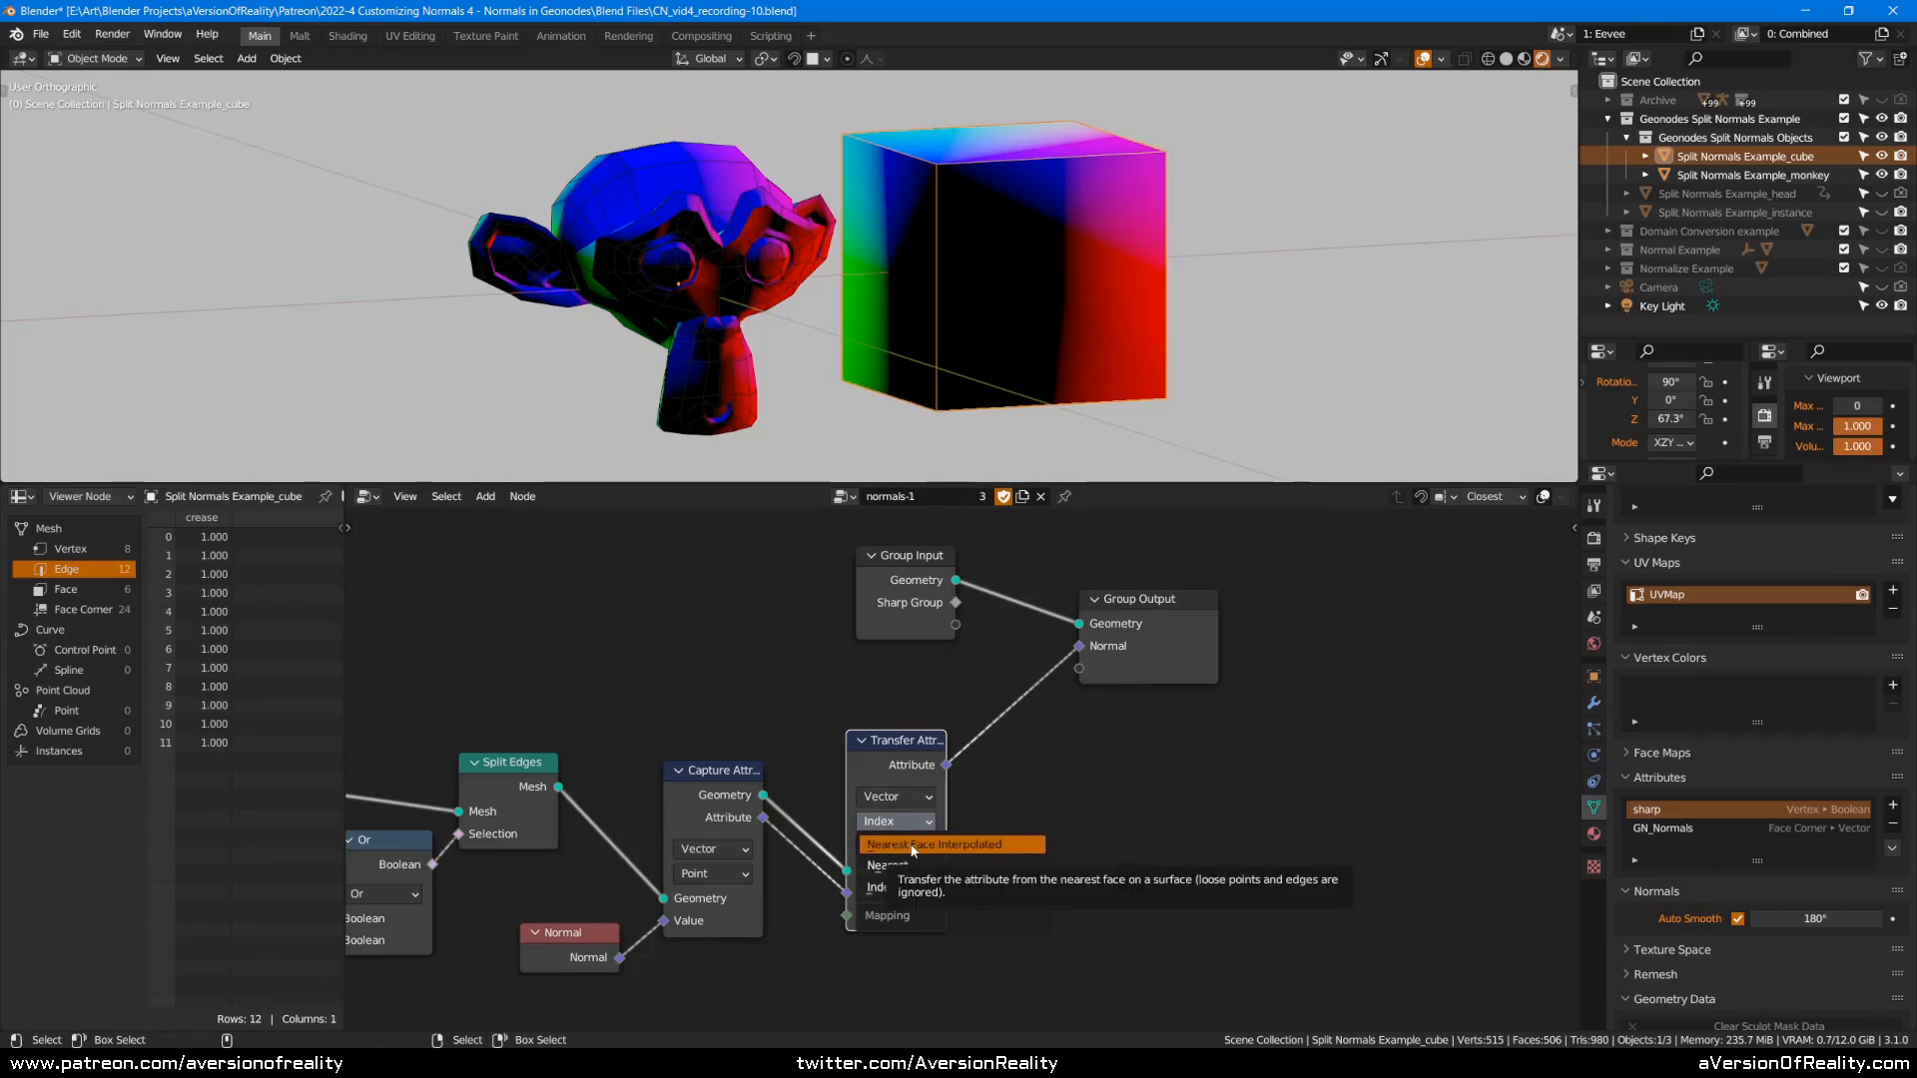
left_click(928, 847)
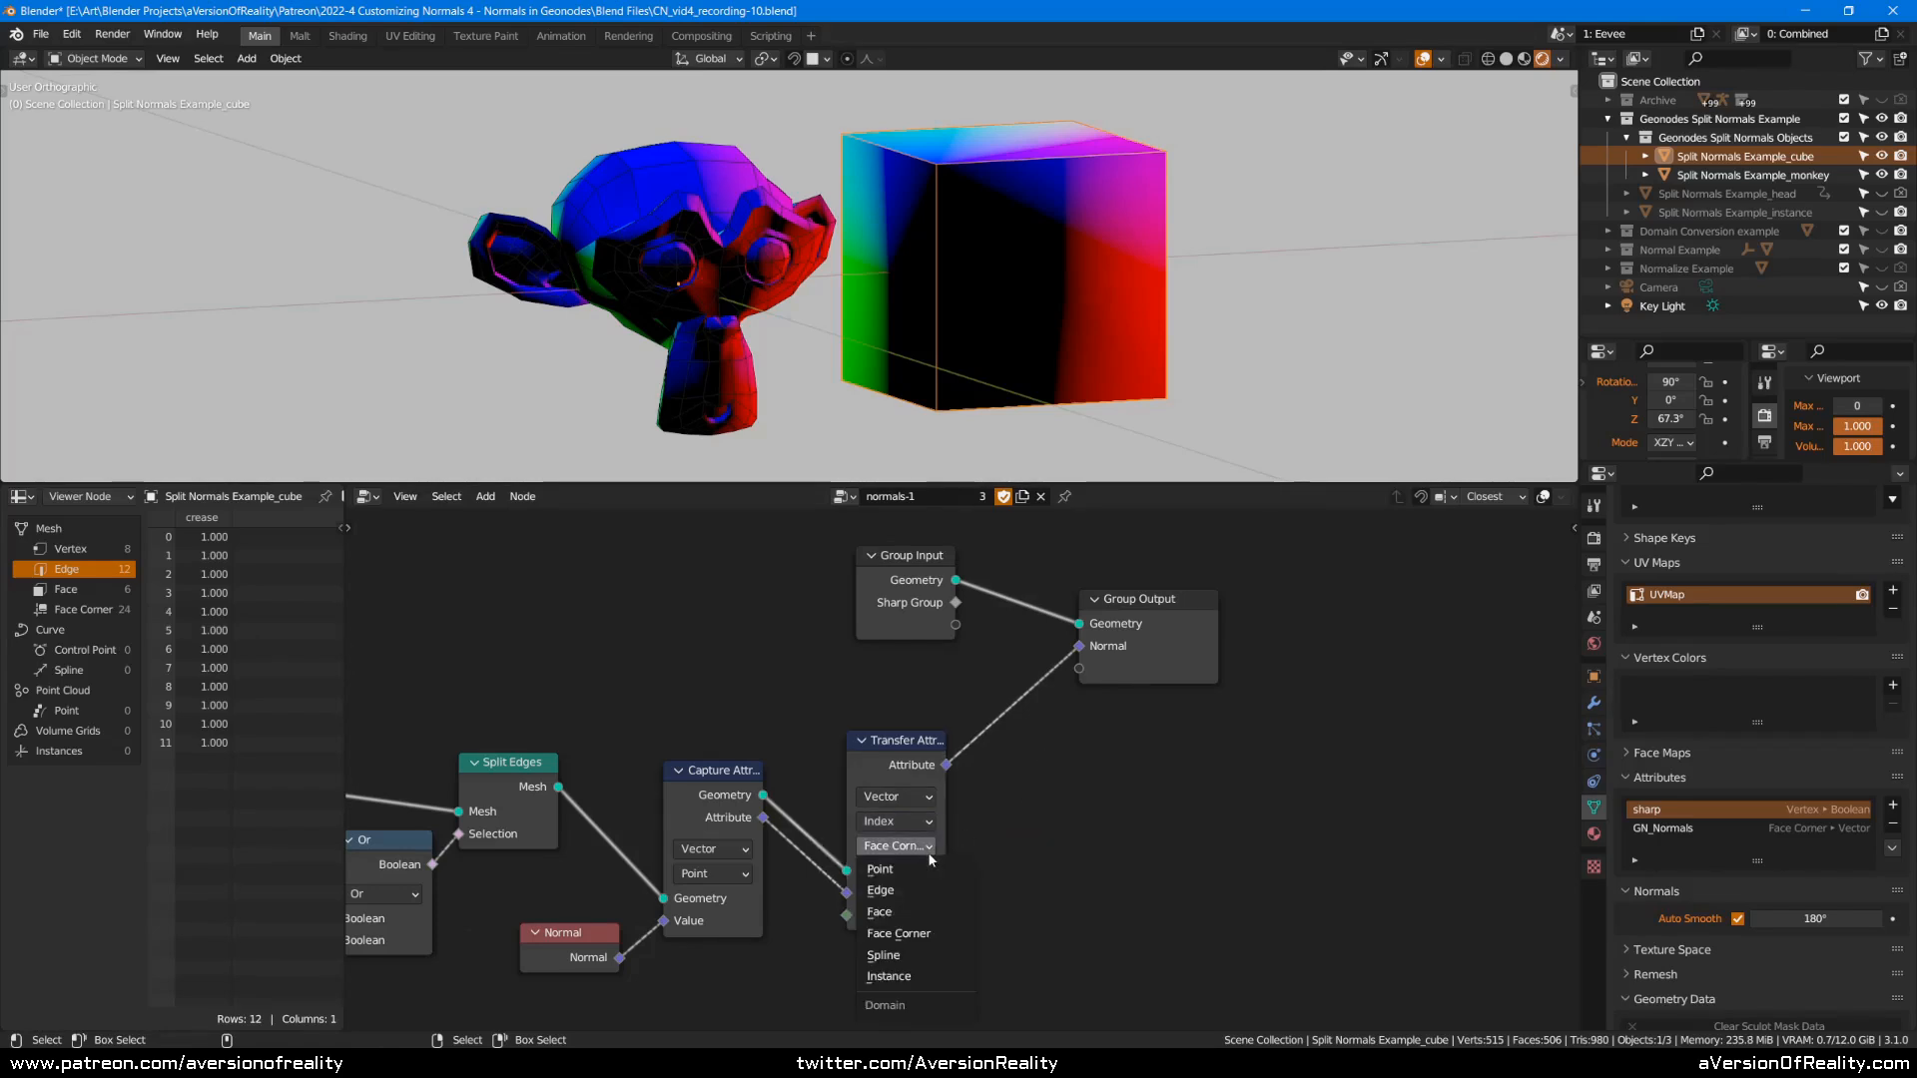
left_click(929, 853)
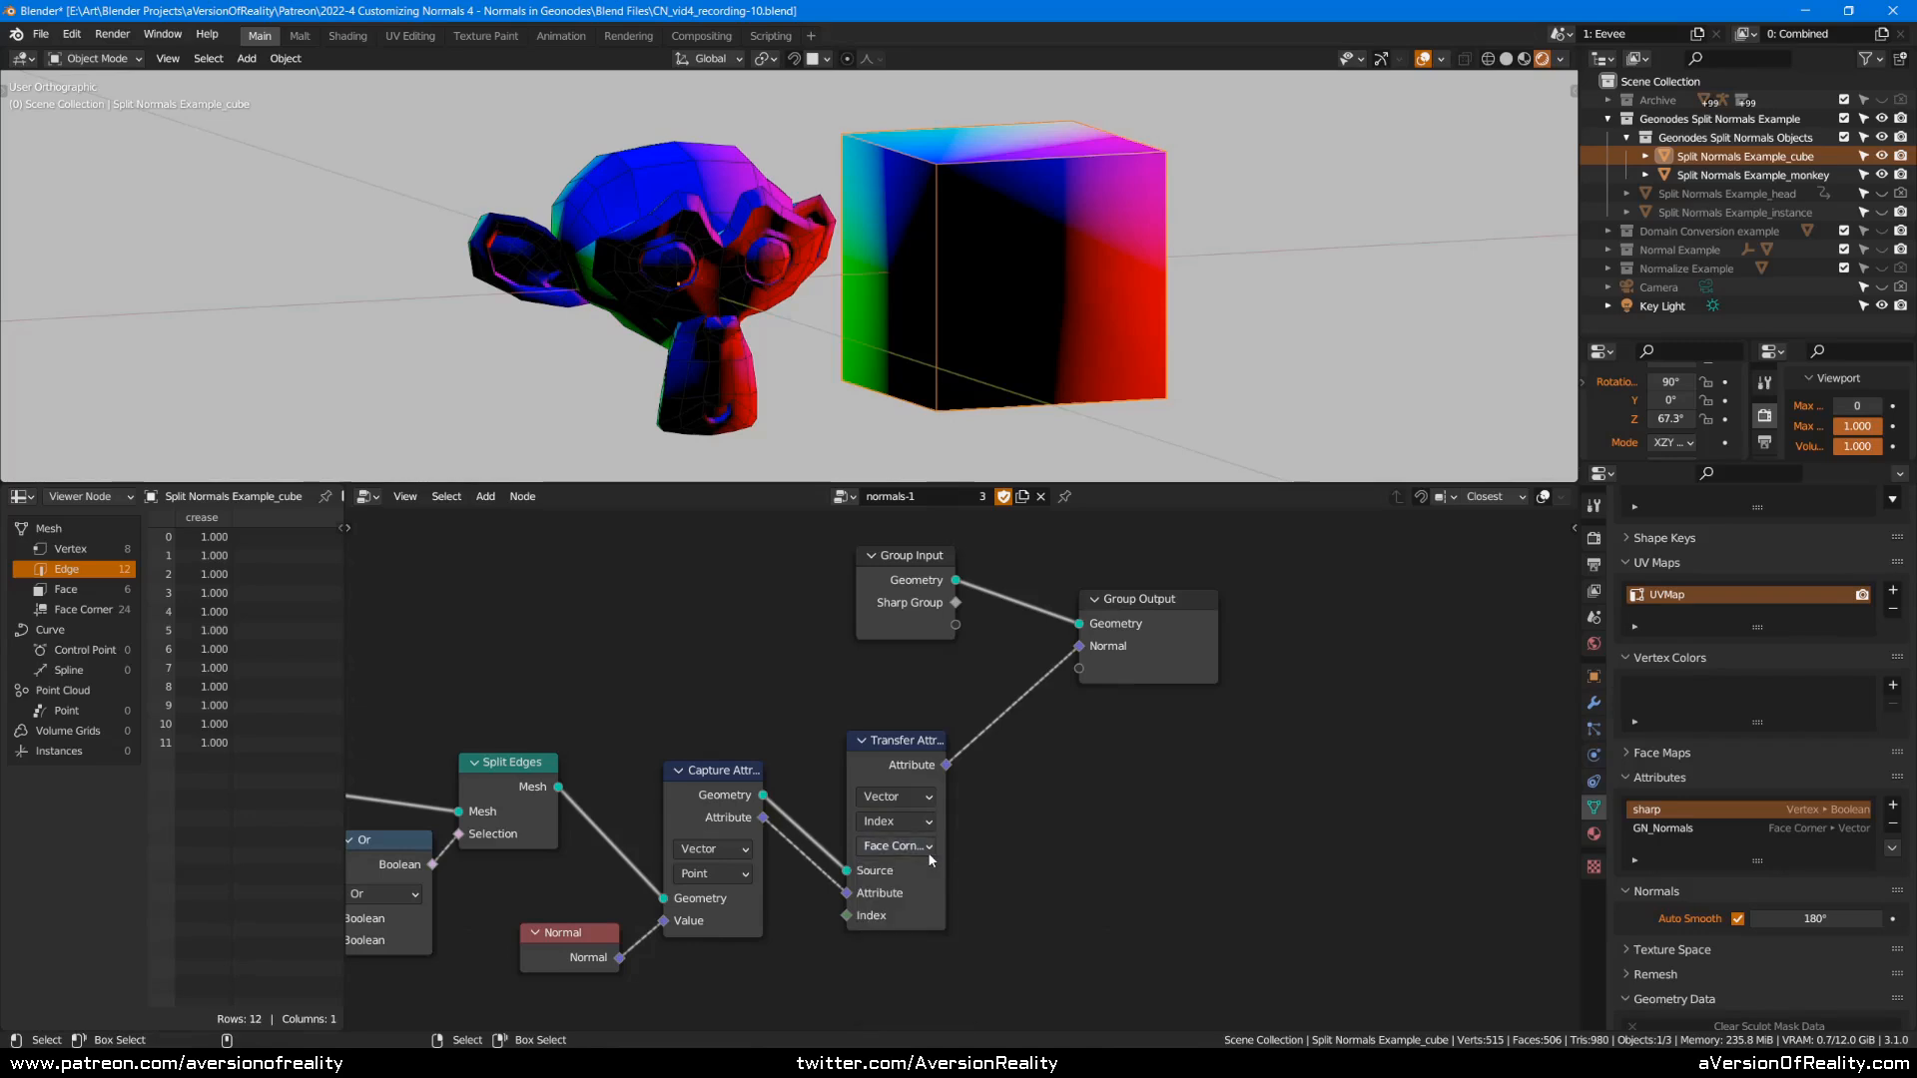
left_click(926, 853)
Move the Transfer Attribute node a little lower and deselect it.
left_click(883, 769)
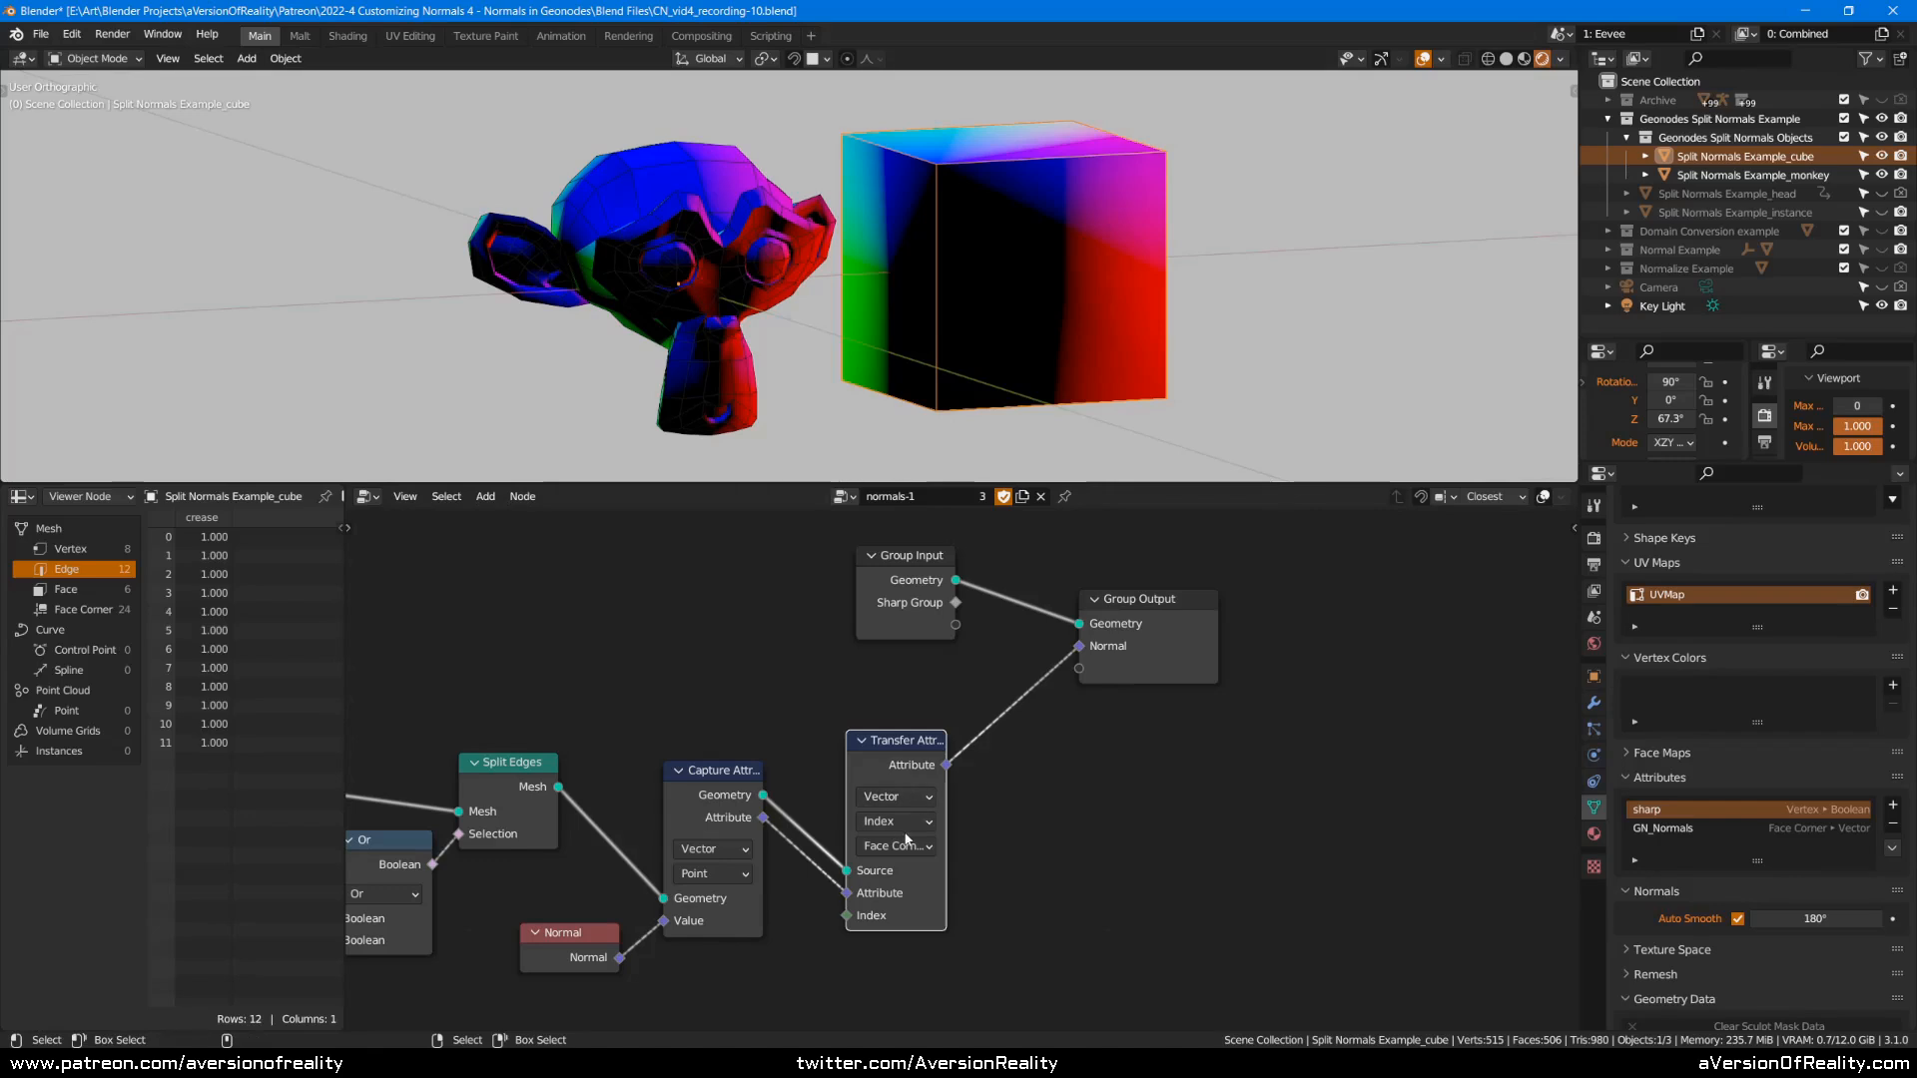
left_click_drag(908, 772, 904, 800)
left_click(935, 705)
Examine the cube's shading from several angles and review the whole node tree from the first Group Input to Group Output.
middle_click_drag(1153, 286, 959, 300)
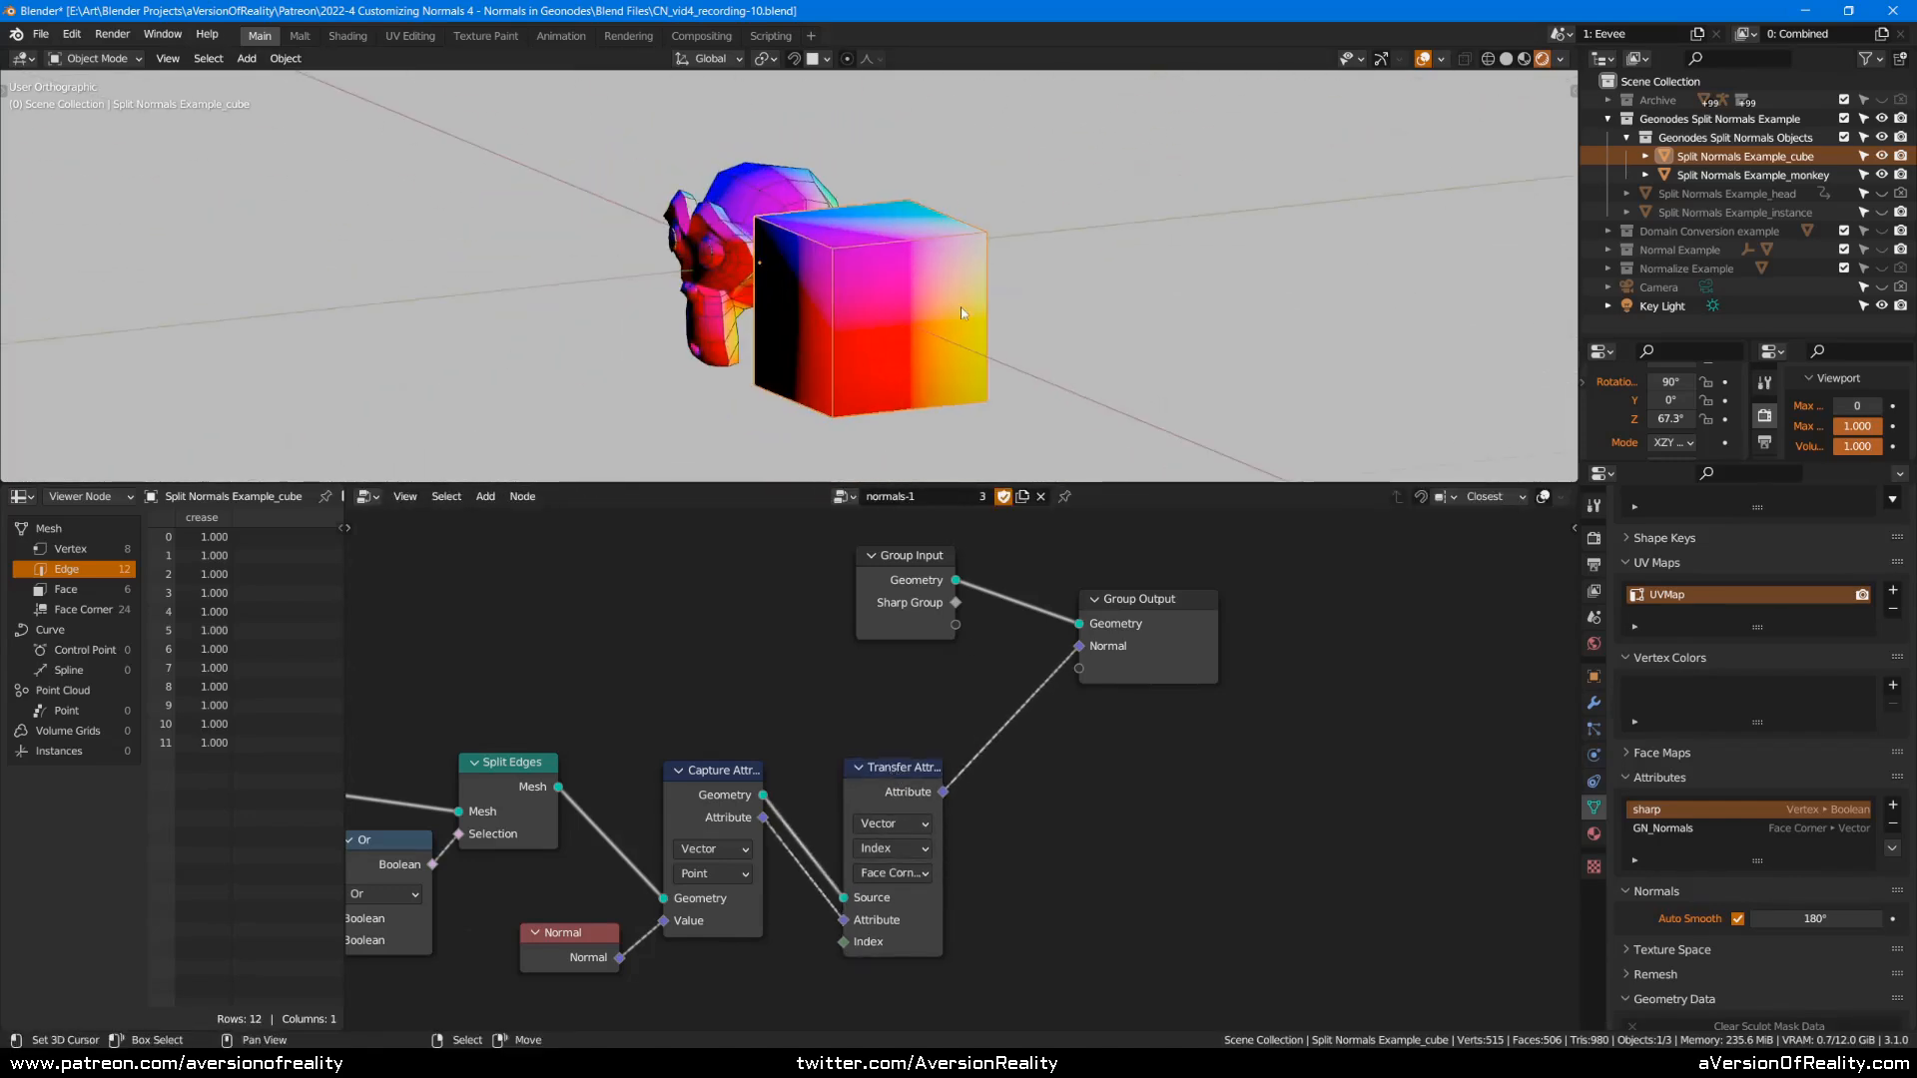
scroll(1177, 769, "down", 1)
scroll(1176, 769, "down", 2)
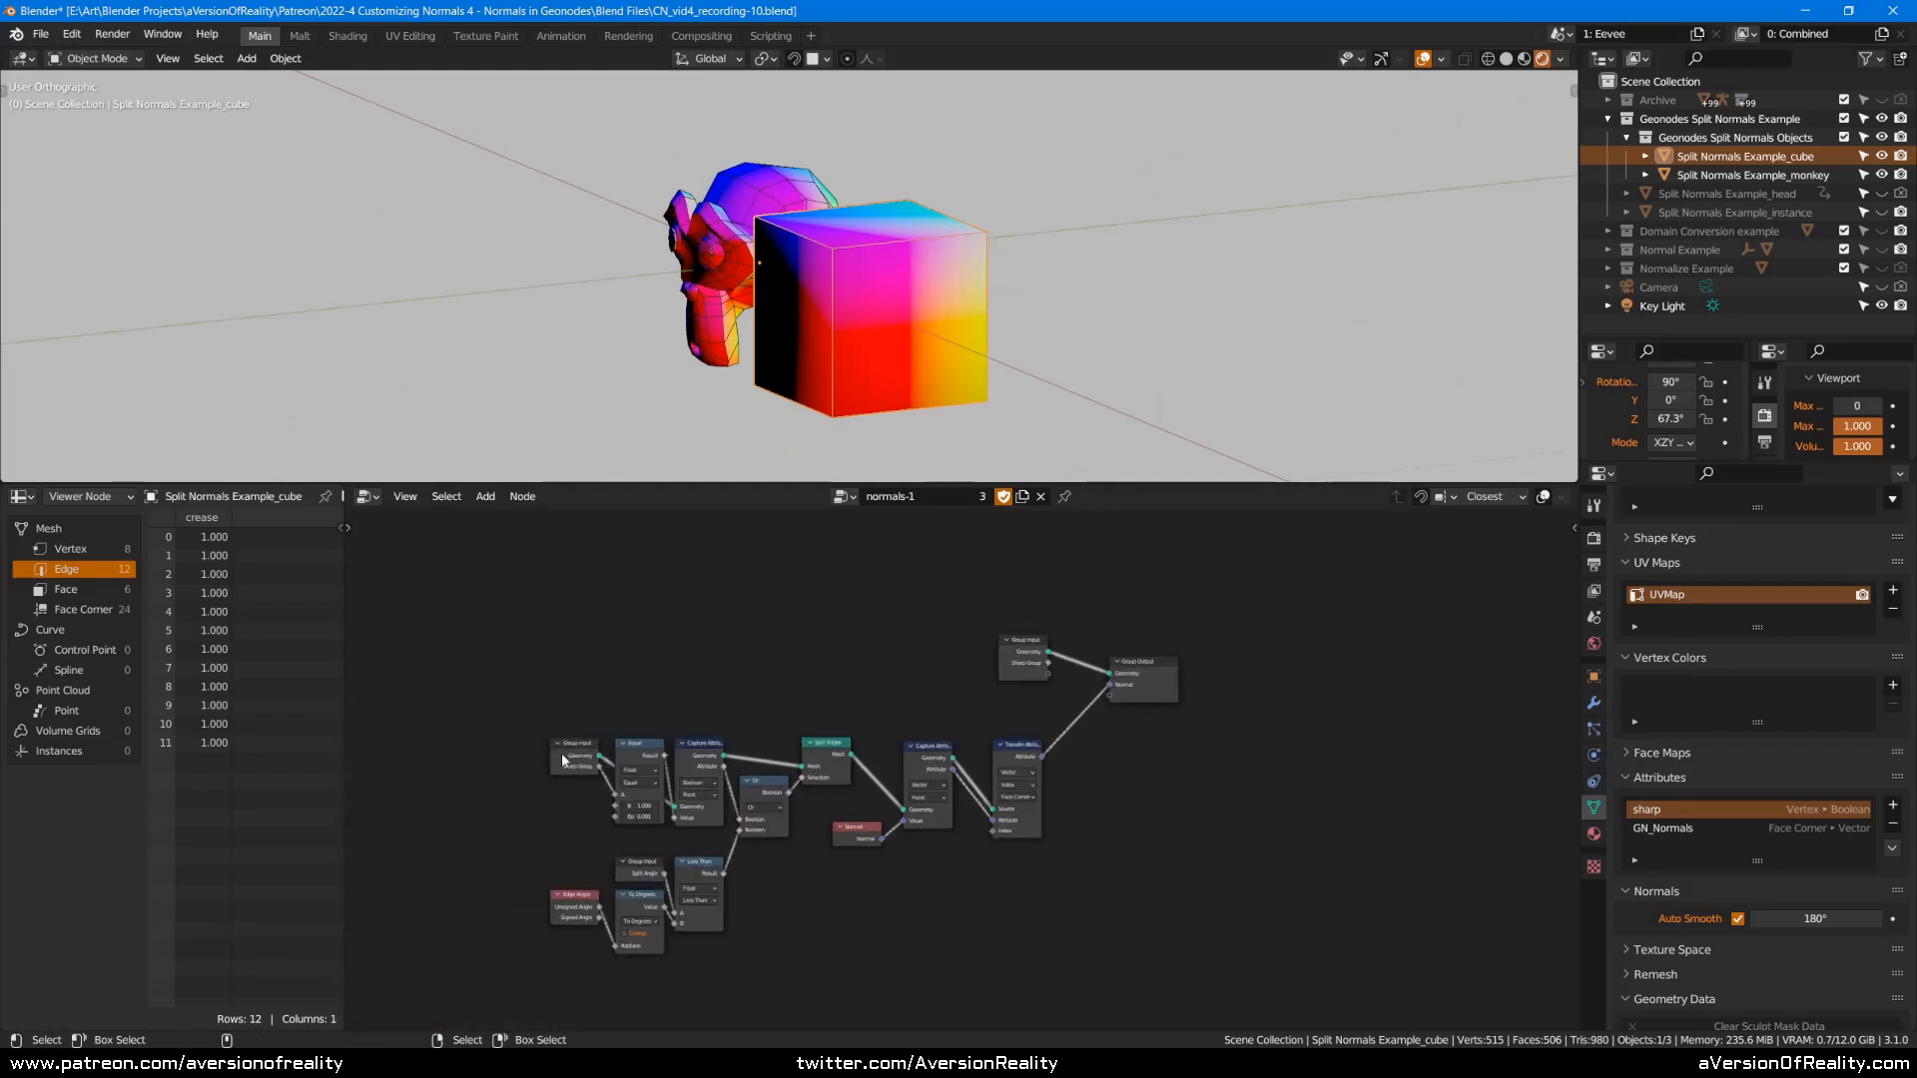
scroll(564, 756, "up", 1)
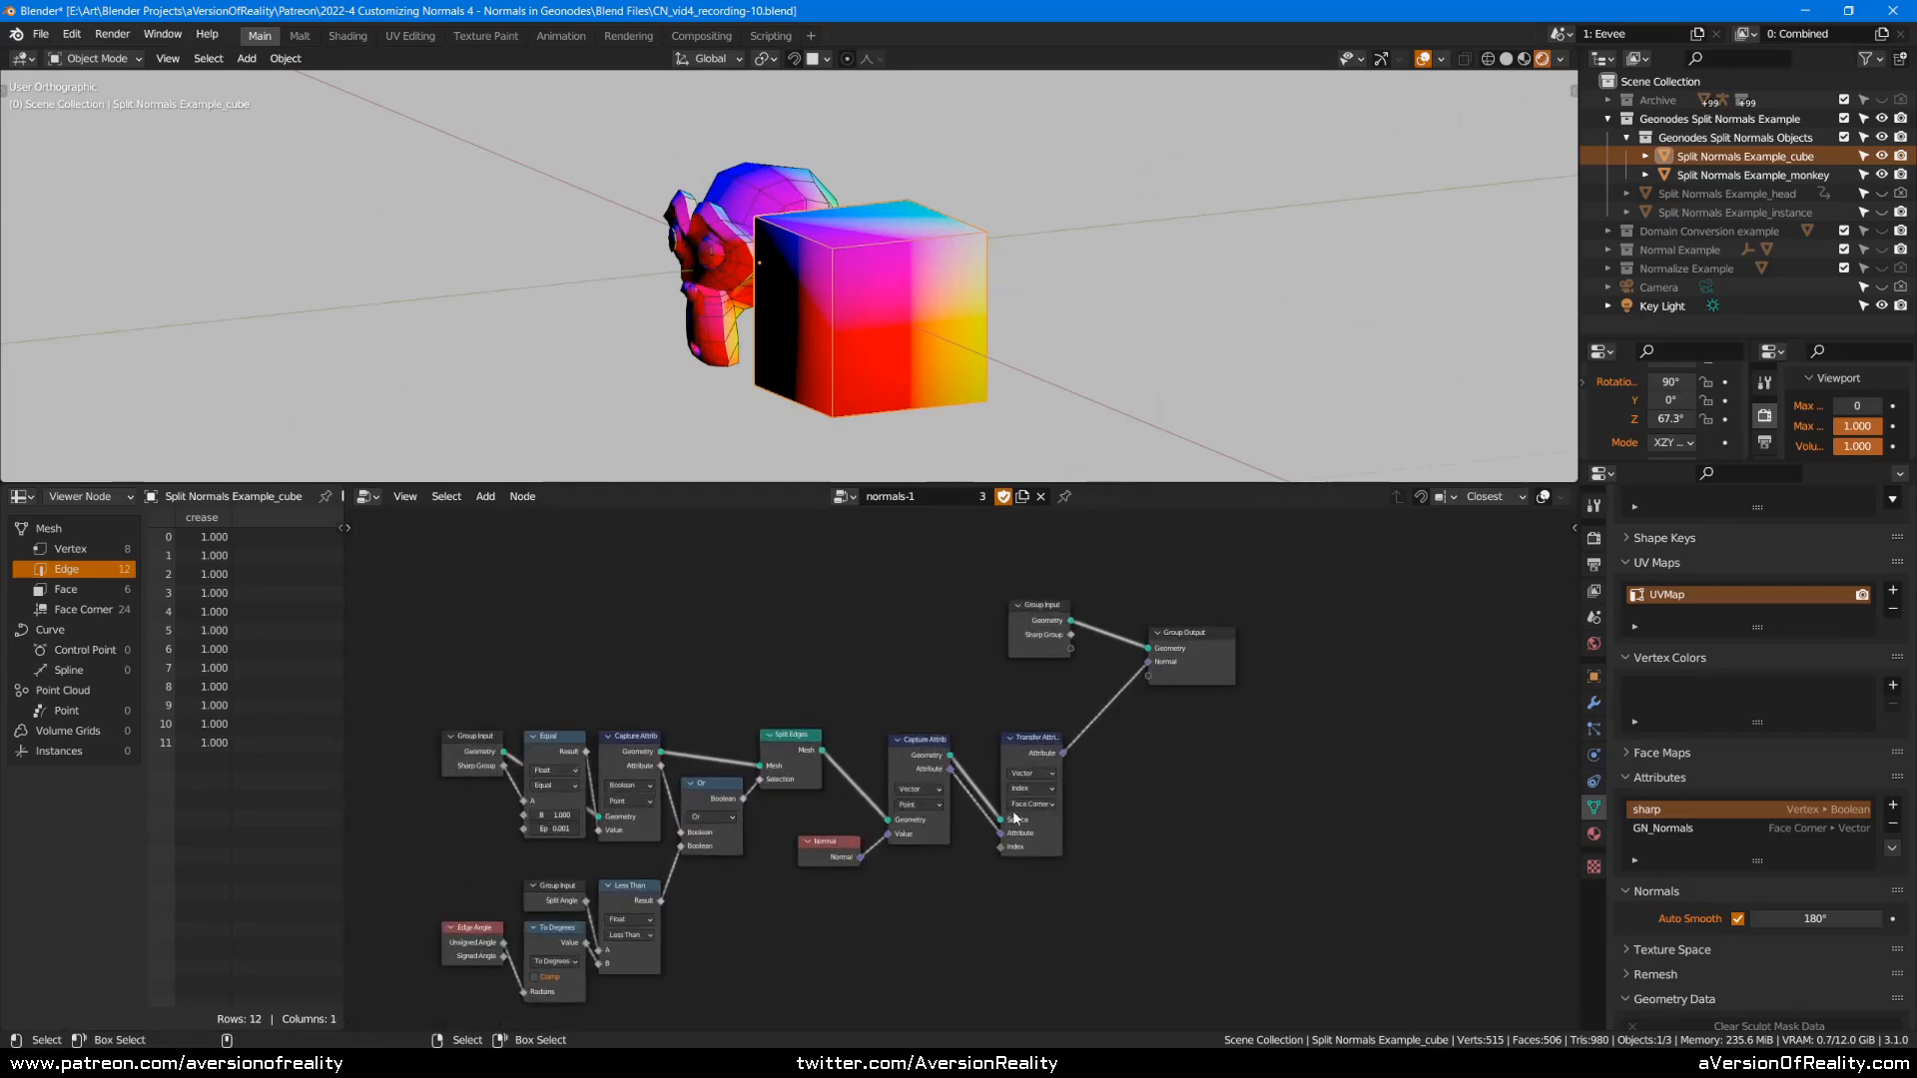
scroll(1234, 838, "up", 2)
middle_click_drag(1124, 750, 900, 792)
scroll(876, 811, "up", 1)
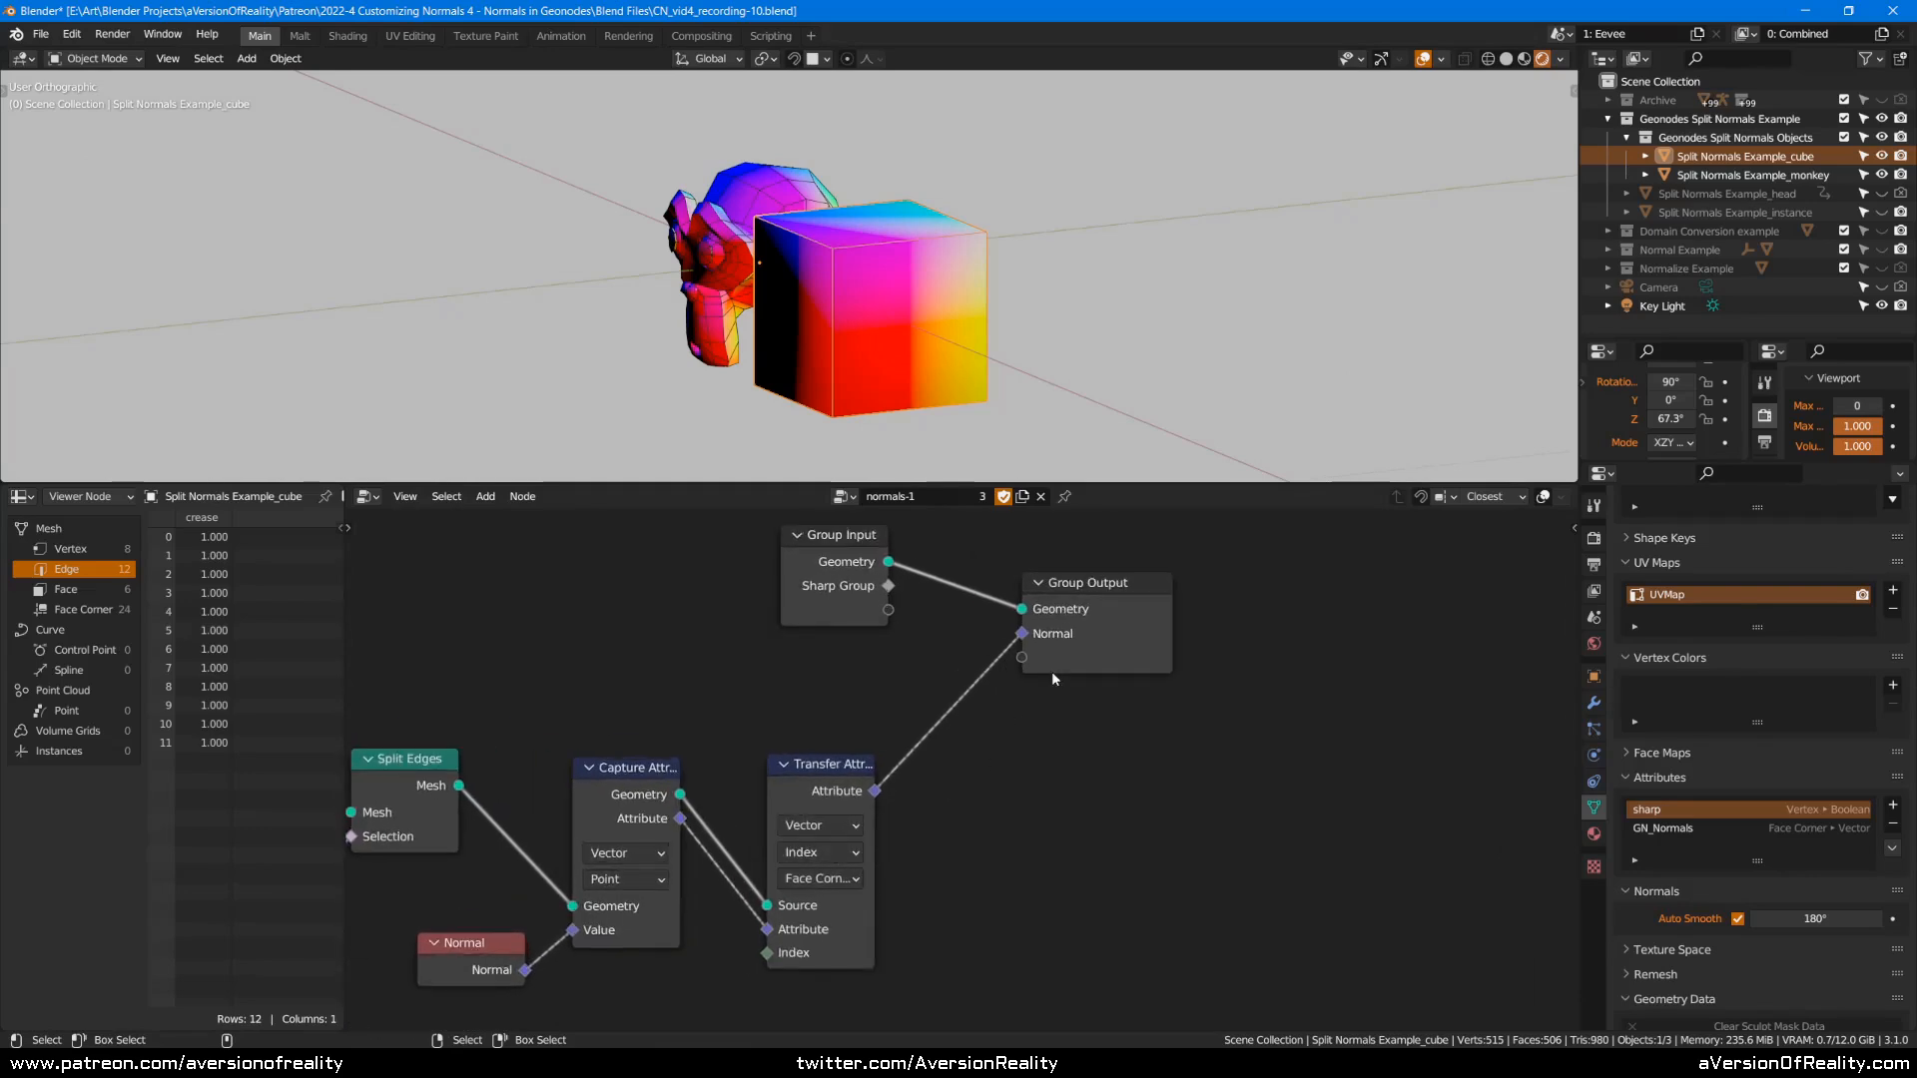
middle_click_drag(1019, 353, 1231, 334)
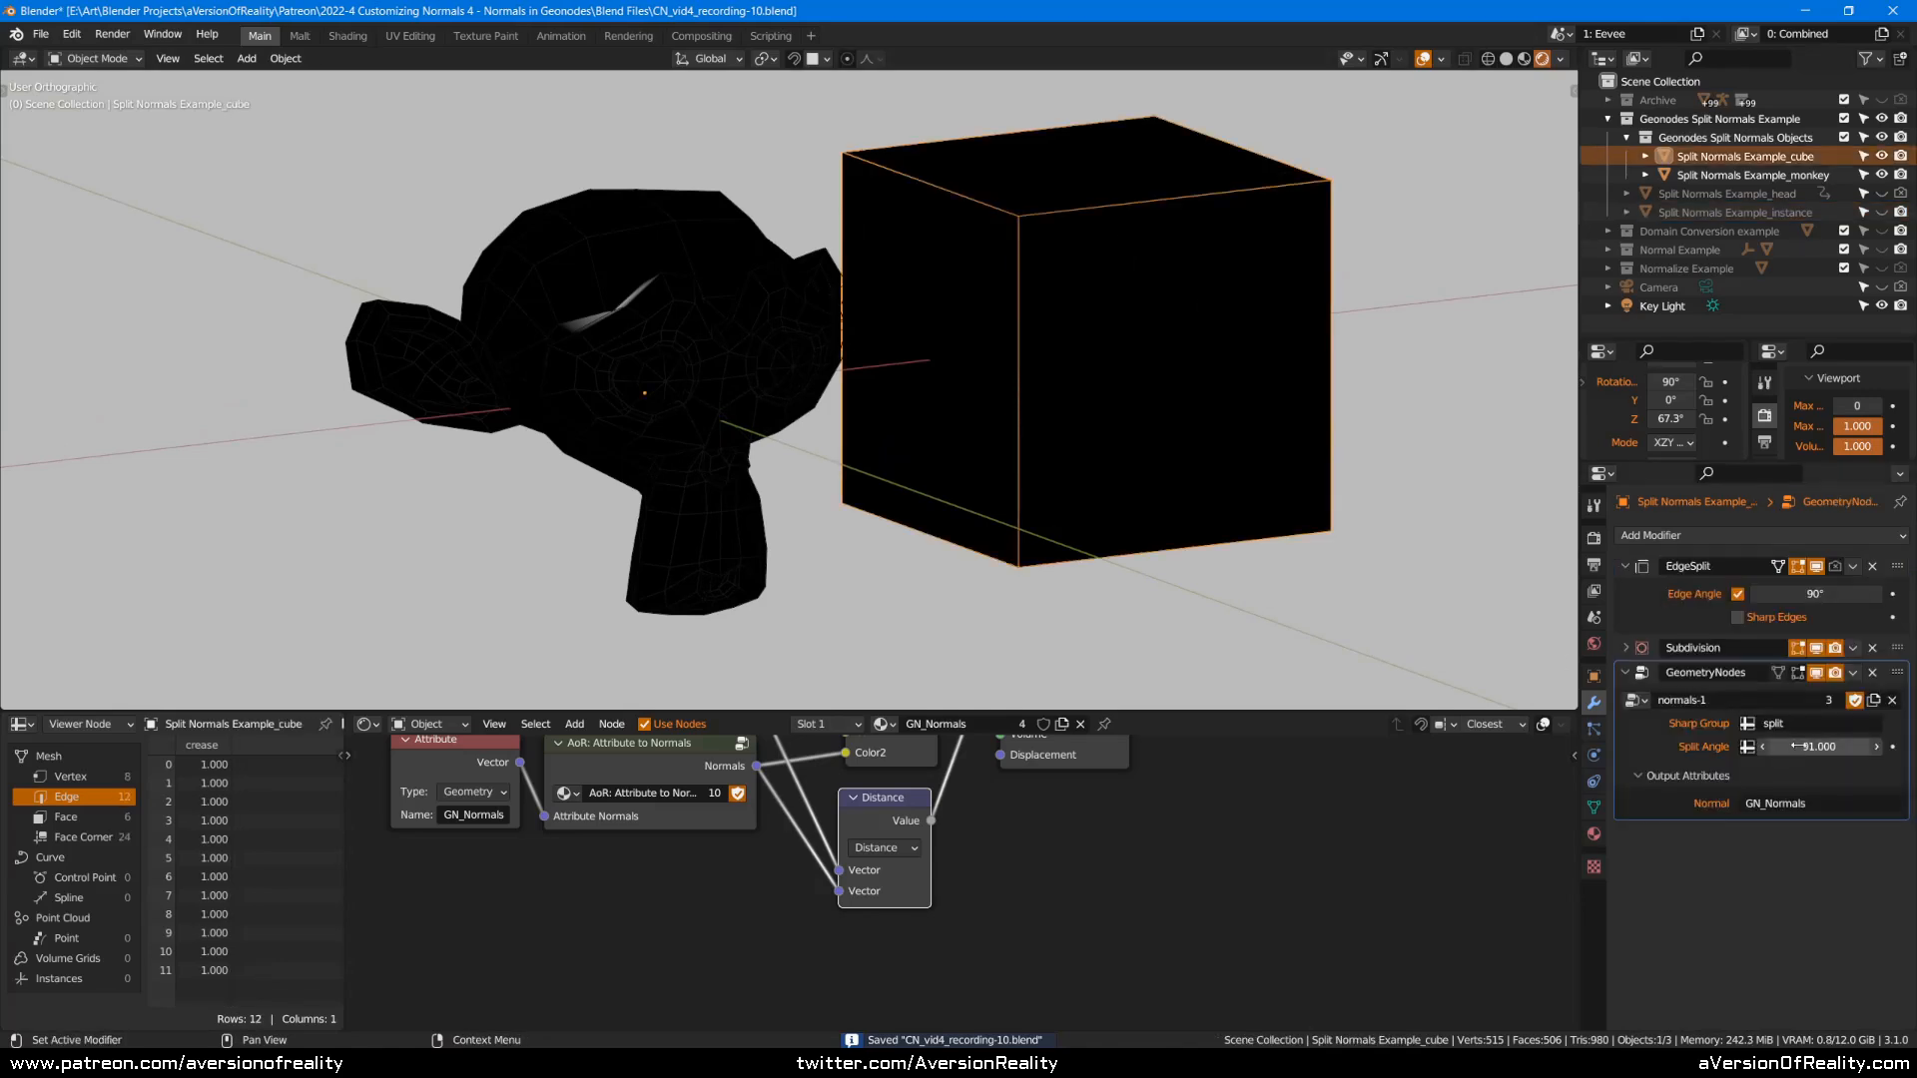
Bring up the cube's mesh data and check its Auto Smooth angle against the modifier's Split Angle.
left_click(1595, 808)
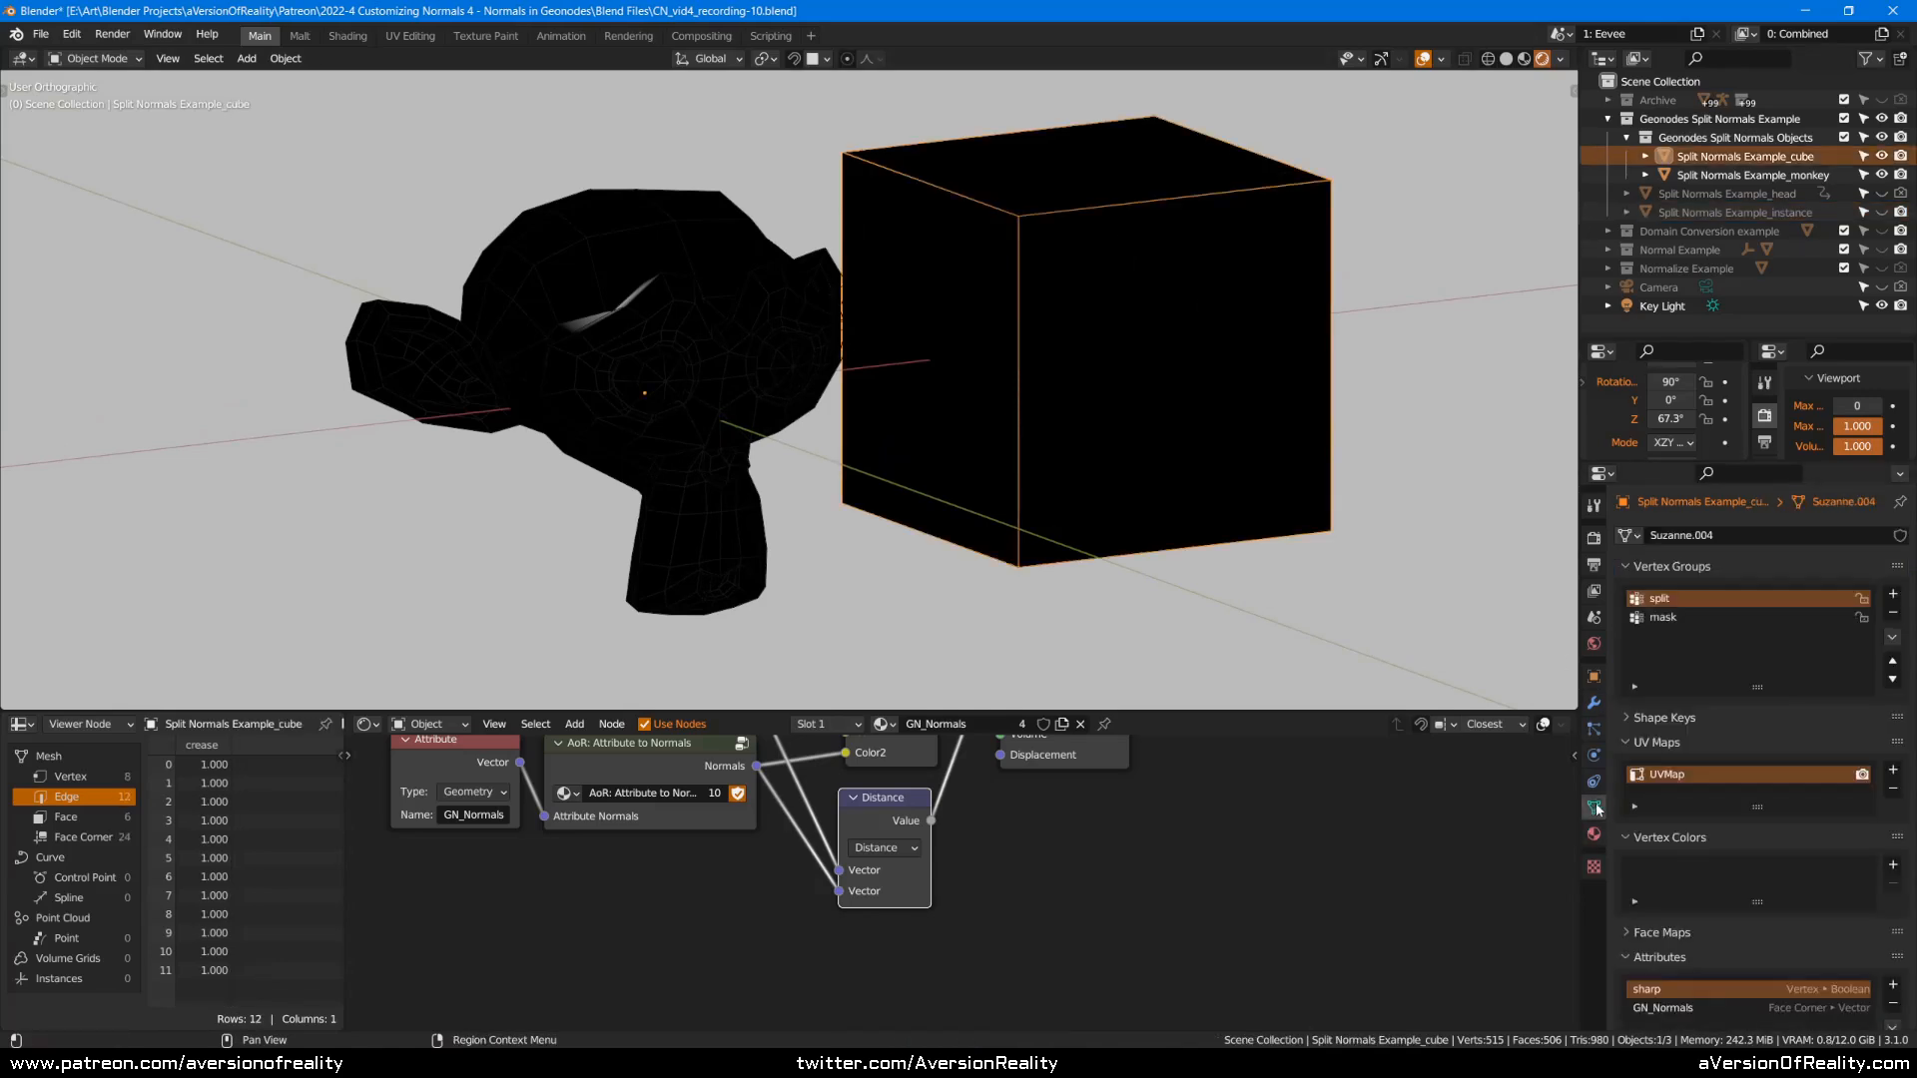
scroll(1698, 956, "down", 5)
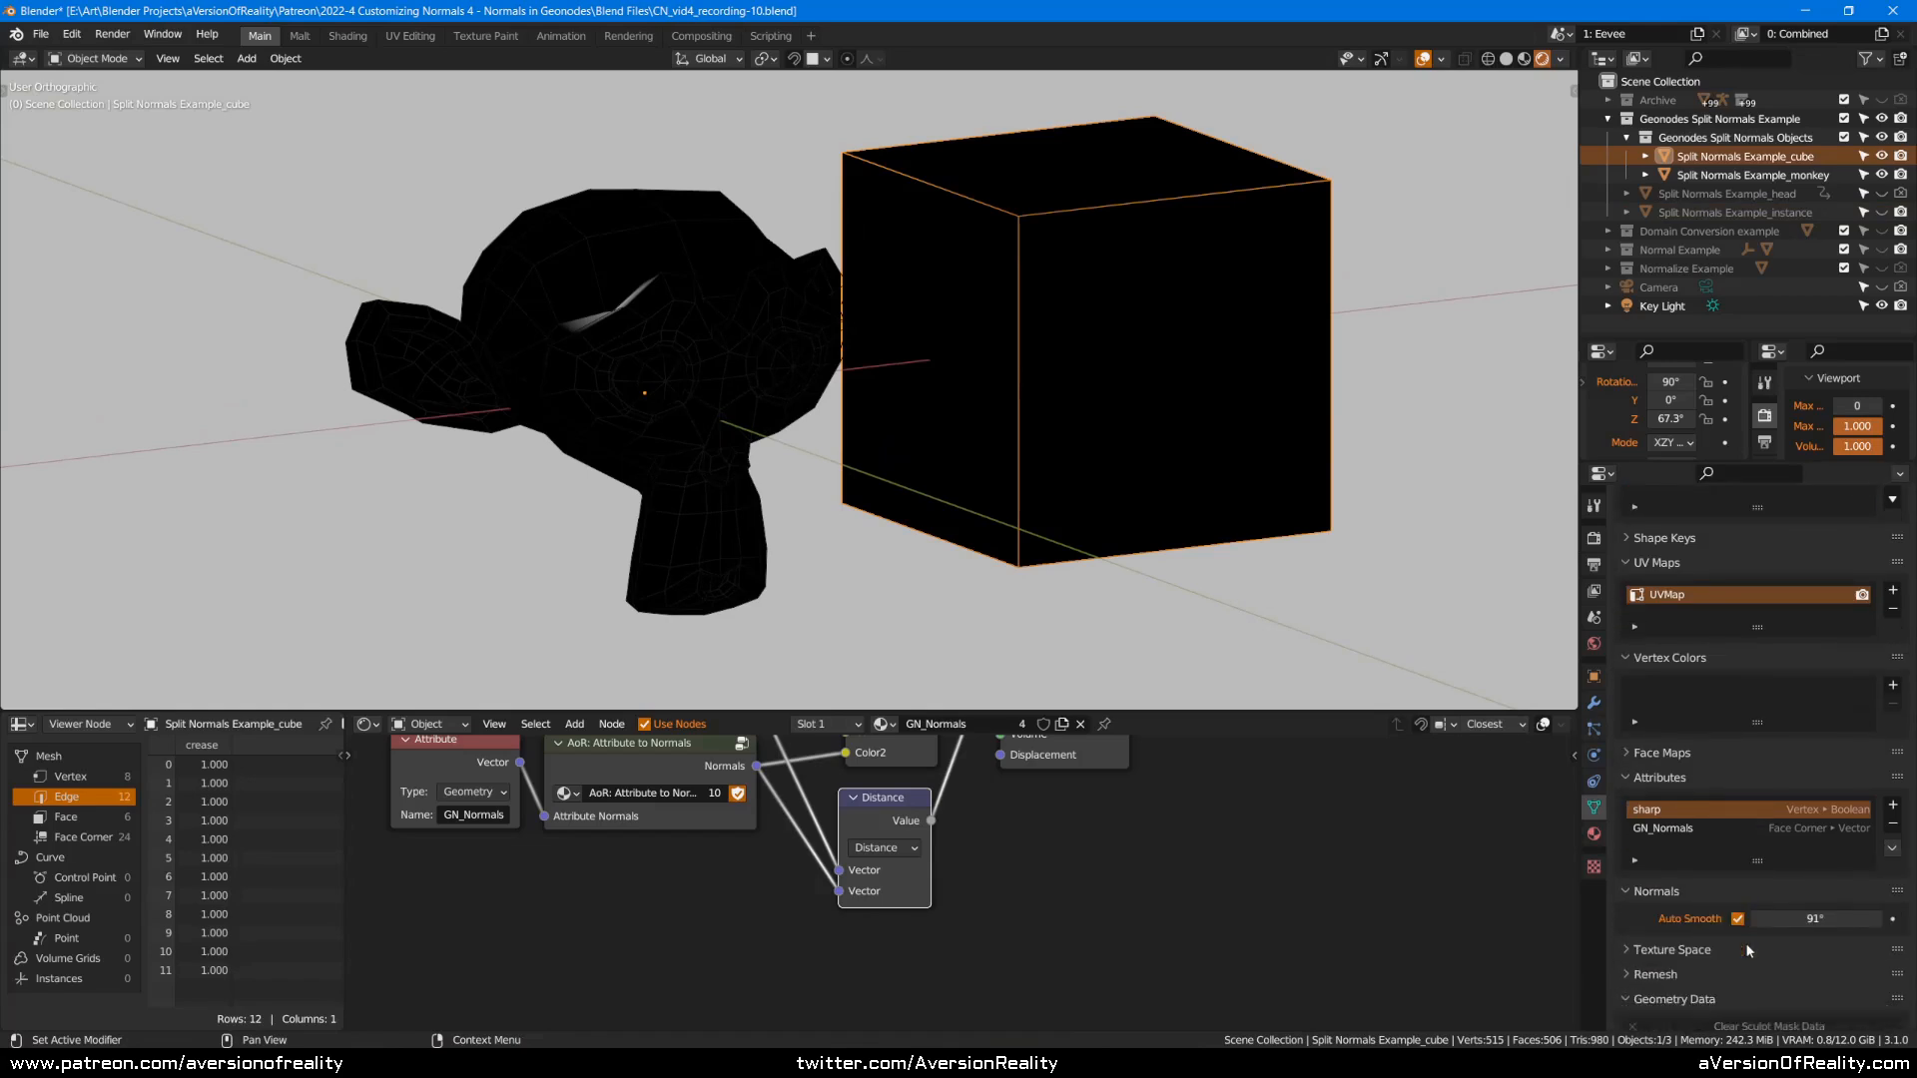
mouse_move(1148, 416)
middle_mouse_down()
mouse_move(969, 298)
mouse_move(1059, 316)
mouse_move(976, 255)
mouse_move(1342, 244)
mouse_move(1298, 332)
mouse_move(1136, 440)
middle_mouse_up()
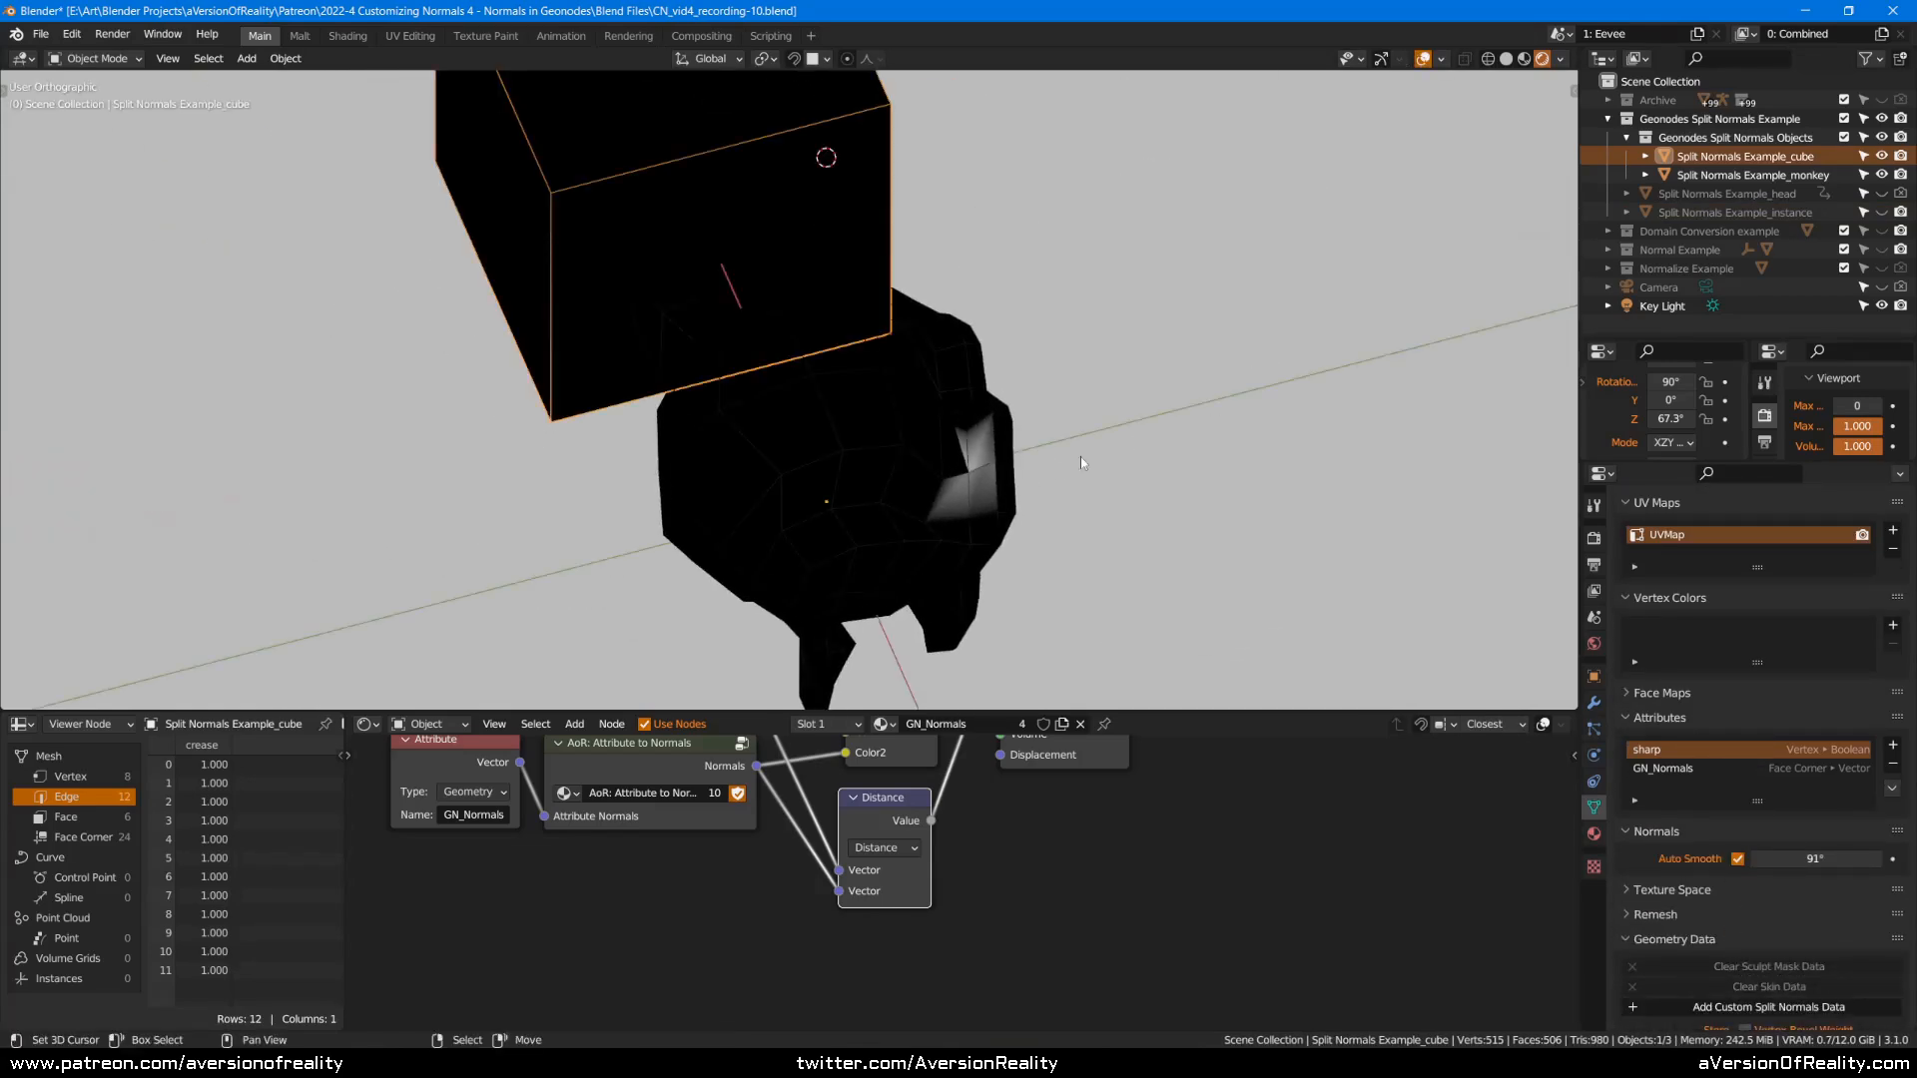
Select and frame the monkey to inspect the bright area on its head up close, and reselect the cube.
left_click(1010, 483)
key("KP_Decimal")
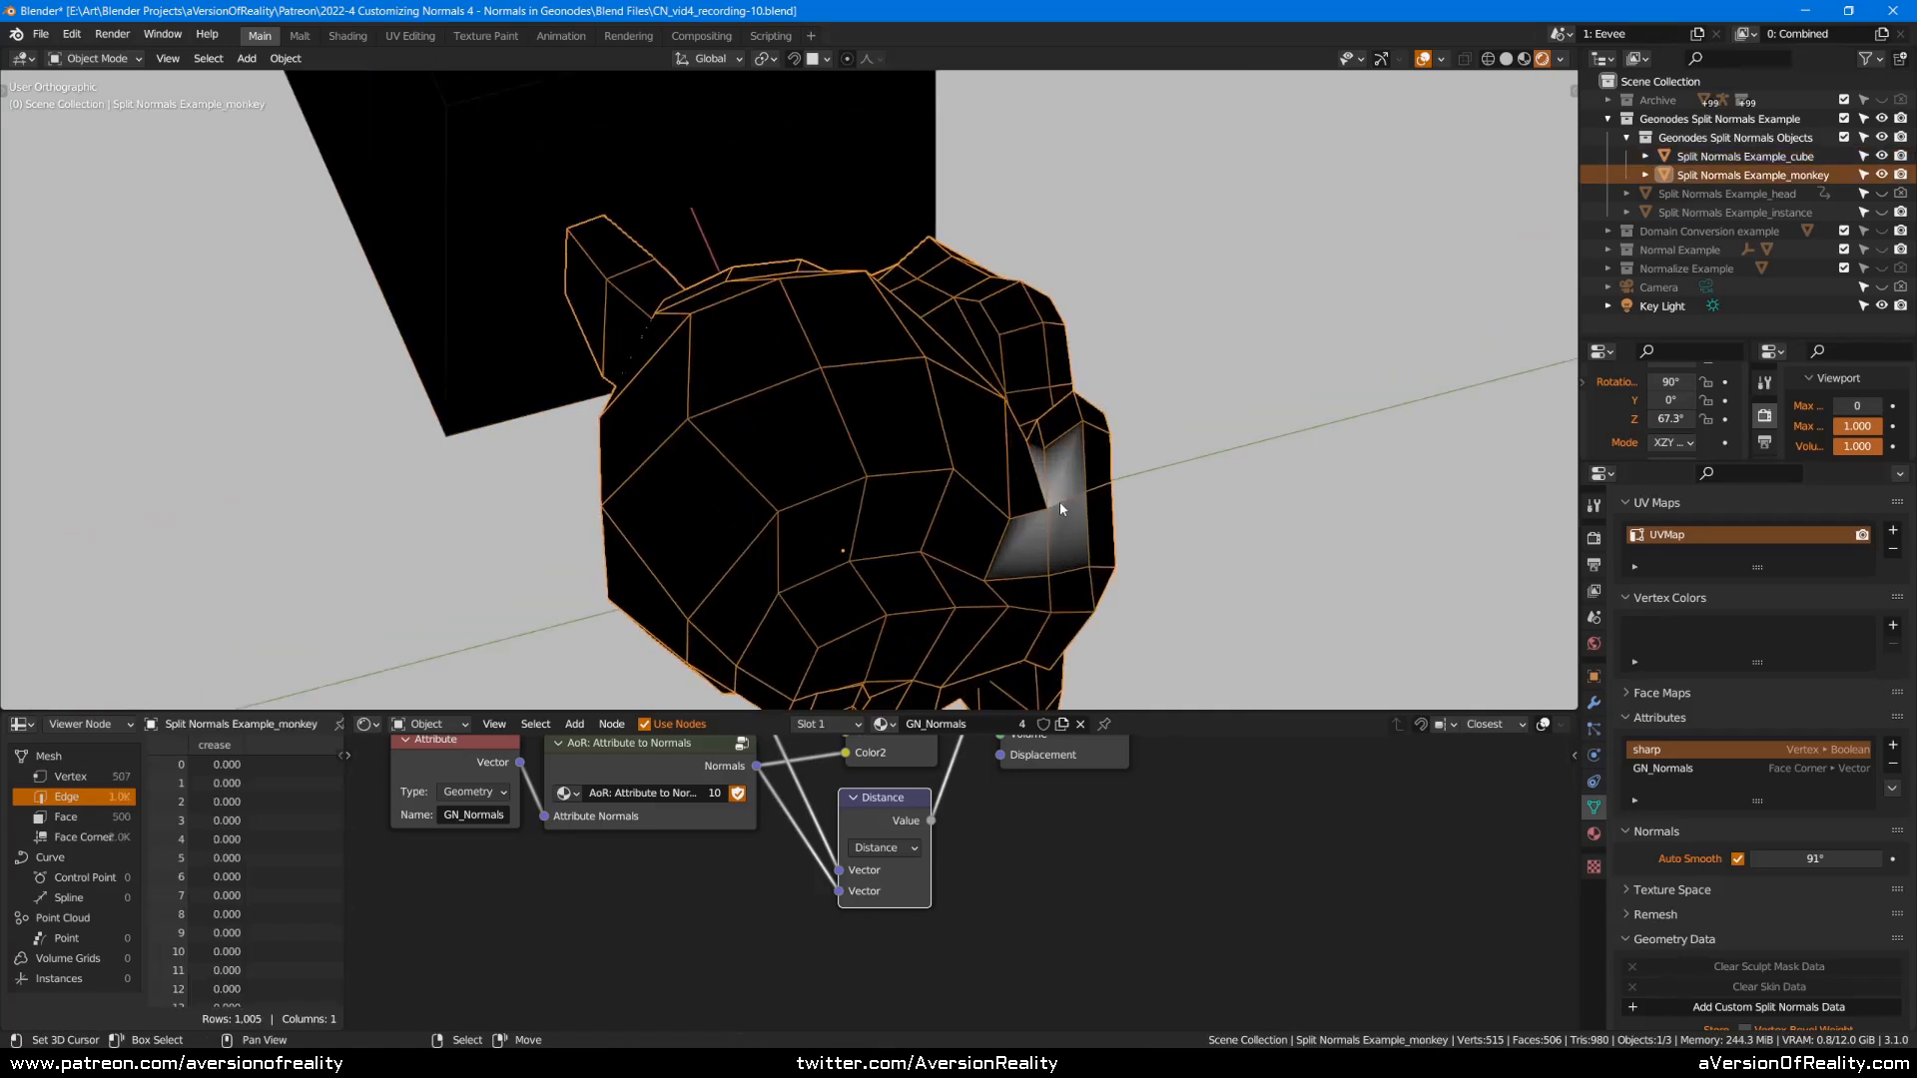
scroll(1058, 500, "down", 5)
middle_click_drag(1047, 487, 931, 386)
left_click(995, 364)
scroll(995, 363, "up", 3)
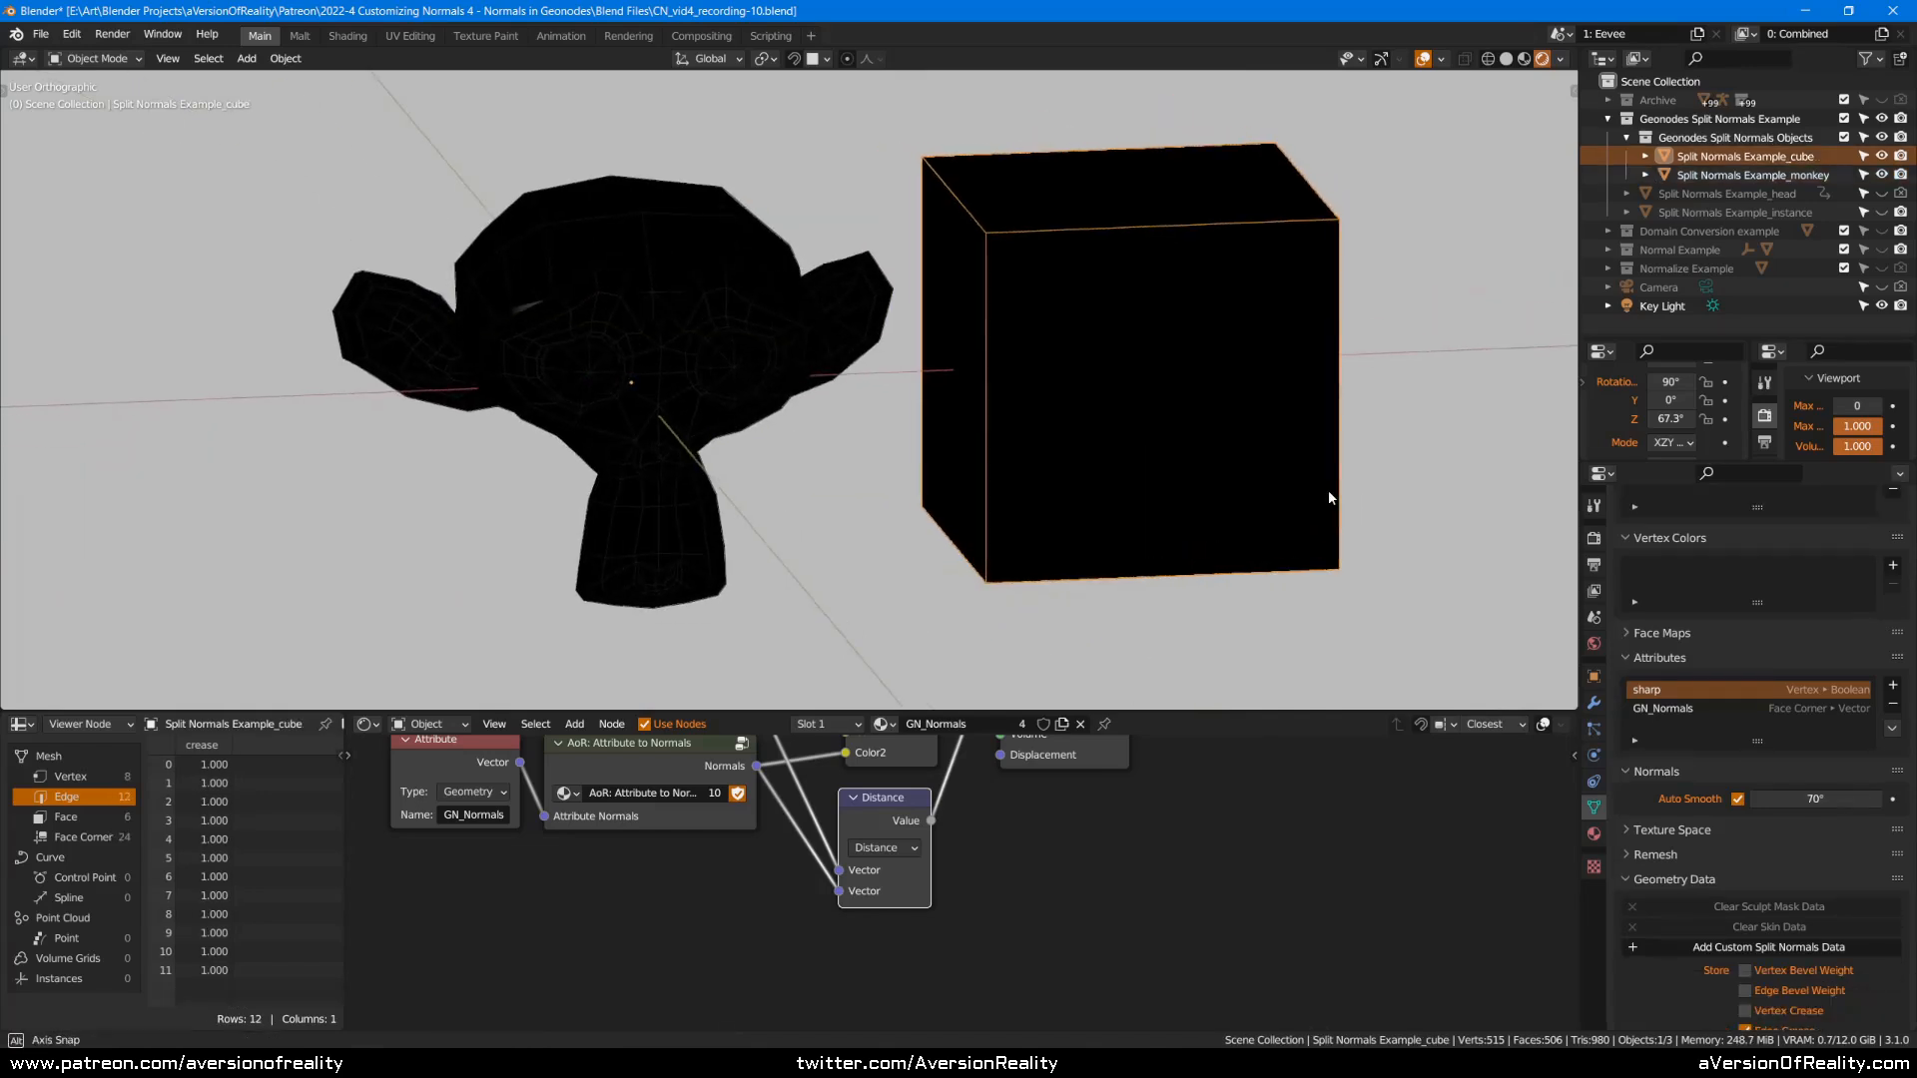
Preview the node above Distance in the shader and inspect the monkey and cube from several angles with overlays hidden.
middle_click_drag(962, 332, 888, 329)
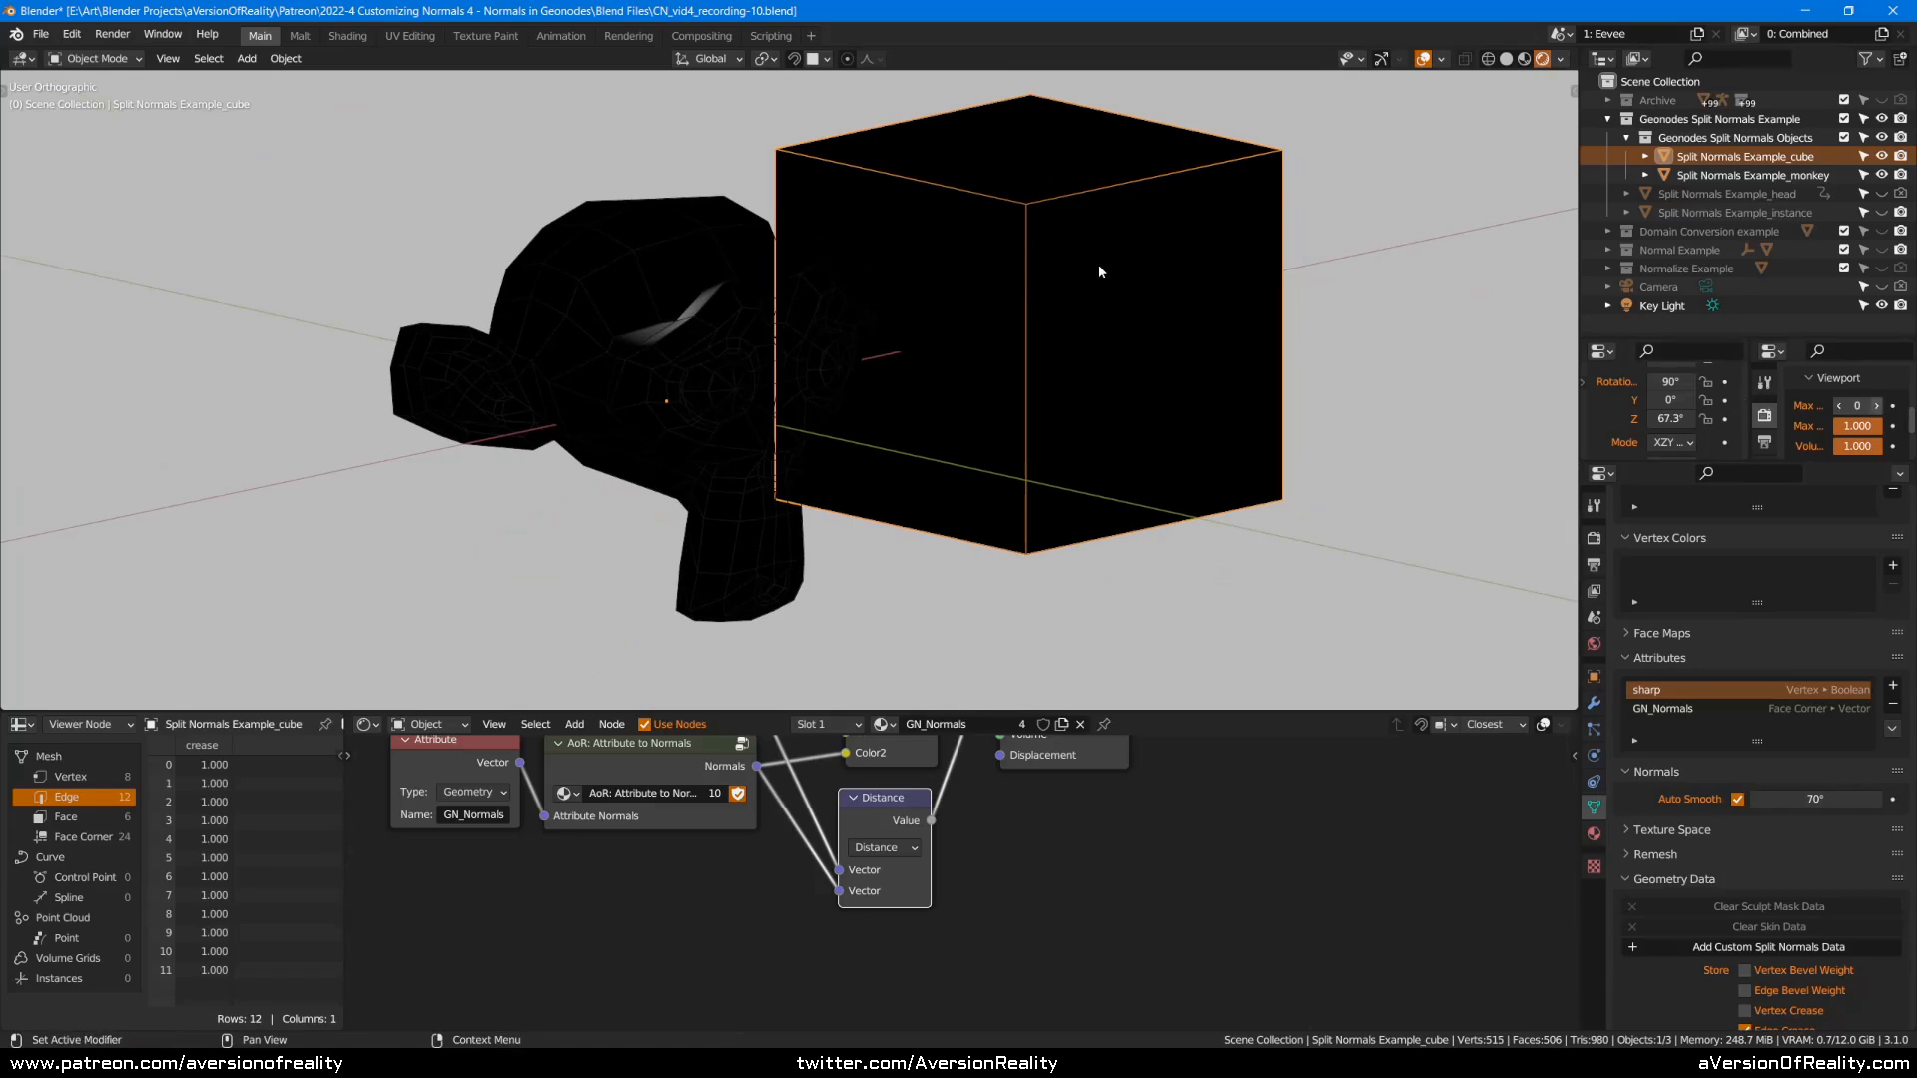
middle_click_drag(1099, 266, 989, 285)
key("alt+shift+z")
middle_click_drag(1210, 821, 1239, 977)
left_click(927, 794, "ctrl+shift")
scroll(991, 441, "down", 1)
middle_click_drag(992, 443, 1338, 425)
scroll(1112, 393, "up", 2)
key("alt+shift+z")
middle_click_drag(1170, 356, 896, 334)
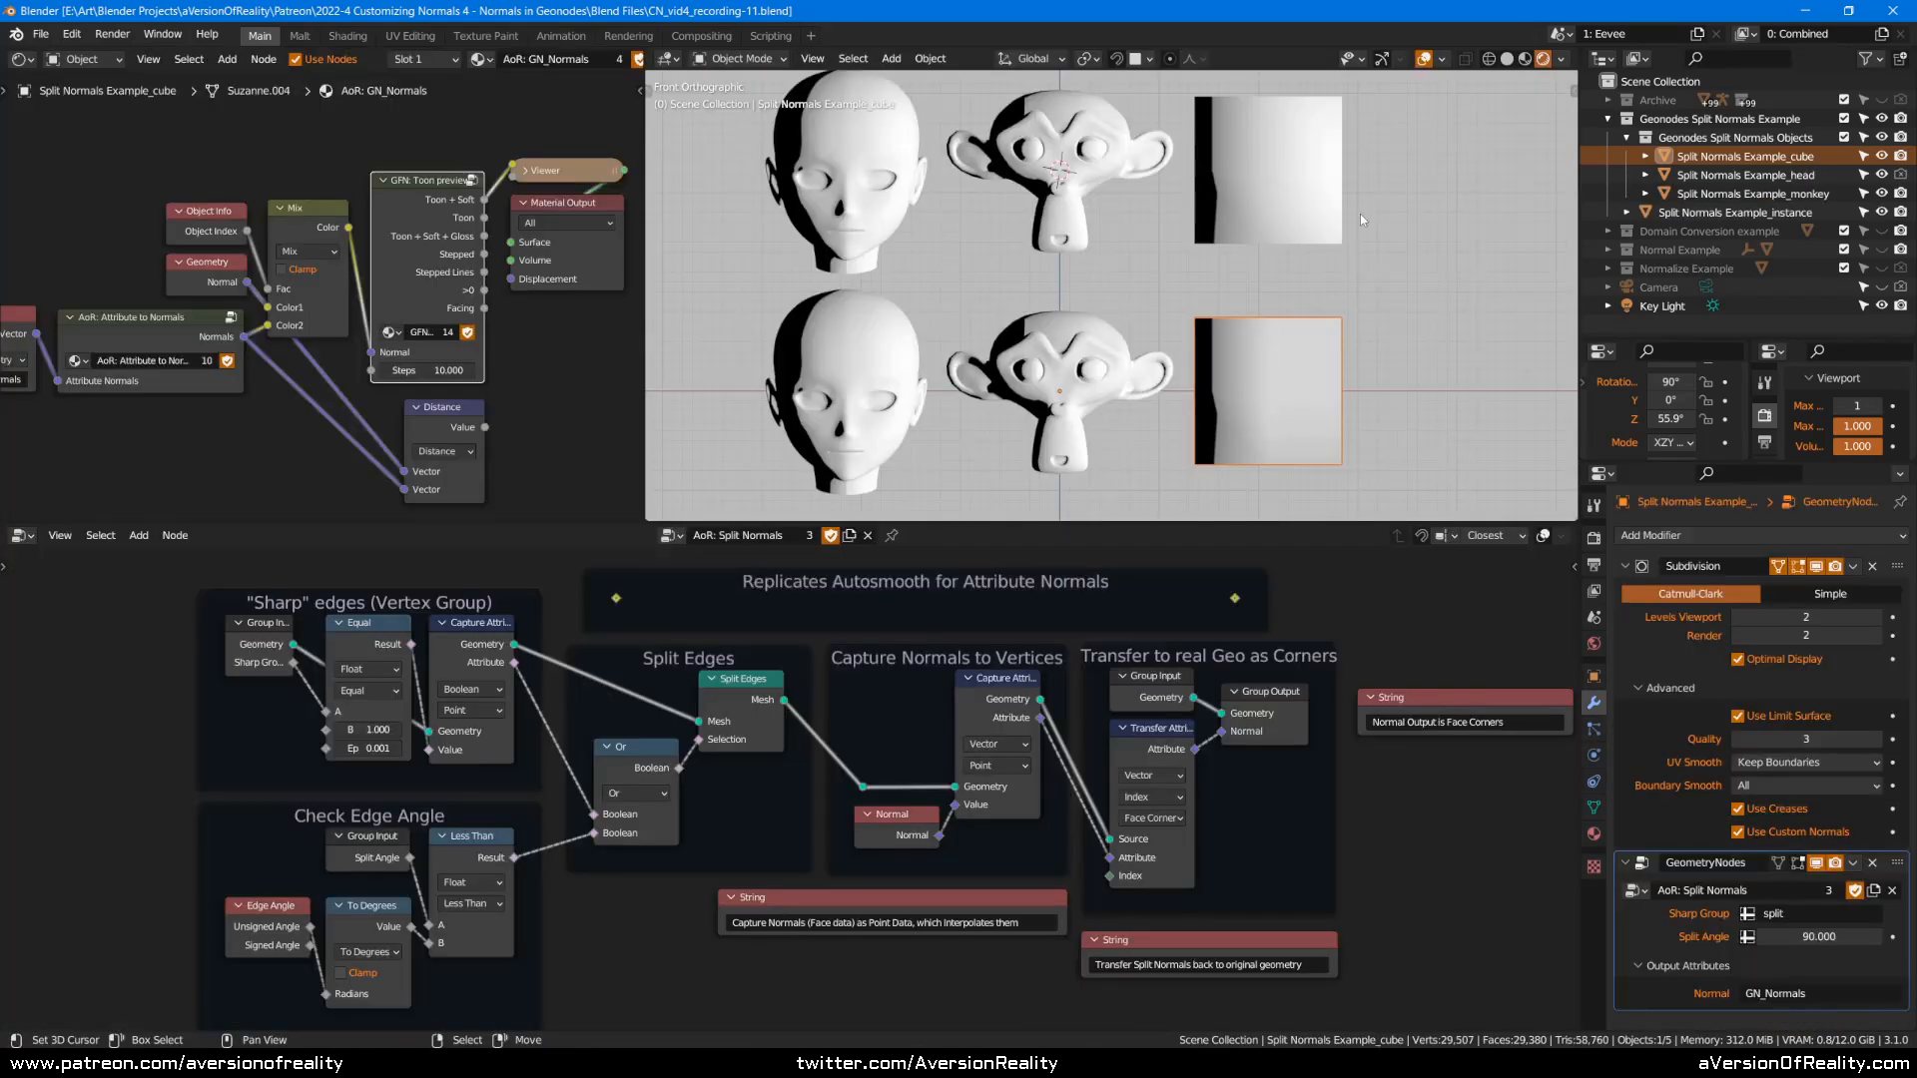
Set the light's Z rotation to 67.7° and view the toon-shaded heads, monkeys and cubes from an angle.
middle_click_drag(1352, 212, 1384, 221, "shift")
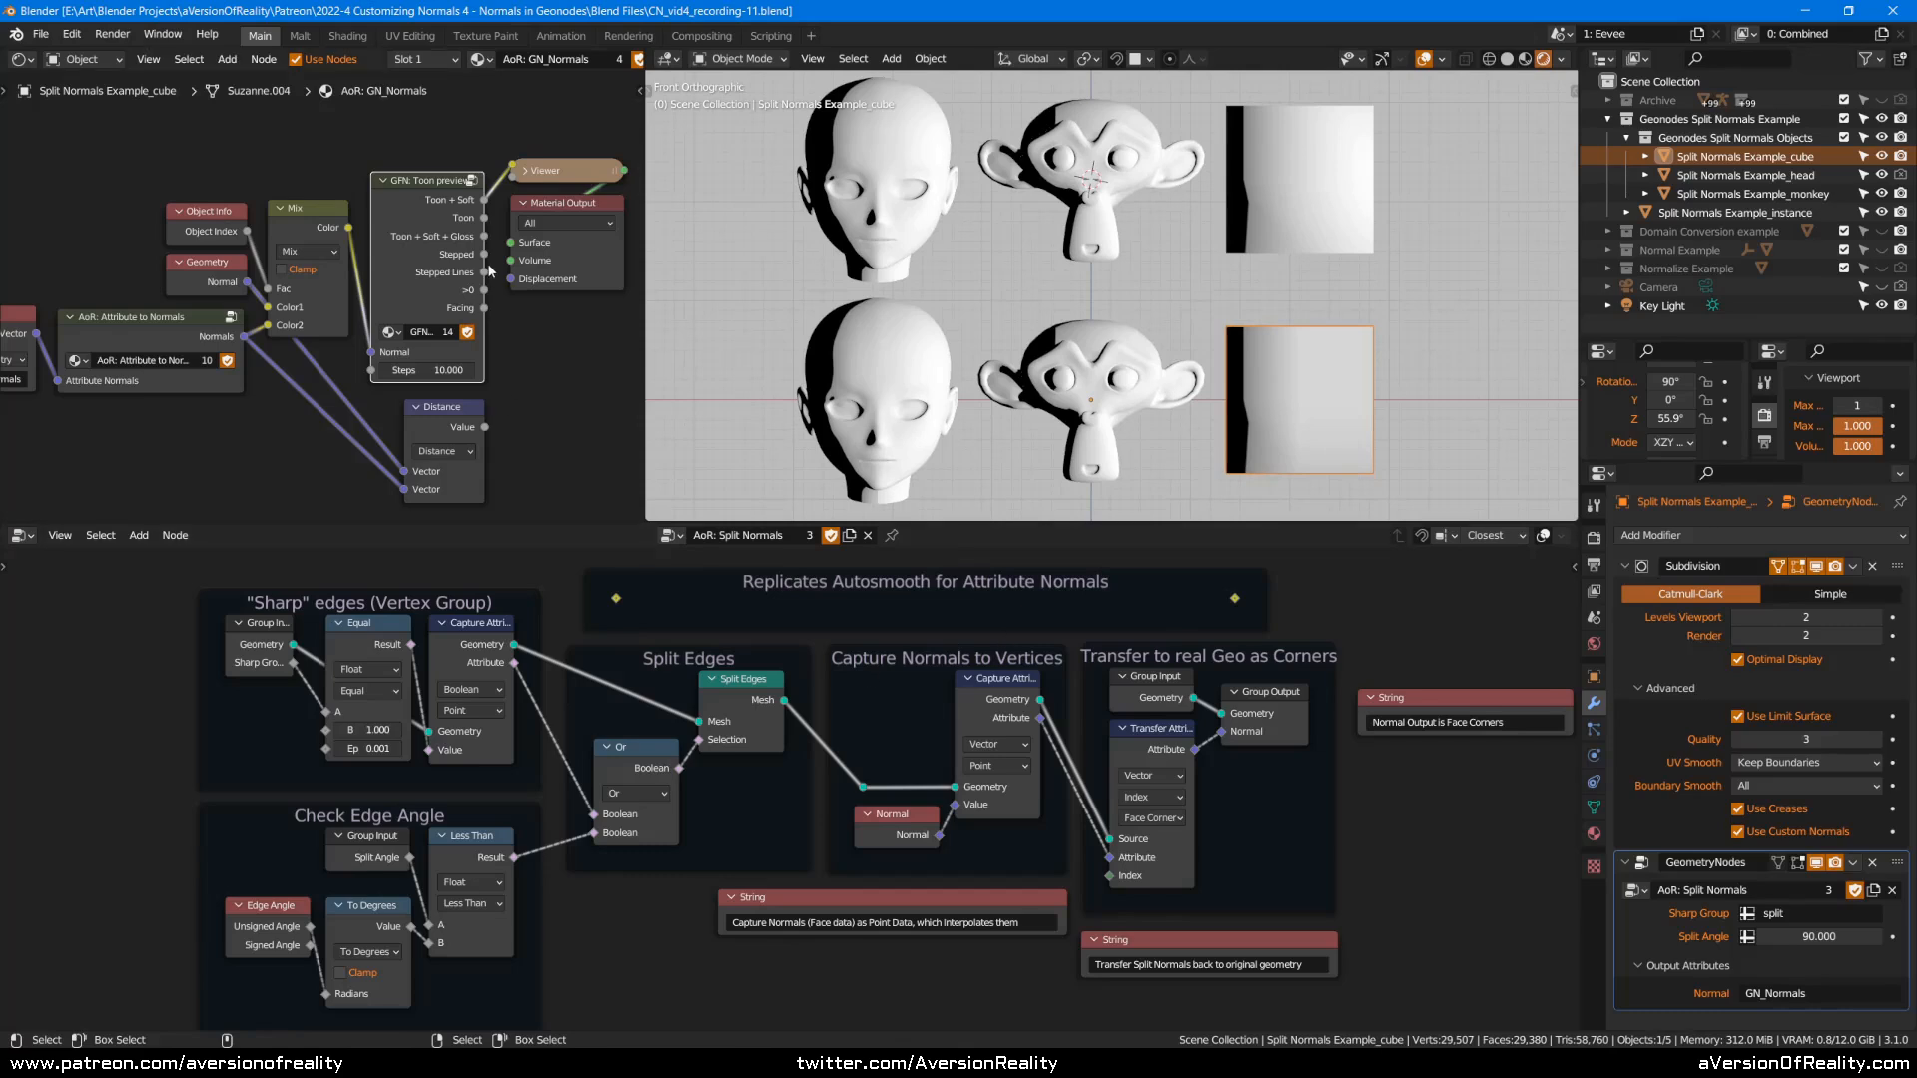
left_click_drag(1661, 420, 1720, 419)
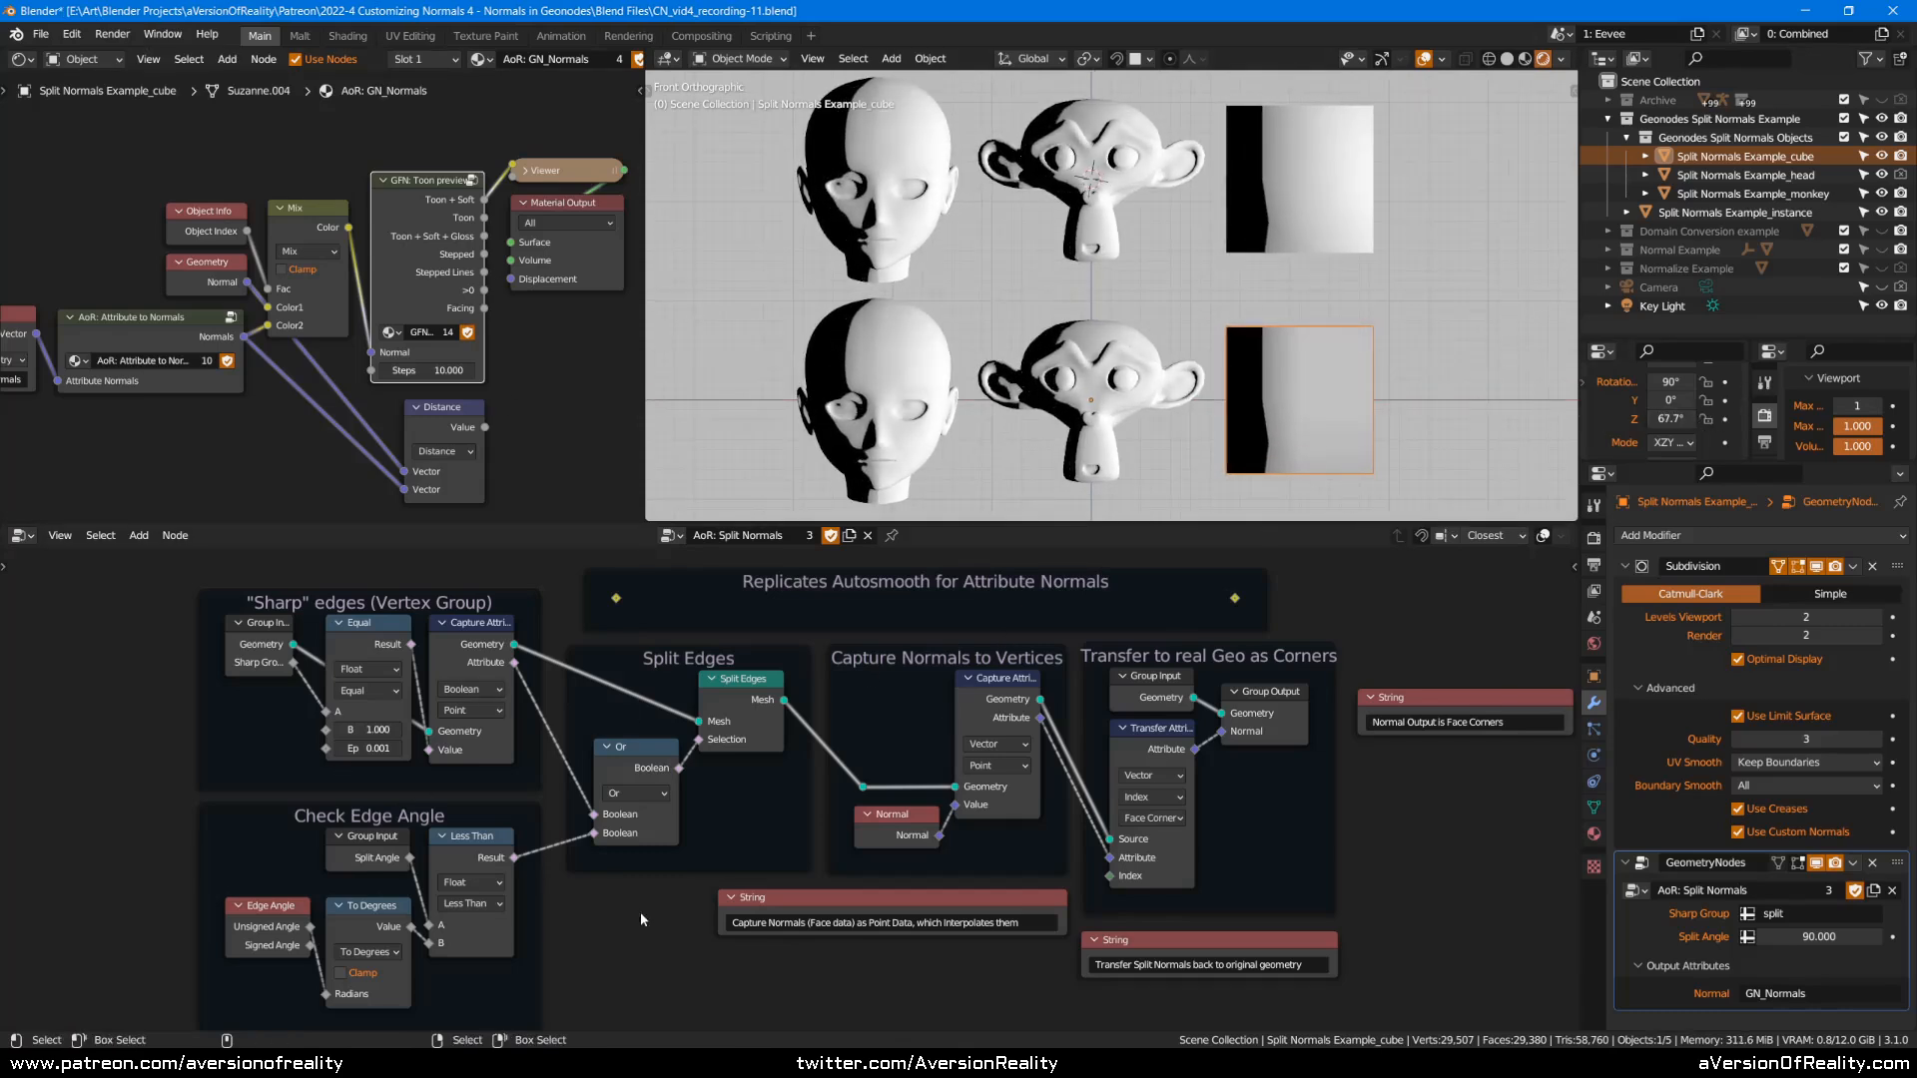
middle_click_drag(1365, 317, 1356, 308, "shift")
middle_click_drag(1398, 174, 1164, 167)
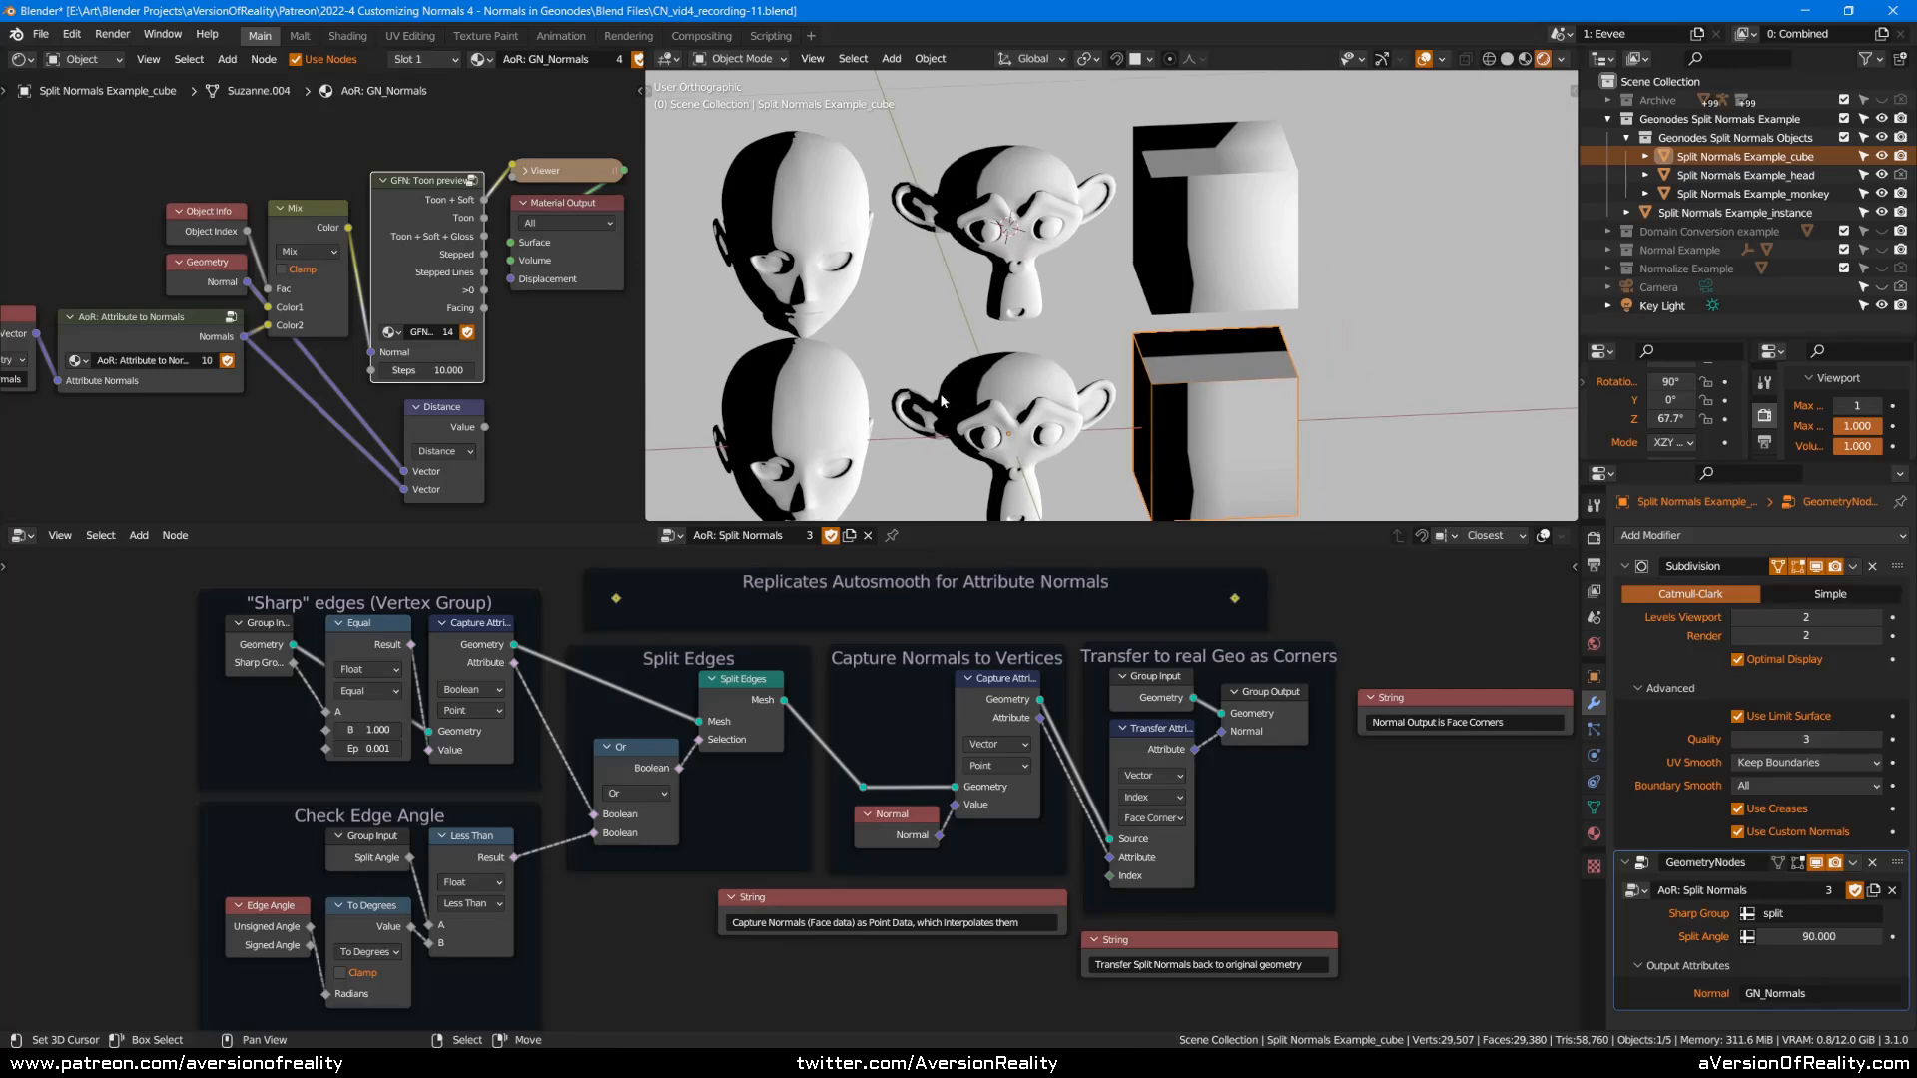
Preview the Distance node's output on the objects and inspect the differences on the cubes.
left_click(446, 429, "ctrl+shift")
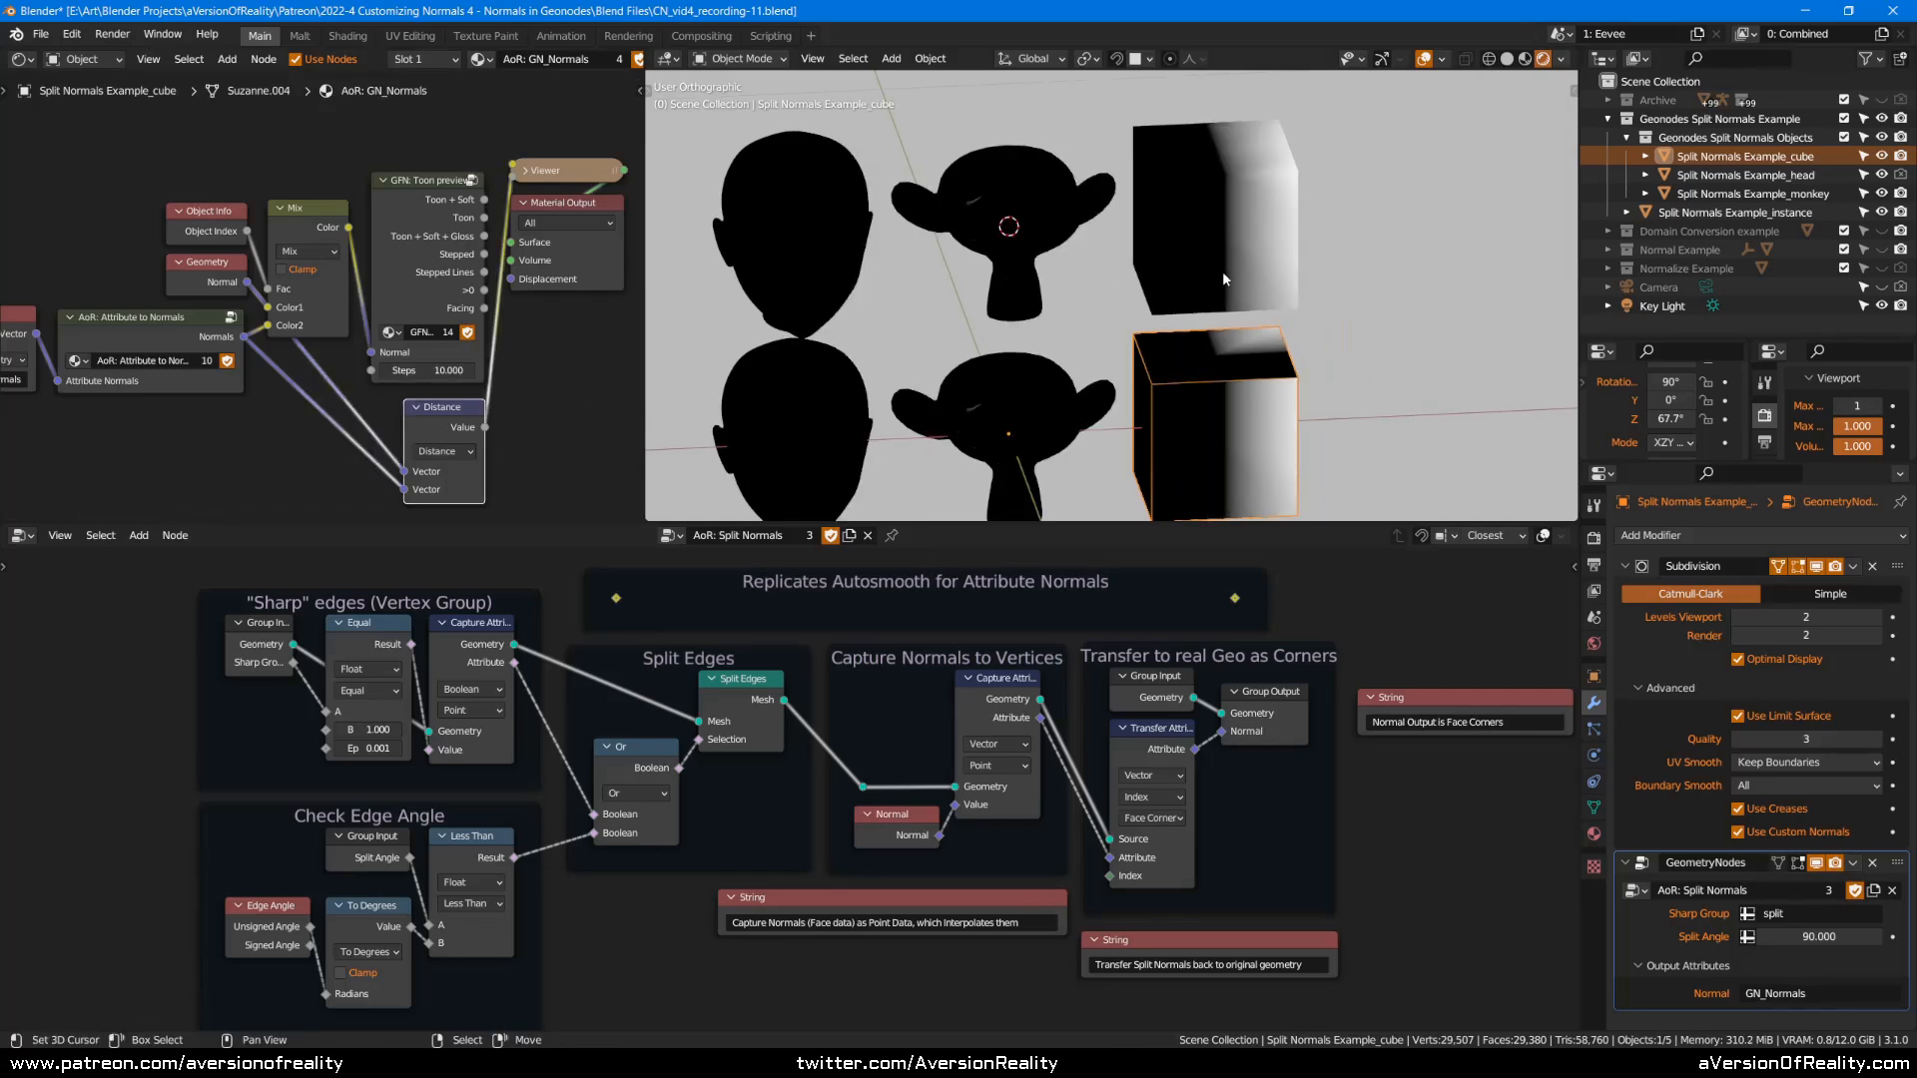
middle_click_drag(1272, 427, 1155, 172)
scroll(1259, 250, "up", 2)
Lower the viewport's Simplify max subdivision one level, restore it to 1, and save the file from the front view.
left_click(1839, 406)
left_click(1878, 407)
middle_click_drag(1346, 355, 1251, 321, "shift")
key("KP_1")
scroll(1250, 320, "up", 1)
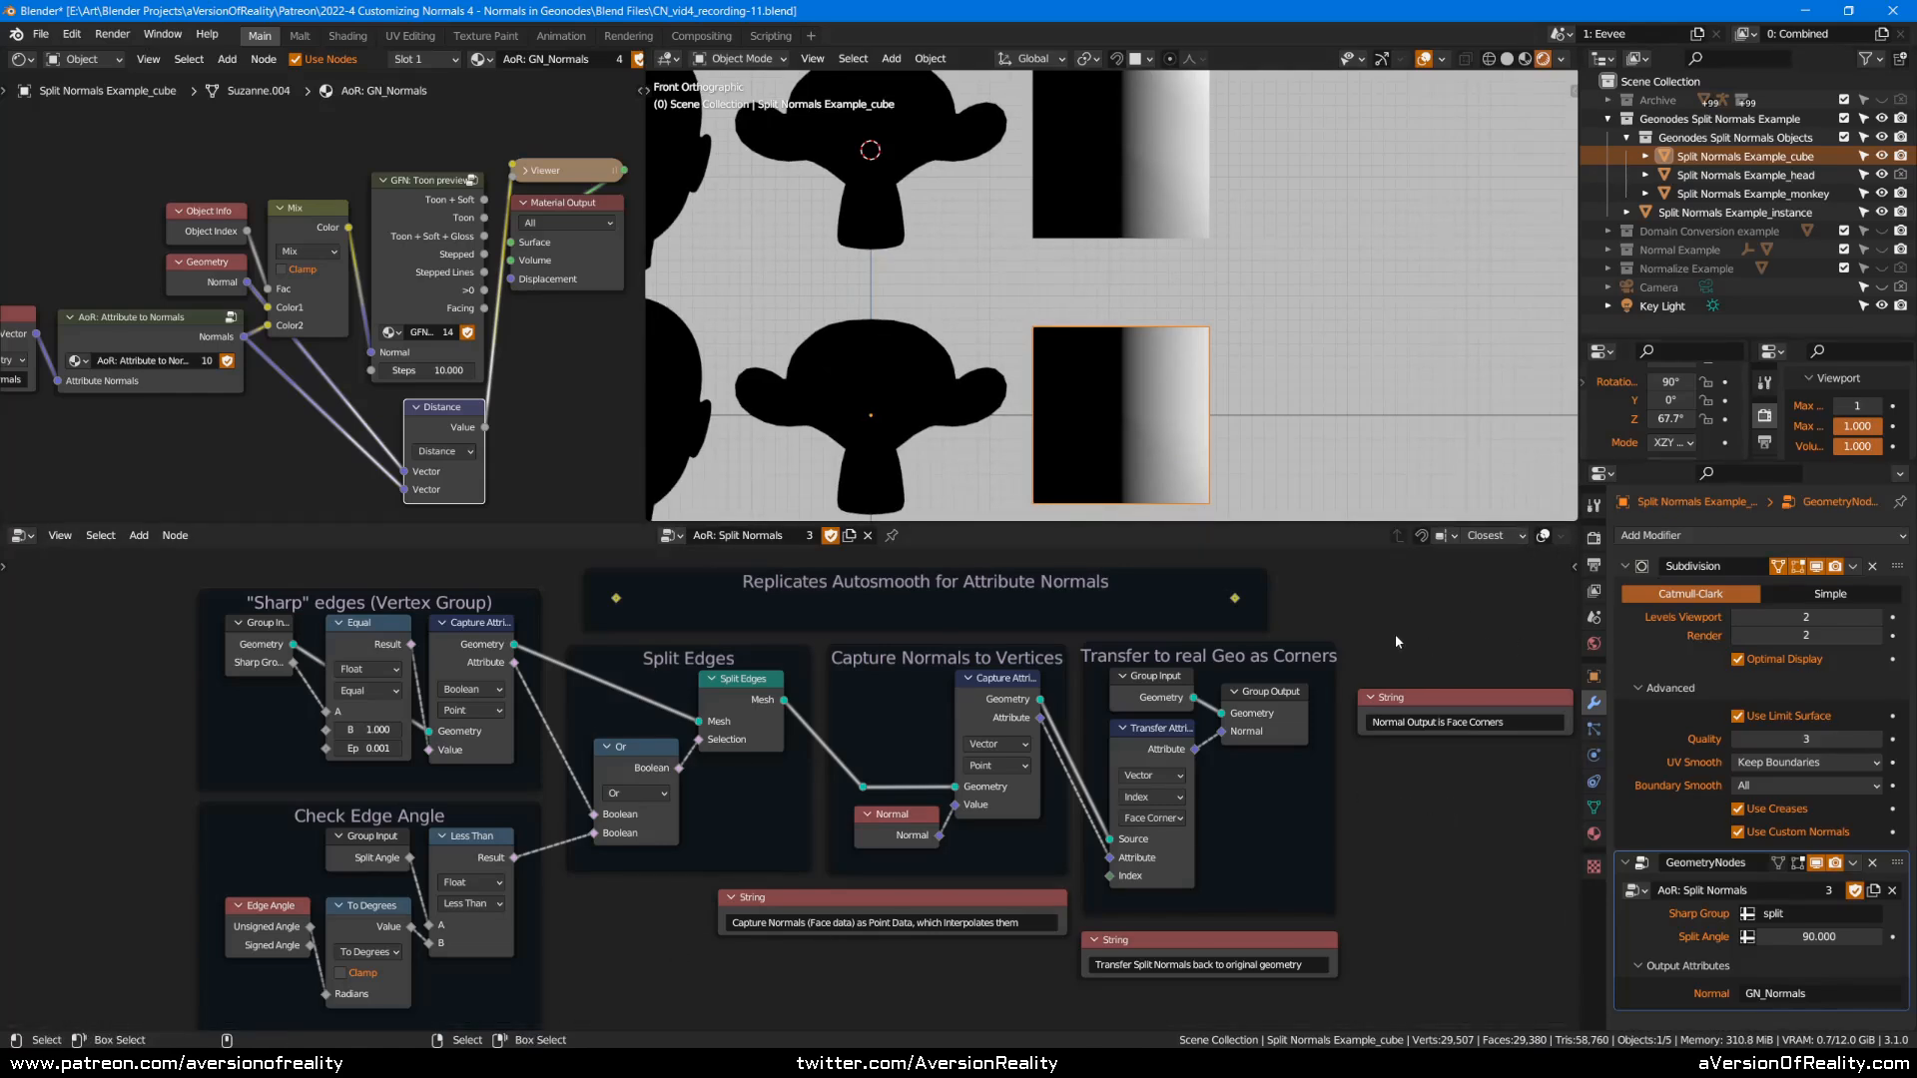
key("ctrl+s")
Try the cube's Subdivision modifier without Use Limit Surface to compare the normals, and re-enable the option.
scroll(1258, 266, "up", 2)
middle_click_drag(1257, 266, 1339, 340)
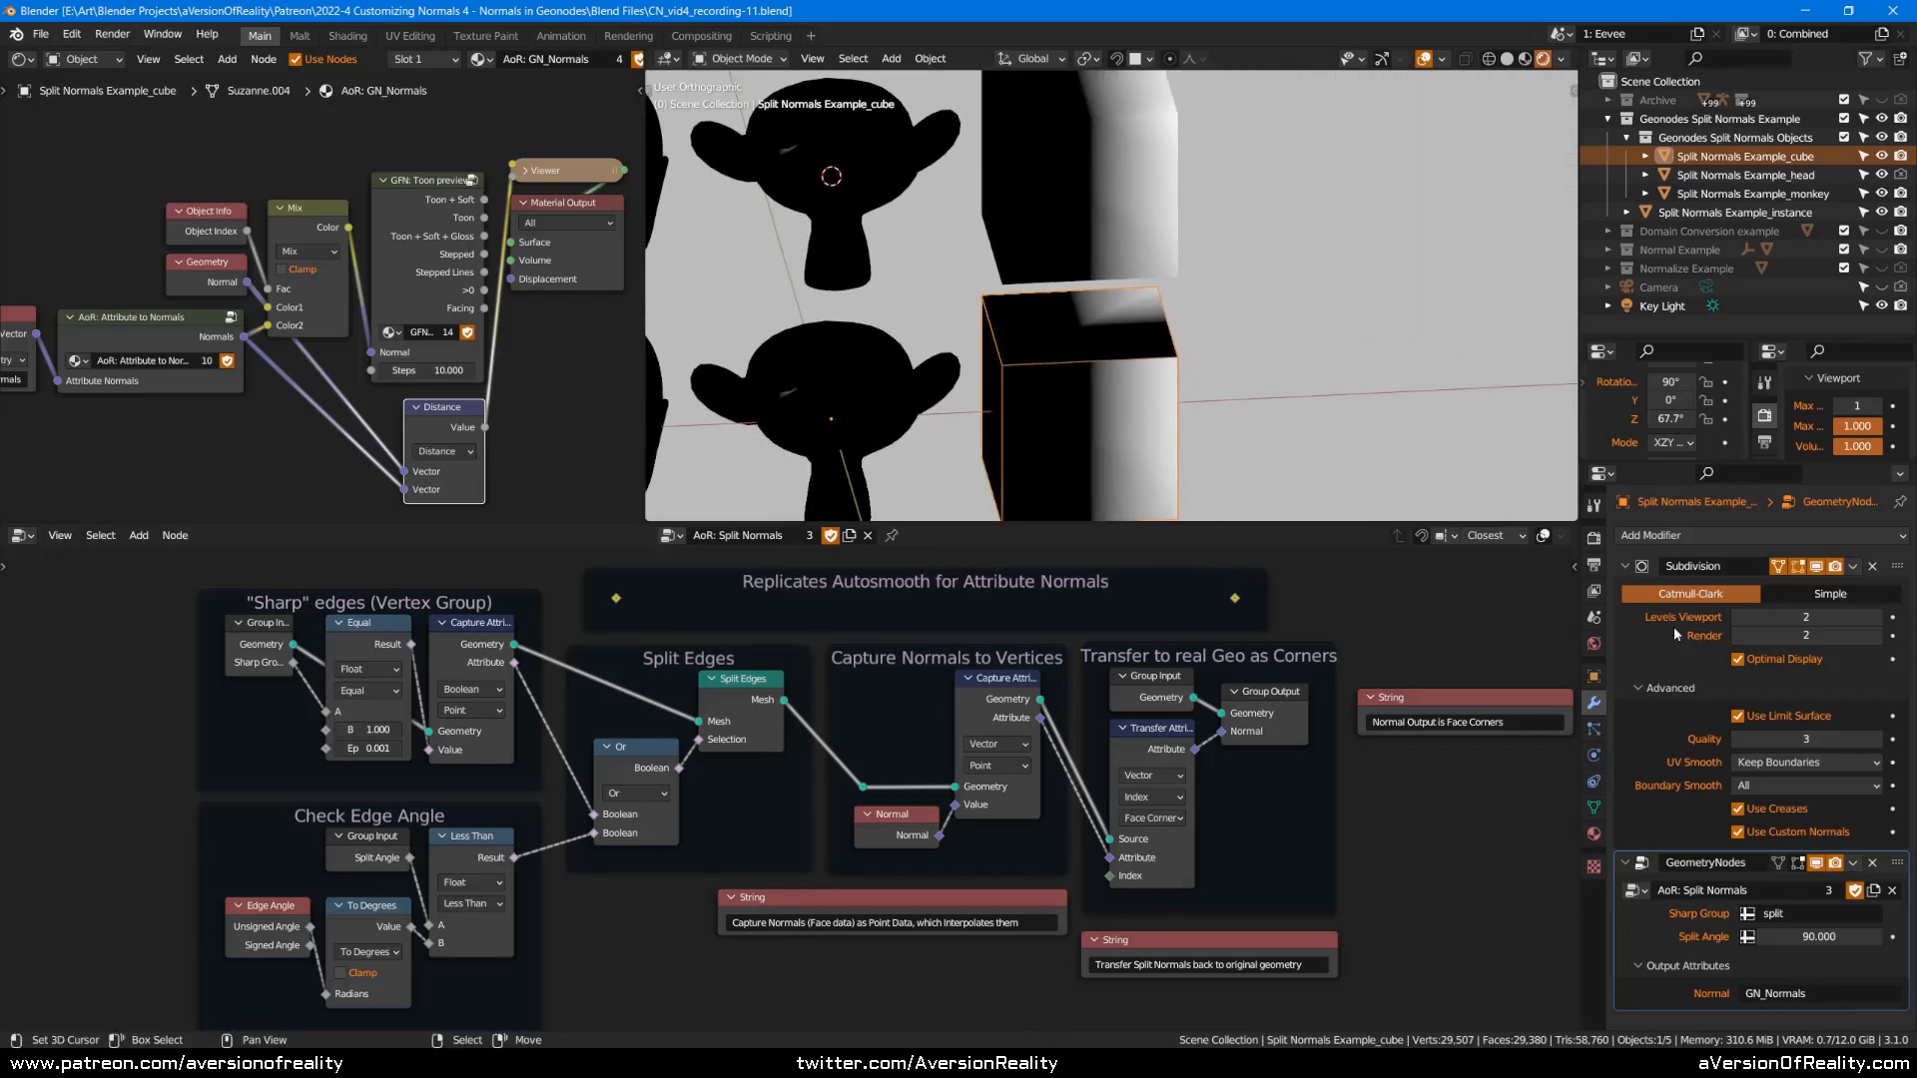
left_click(1738, 717)
middle_click_drag(1303, 267, 1317, 254)
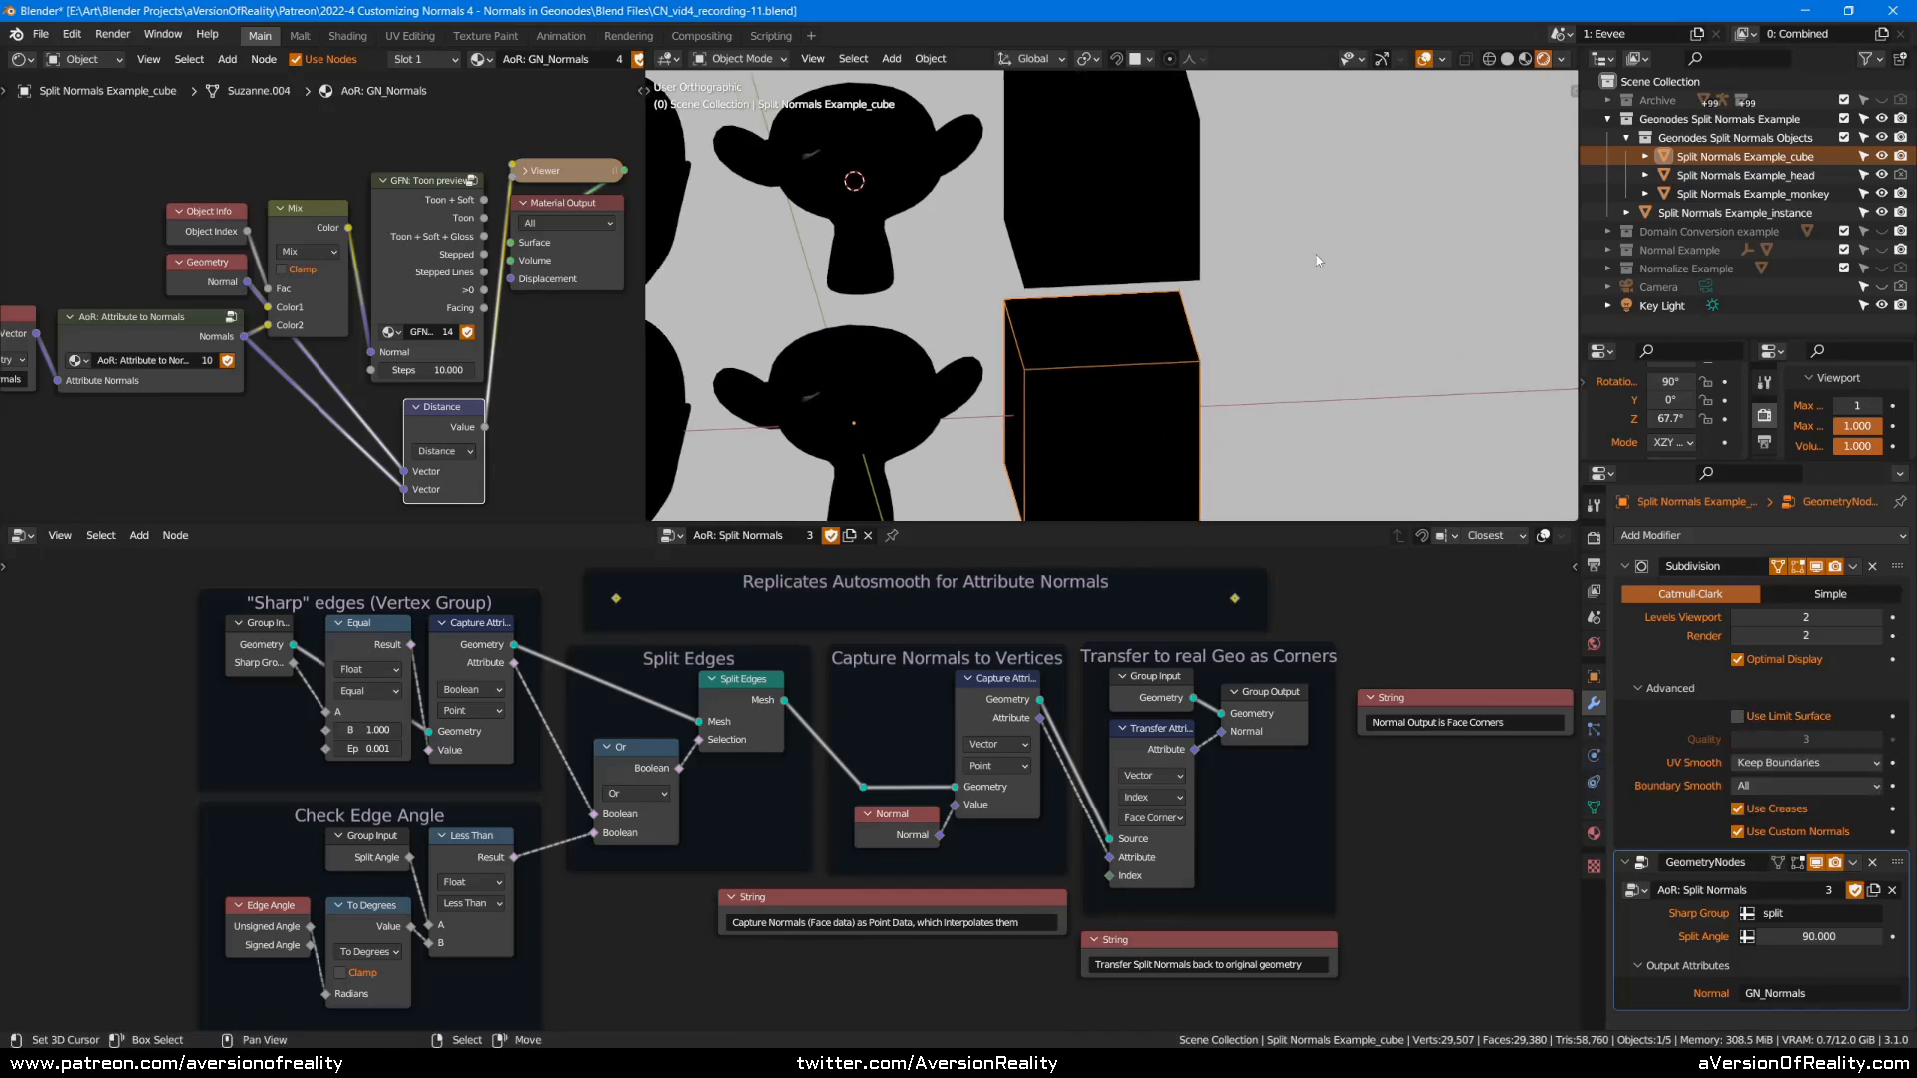
left_click(1740, 717)
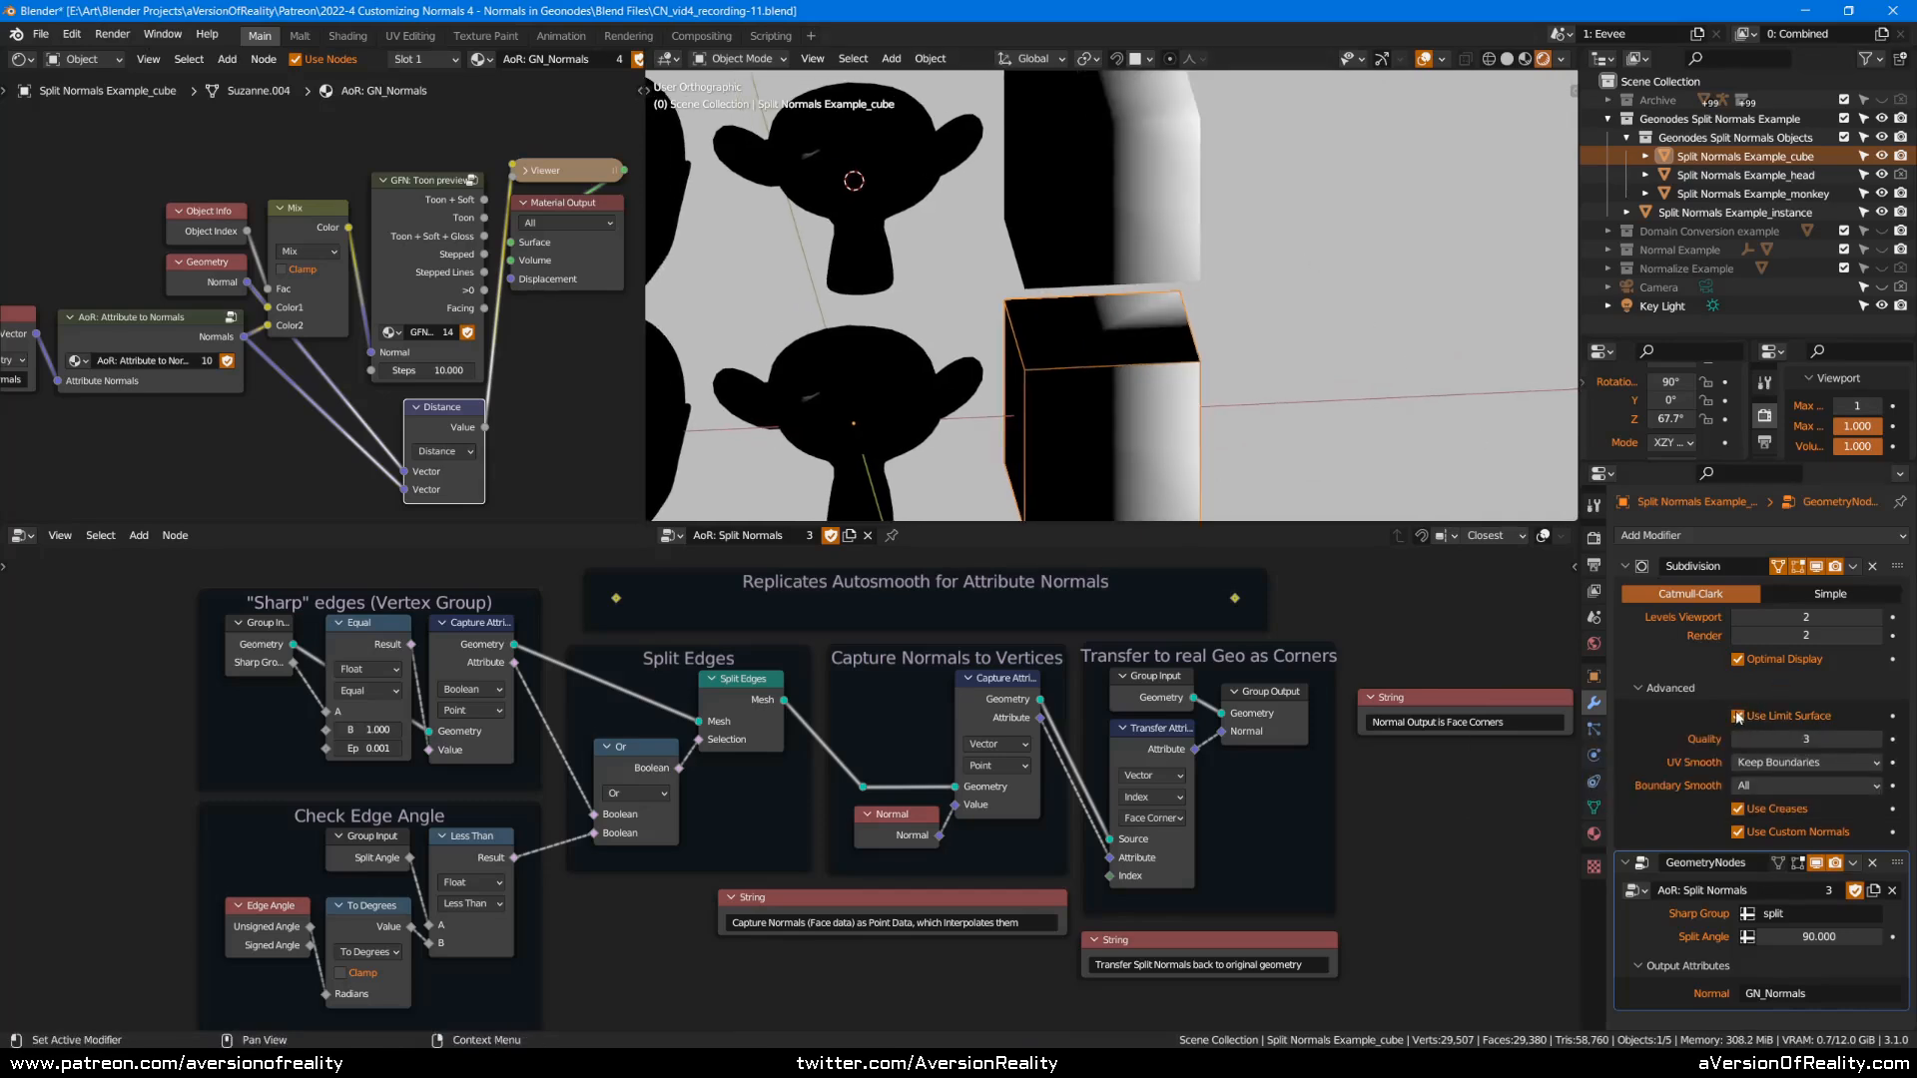
left_click(1742, 719)
left_click(1738, 717)
Set the cube's Auto Smooth angle to 90.1° in its mesh normals settings.
middle_click_drag(1210, 390, 1266, 317)
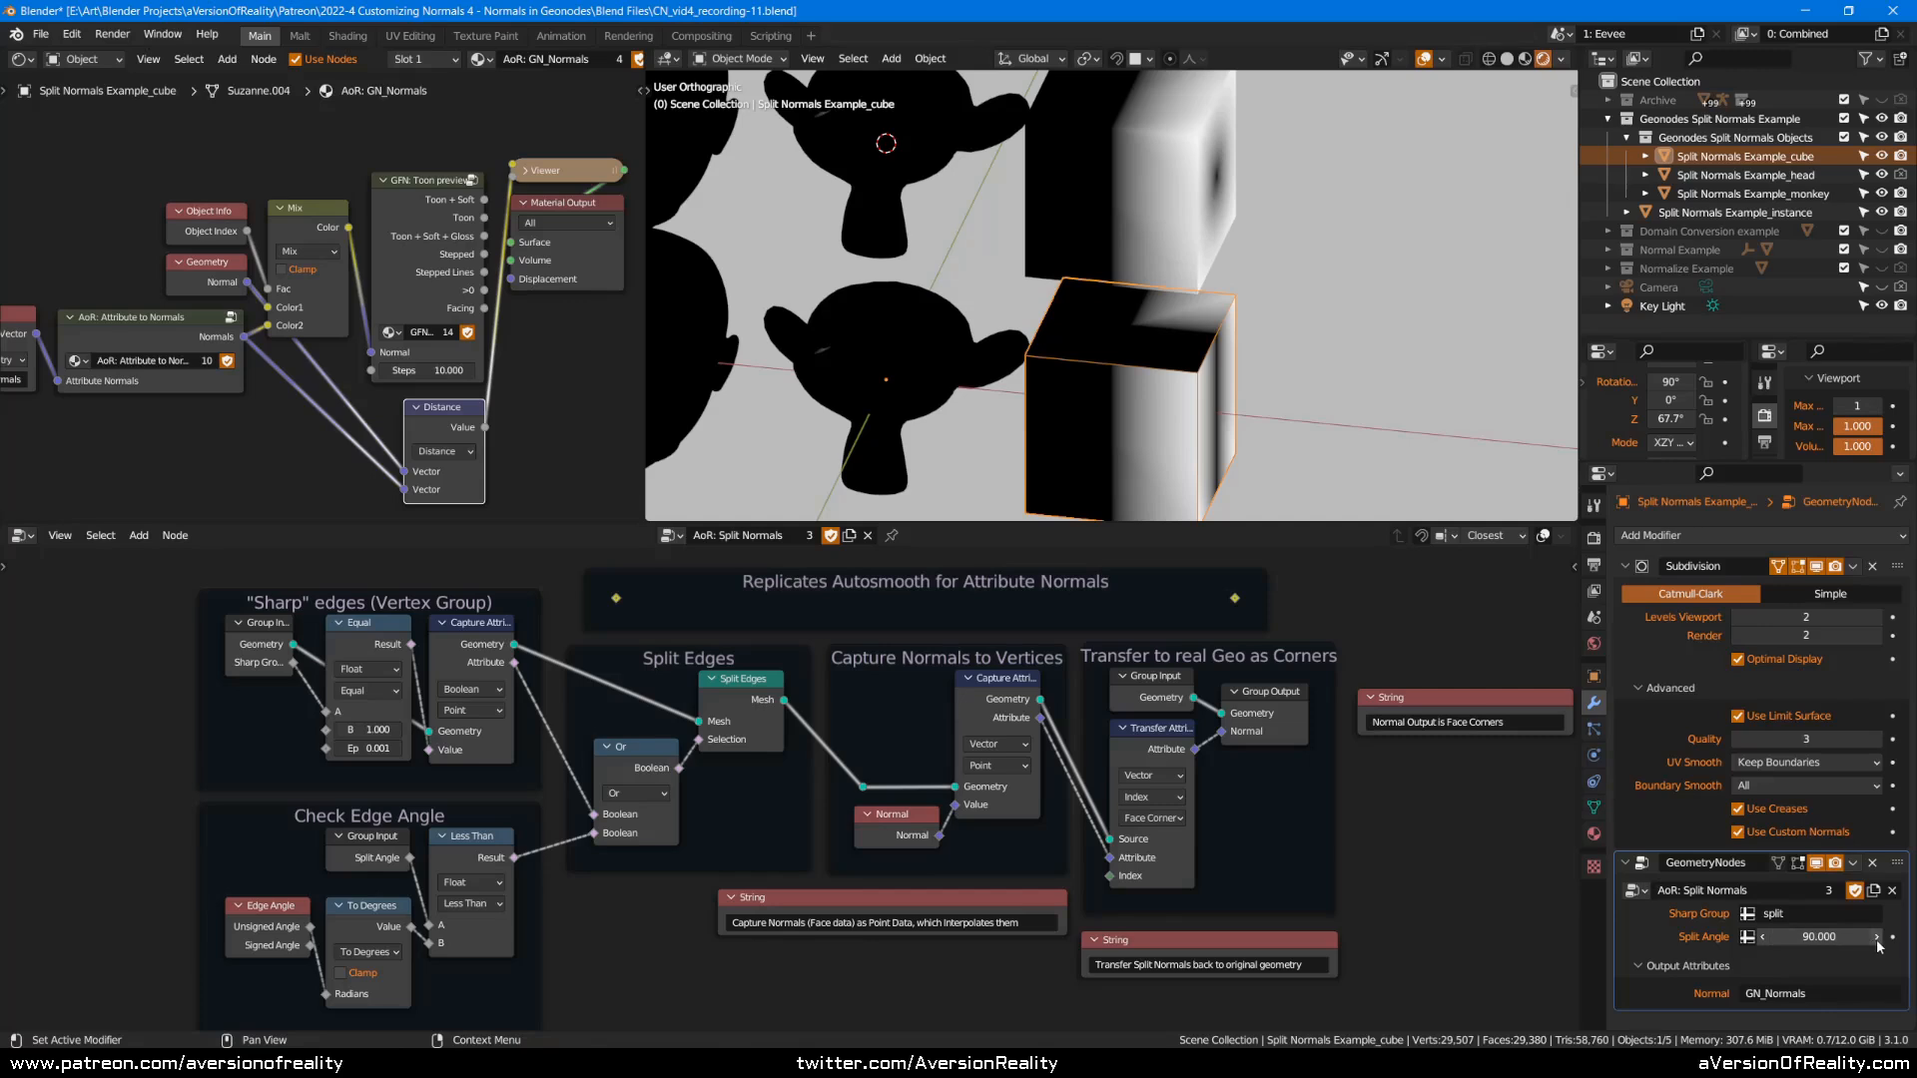
left_click(1595, 809)
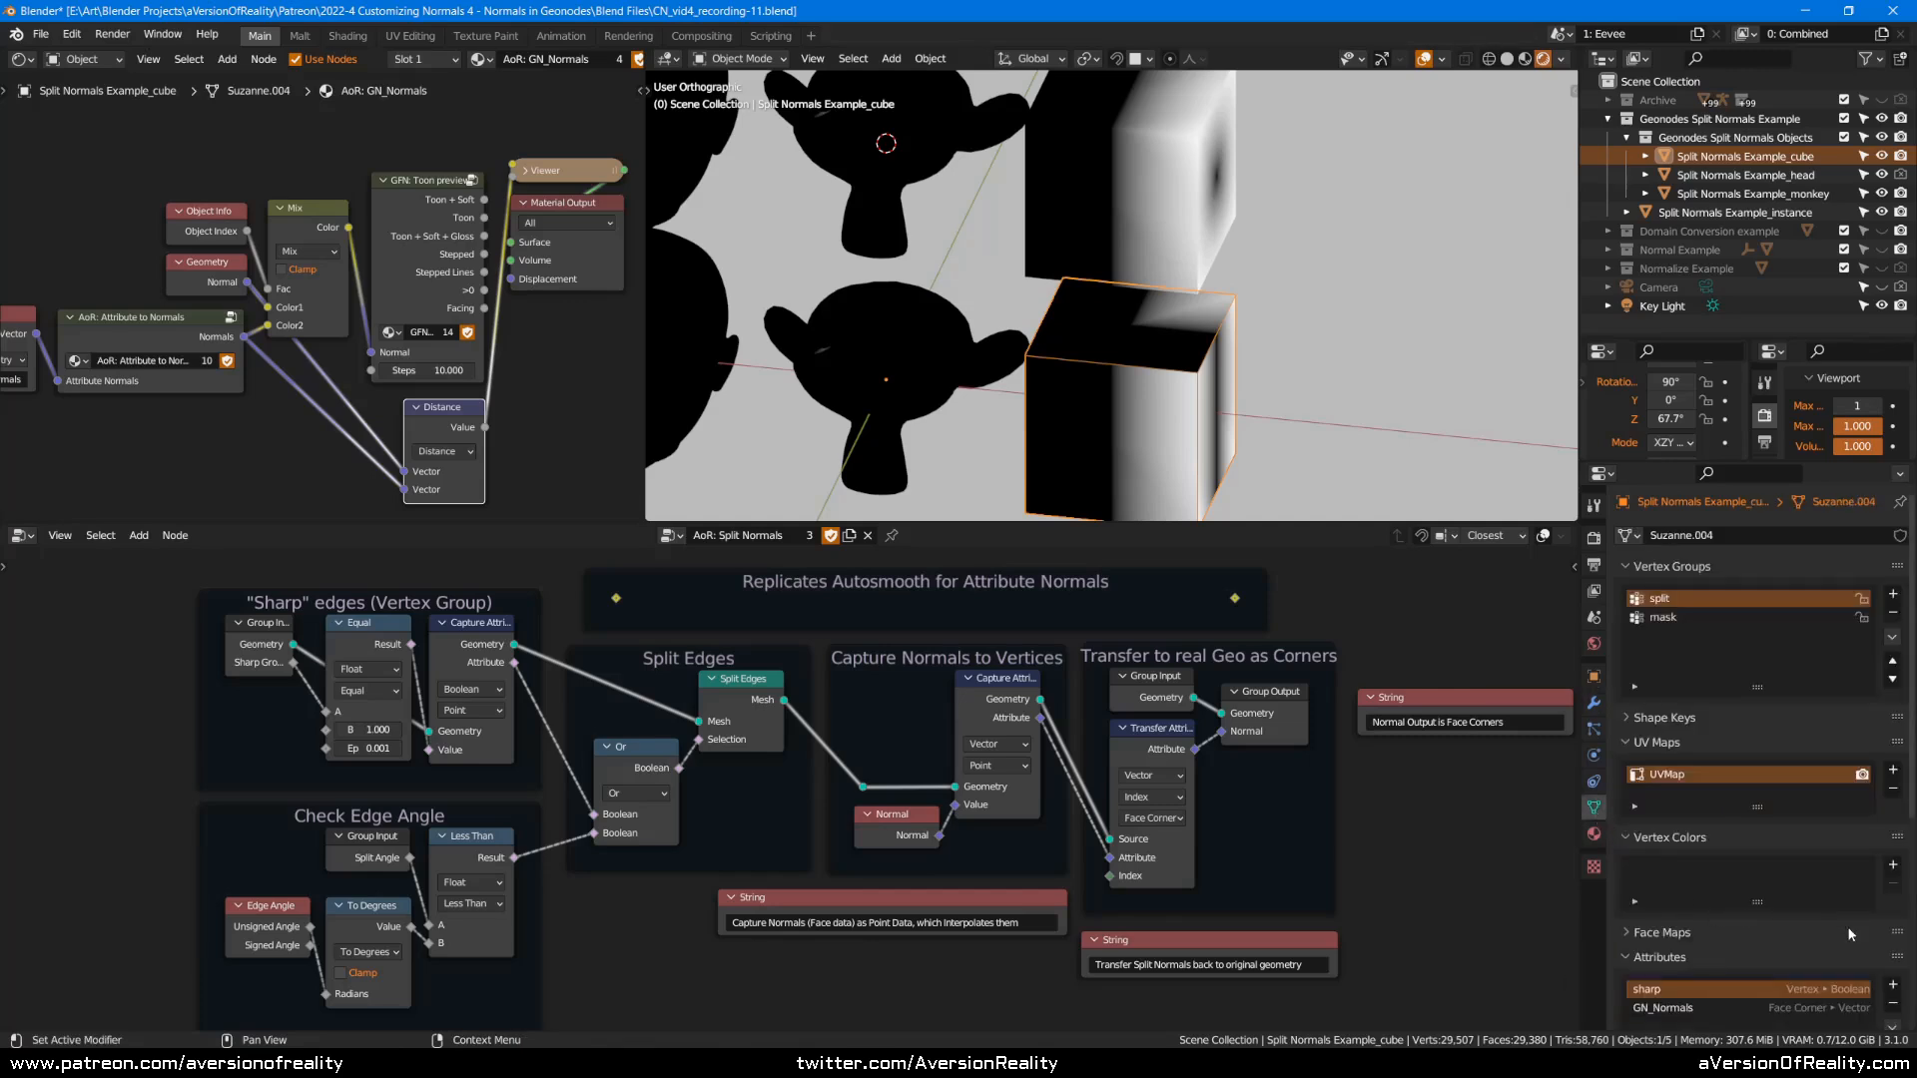
scroll(1745, 918, "down", 5)
left_click(1879, 926)
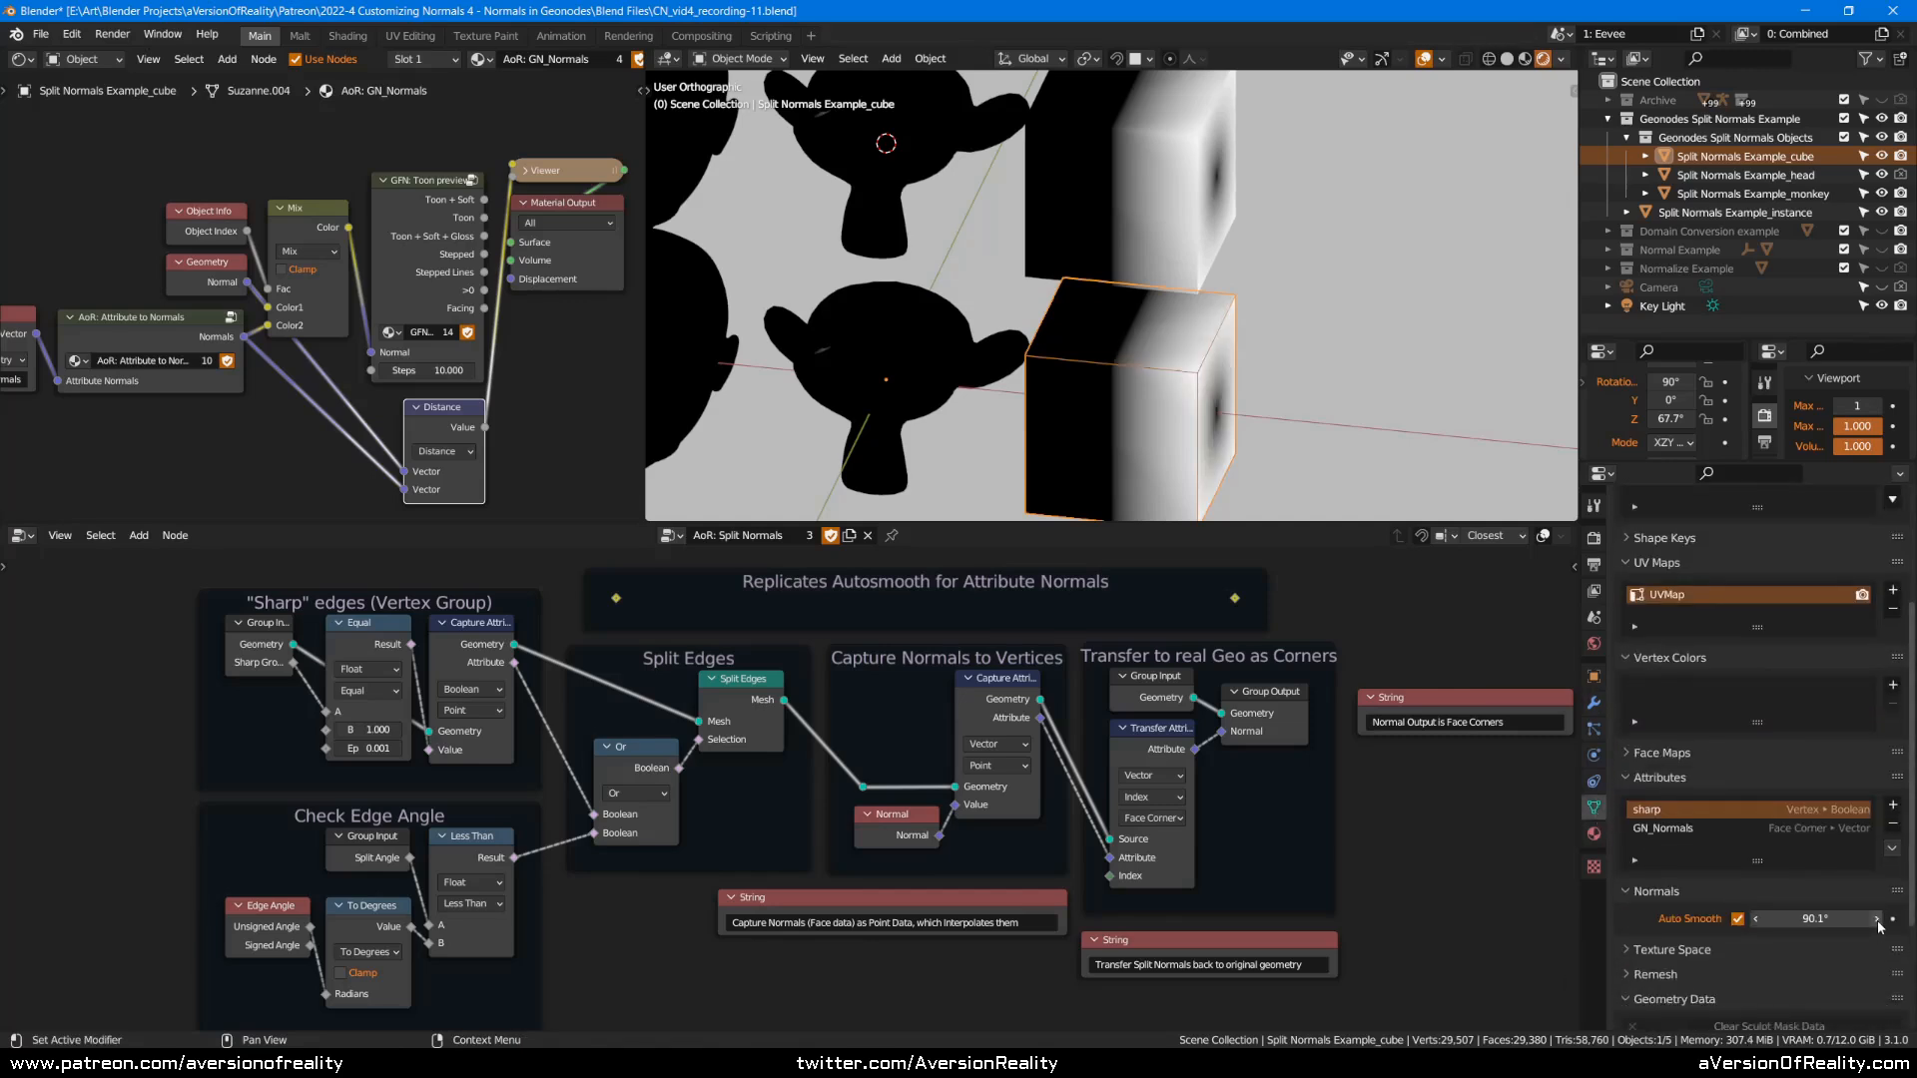
Try Split Angles of 90.010 and 90.001 in the cube's GeometryNodes modifier and compare the cubes.
scroll(1182, 322, "down", 2)
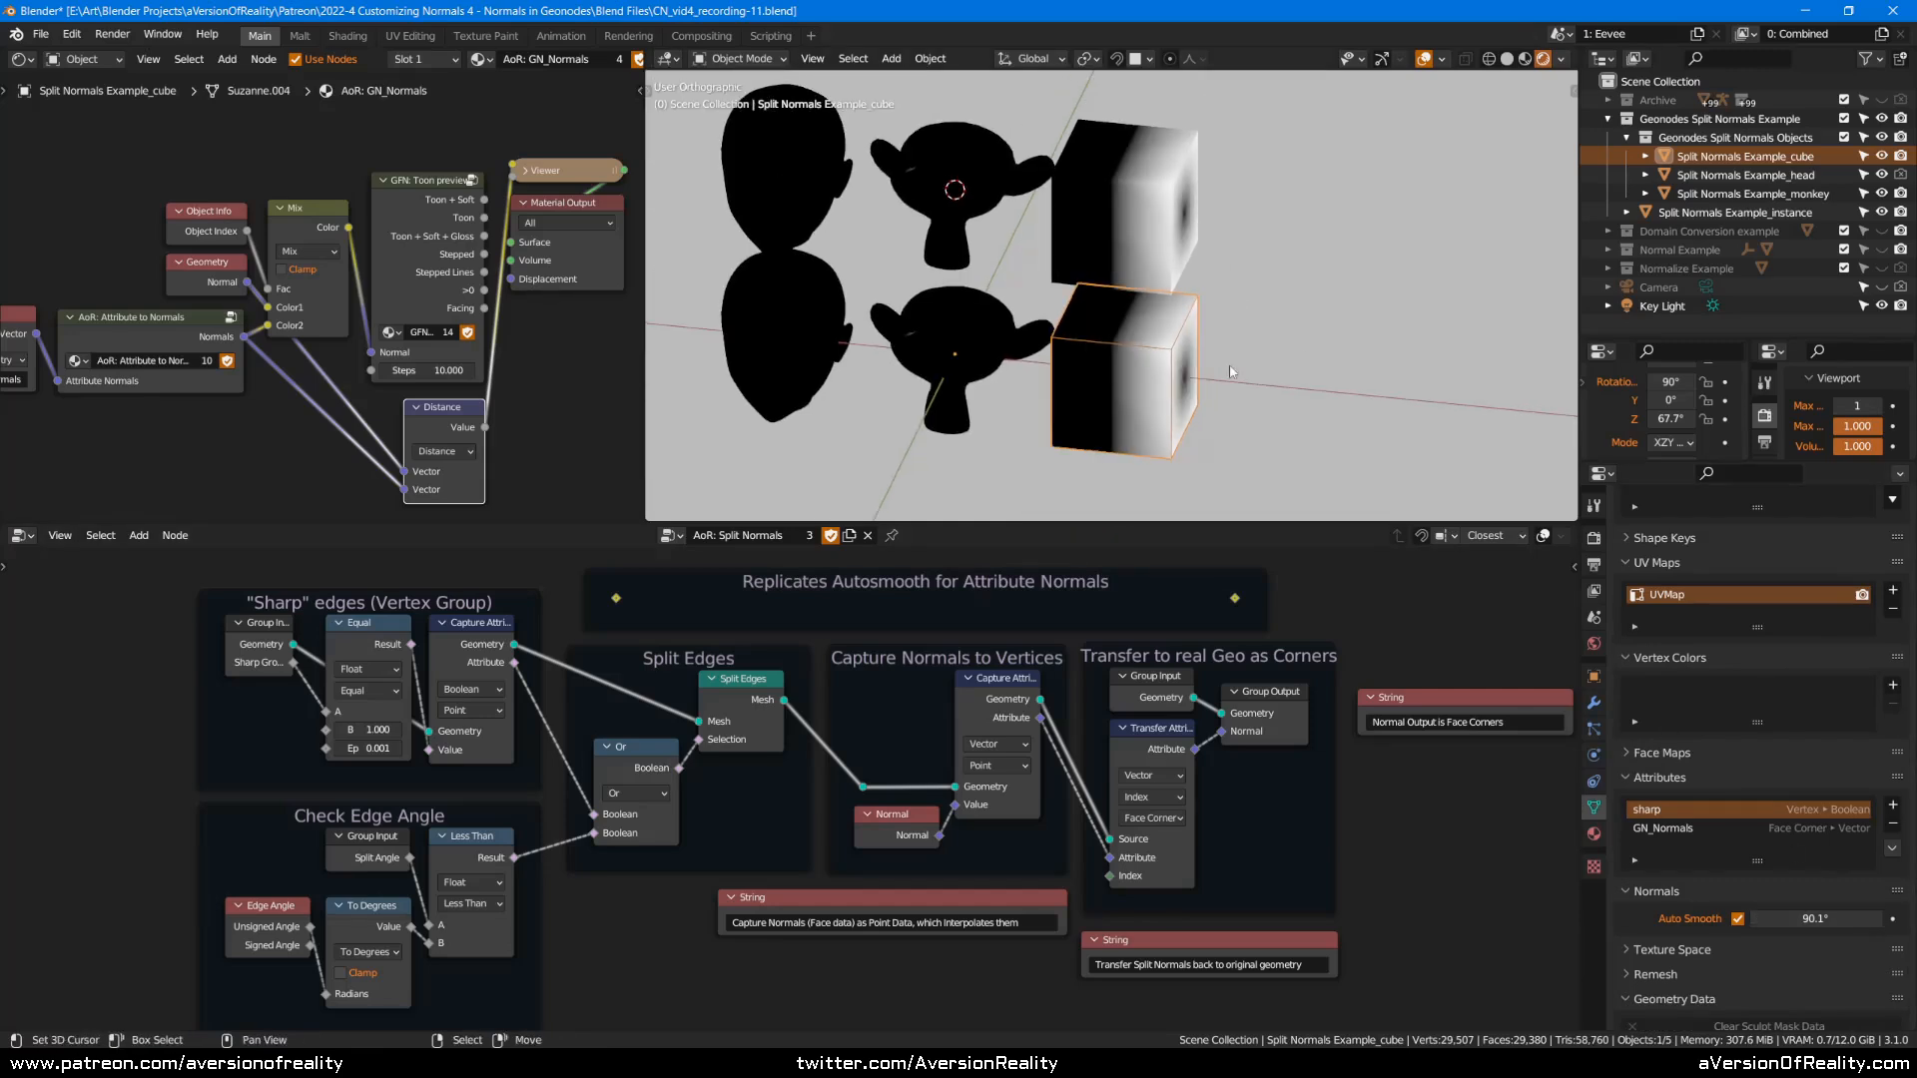
left_click(1595, 702)
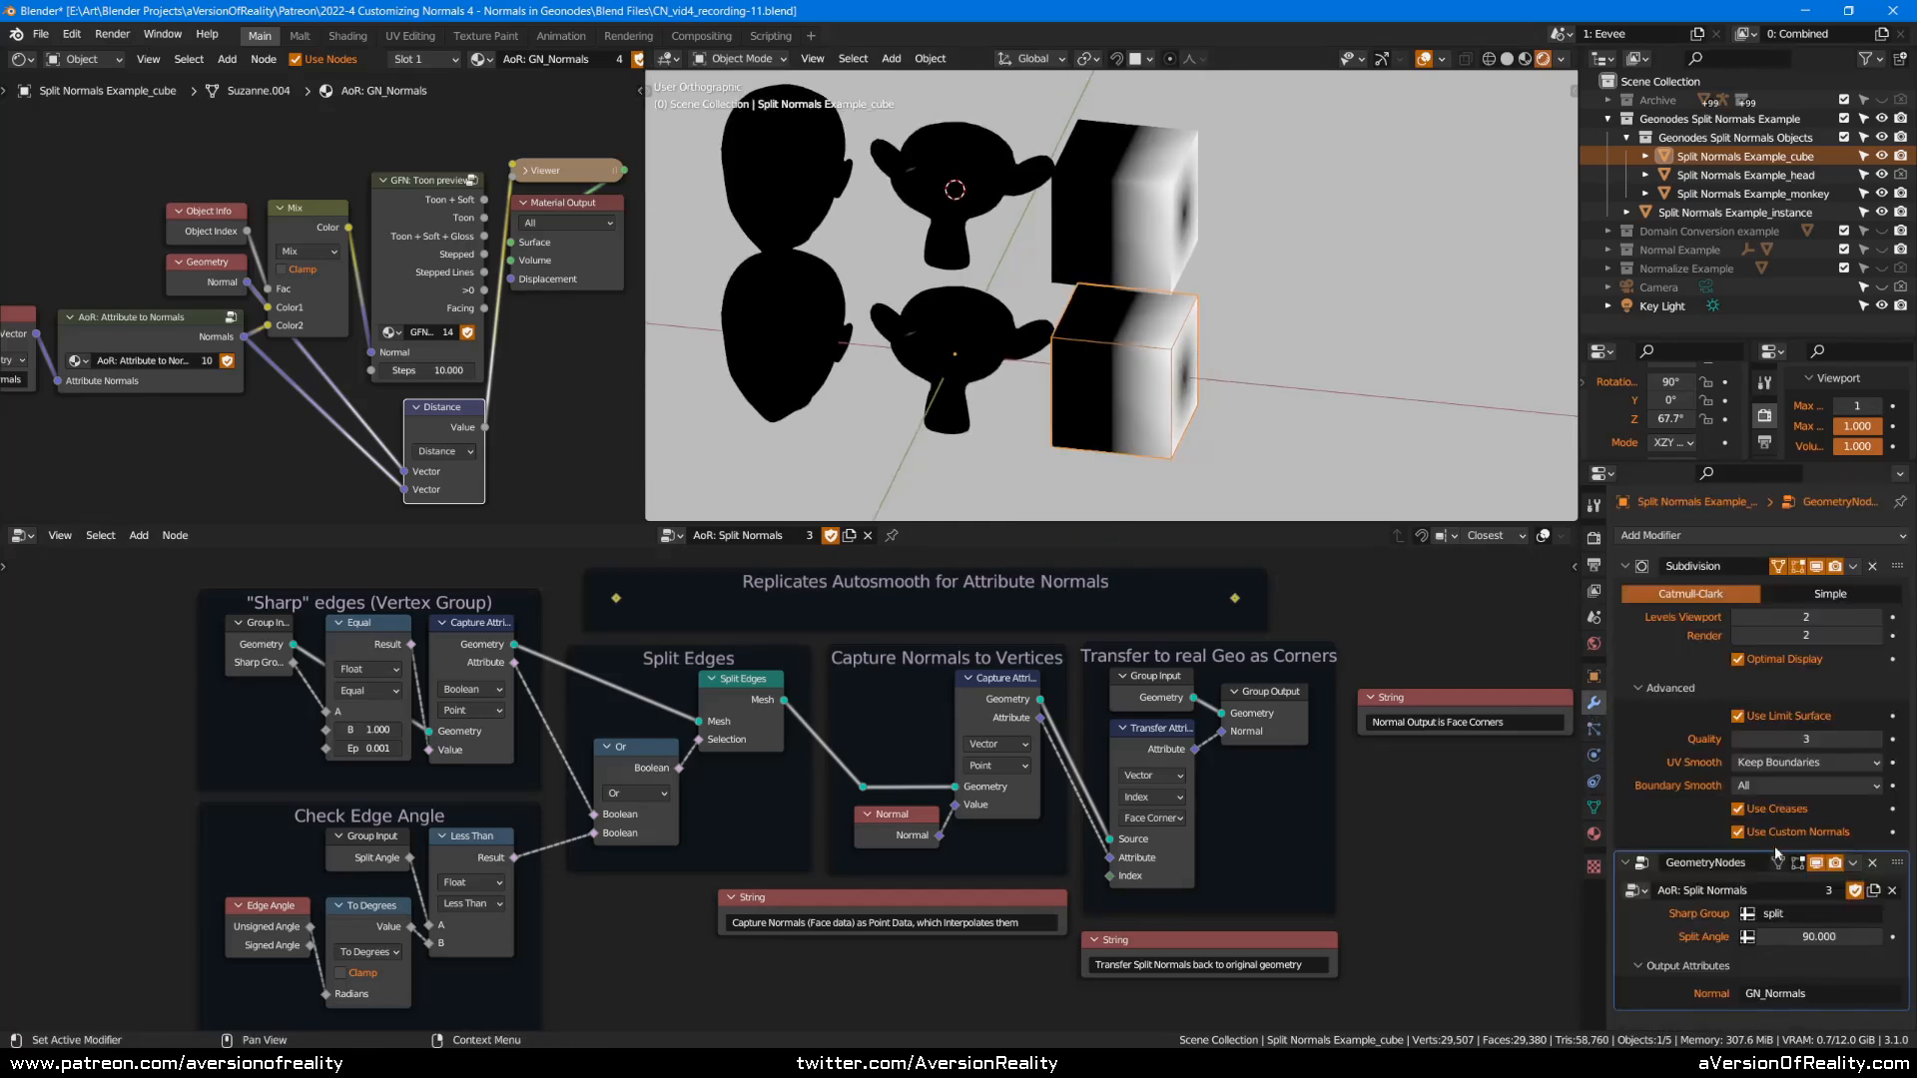
left_click(1878, 936)
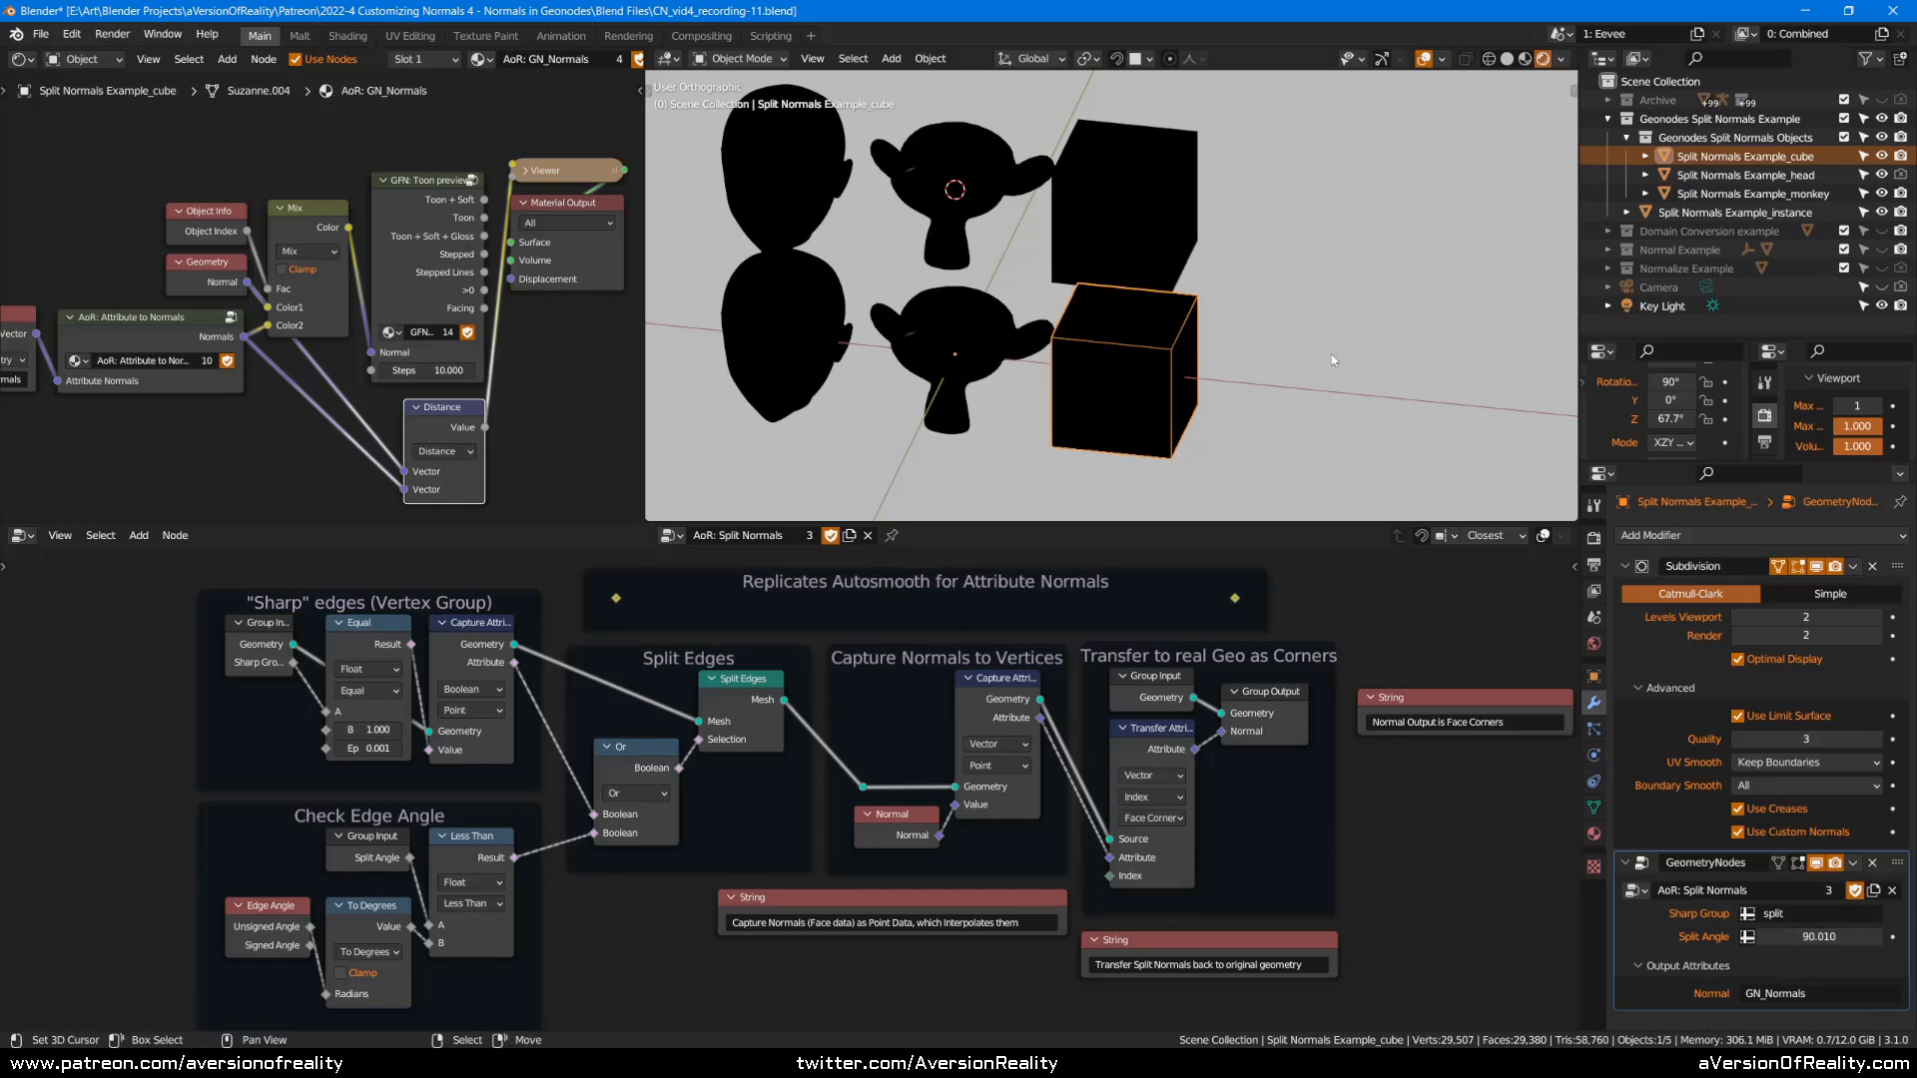
left_click(1827, 937)
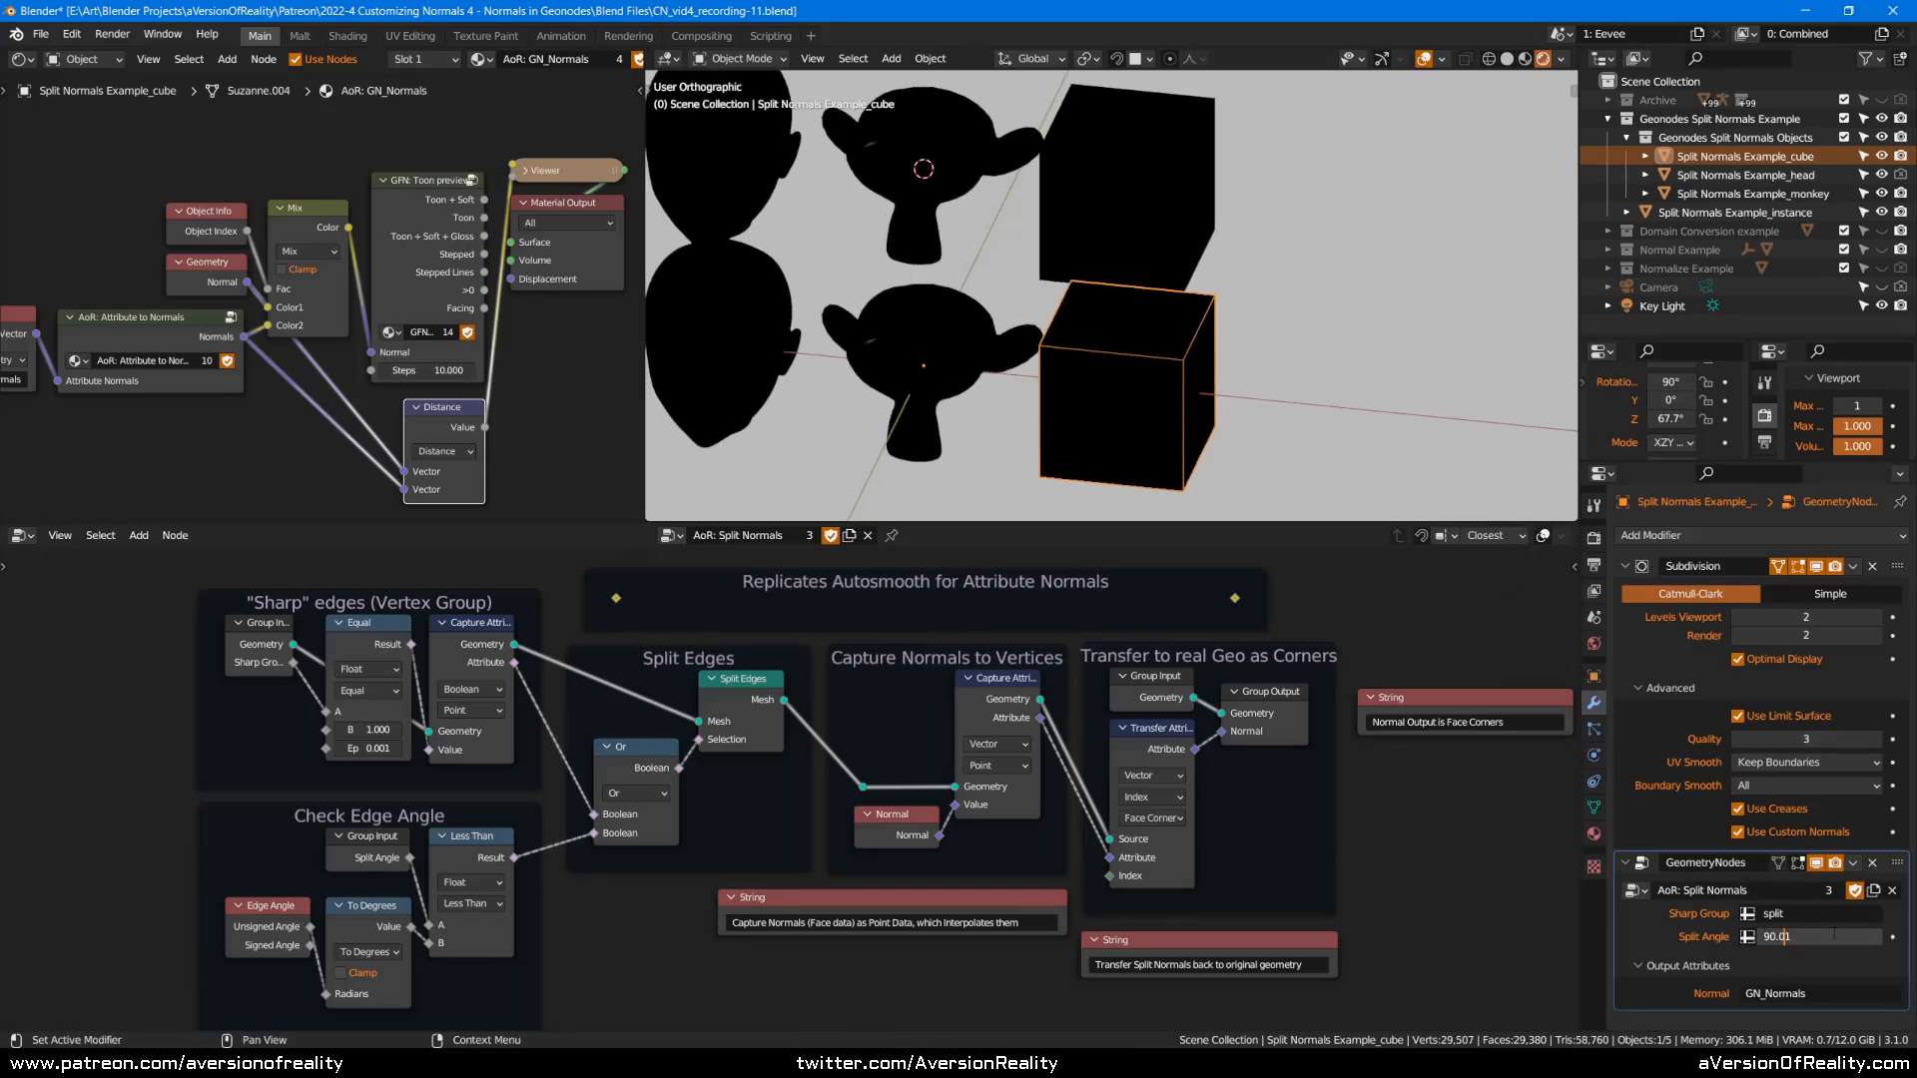
key("Return")
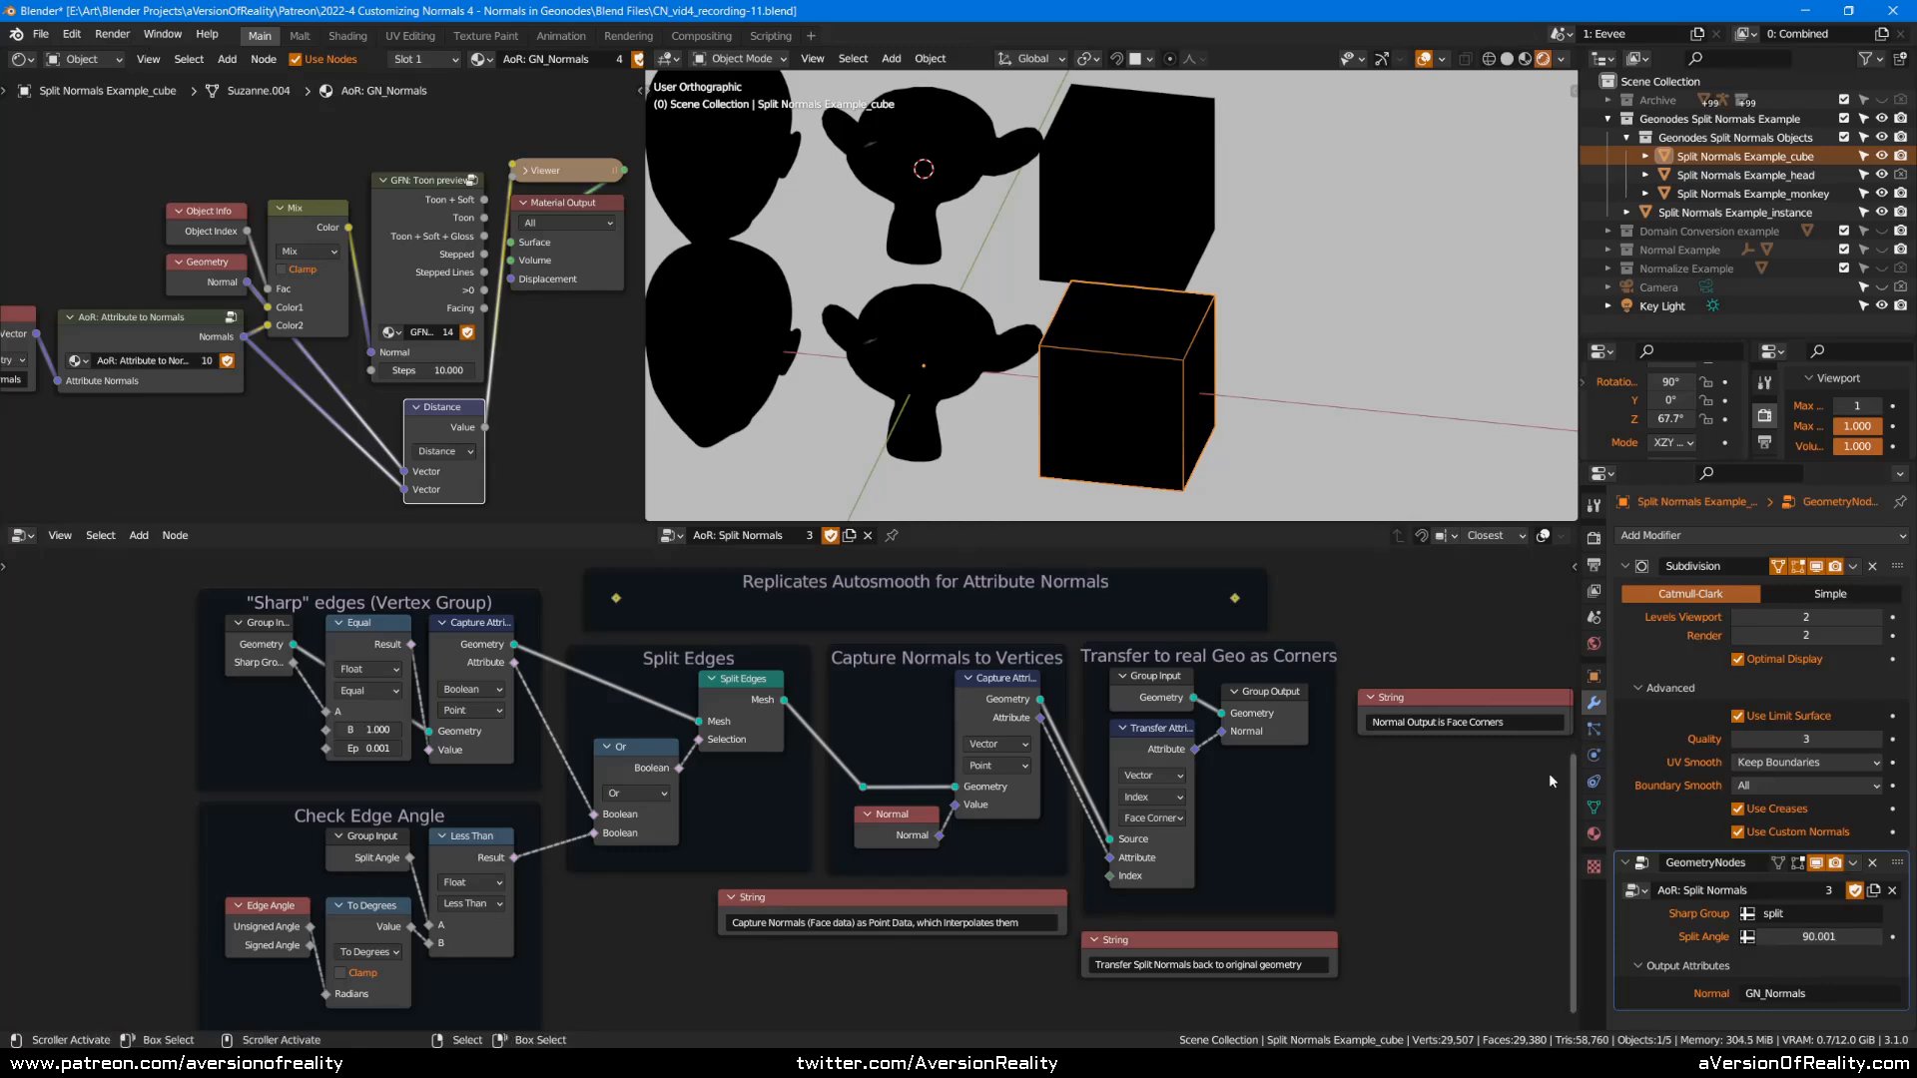
Try 90.001° as the cube's Auto Smooth angle, and set it to 90°.
left_click(1594, 807)
scroll(1797, 912, "down", 5)
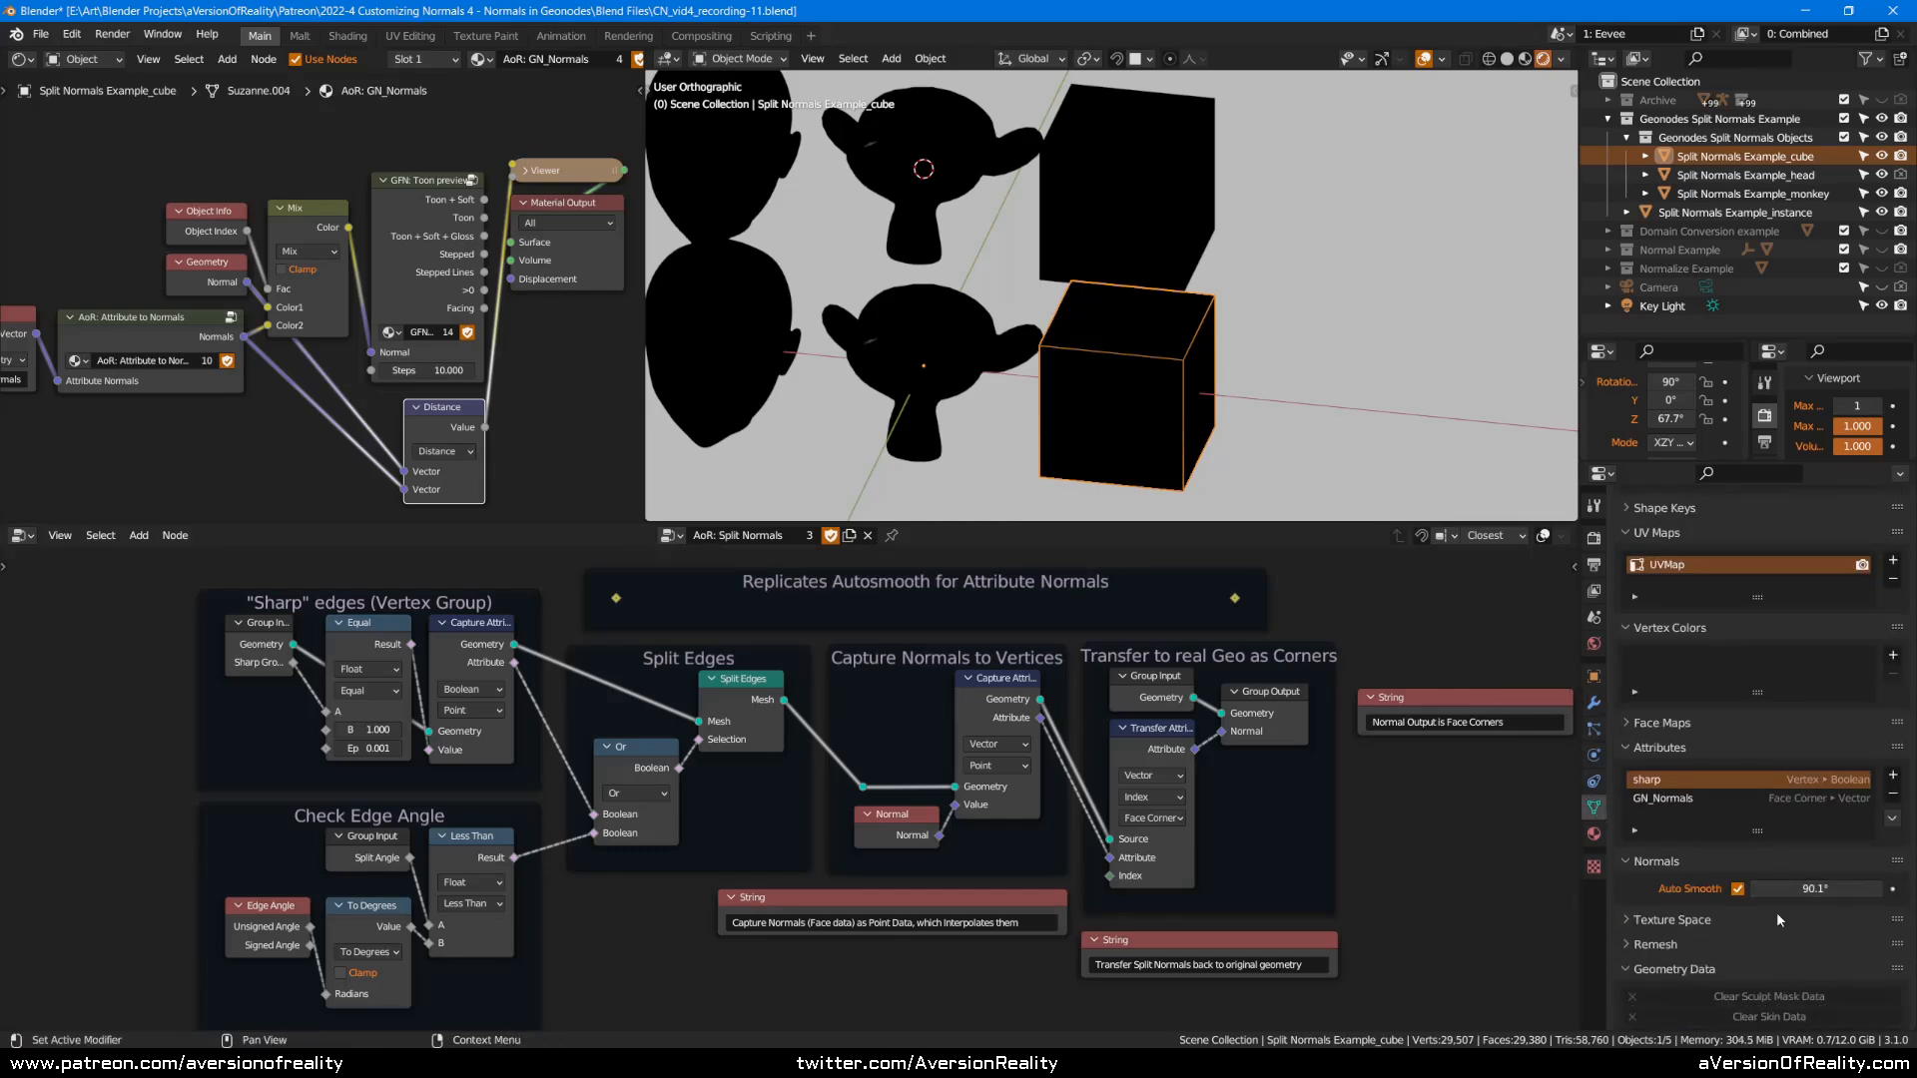
left_click(1840, 799)
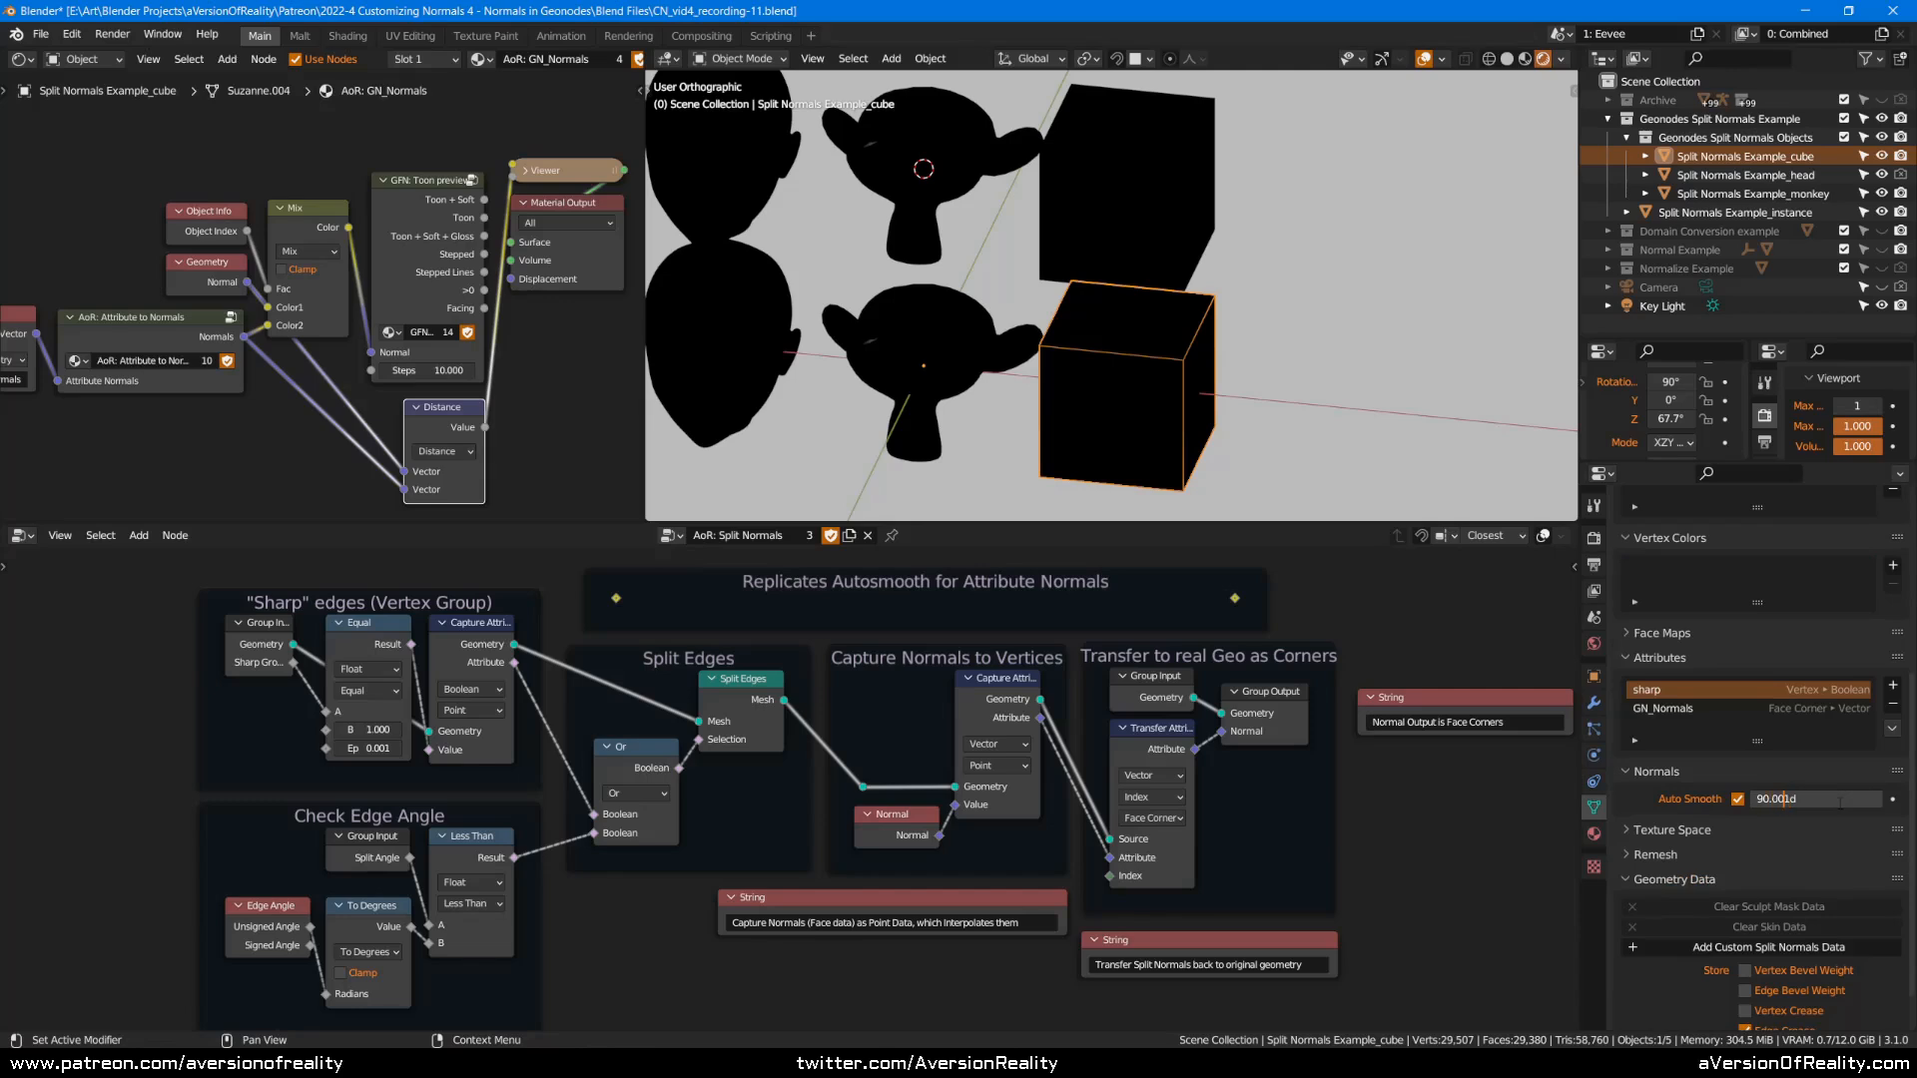
key("Return")
left_click(1839, 800)
key("Return")
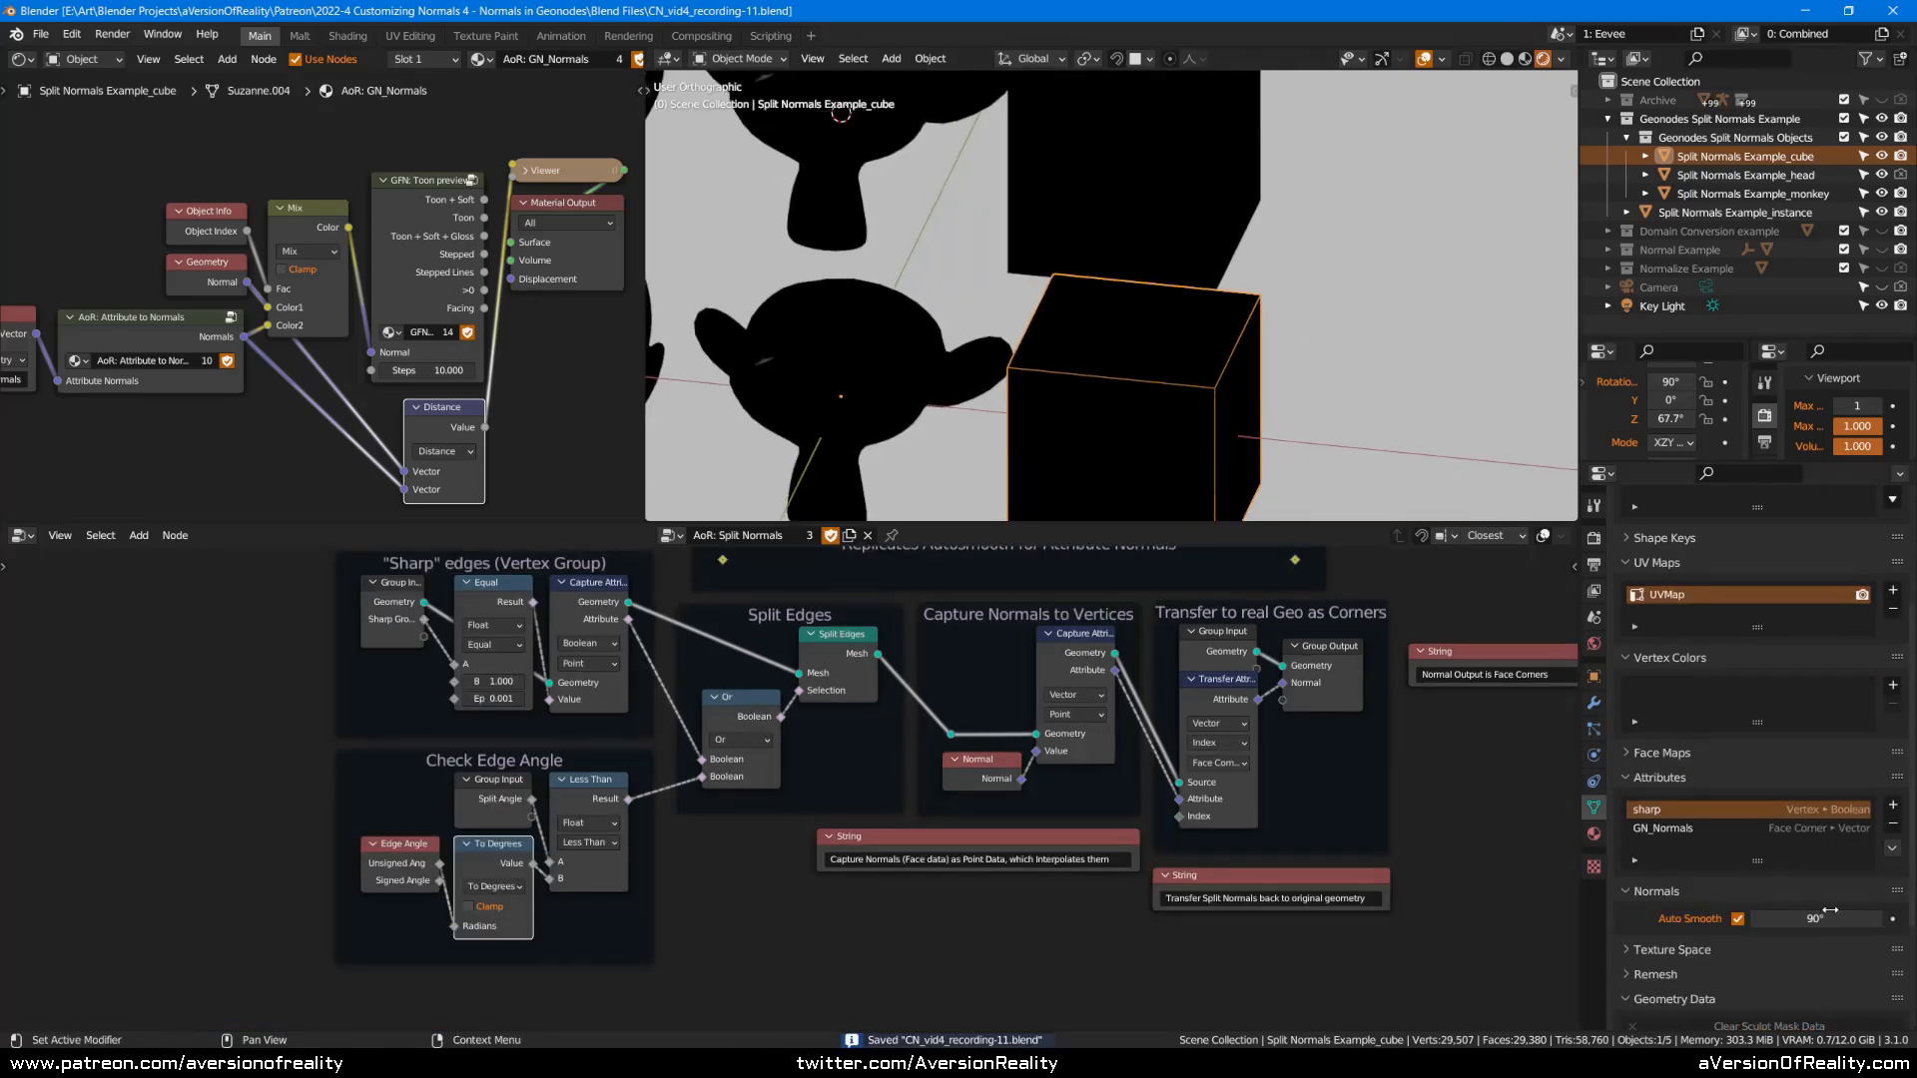
left_click(1843, 920)
key("Return")
Check the instance object against the cube, and set the Split Angle in the cube's GeometryNodes modifier to 90.
middle_click_drag(1139, 299, 1162, 265)
left_click(1734, 213)
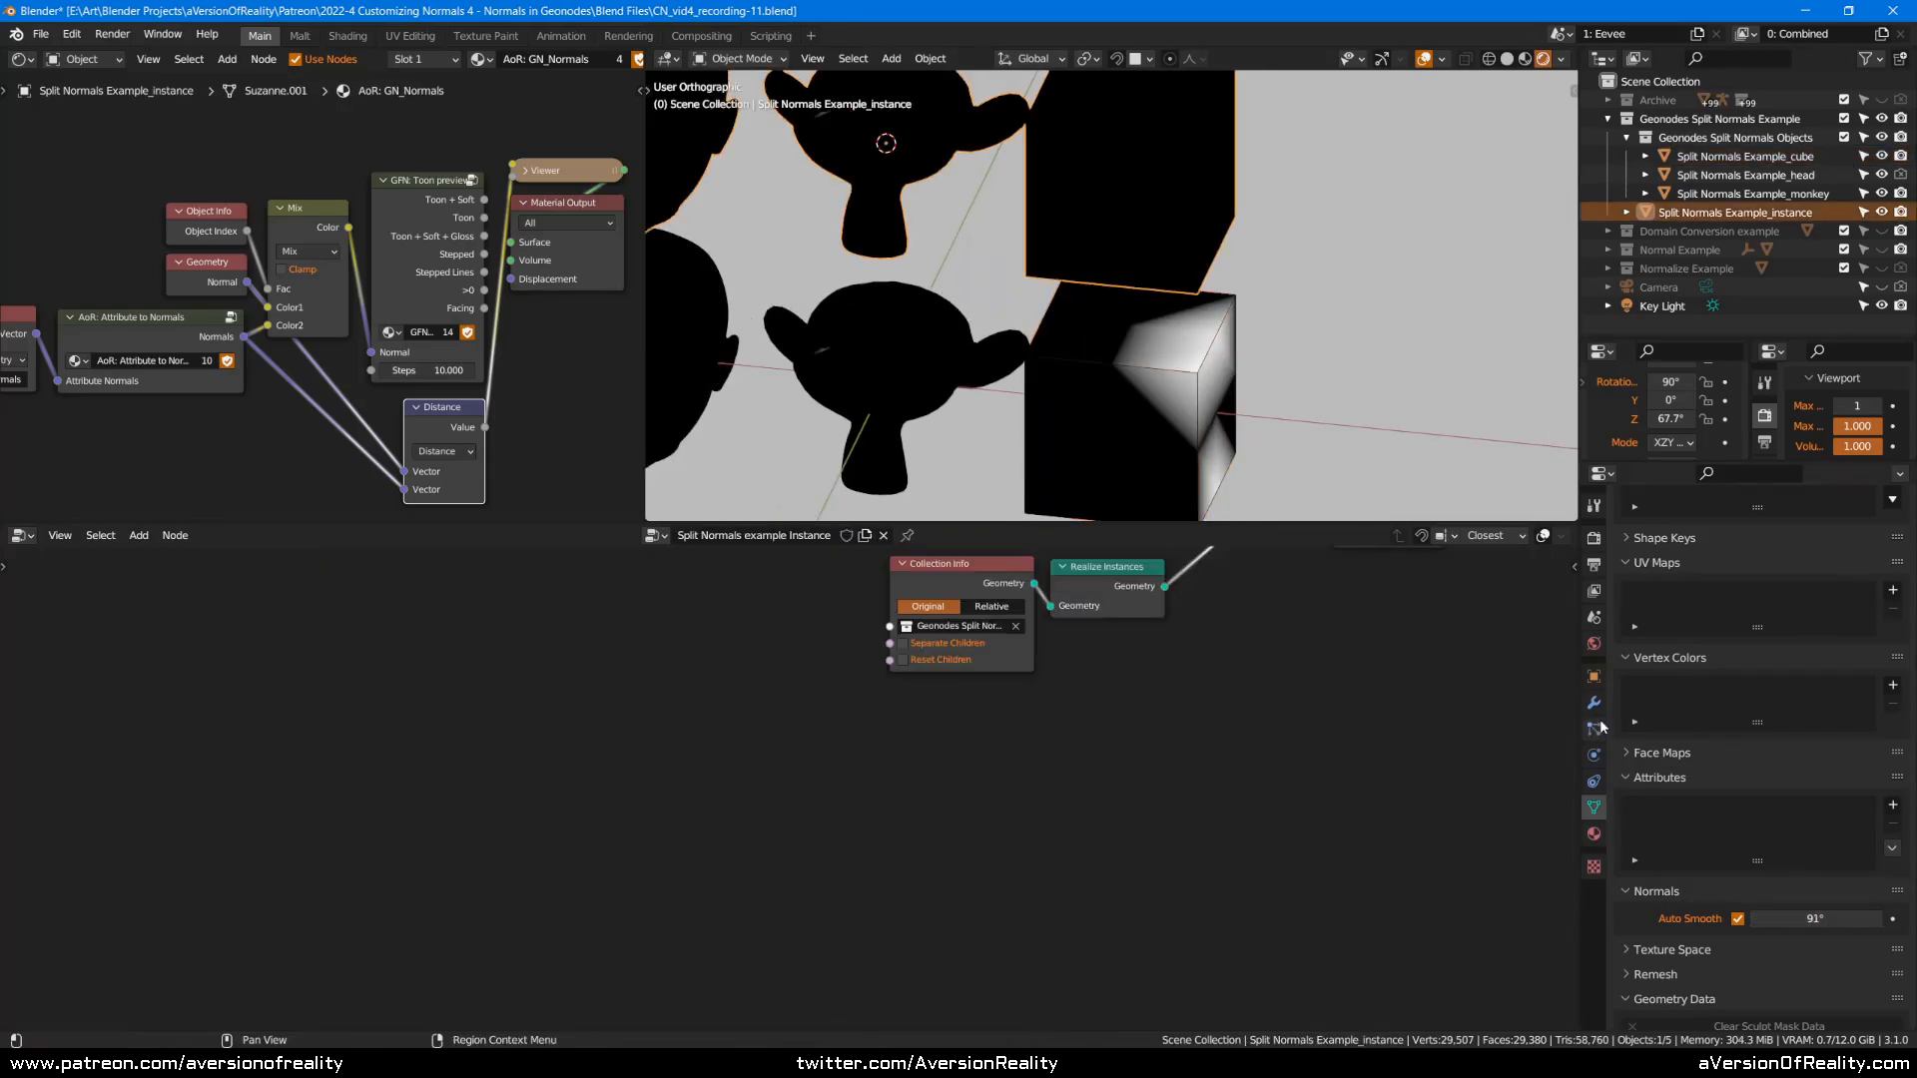
left_click(1246, 437)
left_click(1231, 439)
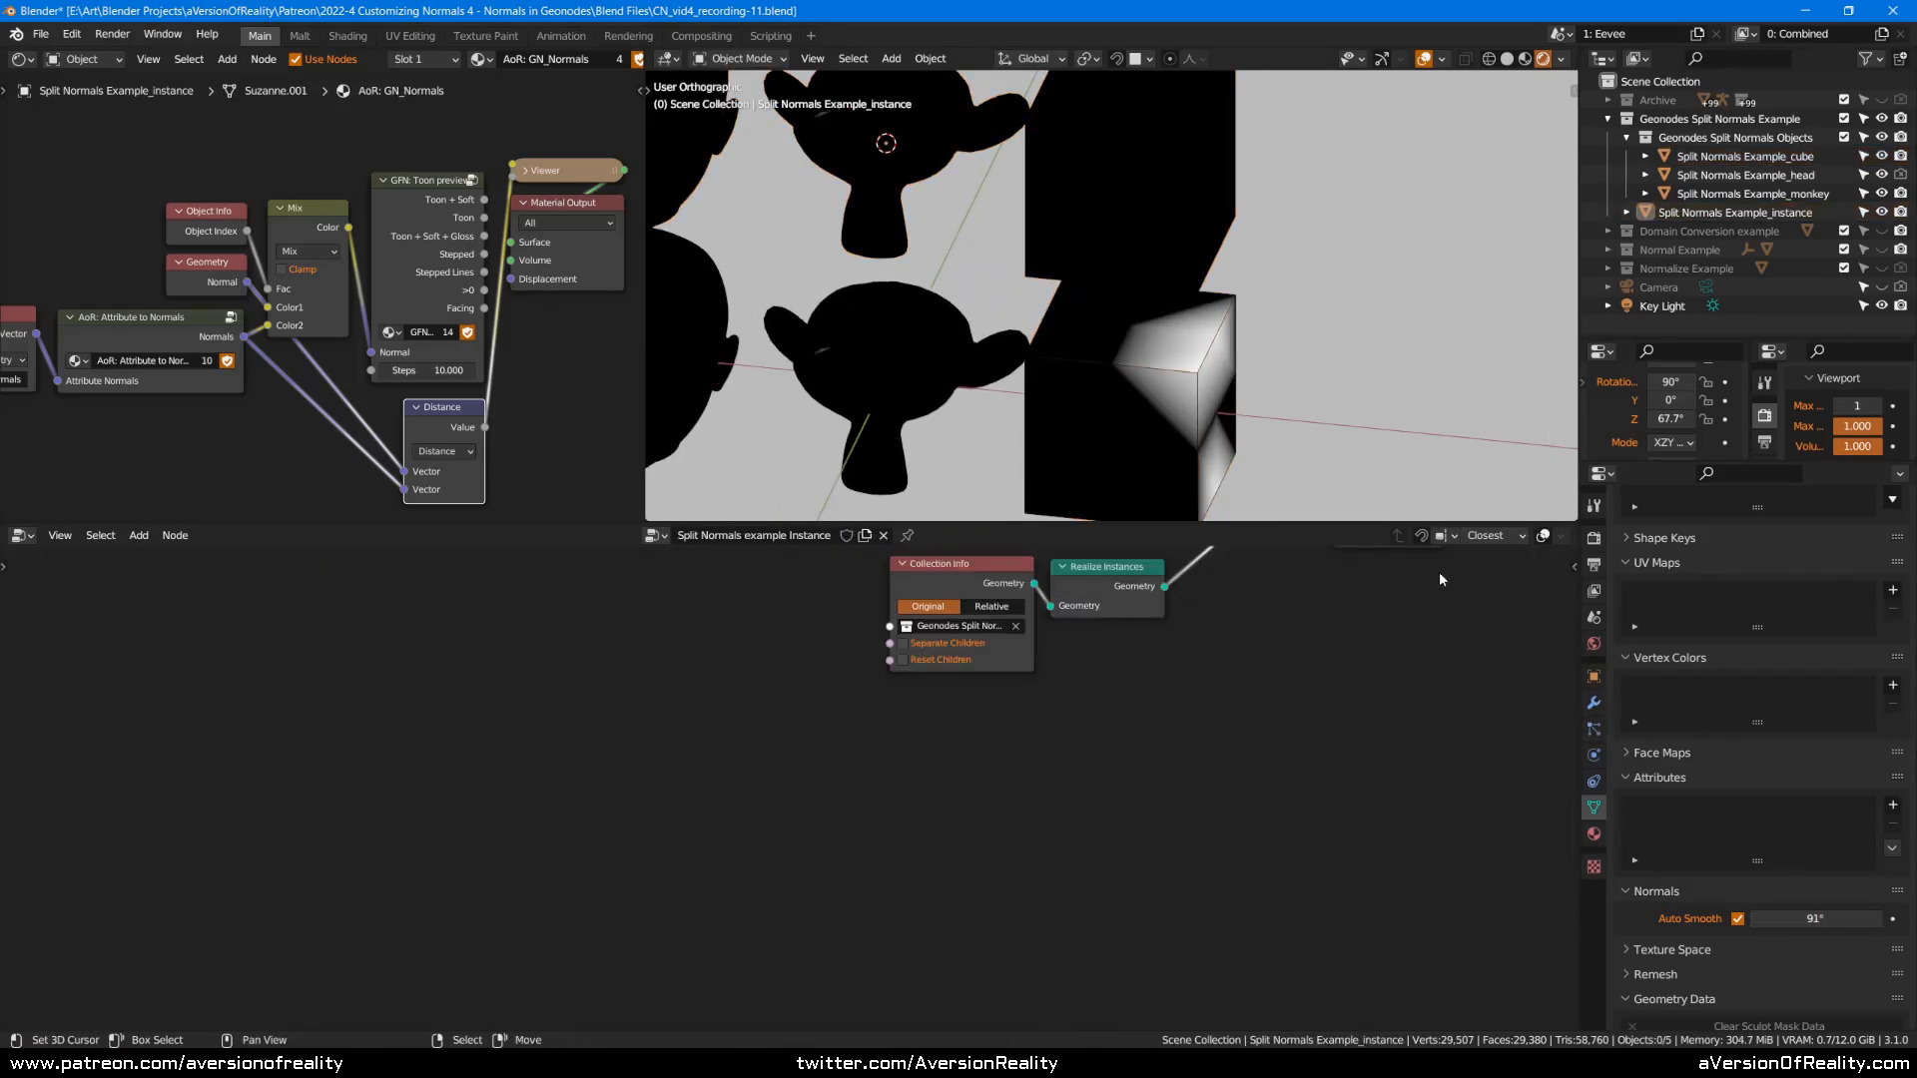
left_click(1593, 703)
left_click(1828, 937)
type("90")
key("Return")
In the Check Edge Angle frame, move the Group Input, To Degrees and Edge Angle nodes away from Less Than to make room.
left_click(873, 920)
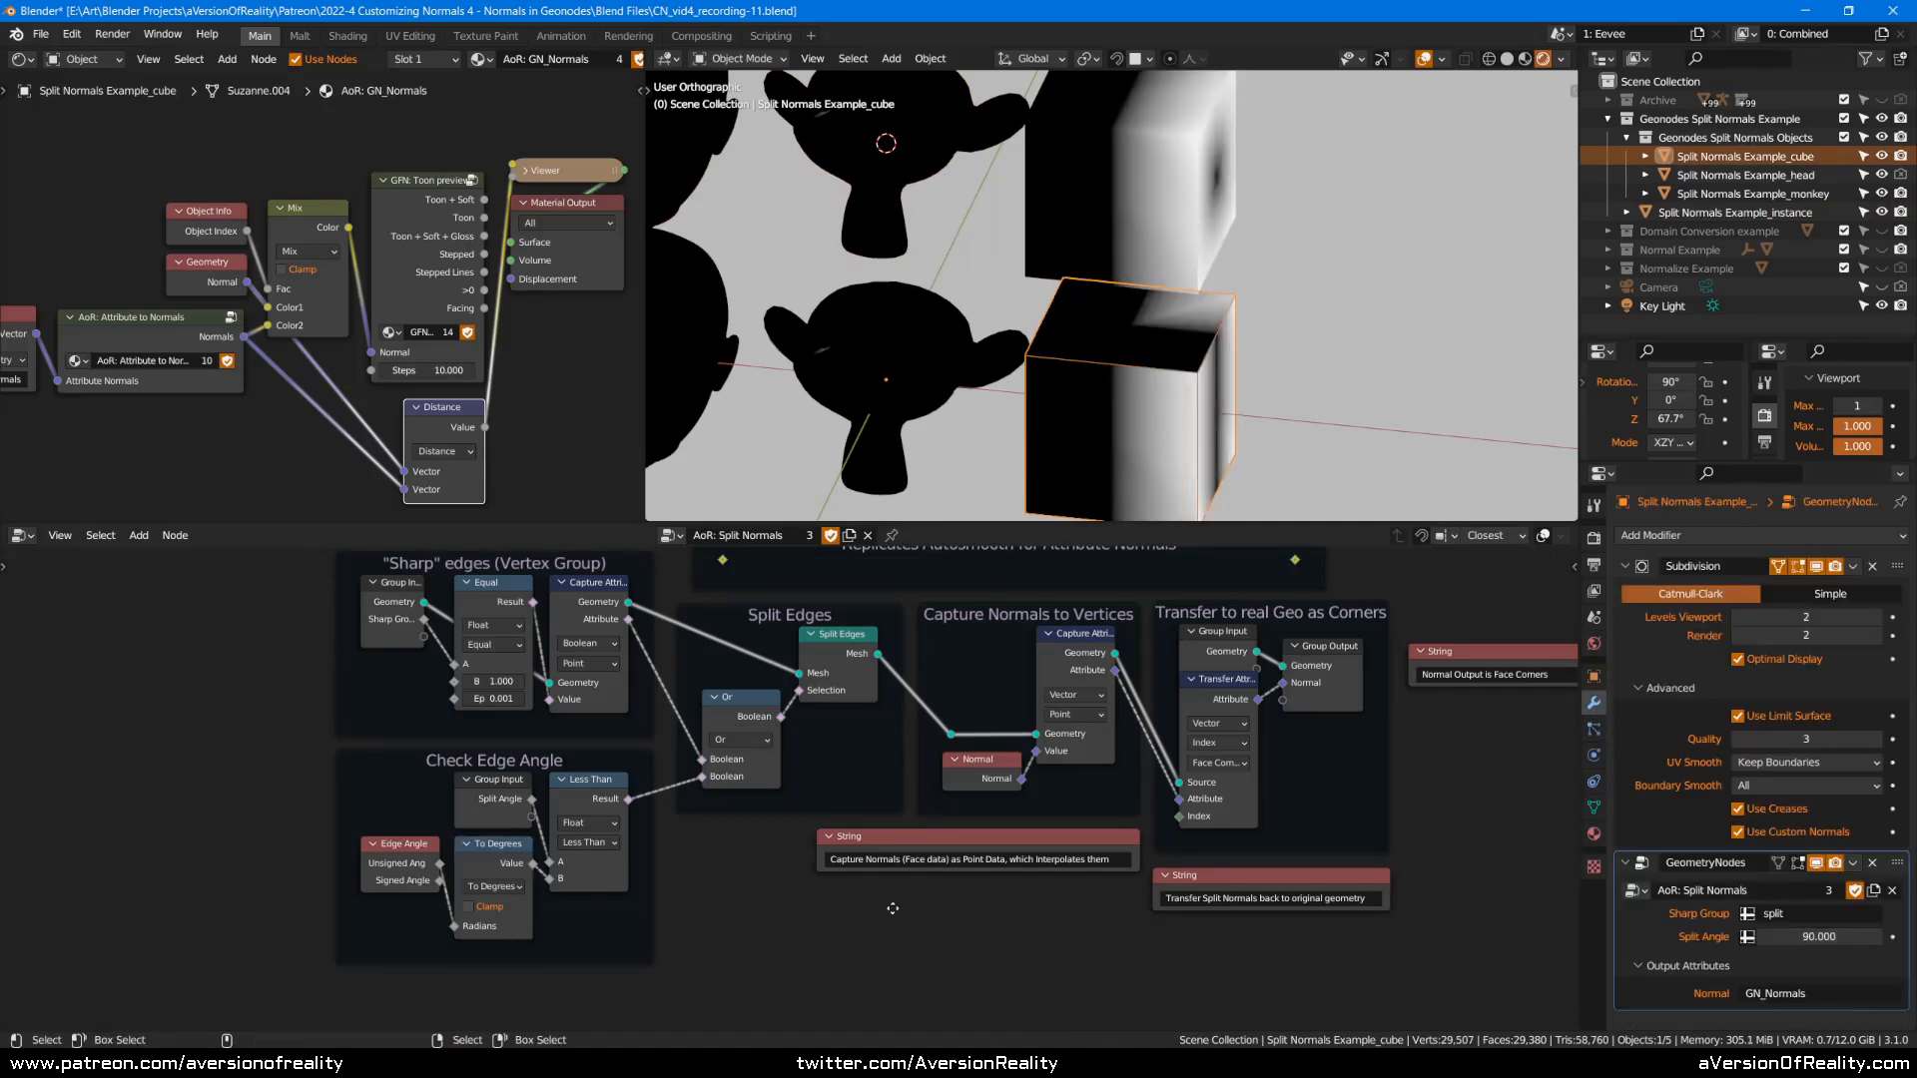
middle_click_drag(873, 919, 1082, 804)
scroll(680, 762, "up", 3)
left_click(657, 728)
left_click(592, 732, "shift")
left_click(651, 663)
left_click(663, 717, "shift")
left_click(599, 723, "shift")
key("g")
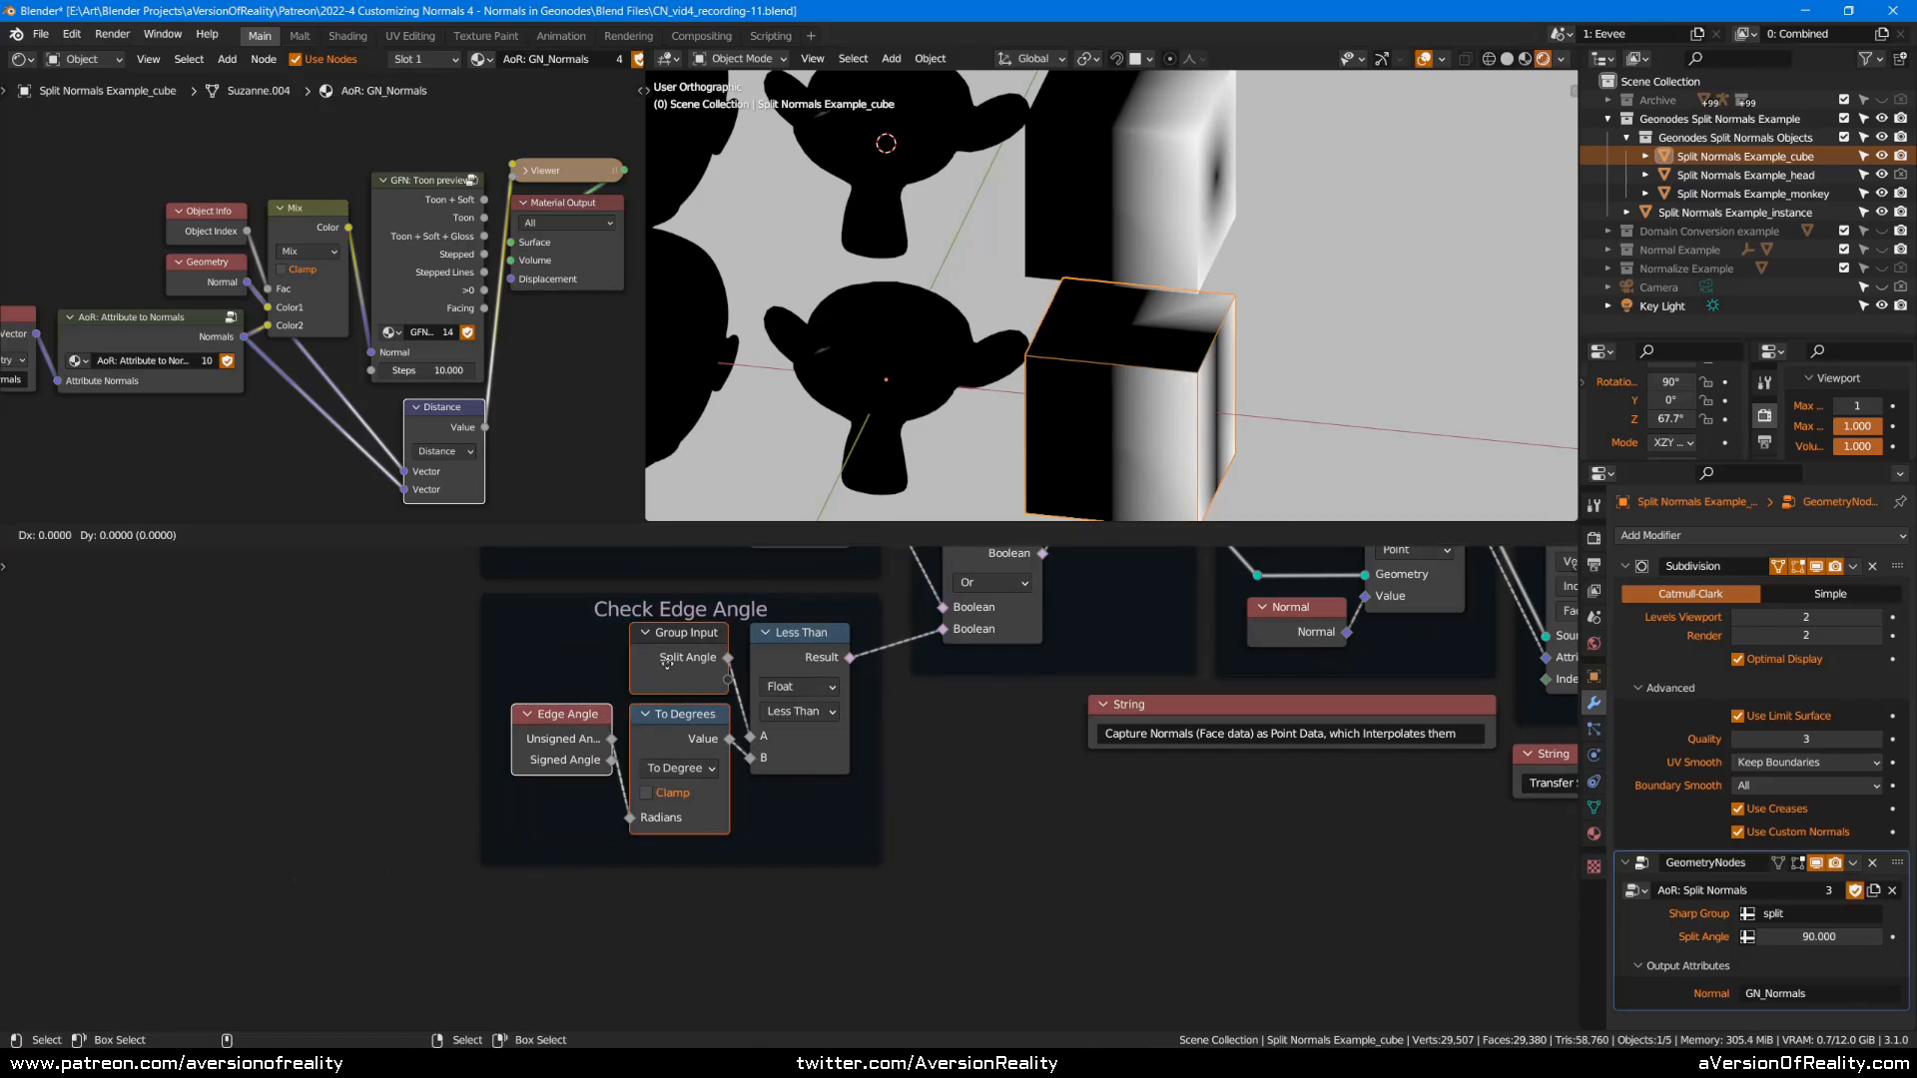
left_click(529, 662)
Move the Edge Angle and To Degrees nodes down, well below the Group Input node.
left_click(555, 734)
left_click(436, 719, "shift")
key("g")
left_click(580, 947)
Duplicate the To Degrees node, insert the copy between Group Input and Less Than, and make it an Add of 0.001.
left_click(574, 910)
key("shift+d")
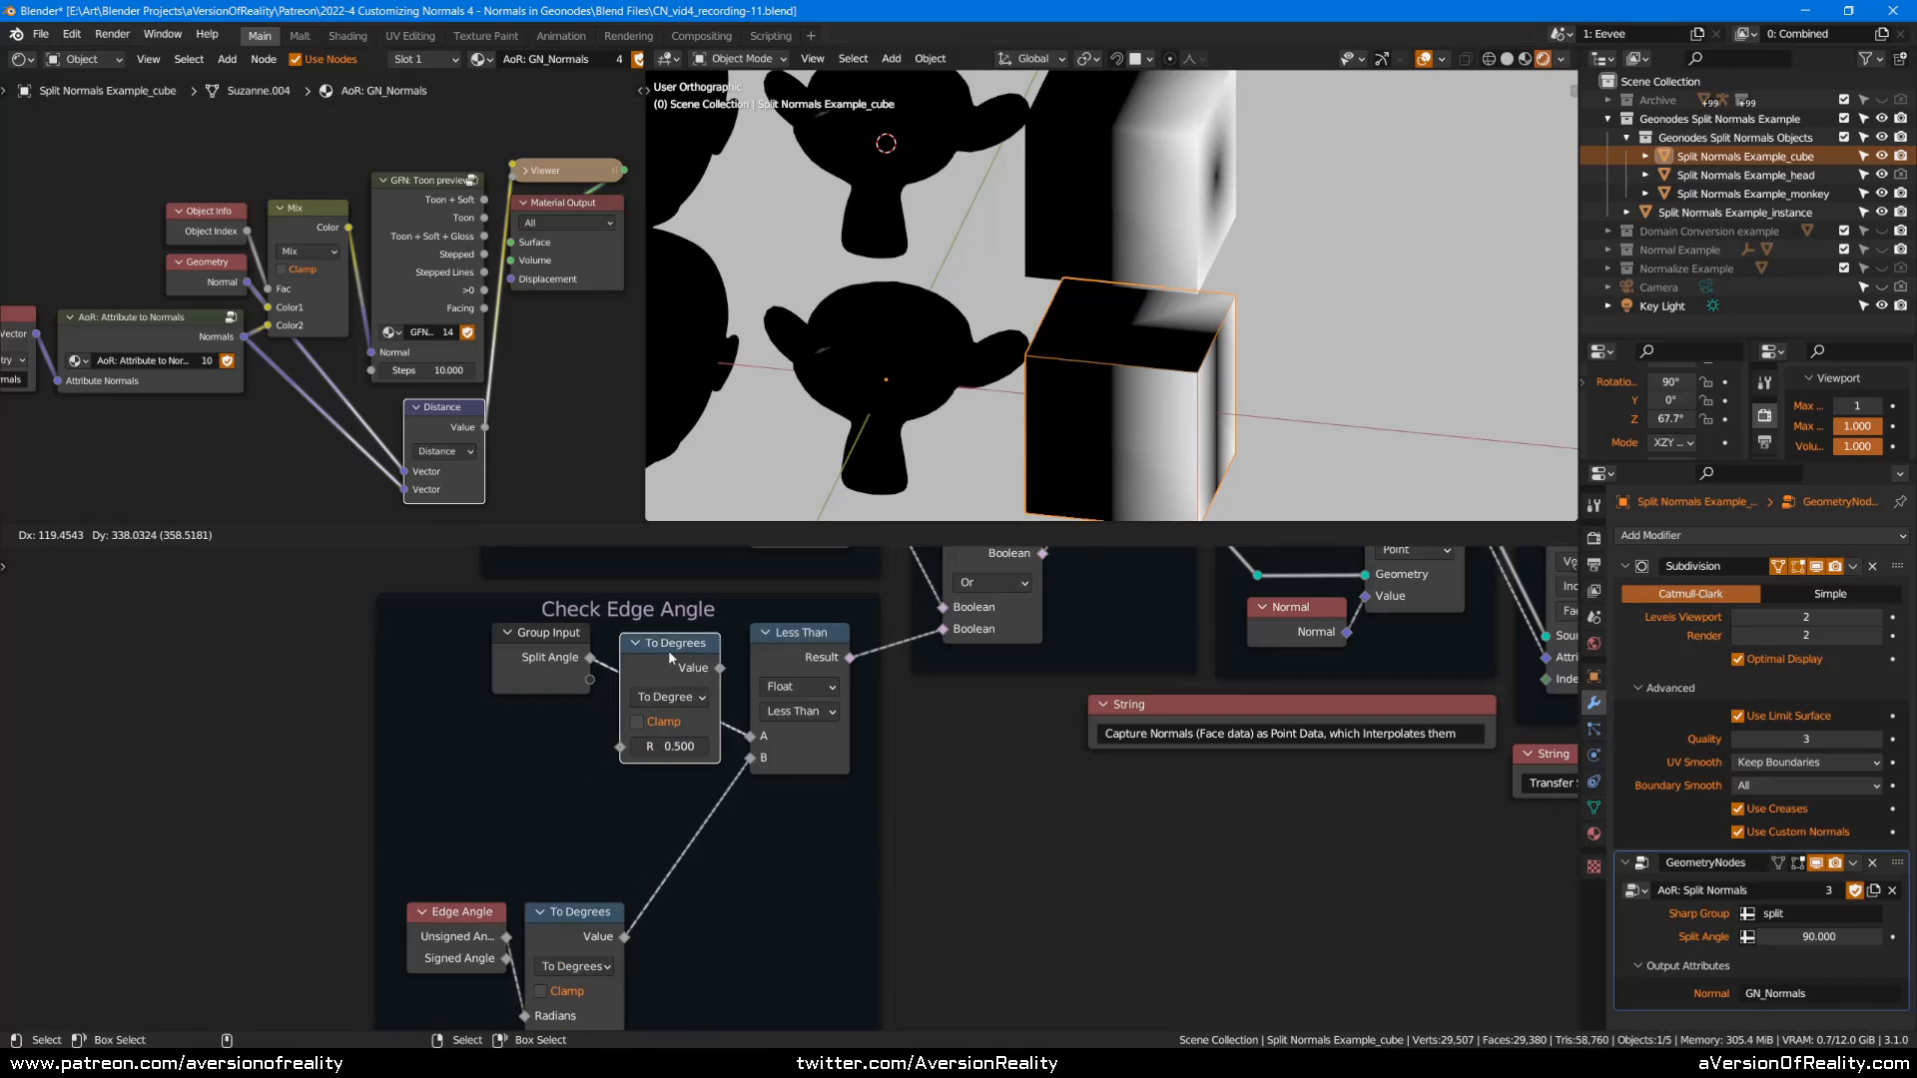
left_click(669, 644)
left_click(674, 699)
left_click(674, 754)
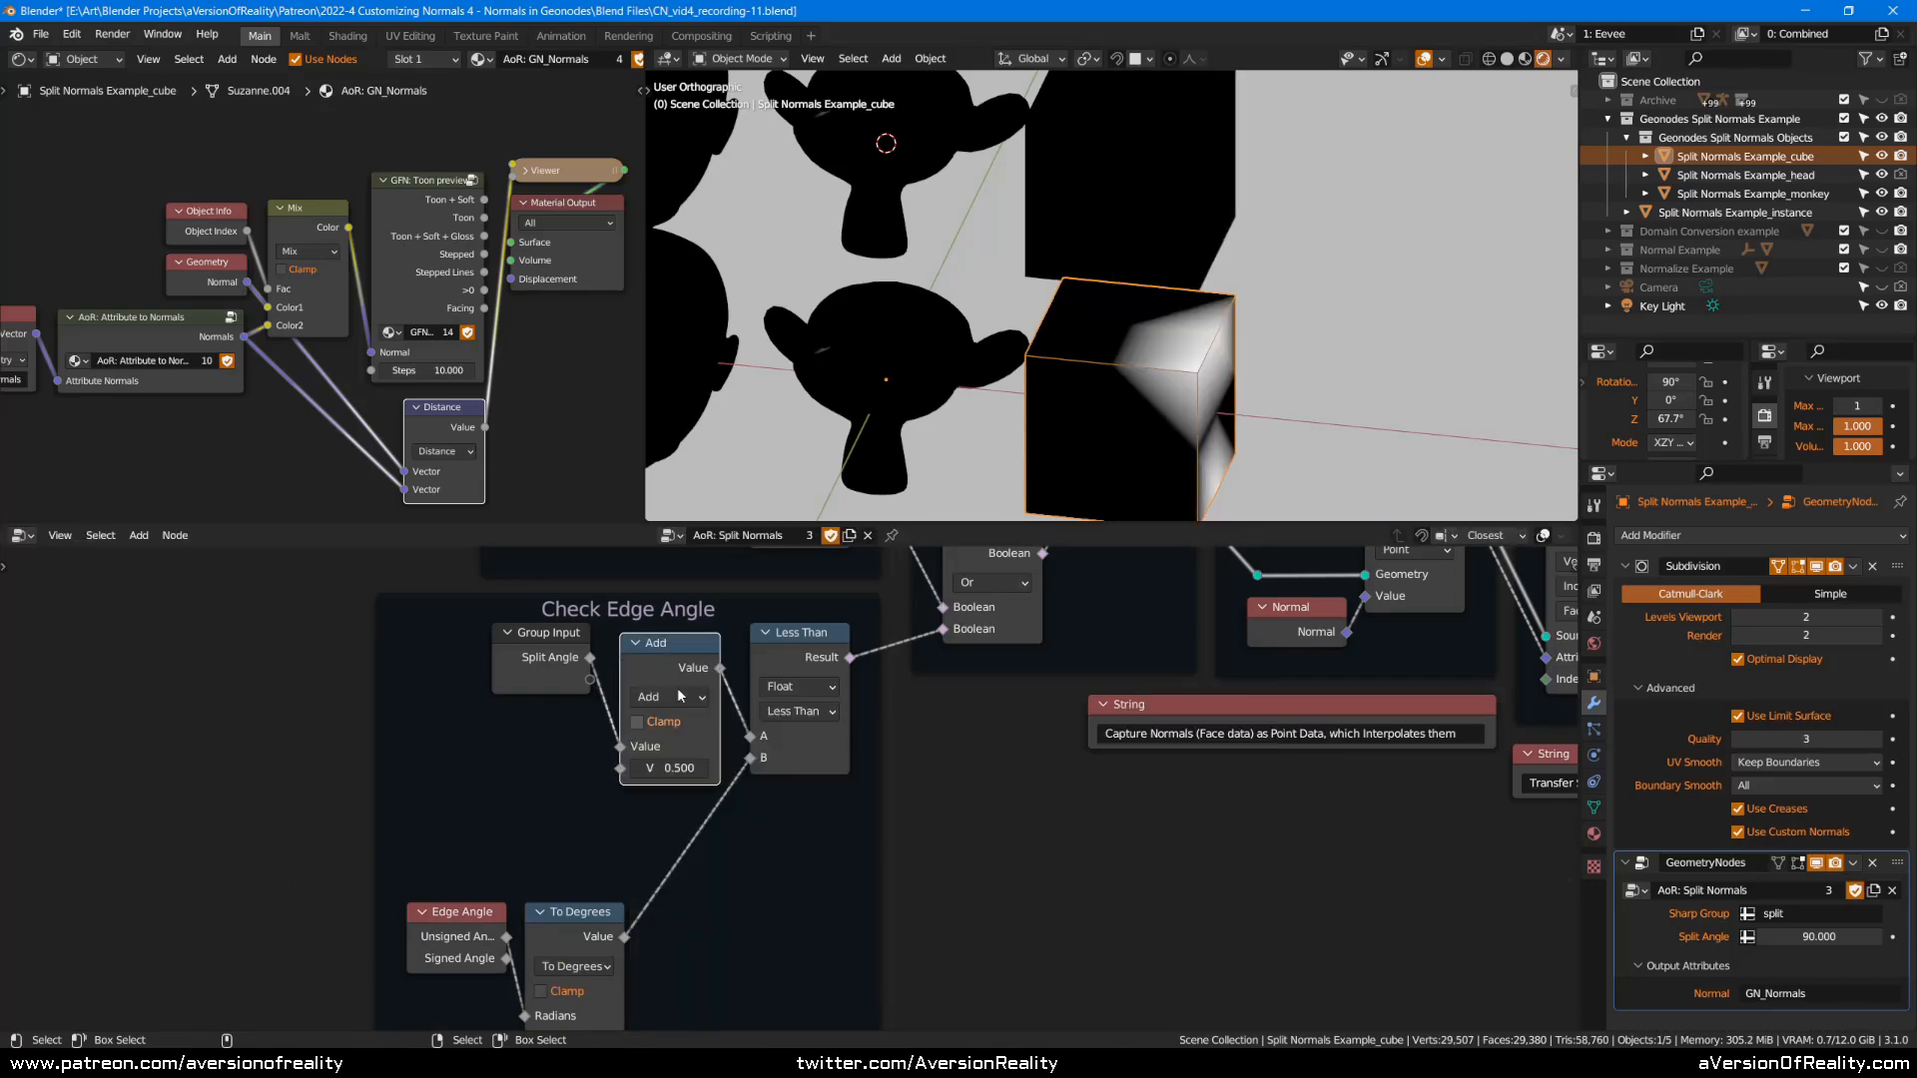
left_click(677, 765)
type("0.001")
key("Return")
Tidy the Check Edge Angle frame by placing the Edge Angle and To Degrees nodes directly beneath Group Input and Add.
left_click_drag(681, 649, 678, 643)
left_click(585, 934)
left_click(469, 937, "shift")
left_click_drag(599, 937, 692, 832)
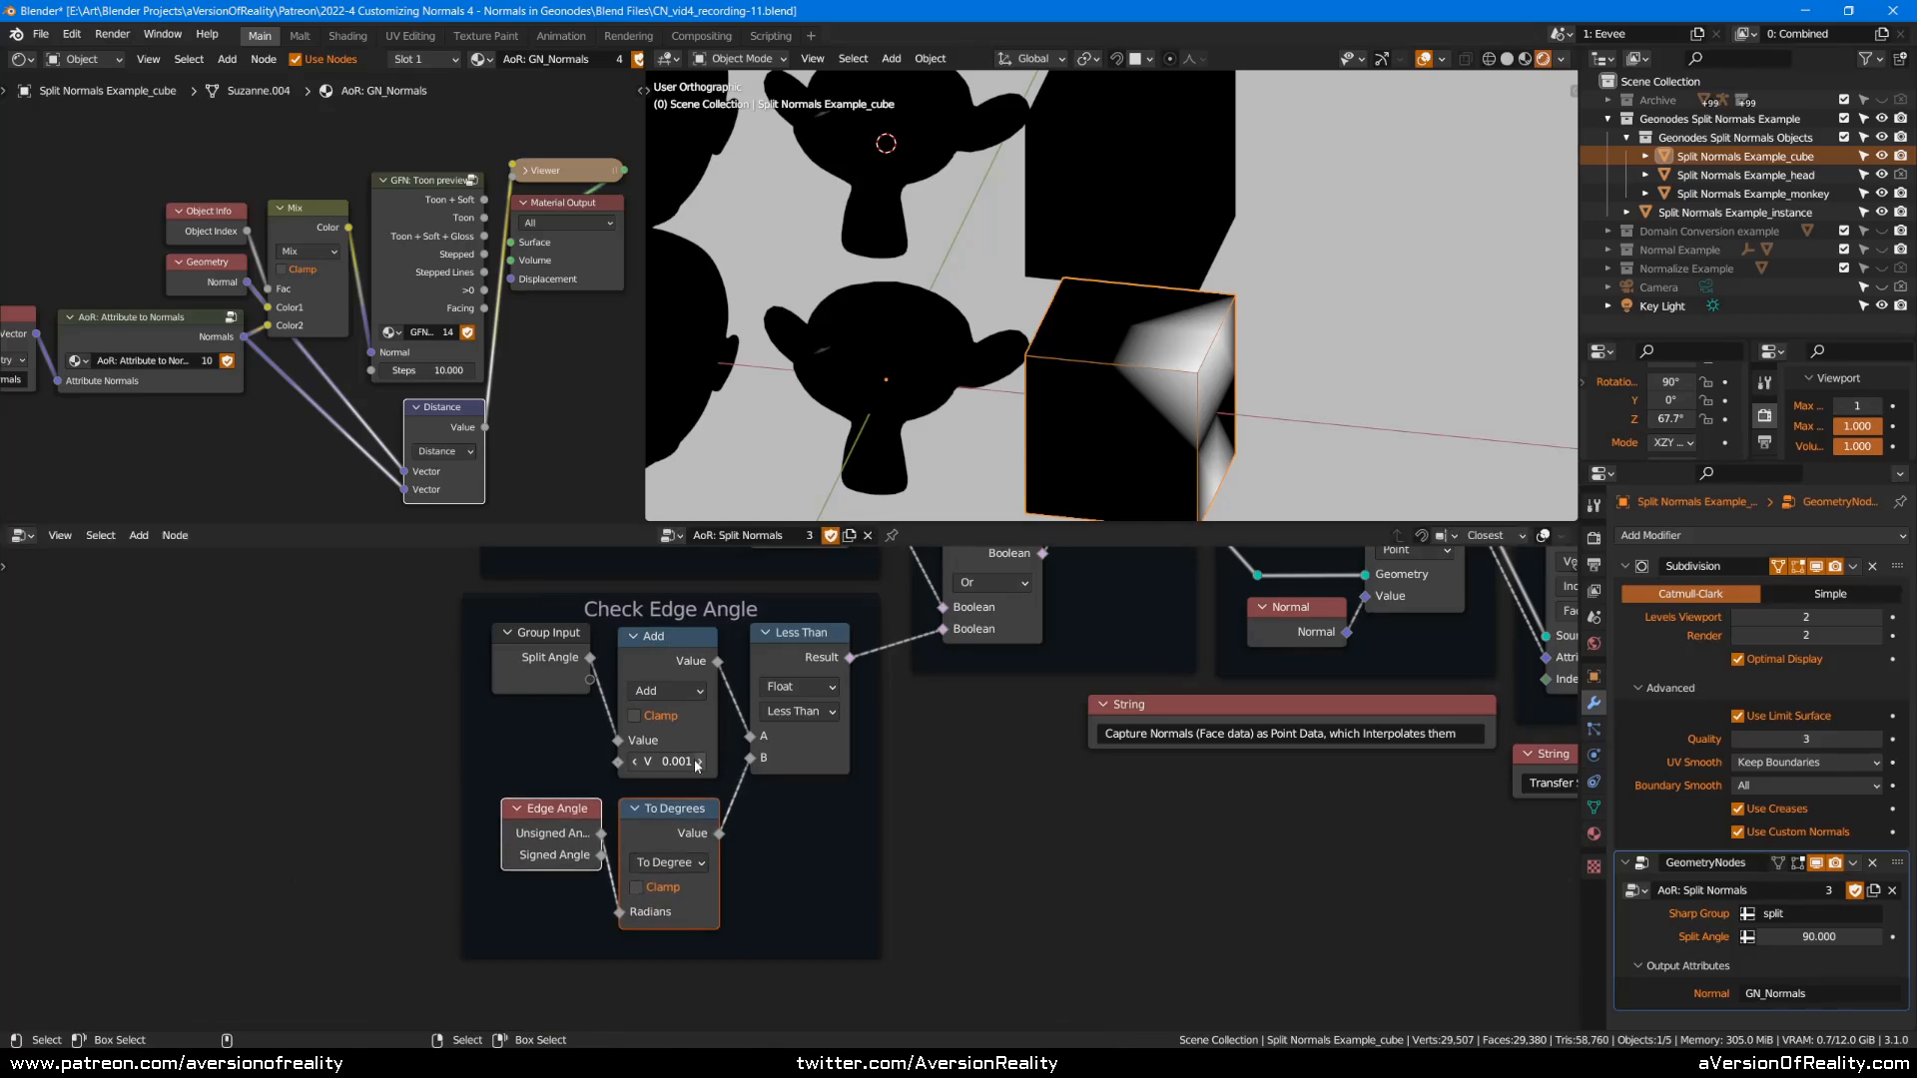
Set the value added to the Split Angle in the Add node to 0.01.
double_click(680, 761)
left_click(659, 761)
key("BackSpace")
double_click(672, 761)
key("ctrl+a")
type("0.01")
key("Return")
Switch the cube's Auto Smooth angle between 90° and 90.1° to compare the normals, and restore it to 90°.
middle_click_drag(1229, 310, 1338, 284)
middle_click_drag(1358, 411, 1328, 339)
left_click(1595, 807)
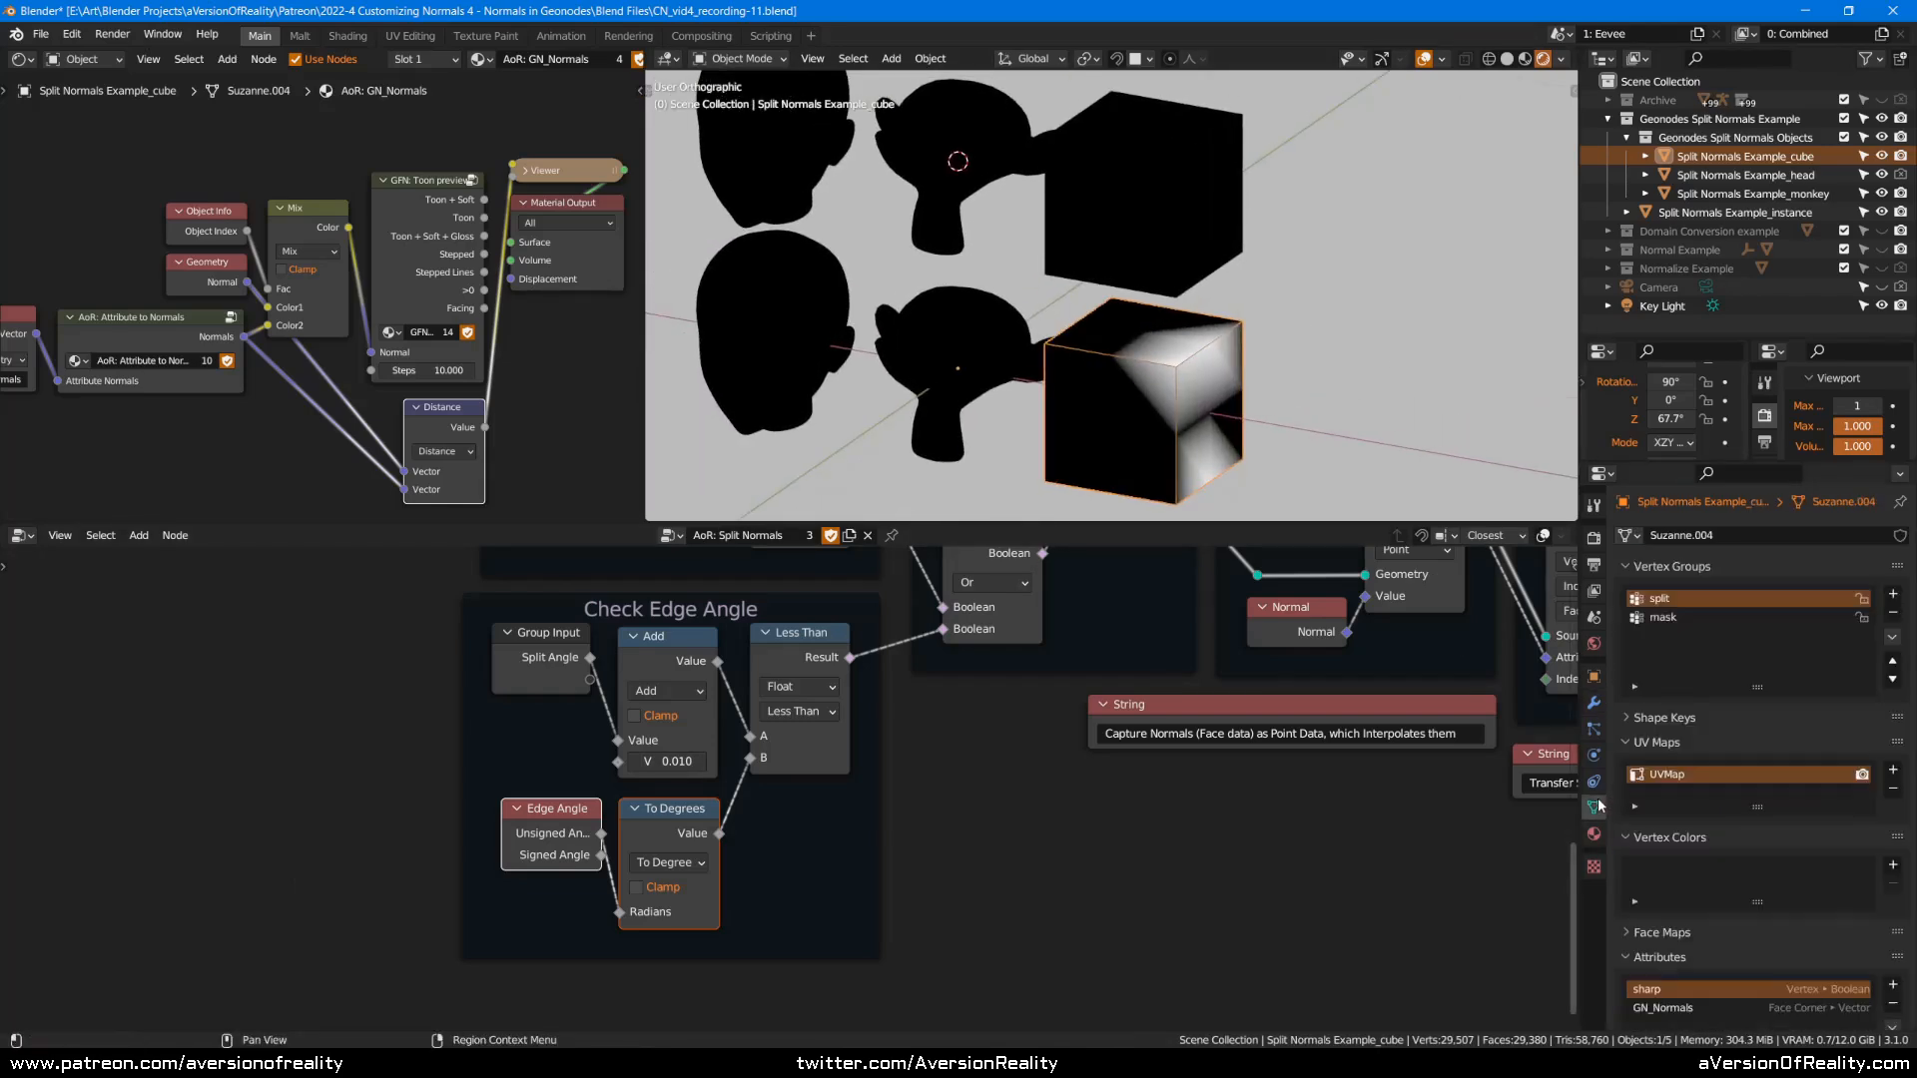
scroll(1723, 837, "down", 5)
scroll(1723, 837, "down", 3)
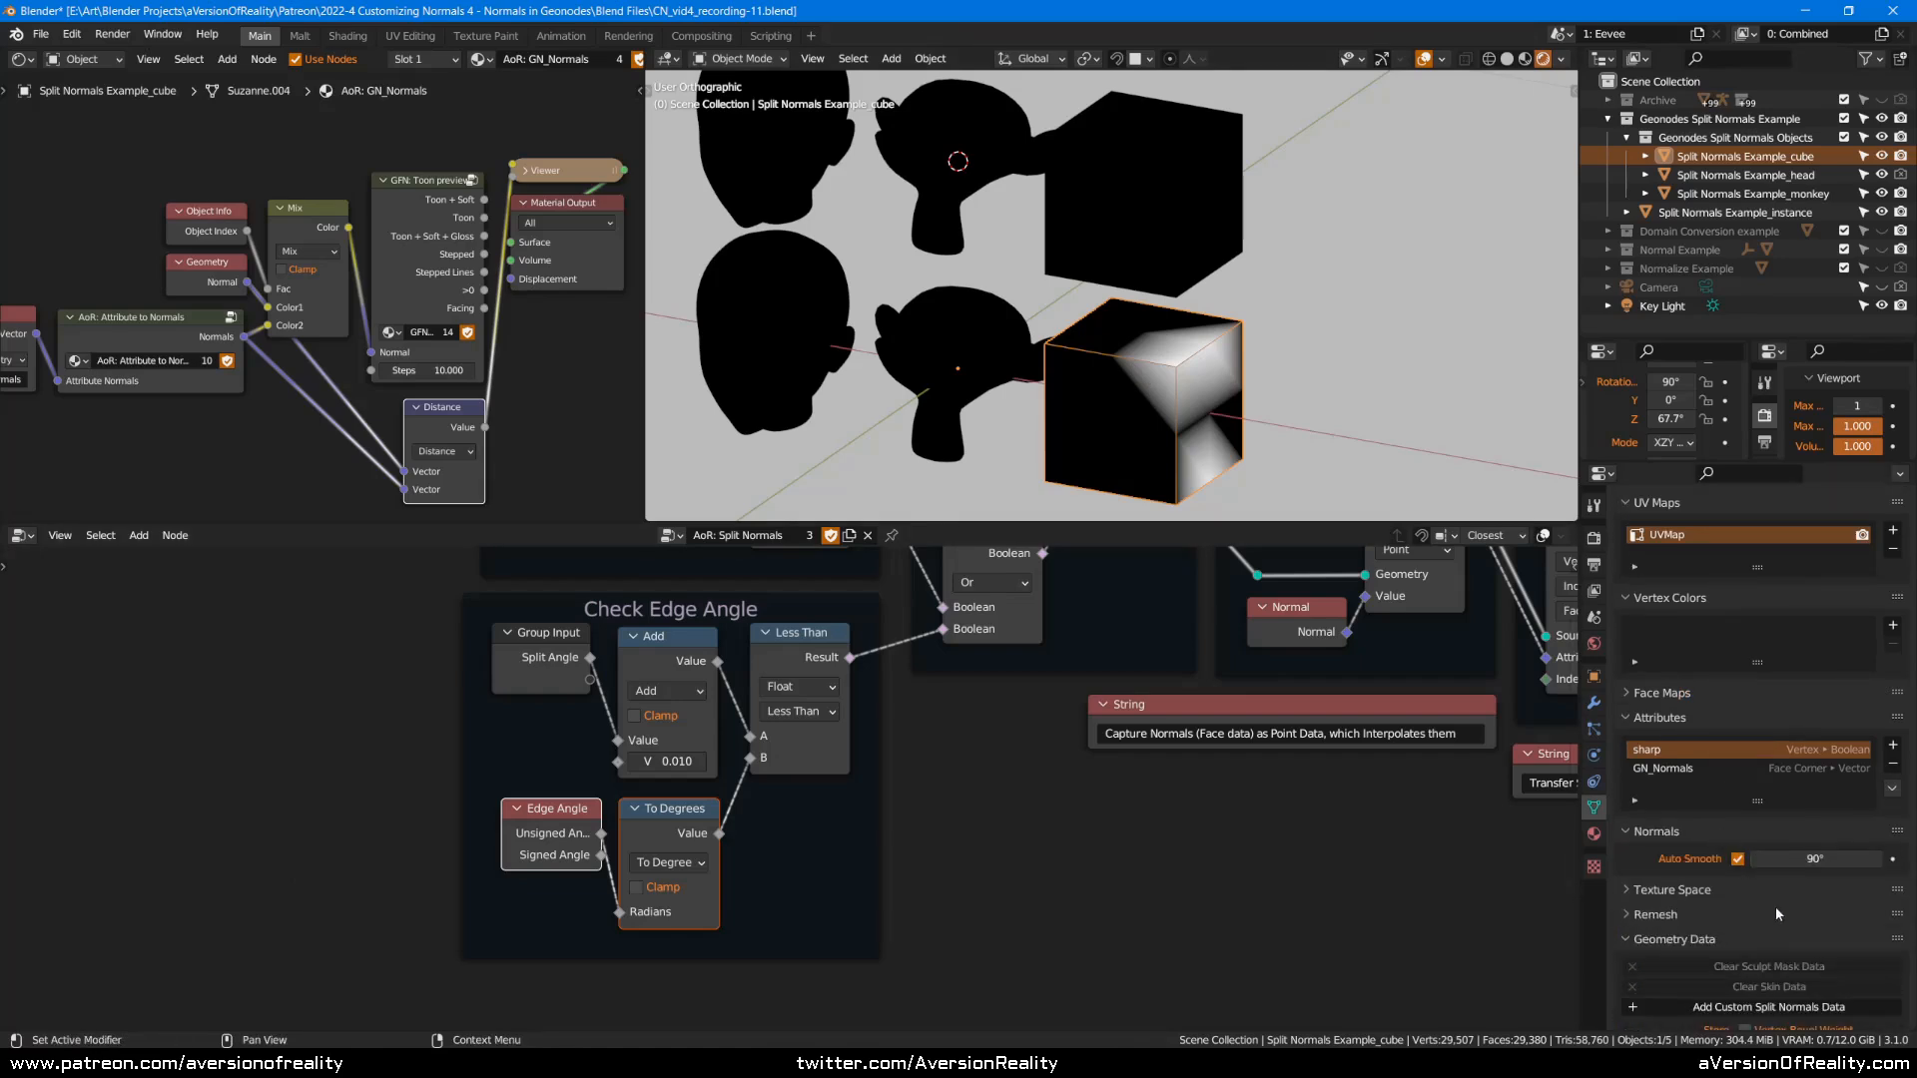
left_click(1878, 861)
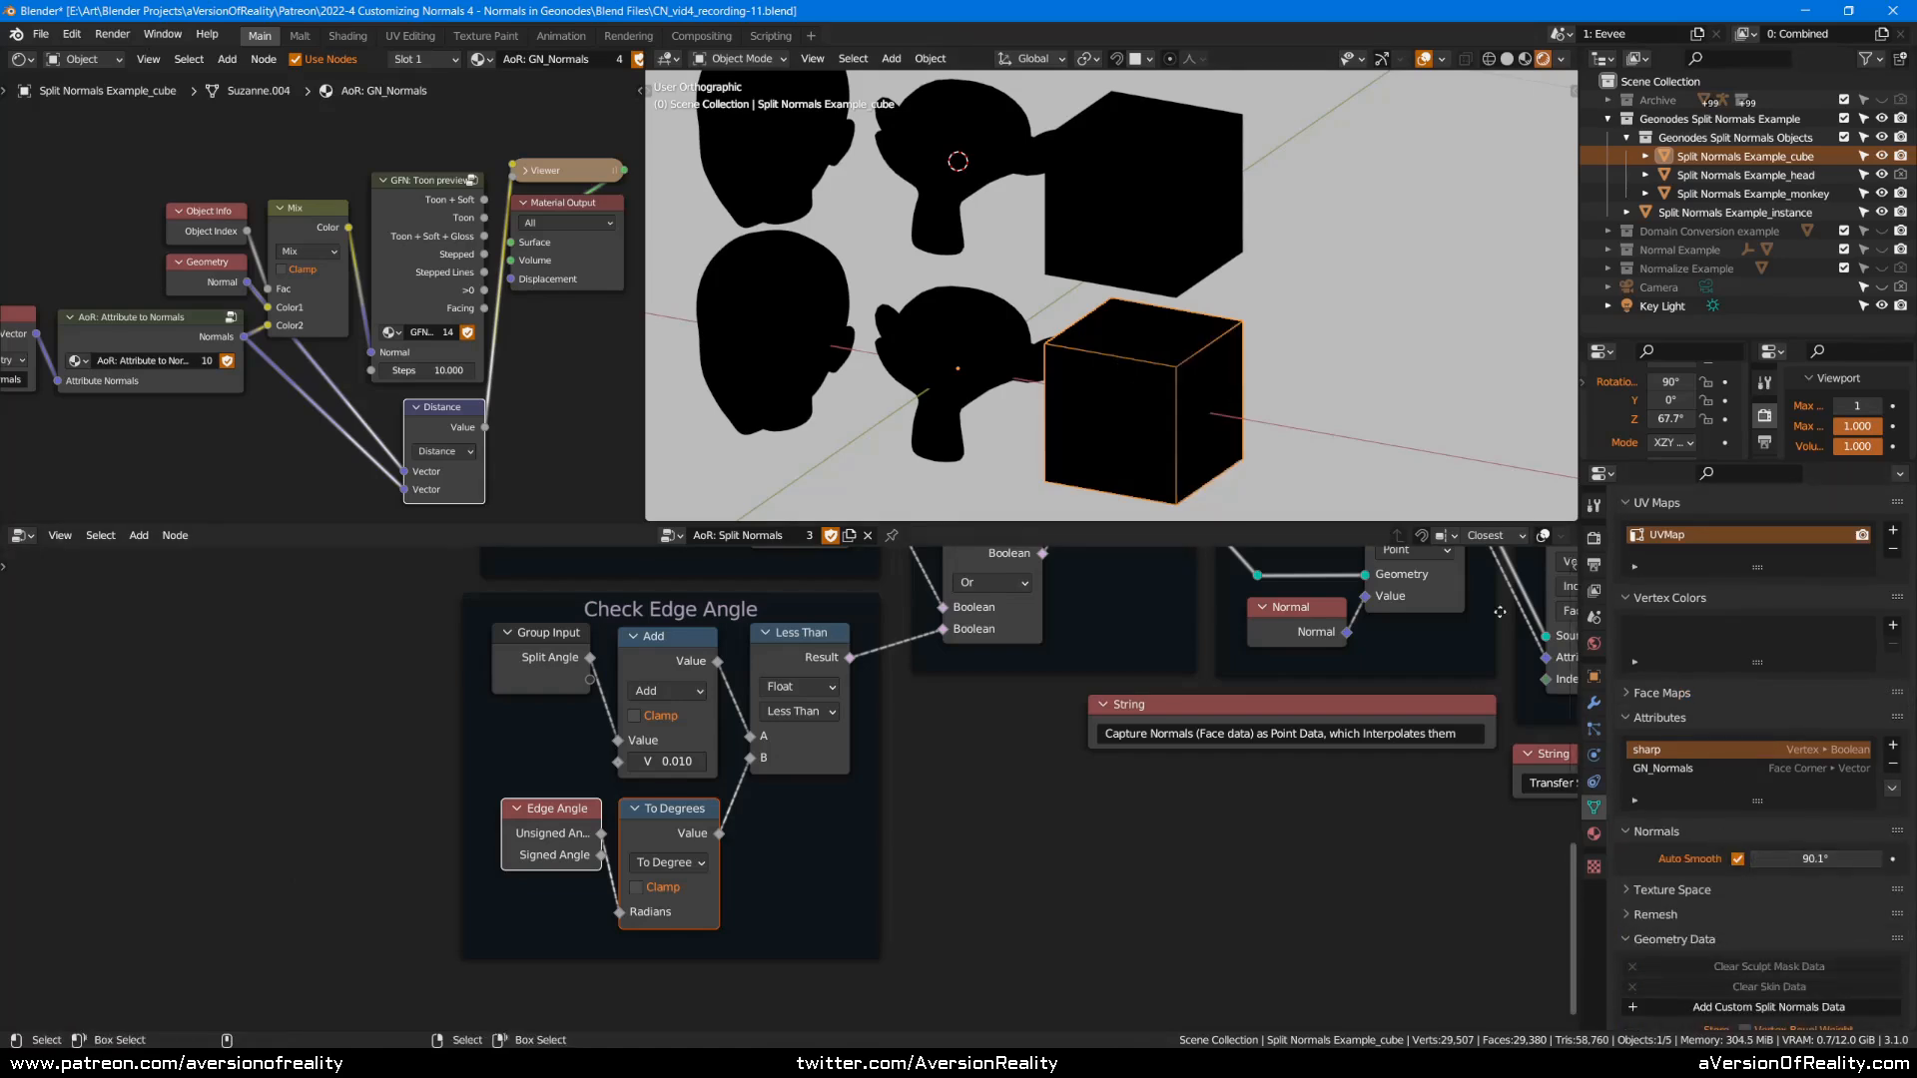
left_click(1753, 858)
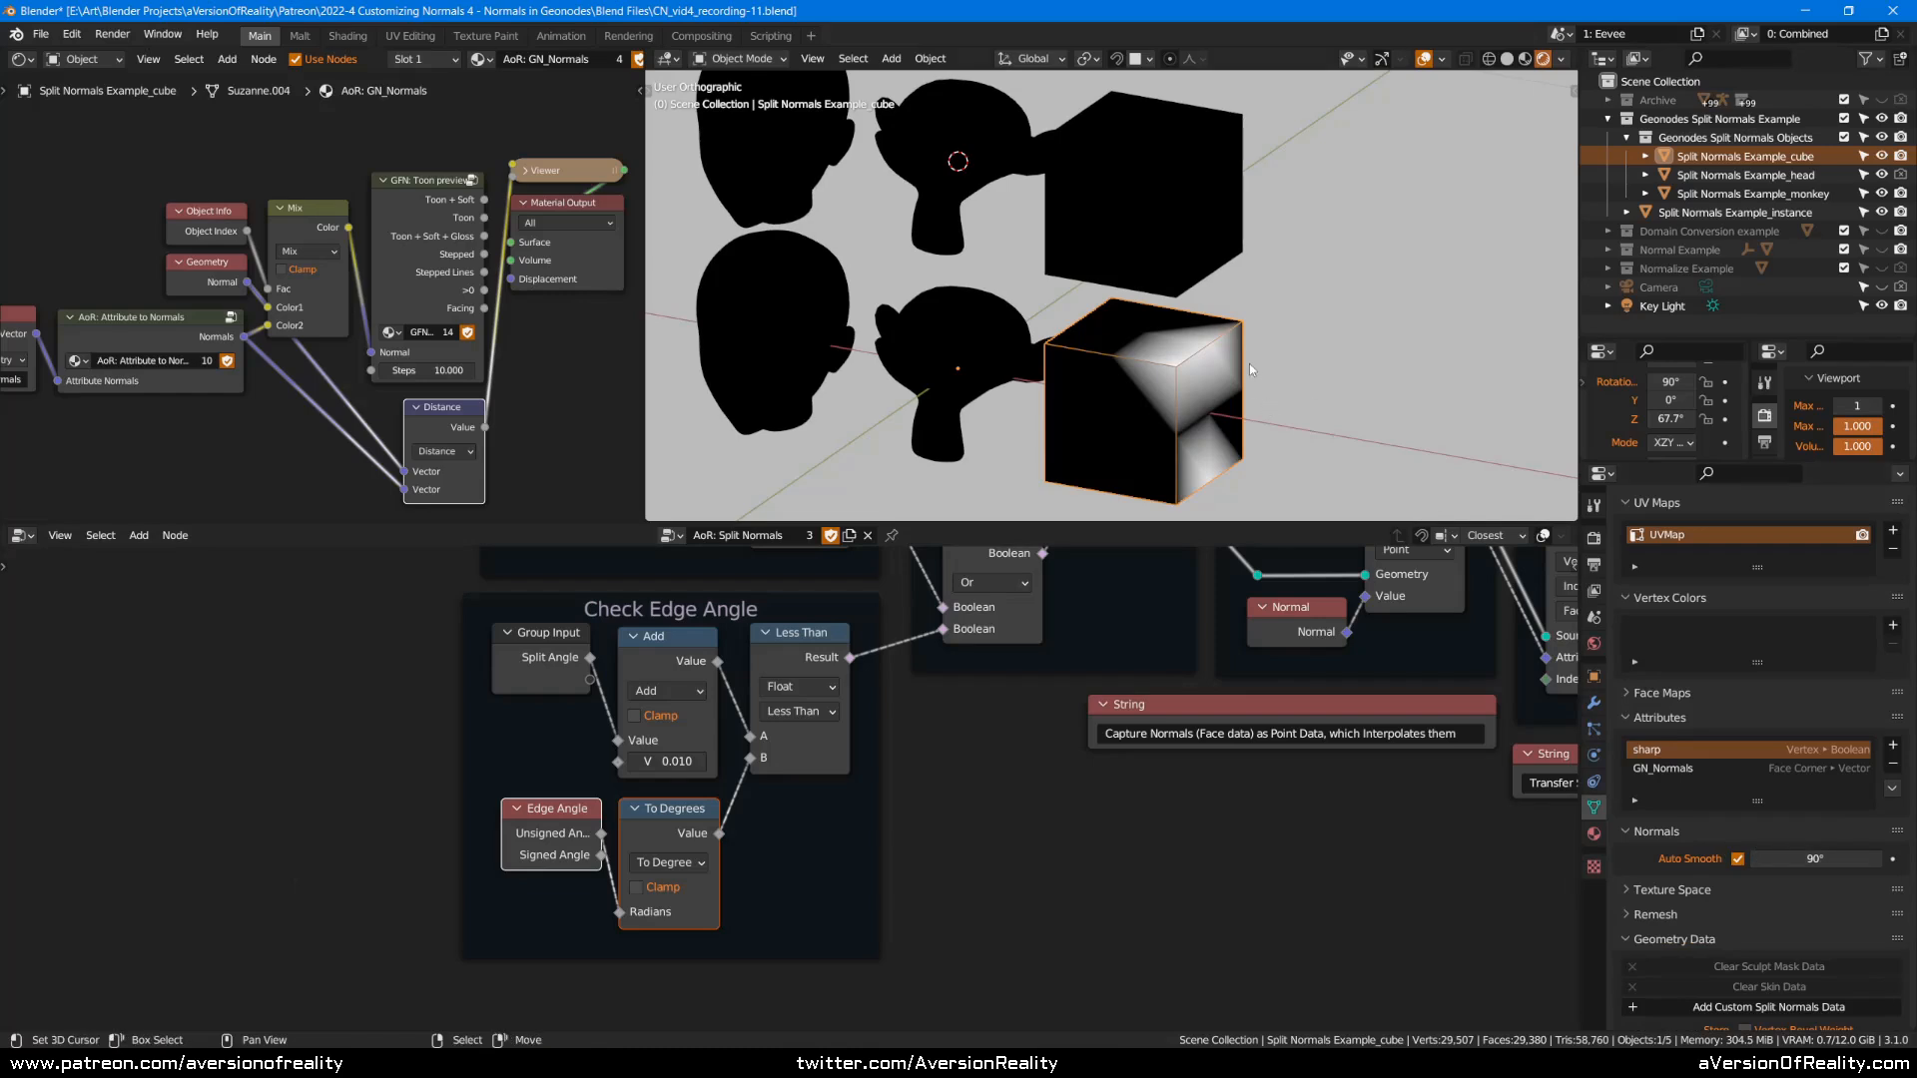
middle_click_drag(651, 359, 1358, 330)
left_click(1878, 858)
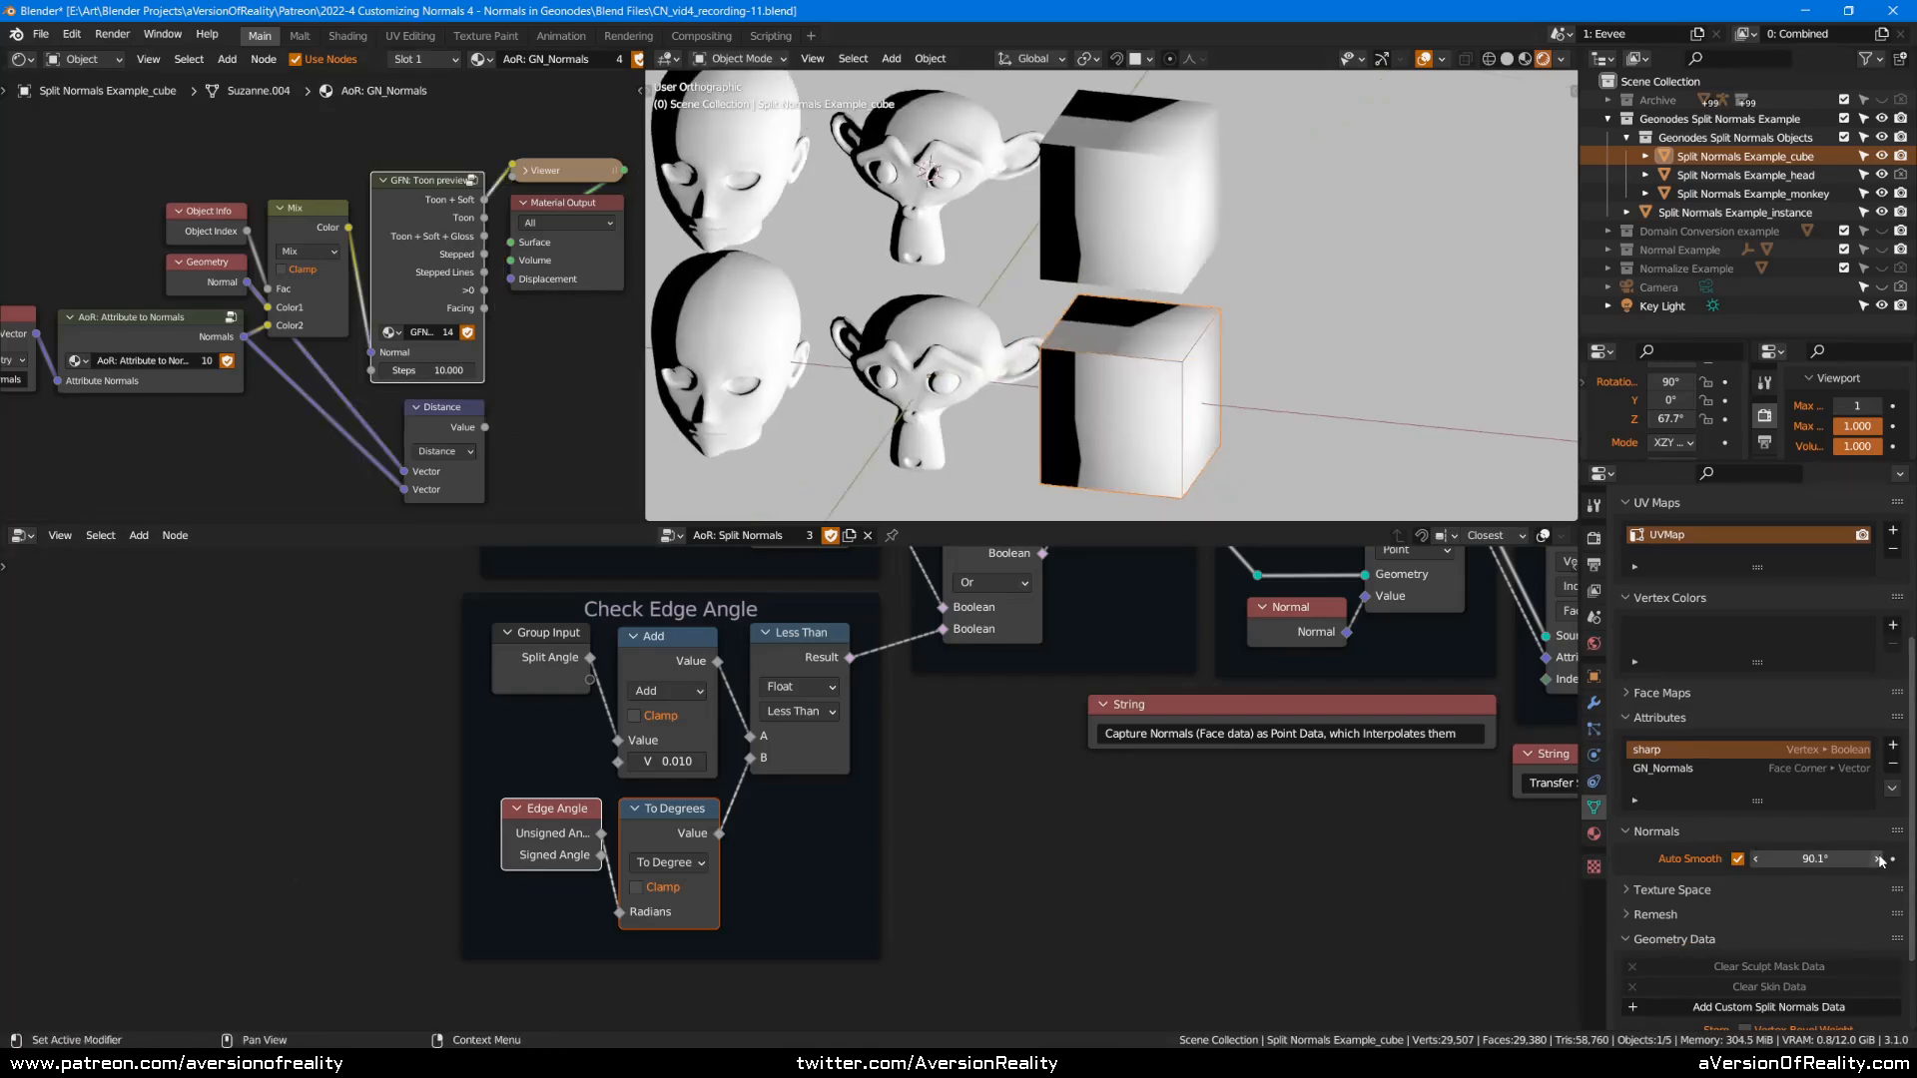
key("ctrl+z")
Preview the Distance node's output and inspect the remaining normal differences on the objects from several angles.
mouse_move(1338, 300)
middle_mouse_down()
mouse_move(1421, 285)
mouse_move(1087, 348)
middle_mouse_up()
mouse_move(1204, 389)
middle_mouse_down()
mouse_move(1039, 384)
mouse_move(1222, 399)
middle_mouse_up()
left_click(443, 432, "ctrl+shift")
middle_click_drag(835, 281, 1102, 283)
scroll(1102, 283, "up", 2)
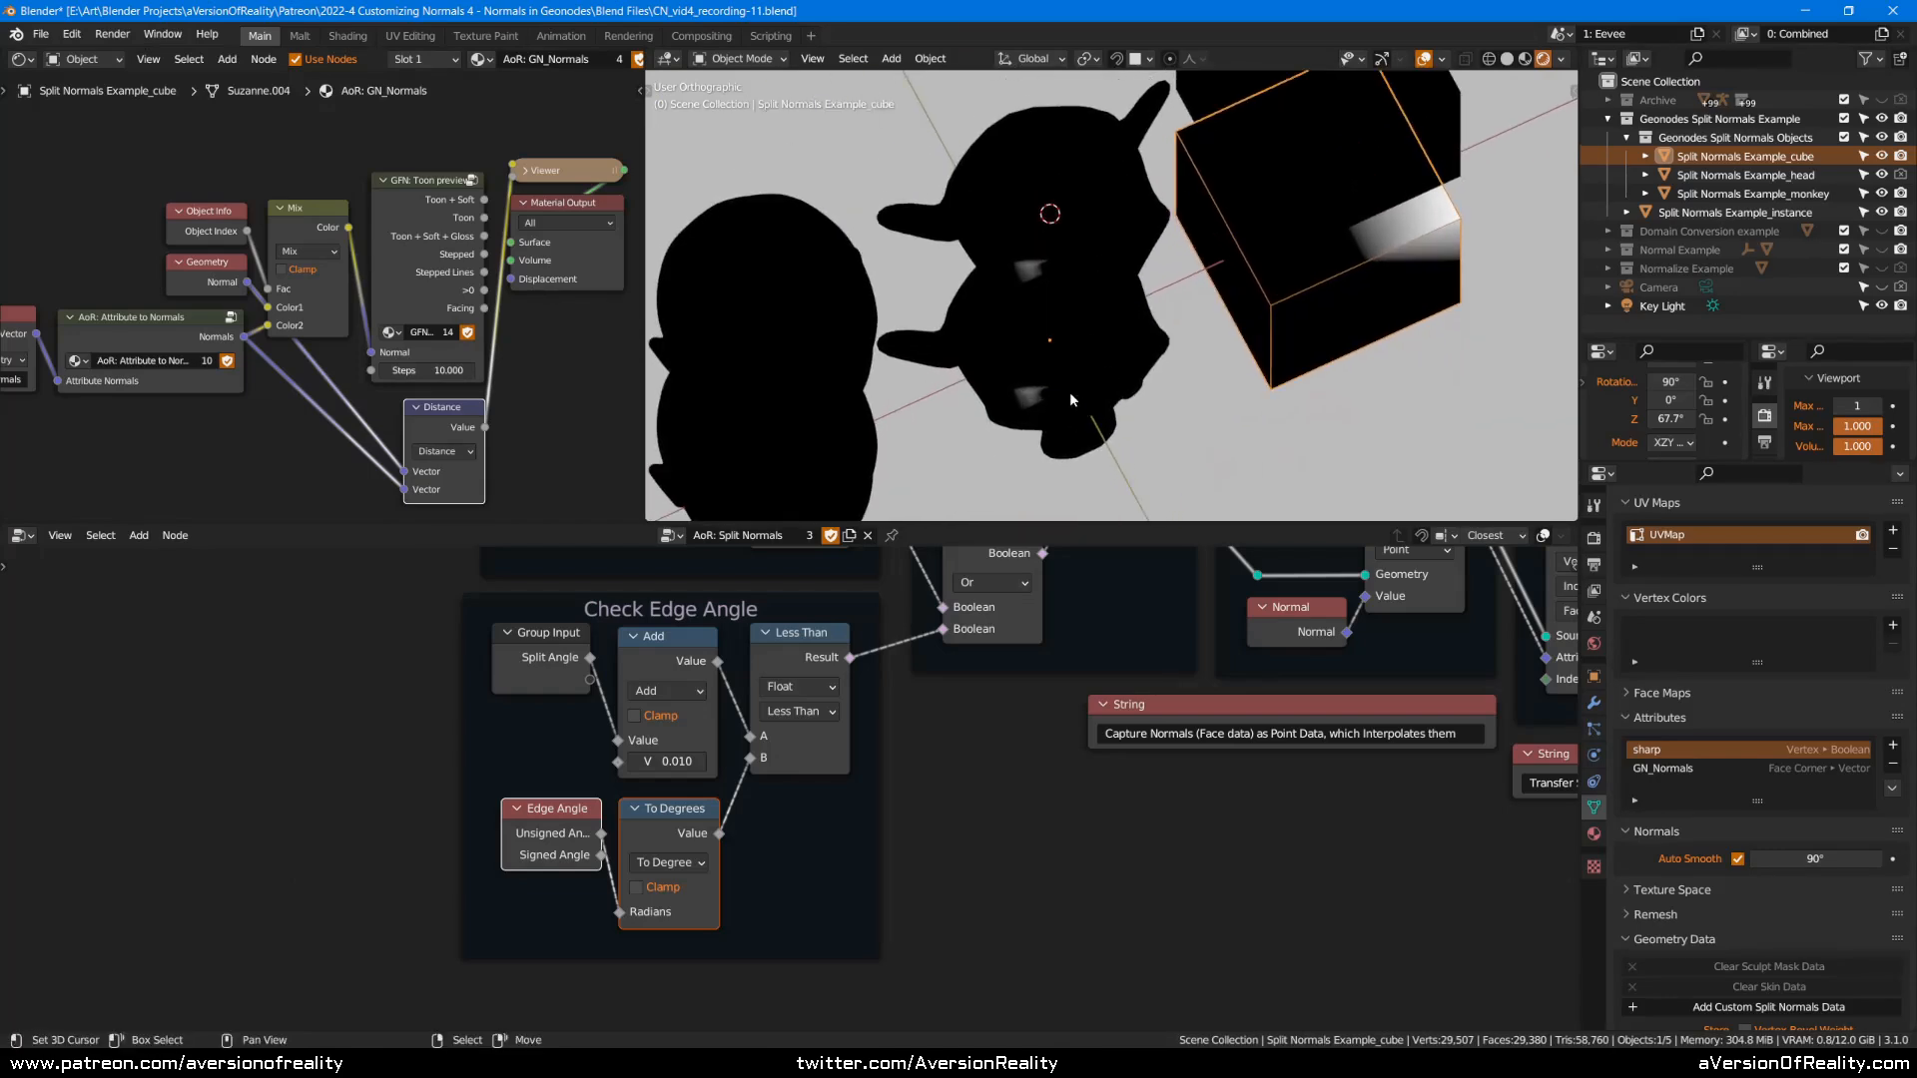
middle_click_drag(1075, 332, 1256, 211)
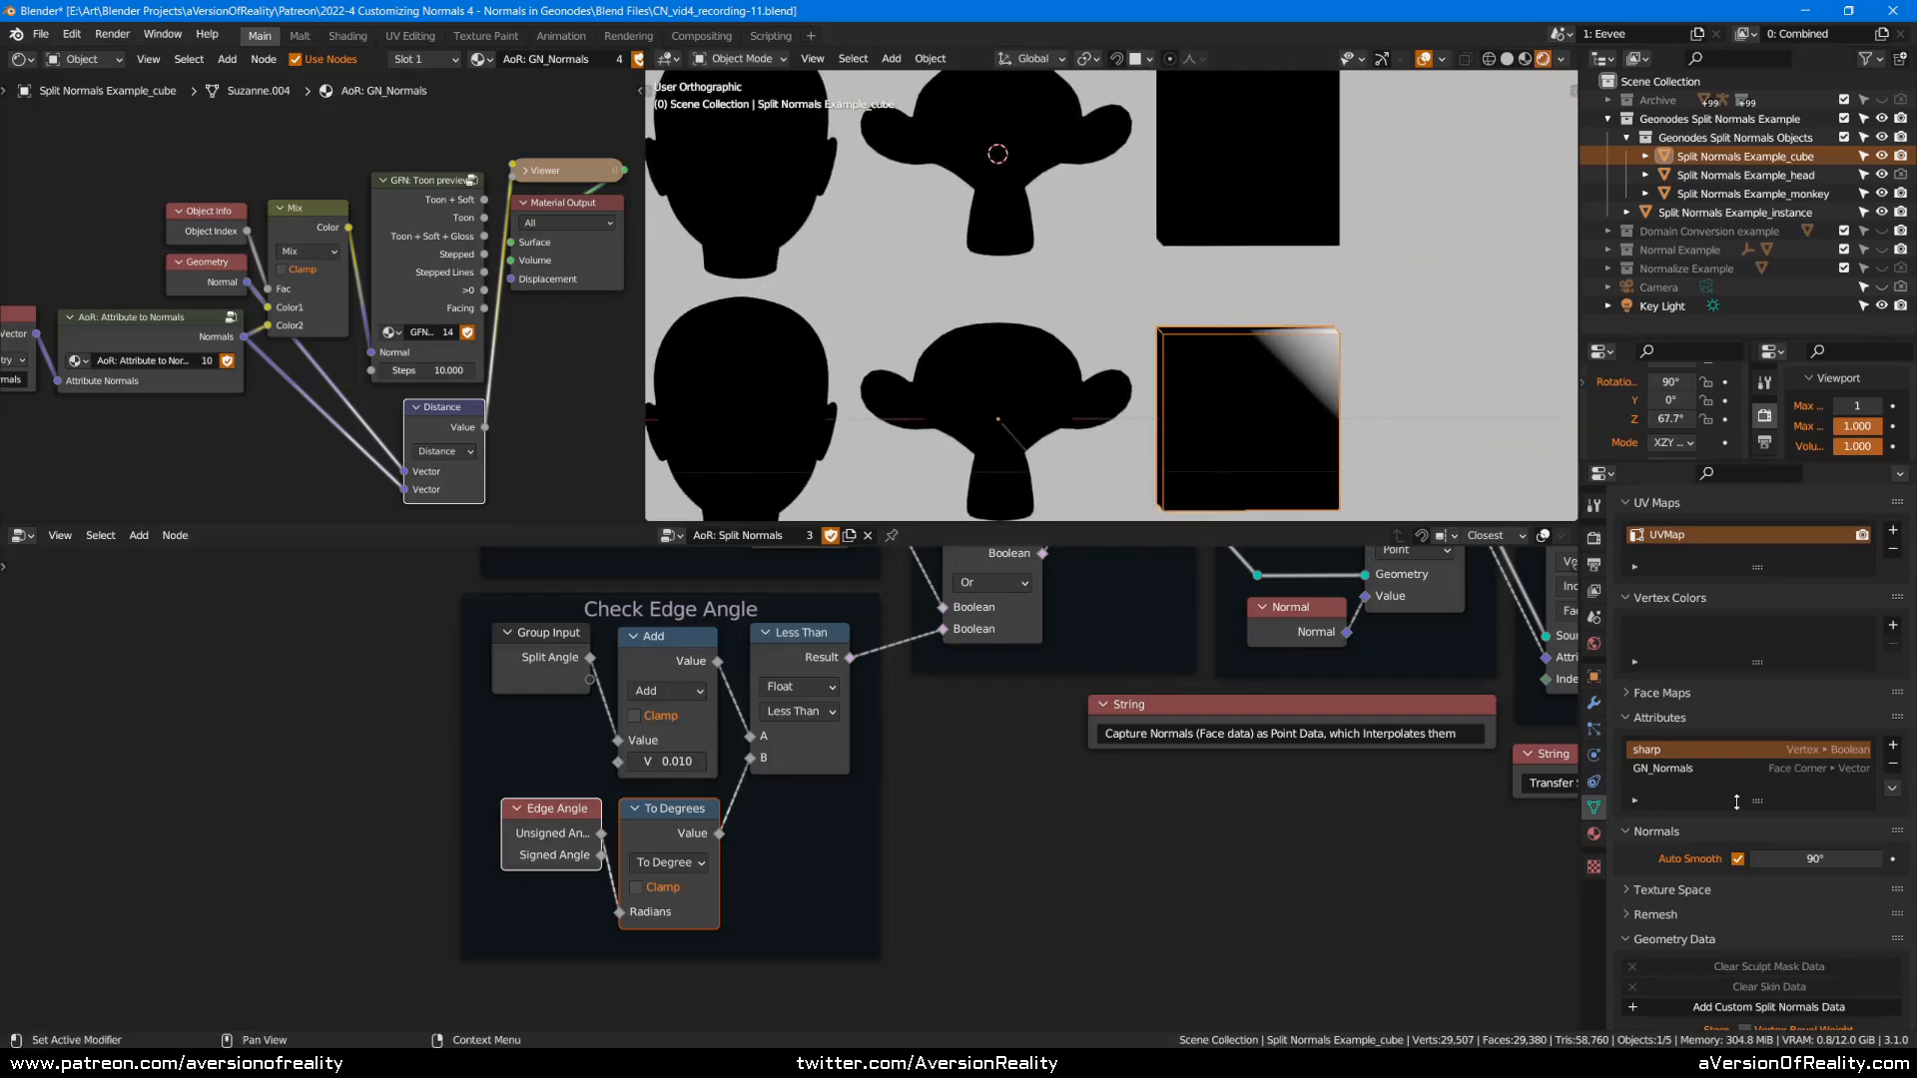
scroll(1215, 843, "down", 3)
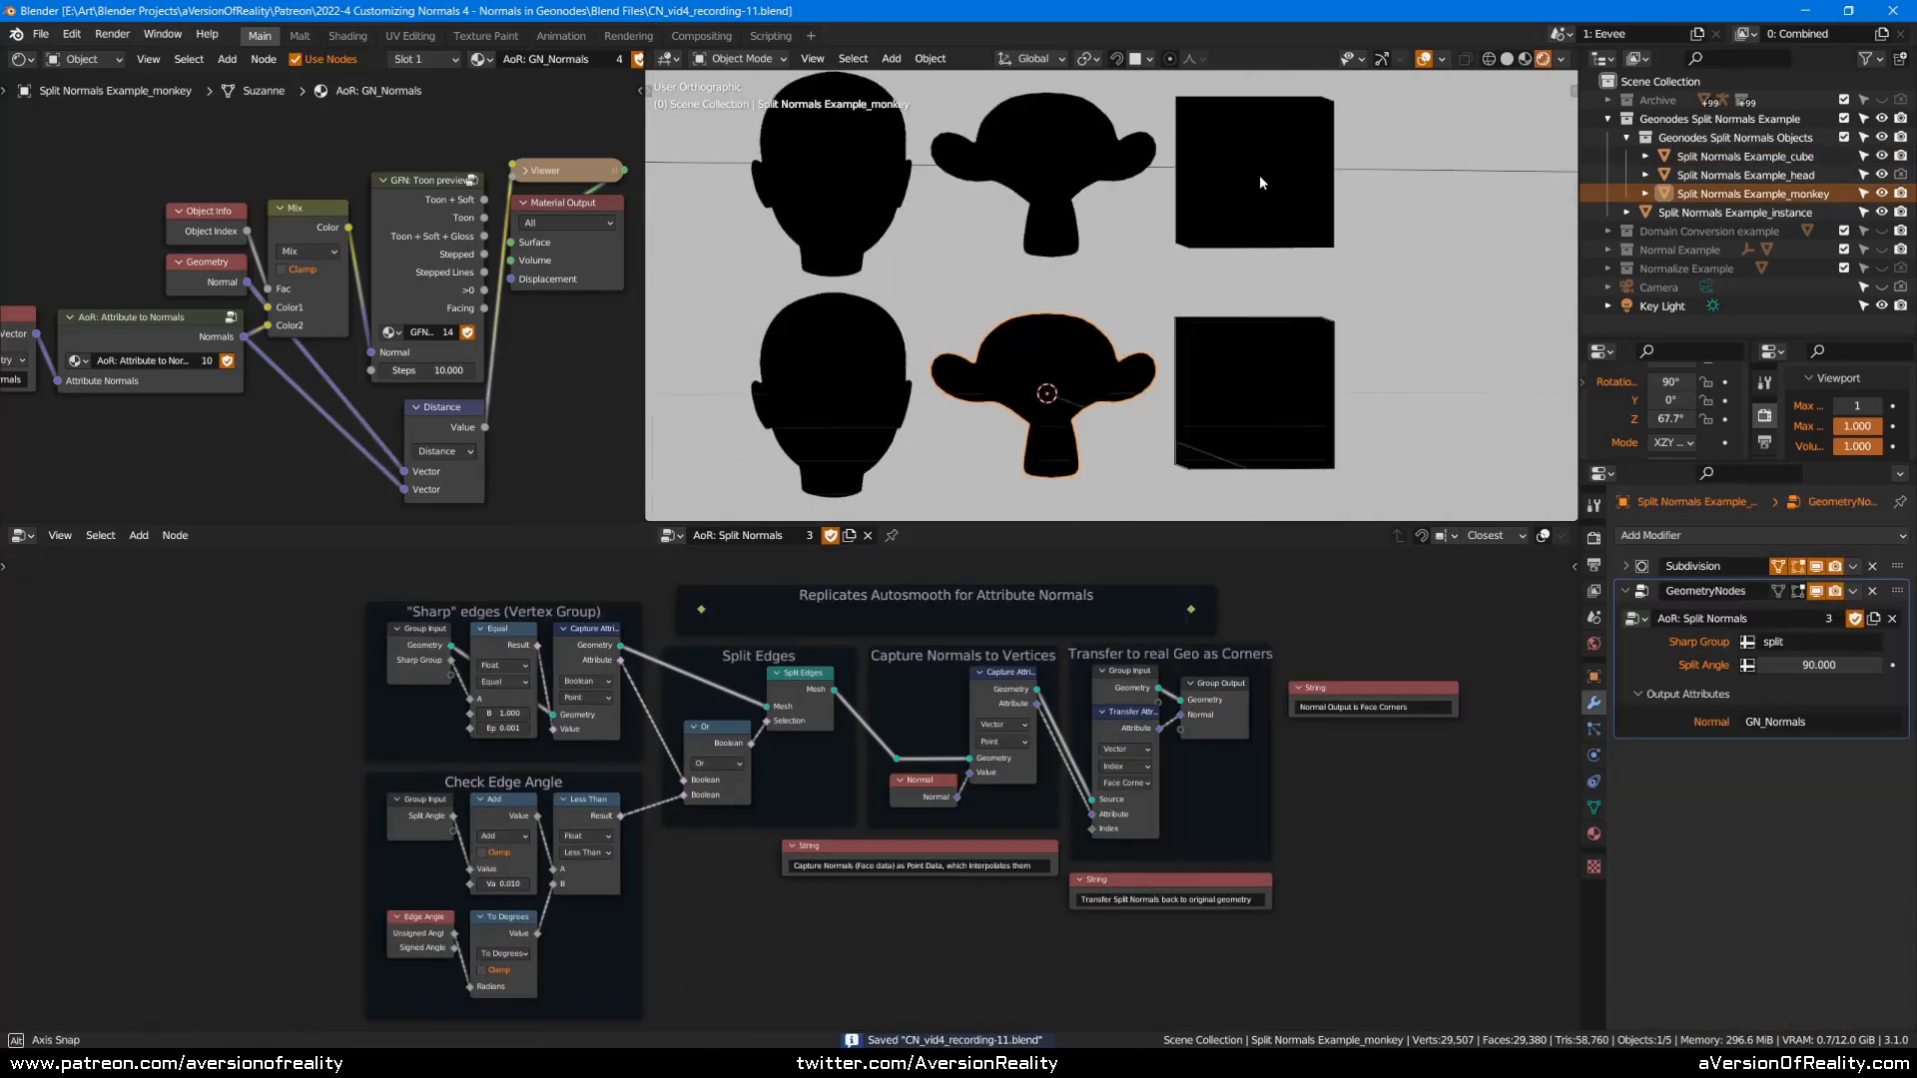
Save the file and preview the GFN: Toon preview node's shading on the objects.
middle_click_drag(1260, 176, 1127, 220)
key("ctrl+s")
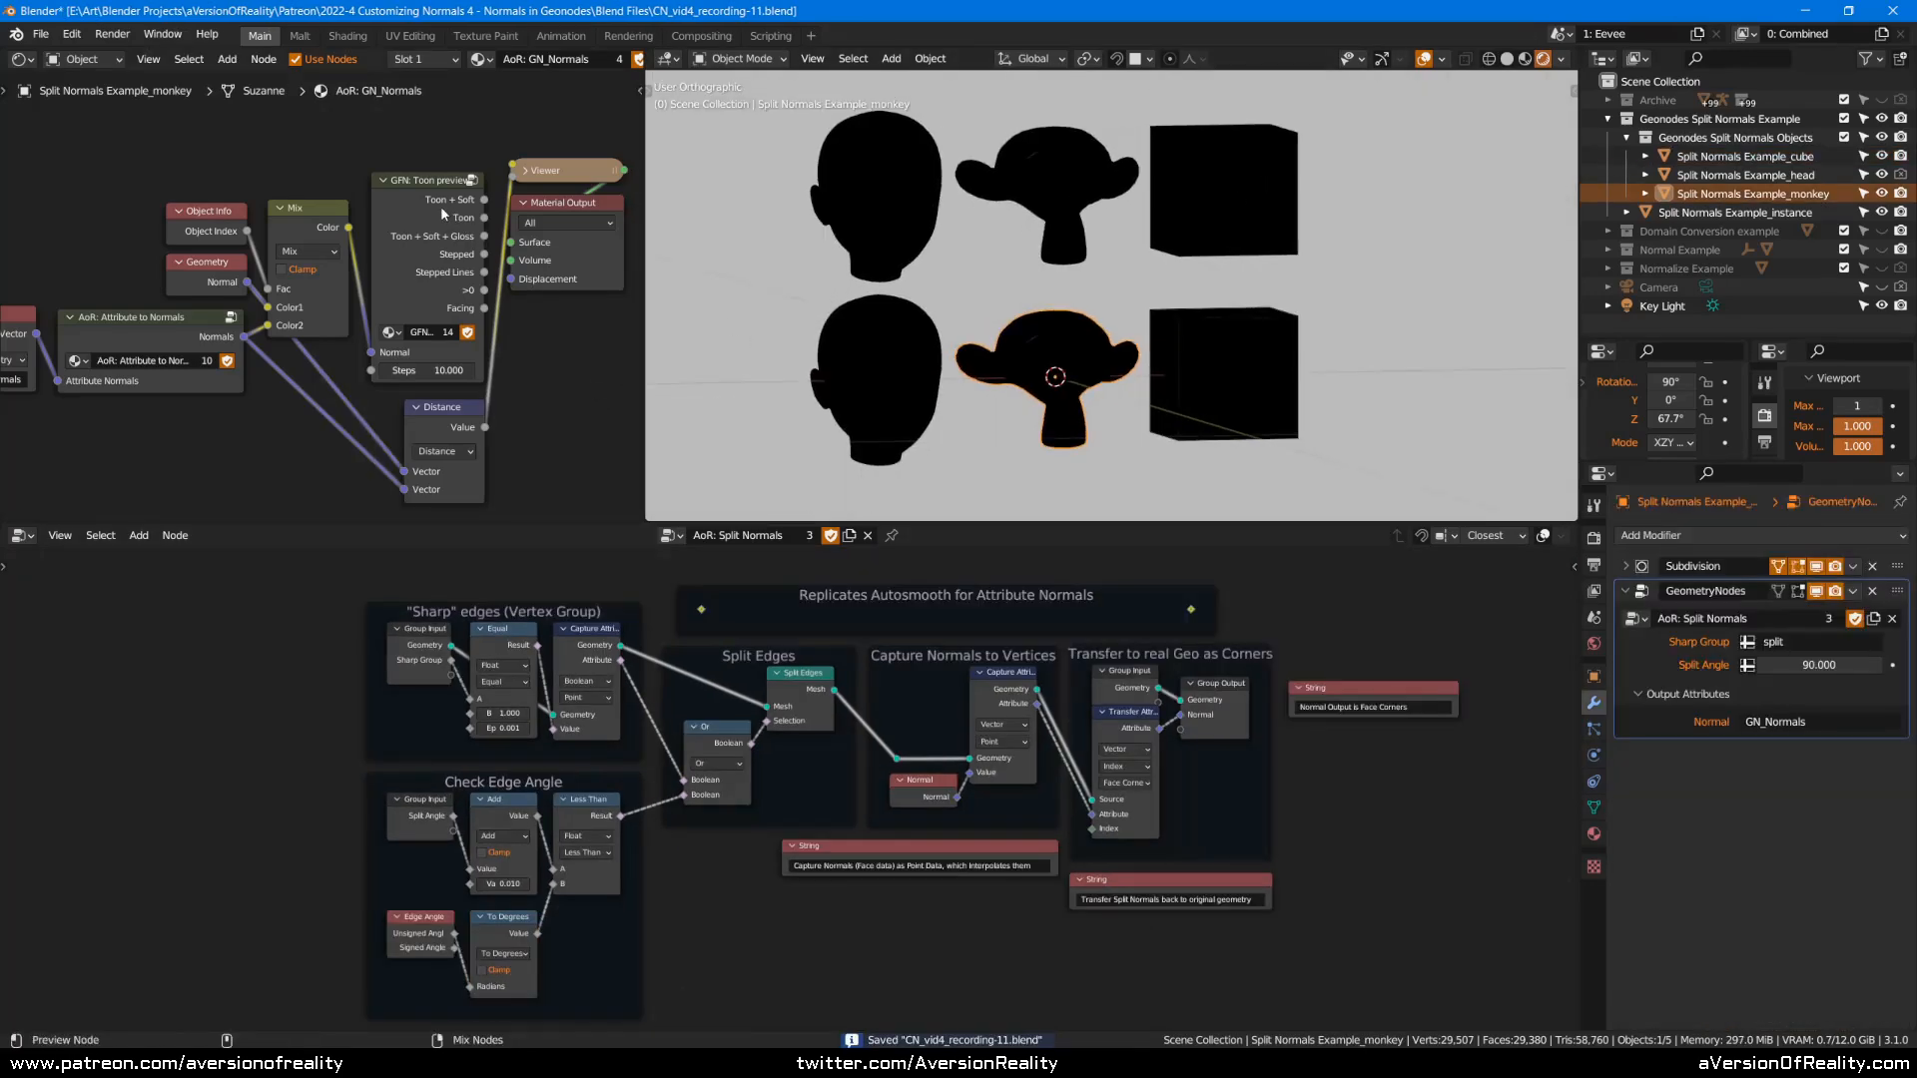
left_click(441, 205, "ctrl+shift")
left_click(431, 224, "ctrl+shift")
left_click(425, 239, "ctrl+shift")
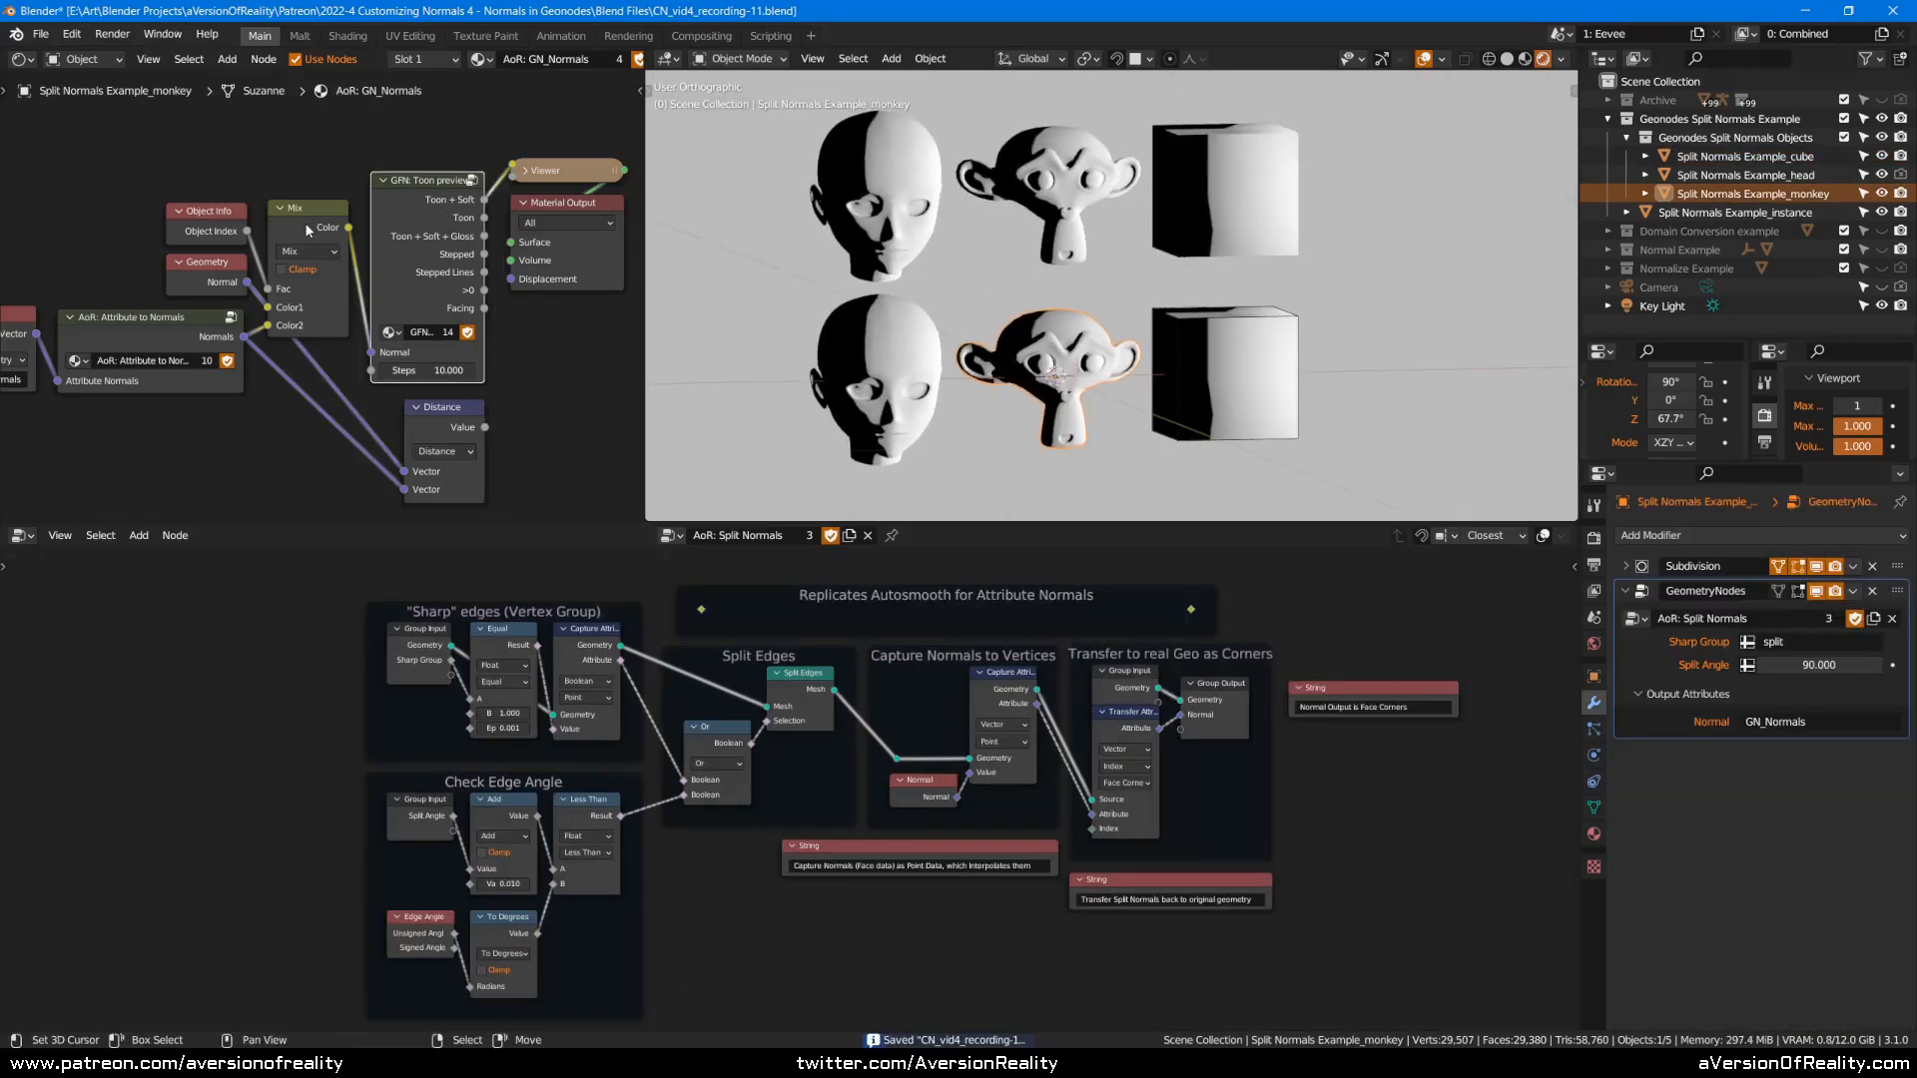
Preview the AoR: Attribute to Normals output and inspect the normal colours on both rows of objects.
left_click(195, 337, "ctrl+shift")
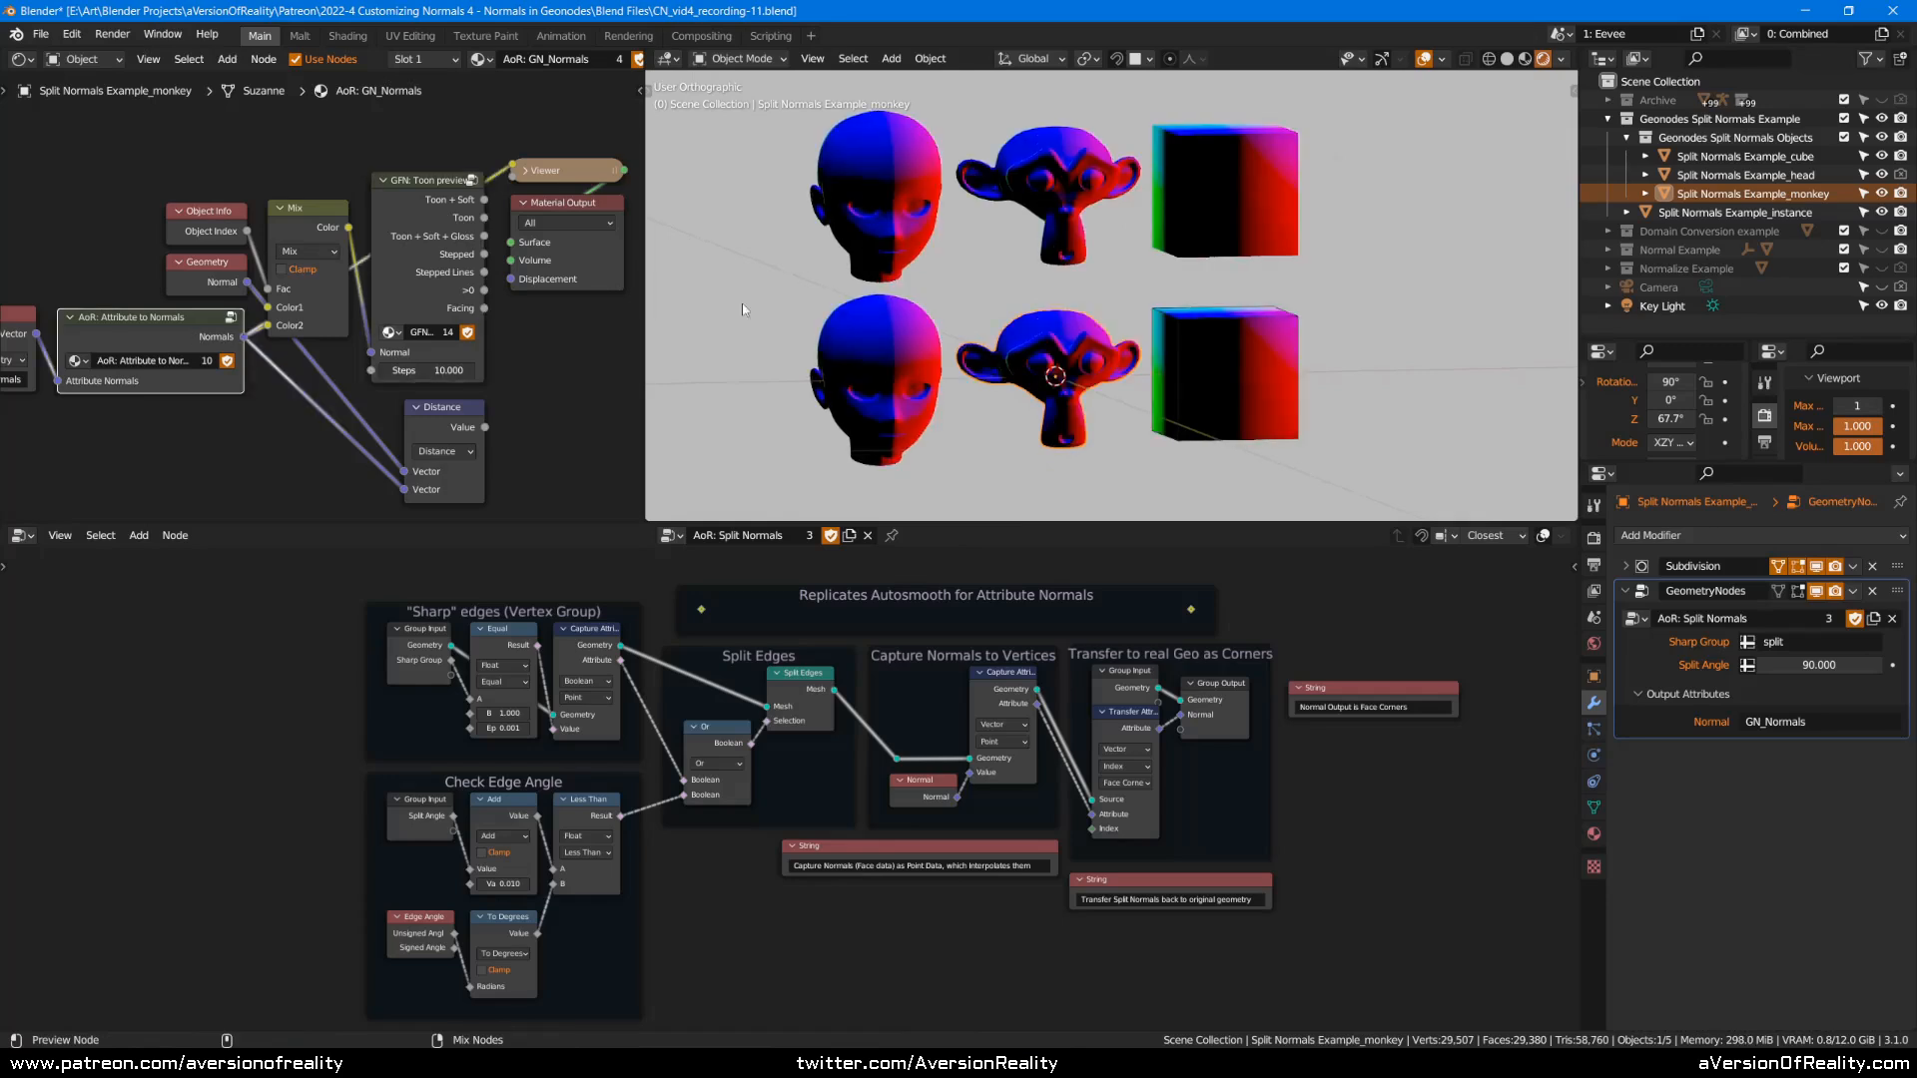
mouse_move(1107, 287)
middle_mouse_down()
mouse_move(1086, 290)
mouse_move(1128, 307)
middle_mouse_up()
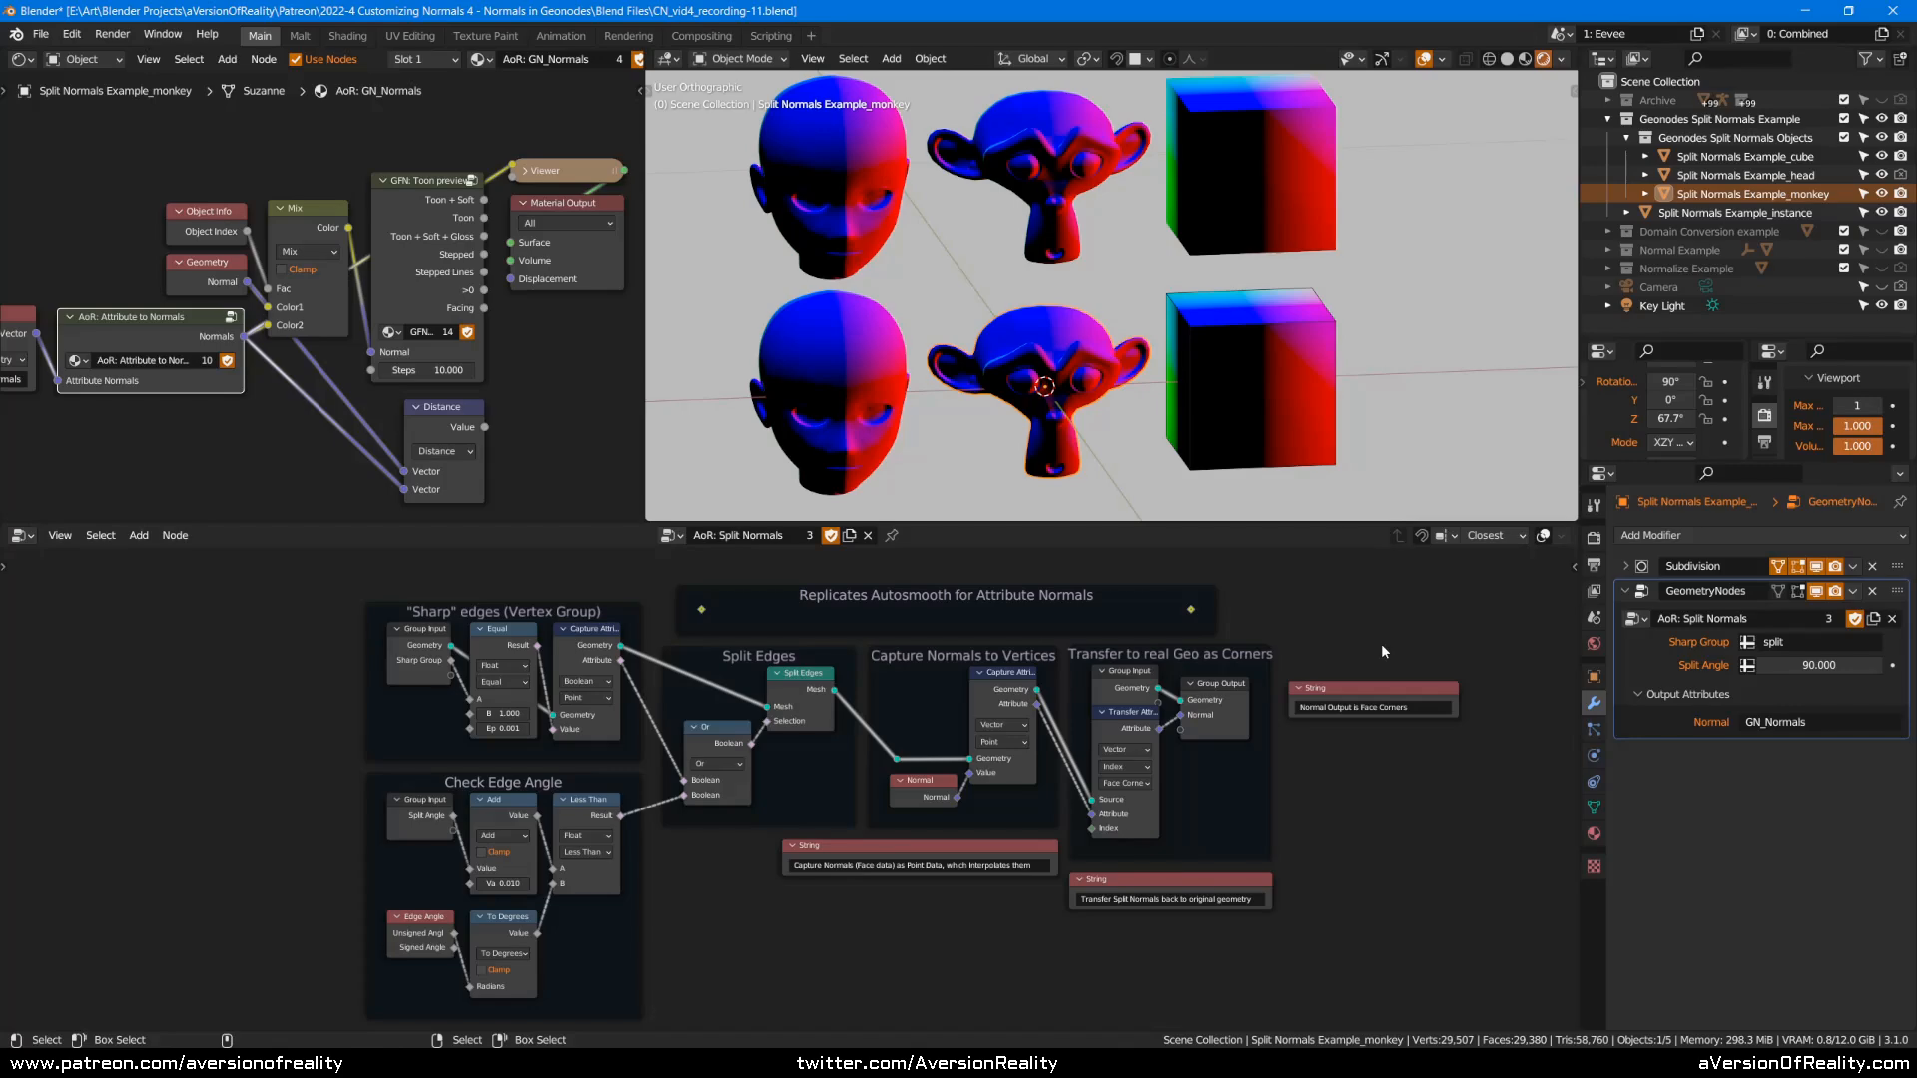
scroll(1381, 643, "up", 1)
middle_click_drag(1381, 643, 1409, 643)
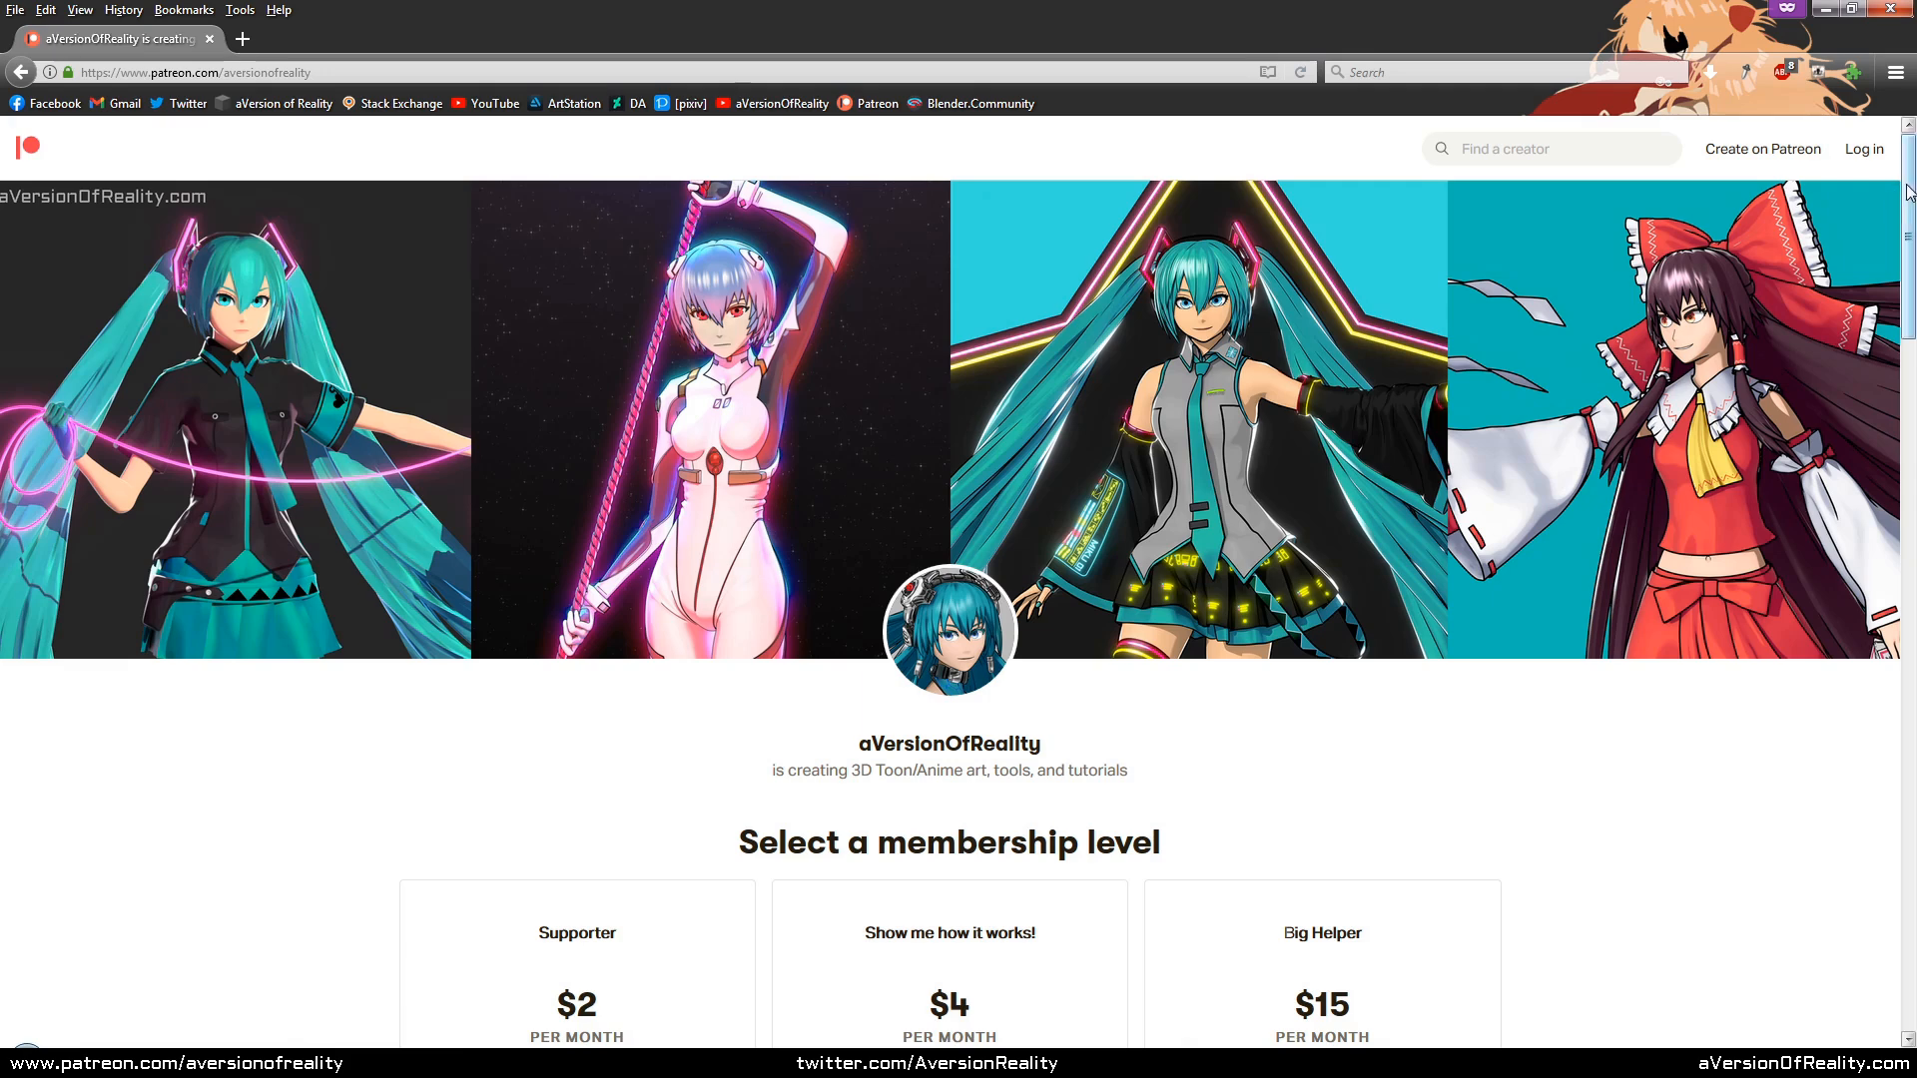
Switch to the browser's aVersionOfReality Patreon page and review the membership levels, highlighting the $4 tier's description.
scroll(1900, 262, "down", 3)
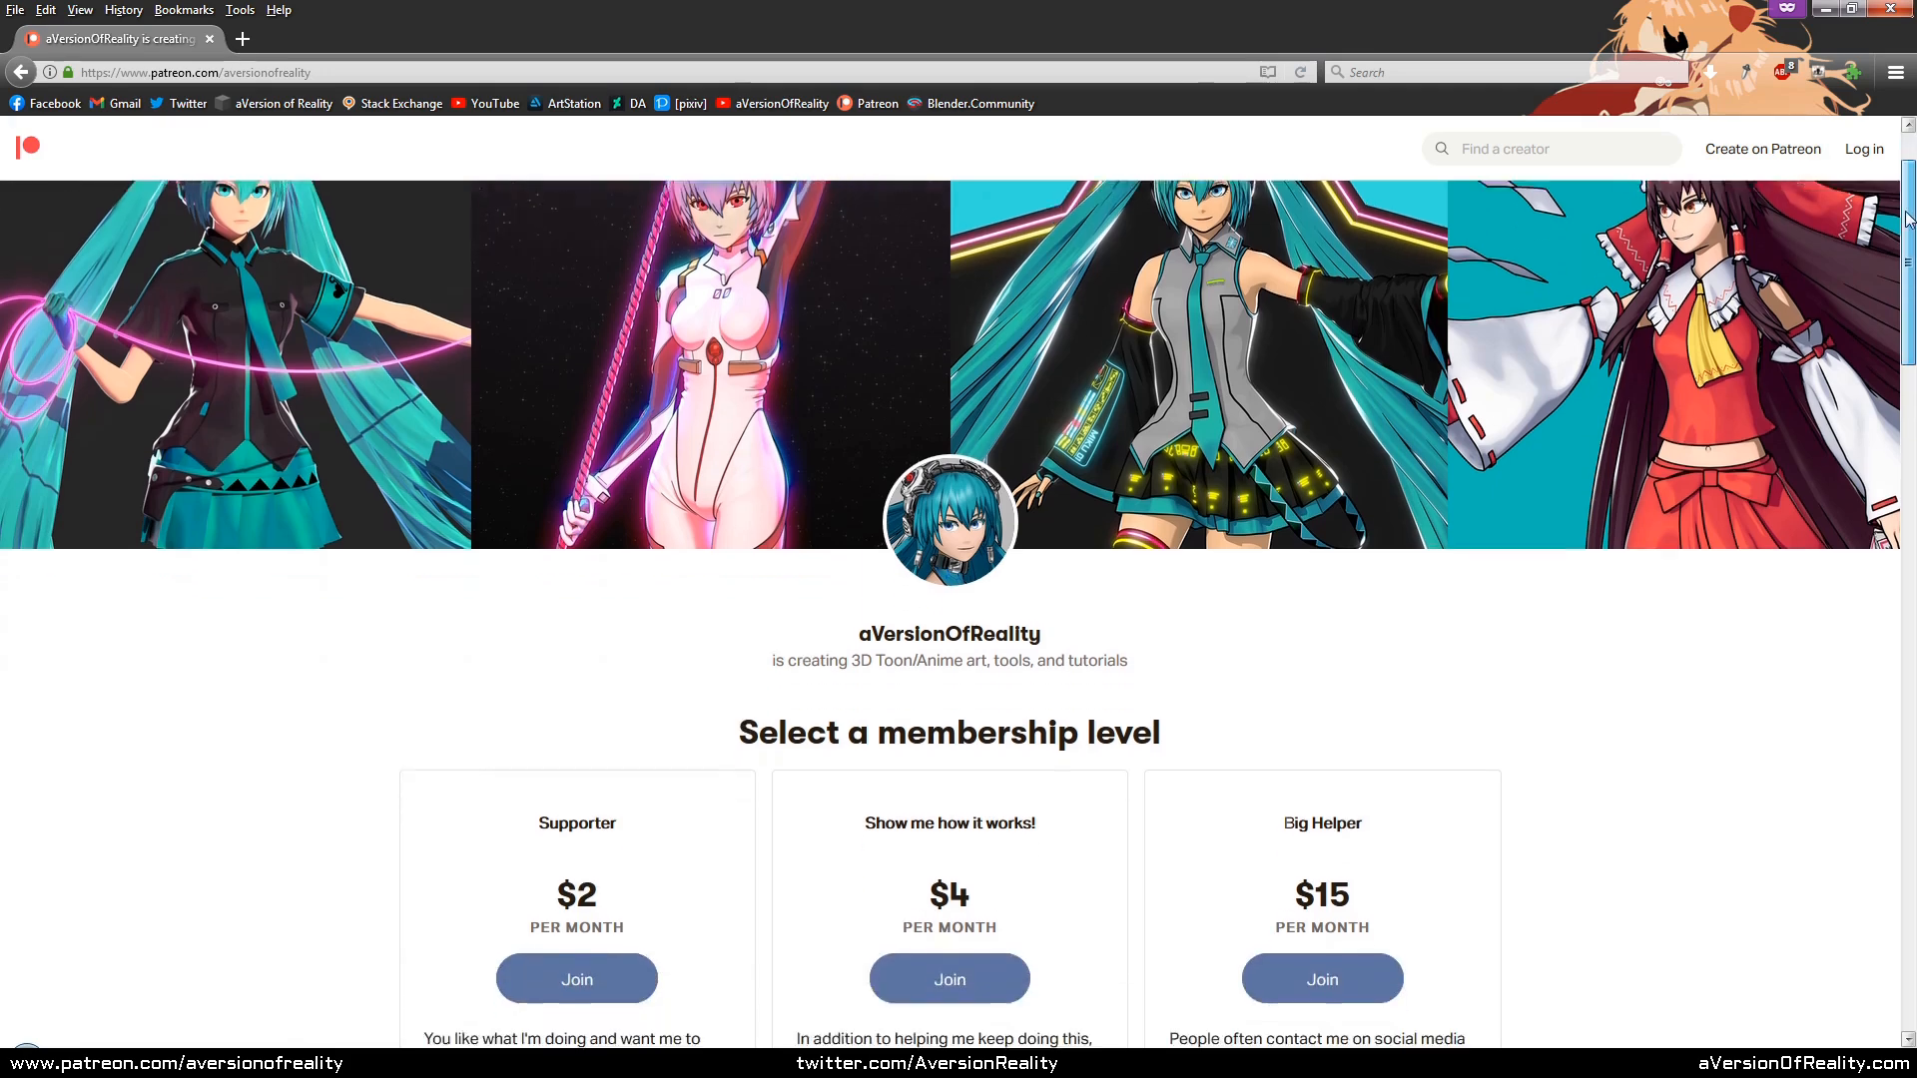
scroll(1900, 262, "down", 2)
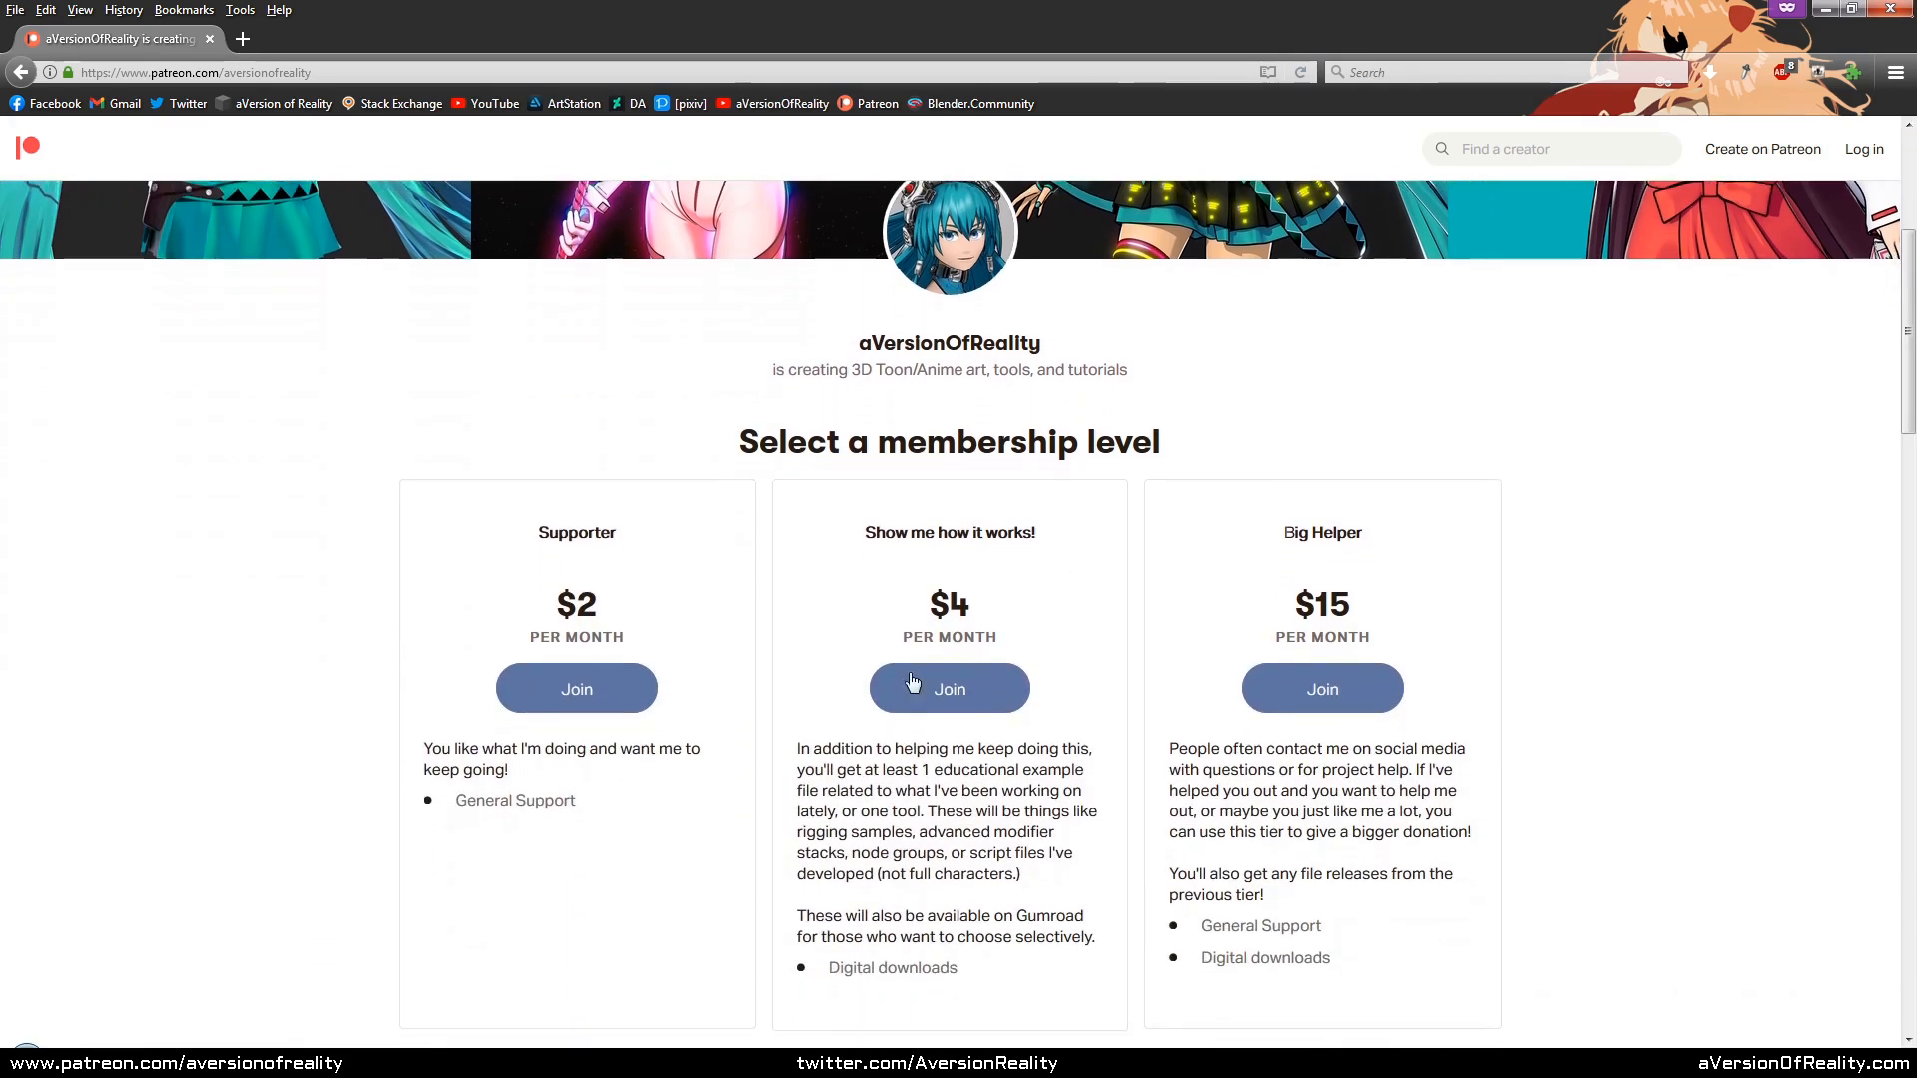
left_click_drag(796, 749, 1119, 980)
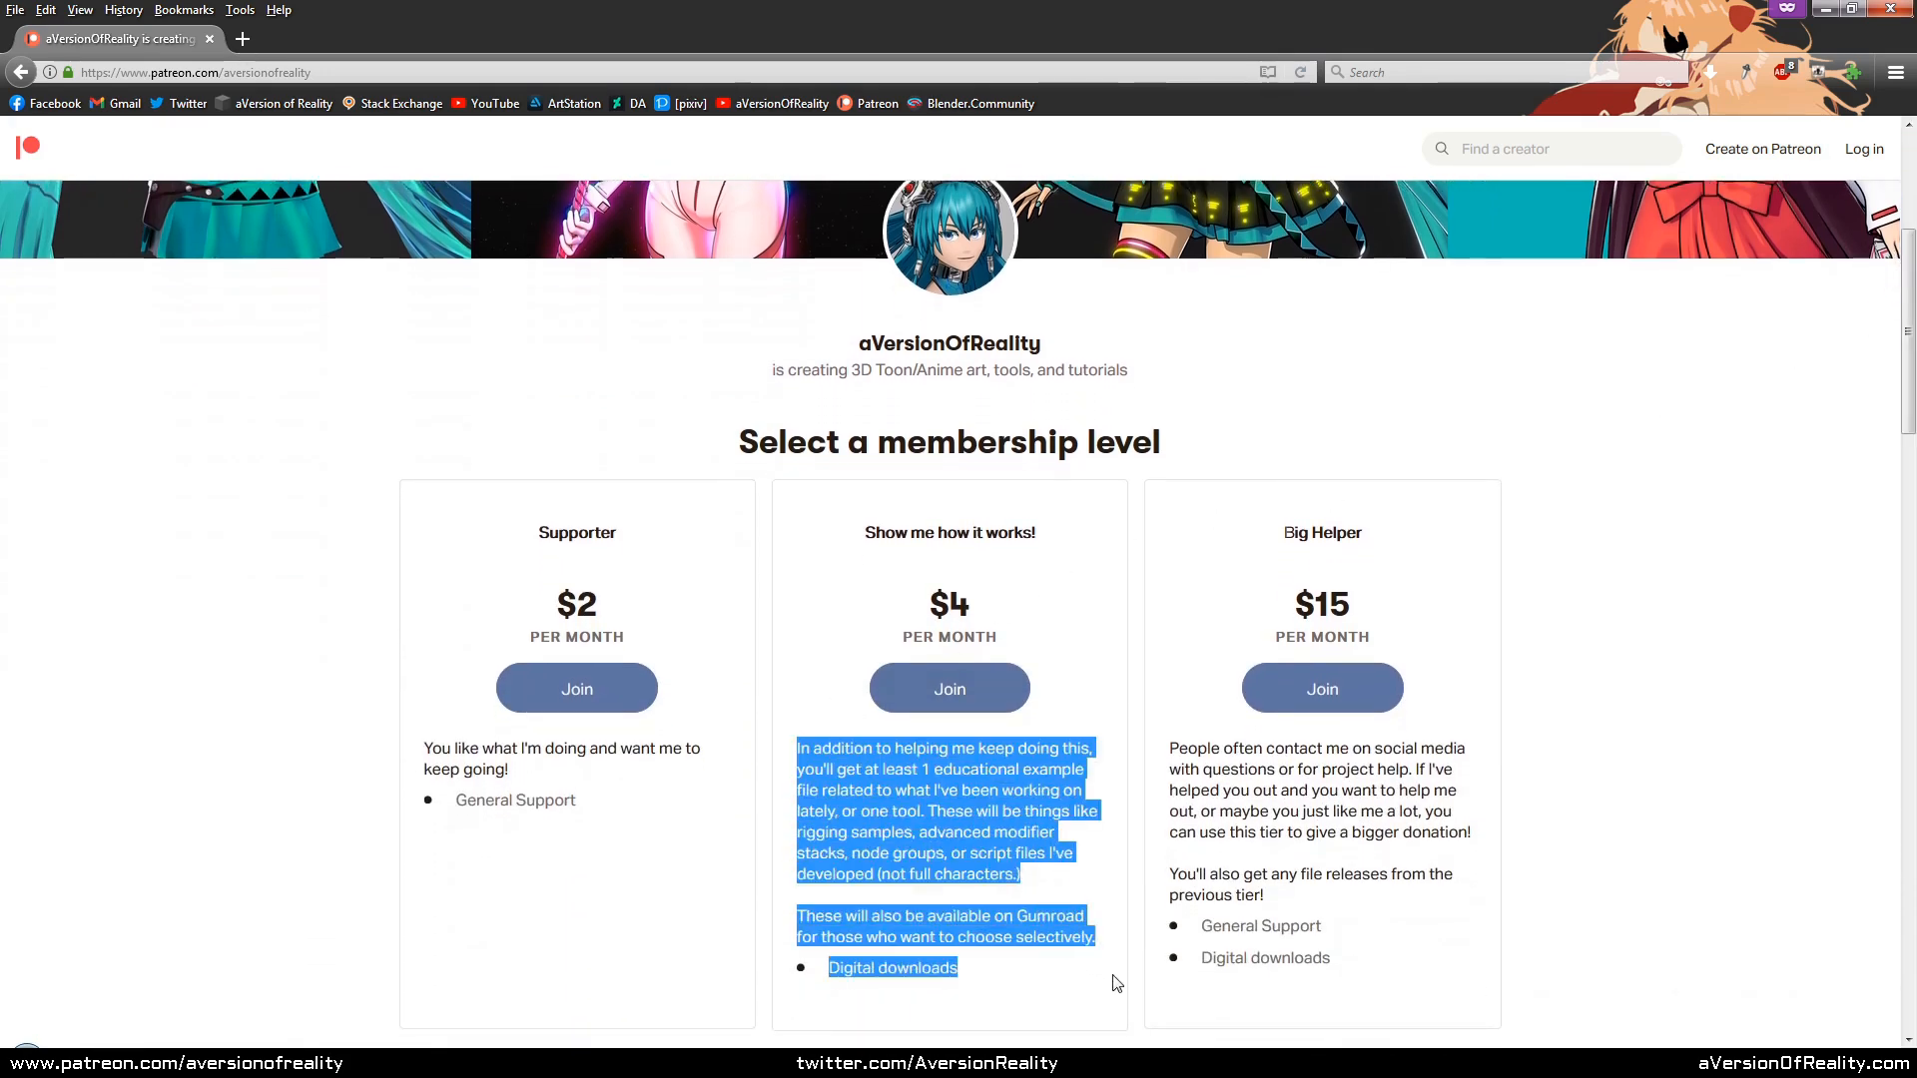
left_click(1657, 786)
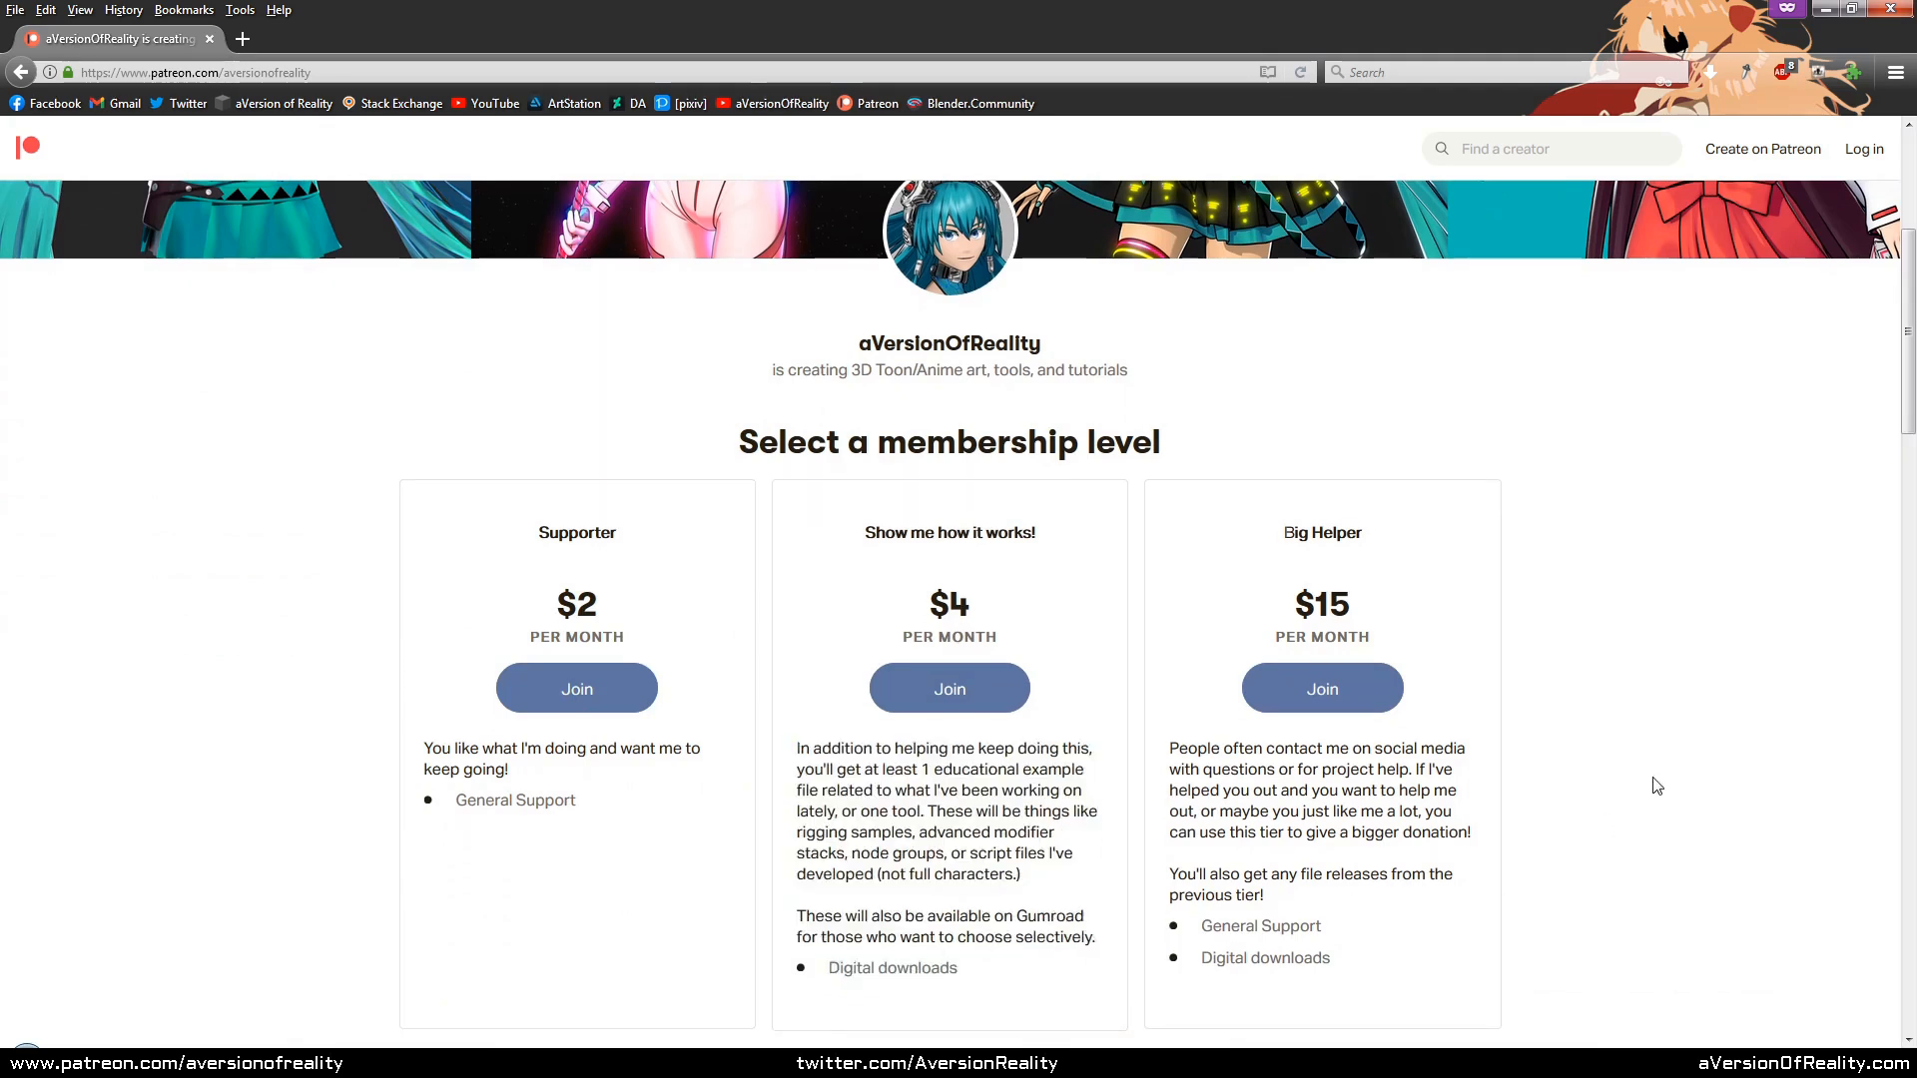